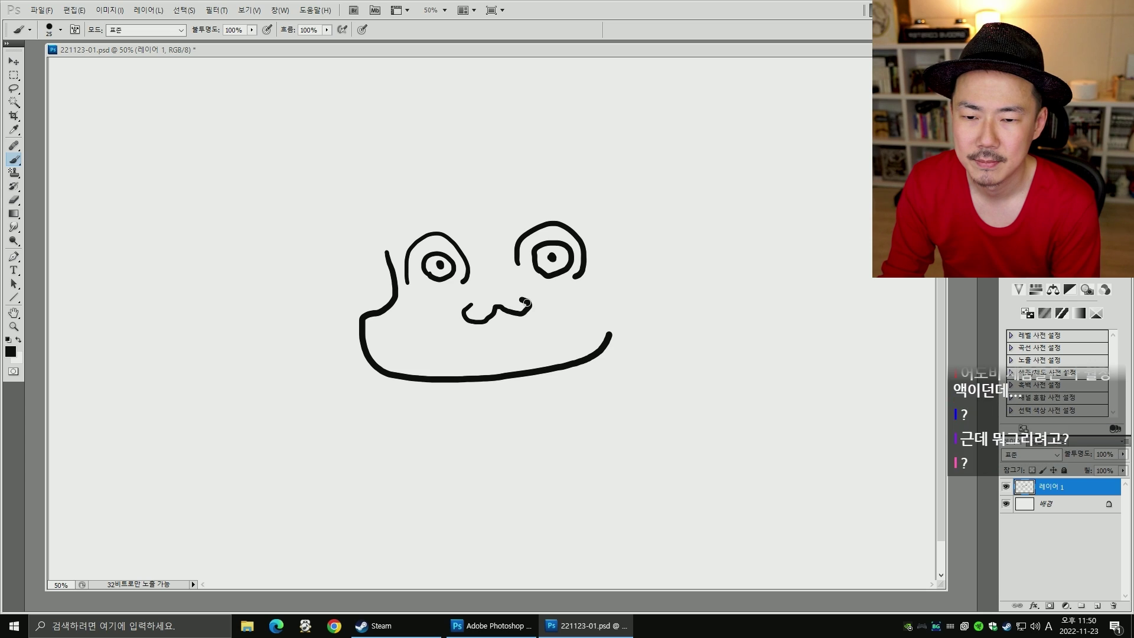
- Complete the facial features in black brush lines: a nose dot, a spiral ear beside the cheek, upper eyelashes and arched eyebrows
left_click(485, 278)
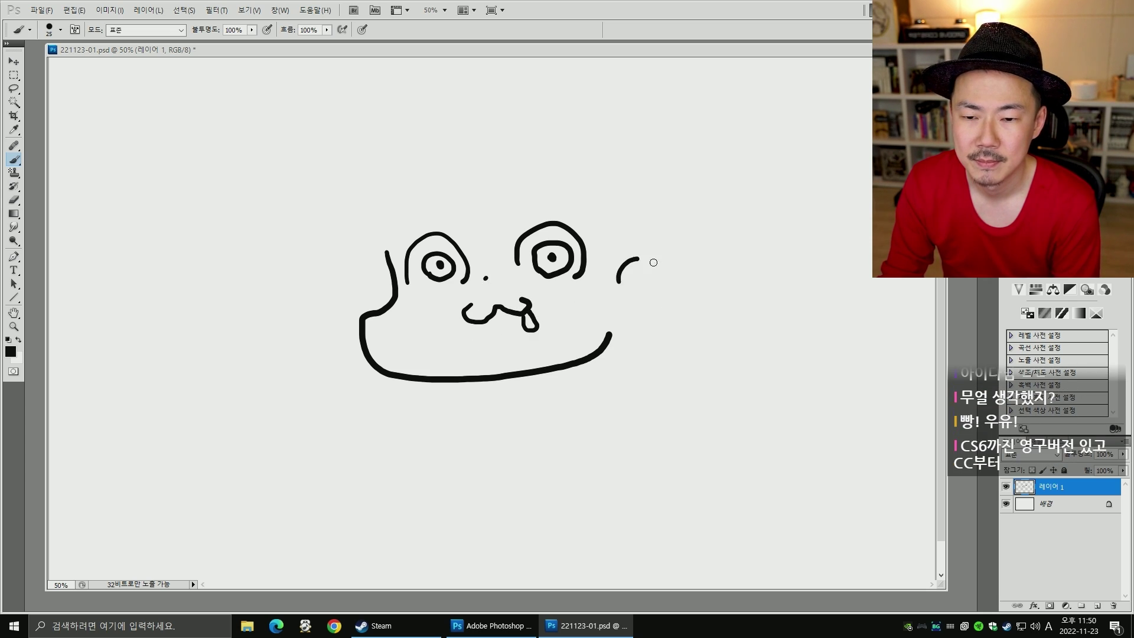
mouse_move(653, 262)
left_mouse_down()
mouse_move(657, 315)
mouse_move(620, 310)
mouse_move(638, 292)
left_mouse_up()
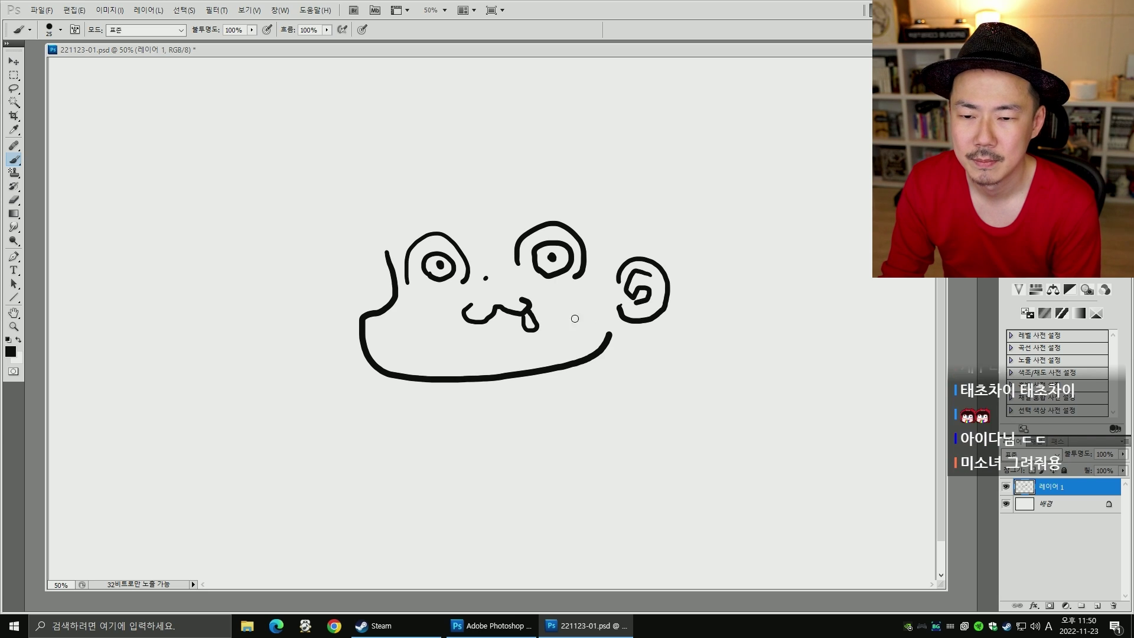
mouse_move(404, 251)
left_mouse_down()
mouse_move(442, 228)
mouse_move(460, 242)
mouse_move(546, 216)
mouse_move(571, 218)
left_mouse_up()
left_click_drag(590, 215, 588, 232)
mouse_move(390, 236)
left_mouse_down()
mouse_move(407, 249)
mouse_move(440, 201)
left_mouse_up()
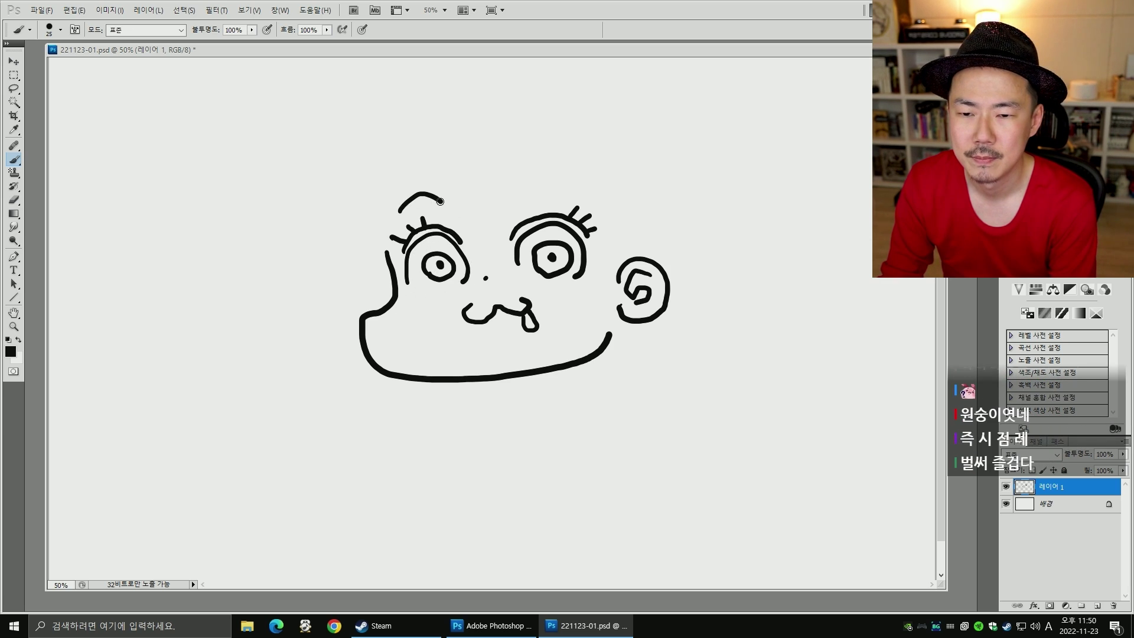
left_click_drag(522, 202, 566, 200)
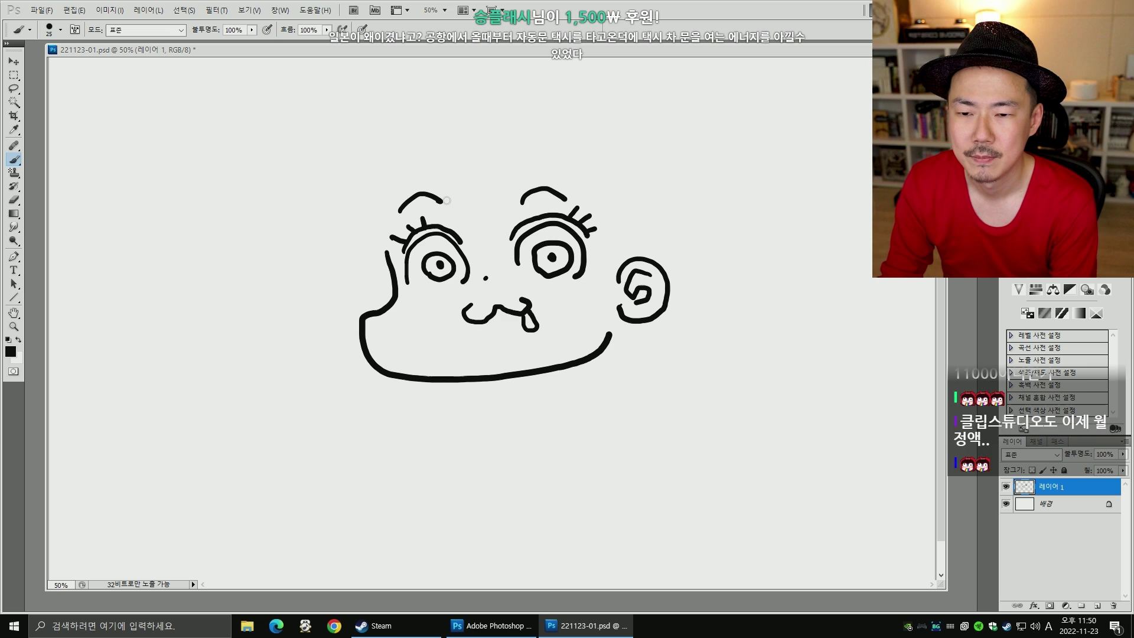
- Draw jagged, pointed bangs across the forehead and down both sides of the face
mouse_move(444, 170)
left_mouse_down()
mouse_move(484, 239)
mouse_move(506, 253)
left_mouse_up()
left_click_drag(495, 186, 508, 251)
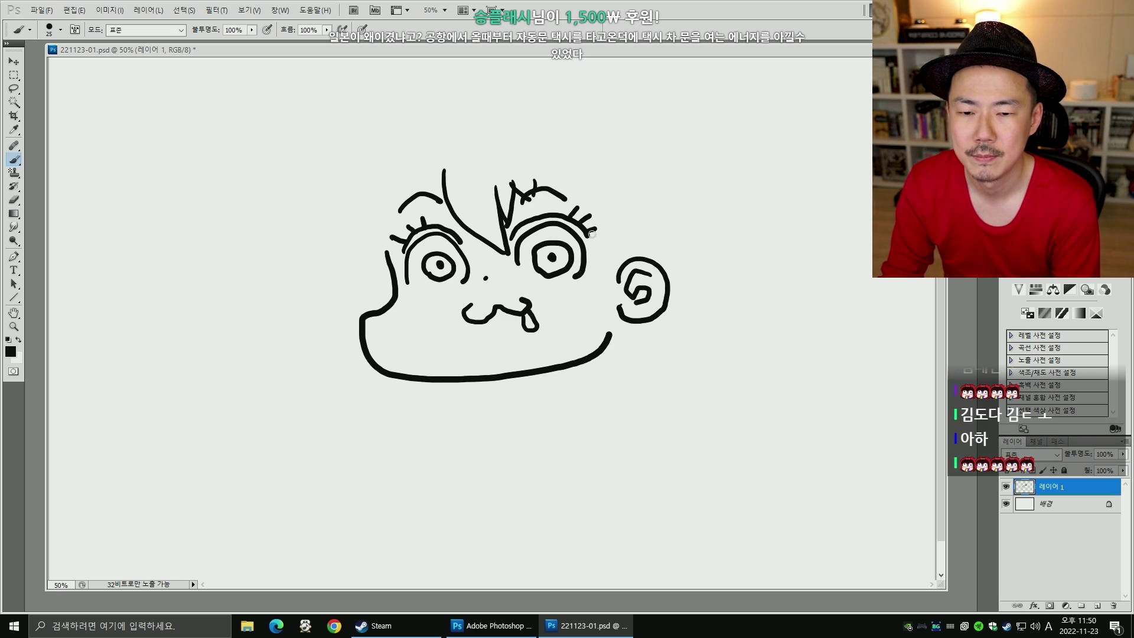
left_click_drag(593, 242, 599, 273)
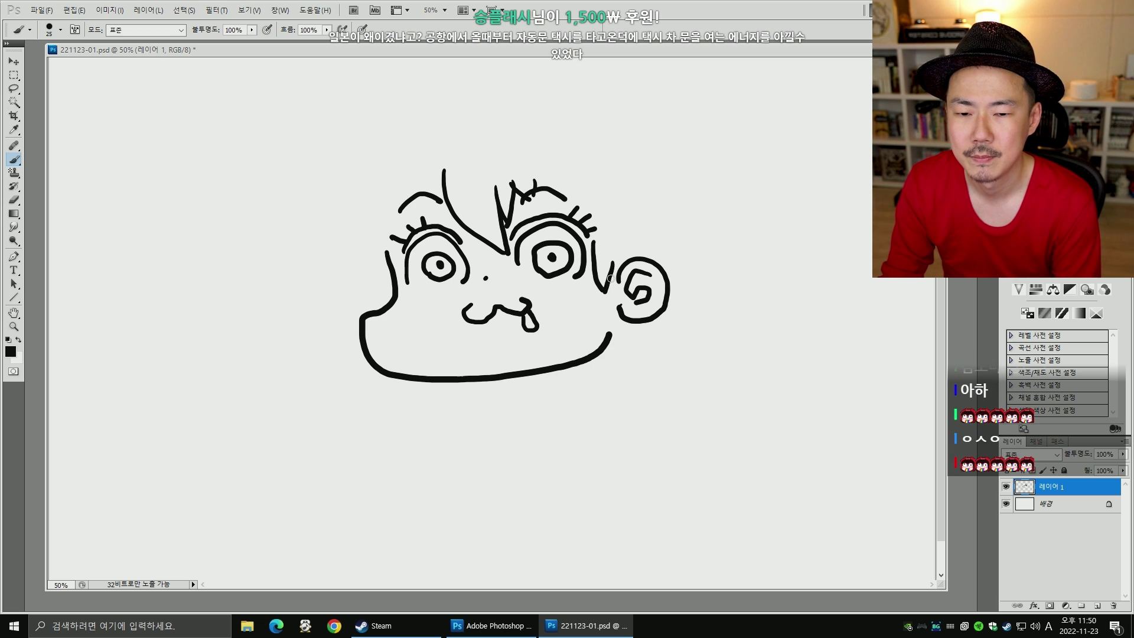
right_click(347, 299)
mouse_move(327, 246)
left_mouse_down()
mouse_move(347, 302)
mouse_move(375, 302)
left_mouse_up()
left_click_drag(385, 232, 376, 301)
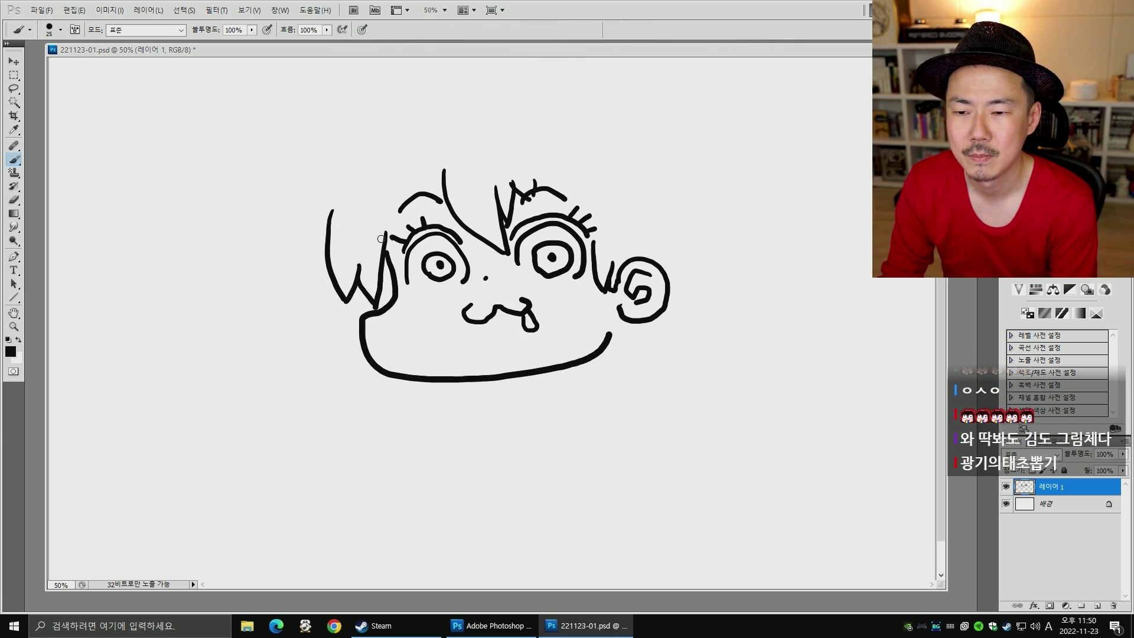
mouse_move(381, 239)
left_mouse_down()
mouse_move(385, 252)
mouse_move(404, 185)
mouse_move(412, 199)
left_mouse_up()
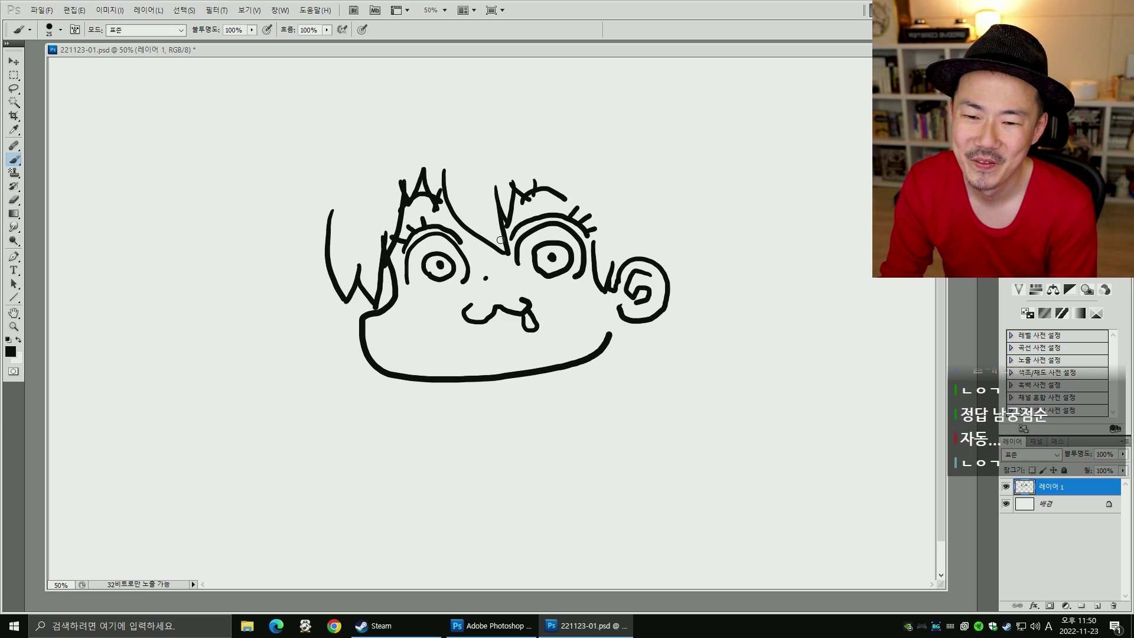
- Draw the rounded hair outline with a two-leaf sprout on the crown and a bun with strand lines behind the head
mouse_move(455, 107)
left_mouse_down()
mouse_move(435, 92)
mouse_move(427, 109)
mouse_move(443, 111)
mouse_move(477, 72)
mouse_move(440, 113)
mouse_move(385, 125)
mouse_move(341, 201)
left_mouse_up()
mouse_move(480, 112)
left_mouse_down()
mouse_move(509, 111)
mouse_move(617, 162)
mouse_move(647, 254)
left_mouse_up()
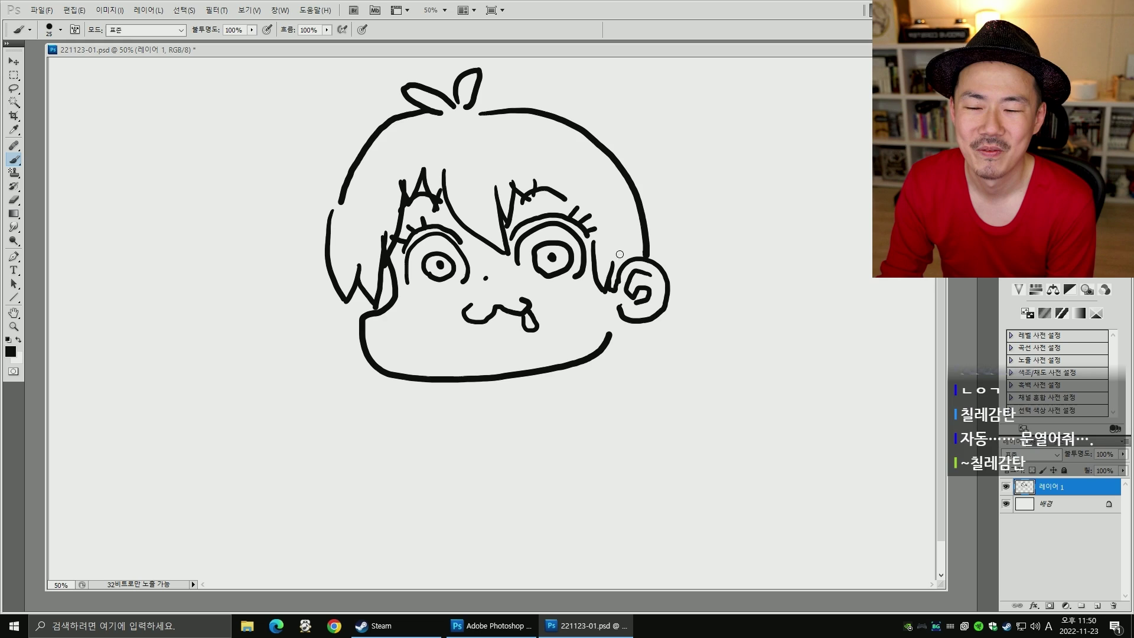
key("ctrl+alt+z")
key("ctrl+alt+z")
mouse_move(426, 117)
left_mouse_down()
mouse_move(343, 177)
mouse_move(337, 203)
left_mouse_up()
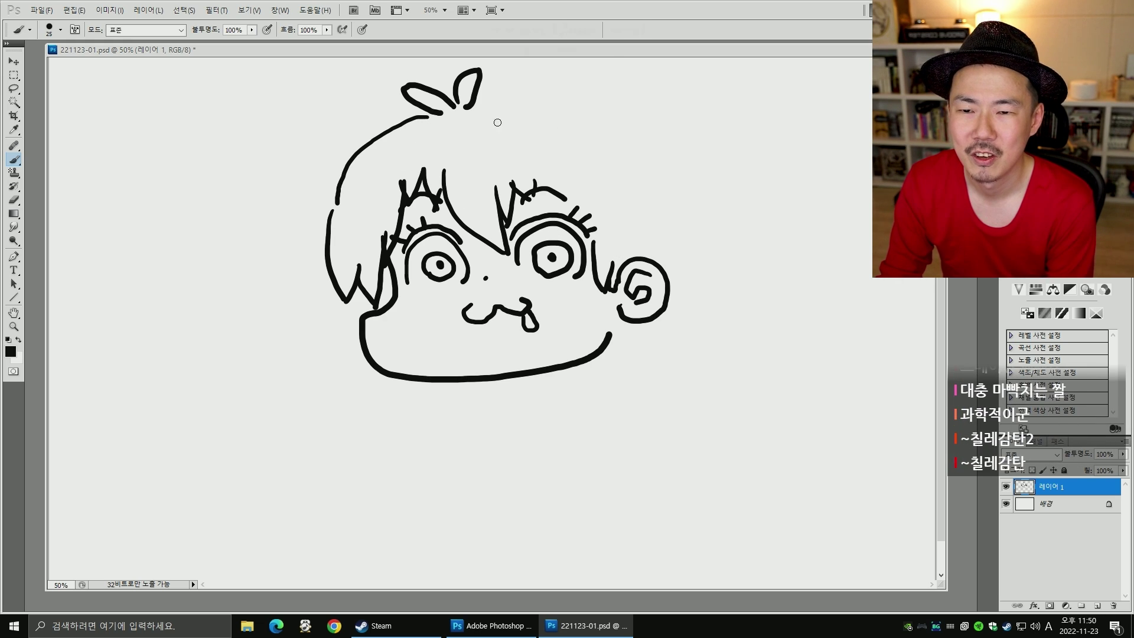
mouse_move(482, 110)
left_mouse_down()
mouse_move(573, 126)
mouse_move(638, 218)
mouse_move(639, 260)
left_mouse_up()
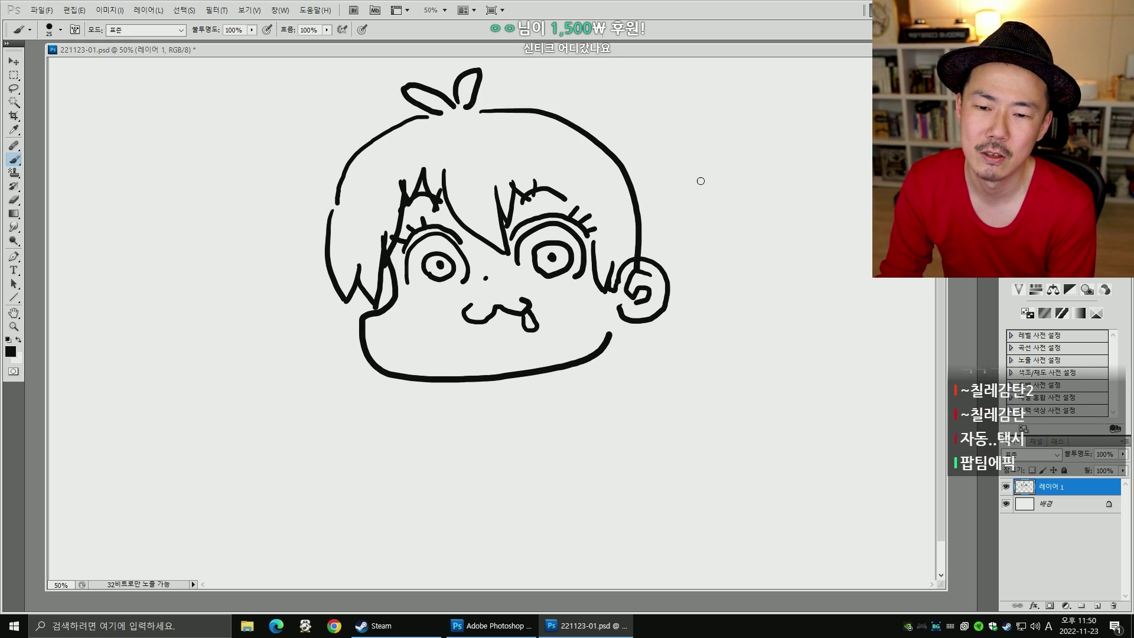
left_click_drag(631, 177, 686, 213)
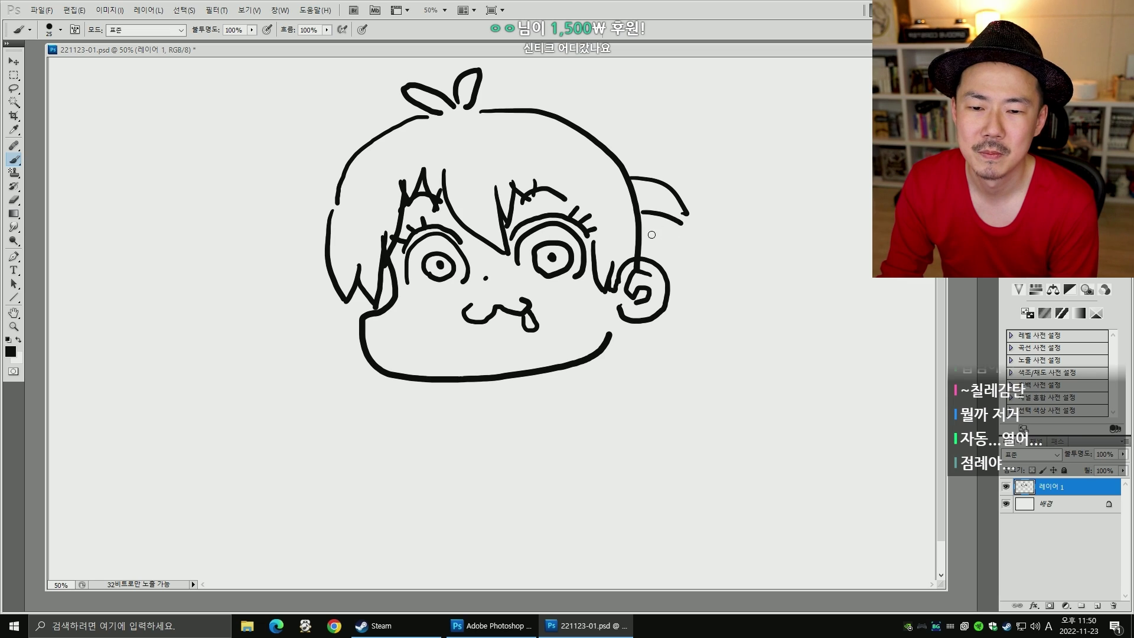
mouse_move(658, 262)
left_mouse_down()
mouse_move(679, 252)
mouse_move(668, 275)
left_mouse_up()
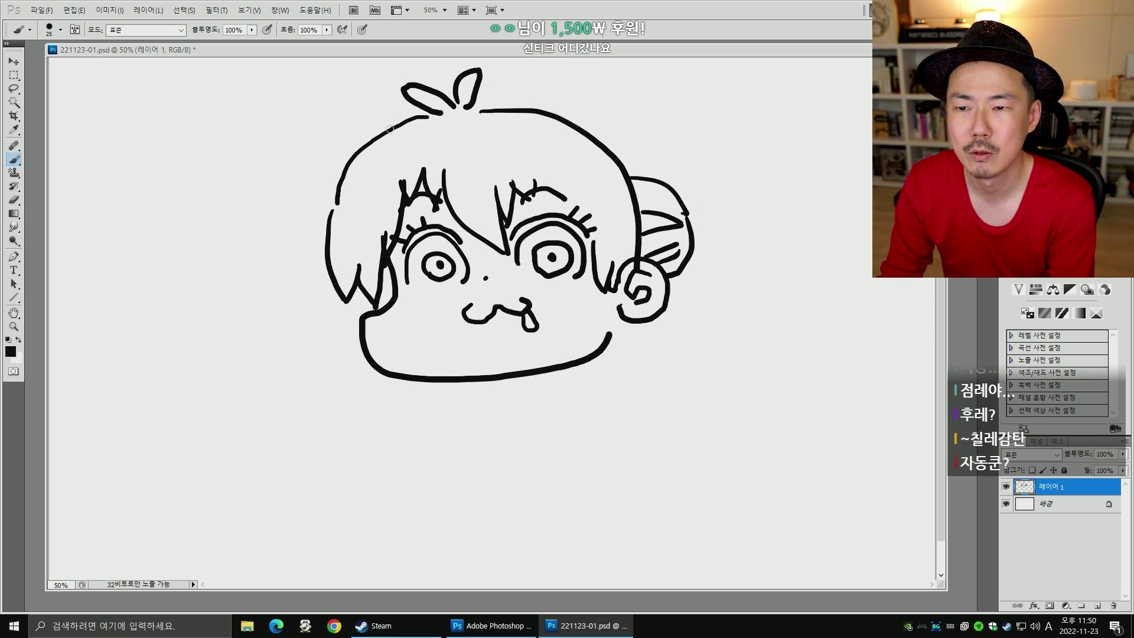
- Draw a headband over the hair with two pointed cat ears containing inner triangles
left_click_drag(377, 134, 414, 111)
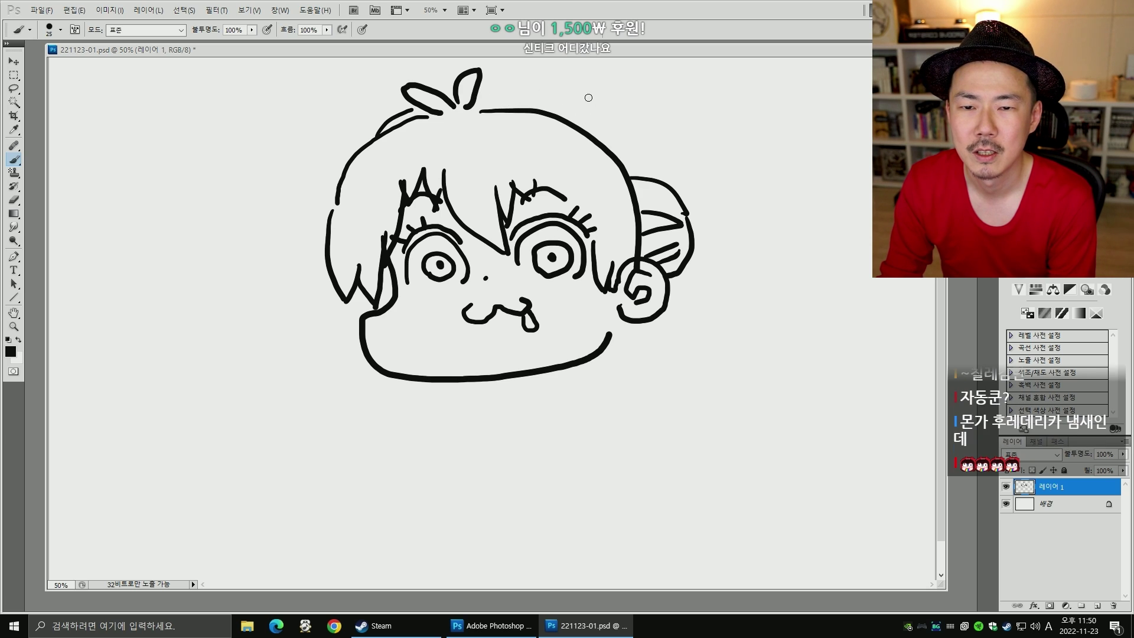
mouse_move(579, 98)
left_mouse_down()
mouse_move(605, 79)
mouse_move(664, 72)
mouse_move(654, 146)
mouse_move(598, 112)
left_mouse_up()
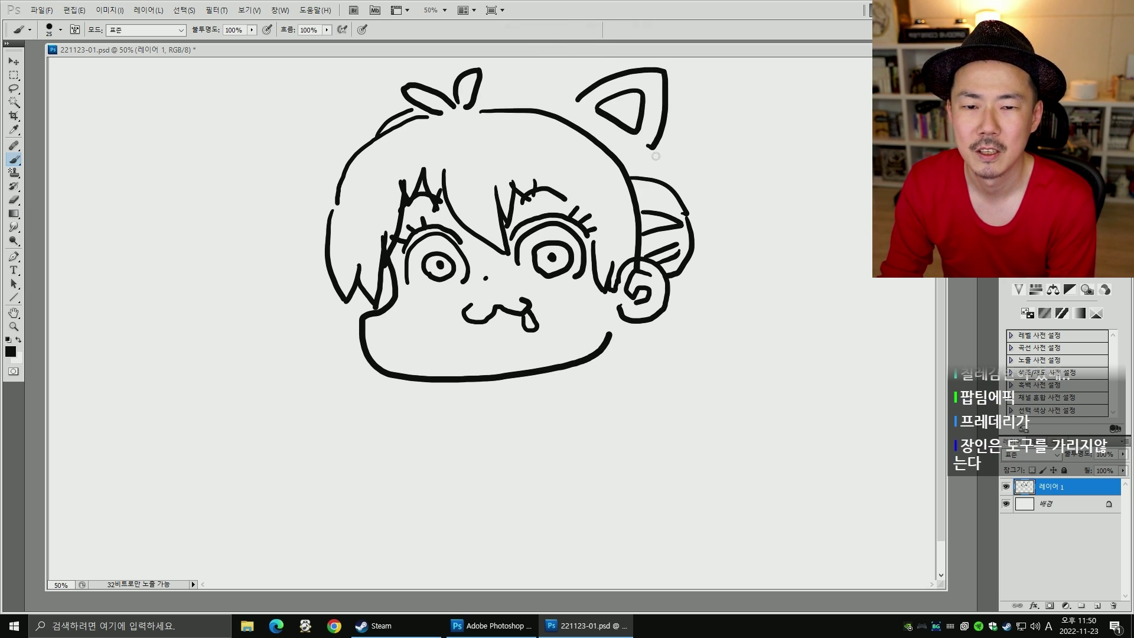
mouse_move(358, 134)
left_mouse_down()
mouse_move(364, 79)
mouse_move(397, 102)
mouse_move(356, 129)
mouse_move(346, 68)
mouse_move(407, 87)
left_mouse_up()
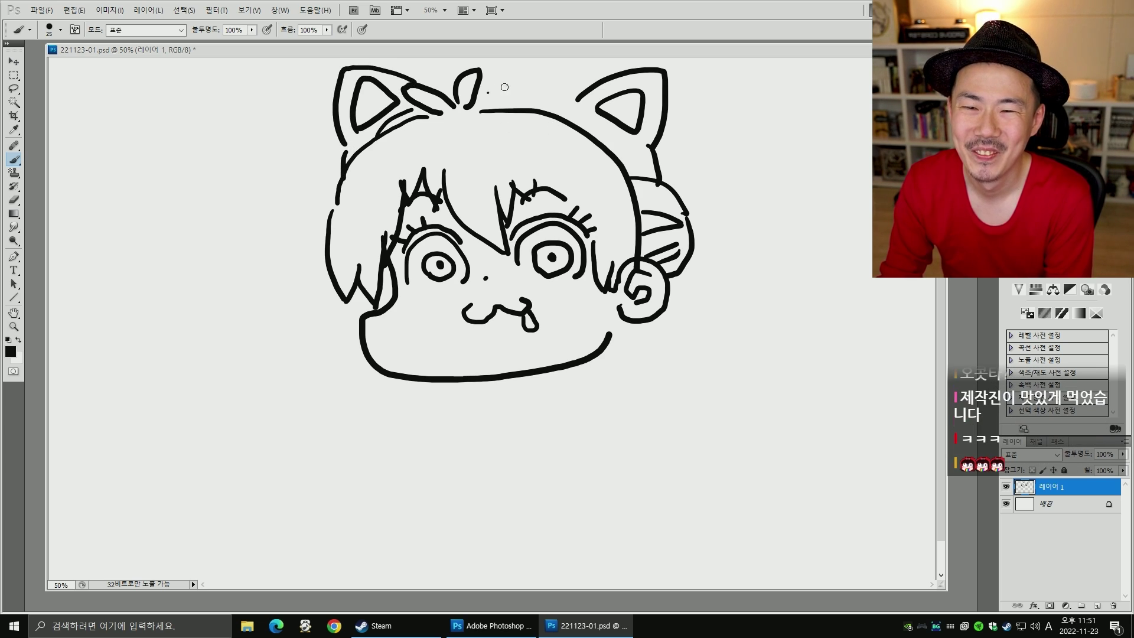
mouse_move(489, 92)
left_mouse_down()
mouse_move(585, 96)
mouse_move(567, 68)
mouse_move(593, 80)
left_mouse_up()
key("ctrl+z")
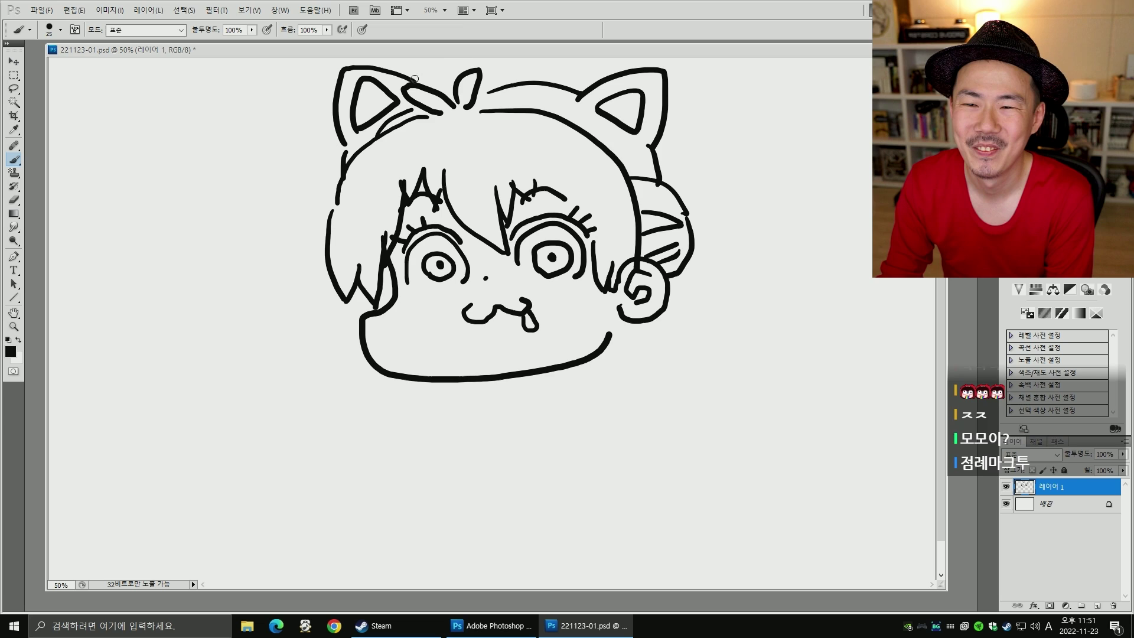
mouse_move(415, 77)
left_mouse_down()
mouse_move(512, 61)
mouse_move(601, 82)
left_mouse_up()
left_click_drag(663, 142, 675, 198)
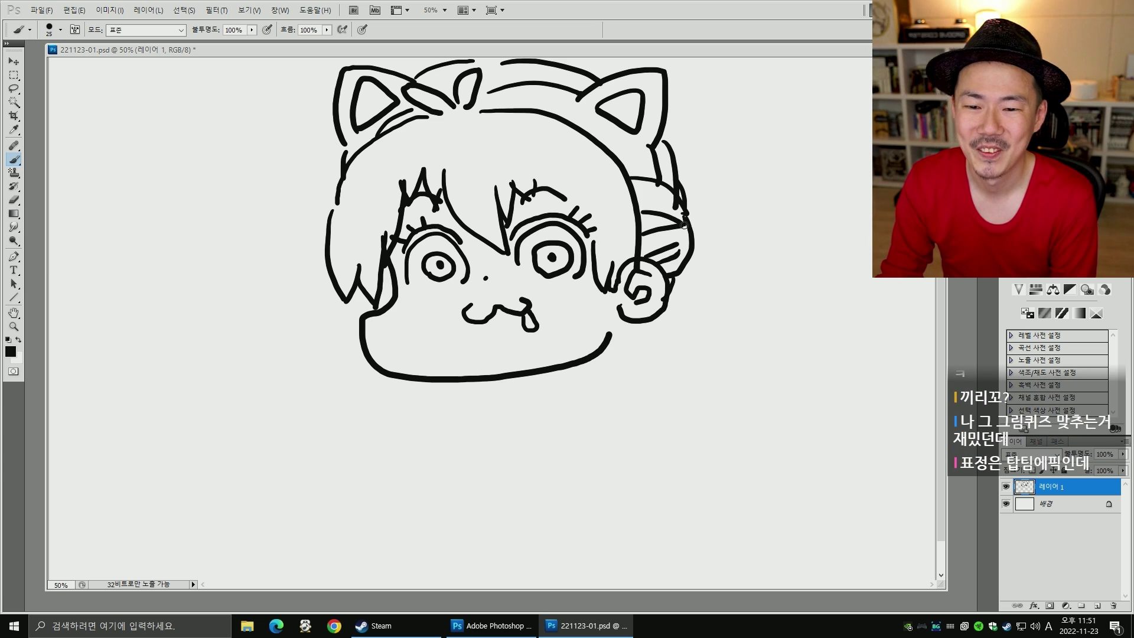
- Draw a pointed two-part ribbon sticking out from the hair bun and extend the jaw line up to the ear
left_click_drag(684, 222, 733, 175)
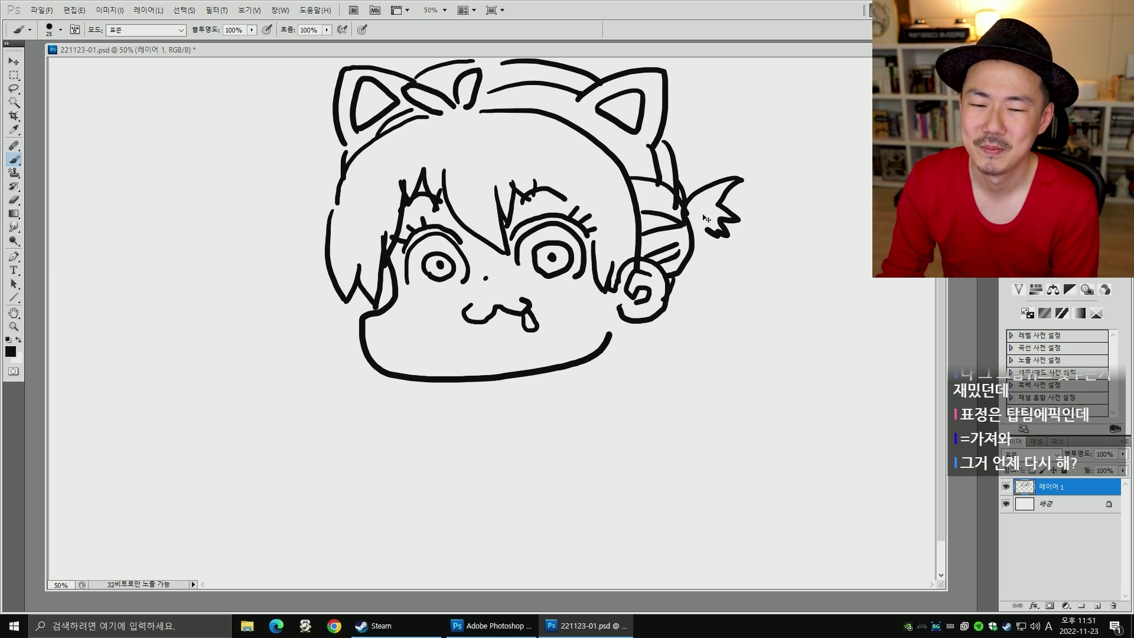
key("ctrl+z")
mouse_move(686, 220)
left_mouse_down()
mouse_move(760, 179)
mouse_move(723, 209)
mouse_move(752, 221)
left_mouse_up()
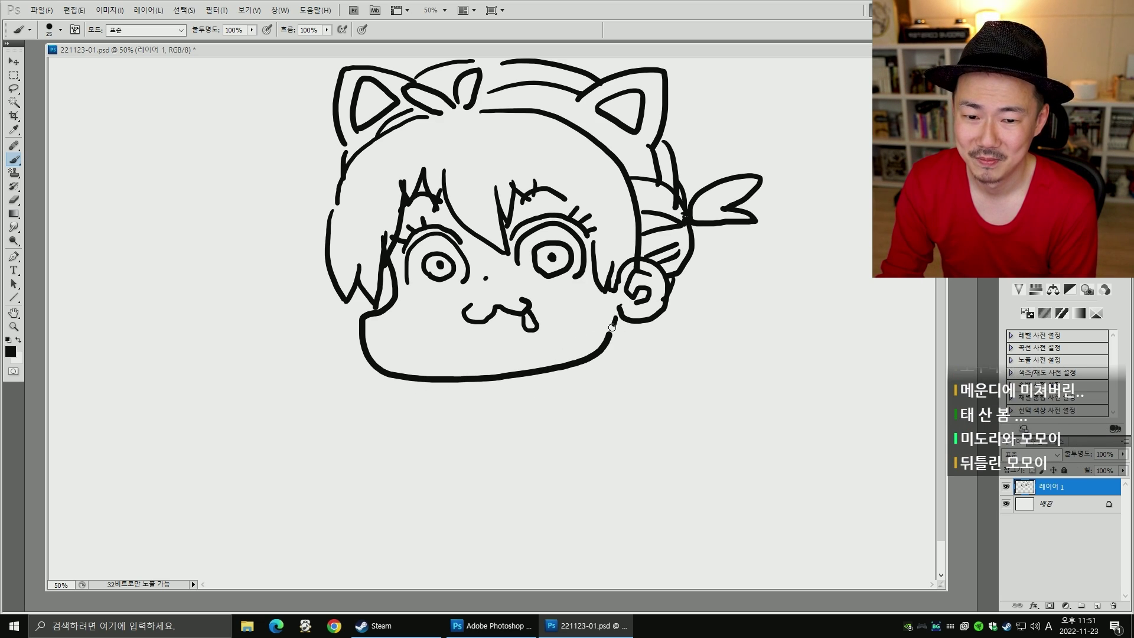
left_click_drag(618, 319, 610, 335)
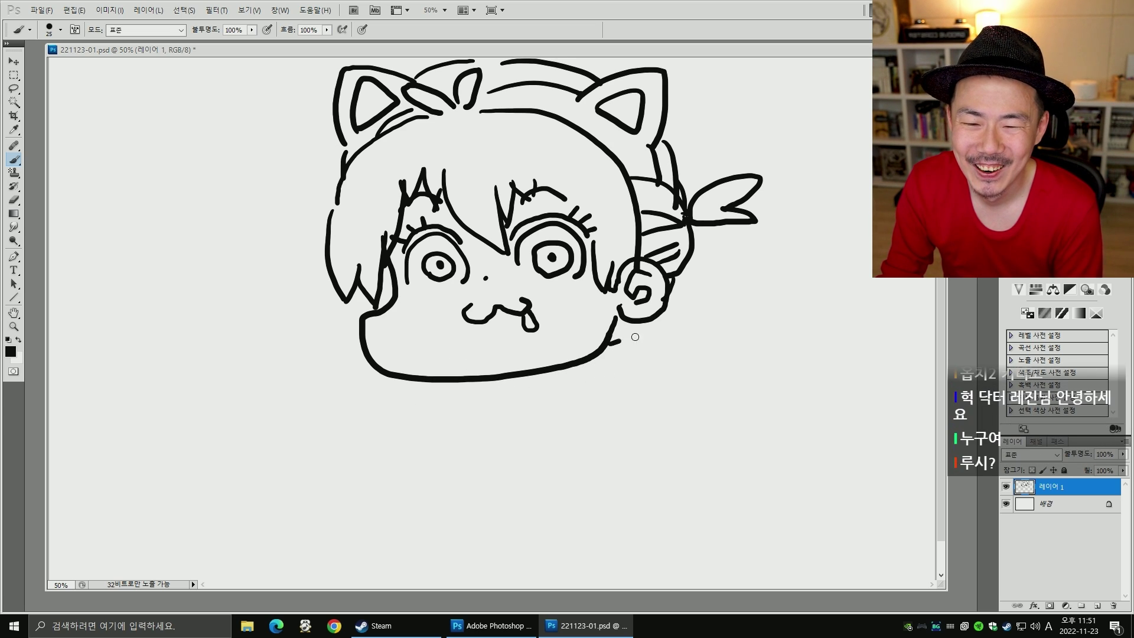
- Draw broad rounded shoulders below the head and a curved armpit line on each side
left_click_drag(610, 342, 693, 415)
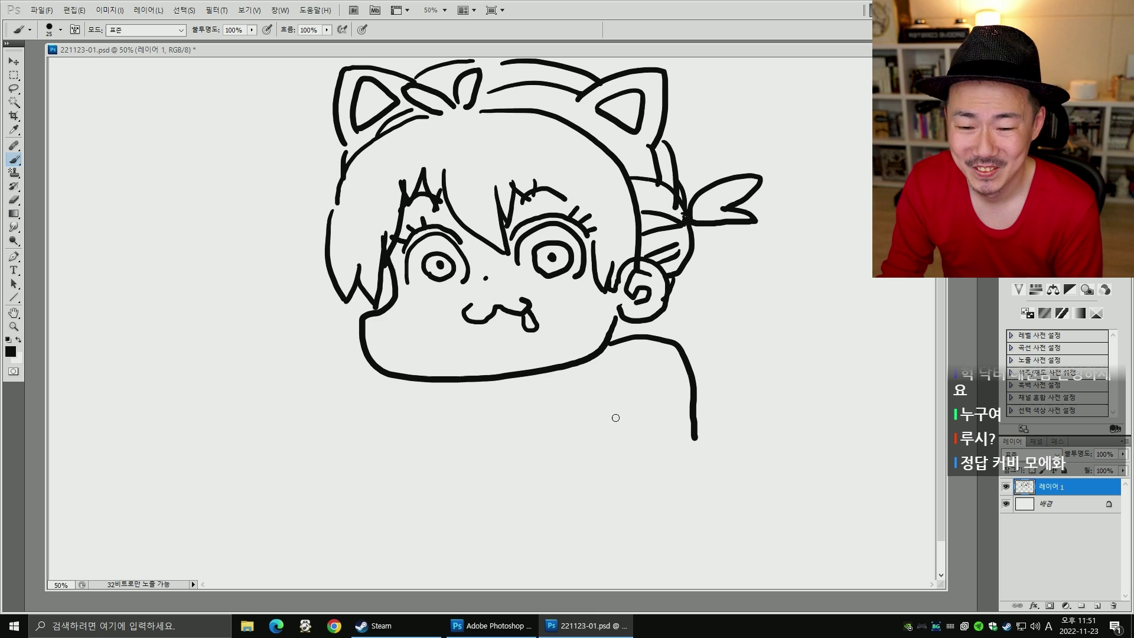
mouse_move(394, 378)
left_mouse_down()
mouse_move(349, 421)
mouse_move(354, 465)
left_mouse_up()
left_click_drag(426, 441, 399, 473)
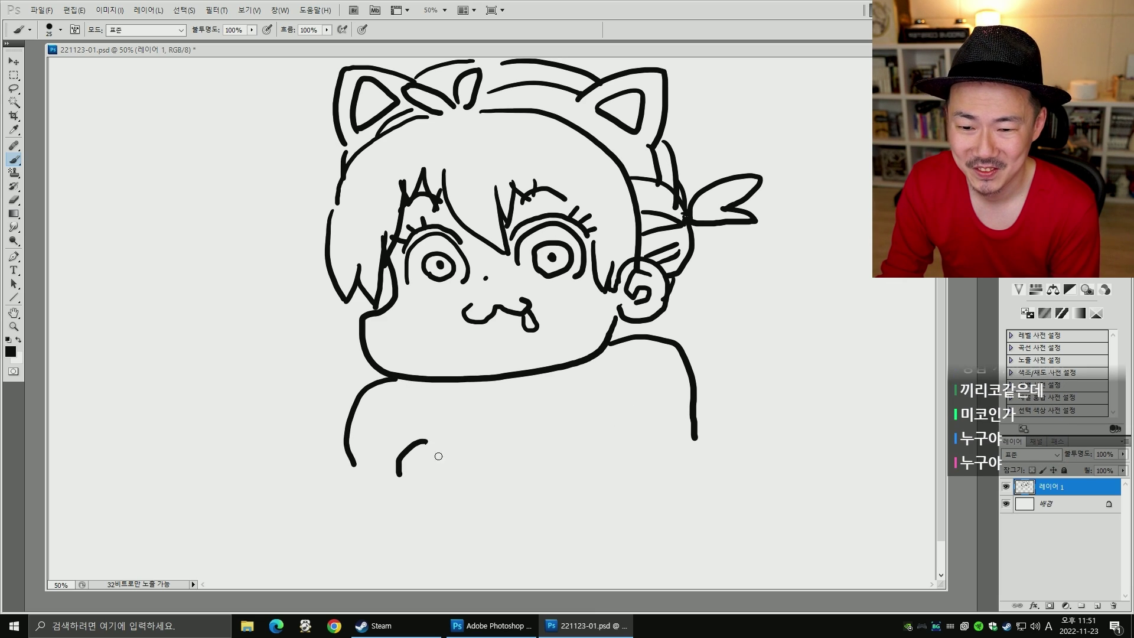
left_click_drag(596, 424, 640, 457)
- Draw the muscular chest with outer side curves, crossing lines at the centre and the lower edges of the pectorals
left_click_drag(410, 450, 425, 487)
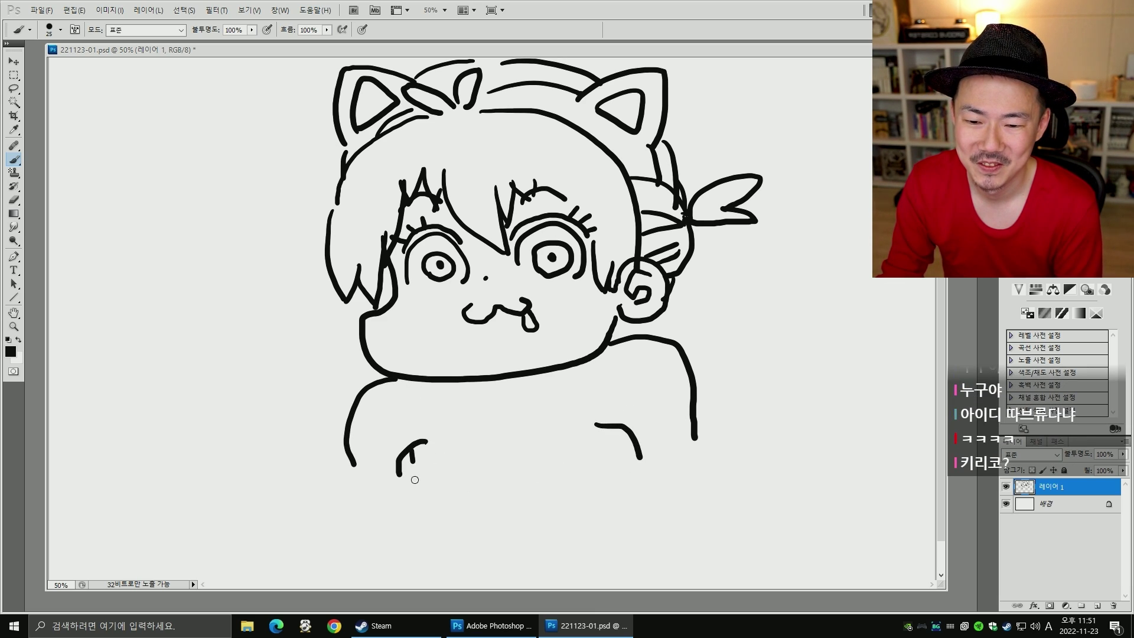
left_click(508, 441)
left_click_drag(507, 456, 535, 477)
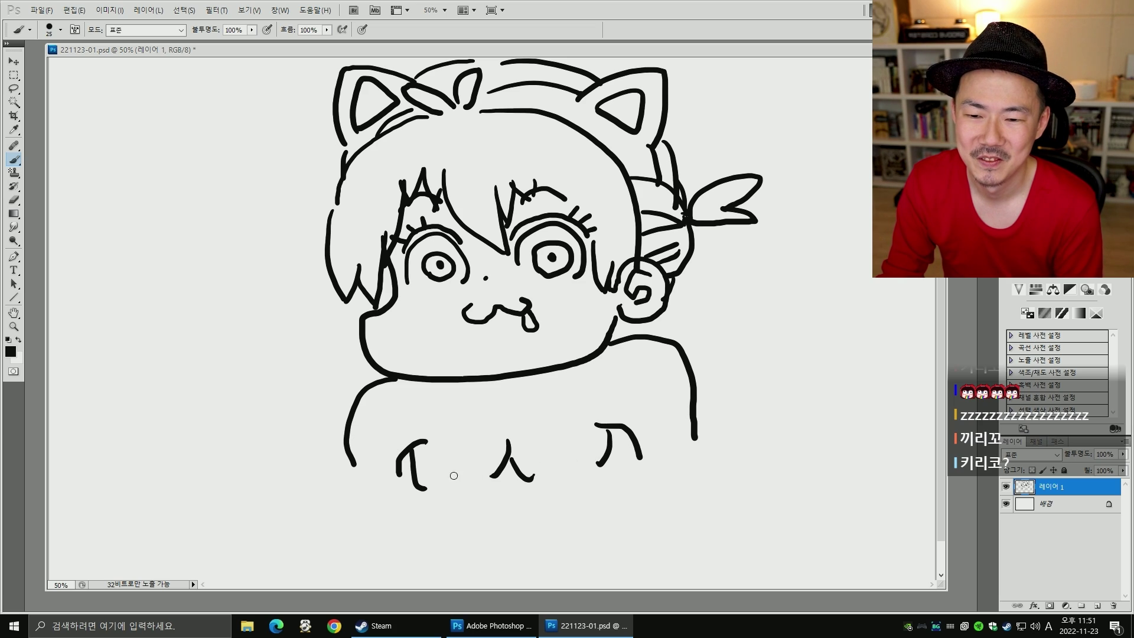
left_click_drag(432, 484, 478, 479)
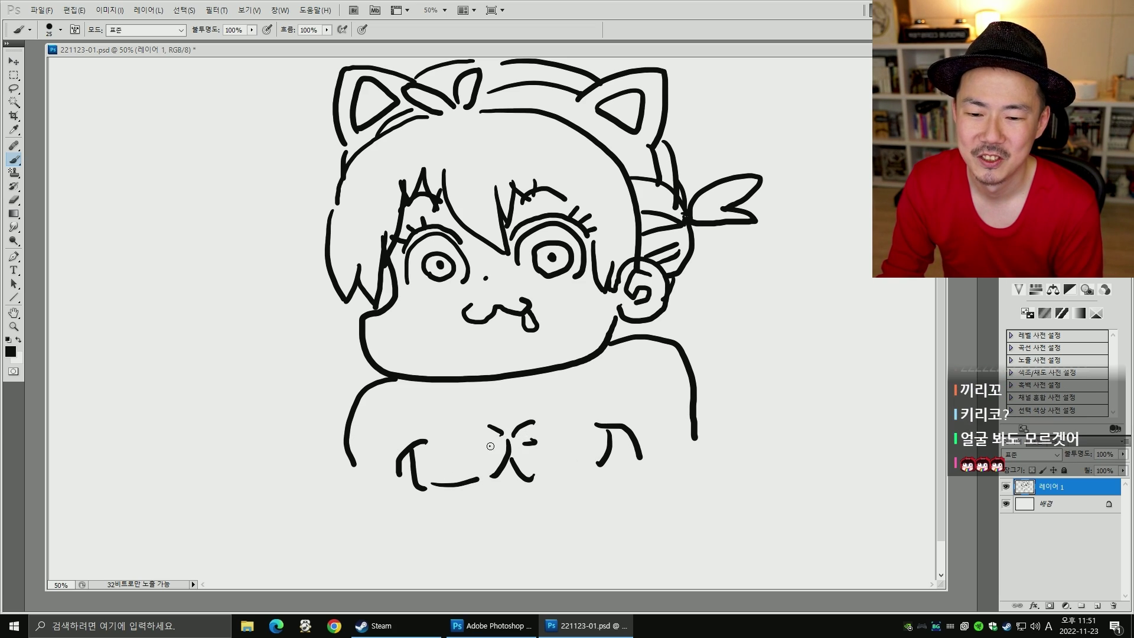
left_click_drag(549, 476, 587, 471)
- Fill the stomach below the chest with stacked curved strokes for the abdominal and rib muscles
left_click_drag(463, 497, 515, 534)
mouse_move(557, 512)
left_mouse_down()
mouse_move(557, 526)
mouse_move(524, 531)
mouse_move(532, 555)
left_mouse_up()
left_click_drag(557, 533, 548, 546)
left_click_drag(443, 515, 455, 508)
left_click_drag(444, 518, 469, 524)
left_click_drag(433, 517, 462, 533)
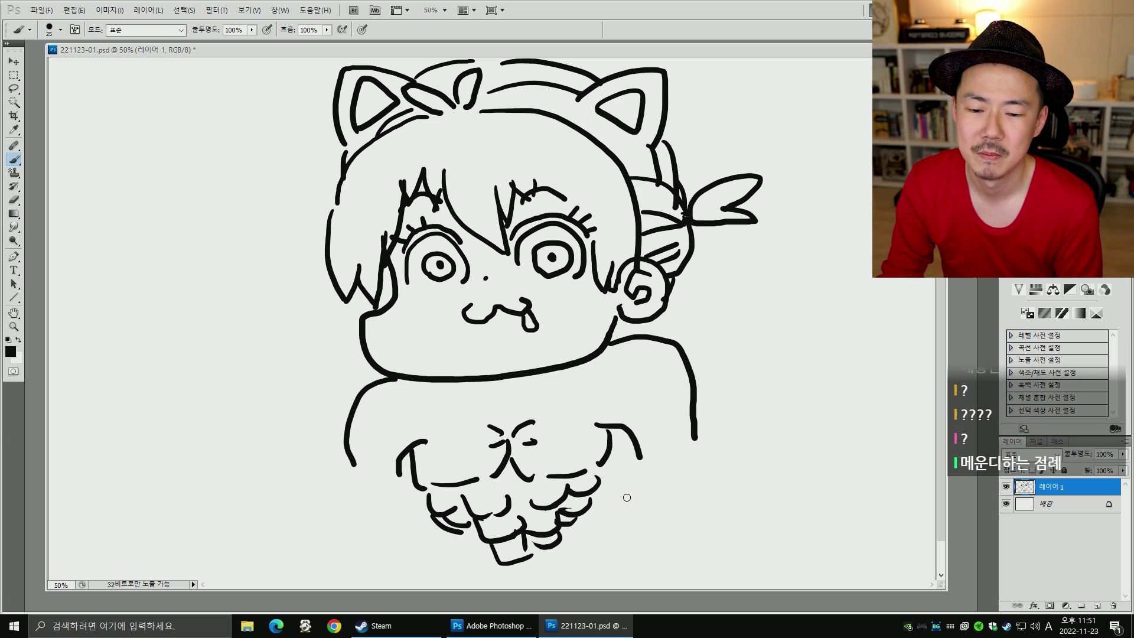
- Draw the side contours of the torso down to the waist on both sides of the abdominal muscles
left_click_drag(609, 496, 599, 544)
right_click(602, 545)
left_click(447, 537)
left_click_drag(435, 513, 458, 570)
- Continue both arms below the shoulders with bulging inner and outer contour lines
mouse_move(642, 467)
left_mouse_down()
mouse_move(648, 506)
mouse_move(664, 511)
left_mouse_up()
mouse_move(699, 444)
left_mouse_down()
mouse_move(704, 490)
mouse_move(673, 542)
left_mouse_up()
left_click_drag(688, 501, 692, 538)
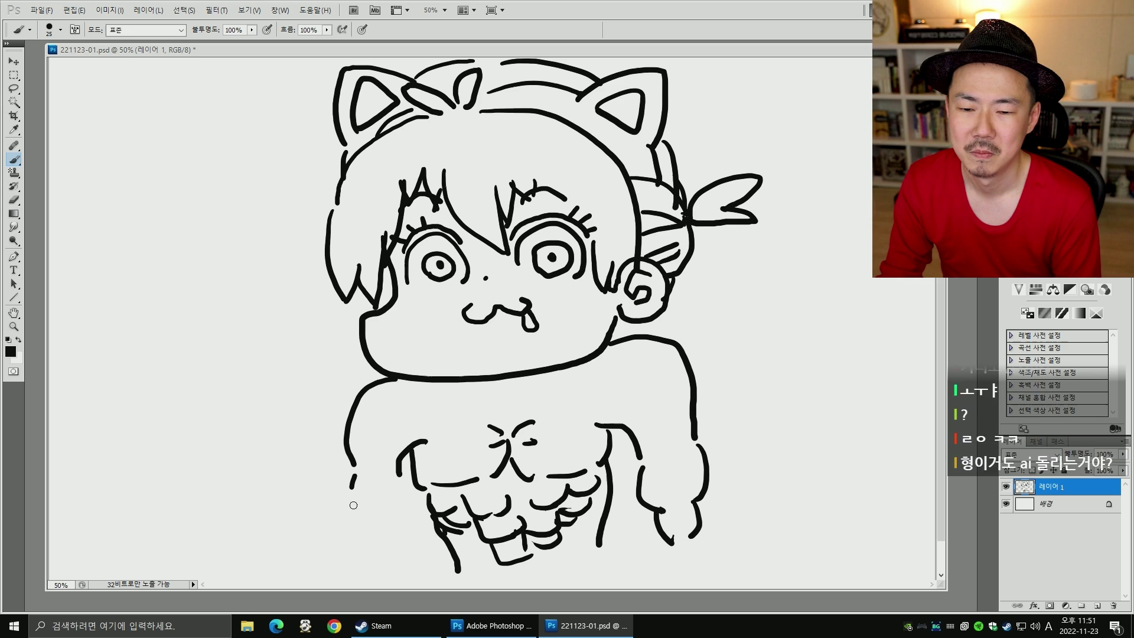
left_click_drag(355, 476, 374, 528)
mouse_move(401, 481)
left_mouse_down()
mouse_move(411, 511)
mouse_move(395, 566)
left_mouse_up()
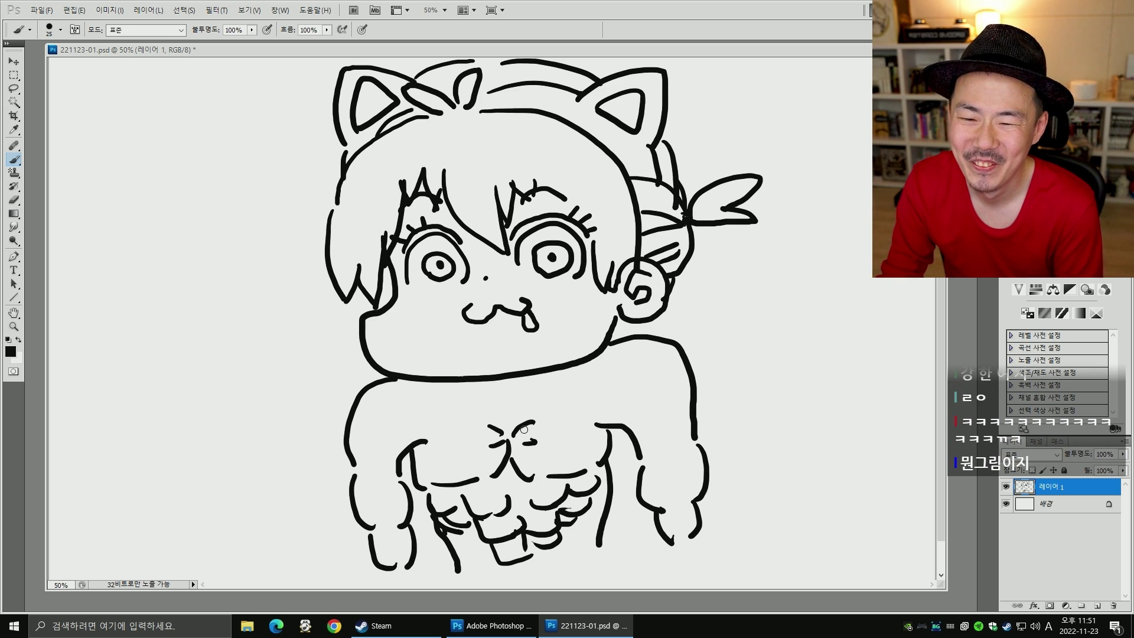
- Add collarbone strokes below the chin, small shoulder marks and branching muscle lines on the arm below the ear
left_click_drag(458, 394, 499, 393)
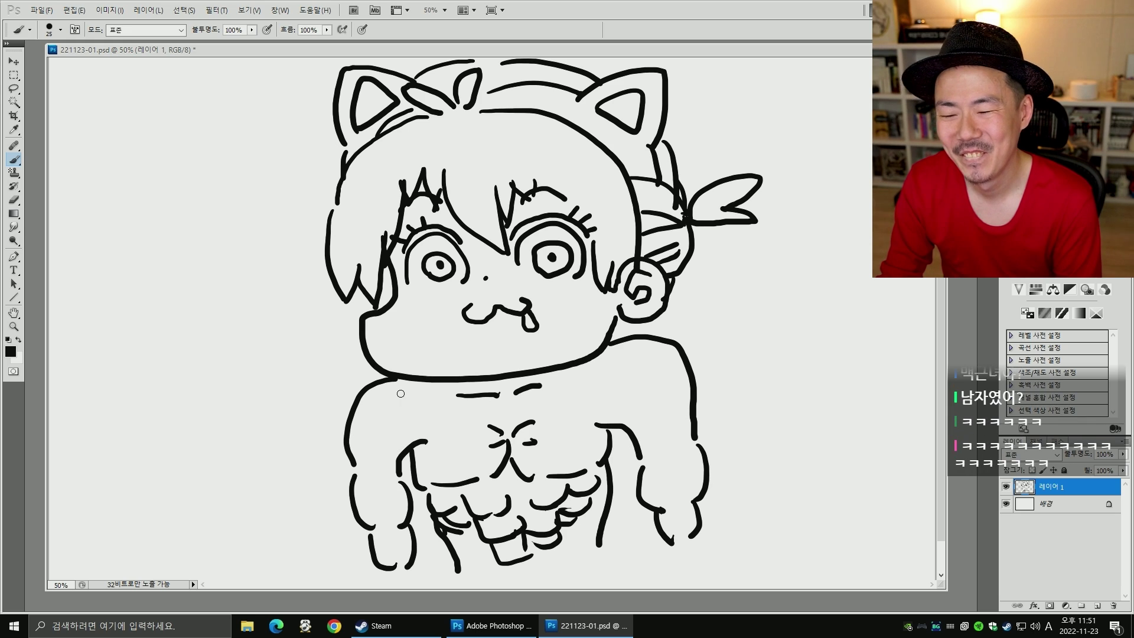
left_click(621, 358)
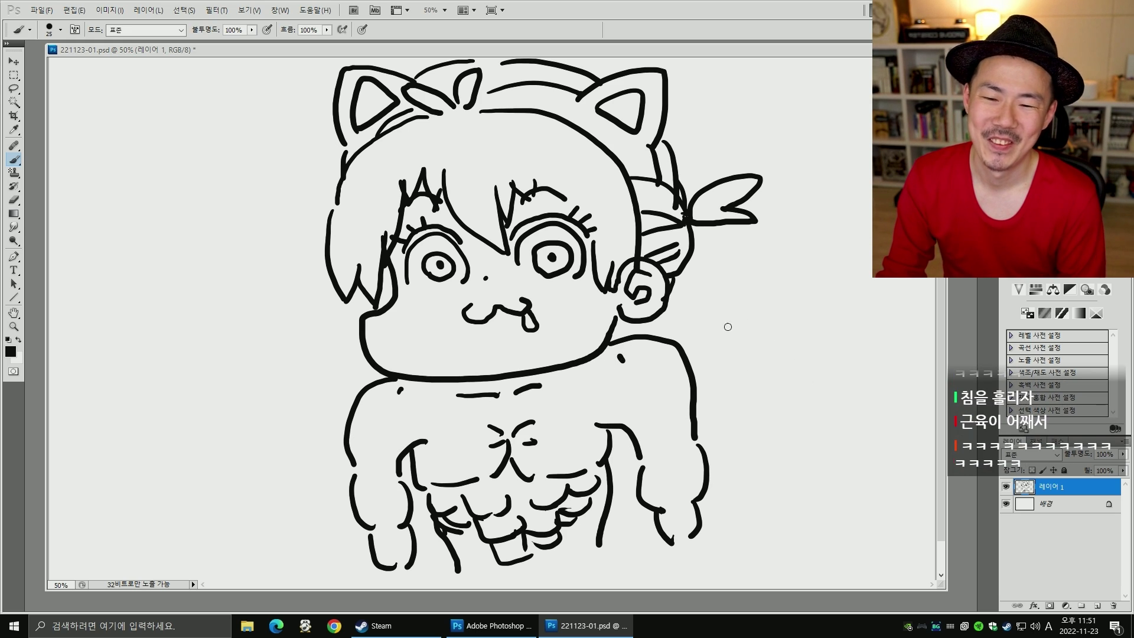
mouse_move(659, 372)
left_mouse_down()
mouse_move(655, 417)
mouse_move(679, 403)
left_mouse_up()
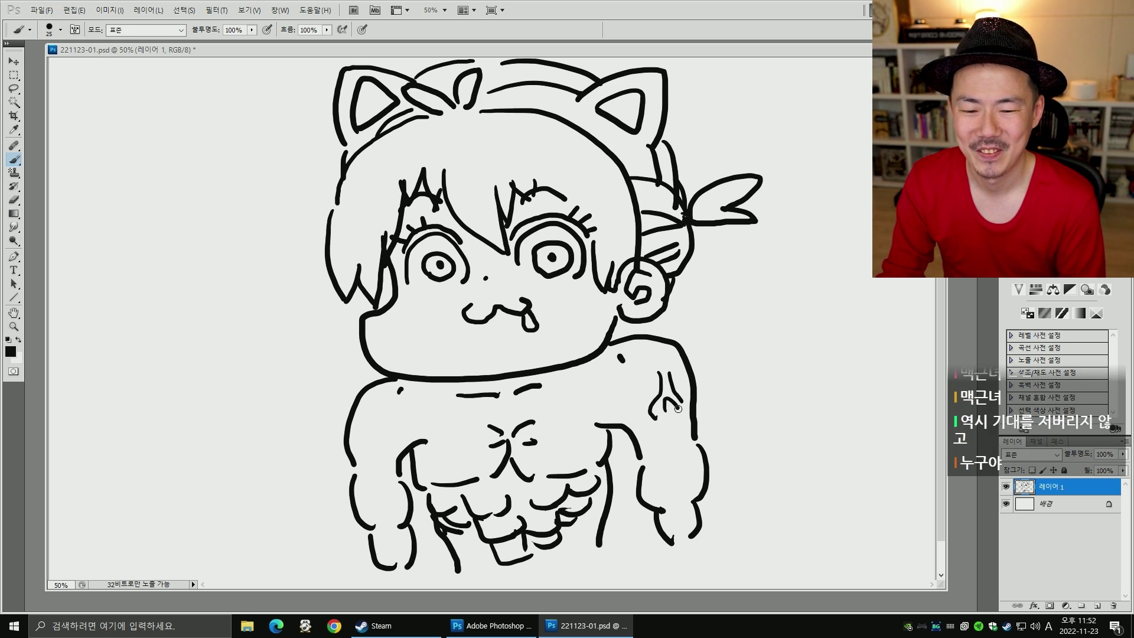
left_click_drag(683, 467, 695, 460)
- Draw the curved waistline with the hips, extend the one forearm to the canvas edge and end the other in a rounded fist
mouse_move(456, 569)
left_mouse_down()
mouse_move(501, 577)
mouse_move(595, 548)
left_mouse_up()
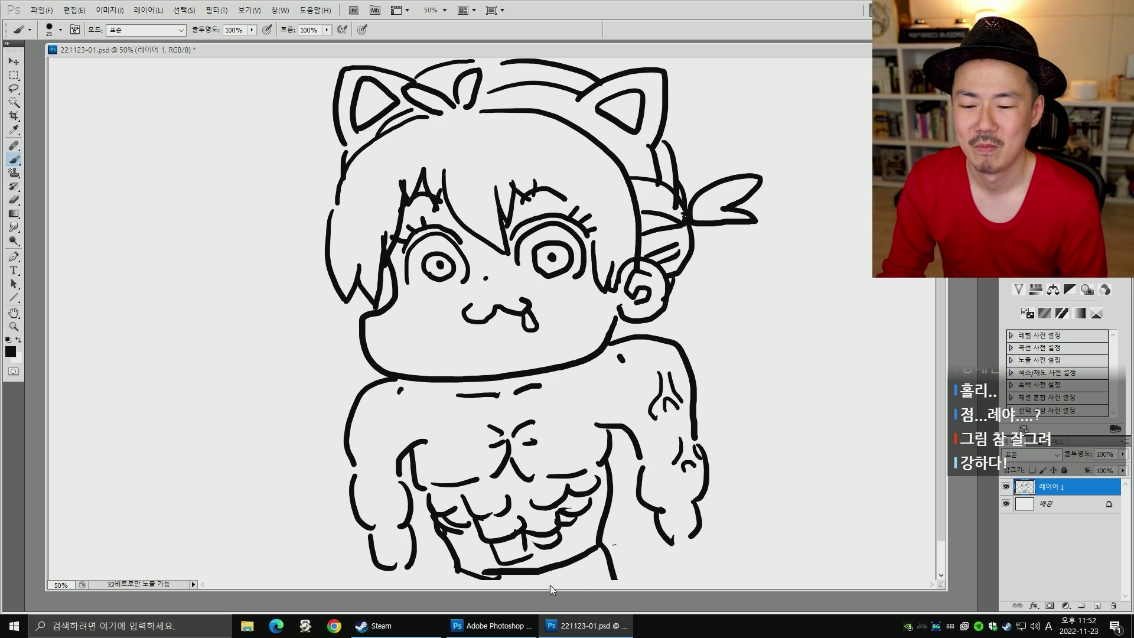
left_click_drag(385, 568, 377, 579)
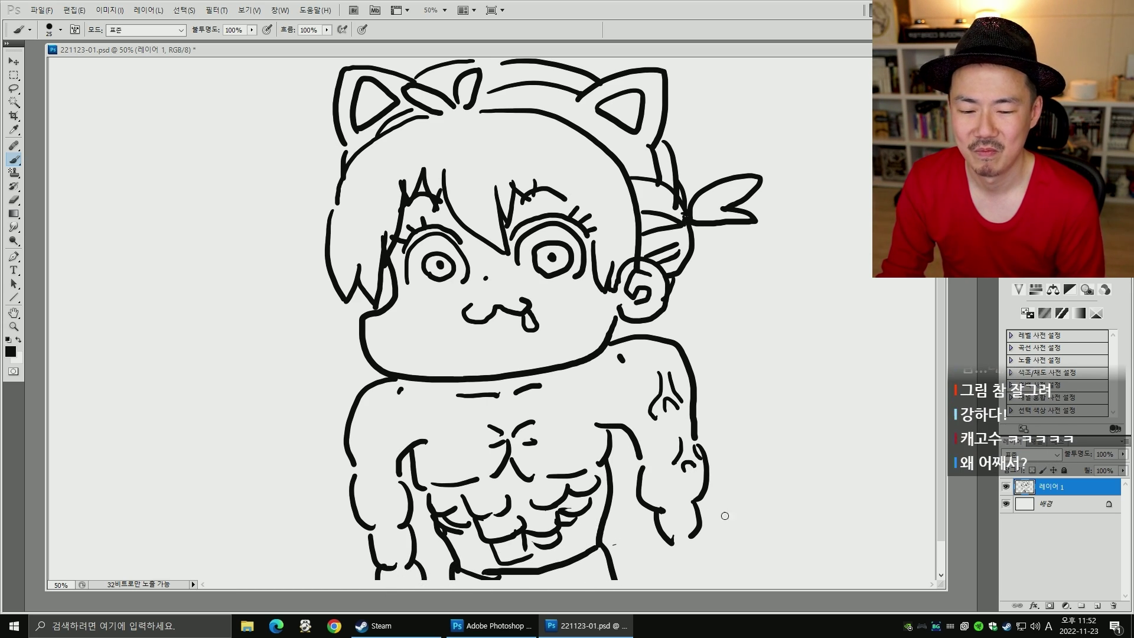
left_click_drag(643, 573, 650, 571)
left_click_drag(692, 536, 714, 552)
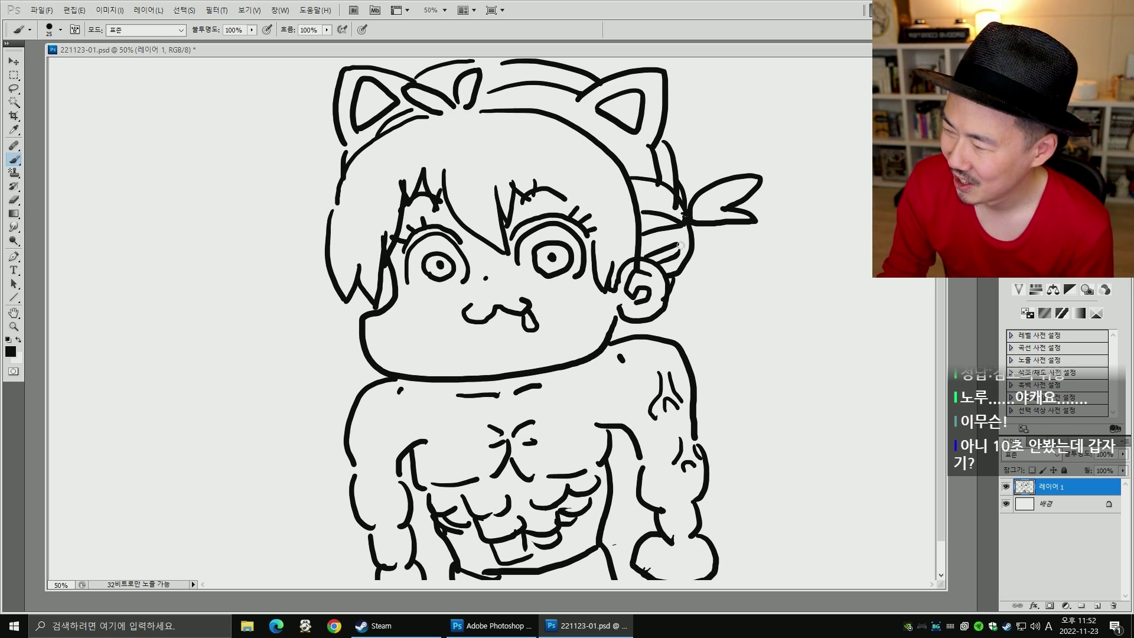
- Draw an anger vein mark on the cheek beside the ear and add small dots under both eyes
mouse_move(585, 303)
left_mouse_down()
mouse_move(578, 317)
mouse_move(604, 314)
left_mouse_up()
left_click(412, 290)
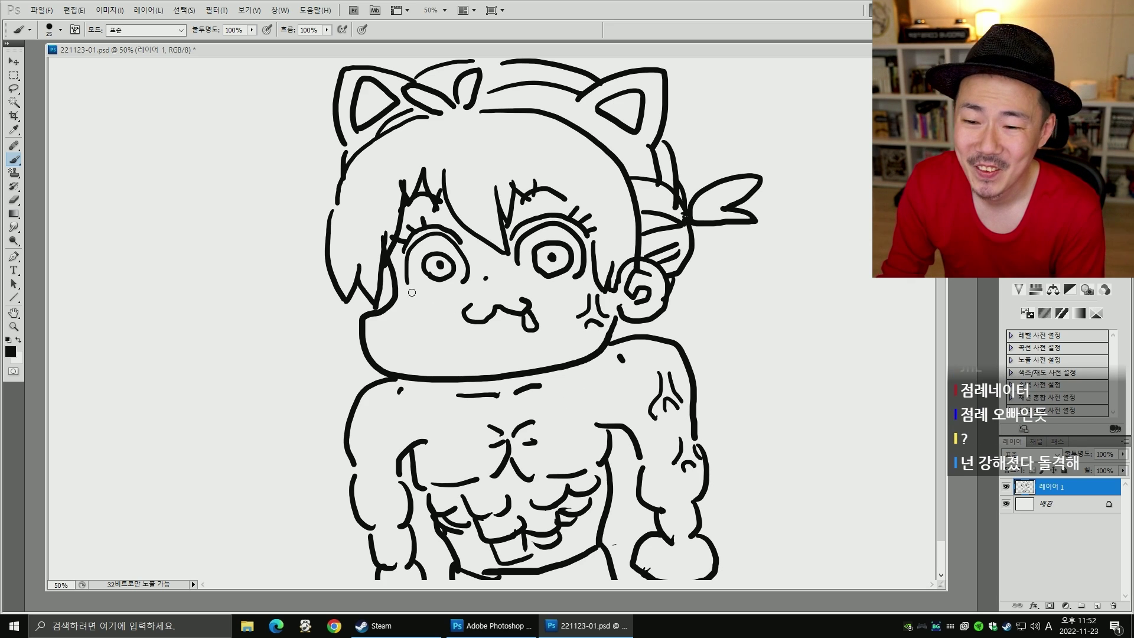
left_click(419, 293)
left_click(428, 294)
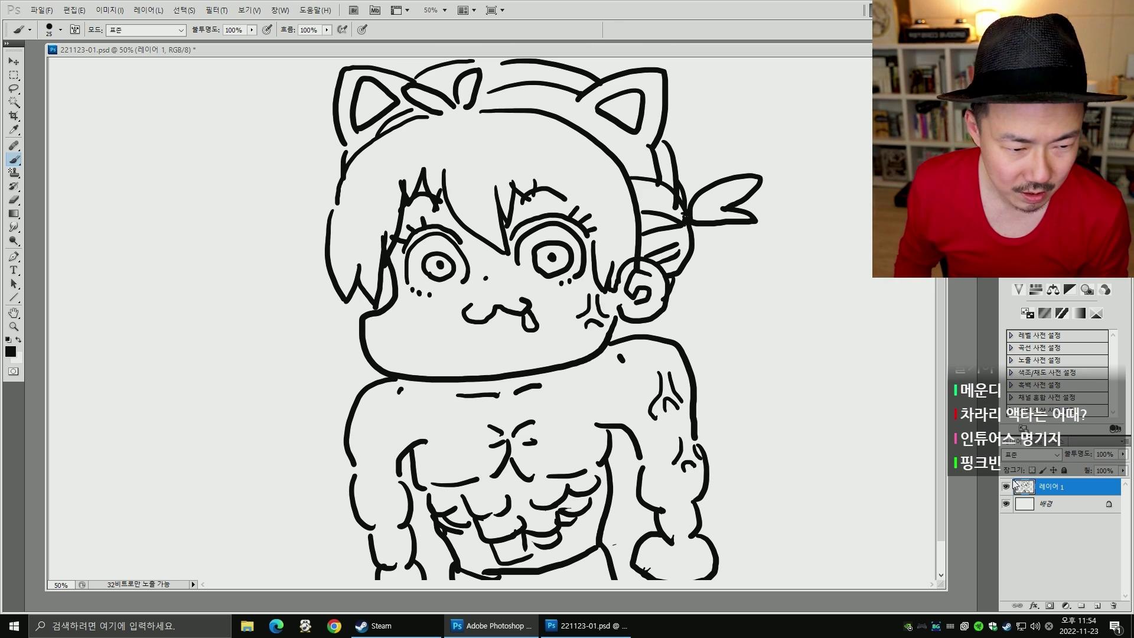
- Hide the layer with the cat-eared character, add a new empty layer and save the file
left_click(1007, 487)
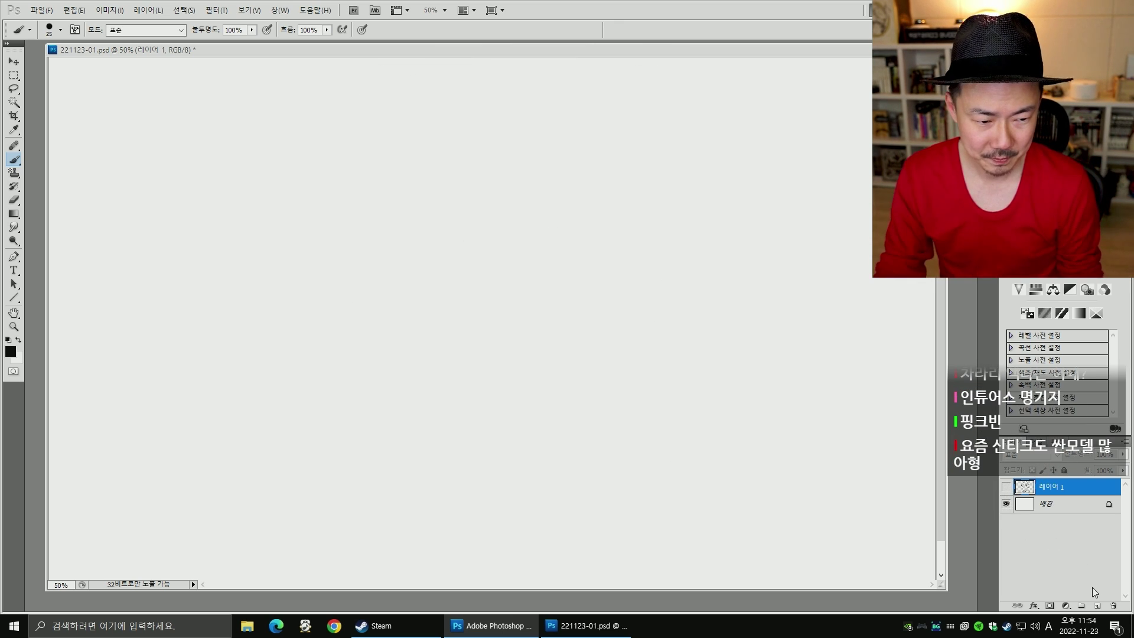
left_click(1097, 606)
key("ctrl+s")
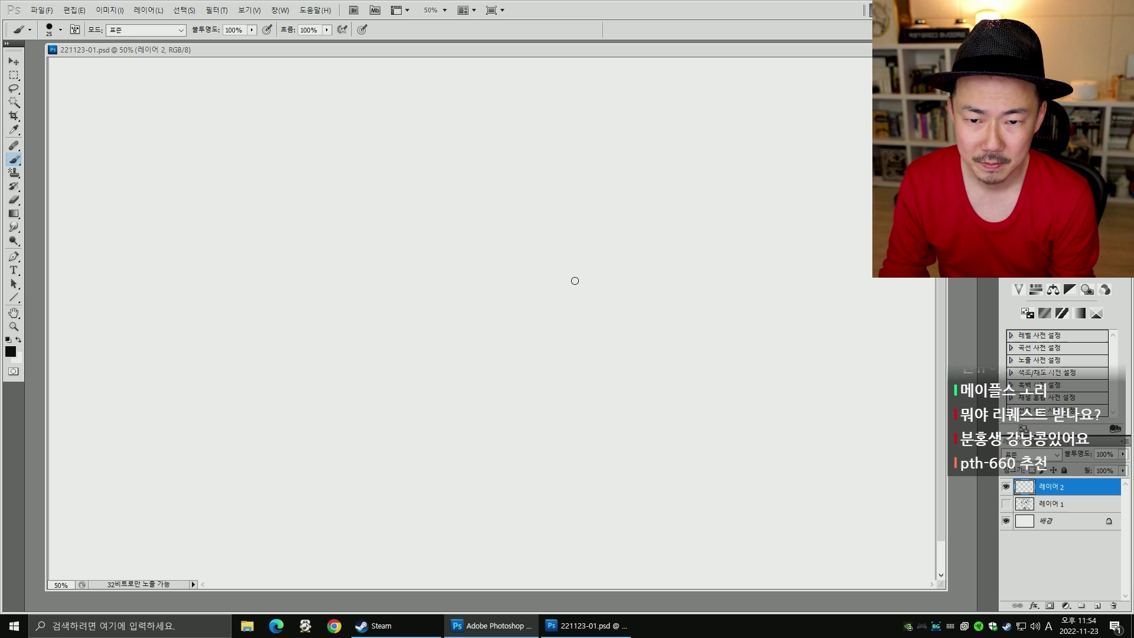
- Draw two narrow slanted eyes with lower bags, upper lid creases and a tiny pupil dot in each
left_click_drag(591, 265, 633, 256)
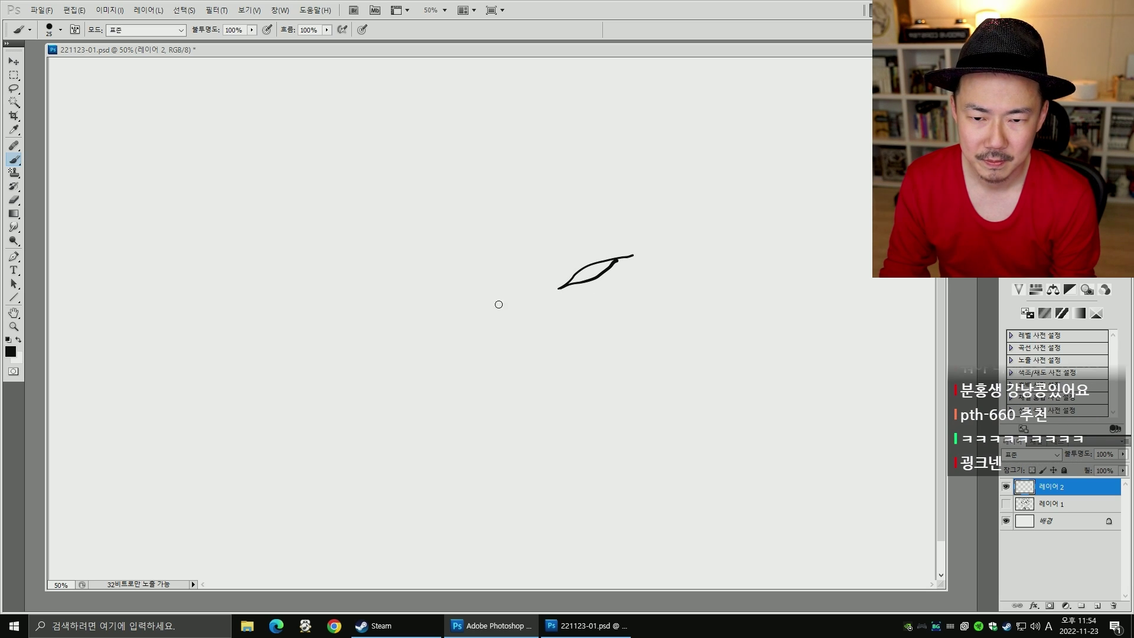
mouse_move(414, 273)
left_mouse_down()
mouse_move(476, 289)
mouse_move(460, 290)
left_mouse_up()
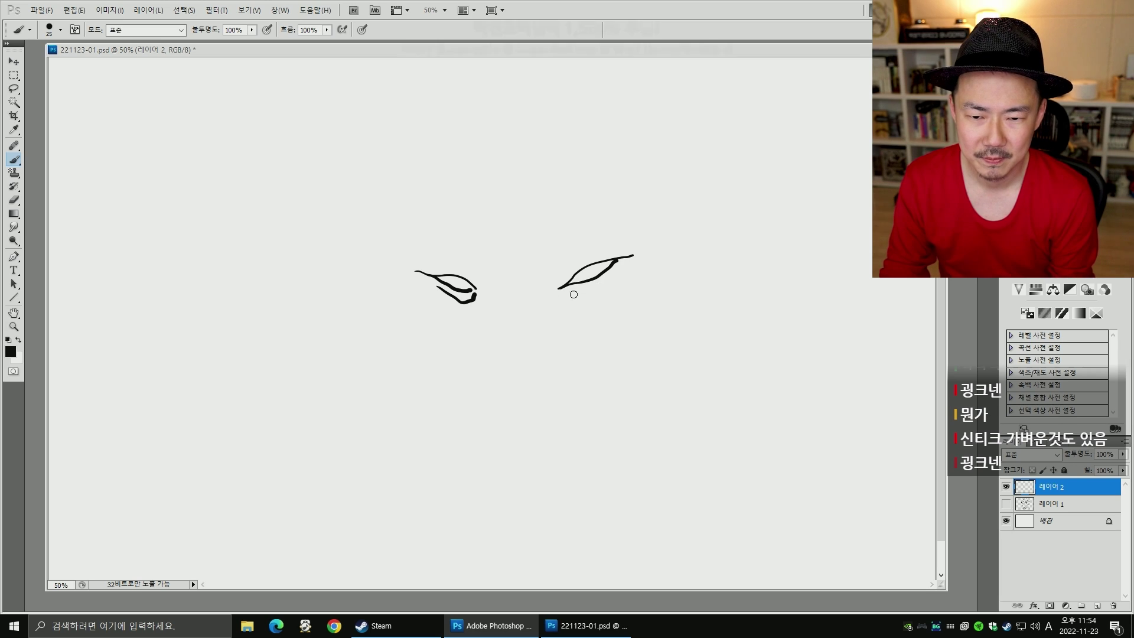
left_click_drag(569, 291, 625, 270)
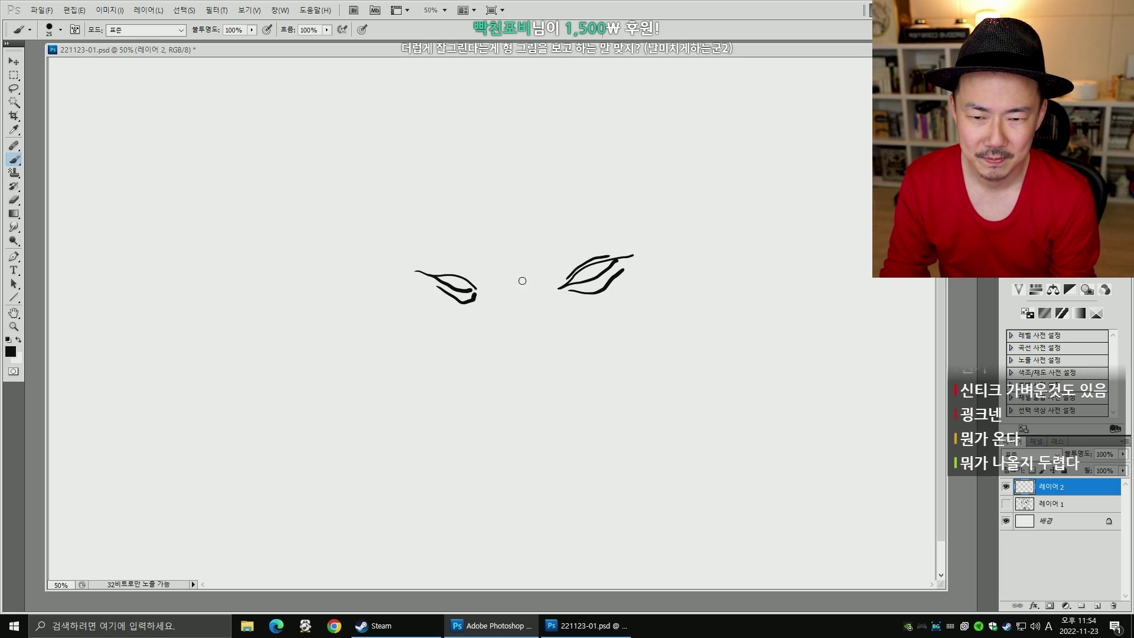
left_click_drag(454, 270, 472, 280)
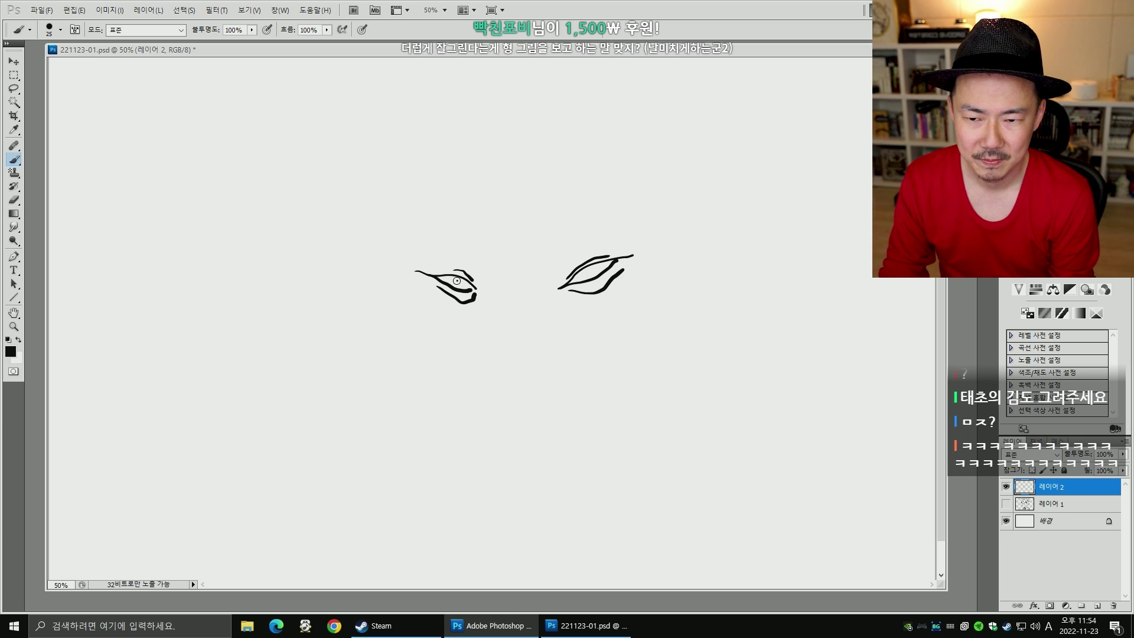
left_click(589, 271)
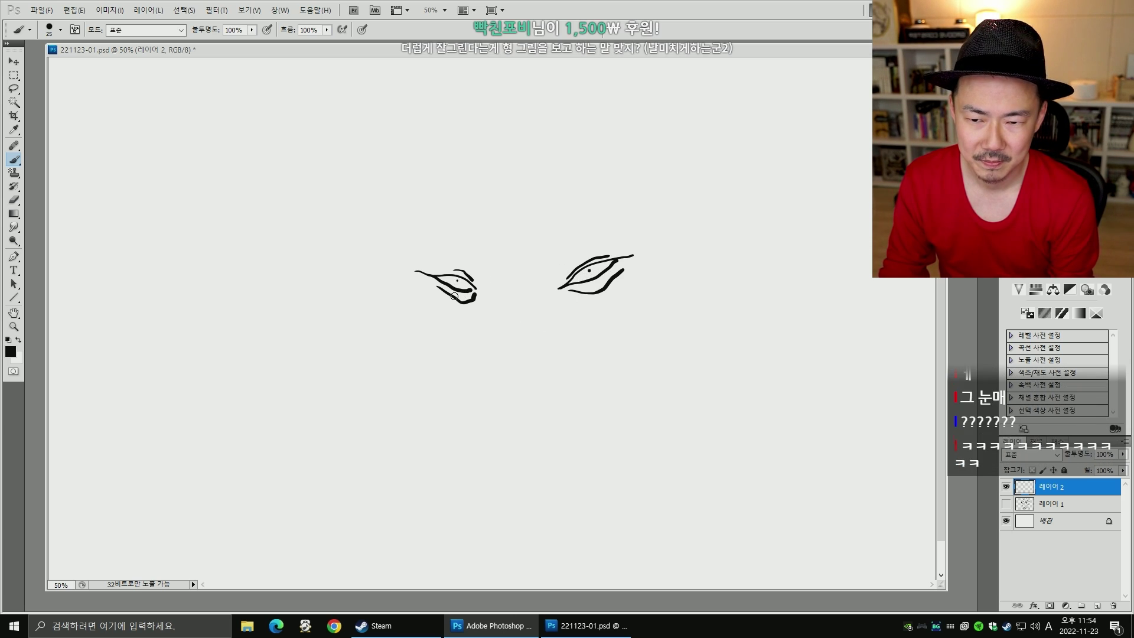
- Hatch fine wrinkle lines above and below both eyes with a 20 px brush
key("bracketleft")
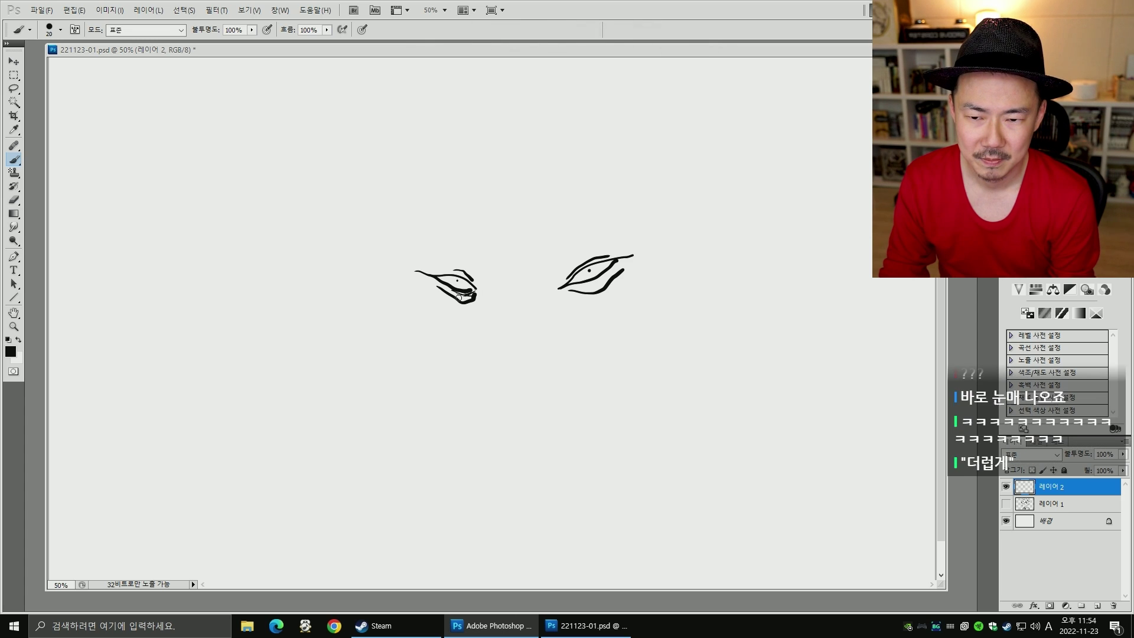
mouse_move(576, 290)
left_mouse_down()
mouse_move(610, 271)
mouse_move(597, 282)
mouse_move(613, 285)
mouse_move(604, 297)
mouse_move(586, 298)
mouse_move(606, 300)
mouse_move(583, 257)
left_mouse_up()
left_click_drag(444, 291, 475, 306)
mouse_move(455, 265)
left_mouse_down()
mouse_move(437, 301)
mouse_move(468, 308)
left_mouse_up()
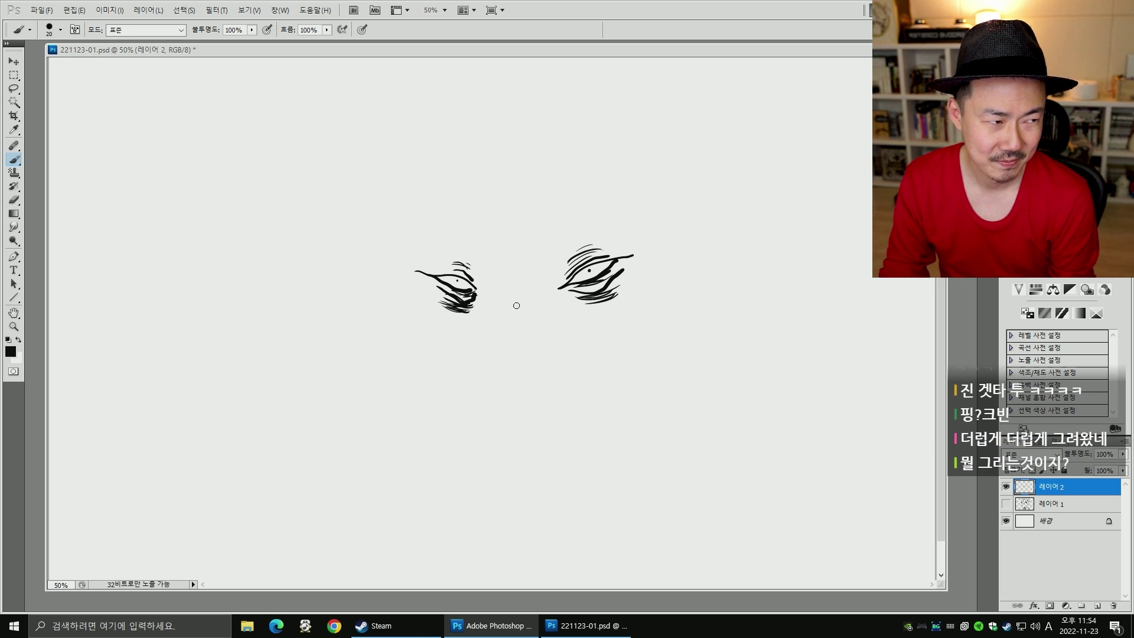
- Try a long nose with a bridge line, nostrils and a pointed tip below the eyes, using a 35 px brush
key("bracketright")
mouse_move(505, 290)
left_mouse_down()
mouse_move(508, 370)
mouse_move(539, 394)
left_mouse_up()
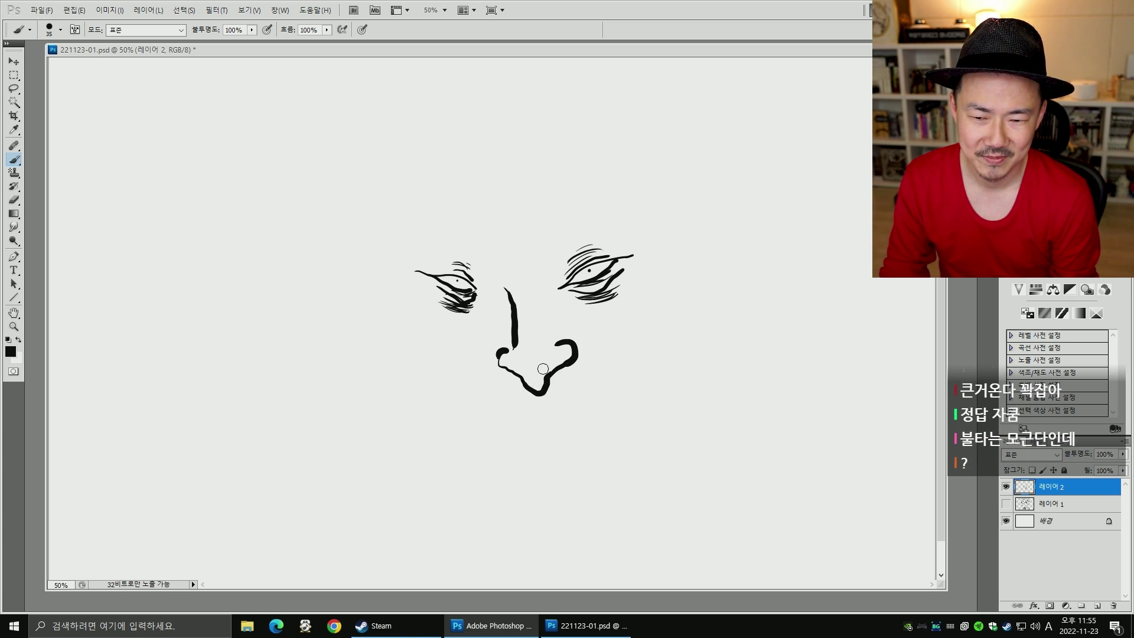
left_click_drag(544, 293, 539, 300)
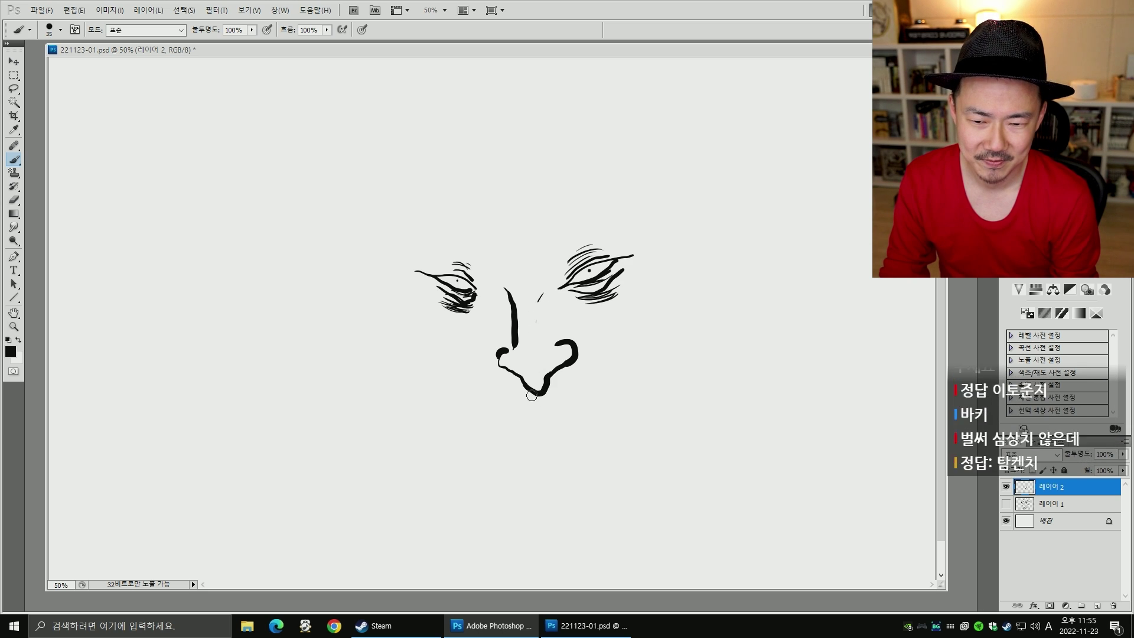
- Add crease strokes at the outer corners of both eyes with a 25 px brush
key("bracketleft")
key("bracketleft")
key("bracketleft")
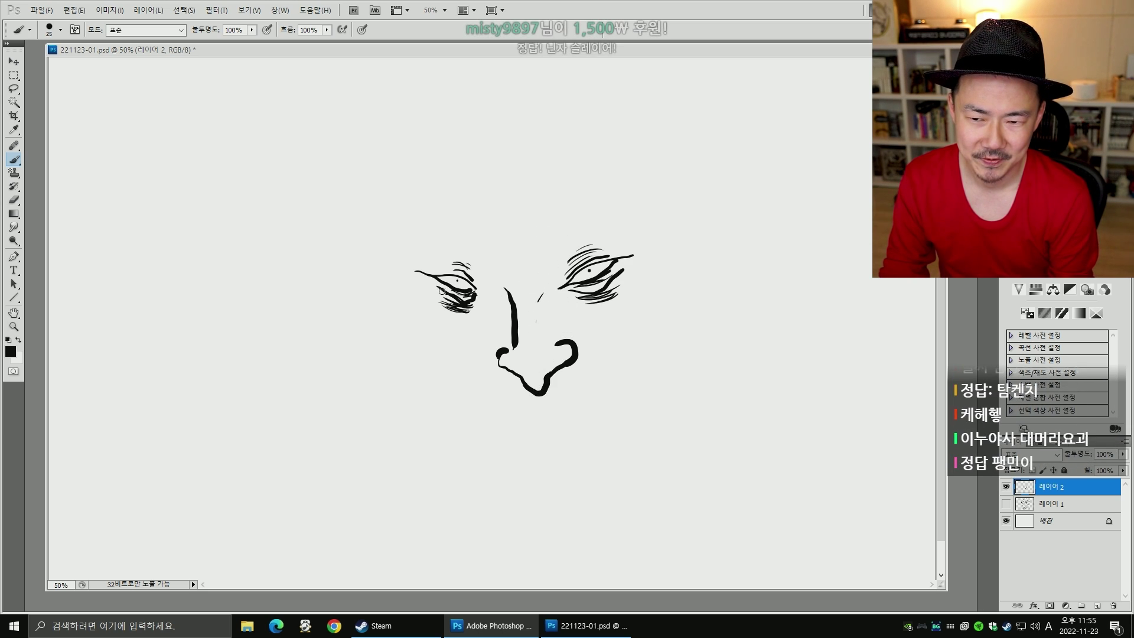
left_click_drag(443, 293, 426, 297)
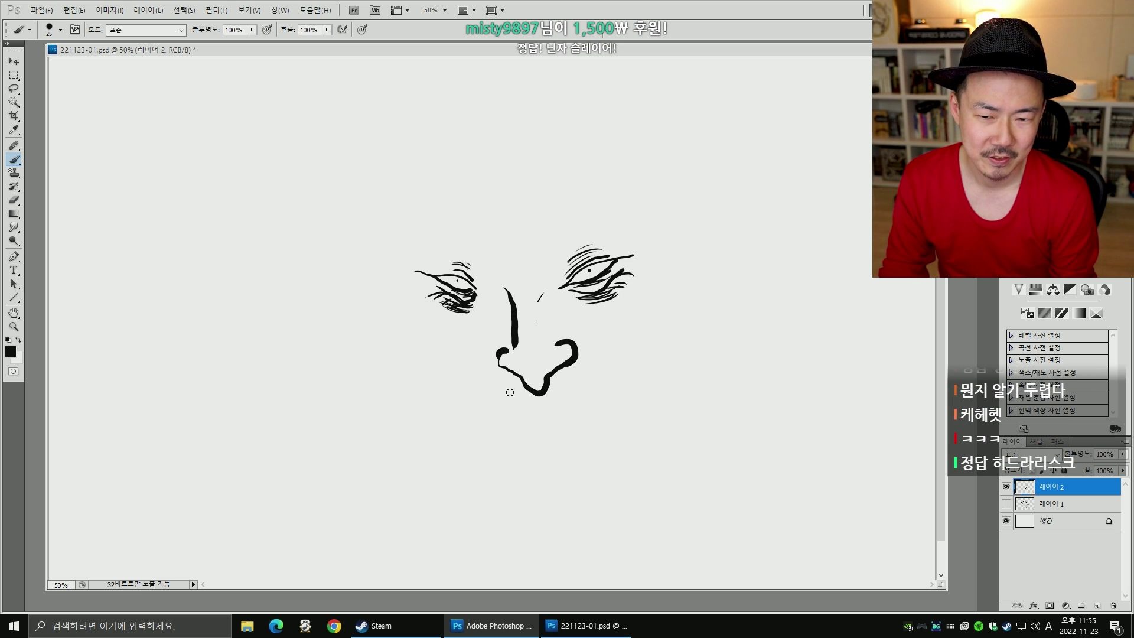
- Erase the entire nose drawing below the eyes with an 80 px eraser
key("e")
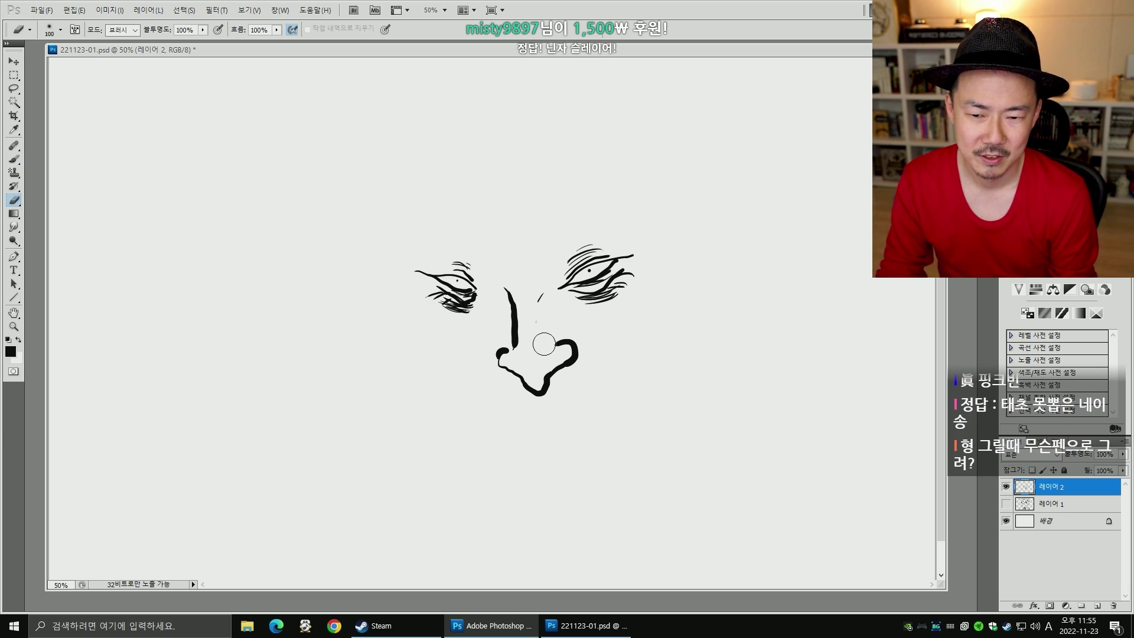
key("bracketright")
key("bracketright")
key("bracketright")
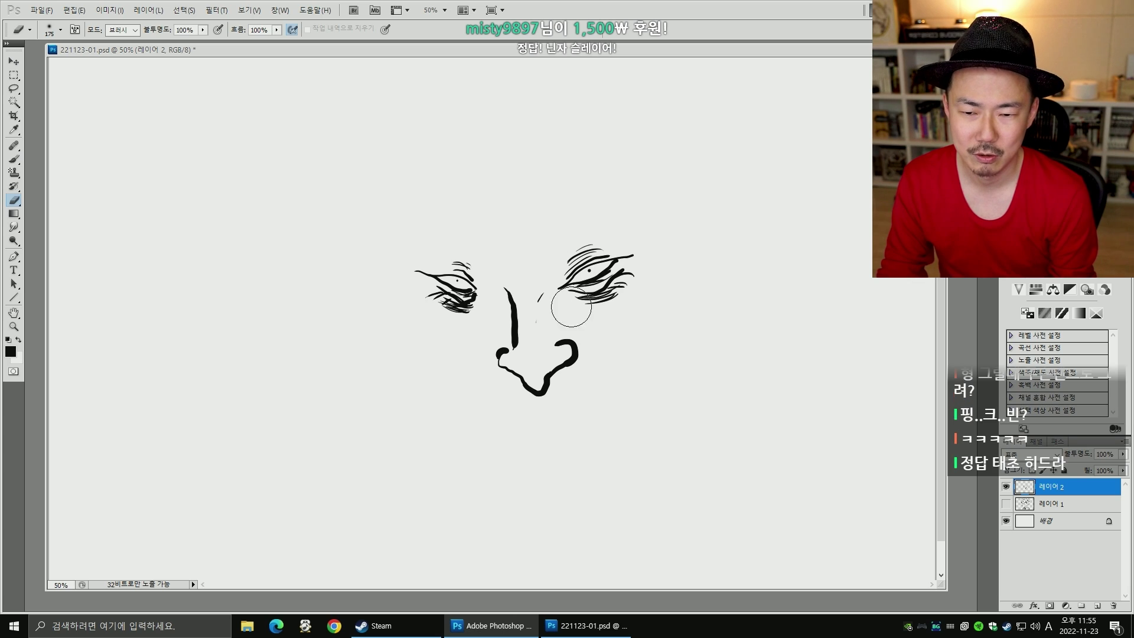
right_click(578, 355)
left_click(673, 531)
left_click(466, 389)
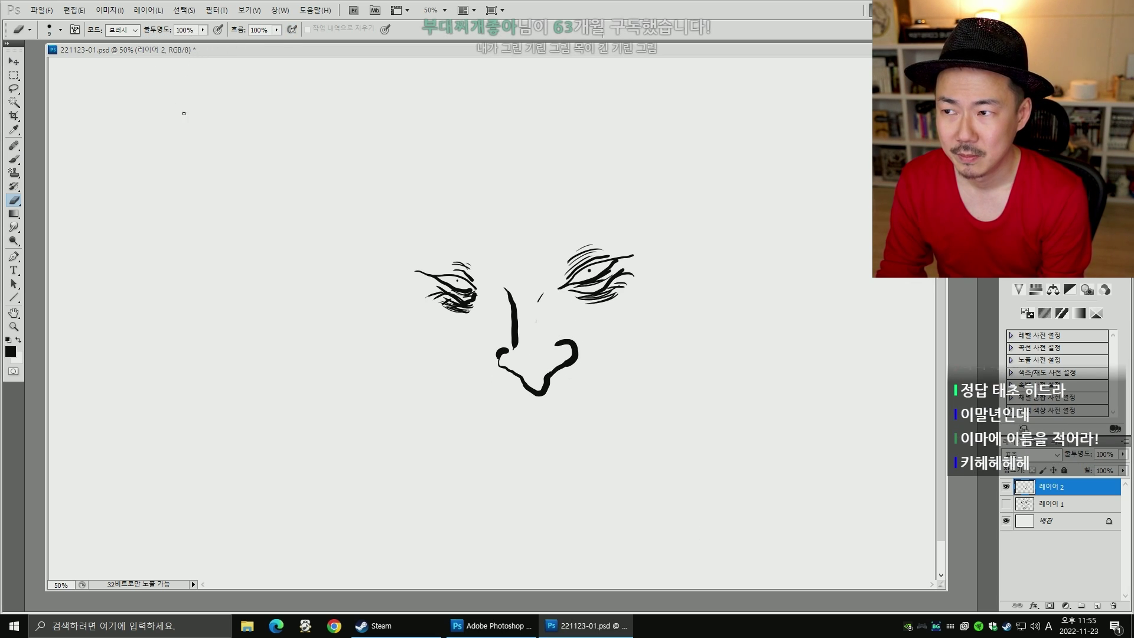
key("bracketright")
key("bracketright")
key("bracketright")
key("bracketright")
key("bracketright")
key("bracketright")
key("bracketright")
mouse_move(508, 349)
left_mouse_down()
mouse_move(513, 299)
mouse_move(535, 342)
left_mouse_up()
key("ctrl+z")
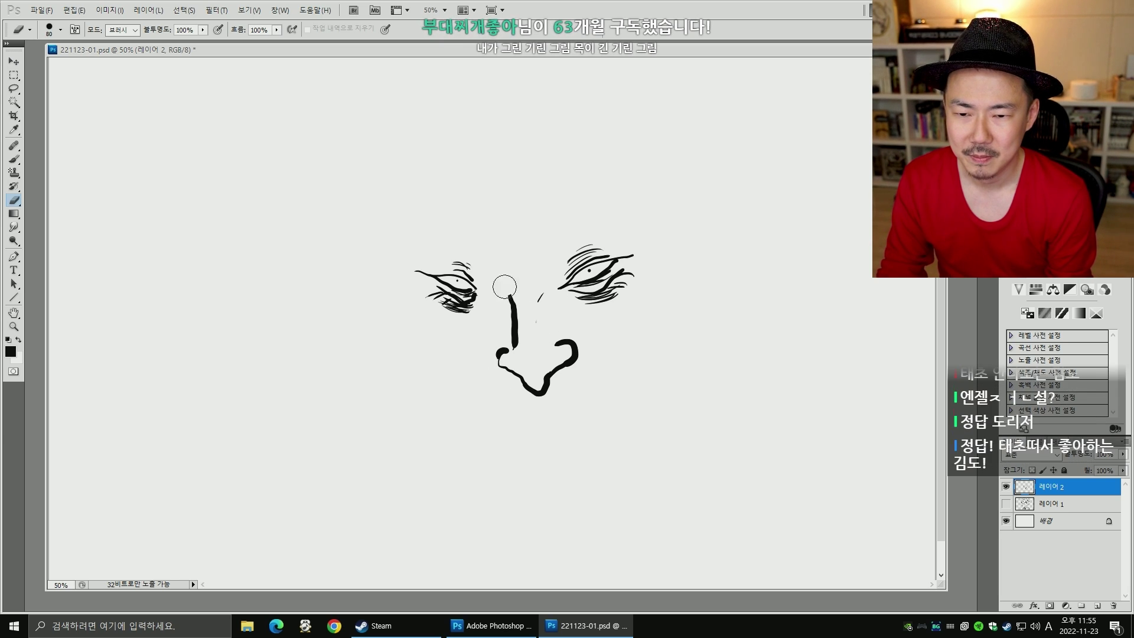
mouse_move(503, 286)
left_mouse_down()
mouse_move(503, 373)
mouse_move(519, 318)
mouse_move(544, 303)
left_mouse_up()
left_click_drag(577, 346, 521, 396)
- Outline a large pear-shaped body around the eyes at 50 px and draw a small wavy mouth between them at 45 px
key("b")
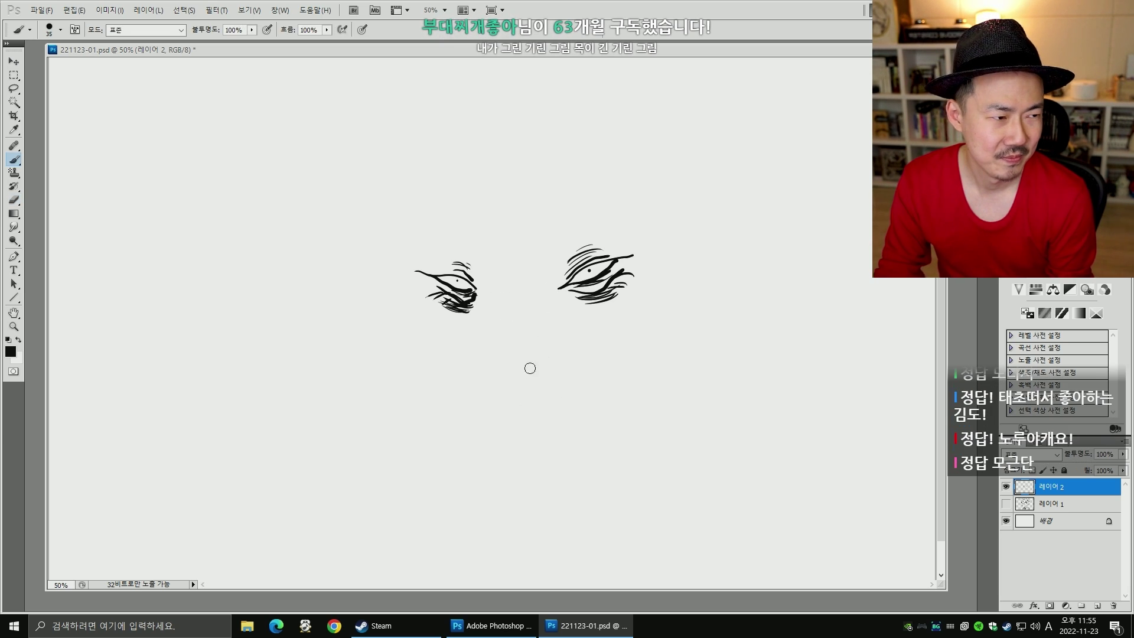
key("bracketright")
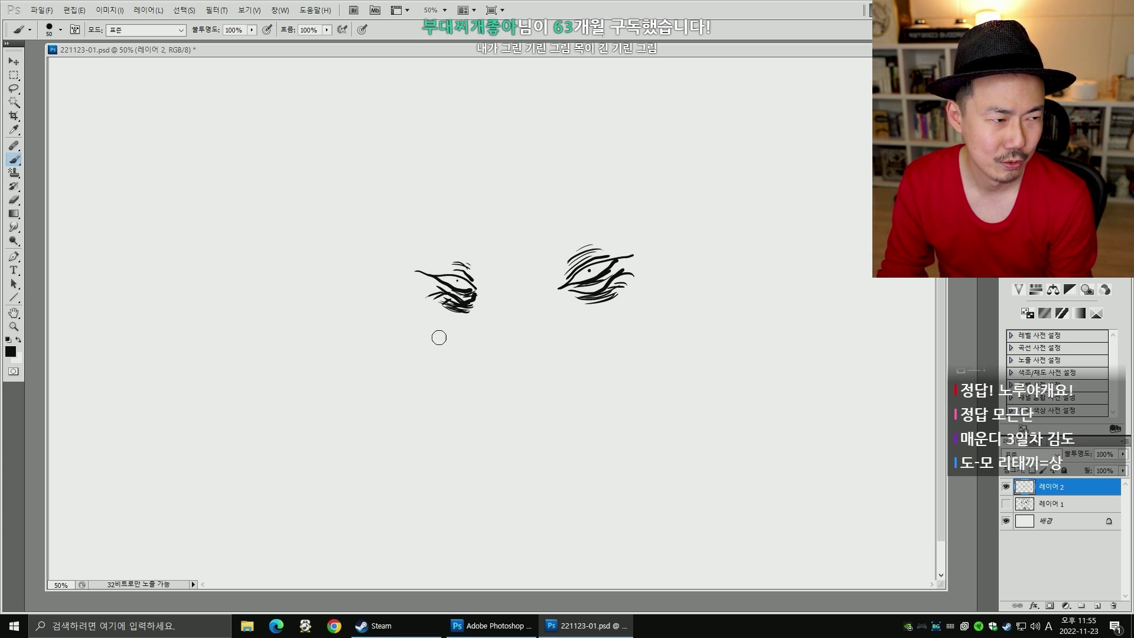
key("bracketright")
mouse_move(394, 358)
left_mouse_down()
mouse_move(489, 170)
mouse_move(661, 248)
mouse_move(699, 342)
mouse_move(780, 477)
mouse_move(761, 527)
left_mouse_up()
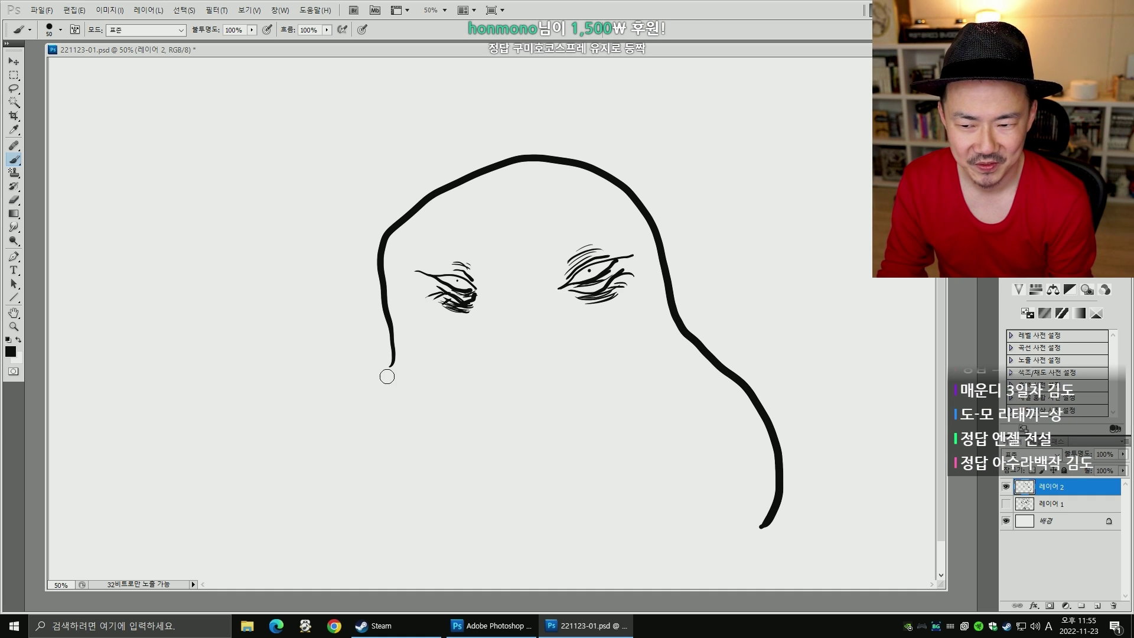
mouse_move(390, 369)
left_mouse_down()
mouse_move(372, 440)
mouse_move(425, 544)
mouse_move(570, 578)
mouse_move(719, 559)
mouse_move(754, 536)
left_mouse_up()
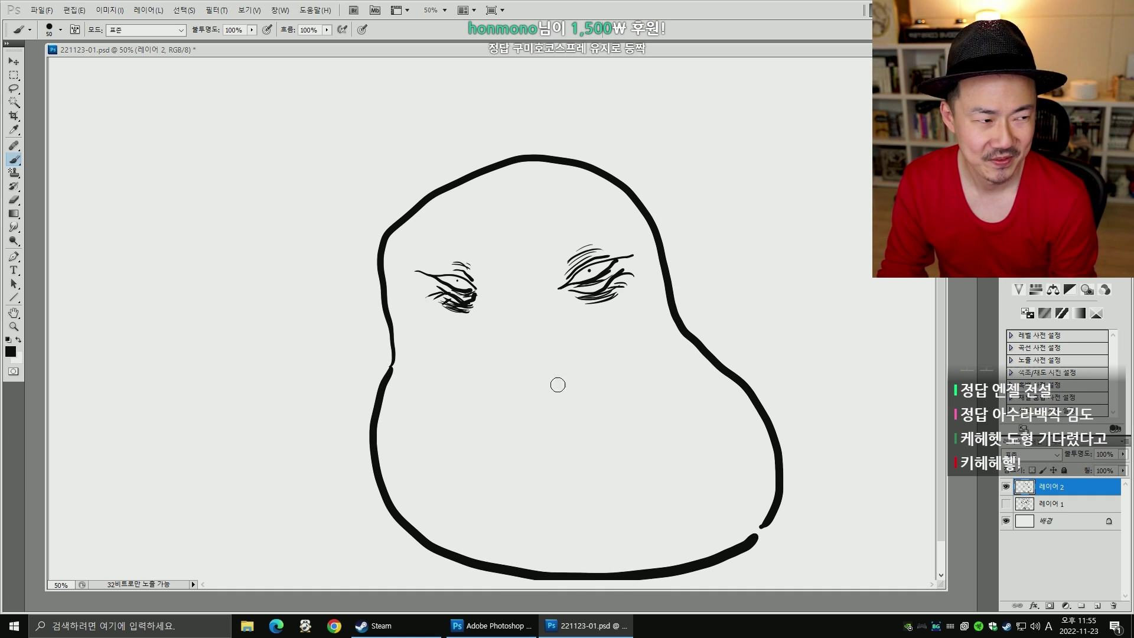
key("bracketright")
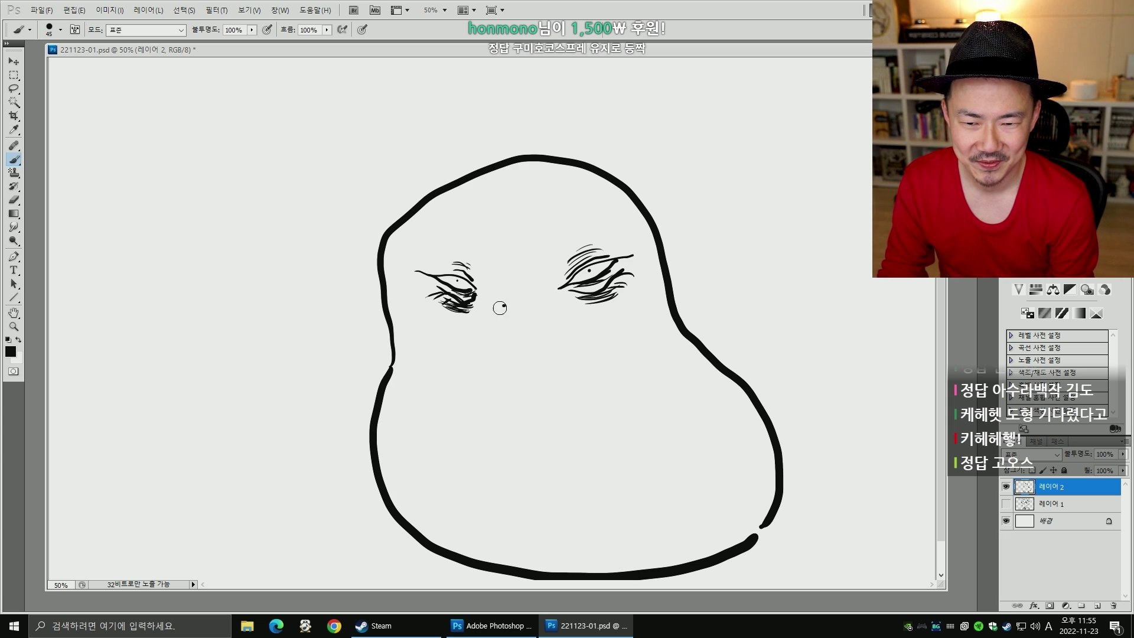
mouse_move(500, 308)
left_mouse_down()
mouse_move(517, 324)
mouse_move(552, 304)
left_mouse_up()
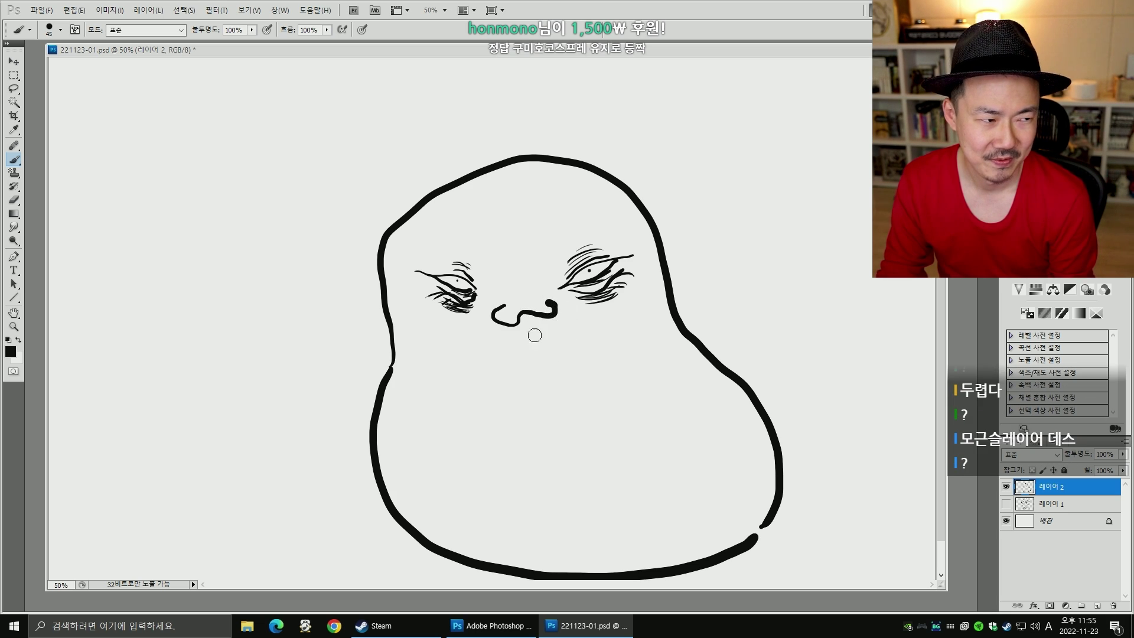
- Draw a jagged scar running above and below the larger hatched eye with a 20 px brush
key("bracketleft")
key("bracketleft")
key("bracketleft")
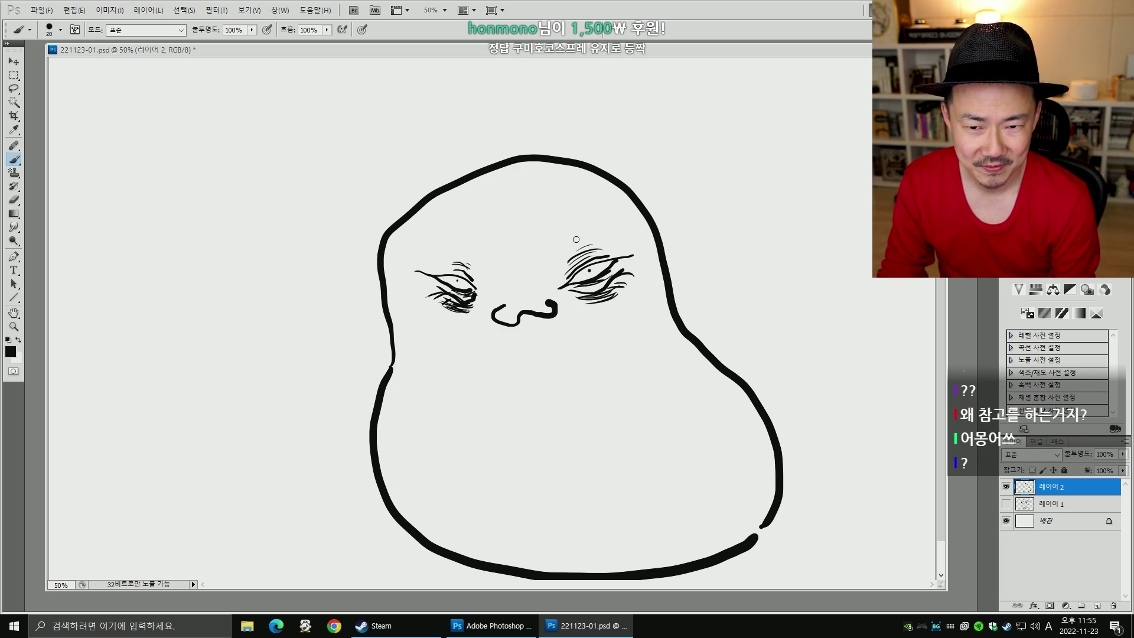
mouse_move(570, 224)
left_mouse_down()
mouse_move(587, 265)
mouse_move(574, 252)
left_mouse_up()
mouse_move(571, 221)
left_mouse_down()
mouse_move(587, 240)
mouse_move(620, 246)
mouse_move(567, 260)
mouse_move(562, 274)
left_mouse_up()
left_click_drag(622, 247, 631, 256)
left_click_drag(571, 299, 622, 349)
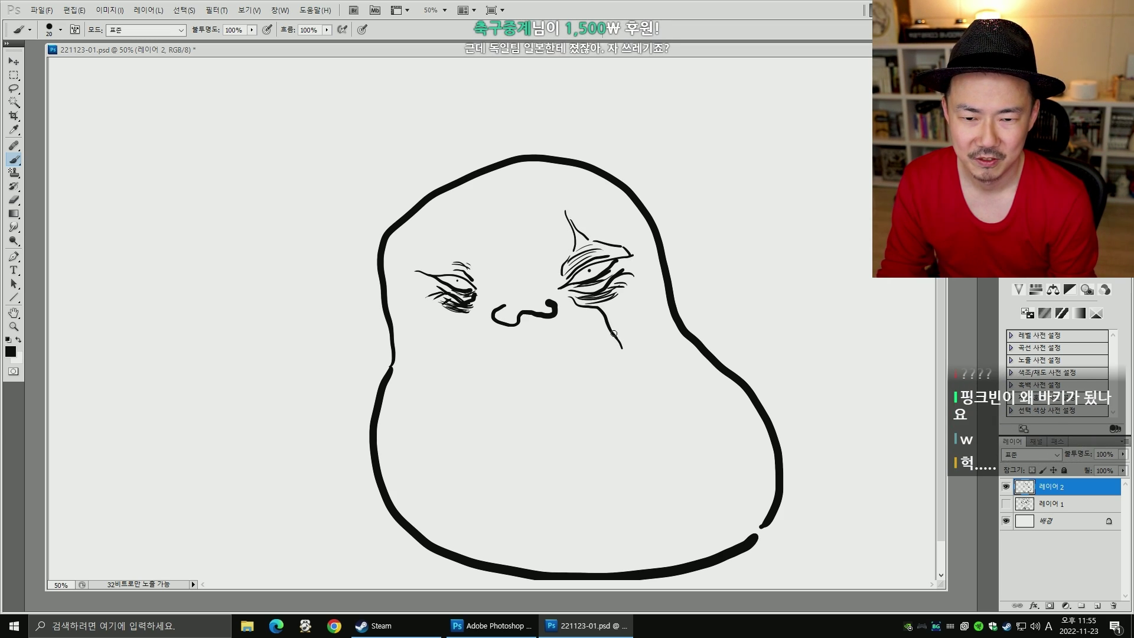
mouse_move(613, 306)
left_mouse_down()
mouse_move(618, 339)
mouse_move(628, 281)
left_mouse_up()
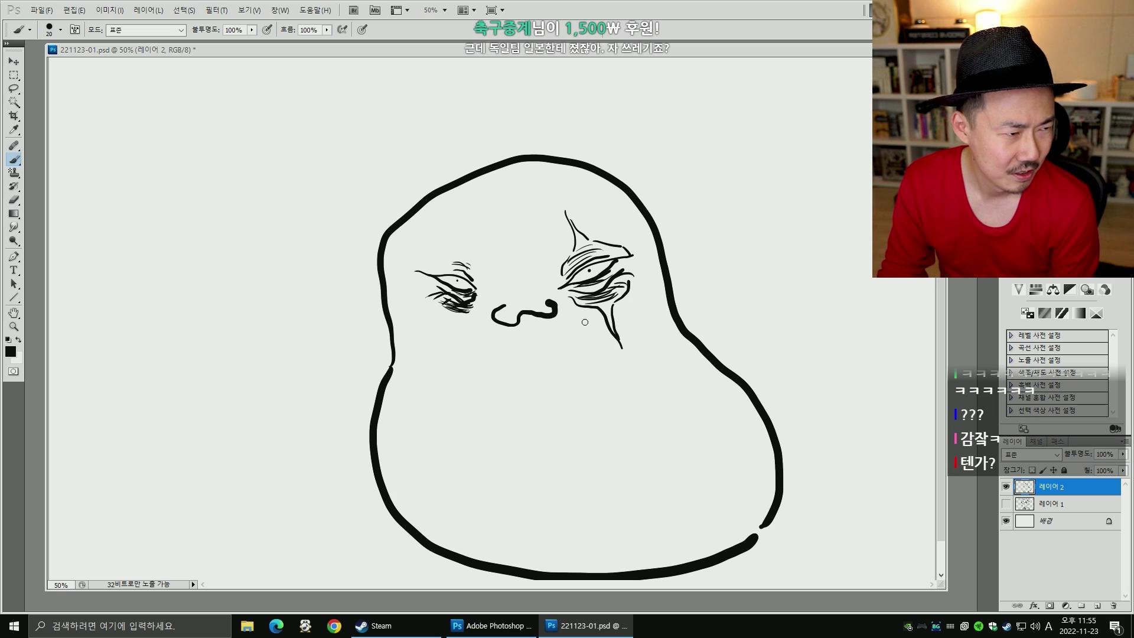
- Draw a small oval on each cheek and a thin curved belly line across the lower body
left_click_drag(405, 309, 406, 306)
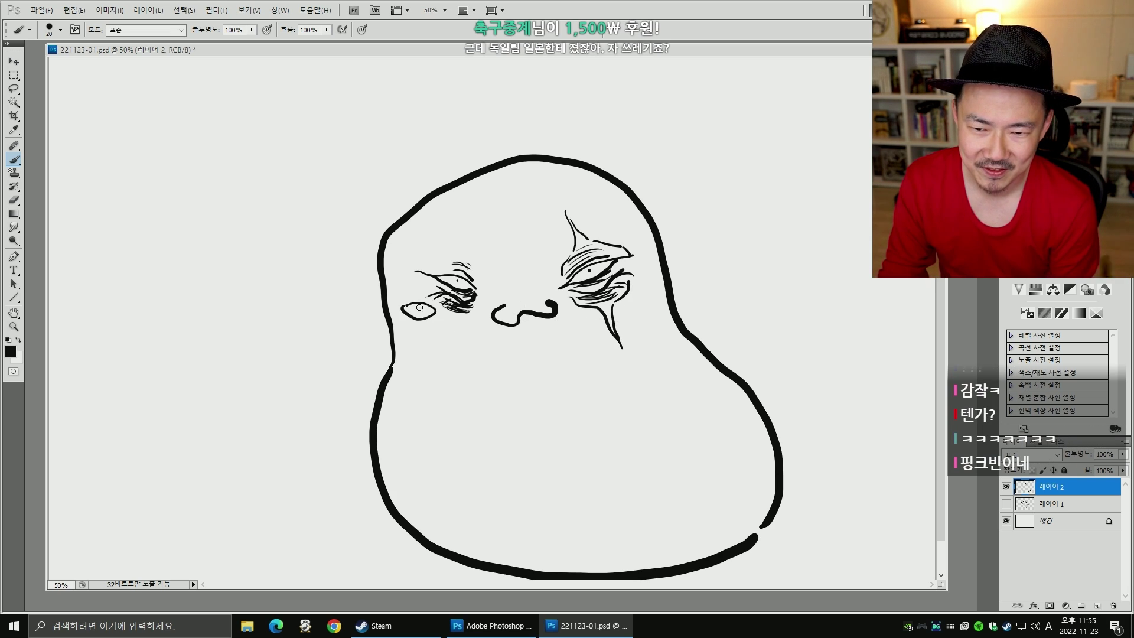
left_click_drag(650, 286, 652, 287)
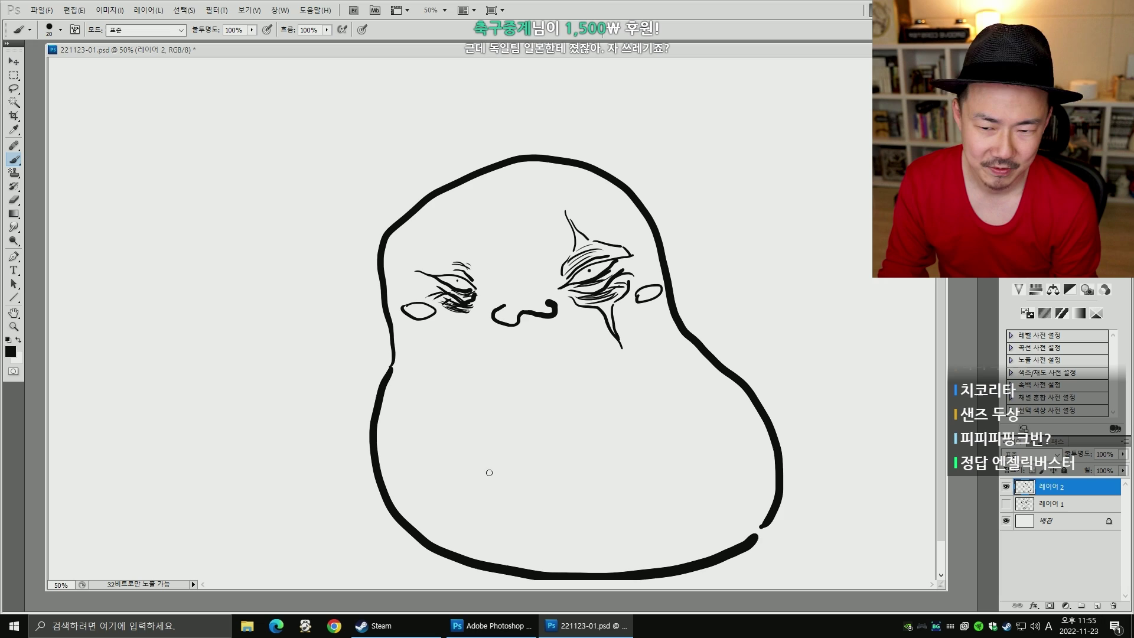
mouse_move(378, 455)
left_mouse_down()
mouse_move(468, 364)
mouse_move(606, 358)
mouse_move(709, 418)
left_mouse_up()
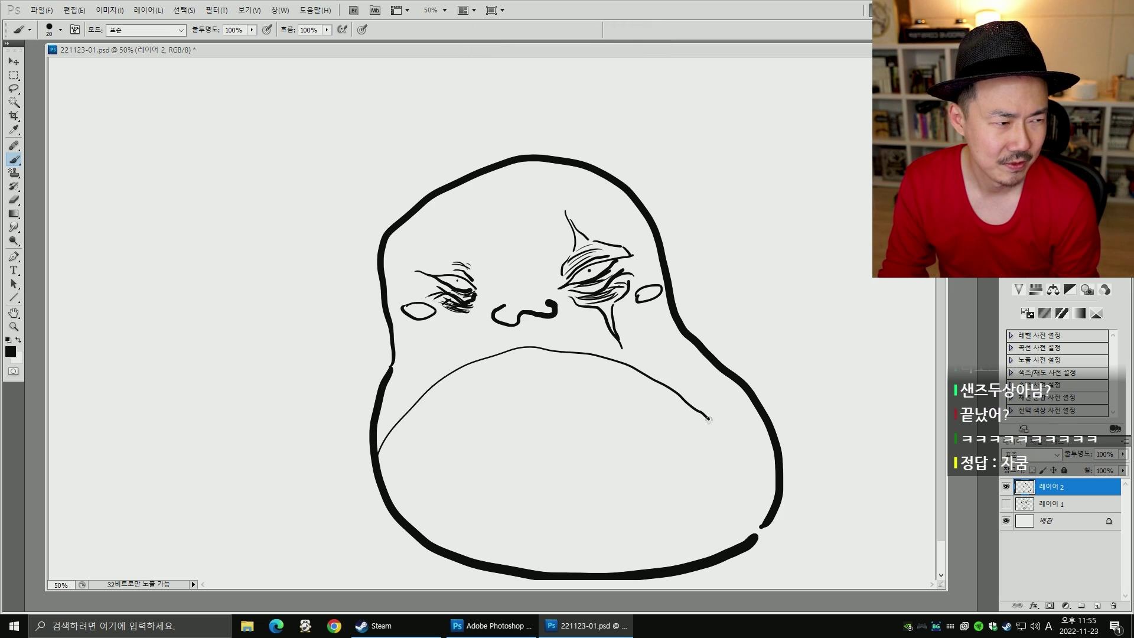
key("ctrl+z")
mouse_move(384, 467)
left_mouse_down()
mouse_move(459, 377)
mouse_move(639, 373)
mouse_move(694, 420)
mouse_move(772, 444)
left_mouse_up()
- Draw two pointed horns on top of the head and stripe them with short lines
key("bracketright")
mouse_move(389, 226)
left_mouse_down()
mouse_move(385, 164)
mouse_move(436, 189)
mouse_move(422, 170)
left_mouse_up()
left_click_drag(387, 204, 421, 187)
mouse_move(590, 162)
left_mouse_down()
mouse_move(665, 162)
mouse_move(637, 195)
left_mouse_up()
left_click_drag(627, 137, 658, 167)
- Draw a rounded ear on each side of the head and add a curved inner line to both
mouse_move(614, 151)
left_mouse_down()
mouse_move(727, 248)
mouse_move(679, 302)
left_mouse_up()
key("bracketright")
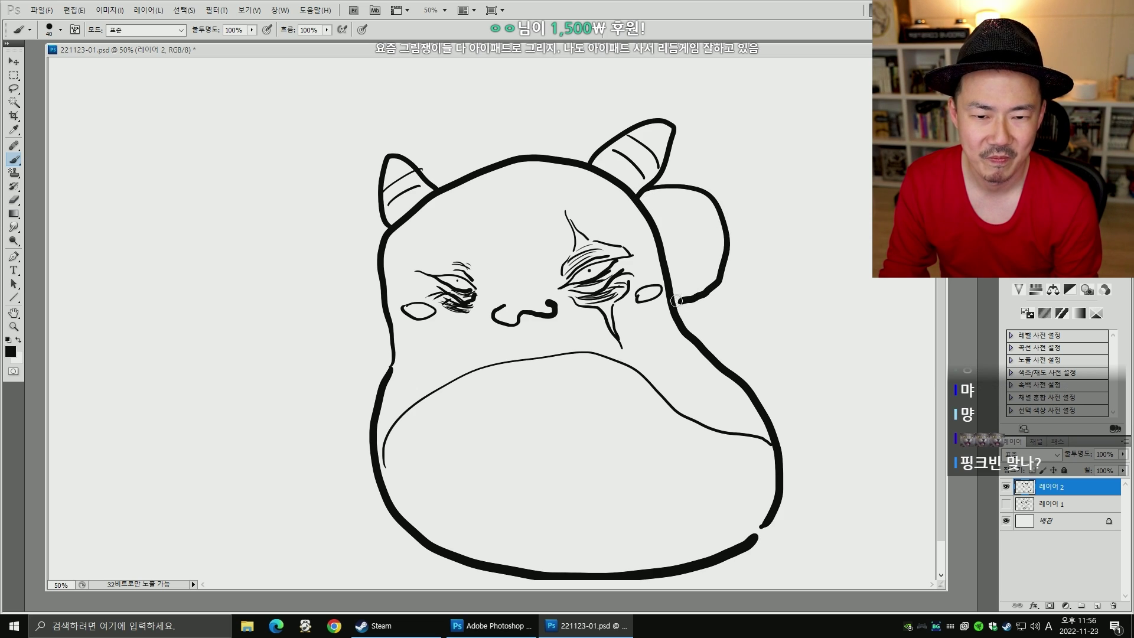
mouse_move(381, 230)
left_mouse_down()
mouse_move(312, 314)
mouse_move(390, 366)
left_mouse_up()
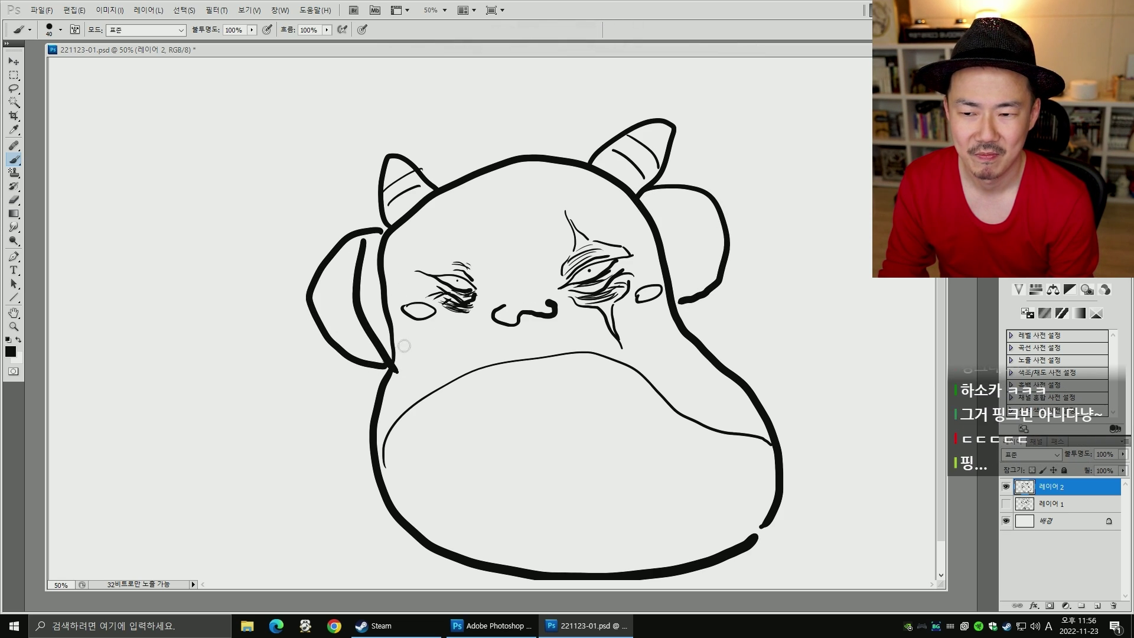
key("ctrl+z")
left_click_drag(366, 233, 376, 357)
mouse_move(662, 195)
left_mouse_down()
mouse_move(679, 223)
mouse_move(687, 288)
left_mouse_up()
- Add zigzag markings inside both ears along their outer edges
mouse_move(703, 196)
left_mouse_down()
mouse_move(689, 242)
mouse_move(718, 261)
mouse_move(703, 219)
mouse_move(683, 221)
mouse_move(708, 238)
mouse_move(713, 274)
left_mouse_up()
key("ctrl+z")
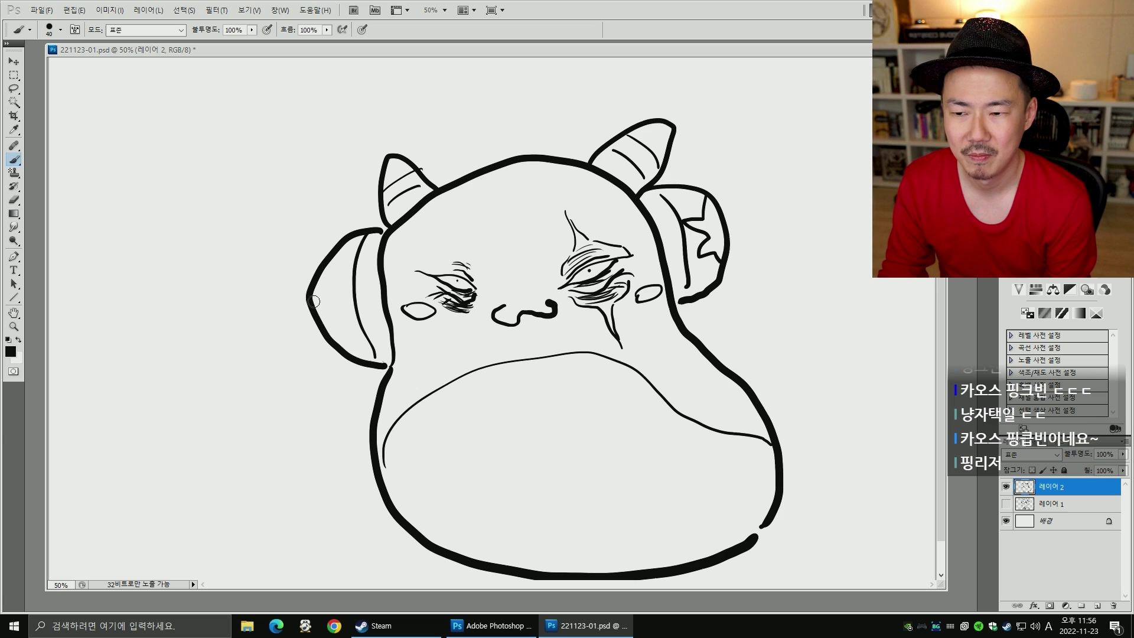
mouse_move(315, 279)
left_mouse_down()
mouse_move(343, 293)
mouse_move(354, 353)
left_mouse_up()
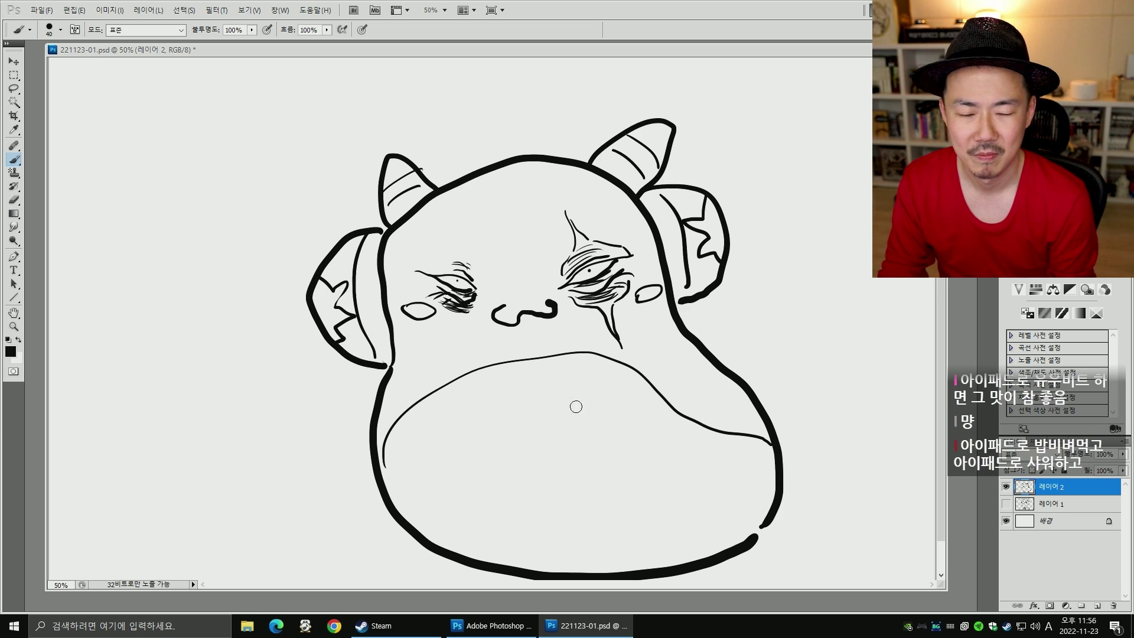
- Erase a section of the body outline on each side below the ears to open space for arms
key("e")
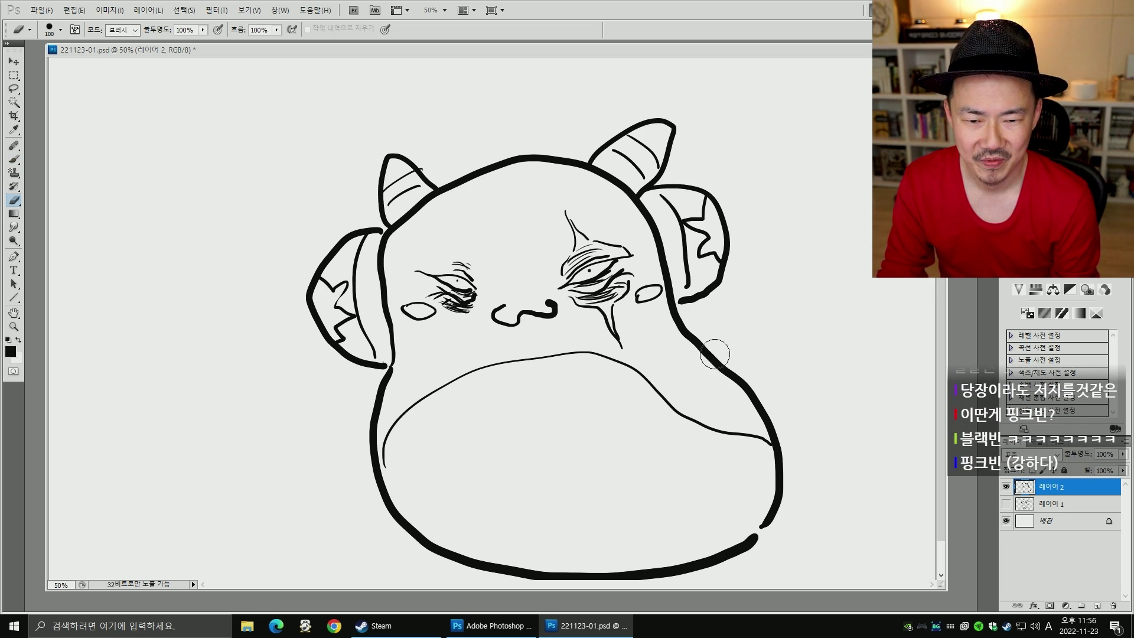
left_click_drag(712, 345, 703, 362)
left_click_drag(411, 414, 383, 410)
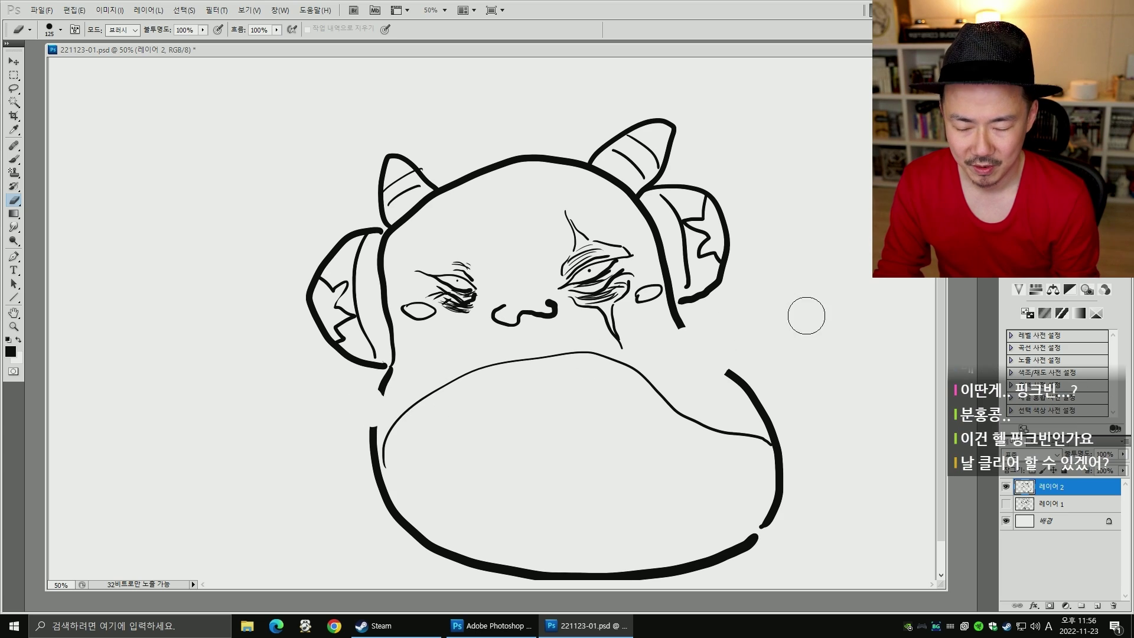
- Draw a muscular bent arm ending in a fist from the gap on the right side of the body
key("b")
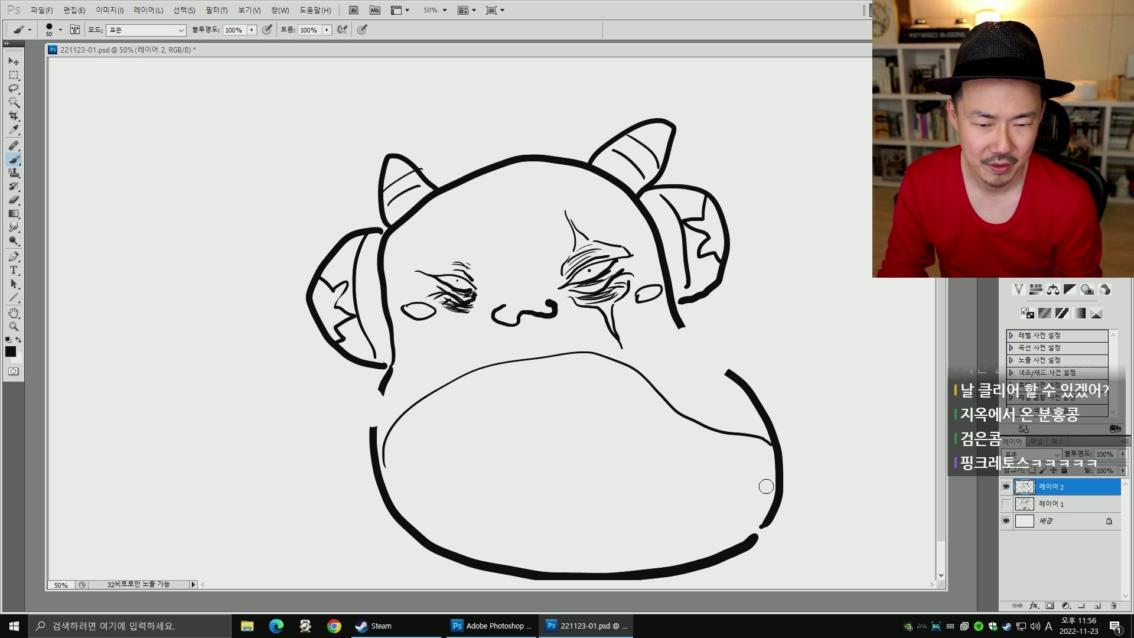
mouse_move(680, 328)
left_mouse_down()
mouse_move(732, 326)
mouse_move(726, 371)
left_mouse_up()
mouse_move(732, 326)
left_mouse_down()
mouse_move(772, 337)
mouse_move(797, 381)
left_mouse_up()
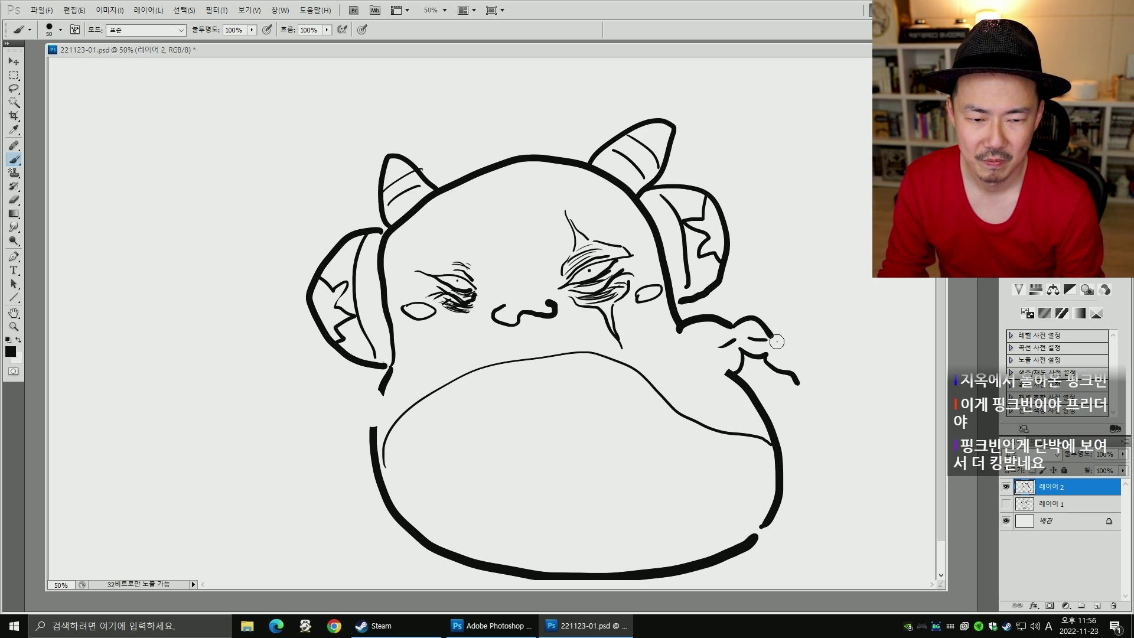
mouse_move(775, 341)
left_mouse_down()
mouse_move(804, 379)
mouse_move(787, 387)
mouse_move(815, 399)
left_mouse_up()
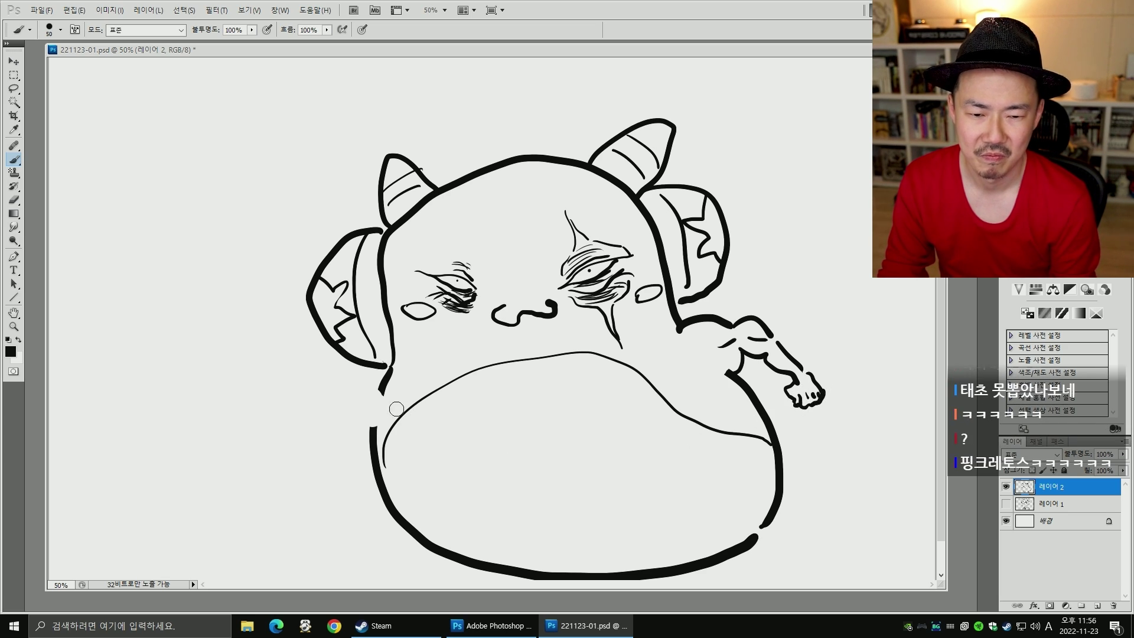
- Draw a matching muscular arm with a fist on the left side of the body and add thin muscle lines
mouse_move(382, 390)
left_mouse_down()
mouse_move(353, 408)
mouse_move(336, 440)
mouse_move(344, 447)
mouse_move(322, 469)
mouse_move(335, 464)
mouse_move(328, 482)
mouse_move(316, 483)
mouse_move(344, 489)
left_mouse_up()
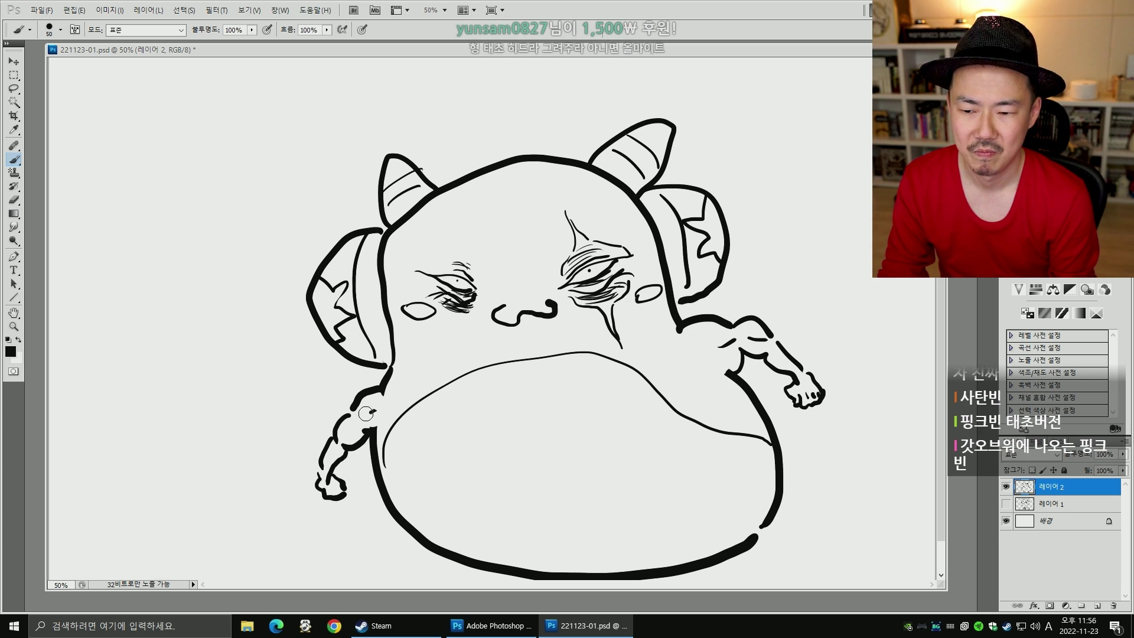
key("bracketleft")
left_click_drag(359, 412, 375, 409)
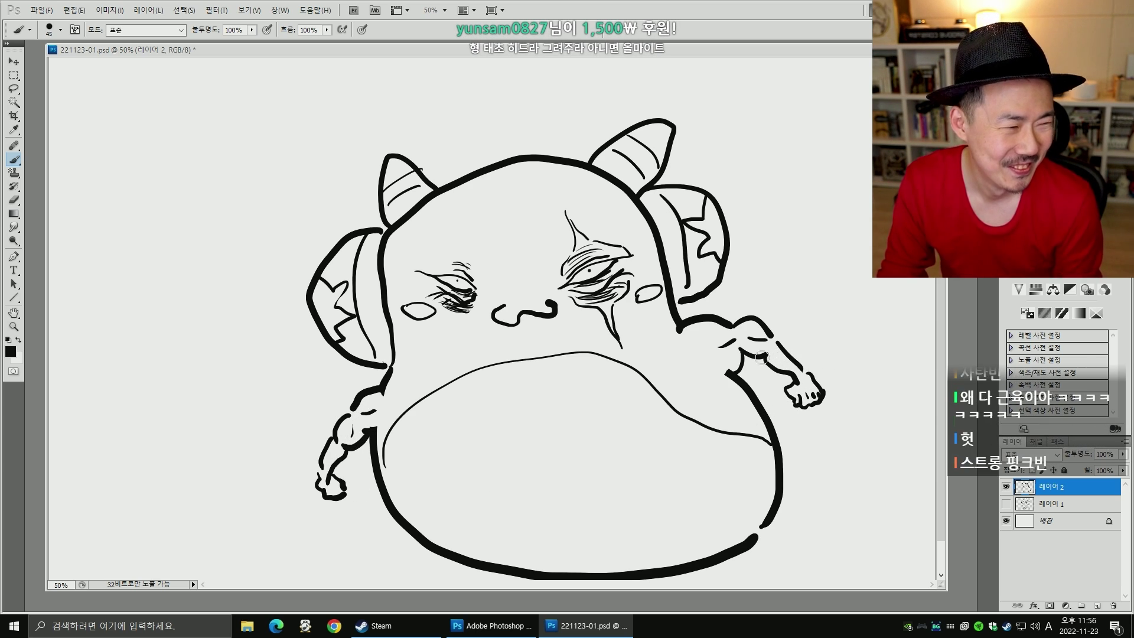
key("bracketright")
key("bracketright")
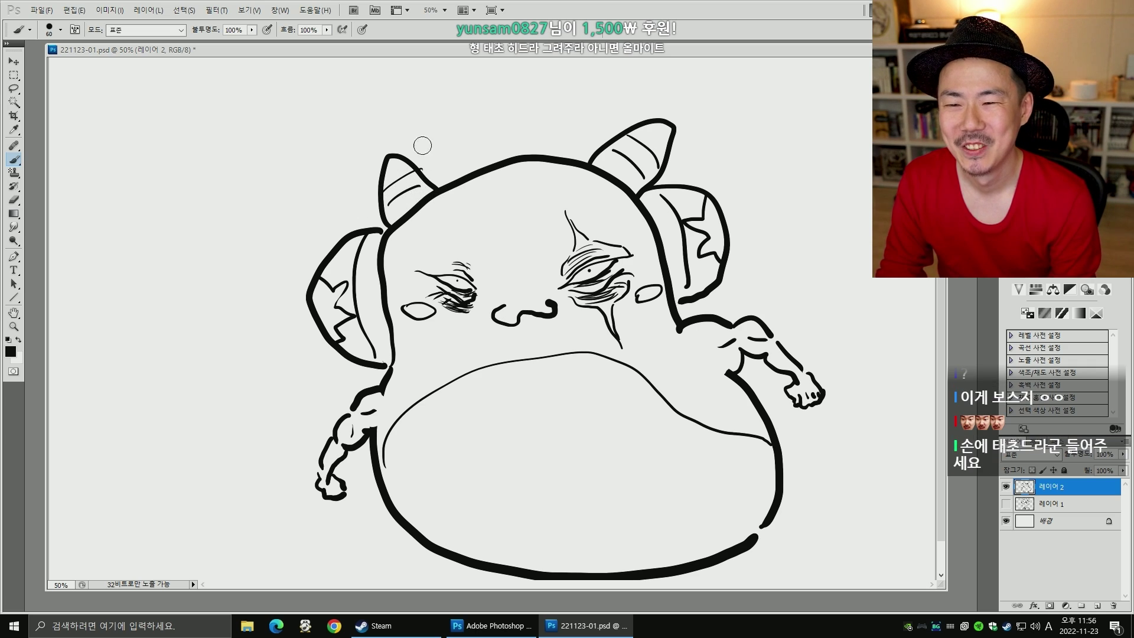
mouse_move(411, 160)
left_mouse_down()
mouse_move(494, 96)
mouse_move(612, 84)
mouse_move(626, 121)
left_mouse_up()
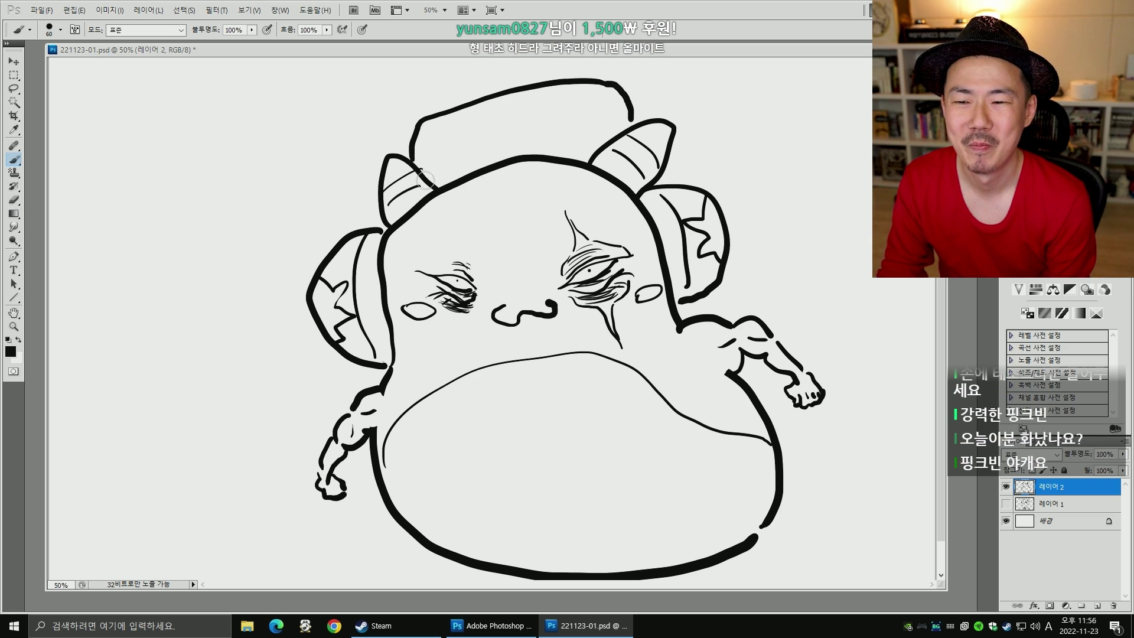
mouse_move(424, 177)
left_mouse_down()
mouse_move(428, 151)
mouse_move(602, 103)
left_mouse_up()
key("ctrl+alt+z")
key("ctrl+alt+z")
- Draw a curved double-line headphone band over the head, running from the left ear behind both horns
key("bracketleft")
key("bracketleft")
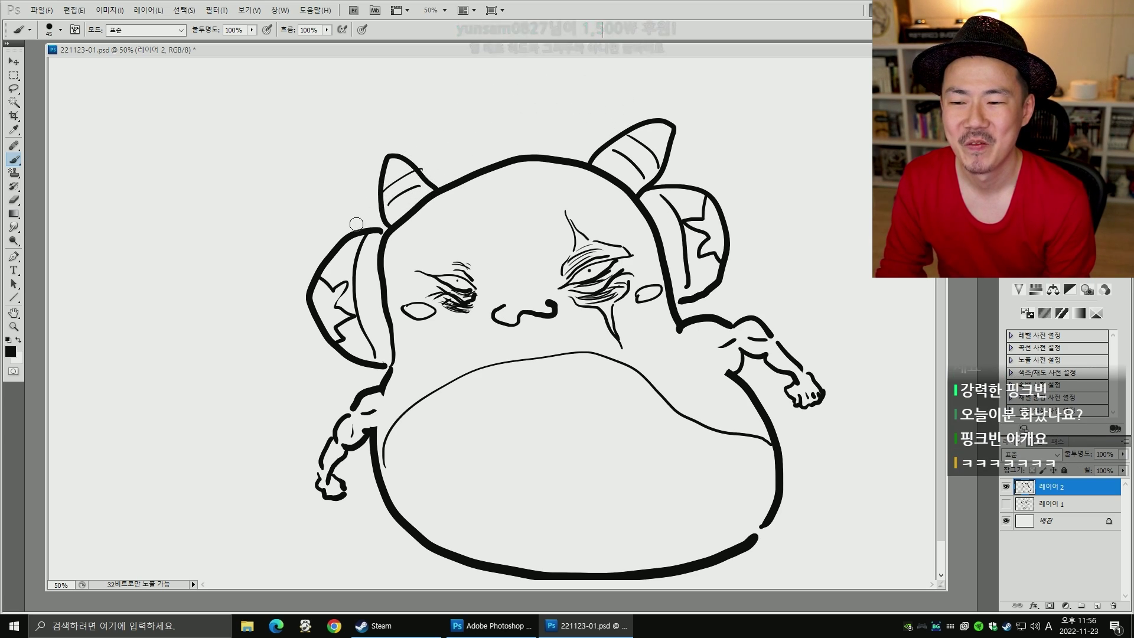
left_click_drag(357, 223, 371, 187)
key("ctrl+alt+z")
mouse_move(357, 229)
left_mouse_down()
mouse_move(363, 188)
mouse_move(459, 140)
mouse_move(598, 117)
left_mouse_up()
mouse_move(421, 180)
left_mouse_down()
mouse_move(578, 128)
mouse_move(605, 144)
left_mouse_up()
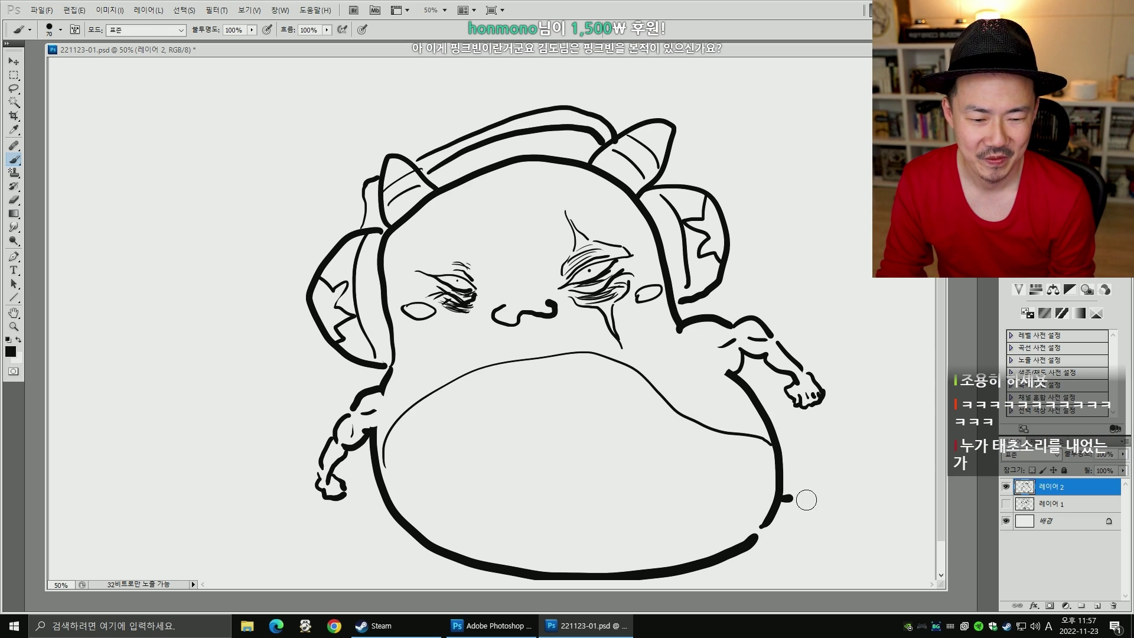
- Draw the outlines of two thick legs at the base of the body and a long curved tail rising on the right
left_click_drag(791, 499, 889, 579)
left_click_drag(728, 558, 759, 579)
left_click_drag(421, 542, 383, 579)
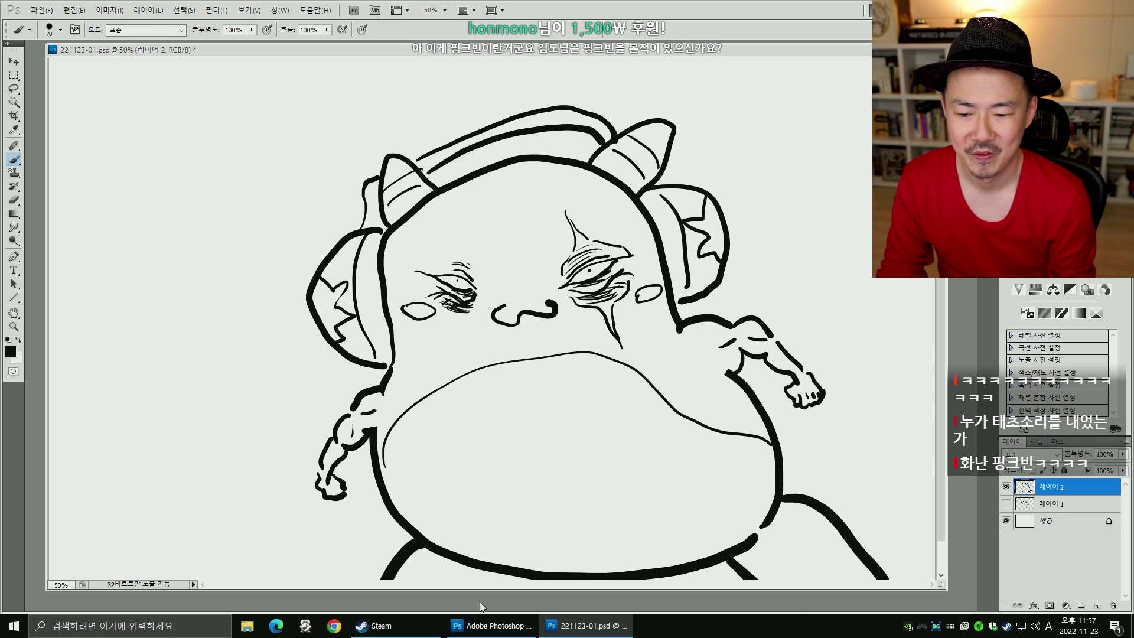
left_click_drag(487, 572, 476, 580)
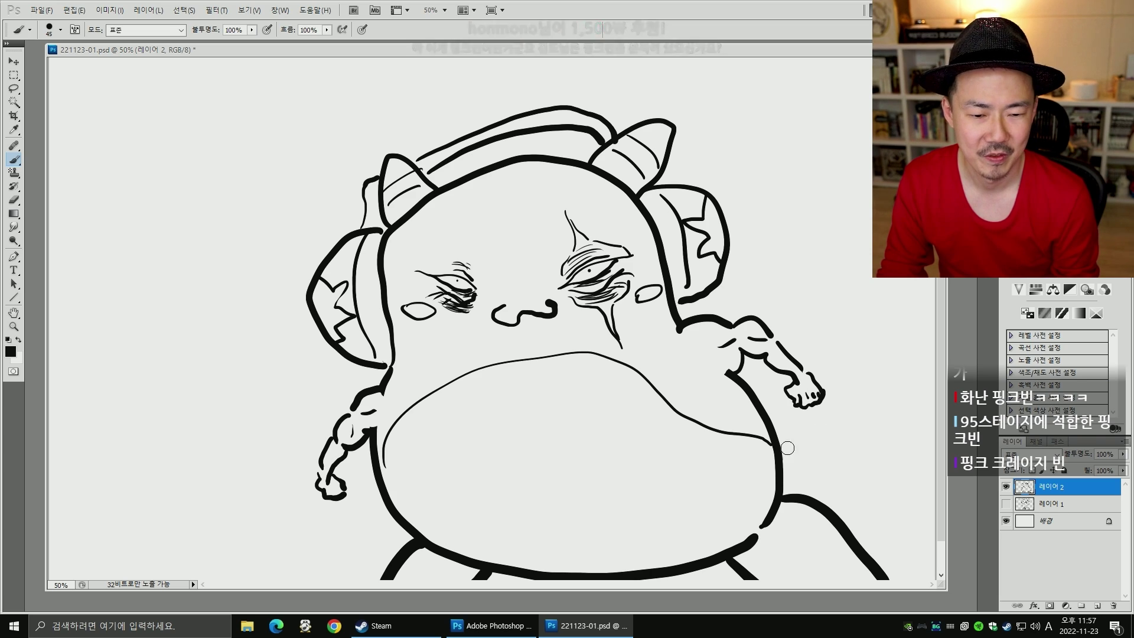
mouse_move(783, 457)
left_mouse_down()
mouse_move(903, 357)
mouse_move(857, 250)
mouse_move(871, 231)
mouse_move(872, 183)
left_mouse_up()
left_click_drag(851, 226, 866, 238)
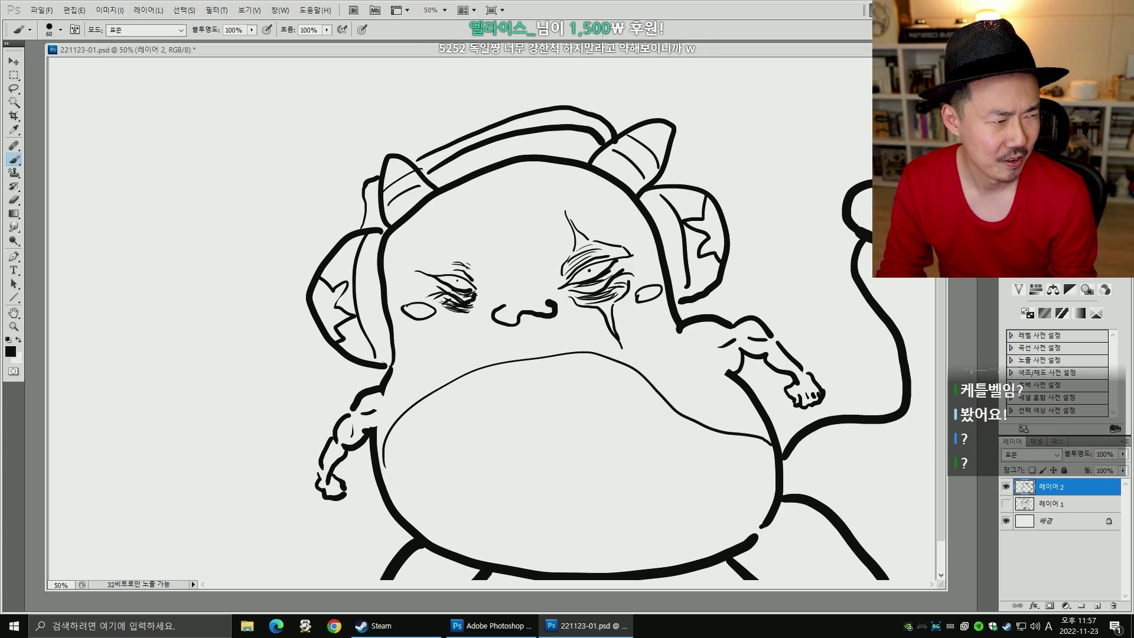
- Paint a solid black pupil in each eye
key("bracketleft")
key("bracketleft")
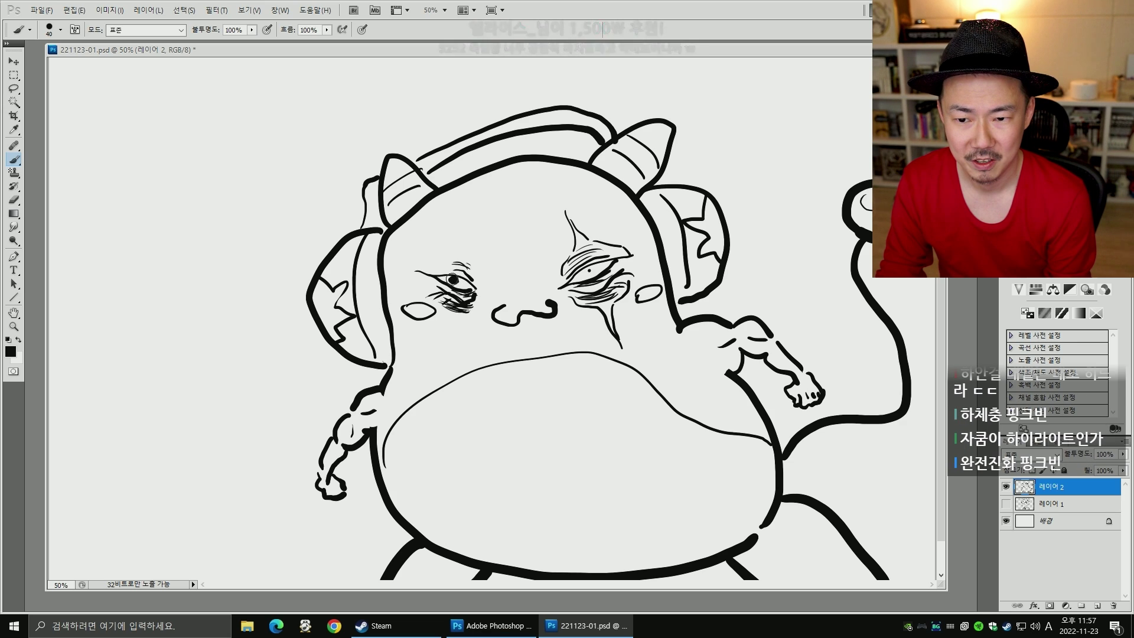
left_click(590, 270)
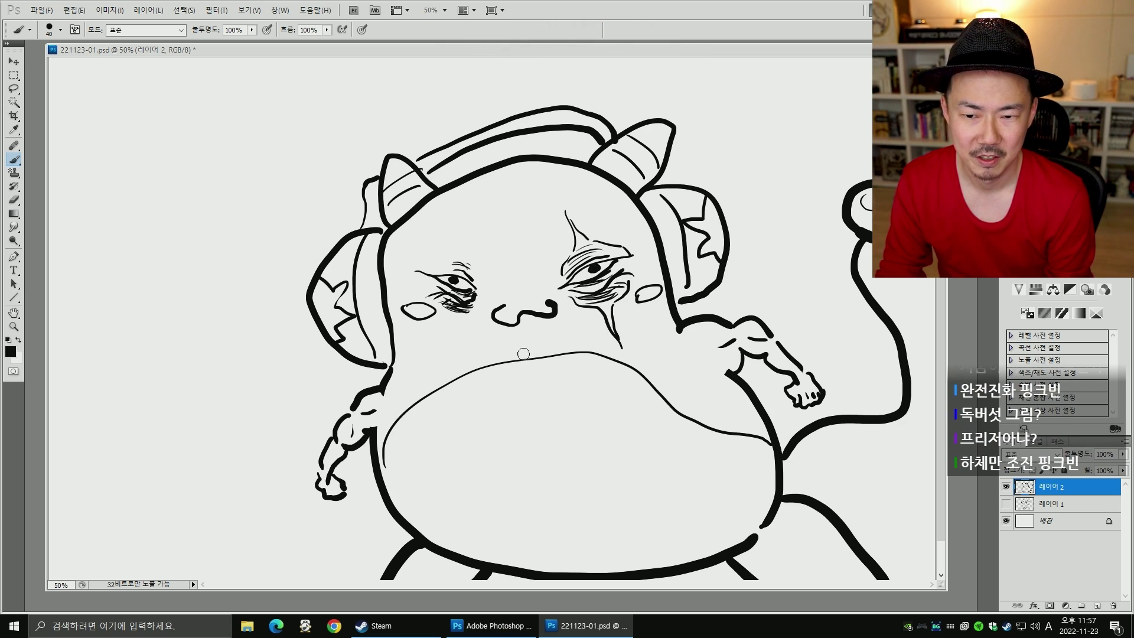
- Draw small crooked teeth under the curled upper lip, plus a lower lip line and short stubble marks on the chin
key("bracketleft")
key("bracketleft")
key("bracketleft")
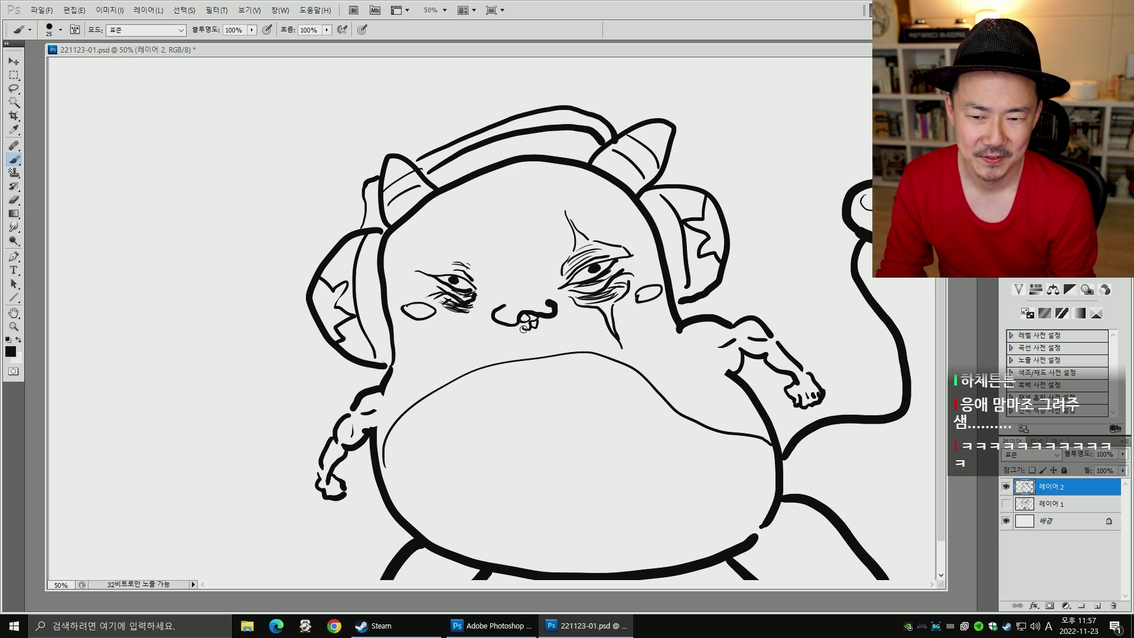
left_click_drag(539, 320, 548, 326)
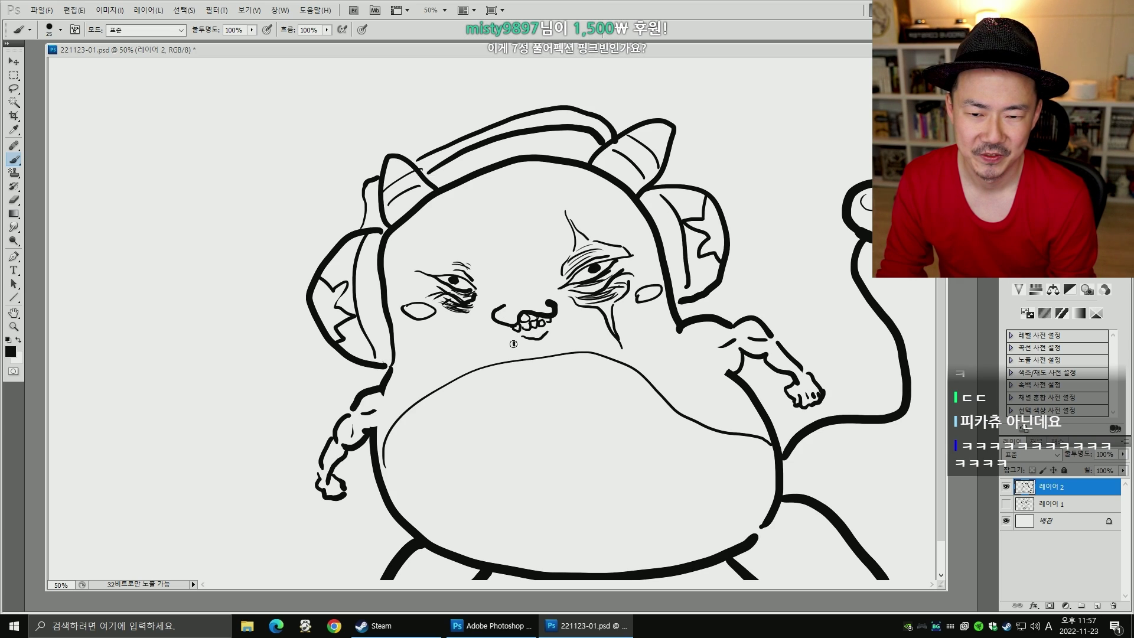
left_click_drag(527, 343, 550, 341)
mouse_move(552, 336)
left_mouse_down()
mouse_move(565, 339)
mouse_move(510, 345)
left_mouse_up()
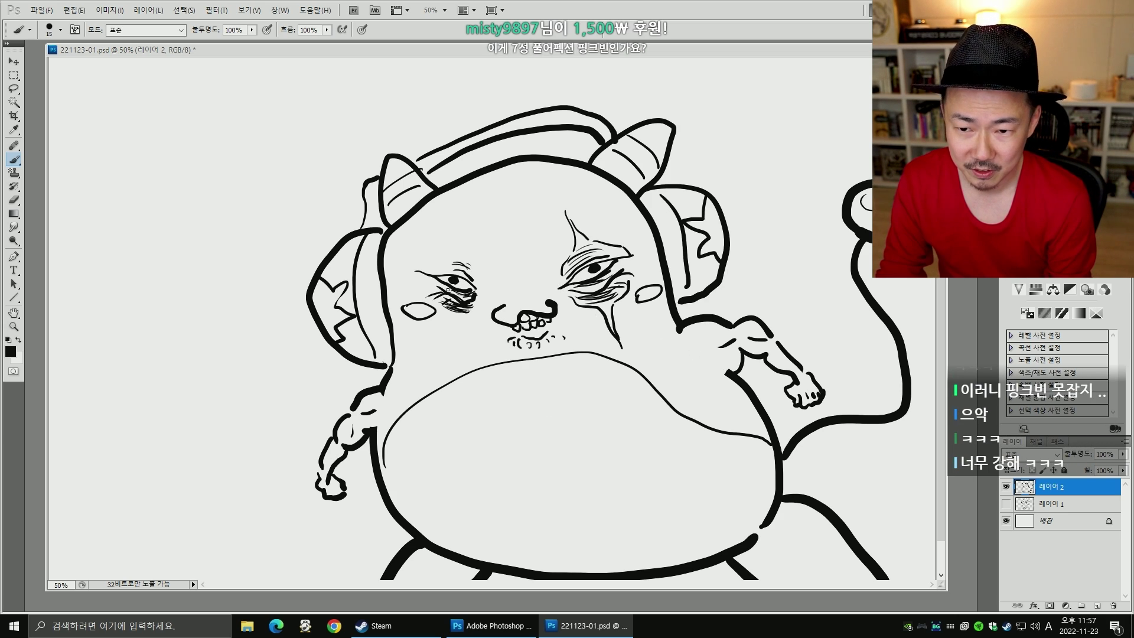
- Refine the wrinkles around the eyes with a finer brush and close small gaps in the arm, ear and body outlines
key("bracketleft")
key("bracketleft")
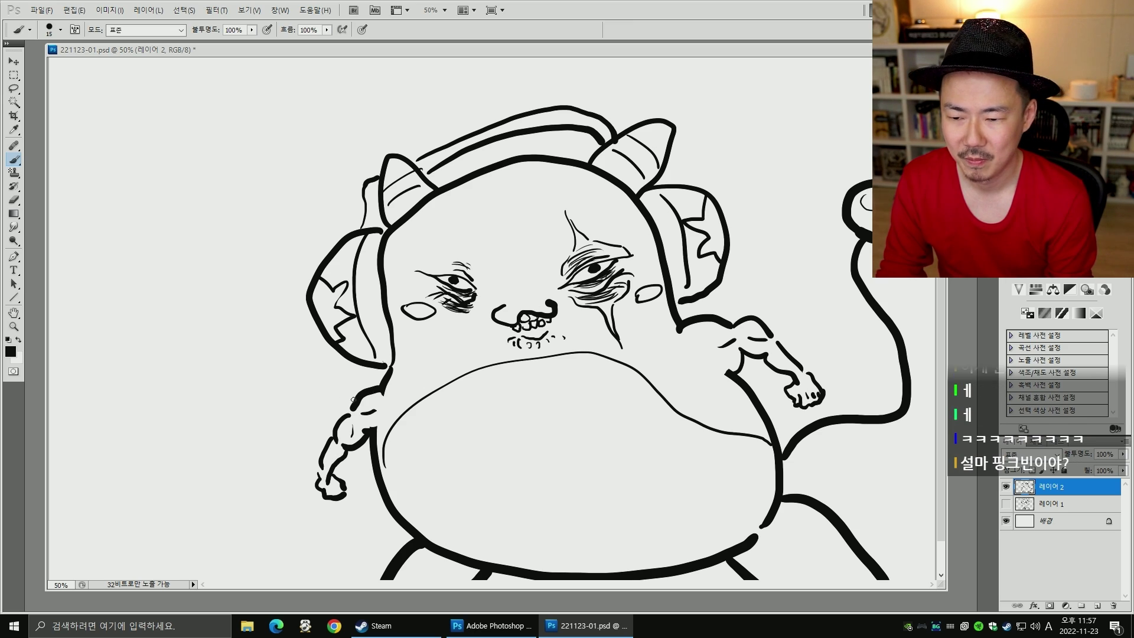
key("bracketright")
key("bracketright")
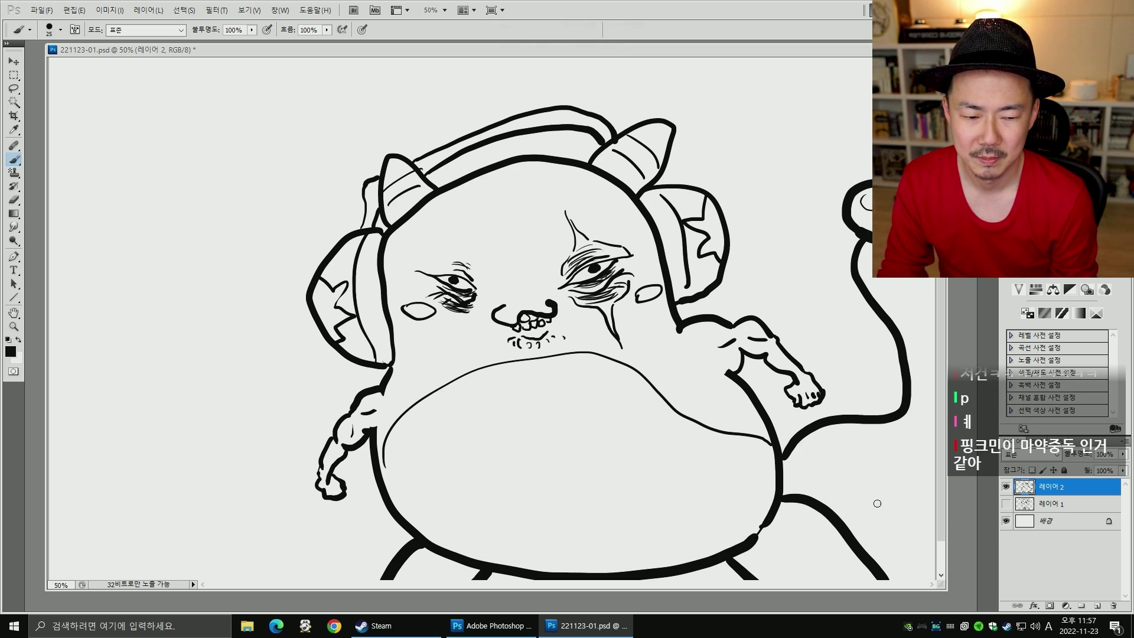
- Complete both feet with thick rounded outlines that close the open leg lines
left_click_drag(942, 509, 941, 578)
key("bracketright")
key("bracketright")
key("bracketright")
key("bracketright")
key("bracketright")
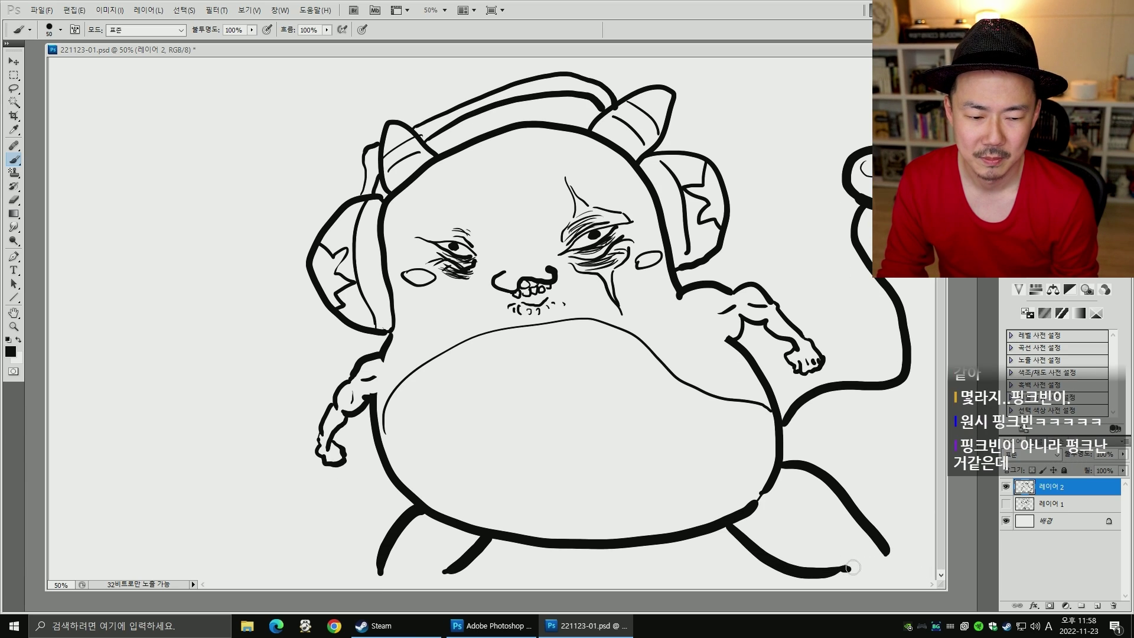
left_click_drag(853, 568, 871, 559)
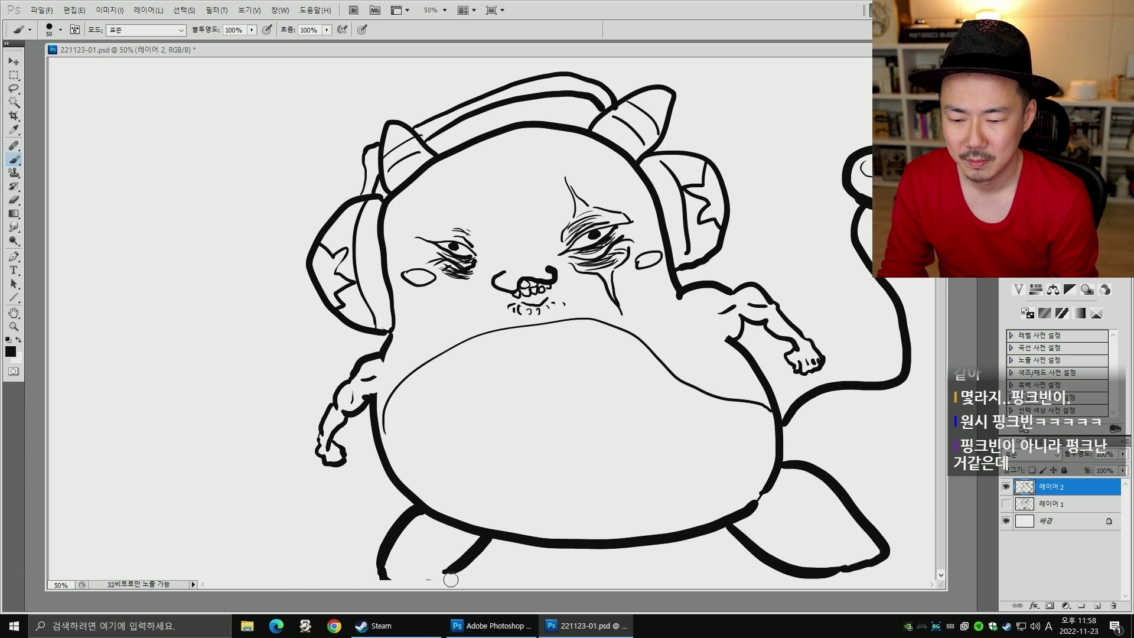
left_click_drag(519, 406, 552, 415)
left_click_drag(701, 401, 709, 406)
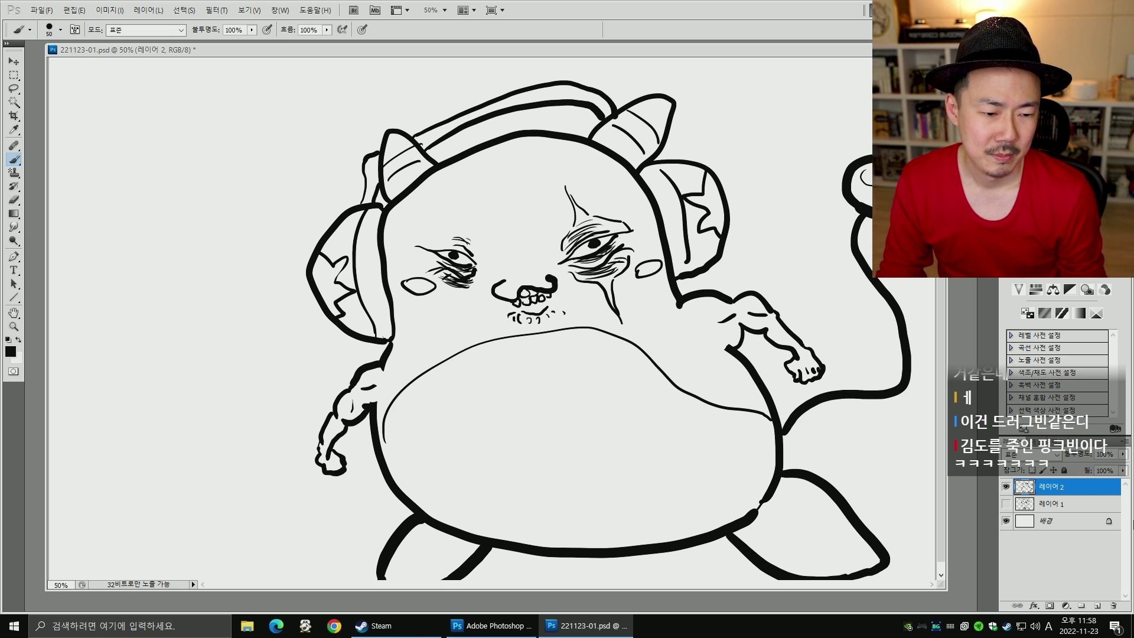
- Add a new layer above the line art and set its blend mode to Multiply
left_click(1098, 606)
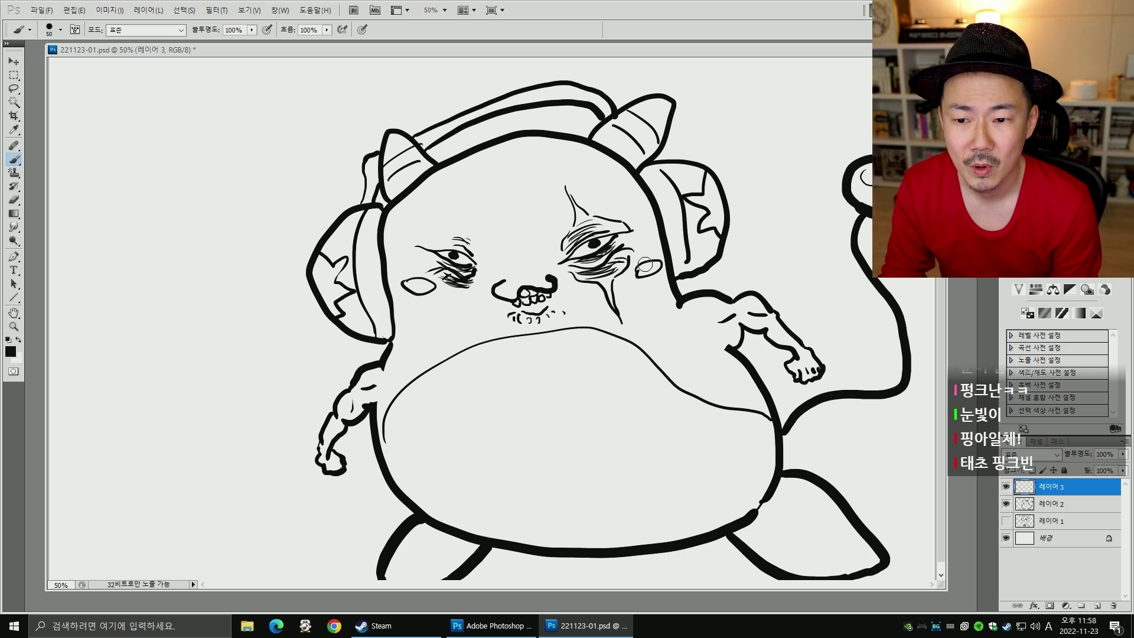
key("w")
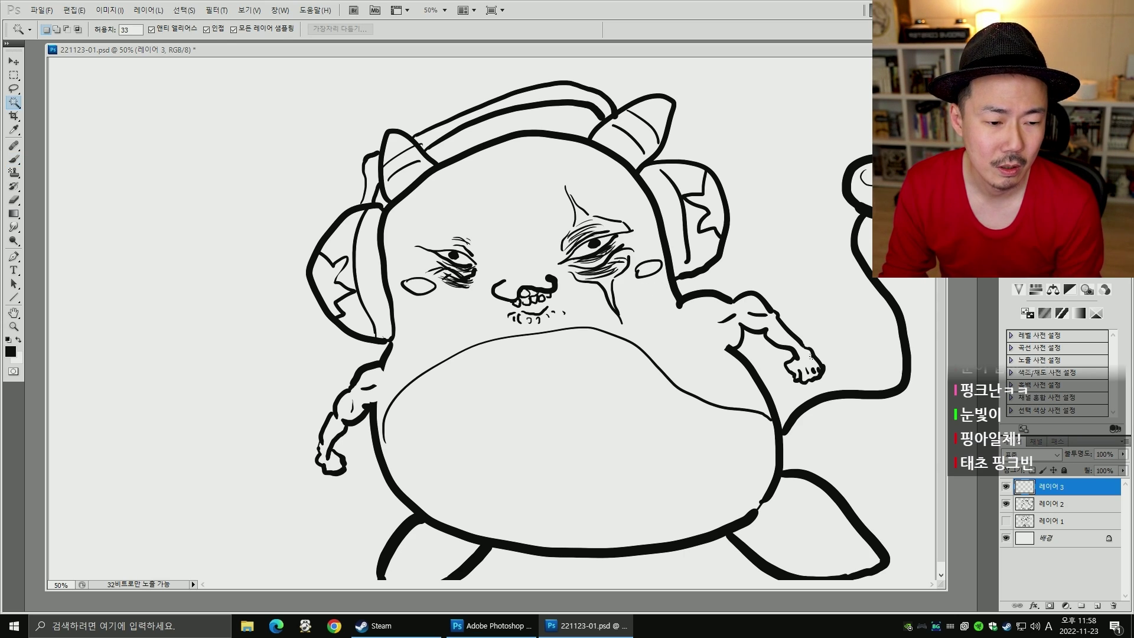
left_click(1040, 454)
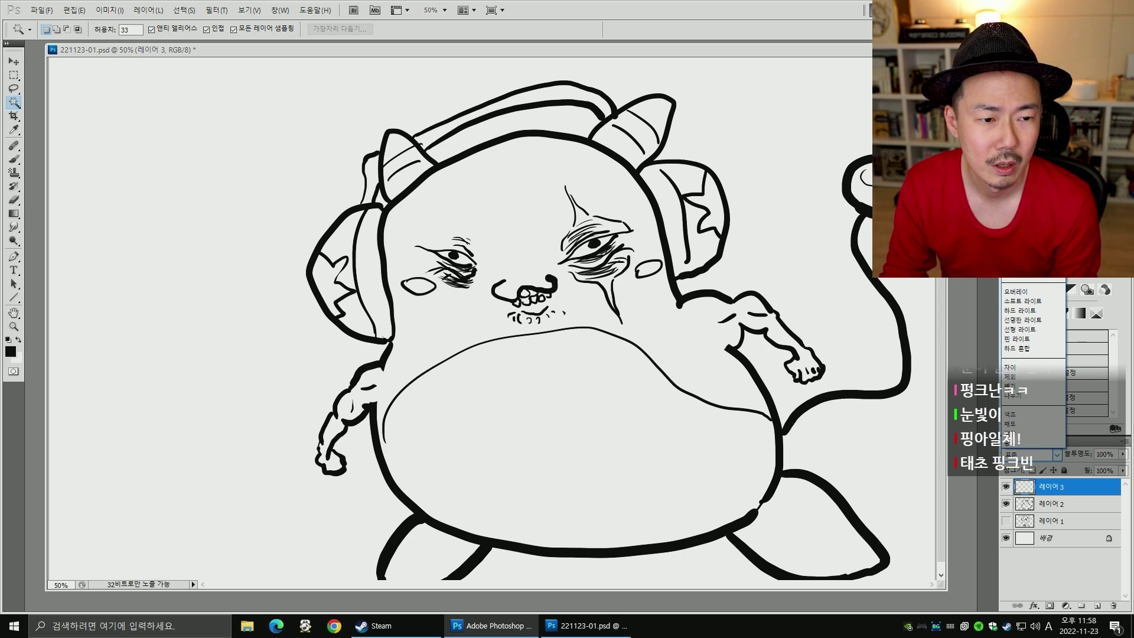
left_click(1019, 187)
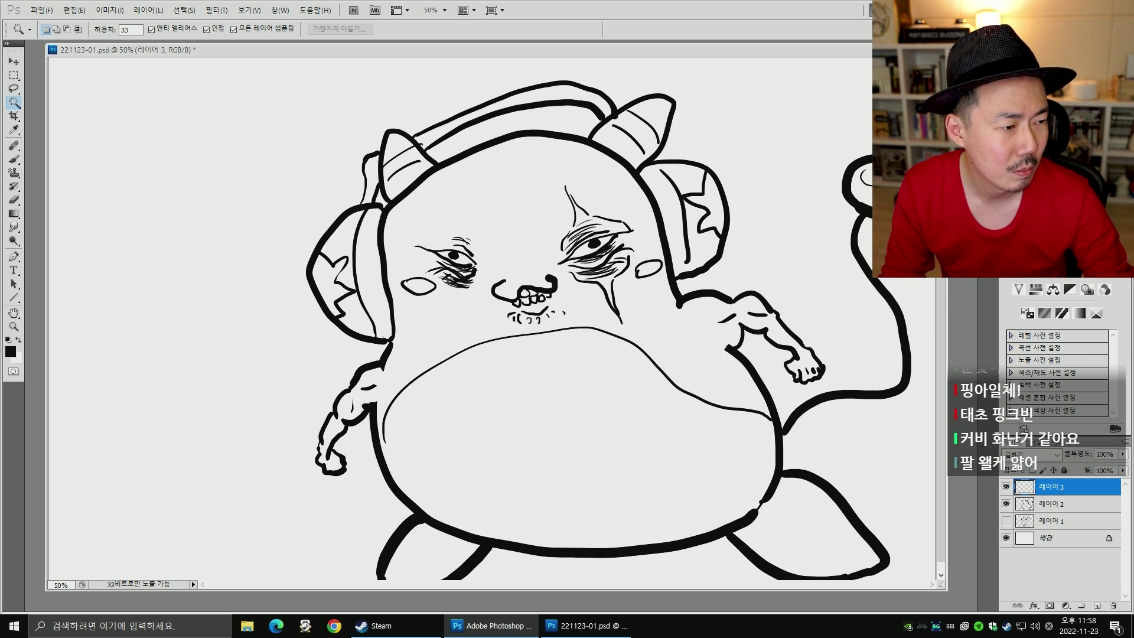
- Paste the small pink reference character into the new layer and place it in the empty area left of the creature's head
left_click(291, 54)
key("ctrl+v")
key("v")
left_click_drag(488, 322, 216, 176)
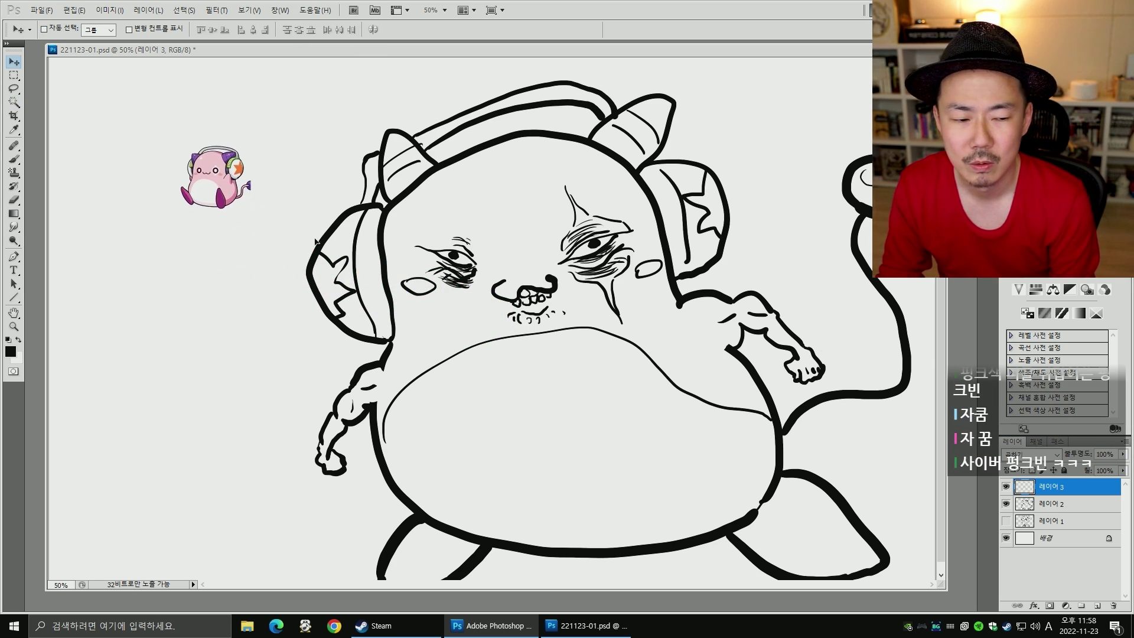
key("b")
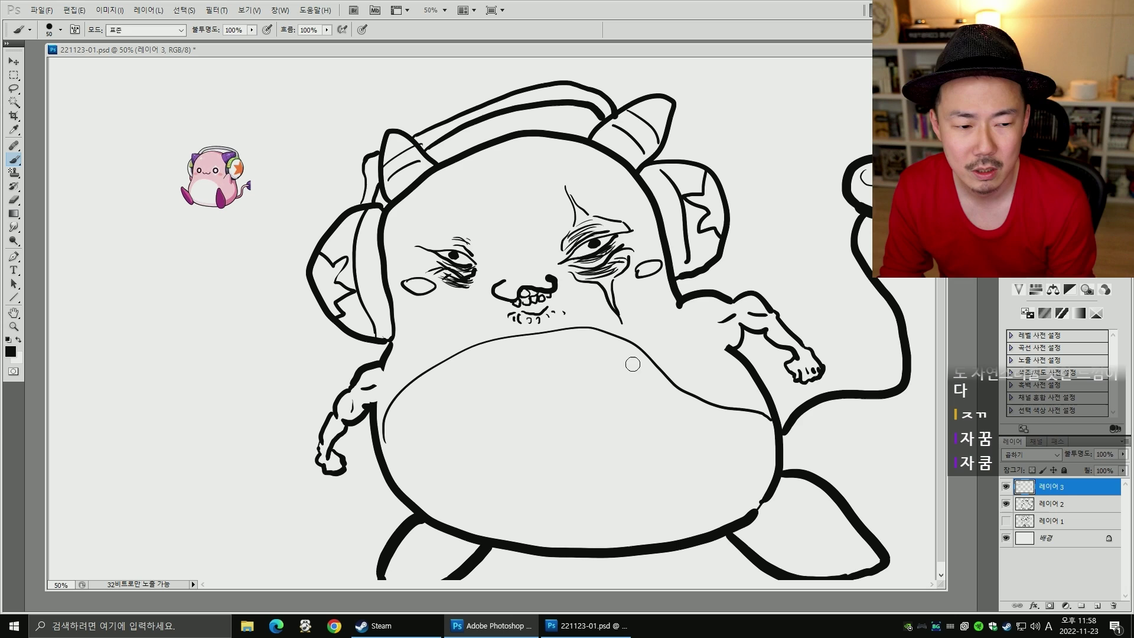
left_click(1006, 487)
left_click(1006, 487)
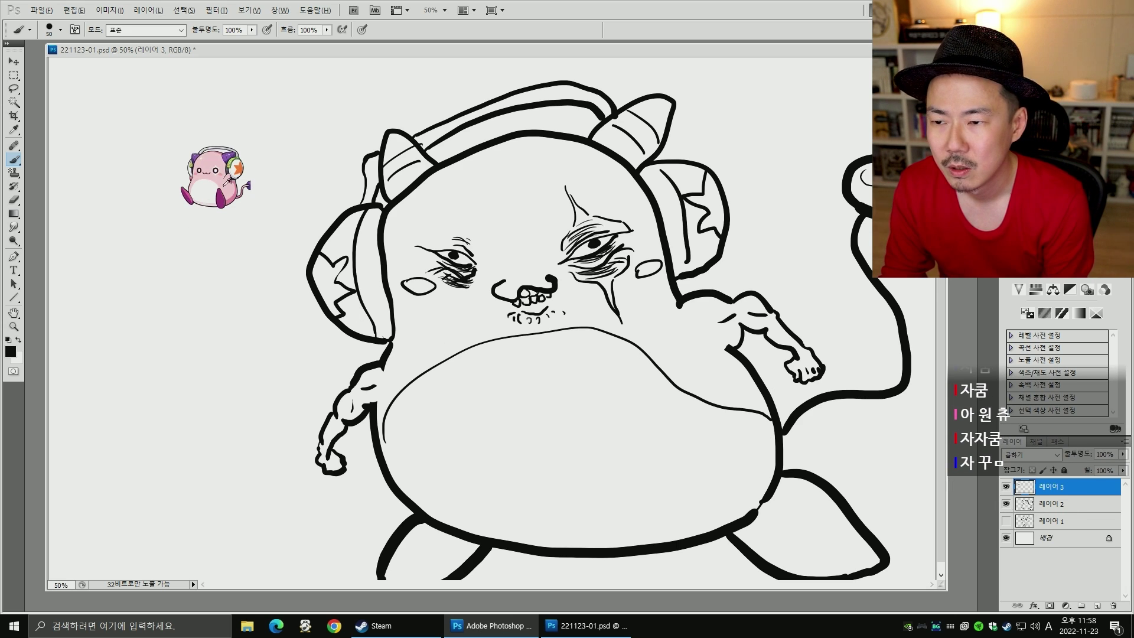
- Fill the creature's body, belly and arms with light pink sampled from the reference, using an expanded Magic Wand selection
left_click(228, 186, "alt")
key("w")
left_click(661, 339)
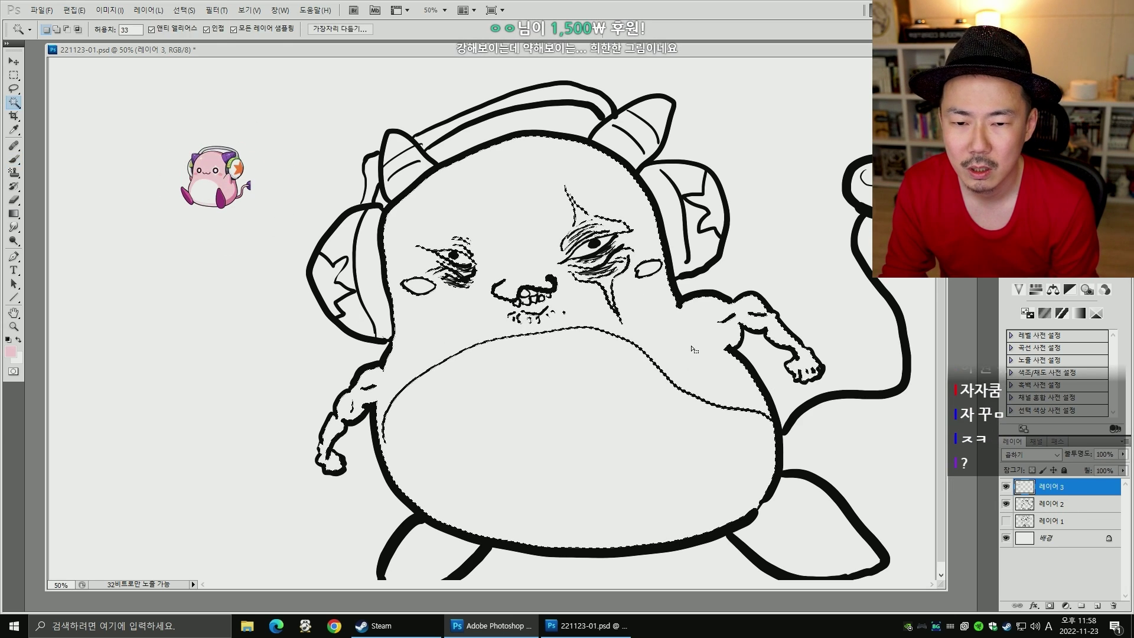
key("alt+s")
key("m")
key("Right")
key("e")
key("Return")
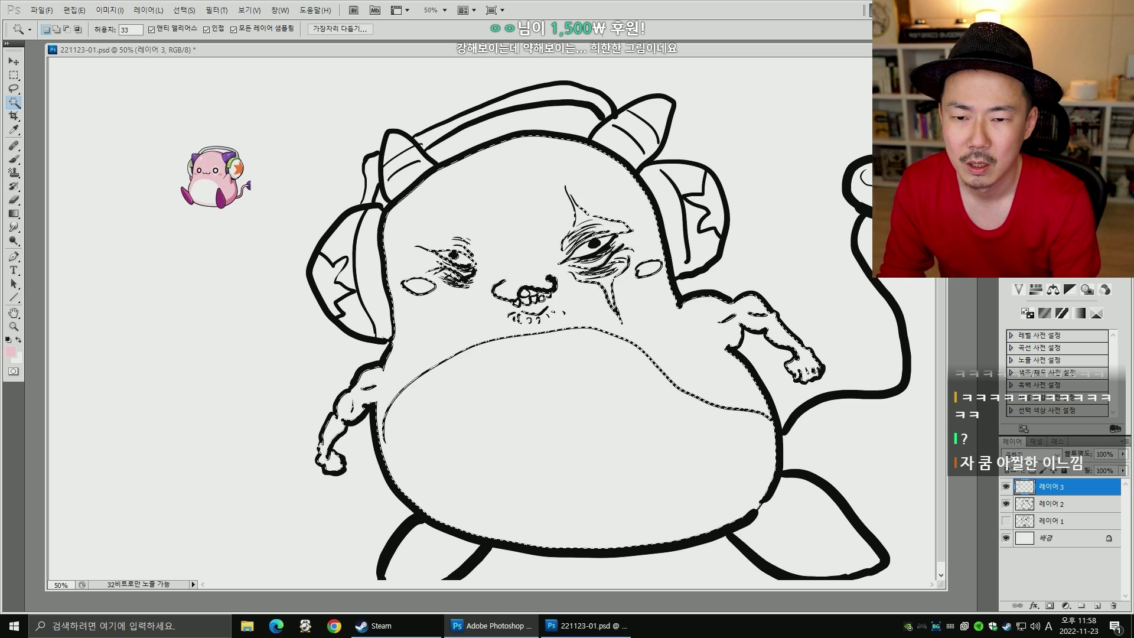
key("alt+BackSpace")
key("ctrl+d")
- Select the creature's eye whites with the Magic Wand, expand the selection, and colour them white
key("b")
key("x")
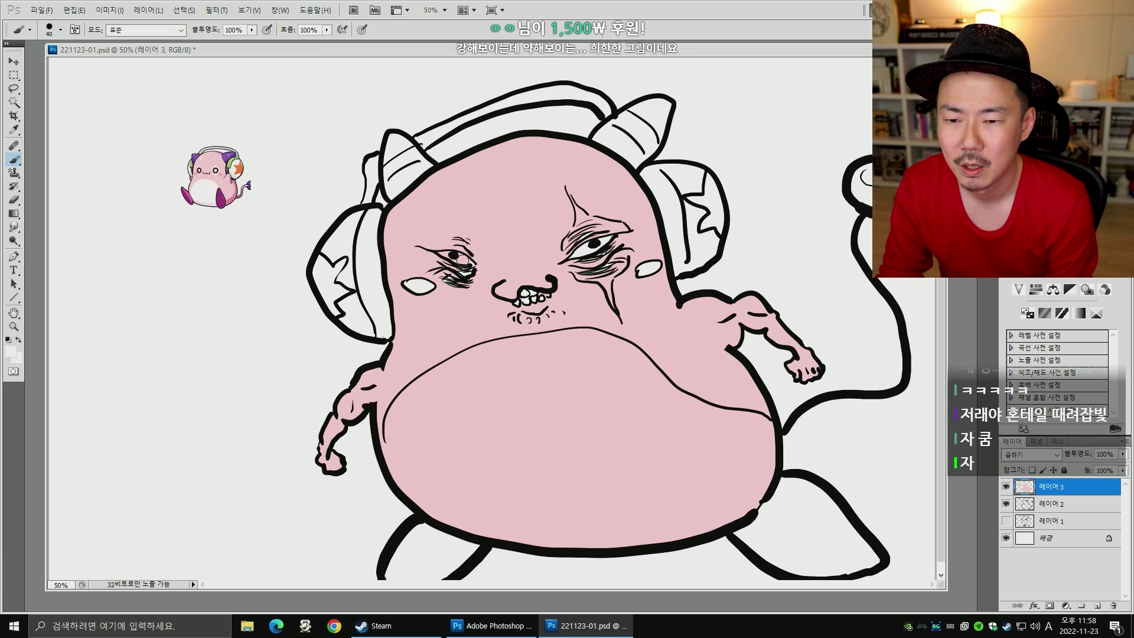
key("w")
left_click(463, 259)
key("alt+s")
key("m")
key("e")
key("Return")
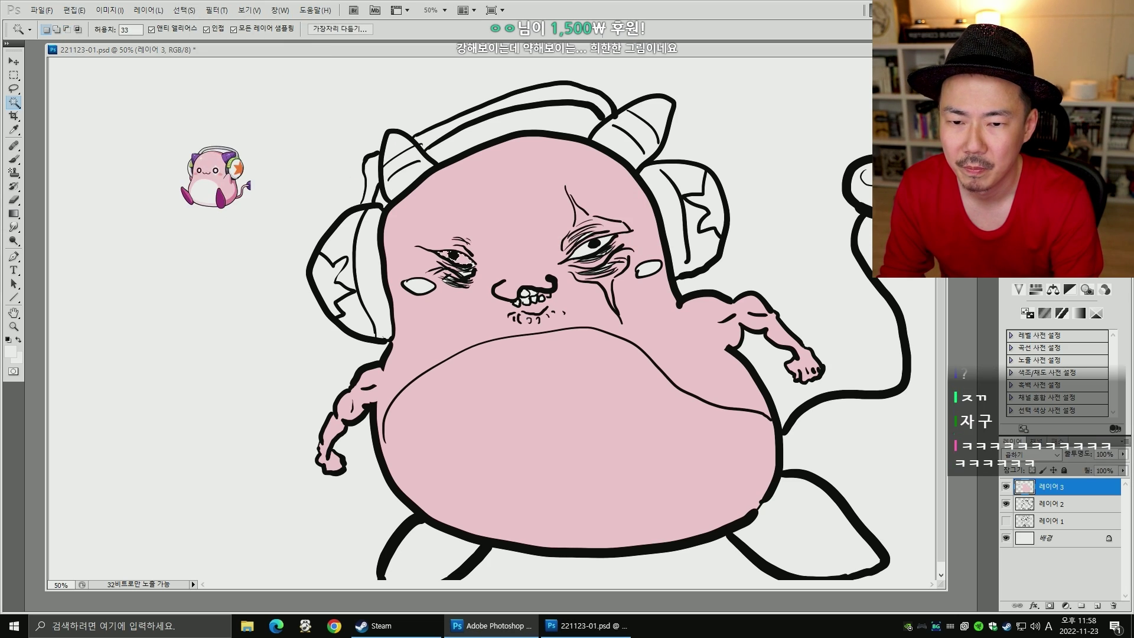
key("alt+s")
key("m")
key("e")
key("Return")
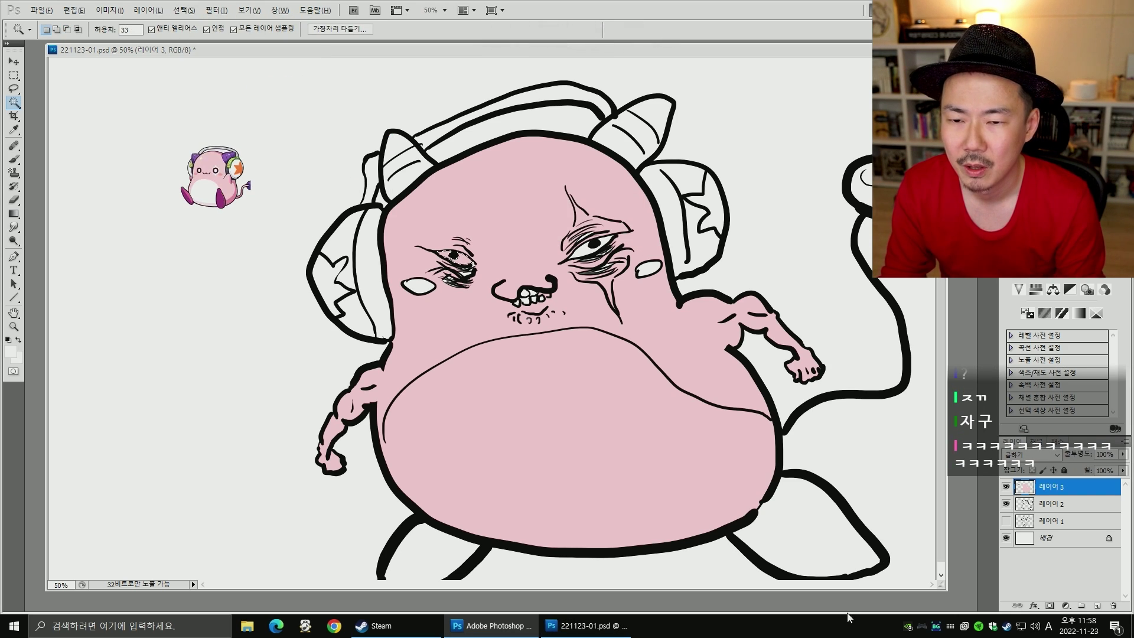
key("b")
key("w")
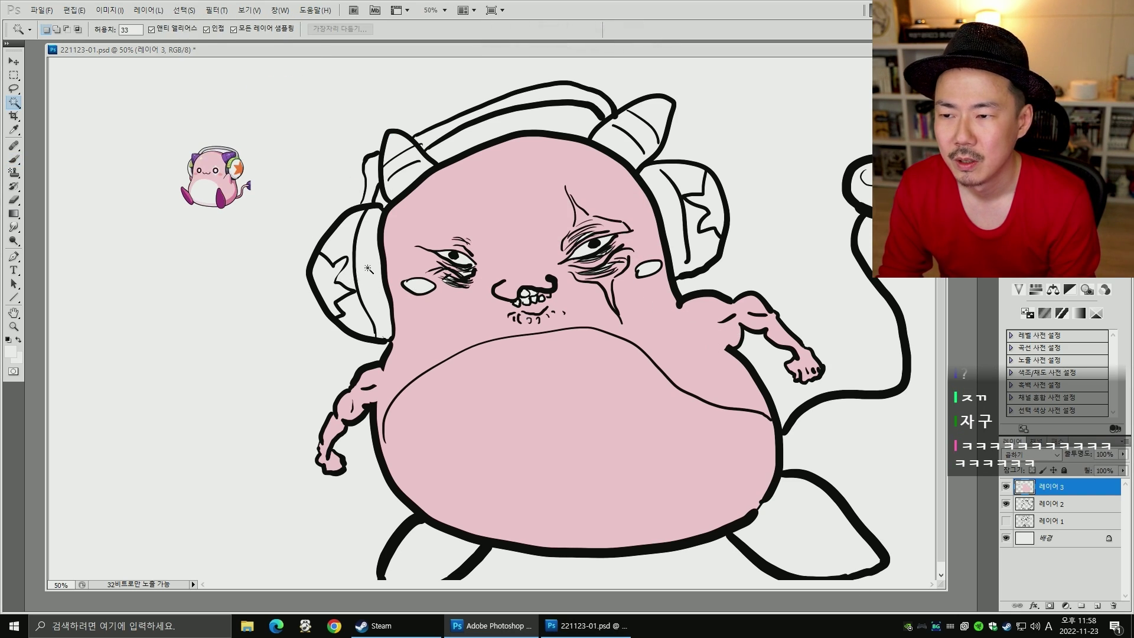
- Fill the star shapes on both headphone cups with orange sampled from the reference character
key("b")
left_click(238, 169, "alt")
key("w")
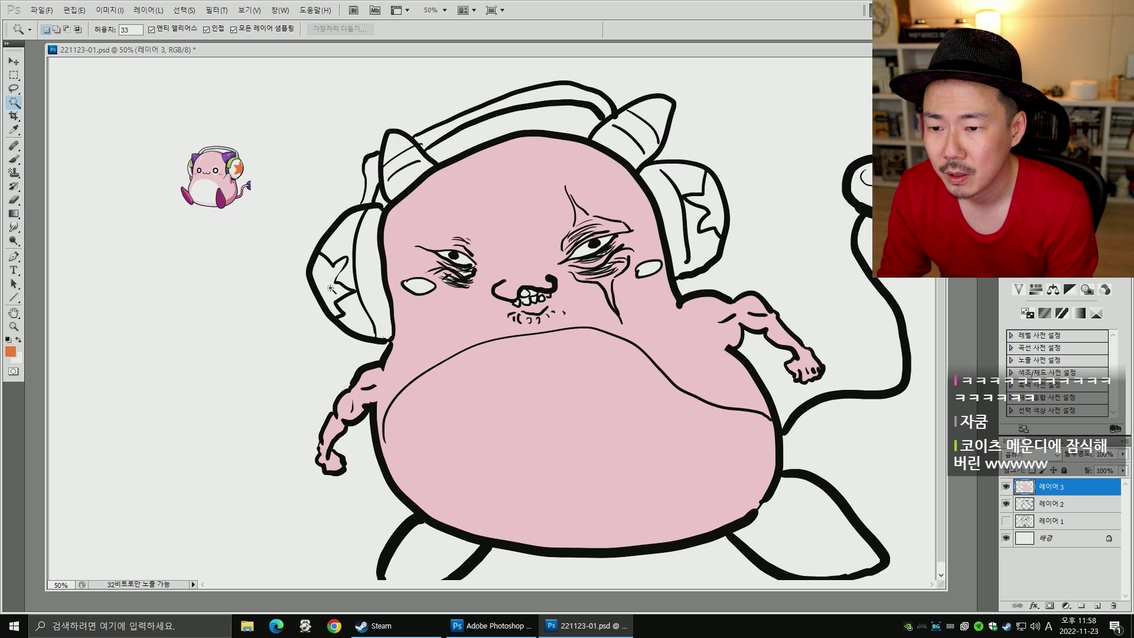
left_click(338, 284)
left_click(706, 204, "shift")
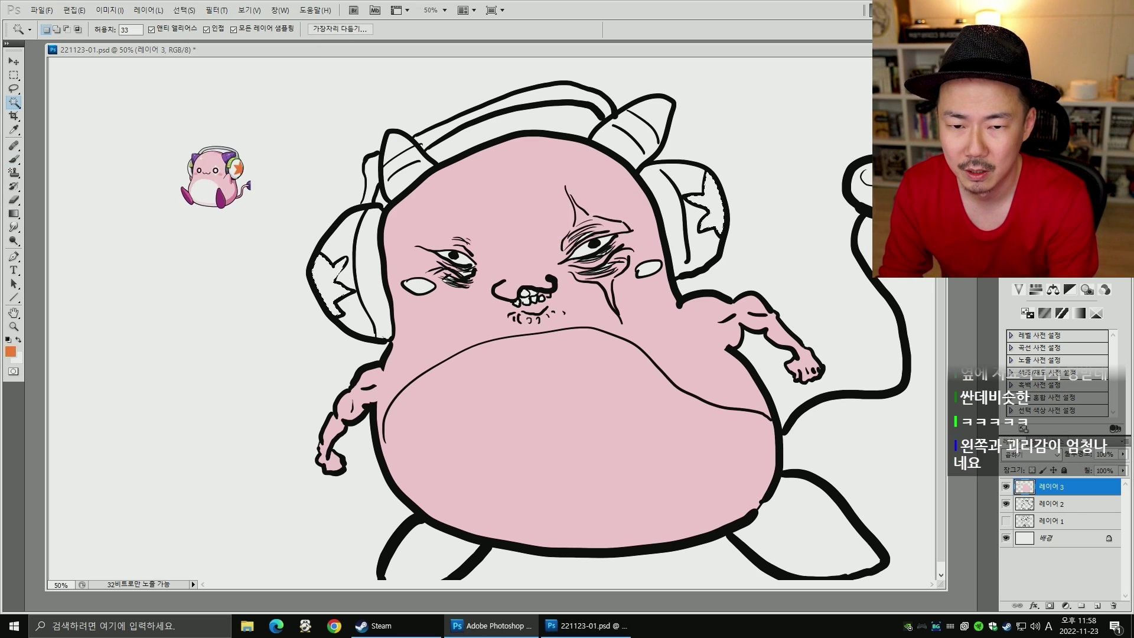
key("alt+BackSpace")
key("ctrl+d")
- Select all segments of both horns, expand the selection, and fill it with dark purple sampled from the reference character
left_click(403, 167)
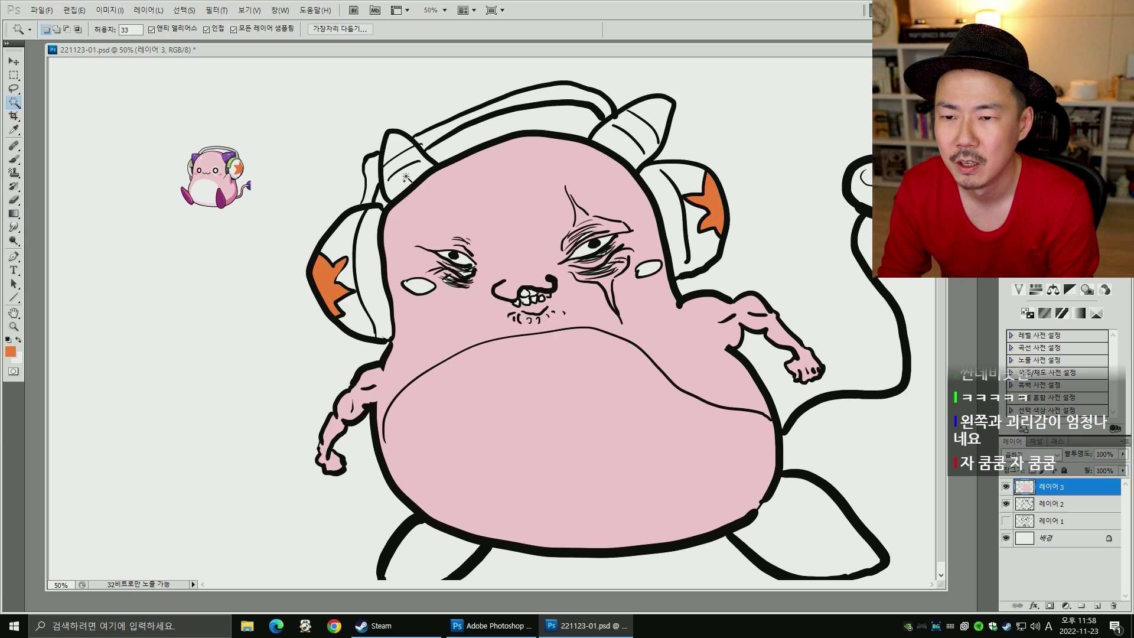
left_click(627, 140, "shift")
left_click(390, 150, "shift")
key("b")
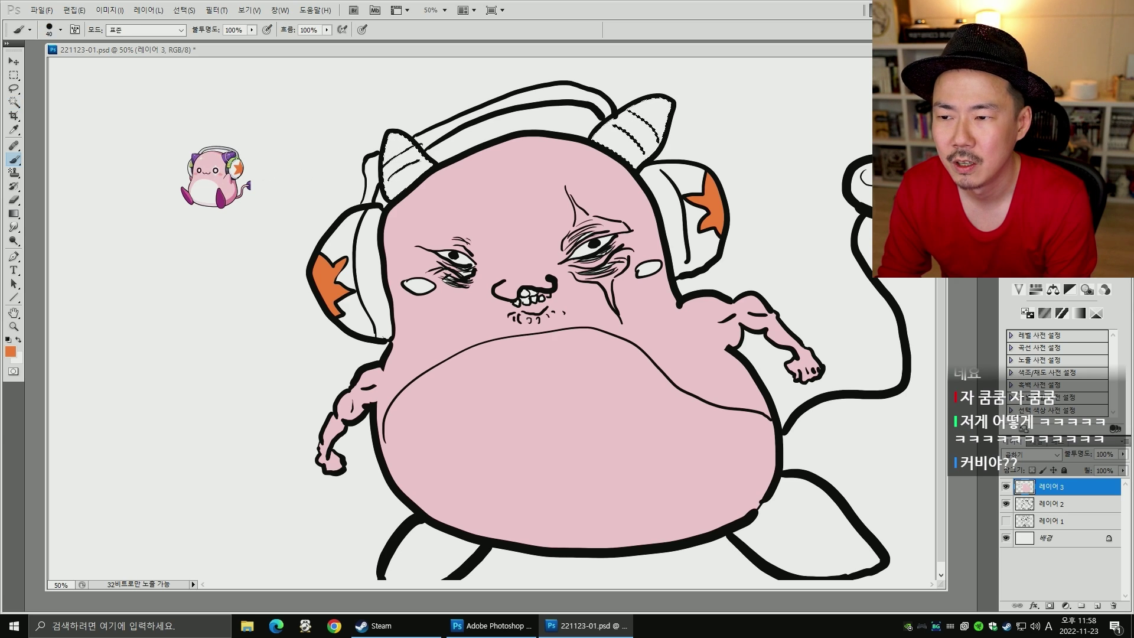
left_click(228, 157, "alt")
key("alt+s")
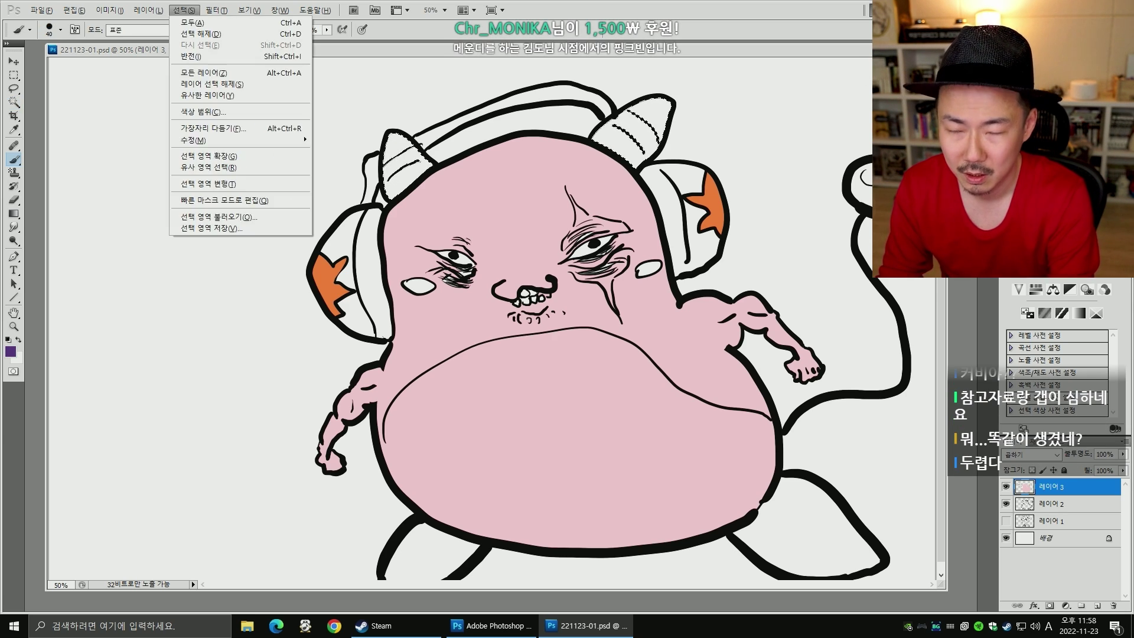
key("m")
key("e")
key("Return")
key("alt+BackSpace")
key("ctrl+d")
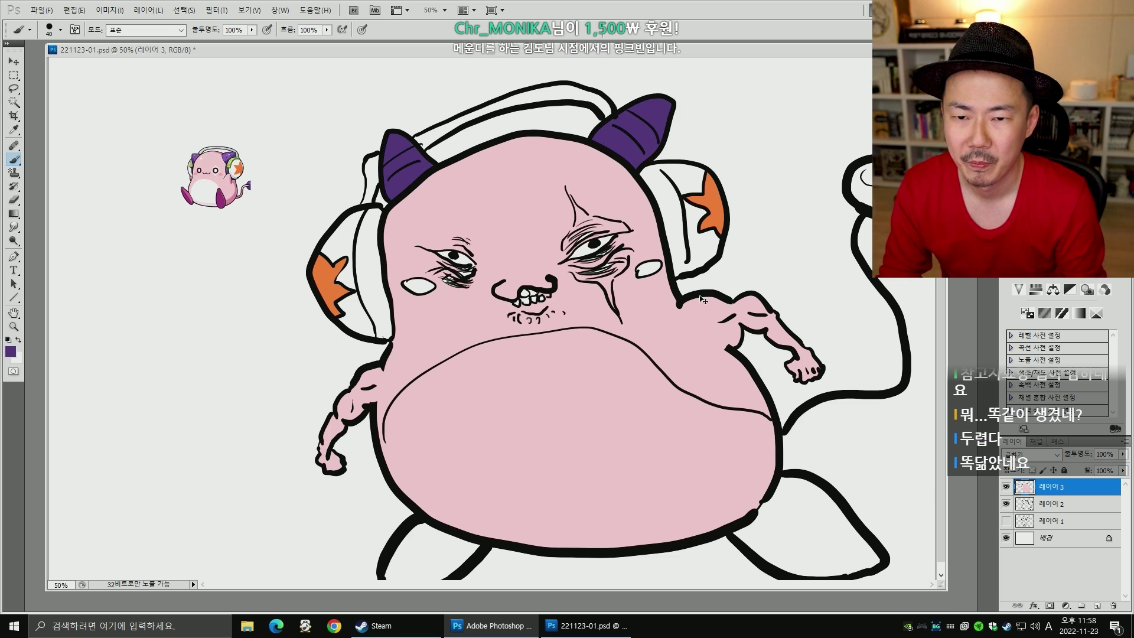
- Paint small white highlights on both horns and on the upper part of the creature's head
key("x")
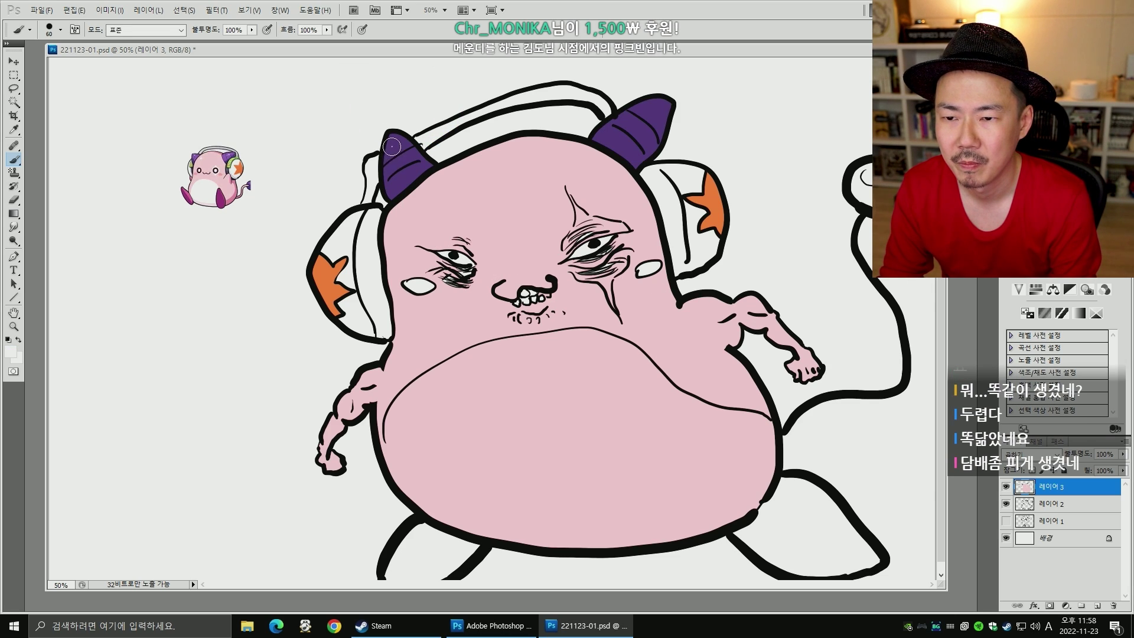
left_click_drag(393, 153, 389, 178)
left_click_drag(634, 113, 627, 125)
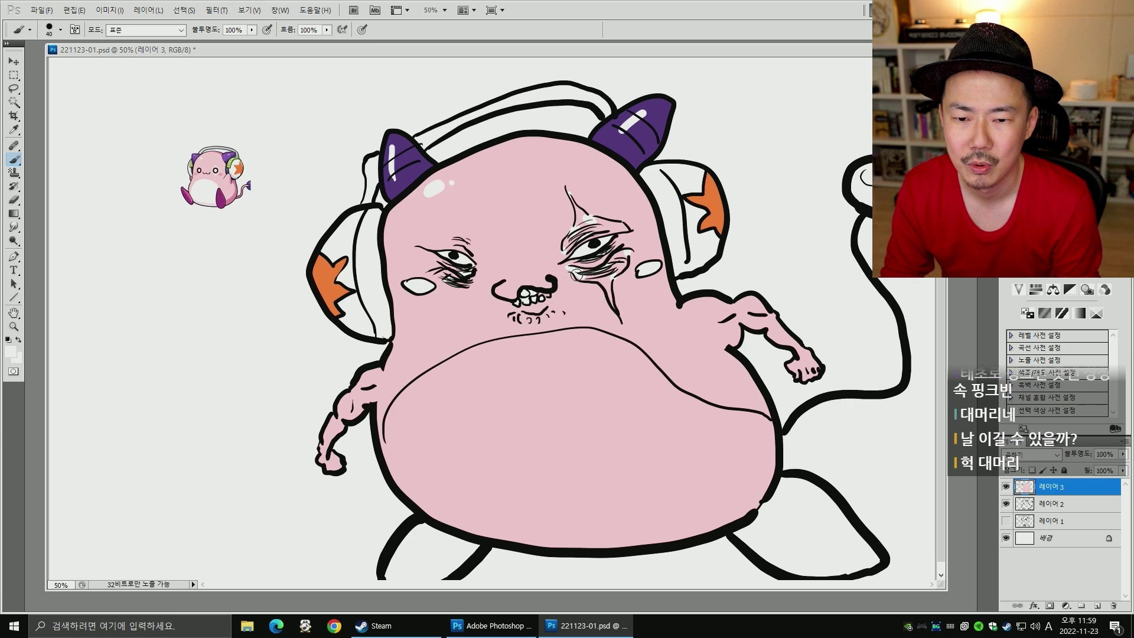
- Fill the scar shapes around the larger eye with white and shade beneath both eyes in dark purple
key("w")
left_click(607, 296)
left_click(593, 213)
left_click(579, 214, "shift")
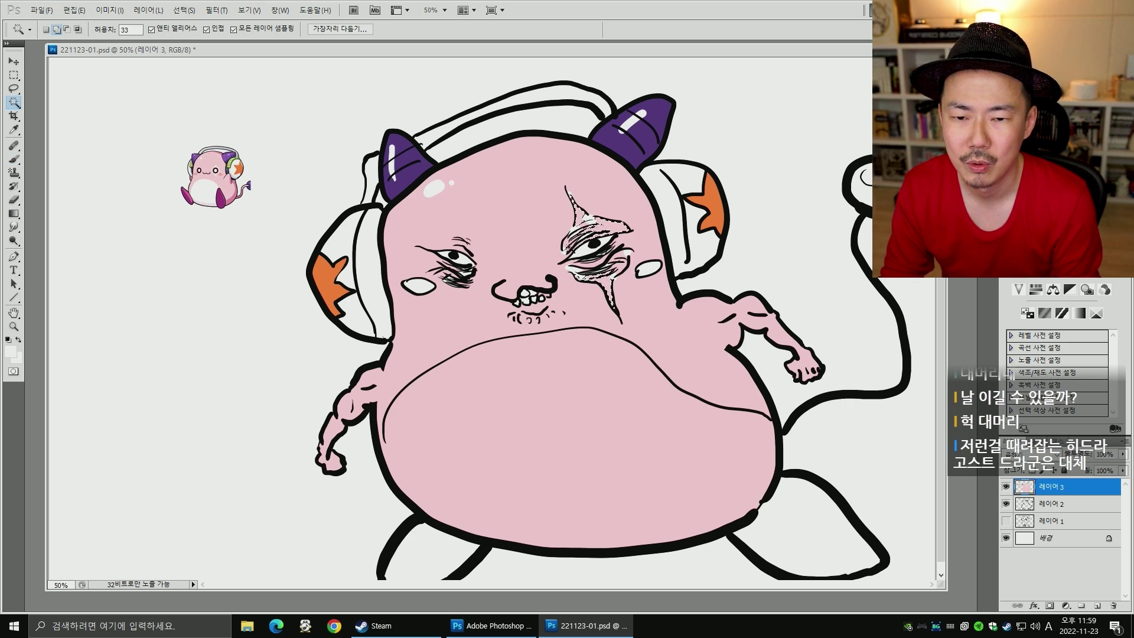
left_click(570, 239, "shift")
key("shift+F6")
key("Return")
key("ctrl+d")
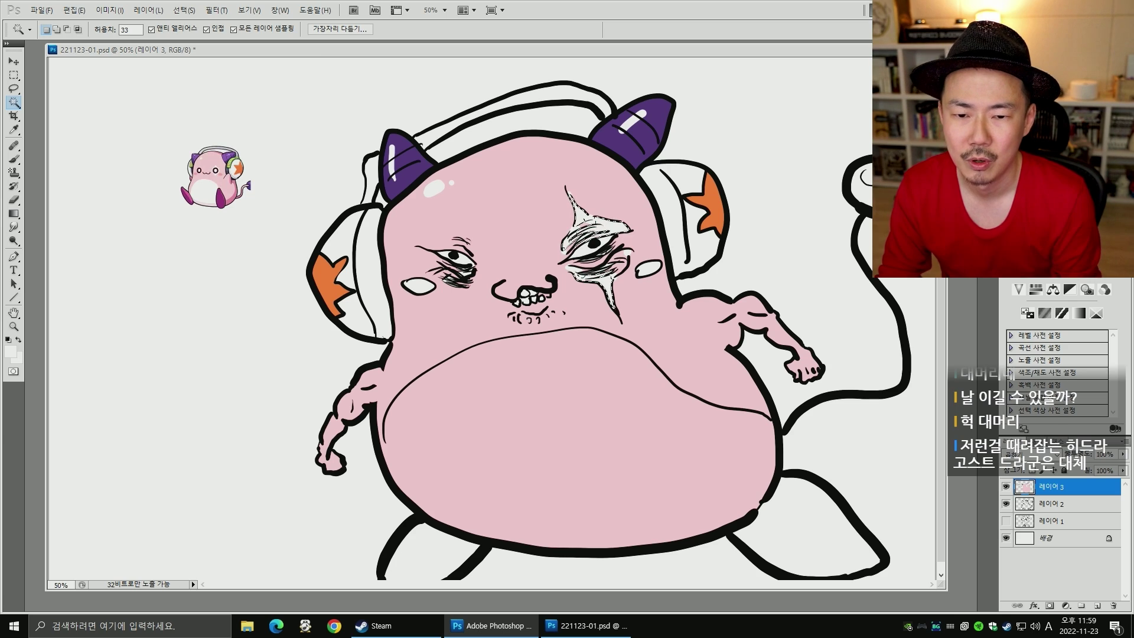
key("b")
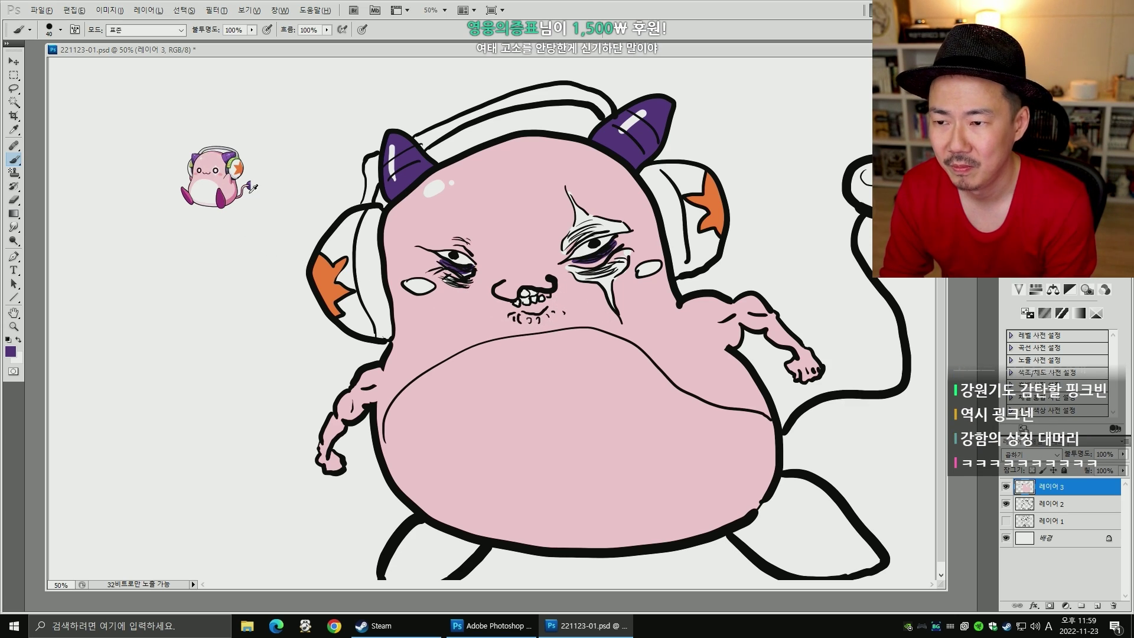
- Fill both cheek ovals with darker pink sampled from the reference character, using an expanded Magic Wand selection
left_click(219, 174, "alt")
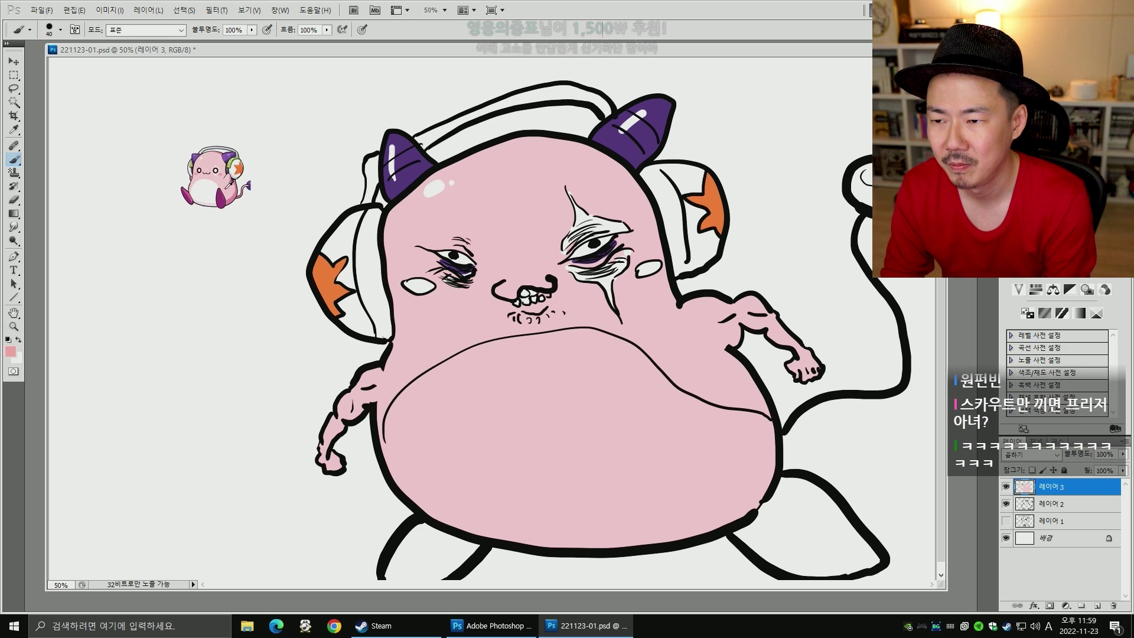
key("w")
left_click(423, 286)
left_click(650, 269, "shift")
key("alt+s")
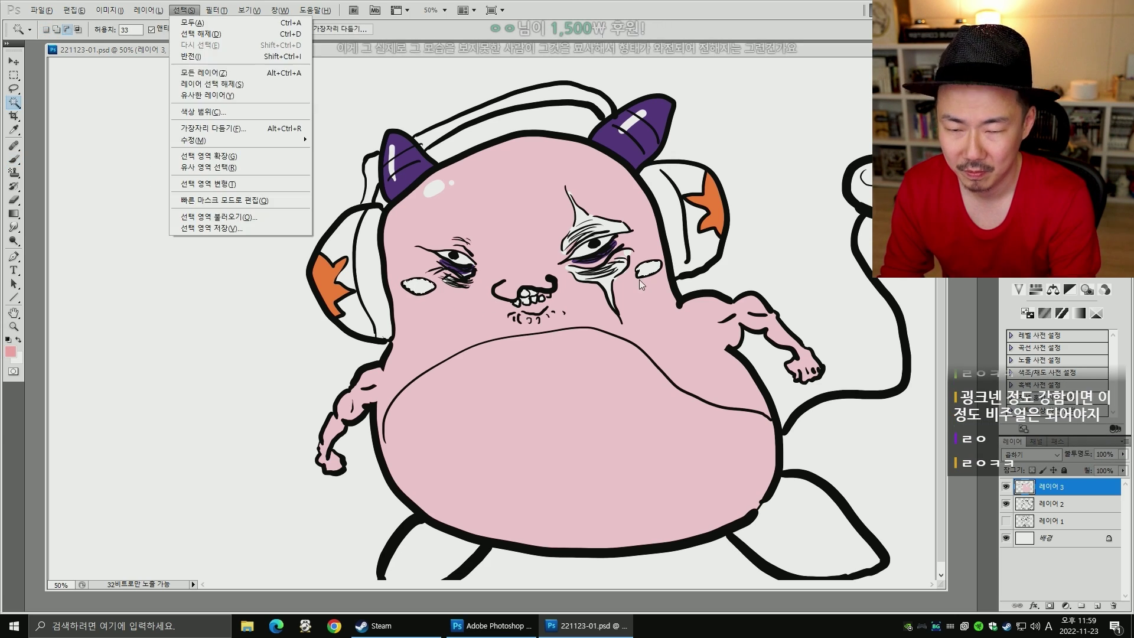
key("m")
key("e")
key("Return")
key("alt+BackSpace")
key("ctrl+d")
- Brush darker pink patches around the mouth and along the muscles and fists of both arms
key("b")
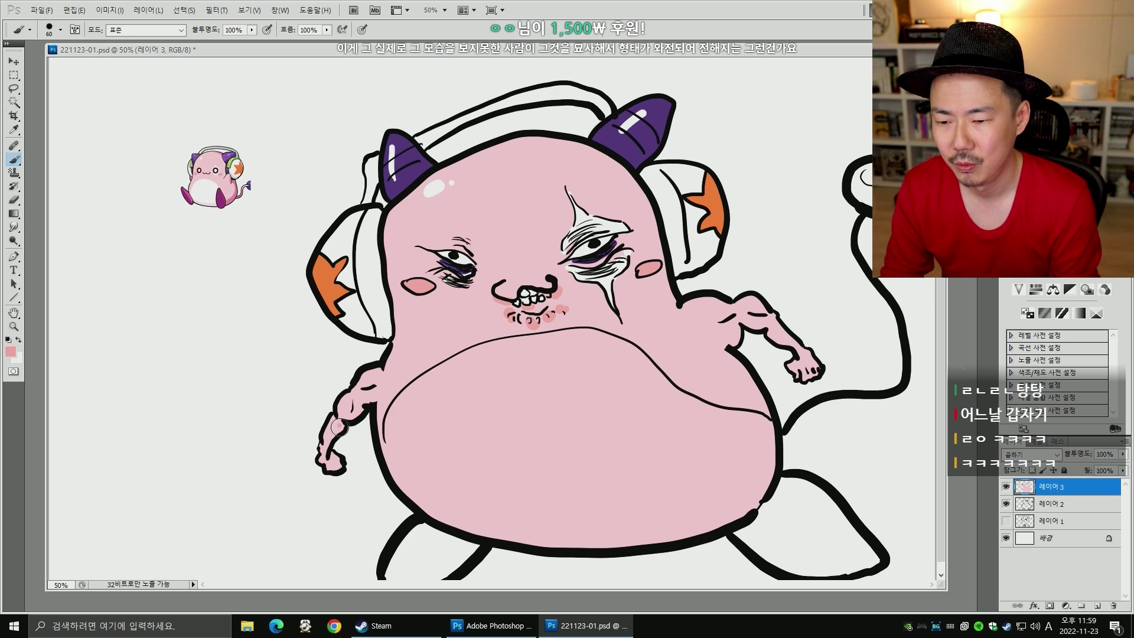
left_click_drag(332, 458, 330, 465)
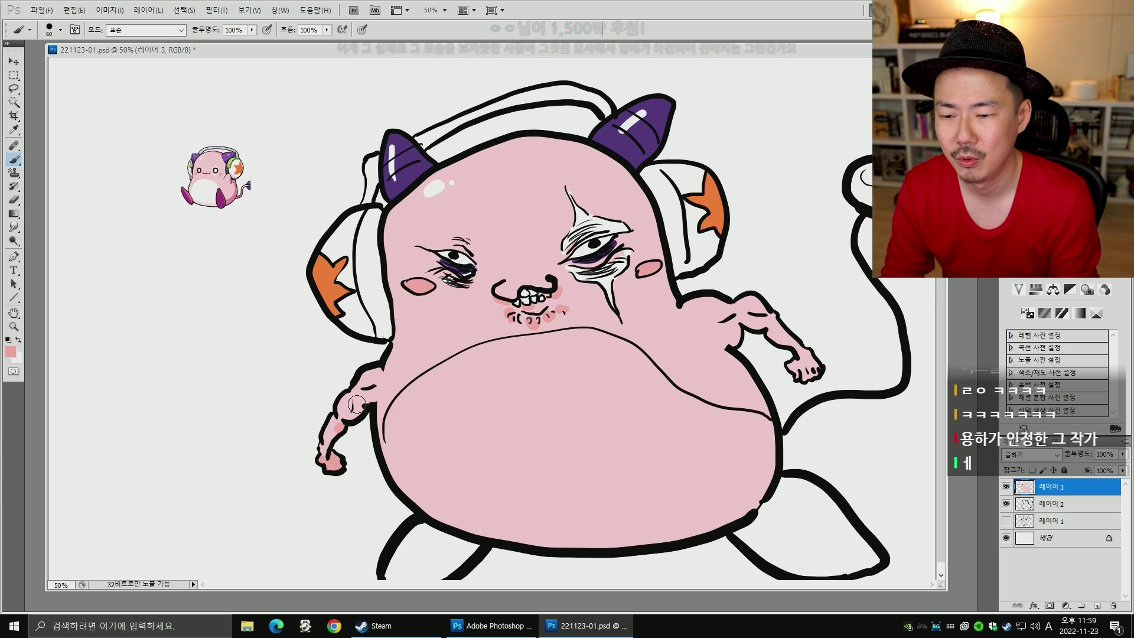
left_click_drag(359, 403, 355, 415)
left_click(370, 395)
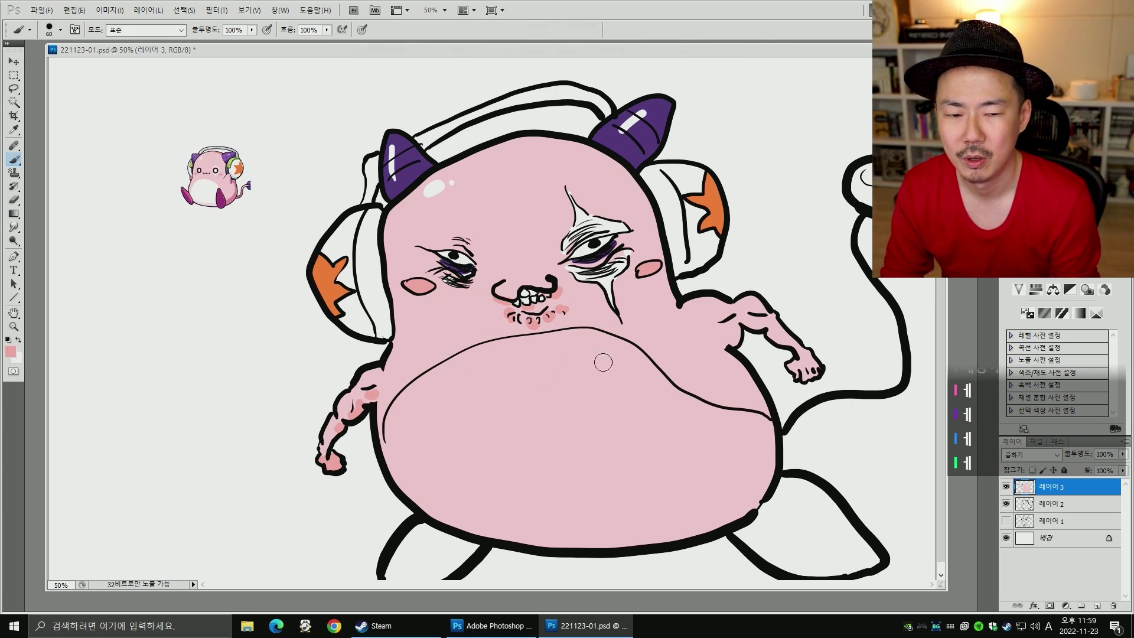
left_click(757, 317)
left_click(728, 324)
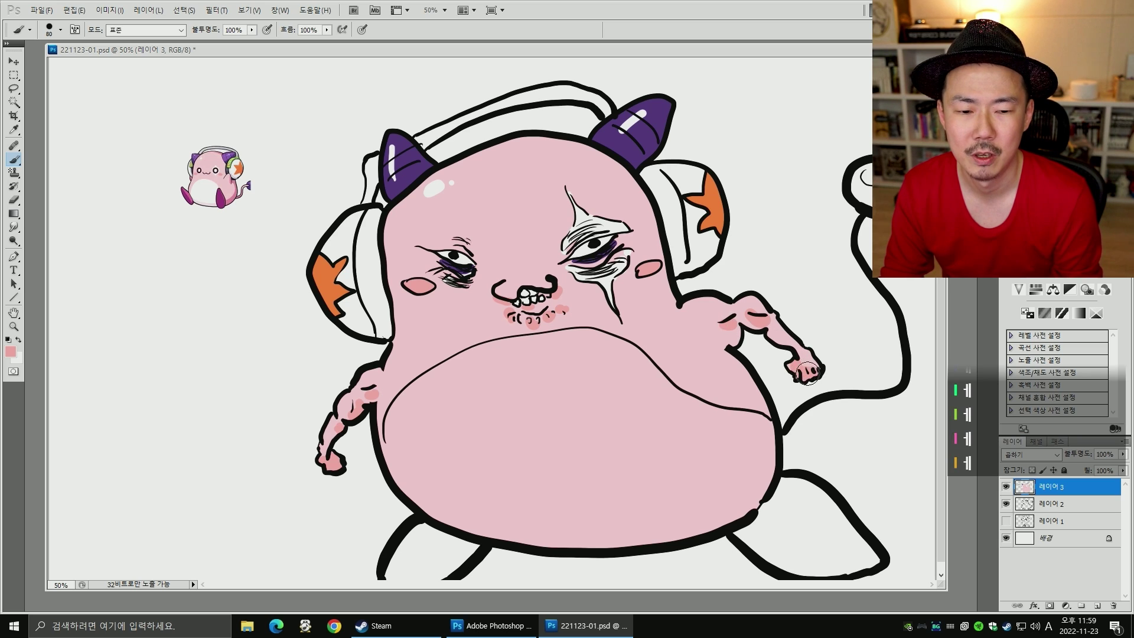
- Select the belly with the Magic Wand and fill it with off-white sampled from the canvas near the reference character
left_click(215, 238, "alt")
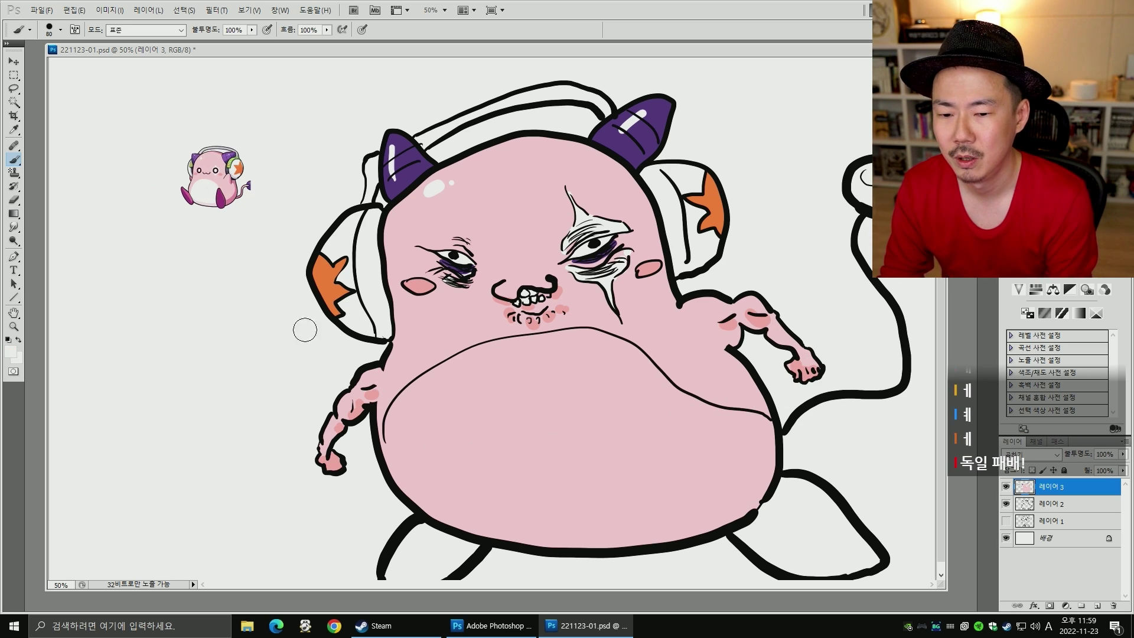
key("w")
left_click(463, 432)
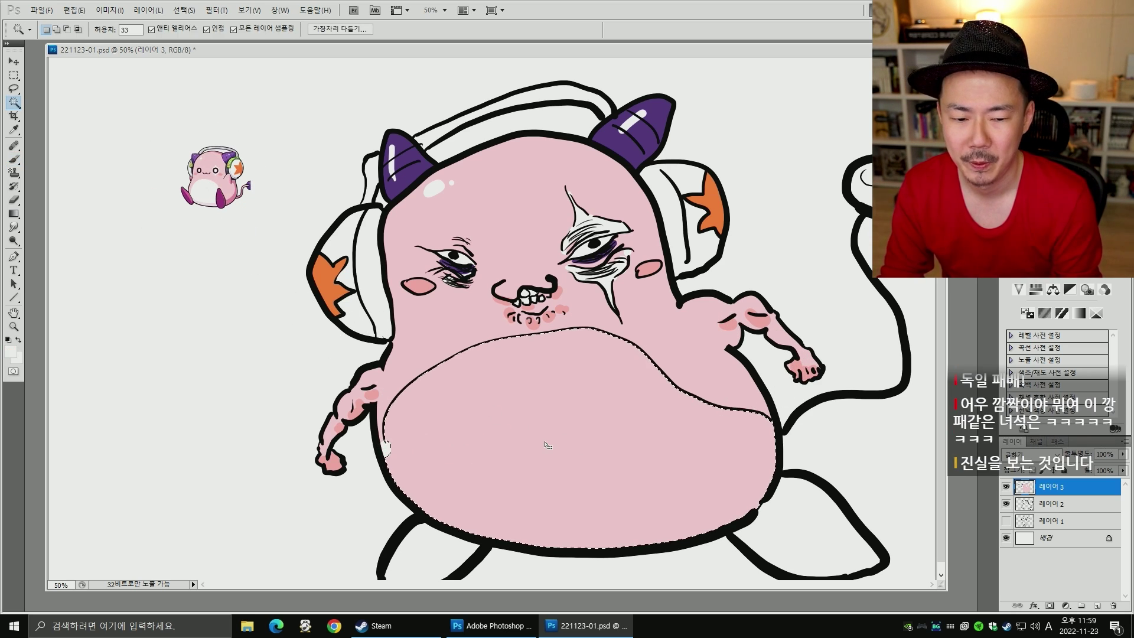
key("alt+BackSpace")
- Shade the belly's lower and outer edge with pale pink sampled from the reference, using a brush enlarged to 200
key("b")
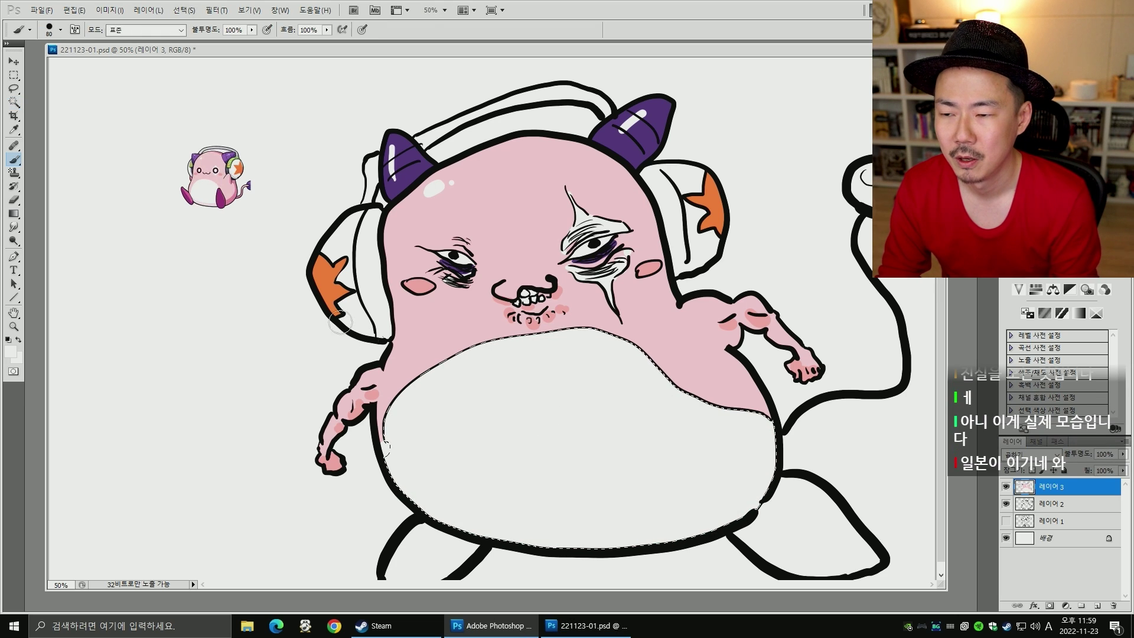
left_click(213, 206, "alt")
key("bracketright")
key("bracketright")
key("bracketright")
key("bracketright")
key("bracketright")
key("bracketright")
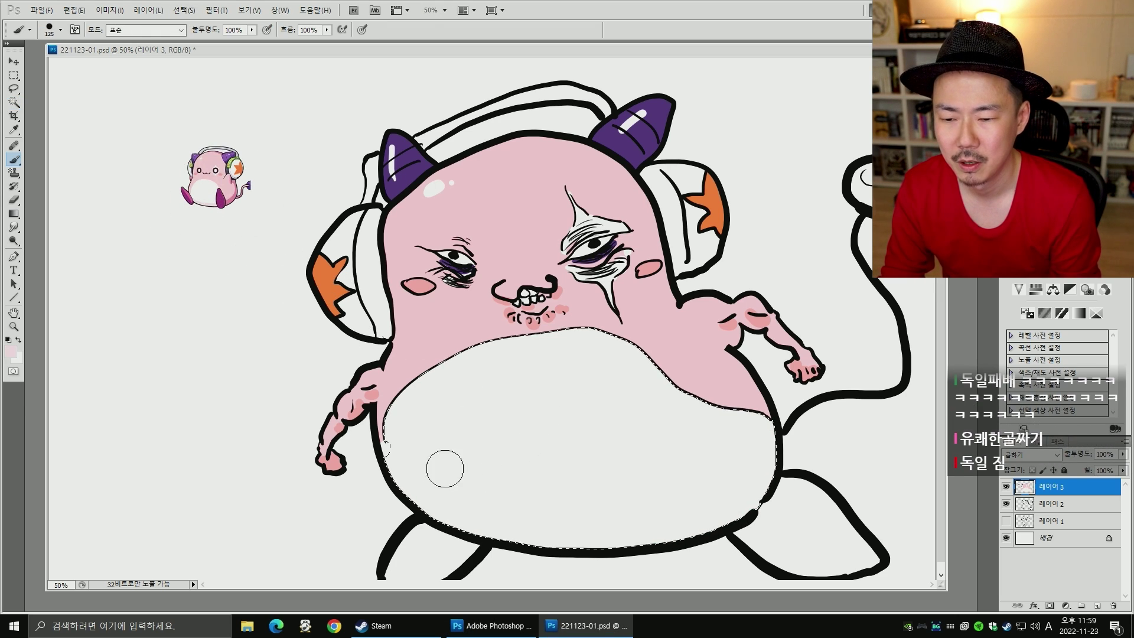
mouse_move(380, 469)
left_mouse_down()
mouse_move(480, 514)
mouse_move(815, 468)
left_mouse_up()
key("ctrl+z")
mouse_move(373, 491)
left_mouse_down()
mouse_move(497, 541)
mouse_move(776, 422)
left_mouse_up()
key("ctrl+d")
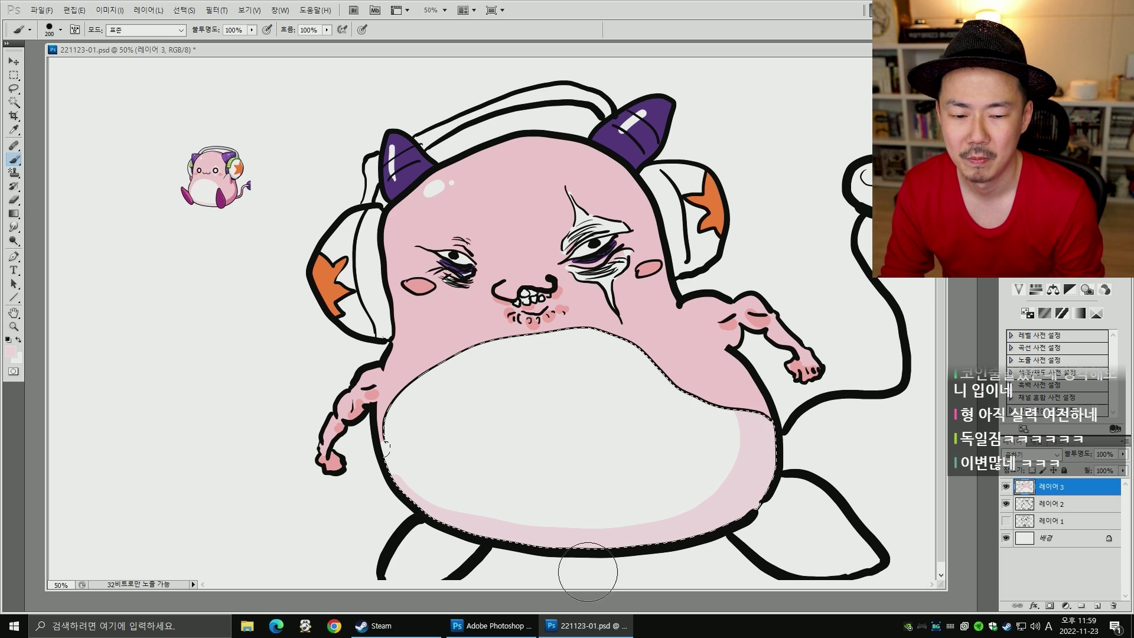
- Select the pink body area and paint a darker pink shadow beneath the raised arm, beside the belly line
key("w")
left_click(733, 382)
key("b")
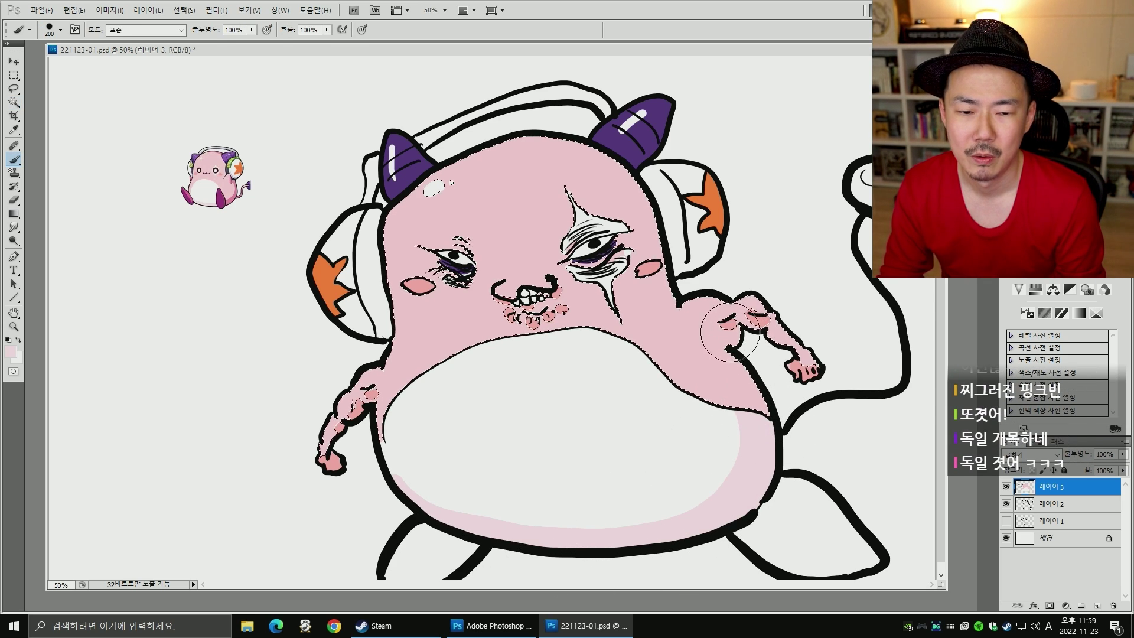
left_click(729, 325, "alt")
left_click_drag(753, 353, 719, 455)
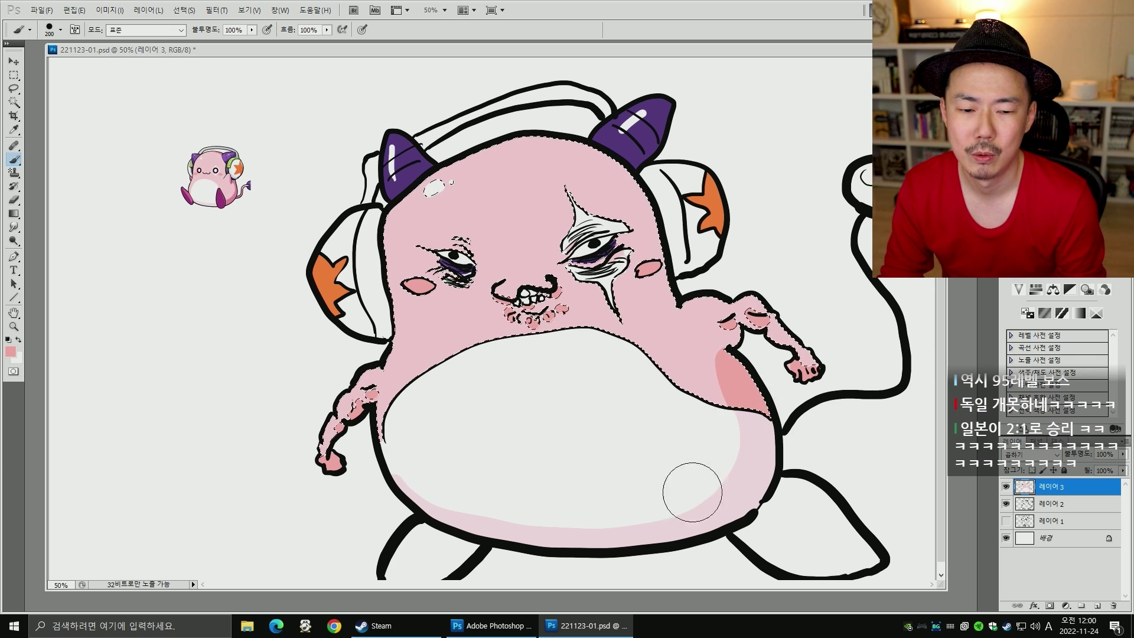
key("ctrl+d")
- Select both feet and fill them with dark magenta sampled from the reference character's foot
key("w")
key("b")
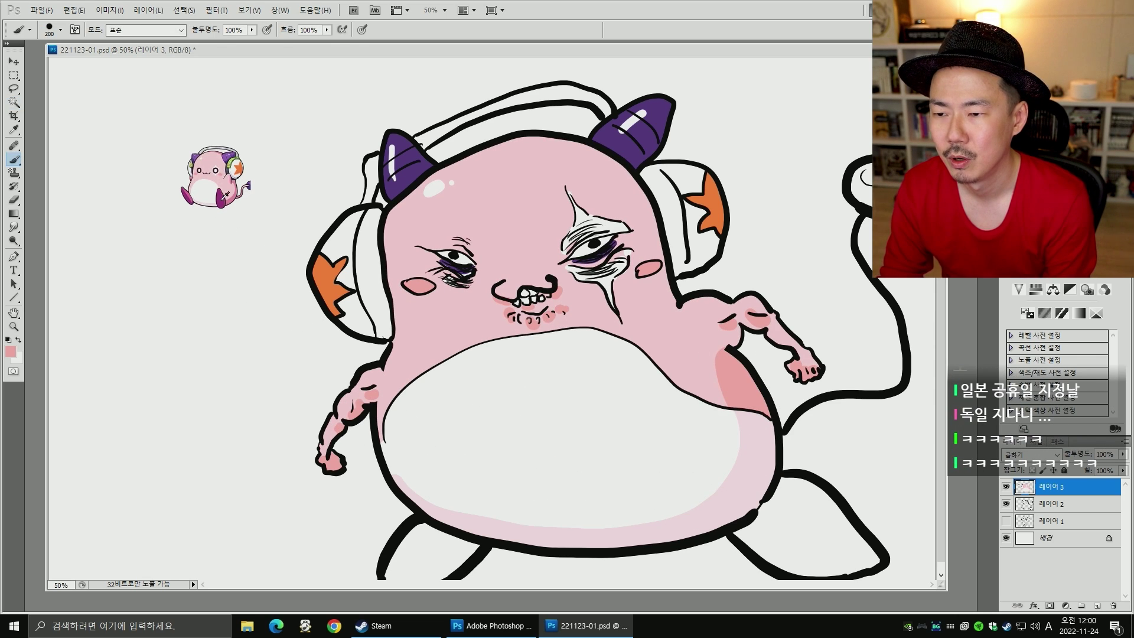
left_click(220, 201, "alt")
key("w")
left_click(445, 556)
left_click(789, 540, "shift")
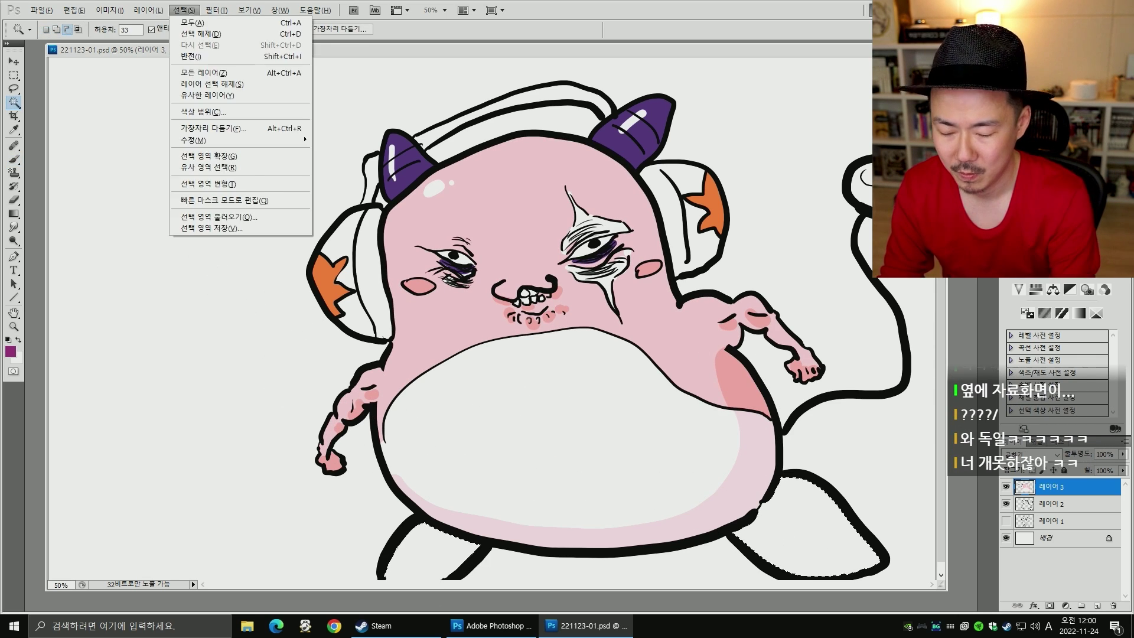
key("alt+BackSpace")
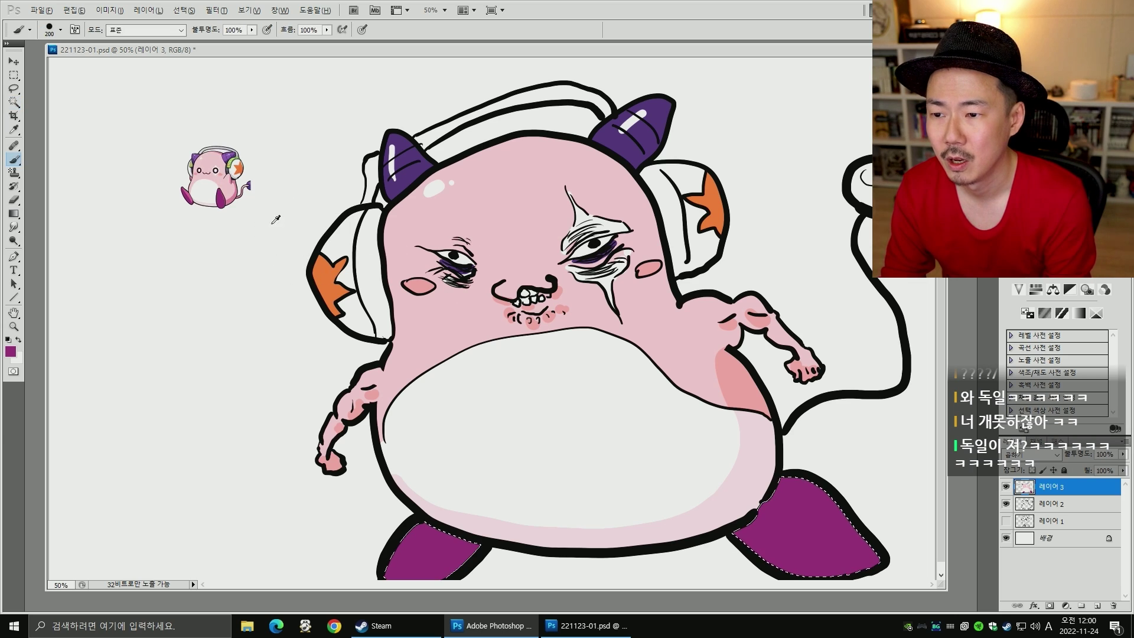
- Paint the lit parts of both feet bright pink sampled from the reference, leaving dark magenta as shadow
left_click(187, 195)
left_click(188, 194, "alt")
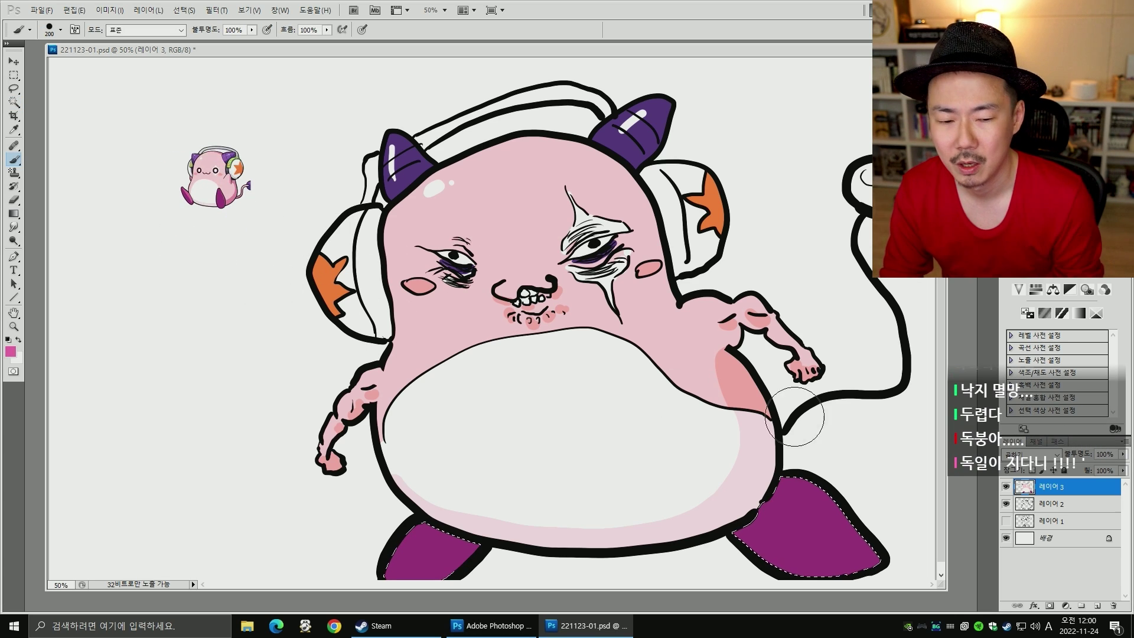
mouse_move(817, 478)
left_mouse_down()
mouse_move(756, 500)
mouse_move(791, 522)
mouse_move(830, 509)
mouse_move(747, 515)
mouse_move(783, 525)
mouse_move(848, 476)
left_mouse_up()
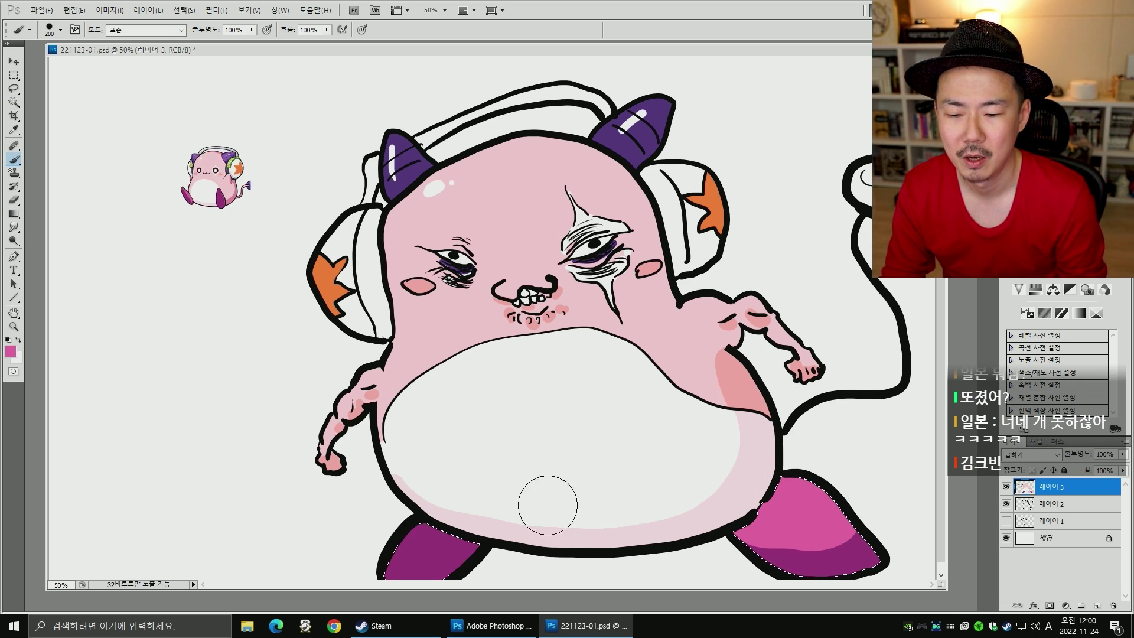
mouse_move(427, 520)
left_mouse_down()
mouse_move(397, 555)
mouse_move(416, 527)
left_mouse_up()
key("ctrl+d")
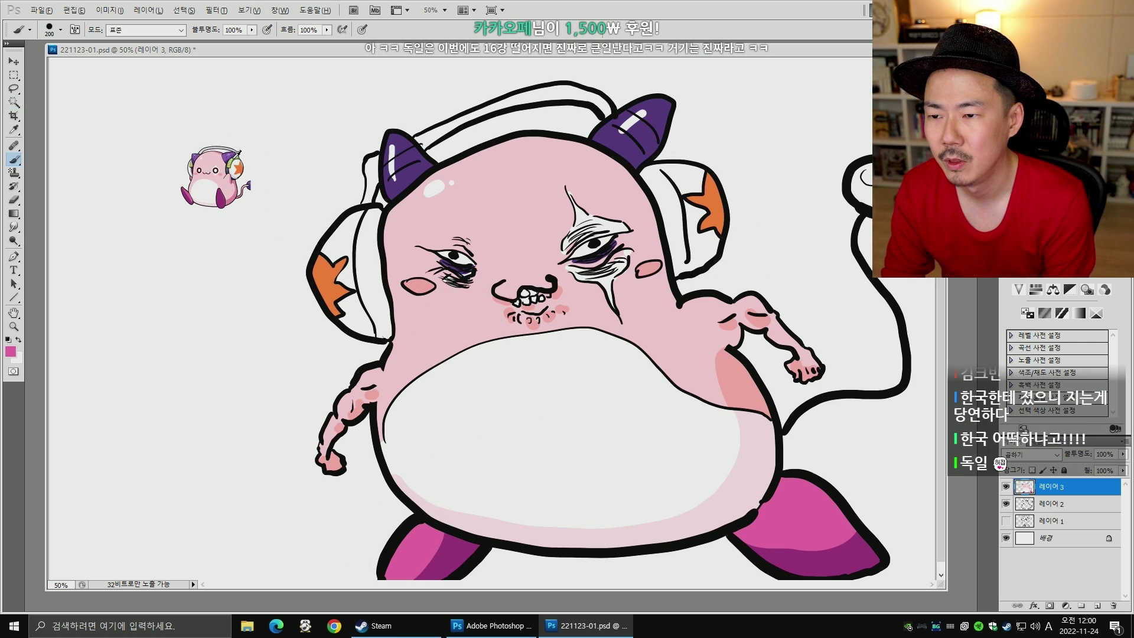
- Select the inner ear-cup bands and dab light green, sampled from the reference's headphones, at the ends of the band nearest the raised arm
left_click(233, 159, "alt")
left_click(230, 160, "alt")
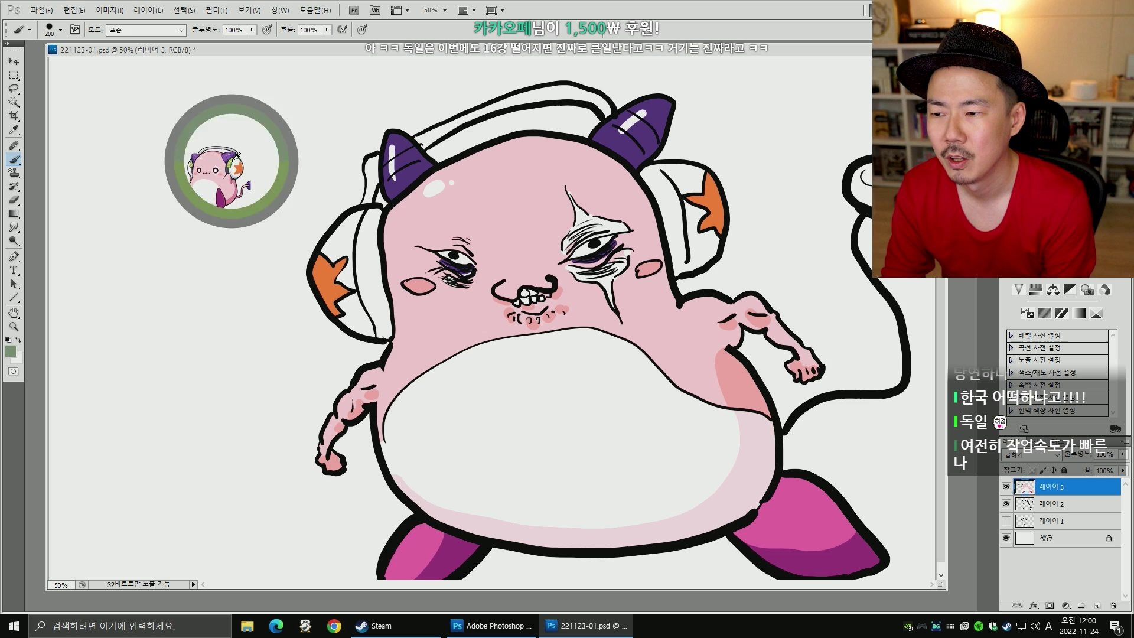
key("w")
left_click(369, 245)
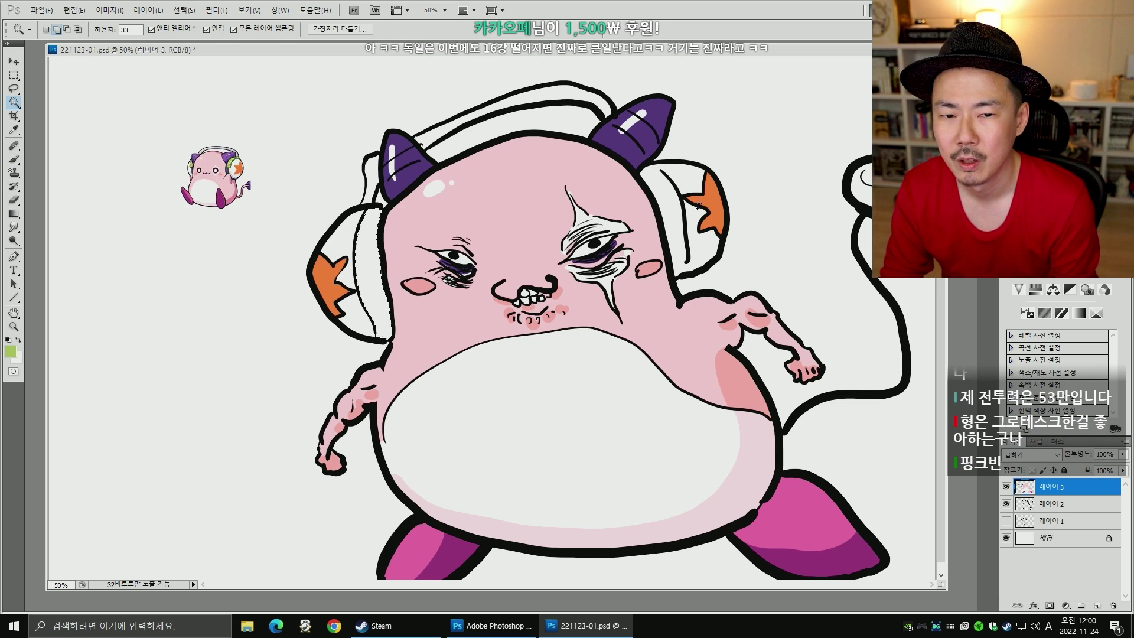
left_click(682, 226, "shift")
key("b")
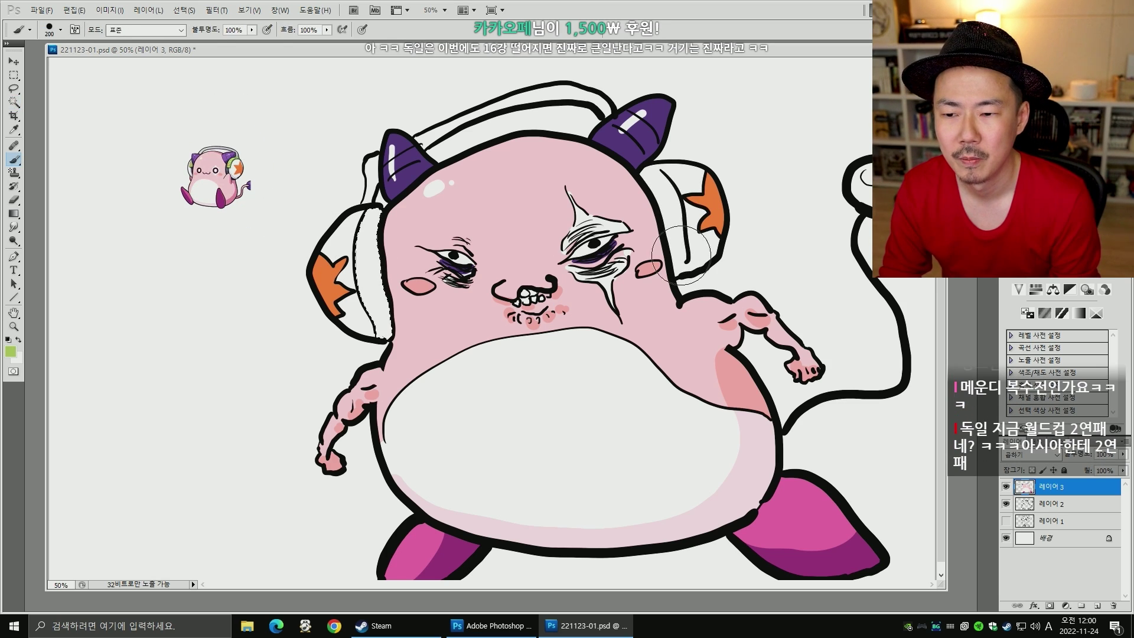
left_click(682, 265)
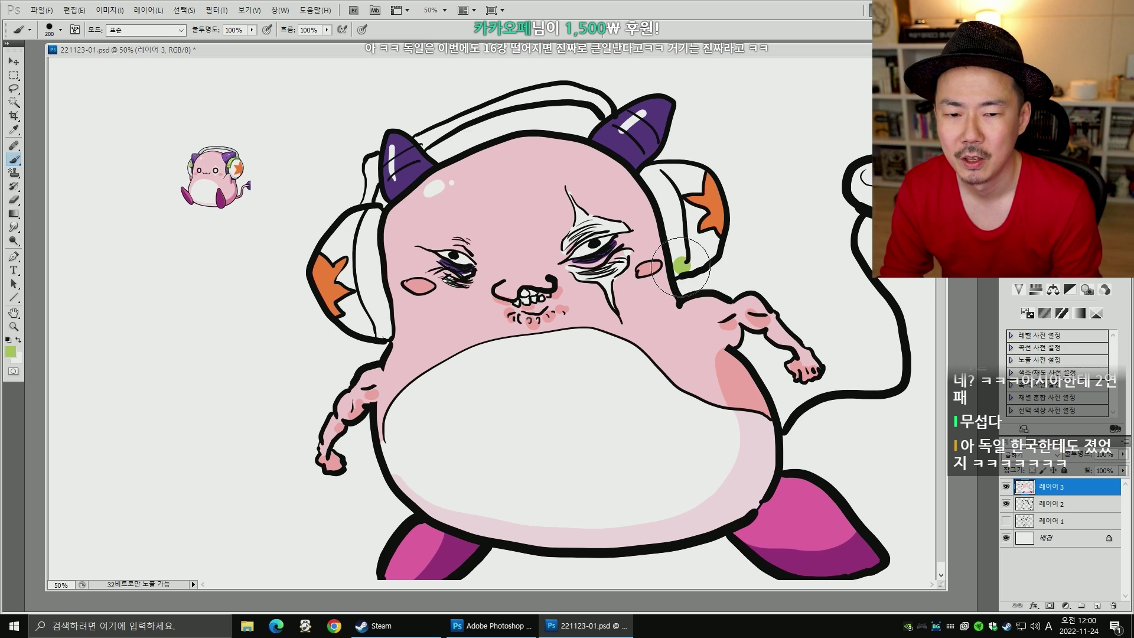
key("bracketleft")
key("bracketleft")
key("bracketleft")
key("bracketleft")
- Fill the inner bands of both ear cups with the sampled light green and paint white highlights near their upper ends
key("w")
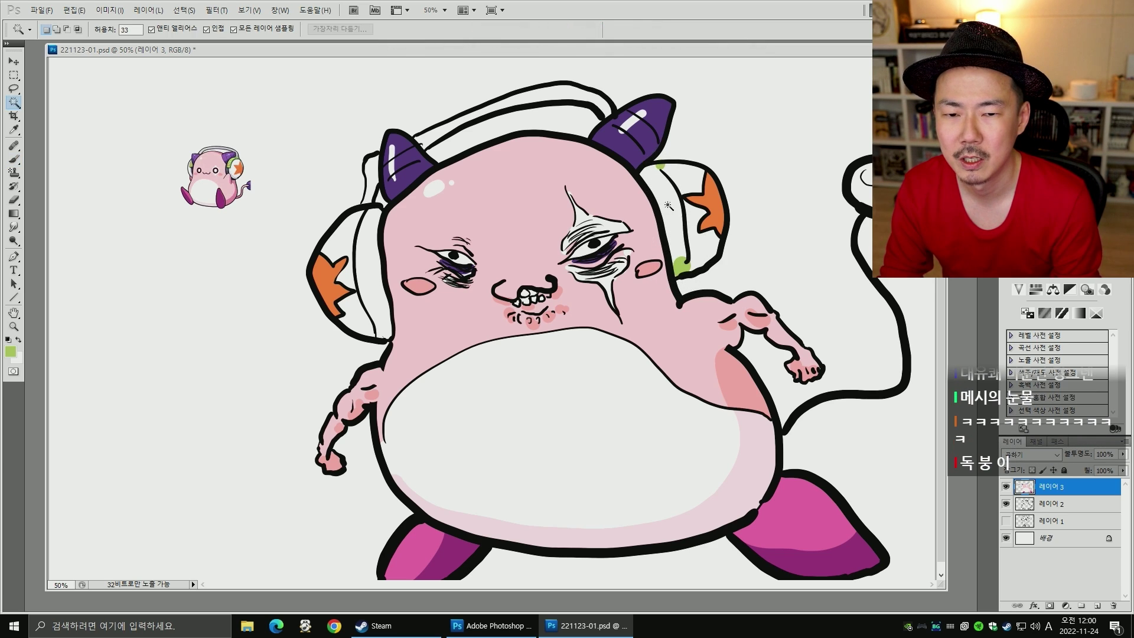
left_click(374, 295)
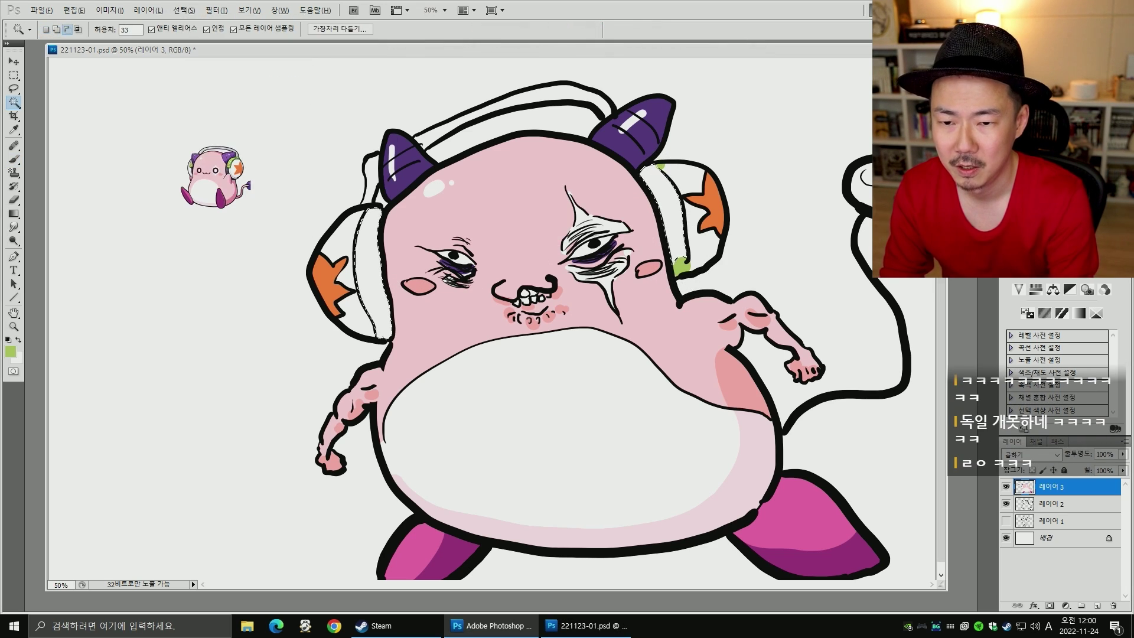
key("alt+BackSpace")
key("ctrl+d")
key("b")
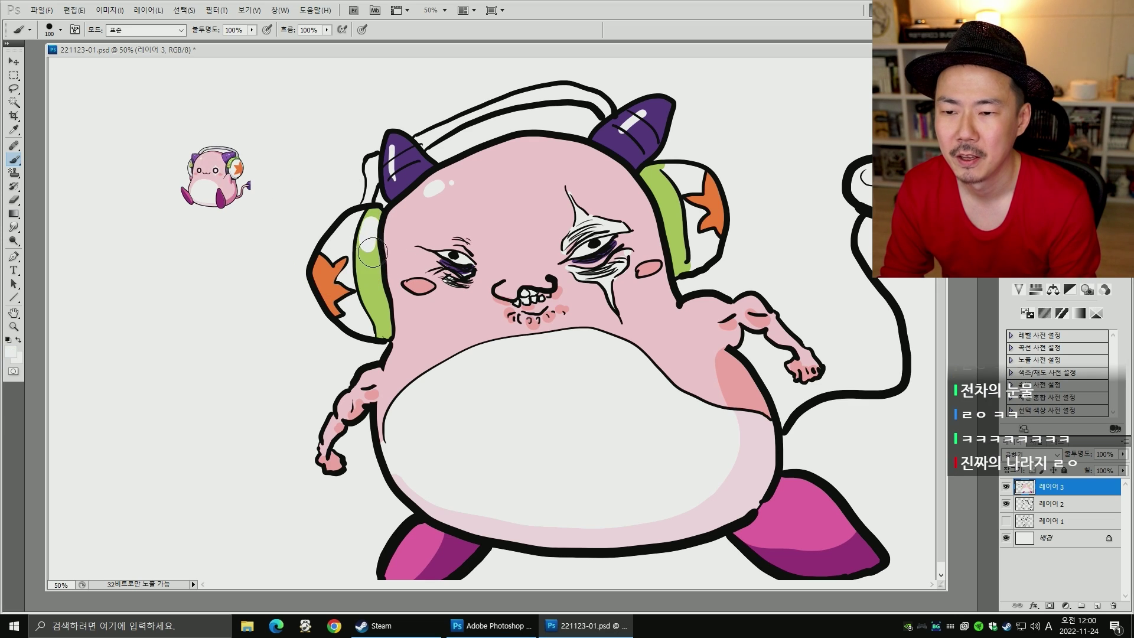
left_click_drag(661, 172, 674, 205)
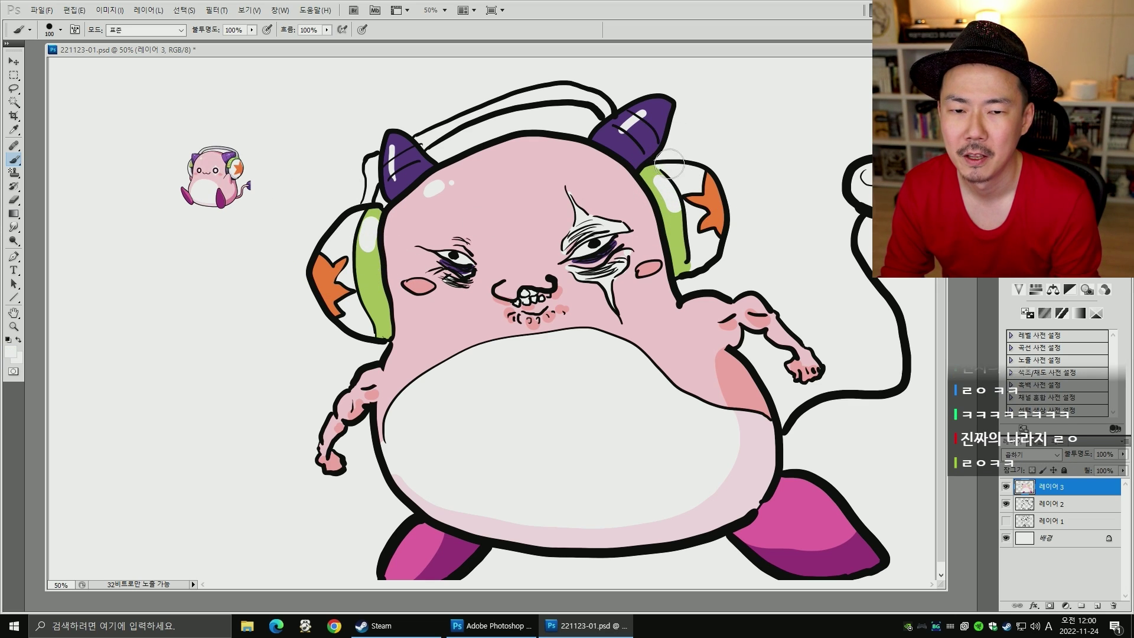
- Select both visible headband sections, expand the selection and fill it with grey sampled from the reference's headband
left_click(208, 145, "alt")
left_click(204, 149, "alt")
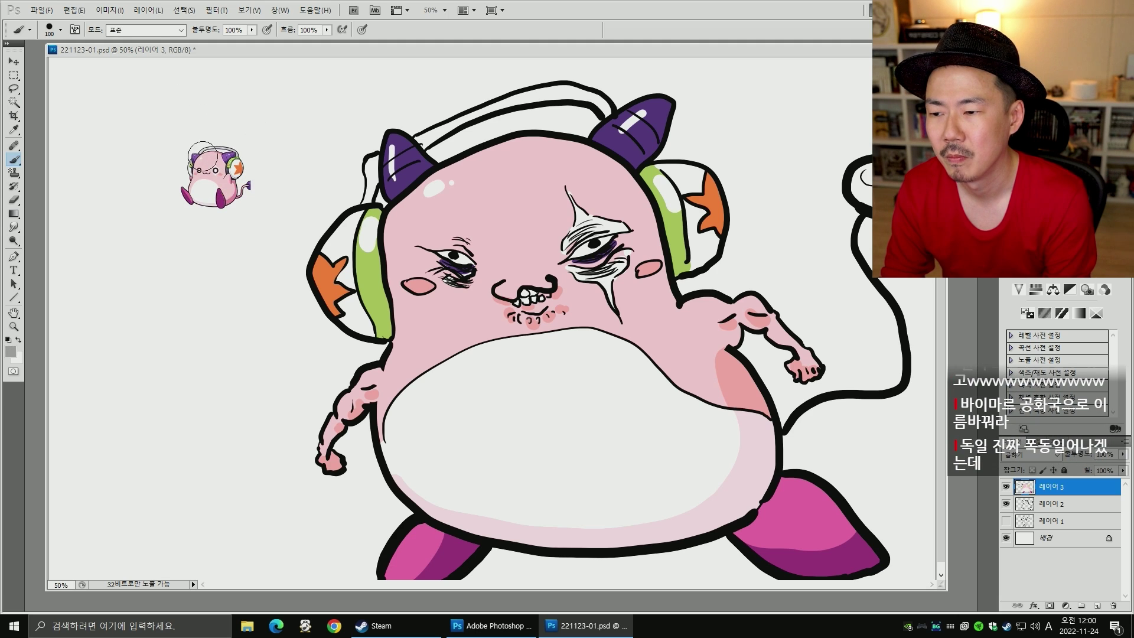
key("w")
left_click(584, 85)
left_click(582, 94)
left_click(371, 169, "shift")
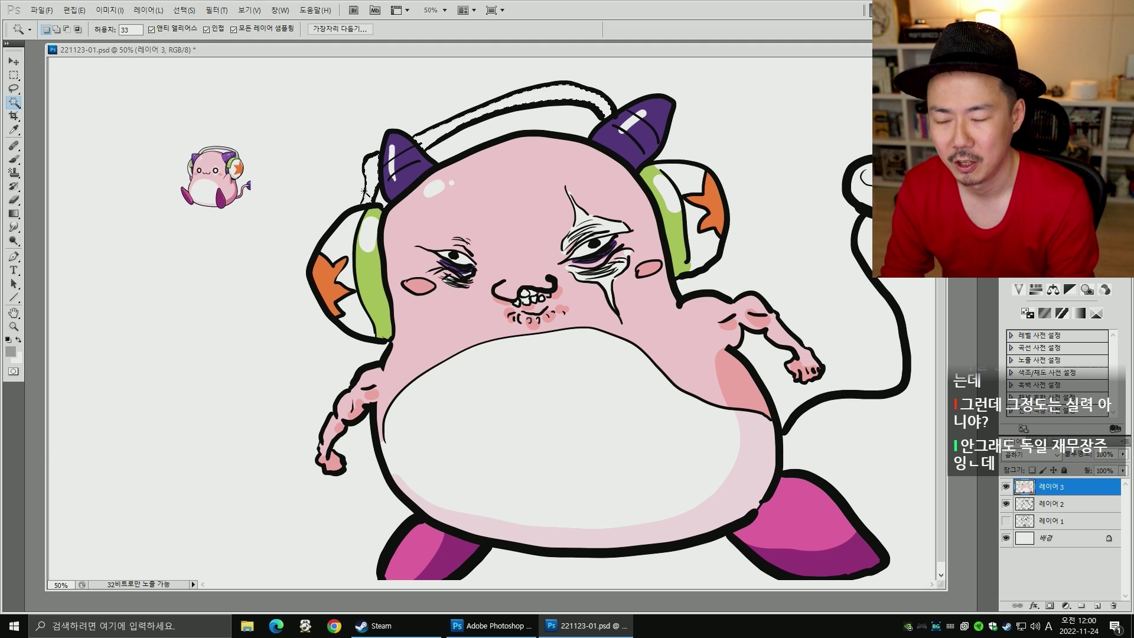
key("alt+s")
key("m")
key("e")
key("Return")
key("alt+BackSpace")
- Paint a white highlight along the headband arc between the horns, leaving grey as shadow, and clear the selection
key("b")
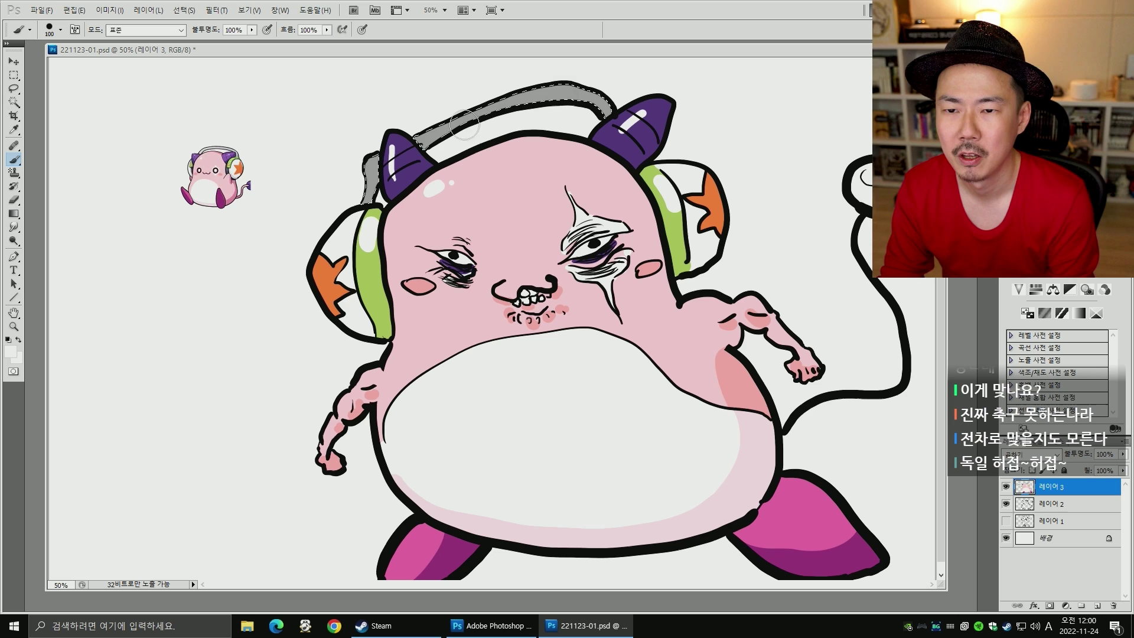
mouse_move(428, 137)
left_mouse_down()
mouse_move(572, 80)
mouse_move(605, 109)
left_mouse_up()
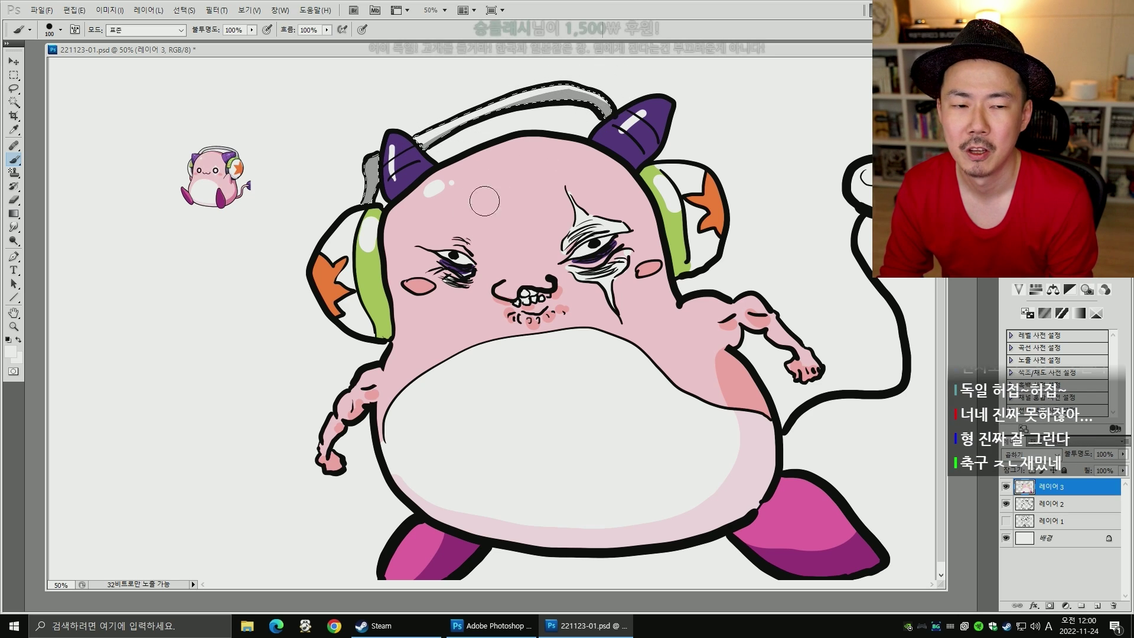
key("ctrl+d")
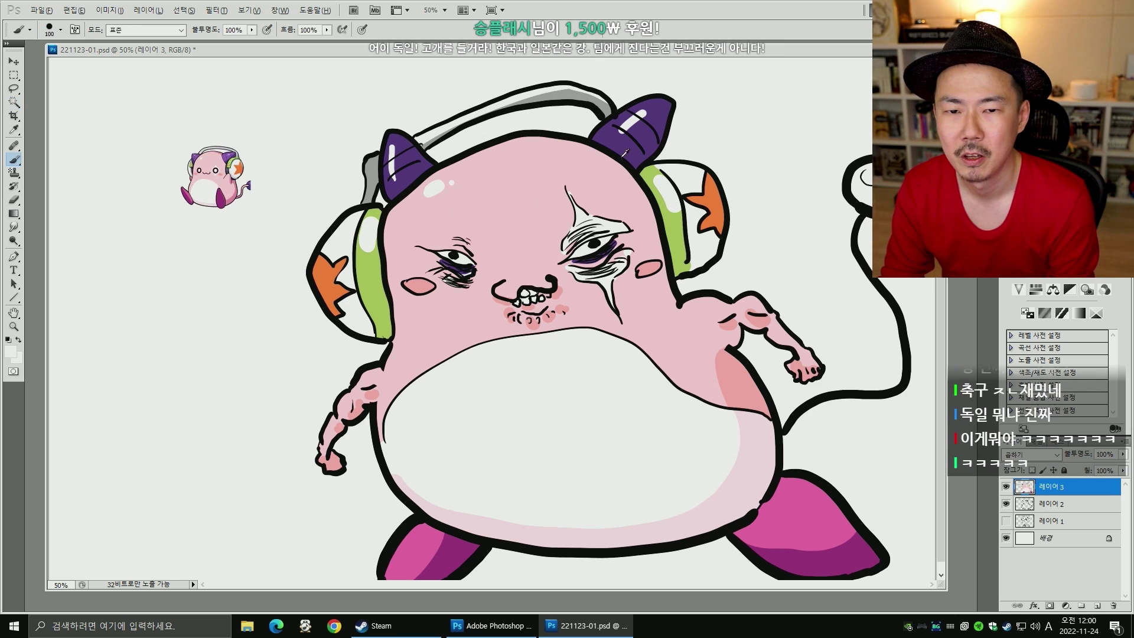
- Select the ball at the tail's tip, expand the selection and colour it dark purple sampled from the horn, with a white highlight
left_click(641, 142, "alt")
key("w")
left_click(867, 198)
key("alt+s")
key("m")
key("e")
key("Return")
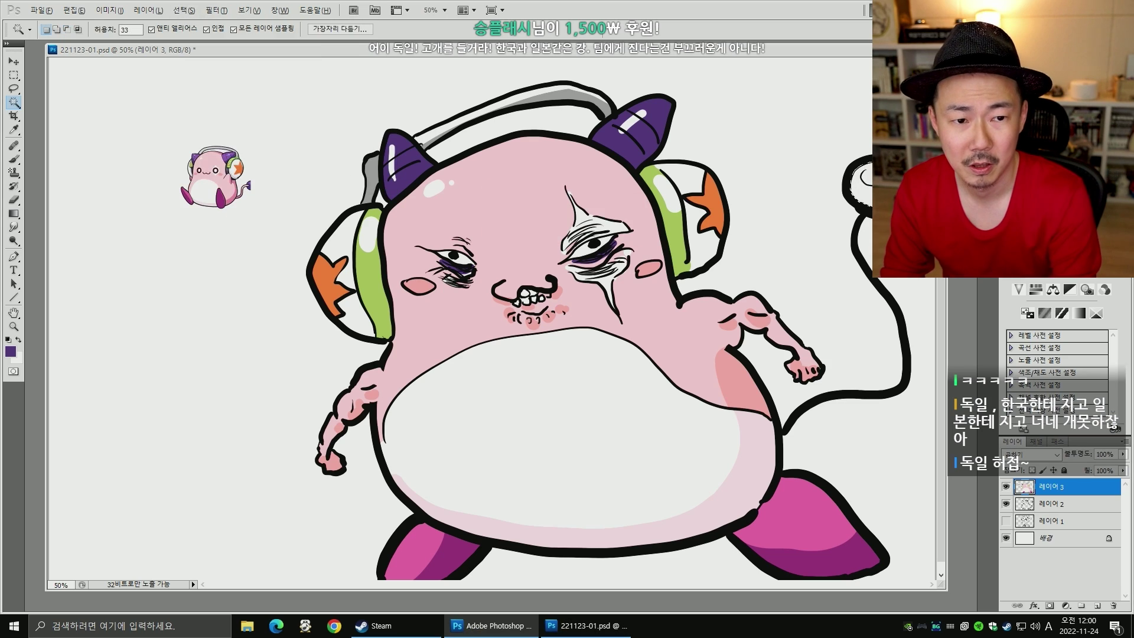
key("b")
key("x")
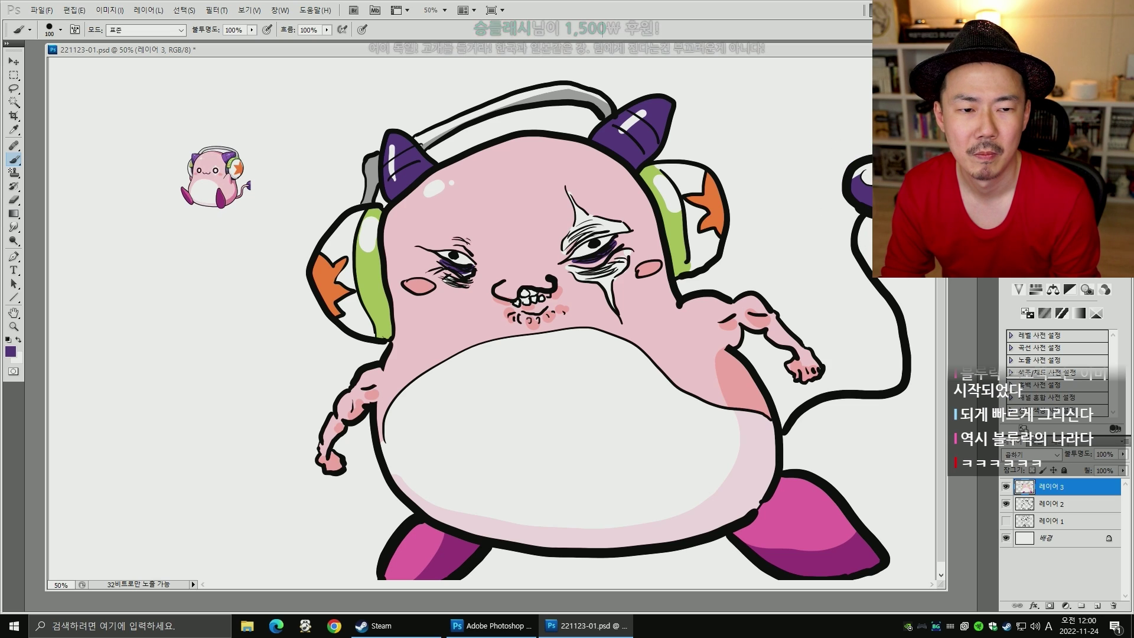
key("x")
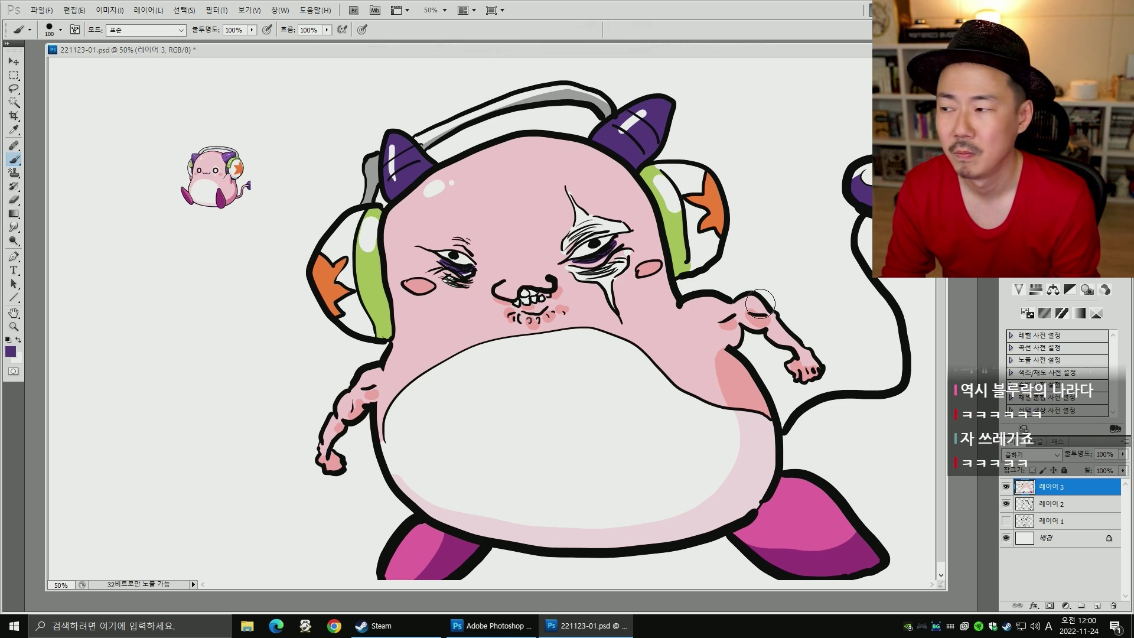
- Select the green ear-cup bands, expand the selection and paint their lower ends dark purple
key("v")
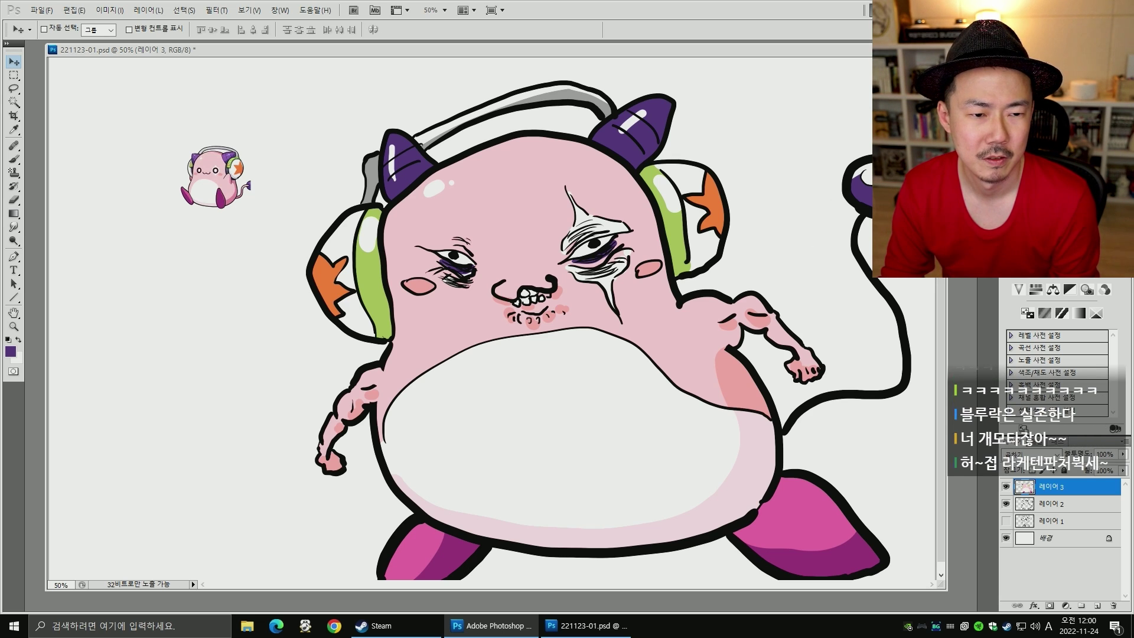
left_click_drag(945, 319, 891, 319)
left_click_drag(768, 300, 620, 274)
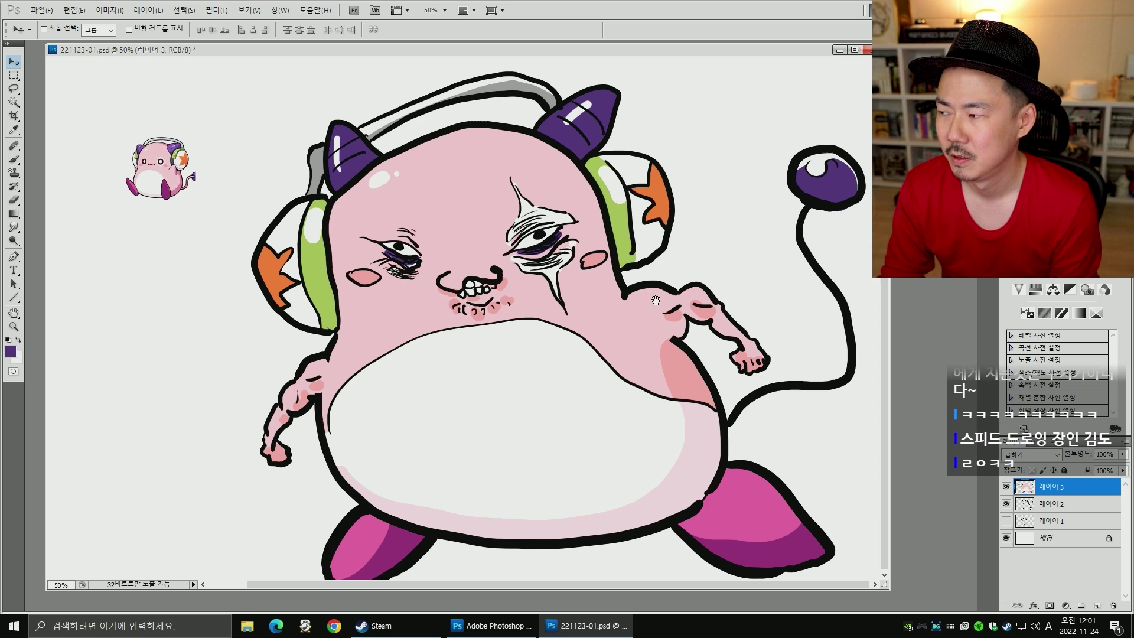
key("b")
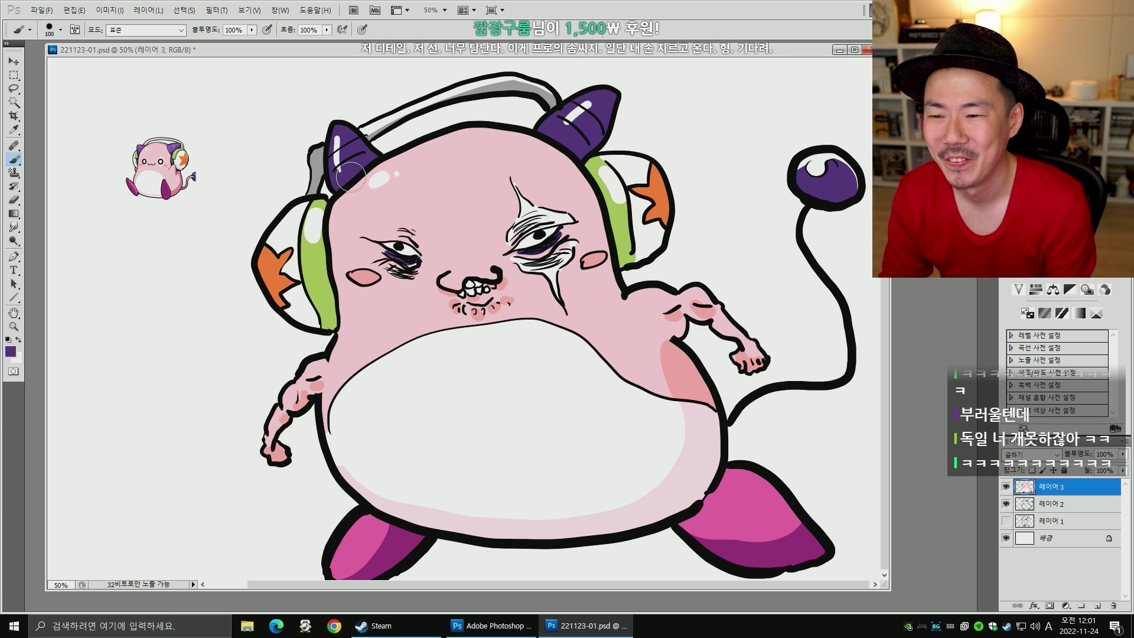
key("w")
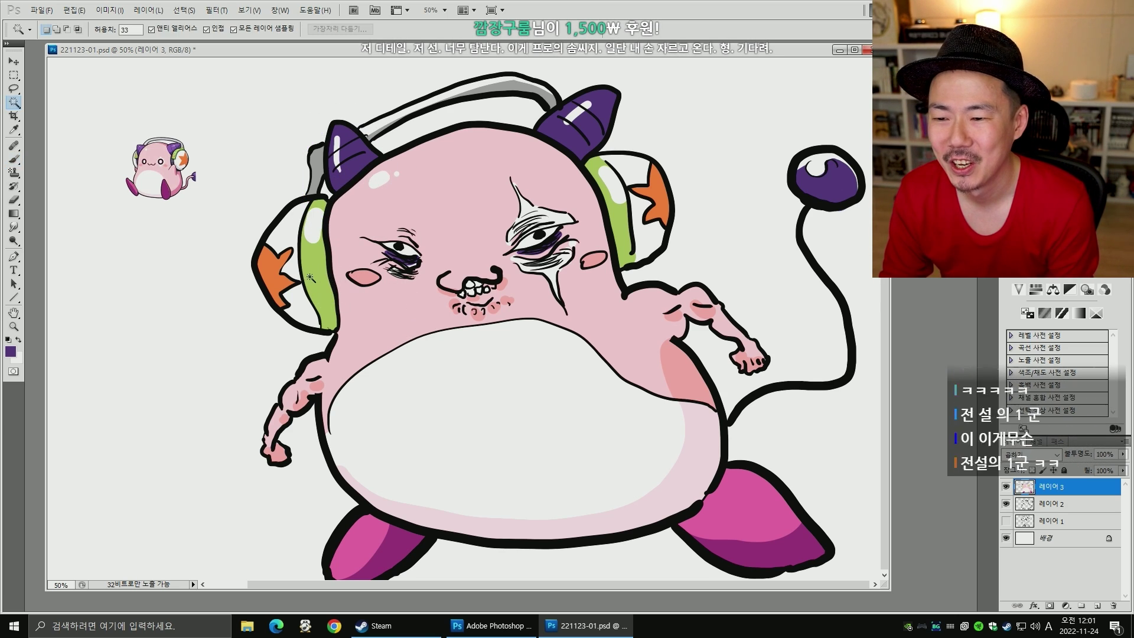
left_click(309, 277)
key("alt+s")
key("m")
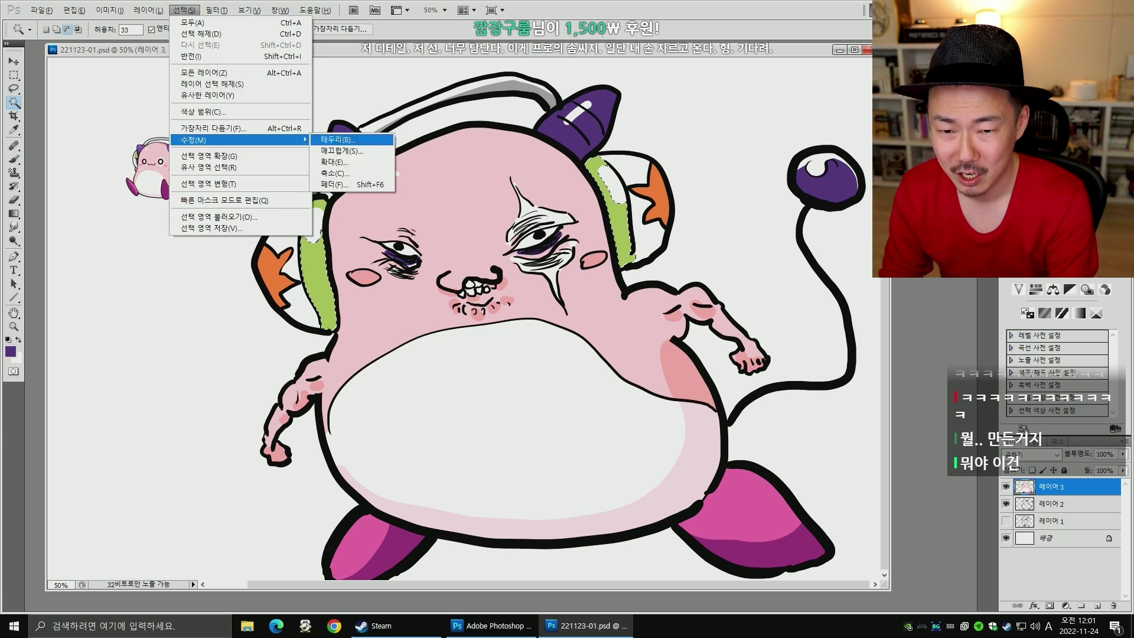
key("e")
key("Return")
key("ctrl+h")
key("b")
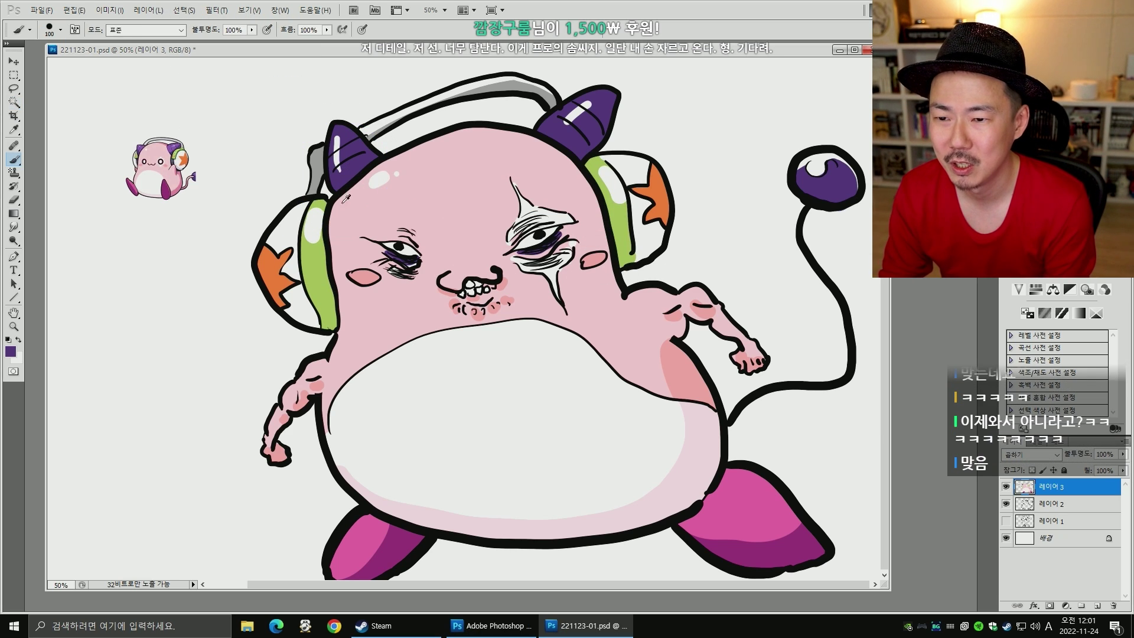
left_click_drag(328, 284, 331, 324)
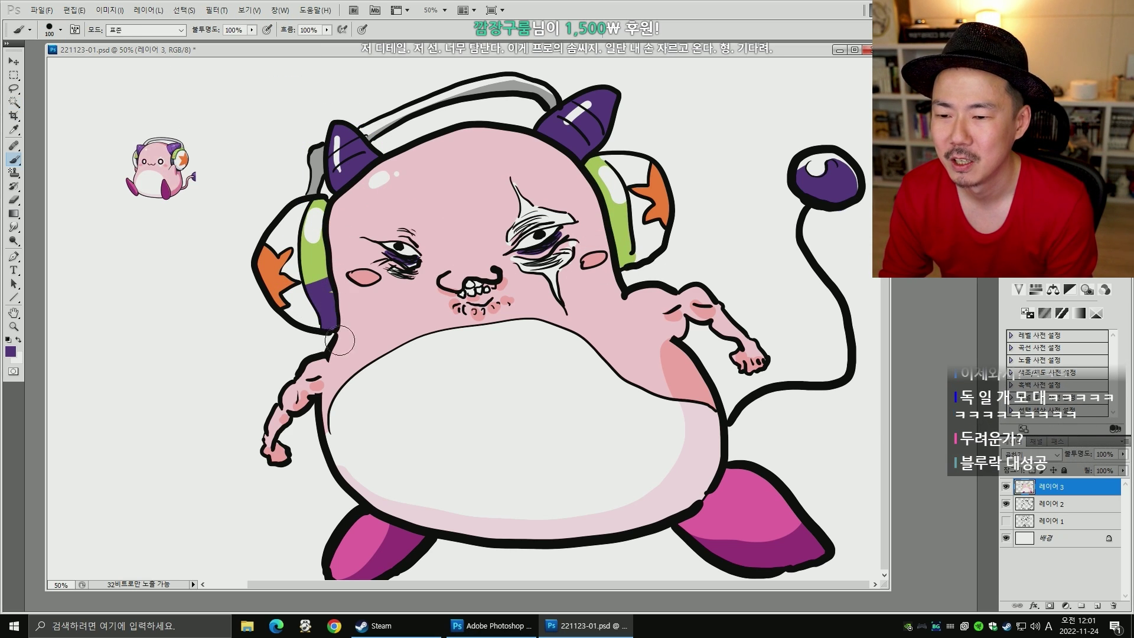
left_click_drag(614, 235, 625, 266)
- Select the white areas of both ear cups and shade their lower edges with pale pink sampled from the belly shadow
left_click(652, 245, "alt")
key("w")
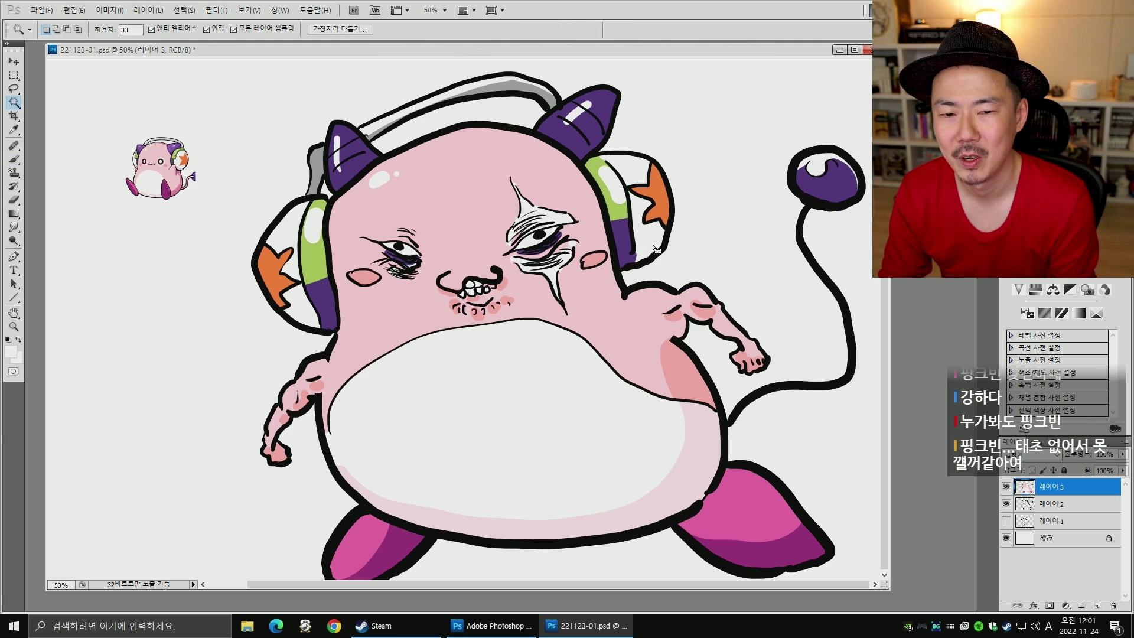
left_click(307, 310, "shift")
key("b")
left_click(478, 524, "alt")
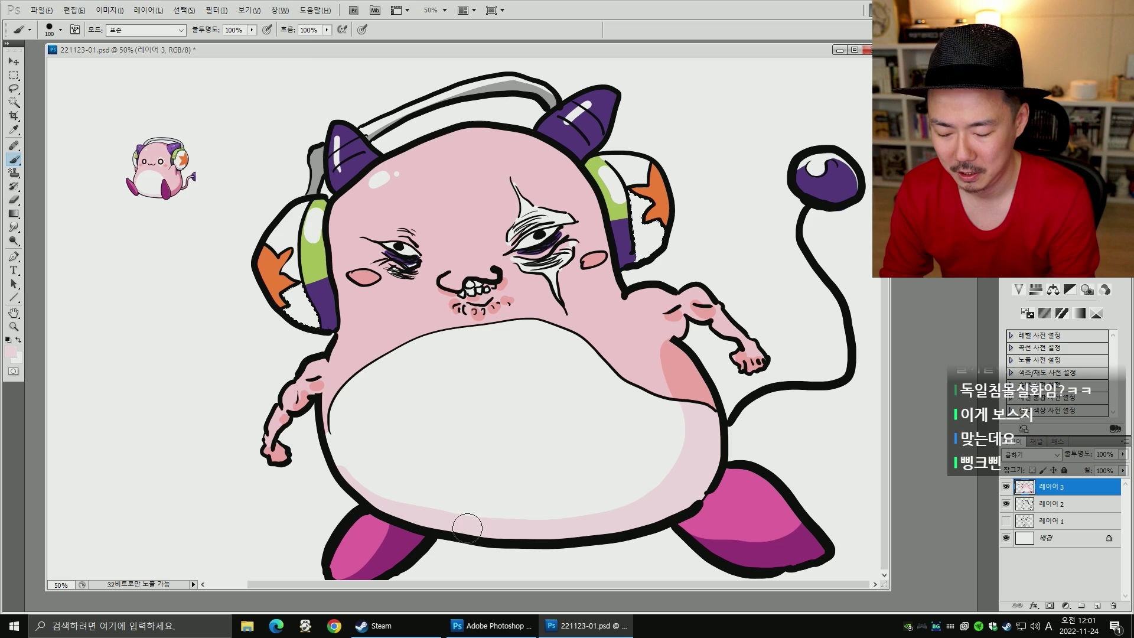
key("alt+s")
key("m")
key("e")
left_click_drag(275, 298, 303, 310)
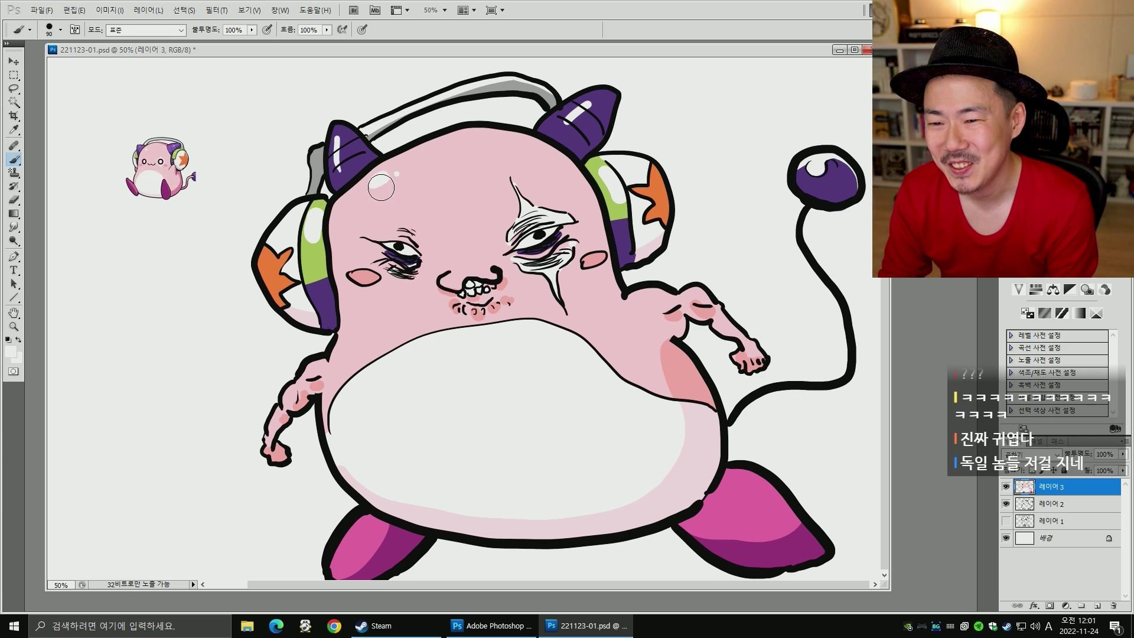
- Repaint the forehead highlight as a larger white oval with a smaller brush
key("bracketleft")
key("bracketleft")
left_click_drag(374, 186, 381, 182)
key("w")
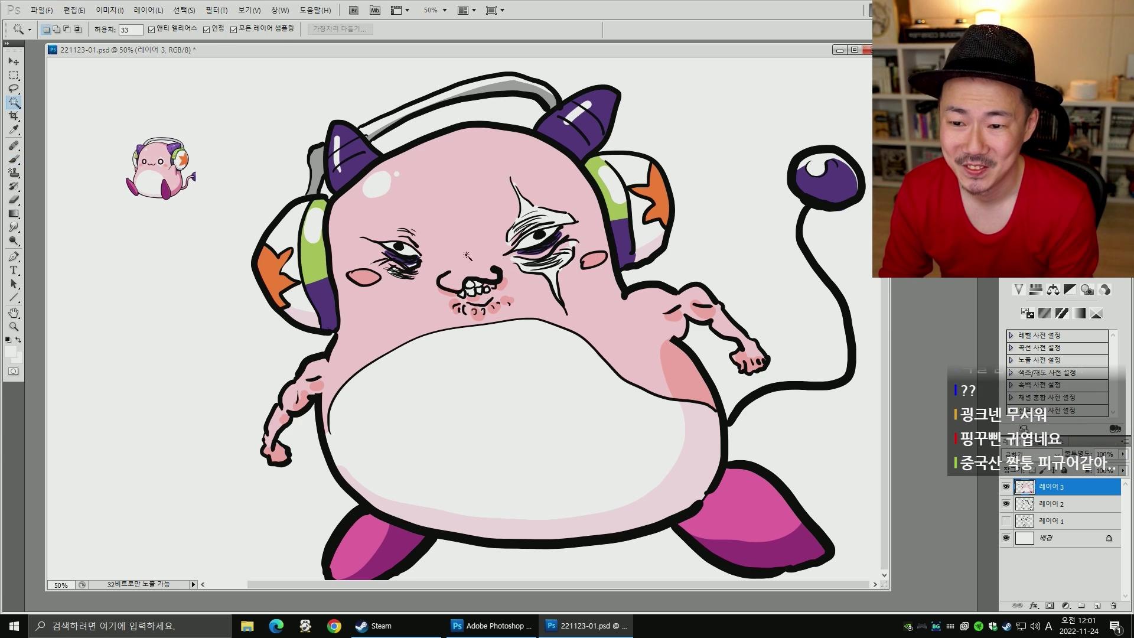
left_click(590, 230)
key("alt+s")
key("m")
key("e")
key("Return")
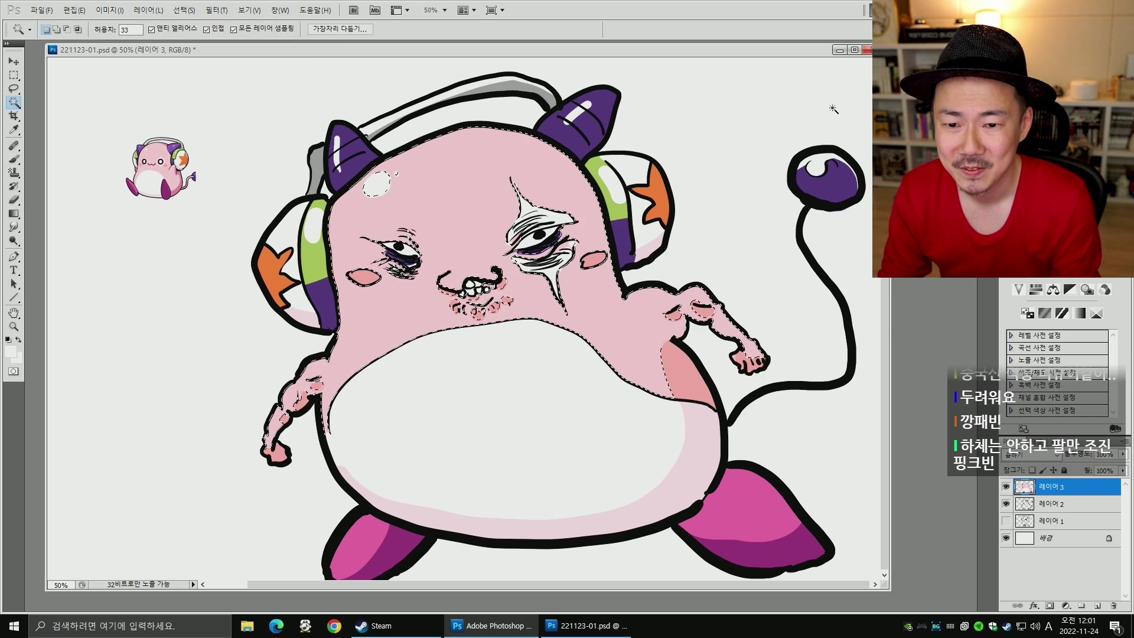
key("ctrl+d")
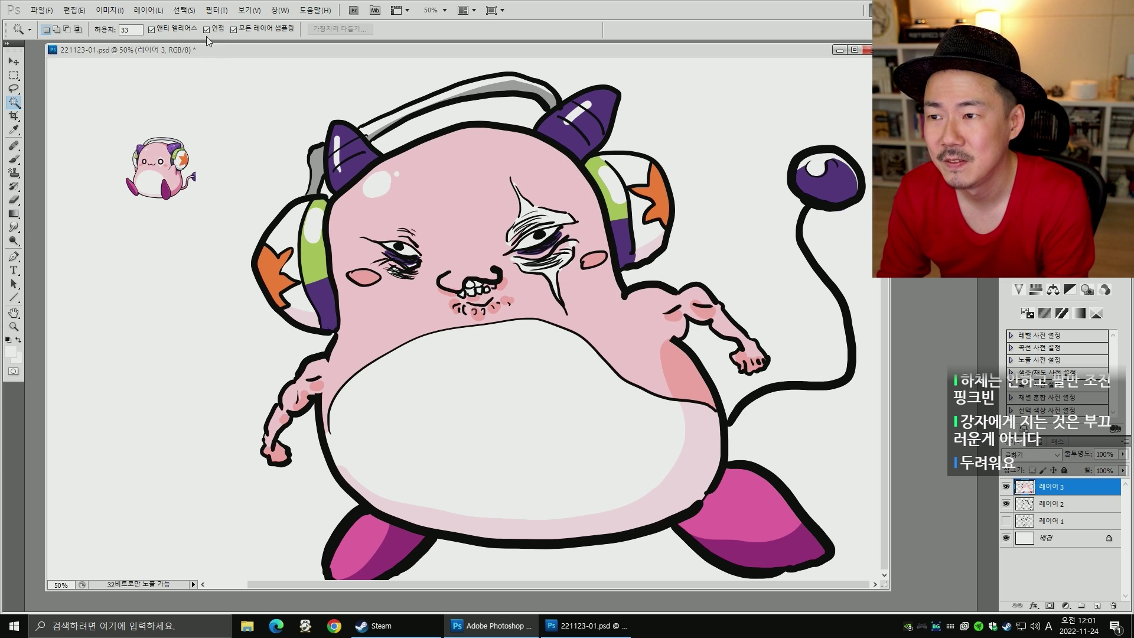
- Turn off the Magic Wand's Contiguous option and select all areas matching the pink body colour
left_click(240, 30)
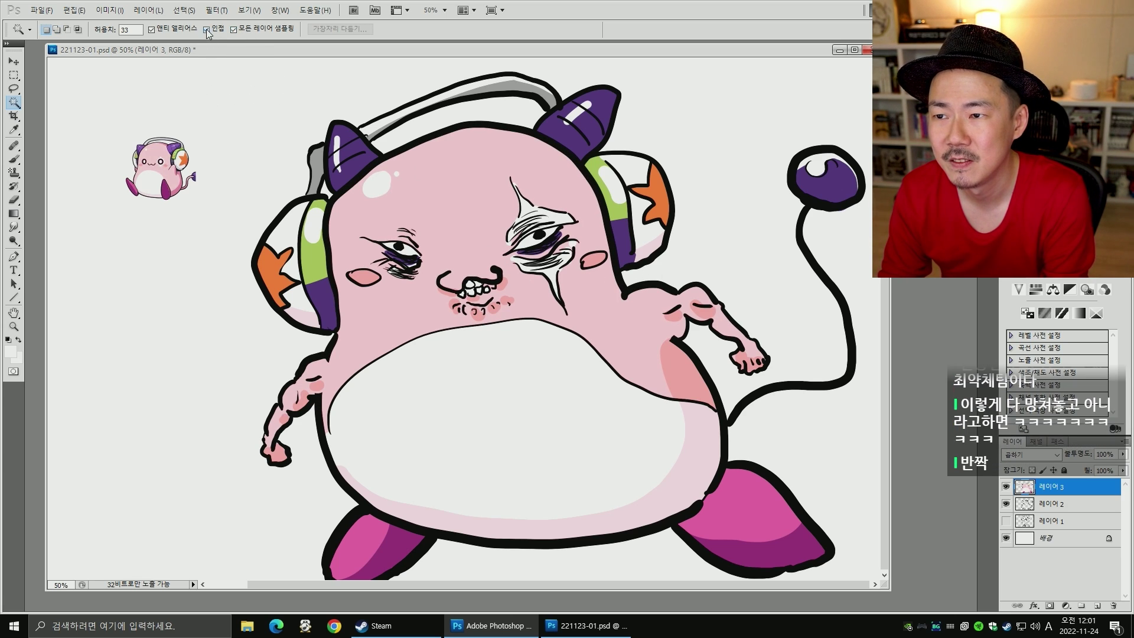
left_click(206, 29)
left_click(440, 176)
key("ctrl+d")
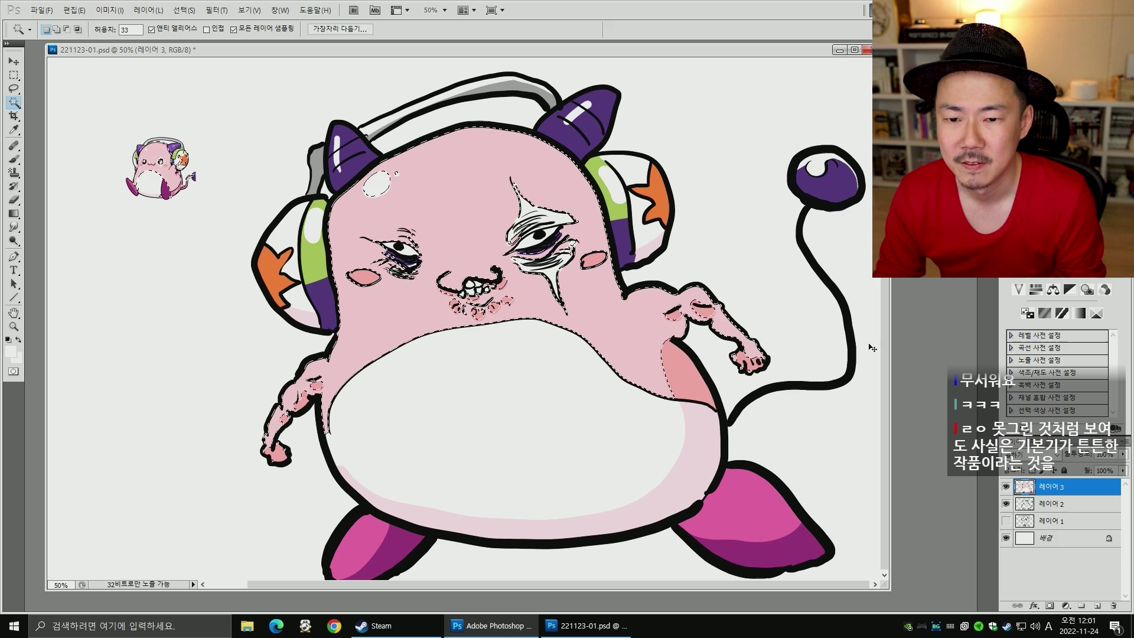
- Choose the soft 200 px brush and step the history back to before the colouring layer was grouped
key("ctrl+g")
key("b")
right_click(512, 307)
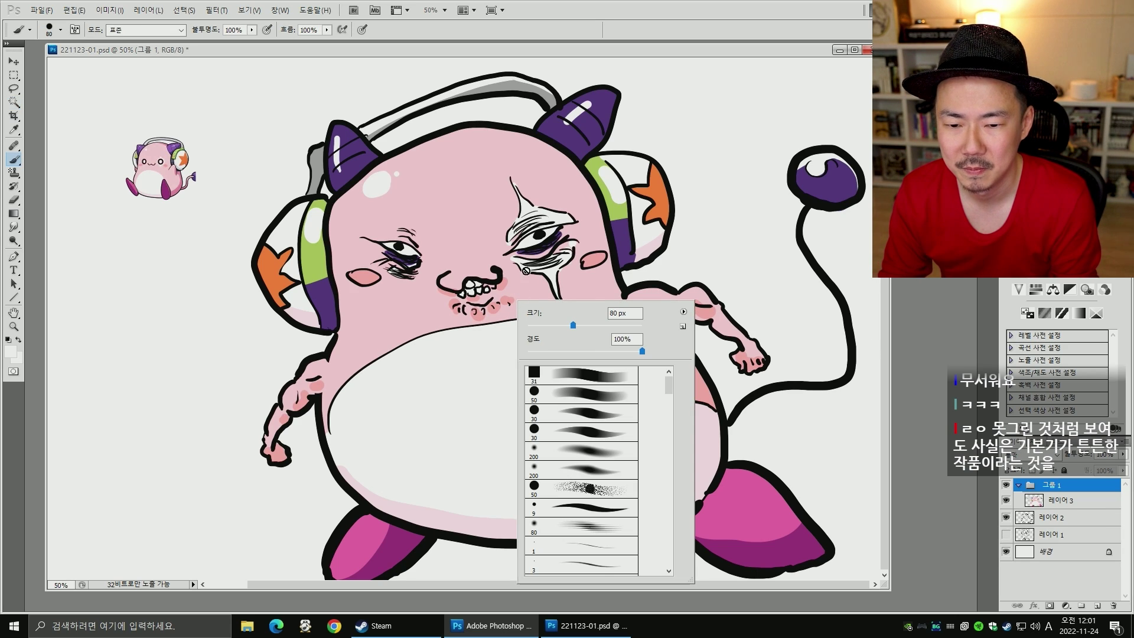
left_click(459, 241)
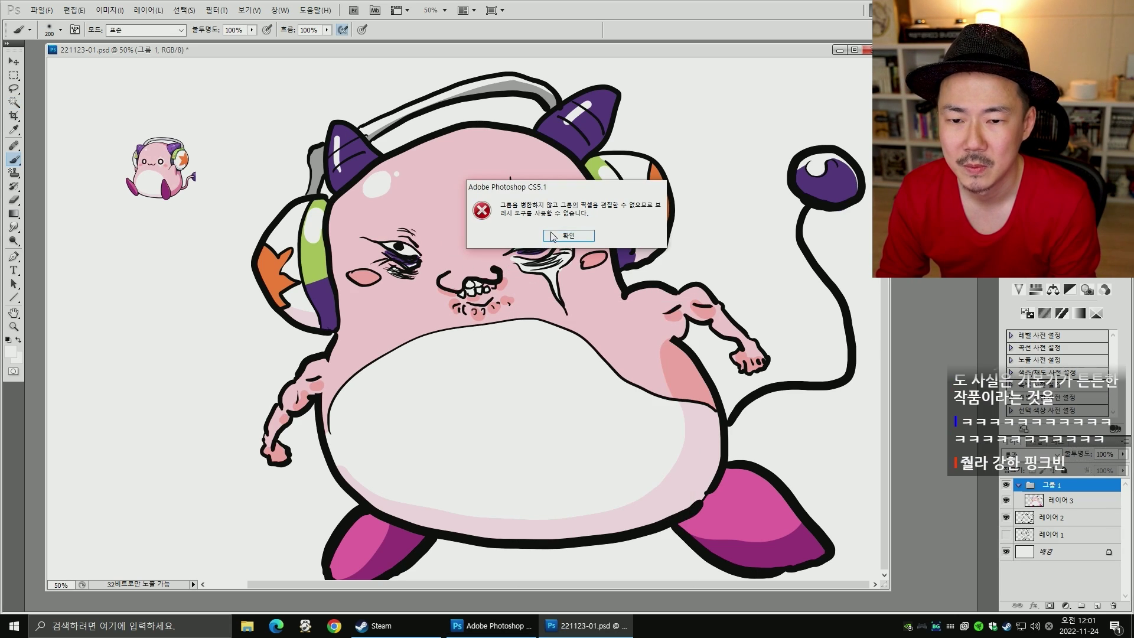
key("Return")
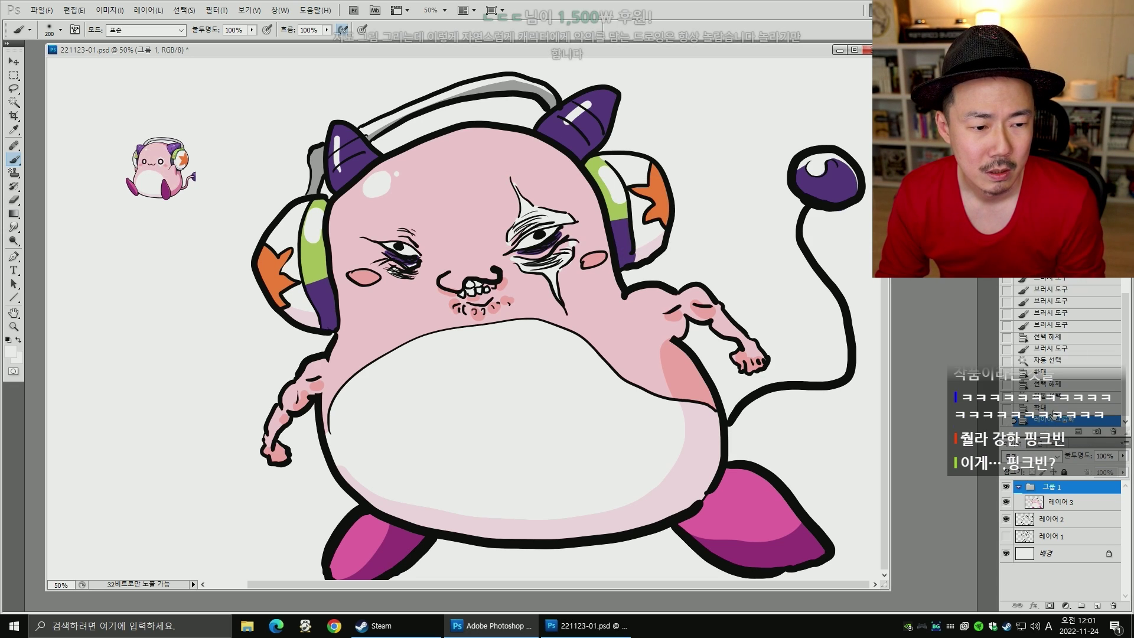
left_click(1040, 408)
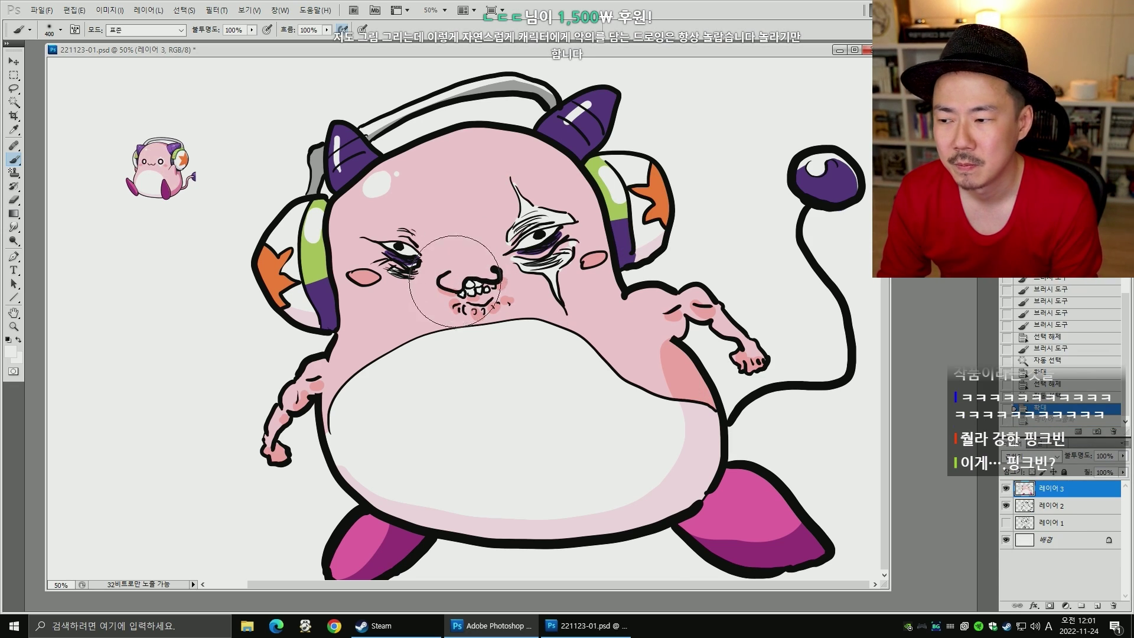
- Shade softly around the unscarred eye with purple sampled from the horn, using the soft 200 px brush at varying sizes
right_click(495, 287)
left_click(598, 441)
key("Return")
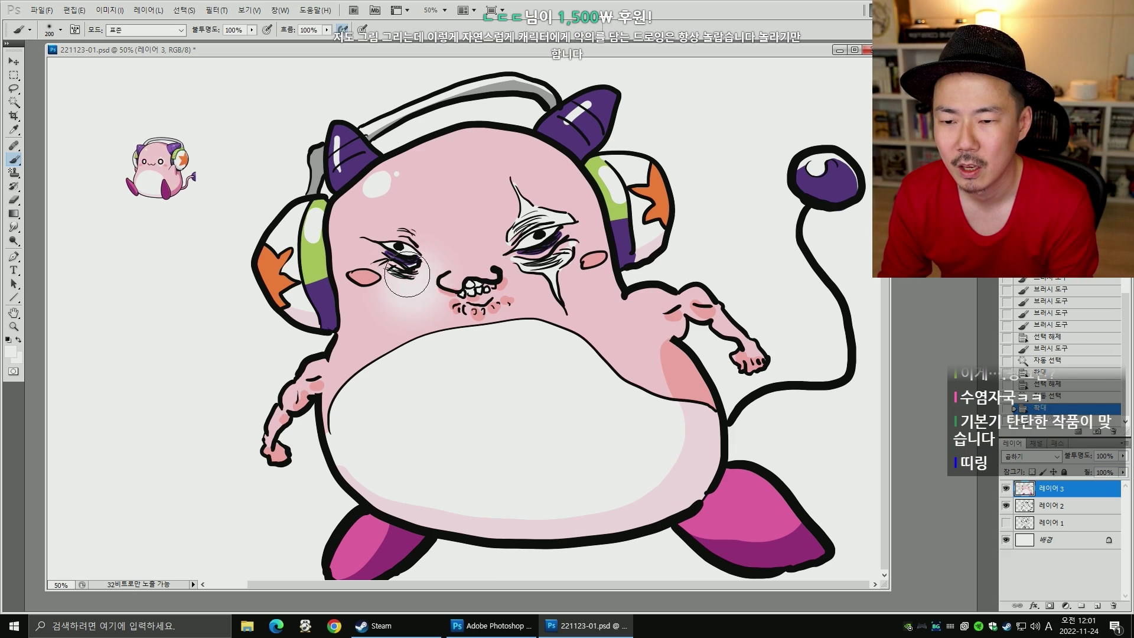
left_click(562, 145, "alt")
left_click(418, 268)
left_click(399, 256)
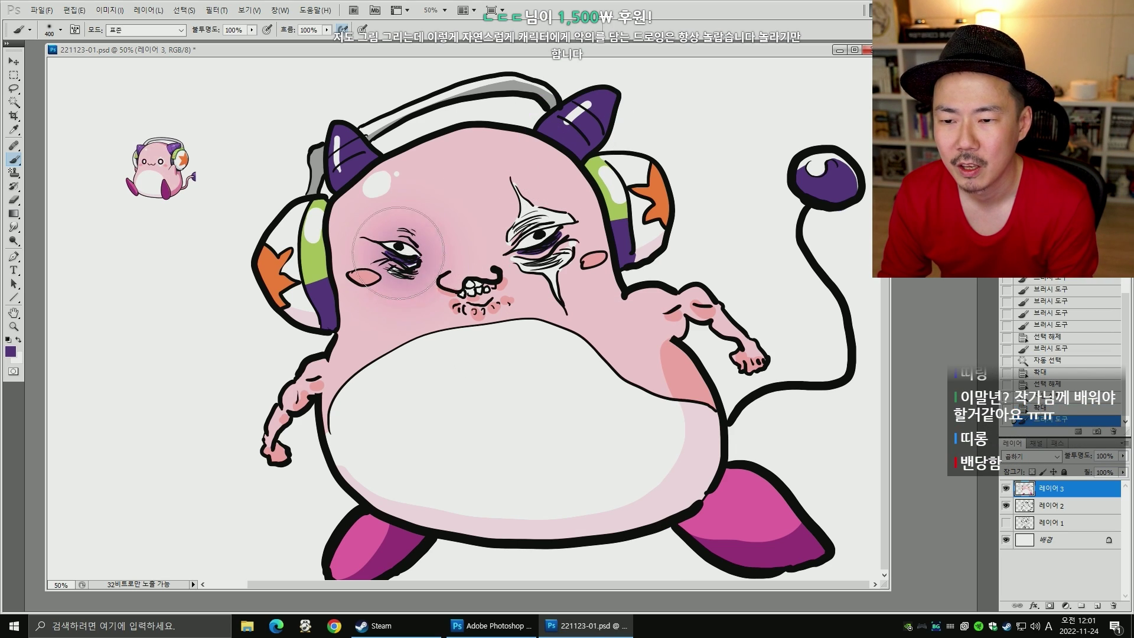
left_click(414, 254)
left_click(399, 253)
left_click(401, 257)
left_click(409, 251)
left_click(506, 252)
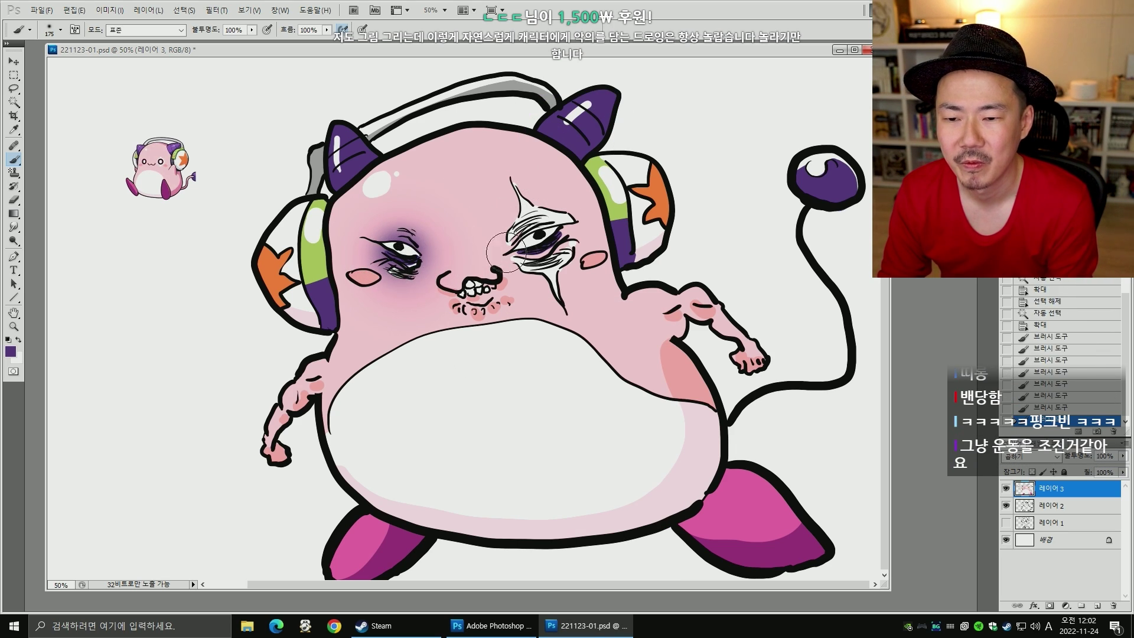
- Build up soft purple shading around the scarred eye with an enlarged soft brush
key("bracketright")
key("bracketright")
key("bracketright")
left_click(520, 246)
left_click(527, 226)
left_click(545, 239)
left_click(548, 248)
left_click(546, 253)
key("bracketleft")
key("bracketleft")
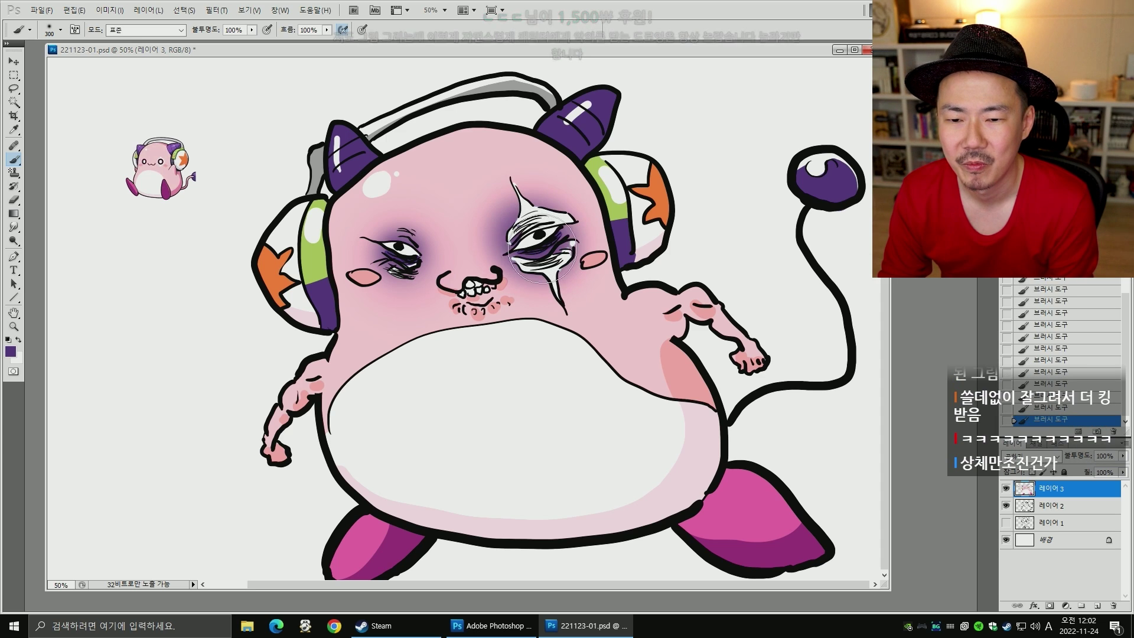
left_click(538, 247)
key("bracketleft")
key("bracketleft")
key("bracketleft")
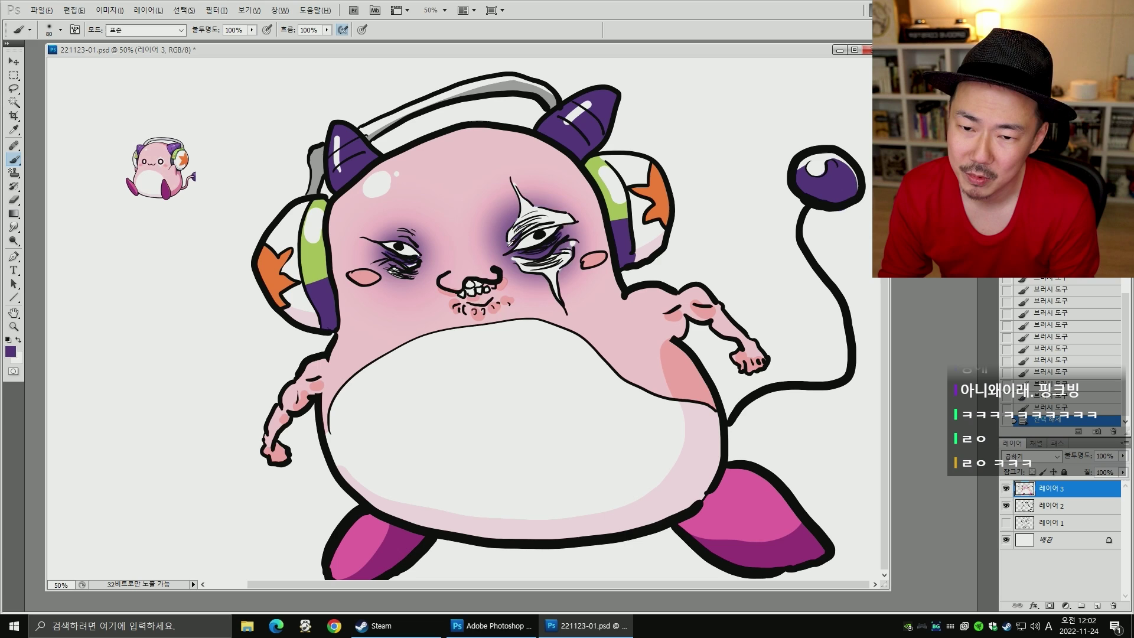
- Choose the hard 9 px brush, enlarge it to 15 px and fill gaps beside the scarred eye with sampled purple
right_click(558, 284)
left_click(655, 486)
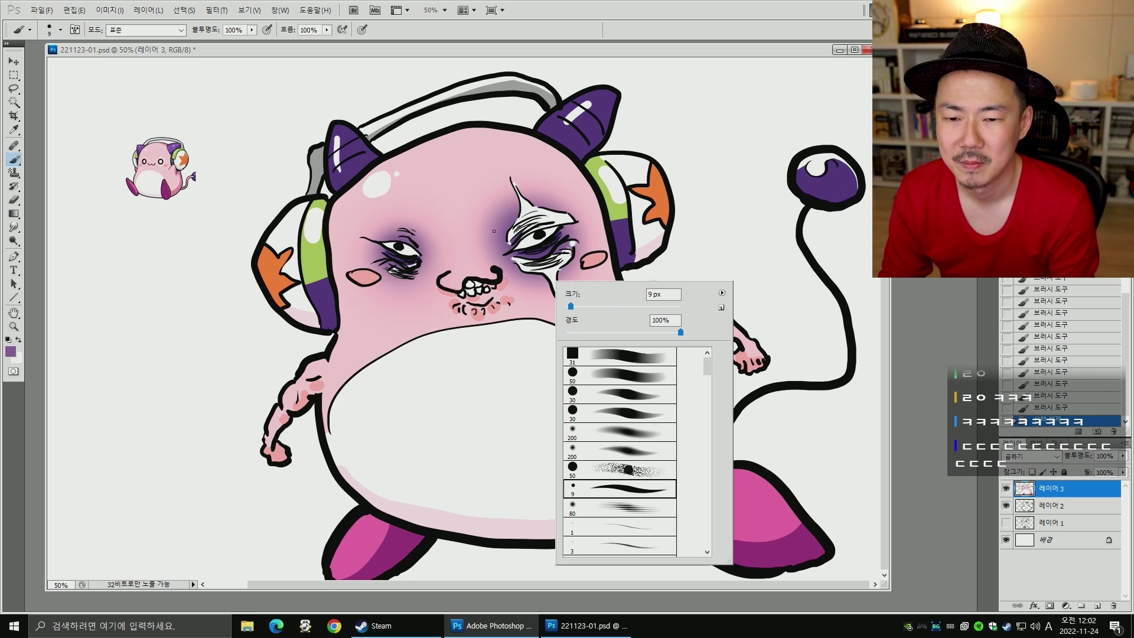
key("Return")
key("bracketright")
key("bracketright")
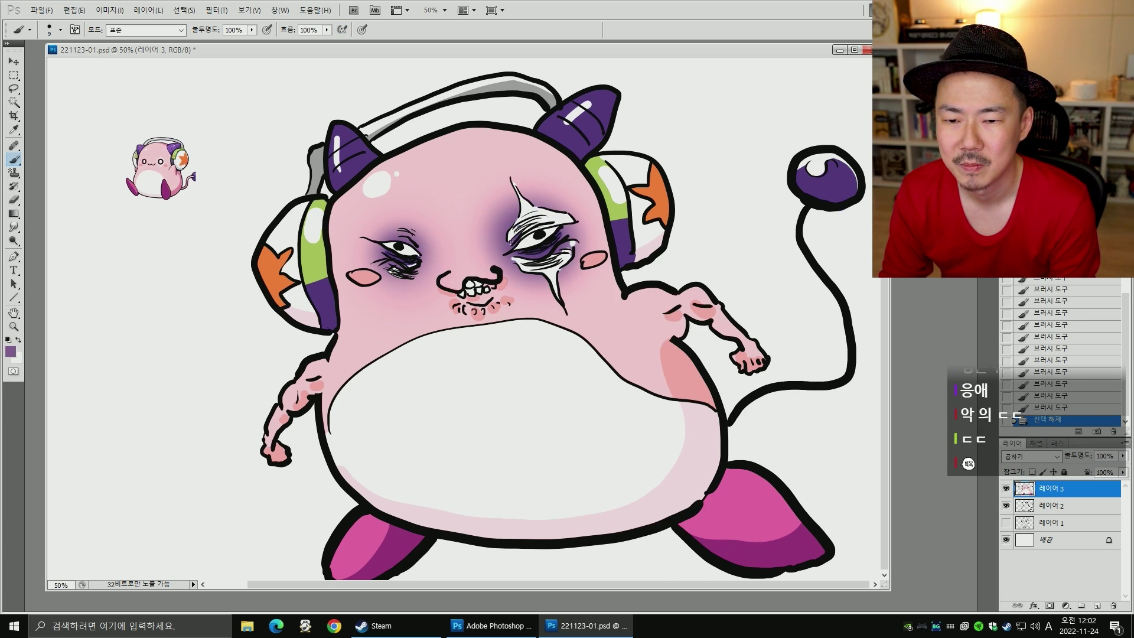
left_click(510, 244)
left_click(569, 250)
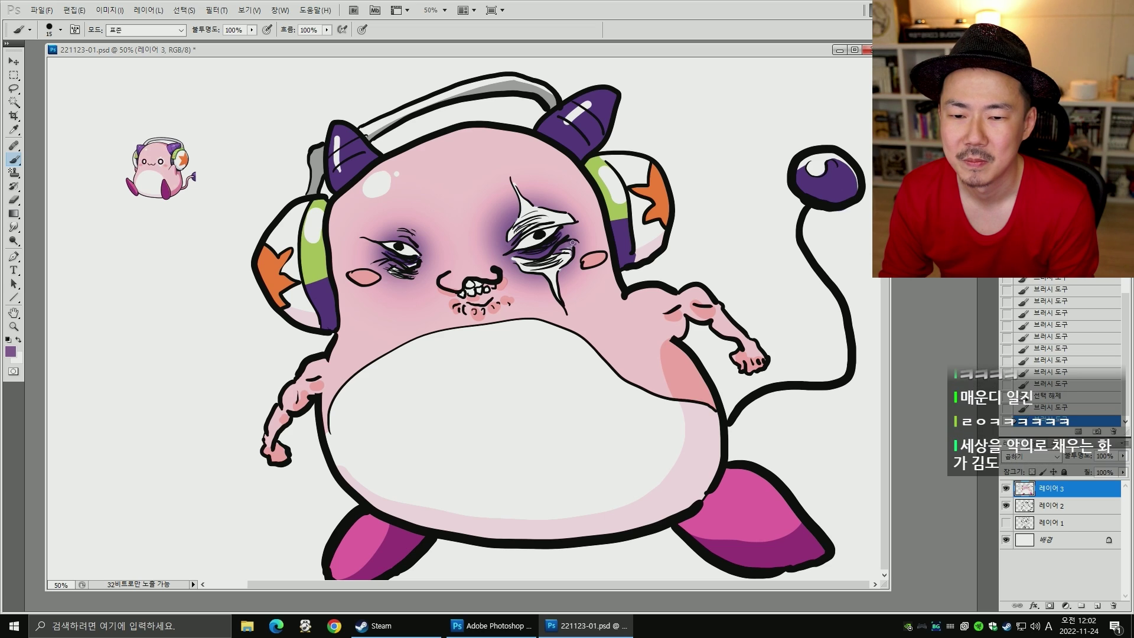
key("ctrl+z")
left_click(573, 244, "alt")
left_click(571, 243)
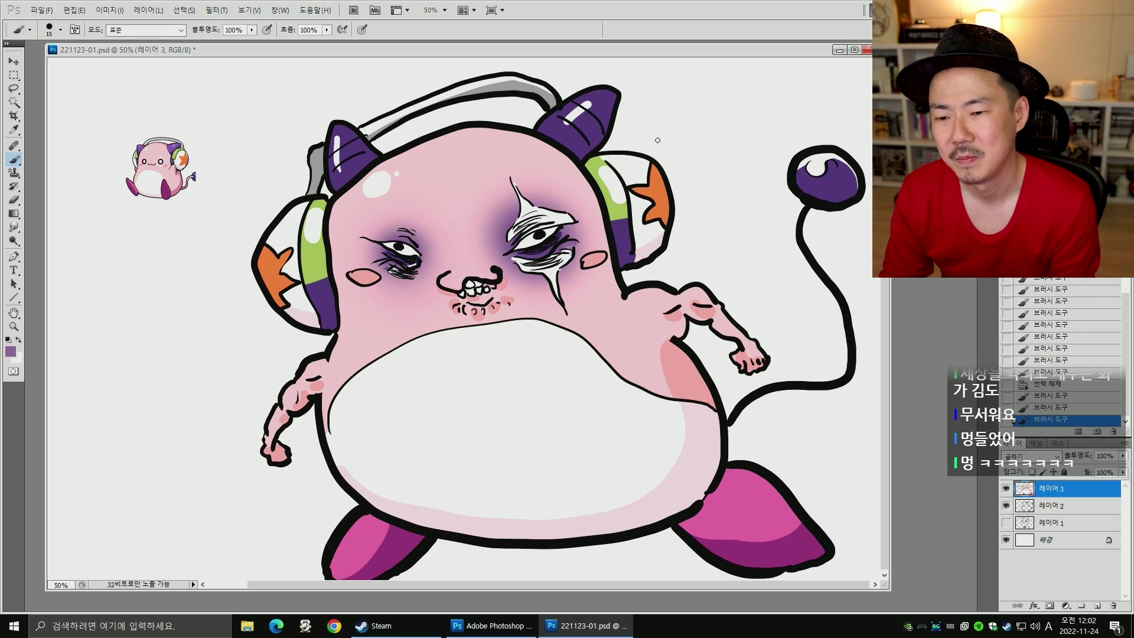
- Fill the small gaps beneath the unscarred eye with purples sampled from the surrounding shading
left_click(425, 257, "alt")
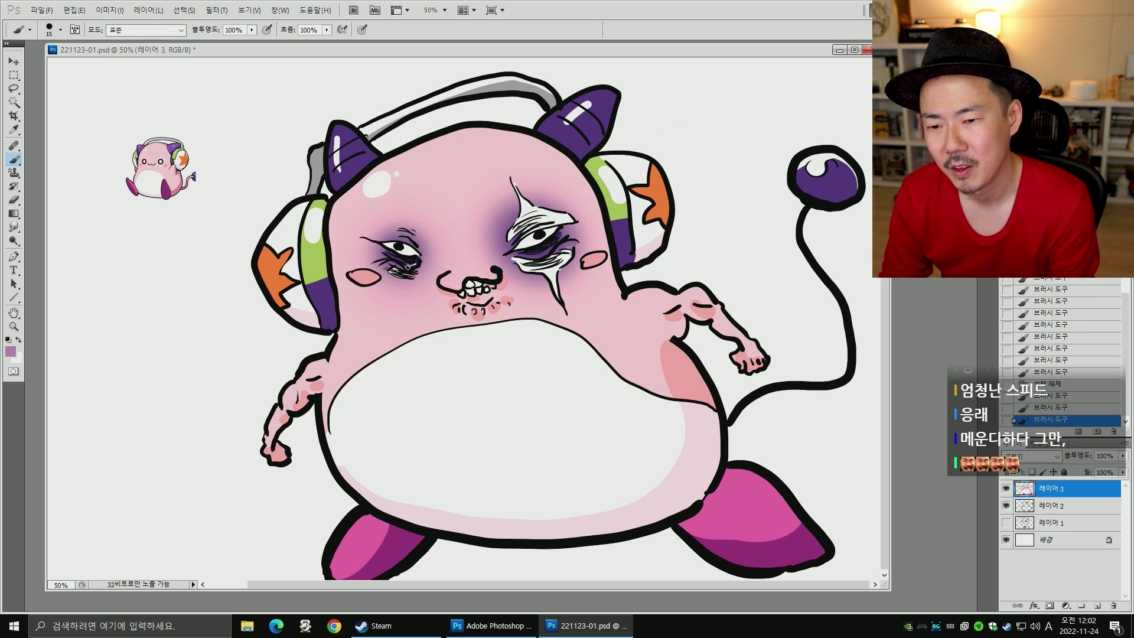
left_click(417, 262)
left_click(396, 271, "alt")
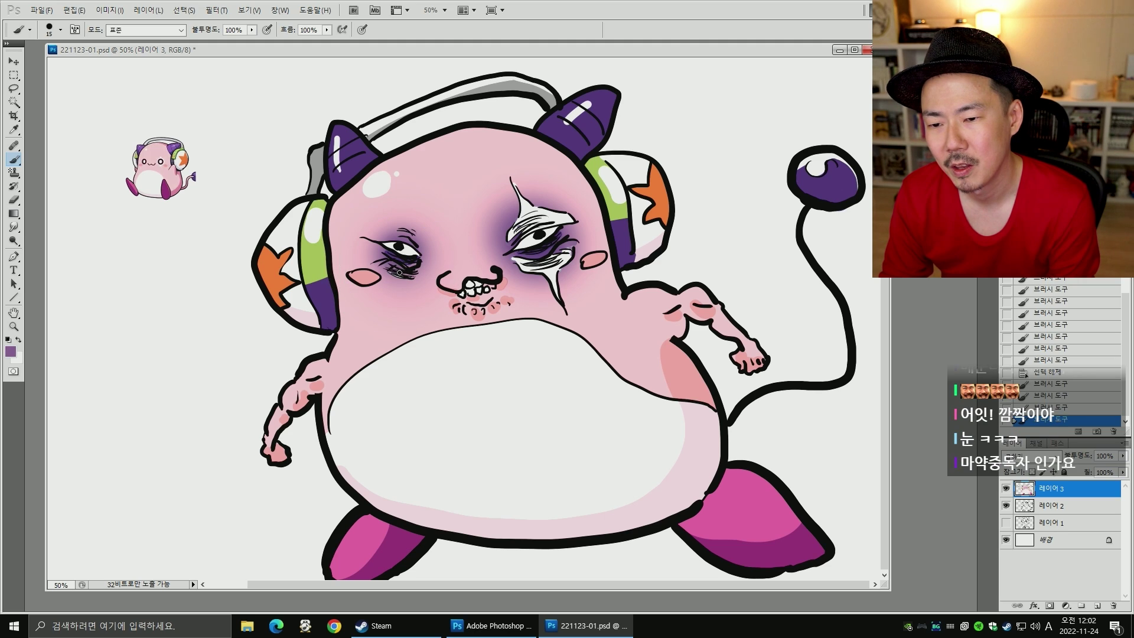
left_click(393, 272)
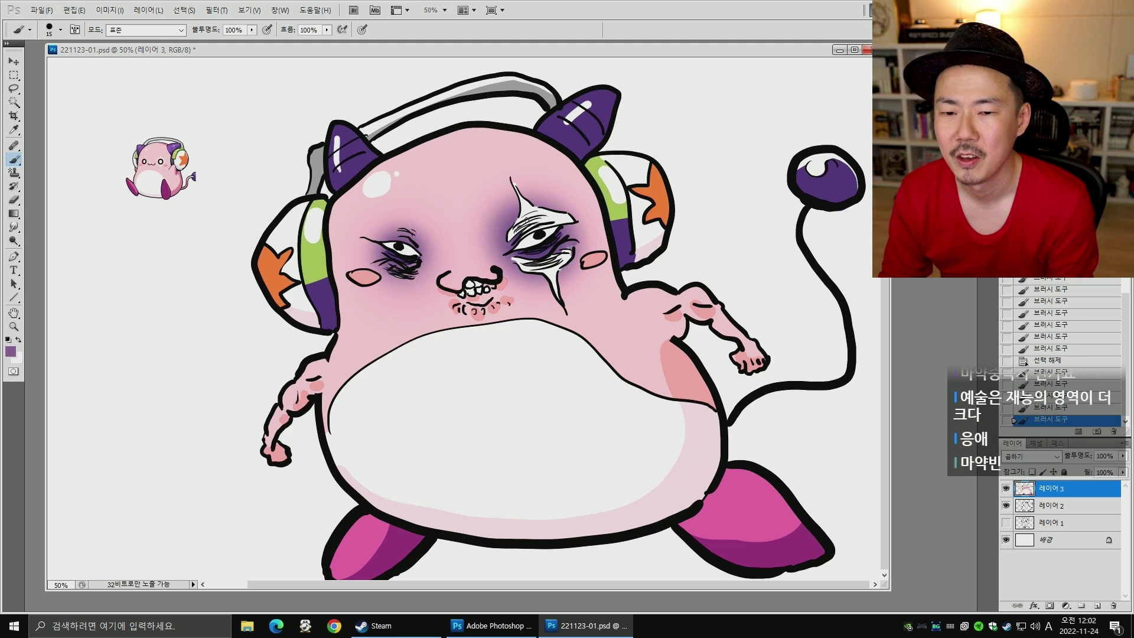
left_click(394, 276)
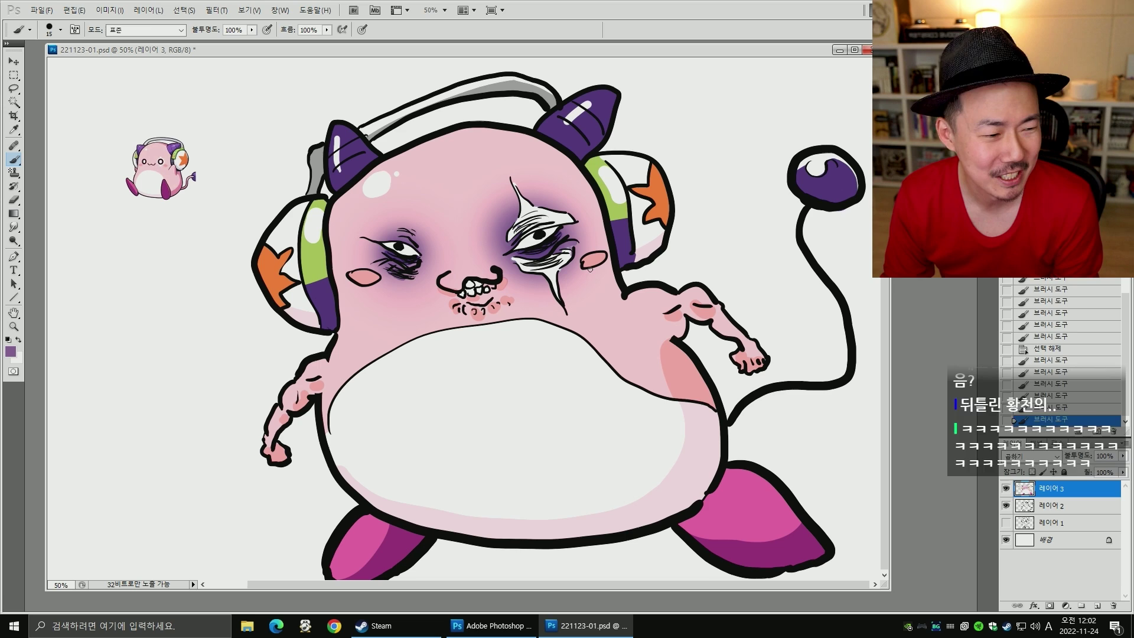
key("space")
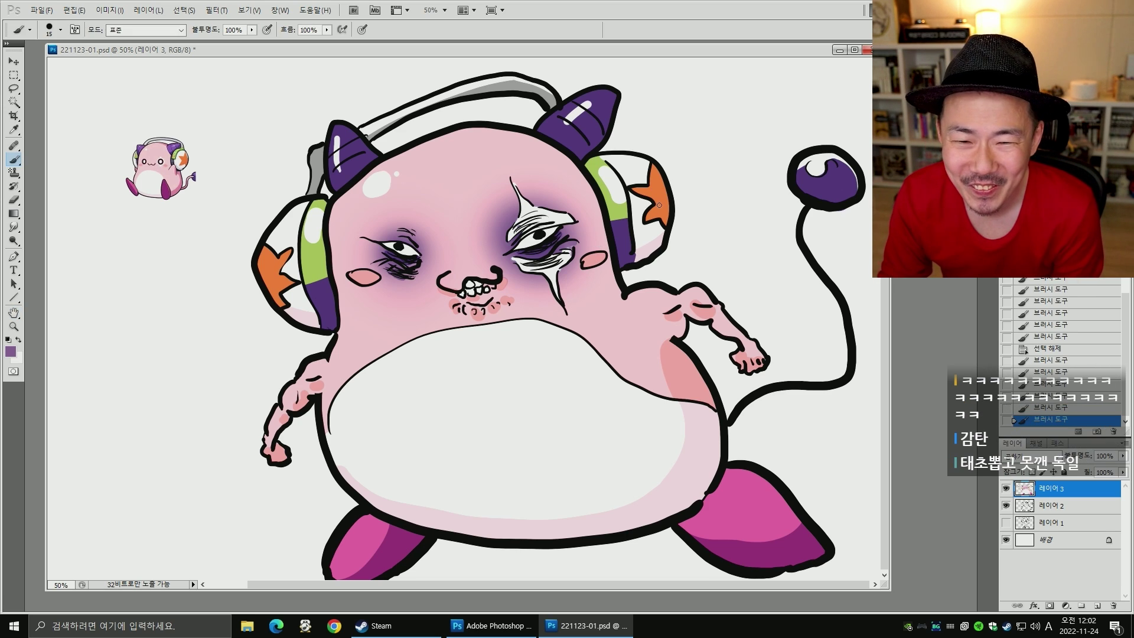
- Hand-letter "핑크빈" in sampled black with a 50 px brush in the empty area beside the creature's ear cup
left_click(583, 267, "alt")
key("]")
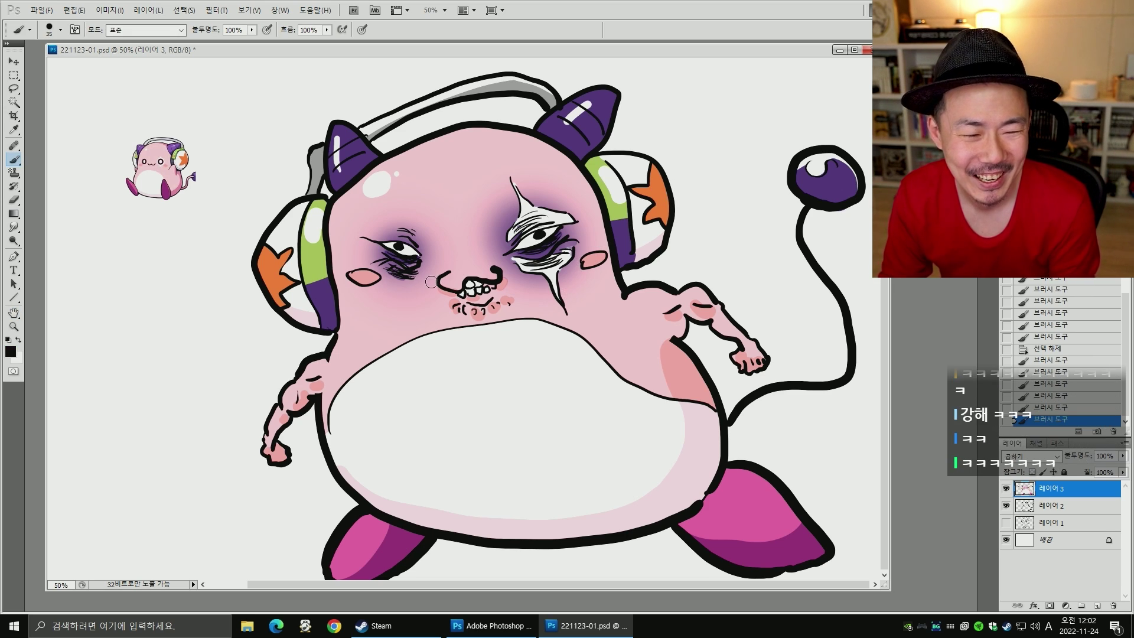
key("bracketright")
key("bracketright")
mouse_move(120, 309)
left_mouse_down()
mouse_move(154, 299)
mouse_move(156, 339)
left_mouse_up()
mouse_move(154, 304)
left_mouse_down()
mouse_move(156, 341)
mouse_move(178, 325)
left_mouse_up()
mouse_move(172, 294)
left_mouse_down()
mouse_move(182, 317)
mouse_move(206, 324)
mouse_move(218, 304)
left_mouse_up()
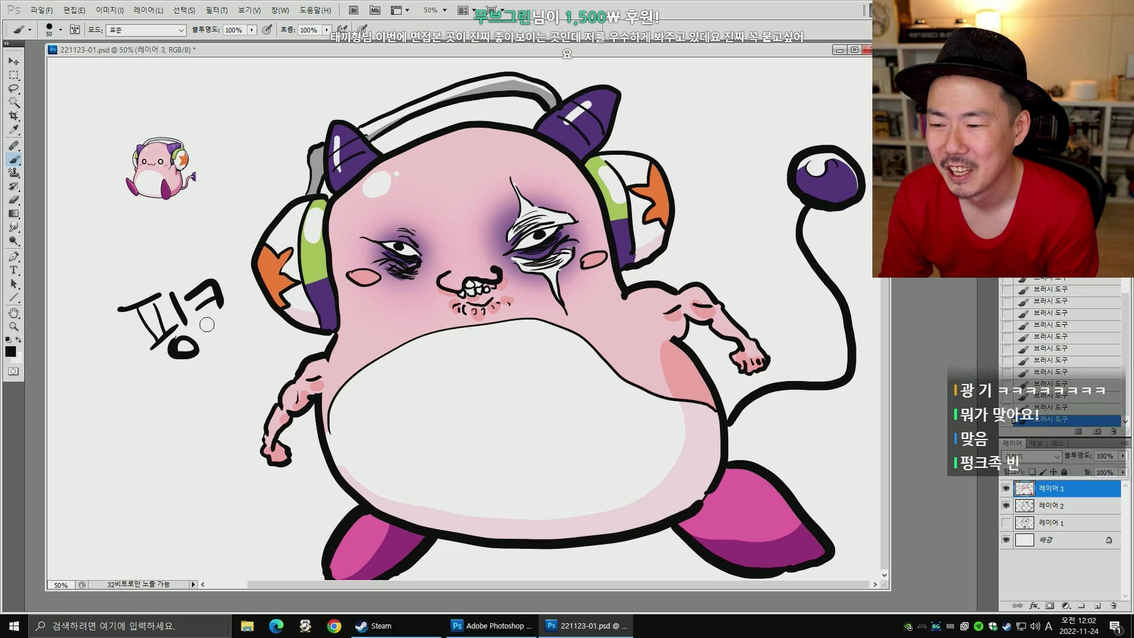
mouse_move(216, 363)
left_mouse_down()
mouse_move(219, 334)
mouse_move(216, 352)
mouse_move(229, 335)
mouse_move(259, 358)
left_mouse_up()
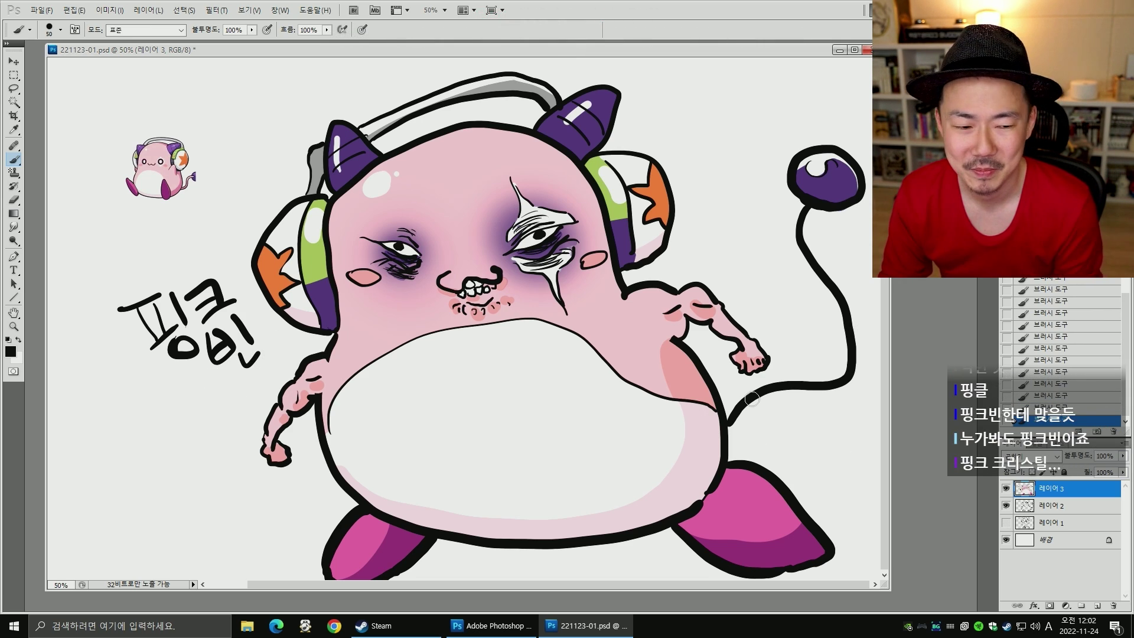
- Select the small reference picture above the lettering with a rectangular marquee and delete it
key("m")
left_click_drag(92, 110, 249, 230)
key("Delete")
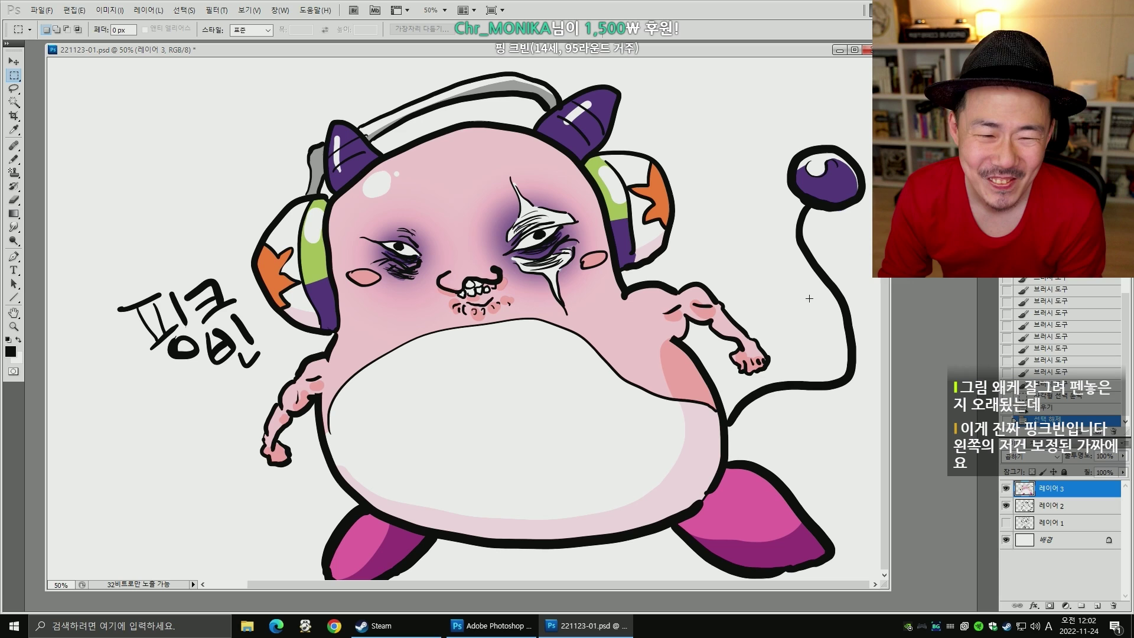
- Move Layers 3 and 2 left together and place both in a new layer group
left_click_drag(888, 322, 947, 321)
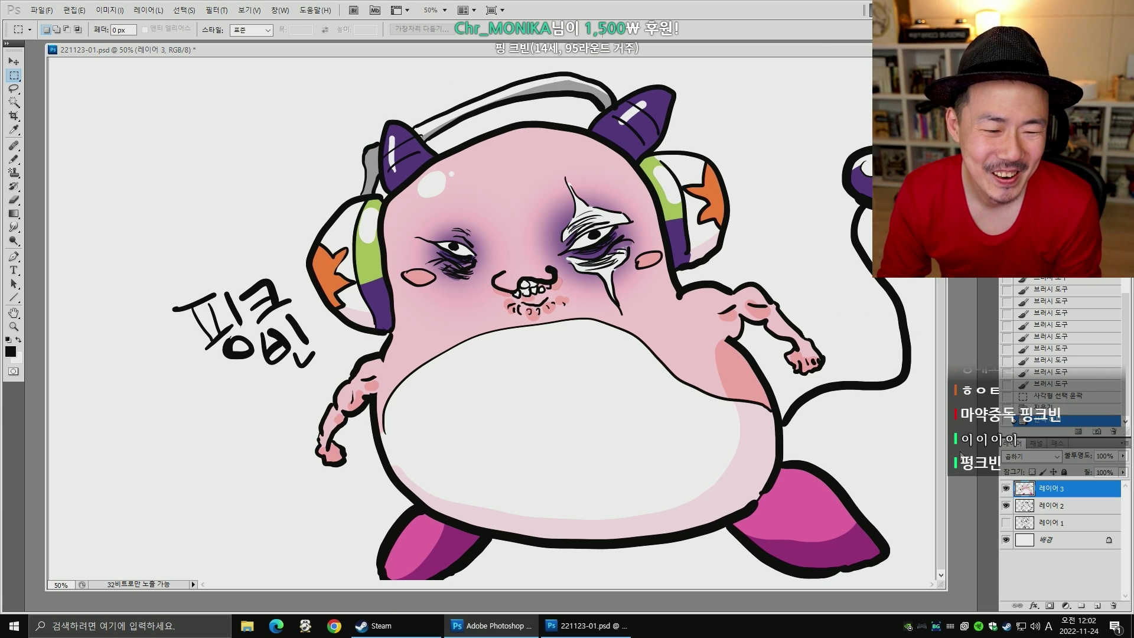
key("v")
left_click(1051, 506, "shift")
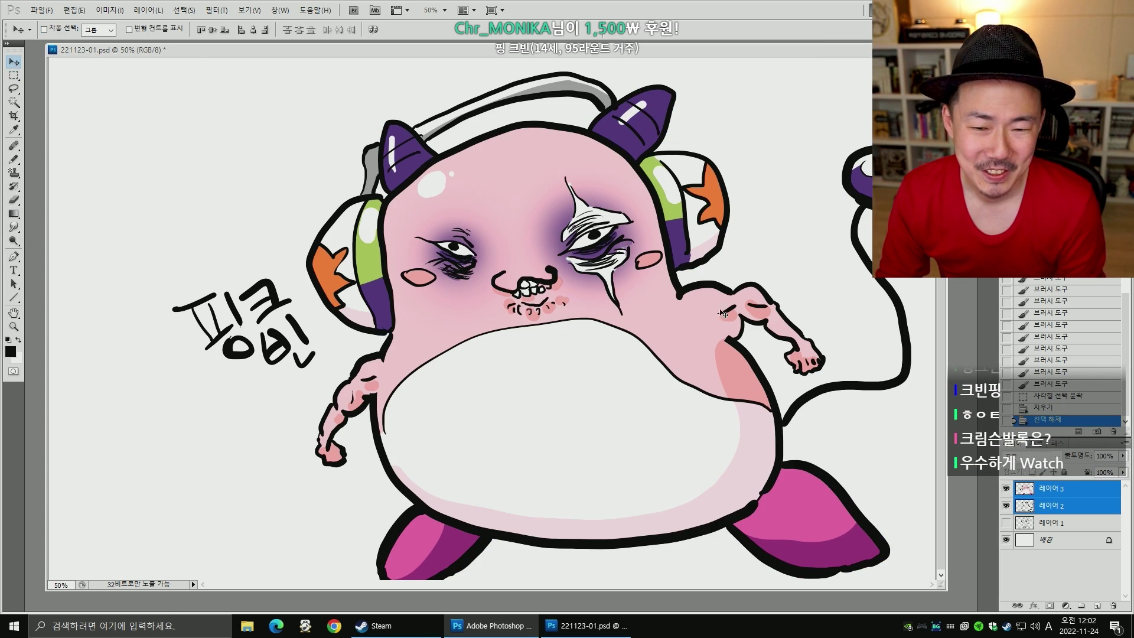
left_click_drag(793, 265, 741, 265)
key("h")
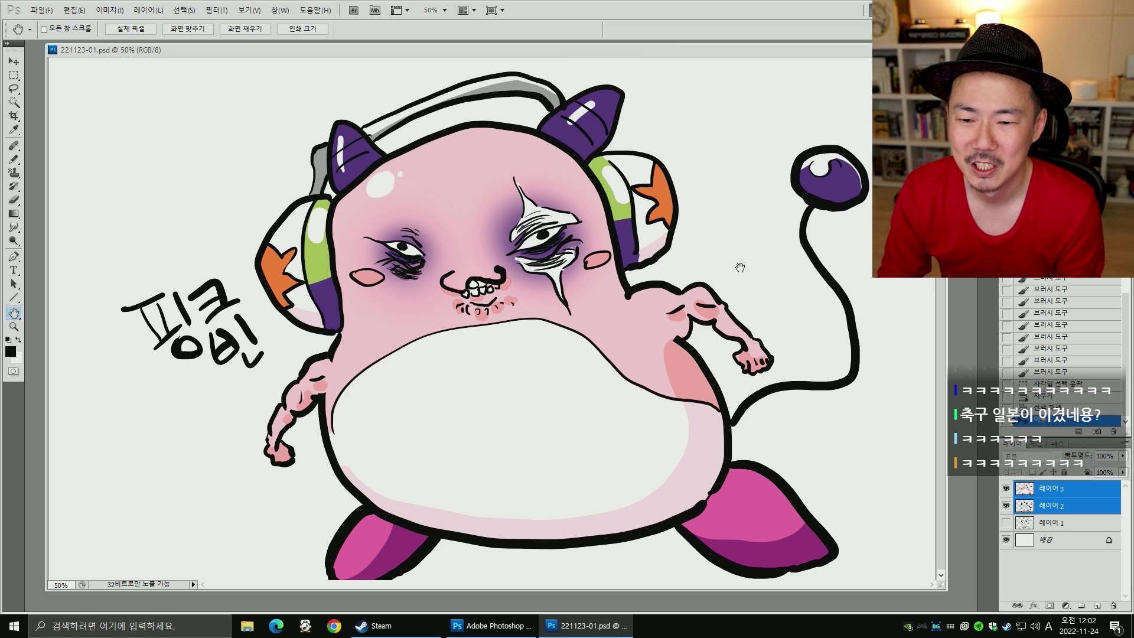
left_click(1082, 606)
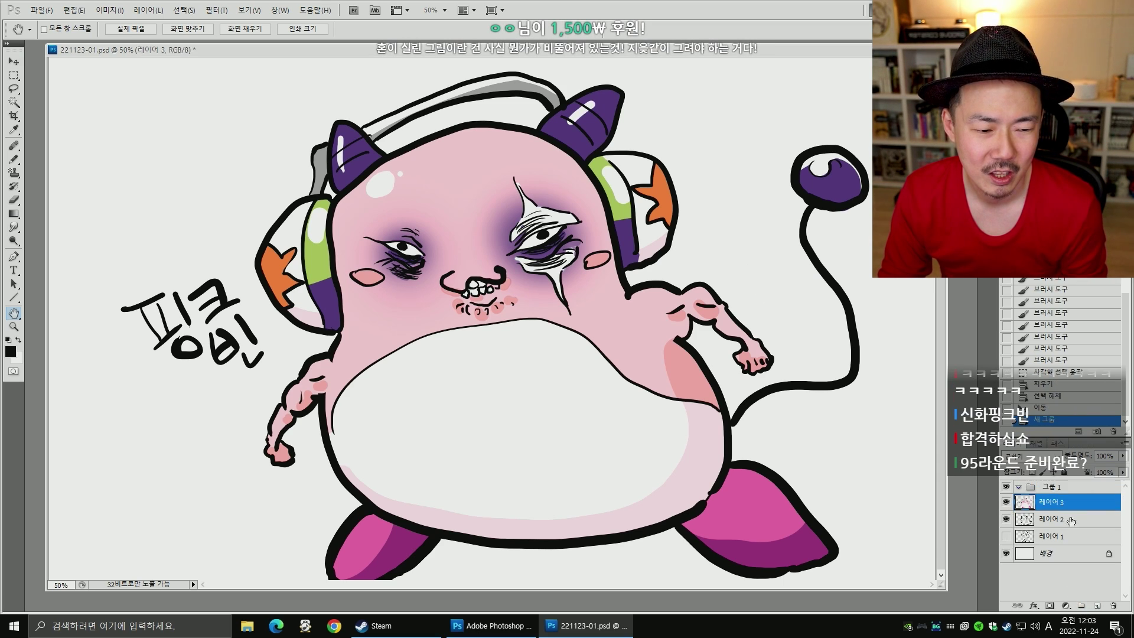
left_click_drag(1045, 503, 1040, 487)
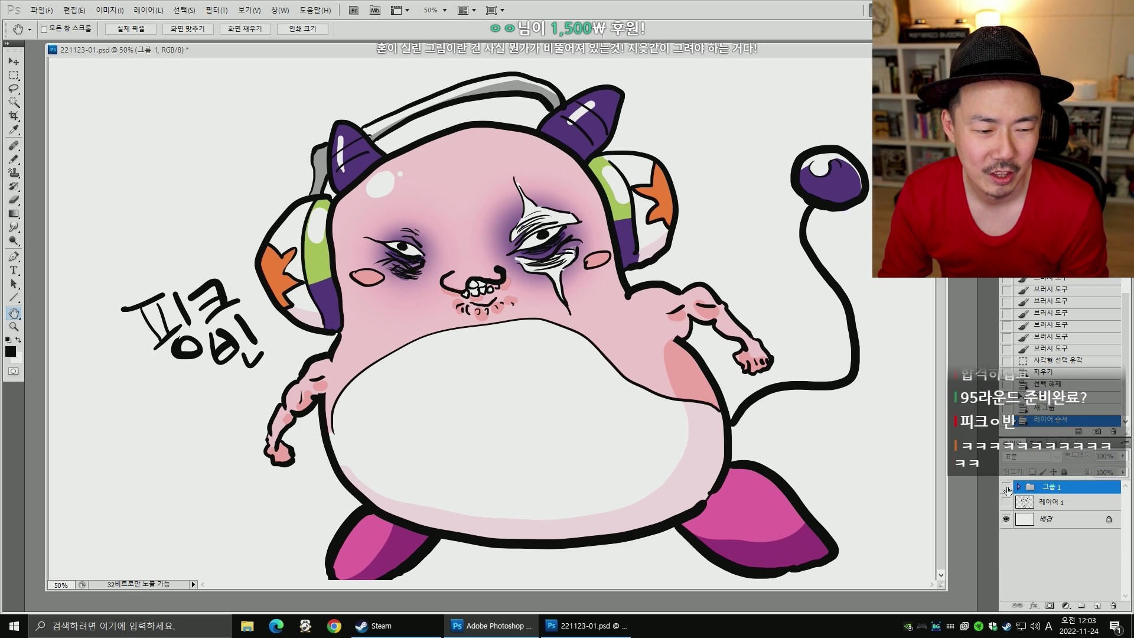
- Show the cat-eared drawing on Layer 1 alone and together with the creature group, and hide it again
left_click(1006, 486)
left_click(1006, 501)
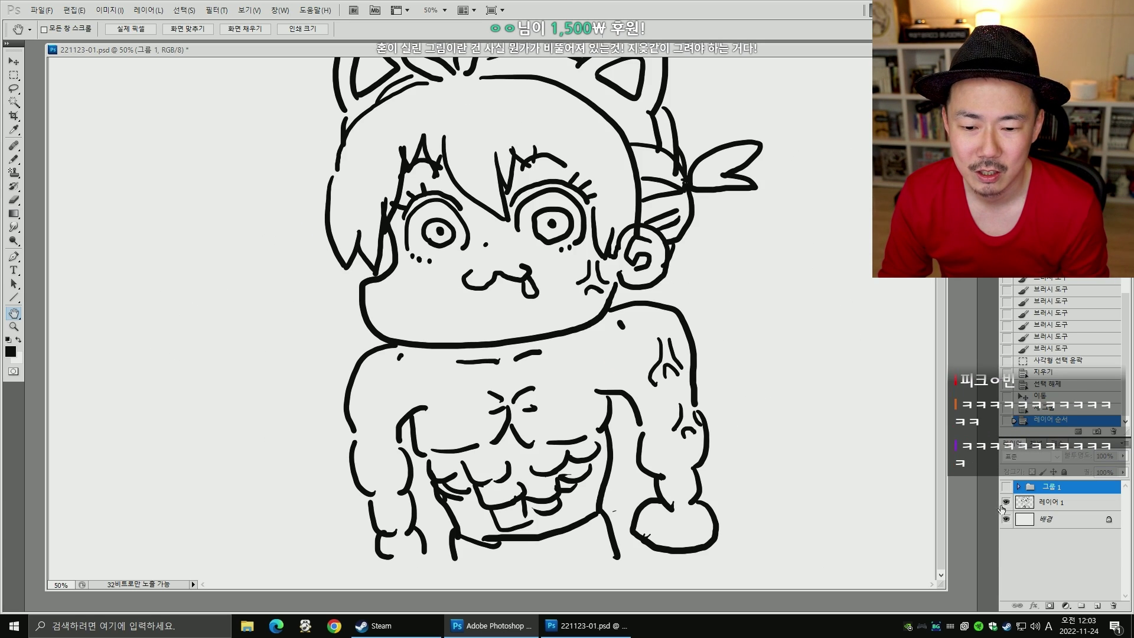
left_click(1055, 501)
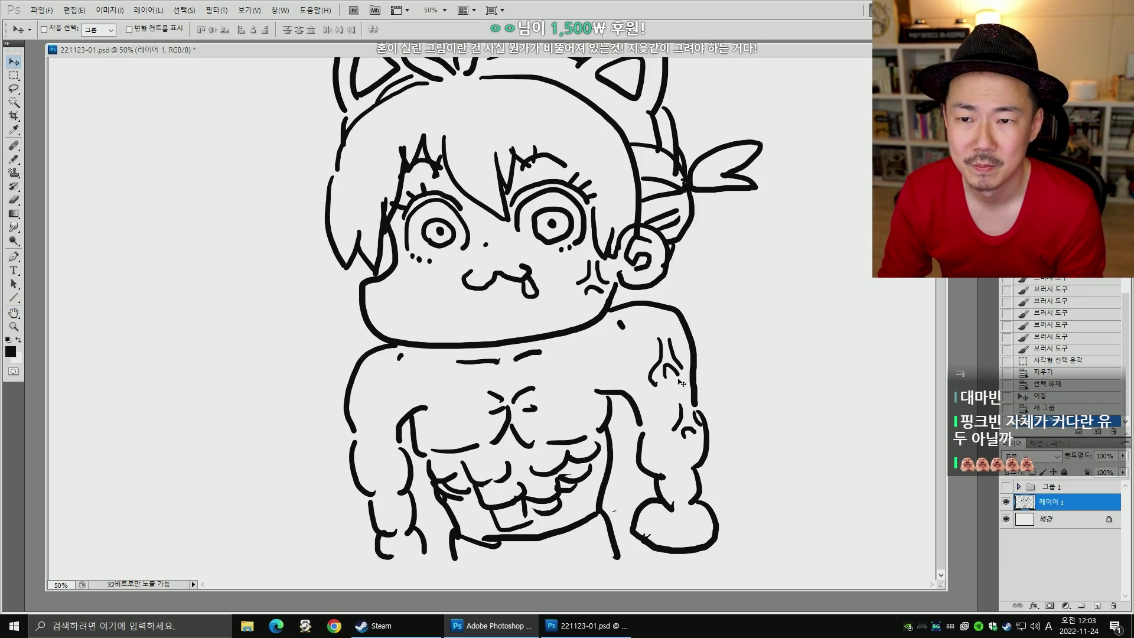
key("v")
left_click(1006, 486)
left_click(1051, 487)
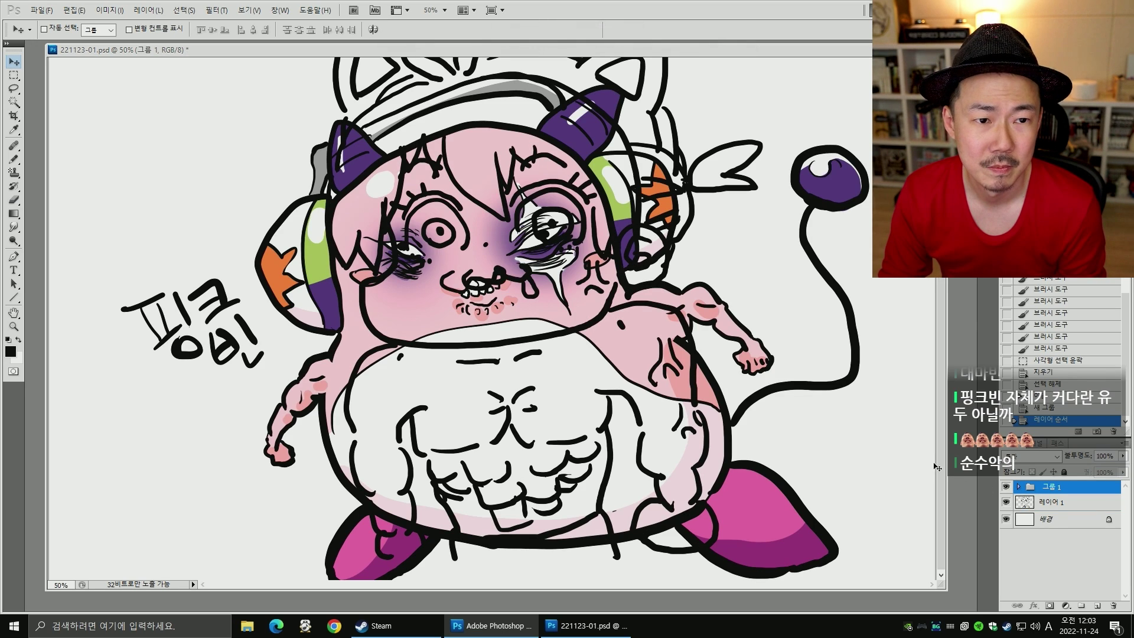
left_click_drag(945, 591, 952, 593)
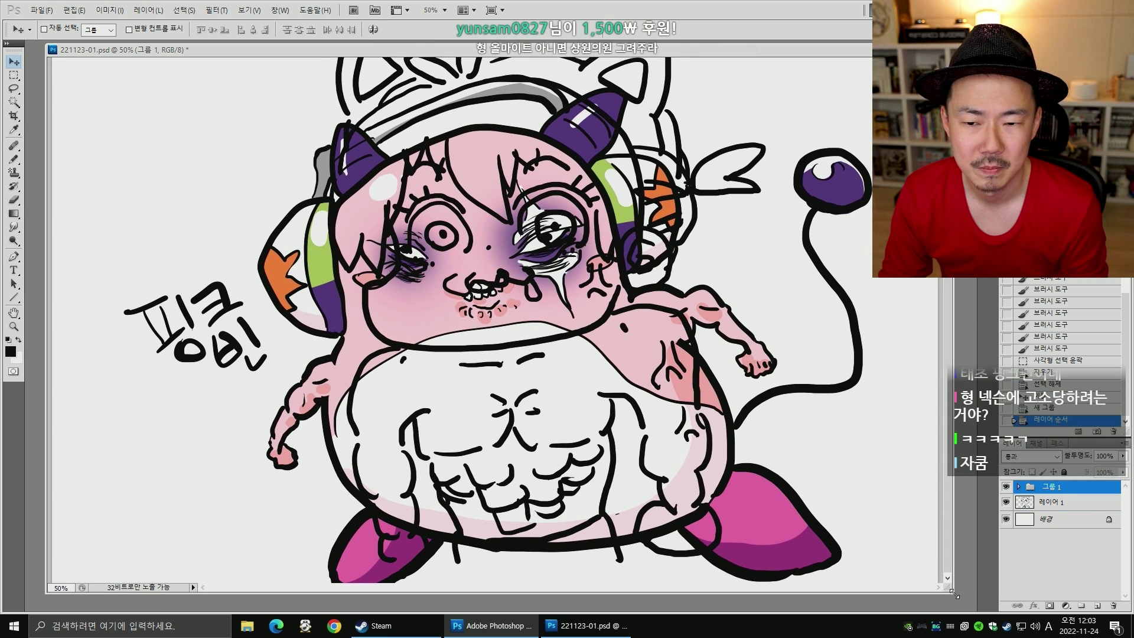
left_click(1006, 501)
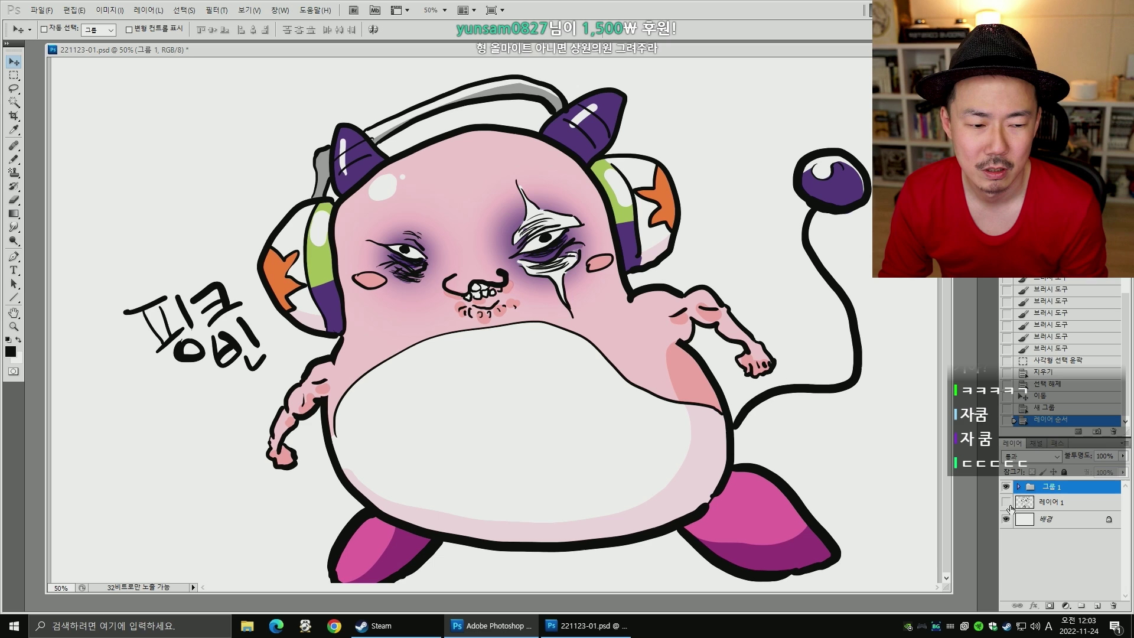
- Move the creature group upward on the canvas
scroll(943, 463, "up", 2)
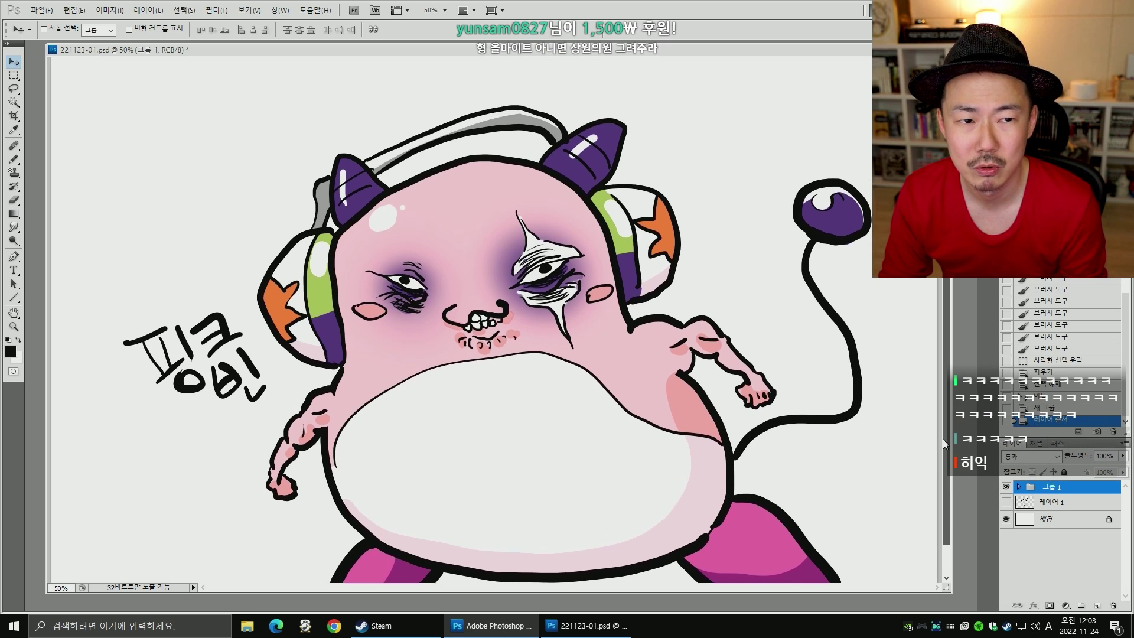
scroll(600, 263, "down", 3)
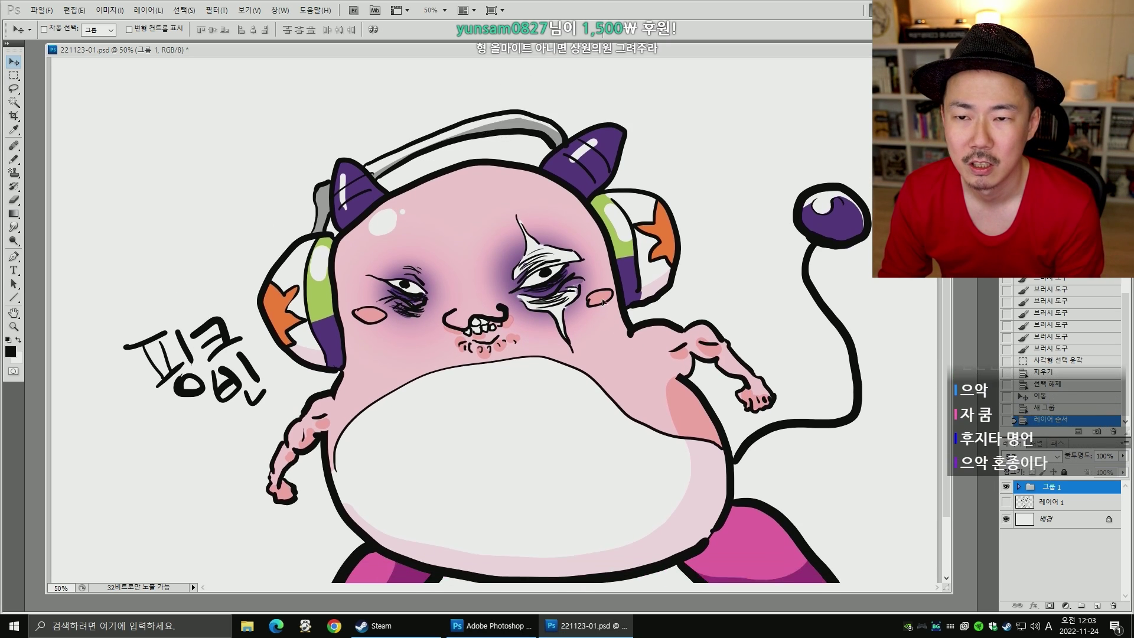
mouse_move(599, 263)
left_mouse_down()
mouse_move(600, 285)
mouse_move(600, 272)
left_mouse_up()
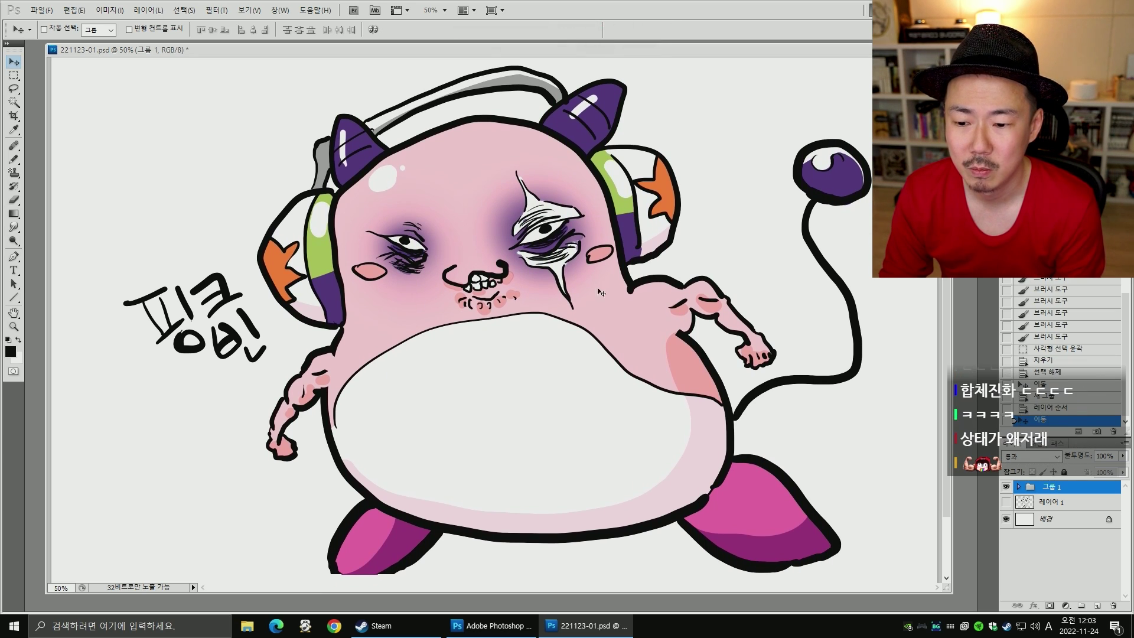
- Open the group and complete the cut-off black outline under the creature's left foot on Layer 2
key("b")
left_click_drag(520, 430, 530, 364)
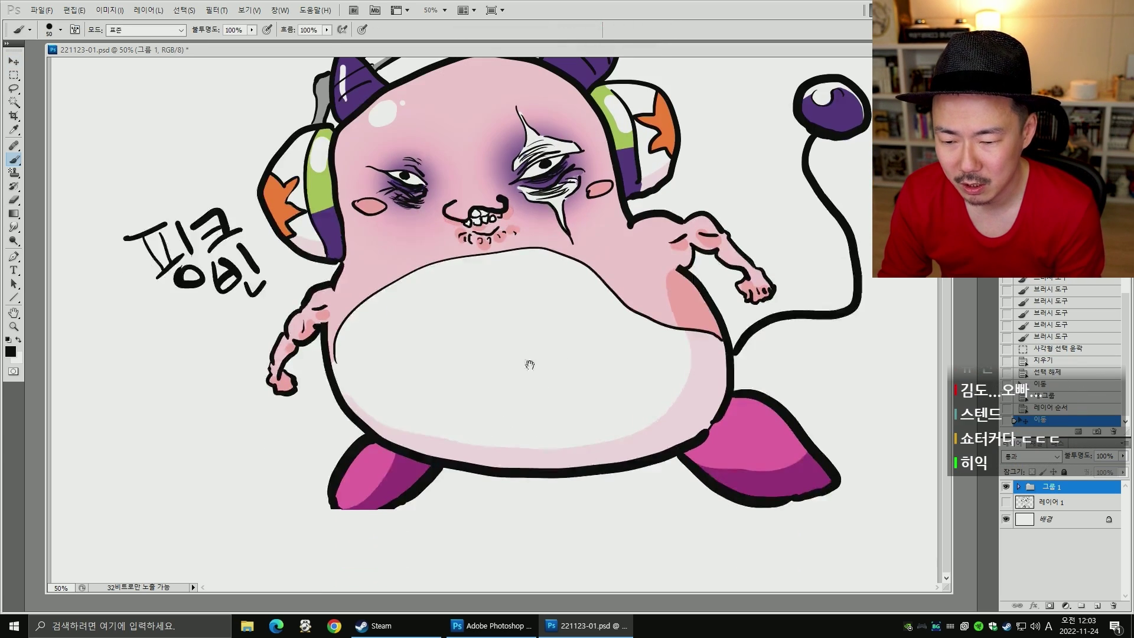
left_click(1019, 487)
left_click(1057, 520)
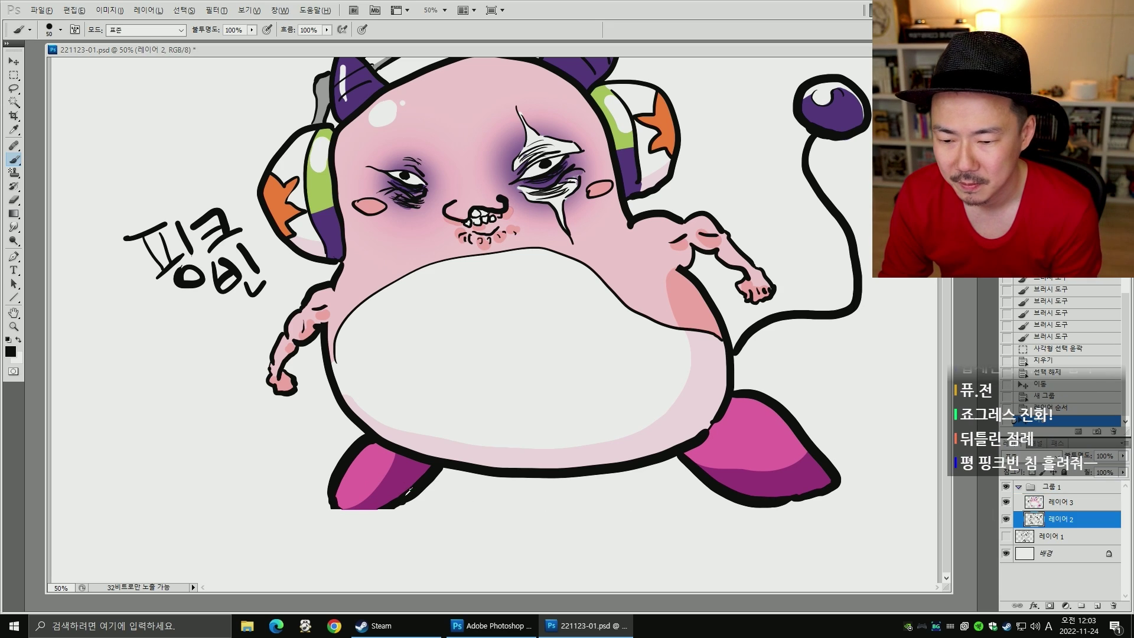
mouse_move(376, 508)
left_mouse_down()
mouse_move(413, 490)
mouse_move(358, 515)
left_mouse_up()
key("ctrl+z")
key("ctrl+z")
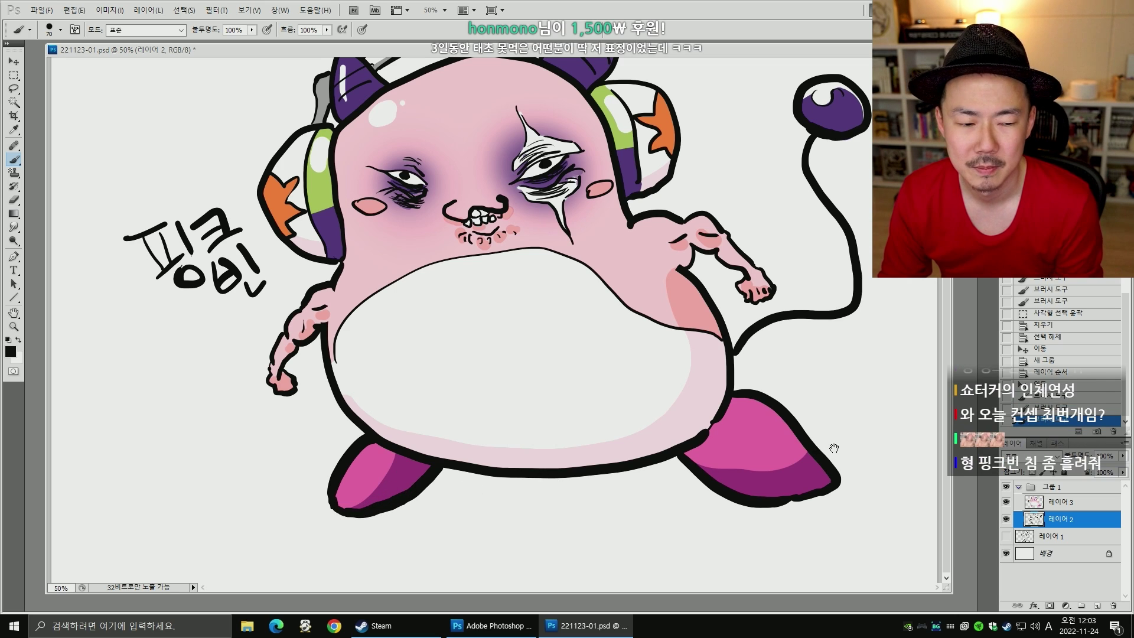
- Collapse and hide the creature group, and show the cat-eared drawing on Layer 1
left_click_drag(833, 446, 833, 512)
left_click(1019, 488)
left_click(1006, 487)
left_click(1006, 502)
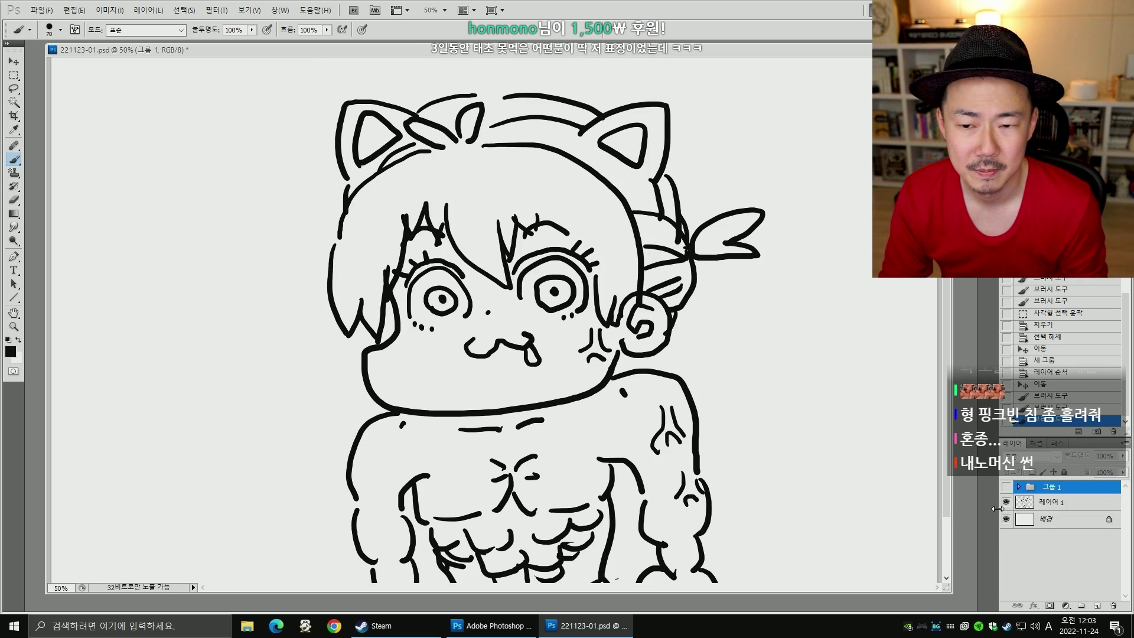
- Save the drawing, hide the cat-eared character on Layer 1 and show the creature group again
left_click_drag(787, 449, 792, 416)
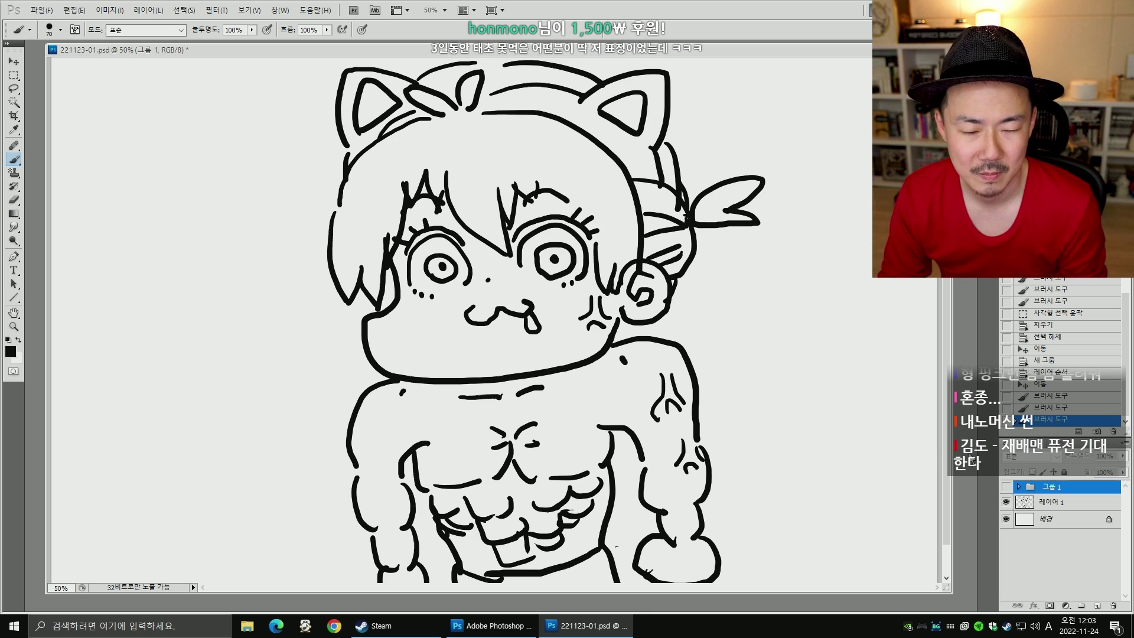
key("ctrl+s")
key("ctrl+space")
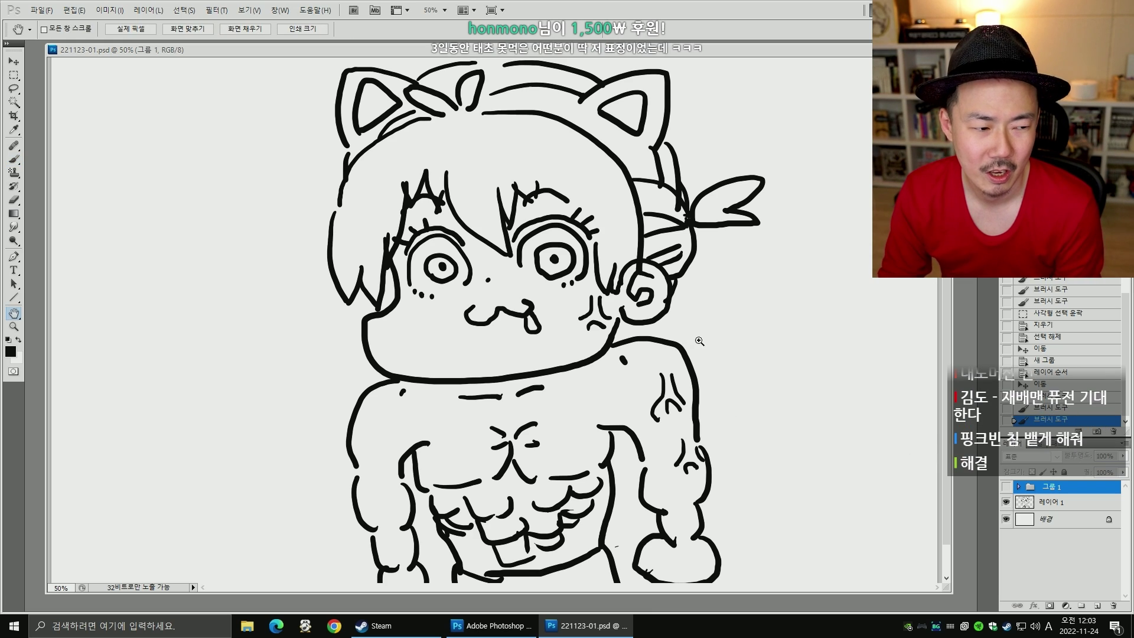
left_click(1006, 486)
left_click(1006, 502)
scroll(650, 366, "up", 2)
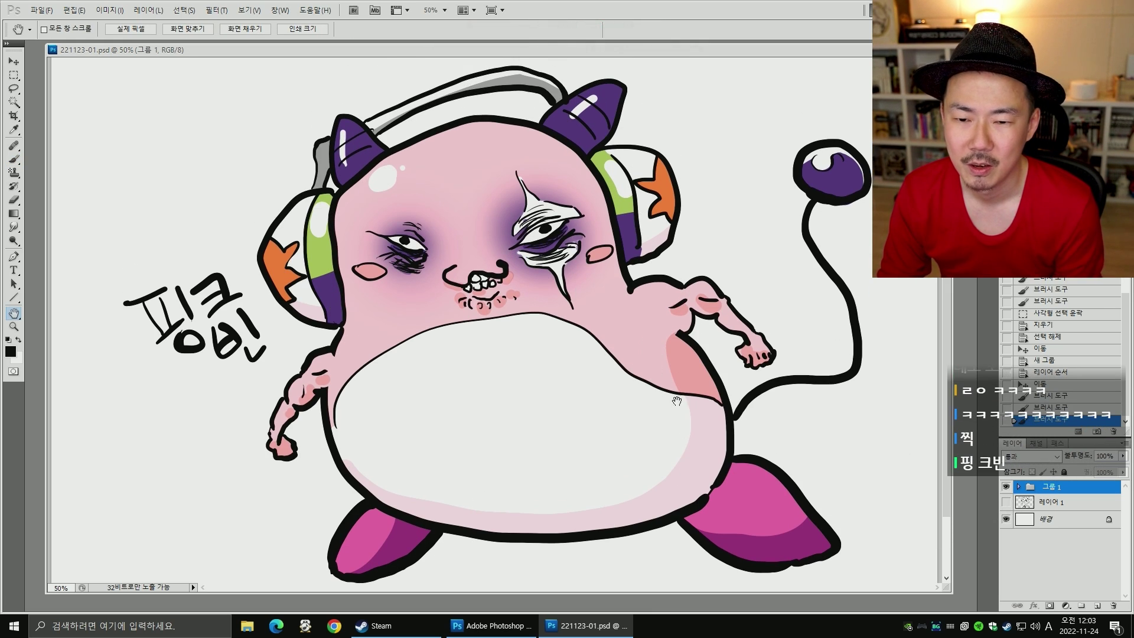
- Open the group and paint off-white drool strands from both corners of the creature's mouth on Layer 3 with a 30 px brush
left_click(1018, 486)
left_click(1057, 502)
key("b")
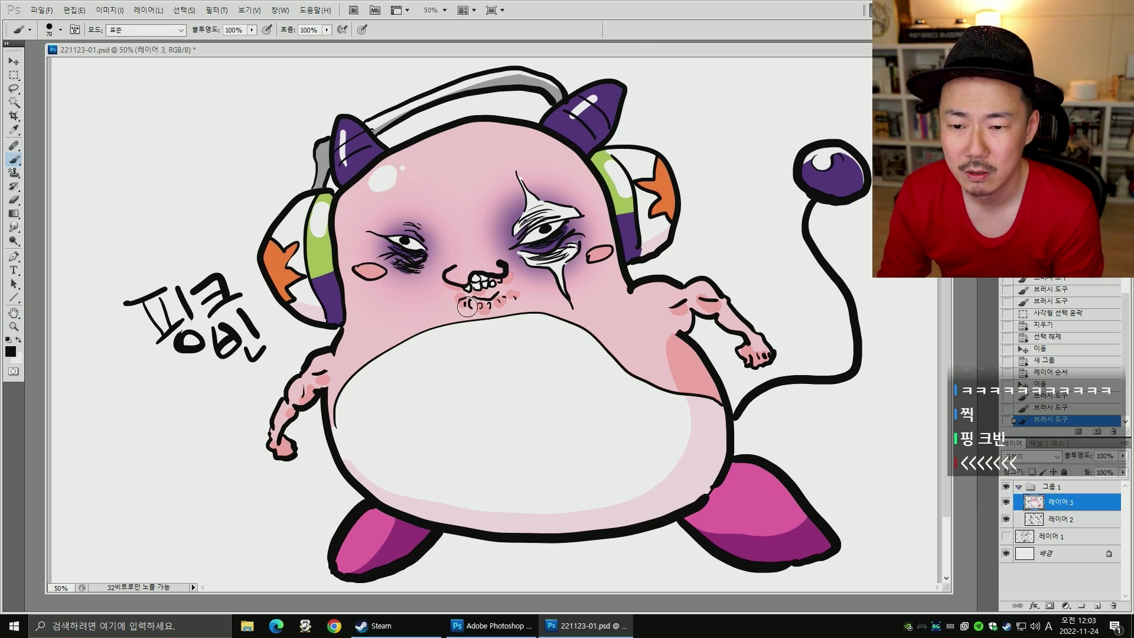
left_click(506, 342, "alt")
key("bracketleft")
key("bracketleft")
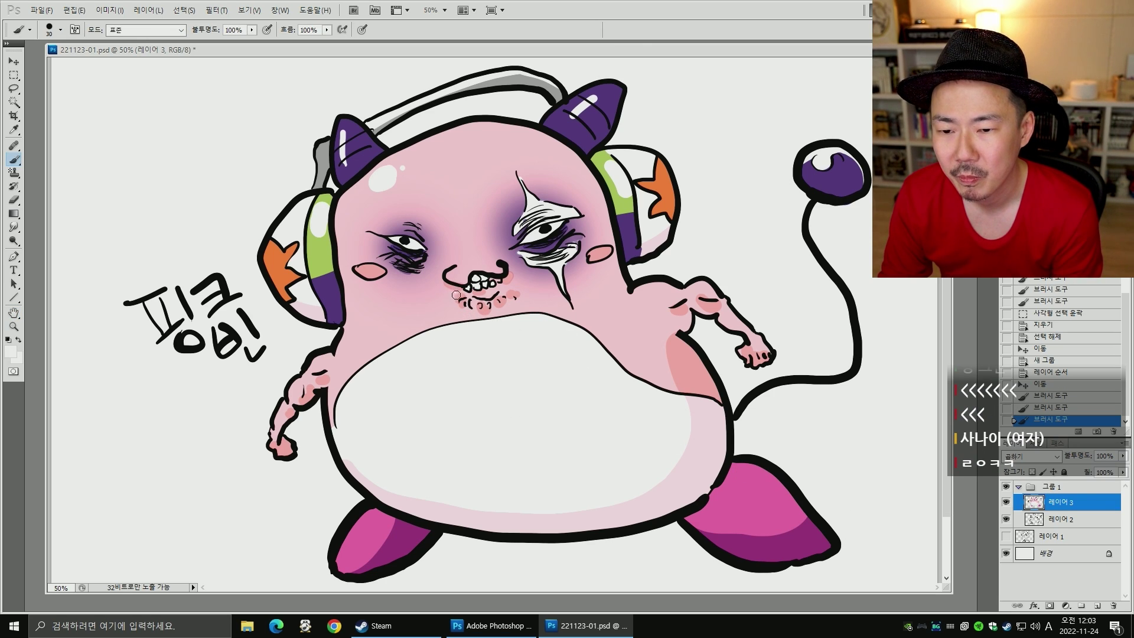
left_click_drag(456, 294, 462, 326)
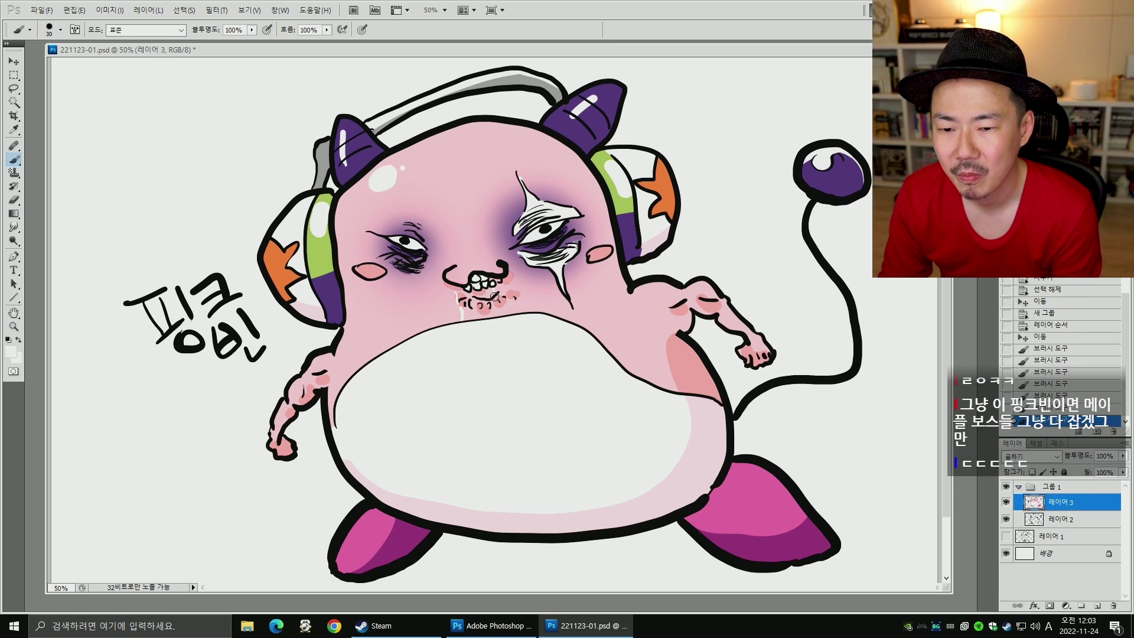
left_click_drag(492, 292, 503, 315)
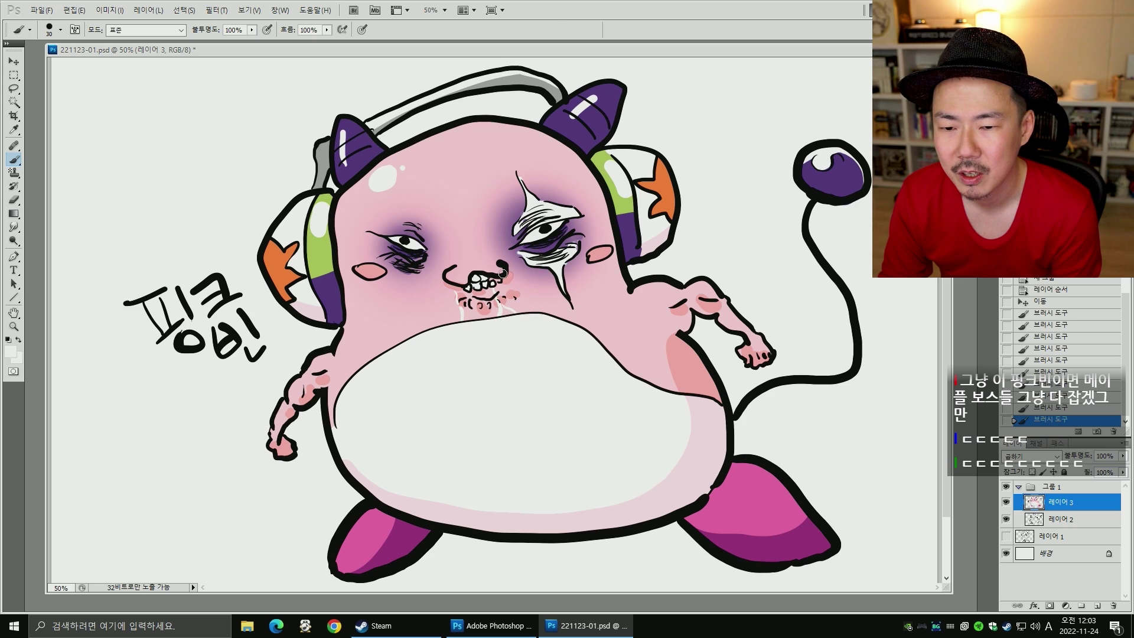
left_click_drag(498, 280, 505, 290)
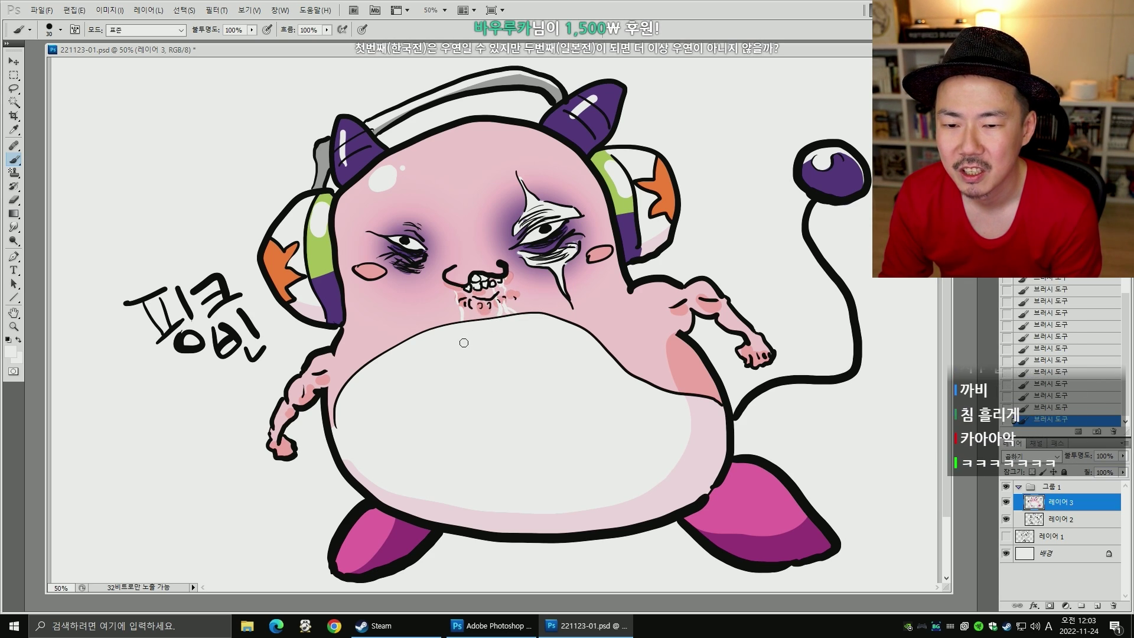
- Sample the pink near the mouth, deepen it to a stronger red-pink and add accent strokes between the drool strands
left_click(469, 305, "alt")
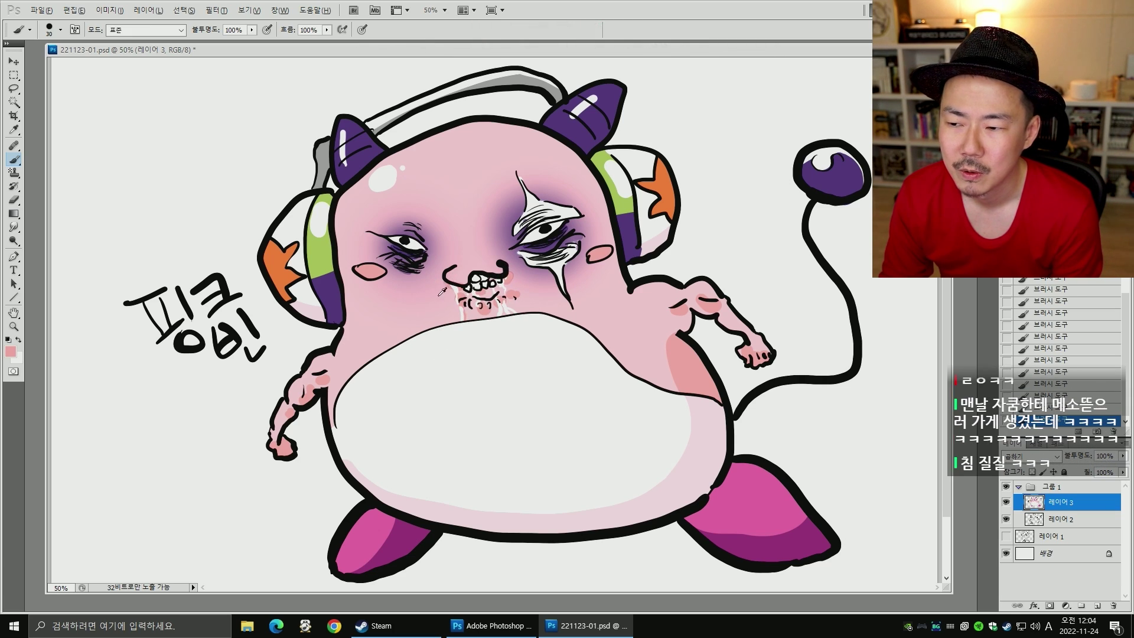
key("i")
left_click(10, 351)
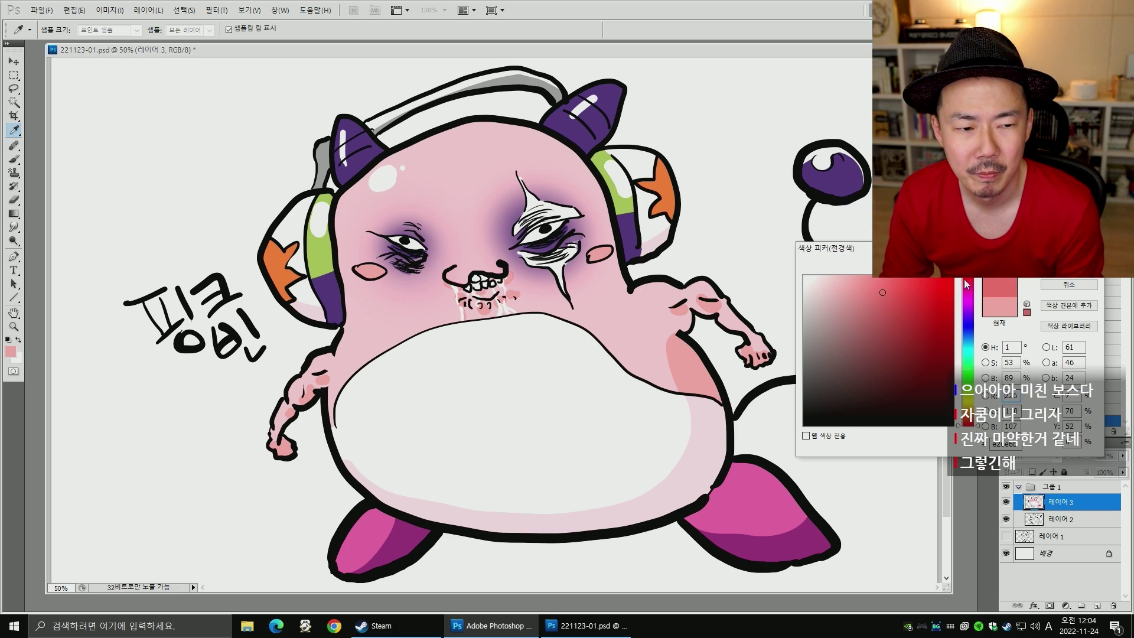
key("Return")
key("b")
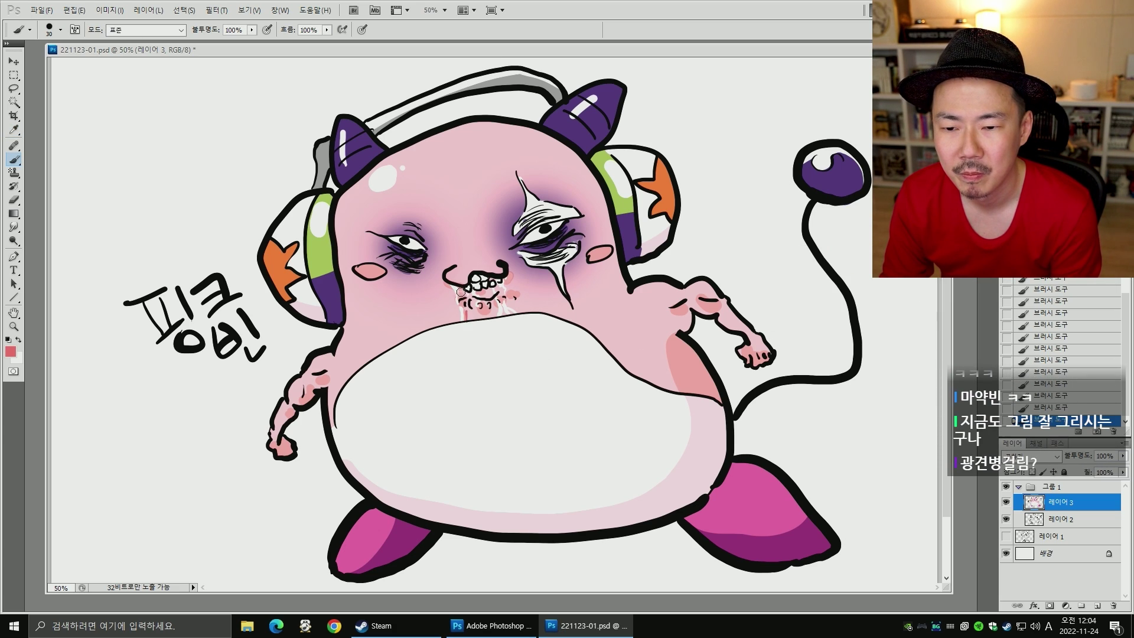
left_click_drag(483, 294, 493, 287)
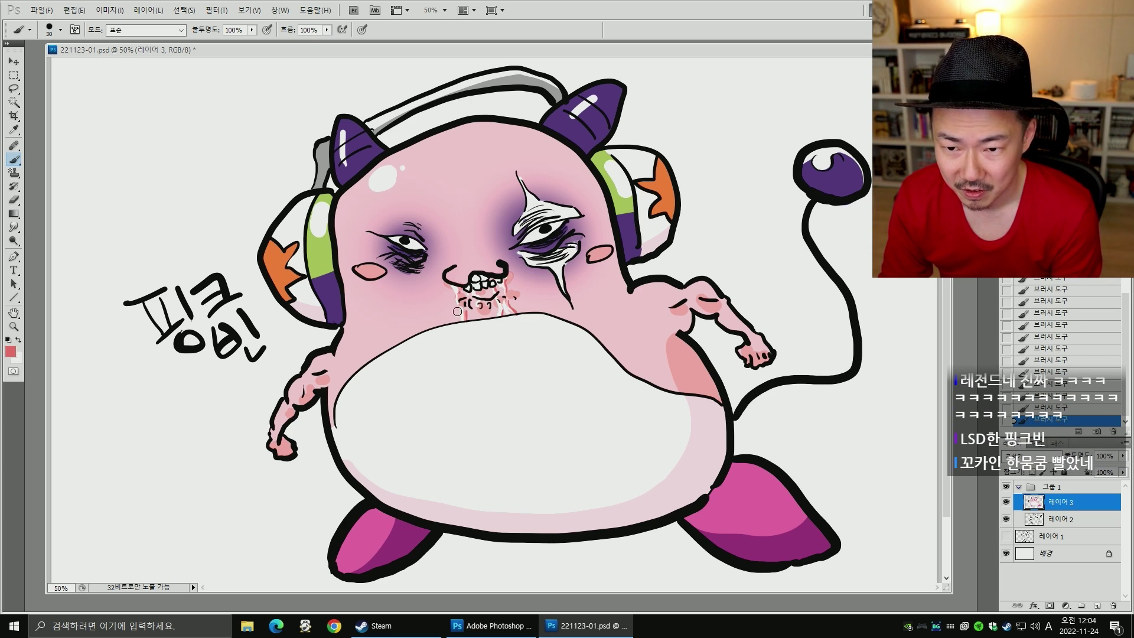
- Choose the 200 px textured brush and add a new layer above Layer 3 inside the group
right_click(475, 325)
left_click_drag(627, 414, 632, 548)
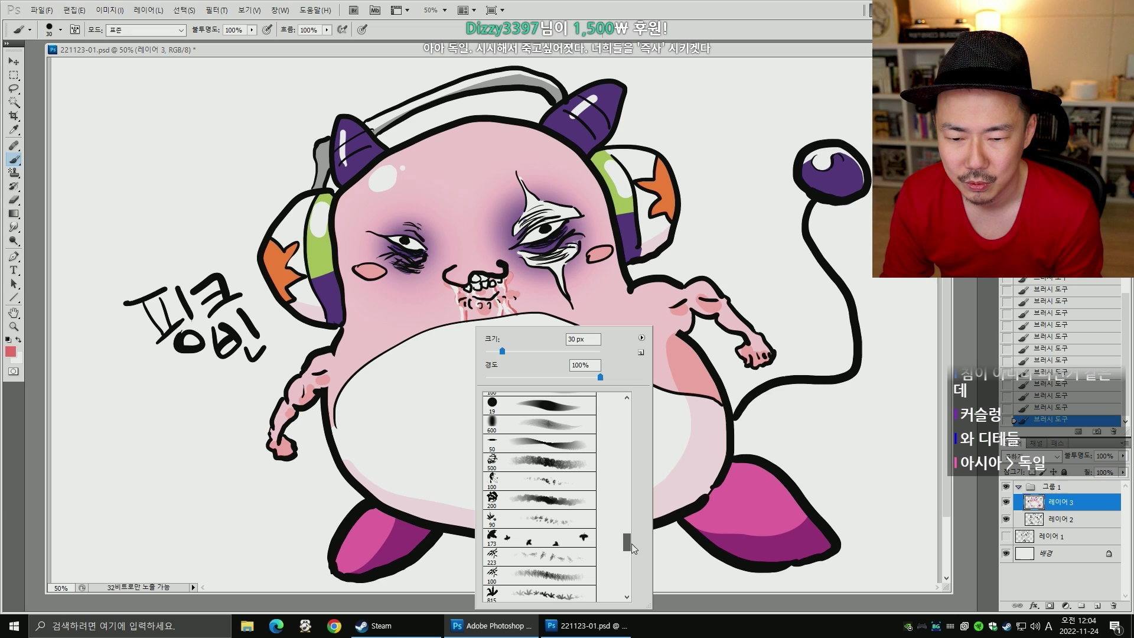
left_click(539, 499)
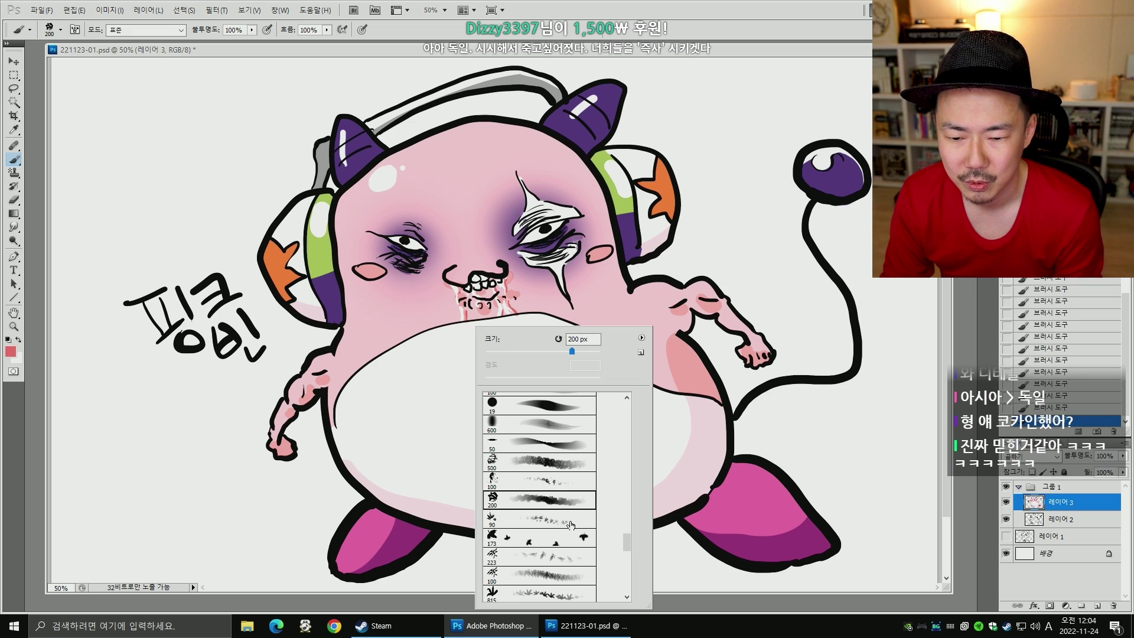
left_click(1056, 507)
left_click(1098, 605)
- Try a textured stroke below the creature's mouth, undo it and switch to the off-white paint colour
right_click(512, 378)
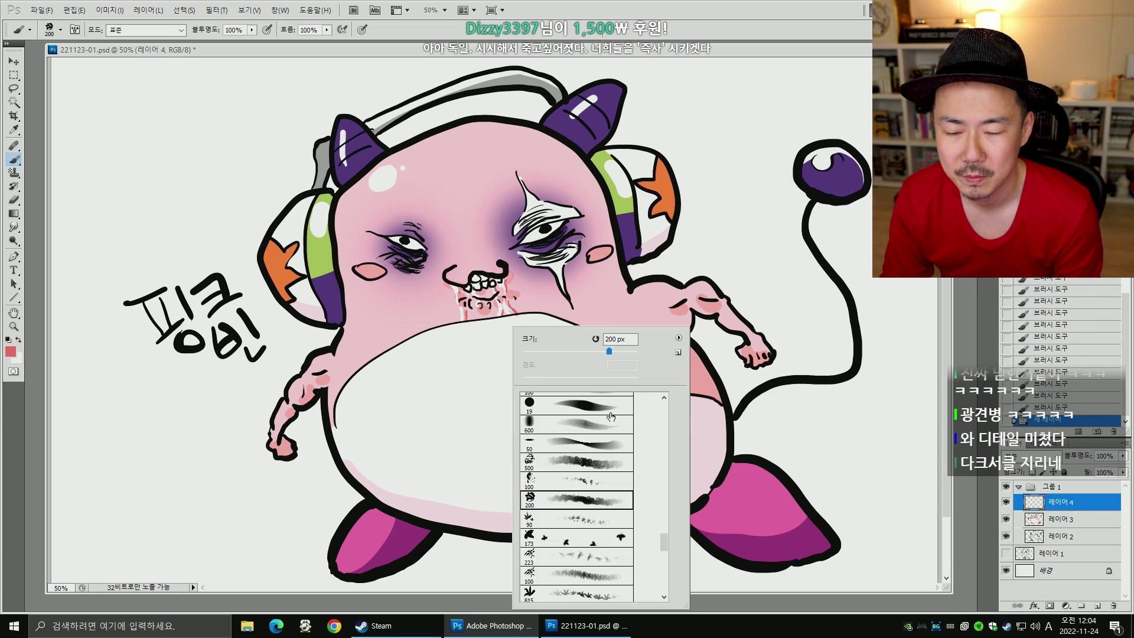
left_click_drag(435, 334, 494, 302)
key("ctrl+z")
key("x")
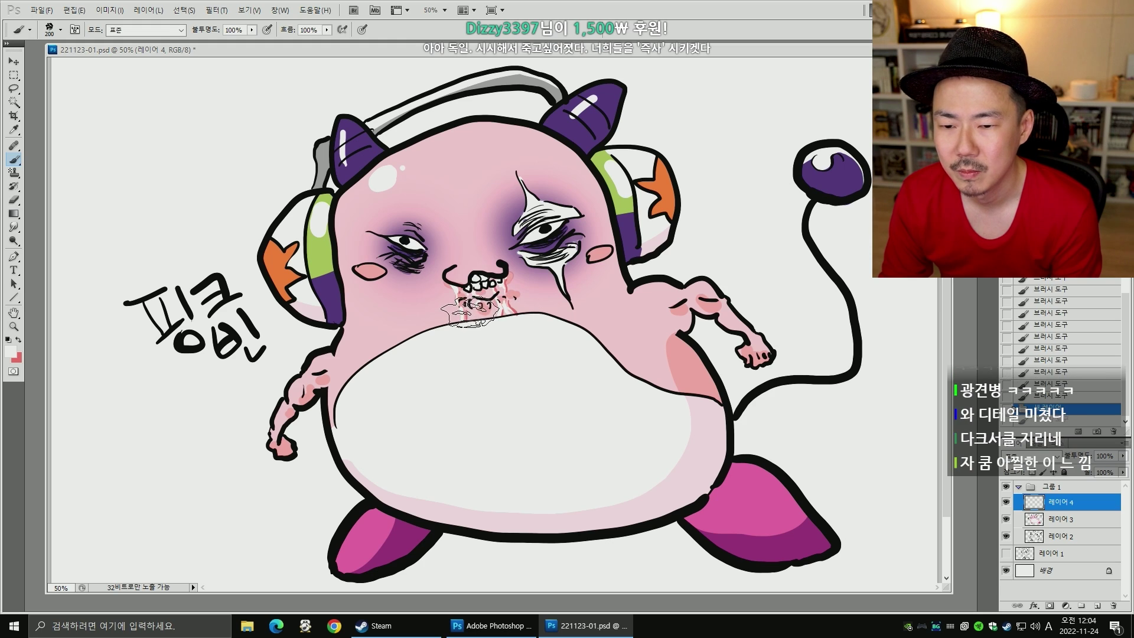
- Choose the 500 px splatter brush, test it over the chin and belly and undo the marks
right_click(512, 319)
mouse_move(668, 542)
left_mouse_down()
mouse_move(669, 593)
mouse_move(656, 442)
mouse_move(669, 546)
left_mouse_up()
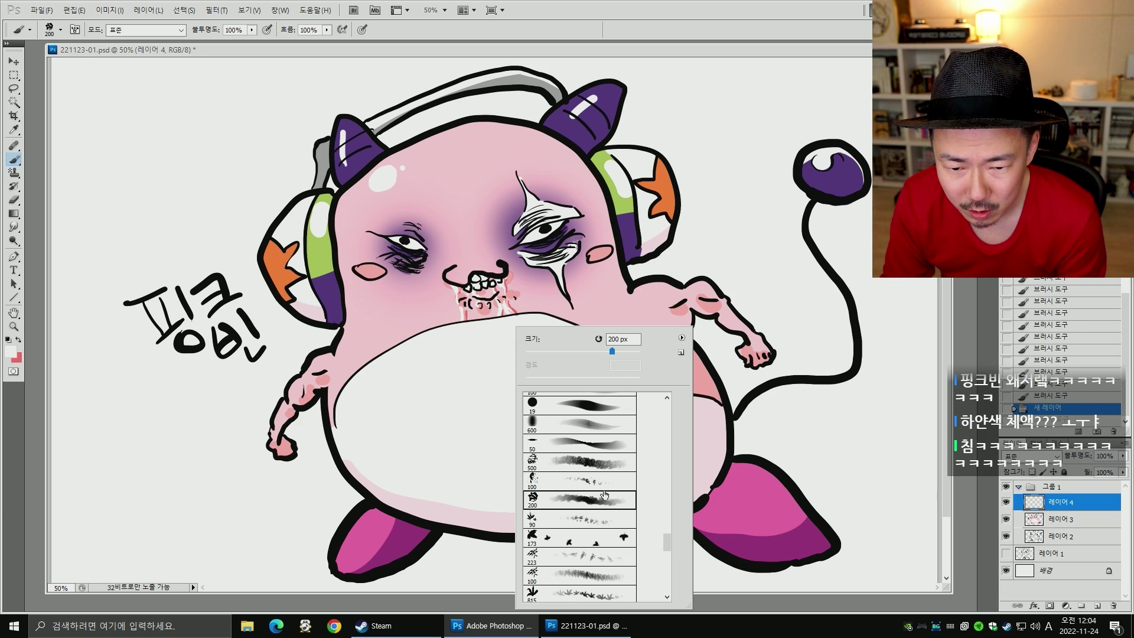
left_click(604, 460)
left_click(457, 402)
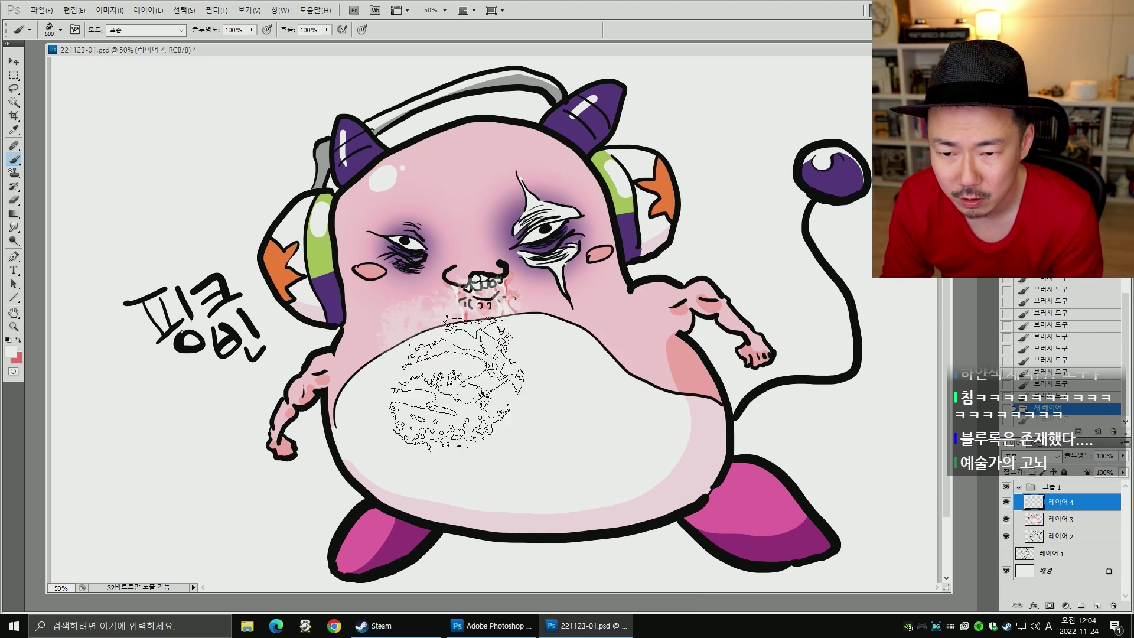
left_click(473, 317)
key("ctrl+z")
- Reduce the splatter brush to 70 px and build up white foam beside the mouth corner nearest the lettering
key("bracketleft")
key("bracketleft")
key("bracketleft")
key("bracketleft")
key("bracketleft")
key("bracketleft")
key("bracketleft")
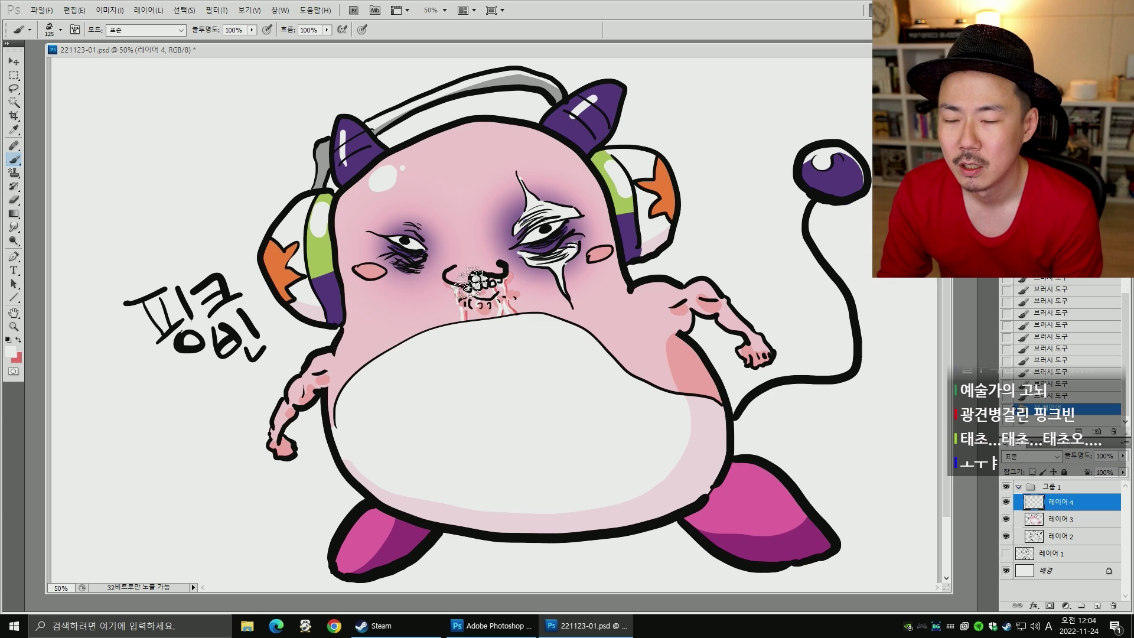
left_click(449, 291)
key("bracketleft")
left_click_drag(452, 294, 452, 305)
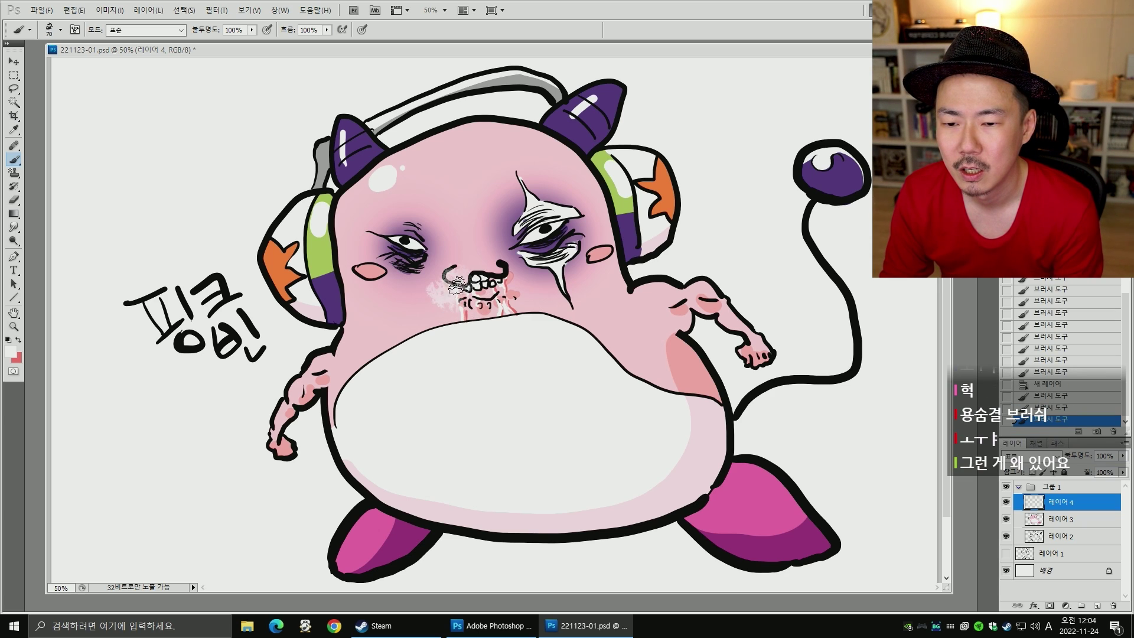
left_click(457, 285)
left_click(448, 294)
left_click(447, 300)
left_click(450, 293)
left_click(440, 316)
left_click(435, 299)
left_click(445, 297)
left_click(455, 289)
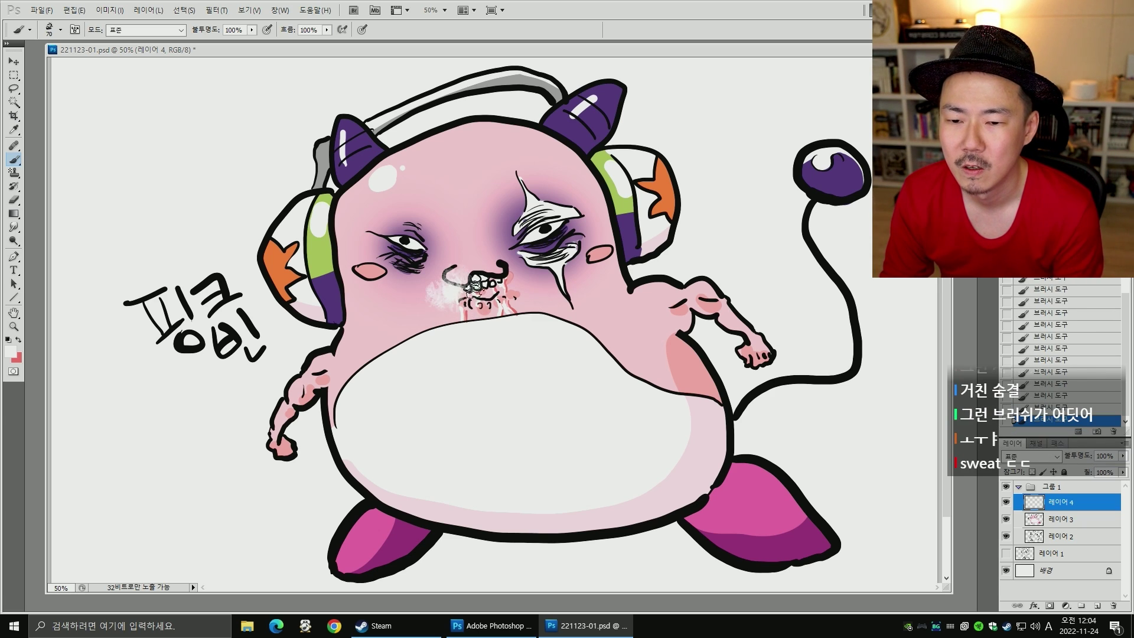
- Add white foam beside the opposite mouth corner at 150 px and a smaller 45 px dab on the belly outline
key("bracketright")
key("bracketright")
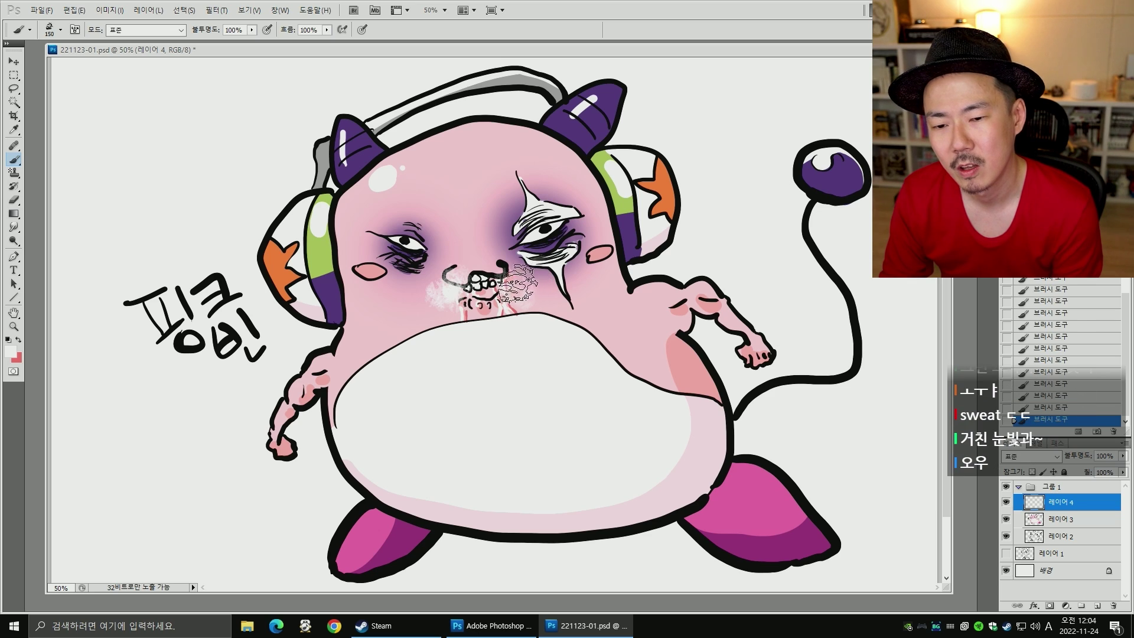
left_click_drag(531, 283, 527, 289)
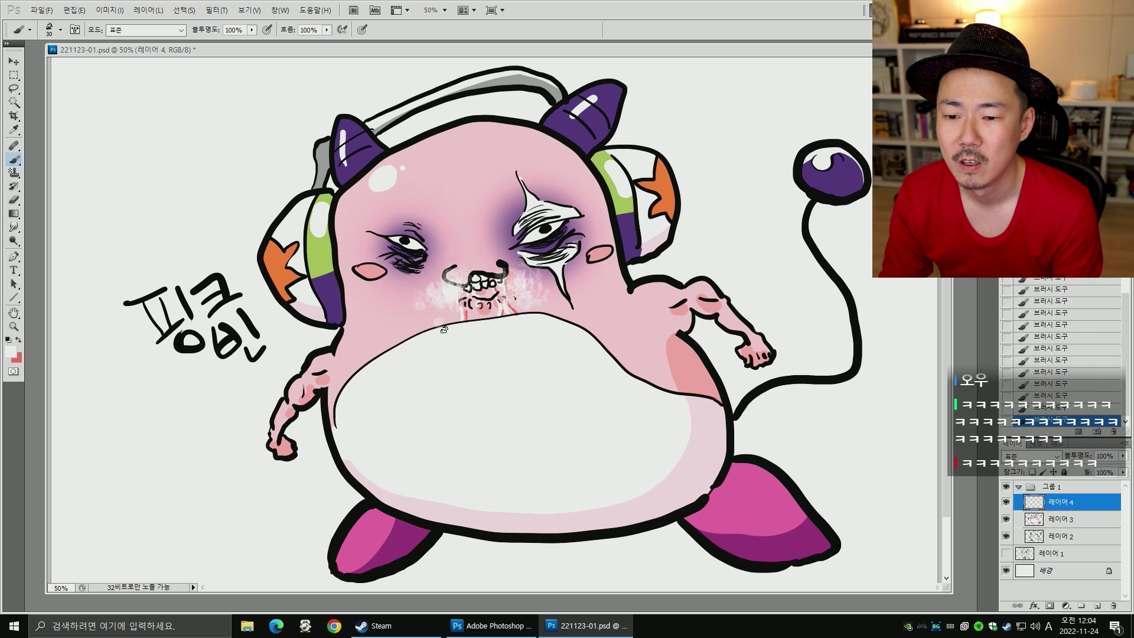
key("bracketright")
key("bracketright")
key("bracketright")
left_click(436, 325)
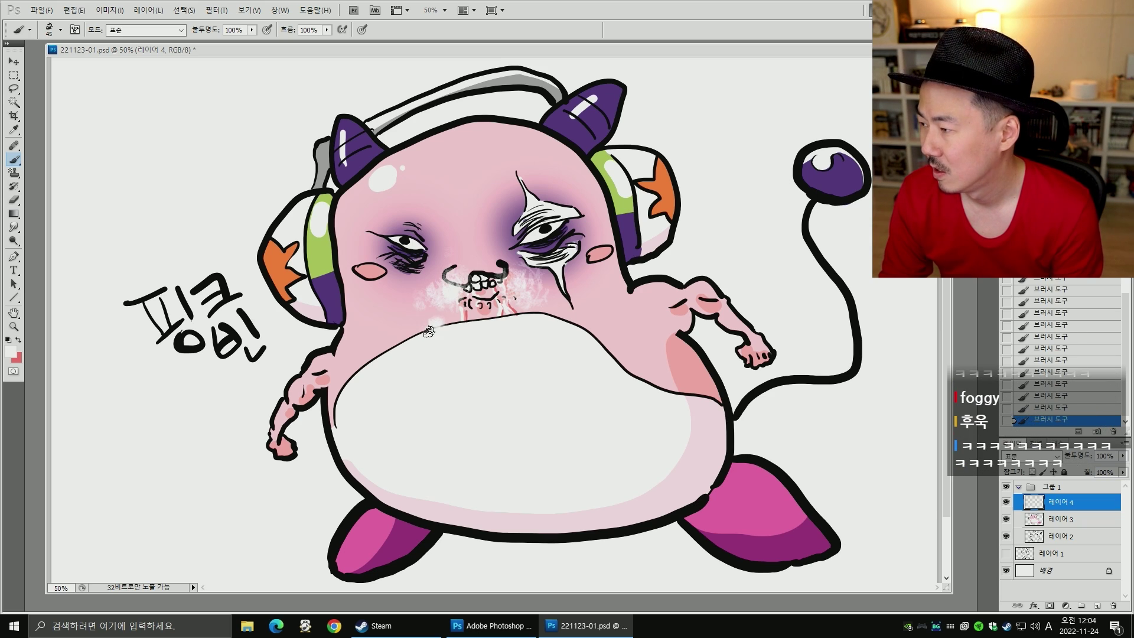
- Set Layer 4's opacity to 100% and add 25 px splatter dabs beside the mouth and on the belly outline
key("bracketleft")
key("bracketleft")
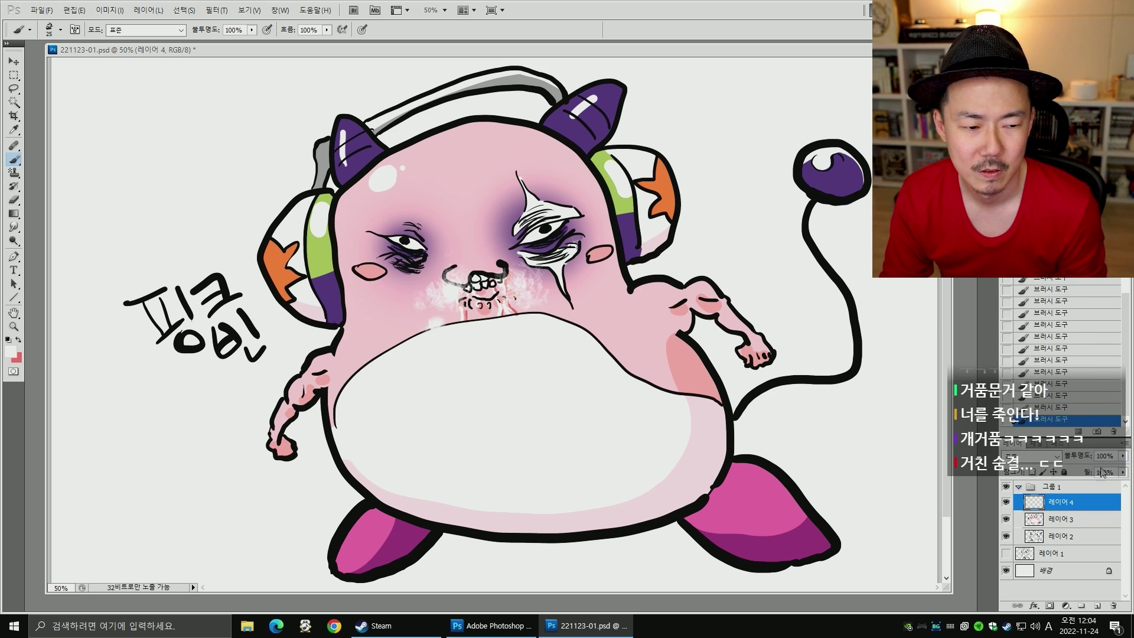
mouse_move(1122, 455)
left_mouse_down()
mouse_move(1103, 476)
mouse_move(1124, 471)
left_mouse_up()
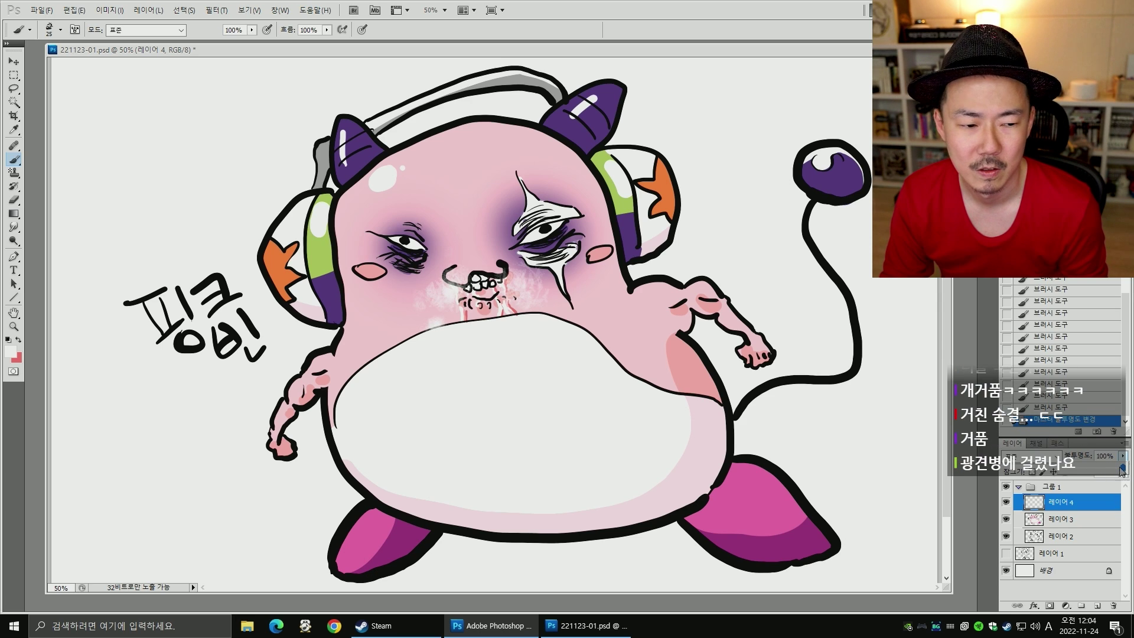
left_click(449, 297)
left_click(447, 287)
left_click(450, 290)
left_click(443, 297)
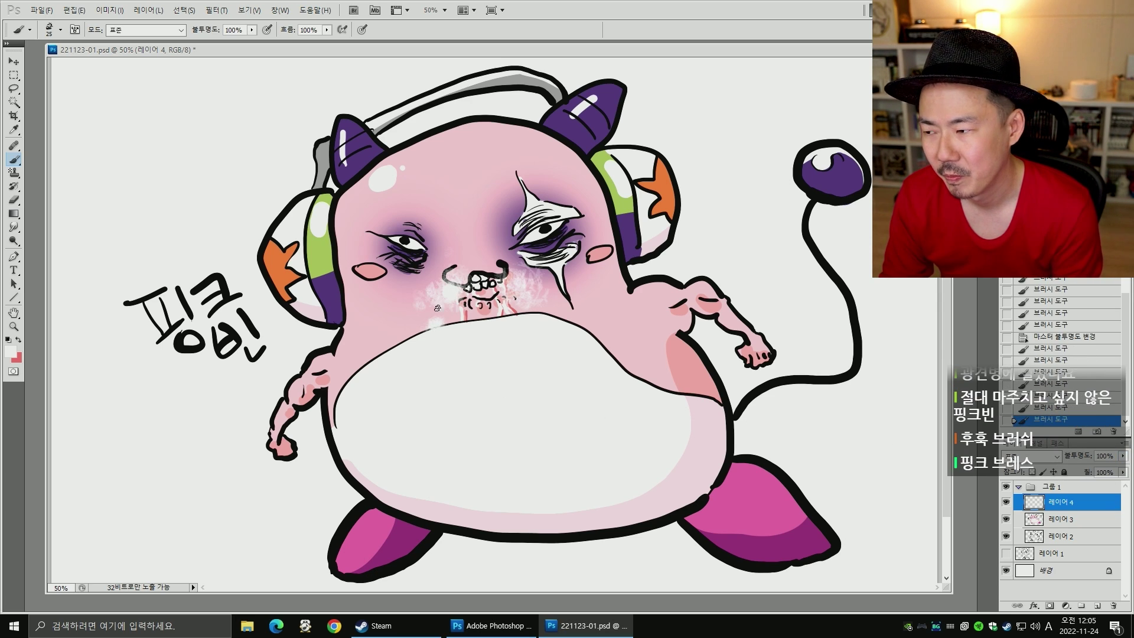
left_click(431, 329)
left_click(431, 328)
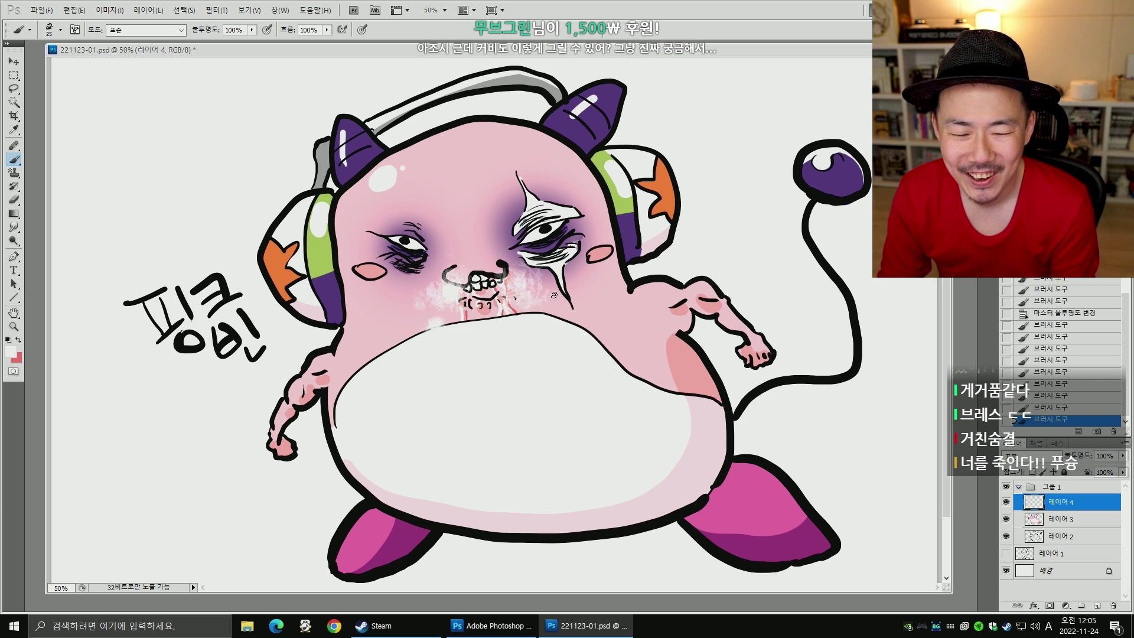
- Hide Layer 4 and extend the drool over the belly line on Layer 3 with a light pink 9 px brush
left_click(1006, 501)
left_click(1061, 519)
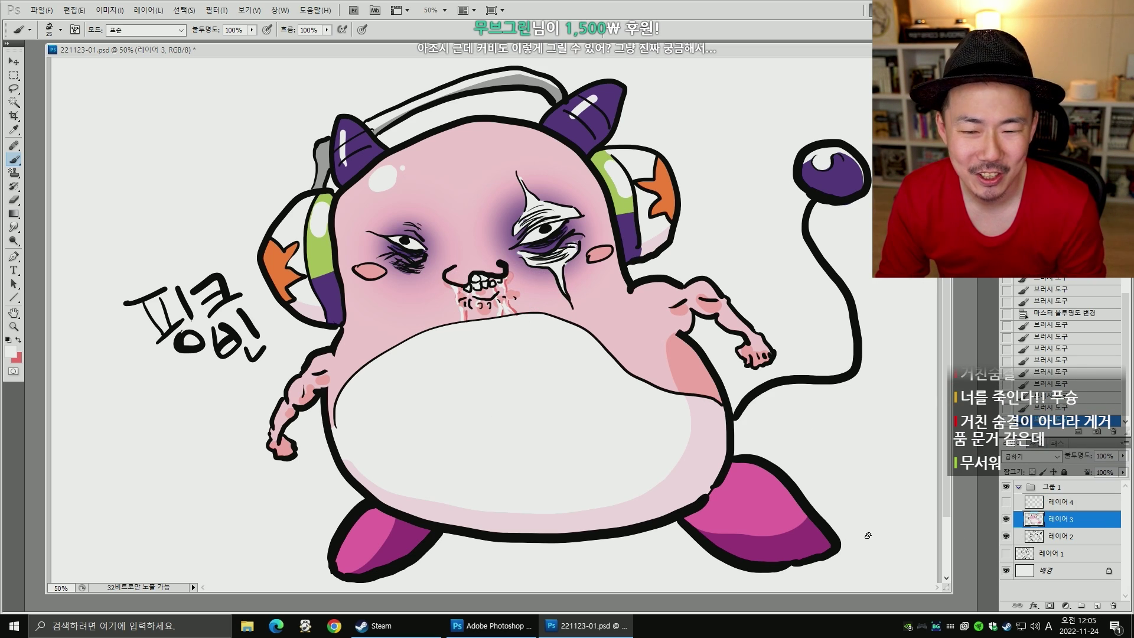
right_click(434, 333)
scroll(550, 402, "down", 3)
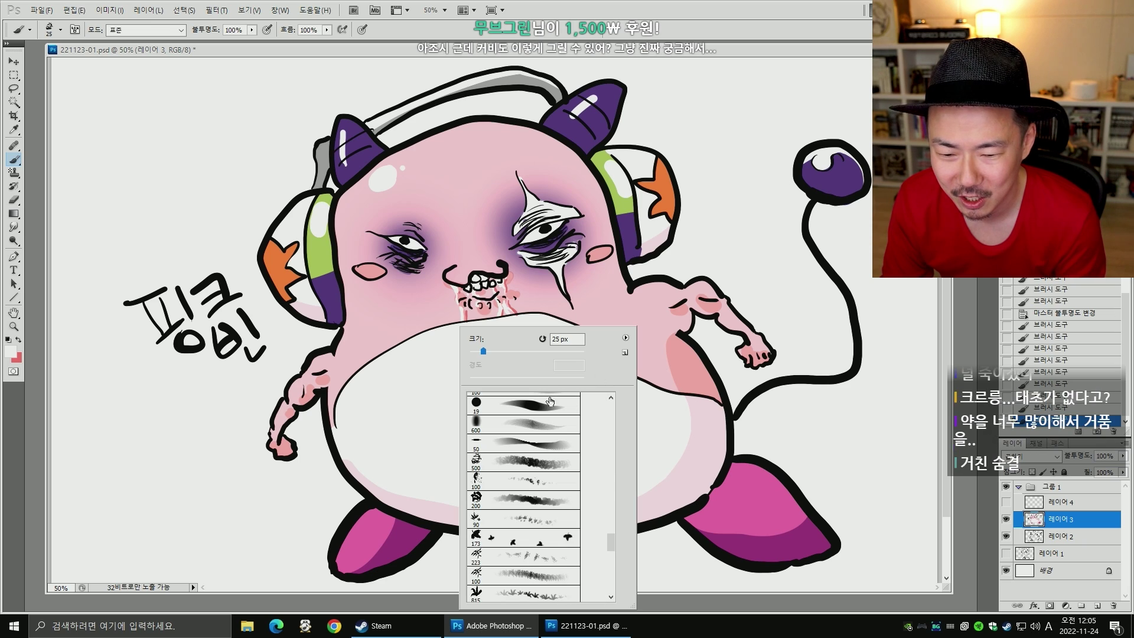
mouse_move(610, 535)
left_mouse_down()
mouse_move(611, 429)
mouse_move(582, 444)
left_mouse_up()
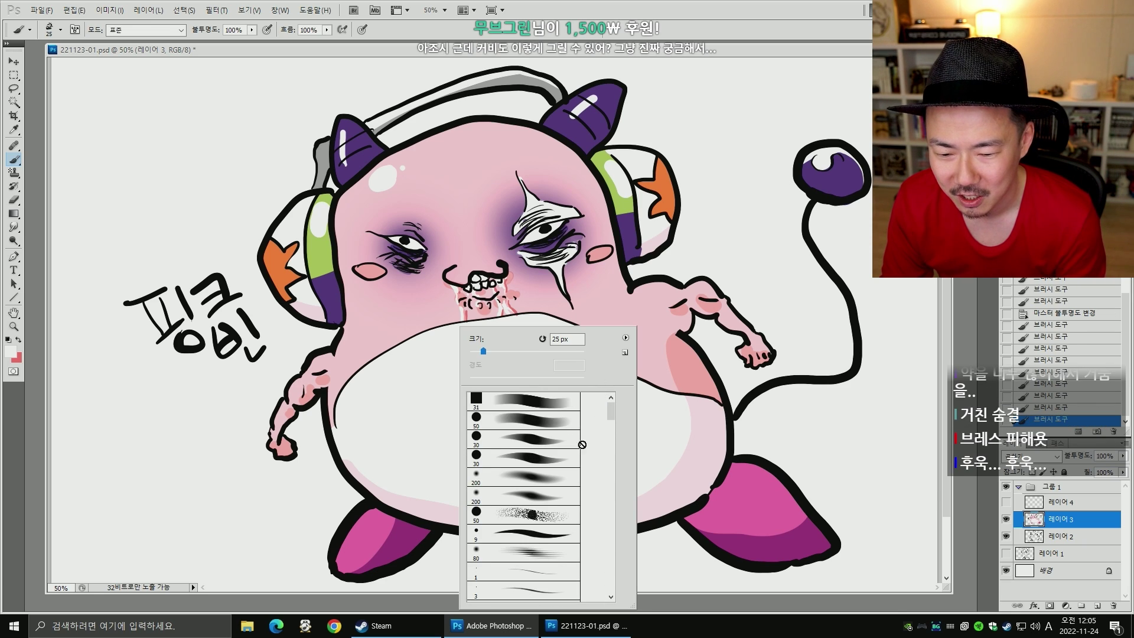
double_click(559, 535)
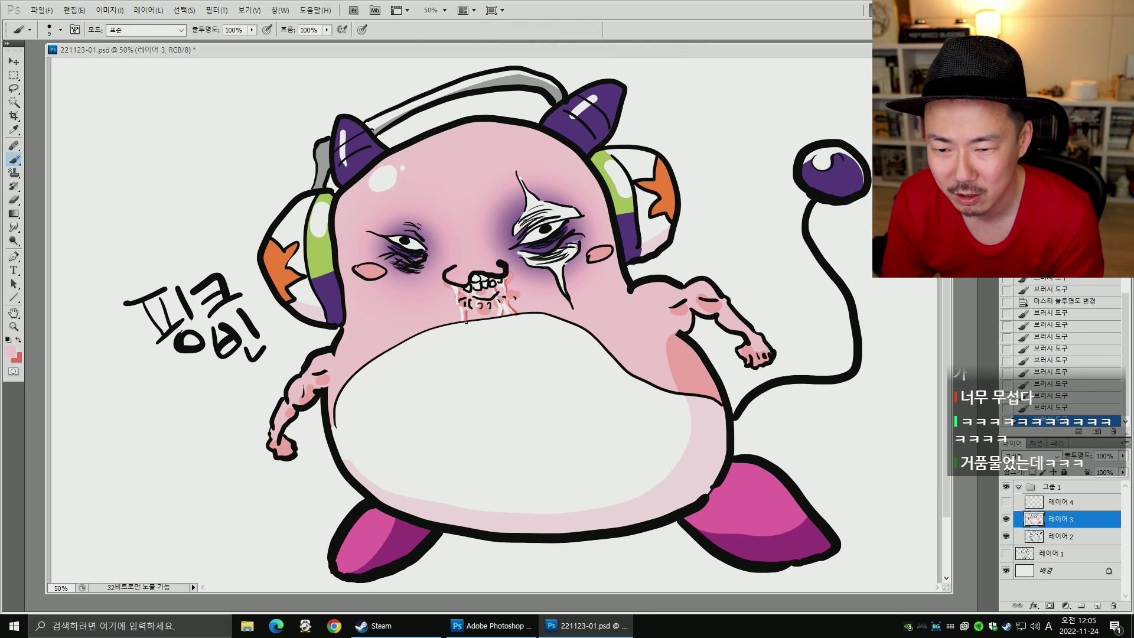
left_click_drag(466, 322, 466, 340)
key("ctrl+z")
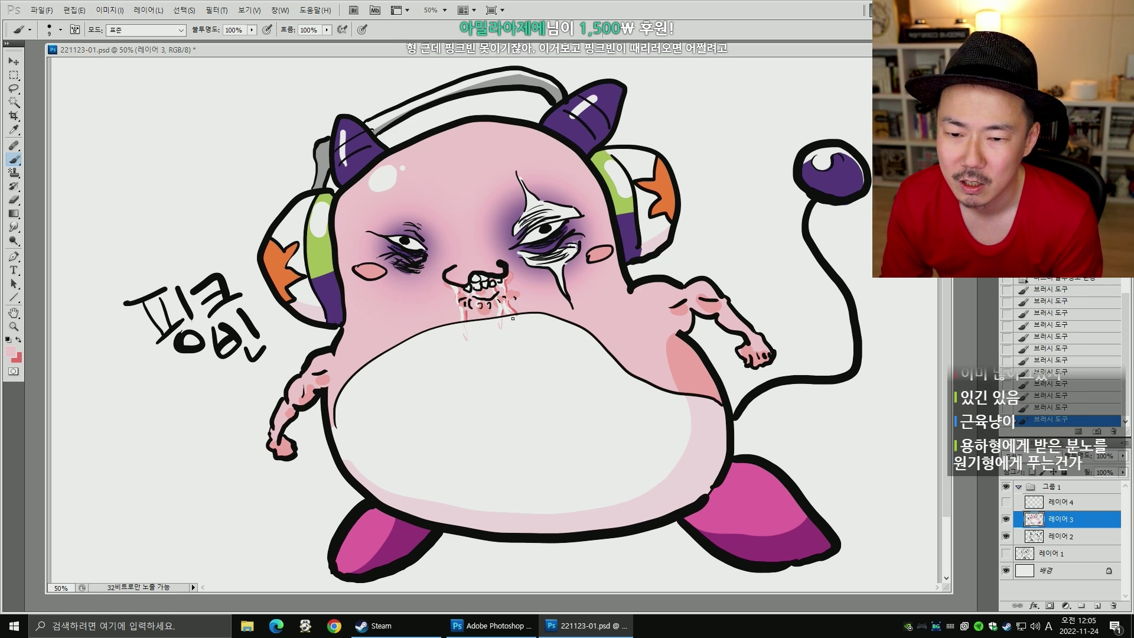
- Show and select Layer 4, sample a light colour and whiten the drool strands hanging over the belly line
left_click(1006, 501)
left_click(1061, 501)
left_click(465, 335, "alt")
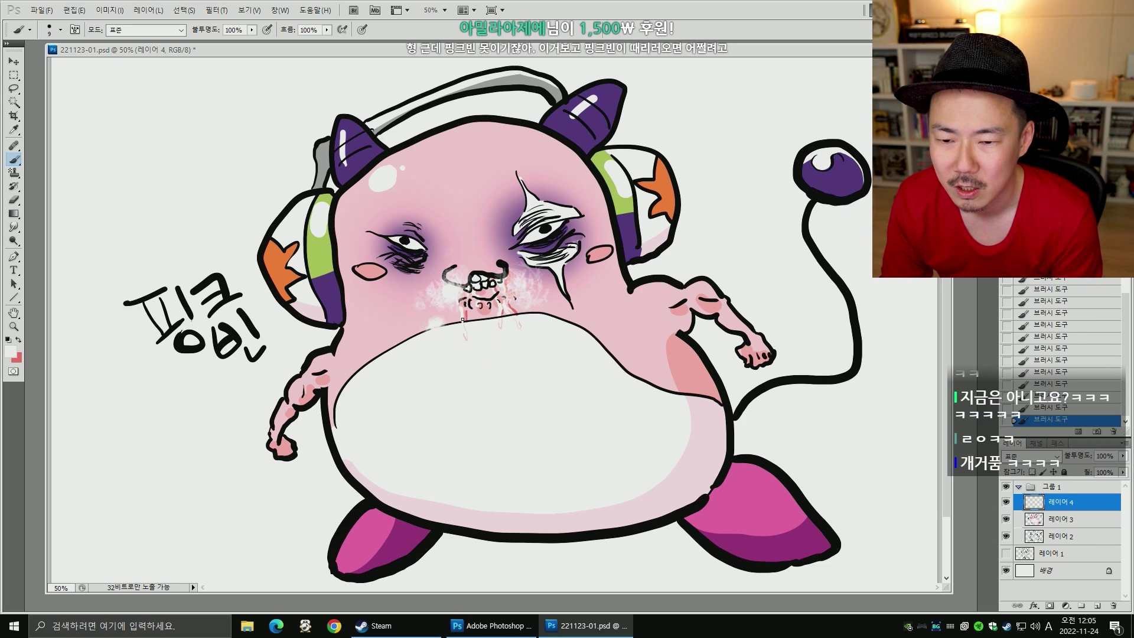
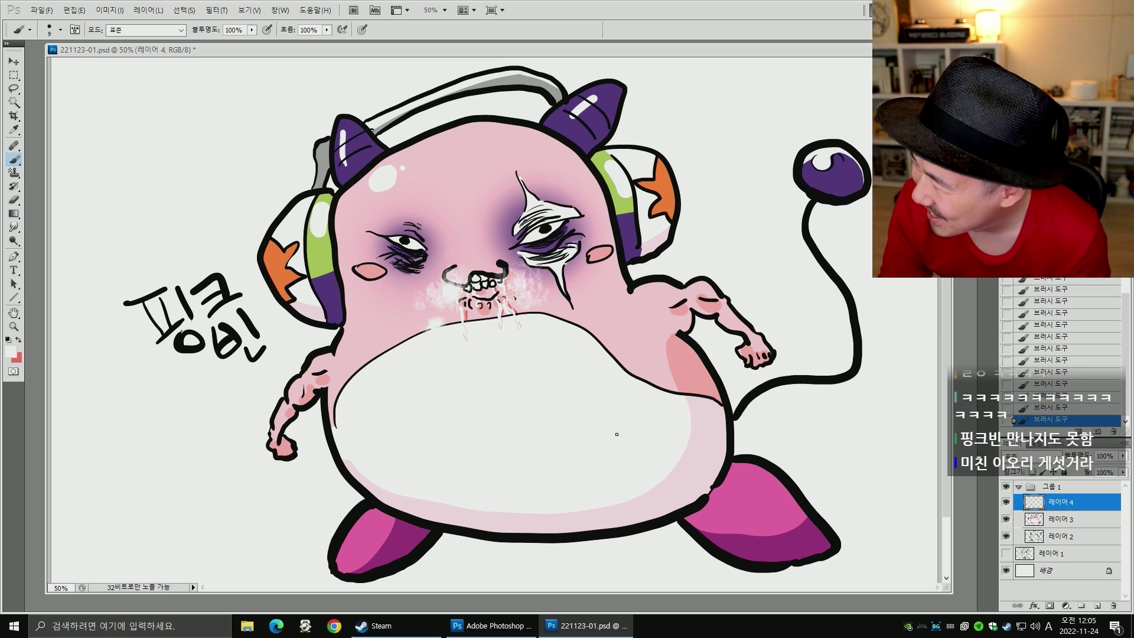
- Try painting red pupils in both eyes on Layer 4 with a 25 px brush, and undo them
key("space")
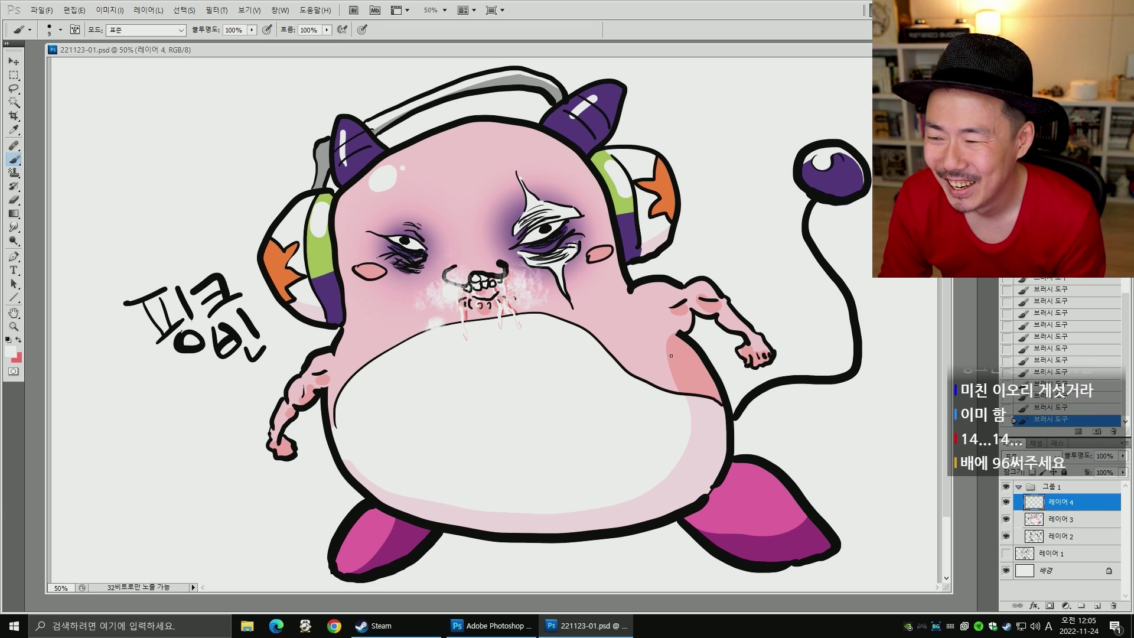
key("d")
left_click(476, 298, "alt")
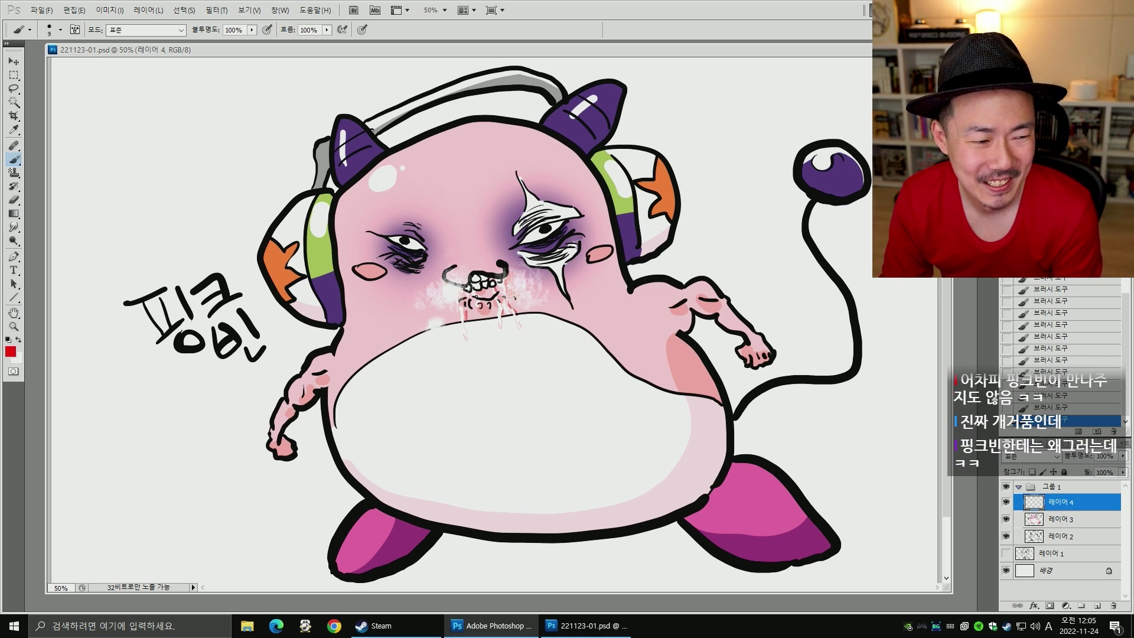
key("bracketright")
left_click(405, 240)
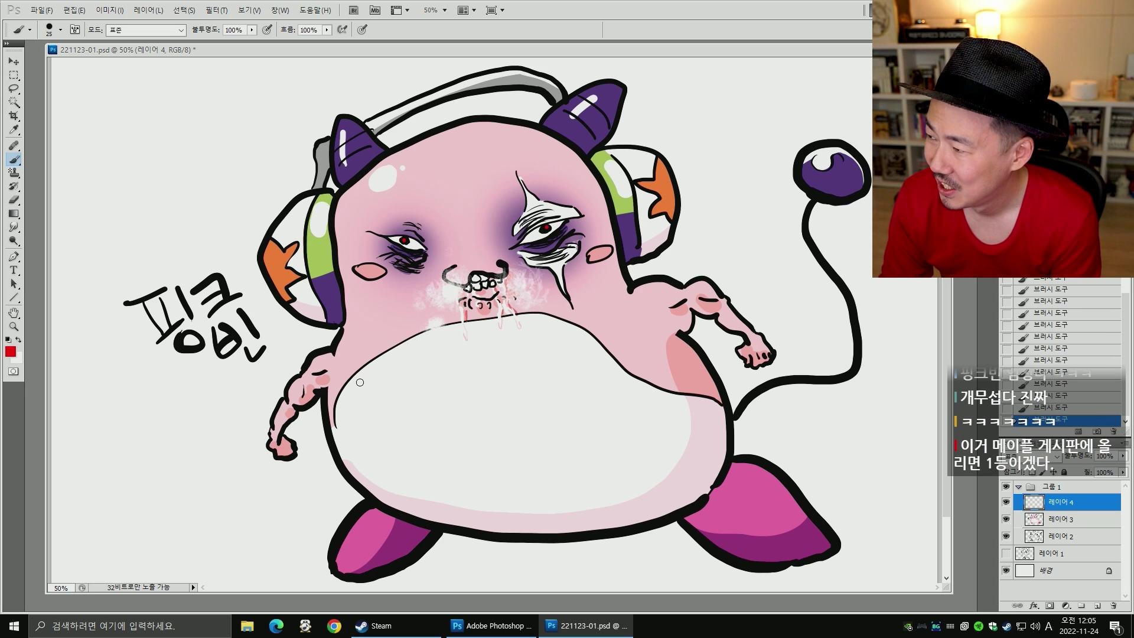
key("ctrl+alt+z")
key("ctrl+alt+z")
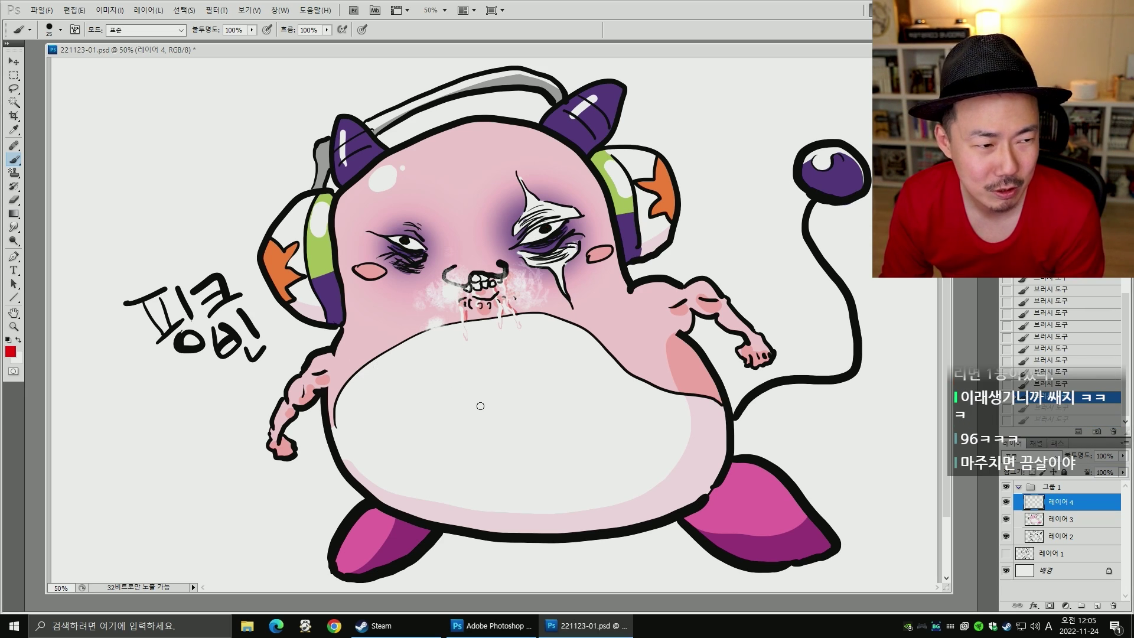
- Save the drawing and ink small vein lines on the arms in Layer 2 with a black 10 px brush
key("ctrl+s")
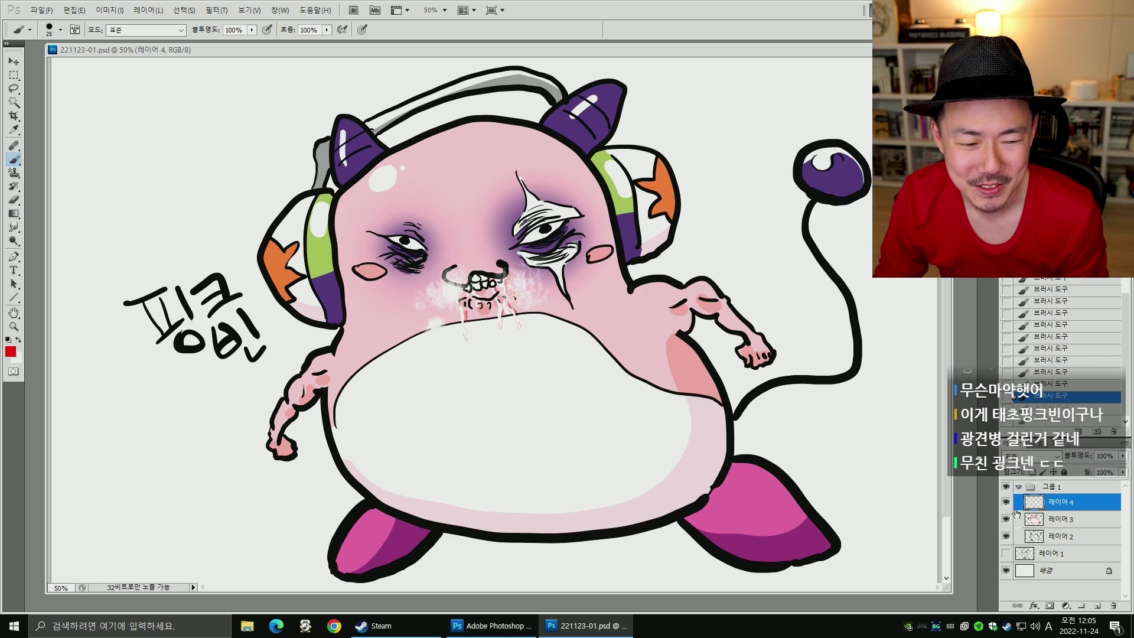
left_click(1038, 541)
left_click(748, 404, "alt")
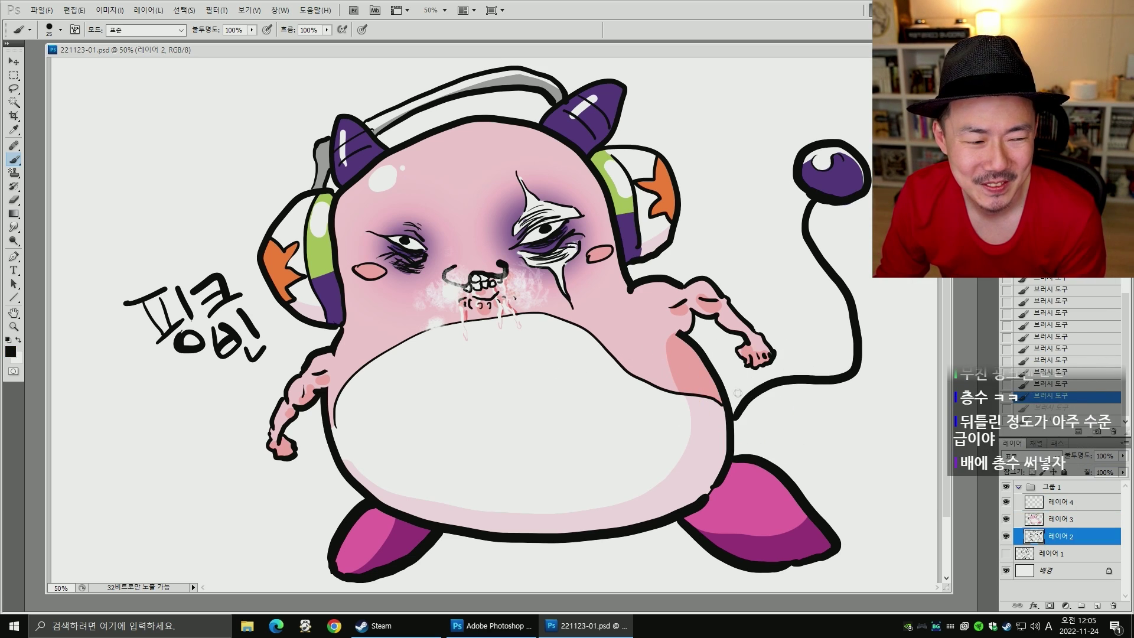
key("[")
left_click_drag(726, 311, 735, 323)
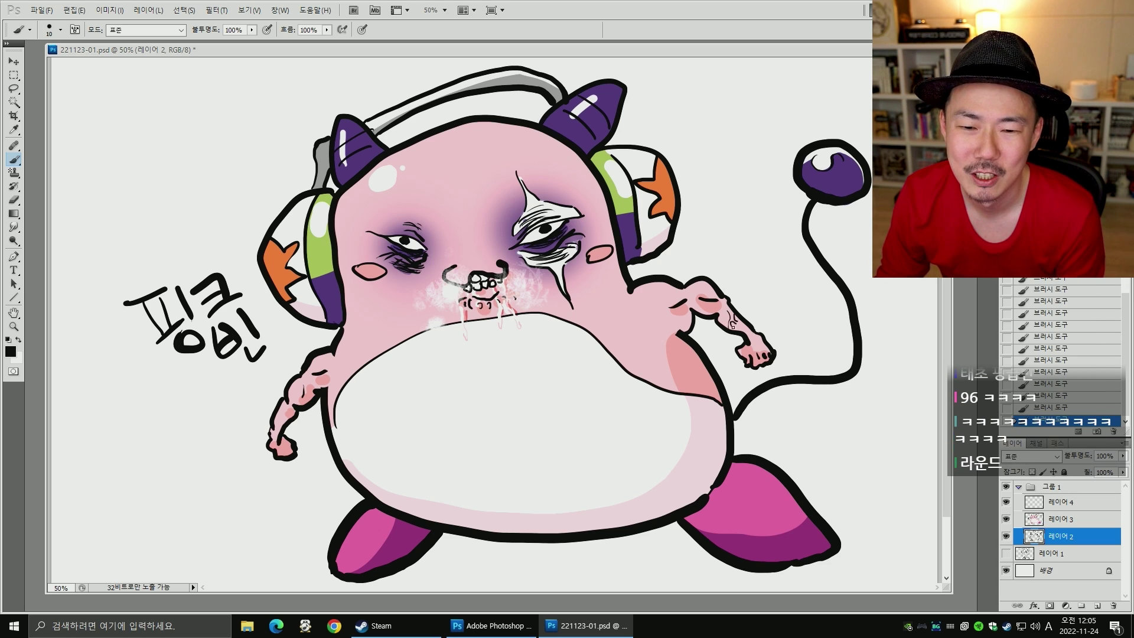
key("ctrl+alt+z")
key("ctrl+alt+z")
left_click_drag(727, 312, 733, 325)
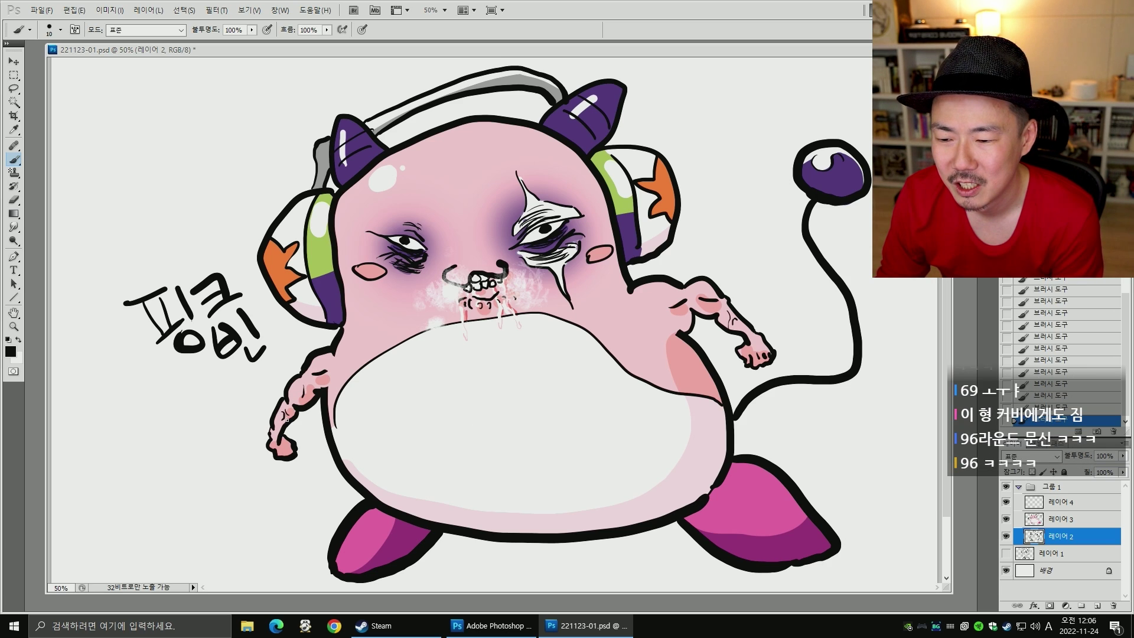
- Try hand-painting a red 9 on the forehead on Layer 3 with a 25 px brush, and undo it
key("bracketright")
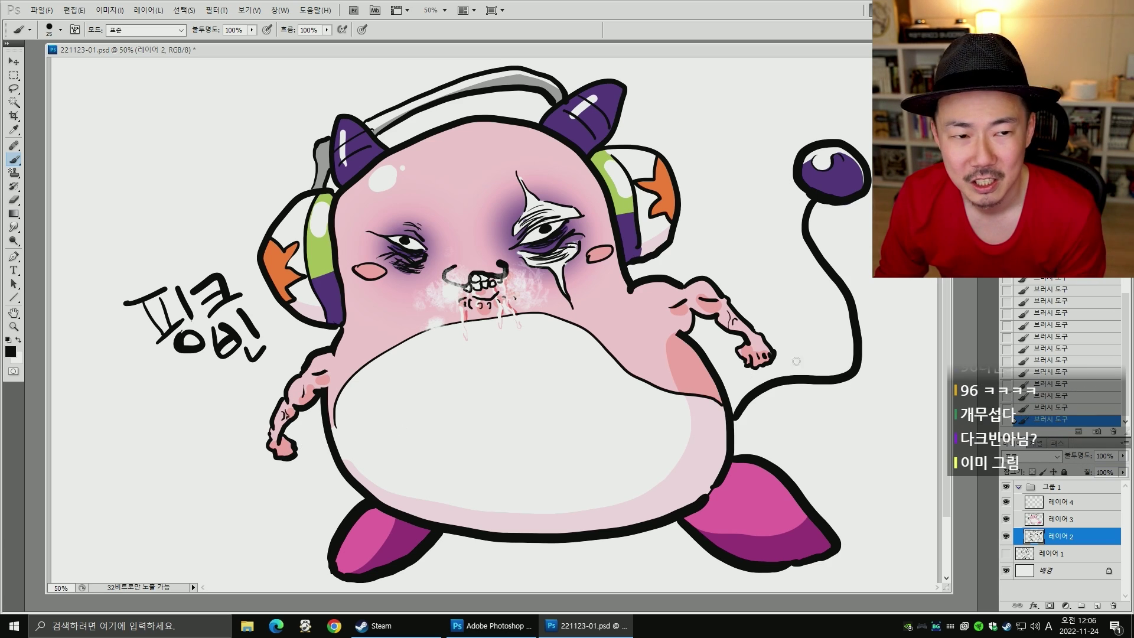
left_click(1057, 520)
key("Return")
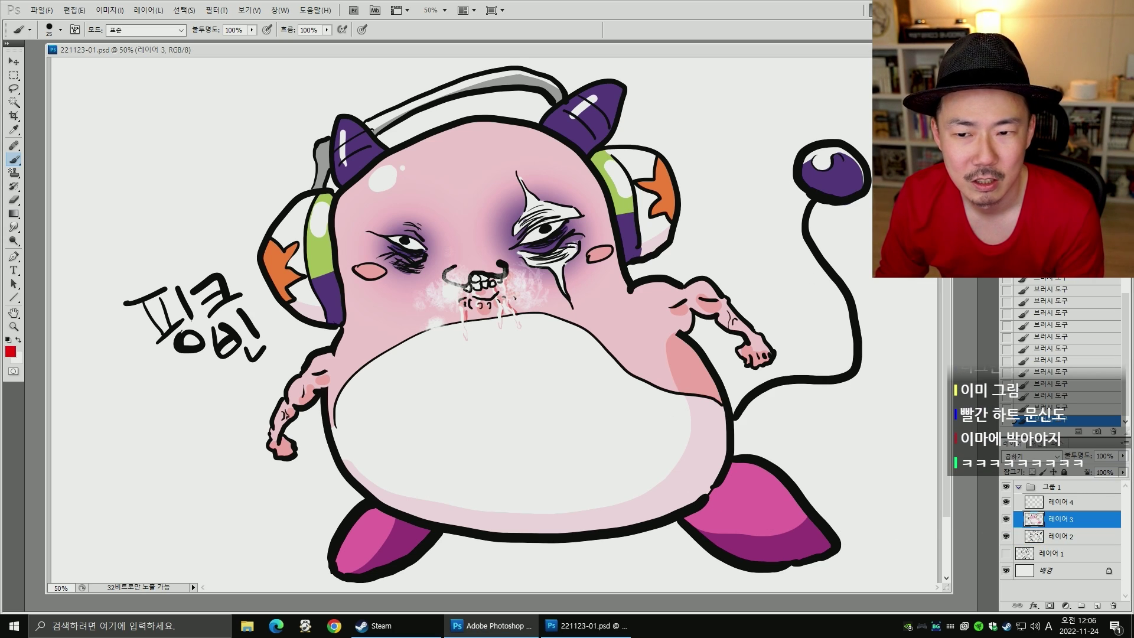
left_click_drag(458, 191, 453, 204)
key("bracketright")
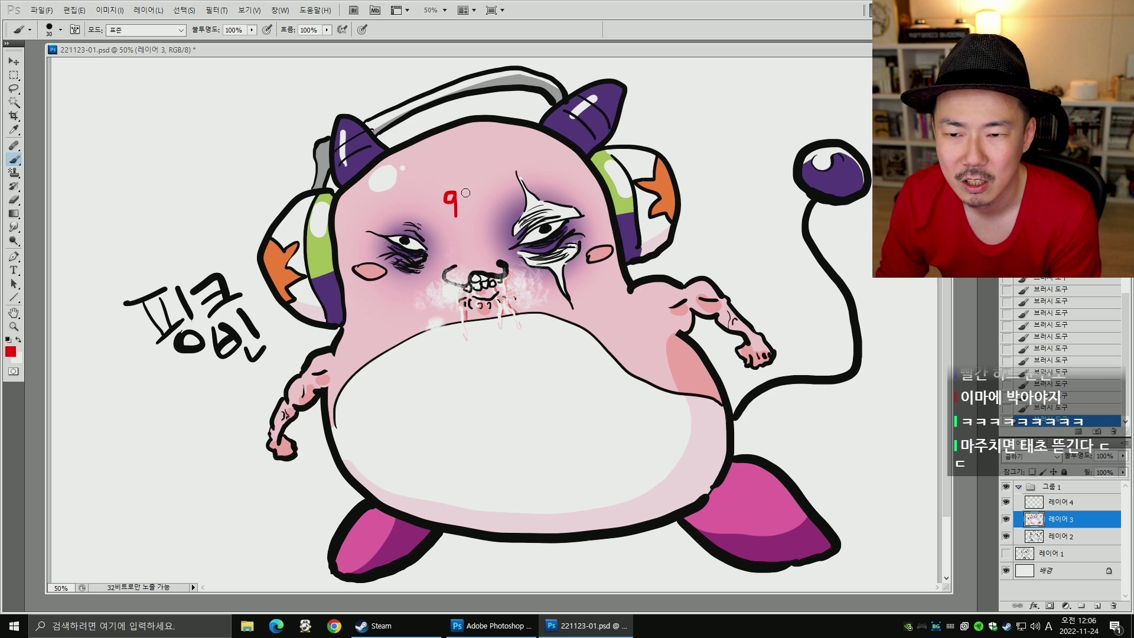
key("ctrl+z")
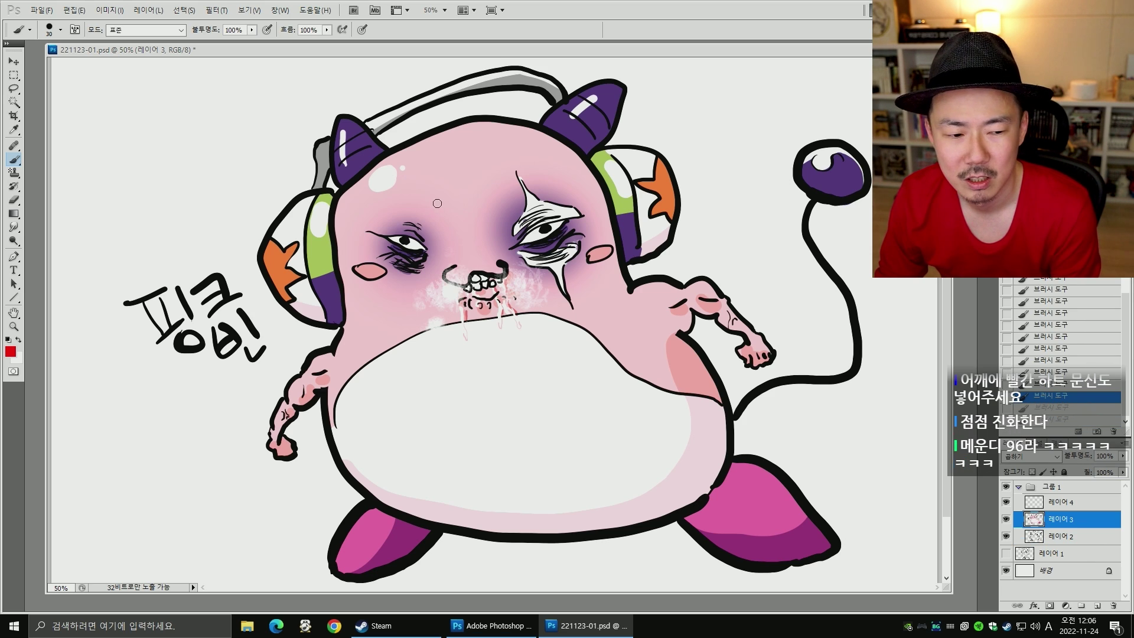
- Add the red text "96" to the forehead in 210 미스테리 Regular at 190.38 px and centre it between the eyes
key("t")
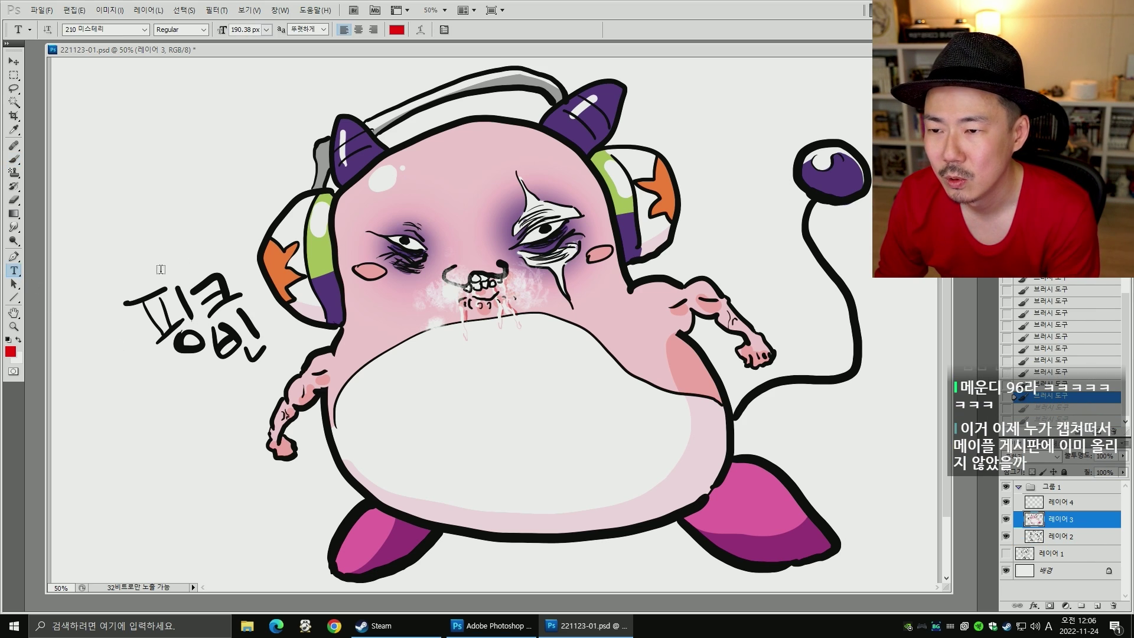
left_click(448, 212)
type("96")
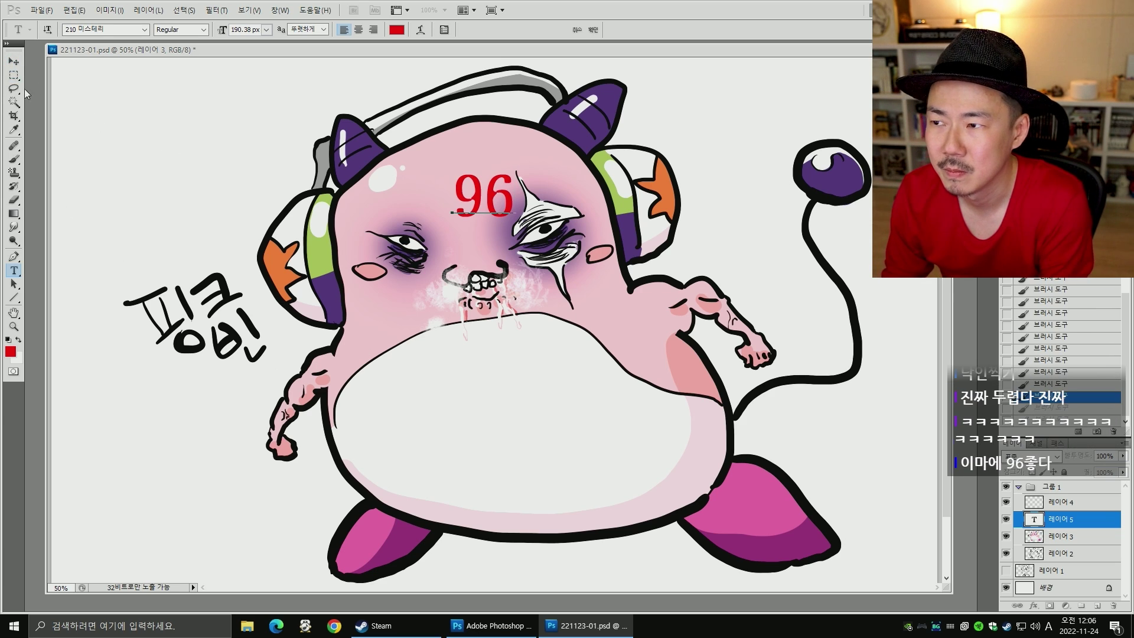
left_click(14, 62)
- Scale the forehead text to about 82% width and 74% height and rotate it about -9°
key("ctrl+t")
left_click_drag(516, 230, 492, 218)
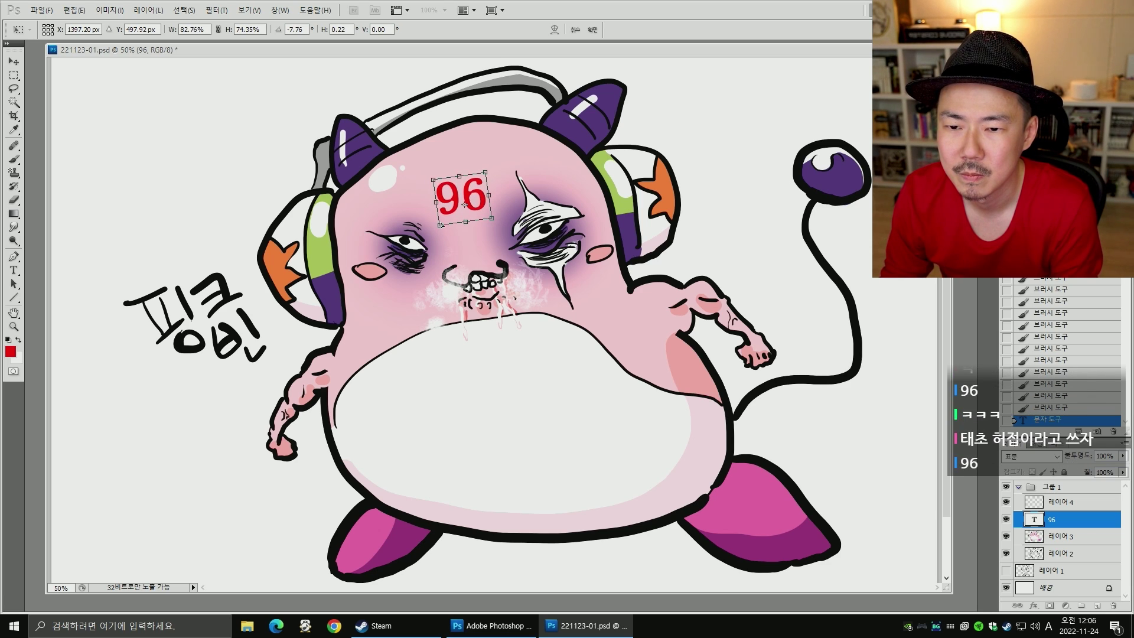
left_click_drag(436, 185, 475, 187)
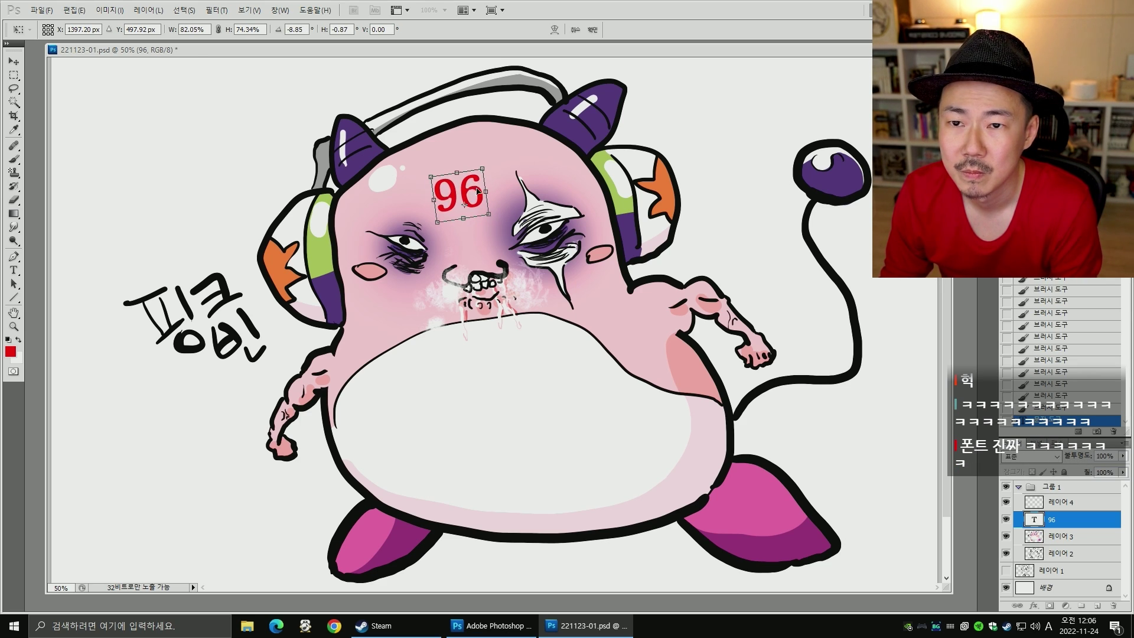
key("Return")
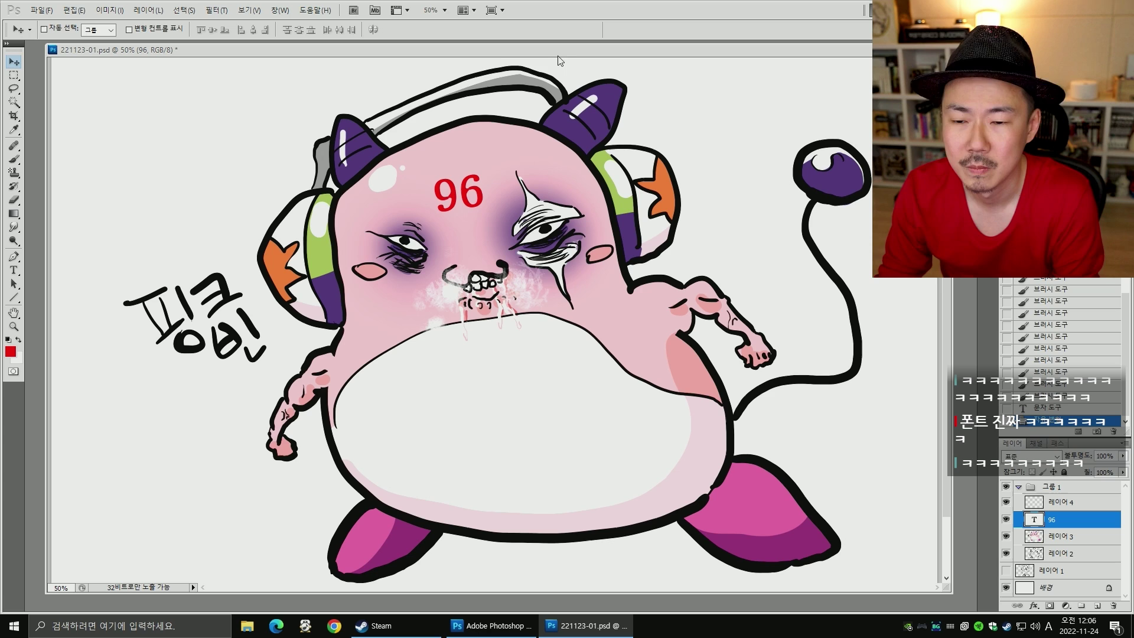
- Roll the history back to the upright, full-size forehead text, removing the scaling and rotation
key("ctrl+t")
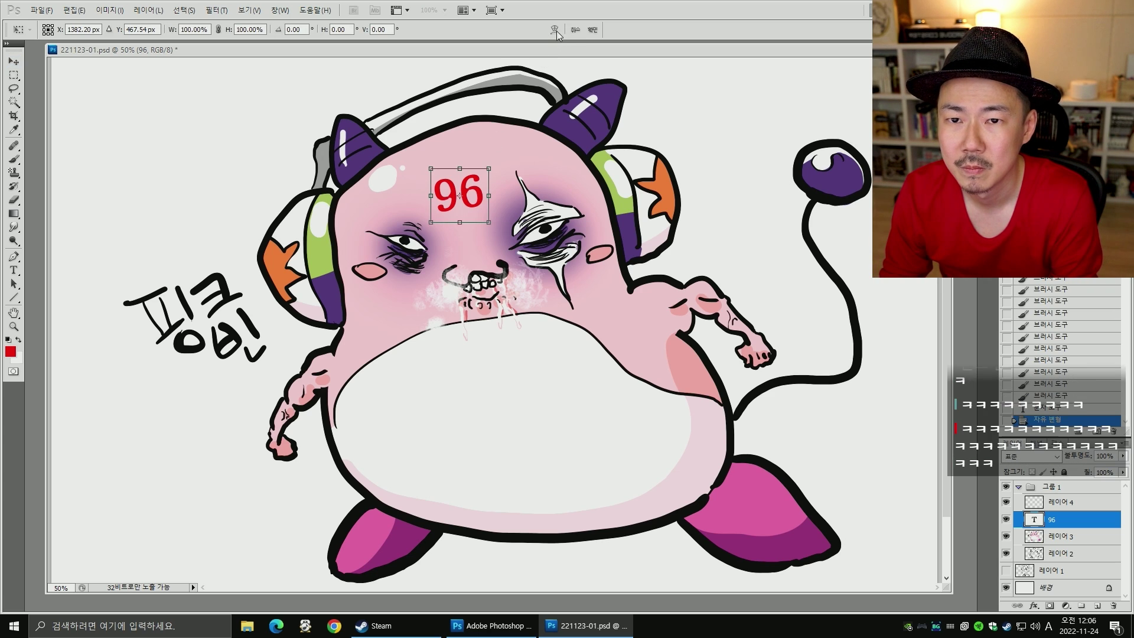
key("Return")
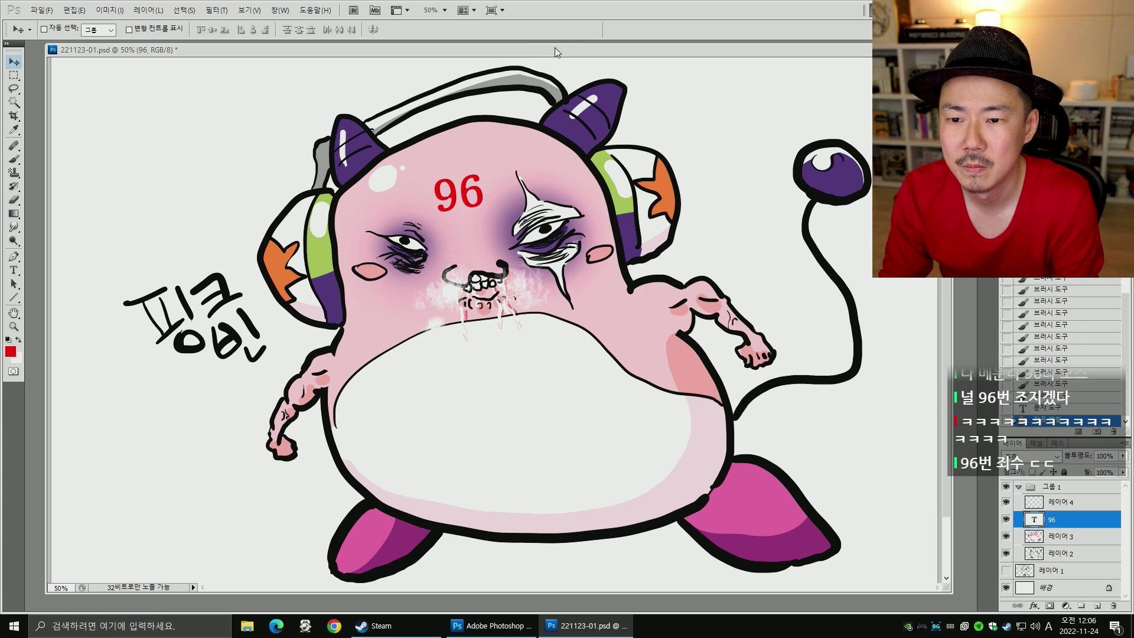
key("ctrl+t")
key("Return")
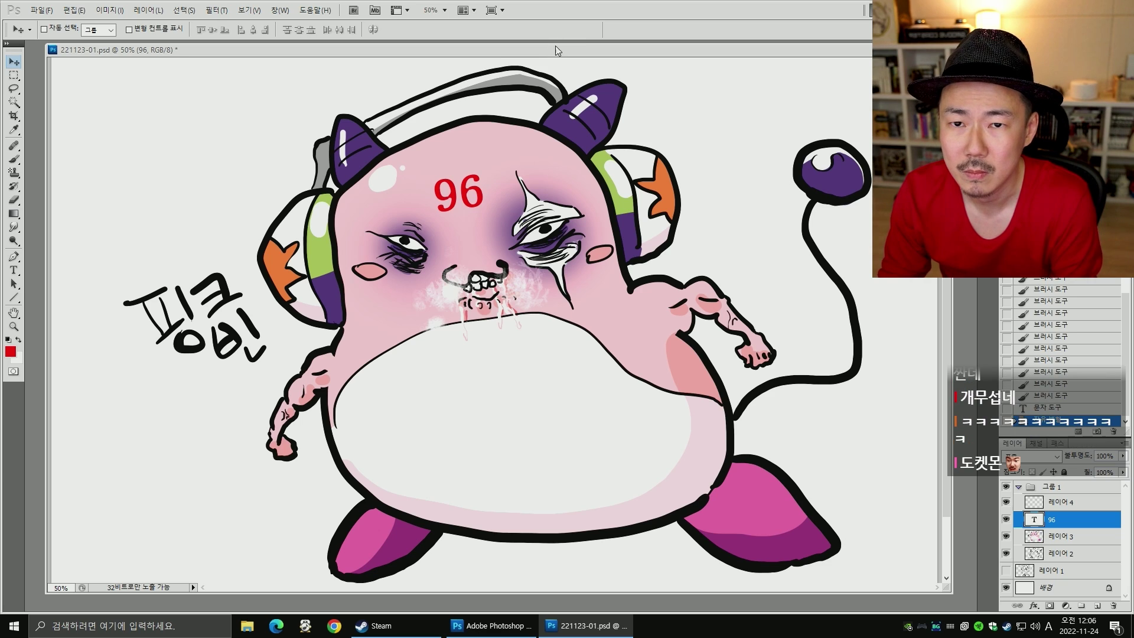
key("ctrl+t")
left_click(593, 32)
key("ctrl+alt+z")
key("ctrl+alt+z")
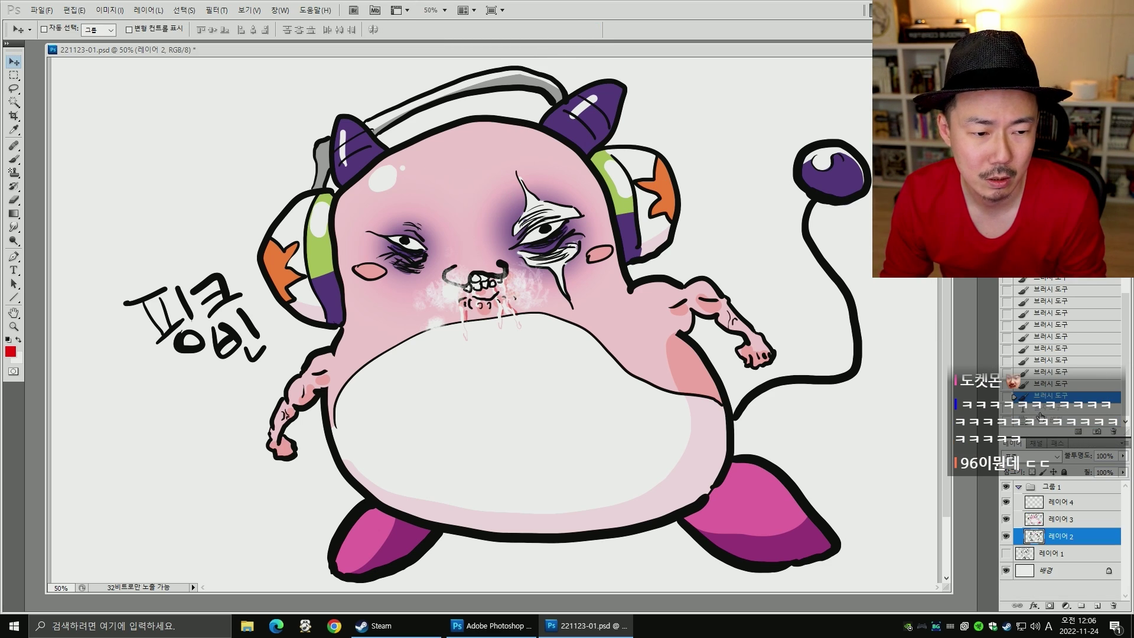
left_click(1041, 418)
key("ctrl+t")
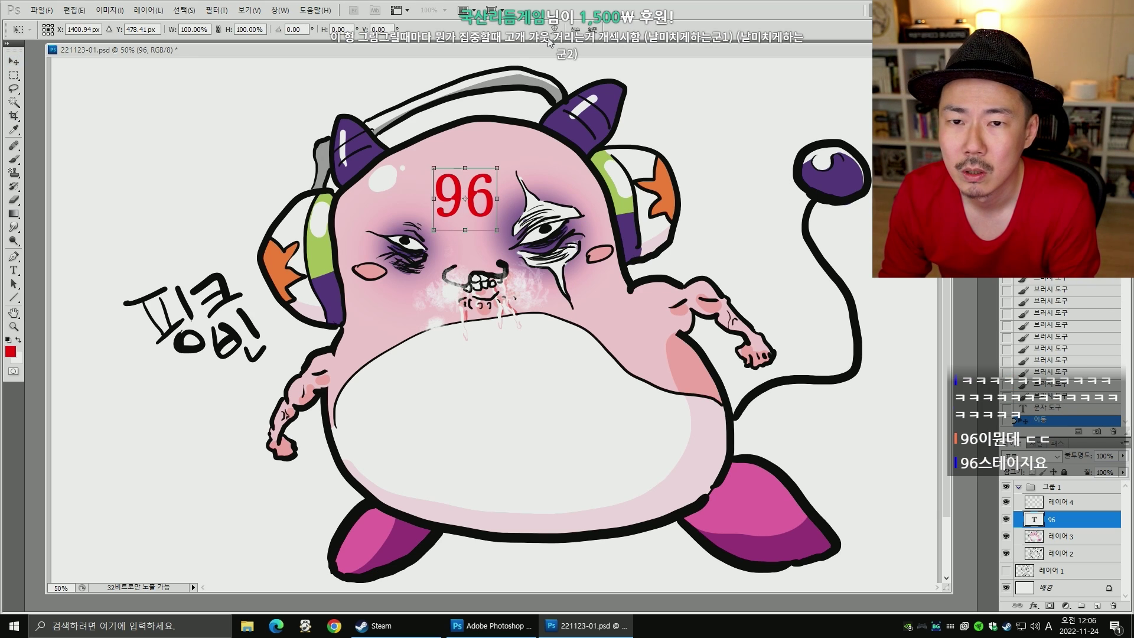
left_click(530, 53)
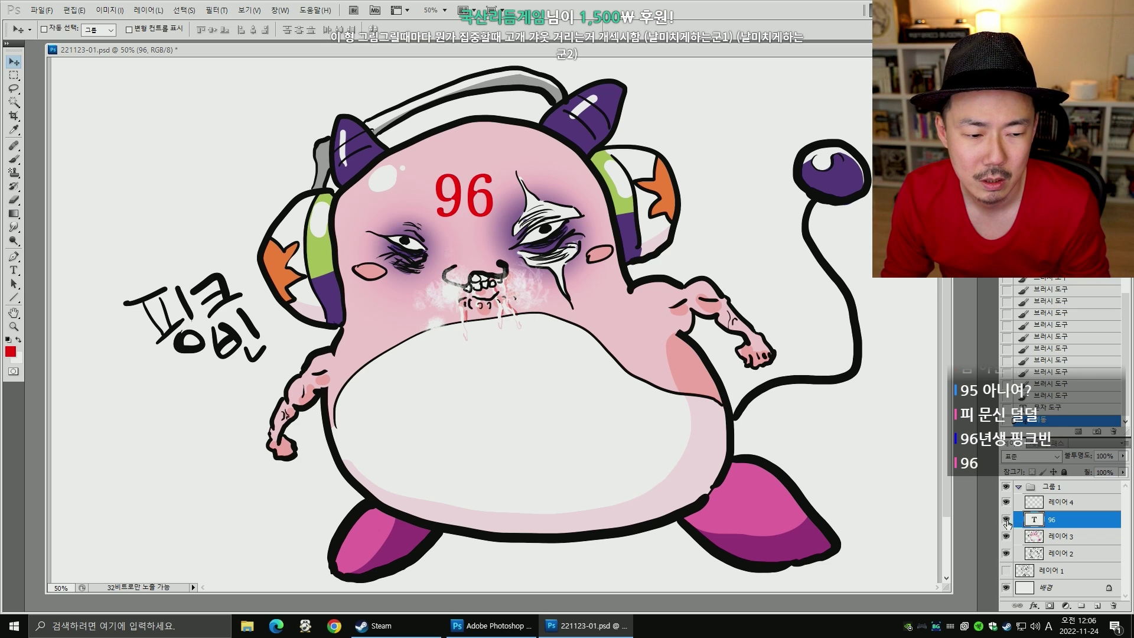
left_click(1007, 521)
left_click(1006, 520)
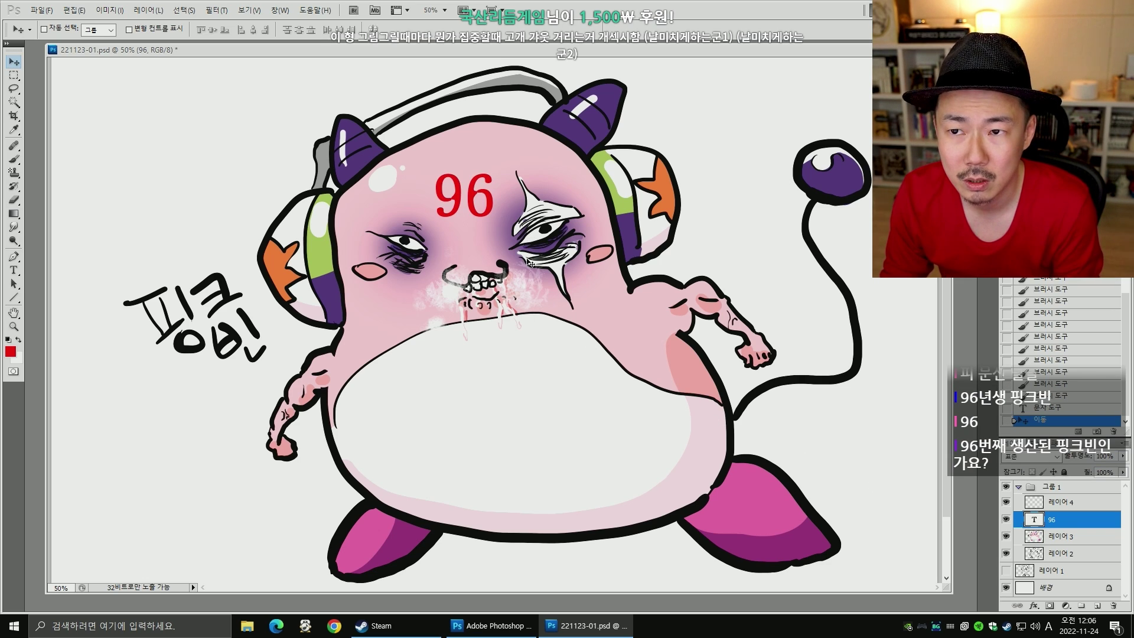
key("ctrl+t")
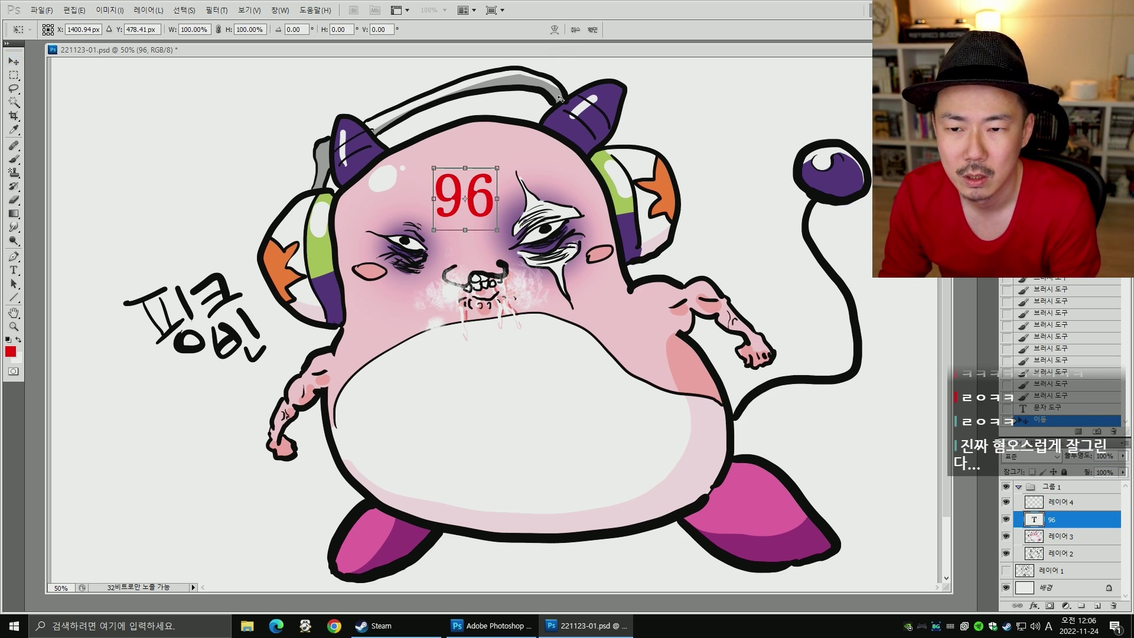
key("Return")
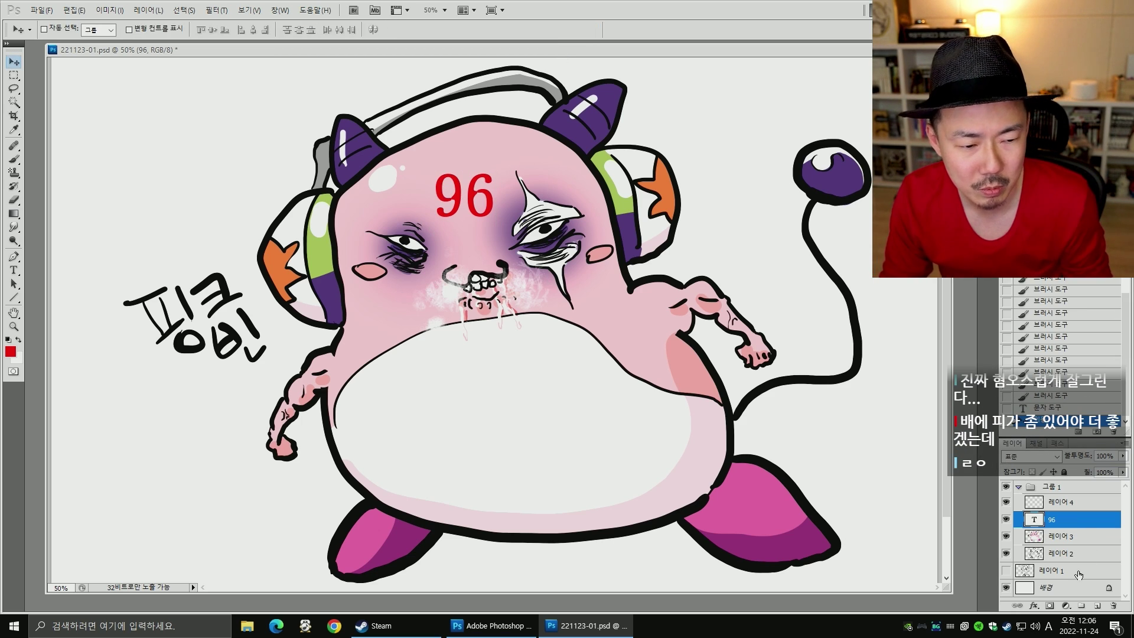
- Try merging the 96 text with a new layer and warping its upper corners, and undo back to the editable text
left_click(1100, 606)
left_click(1071, 539, "ctrl")
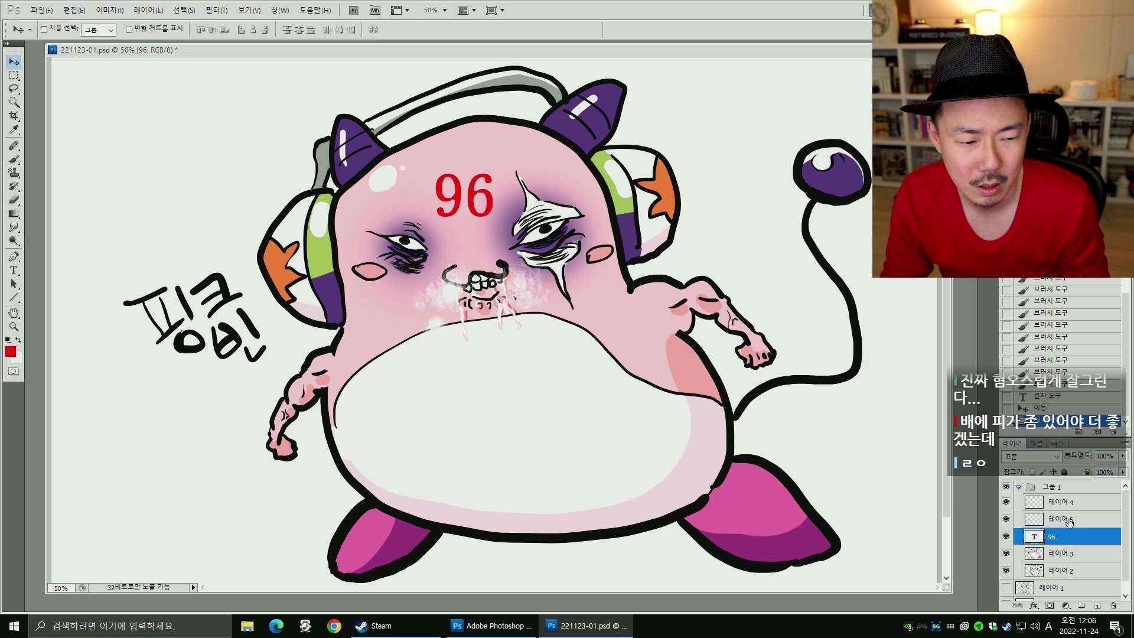
key("ctrl+e")
key("ctrl+t")
left_click(555, 31)
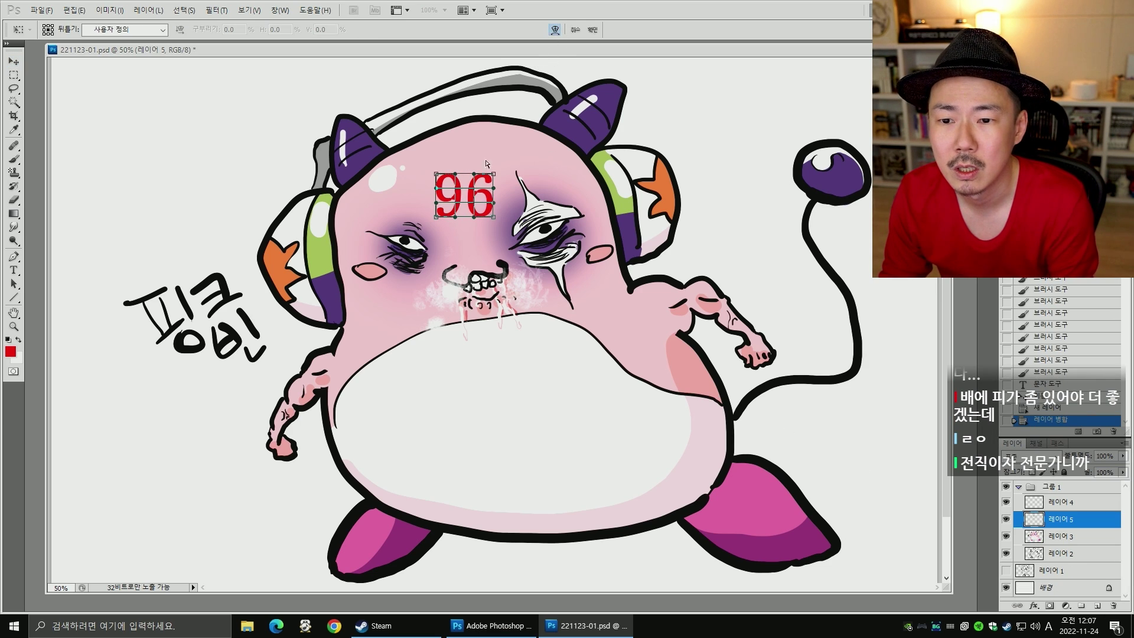
left_click_drag(493, 174, 437, 167)
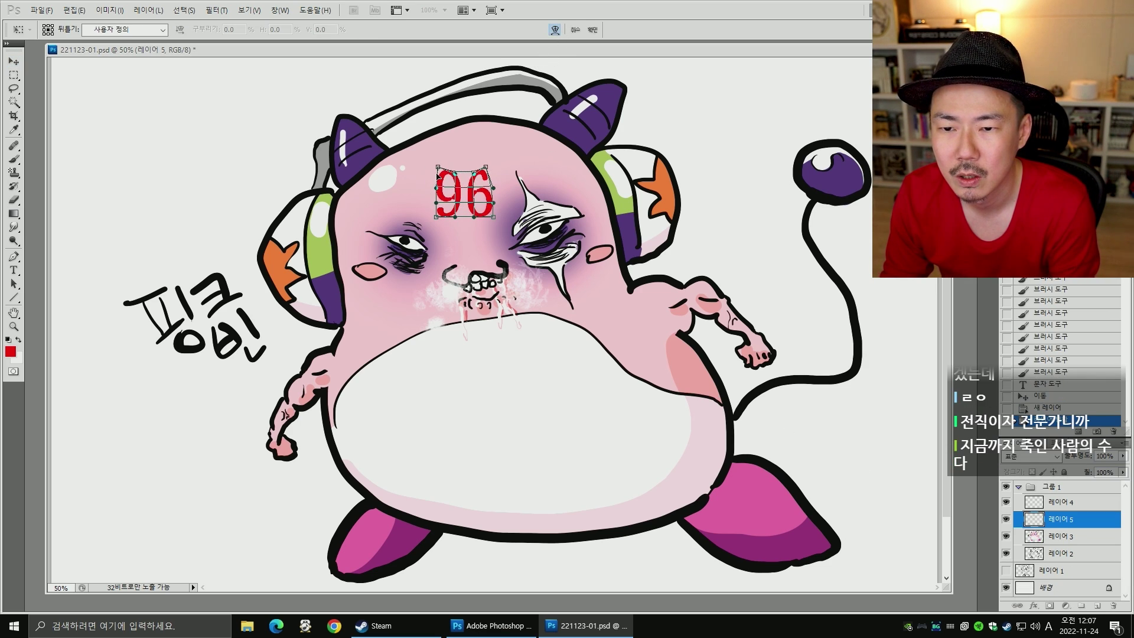
key("Escape")
key("ctrl+z")
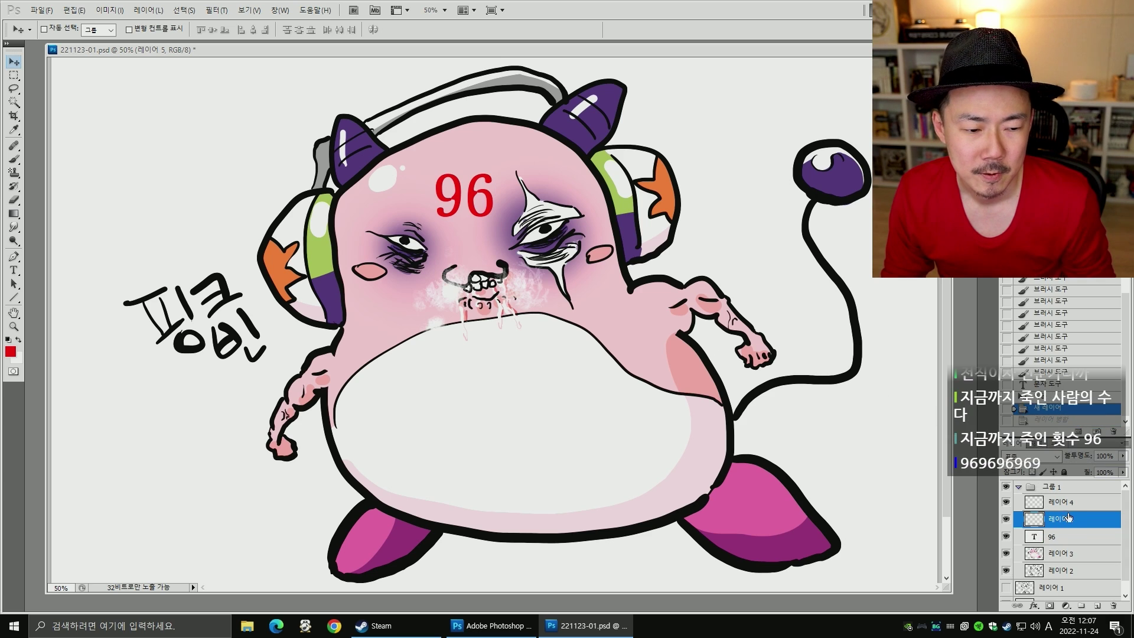
key("ctrl+alt+z")
- Rotate the 96 text to -9.94°, scale it to 97.64% width and 96.84% height with a -2.94° skew, and shift it slightly up the forehead
key("ctrl+t")
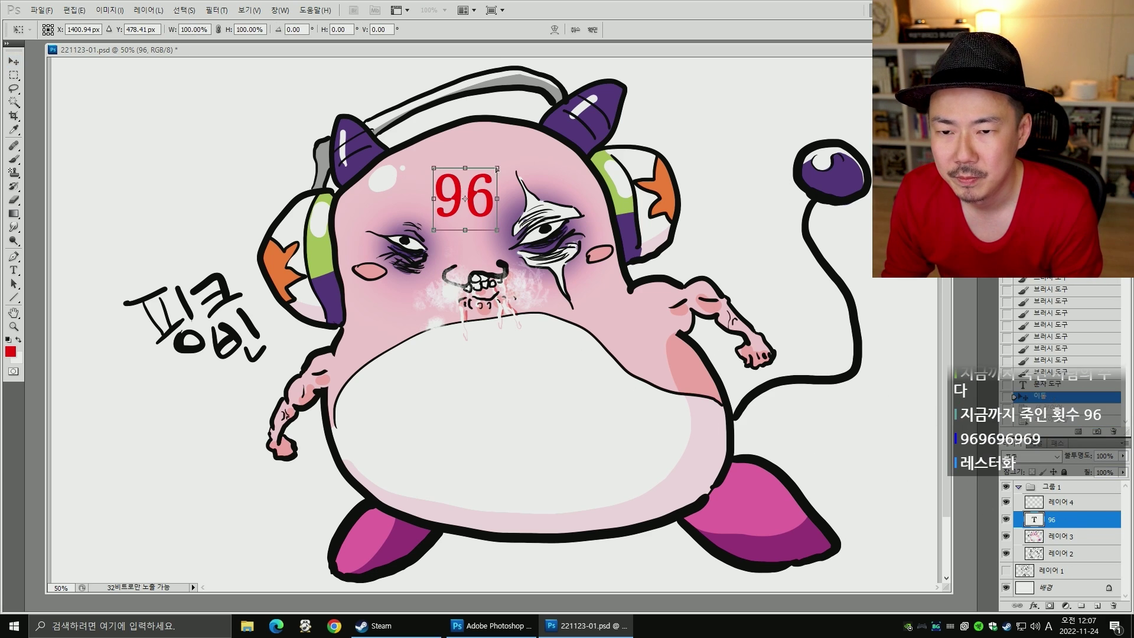
left_click_drag(434, 232, 439, 232)
left_click_drag(495, 159, 488, 162)
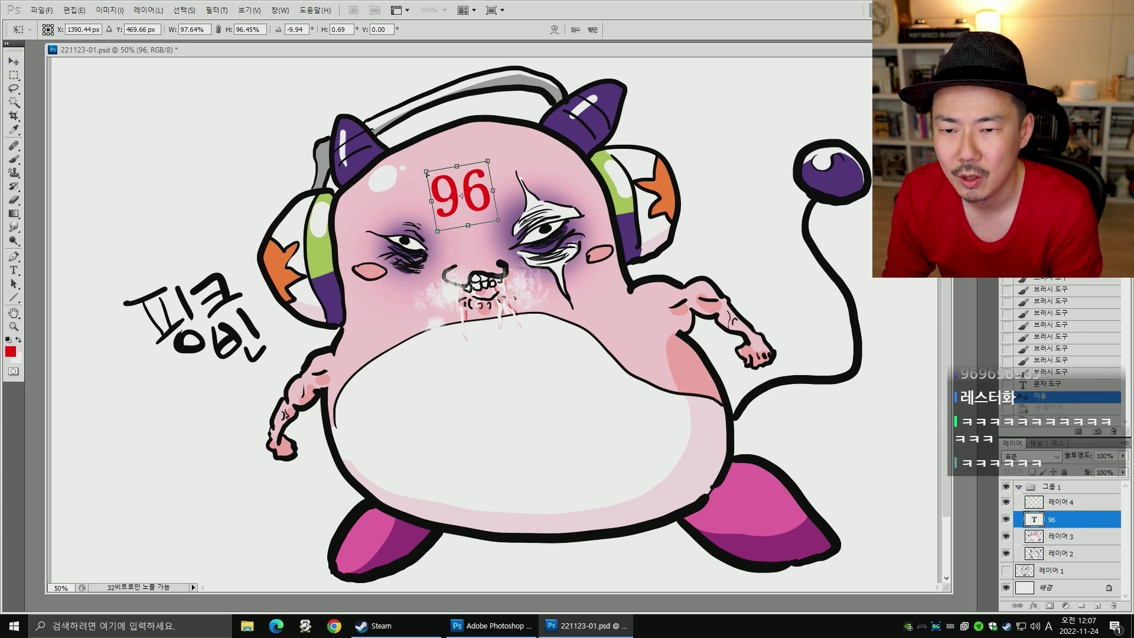
left_click_drag(491, 220, 497, 223)
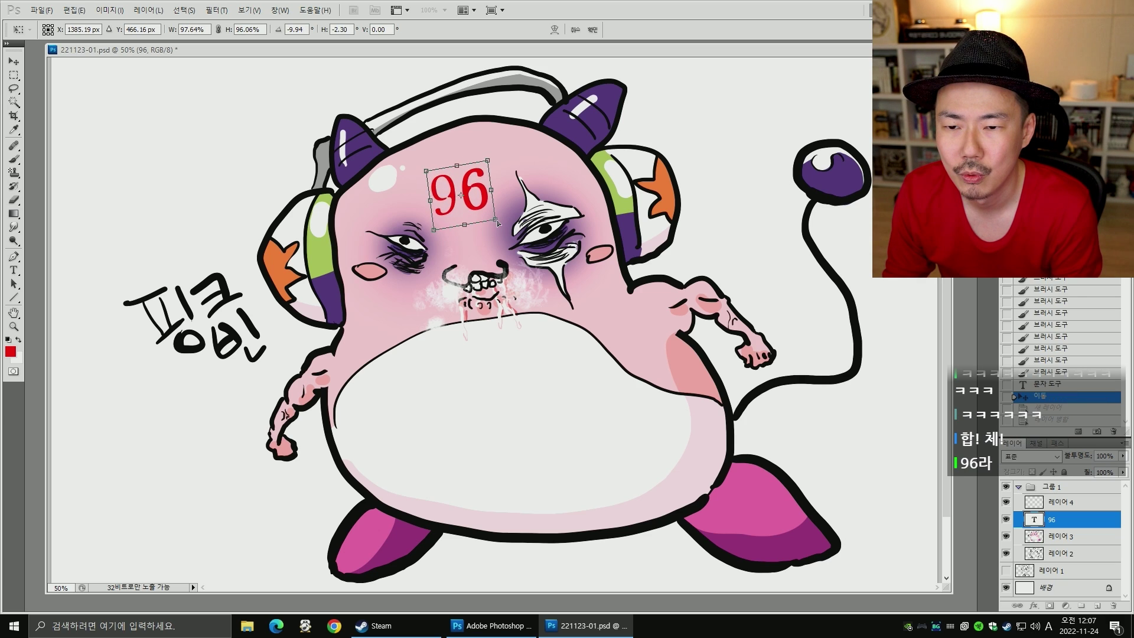
left_click_drag(466, 185, 466, 182)
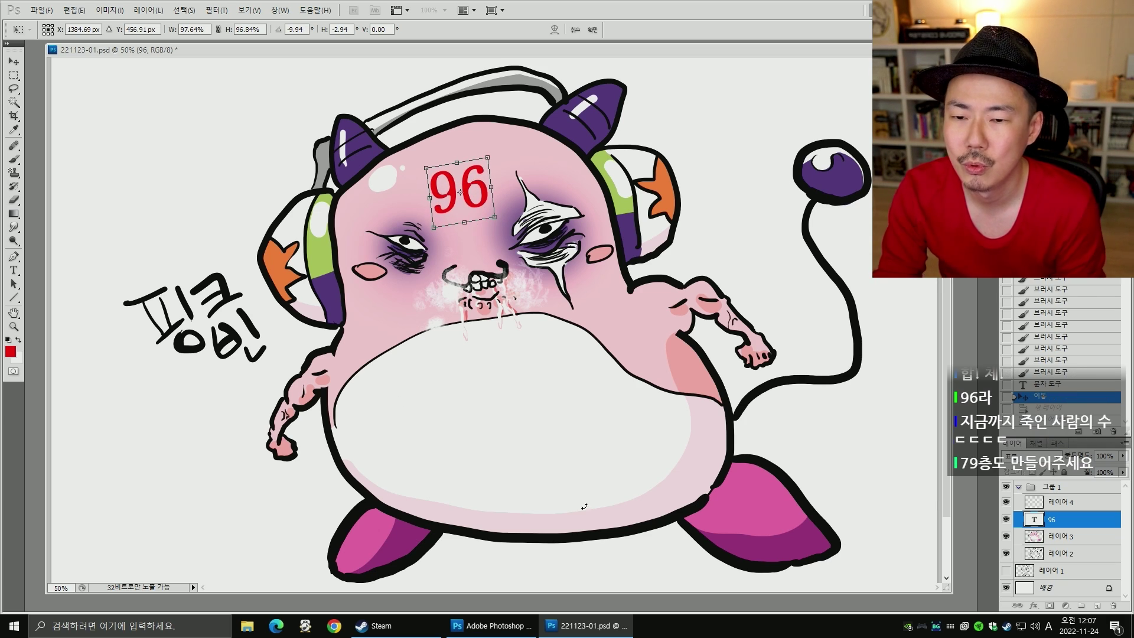
key("Return")
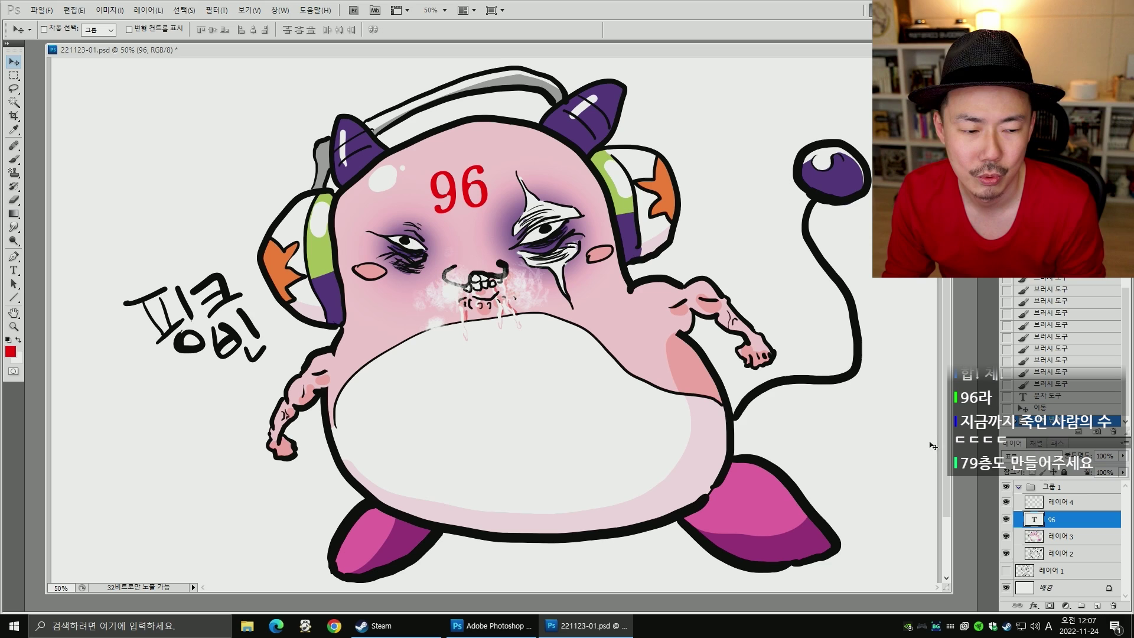
- Rasterize the 96 text by merging it with a new empty layer
left_click(1006, 503)
left_click(1007, 502)
left_click(1053, 507)
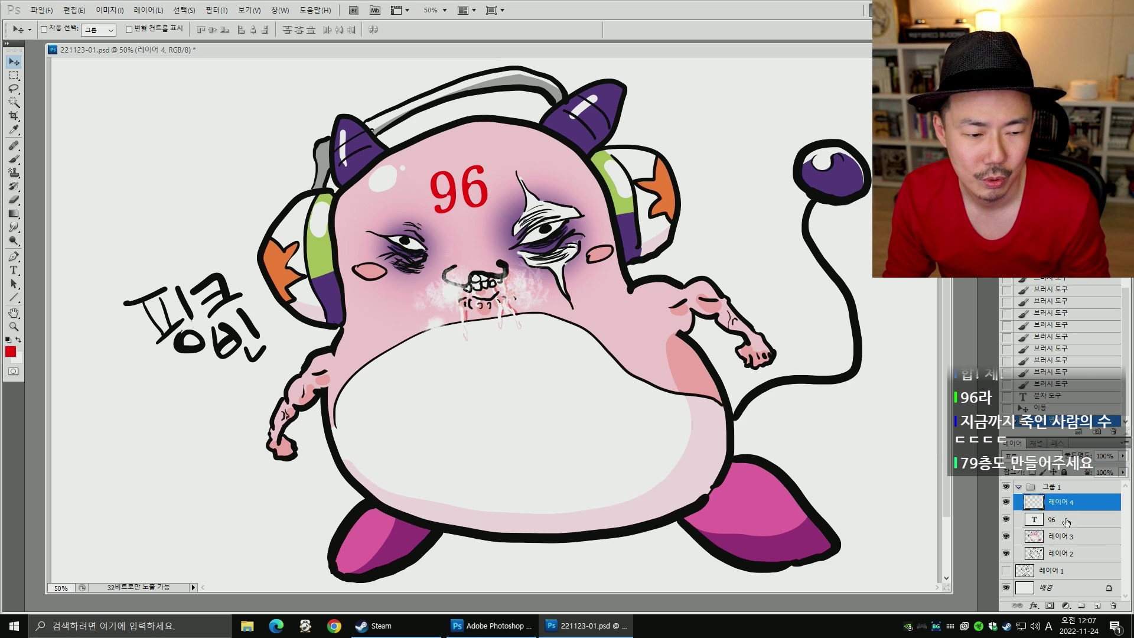
left_click(1066, 519)
left_click(1098, 606)
left_click(1067, 536, "shift")
key("ctrl+e")
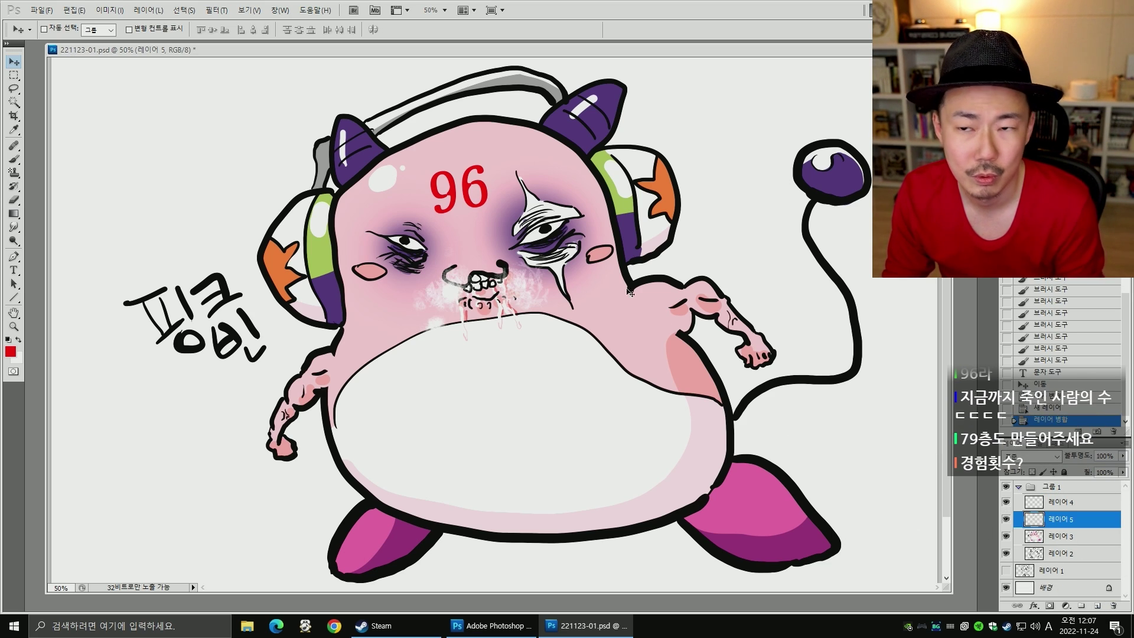
- Try a Bulge warp on the merged 96, with less bend than the default 50%
key("ctrl+t")
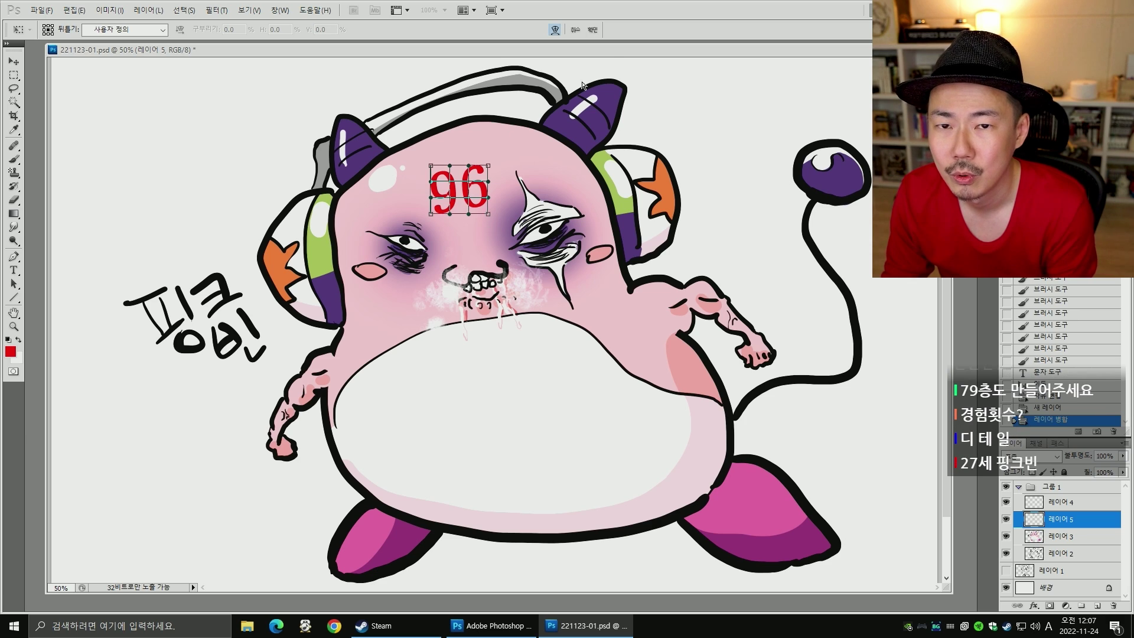
left_click(136, 29)
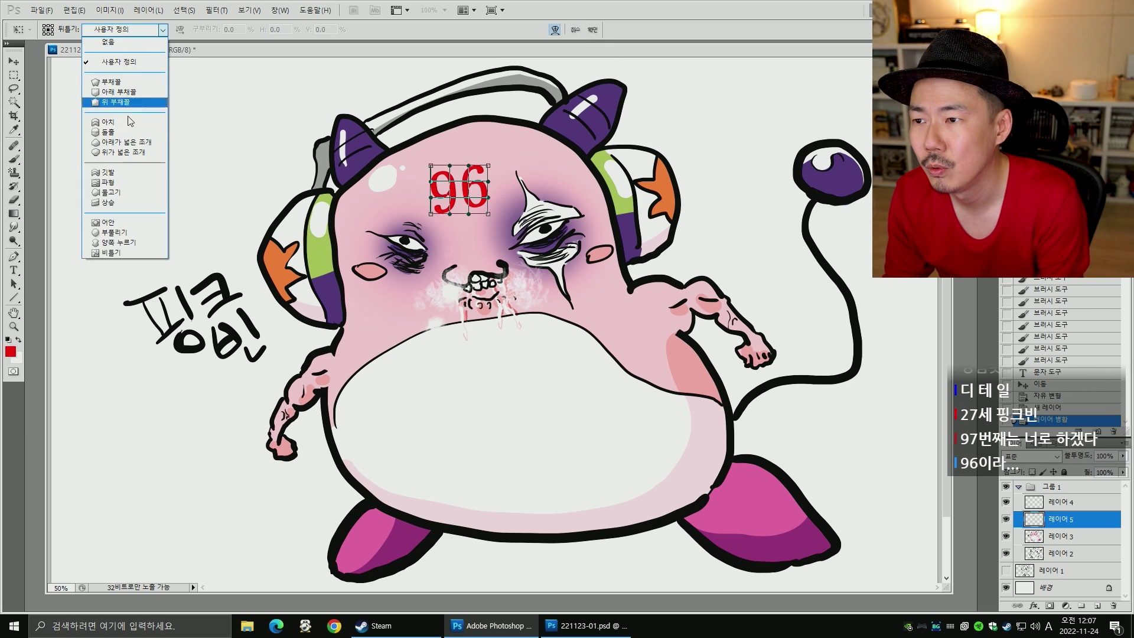
left_click(149, 132)
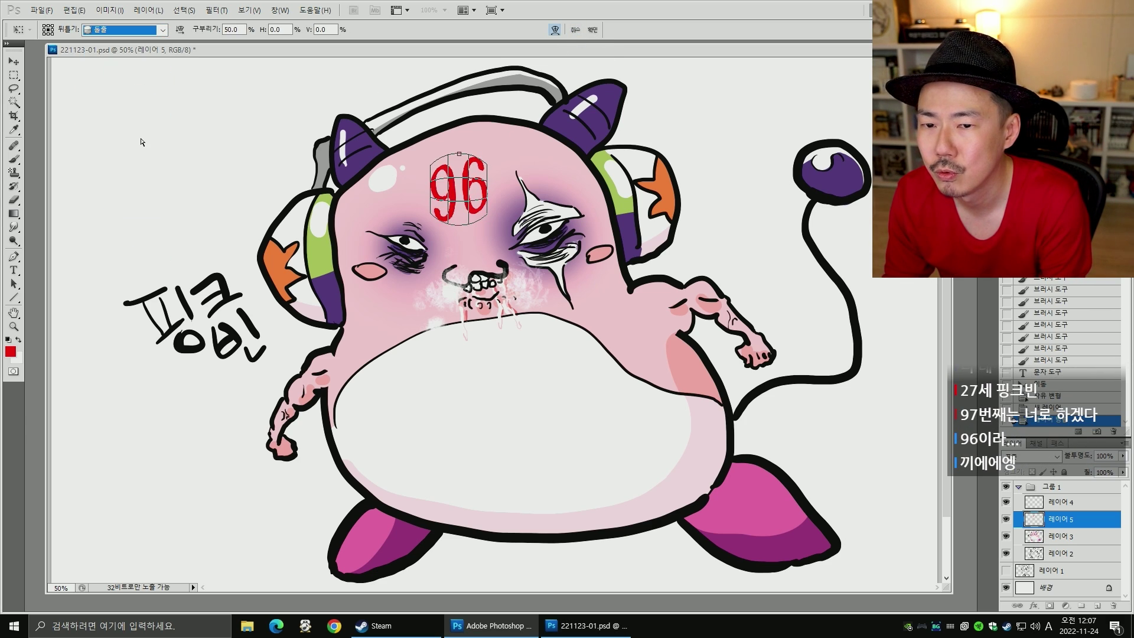
left_click_drag(460, 157, 459, 166)
key("Return")
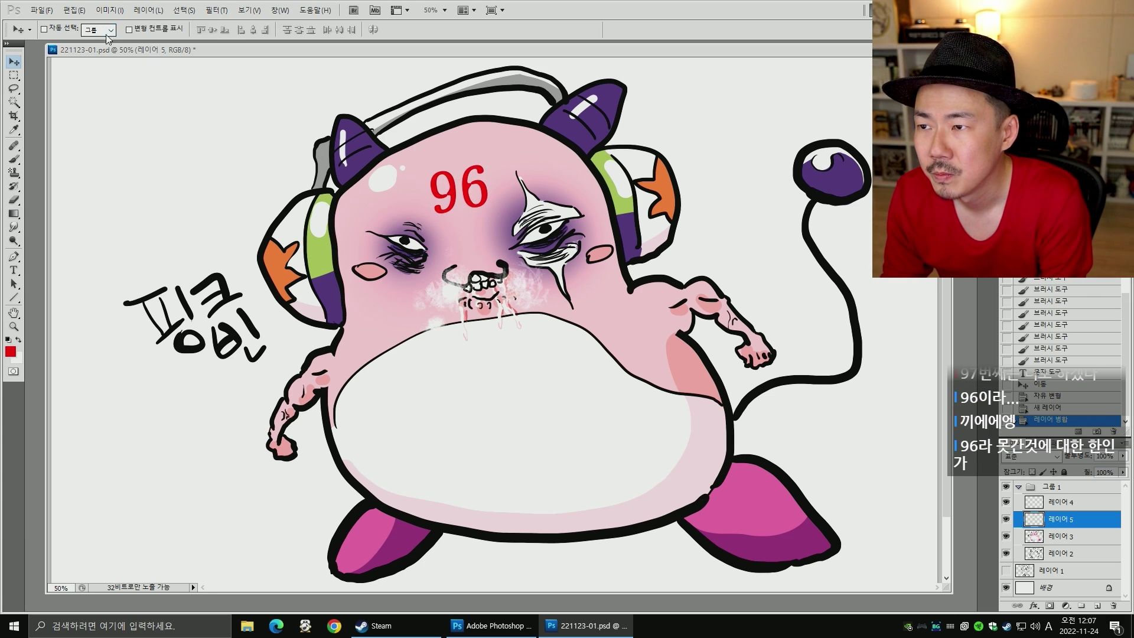
- Try an Arch warp with a 19.6% bend on the forehead 96
key("ctrl+t")
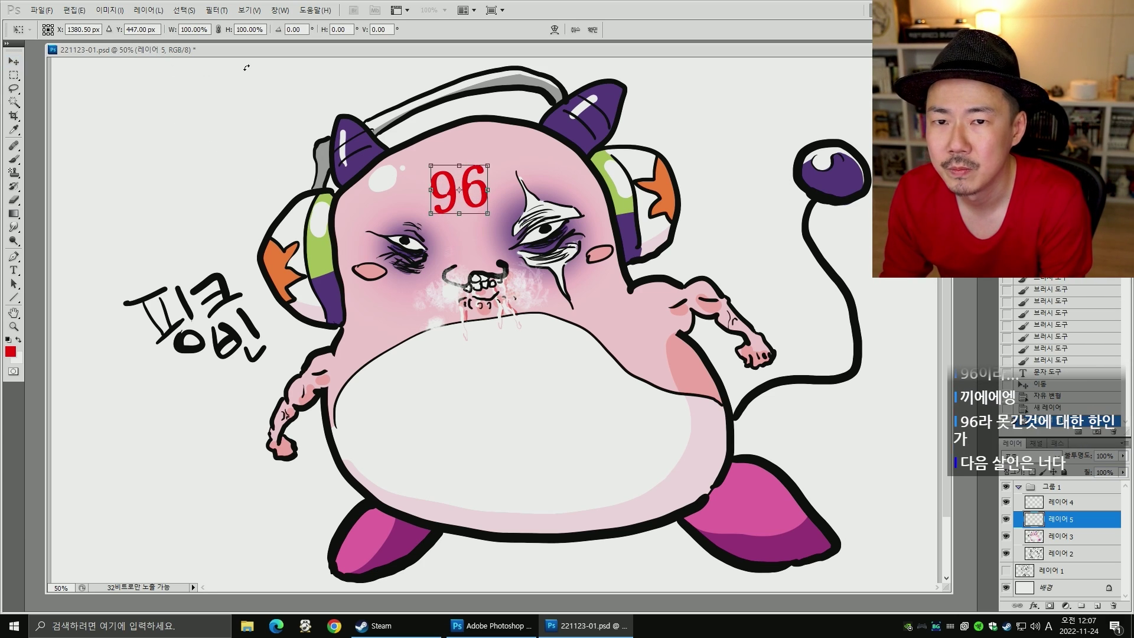
left_click(554, 29)
left_click(162, 29)
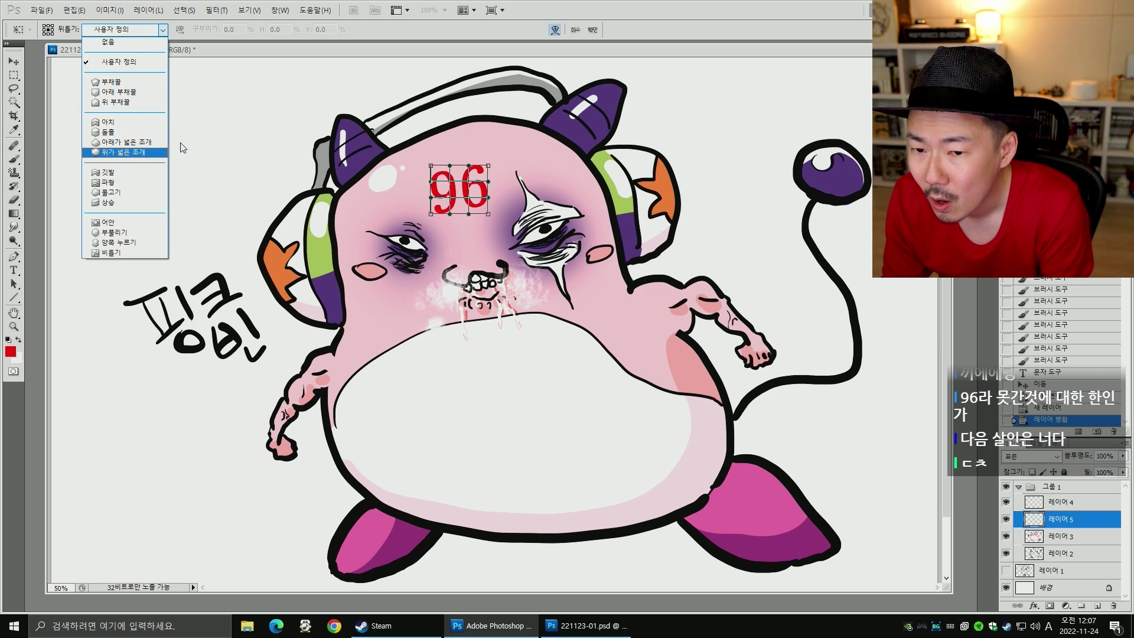
left_click(142, 122)
left_click_drag(458, 154, 461, 161)
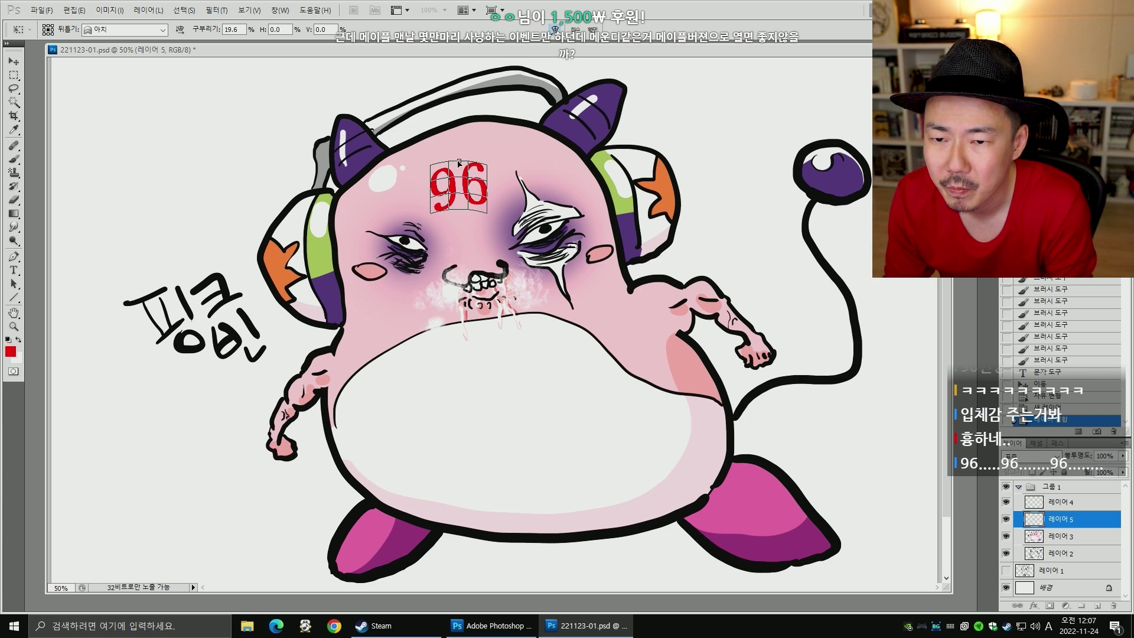
key("Return")
- Warp the forehead 96 with the Inflate style at a 12.2% bend
key("ctrl+t")
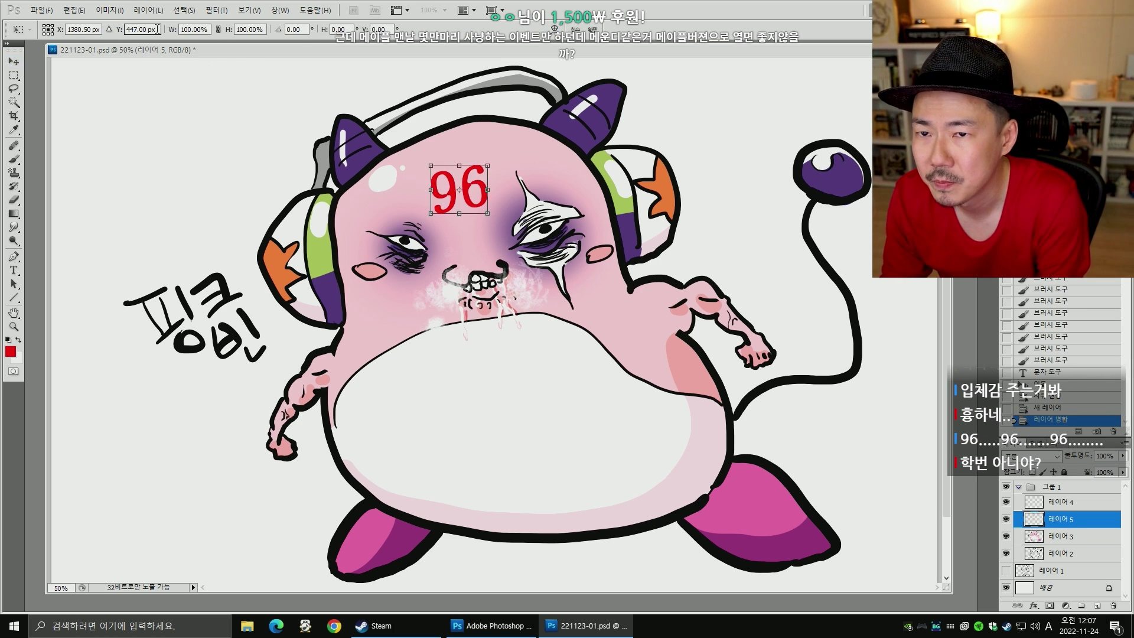
left_click(555, 28)
left_click(162, 29)
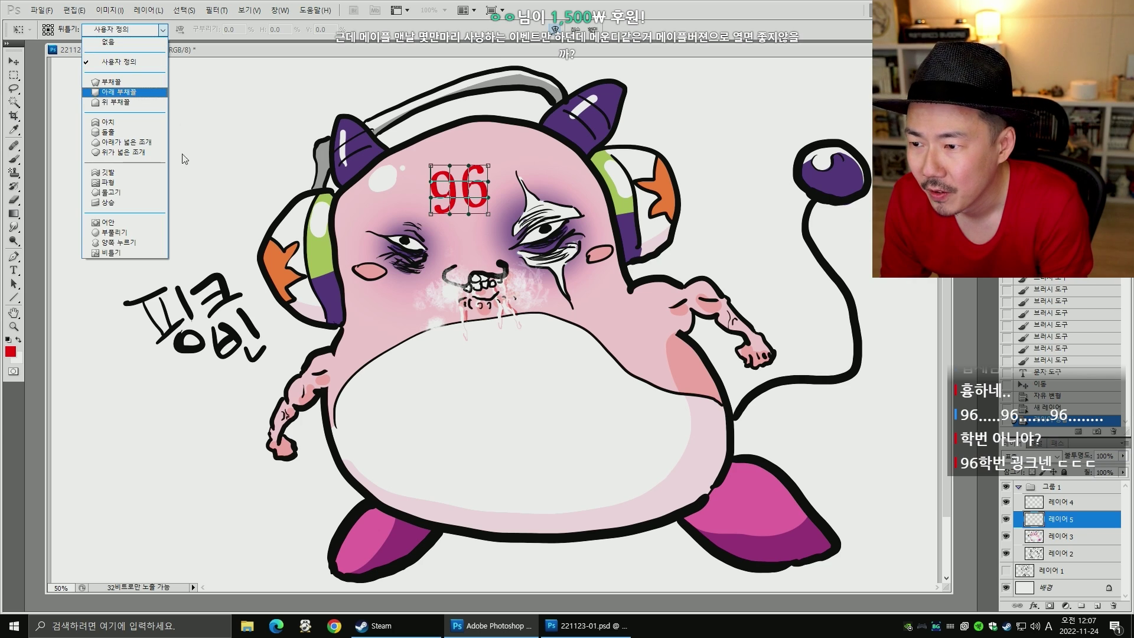
left_click(143, 237)
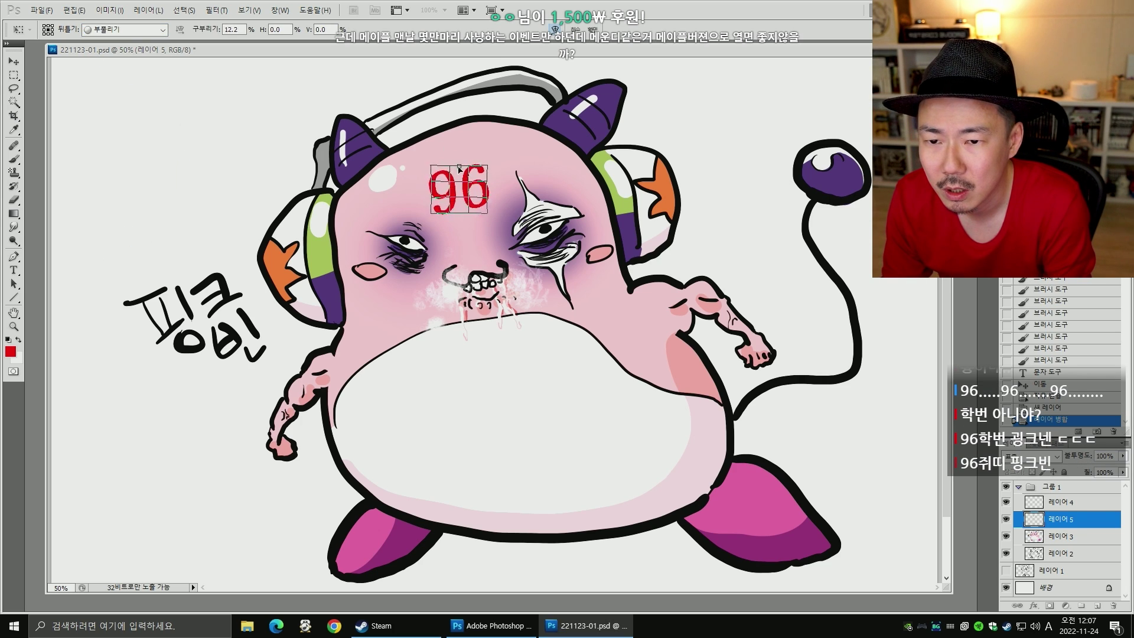
left_click_drag(459, 152, 461, 166)
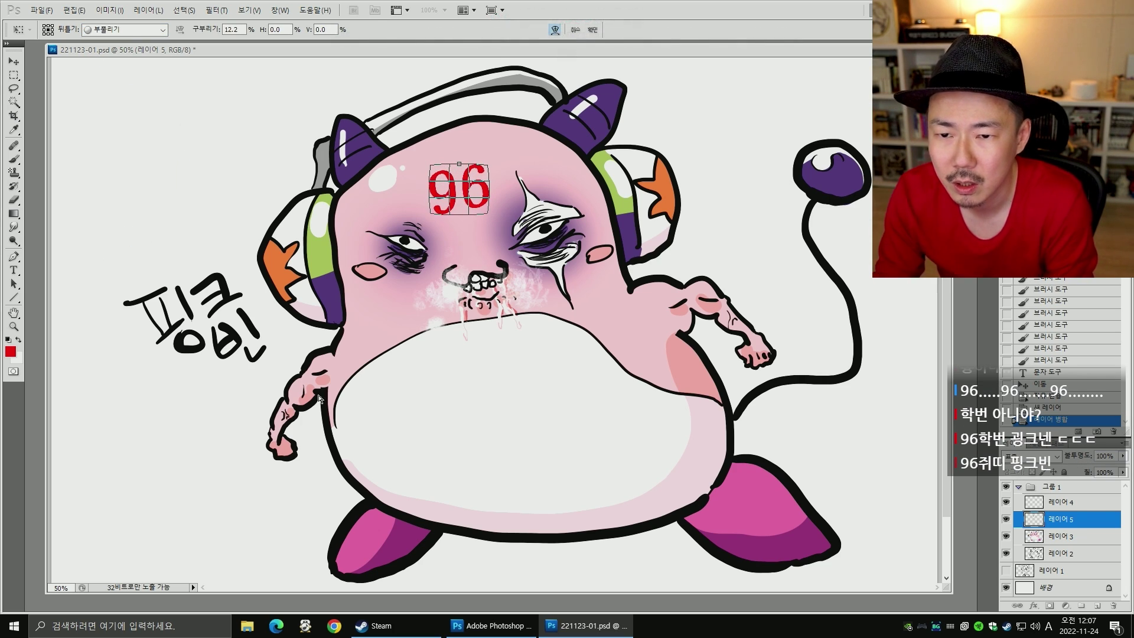
key("Return")
- Shift the 96 slightly higher on the forehead and nudge it a few pixels to the left
key("ctrl+t")
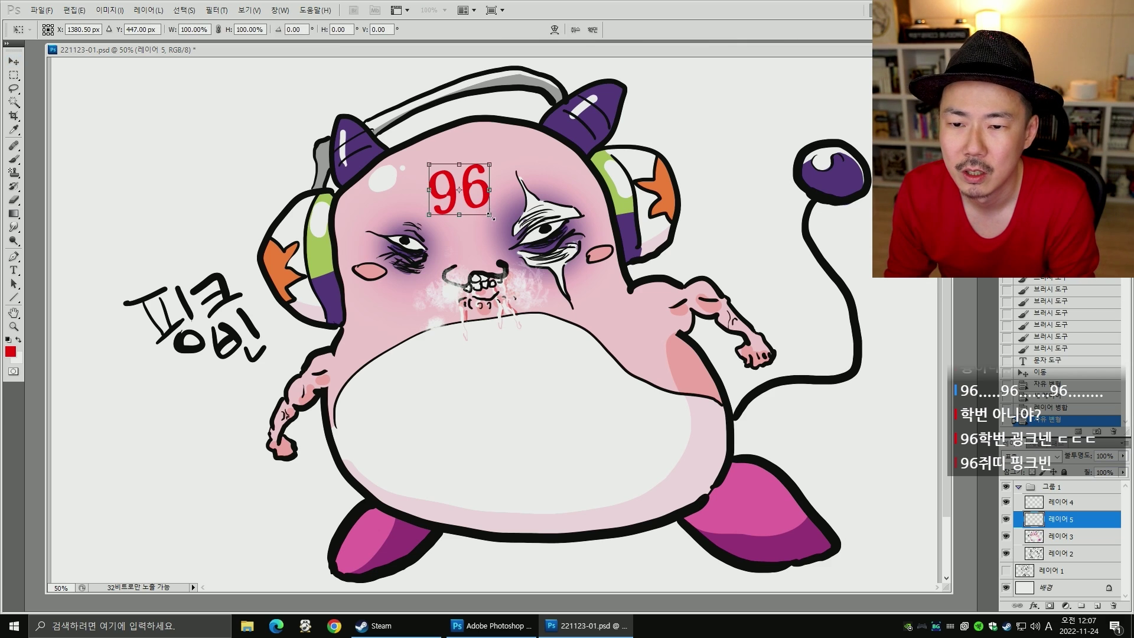
key("Return")
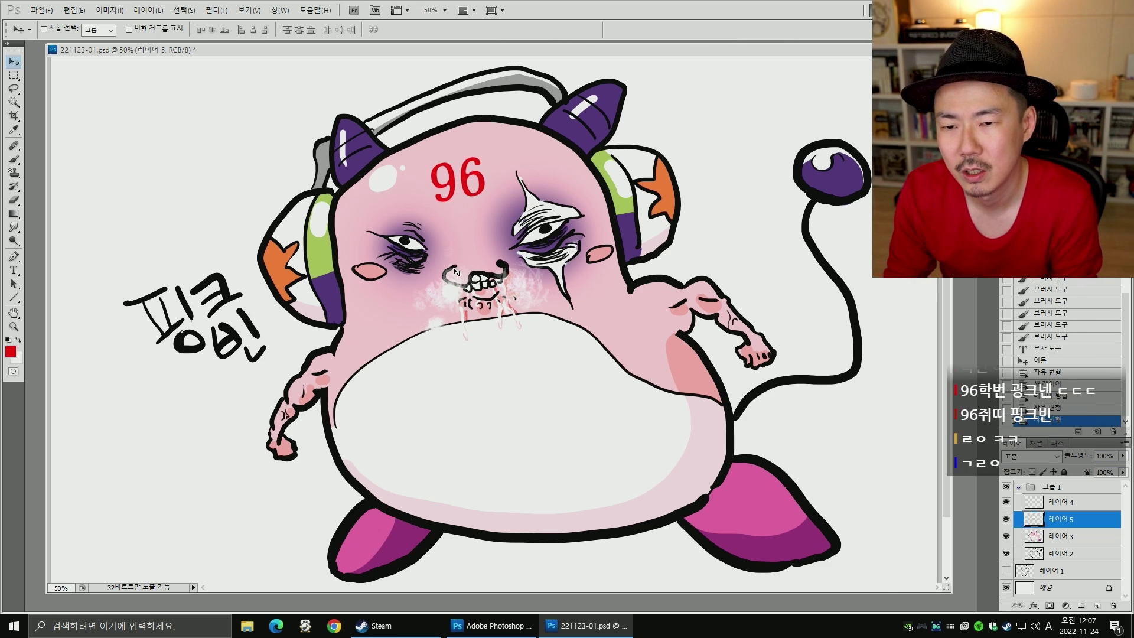
key("Left")
key("Left")
key("Left")
key("Left")
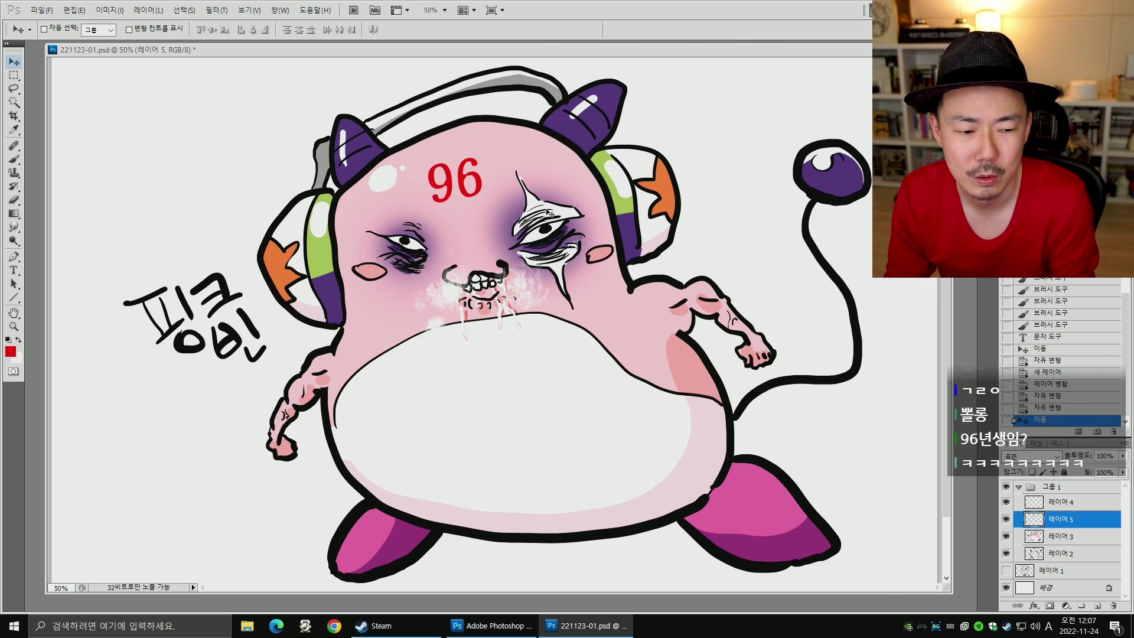
- Load the 96's shape as a selection with hidden edges and set a soft 200 px brush to white sampled from the mouth foam
key("ctrl+g")
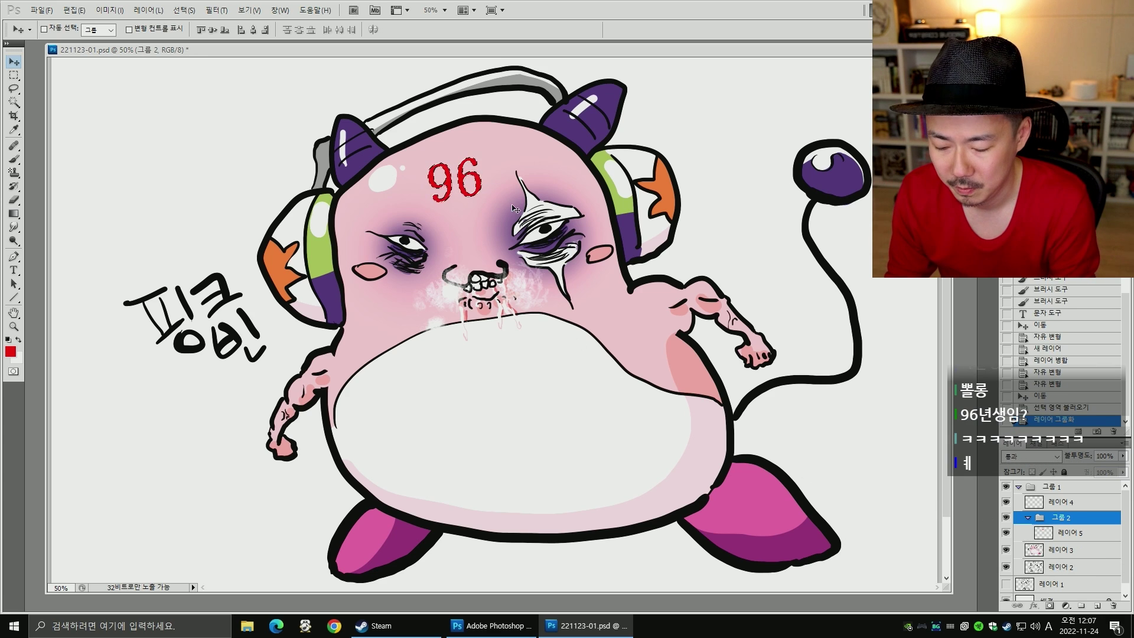
key("ctrl+h")
key("b")
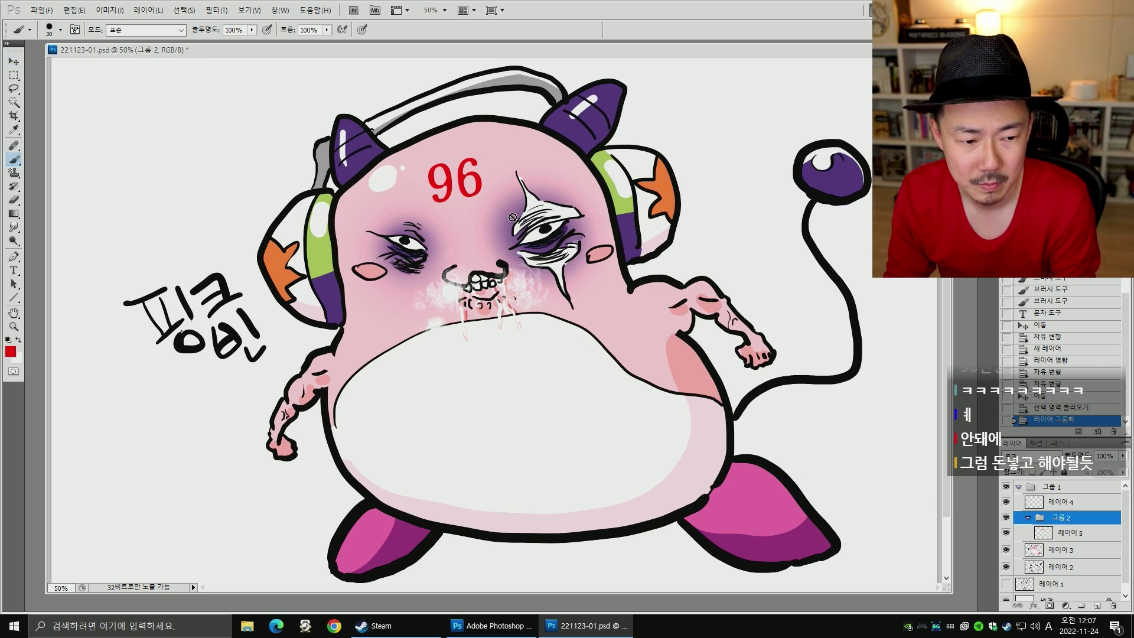
left_click(1090, 408)
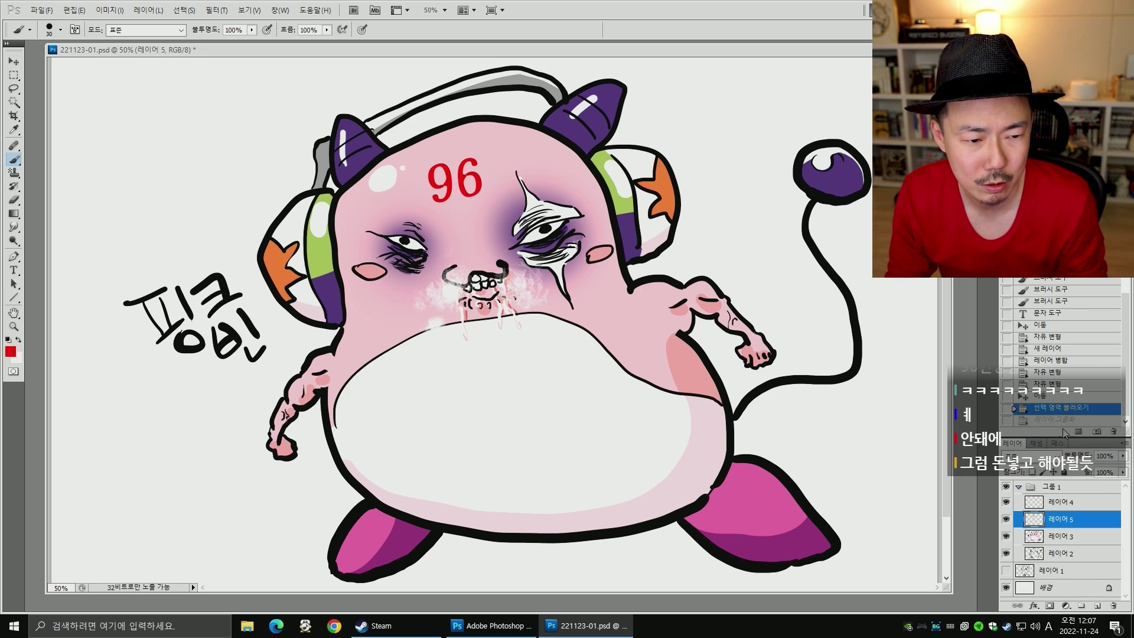
right_click(547, 292)
left_click(628, 443)
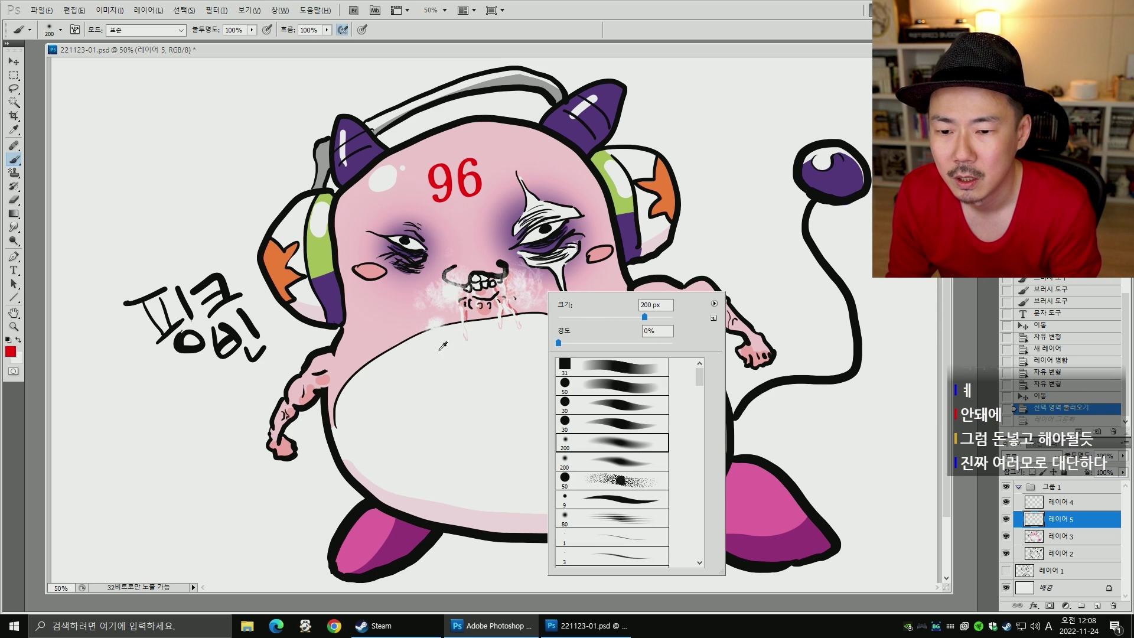
left_click(440, 289, "alt")
- Try brushing soft white over the upper part of the 96 with the brush reduced to 125 px, and undo the strokes
left_click(450, 176)
left_click(445, 172)
left_click(440, 171)
key("bracketleft")
key("bracketleft")
key("bracketleft")
left_click(453, 164)
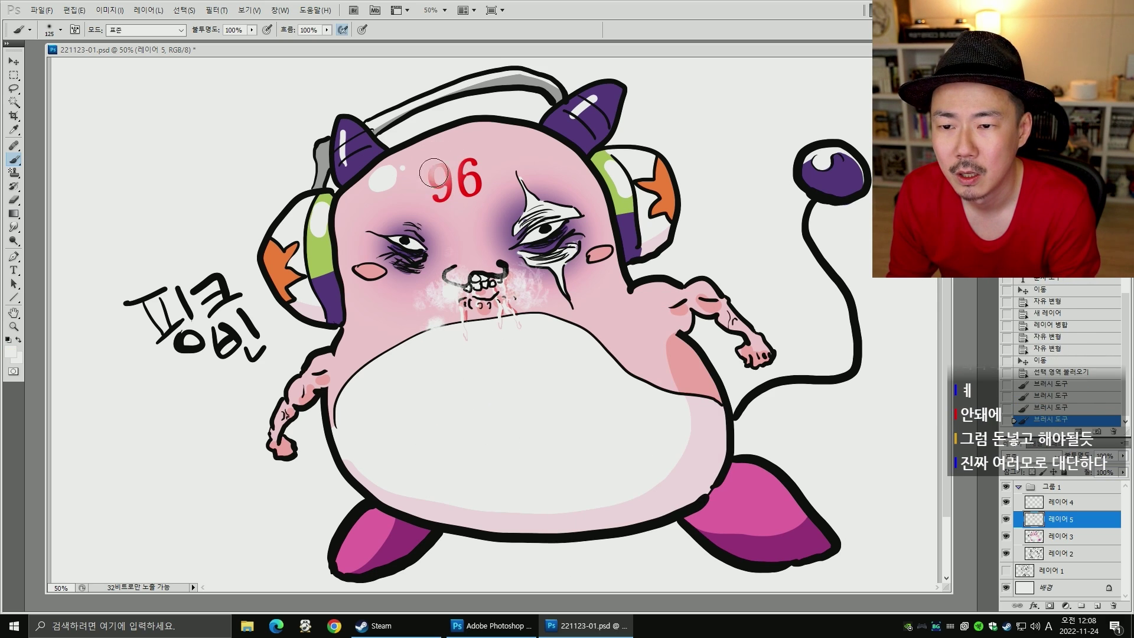
left_click(453, 163)
key("ctrl+z")
key("ctrl+alt+z")
key("ctrl+alt+z")
key("ctrl+alt+z")
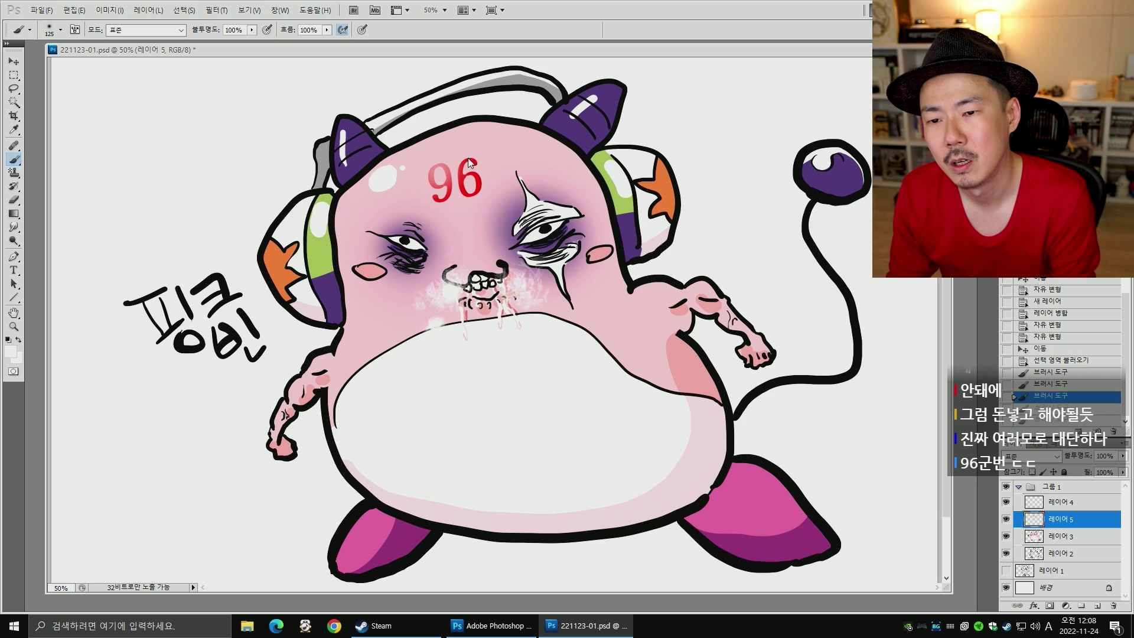
- Fade the top of the 96 with soft white strokes from a 175 px brush to give it a glossy gradient
key("bracketright")
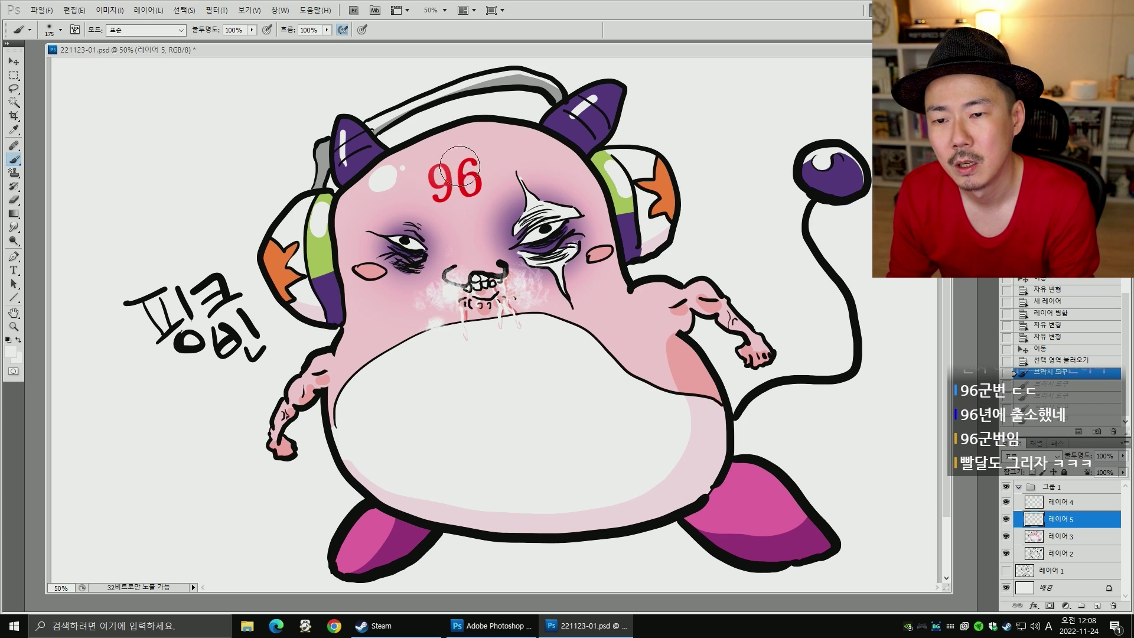
left_click(462, 153)
left_click(450, 154)
left_click(449, 156)
left_click(451, 153)
left_click(448, 162)
left_click(448, 153)
left_click(449, 156)
left_click(475, 131)
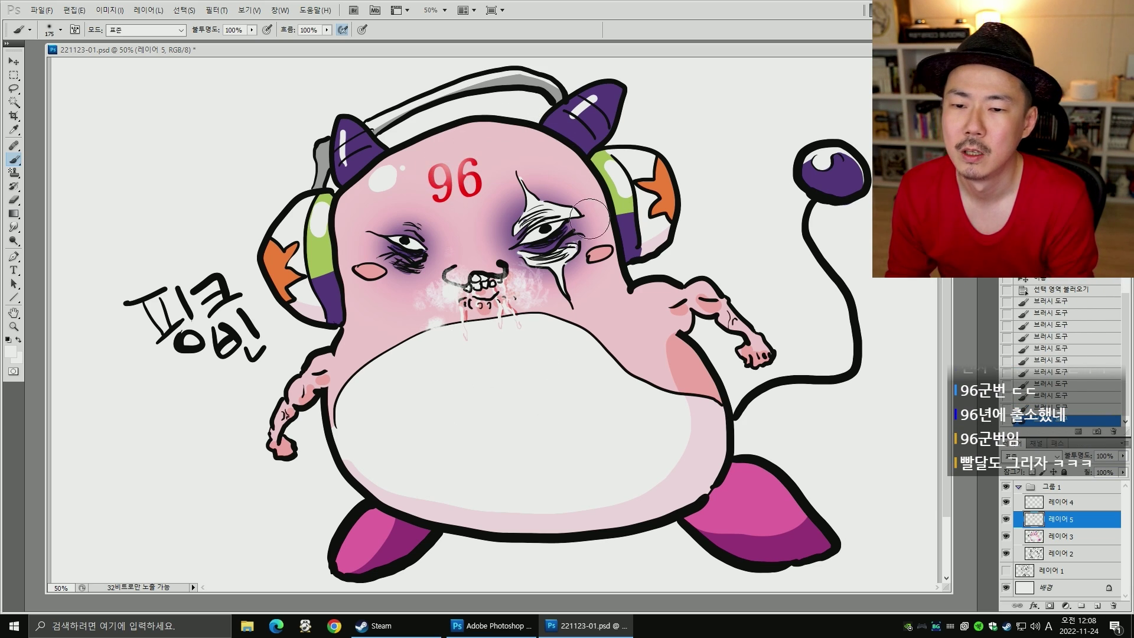
left_click(435, 166)
left_click(443, 150)
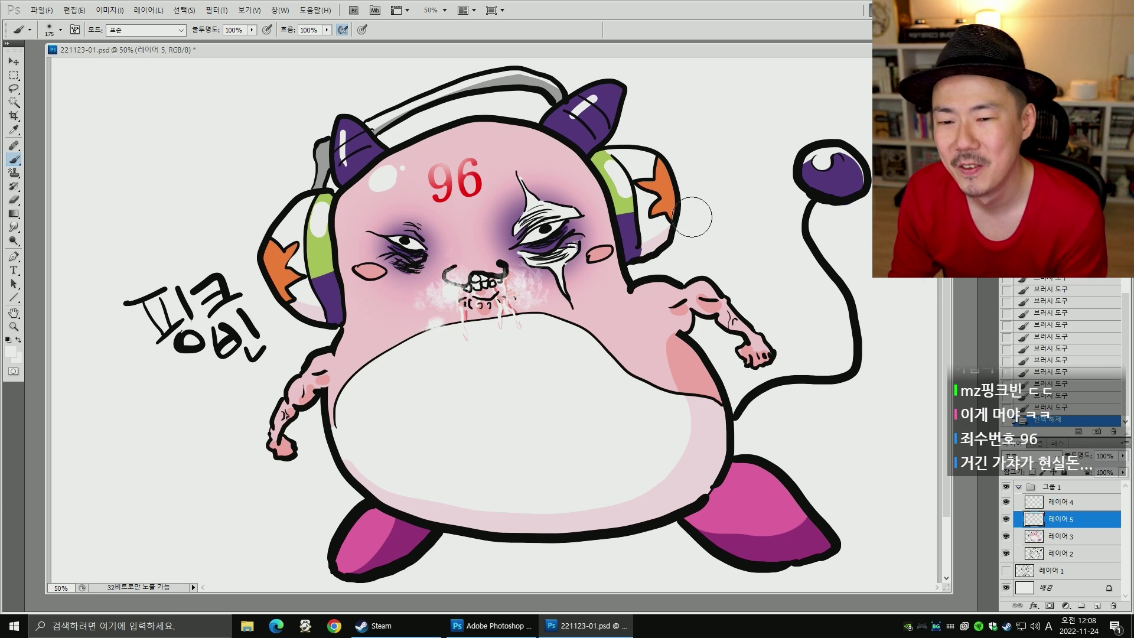
- Clear the selection around the 96 and save the drawing
key("ctrl+s")
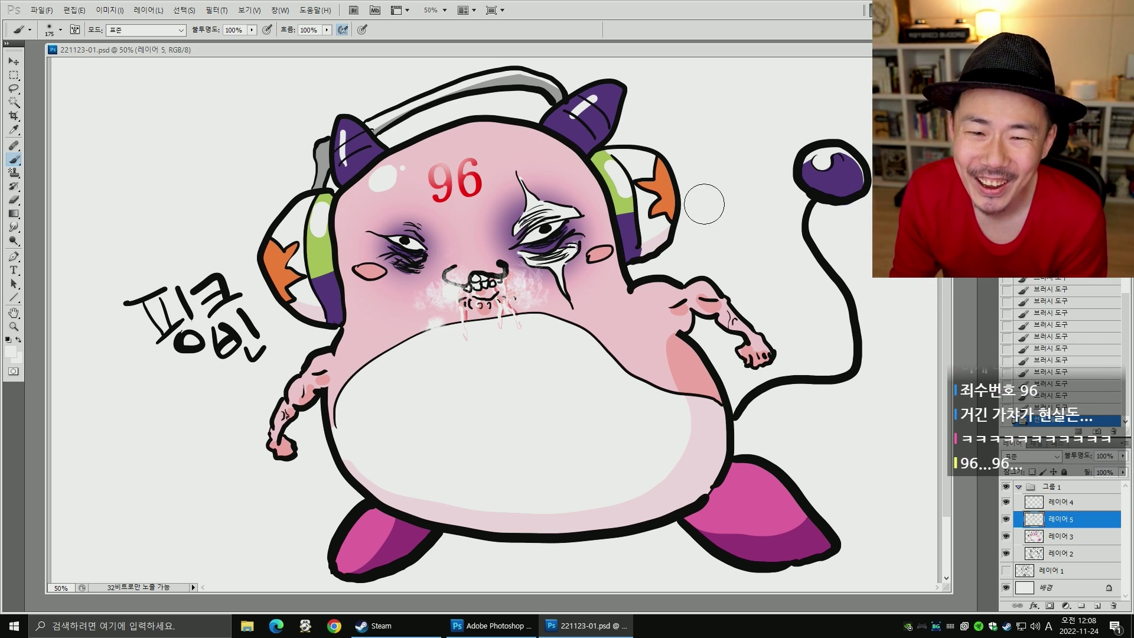
key("ctrl+d")
key("ctrl+space")
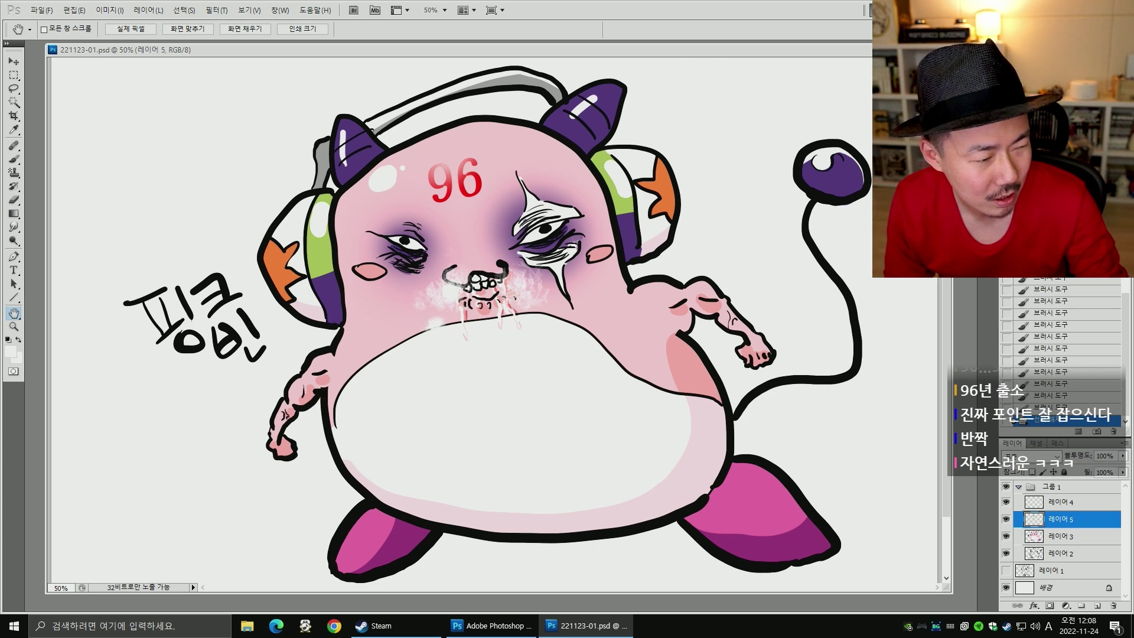
key("b")
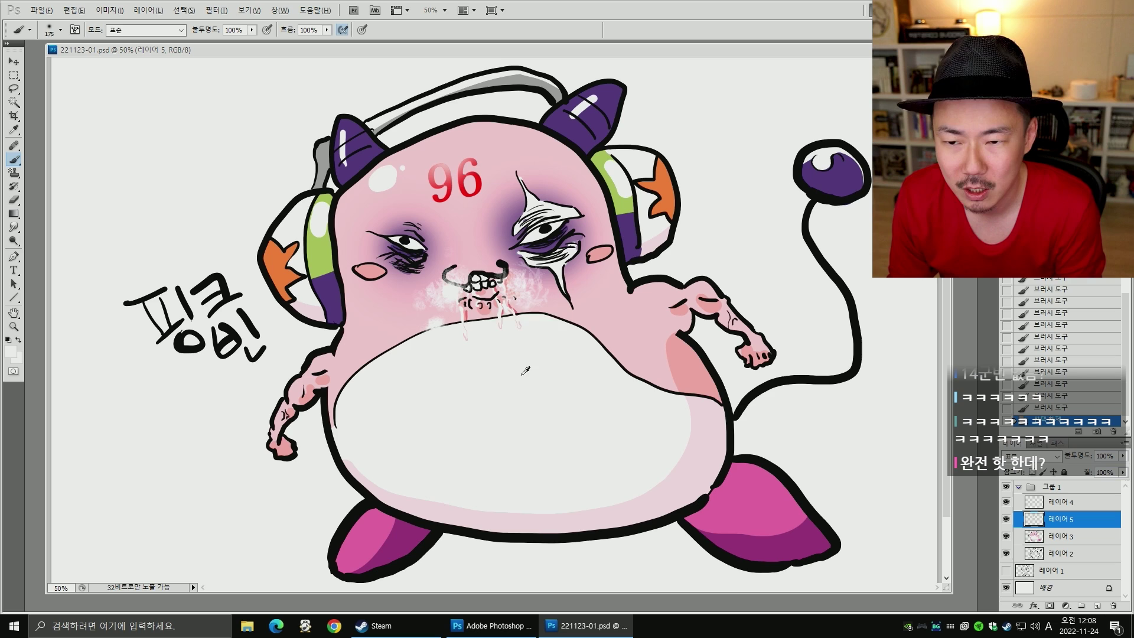
- Make the line-art layer 레이어 2 active and choose the hard round brush enlarged to 30 px
left_click(1052, 537)
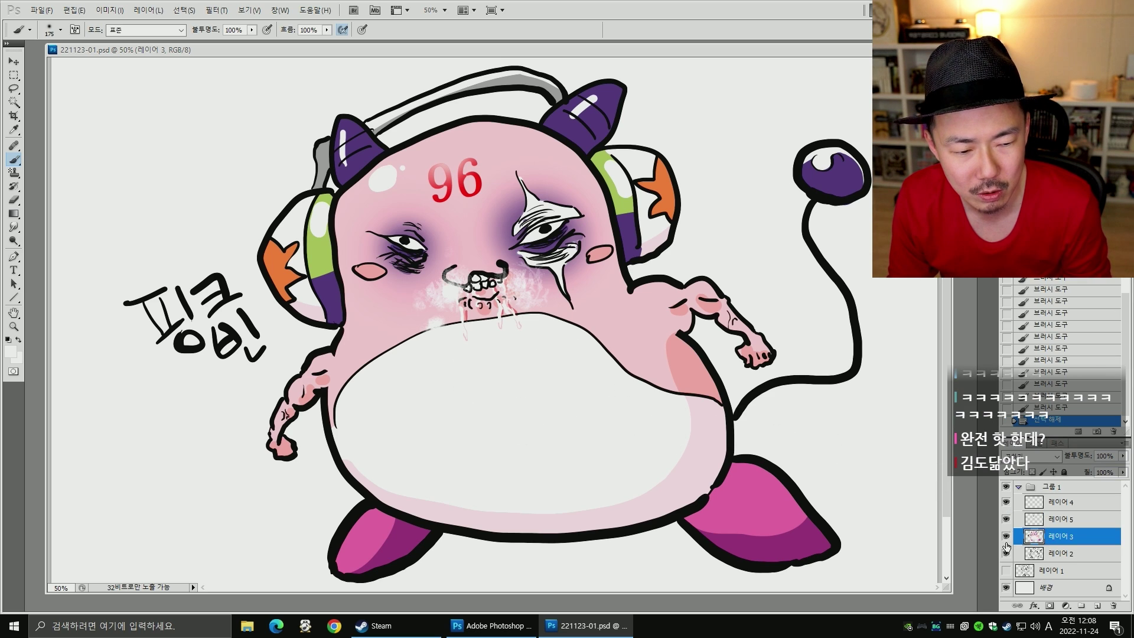
left_click(1041, 553)
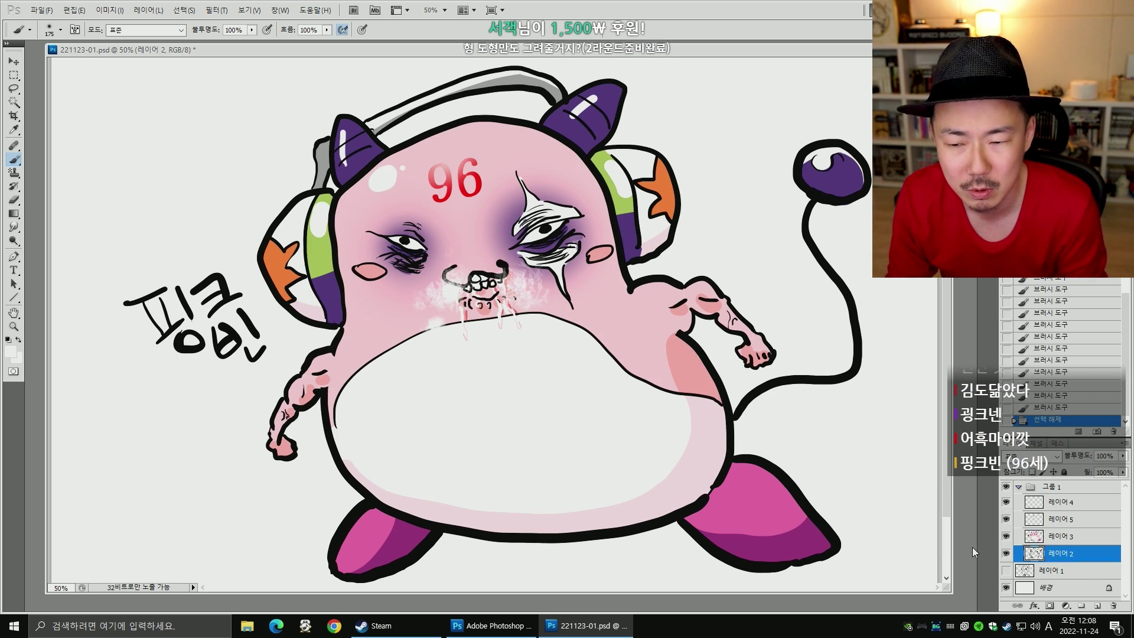
right_click(509, 358)
left_click(607, 538)
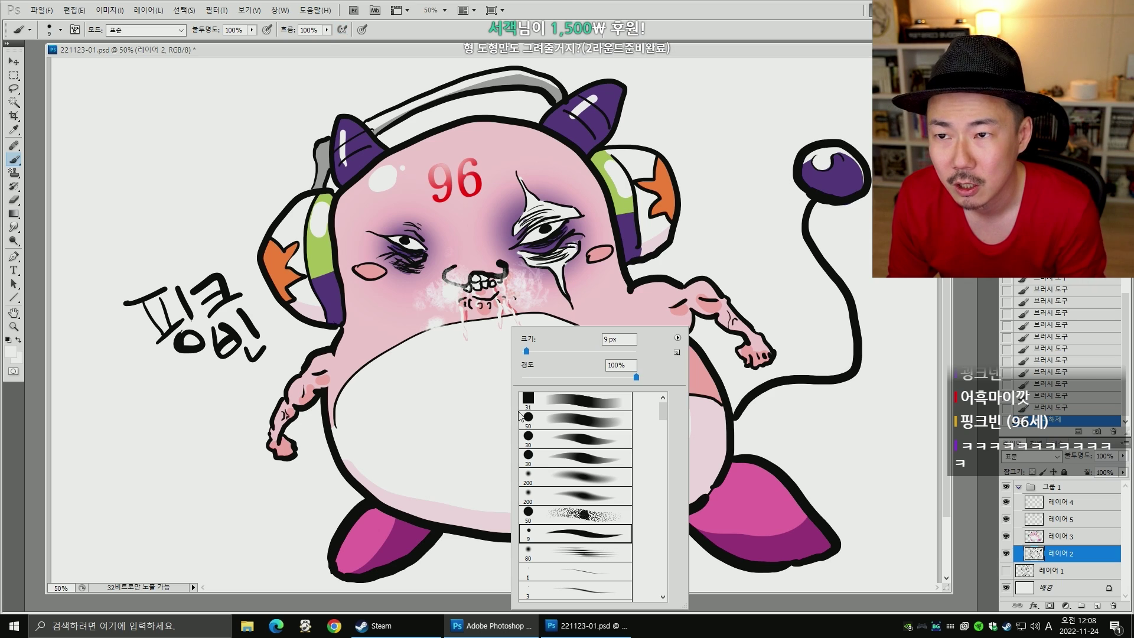
left_click(455, 406)
key("bracketright")
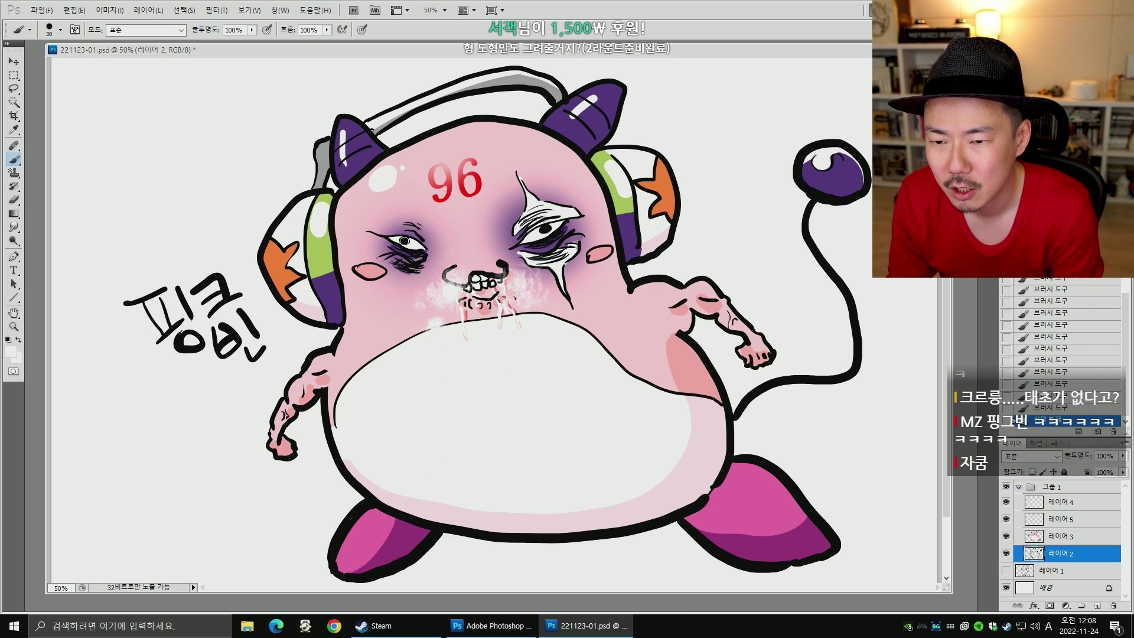
- Try white highlight dots in both pupils on the line-art layer with the 30 px brush, redoing the left one, and save
left_click(404, 240)
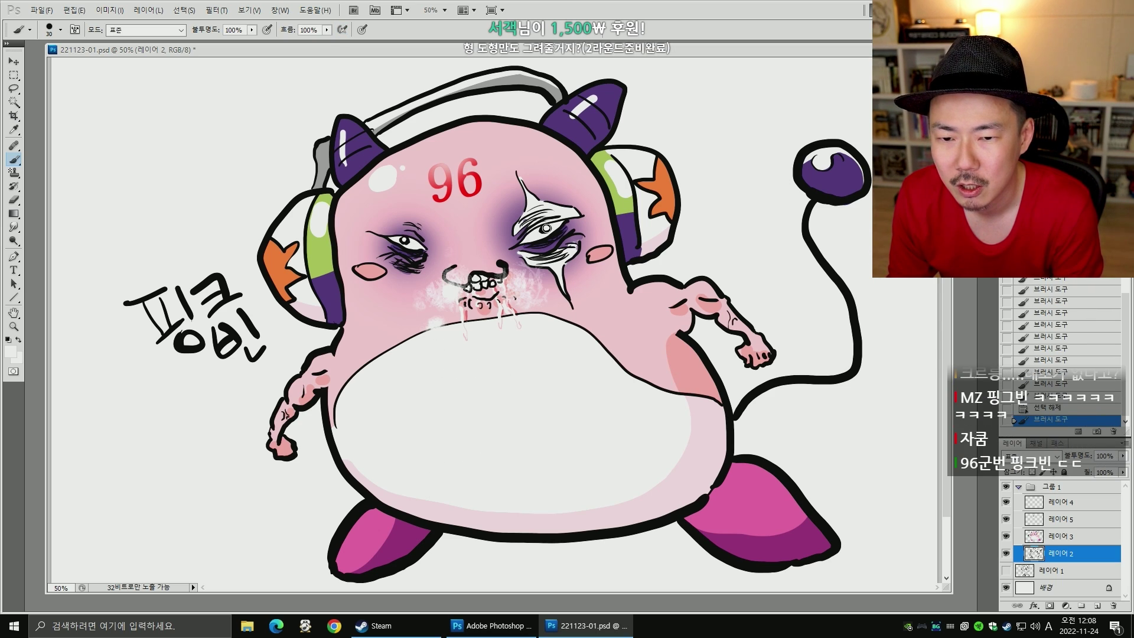
key("ctrl+alt+z")
key("ctrl+alt+z")
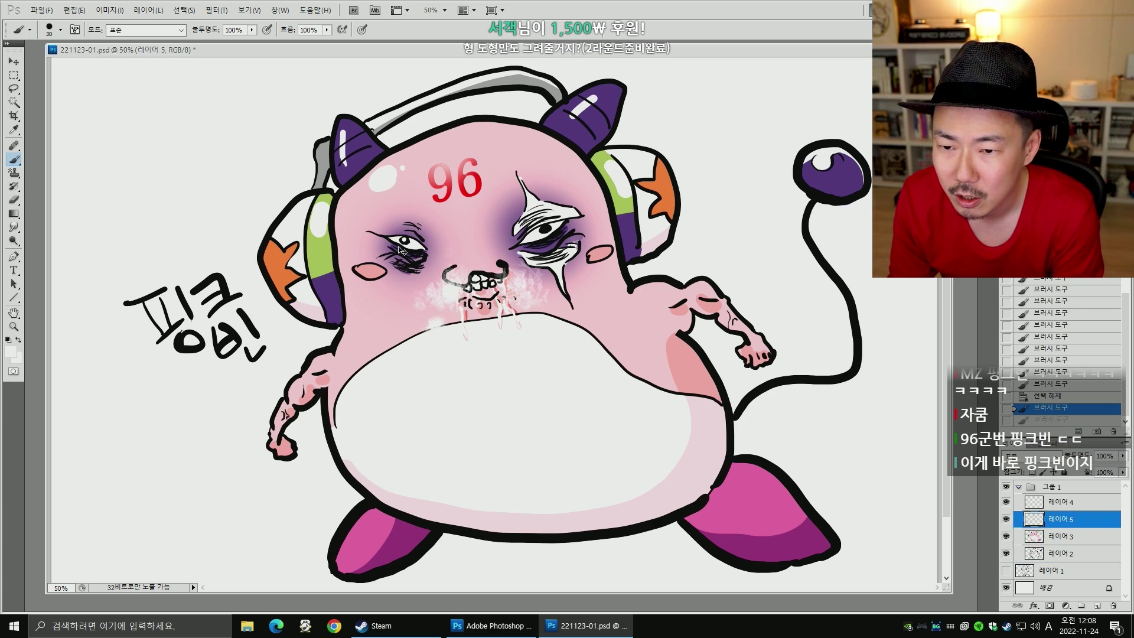
left_click(405, 241)
key("ctrl+alt+z")
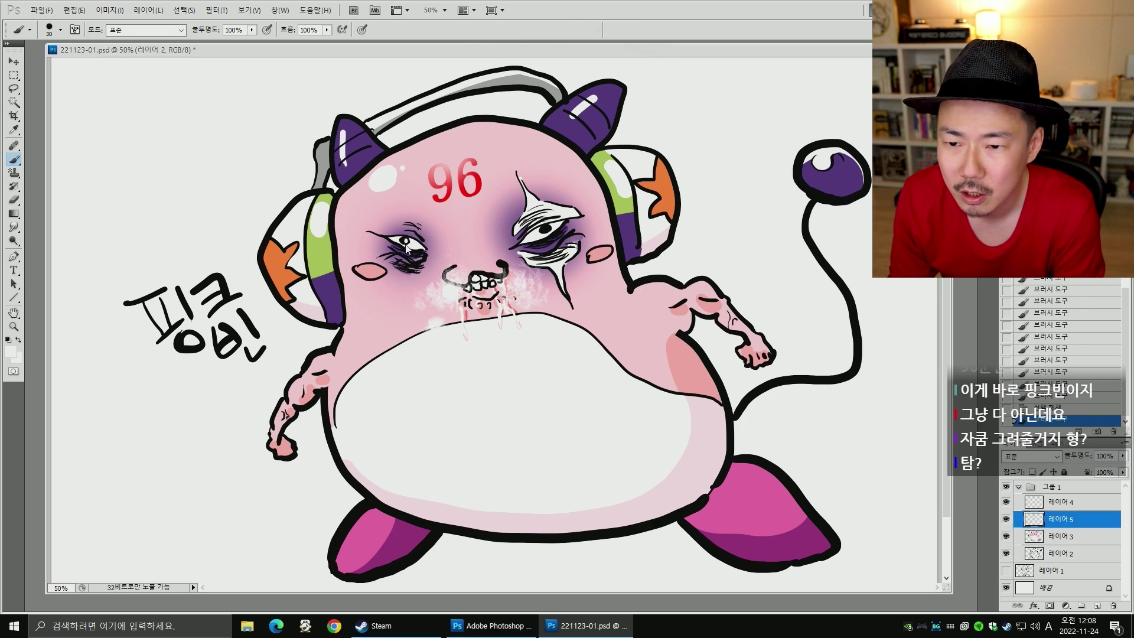
left_click(404, 241)
key("ctrl+alt+z")
left_click(404, 241)
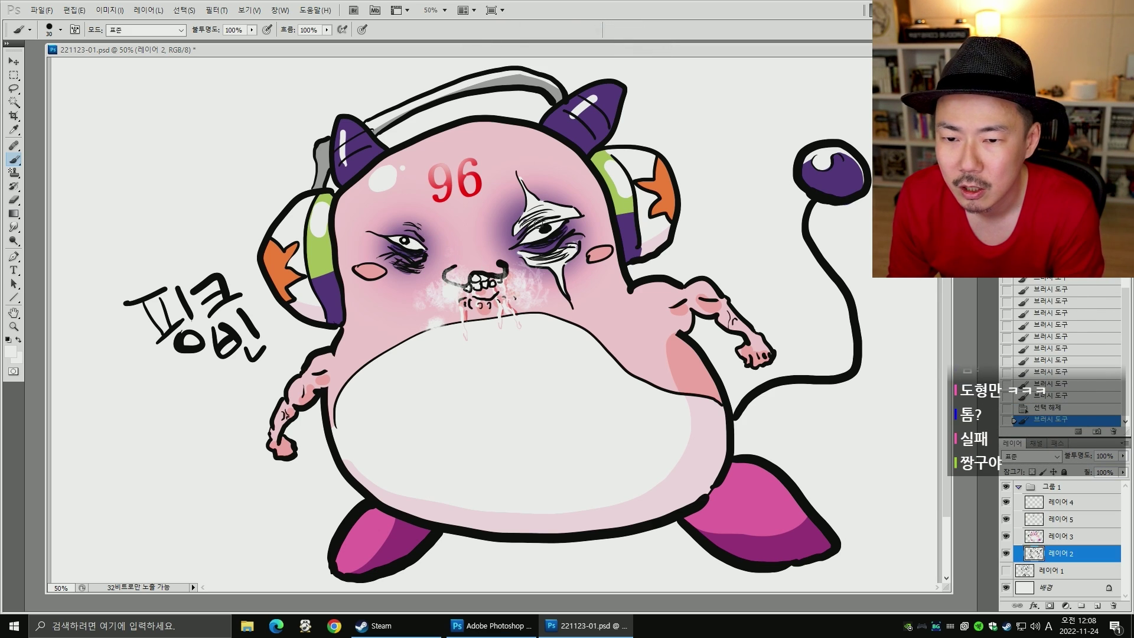
left_click(546, 228)
key("ctrl+s")
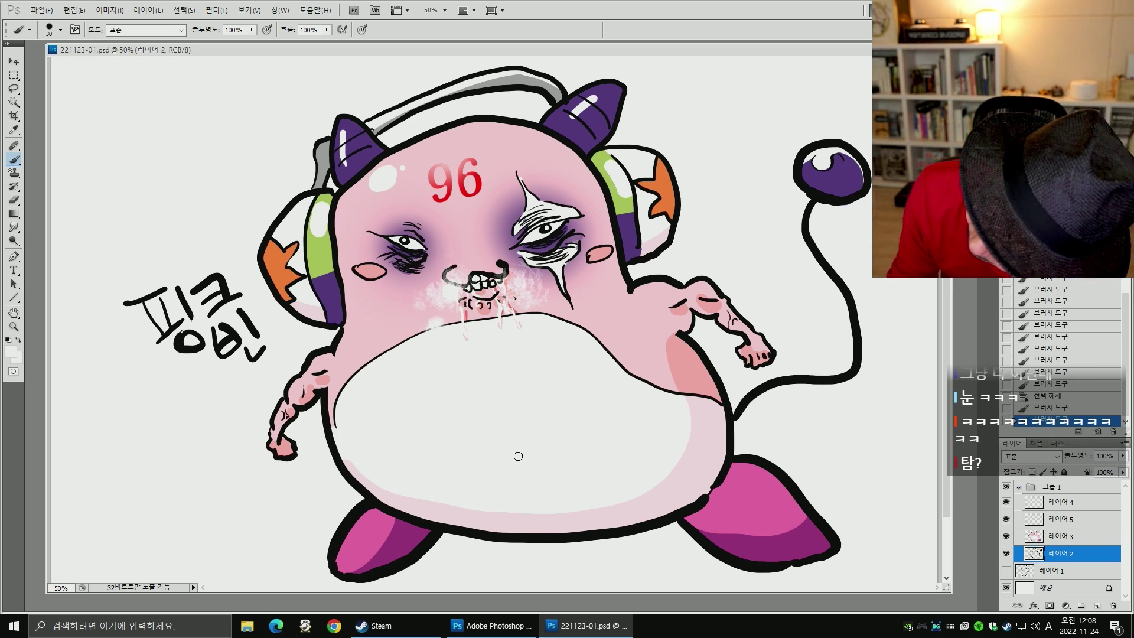
- Undo the pupil highlights, try a dab of sampled black in the creature's left-hand eye, and undo it
key("ctrl+alt+z")
key("ctrl+alt+z")
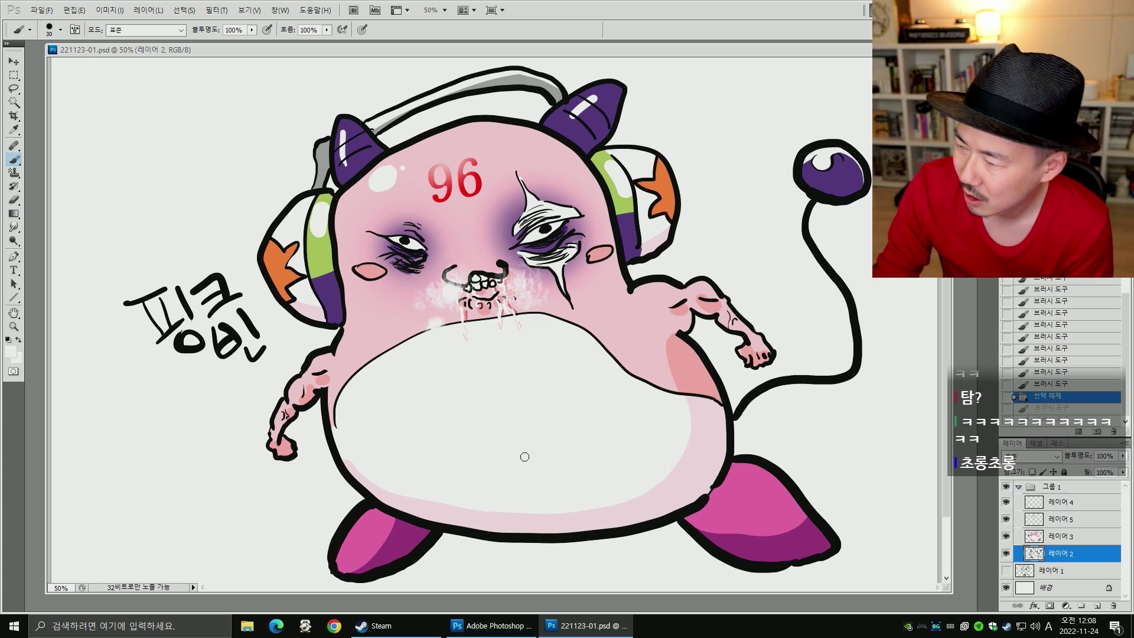
left_click(405, 237, "alt")
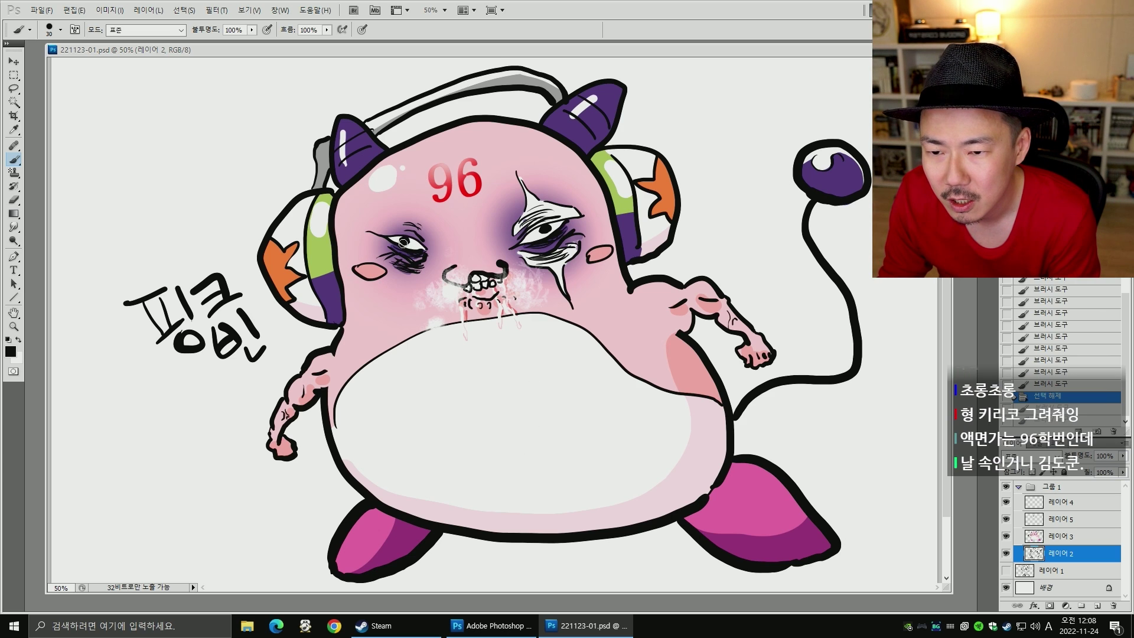
left_click(407, 244)
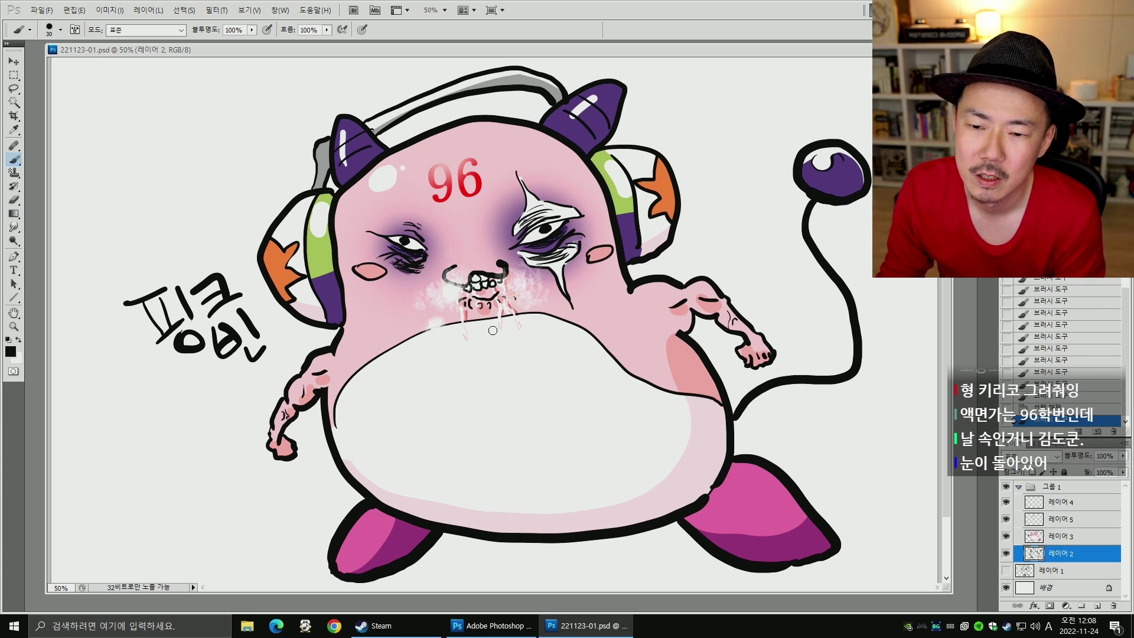
key("ctrl+z")
key("h")
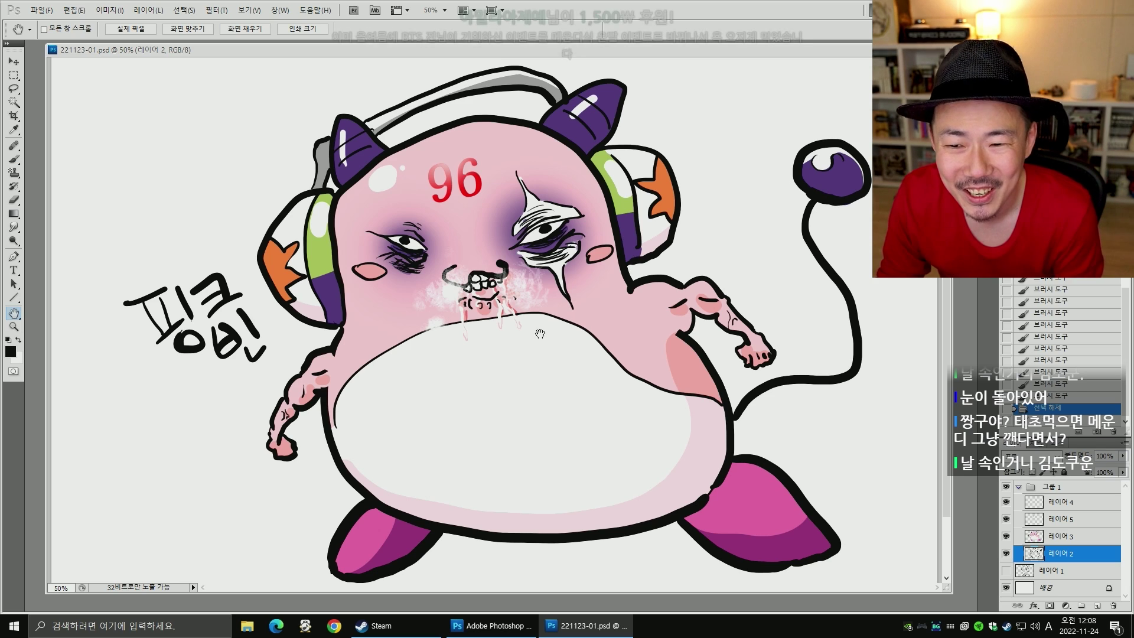
key("b")
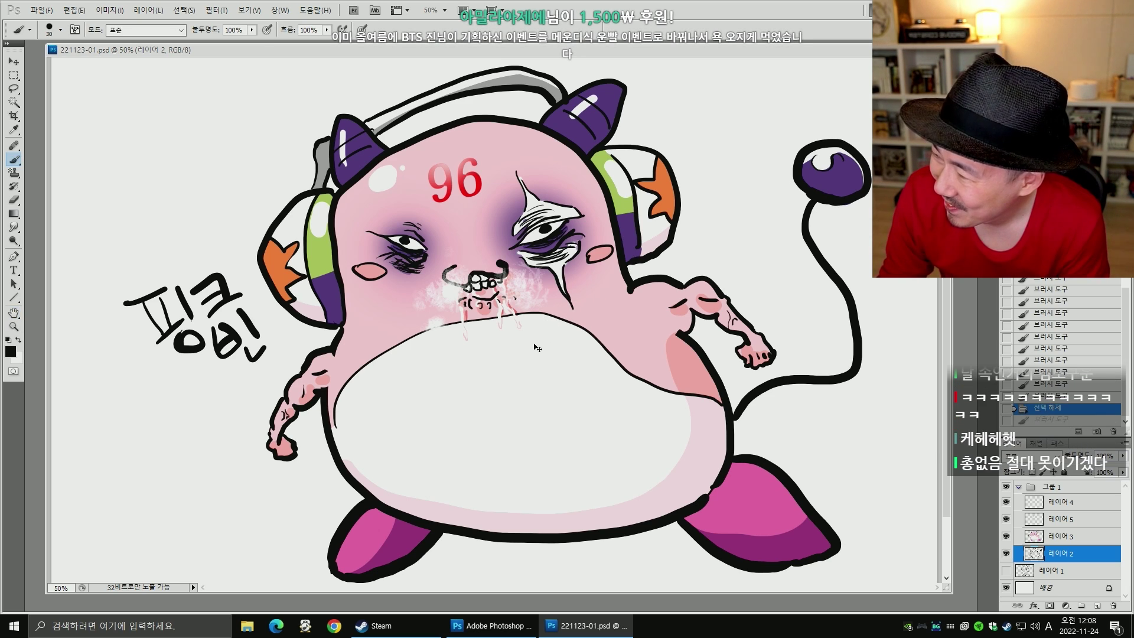
key("w")
left_click(667, 485)
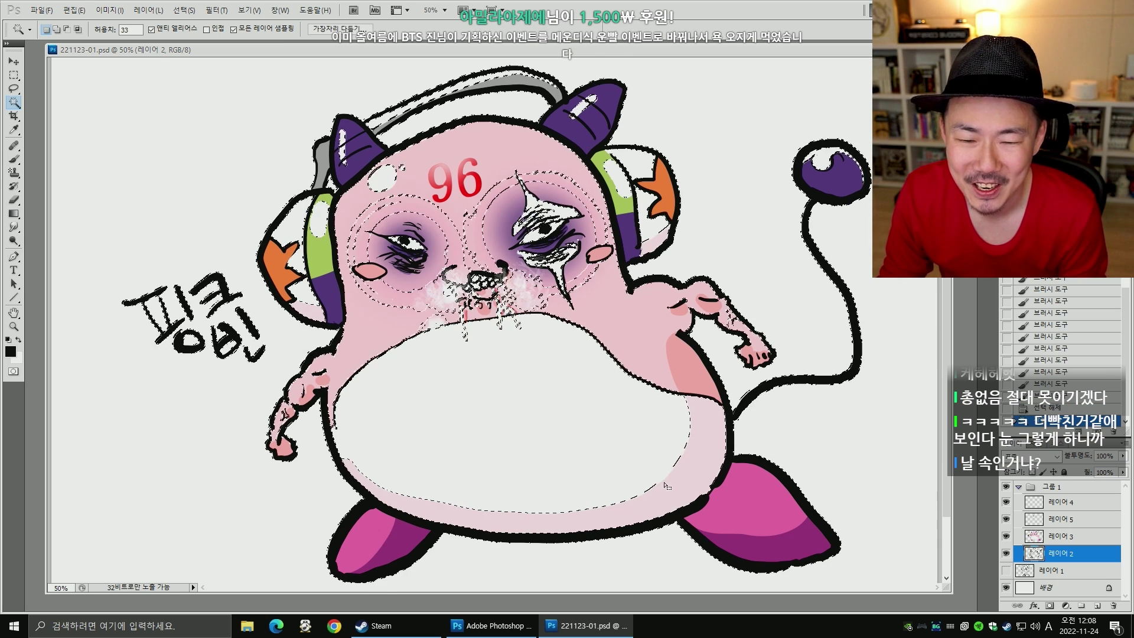
key("ctrl+d")
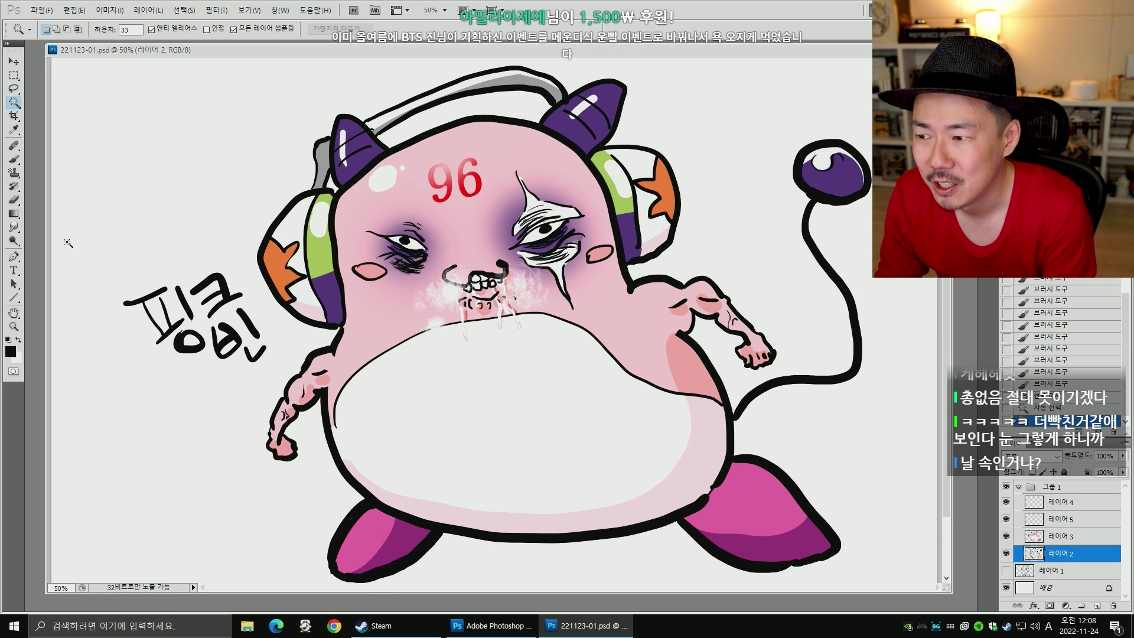
- Select the belly's shaded edge on 레이어 3 with the contiguous Magic Wand, lower its lightness to -7, and save the drawing
key("alt+bracketright")
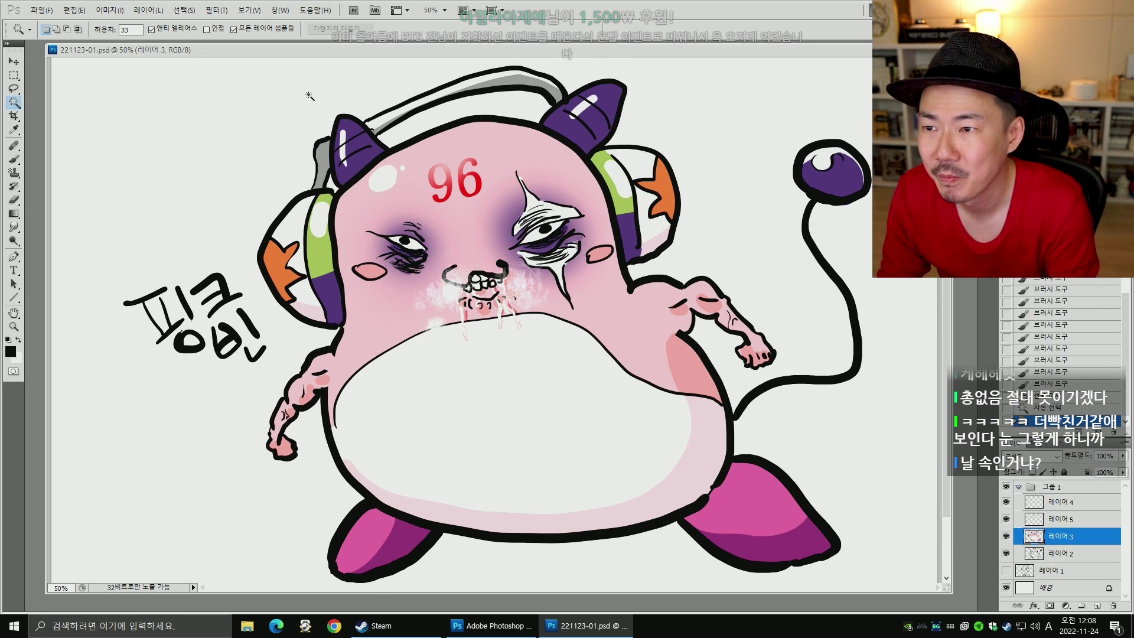
left_click(206, 30)
left_click(572, 521)
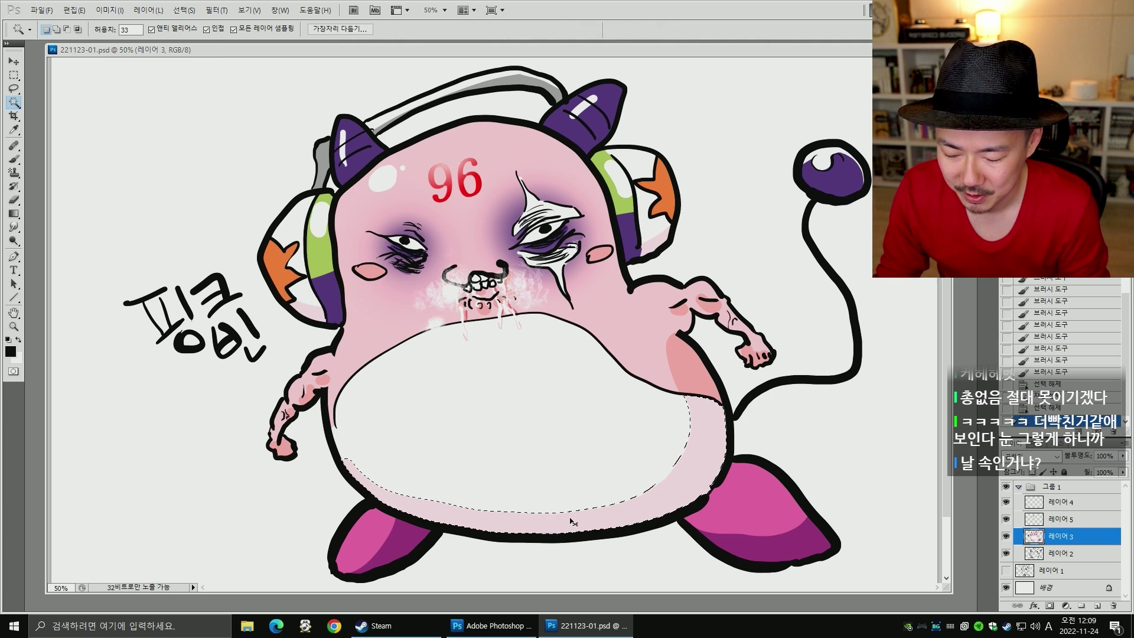
key("ctrl+h")
key("ctrl+u")
left_click_drag(952, 336, 950, 342)
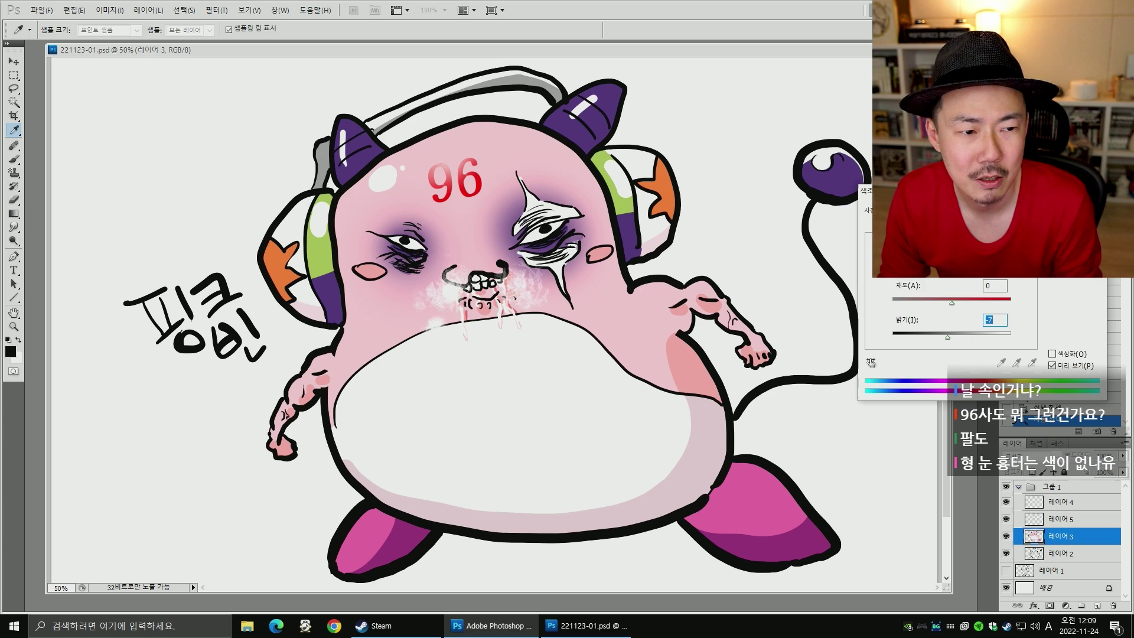
key("Return")
key("ctrl+s")
- Collapse and hide 그룹 1, and add a new layer placed inside a new layer group for the next drawing
key("space")
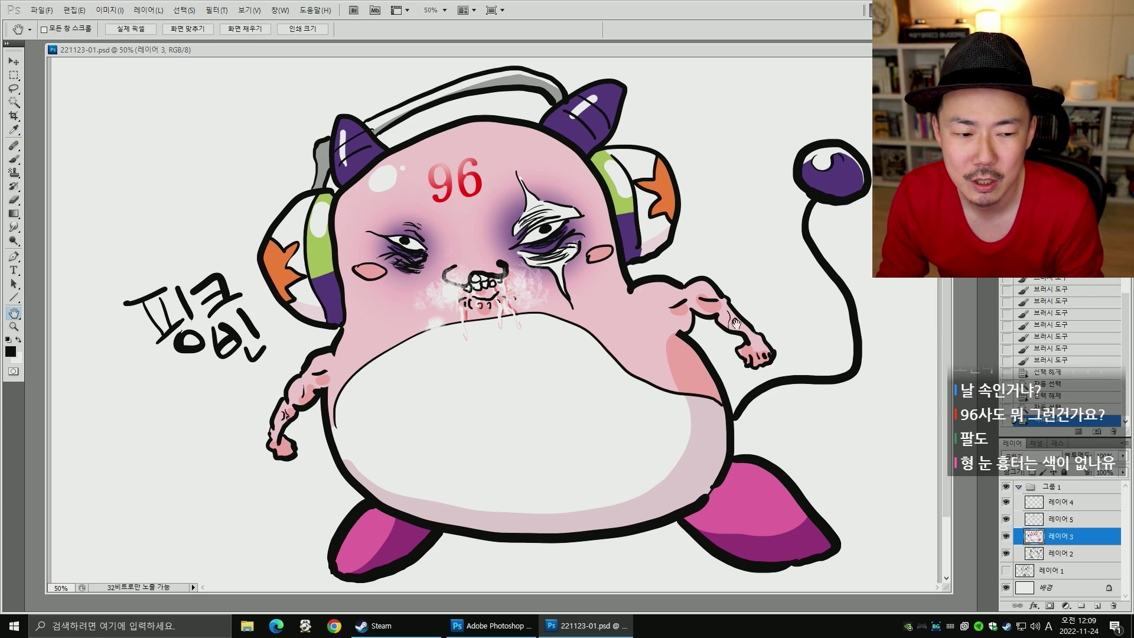
left_click(1018, 486)
left_click(1007, 486)
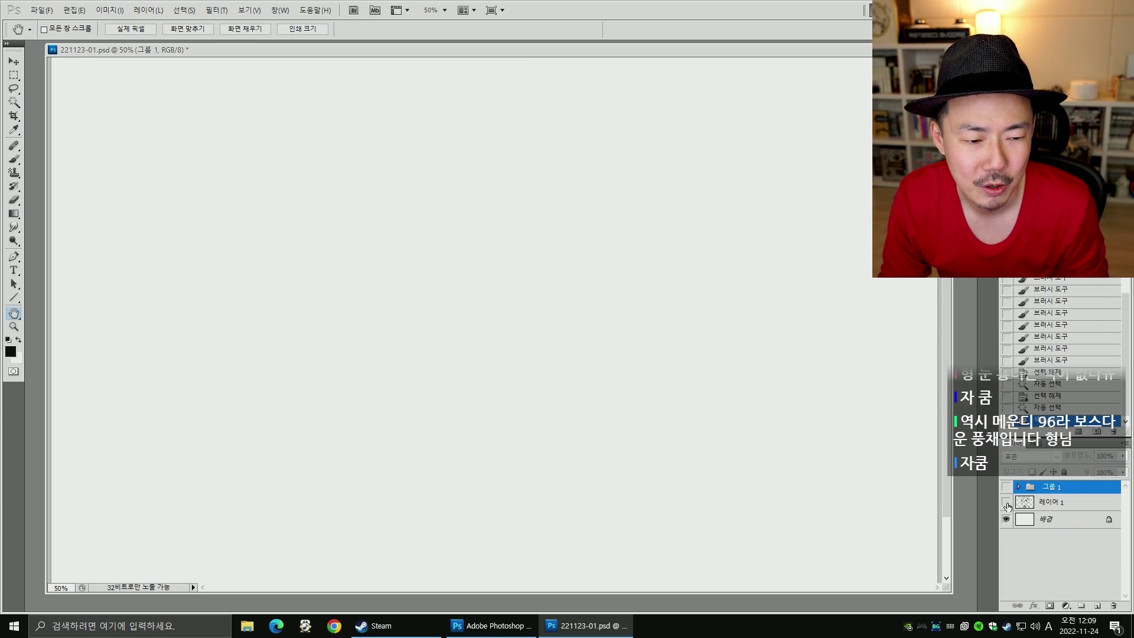
left_click(1097, 606)
left_click(1081, 606)
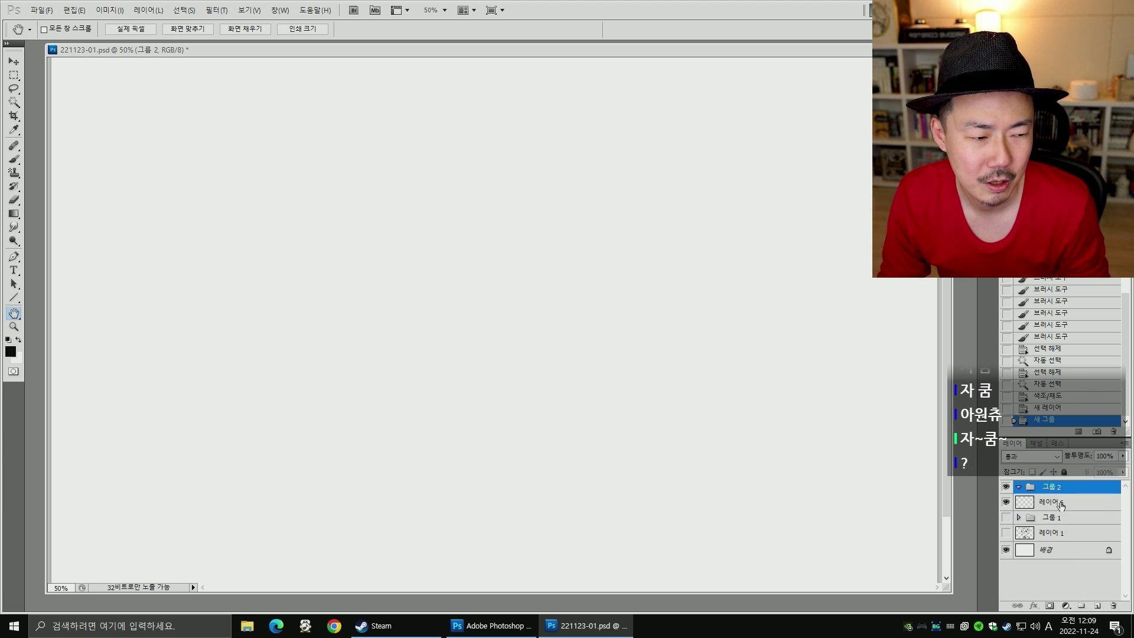
left_click_drag(1062, 507, 1051, 487)
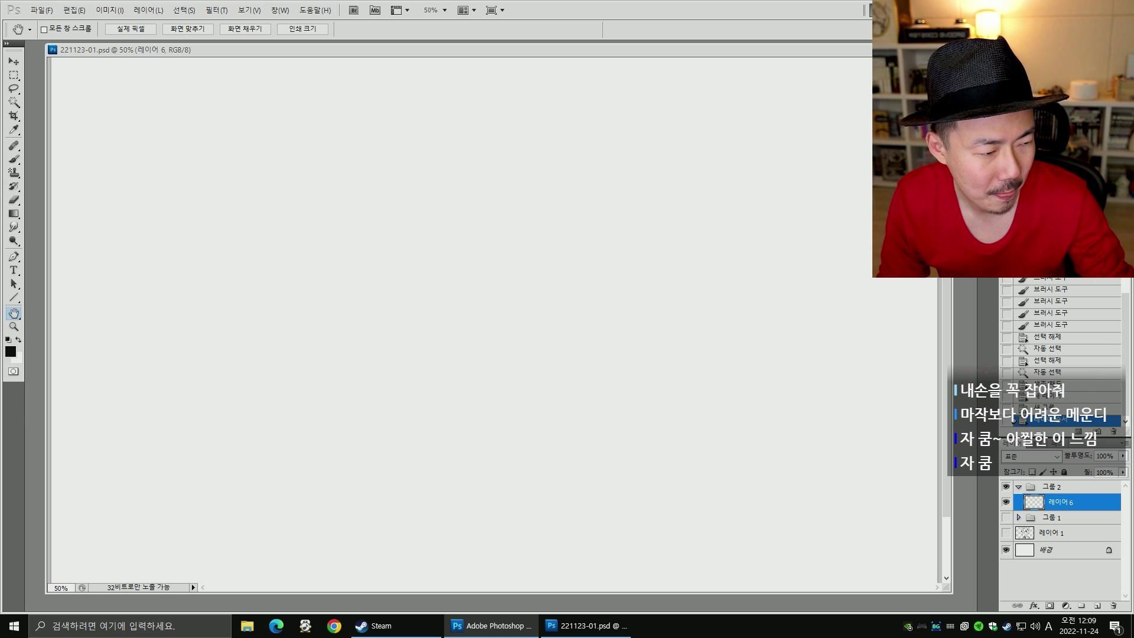
- Set the black brush to 40 px, trying short strokes on the empty new layer and undoing the last one
key("b")
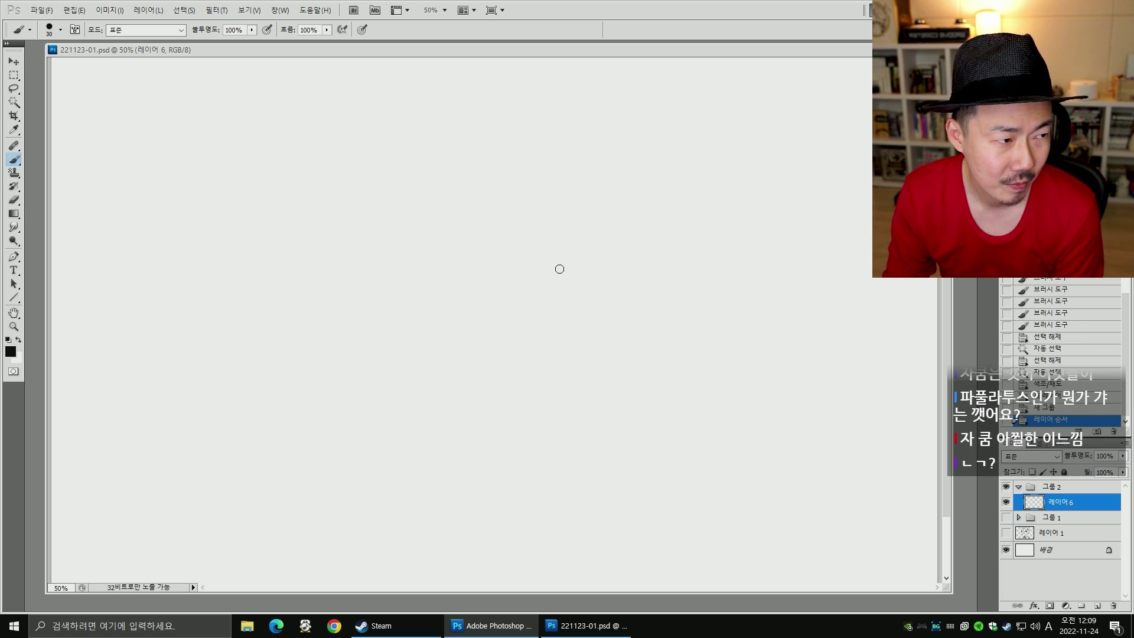
key("bracketleft")
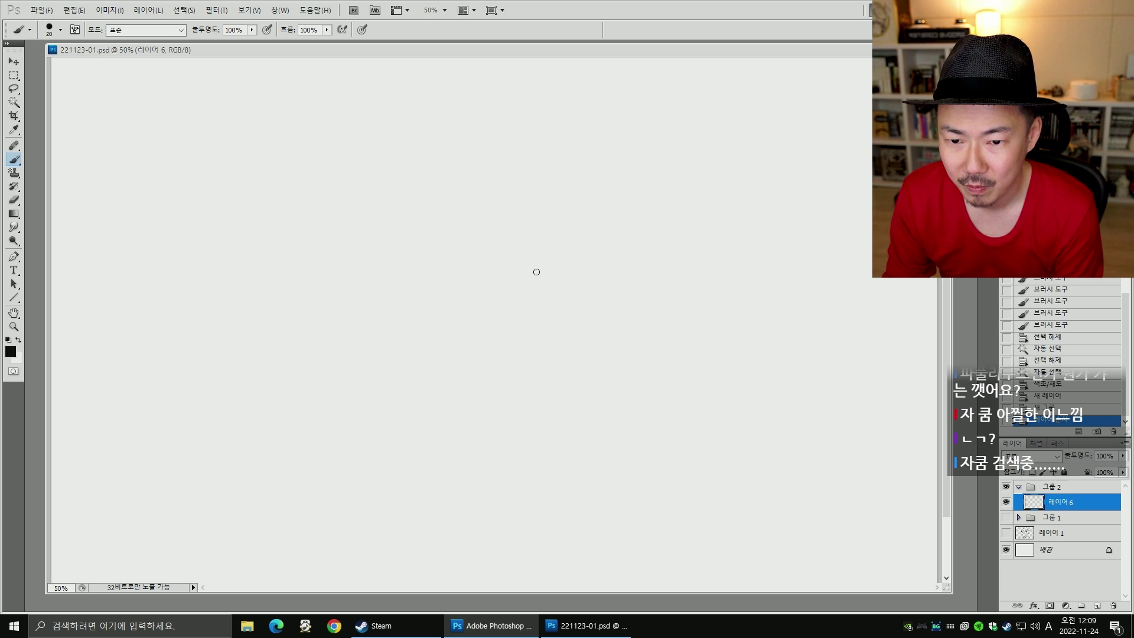
left_click(550, 273)
key("bracketright")
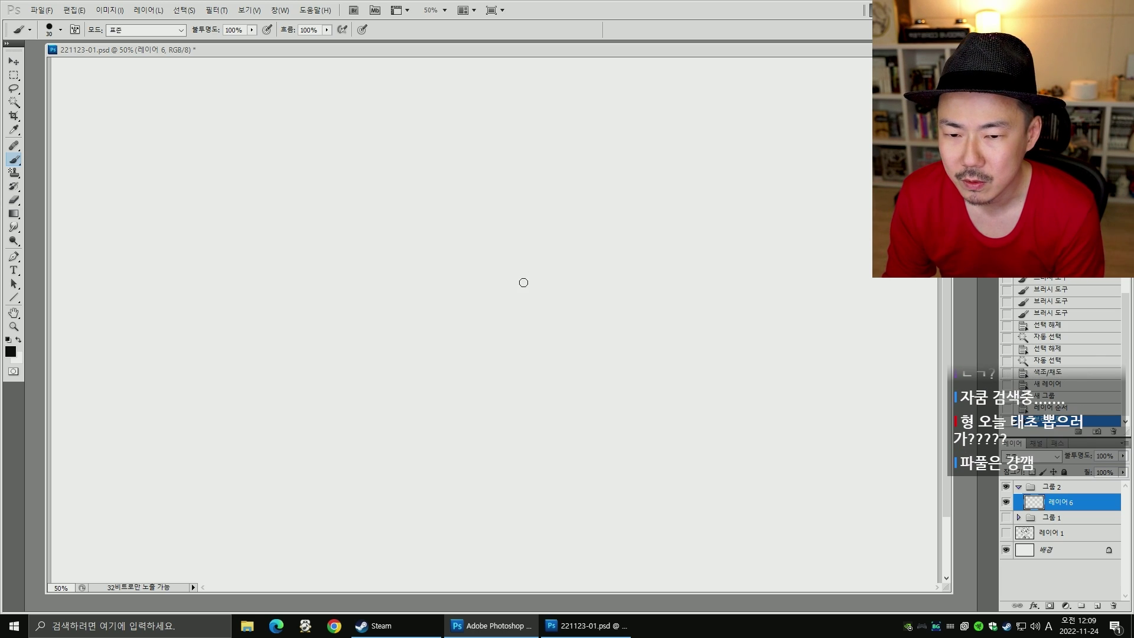
left_click(558, 260)
left_click(539, 281)
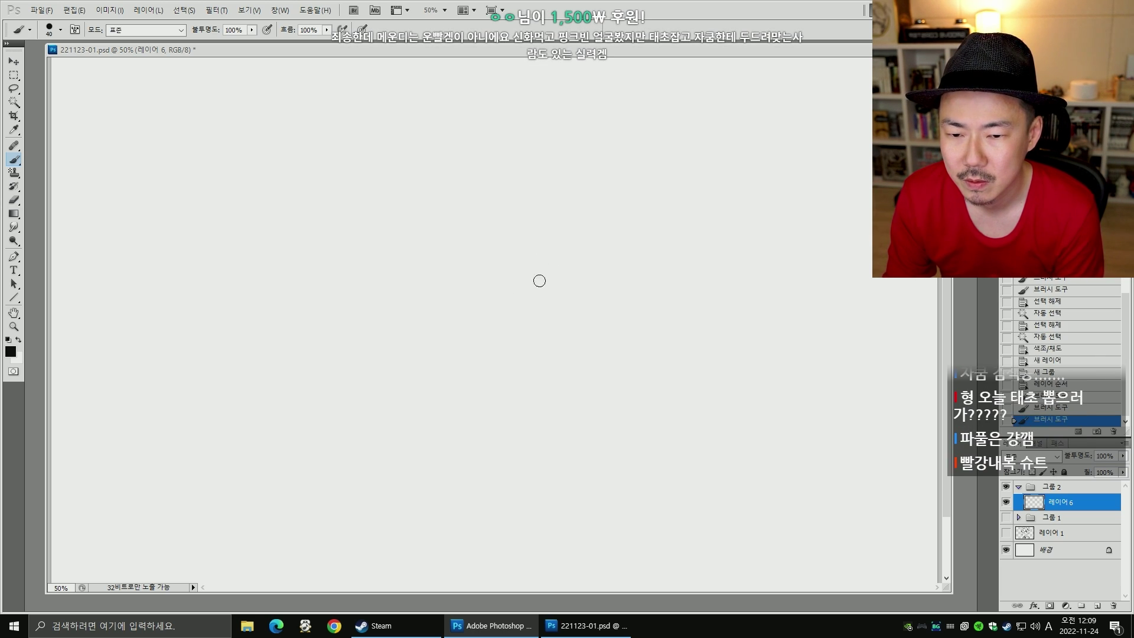
left_click_drag(506, 291, 549, 287)
key("ctrl+z")
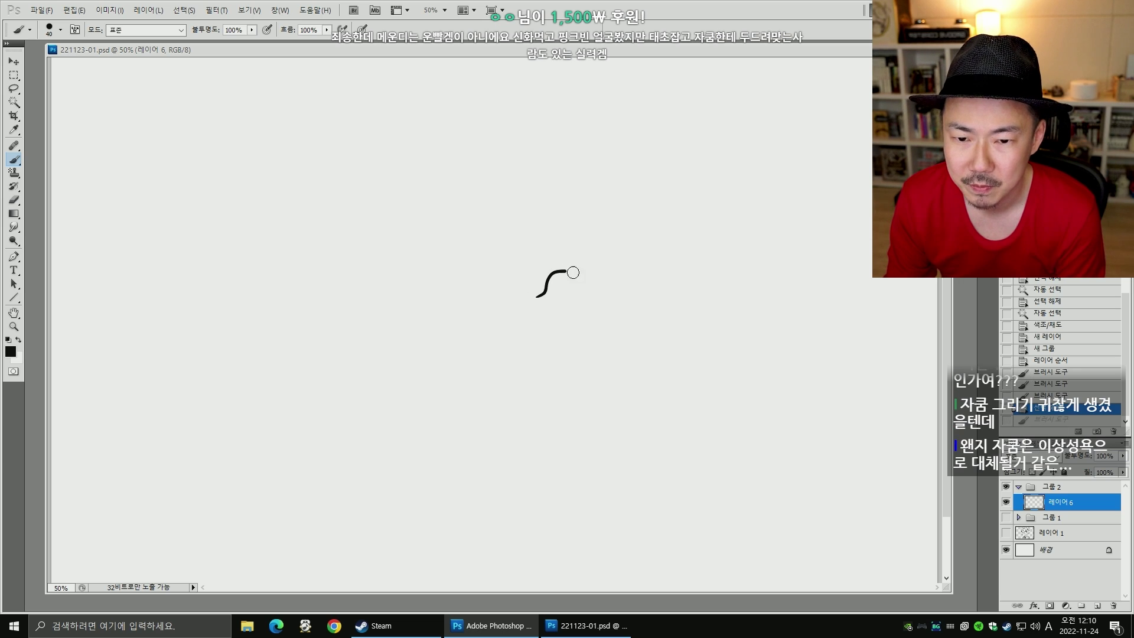
- Draw the outline of the right-hand eye near the canvas centre with a thick lower lid, redoing unsatisfactory strokes
mouse_move(573, 272)
left_mouse_down()
mouse_move(544, 296)
mouse_move(574, 286)
mouse_move(556, 270)
mouse_move(601, 270)
left_mouse_up()
key("ctrl+z")
key("ctrl+z")
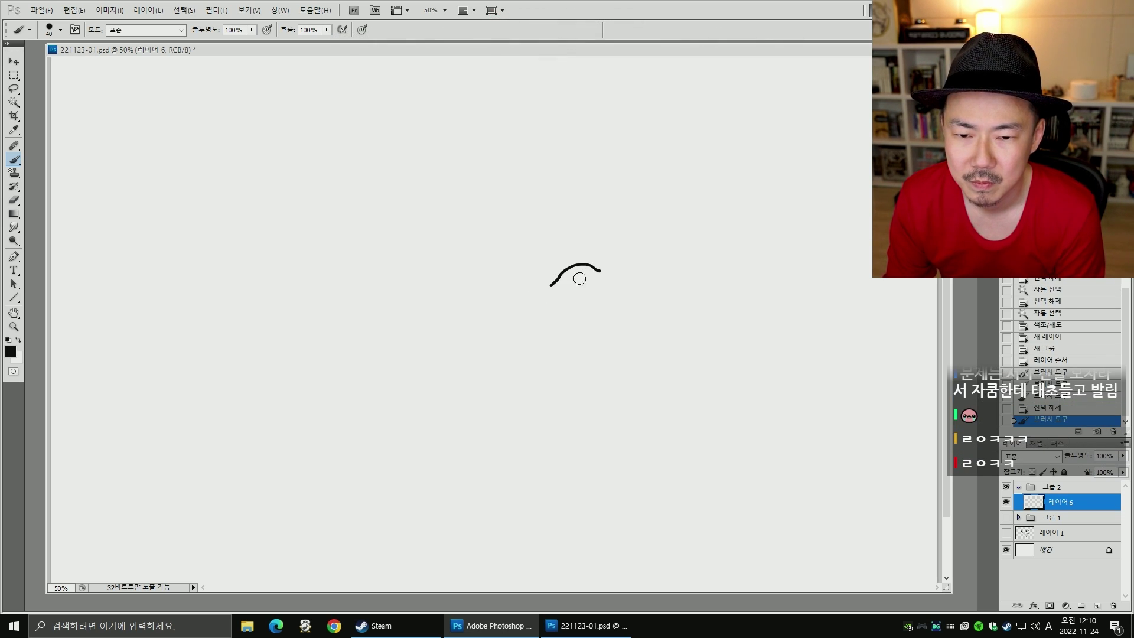
mouse_move(564, 285)
left_mouse_down()
mouse_move(605, 278)
mouse_move(587, 291)
mouse_move(605, 277)
left_mouse_up()
key("ctrl+z")
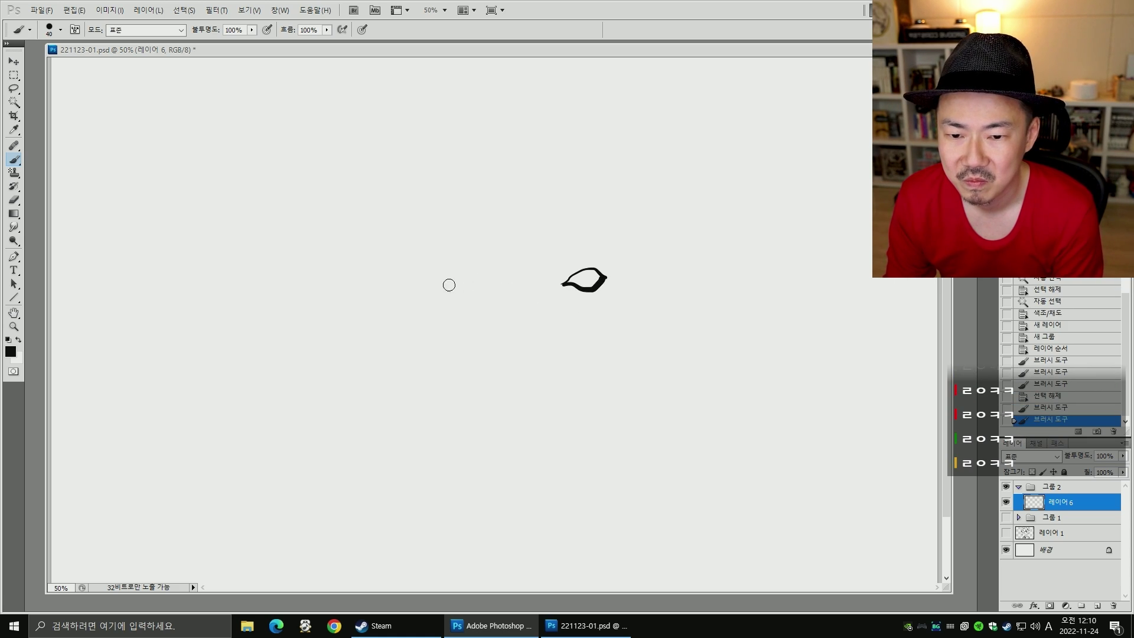
- Draw the left-hand eye outline, two nose-bridge marks, the nostrils and the cheek folds beside the nose
mouse_move(488, 292)
left_mouse_down()
mouse_move(467, 301)
mouse_move(491, 291)
mouse_move(521, 305)
left_mouse_up()
left_click_drag(539, 304, 541, 296)
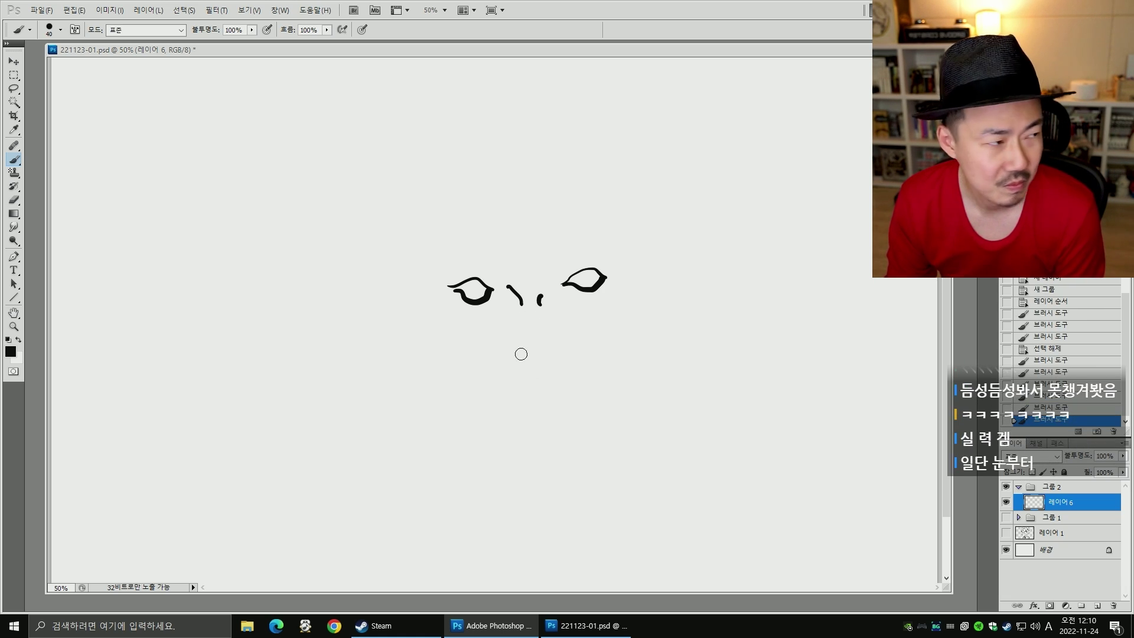
mouse_move(512, 328)
left_mouse_down()
mouse_move(516, 348)
mouse_move(502, 337)
mouse_move(527, 353)
mouse_move(555, 344)
mouse_move(617, 361)
mouse_move(497, 353)
mouse_move(488, 373)
left_mouse_up()
key("ctrl+z")
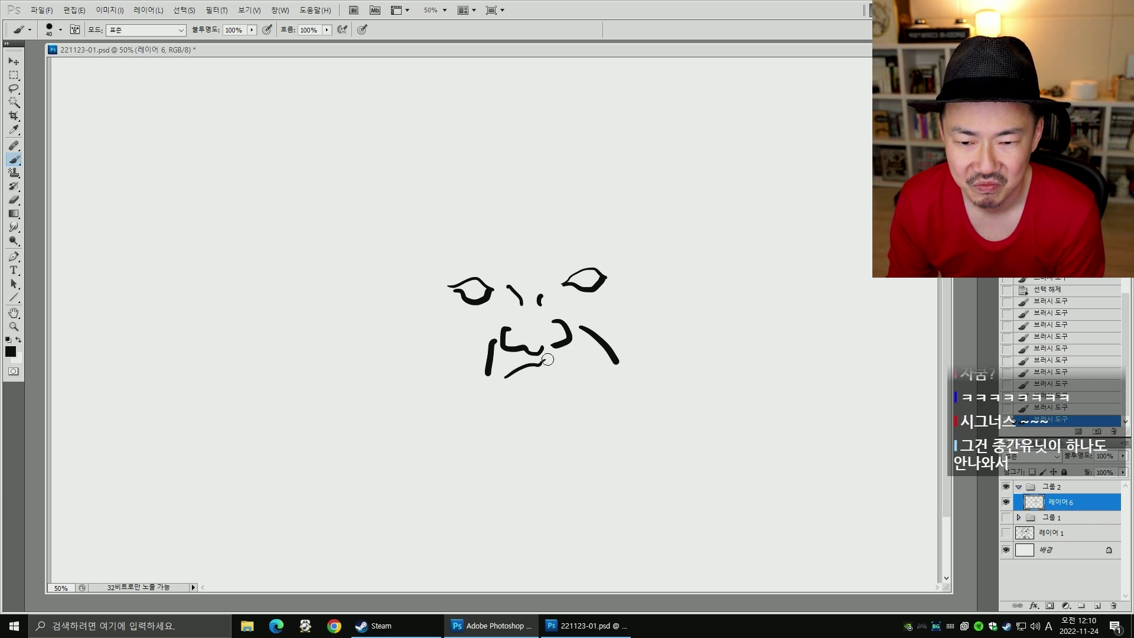
- Draw an open, grimacing mouth with lips and two rows of teeth, and join it to the nose with a philtrum
left_click_drag(543, 361, 590, 362)
mouse_move(514, 374)
left_mouse_down()
mouse_move(584, 368)
mouse_move(529, 384)
mouse_move(583, 385)
left_mouse_up()
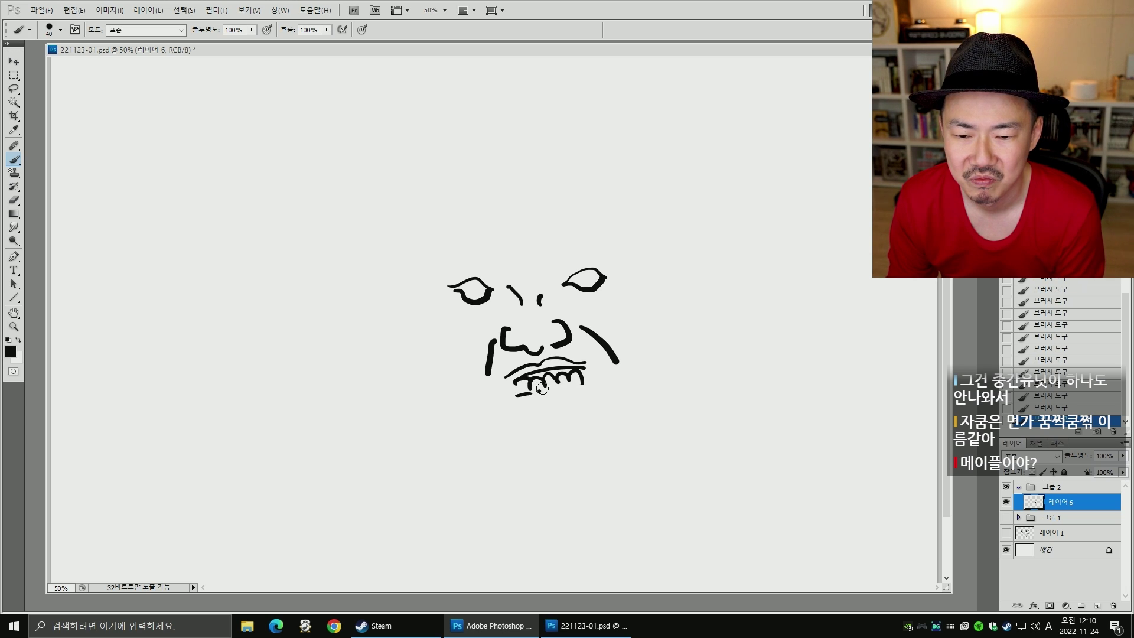
mouse_move(518, 393)
left_mouse_down()
mouse_move(529, 413)
mouse_move(582, 398)
mouse_move(593, 383)
left_mouse_up()
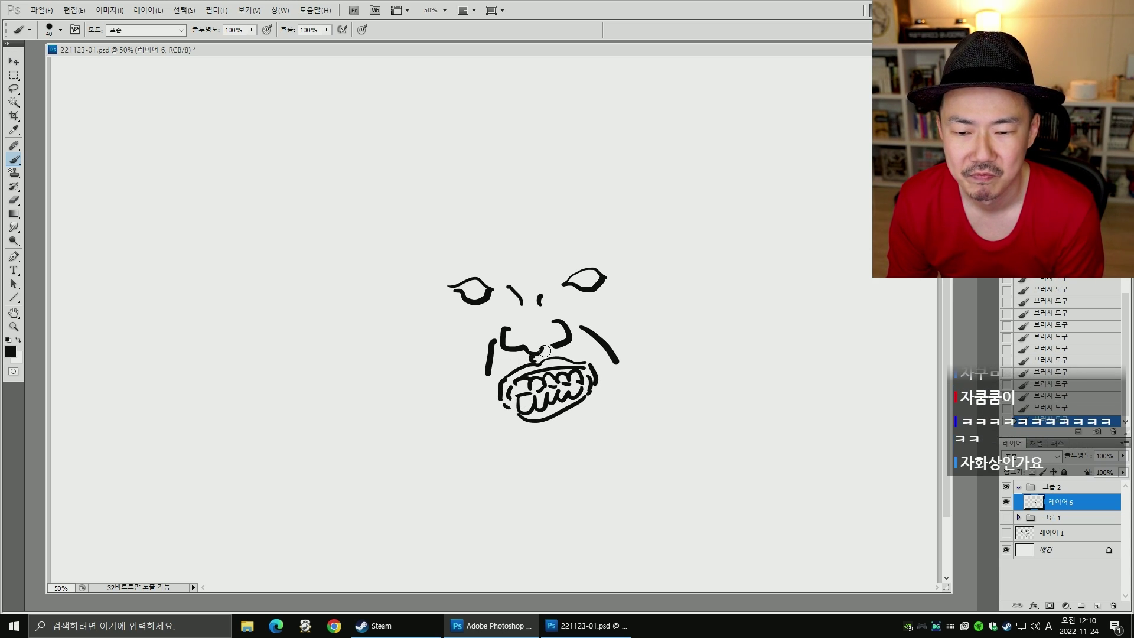
mouse_move(547, 351)
left_mouse_down()
mouse_move(545, 360)
mouse_move(554, 344)
mouse_move(538, 357)
left_mouse_up()
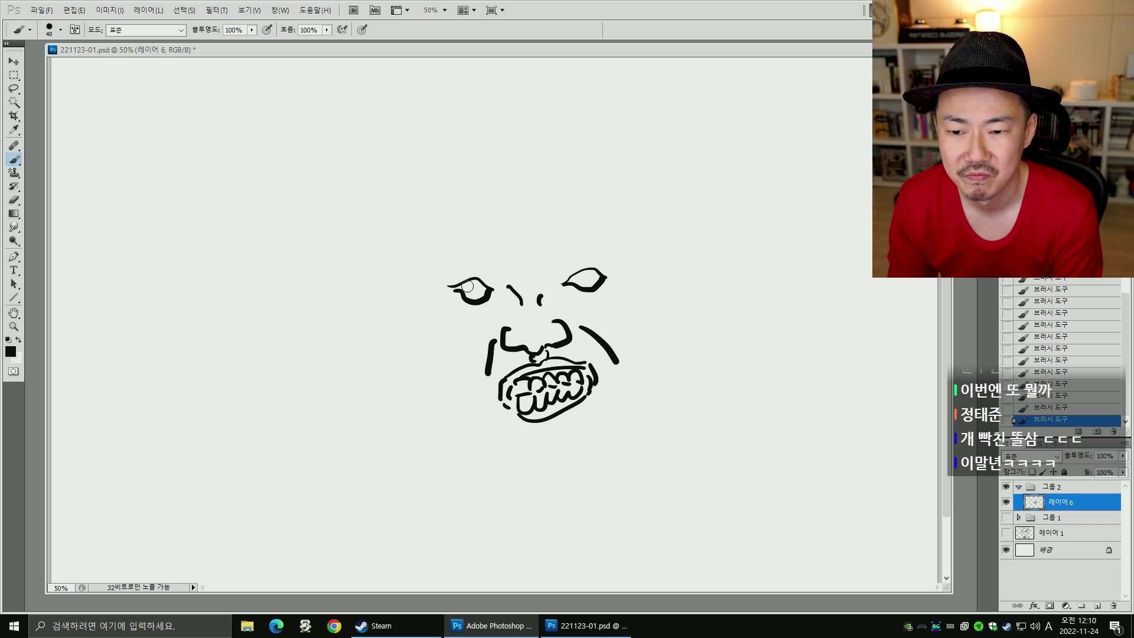
- Redo the left-hand pupil as a small ring, add a matching one and bags under both eyes, and reduce the brush to 35 px
key("ctrl+z")
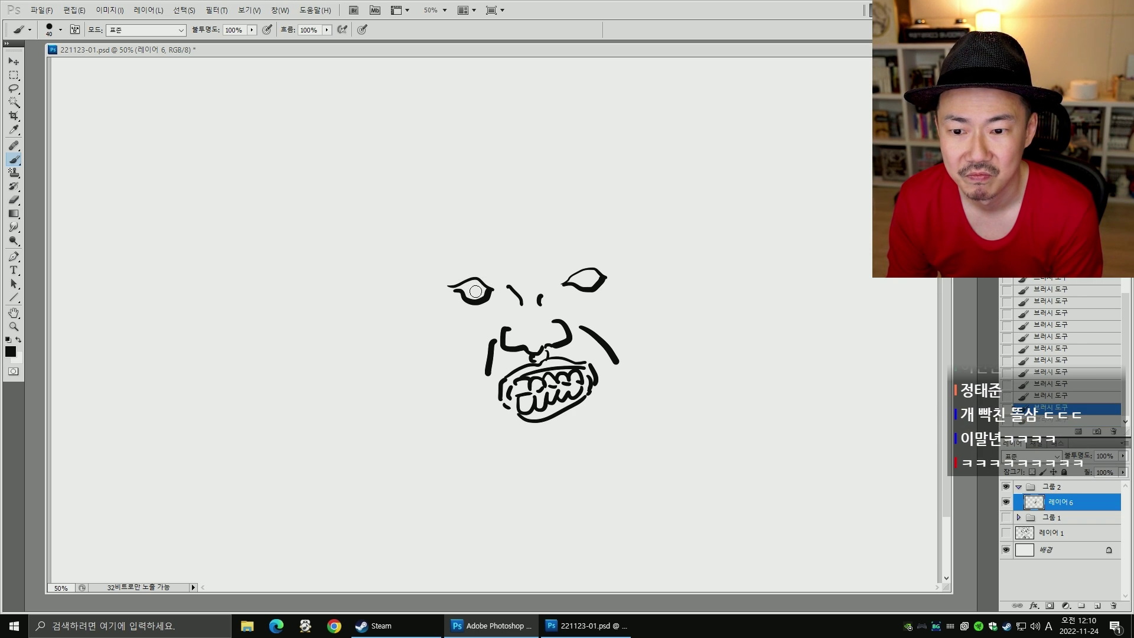
left_click(475, 291)
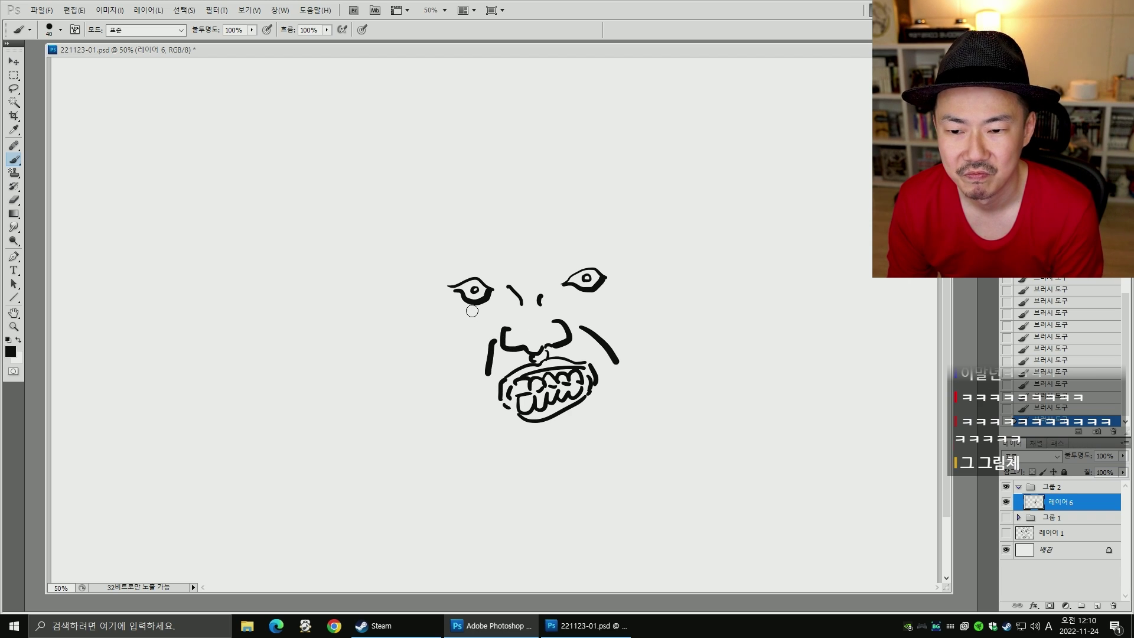
left_click_drag(486, 301, 473, 309)
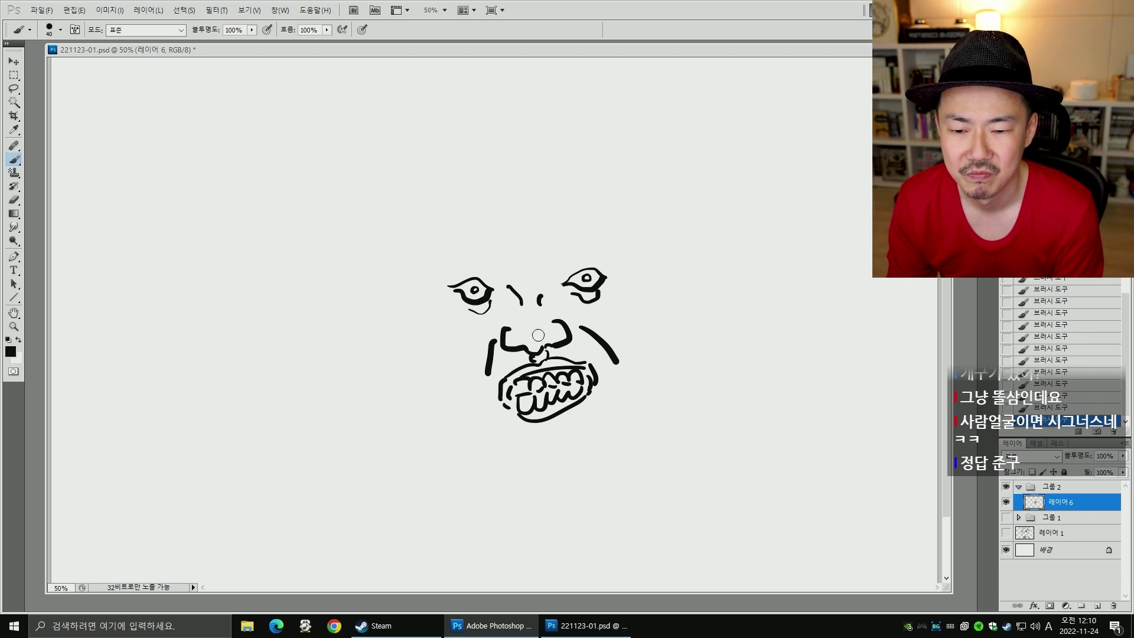
key("[")
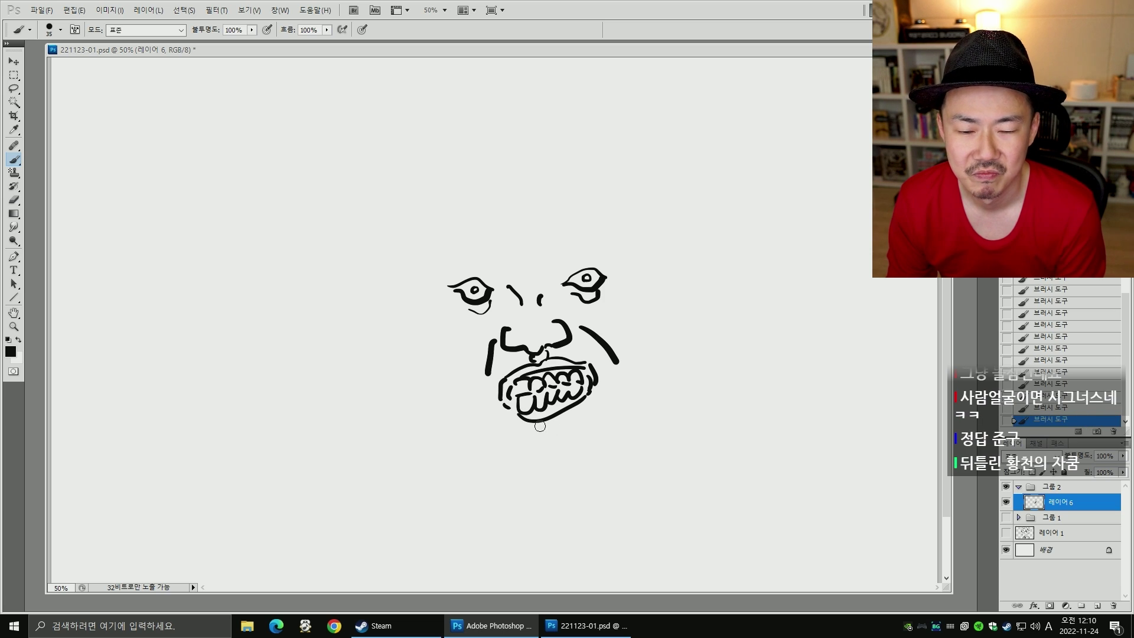
- Draw the outline of both cheeks, the jaw and the chin around the face with a 50 px brush, redoing the right-hand cheek
key("bracketright")
key("bracketright")
key("bracketright")
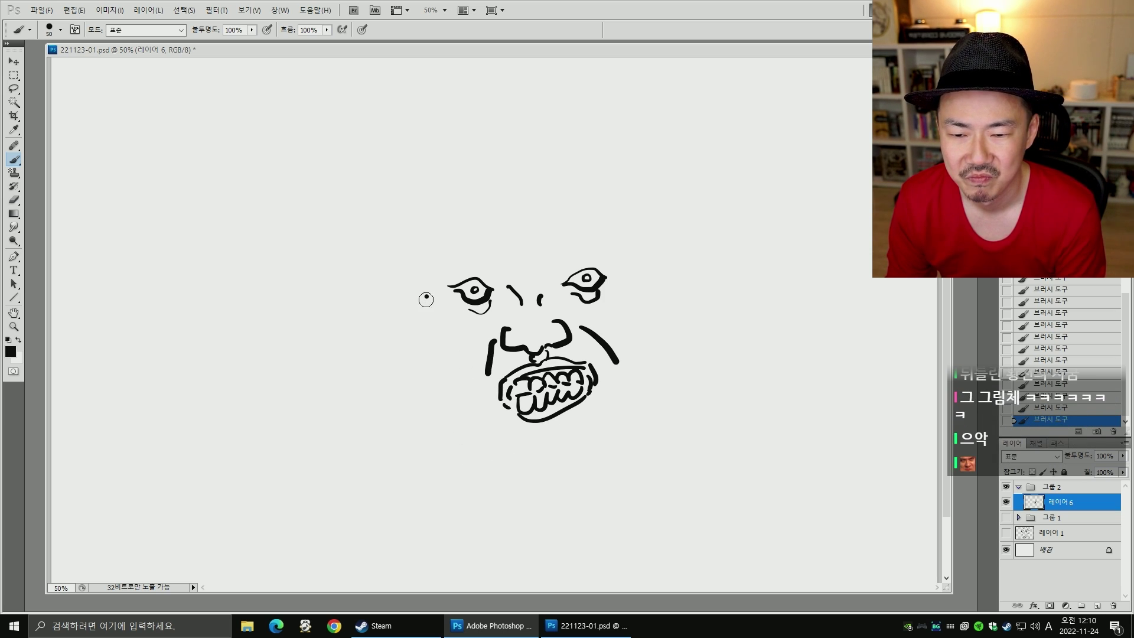
mouse_move(426, 299)
left_mouse_down()
mouse_move(422, 354)
mouse_move(453, 384)
left_mouse_up()
mouse_move(633, 291)
left_mouse_down()
mouse_move(651, 314)
mouse_move(647, 360)
left_mouse_up()
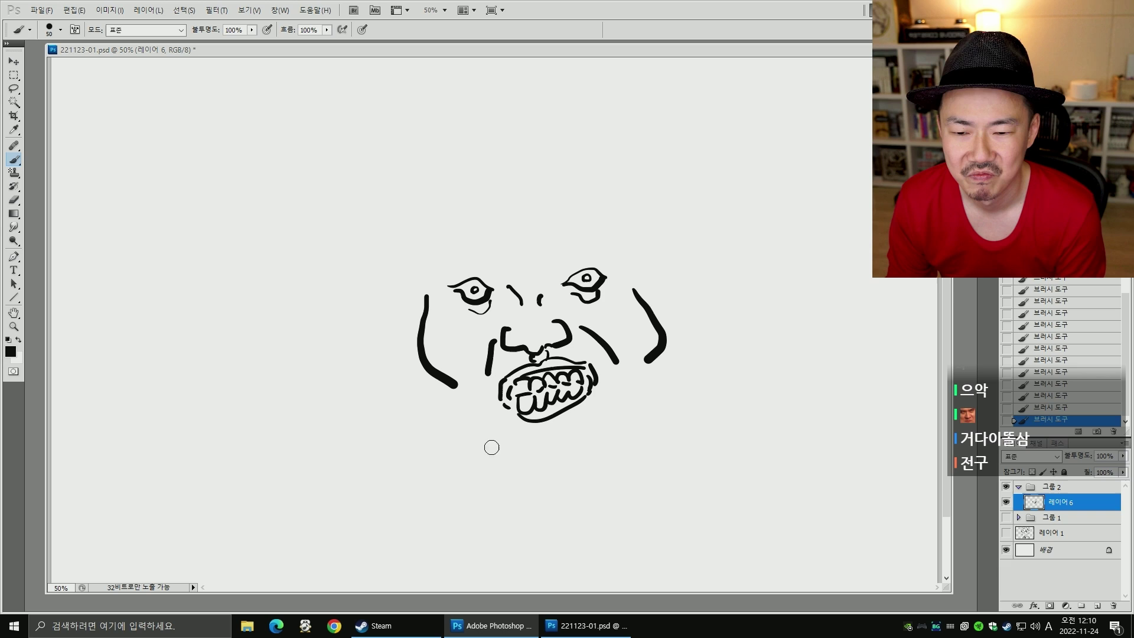
key("ctrl+z")
left_click_drag(628, 272, 650, 348)
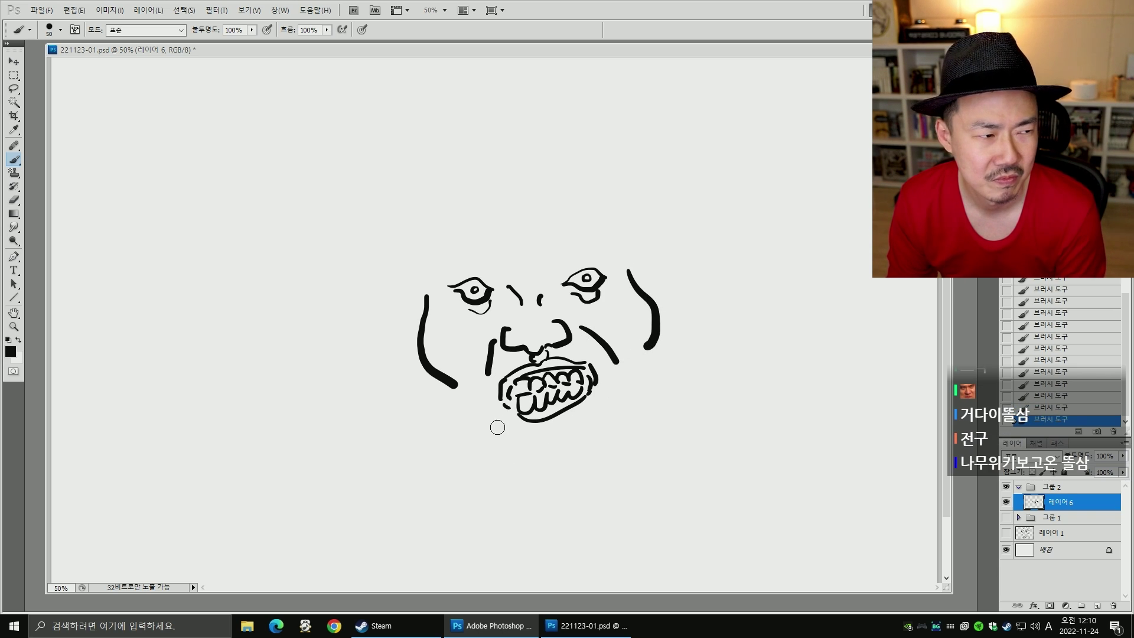
mouse_move(450, 384)
left_mouse_down()
mouse_move(461, 422)
mouse_move(530, 468)
left_mouse_up()
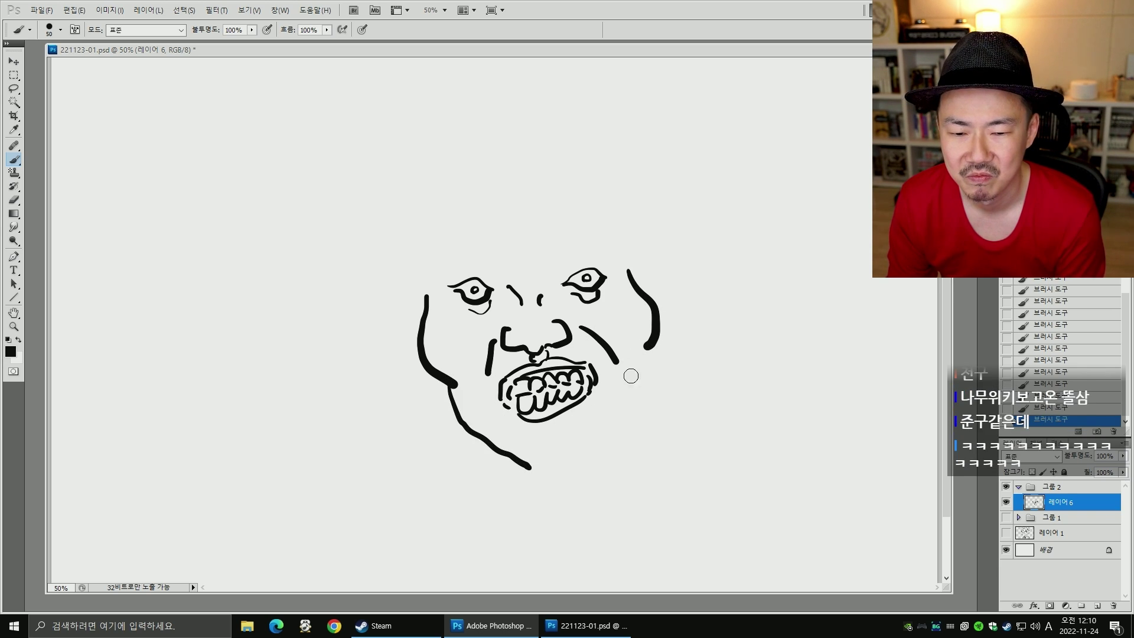
mouse_move(650, 348)
left_mouse_down()
mouse_move(654, 389)
mouse_move(592, 452)
left_mouse_up()
left_click_drag(529, 468, 593, 455)
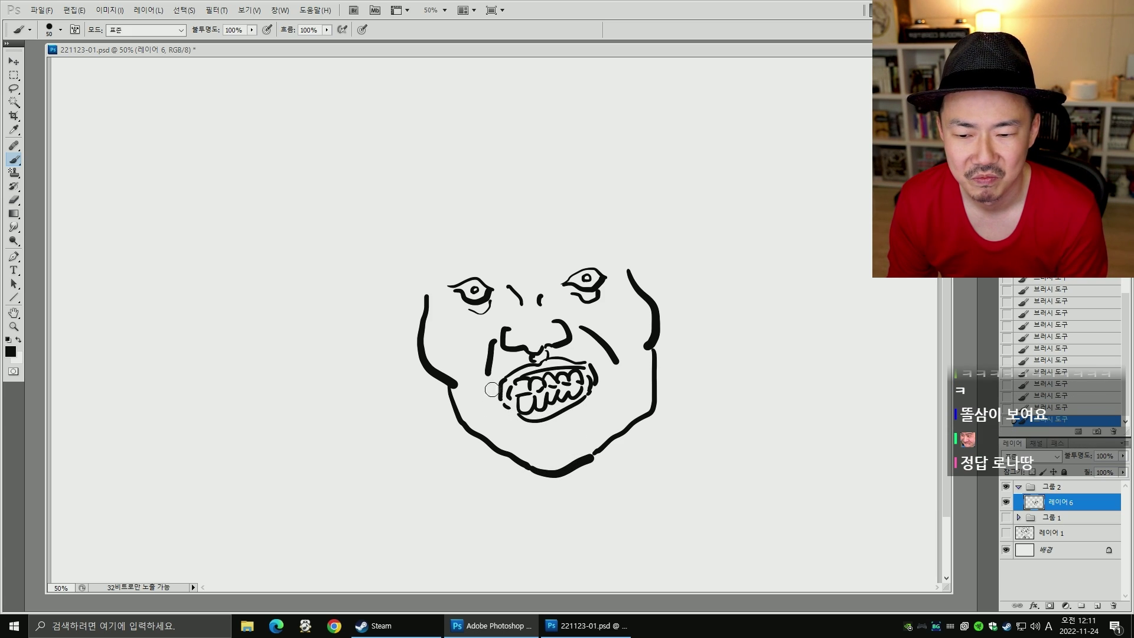
- Add crease lines on both sides of the mouth and drool dripping from the lower lip, reducing the brush to 35 px
left_click_drag(497, 407, 524, 428)
mouse_move(603, 377)
left_mouse_down()
mouse_move(610, 390)
mouse_move(594, 412)
left_mouse_up()
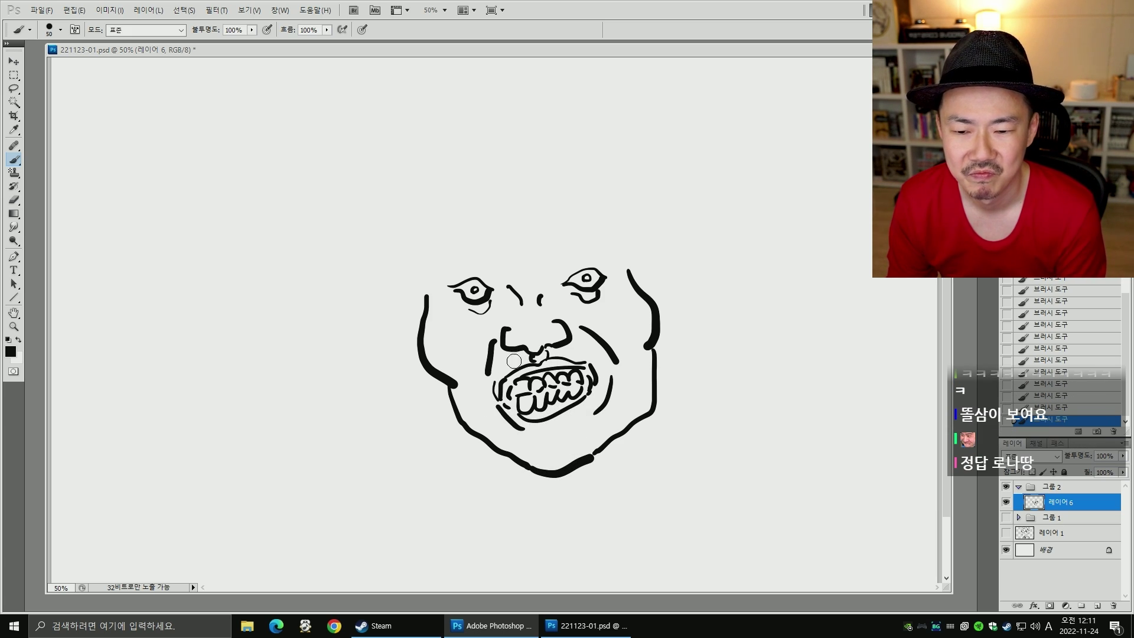
key("[")
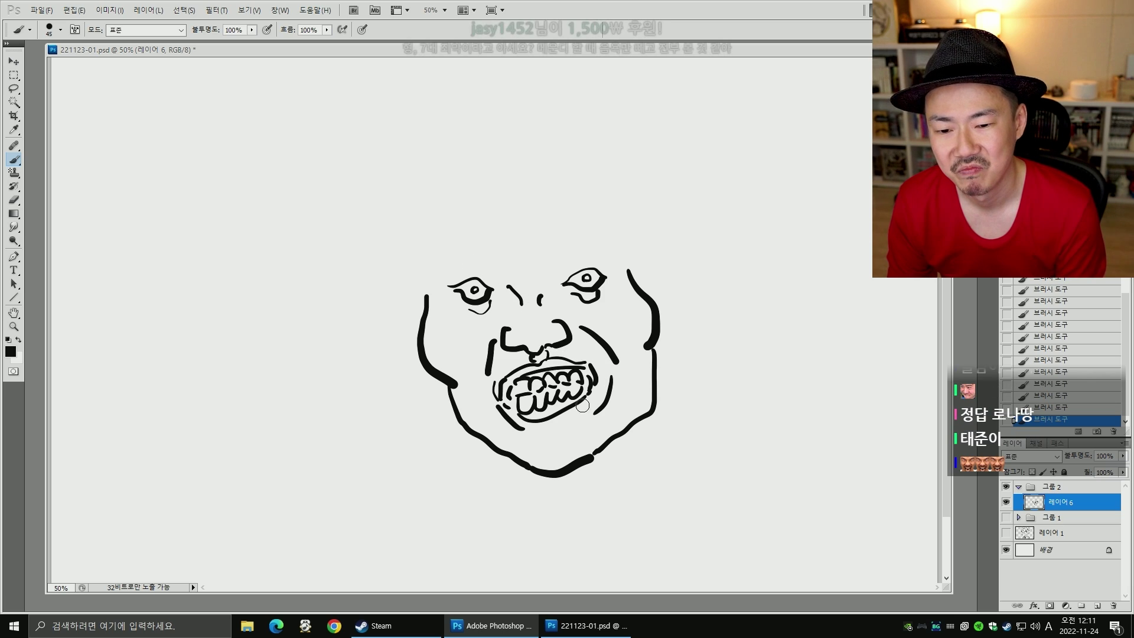
key("bracketleft")
key("bracketleft")
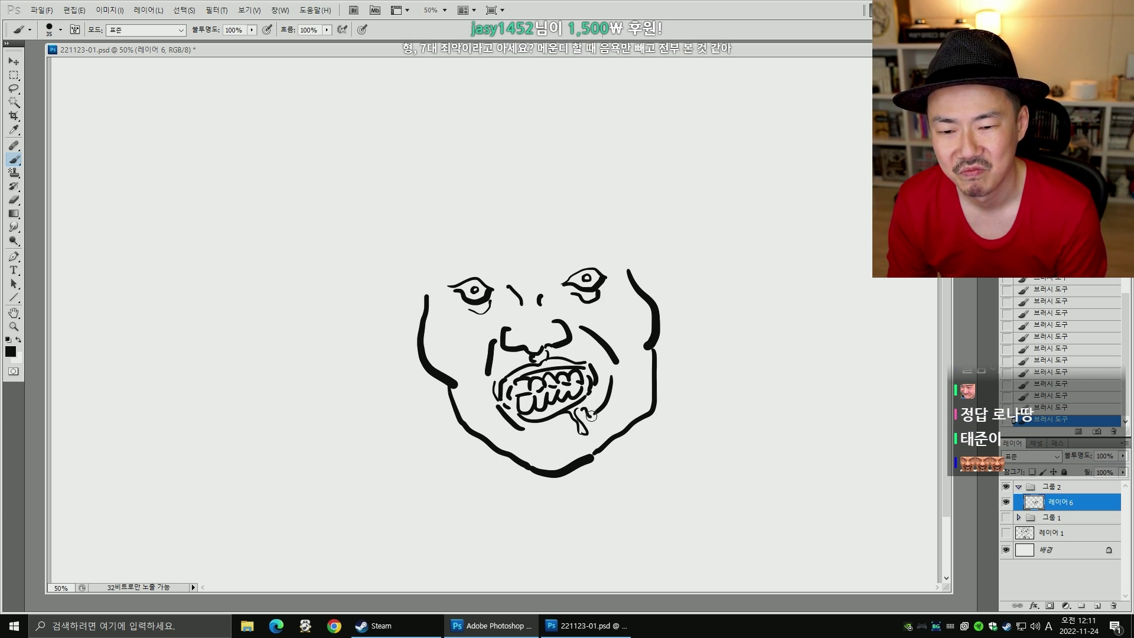
- Erase both pupils with an 80 px eraser and redraw them as smaller rings with the 35 px brush
key("e")
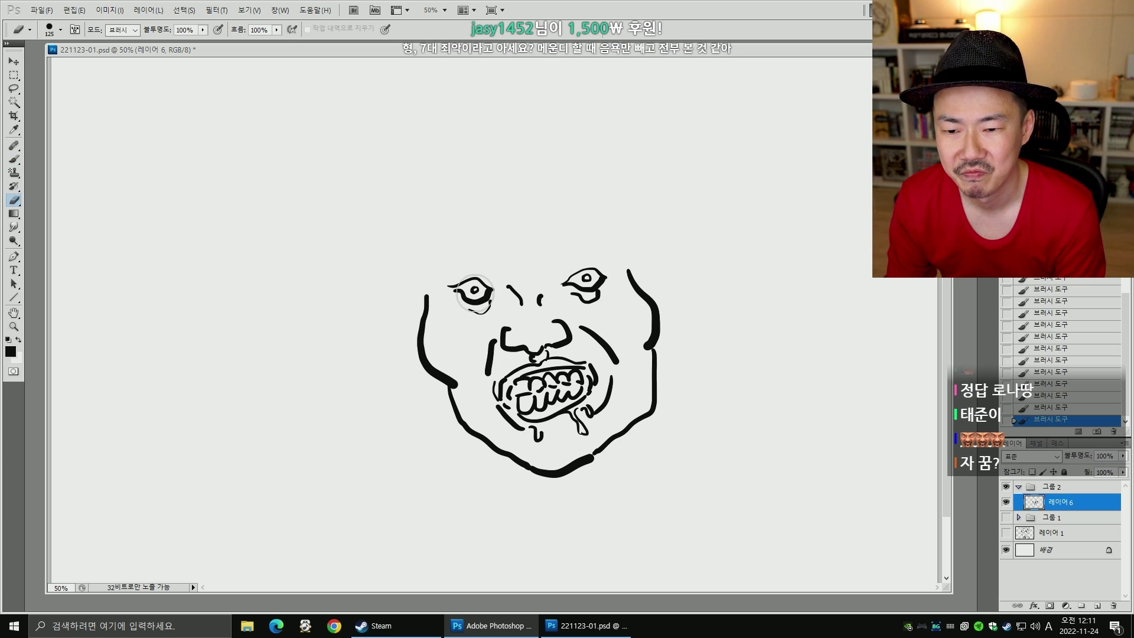
key("bracketleft")
key("bracketleft")
left_click_drag(474, 292, 480, 292)
left_click(477, 293)
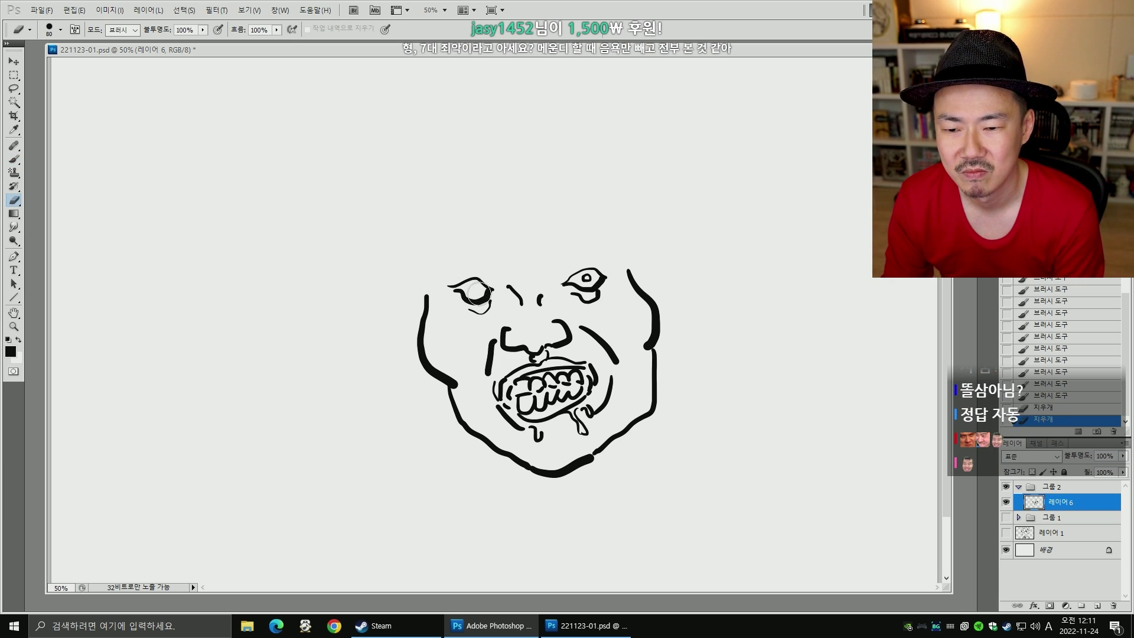
left_click_drag(589, 279, 586, 279)
left_click(586, 278)
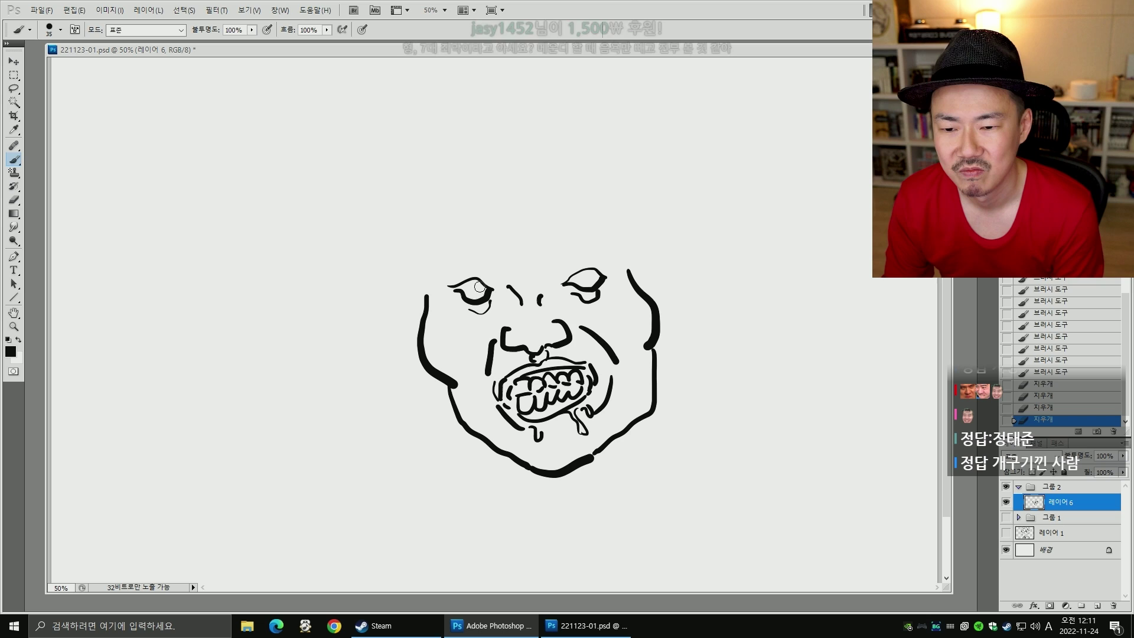
key("b")
left_click(471, 291)
left_click(589, 277)
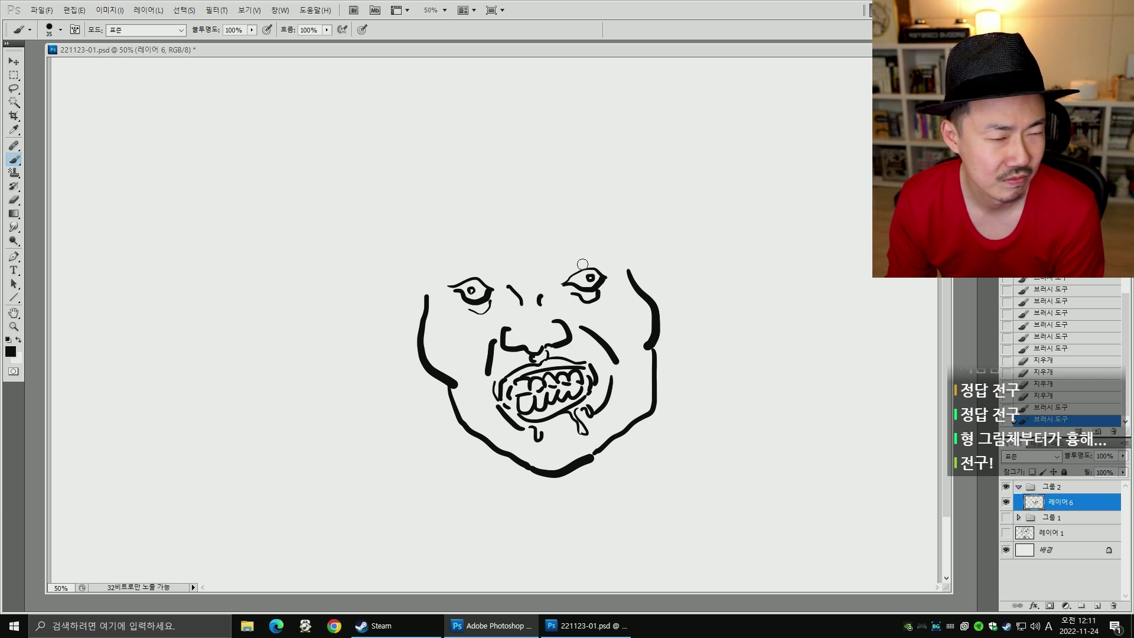
- Add short eyelid creases above both eyes, enlarging the brush to 45 px for the left-hand eye
left_click_drag(565, 276, 600, 267)
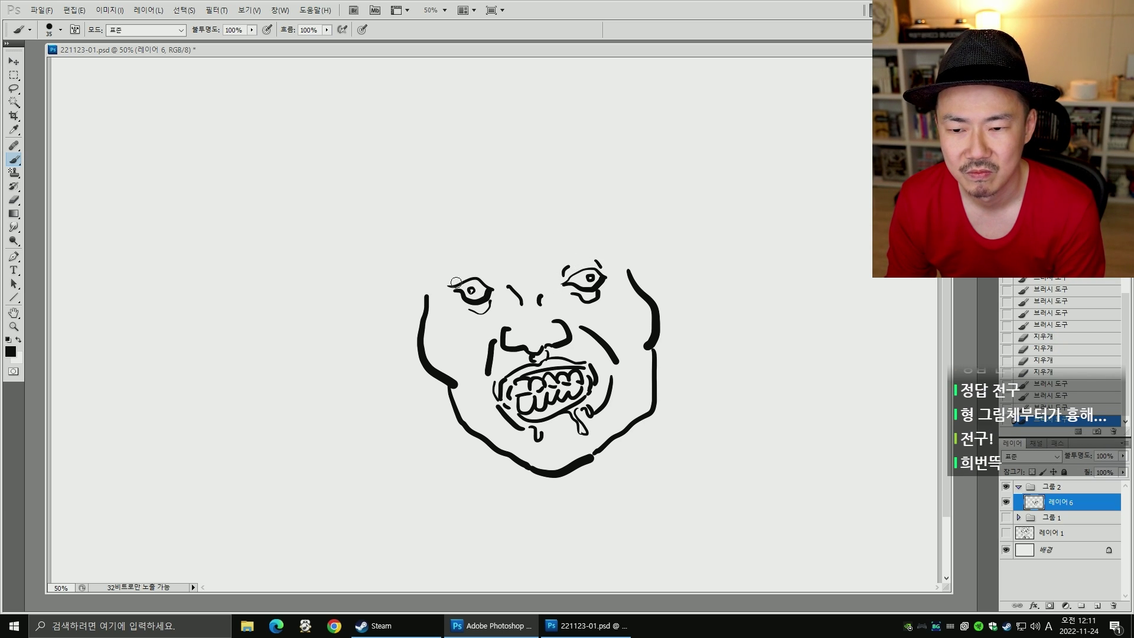
key("bracketright")
mouse_move(456, 282)
left_mouse_down()
mouse_move(464, 271)
mouse_move(494, 283)
left_mouse_up()
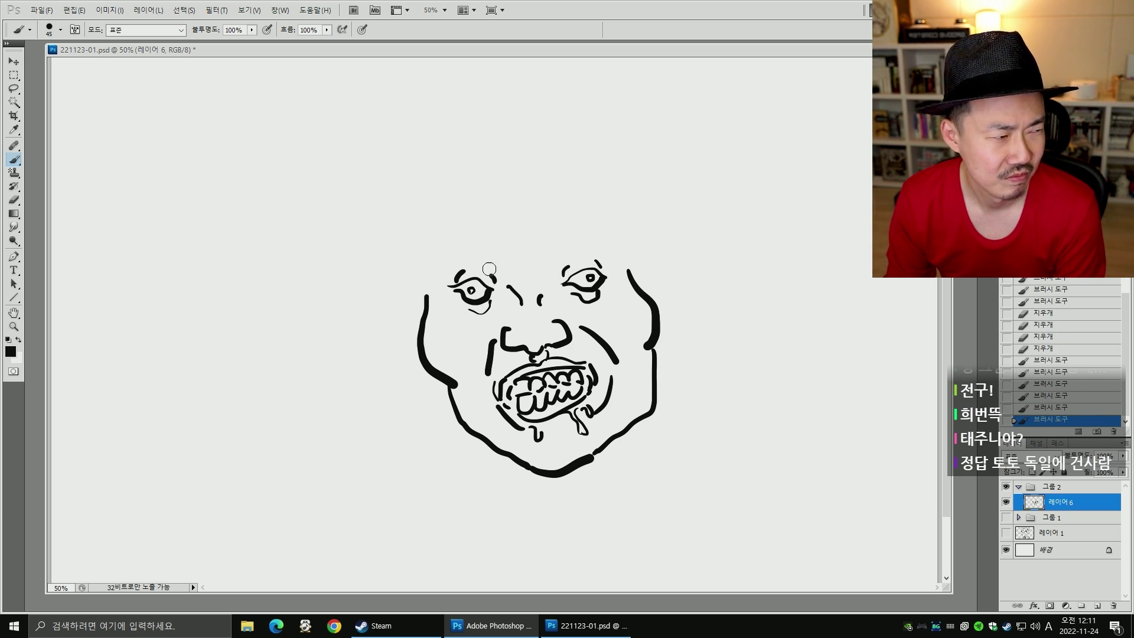
- Replace the flat left-hand eyebrow with thick, angry slanted brows over both eyes and add frown wrinkles between them, using a 70 px brush
left_click_drag(440, 256, 490, 259)
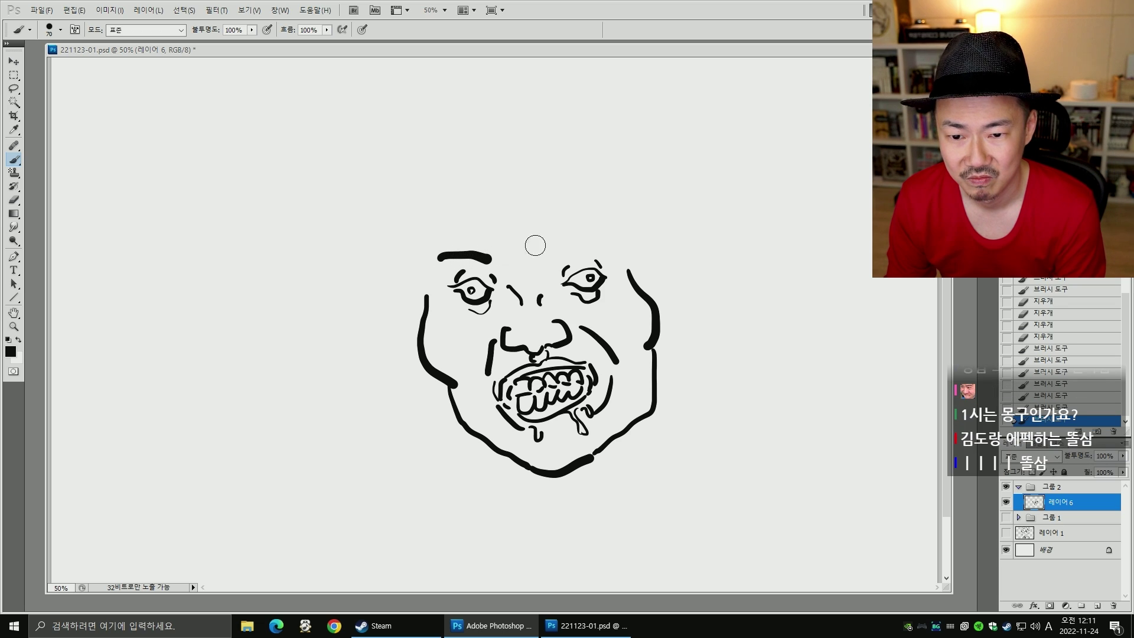
key("ctrl+z")
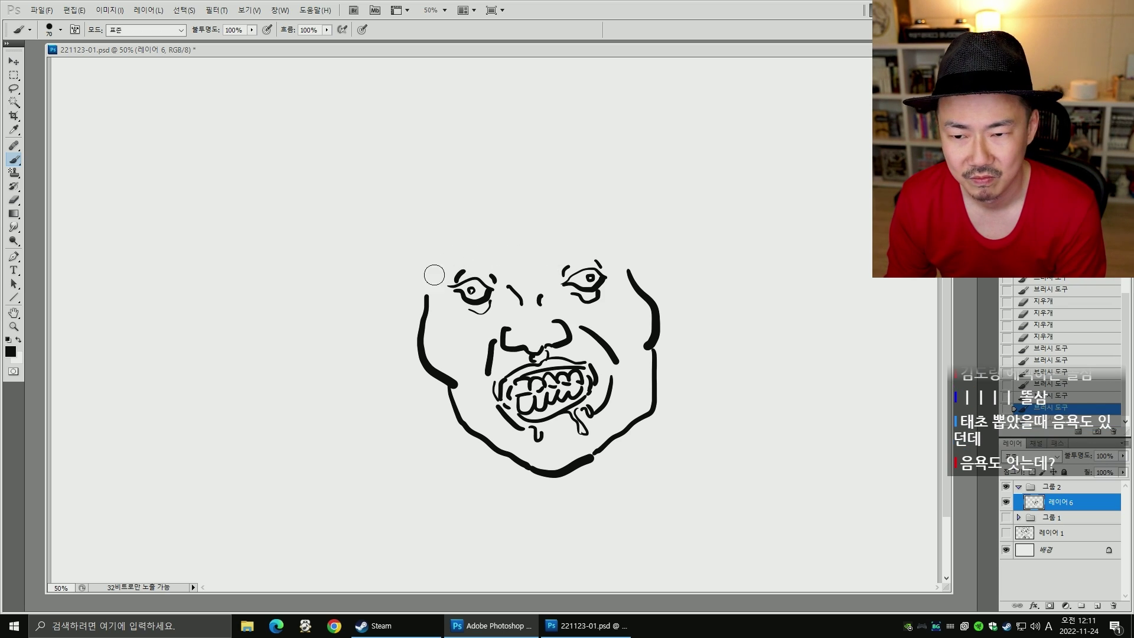
mouse_move(434, 274)
left_mouse_down()
mouse_move(546, 263)
mouse_move(590, 243)
left_mouse_up()
left_click_drag(506, 268, 528, 279)
left_click_drag(537, 268, 522, 284)
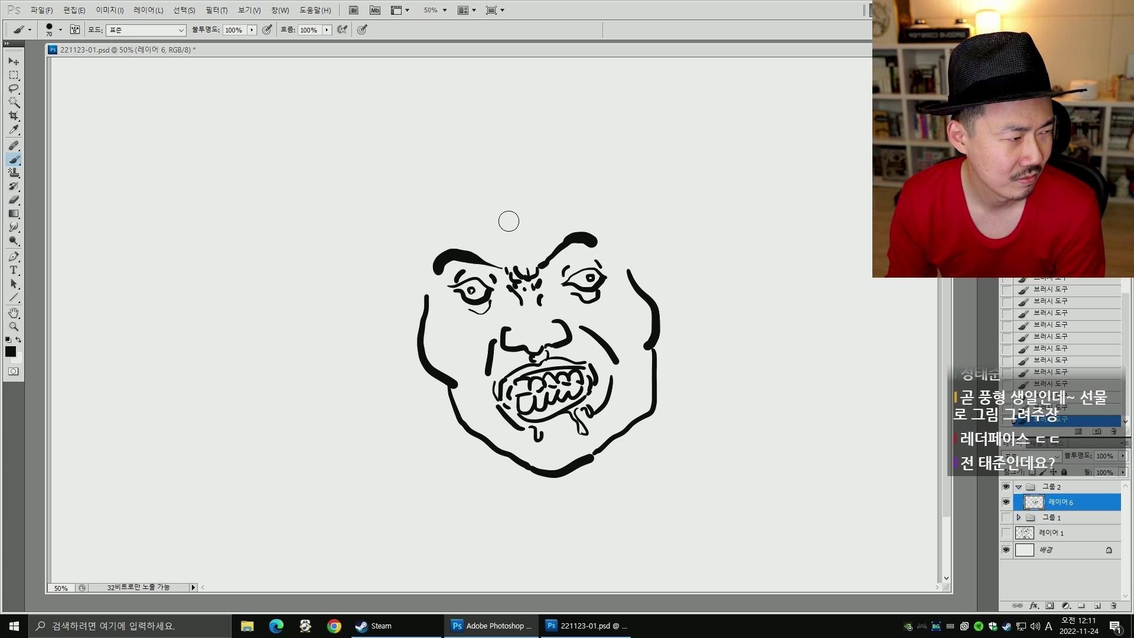
- Draw a jagged fringe across the forehead and fill the hair above it solid black, finishing the strands with a 45 px brush
mouse_move(501, 176)
left_mouse_down()
mouse_move(521, 214)
mouse_move(550, 224)
mouse_move(544, 201)
mouse_move(582, 210)
mouse_move(614, 254)
left_mouse_up()
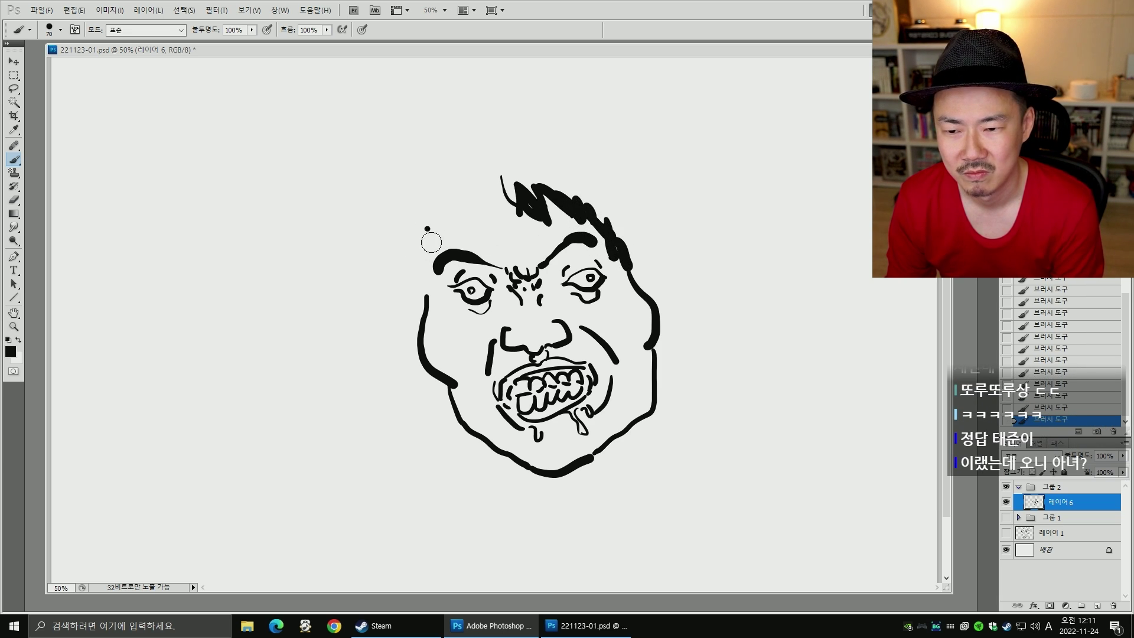
left_click_drag(428, 226, 416, 294)
mouse_move(449, 218)
left_mouse_down()
mouse_move(468, 204)
mouse_move(478, 239)
mouse_move(501, 185)
mouse_move(496, 237)
mouse_move(487, 223)
mouse_move(502, 195)
mouse_move(486, 243)
mouse_move(503, 193)
mouse_move(499, 228)
mouse_move(448, 228)
mouse_move(420, 302)
left_mouse_up()
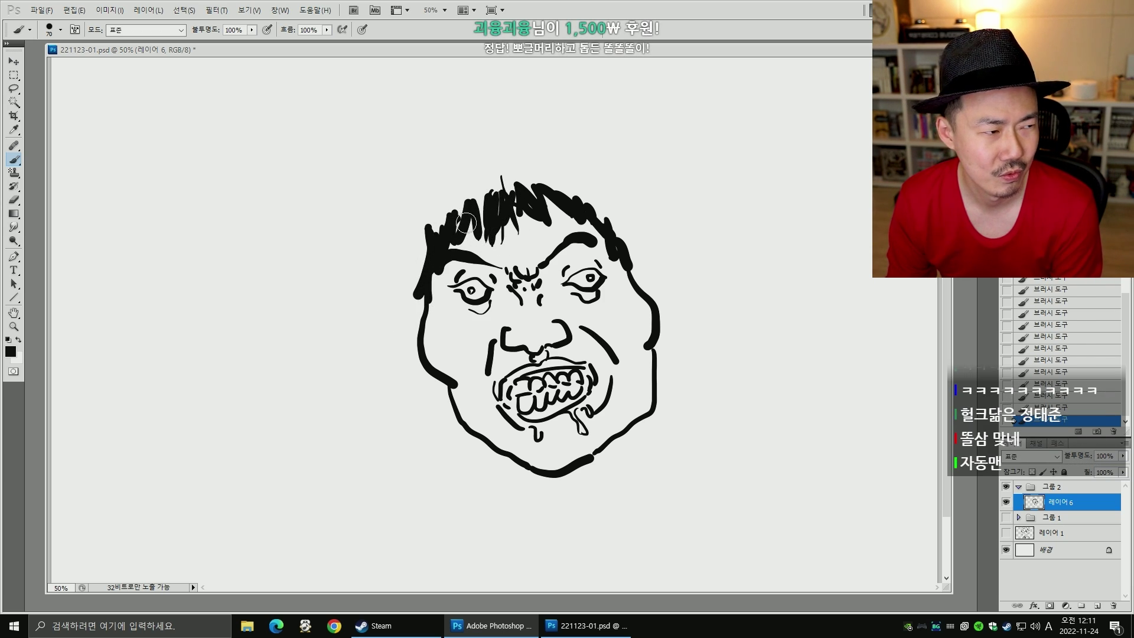
mouse_move(476, 183)
left_mouse_down()
mouse_move(425, 238)
mouse_move(484, 179)
mouse_move(429, 225)
mouse_move(475, 206)
mouse_move(480, 221)
mouse_move(434, 231)
mouse_move(416, 269)
left_mouse_up()
mouse_move(502, 178)
left_mouse_down()
mouse_move(524, 205)
mouse_move(511, 202)
mouse_move(515, 188)
mouse_move(588, 184)
mouse_move(559, 173)
mouse_move(614, 206)
mouse_move(621, 194)
mouse_move(627, 230)
mouse_move(535, 180)
mouse_move(595, 214)
mouse_move(597, 201)
mouse_move(619, 221)
mouse_move(524, 195)
mouse_move(495, 209)
mouse_move(529, 195)
mouse_move(538, 212)
mouse_move(492, 244)
left_mouse_up()
key("[")
key("[")
key("[")
mouse_move(523, 209)
left_mouse_down()
mouse_move(550, 231)
mouse_move(544, 194)
mouse_move(570, 227)
left_mouse_up()
left_click_drag(648, 229, 639, 263)
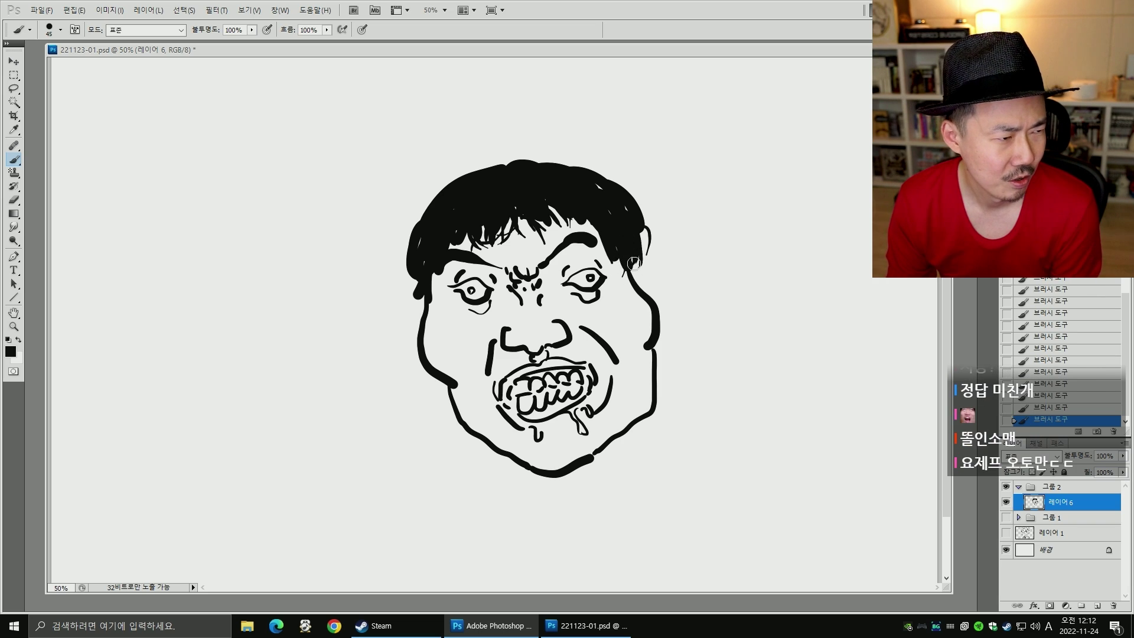
- Draw an ear with inner folds on each side of the head, just below the hair
mouse_move(615, 258)
left_mouse_down()
mouse_move(615, 275)
mouse_move(661, 296)
mouse_move(657, 311)
left_mouse_up()
left_click_drag(644, 271, 639, 289)
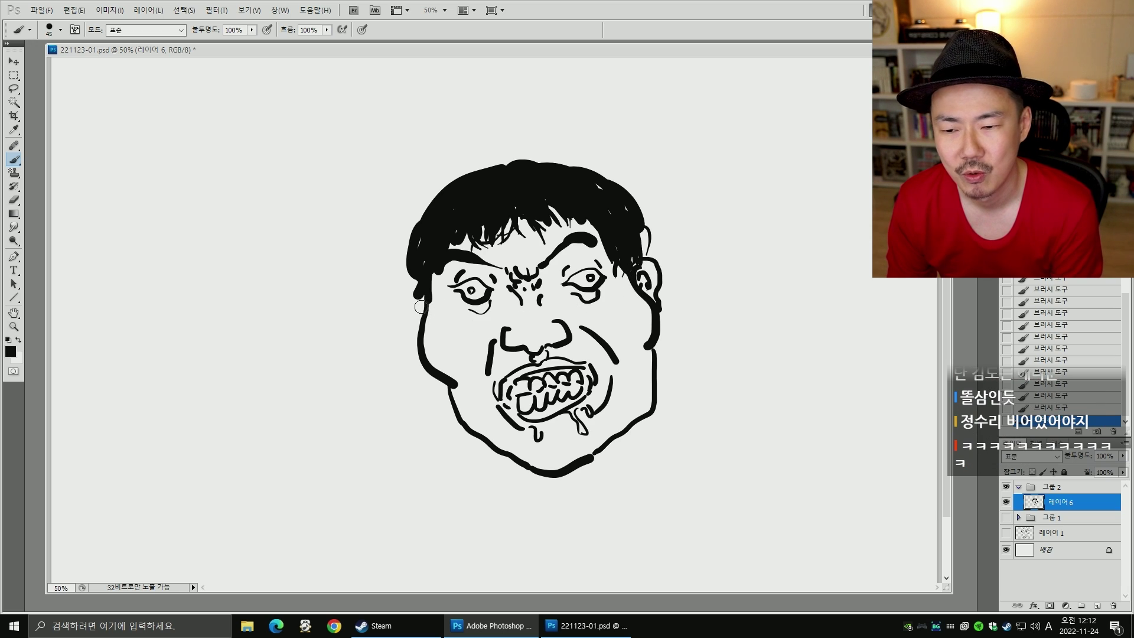
mouse_move(421, 295)
left_mouse_down()
mouse_move(398, 298)
mouse_move(411, 346)
left_mouse_up()
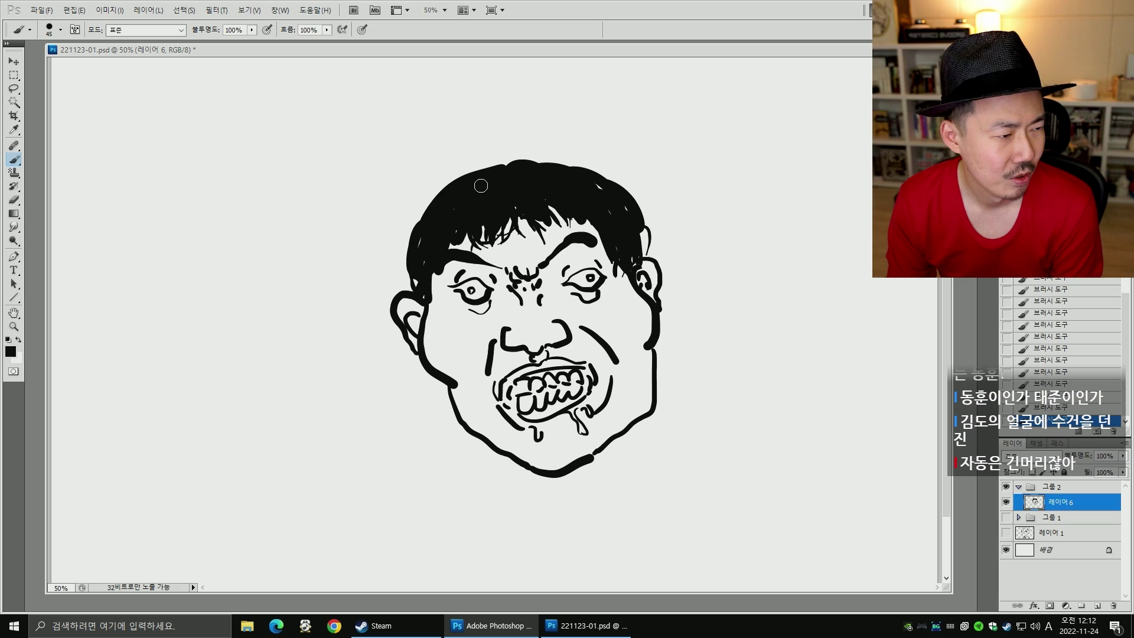
- Add volume to the crown and left-hand side of the hair with 30 px contour strokes, and fill the gaps black at 45 px
key("bracketleft")
mouse_move(426, 208)
left_mouse_down()
mouse_move(482, 163)
mouse_move(464, 177)
left_mouse_up()
mouse_move(589, 169)
left_mouse_down()
mouse_move(512, 158)
mouse_move(568, 182)
left_mouse_up()
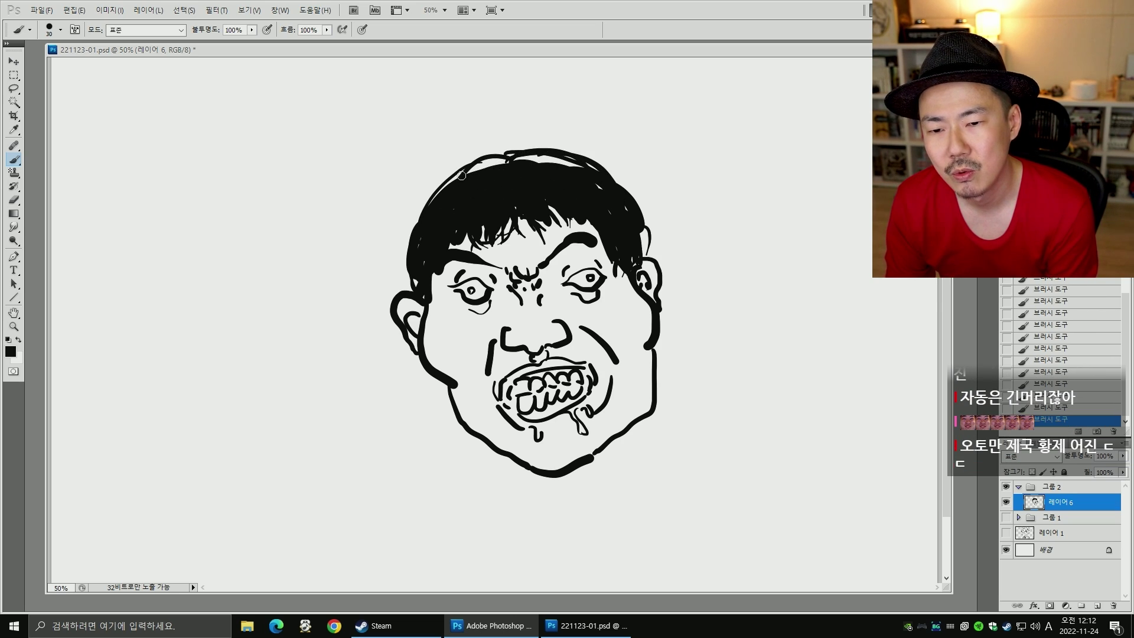
left_click_drag(462, 176, 416, 227)
mouse_move(455, 171)
left_mouse_down()
mouse_move(394, 282)
mouse_move(408, 291)
left_mouse_up()
left_click_drag(414, 212, 404, 286)
mouse_move(443, 180)
left_mouse_down()
mouse_move(448, 216)
mouse_move(485, 189)
mouse_move(474, 161)
left_mouse_up()
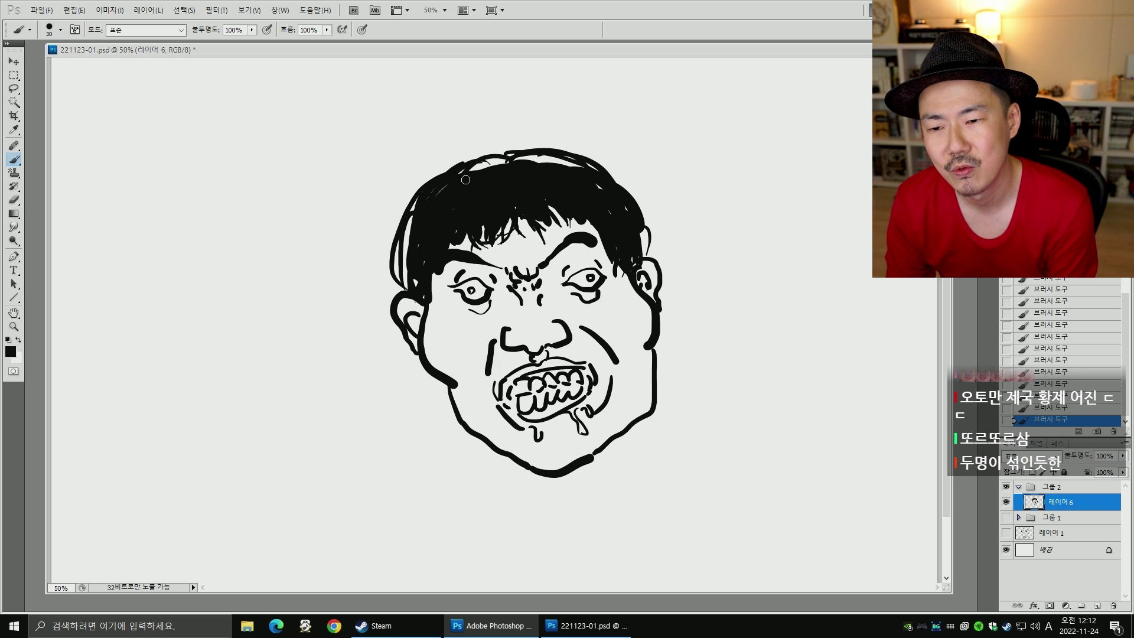
left_click_drag(411, 216, 404, 276)
mouse_move(436, 177)
left_mouse_down()
mouse_move(507, 152)
mouse_move(511, 162)
left_mouse_up()
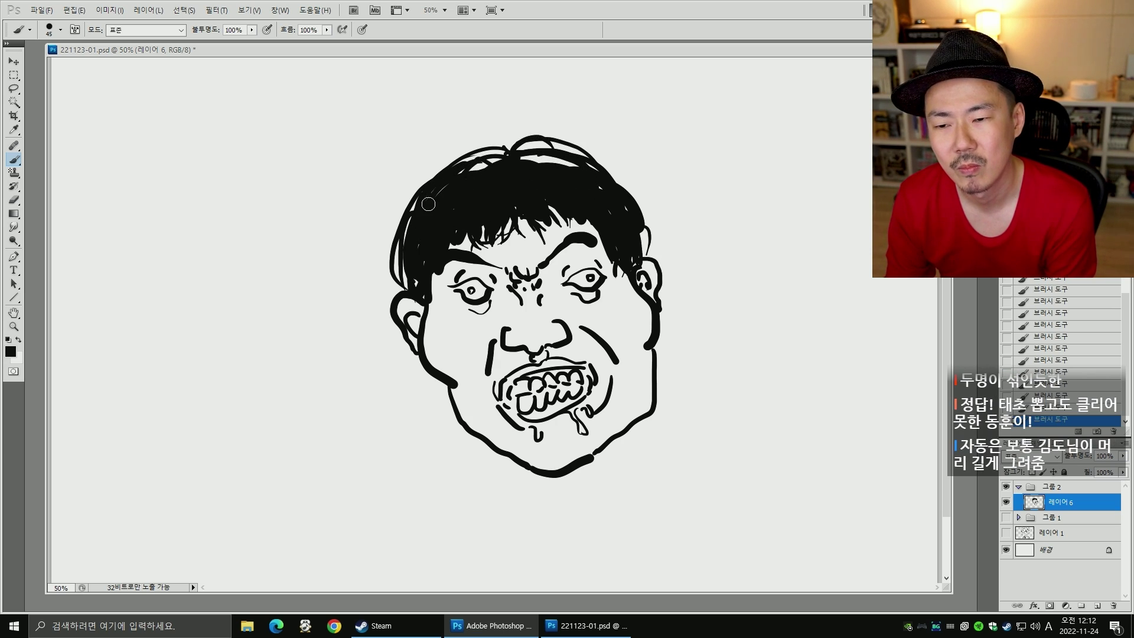
mouse_move(428, 178)
left_mouse_down()
mouse_move(555, 150)
mouse_move(643, 247)
left_mouse_up()
mouse_move(527, 158)
left_mouse_down()
mouse_move(582, 165)
mouse_move(563, 138)
mouse_move(646, 195)
left_mouse_up()
- Extend the right-hand side of the hair outward down to the ear with 30 px strokes and fill its upper part
key("bracketleft")
key("bracketleft")
left_click_drag(537, 136, 635, 188)
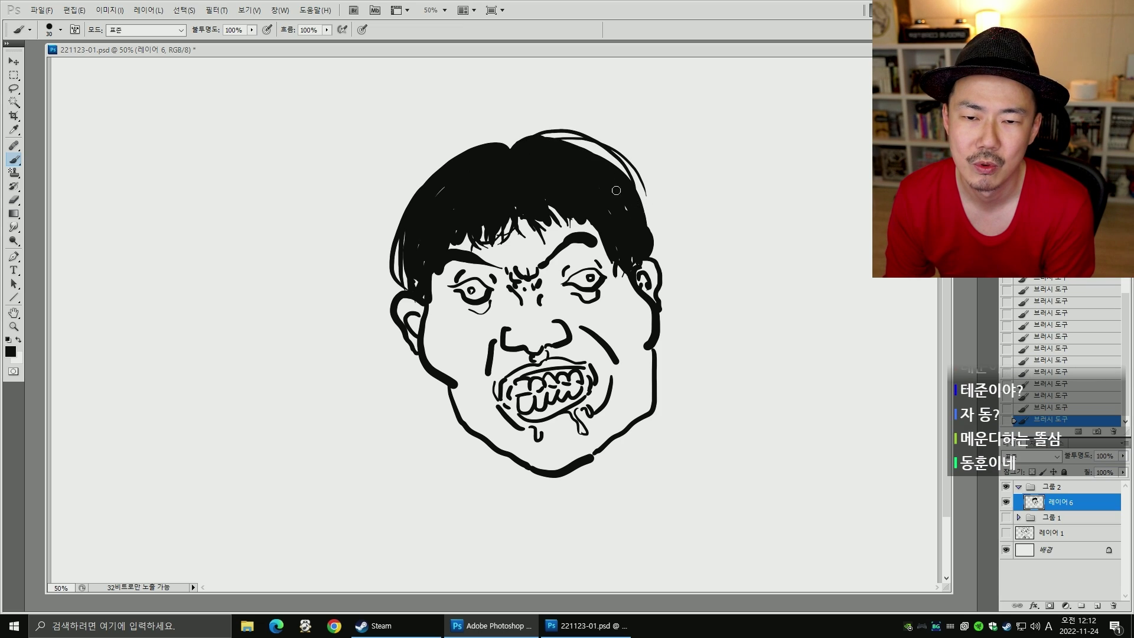
left_click_drag(566, 139, 607, 157)
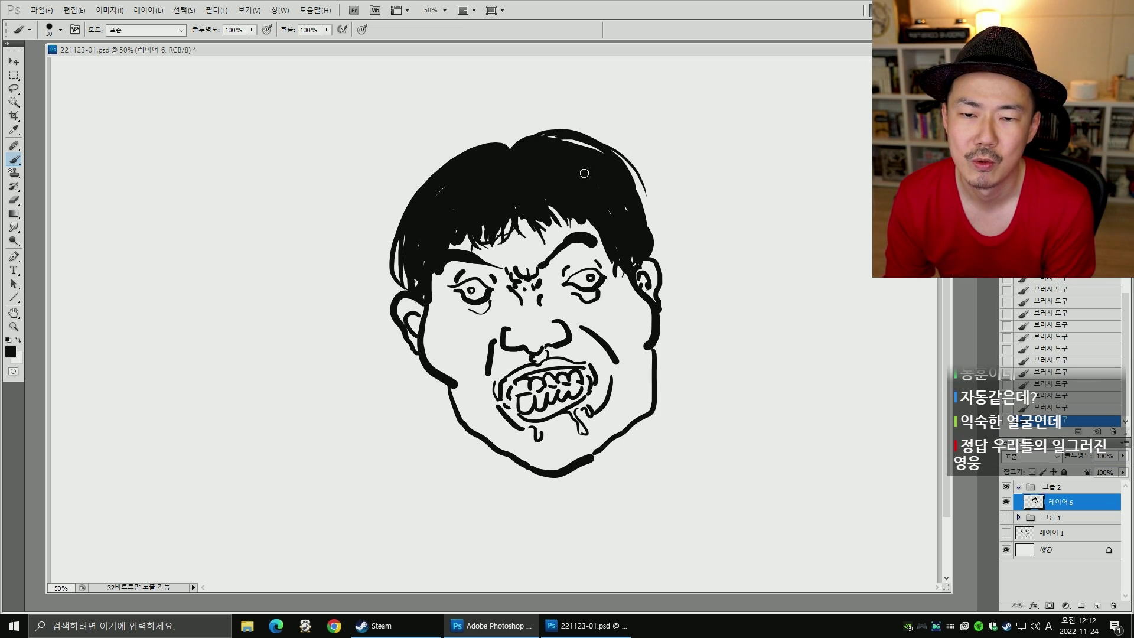
mouse_move(636, 197)
left_mouse_down()
mouse_move(660, 225)
mouse_move(654, 260)
left_mouse_up()
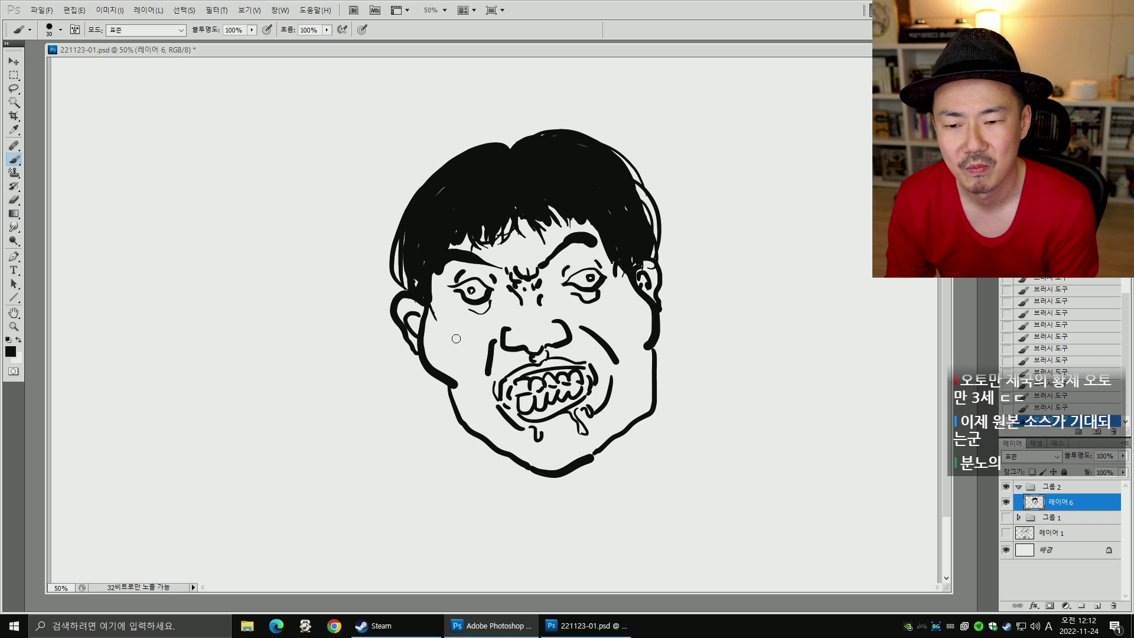
- Mirror the face horizontally to check its proportions and mirror it back
key("ctrl+shift+h")
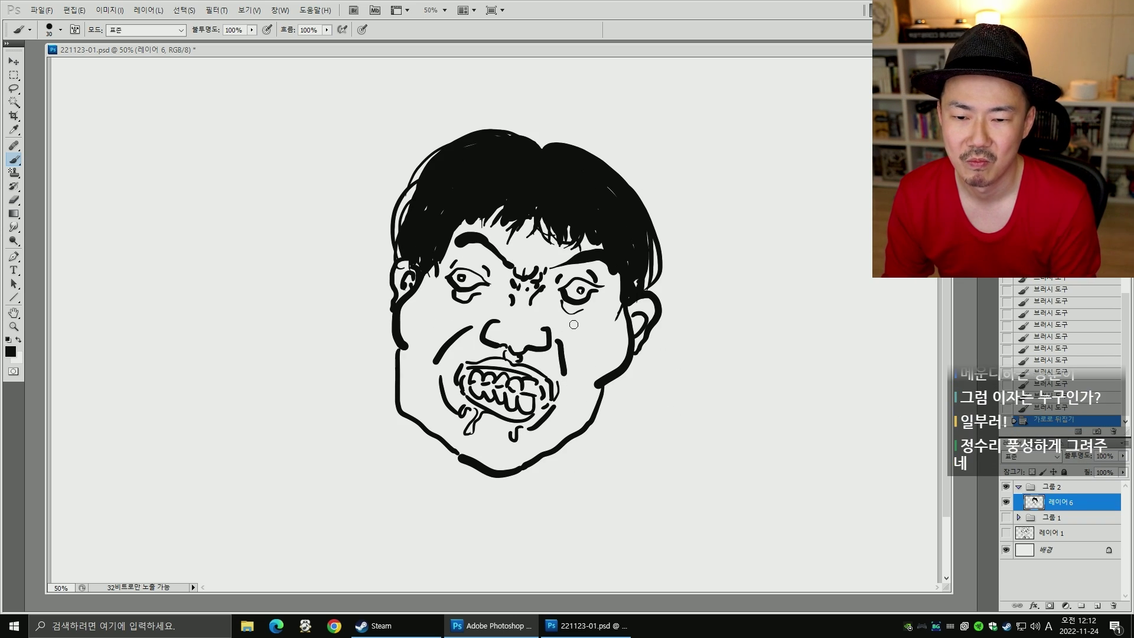
key("ctrl+shift+h")
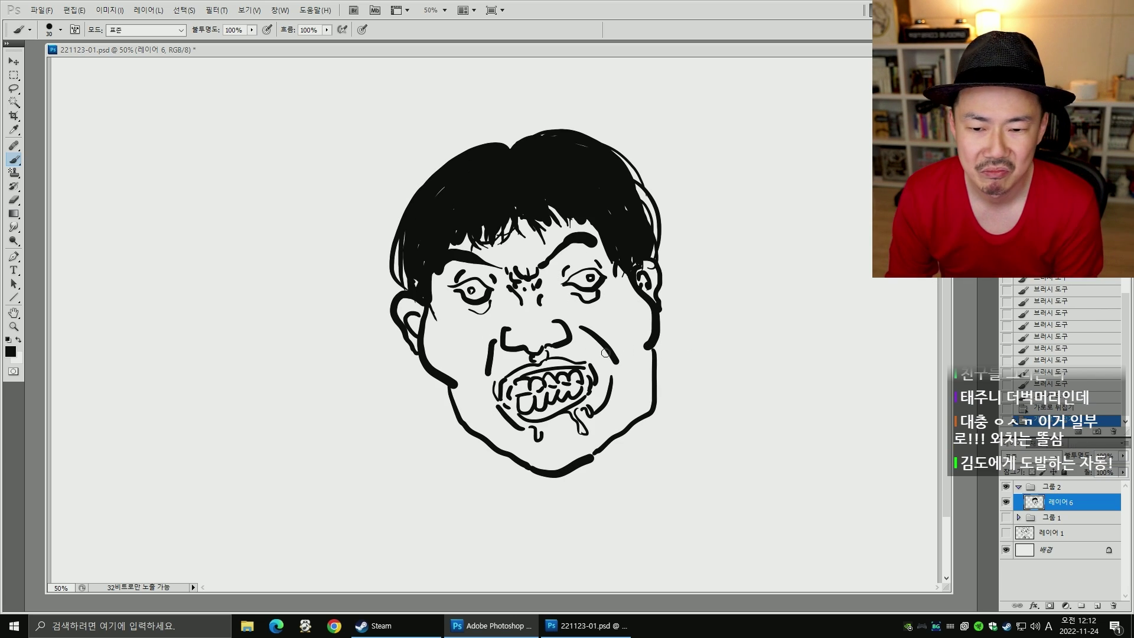
- Erase both cheek folds and redraw them as thick curves beside the nose with a 60 px brush, undoing unsatisfactory strokes
key("e")
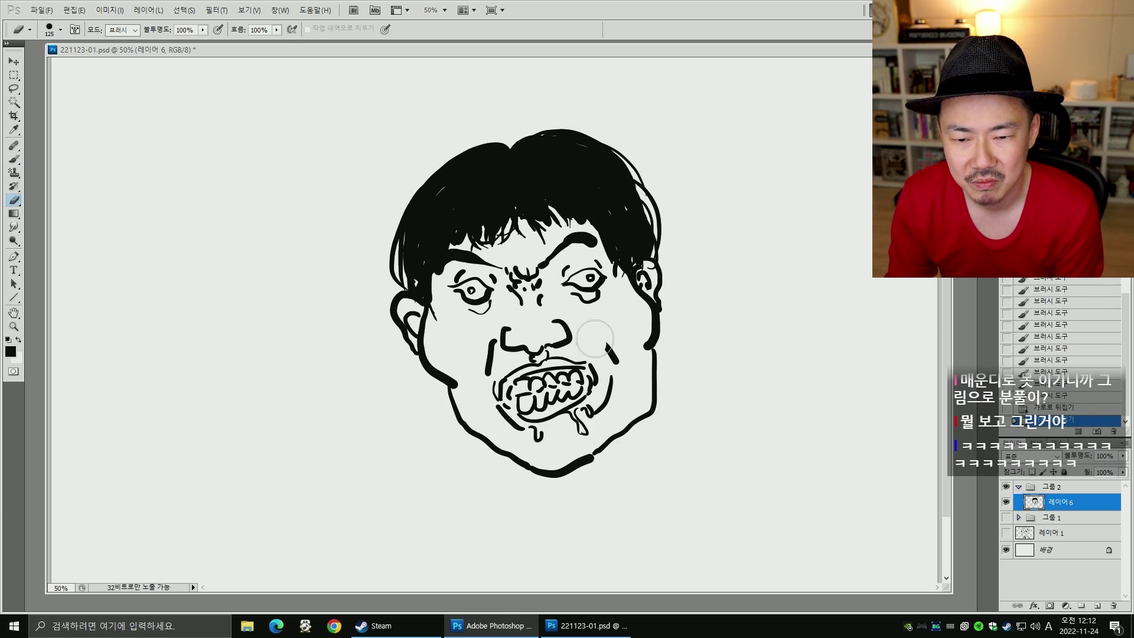
left_click_drag(481, 345, 489, 364)
key("b")
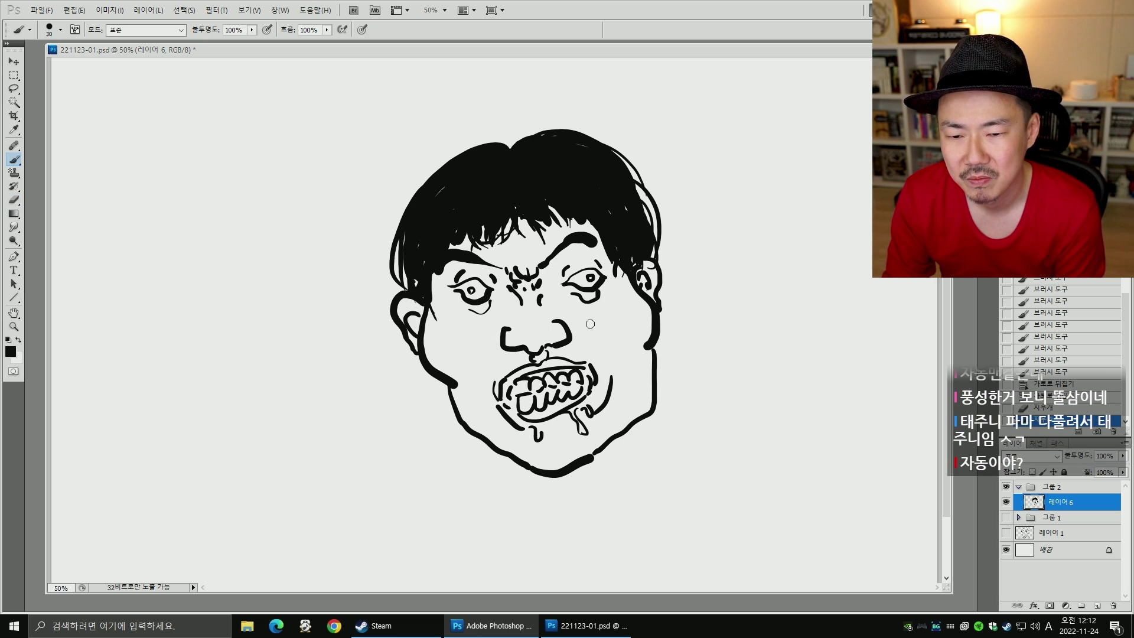
key("bracketright")
key("bracketright")
key("bracketright")
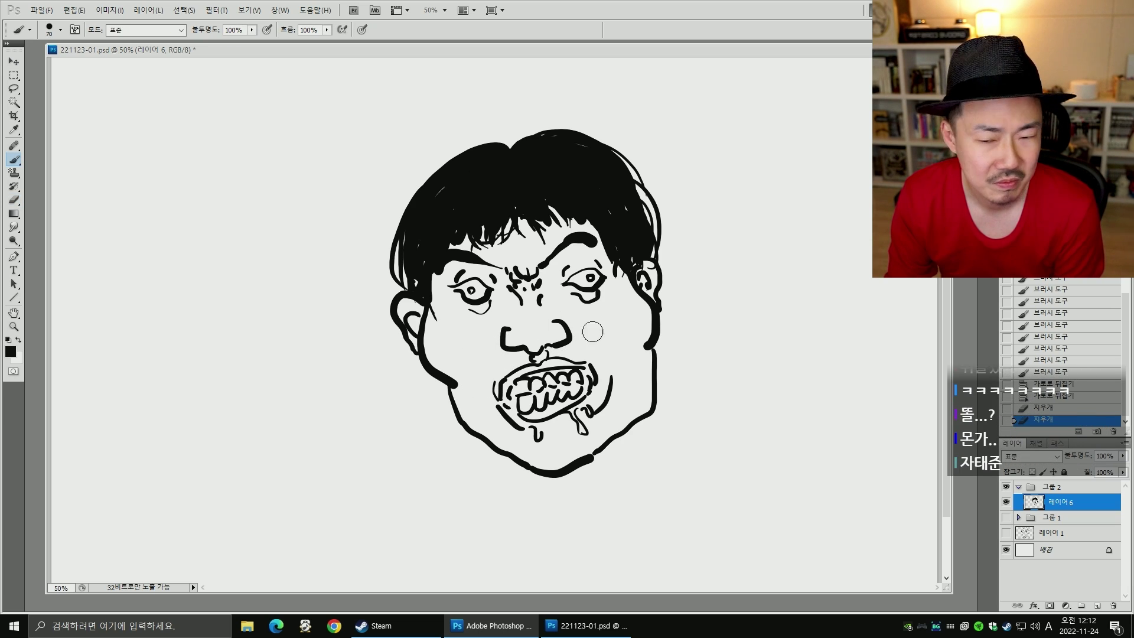
left_click_drag(571, 324, 608, 353)
key("ctrl+z")
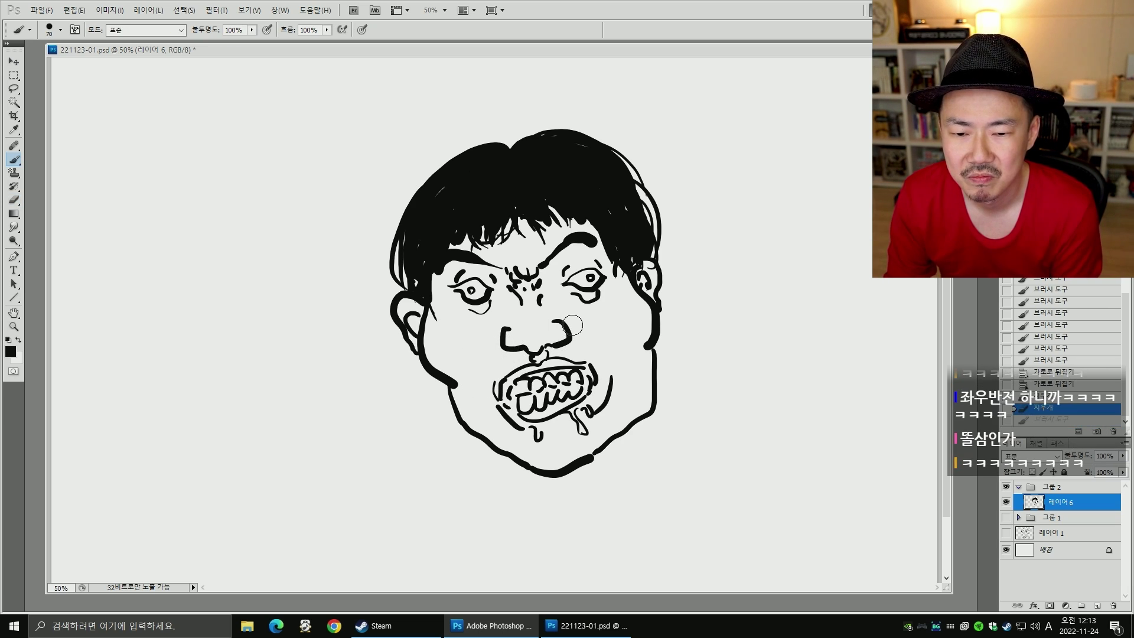
left_click_drag(564, 323, 606, 360)
key("ctrl+z")
key("bracketleft")
left_click_drag(571, 322, 605, 358)
left_click_drag(492, 347, 482, 379)
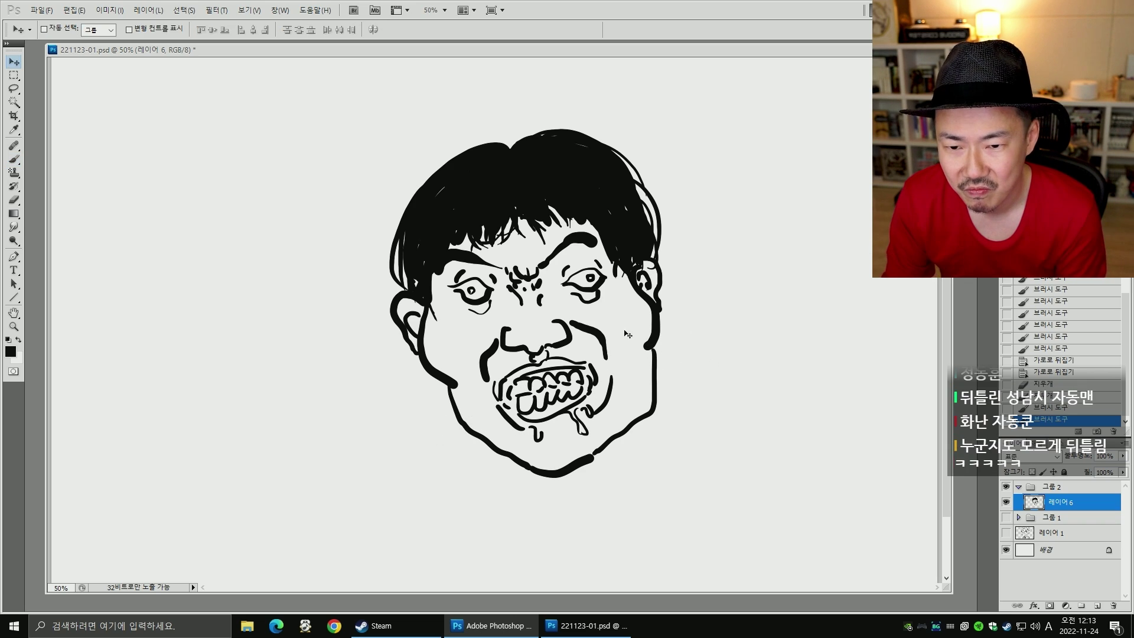
- Move the head up and to the left on the canvas, and draw the neck and the start of both shoulders below it
mouse_move(628, 332)
left_mouse_down("ctrl")
mouse_move(572, 288)
mouse_move(615, 406)
left_mouse_up("ctrl")
left_click_drag(413, 383, 456, 455)
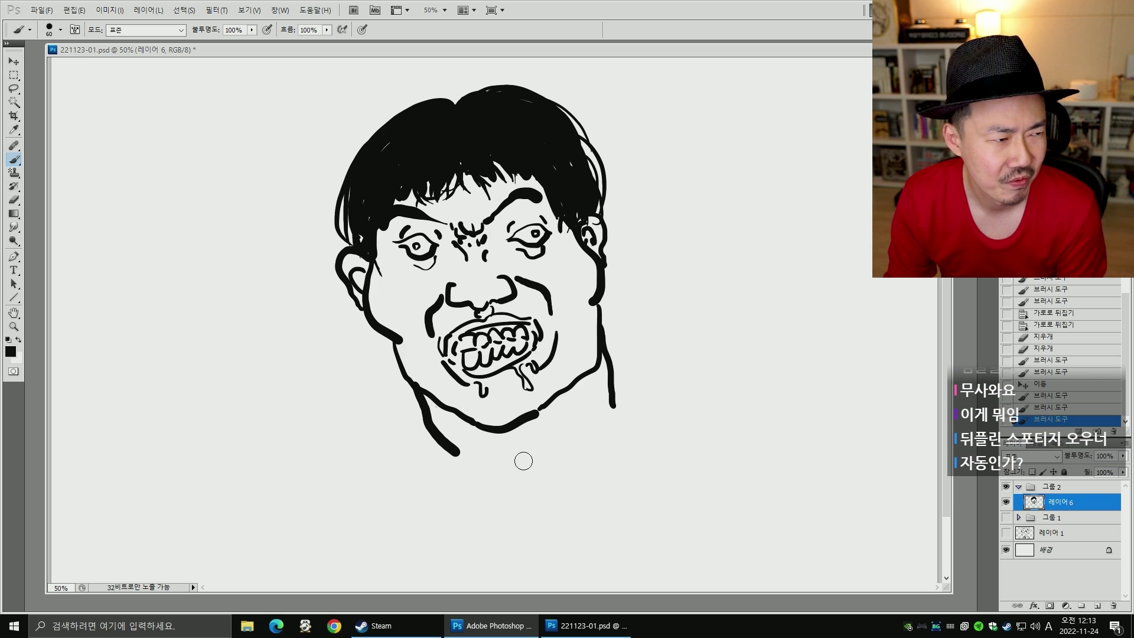
left_click_drag(605, 357, 659, 393)
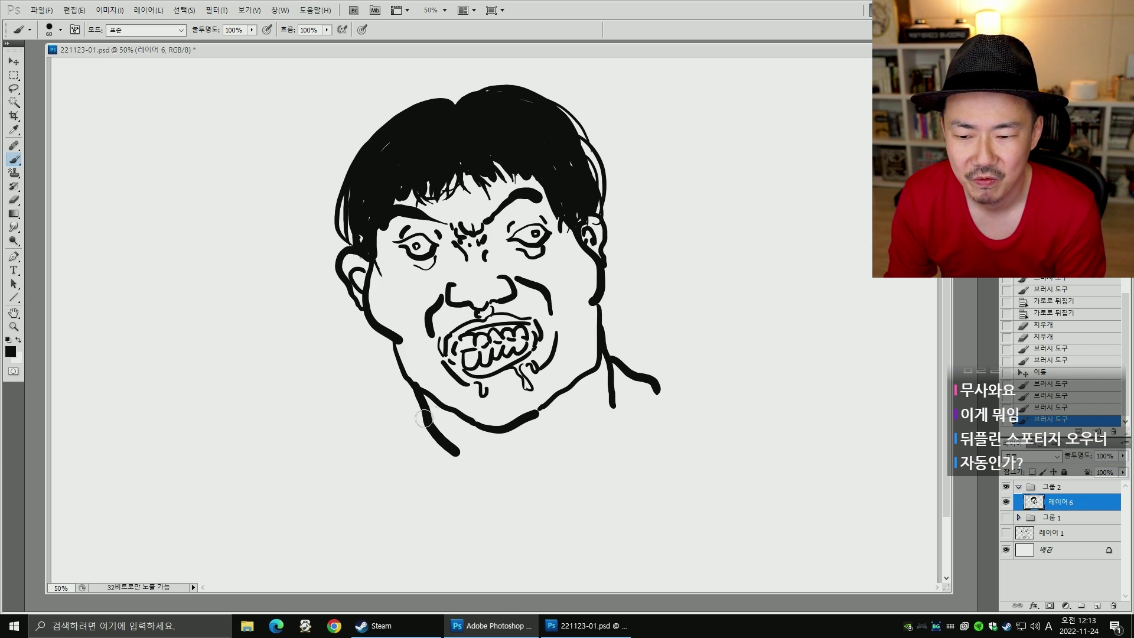
left_click_drag(424, 417, 410, 459)
- Add fine creases under both eyes with a 15 px brush, and reduce the brush to 10 px
key("[")
key("[")
key("[")
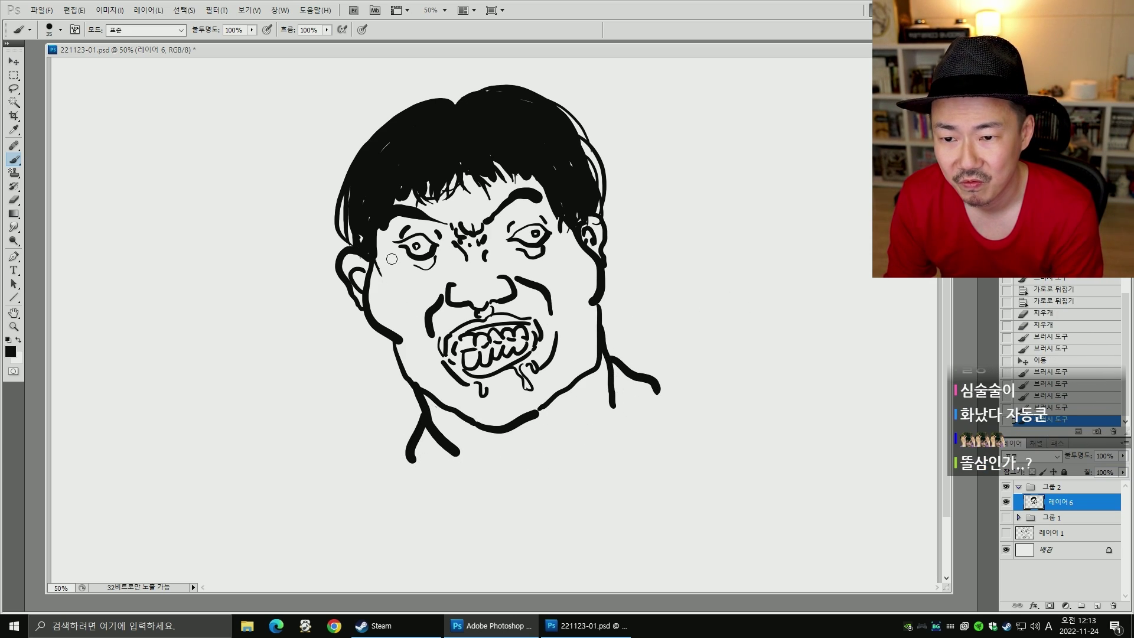
key("[")
left_click_drag(411, 260, 428, 263)
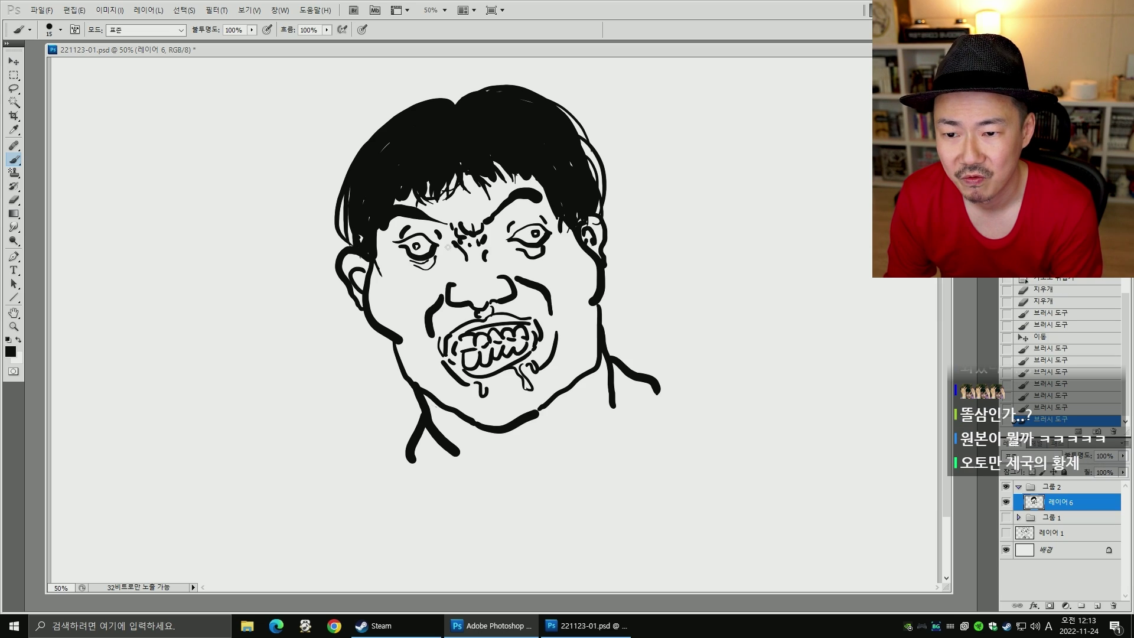
left_click_drag(521, 247, 535, 253)
key("[")
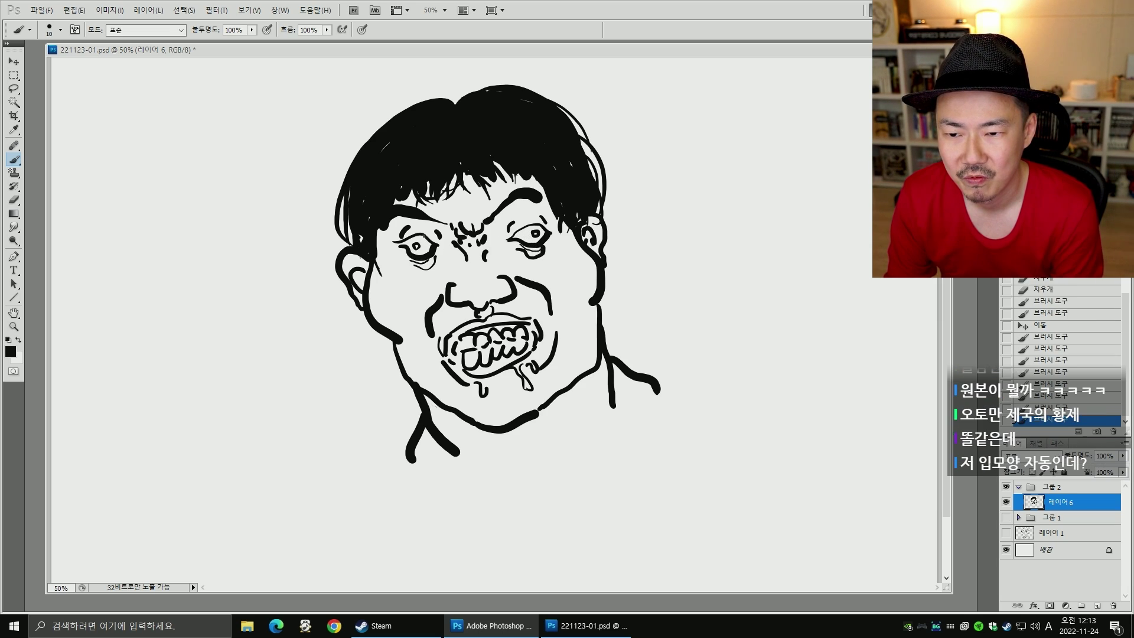
- Add short crease strokes on both cheeks beside the mouth and a thicker line along the lower jaw
left_click_drag(417, 255, 428, 251)
left_click_drag(527, 230, 525, 237)
key("ctrl+z")
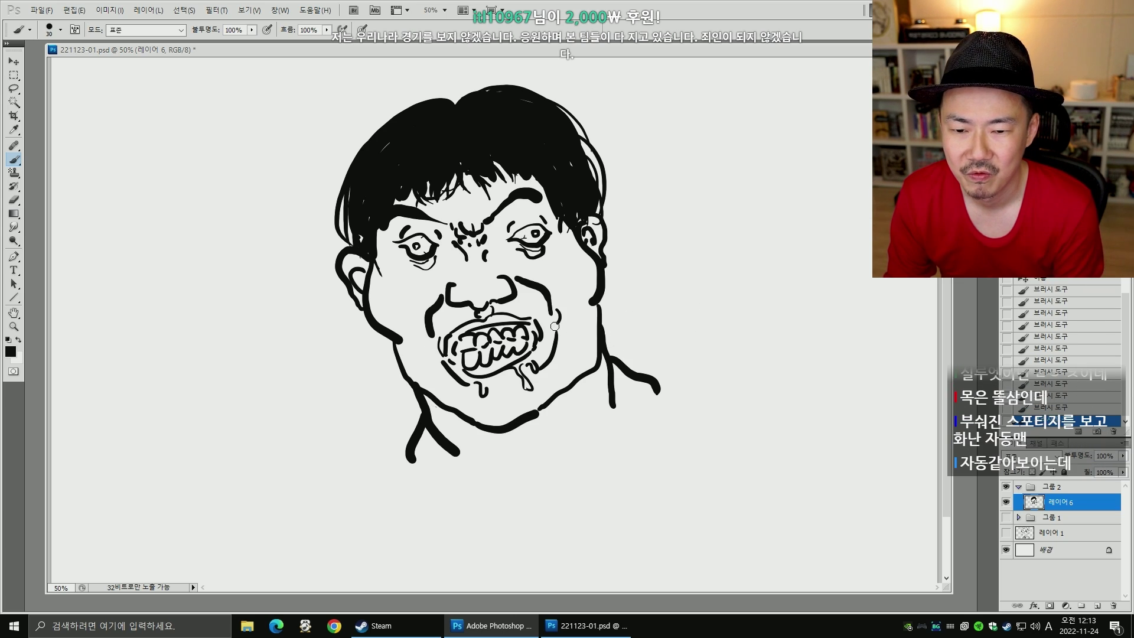
left_click_drag(555, 326, 553, 326)
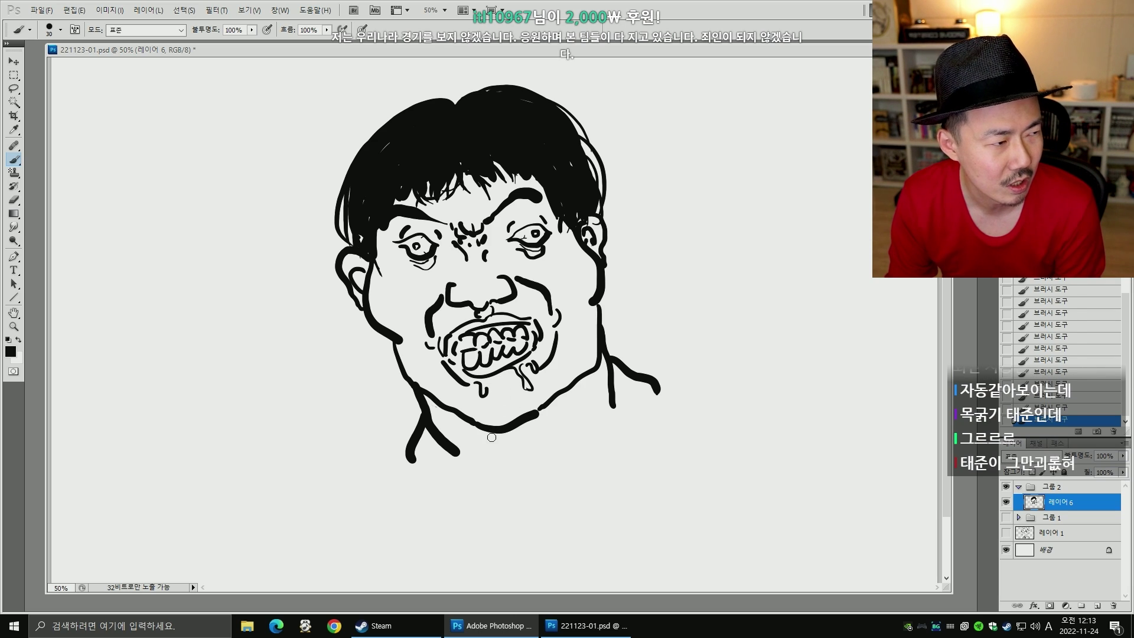
key("]")
left_click_drag(433, 383, 446, 403)
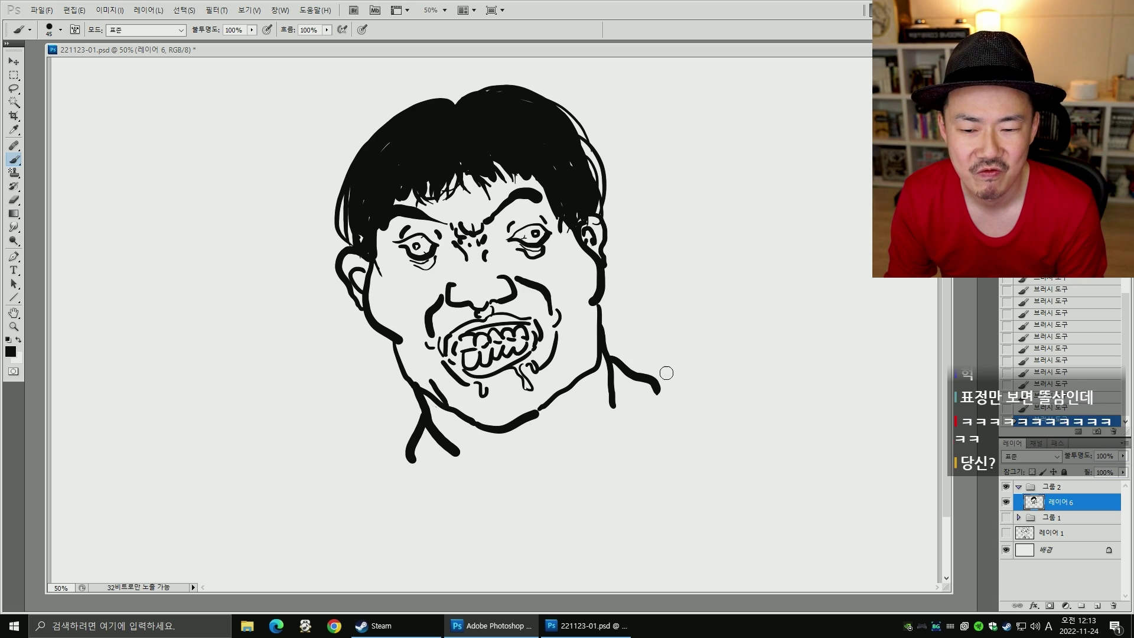
key("bracketleft")
key("bracketleft")
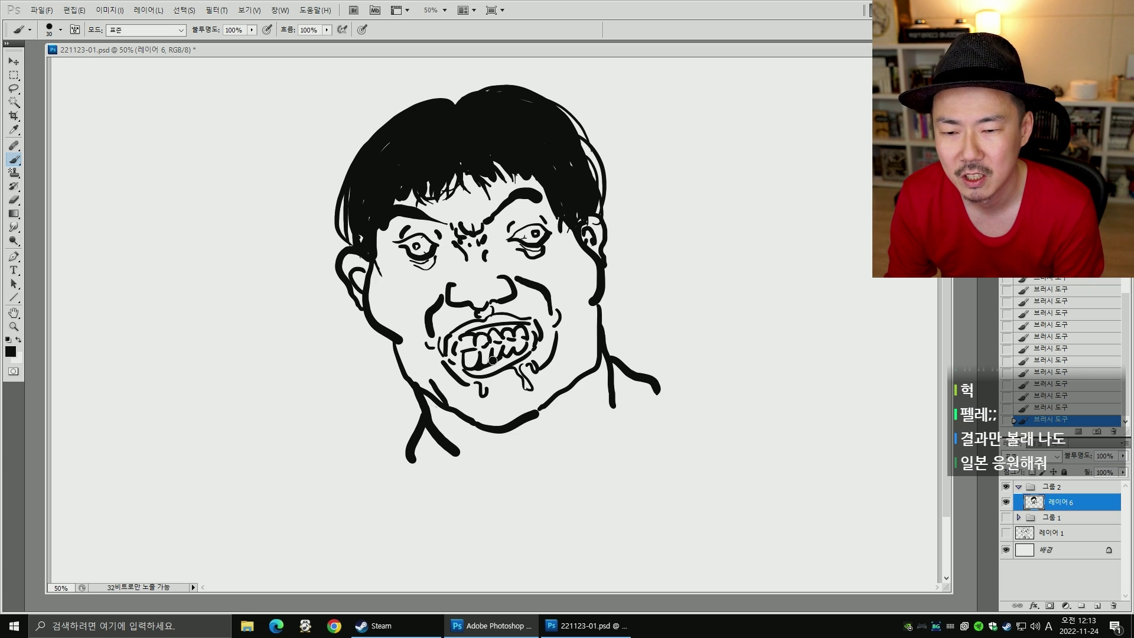
key("bracketright")
key("bracketright")
key("bracketright")
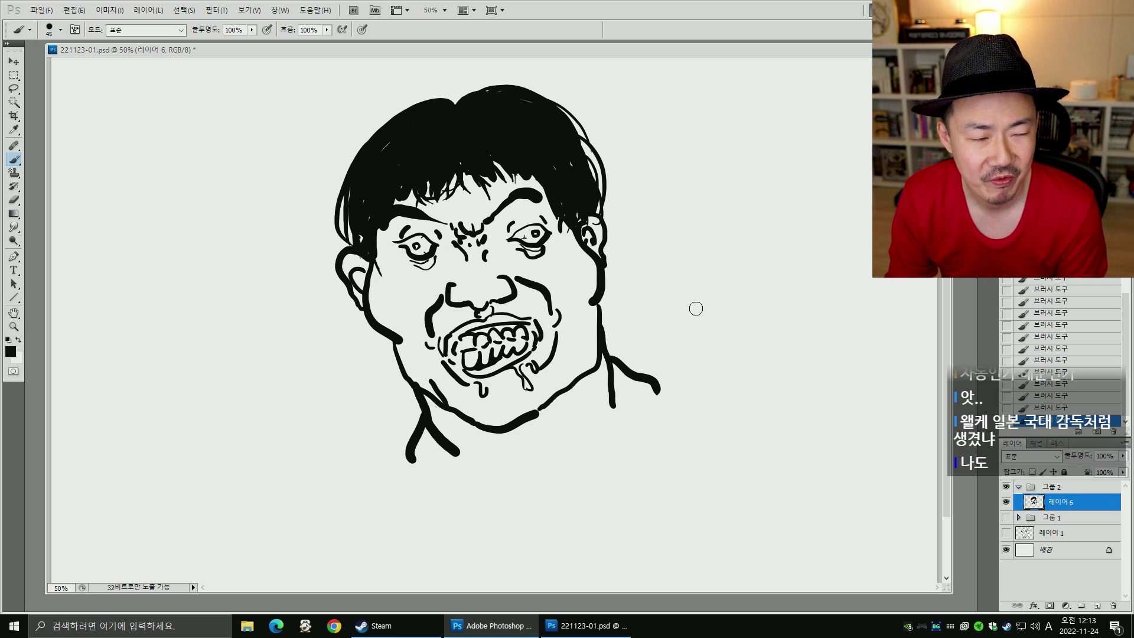
mouse_move(693, 312)
left_mouse_down()
mouse_move(704, 296)
mouse_move(732, 301)
mouse_move(756, 322)
mouse_move(726, 348)
mouse_move(770, 360)
left_mouse_up()
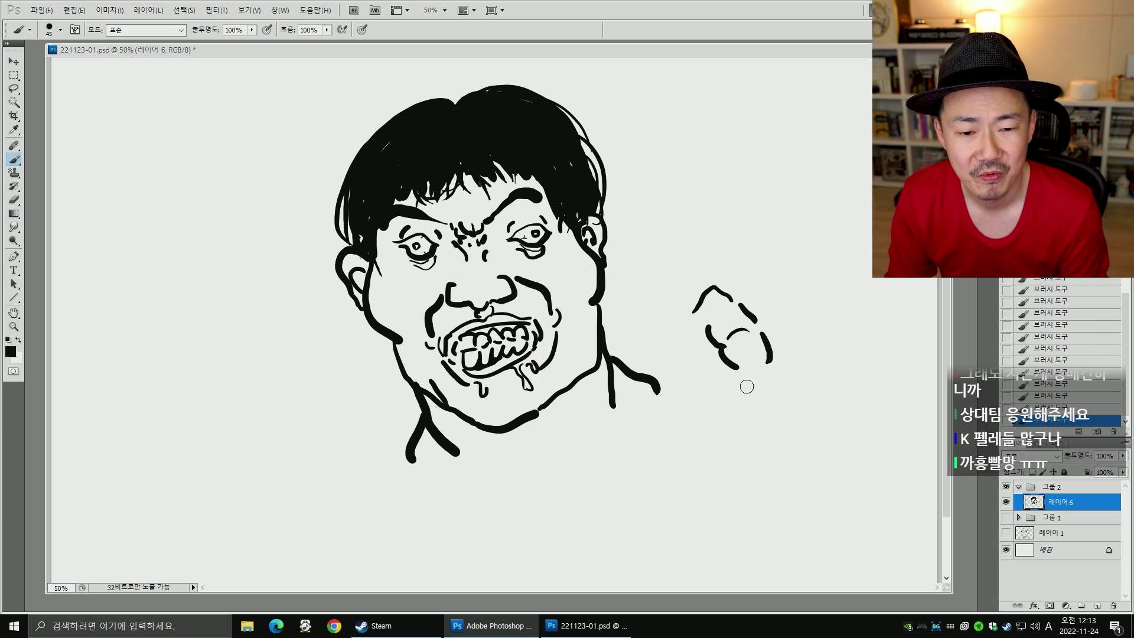
mouse_move(740, 370)
left_mouse_down()
mouse_move(758, 371)
mouse_move(755, 359)
left_mouse_up()
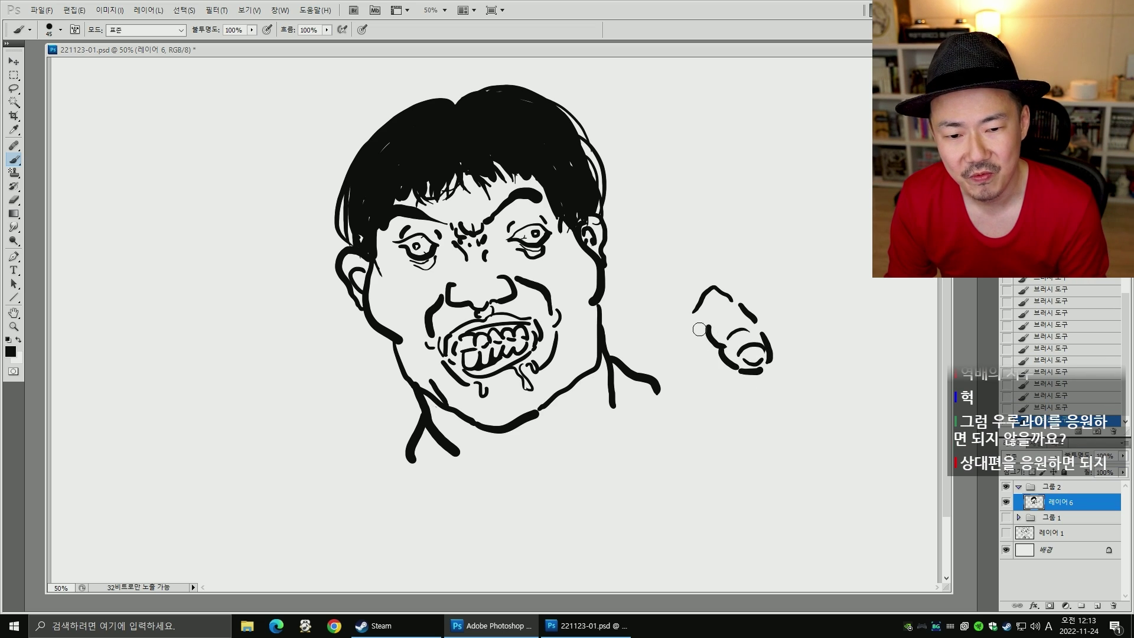
key("bracketright")
key("bracketright")
mouse_move(692, 318)
left_mouse_down()
mouse_move(685, 366)
mouse_move(671, 375)
left_mouse_up()
key("e")
left_click(720, 376)
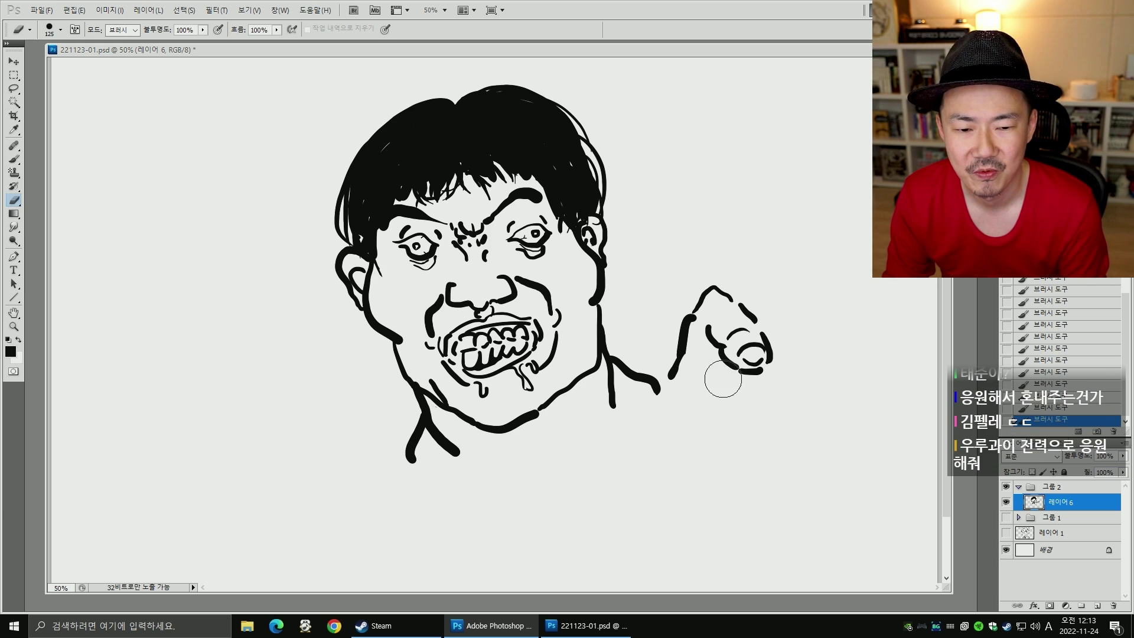
left_click_drag(765, 348, 699, 373)
- Draw the rounded tip and nail of a raised thumb beside the face with a 60 px black brush
key("b")
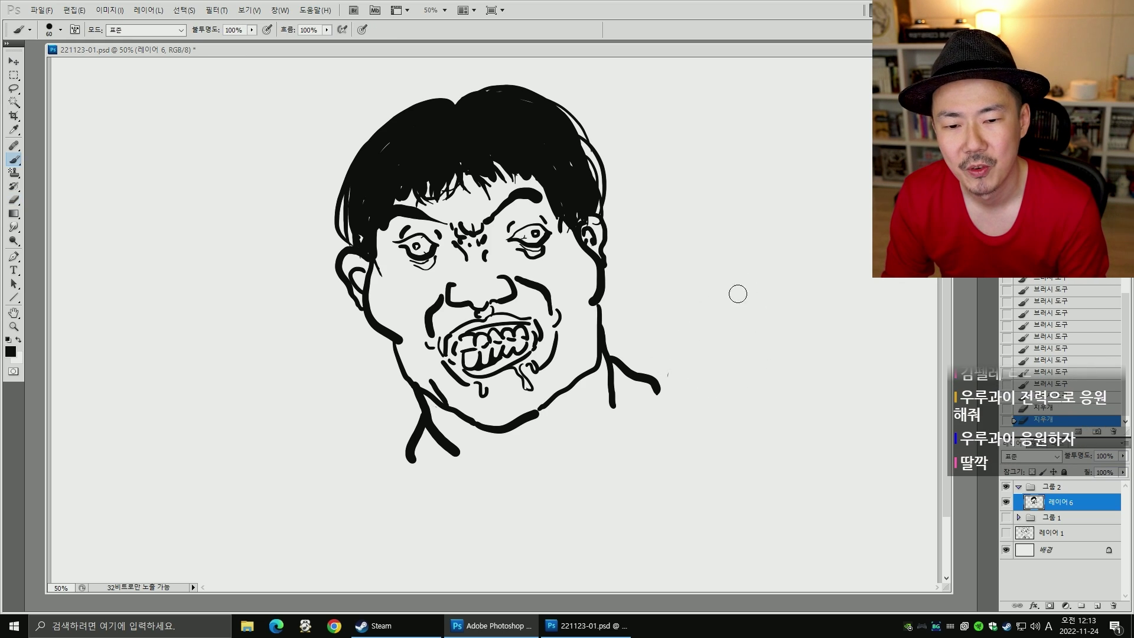
left_click_drag(711, 301, 748, 300)
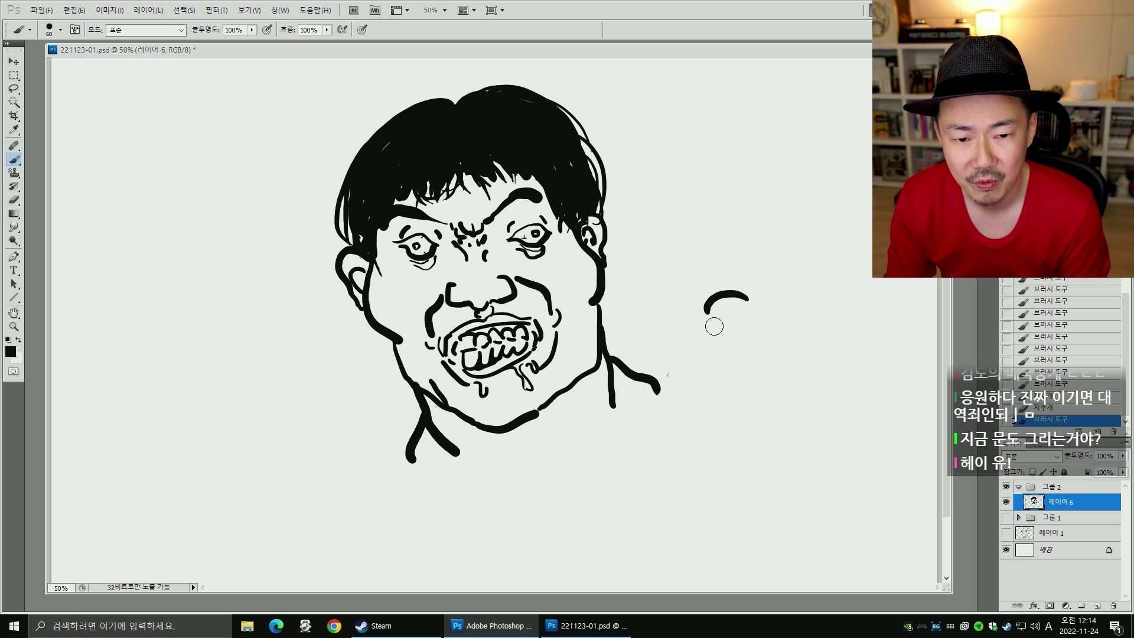
key("ctrl+z")
left_click_drag(707, 325, 731, 368)
mouse_move(756, 319)
left_mouse_down()
mouse_move(745, 373)
mouse_move(753, 367)
mouse_move(723, 342)
mouse_move(753, 352)
left_mouse_up()
left_click_drag(750, 340, 728, 356)
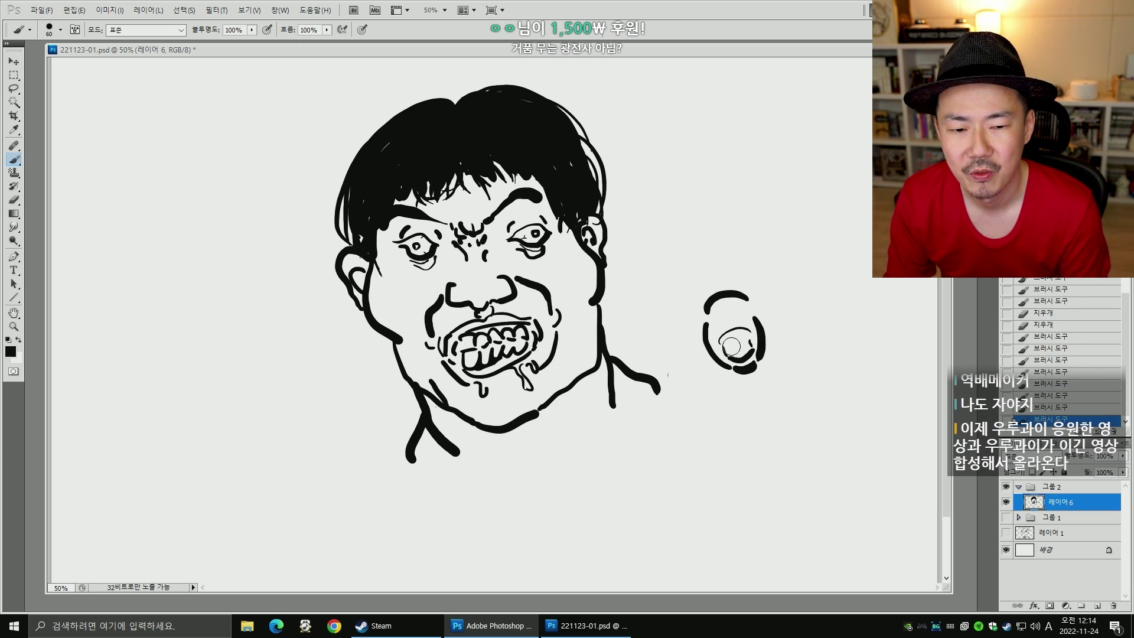
- Draw the thumb's sides and base line, and extend its outline into the outer edge of the hand
left_click_drag(700, 316, 708, 379)
mouse_move(754, 371)
left_mouse_down()
mouse_move(744, 403)
mouse_move(709, 375)
mouse_move(738, 378)
mouse_move(709, 362)
mouse_move(733, 392)
mouse_move(700, 384)
mouse_move(750, 413)
left_mouse_up()
key("ctrl+z")
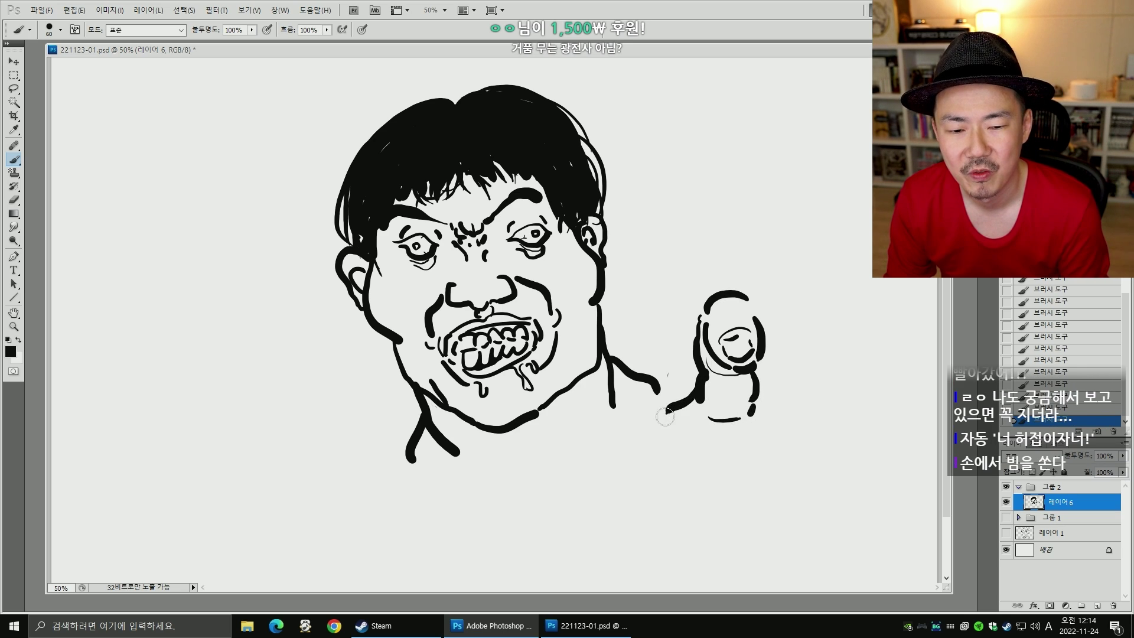
left_click_drag(665, 417, 618, 452)
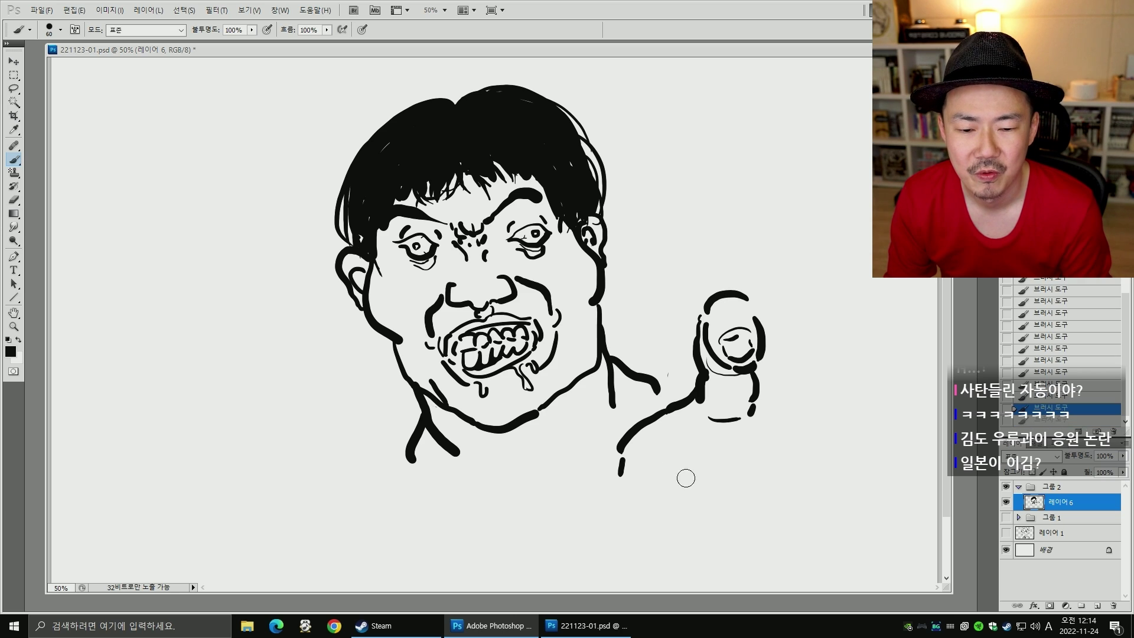
- Draw the rounded, foreshortened fingertip at the hand's lower corner nearest the neck
left_click_drag(698, 471, 684, 483)
mouse_move(640, 451)
left_mouse_down()
mouse_move(673, 475)
mouse_move(610, 482)
mouse_move(641, 518)
left_mouse_up()
left_click_drag(692, 485, 671, 525)
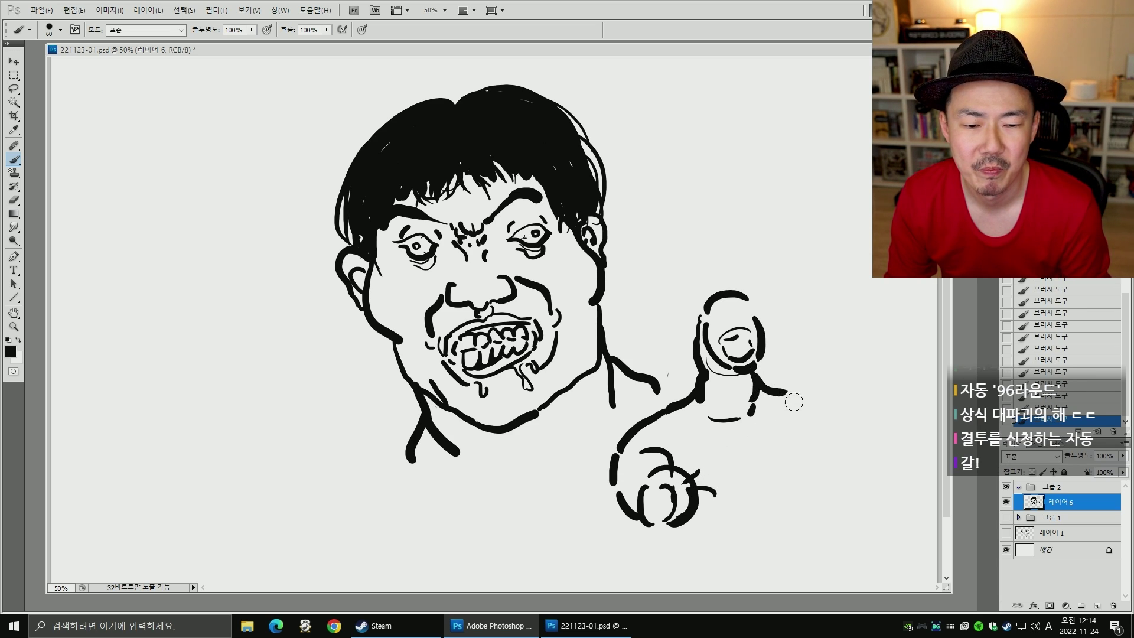
- Draw the palm creases and the curled fingers on the far side of the hand below the thumb
mouse_move(782, 392)
left_mouse_down()
mouse_move(774, 427)
mouse_move(806, 455)
mouse_move(716, 448)
mouse_move(747, 484)
left_mouse_up()
left_click_drag(728, 464, 748, 483)
mouse_move(846, 420)
left_mouse_down()
mouse_move(859, 445)
mouse_move(846, 477)
left_mouse_up()
mouse_move(843, 486)
left_mouse_down()
mouse_move(800, 477)
mouse_move(804, 499)
mouse_move(850, 489)
mouse_move(802, 515)
left_mouse_up()
key("ctrl+z")
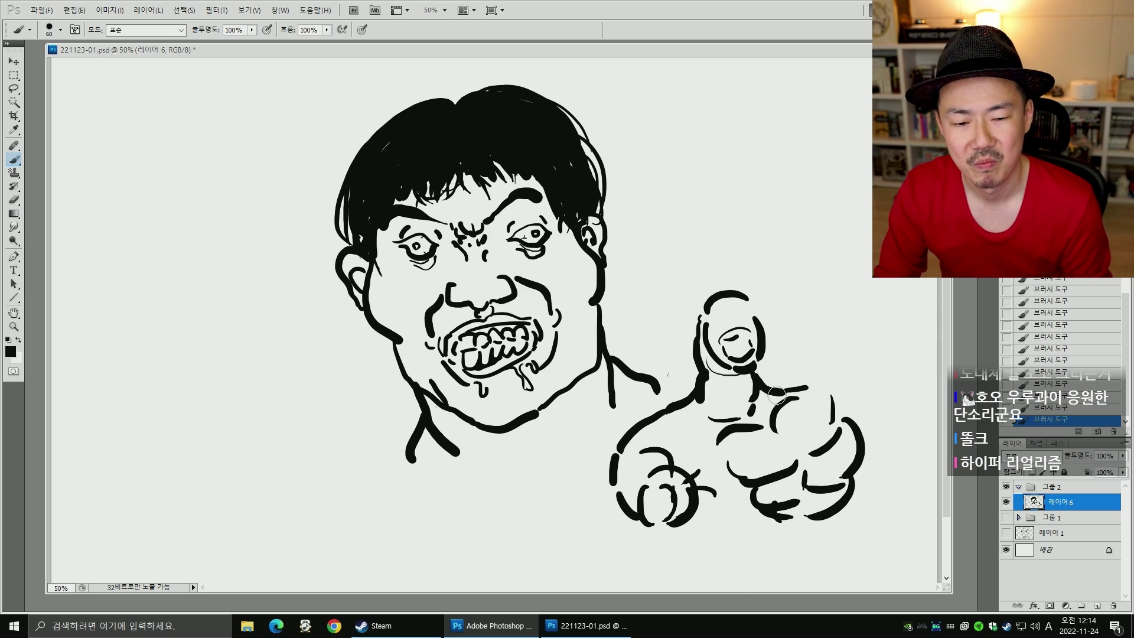
- Lasso the curled fingers, scale them down slightly, move them closer to the thumb and clear the selection
key("l")
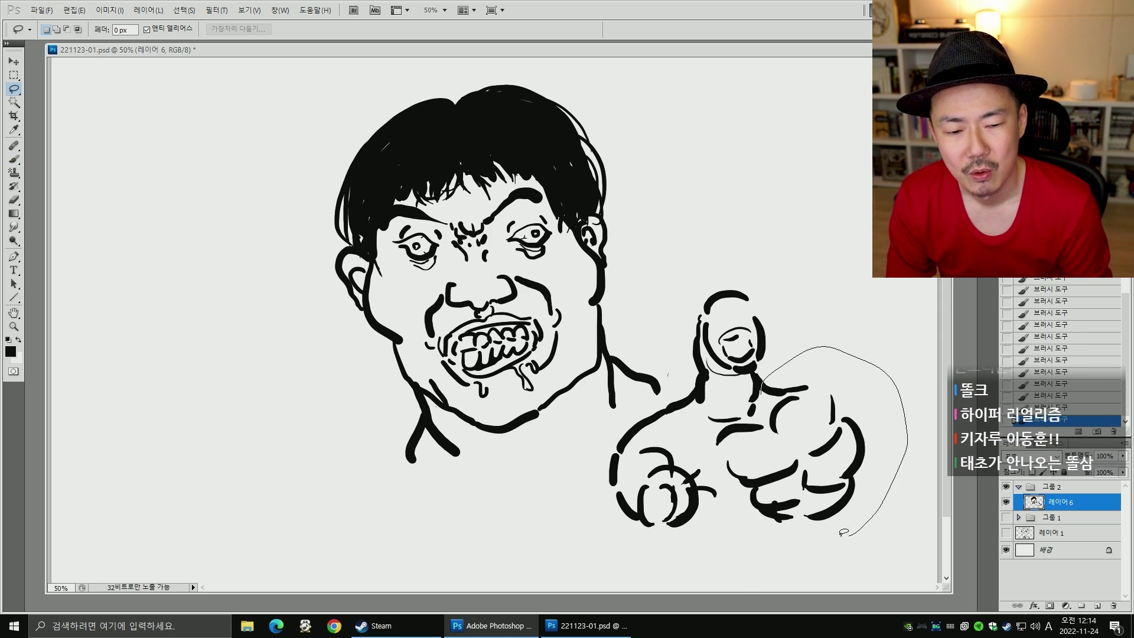
left_click_drag(737, 421, 763, 413)
key("ctrl+t")
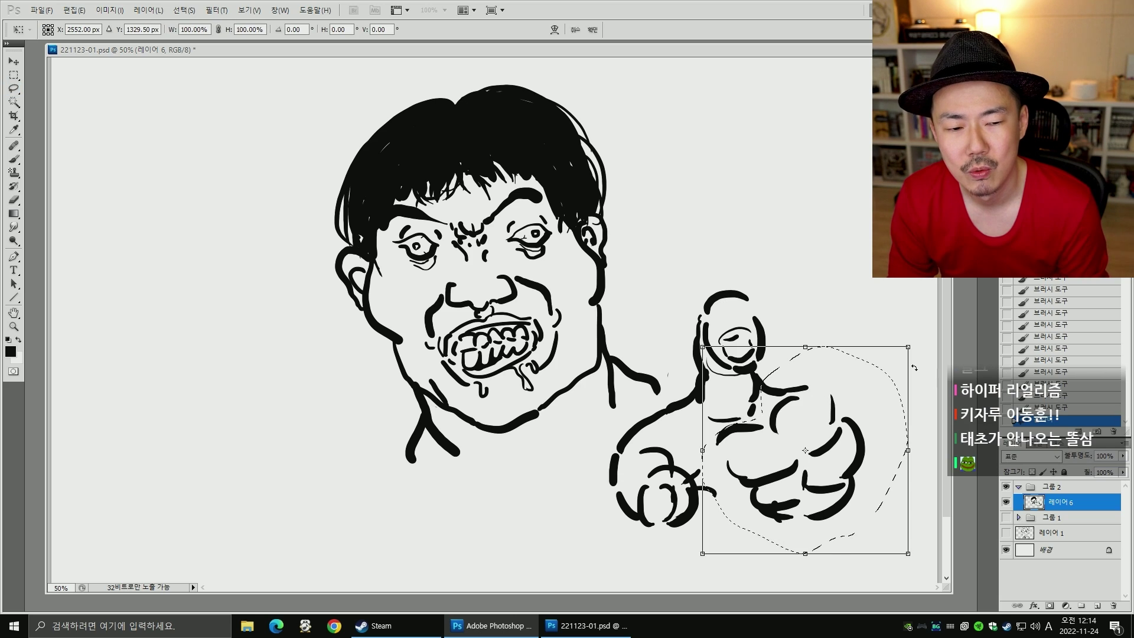
left_click_drag(907, 347, 883, 372)
left_click_drag(830, 434, 830, 426)
key("Return")
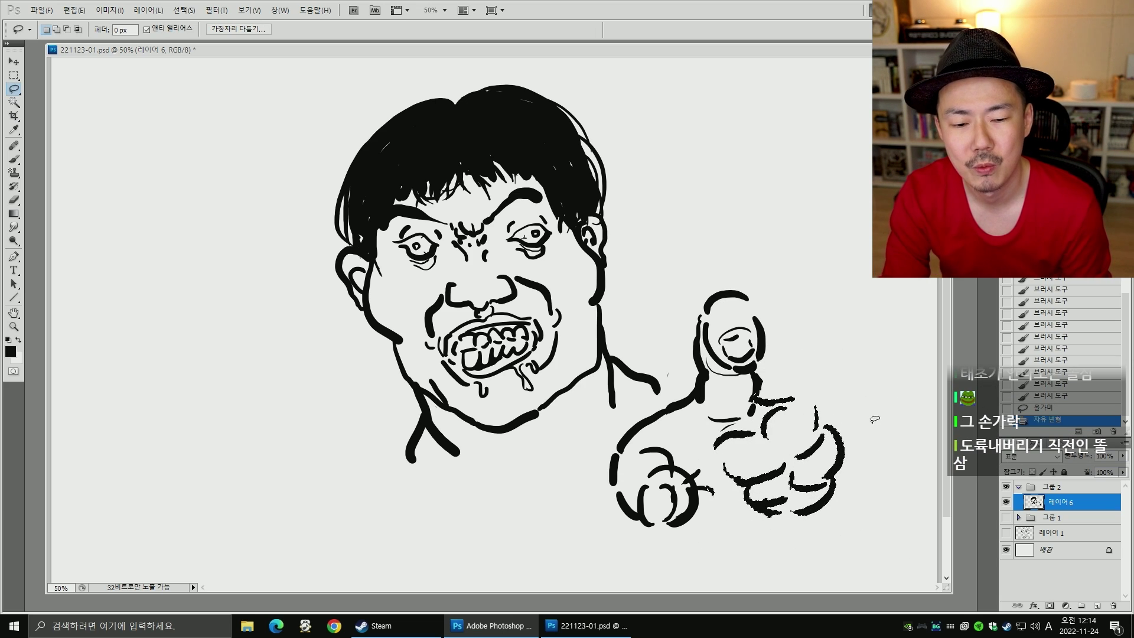
key("ctrl+d")
- Erase the stray speck between the shoulder line and the thumb
key("b")
key("e")
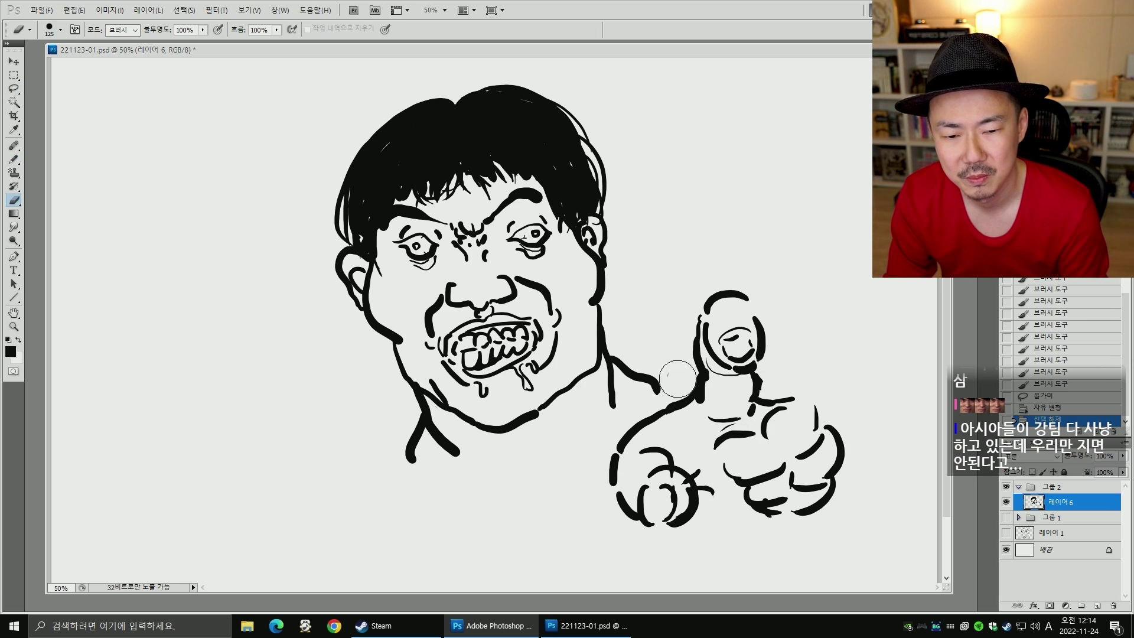
left_click(677, 368)
key("b")
left_click(616, 453)
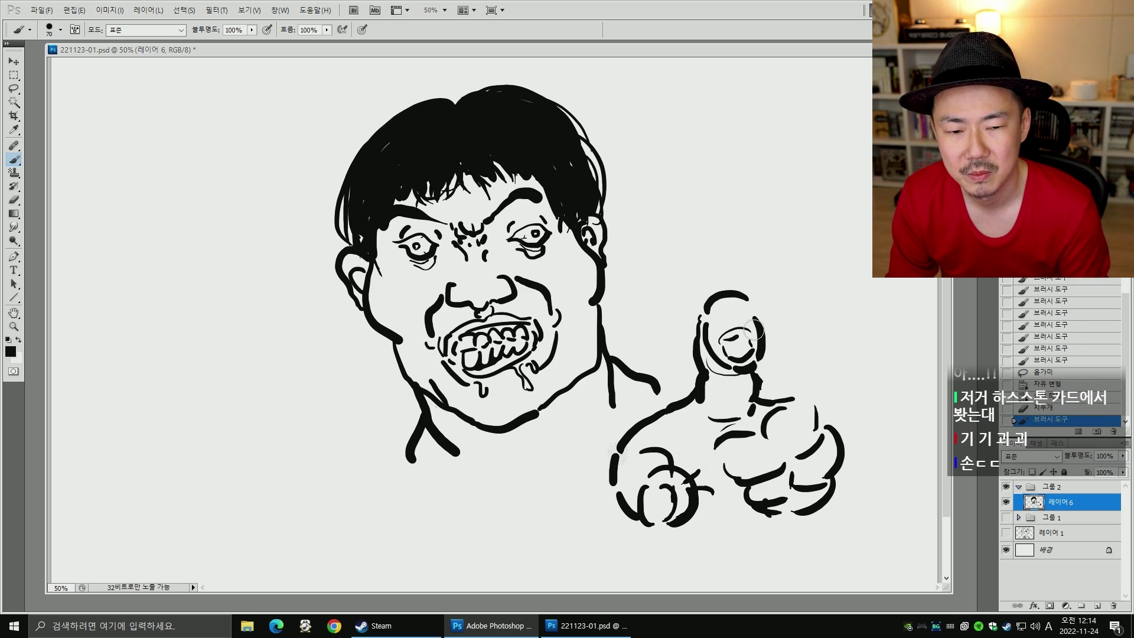
key("ctrl+z")
- Choose the 9 px brush preset, enlarge it to 90 px and paint solid black shadows beneath the thumb and between the lower fingers
right_click(745, 420)
left_click(830, 534)
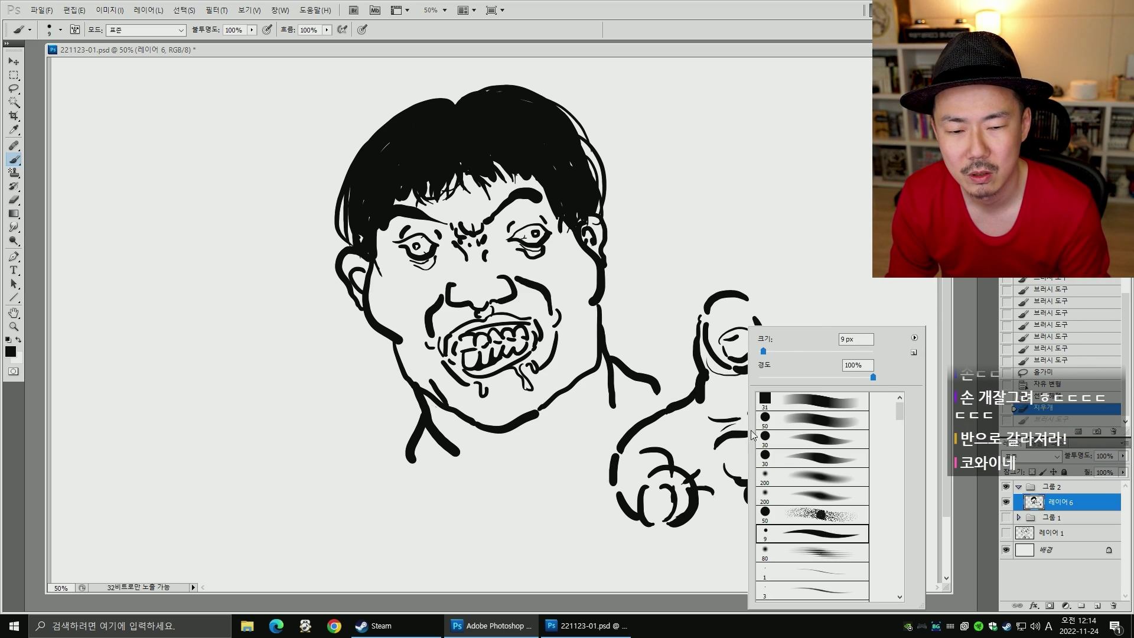
left_click_drag(692, 373, 713, 354)
key("bracketright")
key("bracketright")
key("bracketright")
key("bracketright")
key("bracketright")
key("bracketright")
key("bracketright")
key("bracketright")
key("bracketright")
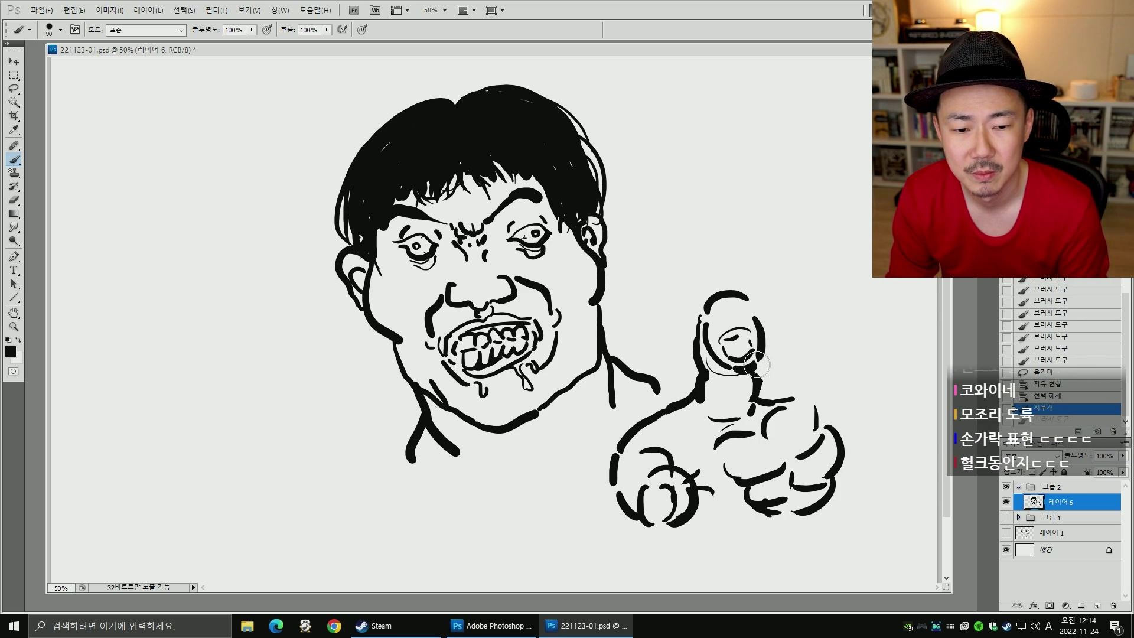
key("bracketleft")
key("bracketleft")
mouse_move(719, 379)
left_mouse_down()
mouse_move(743, 375)
mouse_move(748, 399)
mouse_move(723, 380)
mouse_move(740, 422)
mouse_move(713, 422)
mouse_move(745, 426)
left_mouse_up()
mouse_move(749, 428)
left_mouse_down()
mouse_move(724, 432)
mouse_move(769, 389)
mouse_move(833, 440)
left_mouse_up()
left_click(744, 392)
key("ctrl+z")
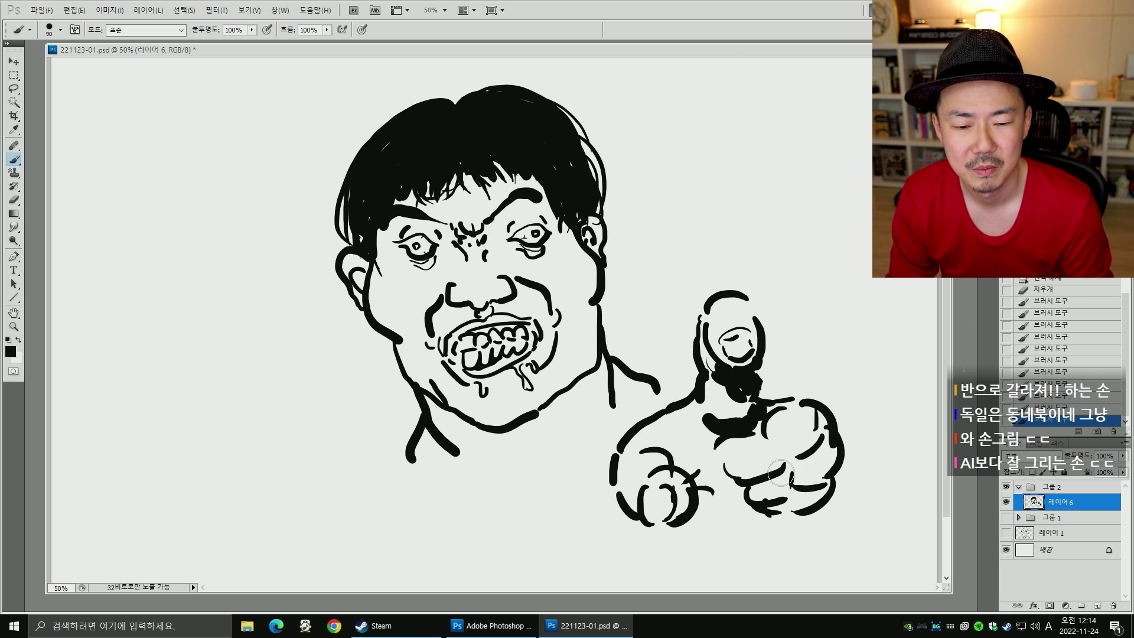
left_click_drag(700, 494, 745, 505)
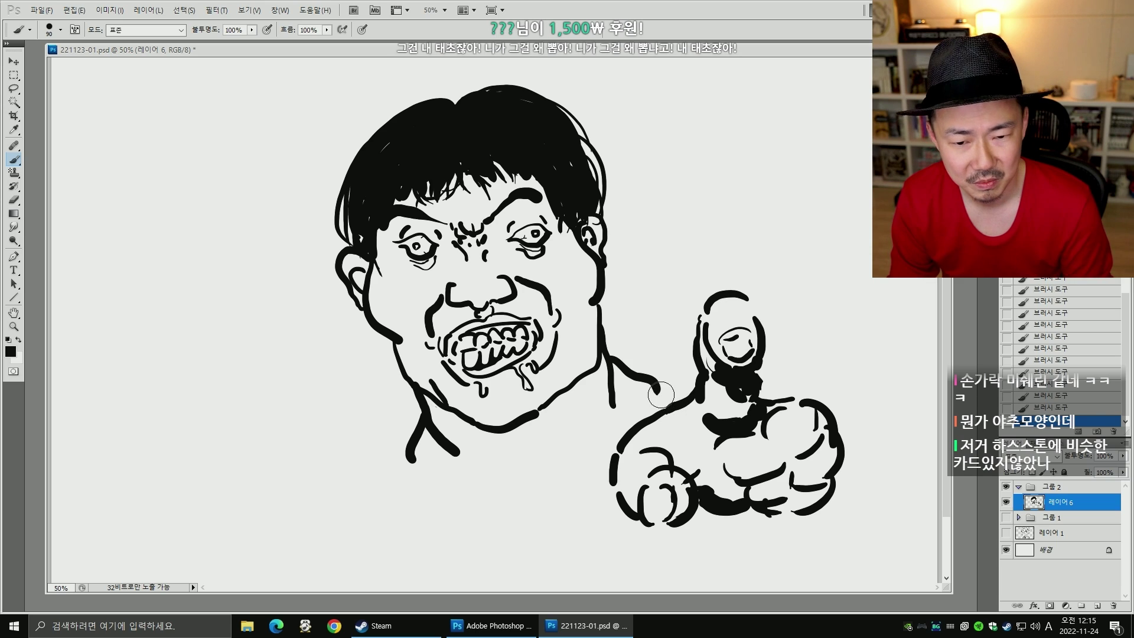
- Extend the shoulder line and draw thick arm contours that run behind the thumb and past its far side
left_click_drag(661, 395, 663, 417)
mouse_move(645, 373)
left_mouse_down()
mouse_move(691, 355)
mouse_move(803, 378)
left_mouse_up()
key("ctrl+z")
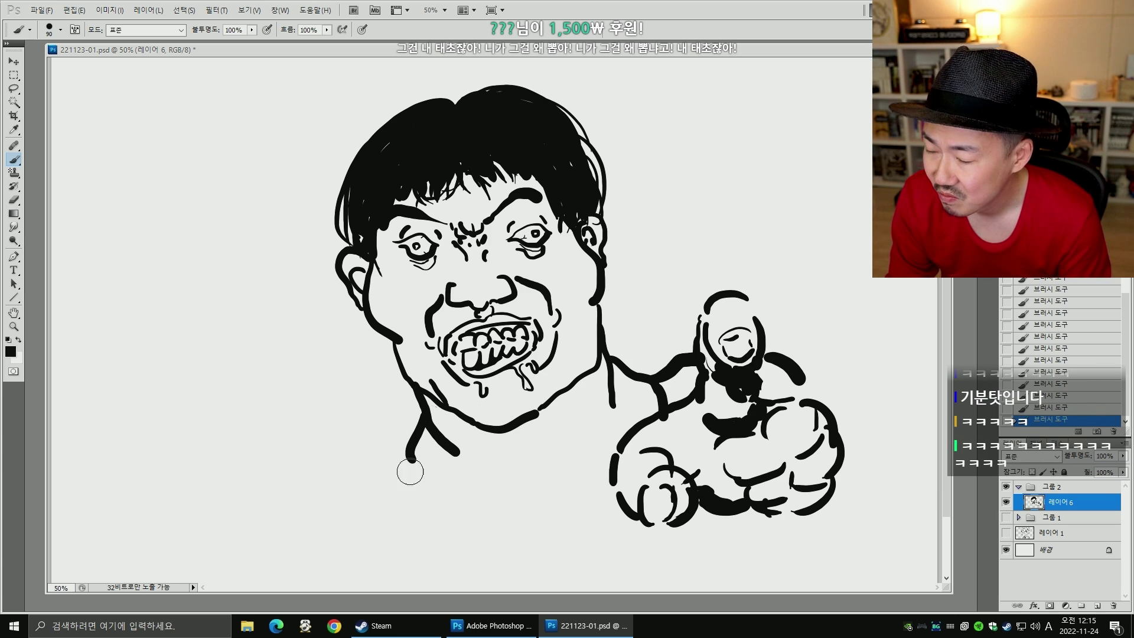
- Draw a curved shirt neckline from the neck's base across to the hand with a 45 px brush
key("bracketleft")
key("bracketleft")
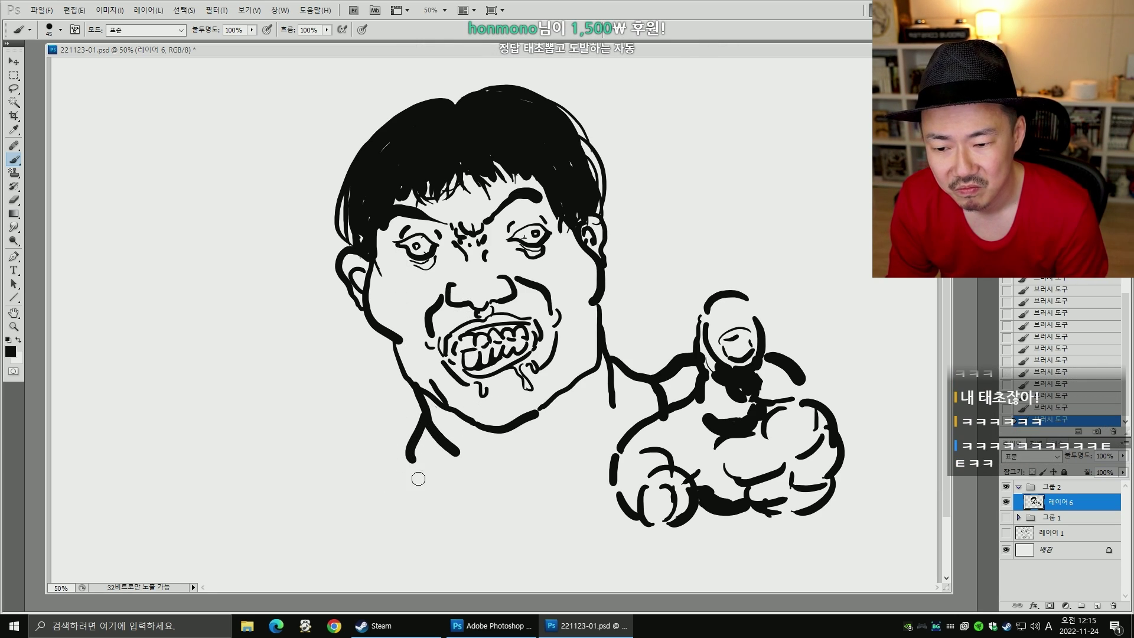
mouse_move(454, 490)
left_mouse_down()
mouse_move(542, 521)
mouse_move(614, 472)
left_mouse_up()
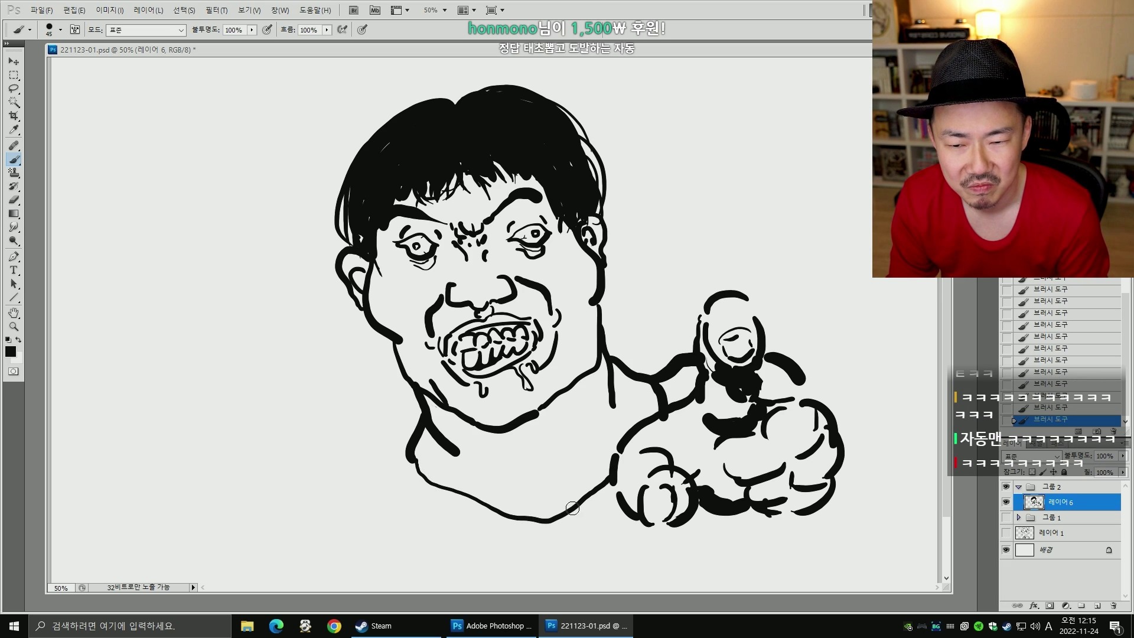
mouse_move(413, 446)
left_mouse_down()
mouse_move(344, 542)
mouse_move(378, 456)
mouse_move(300, 458)
mouse_move(259, 500)
mouse_move(254, 555)
mouse_move(416, 431)
mouse_move(285, 439)
mouse_move(256, 567)
left_mouse_up()
key("ctrl+z")
key("ctrl+z")
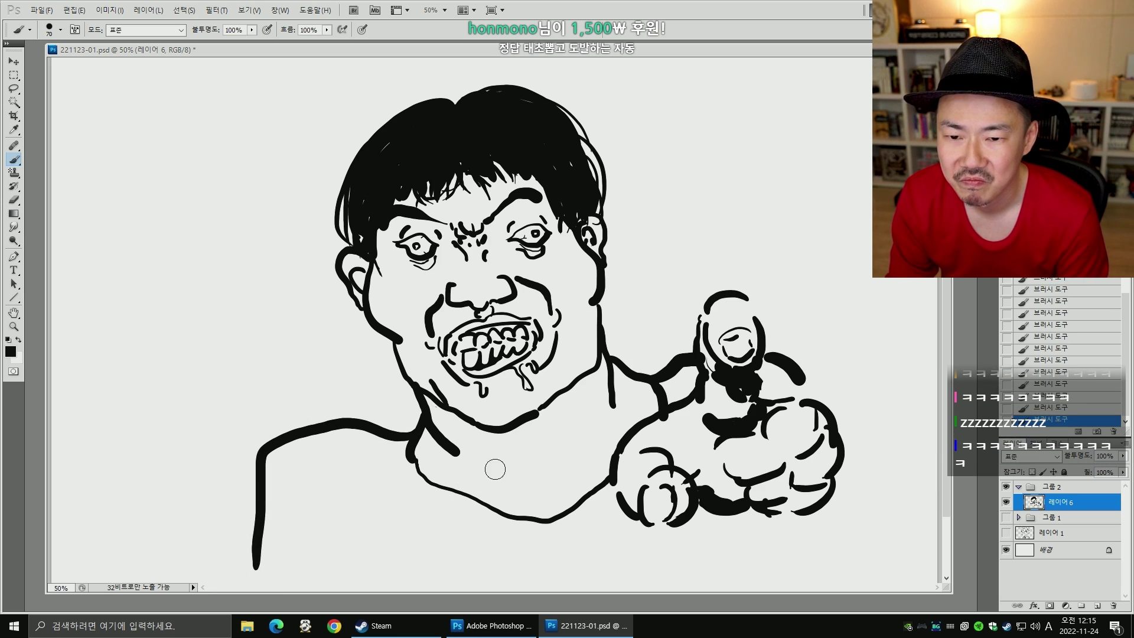
key("ctrl+z")
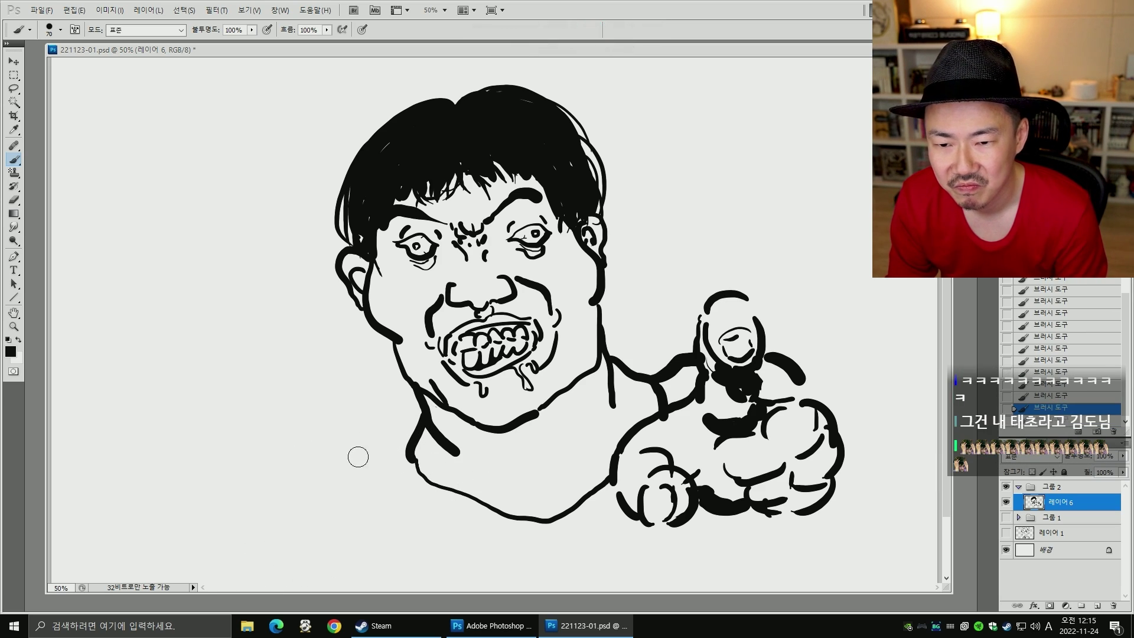
- Draw a sloping shoulder line outward from the neckline with a 70 px brush and add short collarbone strokes inside the neckline
mouse_move(413, 433)
left_mouse_down()
mouse_move(289, 468)
mouse_move(256, 529)
left_mouse_up()
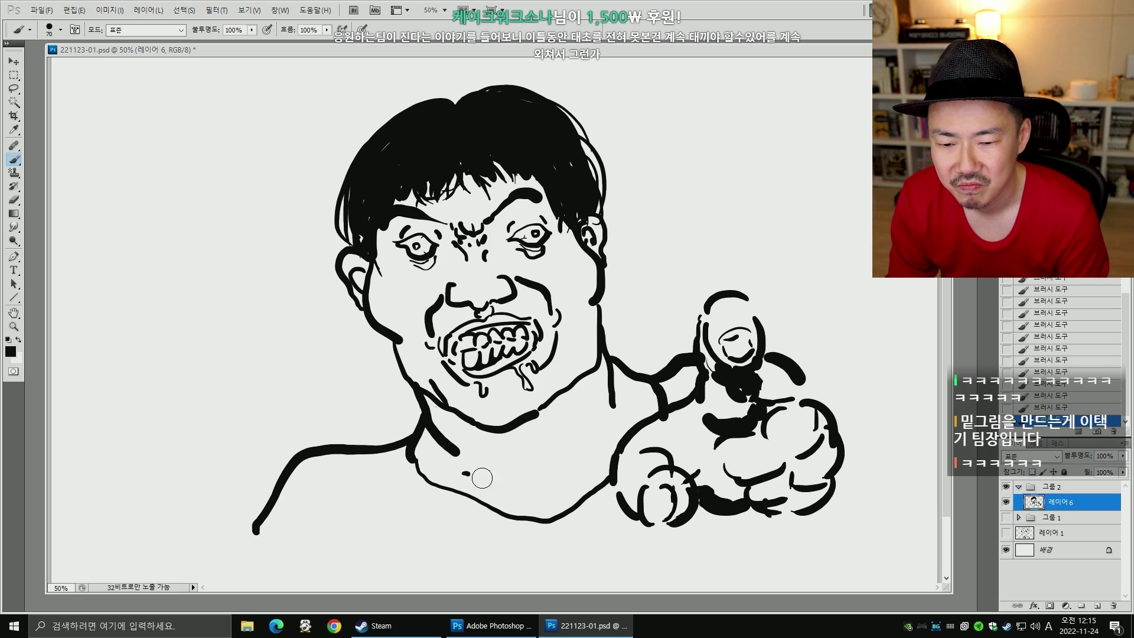
mouse_move(466, 475)
left_mouse_down()
mouse_move(565, 452)
mouse_move(537, 481)
mouse_move(516, 456)
mouse_move(535, 476)
left_mouse_up()
key("ctrl+z")
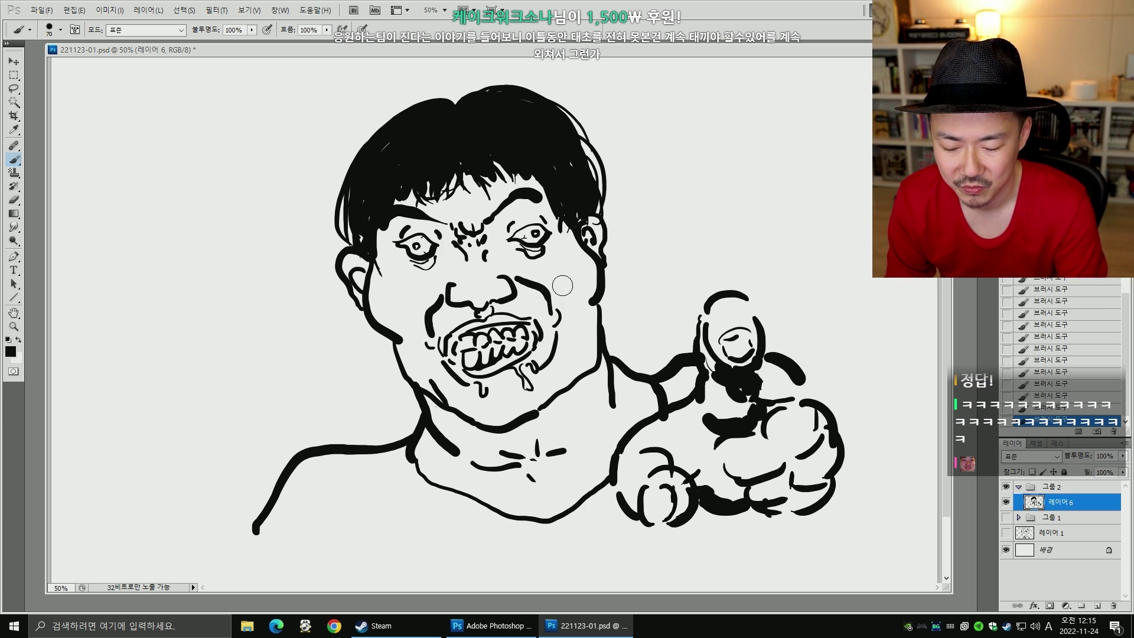
- Set the canvas height to 10000 px, extending the canvas downward beneath the caricature
key("ctrl+minus")
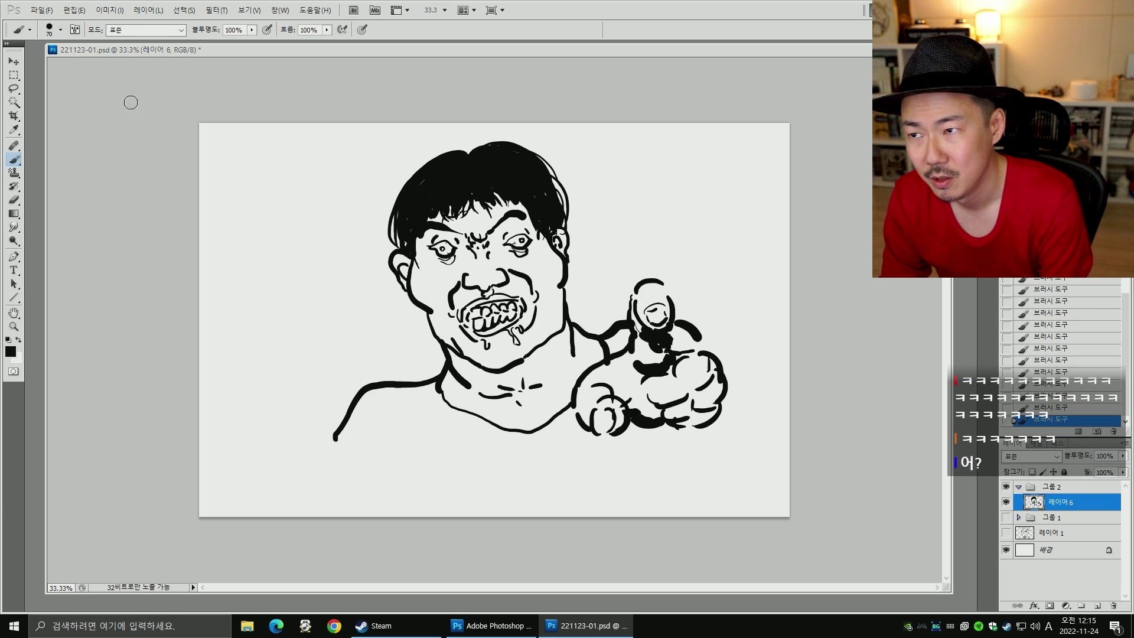
left_click(83, 12)
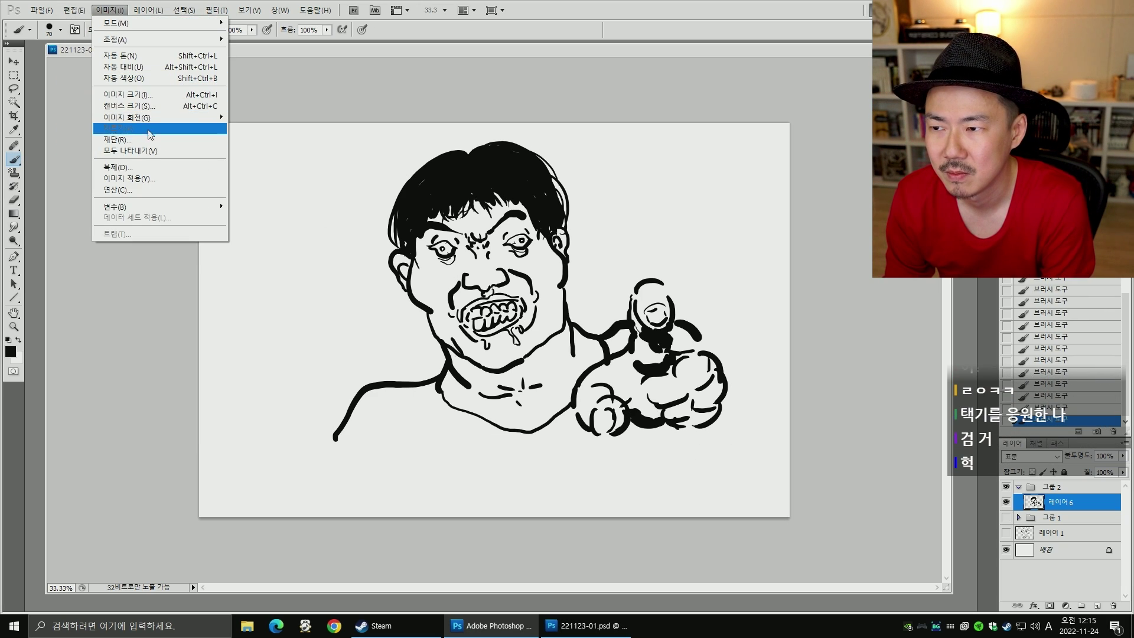
key("Escape")
key("ctrl+alt+c")
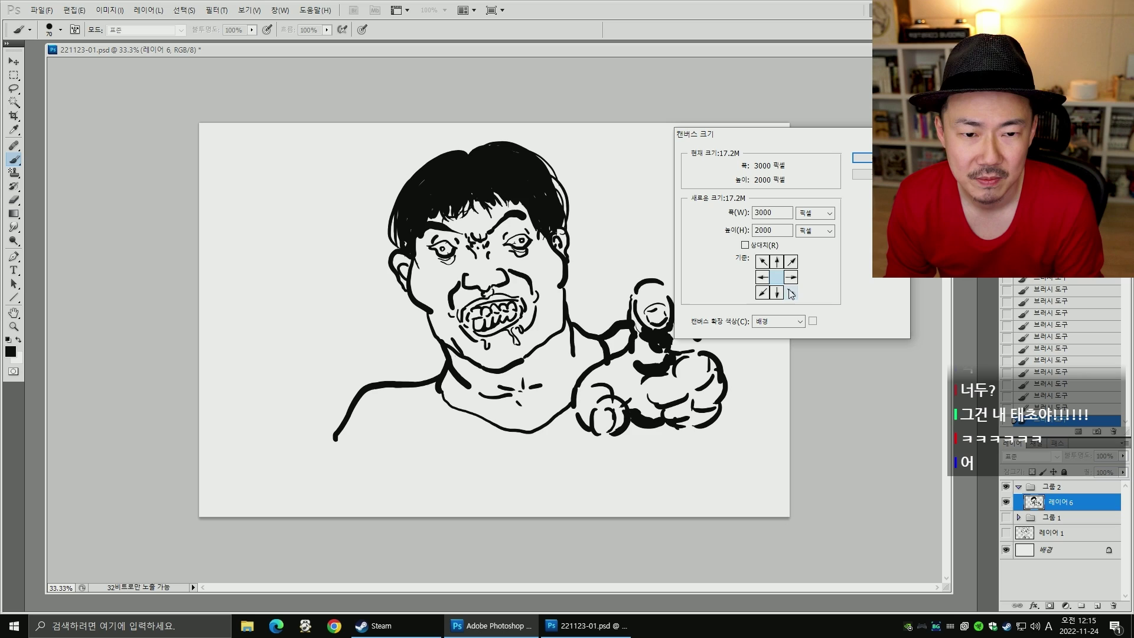
double_click(777, 228)
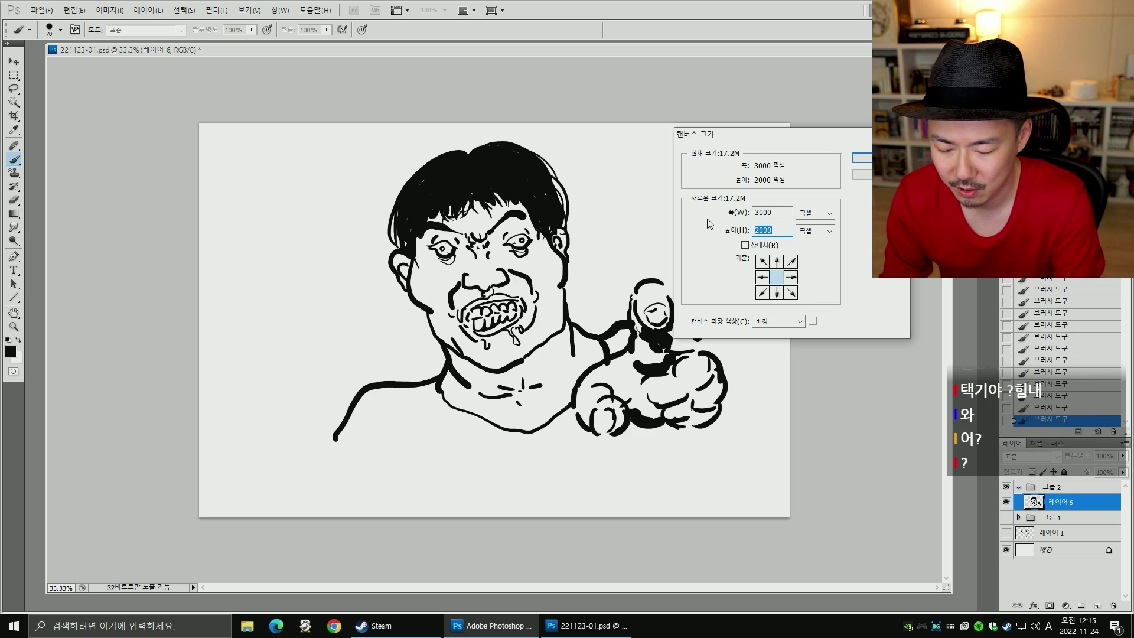
type("10000")
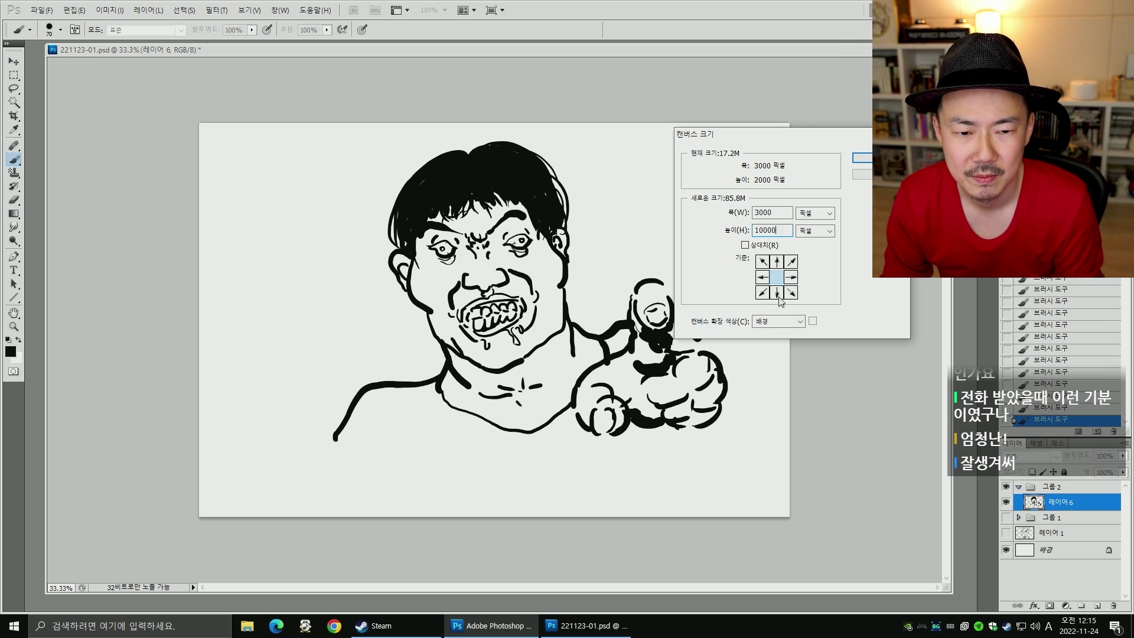
key("Return")
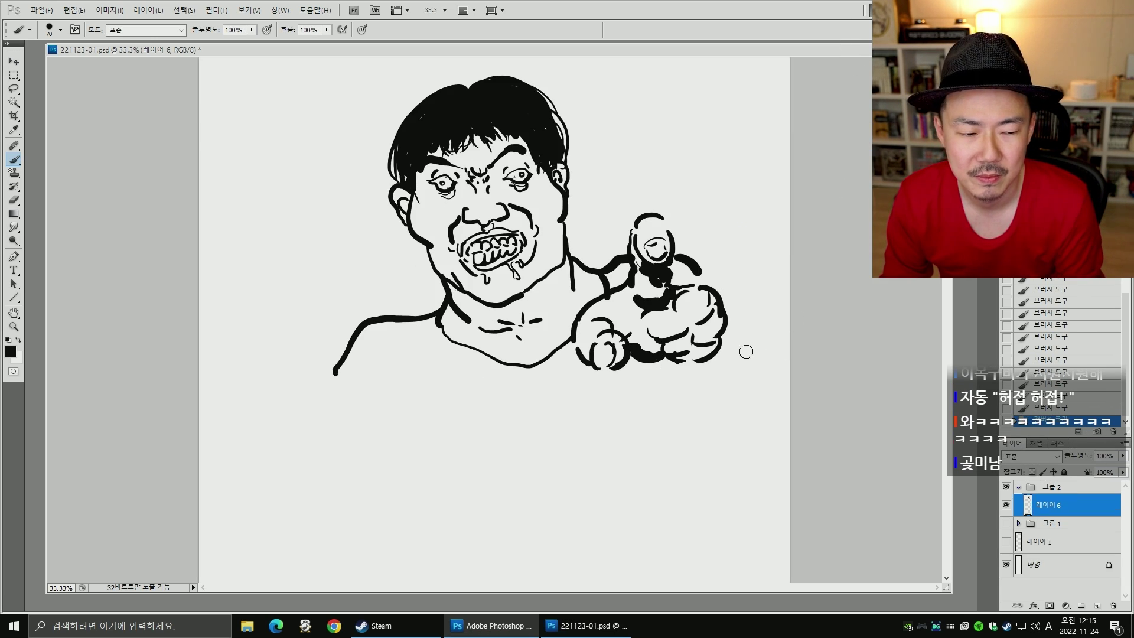
- Scale the caricature down slightly in proportion, keeping its upper-left corner in place
key("ctrl+t")
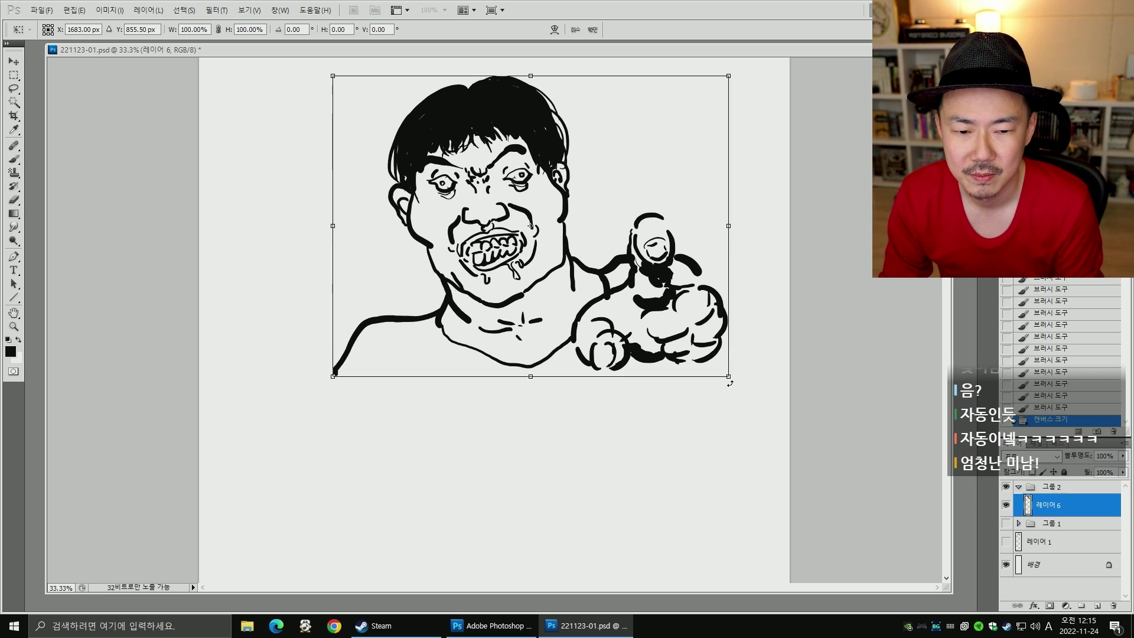
left_click_drag(730, 384, 664, 319)
key("Return")
key("b")
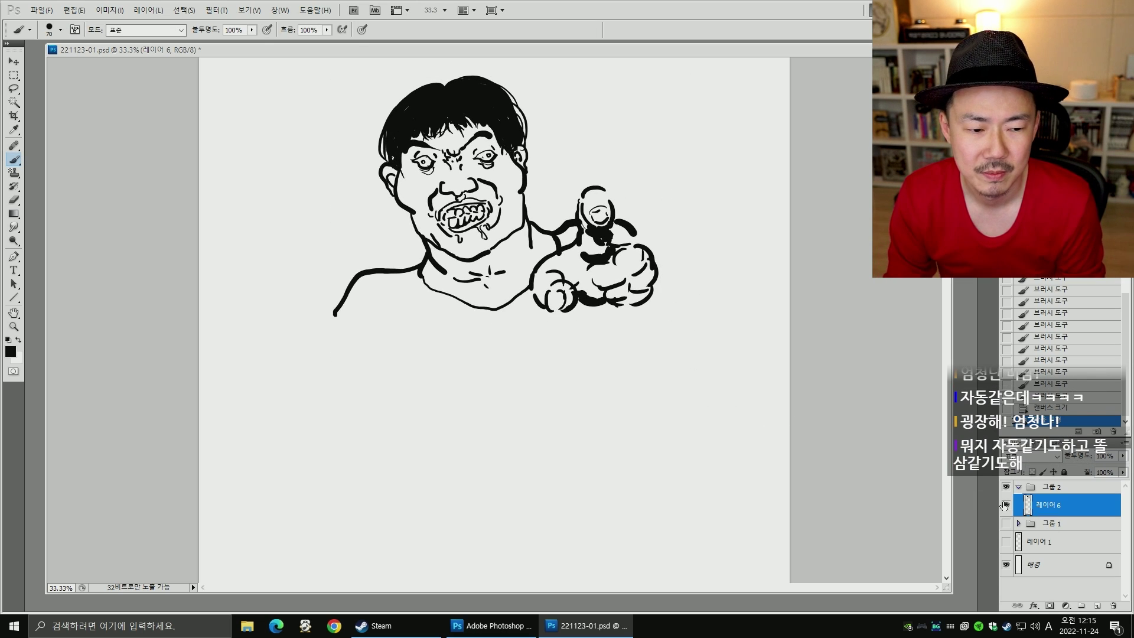
- Hide the caricature layer and, on a new layer, select a landscape rectangular panel area near the top of the canvas
left_click(1006, 505)
left_click(1099, 608)
key("m")
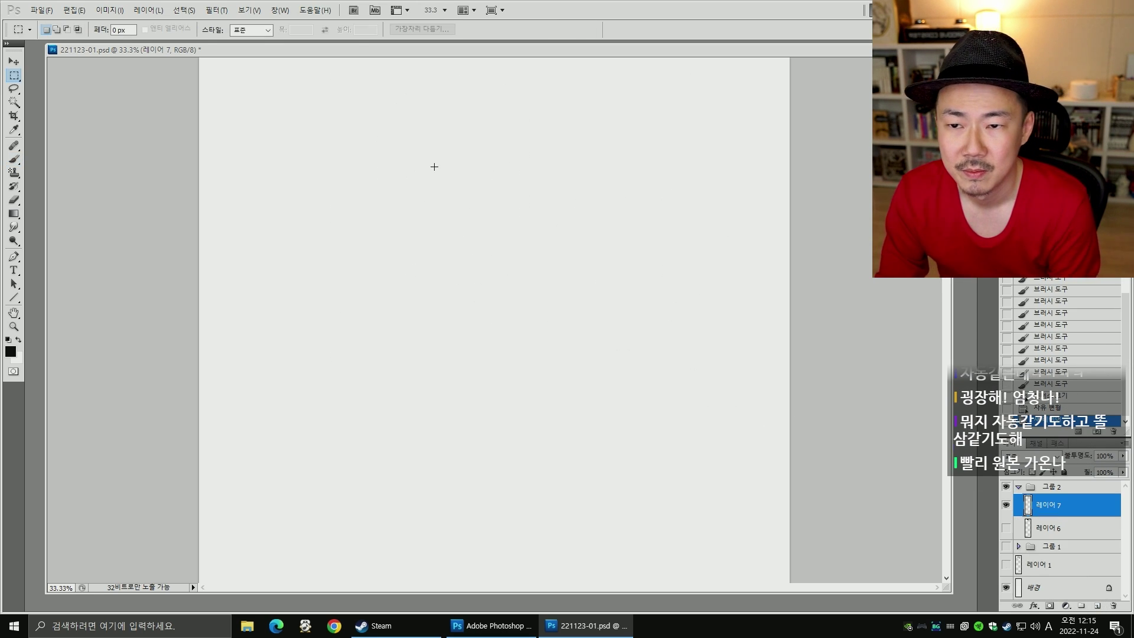
left_click_drag(279, 104, 728, 367)
key("ctrl+minus")
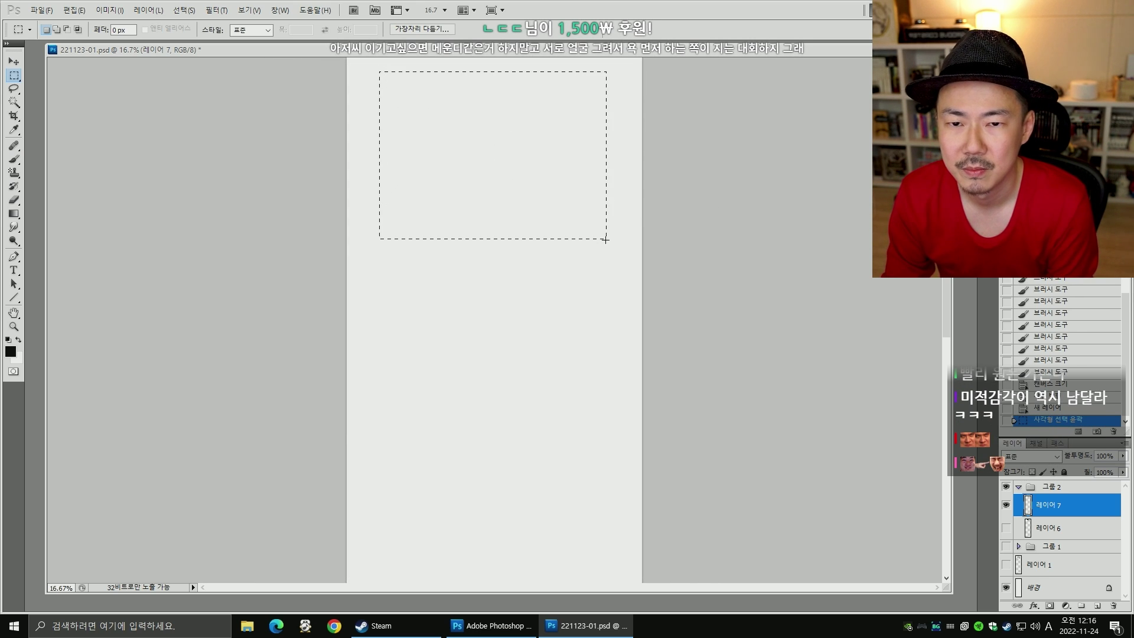
mouse_move(607, 225)
left_mouse_down()
mouse_move(612, 236)
mouse_move(586, 229)
left_mouse_up()
- Stroke the rectangular selection with a 10 px black outline placed inside its edge
key("alt+e")
key("s")
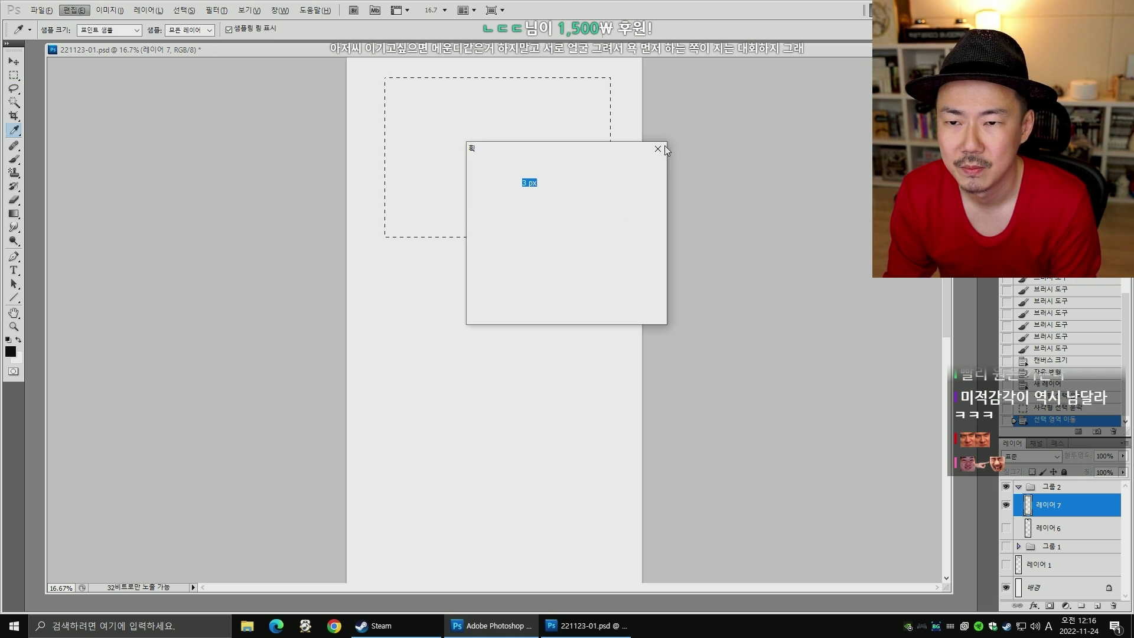
left_click(488, 248)
left_click_drag(538, 183, 524, 183)
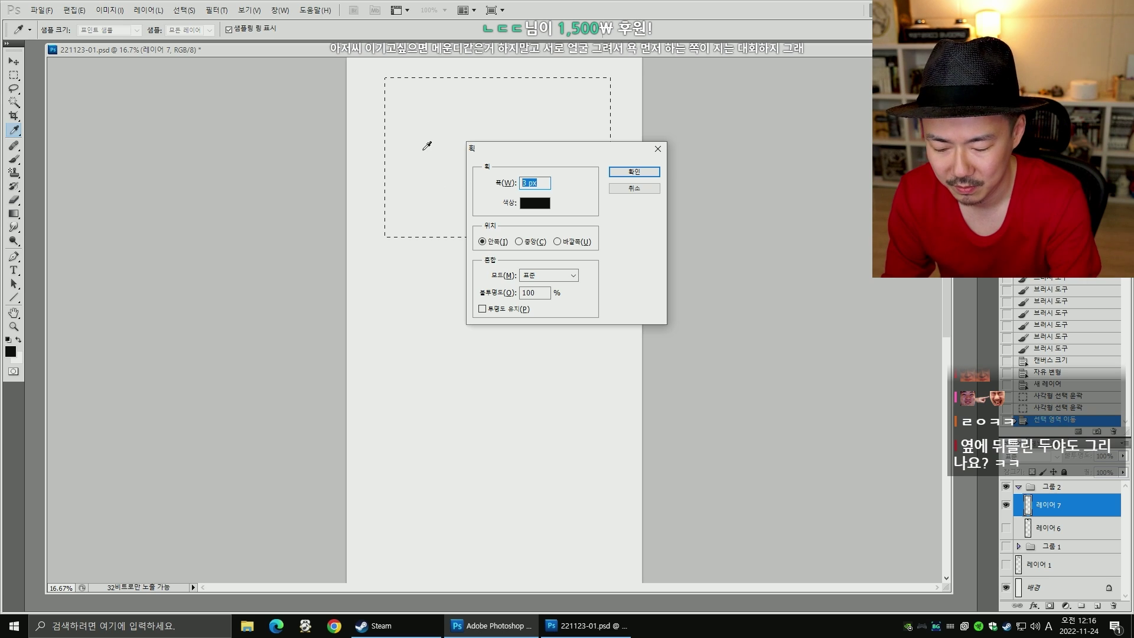
key("Return")
- Stroke the rectangular selection with a 20 px black inside outline and deselect it
key("m")
key("alt+e")
type("s")
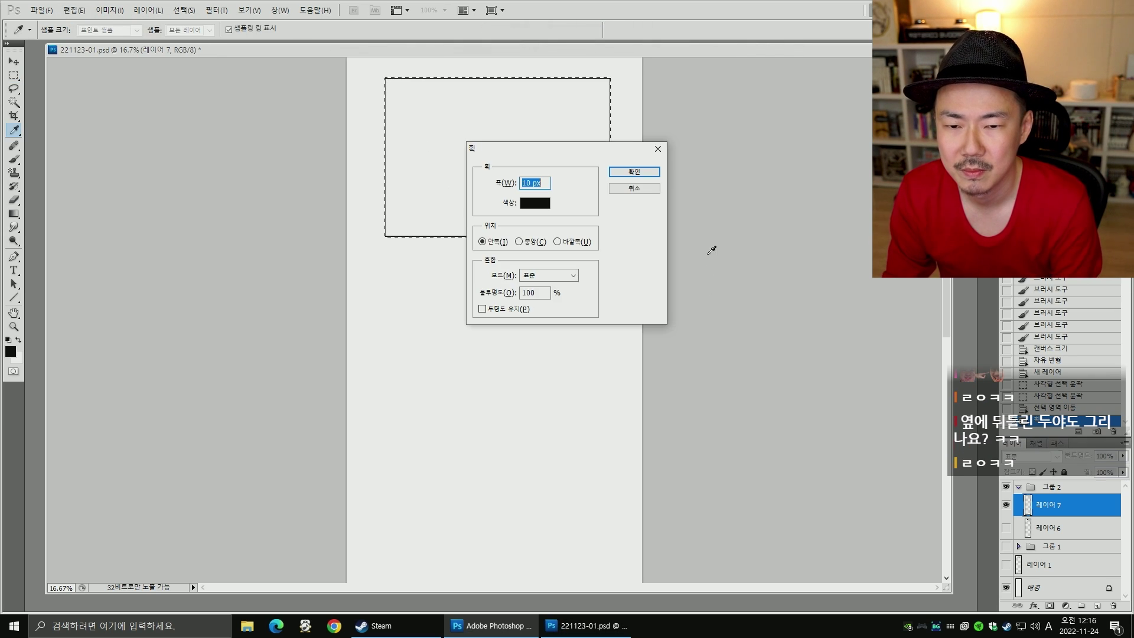
type("20")
key("Return")
key("ctrl+d")
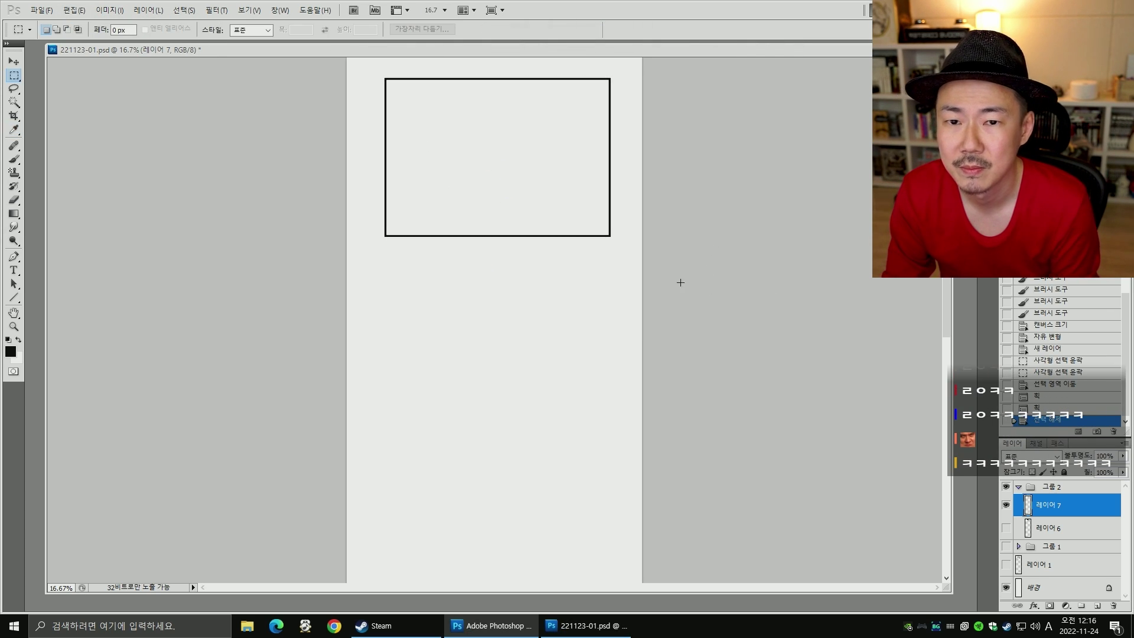
- Duplicate the panel frame, place the copy directly below the first with a small gap, and merge the two layers
key("ctrl+plus")
left_click_drag(616, 231, 679, 451)
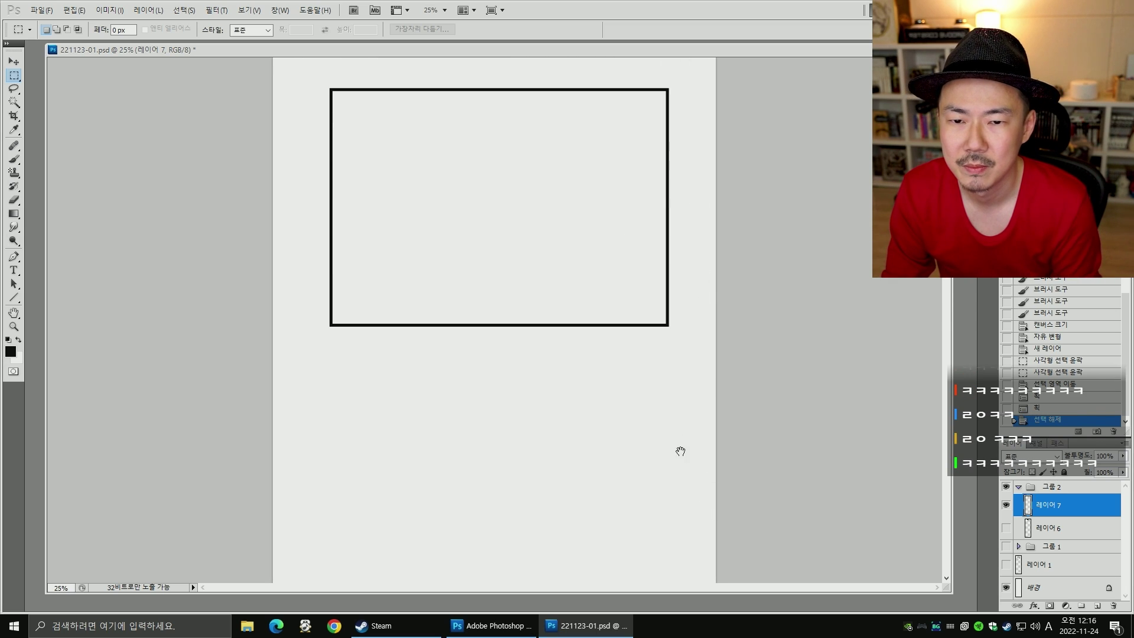
key("ctrl+minus")
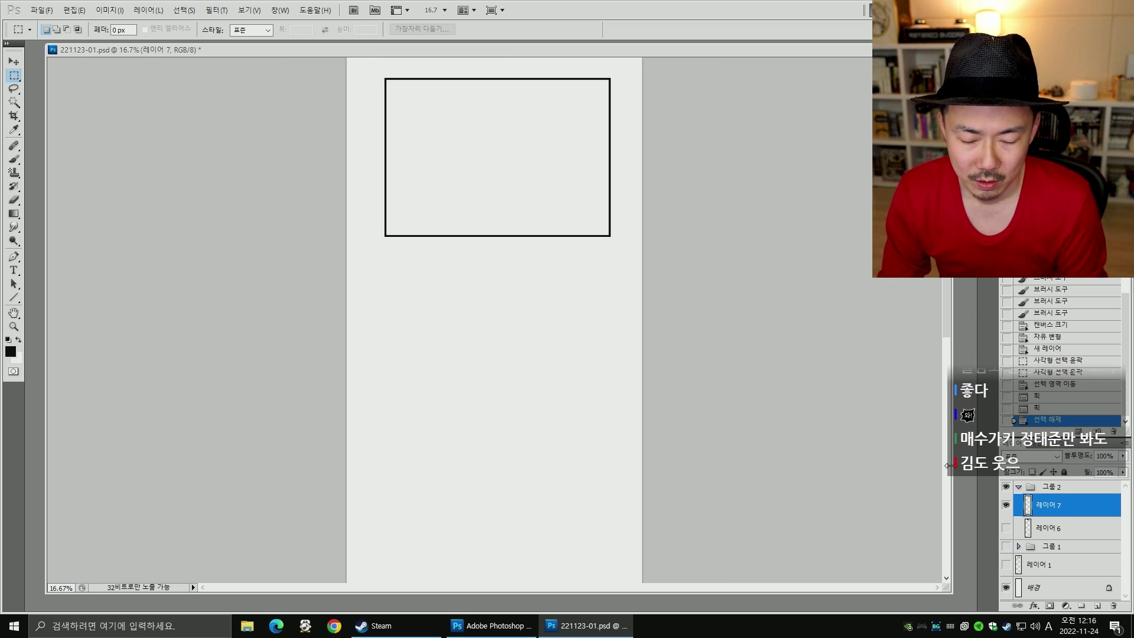
key("ctrl+j")
key("v")
left_click_drag(569, 193, 602, 362)
key("ctrl+e")
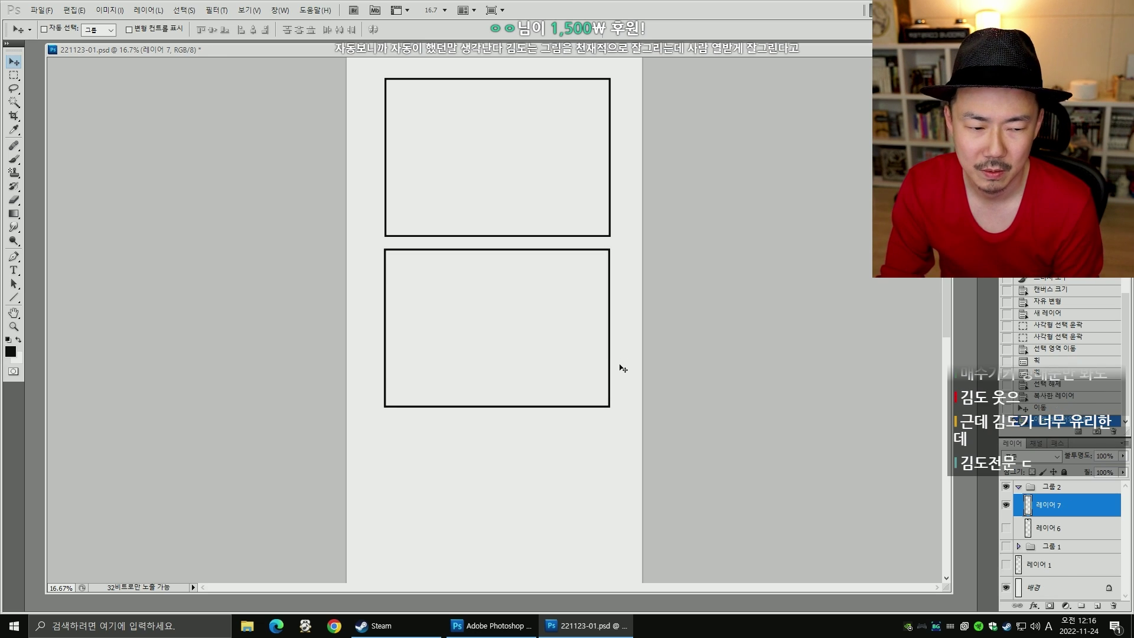
- Duplicate the pair of panel frames below the existing ones to form a column of four, and merge the layers
key("ctrl+j")
left_click_drag(539, 273, 547, 503)
key("ctrl+e")
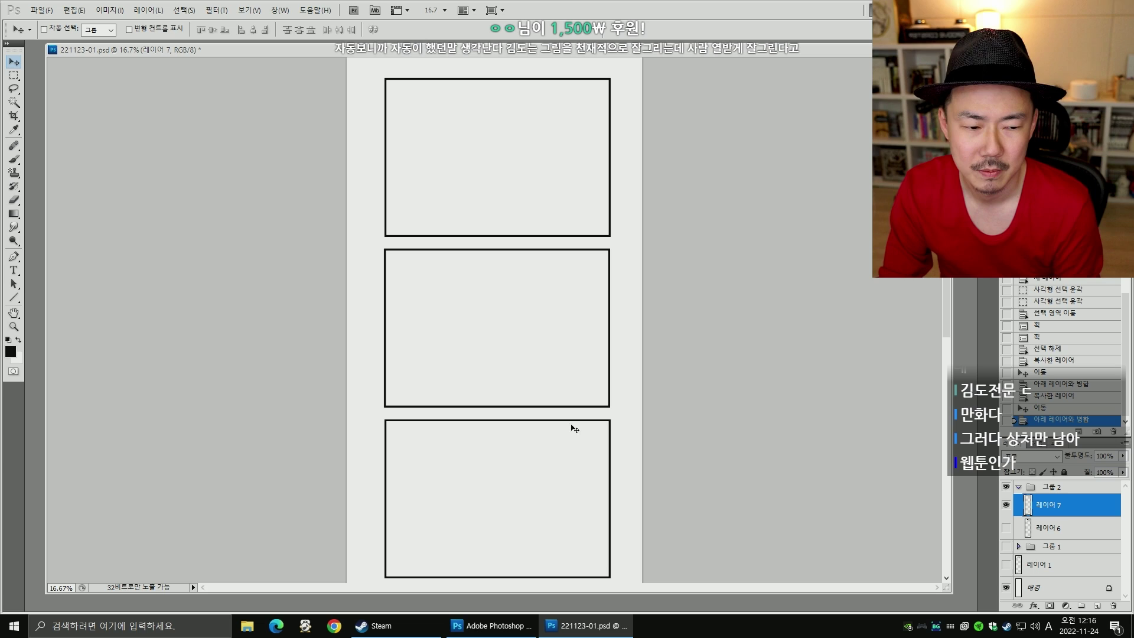
- Shift the column of four frames slightly down and center it horizontally on the canvas
key("ctrl+minus")
key("ctrl+minus")
key("m")
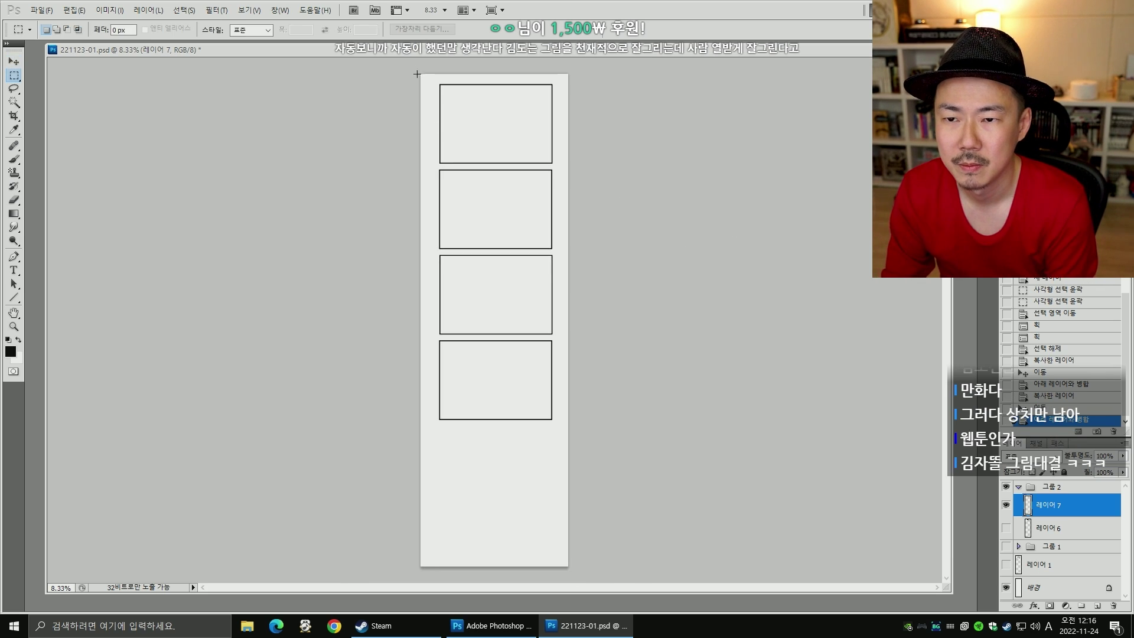
left_click_drag(540, 144, 537, 157)
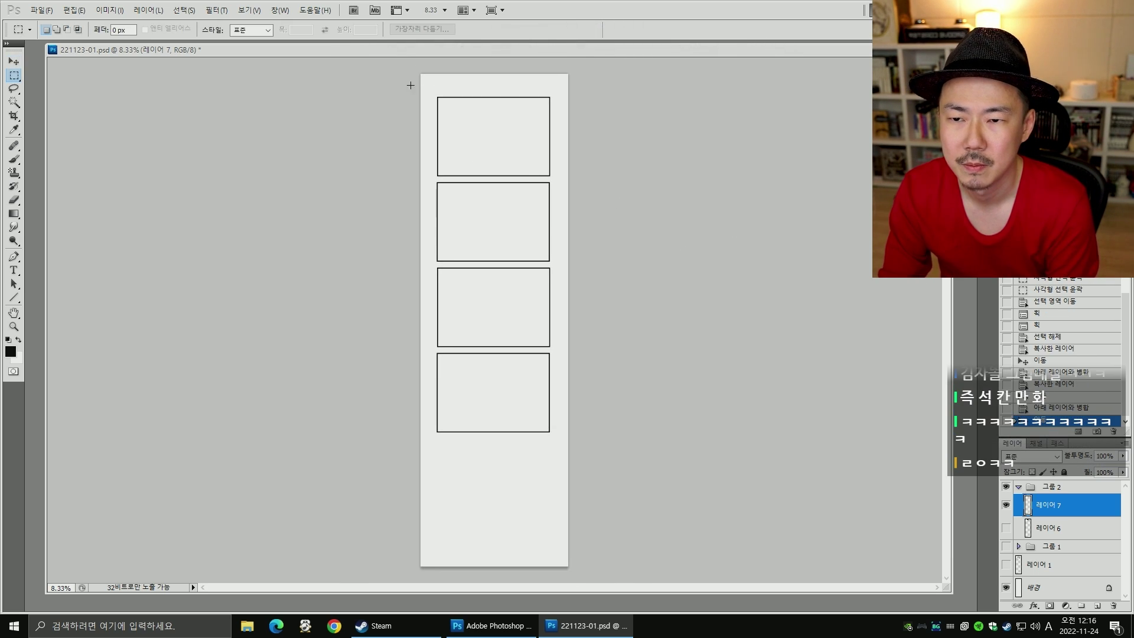
key("ctrl+shift+Right")
key("ctrl+shift+Right")
key("ctrl+shift+Up")
key("ctrl+shift+Up")
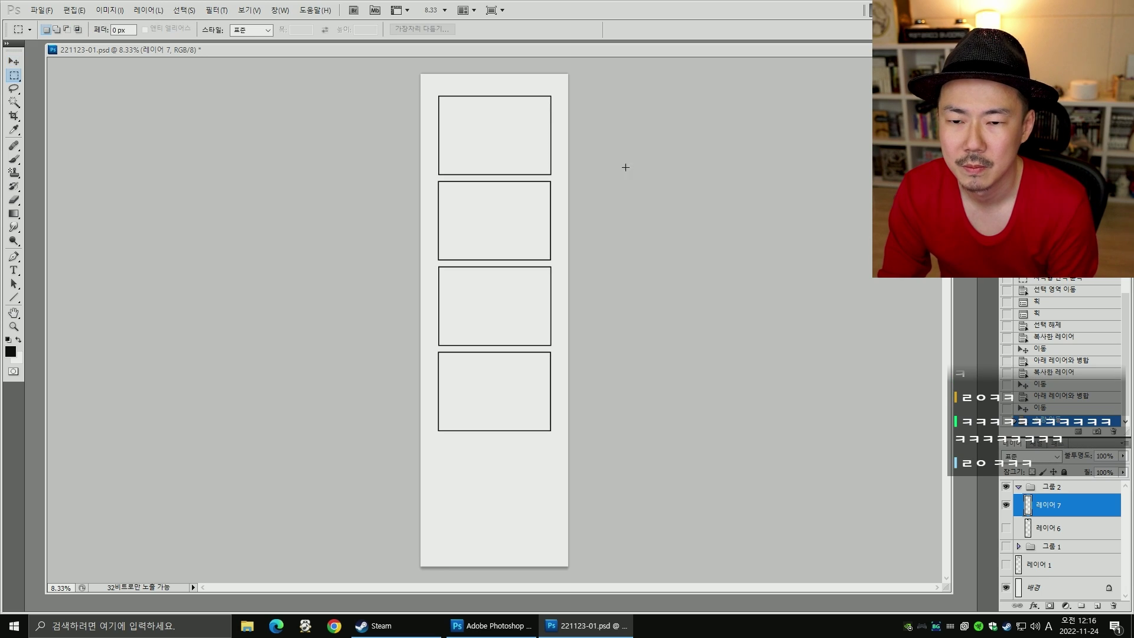
- Crop away the empty canvas beneath the fourth panel, leaving a margin, and save the document
left_click_drag(397, 67, 732, 455)
key("alt+i")
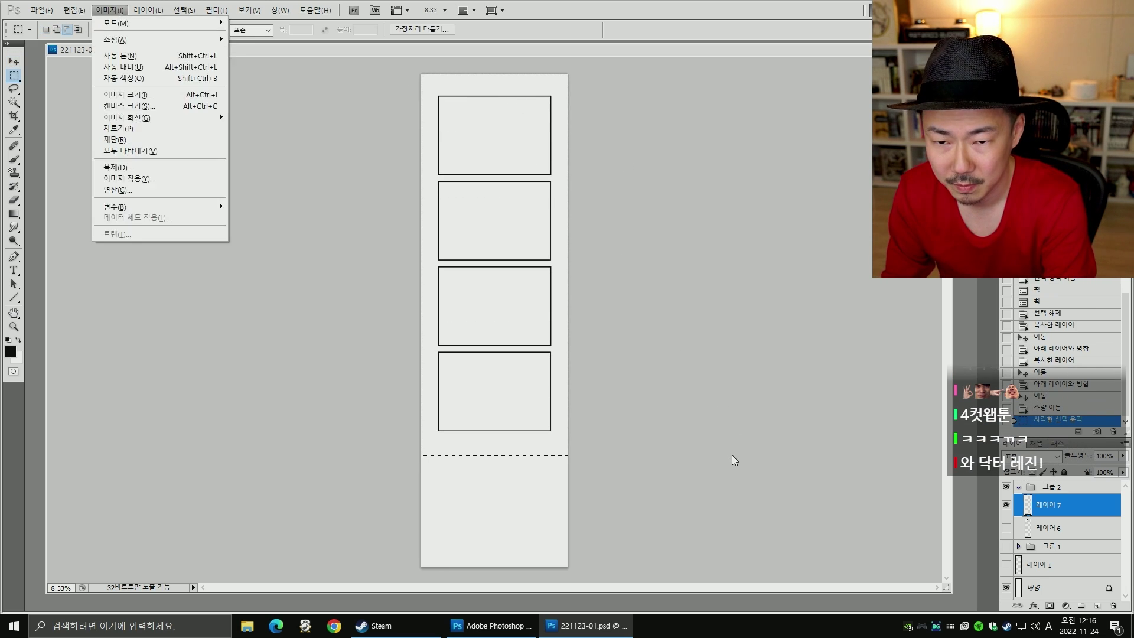
key("p")
key("ctrl+d")
key("ctrl+plus")
key("ctrl+plus")
key("ctrl+plus")
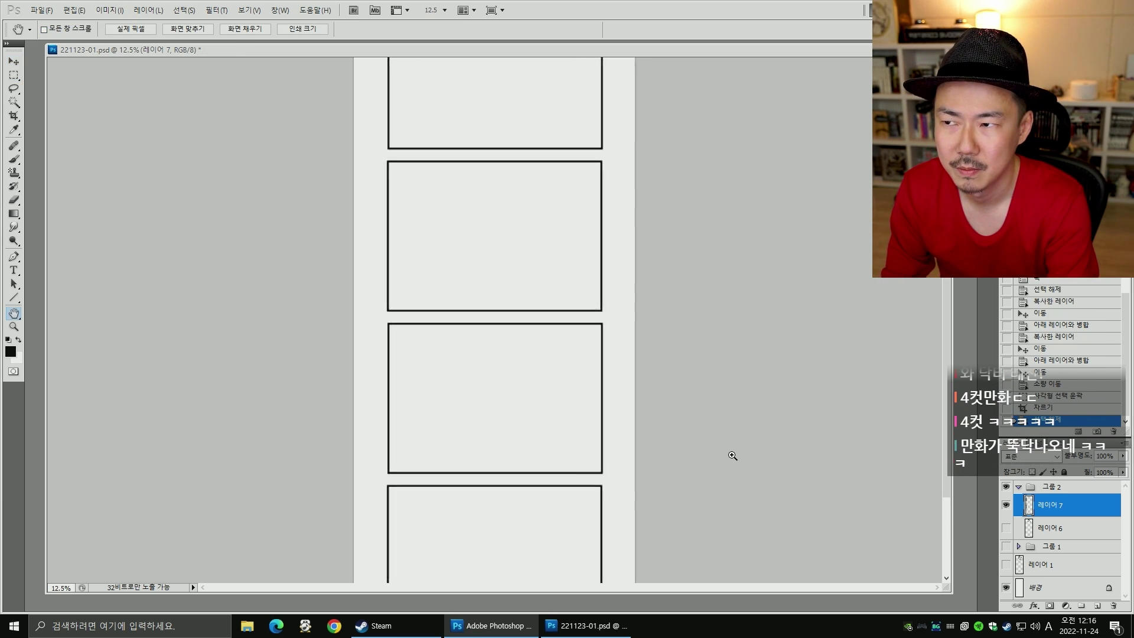
key("ctrl+plus")
key("ctrl+minus")
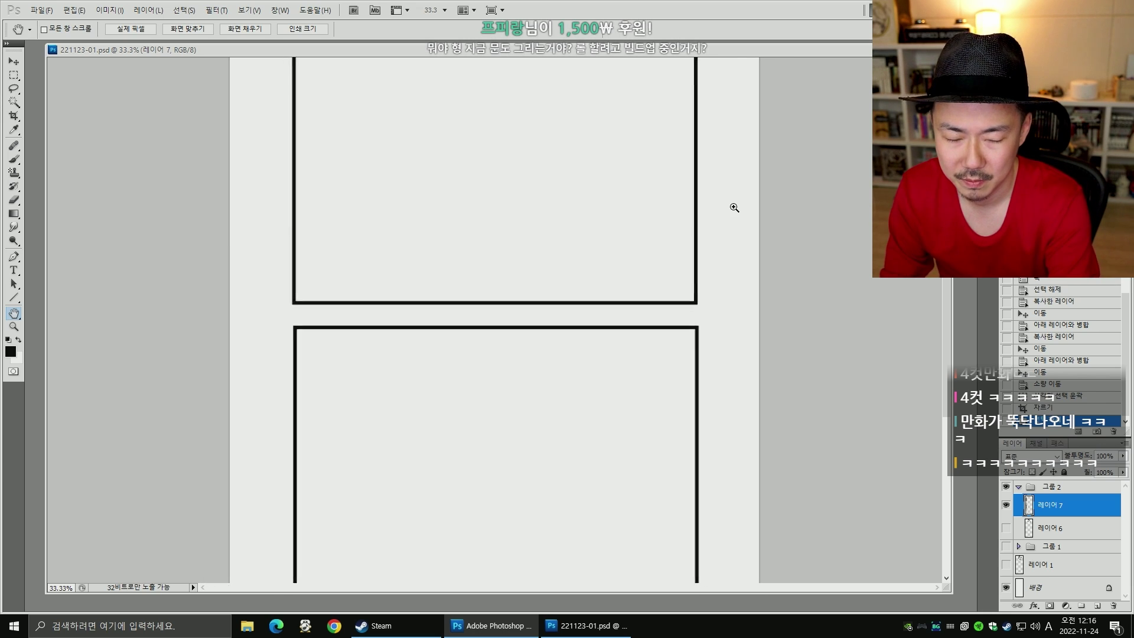
key("ctrl+s")
- Unhide the caricature layer above the panel frame layer and set its blend mode to Multiply (곱하기)
left_click_drag(749, 241, 749, 537)
left_click(1006, 527)
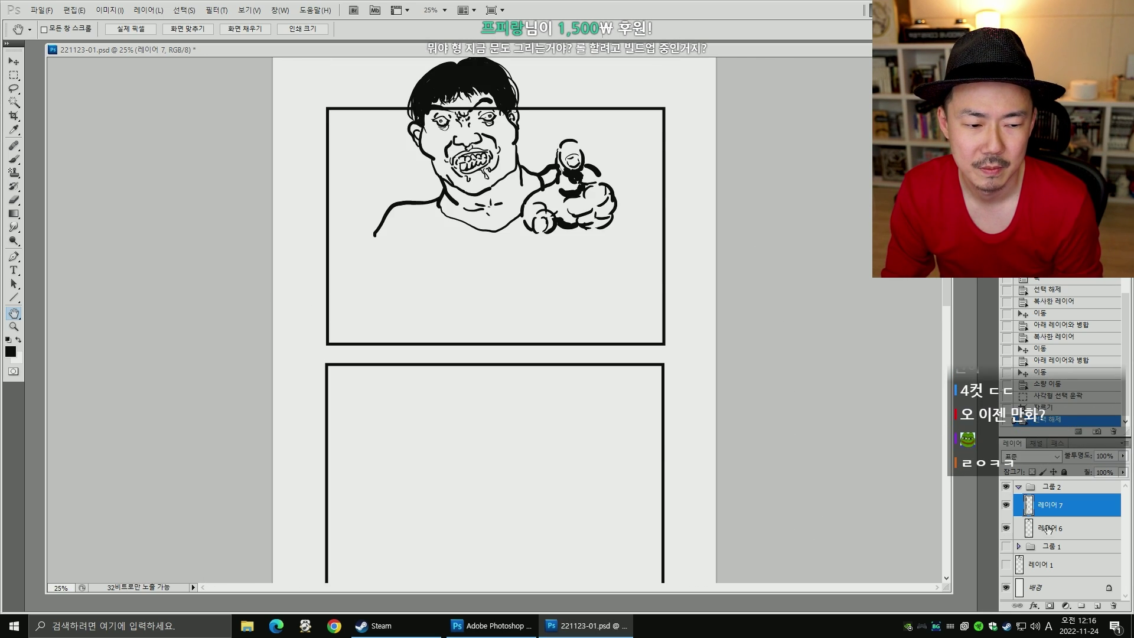
left_click_drag(1048, 529, 1037, 499)
left_click(1039, 456)
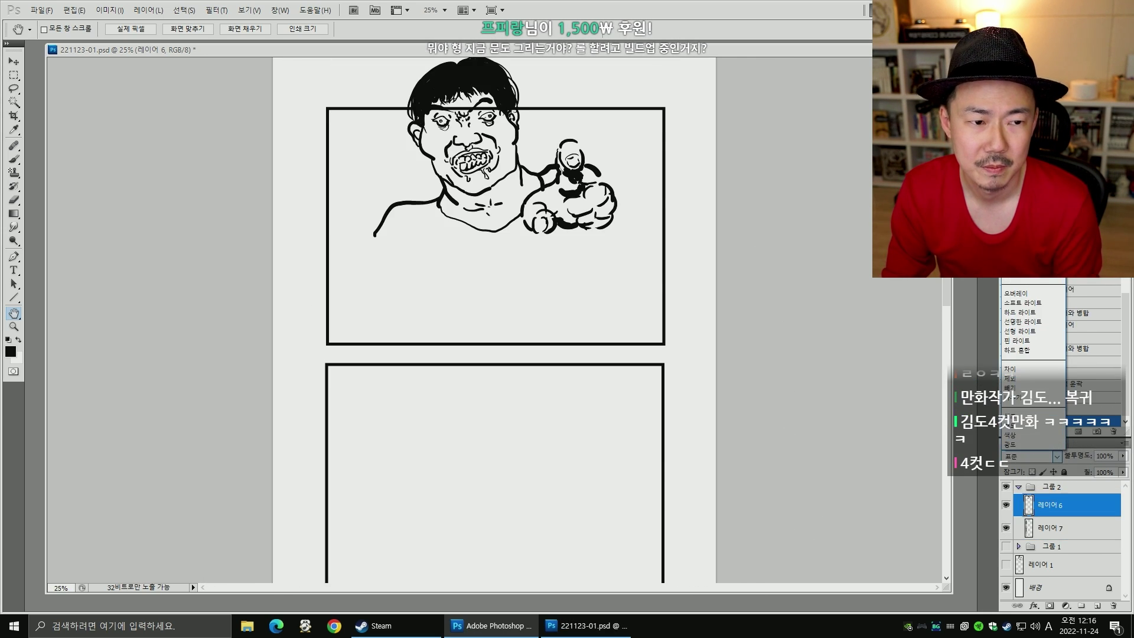
left_click(1030, 180)
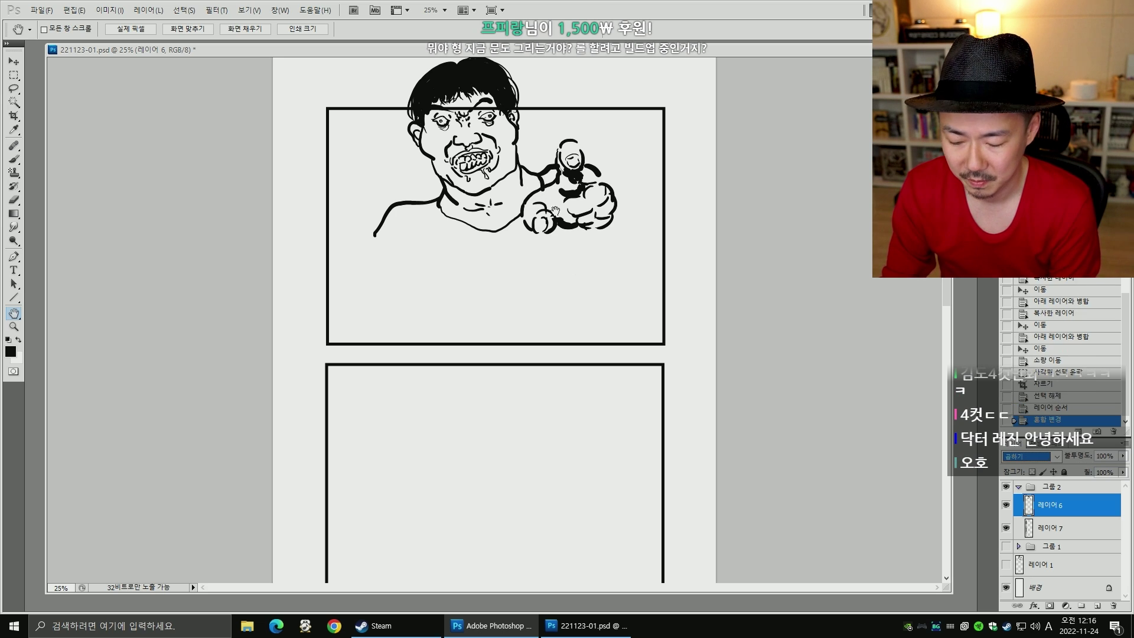
- Move the caricature down so that it sits inside the first panel
key("Hangul")
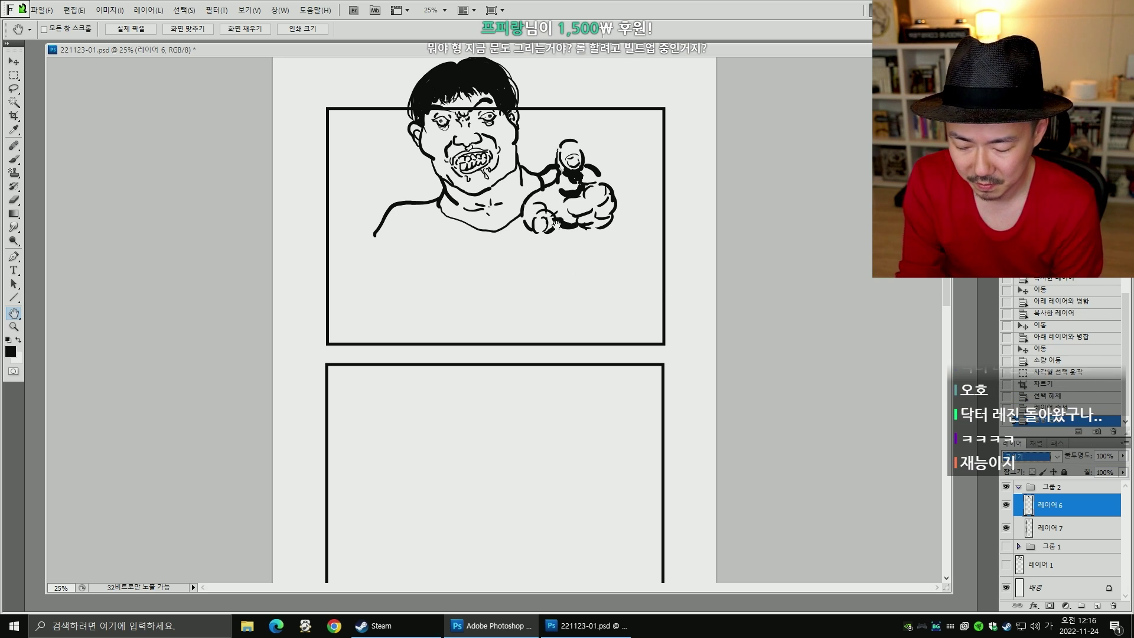
key("Hangul")
key("v")
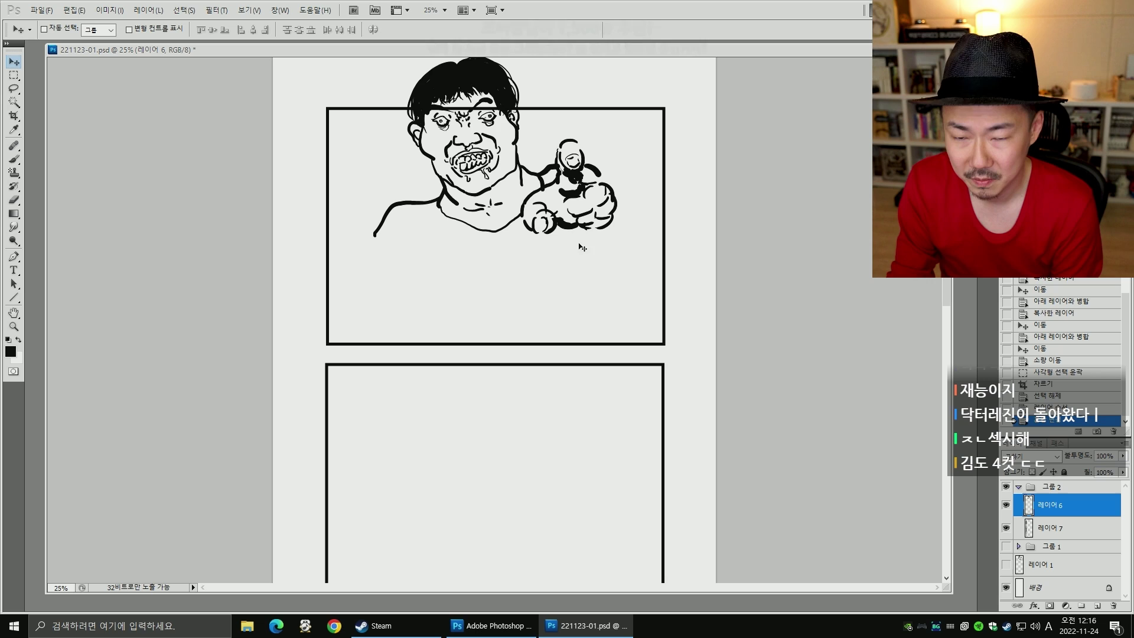
mouse_move(570, 227)
left_mouse_down()
mouse_move(595, 300)
mouse_move(574, 299)
left_mouse_up()
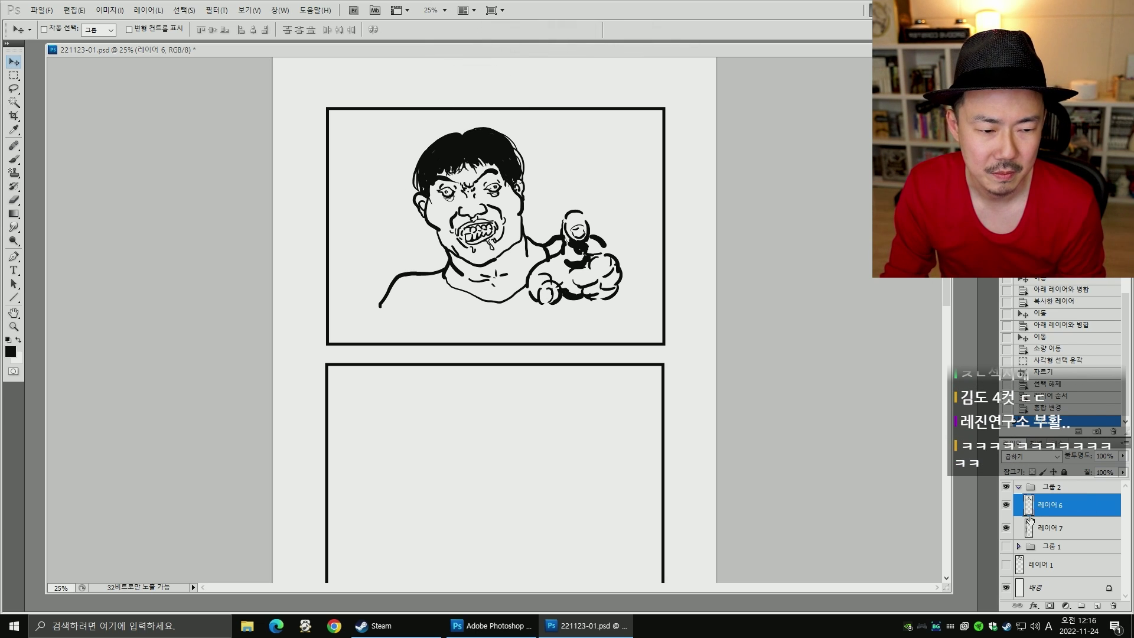
- Add a new layer above the caricature and select the page area outside the panels with Magic Wand tolerance 11
left_click(1098, 606)
key("w")
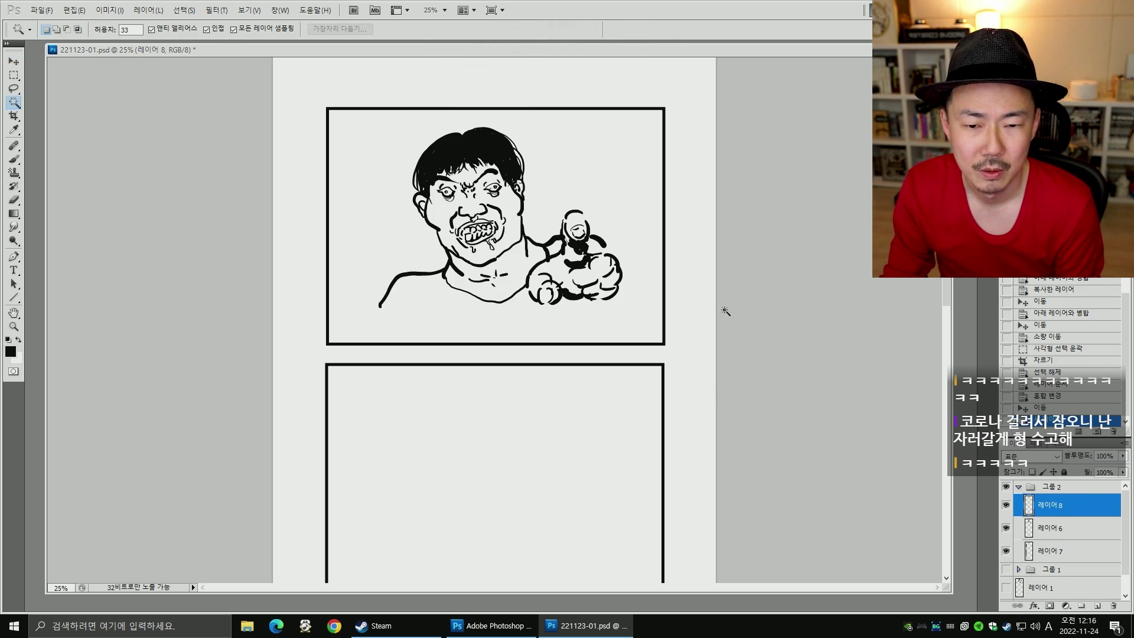
left_click(659, 320)
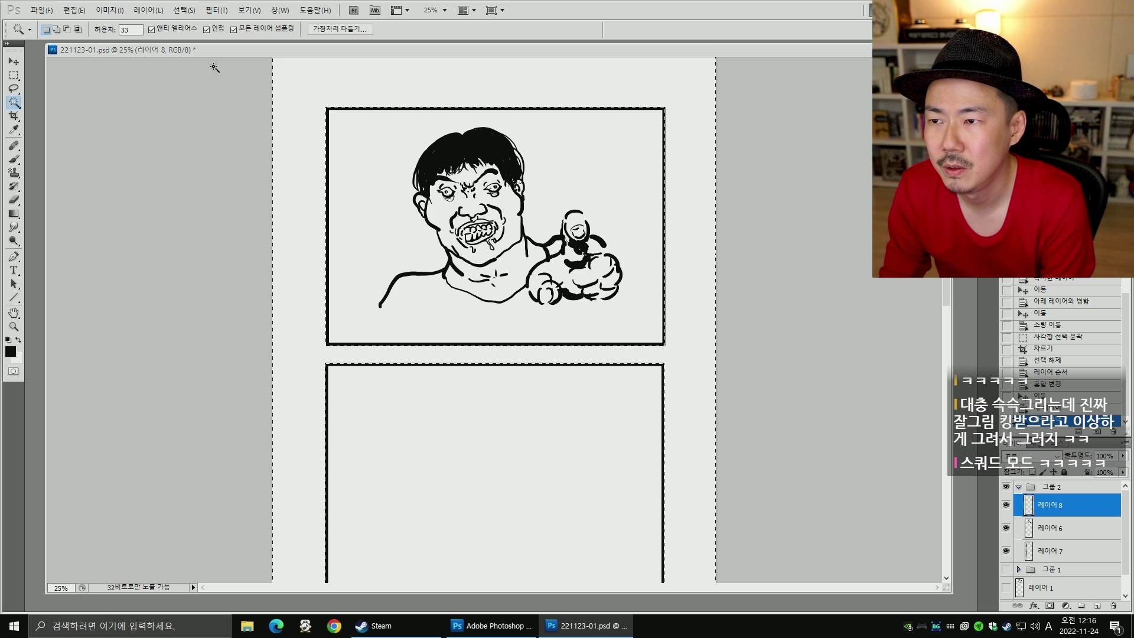
key("ctrl+d")
left_click_drag(137, 30, 88, 33)
type("11")
left_click(378, 95)
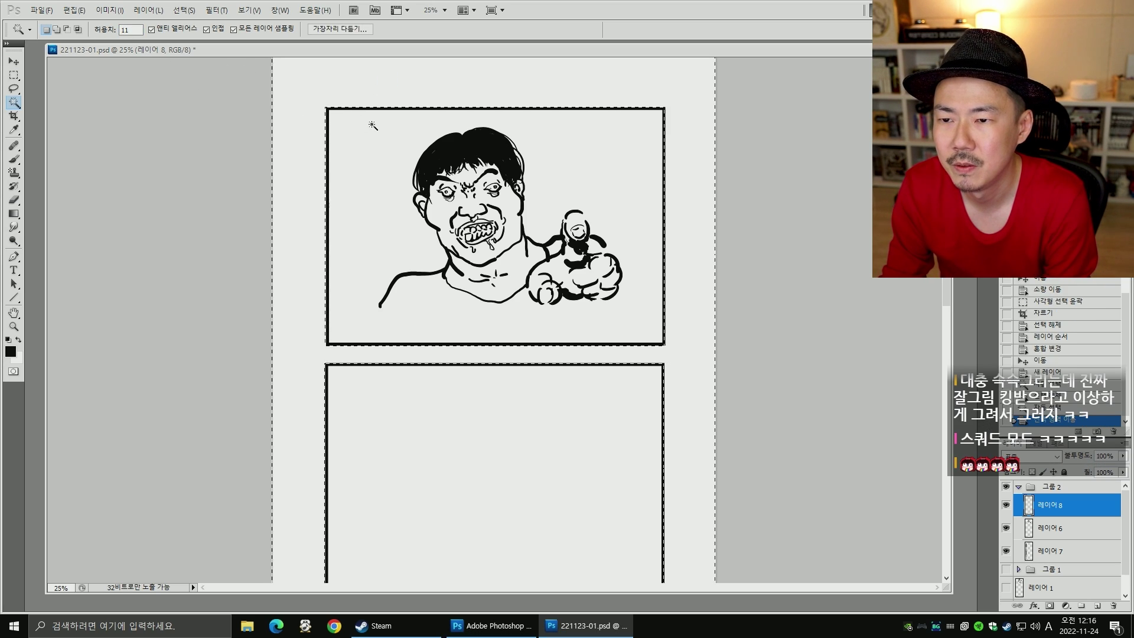
left_click_drag(378, 104, 394, 98)
key("ctrl+d")
left_click(369, 145)
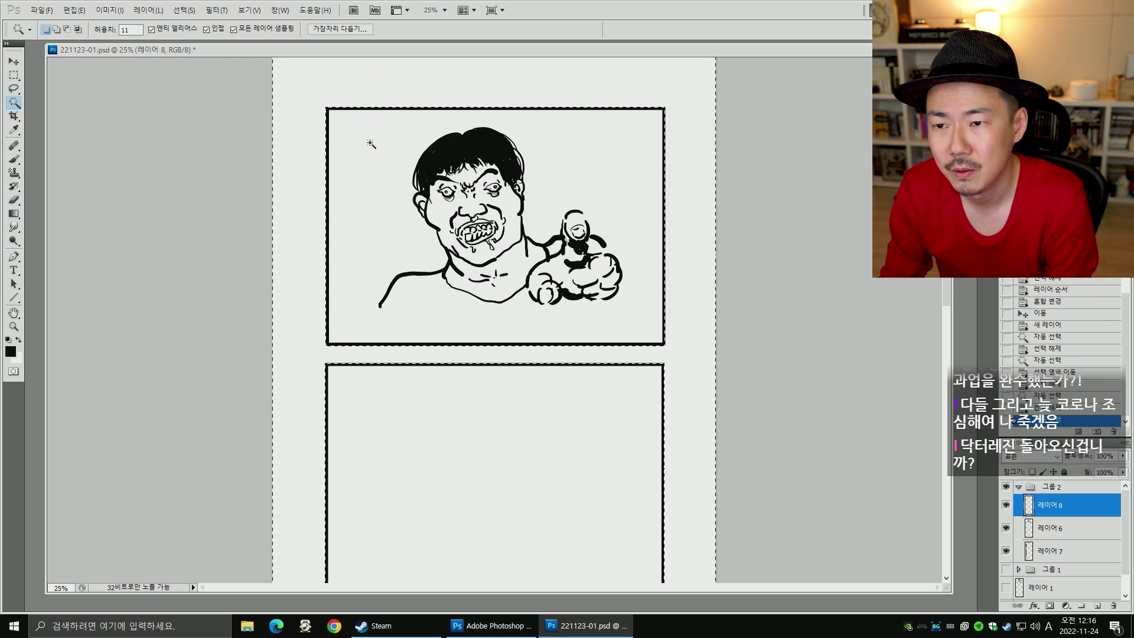
key("x")
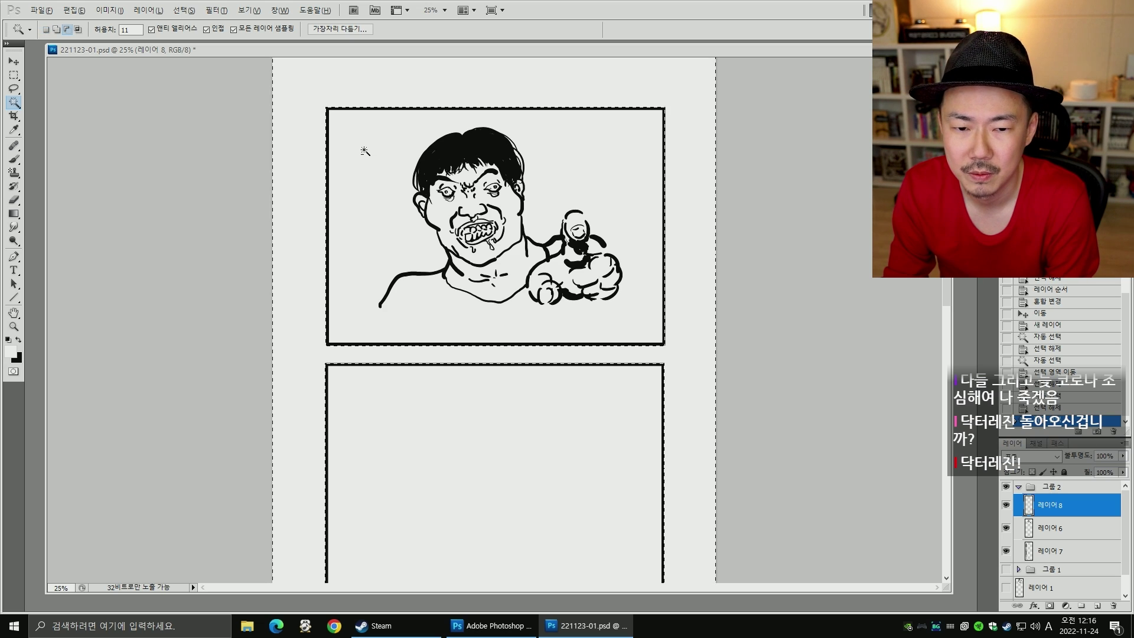
key("alt")
left_click_drag(393, 107, 392, 106)
key("ctrl+d")
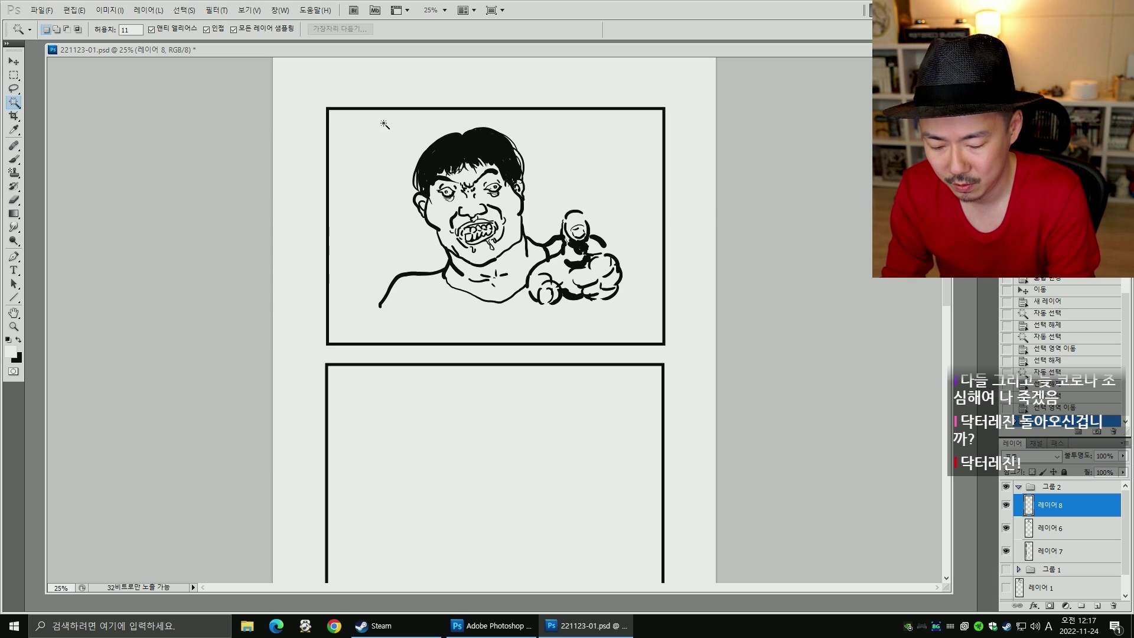
- Select the page area outside the panels with the Magic Wand and expand the selection by 2 pixels
key("ctrl+plus")
key("ctrl+plus")
key("ctrl+plus")
left_click_drag(487, 389, 626, 415)
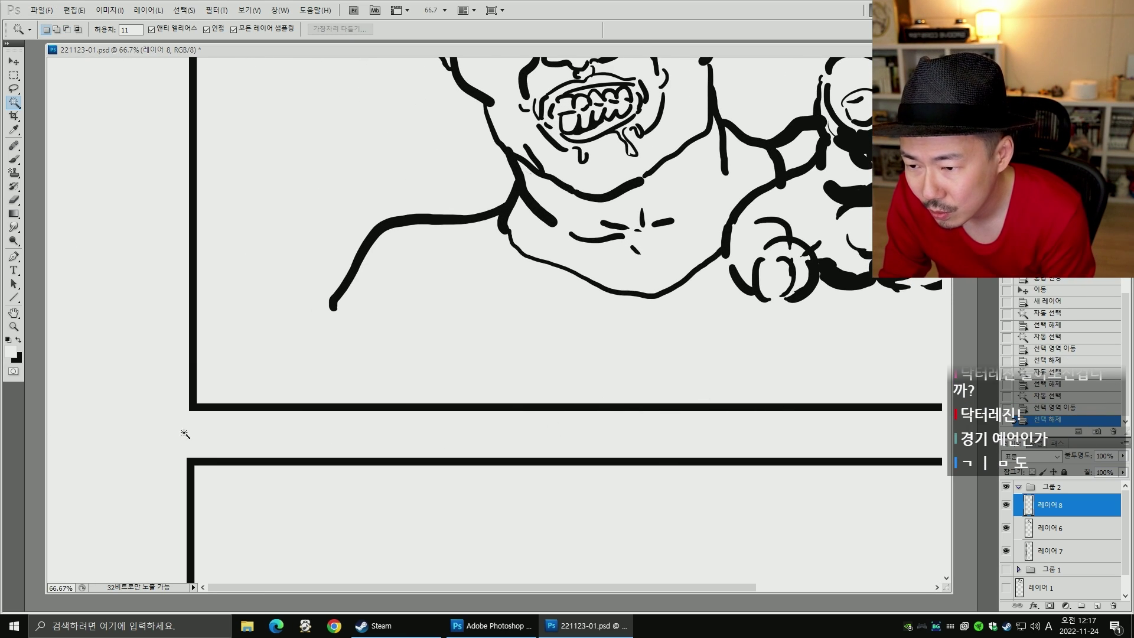
left_click(153, 495)
key("alt+s")
key("m")
key("e")
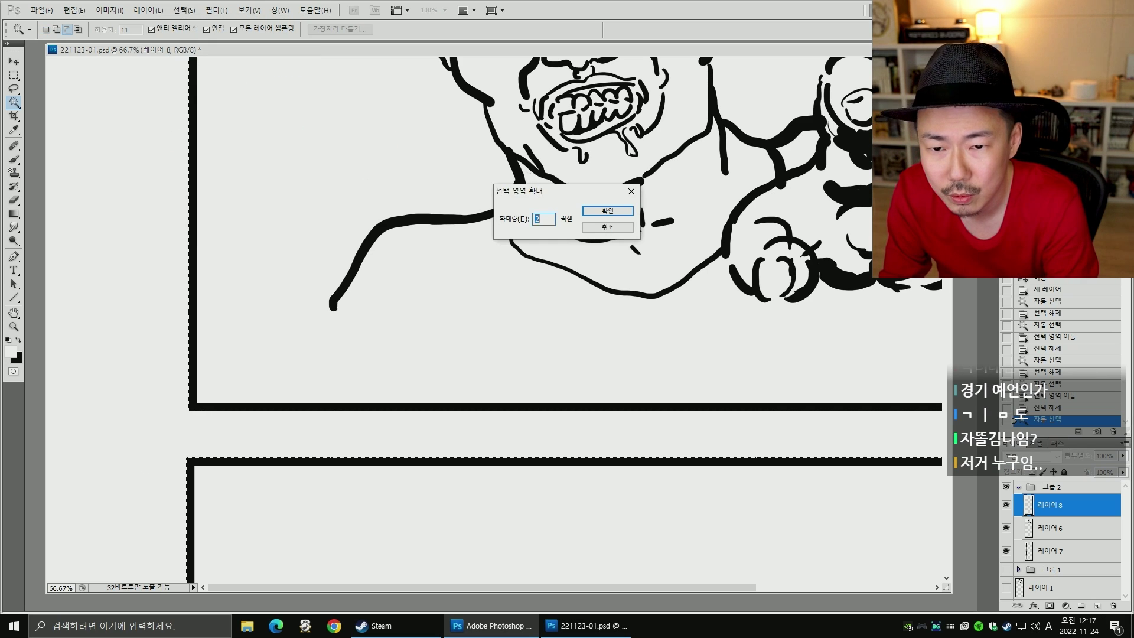
key("Return")
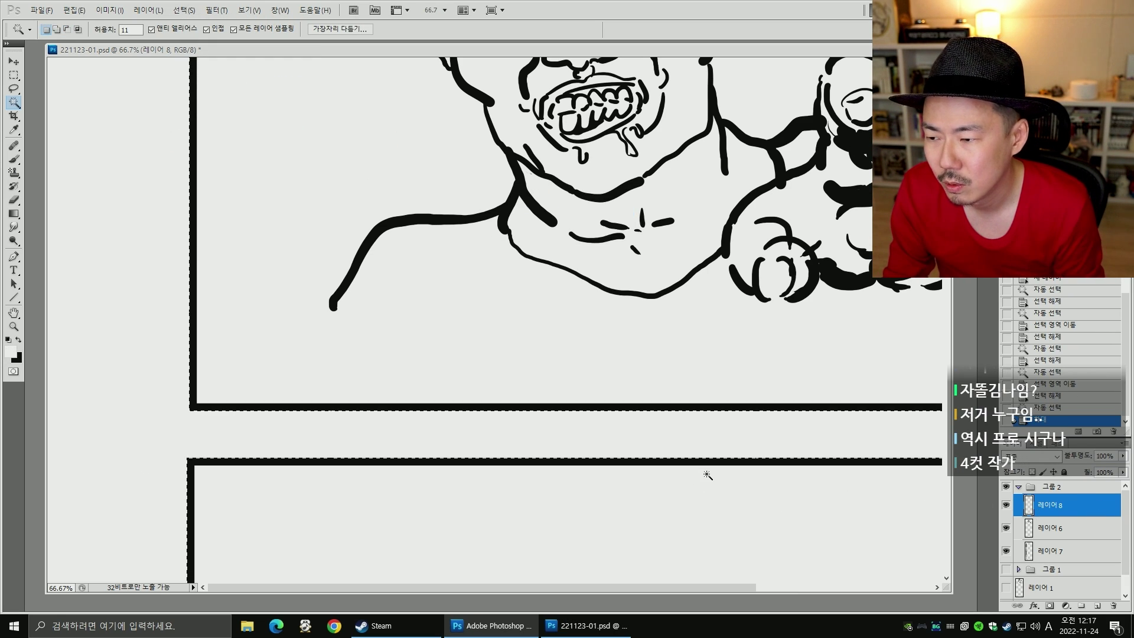
- Fill the expanded selection with white on the new layer, deselect it and save the document
key("alt")
key("alt+Delete")
key("ctrl+d")
key("h")
key("ctrl+minus")
key("ctrl+minus")
key("ctrl+minus")
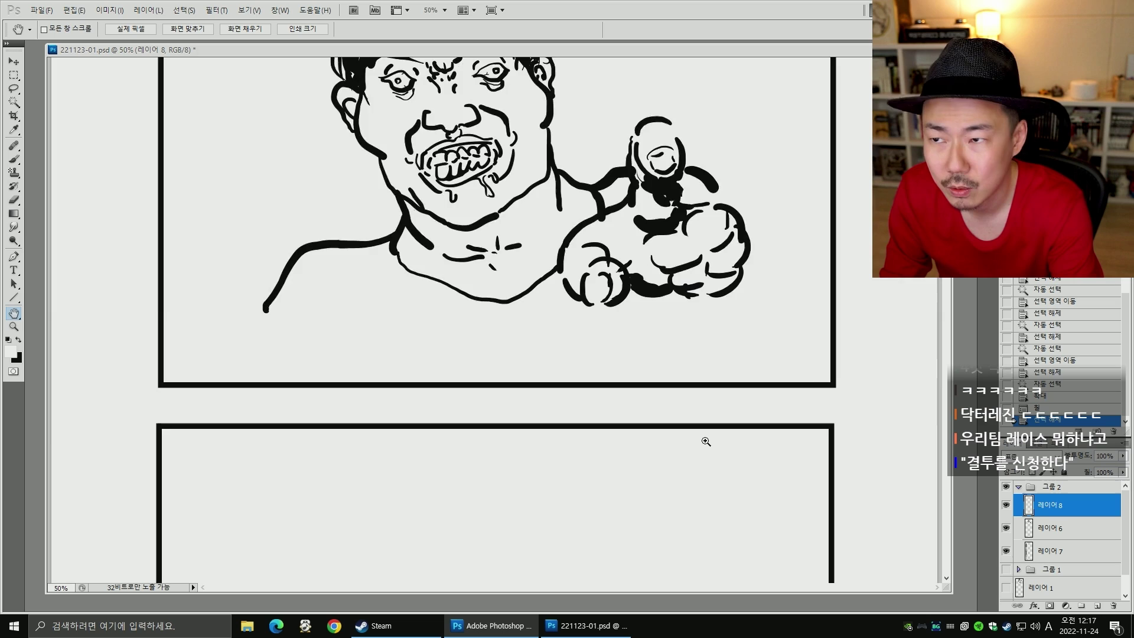
key("ctrl+s")
- Hide and reshow the caricature layer to check it, and make it the active layer
left_click(1003, 536)
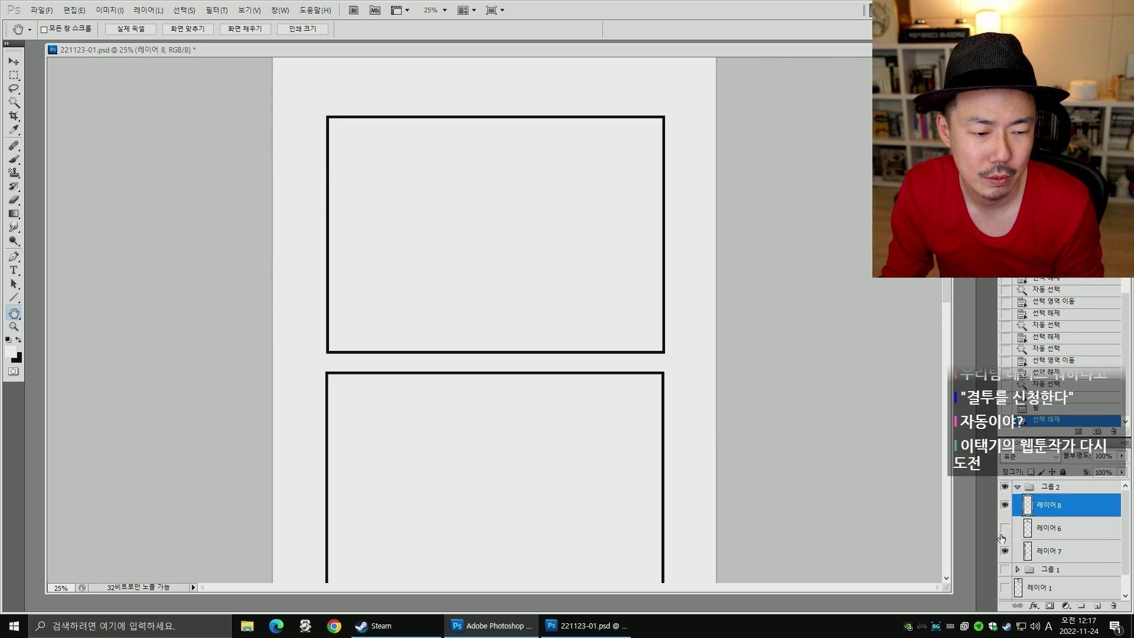
left_click(1003, 536)
left_click(1044, 535)
key("v")
key("b")
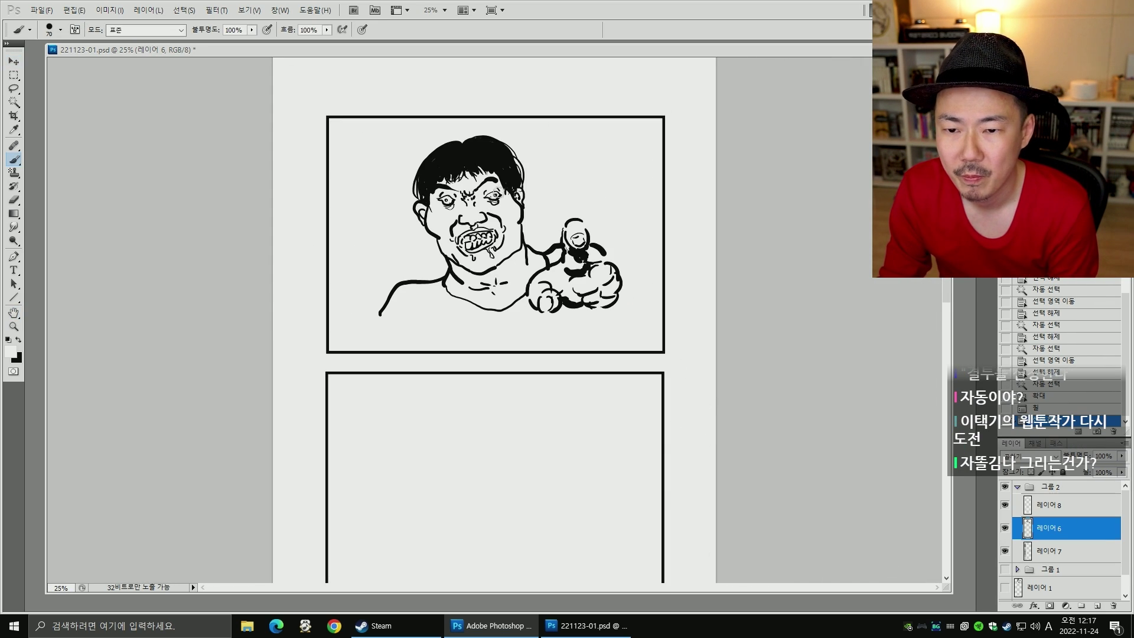
key("ctrl+plus")
left_click_drag(696, 319, 696, 416)
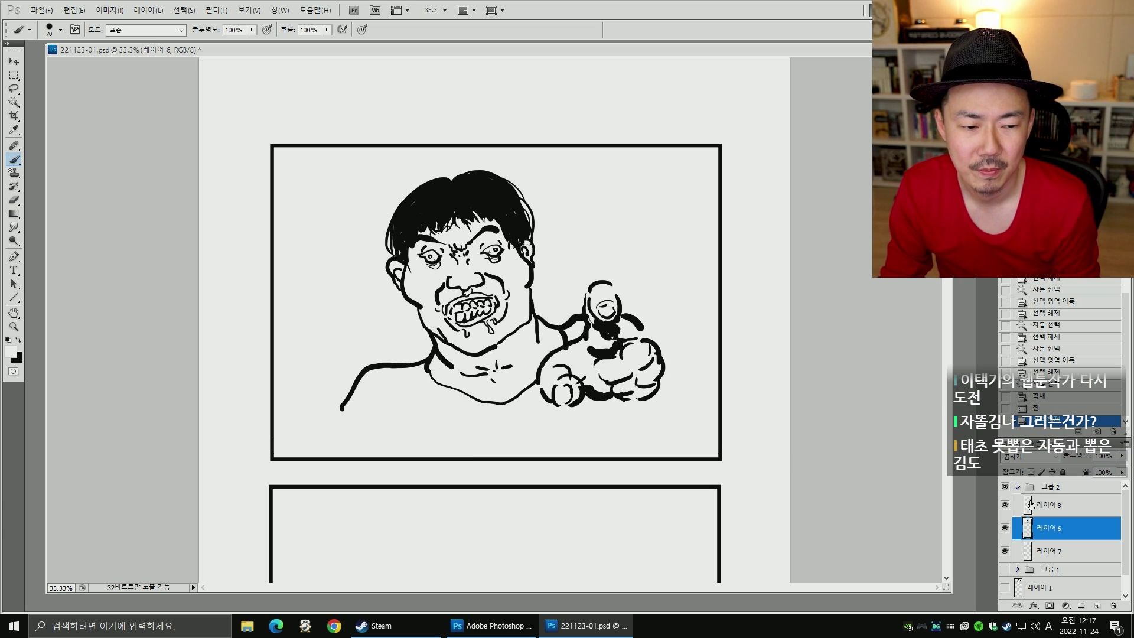
- Hide the white mask layer above the caricature, keeping the caricature layer active
left_click(1004, 507)
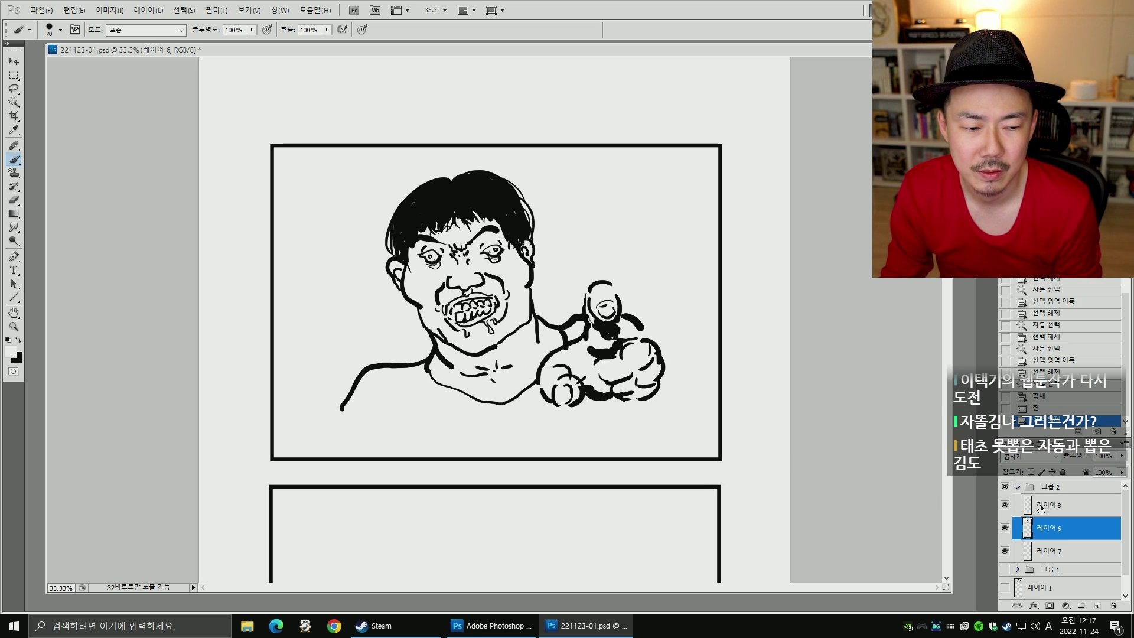
left_click(1027, 509)
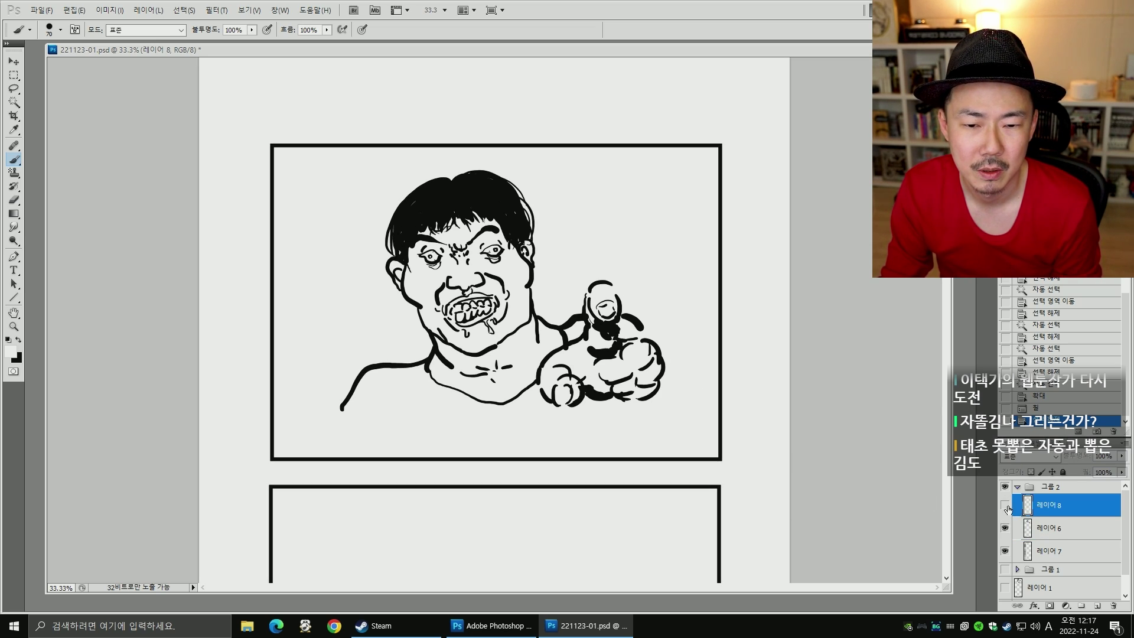
left_click(1005, 507)
left_click(1032, 528)
left_click(1005, 505)
left_click(1005, 528)
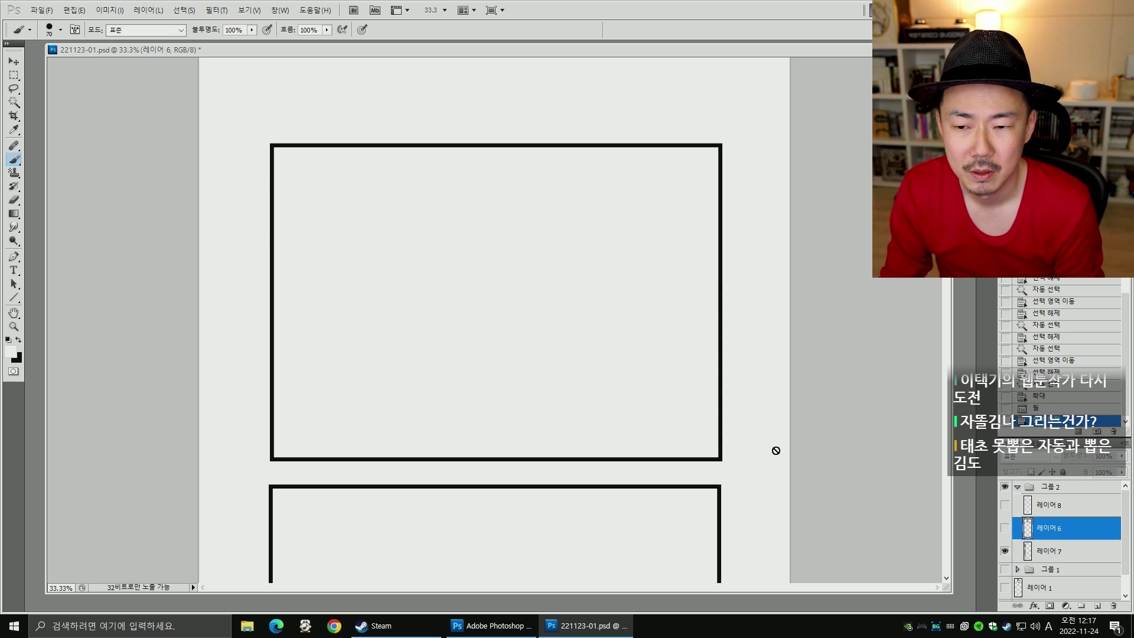
- Move the caricature to the right and slightly up within the first panel
key("v")
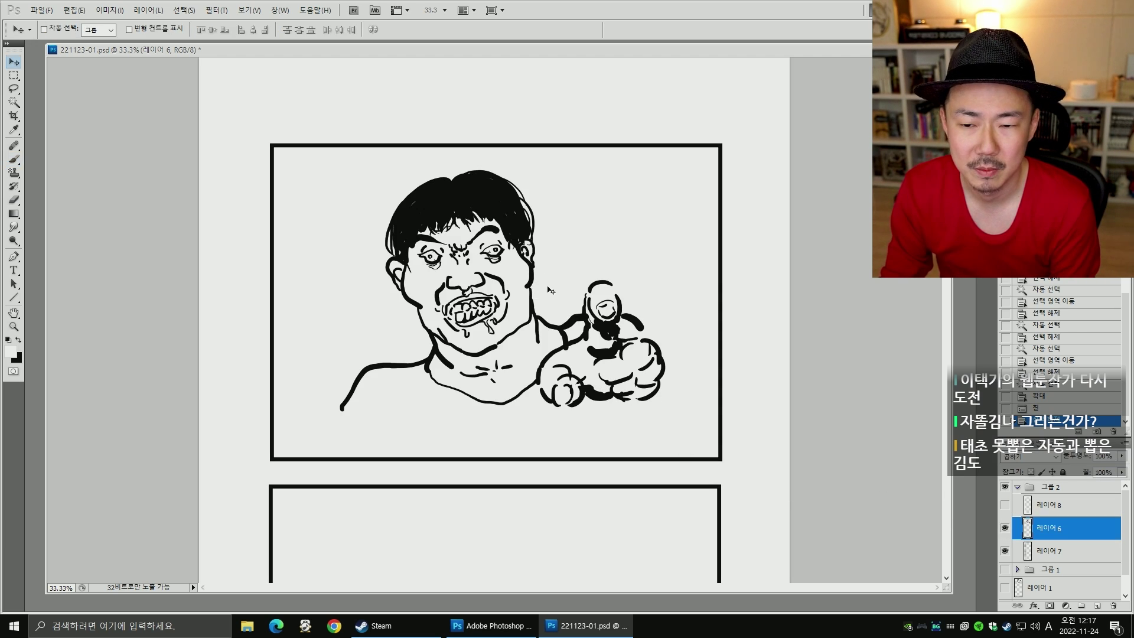
left_click_drag(555, 329, 561, 331)
key("b")
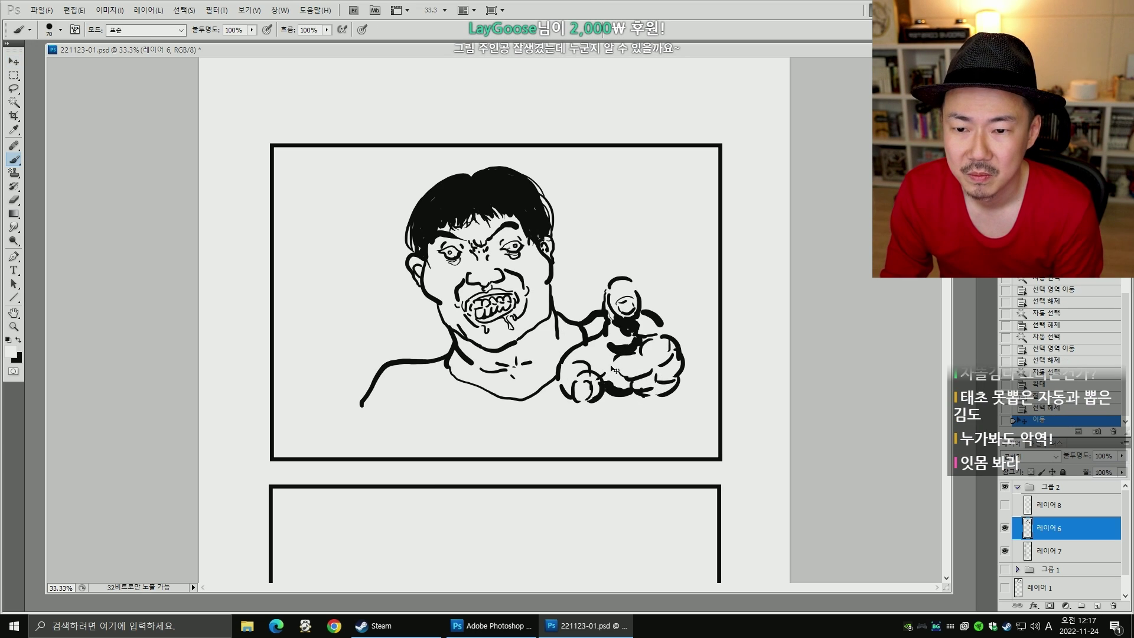
key("v")
mouse_move(628, 369)
left_mouse_down()
mouse_move(624, 383)
mouse_move(645, 393)
mouse_move(639, 384)
left_mouse_up()
key("b")
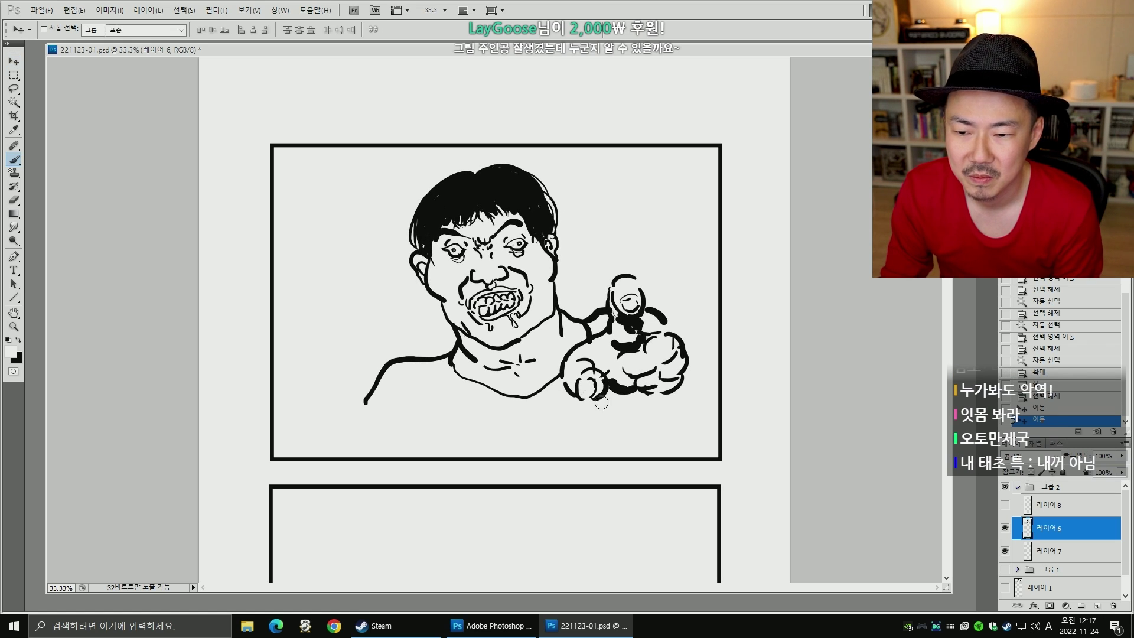
- Erase the shoulder line extending from the left side of the caricature's neck
key("e")
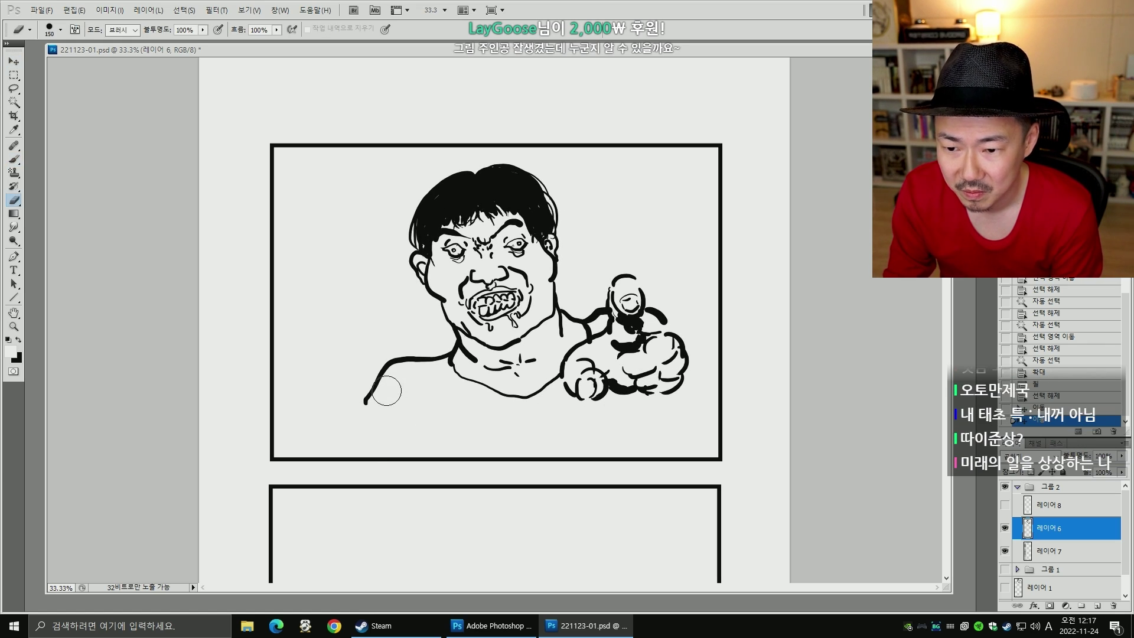
left_click_drag(387, 388, 425, 362)
key("shift+b")
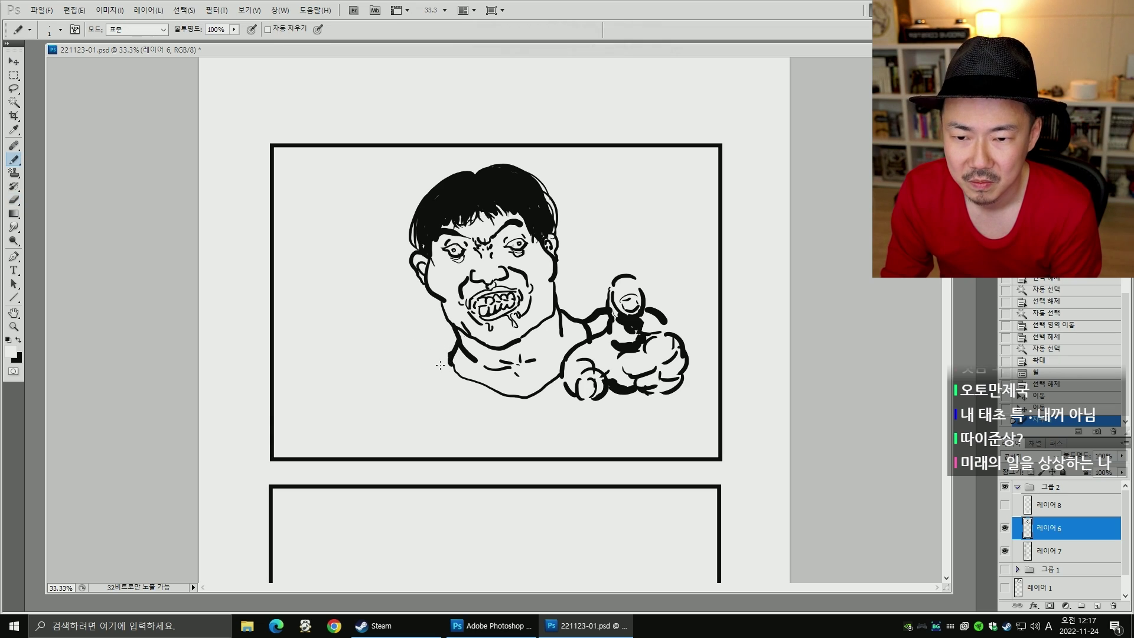
key("shift+b")
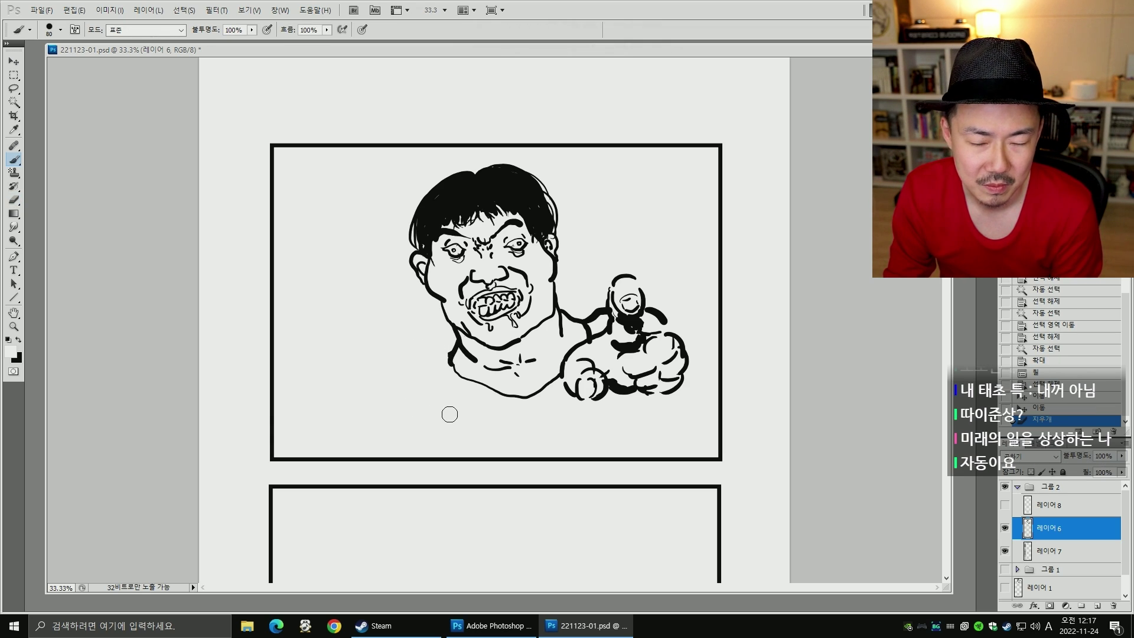
- Ink a black line sloping down from the left of the neck with a 70 px brush and erase the old neck edge beside it
left_click(449, 355)
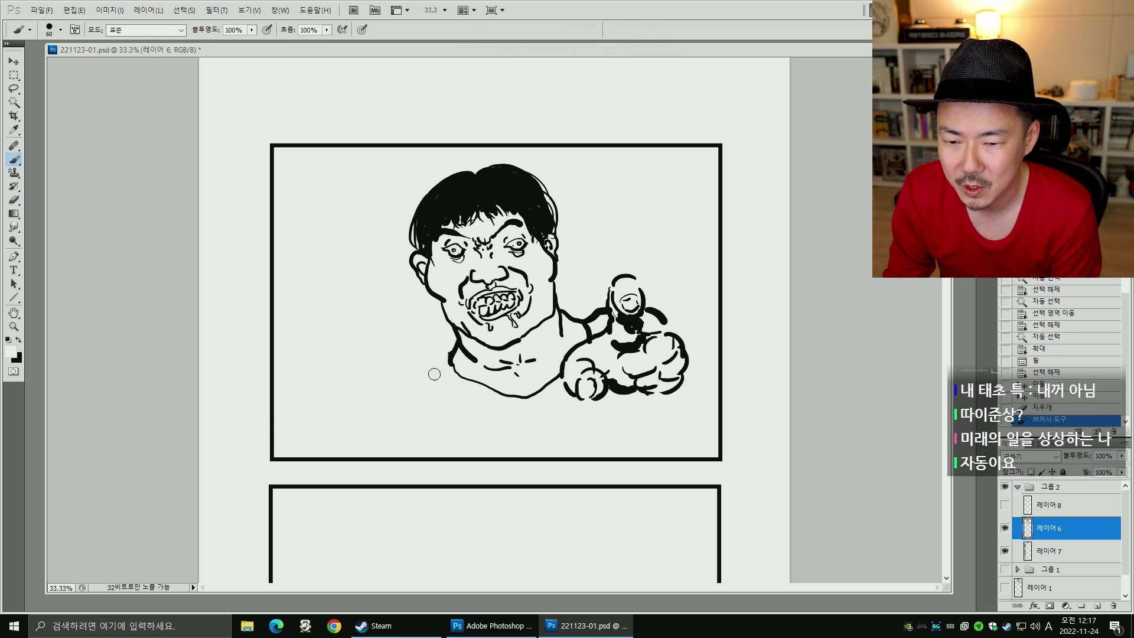
key("[")
key("[")
key("x")
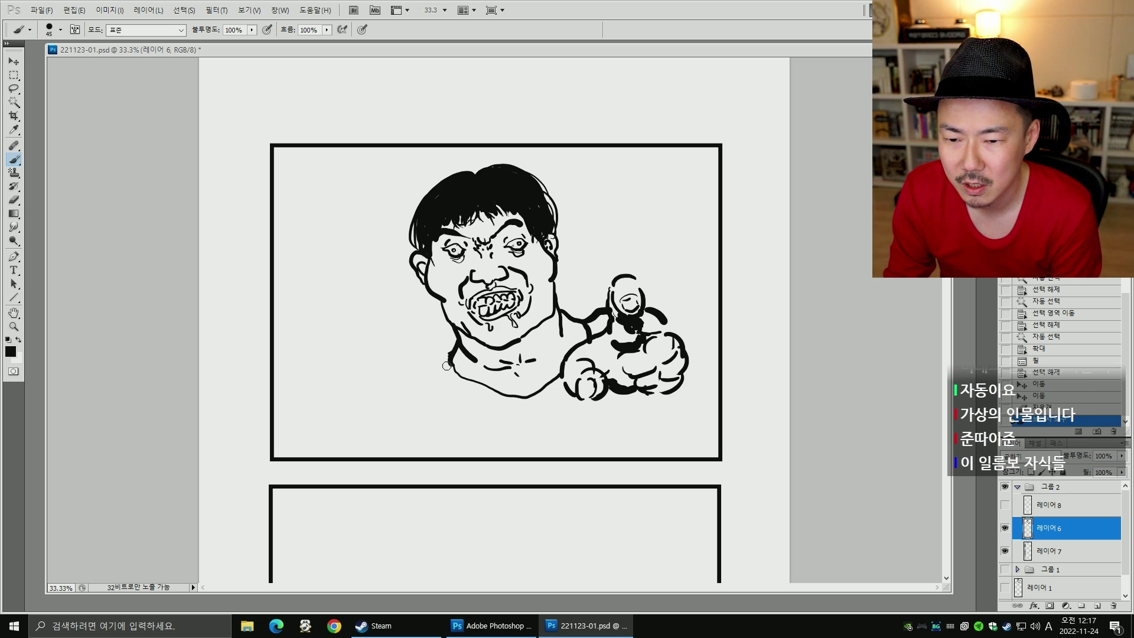
mouse_move(433, 371)
left_mouse_down()
mouse_move(447, 358)
mouse_move(421, 388)
left_mouse_up()
key("ctrl+z")
key("]")
key("ctrl+z")
key("]")
key("]")
key("ctrl+z")
key("ctrl+z")
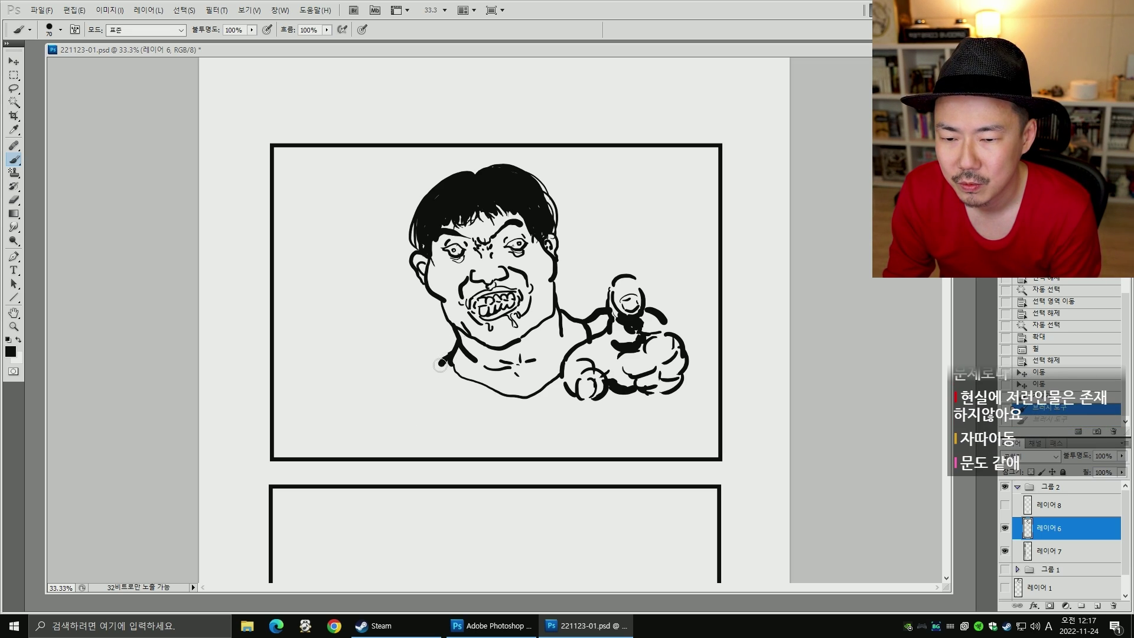
left_click_drag(450, 354, 410, 394)
key("ctrl+z")
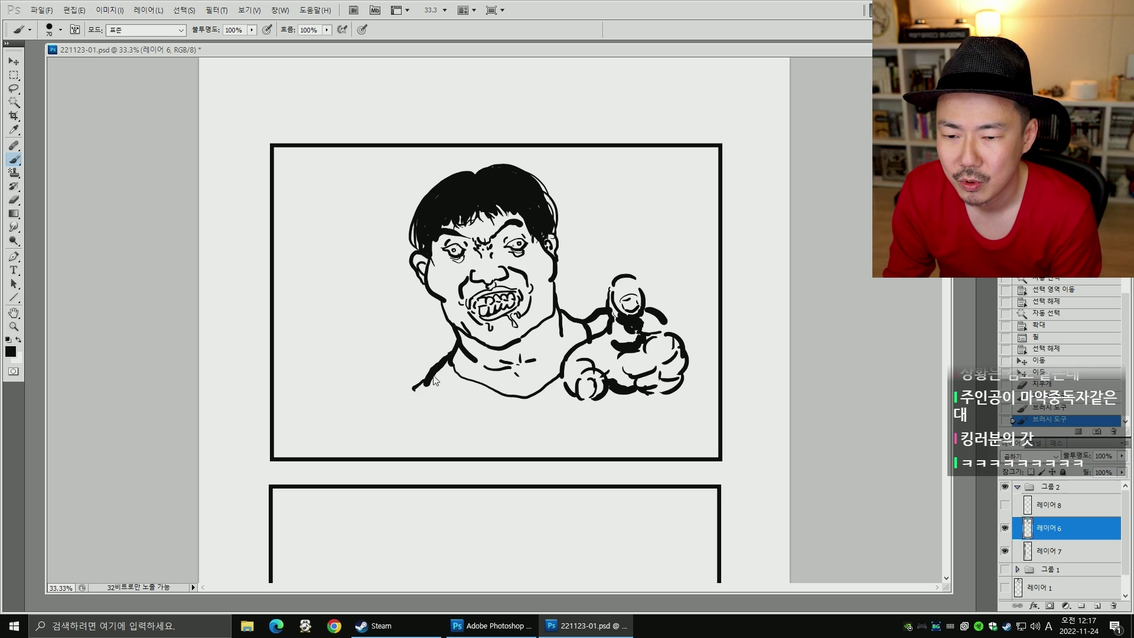
key("e")
key("b")
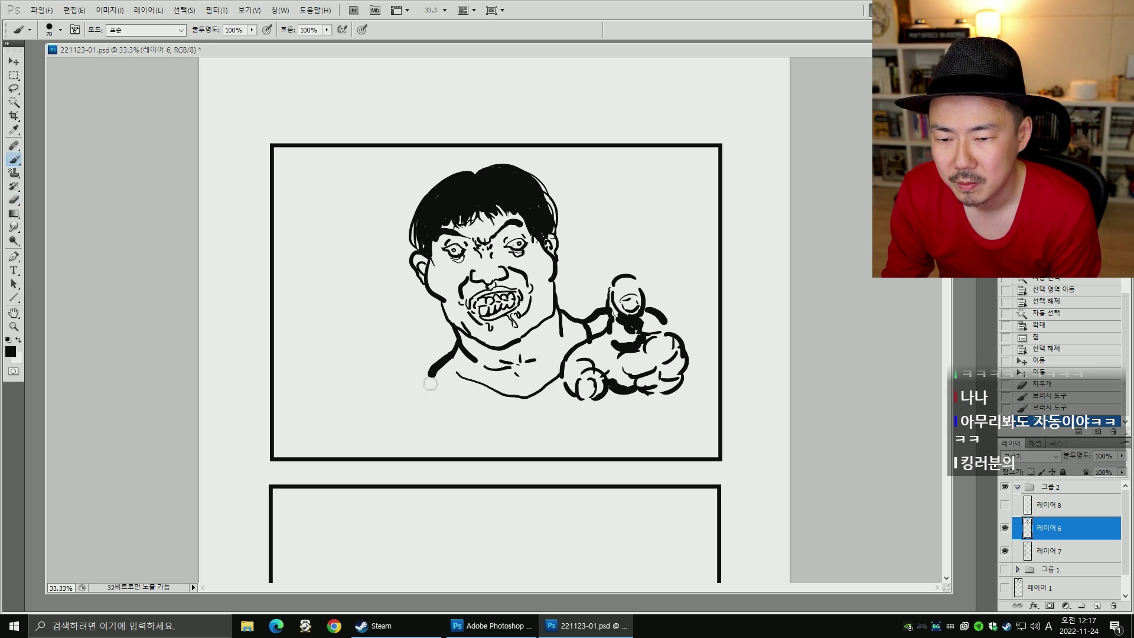
- Ink a large rounded left shoulder reaching the panel's bottom frame, with a muscle crease and short chest marks
key("ctrl+z")
mouse_move(454, 353)
left_mouse_down()
mouse_move(427, 400)
mouse_move(363, 459)
mouse_move(418, 379)
left_mouse_up()
key("ctrl+z")
key("ctrl+z")
left_click_drag(317, 454, 421, 389)
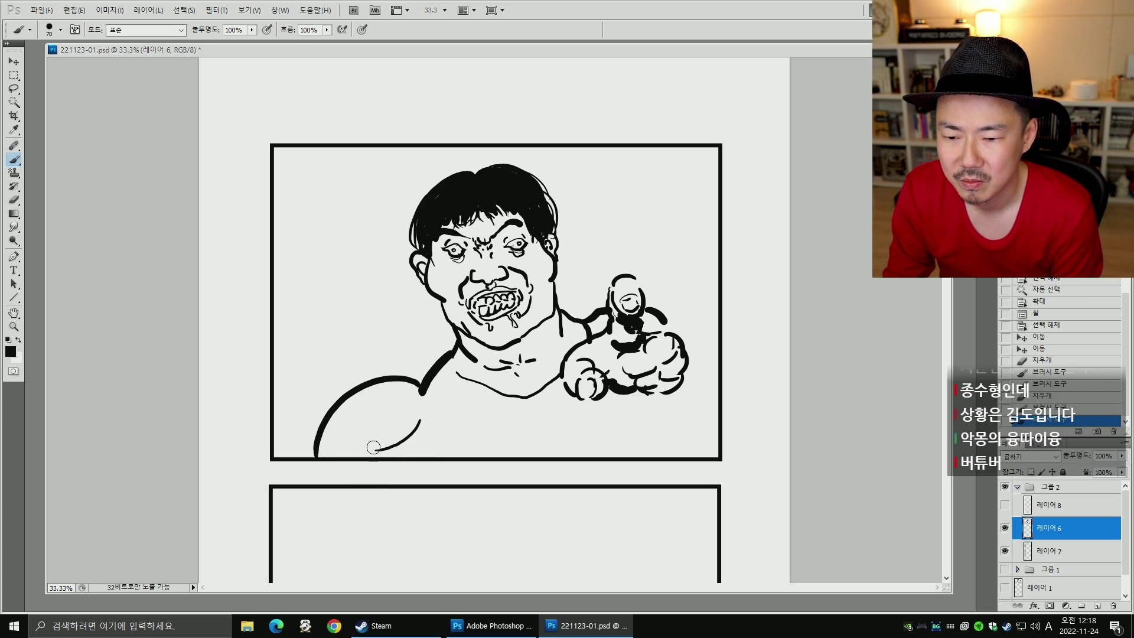
left_click(437, 456)
left_click_drag(522, 419, 529, 448)
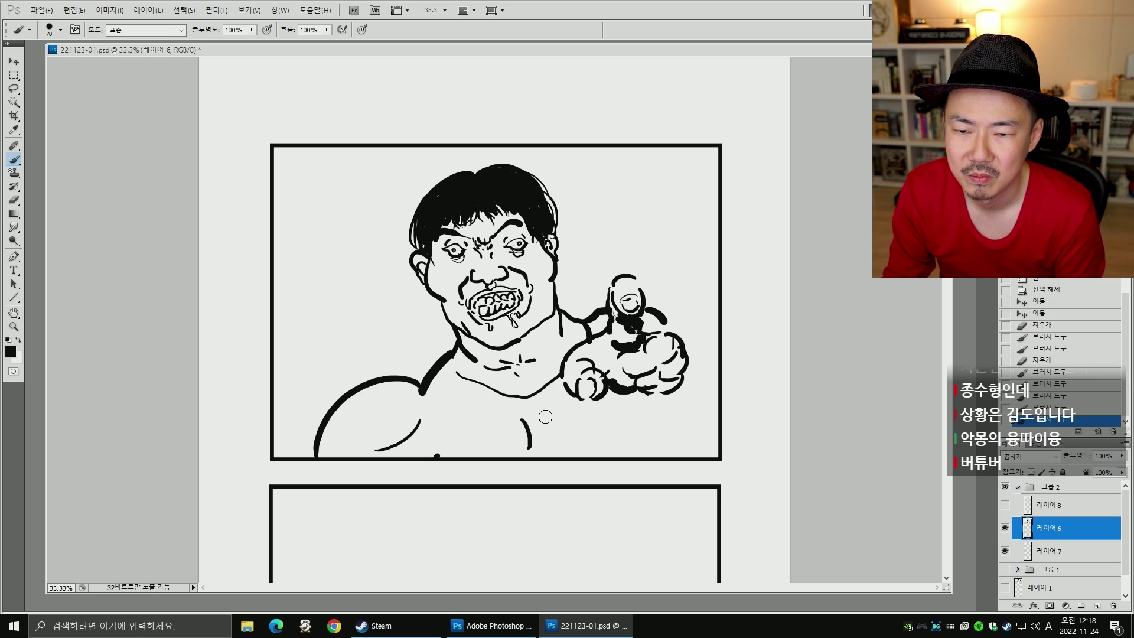
- Clean up and redraw the sloping line joining the neck to the left shoulder
key("e")
key("b")
left_click_drag(423, 395, 455, 340)
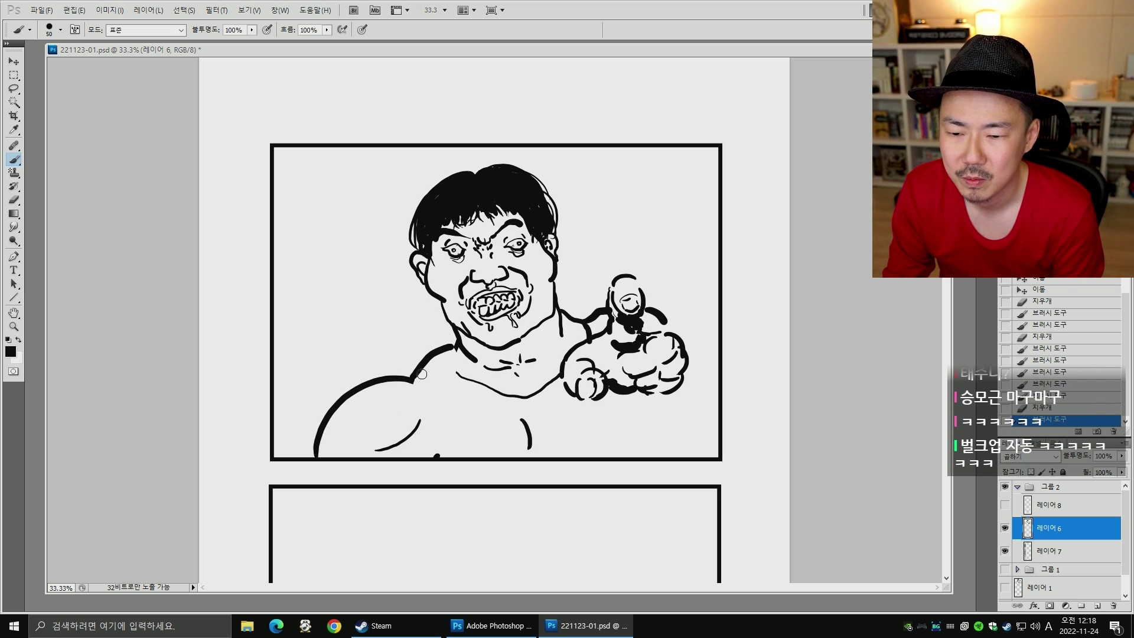
- Ink a curved line separating the left shoulder from the chest, and thicken the neckline with small collarbone marks
mouse_move(422, 374)
left_mouse_down()
mouse_move(414, 382)
mouse_move(439, 459)
left_mouse_up()
key("ctrl+z")
key("[")
key("ctrl+z")
mouse_move(436, 354)
left_mouse_down()
mouse_move(465, 388)
mouse_move(453, 378)
mouse_move(521, 395)
mouse_move(476, 389)
mouse_move(508, 401)
mouse_move(535, 394)
mouse_move(532, 384)
left_mouse_up()
key("e")
key("b")
key("bracketright")
key("bracketright")
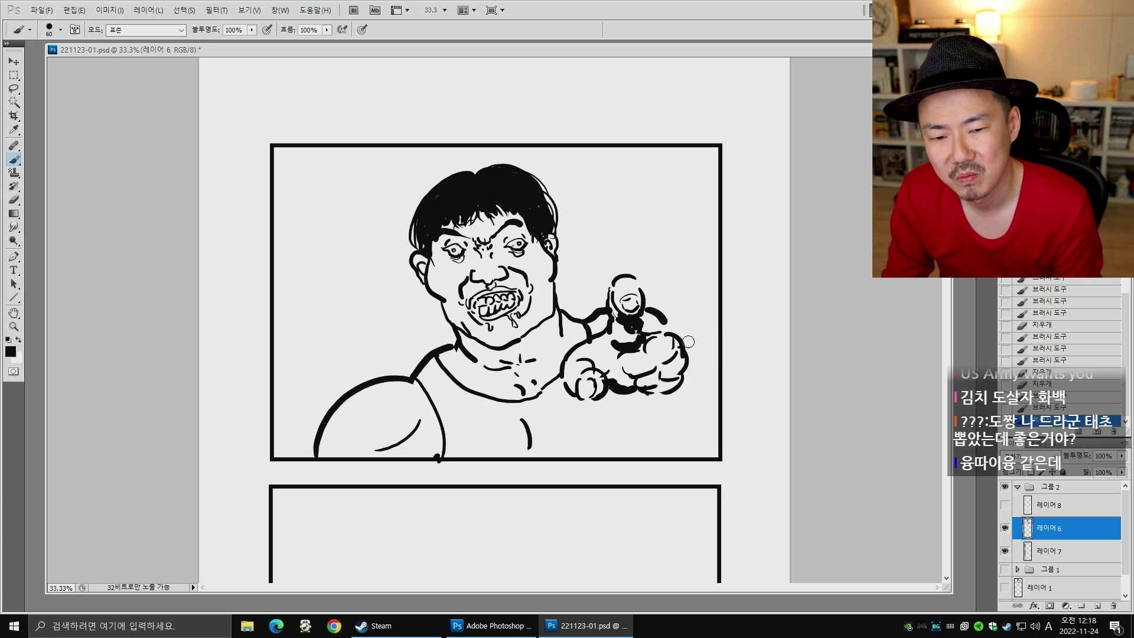
- Erase the old arc above the reaching hand's fingers, right of the raised finger
key("e")
left_click_drag(670, 322, 655, 316)
key("b")
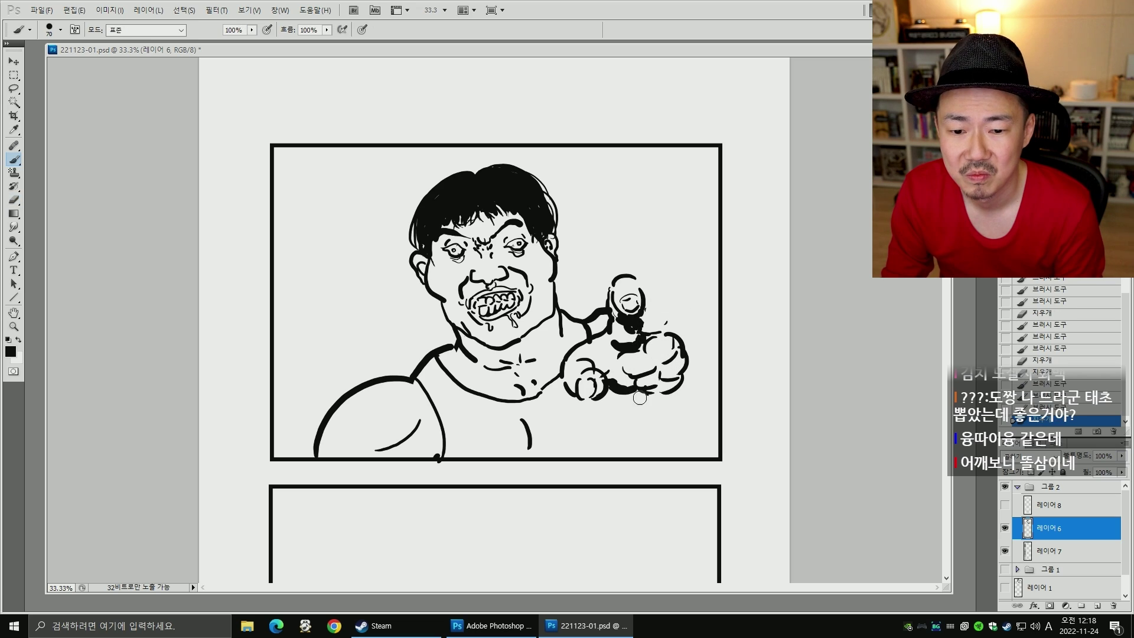
- Ink a thick torso side line from beneath the hand to the bottom frame and a lower arm line to the right frame
key("bracketright")
left_click_drag(609, 392, 674, 456)
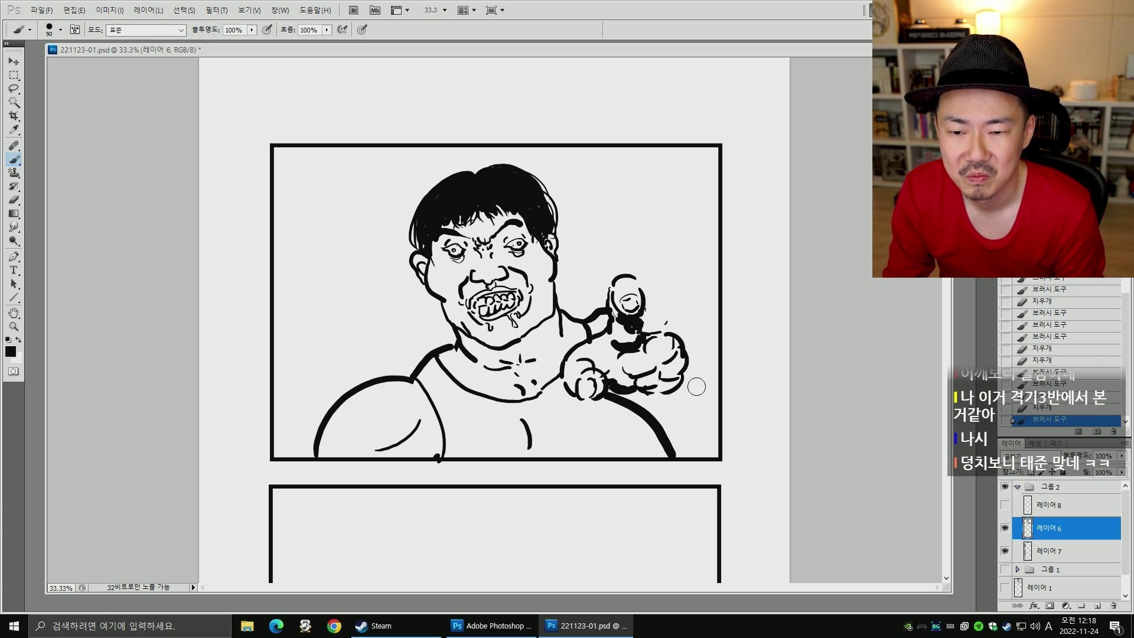
key("ctrl+z")
left_click_drag(608, 391, 639, 451)
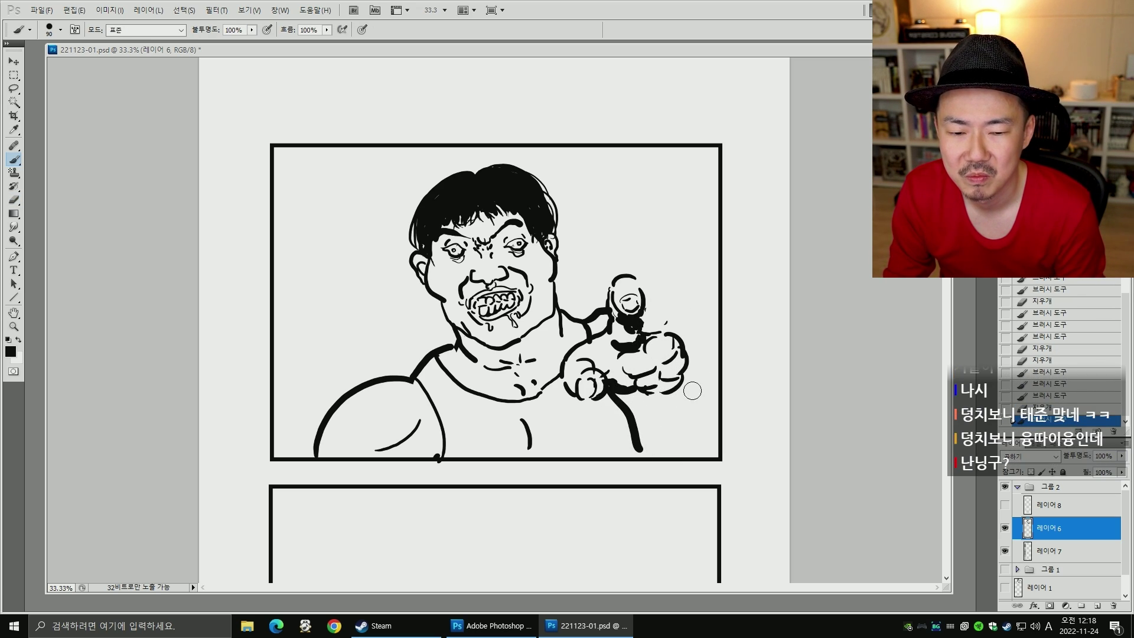
left_click_drag(682, 393, 719, 438)
key("ctrl+z")
mouse_move(636, 460)
left_mouse_down()
mouse_move(655, 440)
mouse_move(642, 459)
left_mouse_up()
- Replace the old upper arm line with a thick outline arching behind the hand to the right frame, and darken beneath the raised finger
key("e")
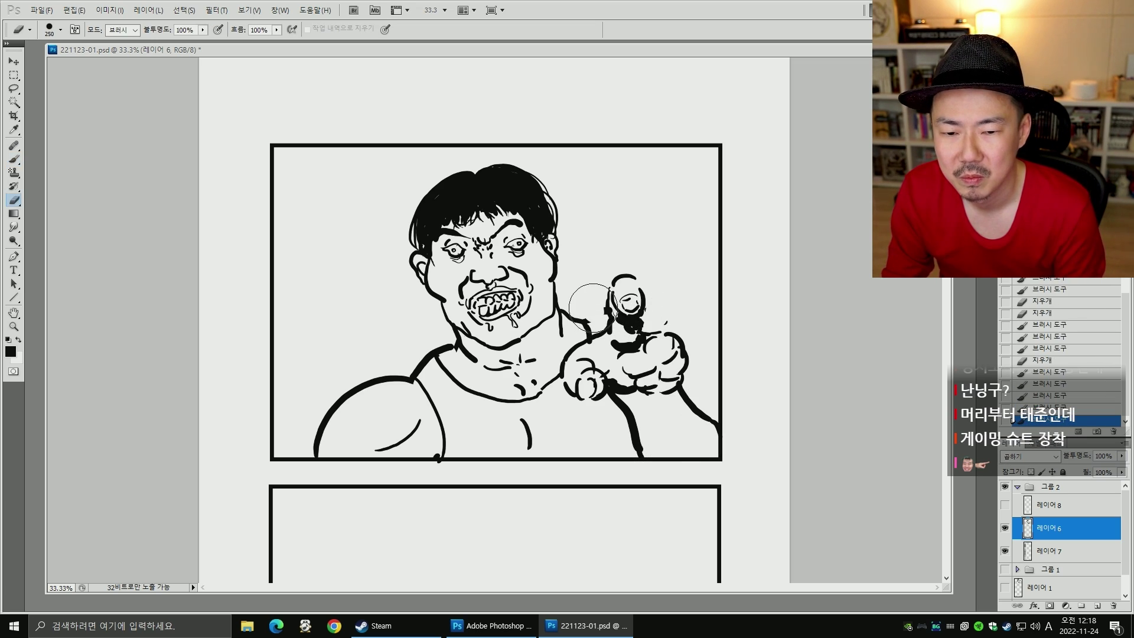
key("b")
mouse_move(610, 311)
left_mouse_down()
mouse_move(648, 326)
mouse_move(624, 343)
mouse_move(649, 307)
left_mouse_up()
mouse_move(585, 322)
left_mouse_down()
mouse_move(646, 322)
mouse_move(716, 381)
left_mouse_up()
key("ctrl+z")
key("ctrl+z")
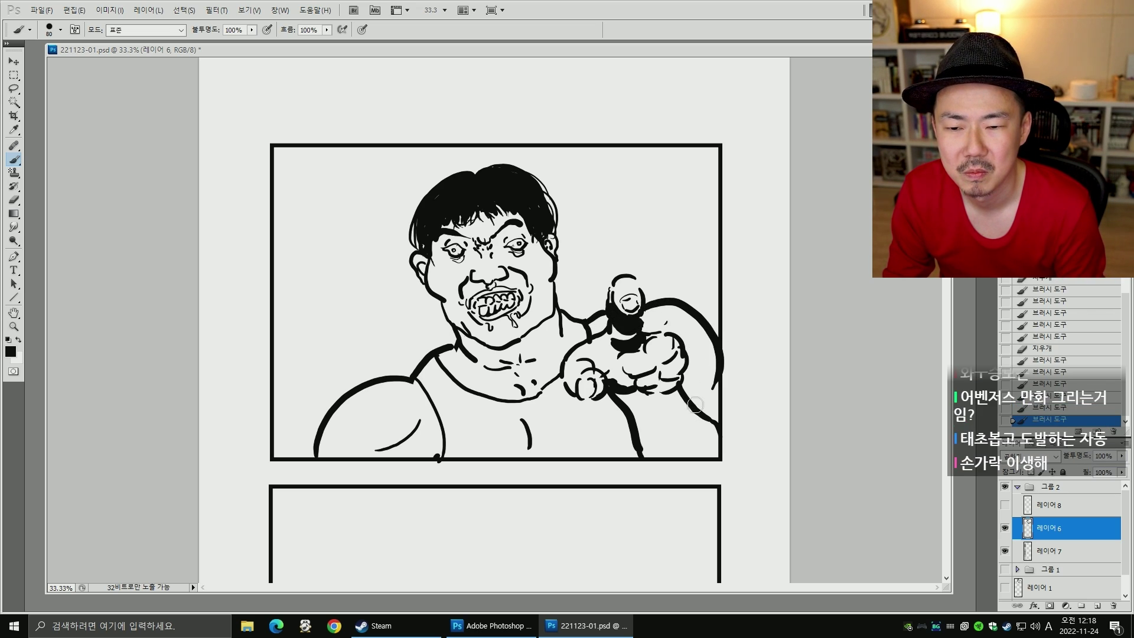
key("e")
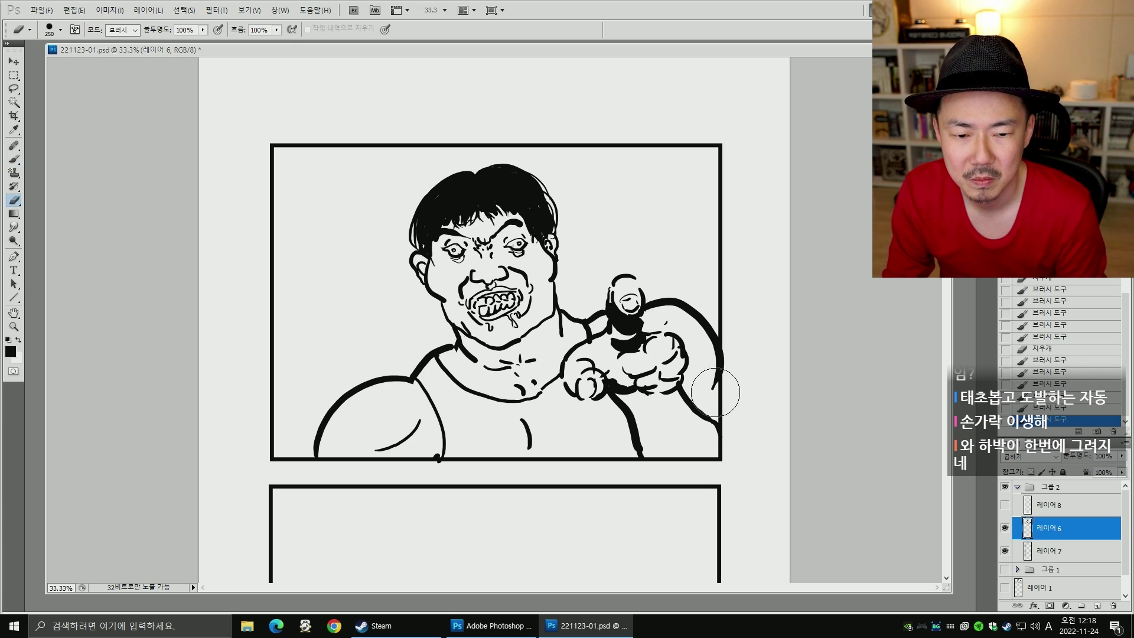
key("b")
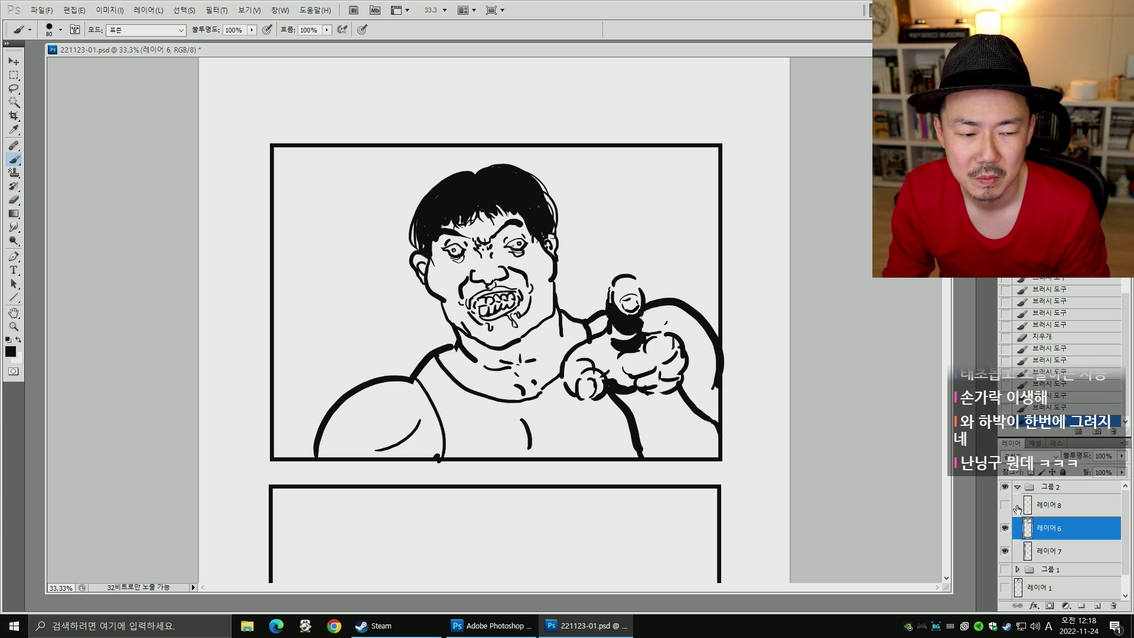
- Show layer 레이어 8 and make the character drawing's layer 레이어 6 active
left_click(1005, 505)
left_click(1045, 505)
key("v")
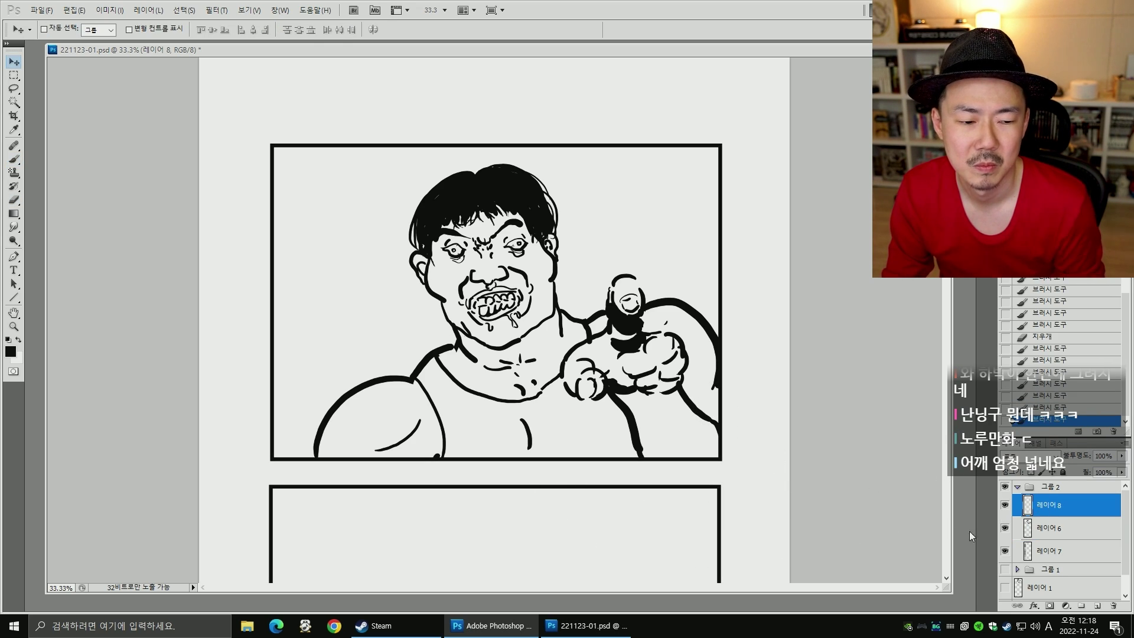
left_click(1025, 530)
key("b")
key("v")
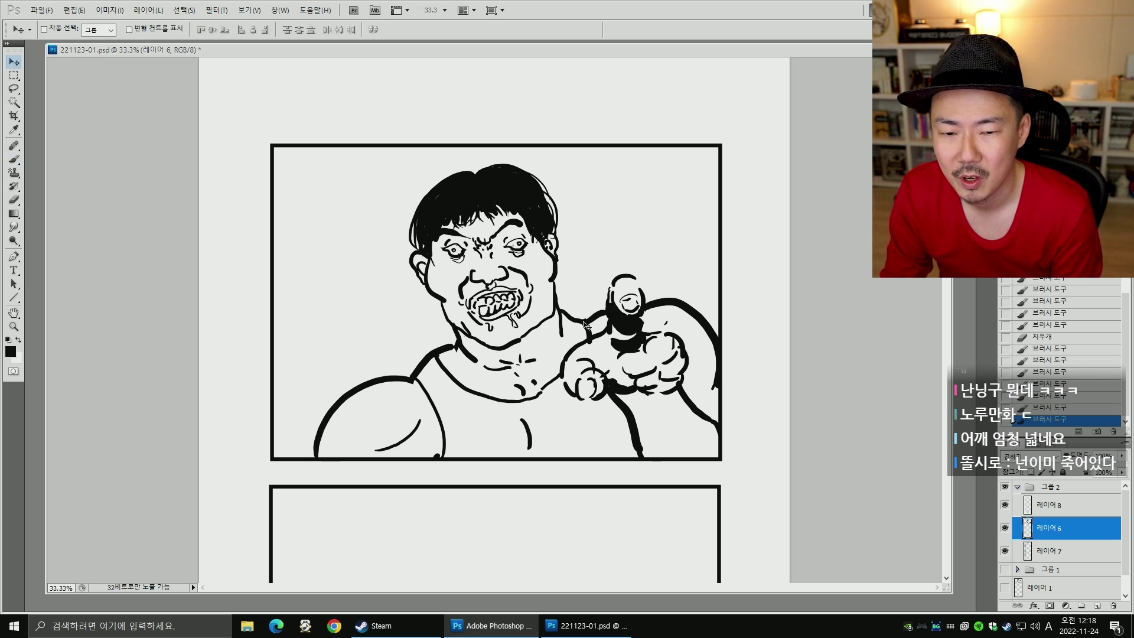
- Move the inked man to the right within the first panel so the reaching hand meets the right frame
left_click_drag(583, 323, 606, 323)
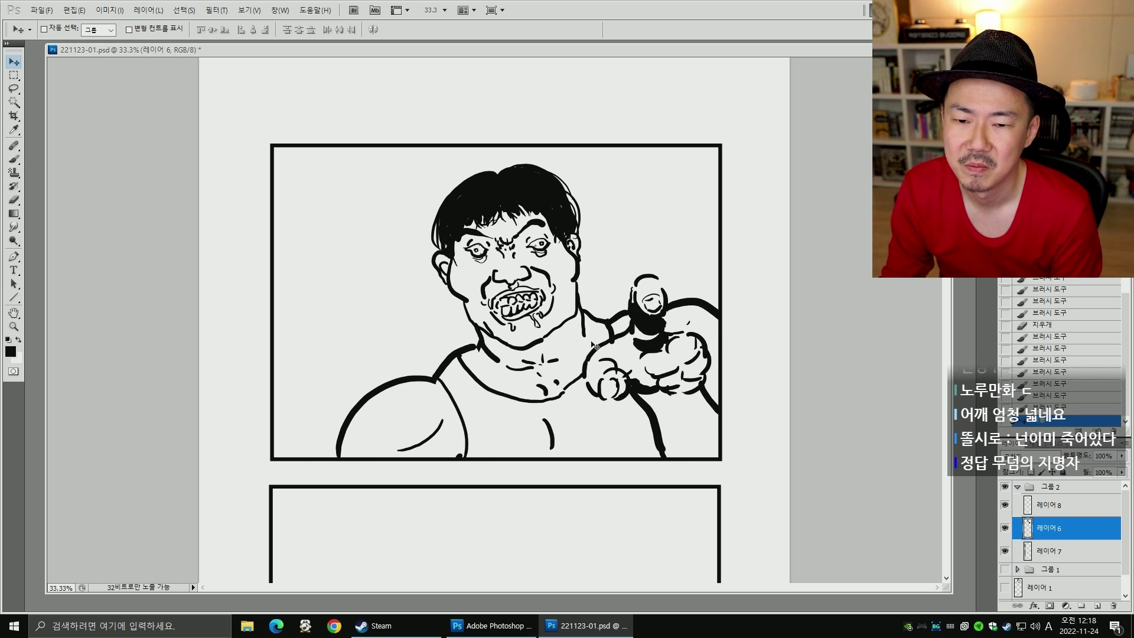
key("shift+Right")
key("shift+Right")
key("shift+Right")
key("shift+Right")
key("shift+Right")
key("shift+Right")
key("shift+Right")
key("shift+Right")
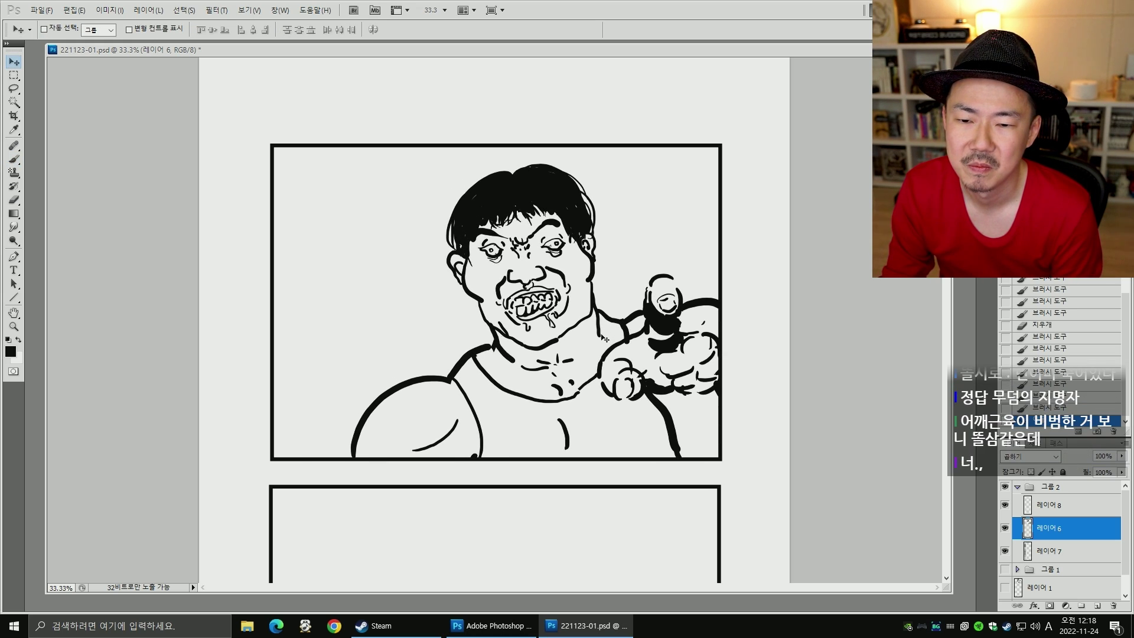
key("shift+Left")
key("shift+Left")
key("b")
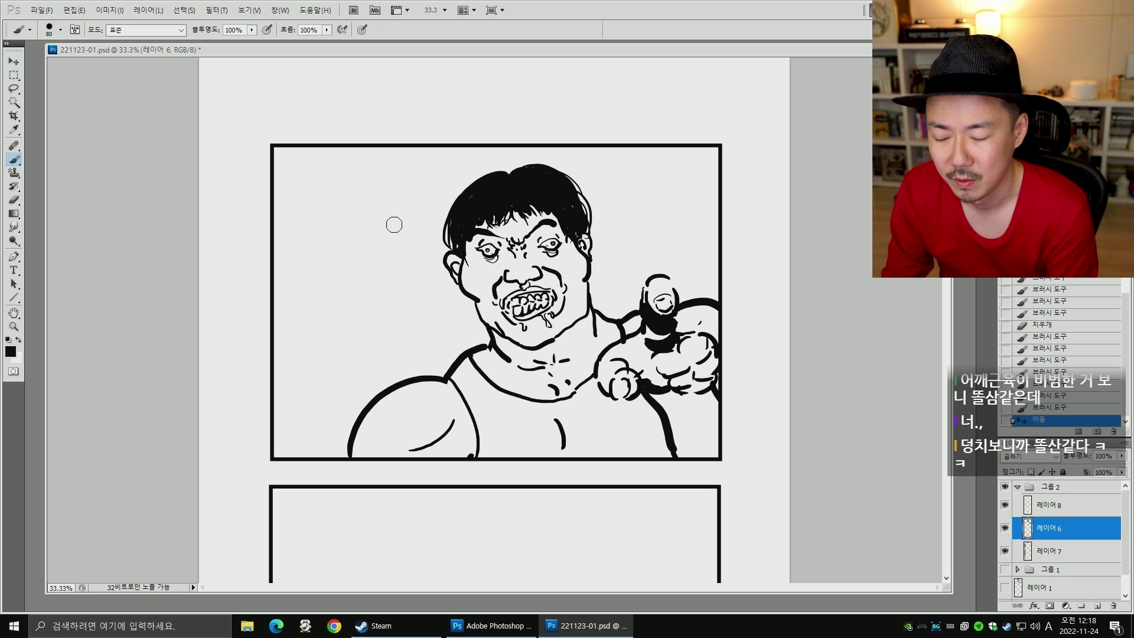
left_click_drag(405, 147, 424, 184)
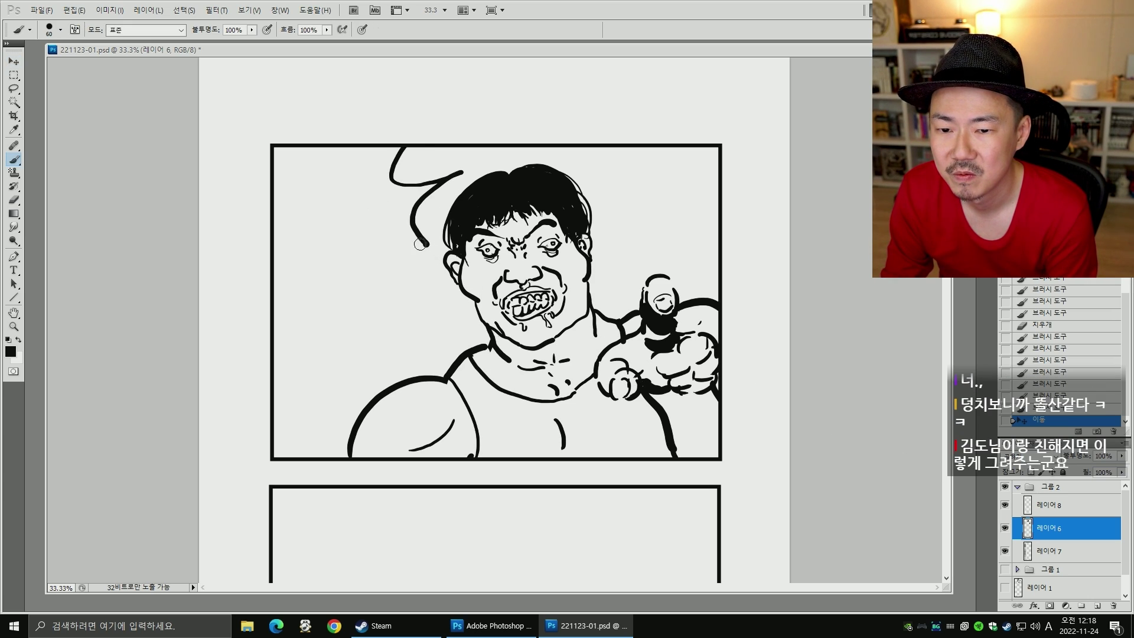
mouse_move(419, 244)
left_mouse_down()
mouse_move(420, 297)
mouse_move(401, 300)
mouse_move(403, 330)
mouse_move(374, 323)
mouse_move(337, 345)
mouse_move(337, 310)
mouse_move(299, 303)
mouse_move(275, 331)
left_mouse_up()
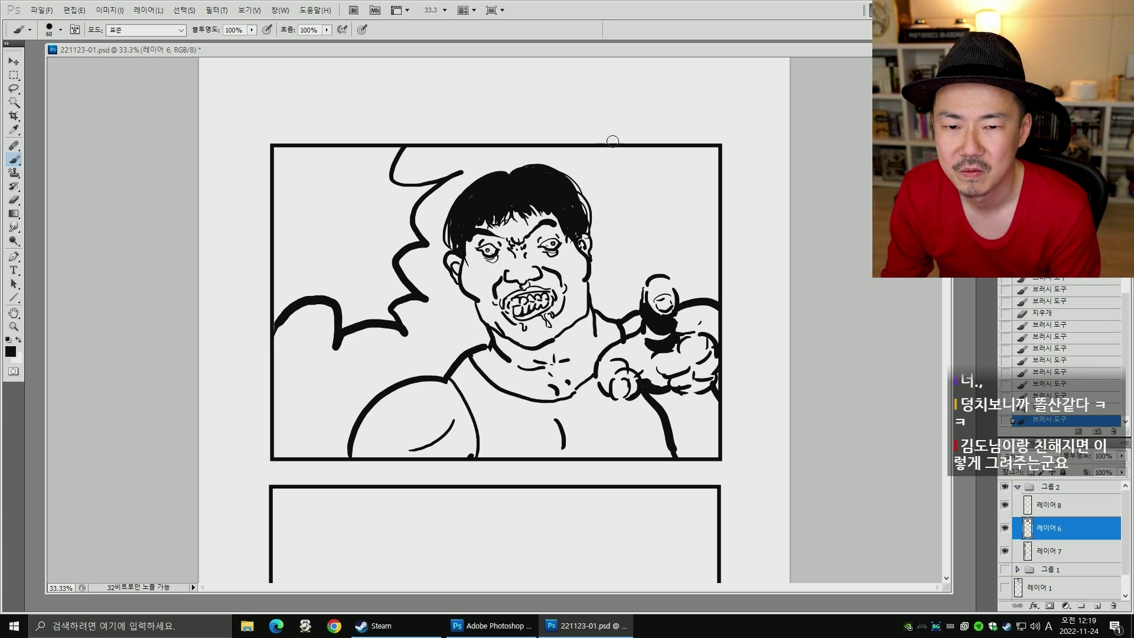
mouse_move(617, 148)
left_mouse_down()
mouse_move(586, 188)
mouse_move(630, 219)
mouse_move(601, 240)
mouse_move(626, 240)
mouse_move(607, 267)
left_mouse_up()
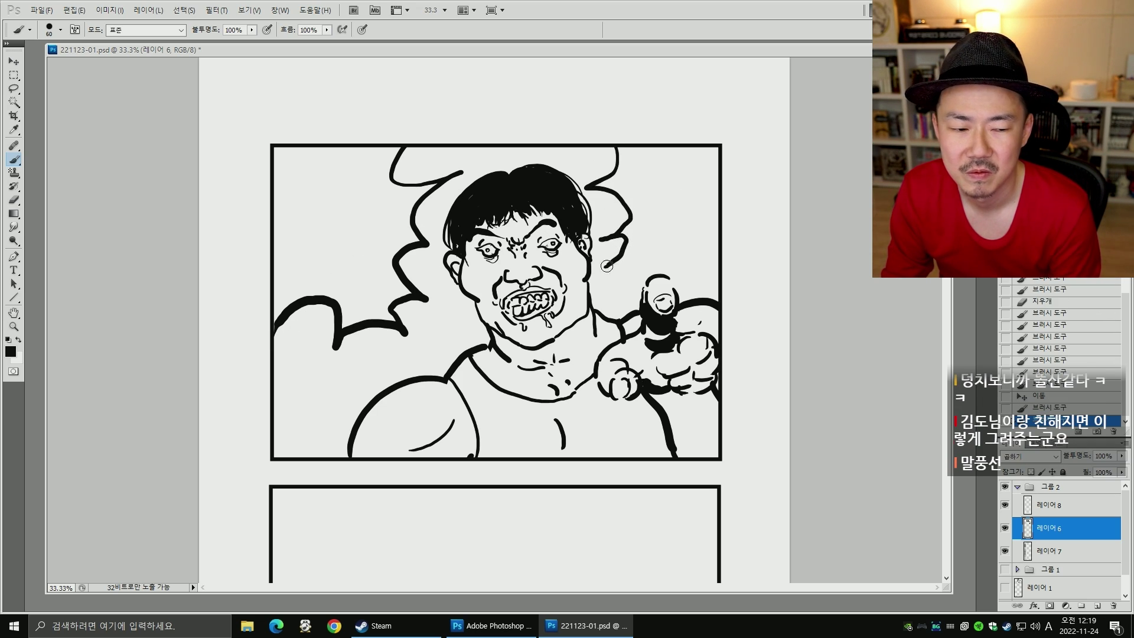
key("ctrl+alt+z")
key("ctrl+alt+z")
- Create a new layer directly above 레이어 6 and name it 말풍선
left_click(1071, 506)
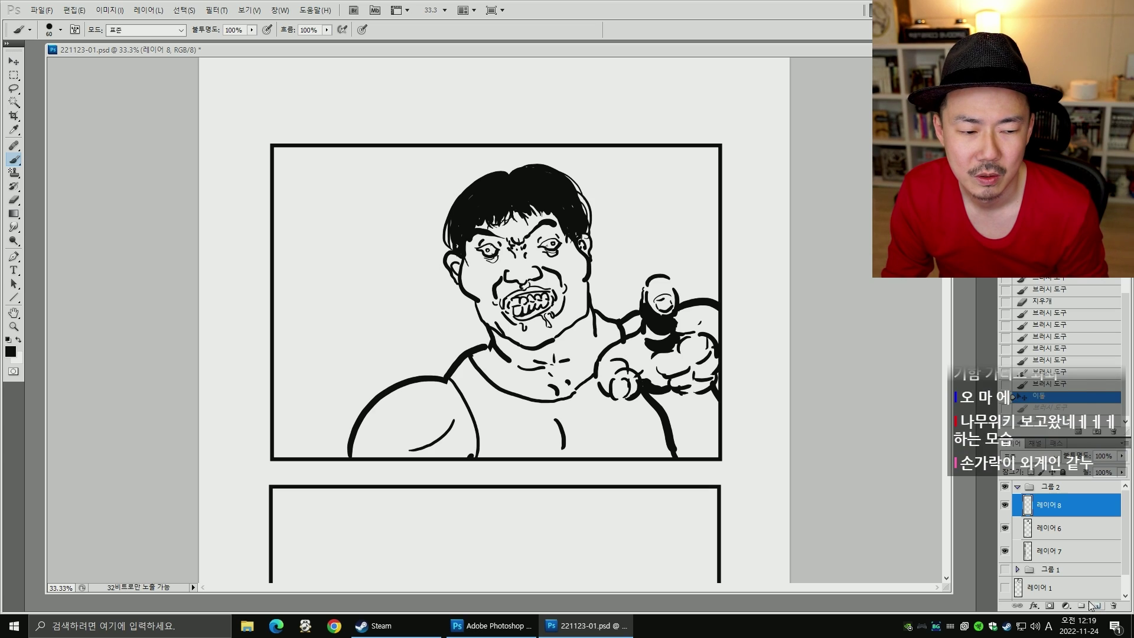
left_click(1075, 535)
left_click(1090, 605)
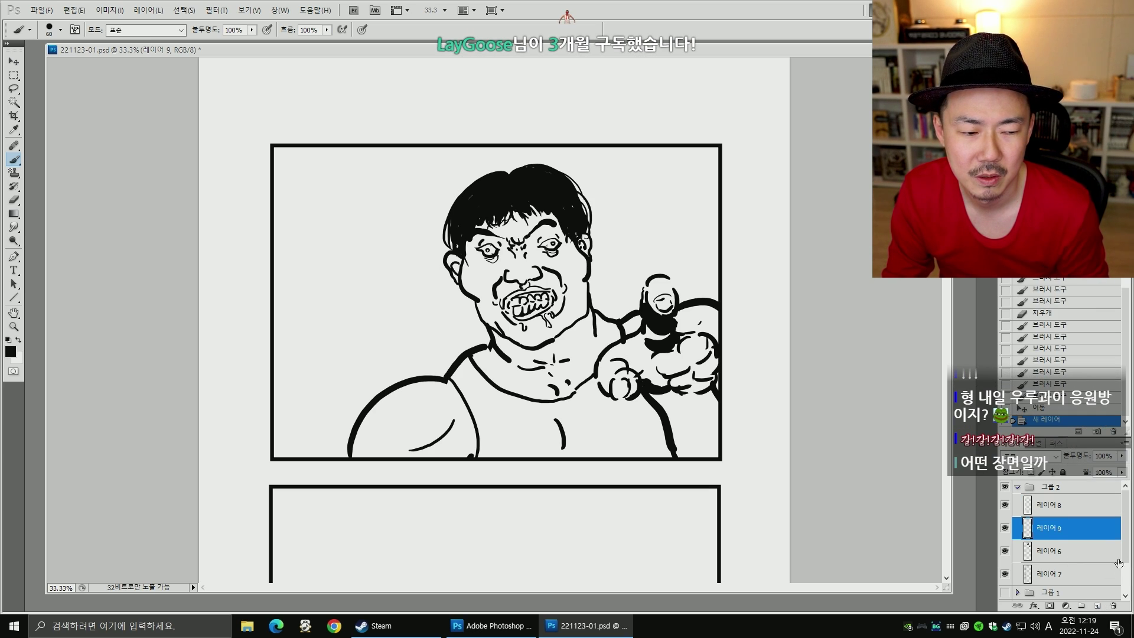
double_click(1049, 528)
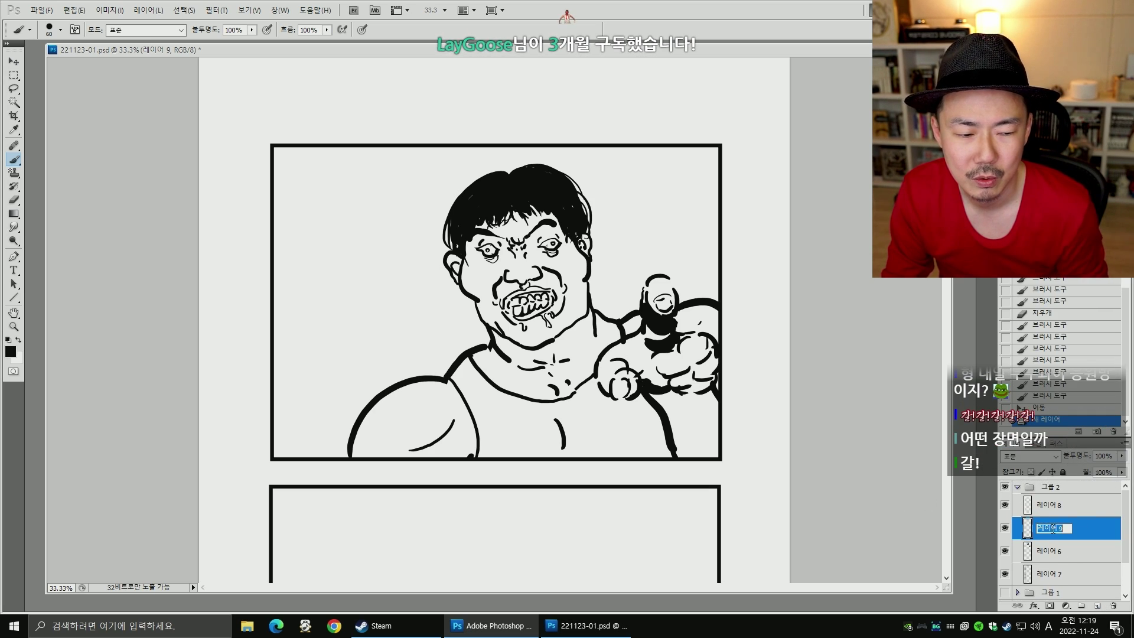
type("ㅁㅏㄹ풍")
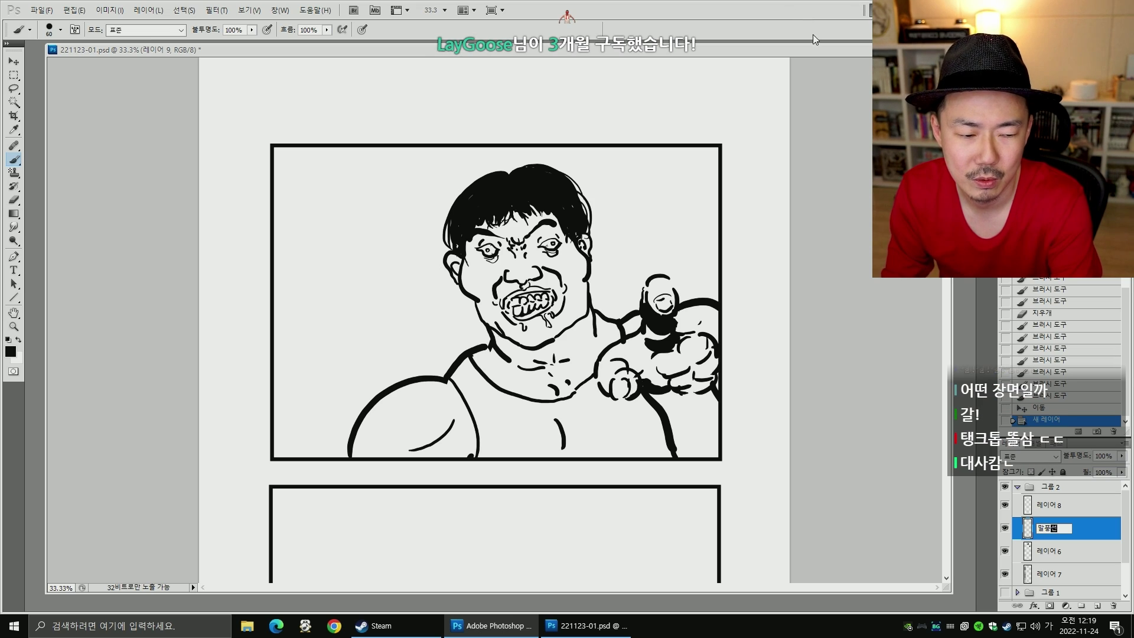
type("선")
key("Return")
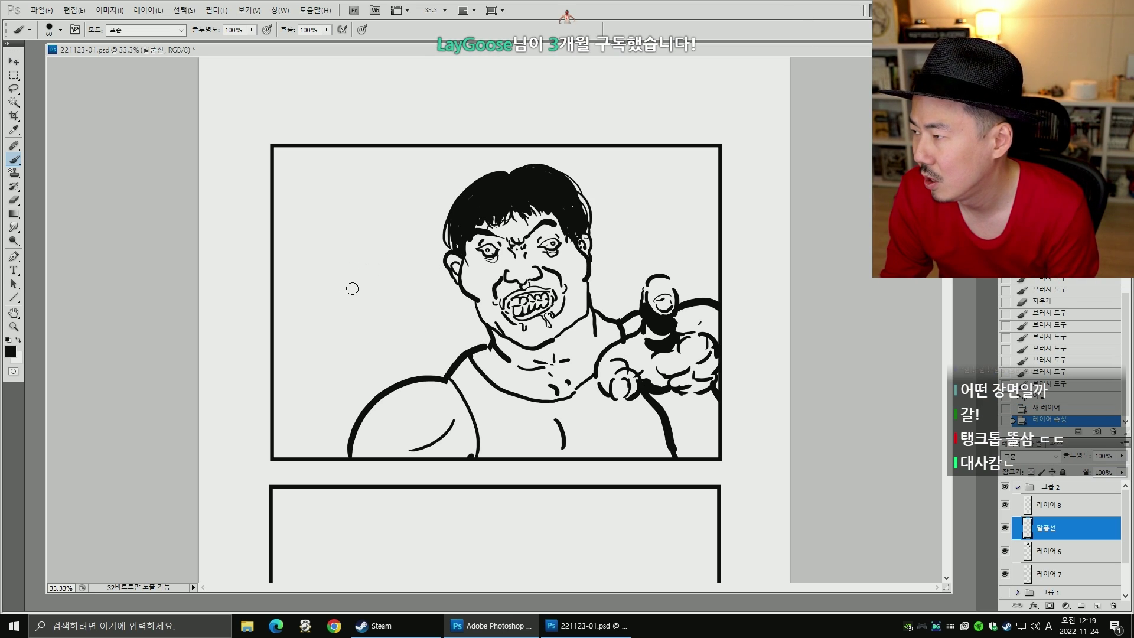
mouse_move(417, 155)
left_mouse_down()
mouse_move(439, 183)
mouse_move(416, 210)
mouse_move(445, 234)
mouse_move(431, 271)
mouse_move(456, 277)
mouse_move(405, 293)
mouse_move(402, 339)
left_mouse_up()
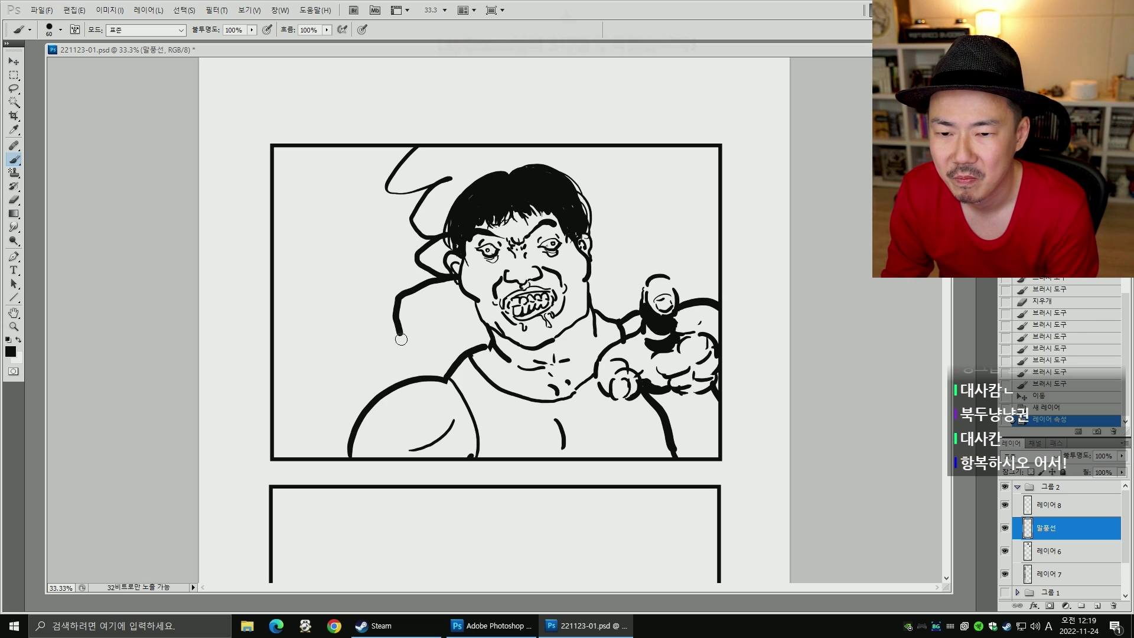
left_click_drag(270, 318, 272, 320)
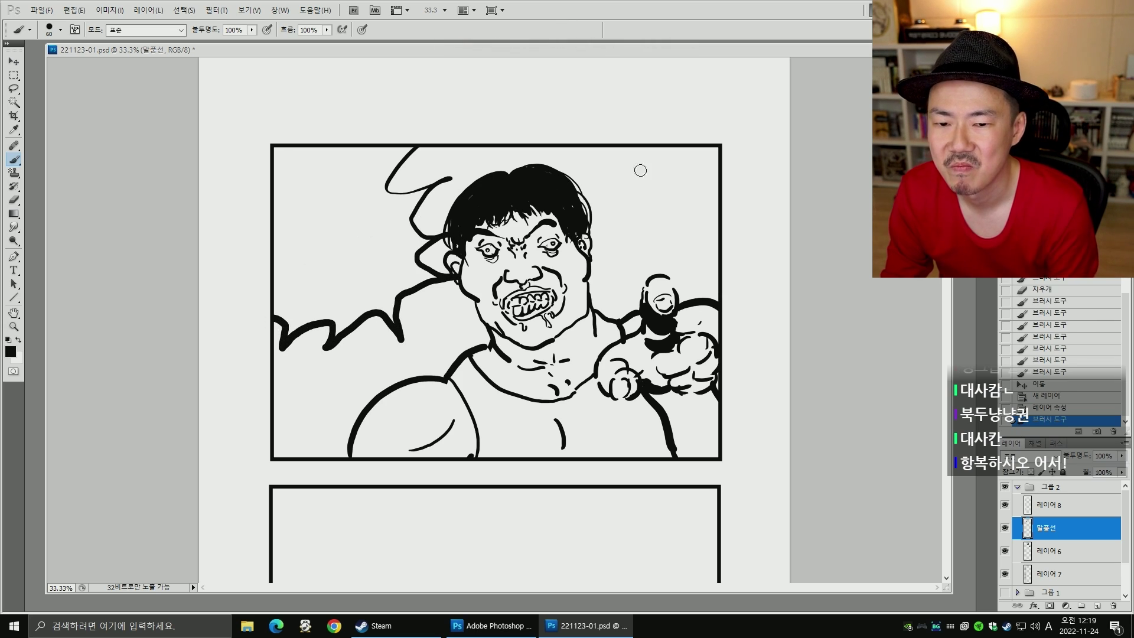
key("v")
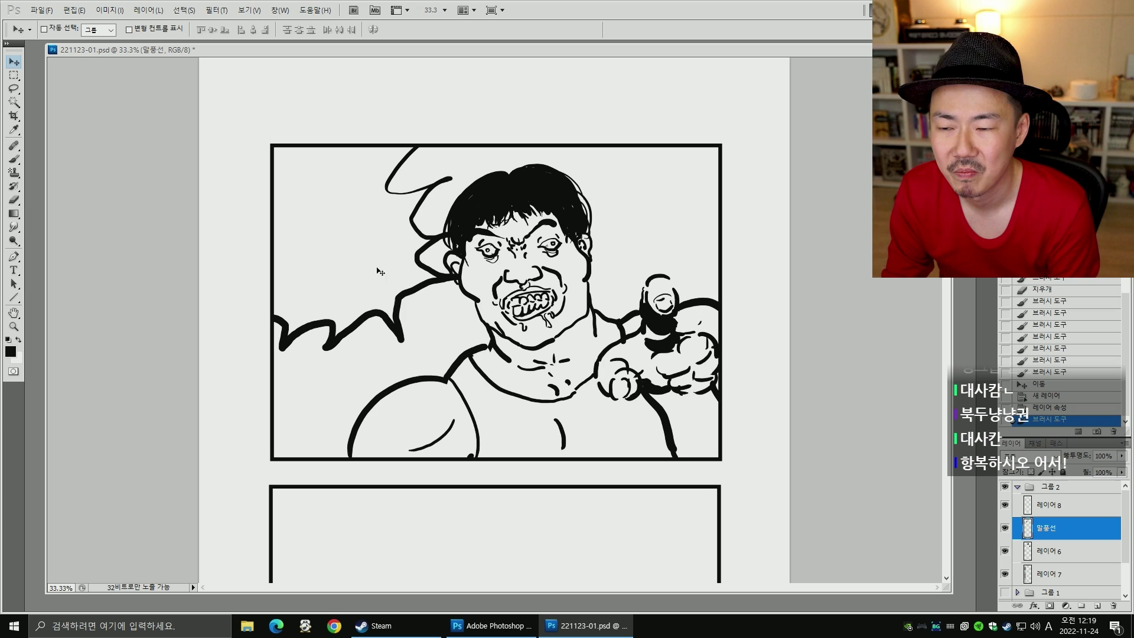
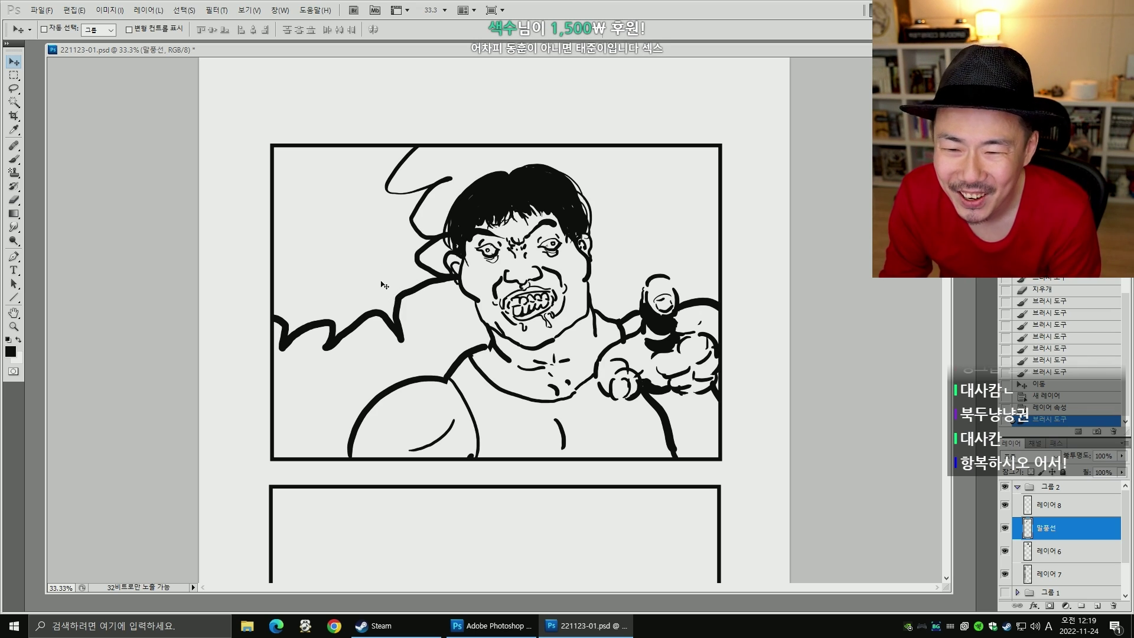
key("ctrl+z")
- Ink a jagged balloon edge from the upper frame to the hair and a scalloped one from the left frame to the man's ear
key("b")
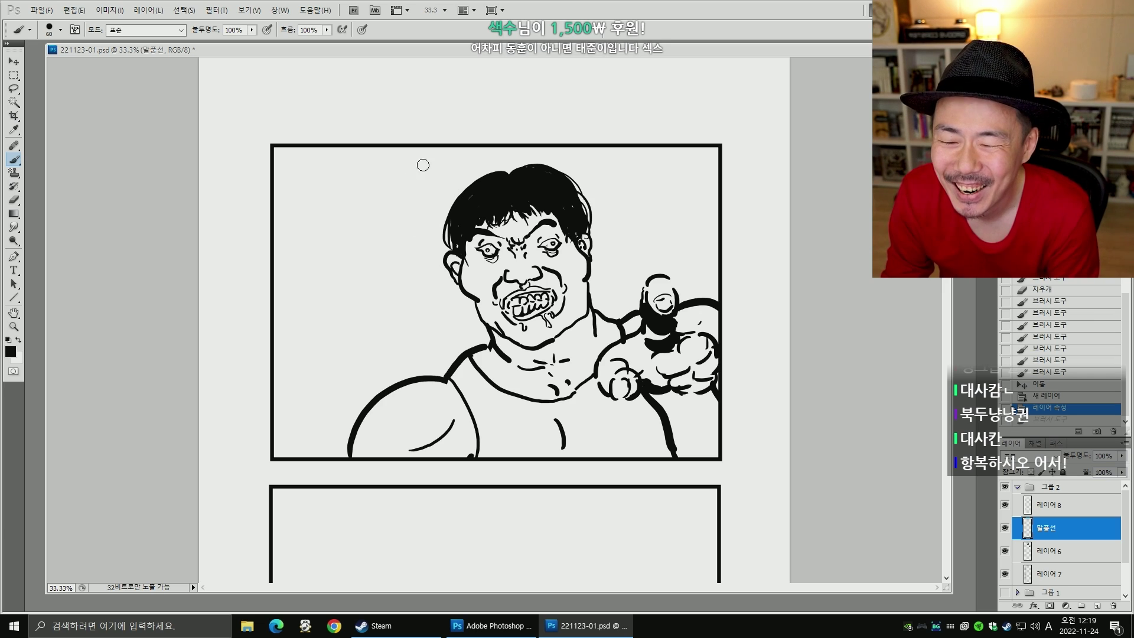
left_click_drag(441, 222, 449, 229)
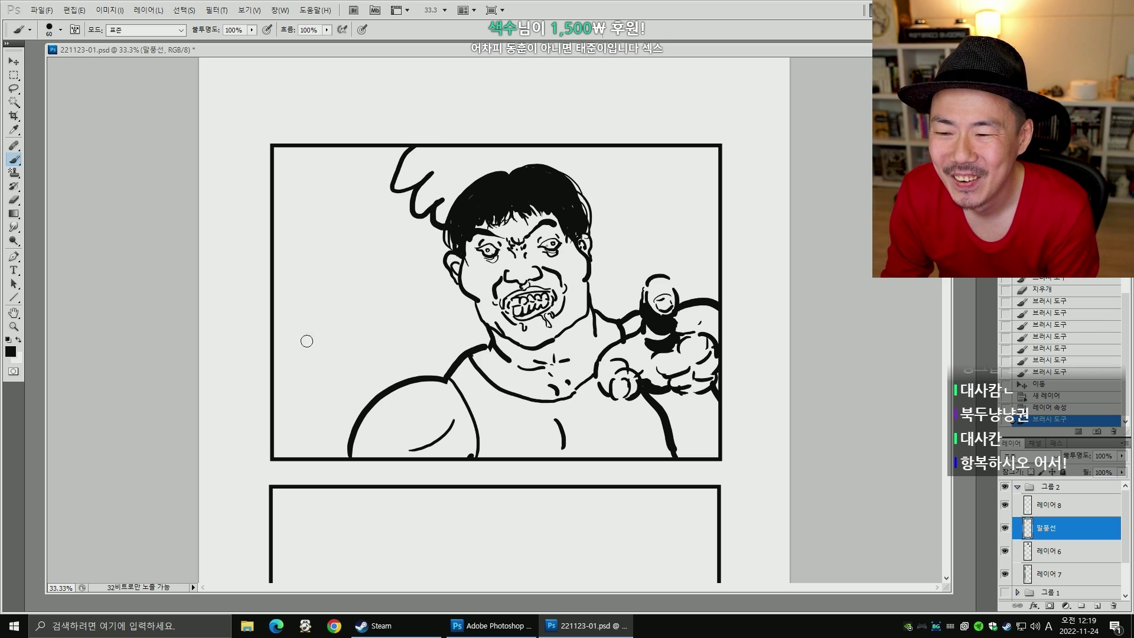
mouse_move(311, 309)
left_mouse_down()
mouse_move(330, 344)
mouse_move(380, 324)
left_mouse_up()
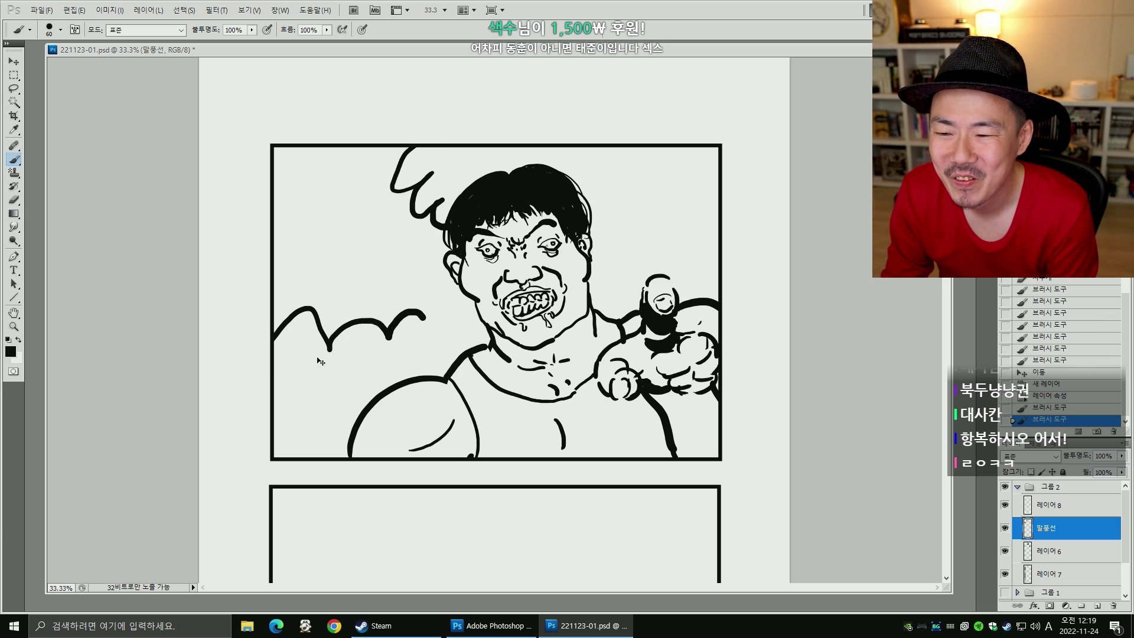
key("ctrl+z")
mouse_move(273, 378)
left_mouse_down()
mouse_move(317, 342)
mouse_move(411, 332)
mouse_move(460, 258)
left_mouse_up()
key("e")
key("b")
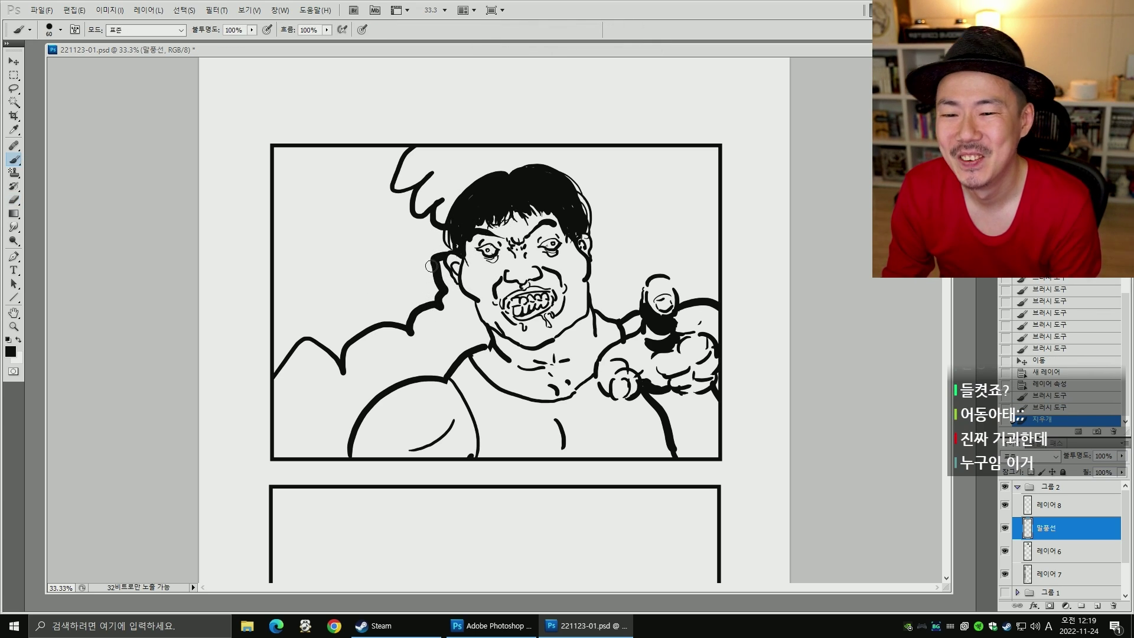
- Ink a balloon edge from the upper frame toward the hair's right side and continue it as thick scallops to the right frame
key("bracketleft")
left_click_drag(609, 192, 640, 148)
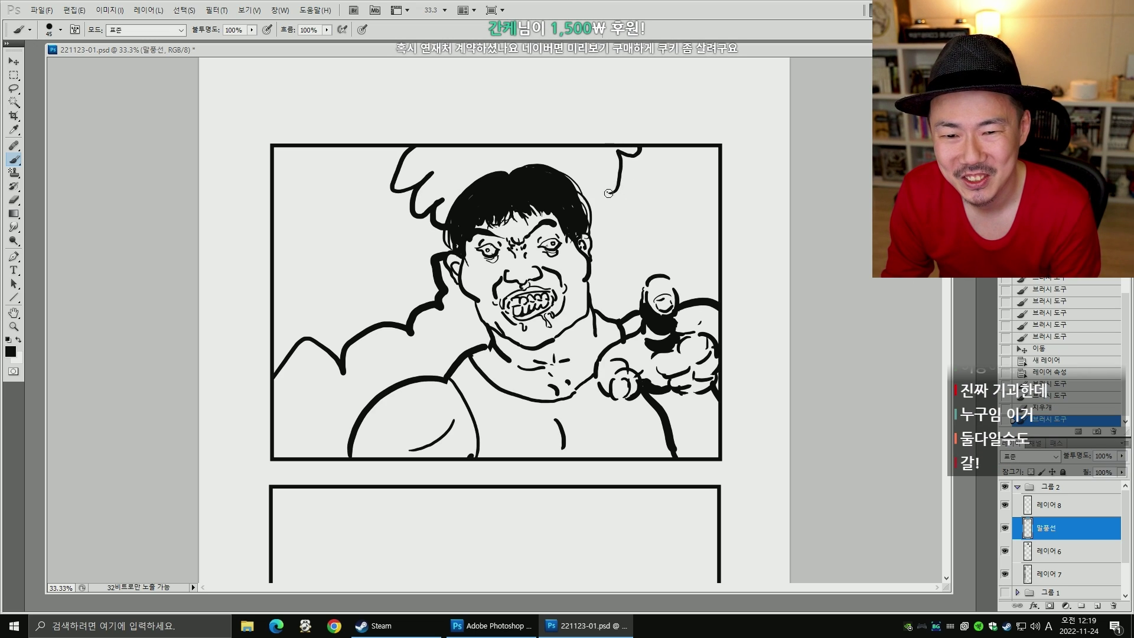
left_click_drag(614, 190, 590, 235)
key("ctrl+z")
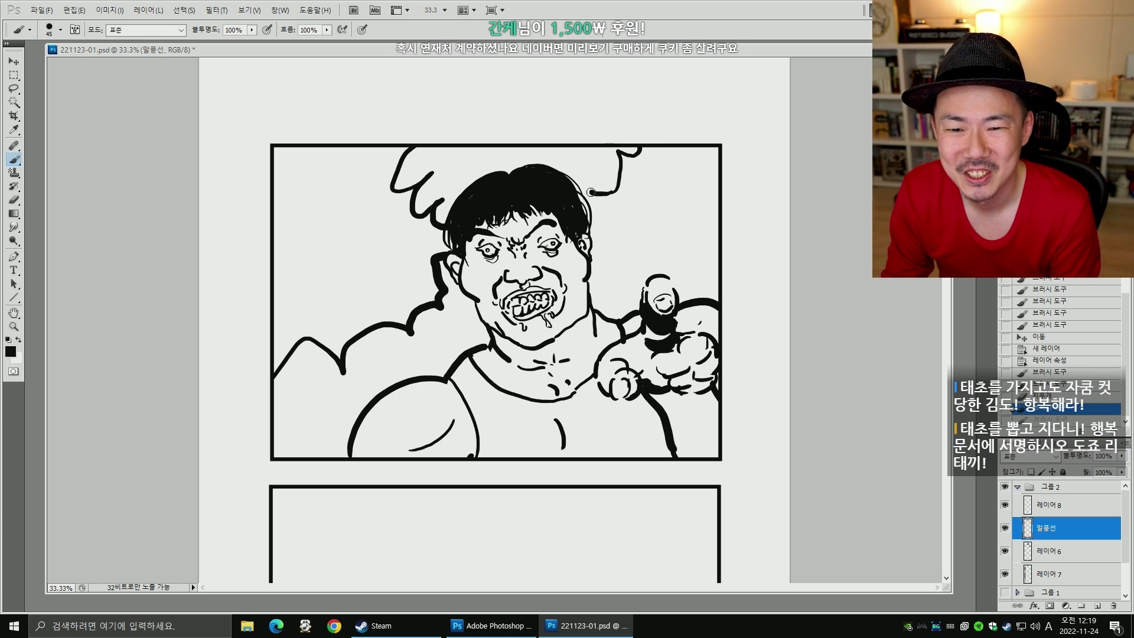
left_click_drag(590, 192, 611, 211)
key("bracketright")
key("bracketright")
key("bracketright")
left_click_drag(638, 255, 722, 235)
- Erase the balloon edges beside the hair and left ear, join them with one thick contour, and clean the overlap on the ear
key("e")
mouse_move(424, 242)
left_mouse_down()
mouse_move(440, 195)
mouse_move(430, 228)
mouse_move(411, 213)
mouse_move(433, 217)
mouse_move(423, 242)
mouse_move(449, 269)
left_mouse_up()
key("b")
left_click_drag(443, 266, 442, 286)
key("e")
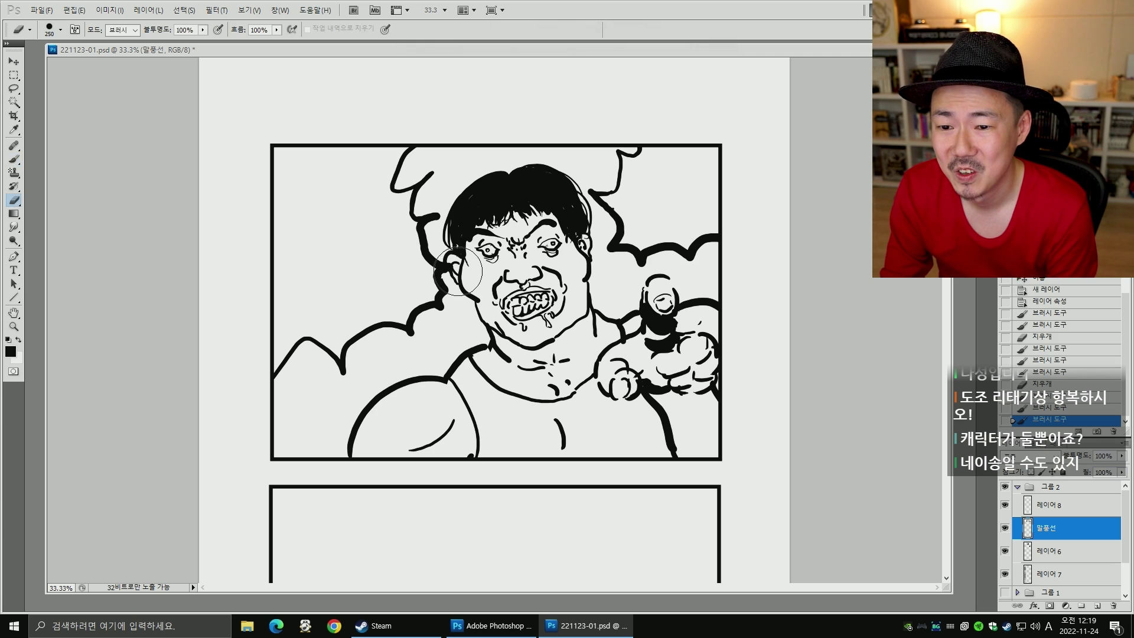
left_click(458, 271)
key("b")
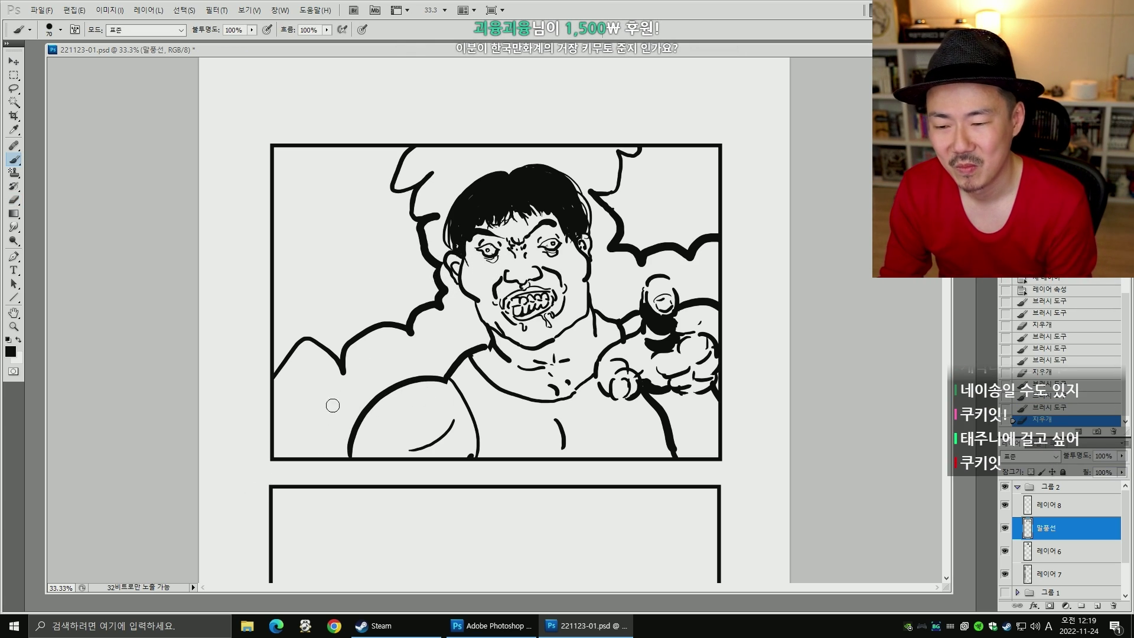
- Create a layer named 설명칸 containing a black-filled caption rectangle over the shoulder in the first panel's lower-left corner, and deselect
key("shift+b")
key("m")
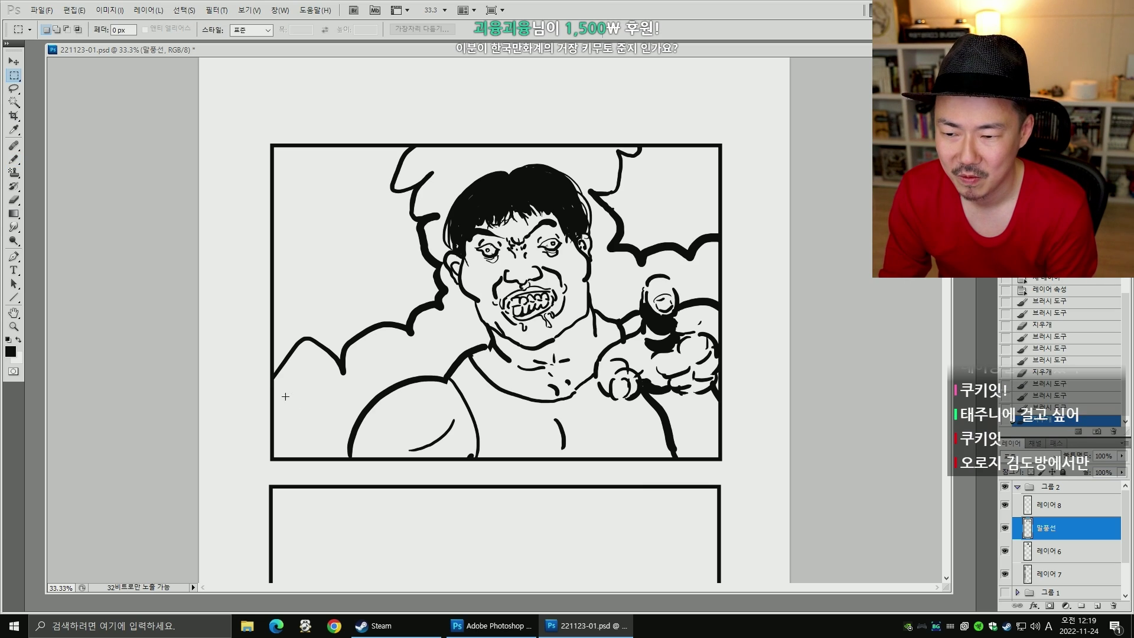
mouse_move(283, 395)
left_mouse_down()
mouse_move(417, 456)
mouse_move(407, 443)
left_mouse_up()
left_click(1098, 606)
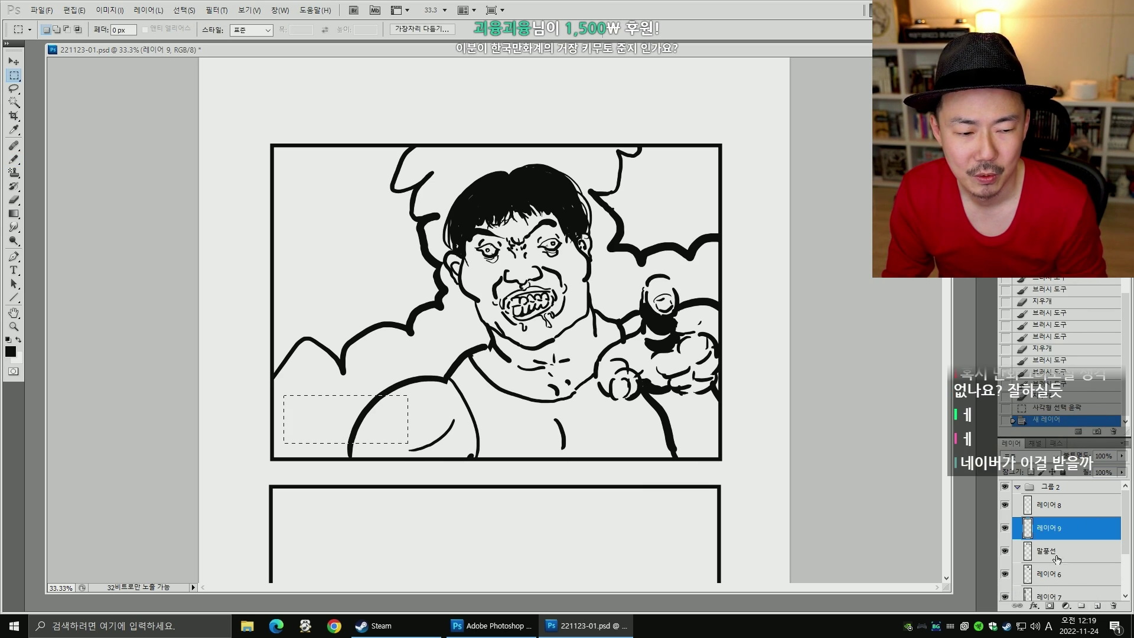
double_click(1053, 535)
key("Escape")
double_click(1050, 528)
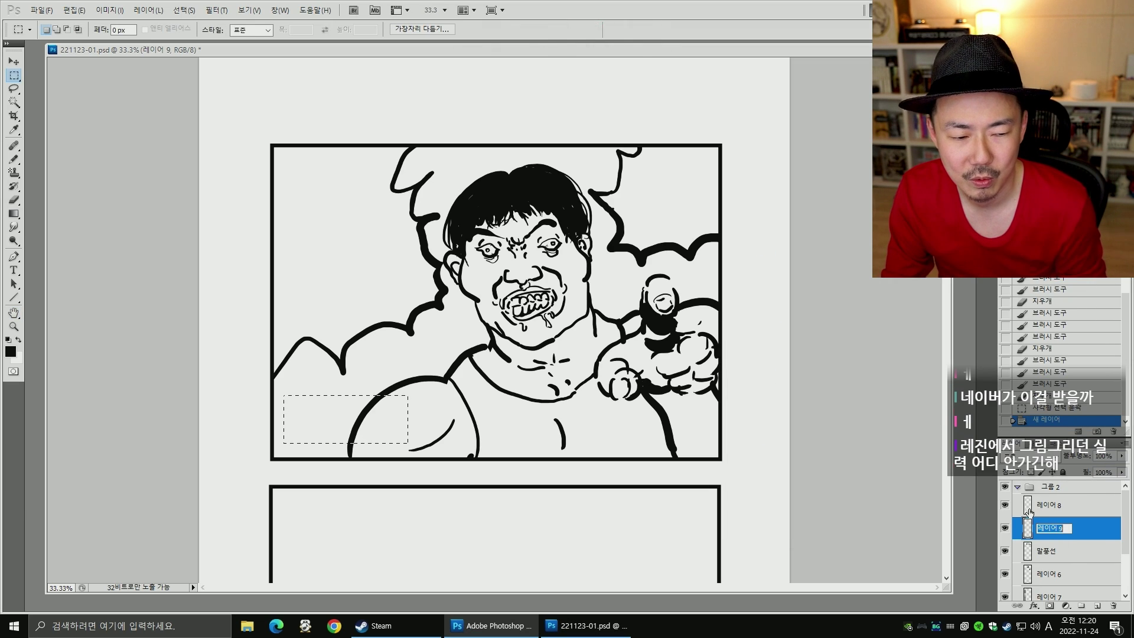
type("d=")
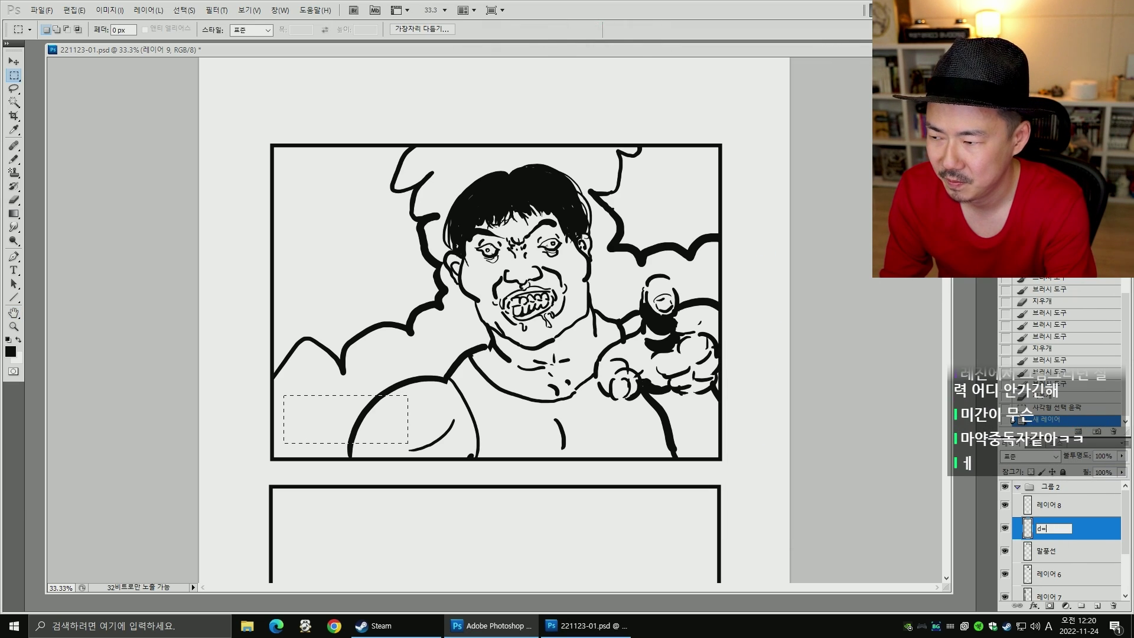
key("Return")
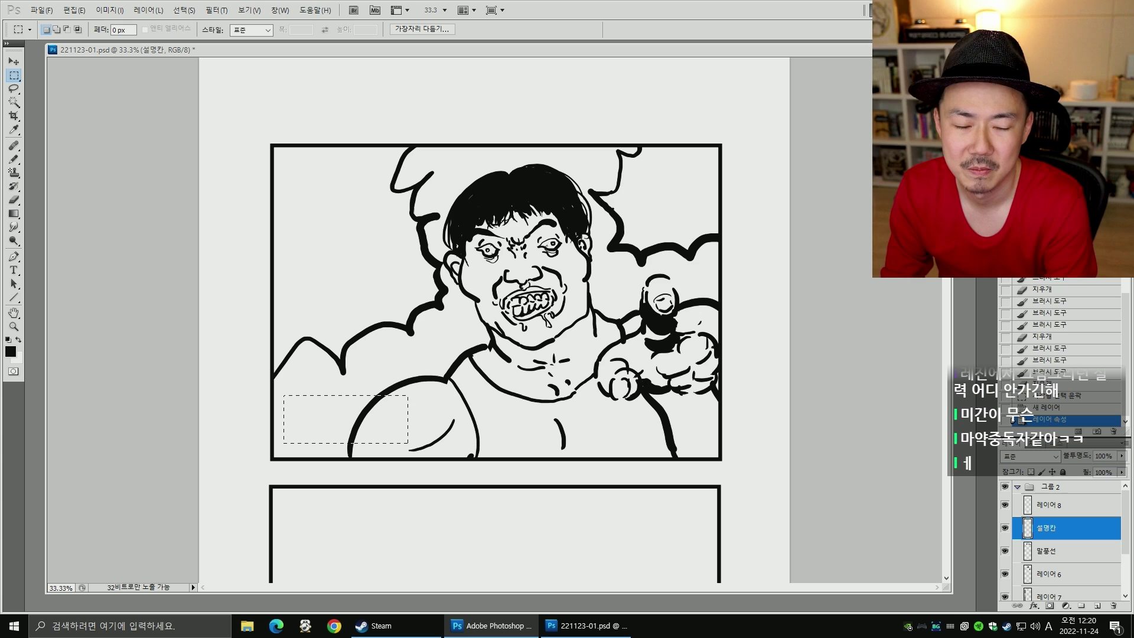
key("ctrl+d")
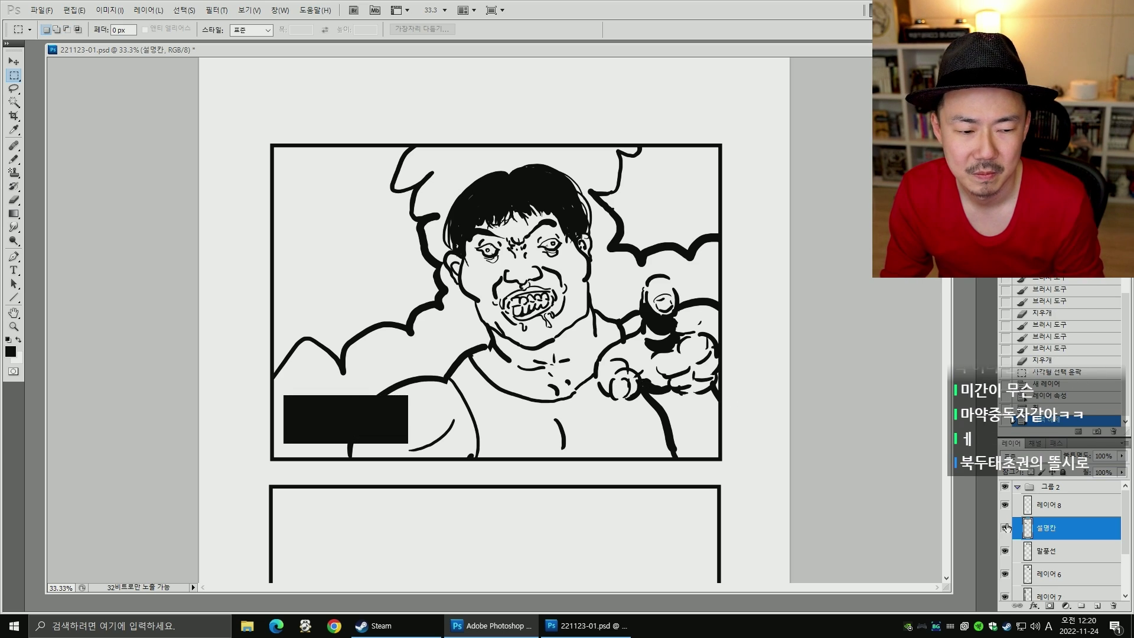
- Add a Stroke layer style to the black caption box and choose its stroke colour
right_click(1046, 532)
left_click(1043, 279)
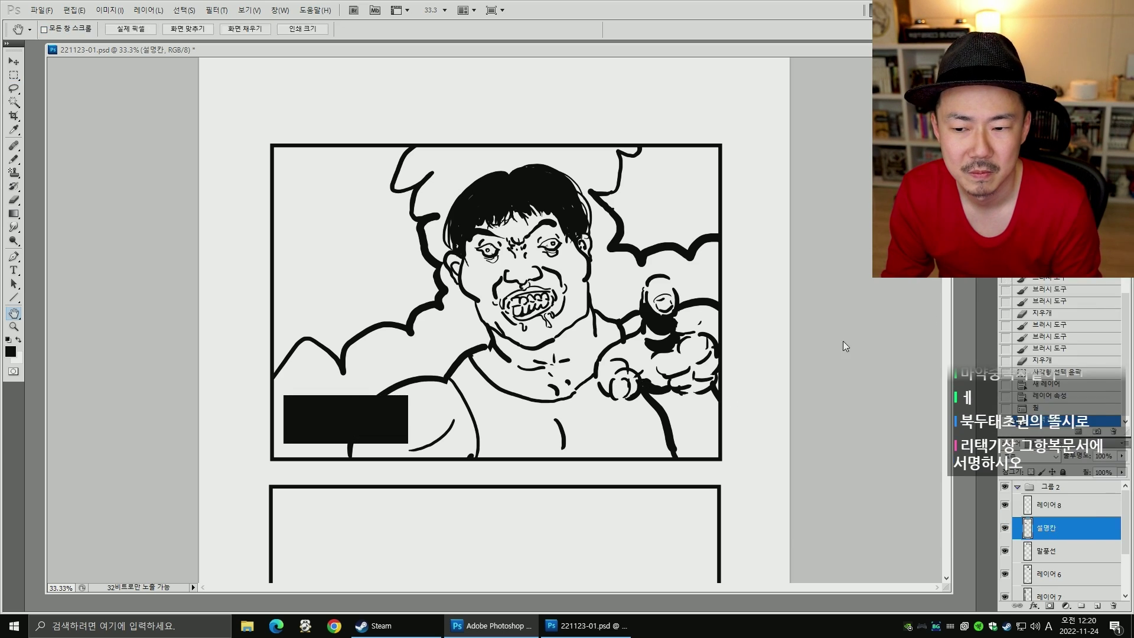
left_click(745, 446)
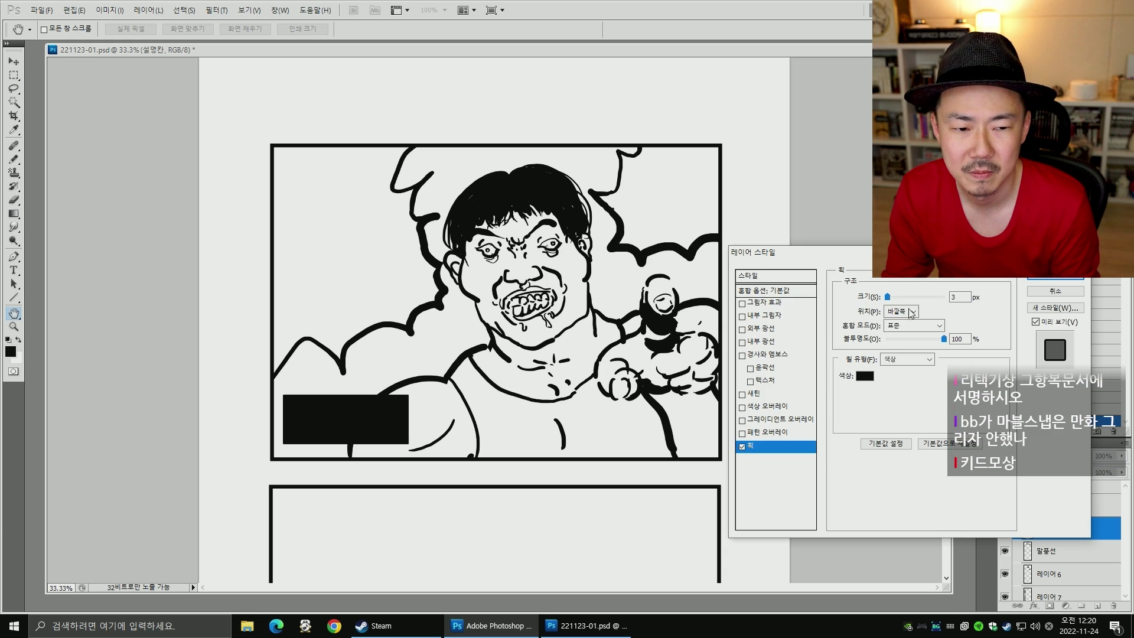
left_click(864, 383)
left_click(1043, 275)
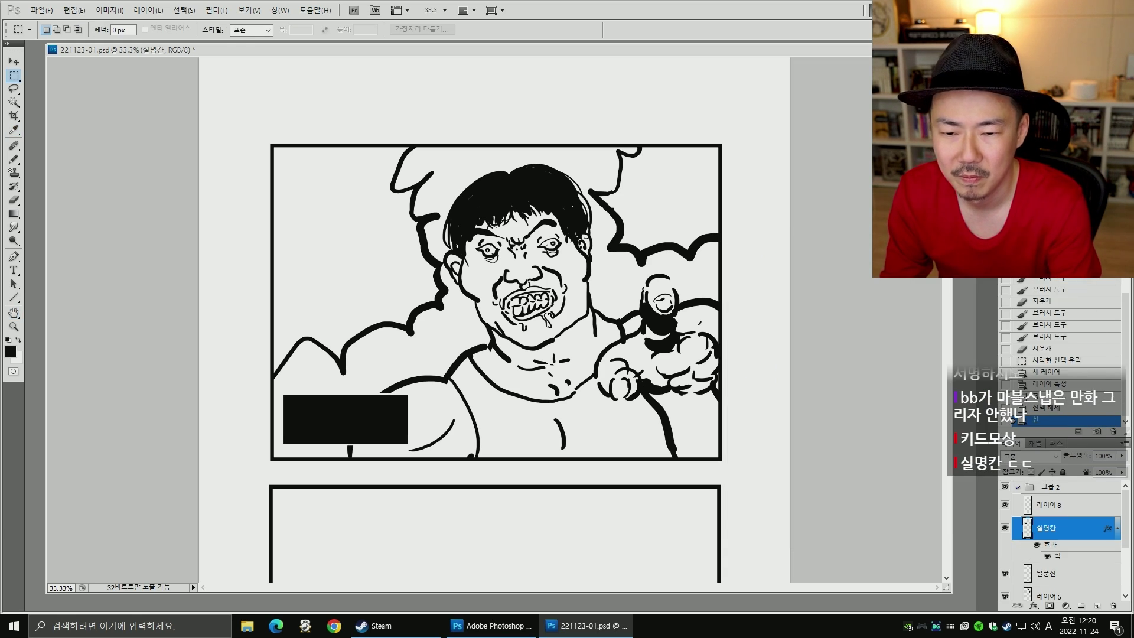
left_click(1056, 274)
- Add white caption text 업무새 on the black box, scaled down to about 139 px and centred within the box
key("b")
key("t")
key("x")
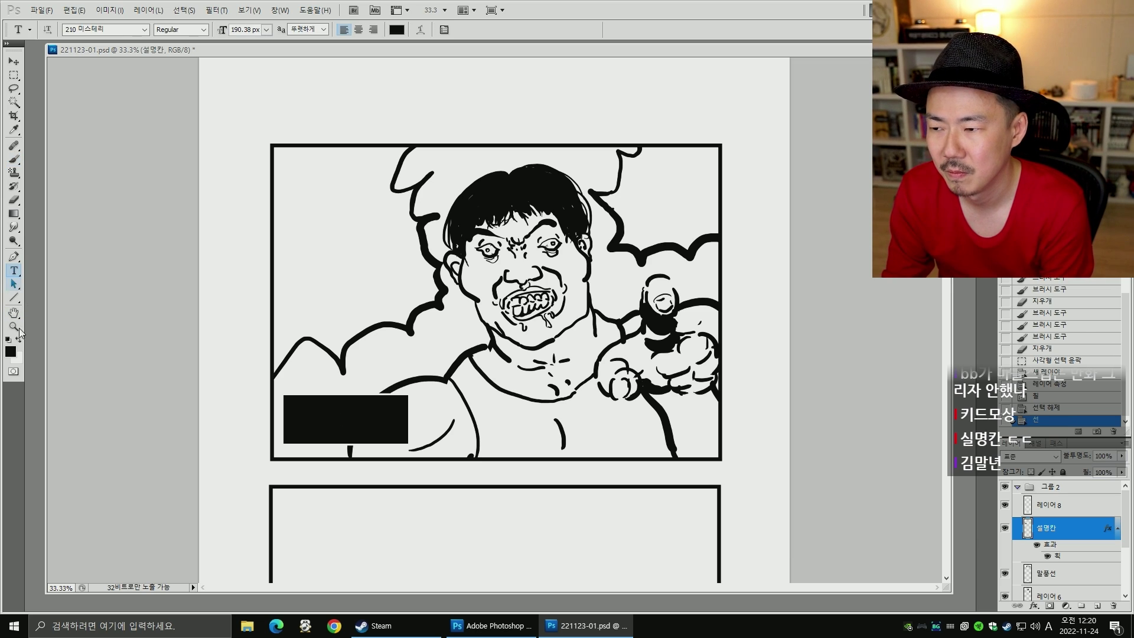
left_click(324, 421)
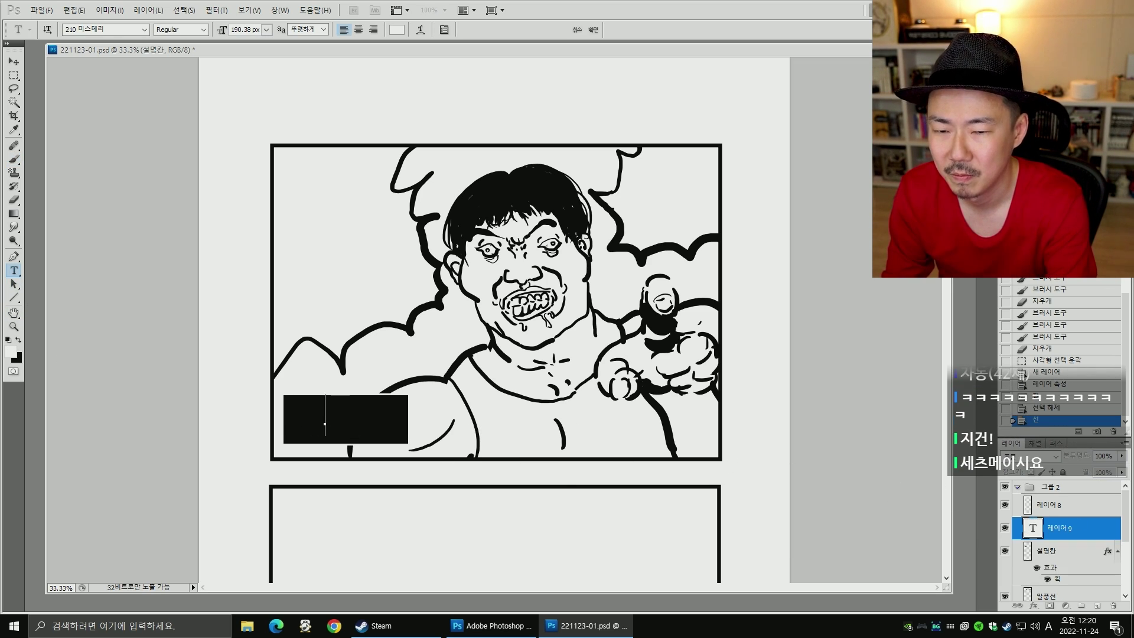
key("Hangul")
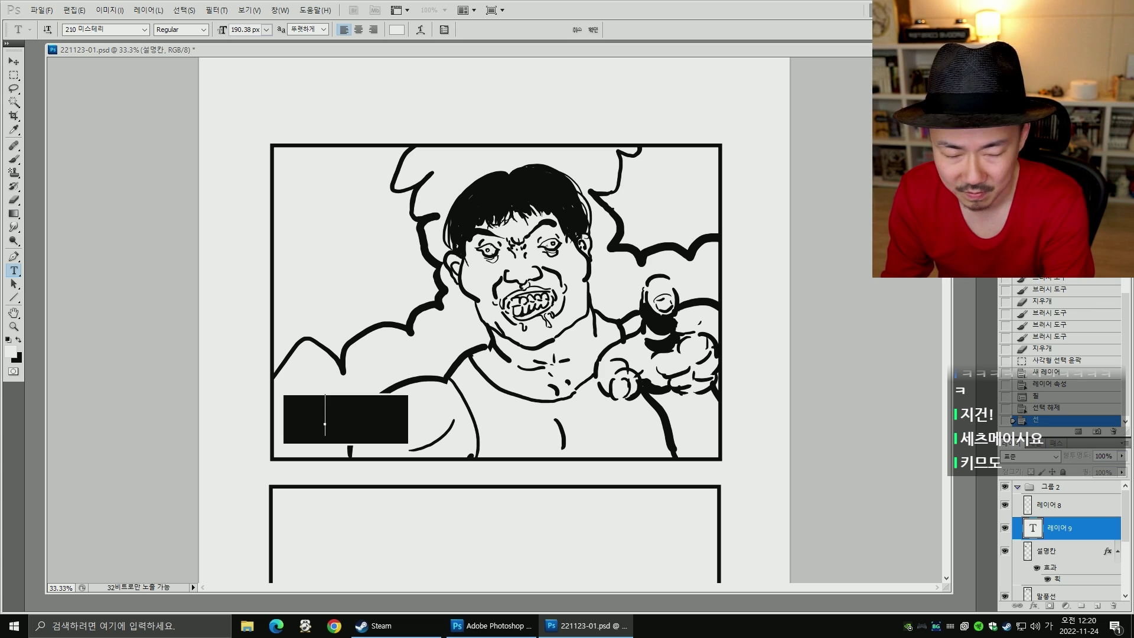
type("업무")
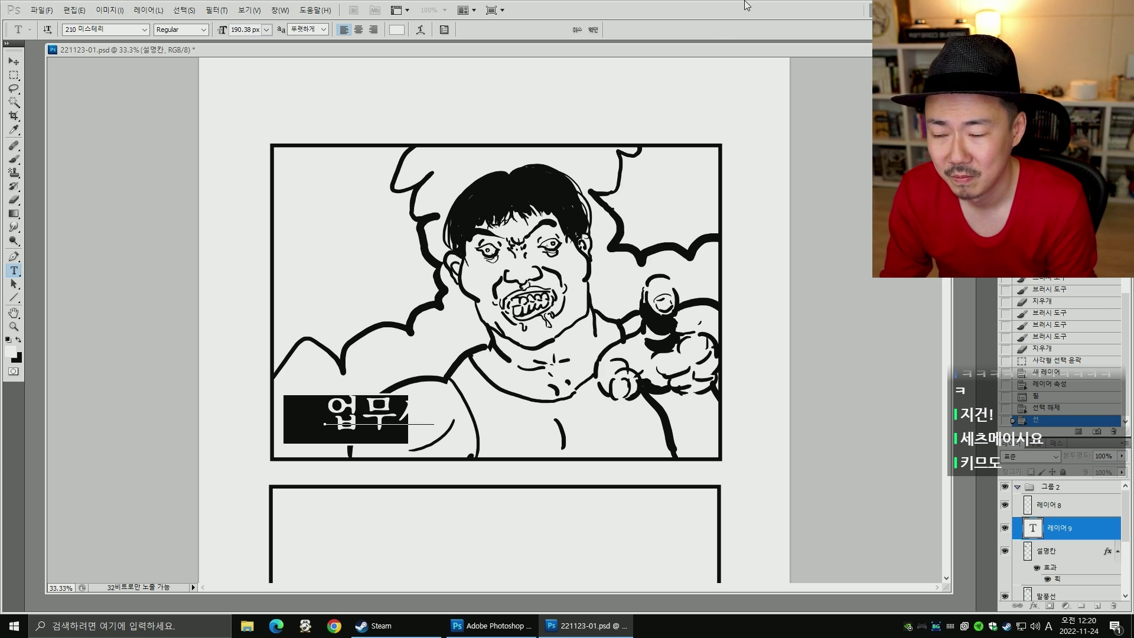
left_click(13, 62)
left_click_drag(382, 416, 365, 447)
key("ctrl+t")
key("Return")
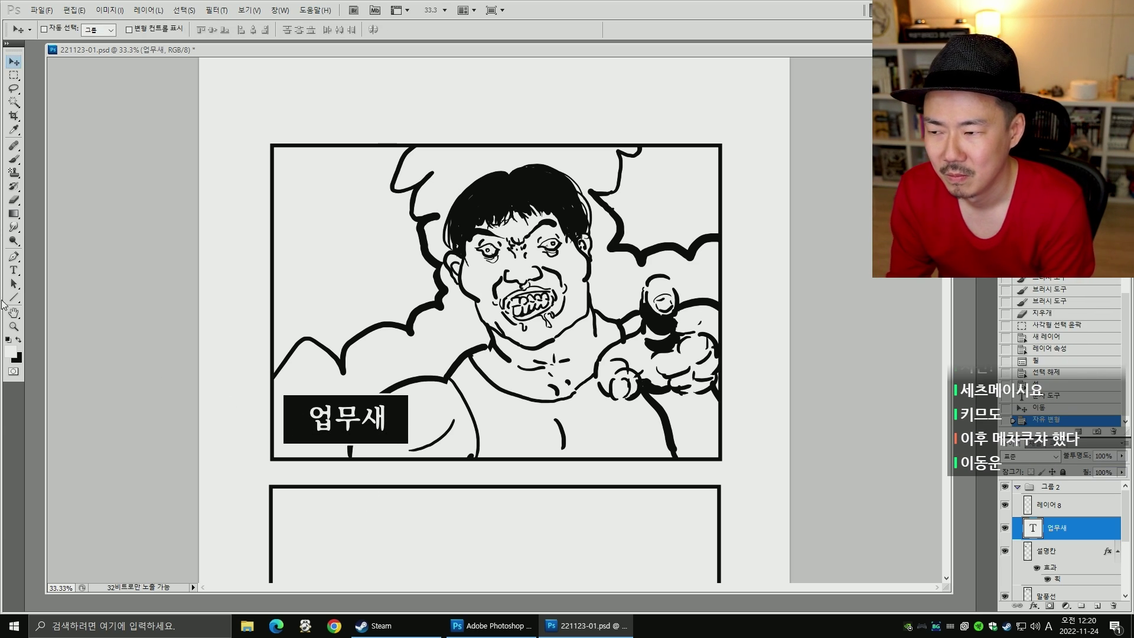
- Turn off faux bold for the 업무새 caption text
left_click(15, 270)
double_click(347, 408)
key("ctrl+t")
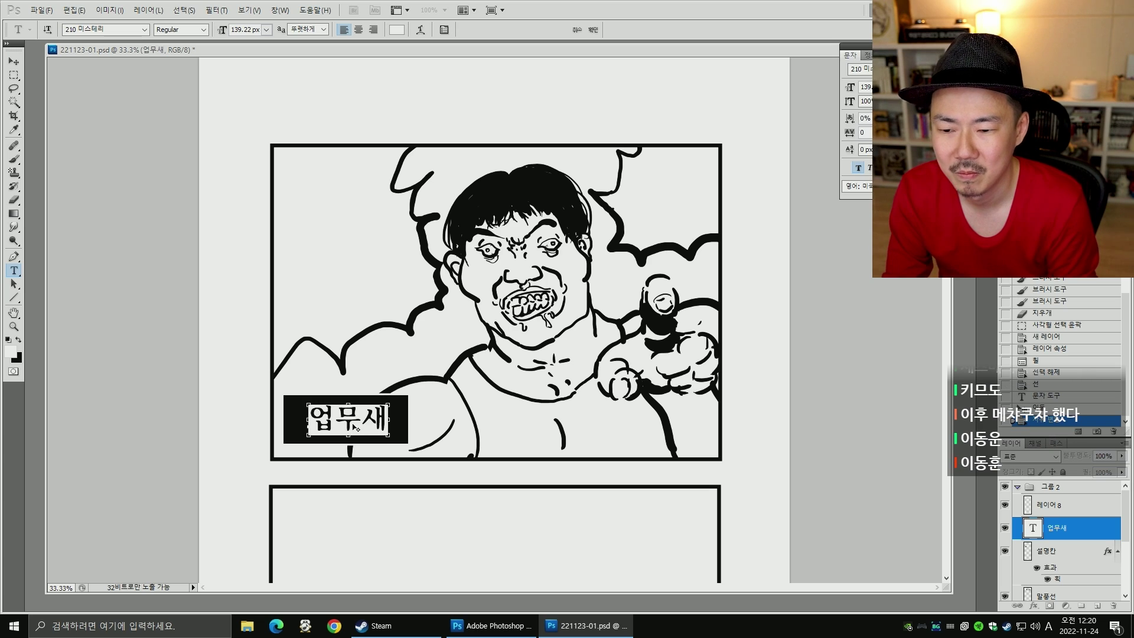
left_click(859, 169)
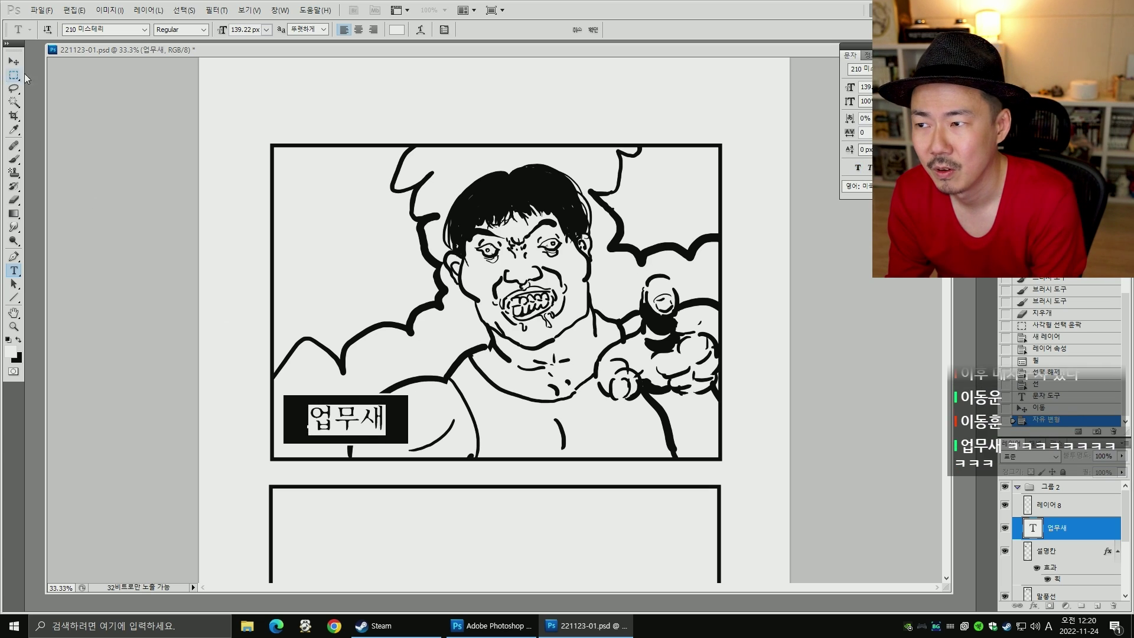
left_click(13, 62)
- Try the Fixedsys font on the 업무새 caption text
left_click(13, 270)
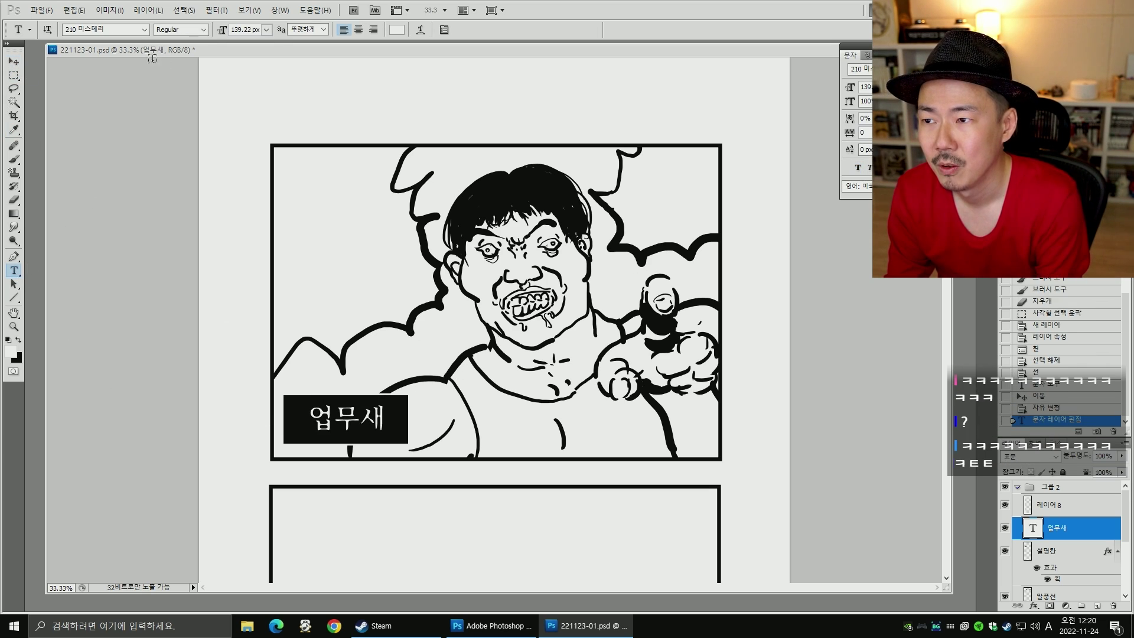
left_click(144, 29)
left_click_drag(239, 165, 277, 329)
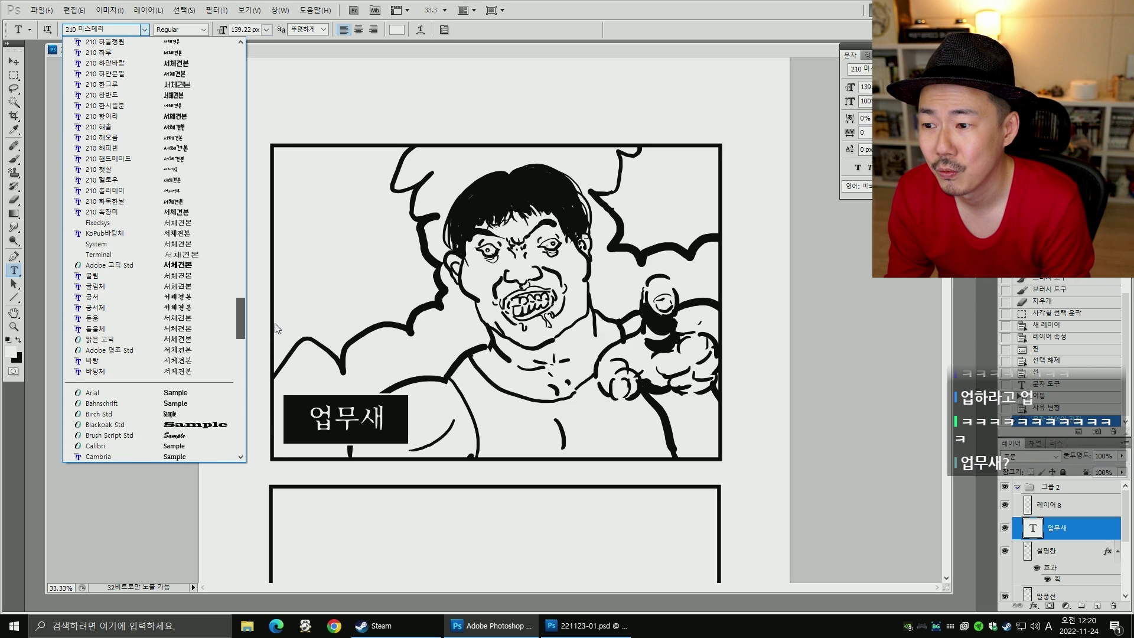
left_click(98, 223)
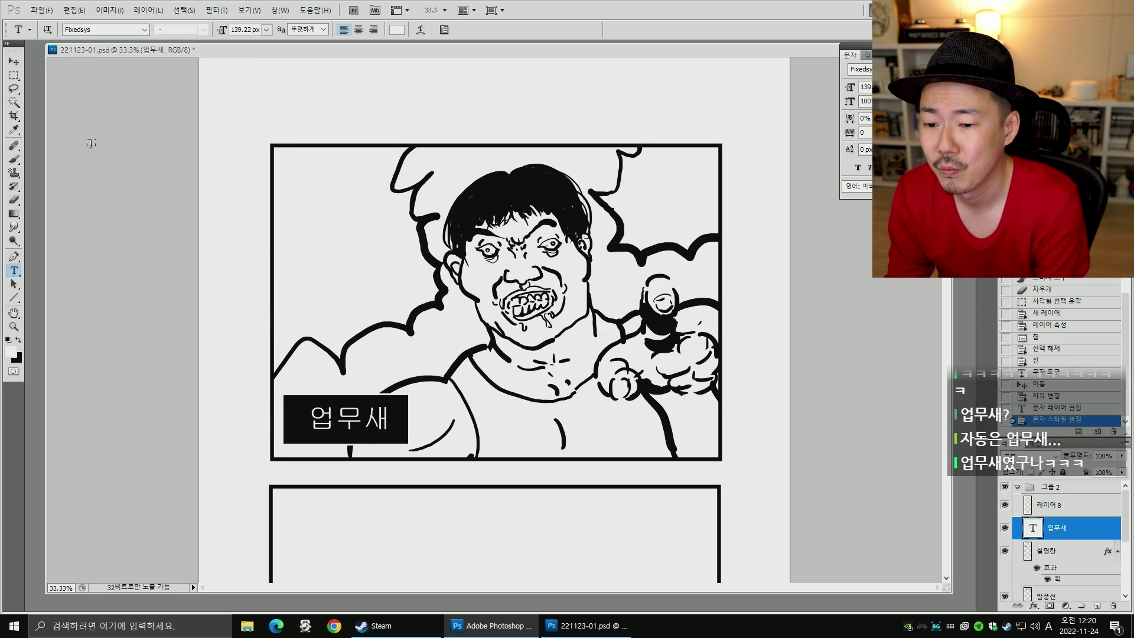
- Set the 업무새 caption to KoPub바탕체 in Medium weight without faux bold, and nudge it slightly down in its box
left_click(144, 29)
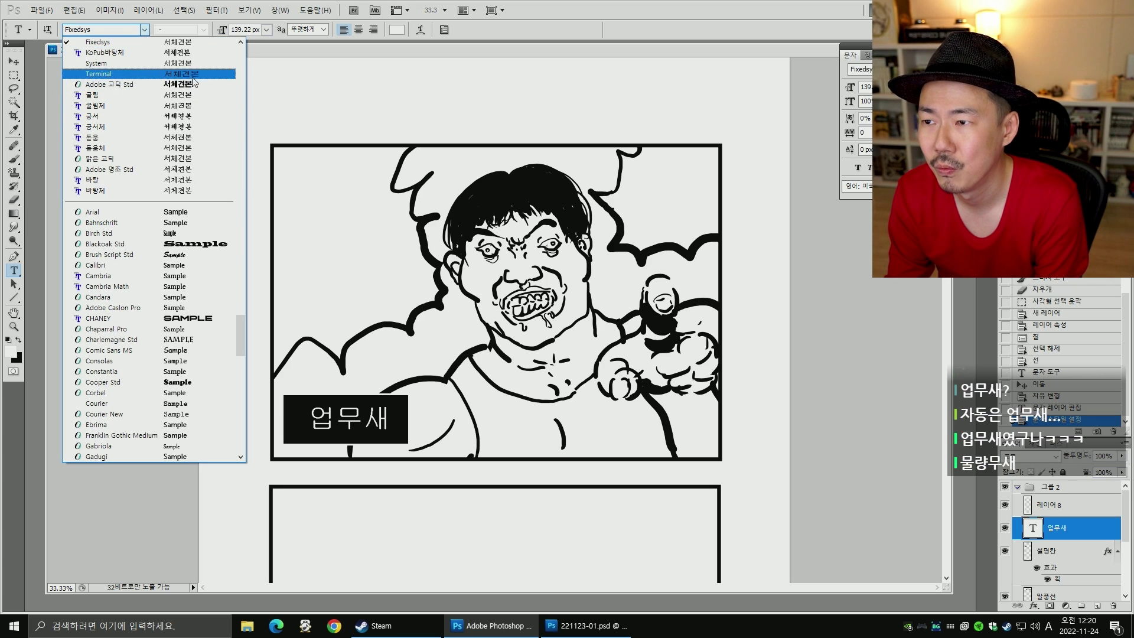
left_click(197, 59)
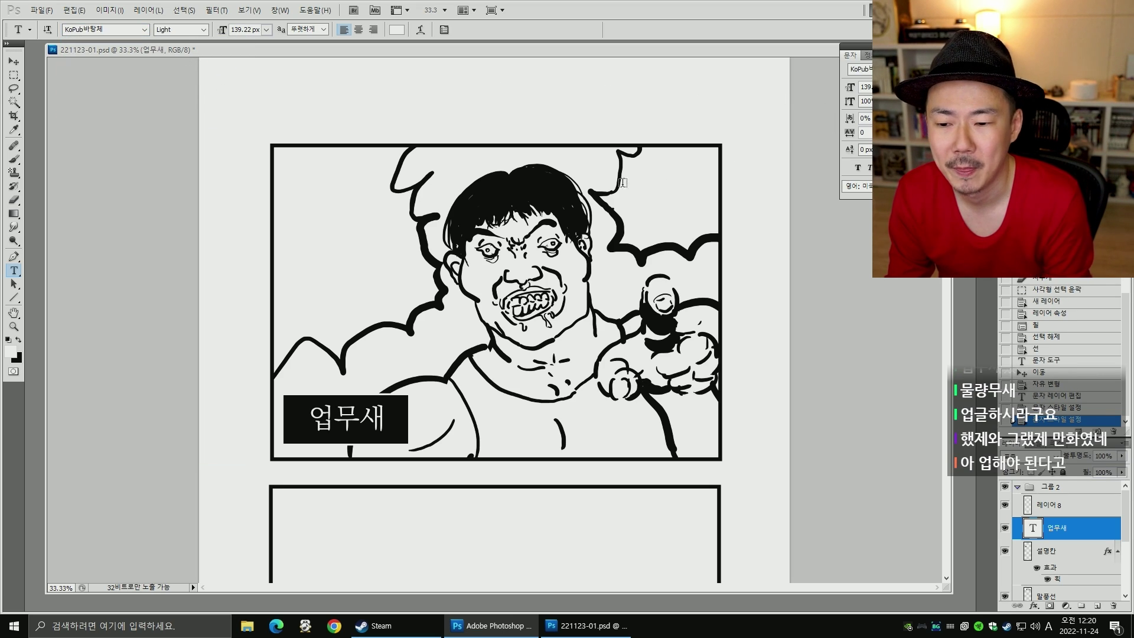
left_click(859, 168)
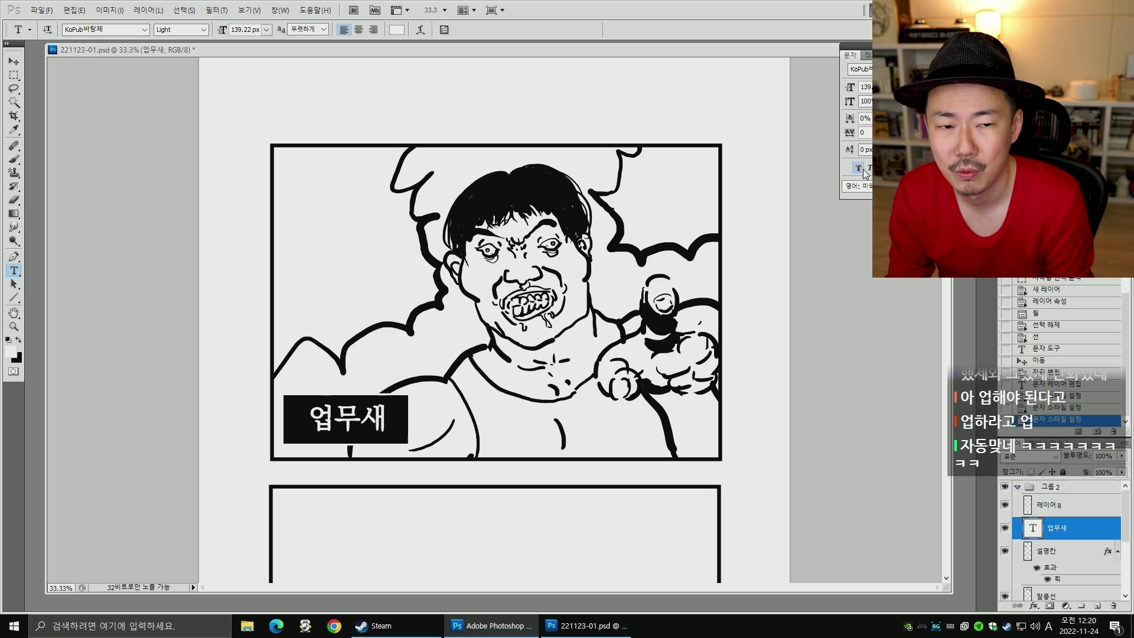
left_click(859, 168)
left_click(180, 29)
left_click(177, 46)
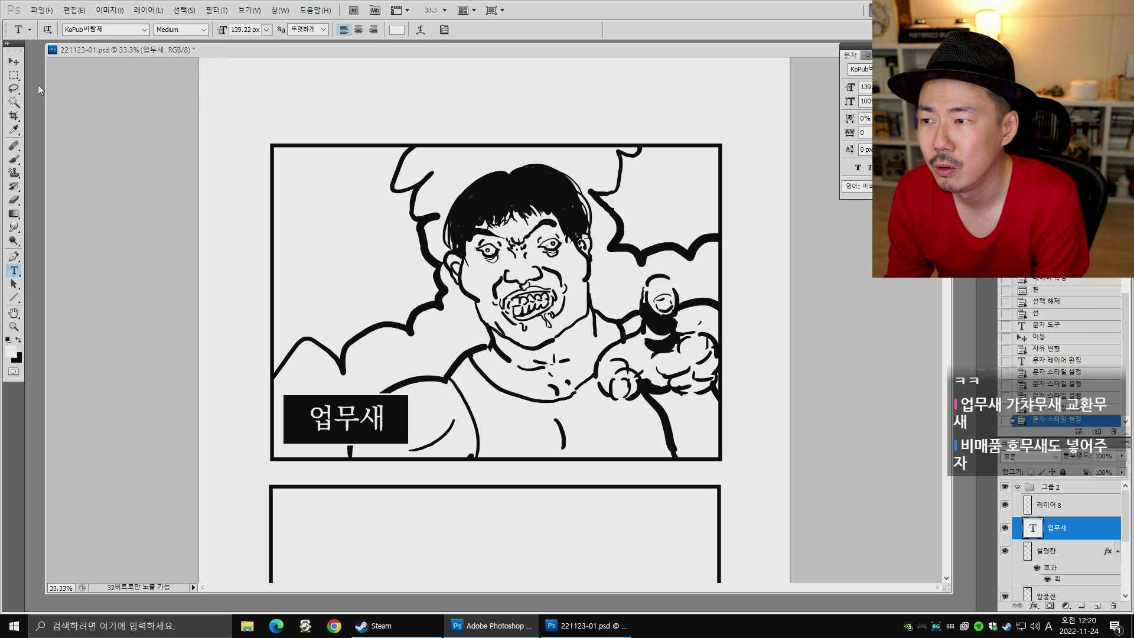
key("v")
key("ctrl+t")
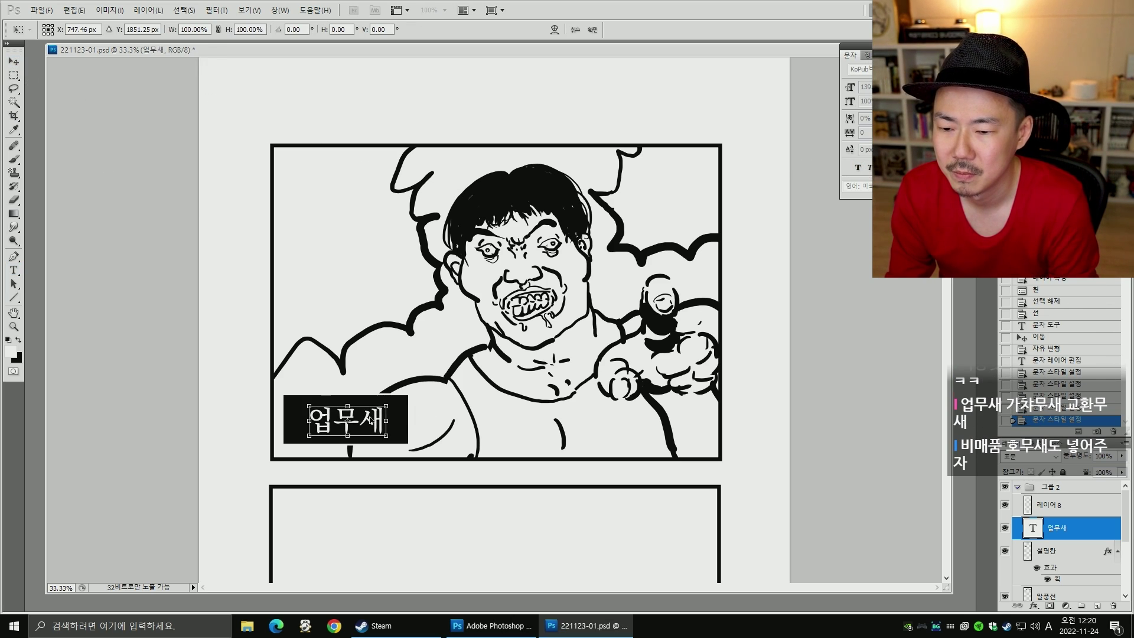
key("Return")
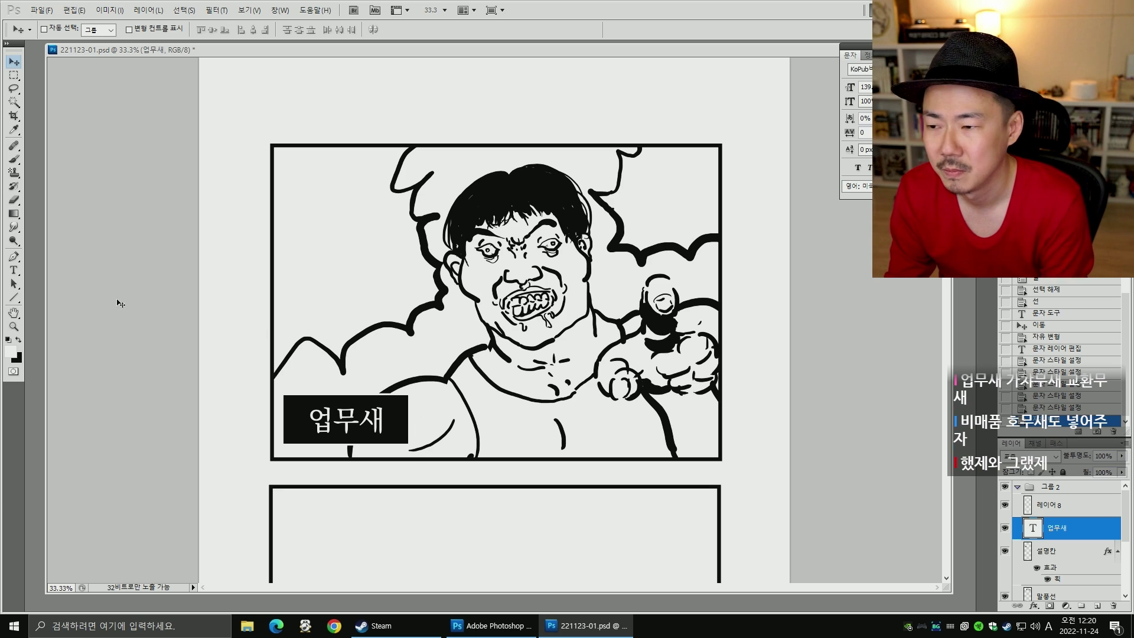
- Create a layer group above 레이어 8 inside 그룹 2 and place the 업무새 text layer in it
key("ctrl+bracketright")
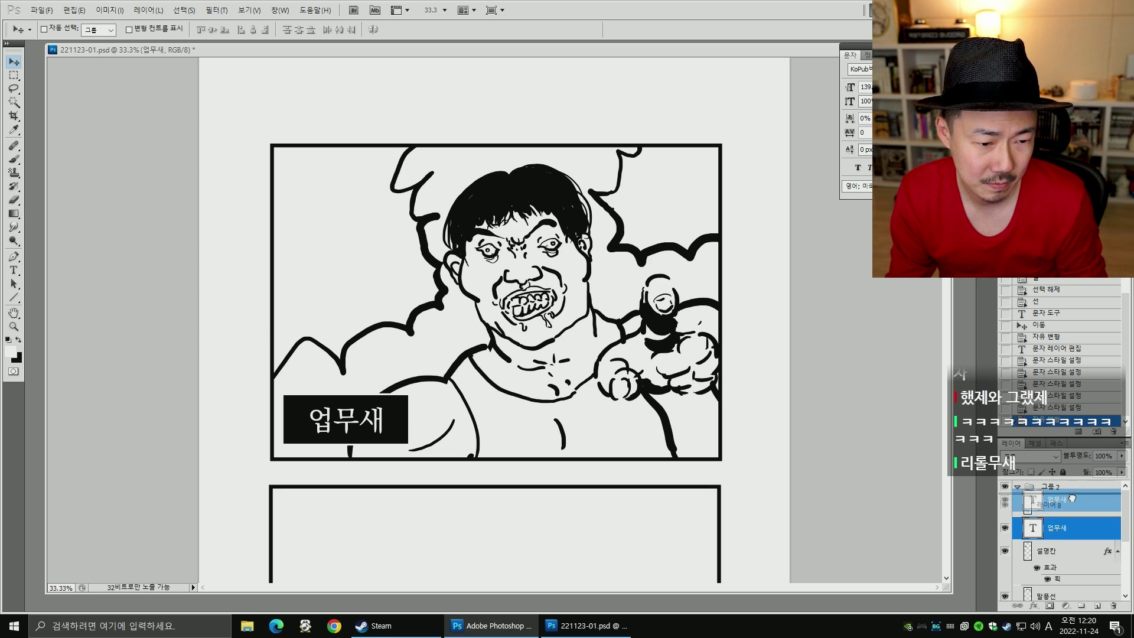
left_click(1096, 606)
left_click_drag(1054, 527, 1113, 605)
left_click(1081, 605)
left_click_drag(1050, 516, 1058, 501)
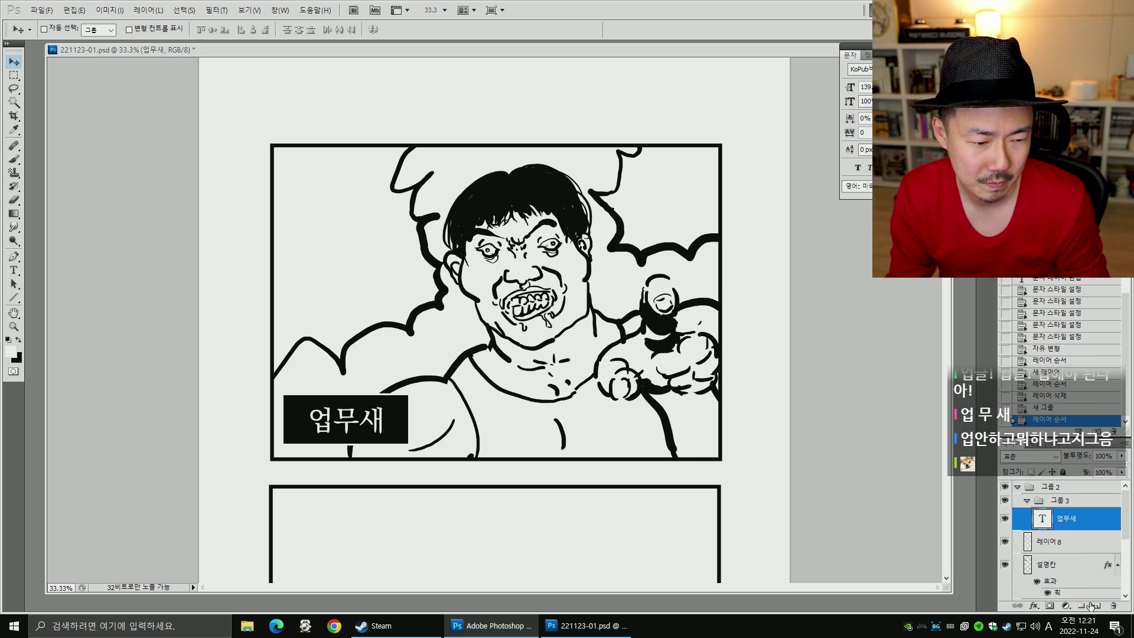
key("t")
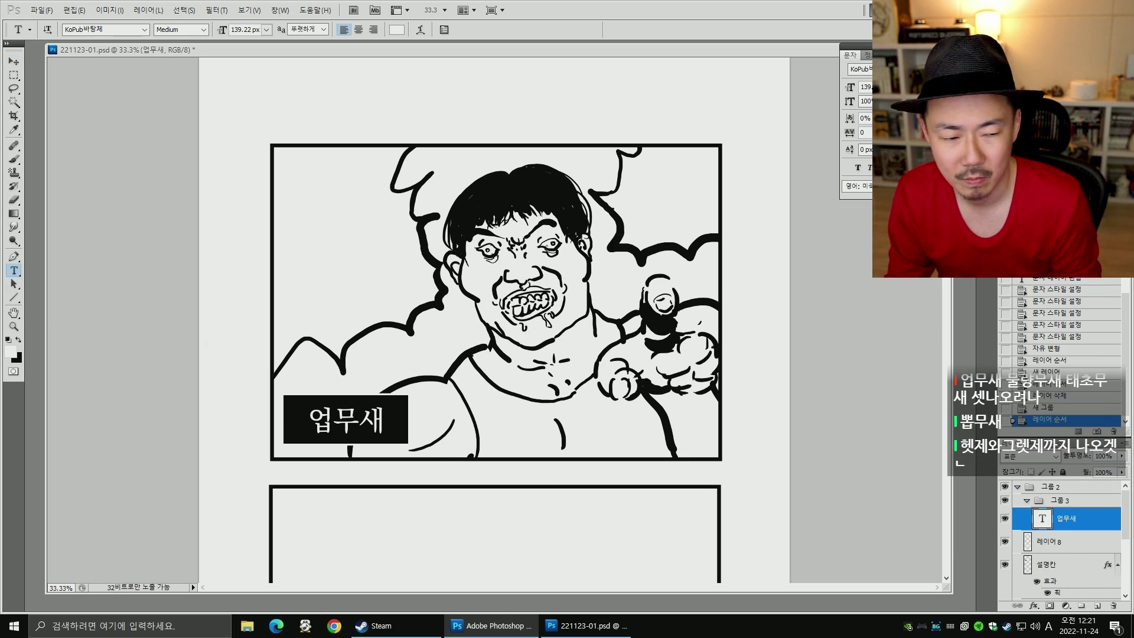
left_click(340, 204)
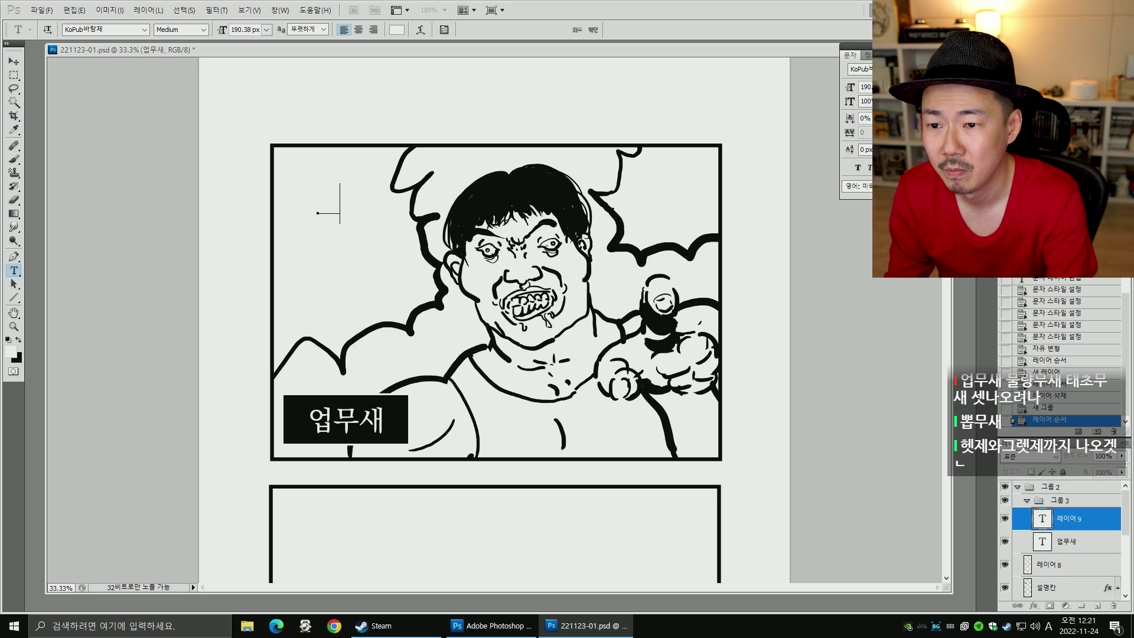
key("Escape")
left_click(316, 225)
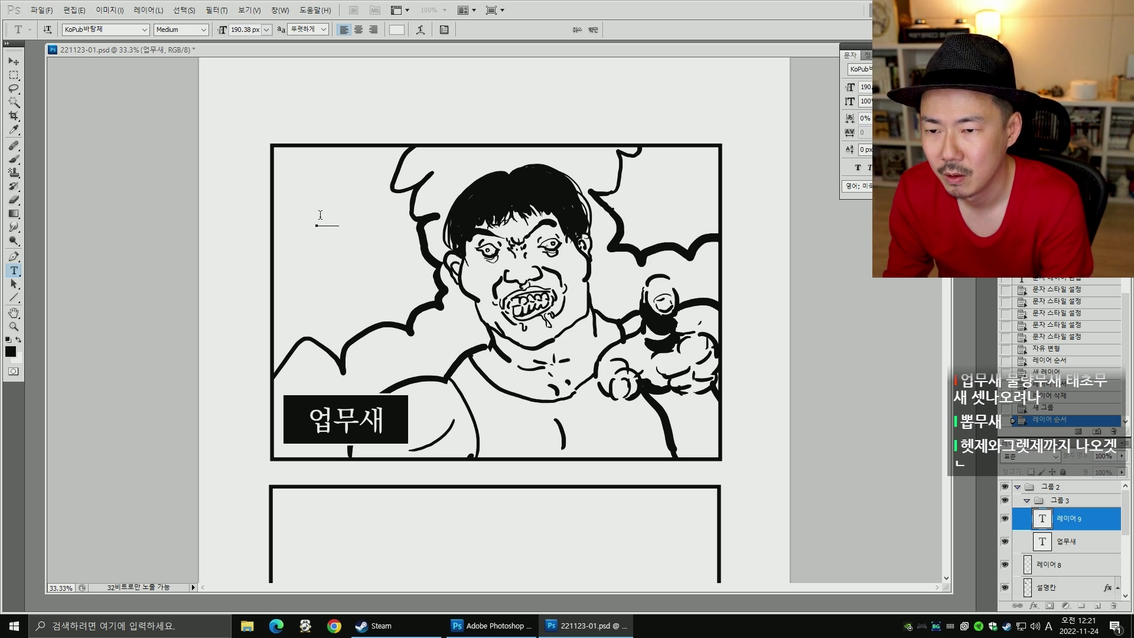
key("Escape")
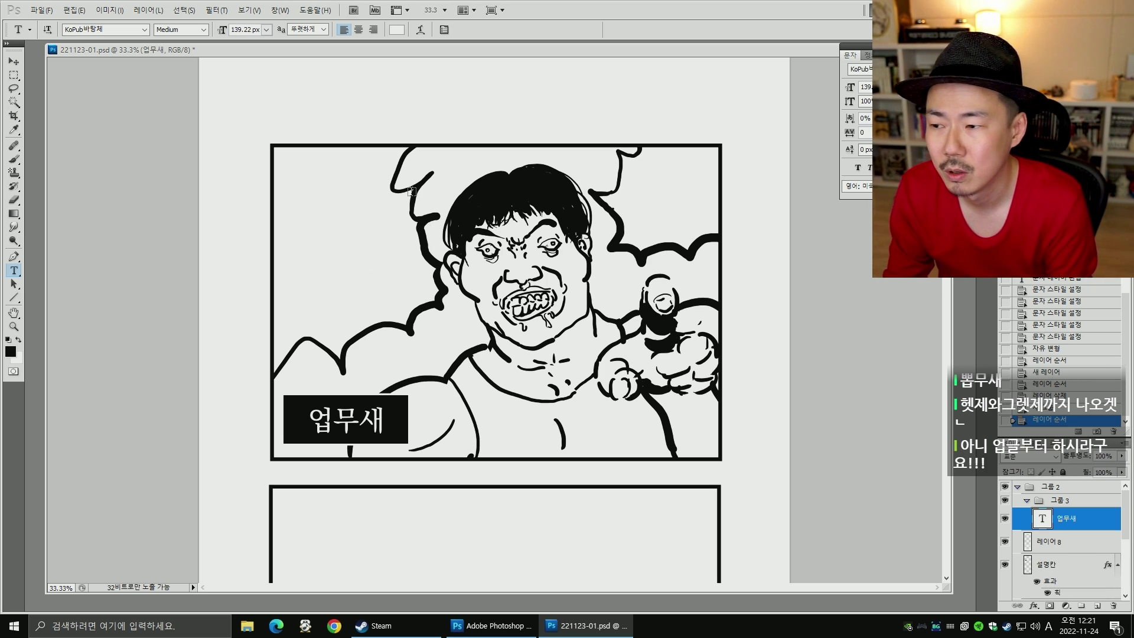
- Set the text colour to black and enter the three-line dialogue 업을 / 안 치니까 / 딜이 밀리지 in the left speech balloon
left_click(397, 29)
key("Return")
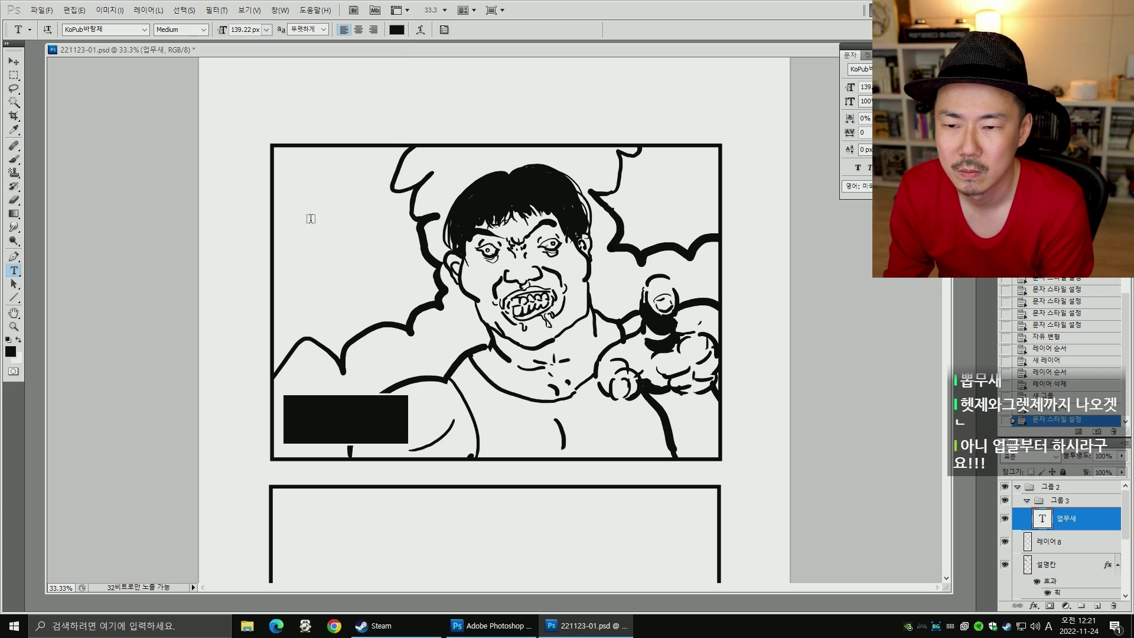
left_click(308, 225)
type("d")
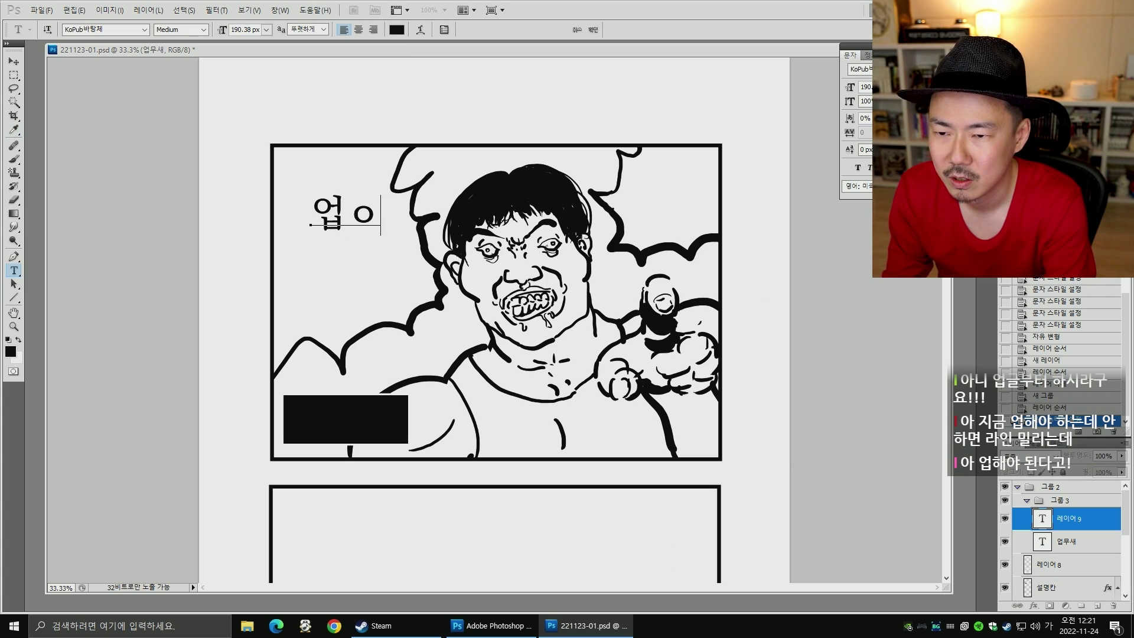
type("ㄴ 쳐서")
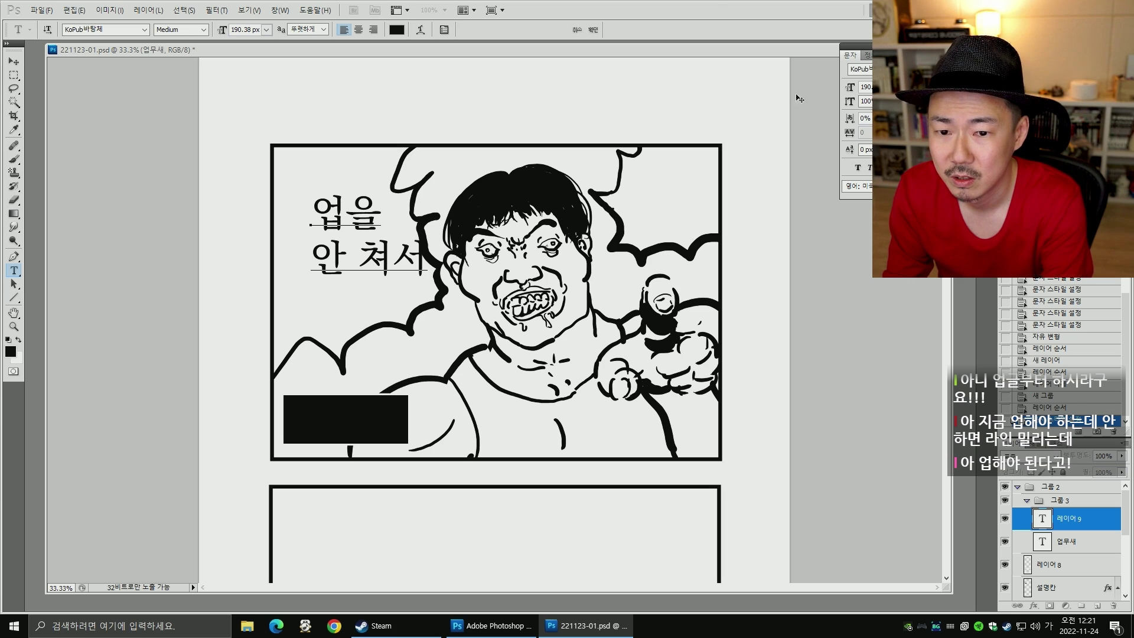
key("BackSpace")
type("ㅣ니")
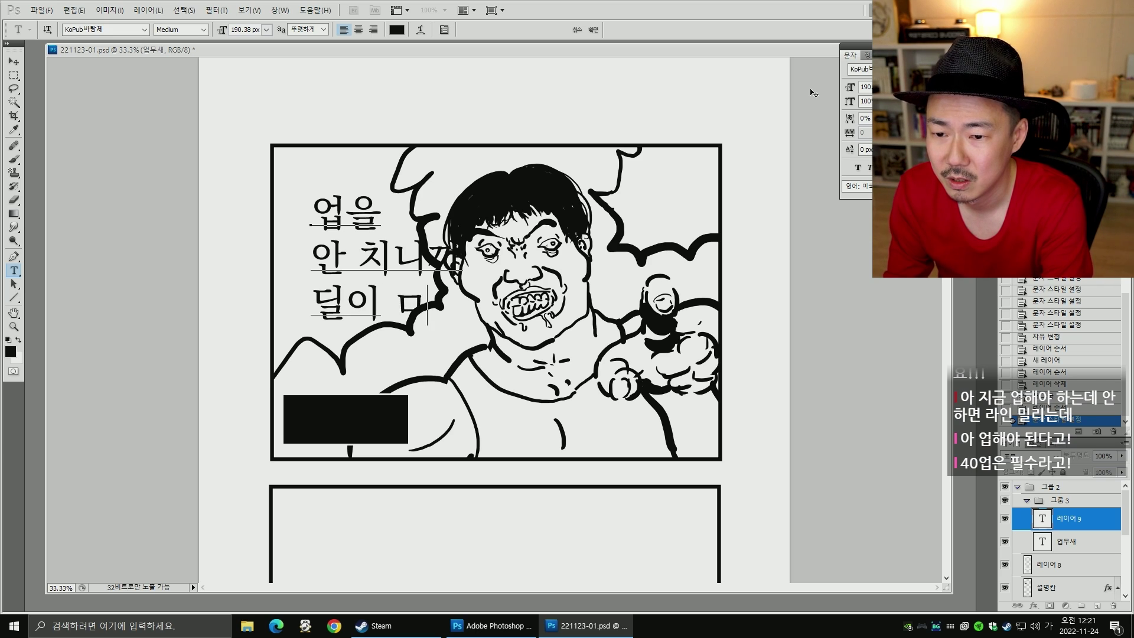
type("ㅣㄹ리지")
- Centre-align all three dialogue lines and set their font to Adobe 고딕 Std
key("ctrl+a")
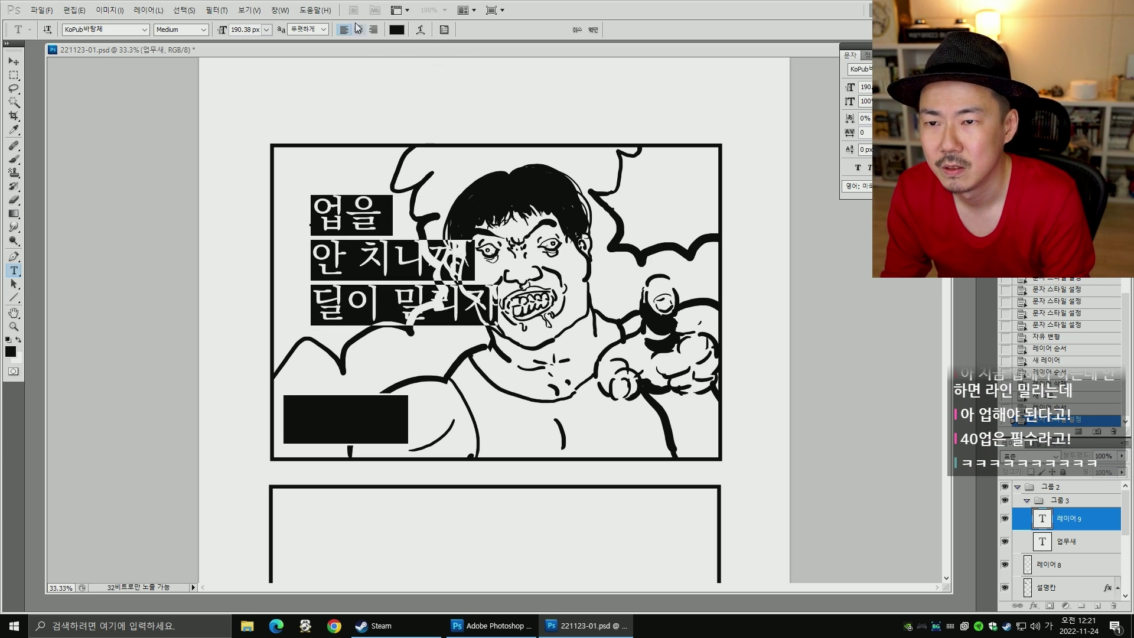
left_click(358, 30)
left_click(144, 29)
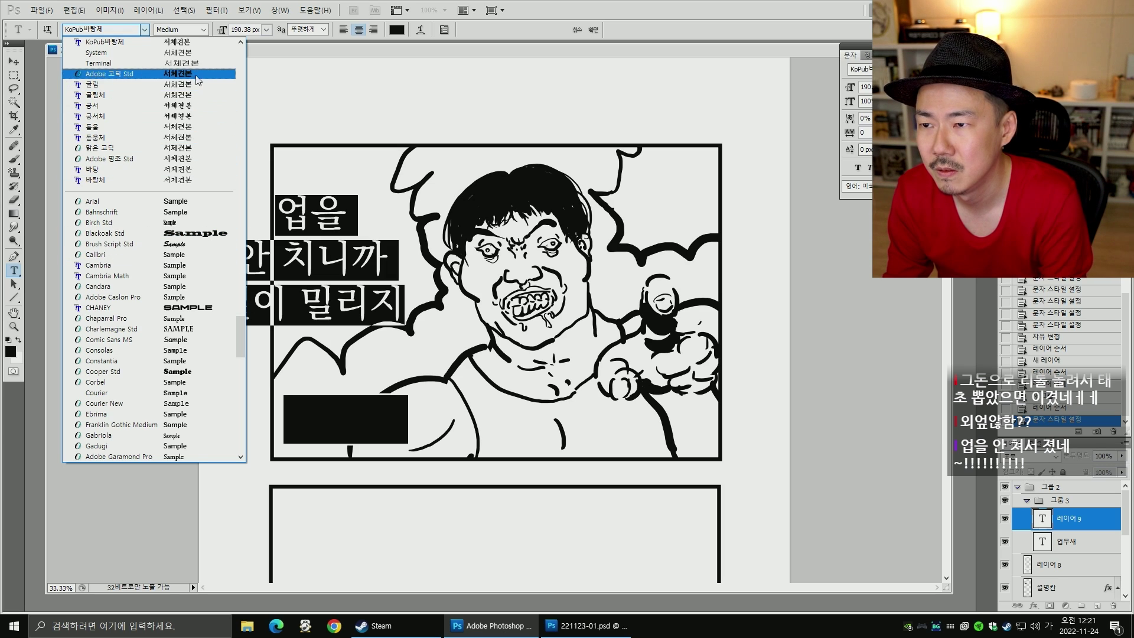
left_click(112, 74)
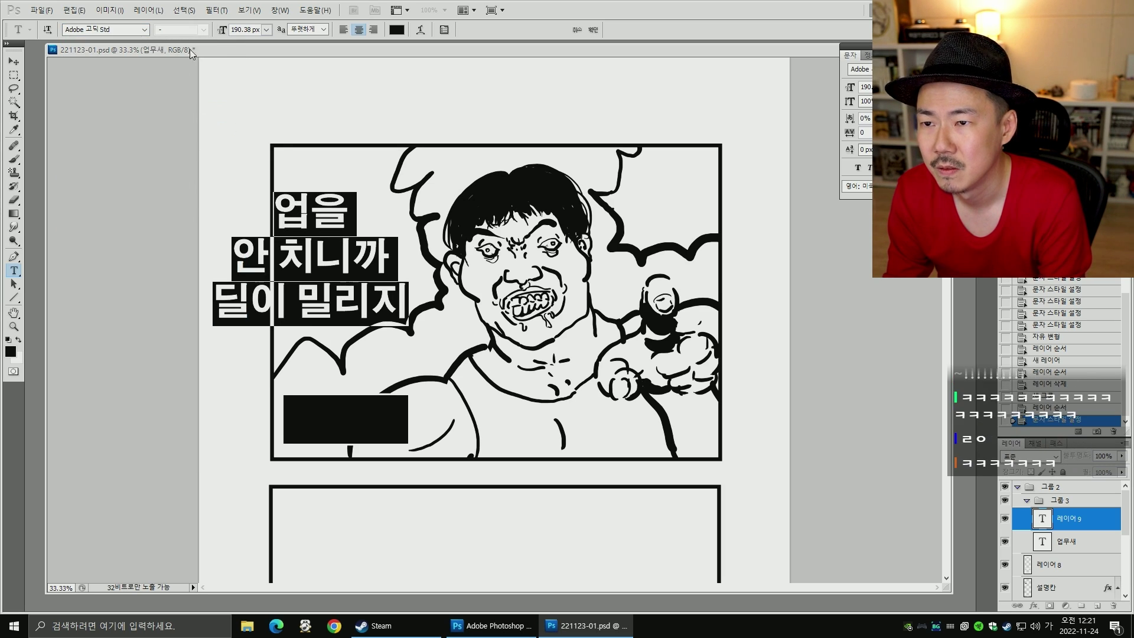
- Scale the three-line dialogue down to about 117 px and position it inside the left speech balloon
left_click(18, 62)
key("ctrl+t")
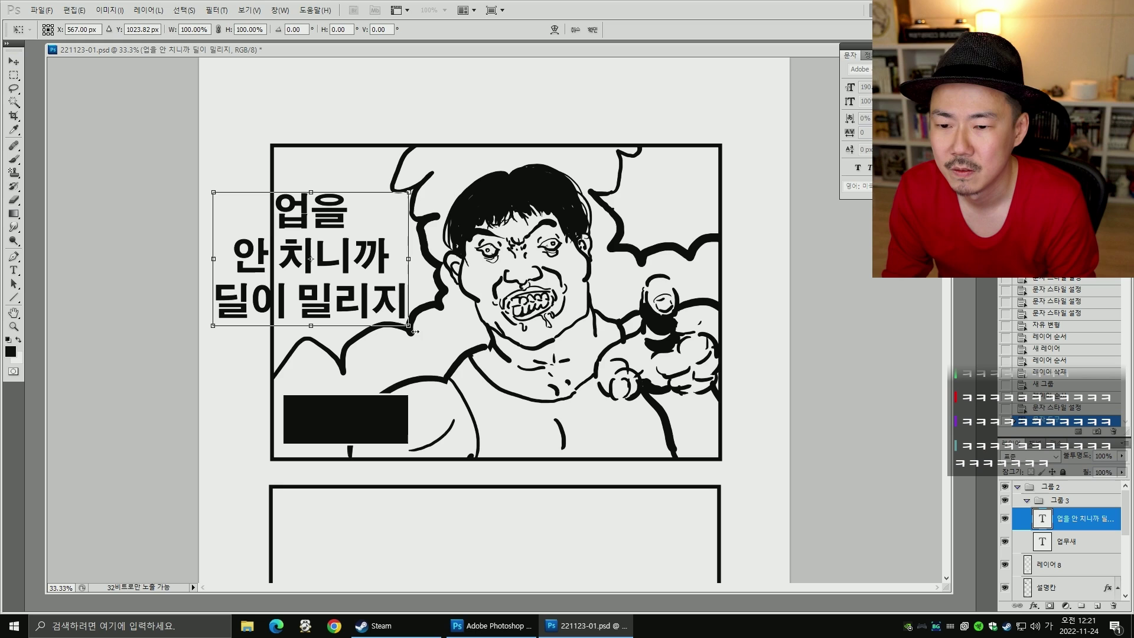
left_click_drag(409, 322, 333, 275)
left_click_drag(322, 248, 371, 255)
key("Return")
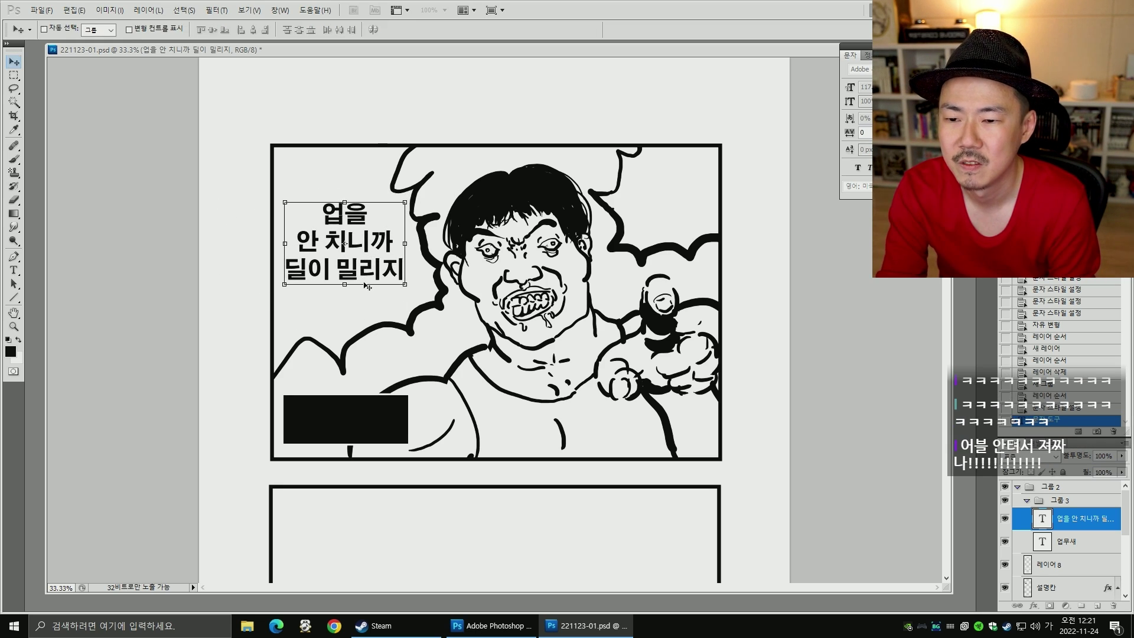
- Enter the three-line dialogue 저희집 / 고양이가 / 아픈데요 as a new text layer in the right speech balloon
left_click(14, 271)
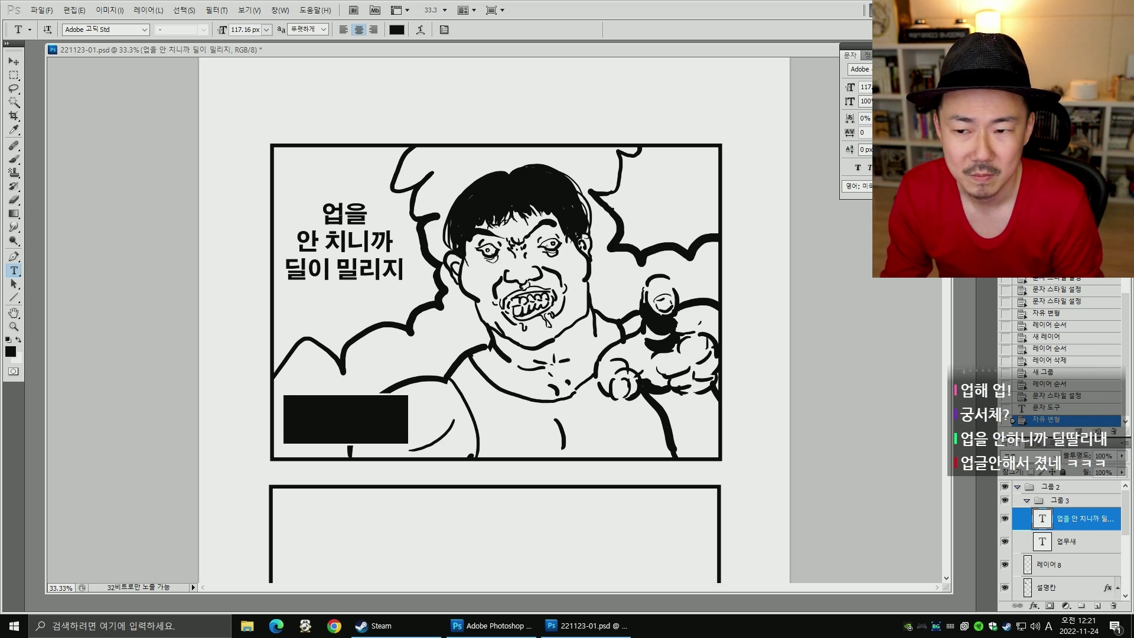
left_click(646, 186)
type("ㅇ")
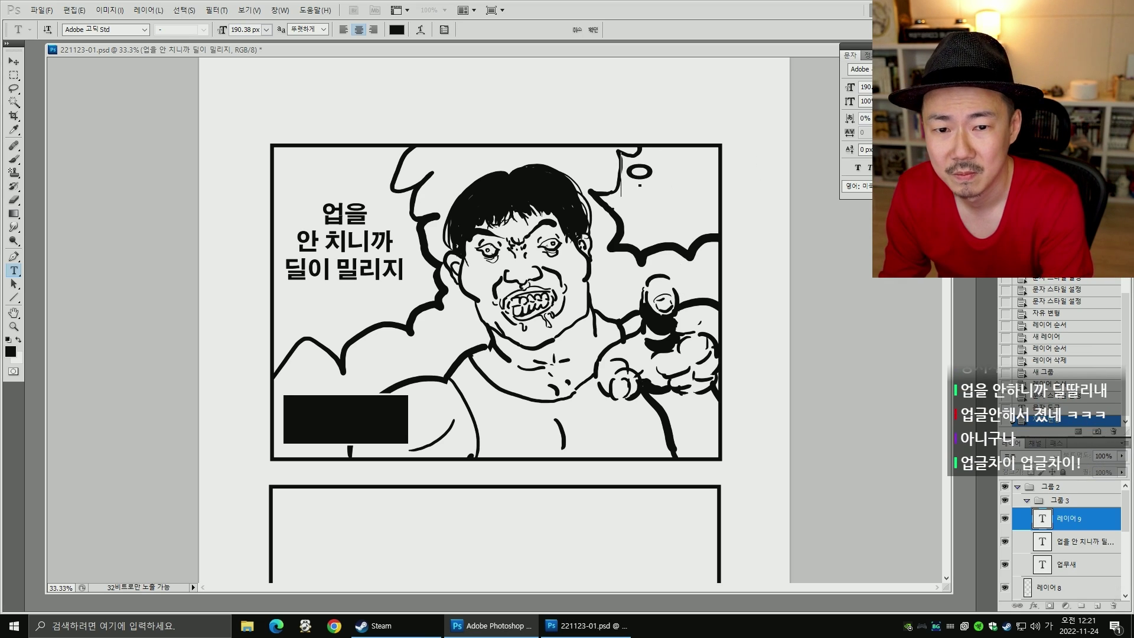
type("저희집")
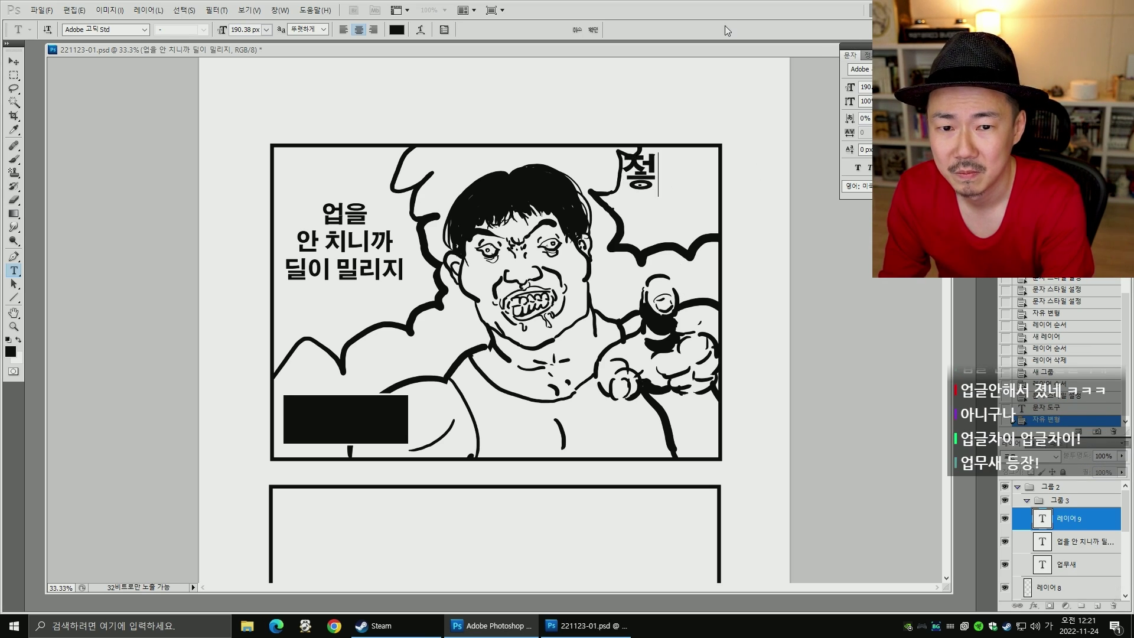
key("Return")
type("ㄱ고양이가")
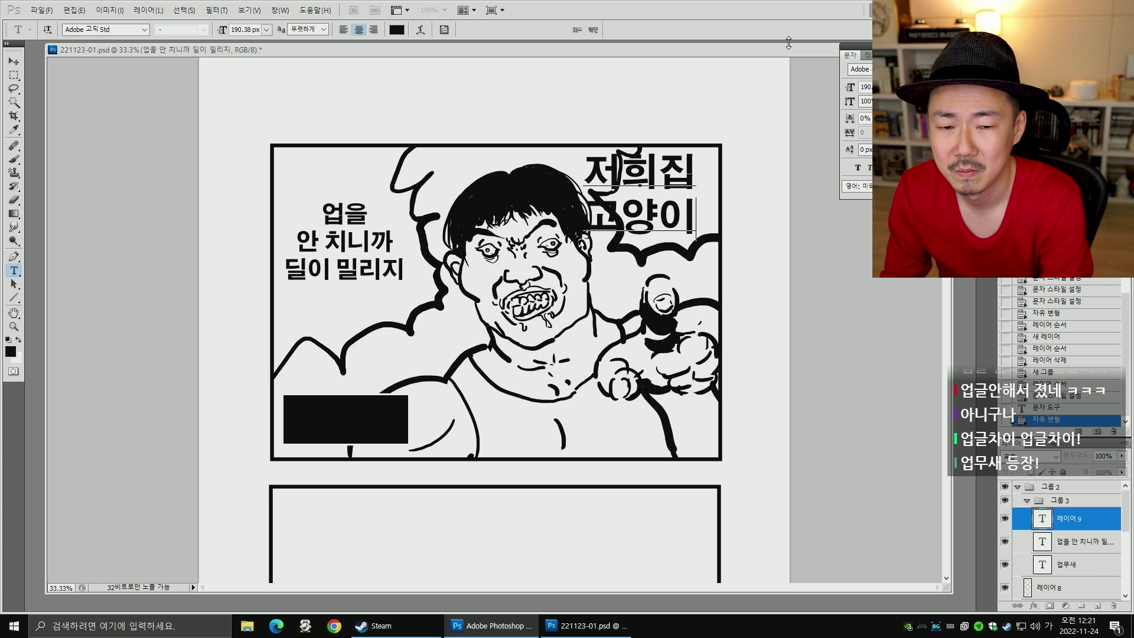
key("Return")
type("아픈데요")
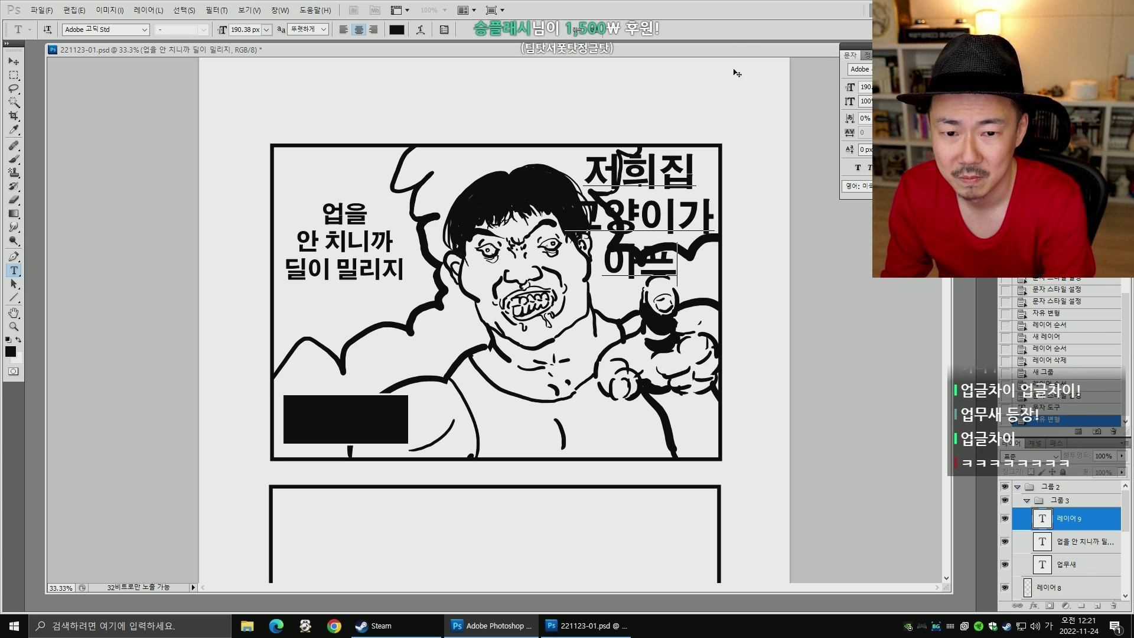
key("ctrl+Return")
- Scale the right balloon's dialogue down to about 105 px so it fits inside the balloon
key("ctrl+t")
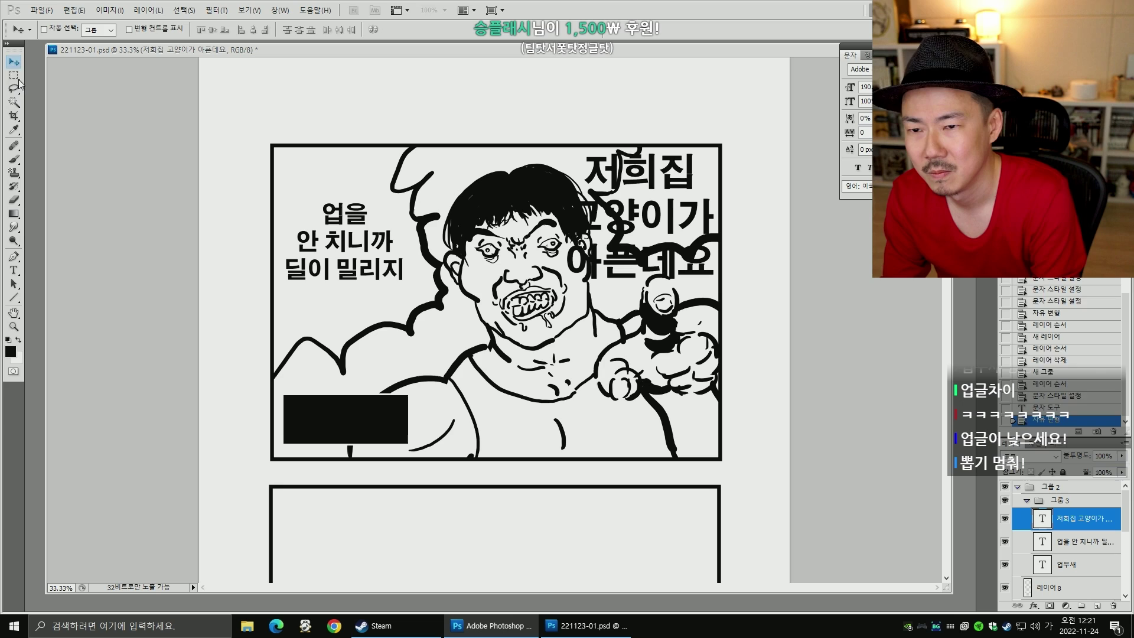
left_click_drag(714, 282, 683, 244)
key("Escape")
key("ctrl+t")
left_click_drag(713, 282, 674, 210)
key("Return")
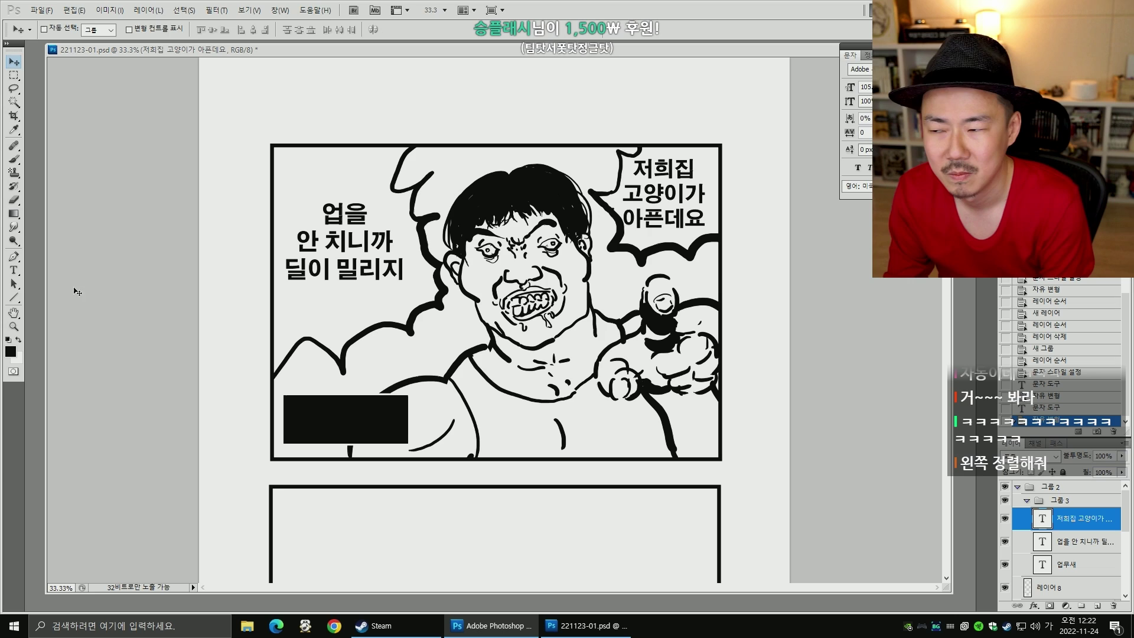
- Try 이구아나 in place of 고양이 in the right balloon's second line
left_click(14, 270)
left_click_drag(685, 193, 626, 197)
type("이구아나")
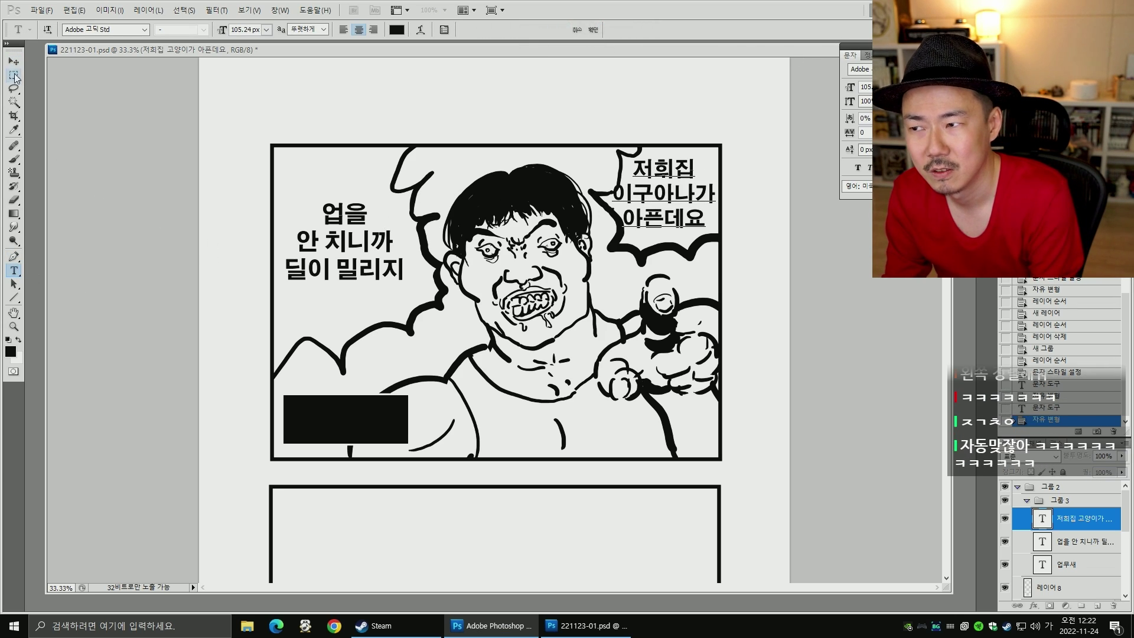
- Replace the animal name in the right balloon's second line so that it reads 금붕어가
left_click_drag(678, 195, 613, 196)
type("금붕")
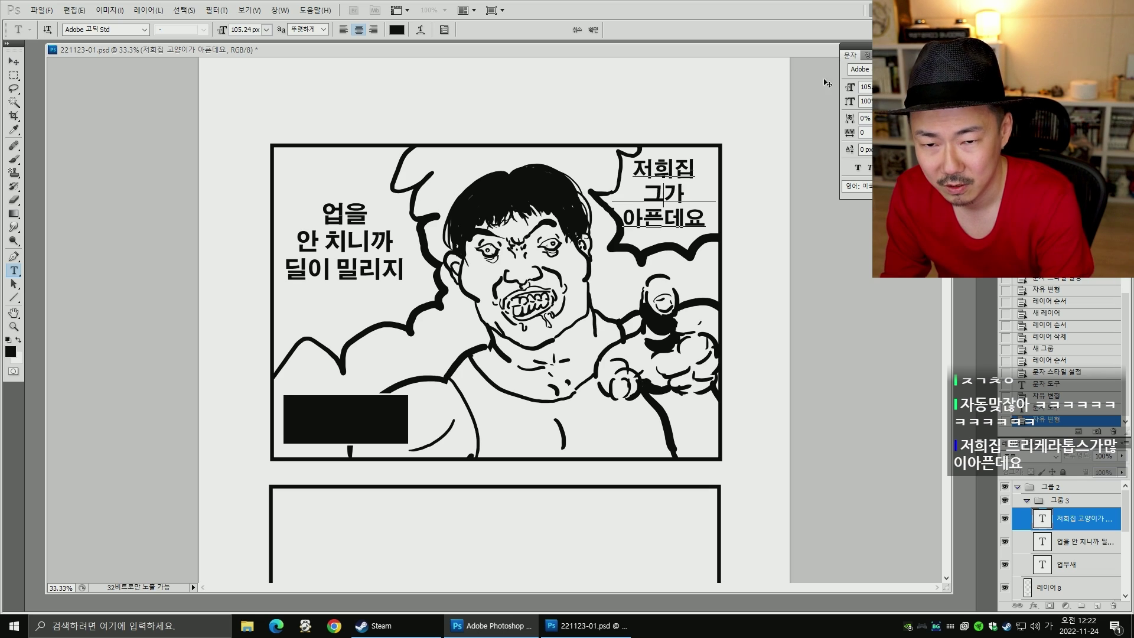
type("어")
key("ctrl+Return")
- Scale the 금붕어 dialogue to about 81% and centre it inside the right speech balloon
key("ctrl+t")
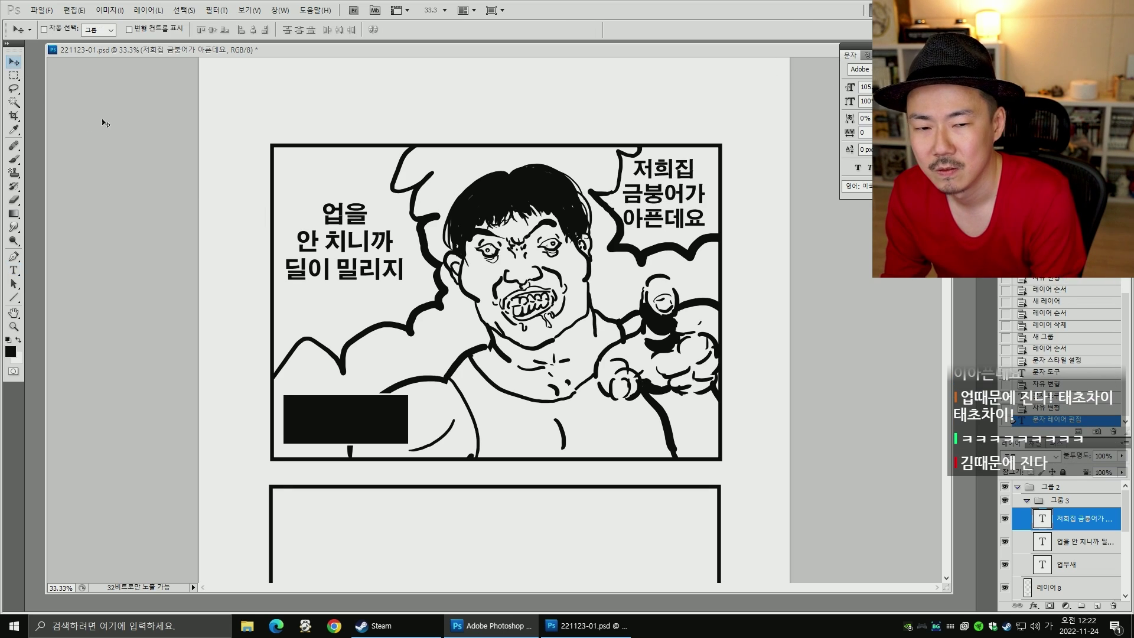
left_click_drag(704, 238, 675, 205)
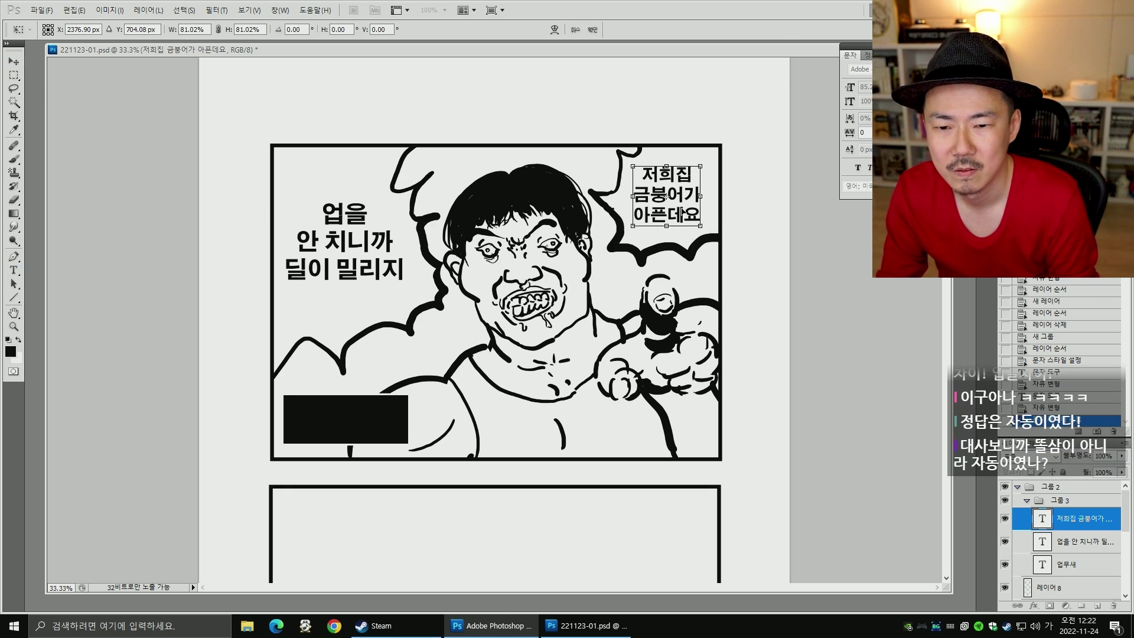
key("Return")
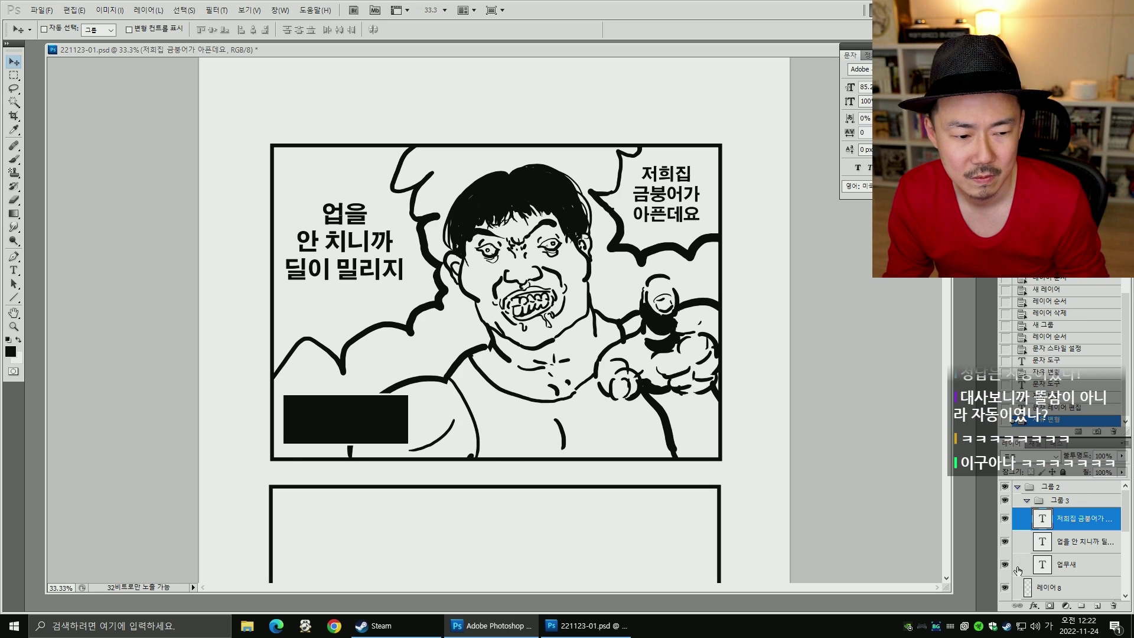
- Set the text colour of the 업무새 caption to white
left_click(1051, 565)
left_click(13, 270)
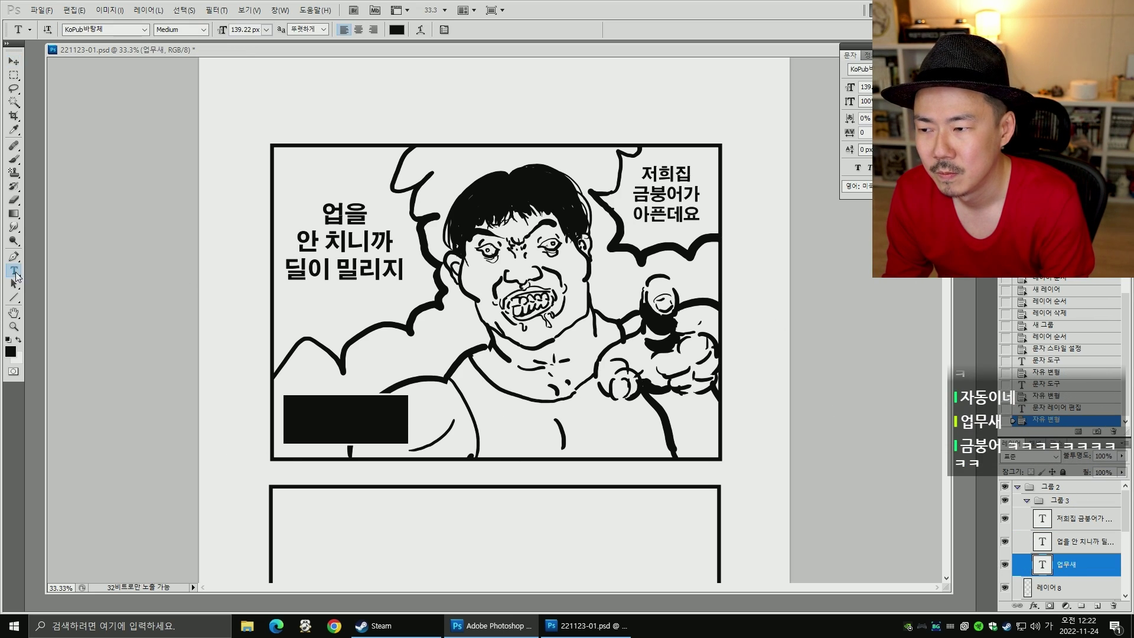
left_click(398, 29)
left_click_drag(806, 319, 677, 211)
left_click(677, 211)
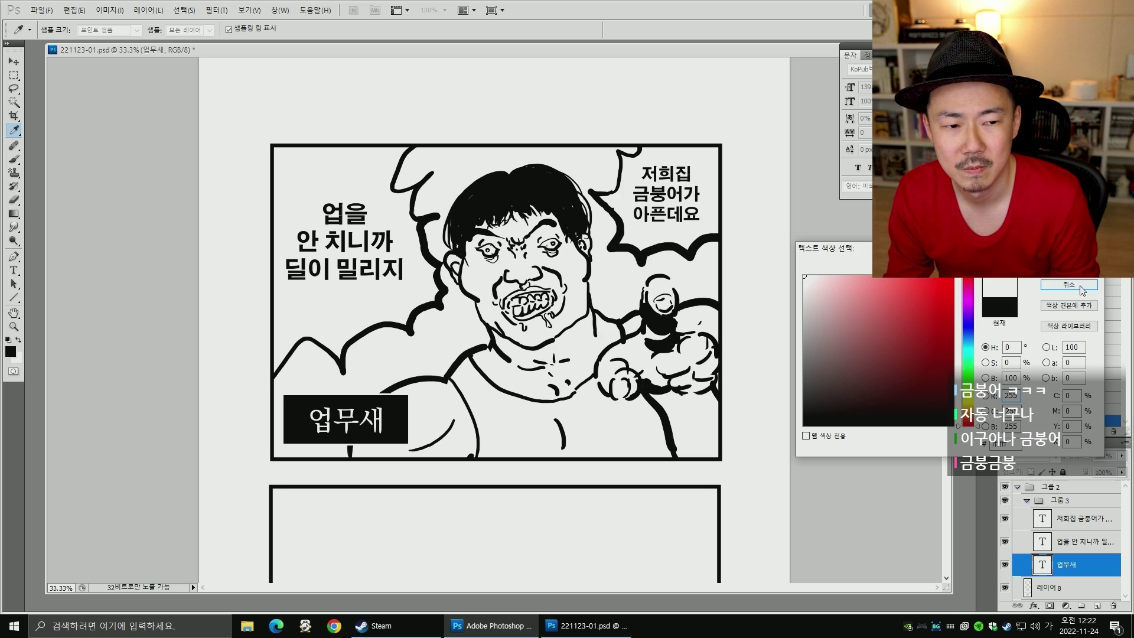
left_click(1069, 266)
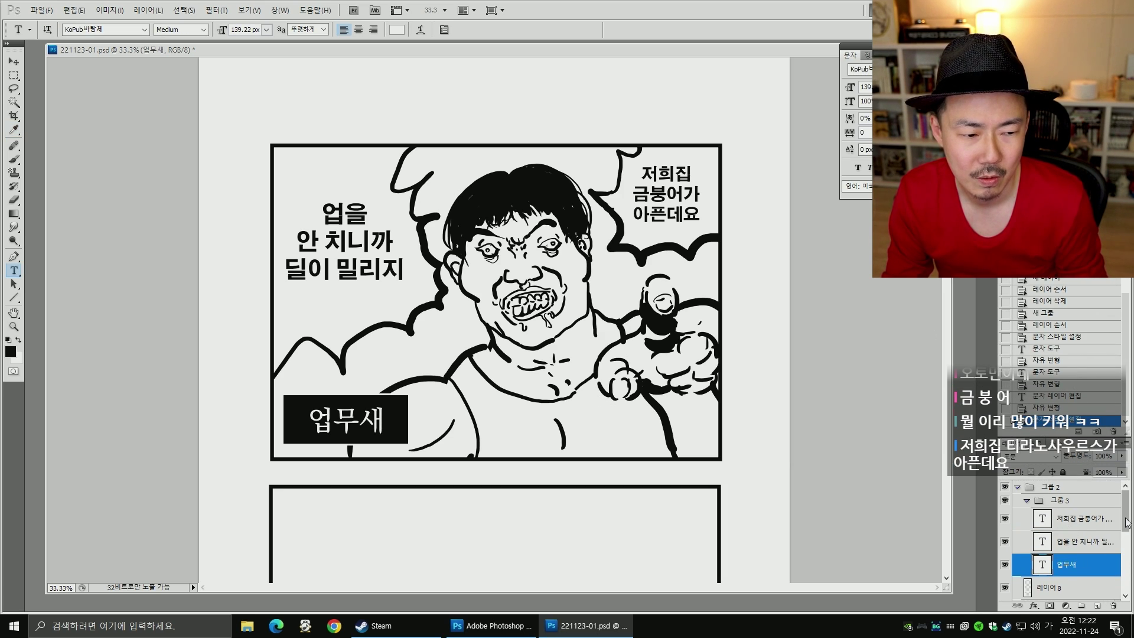
- Brush a spiky speech balloon outline over the man's chest at the panel's bottom centre, on the 말풍선 layer
scroll(1068, 544, "down", 3)
left_click(1063, 571)
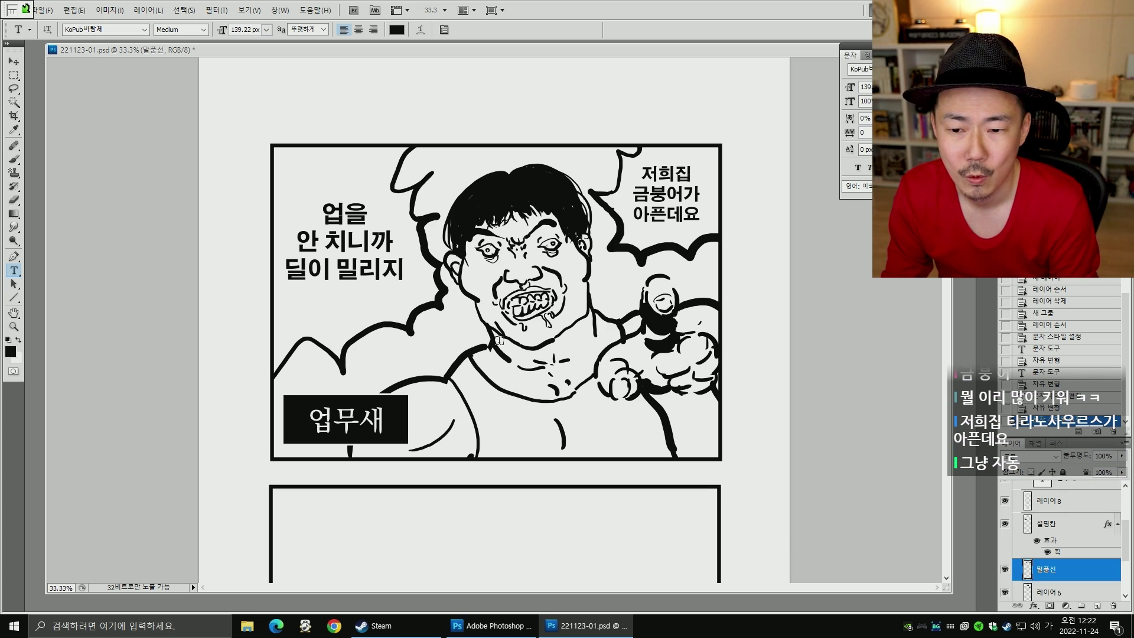
key("b")
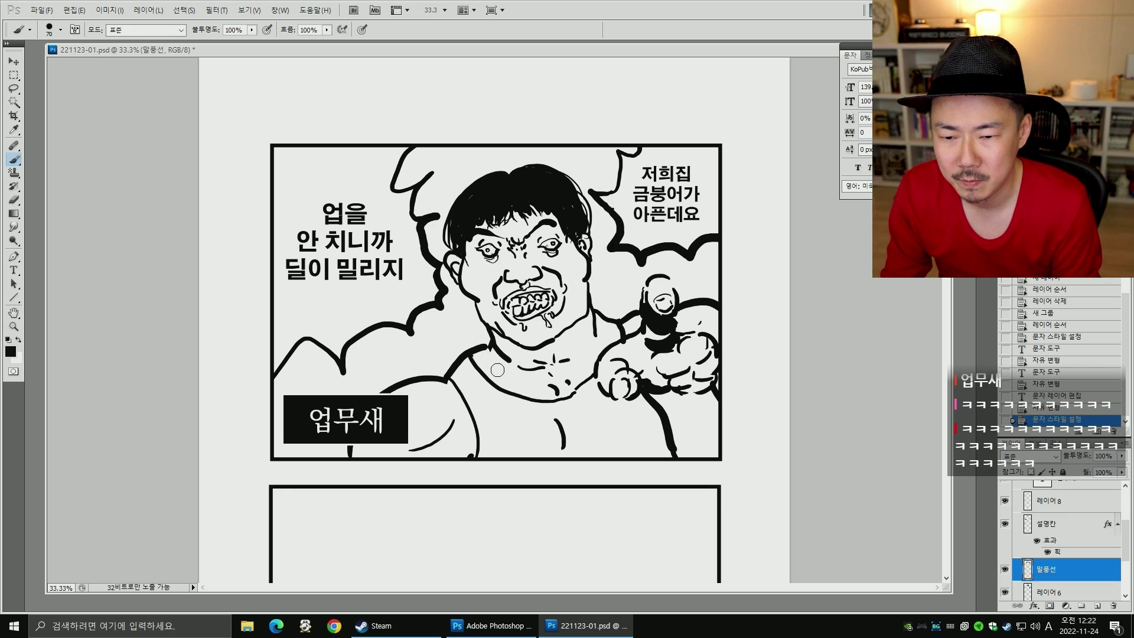
mouse_move(454, 338)
left_mouse_down()
mouse_move(522, 359)
mouse_move(522, 379)
mouse_move(554, 406)
mouse_move(458, 409)
mouse_move(450, 424)
mouse_move(499, 403)
mouse_move(476, 397)
mouse_move(475, 411)
mouse_move(452, 417)
mouse_move(477, 452)
left_mouse_up()
key("ctrl+z")
key("ctrl+z")
left_click_drag(566, 408, 588, 452)
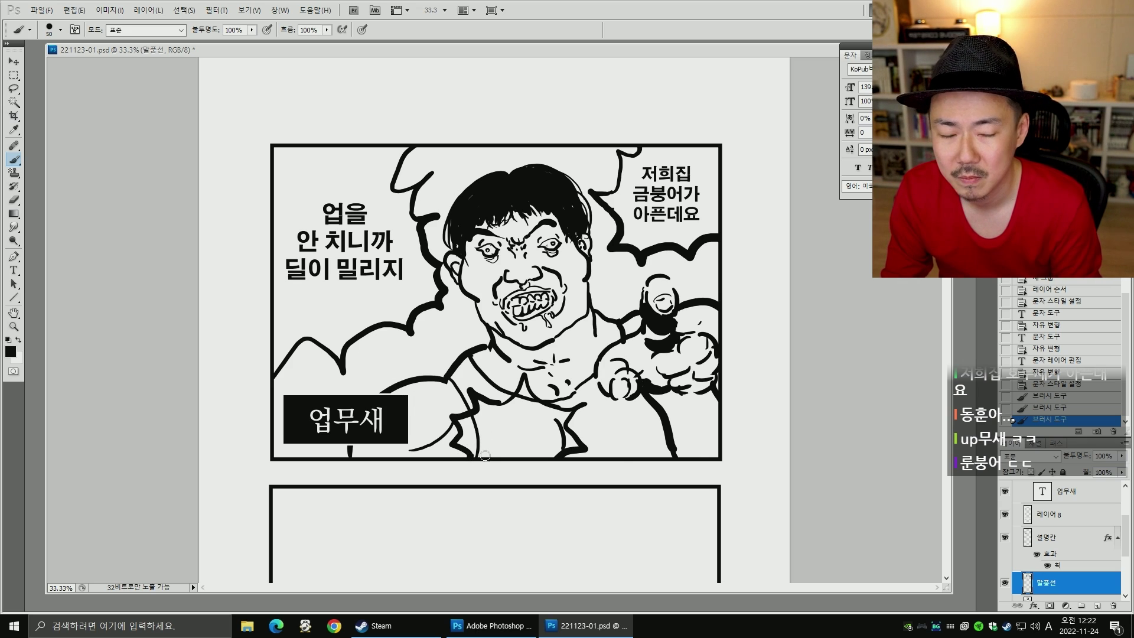
- Identify the man's line-art layer 레이어 6 by toggling its visibility and rename it 선호ㅓ
scroll(1017, 544, "down", 4)
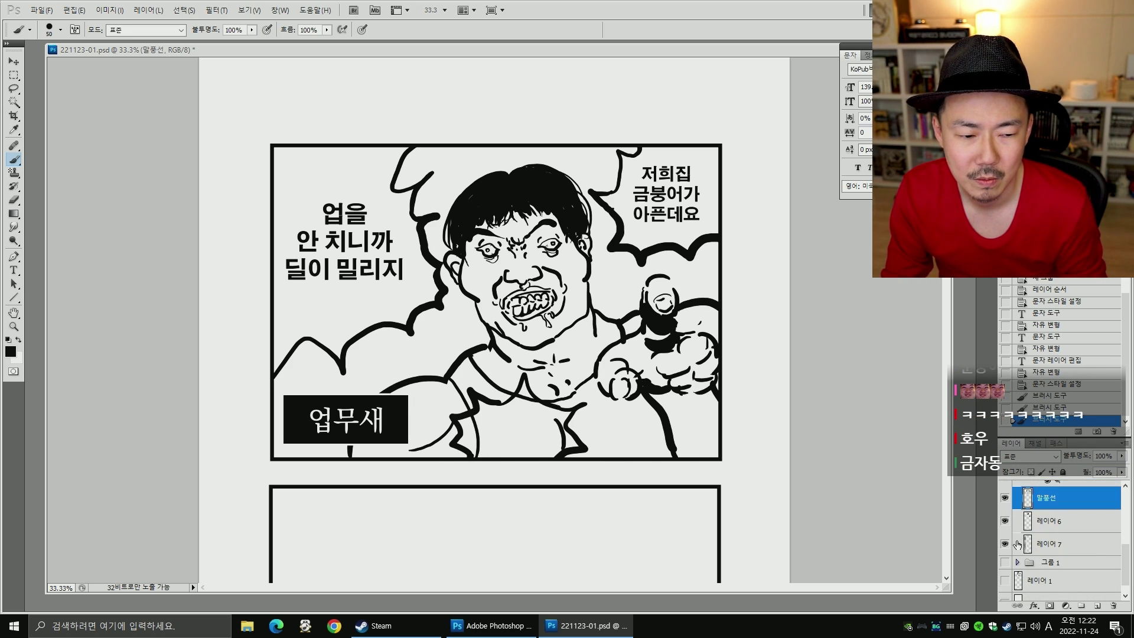
left_click(1005, 521)
left_click(1005, 521)
double_click(1047, 521)
type("d")
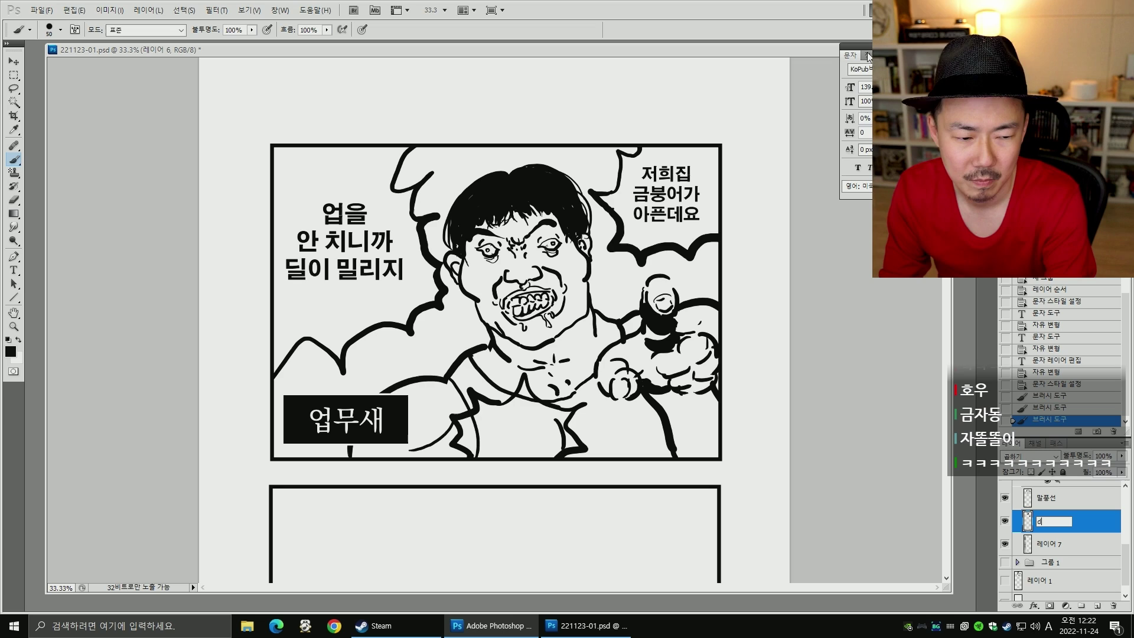
key("BackSpace")
type("선호")
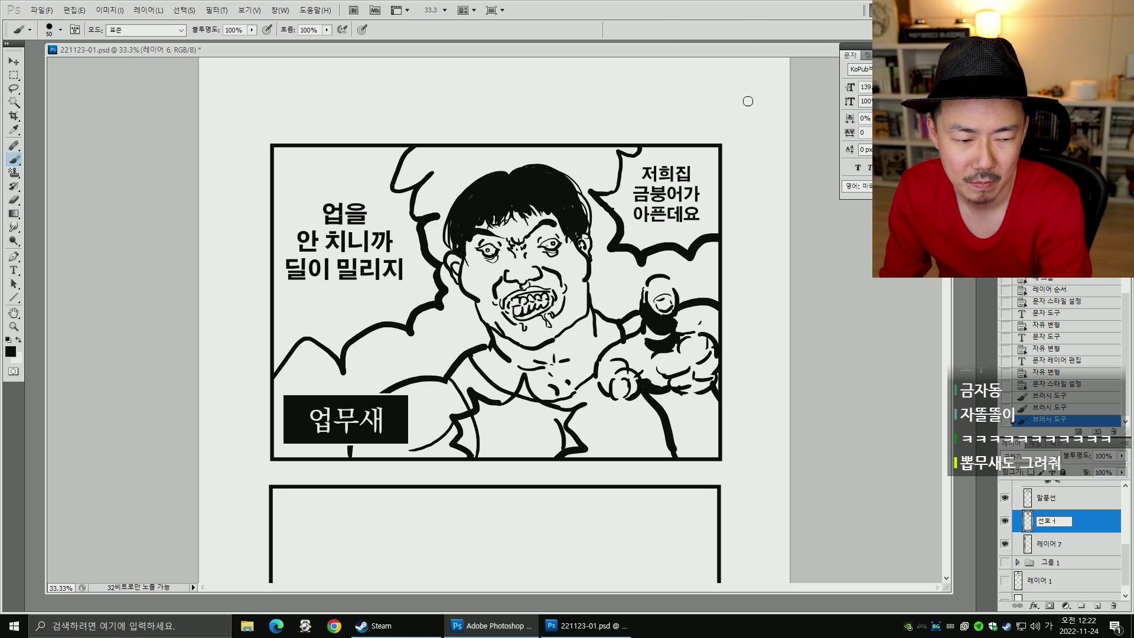
key("Return")
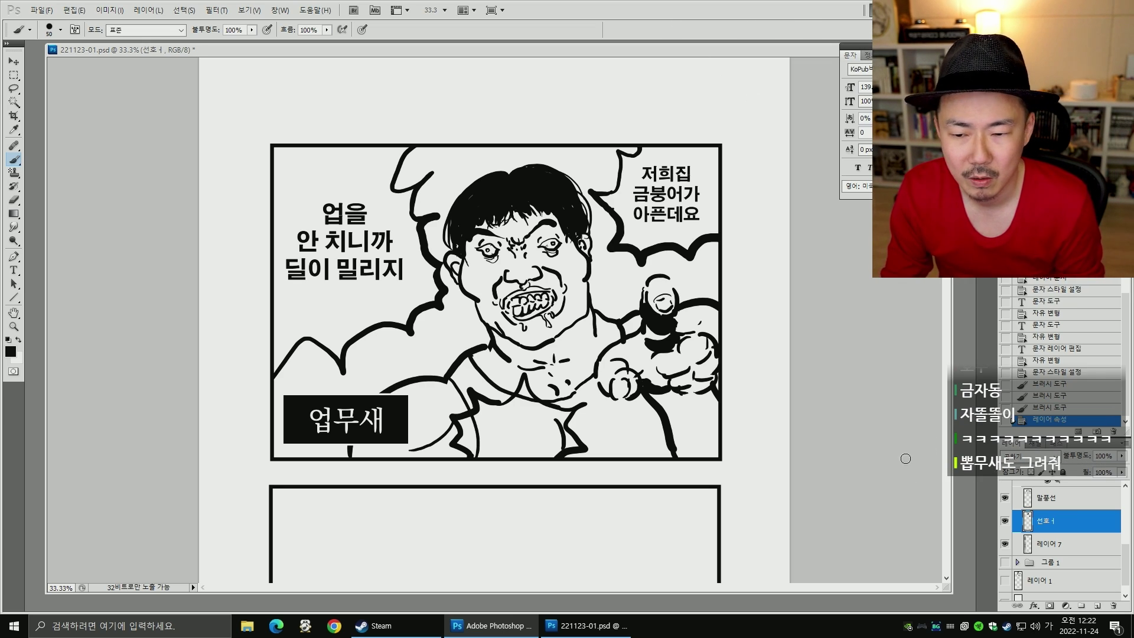
- Select the spiky balloon's interior with the man's layer temporarily hidden, and fill it with white on the 말풍선 layer
left_click(1004, 521)
left_click(1055, 497)
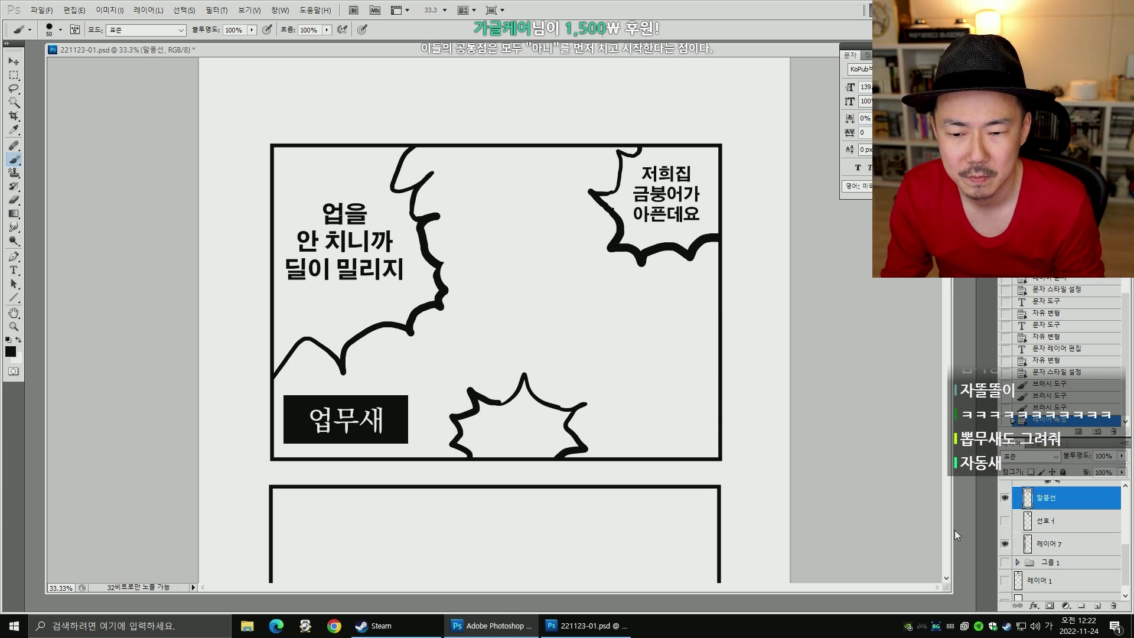
left_click(560, 442)
key("ctrl+z")
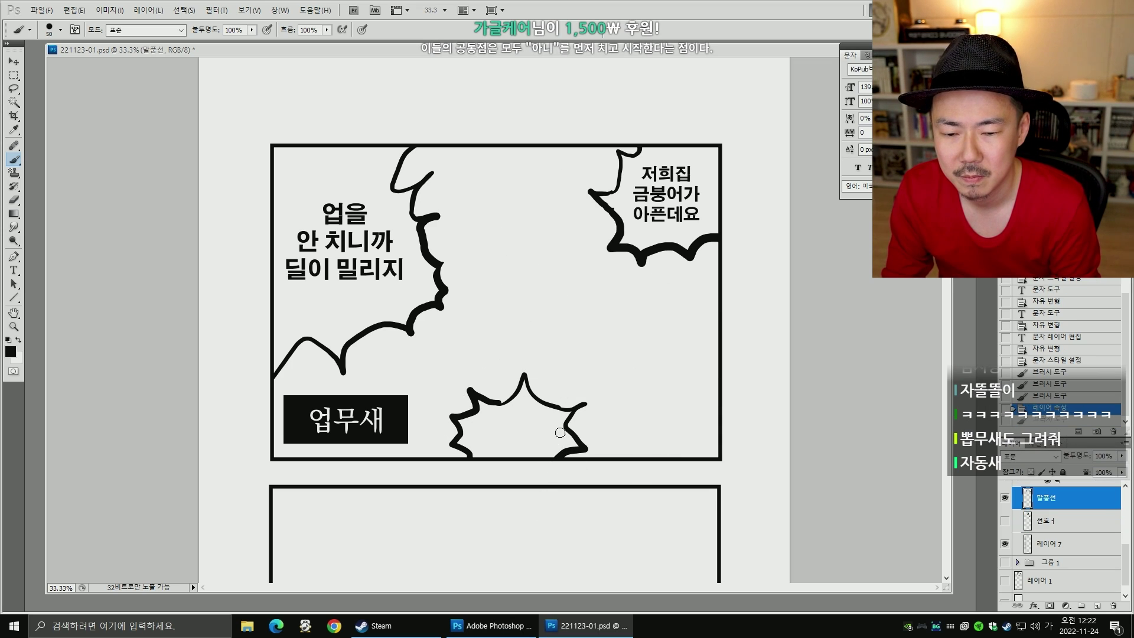
key("w")
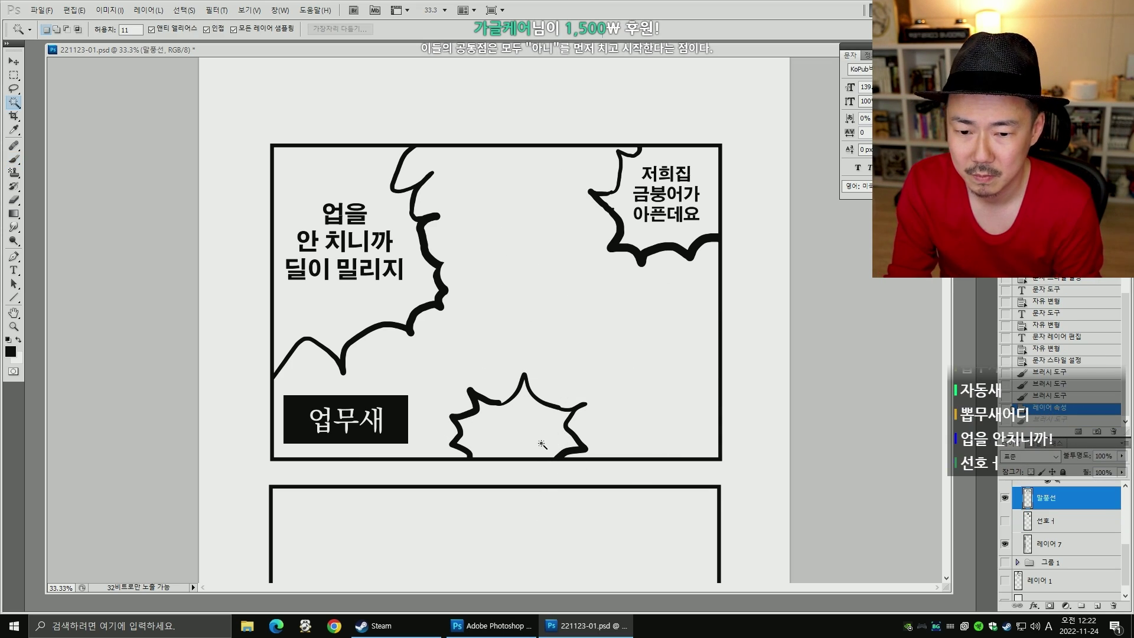
left_click(539, 442)
left_click(1005, 521)
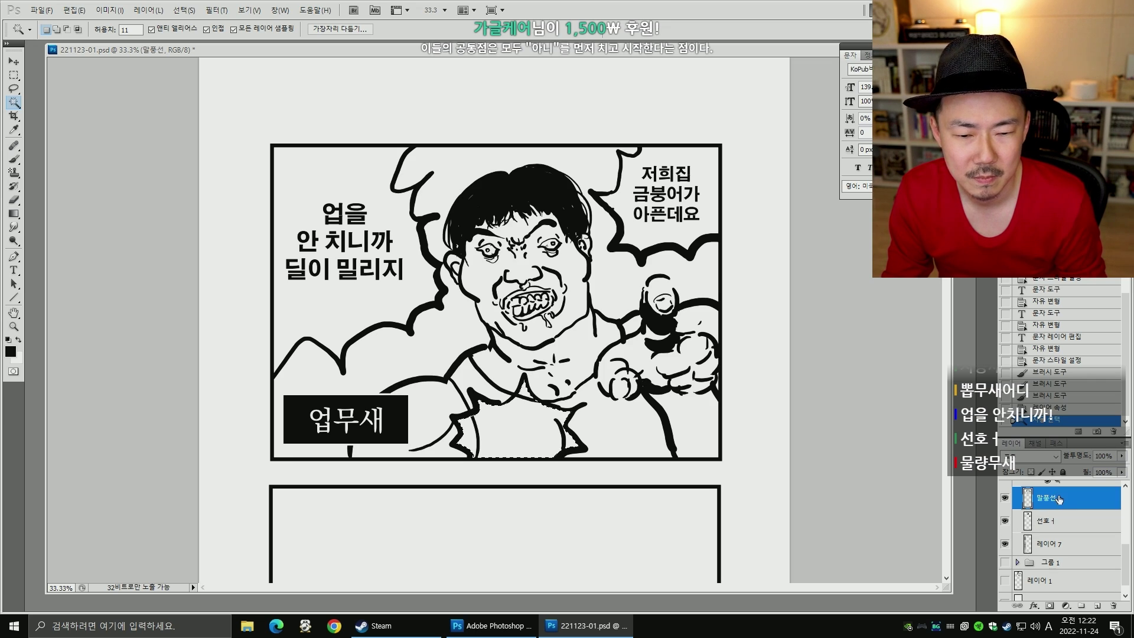
key("x")
key("alt+BackSpace")
key("ctrl+d")
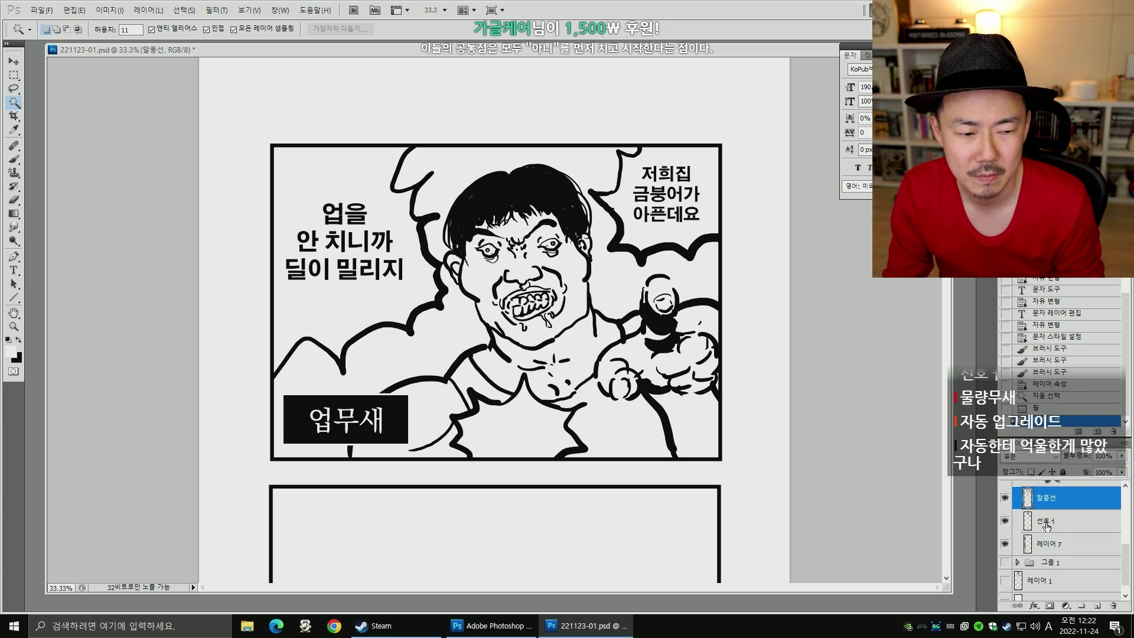
- Insert 않이 before 업을 in the left balloon's dialogue and nudge the text slightly left
key("alt+bracketleft")
key("t")
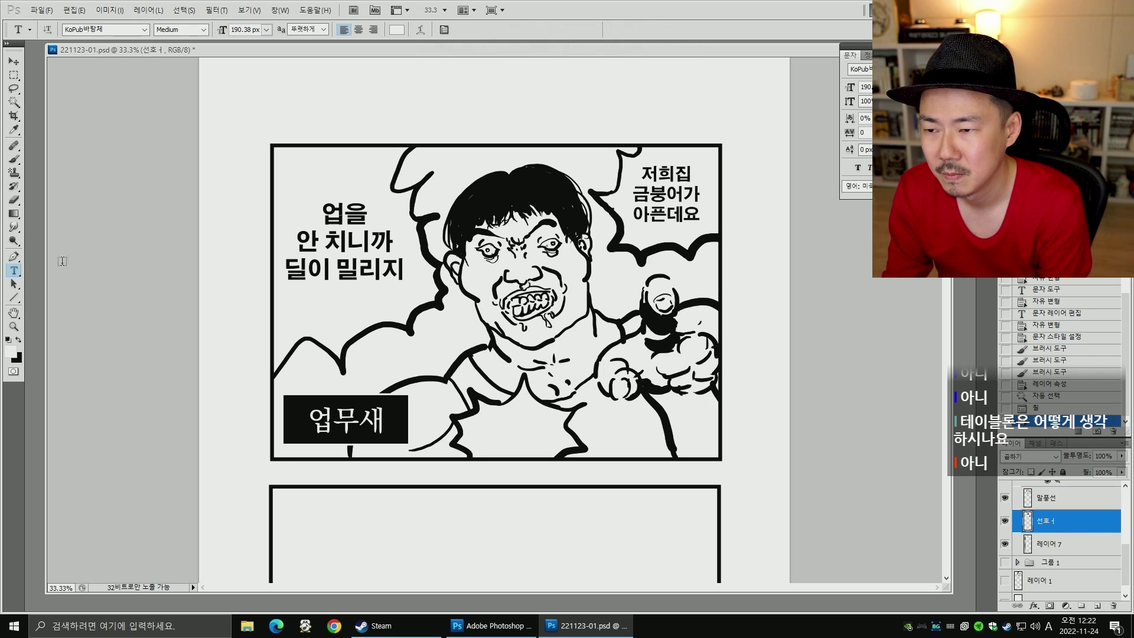
left_click(321, 212)
type("앓이")
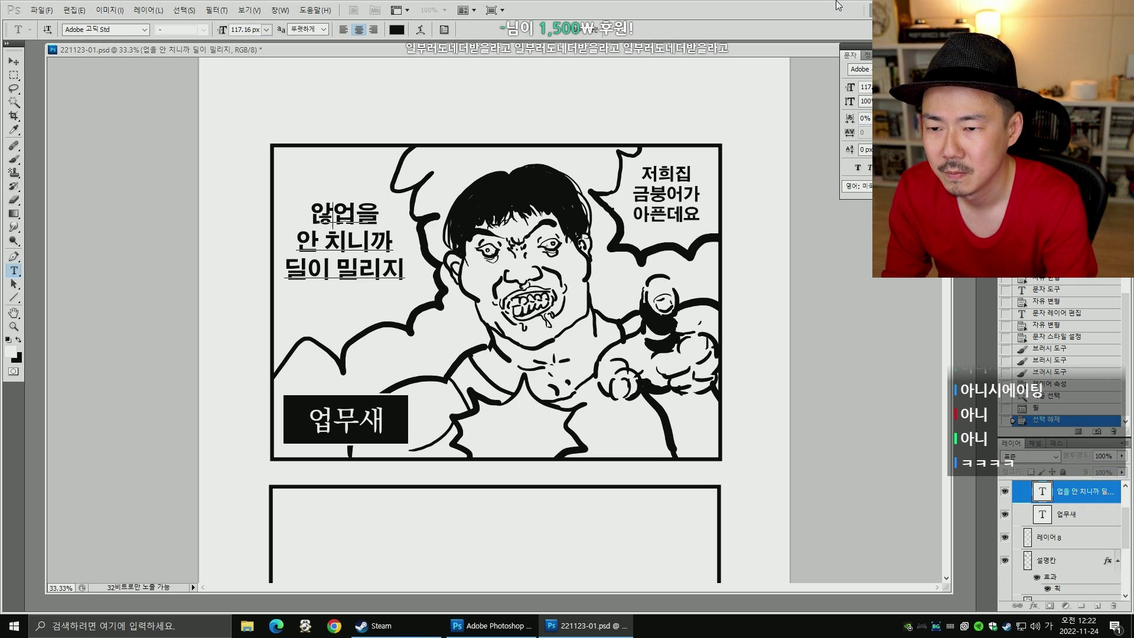
left_click(13, 62)
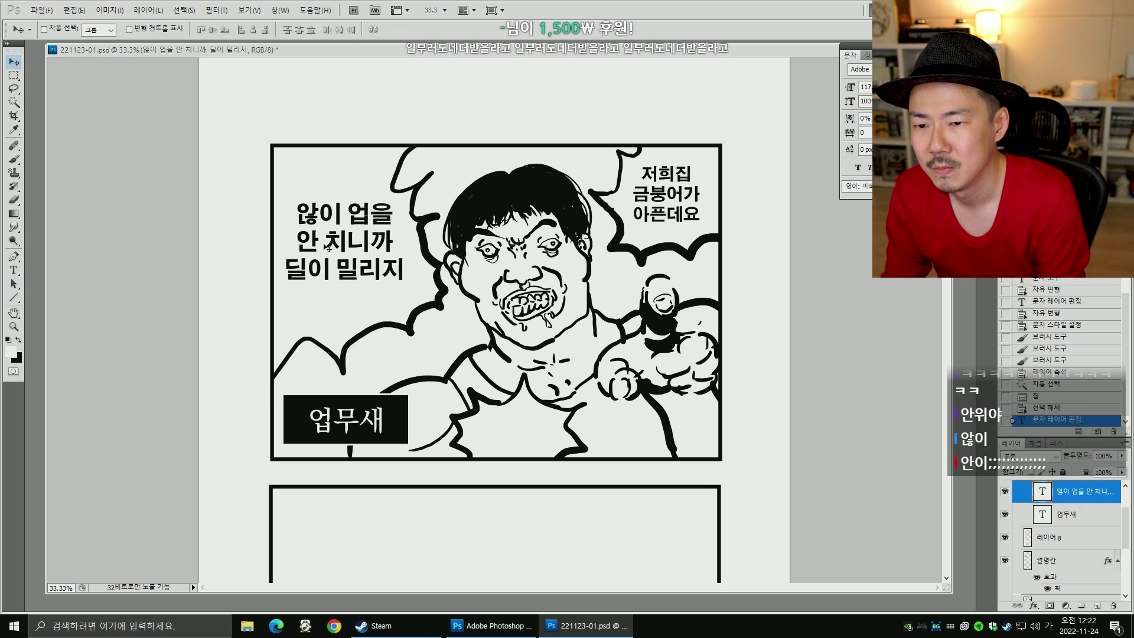
left_click_drag(385, 262, 383, 266)
- Duplicate the left balloon's dialogue layer and replace the copy's text with 업하라고
key("t")
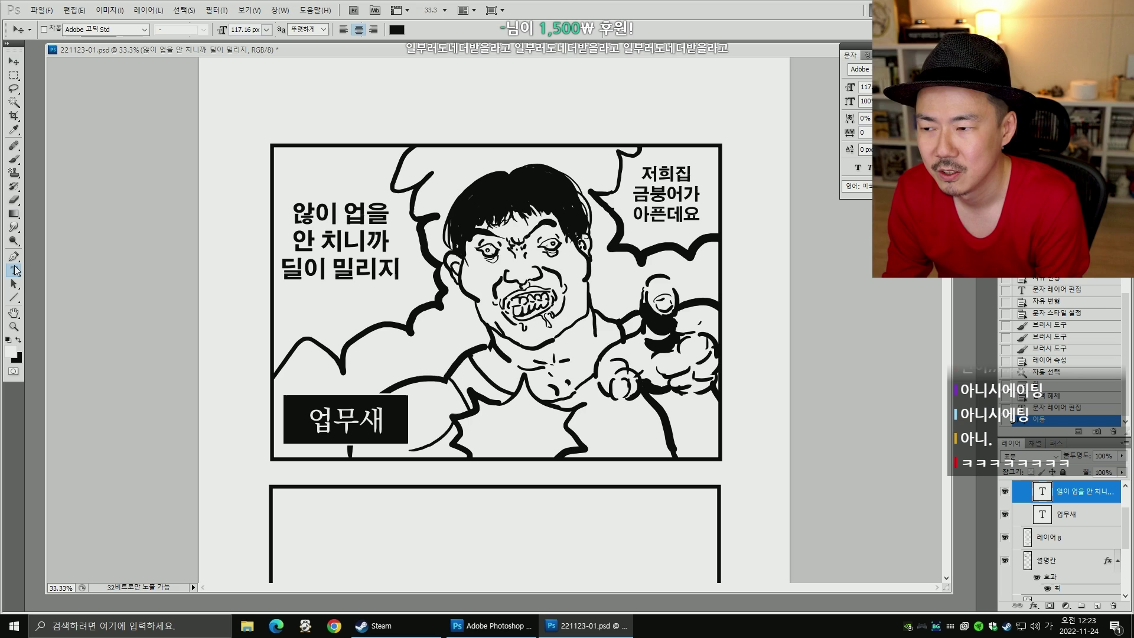
left_click_drag(1126, 548, 1129, 523)
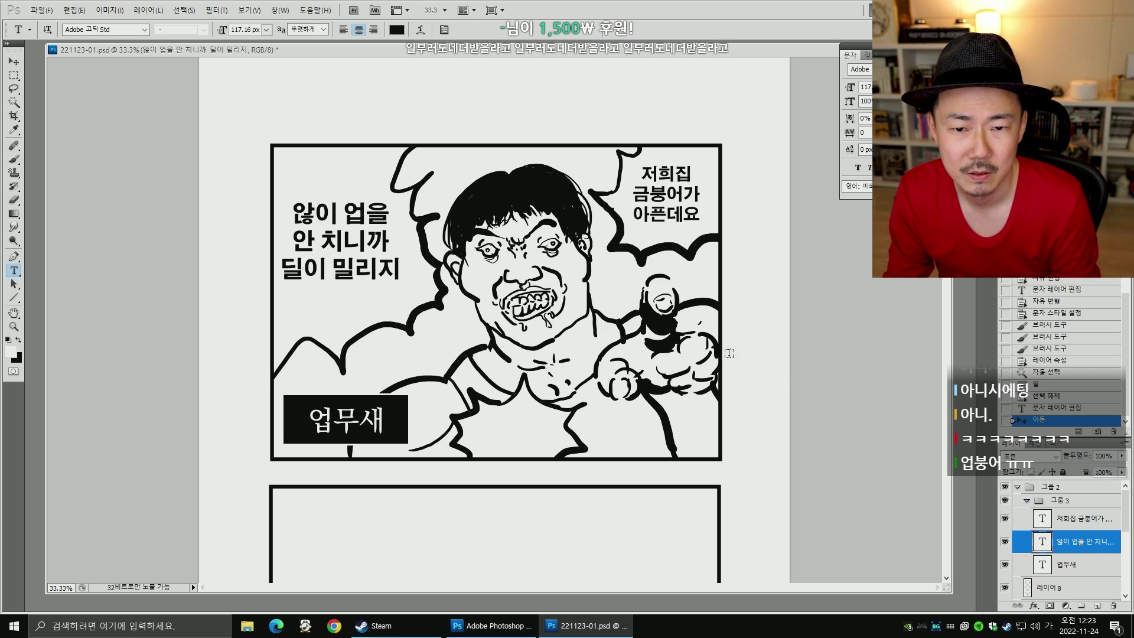
key("ctrl+j")
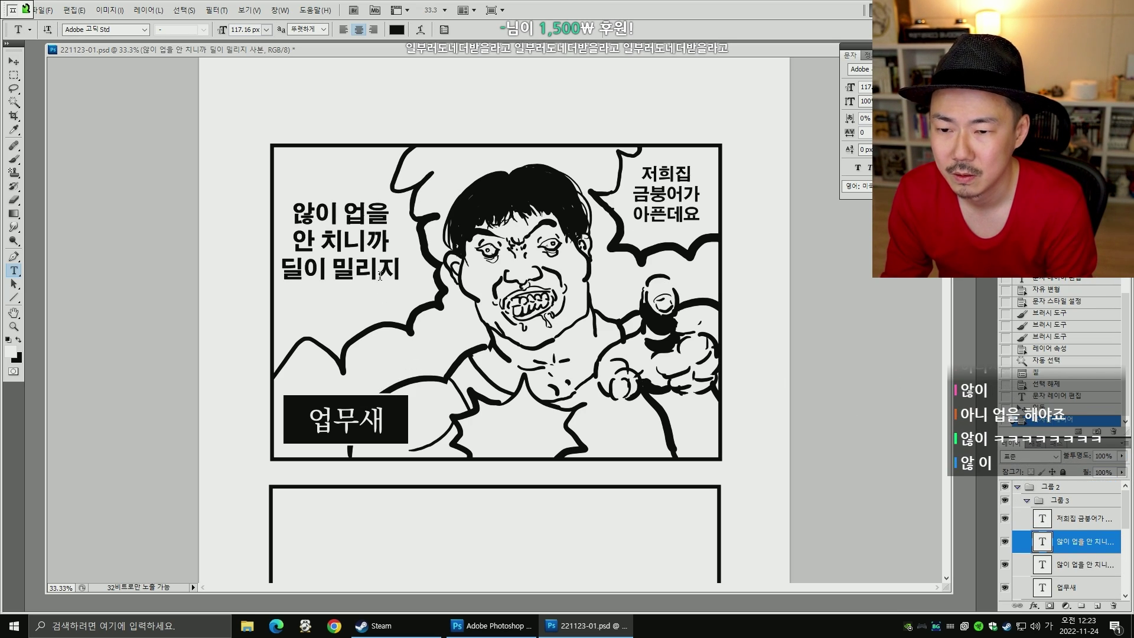
key("Hangul")
key("v")
left_click(15, 271)
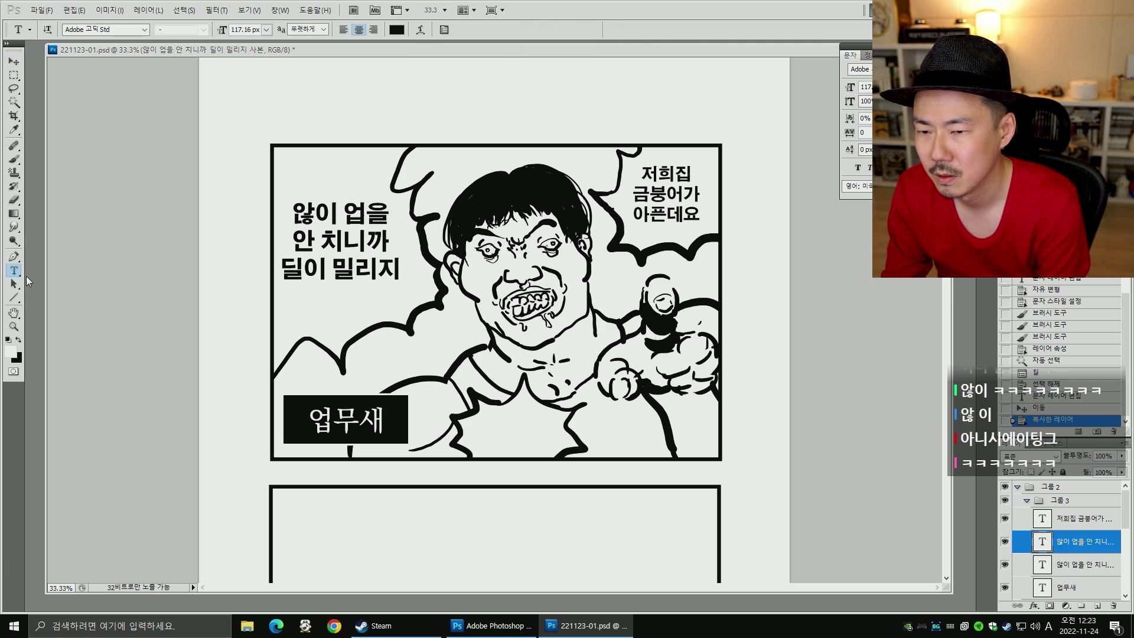
left_click(334, 218)
type("업")
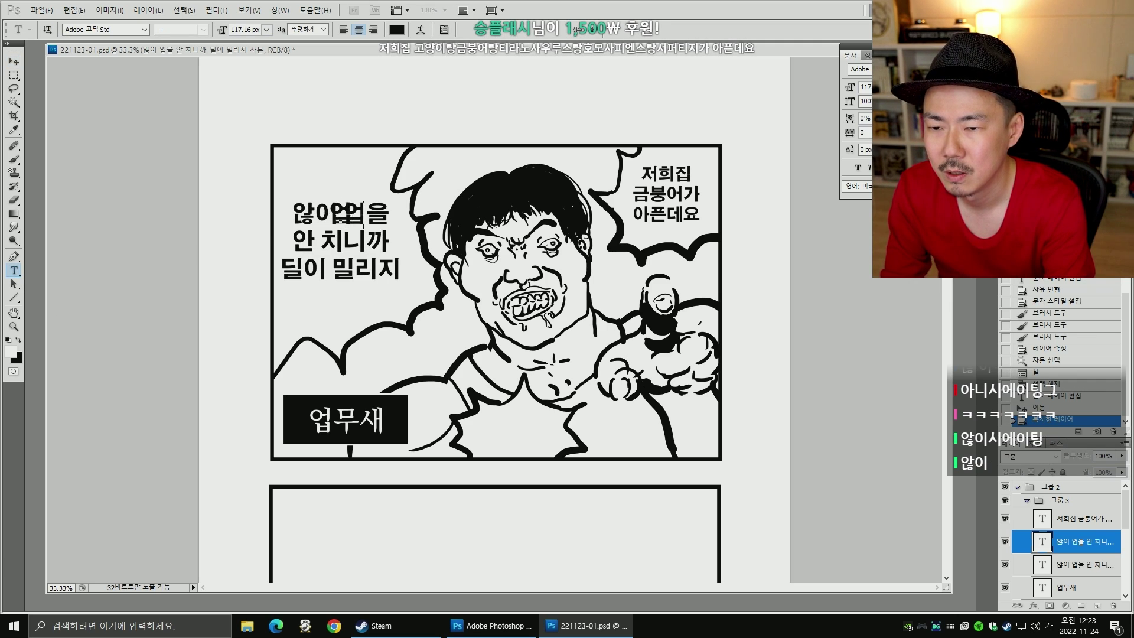
type("을 치라고")
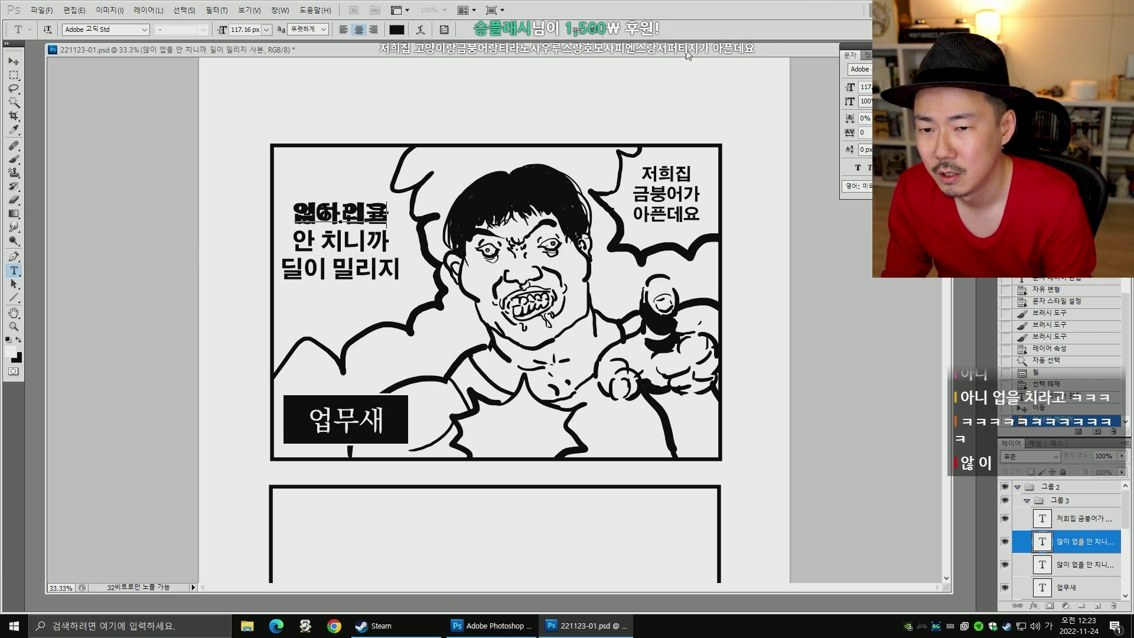
- Move the 업하라고 text into the spiky balloon over the man's chest and scale it down to fit inside
left_click(13, 61)
left_click_drag(380, 279, 554, 492)
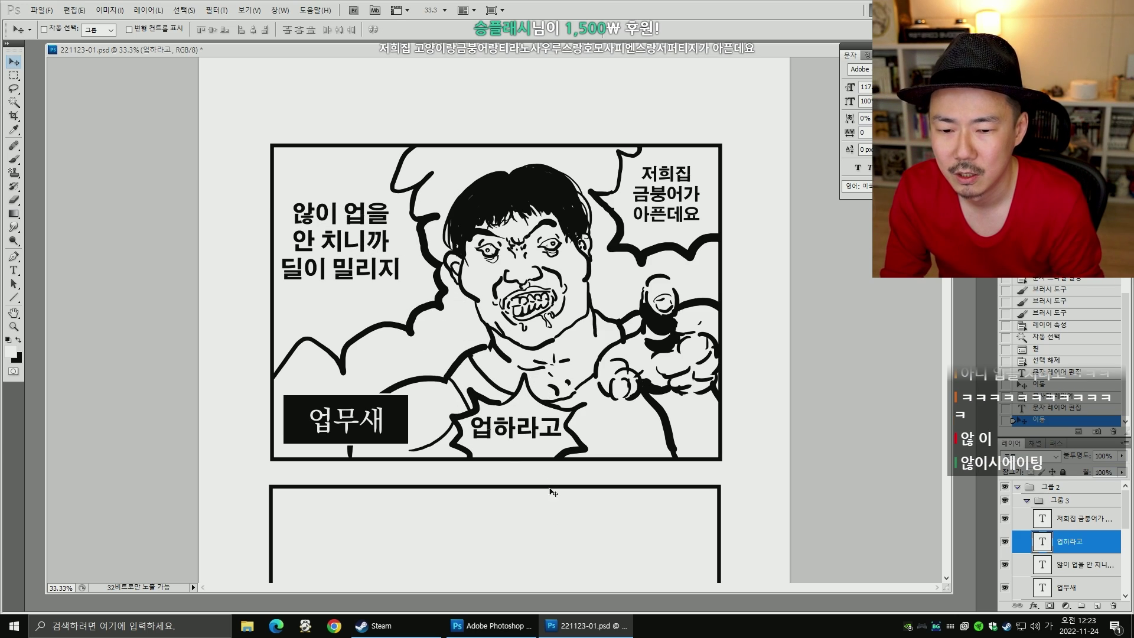
key("ctrl+t")
left_click_drag(562, 413, 544, 432)
key("Return")
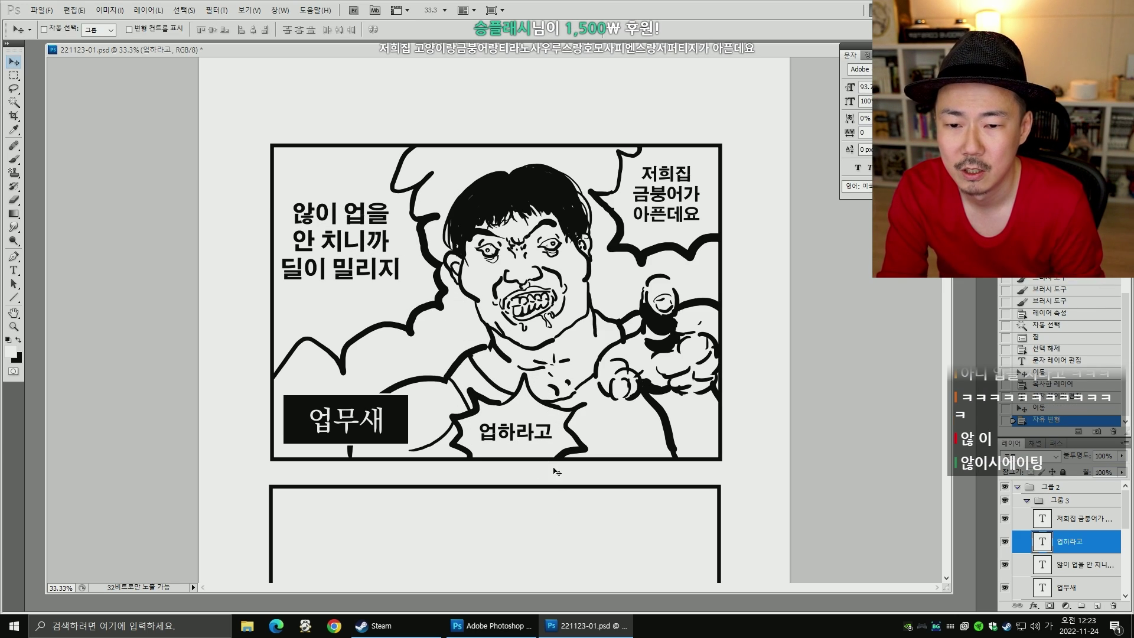
- Insert 글 after 업 in the left balloon's dialogue and scale the text down to about 106 px
left_click_drag(729, 346, 714, 307)
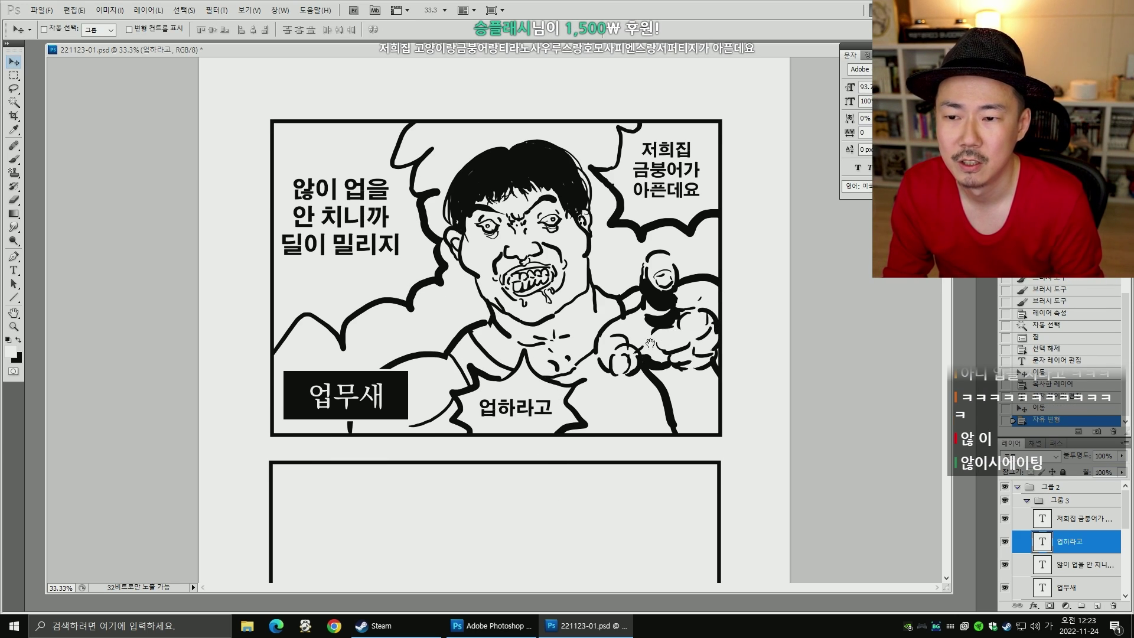
left_click(14, 270)
left_click(333, 189)
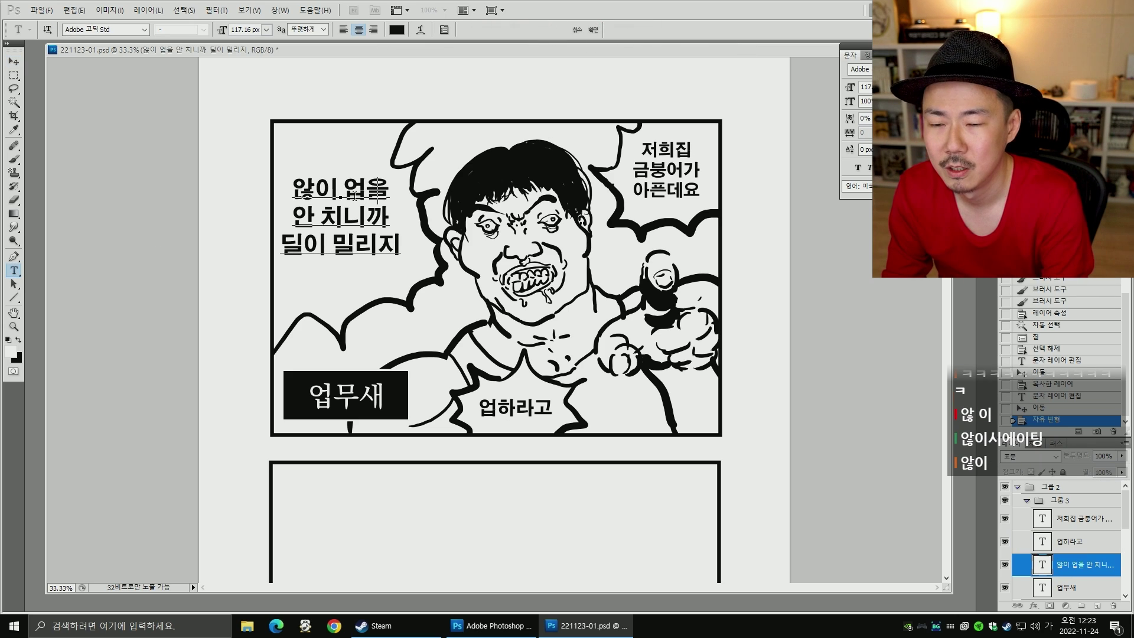
type("글")
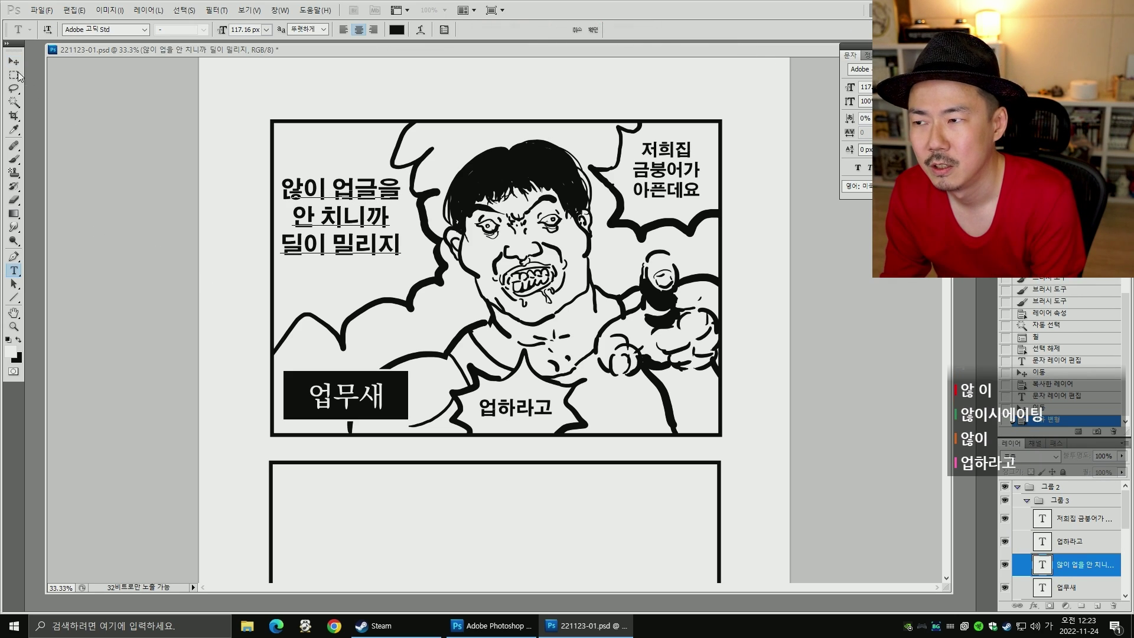
key("ctrl+t")
left_click_drag(401, 260, 382, 248)
key("Return")
- Select the 설명칸 layer and rough in a small spiky balloon below the man's pointing hand with a black brush
left_click_drag(659, 316, 659, 341)
scroll(659, 340, "down", 1)
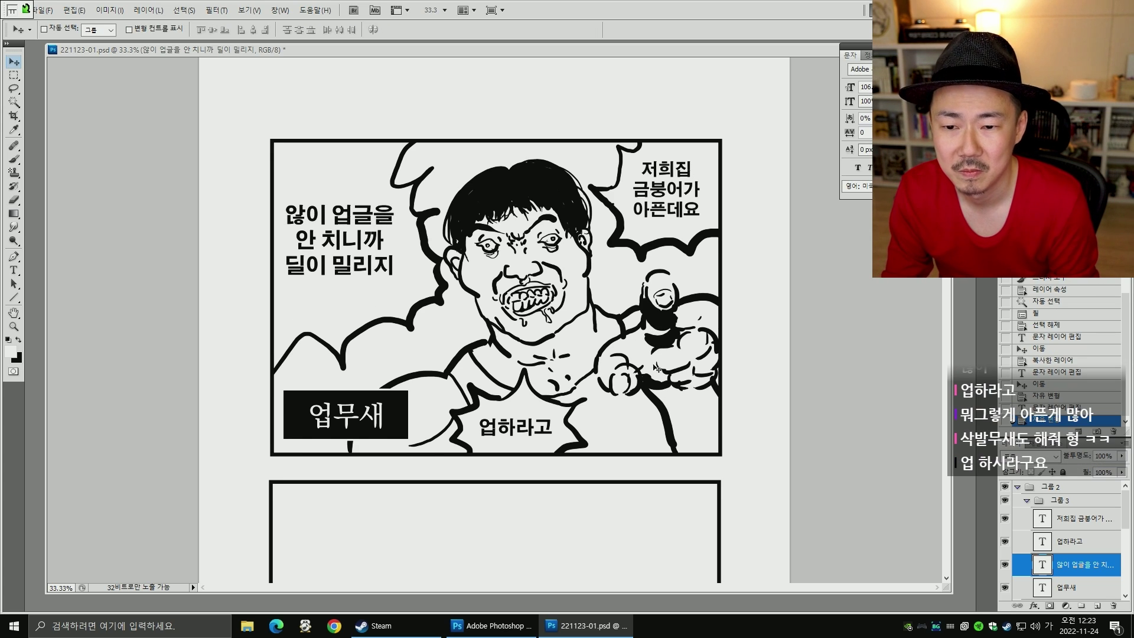
key("b")
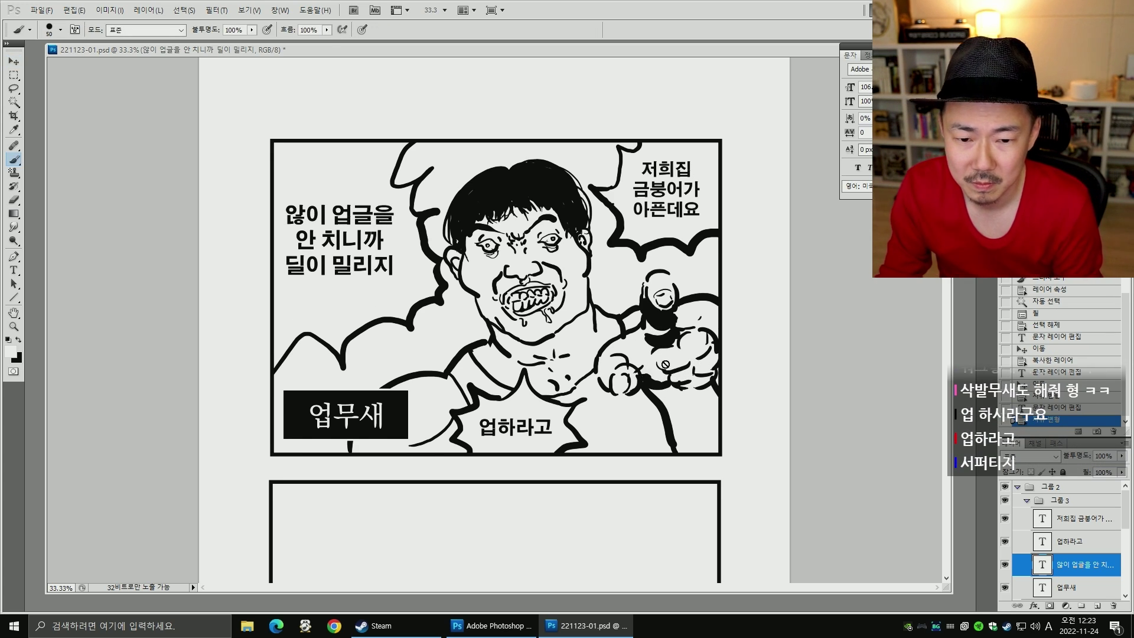
scroll(708, 425, "down", 1)
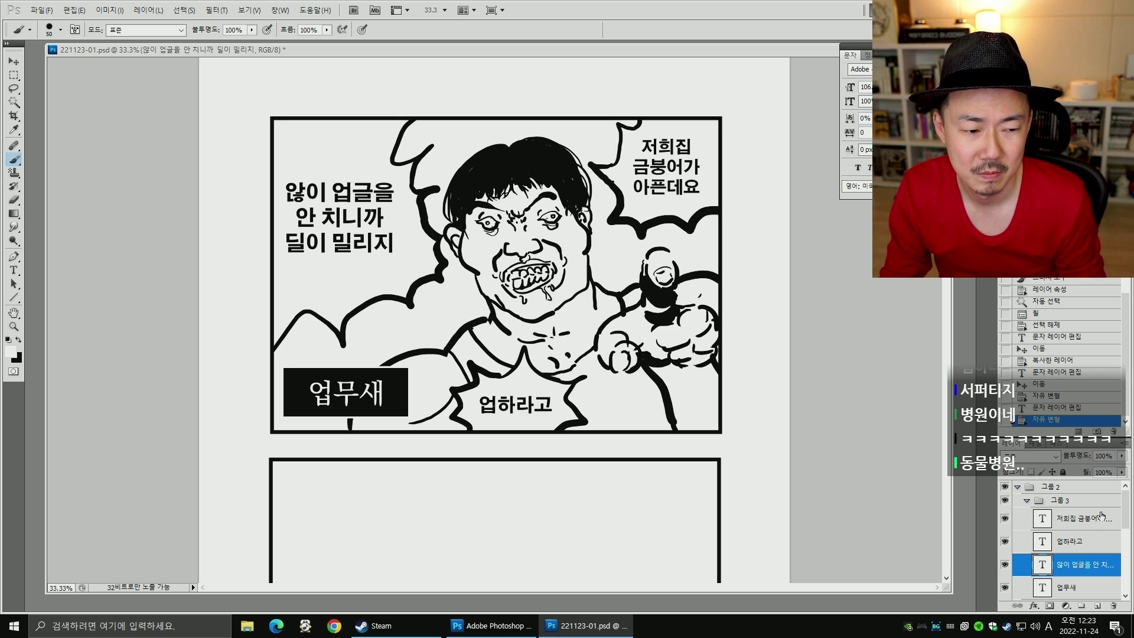
scroll(1114, 520, "down", 1)
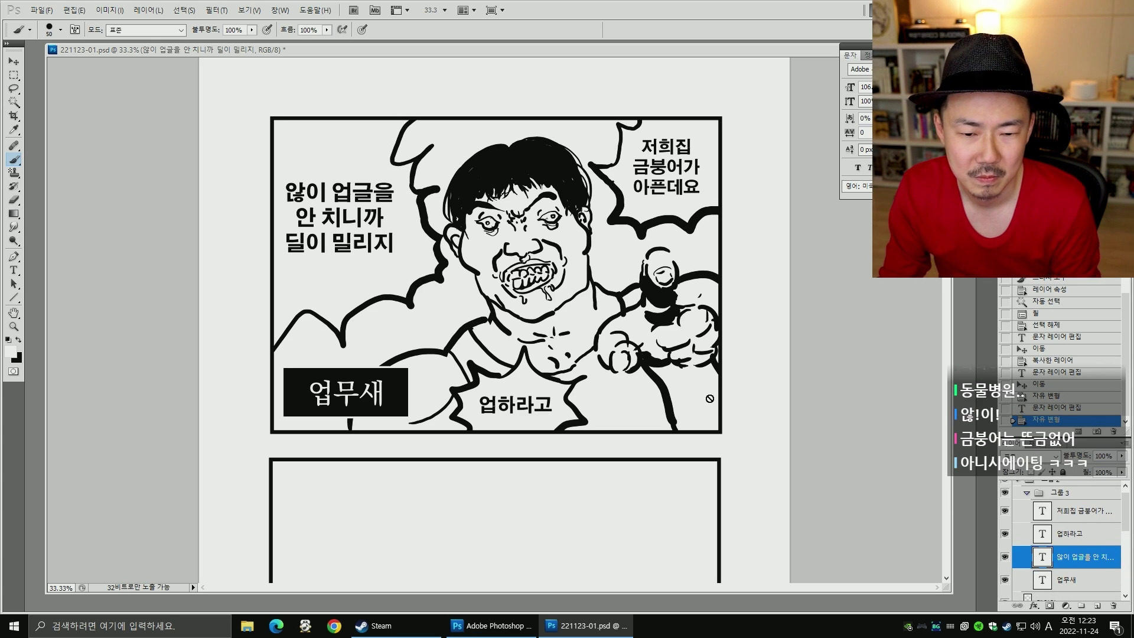
left_click_drag(1126, 522, 1127, 566)
left_click(1071, 507)
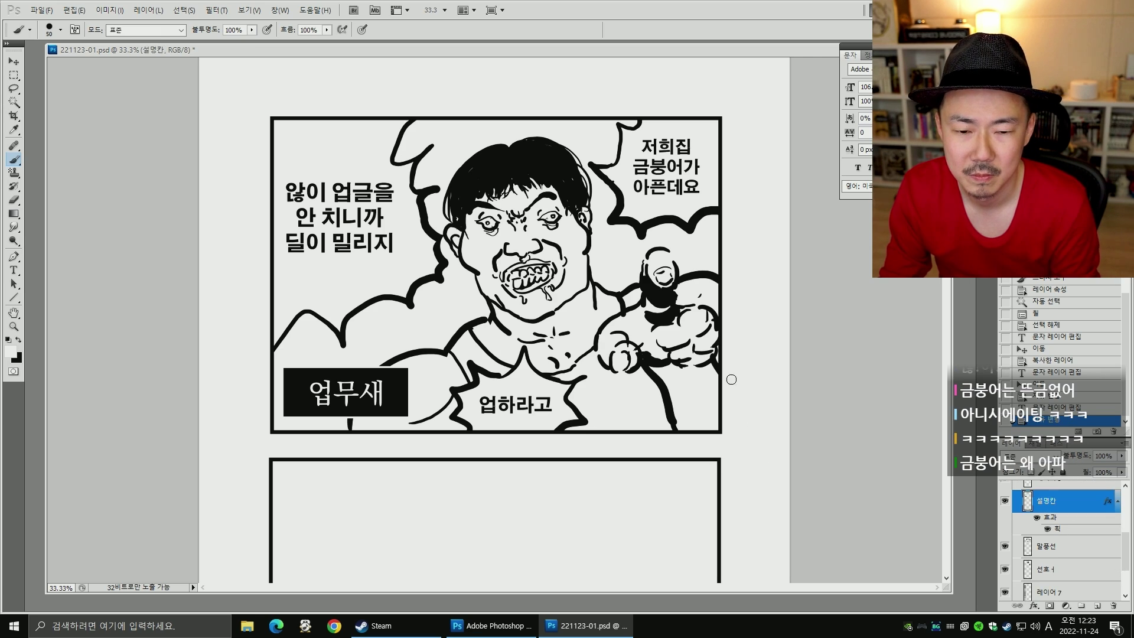
key("x")
mouse_move(641, 387)
left_mouse_down()
mouse_move(680, 396)
mouse_move(637, 392)
mouse_move(624, 423)
mouse_move(651, 426)
mouse_move(681, 394)
mouse_move(696, 397)
mouse_move(659, 423)
mouse_move(612, 410)
mouse_move(661, 398)
left_mouse_up()
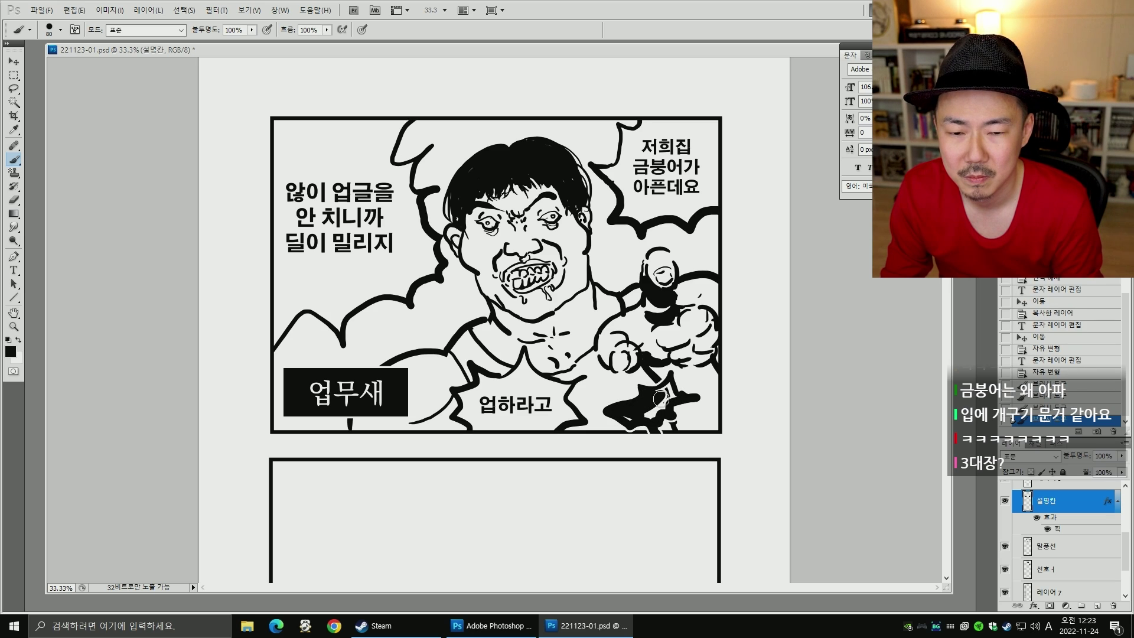
- Undo the rough strokes, redraw the small spiky balloon with a thinner brush, and paint its interior white with a 70 px brush
key("ctrl+alt+z")
key("ctrl+alt+z")
key("ctrl+alt+z")
key("ctrl+alt+z")
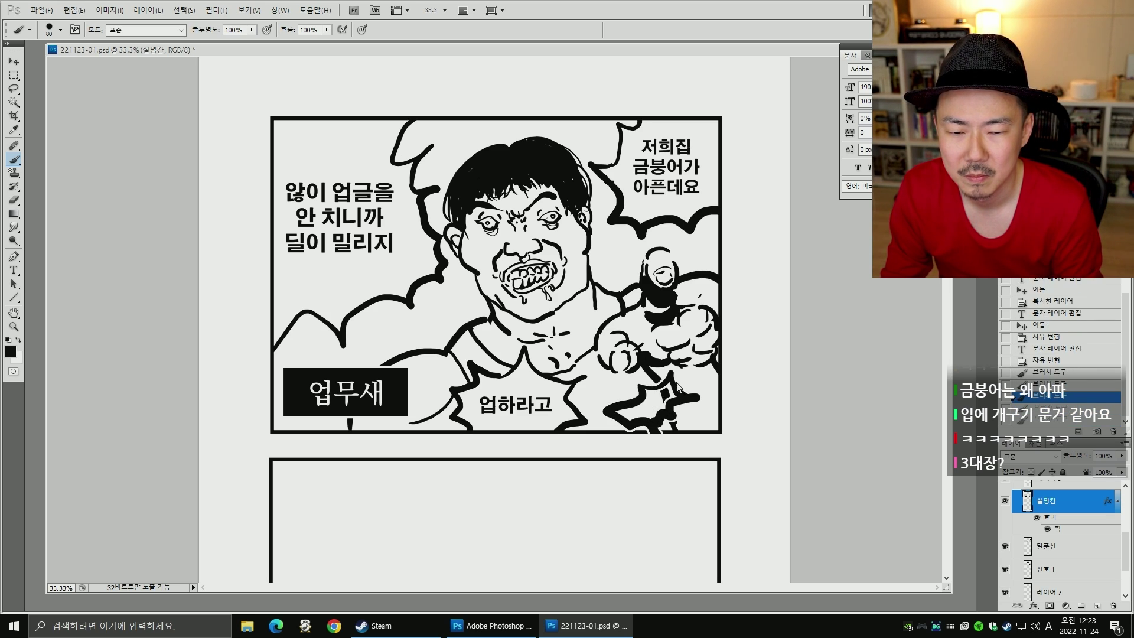
key("bracketleft")
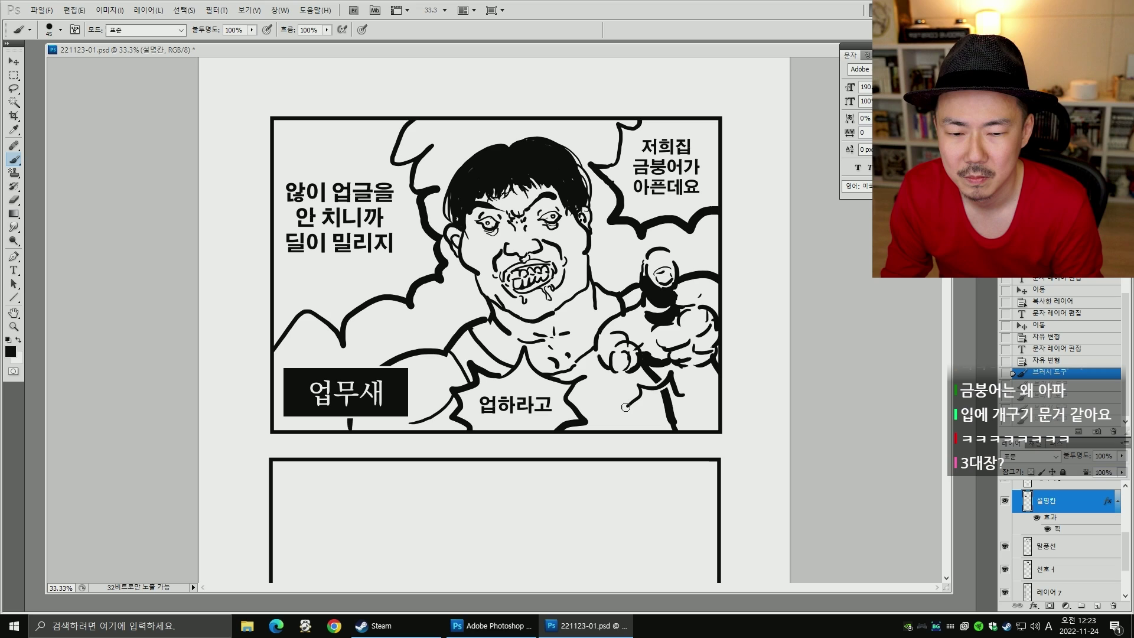
mouse_move(660, 421)
left_mouse_down()
mouse_move(680, 395)
mouse_move(693, 407)
mouse_move(674, 426)
left_mouse_up()
key("bracketright")
key("bracketright")
key("bracketright")
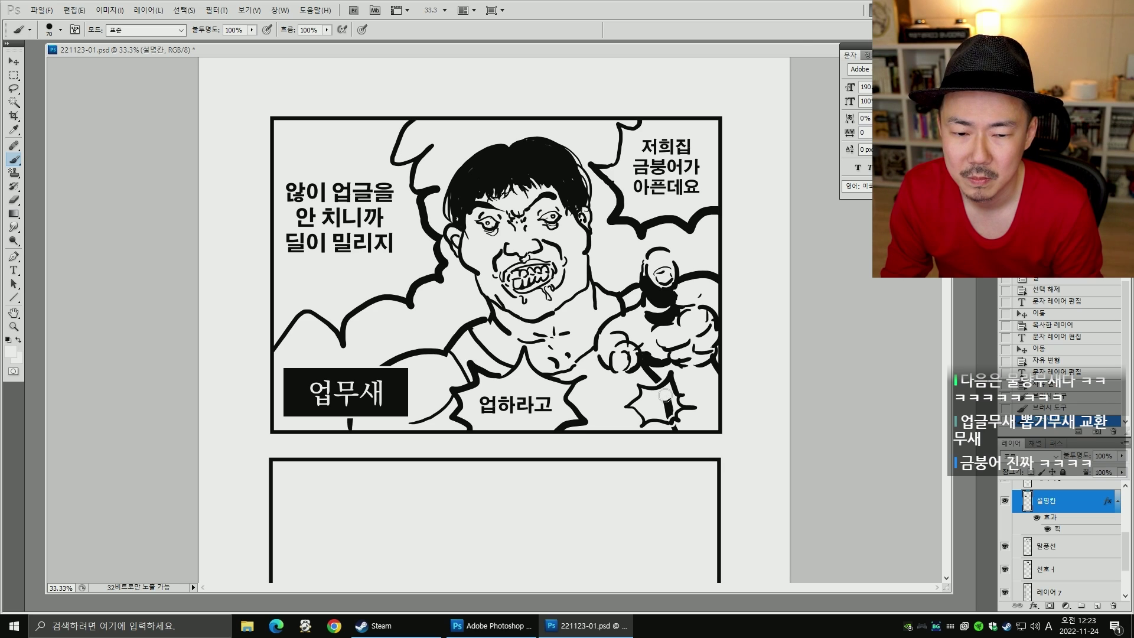
left_click_drag(666, 396, 666, 412)
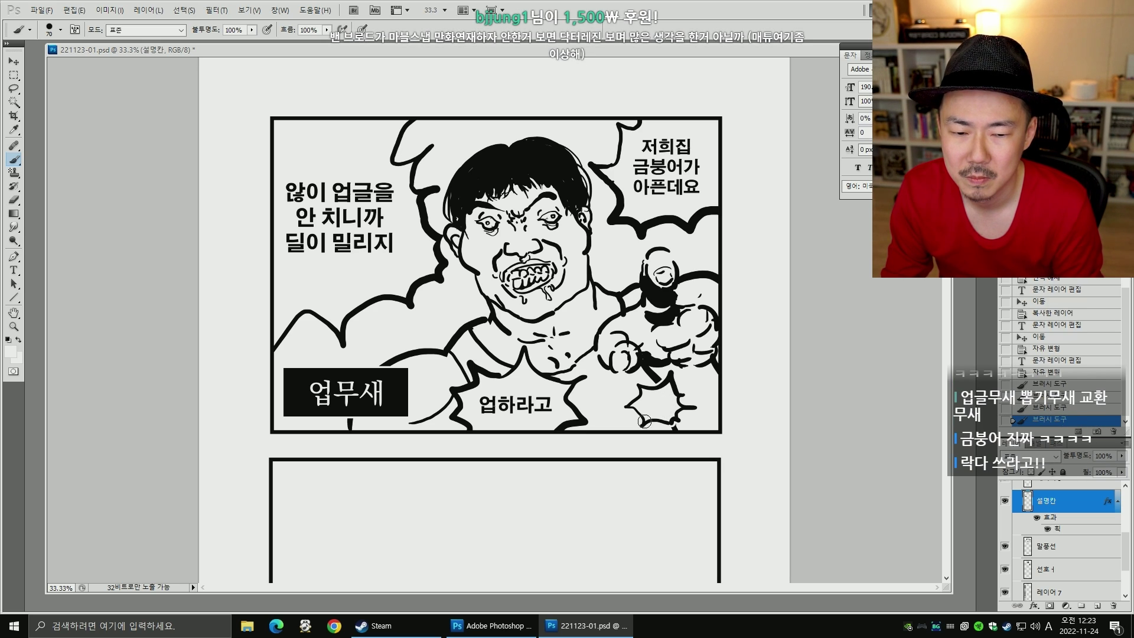
- Add the black text 업 to the small spiky balloon, scaled down to about 109 px and centred inside it
left_click(13, 270)
key("d")
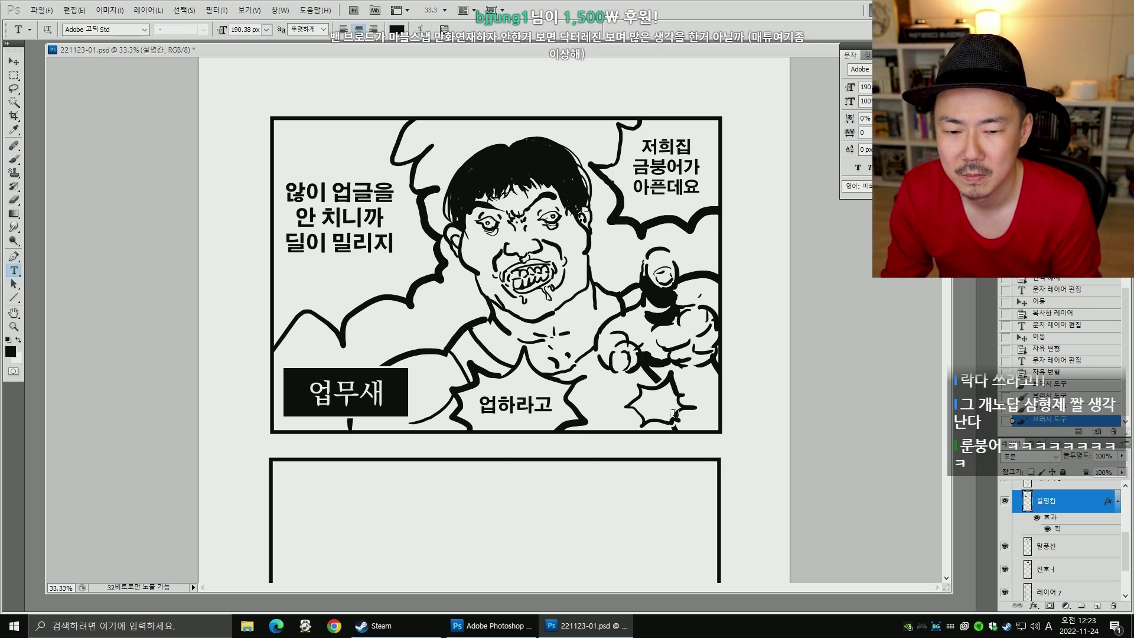
left_click(653, 407)
type("여ㅂ")
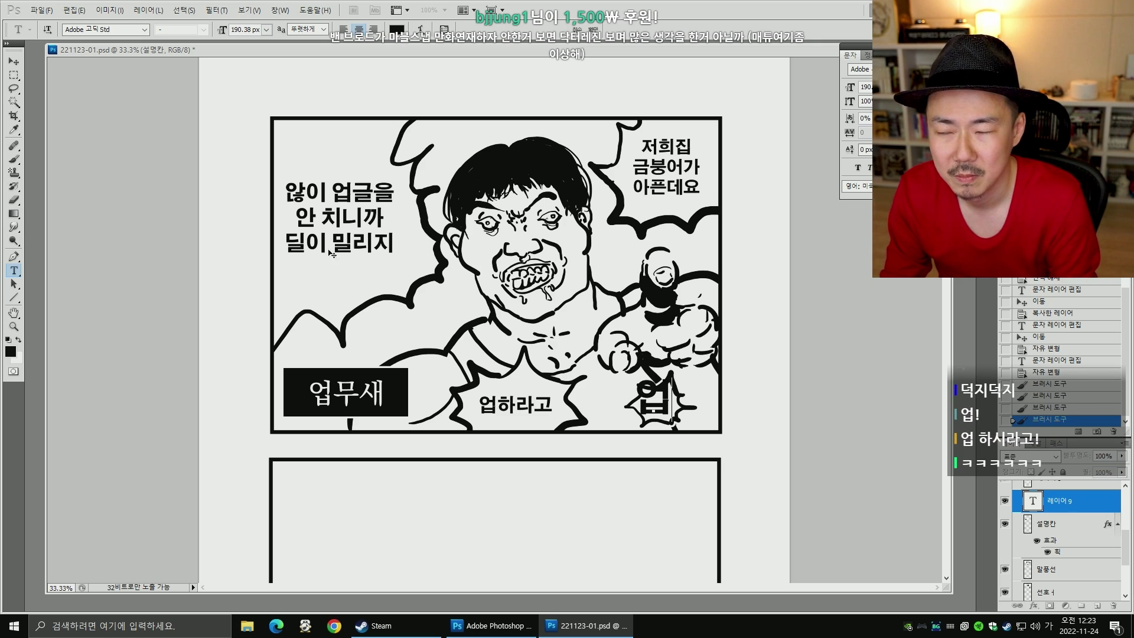
key("ctrl+Return")
key("ctrl+t")
left_click_drag(672, 379, 666, 404)
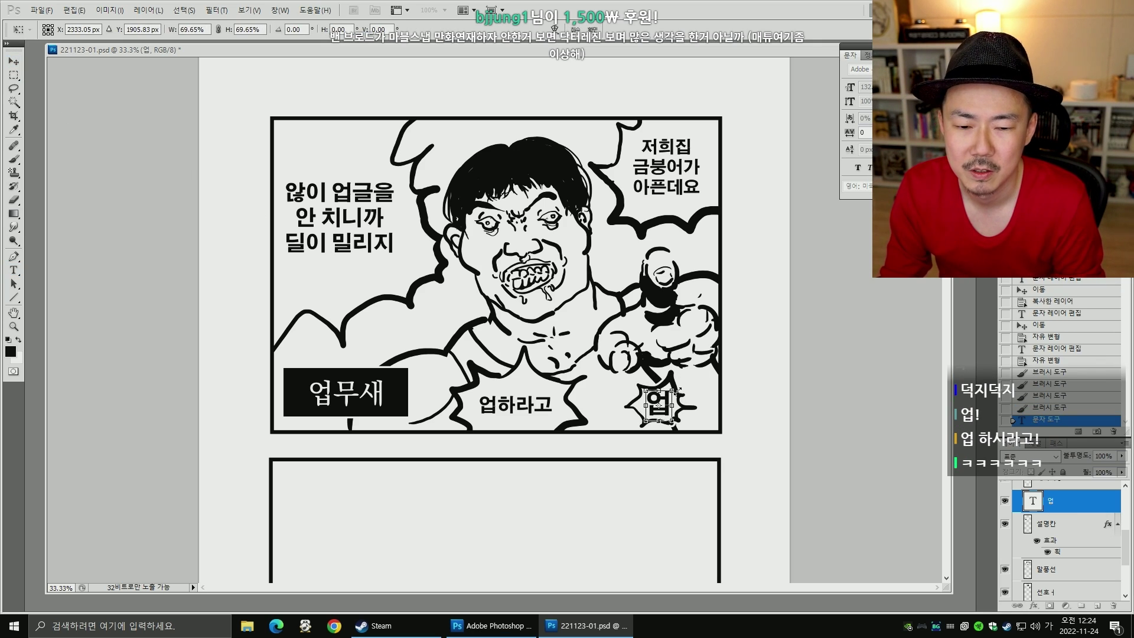
key("Return")
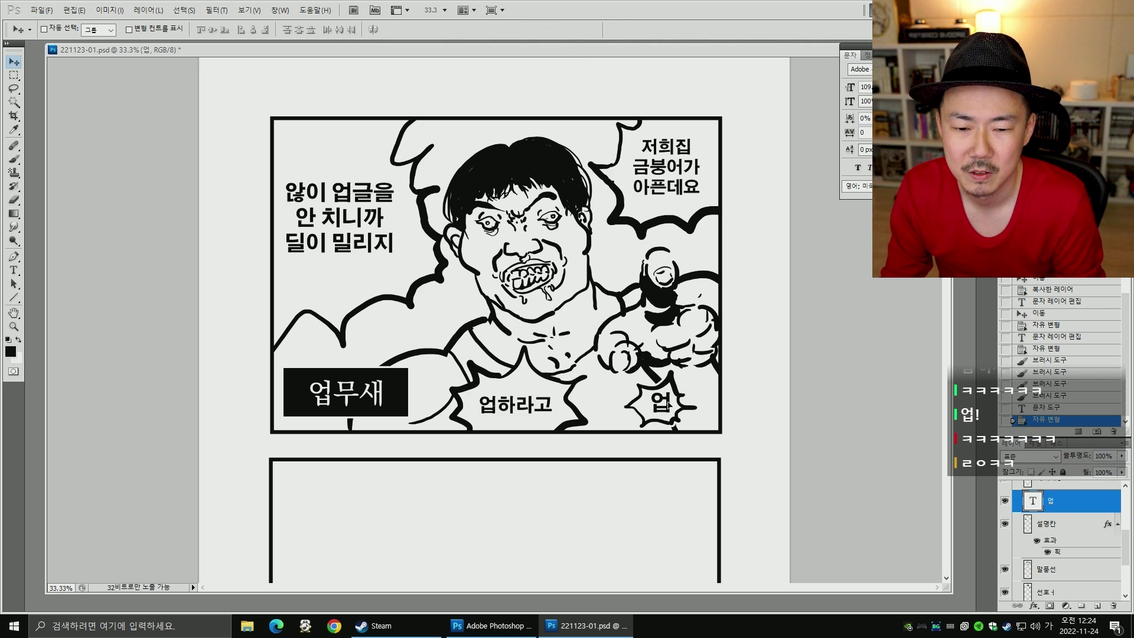
left_click_drag(668, 406, 665, 408)
- Brush short broken trembling marks outside the man's left-side shoulder on the 선호ㅓ layer with a 40 px brush
mouse_move(1126, 555)
left_mouse_down()
mouse_move(1126, 571)
mouse_move(1122, 513)
mouse_move(1117, 546)
left_mouse_up()
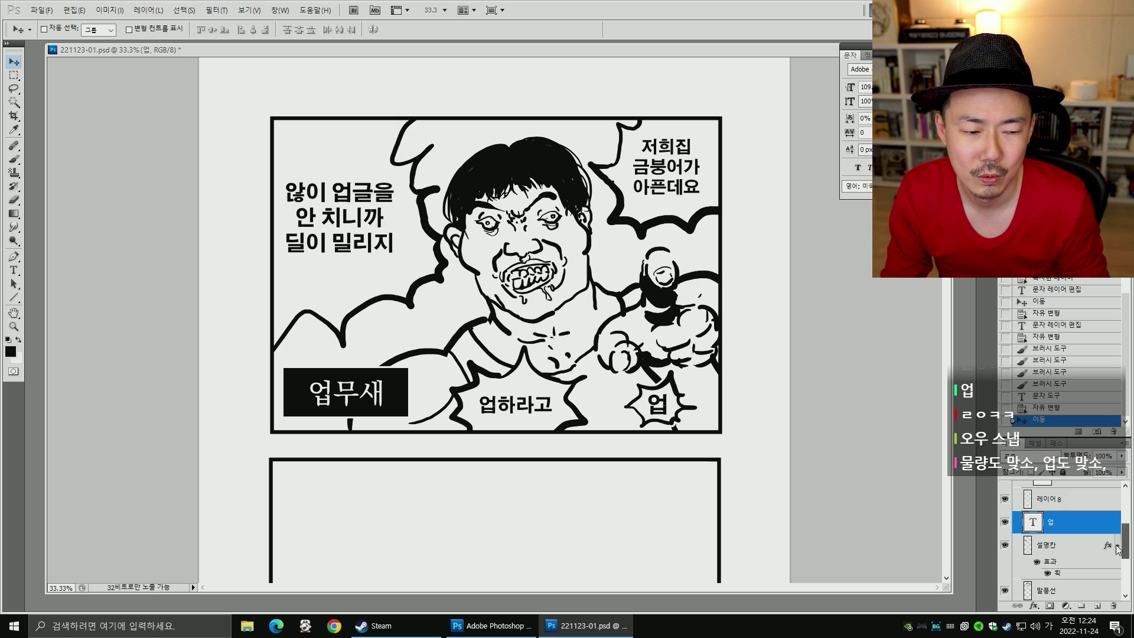
scroll(1117, 549, "down", 3)
left_click(1058, 536)
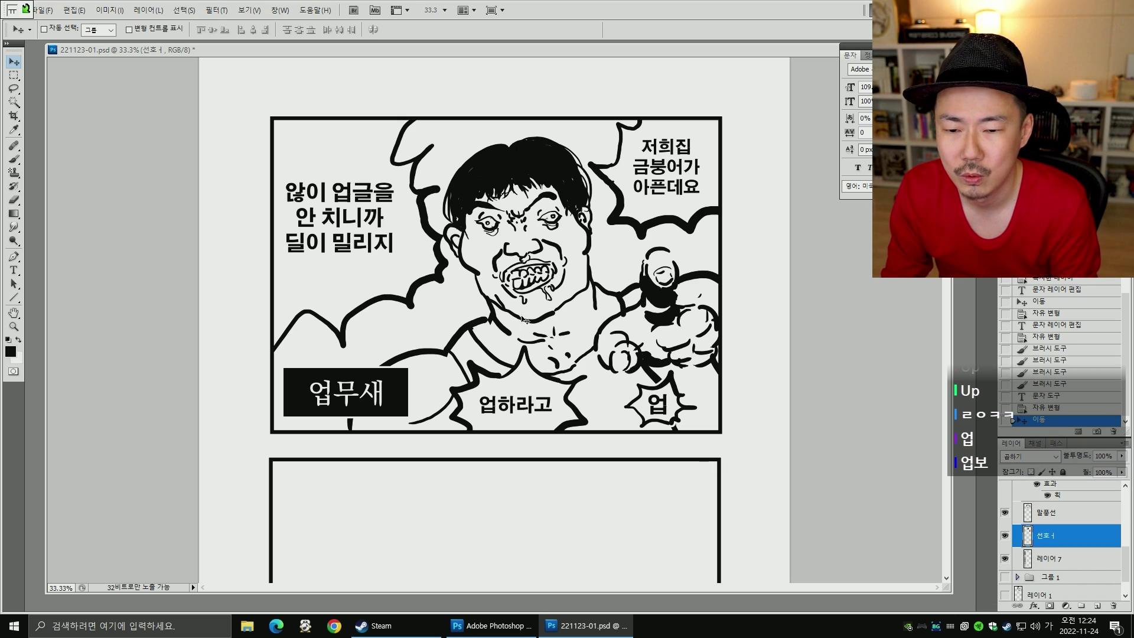
key("b")
key("[")
key("[")
key("[")
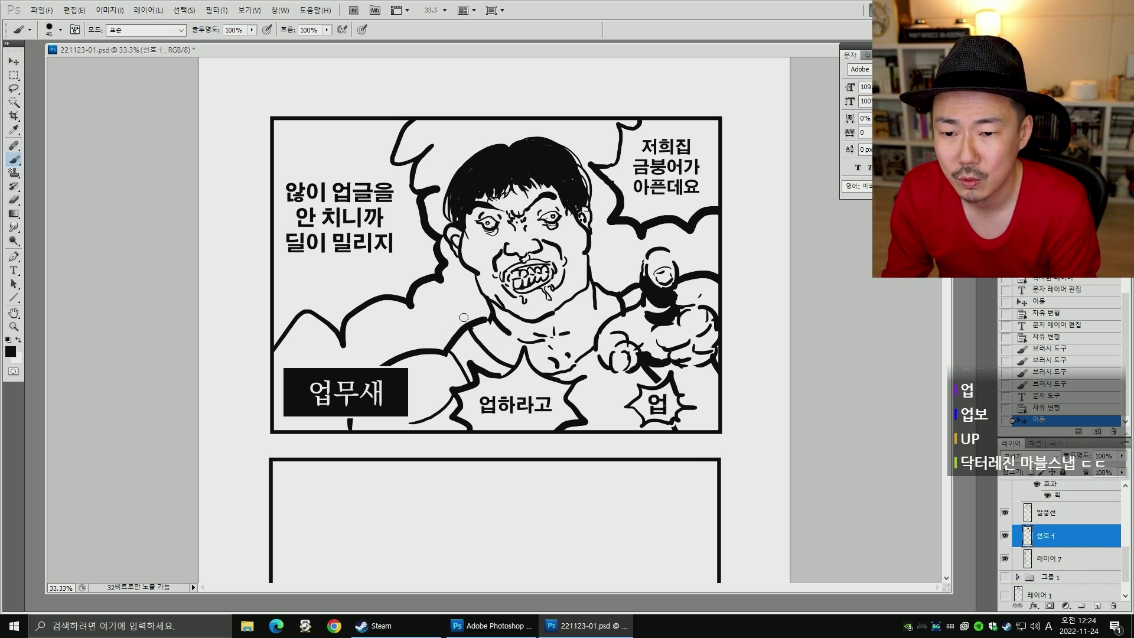
key("ctrl+z")
mouse_move(464, 308)
left_mouse_down()
mouse_move(435, 342)
mouse_move(476, 310)
left_mouse_up()
left_click(442, 336)
left_click(435, 341)
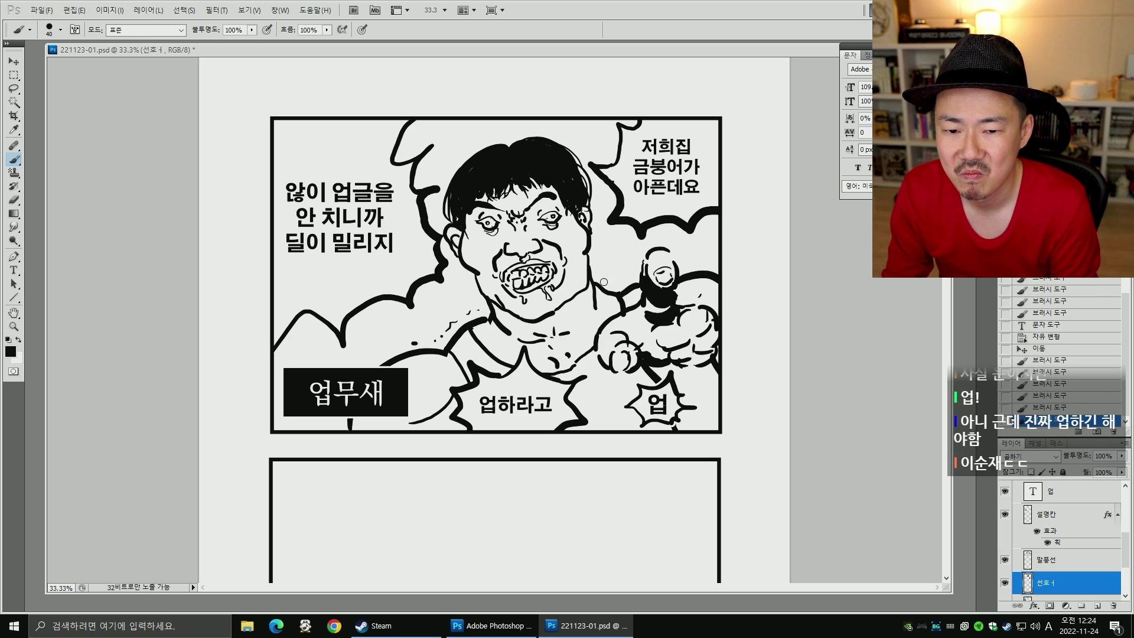
- Brush matching short broken marks above the opposite shoulder and around the raised finger of the pointing hand
left_click_drag(604, 278, 616, 284)
left_click(625, 285)
left_click(596, 272)
left_click(637, 279)
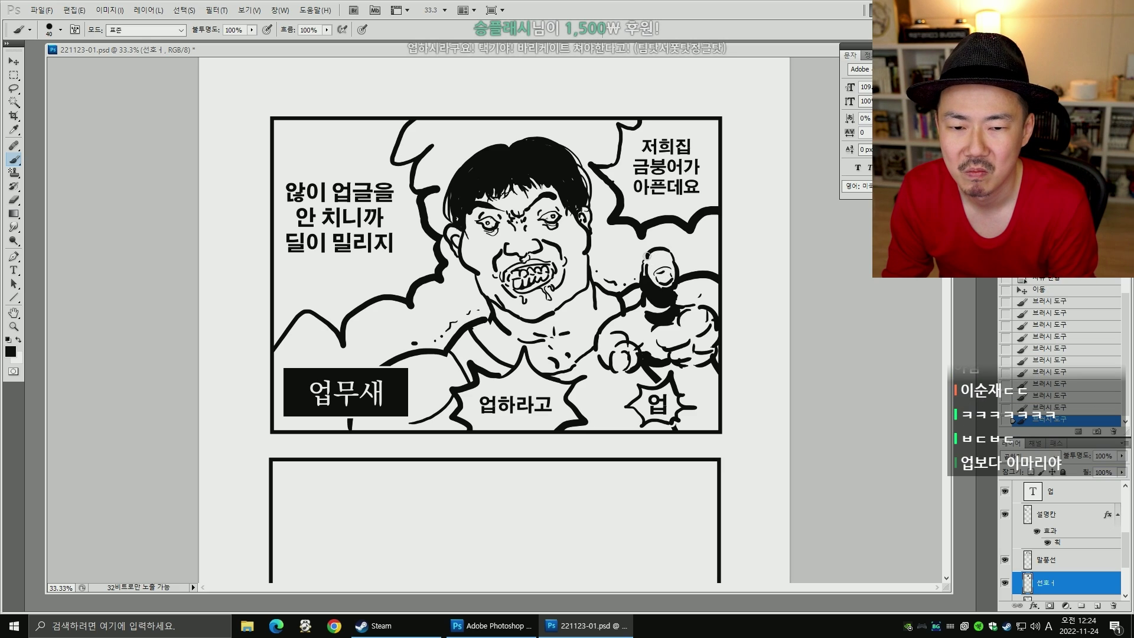
left_click(673, 255)
left_click(678, 257)
left_click(696, 263)
left_click(706, 261)
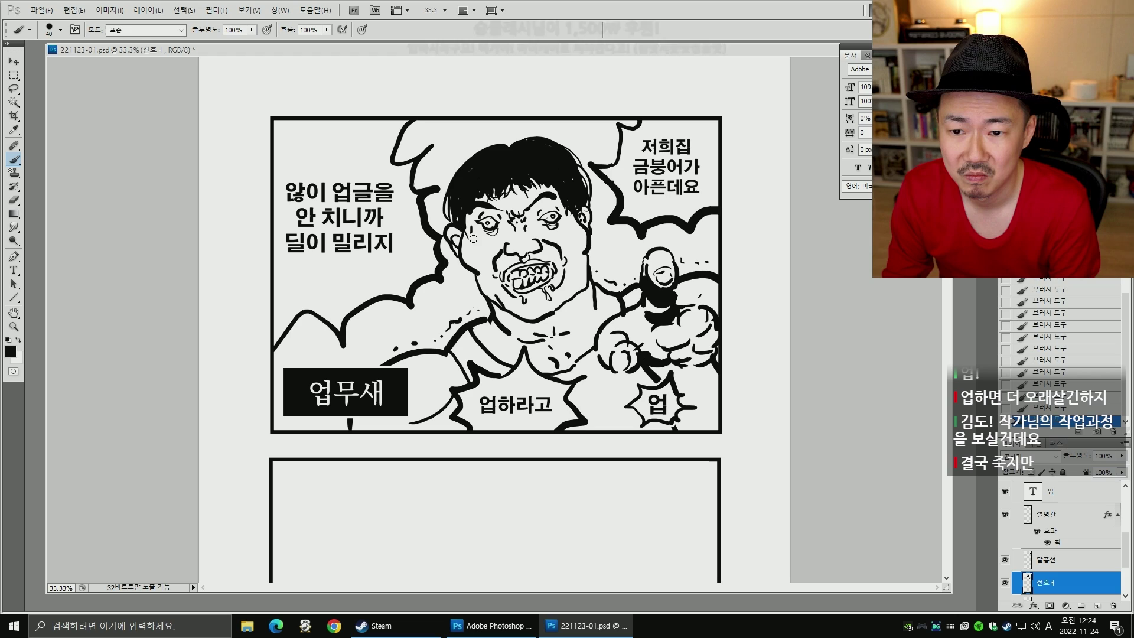
- Brush small crease marks on the man's cheeks beside and below the eyes
key("x")
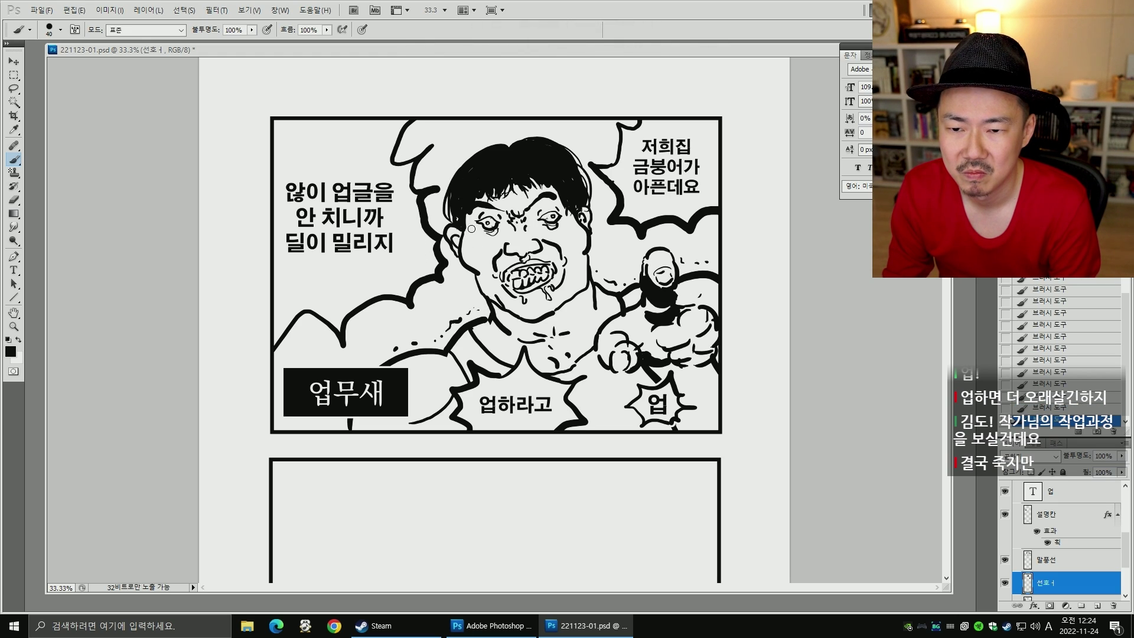
left_click_drag(470, 229, 480, 235)
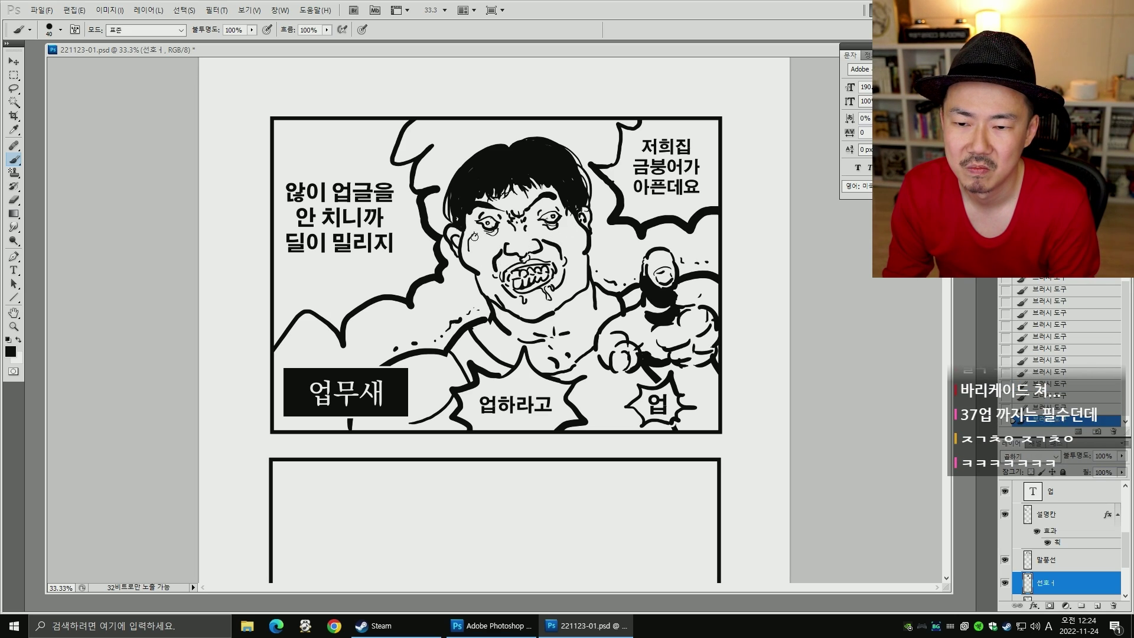
left_click_drag(475, 237, 472, 242)
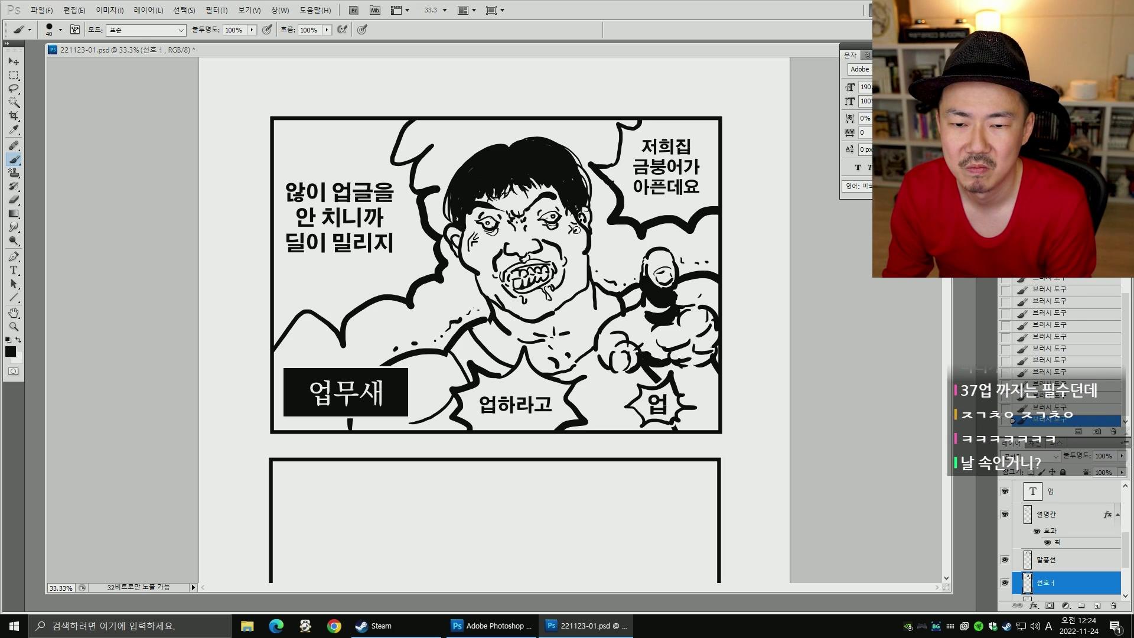
- Undo the last four brush strokes of the cheek creases
key("ctrl+alt+z")
key("ctrl+alt+z")
key("ctrl+alt+z")
key("ctrl+alt+z")
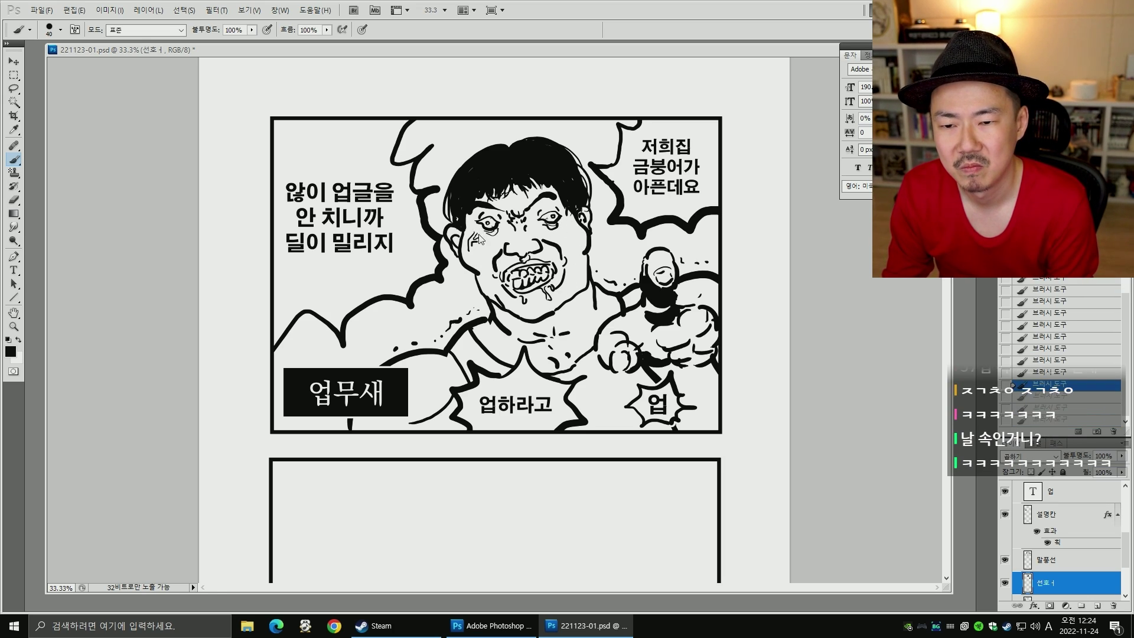
- Undo the remaining cheek creases and brush finer marks beside the eyes and small vein marks on the man's cheeks with 30 and 25 px brushes
key("ctrl+alt+z")
key("ctrl+alt+z")
key("bracketleft")
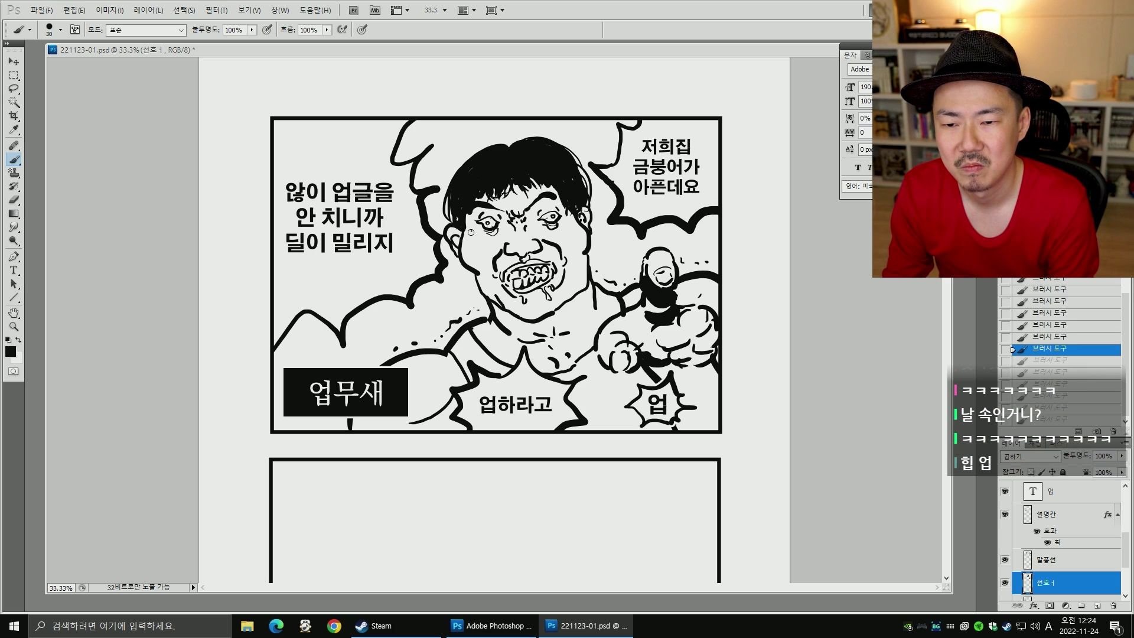
left_click_drag(465, 240, 466, 241)
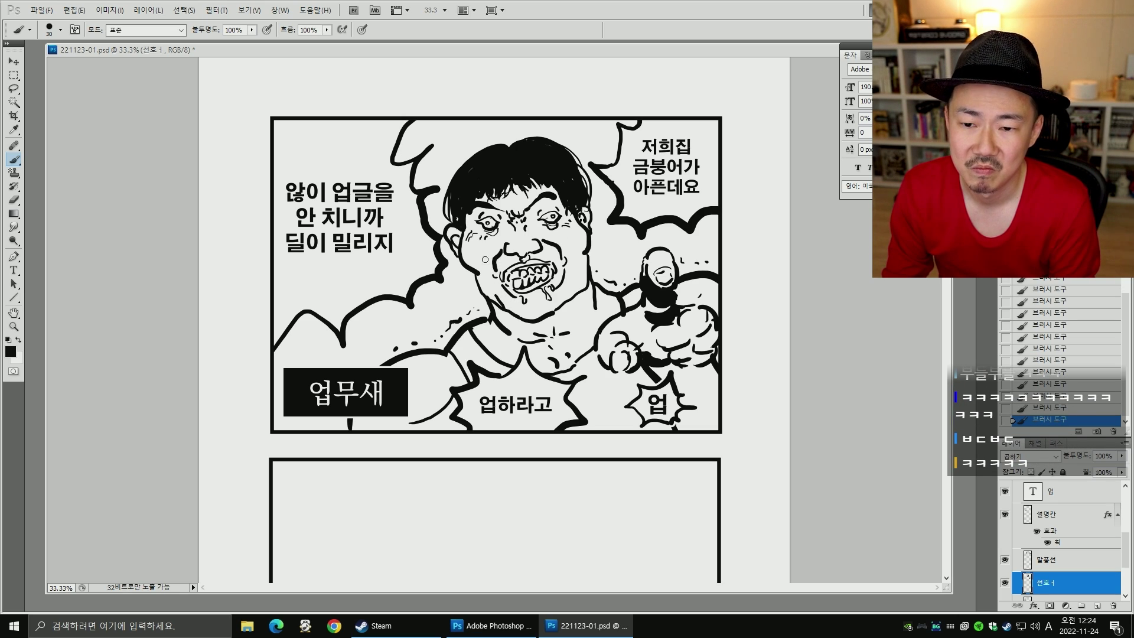
key("bracketleft")
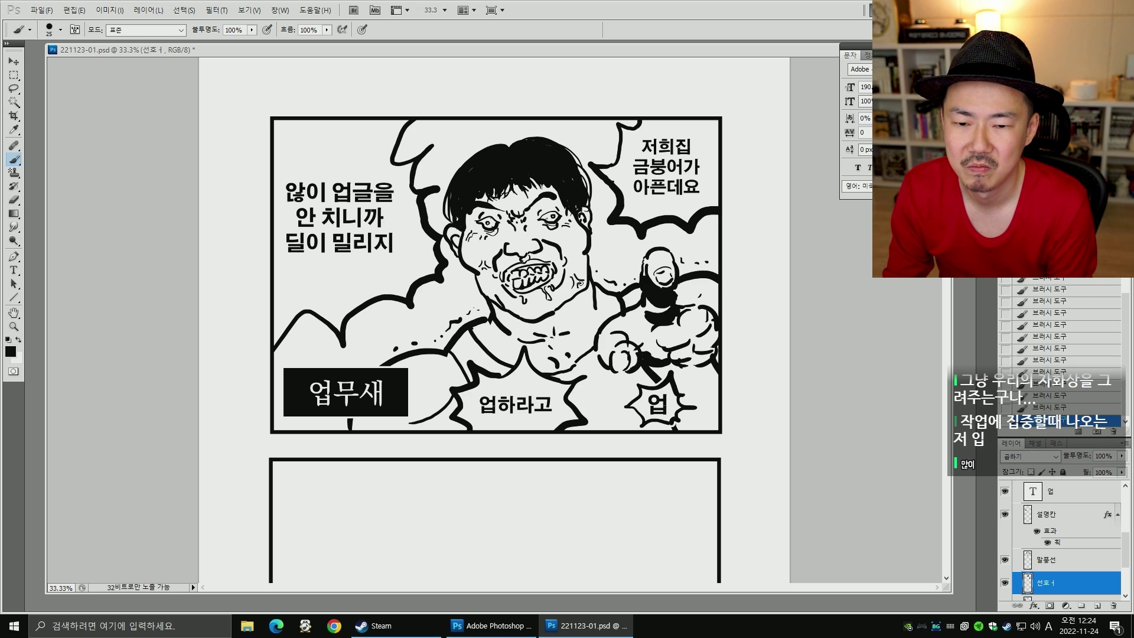
mouse_move(518, 341)
left_mouse_down()
mouse_move(562, 318)
mouse_move(620, 341)
mouse_move(679, 310)
mouse_move(677, 319)
mouse_move(638, 248)
mouse_move(622, 267)
mouse_move(638, 233)
mouse_move(669, 241)
left_mouse_up()
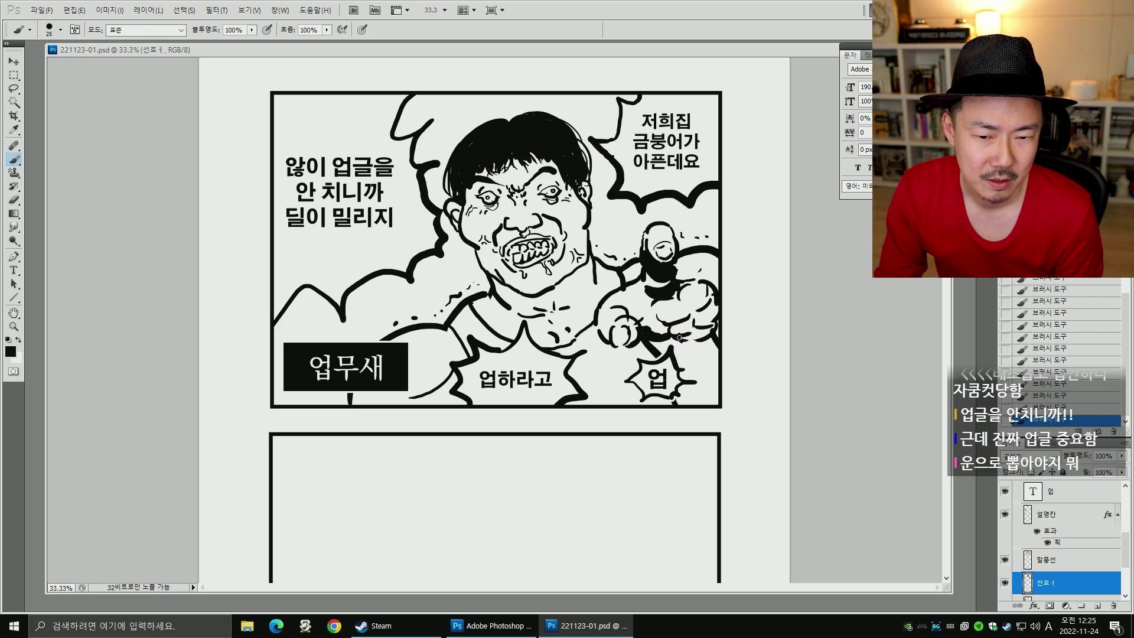
- Brush small extra strokes around both of the man's eyes in the first panel
key("space")
left_click_drag(694, 362, 684, 351)
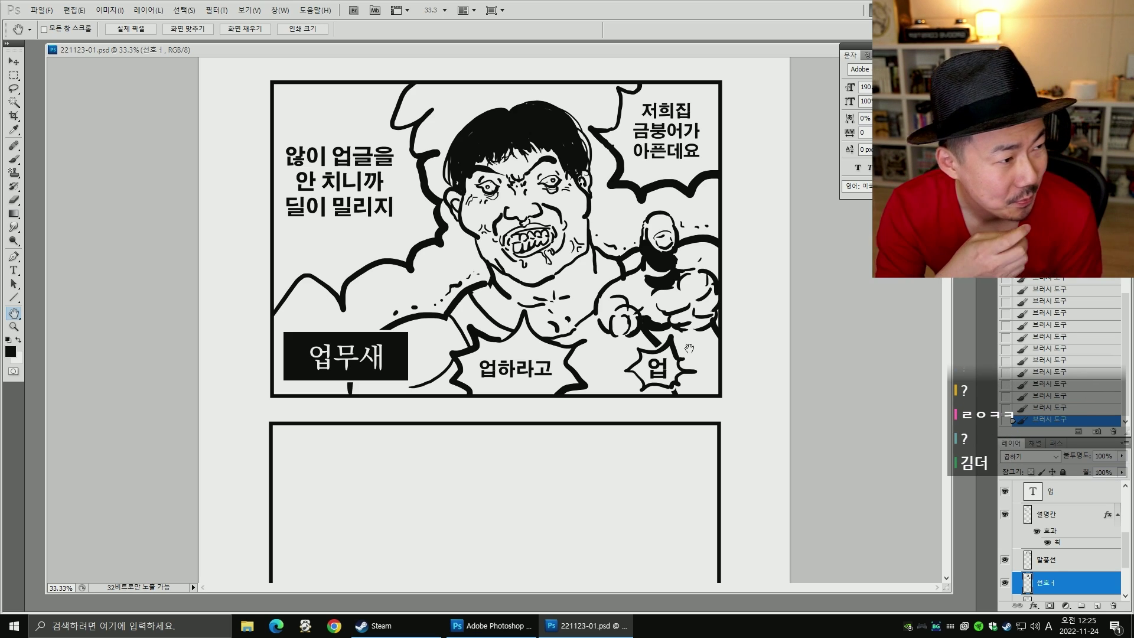
scroll(693, 331, "down", 5)
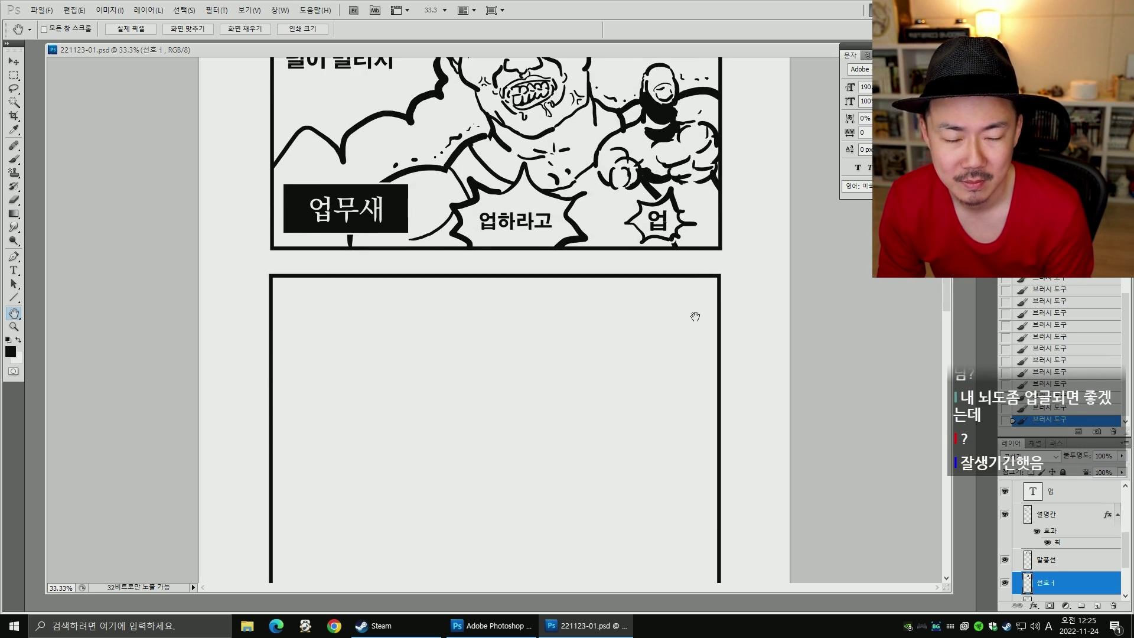
mouse_move(709, 263)
left_mouse_down()
mouse_move(694, 423)
mouse_move(709, 272)
left_mouse_up()
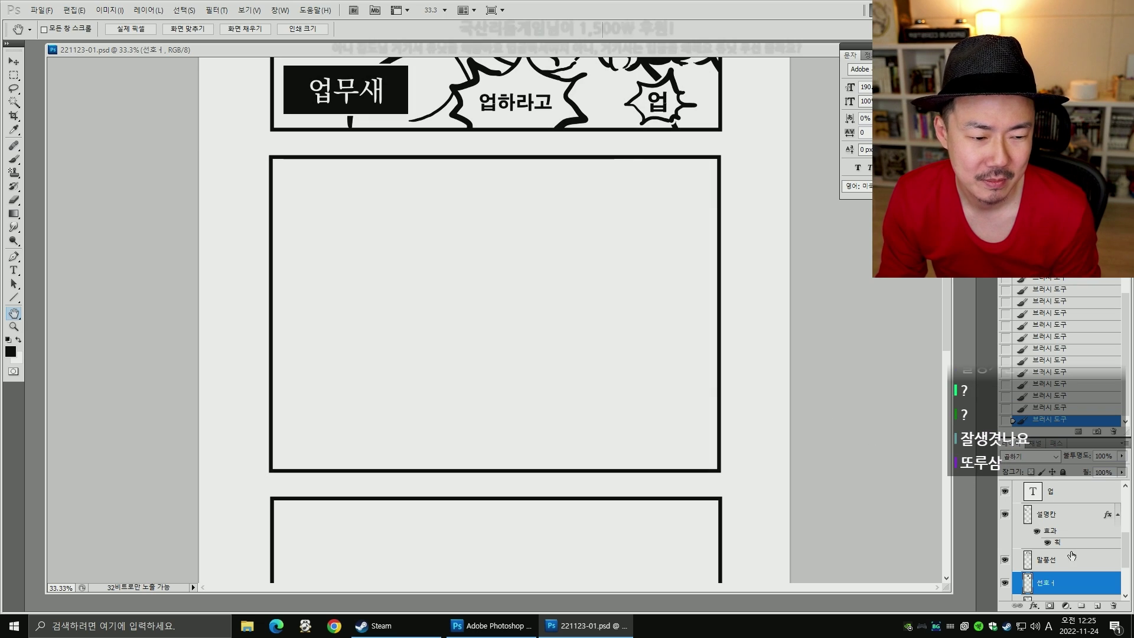
mouse_move(1122, 561)
left_mouse_down()
mouse_move(1123, 575)
mouse_move(1123, 564)
left_mouse_up()
scroll(689, 519, "up", 5)
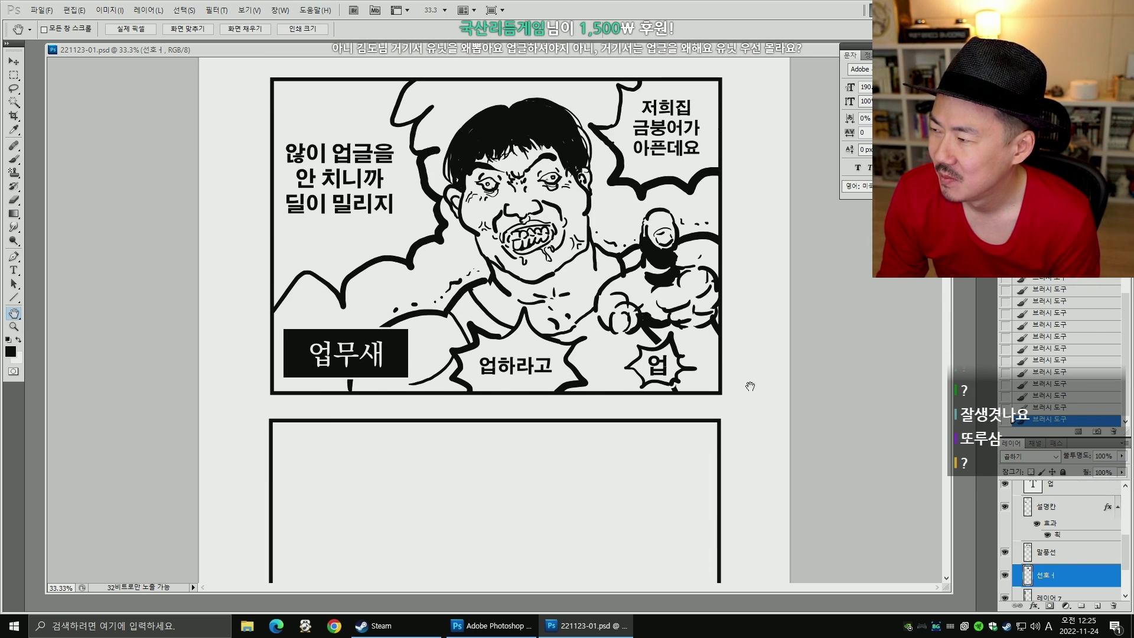
left_click_drag(752, 380, 732, 407)
key("b")
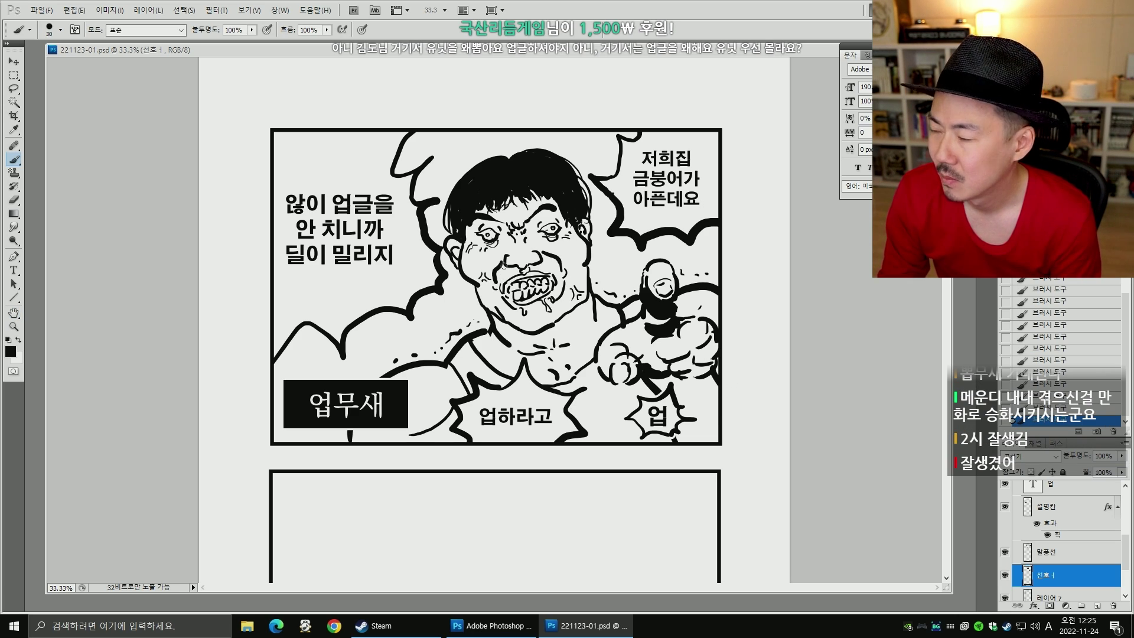
left_click_drag(485, 242, 554, 236)
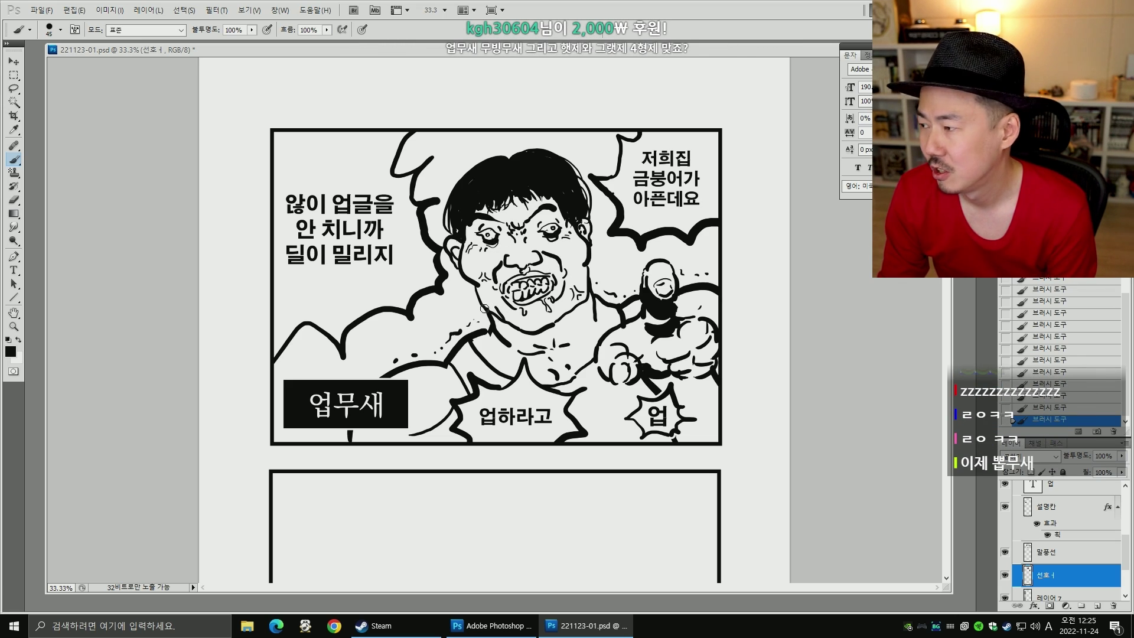
key("h")
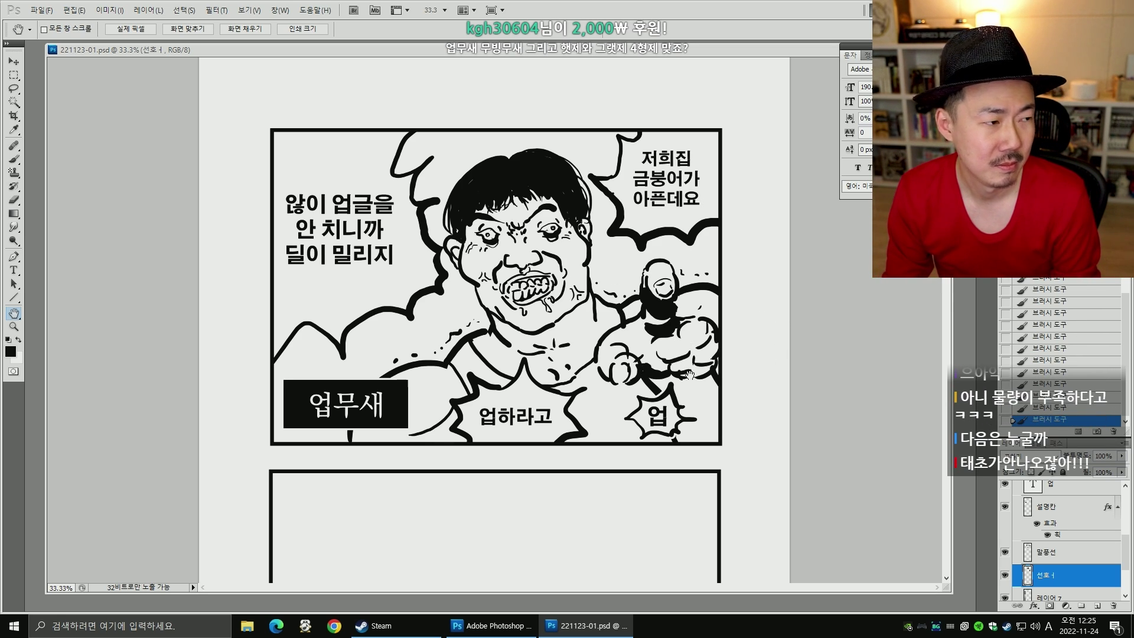
scroll(690, 374, "down", 2)
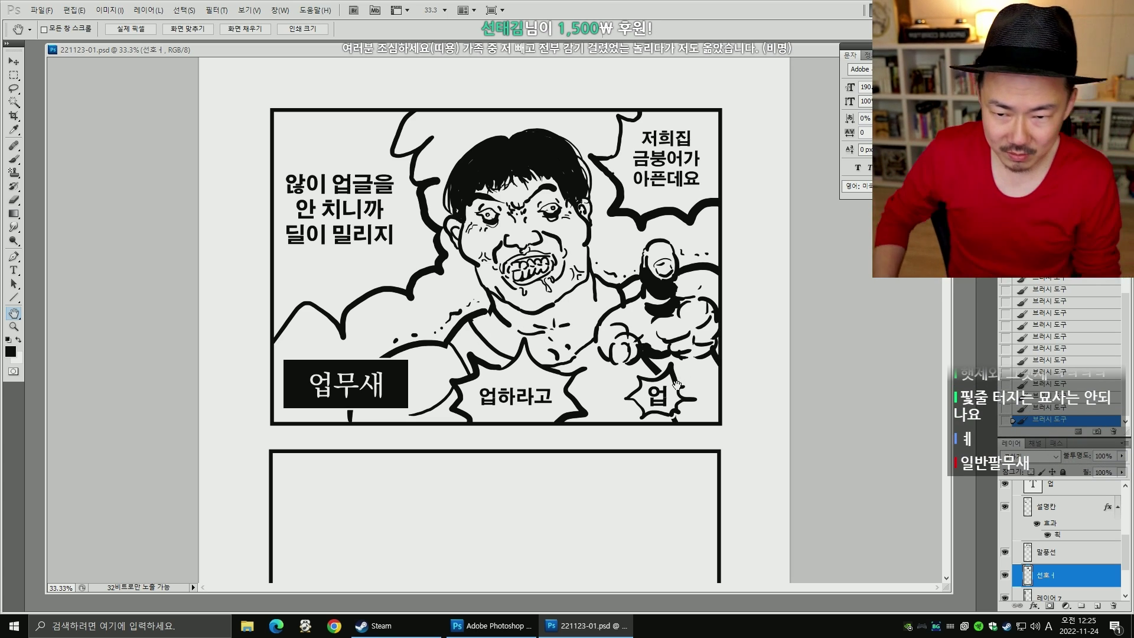
scroll(649, 401, "down", 5)
scroll(648, 299, "up", 2)
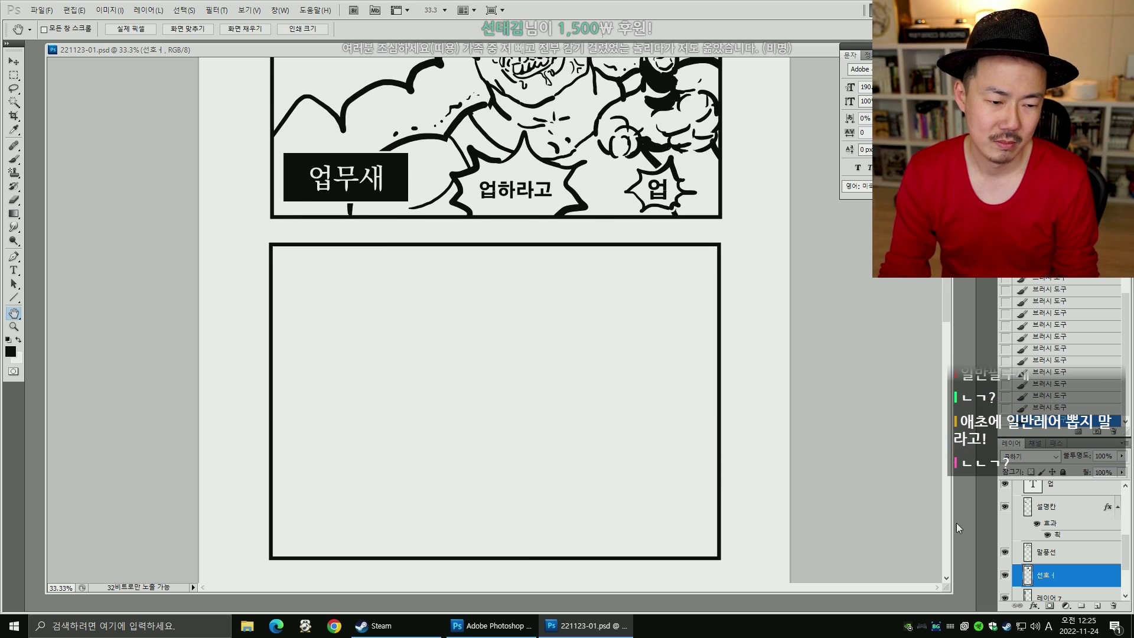
key("b")
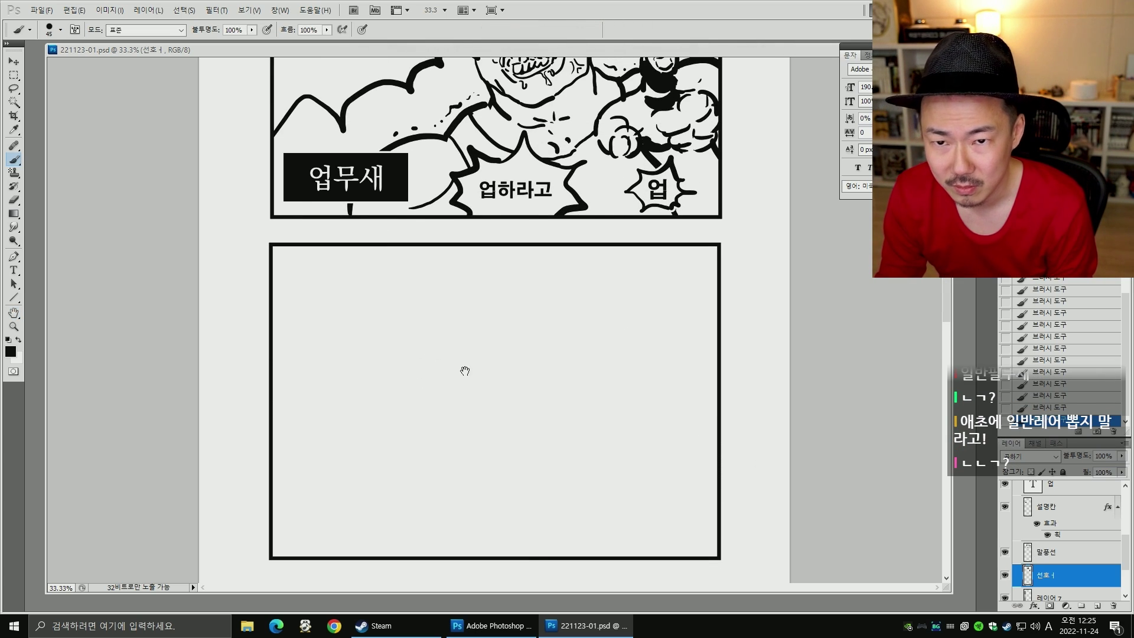
scroll(465, 371, "down", 1)
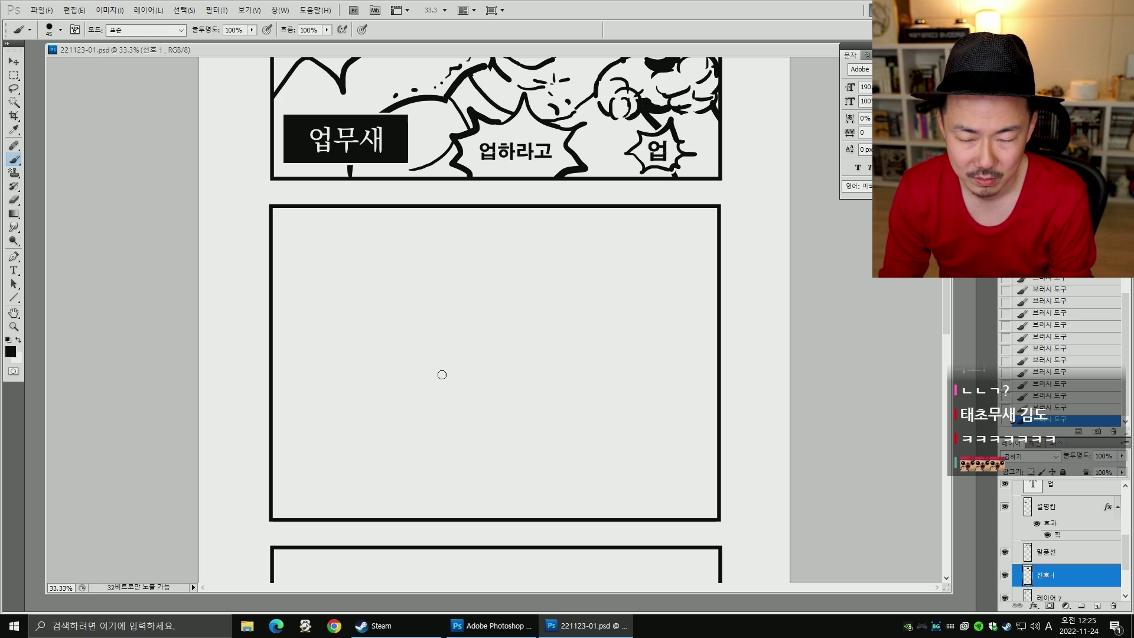
key("bracketleft")
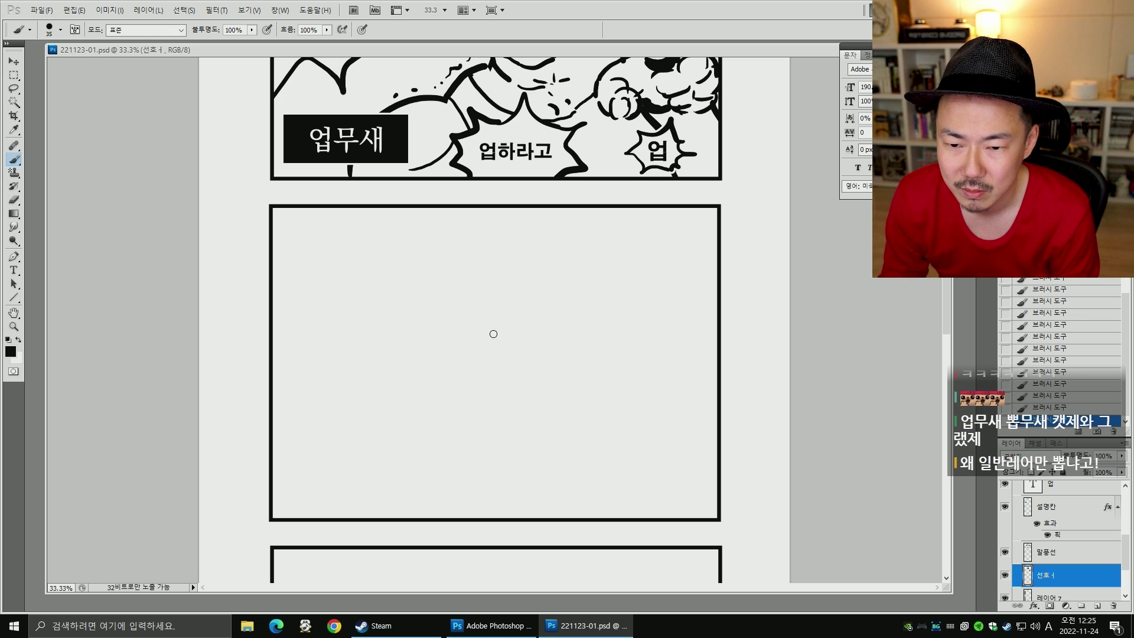
key("ctrl+z")
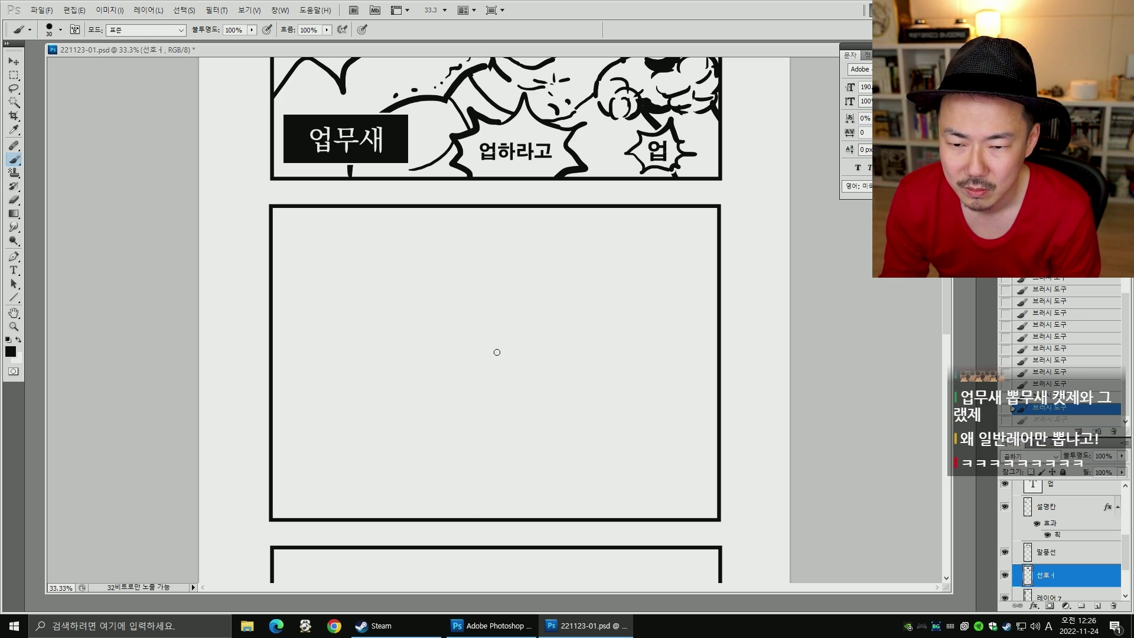
mouse_move(461, 352)
left_mouse_down()
mouse_move(495, 360)
mouse_move(430, 359)
mouse_move(484, 348)
mouse_move(456, 377)
mouse_move(429, 357)
left_mouse_up()
key("ctrl+z")
mouse_move(506, 348)
left_mouse_down()
mouse_move(543, 357)
mouse_move(515, 351)
mouse_move(504, 332)
mouse_move(561, 338)
mouse_move(537, 361)
mouse_move(509, 355)
left_mouse_up()
key("ctrl+z")
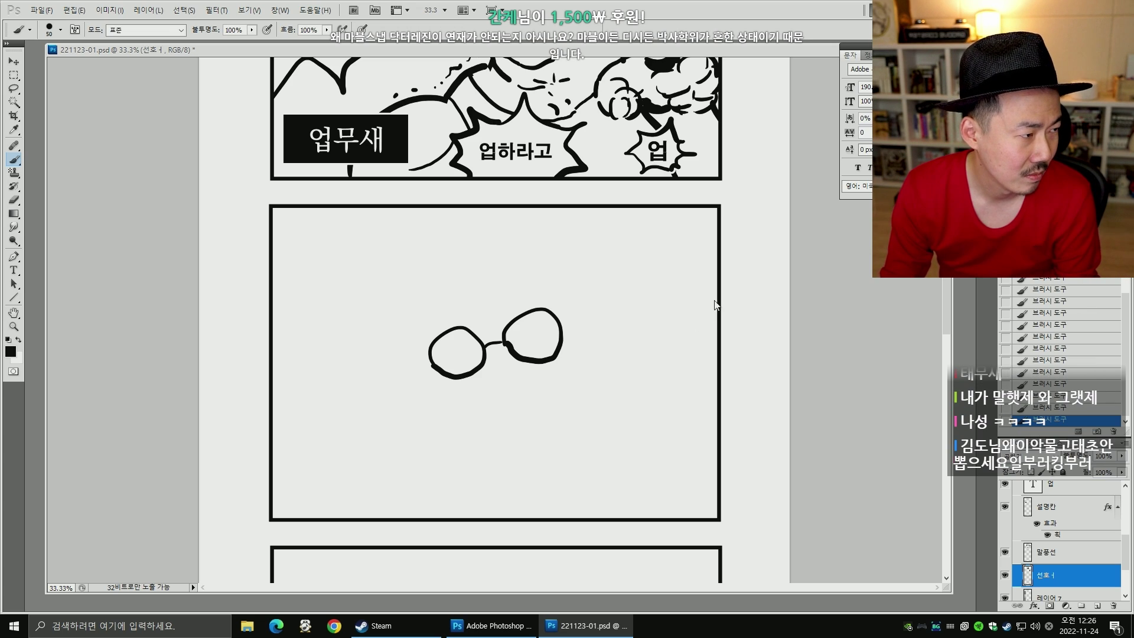
key("ctrl+alt+z")
key("ctrl+alt+z")
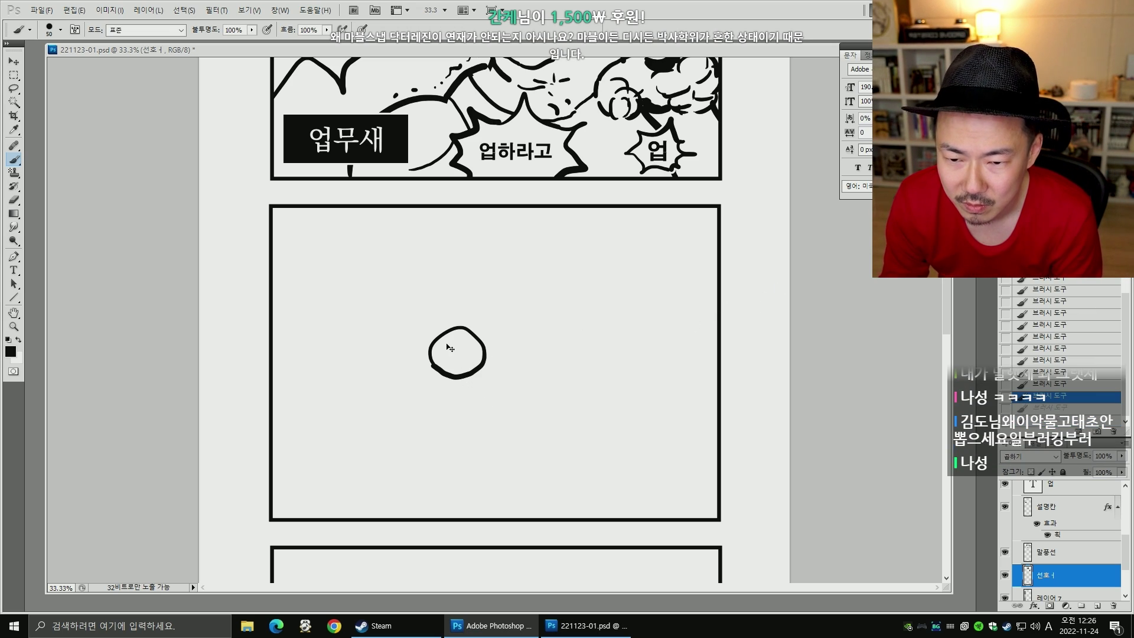
key("ctrl+alt+z")
- Brush a large pair of tilted round glasses with a thin bridge in the middle of the second panel using a 60 px brush
key("bracketright")
mouse_move(398, 367)
left_mouse_down()
mouse_move(426, 308)
mouse_move(456, 376)
mouse_move(408, 374)
mouse_move(443, 301)
mouse_move(485, 351)
mouse_move(429, 348)
left_mouse_up()
key("ctrl+alt+z")
key("bracketleft")
key("bracketright")
mouse_move(543, 342)
left_mouse_down()
mouse_move(581, 289)
mouse_move(574, 345)
mouse_move(540, 344)
left_mouse_up()
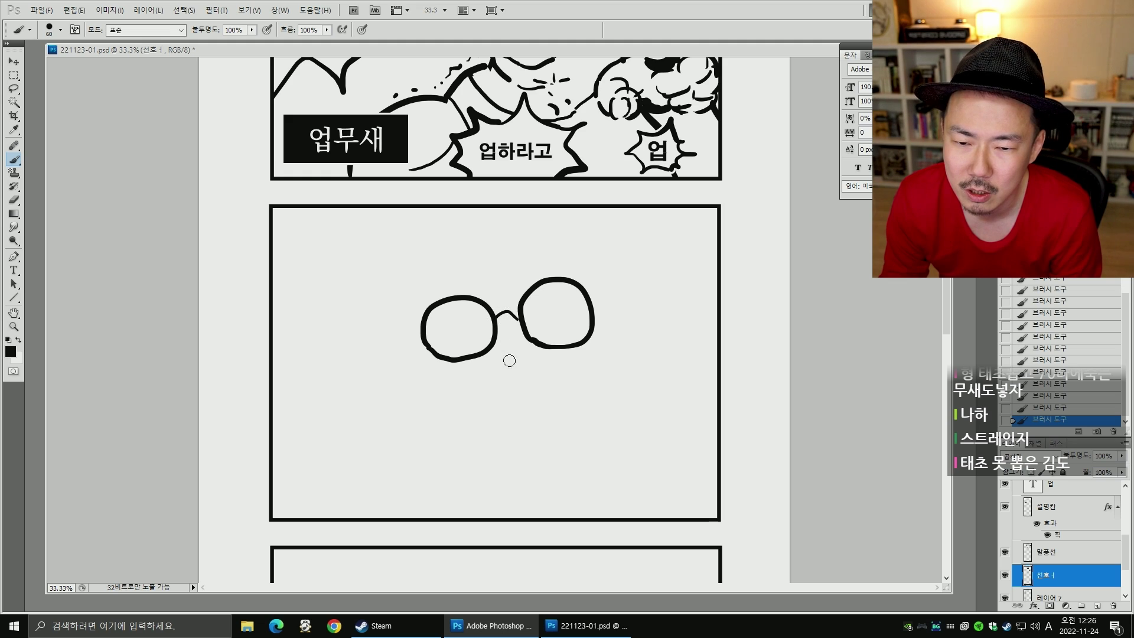
- Brush a long pointed nose with nostrils below the glasses' bridge and curved cheekbone lines outside both lenses
left_click_drag(559, 334, 521, 347)
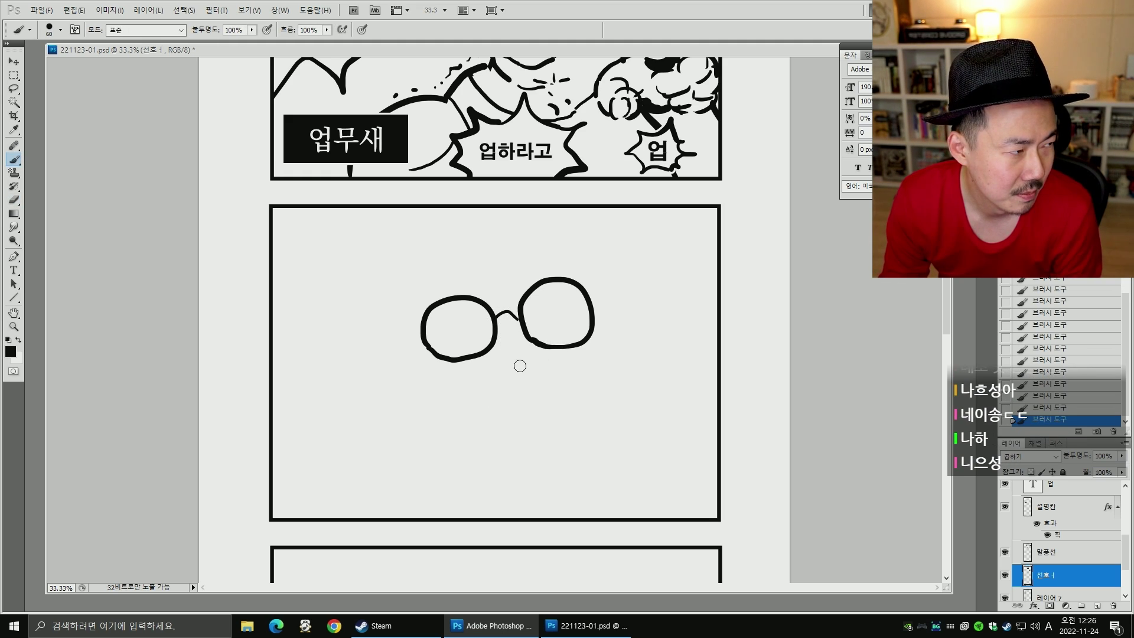
mouse_move(506, 334)
left_mouse_down()
mouse_move(528, 379)
mouse_move(502, 386)
mouse_move(526, 409)
mouse_move(543, 375)
mouse_move(520, 404)
left_mouse_up()
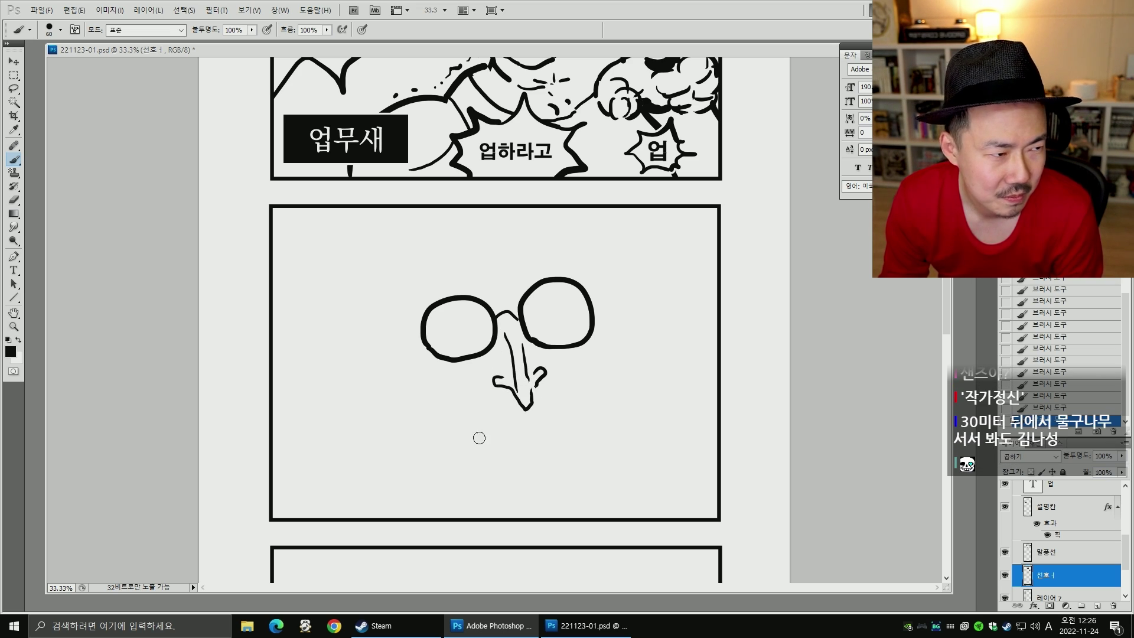
key("]")
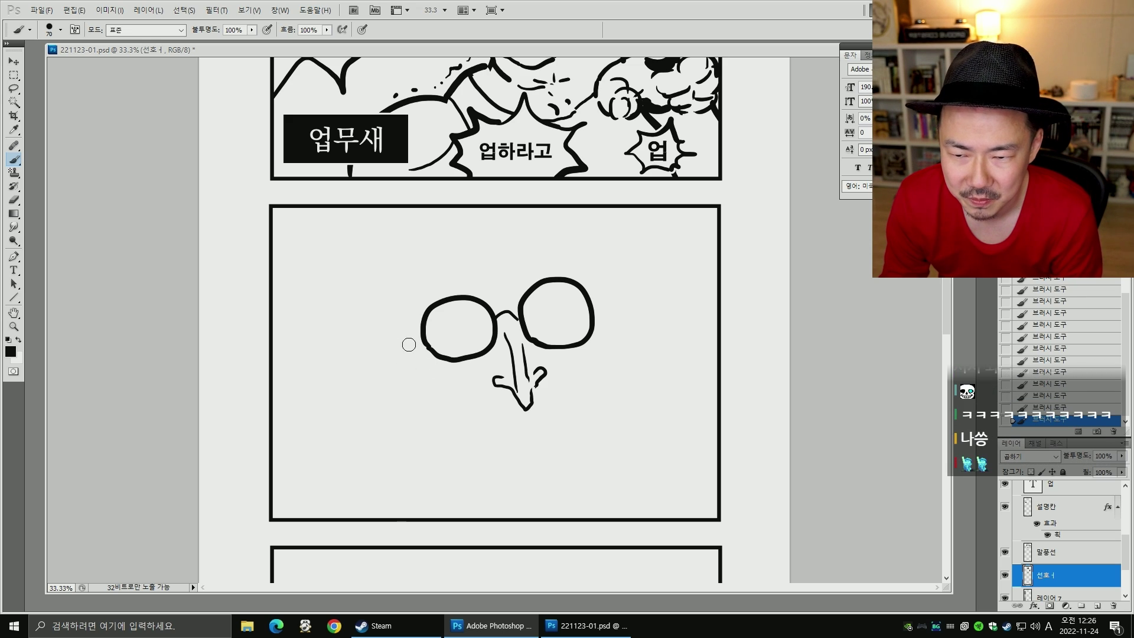
mouse_move(408, 338)
left_mouse_down()
mouse_move(404, 394)
mouse_move(424, 407)
left_mouse_up()
left_click_drag(603, 308, 607, 383)
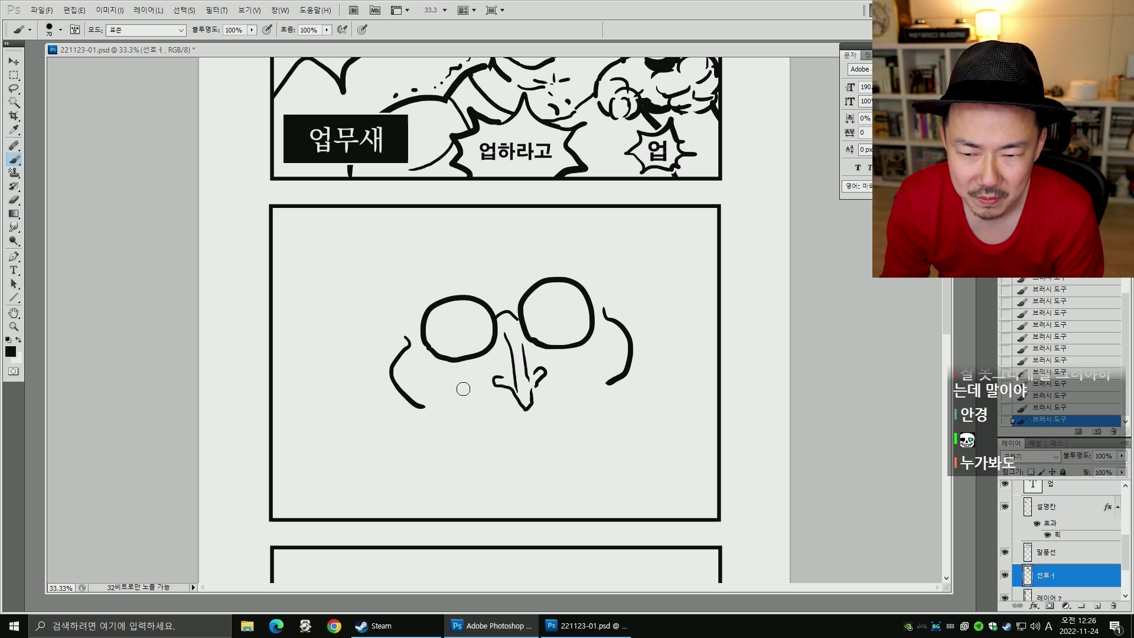
- Brush a wide upper lip beneath the nose and a narrow open grinning mouth with its lower lip
left_click_drag(488, 383, 464, 410)
left_click_drag(539, 387, 575, 401)
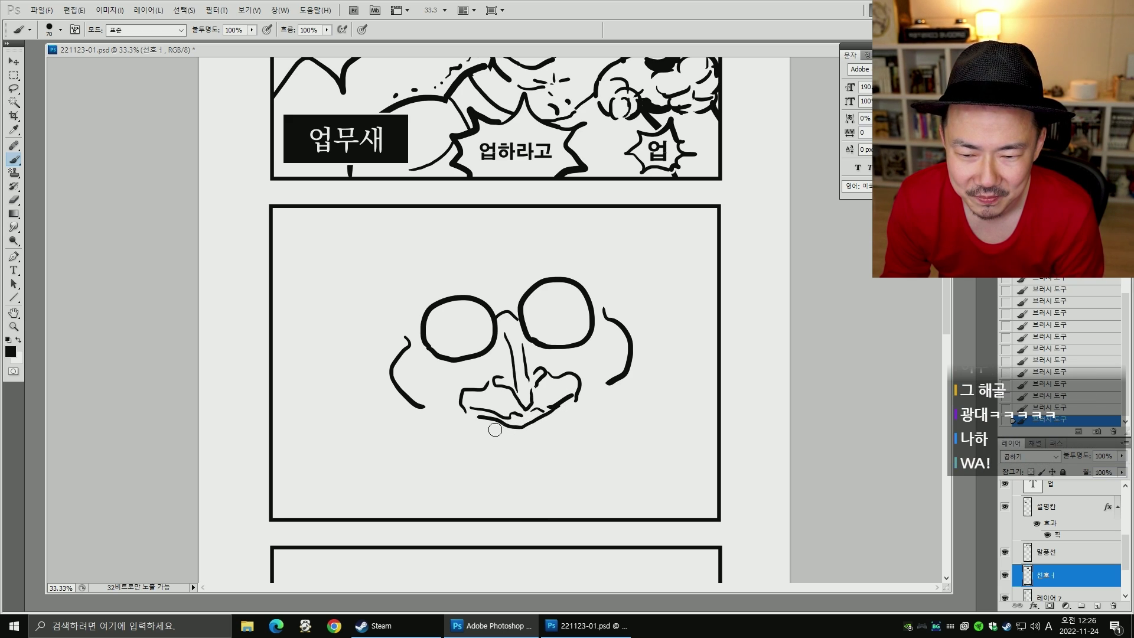
mouse_move(574, 394)
left_mouse_down()
mouse_move(541, 461)
mouse_move(547, 485)
left_mouse_up()
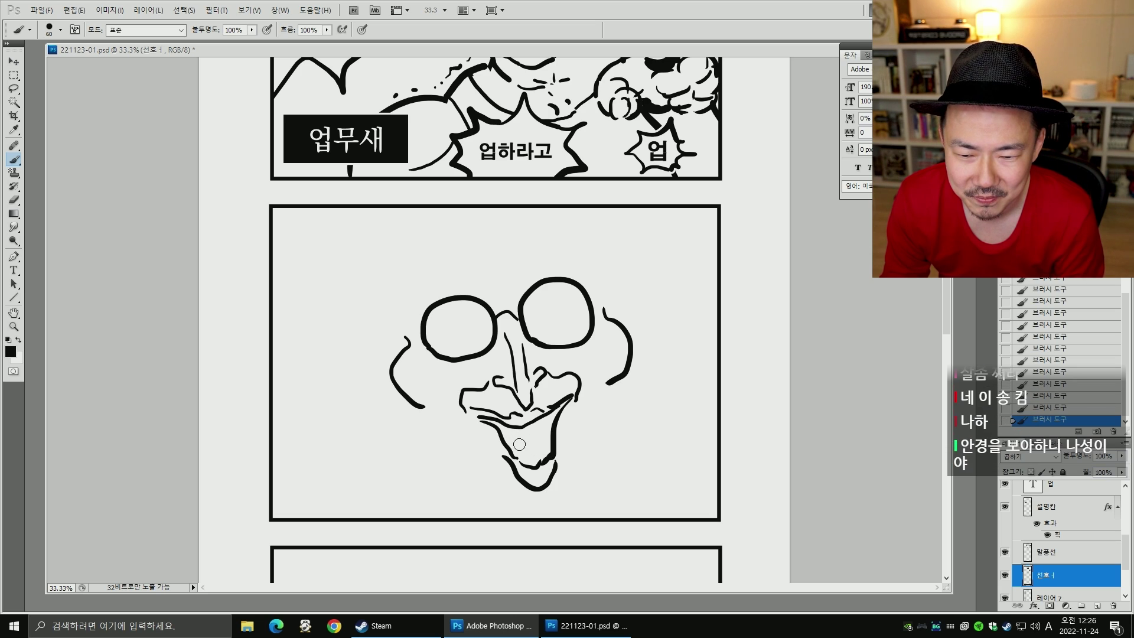
- Brush the individual teeth inside the grin and crease lines along both sides of the mouth down to the chin
key("[")
left_click_drag(518, 431, 528, 441)
mouse_move(531, 427)
left_mouse_down()
mouse_move(550, 438)
mouse_move(513, 441)
mouse_move(542, 443)
mouse_move(516, 449)
left_mouse_up()
left_click_drag(528, 447, 530, 462)
left_click_drag(576, 409, 554, 462)
left_click_drag(473, 420, 531, 502)
- Cut the glasses face from the second panel onto its own layer, scale it to about 63% and shift it toward the panel's centre
key("ctrl+t")
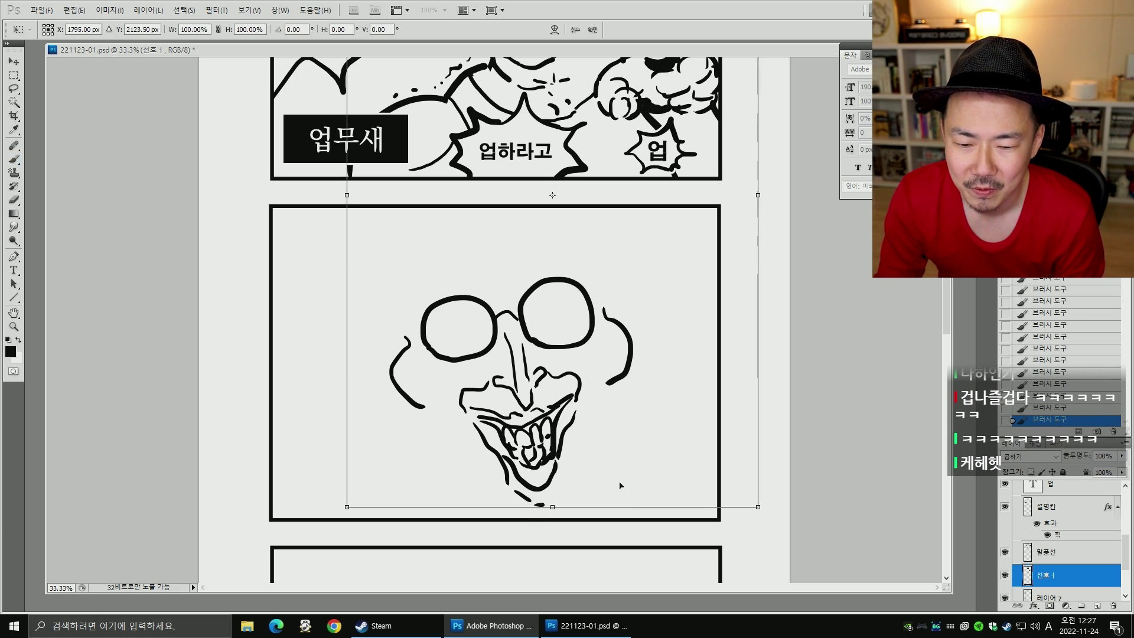
key("Return")
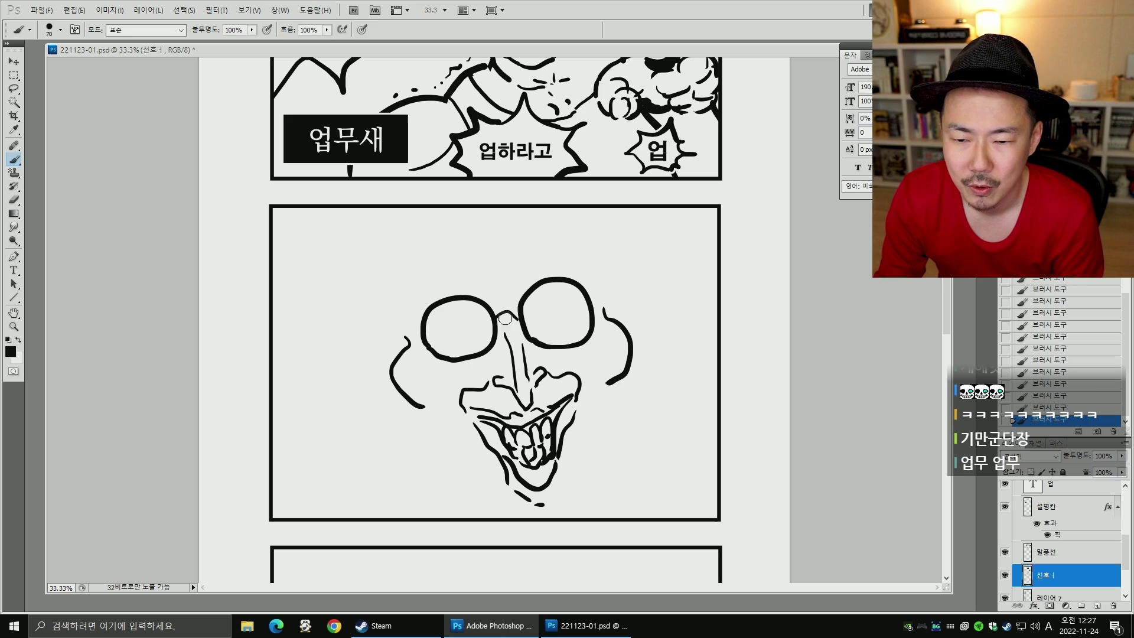
key("m")
left_click_drag(686, 524, 329, 253)
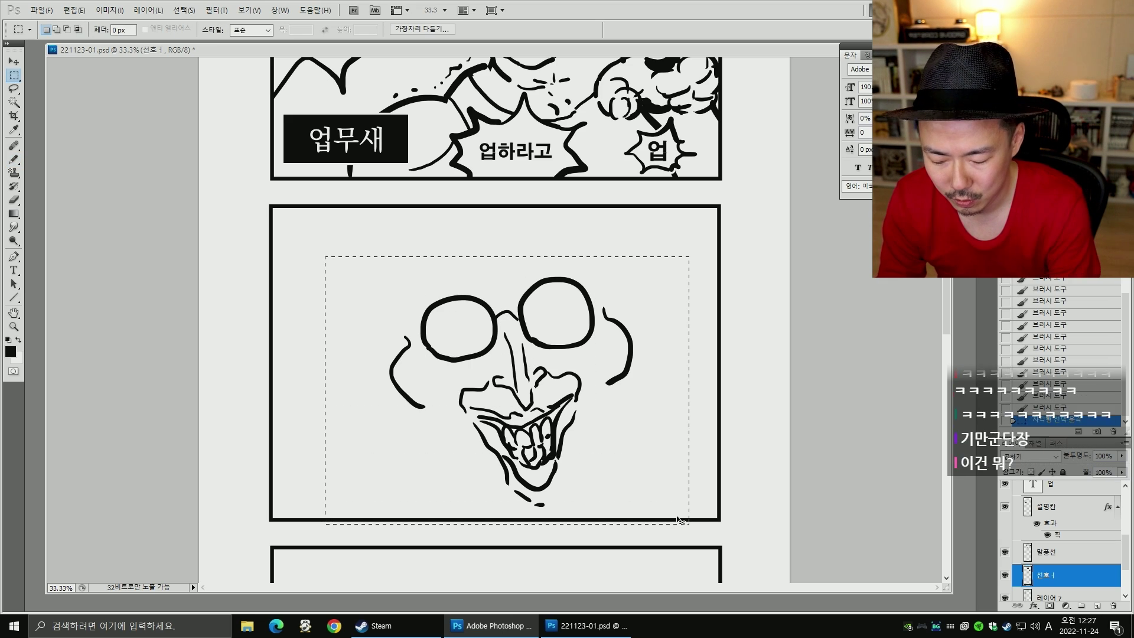
key("ctrl+j")
key("ctrl+t")
left_click_drag(635, 507, 548, 417)
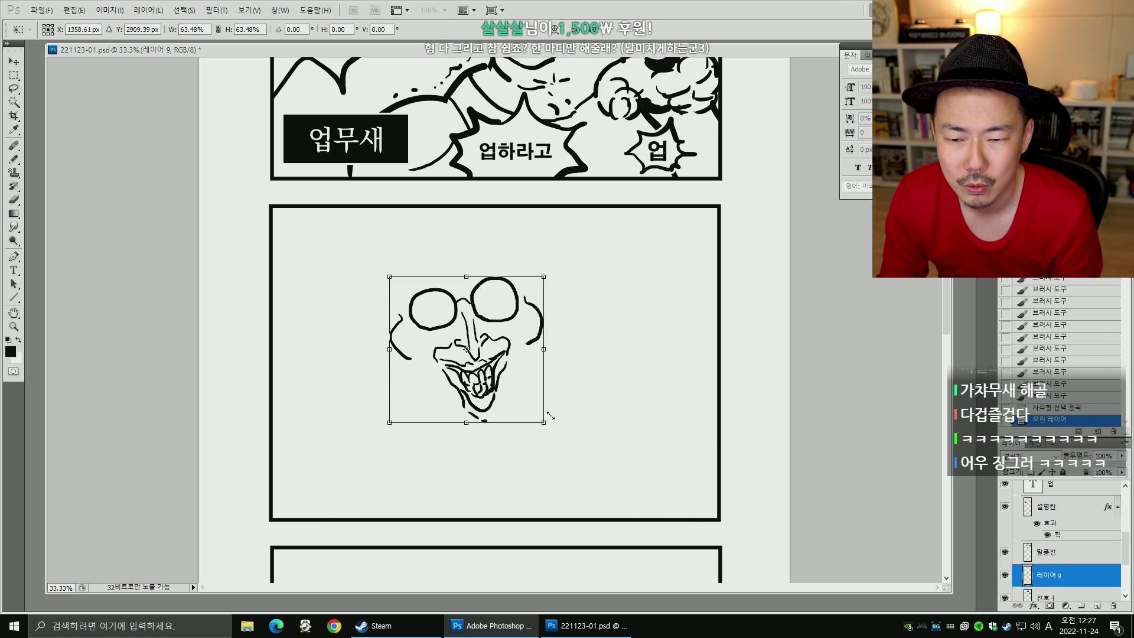
left_click_drag(524, 355, 541, 352)
key("Return")
- Brush thick black shading at the outer ends of the upper lip, the nose tip and the chin crease of the face
key("b")
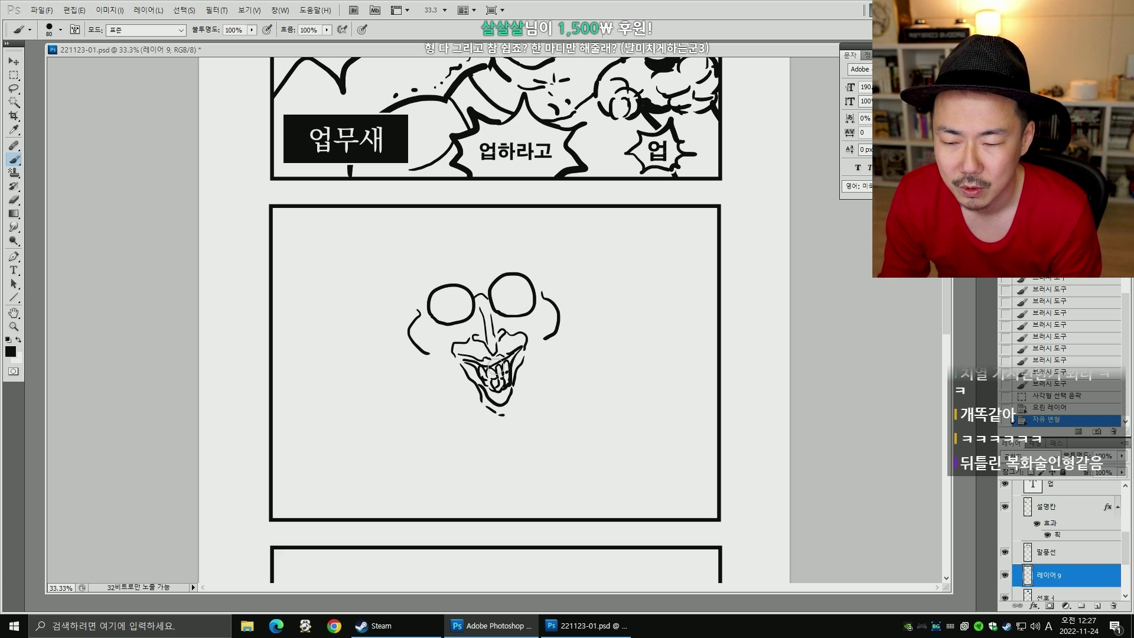
key("bracketleft")
key("bracketleft")
key("bracketleft")
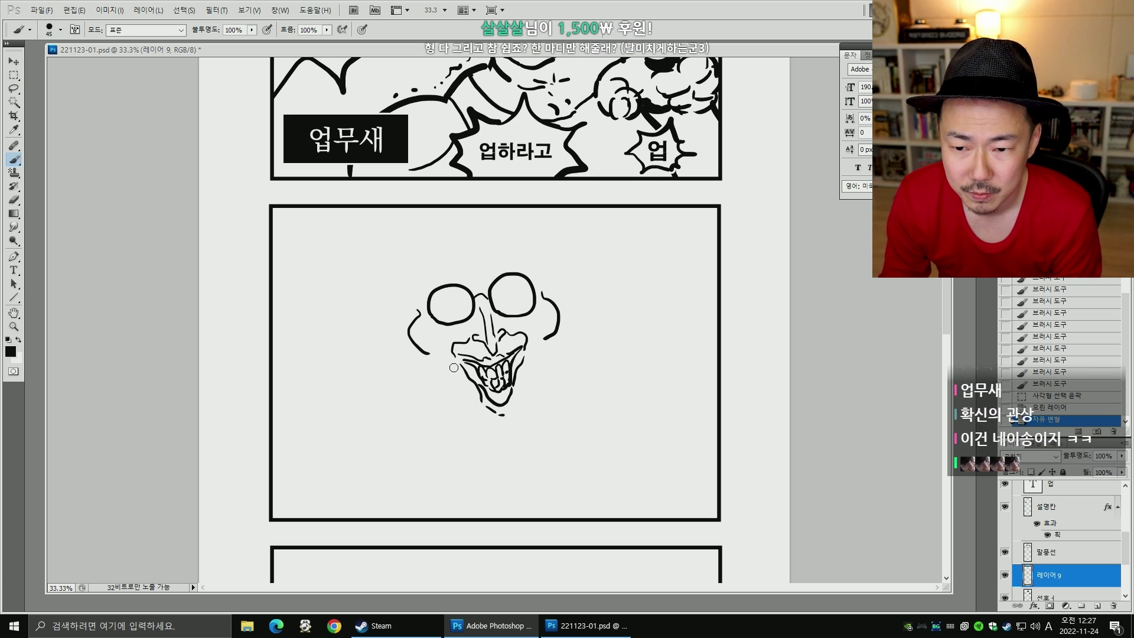
key("bracketright")
key("bracketright")
key("bracketright")
key("bracketright")
left_click_drag(455, 352, 519, 349)
left_click_drag(507, 413, 501, 417)
- Brush the face's outer jawline from both cheekbones down to a pointed chin with a 60 px brush
key("]")
key("]")
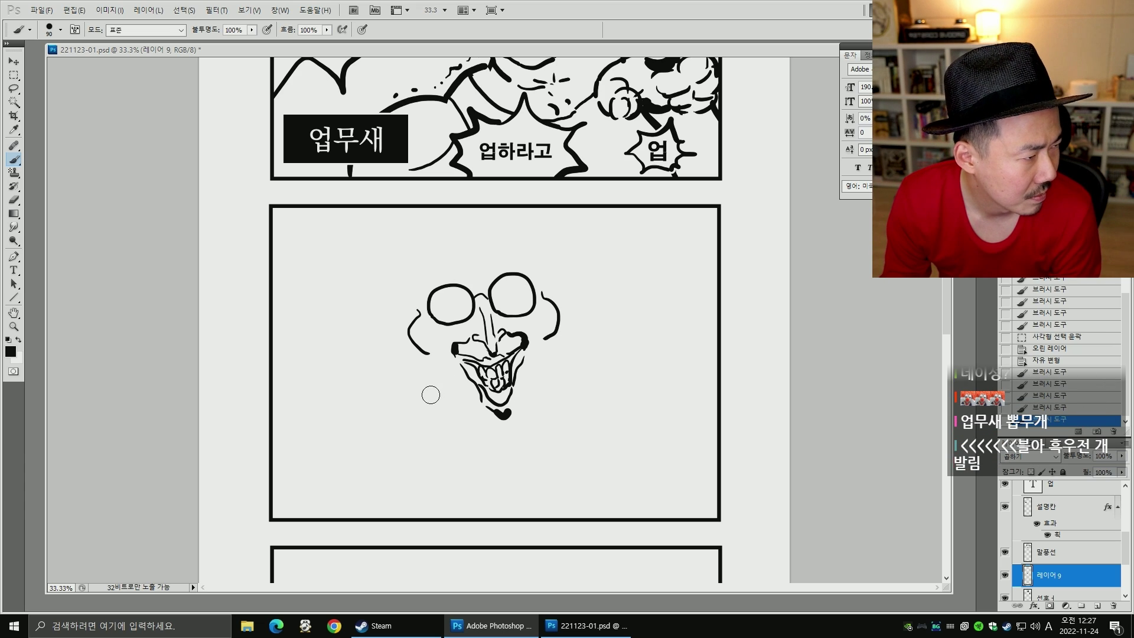
key("[")
key("[")
key("[")
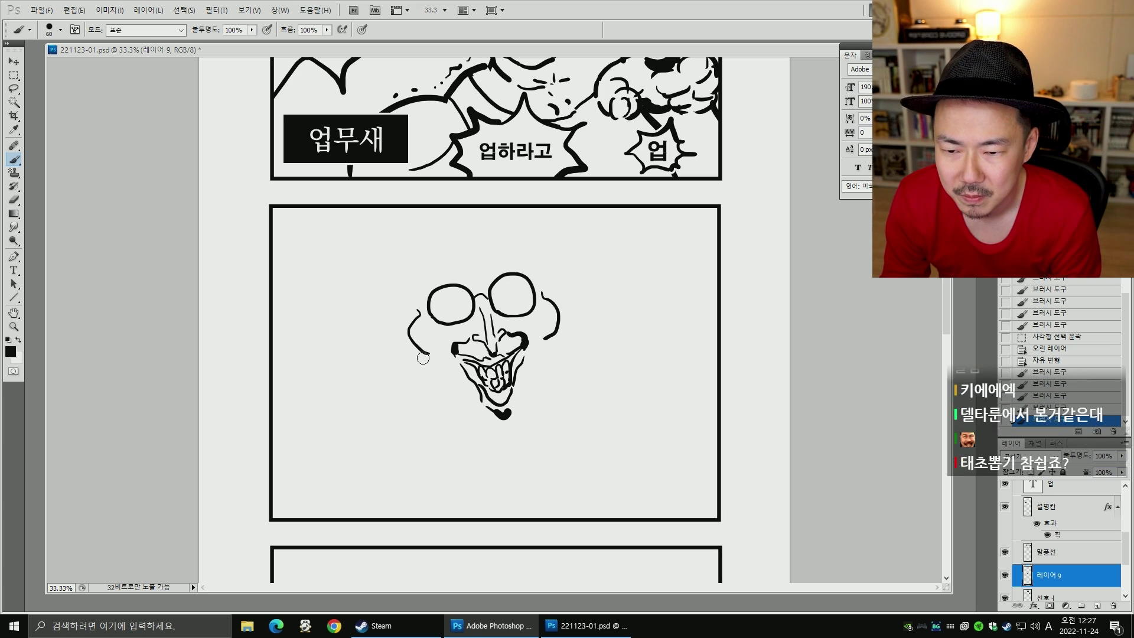
left_click_drag(425, 358, 477, 423)
key("ctrl+z")
mouse_move(424, 355)
left_mouse_down()
mouse_move(426, 384)
mouse_move(508, 446)
mouse_move(524, 425)
left_mouse_up()
left_click_drag(551, 340, 530, 420)
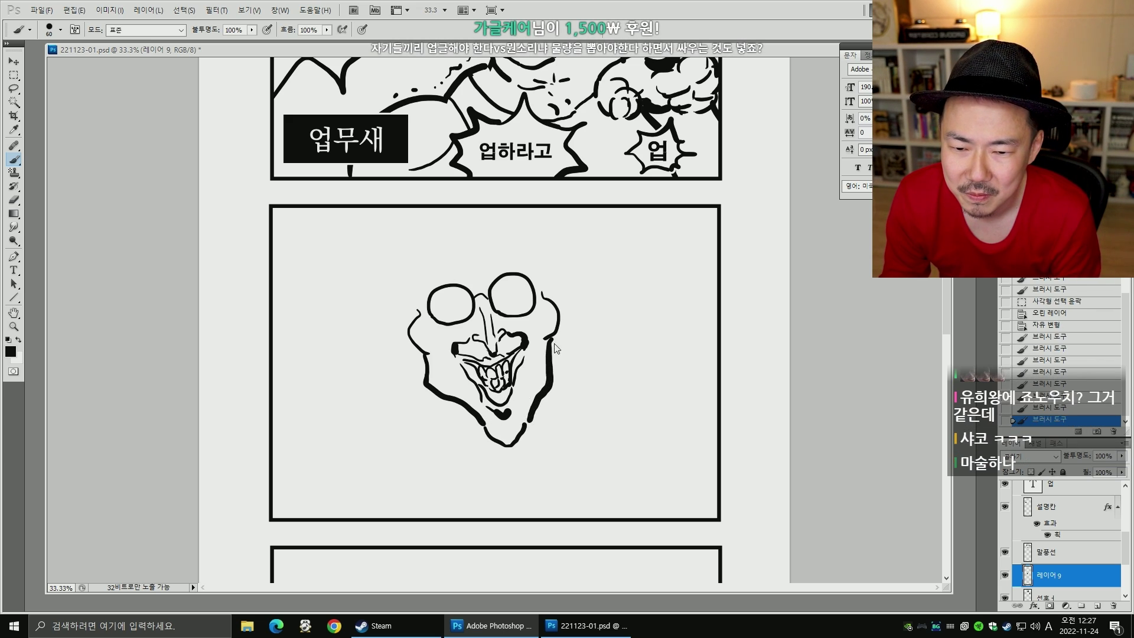
- Redo the right jaw stroke under the cheekbone and close the face outline at the pointed chin with a 60 px brush
key("ctrl+z")
left_click_drag(546, 341, 552, 372)
left_click_drag(531, 415, 531, 418)
left_click_drag(532, 413, 508, 451)
key("ctrl+z")
left_click(515, 442)
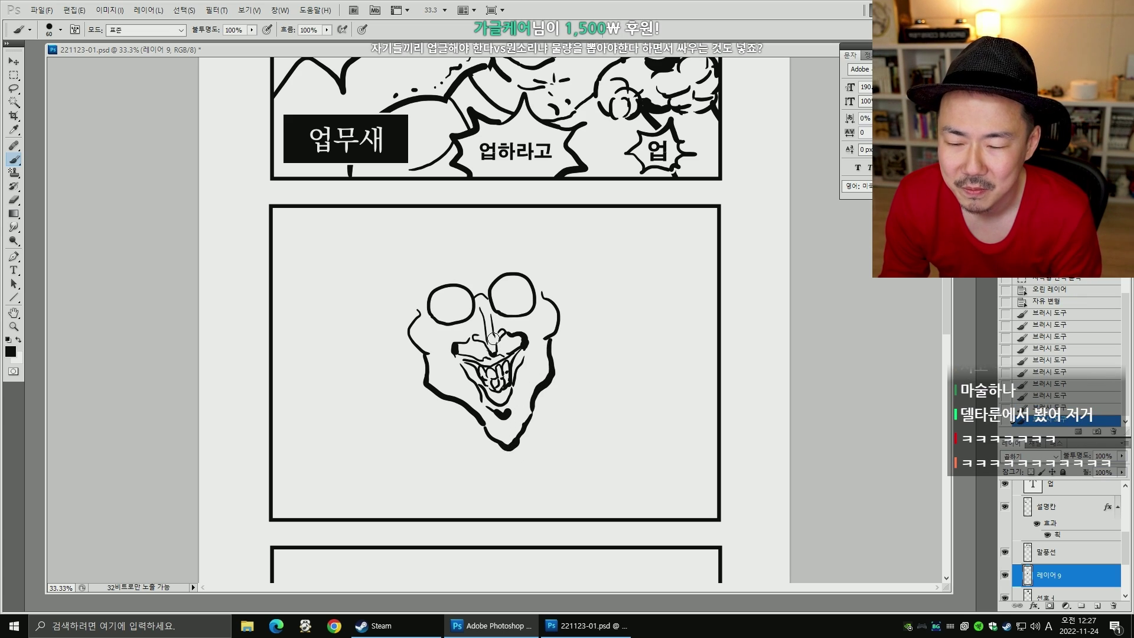
- Brush creases beside the nose bridge, thick shadows under both lenses and dark shading around the nostrils
left_click_drag(477, 307, 463, 325)
left_click_drag(478, 310, 475, 324)
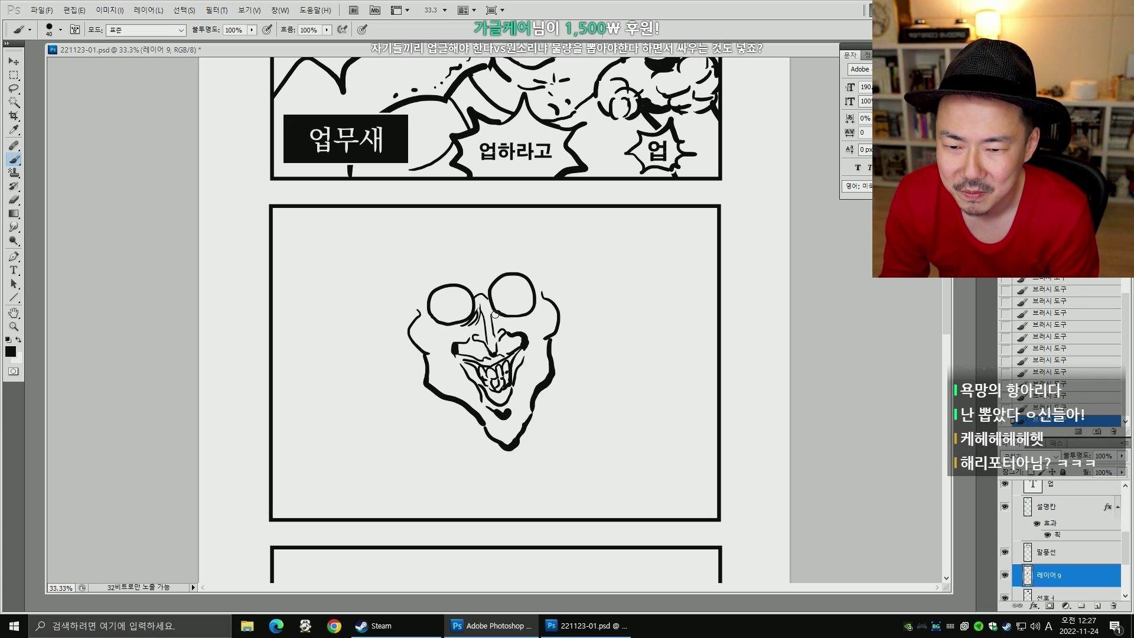
key("bracketright")
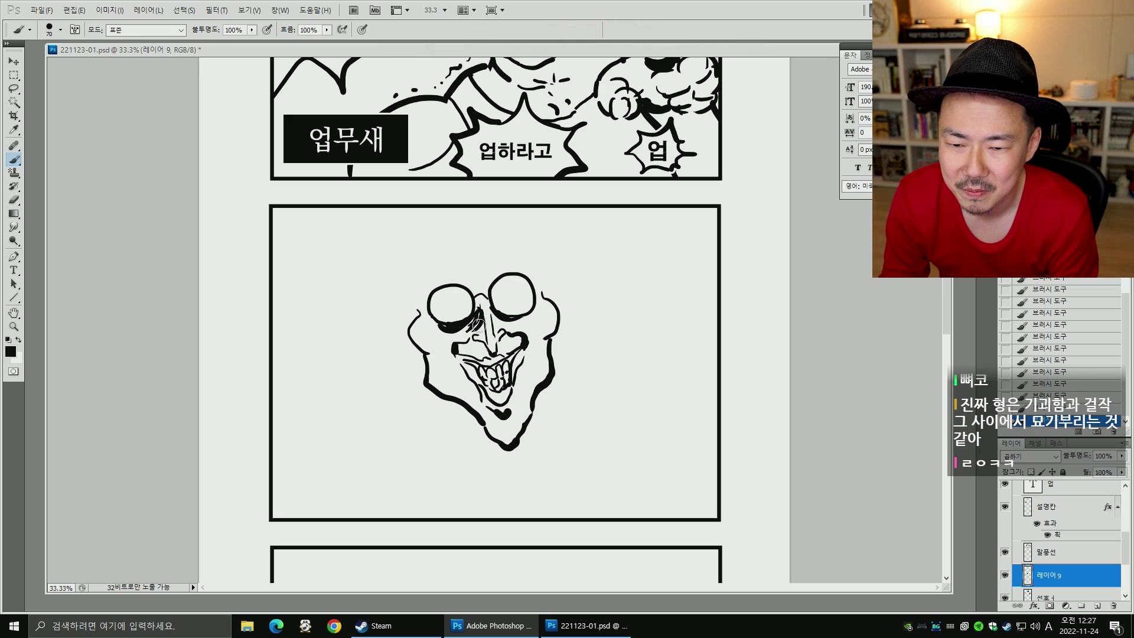
left_click(489, 352)
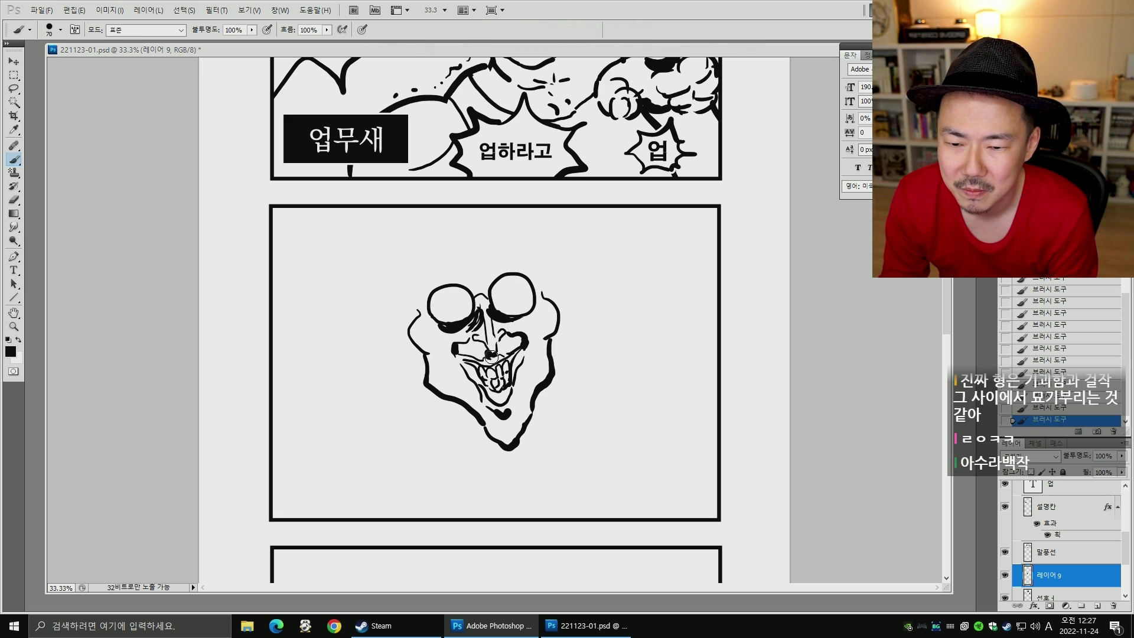
left_click_drag(498, 354, 498, 344)
- Brush thin wrinkle lines over the chin and beside the mouth, reducing the brush to 30 px
key("bracketleft")
key("bracketleft")
key("bracketleft")
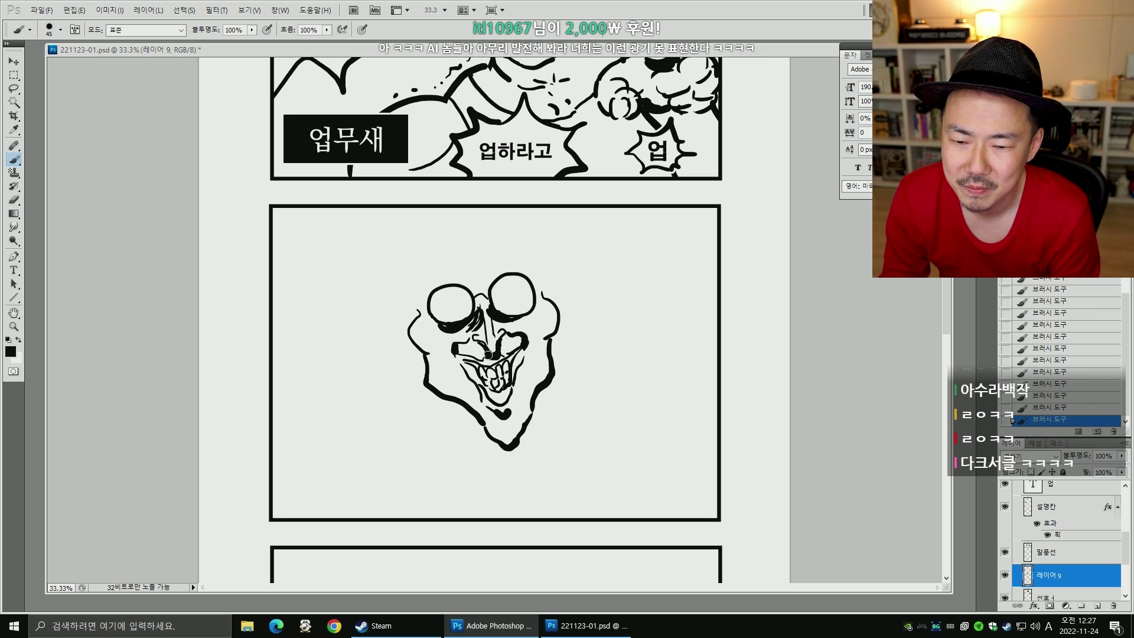
key("bracketleft")
key("bracketleft")
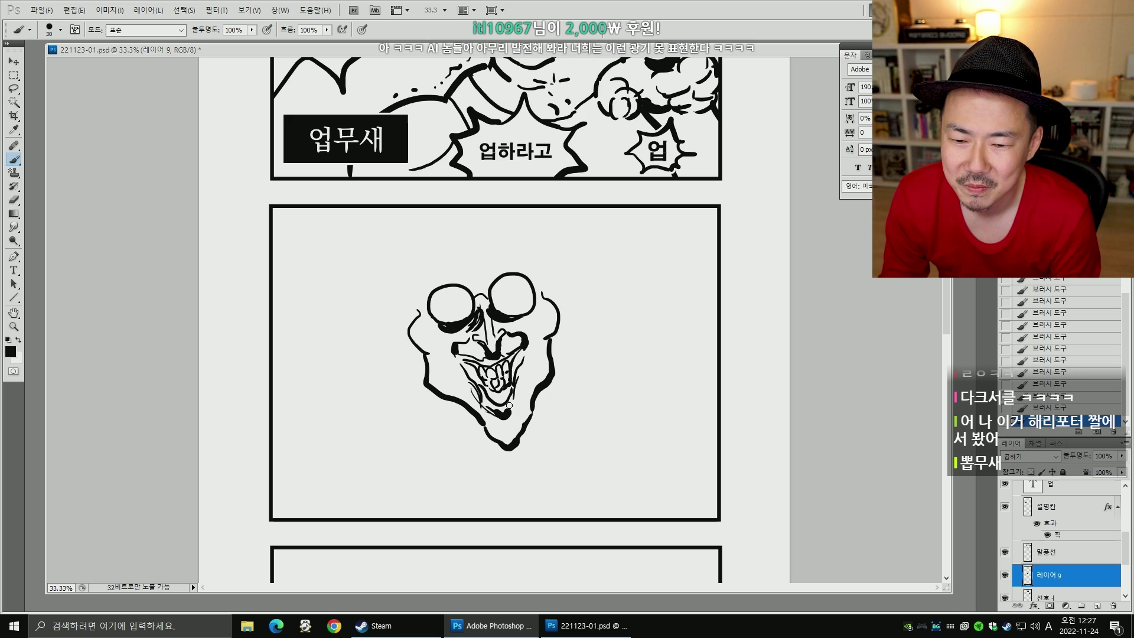
left_click_drag(504, 420, 504, 433)
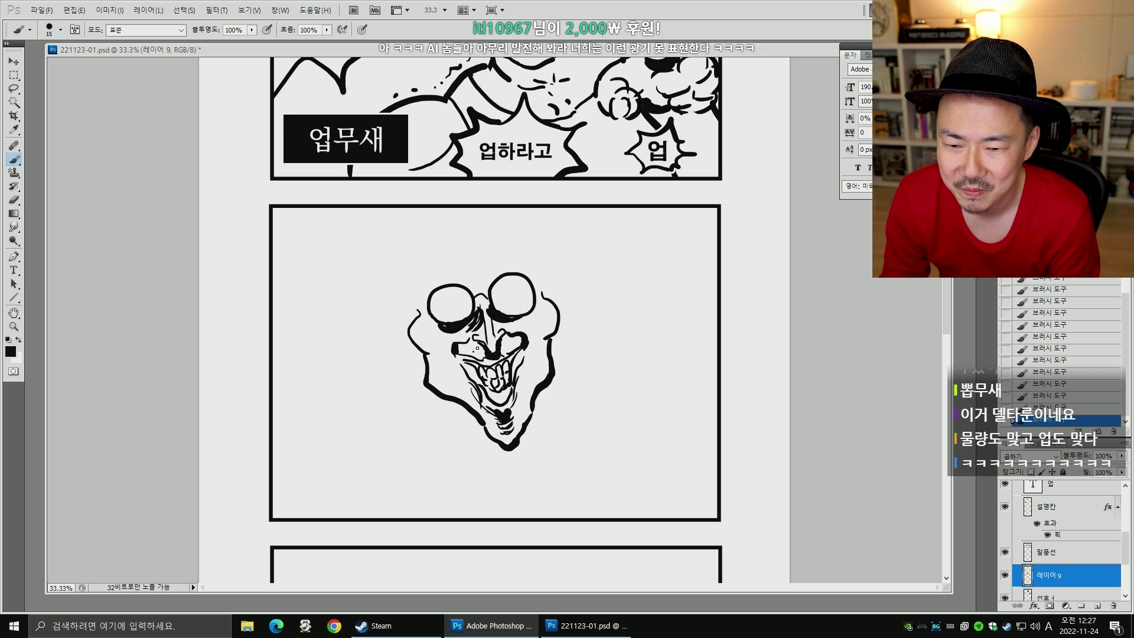
- Dot stubble marks on both sides of the upper lip with a 15 px brush
left_click(470, 349)
left_click(481, 353)
left_click(476, 346)
left_click(506, 343)
left_click(513, 342)
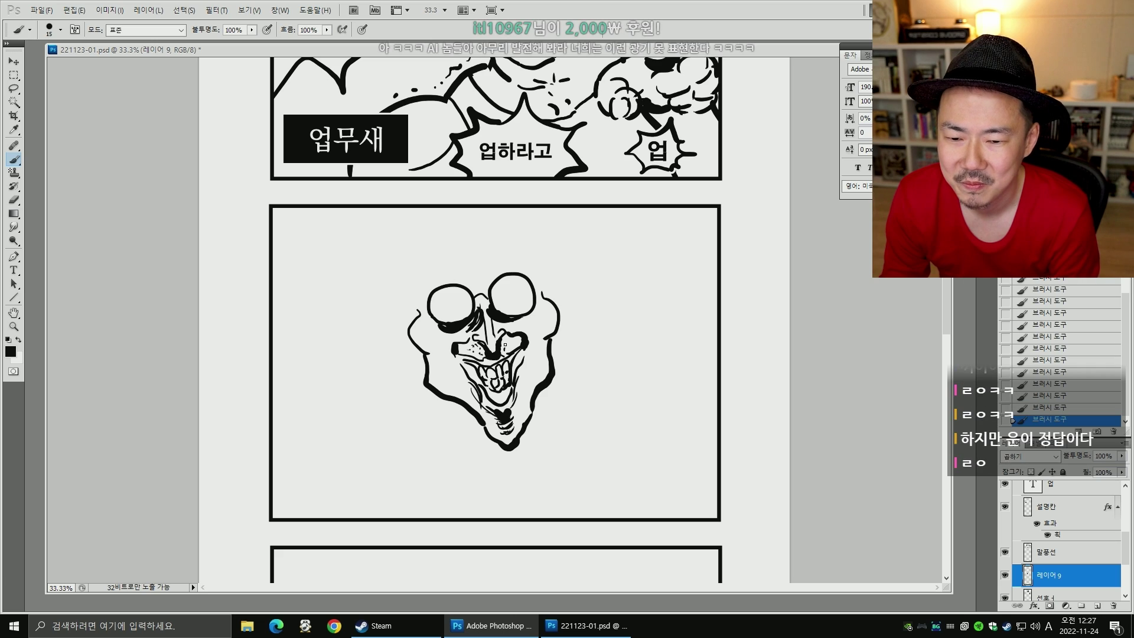
left_click(516, 345)
left_click(509, 349)
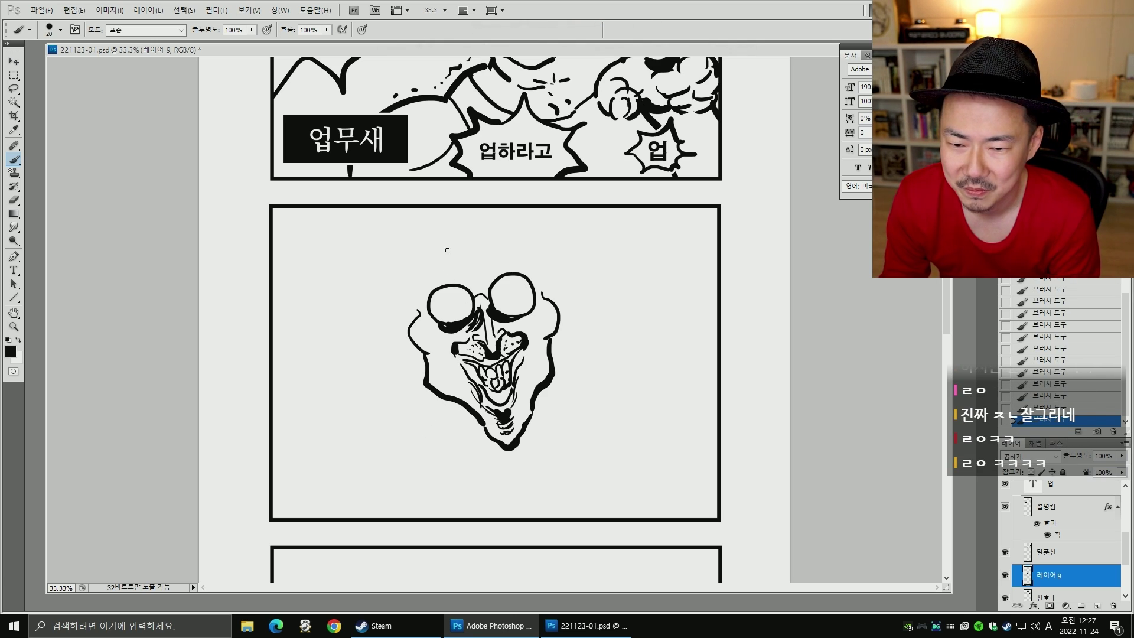
- Brush a temple line upward from each cheek with a 60 to 70 px brush, and move the face lower in the panel
key("bracketright")
key("bracketright")
key("bracketright")
key("bracketright")
key("bracketright")
key("bracketright")
key("bracketright")
key("bracketright")
key("bracketright")
key("bracketright")
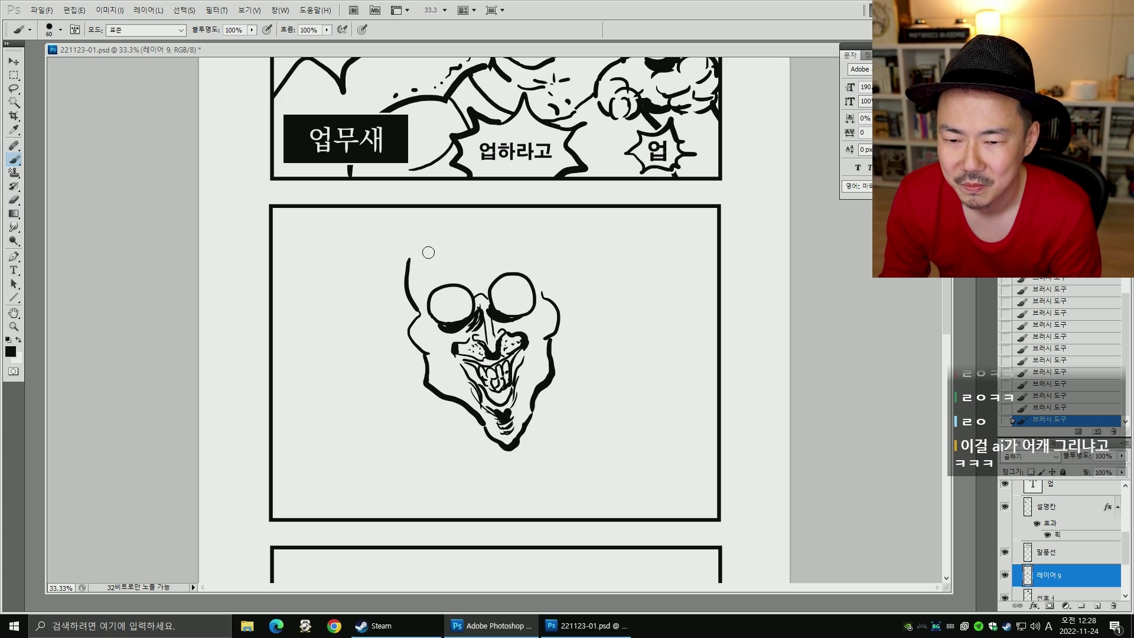
key("bracketleft")
key("bracketleft")
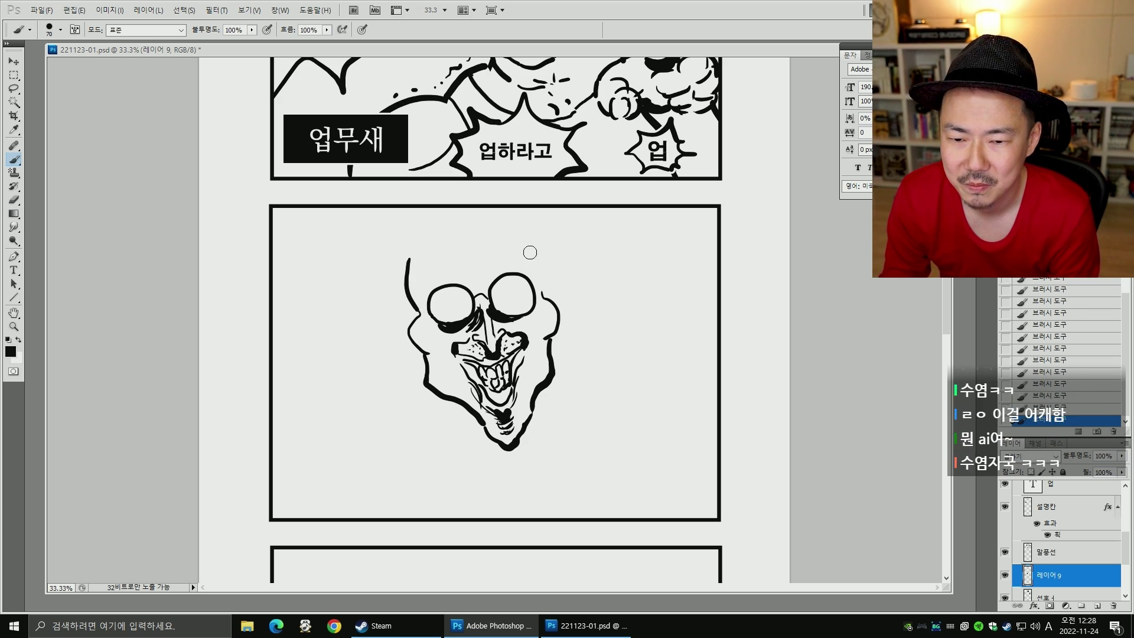
mouse_move(533, 253)
left_mouse_down()
mouse_move(551, 295)
mouse_move(539, 364)
left_mouse_up()
key("v")
key("b")
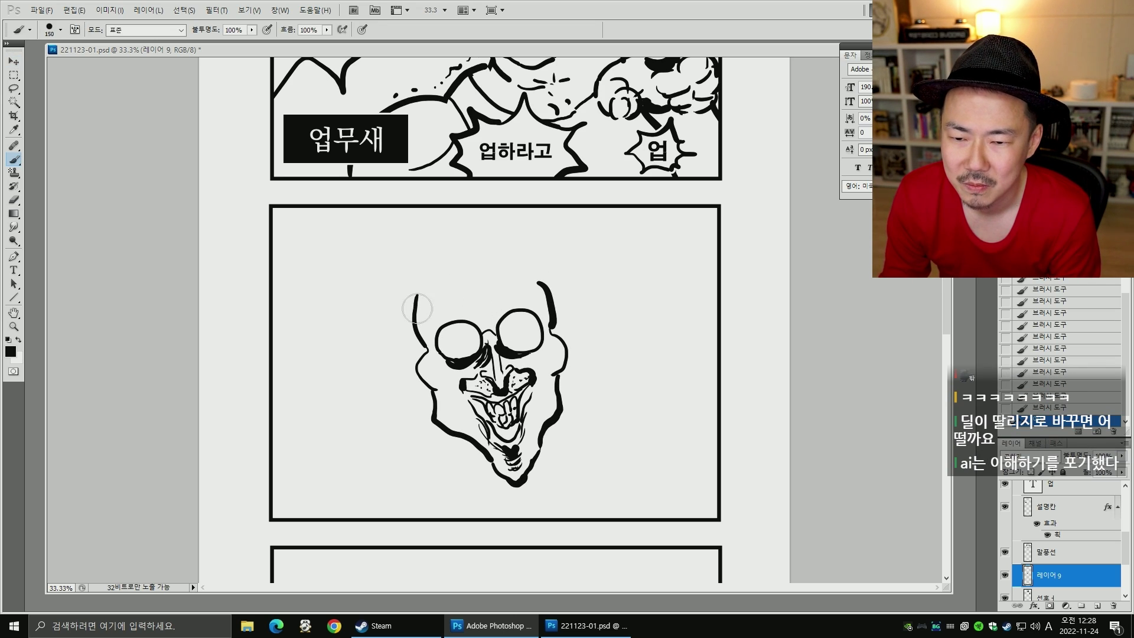
- Brush the rounded bowl-cut hair outline at 150 px and close the fringe line across the forehead at 80 px
mouse_move(418, 308)
left_mouse_down()
mouse_move(494, 223)
mouse_move(551, 286)
left_mouse_up()
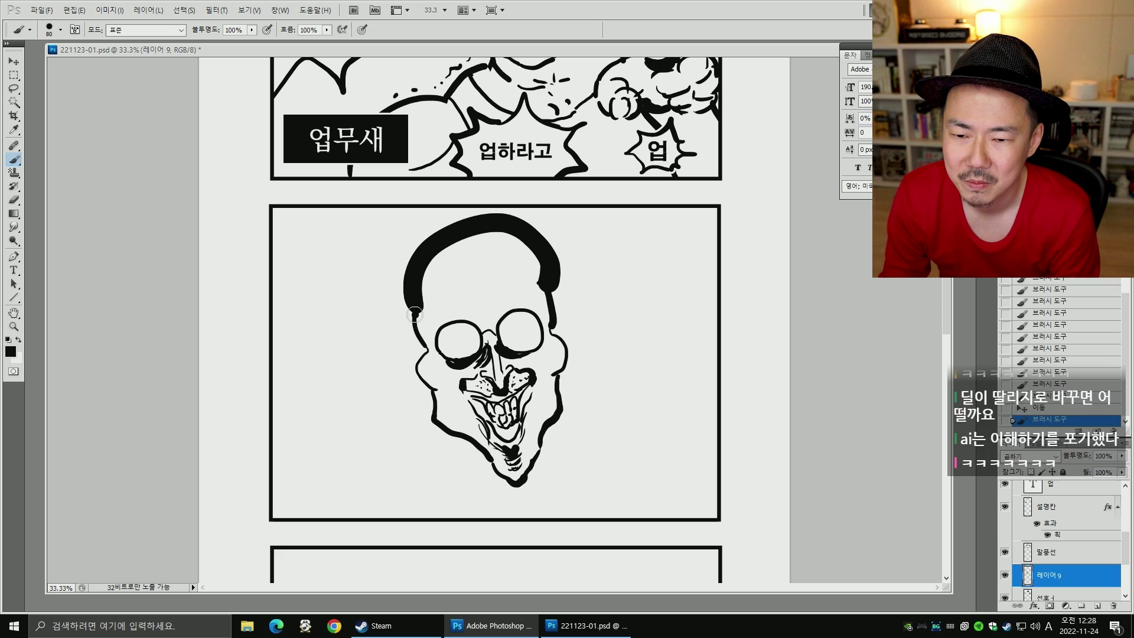
key("bracketleft")
key("bracketleft")
left_click_drag(420, 313, 550, 282)
left_click_drag(423, 312, 543, 287)
- Select the empty area inside the hair outline, expand the selection, fill it with black and deselect
key("w")
left_click(487, 266)
key("alt+s")
key("m")
key("e")
key("Return")
key("alt+BackSpace")
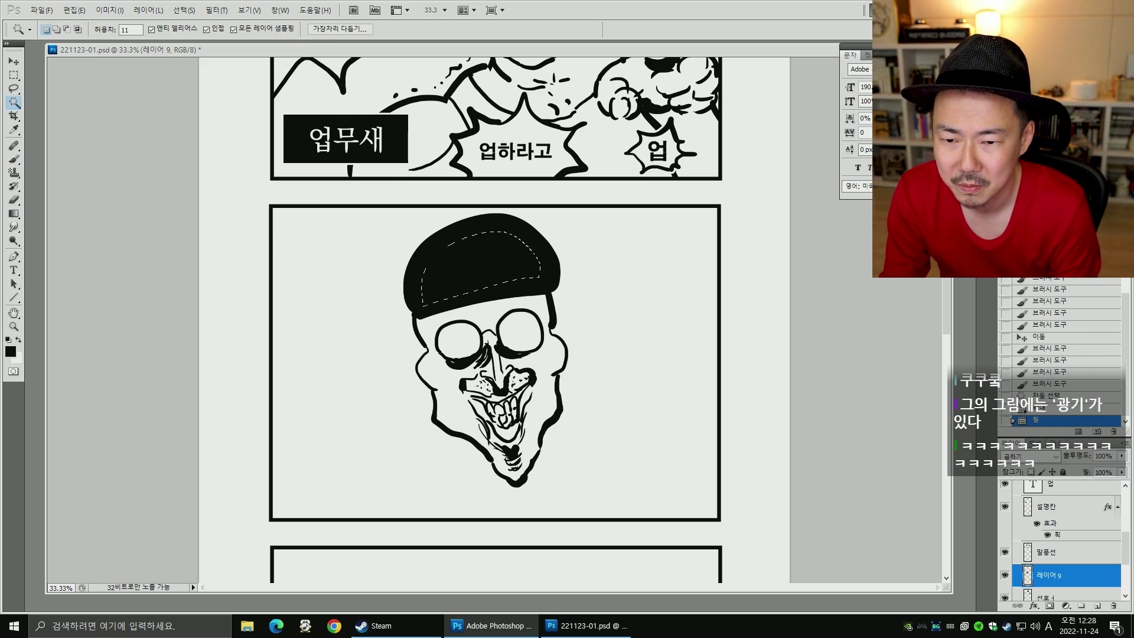
key("ctrl+d")
- Brush white gaps into the lower edge of the black fringe to separate the strands with a 45 px brush
key("b")
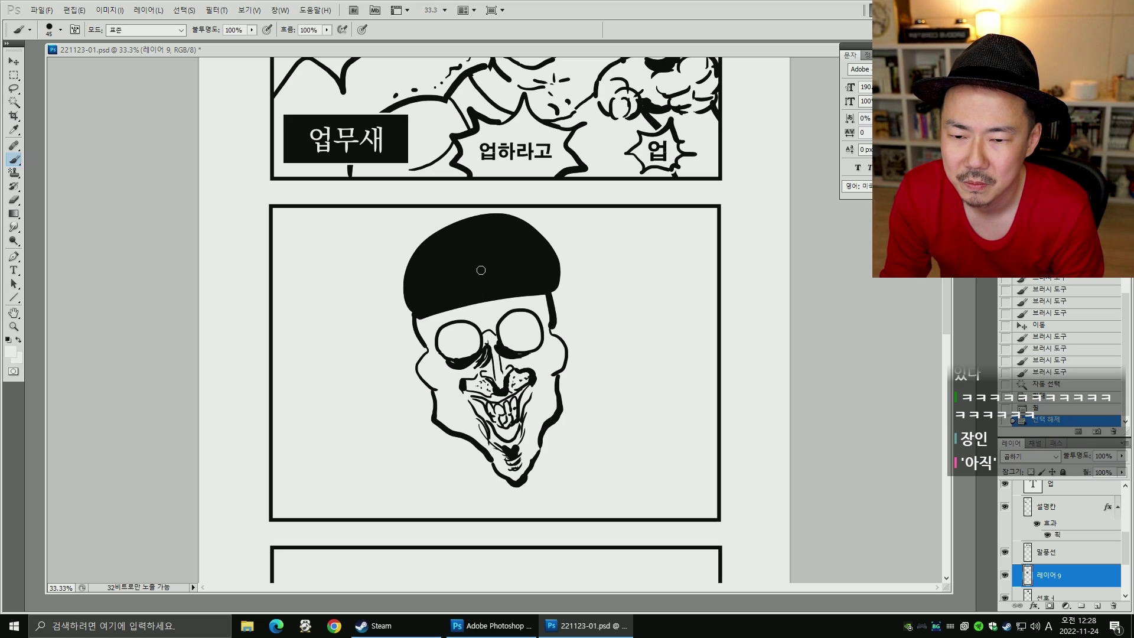
mouse_move(481, 270)
left_mouse_down()
mouse_move(481, 302)
mouse_move(495, 300)
left_mouse_up()
mouse_move(505, 288)
left_mouse_down()
mouse_move(508, 299)
mouse_move(525, 296)
left_mouse_up()
key("bracketright")
key("bracketright")
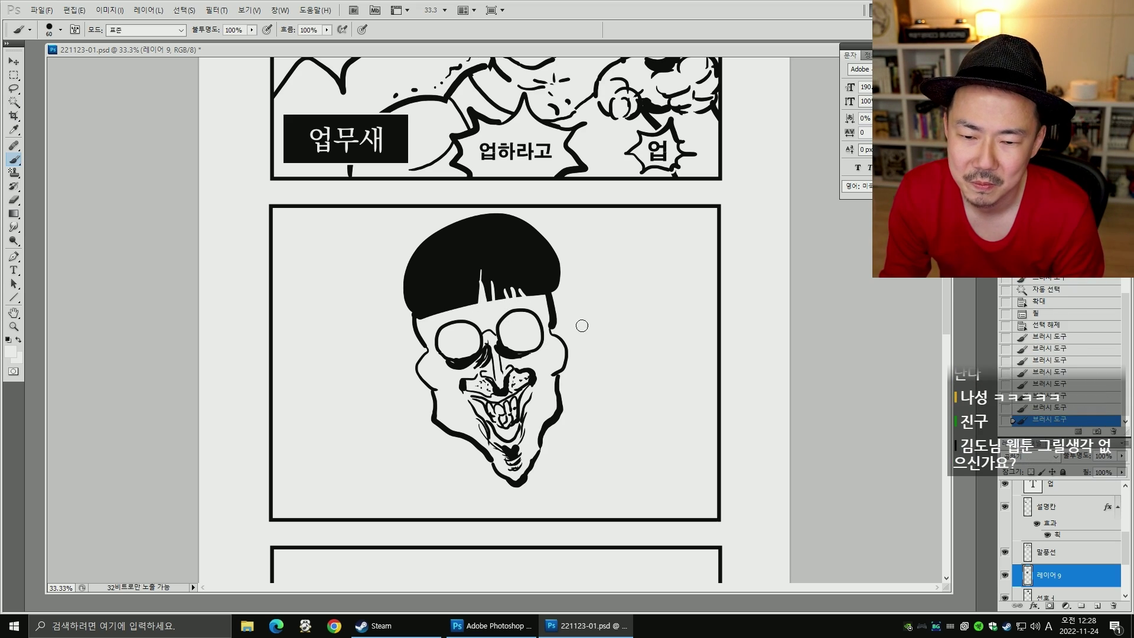
- Brush both ears in black with their inner folds, using a 45 to 50 px brush
key("x")
key("bracketleft")
key("bracketleft")
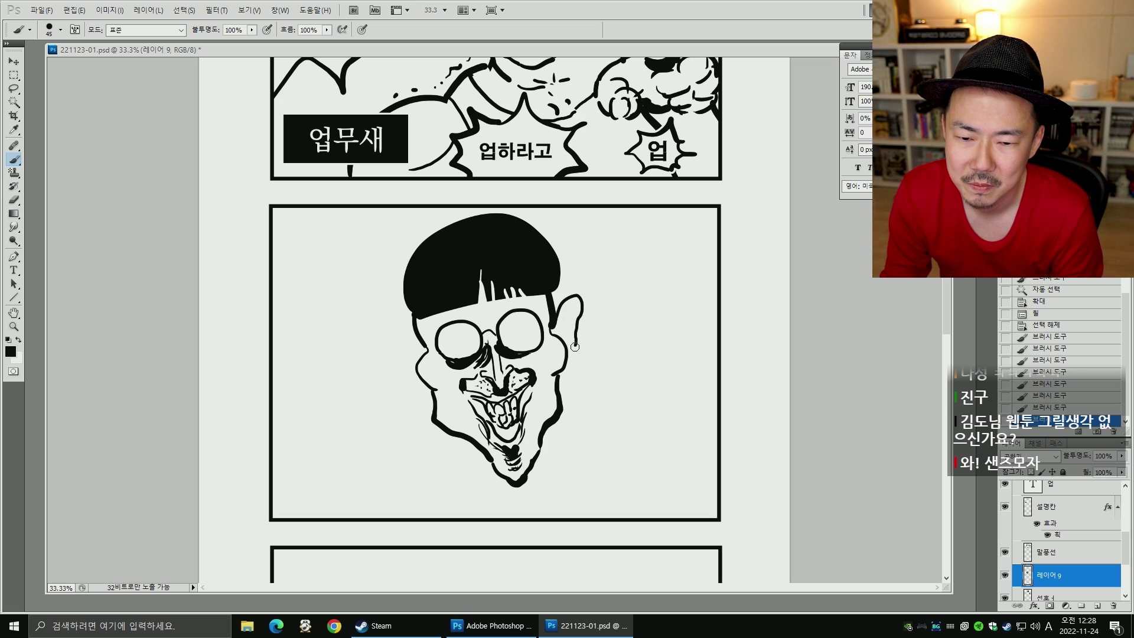
left_click_drag(575, 347, 566, 351)
left_click_drag(574, 311, 565, 334)
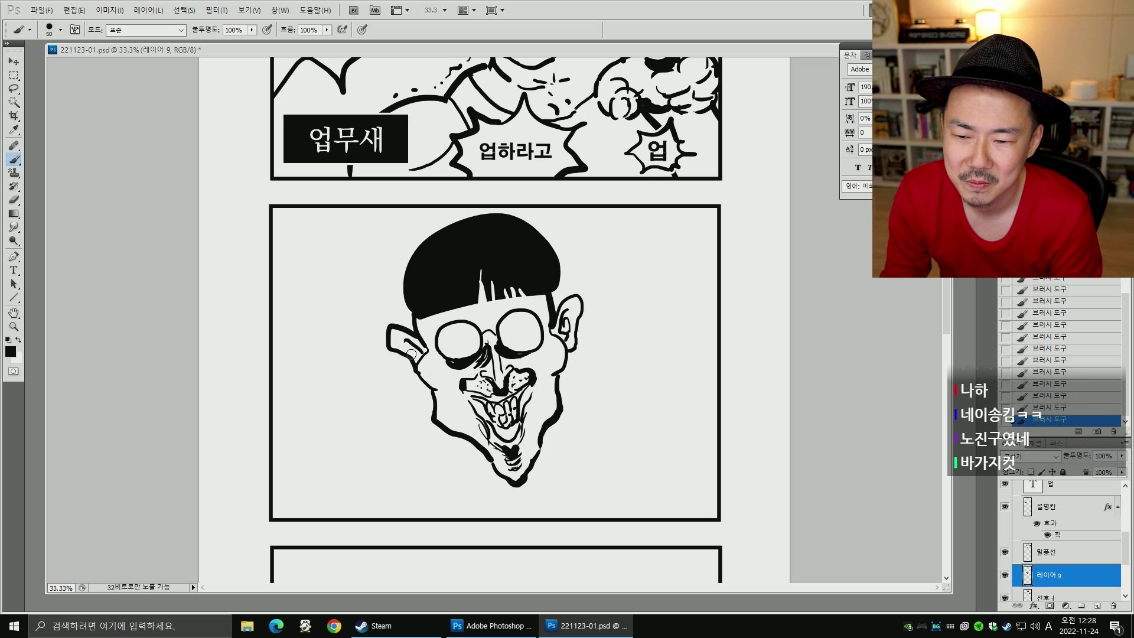
left_click_drag(416, 359, 404, 350)
- Brush the eyebrows above the glasses and the frown creases between them with a 35 to 40 px brush
key("bracketleft")
key("bracketleft")
key("bracketleft")
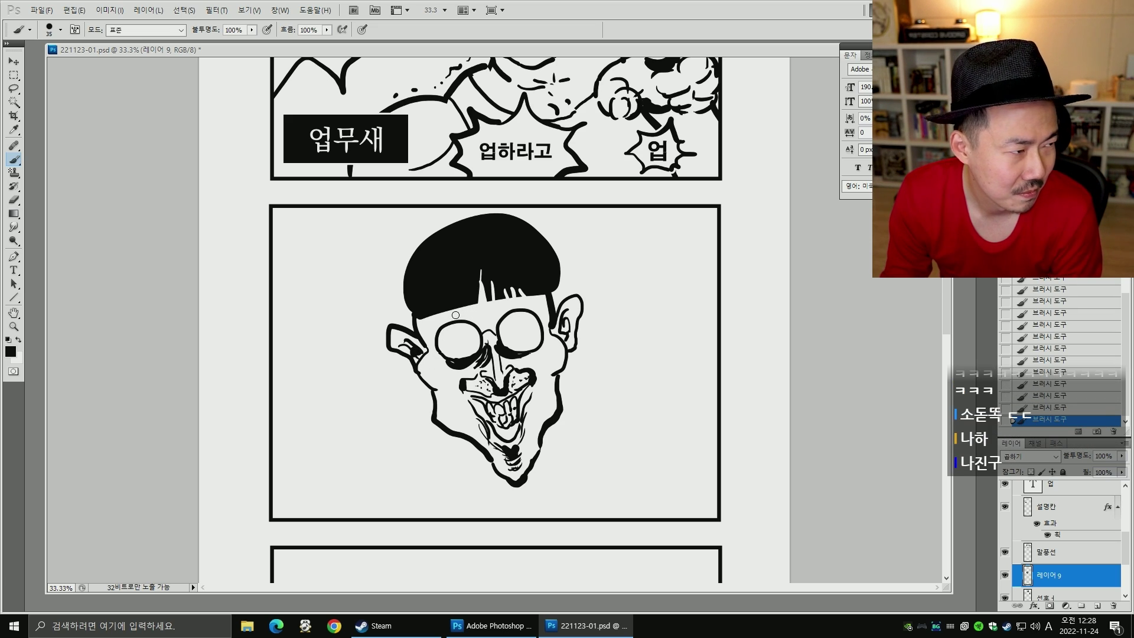
key("bracketright")
key("bracketright")
key("bracketright")
key("bracketright")
key("bracketright")
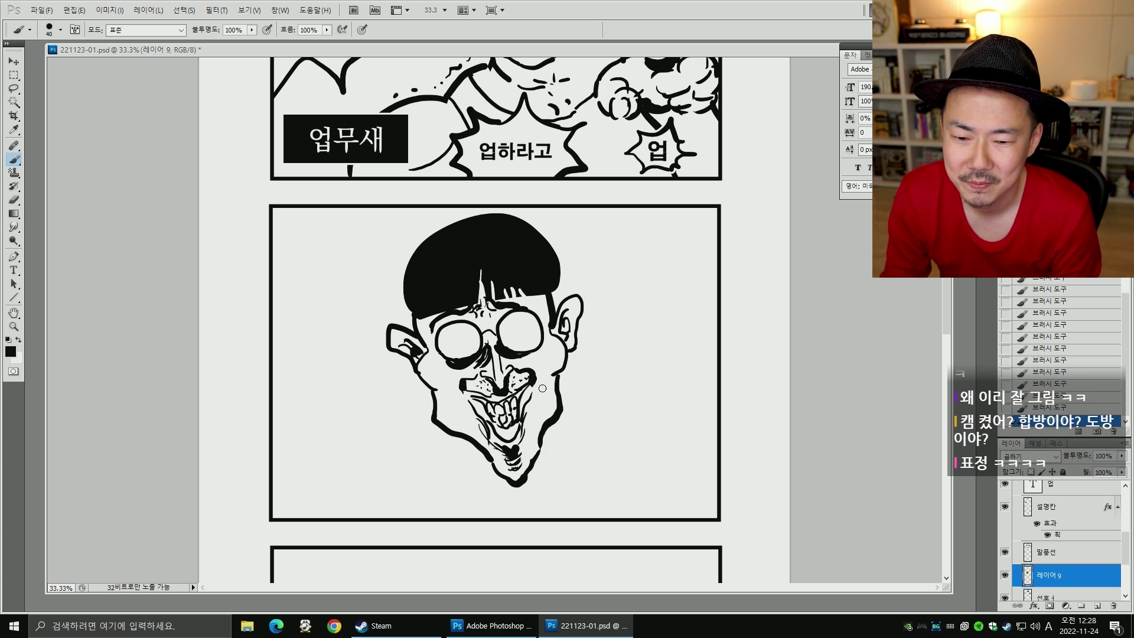
- Brush hollow-cheek contour lines down both sides of the mouth, using up to a 60 px brush
left_click_drag(548, 375, 541, 395)
key("bracketright")
key("bracketright")
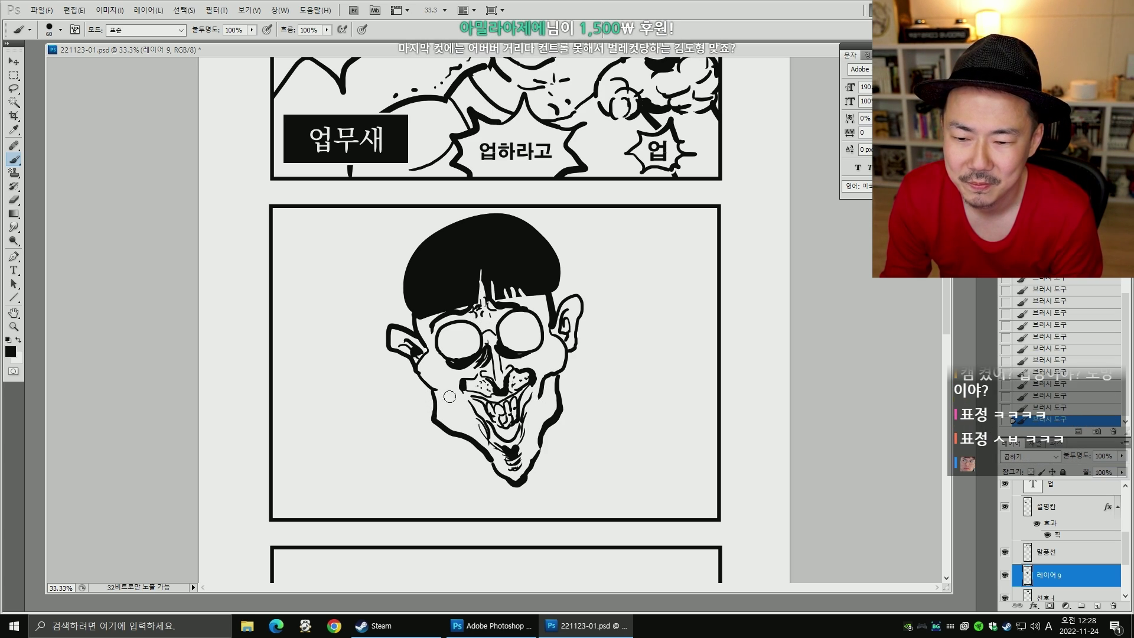
left_click_drag(443, 392, 475, 421)
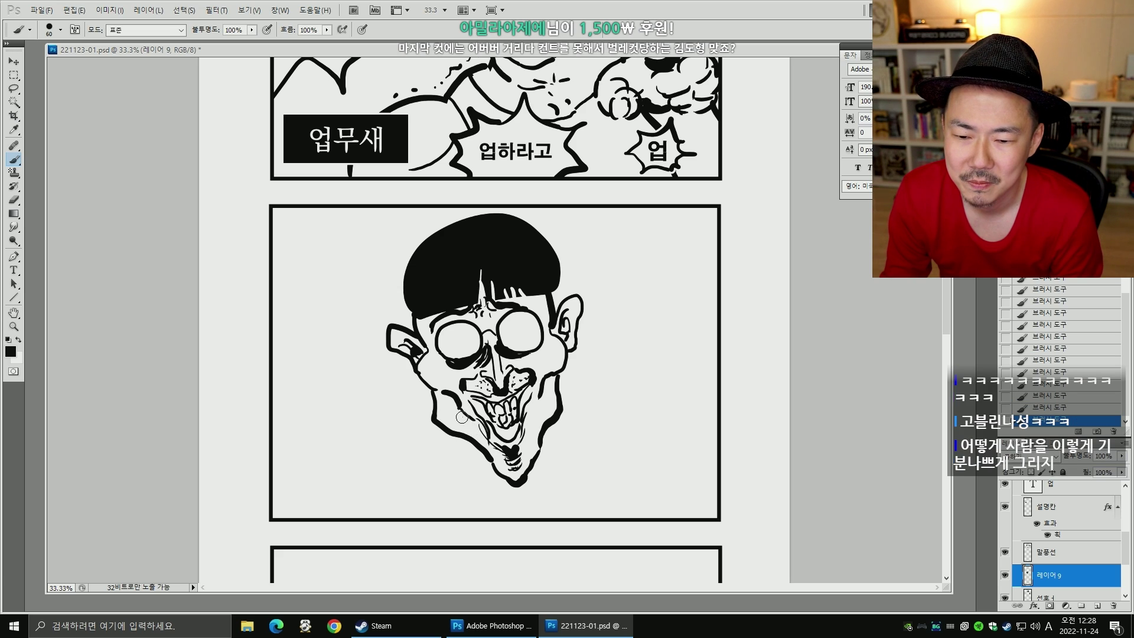
key("bracketleft")
key("bracketleft")
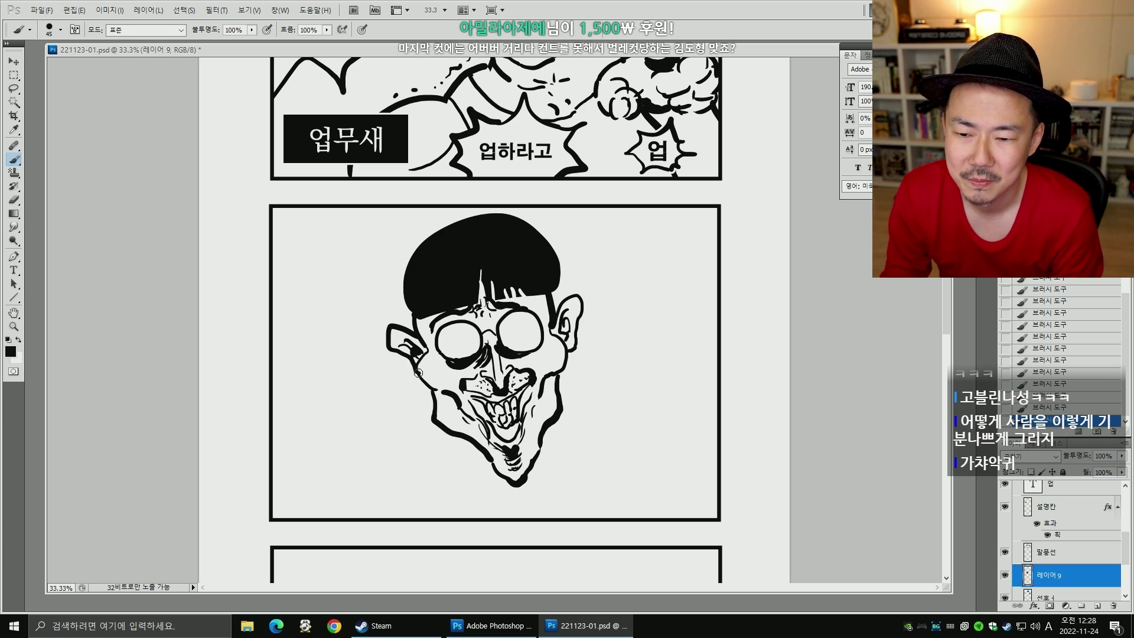
- Trim the left cheek outline below the ear with a 60 px eraser
key("e")
left_click(424, 373)
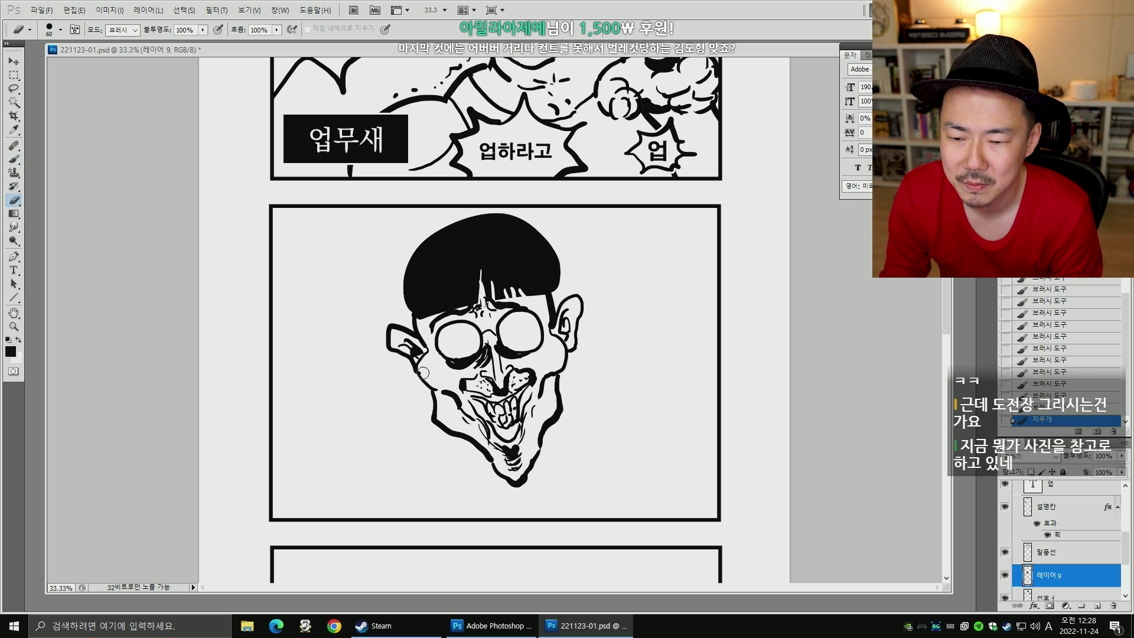
left_click_drag(423, 373, 426, 385)
key("b")
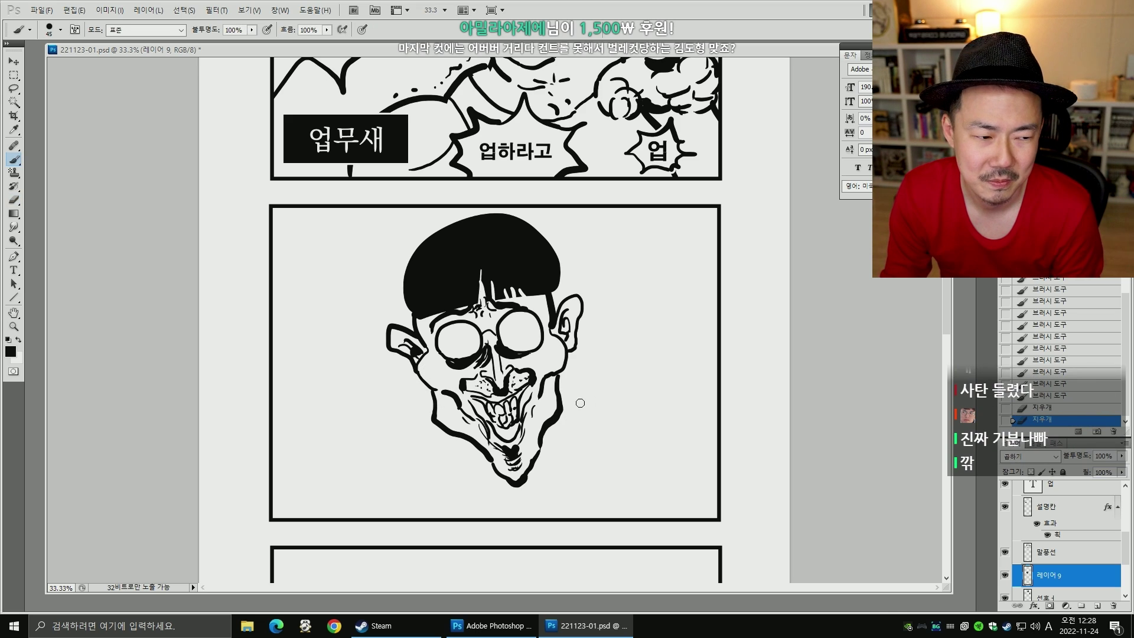
- Brush an extended index finger reaching diagonally up to the left cheek with a 45 px brush
key("v")
key("b")
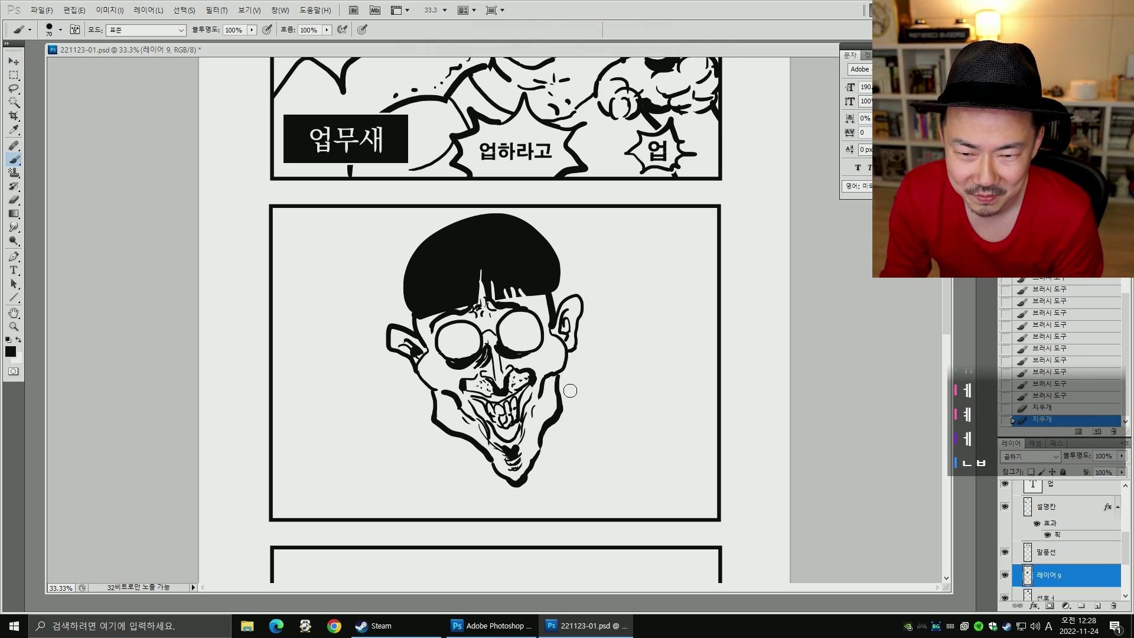
key("[")
key("[")
key("[")
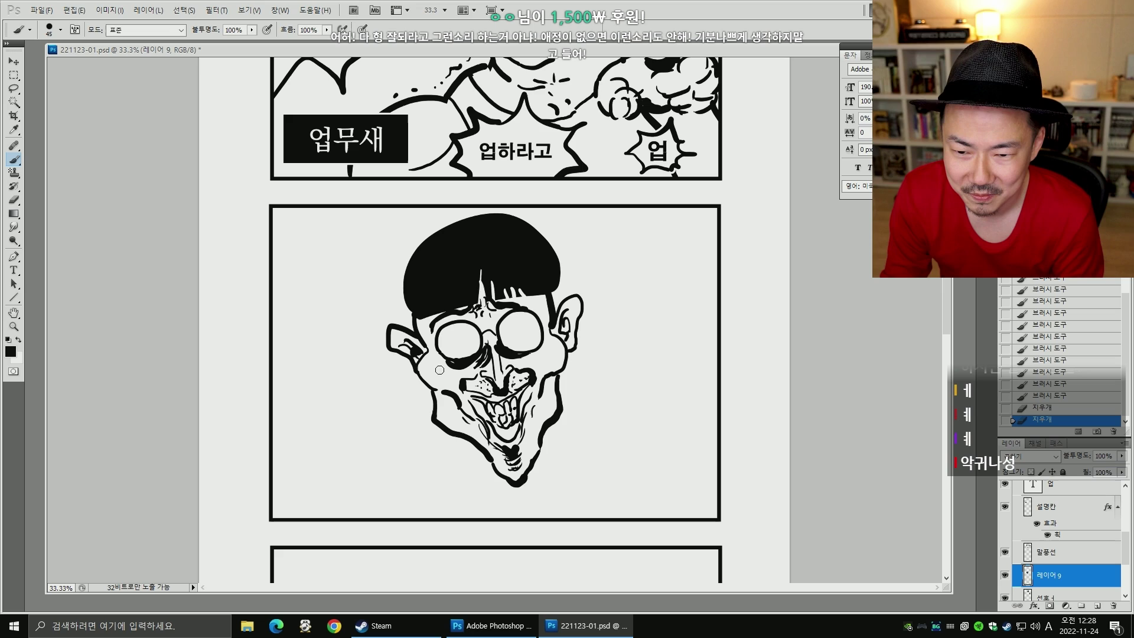
mouse_move(439, 368)
left_mouse_down()
mouse_move(436, 391)
mouse_move(402, 409)
mouse_move(390, 443)
left_mouse_up()
- Erase the face line overlapping the raised finger and brush the fingertip detail
key("e")
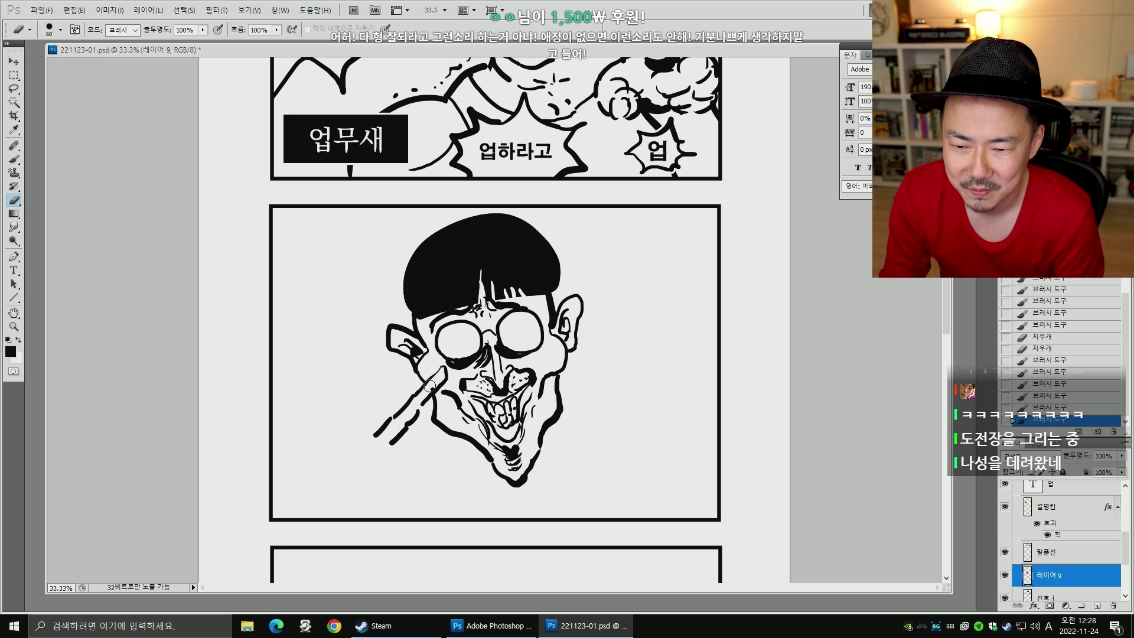
key("b")
left_click_drag(433, 376, 445, 374)
key("e")
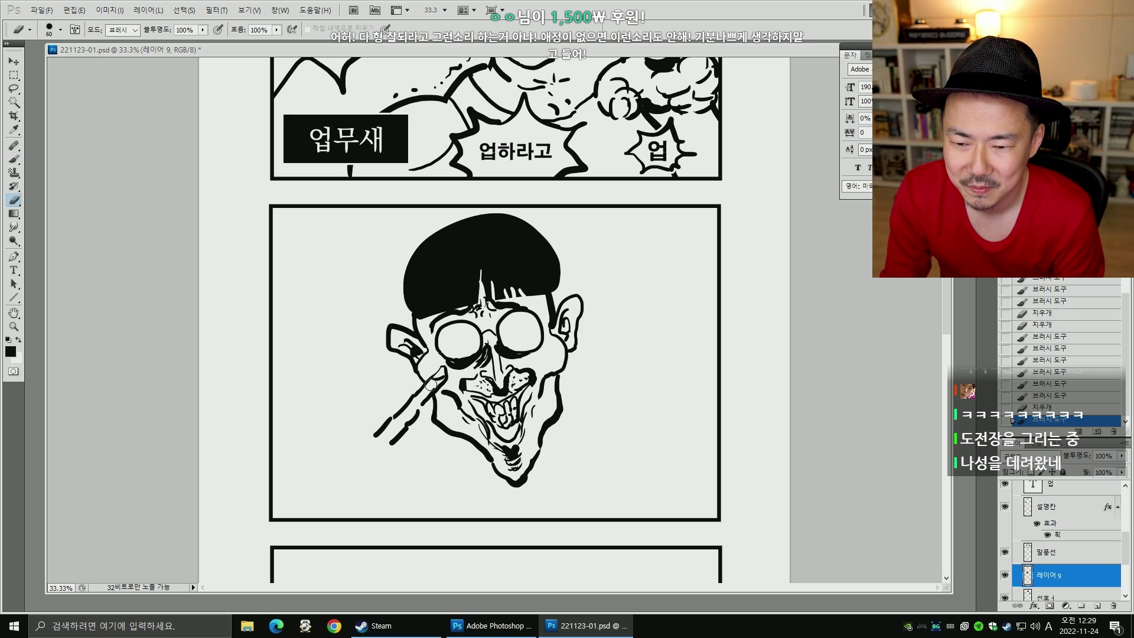
- Brush the curled fingers and palm edge beside the pointing finger at 70 px, undoing the extra stroke at the thumb
key("b")
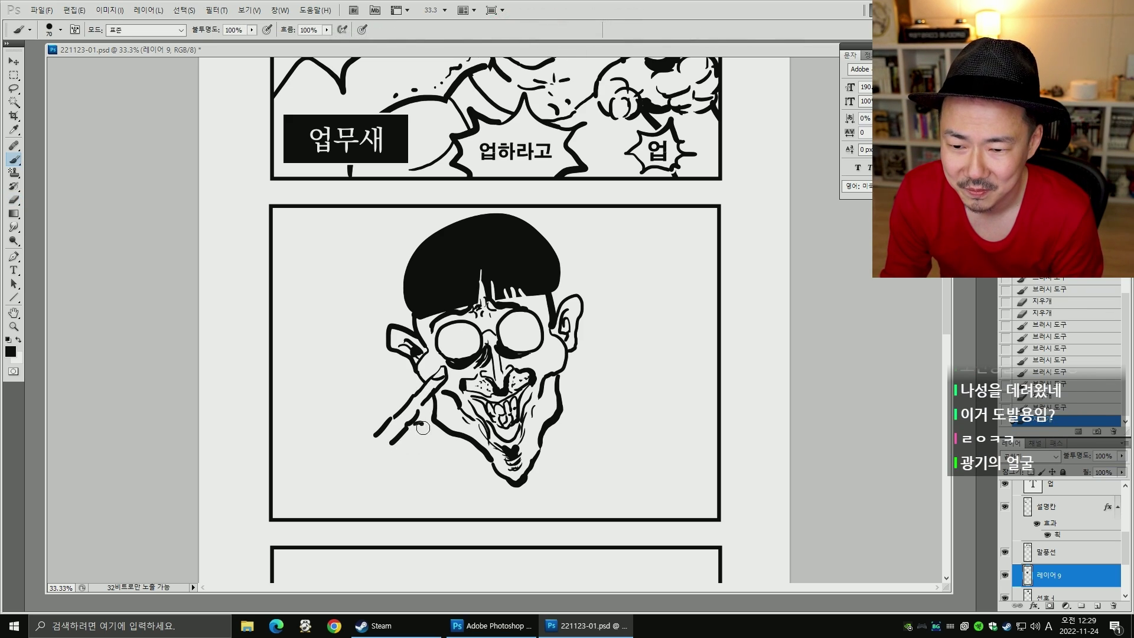
left_click_drag(423, 428, 404, 457)
left_click_drag(363, 418, 397, 412)
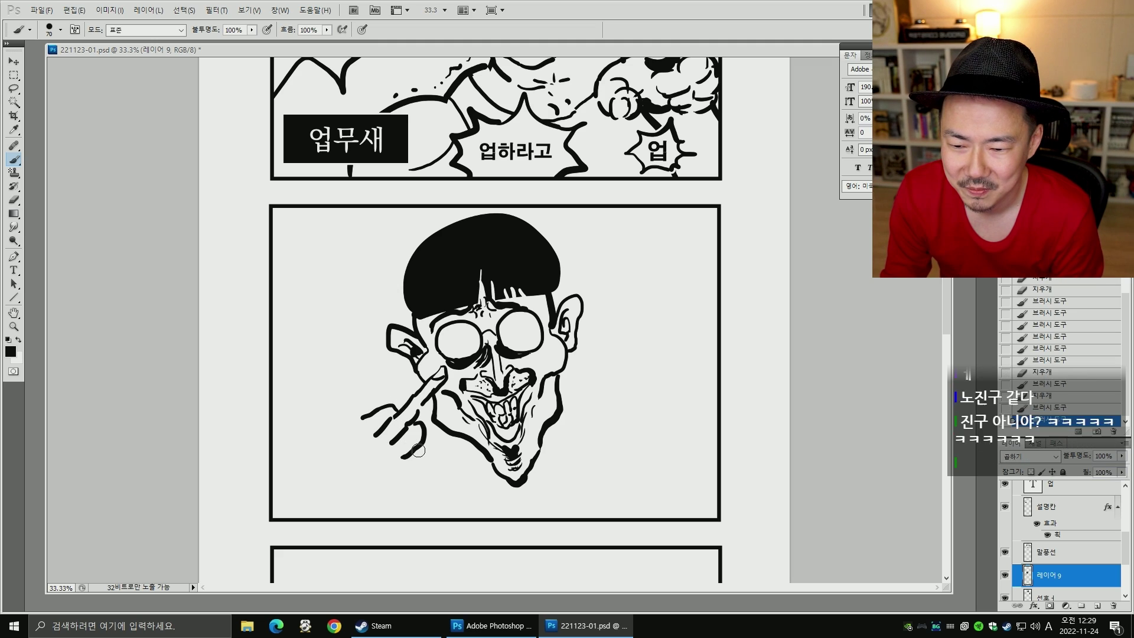
left_click_drag(418, 450, 423, 449)
left_click_drag(416, 493, 415, 494)
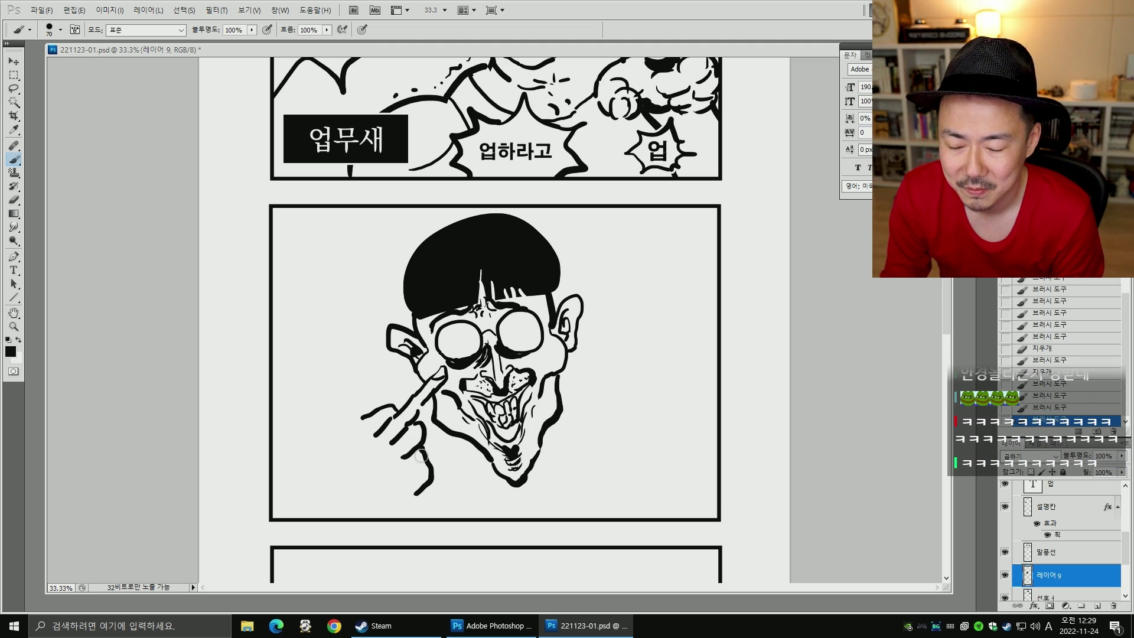
left_click_drag(378, 403, 341, 410)
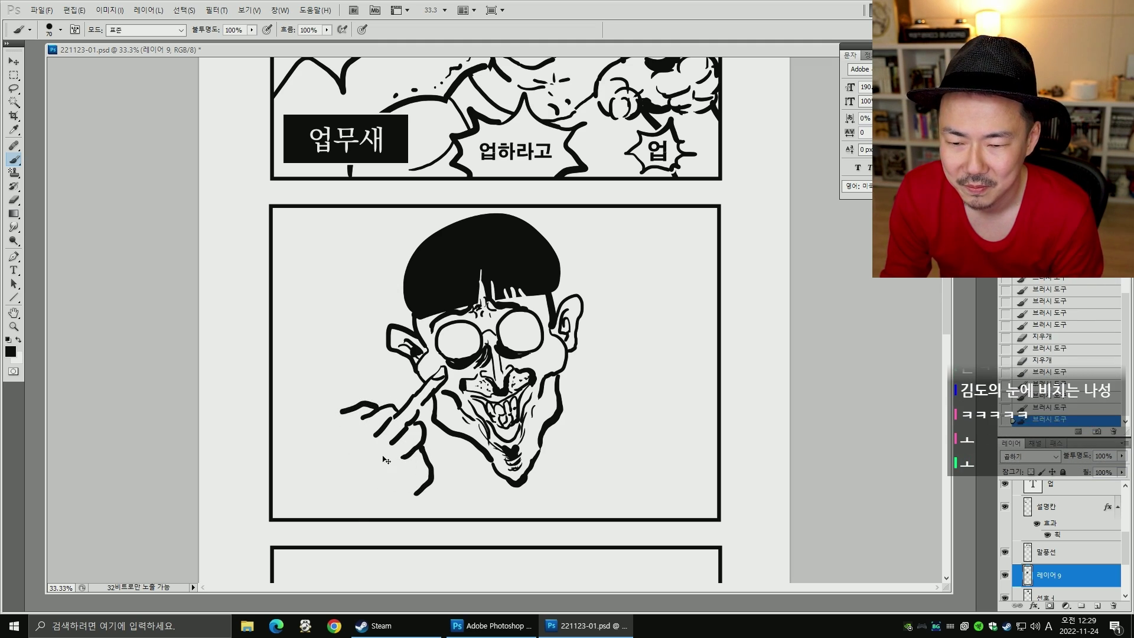
key("ctrl+z")
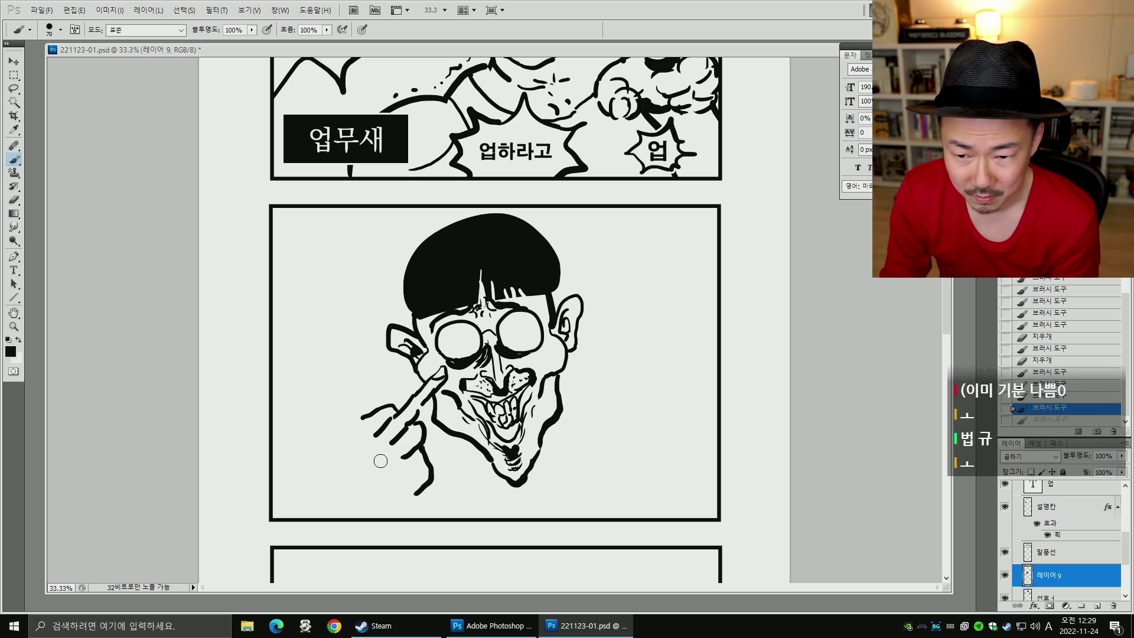
- Erase the palm edge below the curled fingers and brush a bent little finger in its place
key("e")
left_click_drag(430, 468, 405, 494)
key("b")
mouse_move(435, 447)
left_mouse_down()
mouse_move(409, 470)
mouse_move(414, 451)
mouse_move(417, 483)
left_mouse_up()
key("ctrl+z")
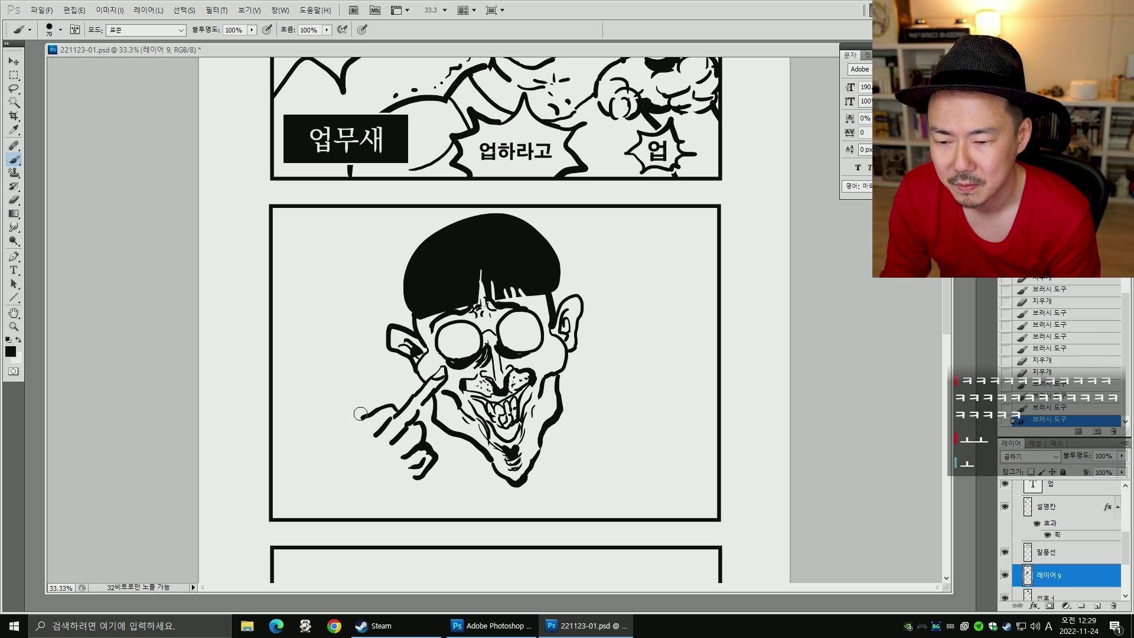
- Brush the back of the pointing hand and its wrist, erase overlapping knuckle lines, and add the lower palm edge with small creases
mouse_move(360, 413)
left_mouse_down()
mouse_move(349, 413)
mouse_move(337, 451)
left_mouse_up()
key("ctrl+z")
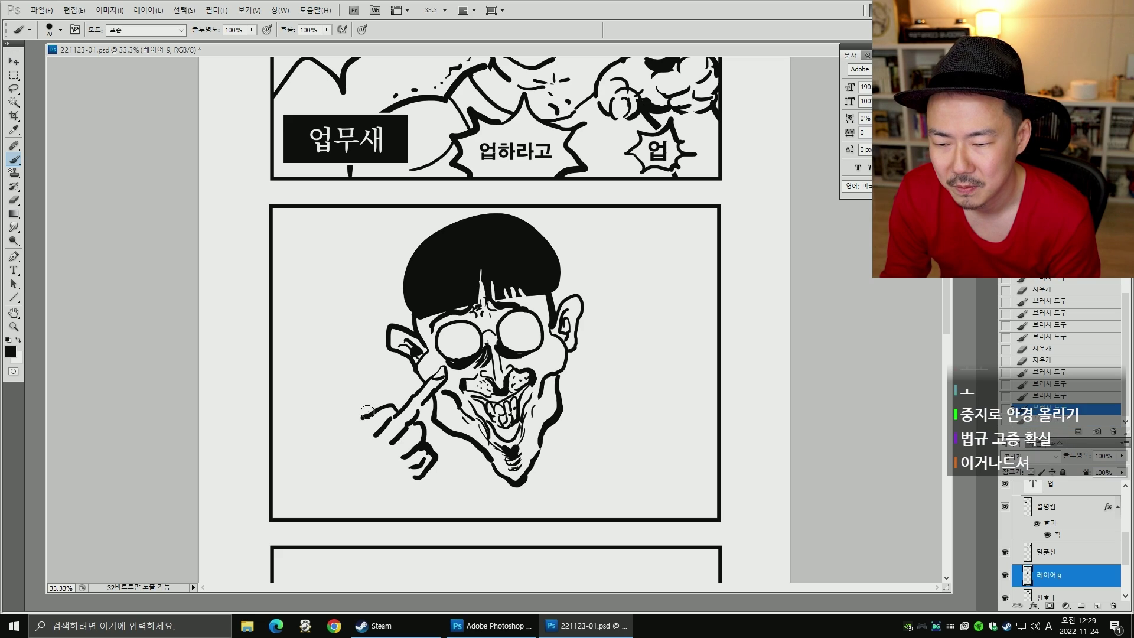
mouse_move(372, 408)
left_mouse_down()
mouse_move(343, 420)
mouse_move(329, 471)
left_mouse_up()
key("e")
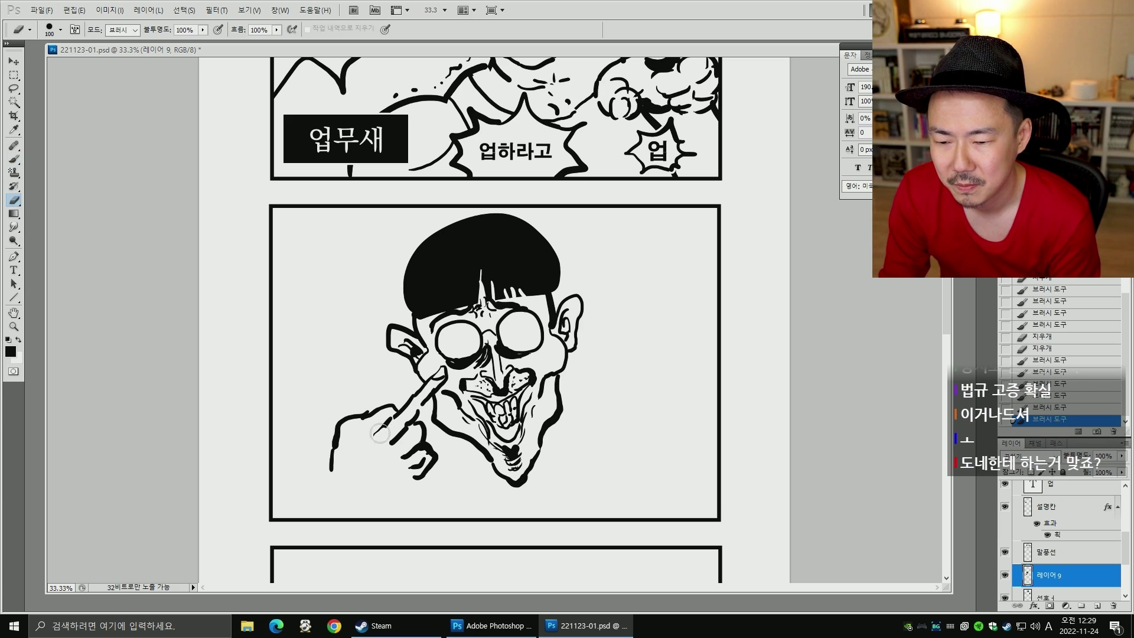
mouse_move(380, 433)
left_mouse_down()
mouse_move(387, 424)
mouse_move(358, 450)
mouse_move(409, 488)
mouse_move(384, 499)
left_mouse_up()
key("b")
left_click(393, 473)
left_click(397, 486)
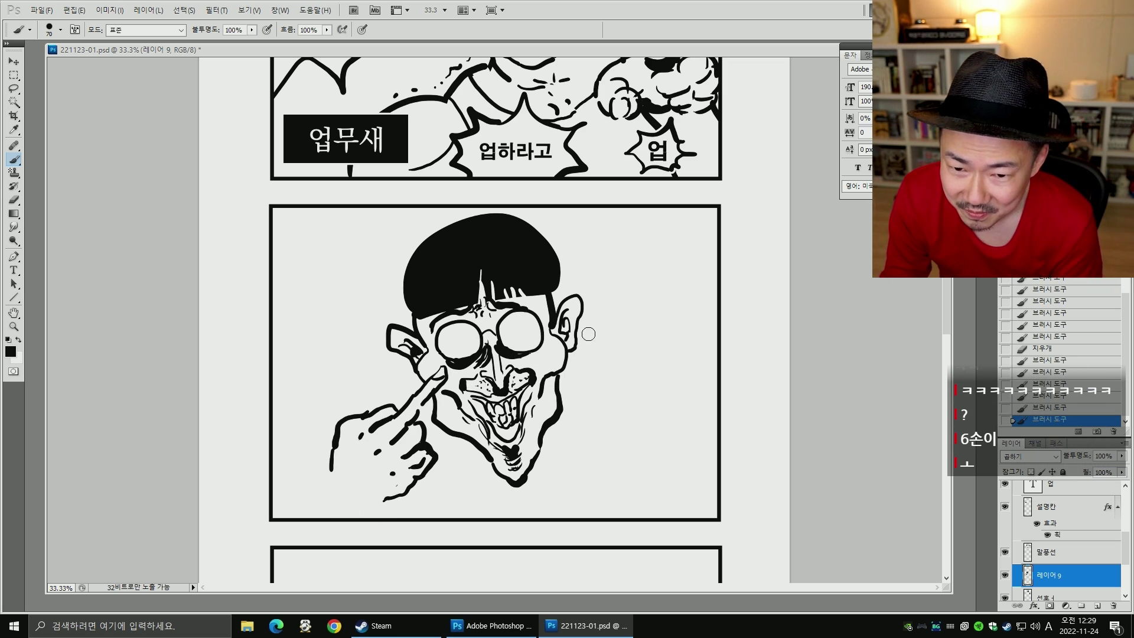
- Brush the neck lines below the jaw down to the panel's lower frame, undoing one misplaced stroke
scroll(603, 352, "up", 4)
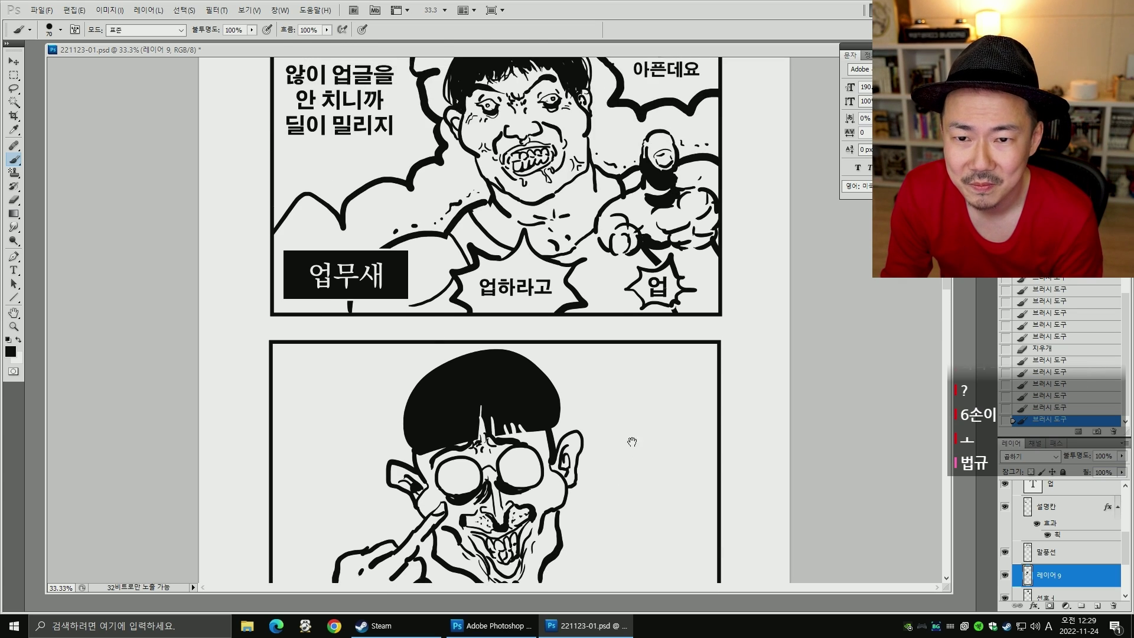
scroll(633, 443, "down", 5)
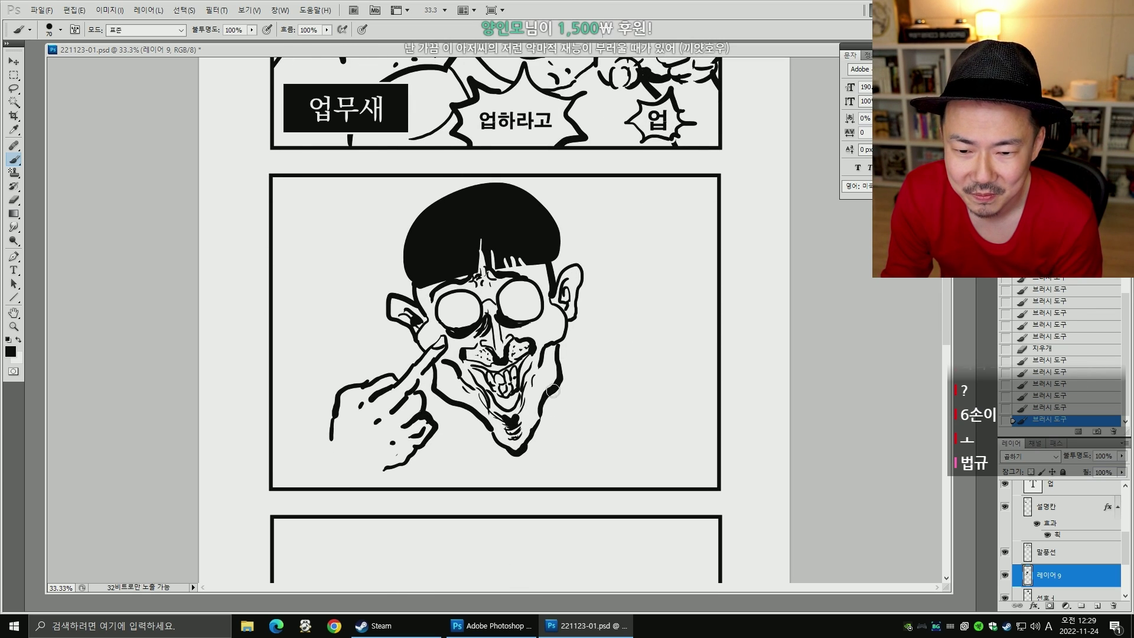
left_click_drag(530, 482, 523, 488)
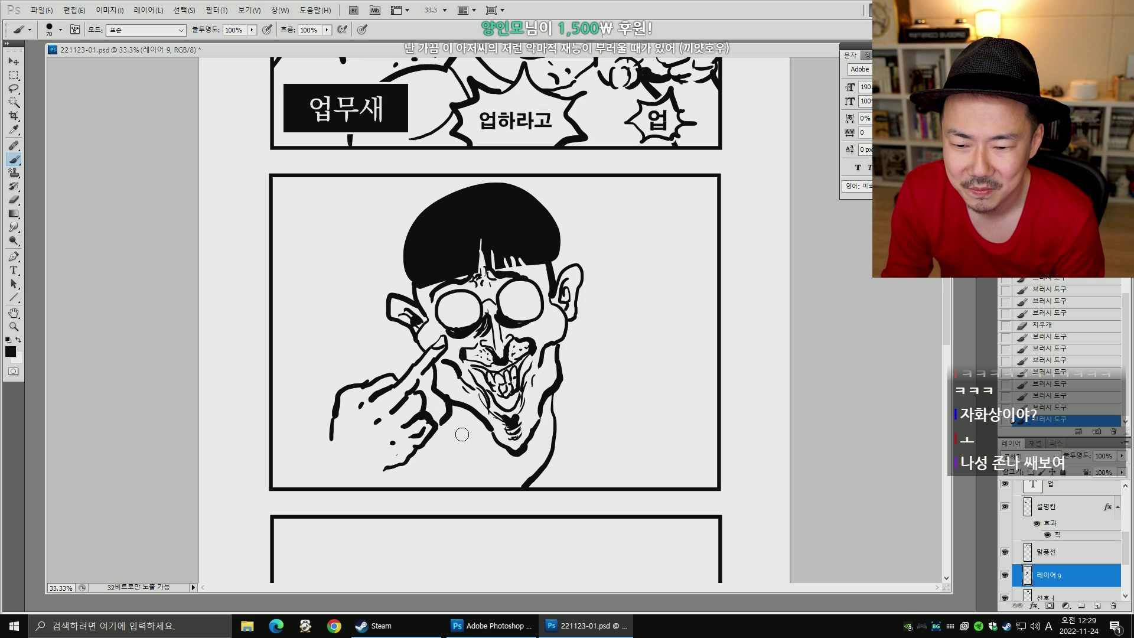
mouse_move(456, 419)
left_mouse_down()
mouse_move(488, 471)
mouse_move(477, 445)
mouse_move(549, 489)
left_mouse_up()
key("ctrl+z")
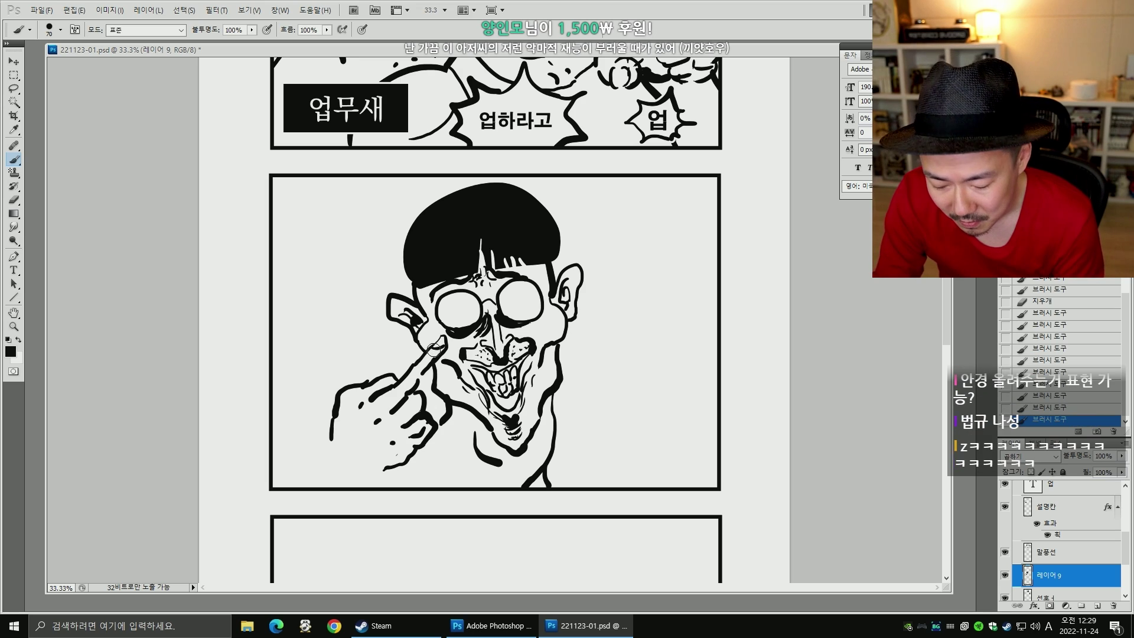
- Lasso the pointing hand and move it slightly up toward the glasses so the fingertip meets the left lens, then deselect
key("l")
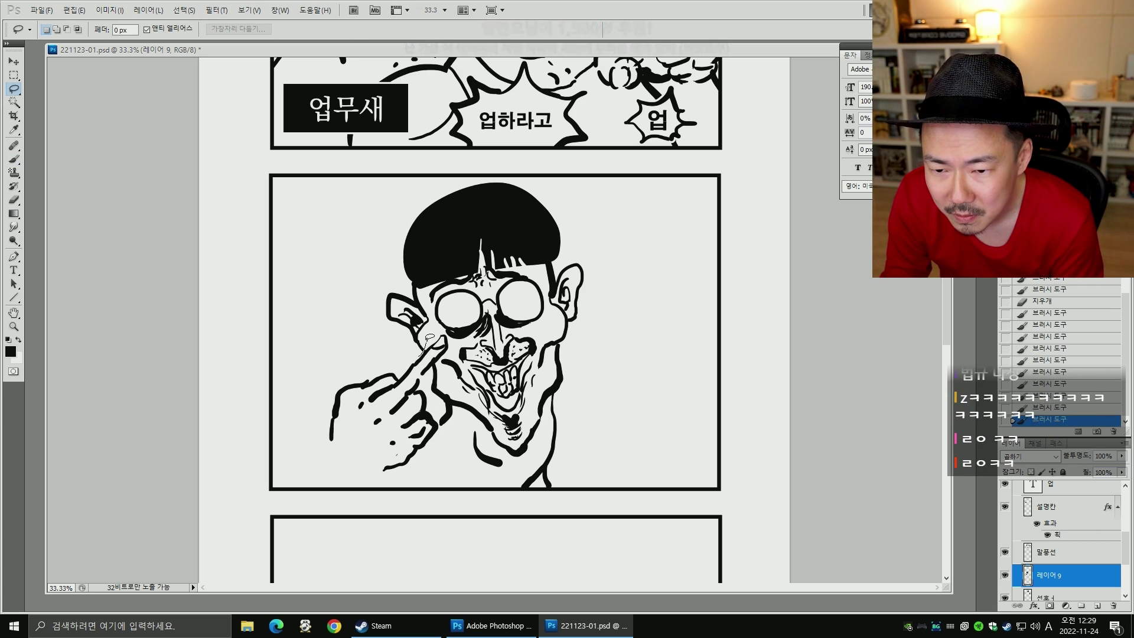
mouse_move(422, 353)
left_mouse_down()
mouse_move(445, 327)
mouse_move(449, 355)
mouse_move(432, 371)
mouse_move(444, 426)
left_mouse_up()
mouse_move(389, 491)
left_mouse_down()
mouse_move(367, 352)
mouse_move(401, 348)
left_mouse_up()
key("v")
mouse_move(410, 400)
left_mouse_down()
mouse_move(417, 379)
mouse_move(417, 394)
left_mouse_up()
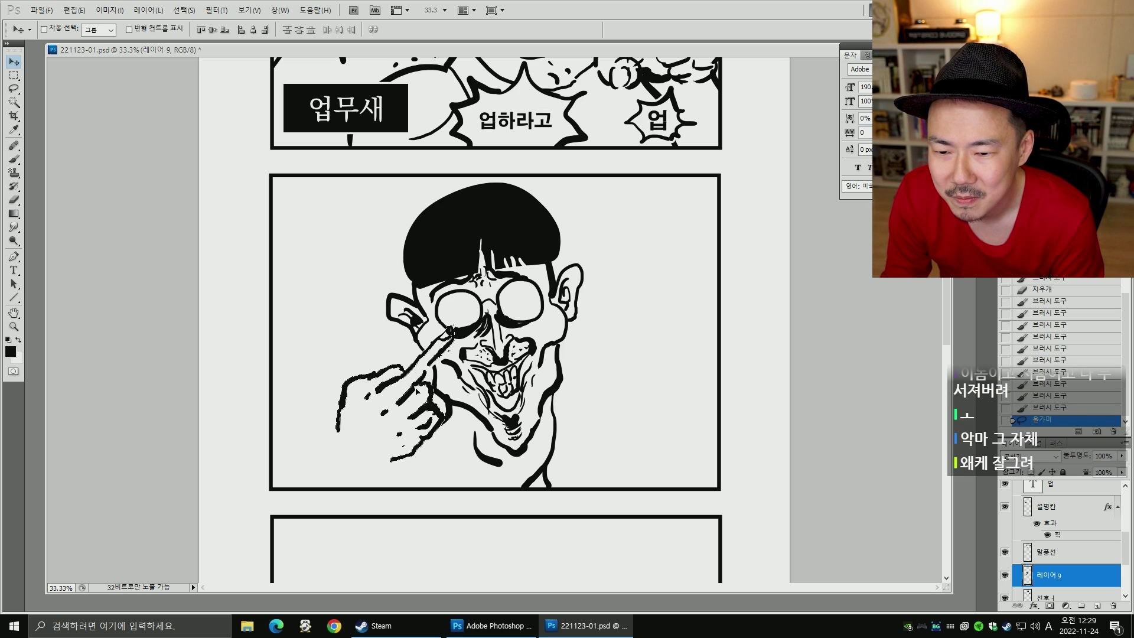
key("ctrl+d")
- Clean up the face and glasses lines overlapping the moved fingertip and finger with the eraser
key("e")
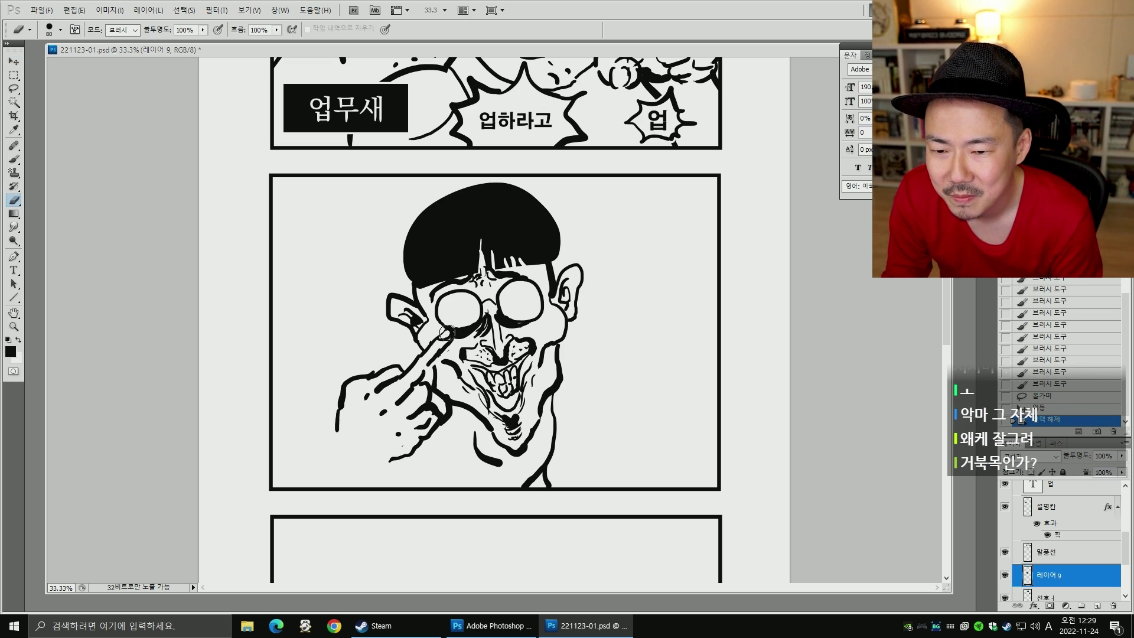
left_click_drag(447, 332, 449, 333)
key("b")
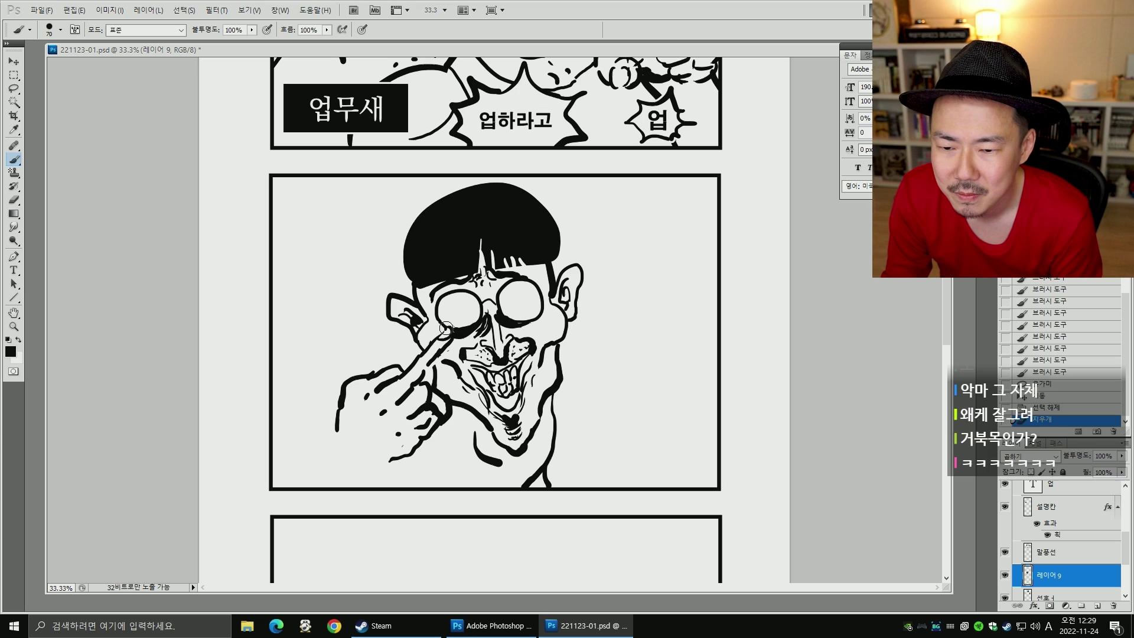
key("ctrl+z")
key("e")
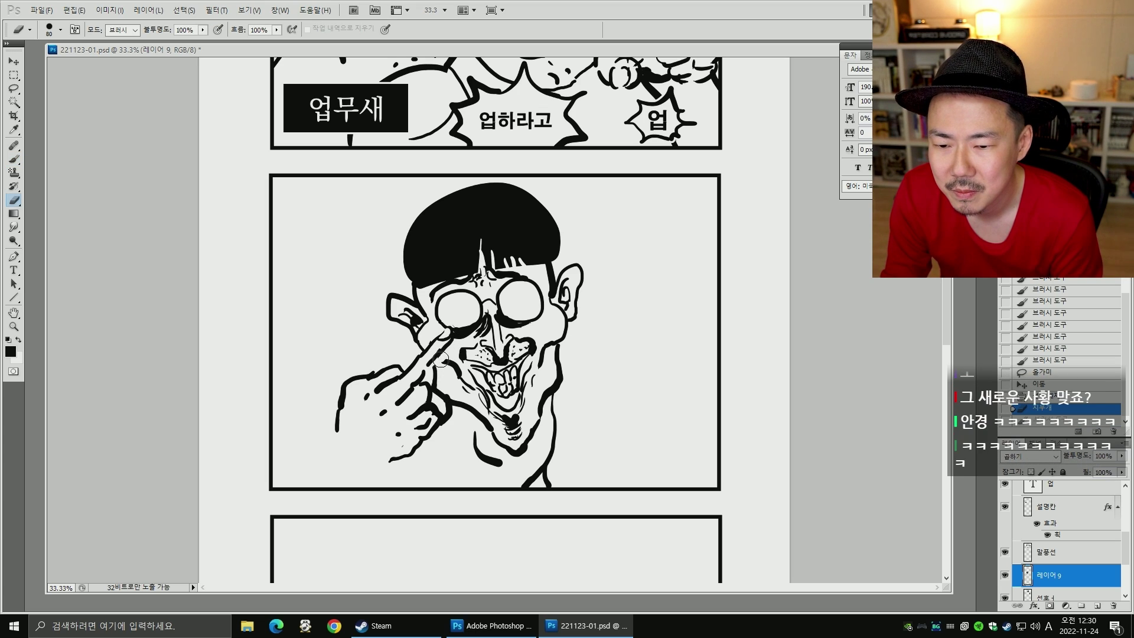
key("b")
left_click_drag(433, 359, 441, 363)
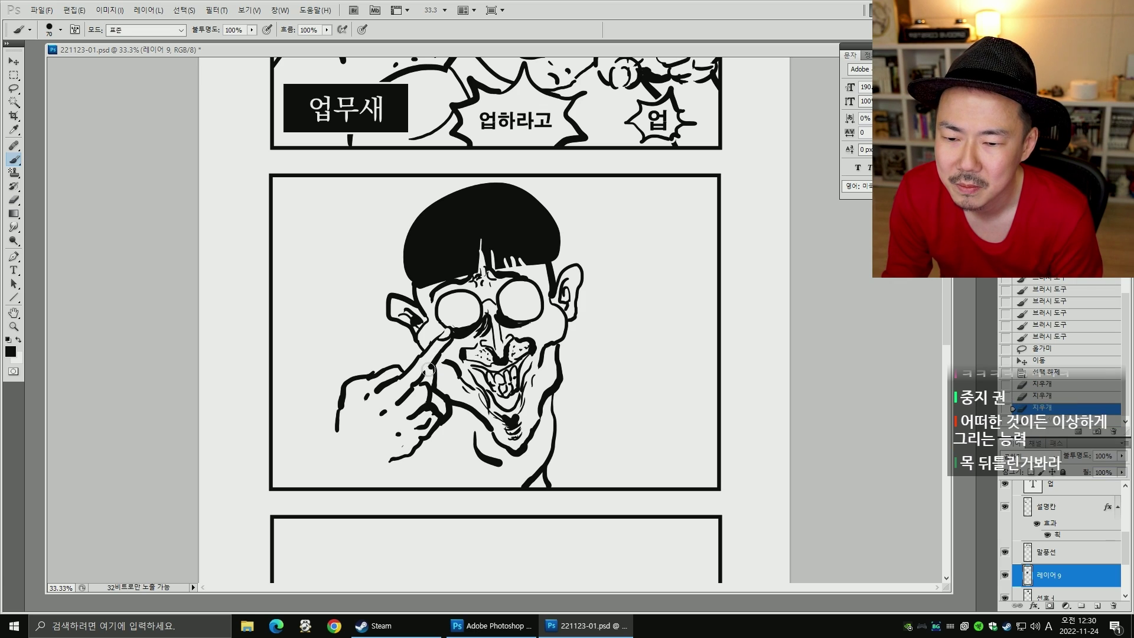
key("e")
key("bracketright")
key("bracketright")
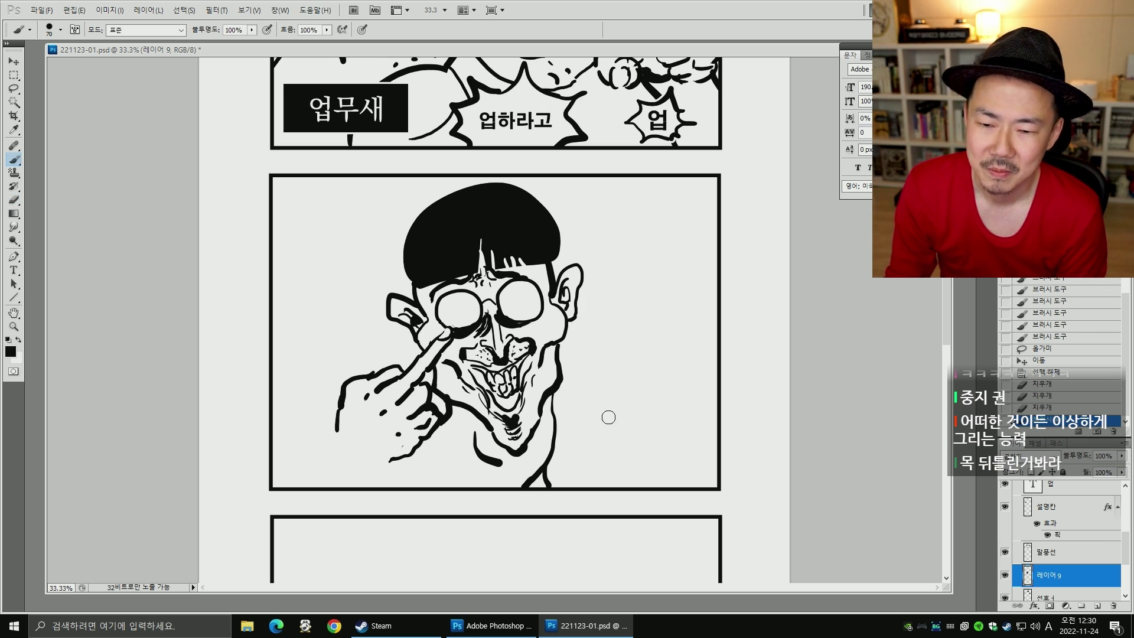
- Undo the trial shoulder stroke, scale the whole figure down with Free Transform, and shift it slightly toward the panel's upper left
left_click_drag(556, 444, 627, 444)
key("ctrl+z")
key("ctrl+t")
left_click_drag(583, 490, 546, 456)
left_click_drag(494, 384, 498, 396)
left_click_drag(551, 468, 519, 428)
key("Return")
key("v")
left_click_drag(509, 372, 505, 367)
- Brush a two-strand hair tuft on top of the head, plus the shoulder, neck and collarbone lines at 90 px
key("b")
left_click_drag(413, 189, 430, 204)
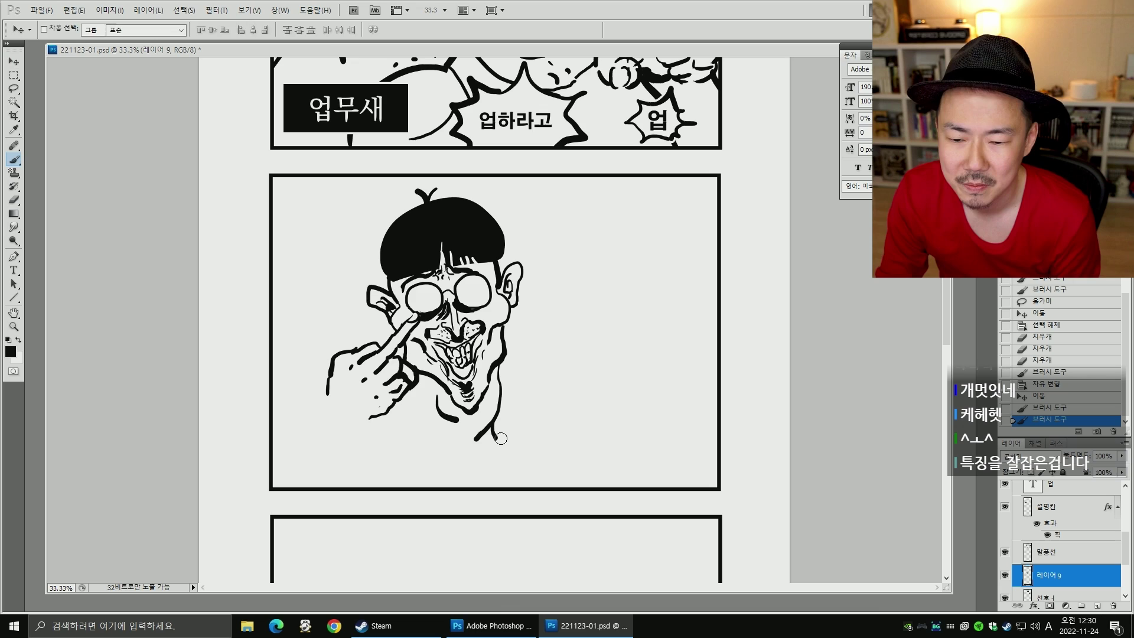
left_click_drag(496, 437, 552, 487)
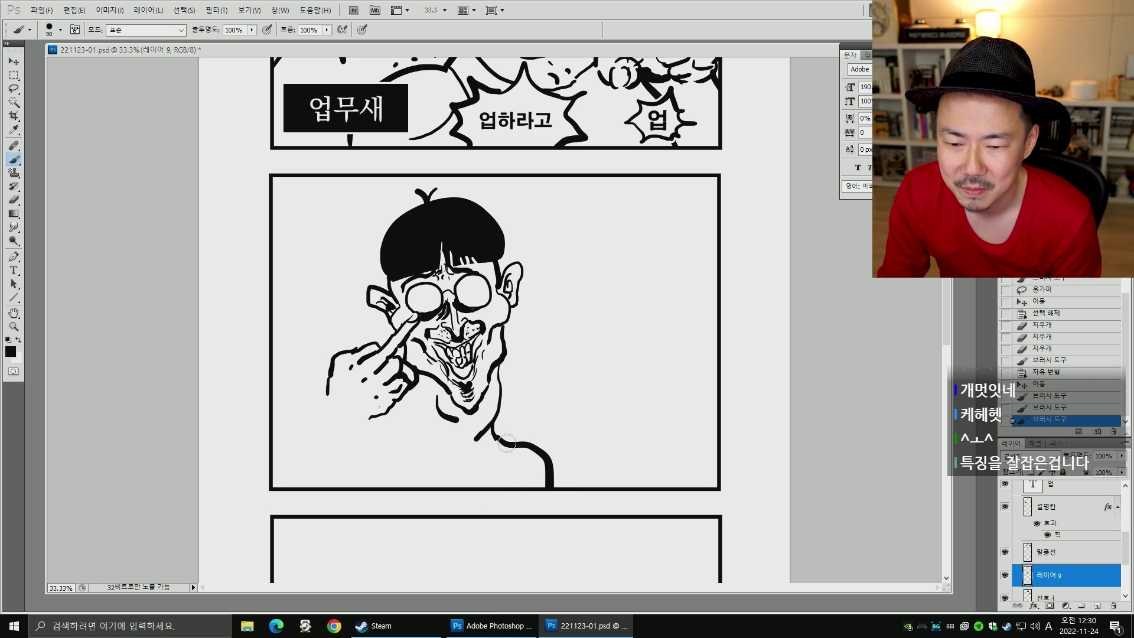
mouse_move(426, 407)
left_mouse_down()
mouse_move(395, 425)
mouse_move(435, 459)
mouse_move(486, 451)
left_mouse_up()
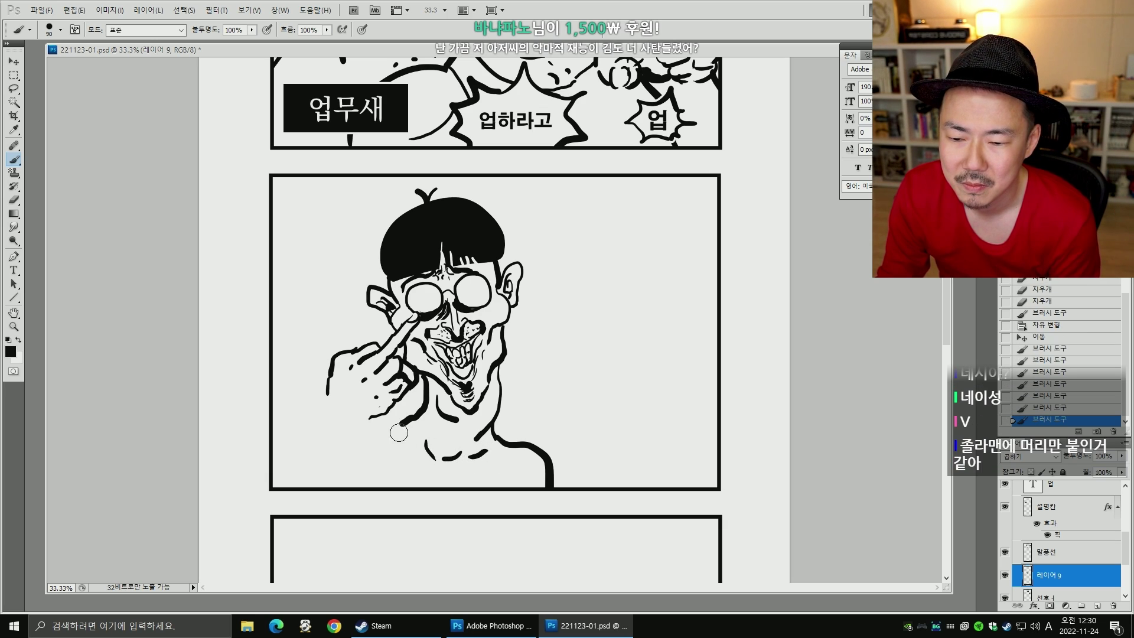
key("bracketleft")
key("bracketleft")
left_click_drag(410, 432, 421, 446)
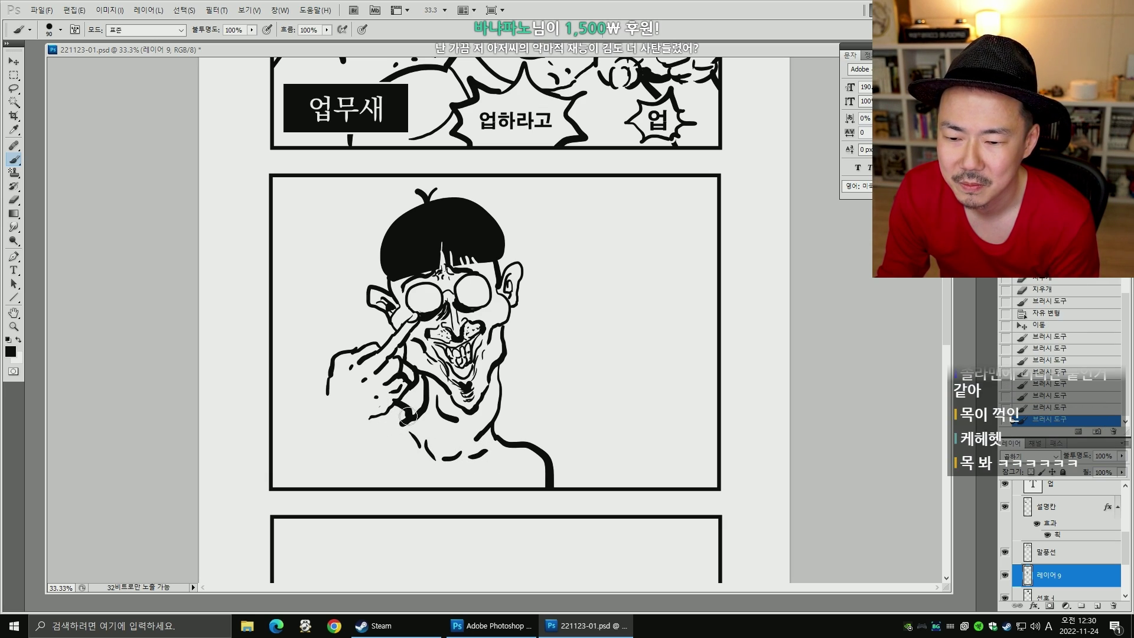
- Brush the forearm below the pointing hand and the bent upper arm behind it, undoing the first outward-slanting arm line
left_click_drag(325, 399, 274, 466)
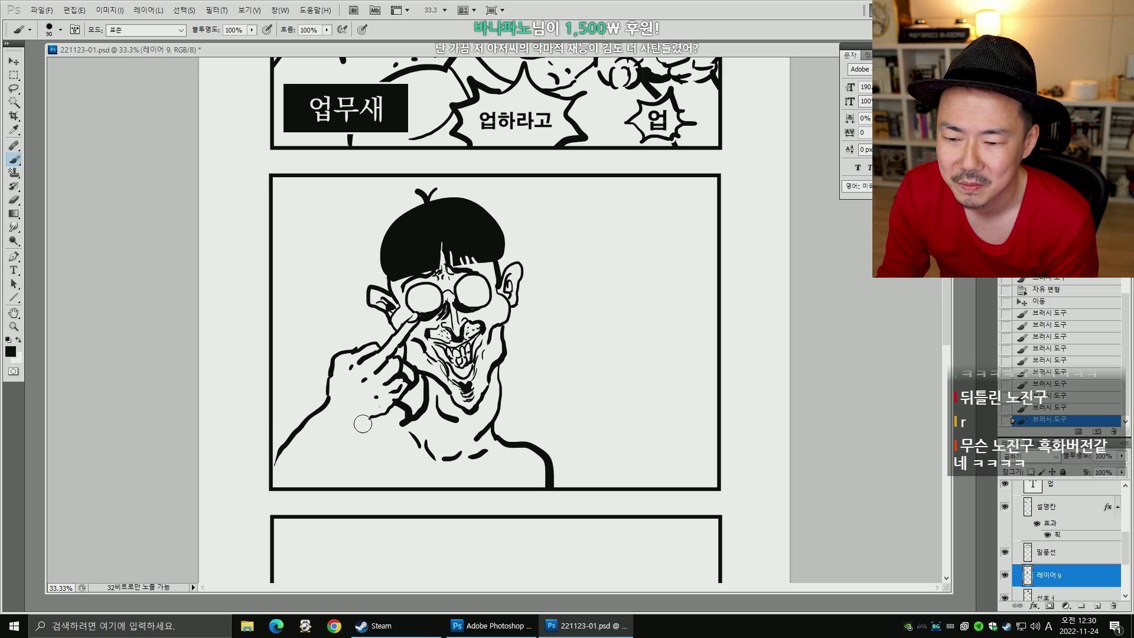
key("ctrl+z")
mouse_move(328, 401)
left_mouse_down()
mouse_move(348, 428)
mouse_move(363, 495)
left_mouse_up()
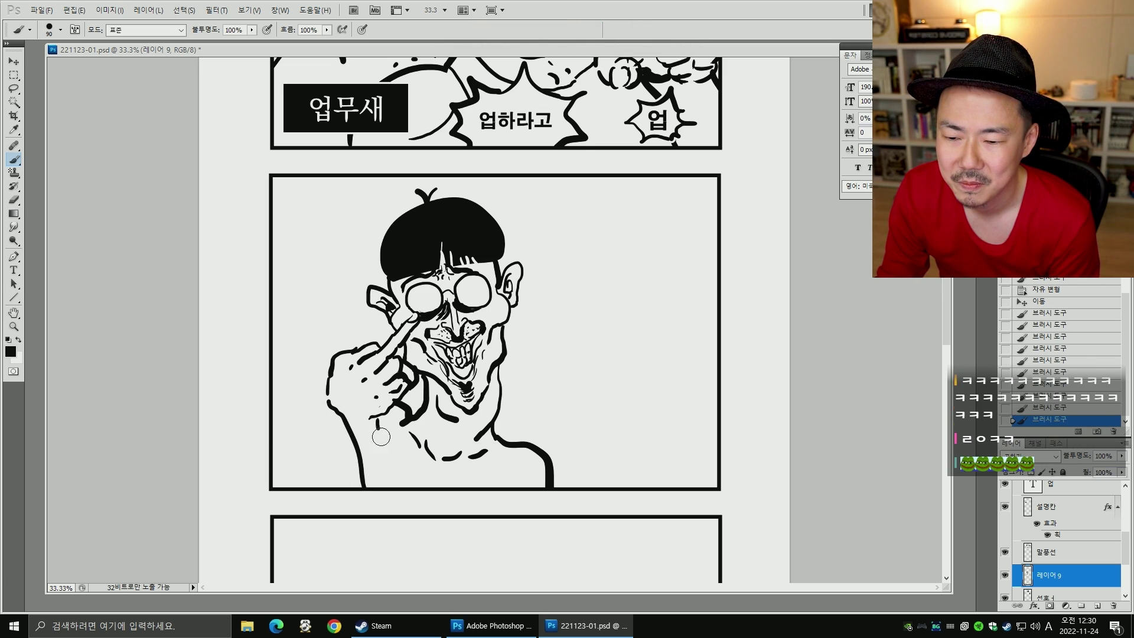
left_click_drag(372, 428, 412, 488)
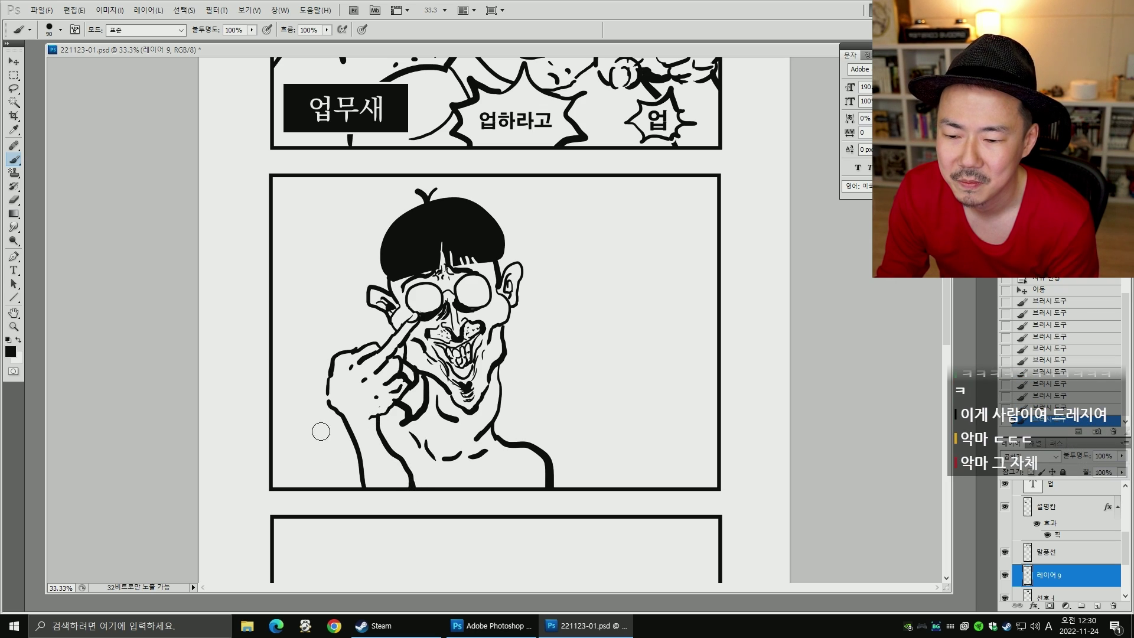
left_click_drag(329, 389, 354, 491)
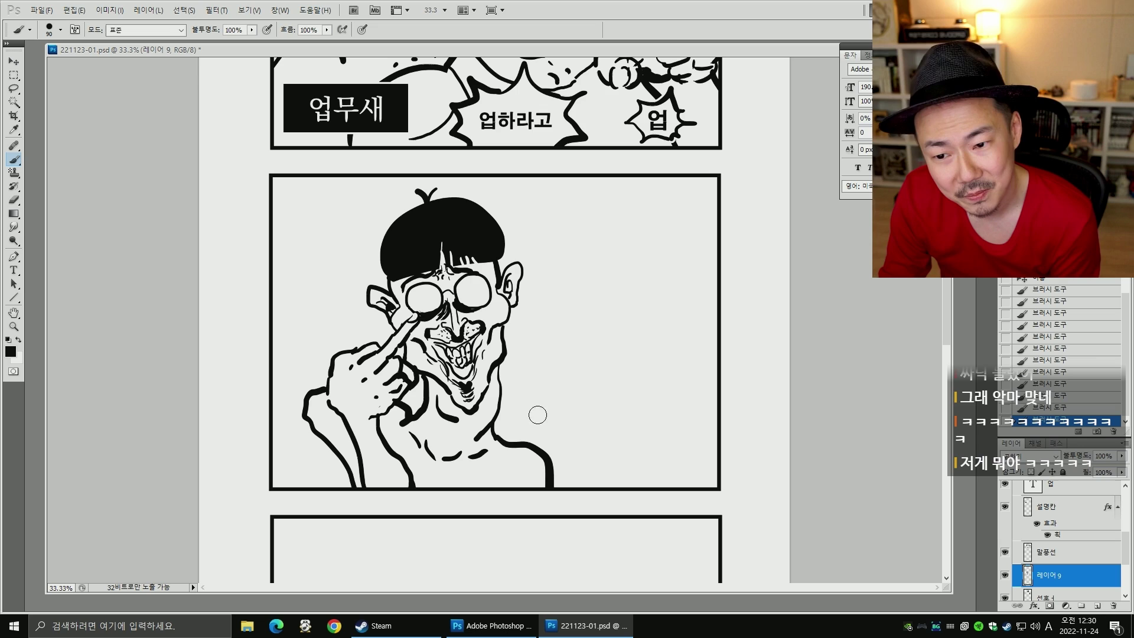
- Erase the outer end of the right shoulder line and brush a second hand with a raised finger there at 70 px
key("e")
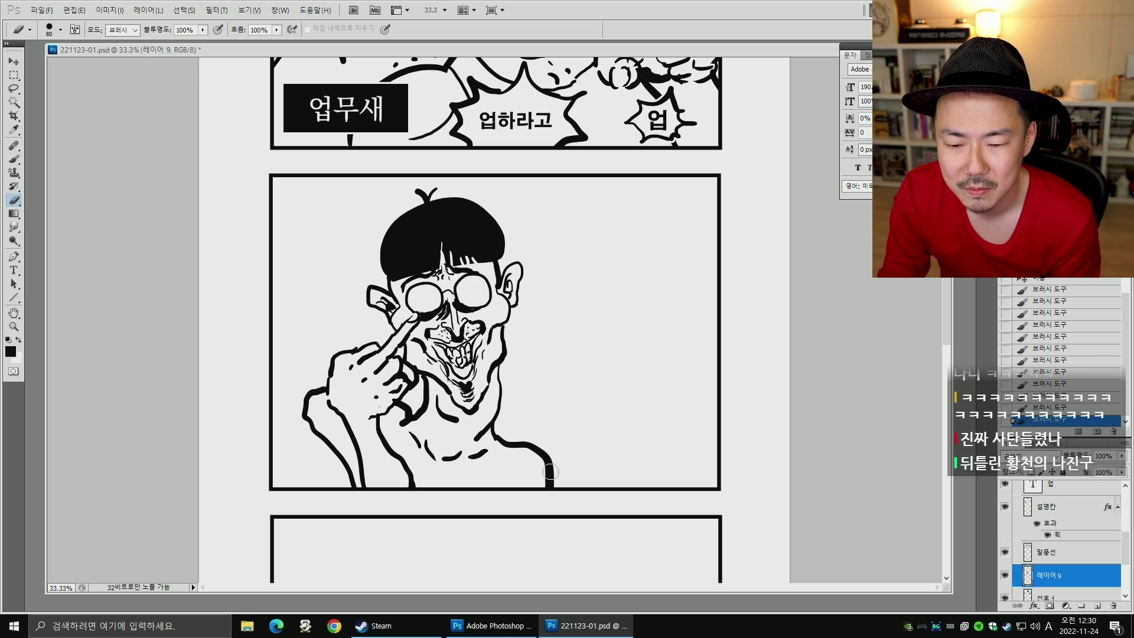
left_click_drag(555, 456, 542, 451)
key("b")
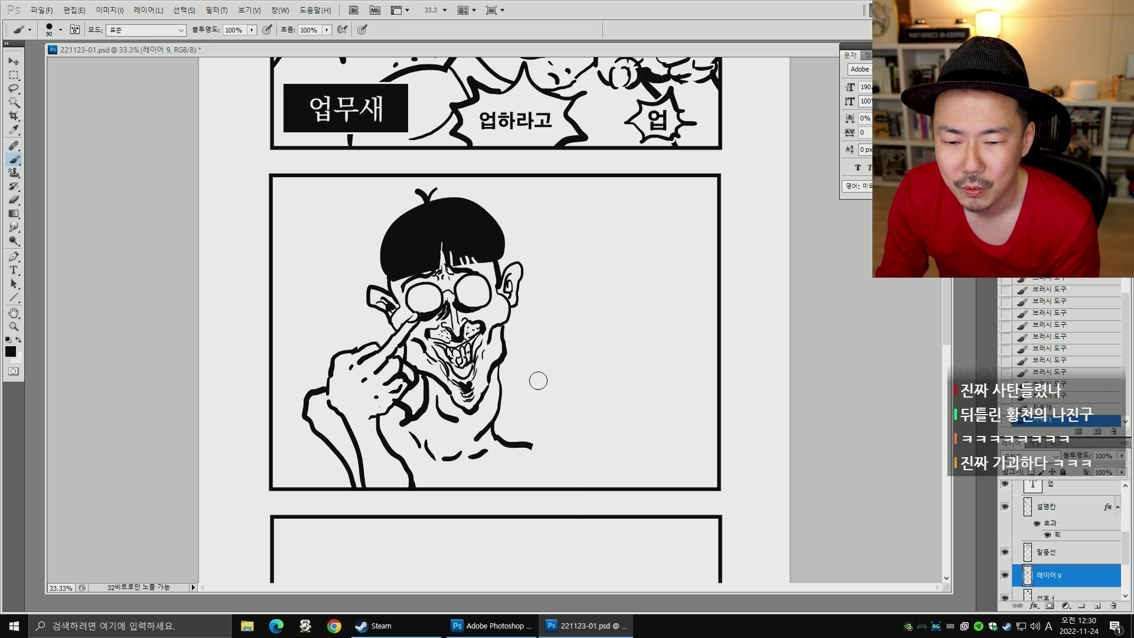
key("[")
mouse_move(536, 371)
left_mouse_down()
mouse_move(554, 425)
mouse_move(543, 437)
mouse_move(562, 423)
mouse_move(576, 432)
mouse_move(560, 455)
mouse_move(582, 471)
left_mouse_up()
left_click_drag(548, 421, 536, 433)
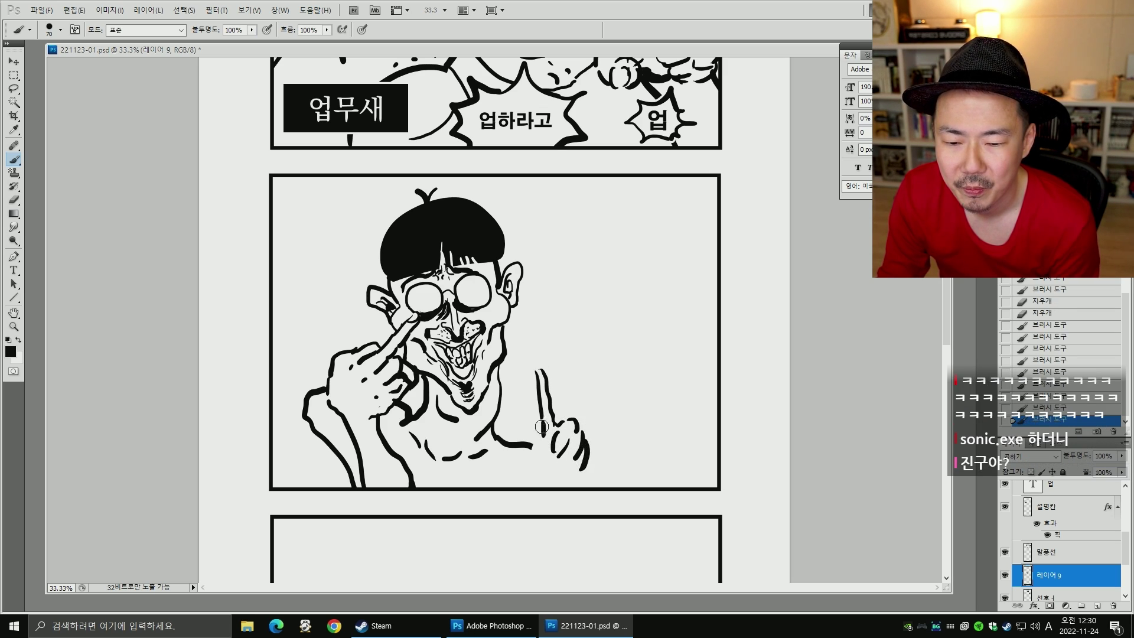
left_click_drag(531, 476, 555, 462)
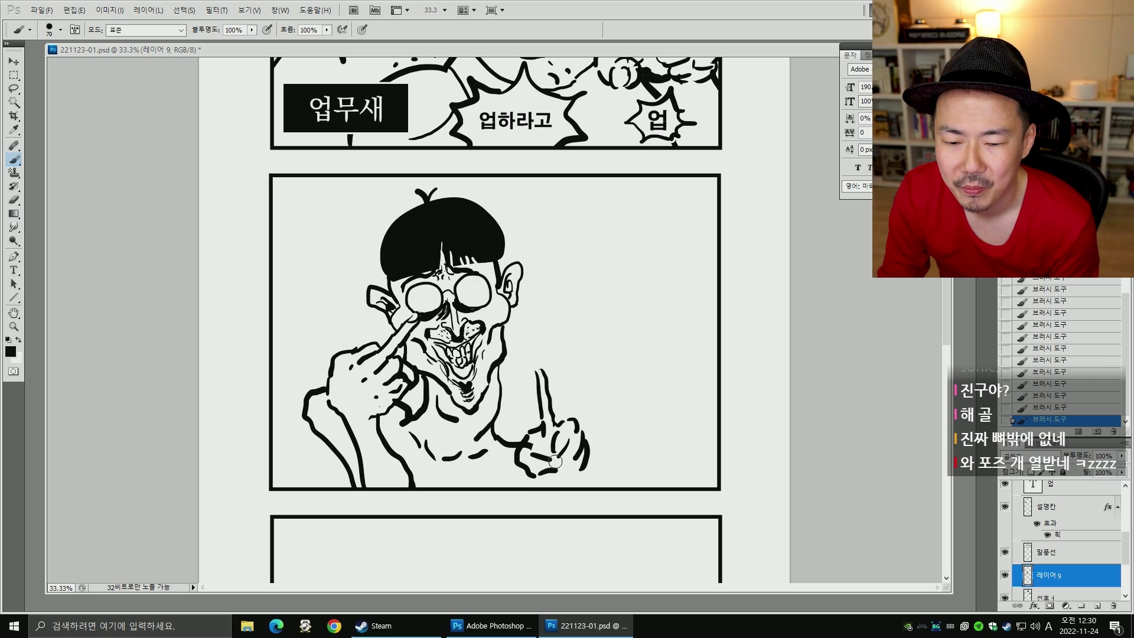
- Lasso the second hand's raised finger and lengthen it with Free Transform, then brush its closed tip and the wrist below the hand
key("l")
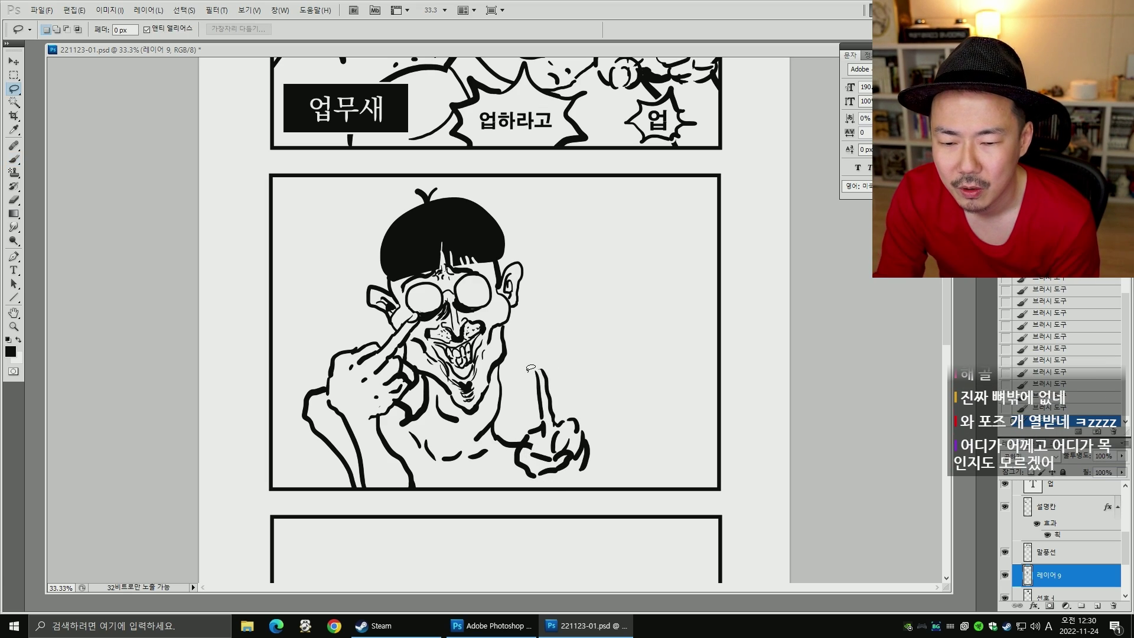
mouse_move(524, 371)
left_mouse_down()
mouse_move(560, 371)
mouse_move(551, 434)
mouse_move(533, 432)
mouse_move(524, 407)
mouse_move(566, 350)
mouse_move(548, 375)
left_mouse_up()
key("ctrl+t")
key("Return")
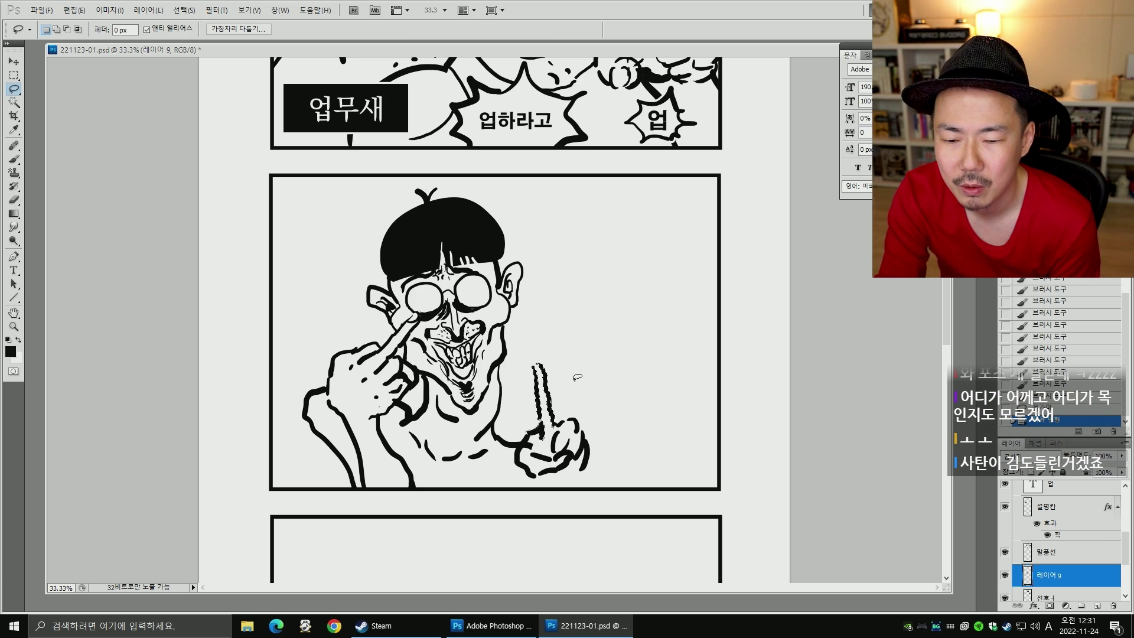
key("ctrl+d")
key("b")
mouse_move(580, 473)
left_mouse_down()
mouse_move(556, 506)
mouse_move(527, 490)
left_mouse_up()
left_click(535, 366)
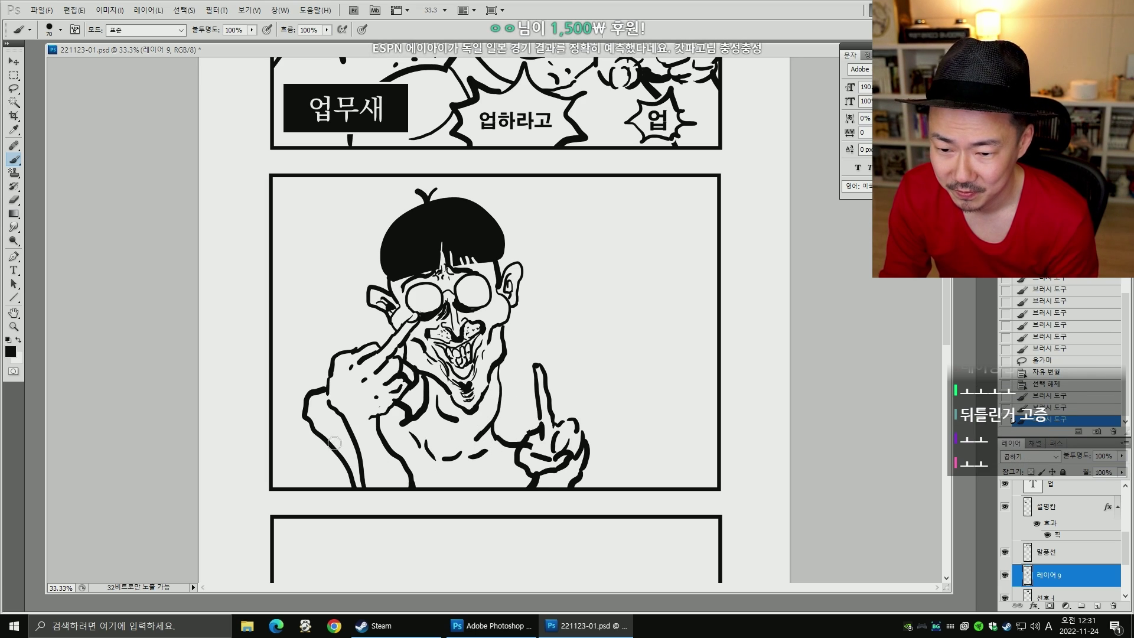
- Brush muscle creases on the chest and the bent arm, then reduce the brush size to 40 px
left_click_drag(426, 470, 431, 484)
left_click_drag(455, 472, 444, 483)
left_click_drag(424, 472, 421, 477)
mouse_move(335, 423)
left_mouse_down()
mouse_move(359, 471)
mouse_move(397, 487)
left_mouse_up()
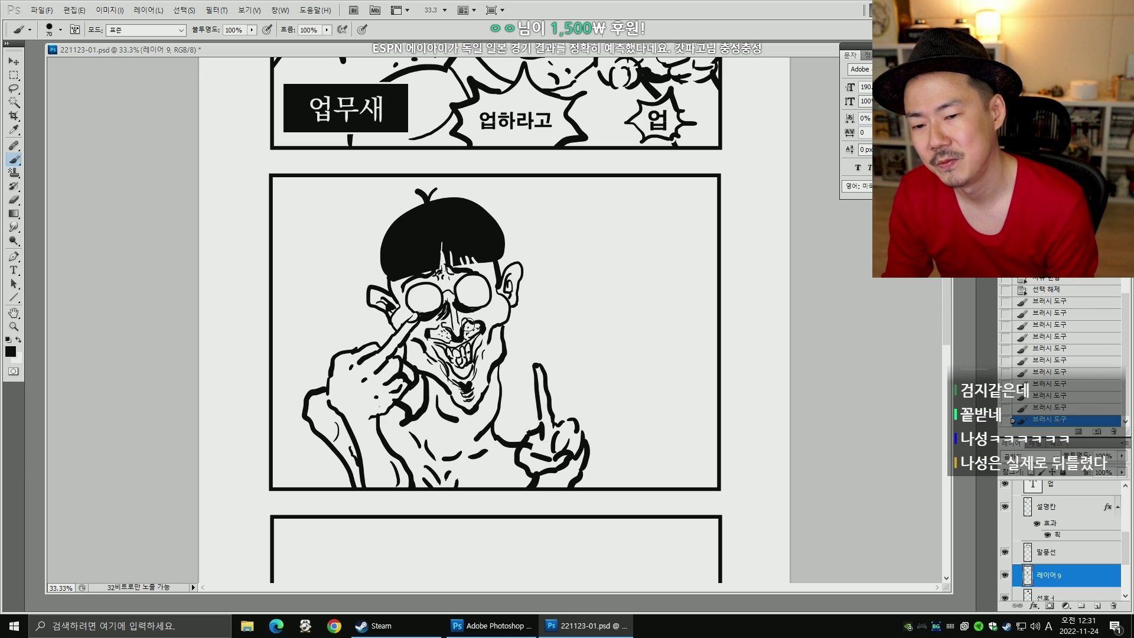
key("[")
key("[")
key("[")
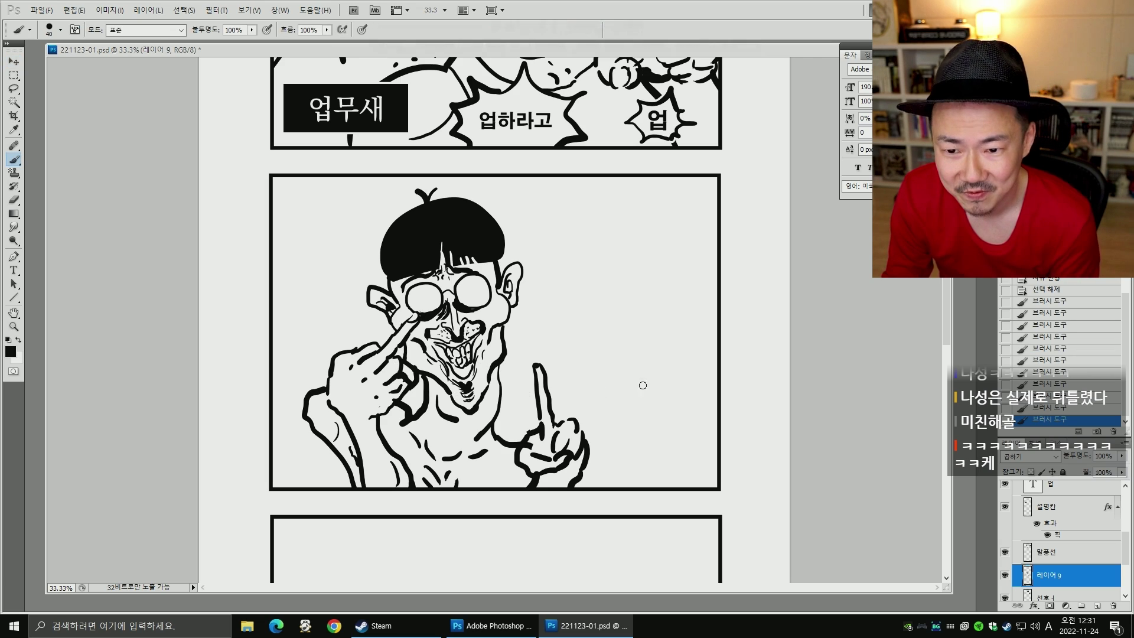
mouse_move(577, 354)
left_mouse_down()
mouse_move(575, 323)
mouse_move(579, 357)
left_mouse_up()
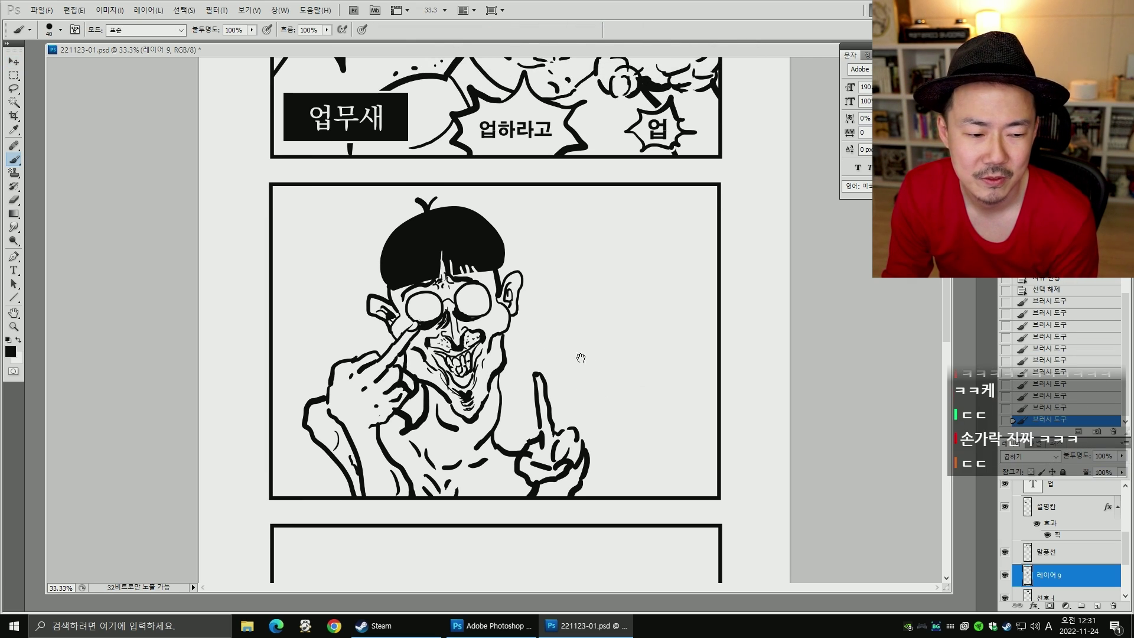
left_click(1004, 506)
left_click(1004, 507)
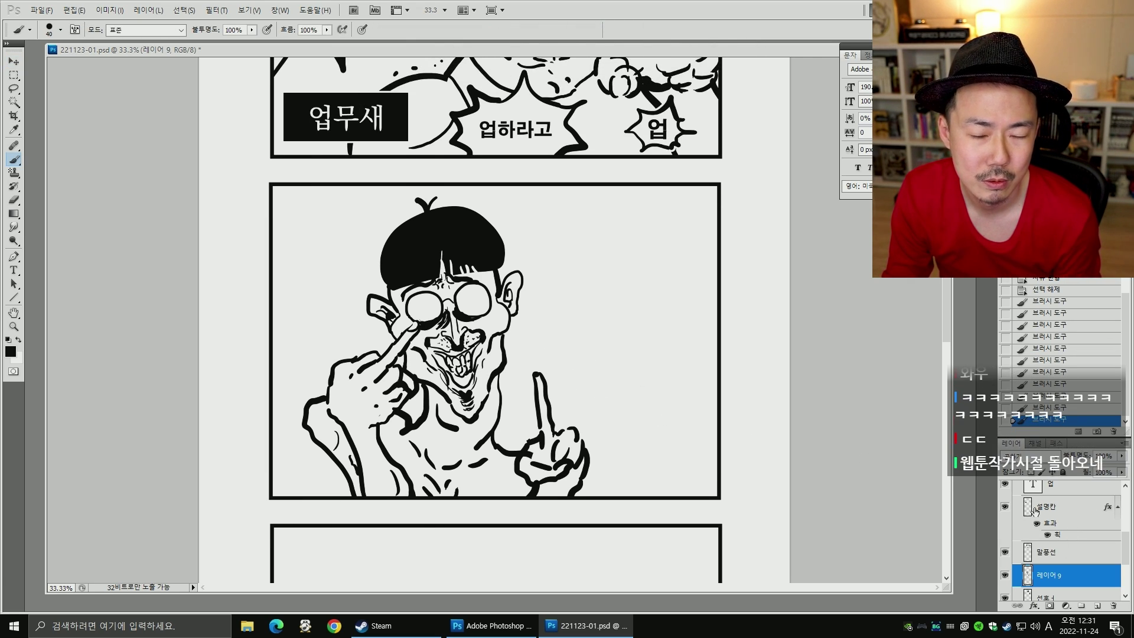
left_click(1058, 507)
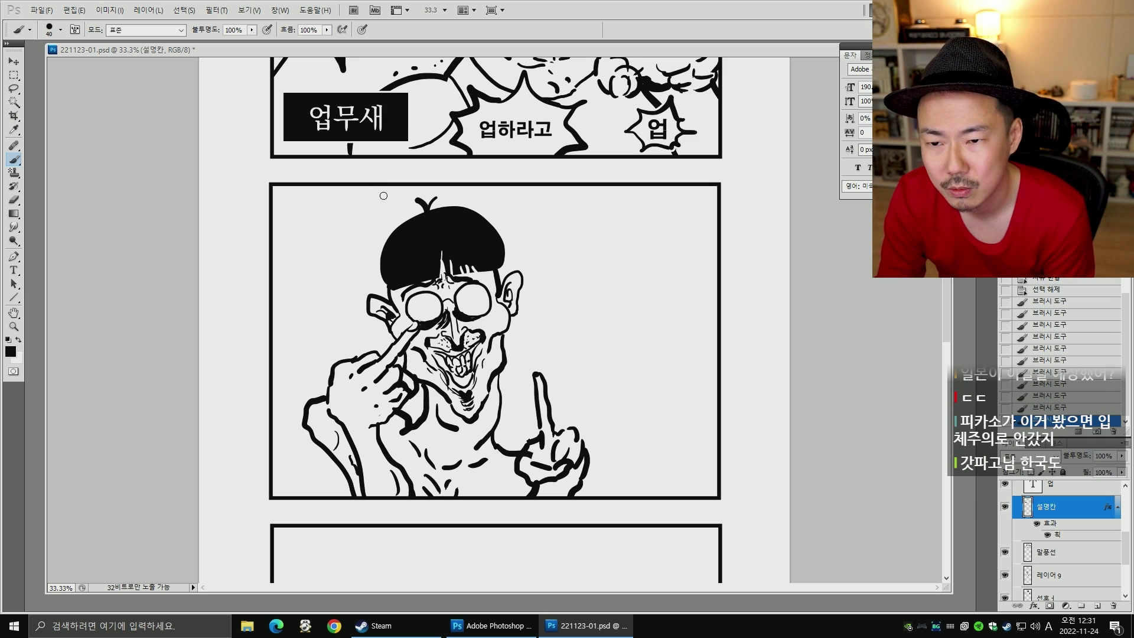
key("shift+b")
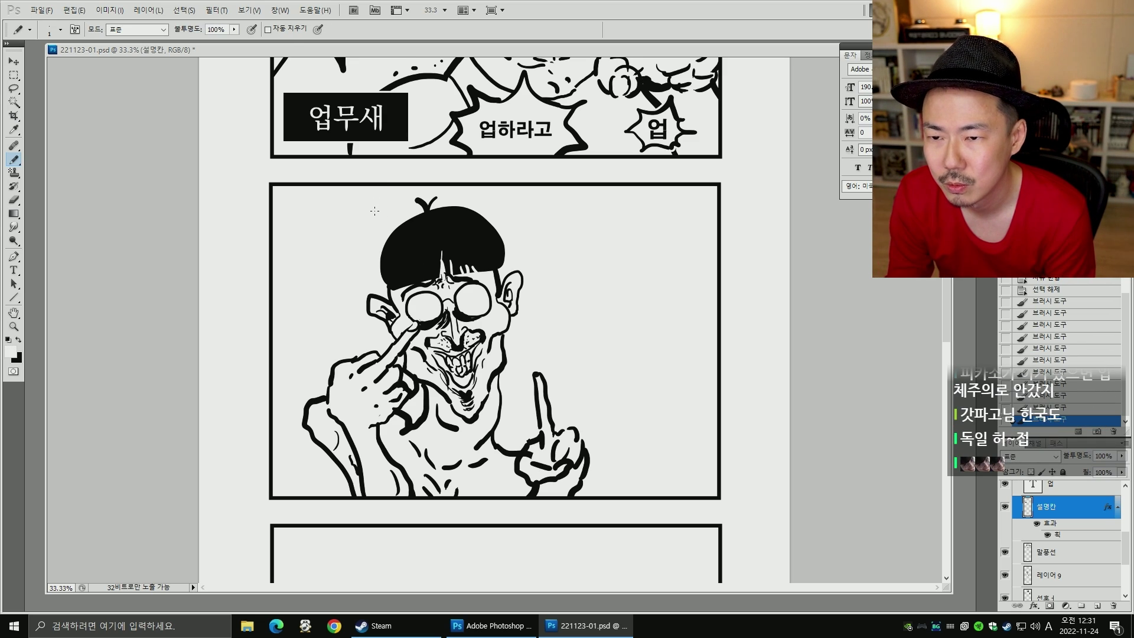
key("m")
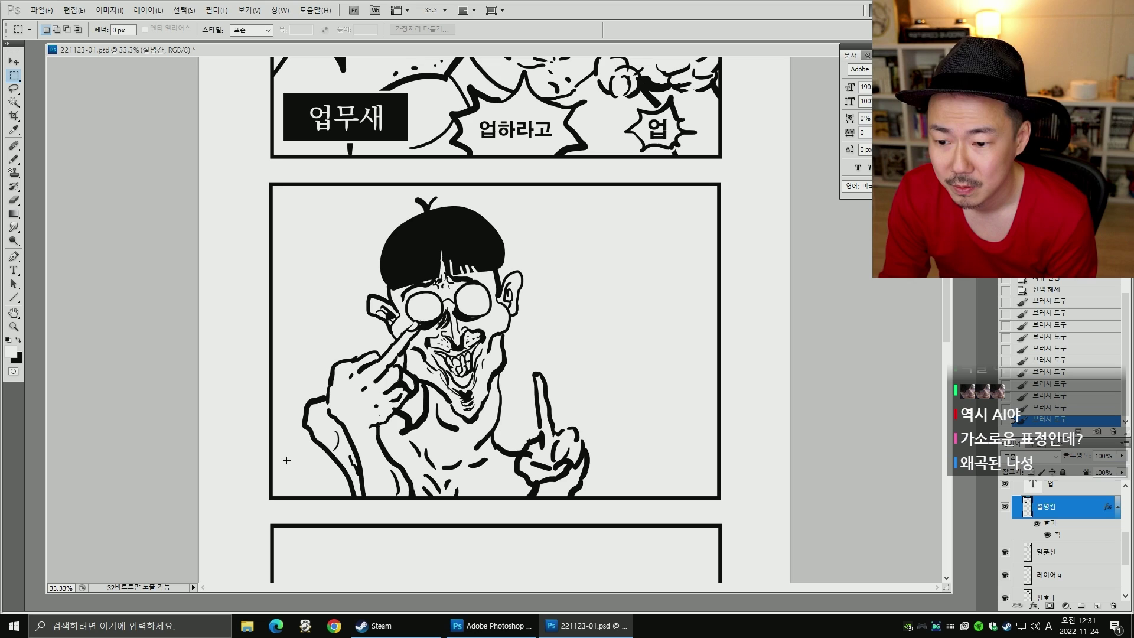
left_click_drag(417, 487, 349, 504)
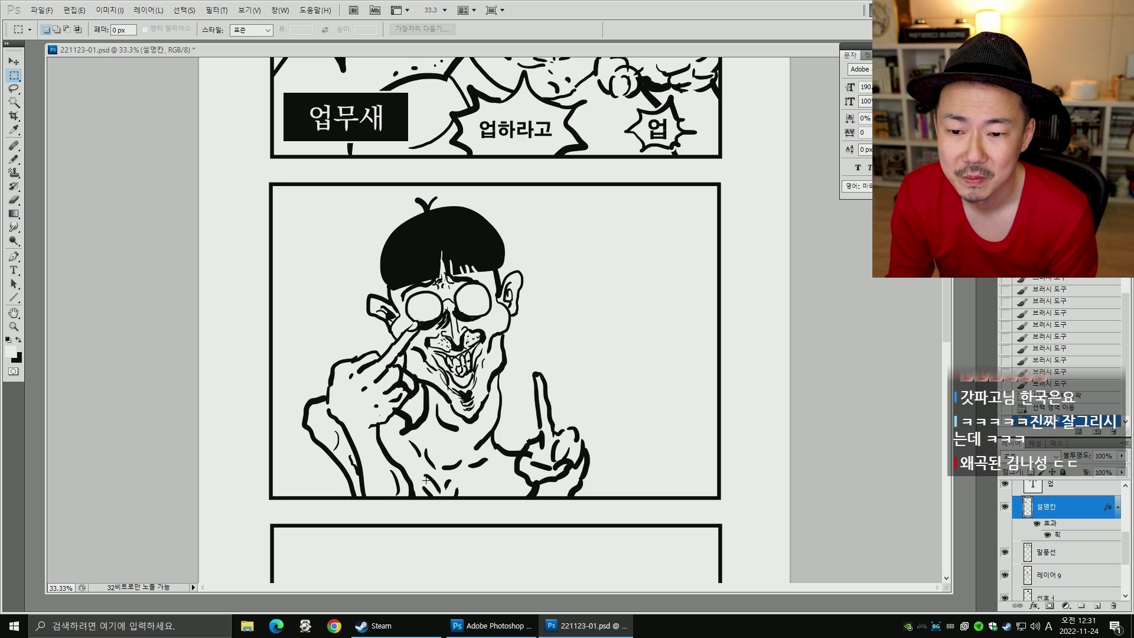
key("v")
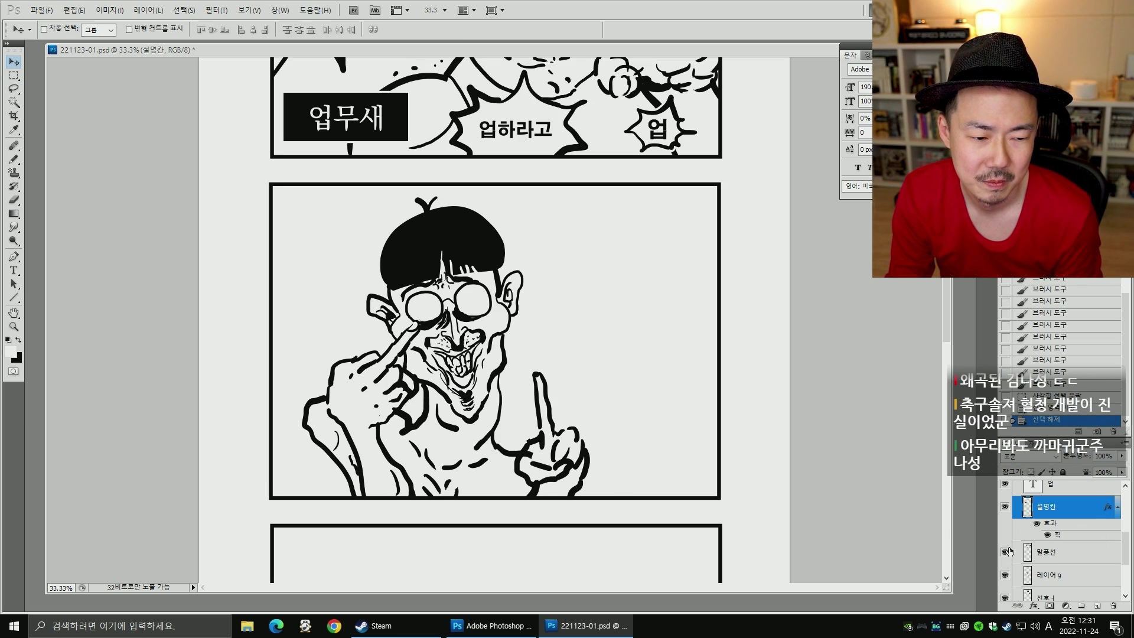
key("ctrl+d")
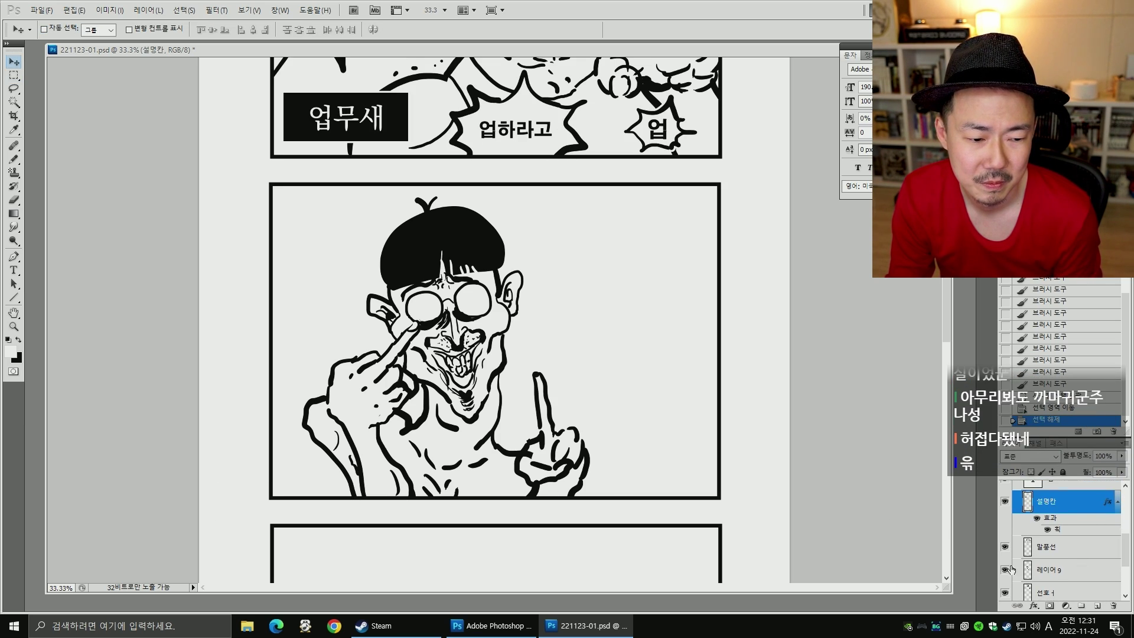
- Find the layer holding the man's drawing, 레이어 9, and shift the figure slightly left inside the second panel
scroll(1085, 558, "down", 2)
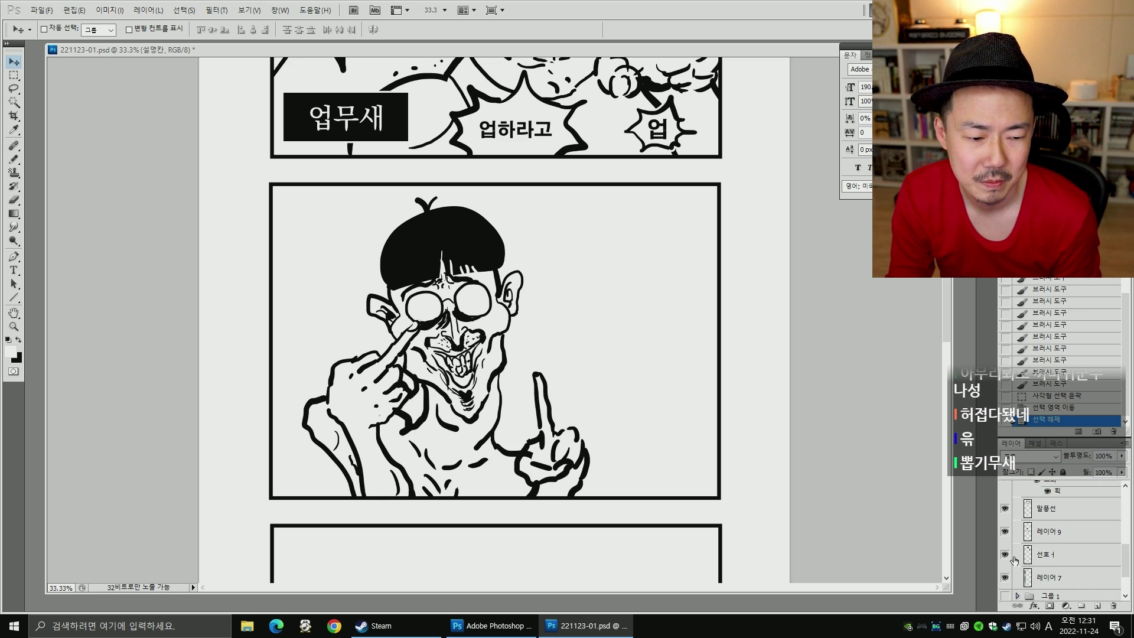
left_click(1004, 555)
left_click(1004, 555)
left_click(1005, 532)
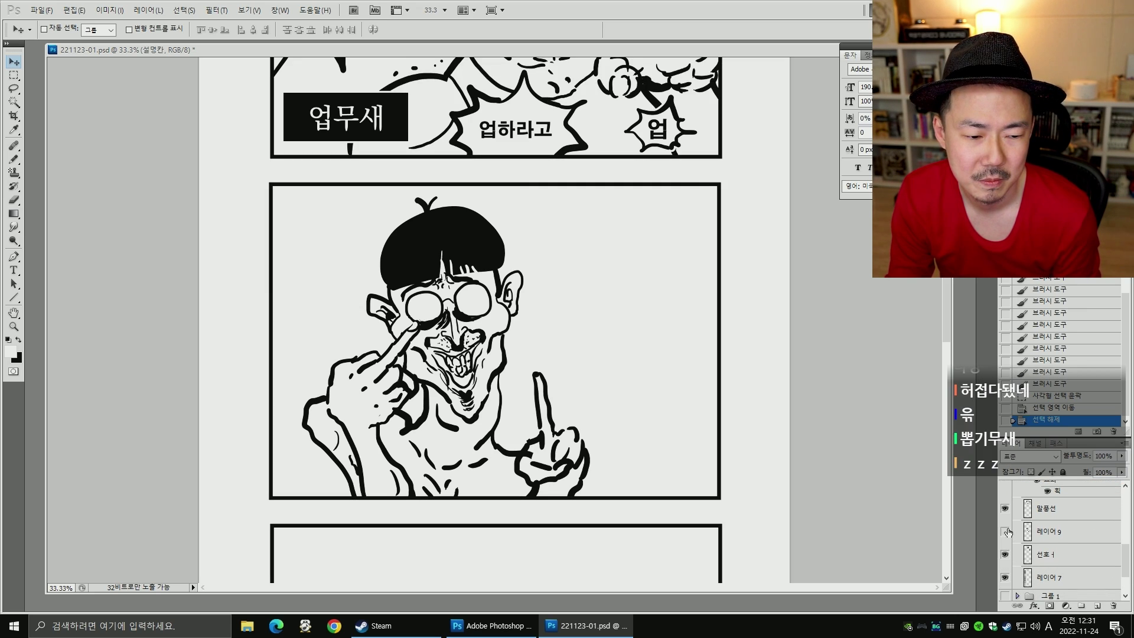
left_click(1045, 532)
left_click_drag(537, 406, 585, 405)
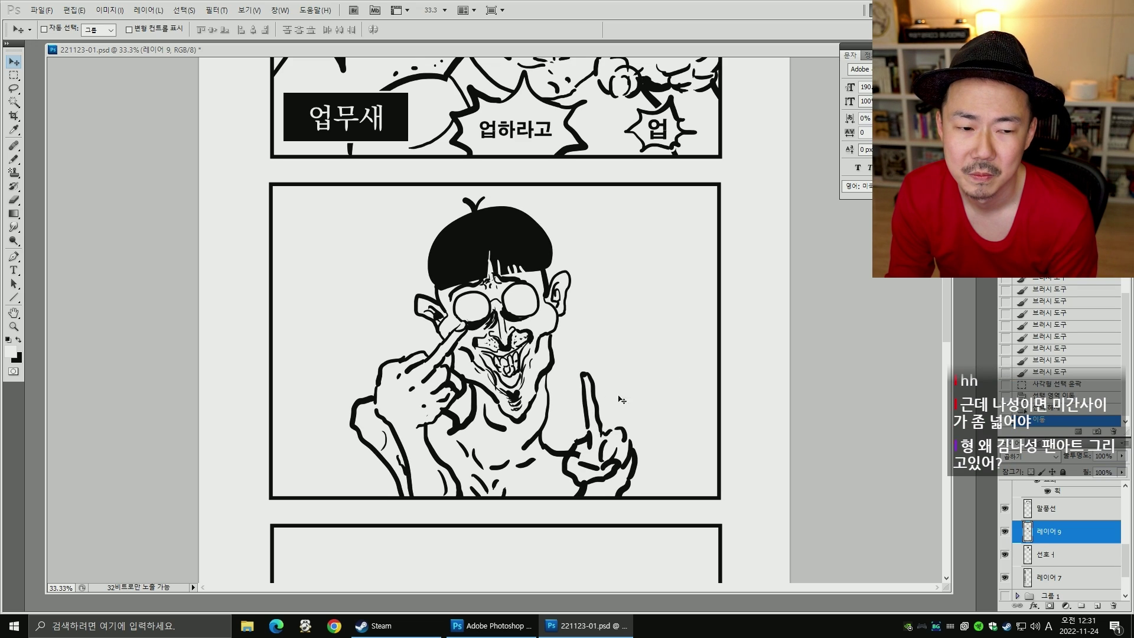
scroll(945, 300, "up", 1)
scroll(945, 319, "down", 2)
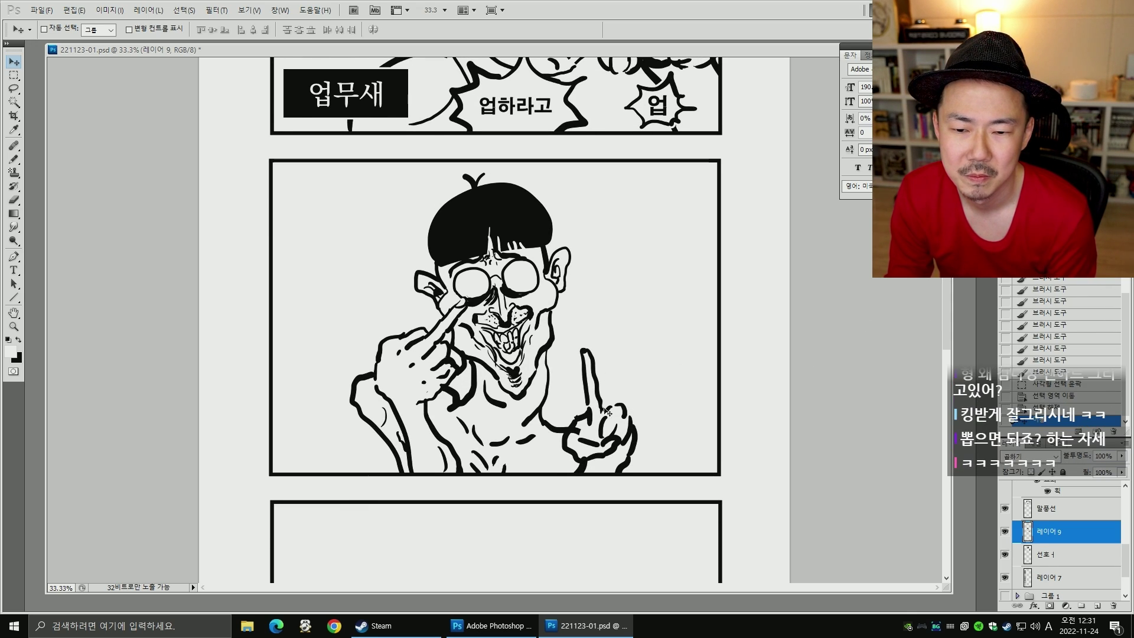
scroll(944, 314, "up", 1)
scroll(945, 324, "up", 5)
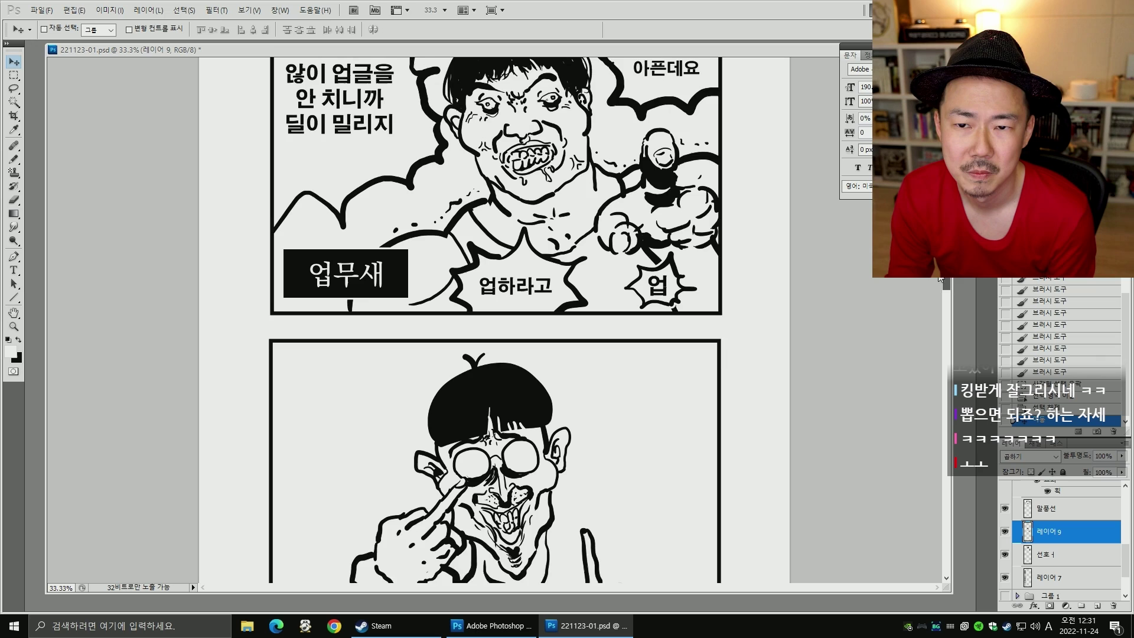
scroll(952, 344, "down", 8)
left_click_drag(515, 376, 459, 378)
scroll(664, 407, "up", 1)
- Toggle the drawing and speech-balloon layers to identify them, enlarge the layer list and make the 설명칸 layer active
key("b")
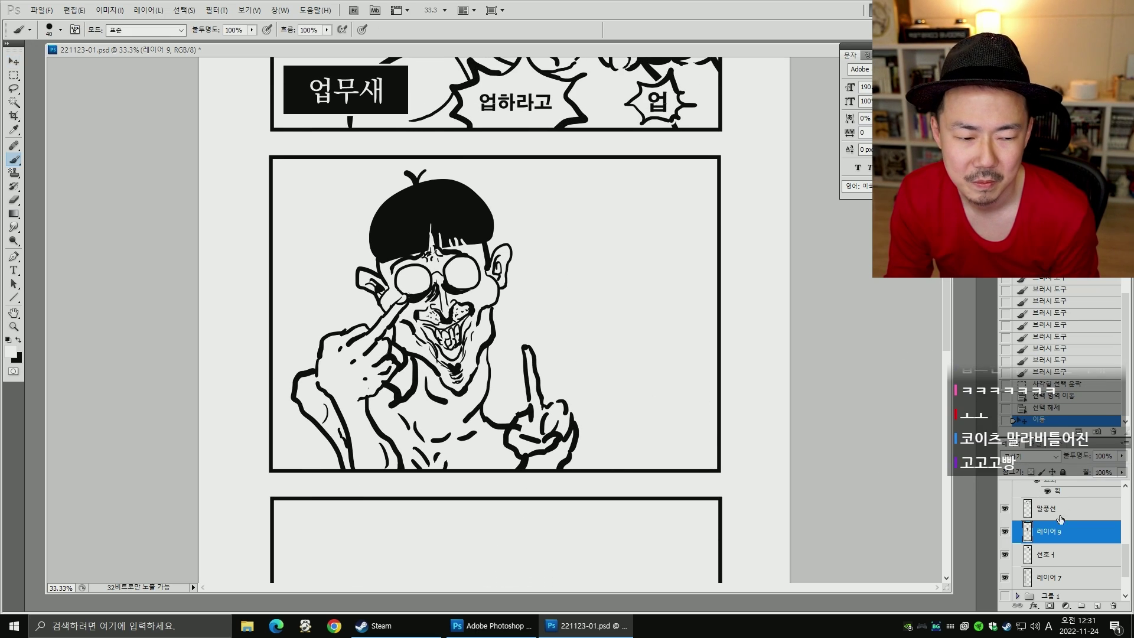
left_click(1005, 531)
left_click(1004, 531)
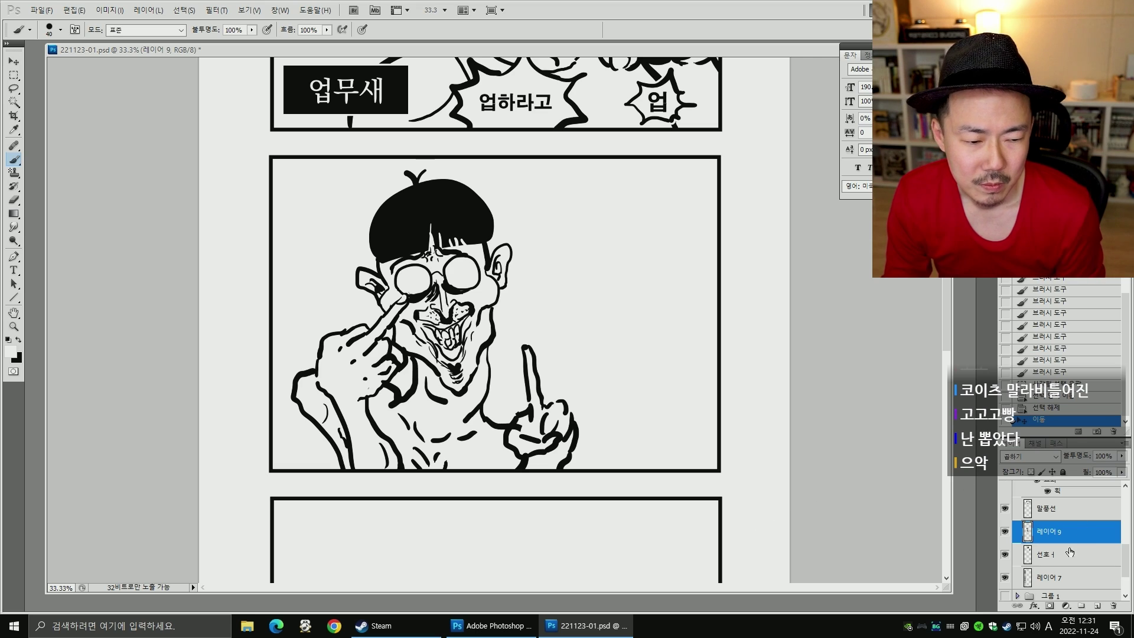
left_click(1048, 558)
left_click(1005, 555)
left_click(1005, 554)
left_click(1005, 508)
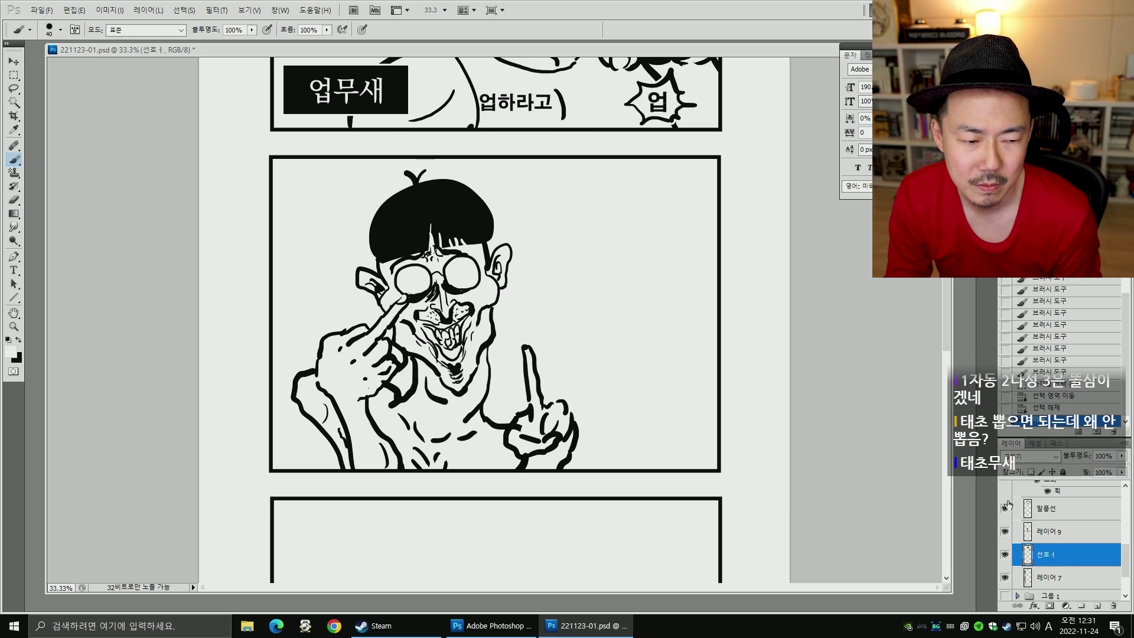
left_click(1005, 508)
left_click(1048, 508)
left_click_drag(1059, 437, 1059, 354)
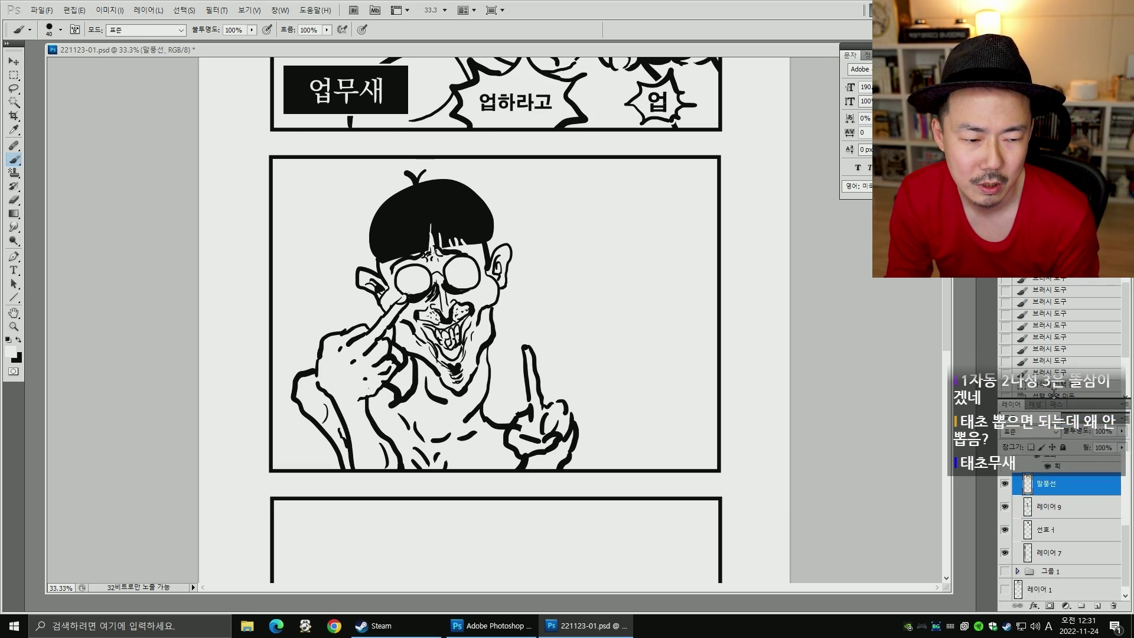
key("alt+bracketright")
- Fill a black rectangular caption box in the second panel's lower-right corner and delete the excess fill over the third panel's frame
key("m")
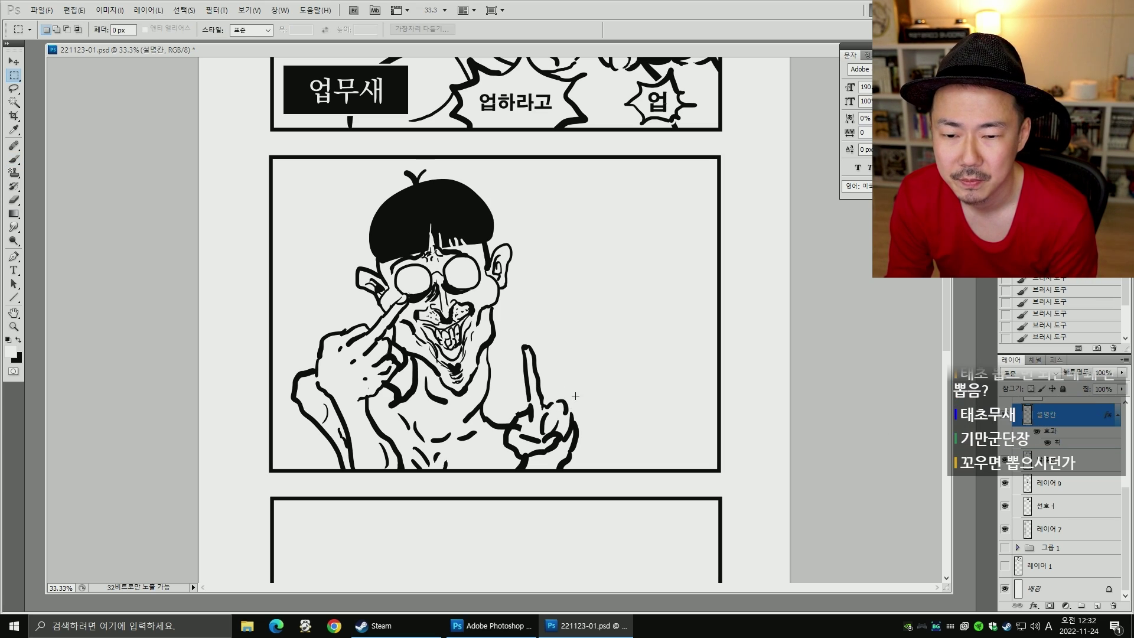
left_click_drag(585, 400, 743, 502)
key("x")
key("alt+BackSpace")
key("ctrl+d")
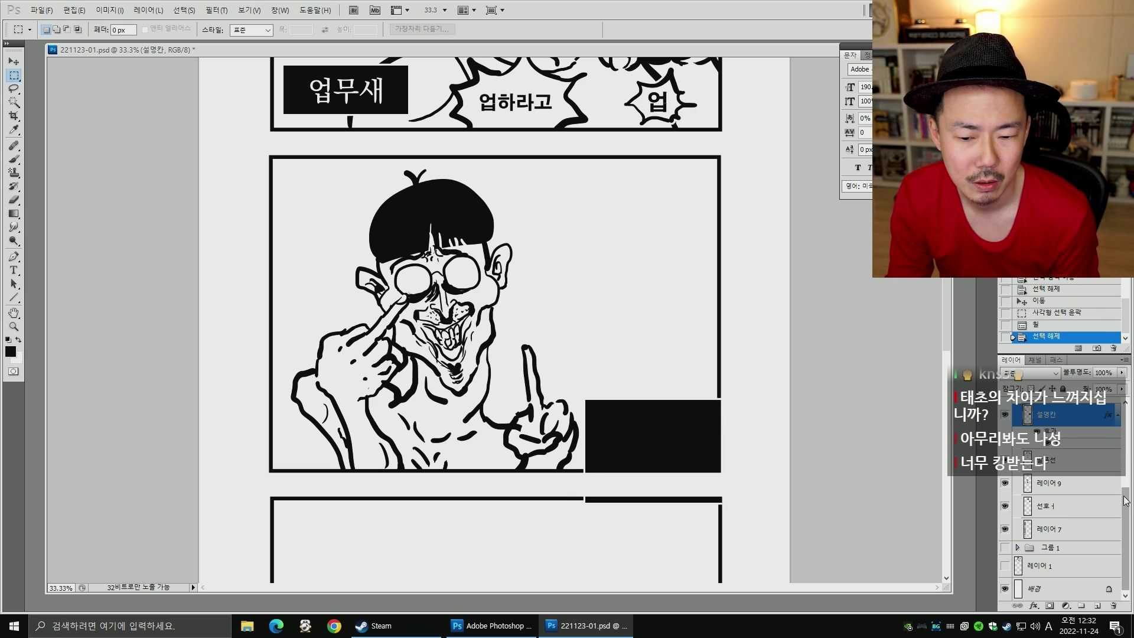
left_click_drag(794, 479, 790, 480)
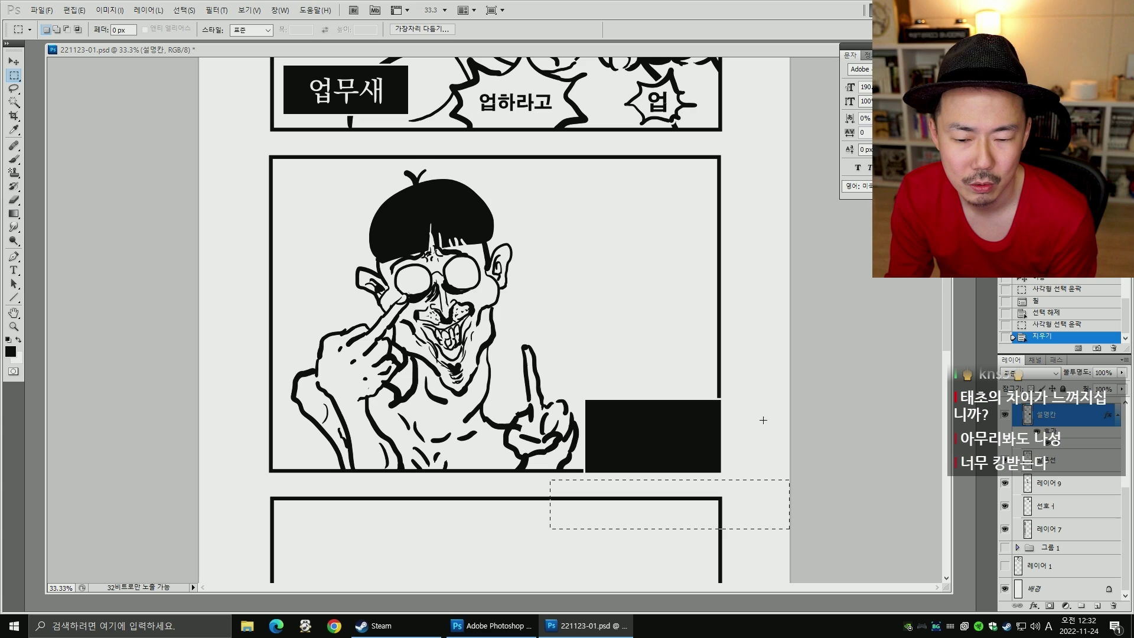
key("Delete")
key("ctrl+d")
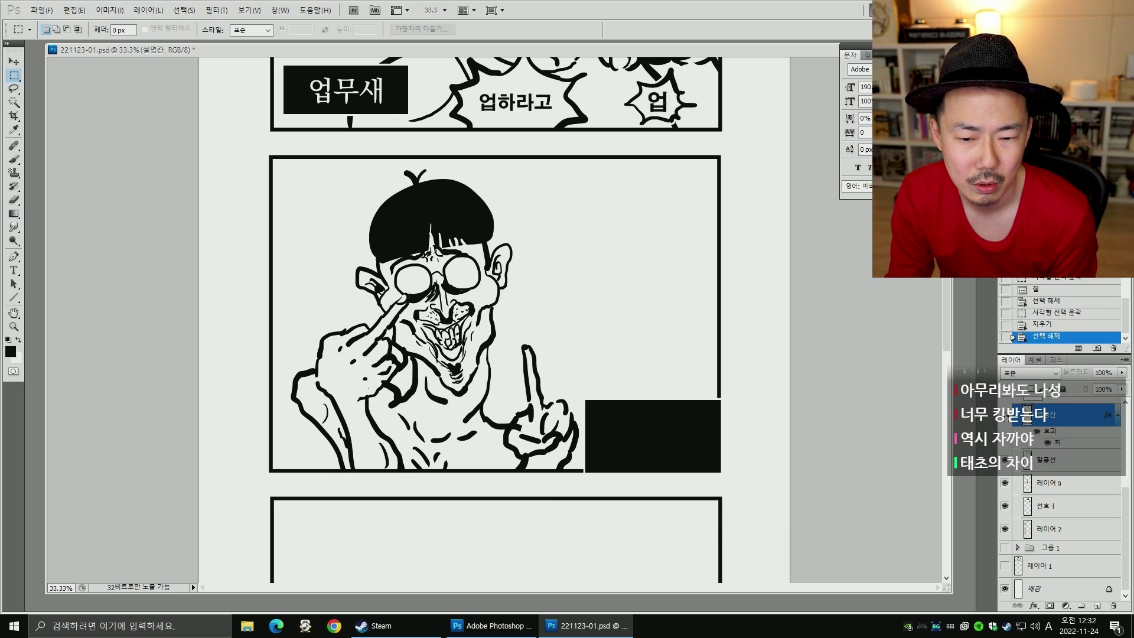
- Identify the panel-frame layer, 레이어 7, by toggling visibility and move the 설명칸 layer directly below it
left_click(1005, 415)
left_click(1004, 416)
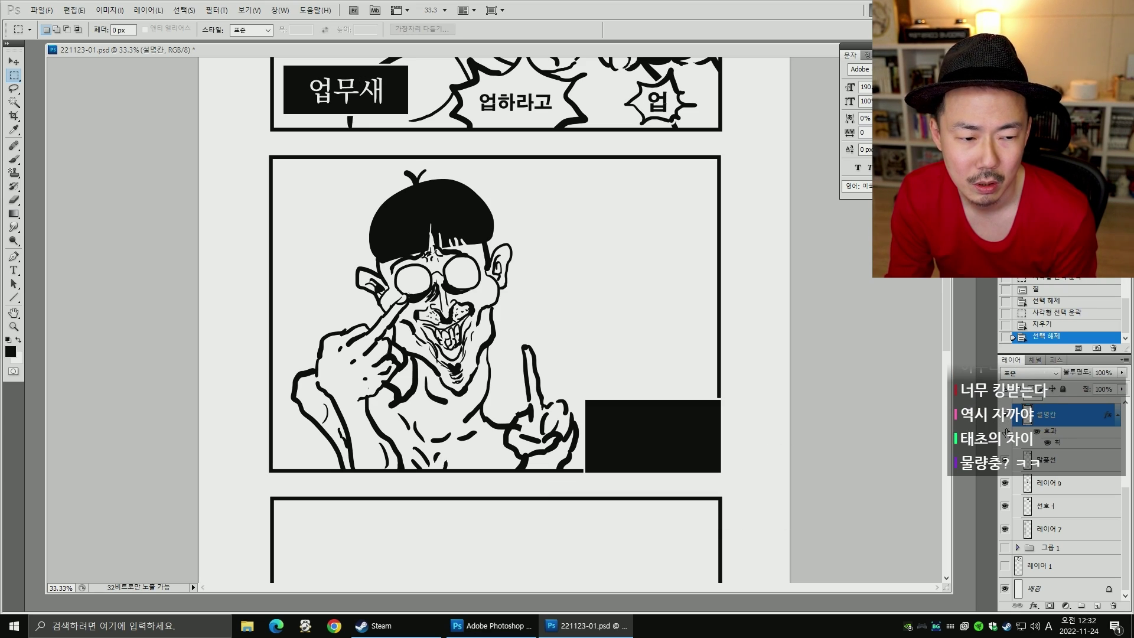
scroll(1126, 506, "up", 2)
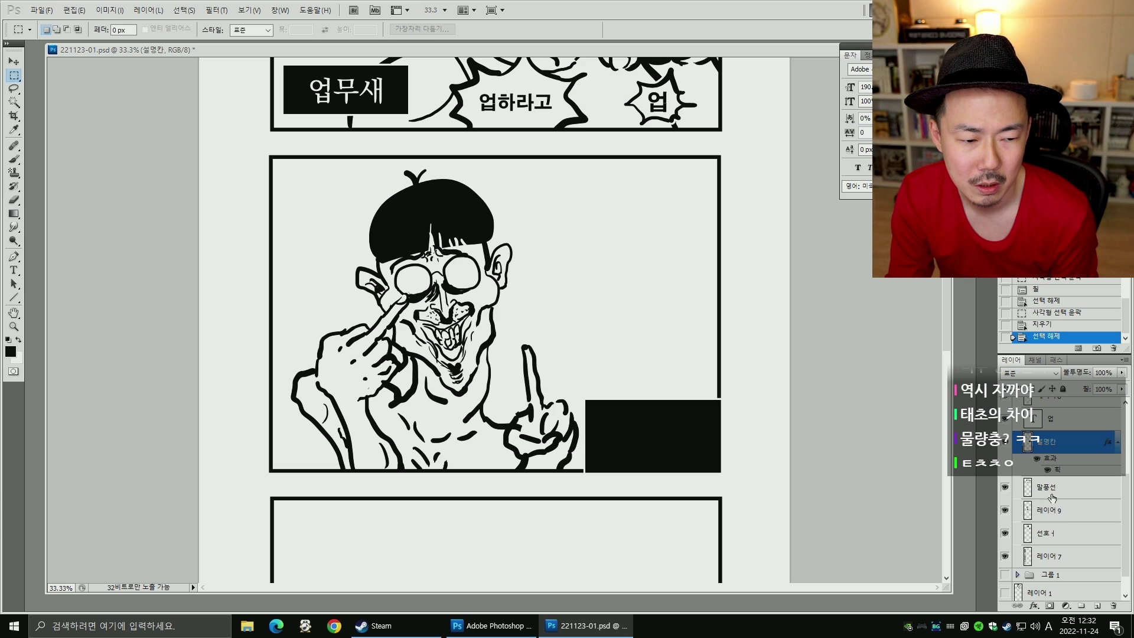
left_click(1005, 557)
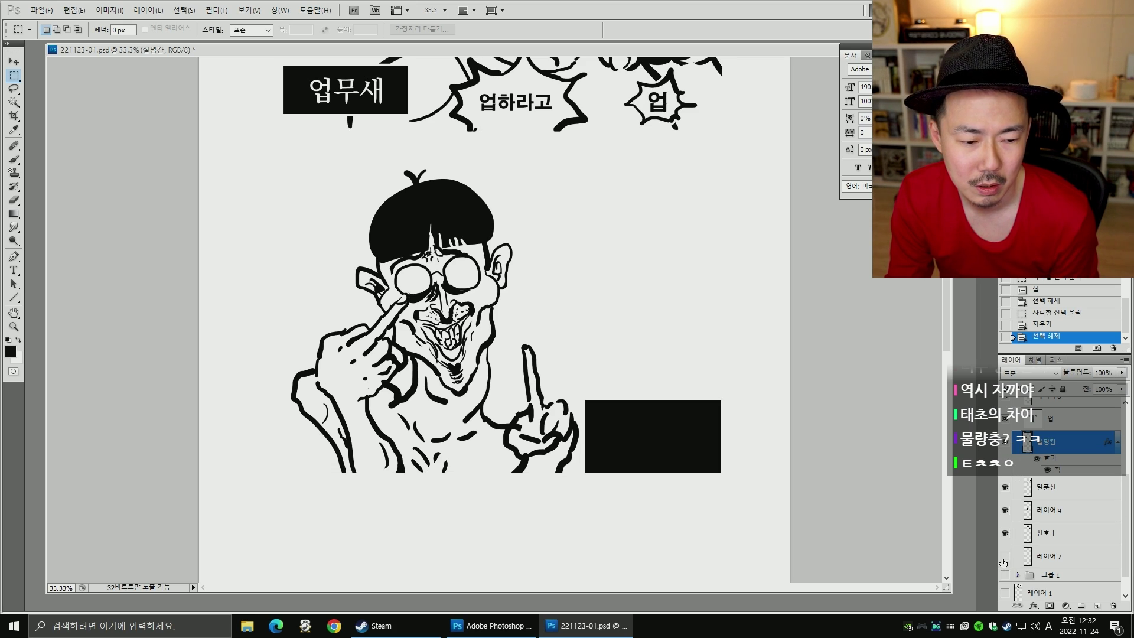
left_click(1005, 557)
left_click(1005, 557)
left_click(1005, 557)
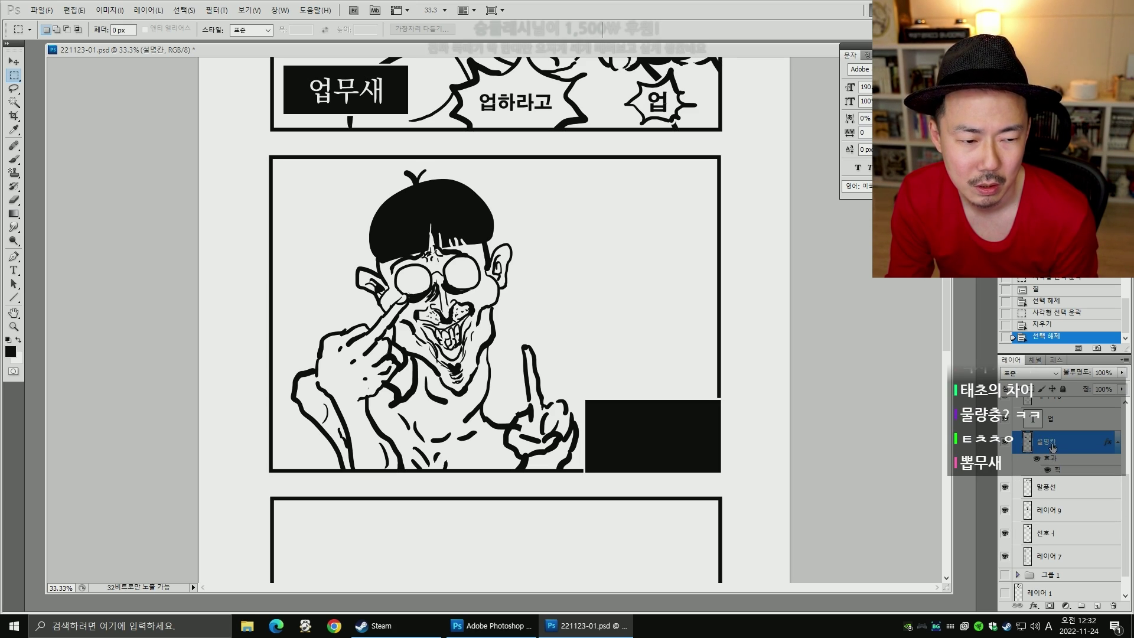
left_click_drag(1047, 442, 1049, 562)
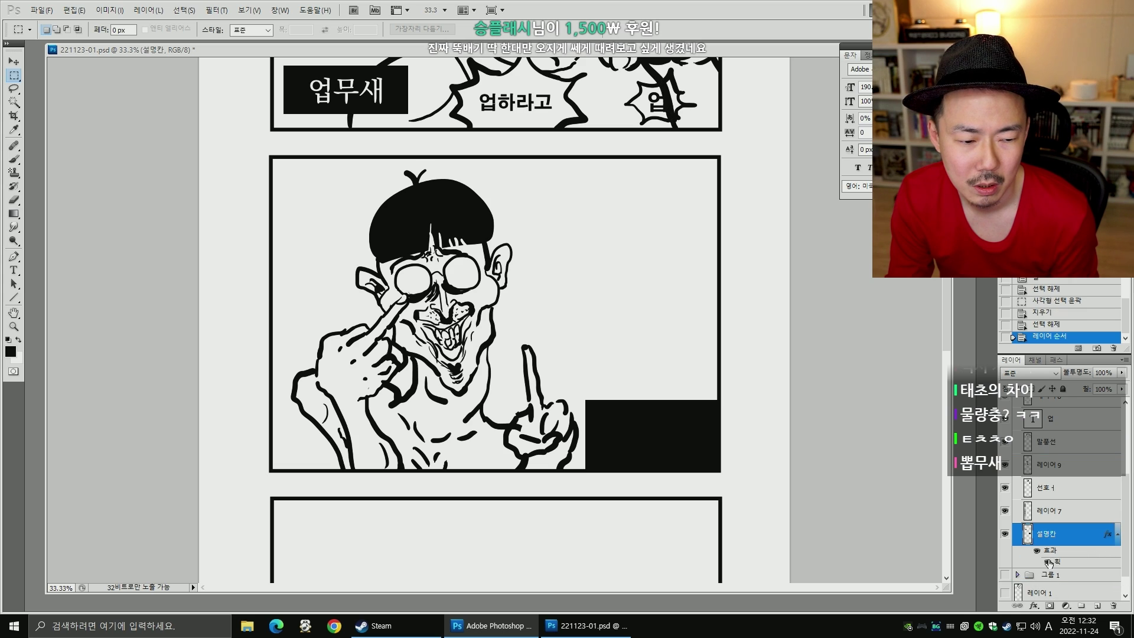
left_click(1005, 535)
left_click(1005, 534)
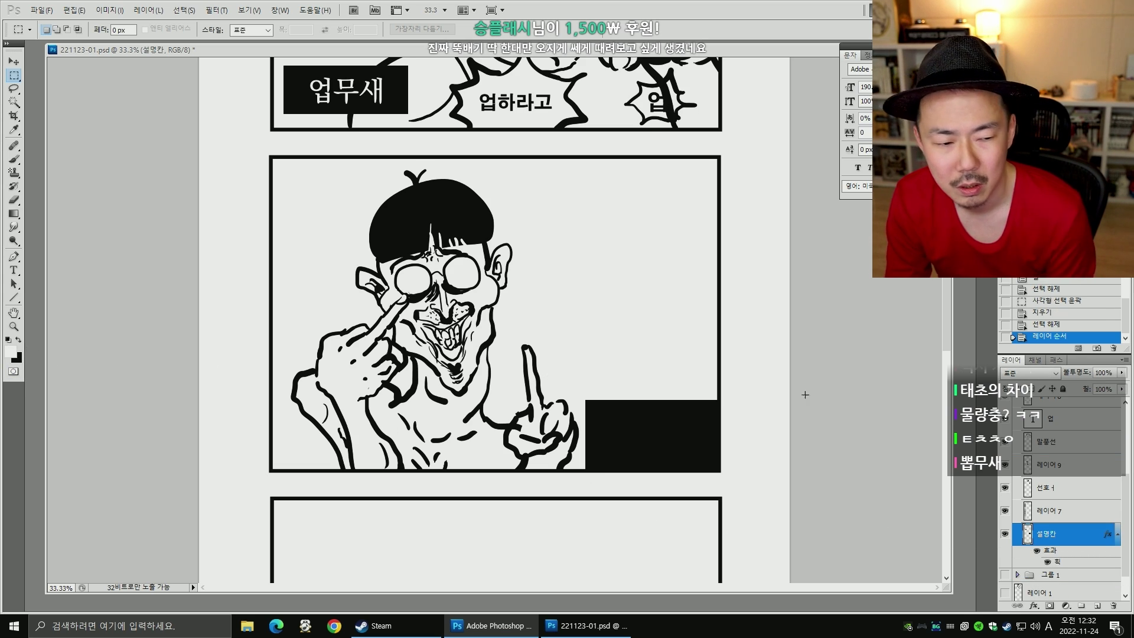
left_click(1073, 421)
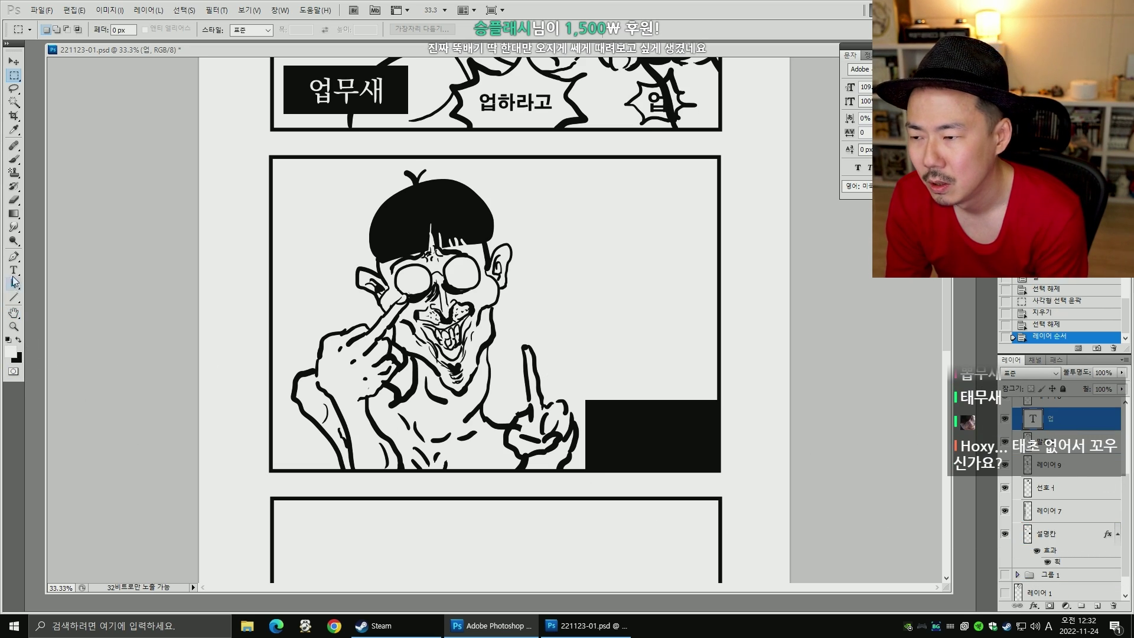
left_click(13, 270)
left_click(396, 29)
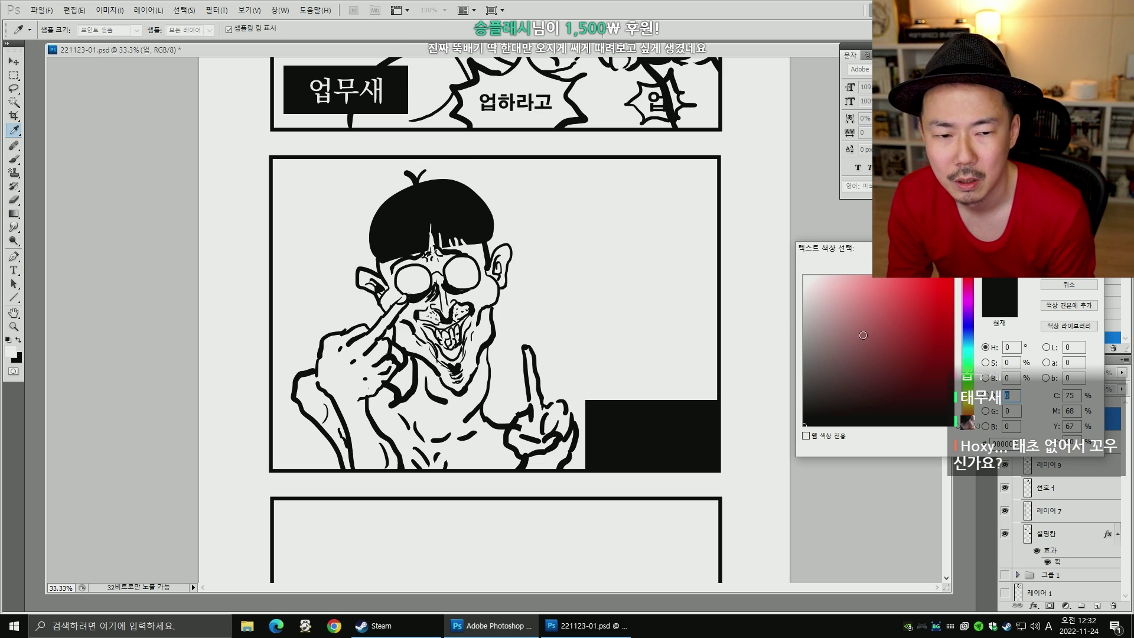
left_click(1069, 285)
- Duplicate the 업무새 caption text layer and move the copy onto the second panel's black caption box
scroll(1080, 461, "up", 5)
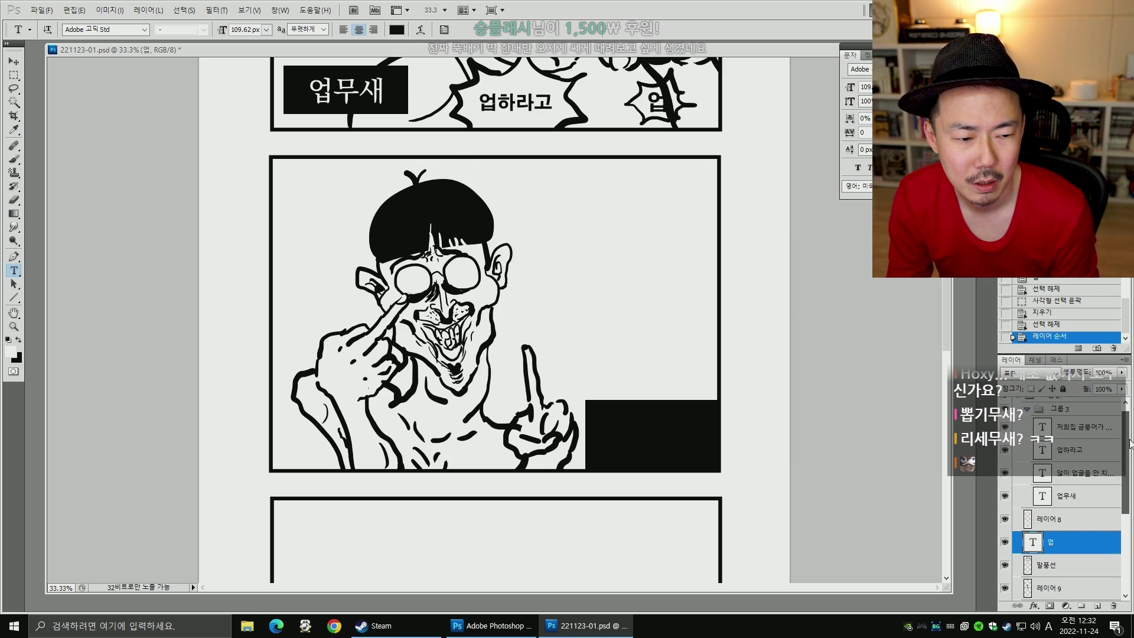
left_click(1069, 503)
key("ctrl+j")
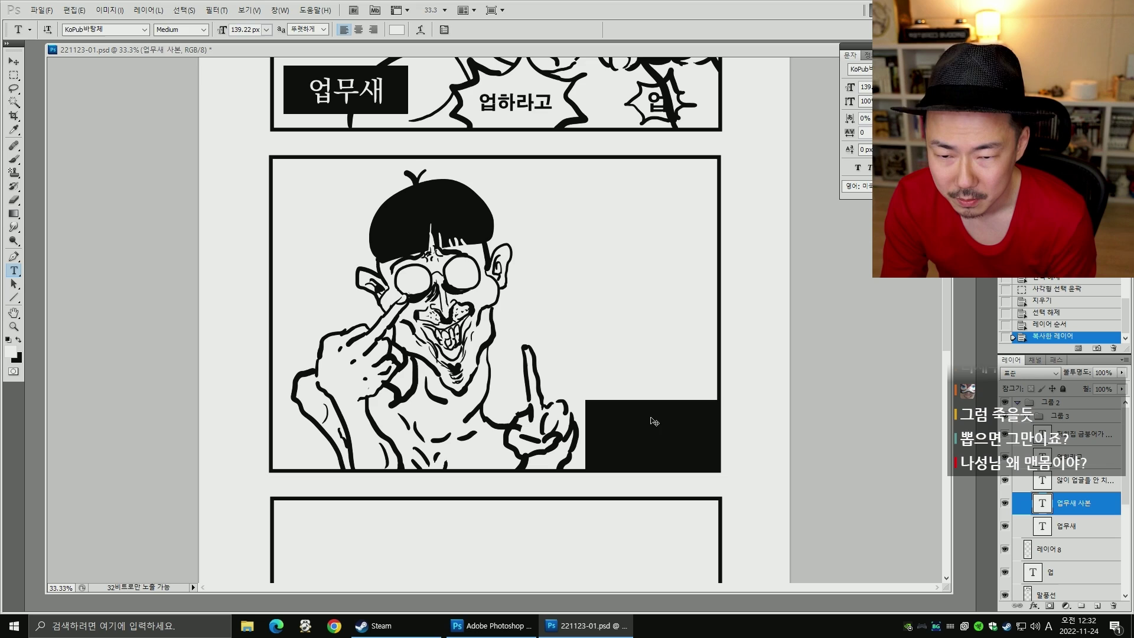
key("v")
left_click_drag(368, 121, 667, 467)
- Change the copied caption text to 컨무새 and shift it slightly right to center it in the black box
key("t")
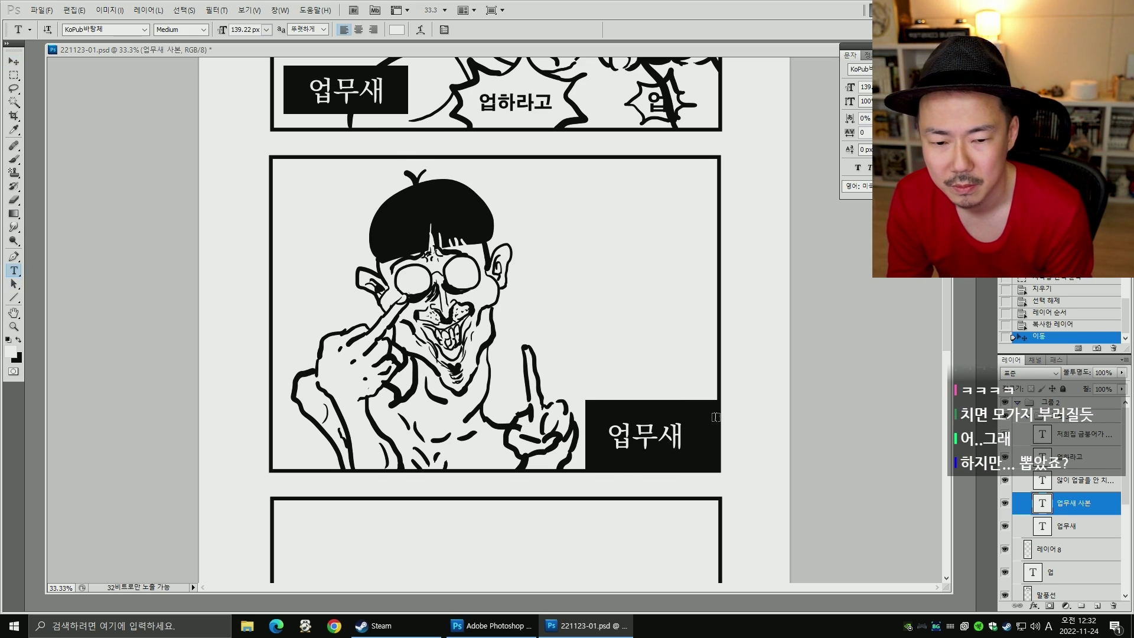
double_click(680, 440)
type("d")
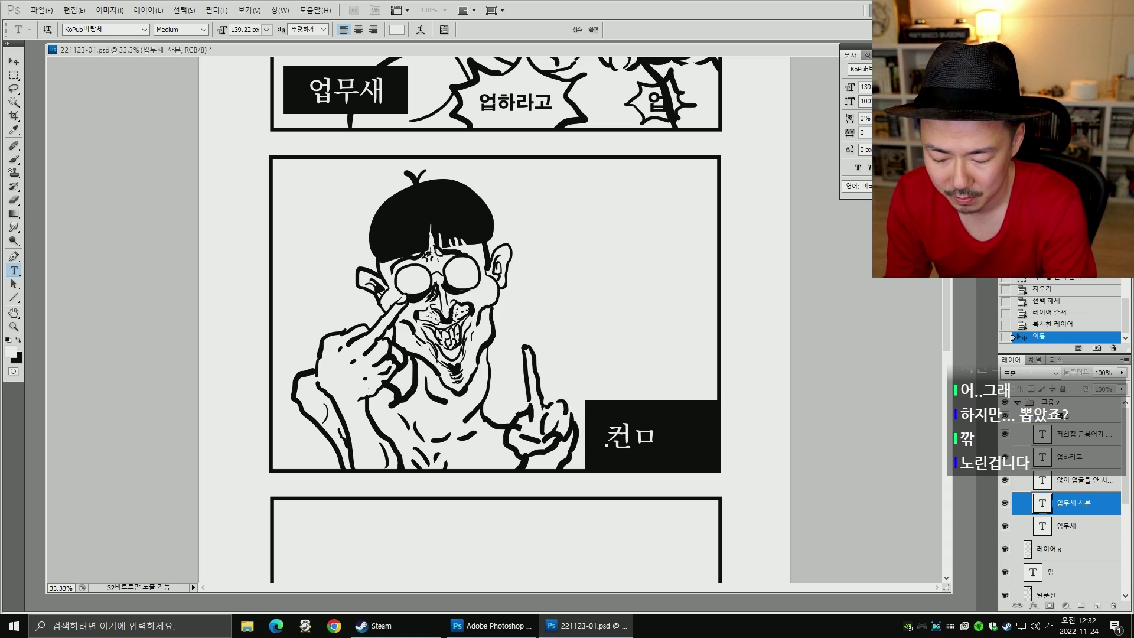
type("ㅐ")
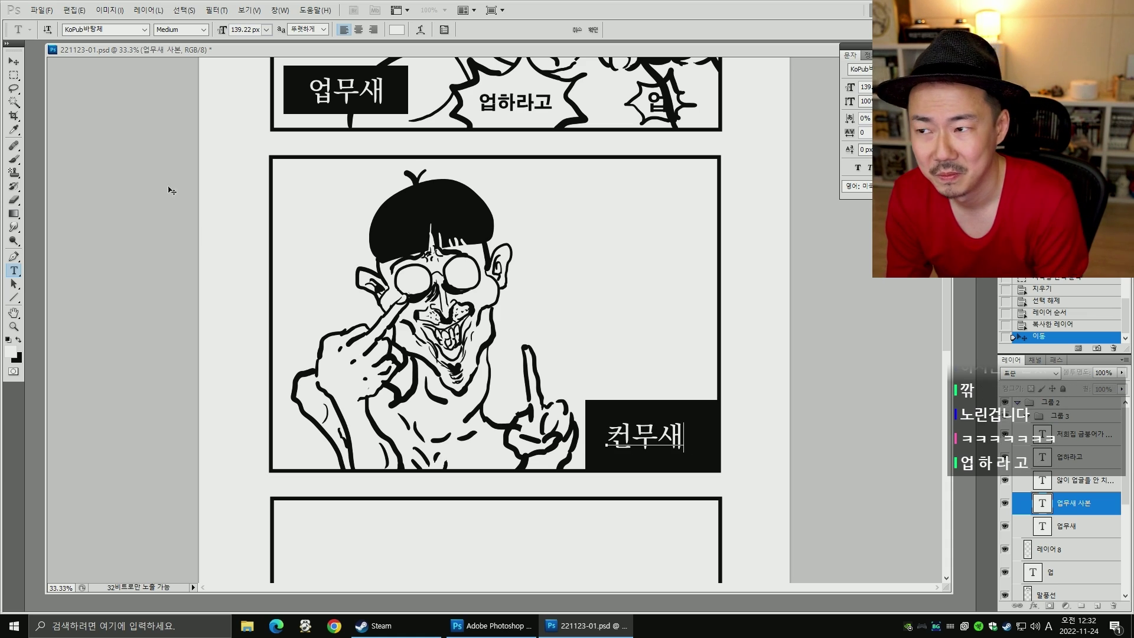
left_click(14, 61)
left_click_drag(665, 469, 673, 470)
left_click_drag(738, 332, 701, 346)
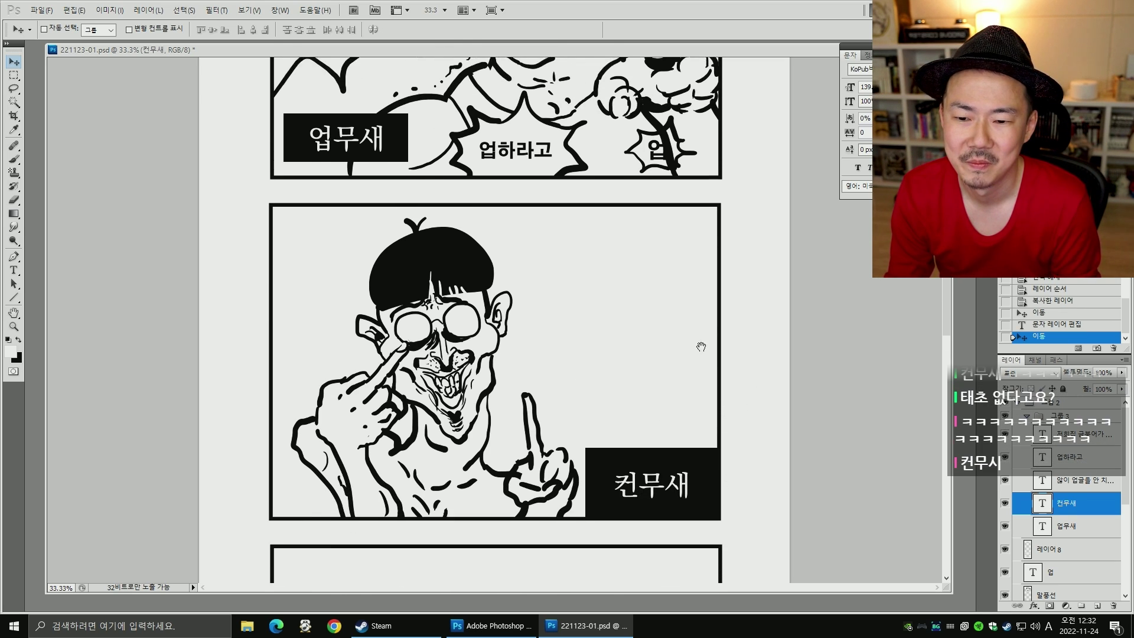
left_click_drag(1125, 473, 1125, 490)
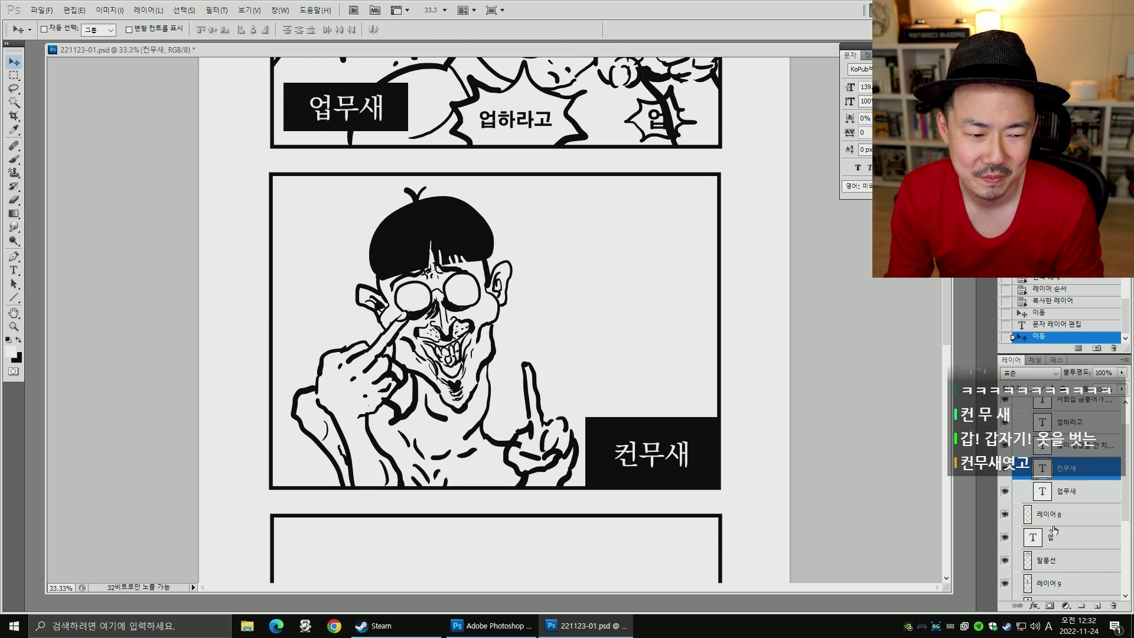
- Draw a wavy speech-bubble outline with a small tail in the second panel's upper-left corner on the 말풍선 layer, cleaning up the tail junction
scroll(1125, 490, "up", 2)
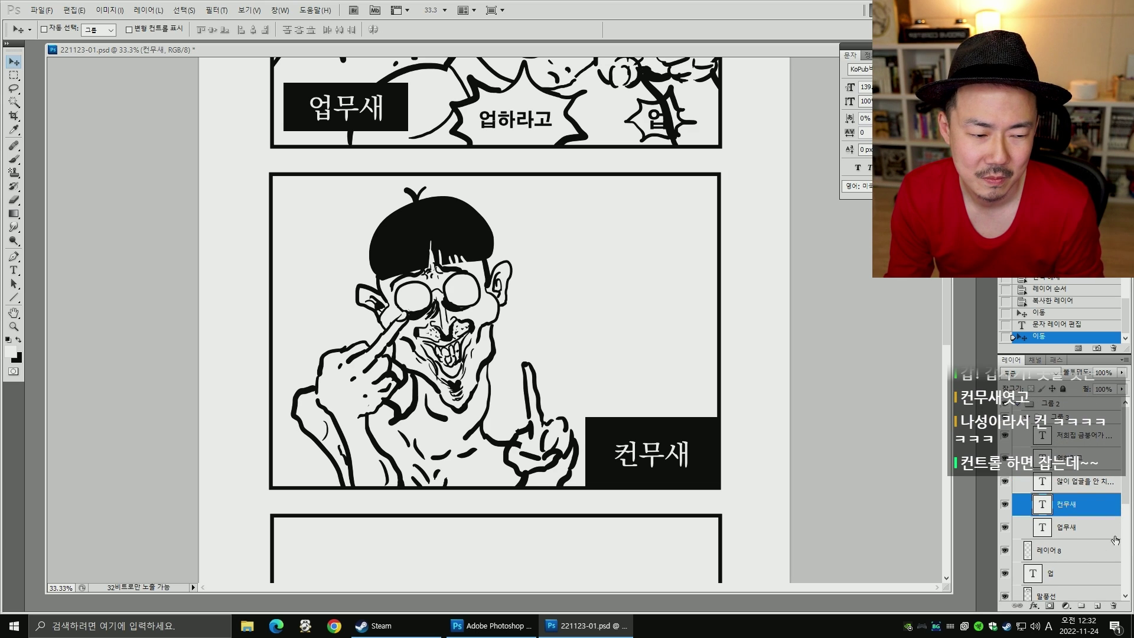
left_click_drag(1128, 495, 1127, 558)
left_click(1055, 469)
key("b")
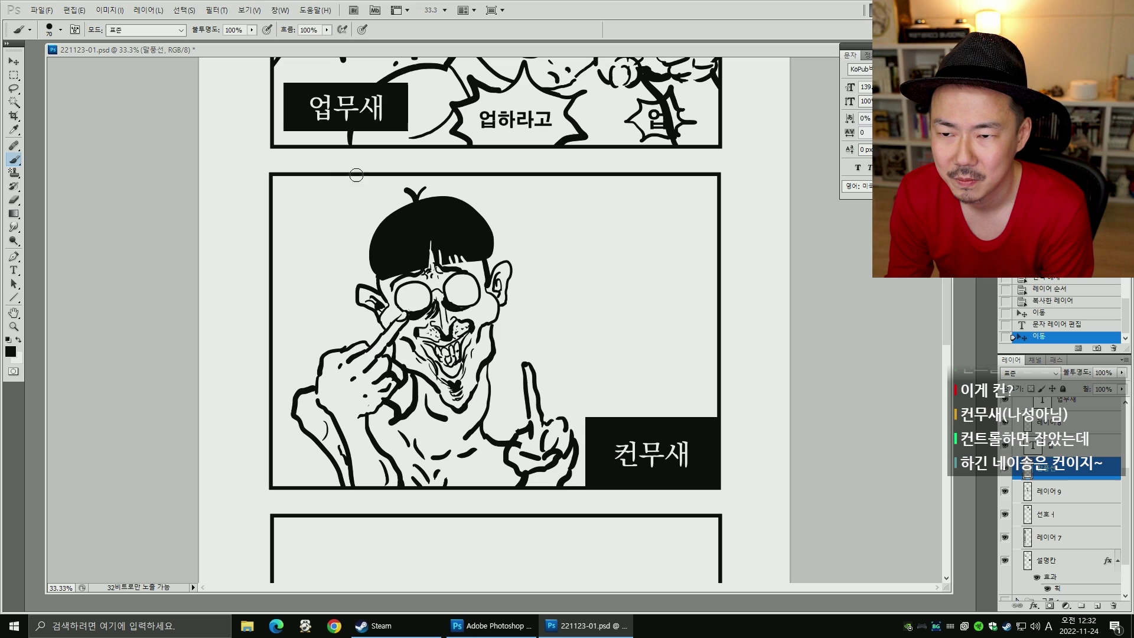
left_click_drag(320, 261, 318, 263)
mouse_move(273, 274)
left_mouse_down()
mouse_move(322, 269)
mouse_move(324, 258)
mouse_move(325, 303)
left_mouse_up()
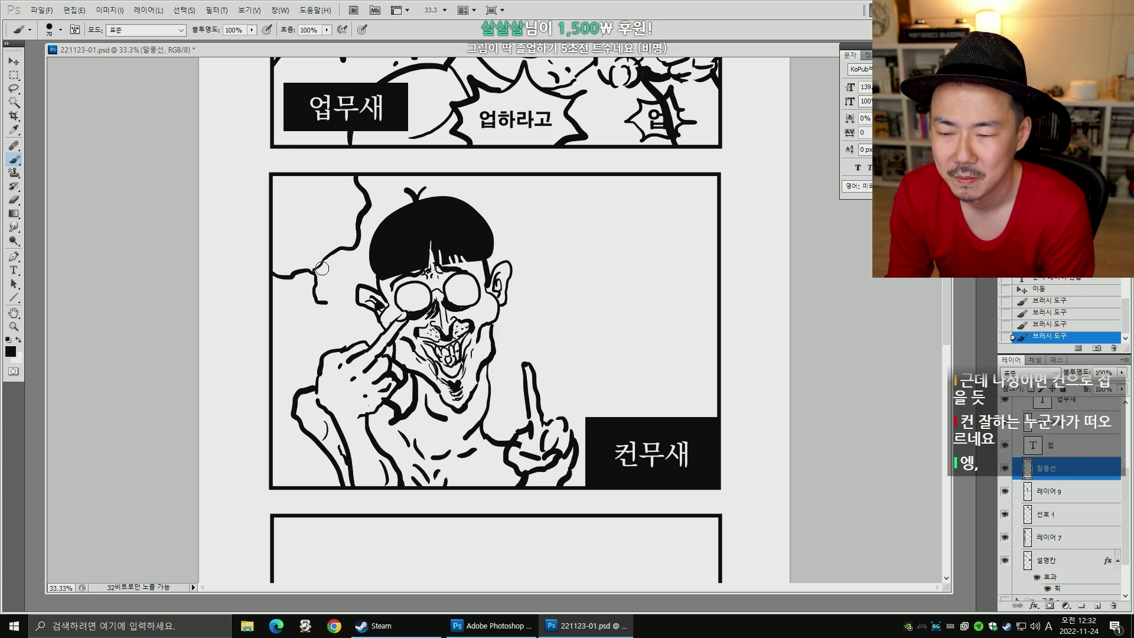
key("e")
left_click(315, 271)
key("b")
left_click_drag(325, 262, 323, 286)
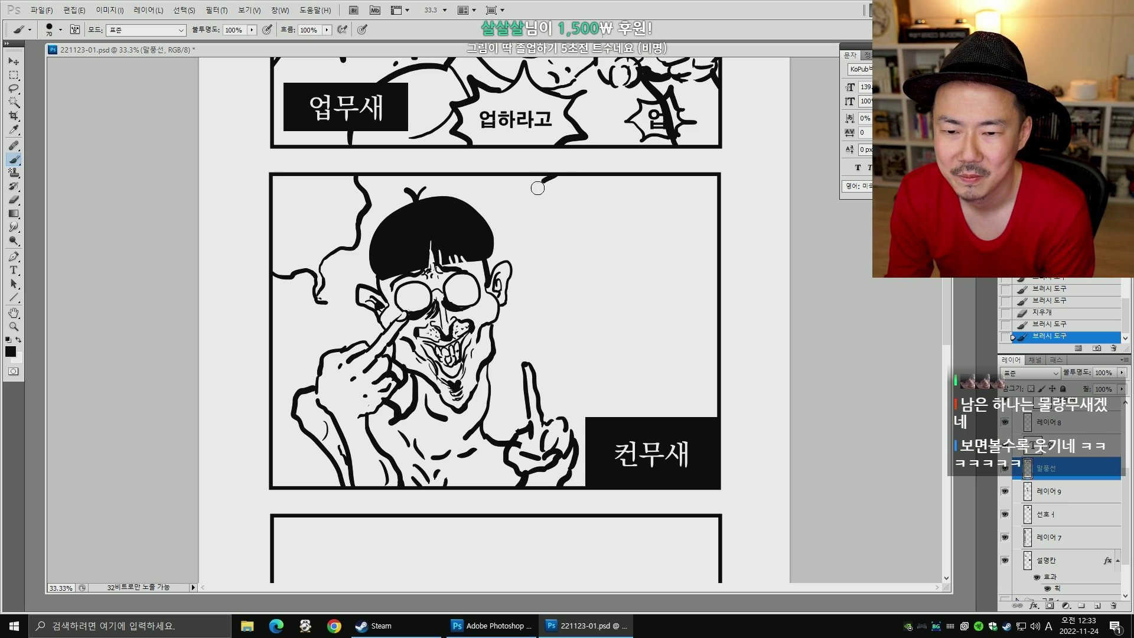
- Draw a large wavy speech bubble across the second panel's upper-right area and add a pointed tail toward the man with a smaller brush
mouse_move(521, 238)
left_mouse_down()
mouse_move(556, 353)
mouse_move(595, 377)
mouse_move(718, 370)
left_mouse_up()
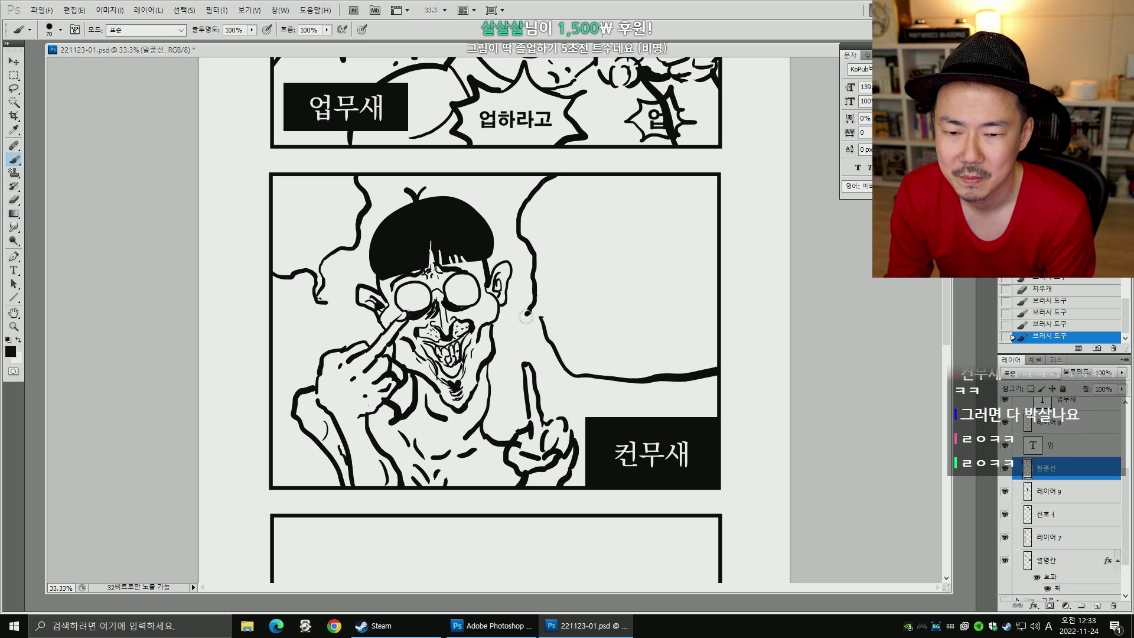
mouse_move(541, 318)
left_mouse_down()
mouse_move(531, 340)
mouse_move(514, 343)
left_mouse_up()
key("ctrl+z")
key("bracketleft")
key("bracketleft")
key("bracketleft")
left_click_drag(564, 393, 574, 419)
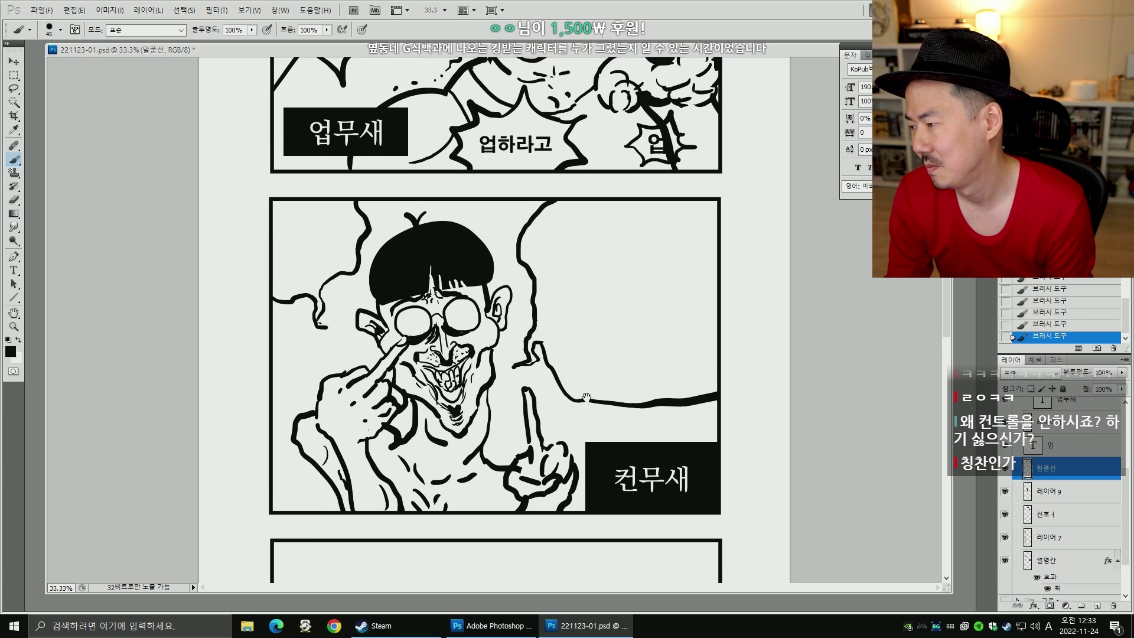
left_click_drag(407, 477, 406, 489)
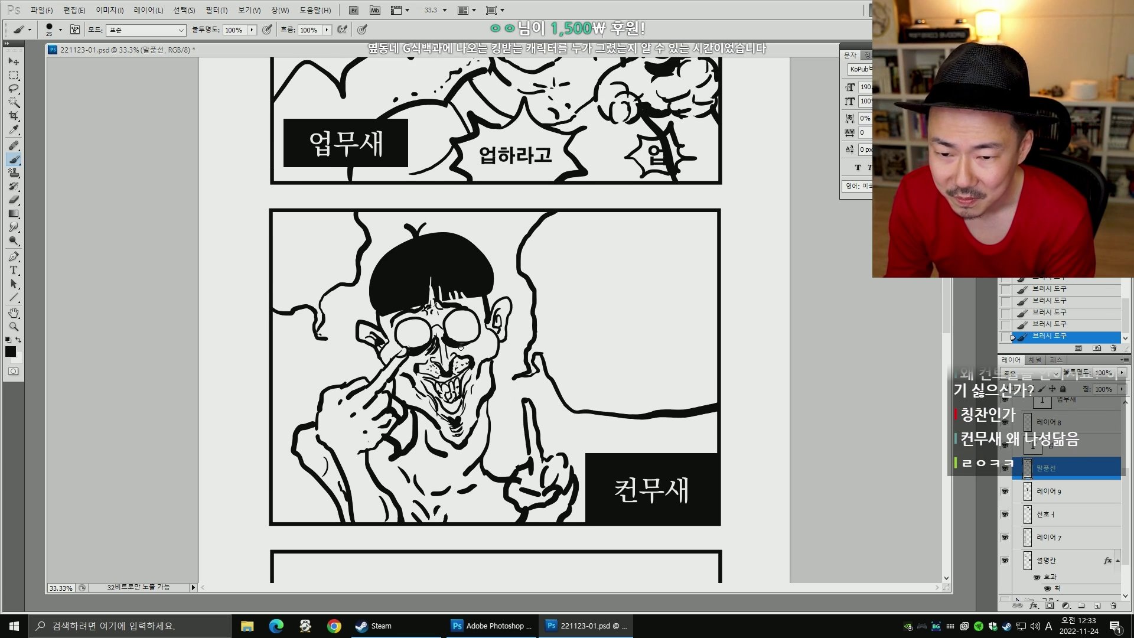
left_click(1004, 539)
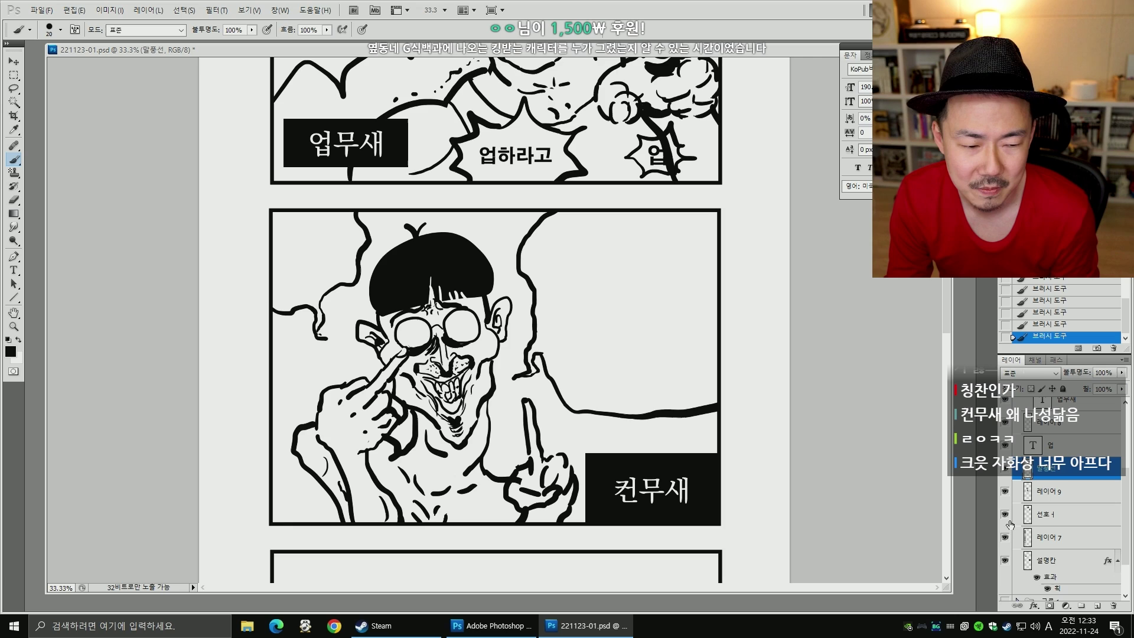
left_click(1043, 496)
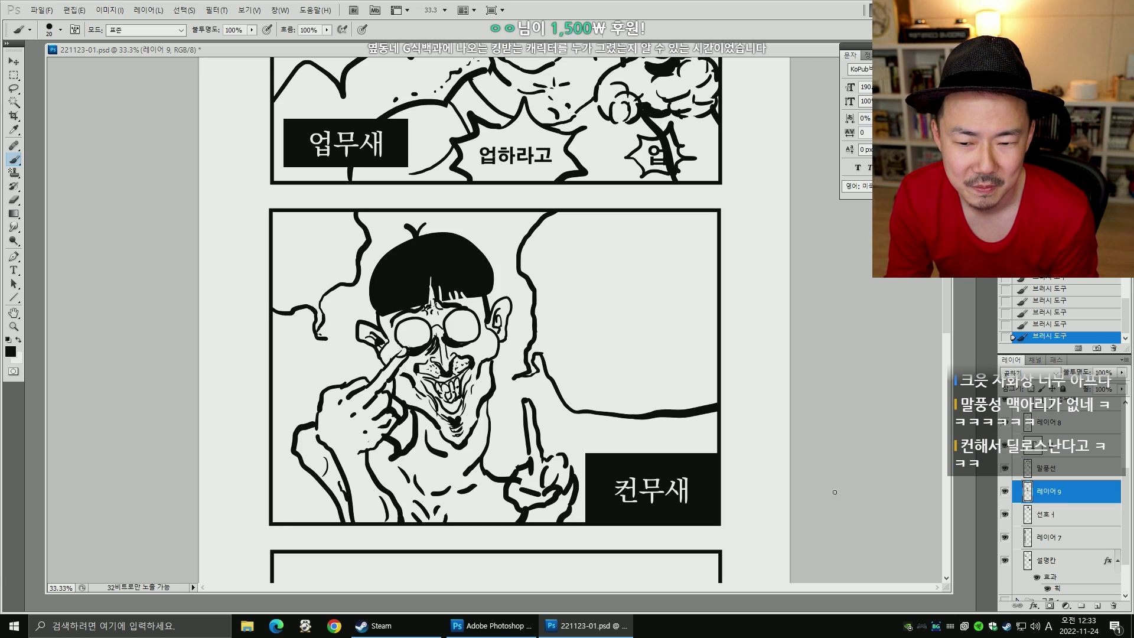
key("bracketleft")
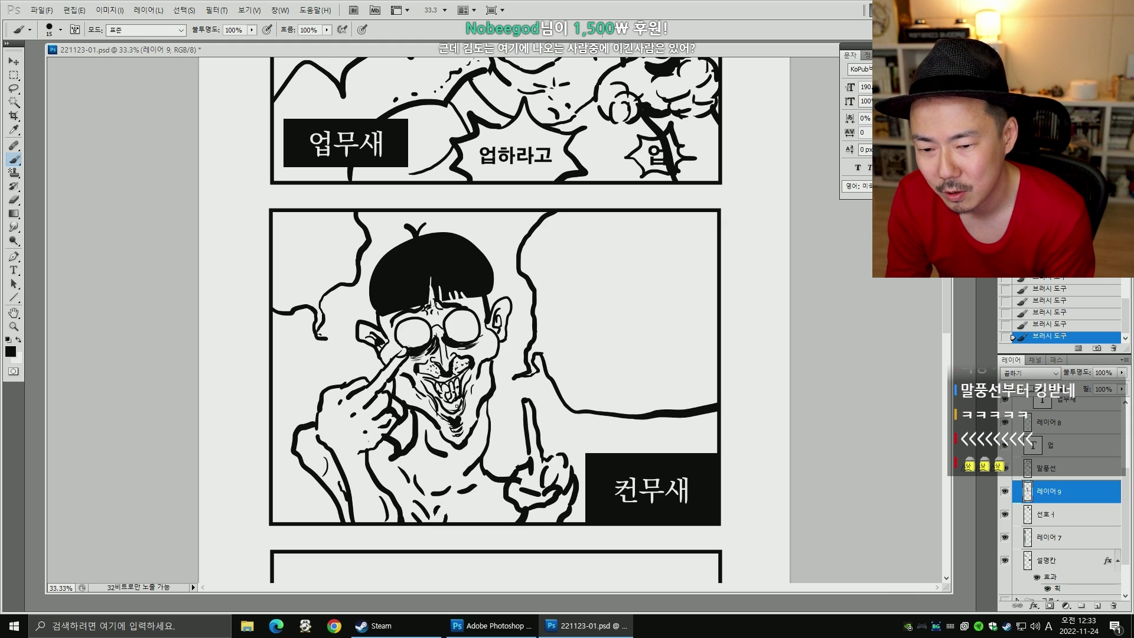
key("bracketright")
key("bracketright")
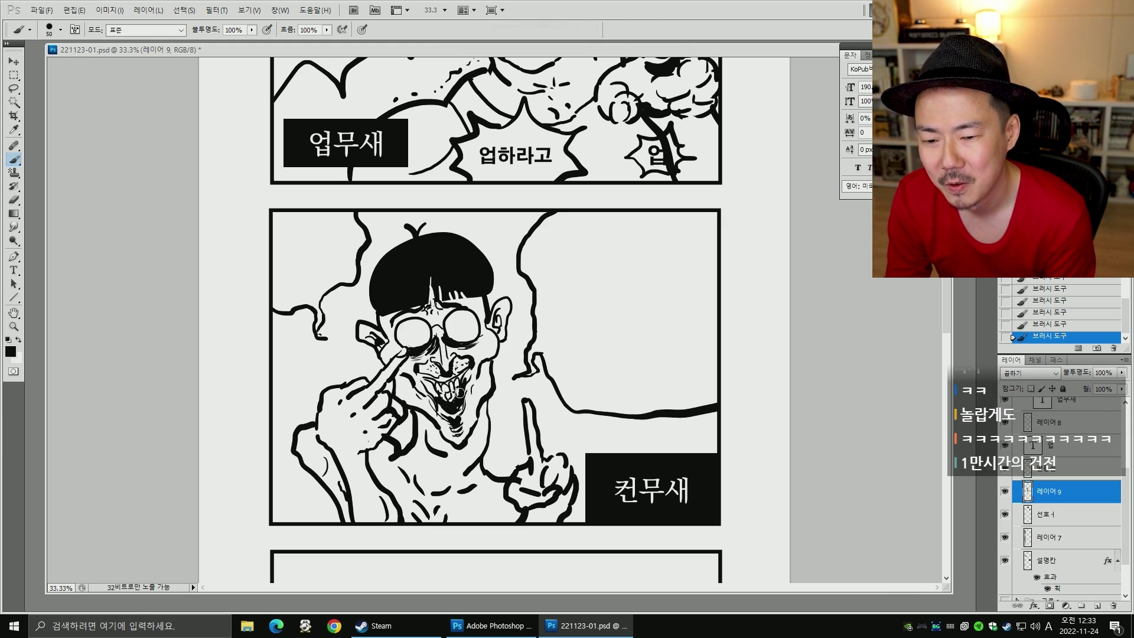
key("bracketleft")
key("bracketleft")
key("bracketleft")
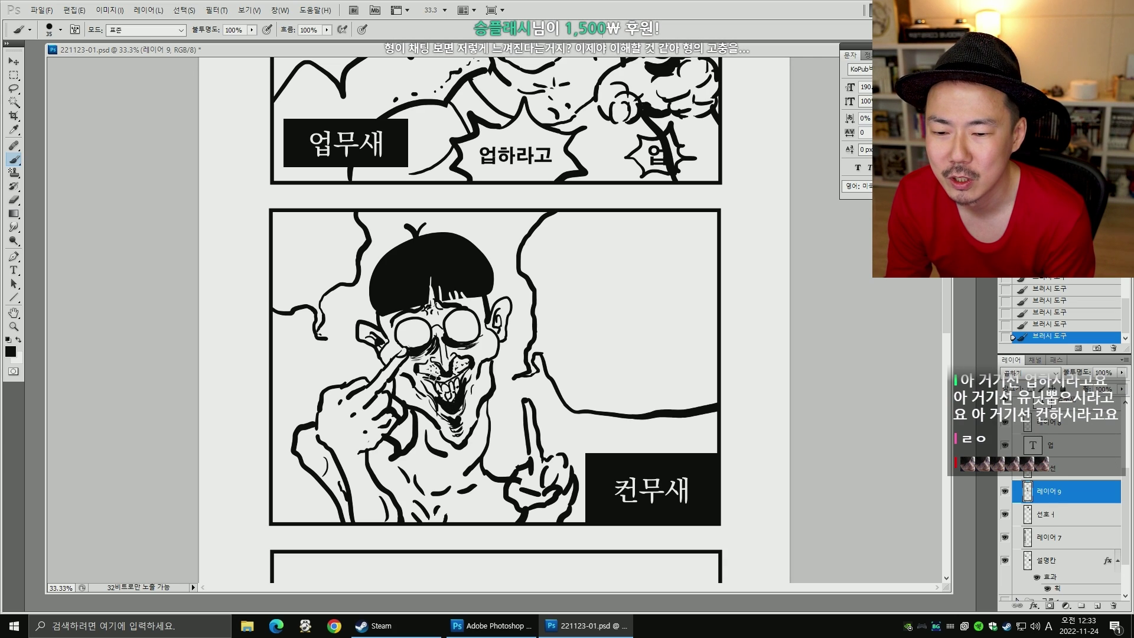
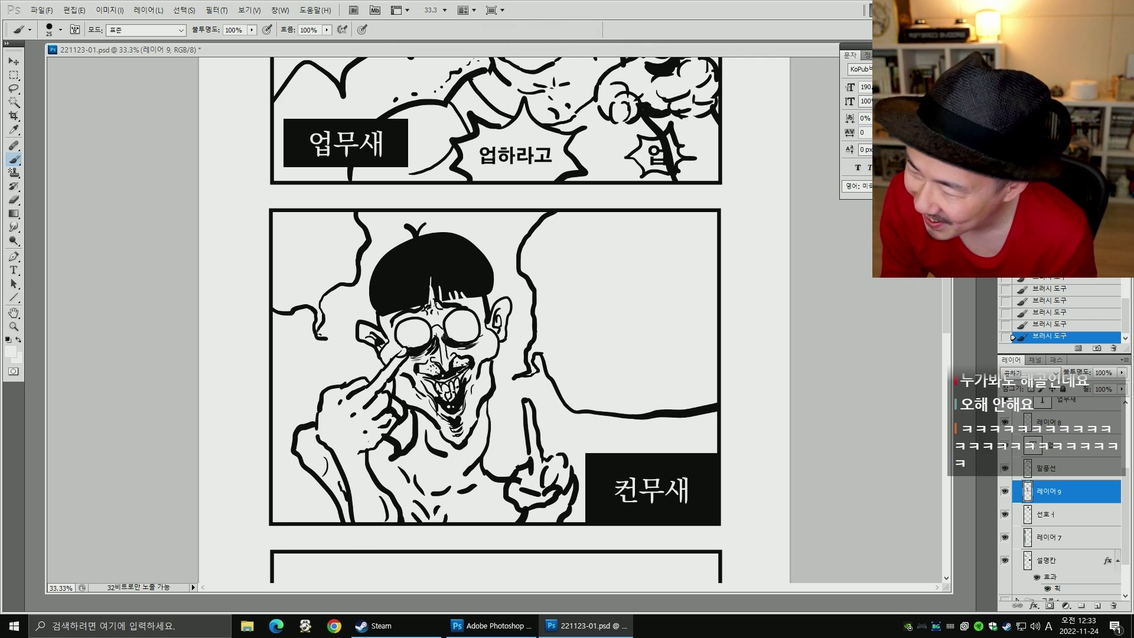
- Add centered Adobe 고딕 Std dialogue at the second panel's upper-left speech bubble, entering 컨 그렇게 and 하는거 아 on two lines
left_click(13, 273)
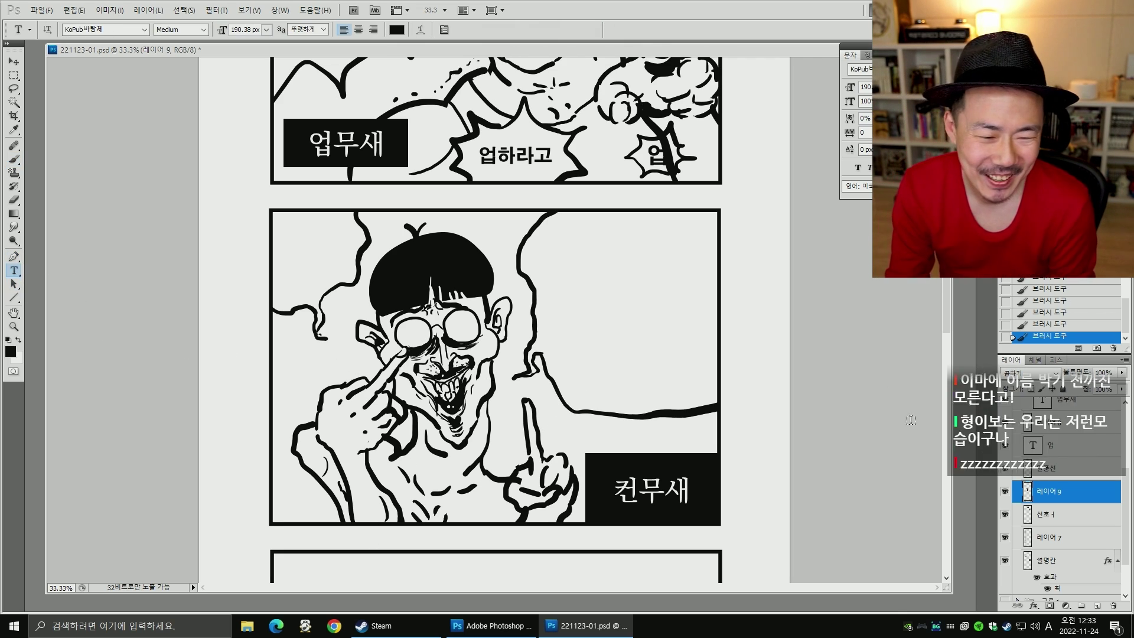
left_click_drag(1123, 475, 1120, 405)
left_click(1083, 440)
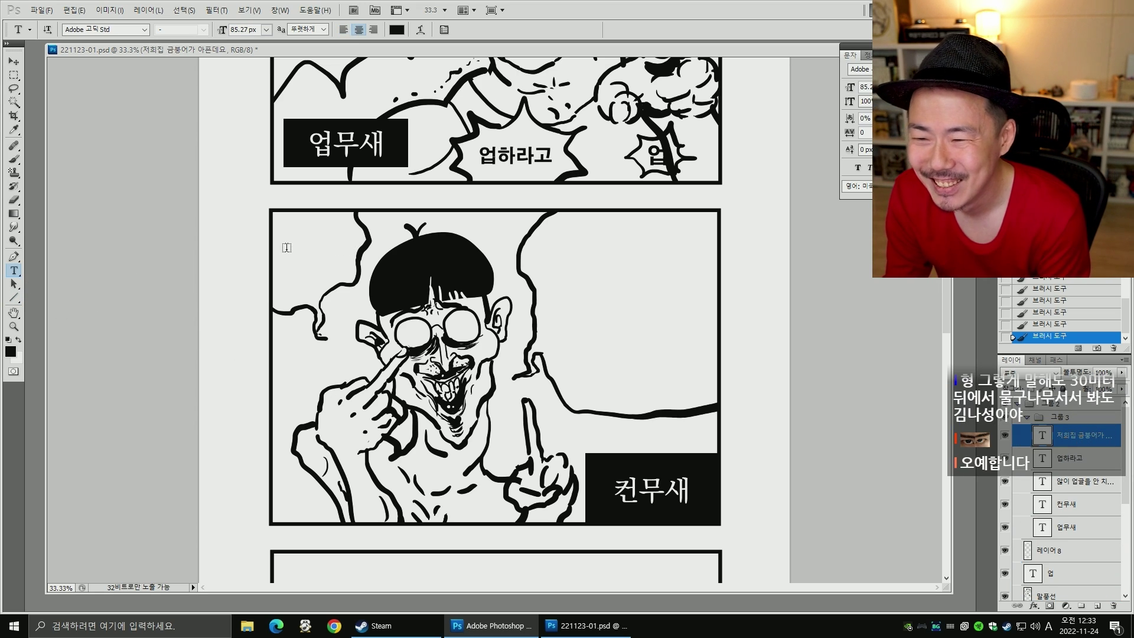
left_click(564, 247)
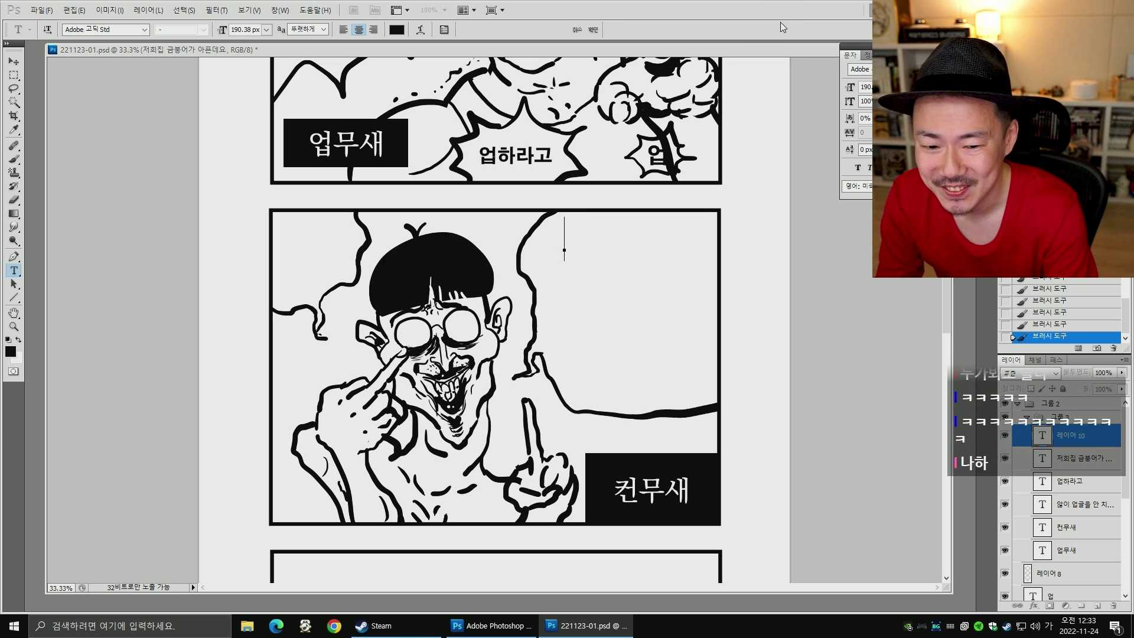
key("Escape")
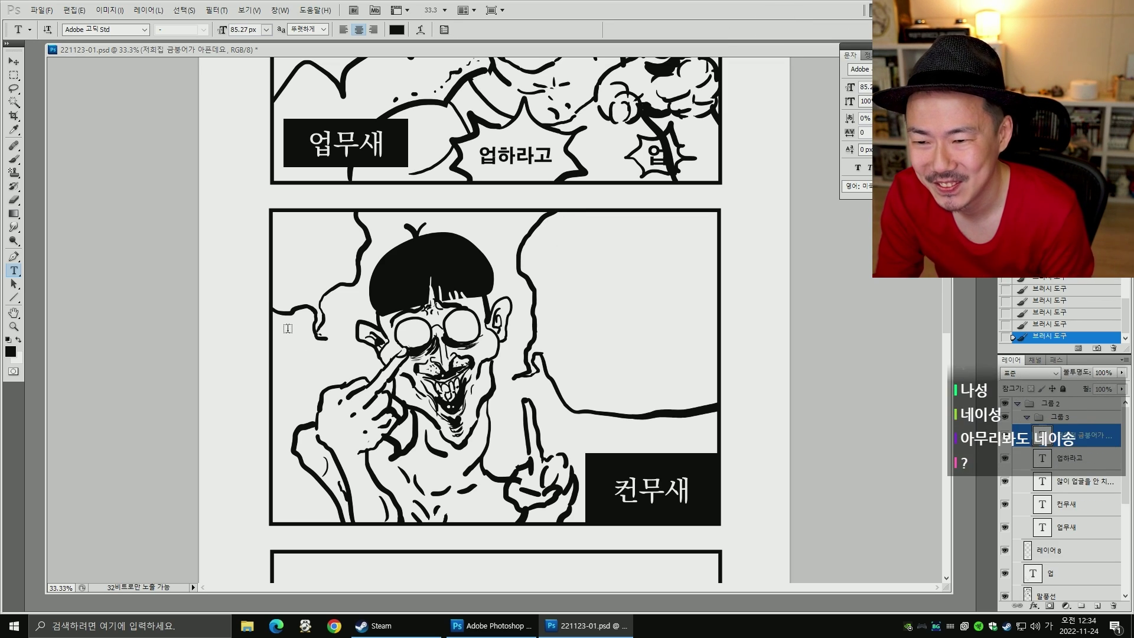
left_click(296, 237)
type("컨그러")
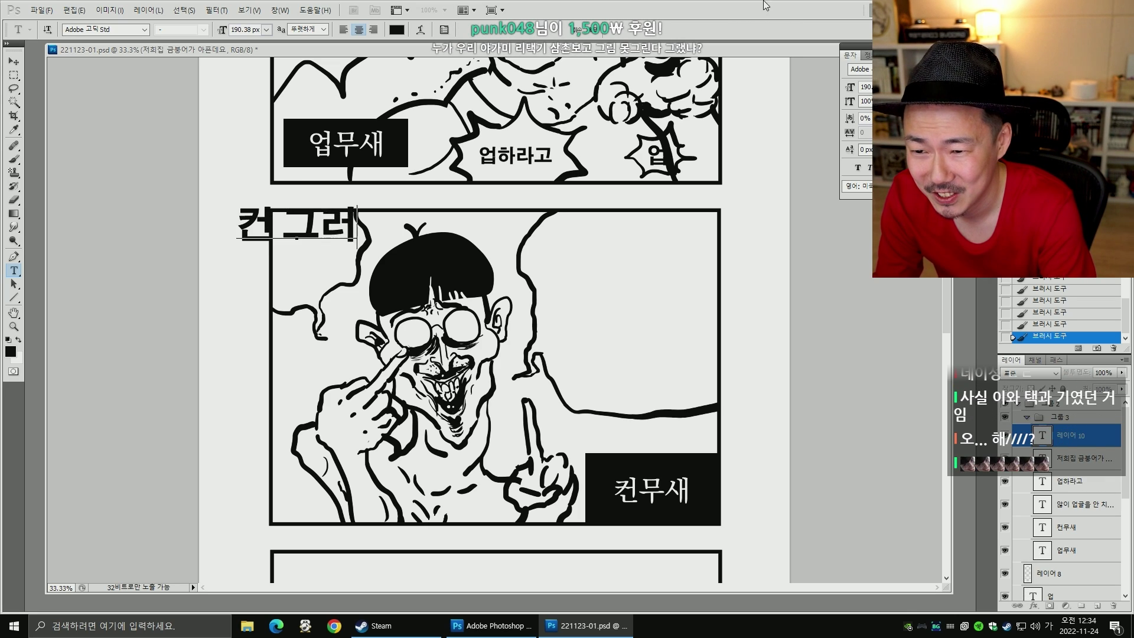
key("BackSpace")
type("렇게")
key("Return")
type("하는거 아")
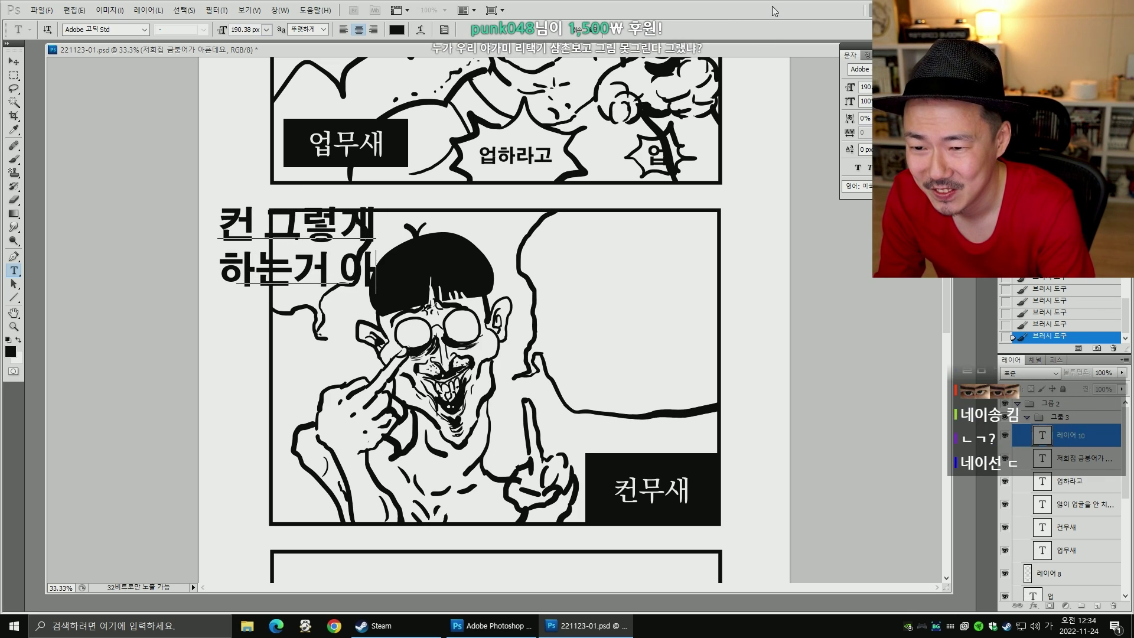
- Complete the dialogue text in the 컨무새 panel so it reads "컨 그렇게 하는거 아닌데.." on three lines
key("BackSpace")
key("BackSpace")
key("BackSpace")
type("닌데..")
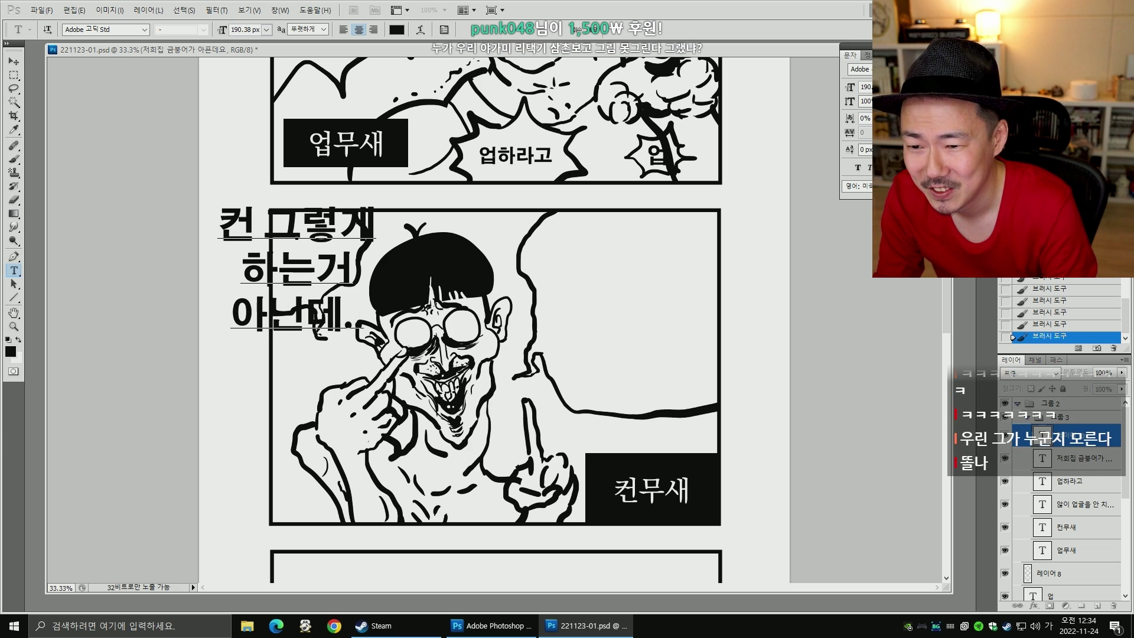
key("ctrl+Return")
- Scale the "컨 그렇게 하는거 아닌데.." text to about 40.63% and fit it inside the panel's left speech bubble
key("ctrl+t")
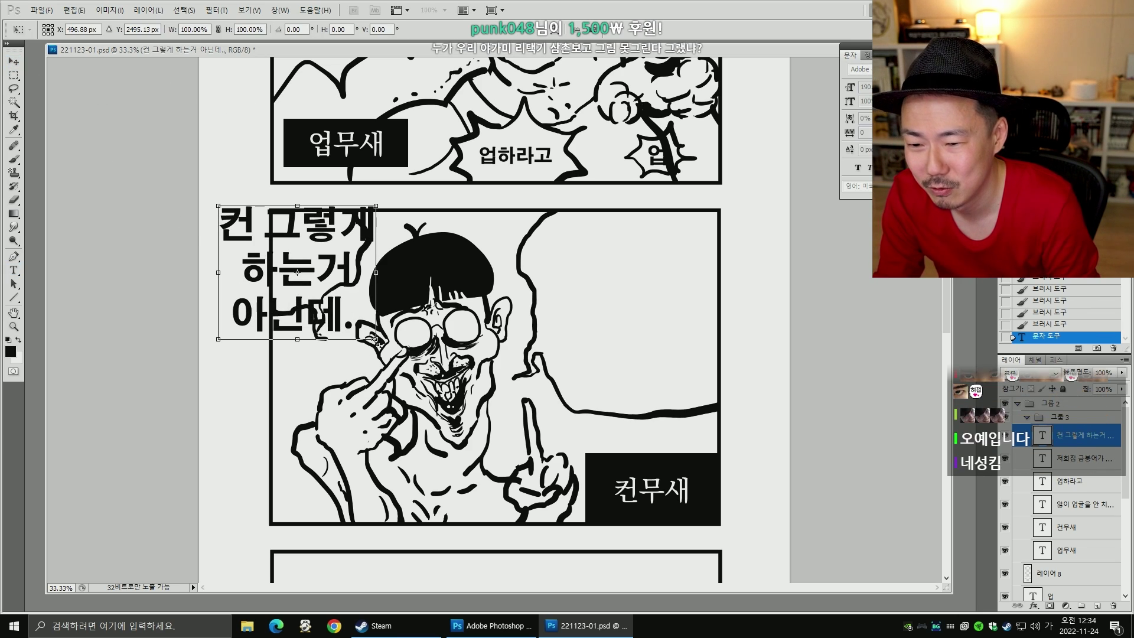
left_click_drag(378, 342, 337, 258)
key("Return")
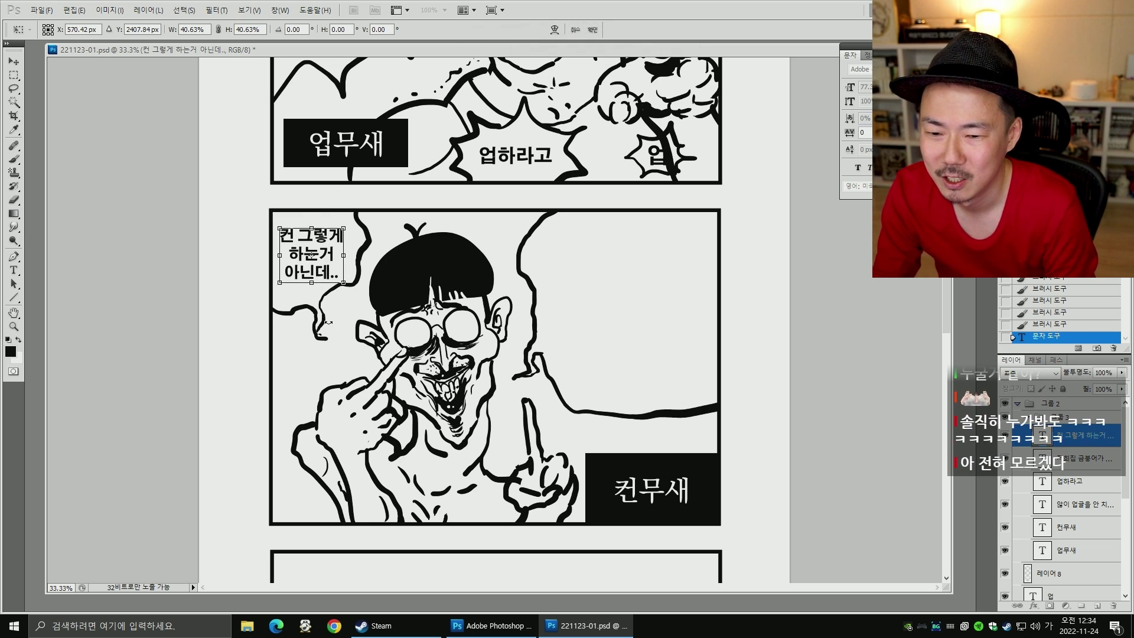
- Start a new text in the 컨무새 panel's right speech bubble with the line "태초컨해서"
left_click(13, 270)
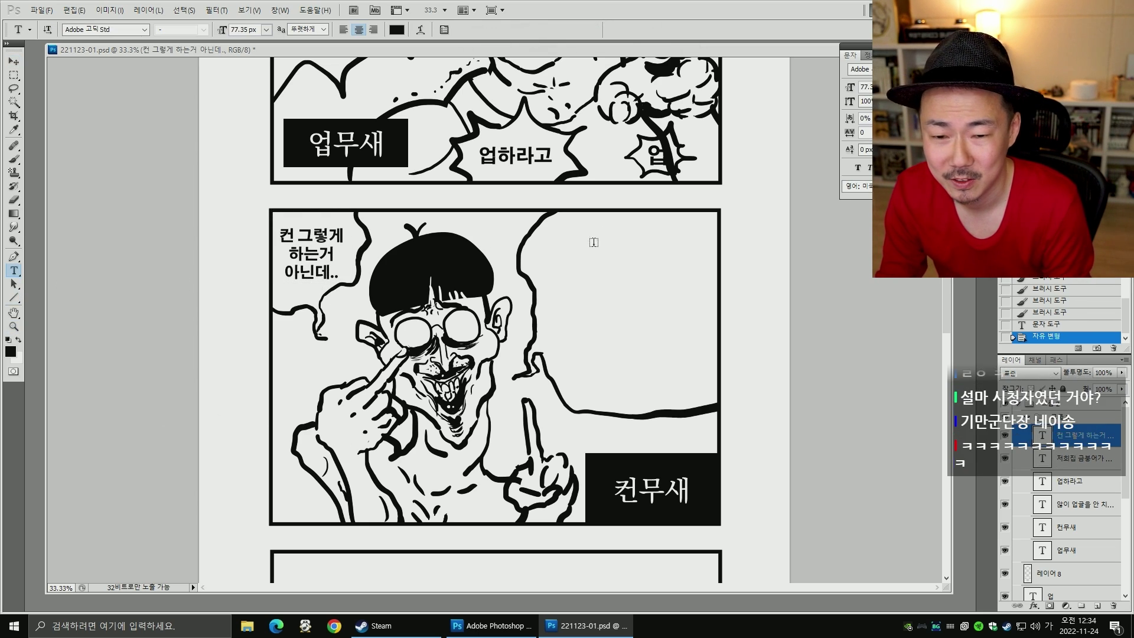
left_click(565, 249)
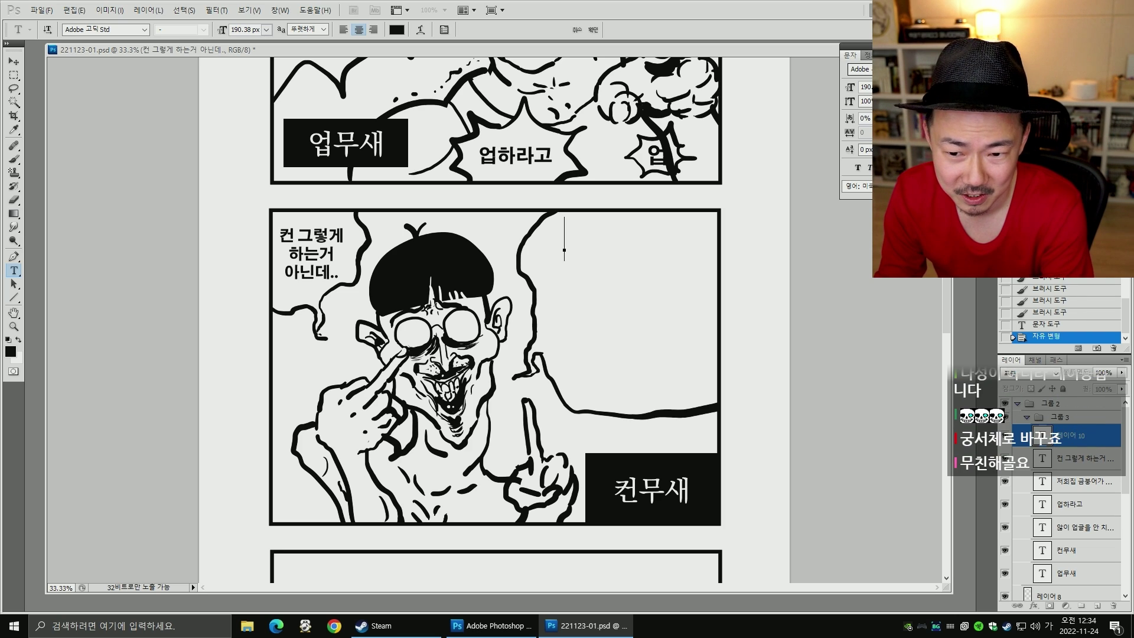
type("태초커ㄴ해서")
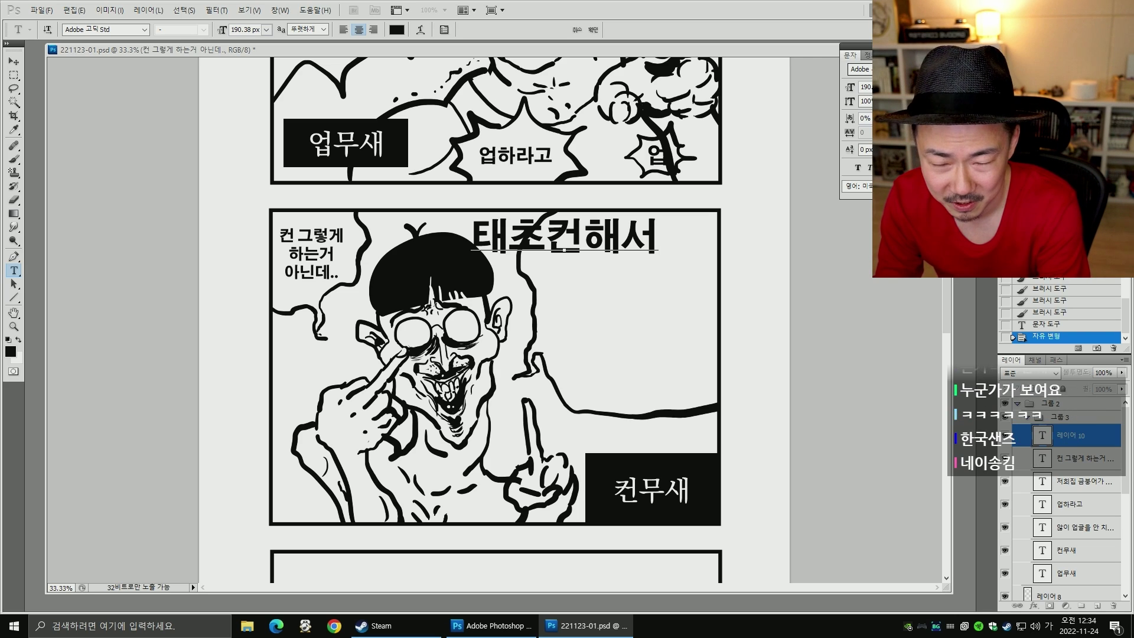
type("100")
key("BackSpace")
key("BackSpace")
key("BackSpace")
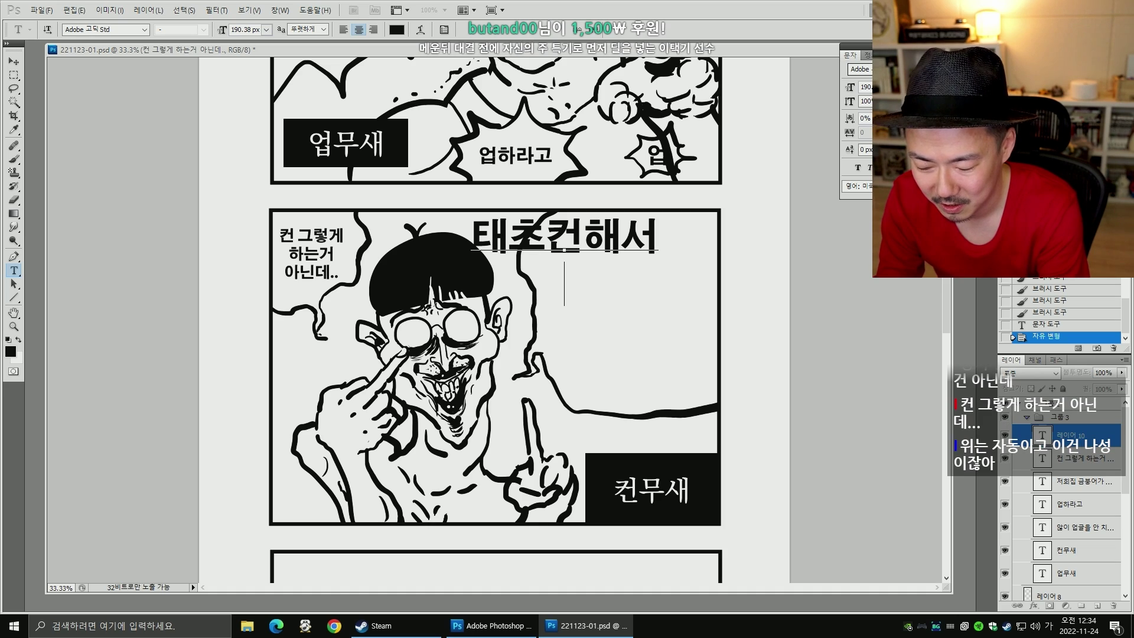
- Add the lines "마린 피 골고루" and "빼야 되는데..." below "태초컨해서" and commit the text
type("10")
key("BackSpace")
key("BackSpace")
type("마린 ")
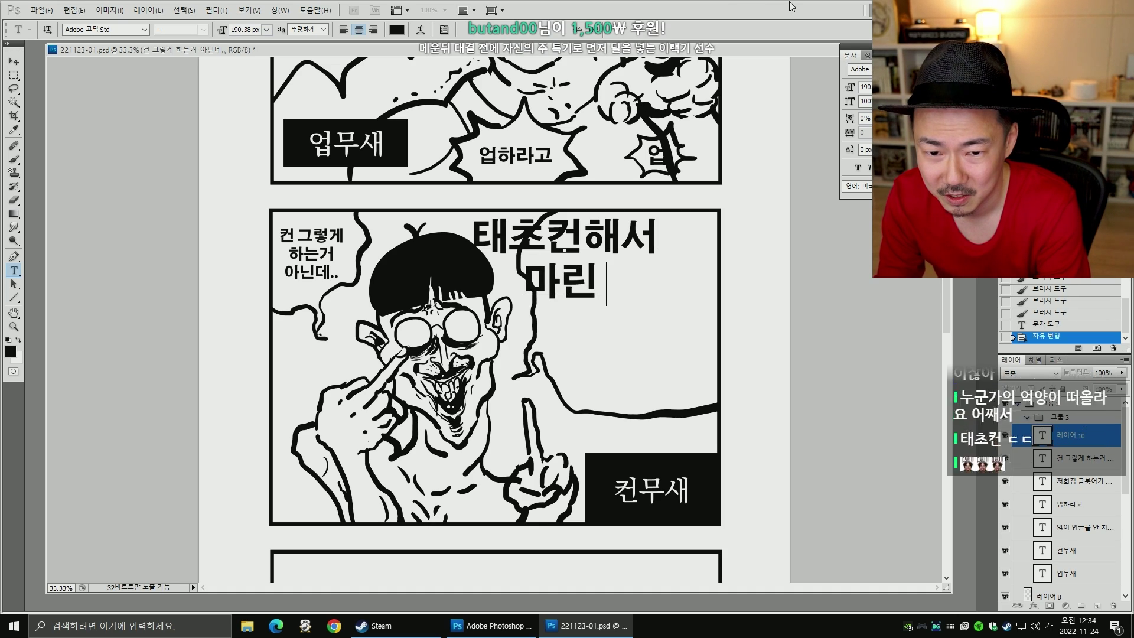
type("피 골고루")
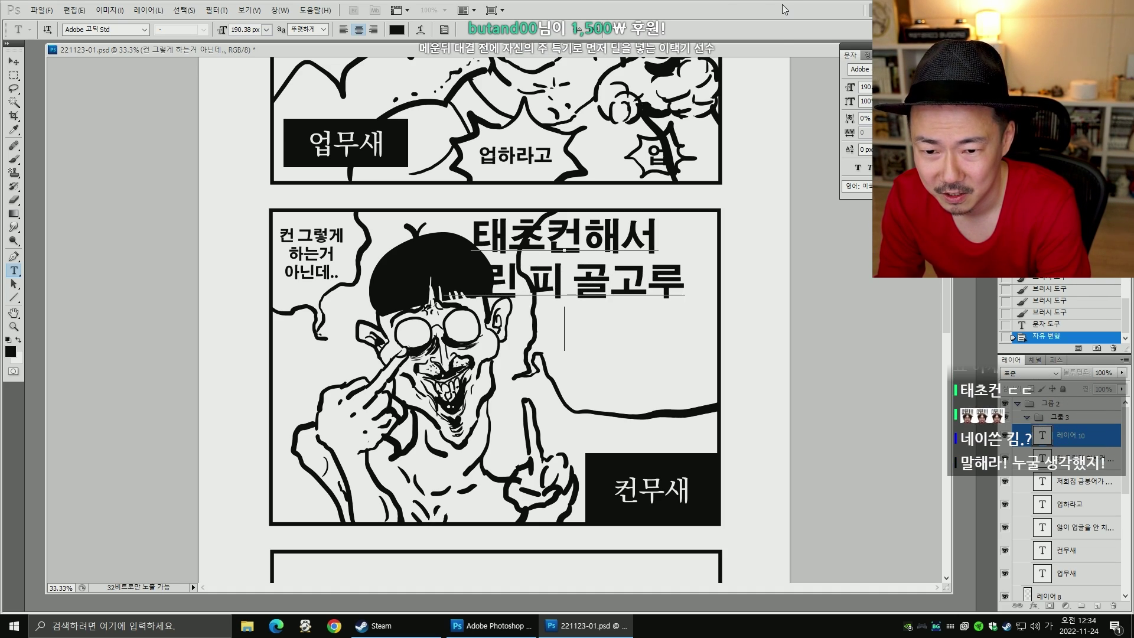
key("Return")
type("뺑야 되는데...")
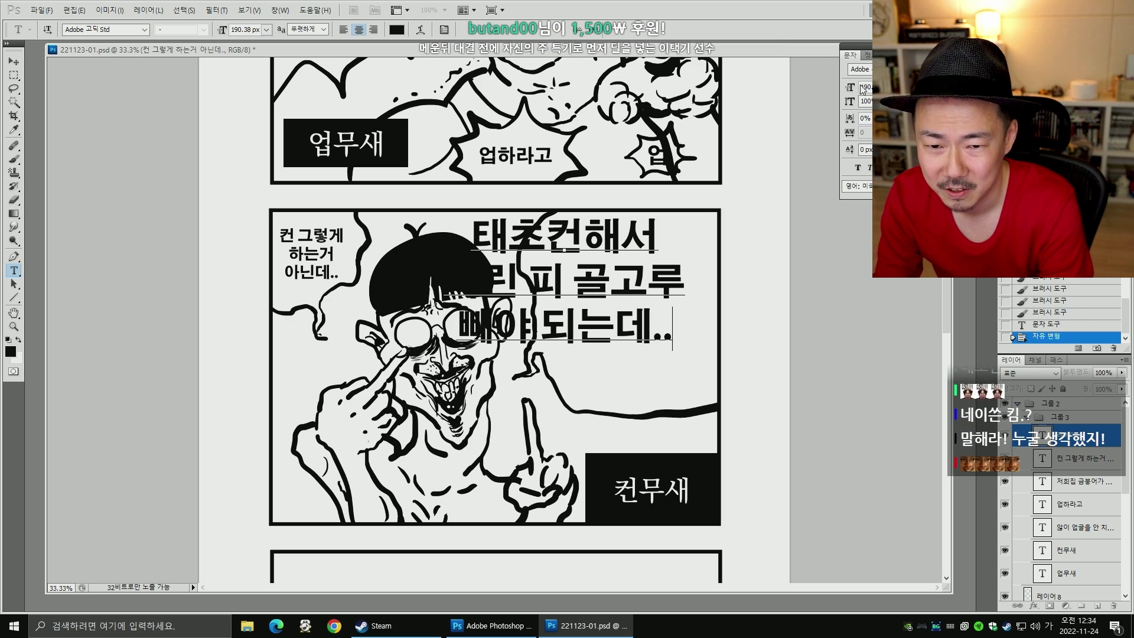
key("ctrl+Return")
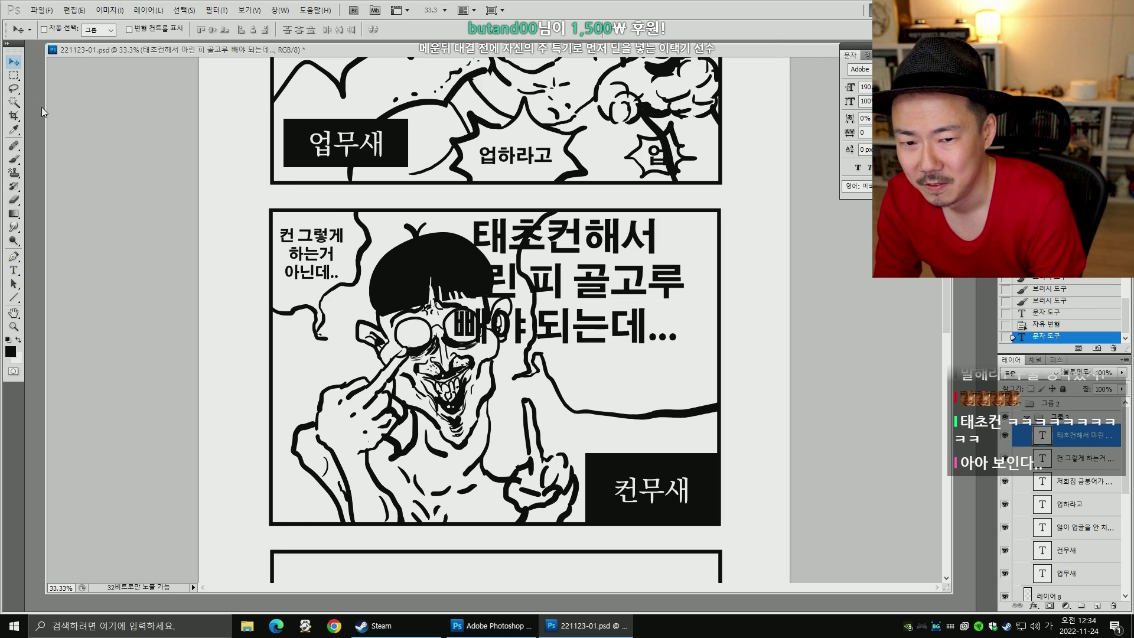
- Scale the "태초컨해서" text block to about 47.67% and place it inside the upper part of the right speech bubble
key("ctrl+t")
left_click_drag(677, 346, 558, 280)
left_click_drag(446, 283, 544, 284)
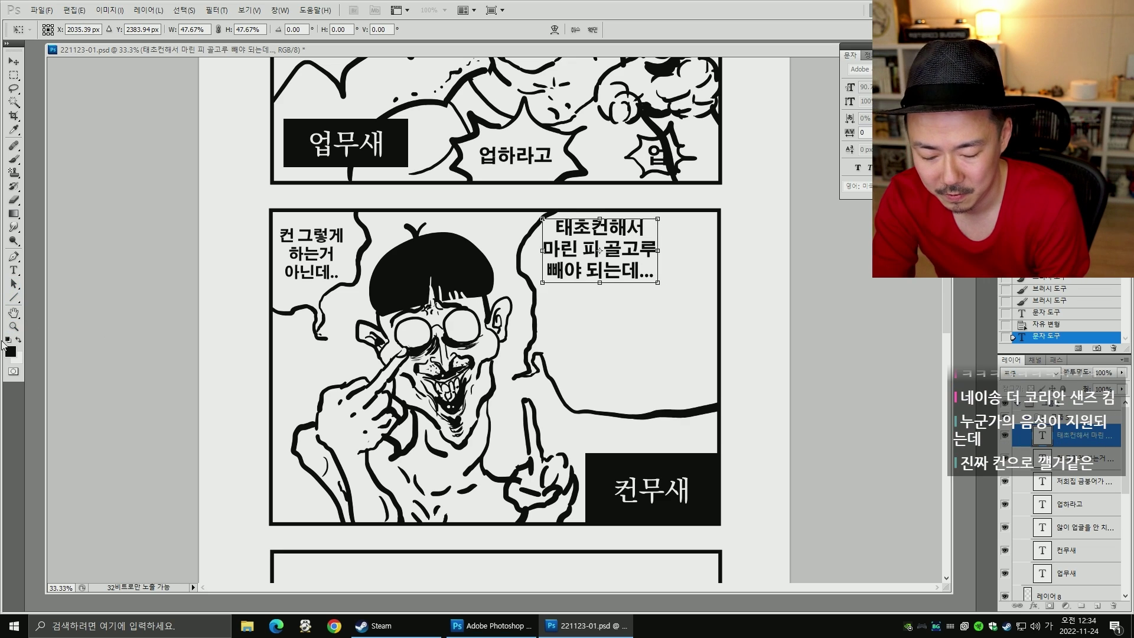
key("Return")
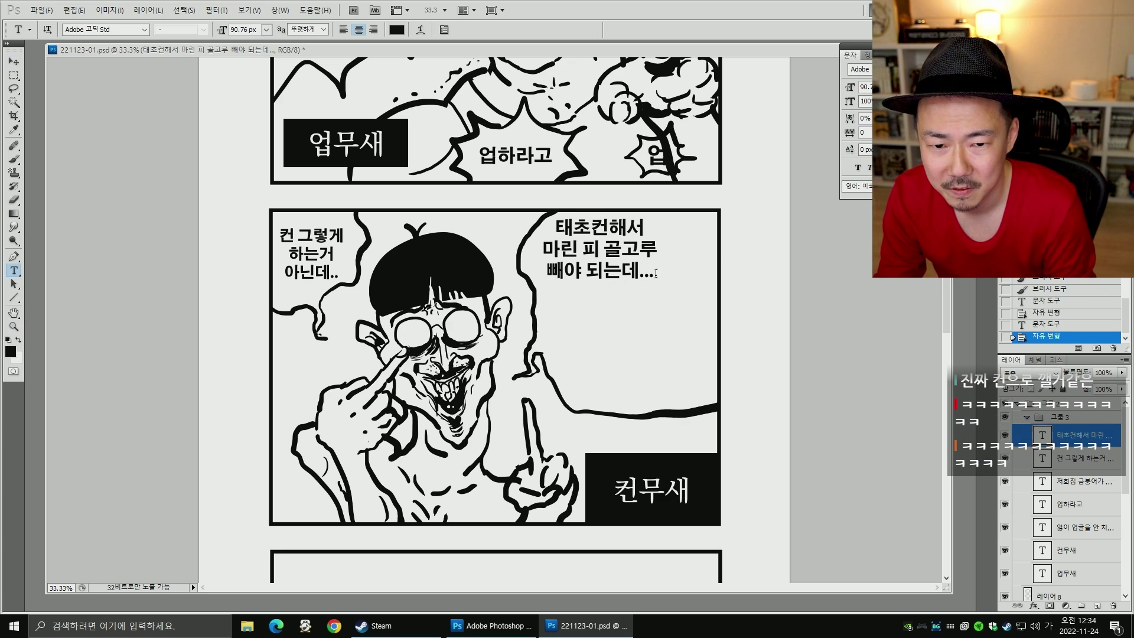
- Append the lines "일부러 컨 안하네.." and "진짜 너무한다.." to the right bubble's text
left_click(656, 273)
type("잎")
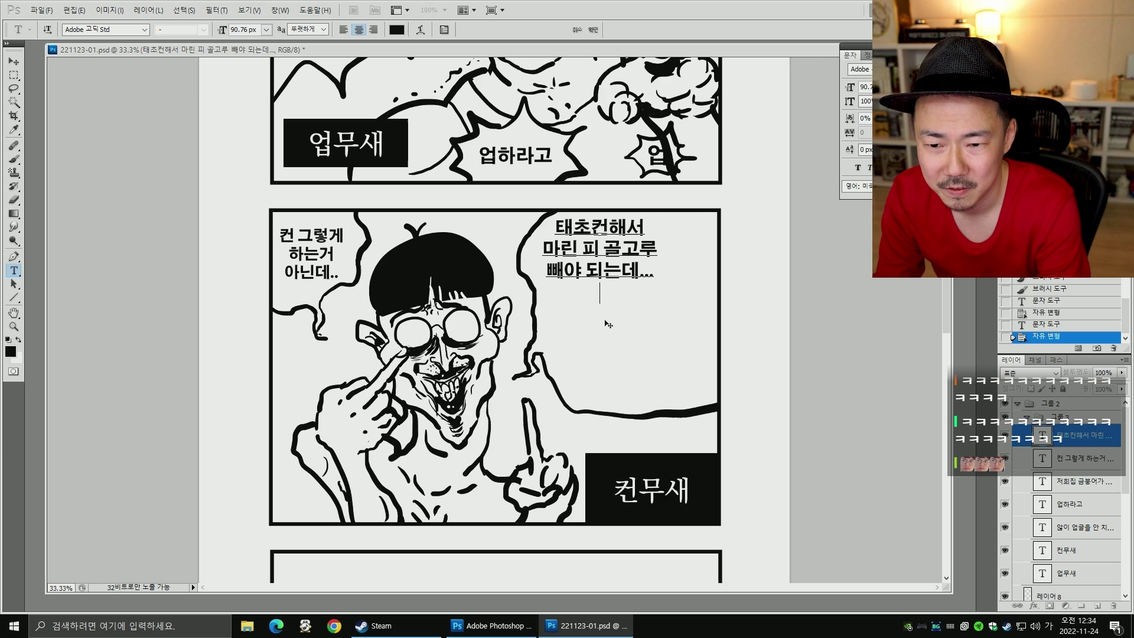
type("부러")
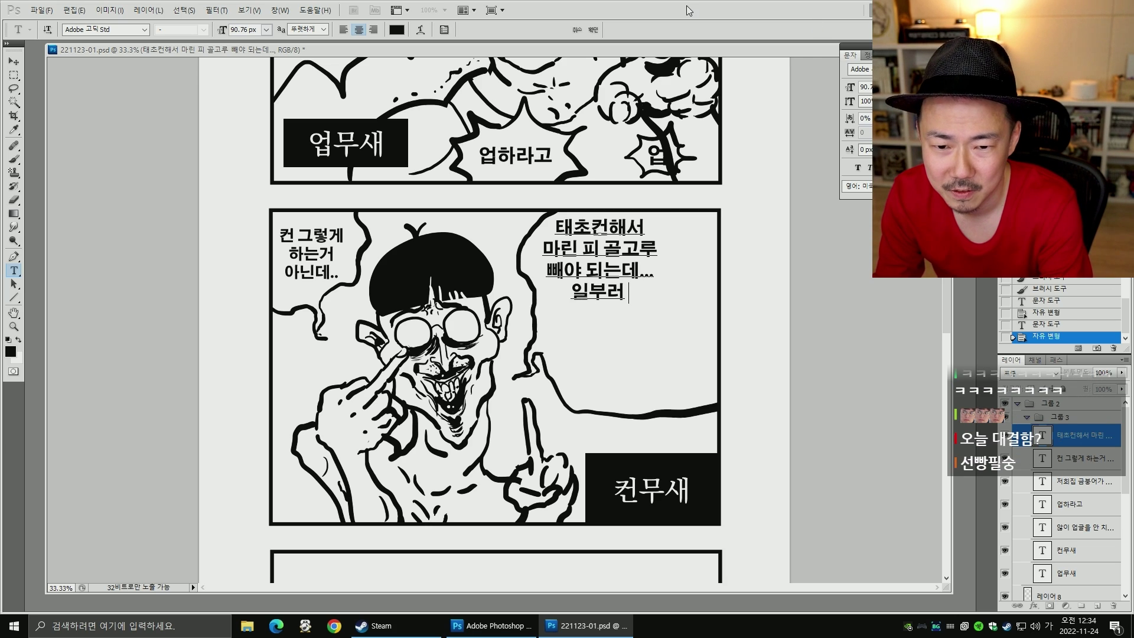
type(" 컨 ㅇ하네..")
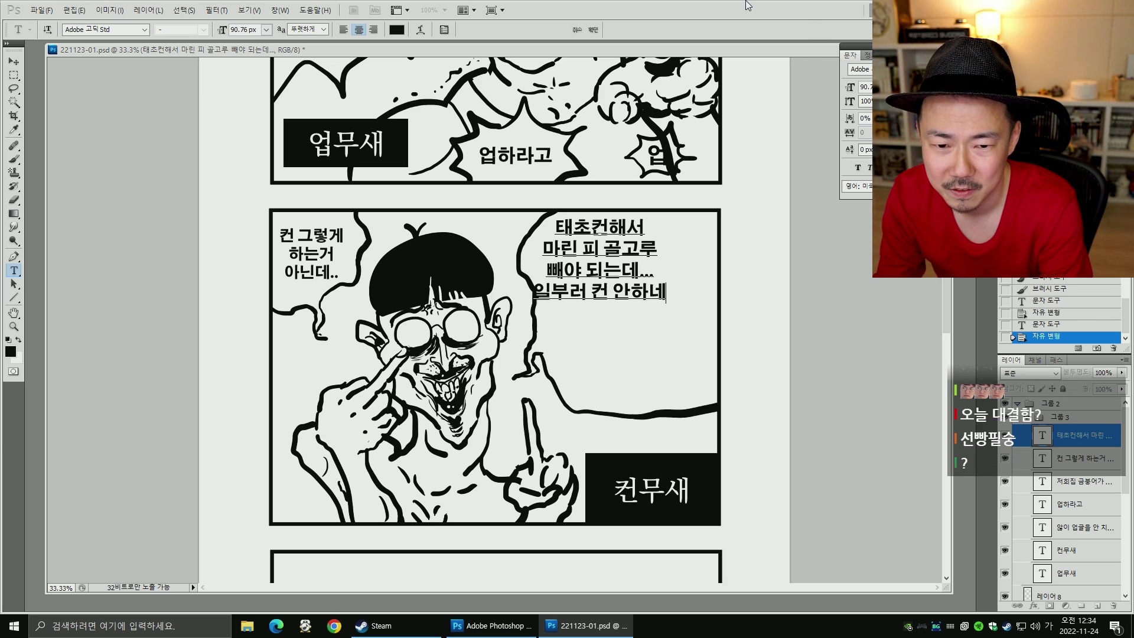
key("Return")
type("진짜 넘")
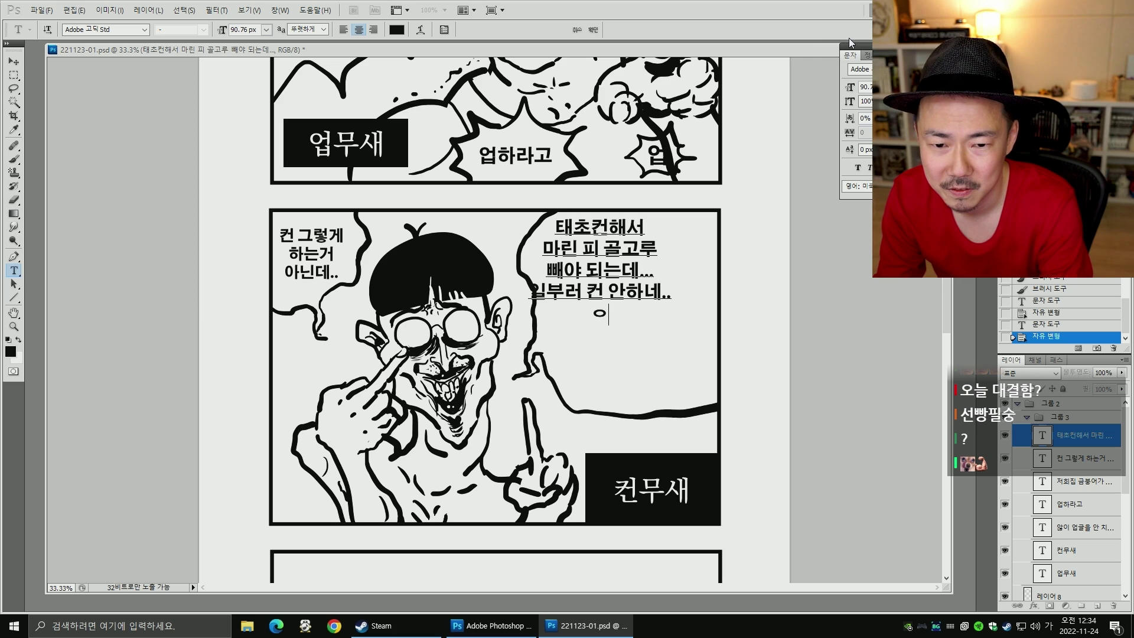
type("무한다..")
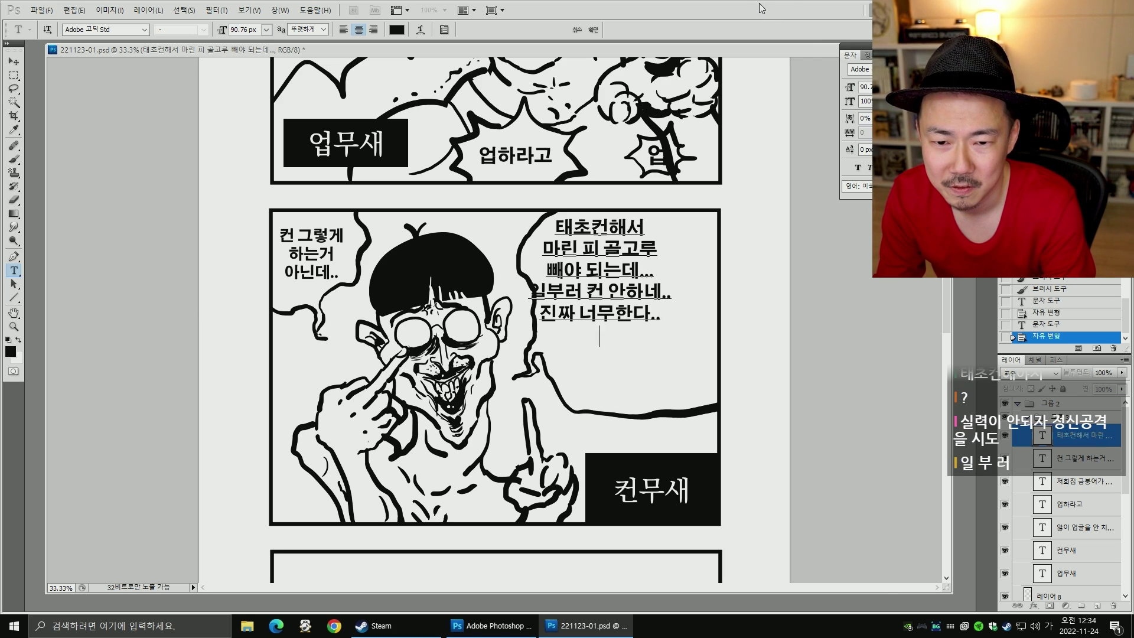
- Append "전설컨은 가운데칸" and "에서만 해도 되는데.." as two more lines of the right bubble's text and commit it
key("Return")
type("ㅇ")
key("BackSpace")
type("ㅈ")
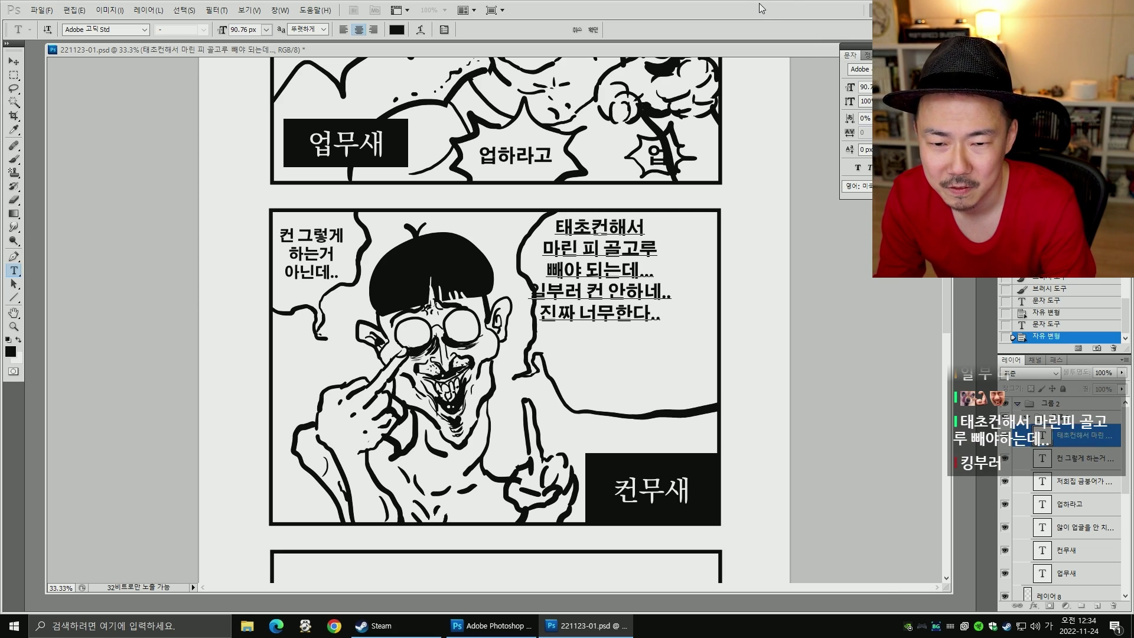
type("전설")
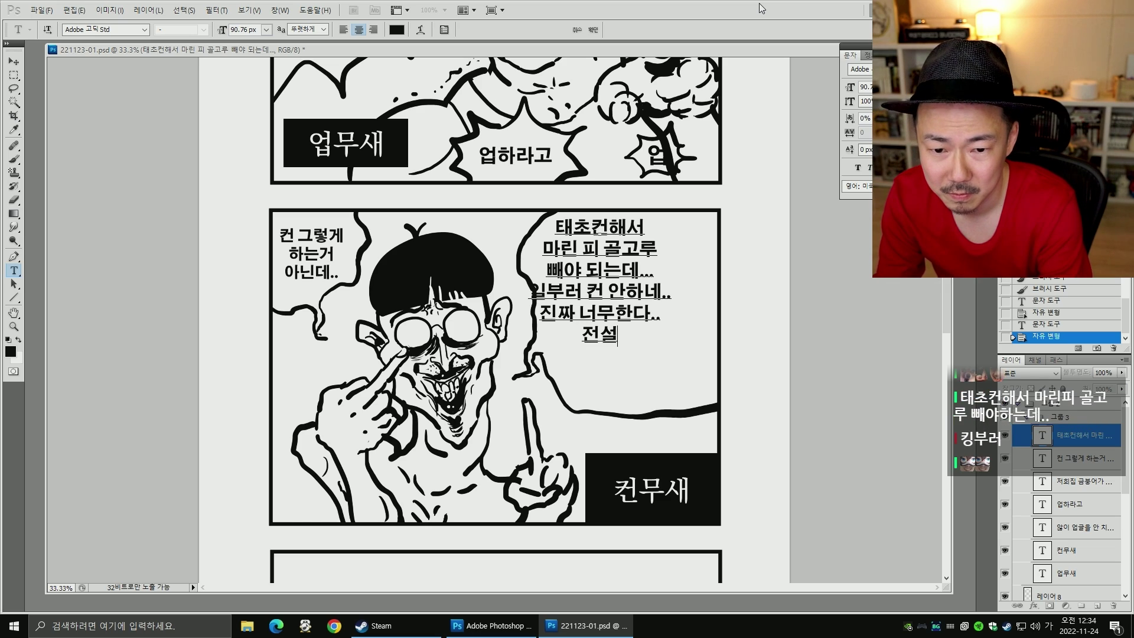
type("컨은 가운데칸")
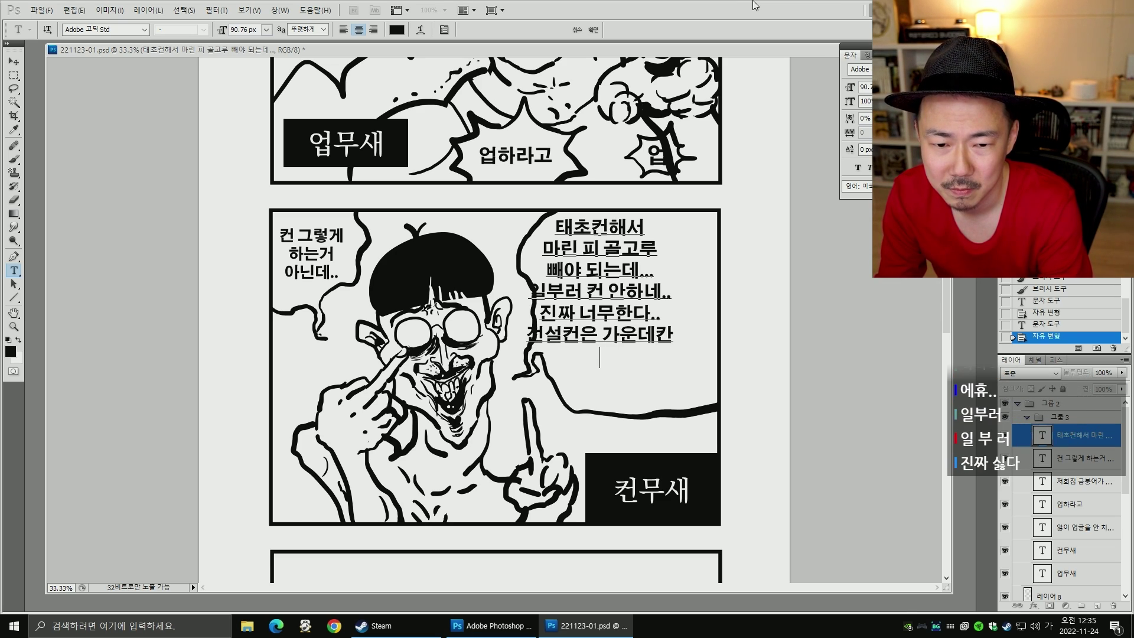
key("Return")
type("에서ㄴ만 해도 되는데.")
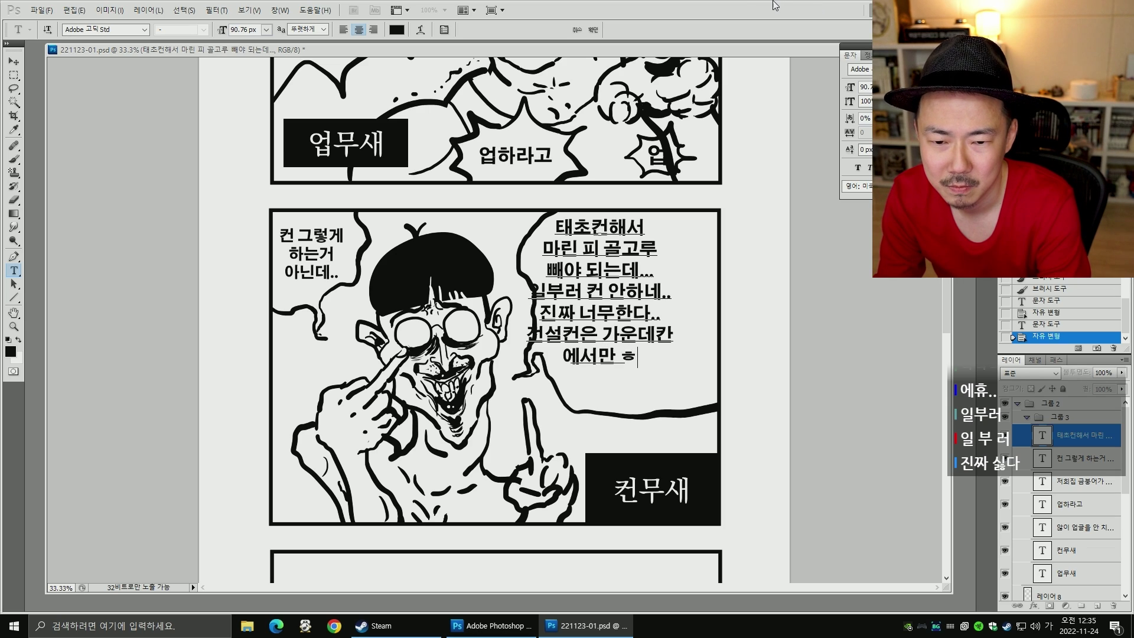
type(".")
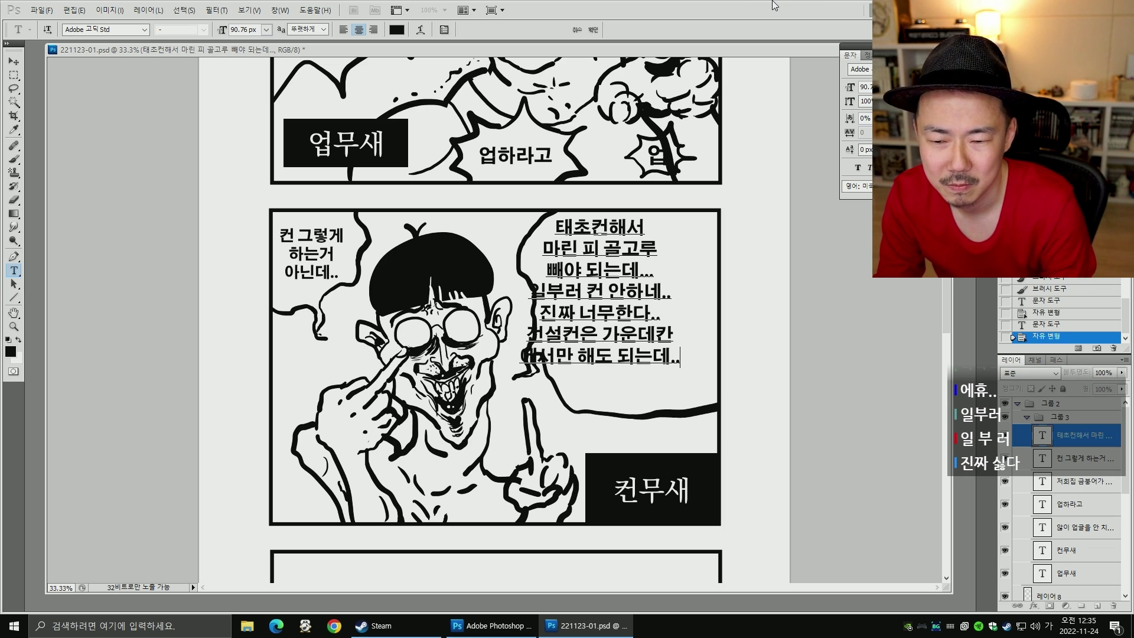
key("ctrl+Return")
- Scale the seven-line text block down to a 68.18 px font size and reposition it within the right speech bubble
key("v")
key("ctrl+t")
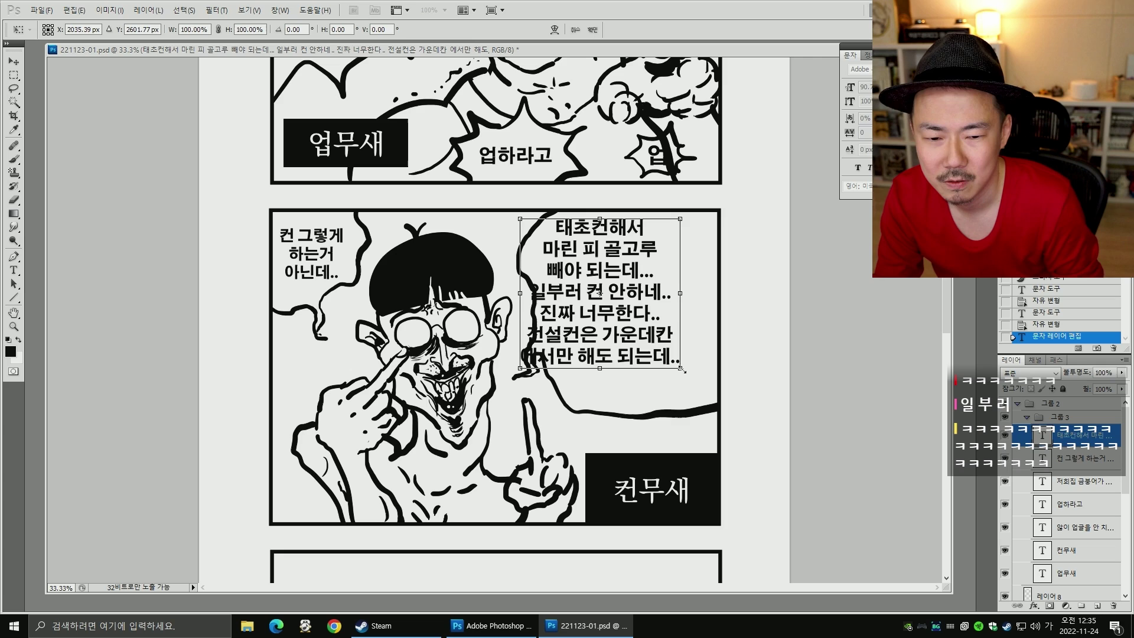
left_click_drag(681, 366, 656, 319)
key("Return")
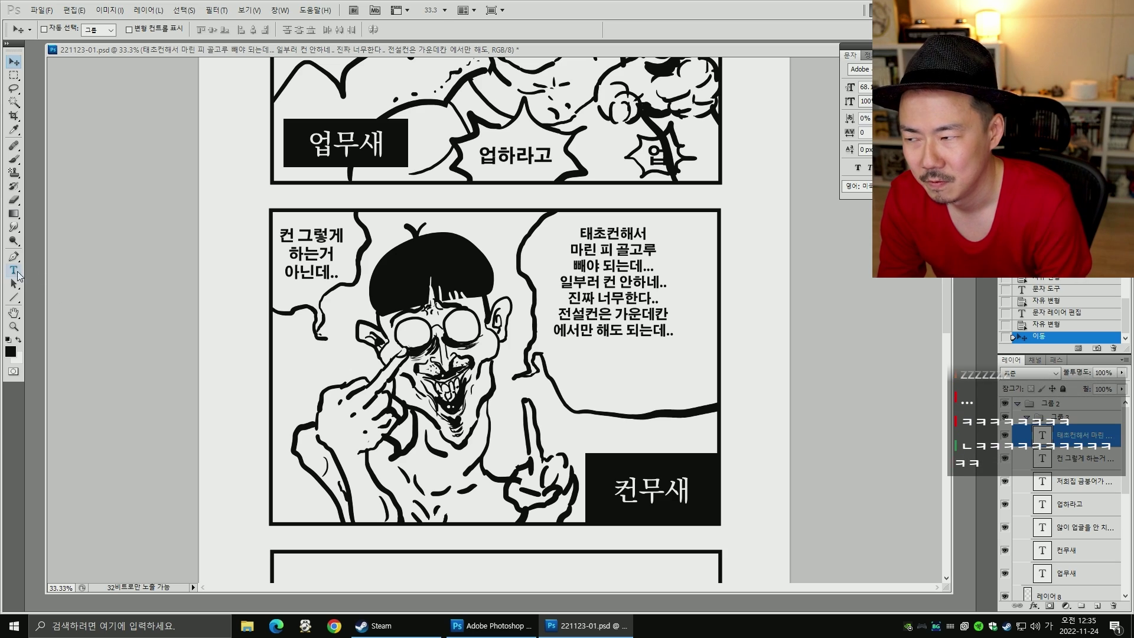
- Append the lines "진짜 이게임이", "운빨게임인줄만" and "아는 거 같으신데.." to the right bubble's text
key("t")
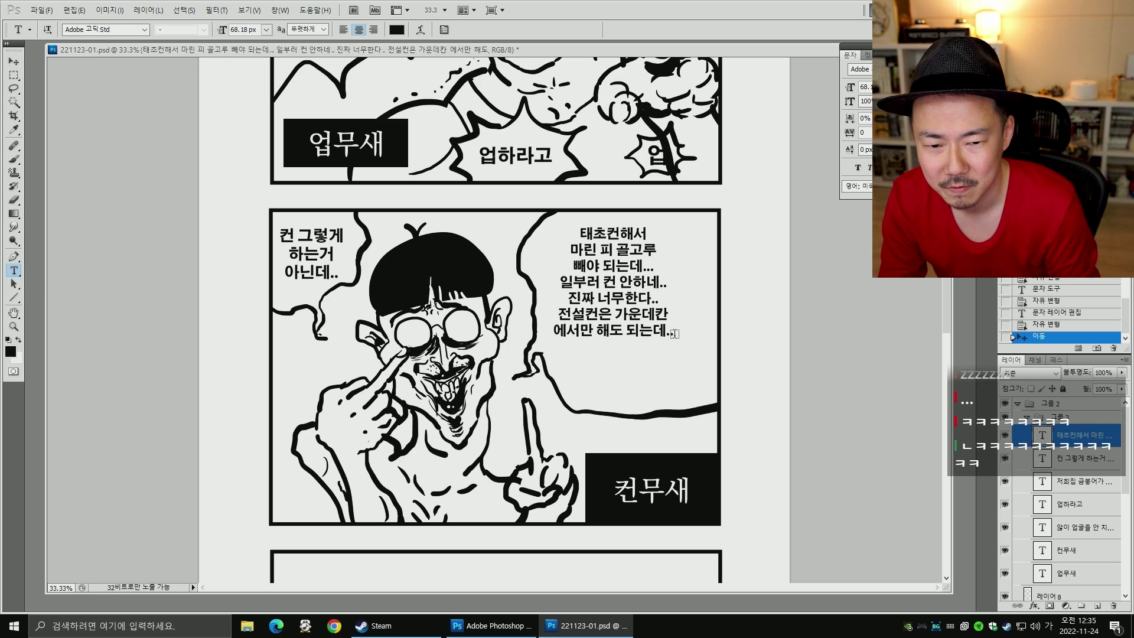
left_click(672, 332)
type("진")
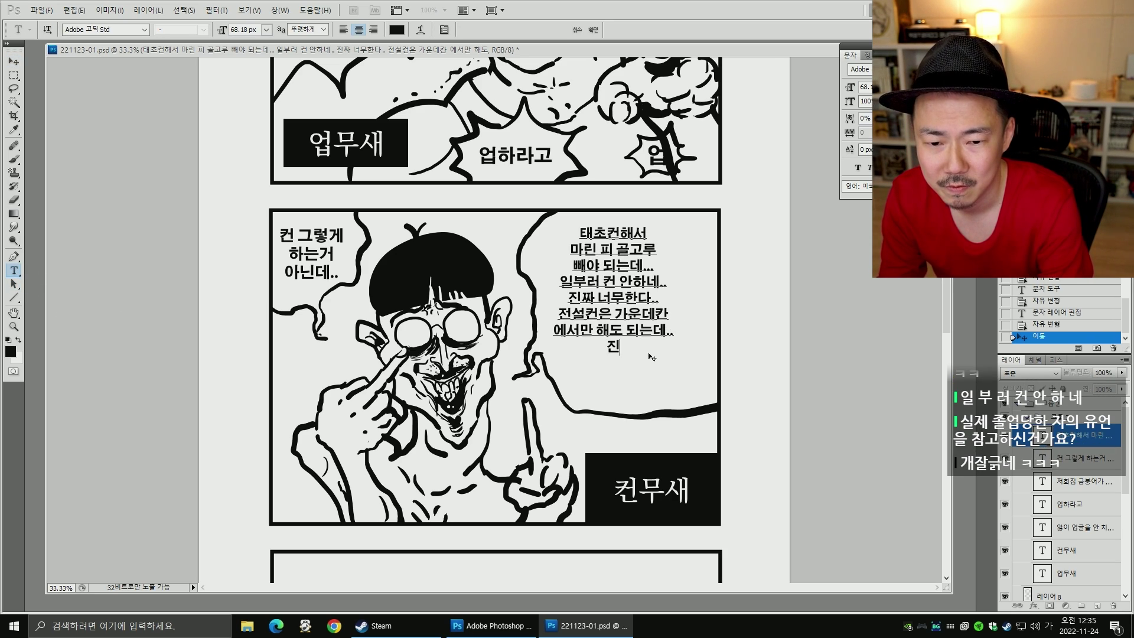
type("짜 이게임ㅇ")
type("우")
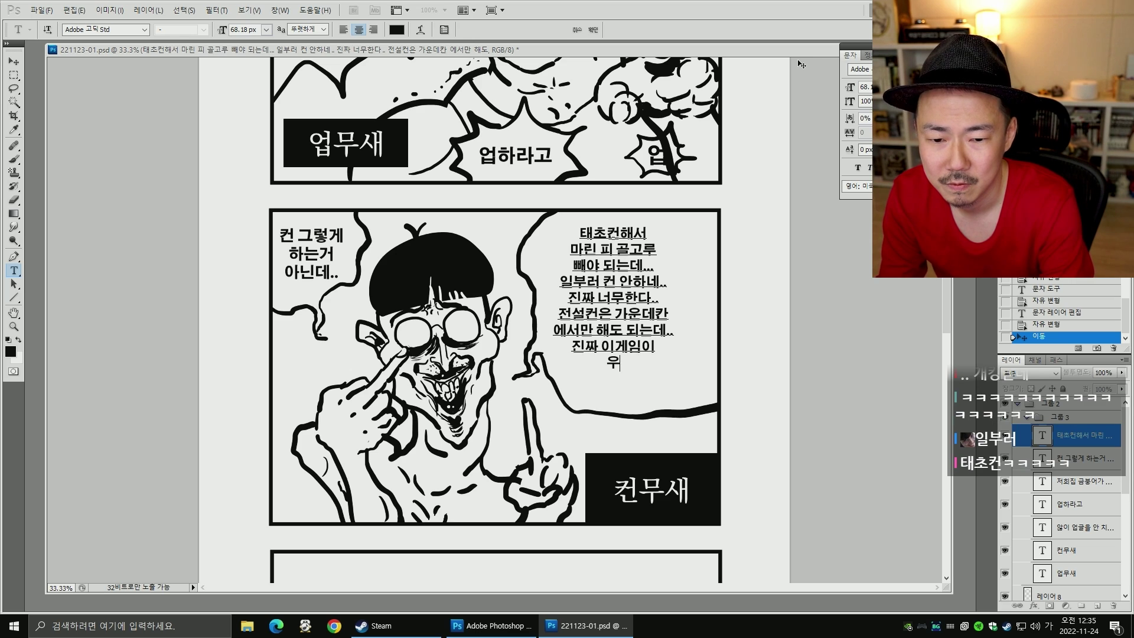
type("ㄴ빨게이")
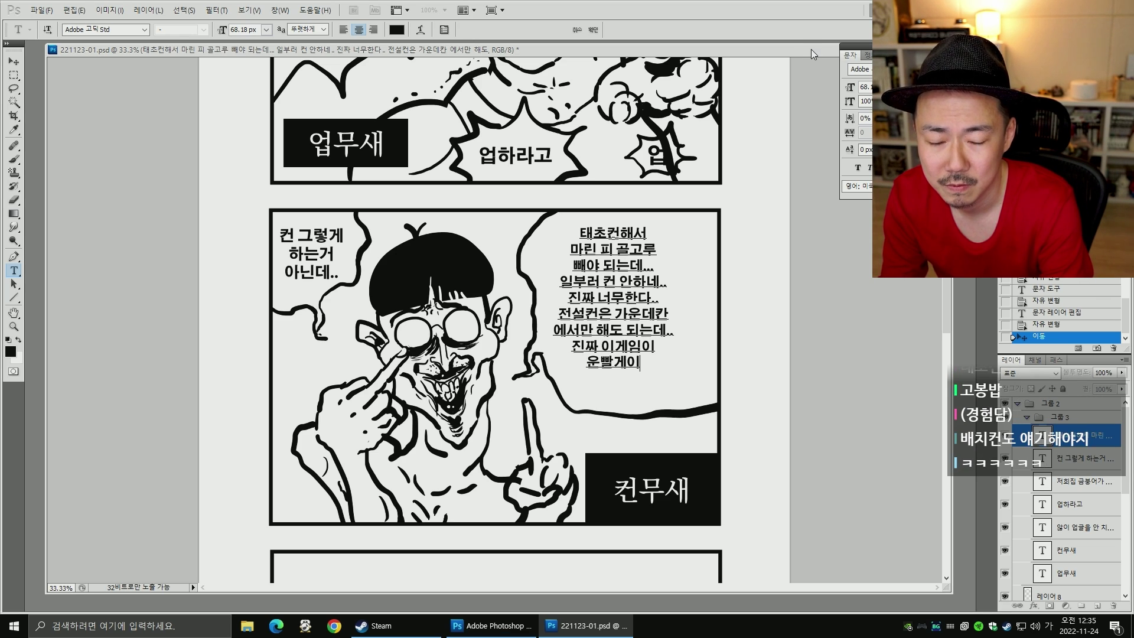
type("ㅁ인줄마")
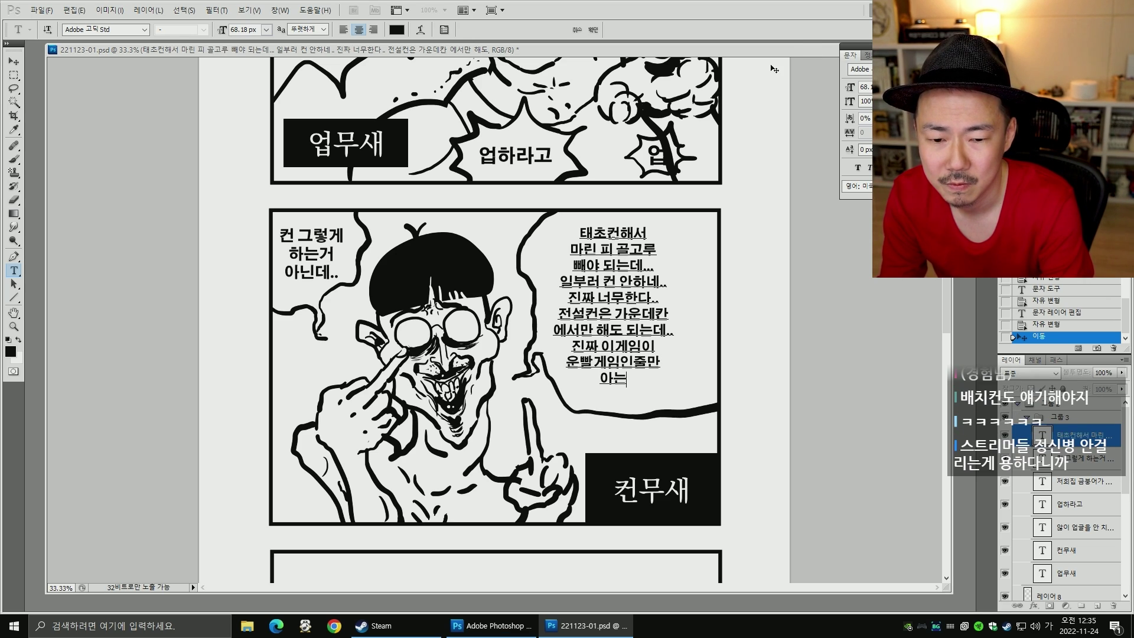
type("ㄴ 아는 거")
type(" 같으신")
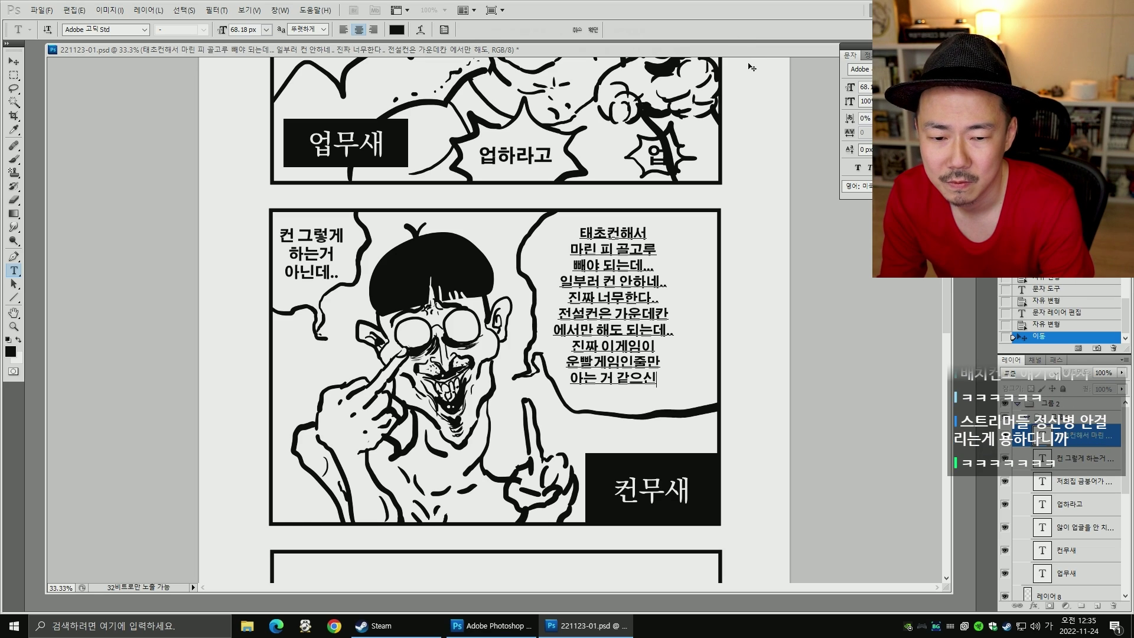
type("데..")
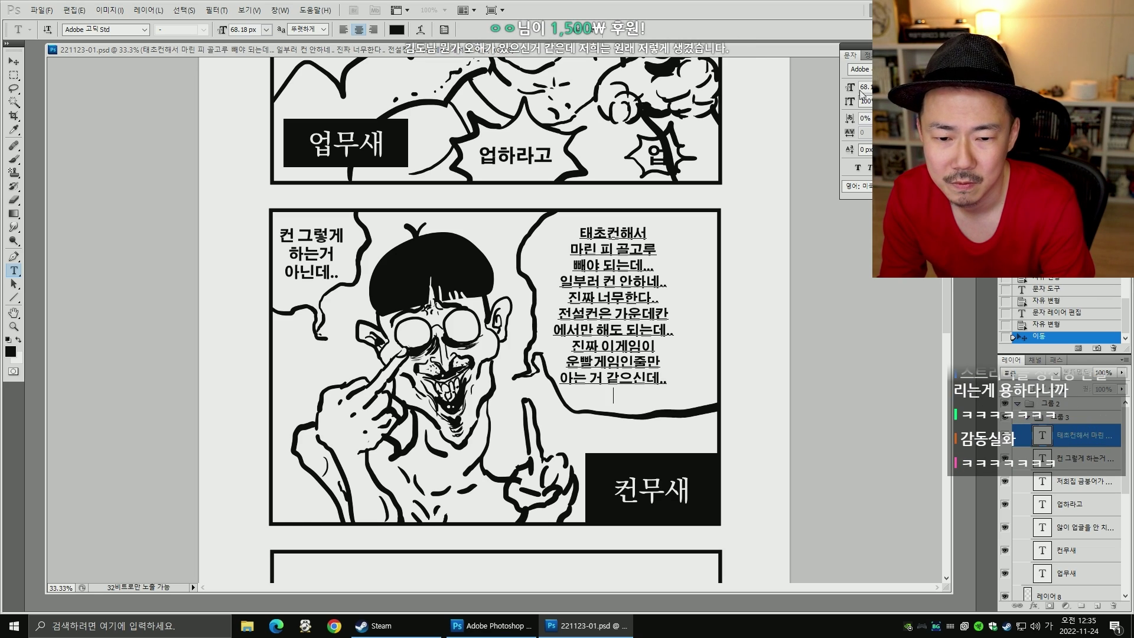
- Add the closing line "실력 때문에 못깨신거.." and shift the whole text block right and slightly up to fit the bubble
type(" ㅇ")
key("BackSpace")
type("실려ㄱ")
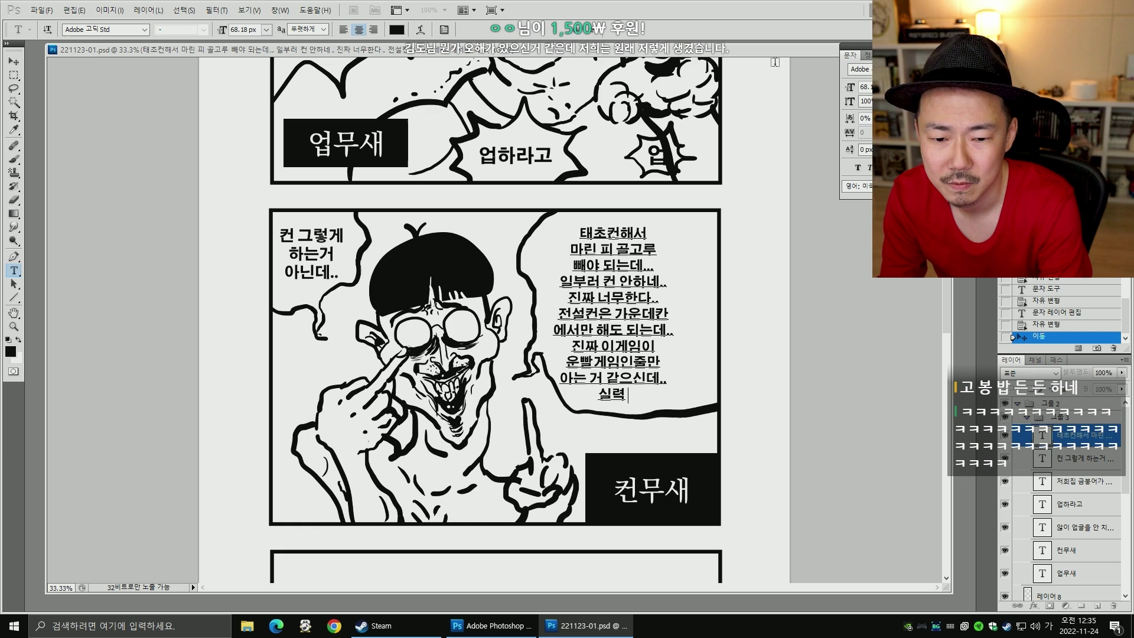
type(" 때문에 못깨신거..")
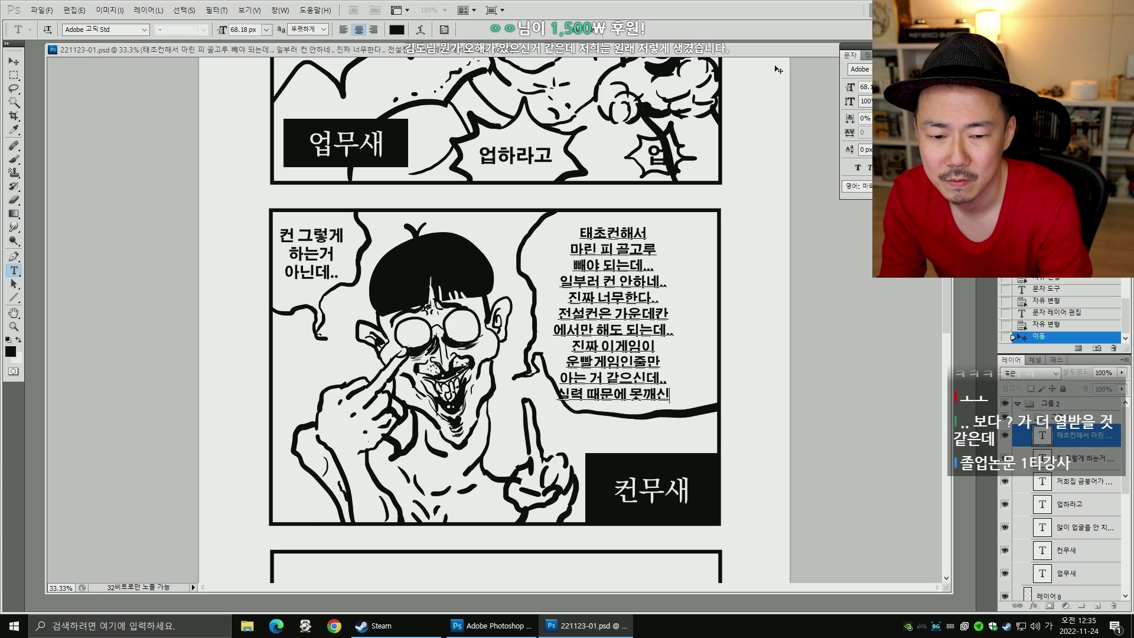
left_click(13, 62)
left_click_drag(664, 311, 683, 307)
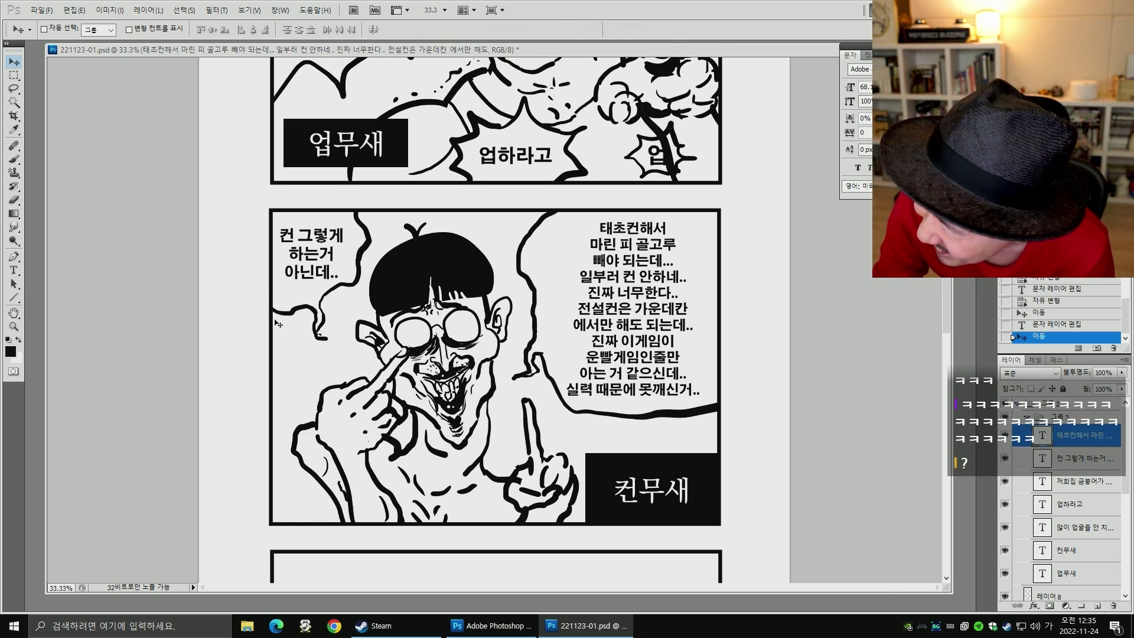
- Toggle the visibility of the 설명칸, 레이어 7 and 레이어 9 layers to check what each one contains
left_click_drag(649, 207, 630, 323)
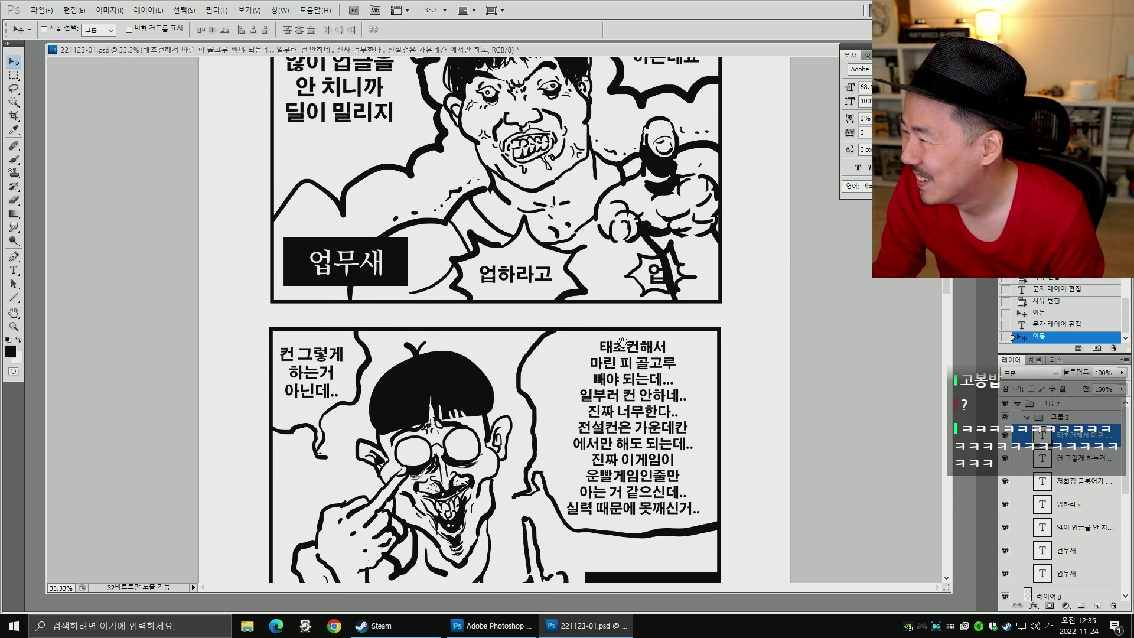
left_click_drag(630, 499, 629, 329)
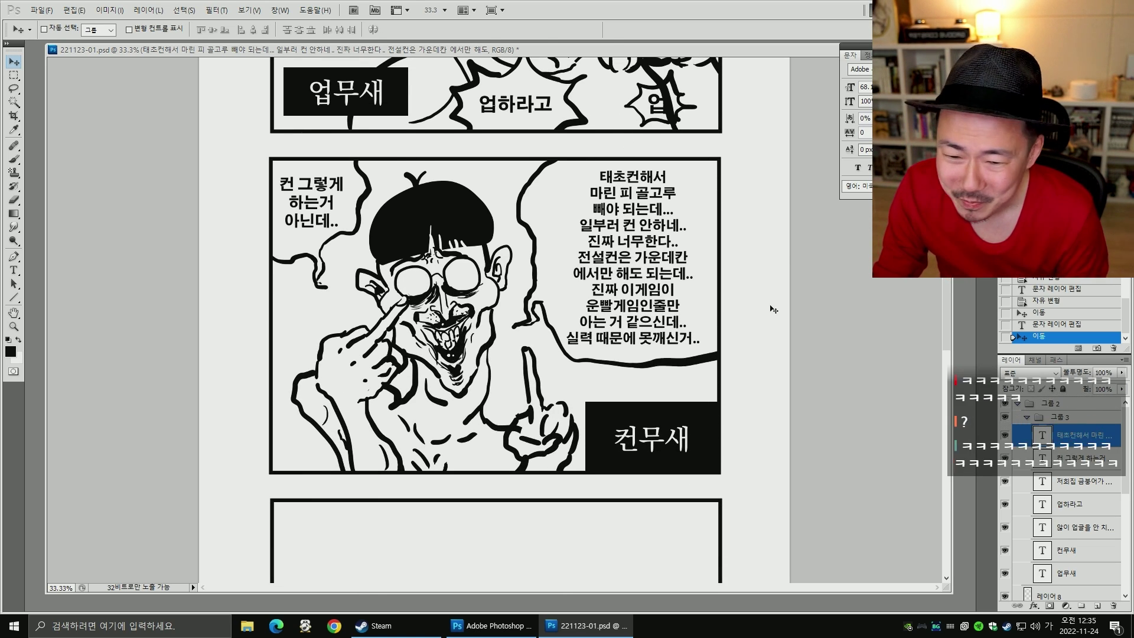
left_click_drag(1126, 493, 1129, 539)
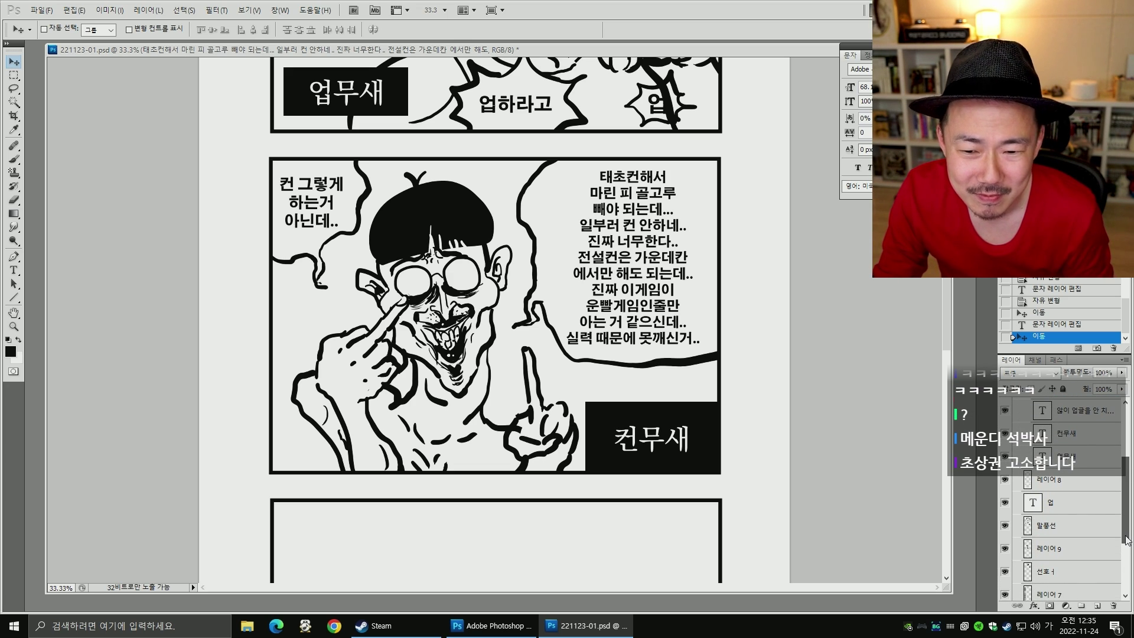
scroll(1023, 555, "down", 4)
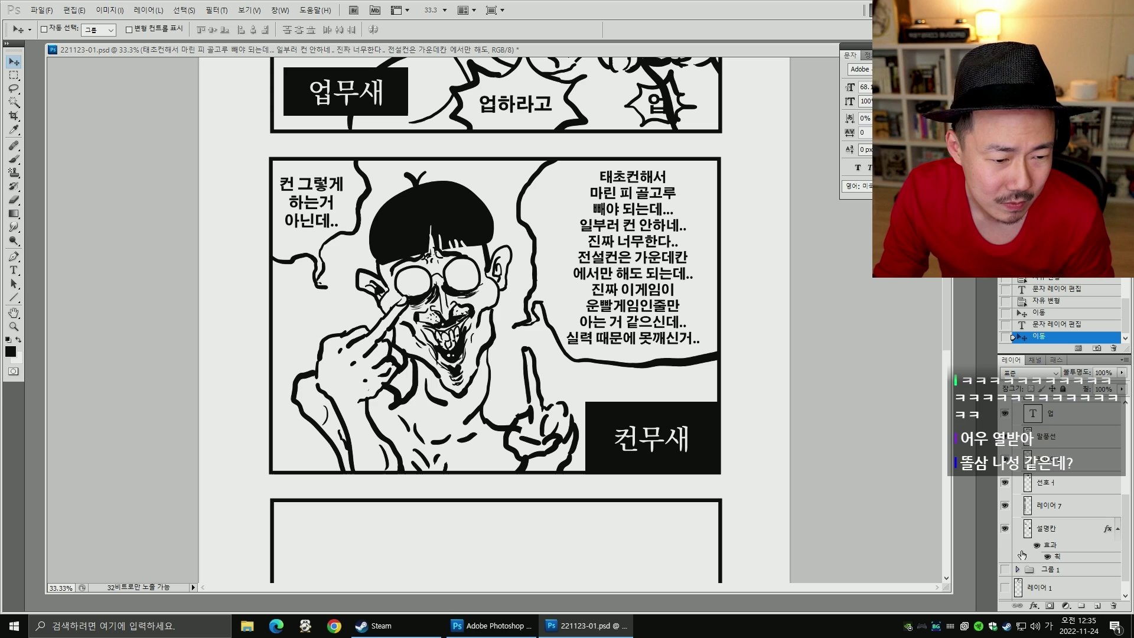
left_click(1005, 528)
left_click(1005, 528)
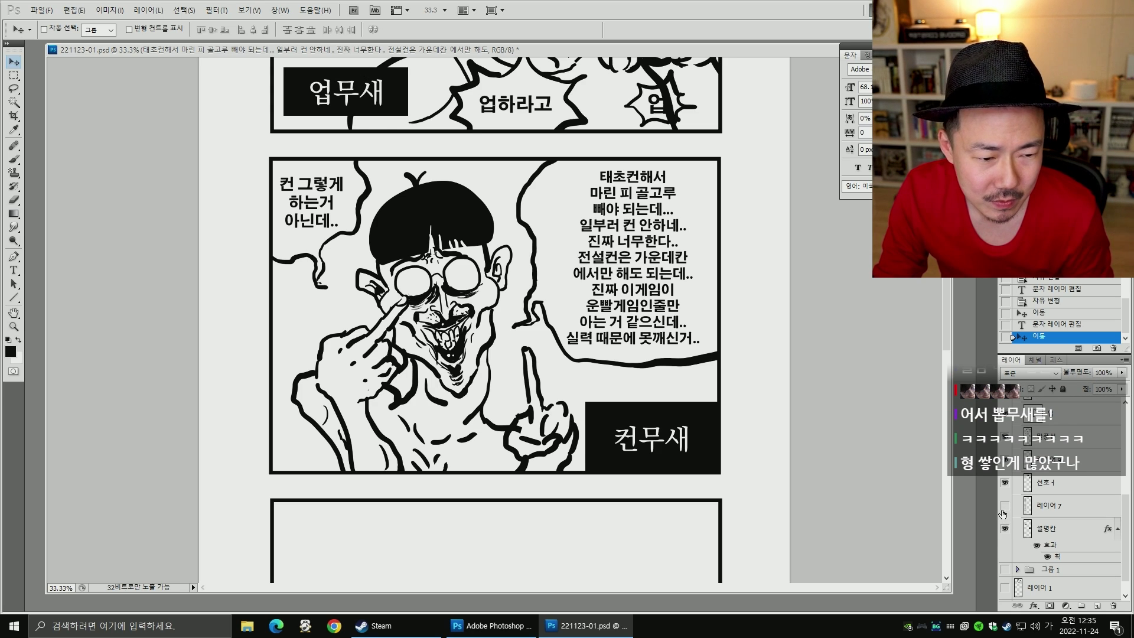
left_click(1004, 505)
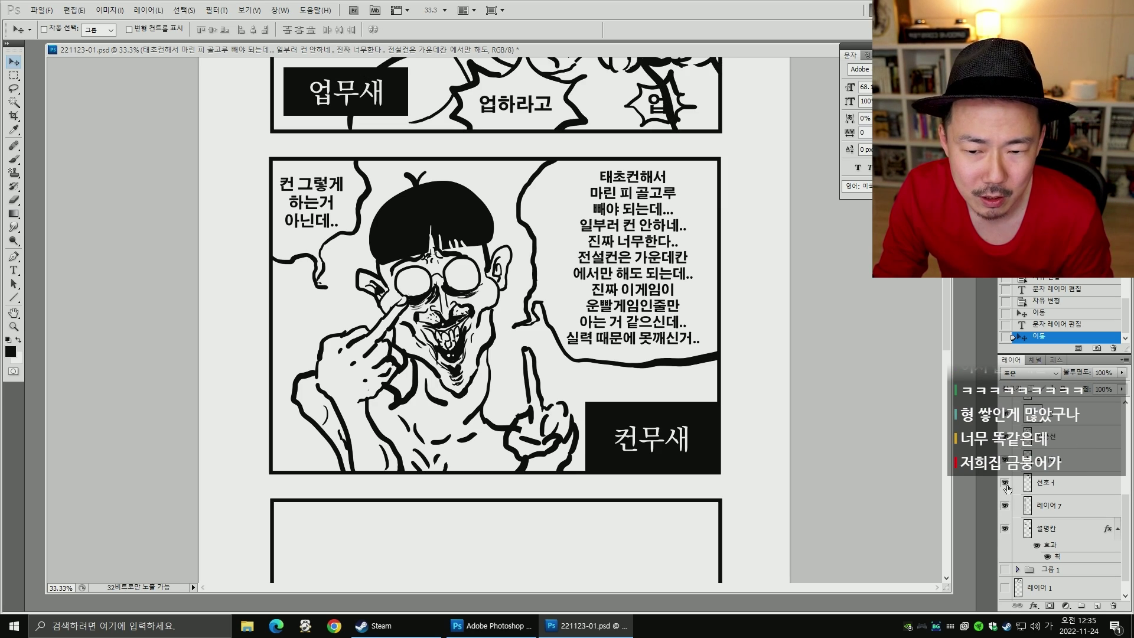
left_click(1005, 459)
left_click(1005, 460)
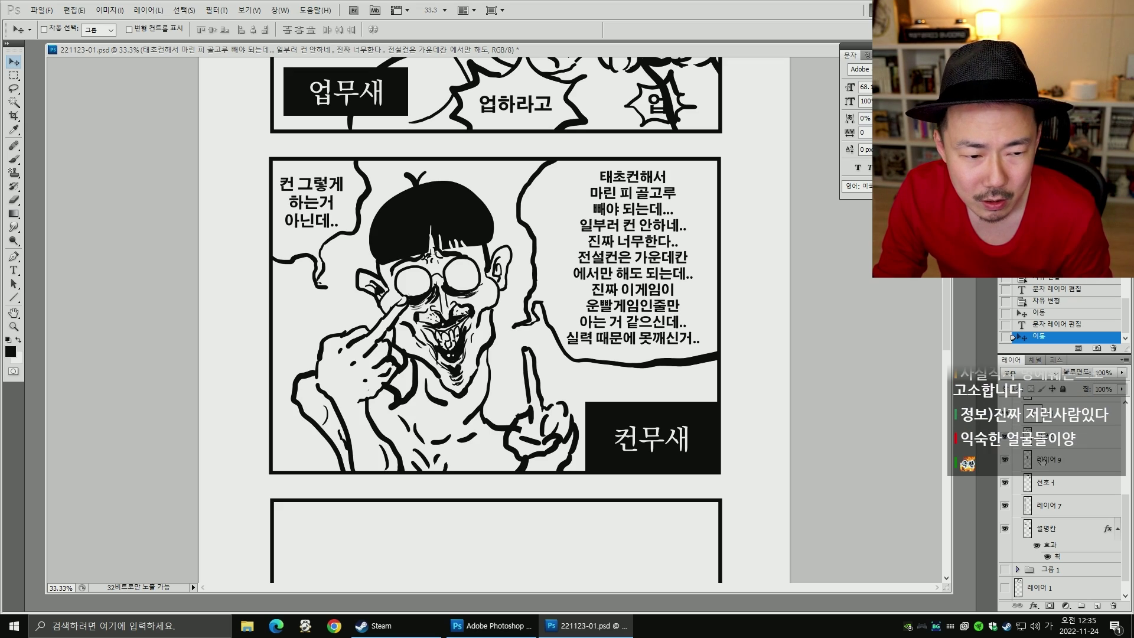
- On 레이어 9, touch up the outlines of the 컨무새 figure's raised hand and forearm with a 40 px black brush
left_click(1043, 461)
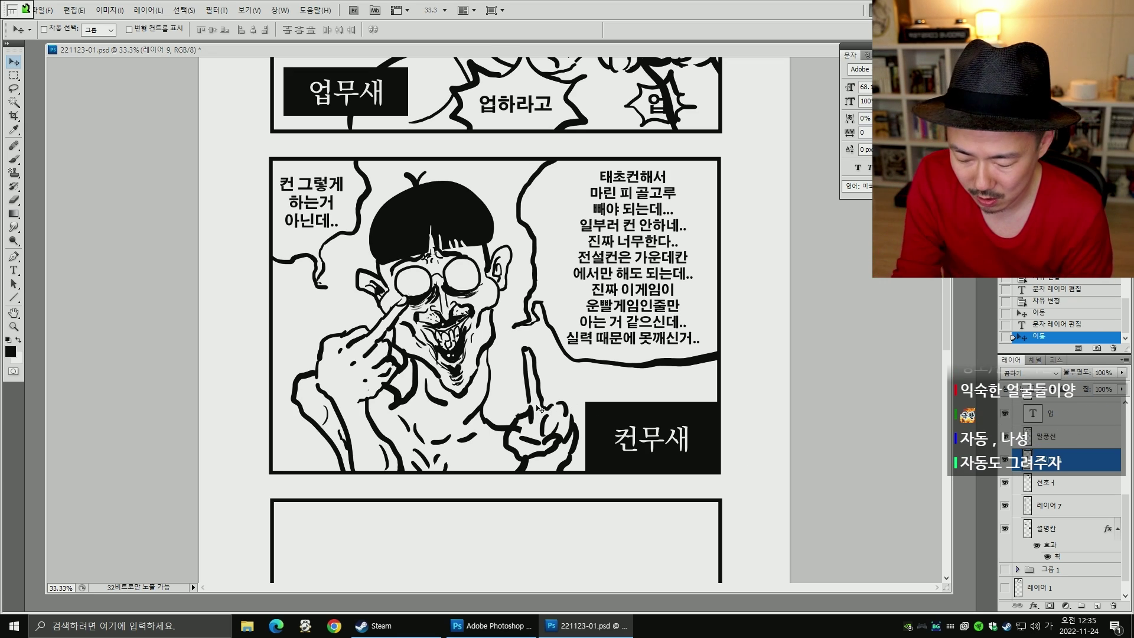
key("b")
key("bracketright")
key("bracketright")
key("bracketright")
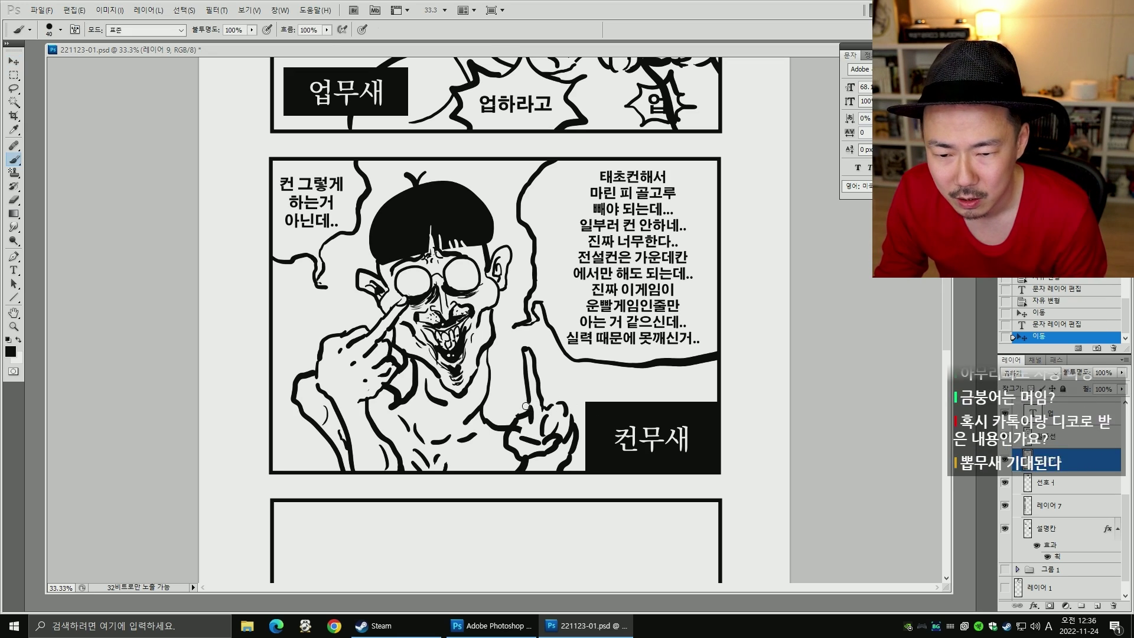
left_click_drag(529, 402, 533, 418)
left_click(573, 414)
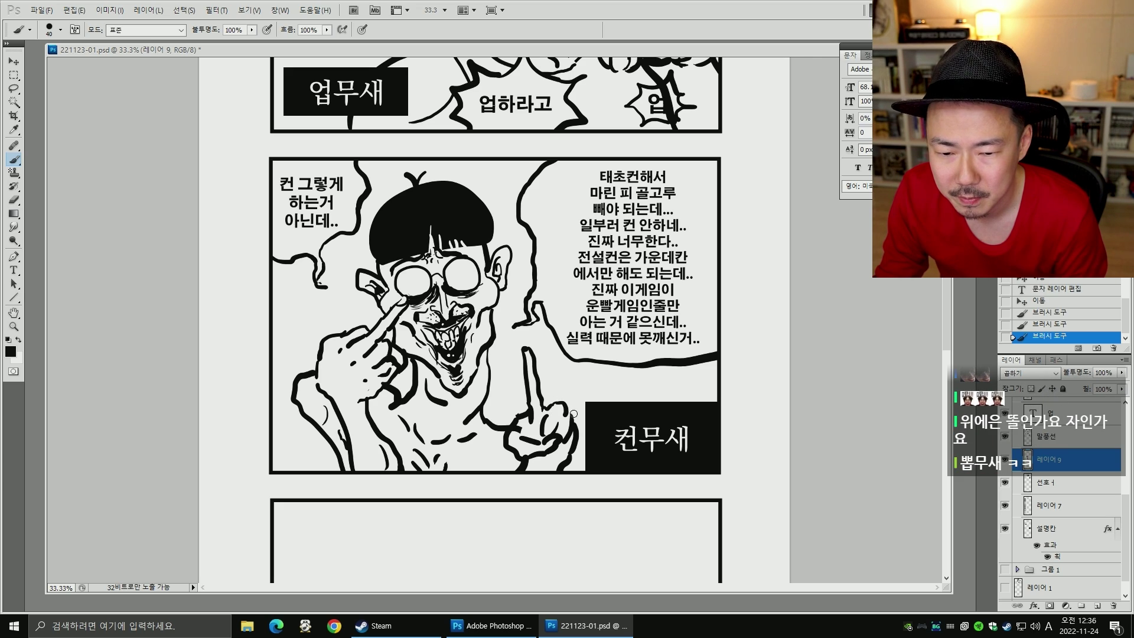
left_click_drag(339, 430, 346, 446)
- Look over the line art and lettering of the 업무새 and 컨무새 panels
scroll(344, 437, "up", 1)
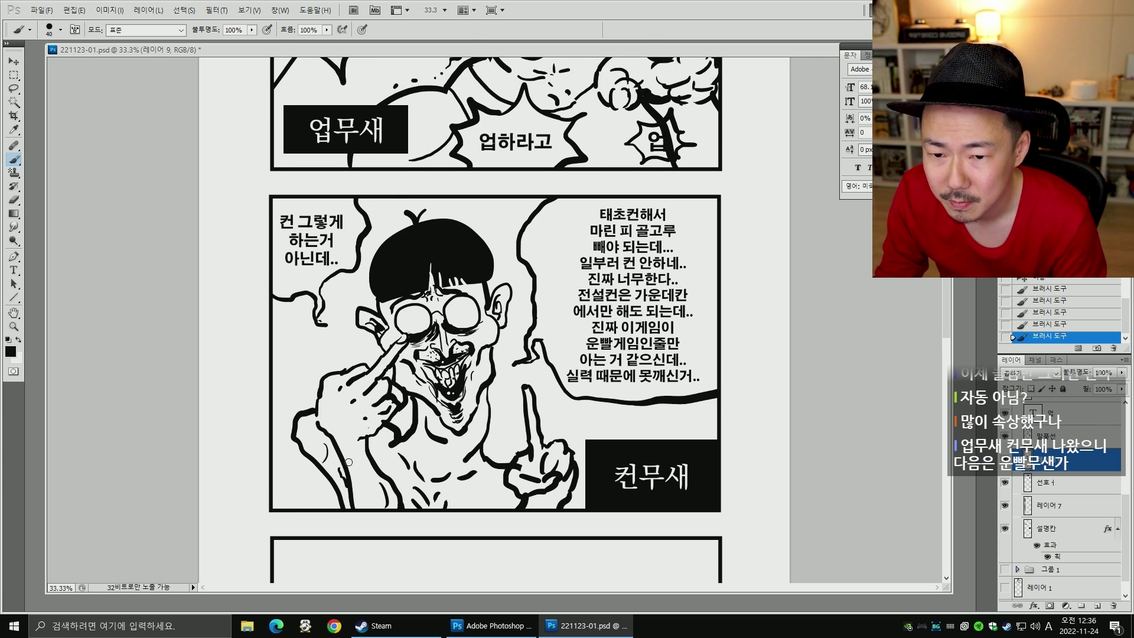
left_click_drag(559, 312, 560, 532)
left_click_drag(576, 364, 576, 405)
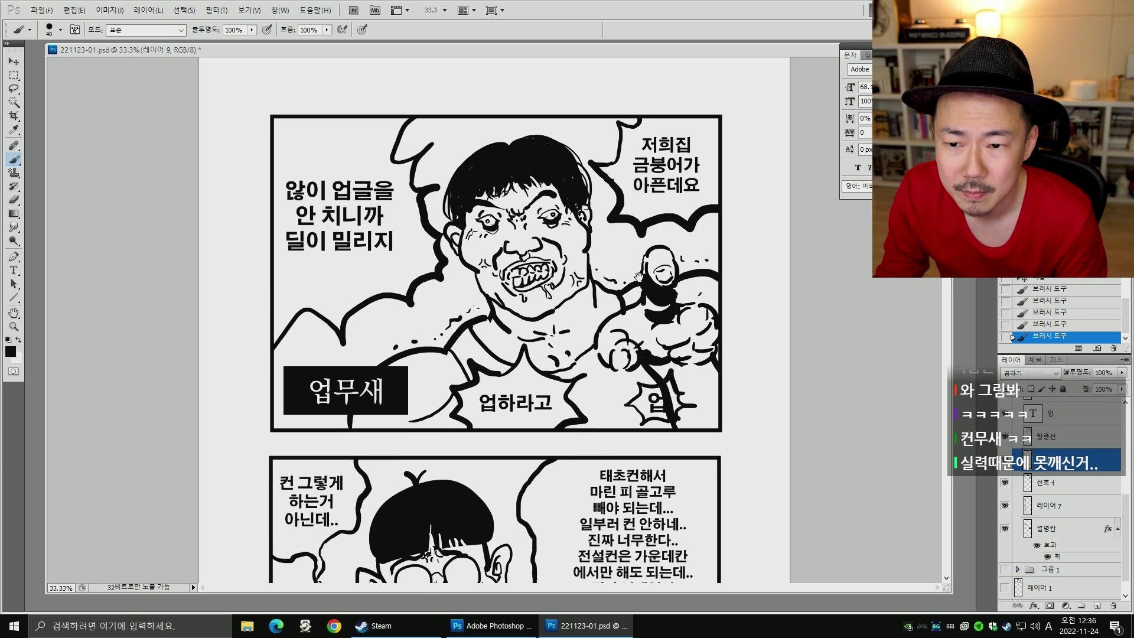
scroll(638, 276, "down", 3)
scroll(605, 450, "up", 2)
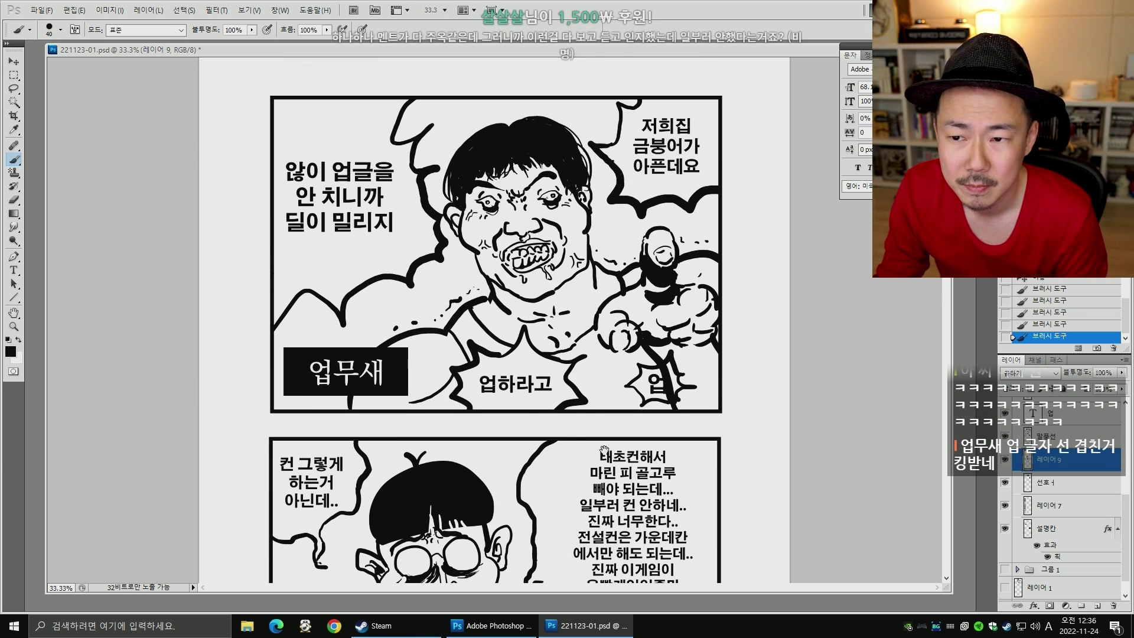
scroll(604, 450, "down", 2)
scroll(604, 450, "up", 2)
scroll(705, 429, "down", 5)
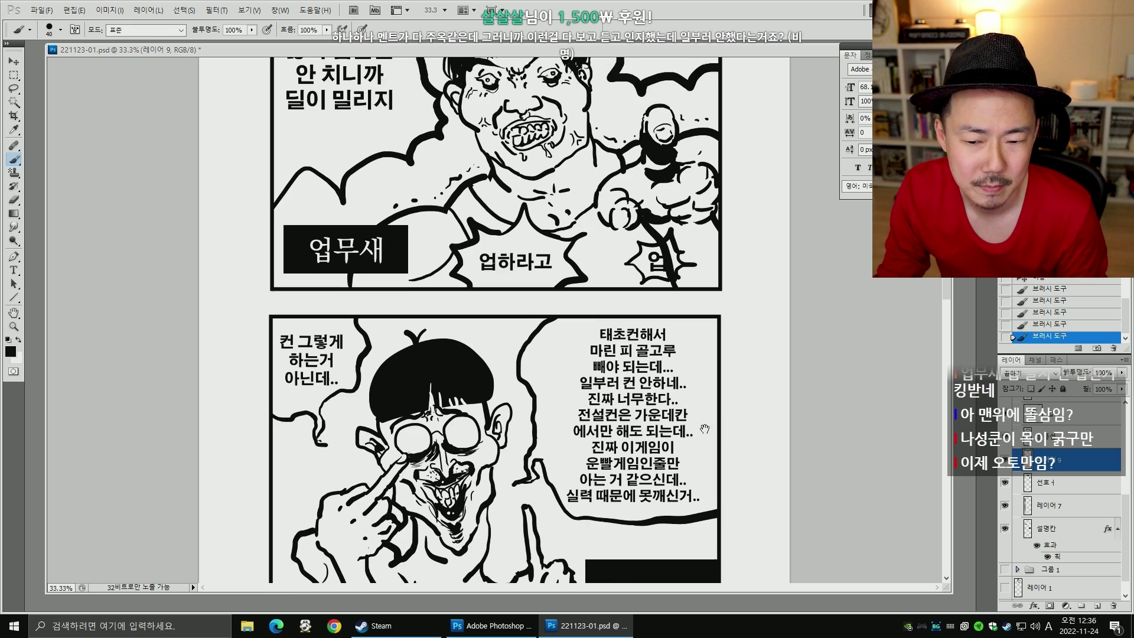
- Select the empty background around the 컨무새 figure with the Magic Wand
scroll(704, 429, "down", 3)
key("w")
left_click(629, 506)
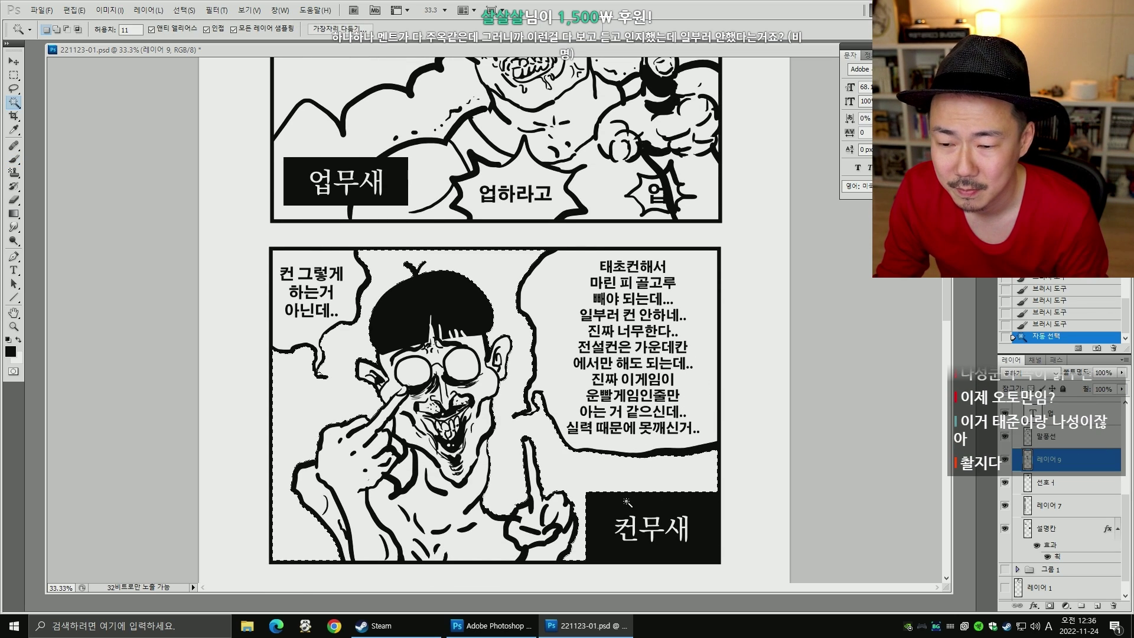
- Add a new layer directly above the line-art layer, name it 채색 and set its blend mode to 곱하기 (Multiply)
left_click(1005, 506)
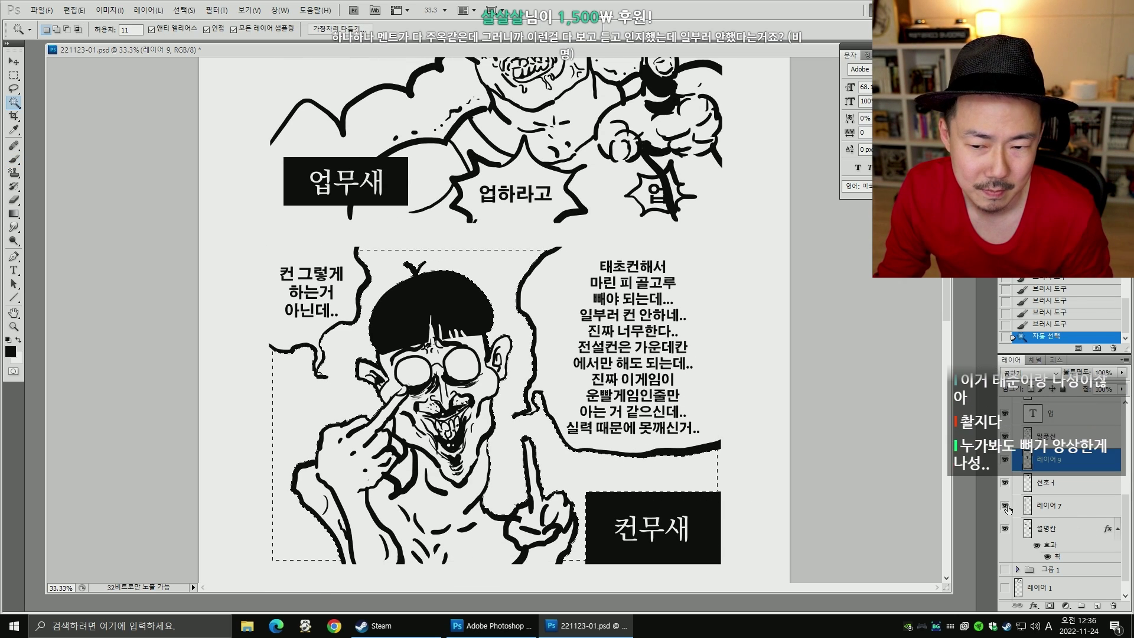
left_click(1005, 507)
left_click(1004, 483)
left_click(1005, 483)
left_click(1038, 484)
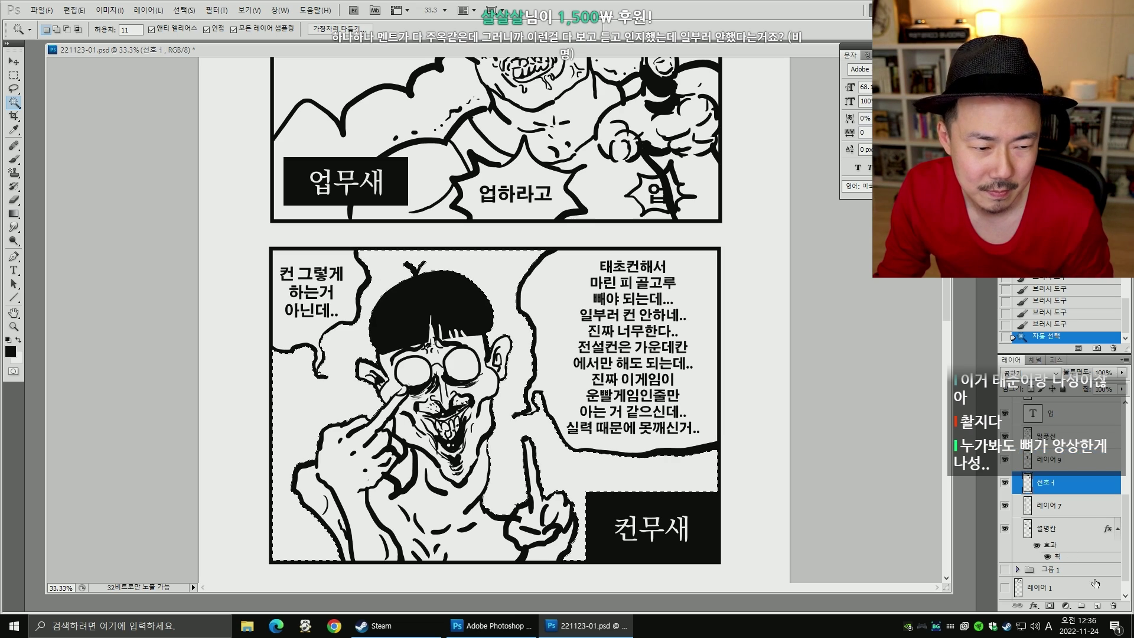
left_click(1097, 606)
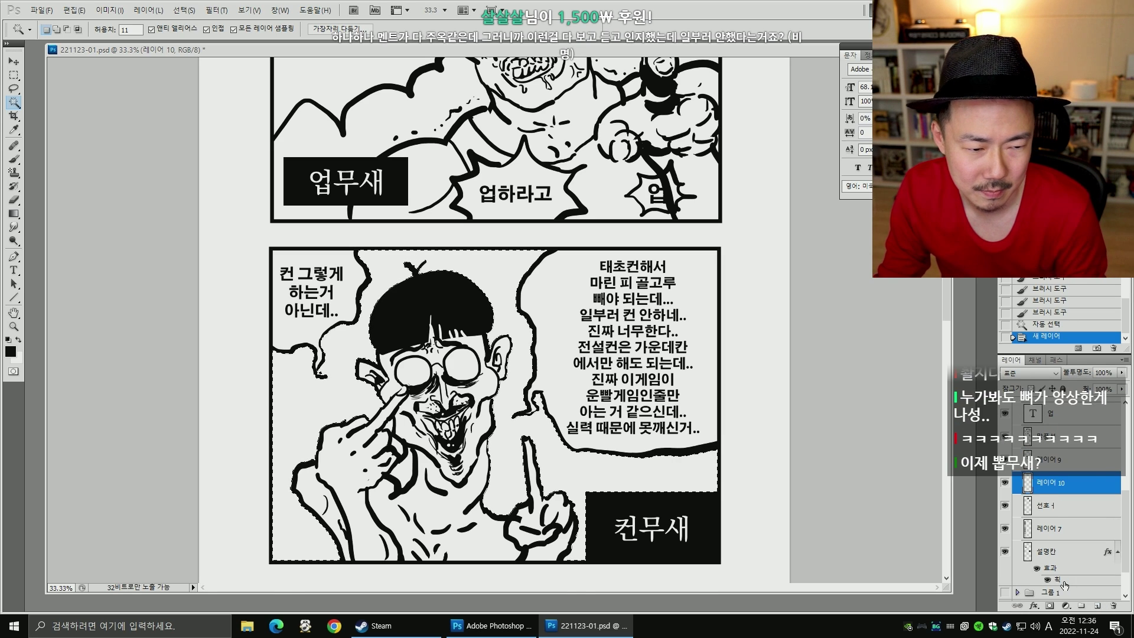
double_click(1044, 483)
type("채색")
key("Return")
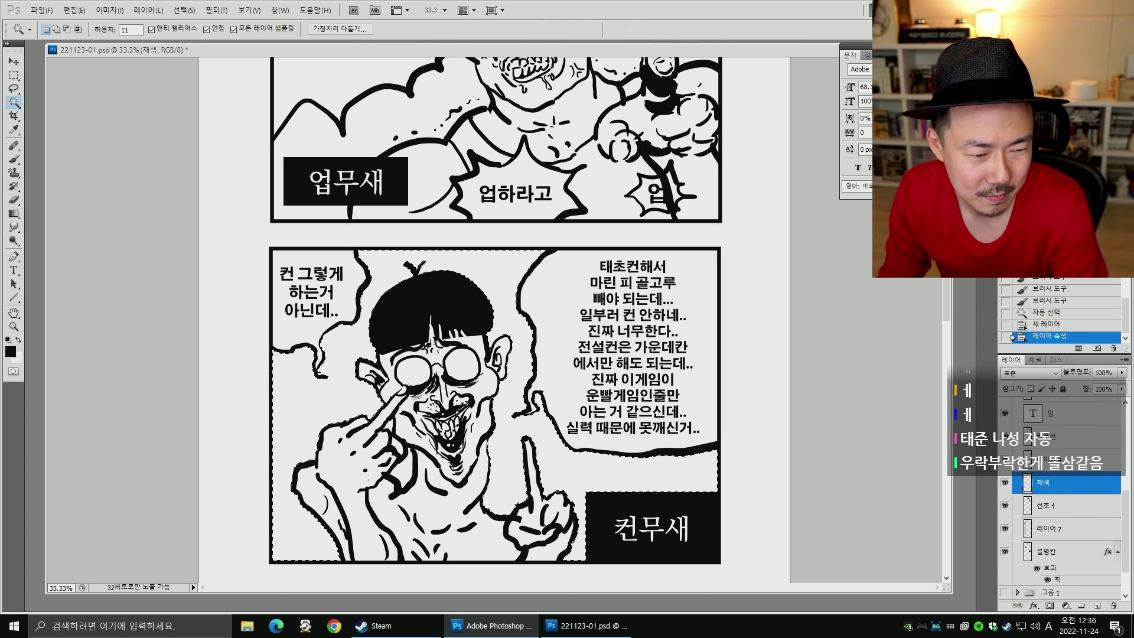
left_click(1031, 373)
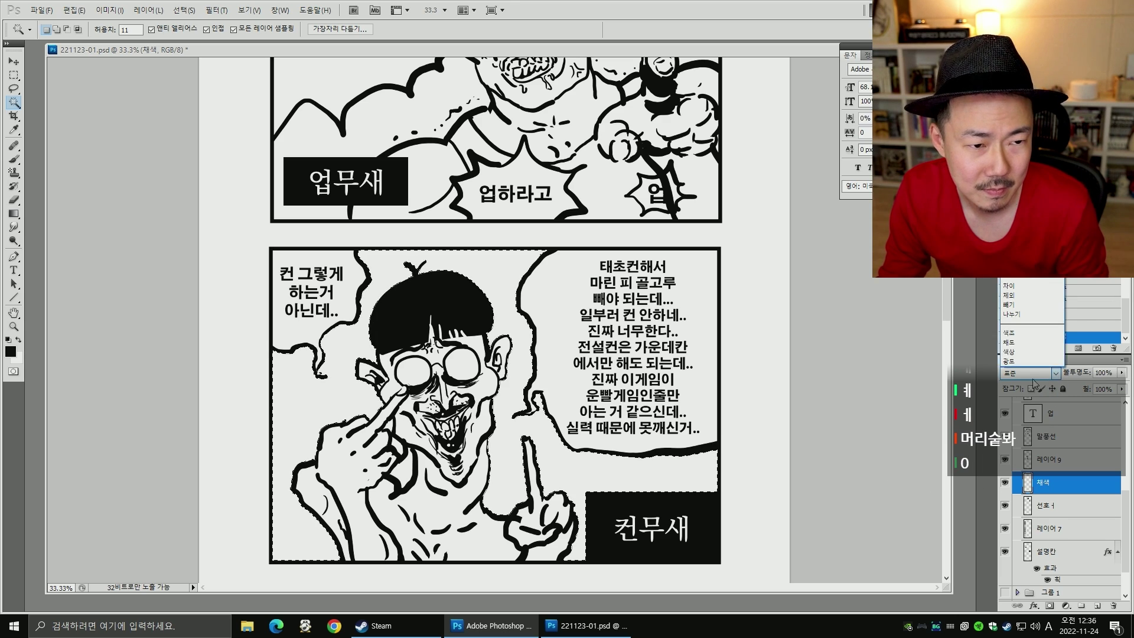
left_click(1025, 158)
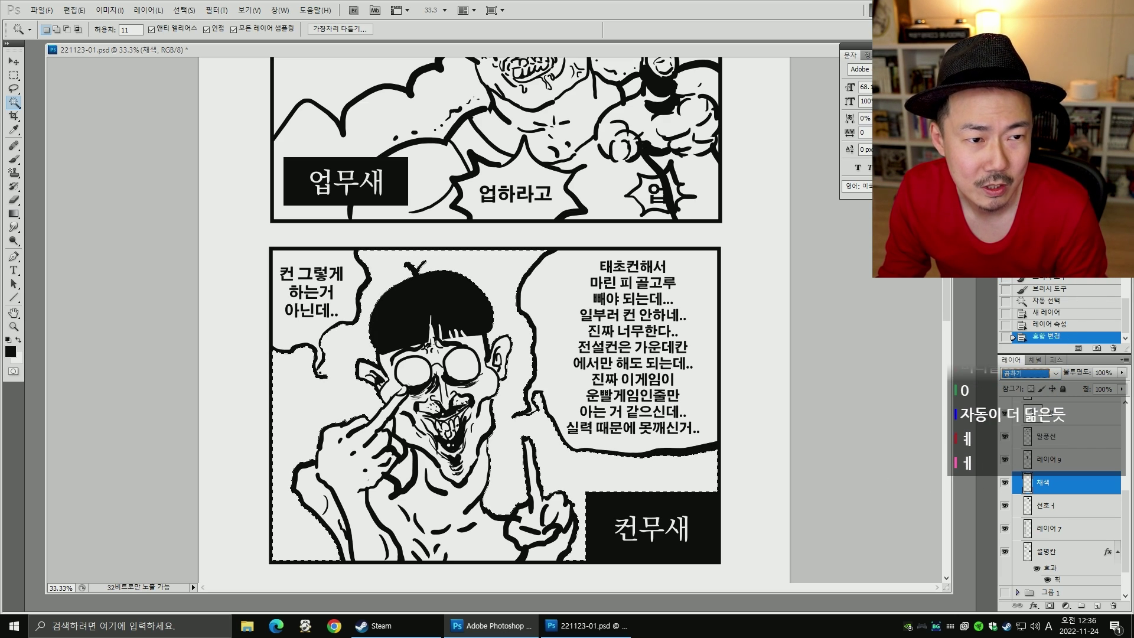
- Drop the displaced selection and reselect the 컨무새 panel's background with the Magic Wand
left_click_drag(663, 472, 655, 490)
left_click(663, 472)
left_click(664, 483)
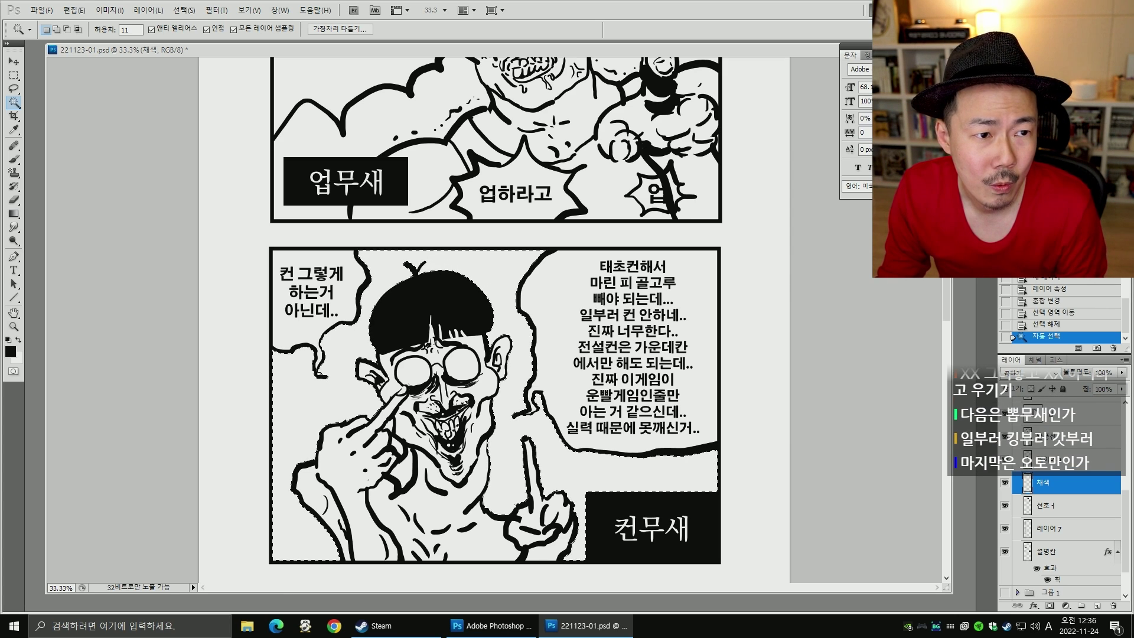
- Expand the background selection by 2 pixels, fill it with purple on the 채색 layer and deselect
key("alt+s")
key("m")
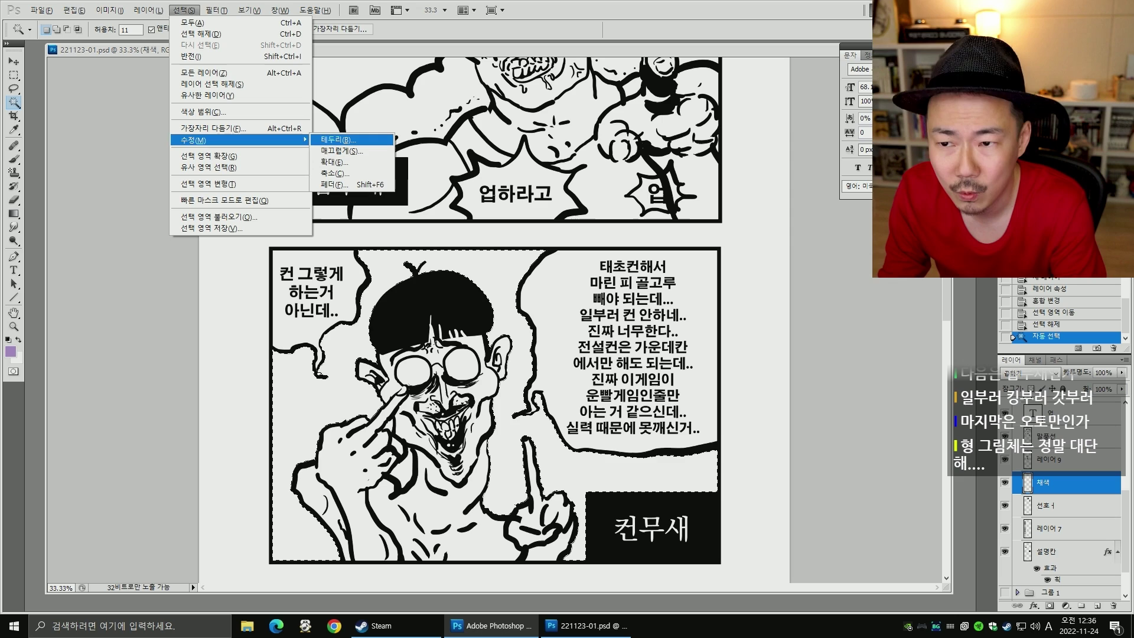
key("Escape")
key("alt+s")
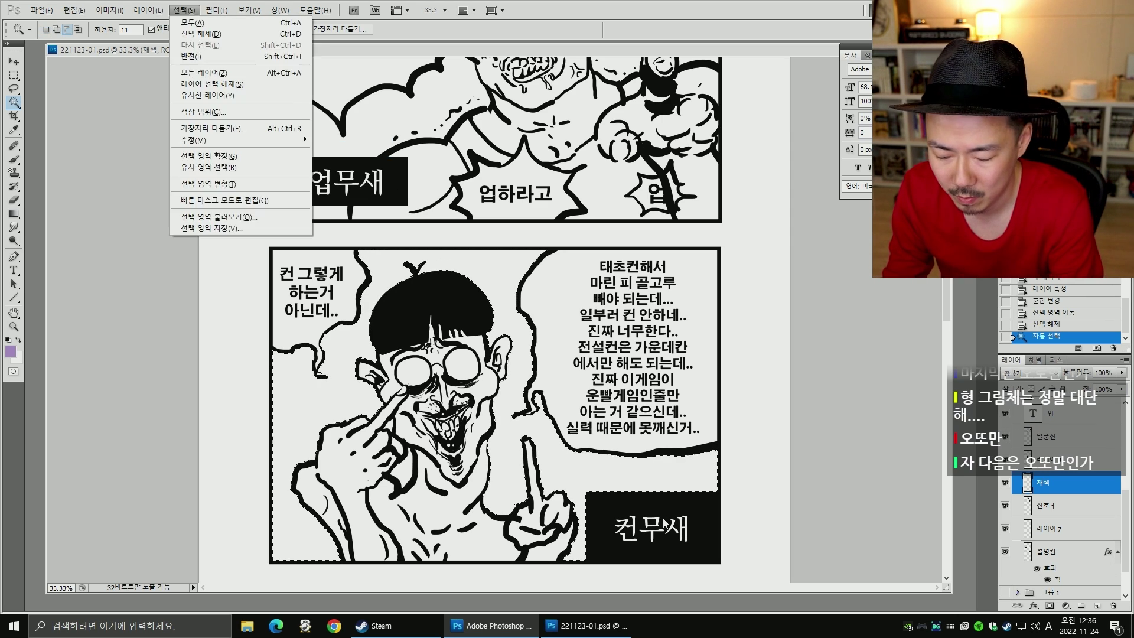
type("me")
type("2")
key("Return")
key("alt+BackSpace")
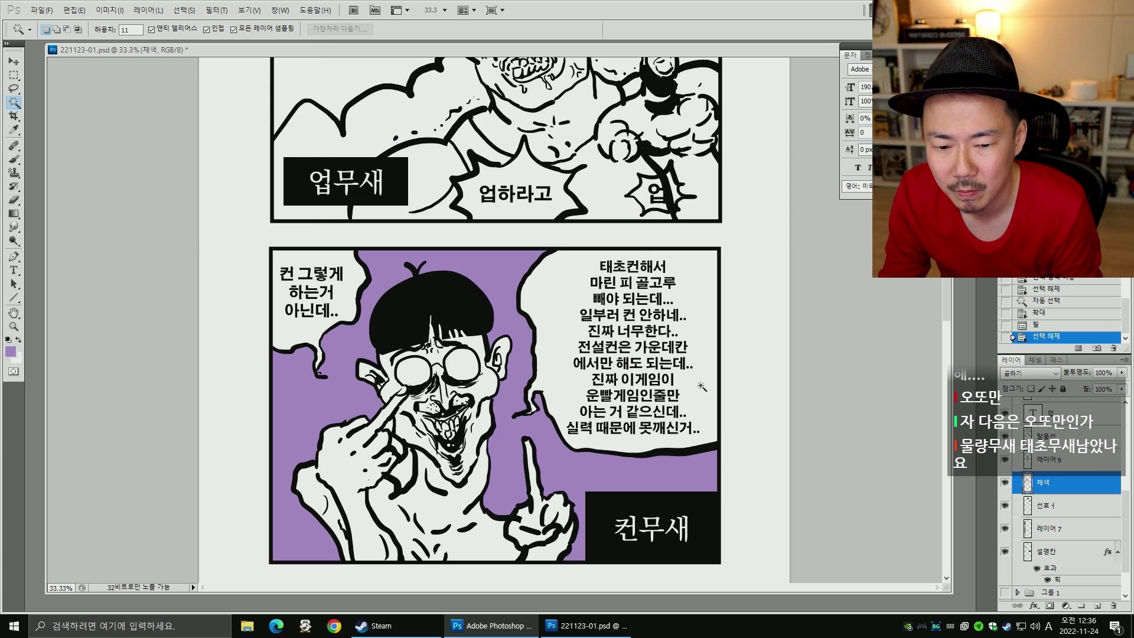
key("ctrl+d")
- Select the 업무새 panel's background areas behind the figure with the Magic Wand
mouse_move(698, 400)
left_mouse_down()
mouse_move(697, 416)
mouse_move(698, 383)
left_mouse_up()
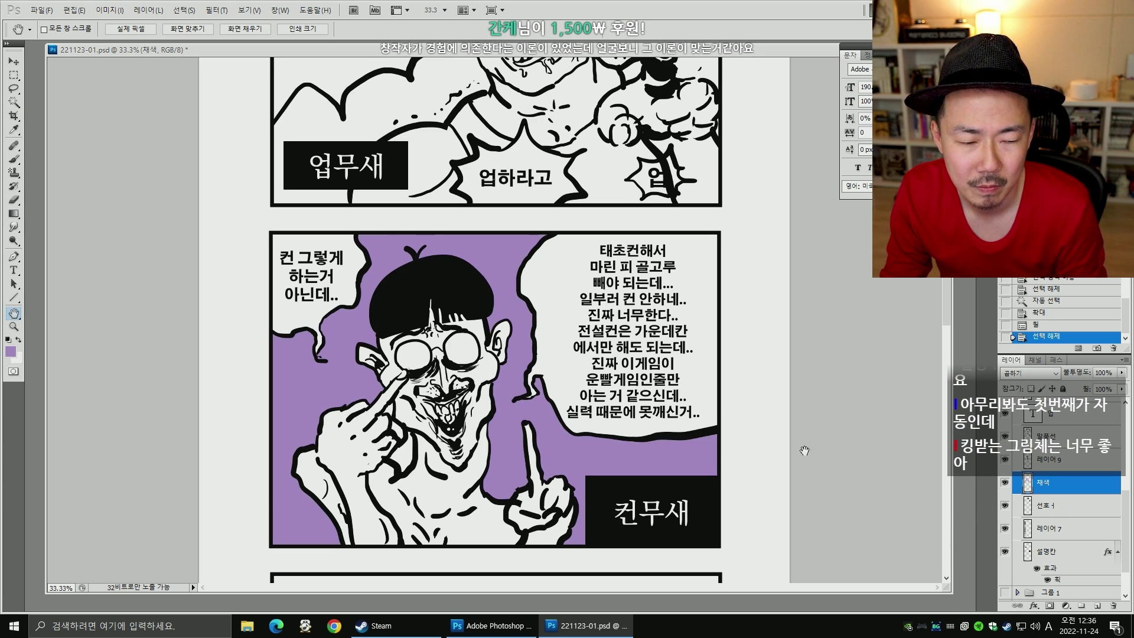
scroll(764, 397, "up", 3)
left_click_drag(764, 397, 764, 526)
key("w")
left_click(430, 349)
left_click(614, 260)
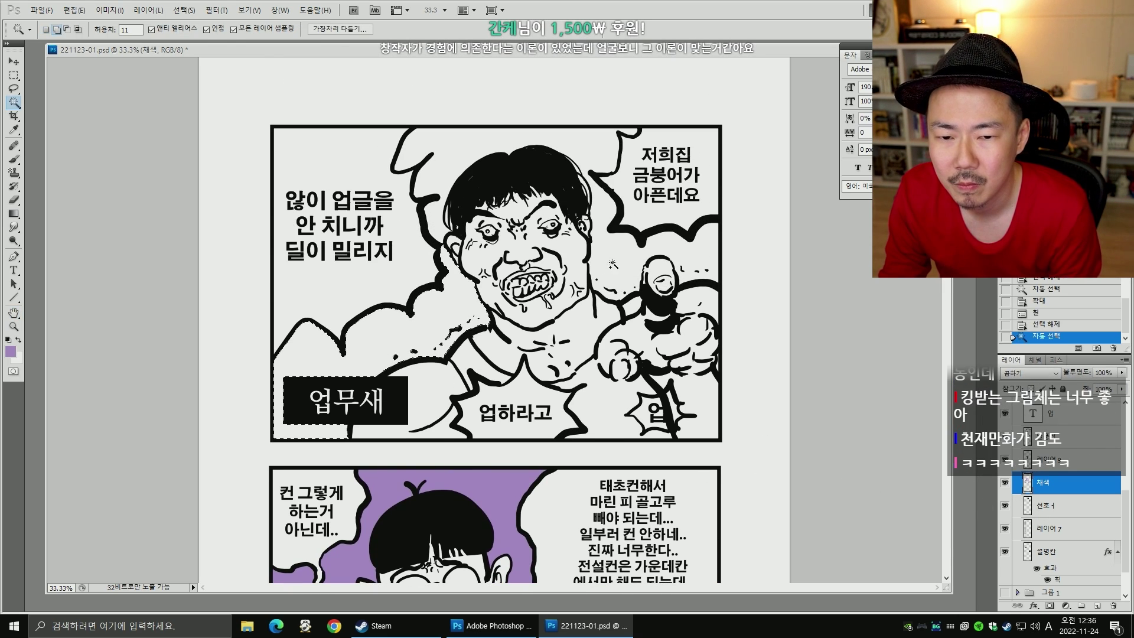
left_click_drag(540, 324, 530, 427)
- Expand the 업무새 background selection by 2 pixels and fill it with bright green
key("alt+s")
key("m")
key("e")
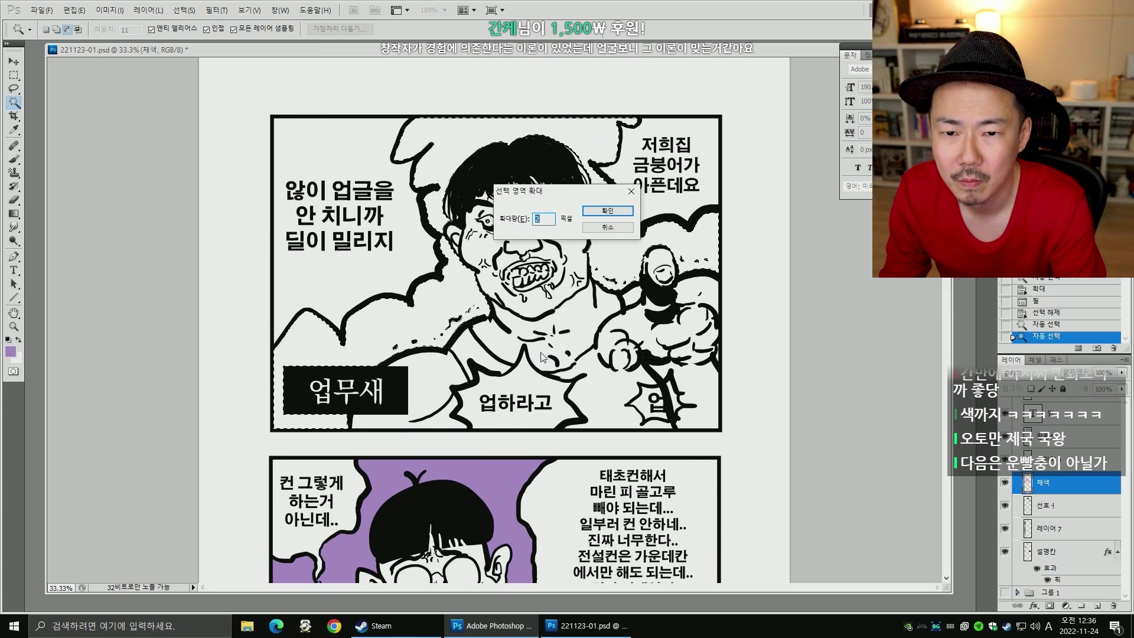
key("Return")
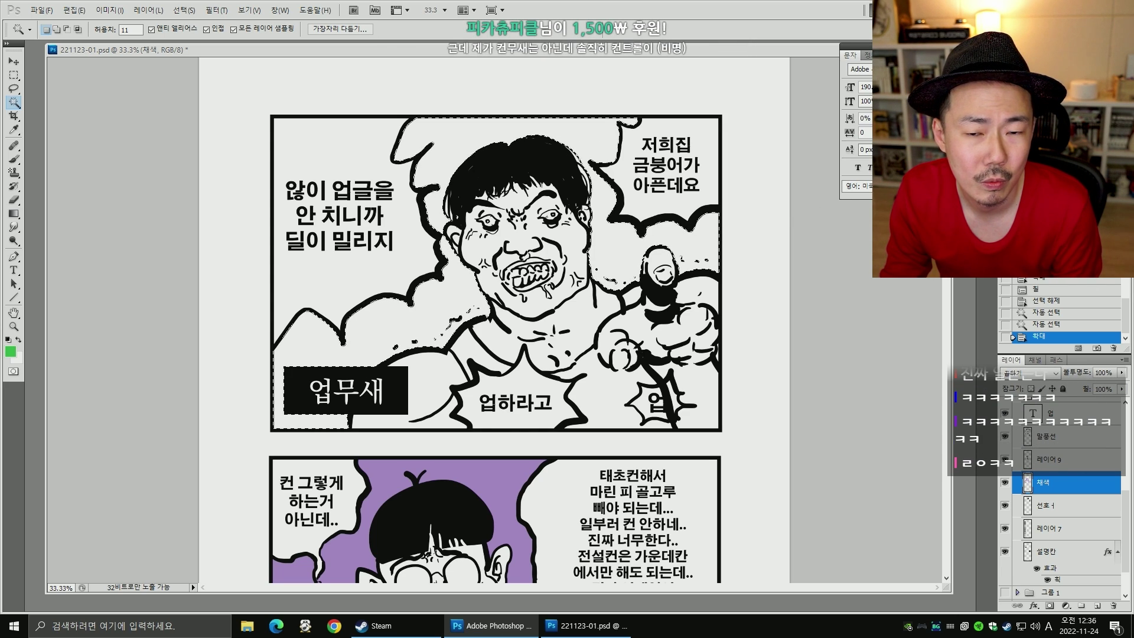
key("alt+BackSpace")
- Touch up leftover gaps in the green background near the 업무새 figure's face and raised thumb with an 80 px brush
key("b")
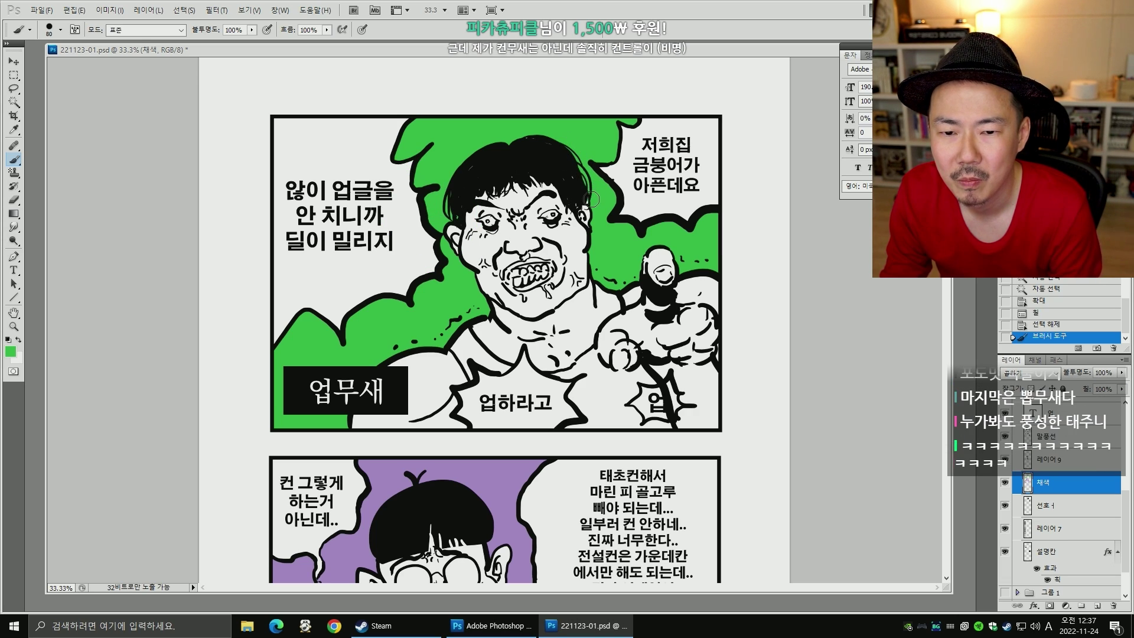
scroll(600, 249, "down", 3)
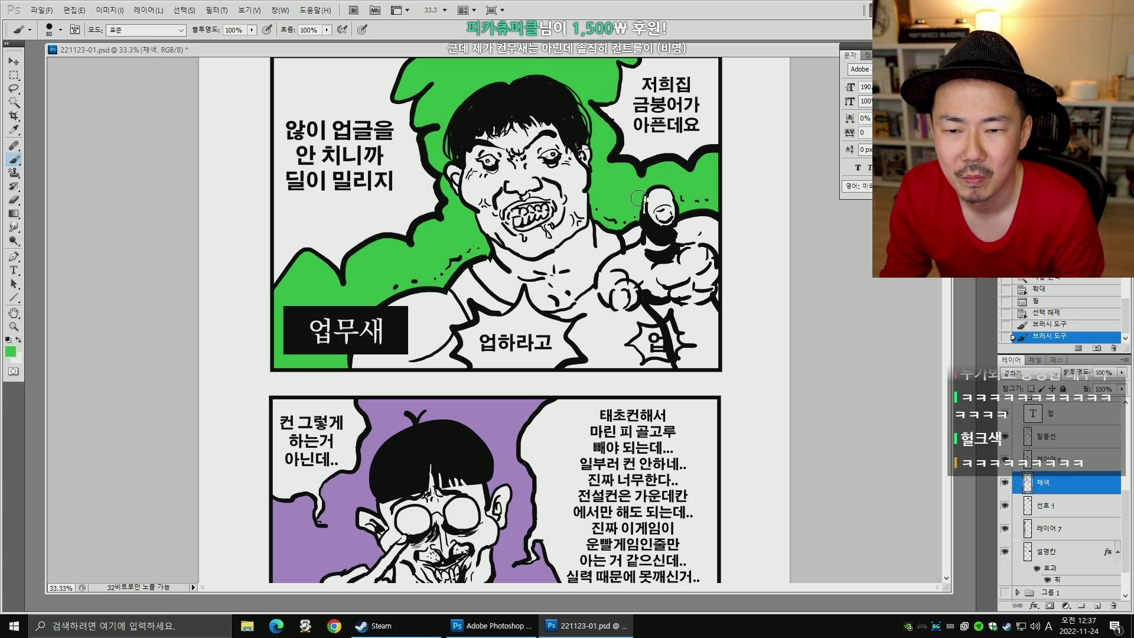
scroll(567, 413, "down", 4)
scroll(570, 419, "up", 8)
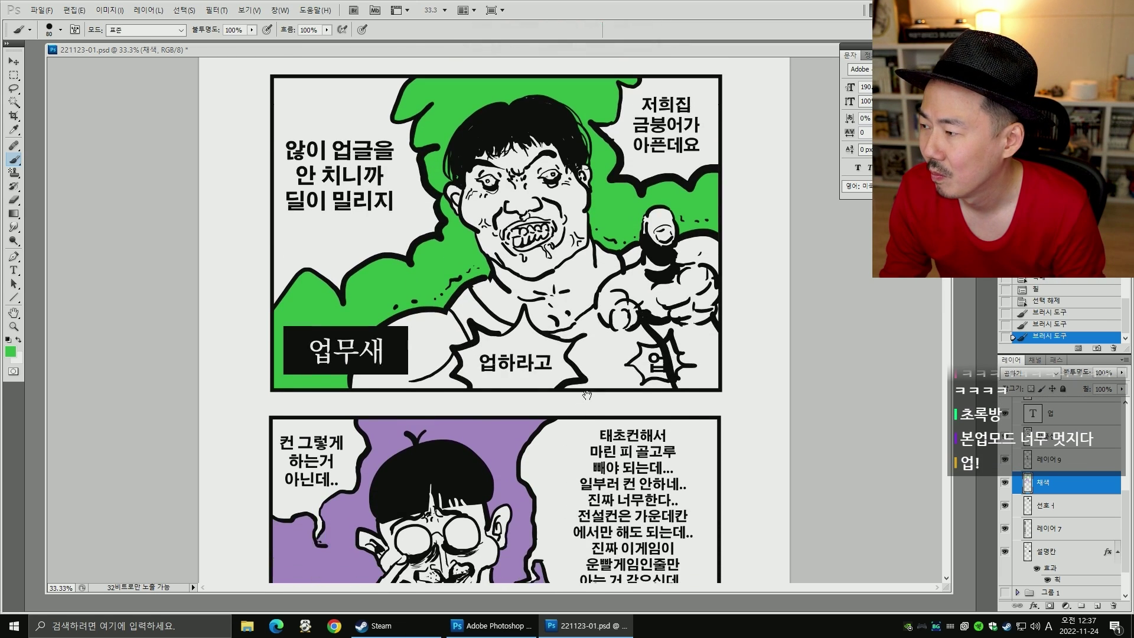
- Select the unfilled background gaps between the raised hand and the neck in the 컨무새 panel with the Magic Wand
scroll(577, 430, "down", 5)
scroll(576, 430, "down", 4)
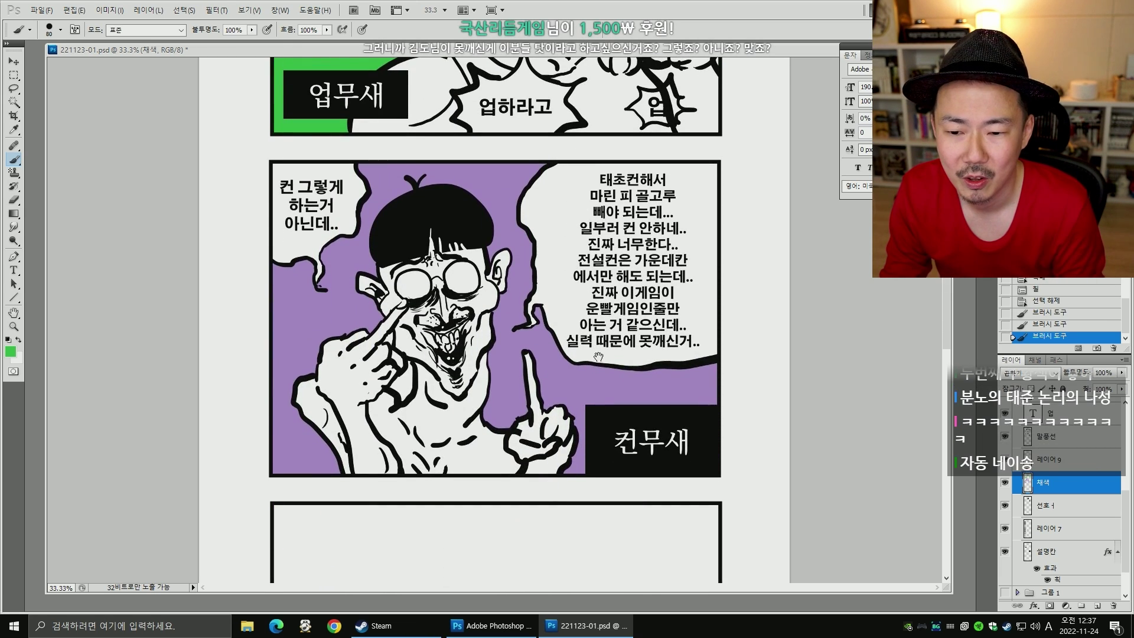
key("w")
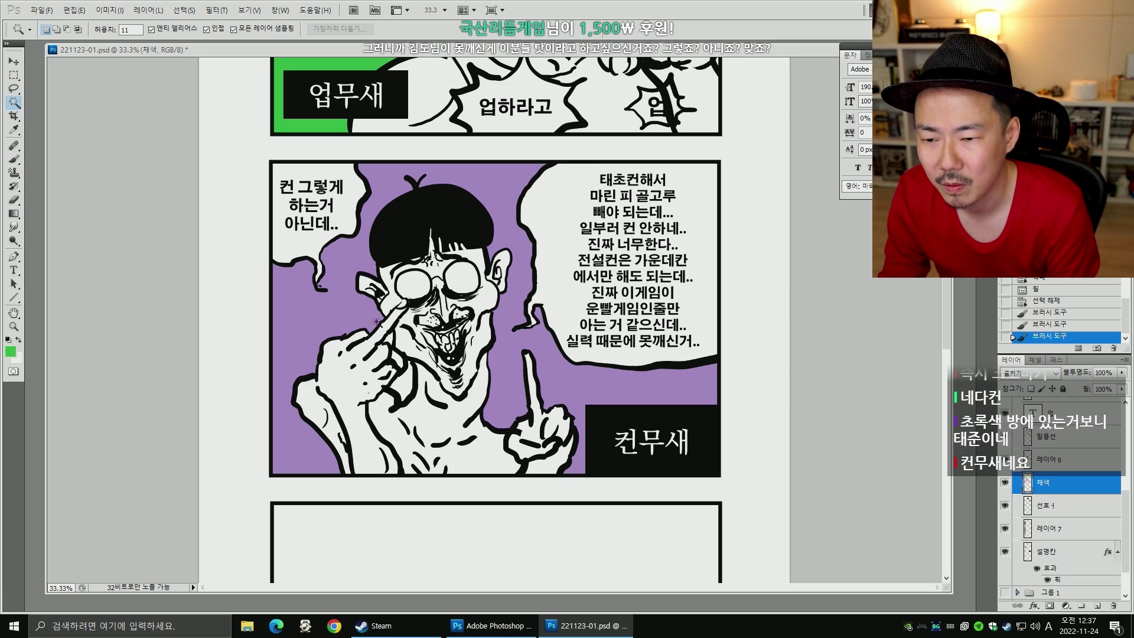
left_click(388, 339)
left_click(394, 373, "shift")
- Sample the purple background colour, expand the selected gaps, fill them with that purple and deselect
key("b")
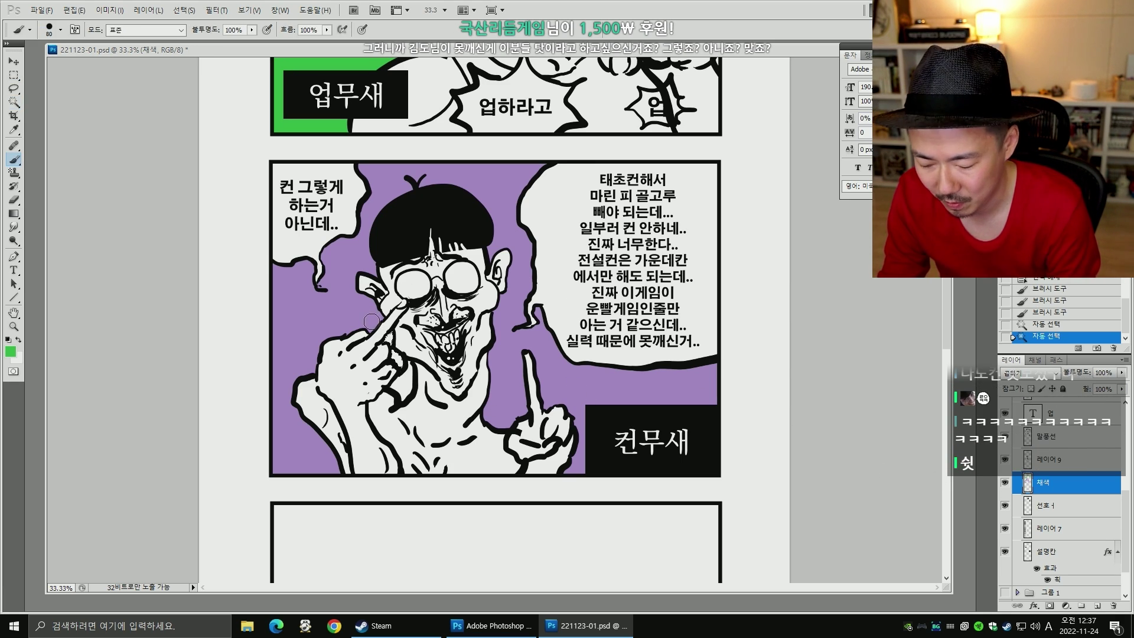
left_click(365, 311, "alt")
key("alt+s")
key("m")
key("e")
key("Return")
key("alt+BackSpace")
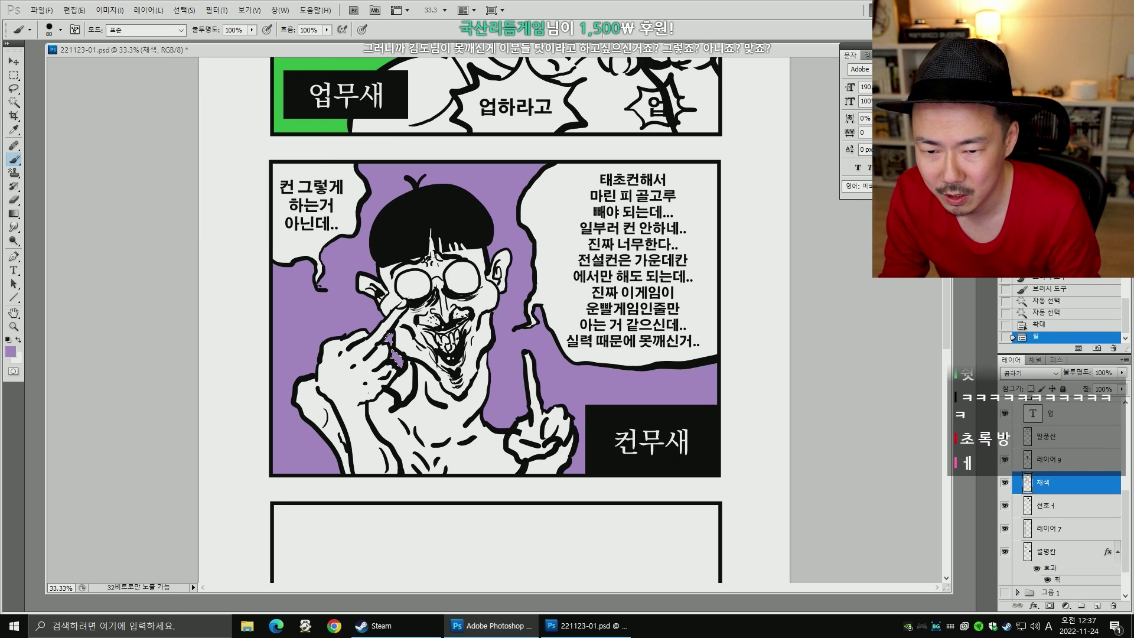
key("ctrl+d")
- Marquee-select the whole 컨무새 panel, slightly lower its purple's lightness with Hue/Saturation, and deselect
key("m")
left_click_drag(233, 147, 716, 483)
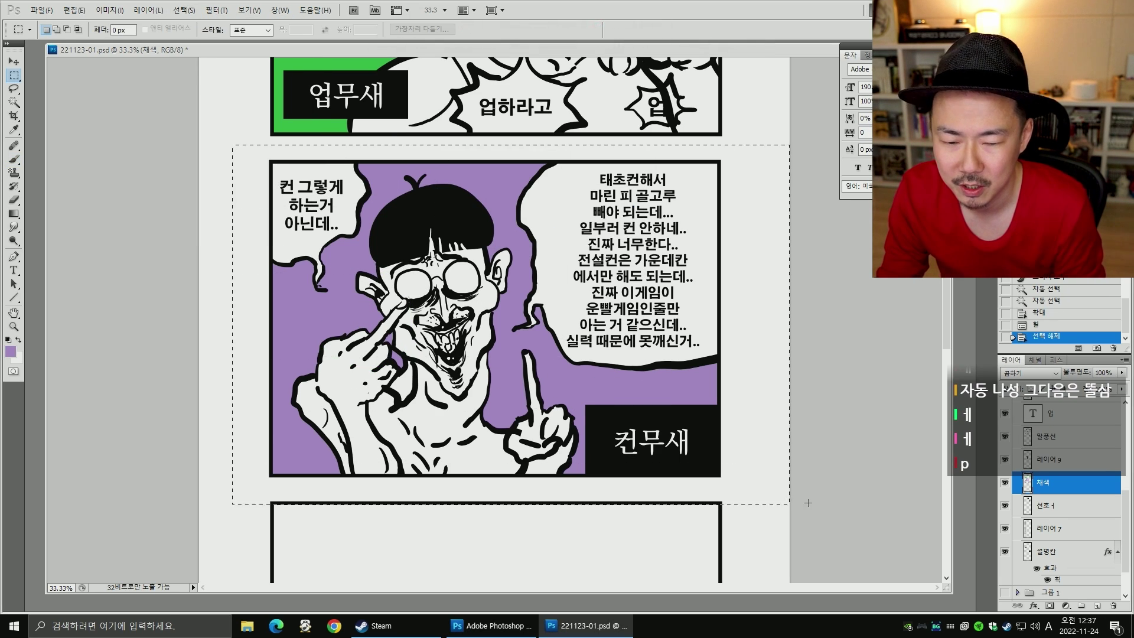
key("ctrl+u")
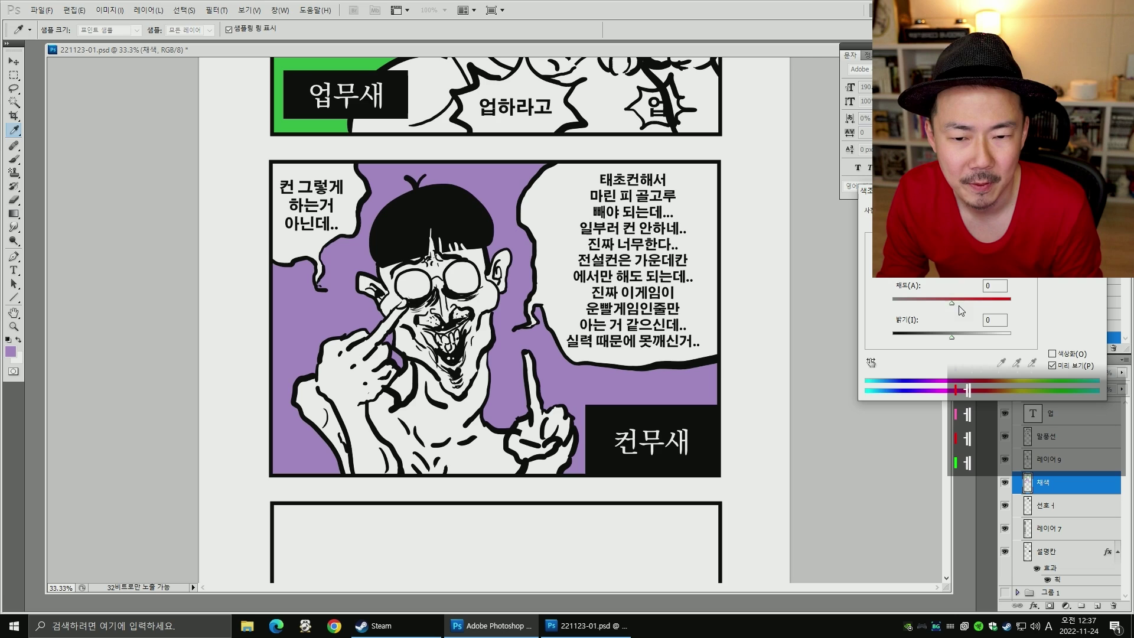
left_click_drag(952, 337, 946, 337)
key("Return")
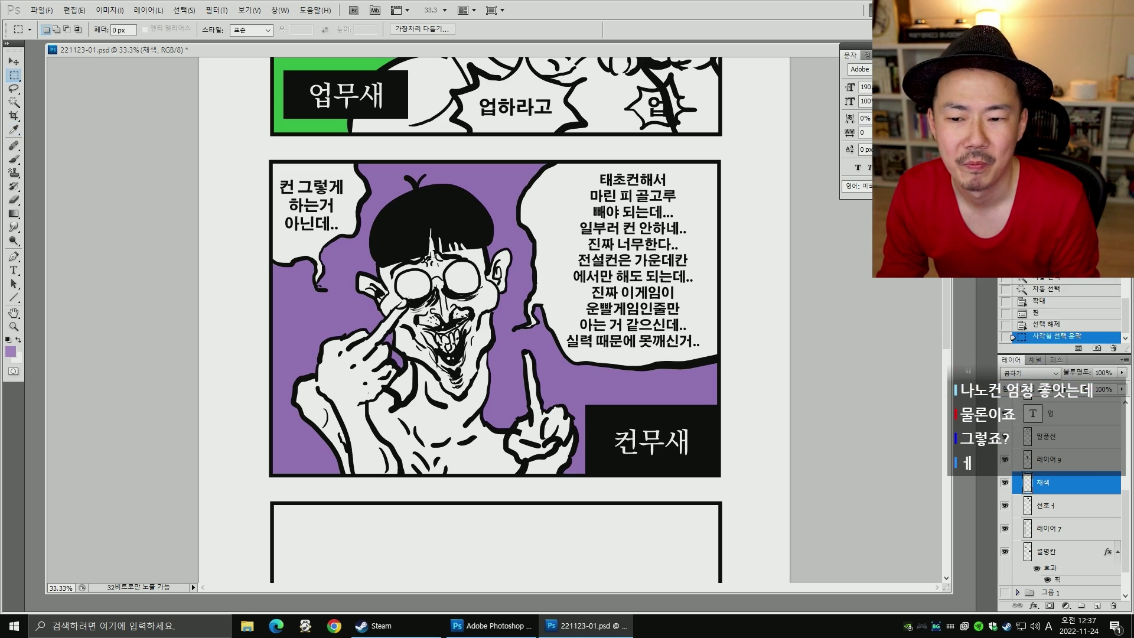
key("ctrl+d")
- Reduce the saturation of the whole 채색 layer to -10 with Hue/Saturation
scroll(644, 269, "up", 6)
key("space")
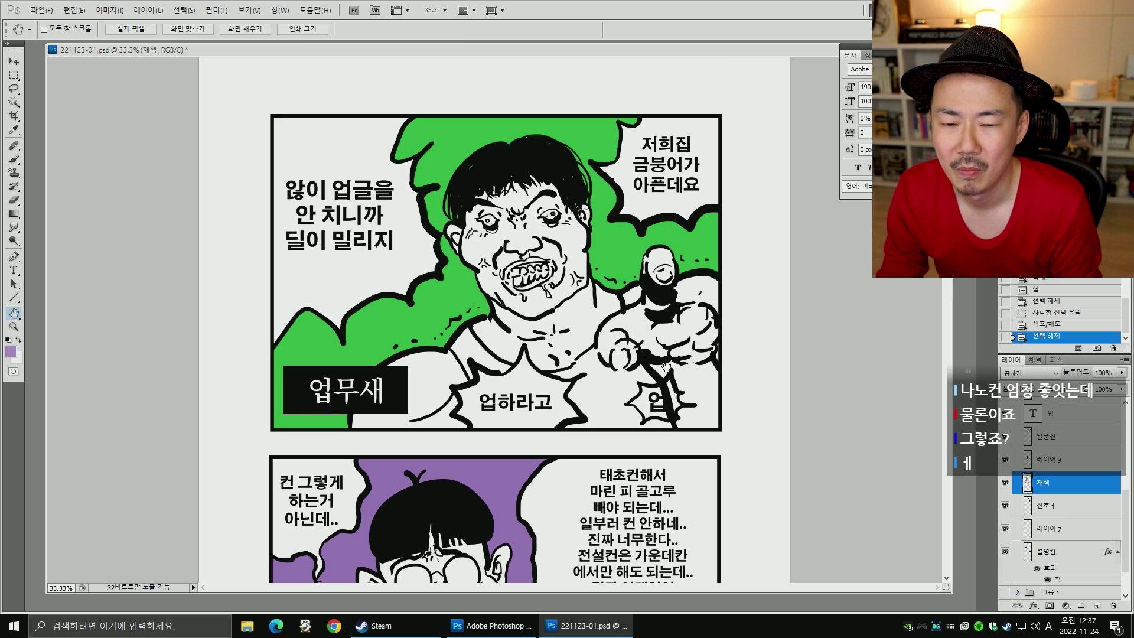
left_click_drag(656, 361, 653, 319)
key("ctrl+u")
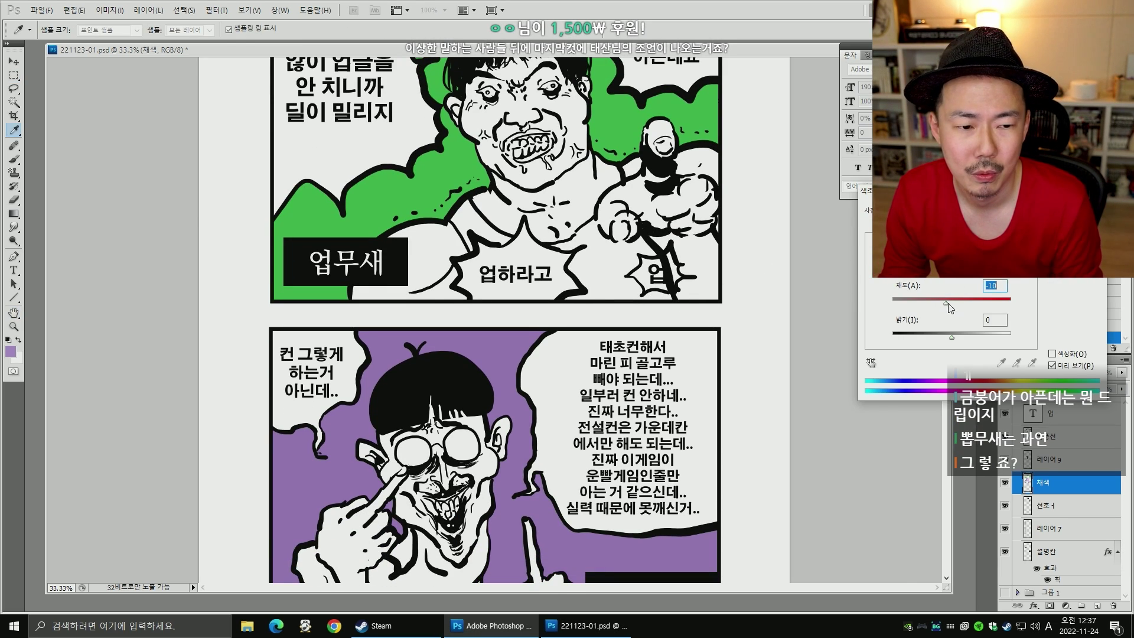
key("Return")
scroll(698, 355, "down", 3)
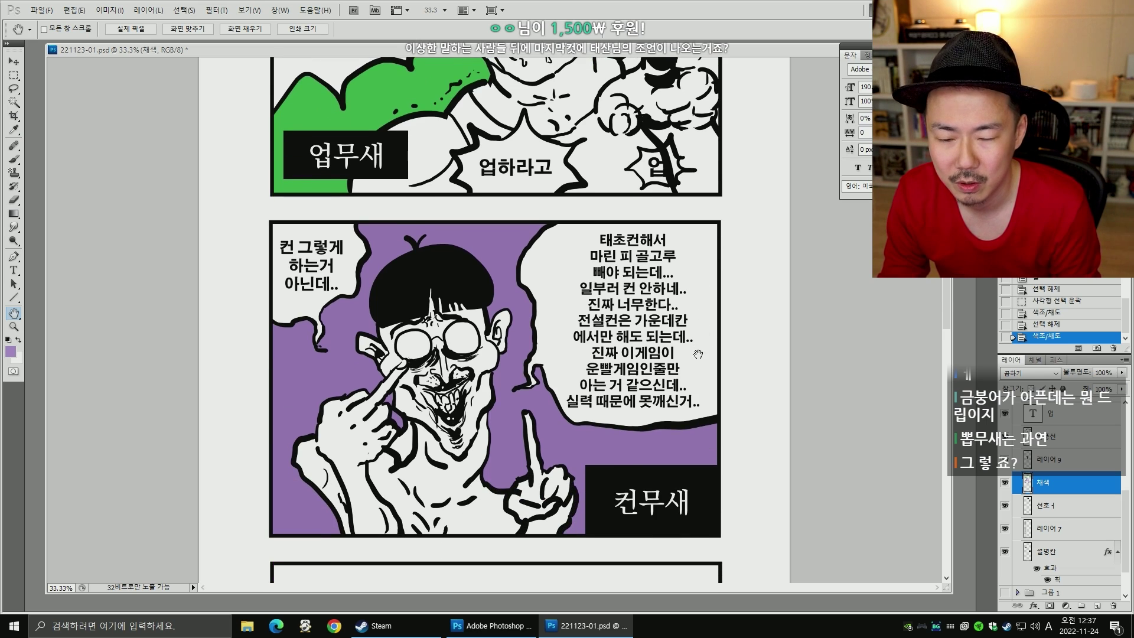
- Examine which artwork sits on 레이어 9, 말풍선, 선호ㅓ, 레이어 7 and 설명칸 by toggling each layer's visibility
left_click(1004, 459)
left_click(1004, 459)
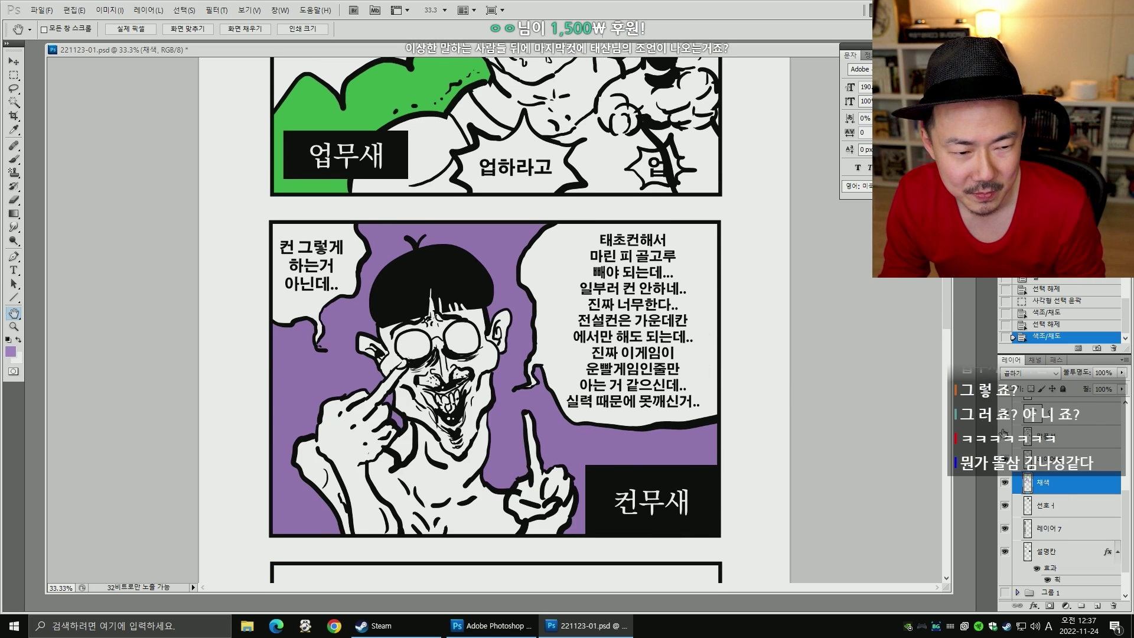
left_click(1005, 436)
left_click(1004, 437)
left_click(1005, 506)
double_click(1022, 504)
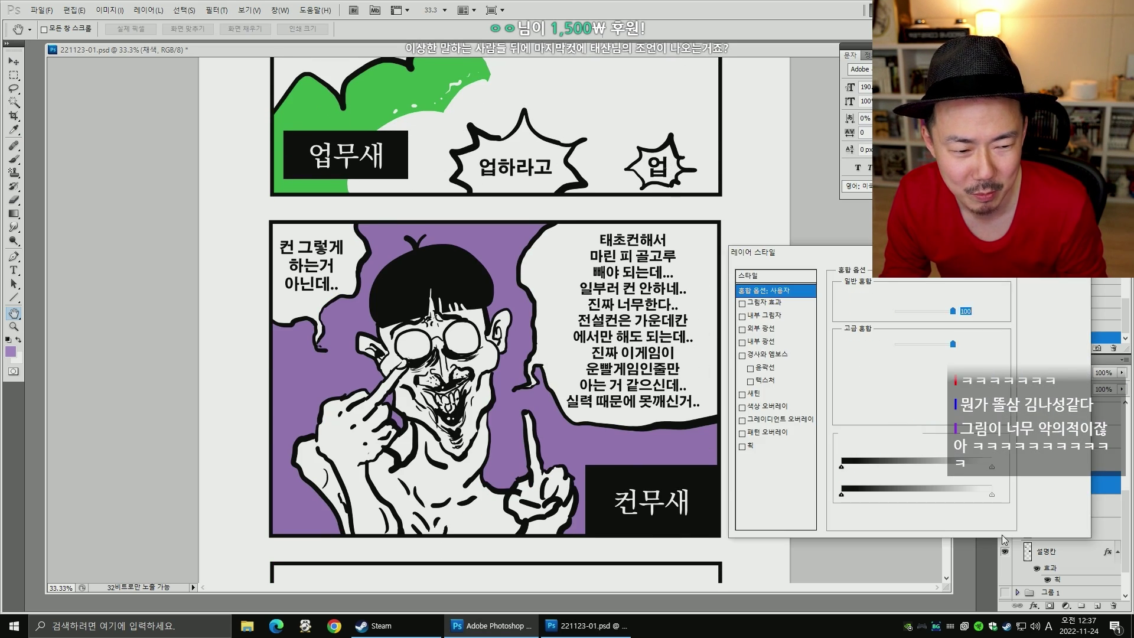
left_click(1056, 290)
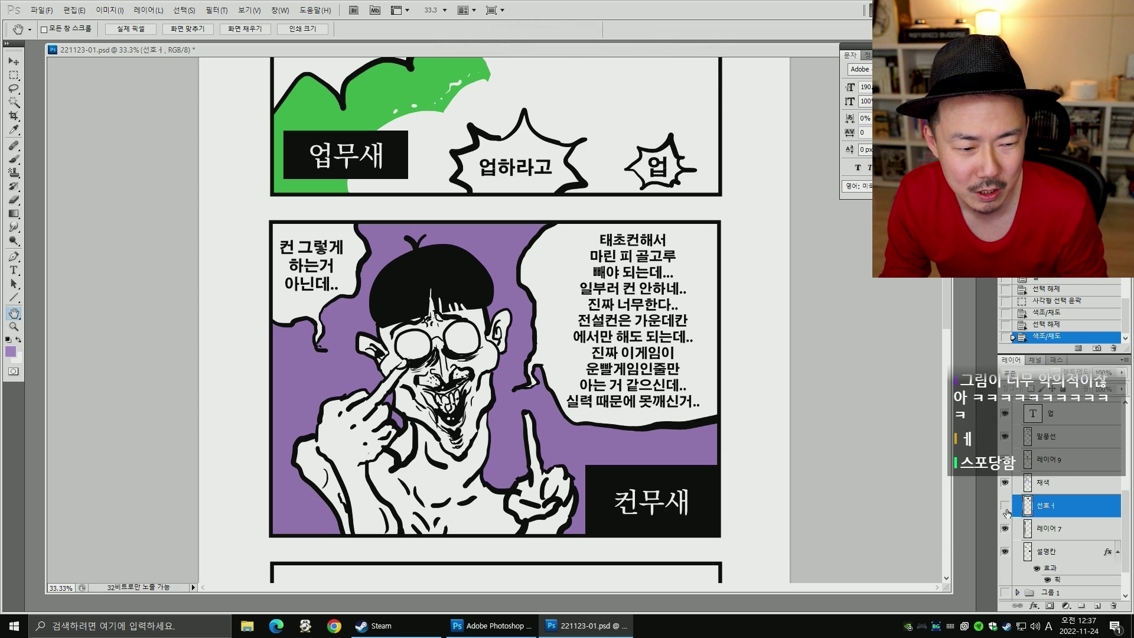
left_click(1005, 529)
left_click(1005, 531)
left_click(1005, 533)
left_click(1006, 552)
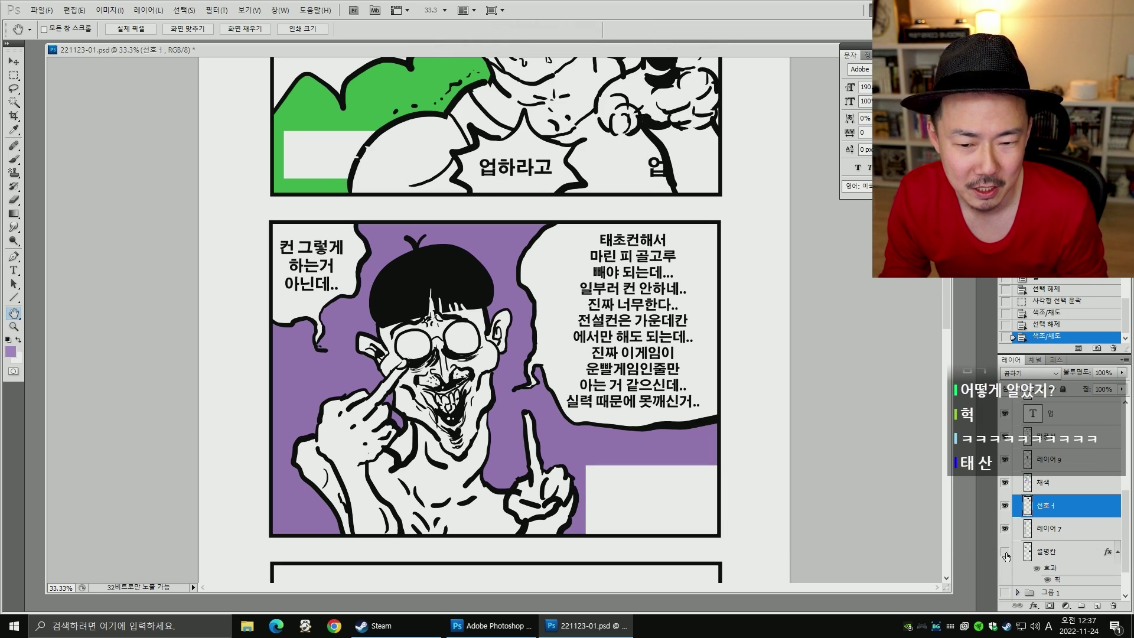
left_click(1006, 553)
left_click(1013, 553)
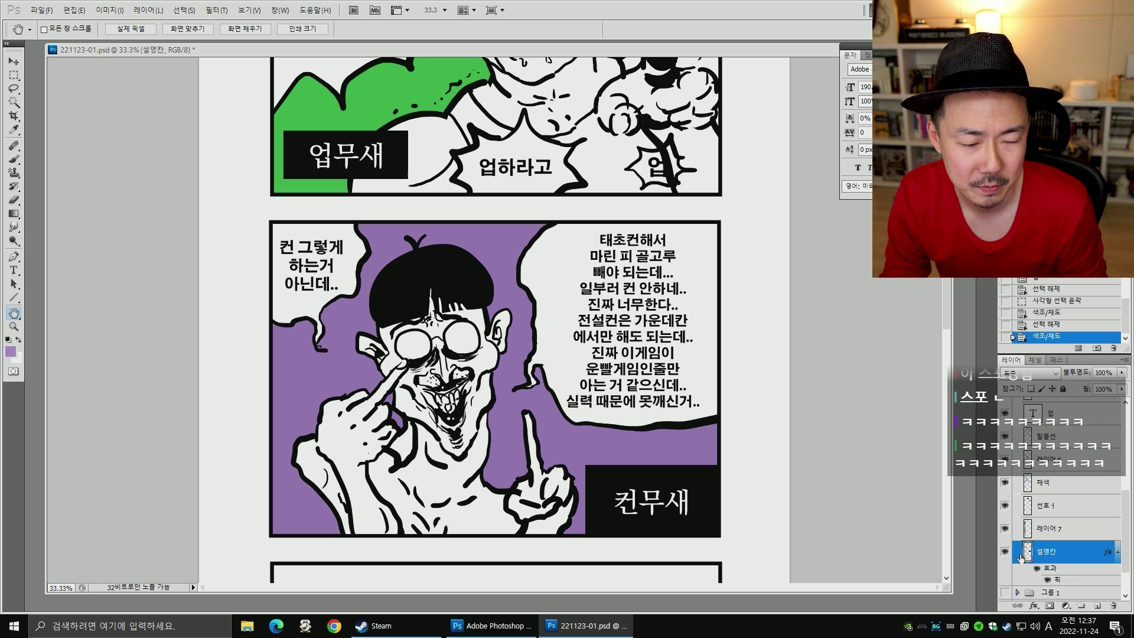
left_click(1004, 553)
left_click(1004, 552)
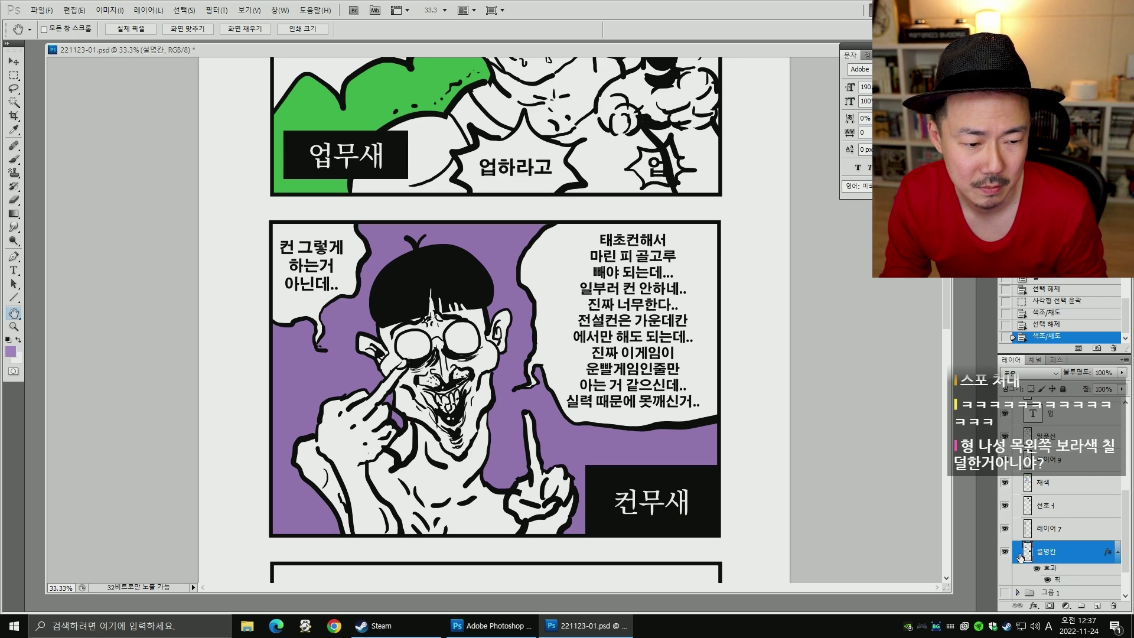
- Reorder the layers so that 설명칸 sits above 레이어 7 and directly beneath 선호ㅓ
left_click_drag(1046, 551, 1040, 508)
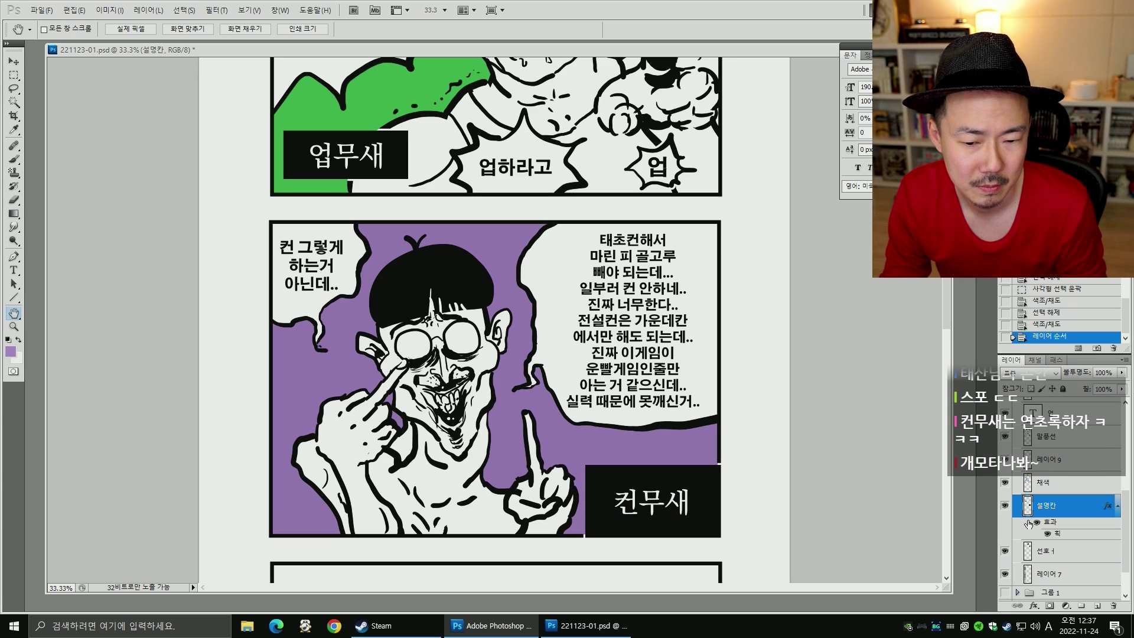
left_click_drag(1027, 551, 1025, 508)
left_click(1006, 530)
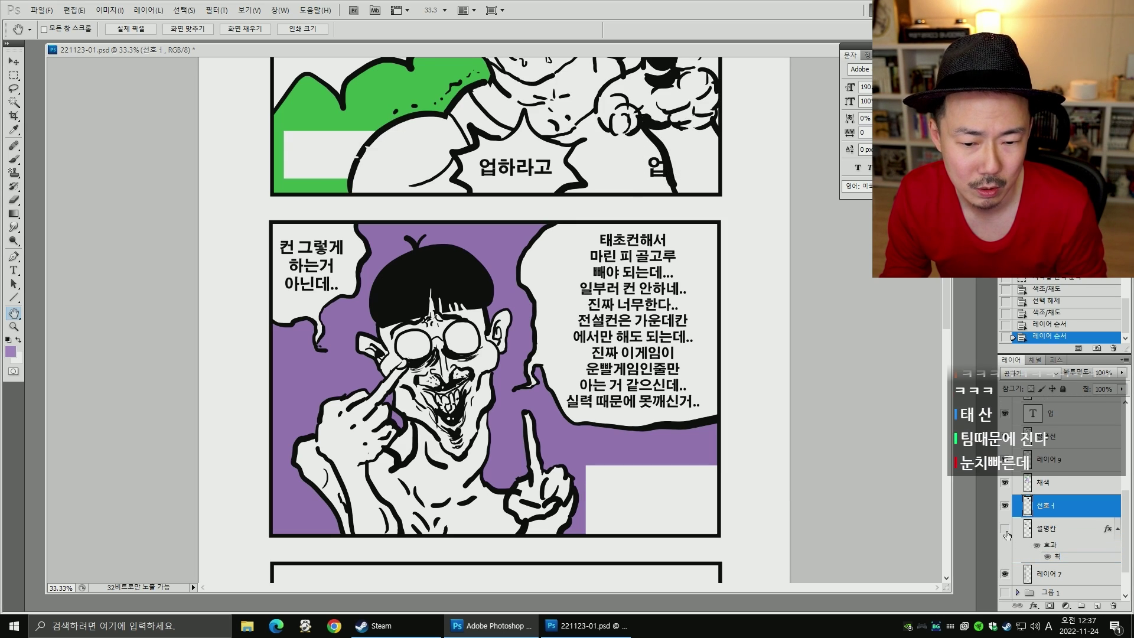
left_click(1005, 529)
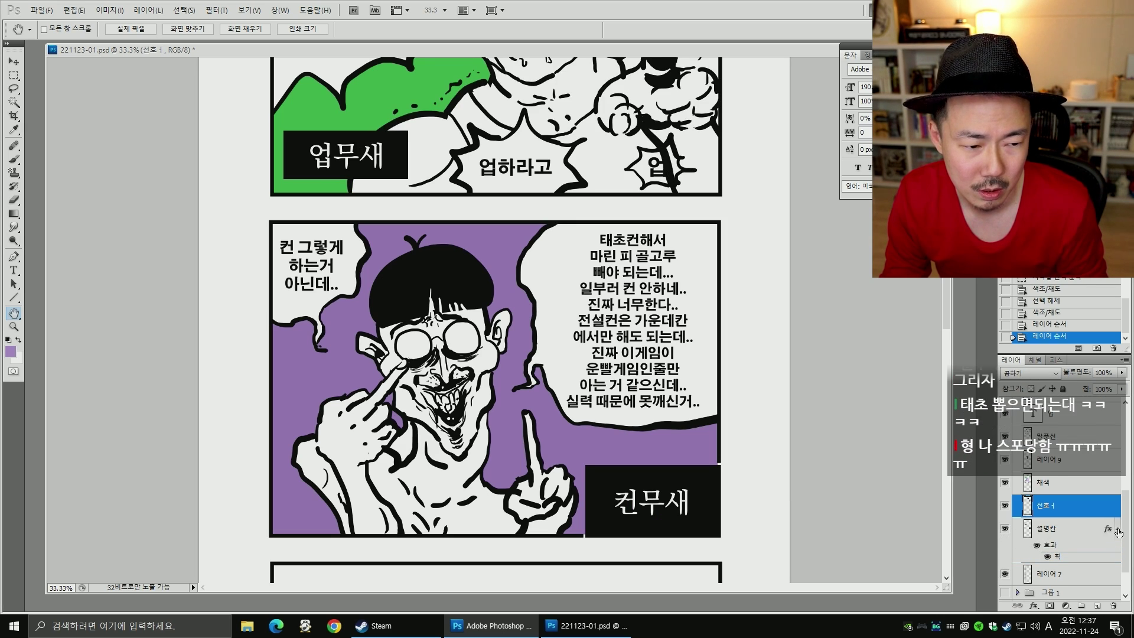
- Try the 채색 layer directly beneath 설명칸, and return it above the 선호ㅓ layer
left_click_drag(1124, 531, 1125, 546)
scroll(1126, 549, "up", 1)
left_click_drag(1051, 467, 1049, 542)
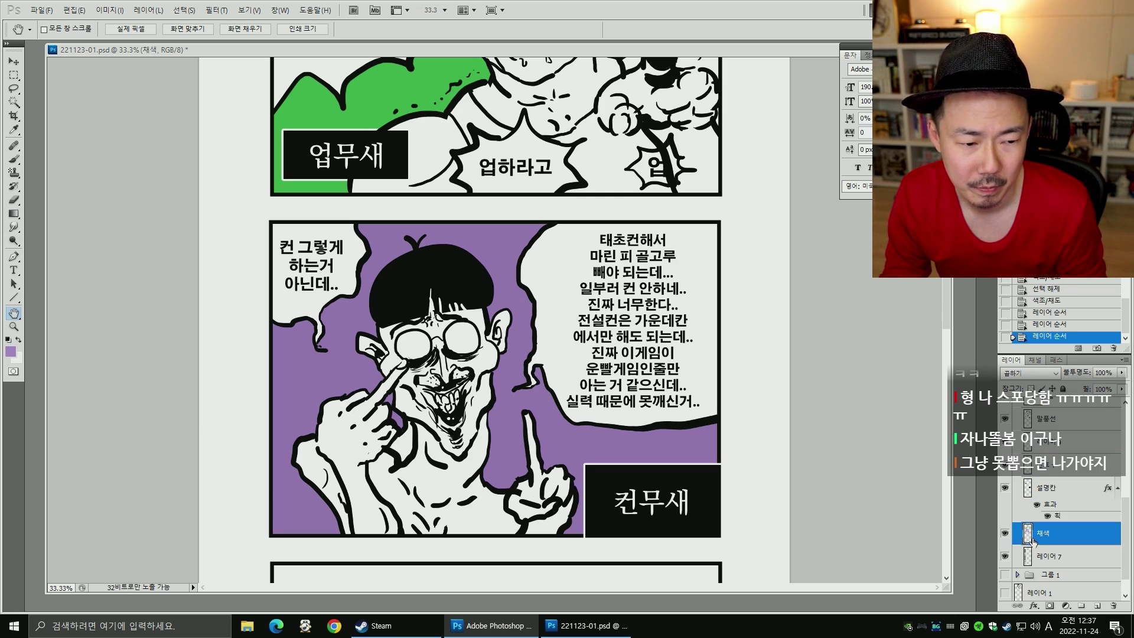
scroll(803, 448, "up", 2)
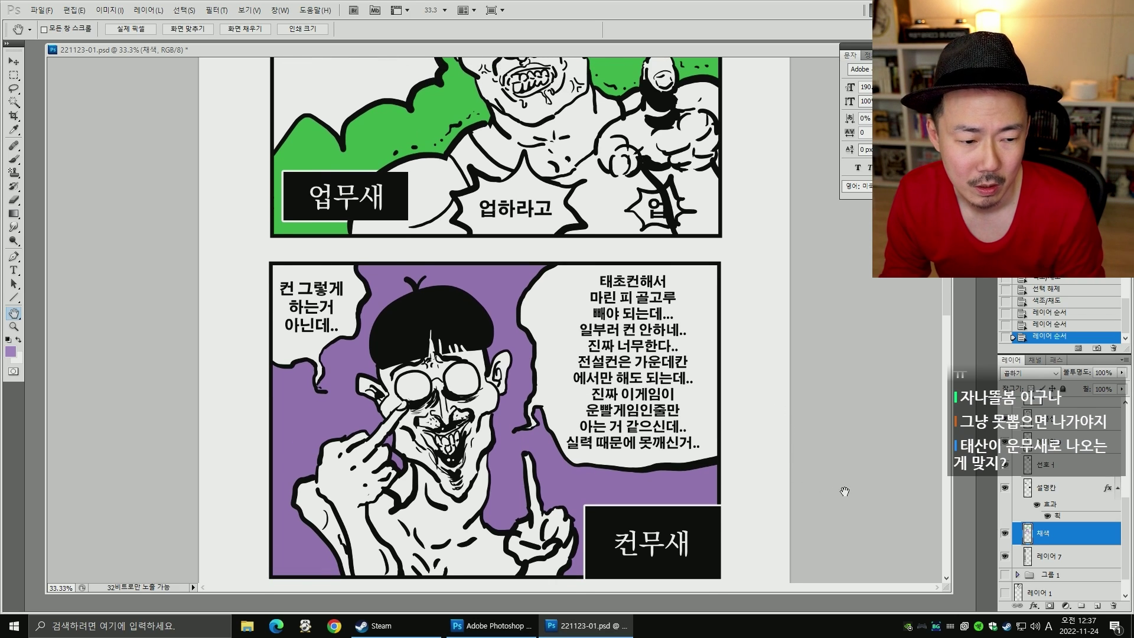
left_click(1004, 557)
left_click(1005, 557)
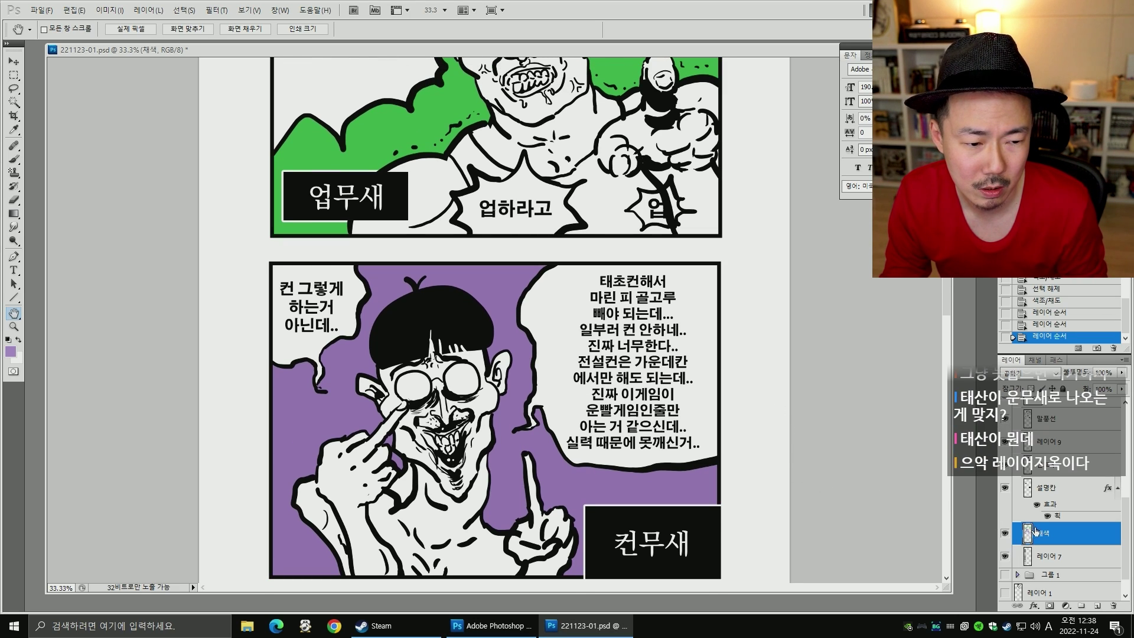
left_click_drag(1029, 533, 1027, 476)
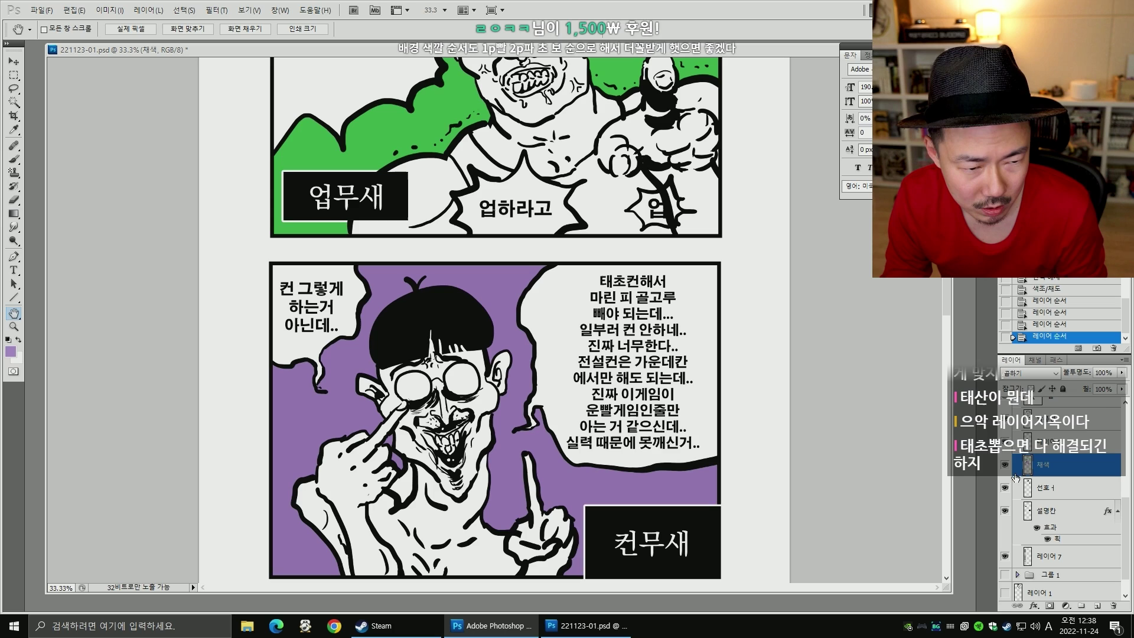
- Examine what the 설명칸 stroke effect and 레이어 7 contribute to the panels by toggling their visibility
left_click(1005, 512)
left_click(1004, 512)
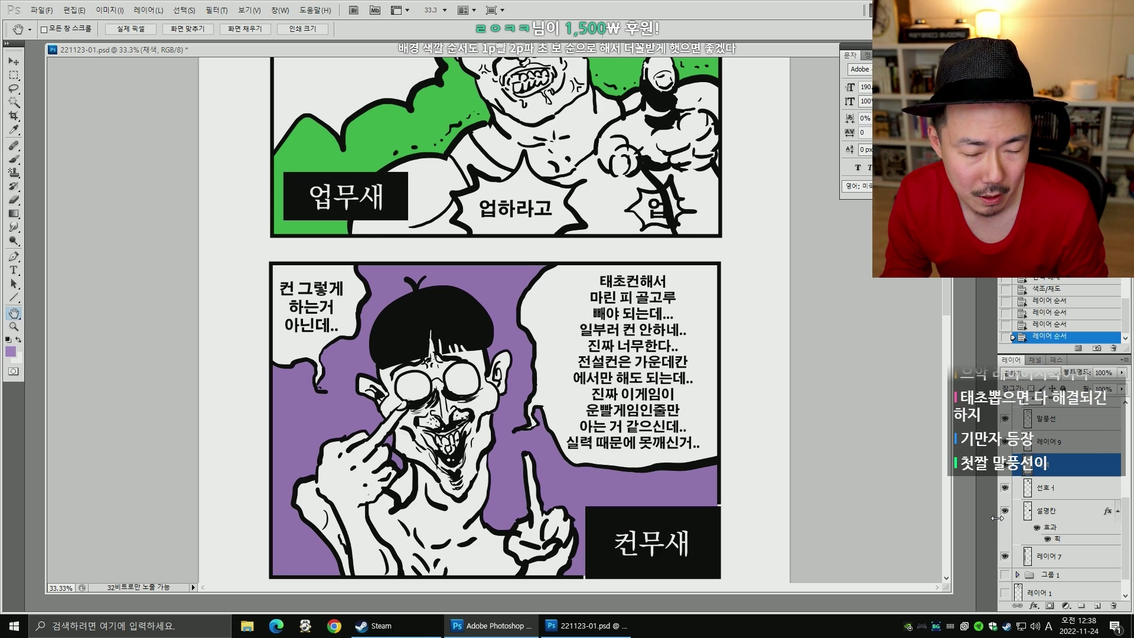
left_click(1005, 557)
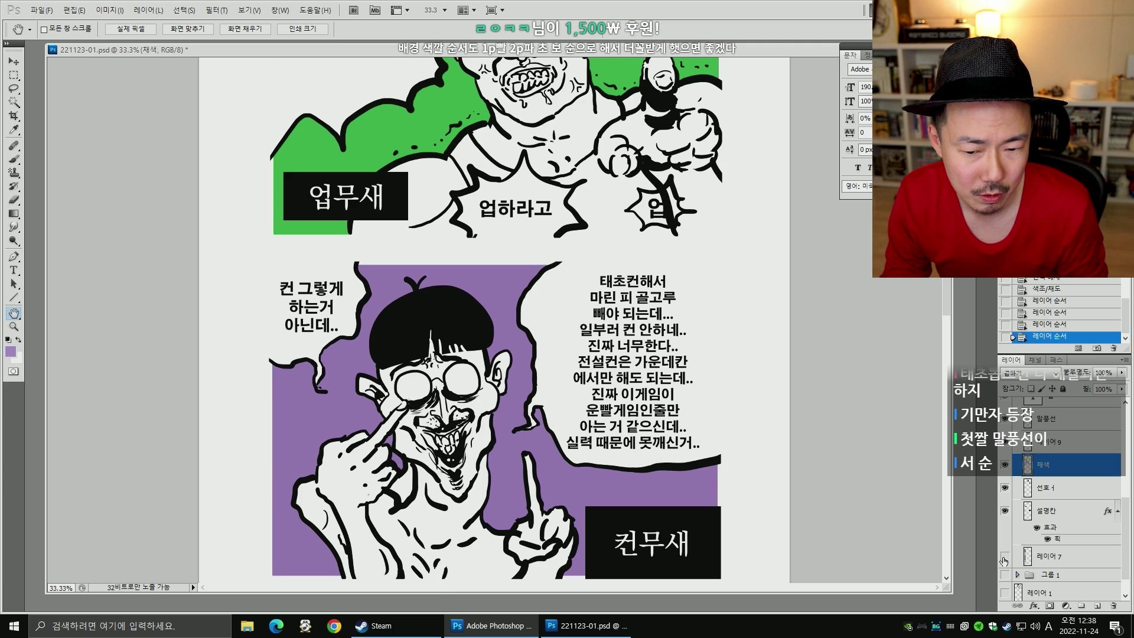
left_click(1005, 556)
left_click(1005, 556)
left_click(1004, 556)
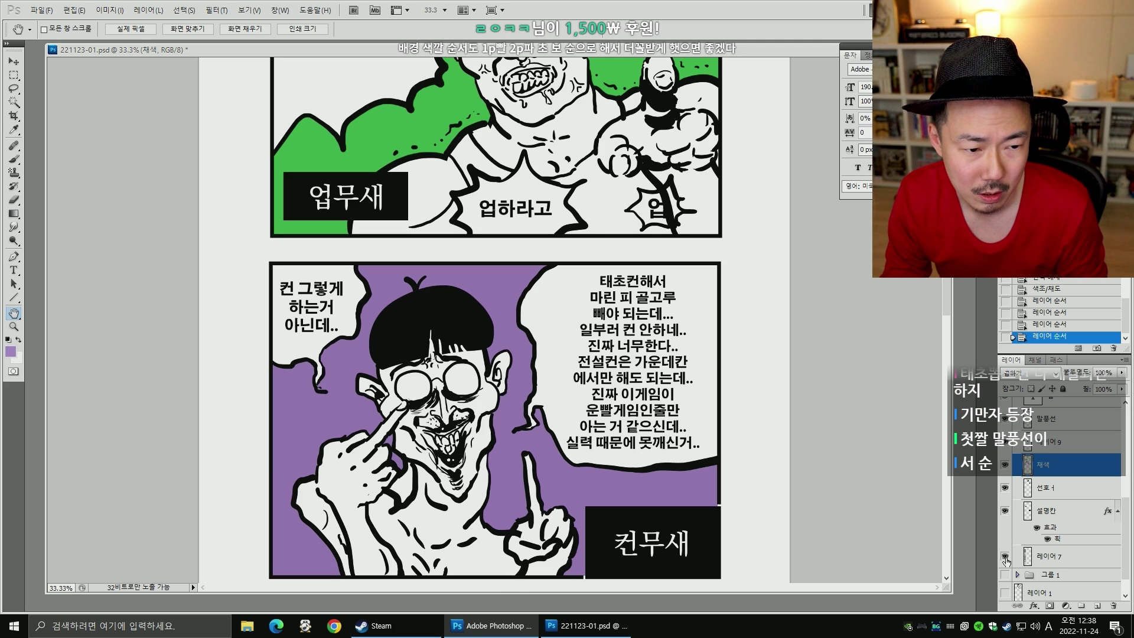
left_click(1004, 556)
left_click(1005, 556)
- Move 레이어 7 up the layer stack to just above the 업 text layer, and check what 레이어 8 holds
left_click(1024, 557)
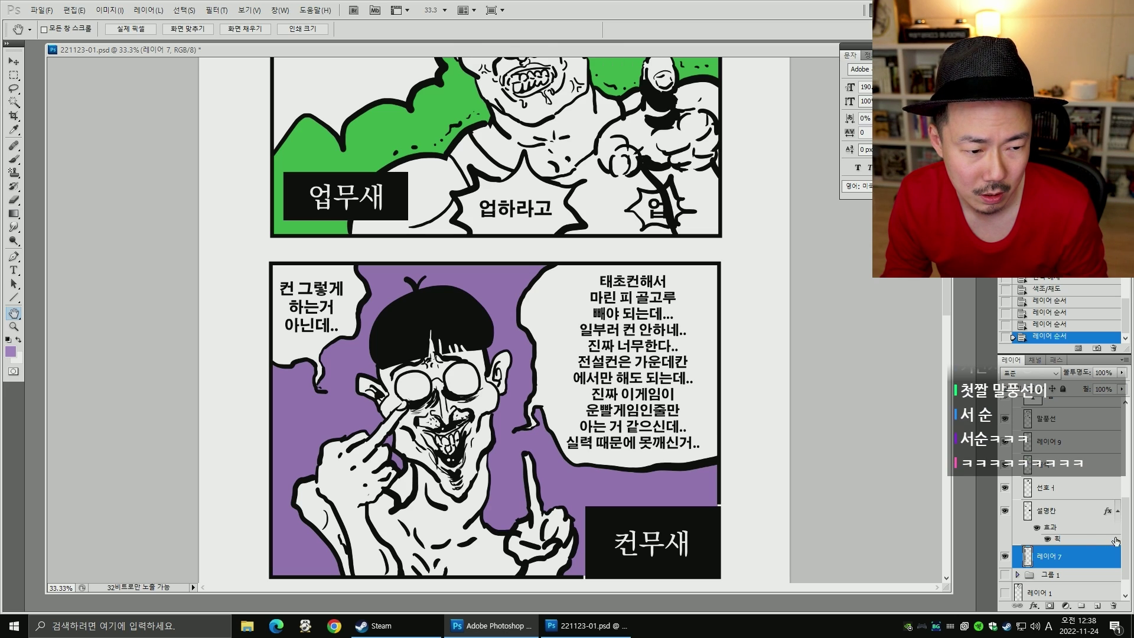
left_click_drag(1126, 538, 1125, 462)
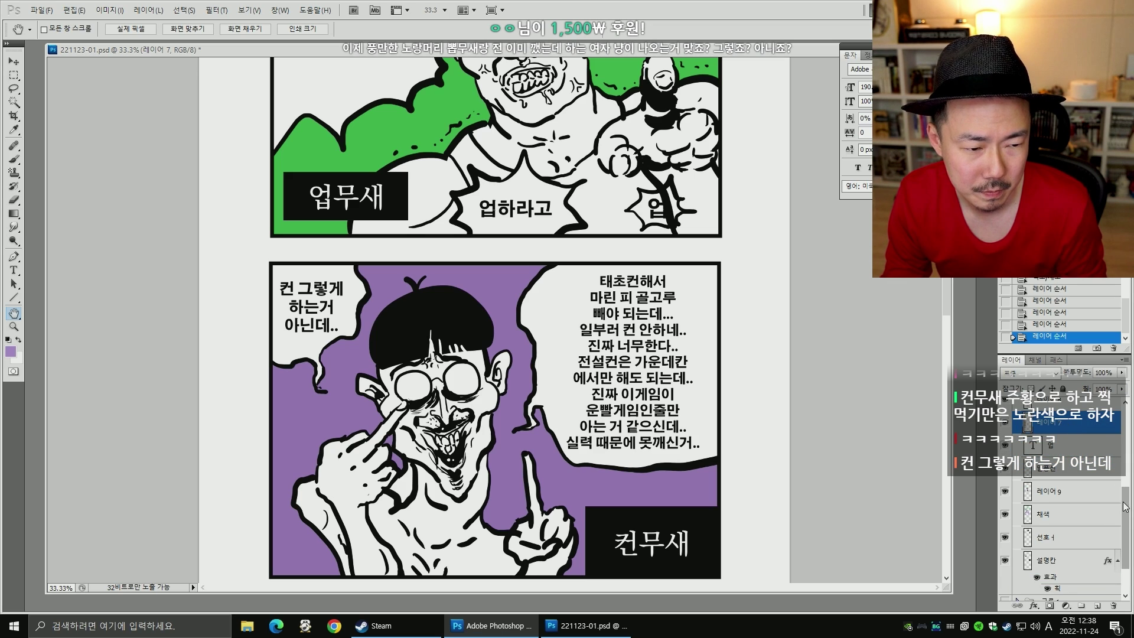
left_click_drag(1126, 506, 1099, 473)
left_click(1005, 458)
left_click(1005, 458)
- Create a new layer group above 레이어 8, put 레이어 8 and 레이어 7 into it, and collapse it
left_click(1064, 462)
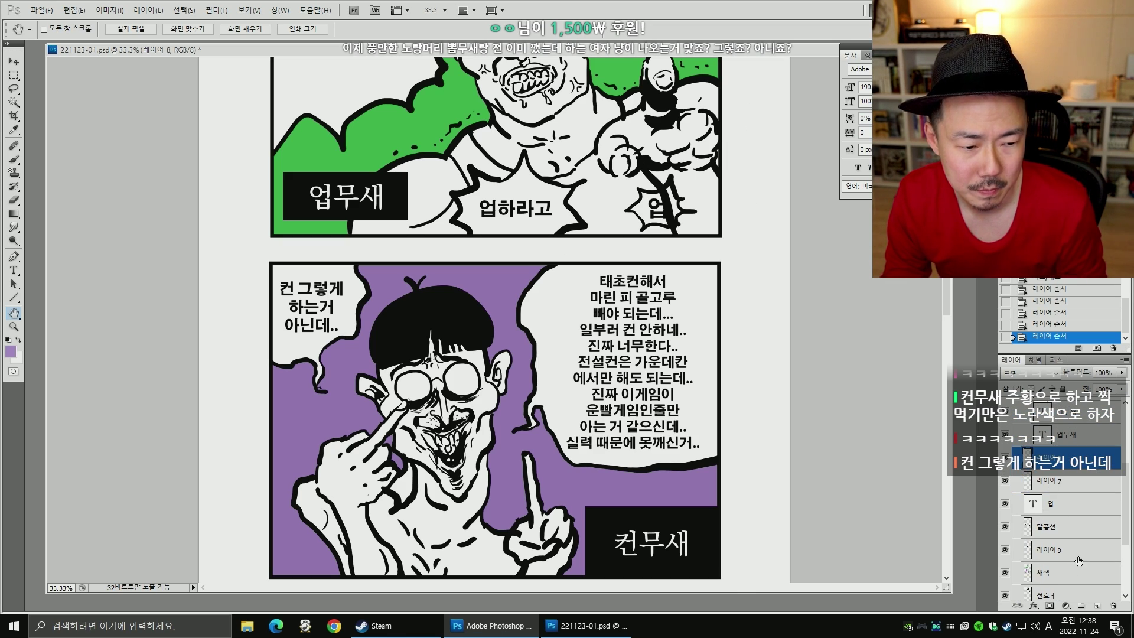
left_click(1087, 607)
left_click(1044, 497)
left_click(1047, 476, "shift")
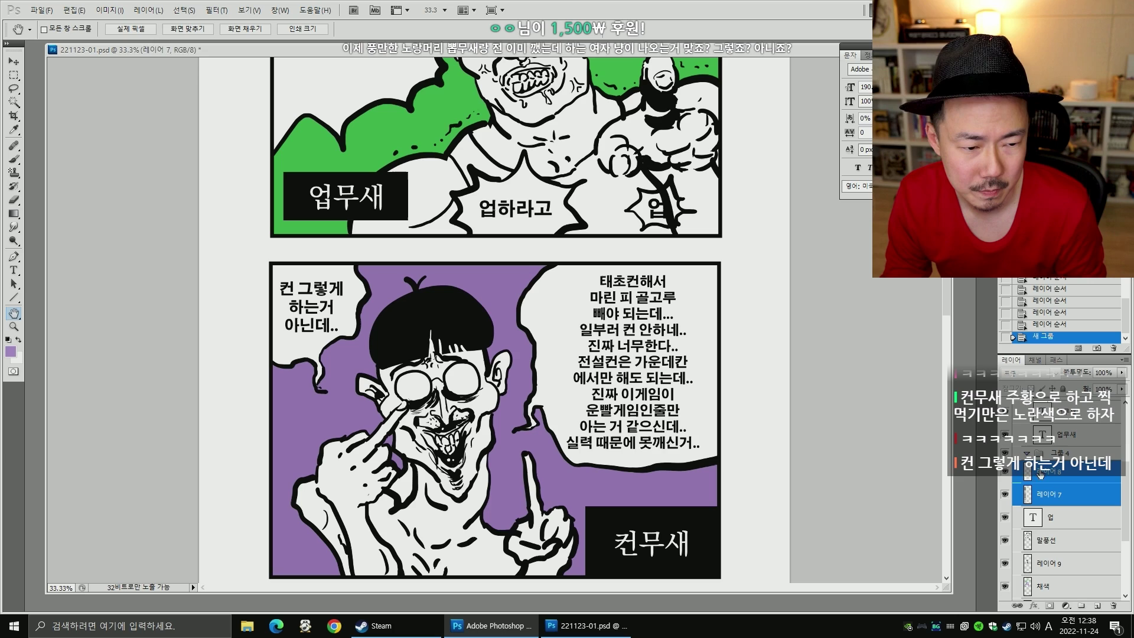
left_click_drag(1046, 476, 1038, 454)
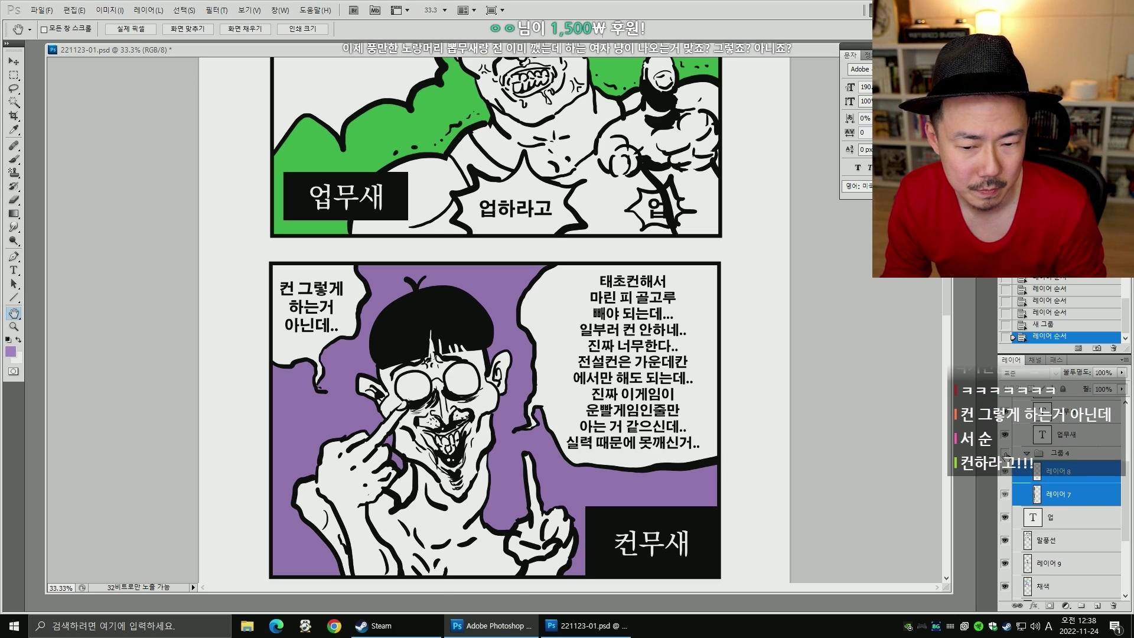
left_click(1027, 453)
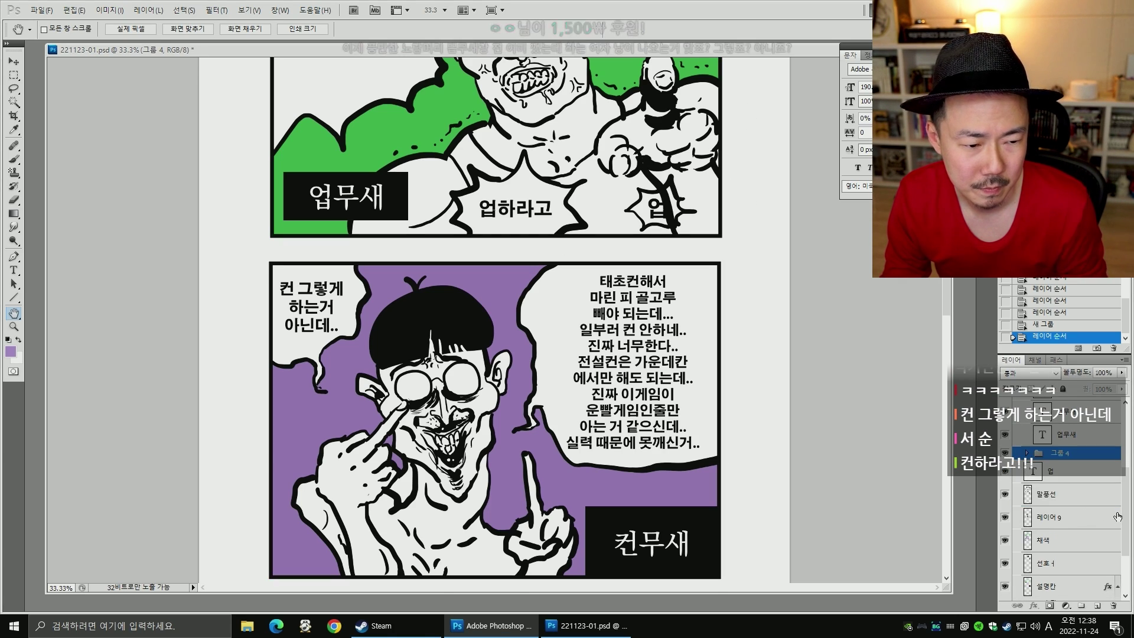
- Move the 컨무새 figure's 레이어 9 beneath 채색 and merge it down into the 선호ㅓ layer
scroll(1117, 516, "down", 3)
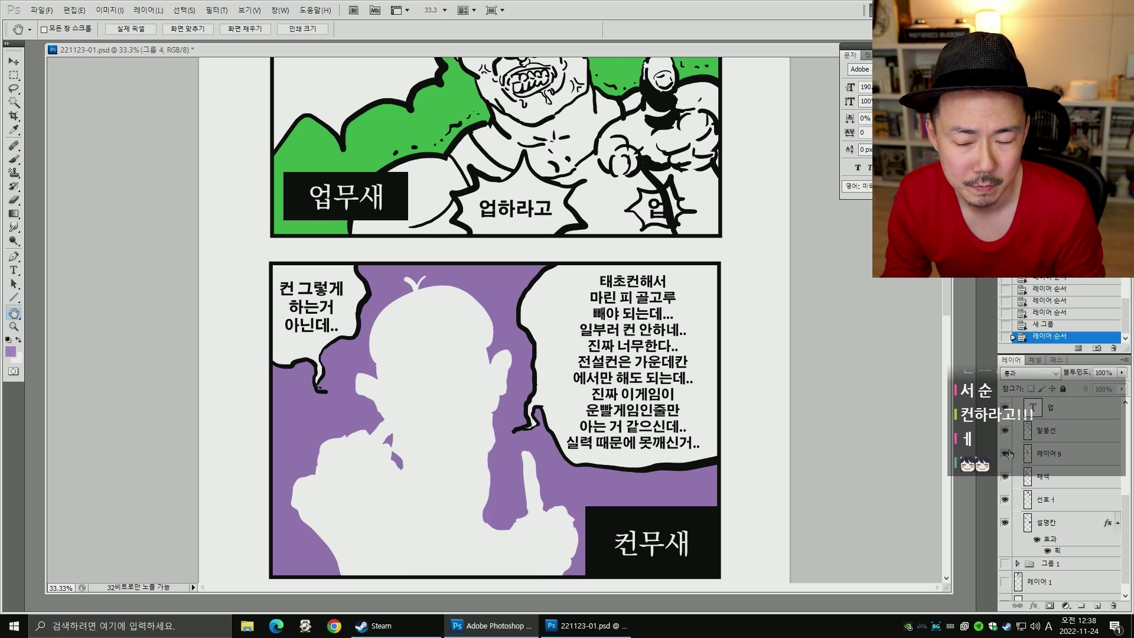
left_click(1048, 453)
left_click(1048, 473)
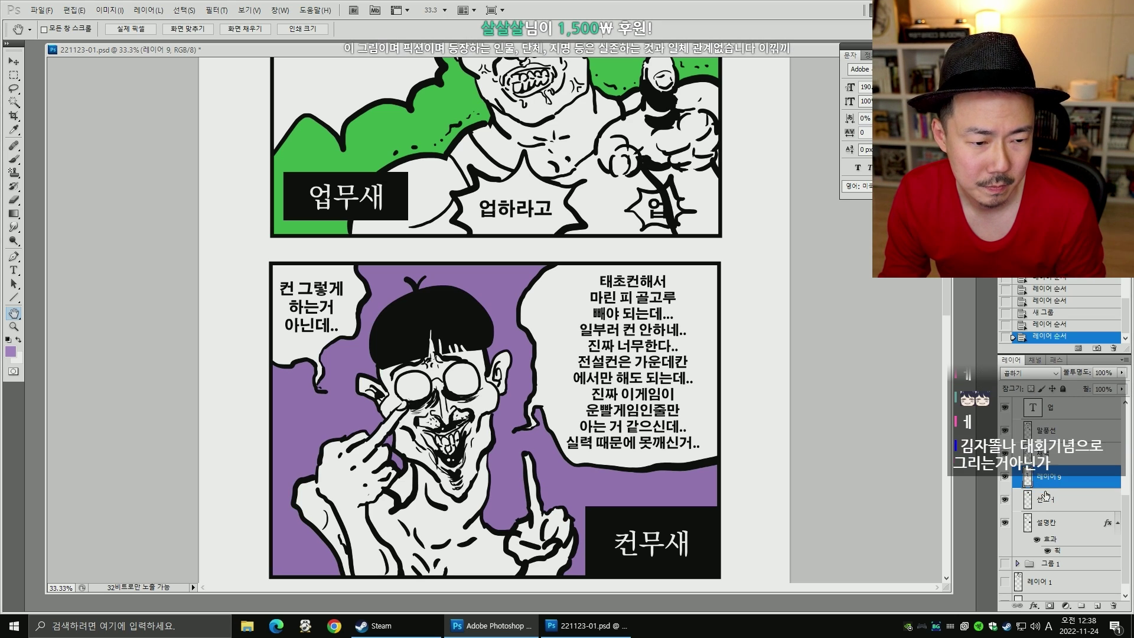
key("ctrl+e")
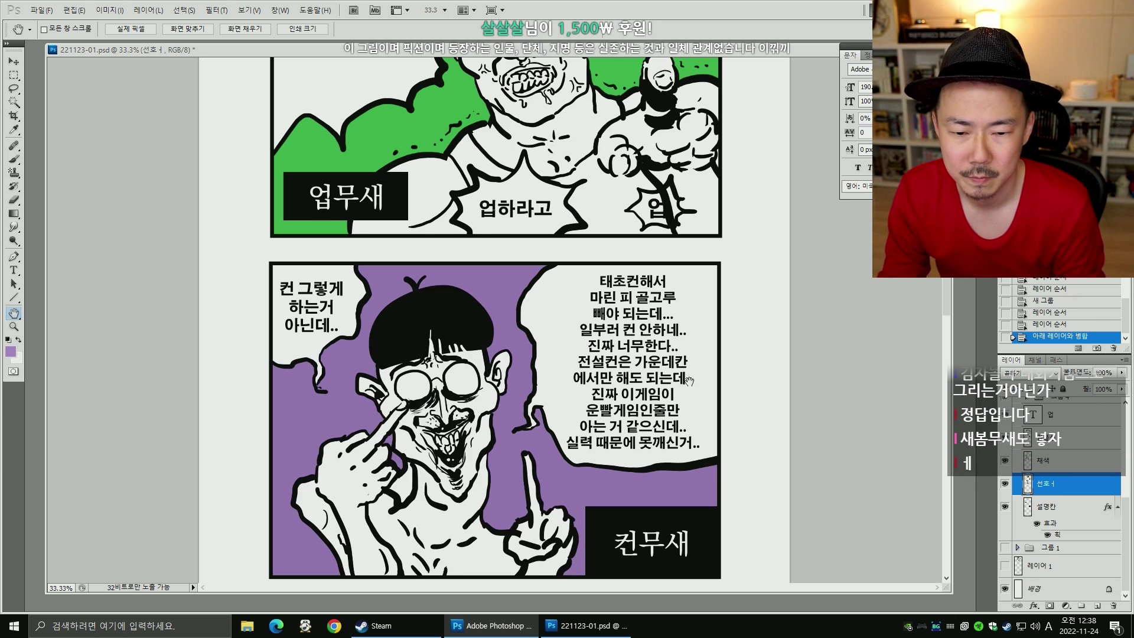
- Insert the lines "밴당할 각오하고" and "훈수둡니다.." before "진짜 이게임이" in the 컨무새 panel's long speech bubble text
scroll(703, 384, "up", 1)
scroll(747, 392, "down", 2)
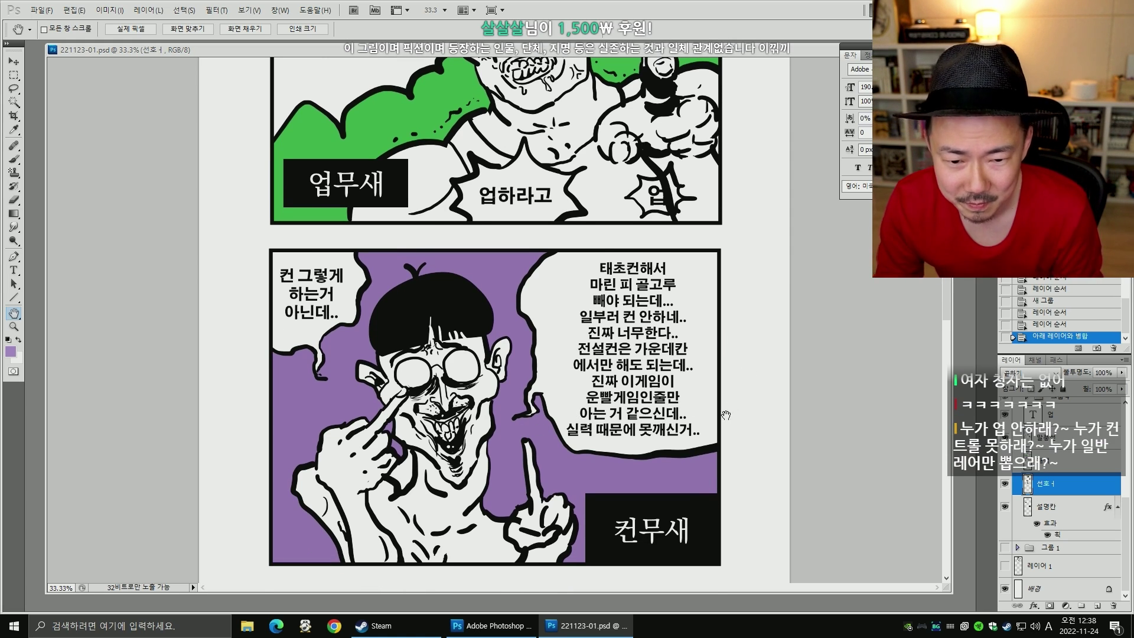
scroll(726, 416, "down", 1)
key("t")
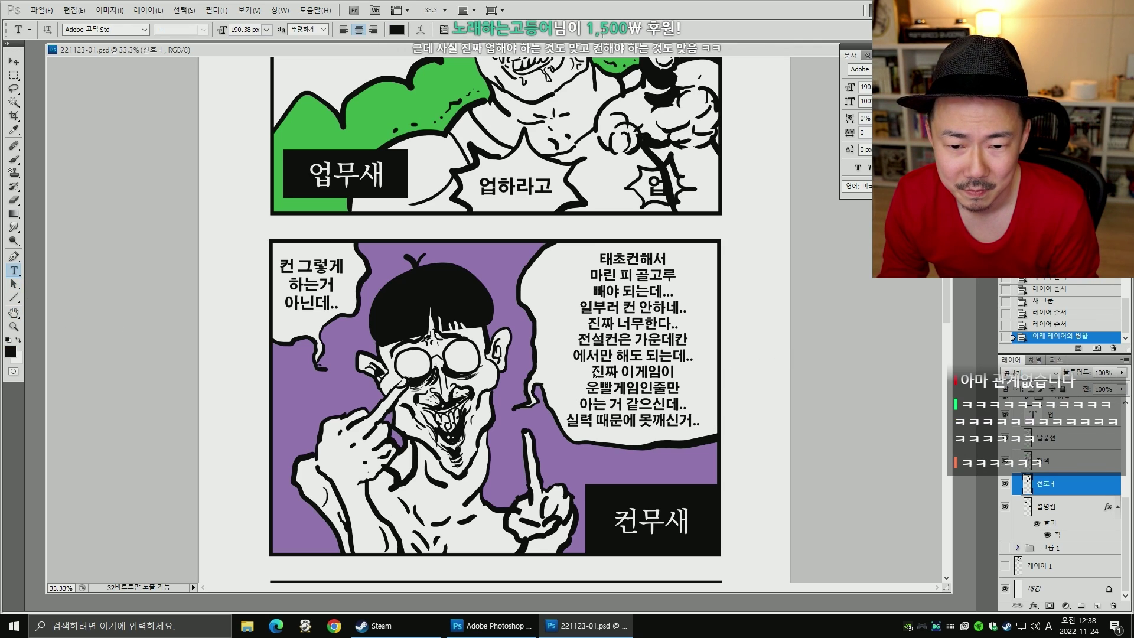
left_click(640, 349)
key("BackSpace")
key("Hangul")
type("밴당할 각")
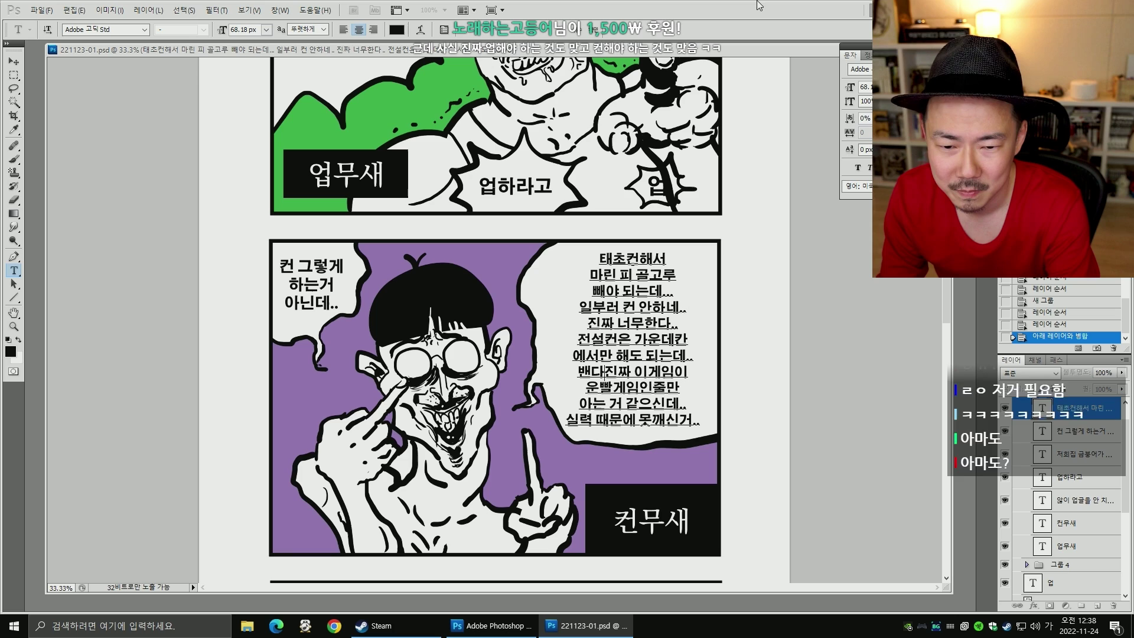
type("오하고")
key("Return")
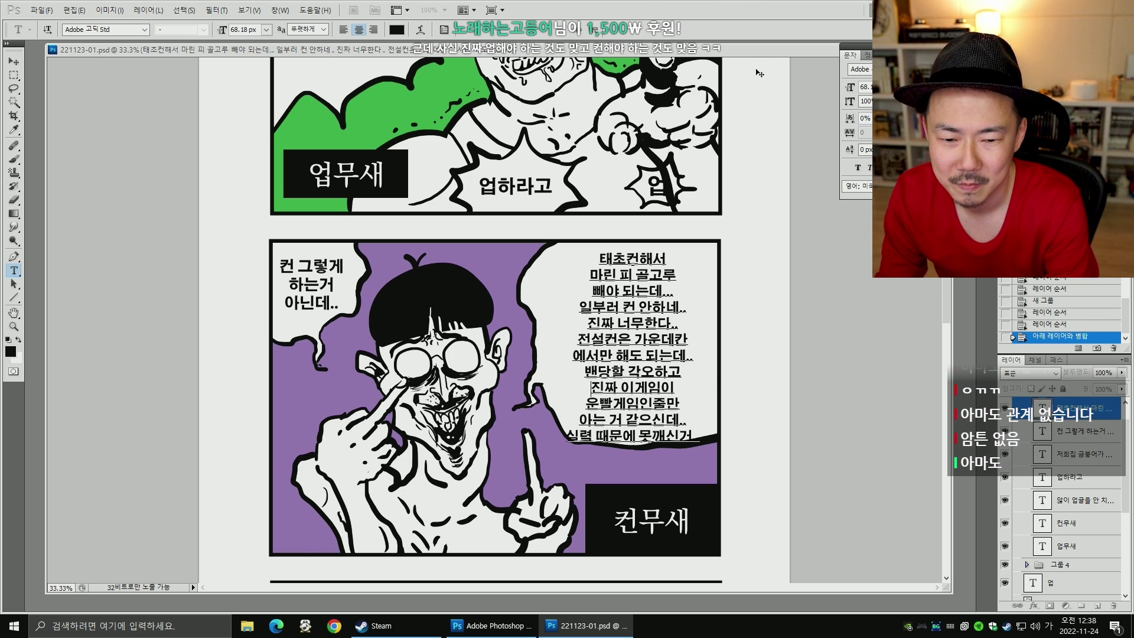
type("훈수두")
type("ㅂ니다..")
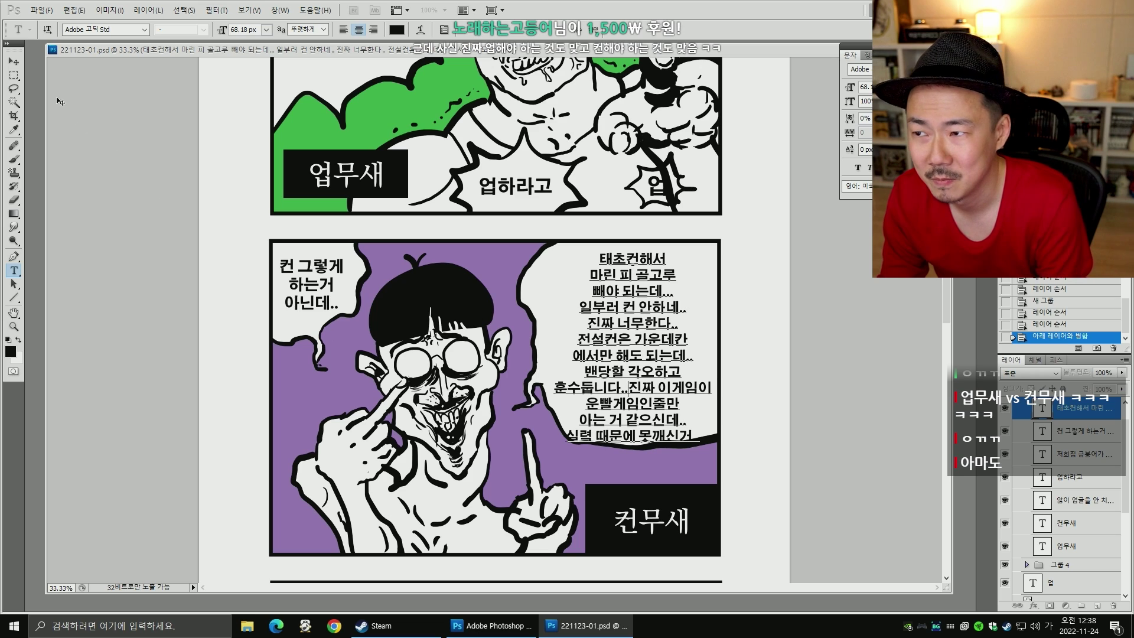
key("ctrl+Return")
- Scale down the long 태초컨해서 bubble text and the "컨 그렇게 하는거 아닌데.." text to leave more room inside their speech bubbles
key("ctrl+t")
left_click_drag(713, 443, 697, 395)
key("Return")
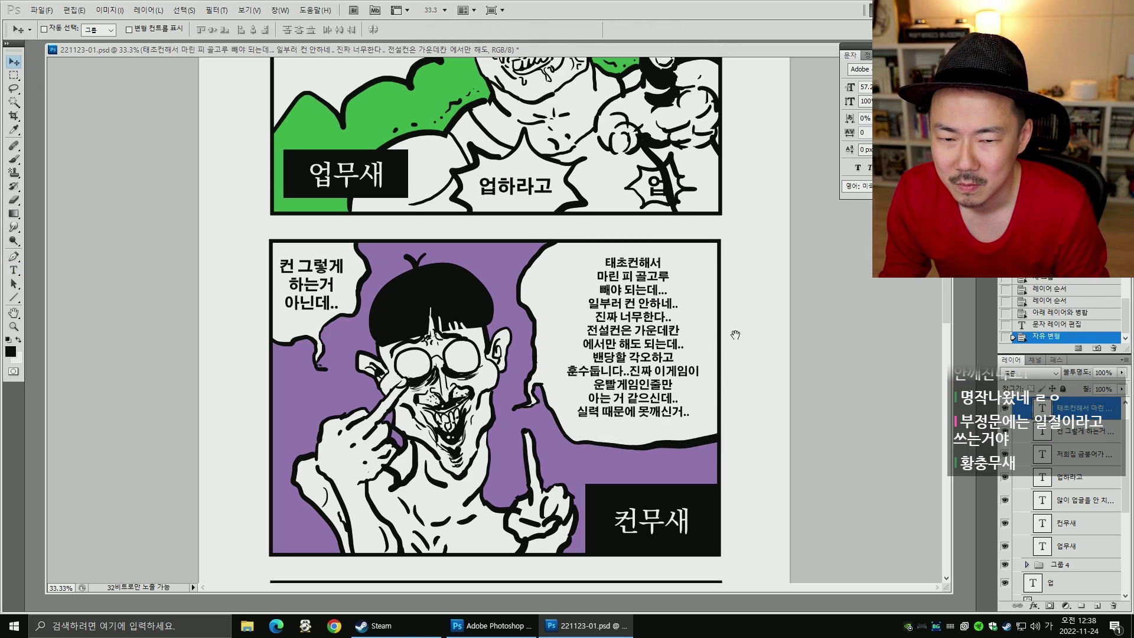
scroll(736, 335, "up", 1)
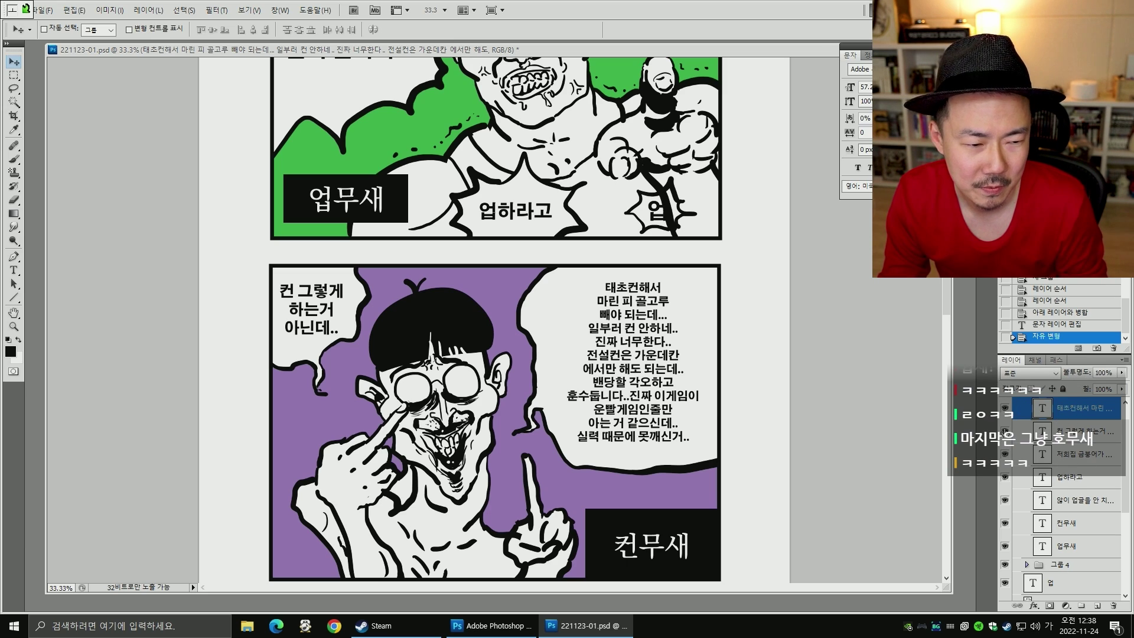
left_click(1027, 431)
key("ctrl+t")
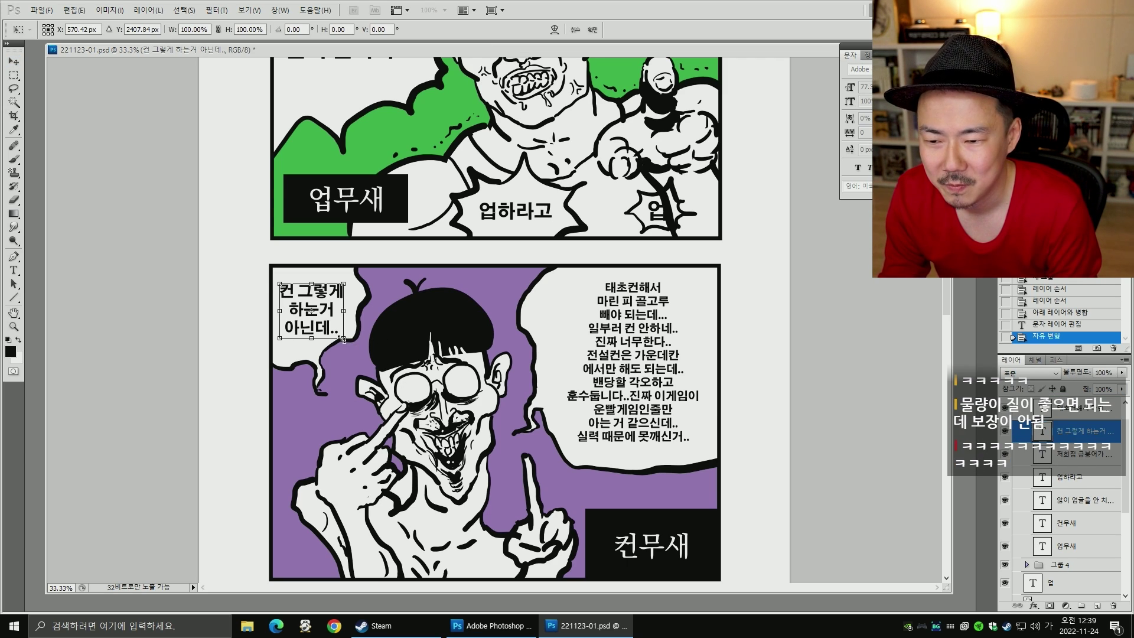
left_click_drag(342, 339, 335, 326)
key("Return")
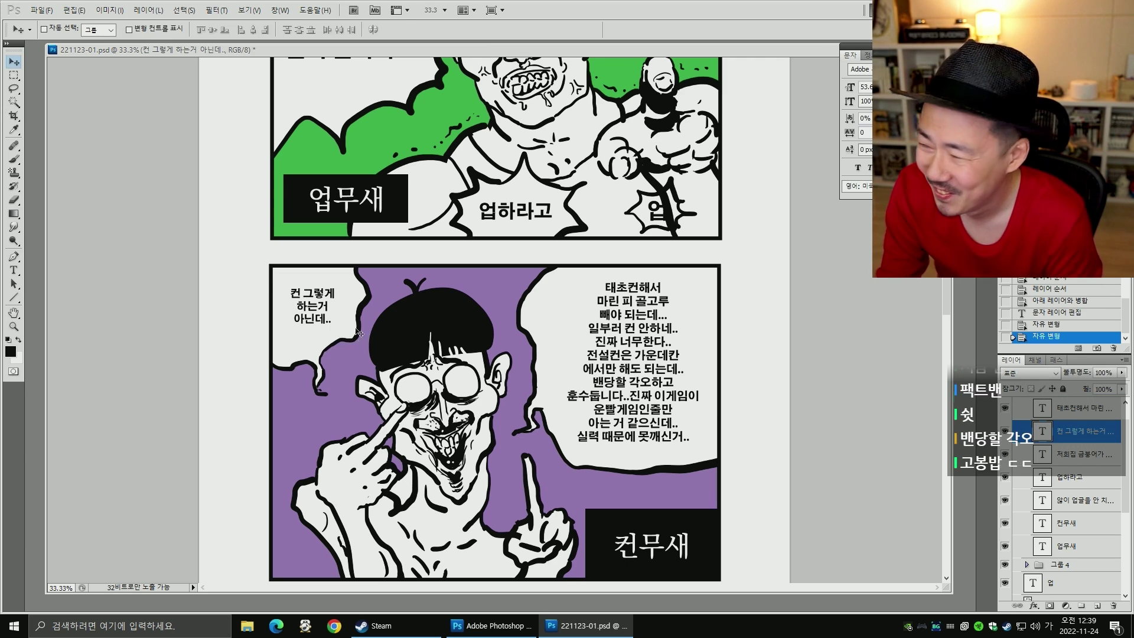
- Move the 업 text layer up the layer stack to just above 그룹 4, beneath the 업무새 text layer
scroll(545, 326, "up", 1)
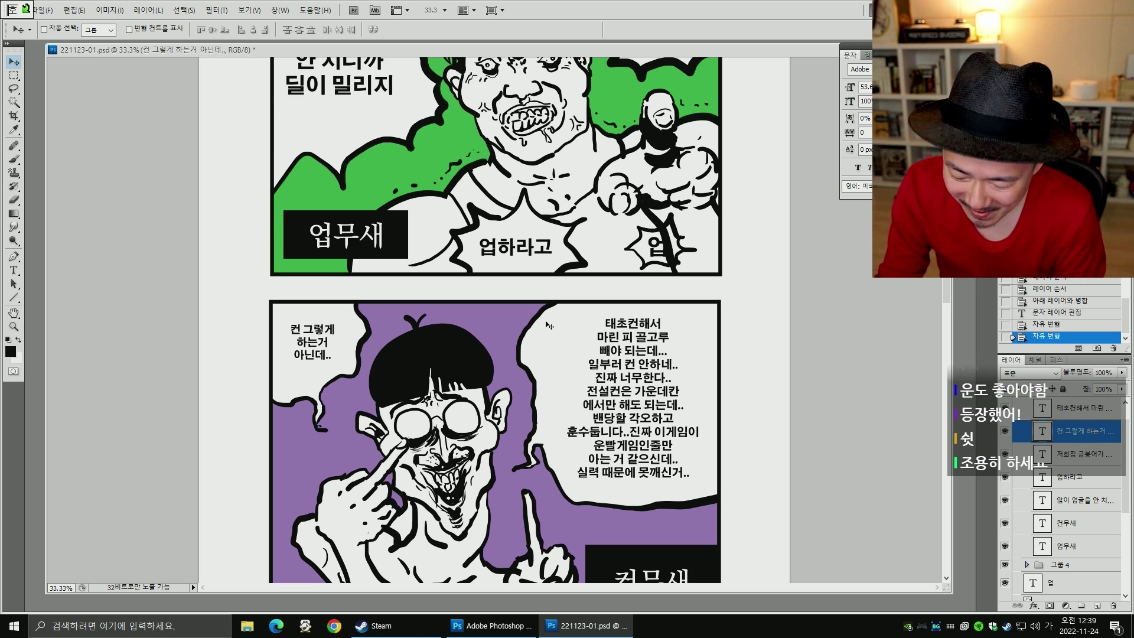
key("h")
scroll(578, 338, "up", 3)
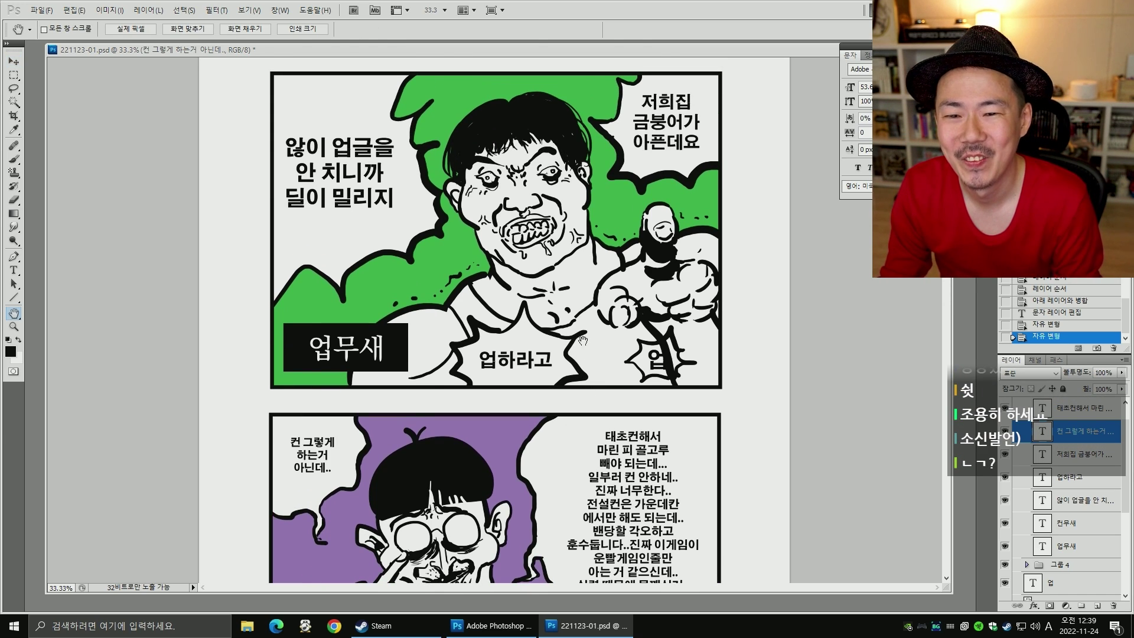
scroll(583, 341, "down", 1)
scroll(578, 355, "down", 1)
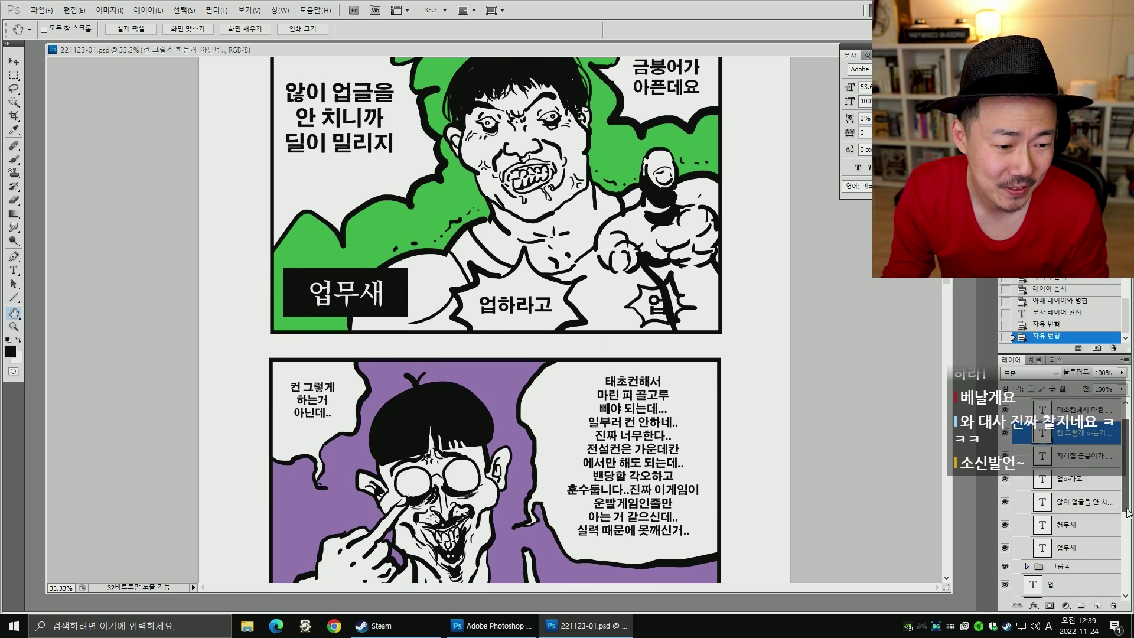
scroll(1125, 514, "down", 3)
left_click(1040, 501)
left_click_drag(1041, 501, 1042, 481)
scroll(1128, 552, "down", 3)
scroll(1098, 536, "up", 1)
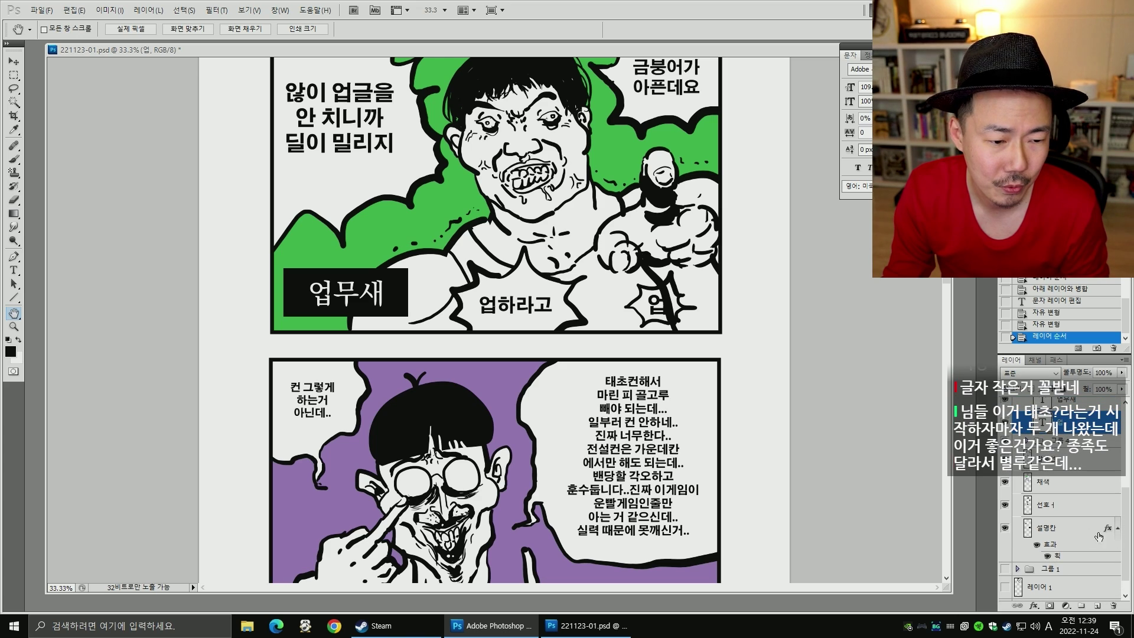
- Examine what the 설명칸 layer contributes to the panels by toggling its visibility, and make it the active layer
left_click(1005, 528)
left_click(1005, 528)
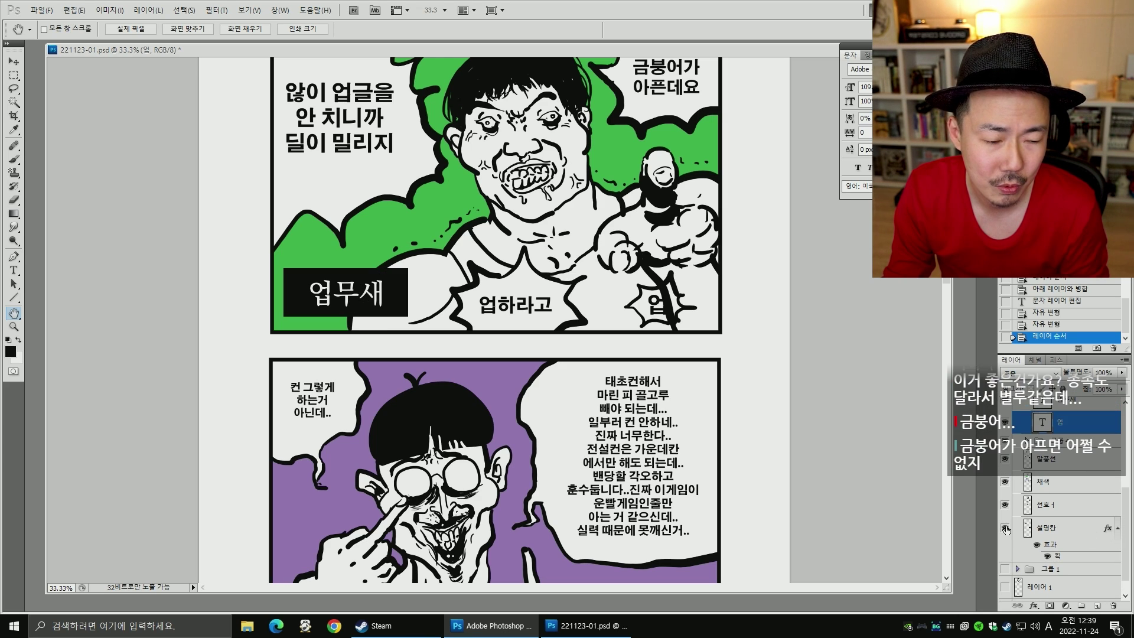
left_click(1006, 528)
left_click(1005, 528)
left_click(1052, 528)
key("b")
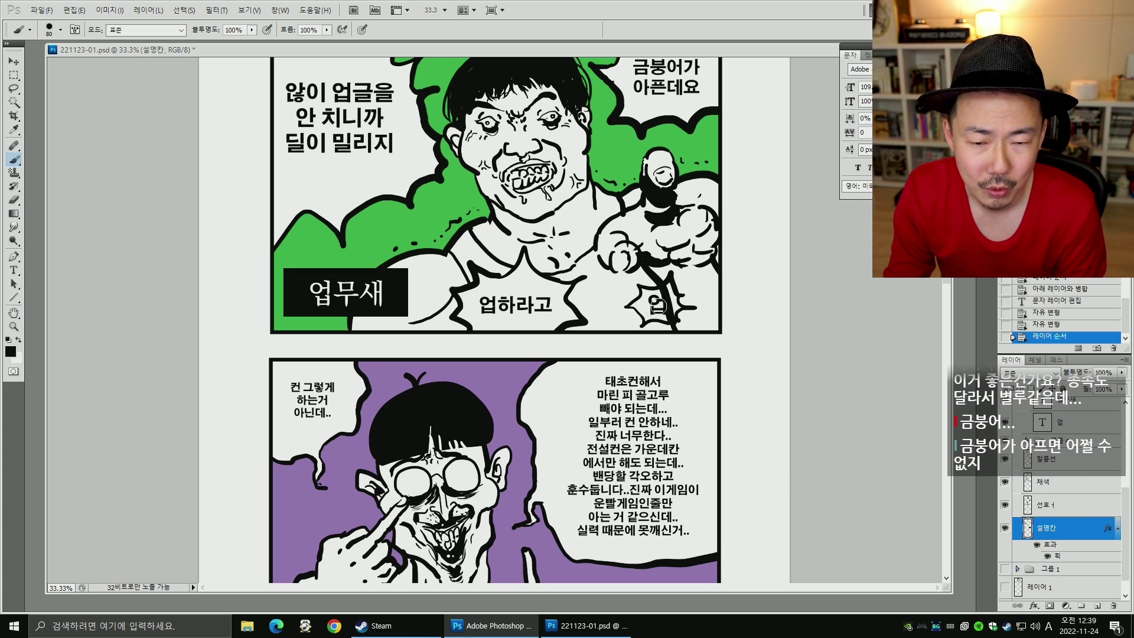
key("w")
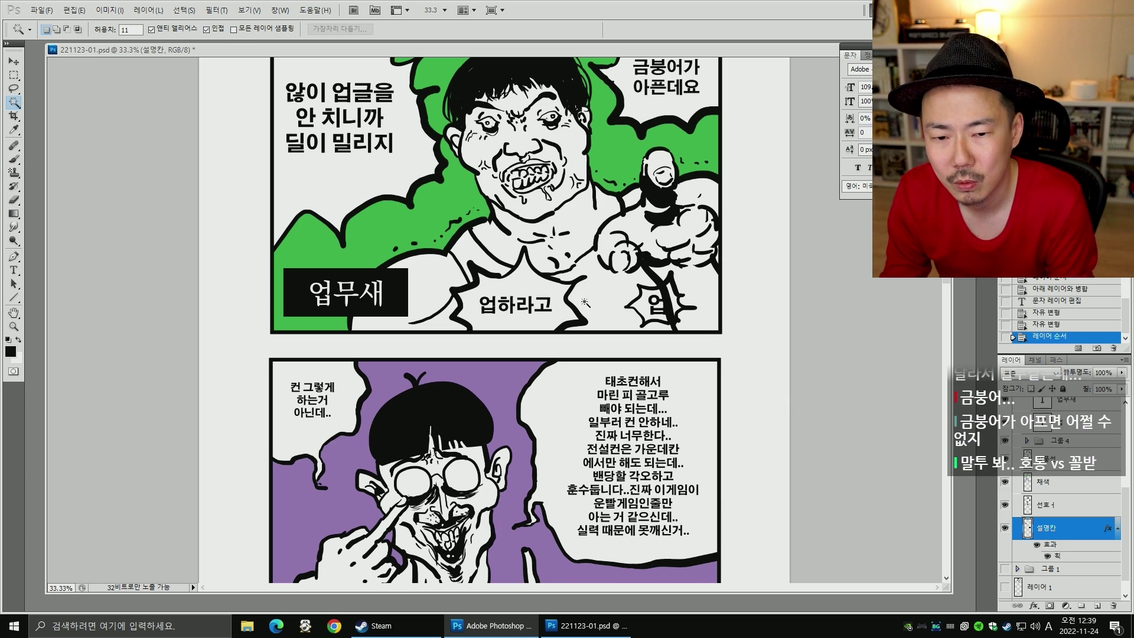
left_click(666, 307)
key("ctrl+d")
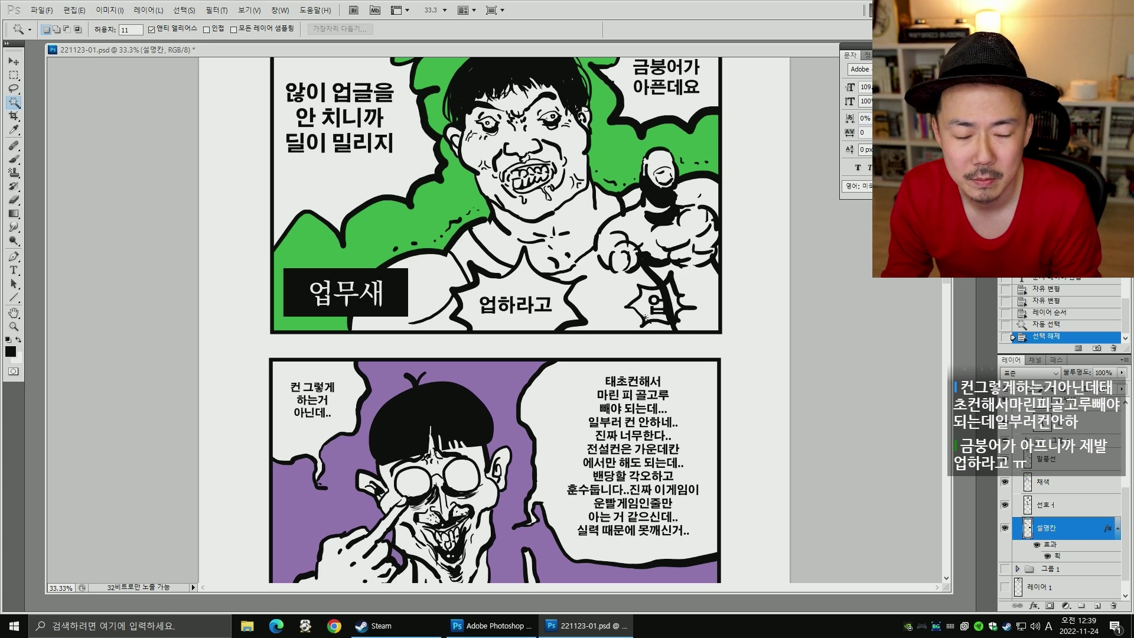
left_click(1005, 528)
left_click(1005, 537)
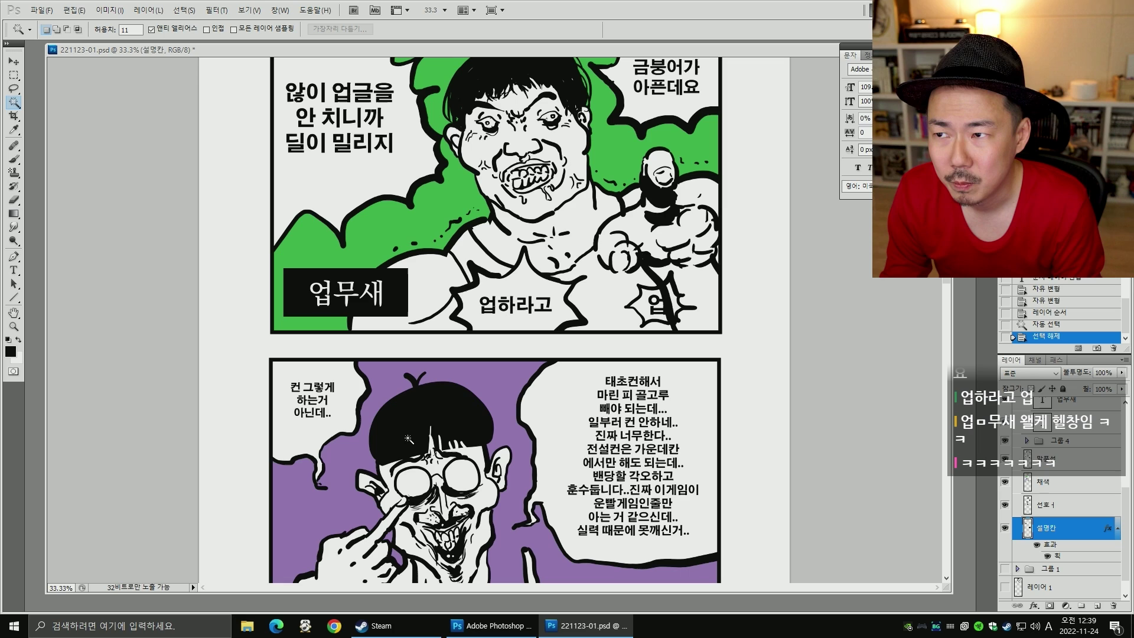
left_click(642, 306)
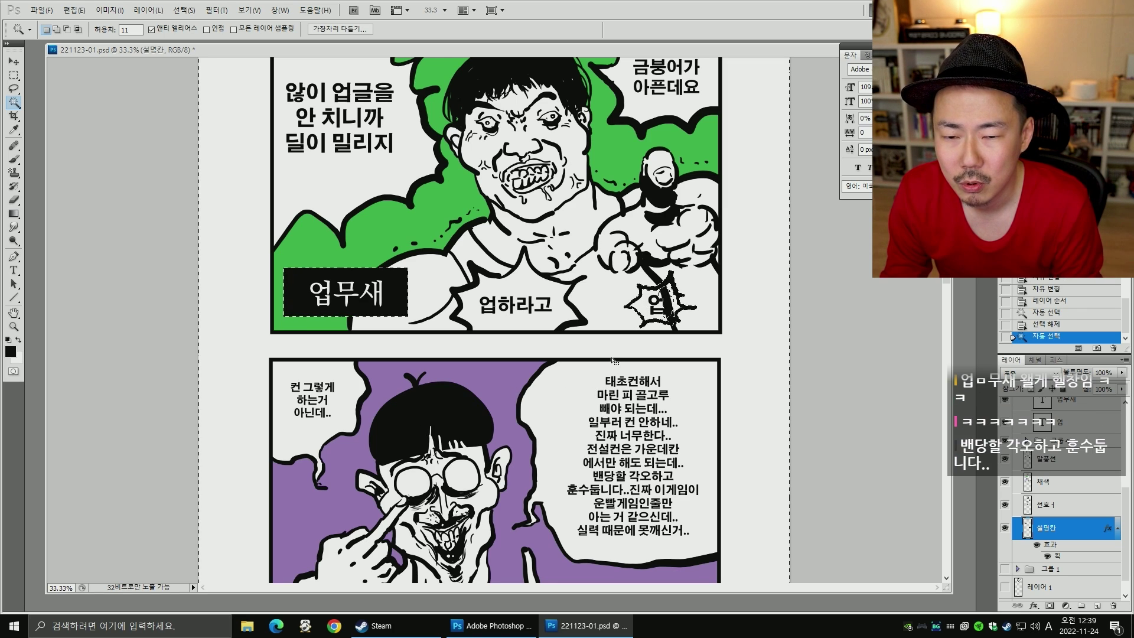
key("ctrl+d")
left_click(217, 30)
left_click(664, 330)
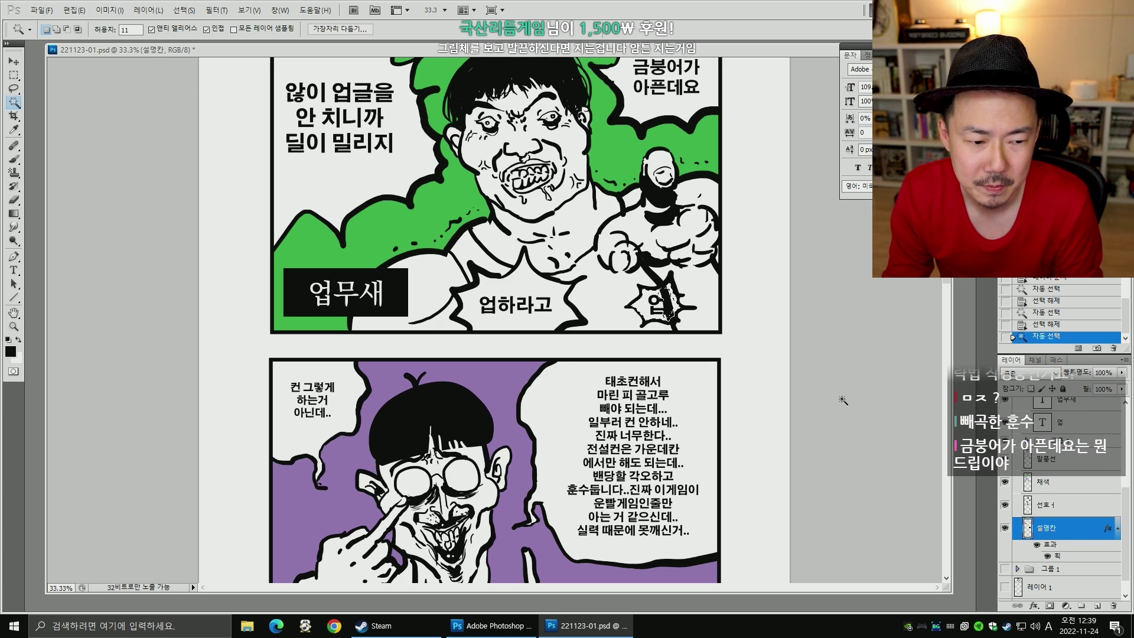
key("ctrl+d")
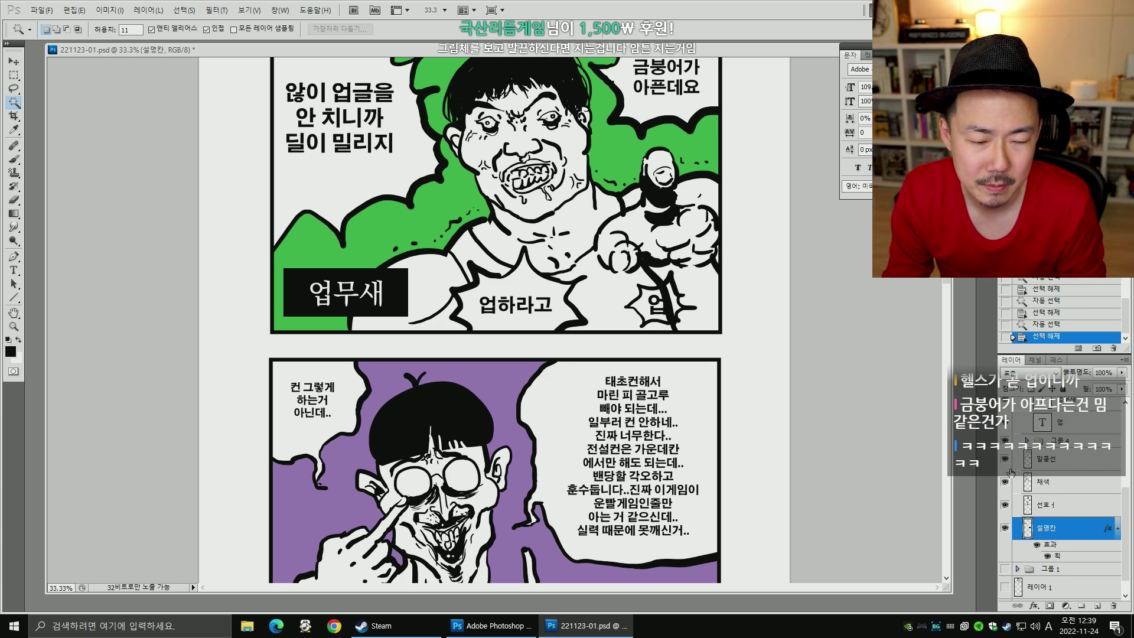
- With the 선호ㅓ line art hidden, scale down the 업 text in the small burst bubble and hide that text layer
left_click(1006, 506)
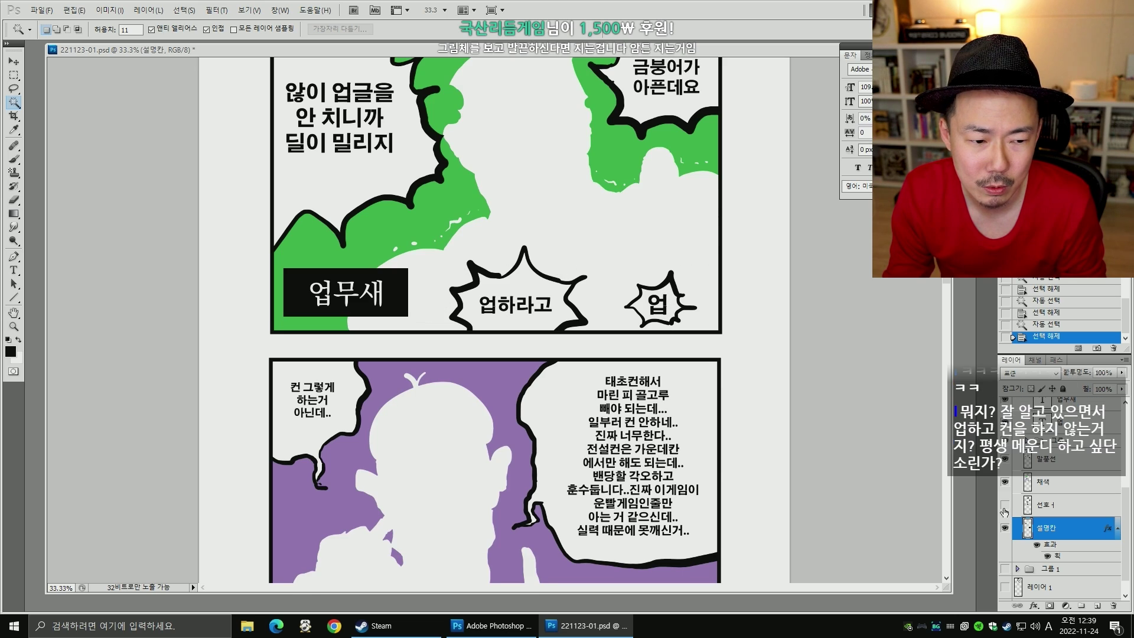
left_click(1045, 424)
key("ctrl+t")
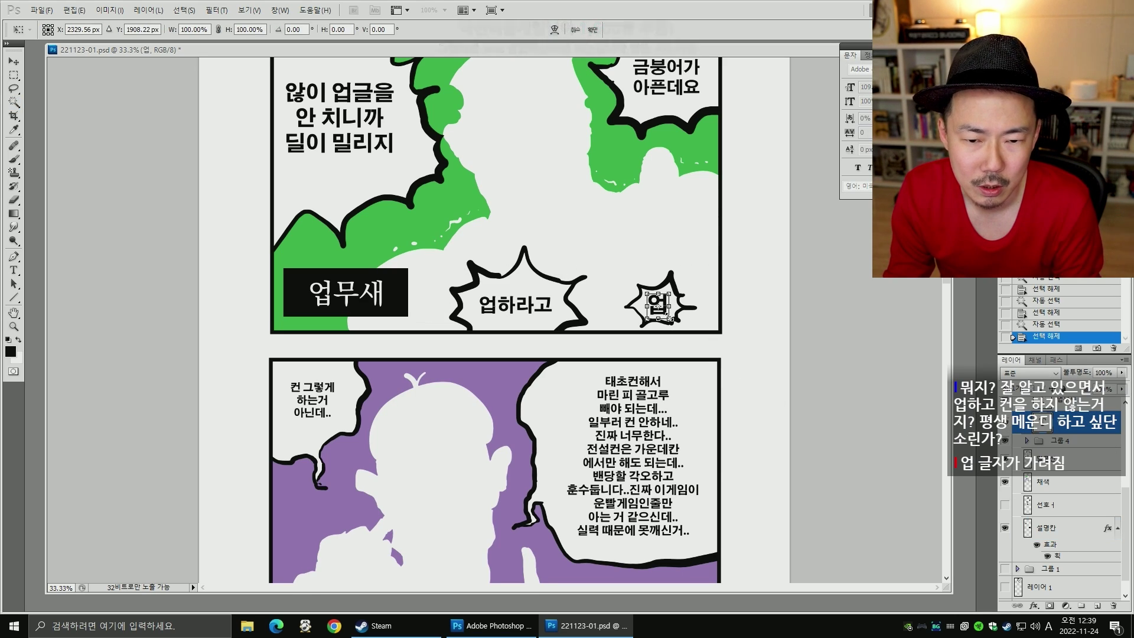
key("Return")
left_click(1005, 422)
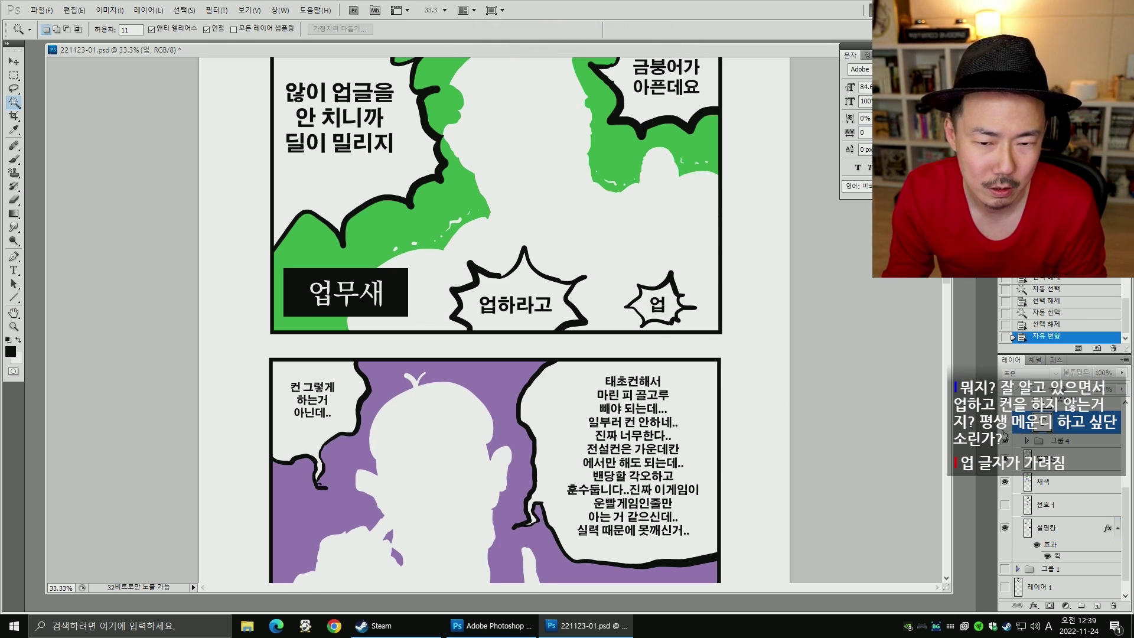
- Fill the small burst bubble's interior with white on the 설명칸 layer and show the 선호ㅓ layer again
left_click(1059, 536)
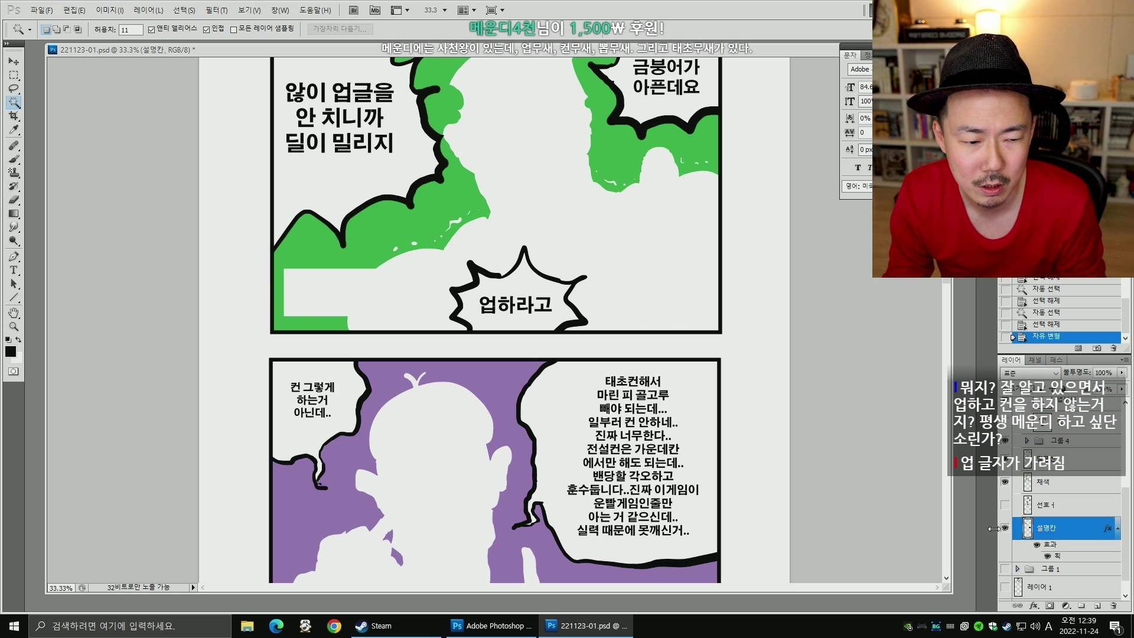
left_click(663, 302)
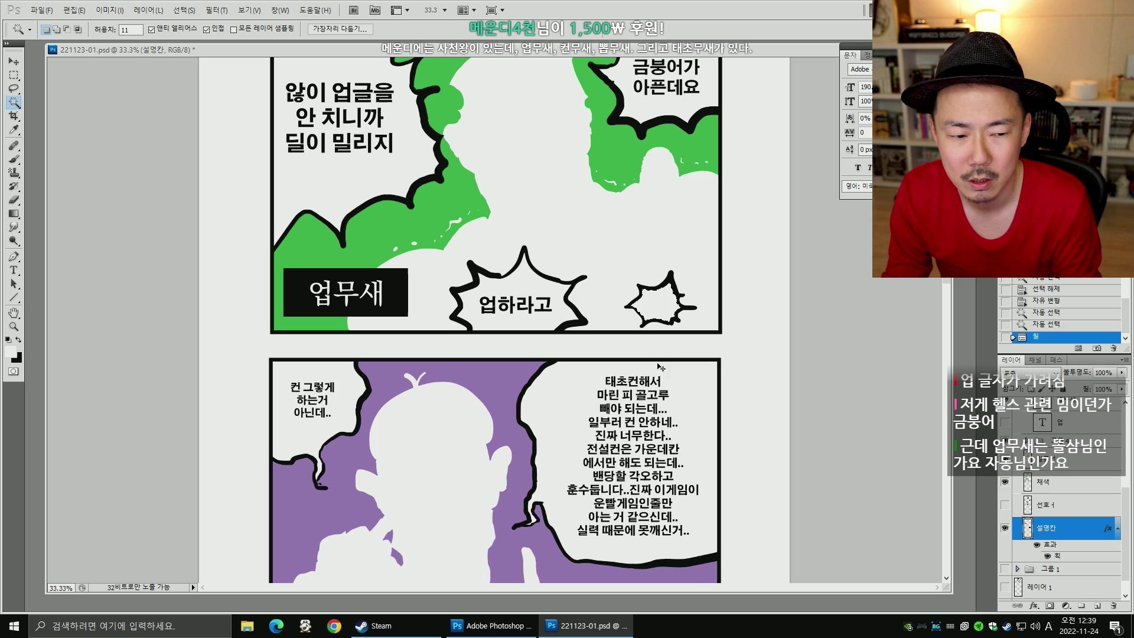
key("ctrl+d")
left_click(1005, 505)
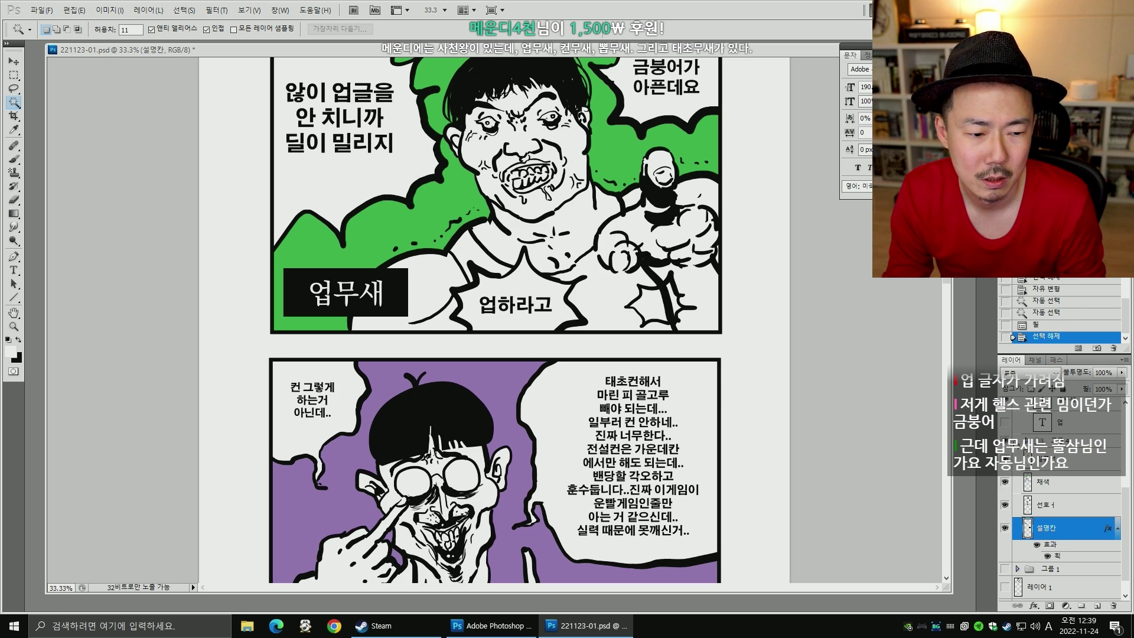
- Examine how the 선호ㅓ line art and the 설명칸 layer overlap around the burst and captions by toggling their visibility
left_click(1006, 505)
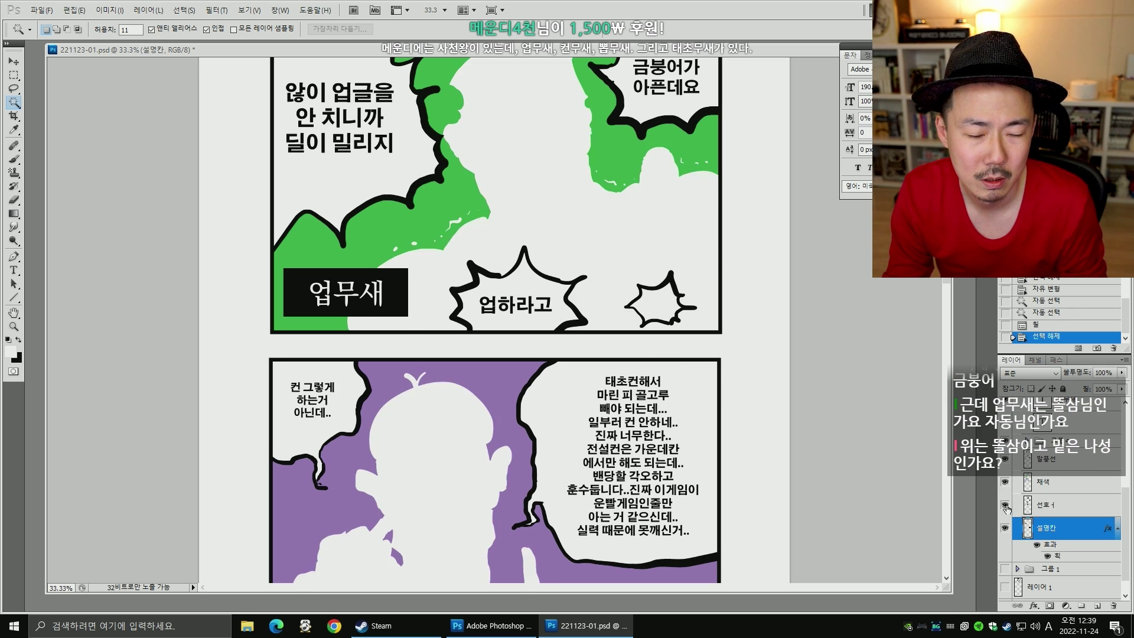
left_click(1006, 506)
left_click(1006, 529)
left_click(1005, 529)
left_click(1005, 528)
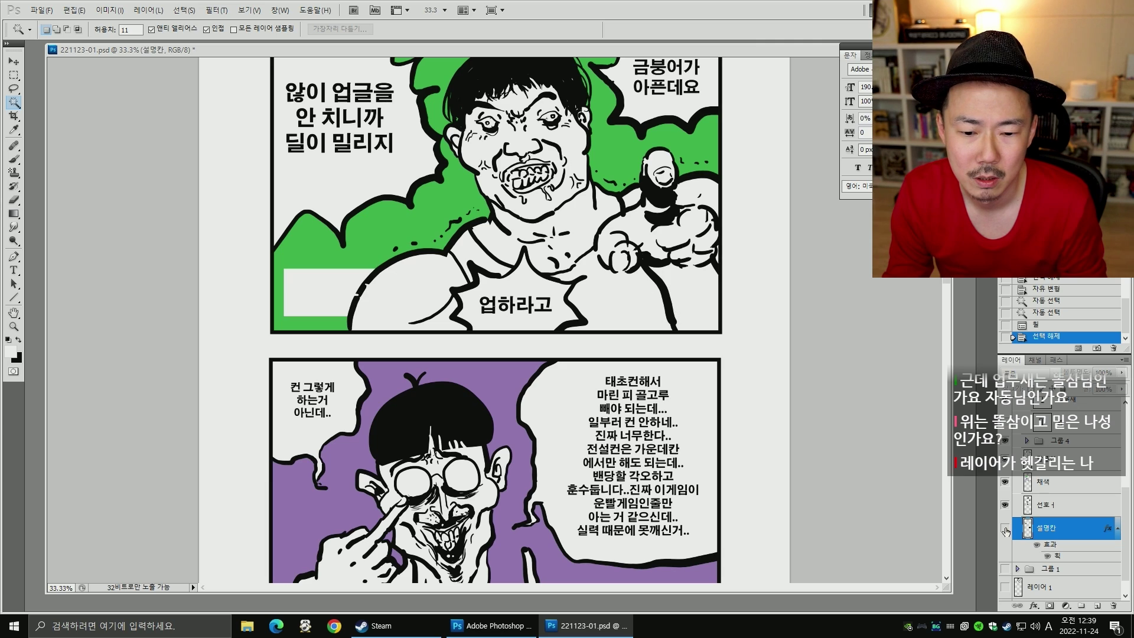
left_click(1005, 528)
left_click_drag(760, 468, 760, 360)
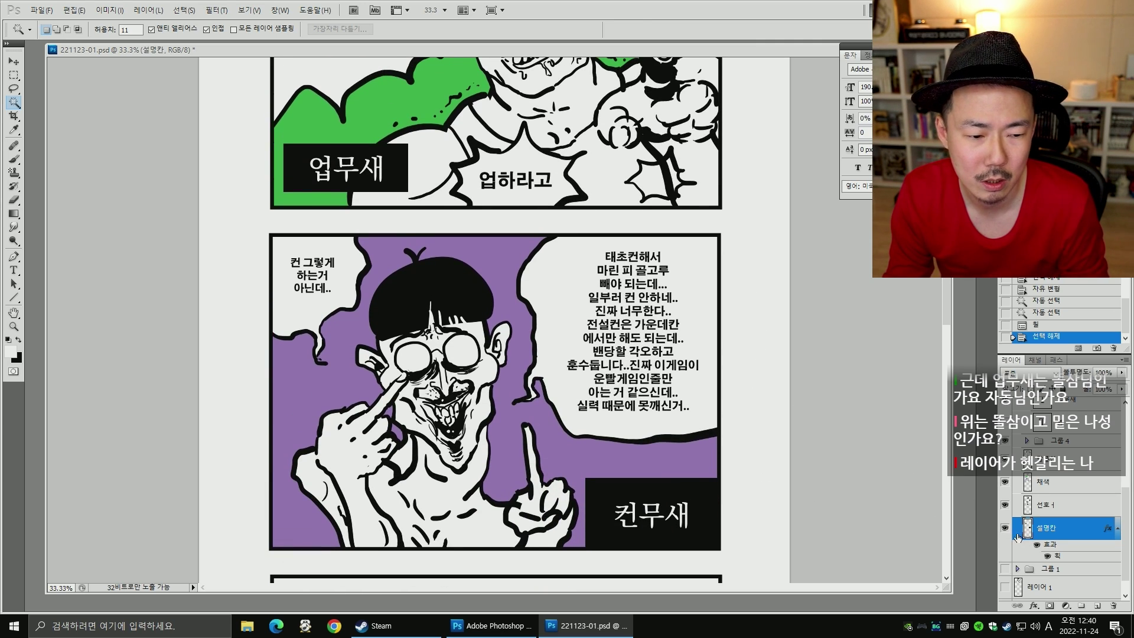
left_click(1005, 529)
left_click(1006, 529)
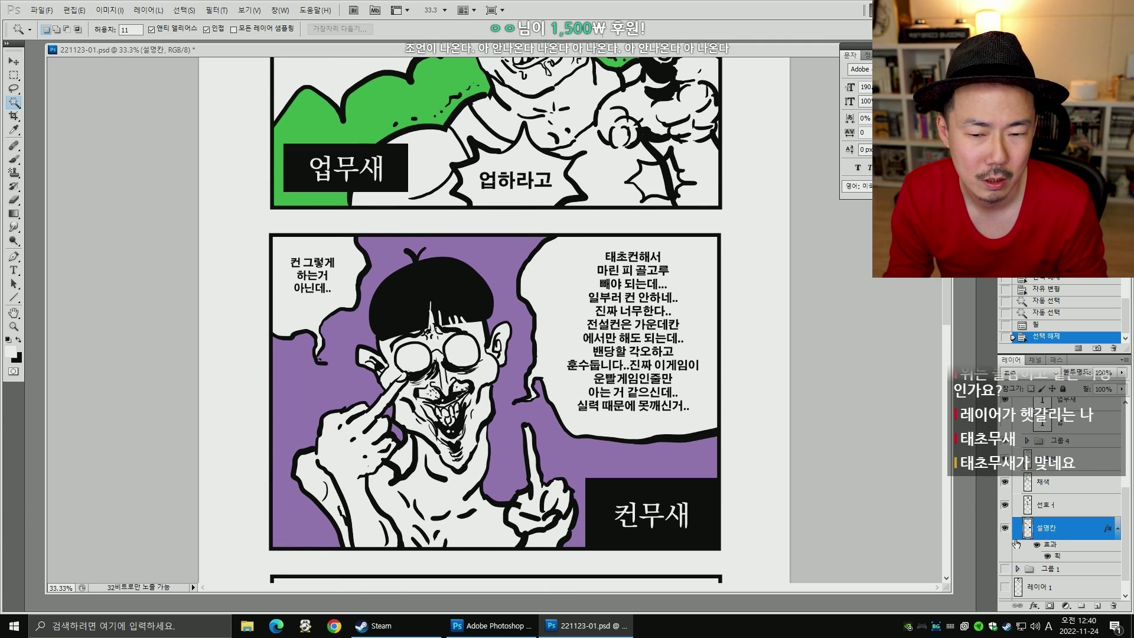
- Move the 설명칸 layer up to just above 말풍선, beneath 그룹 4, and show the 업 text layer again
left_click_drag(1031, 530, 1031, 448)
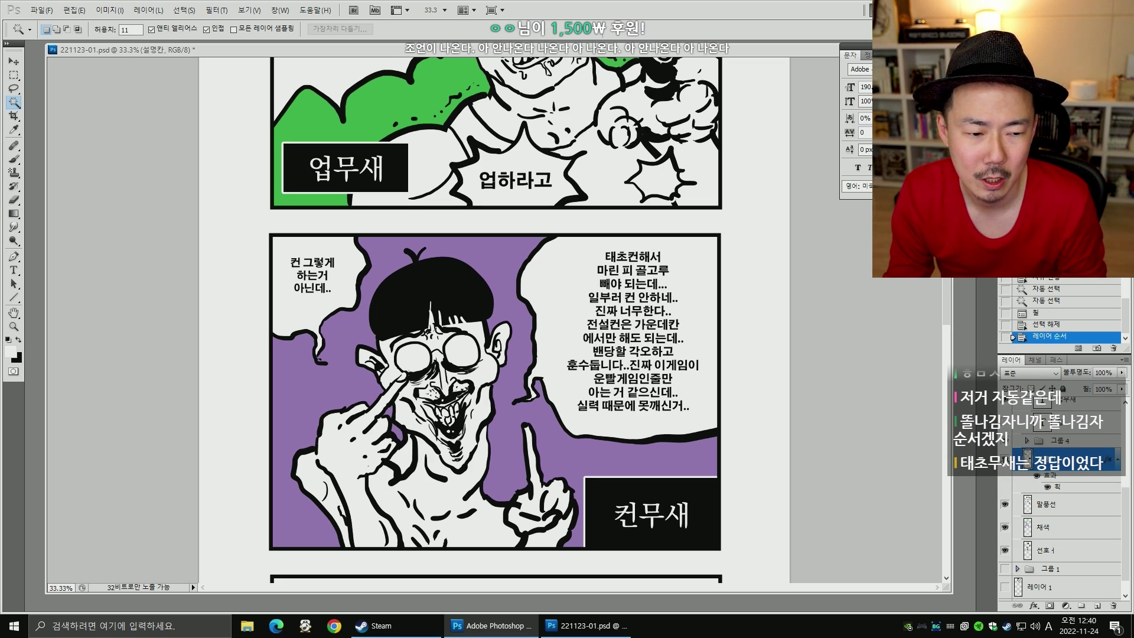
left_click(1004, 459)
left_click(1005, 459)
left_click_drag(853, 422, 857, 455)
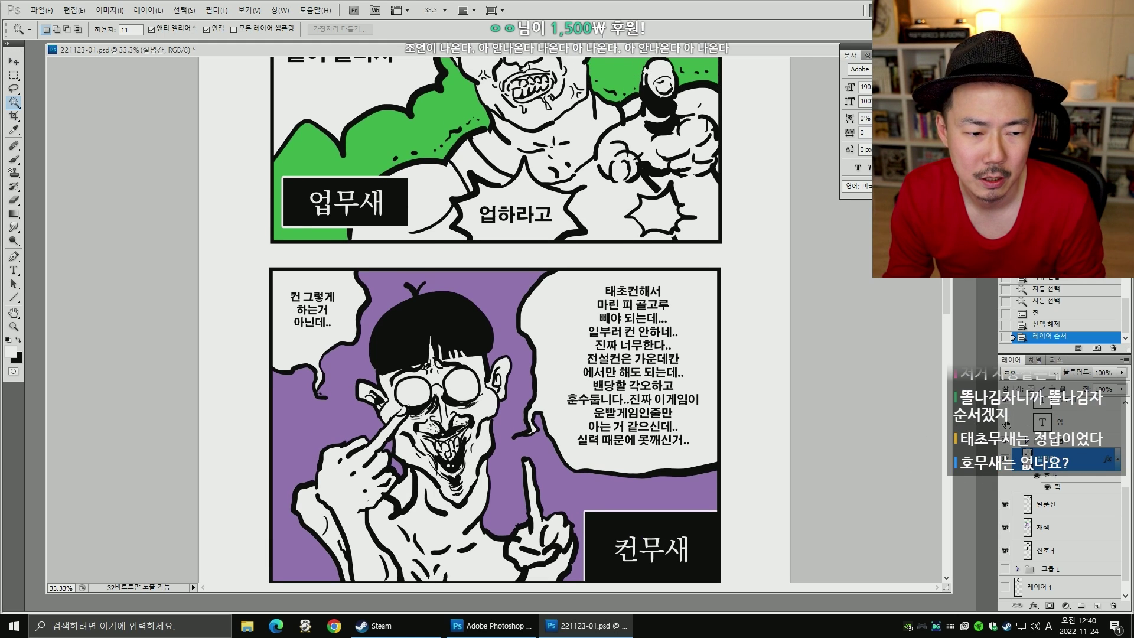
left_click(1005, 421)
- Select 그룹 3, which holds the text layers, and collapse it in the layer stack
left_click_drag(1127, 499, 1126, 457)
left_click(1081, 433)
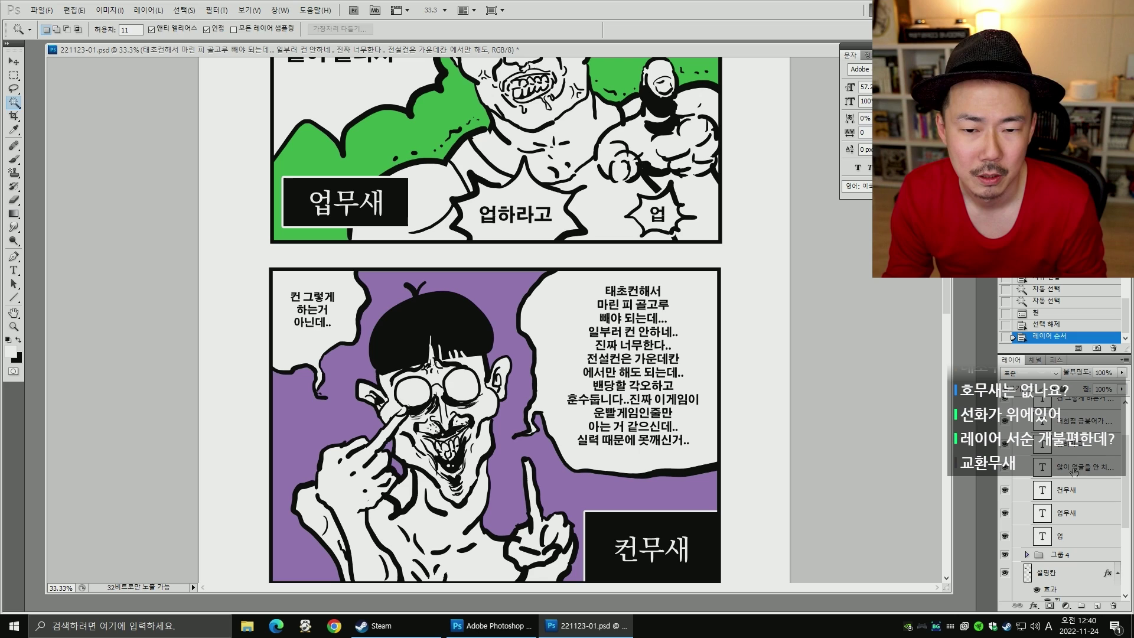
key("space")
left_click_drag(835, 405, 836, 429)
left_click_drag(1126, 467, 1125, 438)
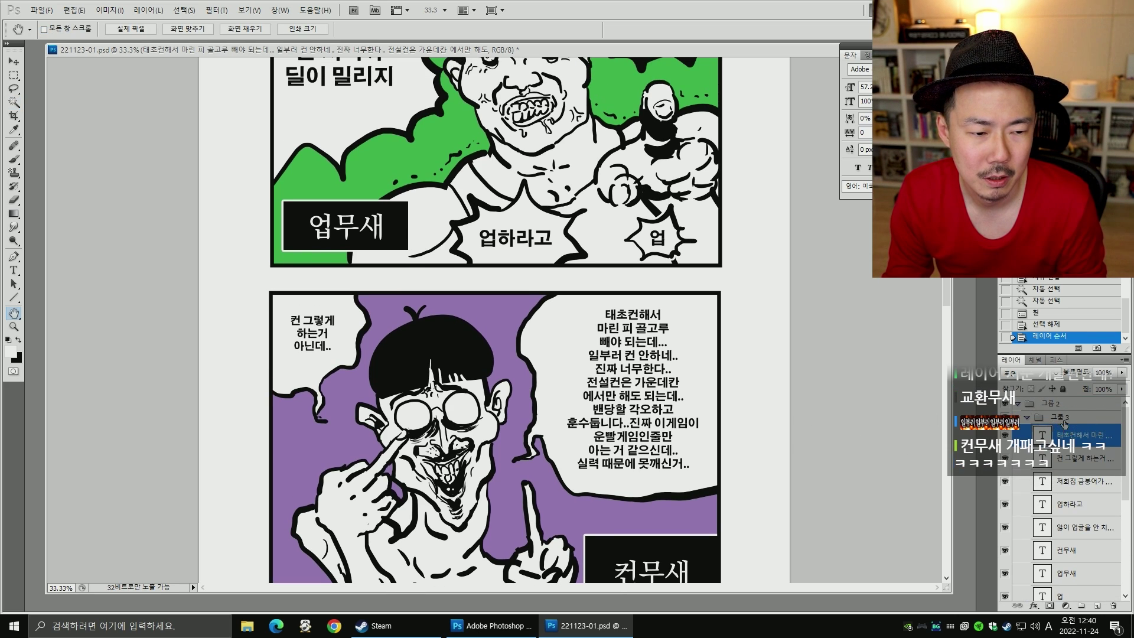
left_click(1064, 423)
left_click(1027, 417)
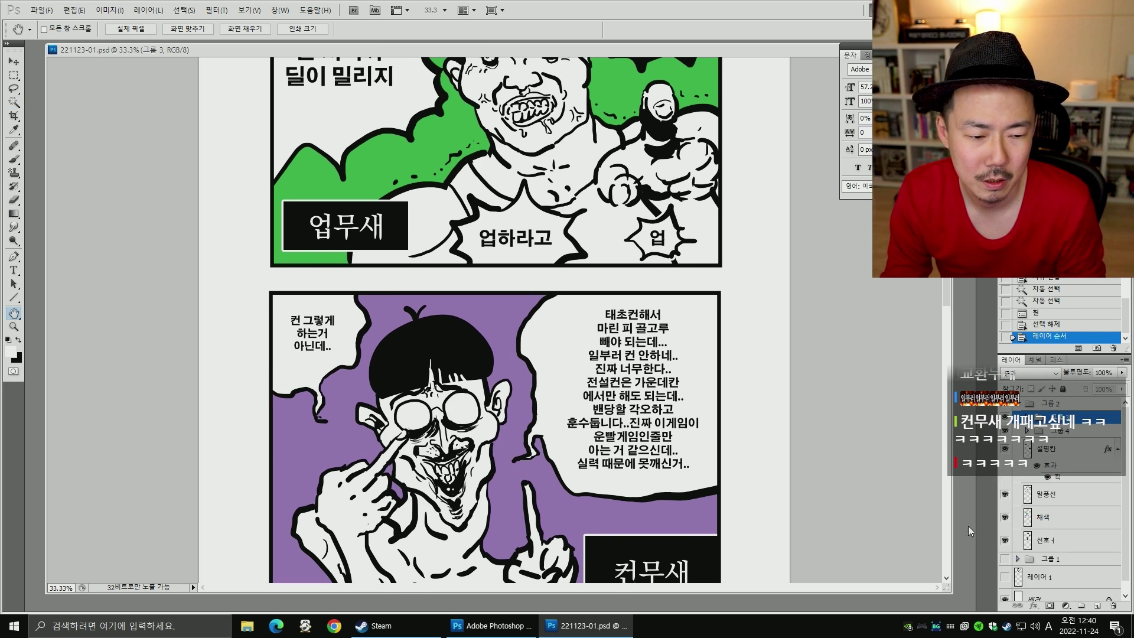
- Delete the hidden 그룹 1 and 레이어 1 just above the 배경 layer
scroll(661, 374, "up", 5)
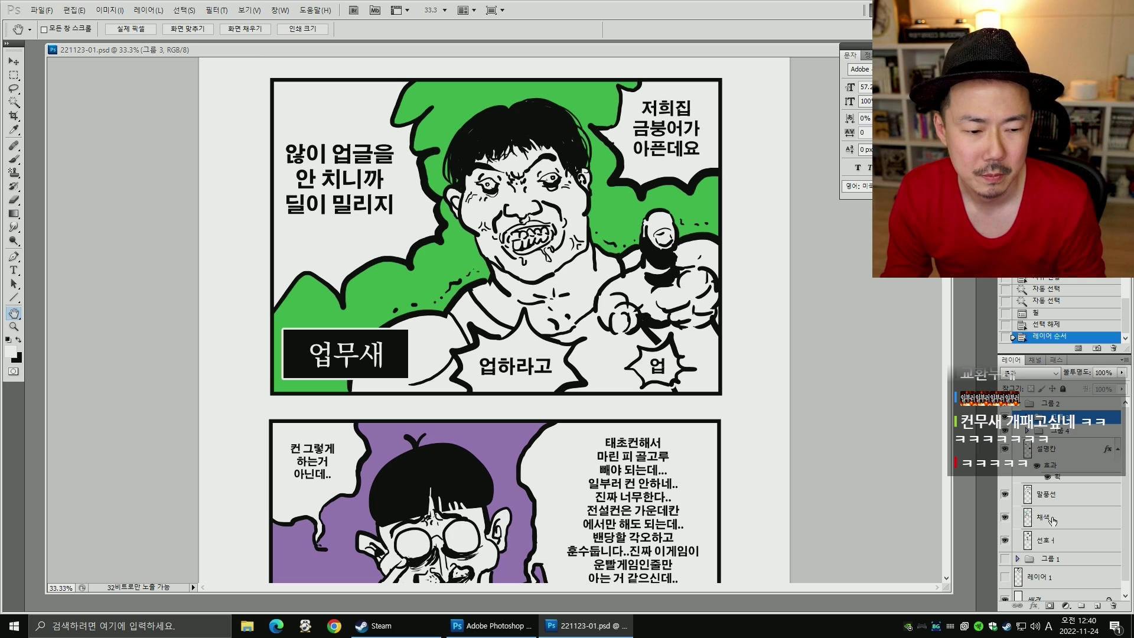
left_click_drag(1126, 519, 1126, 534)
left_click(1062, 549)
left_click(1062, 565, "shift")
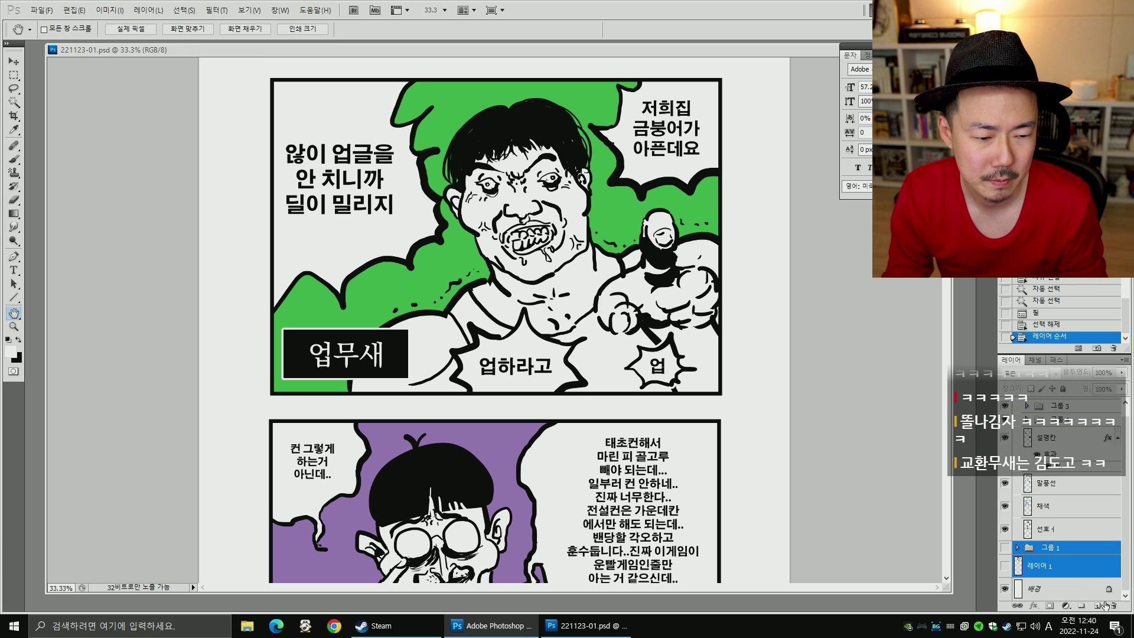
left_click(1112, 605)
- Save the document under the new name 221123-02.psd in the 221123낙서 folder
key("ctrl+shift+s")
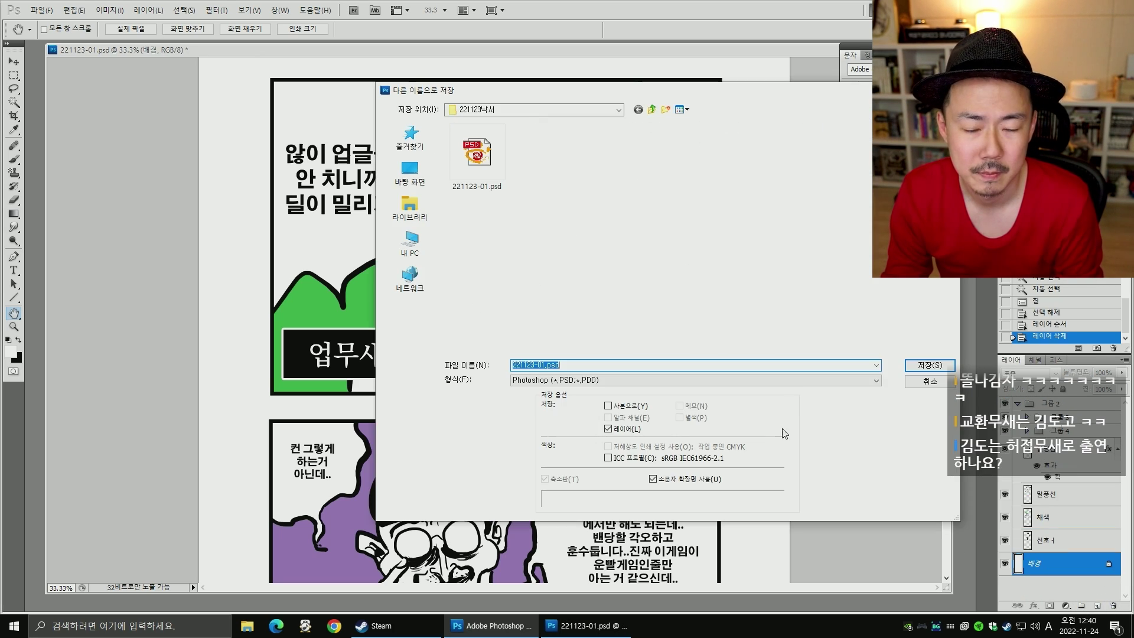
key("BackSpace")
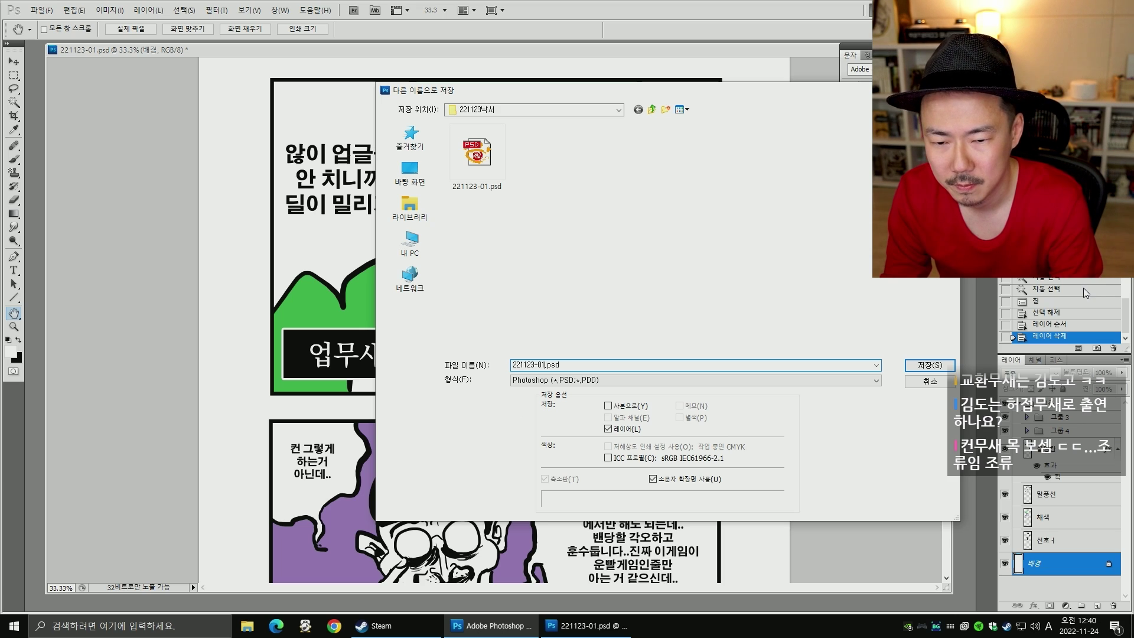
type("2")
key("Return")
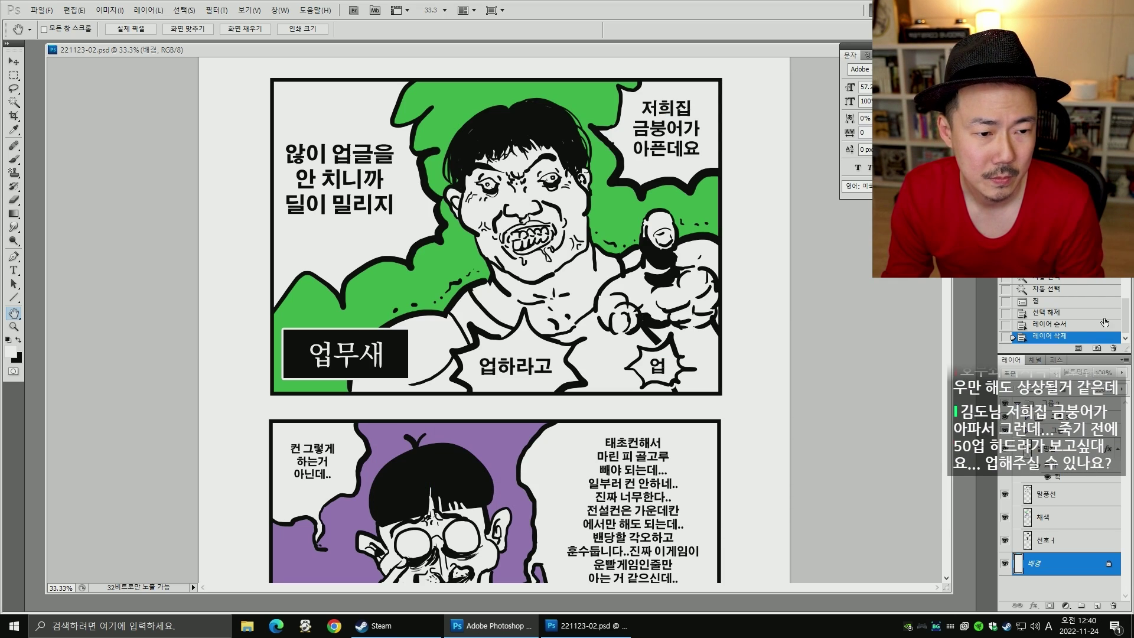
- Return to the history state before the 아래 레이어와 병합 entry and save that version as 221123-01.psd, replacing the existing file
left_click_drag(1126, 310, 1125, 260)
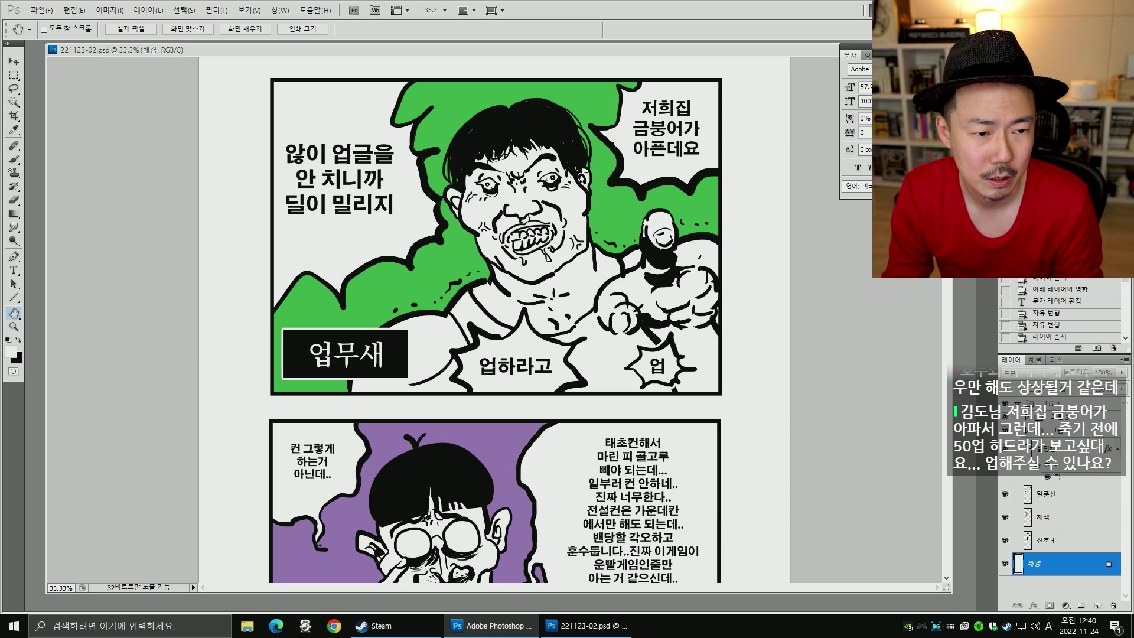
left_click(1064, 282)
key("ctrl+shift+s")
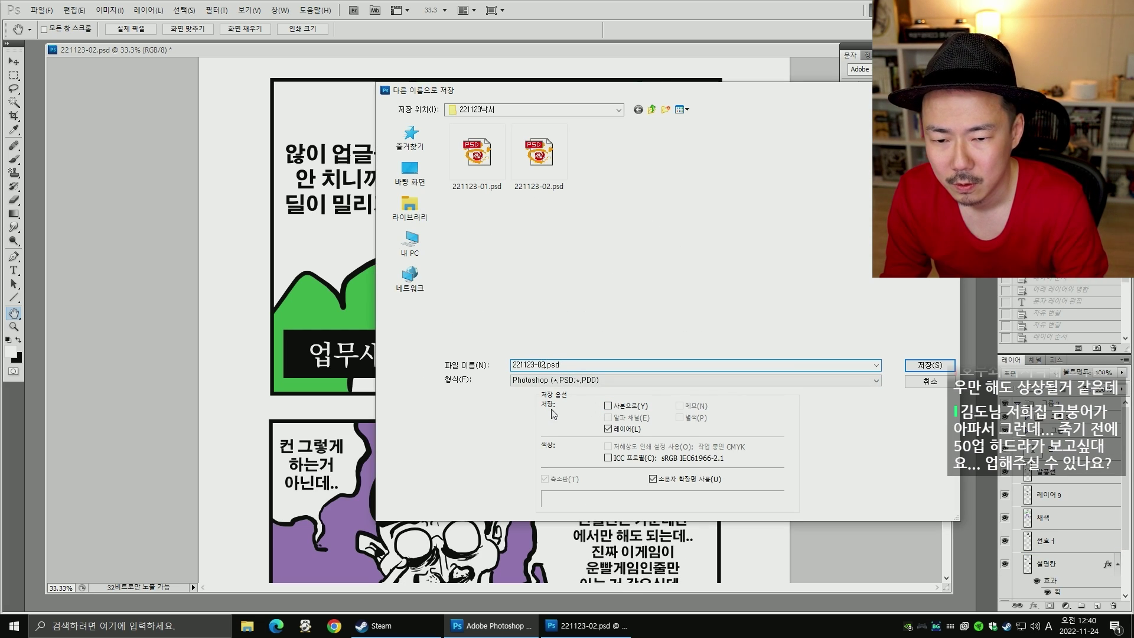
key("BackSpace")
type("1")
key("Return")
key("Return")
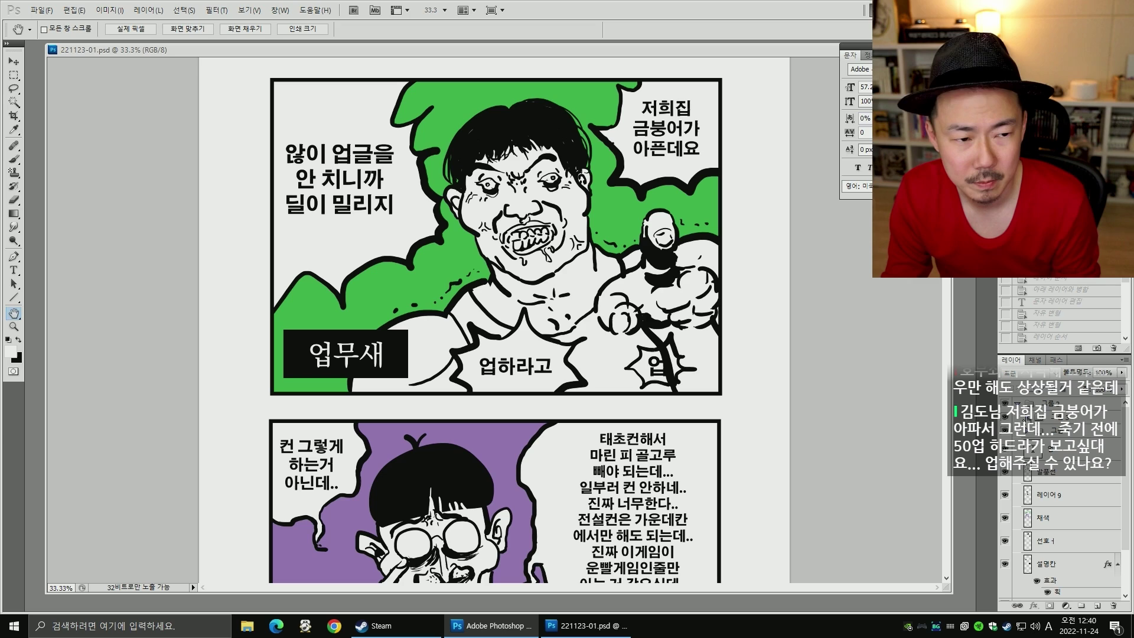
- Restore the latest history state, 레이어 삭제, and save the document as 221123-02.psd, replacing the existing file
left_click(1125, 336)
left_click(1110, 336)
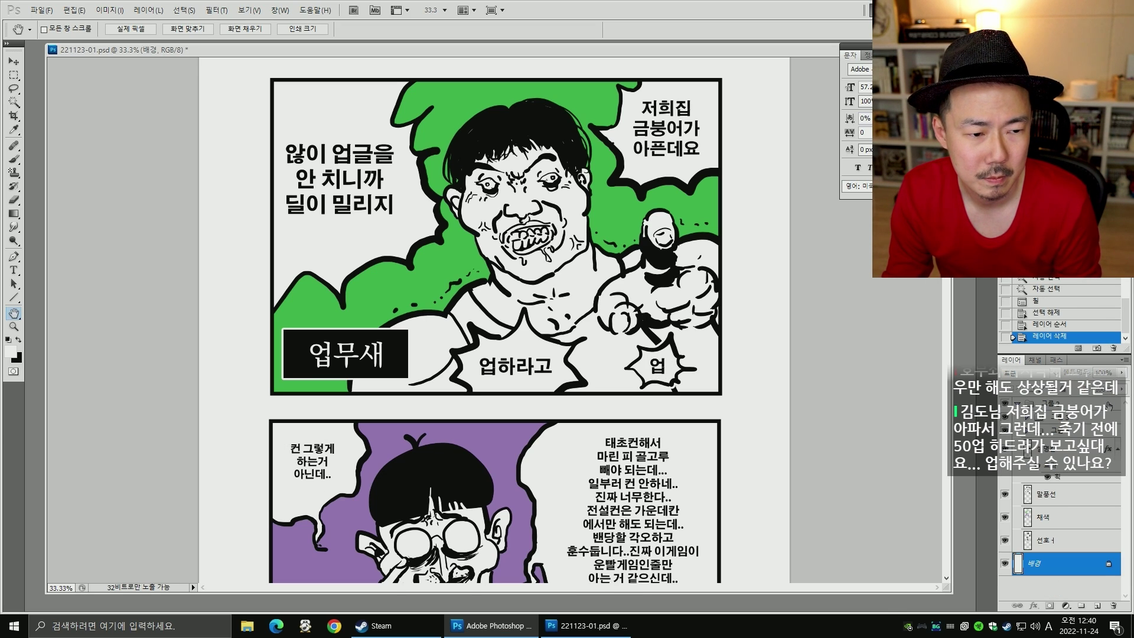
key("ctrl+shift+s")
key("BackSpace")
type("221123-01.psd")
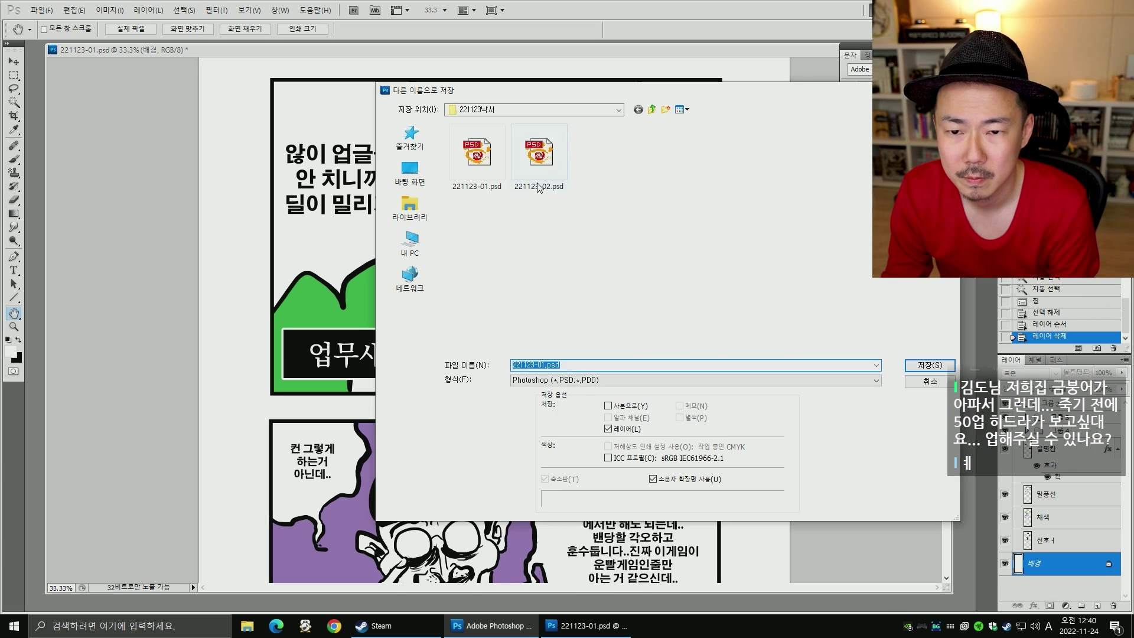
key("Return")
left_click(536, 235)
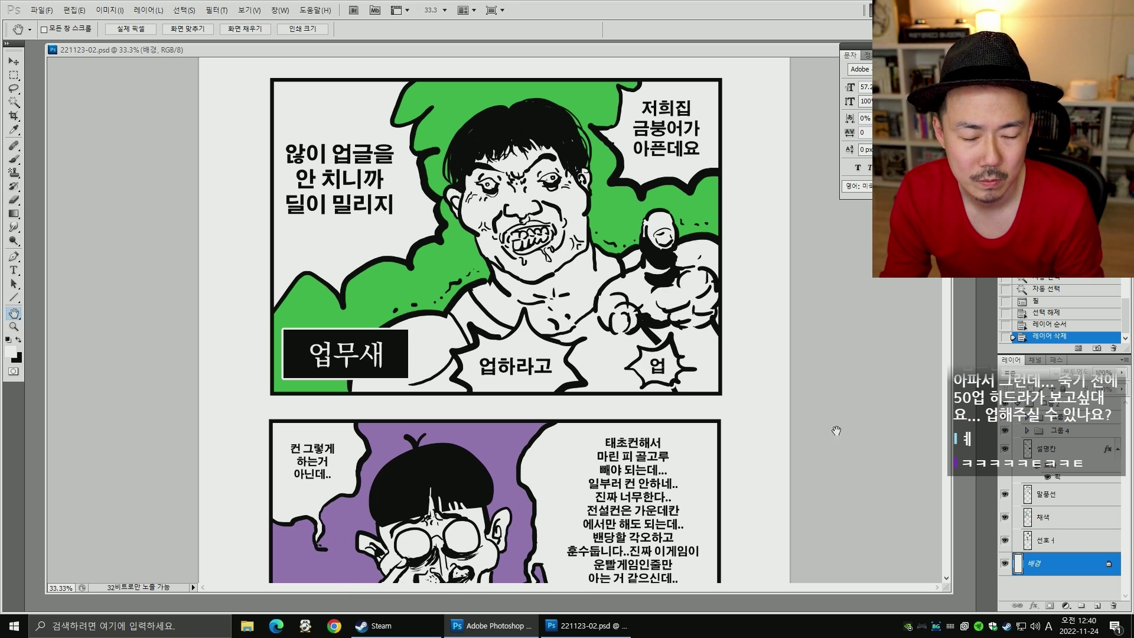
- Review the 업무새 and 컨무새 panels and the empty panels beneath them on the page
scroll(827, 413, "down", 5)
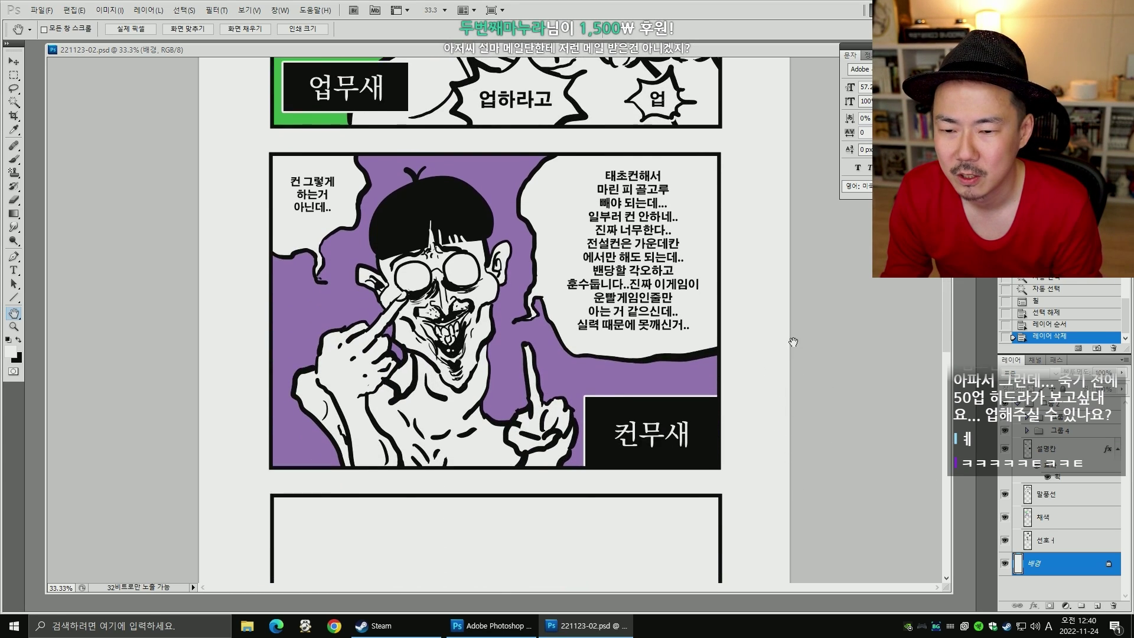
scroll(794, 342, "up", 5)
scroll(790, 330, "down", 6)
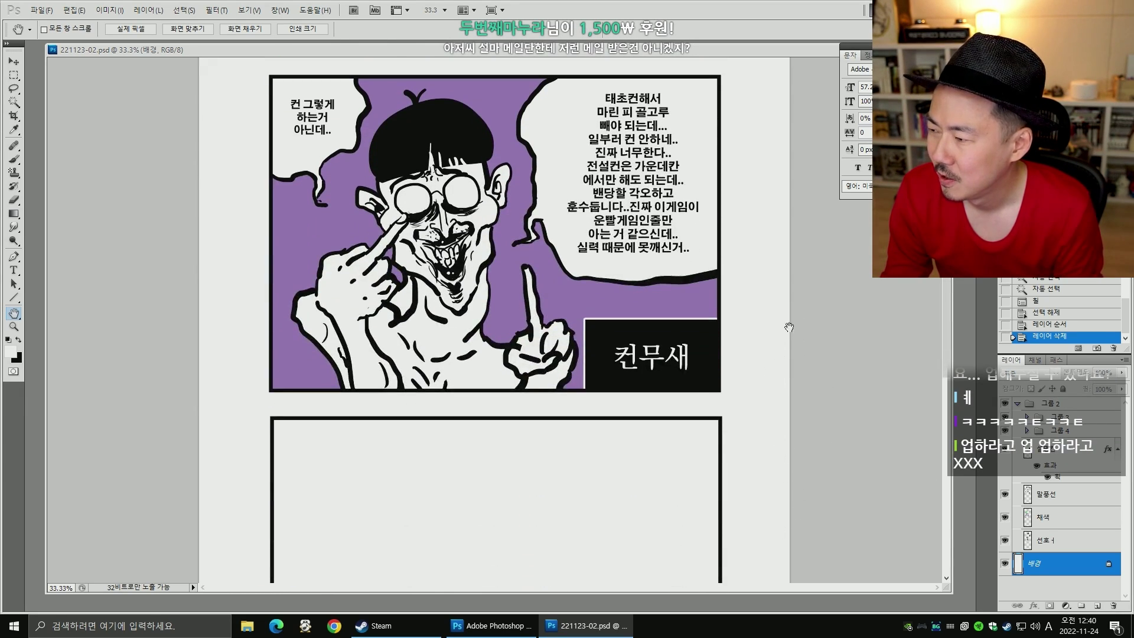
scroll(789, 327, "up", 8)
scroll(760, 468, "down", 7)
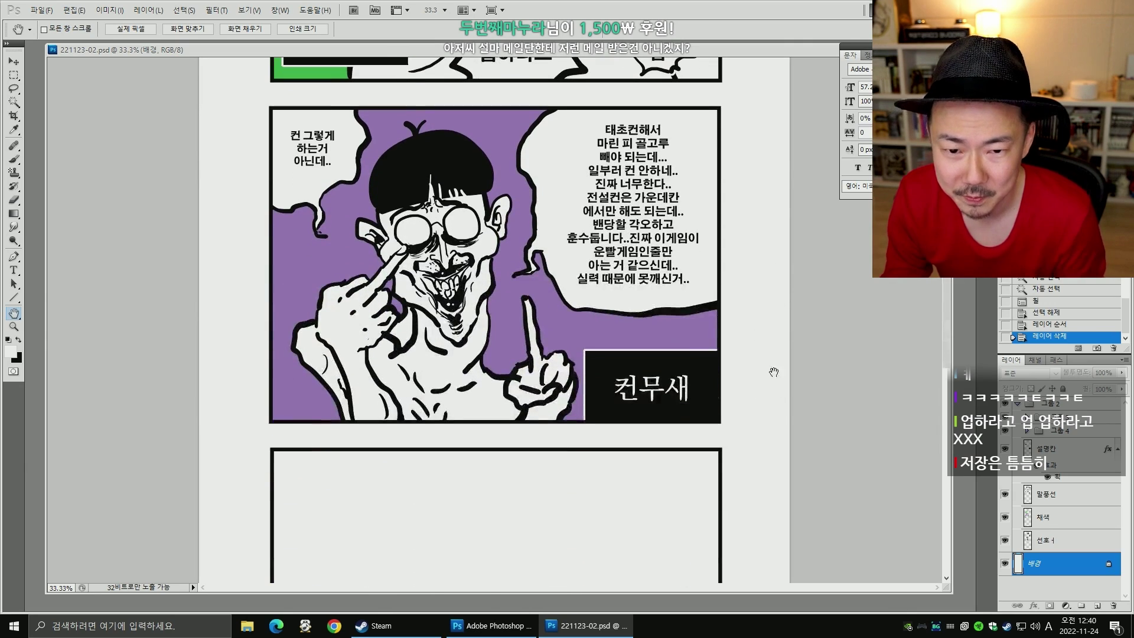
scroll(774, 373, "down", 6)
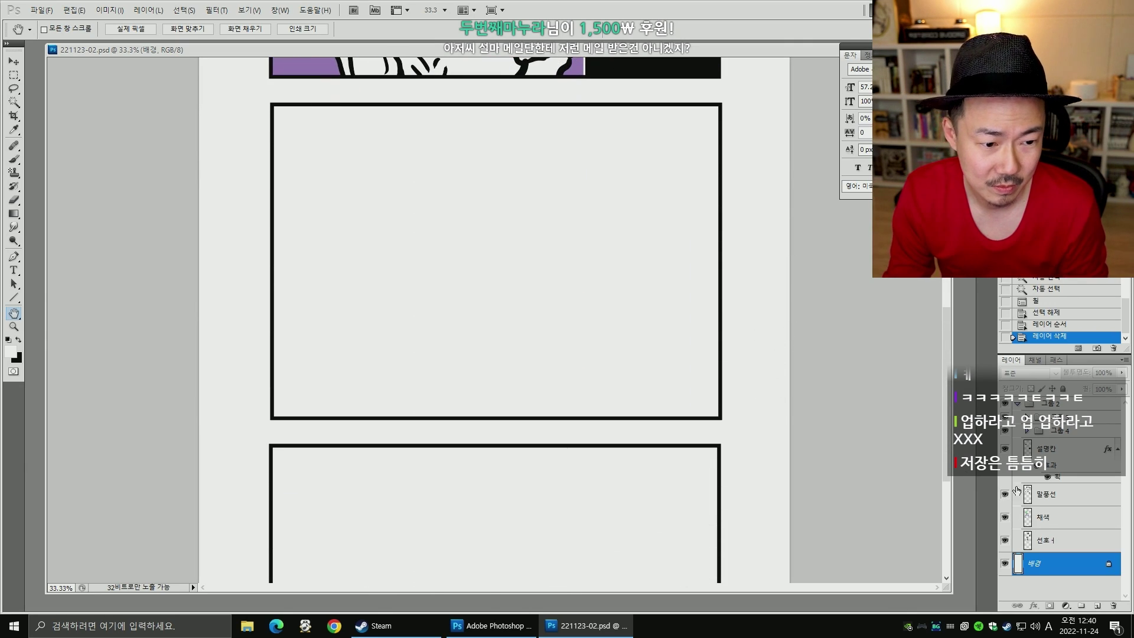
scroll(739, 488, "up", 5)
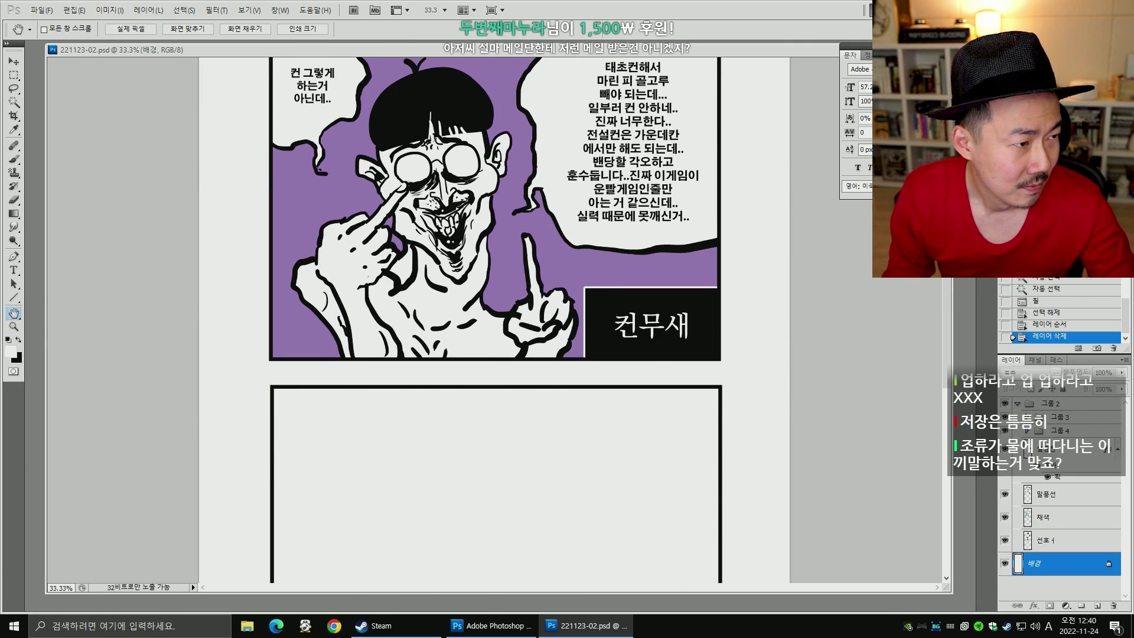
key("Hangul")
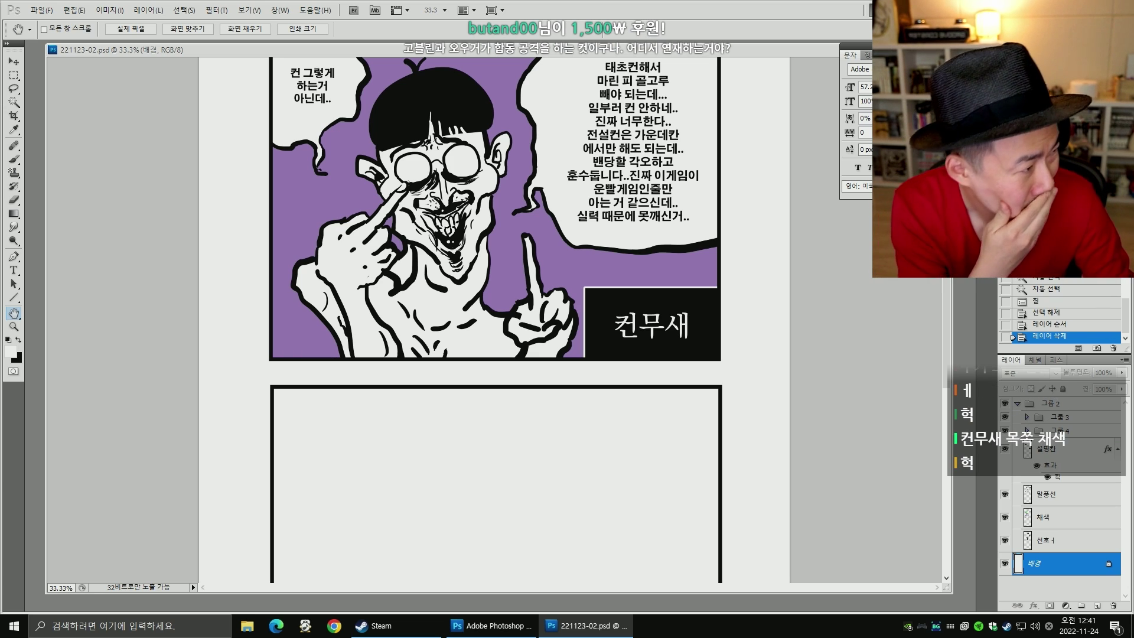
left_click_drag(947, 342, 947, 251)
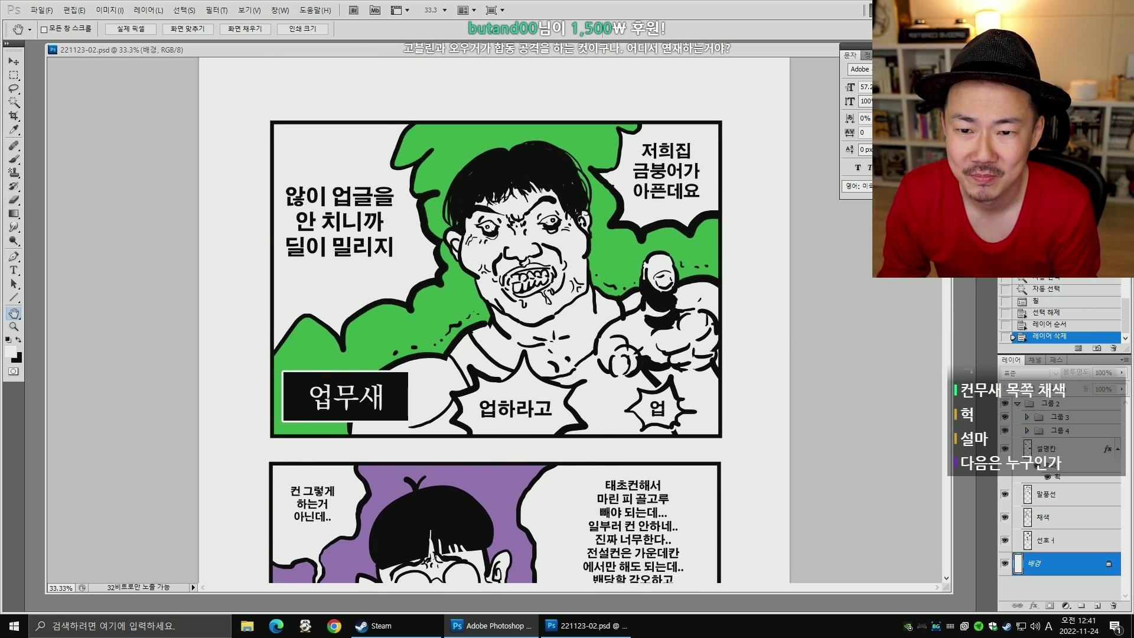
scroll(947, 340, "down", 5)
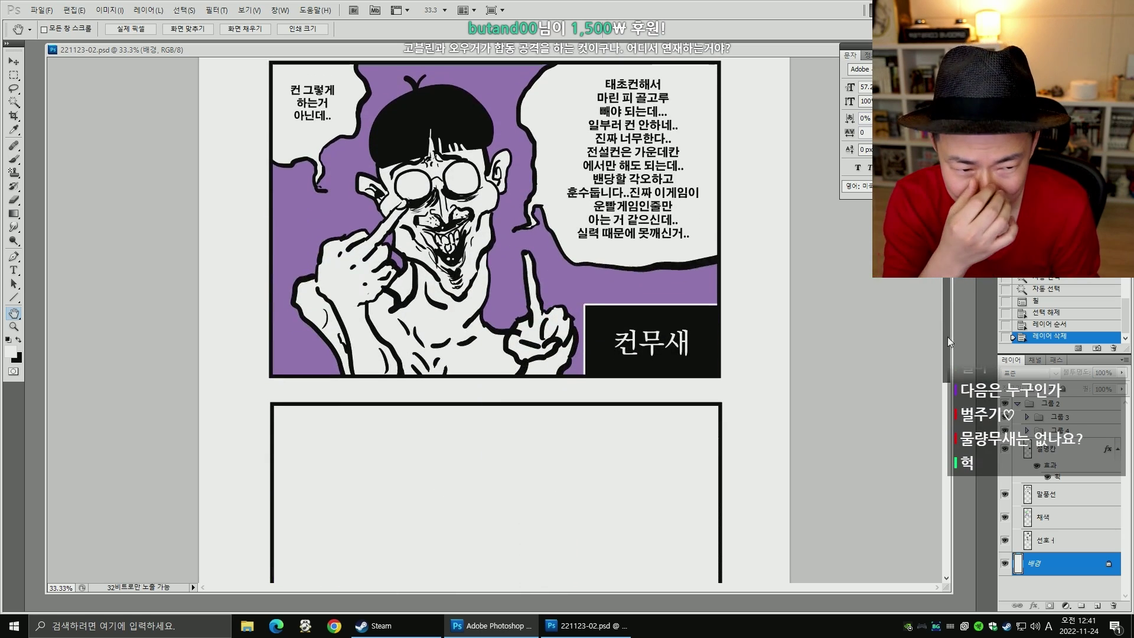
scroll(948, 342, "down", 3)
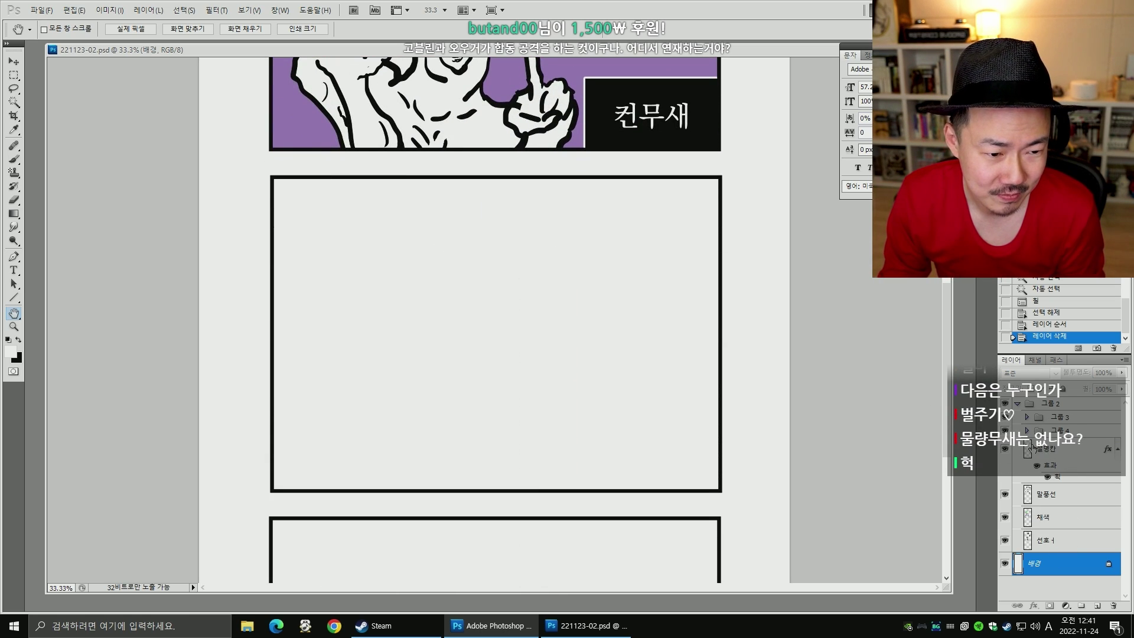
- Add a new layer directly above the 선호ㅓ layer and ready the Brush with black at size 45
left_click(1012, 540)
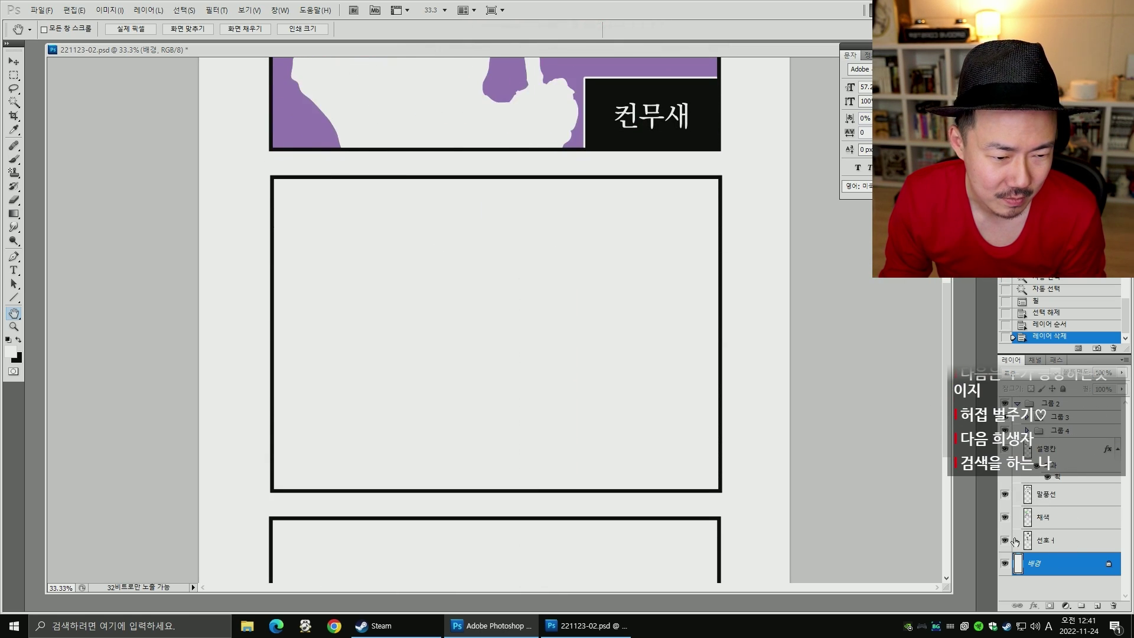
left_click(1014, 541)
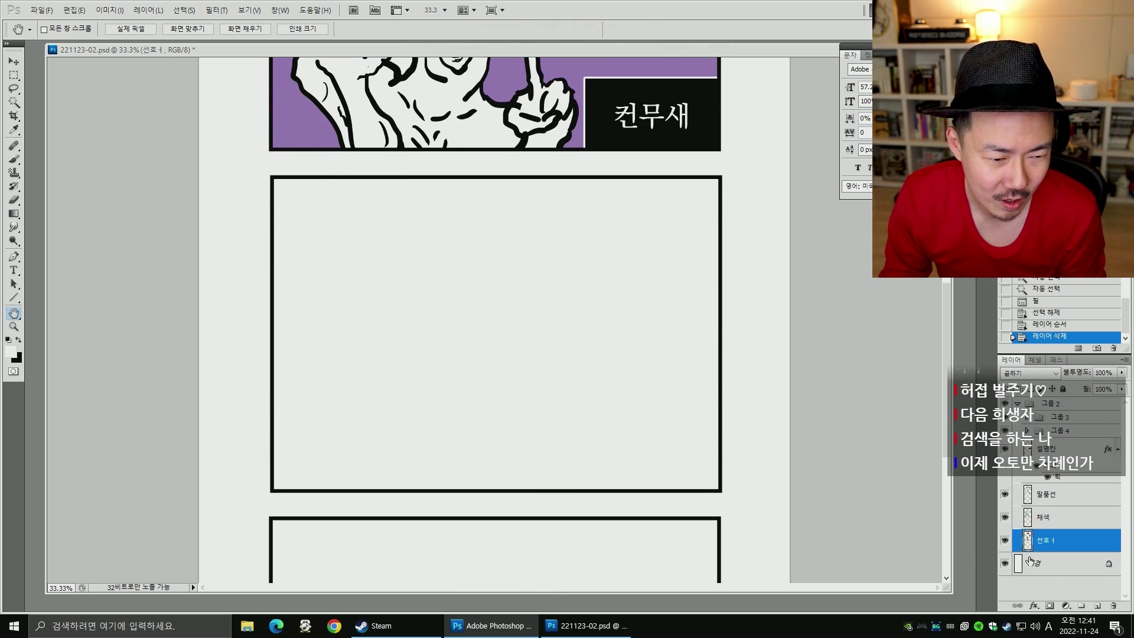
left_click(1096, 606)
key("b")
key("x")
scroll(583, 271, "down", 1)
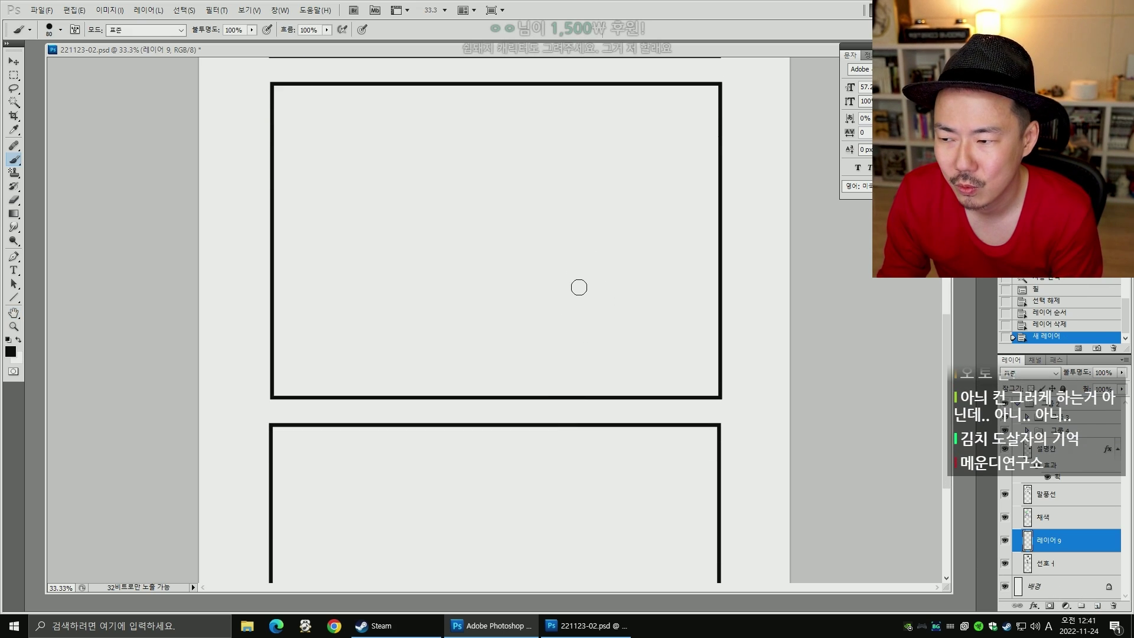
scroll(579, 287, "up", 1)
key("bracketleft")
key("bracketleft")
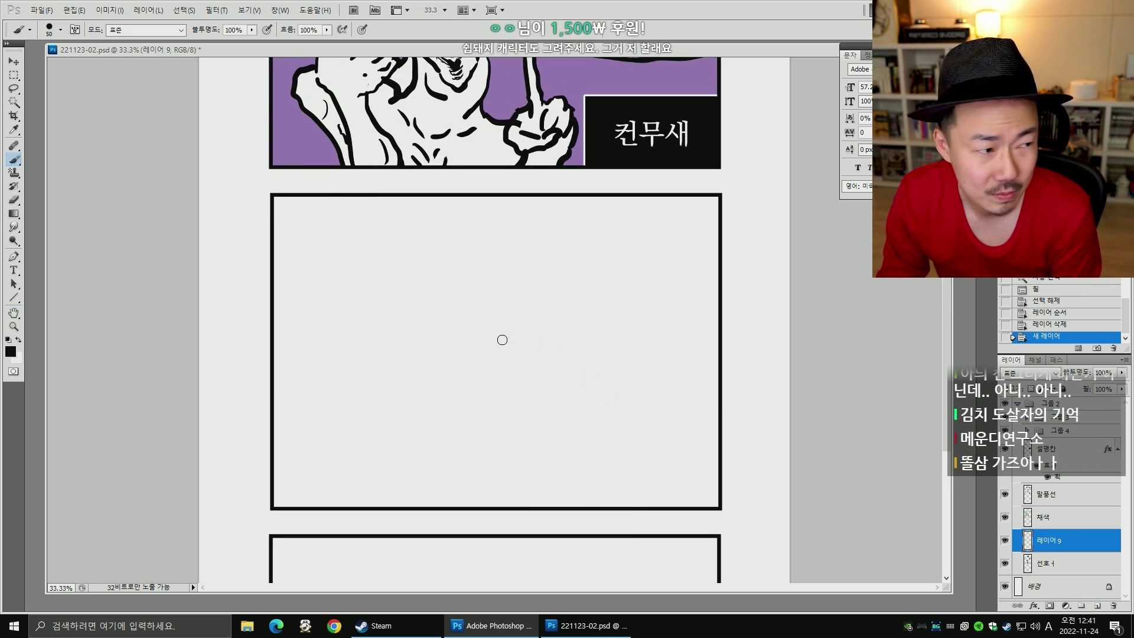
key("bracketleft")
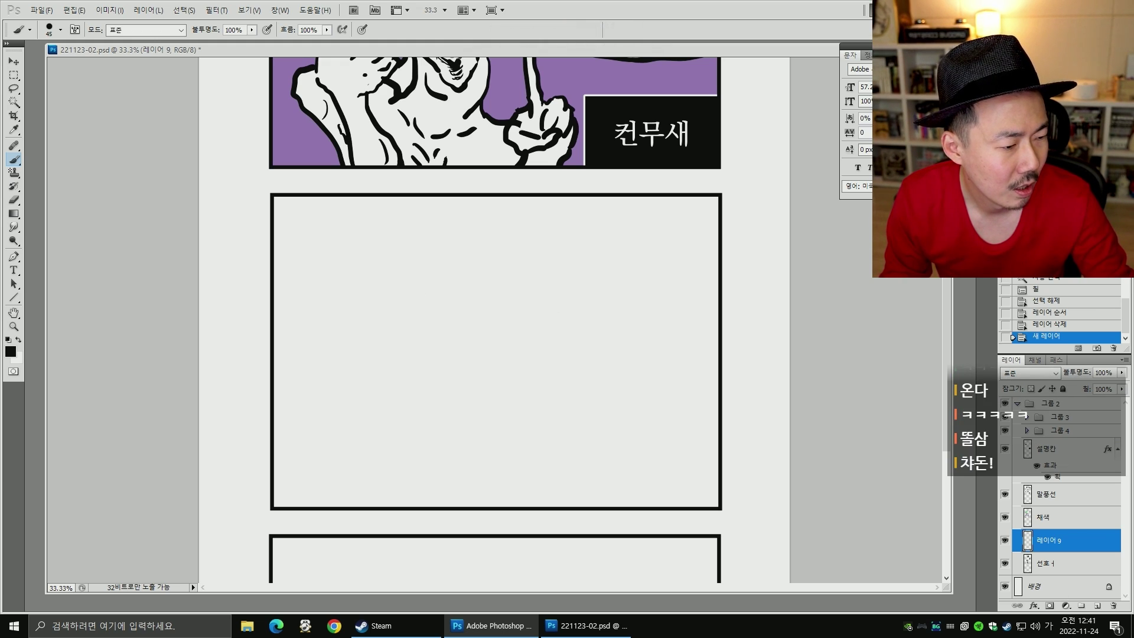
- On the 설명칸 layer, fill a small rectangular caption box with black in the upper-left corner of the empty third panel
key("Hangul")
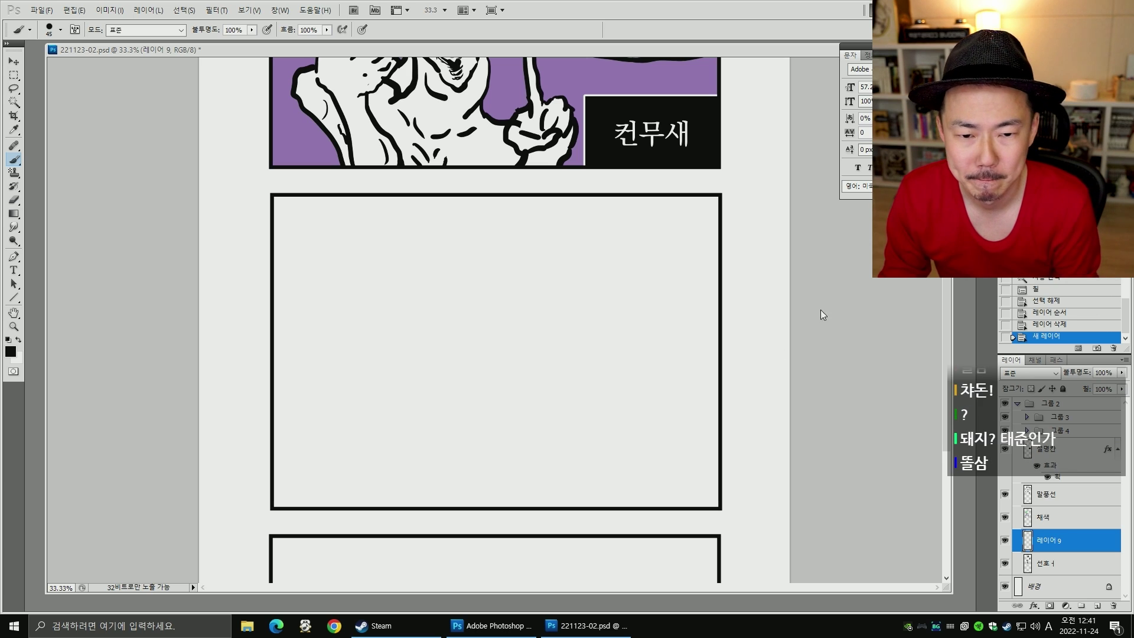
left_click(833, 387)
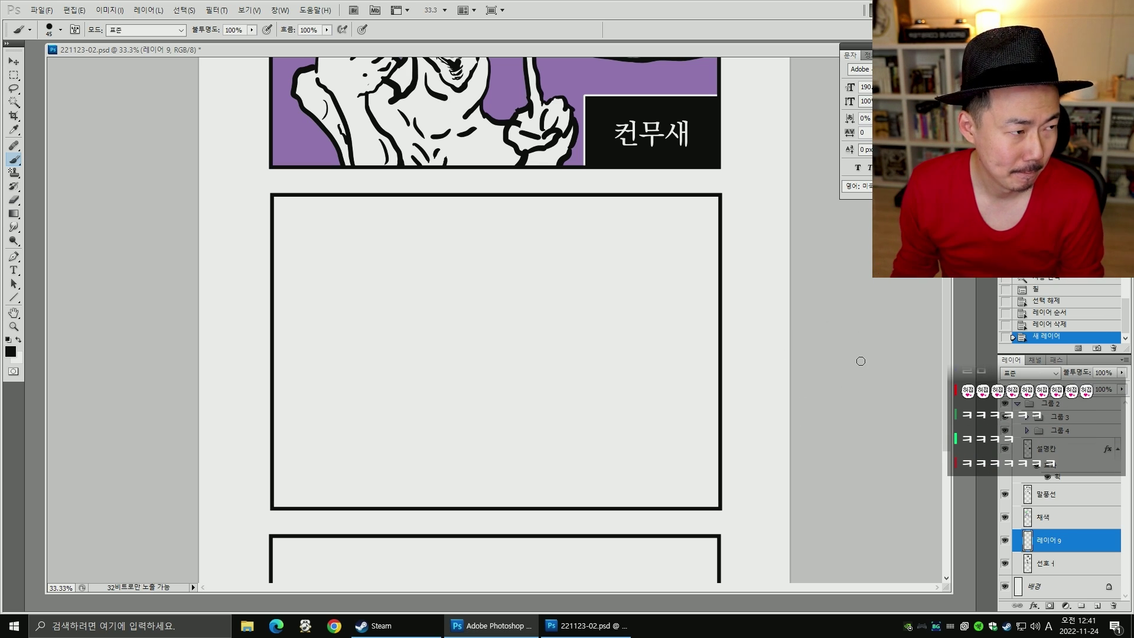
key("m")
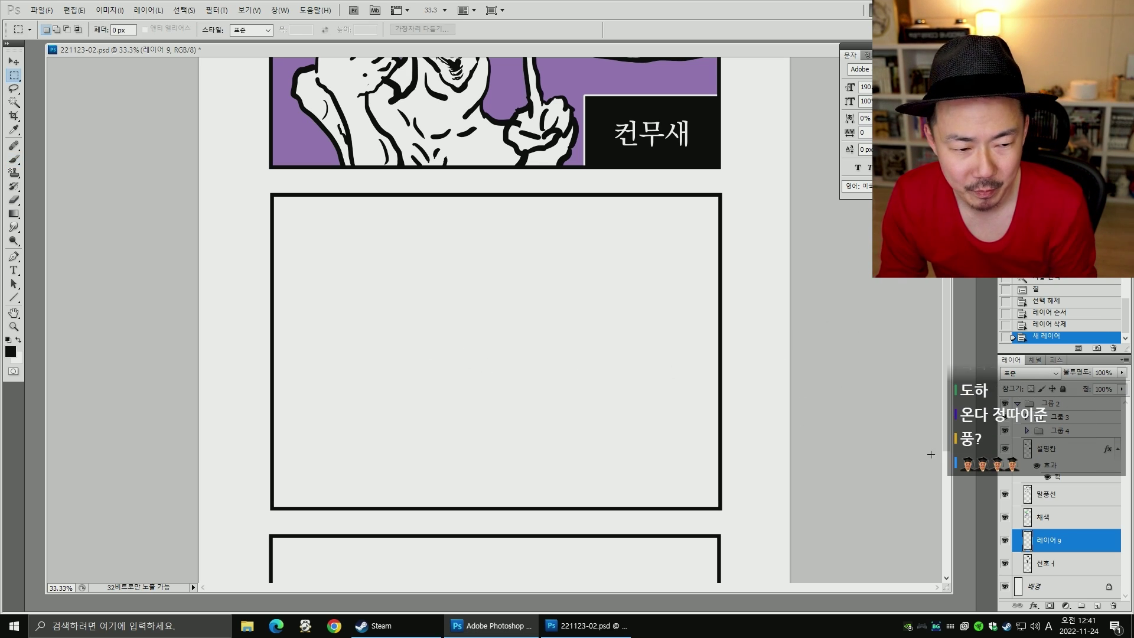
left_click(1006, 494)
left_click(1005, 449)
left_click(1006, 449)
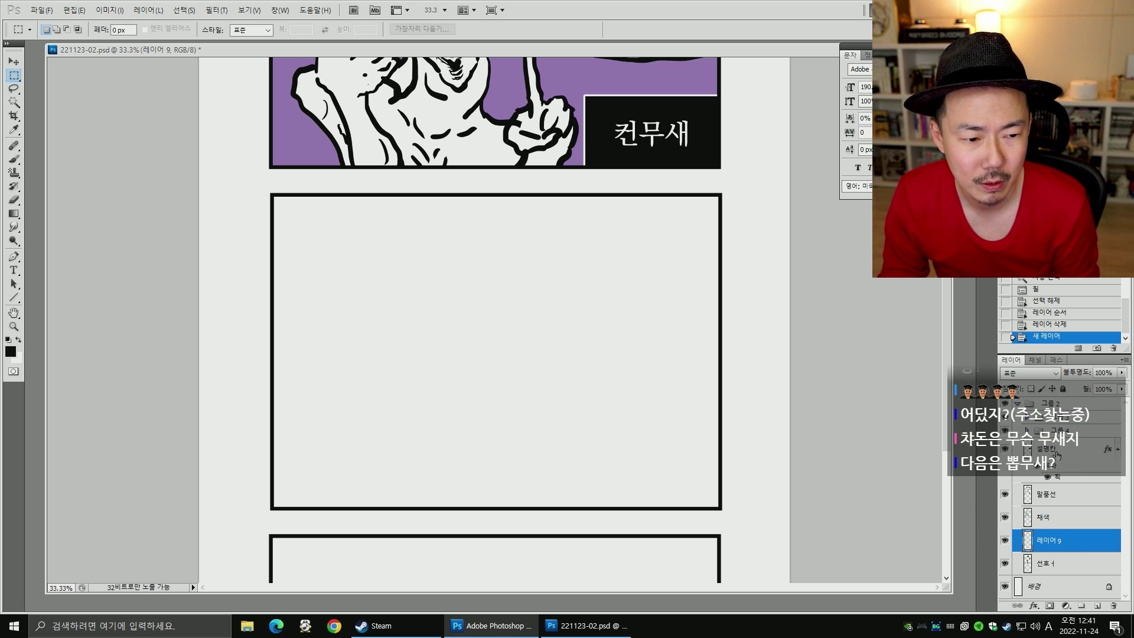
left_click(1058, 450)
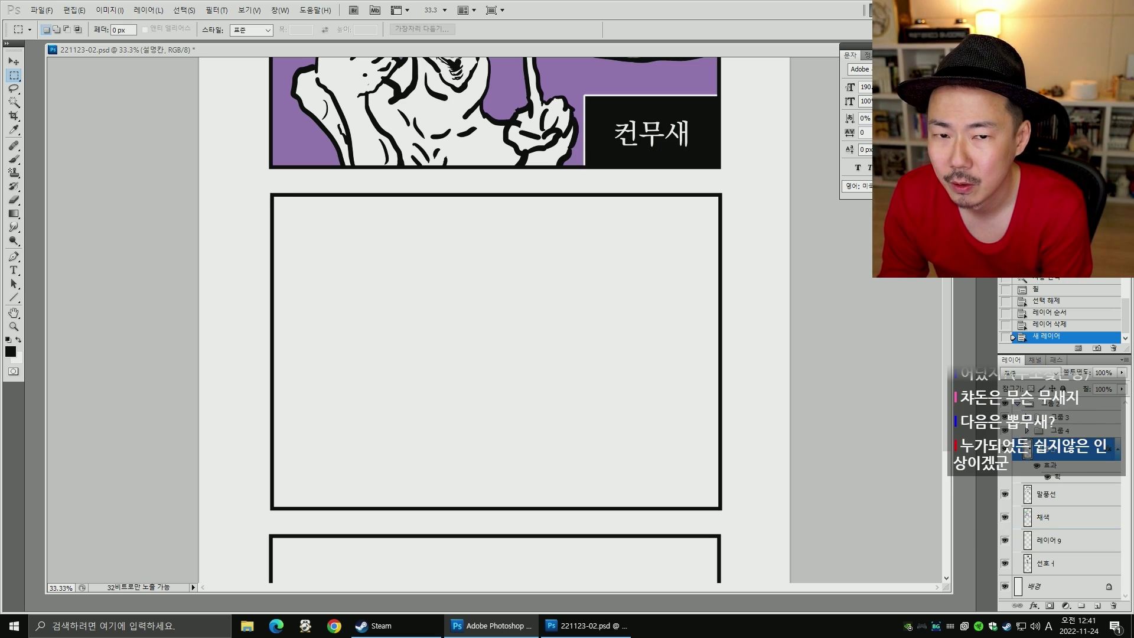
left_click_drag(385, 221, 391, 238)
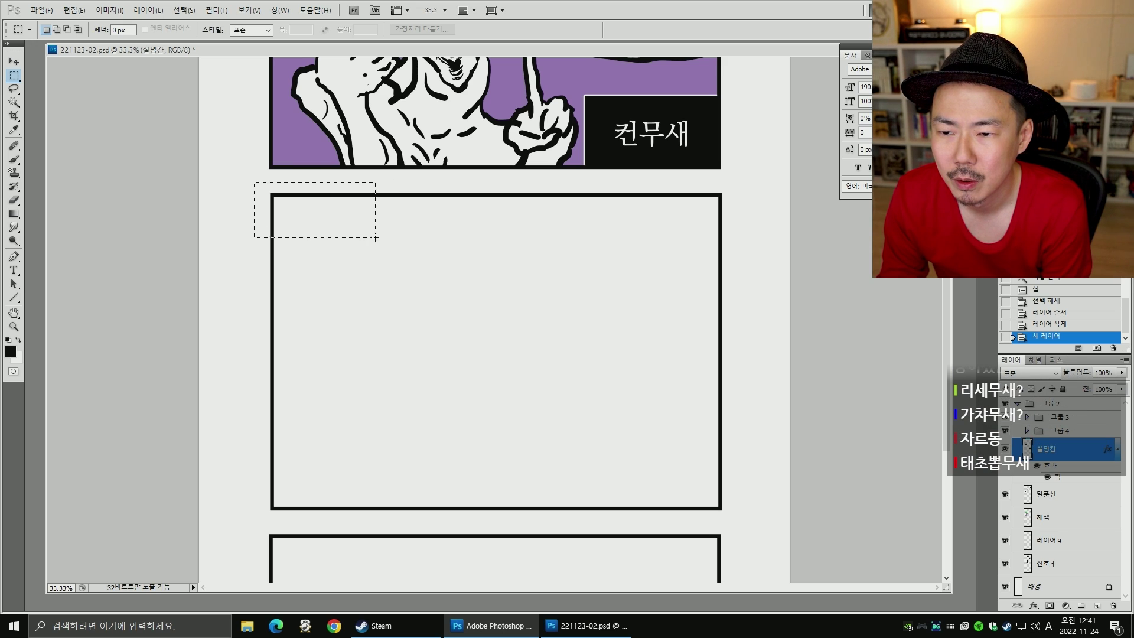
key("alt+BackSpace")
key("ctrl+d")
- Fill a black caption box in the third panel's lower-right corner and slightly enlarge the upper-left caption box
left_click_drag(584, 521, 734, 458)
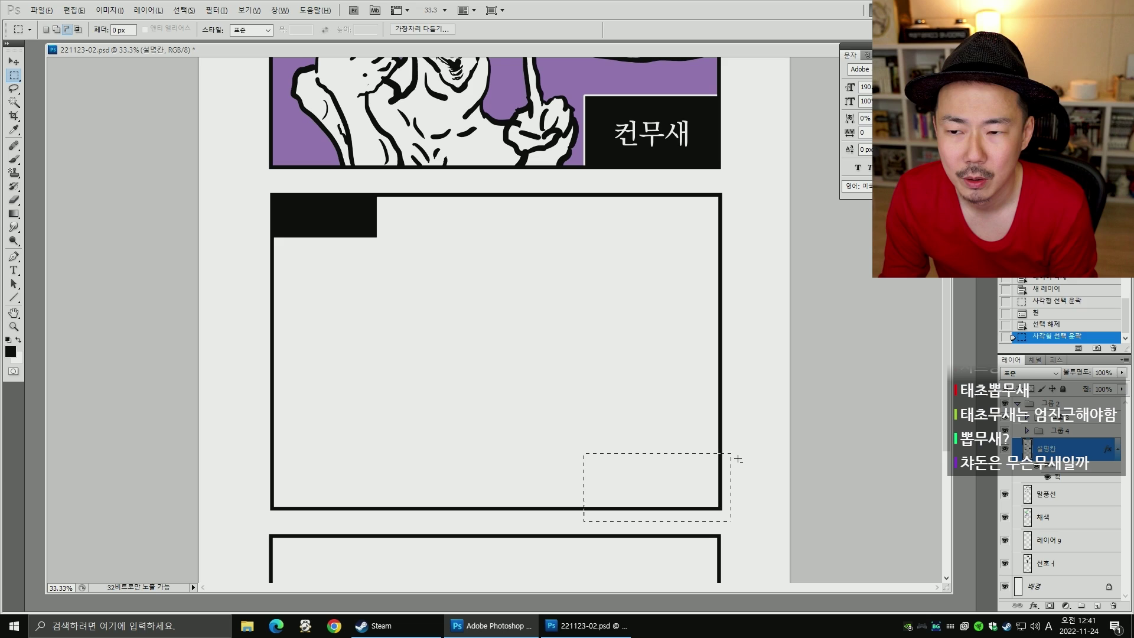
key("alt+BackSpace")
key("ctrl+d")
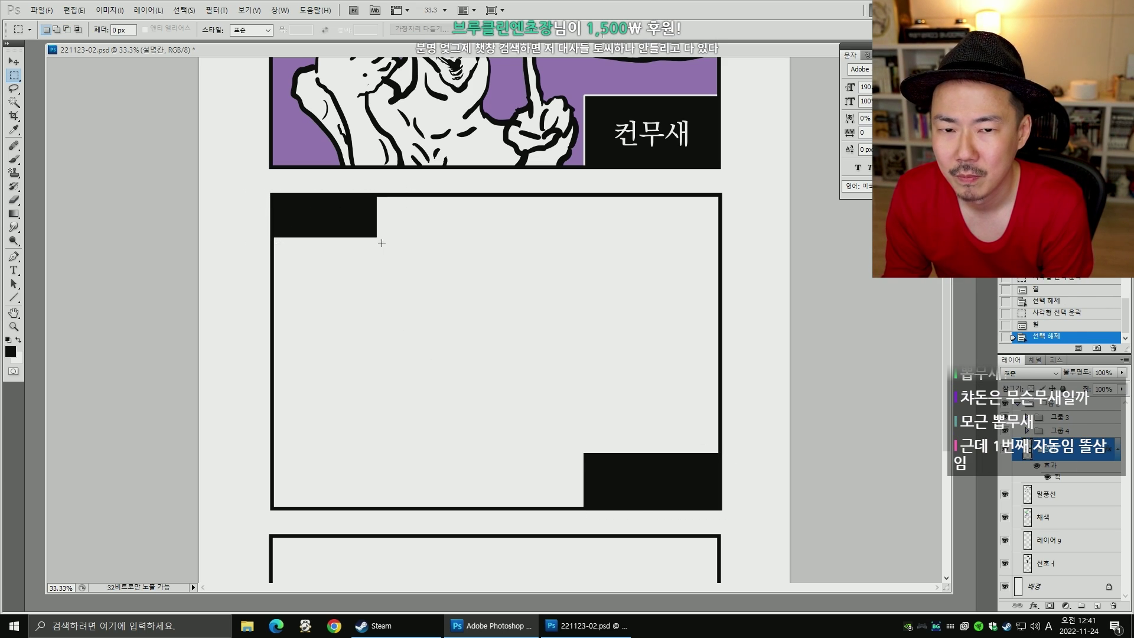
left_click_drag(382, 243, 247, 186)
key("alt+BackSpace")
key("ctrl+d")
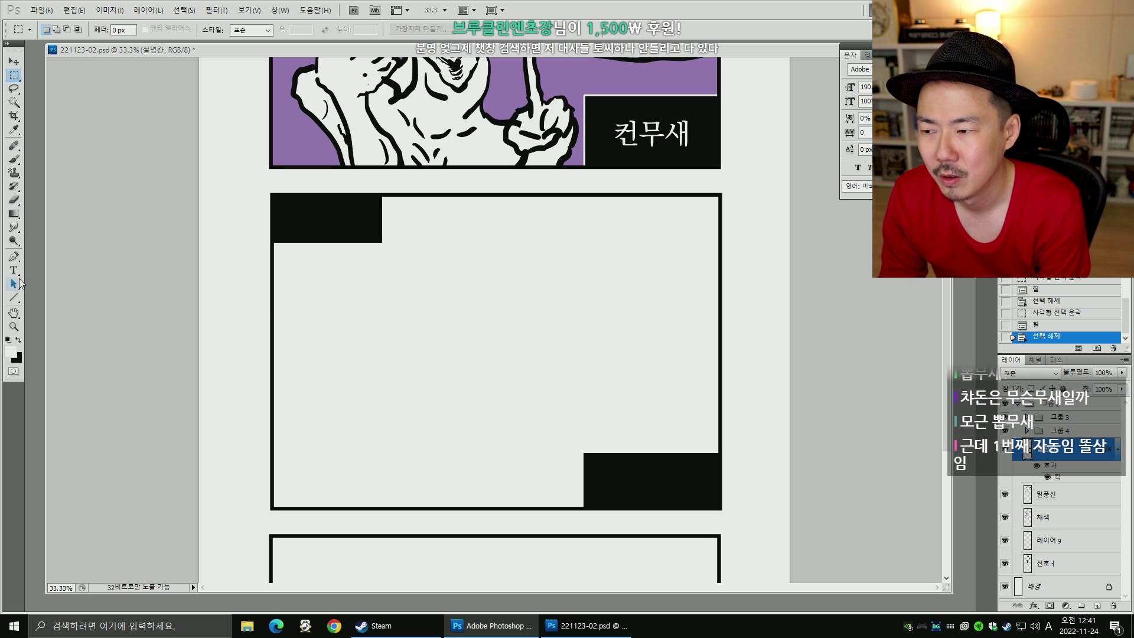
- Expand 그룹 3, select its uppermost text layer, and check the Type tool's text colour without changing it
left_click(1027, 418)
left_click(1051, 437)
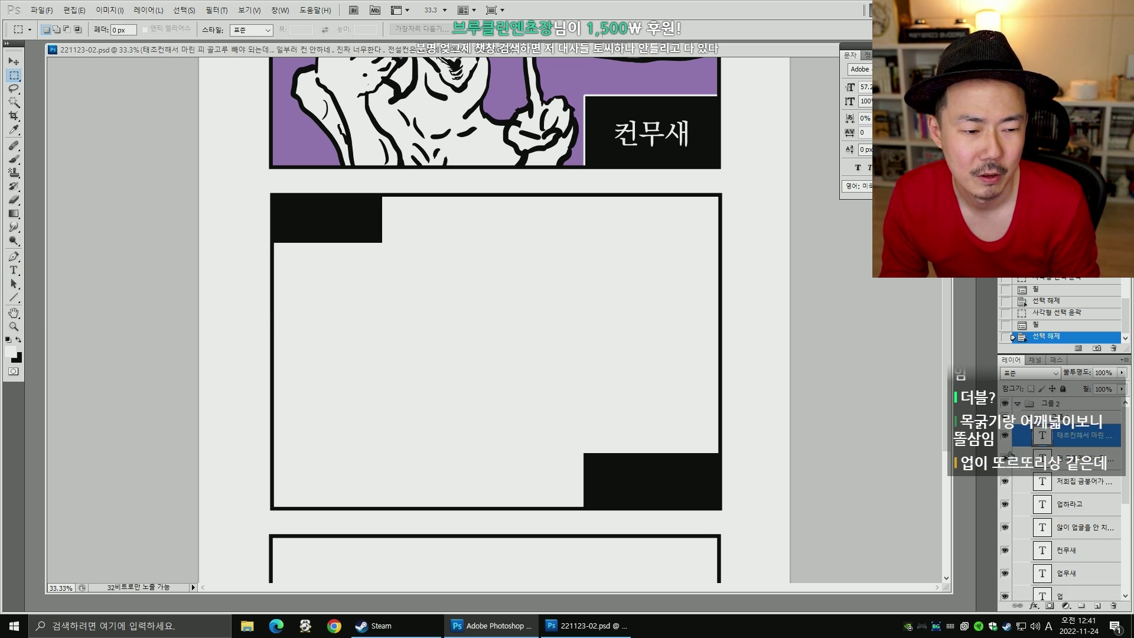
key("t")
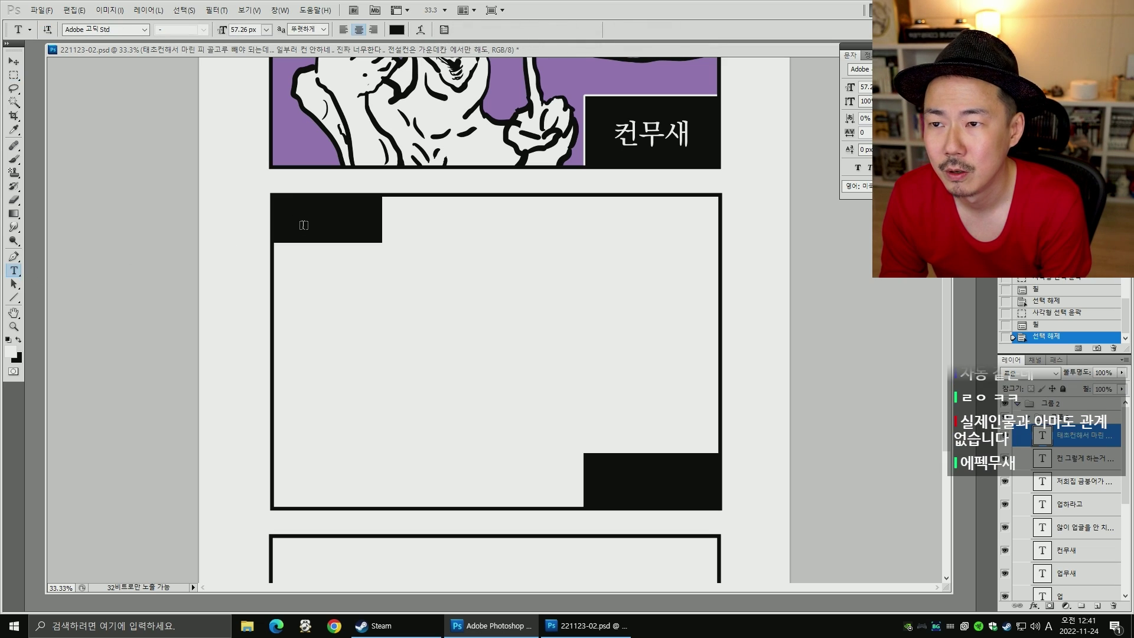
key("Escape")
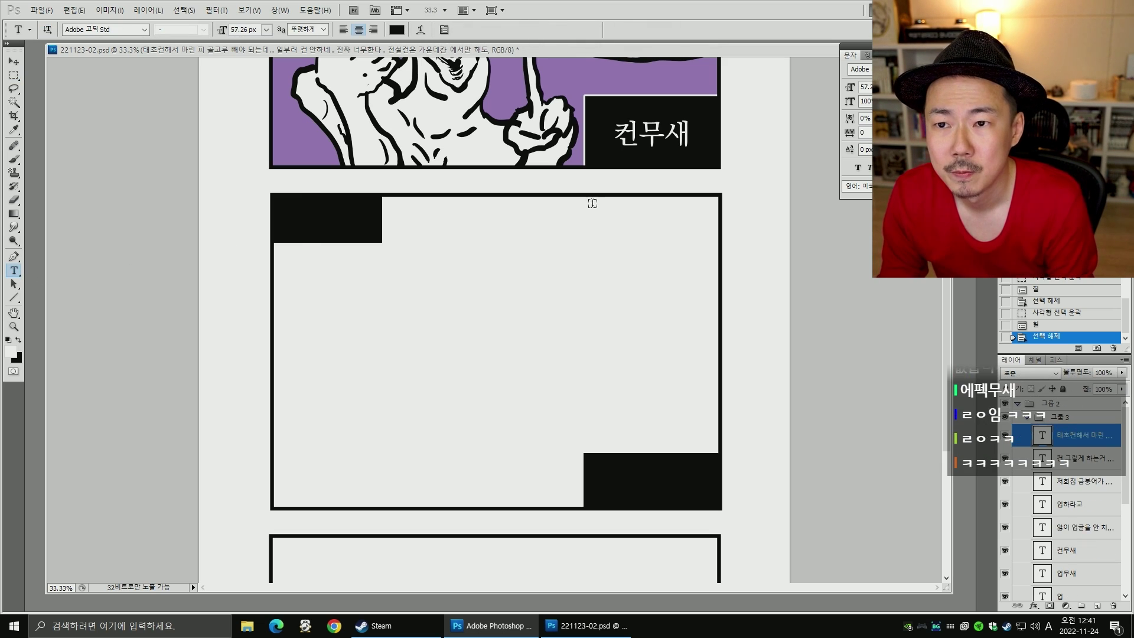
left_click(399, 33)
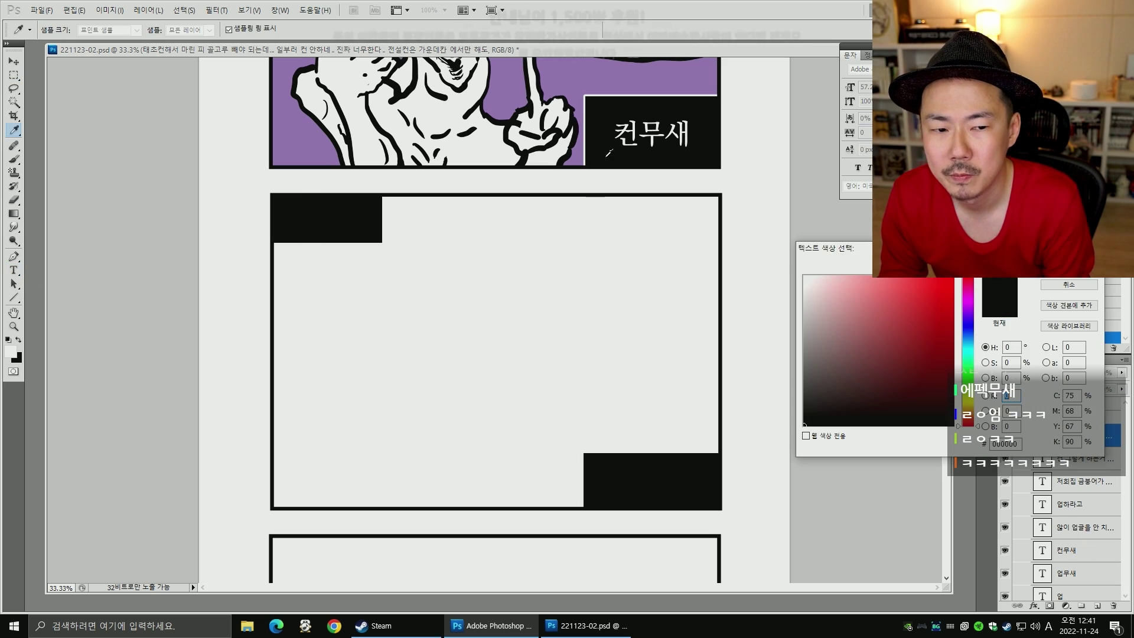
left_click(1058, 285)
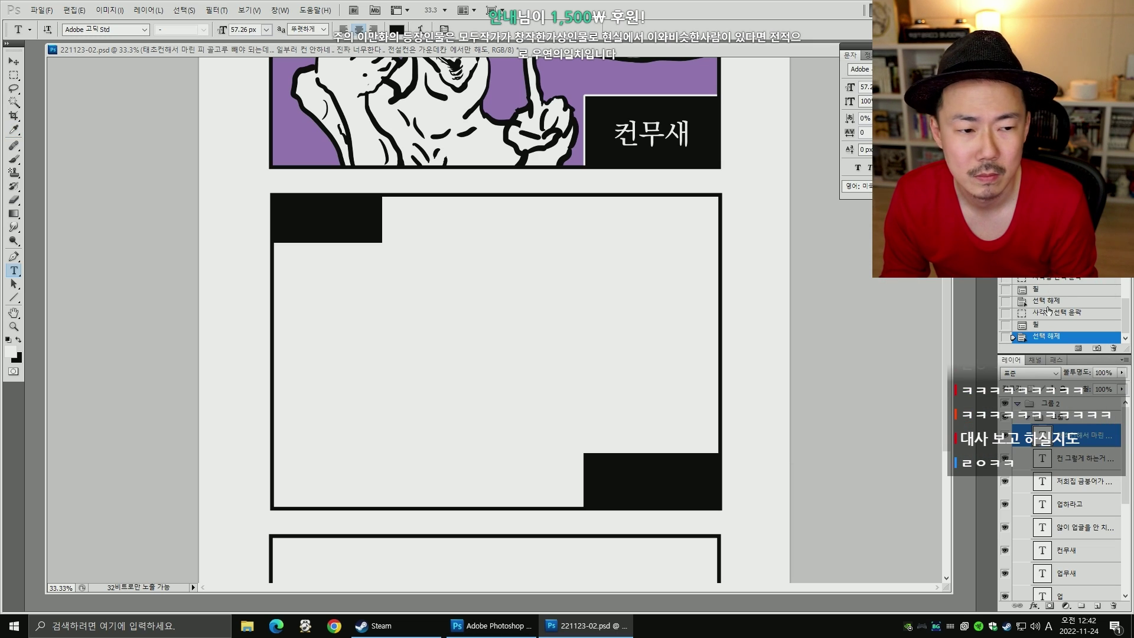
- Duplicate the 컨무새 text layer, move the copy into the third panel's upper-left caption box, and change its text to 물량무새
left_click(1067, 550)
key("ctrl+j")
key("v")
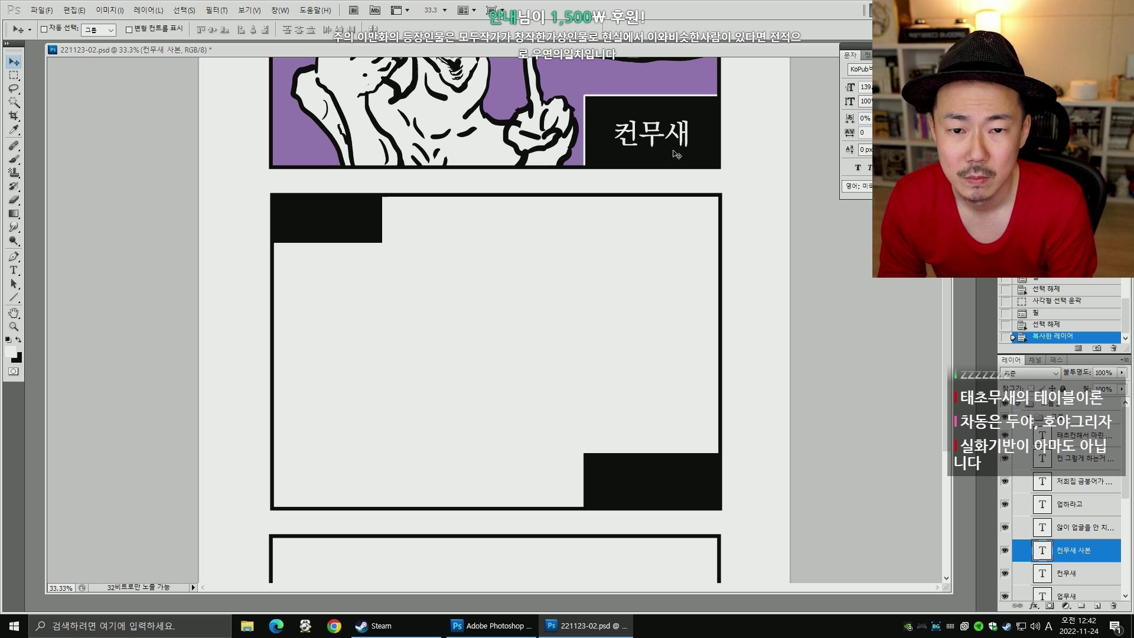
left_click_drag(677, 155, 212, 215)
left_click(14, 270)
key("BackSpace")
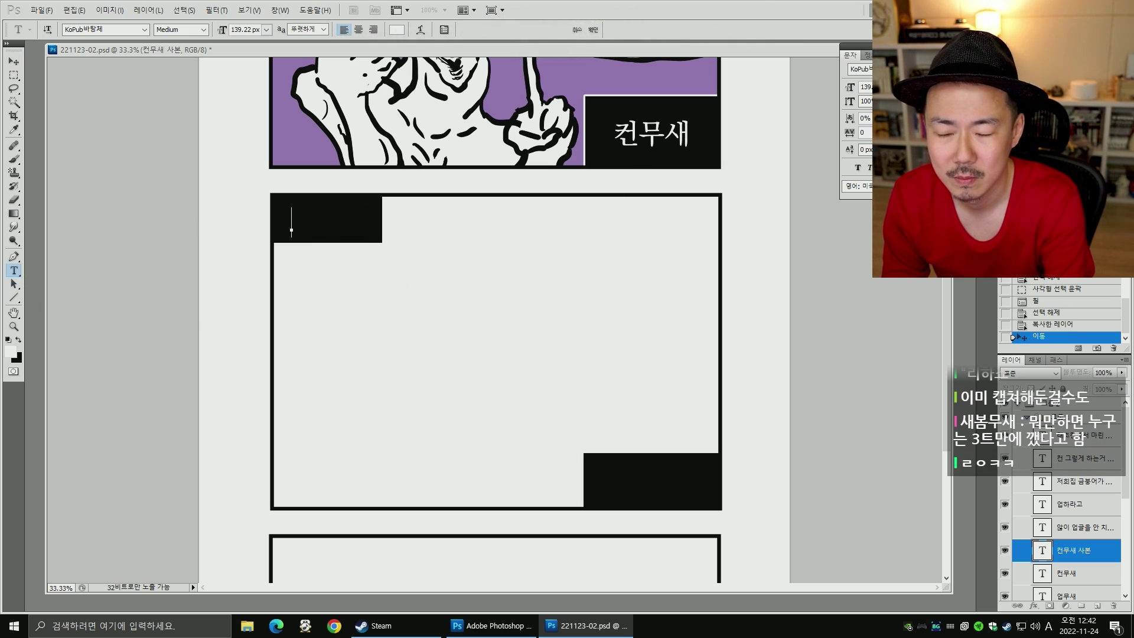
type("물량무새")
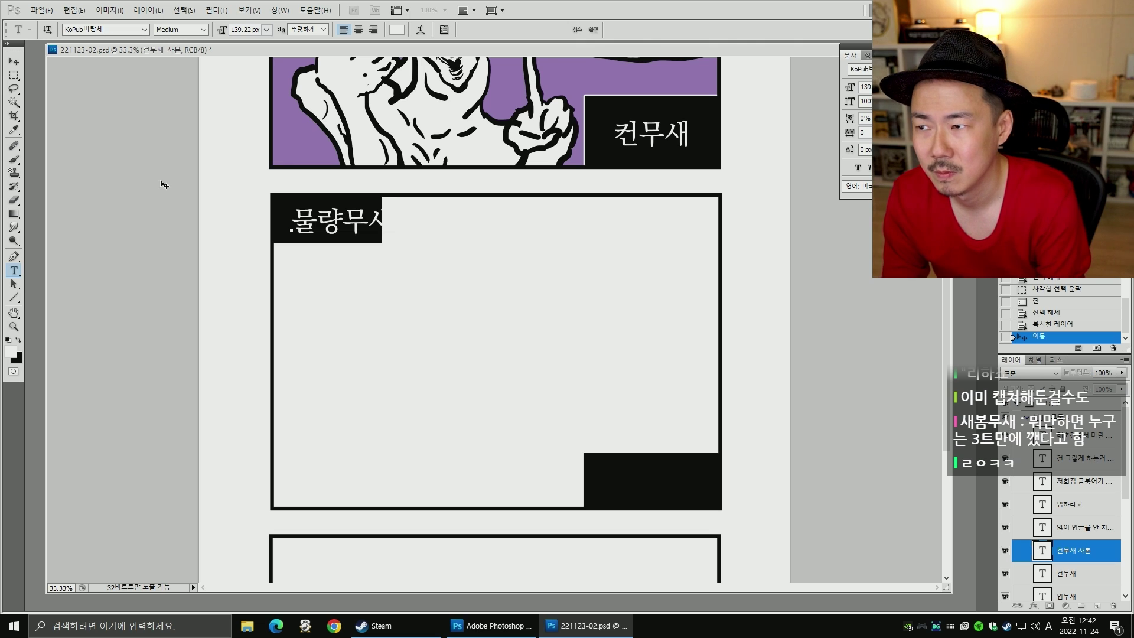
- Scale down the 물량무새 text with Free Transform so it fits inside the upper-left caption box
left_click(13, 61)
key("ctrl+t")
left_click_drag(390, 235, 357, 221)
key("Return")
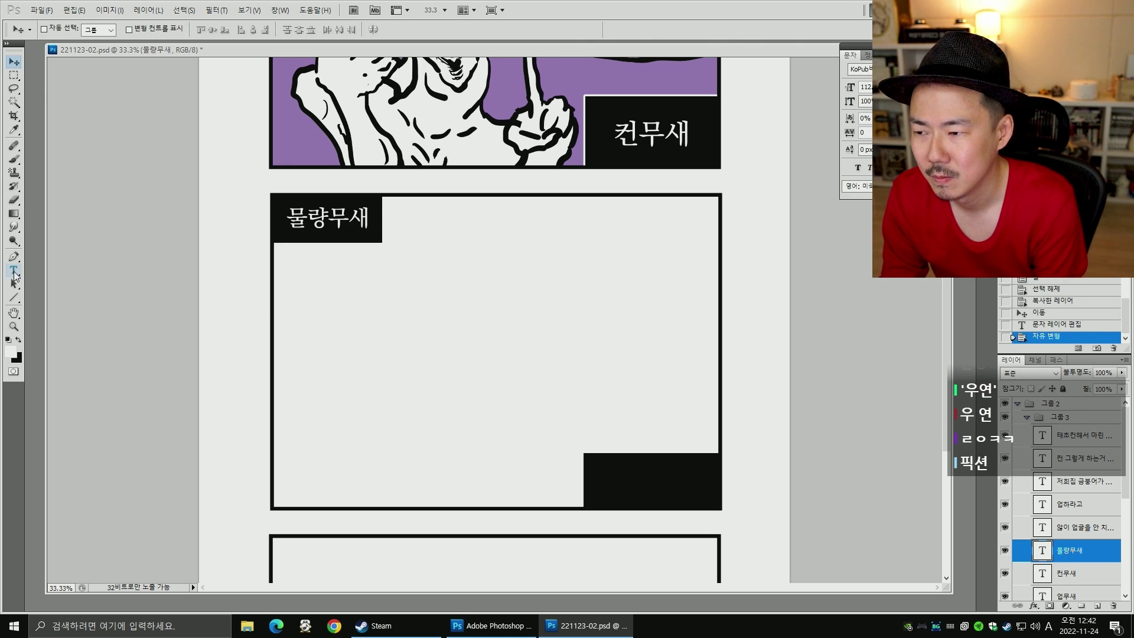
- Duplicate the 물량무새 text layer, move the copy into the lower-right caption box, and change its text to 교환무새
key("t")
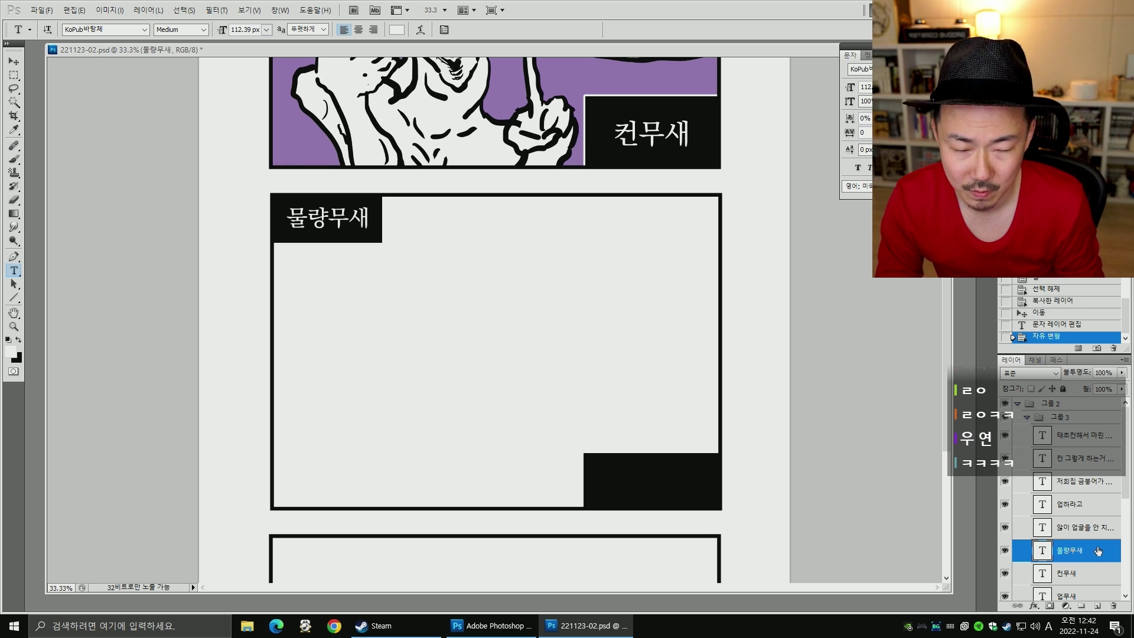
key("ctrl+j")
key("v")
left_click_drag(322, 223, 640, 488)
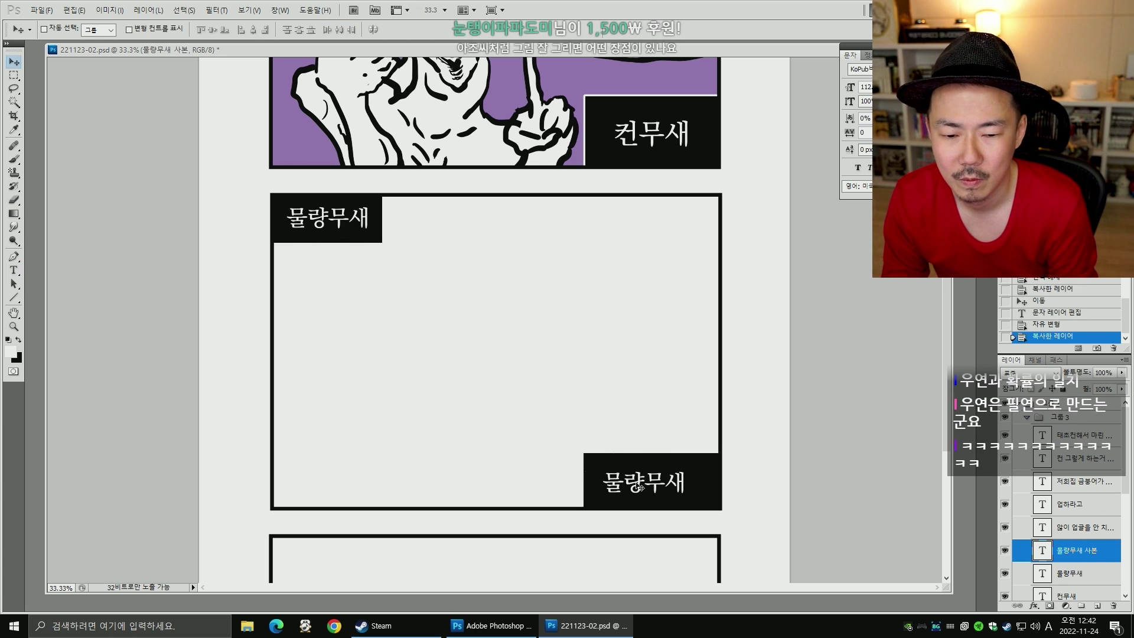
key("t")
left_click_drag(704, 470, 499, 465)
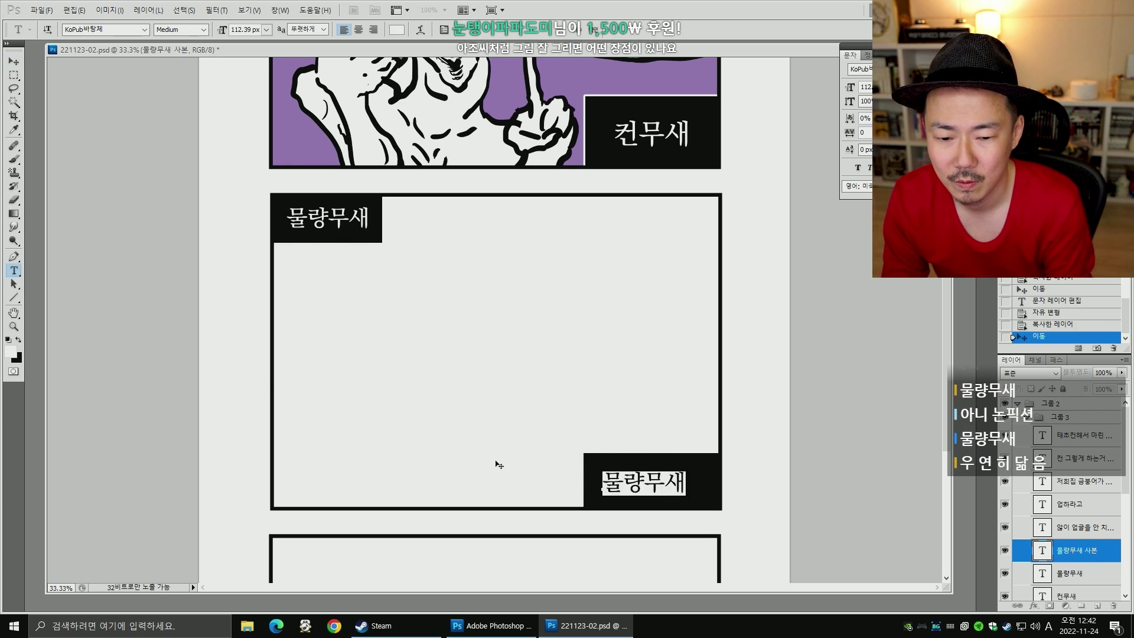
type("d")
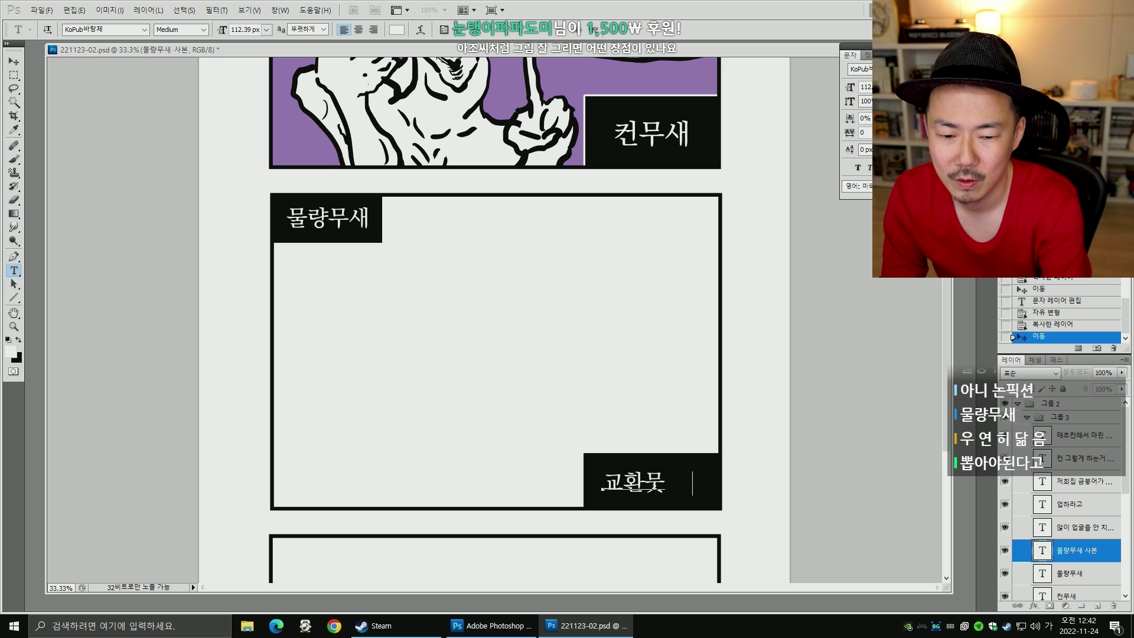
left_click(14, 62)
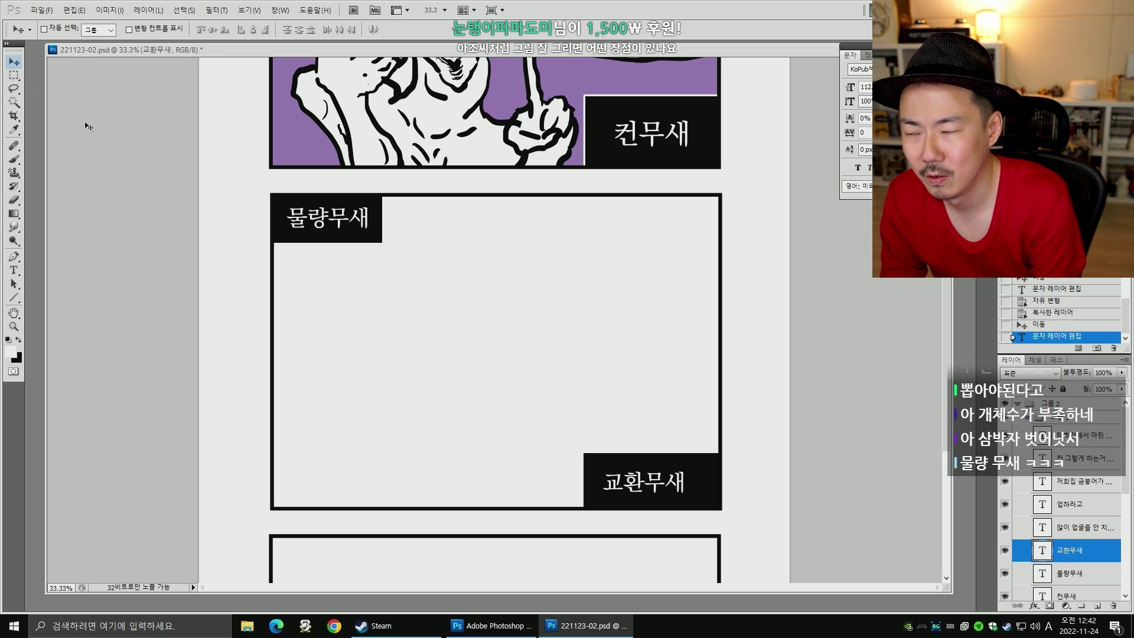
- Scale up the 교환무새 text slightly with Free Transform within the lower-right caption box
key("ctrl+t")
mouse_move(685, 470)
left_mouse_down()
mouse_move(700, 464)
mouse_move(694, 483)
left_mouse_up()
key("Return")
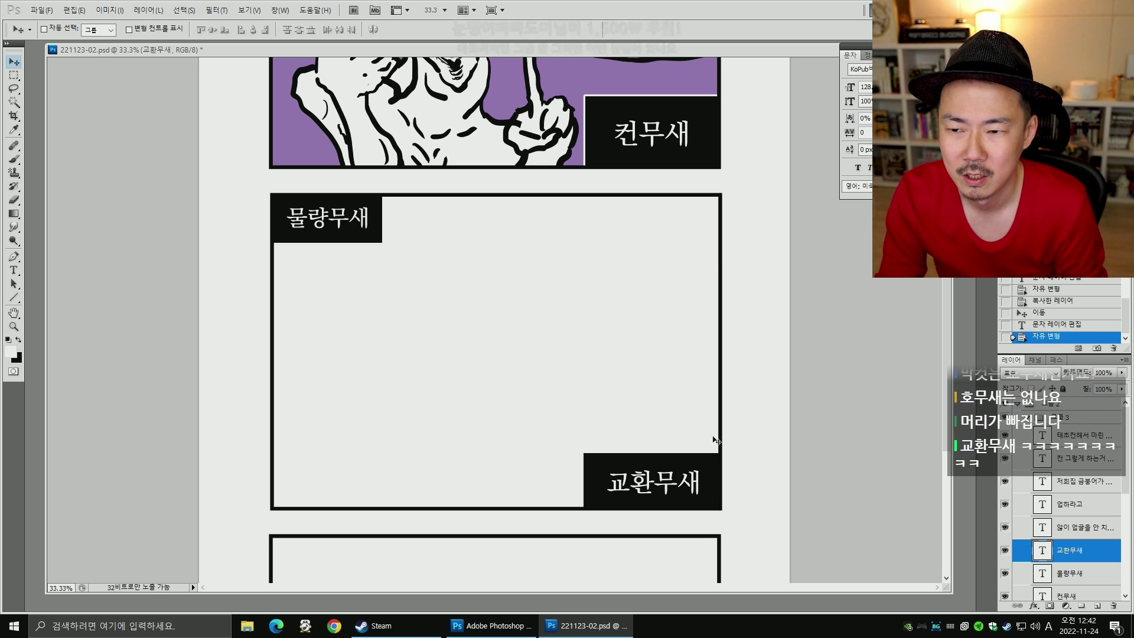
- Review the finished 컨무새 panel against the newly captioned third panel and the empty panel beneath it
left_click_drag(661, 328, 688, 460)
left_click_drag(709, 360, 709, 220)
key("space")
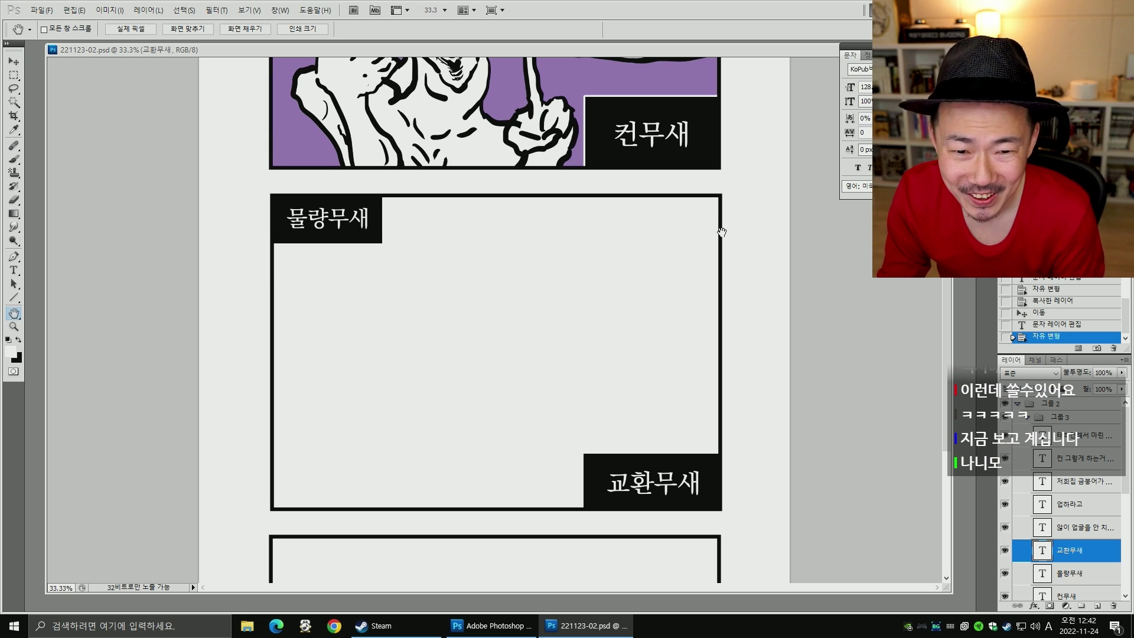
left_click_drag(737, 240, 731, 266)
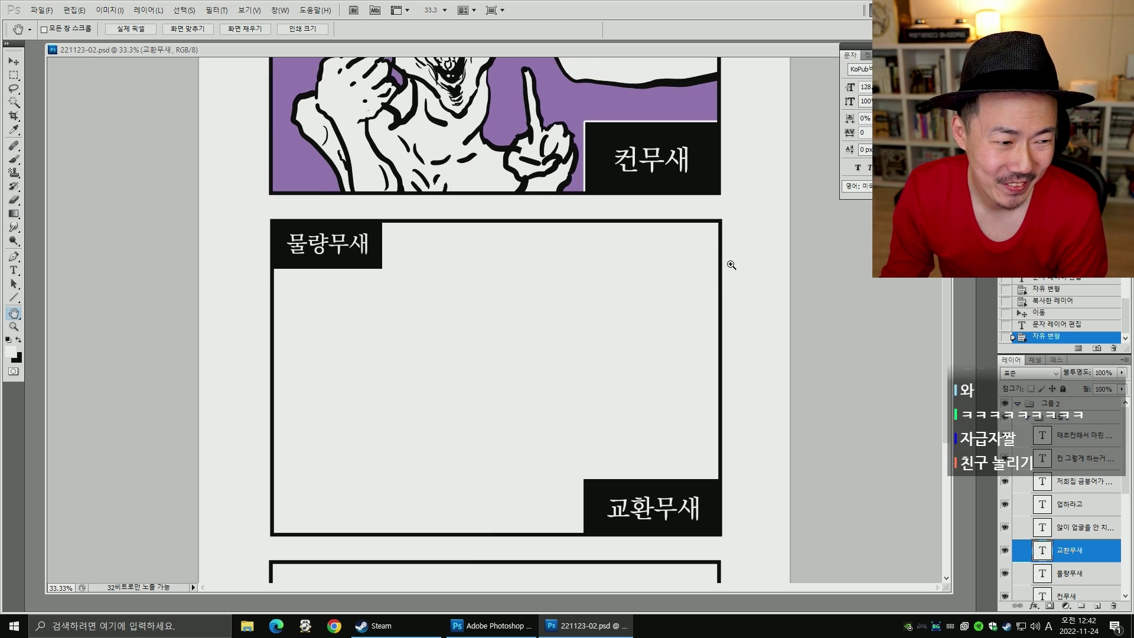
left_click_drag(739, 137, 738, 360)
left_click_drag(724, 211, 726, 361)
mouse_move(727, 248)
left_mouse_down()
mouse_move(706, 392)
mouse_move(663, 293)
left_mouse_up()
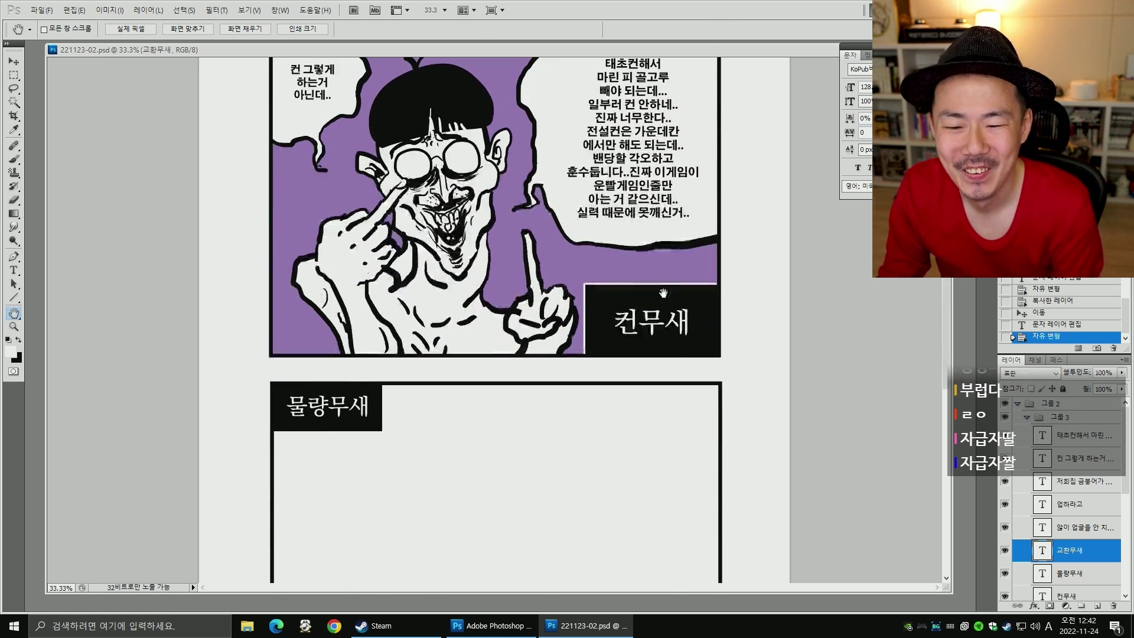
scroll(664, 283, "down", 5)
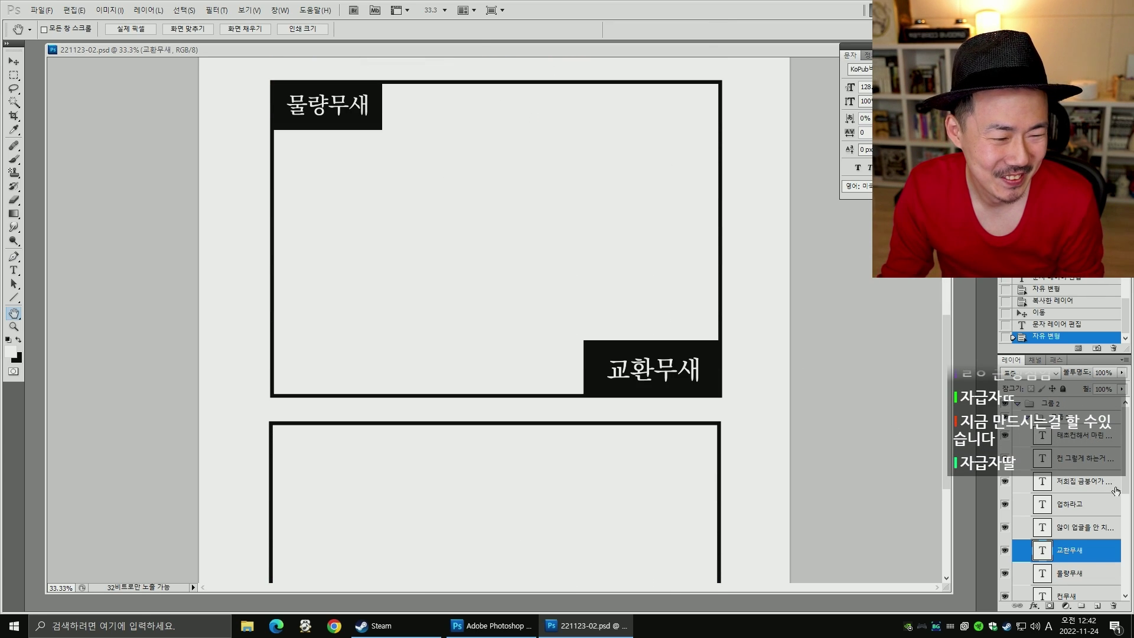
- Collapse 그룹 3, select the 설명칸 layer, and toggle its visibility to check that it holds the caption boxes
key("ctrl+g")
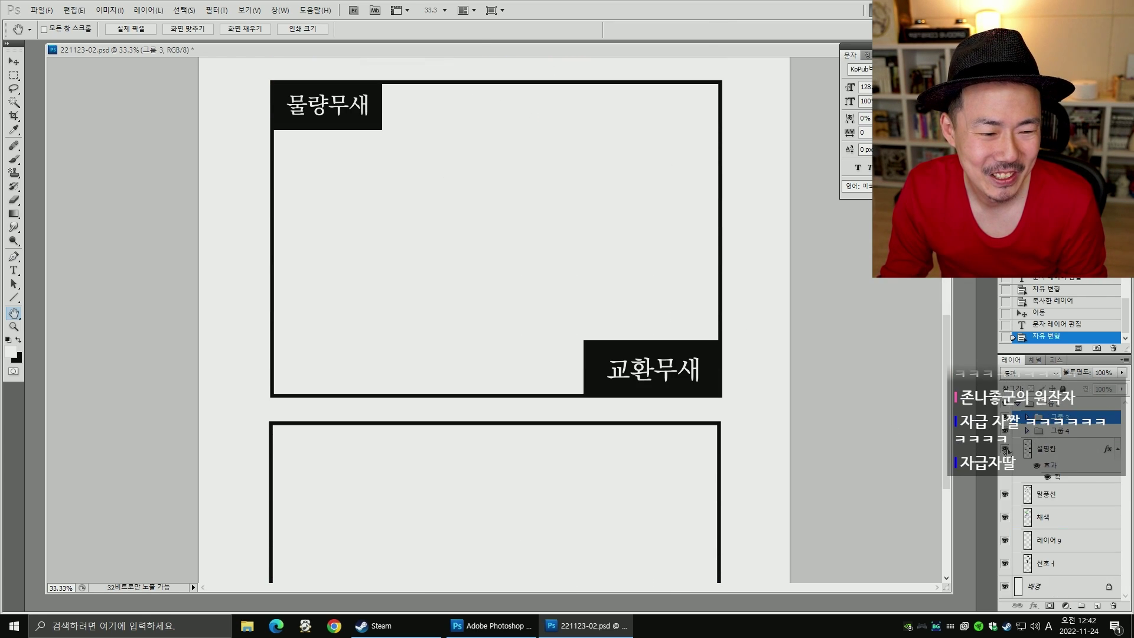
left_click(1006, 450)
left_click(1006, 450)
left_click(1032, 454)
left_click(1006, 450)
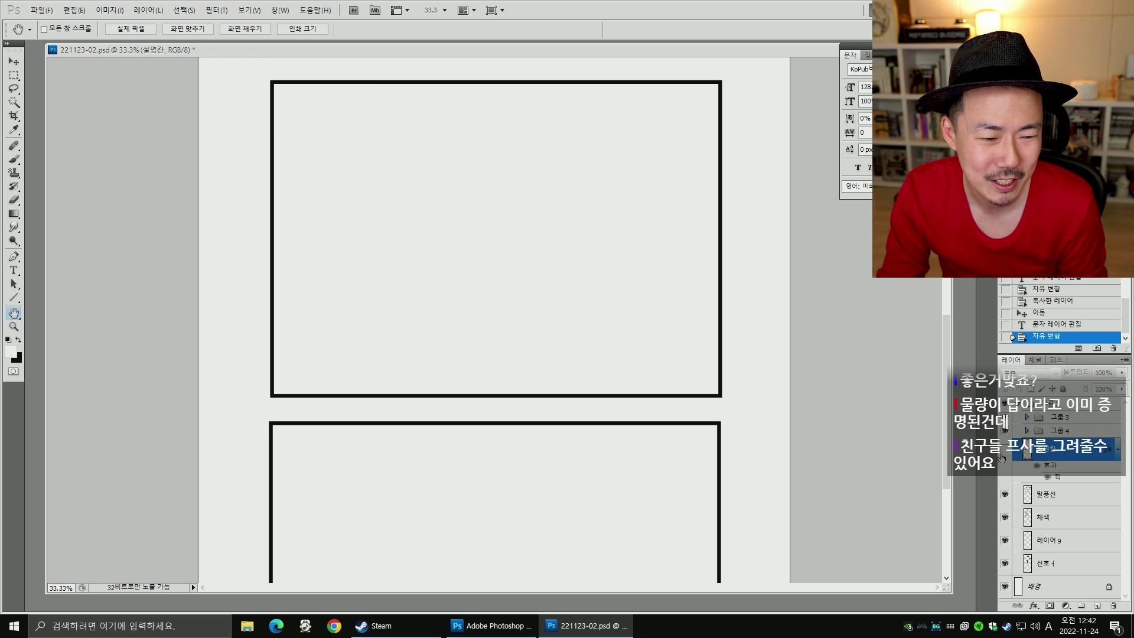
left_click(1006, 450)
- Extend the 교환무새 caption box up and to the left with black, and delete the excess fill below the panel
key("m")
left_click_drag(750, 425, 748, 423)
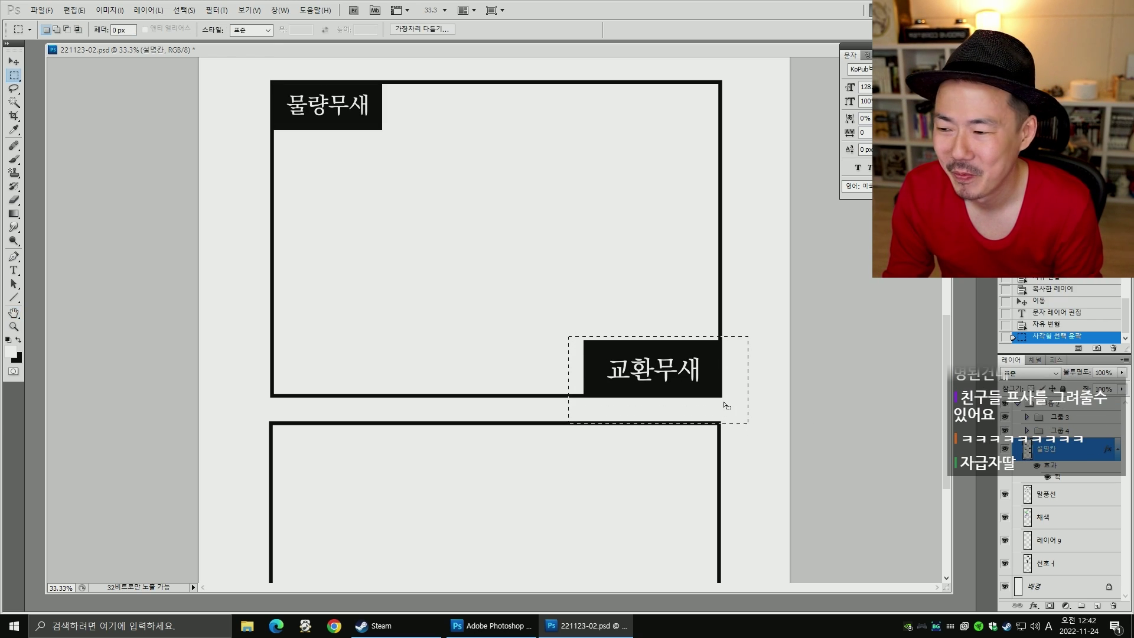
key("x")
key("alt+BackSpace")
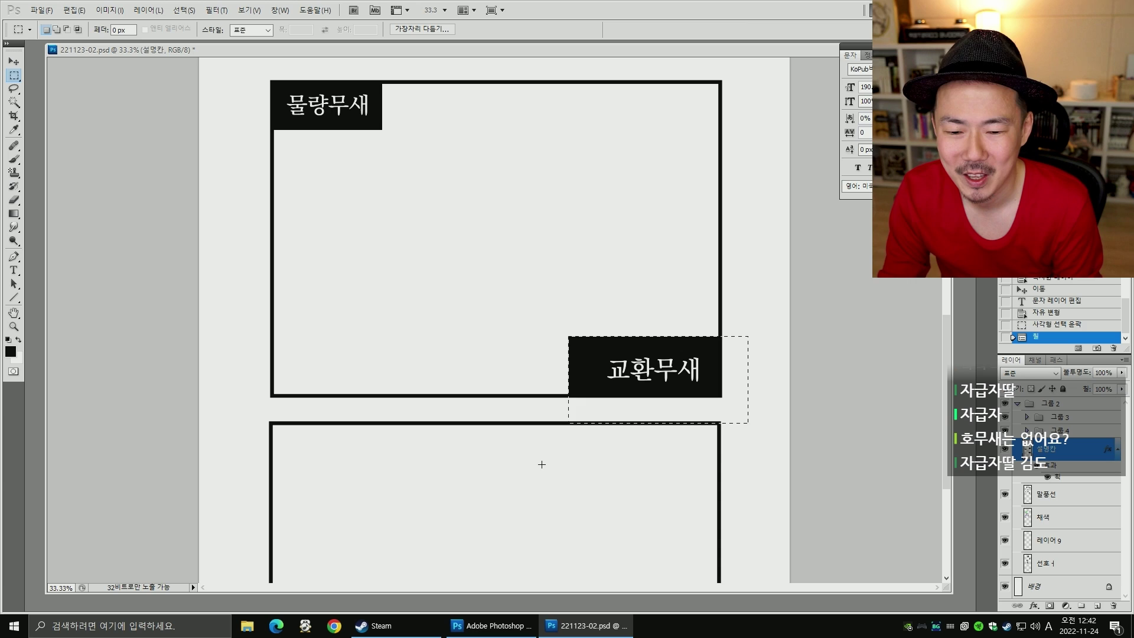
left_click_drag(539, 463, 772, 408)
key("Delete")
key("ctrl+d")
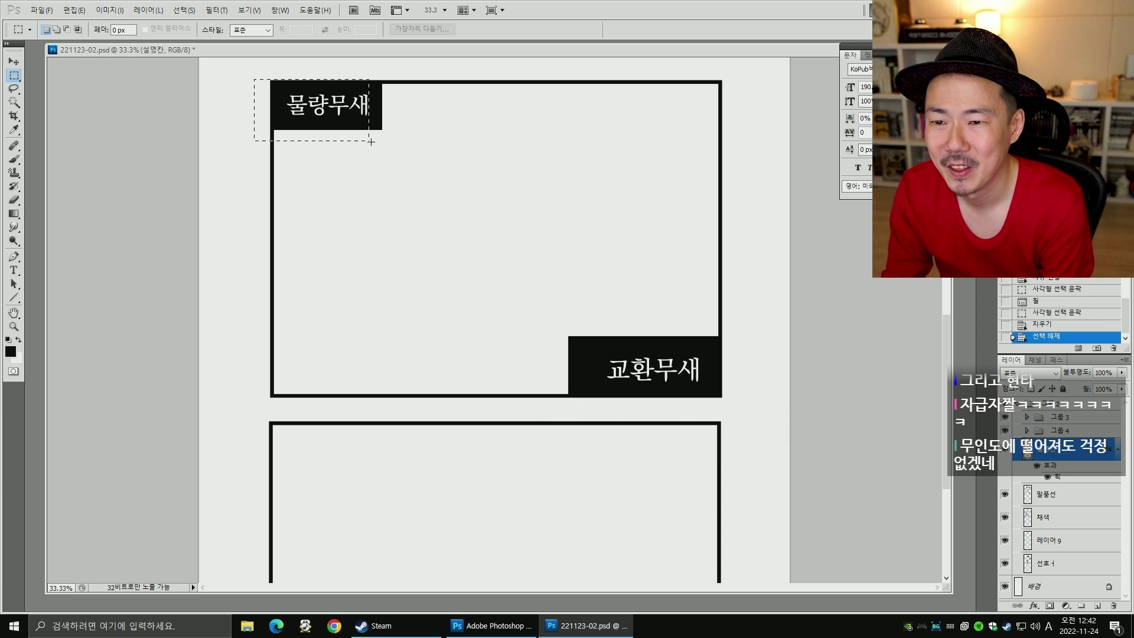
- Extend the 물량무새 caption box slightly to the right and downward with a black fill
left_click_drag(371, 142, 390, 134)
key("alt+BackSpace")
key("ctrl+d")
key("g")
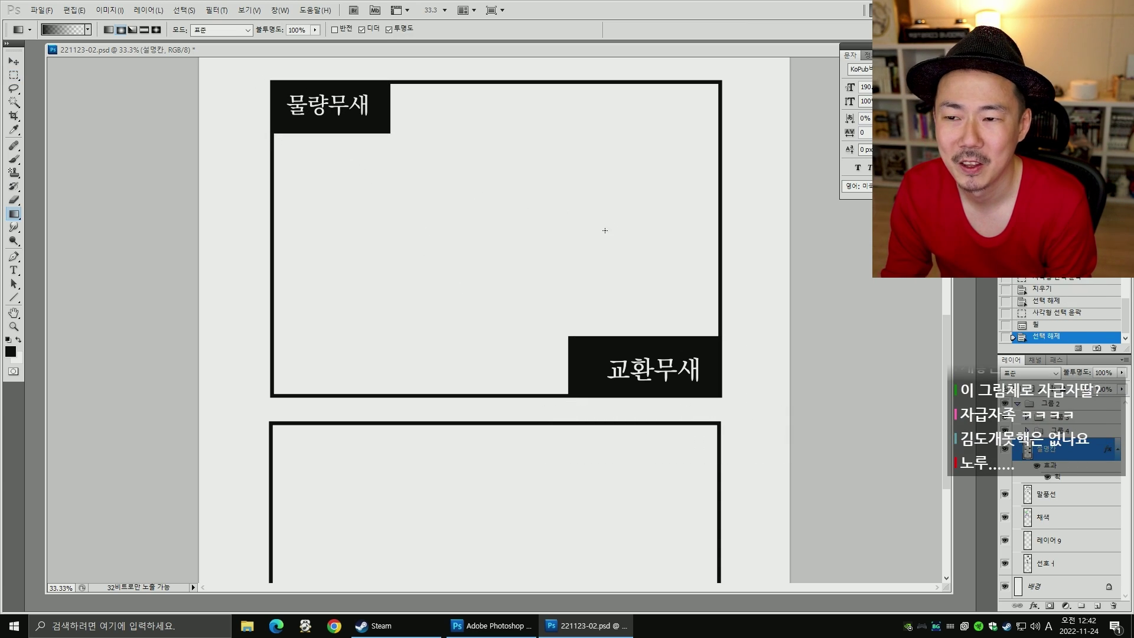
- Select the 물량무새 text layer and nudge the text to the centre of its enlarged caption box
scroll(605, 230, "up", 3)
key("v")
right_click(363, 197)
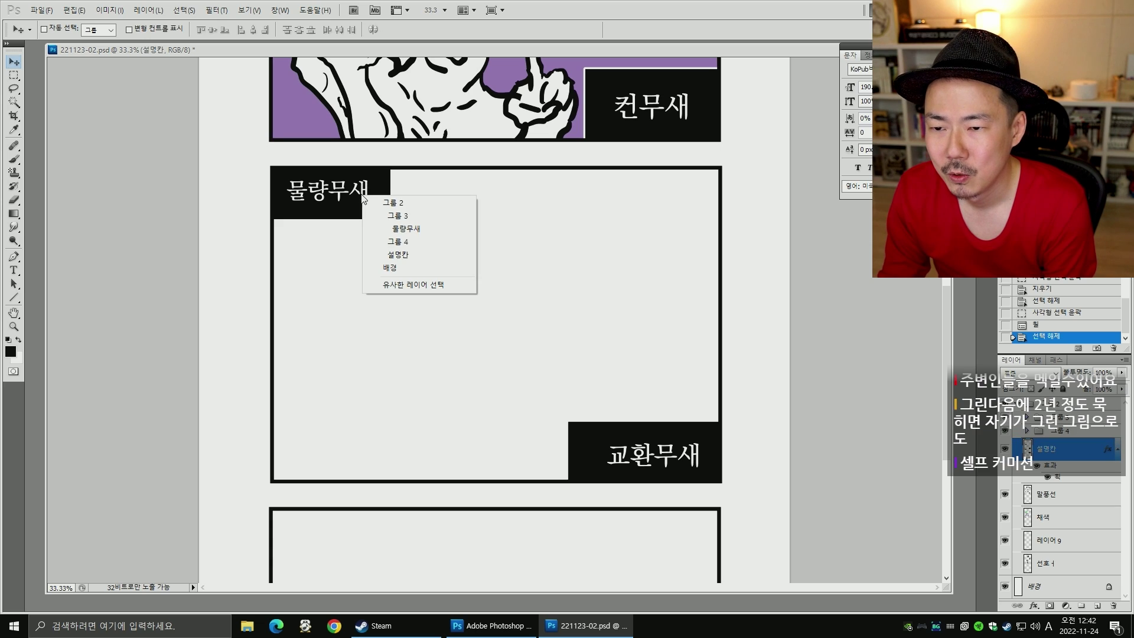
left_click(406, 229)
left_click_drag(352, 195, 354, 194)
- Select the 교환무새 text layer, shift the text left to centre it in its caption box, and save the document
right_click(685, 460)
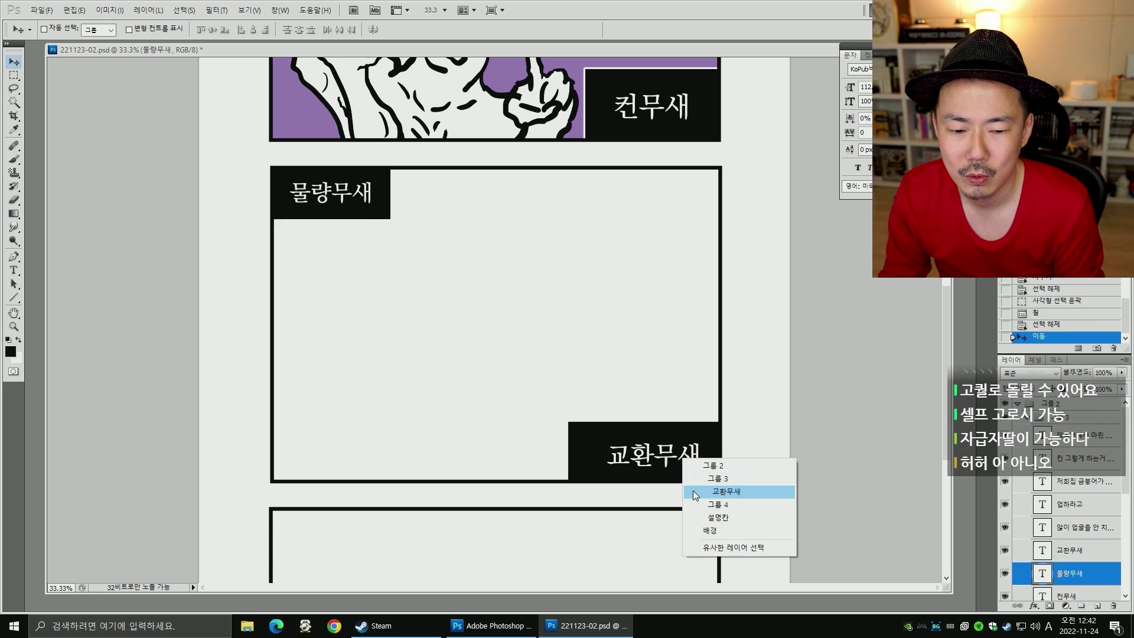
left_click(706, 493)
left_click_drag(677, 469, 667, 466)
key("ctrl+s")
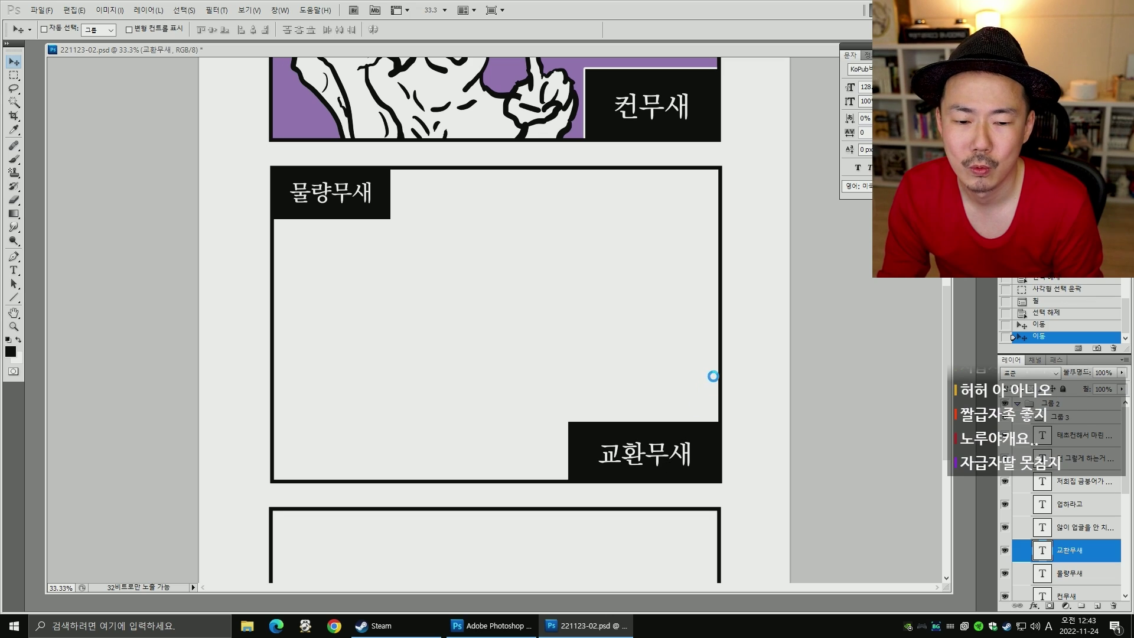
- Collapse the caption text group and make the line-art layer just above the background active for brush drawing in the 물량무새 panel
key("h")
left_click_drag(714, 375, 729, 258)
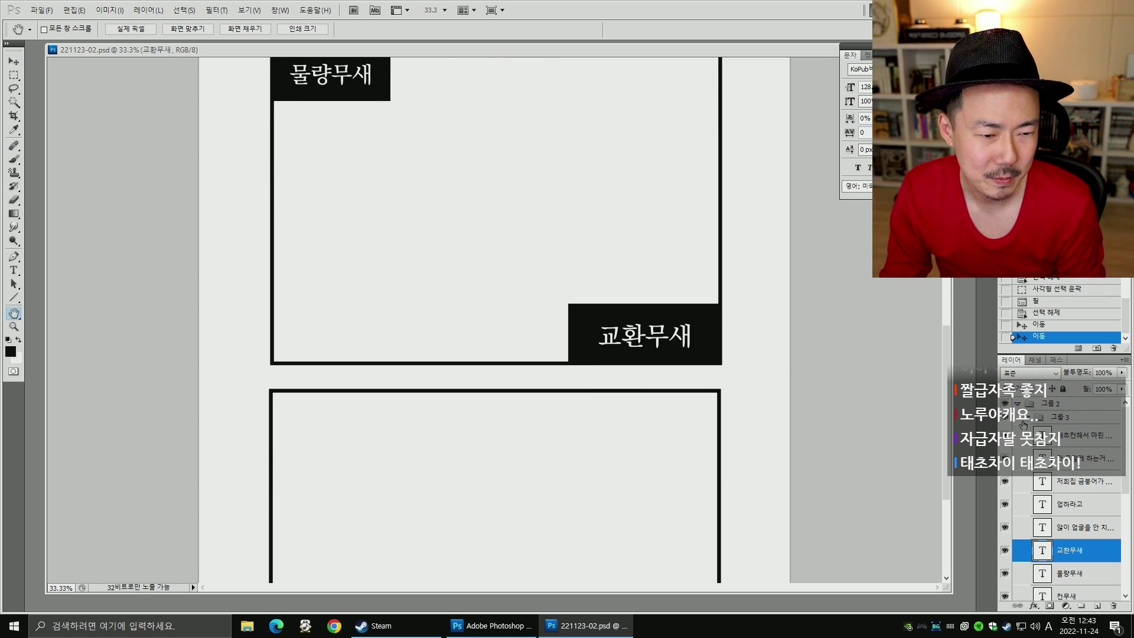
left_click(1027, 417)
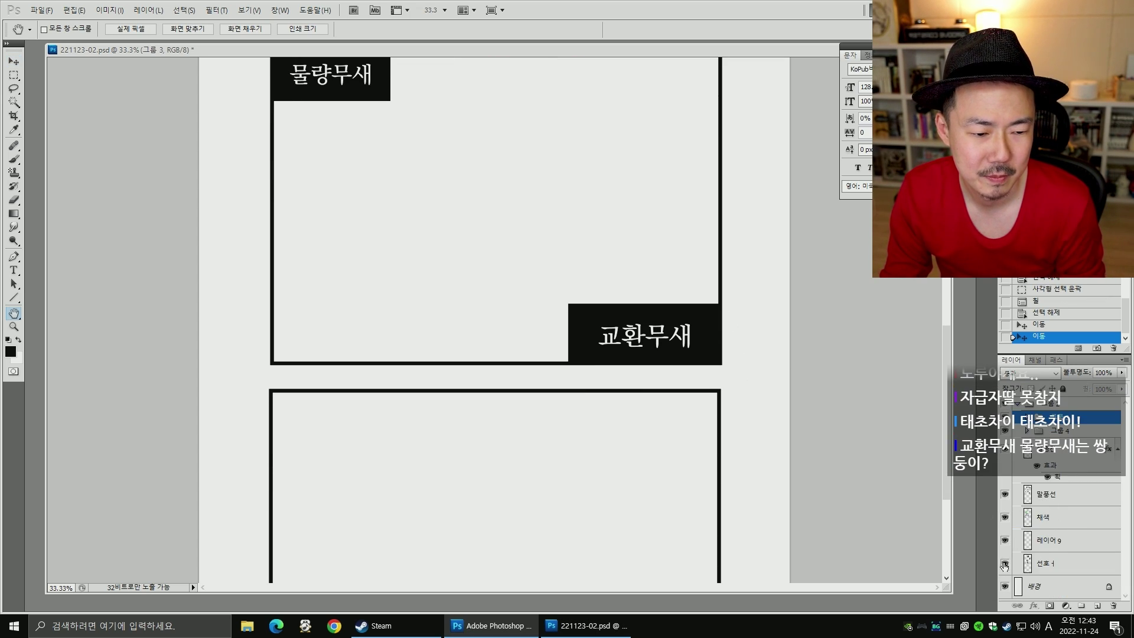
left_click(1039, 563)
scroll(611, 244, "up", 3)
key("b")
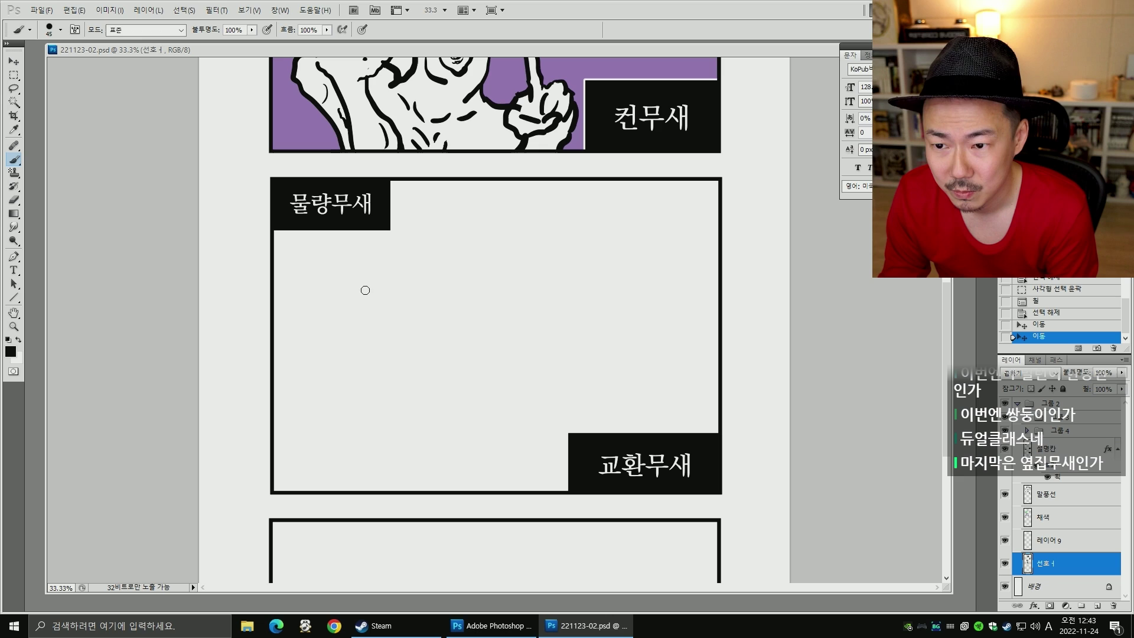
mouse_move(357, 264)
left_mouse_down()
mouse_move(424, 284)
mouse_move(388, 293)
mouse_move(424, 274)
left_mouse_up()
key("ctrl+z")
key("bracketright")
key("ctrl+z")
key("ctrl+alt+z")
key("ctrl+alt+z")
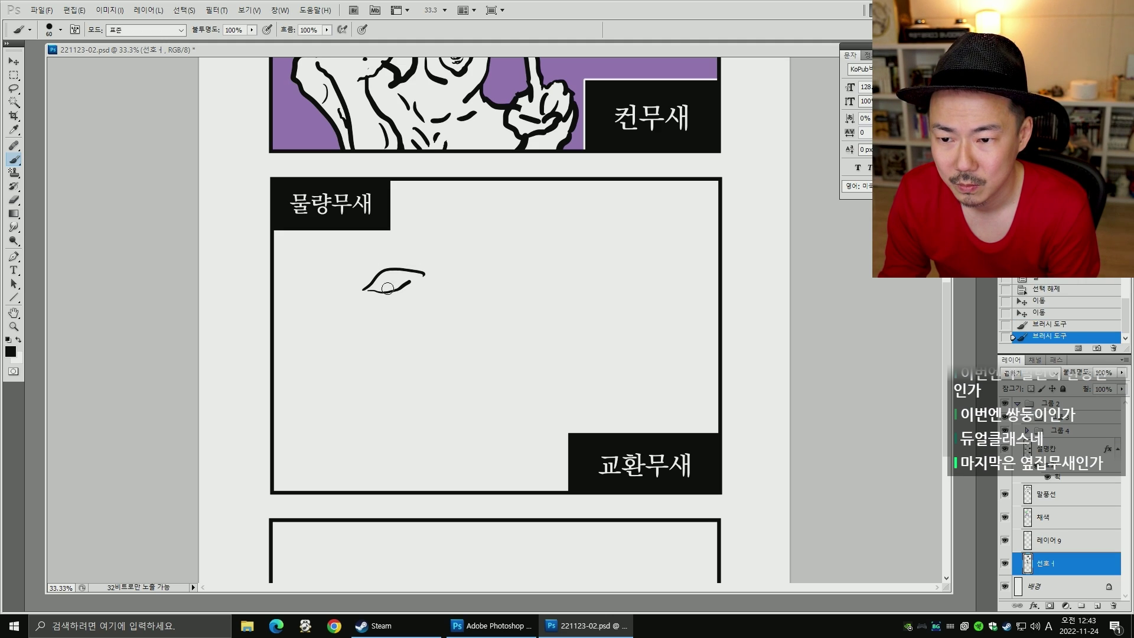
key("ctrl+alt+z")
key("ctrl+alt+z")
key("bracketleft")
key("bracketleft")
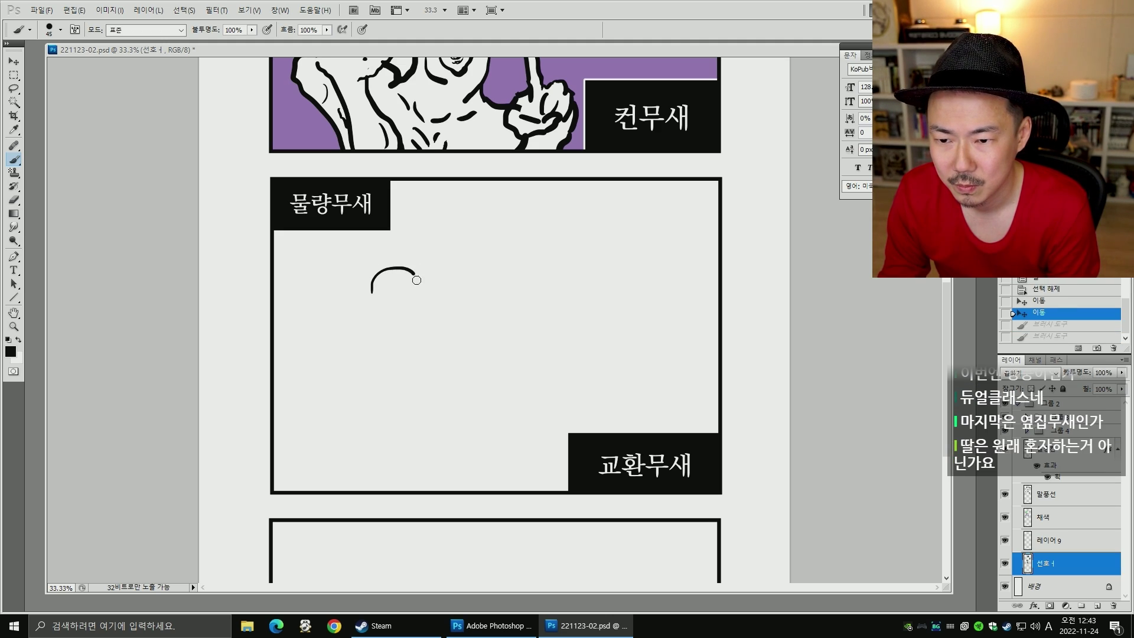
- Draw two almond-shaped eye outlines side by side in the middle of the 물량무새 panel with a size 45 black brush
mouse_move(417, 280)
left_mouse_down()
mouse_move(385, 278)
mouse_move(424, 279)
mouse_move(396, 293)
mouse_move(425, 276)
left_mouse_up()
key("ctrl+z")
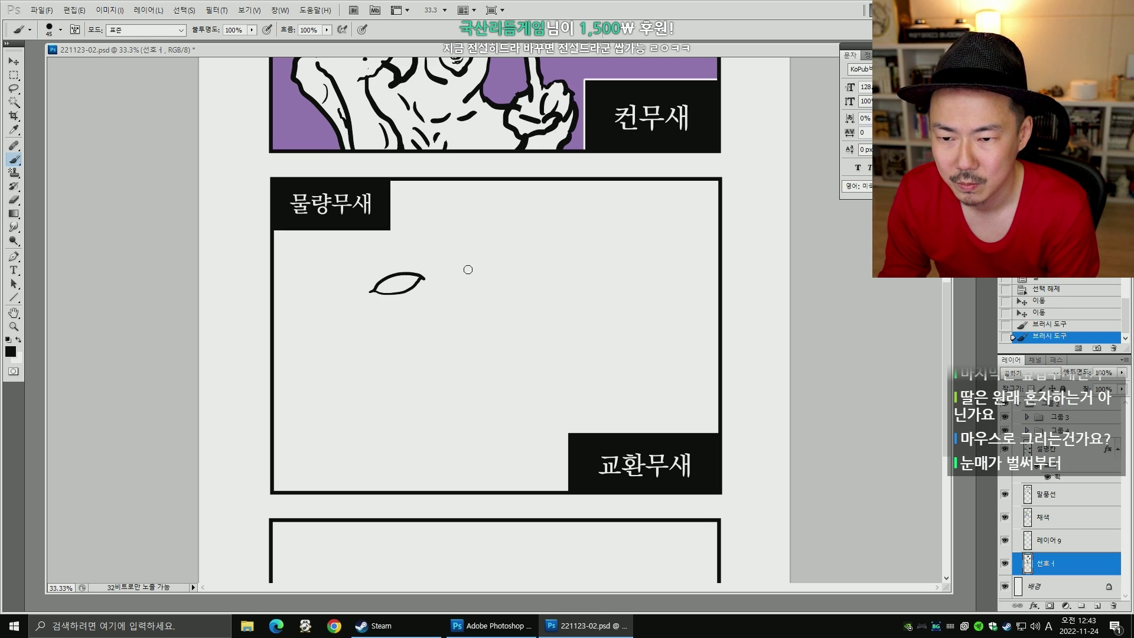
left_click(417, 283)
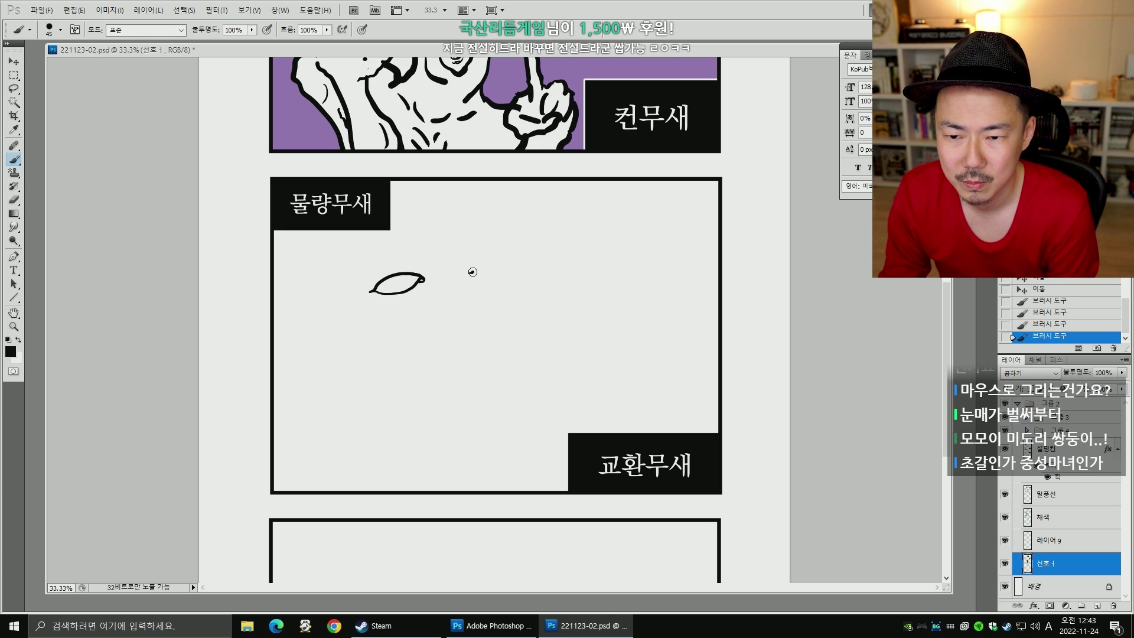
left_click_drag(471, 272, 514, 275)
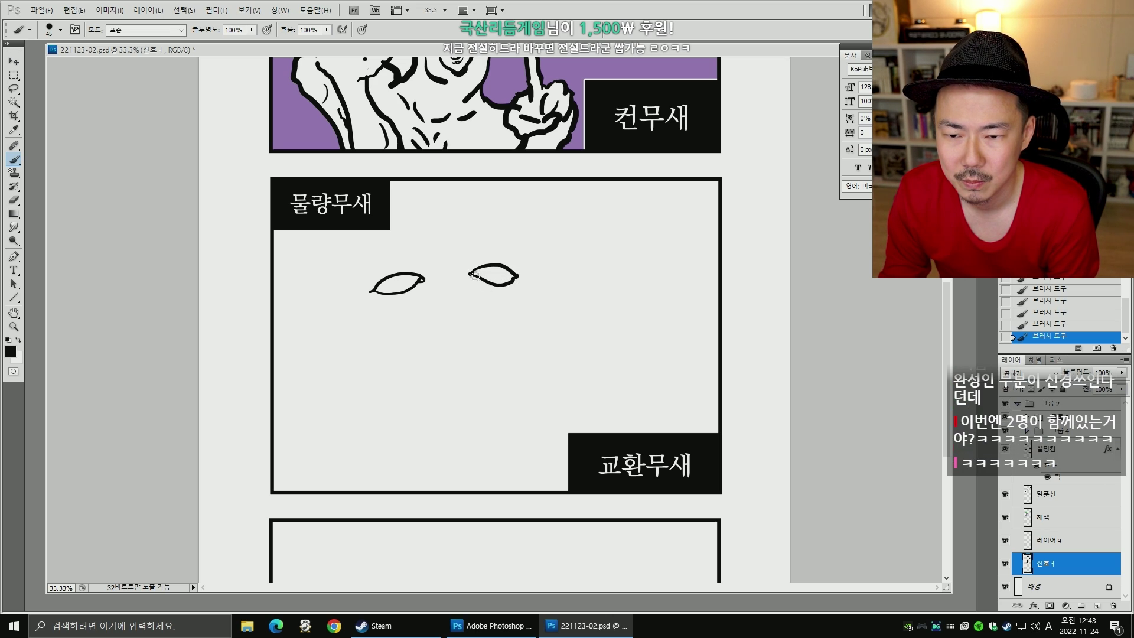
- Select the right eye outline, move it slightly right and down, and clear the selection
key("m")
mouse_move(455, 256)
left_mouse_down()
mouse_move(549, 302)
mouse_move(540, 292)
left_mouse_up()
key("v")
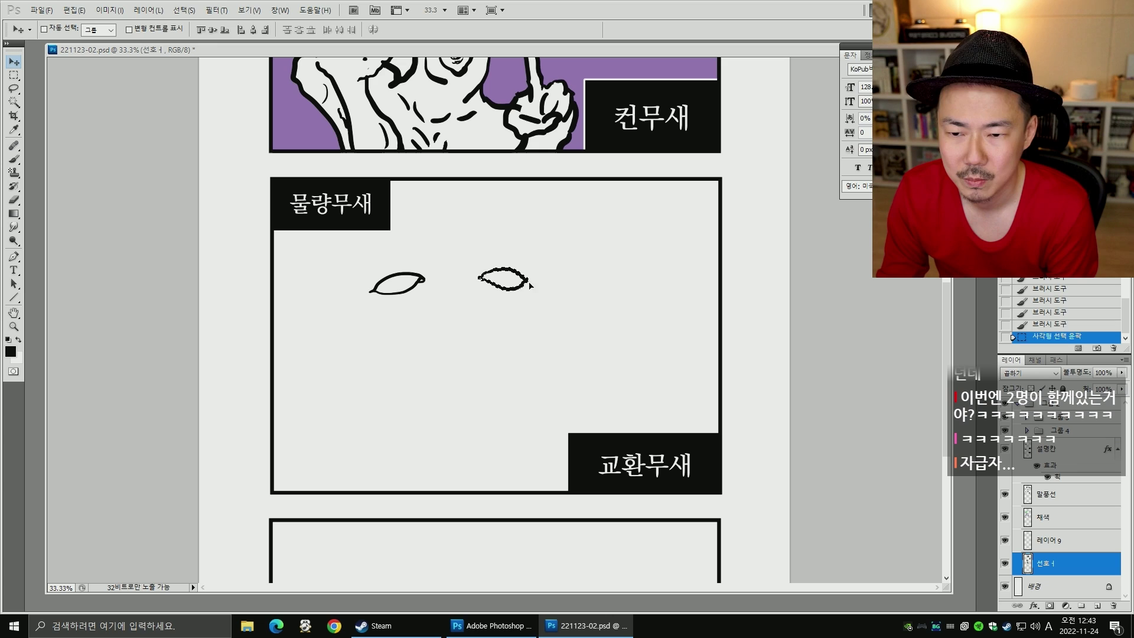
key("ctrl+d")
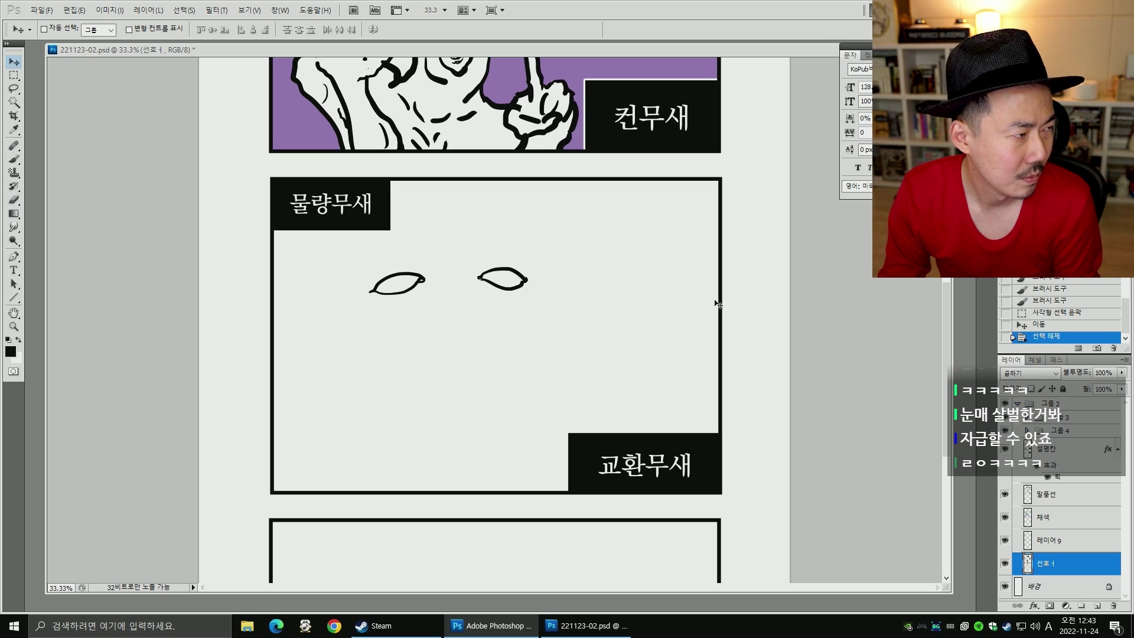
- Draw a curved lower-lid line under each eye with a size 50 brush
key("b")
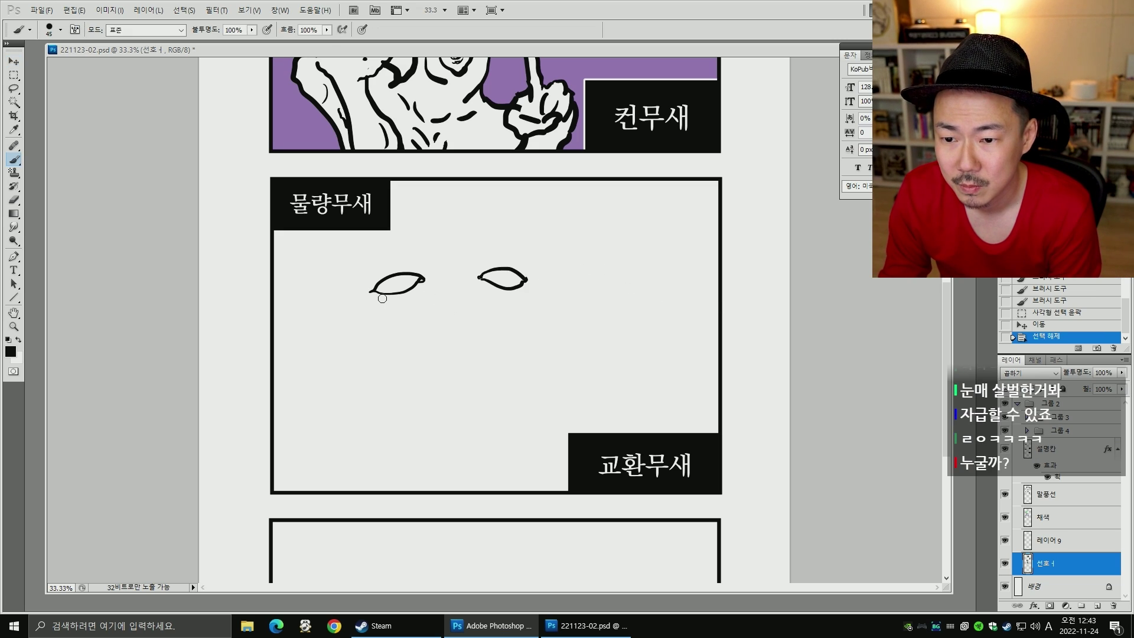
key("ctrl+z")
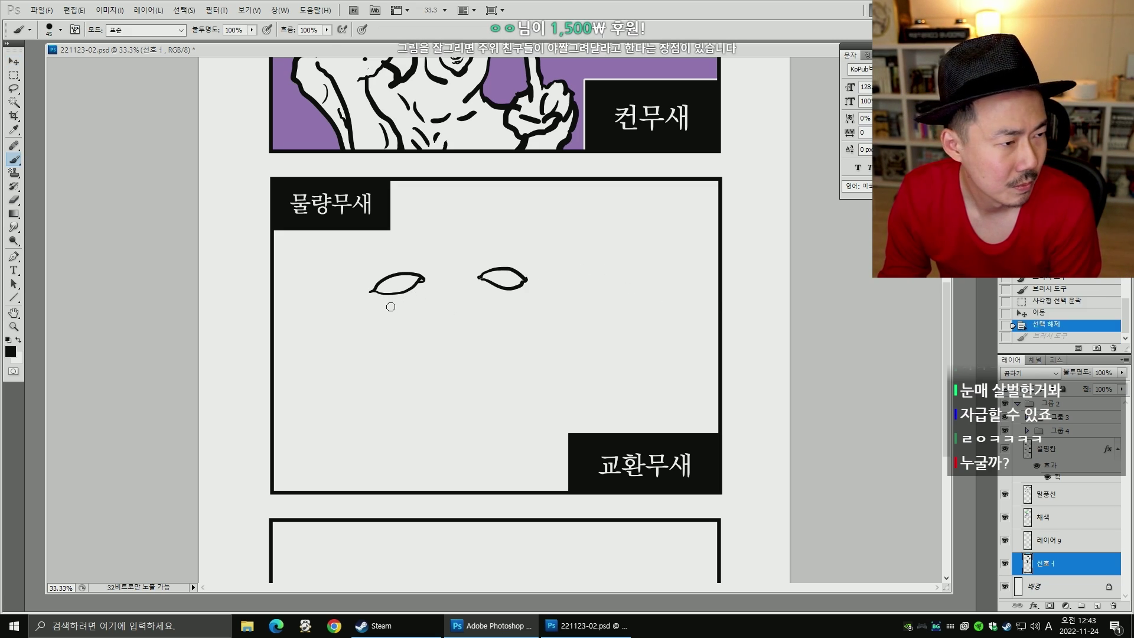
left_click_drag(374, 298, 423, 293)
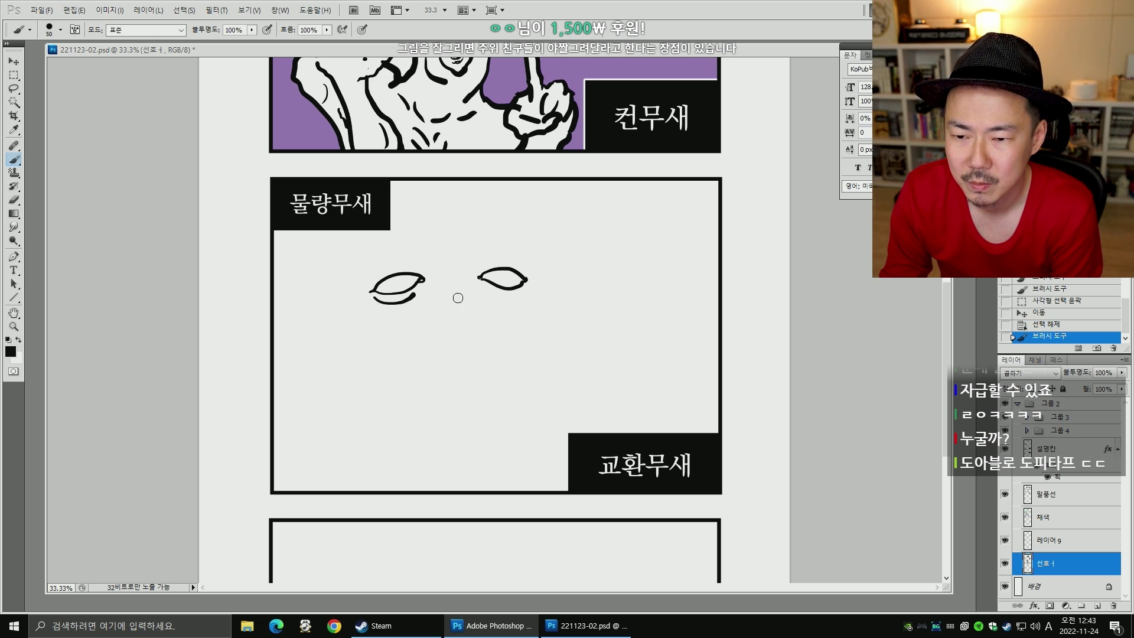
left_click_drag(514, 294, 520, 293)
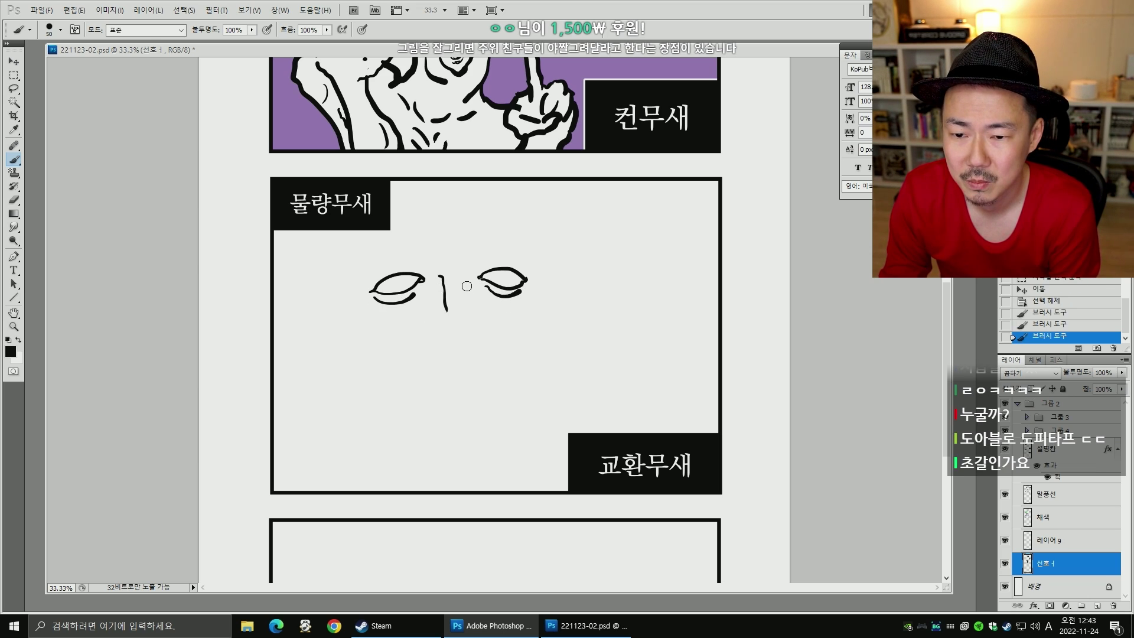
- Draw the nose bridge and nostrils between the eyes, and below them the upper lip with a row of upper teeth
mouse_move(434, 279)
left_mouse_down()
mouse_move(465, 286)
mouse_move(430, 333)
mouse_move(486, 332)
mouse_move(463, 349)
mouse_move(487, 363)
mouse_move(421, 383)
left_mouse_up()
key("ctrl+z")
mouse_move(487, 363)
left_mouse_down()
mouse_move(442, 372)
mouse_move(489, 371)
left_mouse_up()
key("ctrl+z")
mouse_move(423, 382)
left_mouse_down()
mouse_move(499, 373)
mouse_move(430, 380)
mouse_move(496, 375)
mouse_move(442, 371)
mouse_move(492, 372)
mouse_move(456, 374)
left_mouse_up()
key("ctrl+z")
key("ctrl+z")
key("ctrl+alt+z")
key("ctrl+alt+z")
key("ctrl+alt+z")
key("ctrl+shift+z")
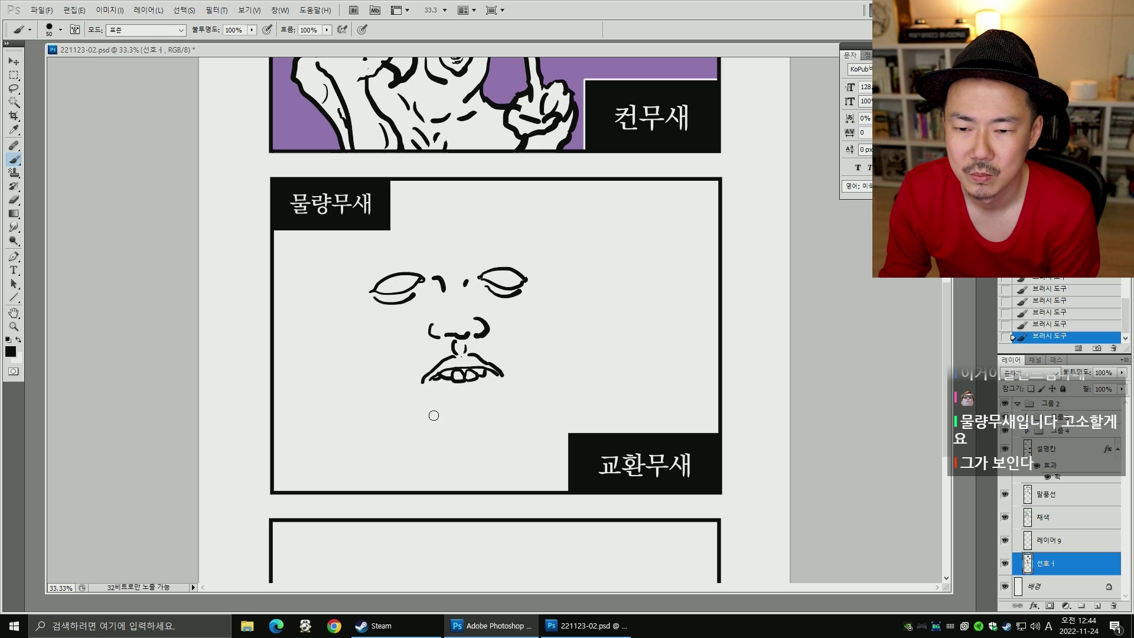
- Draw the lower lip as a wide open mouth and fill in the row of lower teeth
mouse_move(423, 387)
left_mouse_down()
mouse_move(444, 413)
mouse_move(500, 382)
left_mouse_up()
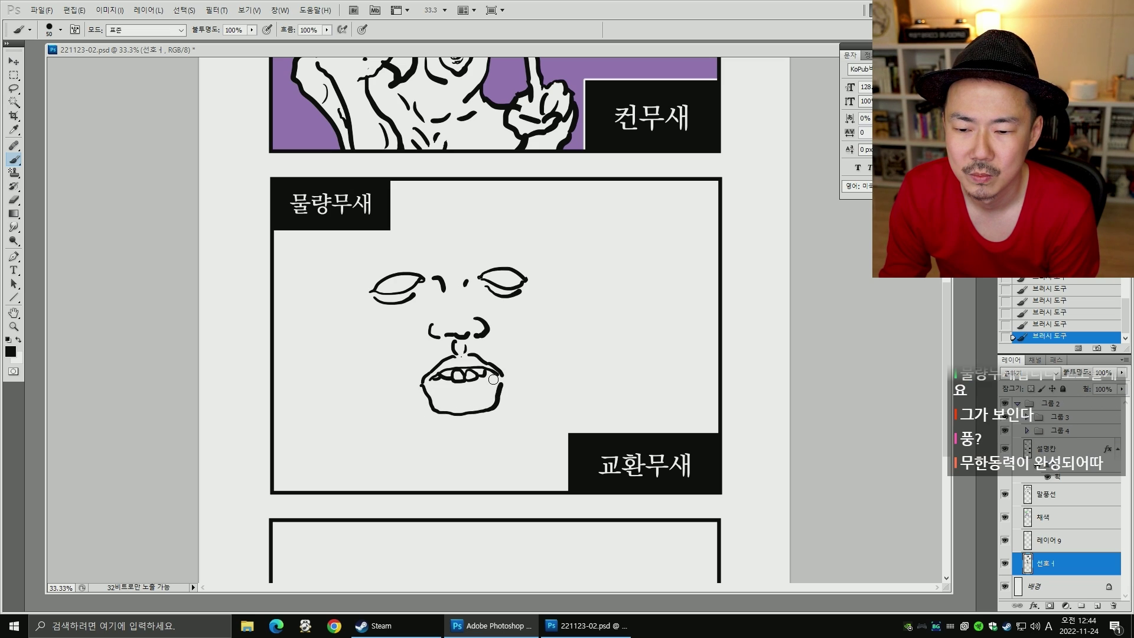
mouse_move(429, 388)
left_mouse_down()
mouse_move(447, 404)
mouse_move(477, 403)
mouse_move(499, 382)
mouse_move(468, 402)
mouse_move(487, 394)
mouse_move(442, 398)
mouse_move(480, 395)
left_mouse_up()
key("ctrl+alt+z")
key("ctrl+alt+z")
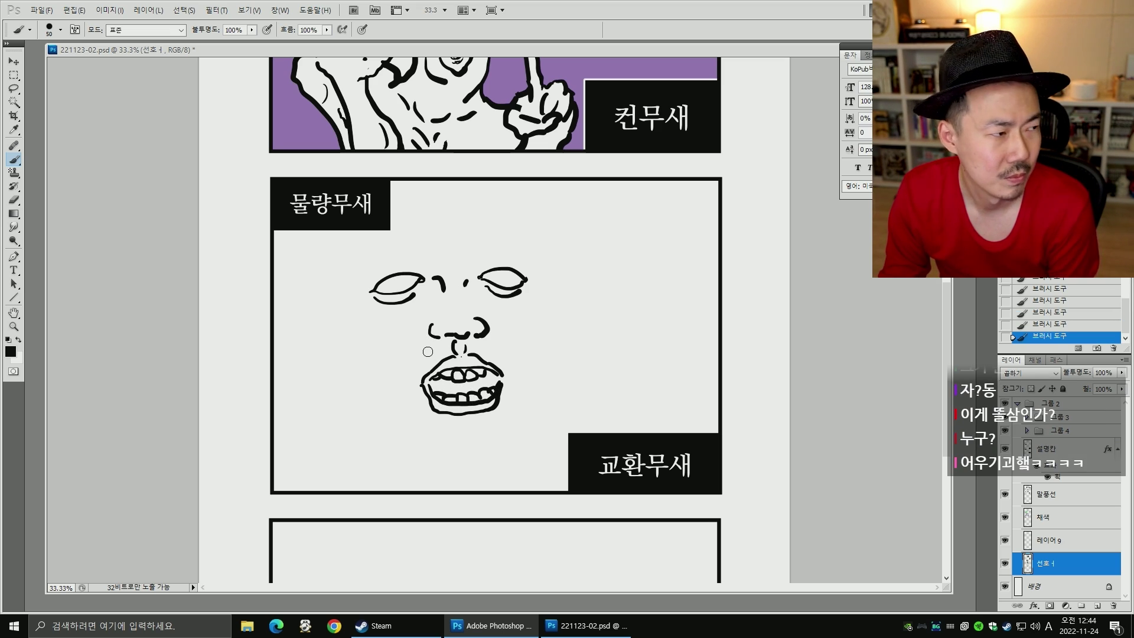
- Draw thick curved cheek creases on both sides of the nose with a size 70 brush
key("bracketright")
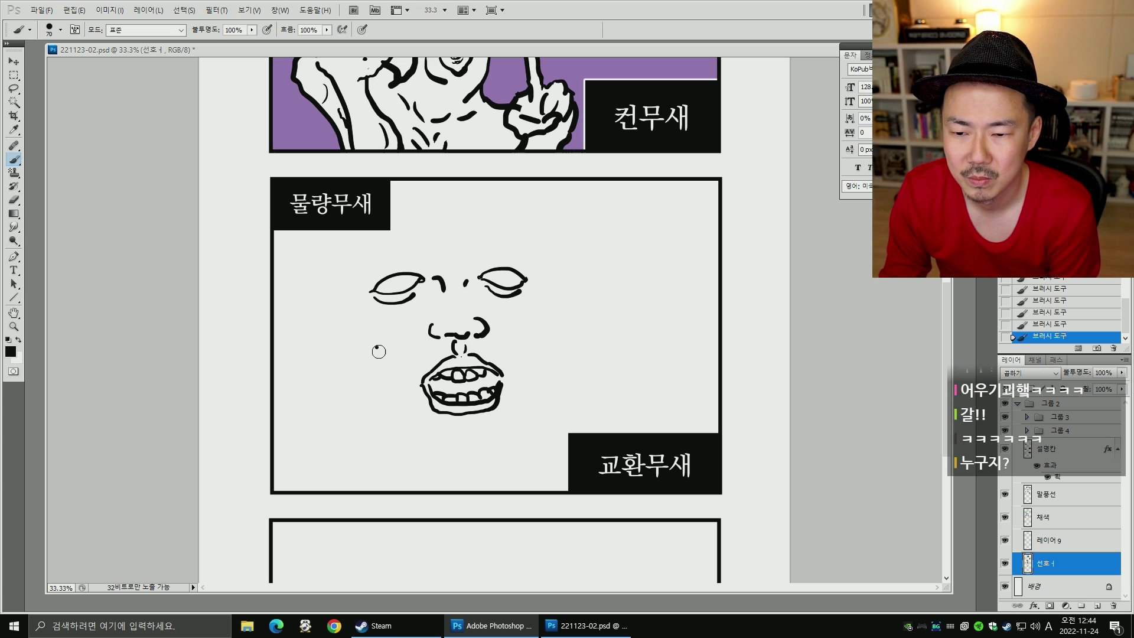
left_click_drag(378, 356, 423, 338)
left_click_drag(496, 334, 533, 341)
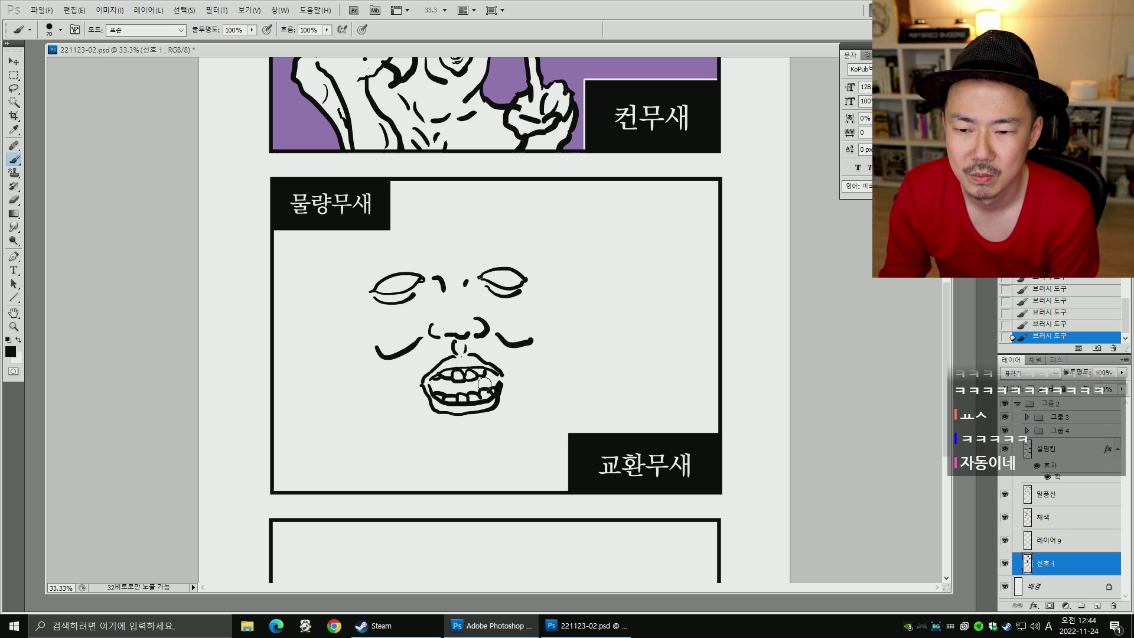
- Draw small upturned pupils against the upper lids of both eyes with a size 45 brush
key("bracketleft")
key("bracketleft")
key("bracketleft")
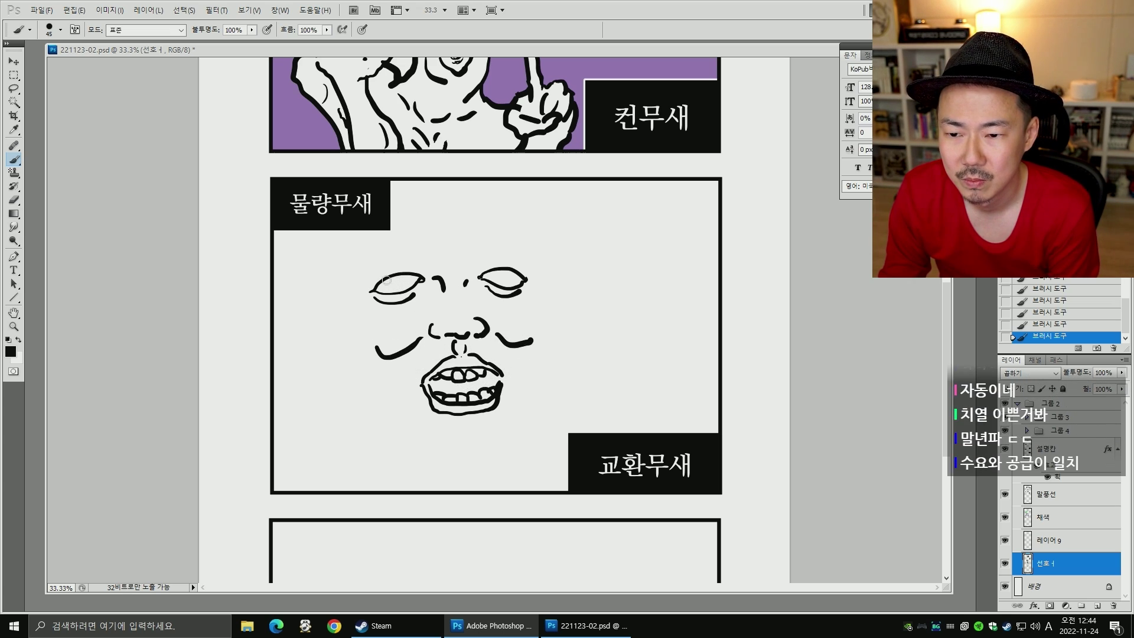
left_click(394, 278)
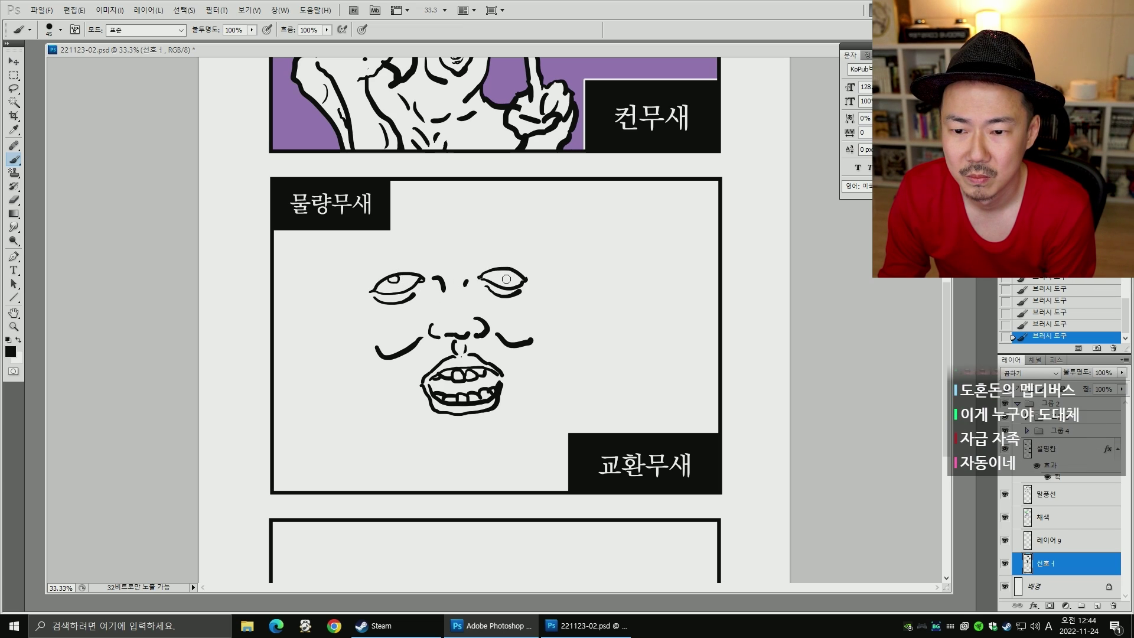
key("ctrl+z")
left_click(395, 276)
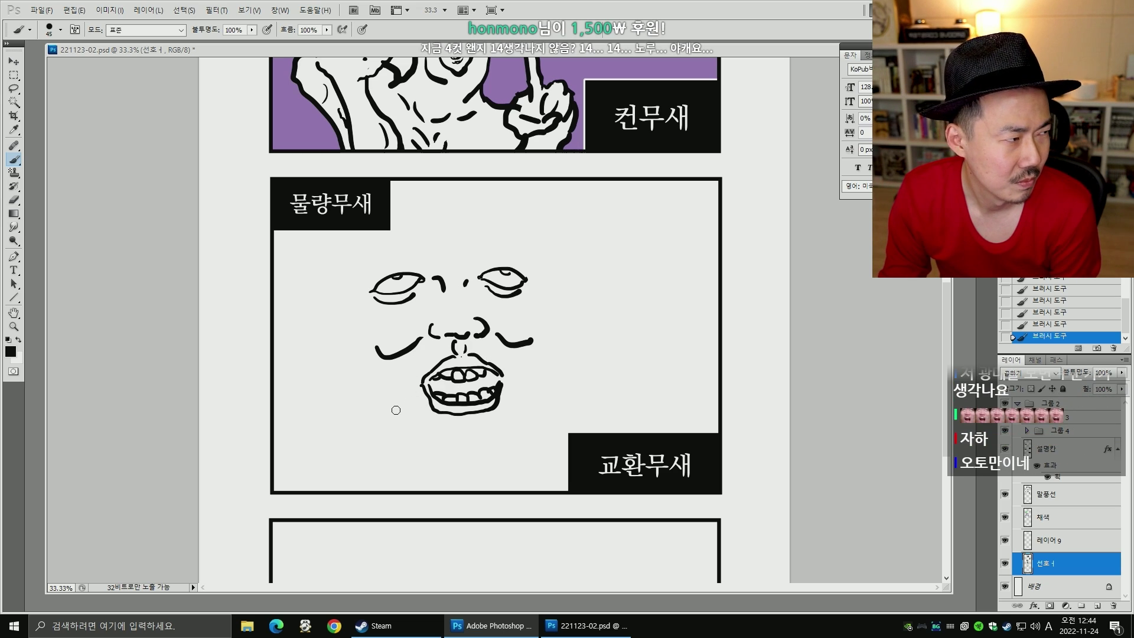
- Draw bulging cheekbone outlines on both sides of the face with a size 60 brush
key("]")
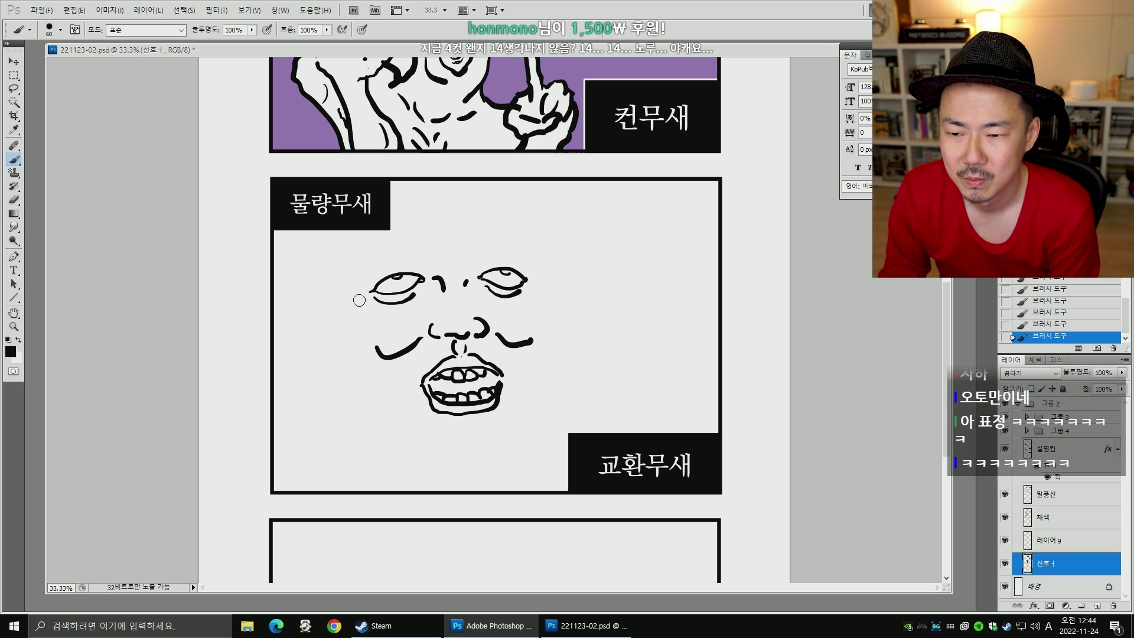
mouse_move(359, 300)
left_mouse_down()
mouse_move(353, 333)
mouse_move(404, 353)
left_mouse_up()
key("ctrl+z")
left_click_drag(357, 300, 356, 356)
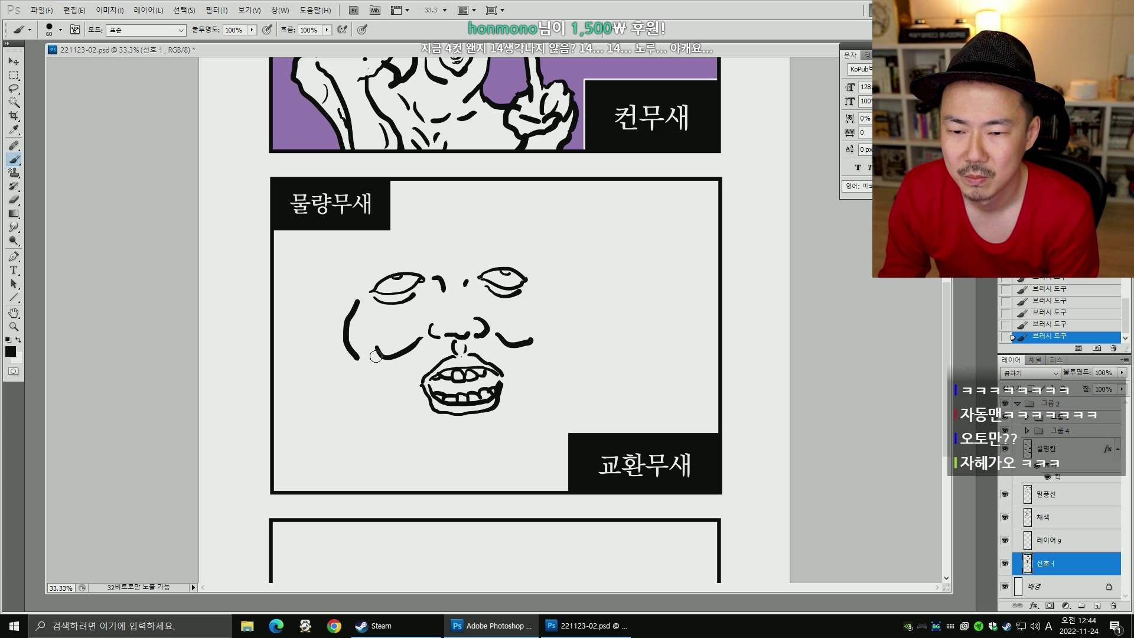
left_click_drag(540, 291, 549, 353)
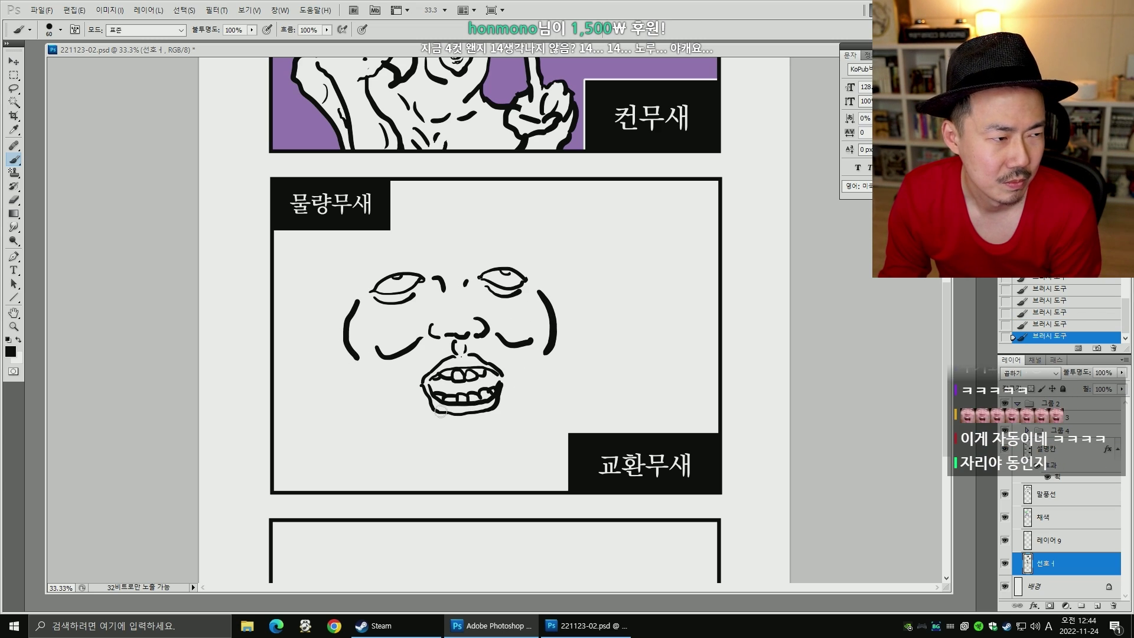
- Outline the jaw down to a pointed chin, and add creases beside the mouth and short beard marks on the chin
mouse_move(357, 358)
left_mouse_down()
mouse_move(367, 409)
mouse_move(394, 436)
left_mouse_up()
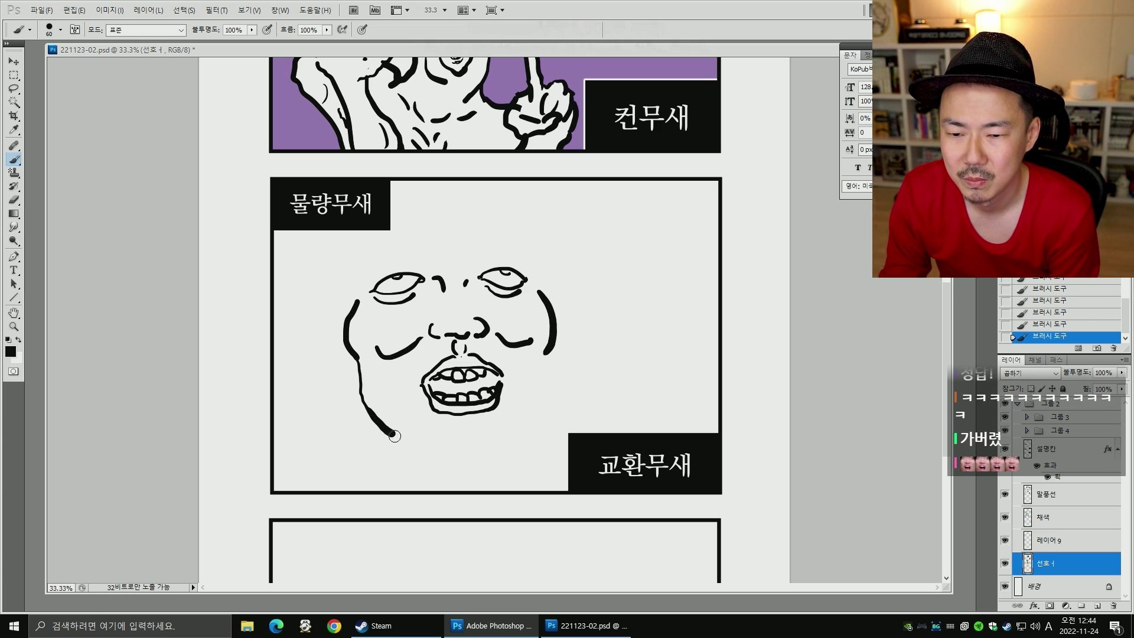
mouse_move(546, 364)
left_mouse_down()
mouse_move(553, 387)
mouse_move(535, 410)
left_mouse_up()
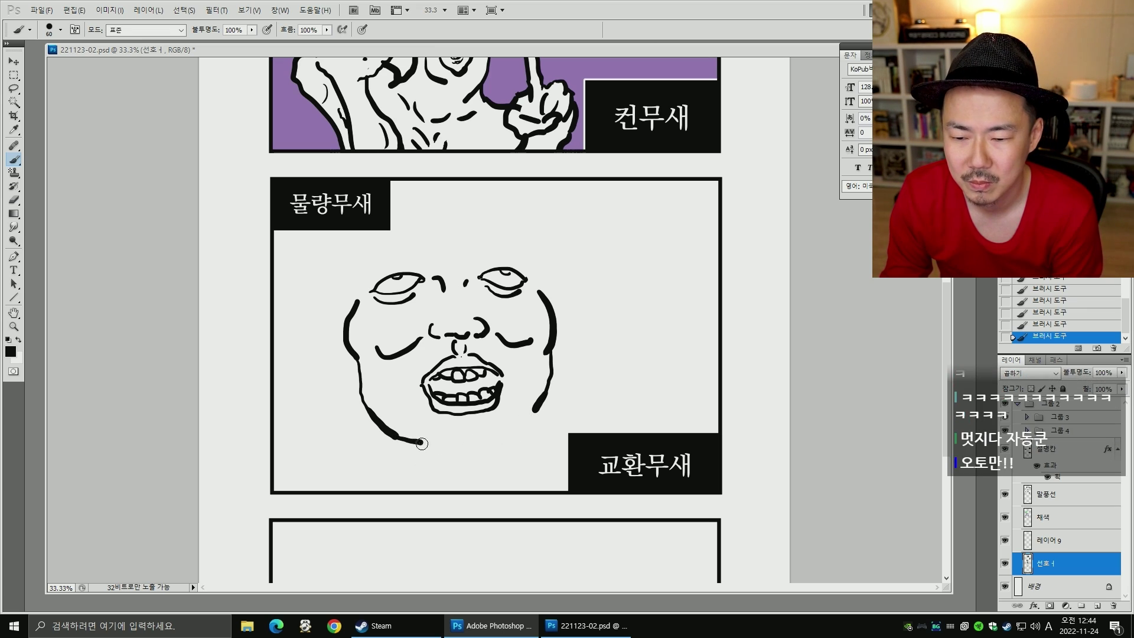
mouse_move(396, 437)
left_mouse_down()
mouse_move(472, 474)
mouse_move(529, 417)
left_mouse_up()
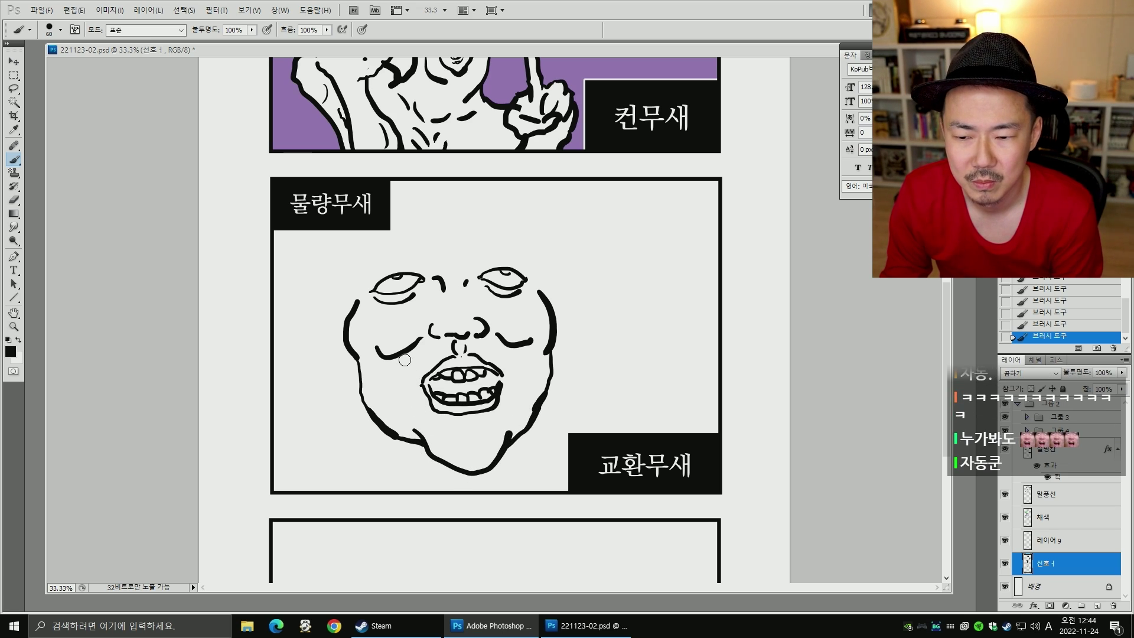
mouse_move(399, 360)
left_mouse_down()
mouse_move(407, 379)
mouse_move(461, 407)
mouse_move(465, 432)
mouse_move(480, 429)
left_mouse_up()
mouse_move(486, 419)
left_mouse_down()
mouse_move(447, 432)
mouse_move(467, 446)
left_mouse_up()
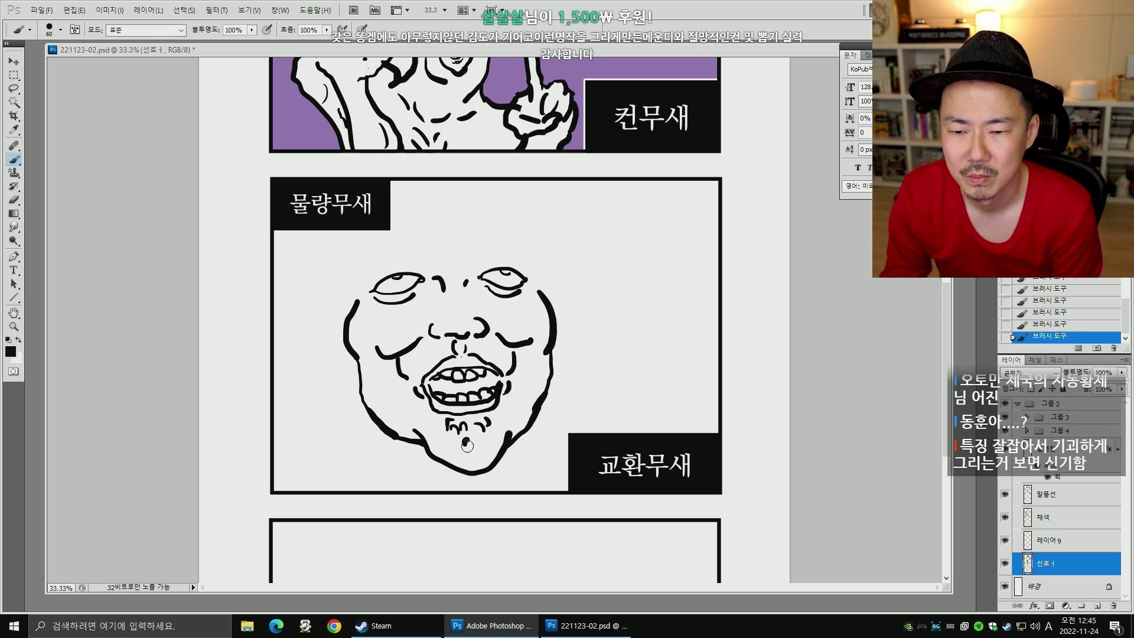
- Paint dark bags beneath the lower-lid lines of both eyes
left_click_drag(398, 307, 392, 303)
left_click_drag(497, 295, 511, 298)
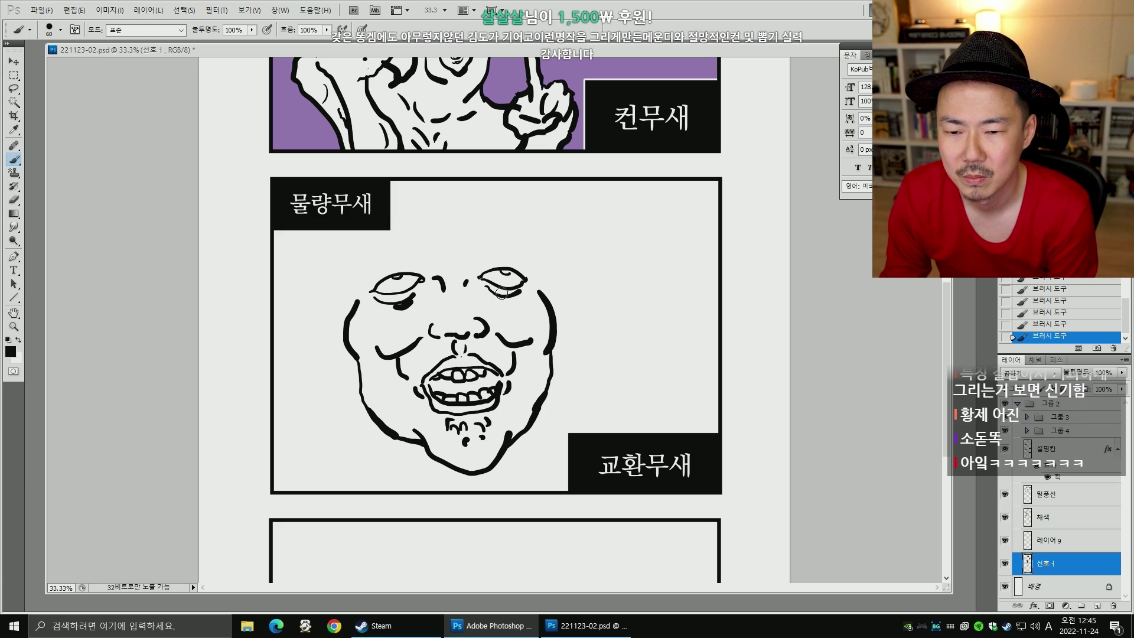
key("ctrl+z")
key("ctrl+z")
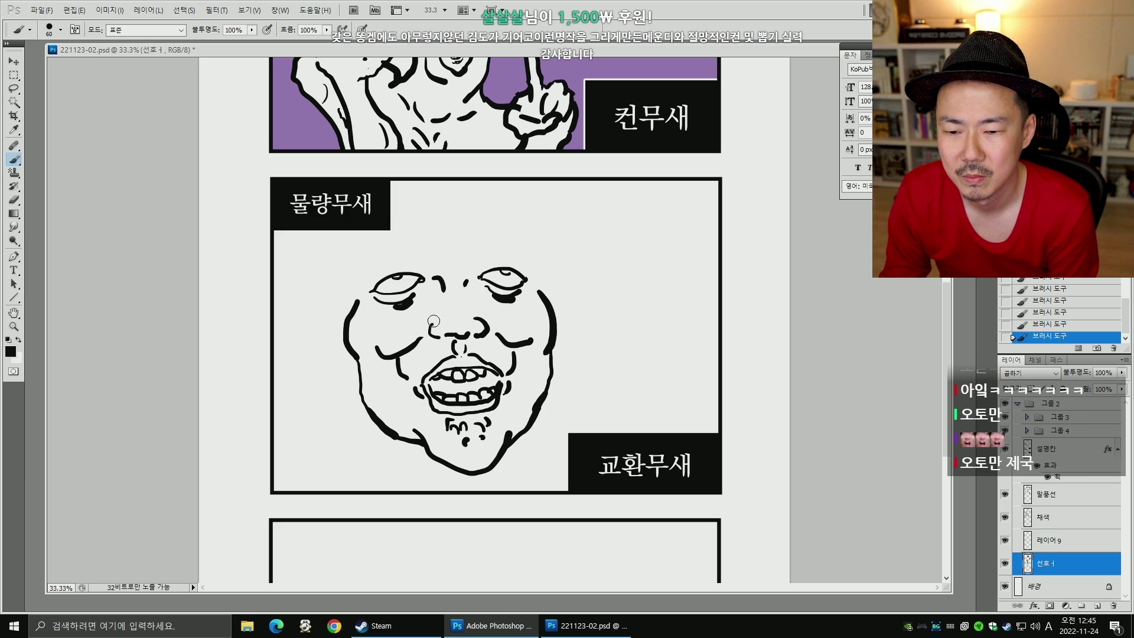
- Draw wrinkles at the inner corner of the left eye and thinner crease lines beneath its dark bag
left_click_drag(426, 291, 428, 298)
mouse_move(437, 292)
left_mouse_down()
mouse_move(488, 294)
mouse_move(446, 343)
mouse_move(433, 320)
mouse_move(441, 361)
mouse_move(405, 303)
mouse_move(382, 311)
mouse_move(412, 308)
left_mouse_up()
key("ctrl+z")
key("bracketleft")
key("bracketleft")
left_click_drag(384, 317, 407, 316)
left_click_drag(396, 328, 414, 324)
- Shade the bag under the right eye with a size 60 brush and darken the bag under the left eye
key("bracketright")
key("bracketright")
key("bracketright")
key("bracketright")
left_click_drag(482, 288, 527, 295)
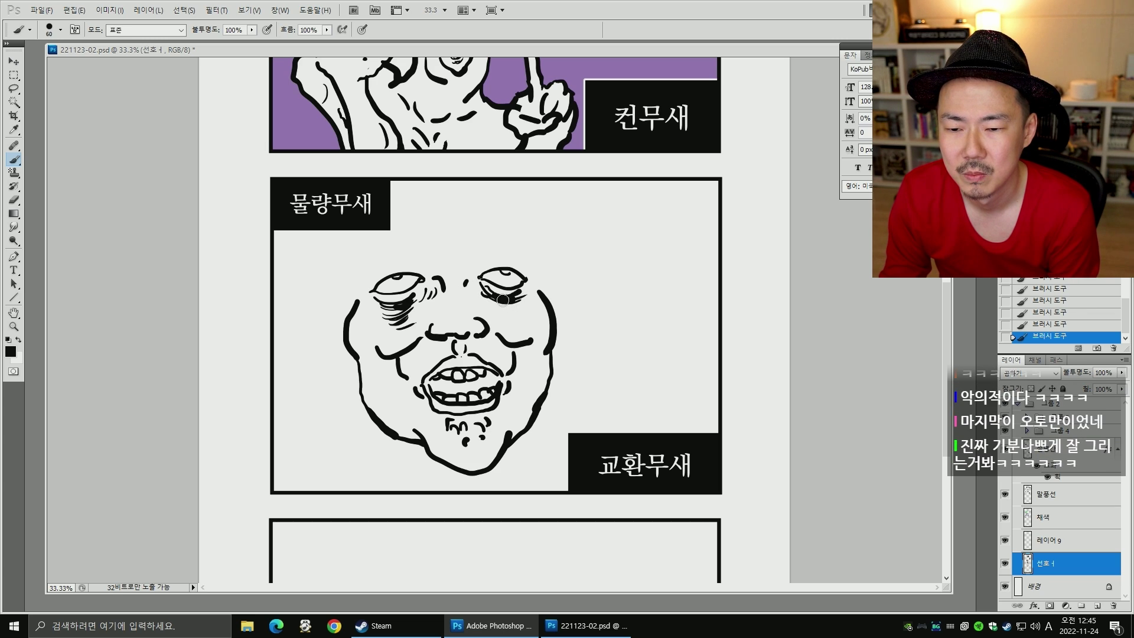
left_click_drag(380, 305, 417, 296)
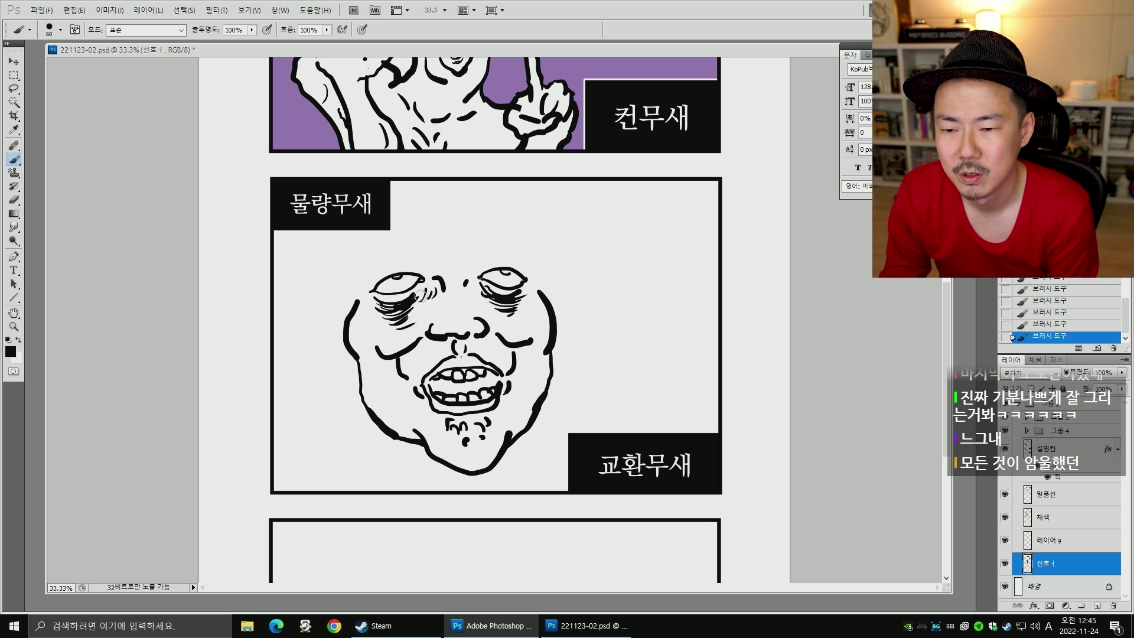
- Add hatched shading along the creases beside the mouth and fine stubble above the upper lip with a smaller brush
key("bracketleft")
key("bracketleft")
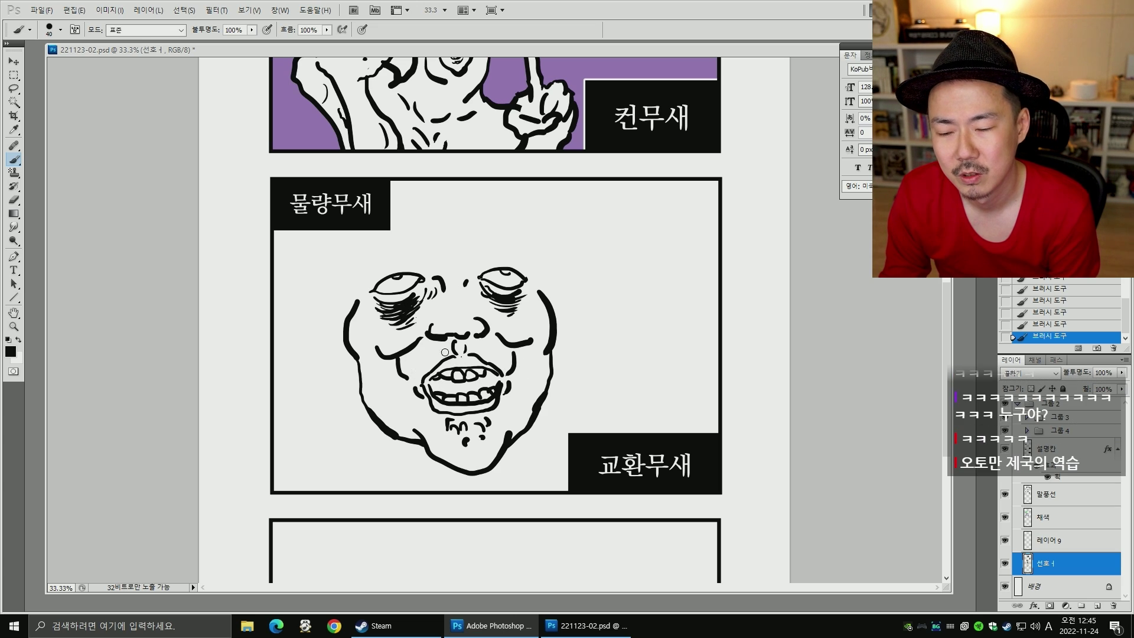
left_click_drag(383, 361, 393, 377)
left_click_drag(394, 359, 396, 377)
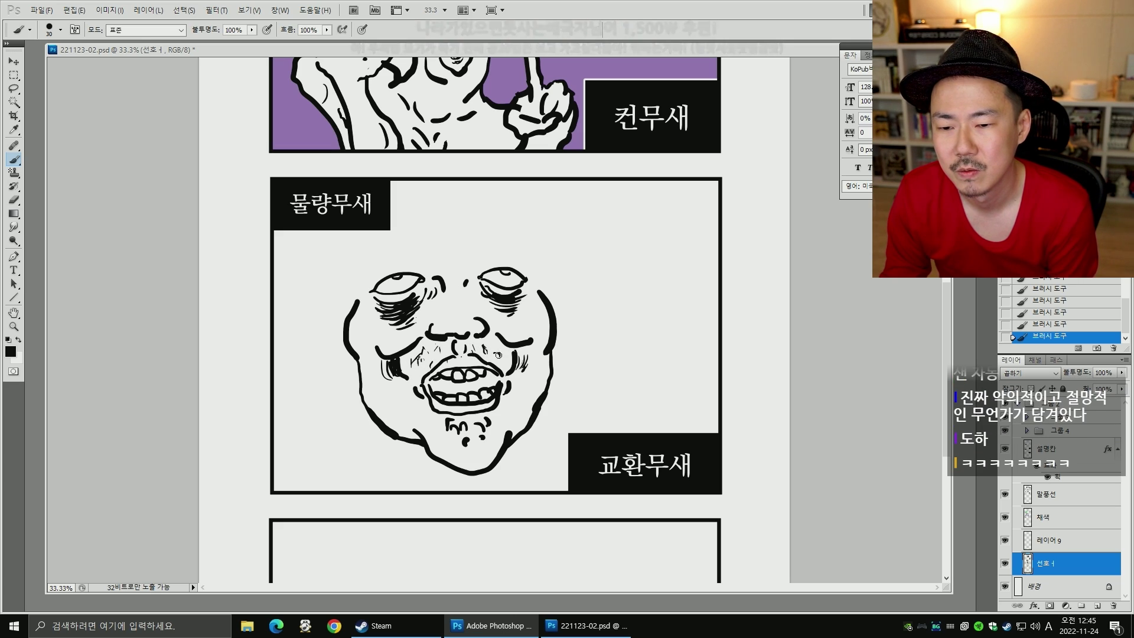
- Draw a short crease beside the bridge of the nose and thicken the left nostril's outline with a size 60 brush
key("bracketright")
key("bracketright")
key("bracketright")
left_click_drag(443, 296, 445, 298)
key("bracketright")
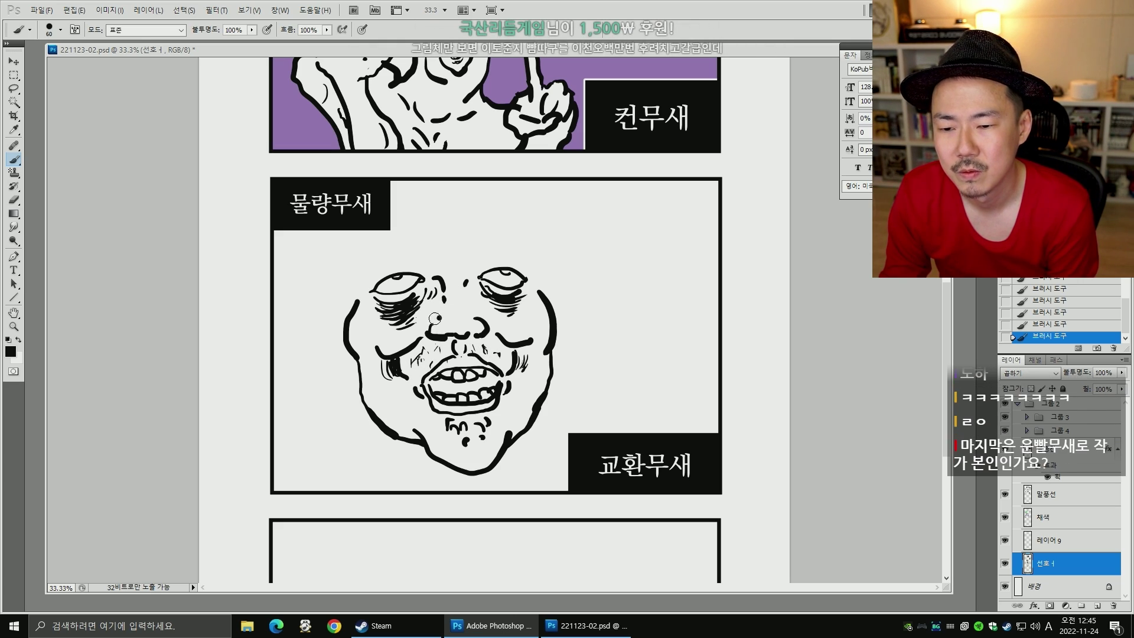
key("ctrl+z")
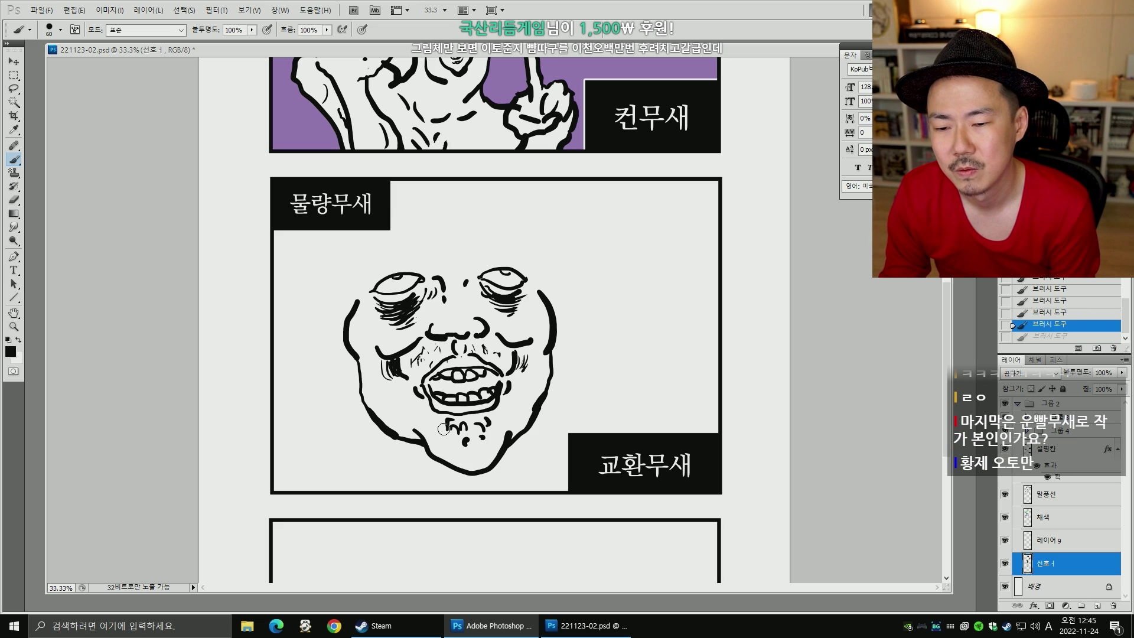
left_click_drag(434, 322, 427, 334)
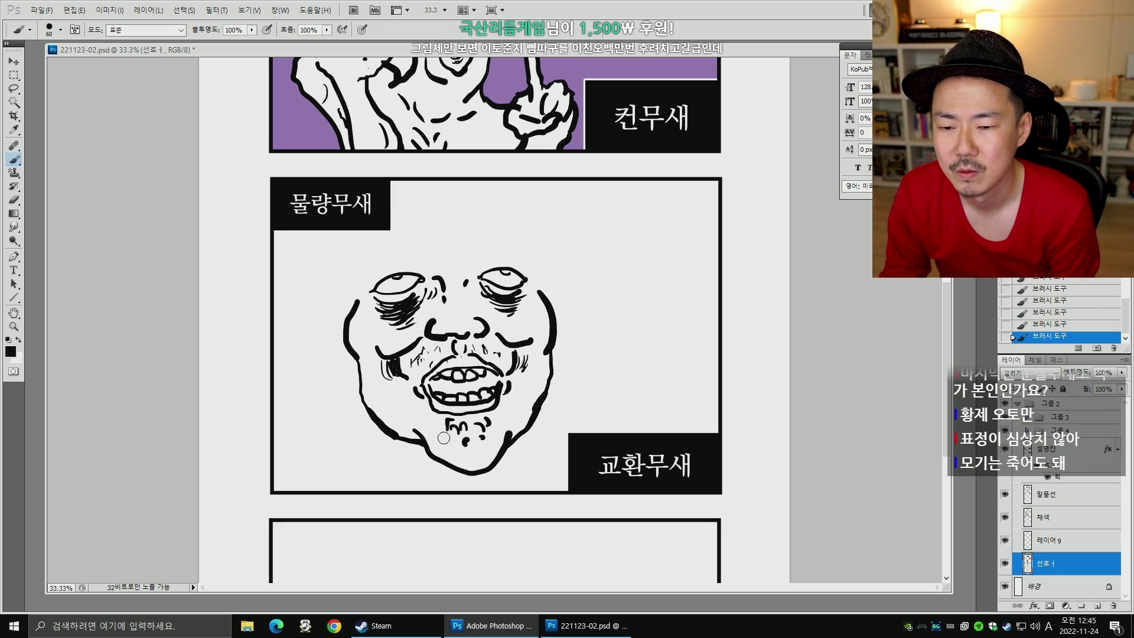
- Dot stubble over the cheeks and jaw and draw short crease lines above both eyes
left_click_drag(435, 423, 433, 435)
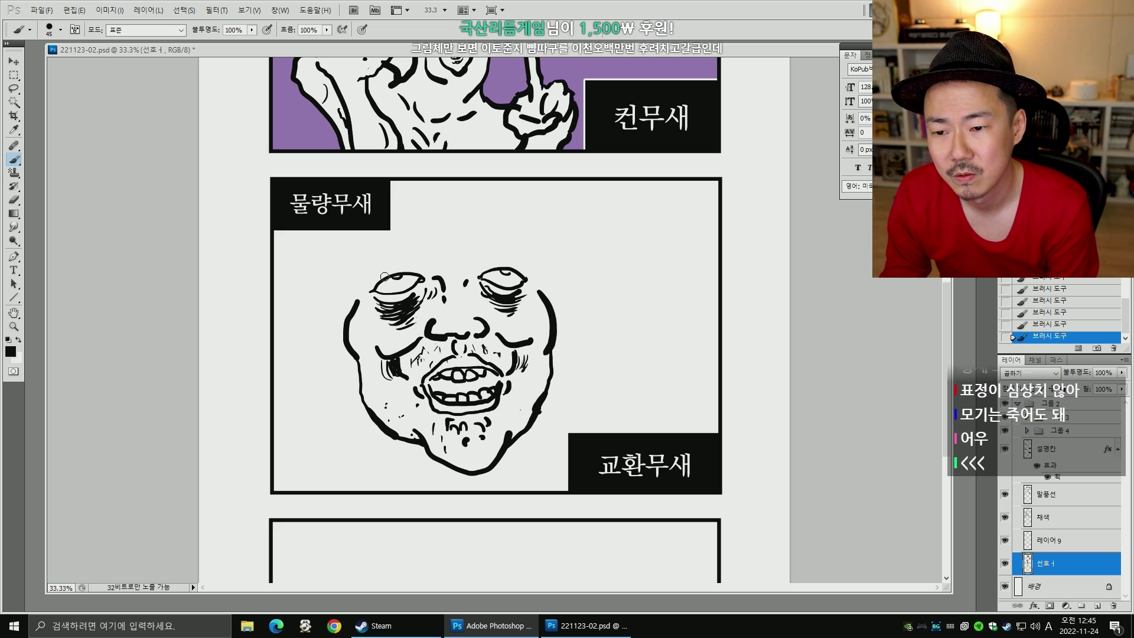
mouse_move(413, 263)
left_mouse_down()
mouse_move(459, 275)
mouse_move(521, 272)
left_mouse_up()
- Paint thick black eyebrows above both eyes, building them up with a size 100 brush
key("bracketright")
key("bracketright")
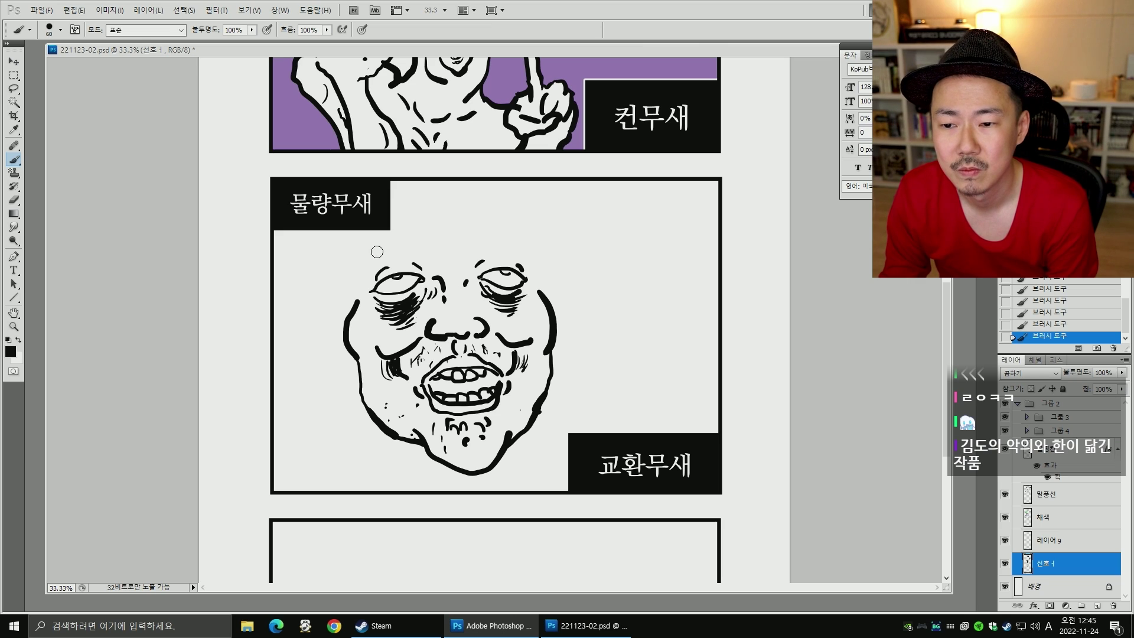
mouse_move(370, 258)
left_mouse_down()
mouse_move(418, 243)
mouse_move(370, 259)
mouse_move(407, 236)
mouse_move(517, 251)
mouse_move(469, 230)
mouse_move(519, 250)
left_mouse_up()
key("bracketright")
key("bracketright")
key("bracketright")
key("bracketright")
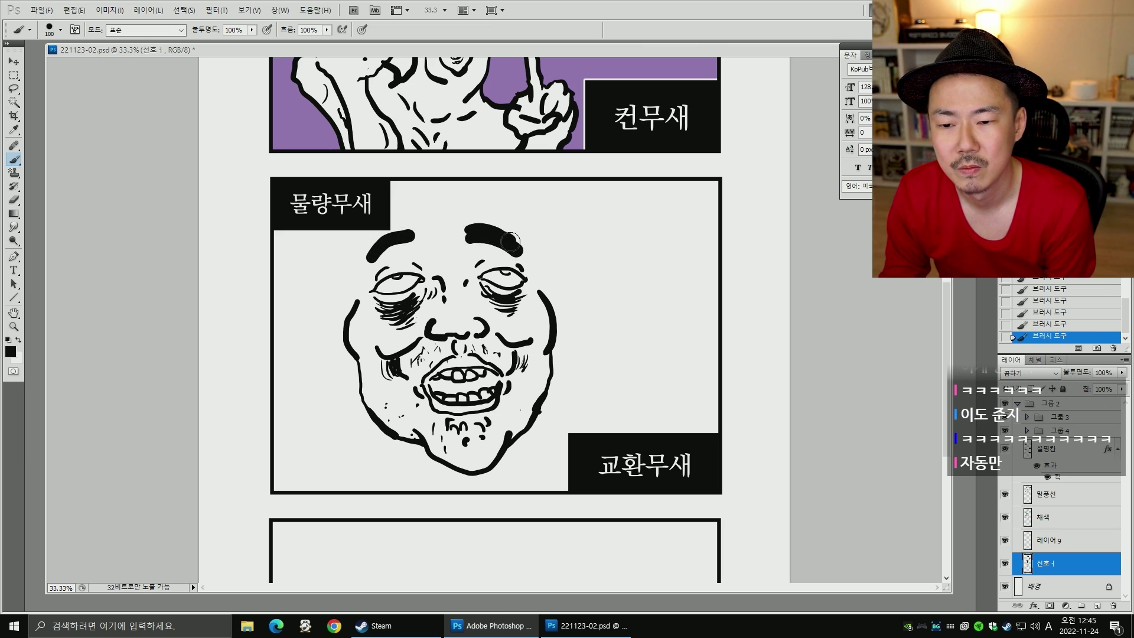
- Draw loose strands of fringe falling over the middle of the forehead with a size 60 brush
key("bracketleft")
key("bracketleft")
key("bracketleft")
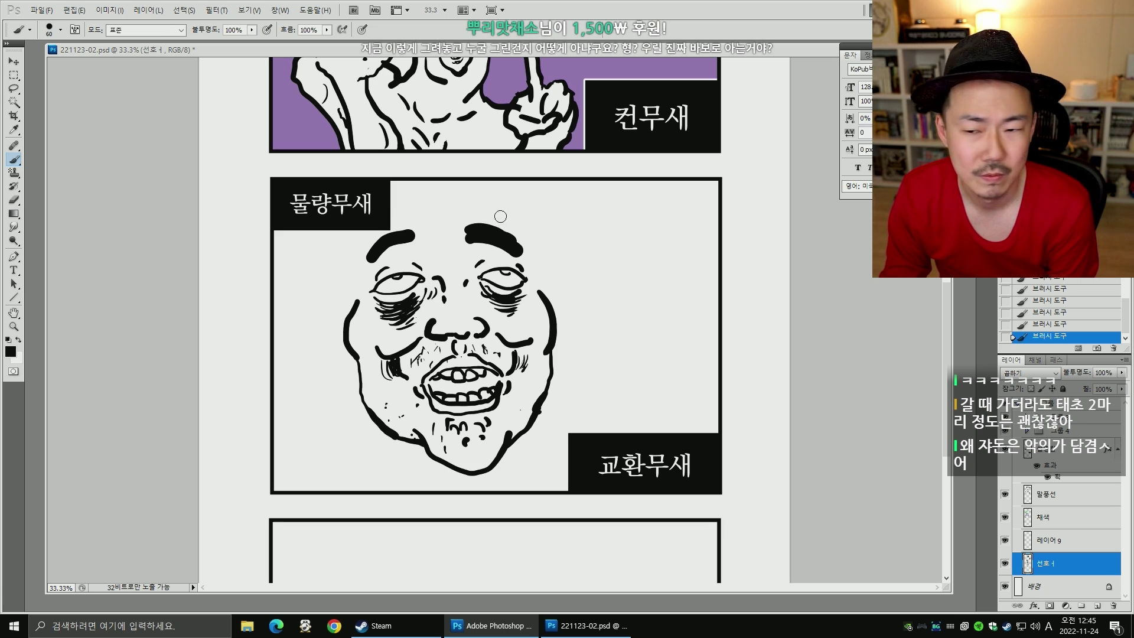
left_click_drag(415, 205, 455, 260)
mouse_move(413, 200)
left_mouse_down()
mouse_move(474, 249)
mouse_move(429, 217)
mouse_move(451, 255)
left_mouse_up()
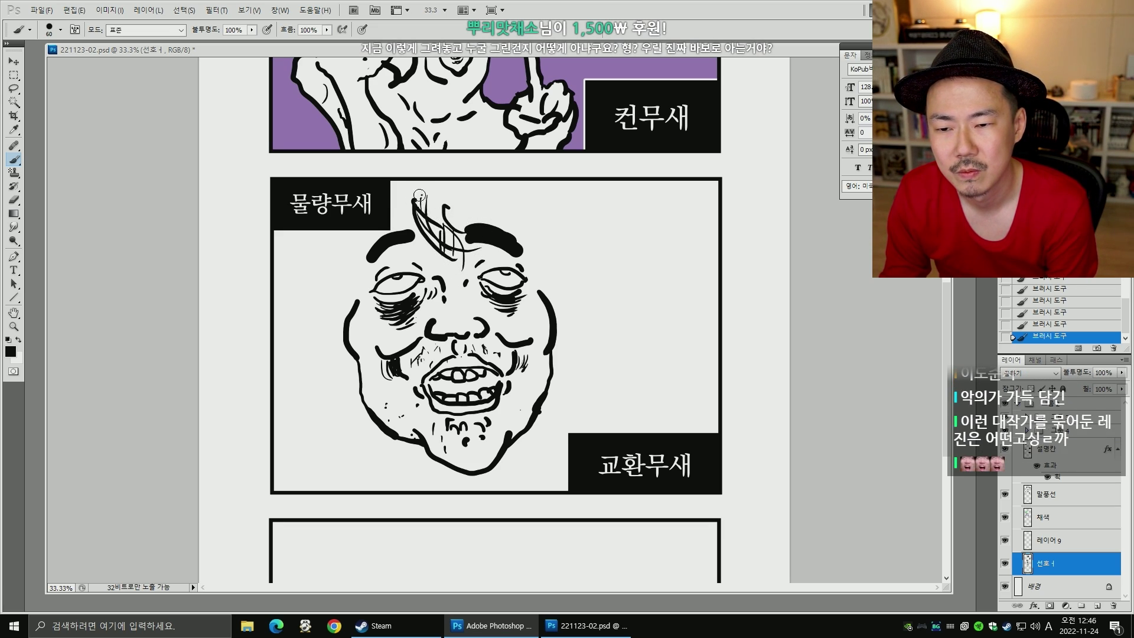
- Draw the hairline down both sides of the forehead and the outer outline of the hair up to the panel border
mouse_move(420, 195)
left_mouse_down()
mouse_move(503, 230)
mouse_move(534, 267)
mouse_move(533, 255)
mouse_move(545, 287)
left_mouse_up()
mouse_move(409, 205)
left_mouse_down()
mouse_move(354, 304)
mouse_move(323, 260)
mouse_move(325, 232)
left_mouse_up()
mouse_move(549, 308)
left_mouse_down()
mouse_move(564, 268)
mouse_move(535, 184)
left_mouse_up()
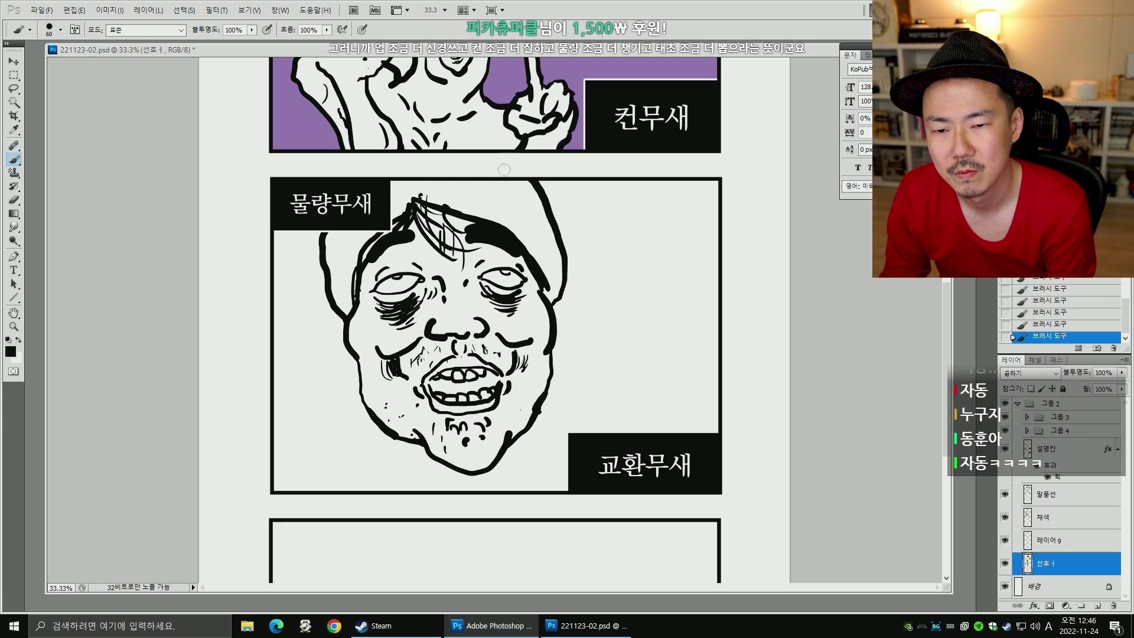
key("w")
left_click(352, 254)
key("ctrl+d")
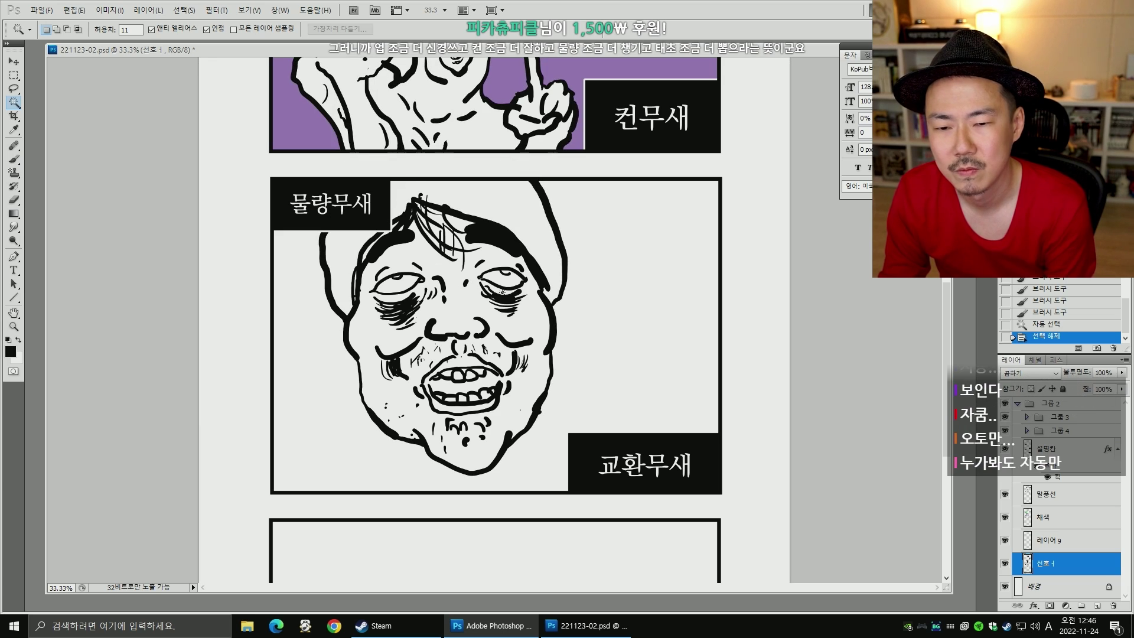
- Hide the 설명칸 caption layer and extend the left hair outline up to the panel's upper border
left_click(1005, 448)
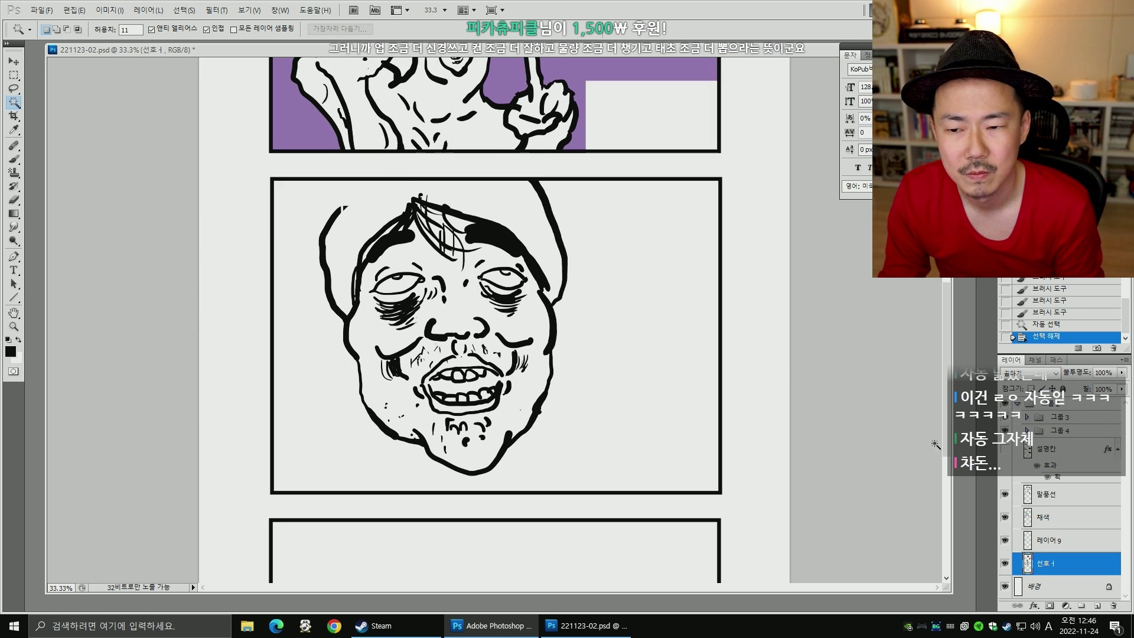
key("b")
left_click_drag(339, 212, 360, 181)
- Try to select the enclosed hair area on the line layer with the Magic Wand
key("w")
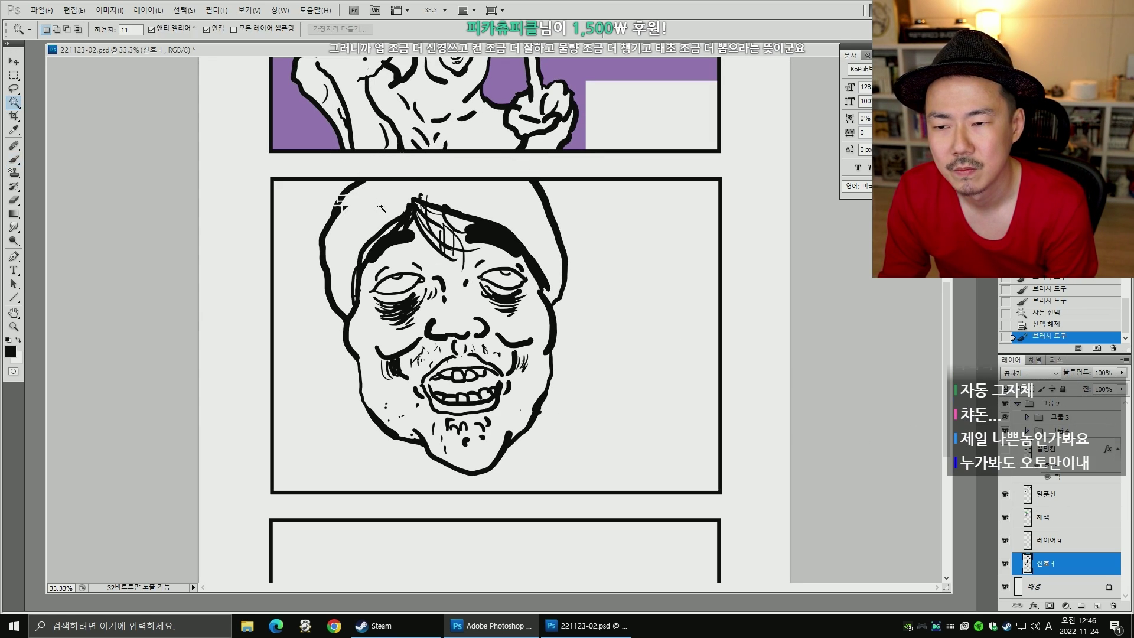
left_click(379, 209)
key("ctrl+d")
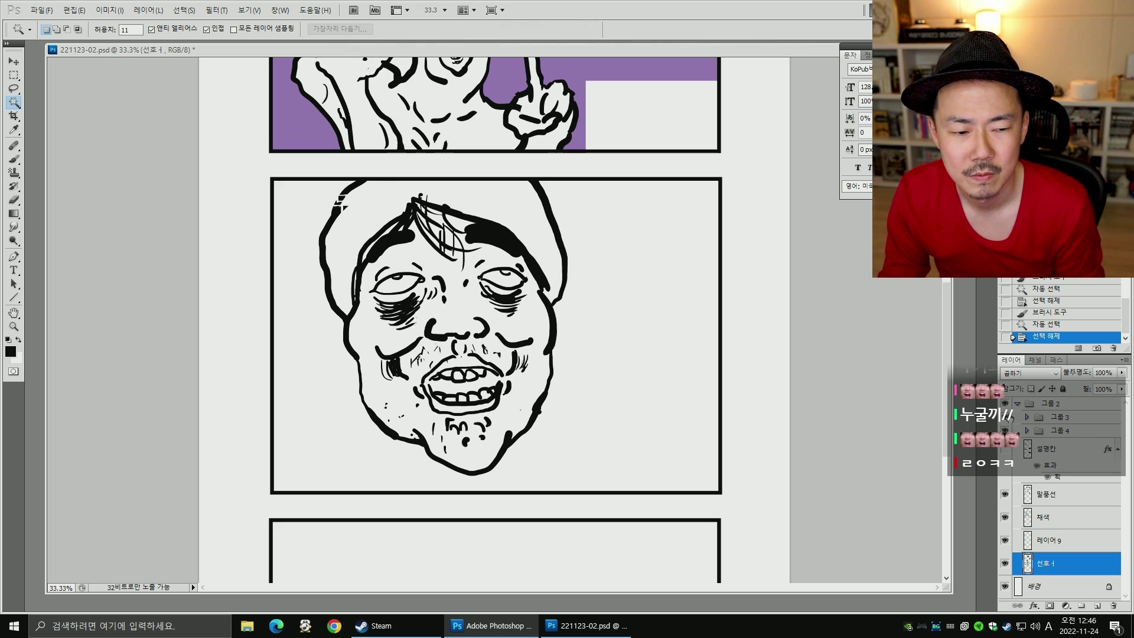
left_click(378, 232)
key("ctrl+d")
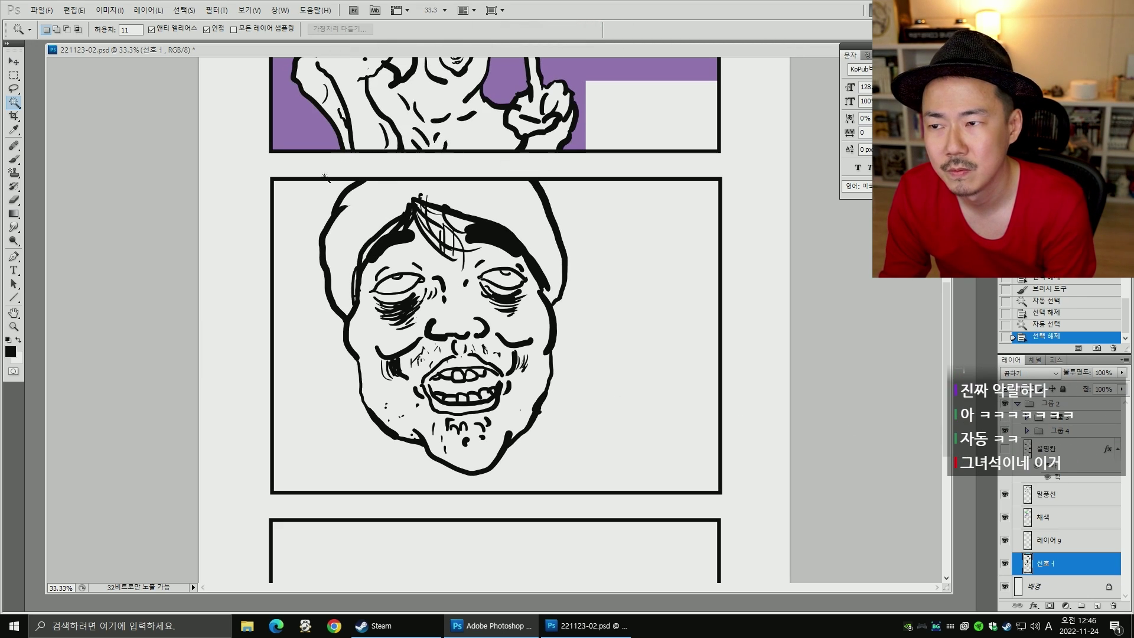
- Select the hair area sampling all layers, expand the selection and fill it with black, then show the 설명칸 caption layer again
left_click(234, 29)
left_click(366, 208)
key("alt+s")
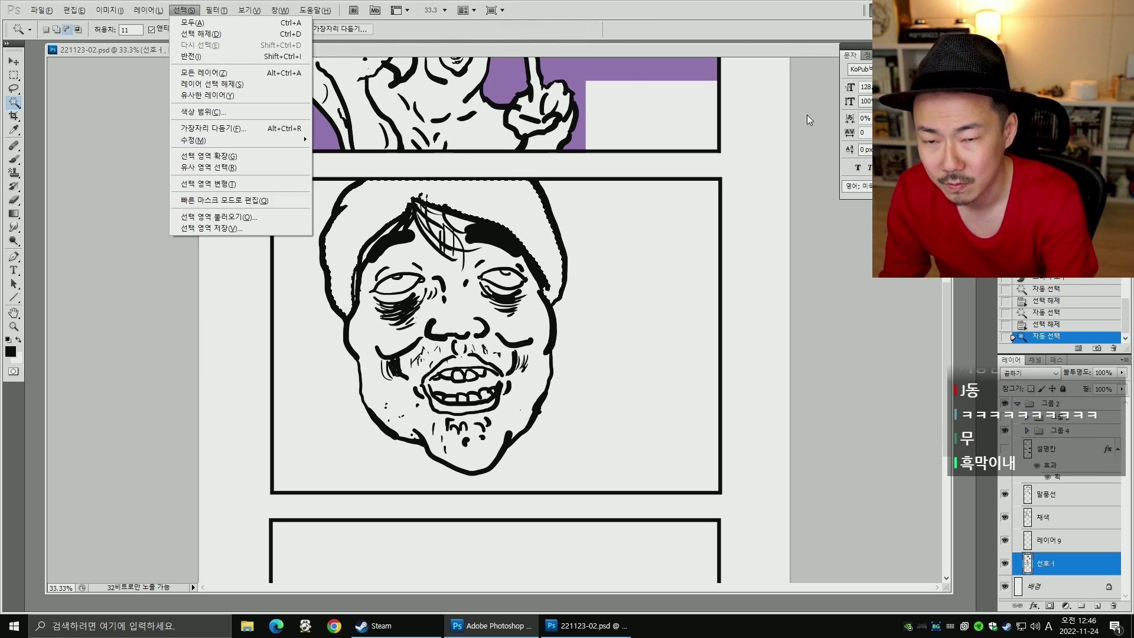
key("m")
key("e")
key("Return")
key("alt+Delete")
key("ctrl+d")
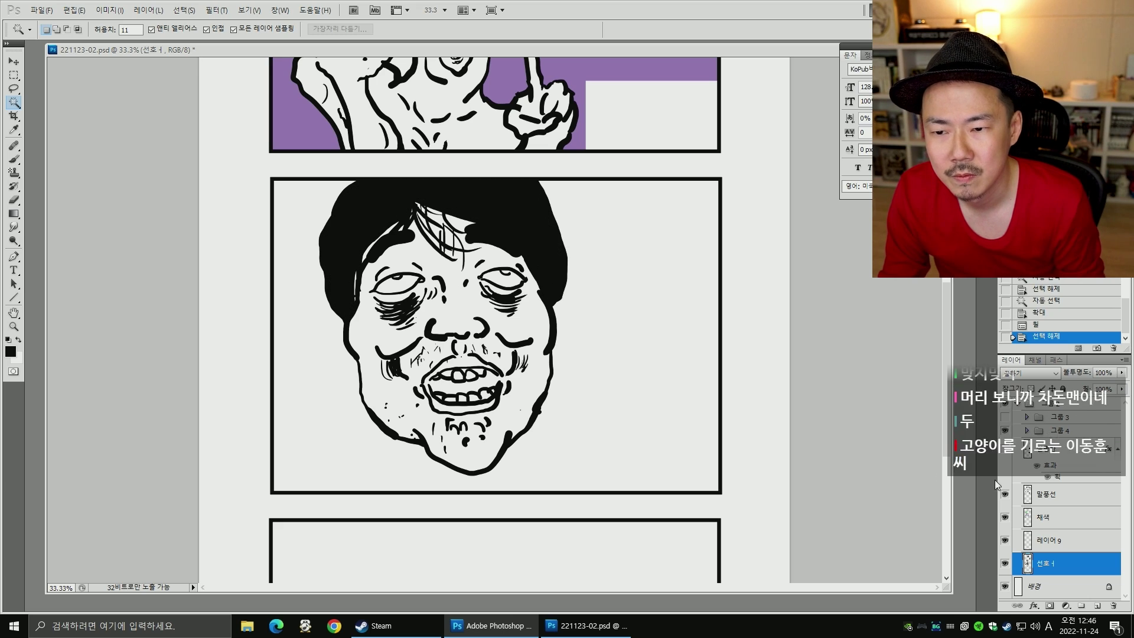
left_click(1005, 449)
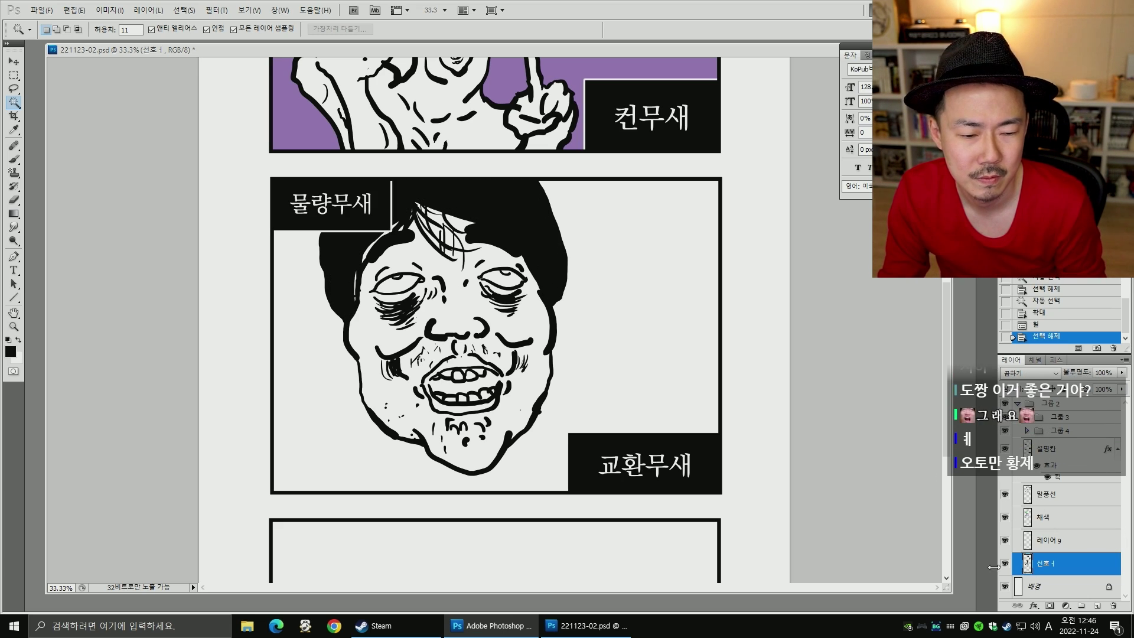
- Touch up the black hair edge beside the left temple with a larger brush
key("b")
mouse_move(367, 256)
left_mouse_down()
mouse_move(379, 239)
mouse_move(349, 281)
mouse_move(354, 307)
left_mouse_up()
key("ctrl+z")
key("bracketright")
key("bracketright")
key("bracketright")
key("bracketright")
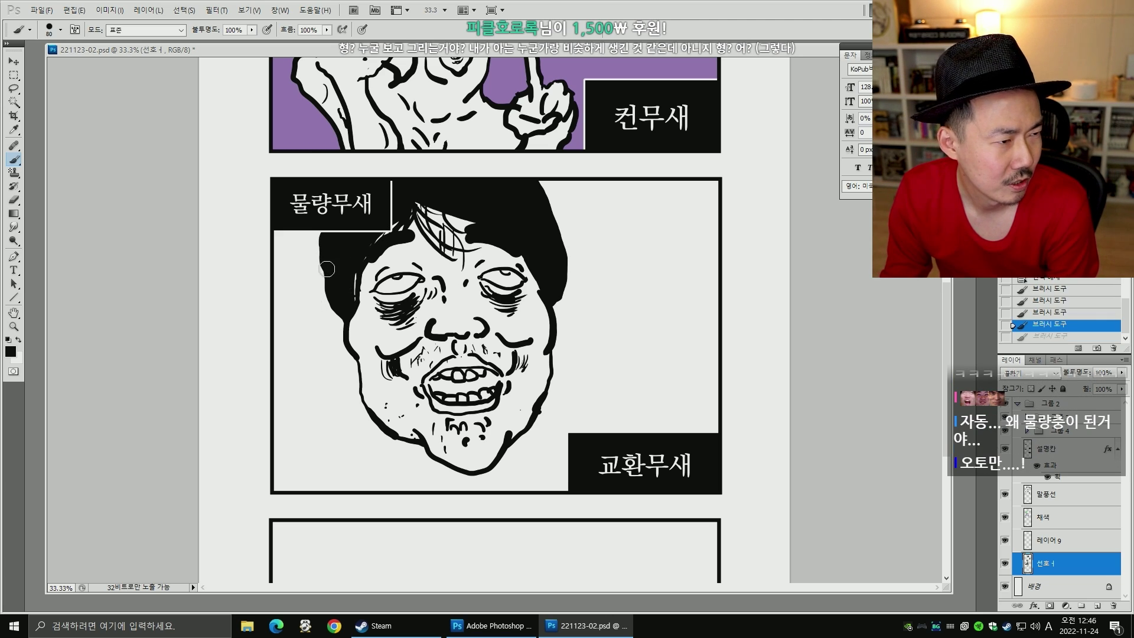
- Draw both ears with their inner folds at the sides of the head using a size 60 brush
key("bracketleft")
key("bracketleft")
left_click_drag(320, 308, 345, 362)
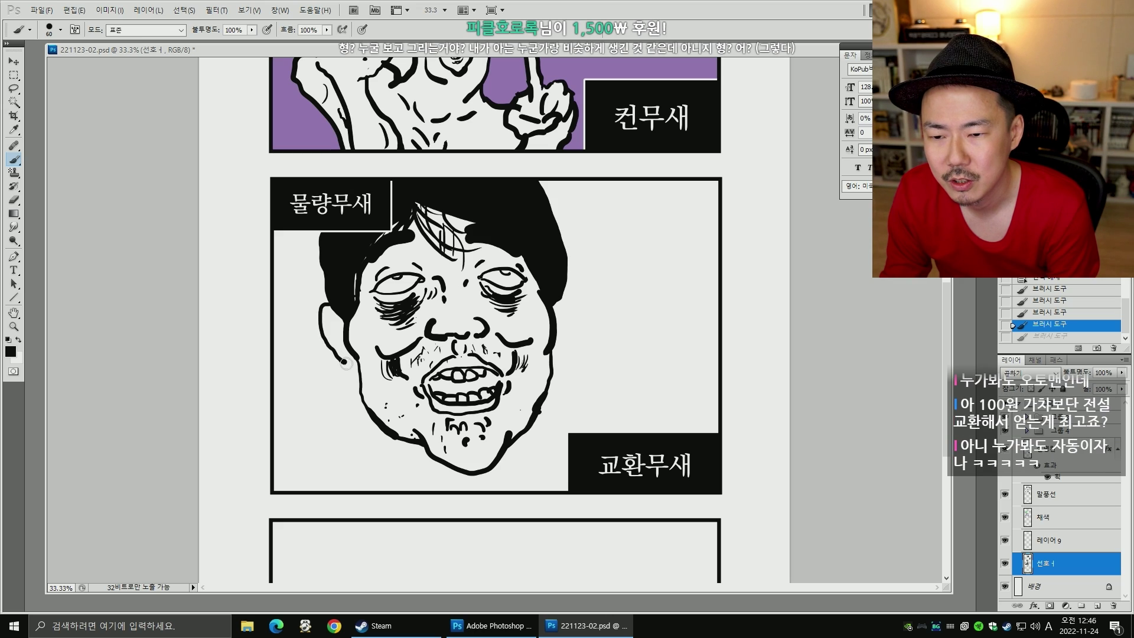
left_click_drag(569, 279, 589, 313)
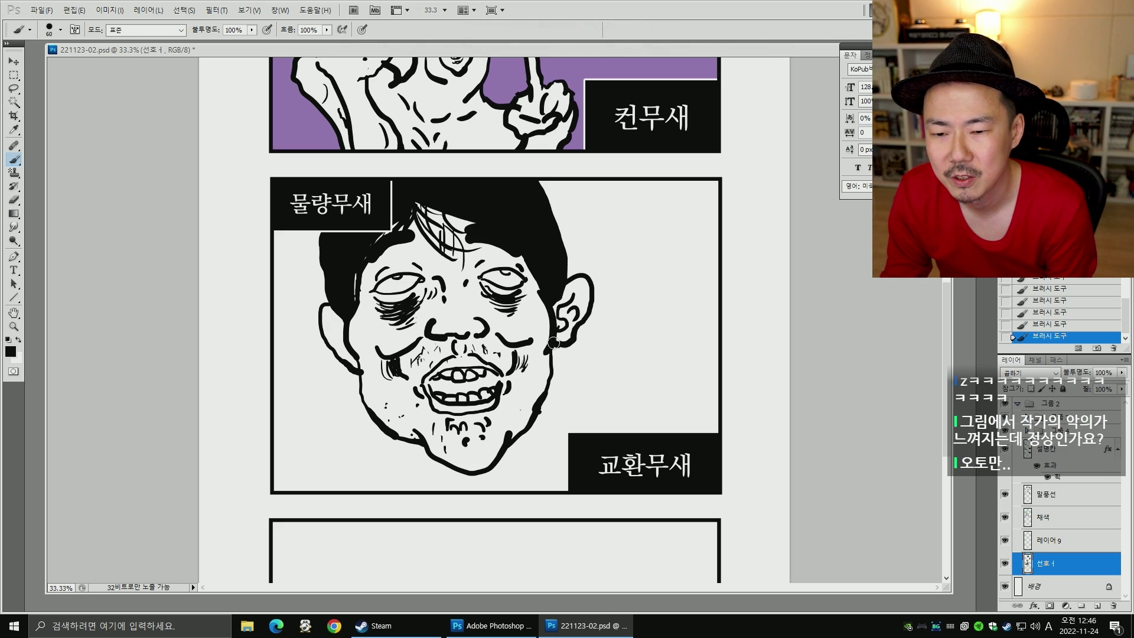
left_click_drag(363, 361, 359, 380)
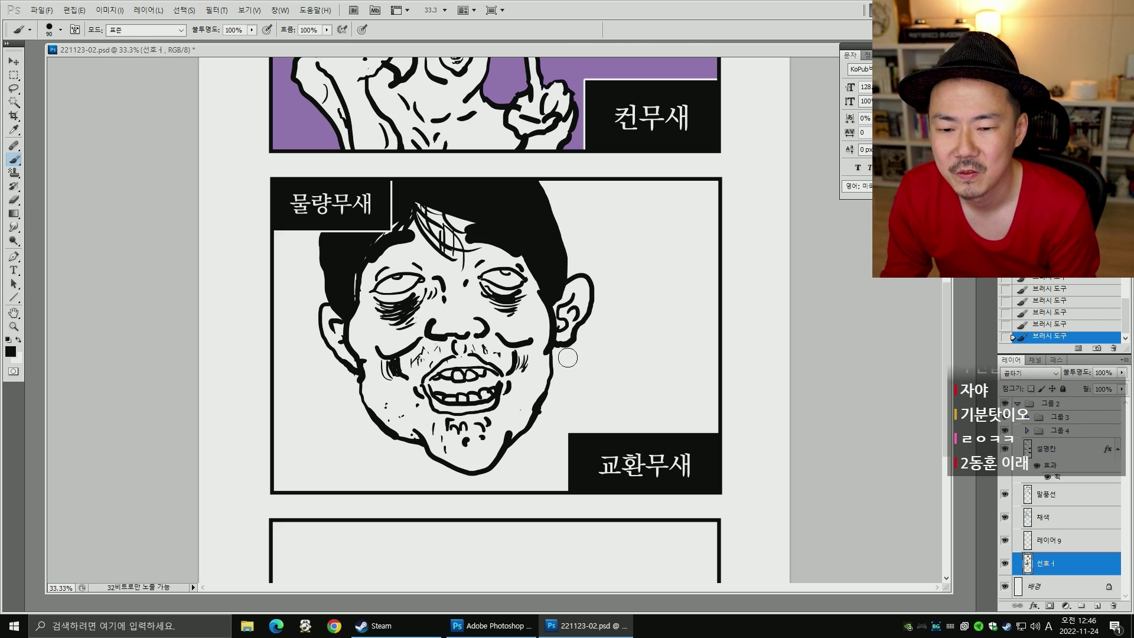
- Paint black hair tufts below both ears with a size 100 brush
key("bracketright")
mouse_move(556, 349)
left_mouse_down()
mouse_move(568, 391)
mouse_move(553, 362)
left_mouse_up()
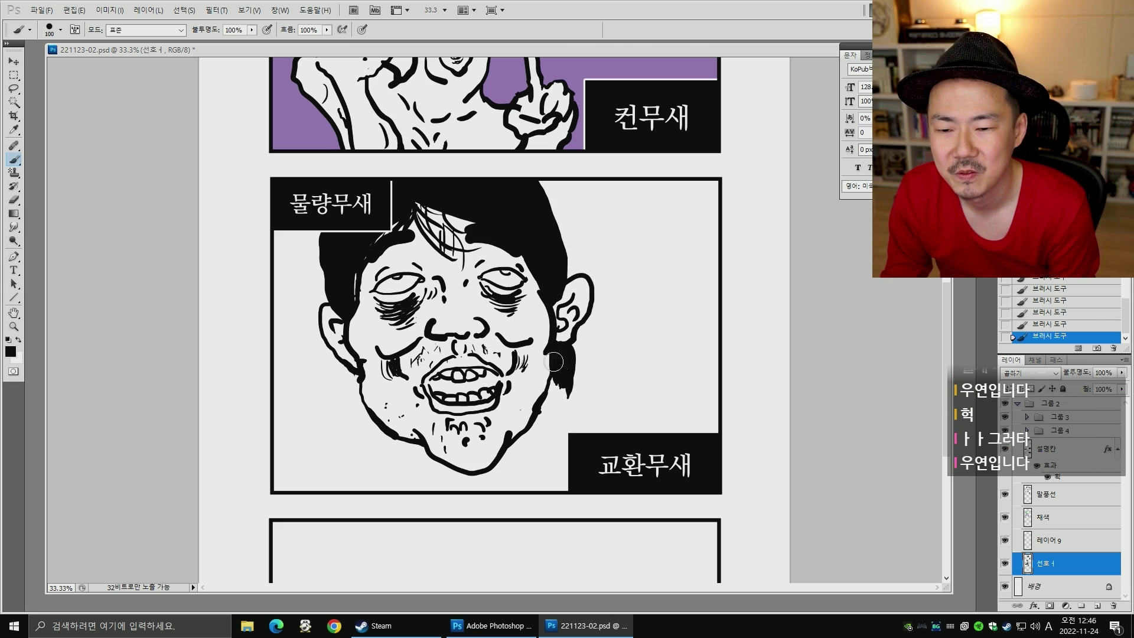
left_click_drag(348, 367, 361, 408)
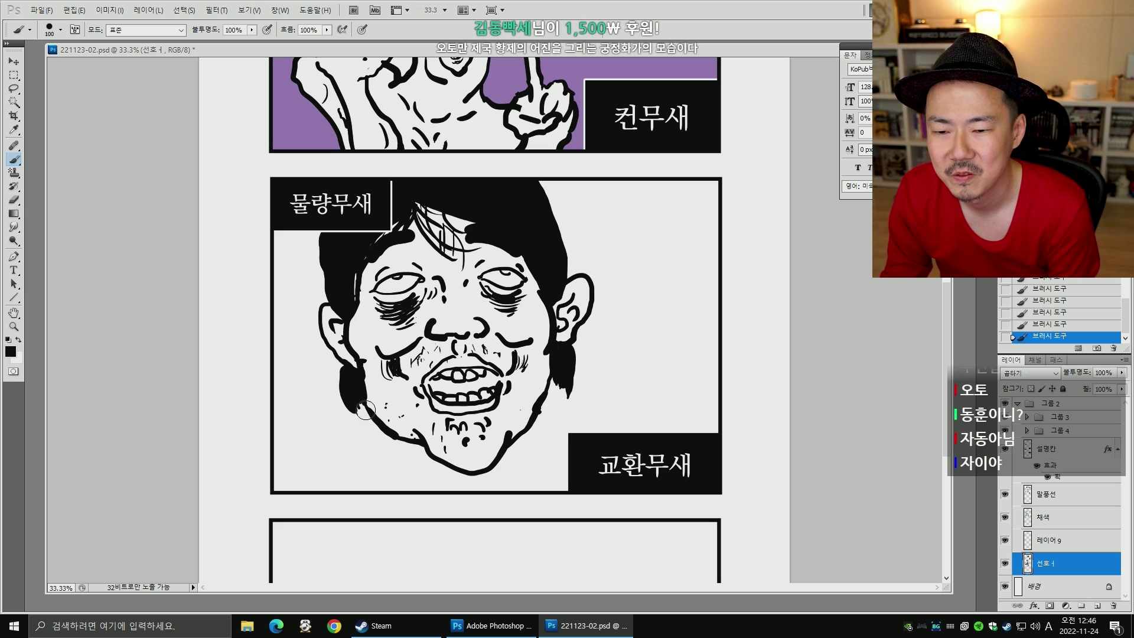
- Fill the inside of the open mouth around the teeth with black, expanding the selection before filling
key("bracketleft")
key("bracketleft")
key("bracketleft")
key("bracketleft")
key("bracketleft")
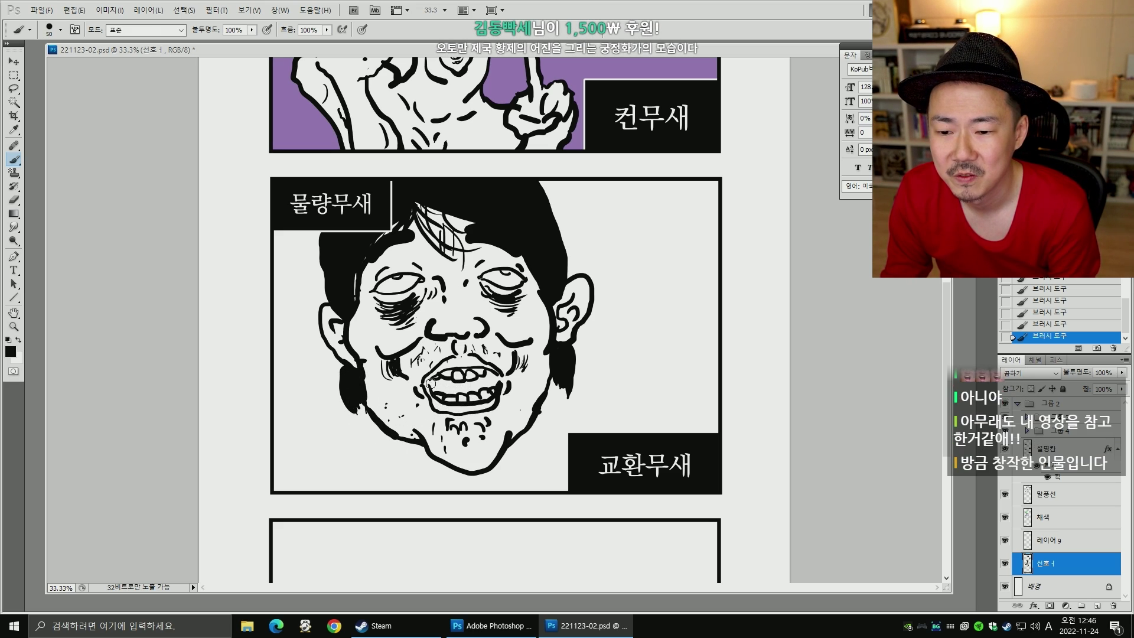
key("w")
left_click(492, 382)
key("F2")
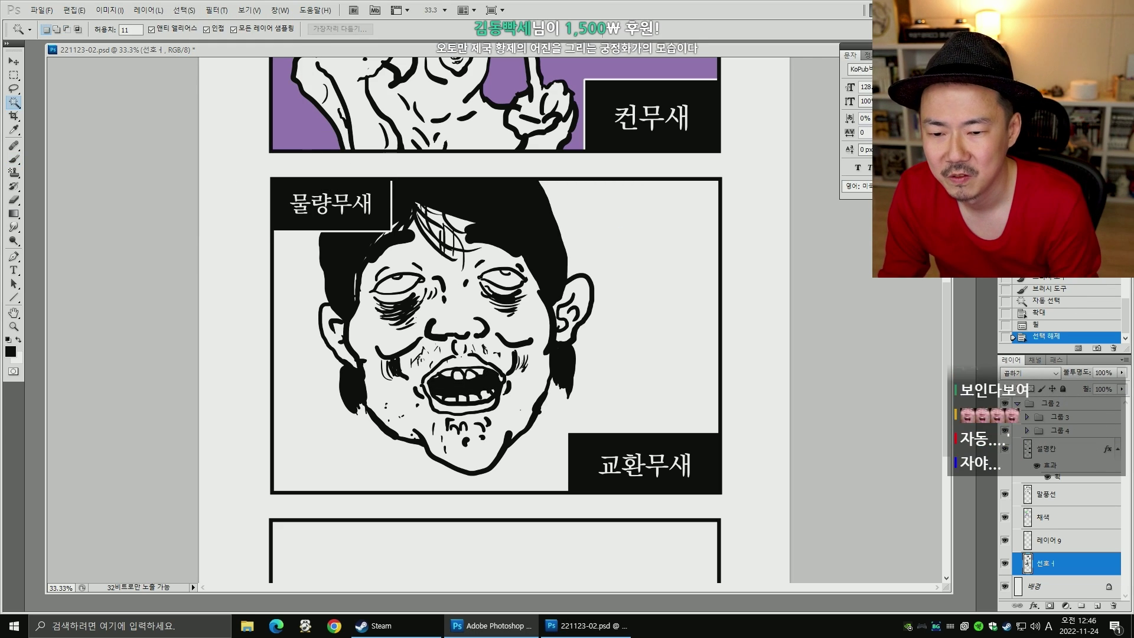
- Draw fine veins in the whites of both eyes with a size 30 brush
key("b")
key("bracketleft")
key("bracketleft")
key("bracketleft")
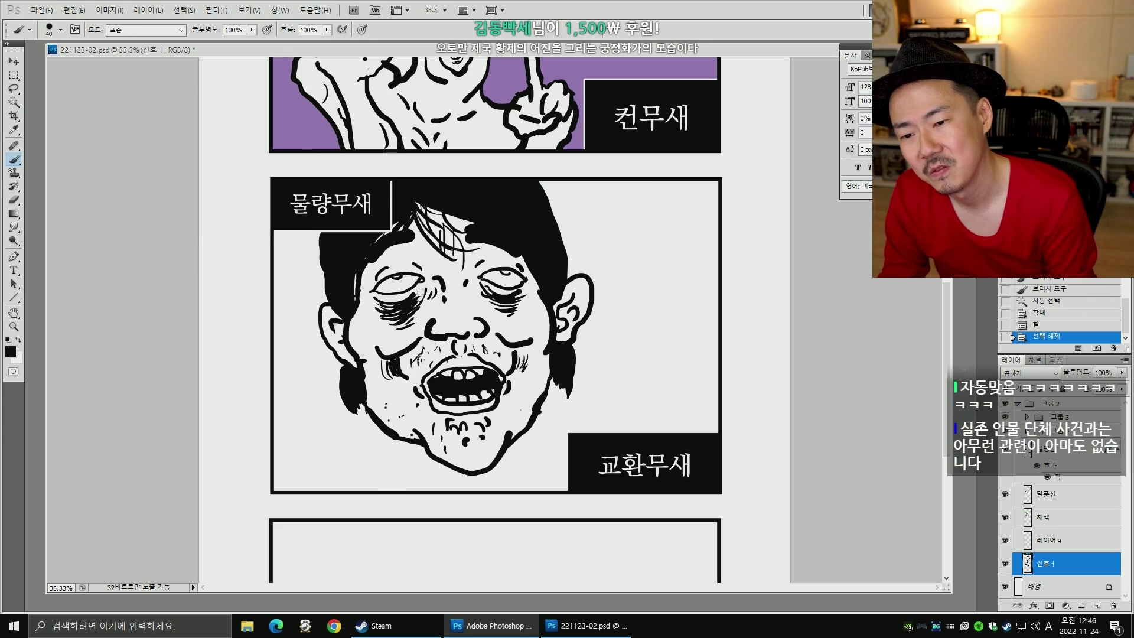
left_click(390, 285)
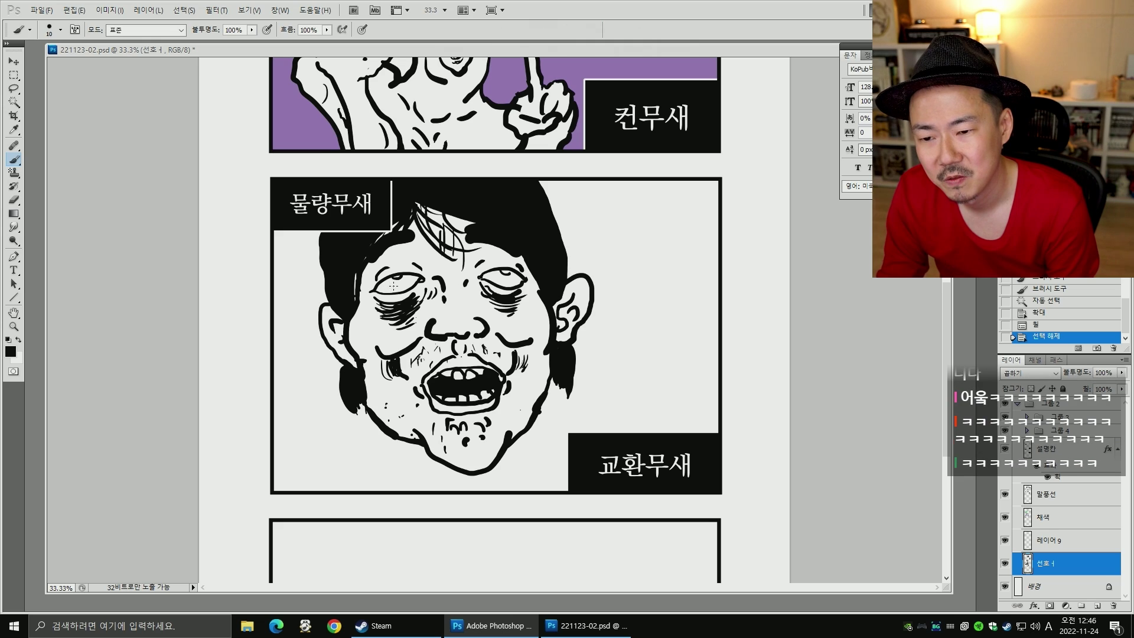
key("bracketright")
key("bracketright")
left_click_drag(389, 290, 398, 288)
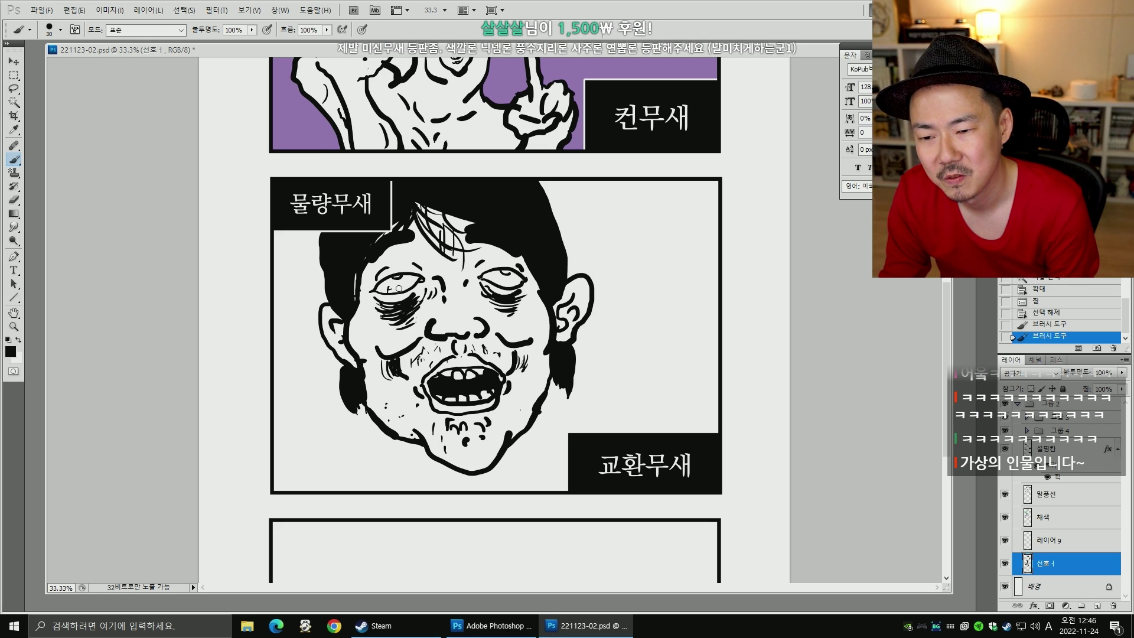
left_click(408, 287)
left_click(406, 289)
left_click_drag(494, 279, 500, 284)
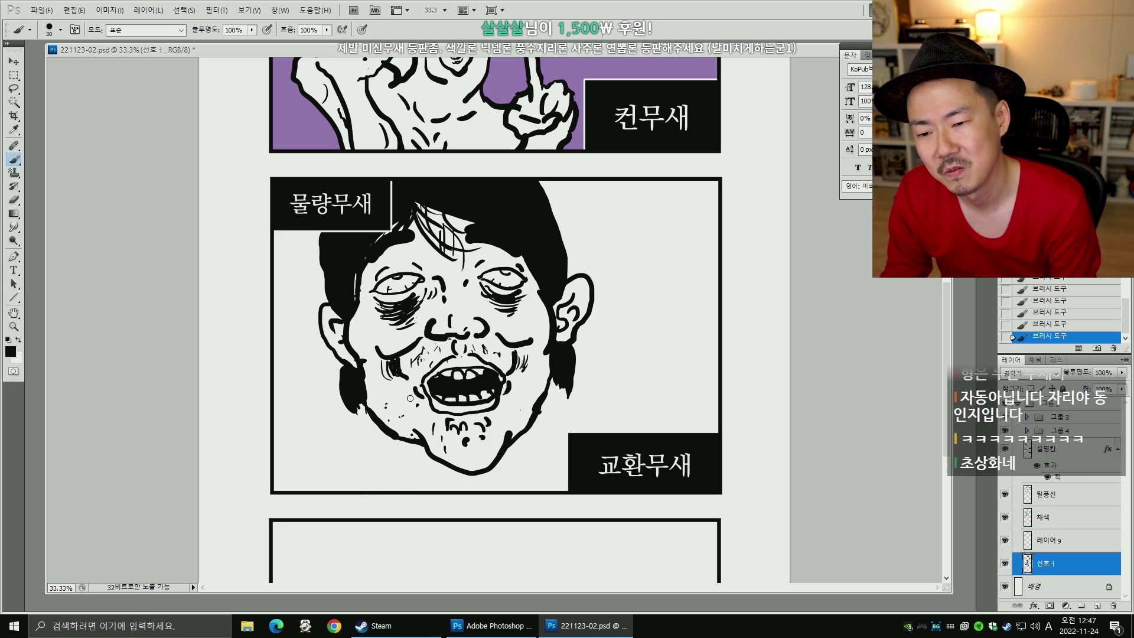
key("bracketright")
key("bracketright")
key("bracketright")
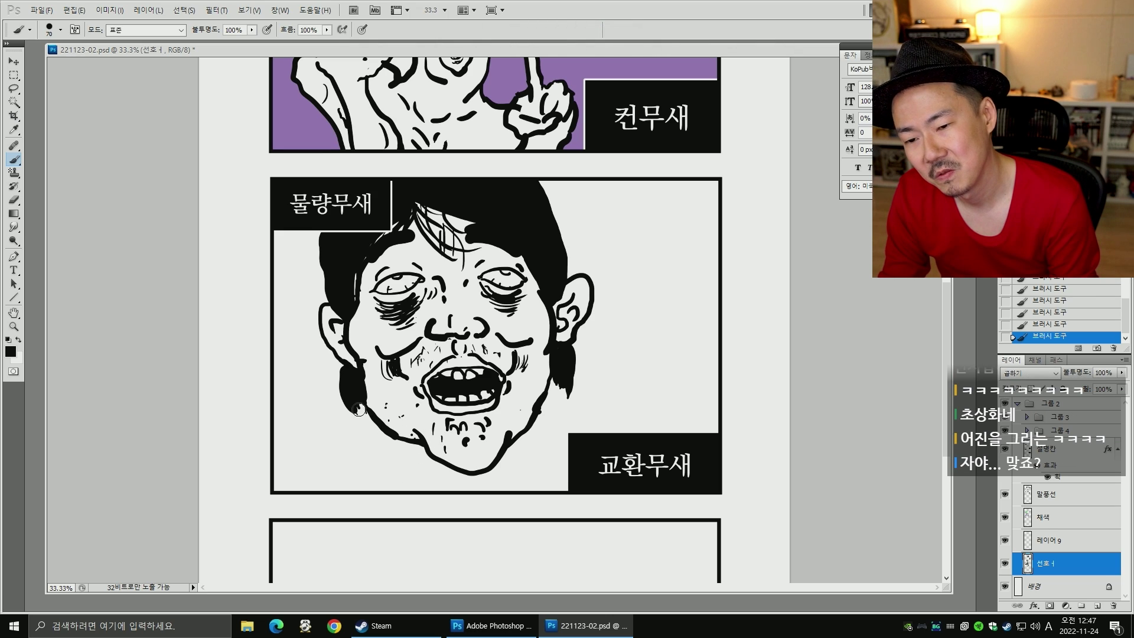
key("bracketright")
key("bracketright")
key("bracketright")
key("bracketright")
key("bracketright")
key("v")
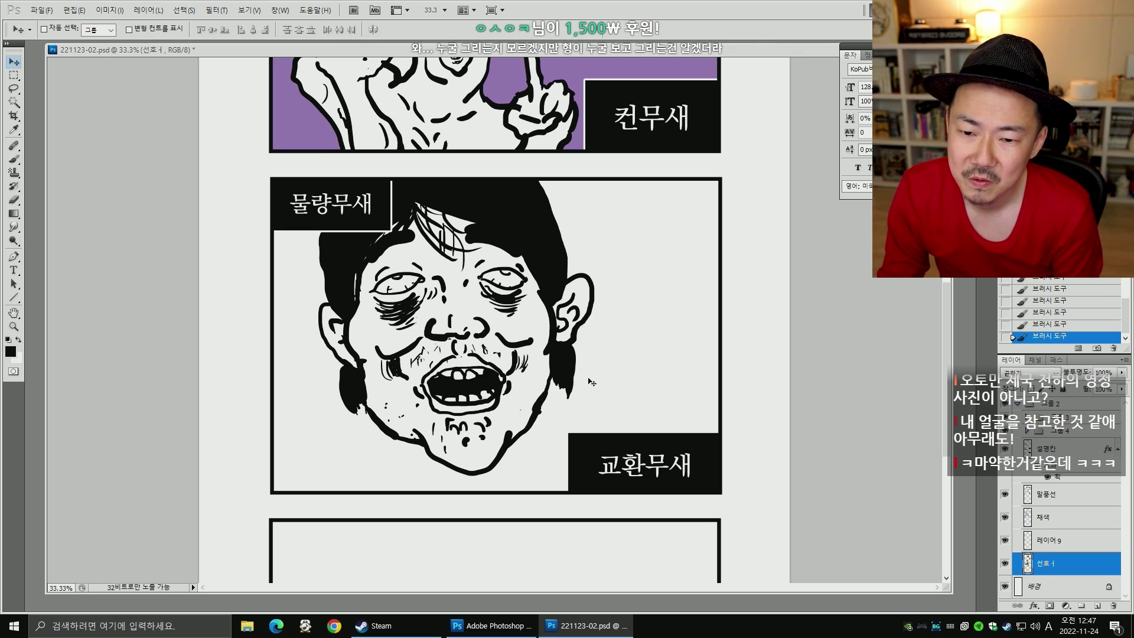
left_click_drag(533, 319, 509, 304)
key("ctrl+z")
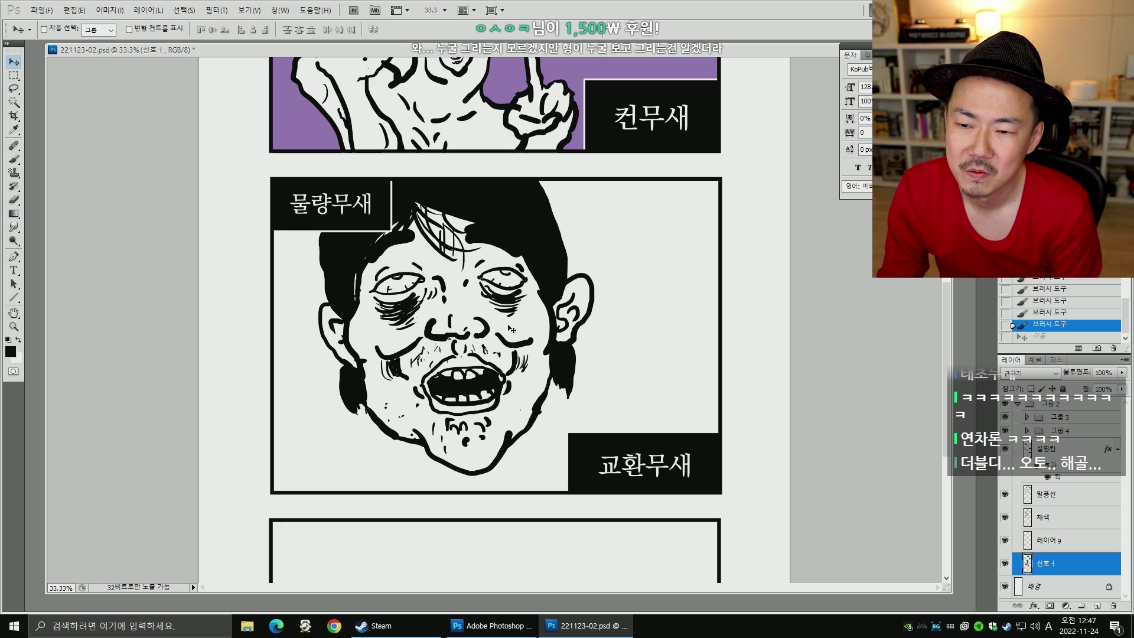
- Select the face drawing with a rectangular marquee and shift it slightly left within the panel
key("m")
left_click_drag(241, 161, 707, 491)
key("v")
left_click_drag(533, 373, 514, 372)
- Scale the selected face drawing to 90.81%, shift it against the panel's left edge beneath the 물량무새 caption, and deselect it
key("ctrl+t")
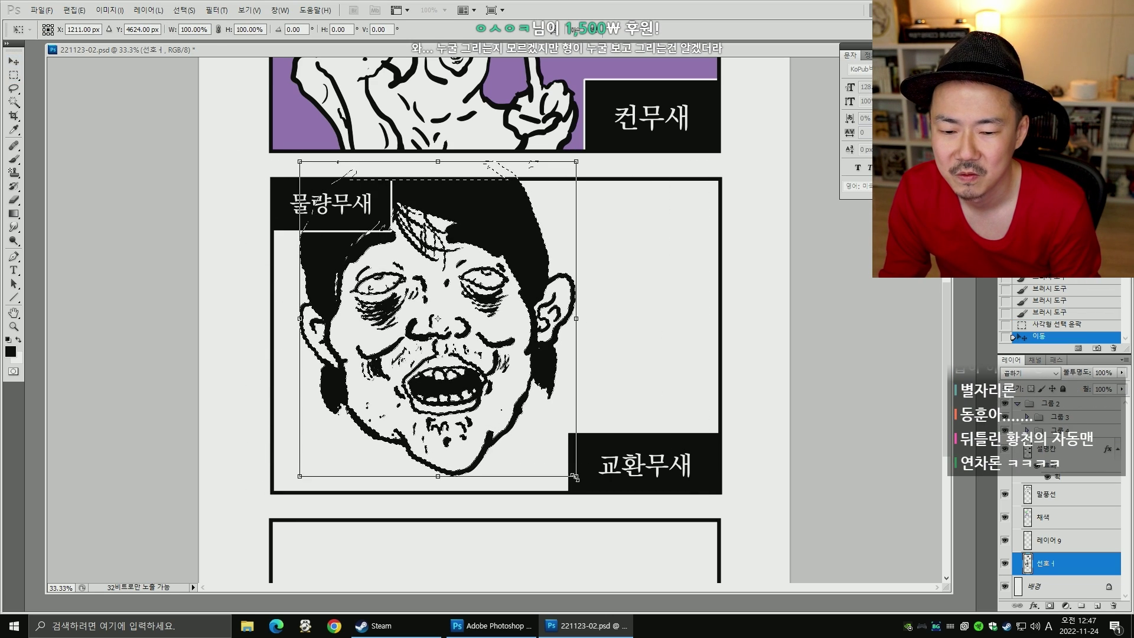
left_click_drag(572, 474, 542, 456)
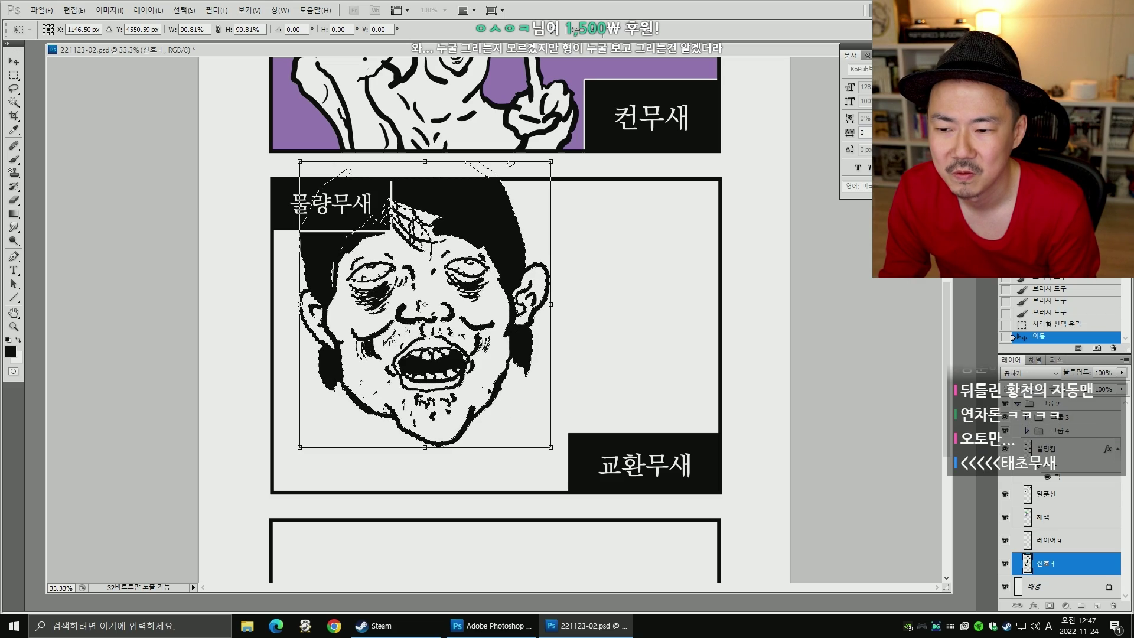
left_click_drag(485, 382, 437, 382)
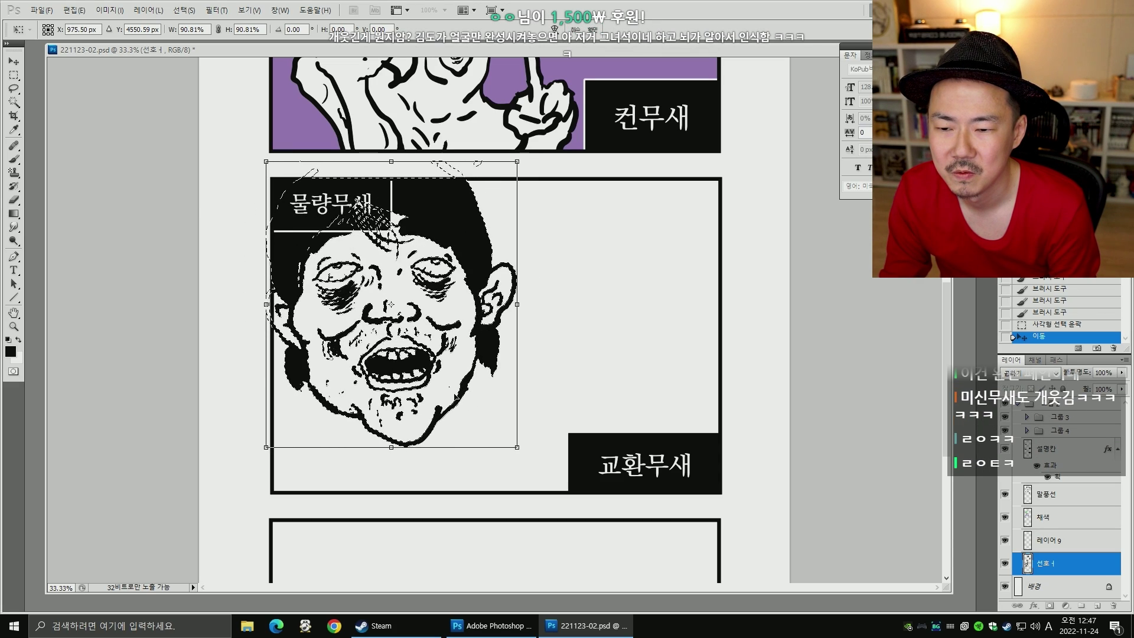
key("Return")
key("ctrl+d")
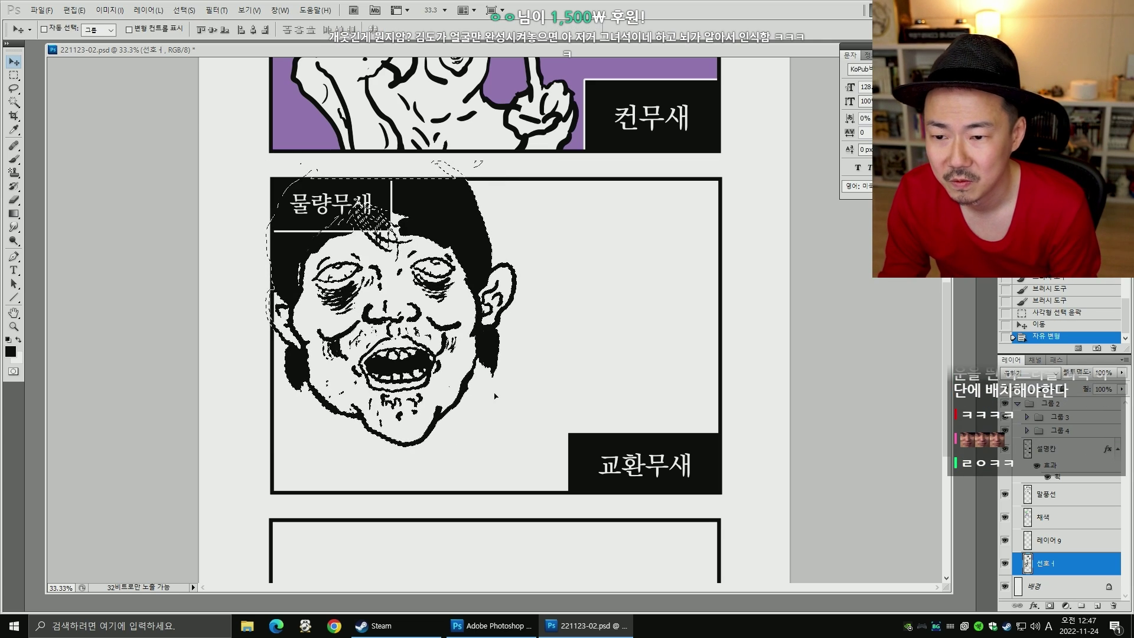
- Draw a large speech bubble outline in the panel's upper right on the 말풍선 layer, with its tail pointing toward the face, using a size 45 brush
key("b")
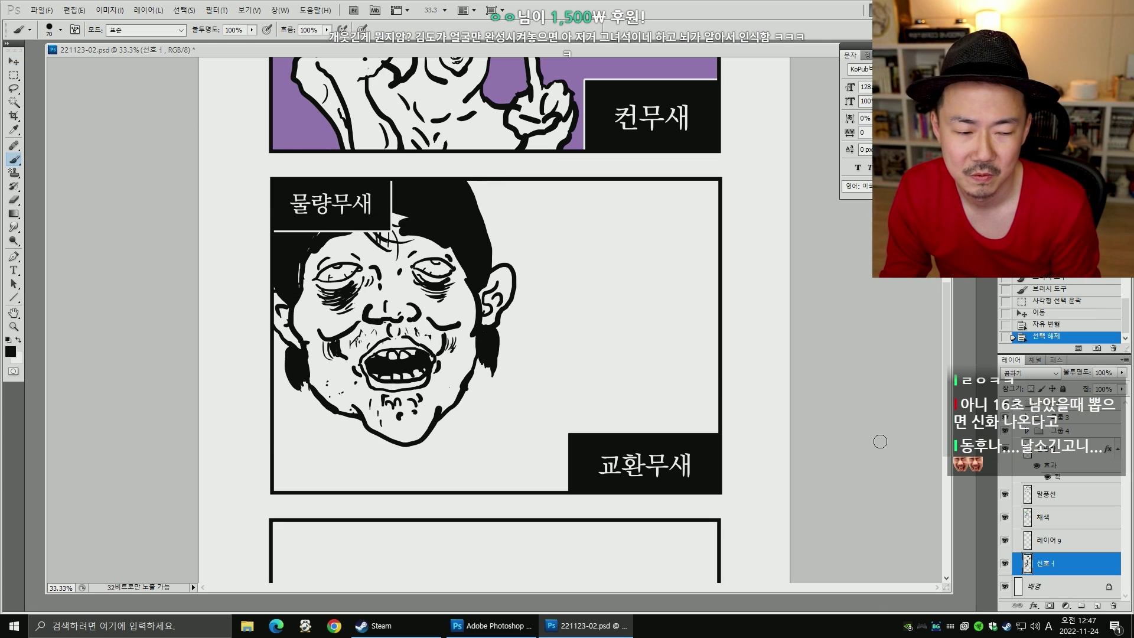
left_click(1027, 499)
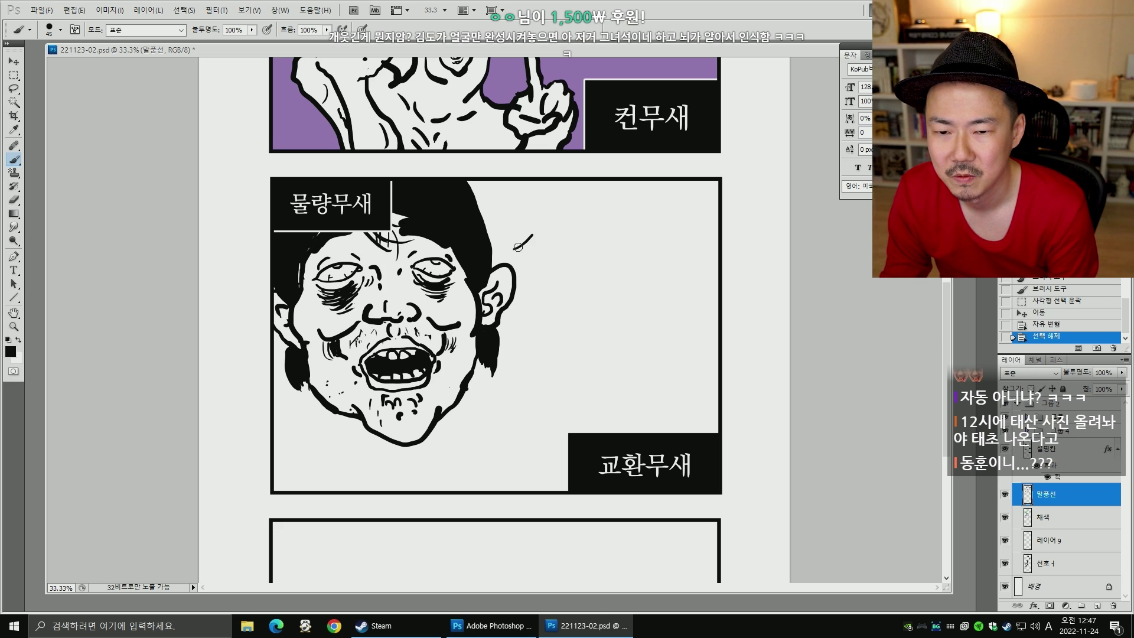
mouse_move(518, 247)
left_mouse_down()
mouse_move(540, 256)
mouse_move(545, 274)
mouse_move(678, 317)
mouse_move(717, 316)
mouse_move(539, 215)
mouse_move(534, 182)
left_mouse_up()
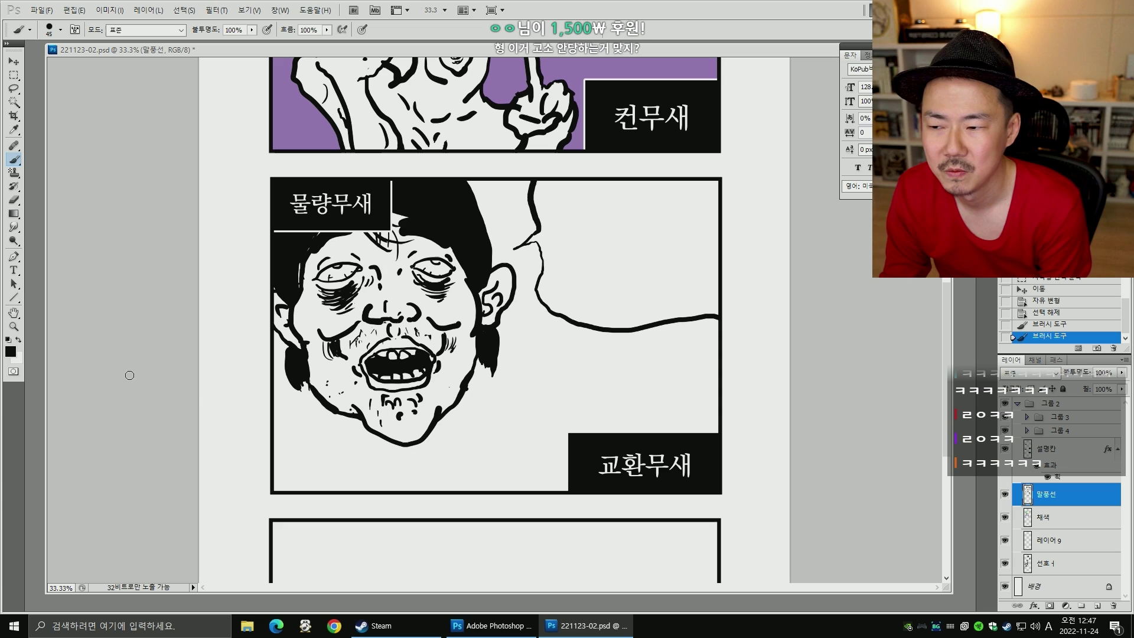
- Draw the neck sides and shoulder lines below the face on the line art layer with a size 70 brush
left_click(1057, 561)
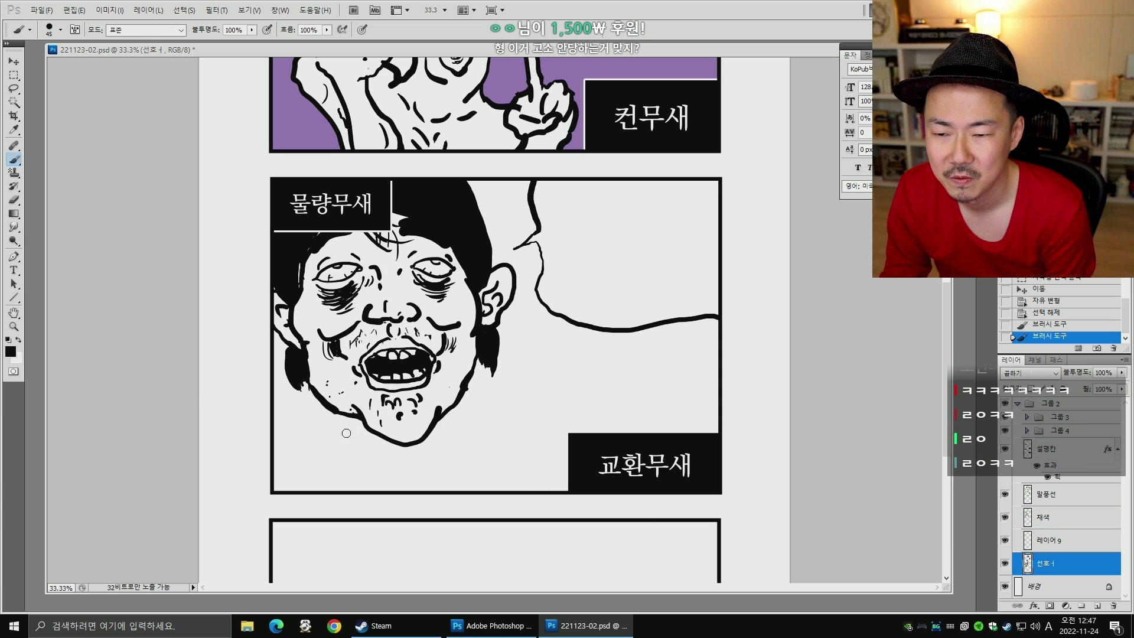
key("bracketright")
key("bracketright")
key("bracketright")
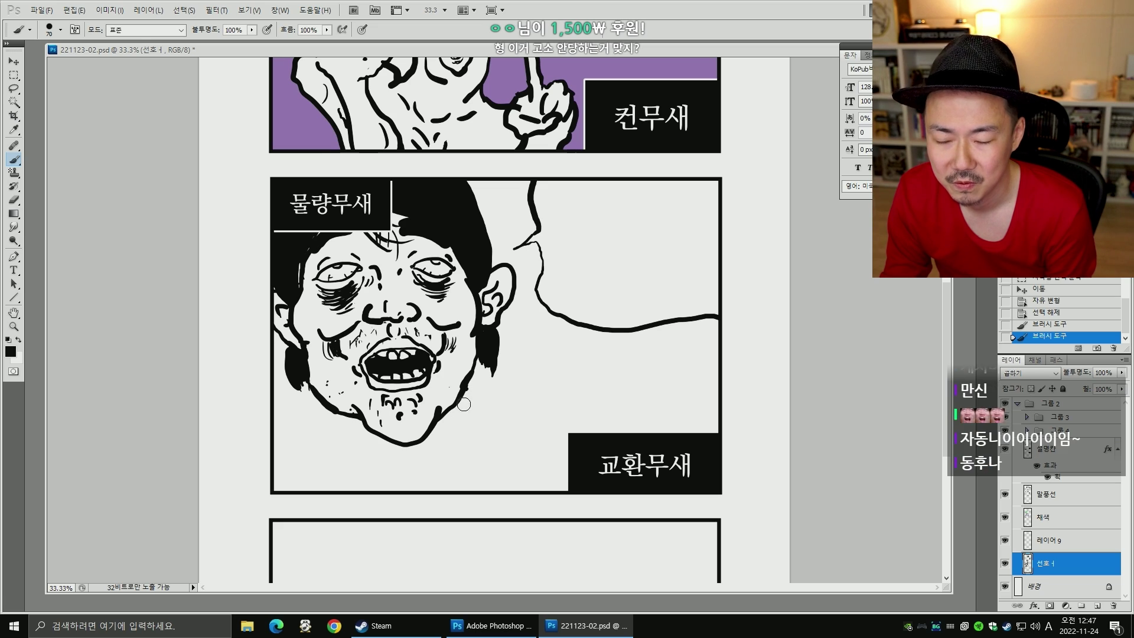
left_click_drag(464, 385, 460, 467)
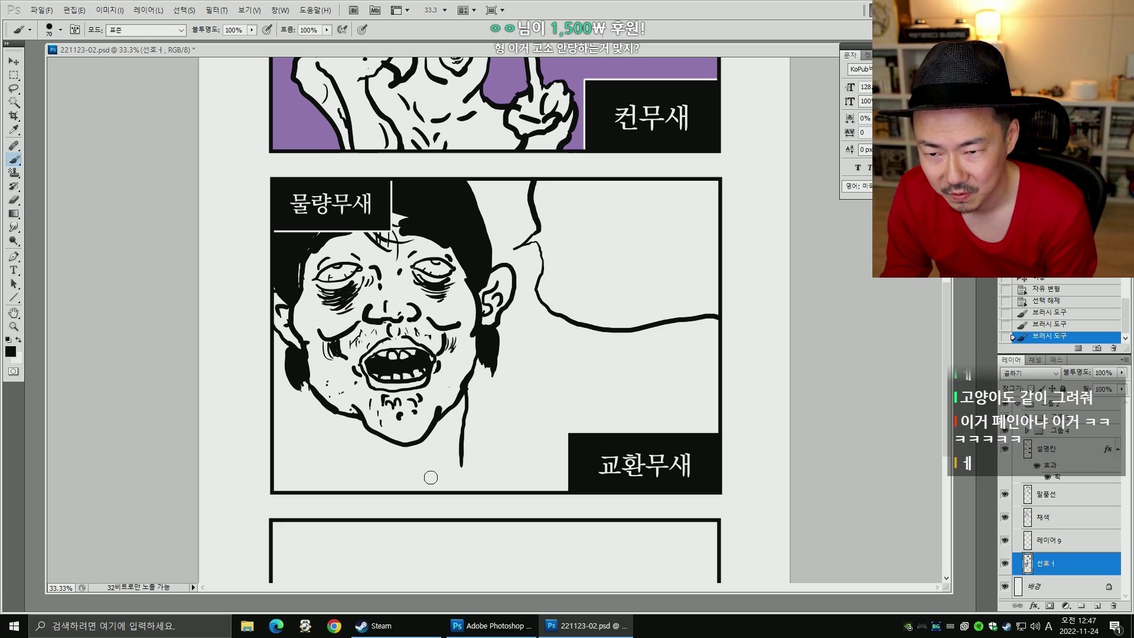
left_click_drag(333, 409, 336, 465)
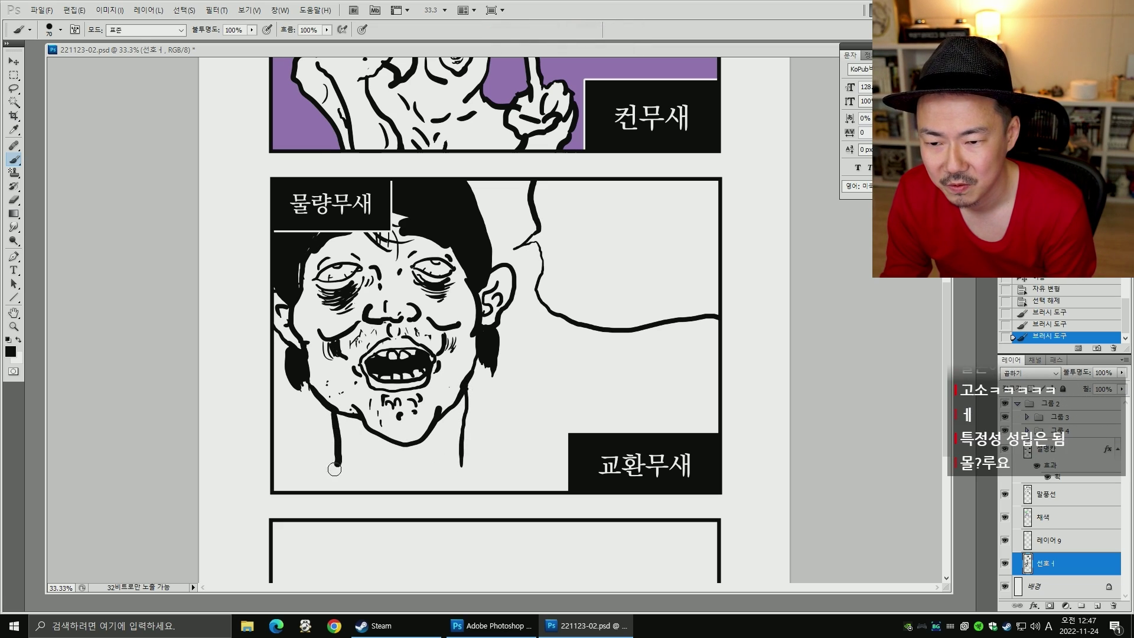
left_click_drag(460, 460, 567, 468)
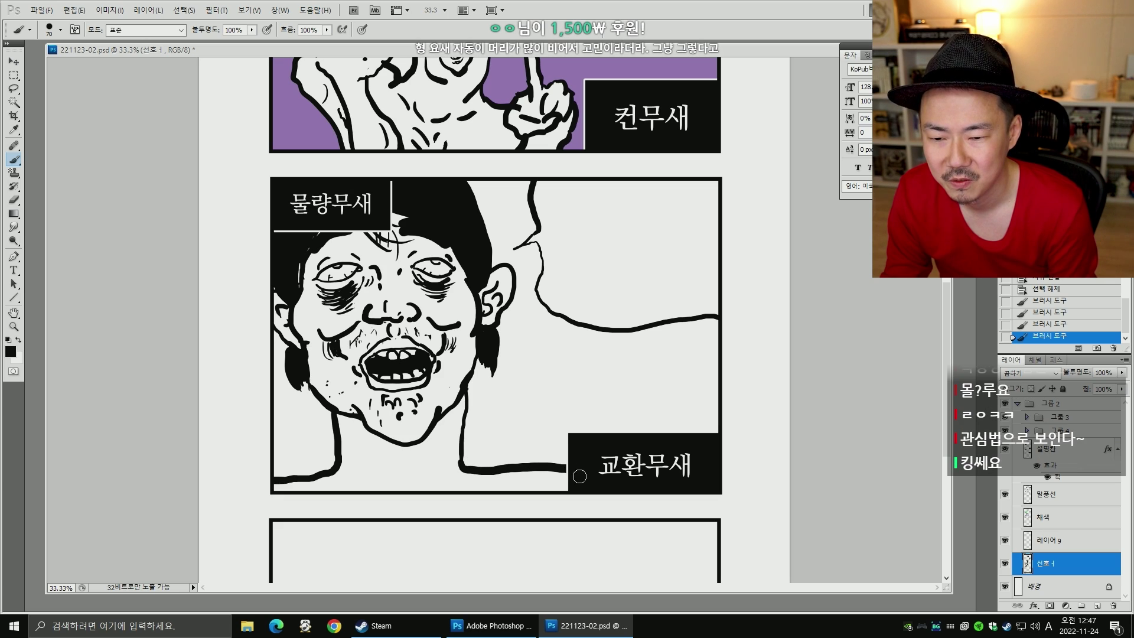
- Add armpit and throat creases with a size 60 brush, and loose hair wisps below the right-hand ear with a size 80 brush
key("bracketleft")
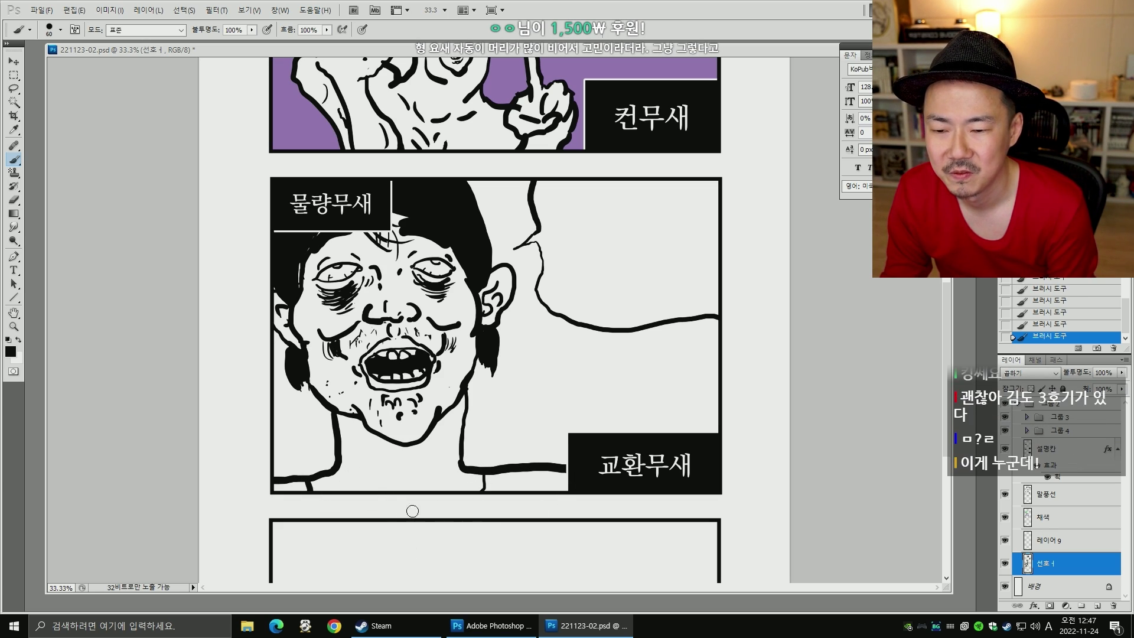
mouse_move(385, 452)
left_mouse_down()
mouse_move(416, 470)
mouse_move(401, 478)
left_mouse_up()
left_click_drag(415, 472, 410, 480)
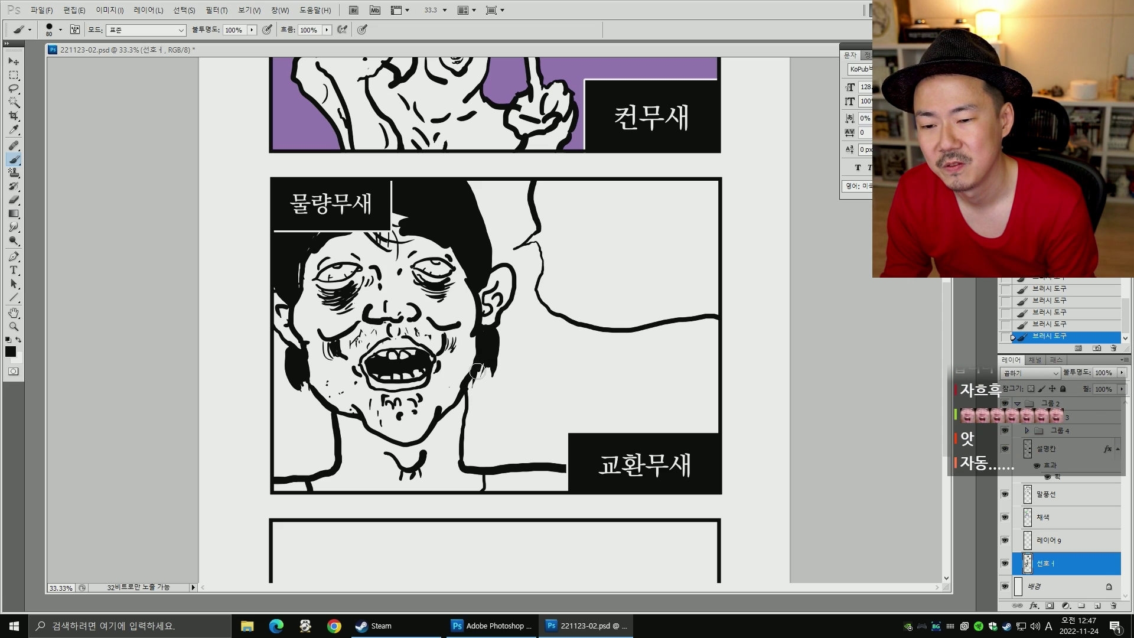
left_click_drag(485, 371, 468, 395)
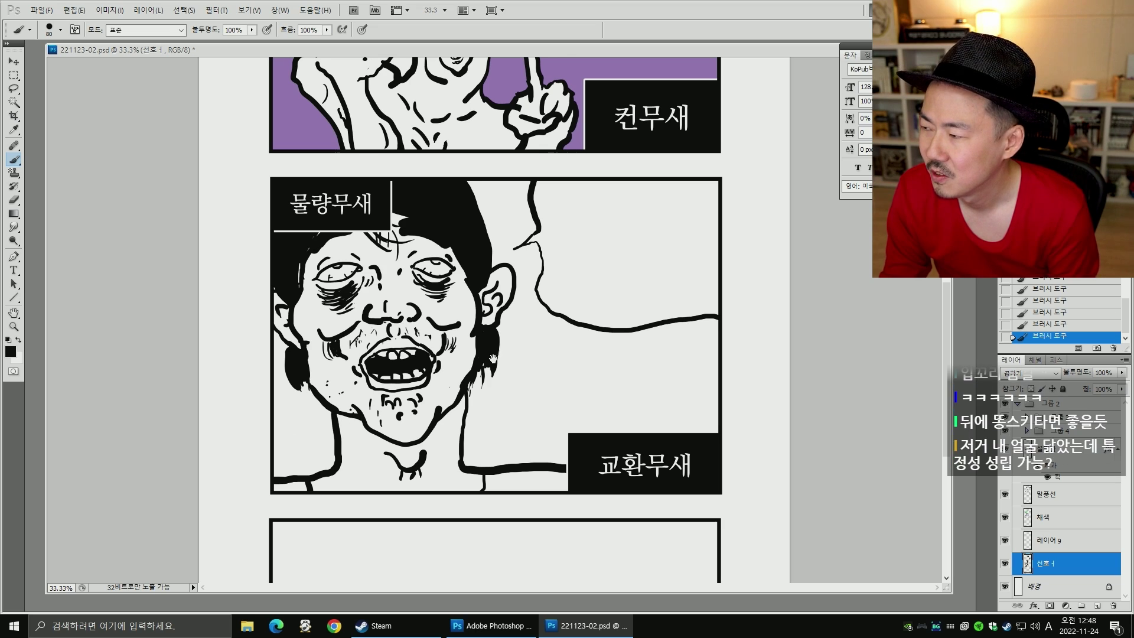
- Extend the hair outward on the right side of the head and fill it solid black with a size 125 brush
scroll(494, 377, "up", 1)
key("bracketright")
key("bracketright")
key("bracketright")
key("bracketright")
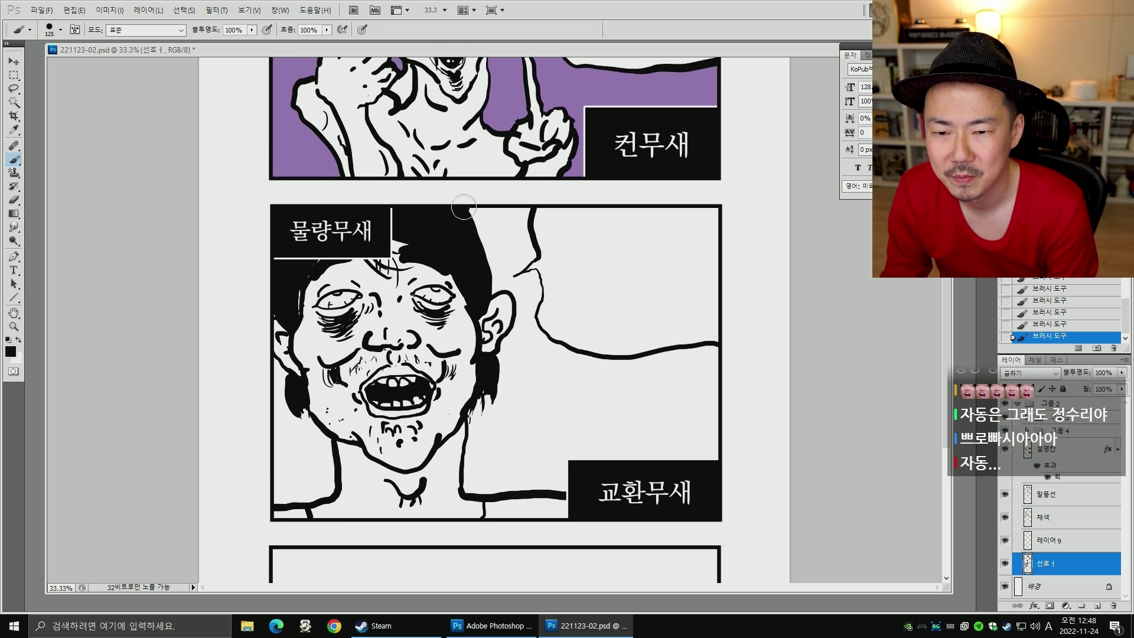
left_click_drag(473, 207, 500, 274)
key("ctrl+z")
mouse_move(481, 210)
left_mouse_down()
mouse_move(500, 243)
mouse_move(492, 293)
left_mouse_up()
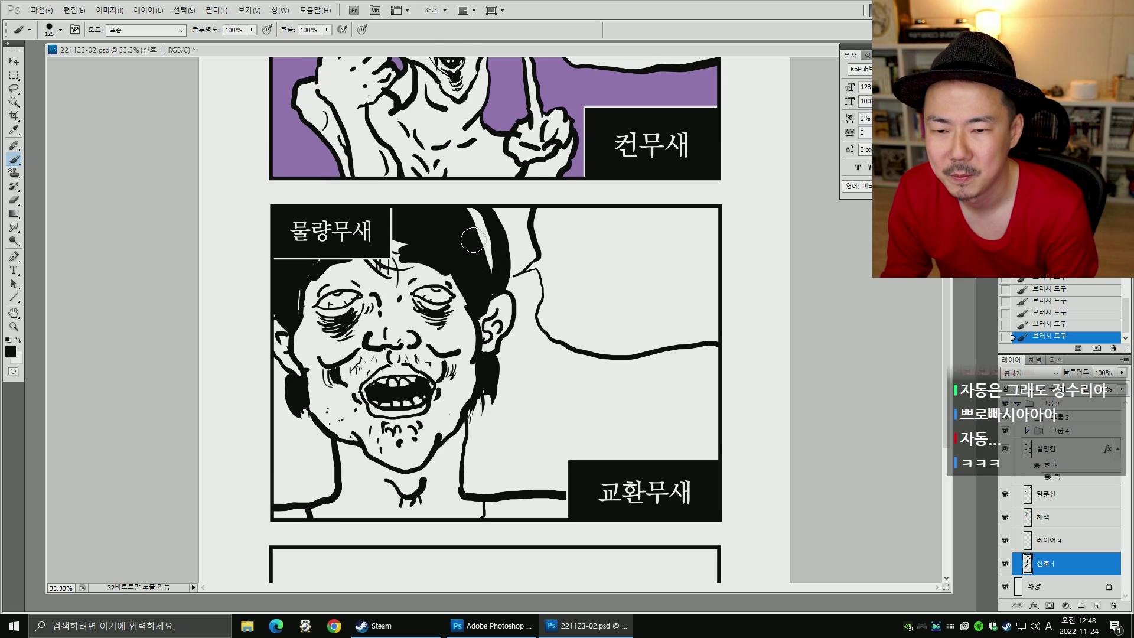
left_click_drag(472, 239, 469, 215)
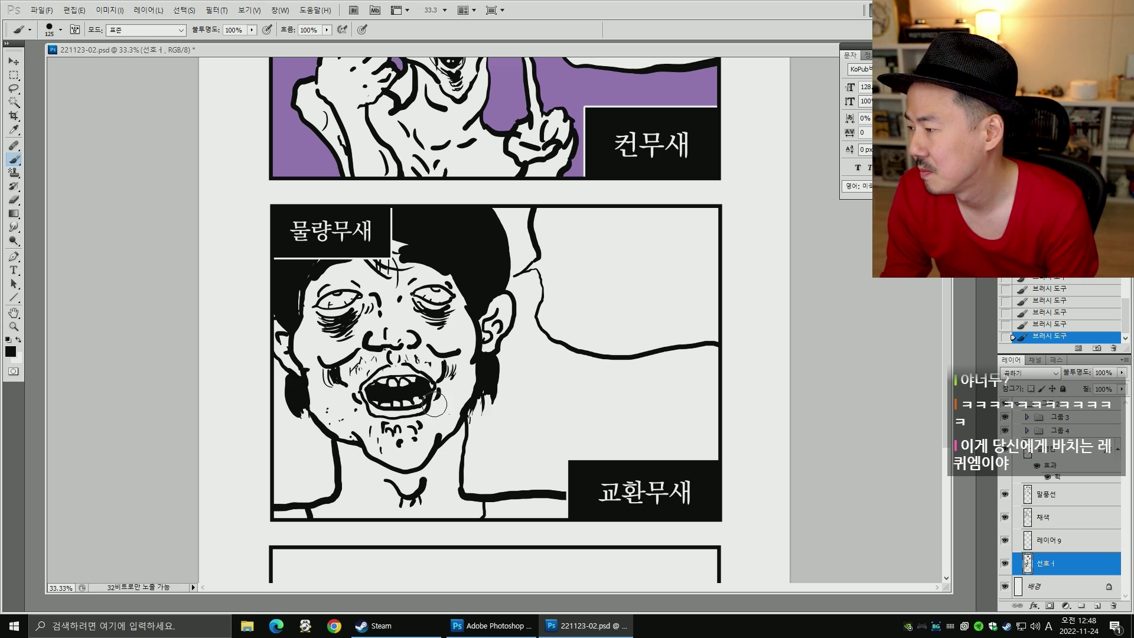
- Paint thin black bangs across the forehead with a size 35 to 45 brush, undoing a trial white highlight in the hair
key("bracketleft")
key("bracketleft")
key("bracketleft")
key("bracketleft")
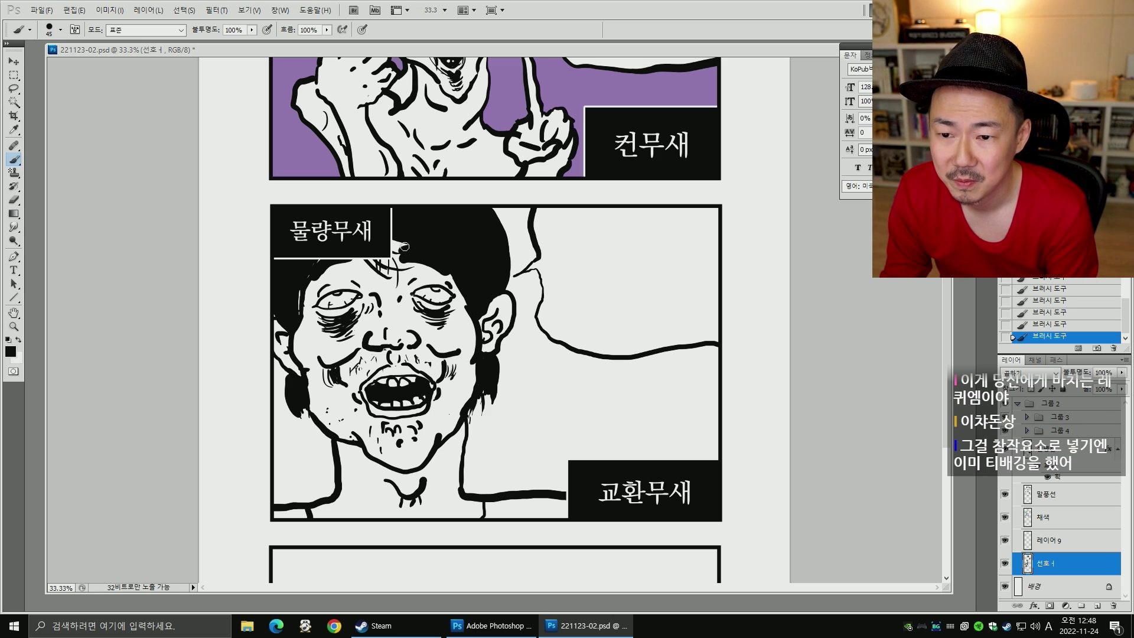
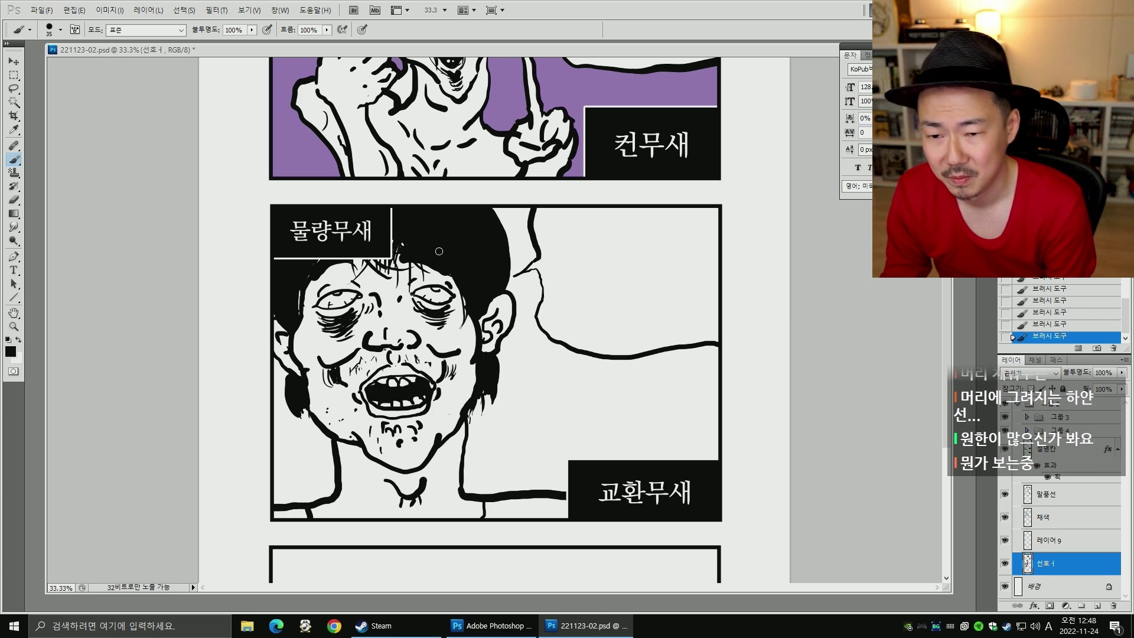
key("x")
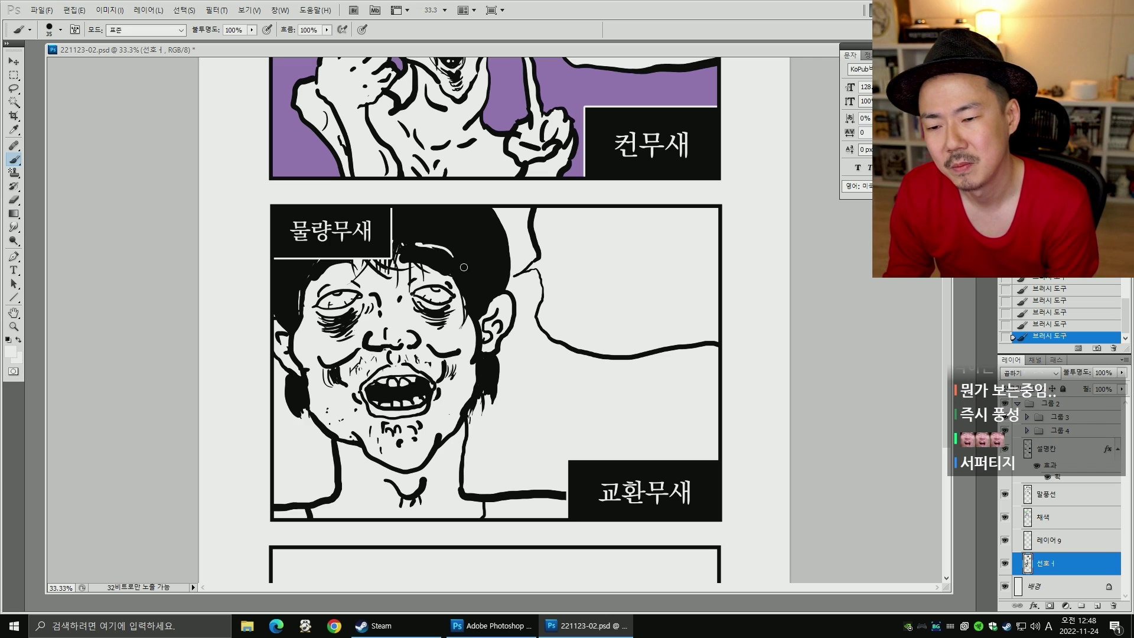
key("ctrl+z")
key("]")
left_click_drag(428, 248, 416, 247)
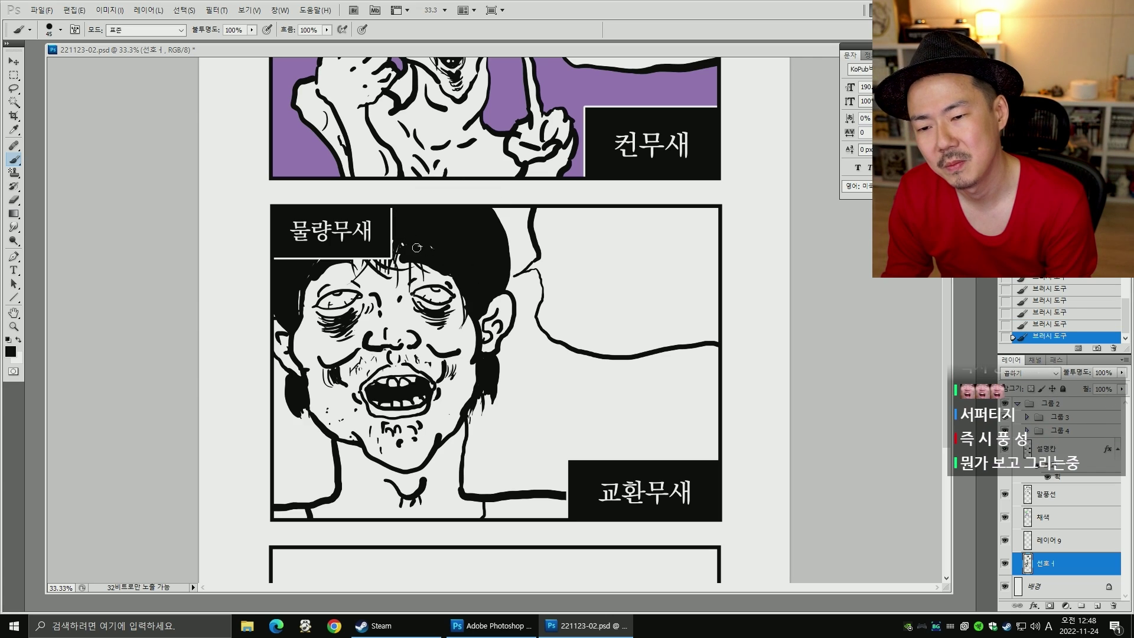
- Thicken the fringe and add strands hanging over the left-hand brow, varying the brush between sizes 40 and 60
key("bracketright")
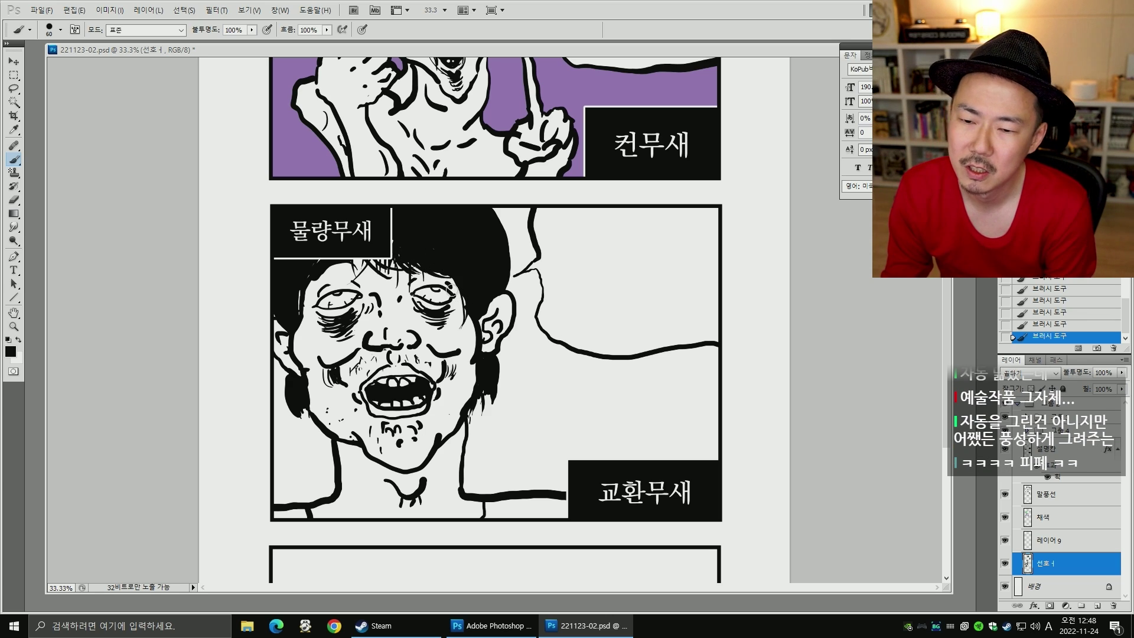
key("bracketleft")
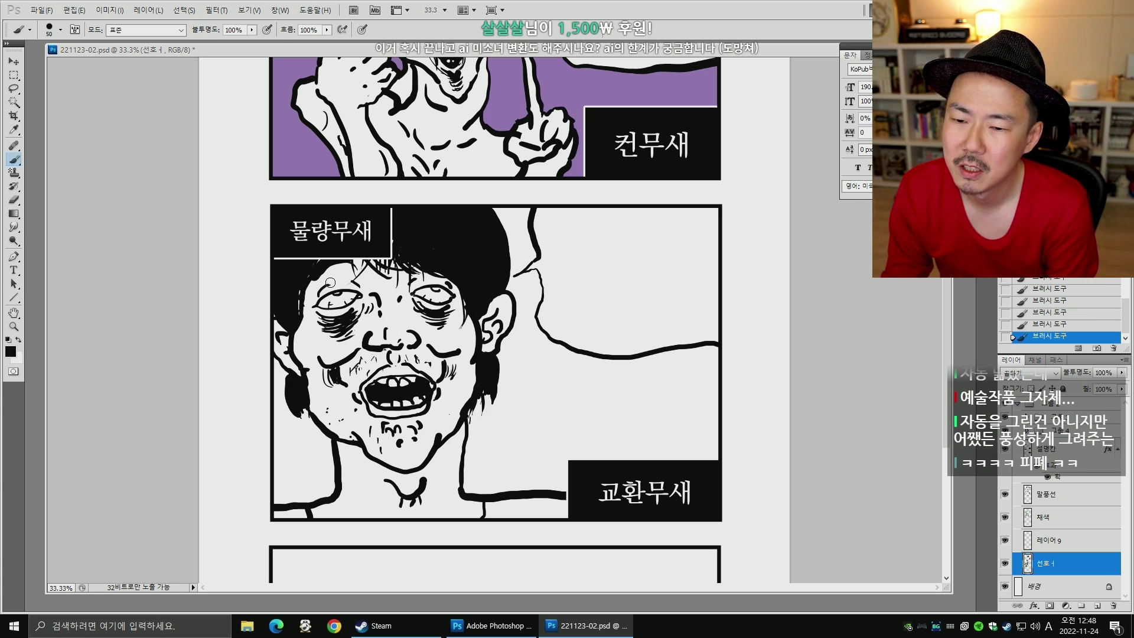
key("bracketright")
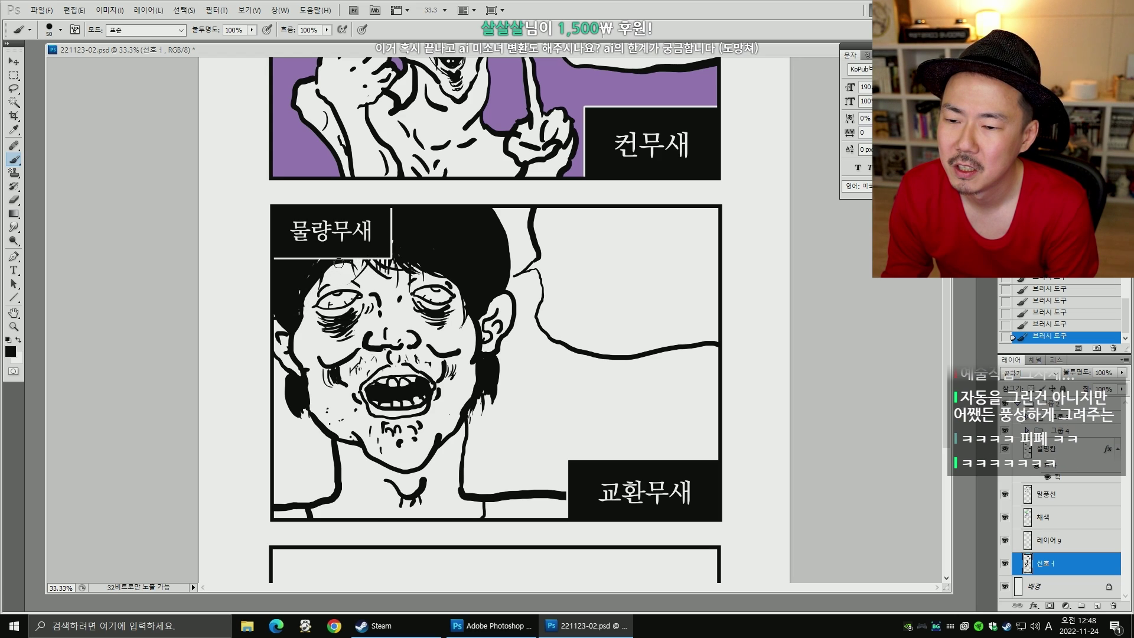
key("bracketleft")
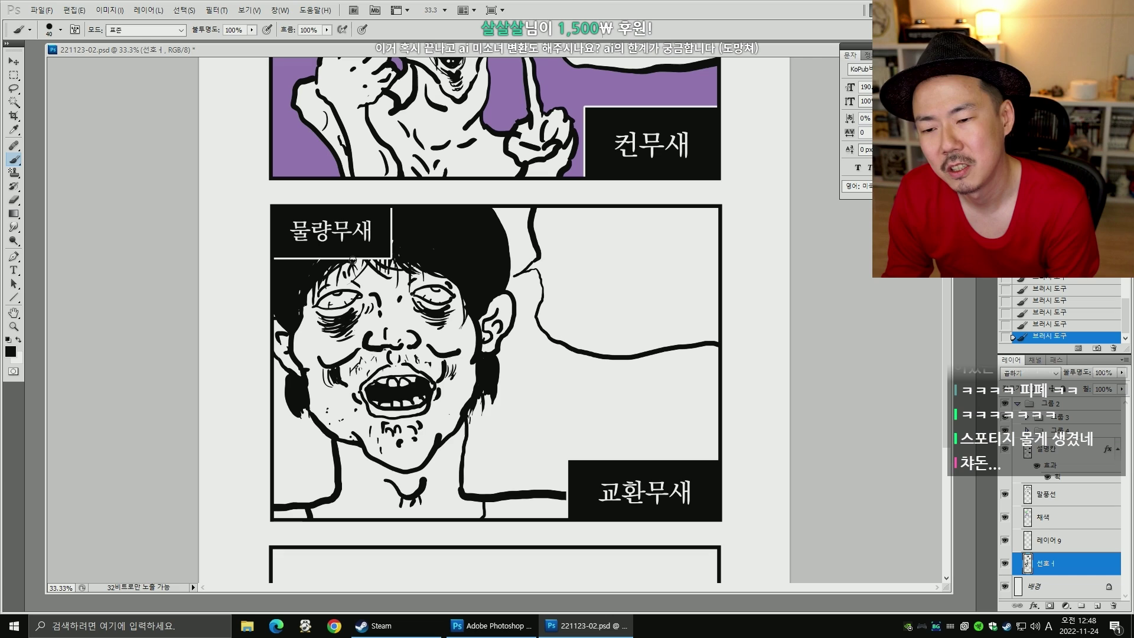
- Draw thin hair strands down the left-hand temple with a size 40 brush and erase the strays on the cheek
key("bracketleft")
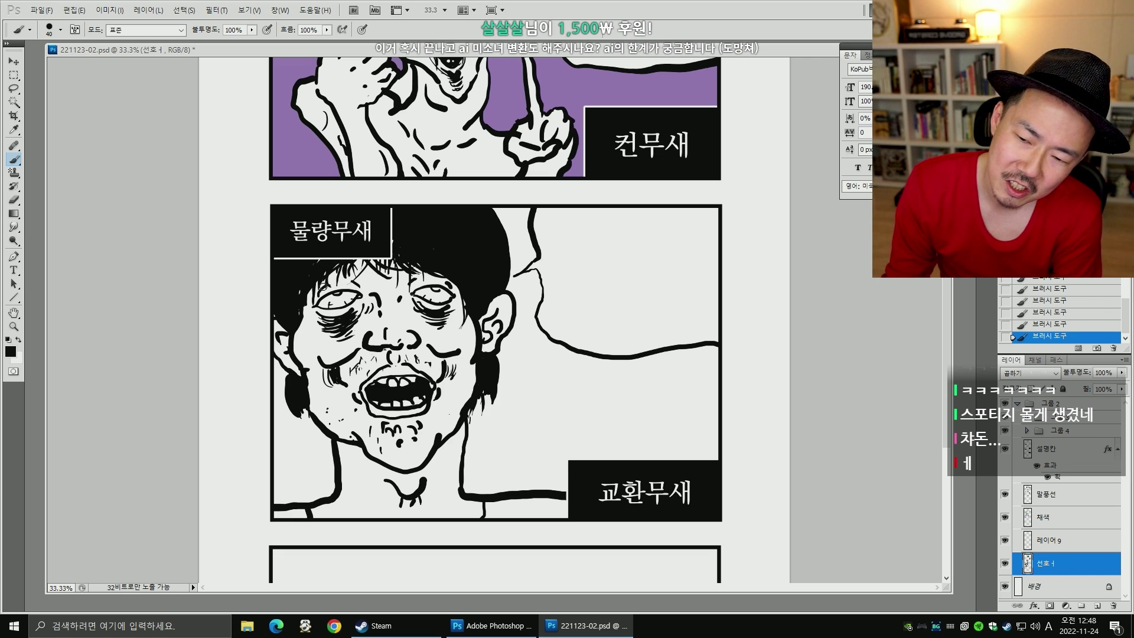
key("bracketright")
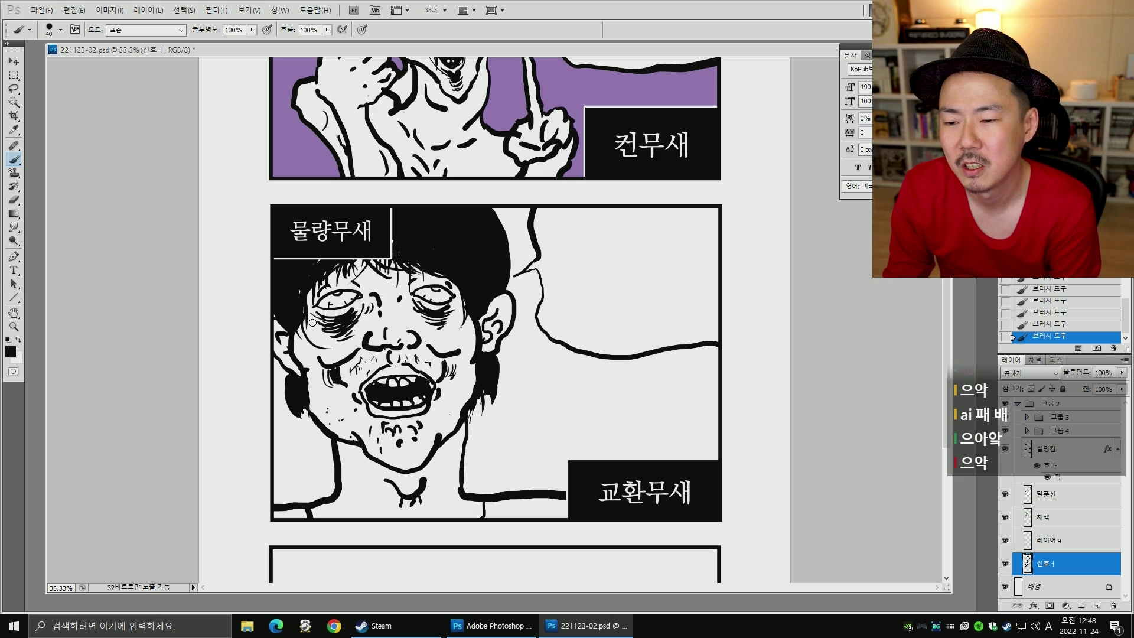
key("e")
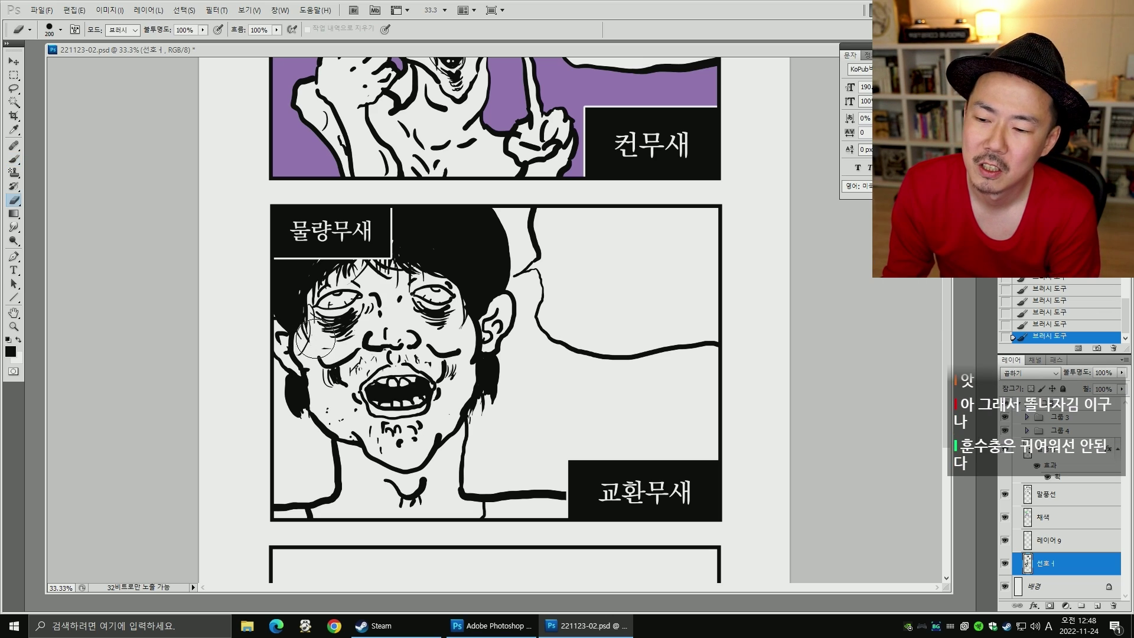
left_click_drag(308, 348, 325, 324)
- Hatch fine wrinkles on the cheeks, neck and upper chest with a size 20 brush
key("b")
key("bracketleft")
key("bracketleft")
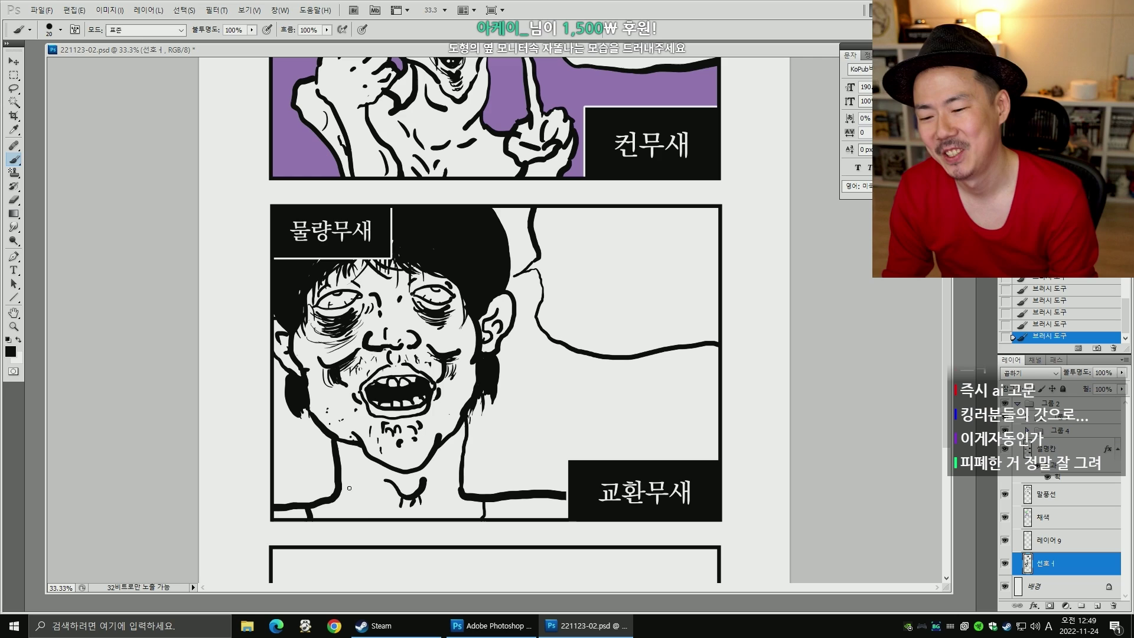
mouse_move(356, 479)
left_mouse_down()
mouse_move(365, 509)
mouse_move(385, 520)
mouse_move(384, 507)
mouse_move(434, 524)
mouse_move(435, 491)
mouse_move(428, 520)
left_mouse_up()
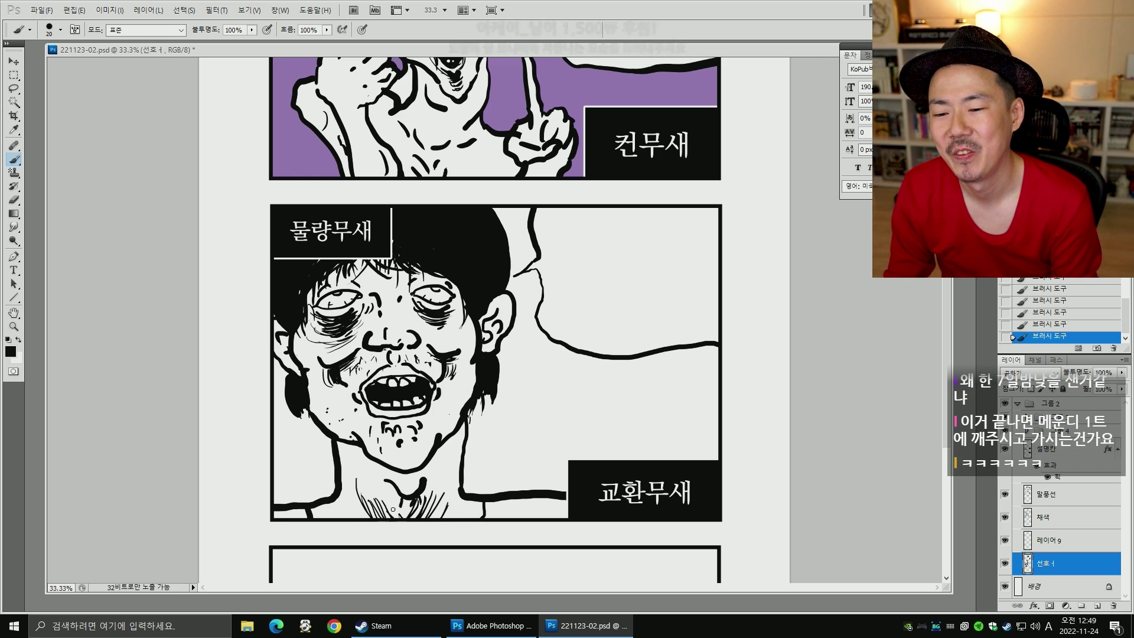
left_click_drag(397, 473, 418, 477)
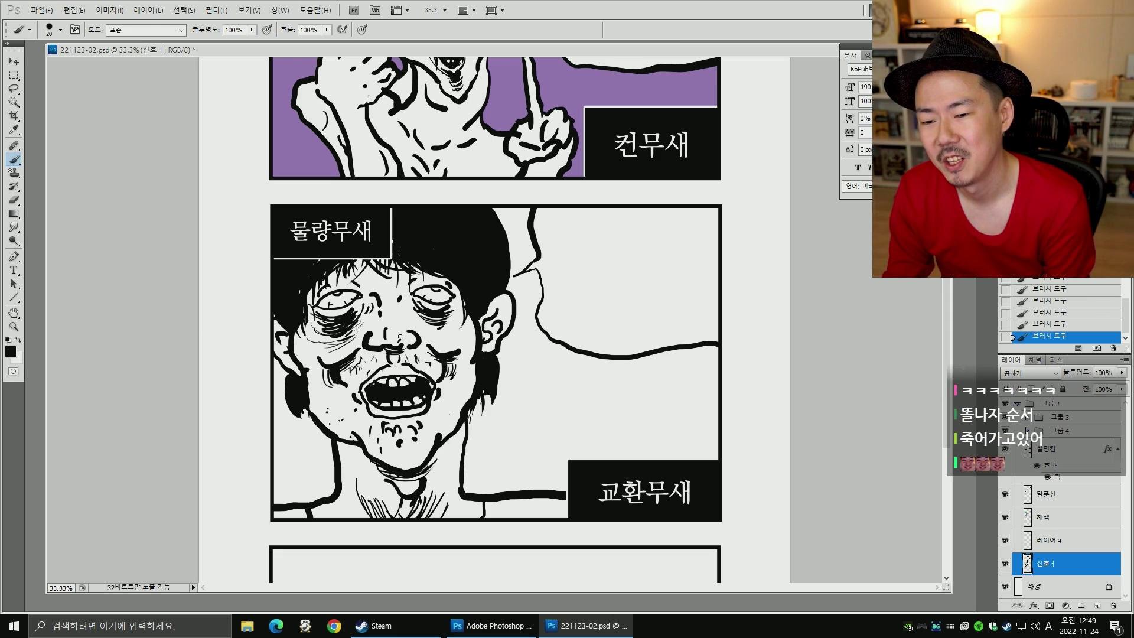
- Erase the marks at the nose tip with a size 80 eraser and paint dark strokes between the nose and upper lip
key("e")
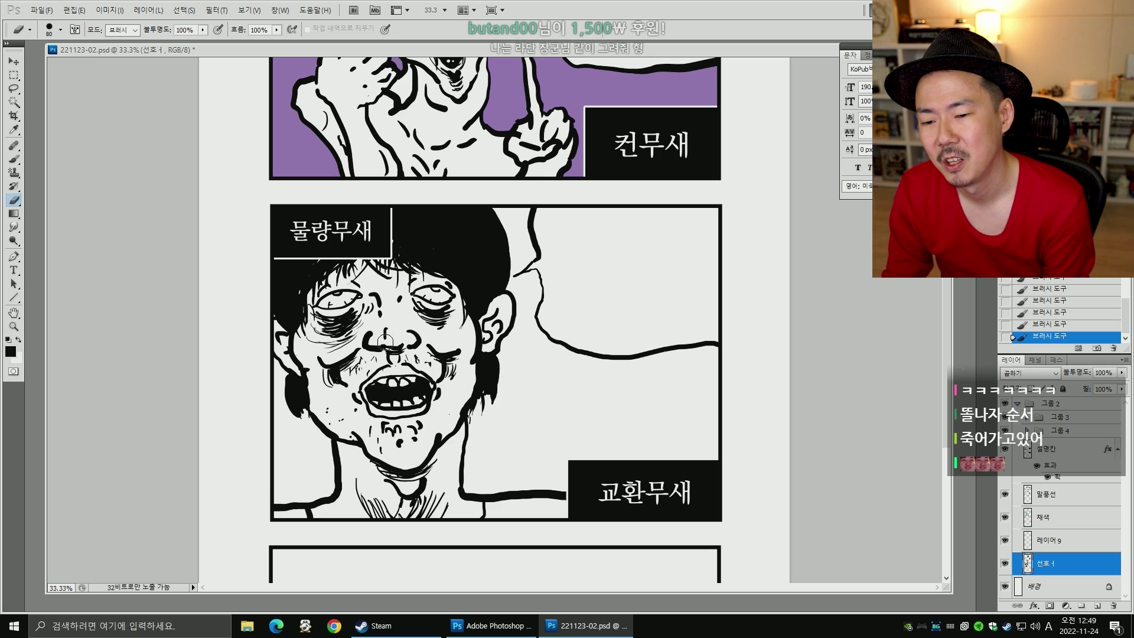
left_click_drag(390, 341, 403, 346)
key("shift+b")
key("shift+b")
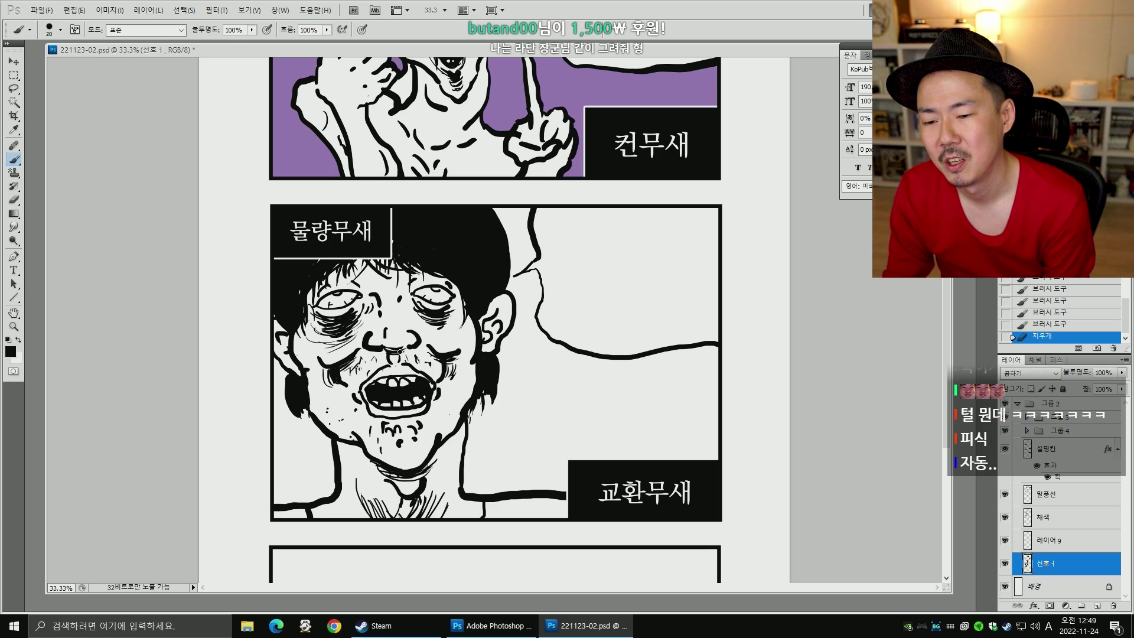
key("[")
left_click_drag(392, 355, 392, 358)
left_click(388, 359)
key("bracketleft")
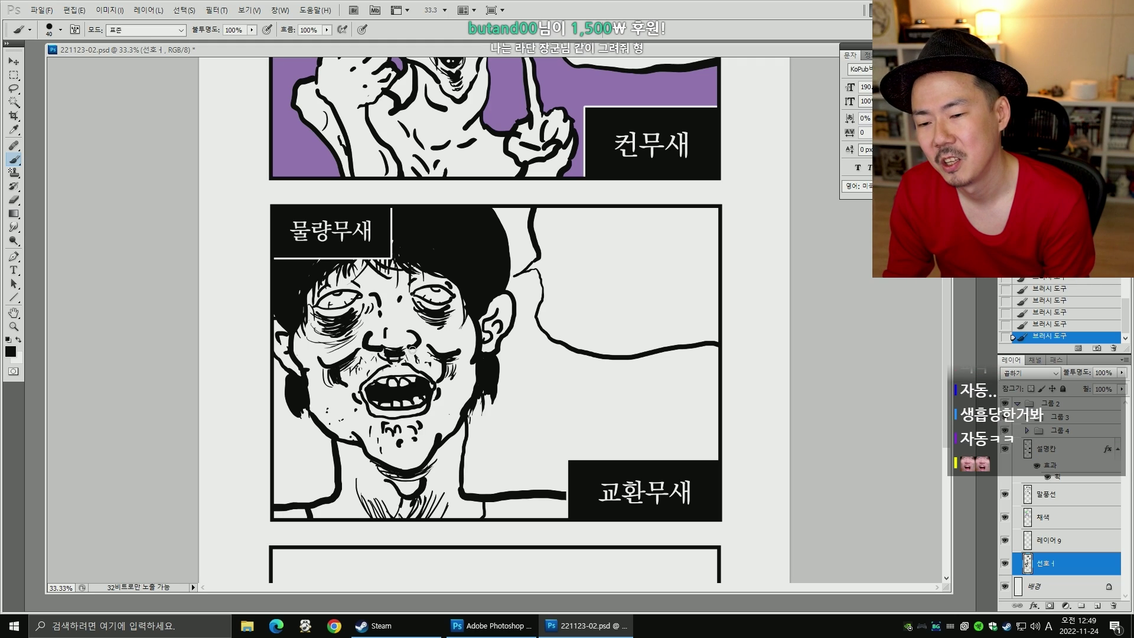
- Step back through the recent brush strokes above the upper lip and restore the newest history state to compare
key("ctrl+alt+z")
key("ctrl+alt+z")
key("ctrl+alt+z")
key("ctrl+alt+z")
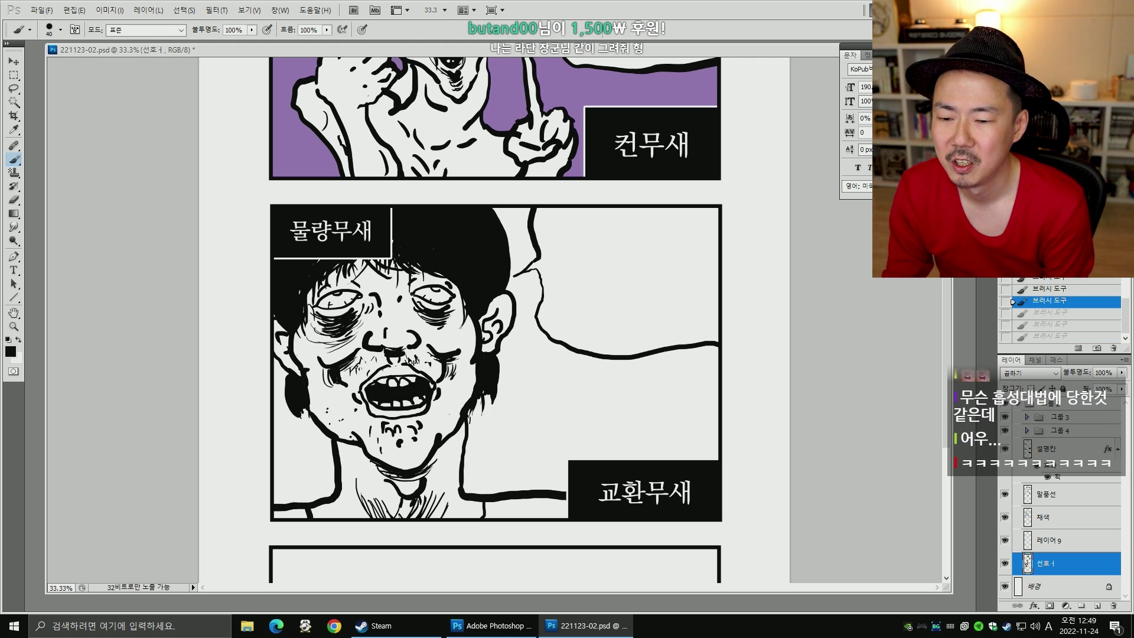
key("ctrl+alt+z")
key("ctrl+alt+z")
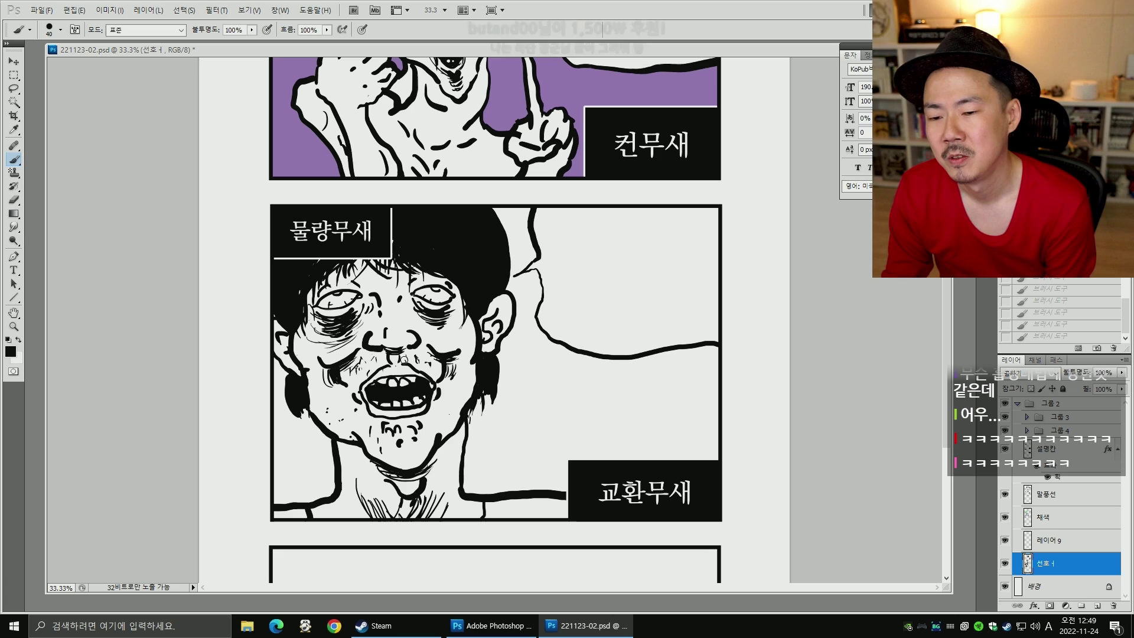
left_click(1012, 336)
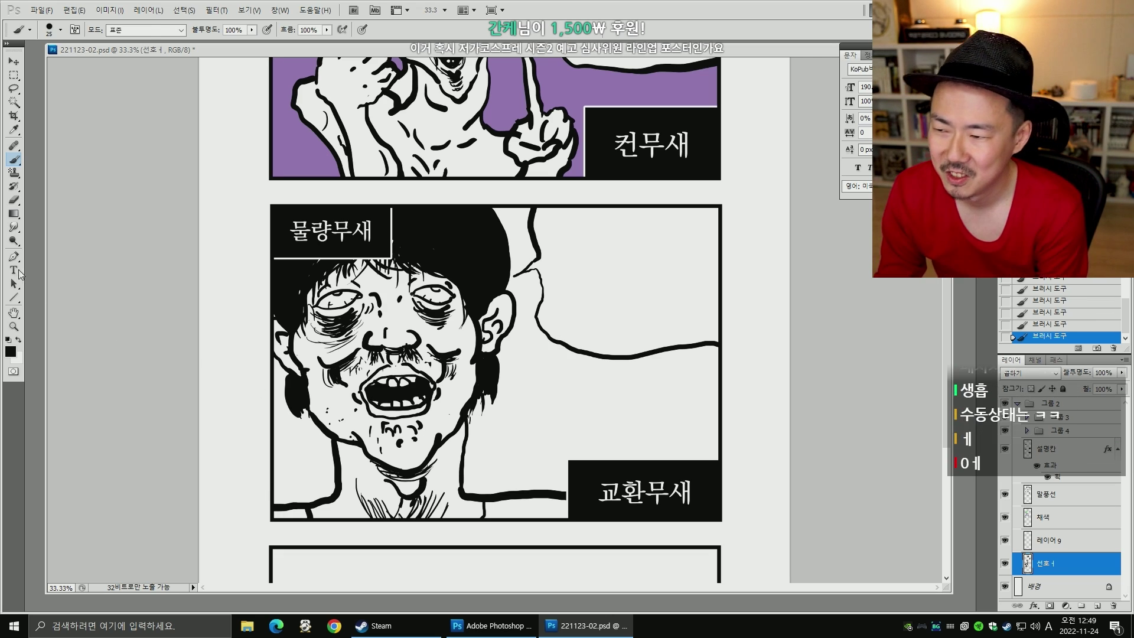
- Start a text layer inside 그룹 3, placed in the third panel's speech bubble, with the first line 누가
left_click(18, 272)
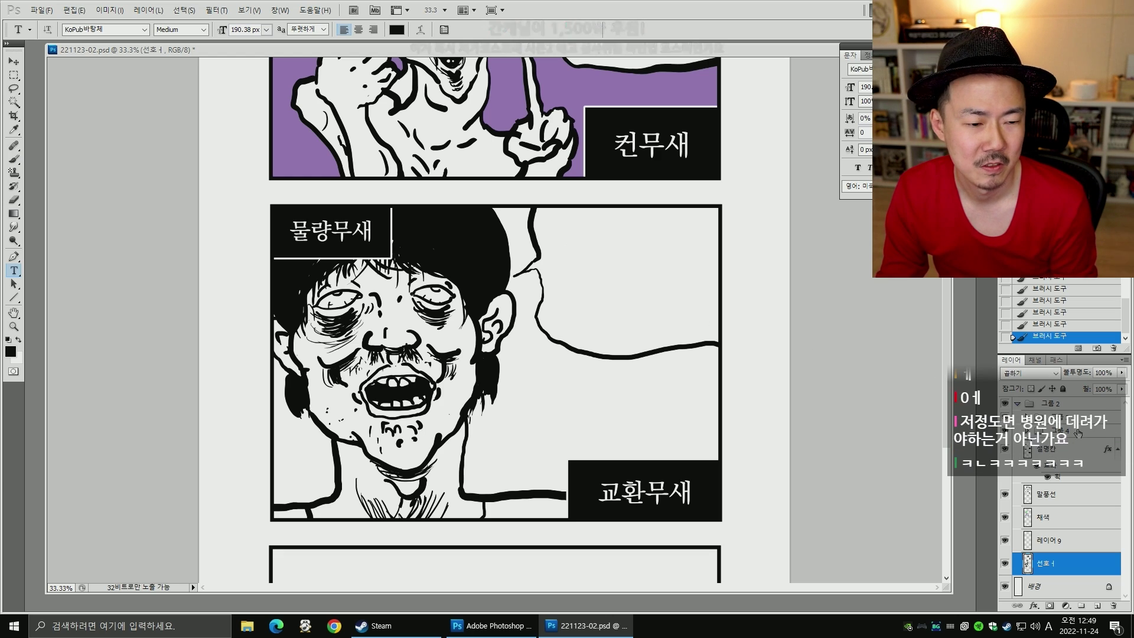
left_click(1026, 417)
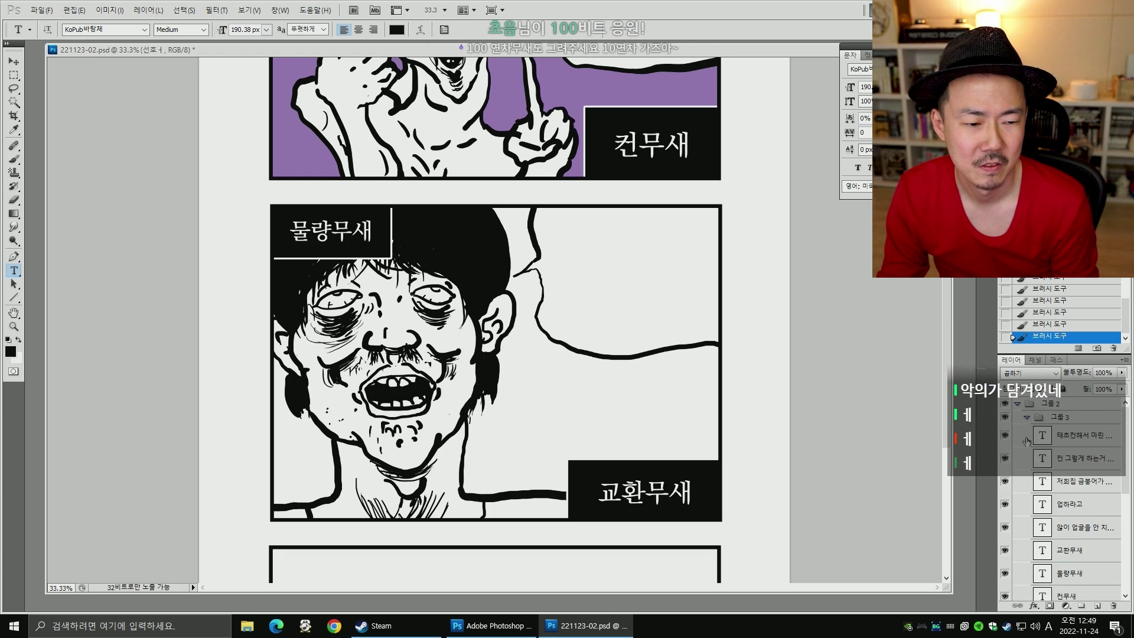
left_click(1028, 437)
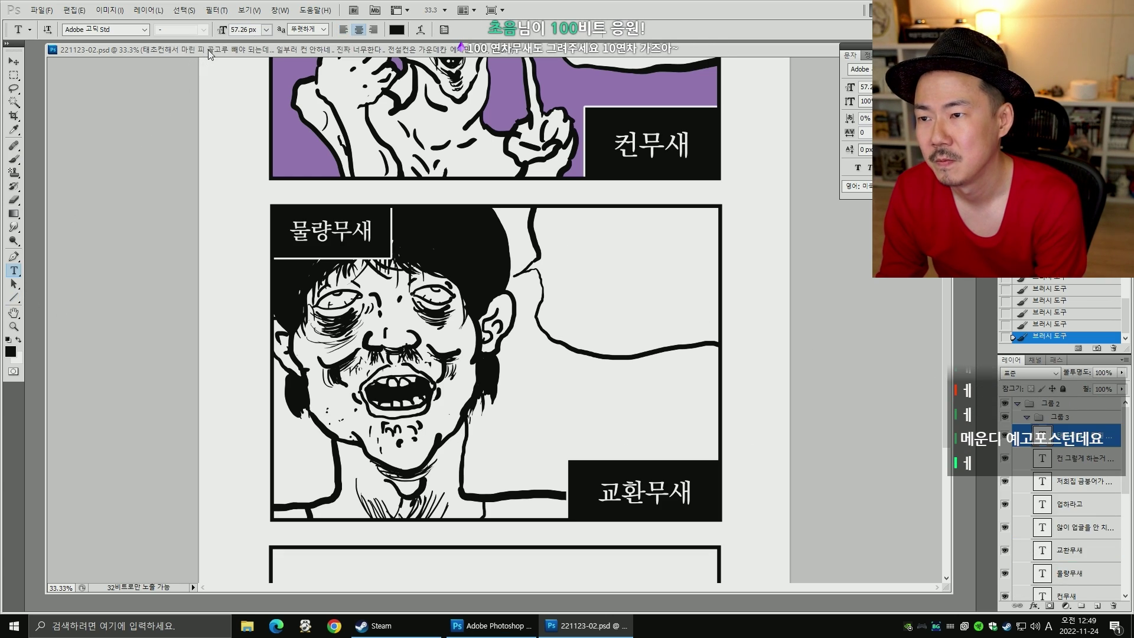
left_click(144, 29)
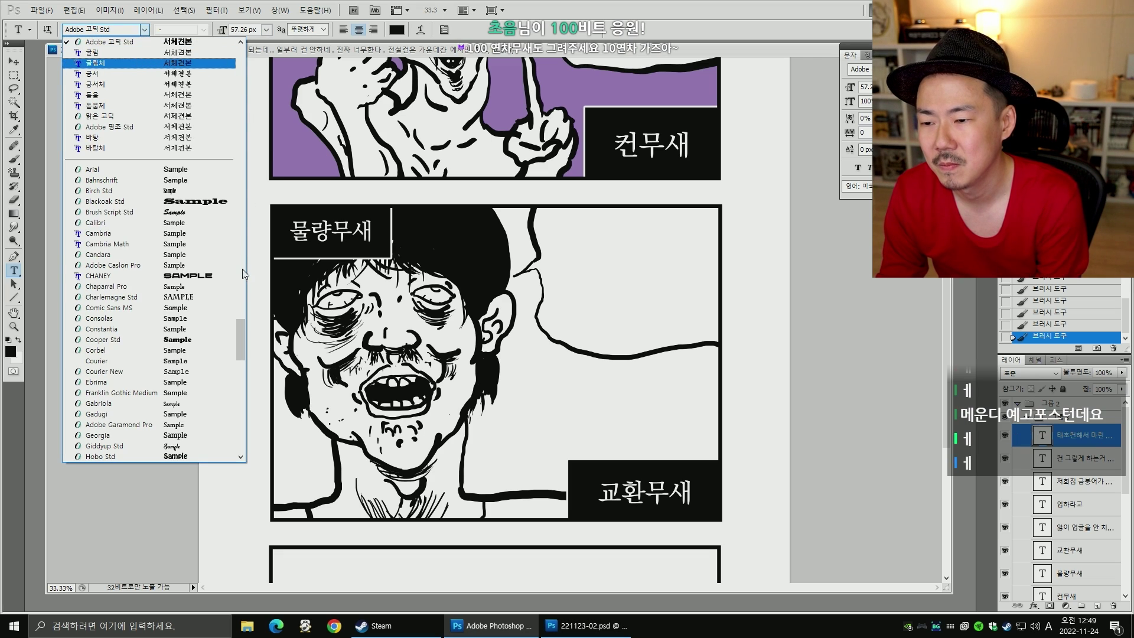
left_click_drag(242, 330, 238, 112)
left_click(15, 274)
left_click(573, 252)
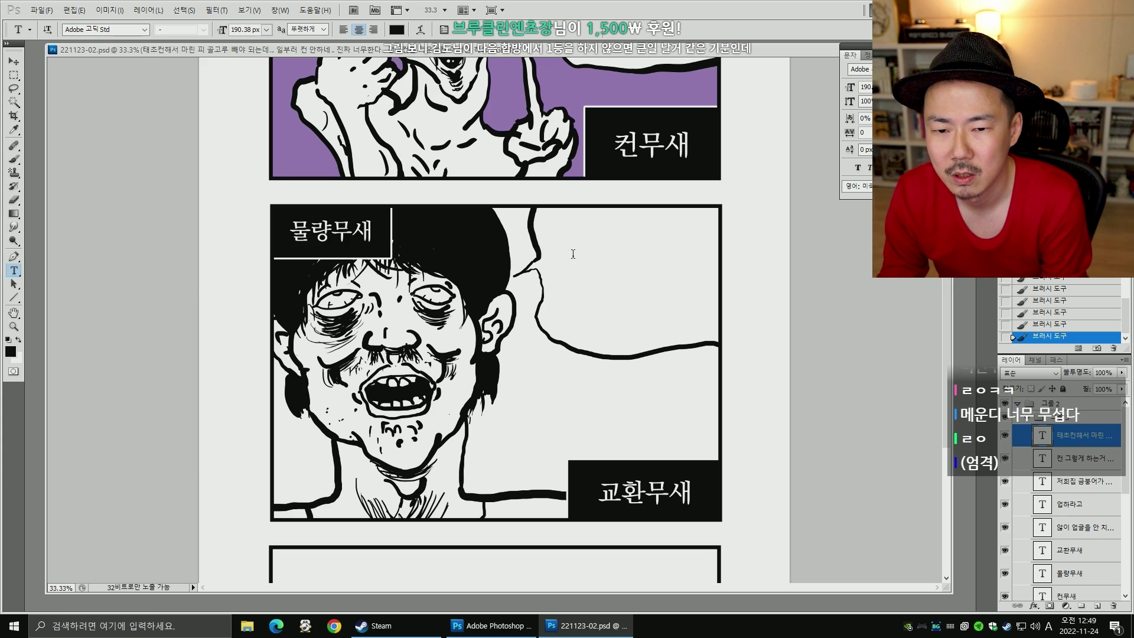
type("d")
key("BackSpace")
key("Hangul")
type("누가")
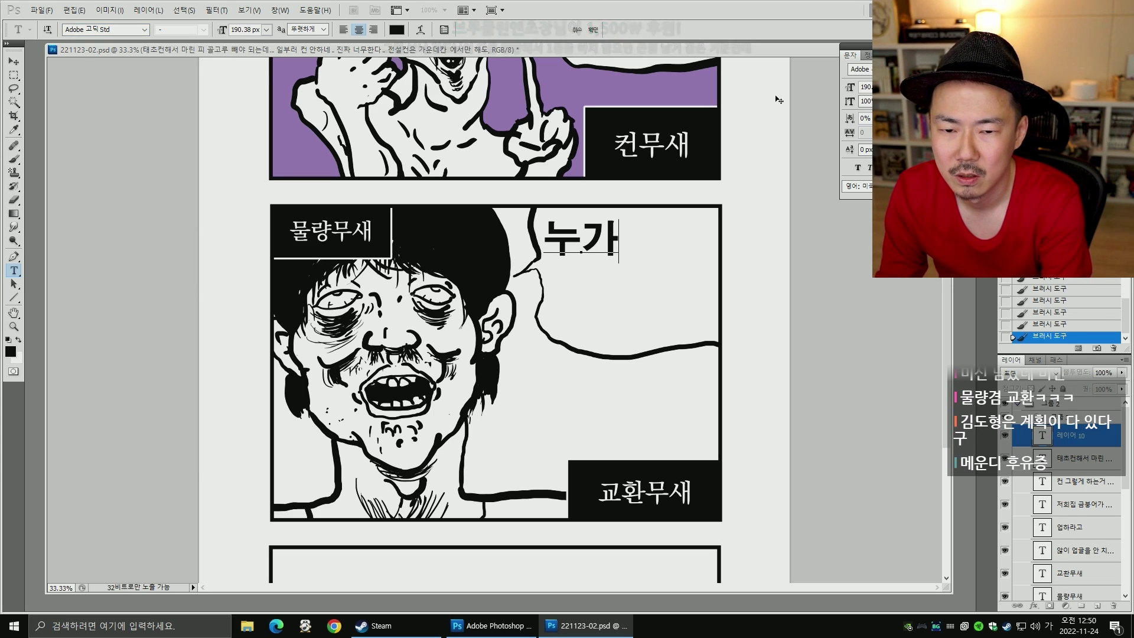
- Add the lines 물량 뽑지, 말라고 칼들고 and 협박함..? below 누가
key("Return")
type("물랴ㄱ")
key("BackSpace")
key("BackSpace")
key("BackSpace")
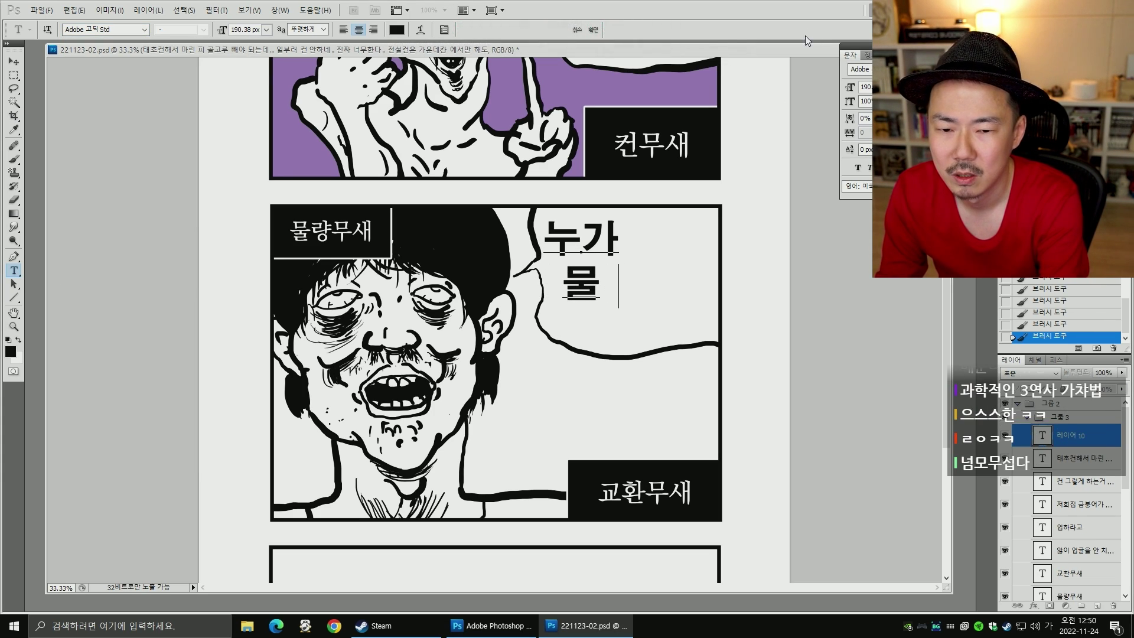
type("량 뽑지")
key("Return")
type("말라고 ㅋ")
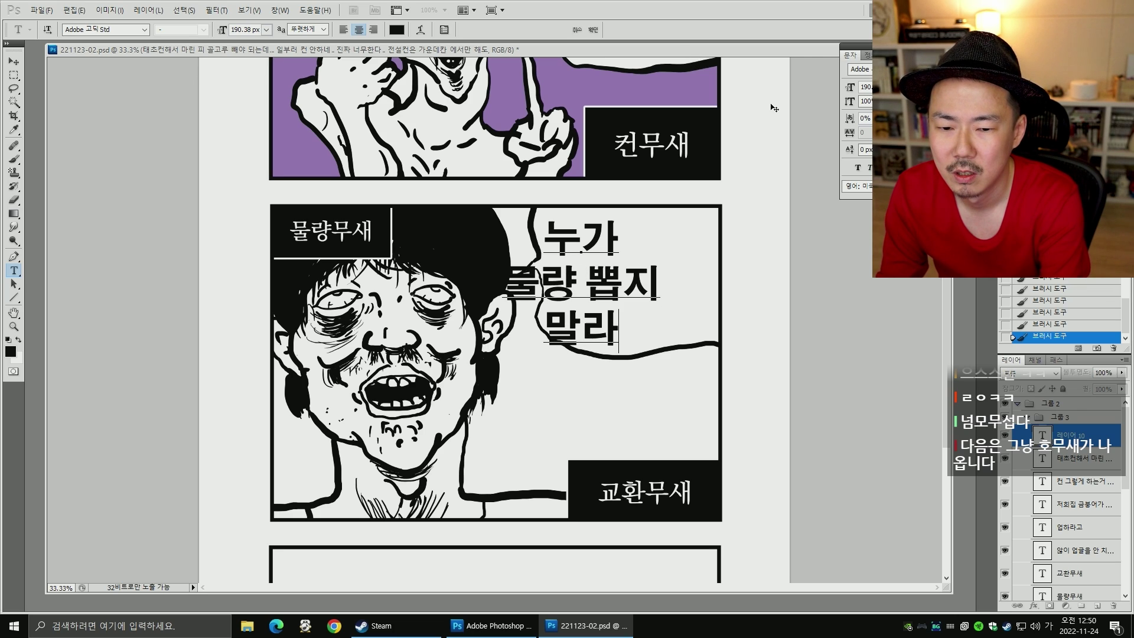
type("들고")
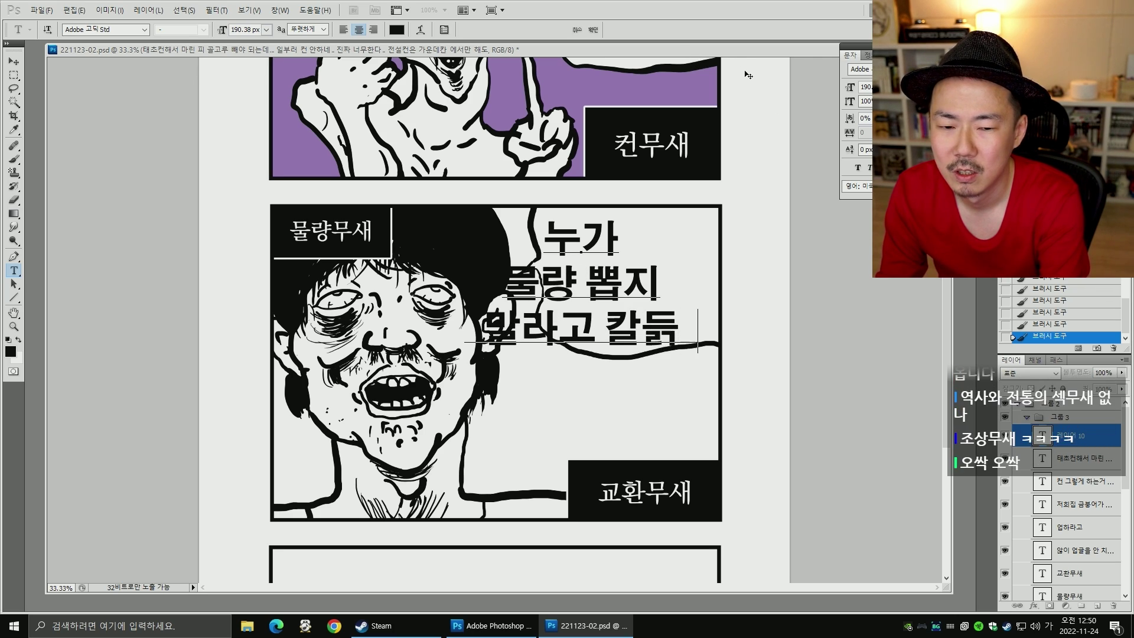
key("Return")
type("혀")
type("박함..?")
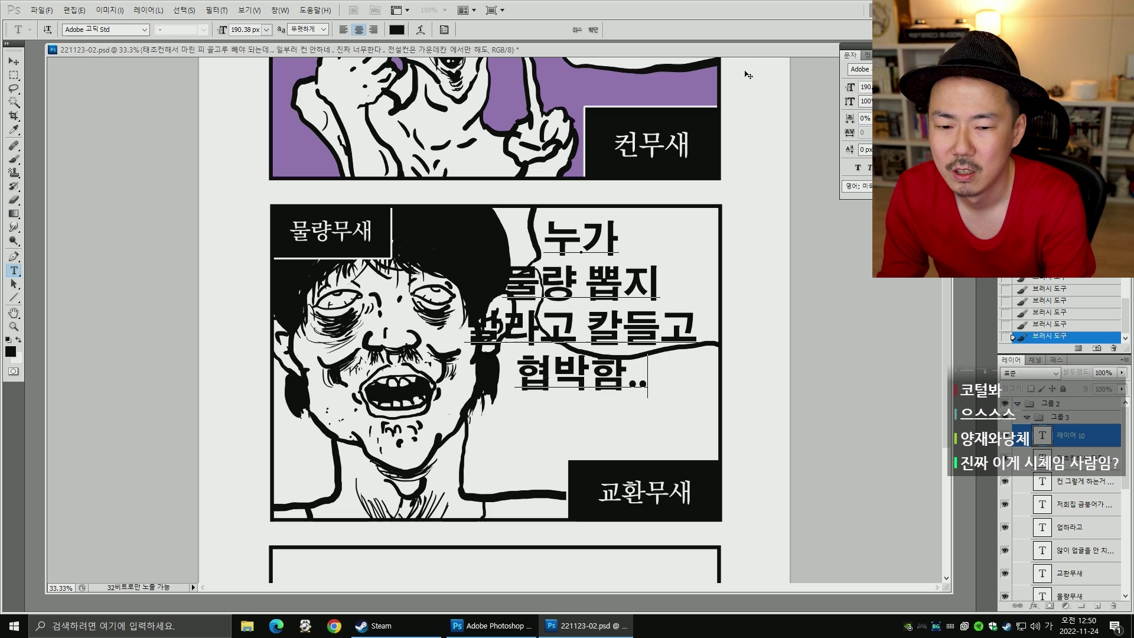
- Scale the text down to about 115 px and position it inside the speech bubble
left_click(14, 62)
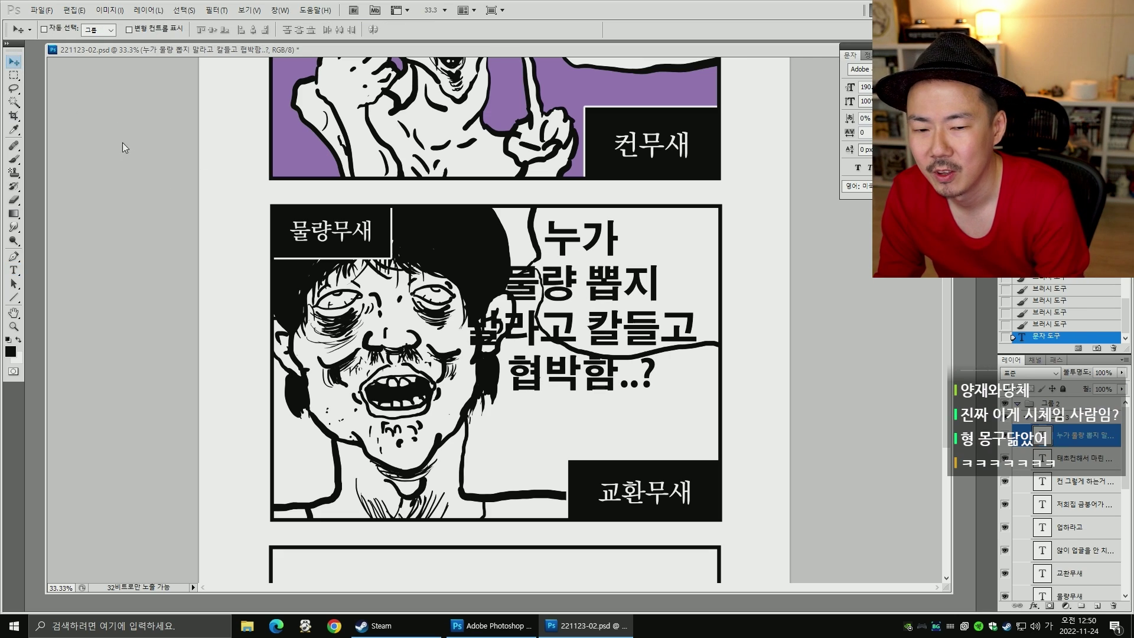
key("ctrl+t")
left_click_drag(698, 400, 679, 316)
key("Return")
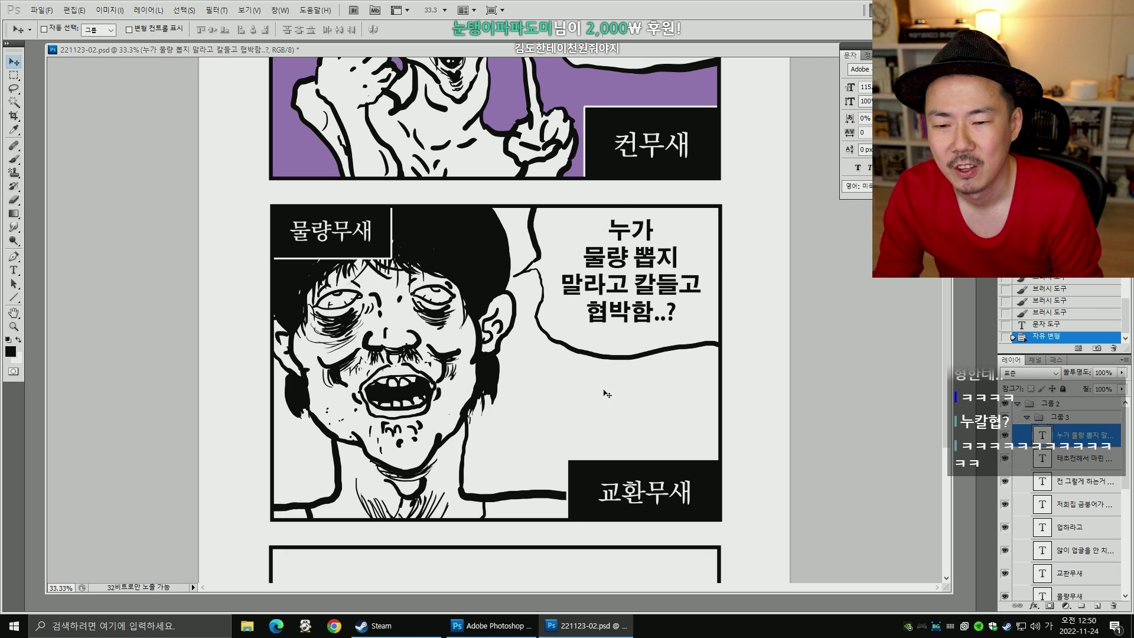
- Try a run of fonts on the bubble text, from 궁서체 and 바탕체 through Cambria Math to Adobe Garamond Pro
left_click(14, 270)
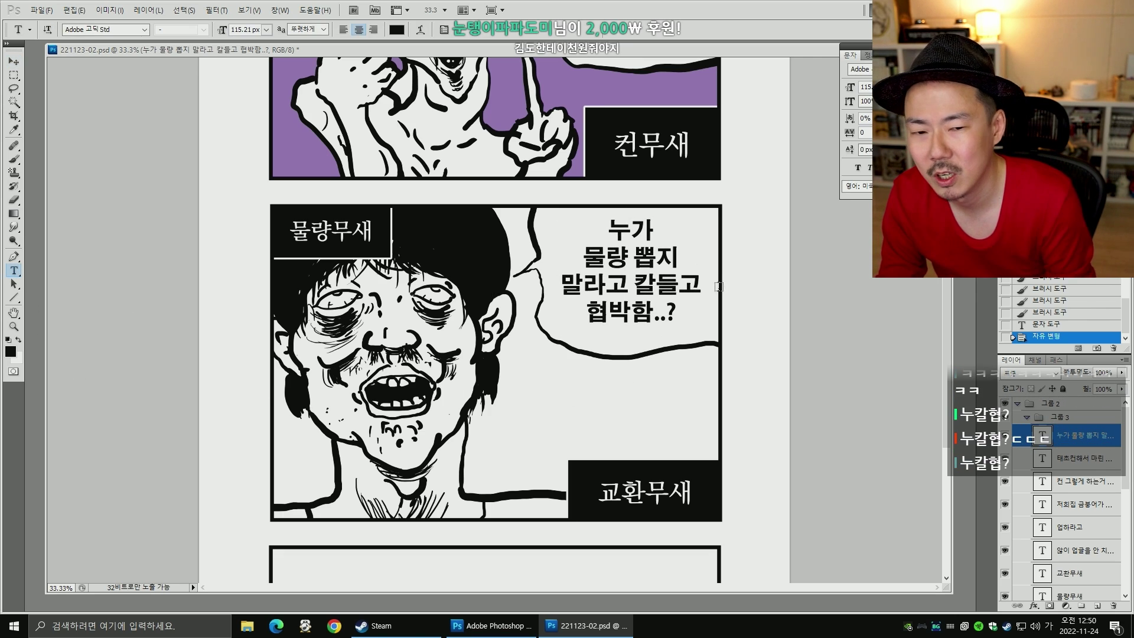
left_click(124, 29)
key("Down")
key("Down")
key("Down")
key("Down")
key("Down")
key("Down")
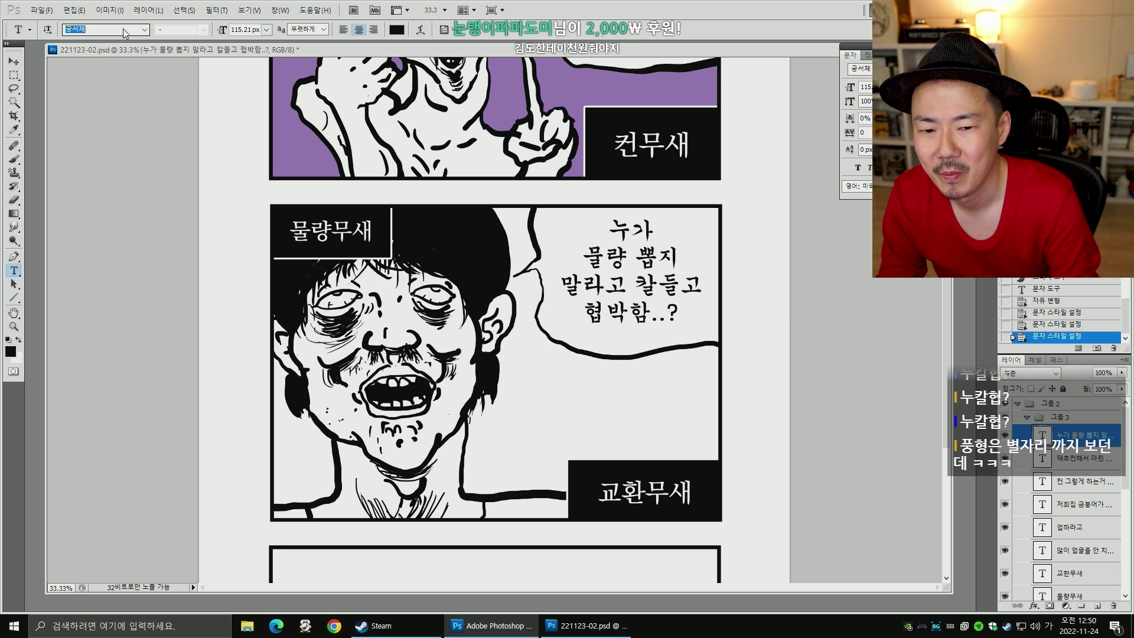
key("Down")
key("Down")
key("Down")
key("Down")
key("Down")
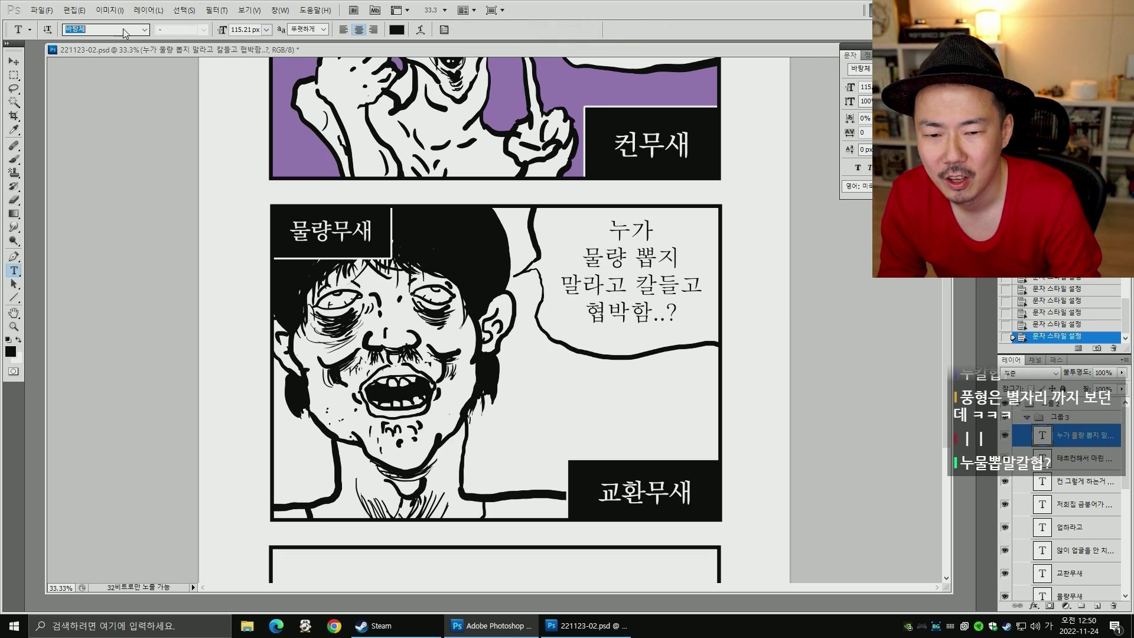
key("Down")
key("Down")
key("Down")
key("Down")
key("Down")
key("Down")
key("Down")
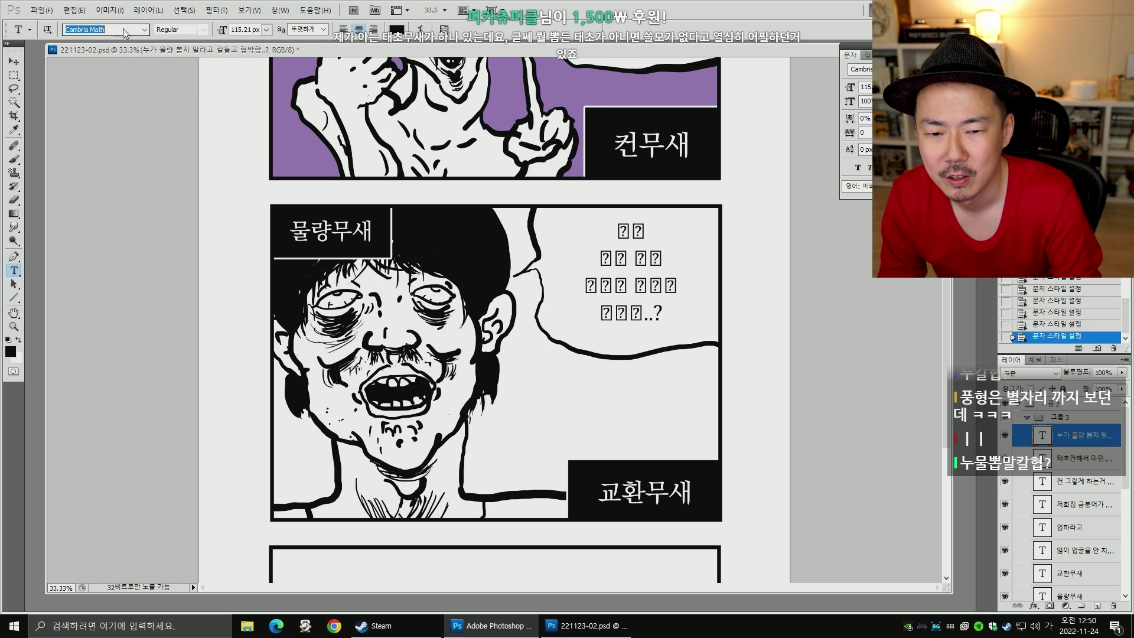
key("Down")
key("Down")
key("Down")
key("Down")
key("Down")
key("Down")
key("Down")
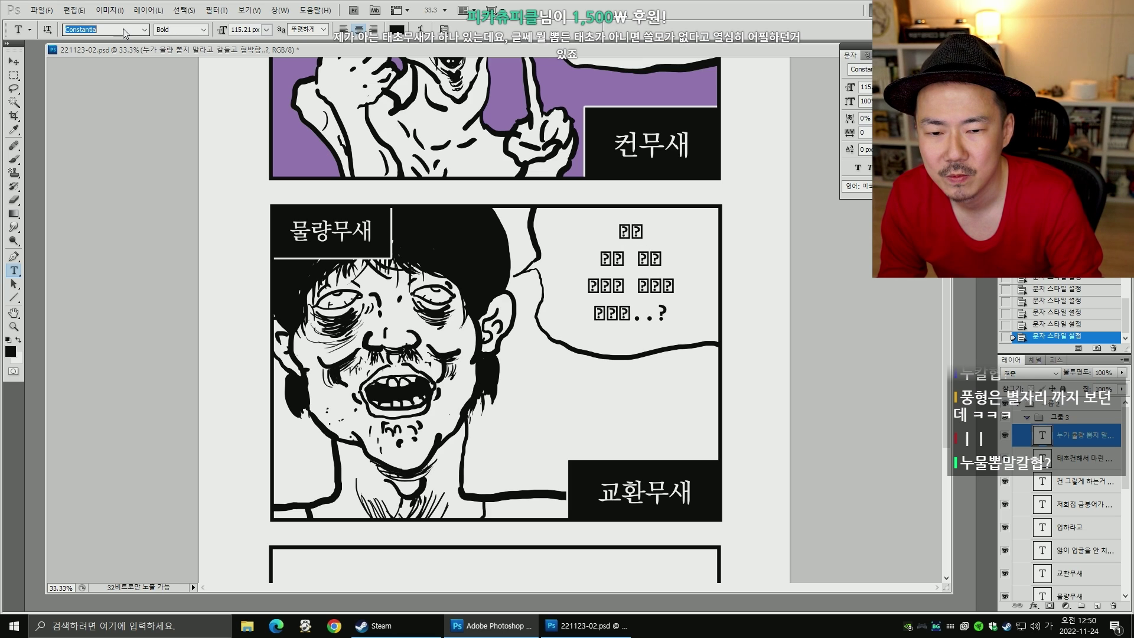
key("Down")
key("Down")
key("Down")
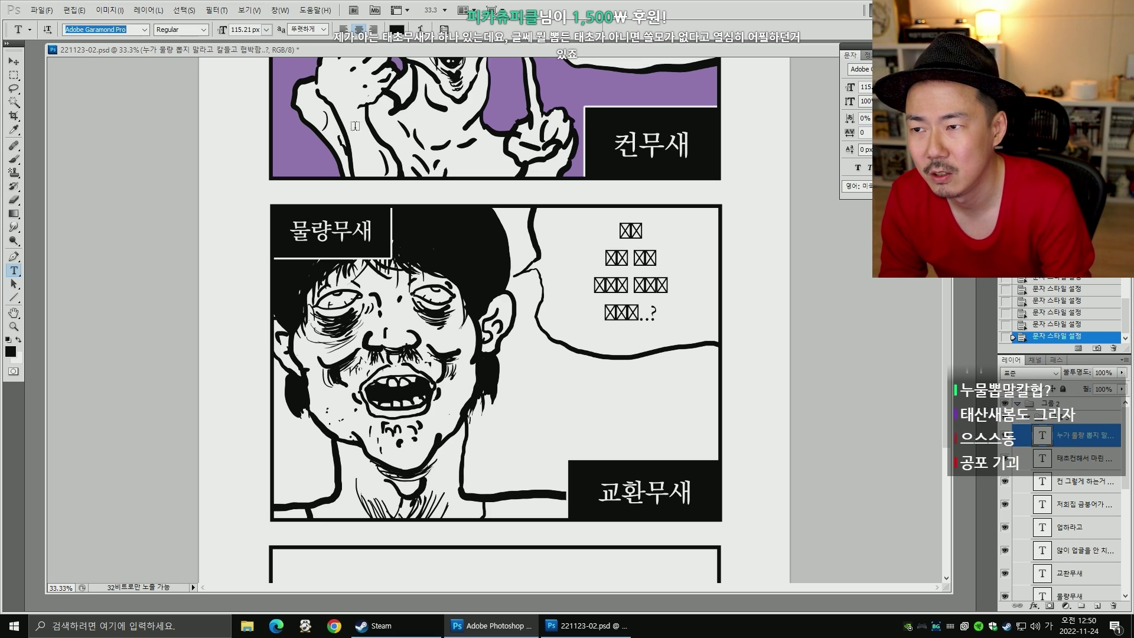
- Try fonts from the 210 family on the bubble text, such as 210 감성라디오 and 210 공간
left_click(145, 29)
left_click_drag(241, 362, 227, 112)
scroll(227, 112, "up", 3)
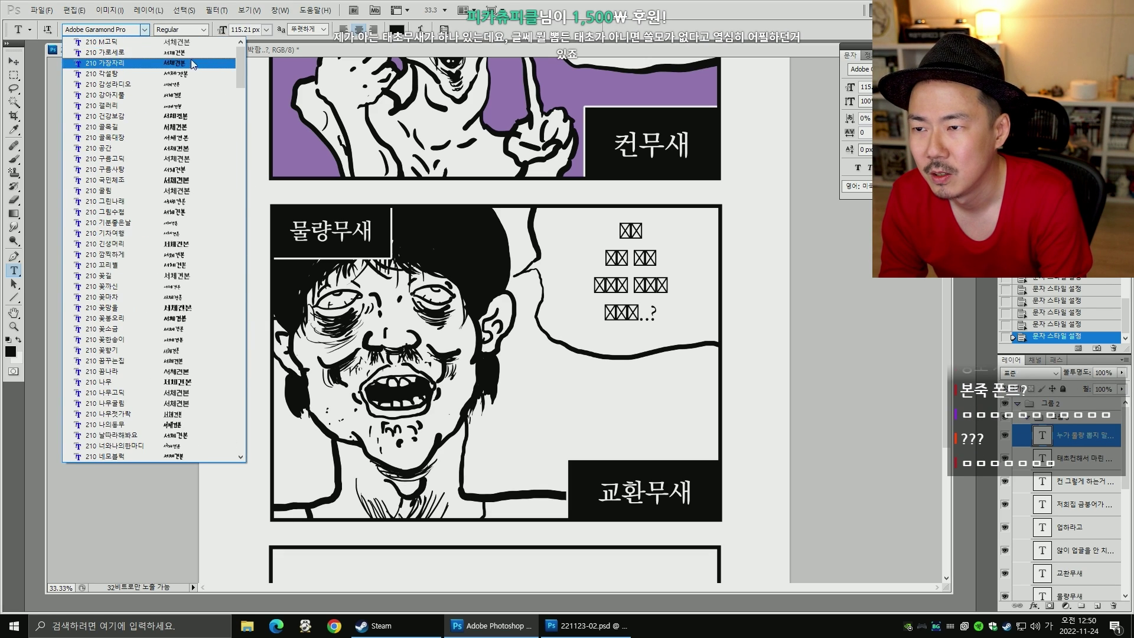
left_click(139, 59)
key("Down")
key("Down")
key("Down")
key("Down")
key("Down")
key("Down")
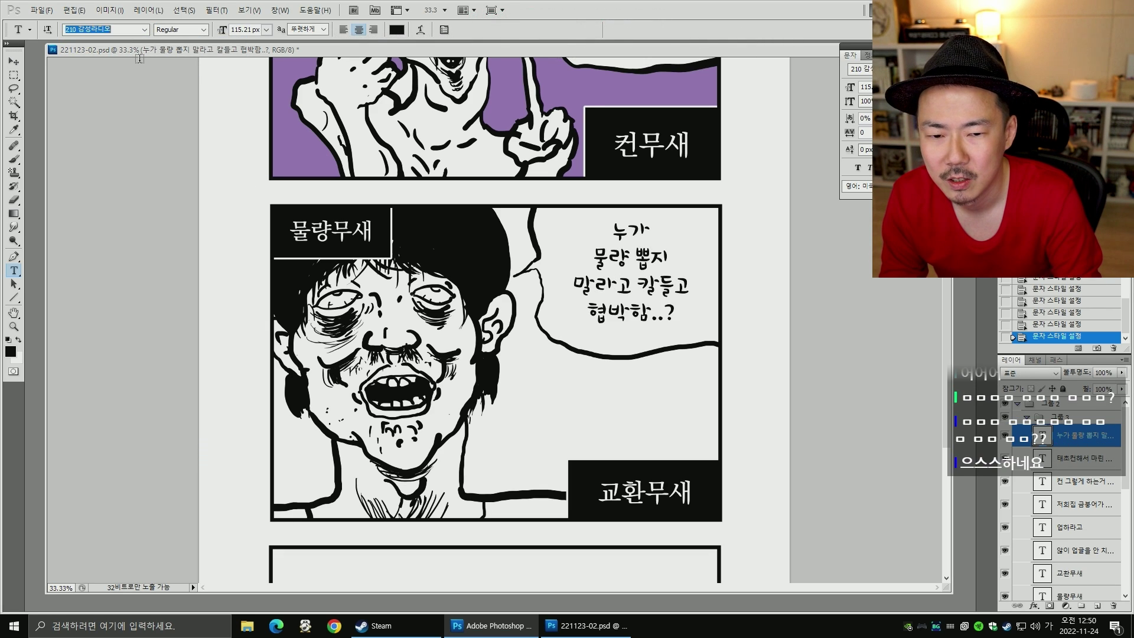
key("Up")
key("Up")
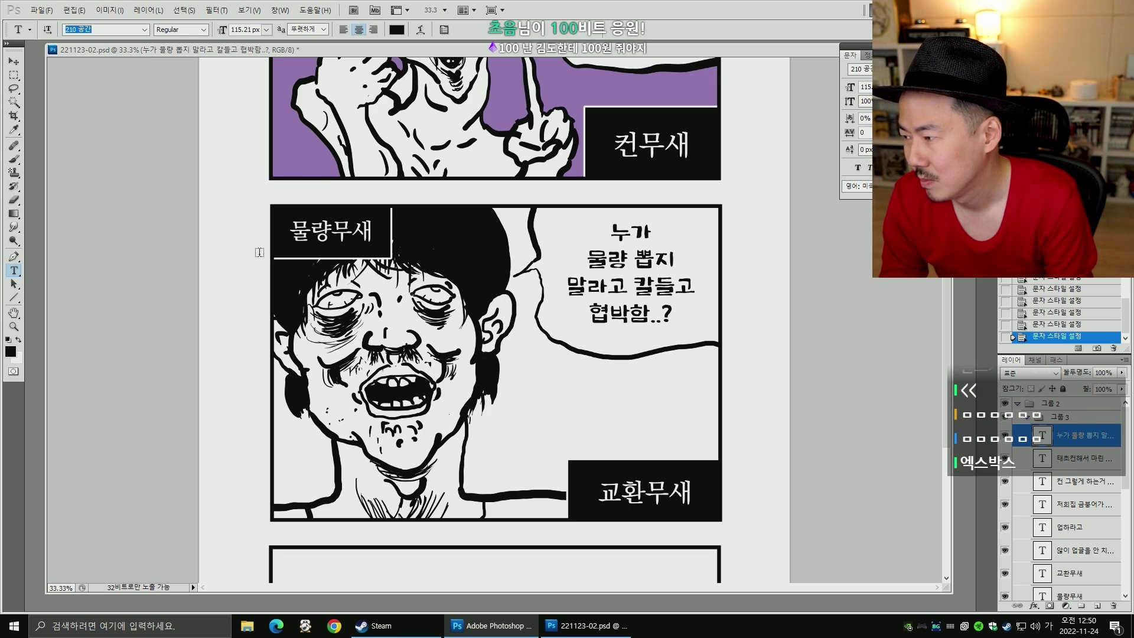
- Set the bubble text to KoPub바탕체 in Medium weight and nudge it slightly down
left_click(144, 29)
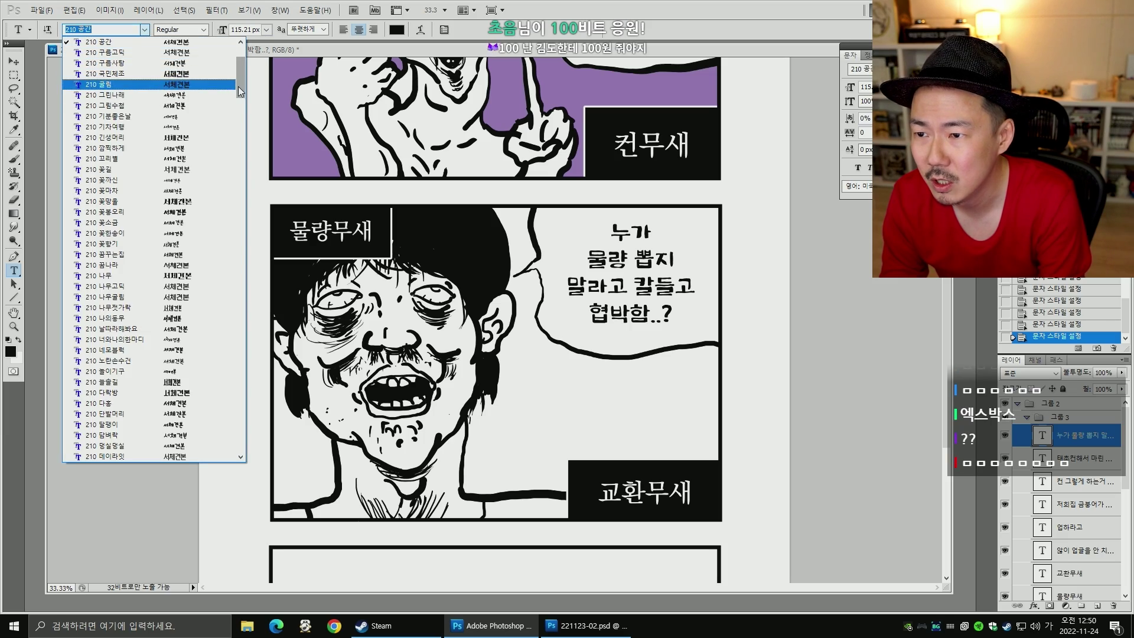
left_click_drag(241, 254, 256, 321)
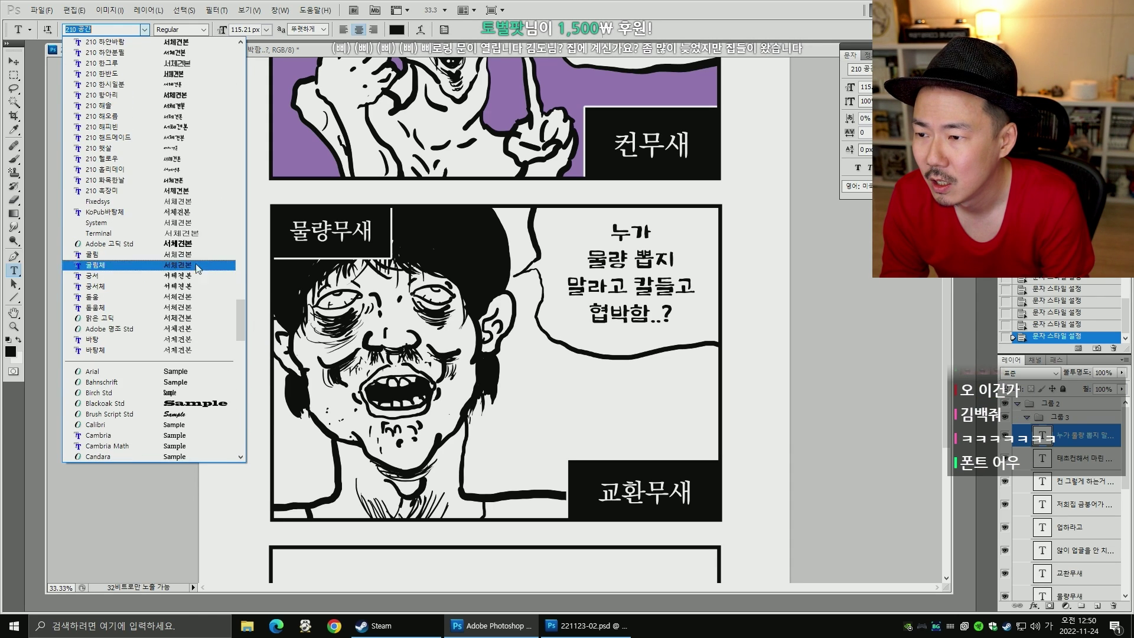
left_click(177, 212)
key("v")
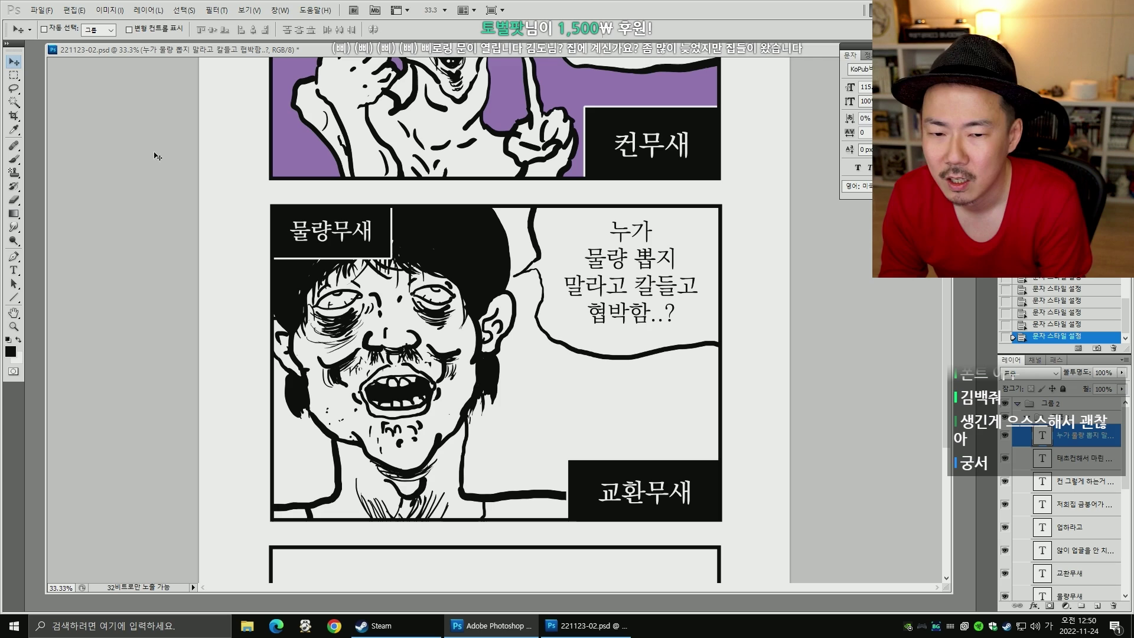
left_click_drag(649, 299, 651, 305)
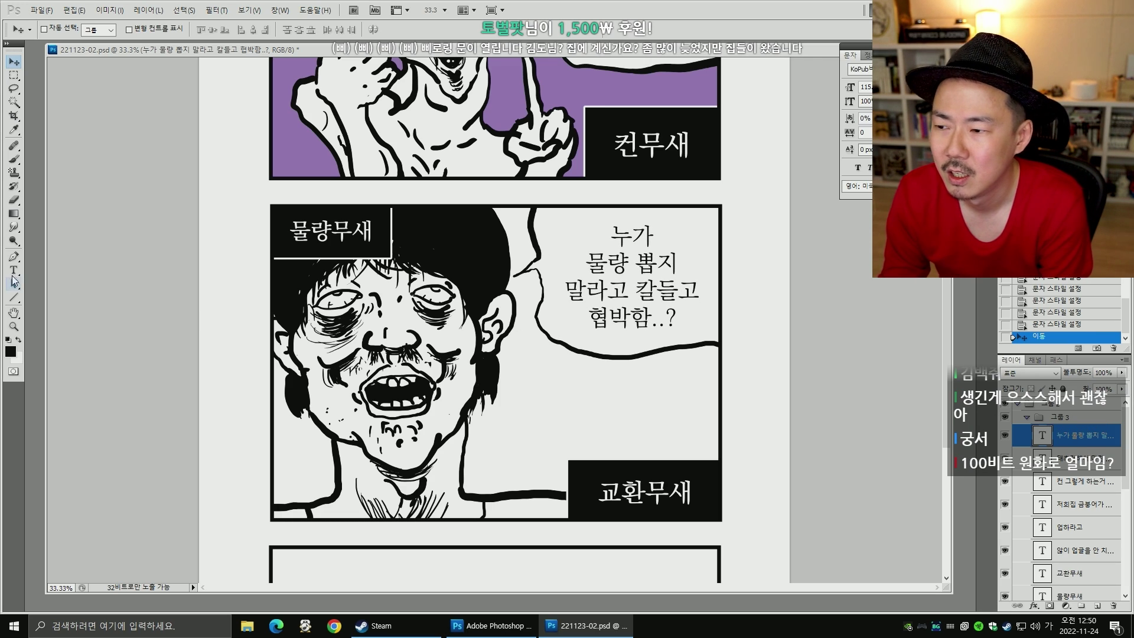
left_click(13, 273)
left_click(203, 30)
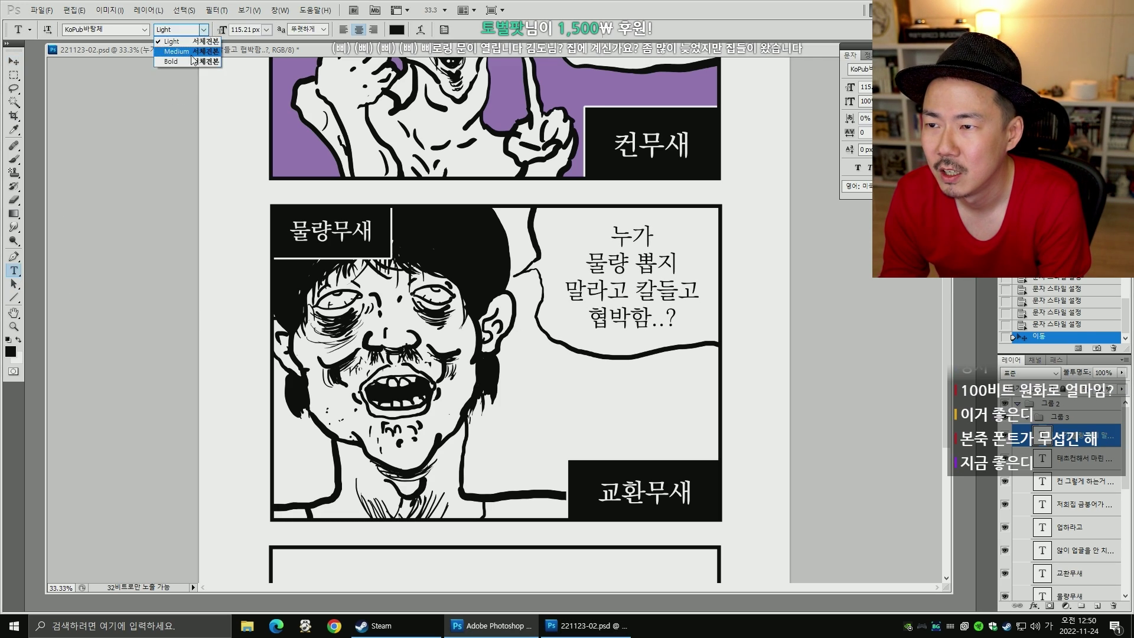
left_click(176, 47)
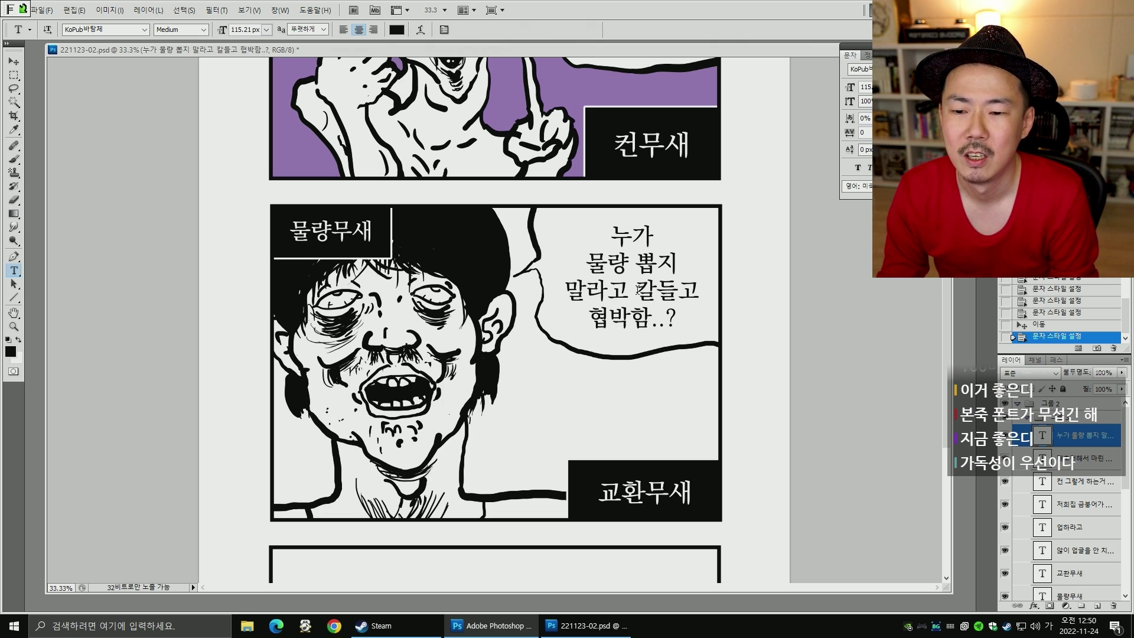
- Scale the bubble text down to about 106 px, leaving more space around it in the bubble
key("v")
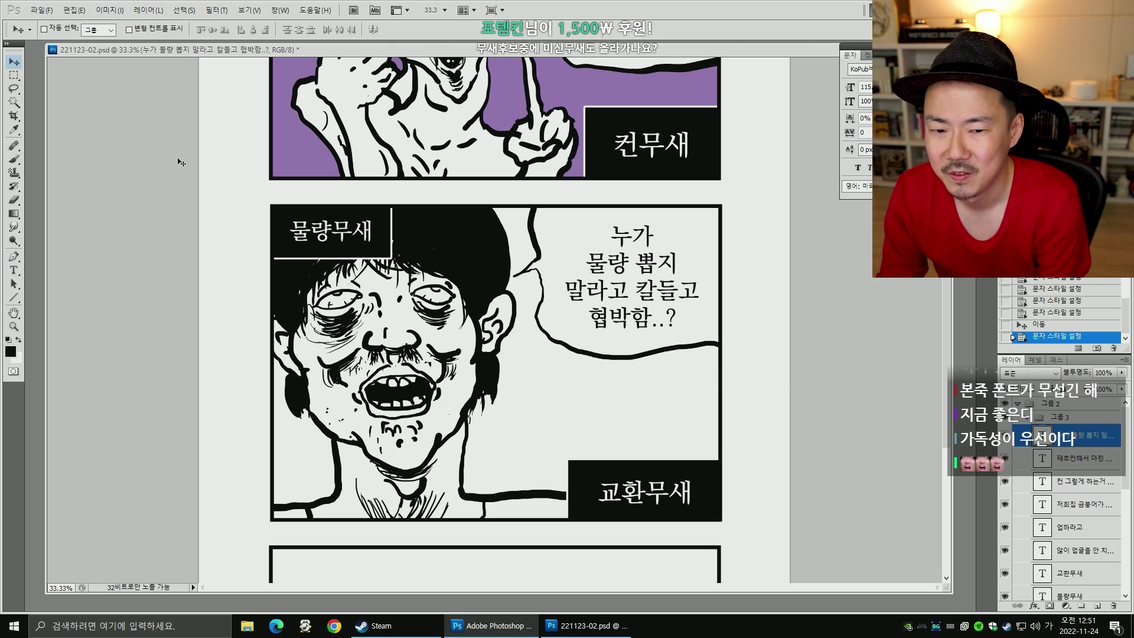
key("ctrl+t")
left_click_drag(699, 332, 689, 322)
key("Return")
- Review the lettering of the 업무새 and 컨무새 panels against the new bubble text in the third panel
left_click_drag(644, 389, 645, 386)
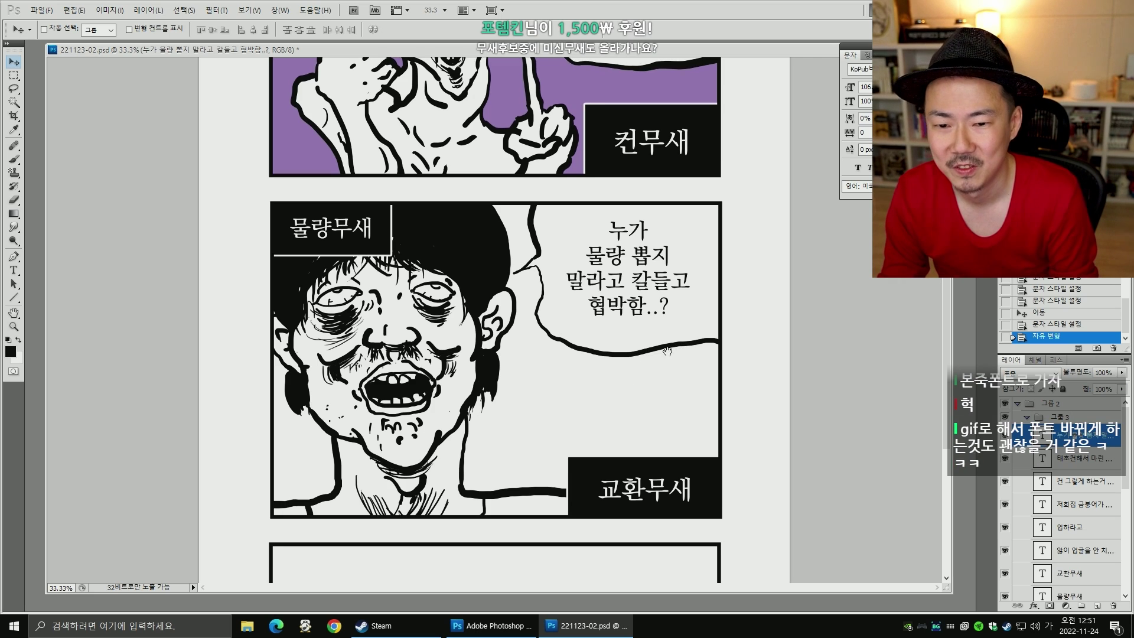
scroll(642, 386, "down", 3)
scroll(650, 384, "up", 10)
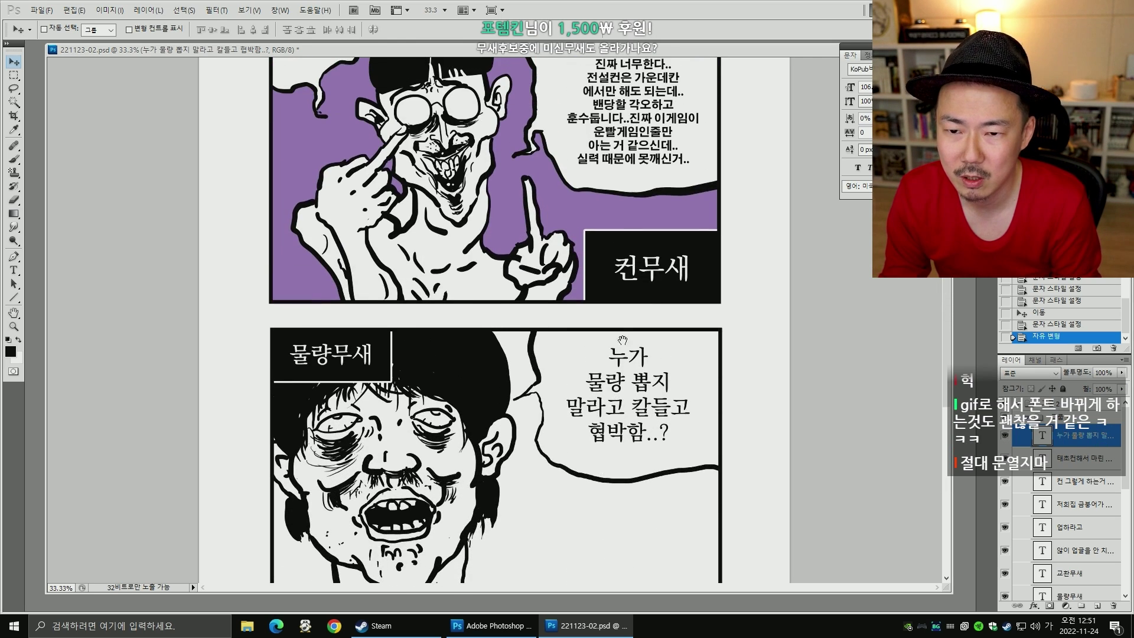
scroll(667, 381, "up", 5)
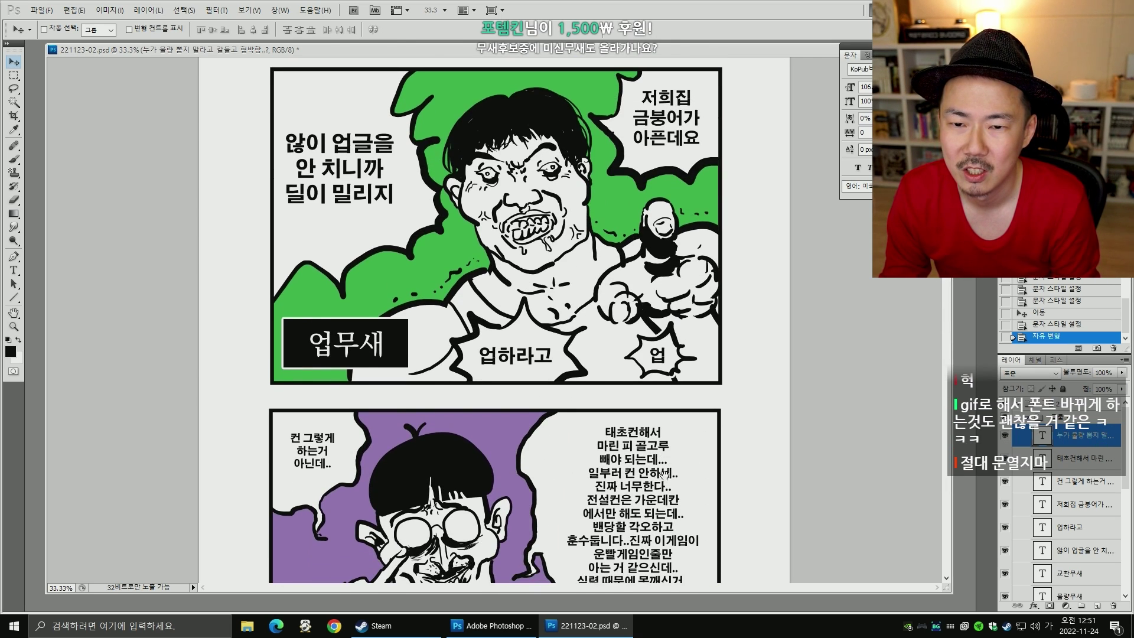
scroll(666, 440, "down", 8)
scroll(666, 440, "down", 8)
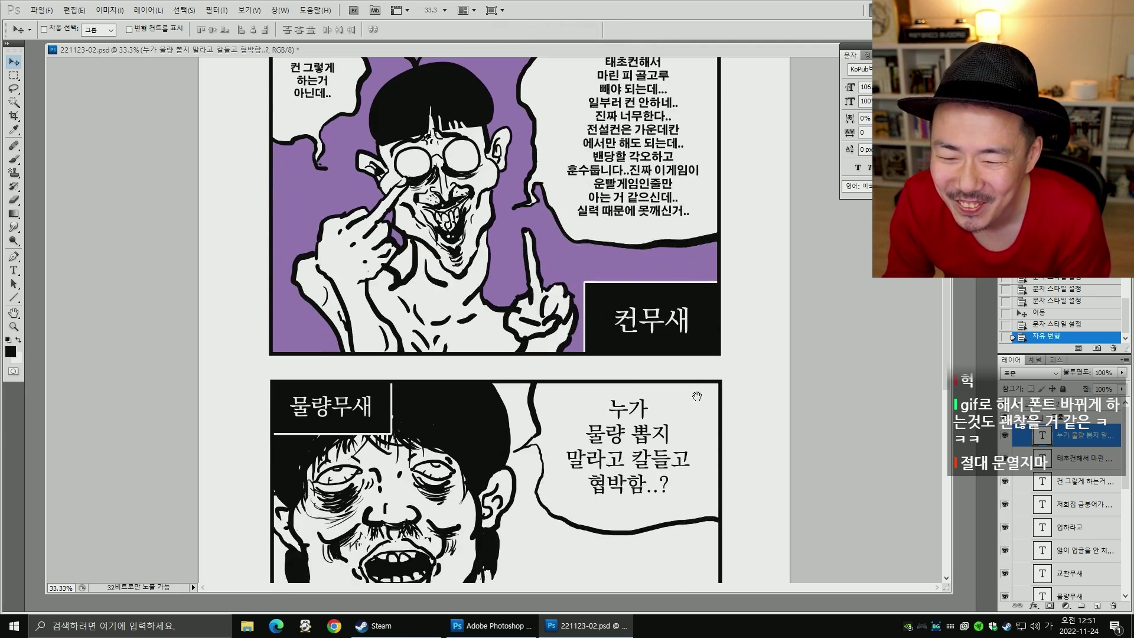
- Shrink the speech bubble outline in the 물량무새 panel on the 말풍선 layer, keeping it against the panel's upper-right corner
scroll(722, 279, "down", 1)
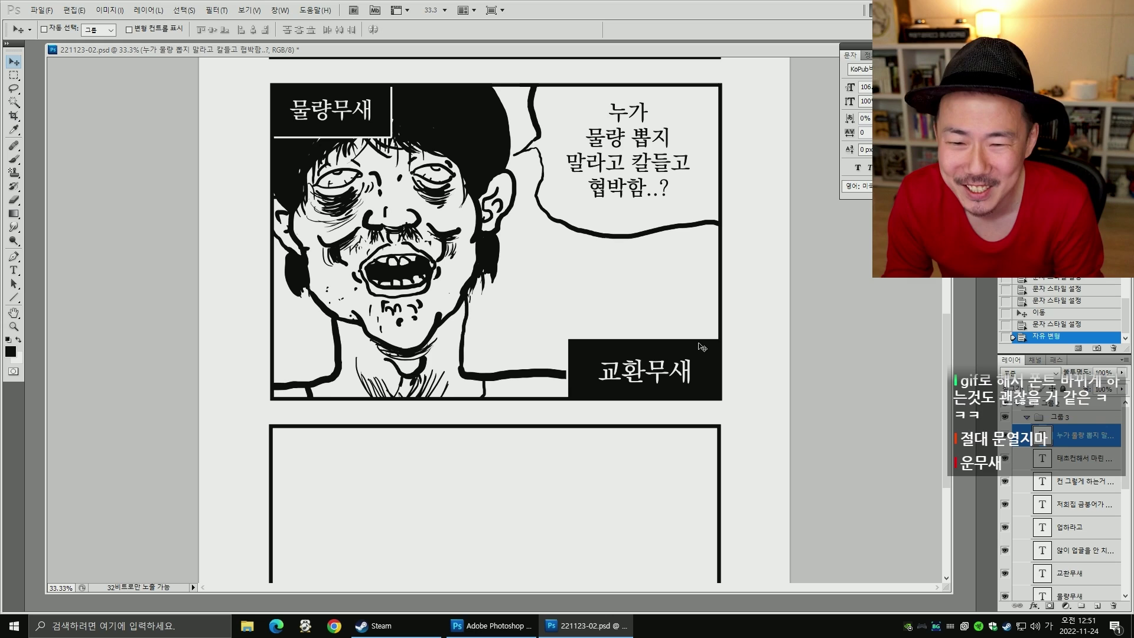
key("Hangul")
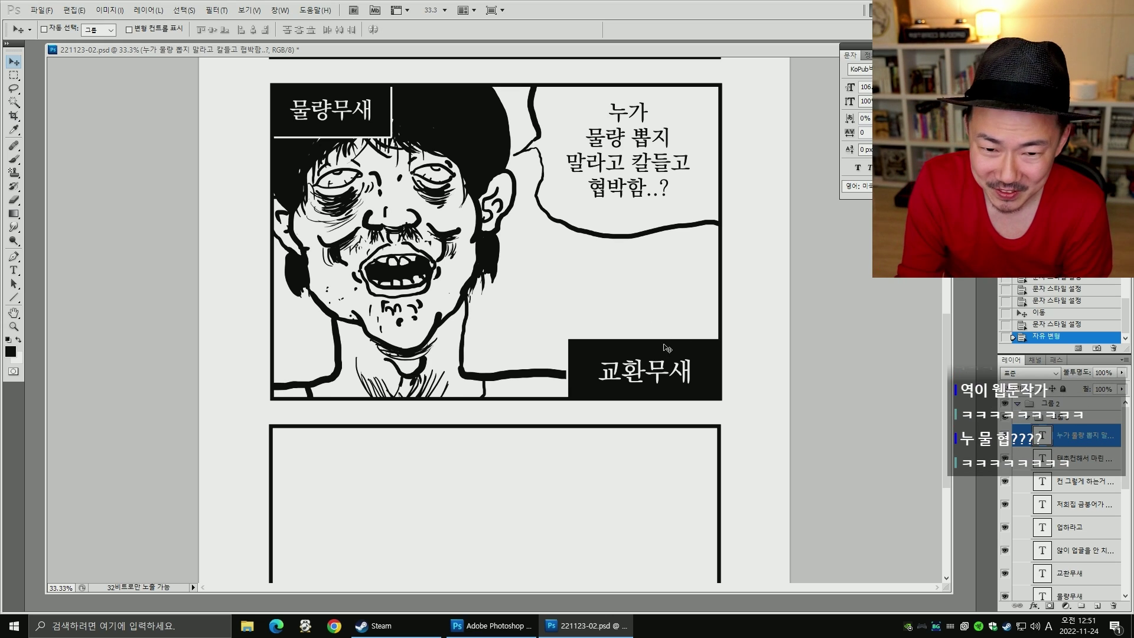
key("b")
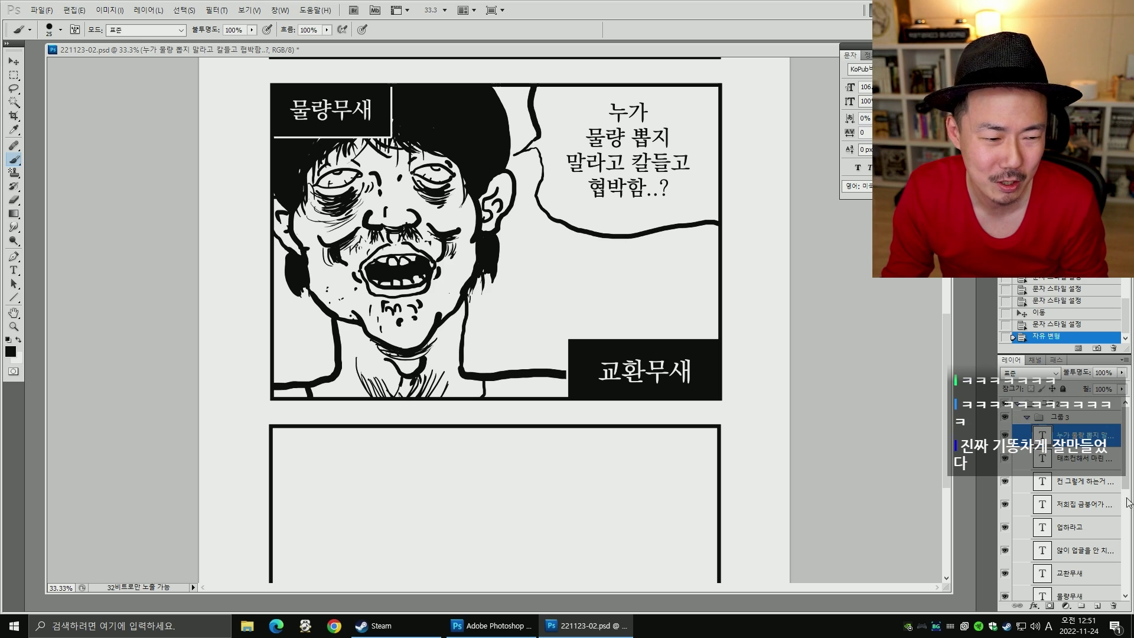
left_click_drag(1124, 486, 1123, 585)
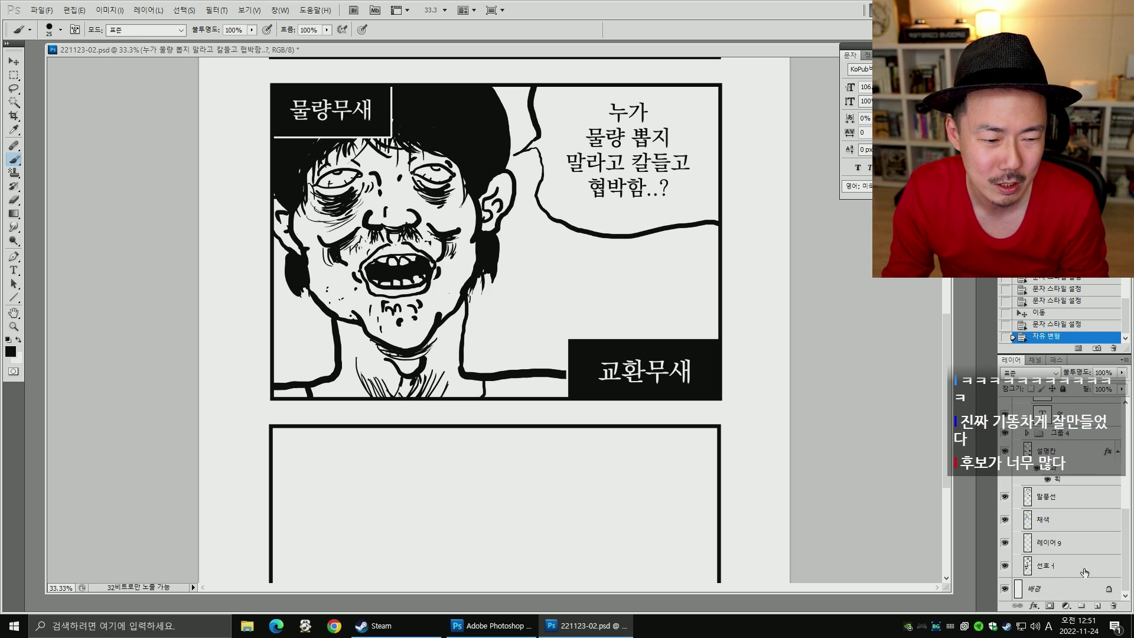
left_click(1005, 521)
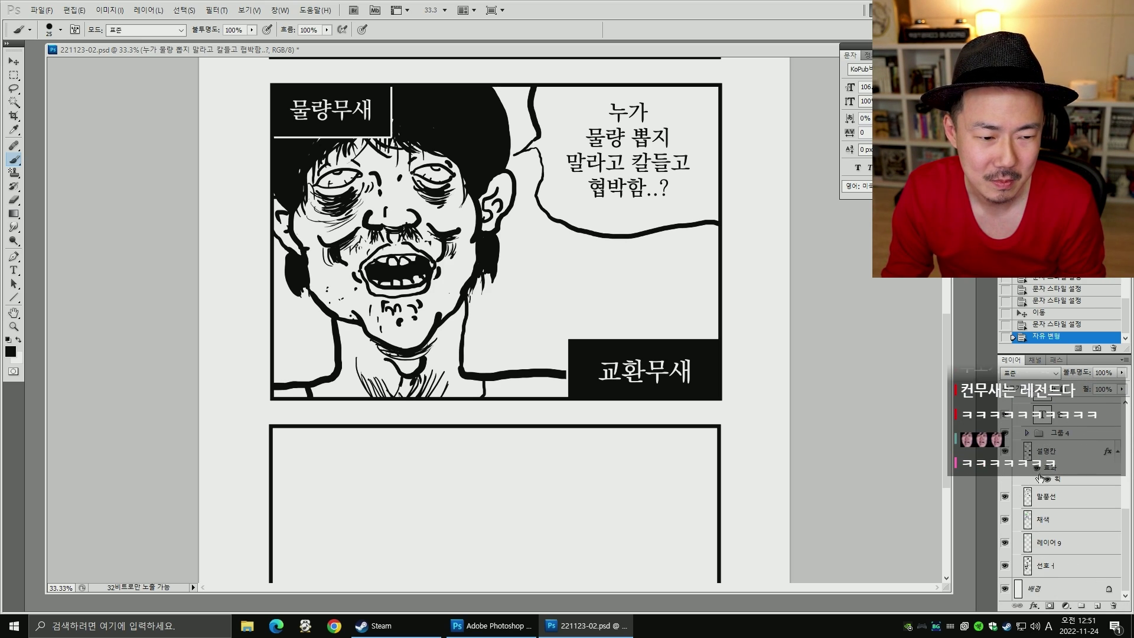
left_click_drag(1124, 525, 1124, 516)
left_click(1058, 521)
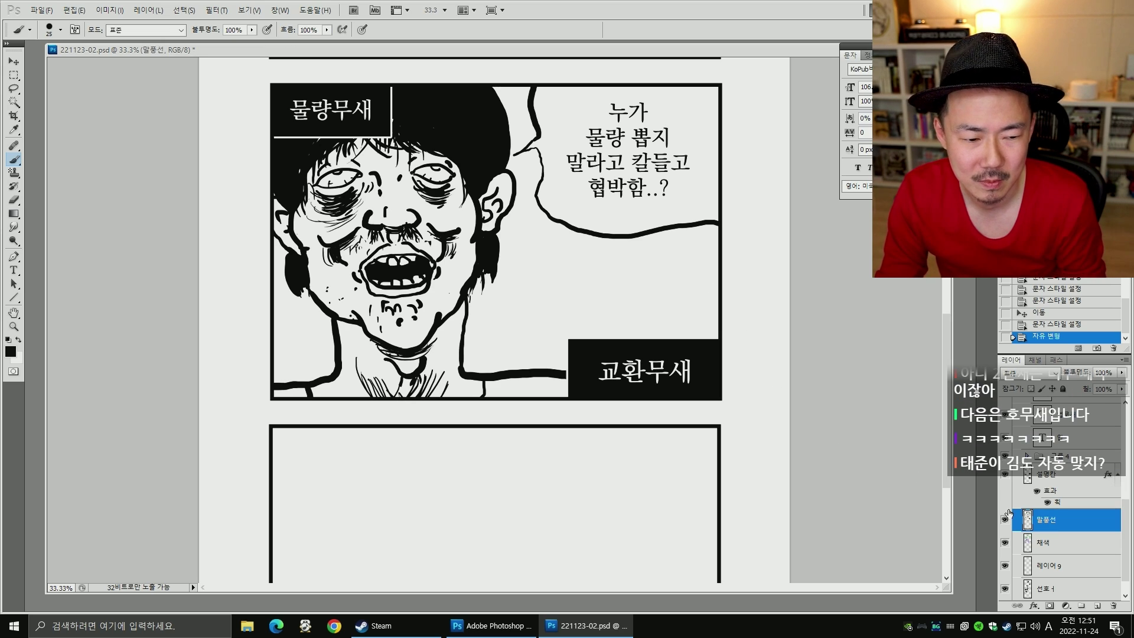
key("m")
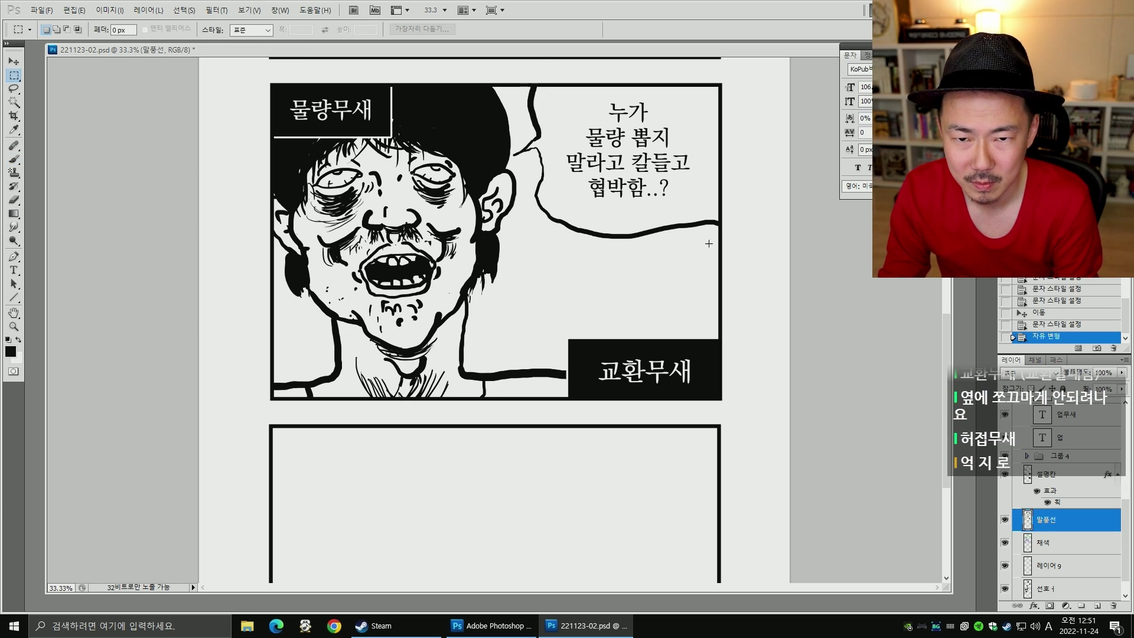
key("ctrl+t")
key("Escape")
mouse_move(468, 76)
left_mouse_down()
mouse_move(780, 267)
mouse_move(715, 227)
left_mouse_up()
key("ctrl+t")
left_click_drag(651, 195, 677, 195)
key("Return")
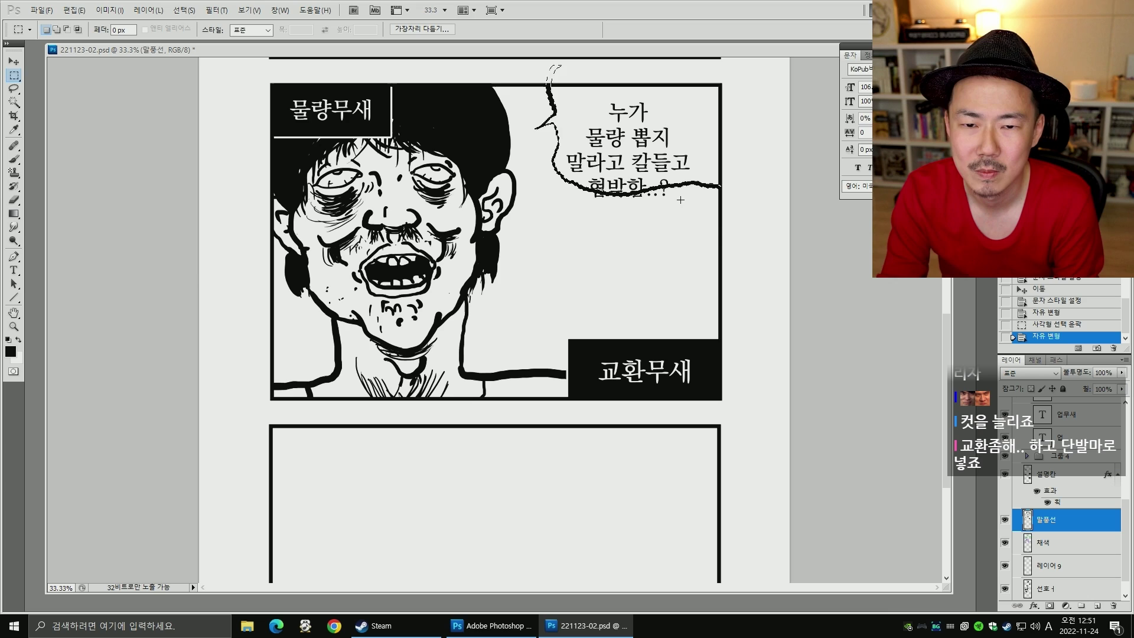
- Scale the bubble text to 87.75%, about 93.4 px, and position it inside the smaller speech bubble
key("v")
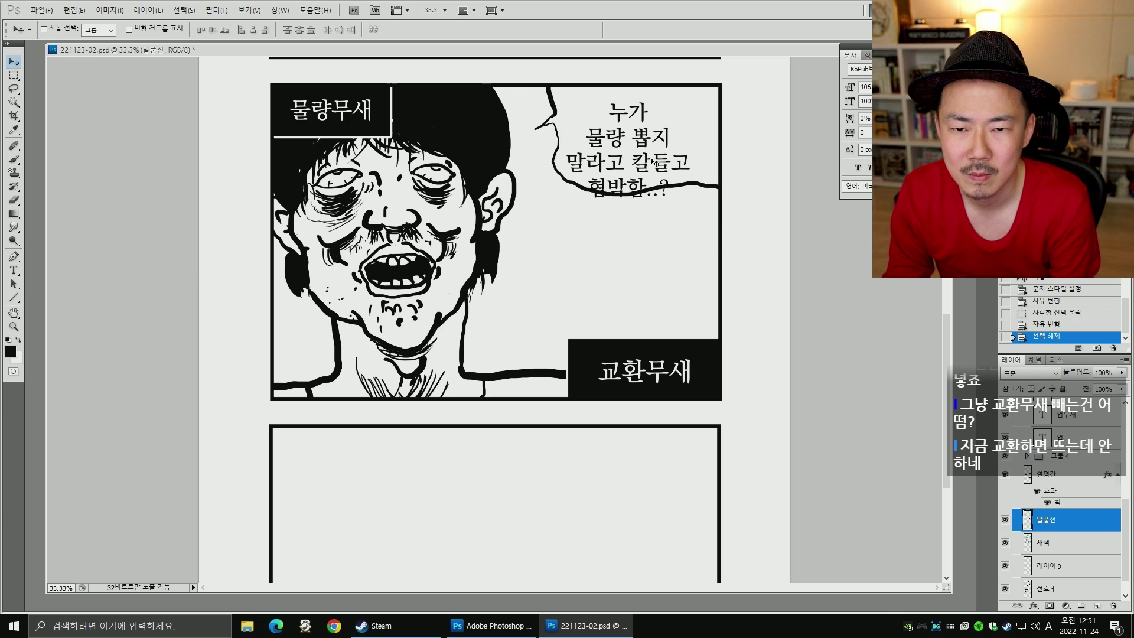
right_click(653, 162)
left_click(733, 193)
key("ctrl+t")
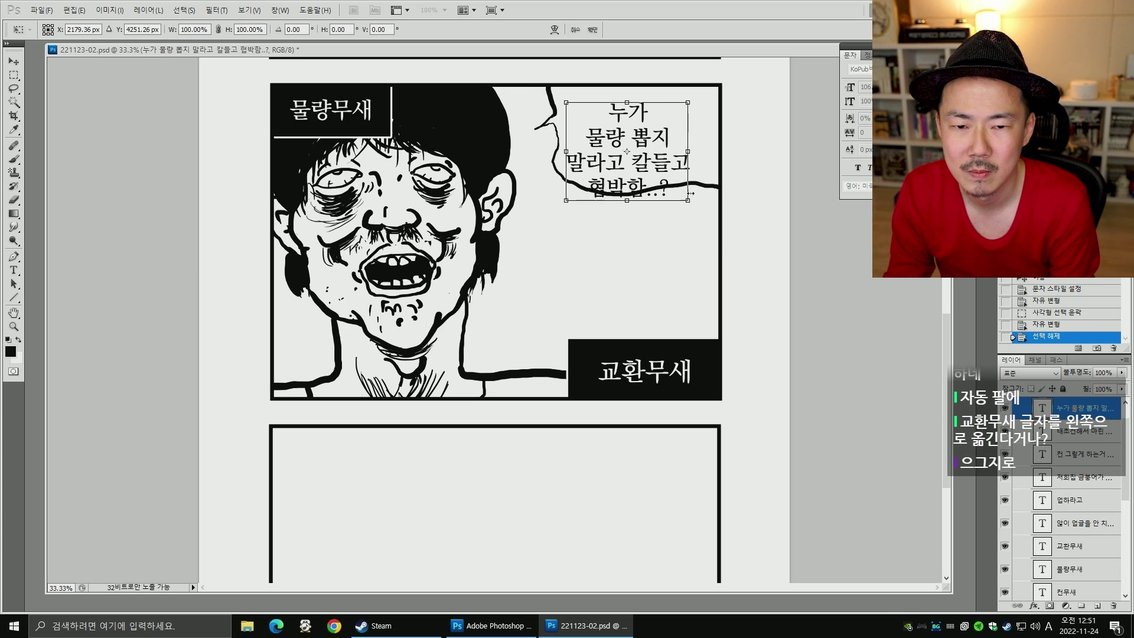
left_click_drag(691, 194, 671, 171)
key("Escape")
key("ctrl+t")
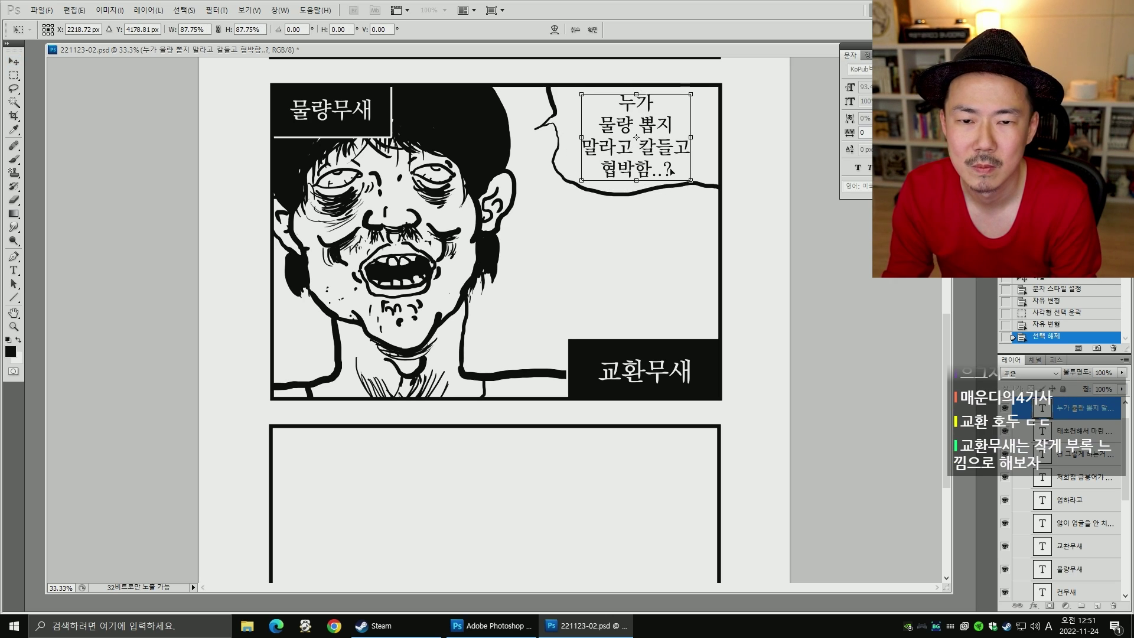
key("Return")
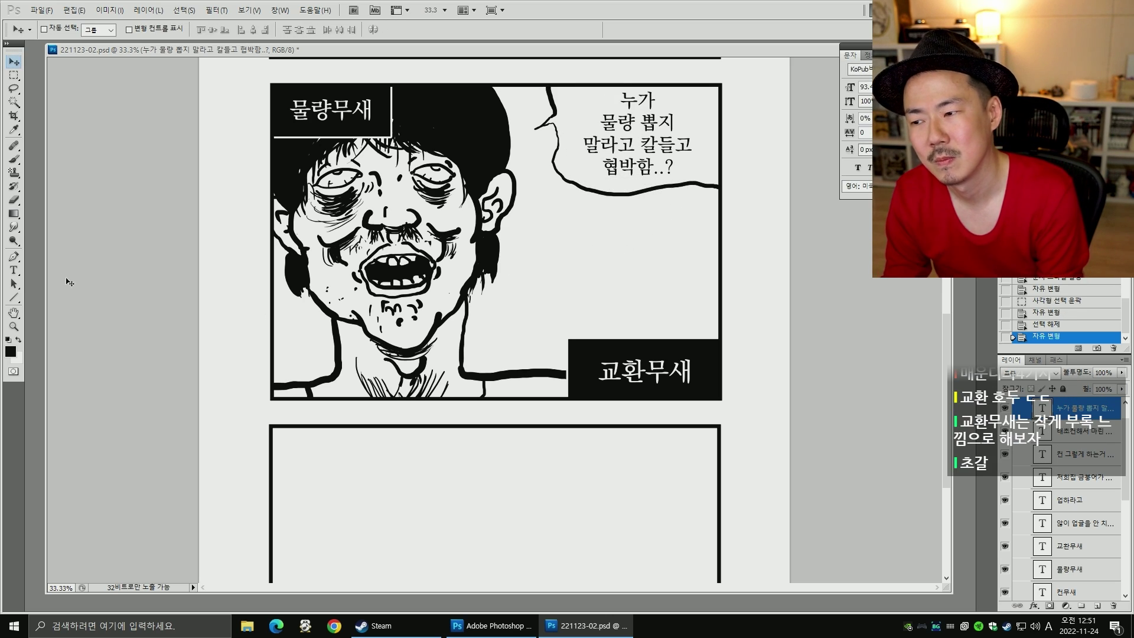
- Add a space in the bubble text's third line so it reads 말라고 칼 들고
key("t")
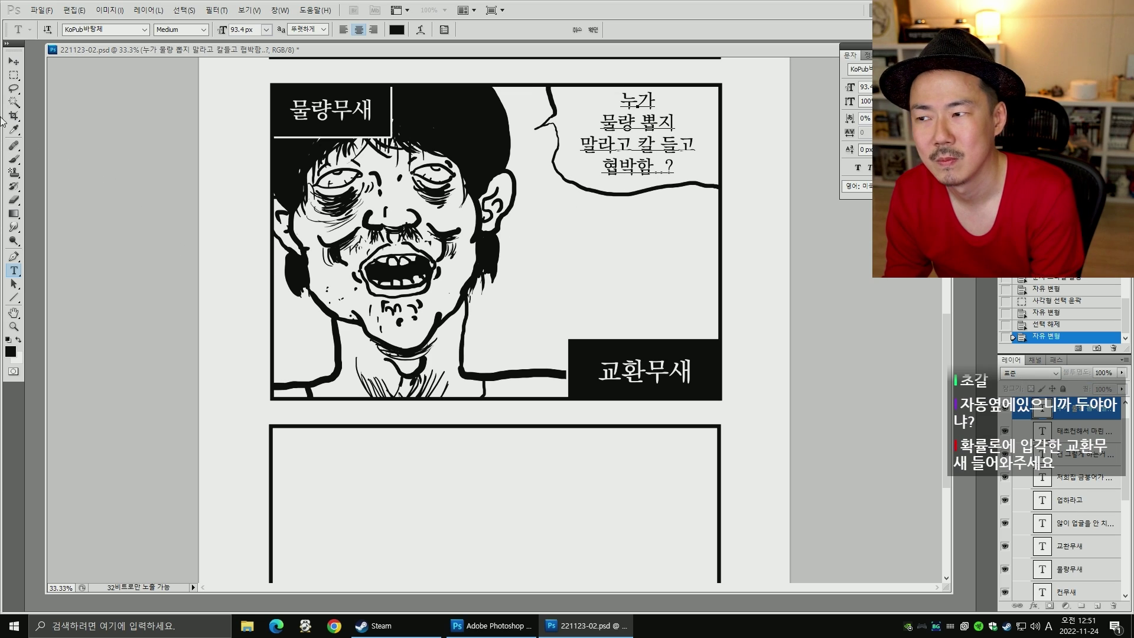
left_click(19, 65)
scroll(688, 284, "up", 3)
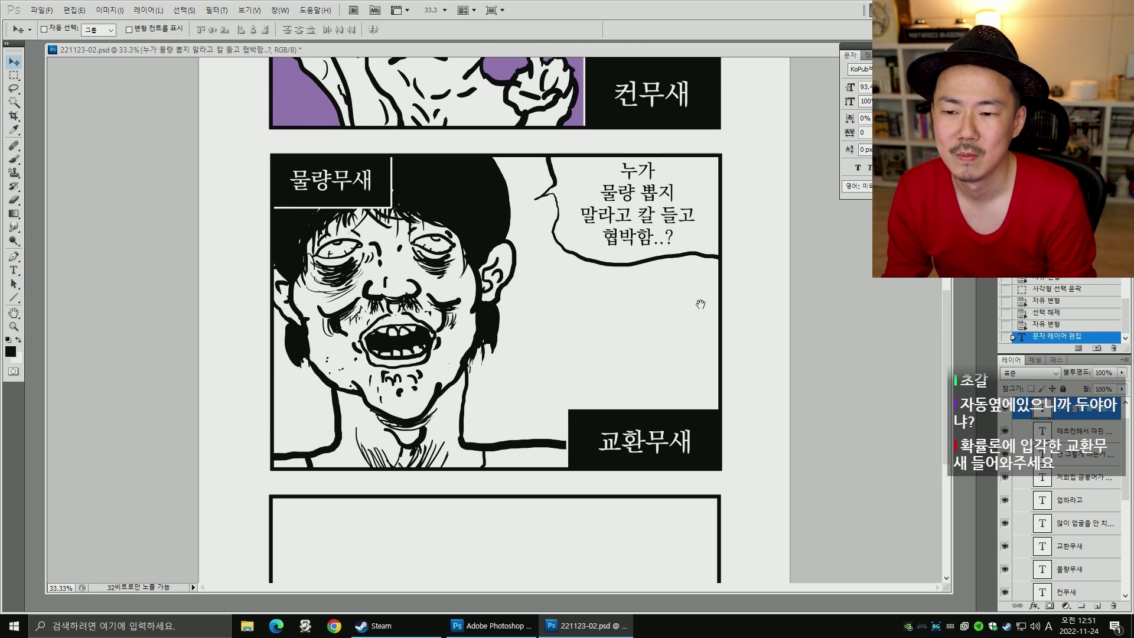
scroll(717, 354, "down", 1)
- Identify the figure's line art layer, select the 물량무새 panel on it, and try moving the figure well to the left
key("e")
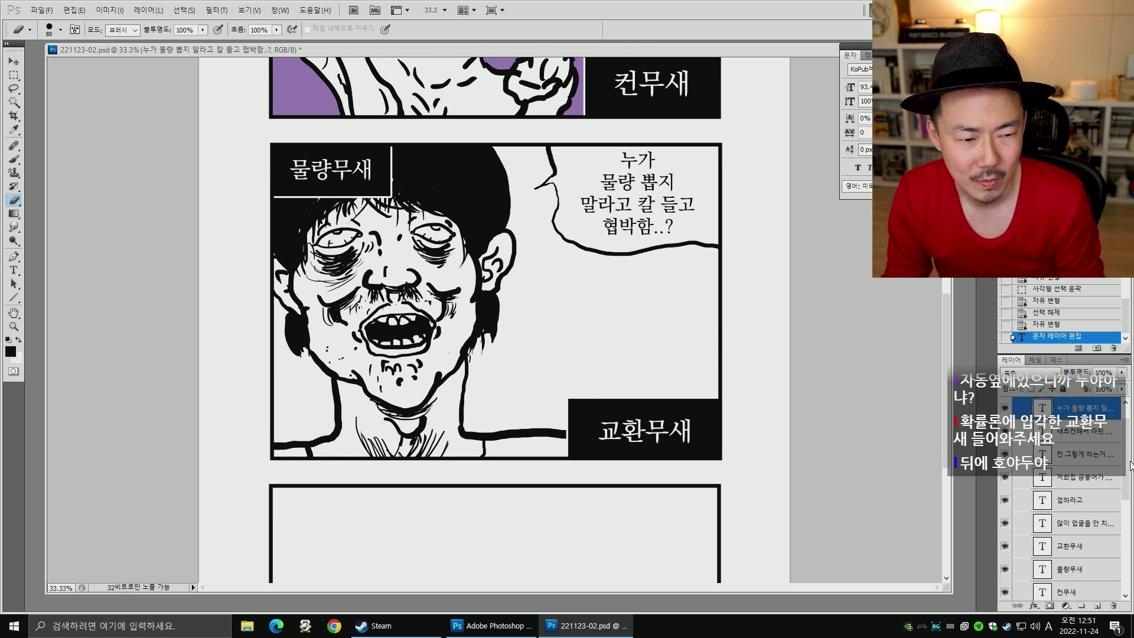
left_click_drag(1125, 522, 1122, 606)
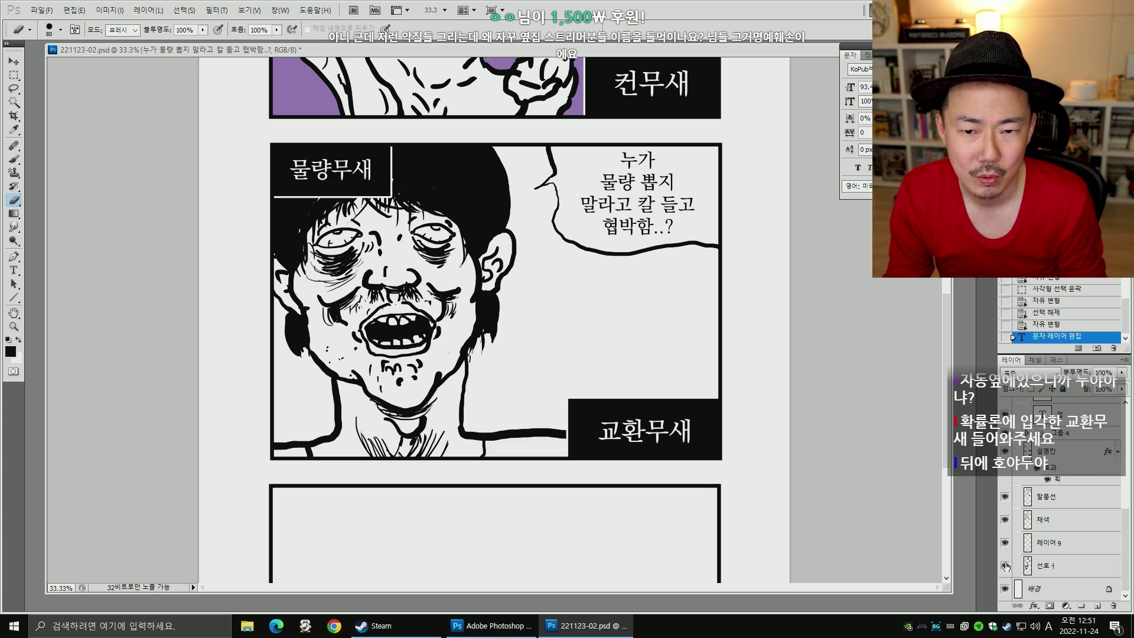
left_click(1006, 520)
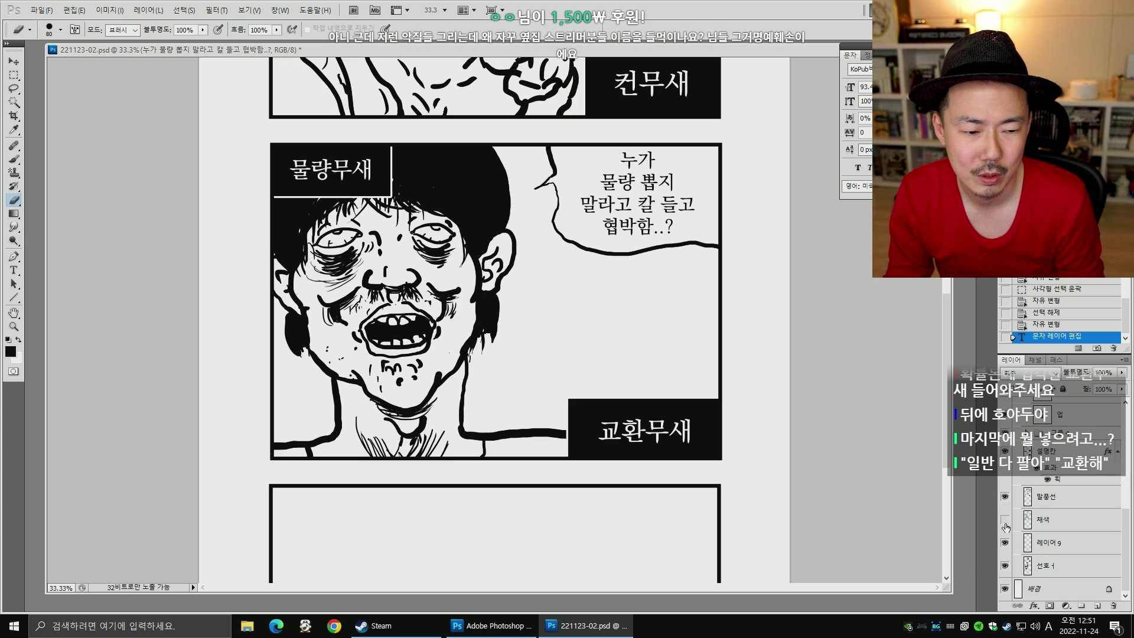
left_click(1006, 520)
left_click(1005, 566)
left_click(1004, 565)
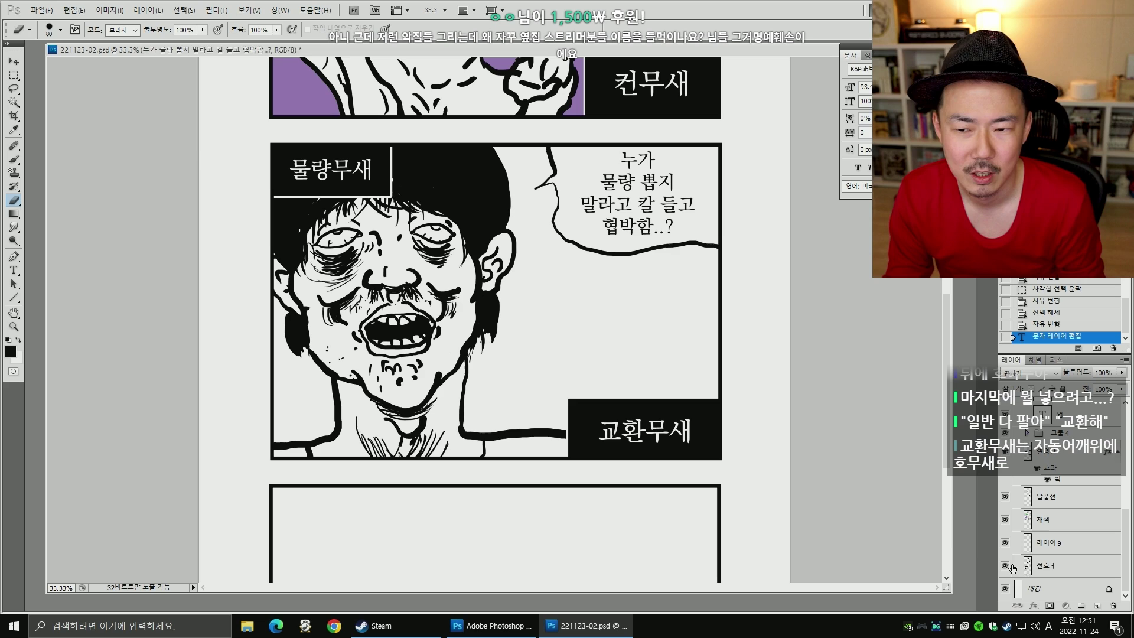
left_click(1051, 565)
key("m")
left_click_drag(235, 128, 749, 509)
key("v")
mouse_move(485, 397)
left_mouse_down()
mouse_move(464, 402)
mouse_move(480, 402)
left_mouse_up()
key("ctrl+d")
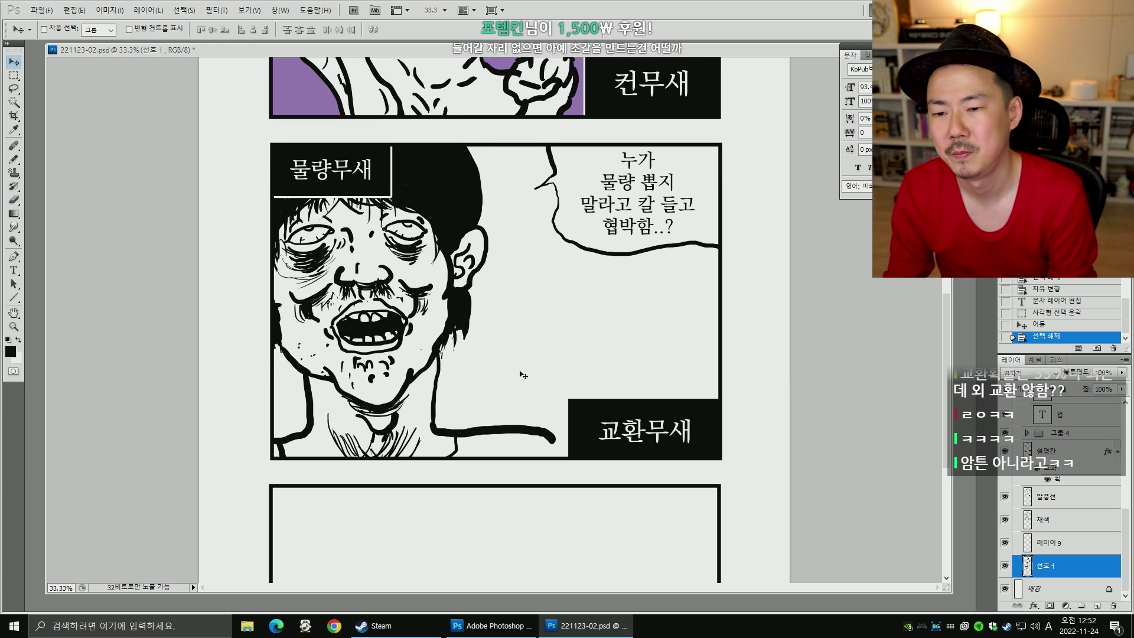
- Undo the large shift of the figure and move it only slightly left in its panel
key("ctrl+alt+z")
key("ctrl+alt+z")
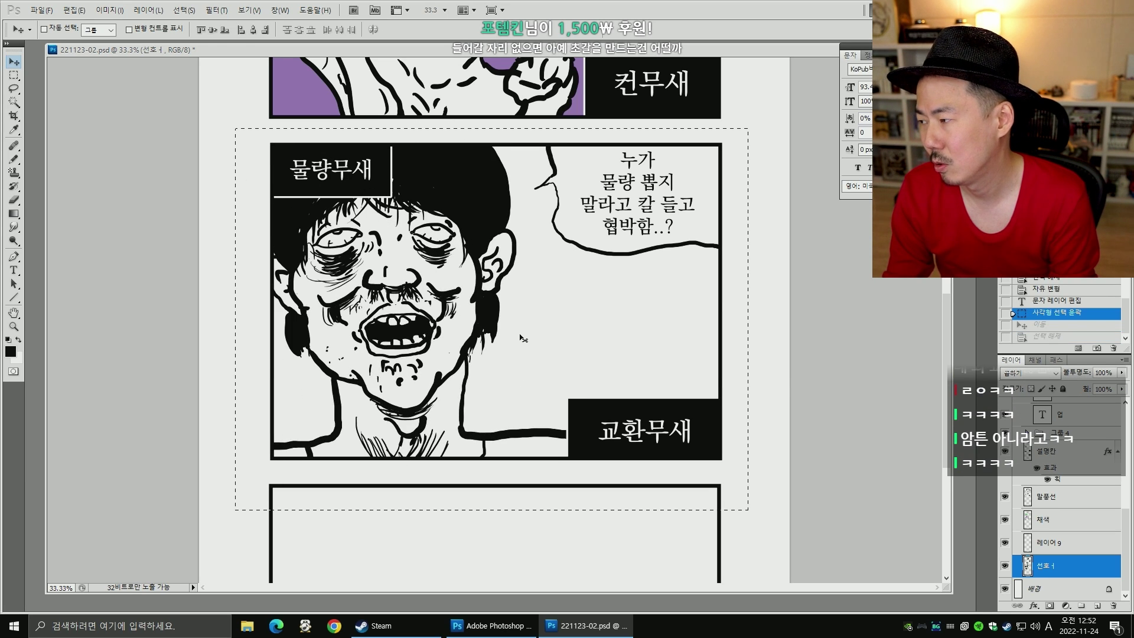
key("ctrl+shift+z")
key("ctrl+shift+z")
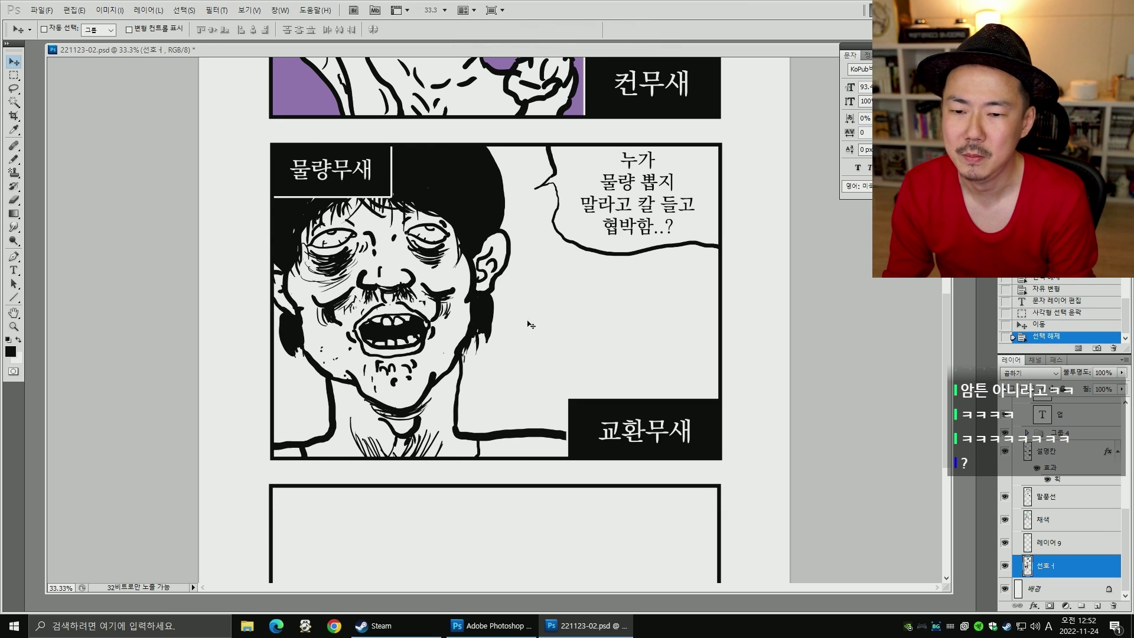
- Review the third panel and check what the 설명칸, 말풍선, 채색 and line art layers contain by toggling their visibility
left_click_drag(574, 286, 577, 348)
left_click(13, 270)
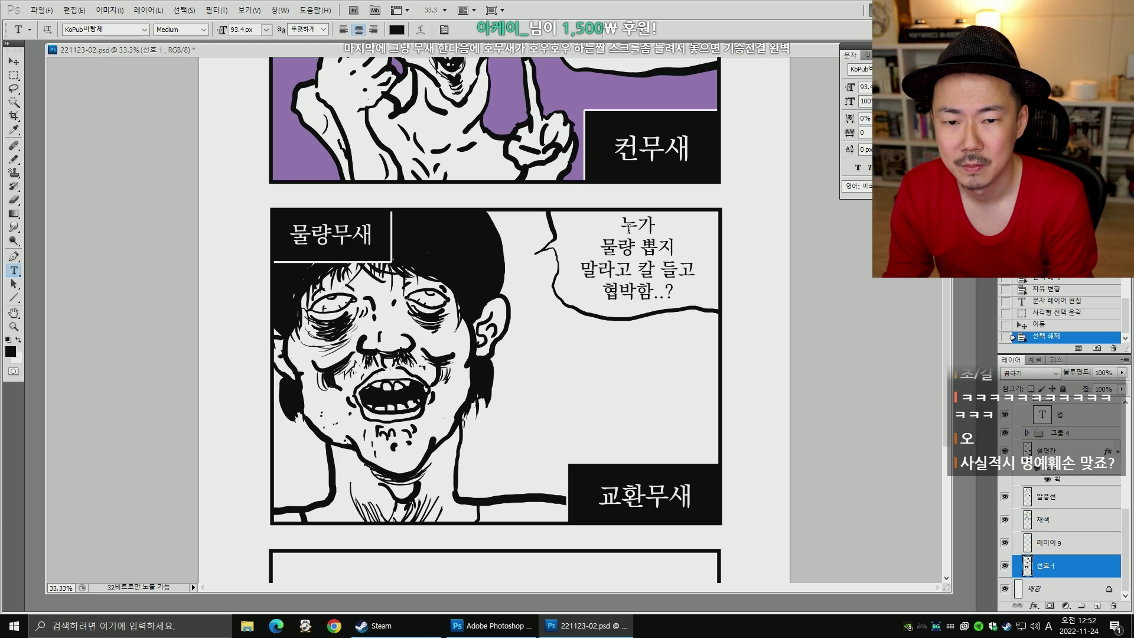
left_click_drag(660, 175, 686, 306)
scroll(687, 306, "down", 5)
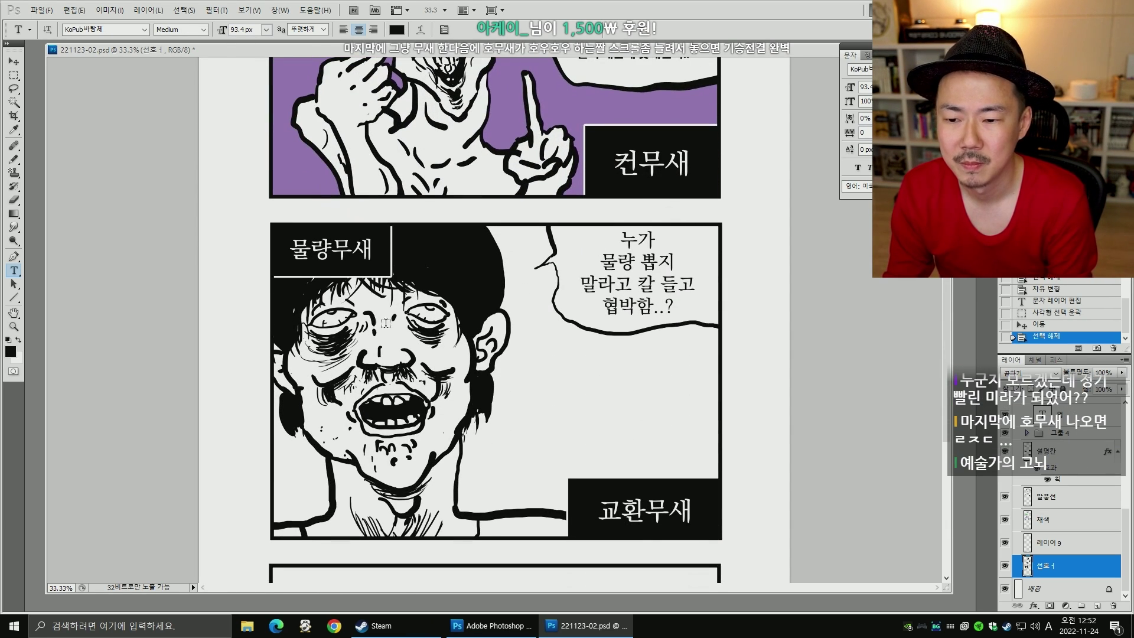
left_click(1005, 452)
left_click(1005, 452)
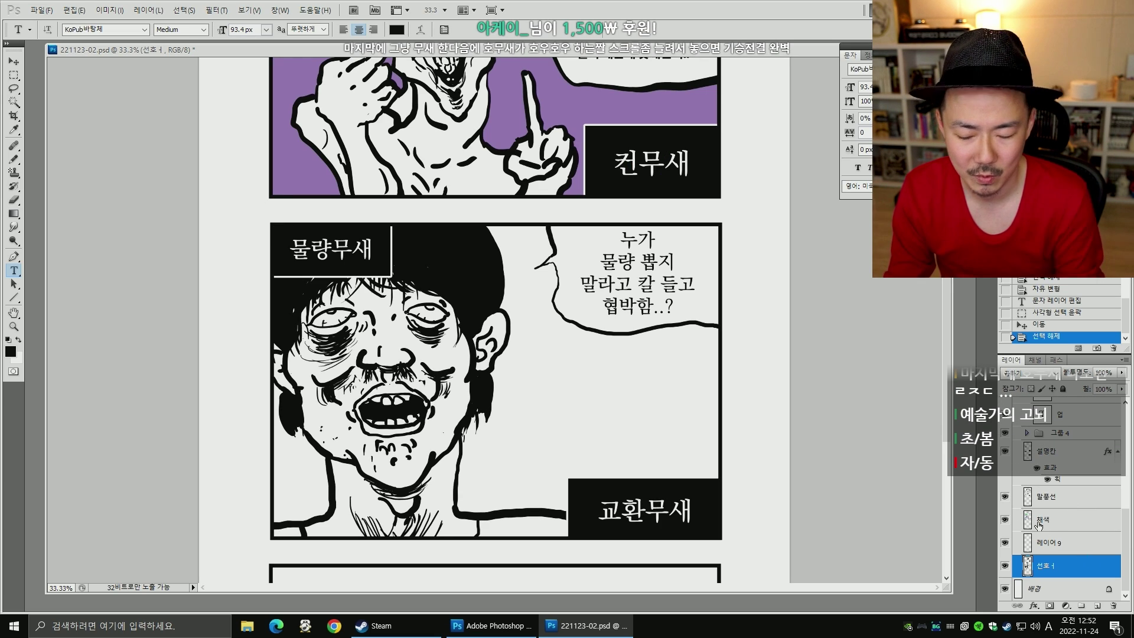
key("ctrl+minus")
left_click(1053, 535)
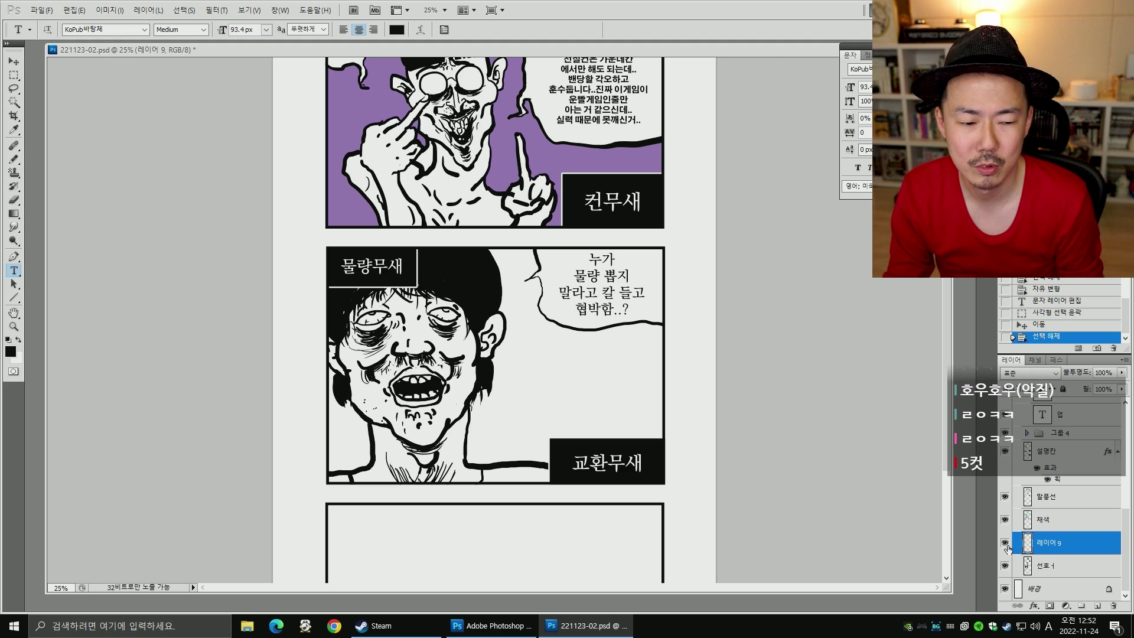
left_click(1005, 519)
left_click(1005, 519)
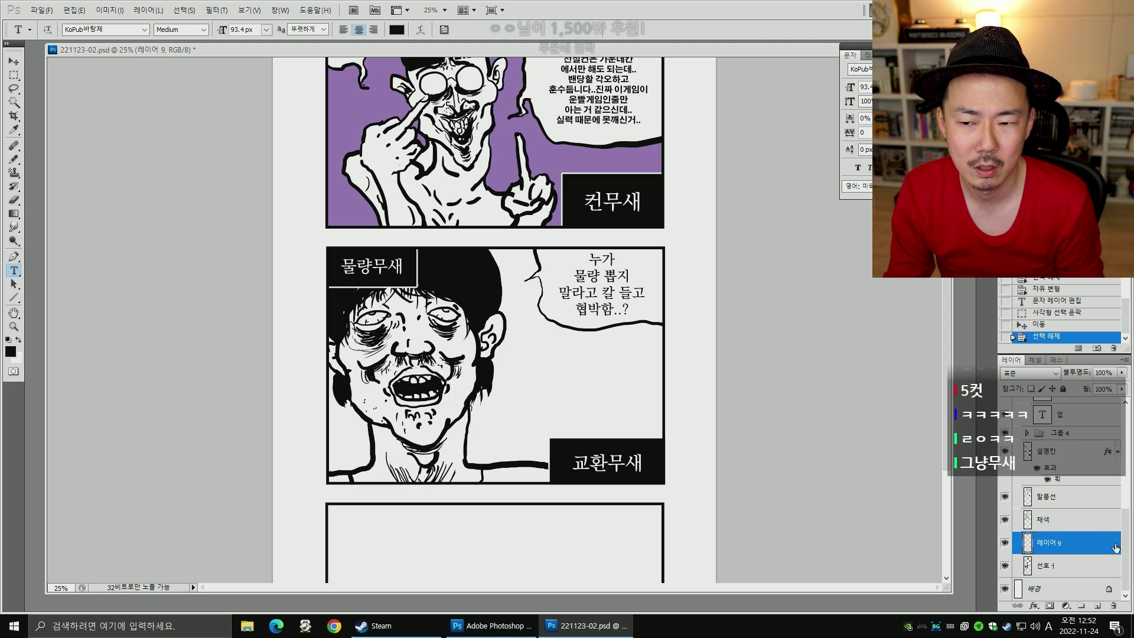
left_click(1005, 520)
left_click(1005, 520)
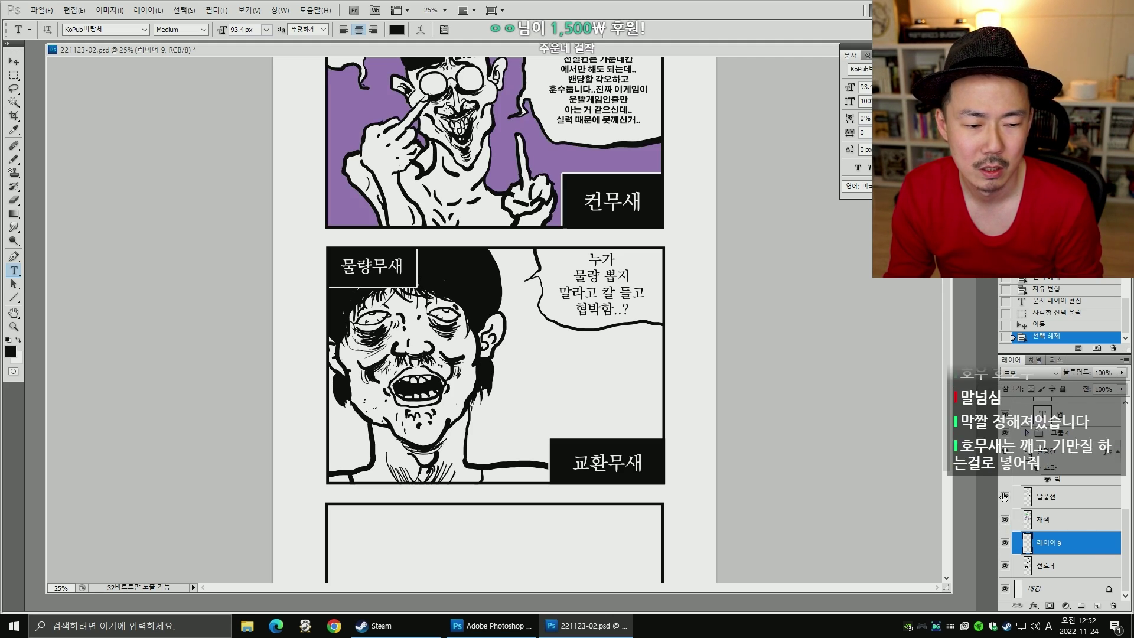
left_click(1006, 497)
left_click(1006, 497)
left_click(1006, 519)
left_click(1005, 520)
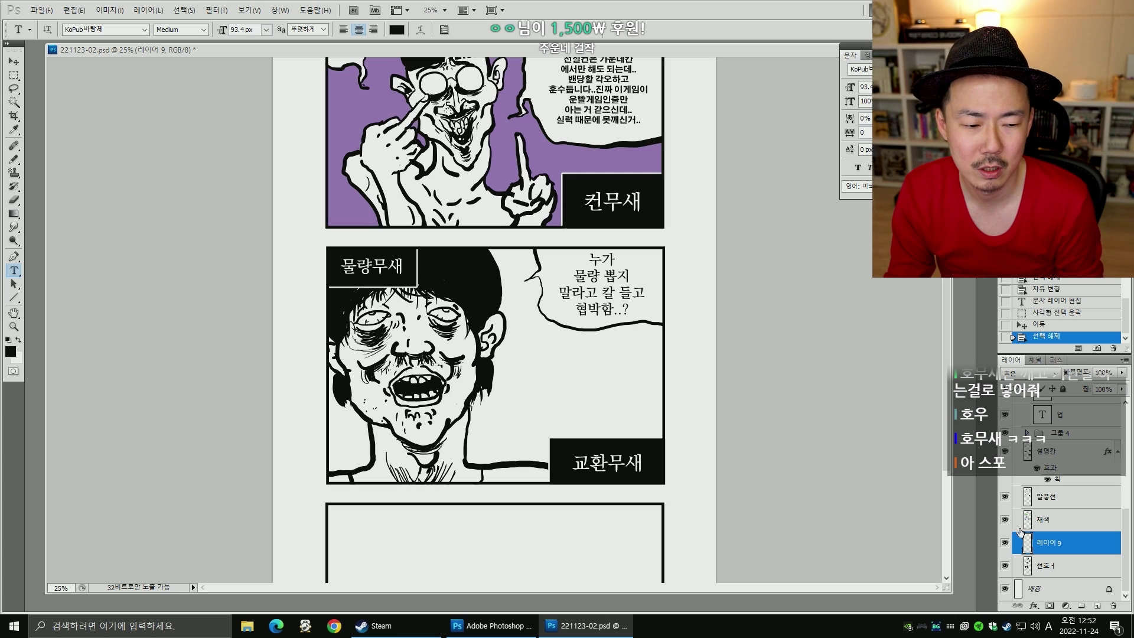
left_click(1006, 565)
left_click(1005, 565)
- Erase the messy wrinkle lines on the gaunt figure's left-hand cheek on the line art layer with a 100 px eraser
left_click(1048, 565)
key("e")
key("bracketright")
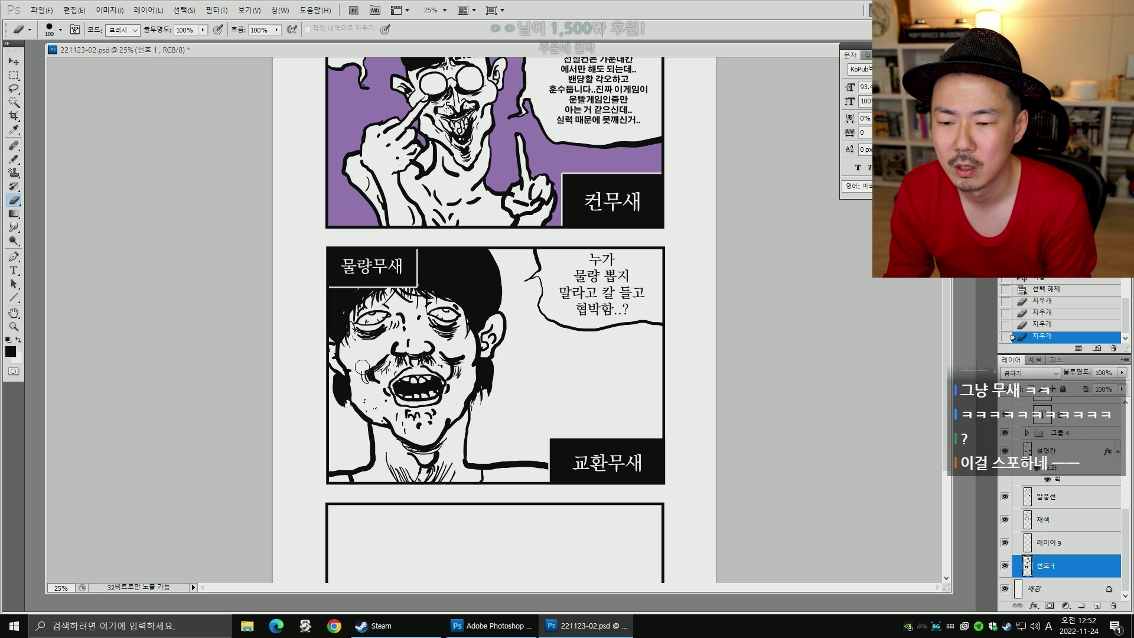
- Redraw the cheek contour beside the nose with a short 60 px brush stroke
key("b")
key("bracketright")
key("bracketright")
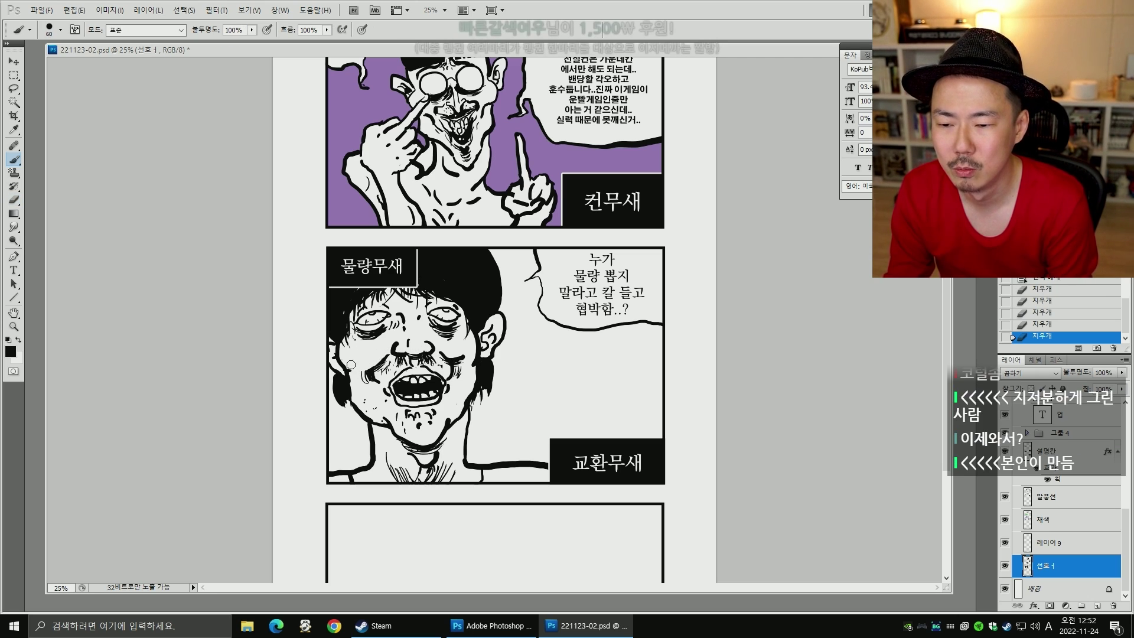
left_click_drag(360, 369, 374, 369)
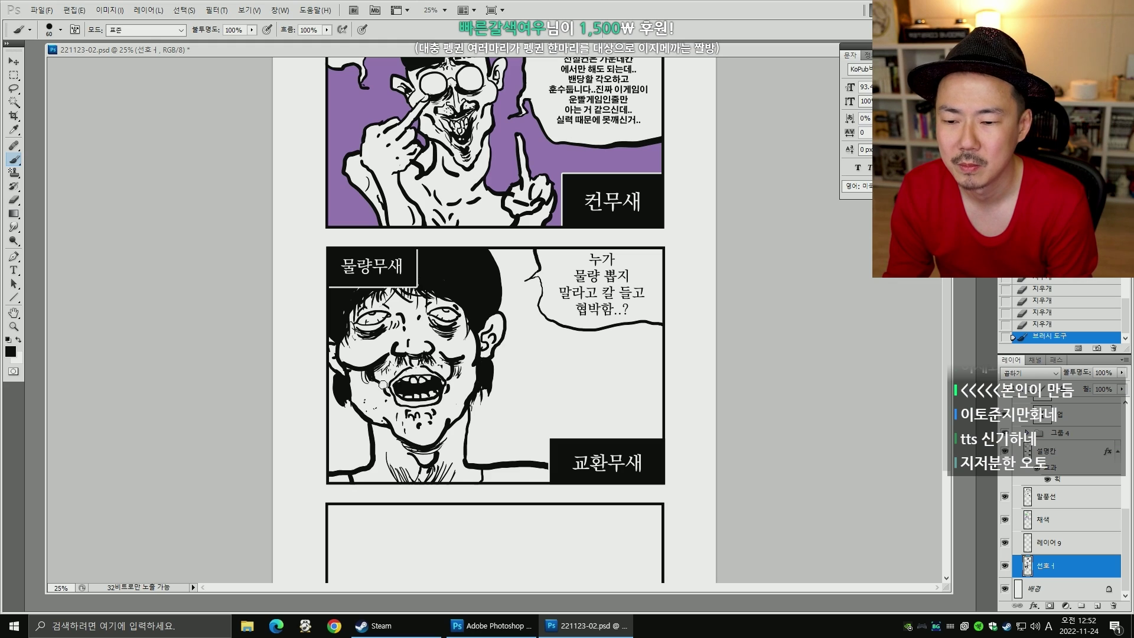
- Erase the stray wrinkle marks between the third-panel figure's left-hand cheek and mouth with an 80 px eraser
key("e")
key("bracketleft")
left_click(376, 374)
left_click(379, 372)
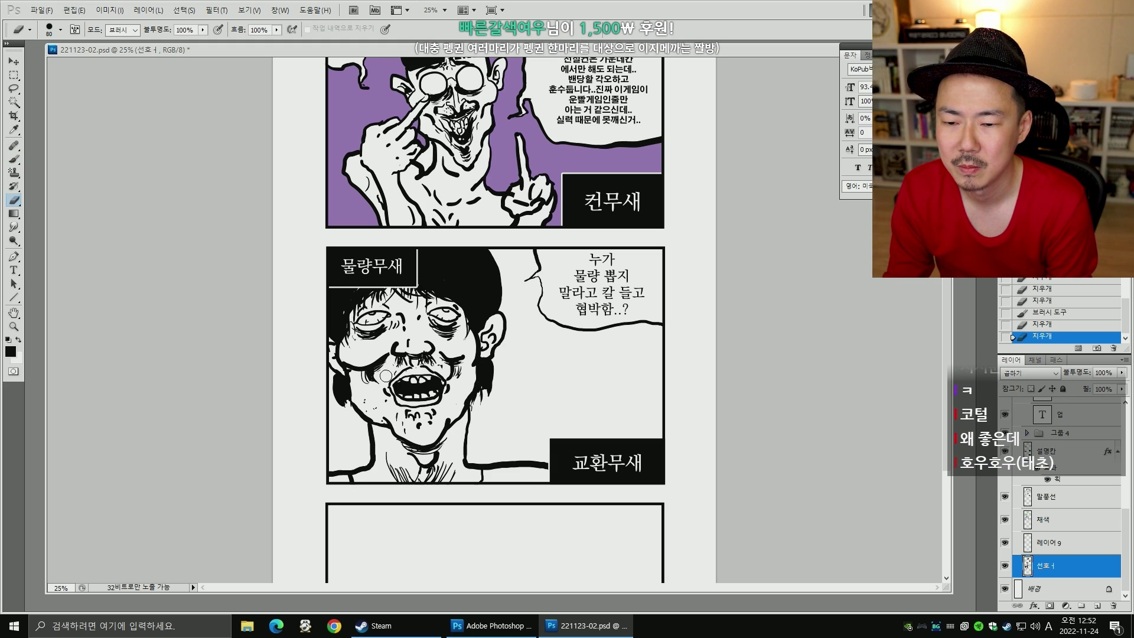
left_click_drag(385, 375, 397, 362)
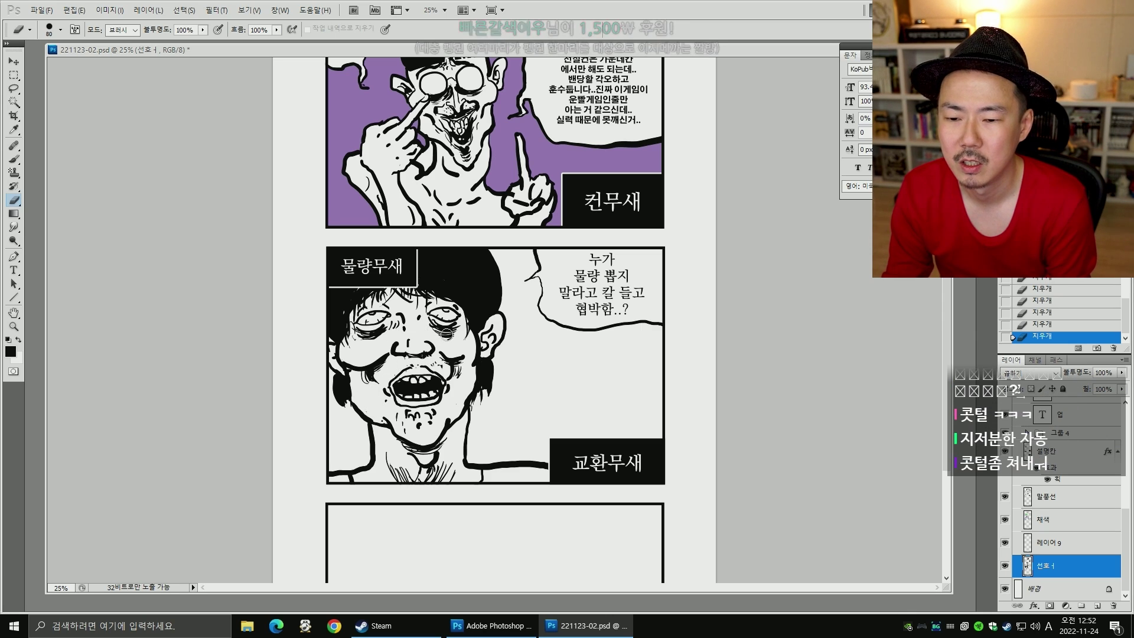
- Draw short dark strokes beneath the figure's nostrils and around the nose with a brush of about 50 px
key("b")
key("bracketright")
key("bracketright")
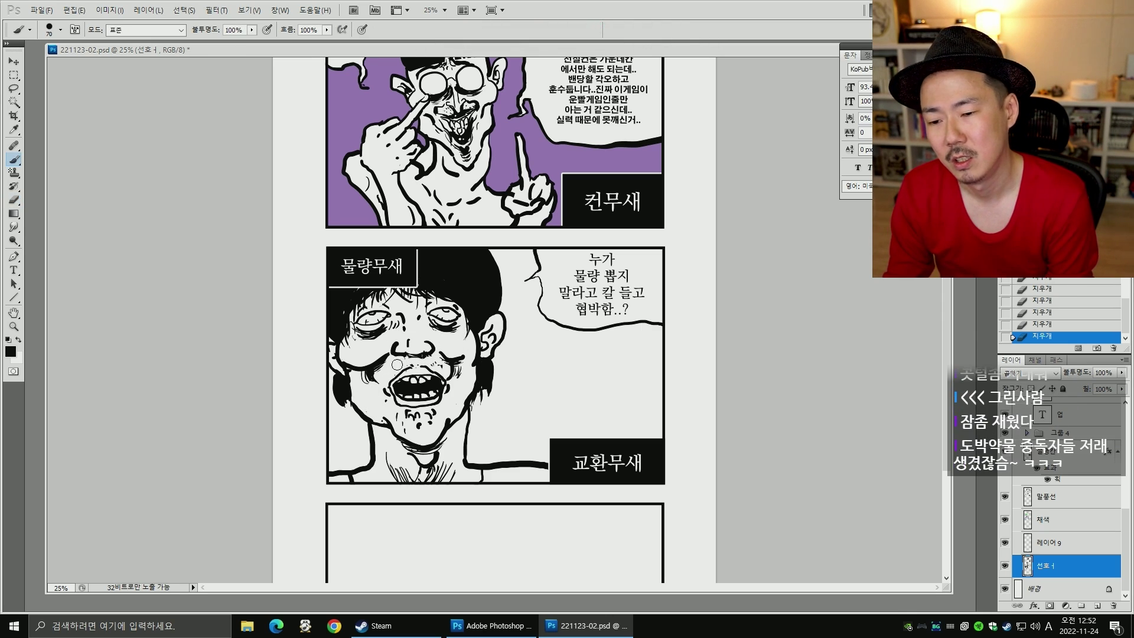
key("e")
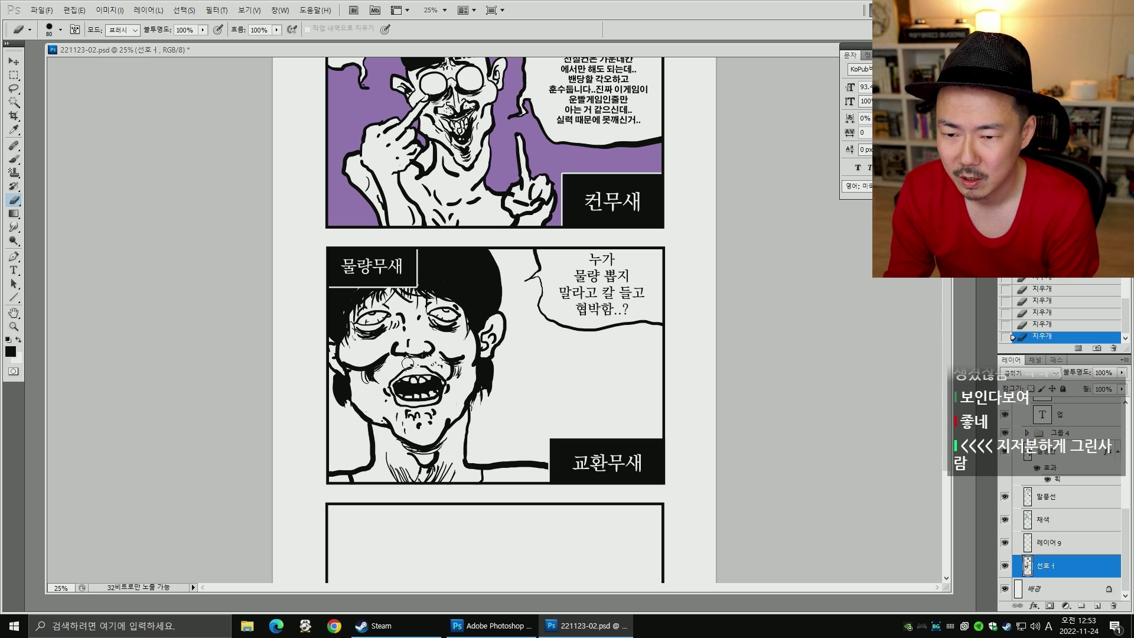
key("b")
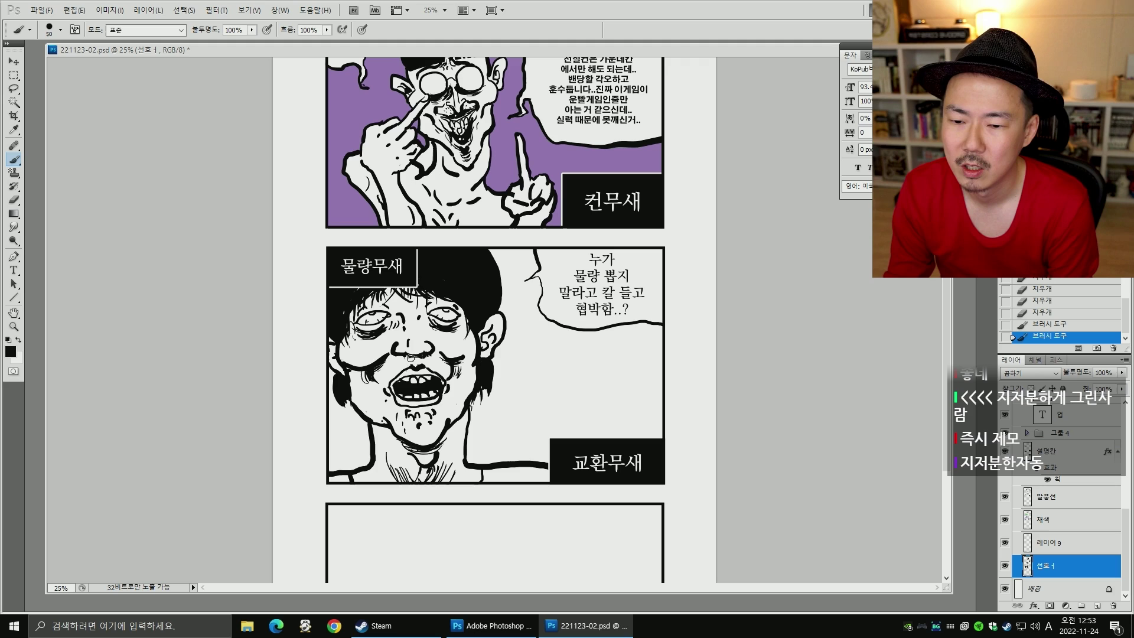
left_click(399, 358)
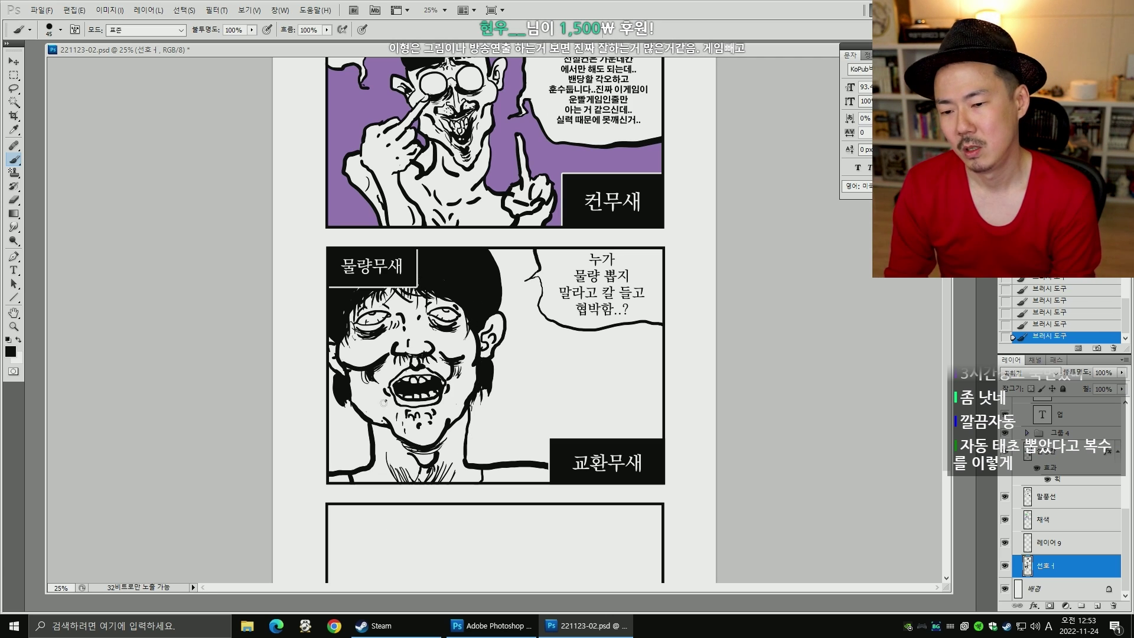
- Erase stray line marks beside the mouth and along the jaw with the 80 px eraser
key("e")
left_click(380, 416)
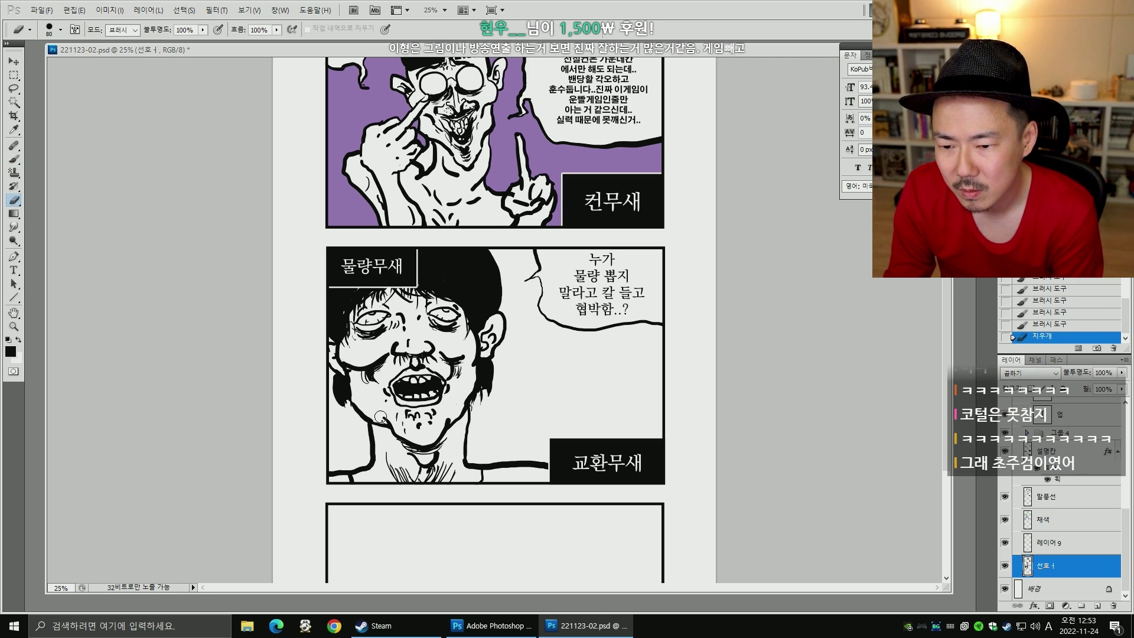
left_click(450, 403)
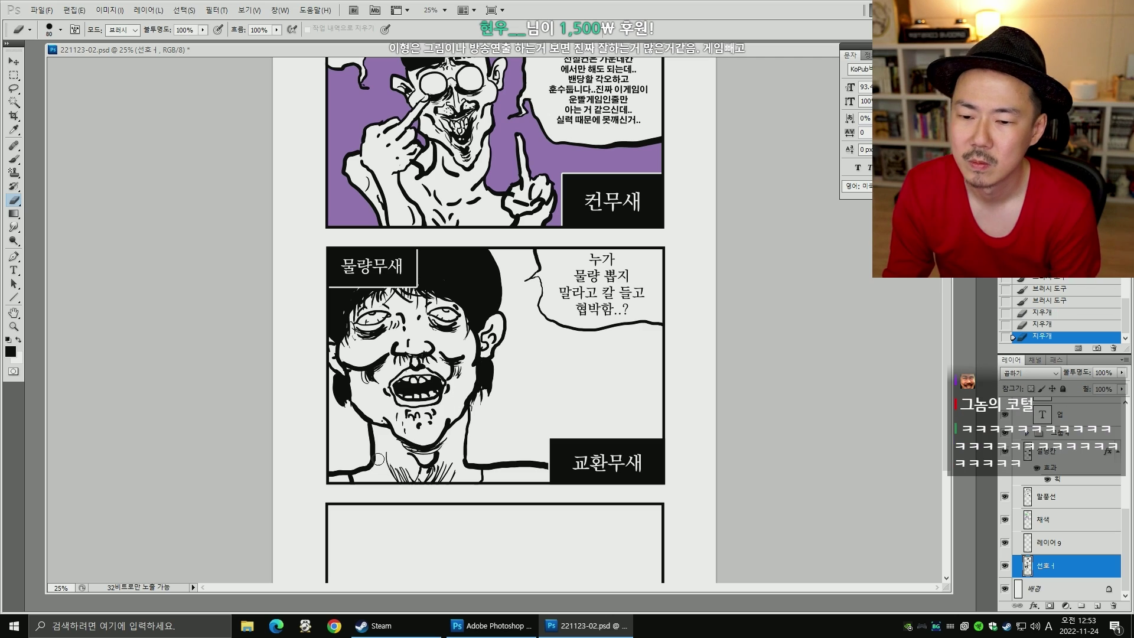
- Touch up the left-hand cheek below the eye with the eraser and fine 10 px brush strokes
key("b")
key("e")
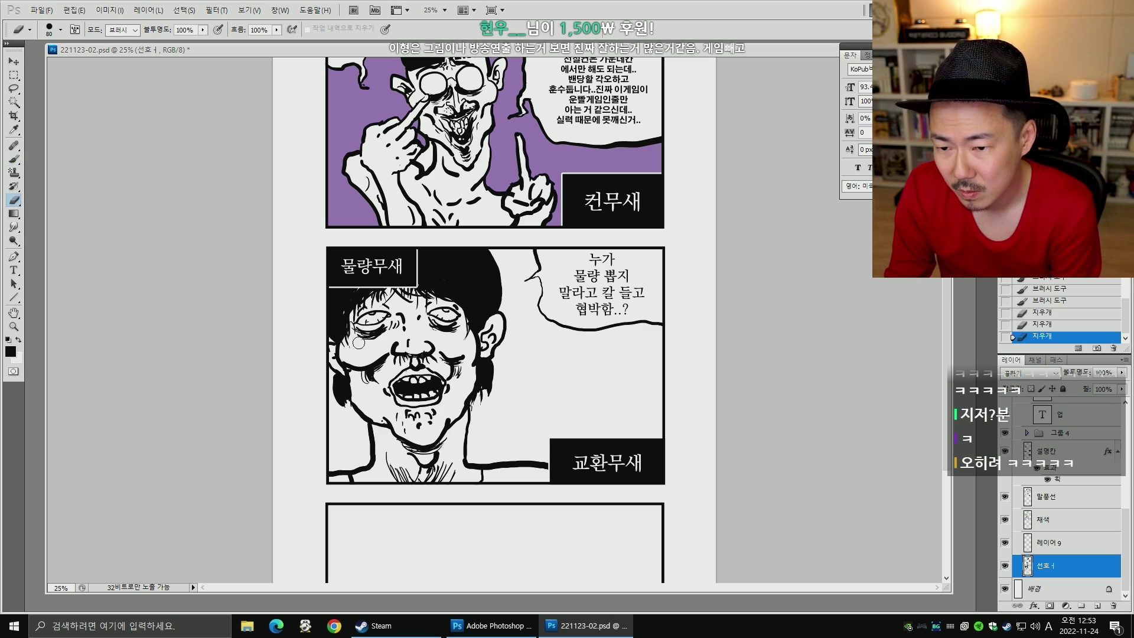
left_click(359, 342)
key("b")
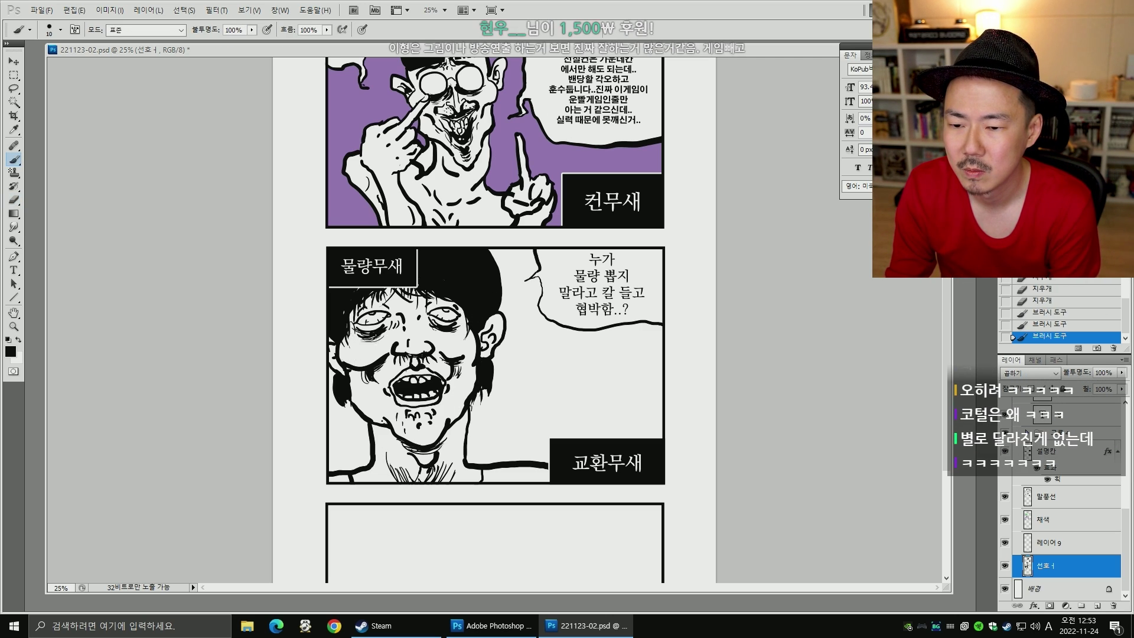
left_click(359, 343)
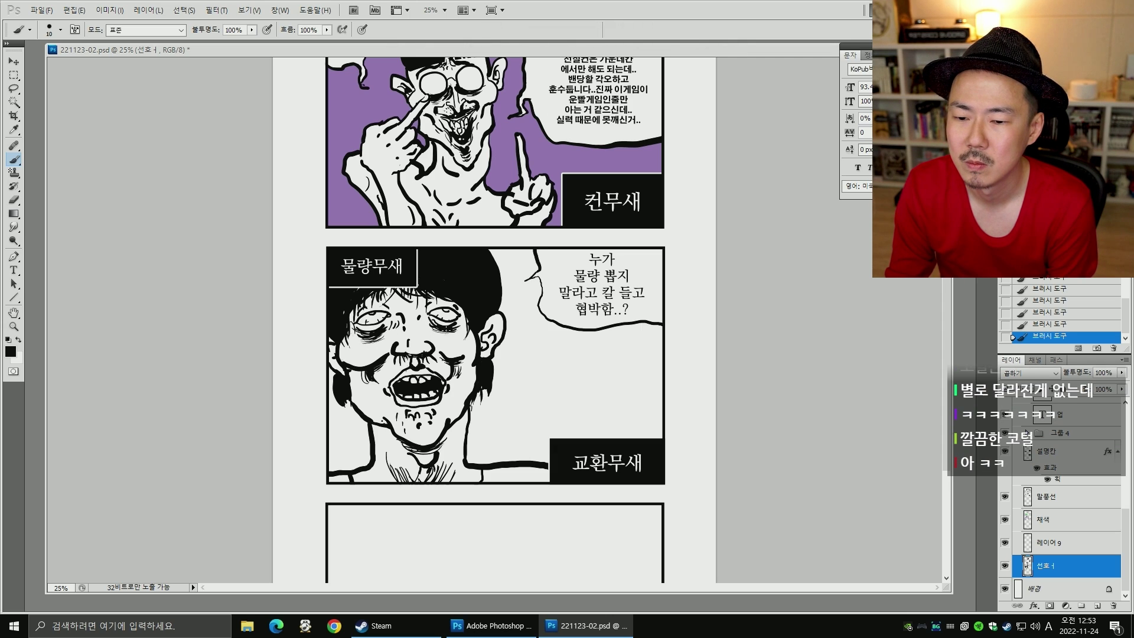
- Erase excess wrinkle lines on the figure's cheeks beside the nose and mouth with a 70 px eraser
mouse_move(534, 293)
left_mouse_down()
mouse_move(533, 370)
mouse_move(533, 346)
left_mouse_up()
key("e")
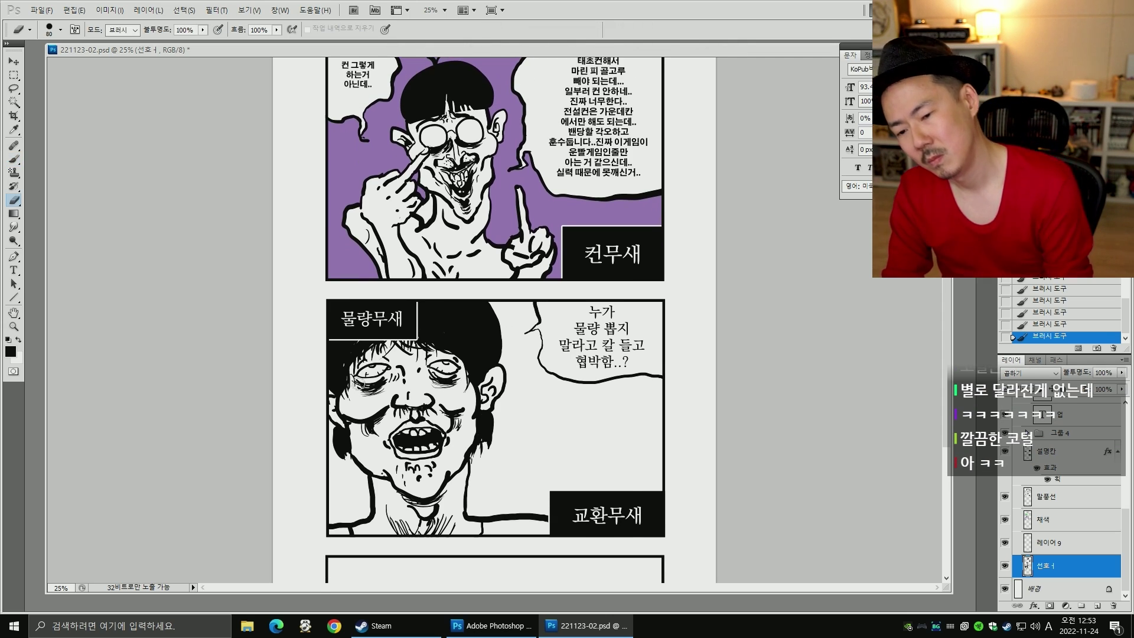
left_click_drag(380, 407, 370, 414)
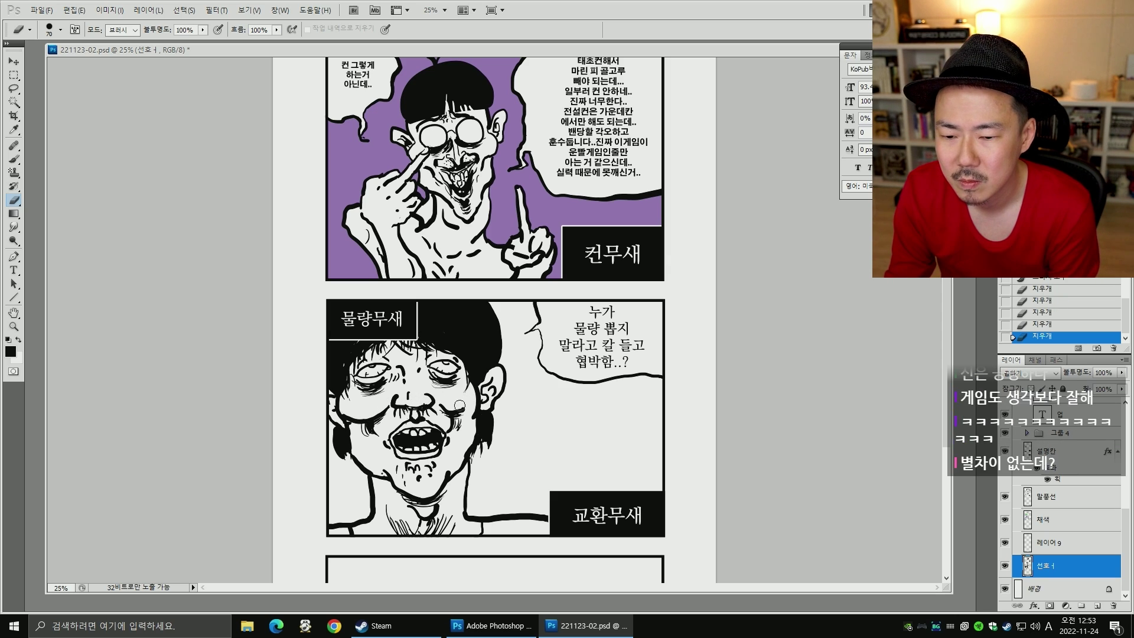
- Add fine wrinkle strokes around the figure's left-hand eye with a 10 px brush
key("b")
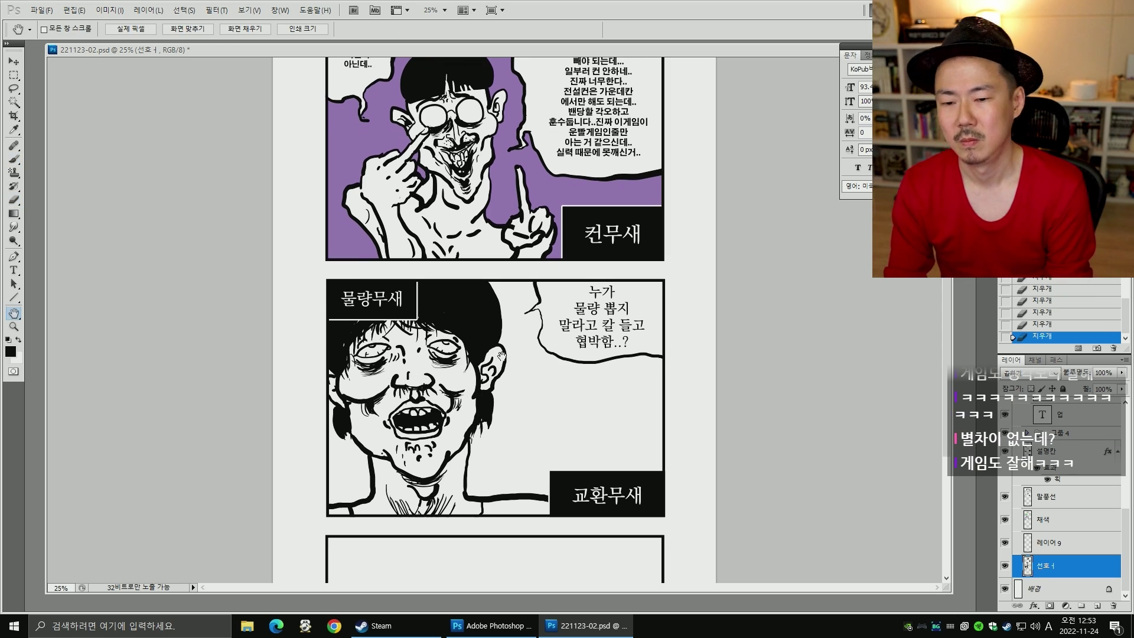
left_click_drag(493, 381, 520, 328)
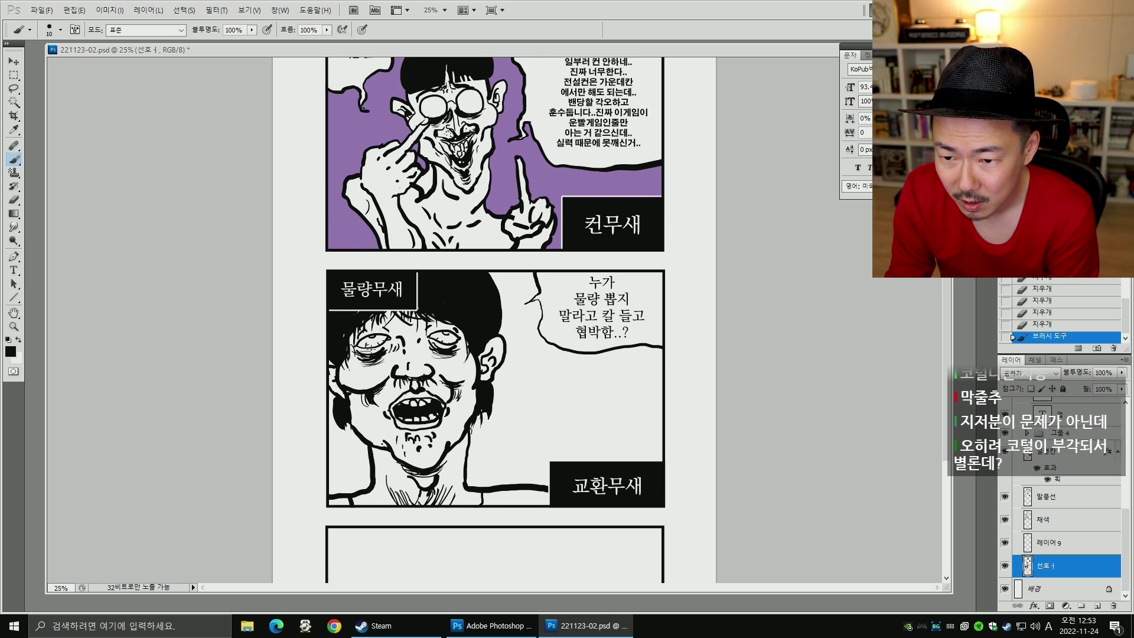
left_click_drag(370, 349, 365, 350)
left_click(383, 354)
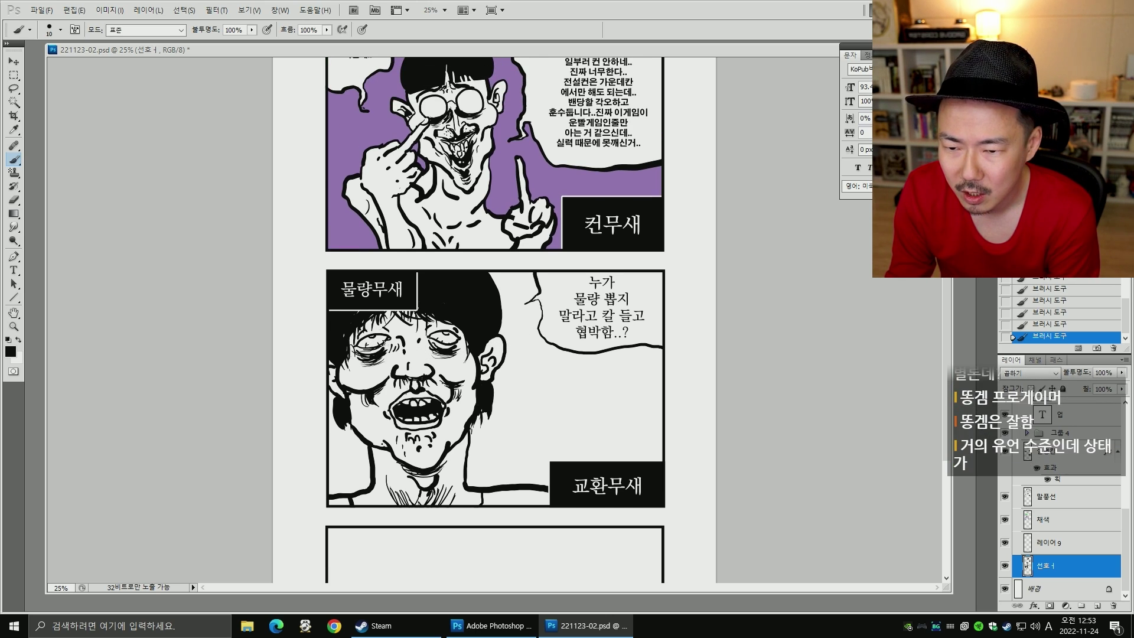
- Erase stray marks under the left eye of the 물량무새 face and redraw the short wrinkle lines there
key("e")
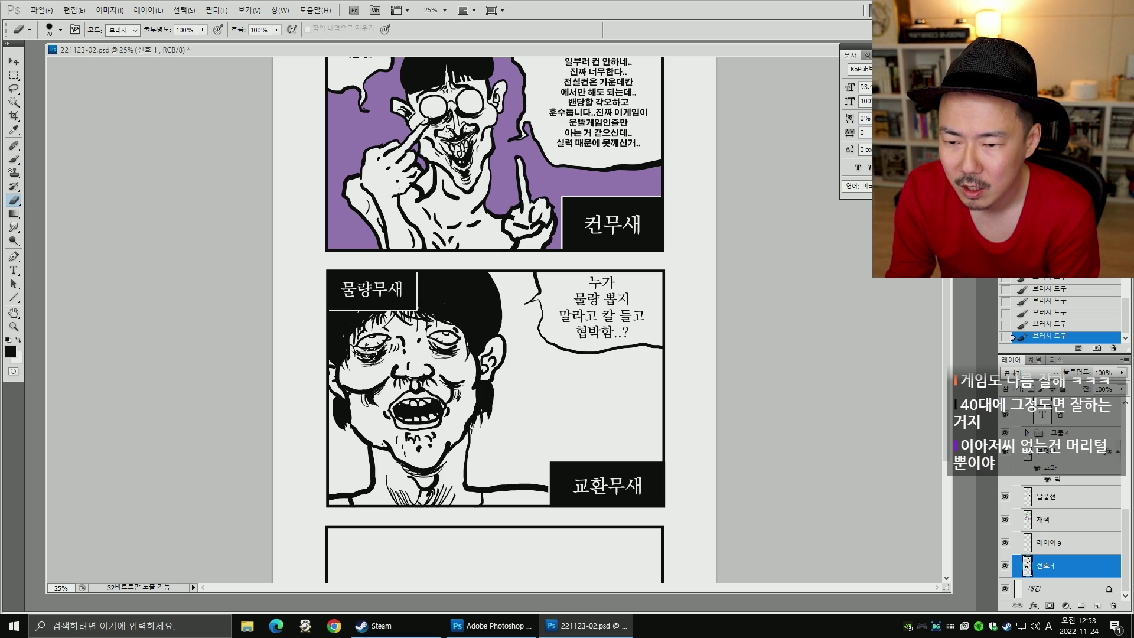
left_click_drag(364, 353, 378, 351)
left_click(378, 353)
key("b")
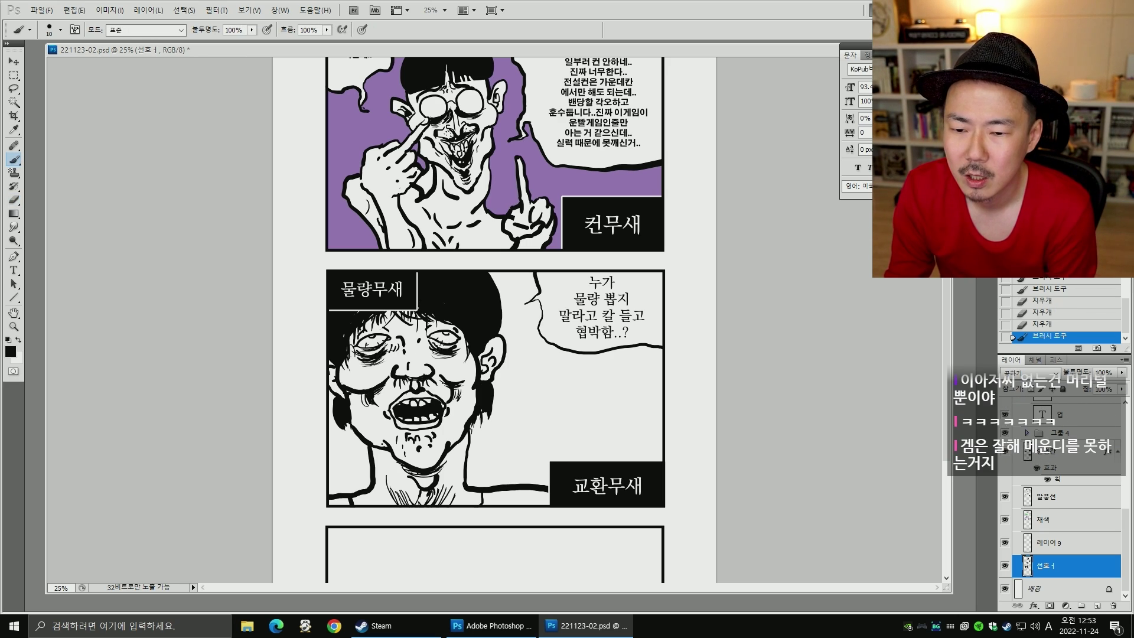
left_click_drag(375, 353, 381, 354)
left_click_drag(378, 355, 383, 355)
- Clean up the marks under the 물량무새 face's right eye and add small brush strokes beneath both eyes
key("e")
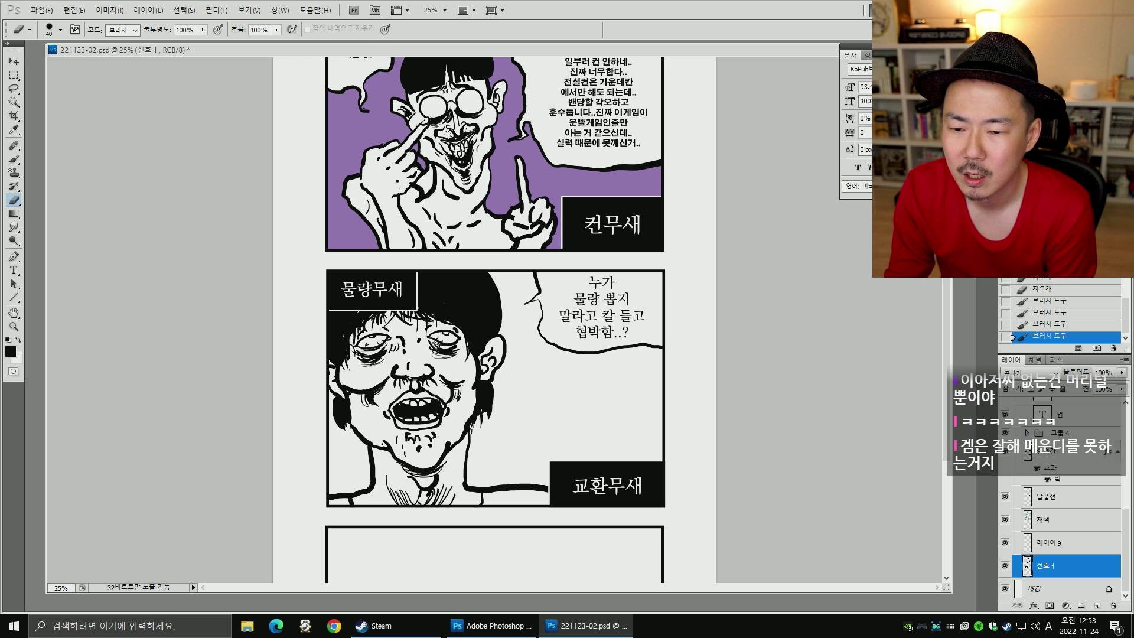
left_click(440, 348)
left_click(448, 347)
key("b")
left_click(443, 346)
left_click_drag(378, 353, 385, 354)
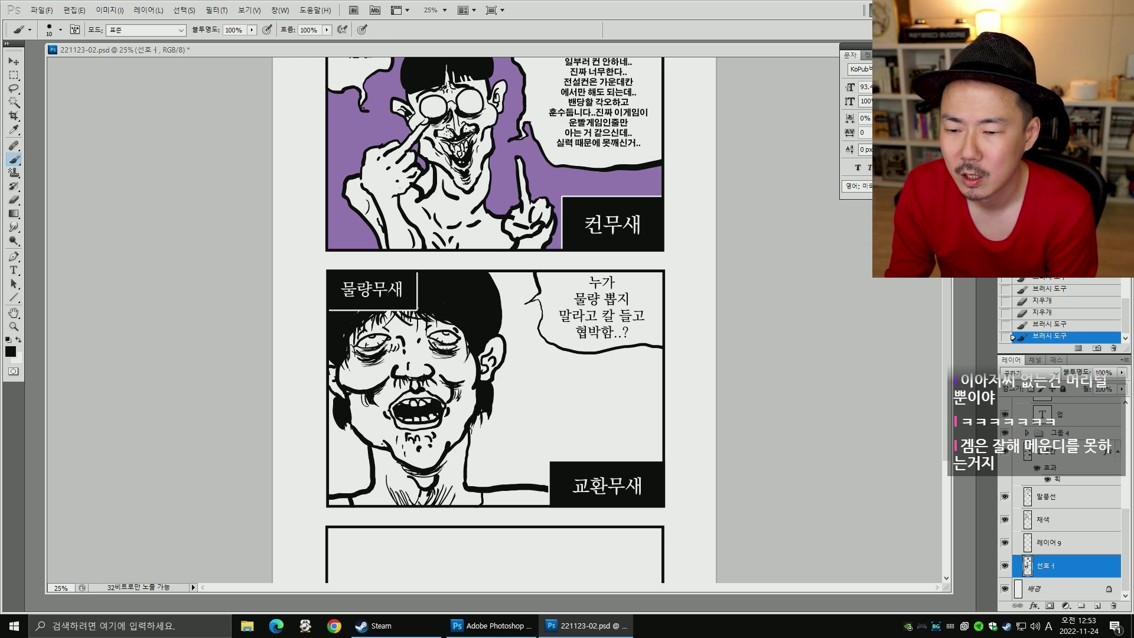
- Build up the dark circle under the 물량무새 face's left eye with short black brush strokes
key("e")
key("ctrl+z")
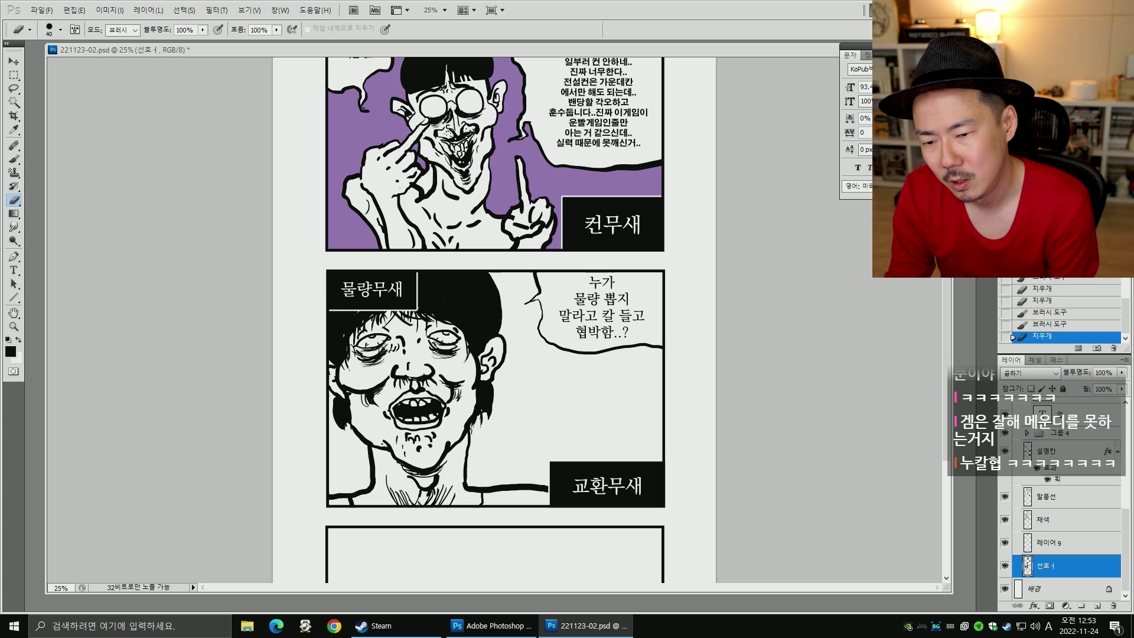
key("b")
left_click_drag(383, 353, 376, 356)
mouse_move(380, 352)
left_mouse_down()
mouse_move(358, 357)
mouse_move(378, 356)
left_mouse_up()
key("e")
key("b")
left_click_drag(386, 352, 382, 355)
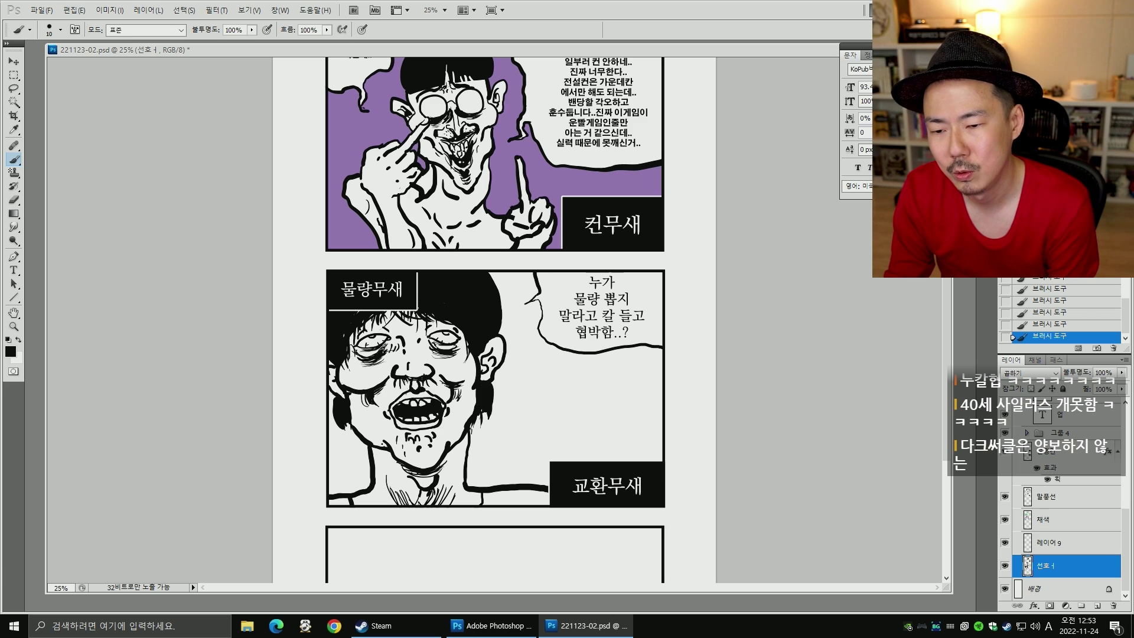
key("e")
key("b")
left_click_drag(375, 354, 367, 358)
left_click_drag(377, 354, 370, 358)
- Select the unfilled gap beside the raised arm in the 컨무새 panel, expand the selection and fill it with the background purple on the 채색 layer
left_click_drag(459, 294, 459, 323)
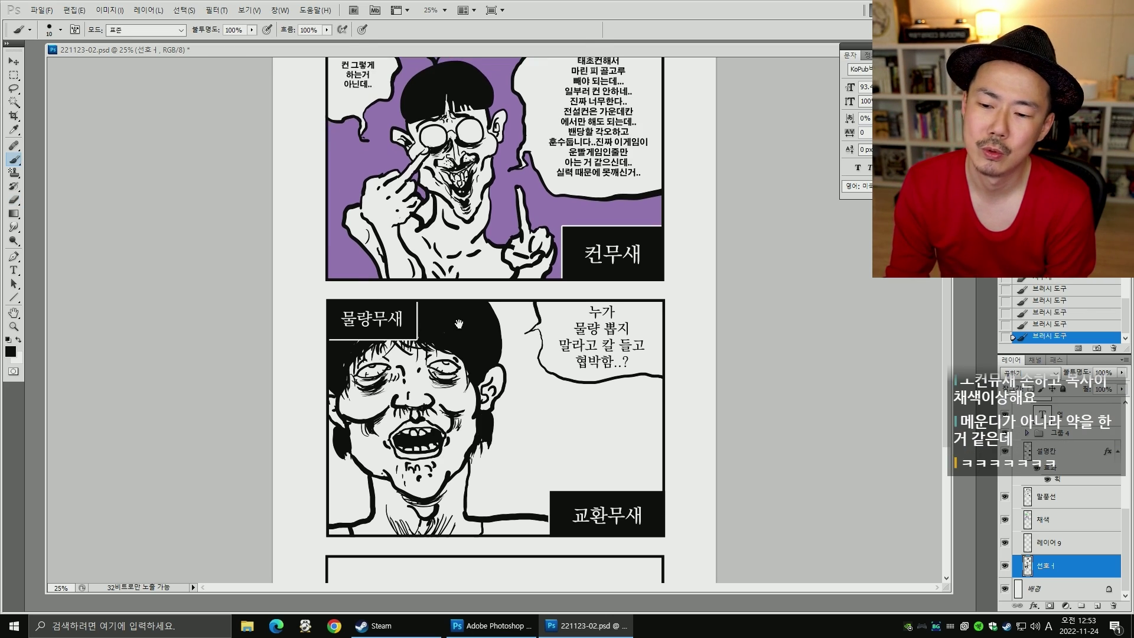
key("space")
left_click_drag(477, 253, 422, 357)
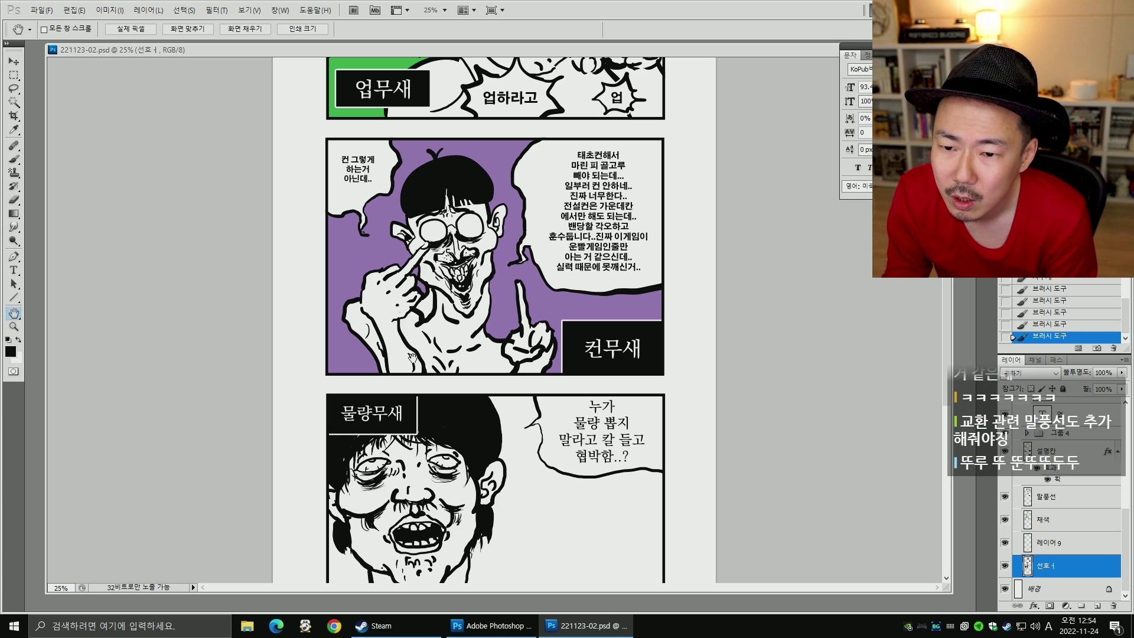
key("w")
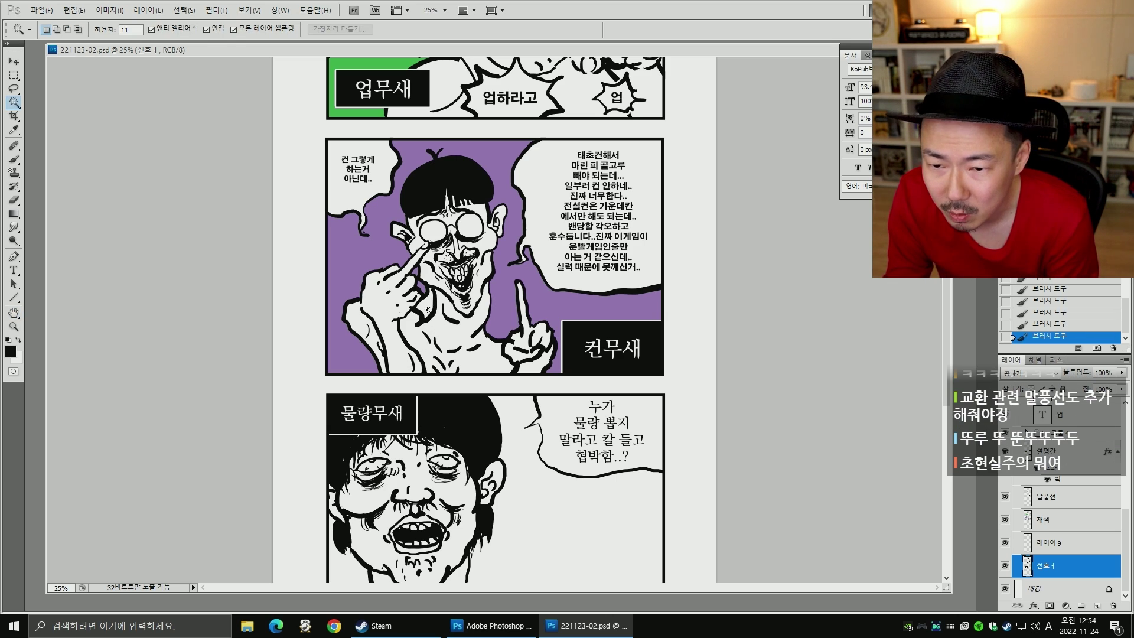
left_click(412, 355)
left_click(1071, 530)
key("b")
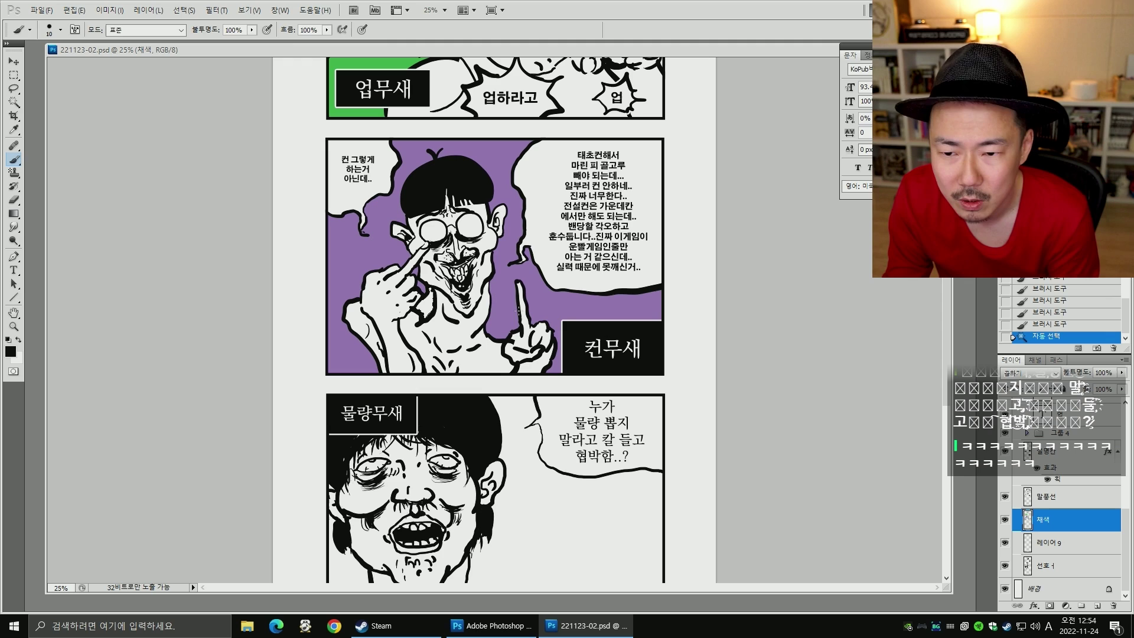
left_click(512, 309, "alt")
key("alt+s")
key("m")
key("e")
key("Return")
key("alt+Delete")
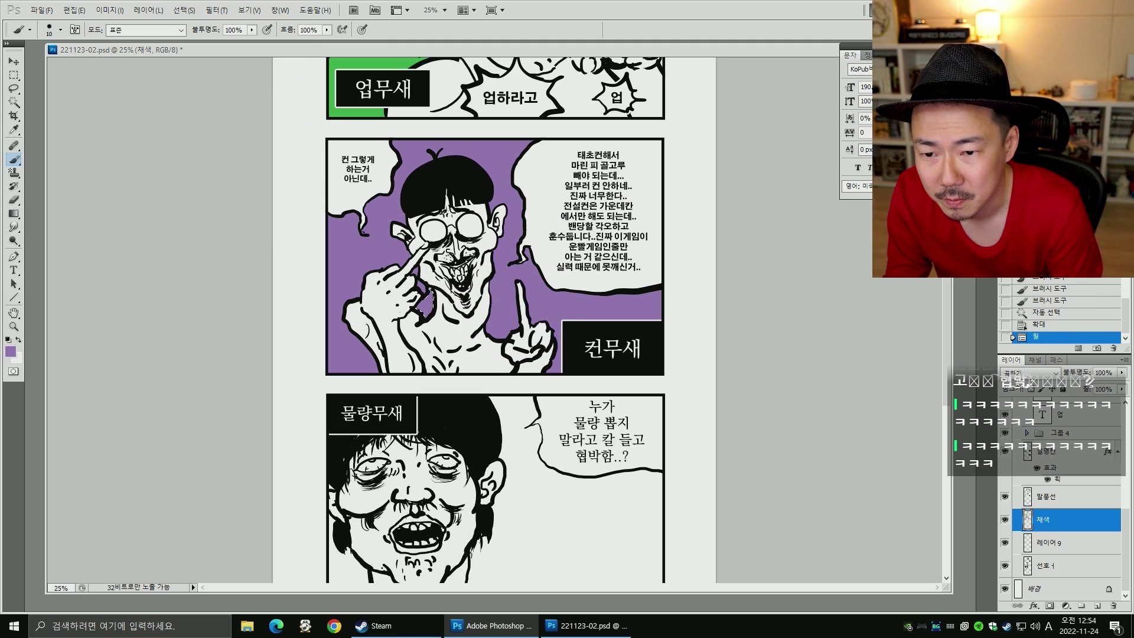
key("ctrl+d")
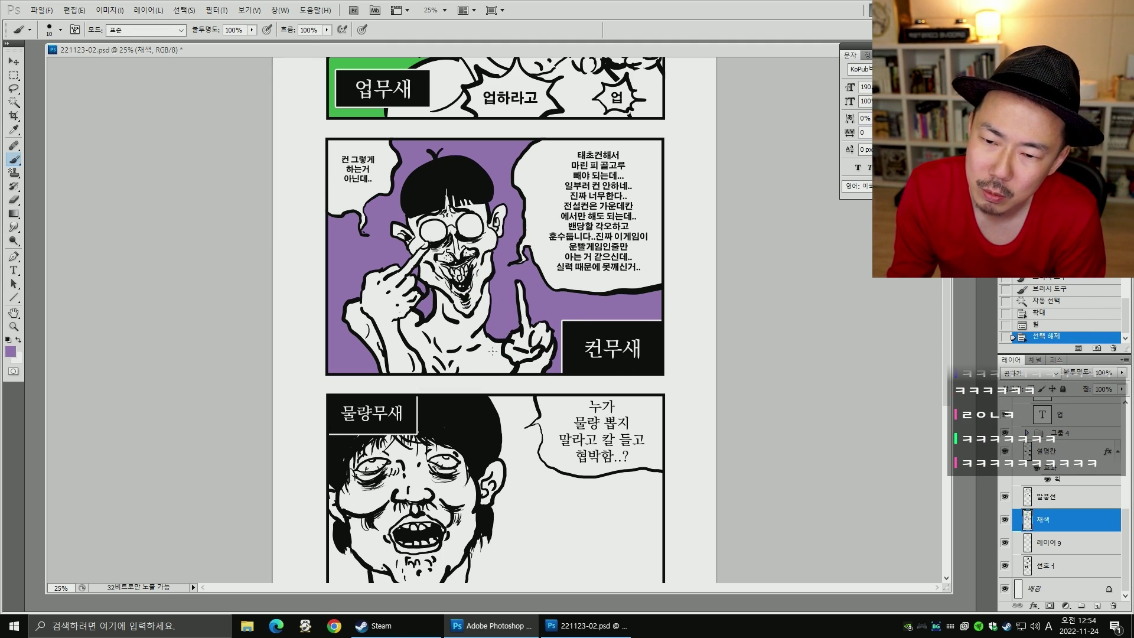
- Erase bits of line art between the raised hand and the jaw of the 컨무새 character
left_click(1045, 565)
key("e")
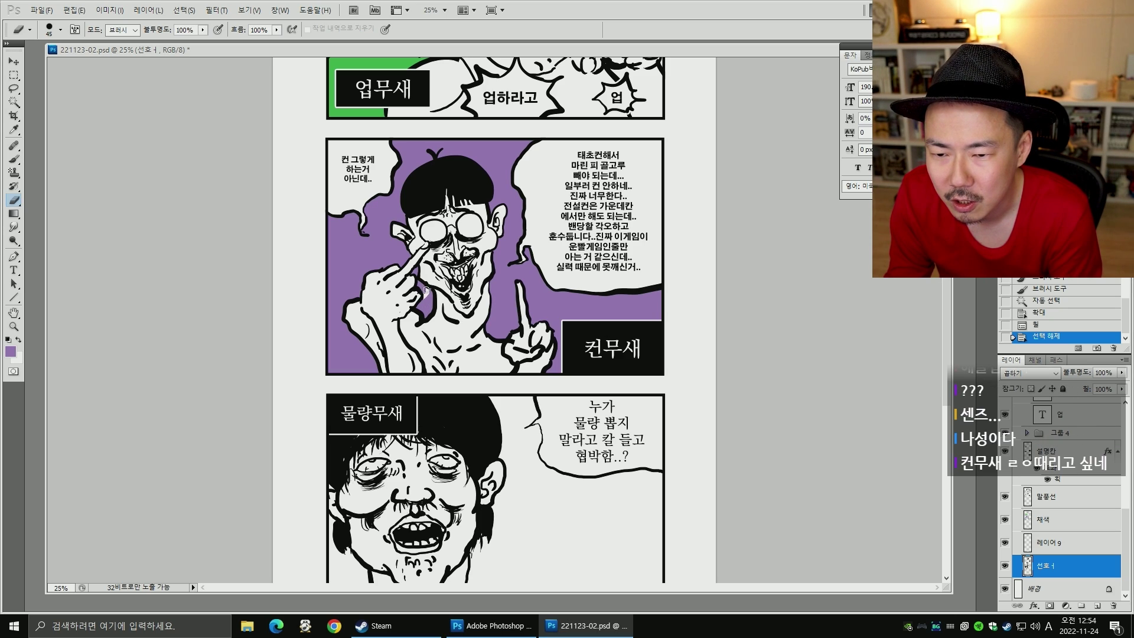
left_click_drag(426, 290, 430, 293)
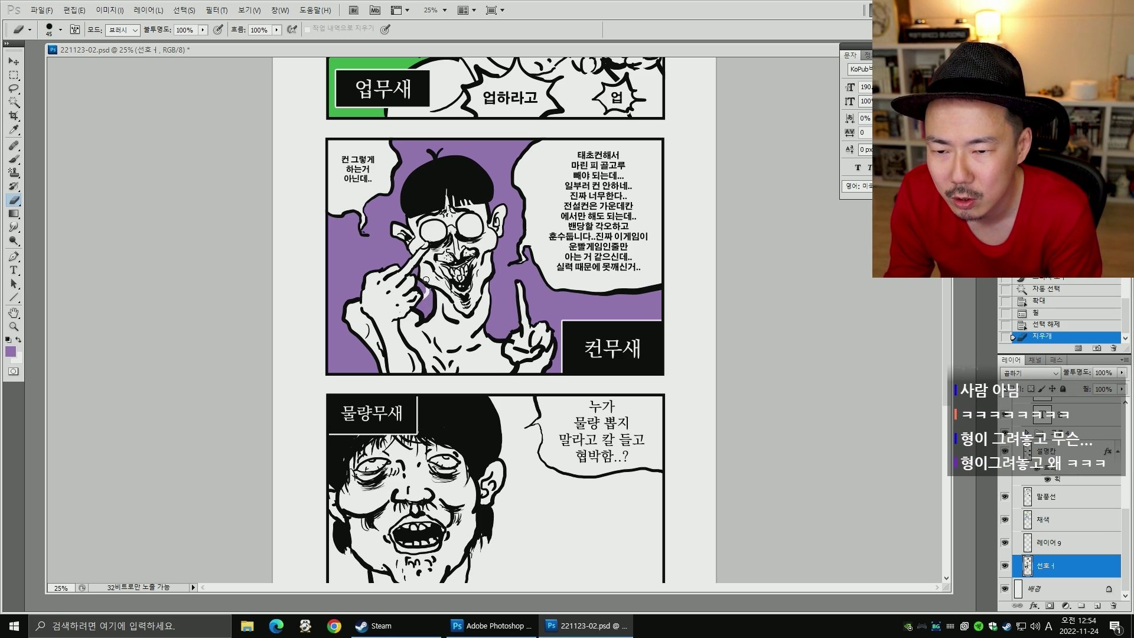
left_click(426, 279)
key("b")
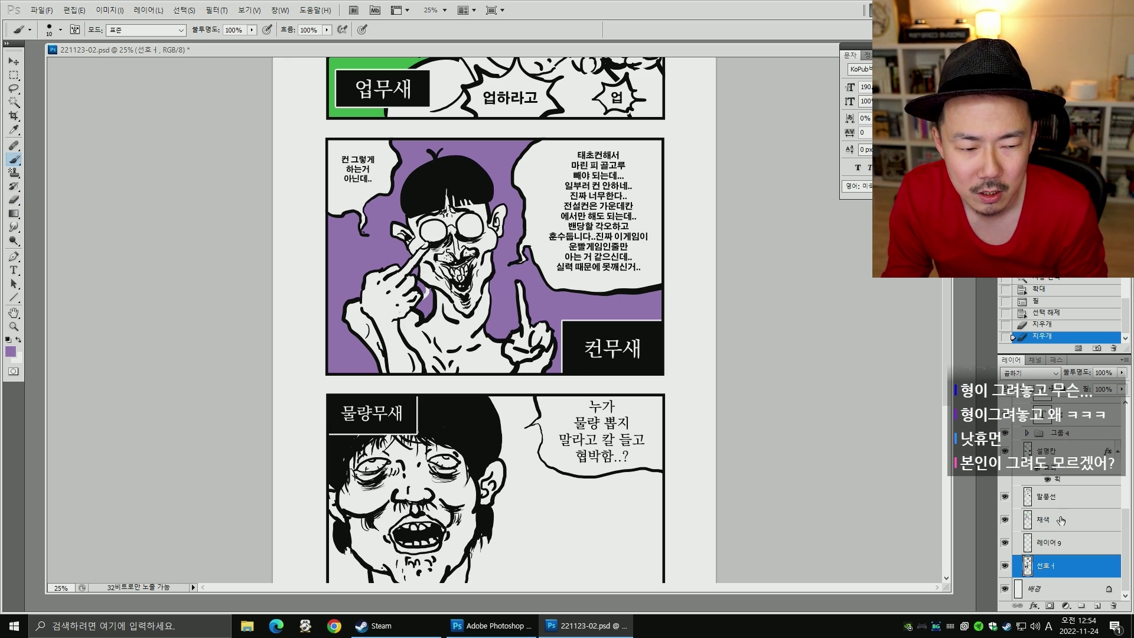
- Paint the erased spot beside the 컨무새 character's jaw with the sampled purple on the 채색 layer, using a 40 px brush
left_click(1060, 520)
left_click(425, 304, "alt")
key("bracketright")
key("bracketright")
key("bracketright")
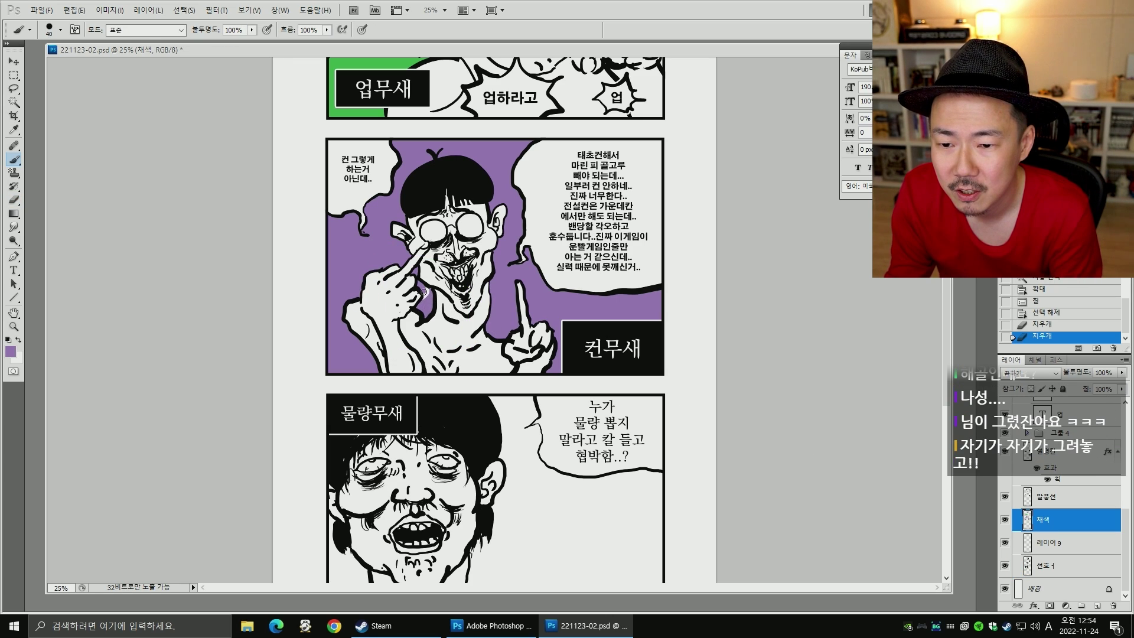
left_click(428, 297)
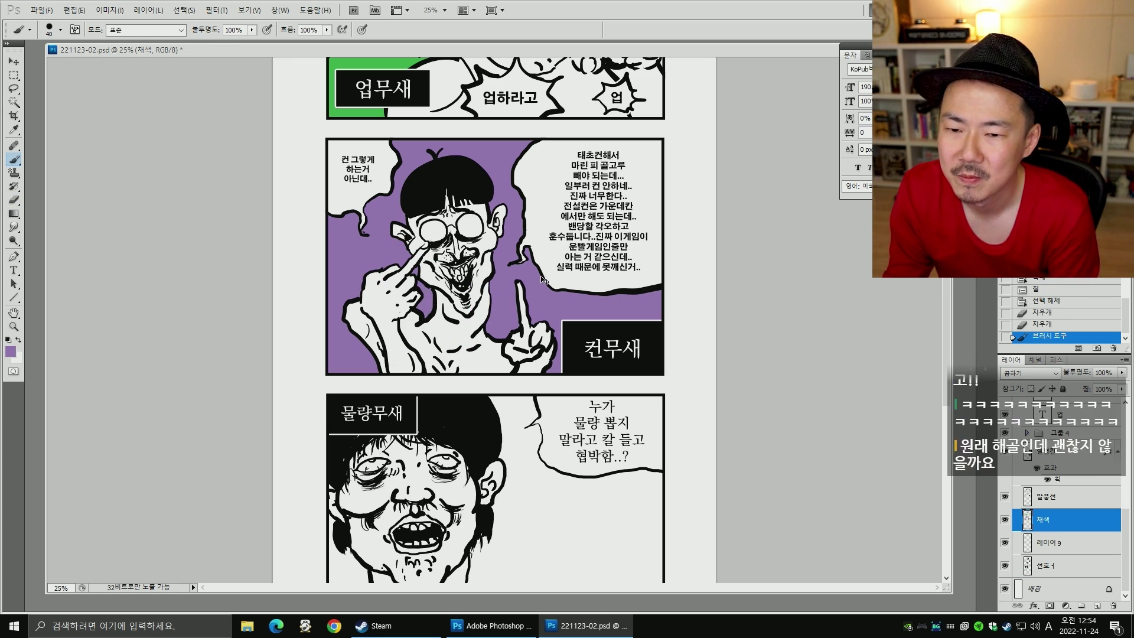
- Thicken the 물량무새 panel's speech bubble outline and tail on the 말풍선 layer with a 60 px black brush
key("h")
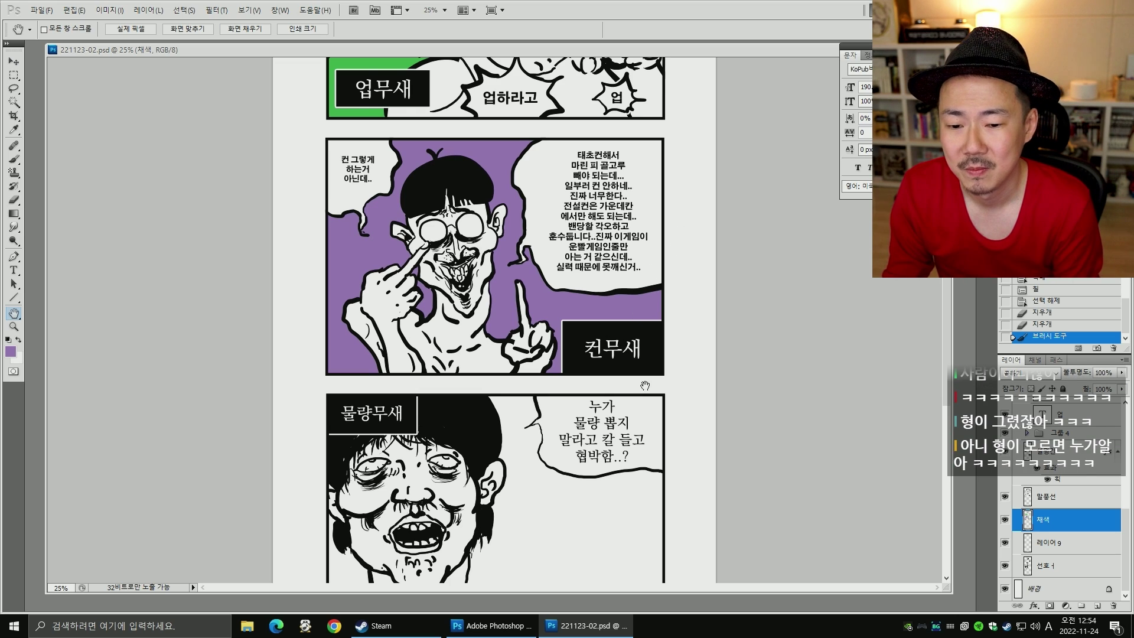
scroll(617, 353, "down", 5)
left_click(1004, 496)
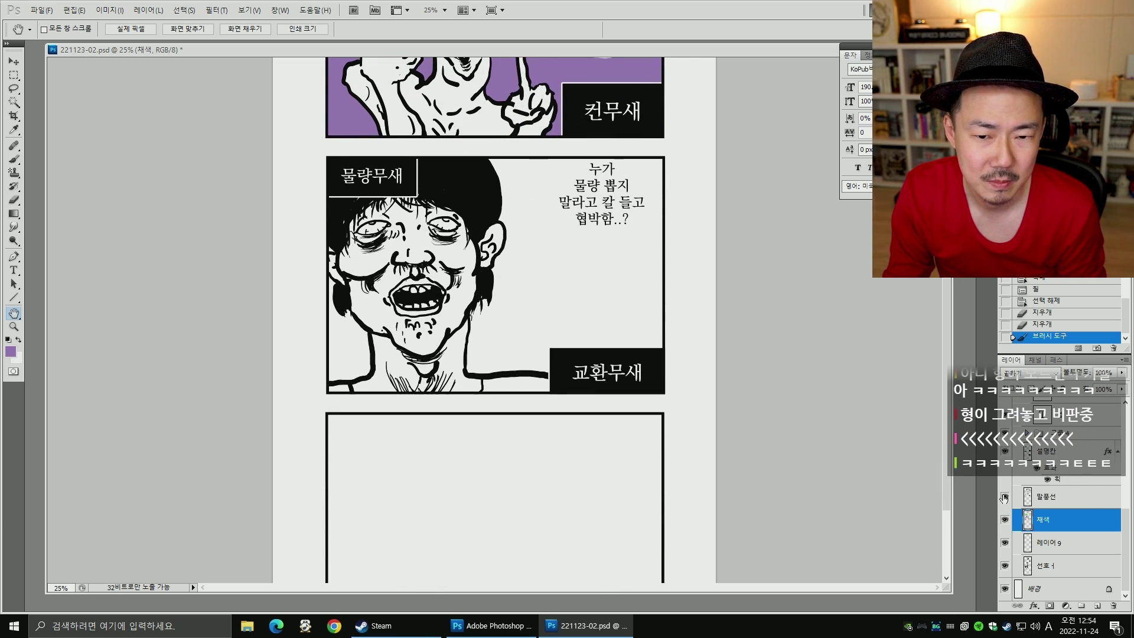
left_click(1004, 496)
left_click(1031, 494)
key("b")
key("bracketright")
key("bracketright")
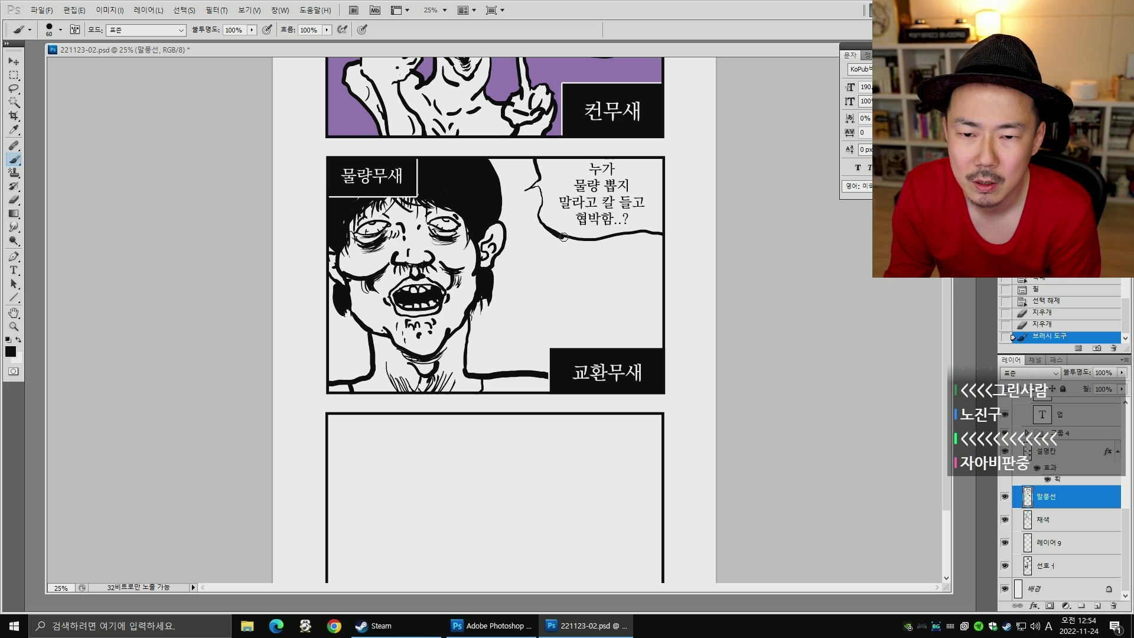
left_click_drag(564, 237, 656, 234)
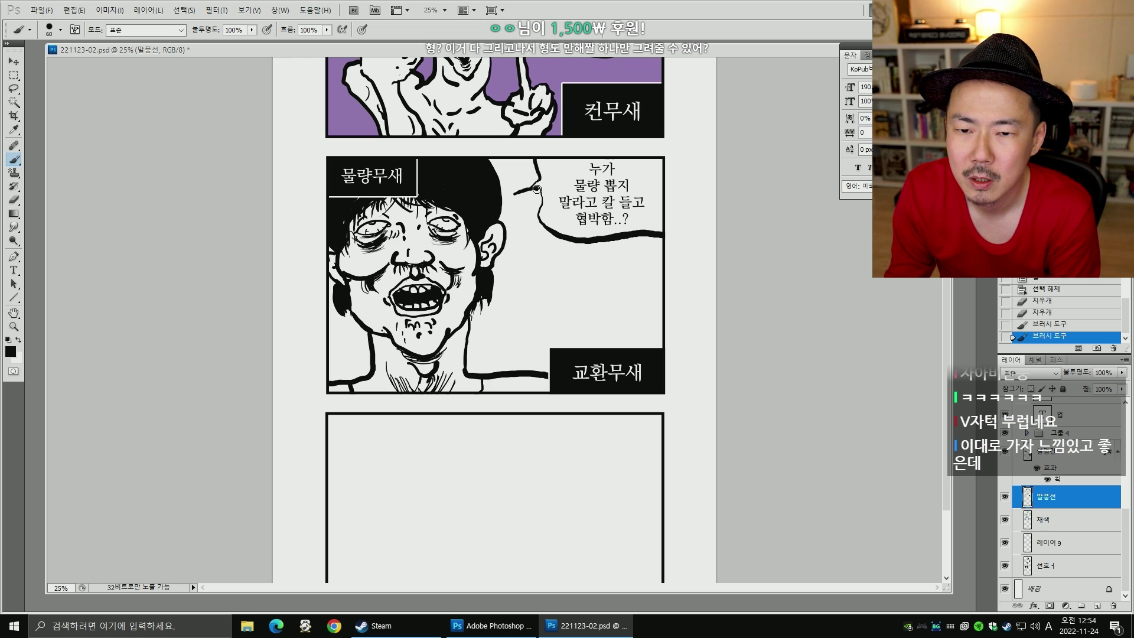
left_click(536, 188)
- Set the 물량무새 panel's speech bubble text to the Bold style of KoPub바탕체
scroll(649, 331, "up", 1)
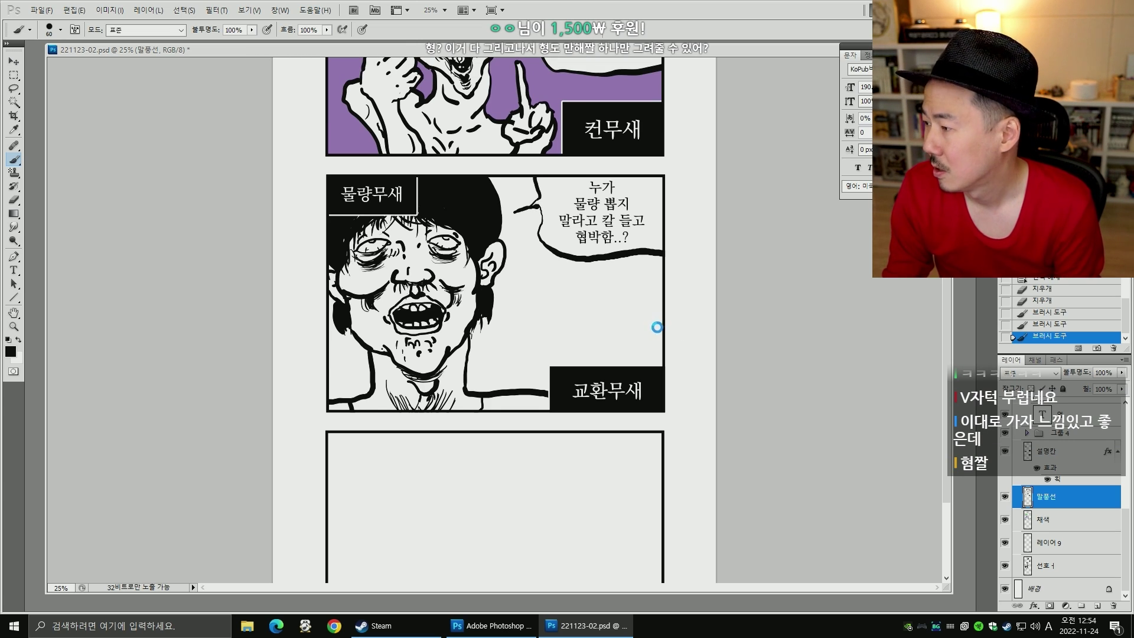
key("space")
left_click_drag(361, 297, 356, 321)
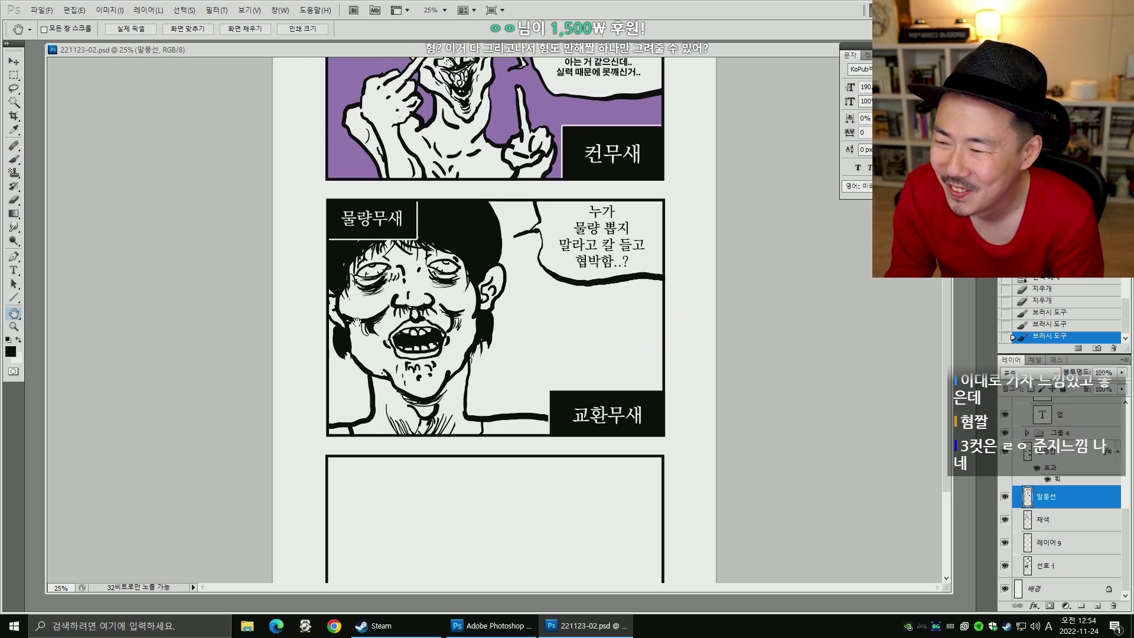
key("v")
right_click(602, 286)
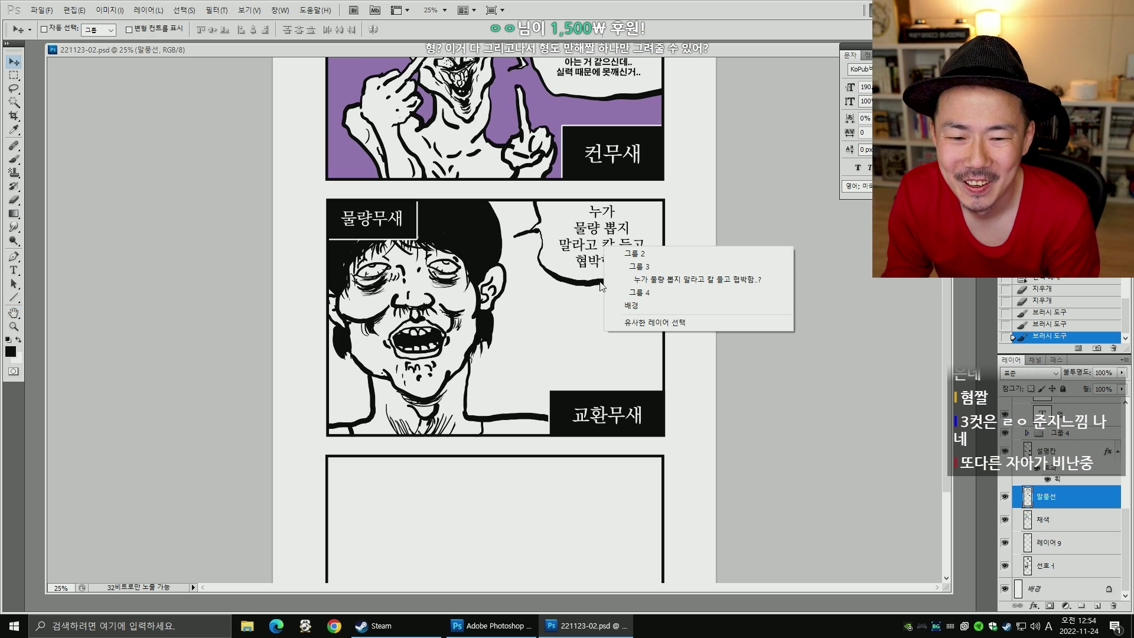
left_click(679, 280)
key("t")
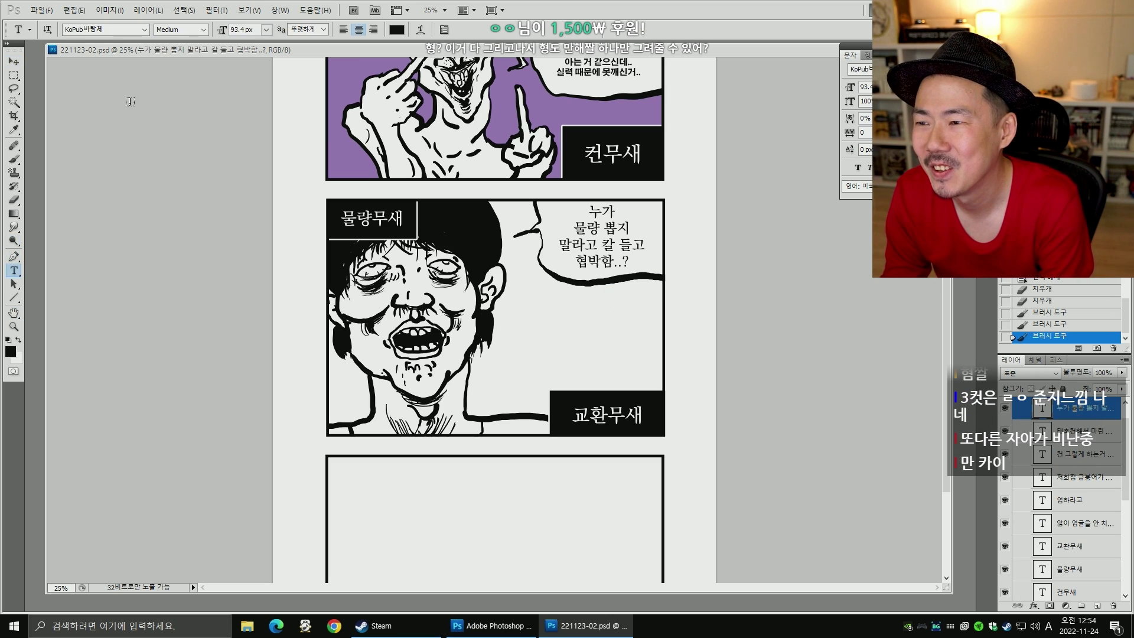
left_click(157, 29)
left_click(157, 62)
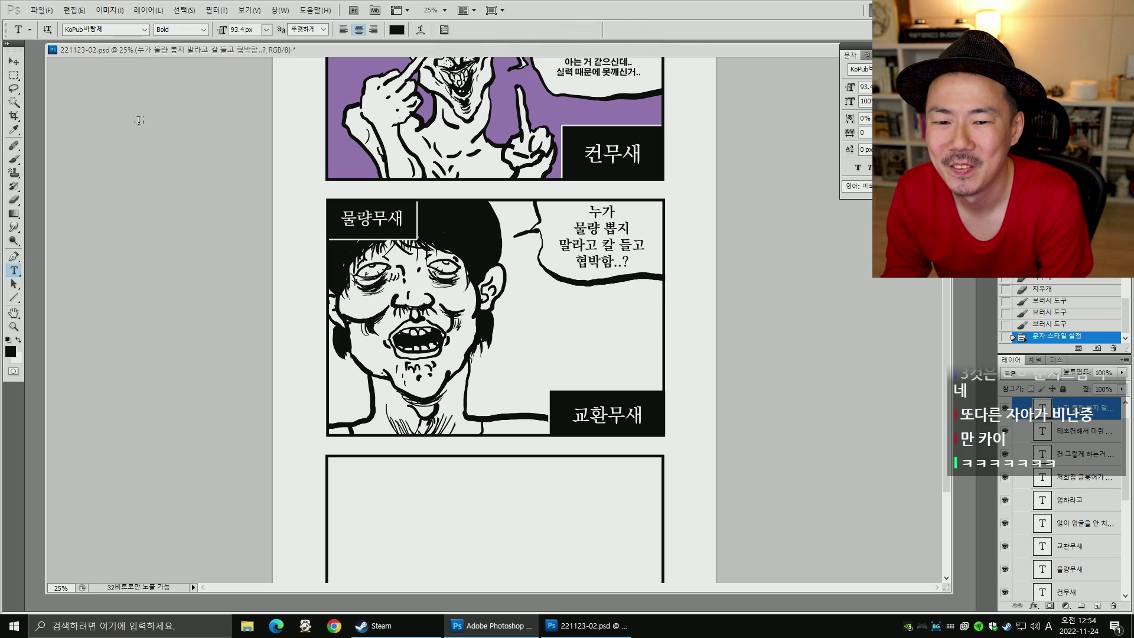
key("v")
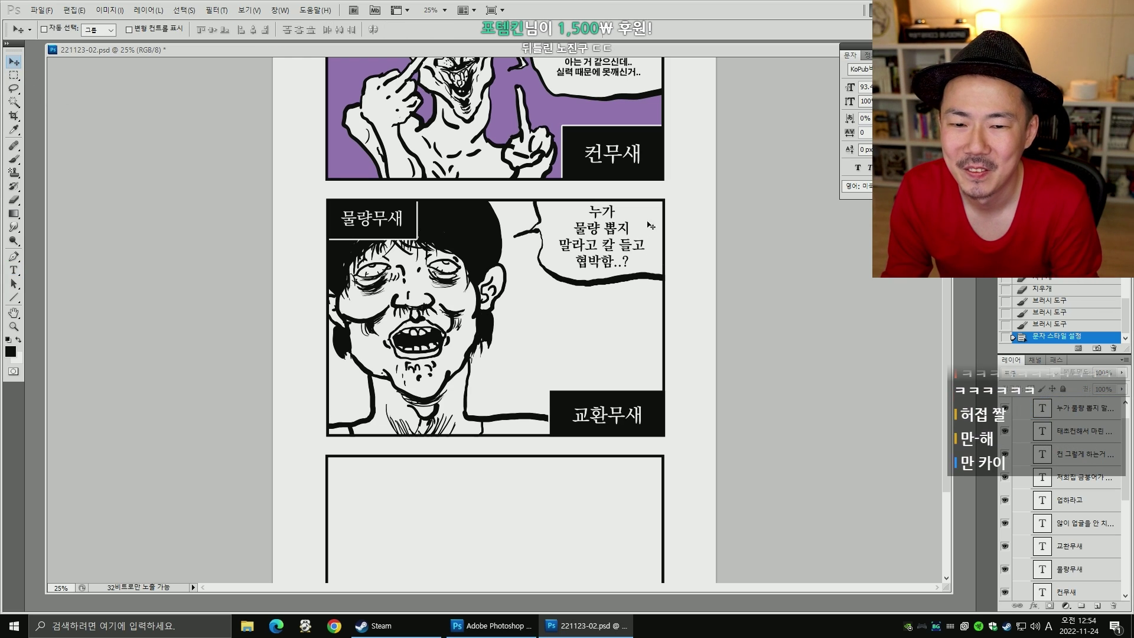
- Enlarge the 물량무새 panel's speech bubble text slightly with Free Transform
key("h")
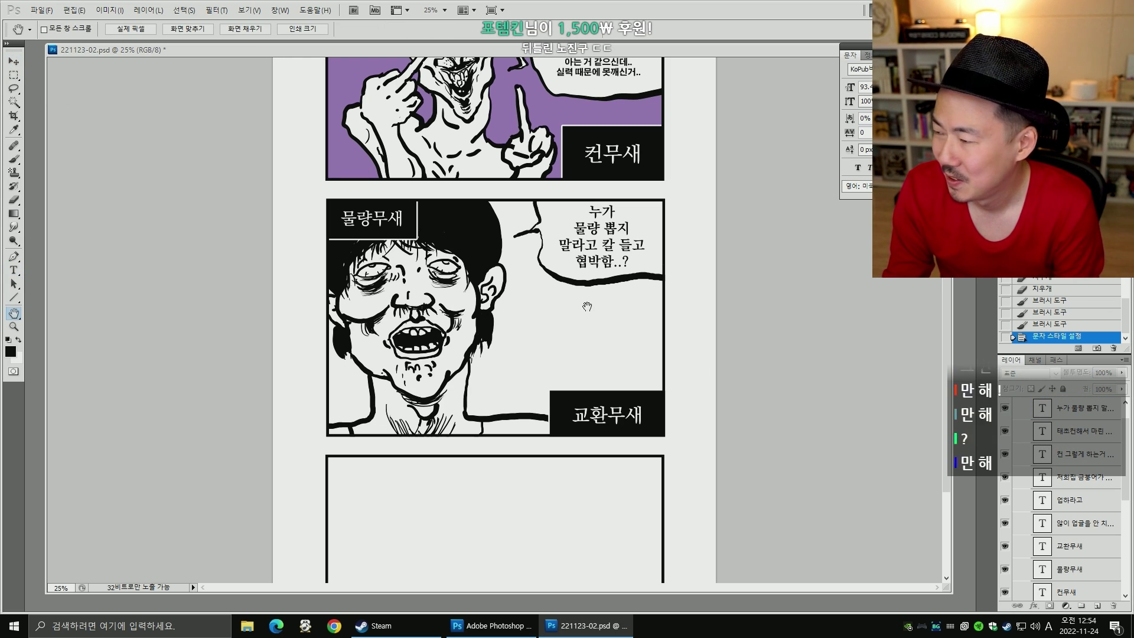
left_click_drag(1125, 466, 1125, 458)
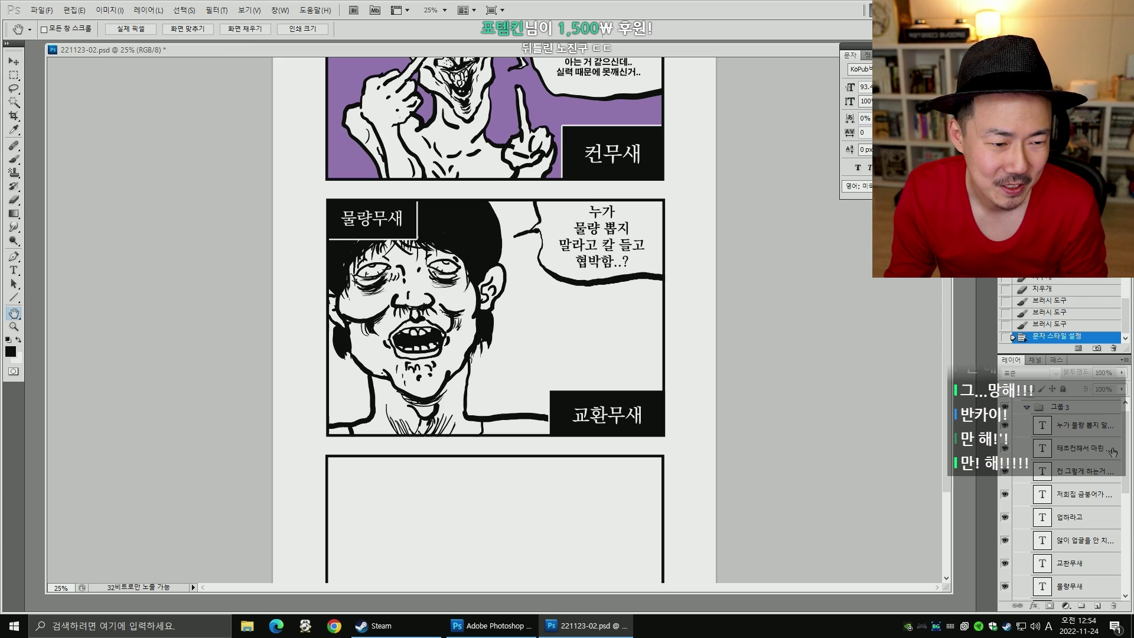
left_click(1100, 427)
key("ctrl+t")
mouse_move(646, 268)
left_mouse_down()
mouse_move(653, 275)
mouse_move(626, 259)
left_mouse_up()
key("Return")
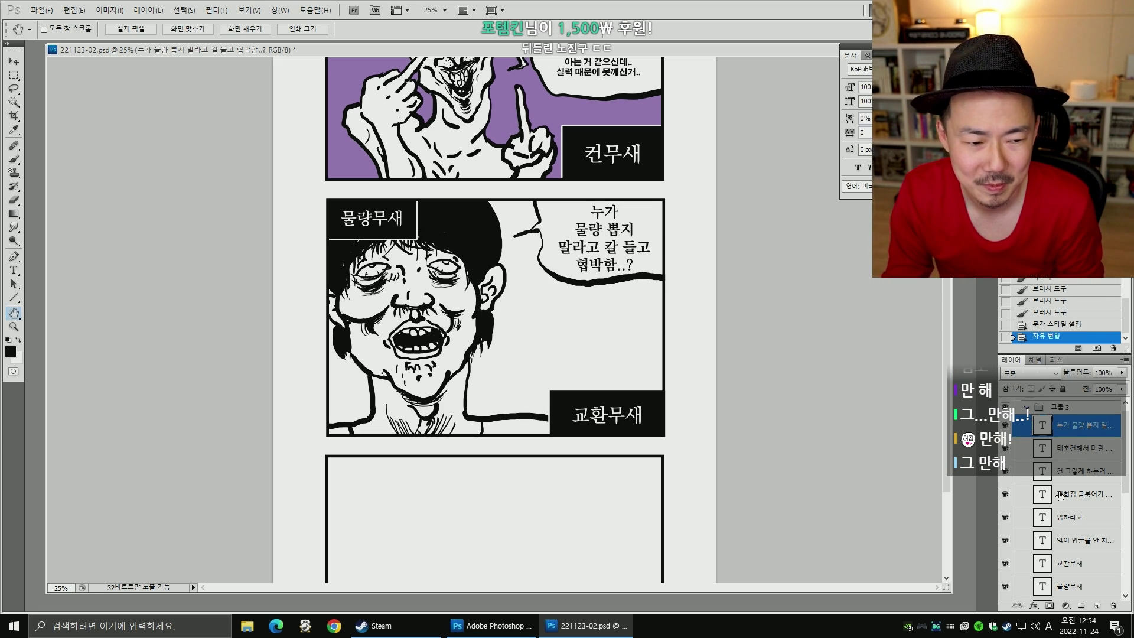
- Marquee-select the 물량무새 panel's speech bubble on the 말풍선 layer and scale it to about 103%
left_click_drag(1125, 479, 1126, 550)
left_click(1070, 519)
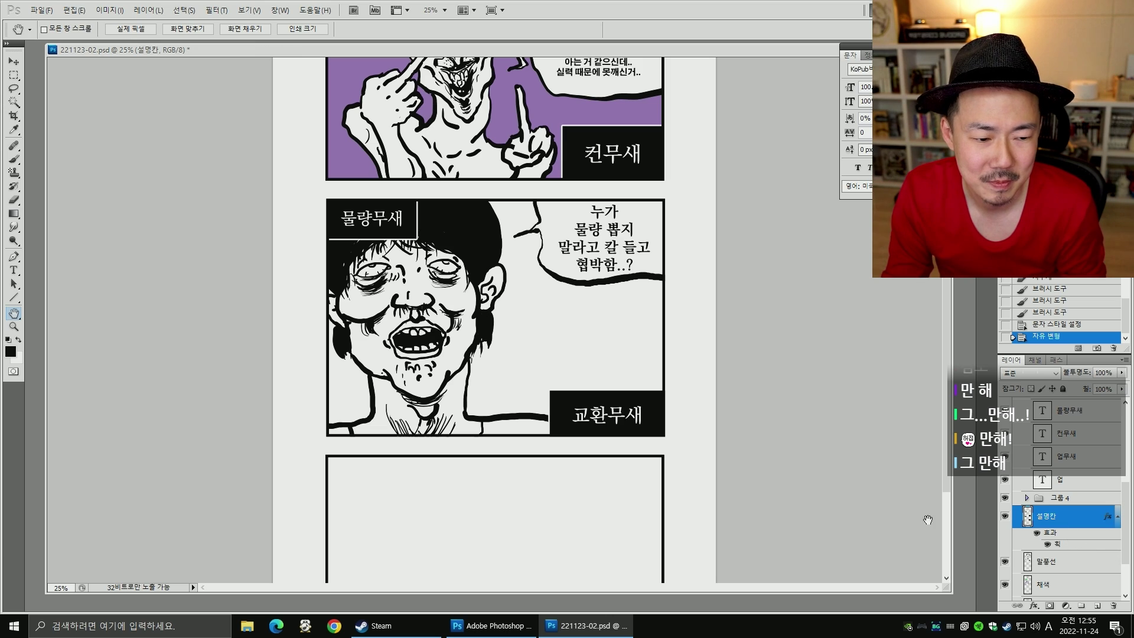
key("m")
left_click(1055, 567)
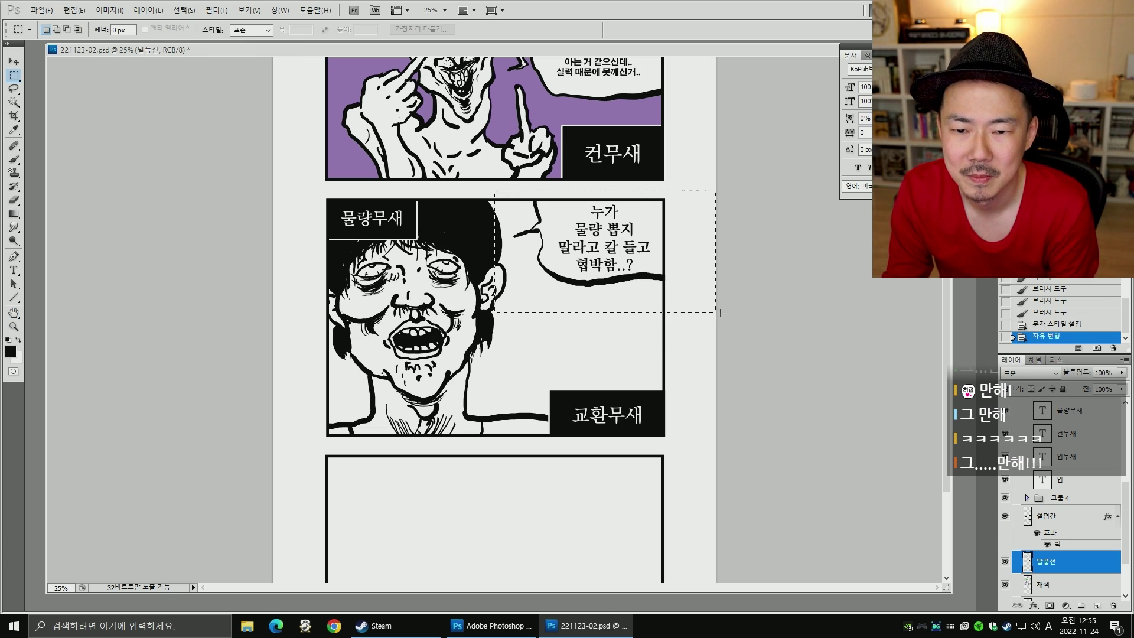
left_click_drag(720, 313, 720, 315)
key("ctrl+t")
left_click_drag(494, 316, 488, 319)
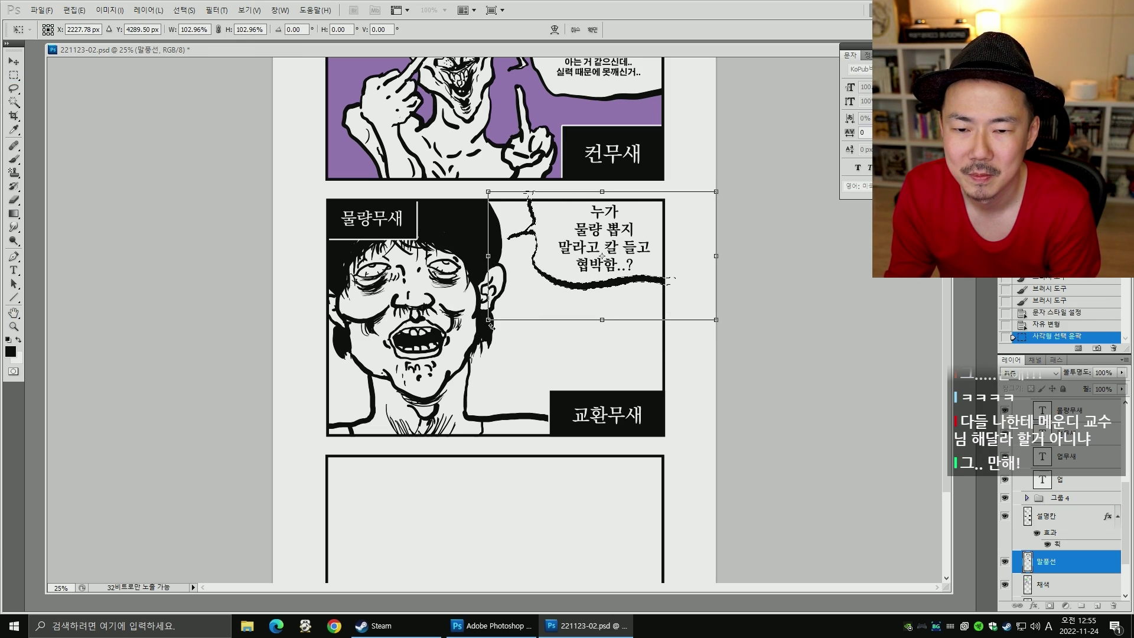
key("Return")
key("ctrl+d")
- Move the 물량무새 panel's speech text slightly to centre it inside the bubble
key("v")
right_click(614, 260)
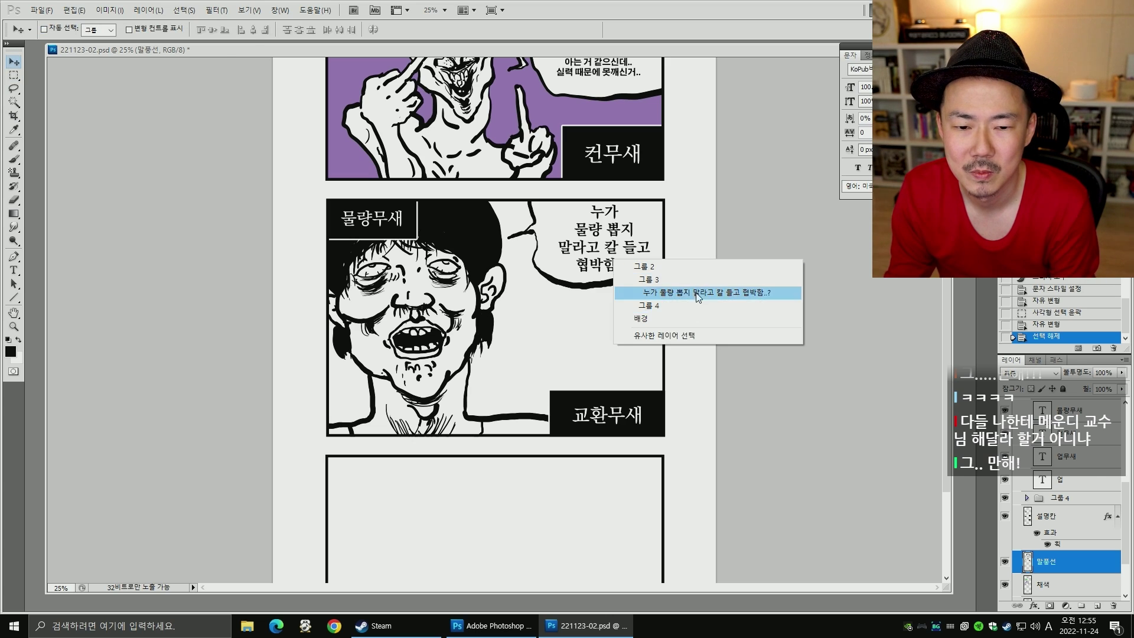
left_click(697, 294)
left_click_drag(613, 247, 597, 264)
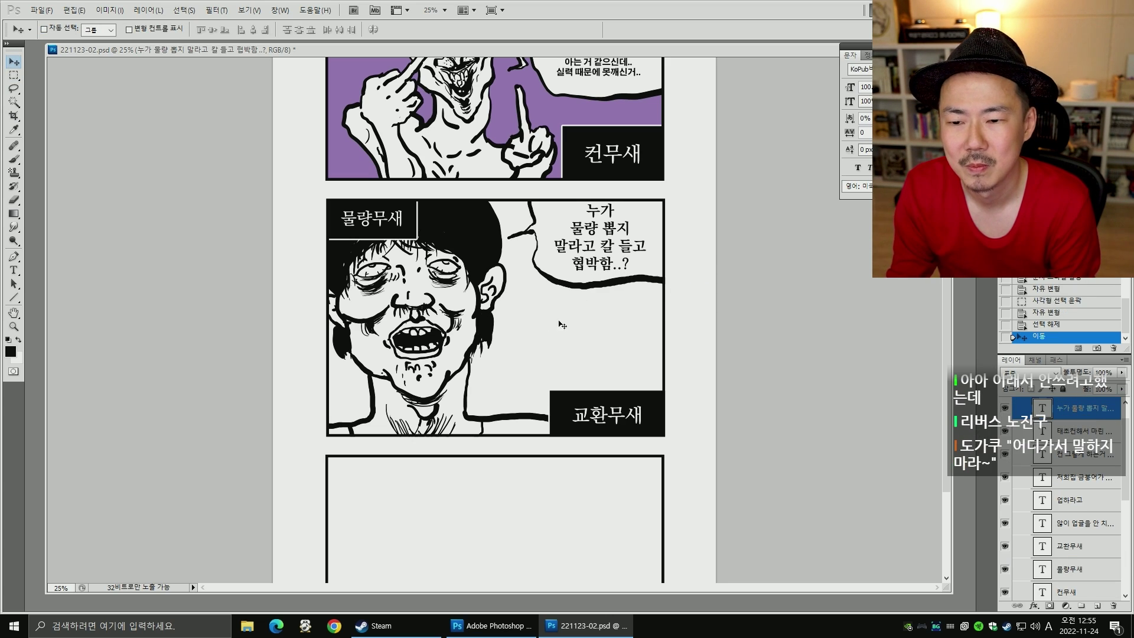
- Review the artwork and lettering of the 업무새, 컨무새 and 물량무새 panels
key("h")
scroll(604, 293, "up", 2)
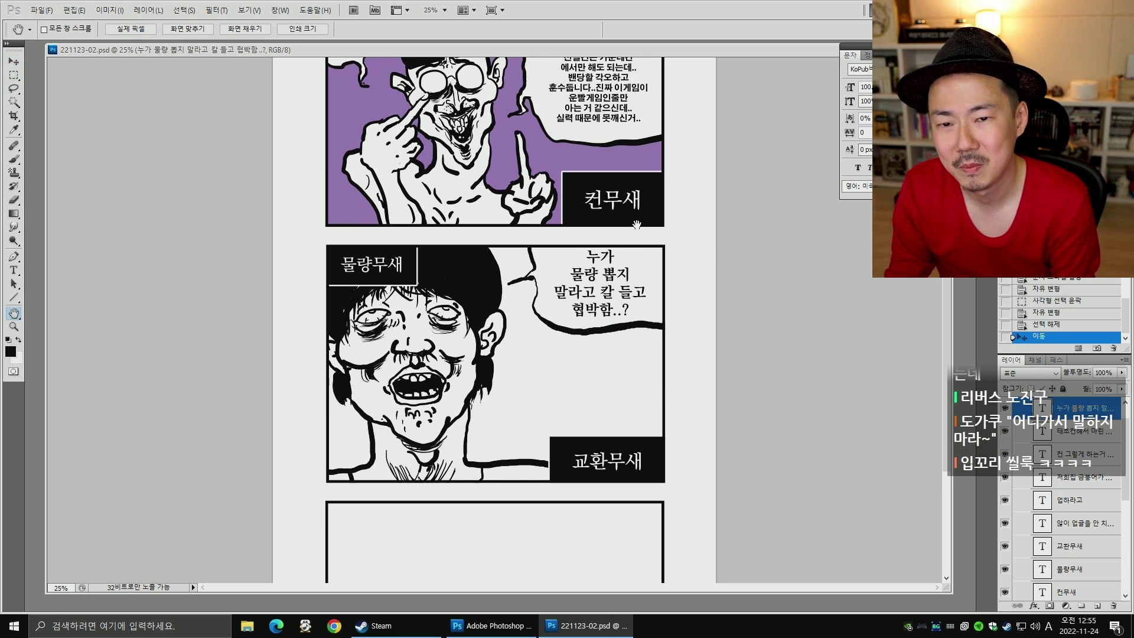
scroll(637, 225, "up", 10)
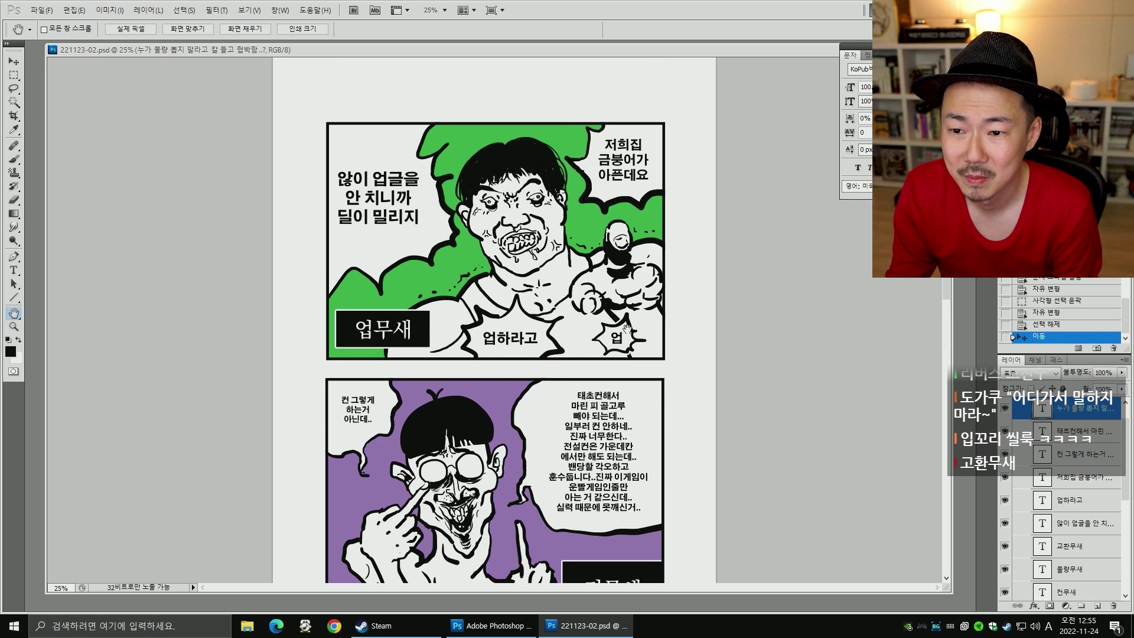
scroll(631, 415, "down", 2)
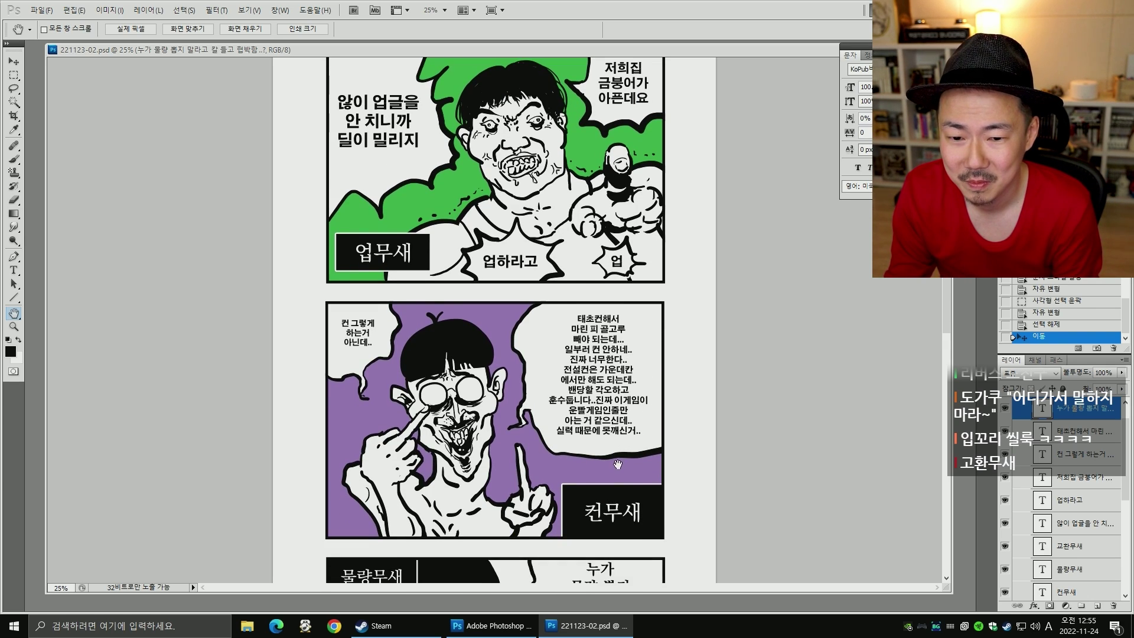
scroll(630, 465, "down", 2)
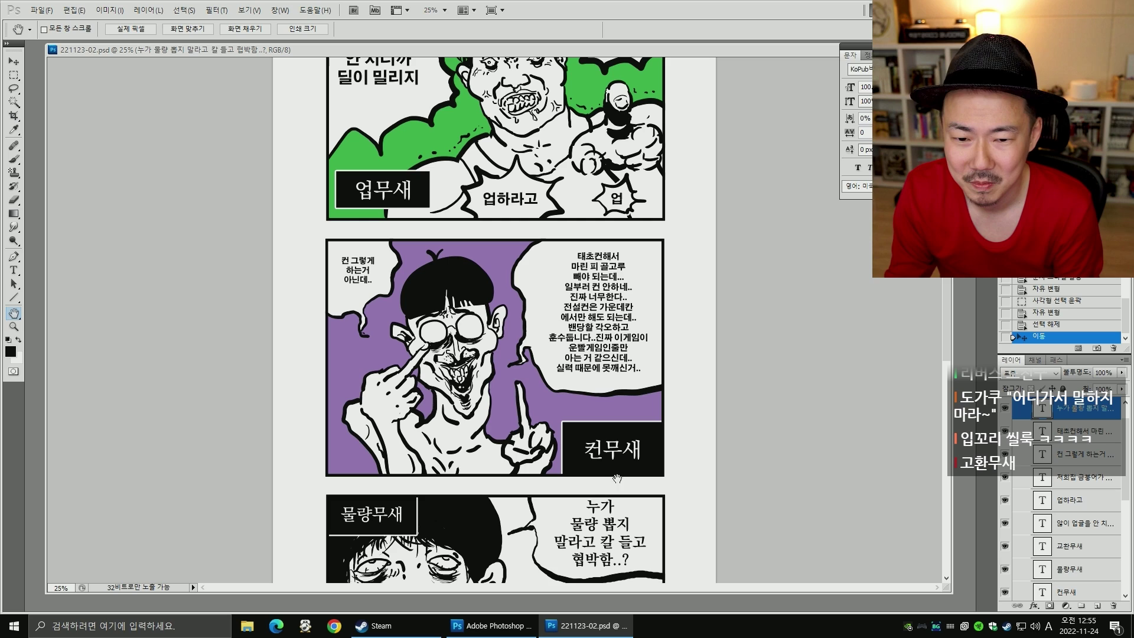
scroll(631, 477, "down", 2)
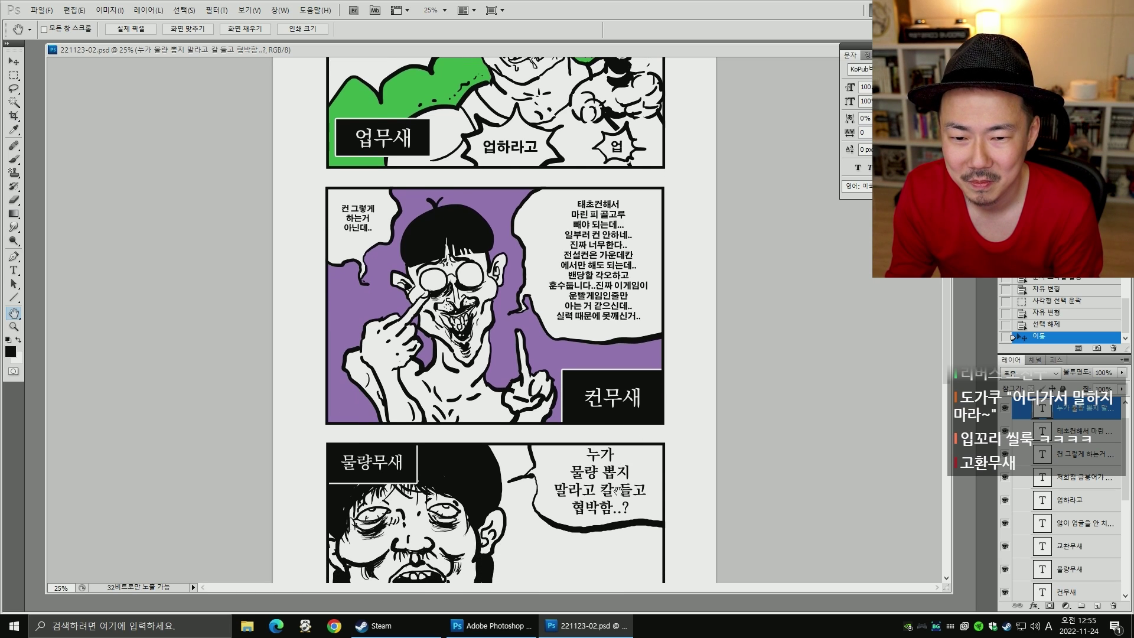
scroll(613, 477, "down", 1)
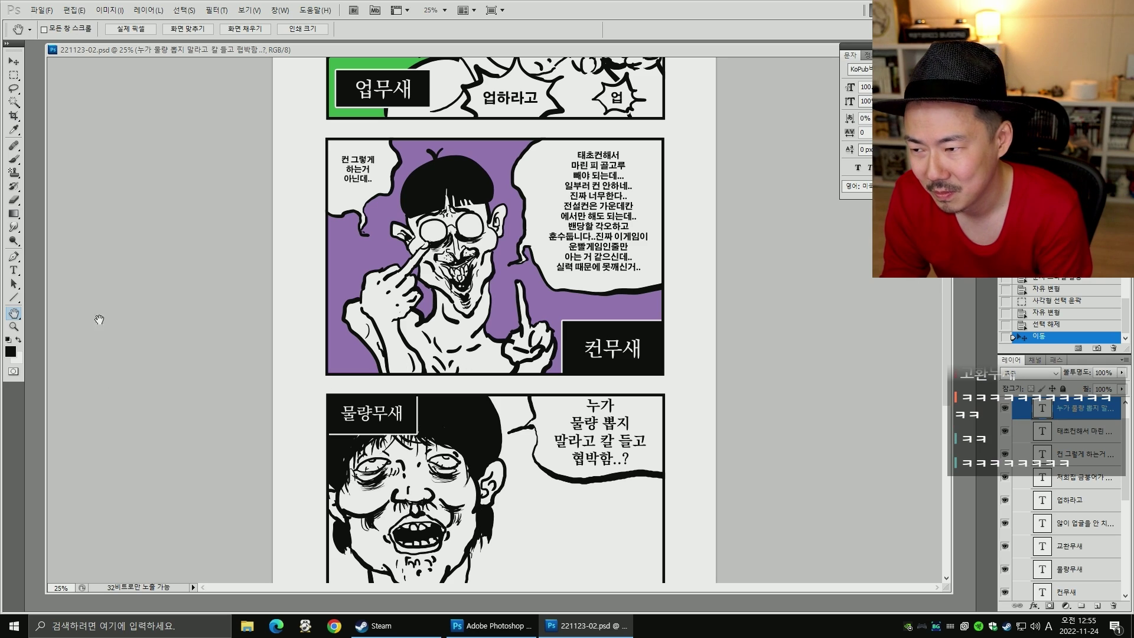
- Append the lines "..이런 식으로 하시면" and "평생 못 깨실듯.." to the long speech text in the 컨무새 panel
key("t")
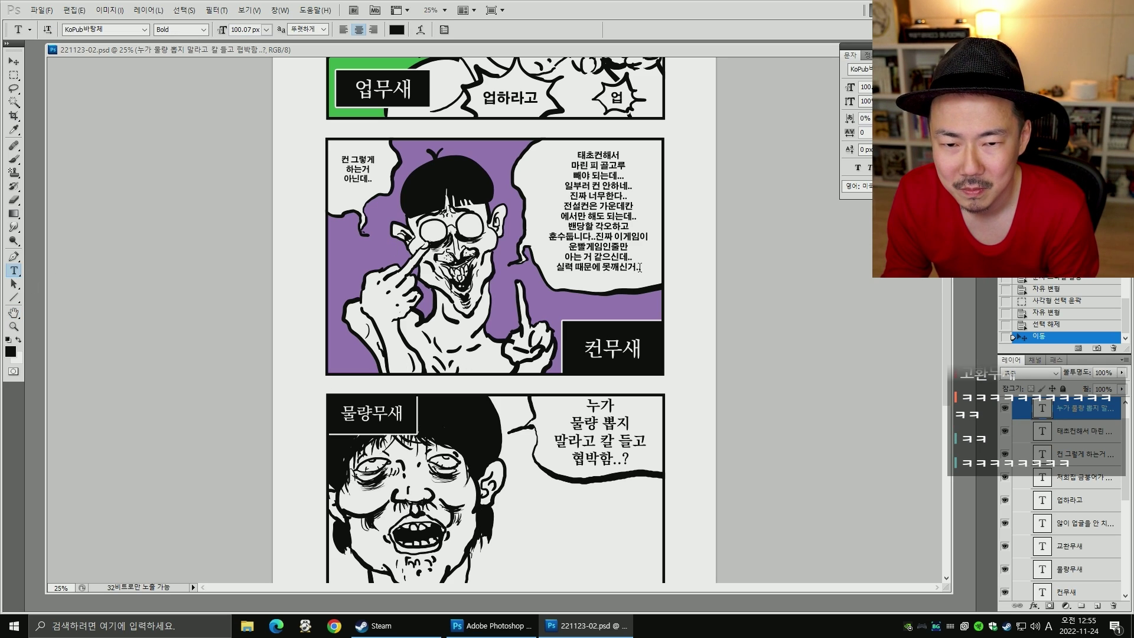
left_click(639, 268)
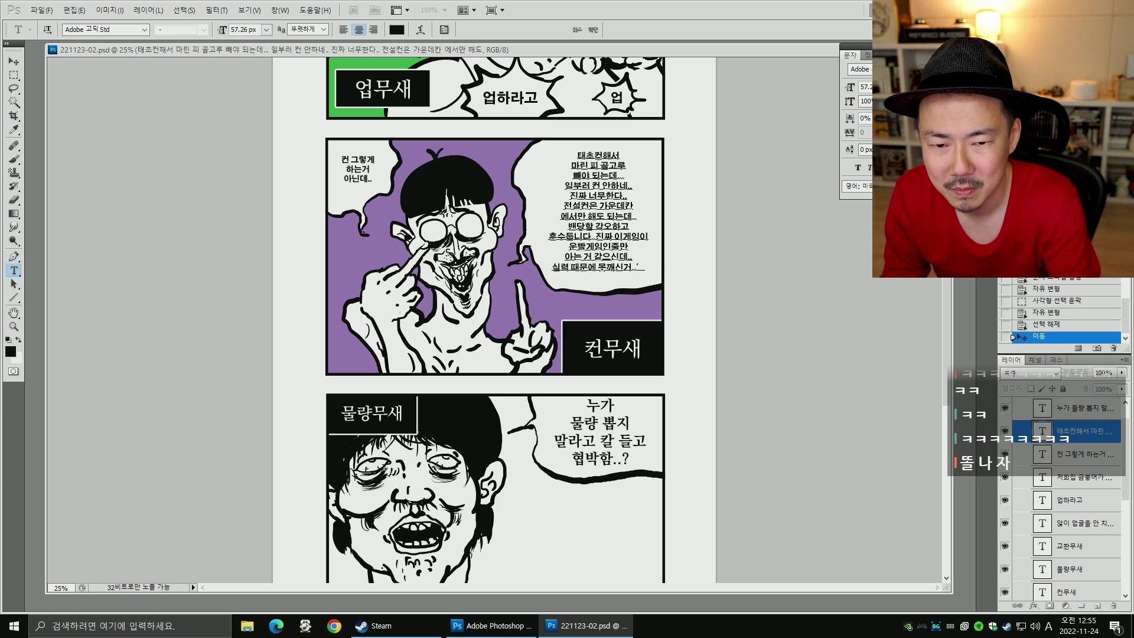
key("BackSpace")
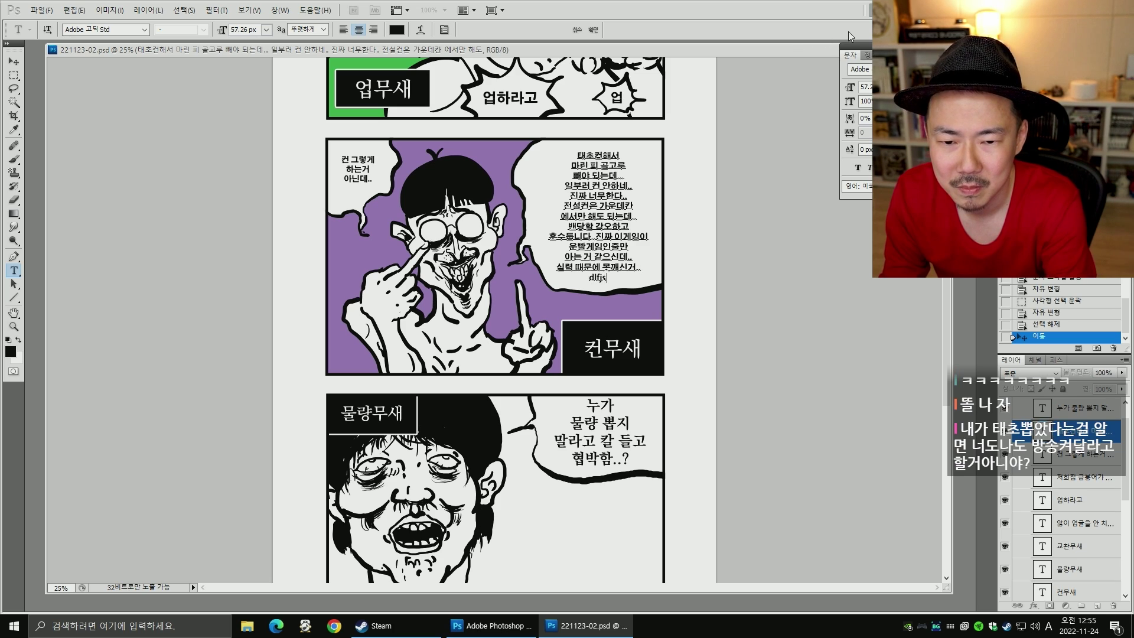
key("BackSpace")
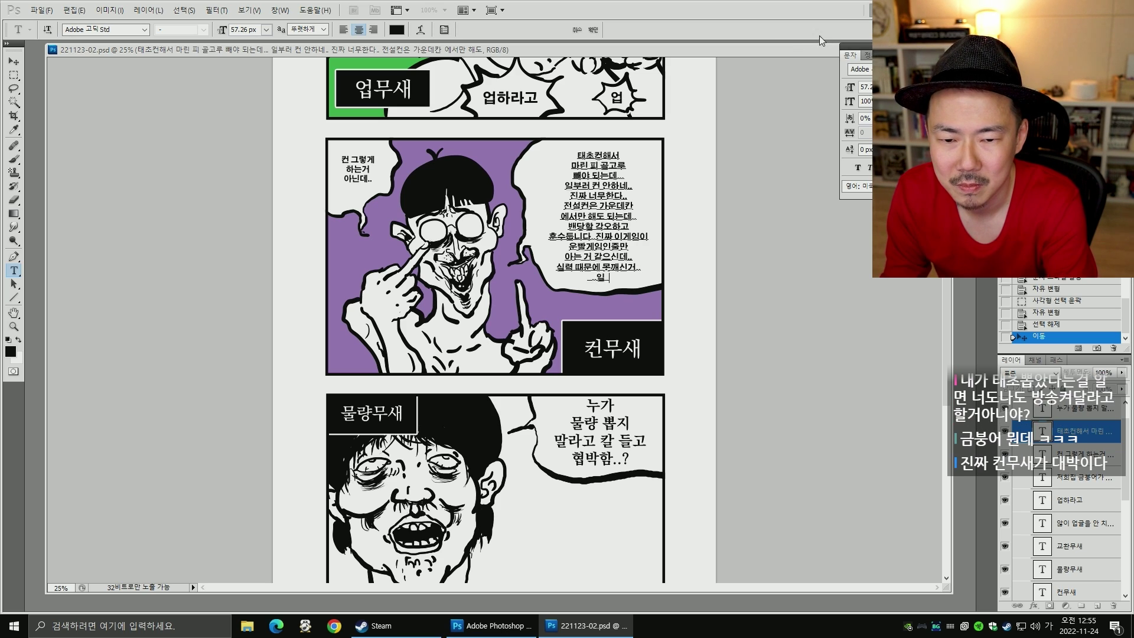
type("..이런 식으로 하시면")
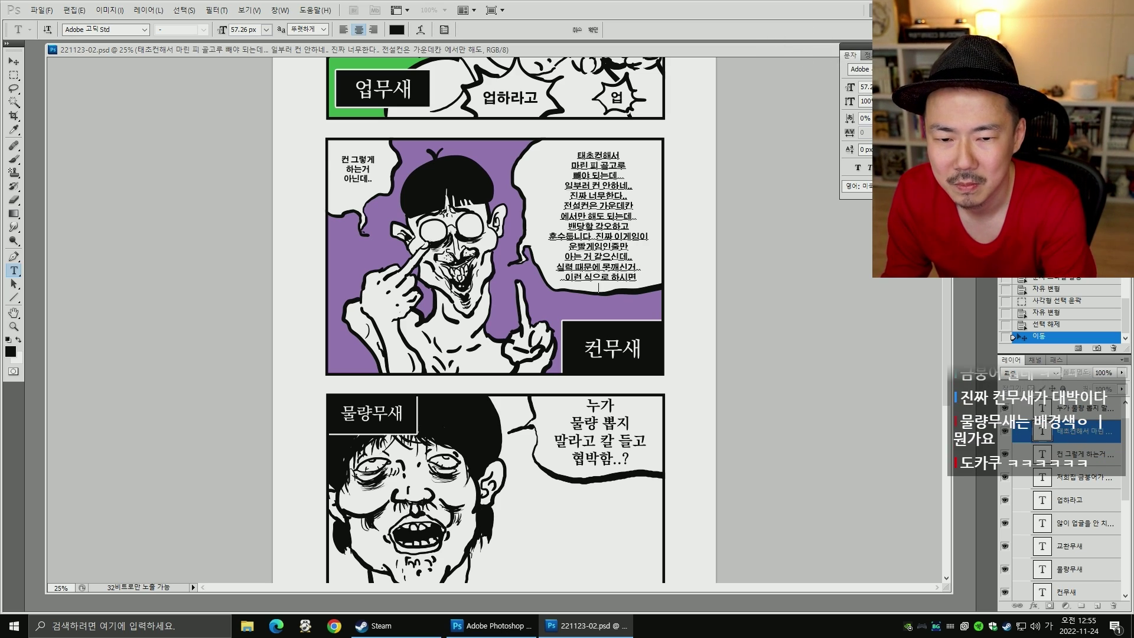
key("Return")
type("평소 깨시")
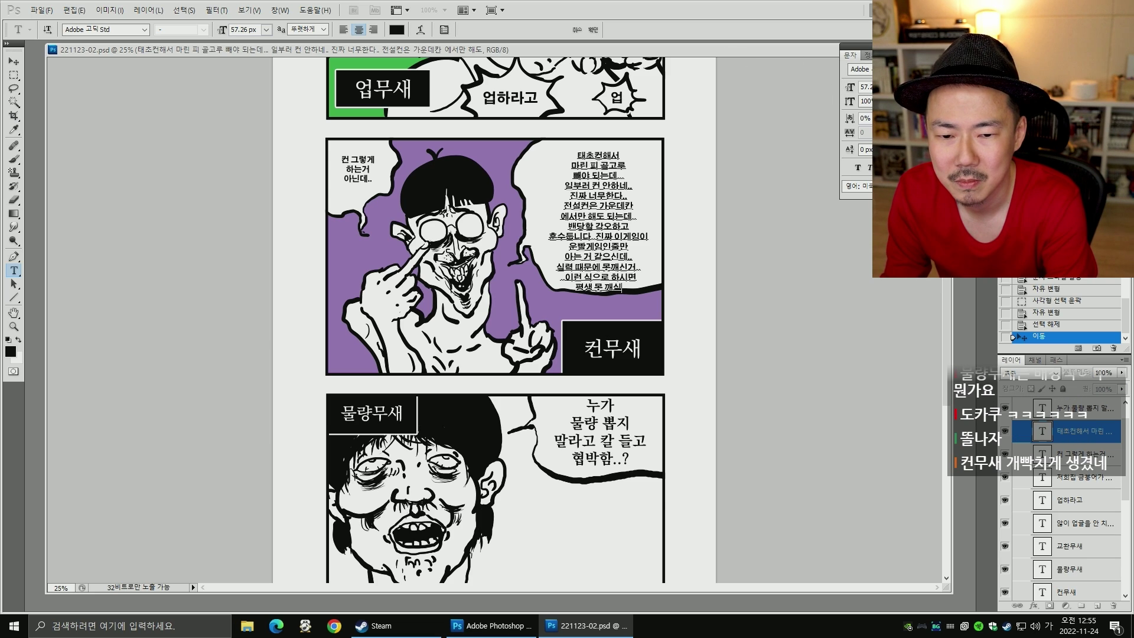
type("ㄹ듯")
- Shrink the 컨무새 panel's long speech text slightly with Free Transform so all its lines fit inside the bubble
left_click(14, 61)
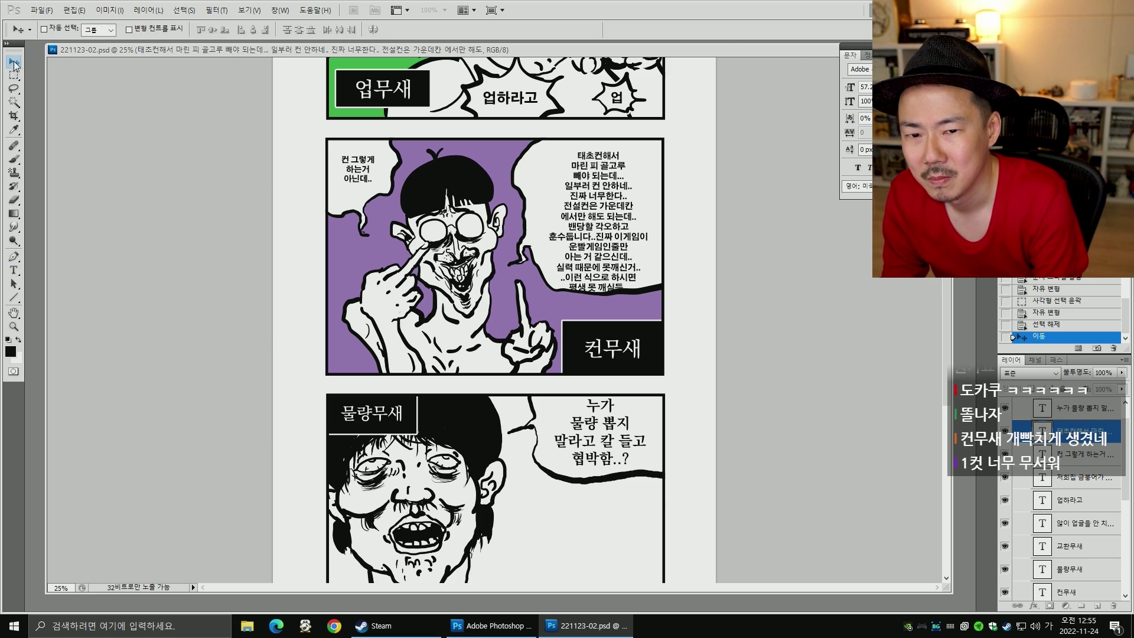
key("ctrl+t")
left_click_drag(649, 292, 630, 263)
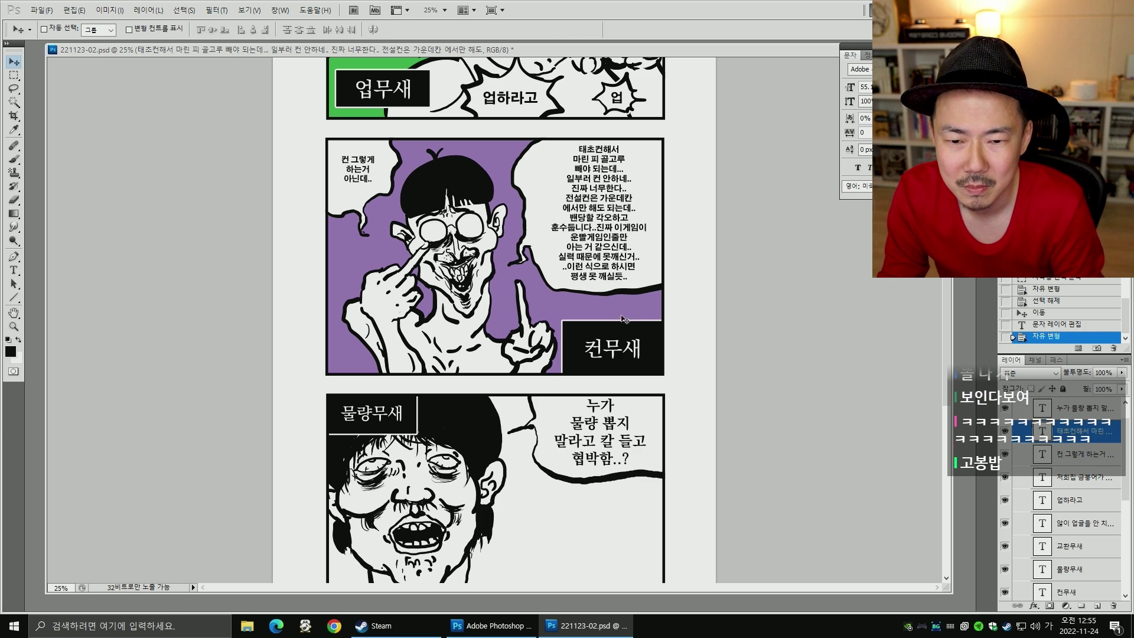
key("Return")
- Return to the 물량무새 panel and make the 말풍선 layer active for drawing with the Brush tool
key("h")
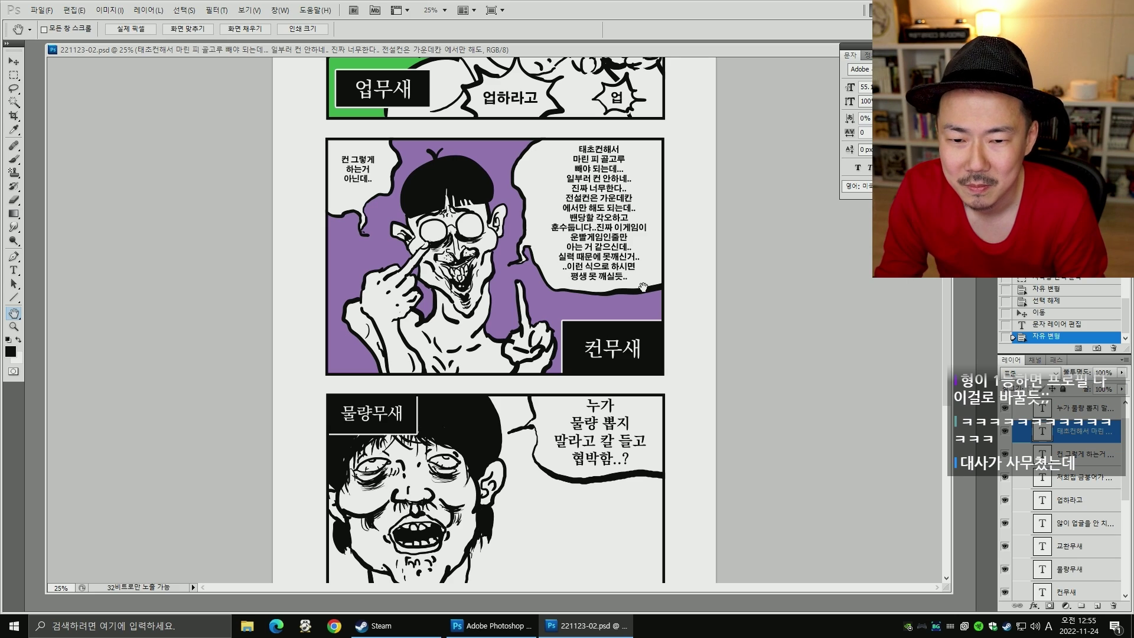
scroll(647, 272, "up", 3)
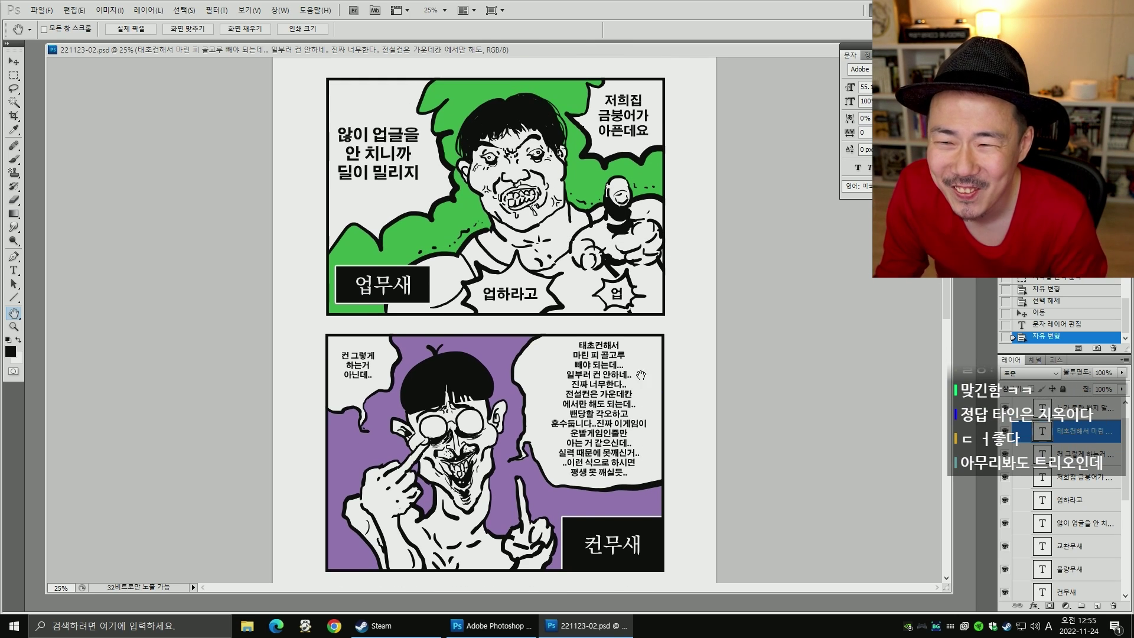
scroll(627, 401, "down", 1)
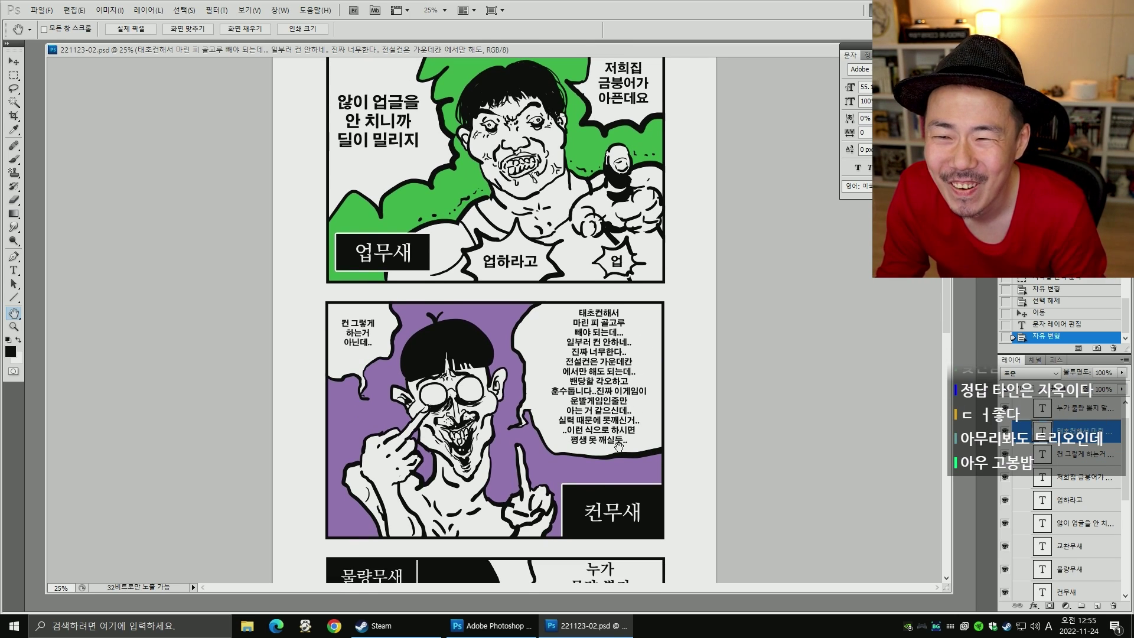
scroll(629, 402, "down", 5)
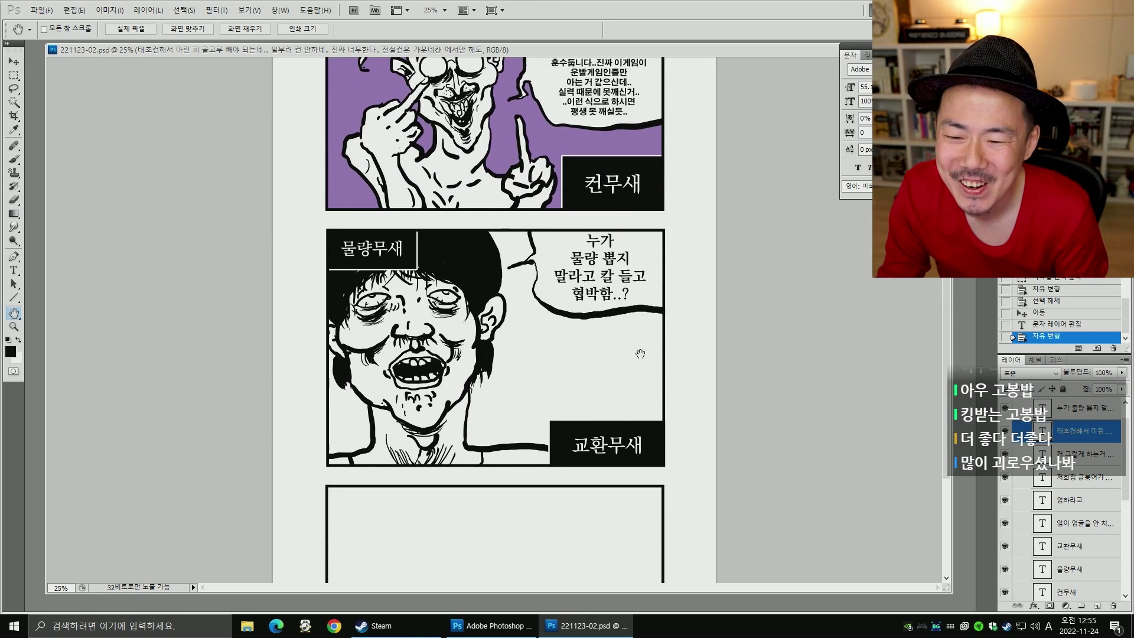
scroll(640, 354, "down", 1)
scroll(639, 356, "down", 1)
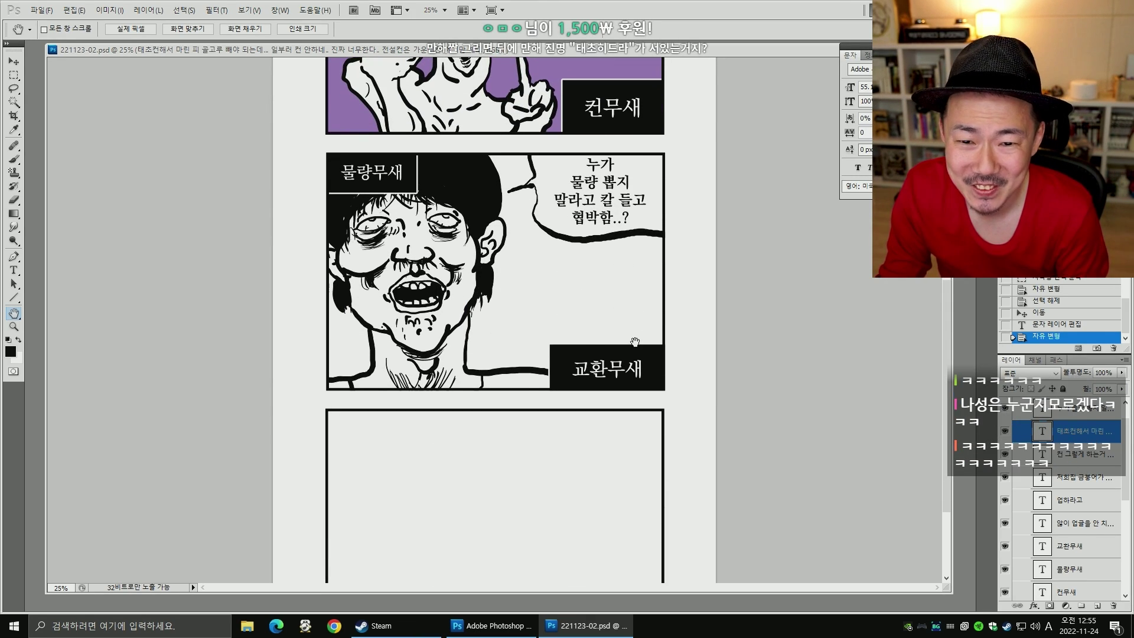
key("b")
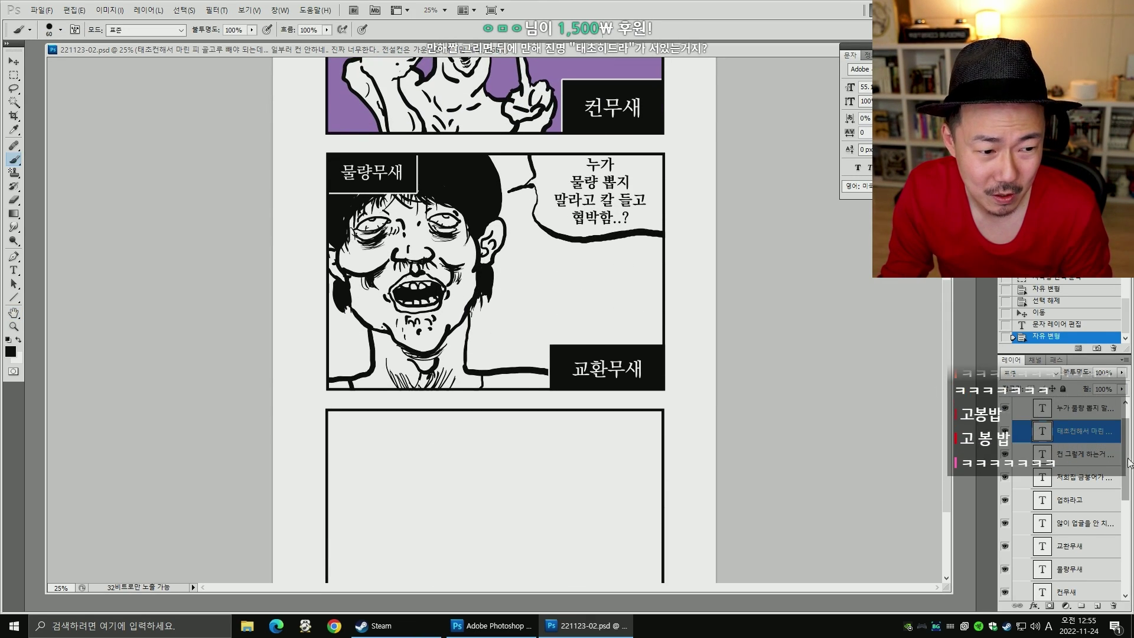
scroll(1028, 433, "up", 1)
left_click(1026, 422)
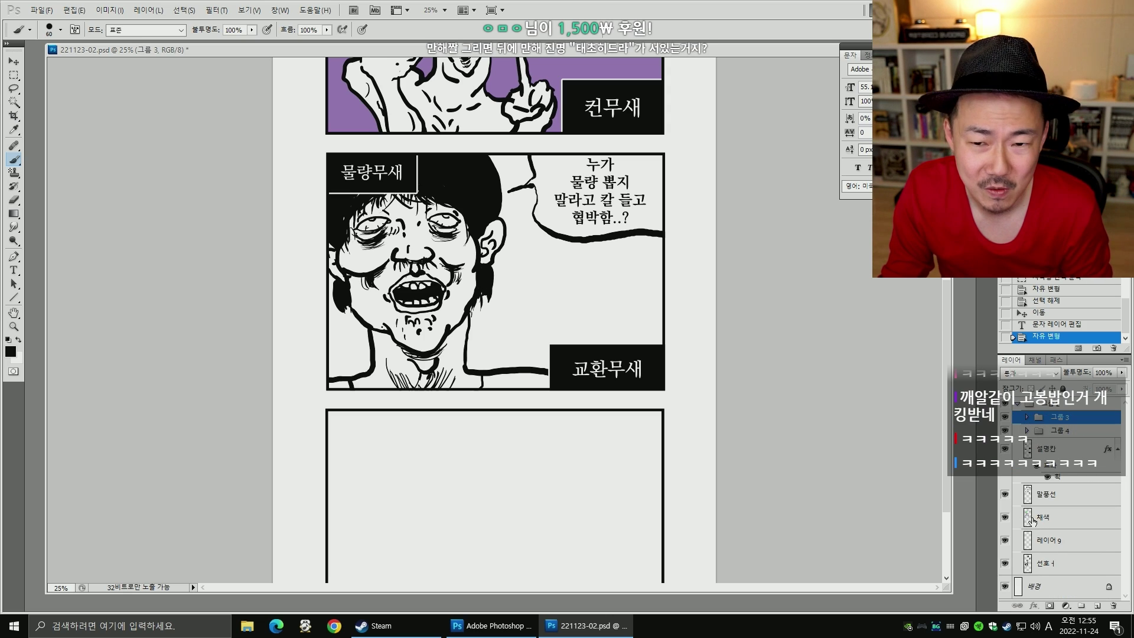
left_click(1057, 494)
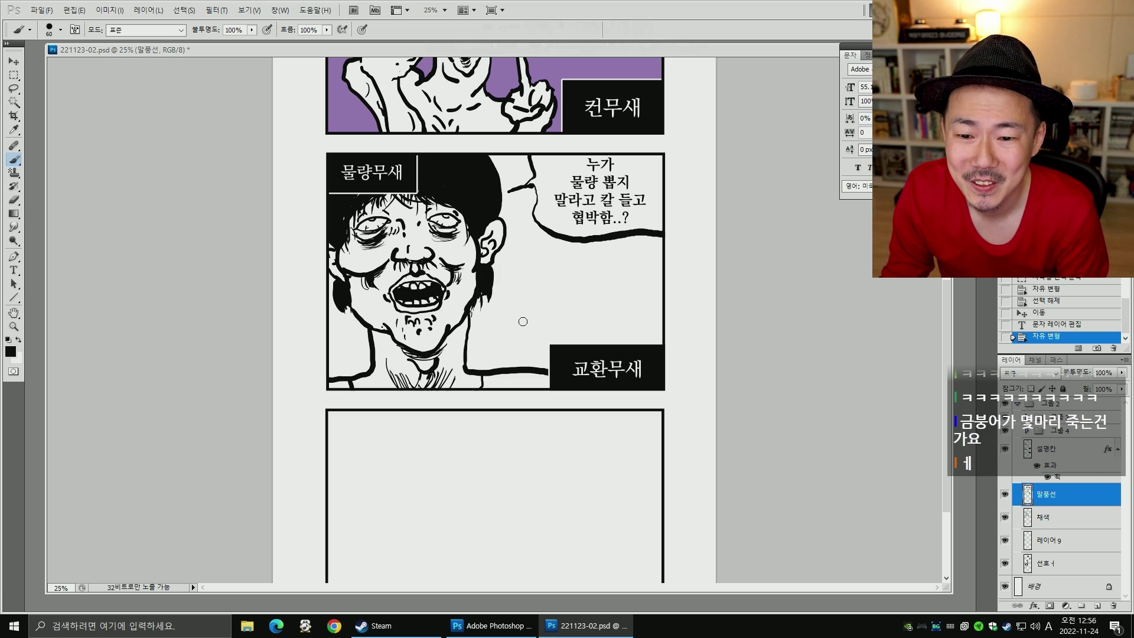
left_click_drag(541, 285, 565, 322)
mouse_move(505, 301)
left_mouse_down()
mouse_move(479, 323)
mouse_move(488, 338)
mouse_move(461, 337)
mouse_move(467, 370)
mouse_move(503, 393)
left_mouse_up()
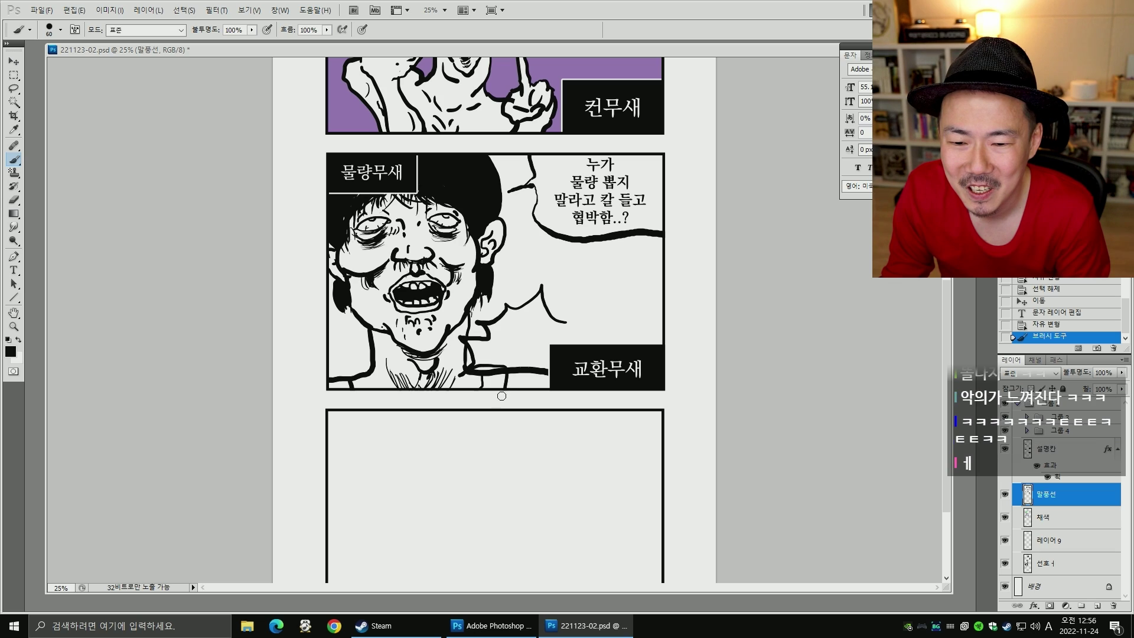
key("ctrl+z")
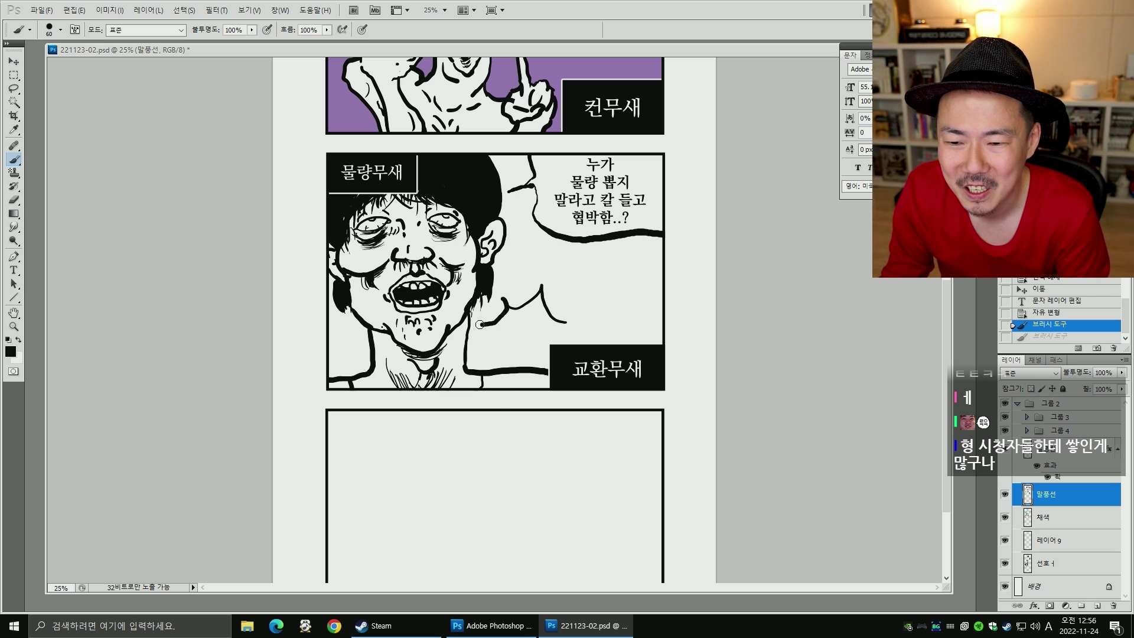
left_click_drag(485, 373, 531, 387)
mouse_move(566, 322)
left_mouse_down()
mouse_move(585, 309)
mouse_move(609, 349)
left_mouse_up()
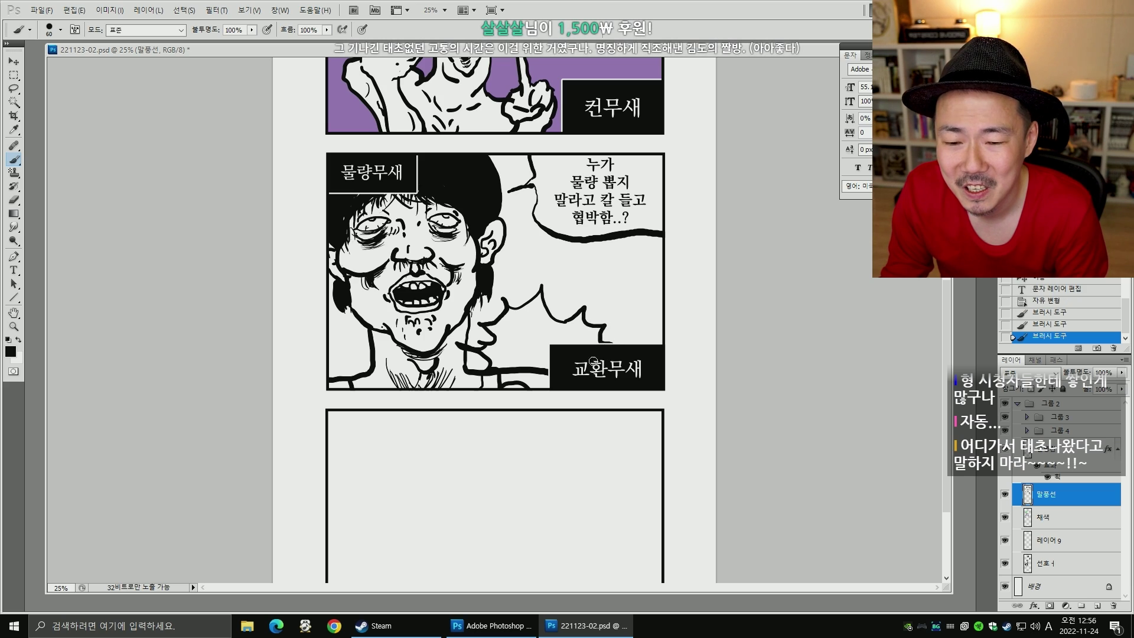
key("ctrl+alt+z")
key("ctrl+alt+z")
key("ctrl+alt+z")
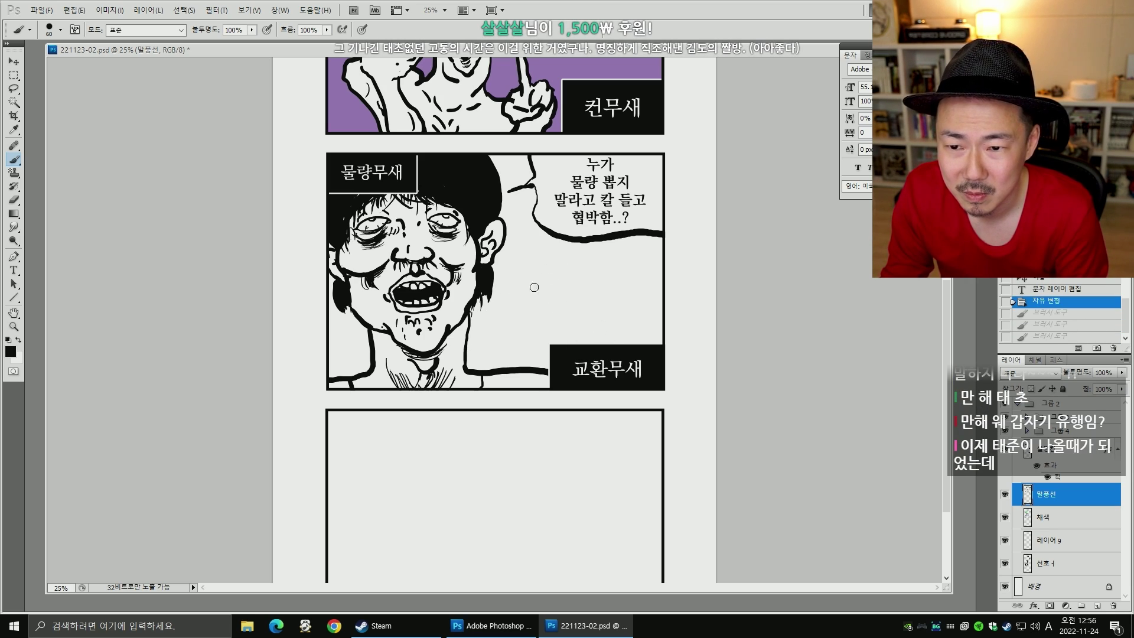
- Brush a spiky speech bubble outline in the 물량무새 panel, between the character's neck and the 교환무새 caption box
mouse_move(495, 281)
left_mouse_down()
mouse_move(518, 260)
mouse_move(549, 276)
left_mouse_up()
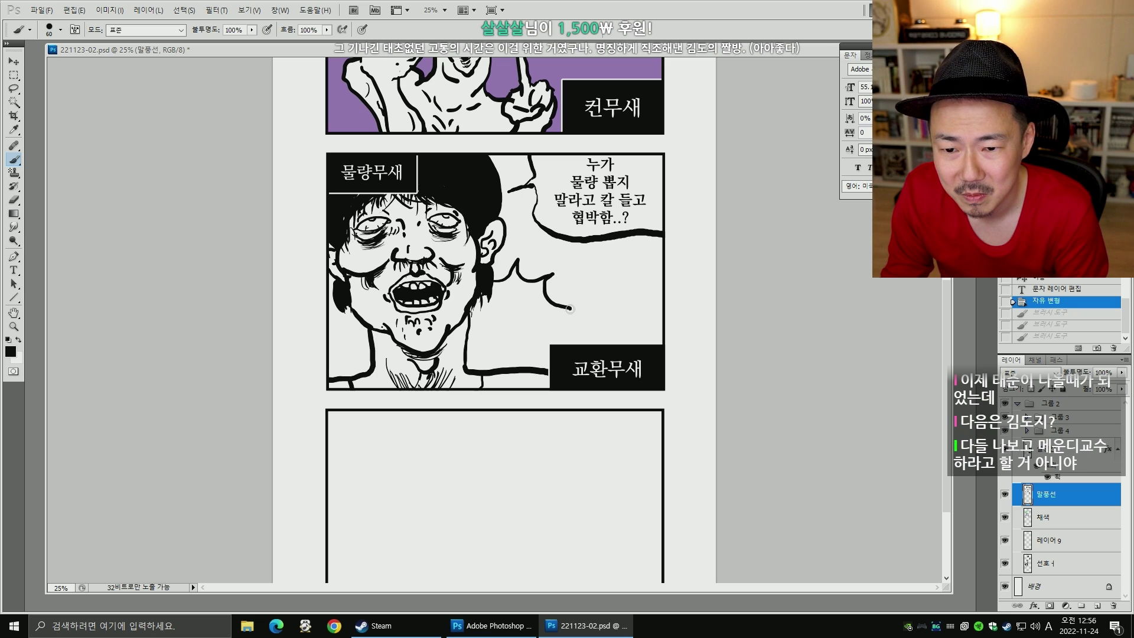
left_click_drag(564, 331, 570, 343)
mouse_move(467, 354)
left_mouse_down()
mouse_move(524, 356)
mouse_move(483, 370)
mouse_move(523, 362)
mouse_move(524, 379)
mouse_move(582, 283)
mouse_move(604, 281)
mouse_move(584, 324)
mouse_move(548, 365)
left_mouse_up()
key("ctrl+z")
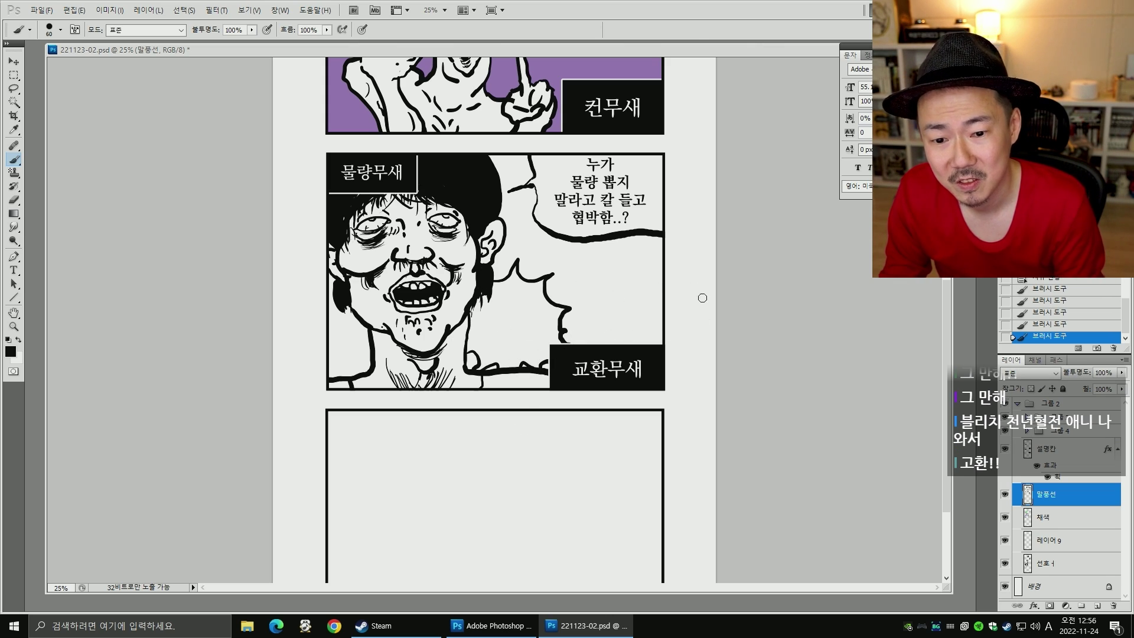
- Erase part of the spiky bubble's right edge and brush in a pointed tail extending to the right
key("e")
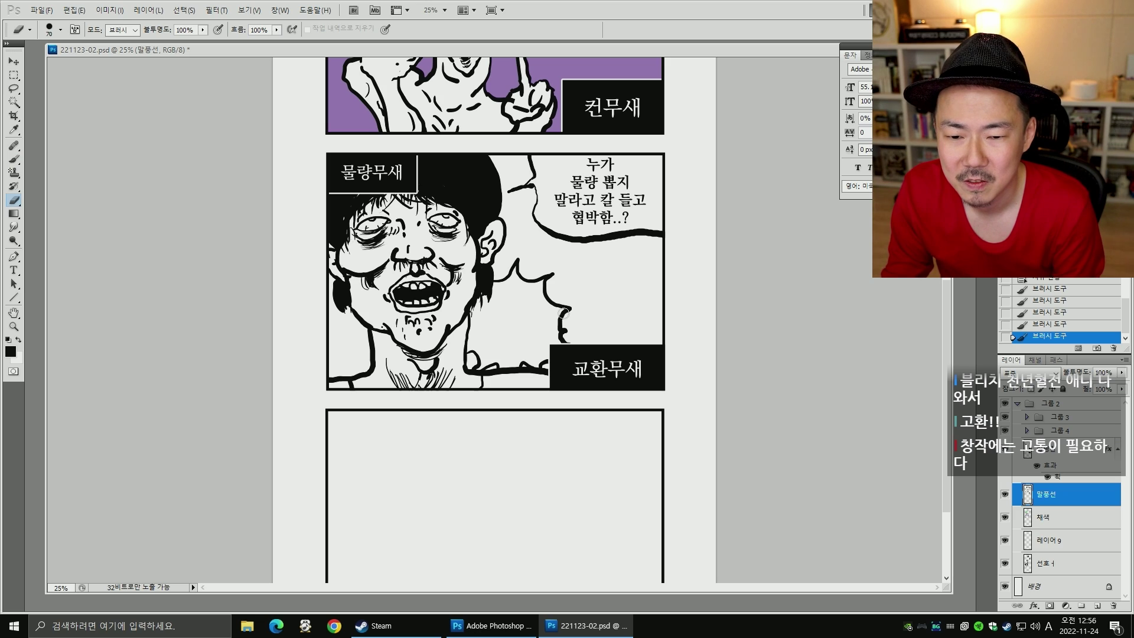
left_click_drag(564, 313, 601, 320)
key("b")
key("ctrl+z")
key("ctrl+z")
left_click_drag(586, 319, 601, 322)
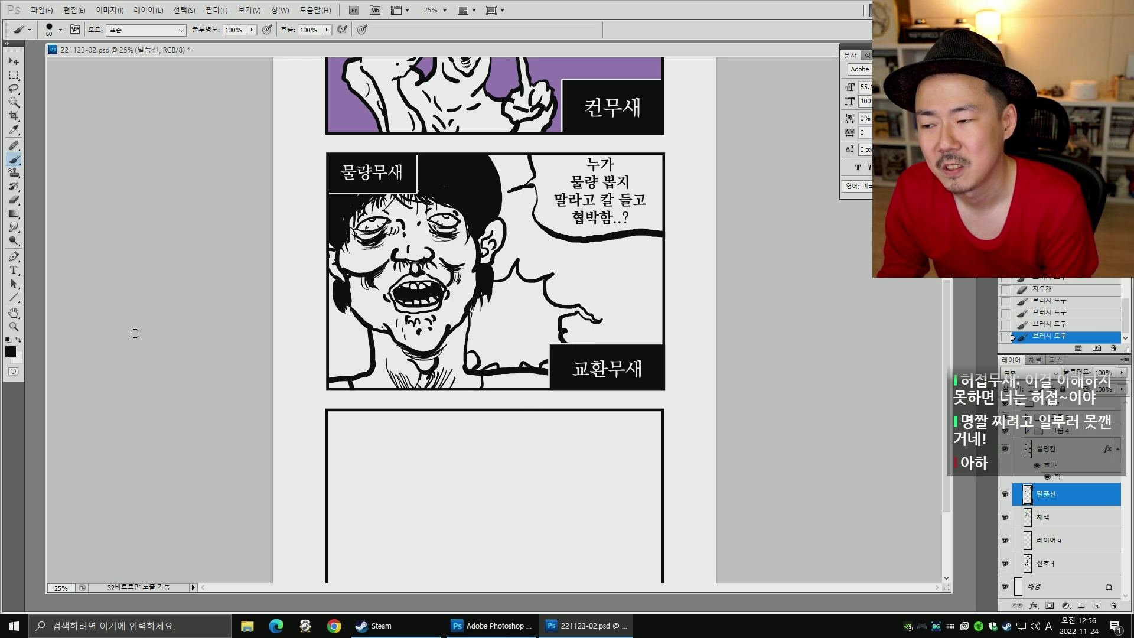
- Duplicate the "않이 업글을 안 치니까 딜이 밀리지" text layer and move the copy into the new spiky bubble
left_click(14, 272)
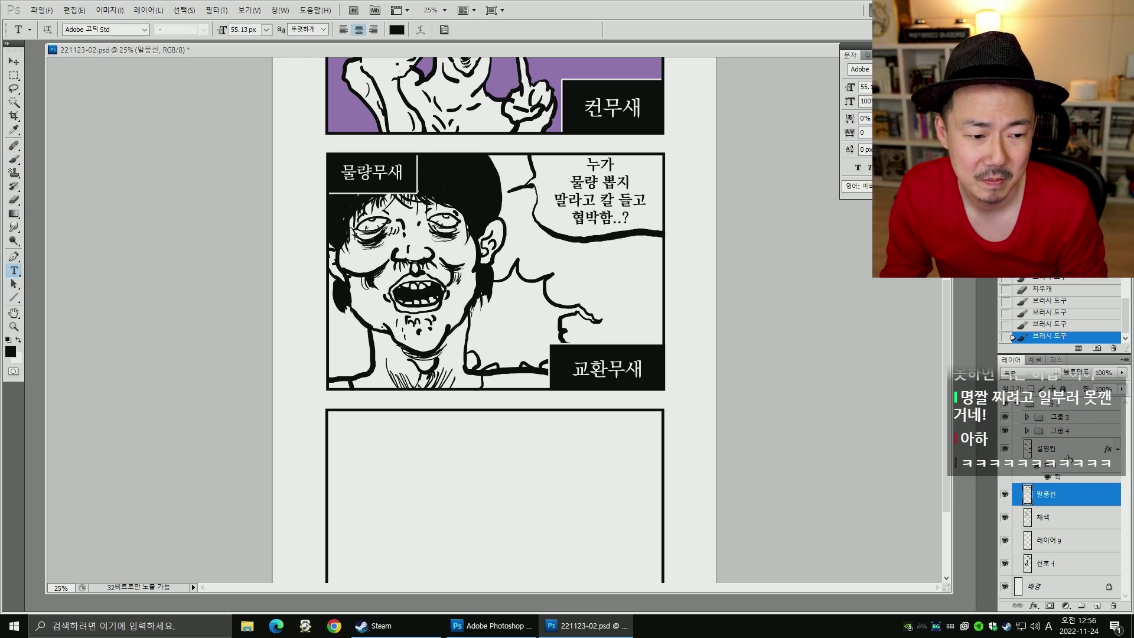
left_click(1004, 431)
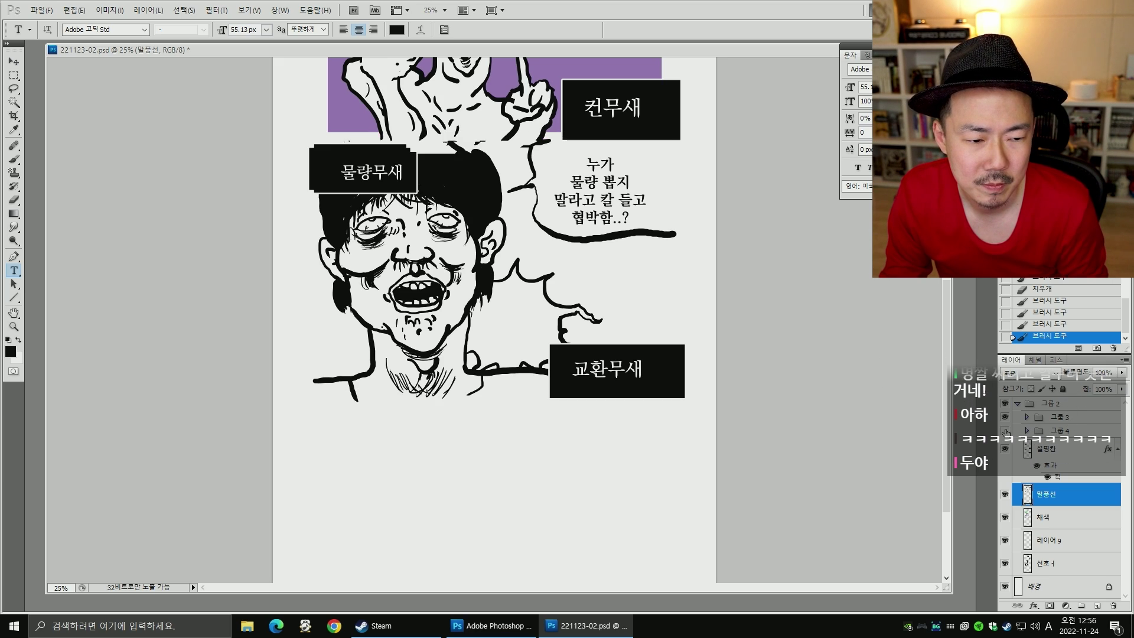
left_click(1004, 430)
left_click(1027, 417)
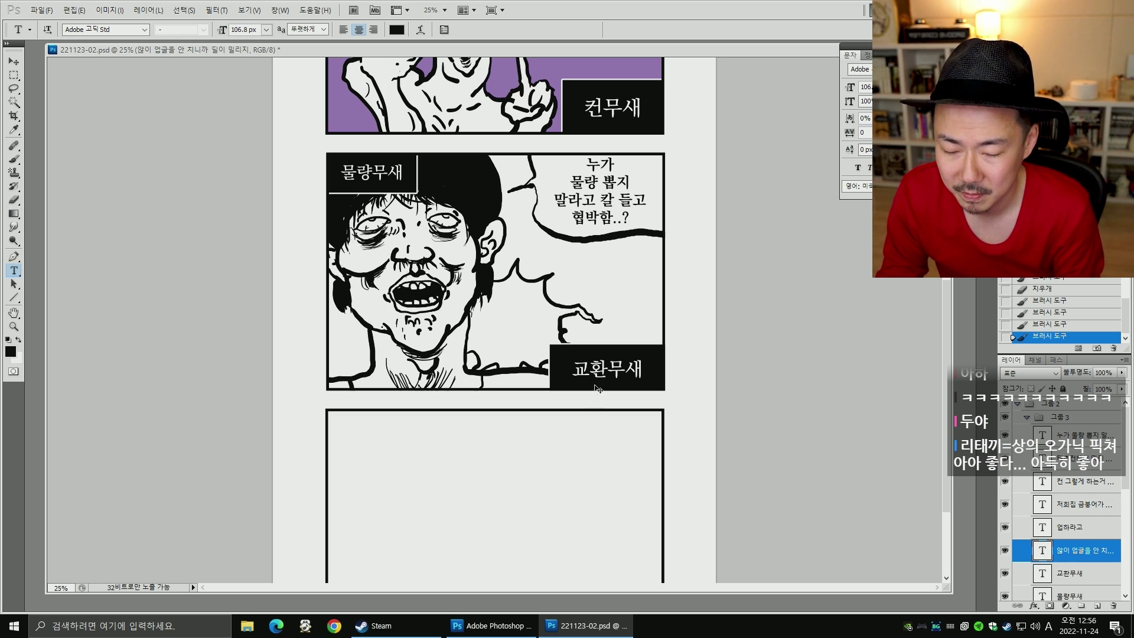
key("ctrl+j")
left_click(13, 62)
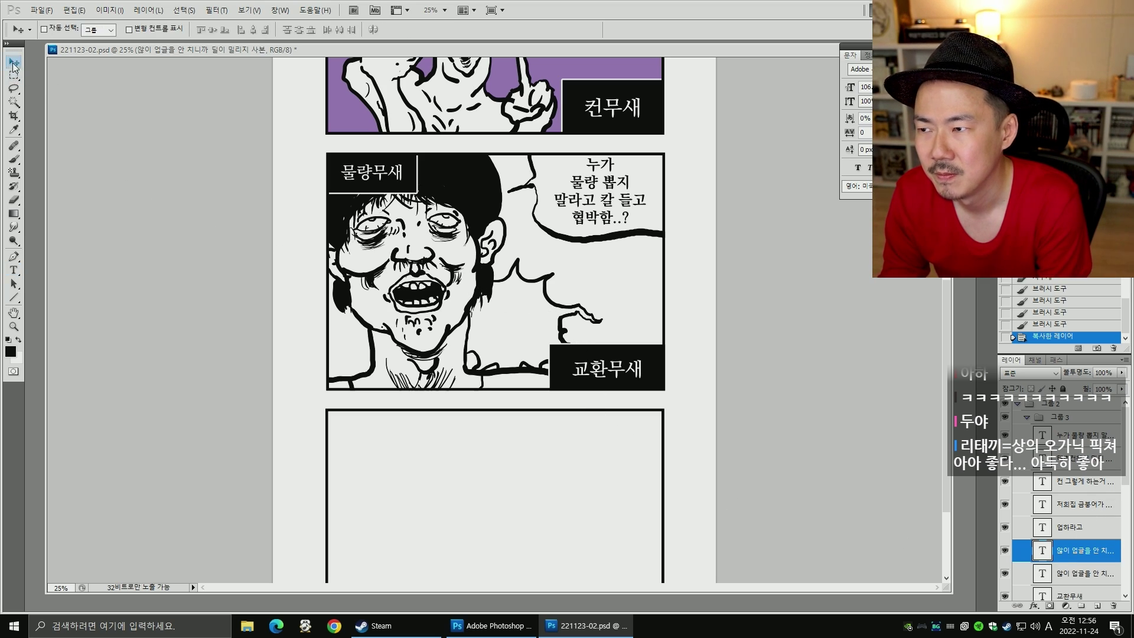
left_click_drag(653, 190, 490, 327)
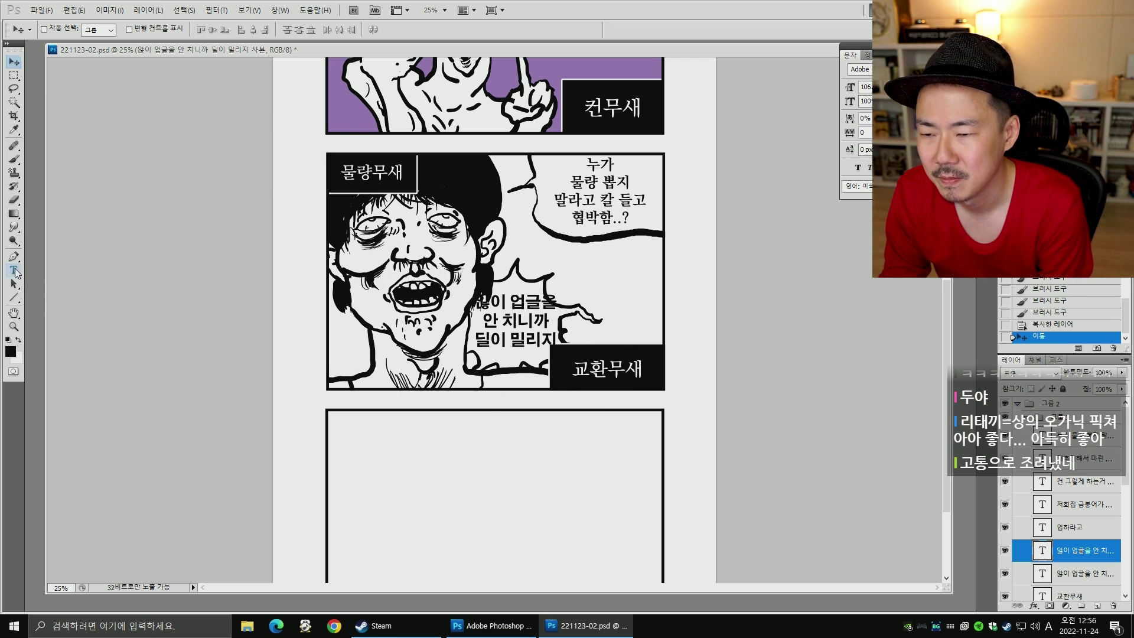
- Replace the copied text in the spiky bubble with "교환 / 안하면 / 어차피 / 못깸 교환 / ㄱㄱ" on five centred lines
left_click(14, 271)
left_click(516, 307)
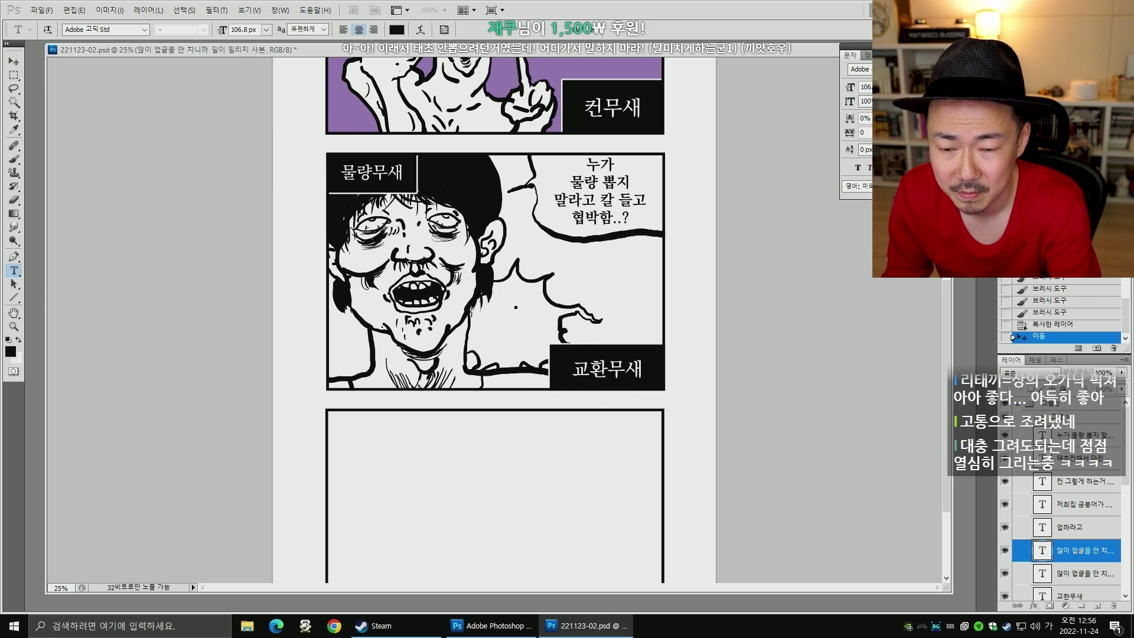
type("교환")
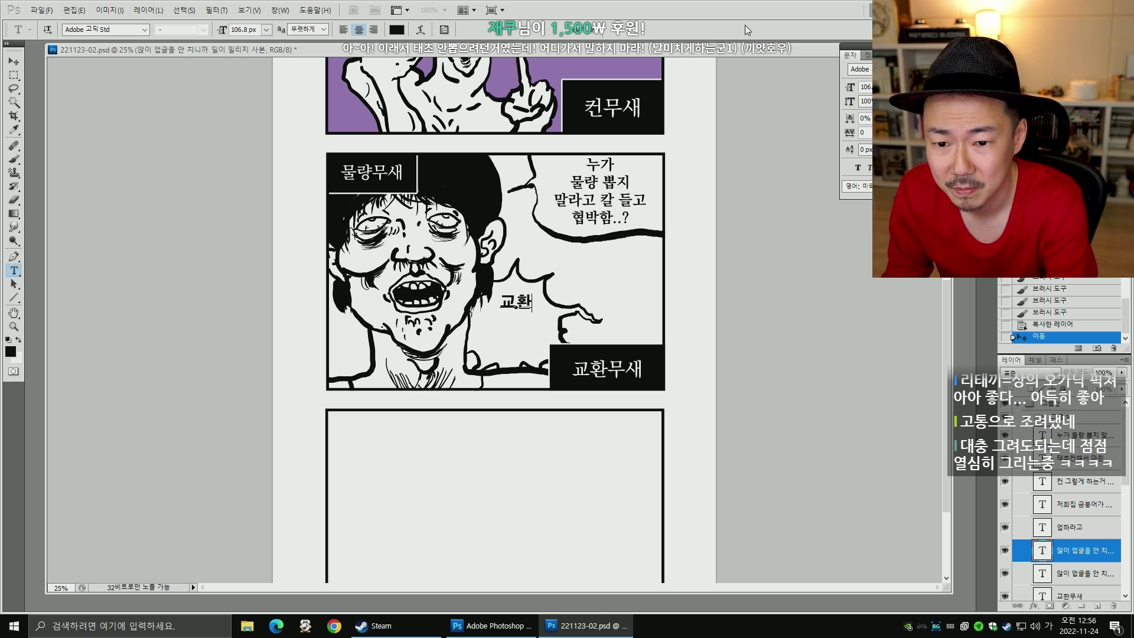
key("Return")
type("안하며ㄴ")
key("Return")
type("어차피")
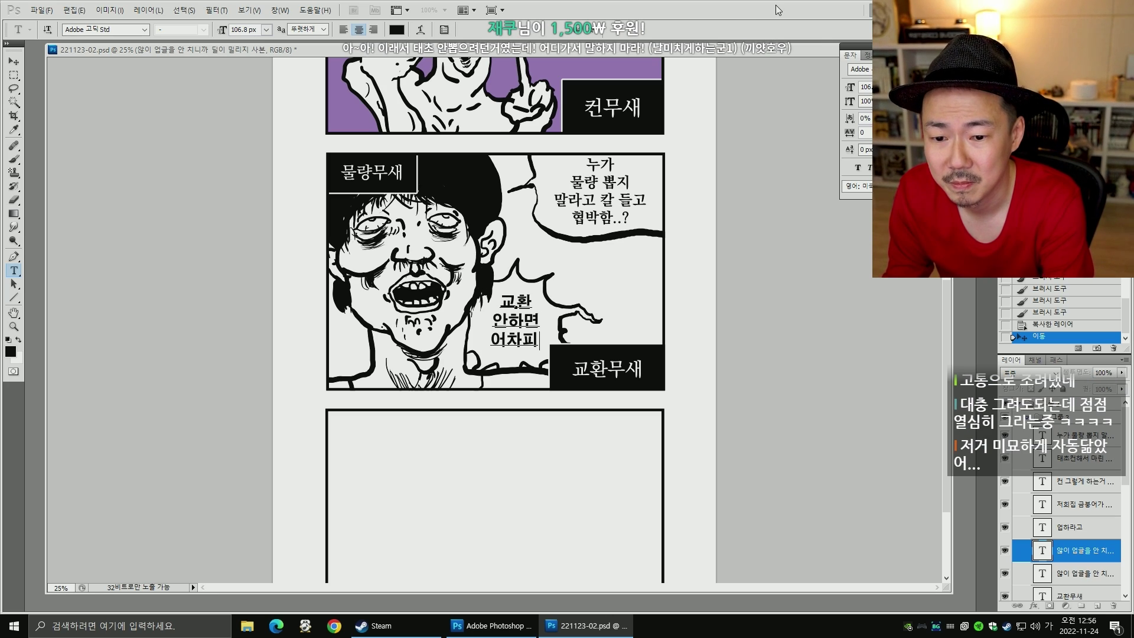
key("Return")
type("못꾀ㅁ 교환")
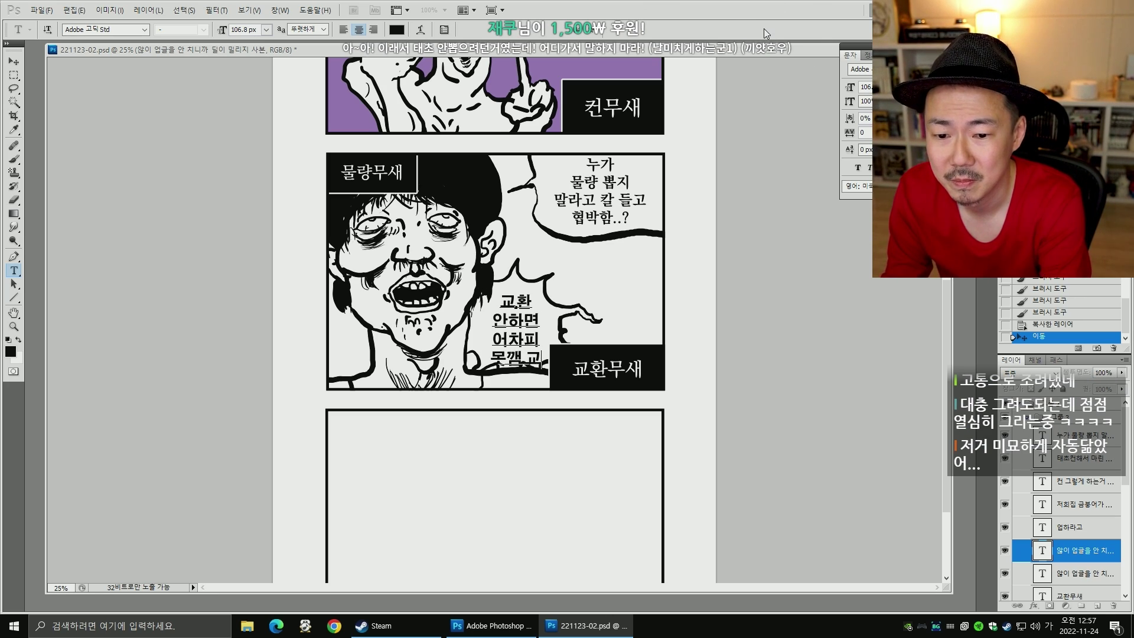
key("Return")
type("ㄱㄱ")
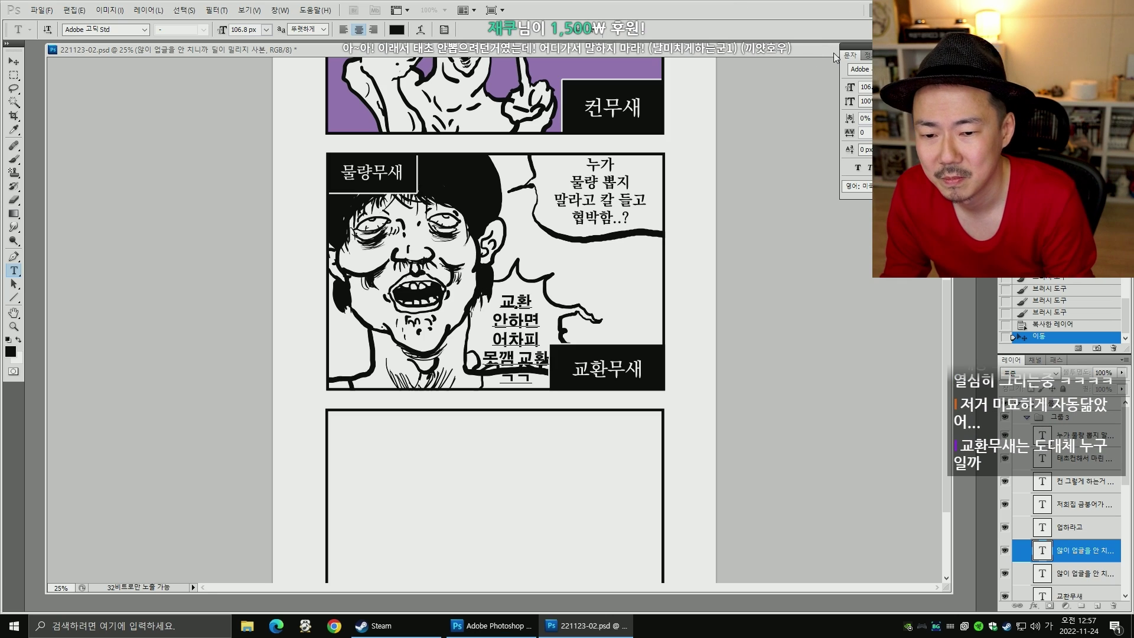
left_click(13, 61)
- Scale the new bubble text proportionally to 80.29% so that it fits inside the spiky bubble
key("ctrl+t")
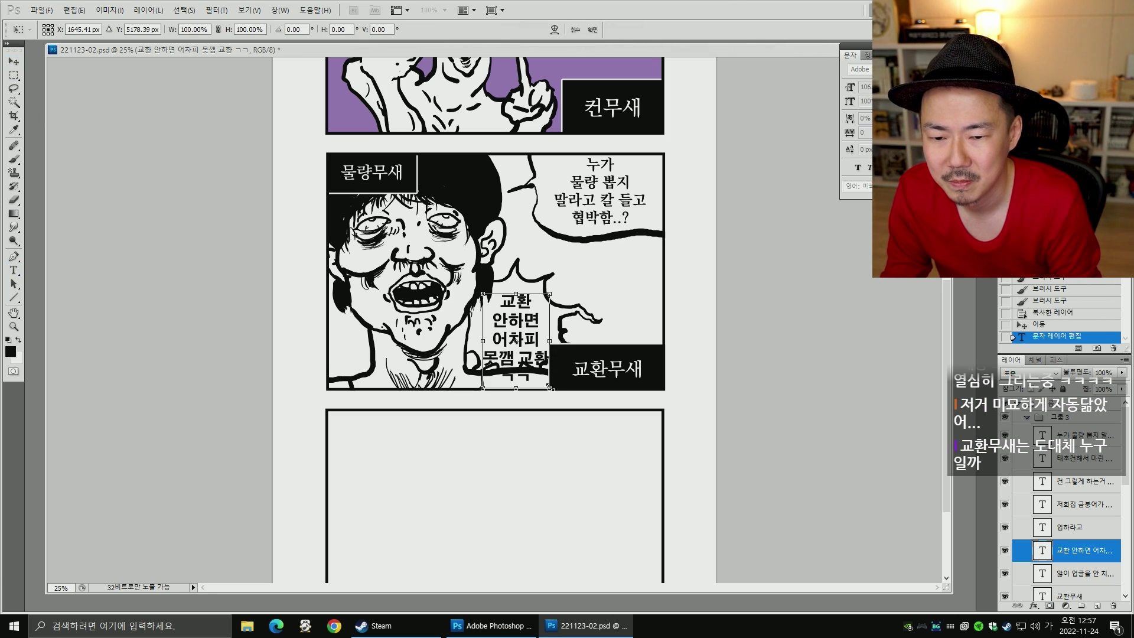
left_click_drag(550, 388, 534, 342)
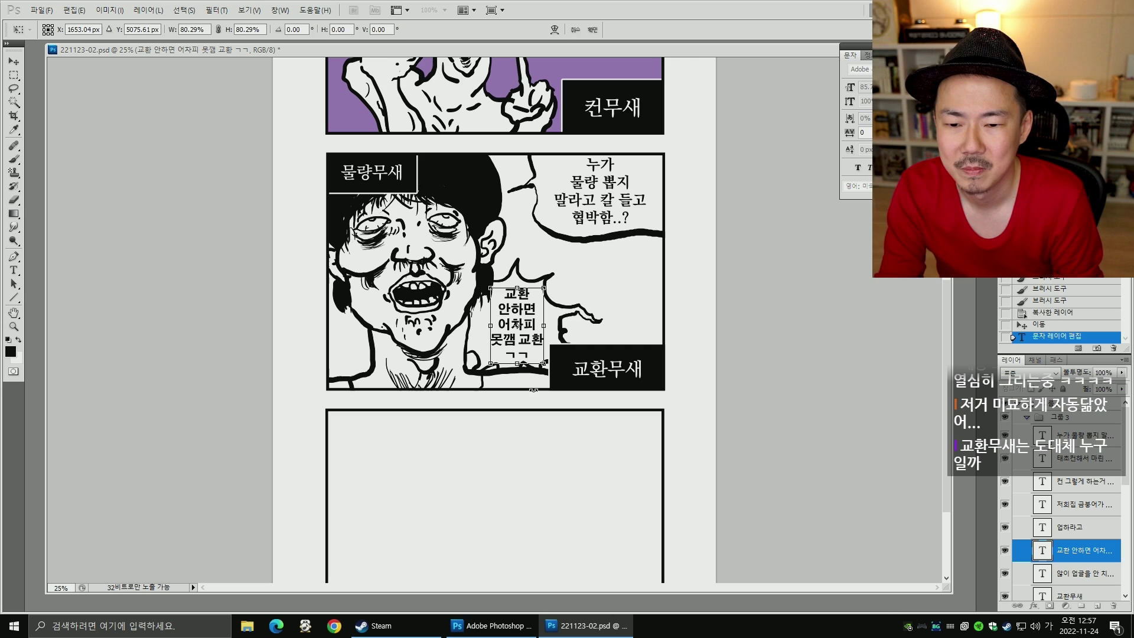
key("Return")
scroll(355, 384, "up", 1)
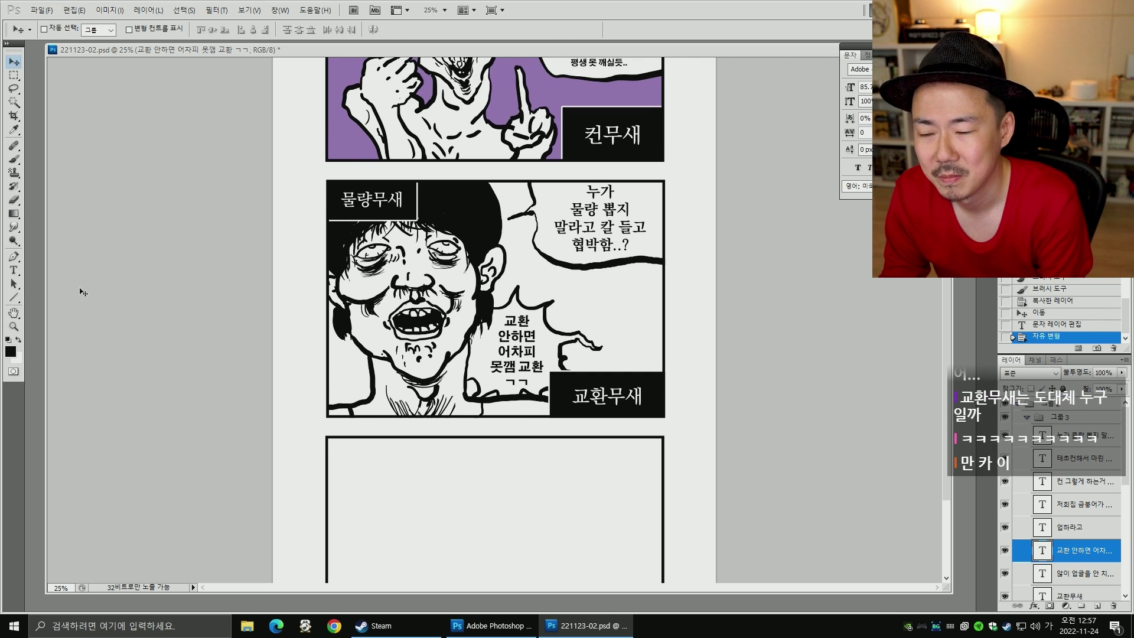
- Review the lettering and artwork of the 업무새, 컨무새 and 물량무새 panels
key("t")
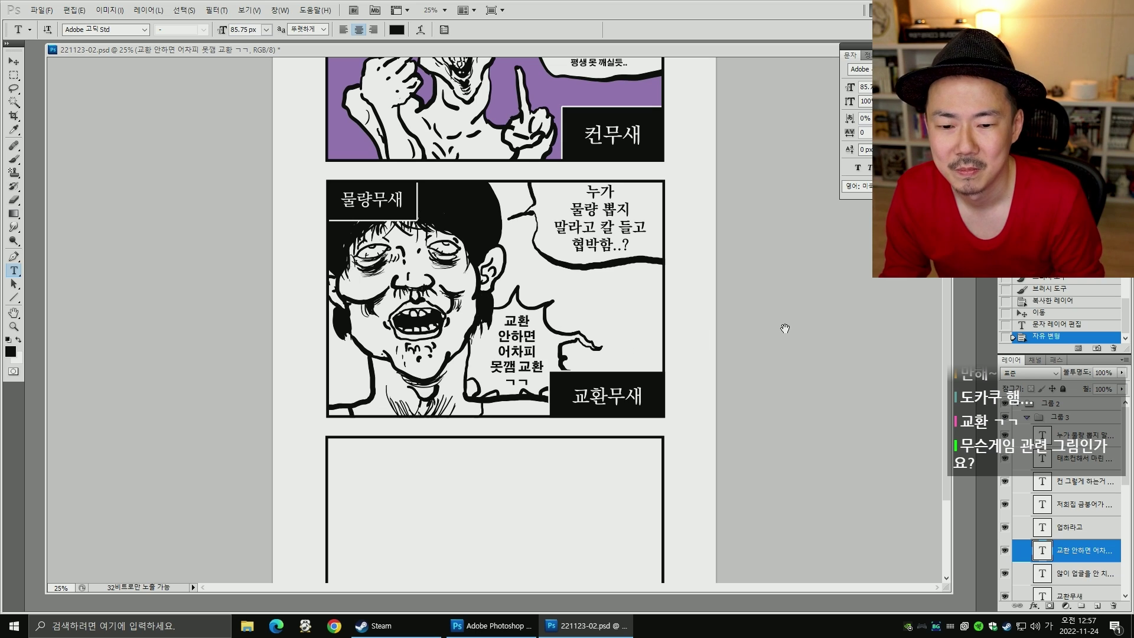
scroll(785, 329, "down", 1)
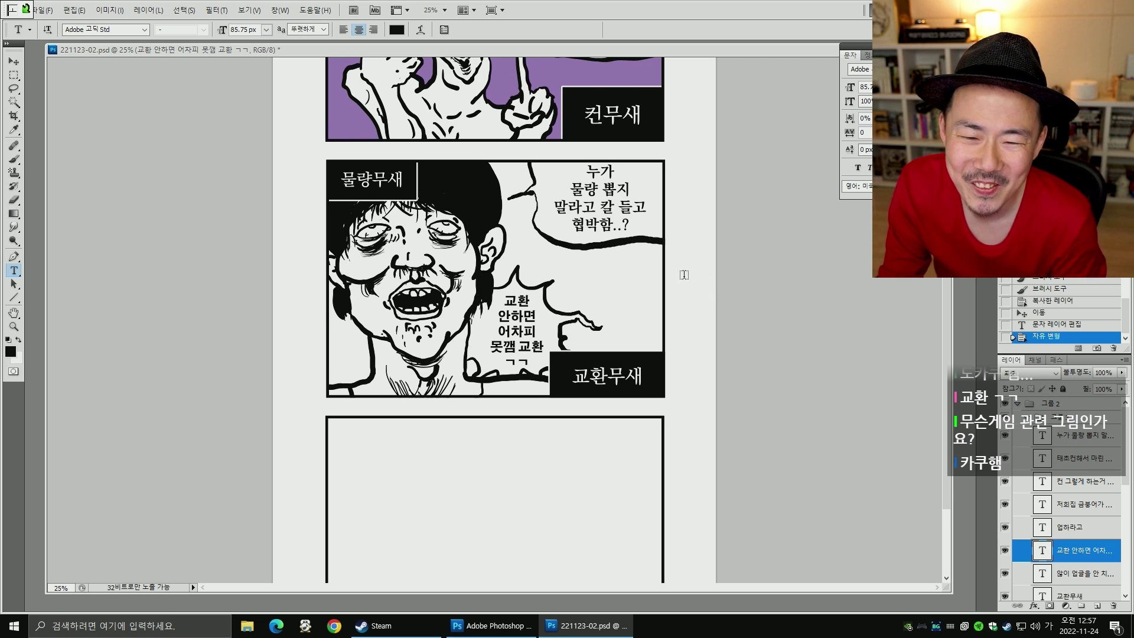
key("h")
left_click_drag(700, 201, 700, 376)
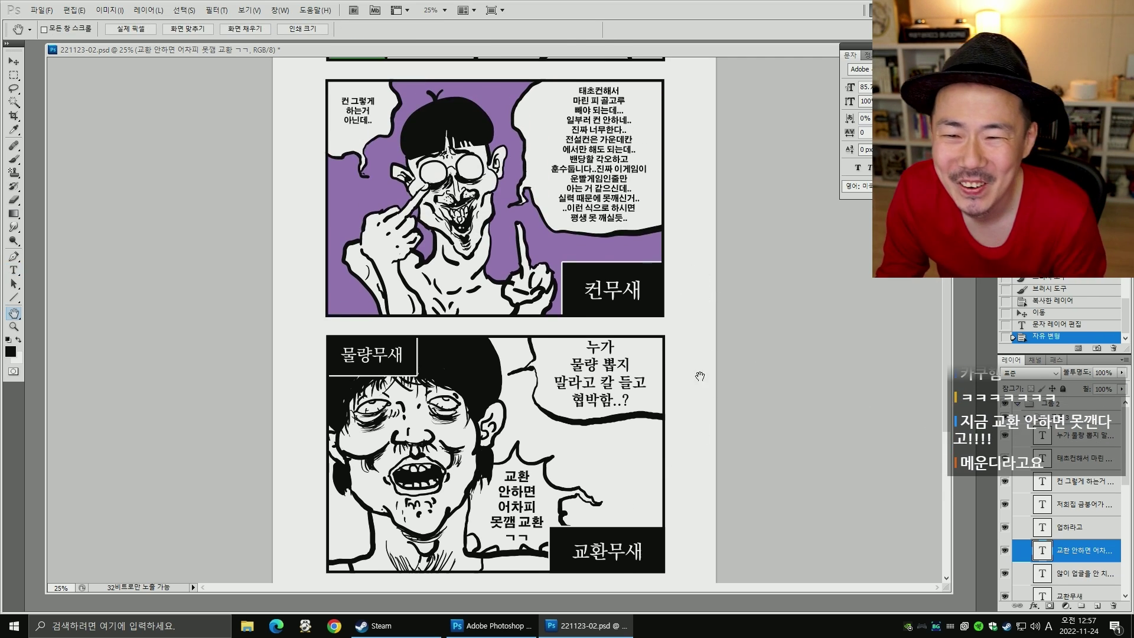
left_click_drag(719, 131, 719, 293)
left_click_drag(688, 214, 689, 315)
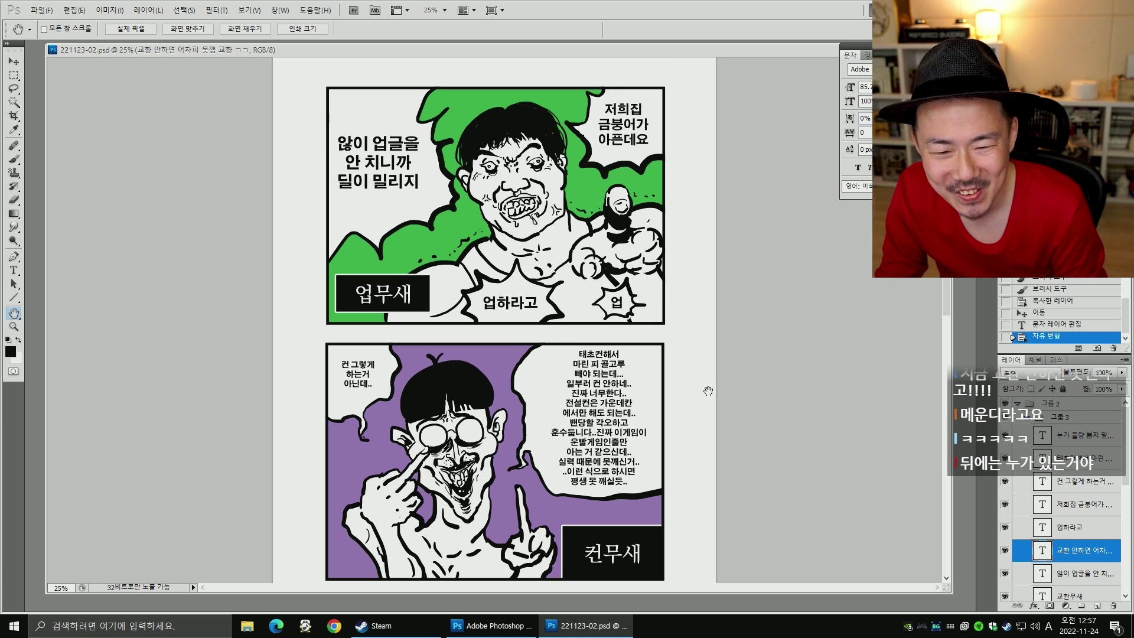
scroll(708, 392, "down", 6)
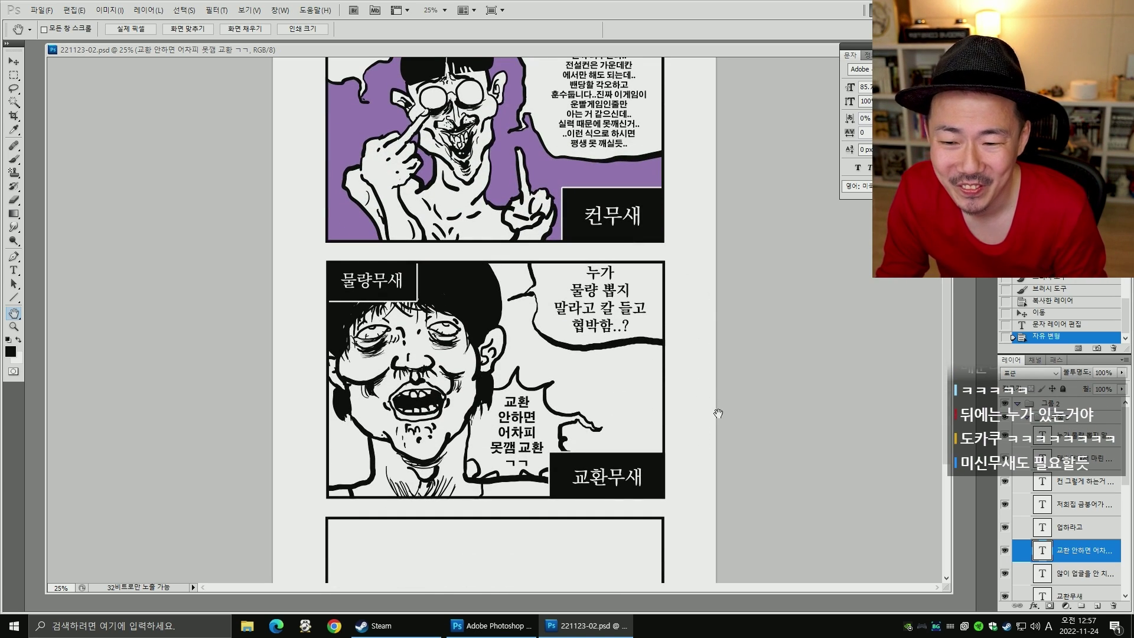
scroll(719, 414, "down", 1)
scroll(1126, 484, "down", 1)
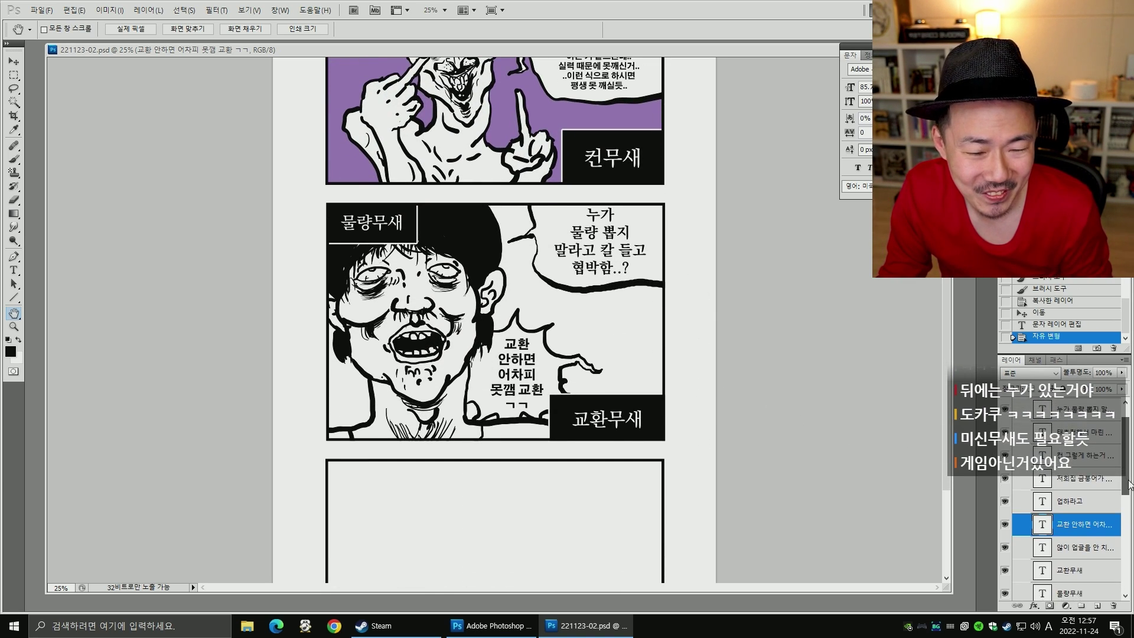
- Collapse the 그룹 3 text group and merge 레이어 9 down into the 선호ㅓ line art layer
mouse_move(1128, 484)
left_mouse_down()
mouse_move(1129, 552)
mouse_move(1129, 475)
left_mouse_up()
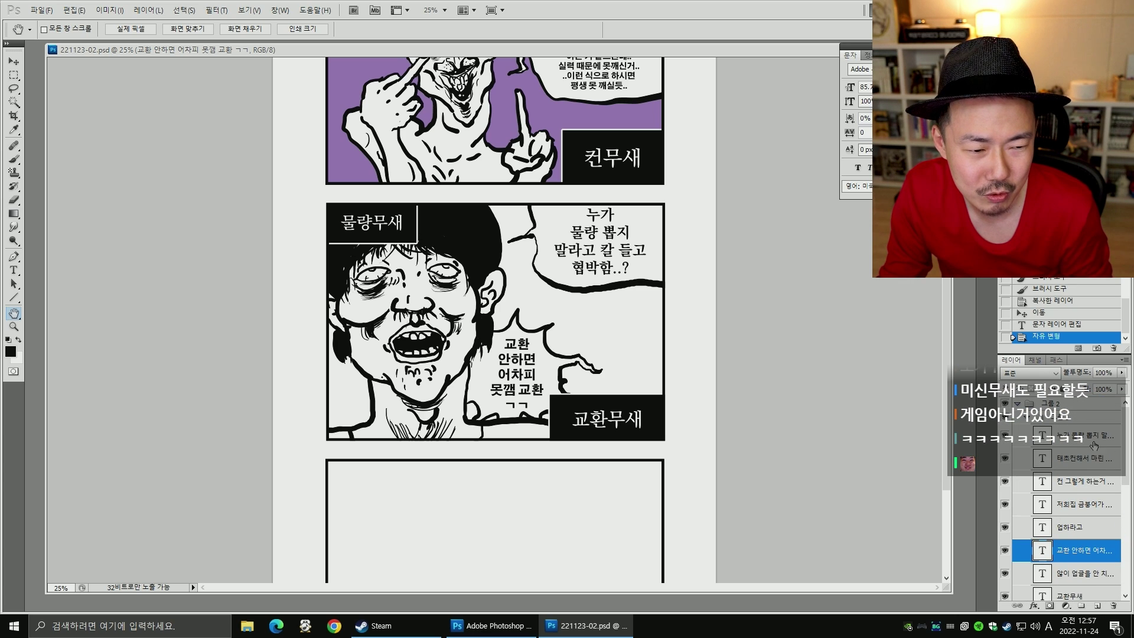
left_click(1027, 417)
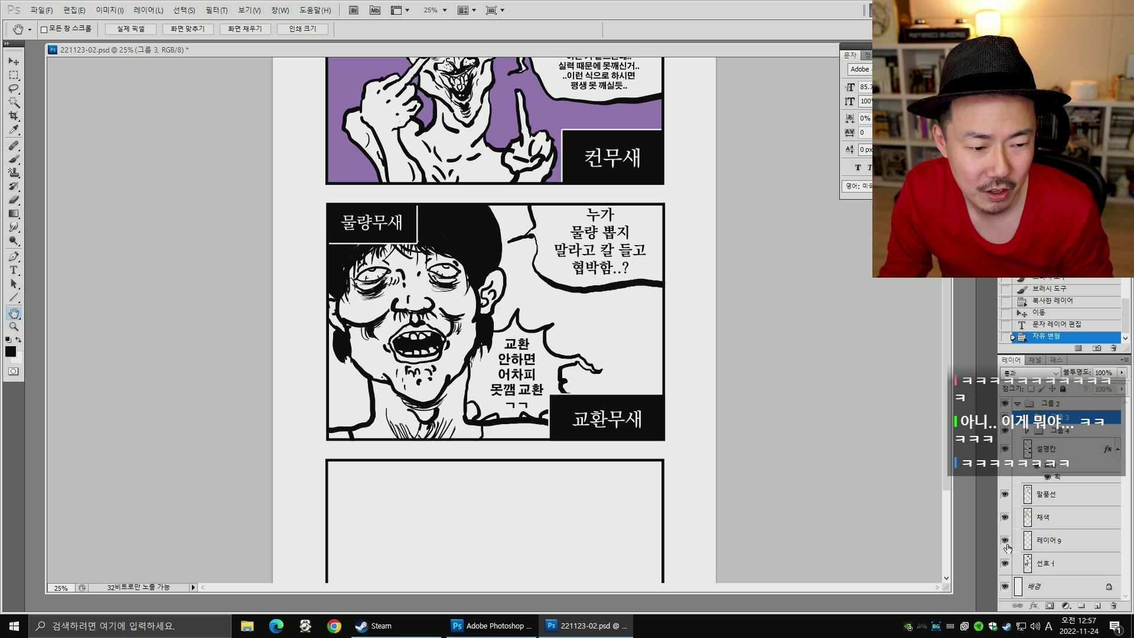
left_click(1049, 561)
left_click(1031, 541)
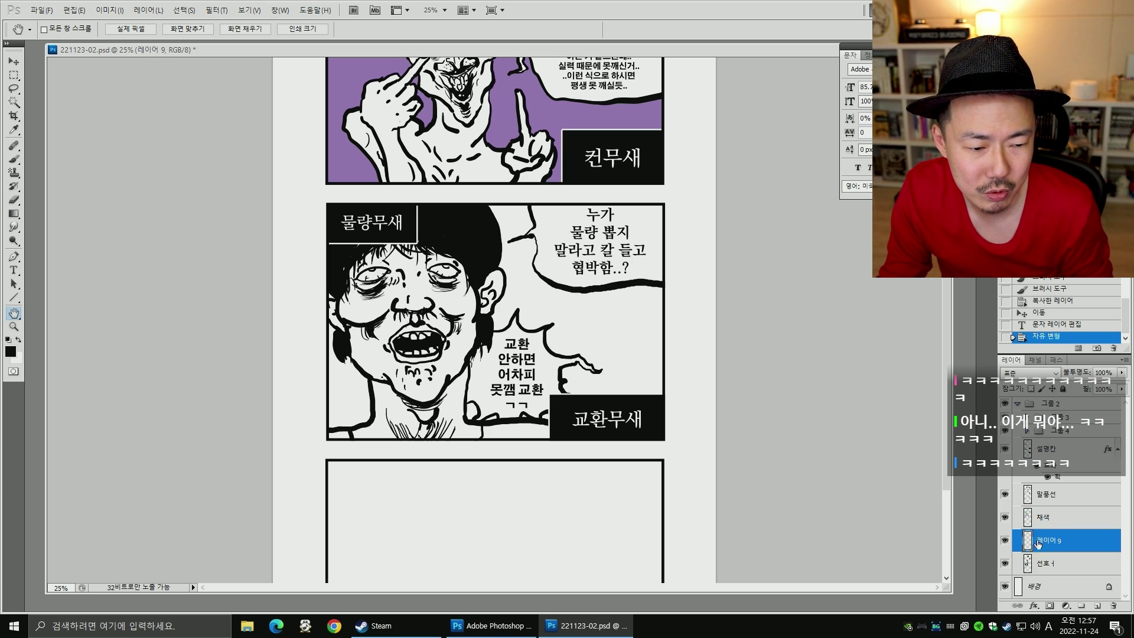
left_click(1028, 548, "ctrl")
key("Return")
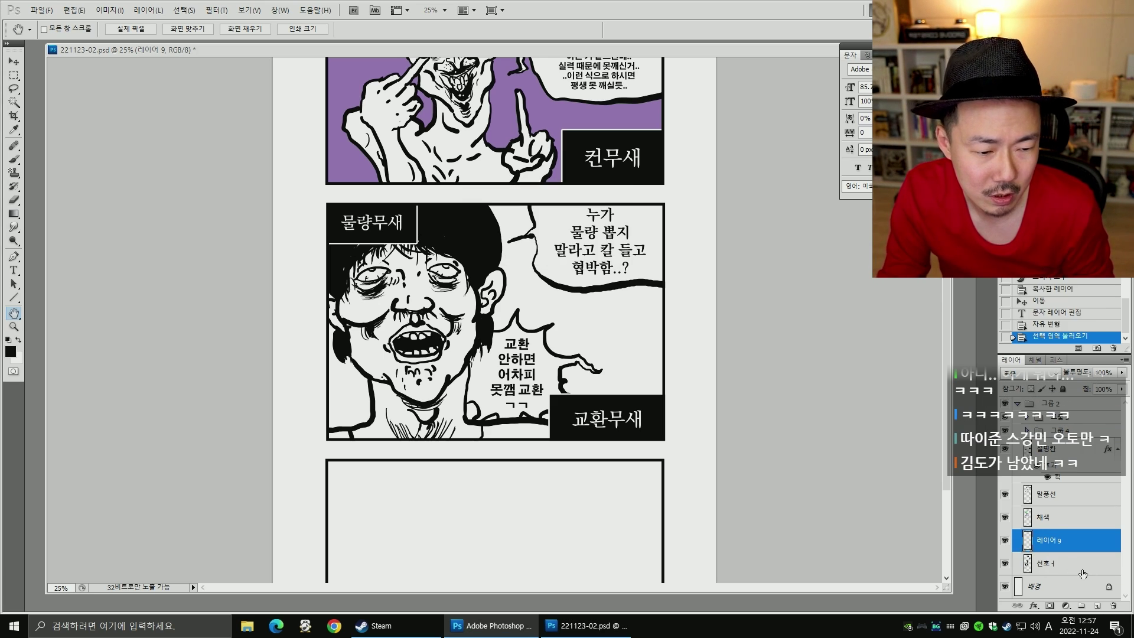
key("ctrl+e")
- Toggle the visibility of the 선호ㅓ and 채색 layers to check what each one contains
left_click(1006, 542)
left_click(1006, 541)
left_click(1005, 518)
left_click(1005, 518)
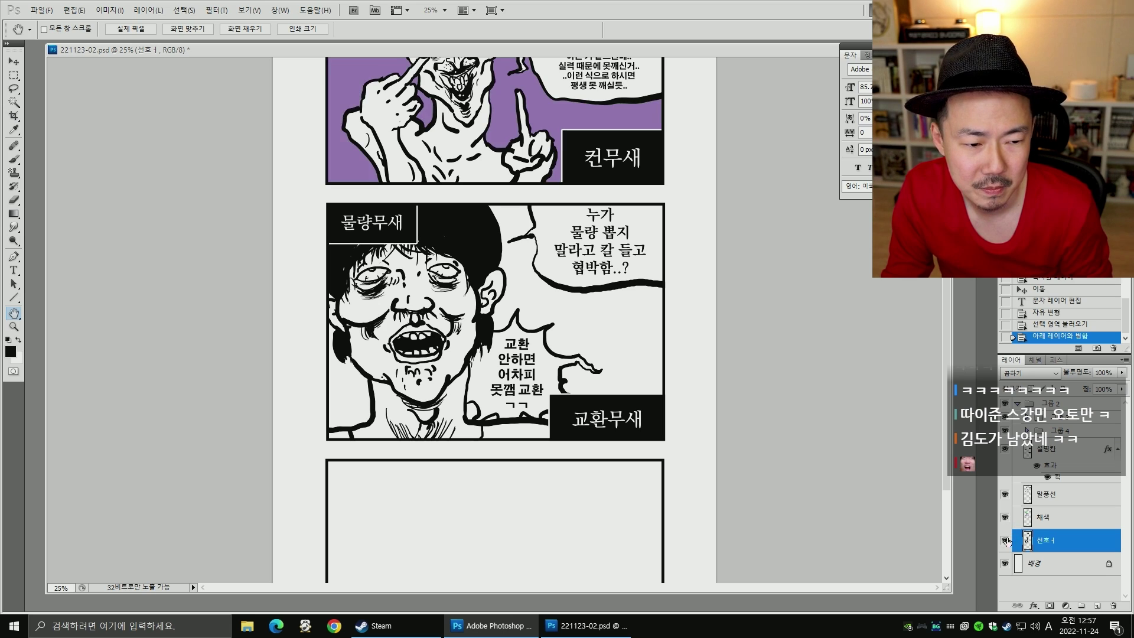
left_click(1006, 541)
left_click(1006, 541)
- Ready the Brush at size 35 for drawing on the 선호ㅓ layer in the empty area above the 교환무새 caption
key("b")
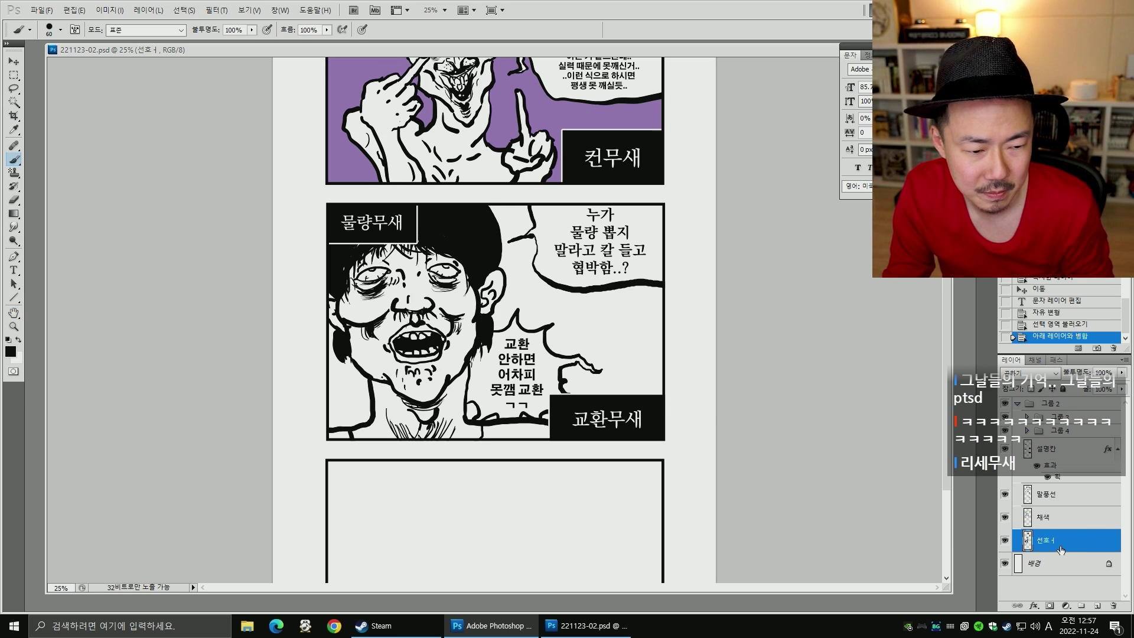
key("ctrl+plus")
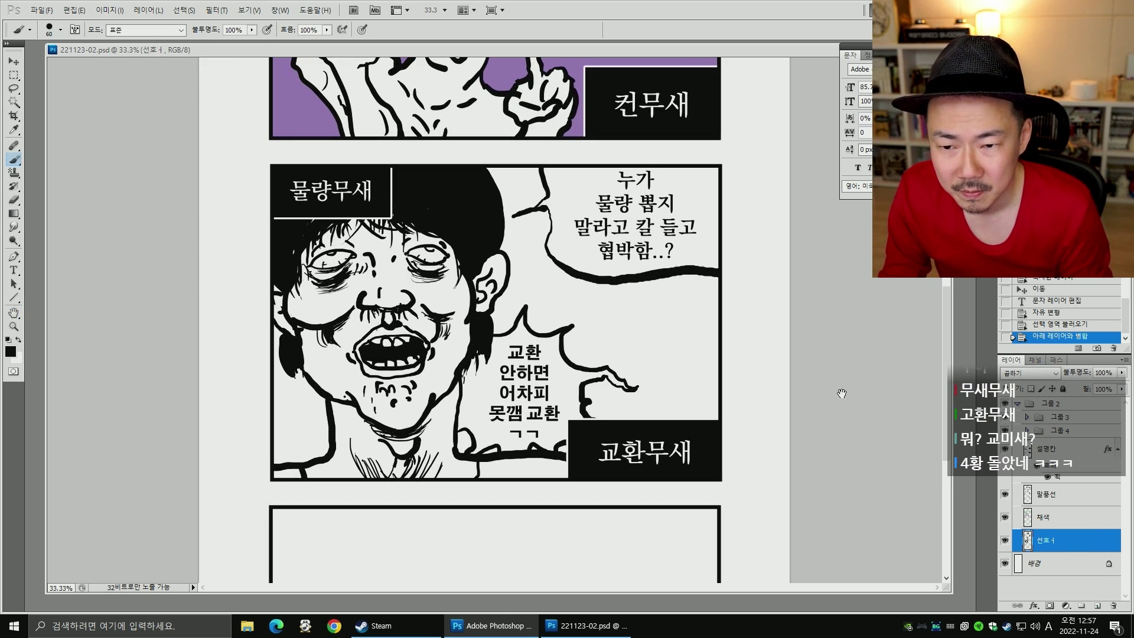
scroll(700, 369, "down", 2)
key("bracketleft")
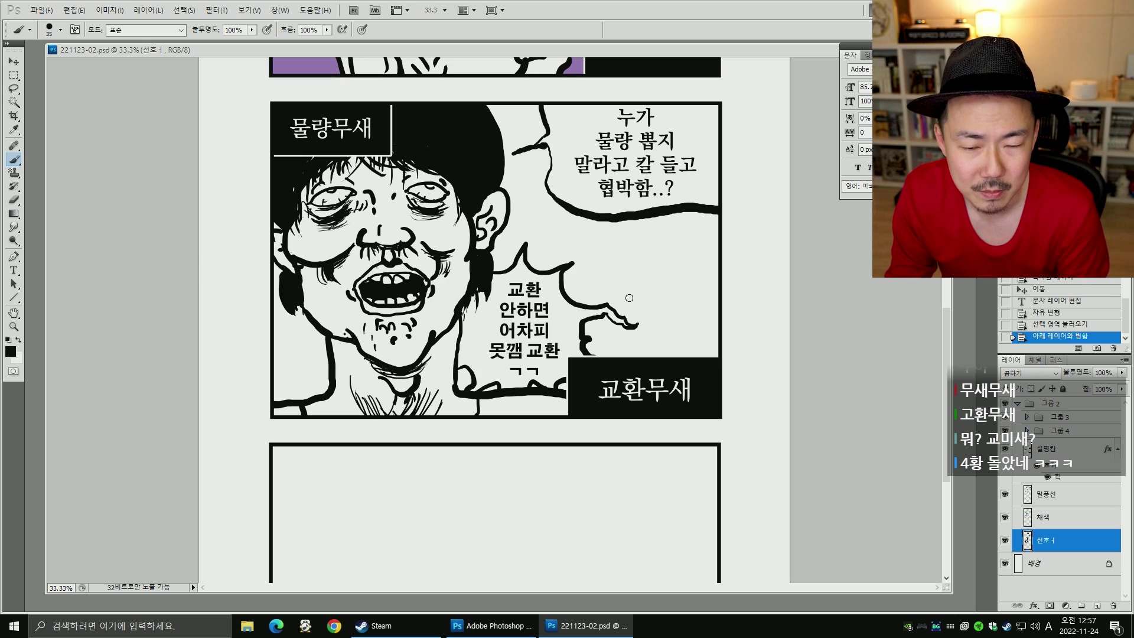
key("bracketright")
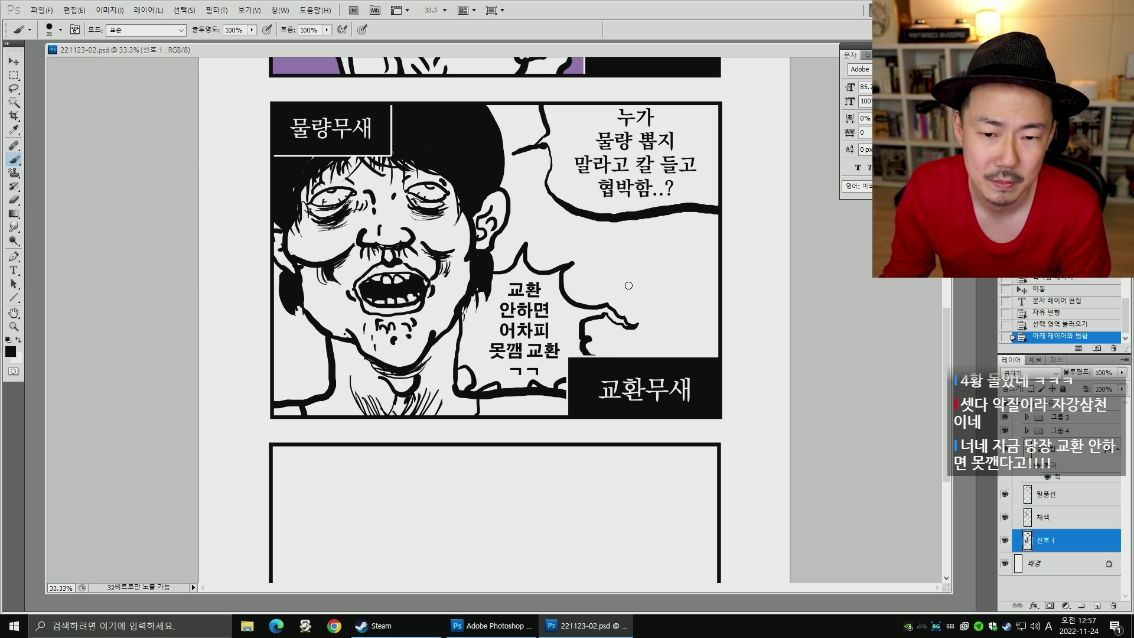
left_click_drag(626, 274, 689, 252)
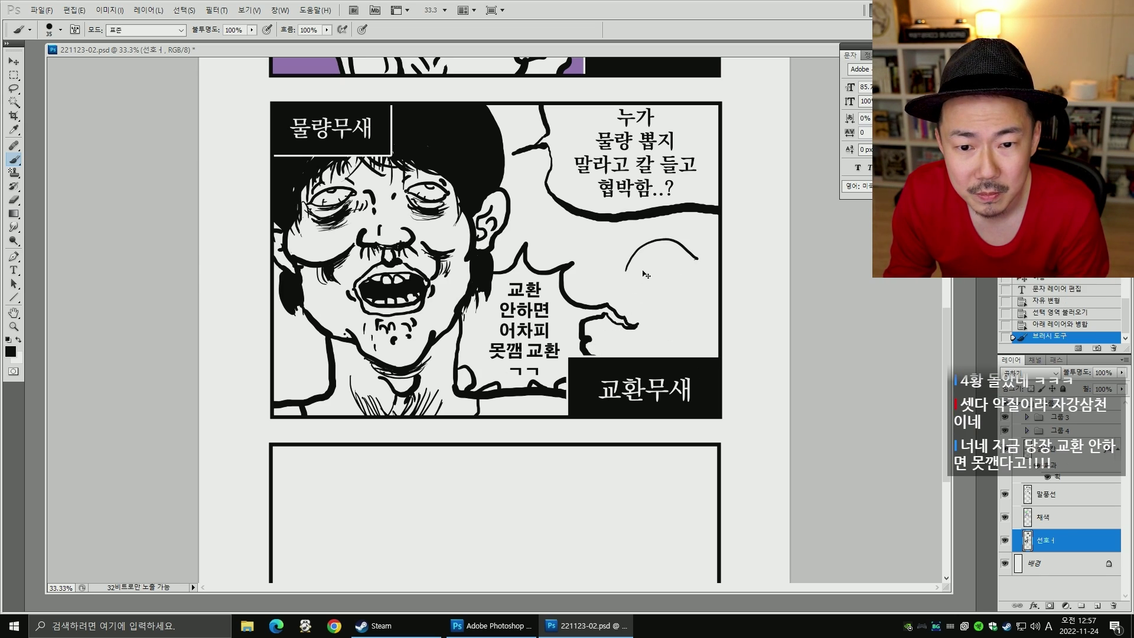
key("ctrl+z")
mouse_move(616, 270)
left_mouse_down()
mouse_move(684, 235)
mouse_move(692, 267)
left_mouse_up()
key("ctrl+z")
key("ctrl+z")
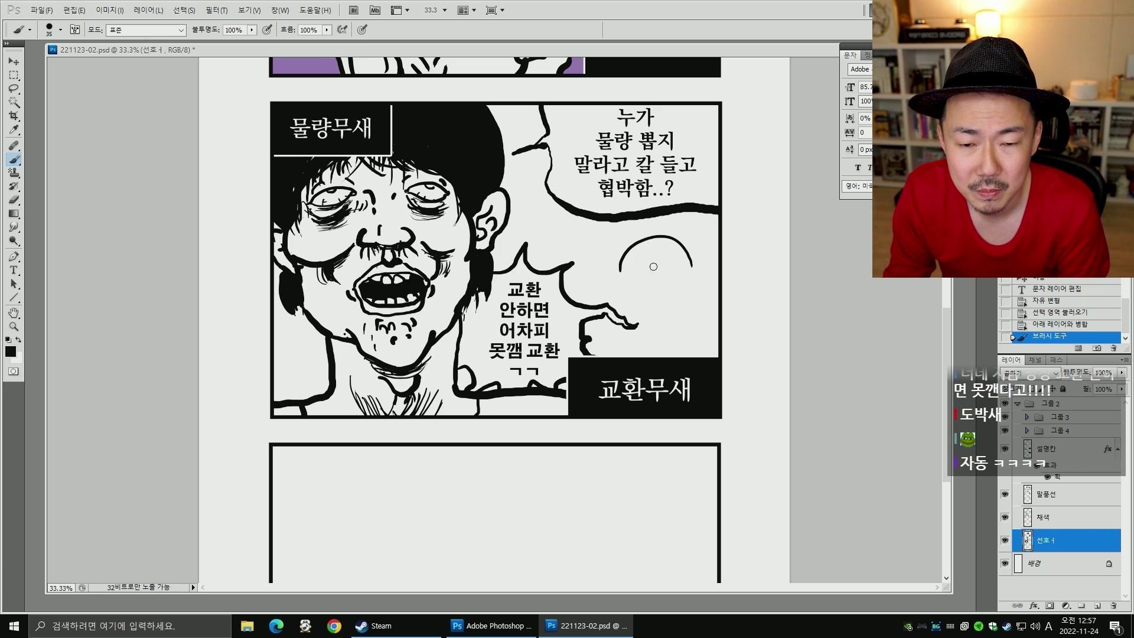
left_click_drag(619, 272, 622, 290)
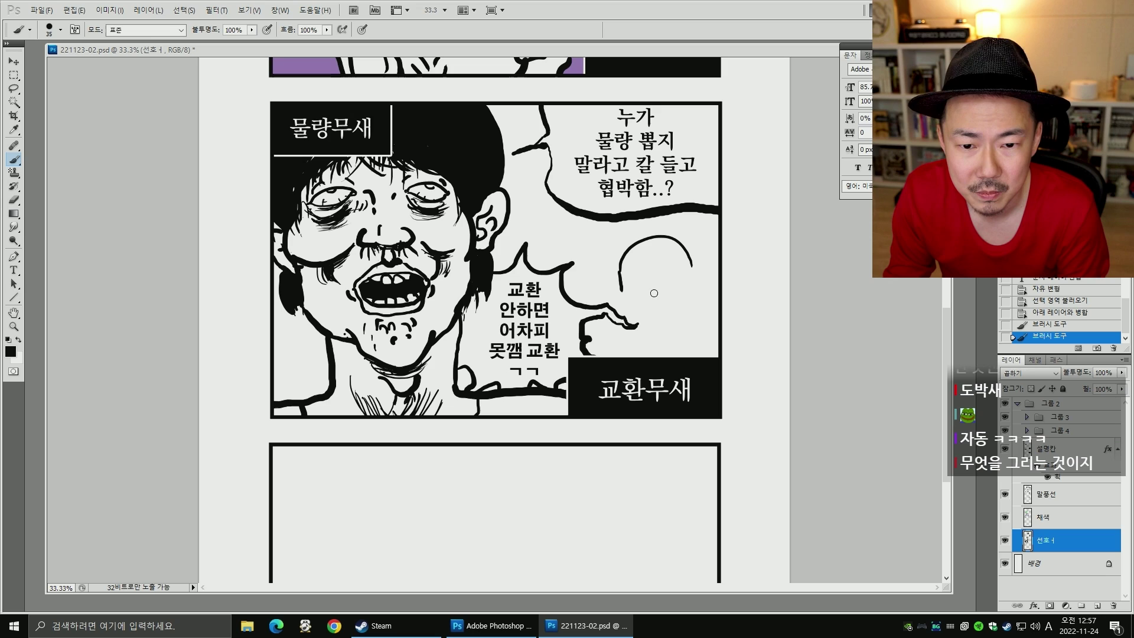
key("ctrl+alt+z")
key("ctrl+alt+z")
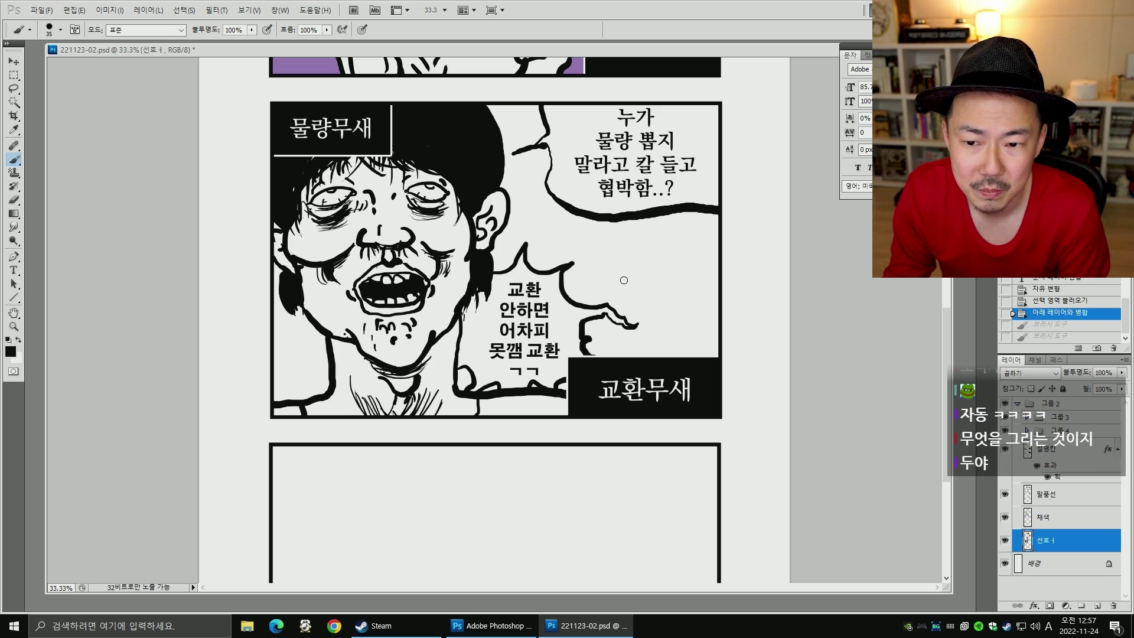
- Brush the eye outlines, nose, moustache, toothy mouth and chin hairs of a small face above the 교환무새 caption
mouse_move(624, 280)
left_mouse_down()
mouse_move(646, 283)
mouse_move(626, 279)
mouse_move(683, 266)
left_mouse_up()
mouse_move(680, 267)
left_mouse_down()
mouse_move(632, 285)
mouse_move(683, 271)
mouse_move(658, 297)
left_mouse_up()
key("ctrl+alt+z")
key("ctrl+z")
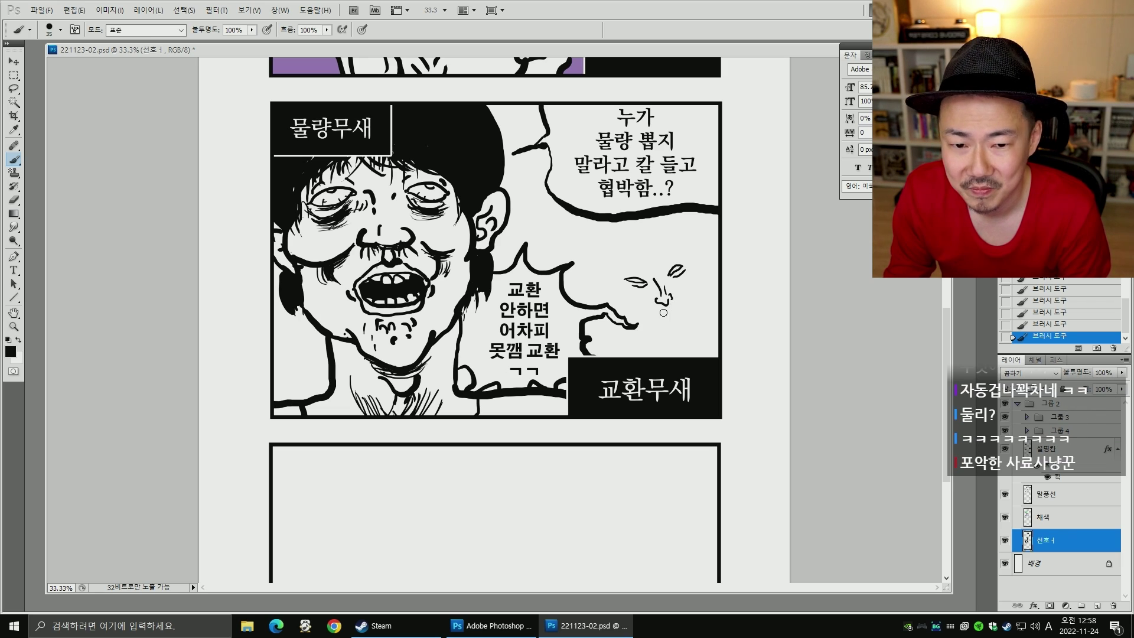
mouse_move(666, 305)
left_mouse_down()
mouse_move(682, 309)
mouse_move(660, 318)
left_mouse_up()
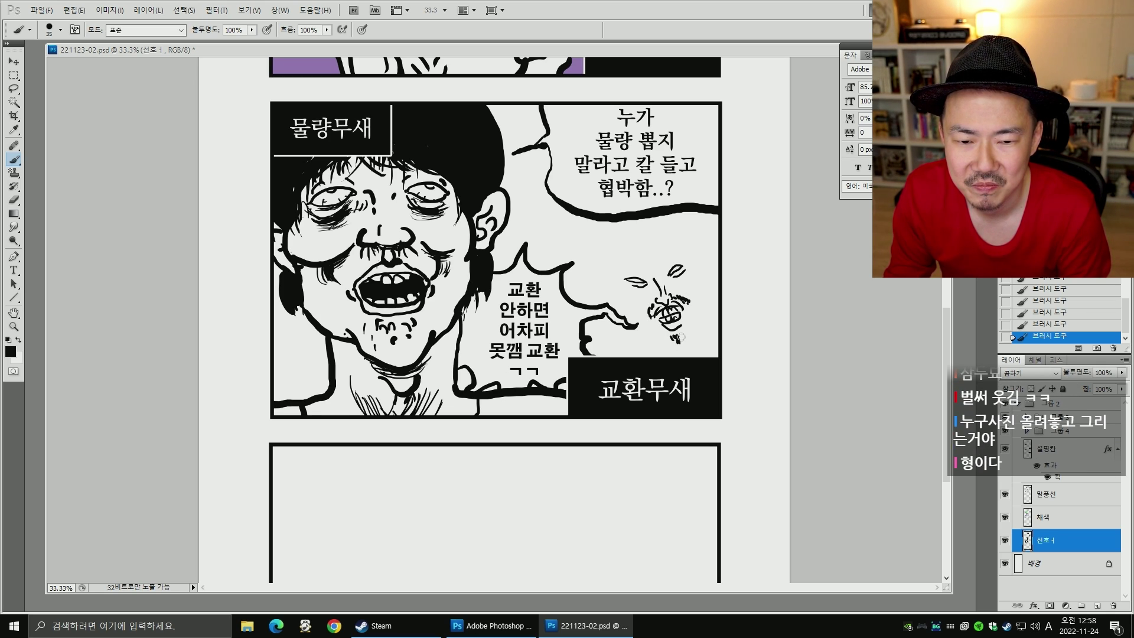
- Enlarge the brush to 45 and draw the left and right contours of the small 교환무새 face
mouse_move(618, 282)
left_mouse_down()
mouse_move(664, 345)
mouse_move(639, 323)
mouse_move(647, 340)
mouse_move(670, 344)
left_mouse_up()
key("ctrl+z")
key("bracketright")
key("bracketright")
key("ctrl+z")
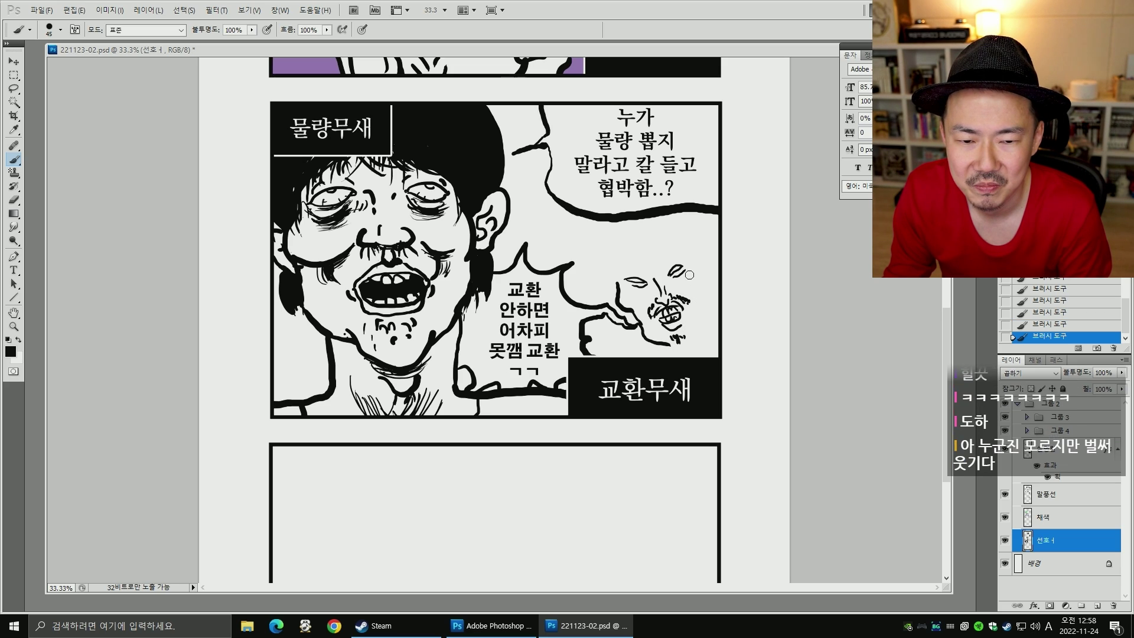
left_click_drag(693, 268, 697, 296)
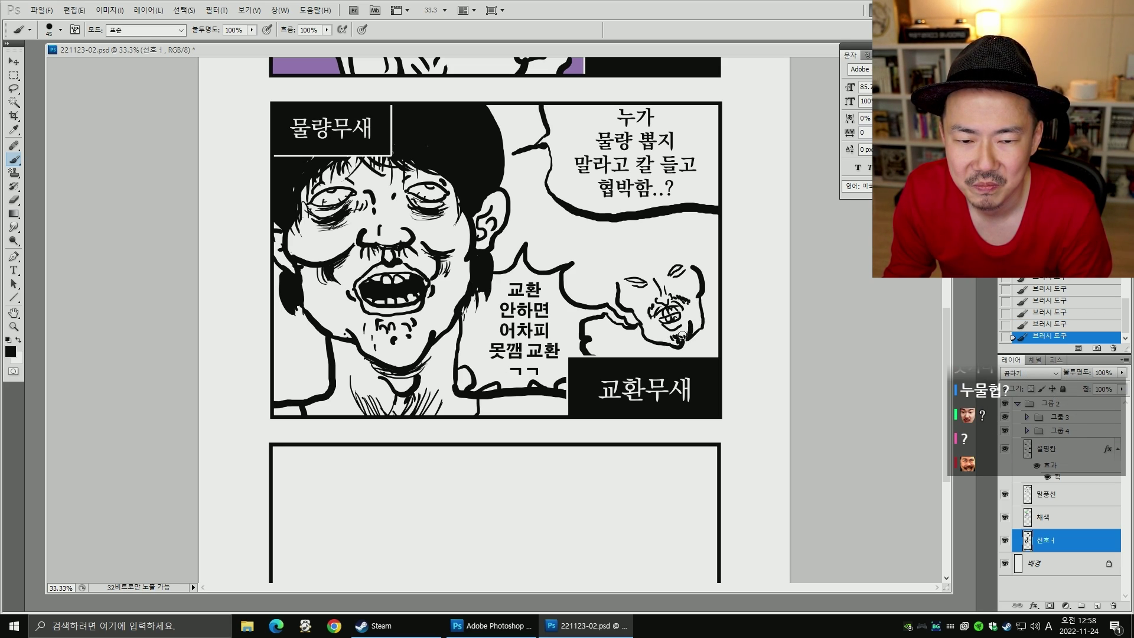
- Clean up the small face's jaw with the Eraser, brush in its lower right contour, and undo the last erasure
key("e")
mouse_move(703, 310)
left_mouse_down()
mouse_move(689, 339)
mouse_move(661, 346)
left_mouse_up()
key("b")
key("e")
key("ctrl+z")
key("b")
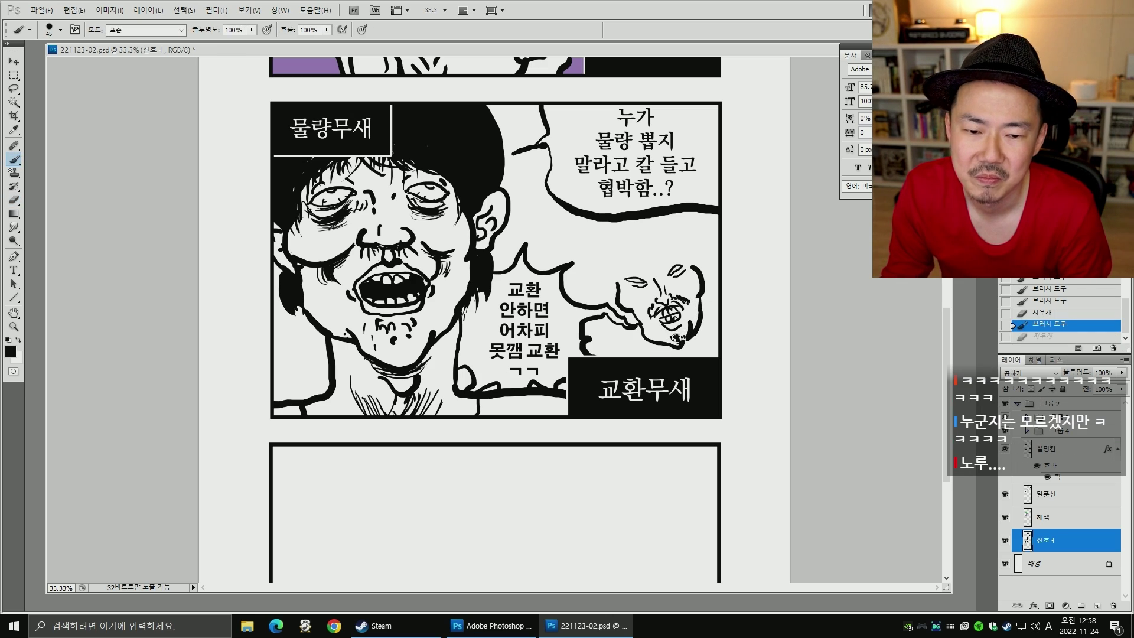
- Reduce the brush to 35 and draw the pupils, eyebrows and frown lines on the small 교환무새 face
key("bracketleft")
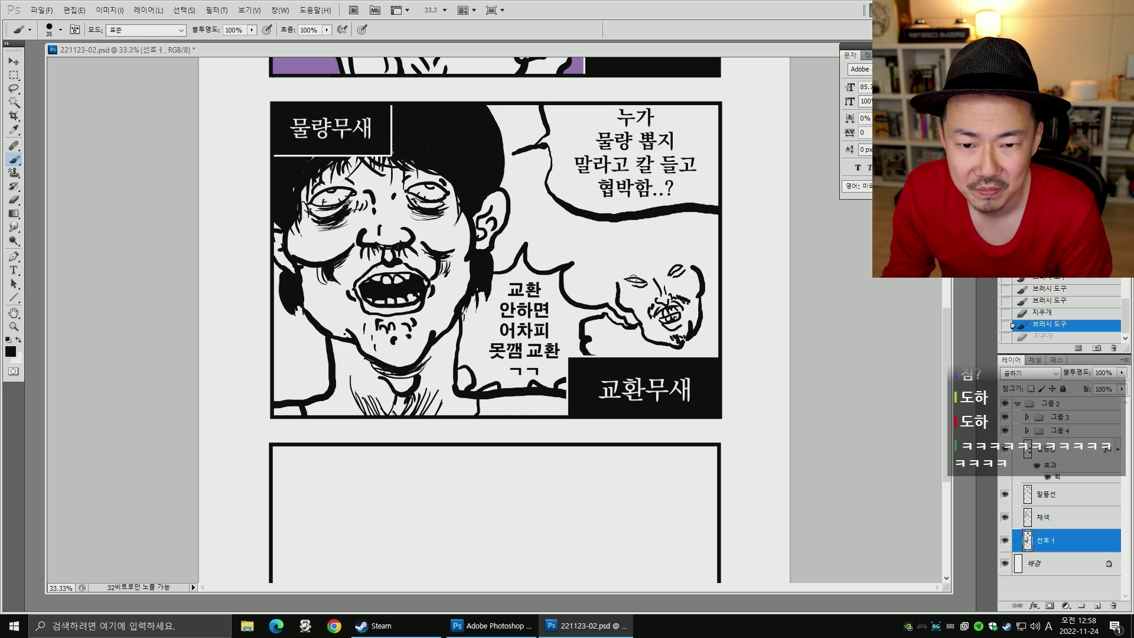
mouse_move(631, 277)
left_mouse_down()
mouse_move(680, 269)
mouse_move(643, 286)
left_mouse_up()
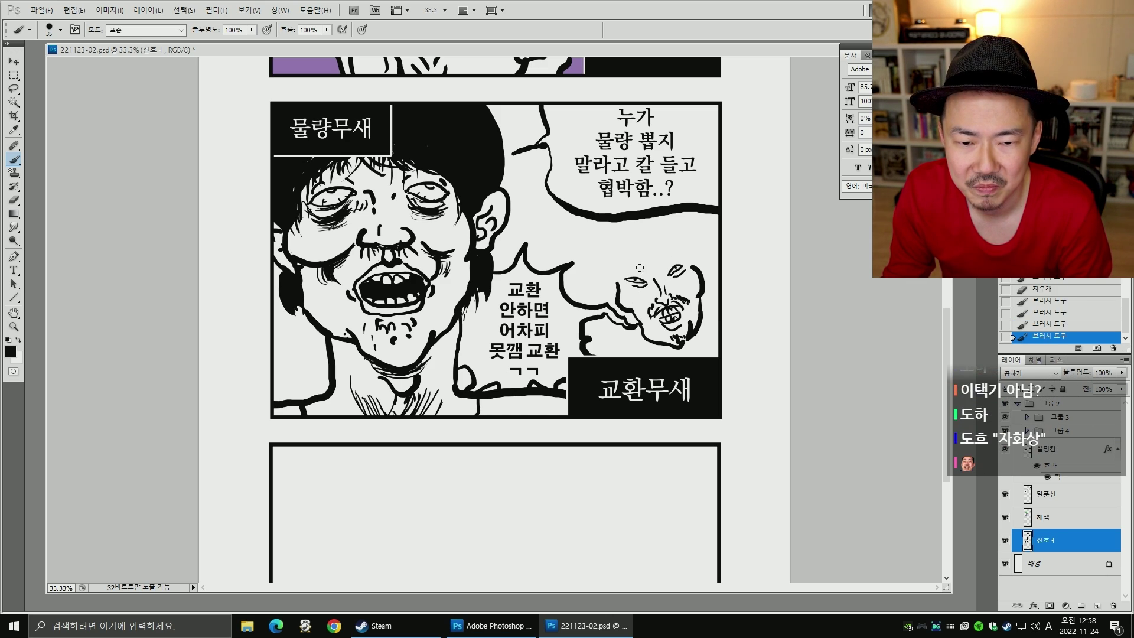
mouse_move(620, 268)
left_mouse_down()
mouse_move(643, 272)
mouse_move(669, 255)
left_mouse_up()
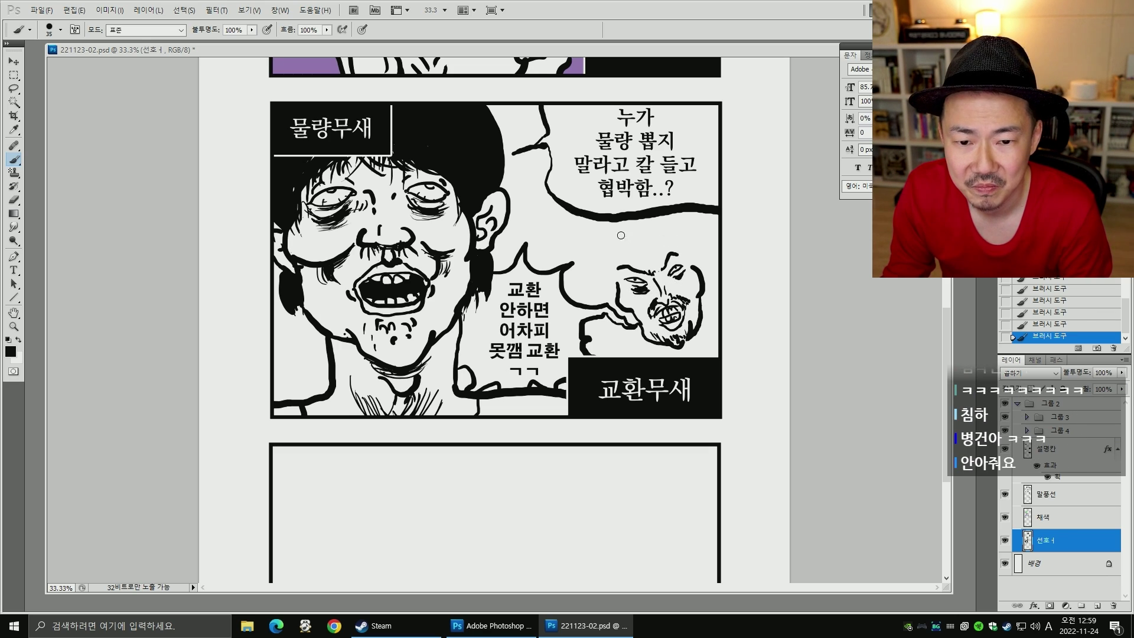
- Brush the skull outline of the small 교환무새 head, then add front hair strands and the right ear with the brush enlarged to 45
mouse_move(606, 267)
left_mouse_down()
mouse_move(613, 243)
mouse_move(659, 223)
mouse_move(694, 259)
left_mouse_up()
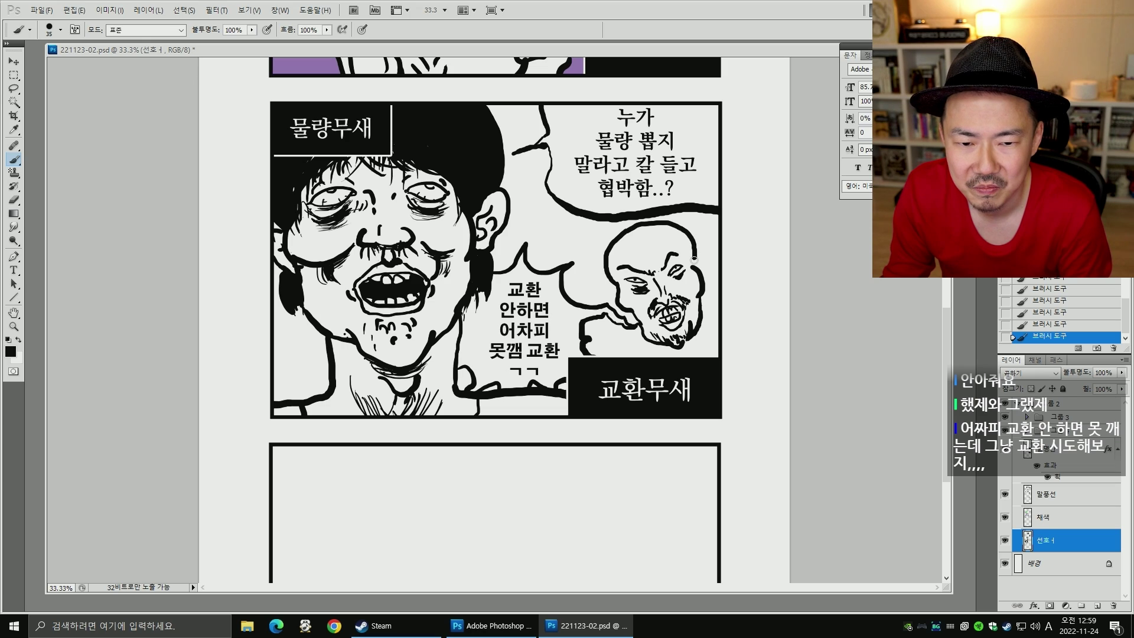
key("bracketright")
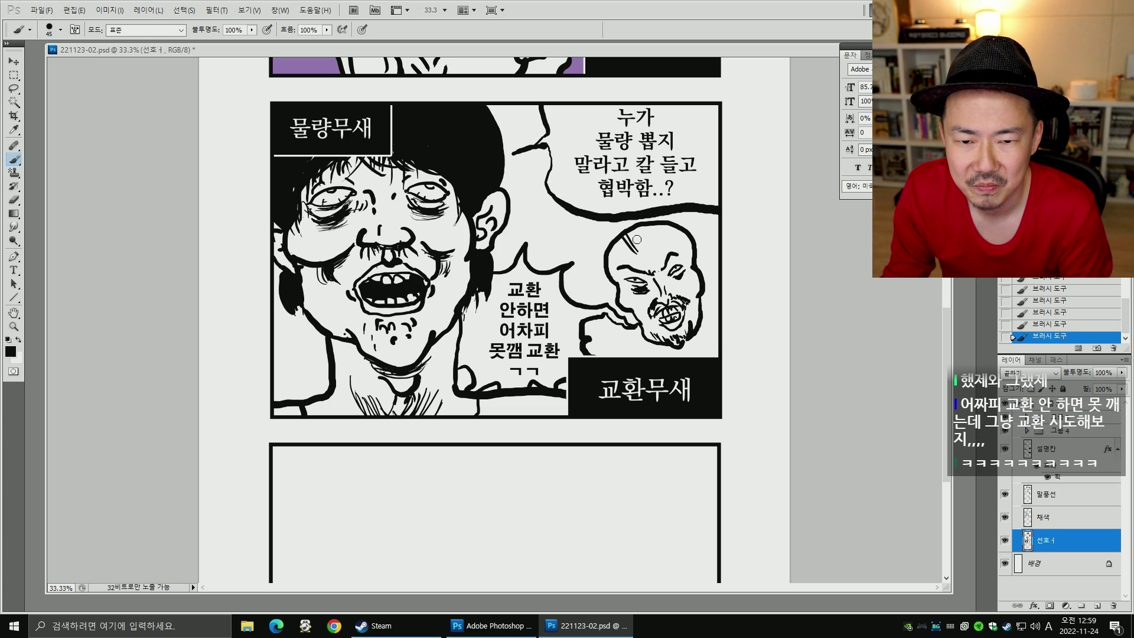
mouse_move(636, 230)
left_mouse_down()
mouse_move(642, 251)
mouse_move(653, 230)
mouse_move(618, 250)
mouse_move(652, 248)
left_mouse_up()
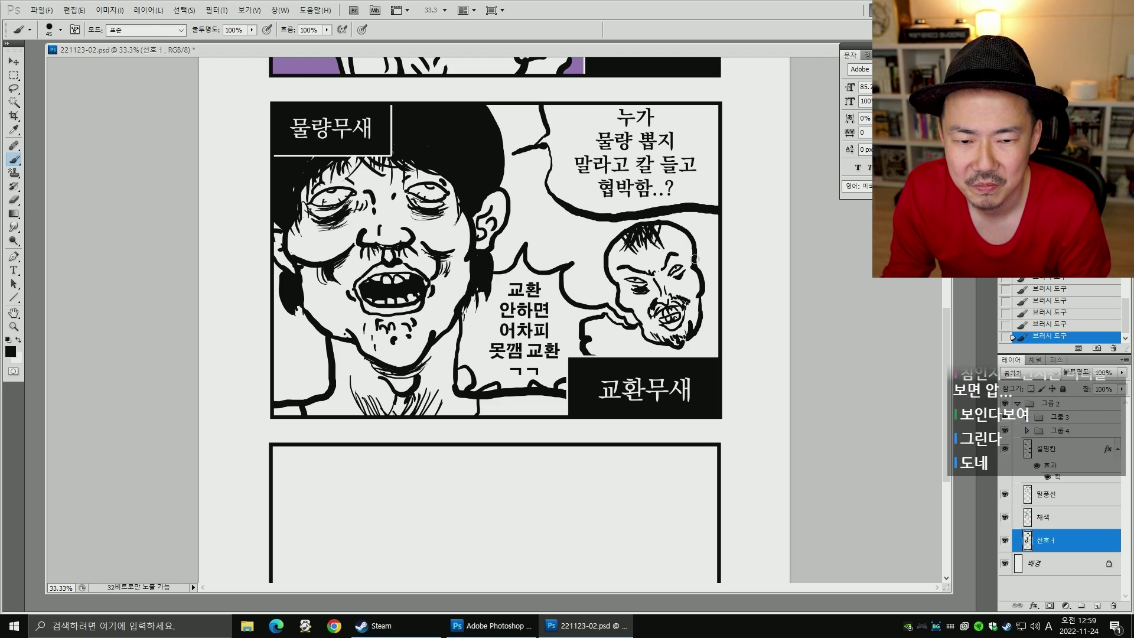
mouse_move(695, 255)
left_mouse_down()
mouse_move(711, 262)
mouse_move(704, 279)
left_mouse_up()
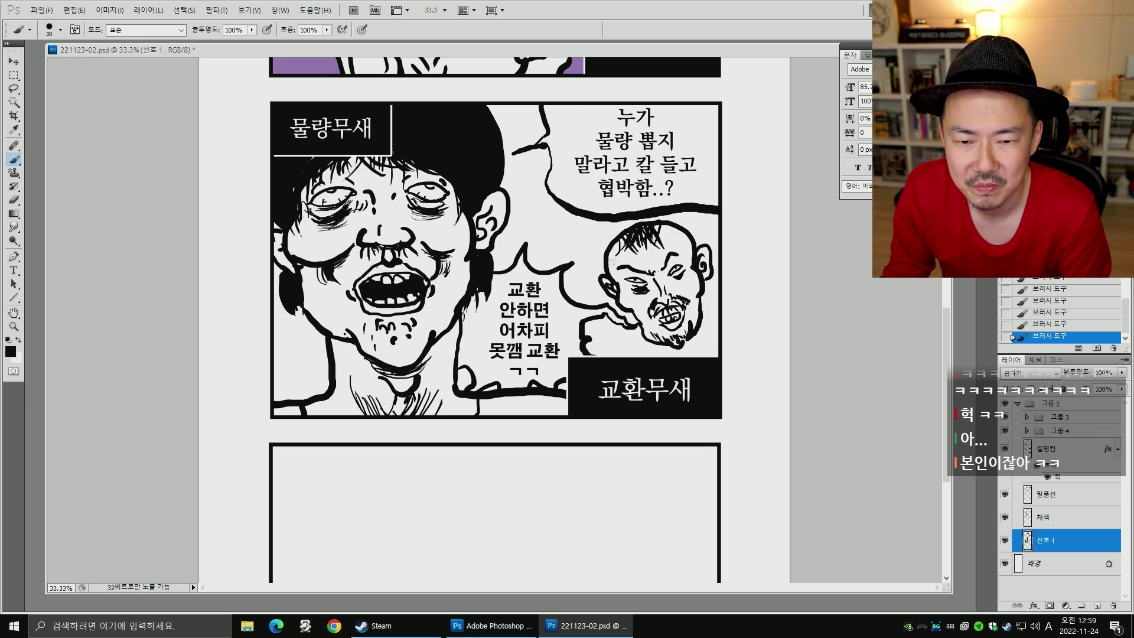
- Reduce the brush to 30 and fill in thin hair strands across the small character's crown and forehead
key("bracketleft")
left_click_drag(635, 235, 618, 260)
left_click_drag(646, 232, 632, 255)
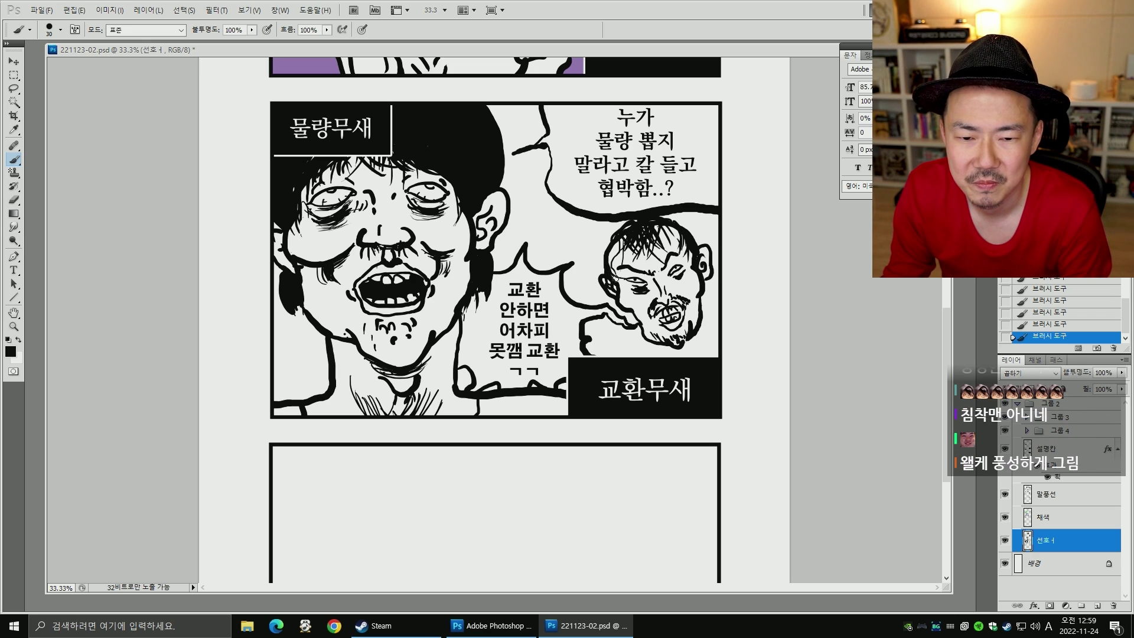
- Draw the neck and shoulder lines below the small 교환무새 face, enlarging the brush to 60 for the shoulders
key("bracketright")
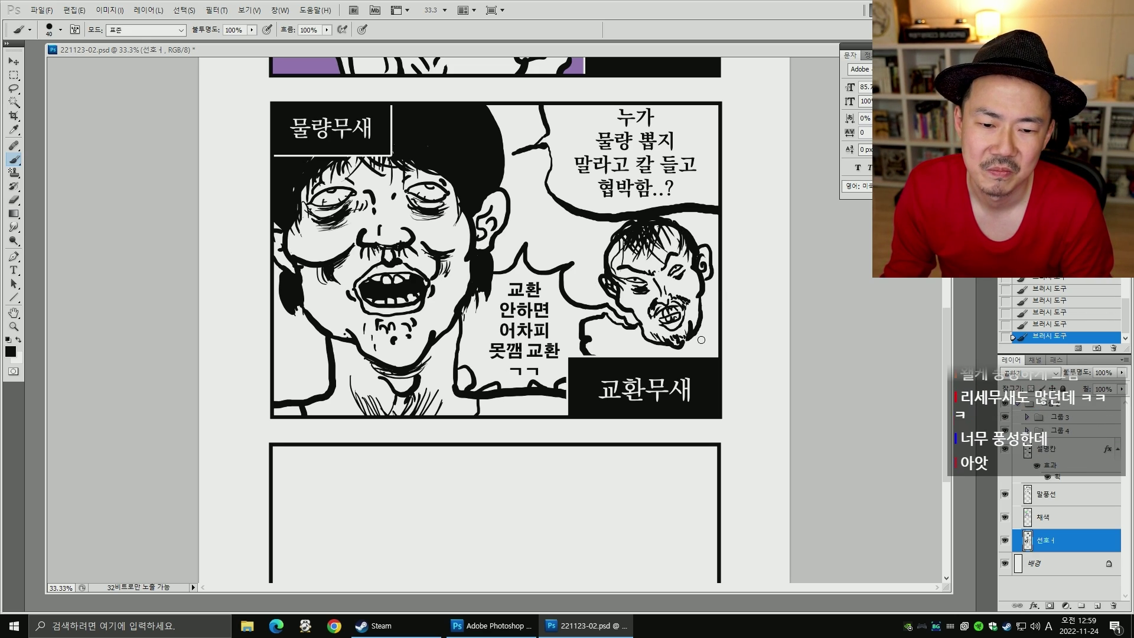
key("bracketleft")
key("bracketleft")
key("bracketleft")
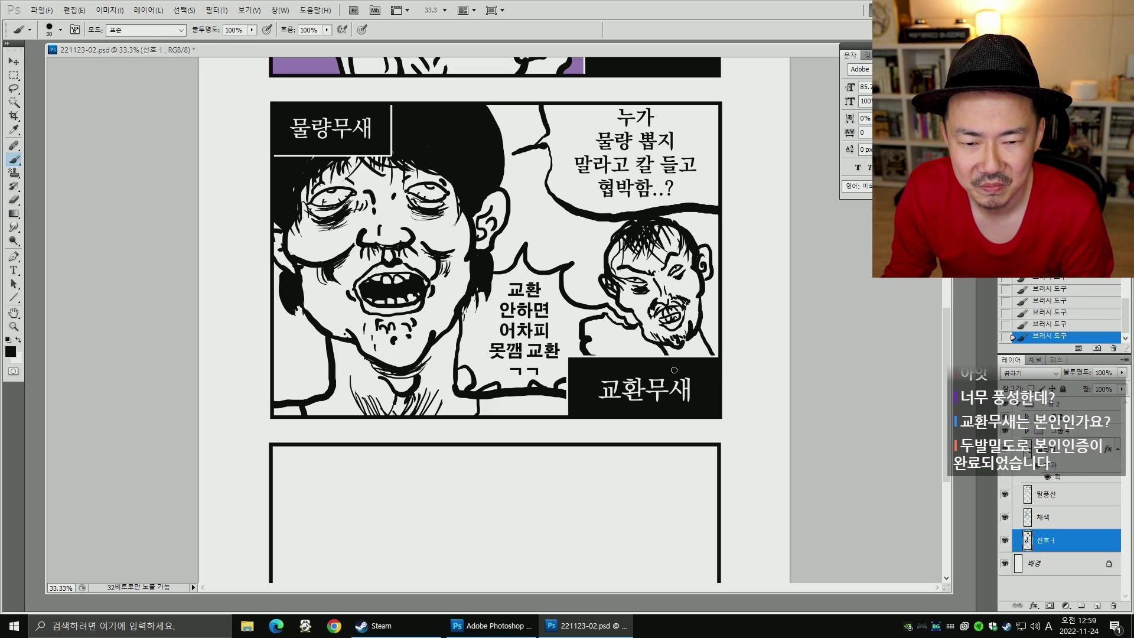
key("bracketright")
key("bracketright")
key("bracketright")
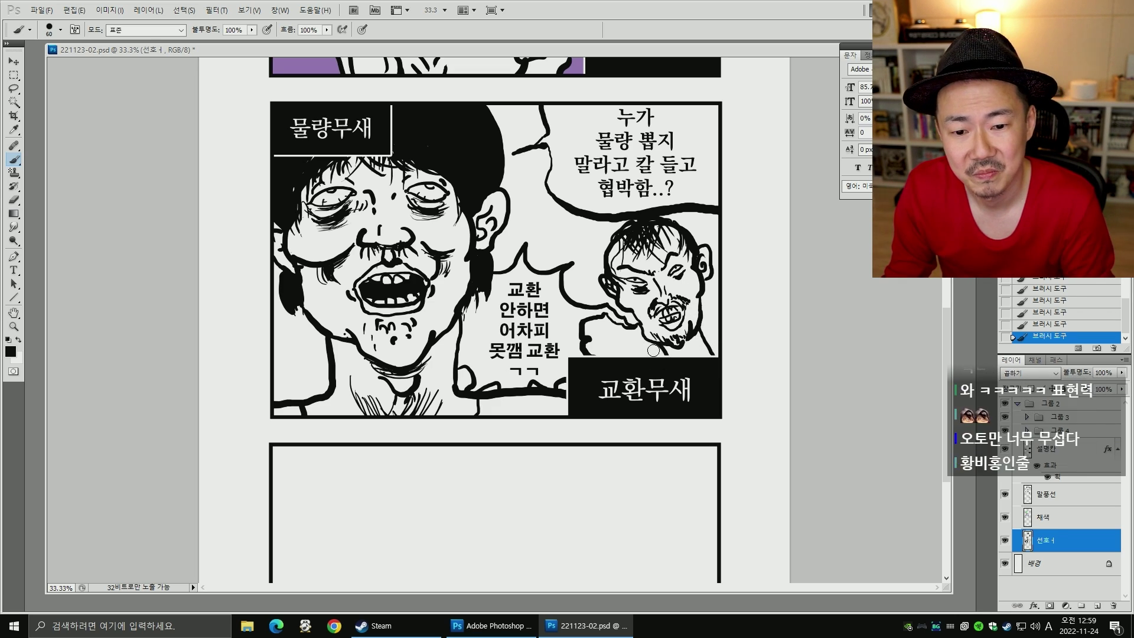
mouse_move(702, 331)
left_mouse_down()
mouse_move(720, 335)
mouse_move(745, 423)
left_mouse_up()
- Erase the stray line beside the small figure's neck with the Eraser at 45 and make the 말풍선 layer active
key("e")
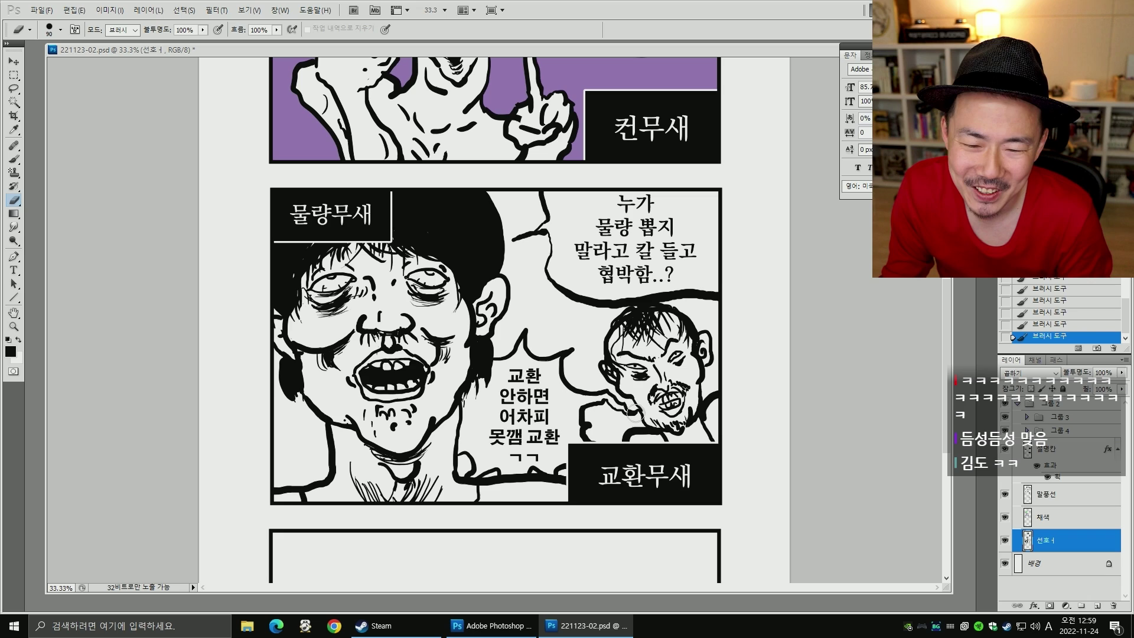
key("[")
left_click_drag(624, 409, 628, 414)
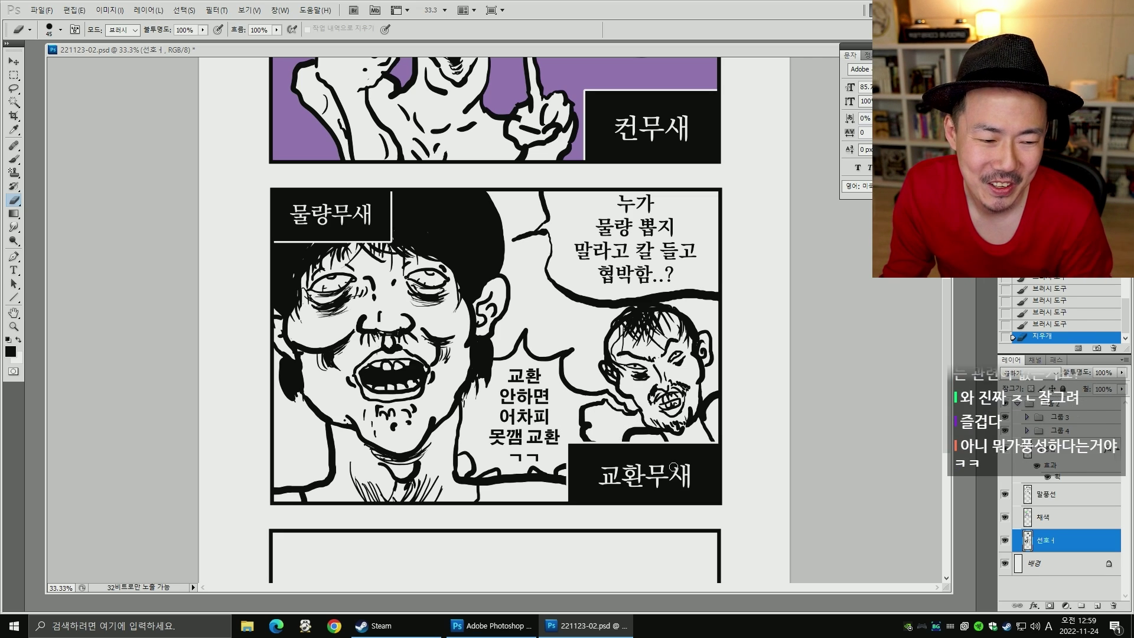
left_click(1055, 504)
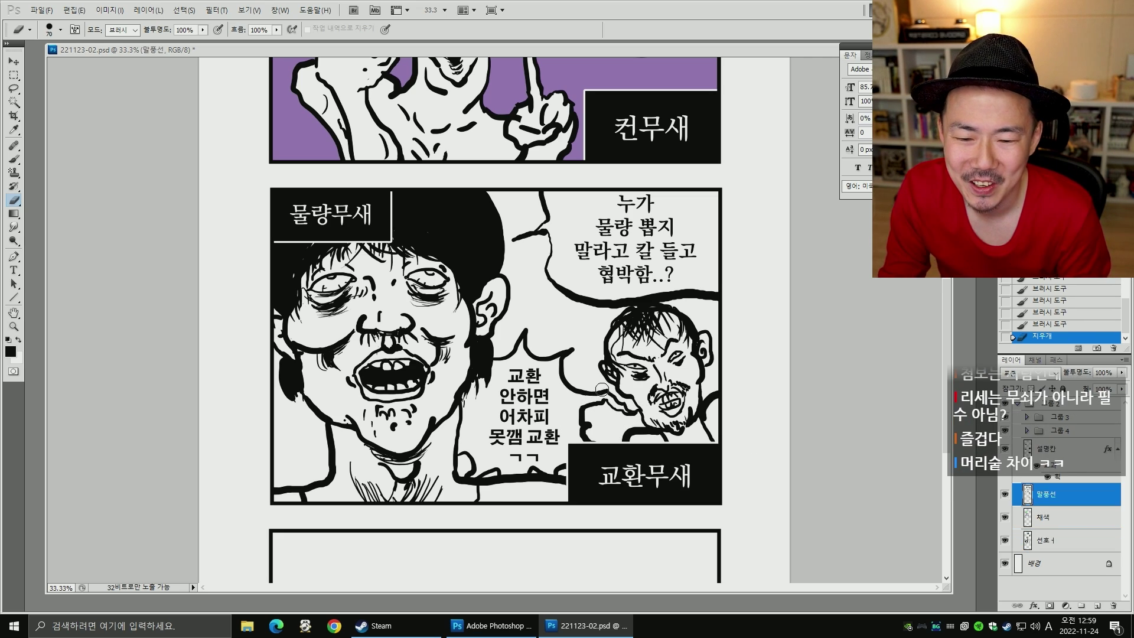
key("m")
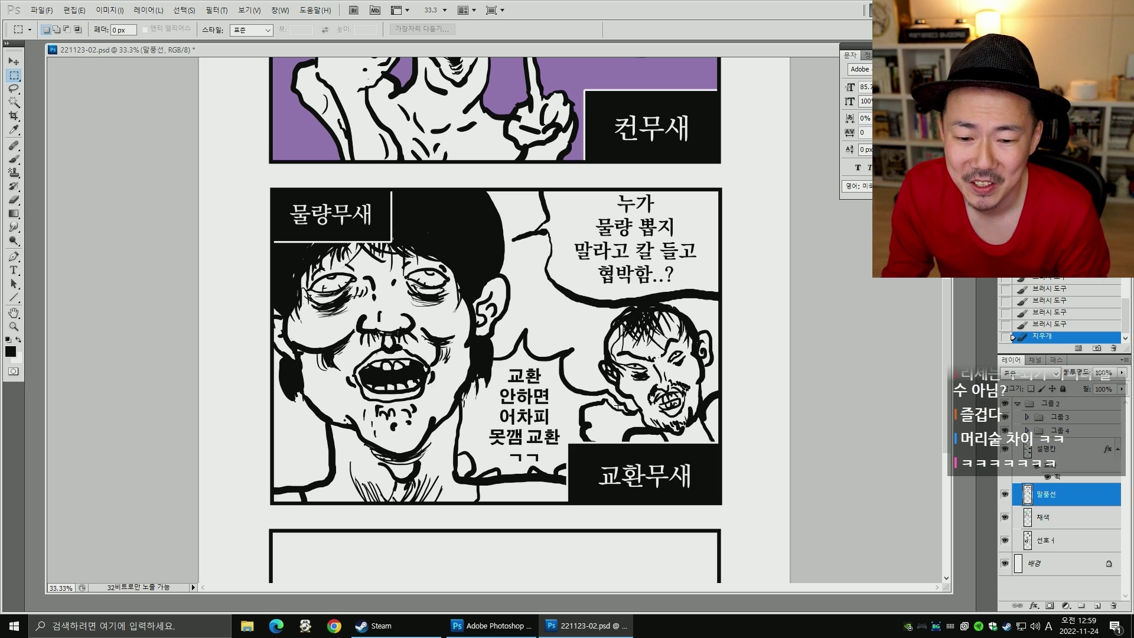
left_click_drag(404, 312, 677, 511)
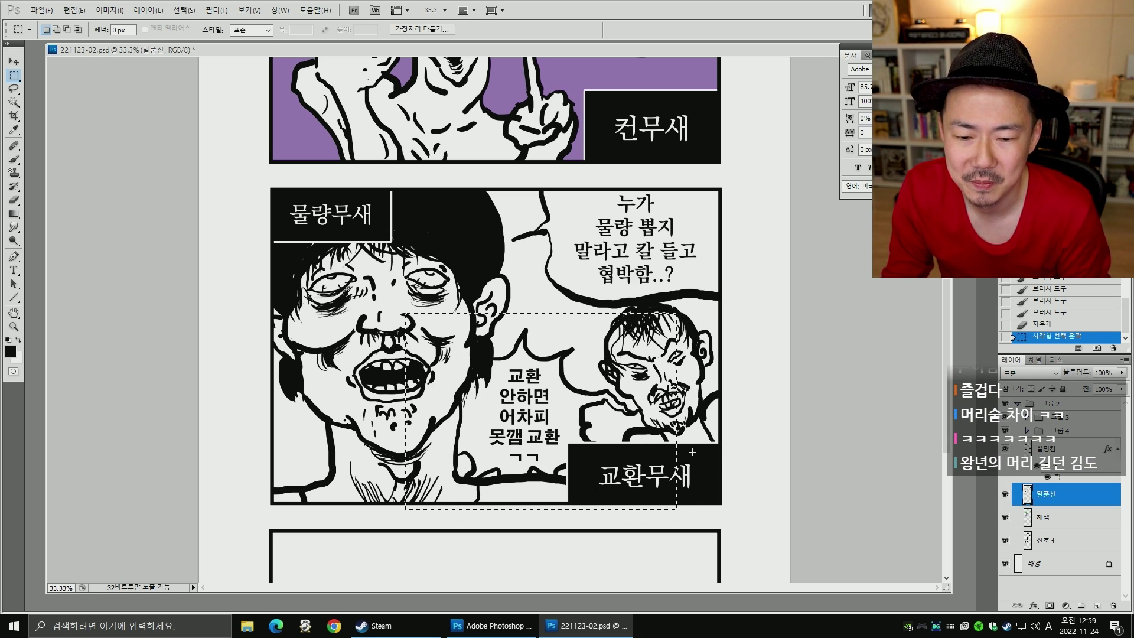
key("ctrl+d")
- Erase and redraw the speech bubble outline beside the small figure's shoulder on the 말풍선 layer, using a size 40 brush
key("e")
mouse_move(637, 410)
left_mouse_down()
mouse_move(608, 391)
mouse_move(607, 418)
mouse_move(620, 416)
left_mouse_up()
key("b")
key("e")
left_click(602, 405)
key("b")
key("bracketleft")
key("bracketleft")
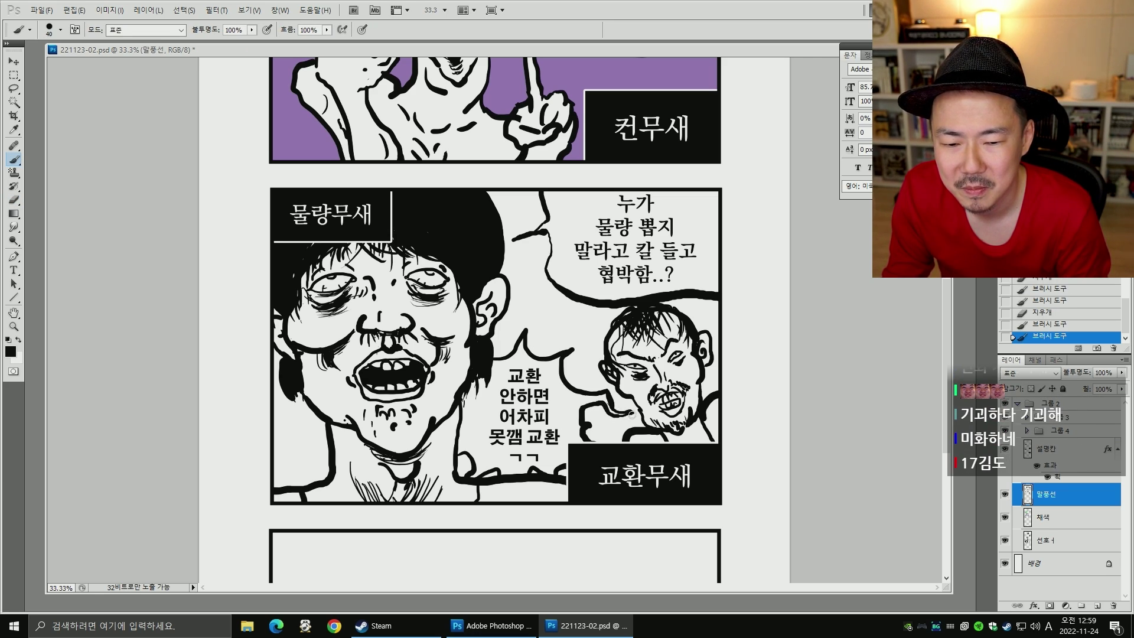
left_click(631, 413)
- Hide the 설명칸 caption boxes and the 그룹 3 lettering, and make the 말풍선 layer active
key("h")
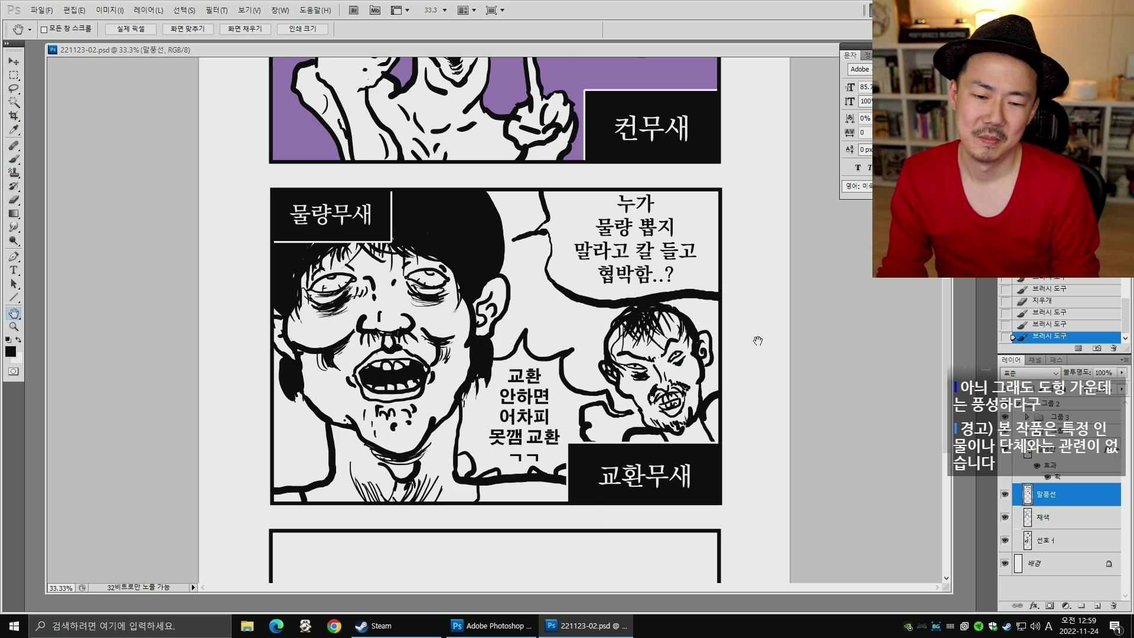
scroll(758, 341, "up", 1)
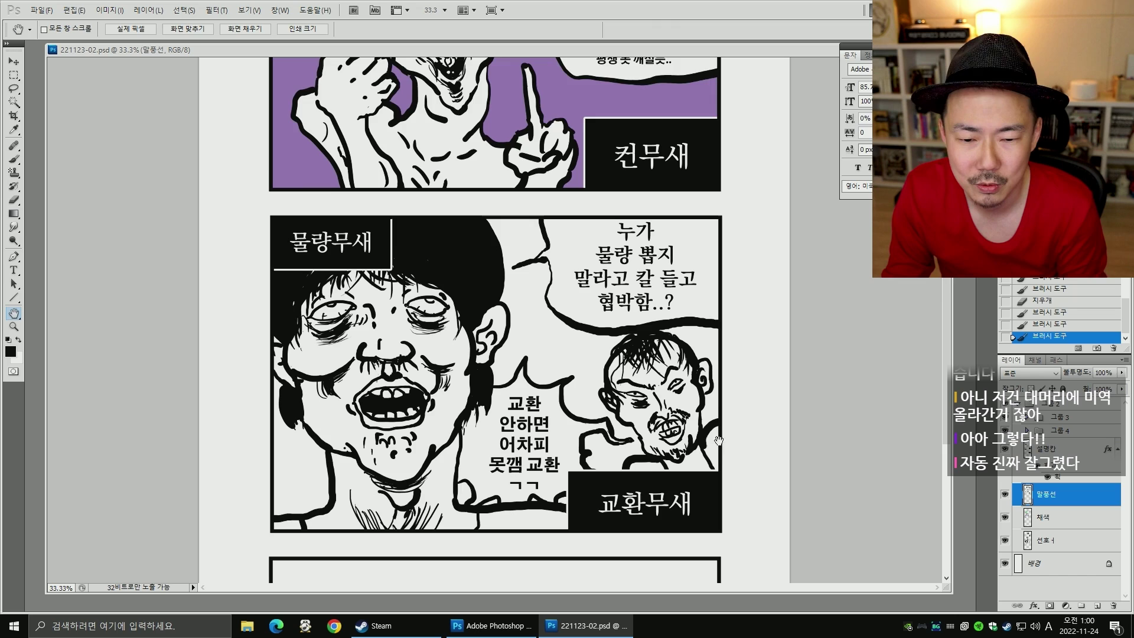
scroll(718, 440, "down", 3)
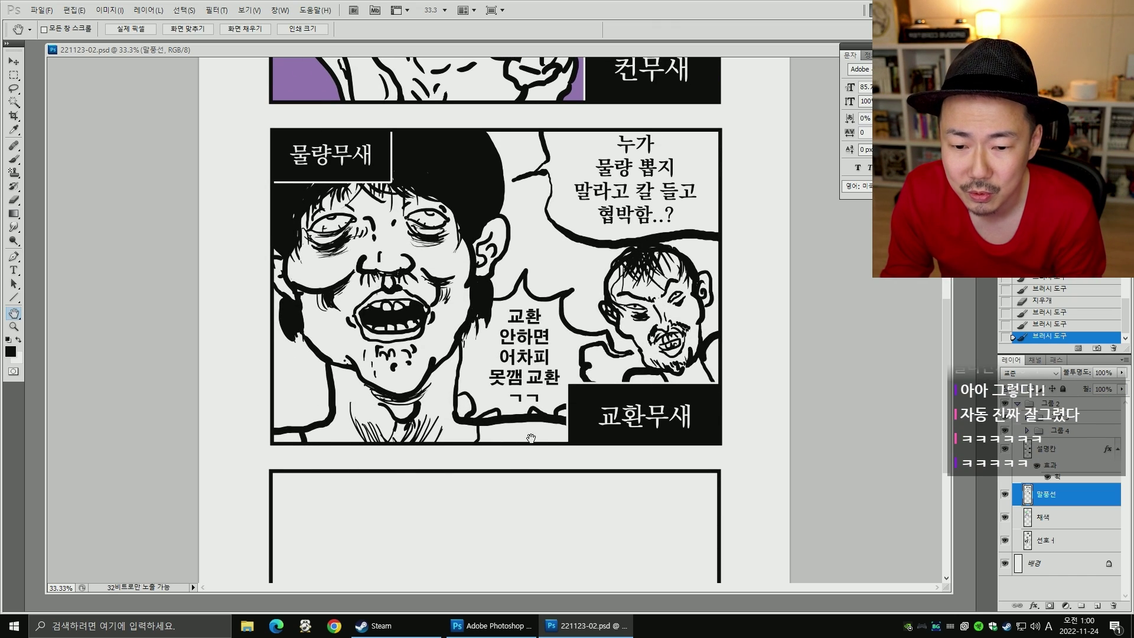
key("b")
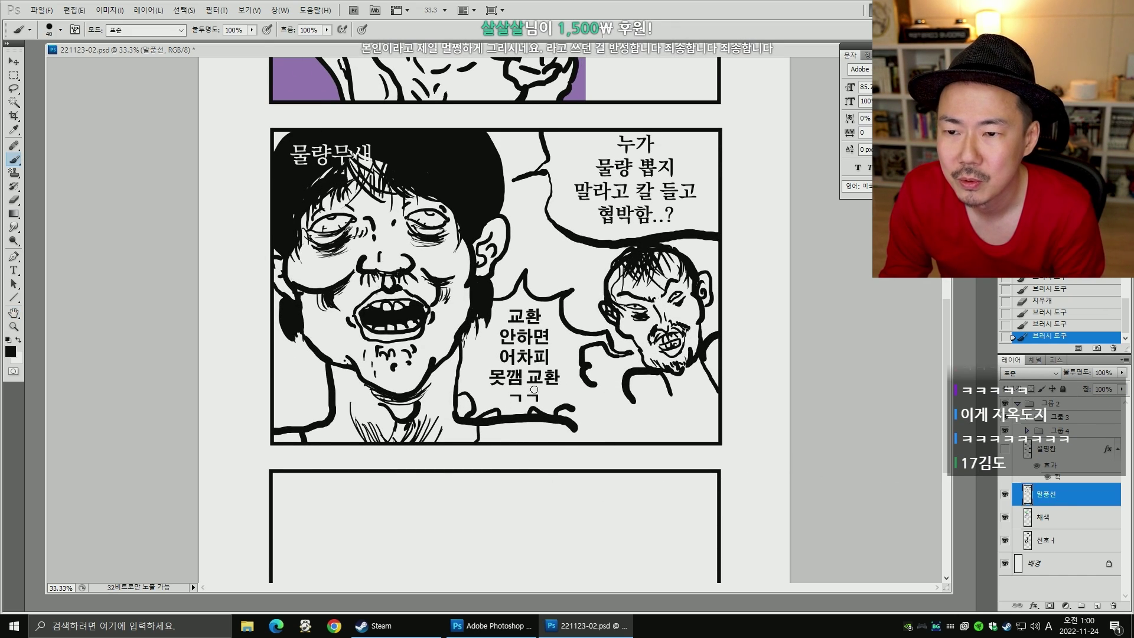
left_click(1012, 418)
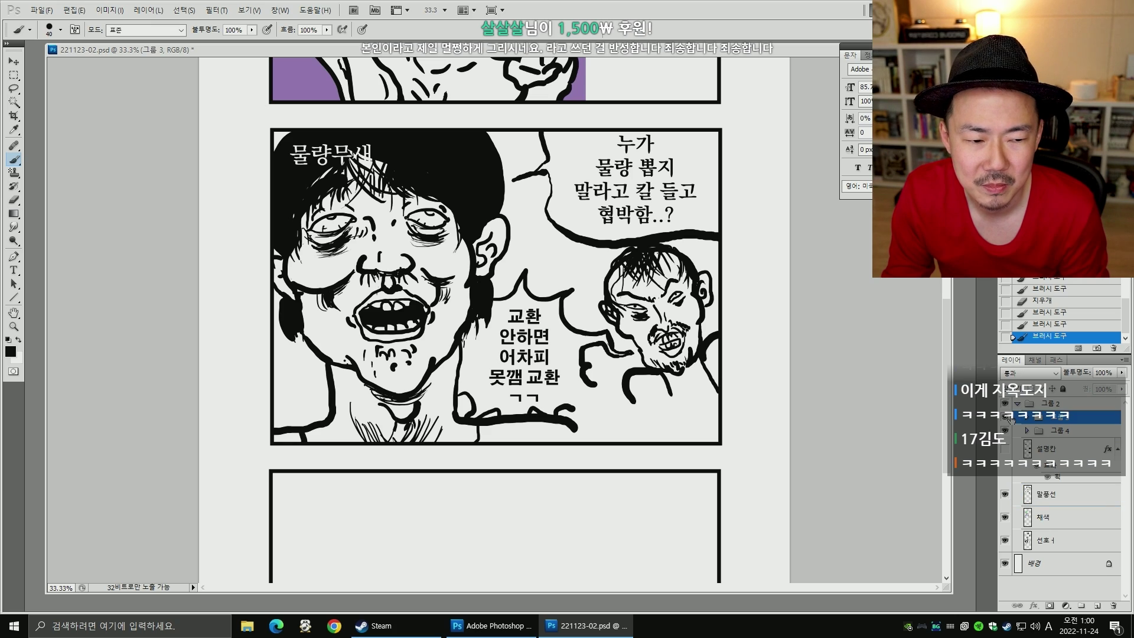
left_click(1004, 417)
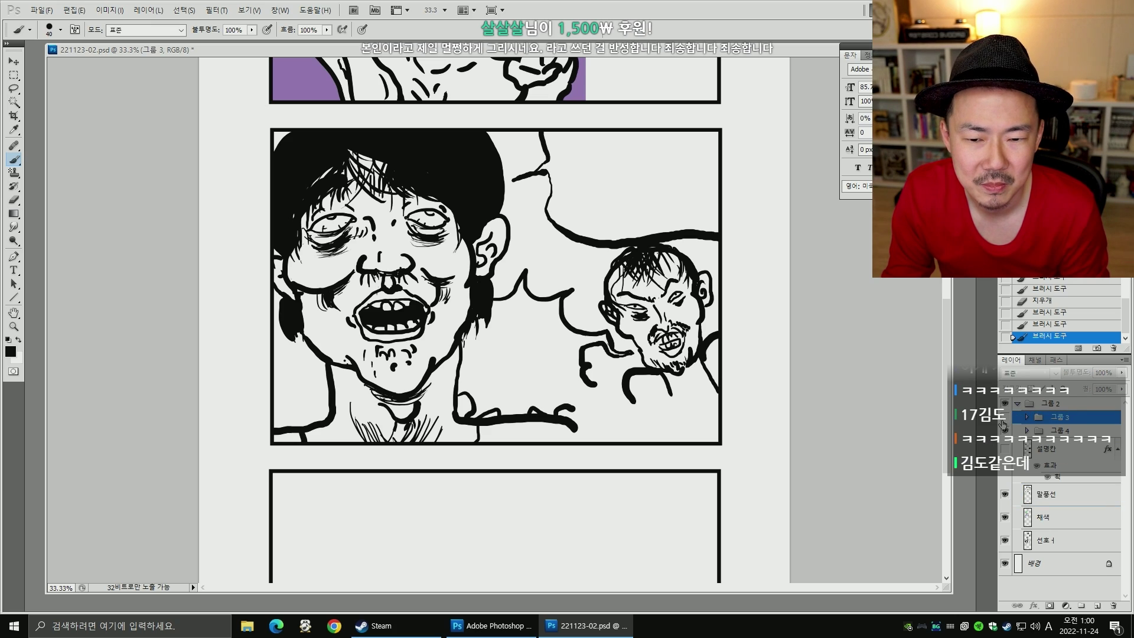
left_click(1020, 502)
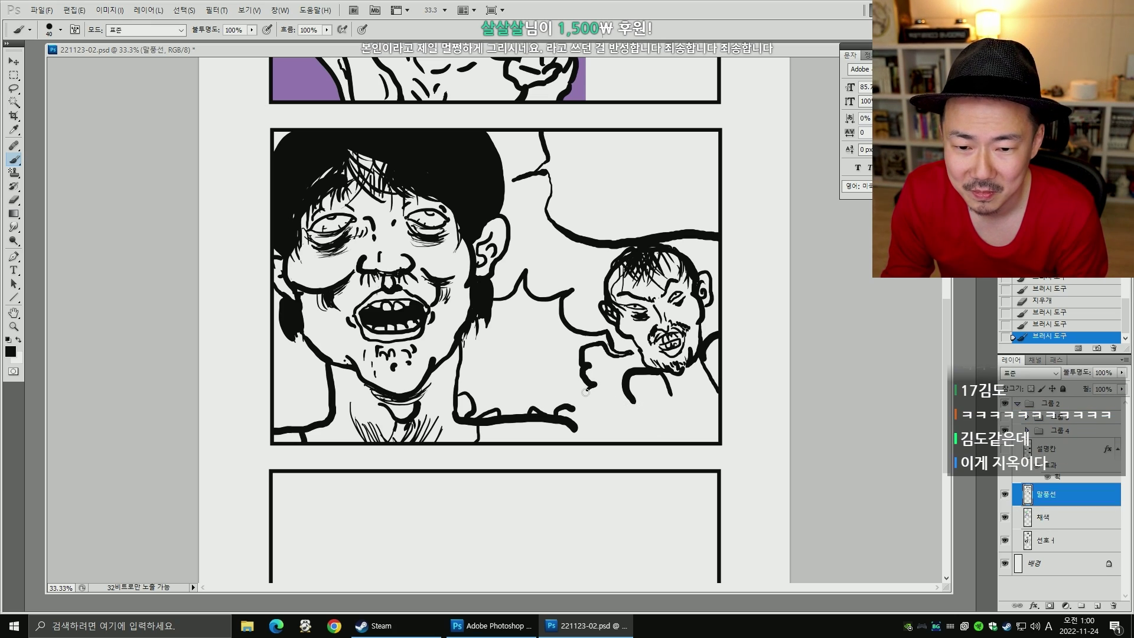
- Extend the large figure's shoulder line to the panel's lower border on the 선호 ㅓ layer and close the bubble's lower right edge on 말풍선
left_click_drag(578, 407, 575, 412)
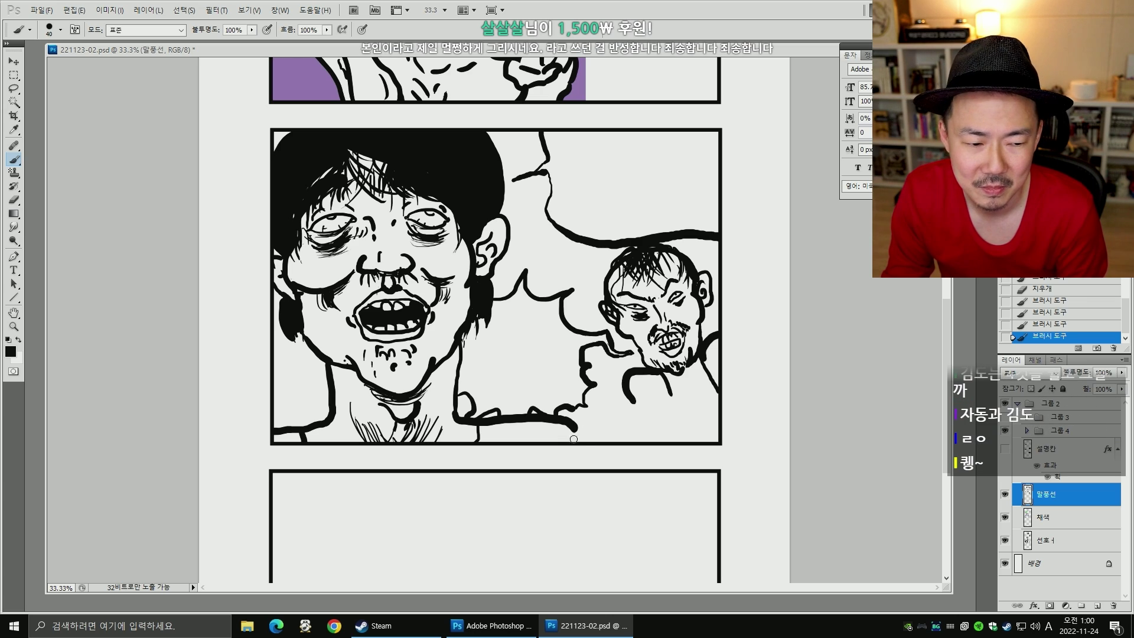
key("ctrl+z")
left_click(1038, 536)
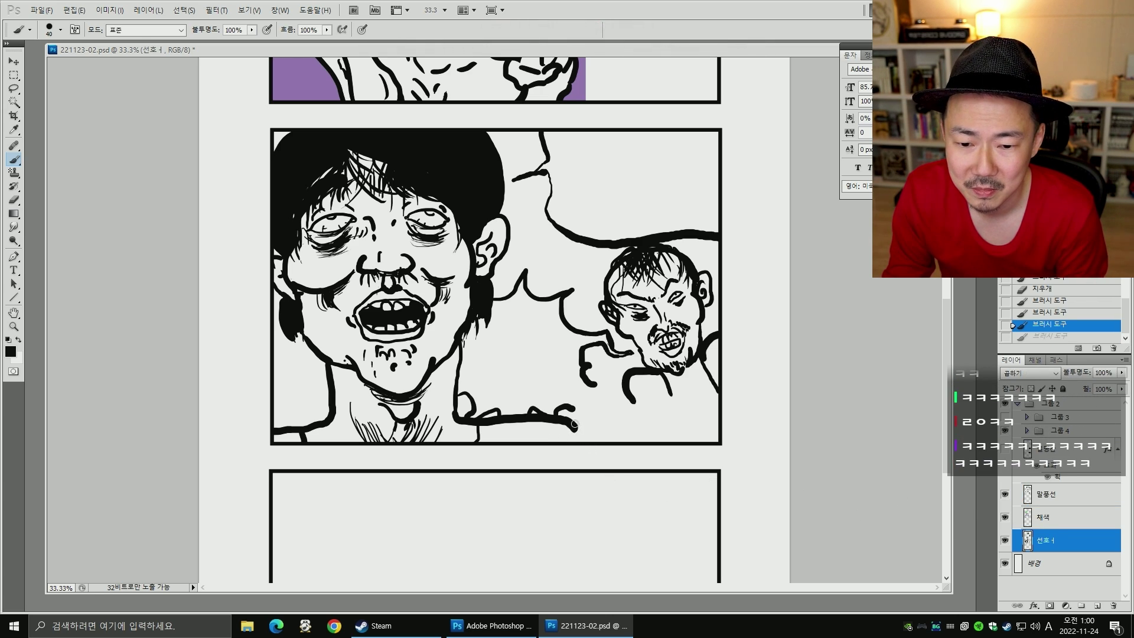
left_click(1036, 512)
left_click(1043, 493)
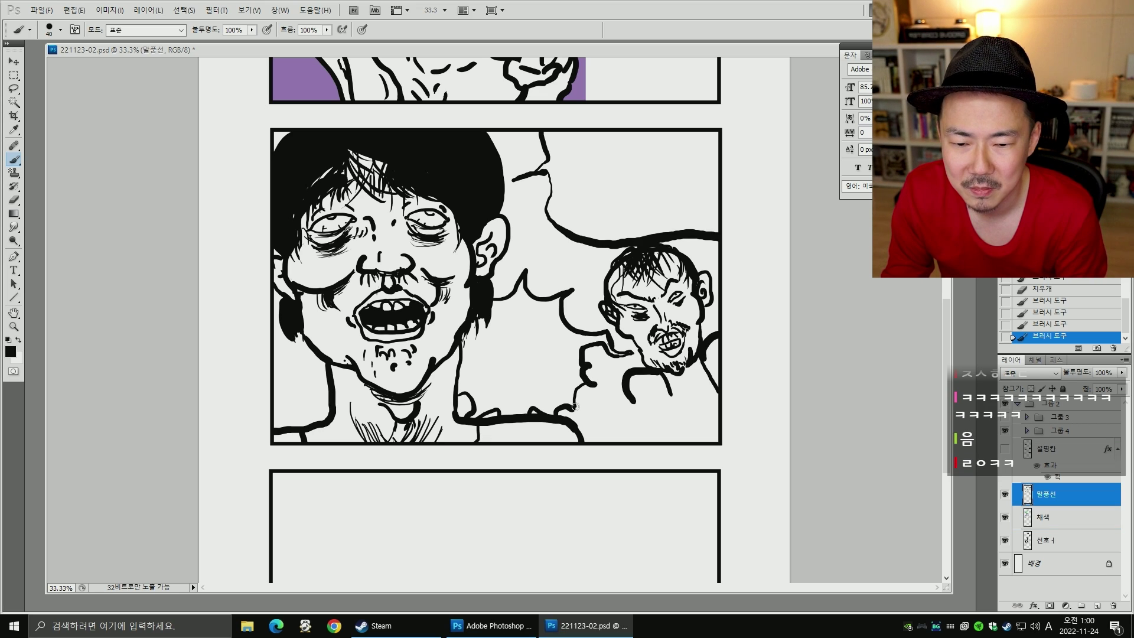
key("w")
left_click(305, 404)
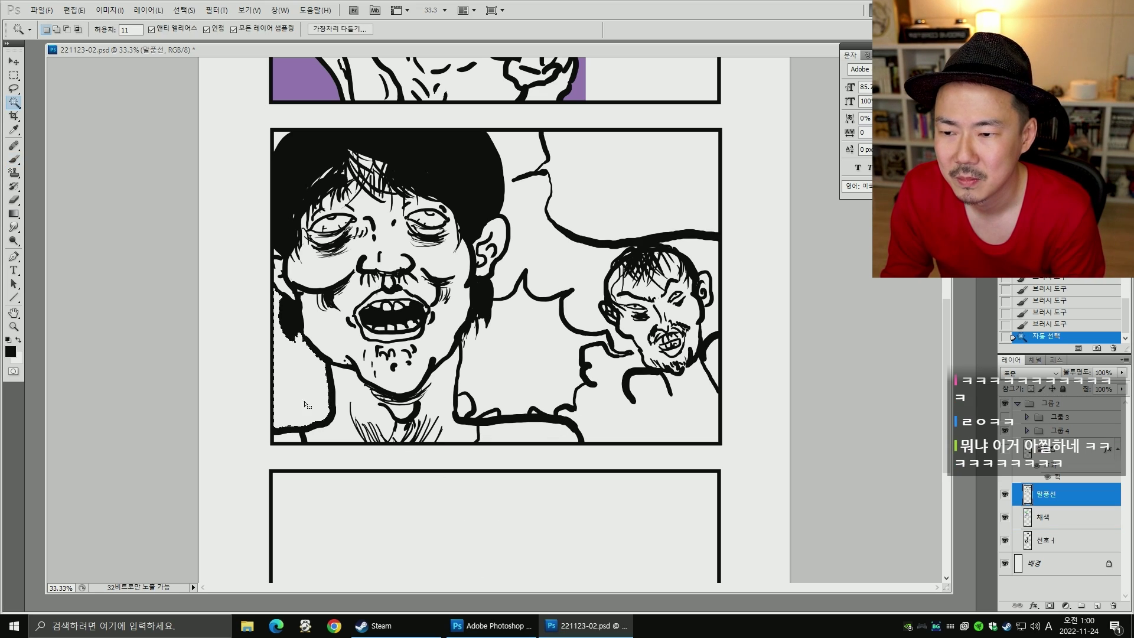
left_click(275, 254)
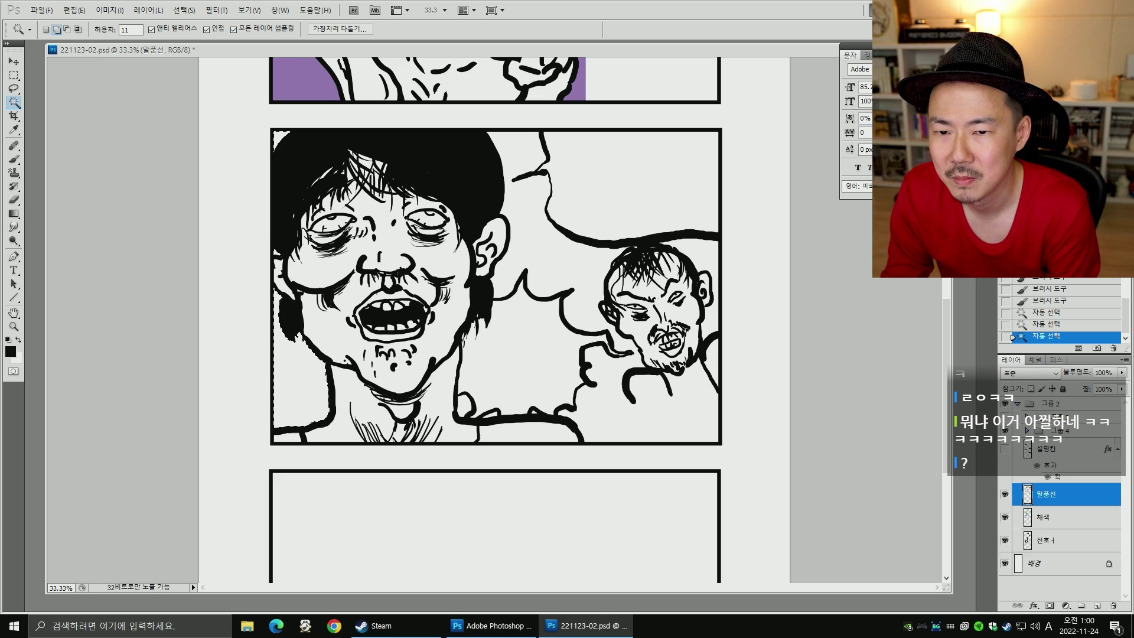
key("ctrl+d")
- Brush the left side of the small figure's torso down to the panel's lower border
key("b")
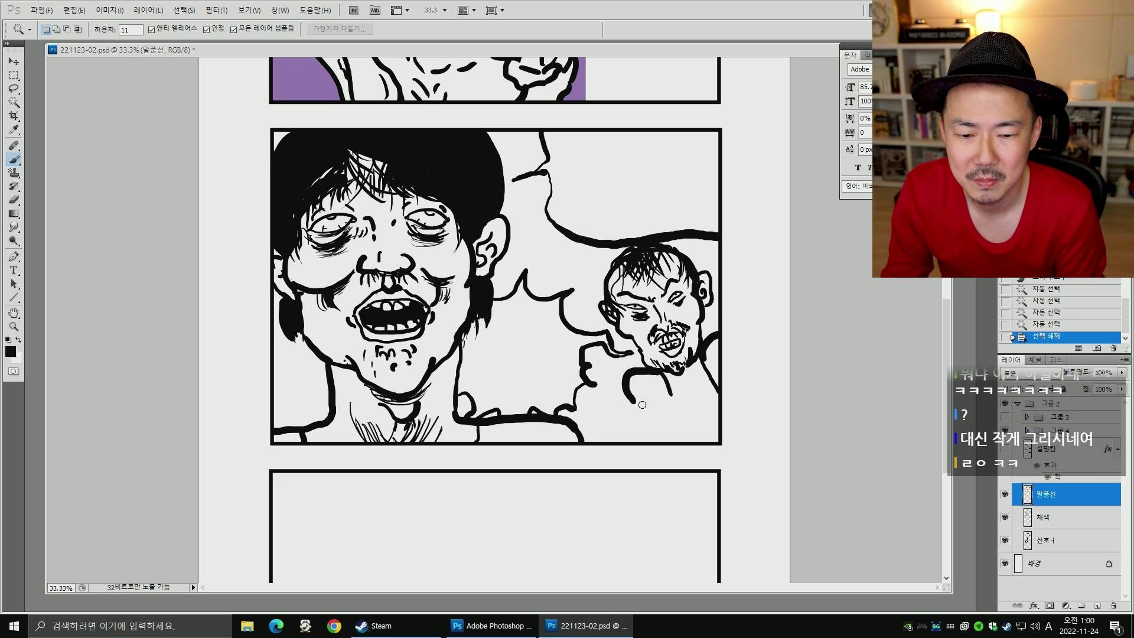
left_click_drag(676, 473, 681, 496)
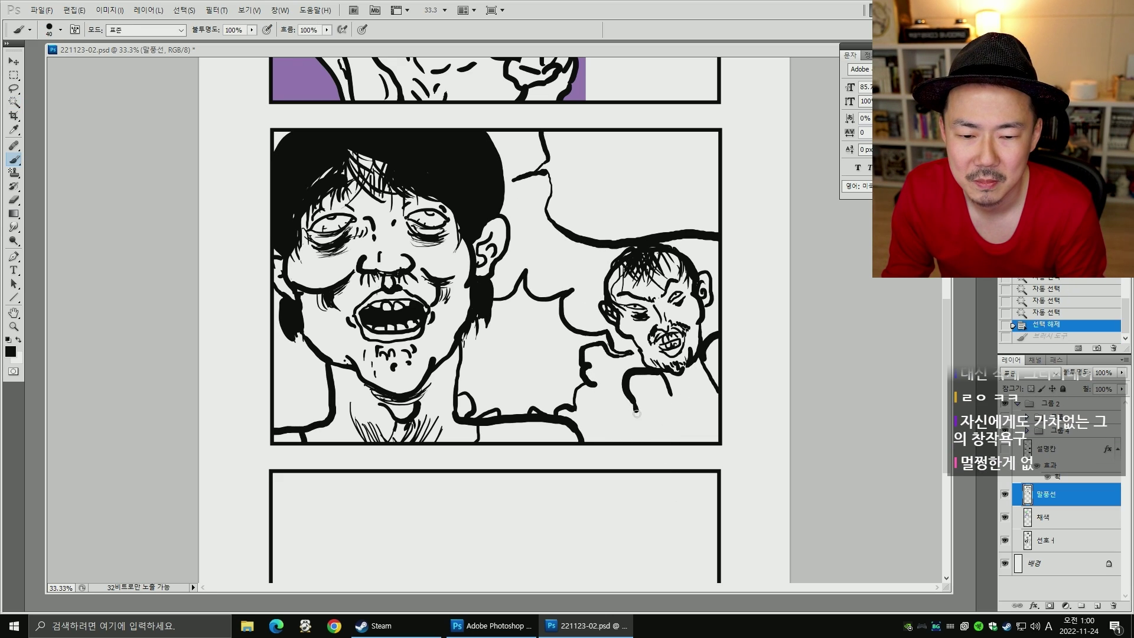
- Select the background areas around both characters with the Magic Wand, expand the selection and fill it with red
key("w")
left_click(622, 424)
left_click(706, 321)
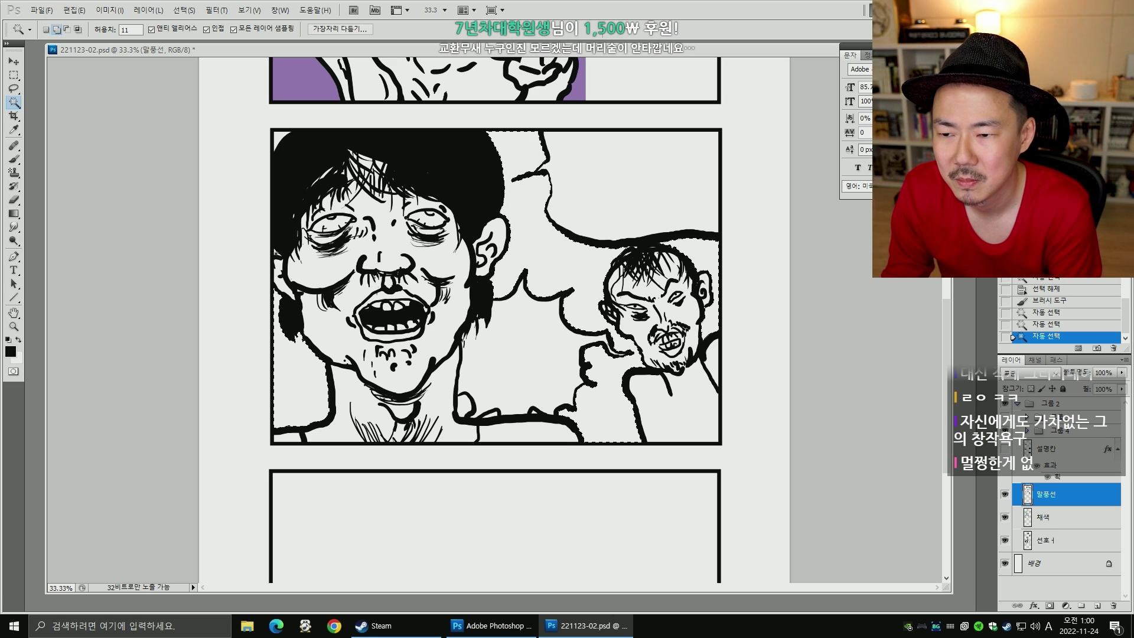
key("alt+s")
key("m")
key("e")
key("Return")
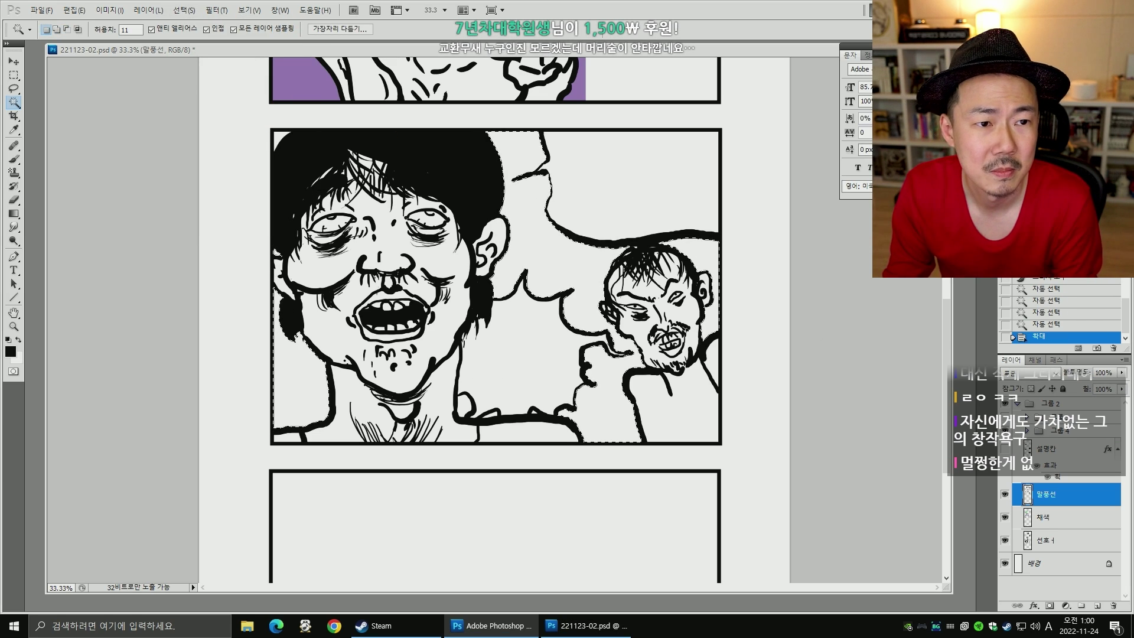
key("alt+BackSpace")
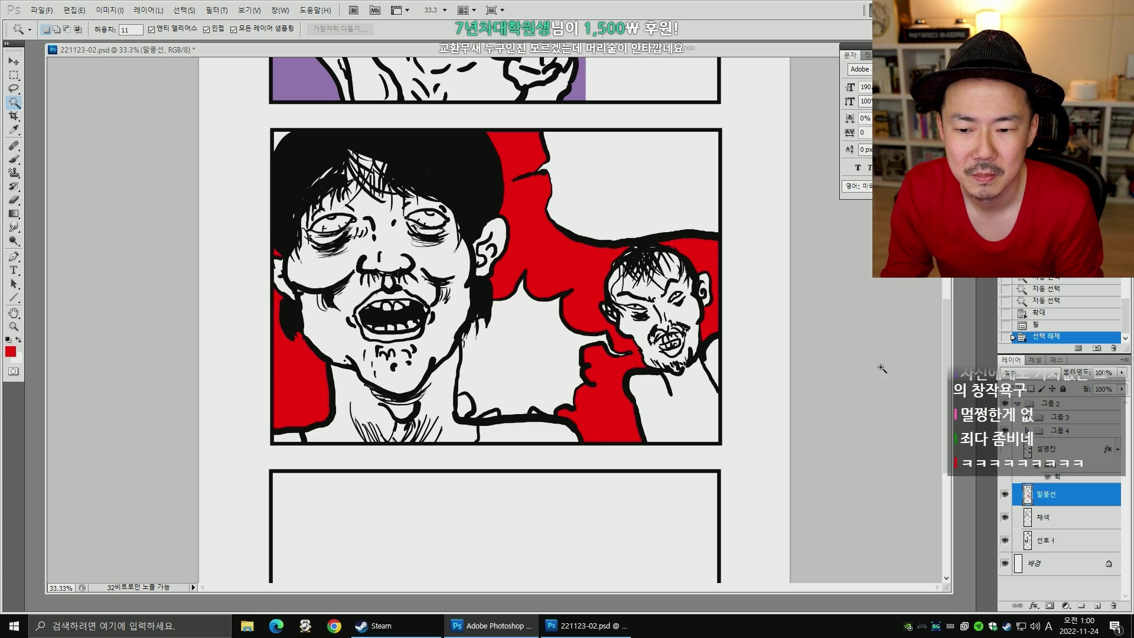
- Select the small gaps between the speech bubble and the large figure's shoulder, expand the selection, fill it with red and deselect
left_click(465, 405)
left_click(492, 414, "shift")
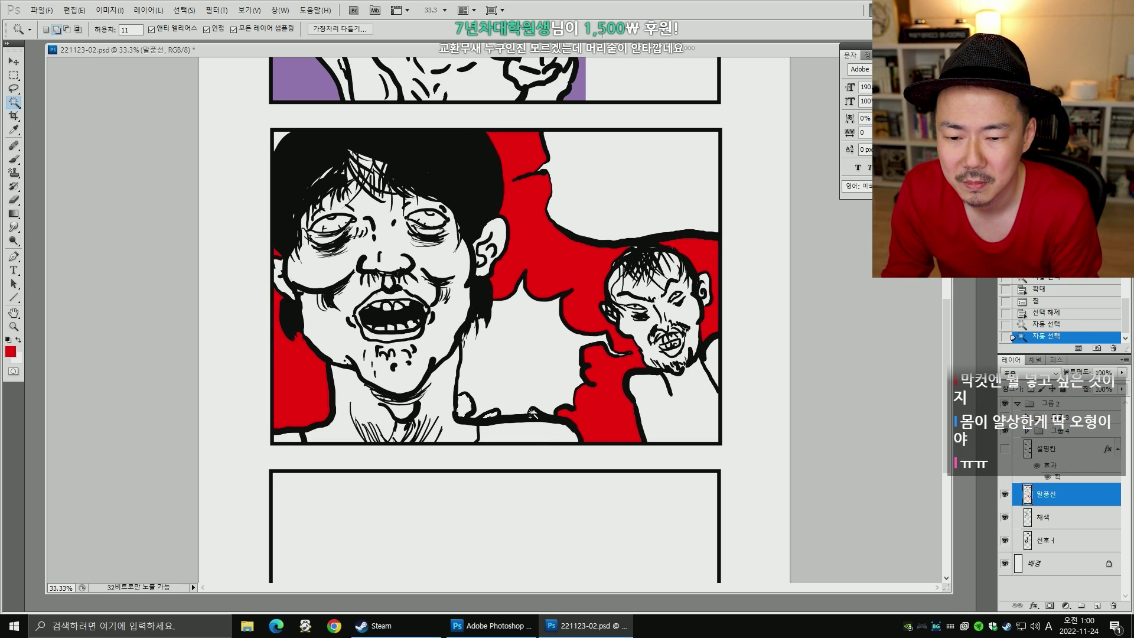
key("alt+s")
key("m")
key("e")
key("Return")
key("alt+BackSpace")
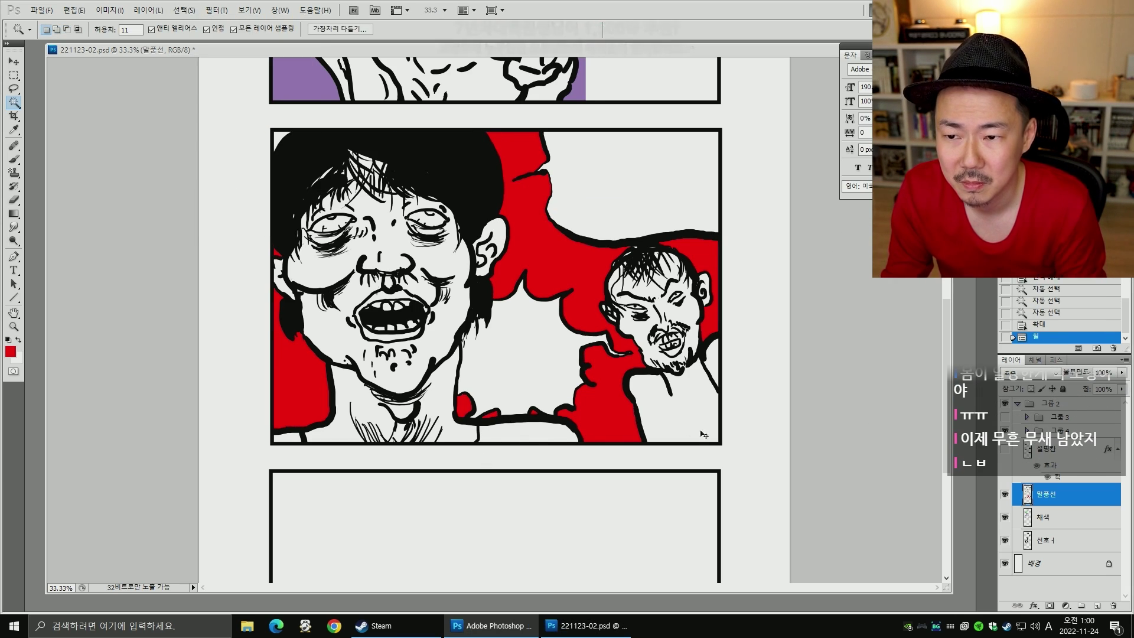
key("ctrl+d")
- Select the background sliver in the panel's upper left corner, expand the selection by 2 pixels and fill it with red
left_click(283, 136)
key("alt+s")
key("m")
key("e")
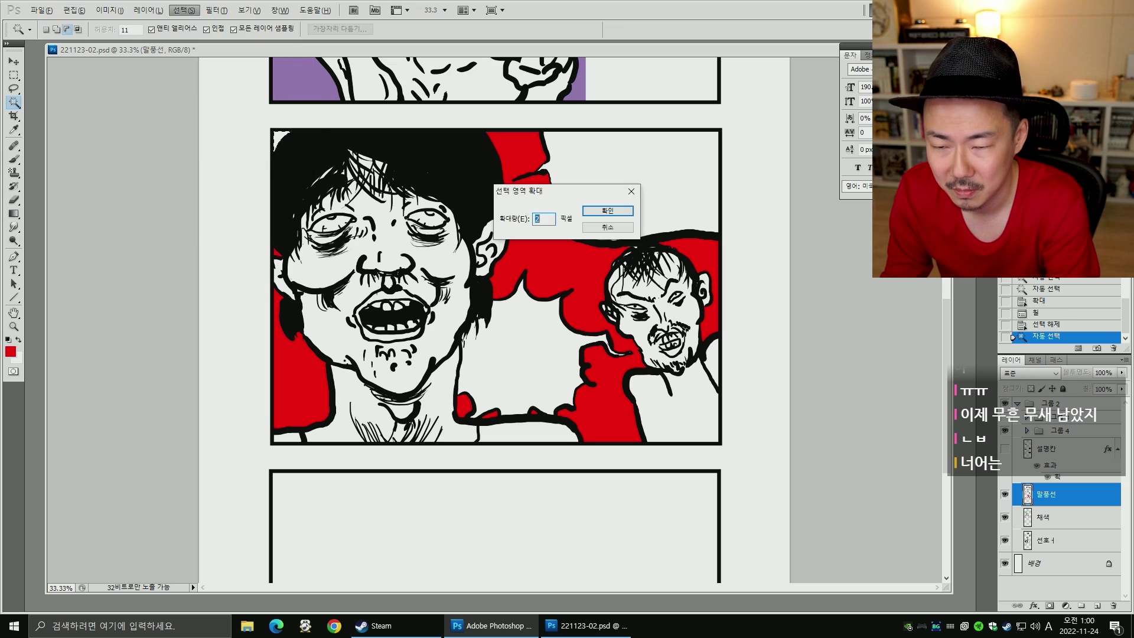
key("Return")
key("alt+BackSpace")
- Show the 설명칸 caption boxes again
left_click(1004, 452)
left_click(1006, 473)
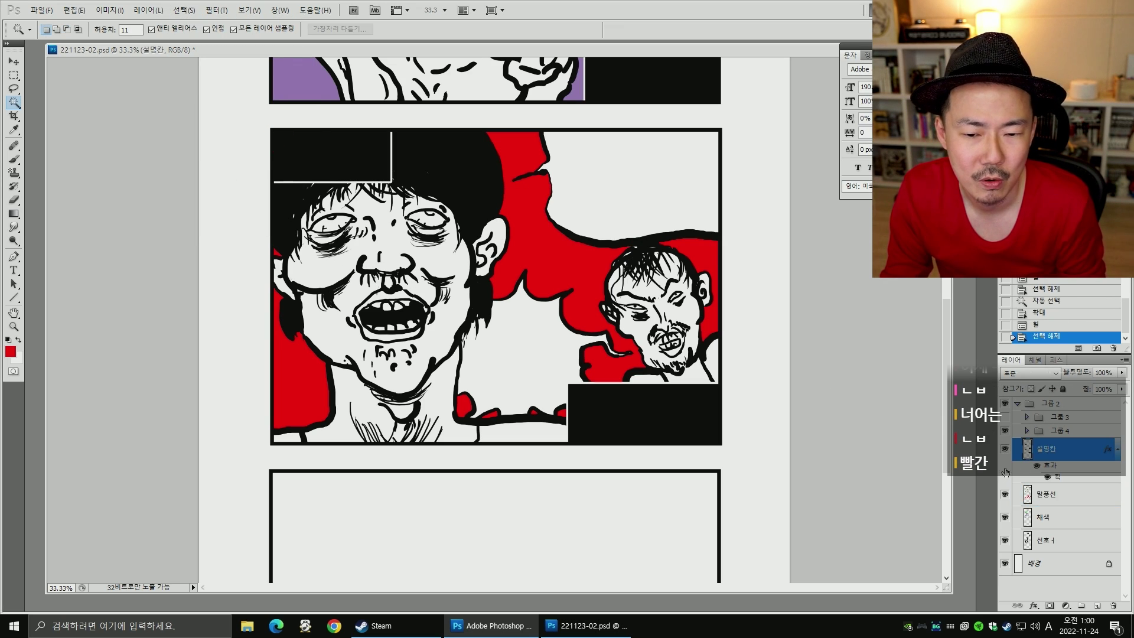
- Show the 그룹 3 lettering group again and make the 말풍선 layer active
left_click(1005, 417)
left_click(1057, 417)
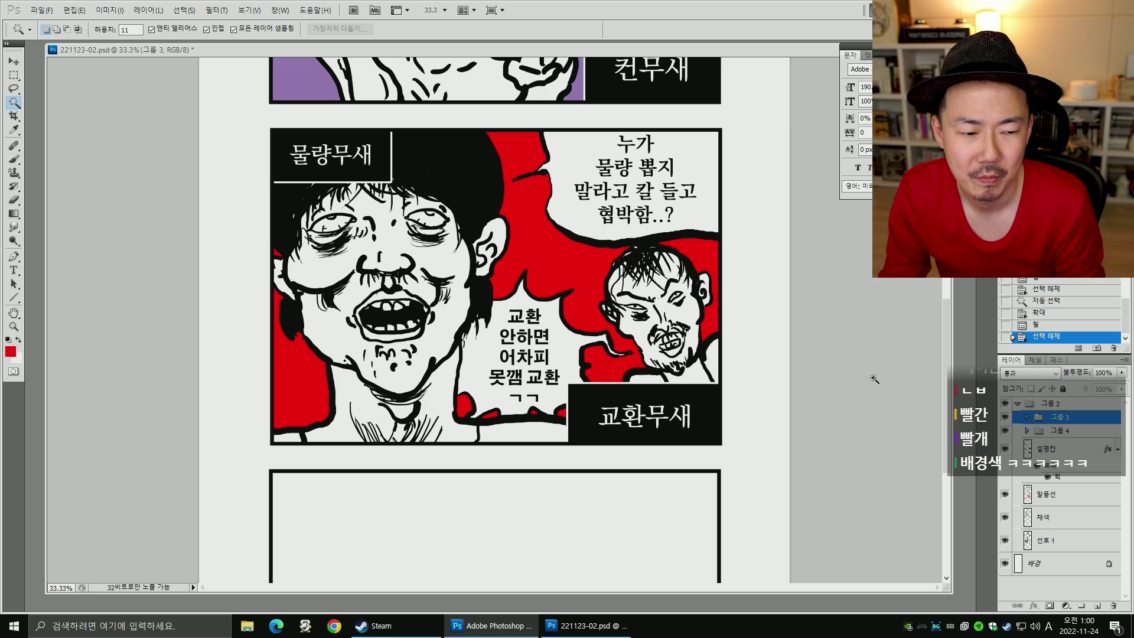
key("m")
left_click(1070, 499)
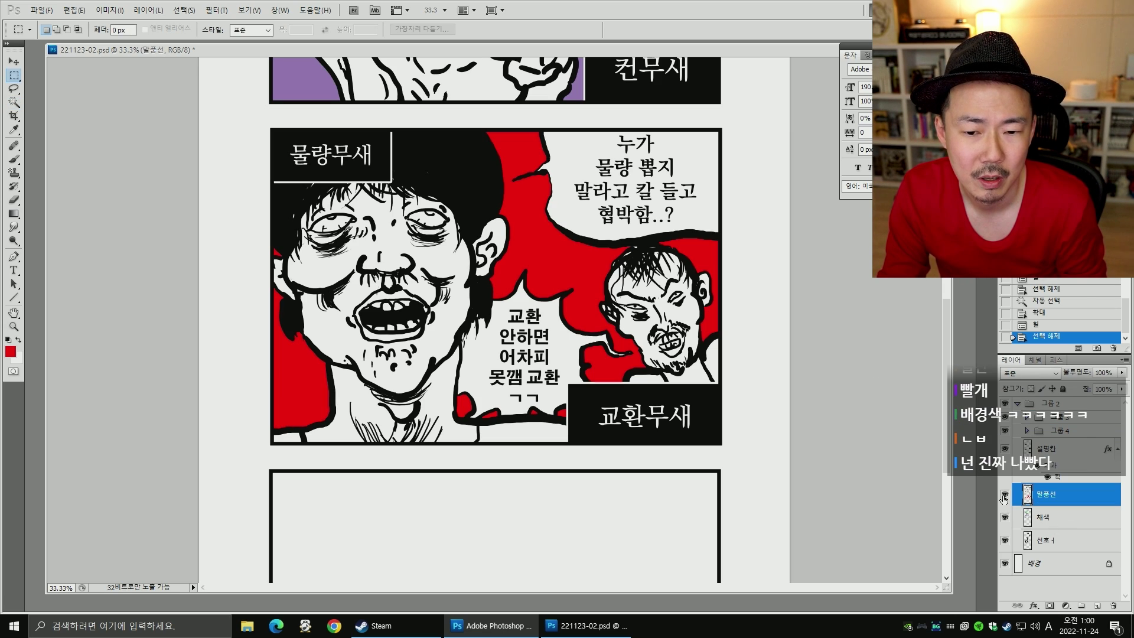
- Step back through the history to the background selection made before the red fills, and make the 채색 layer active
left_click(1051, 318)
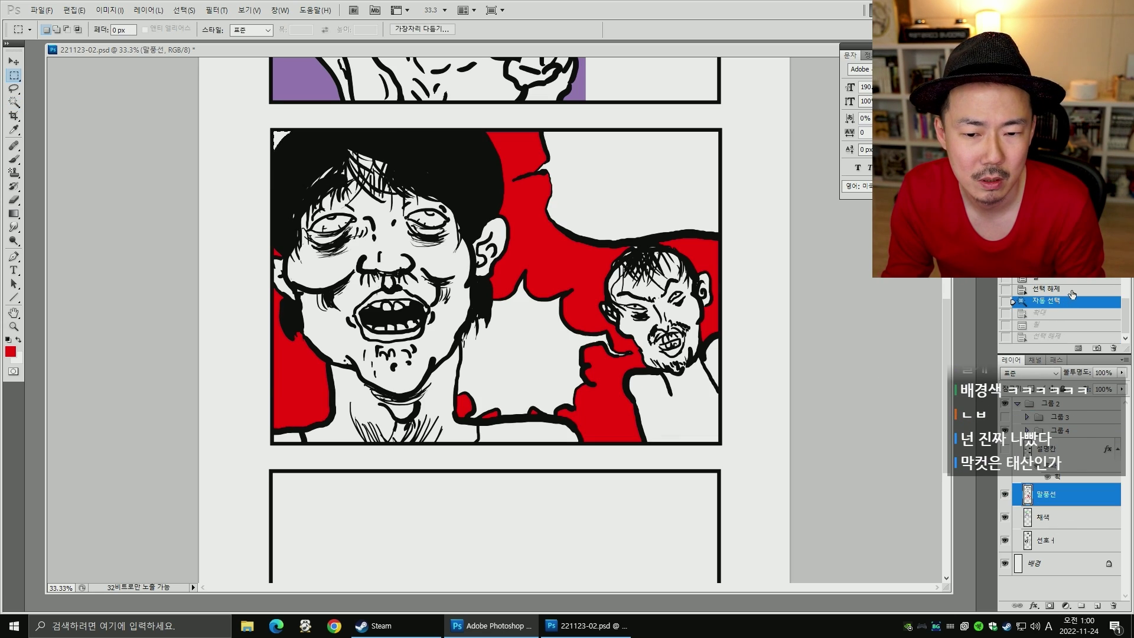
left_click(1074, 289)
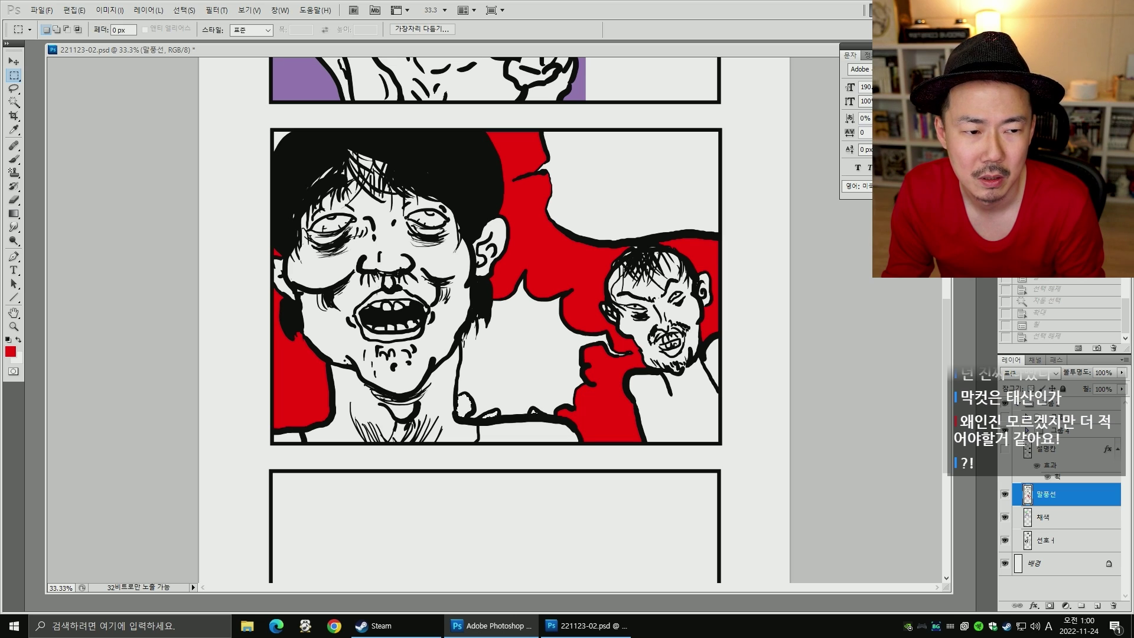
left_click_drag(1125, 308, 1125, 287)
left_click(1080, 279)
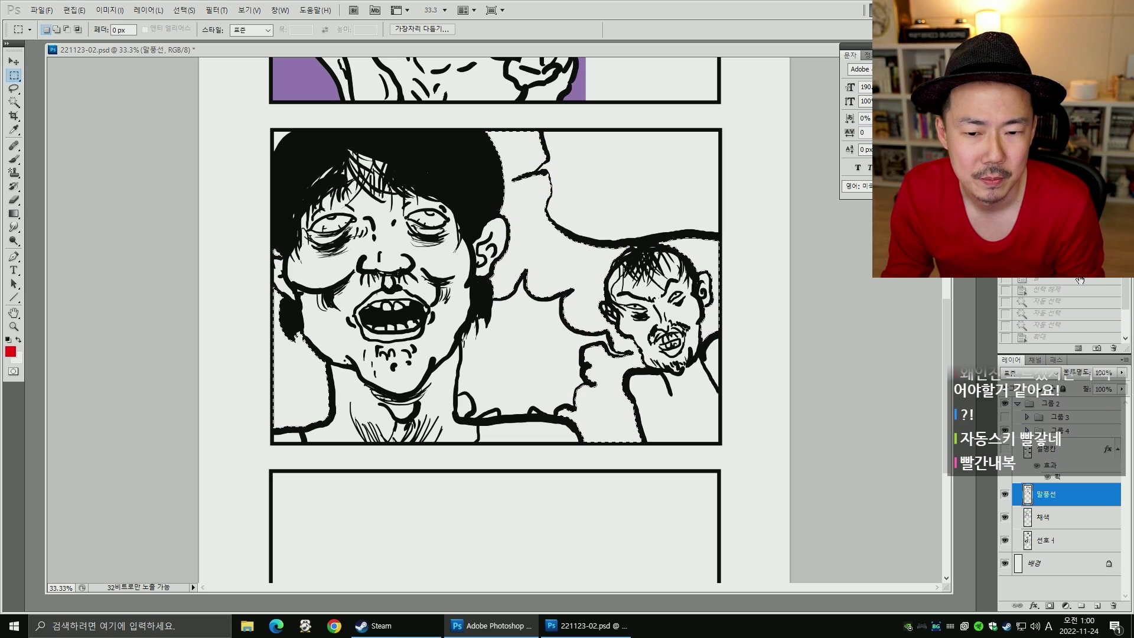
left_click(1043, 517)
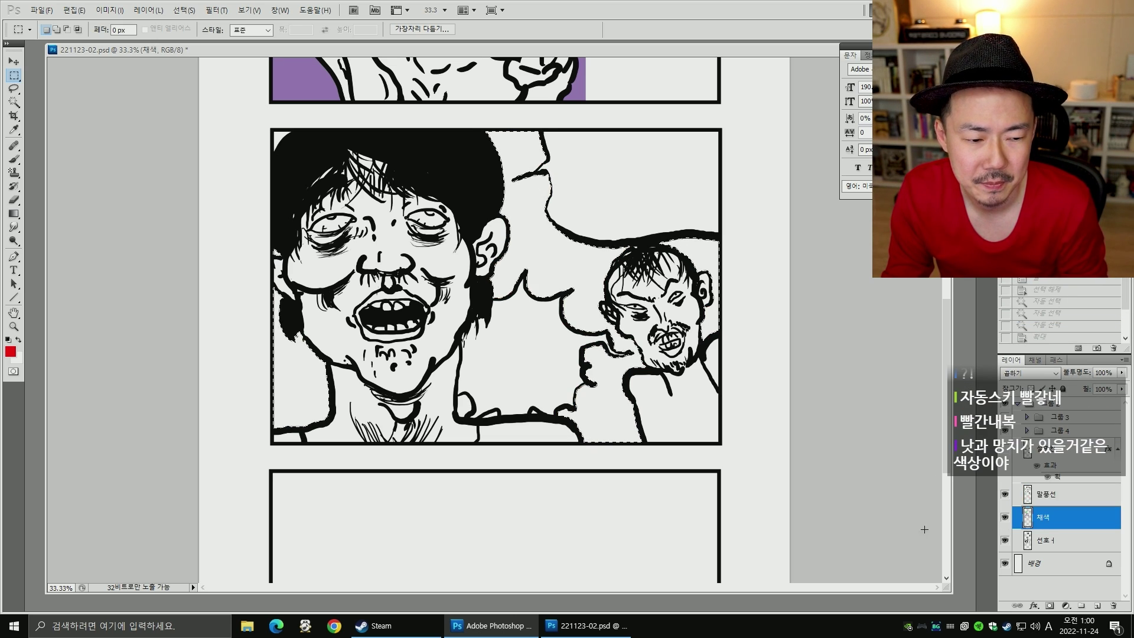
- Add the panel's upper left corner sliver and the small gaps around the lower speech bubble to the background selection with the Magic Wand
key("w")
left_click(465, 403)
left_click(490, 413)
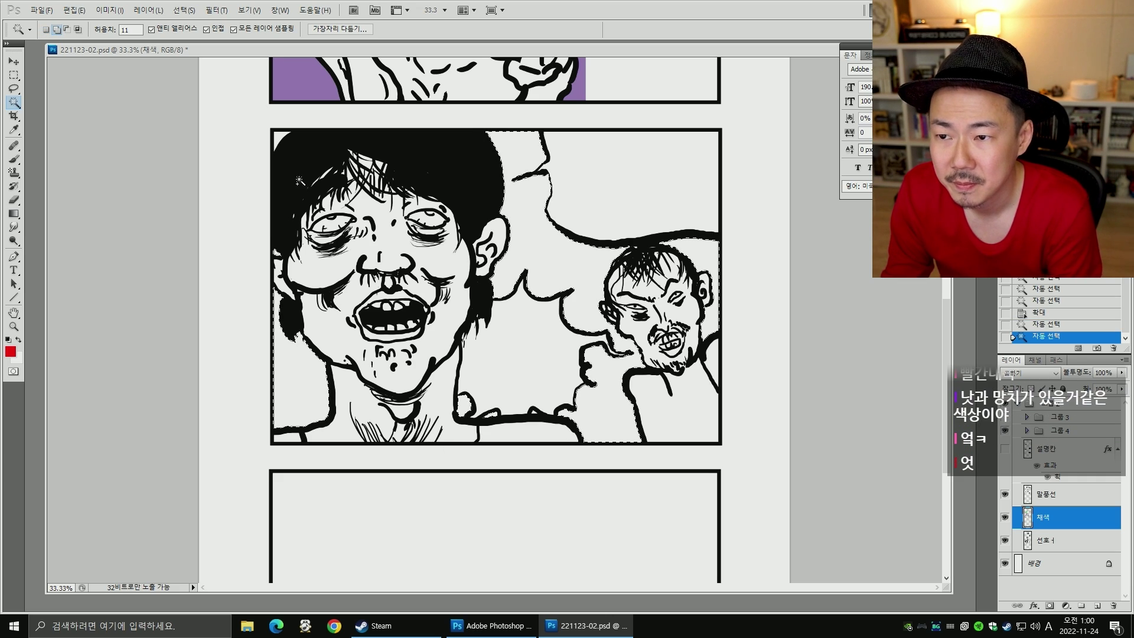
left_click(641, 342)
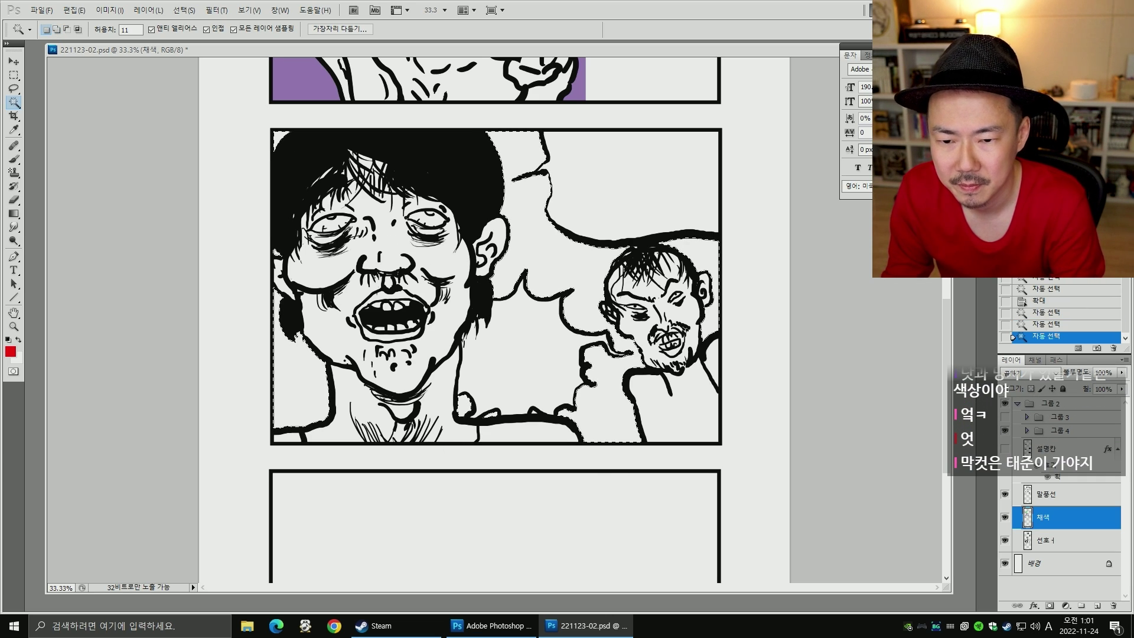
left_click(561, 412)
left_click(531, 419)
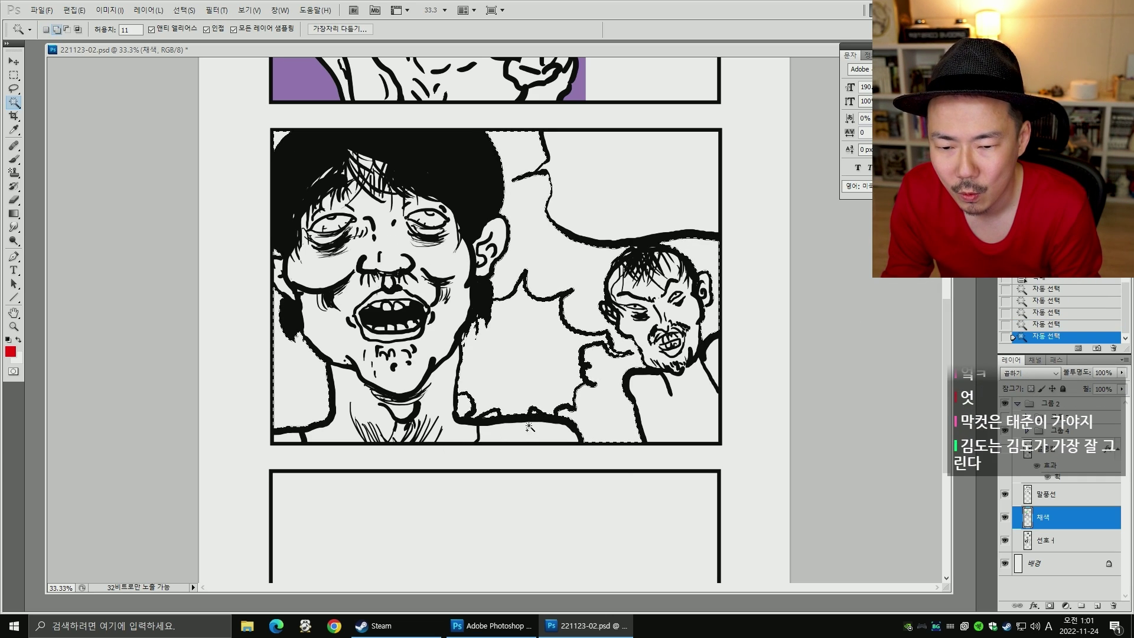
key("ctrl+z")
key("ctrl+alt+z")
left_click(534, 420, "shift")
- Expand the background selection by 2 pixels, fill it with red on the 채색 layer and deselect
key("alt+s")
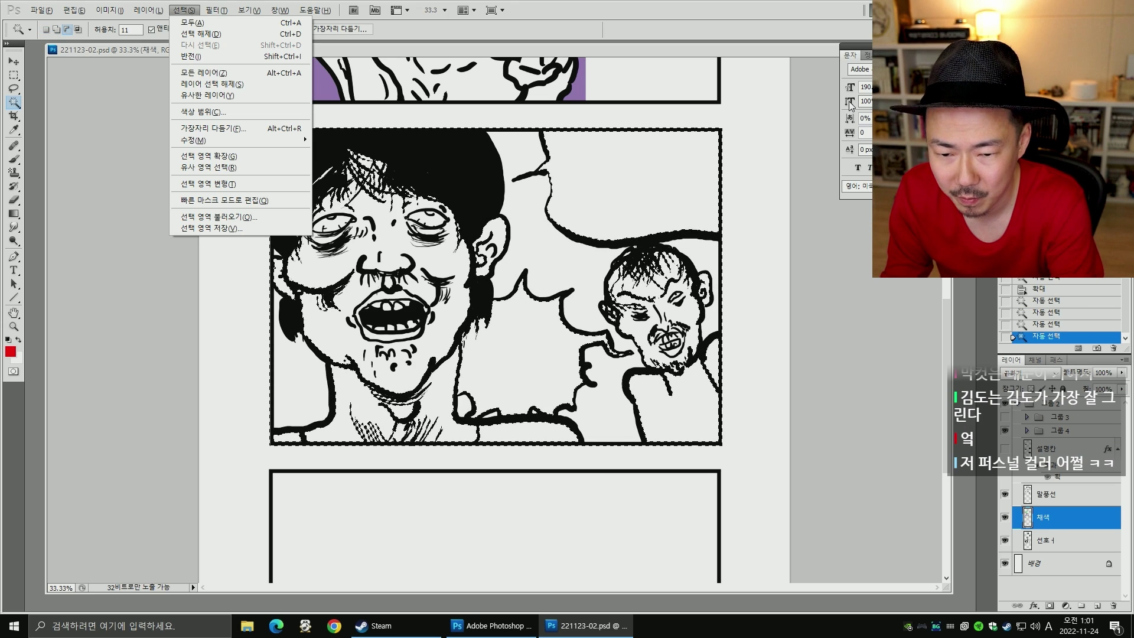
key("g")
key("shift+F5")
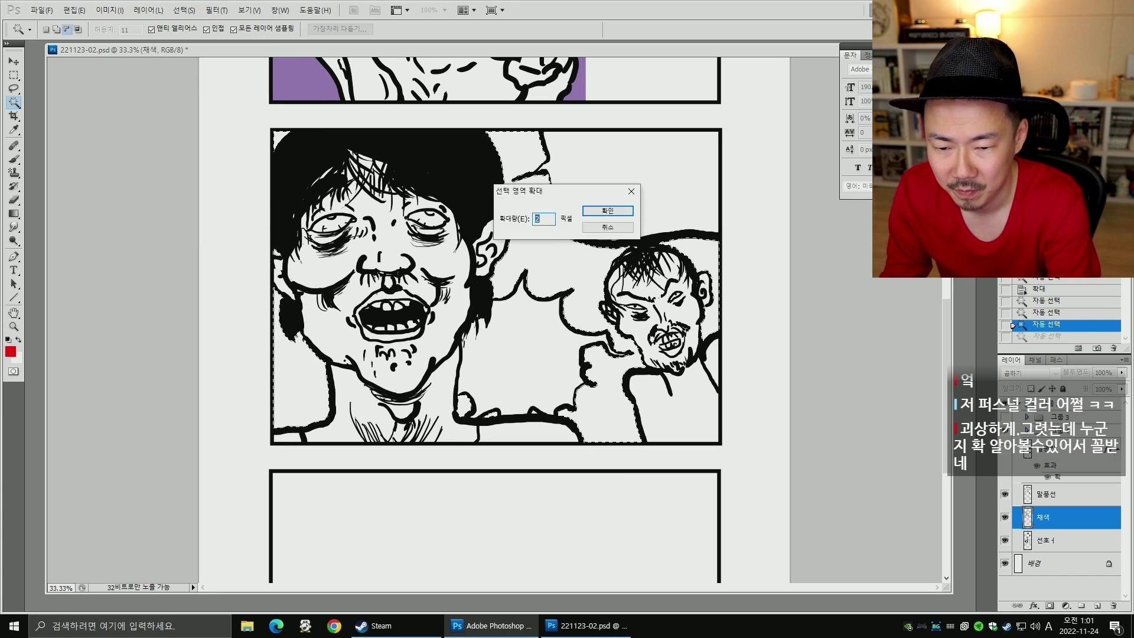
key("Return")
key("ctrl+d")
key("b")
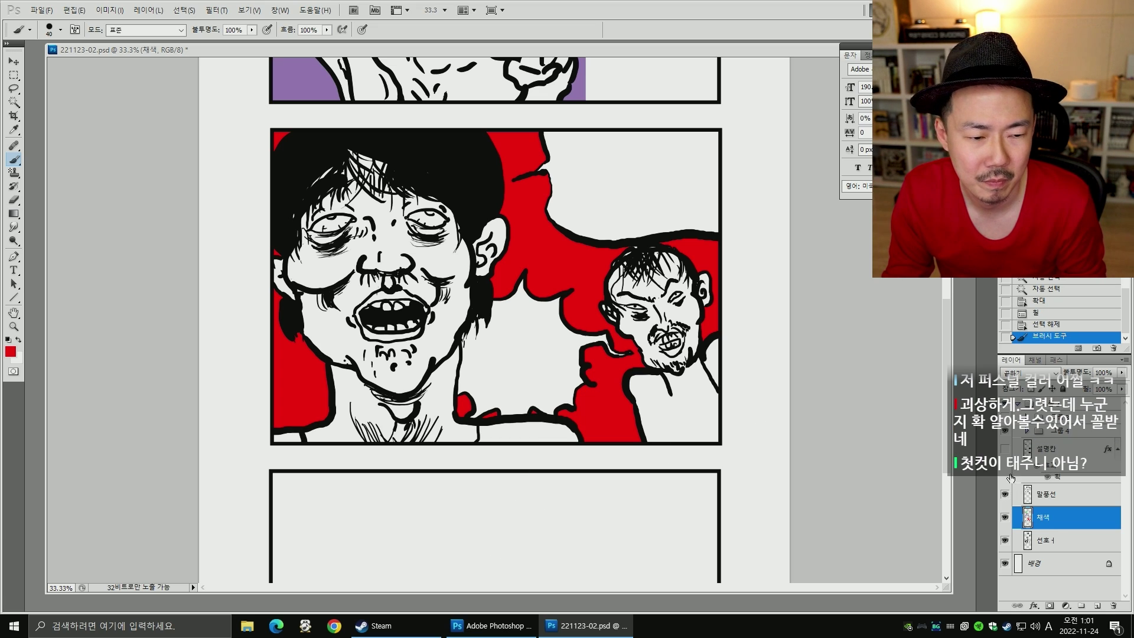
- Show the 설명칸 caption boxes and the 그룹 3 lettering again
left_click(1004, 449)
left_click(1029, 433)
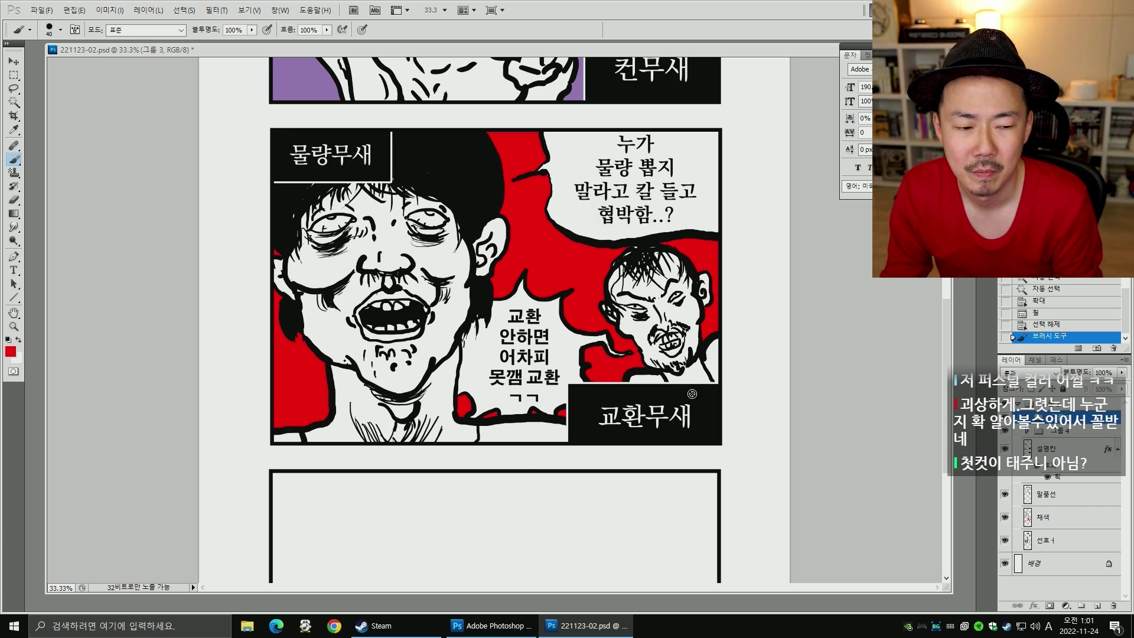
- Marquee the red panel on the 채색 layer, soften its colour with Hue/Saturation at saturation -16 and lightness +21, and deselect
left_click(1053, 523)
key("m")
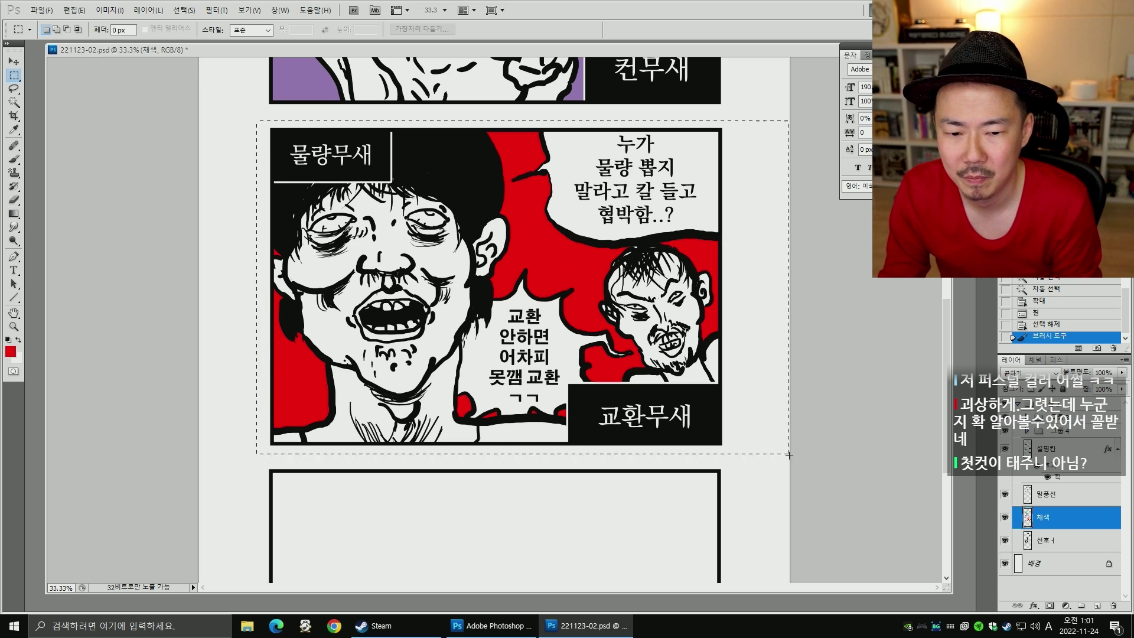
key("ctrl+u")
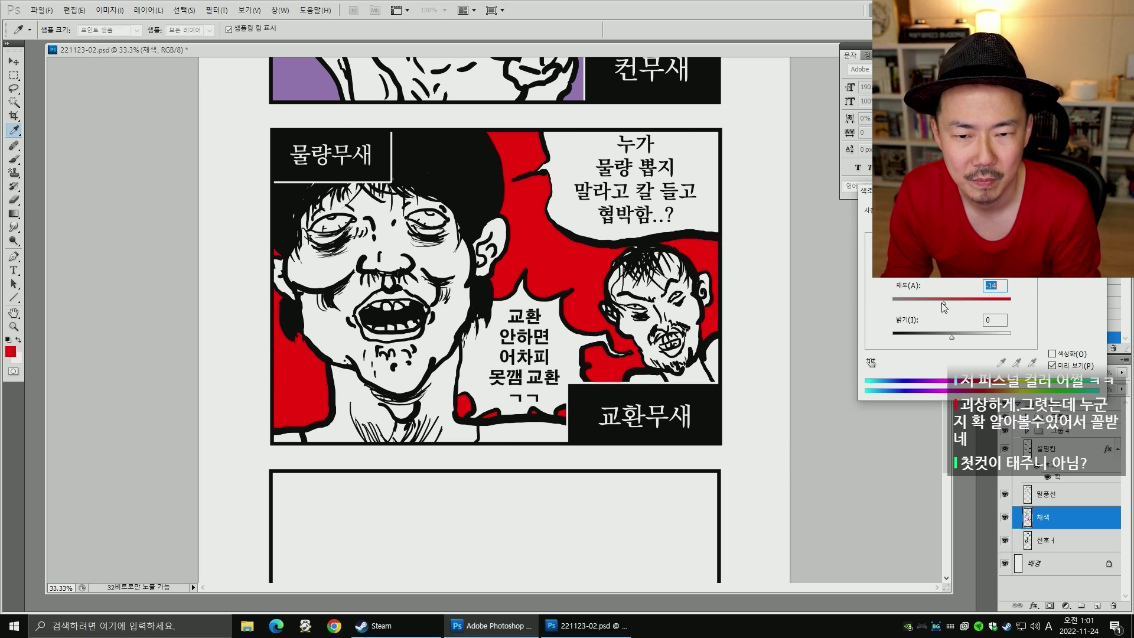
key("ctrl+minus")
key("ctrl+minus")
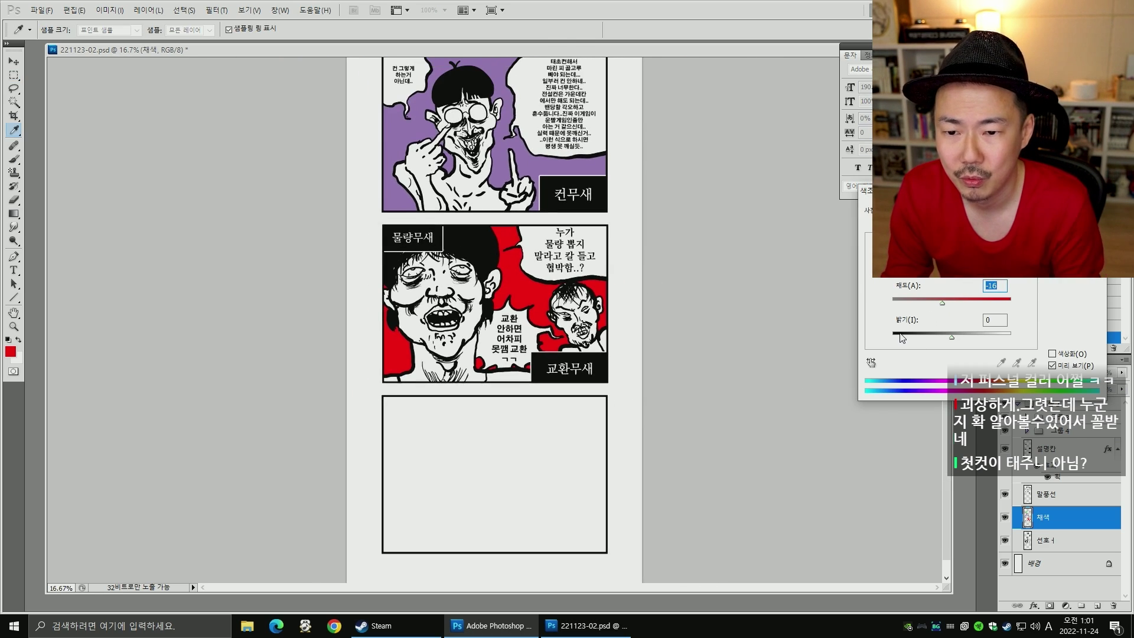
left_click_drag(632, 254, 633, 403)
left_click_drag(692, 341, 697, 371)
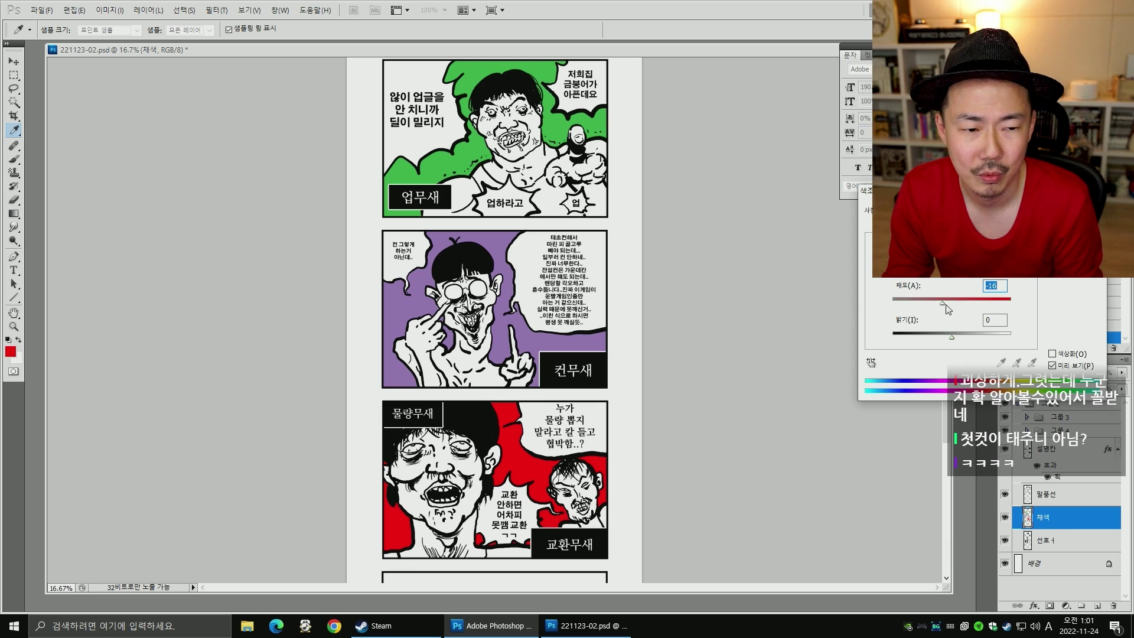
left_click_drag(954, 342, 965, 340)
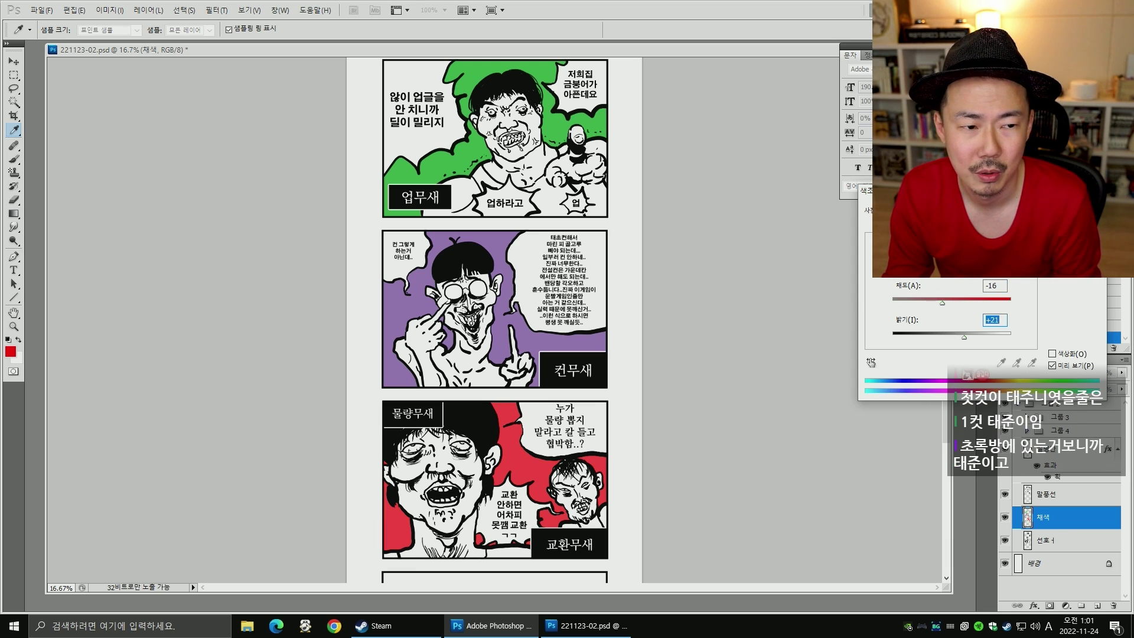
key("Return")
key("ctrl+d")
- Review the green, purple and red panels from top to bottom to check how their artwork and background colours work together
key("h")
scroll(702, 286, "down", 2)
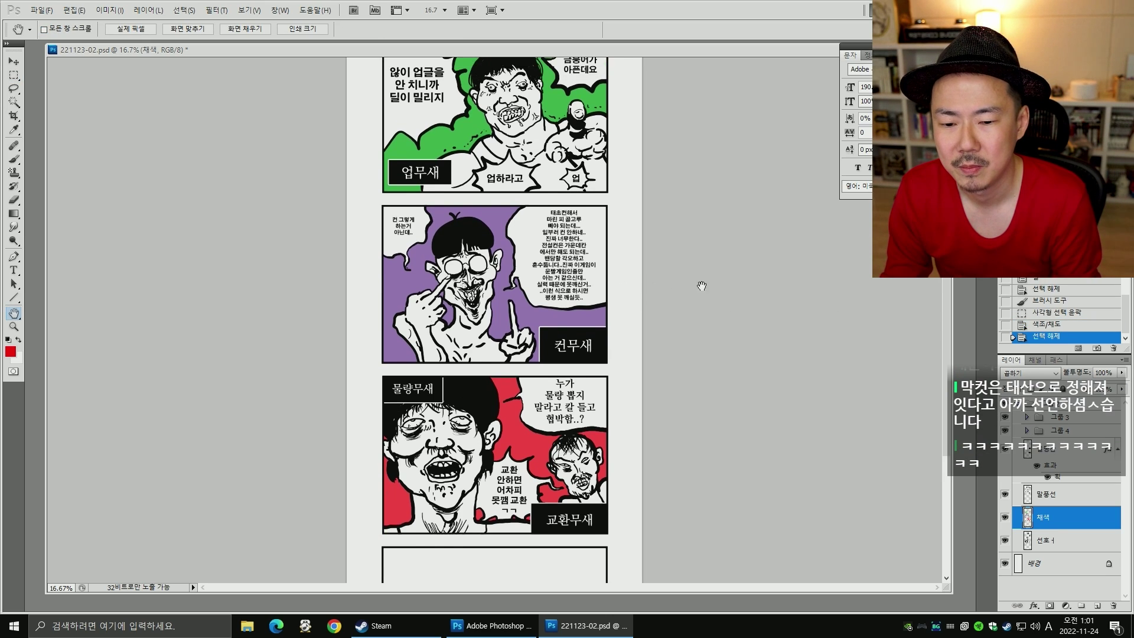
scroll(706, 307, "down", 1)
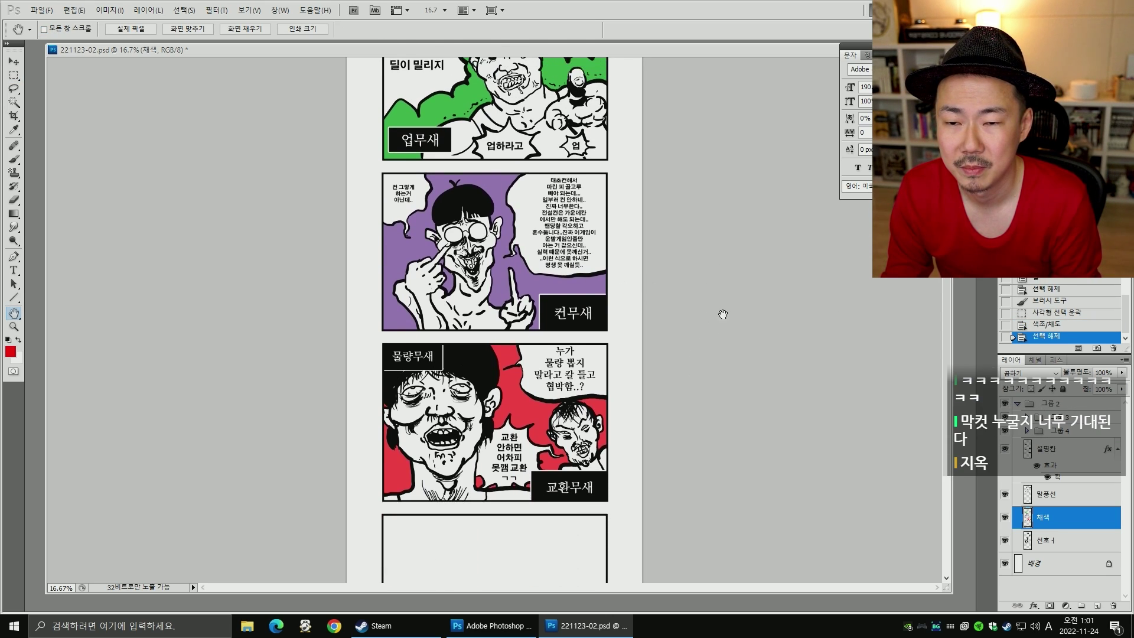
scroll(709, 334, "up", 3)
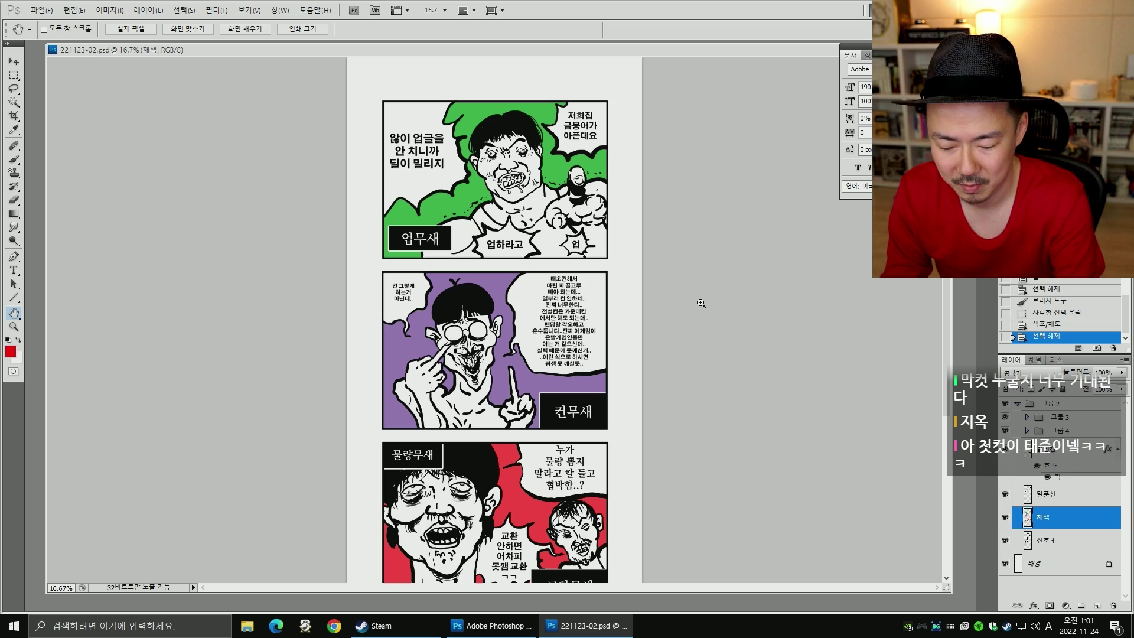
key("ctrl+plus")
key("ctrl+plus")
left_click_drag(703, 184, 737, 402)
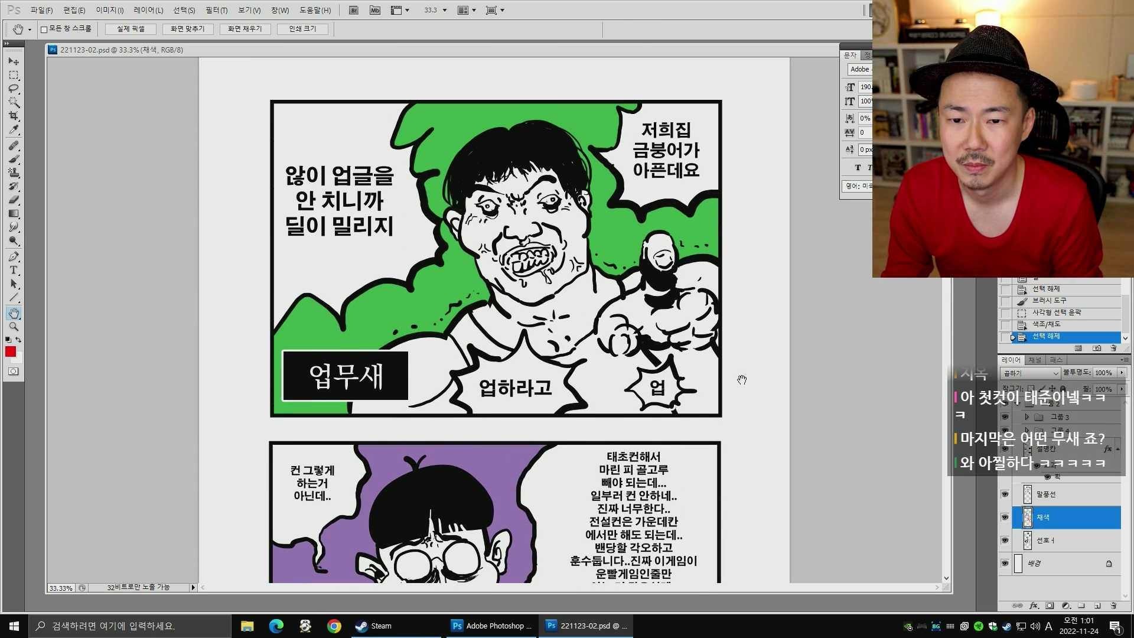
scroll(742, 380, "up", 1)
scroll(728, 363, "down", 5)
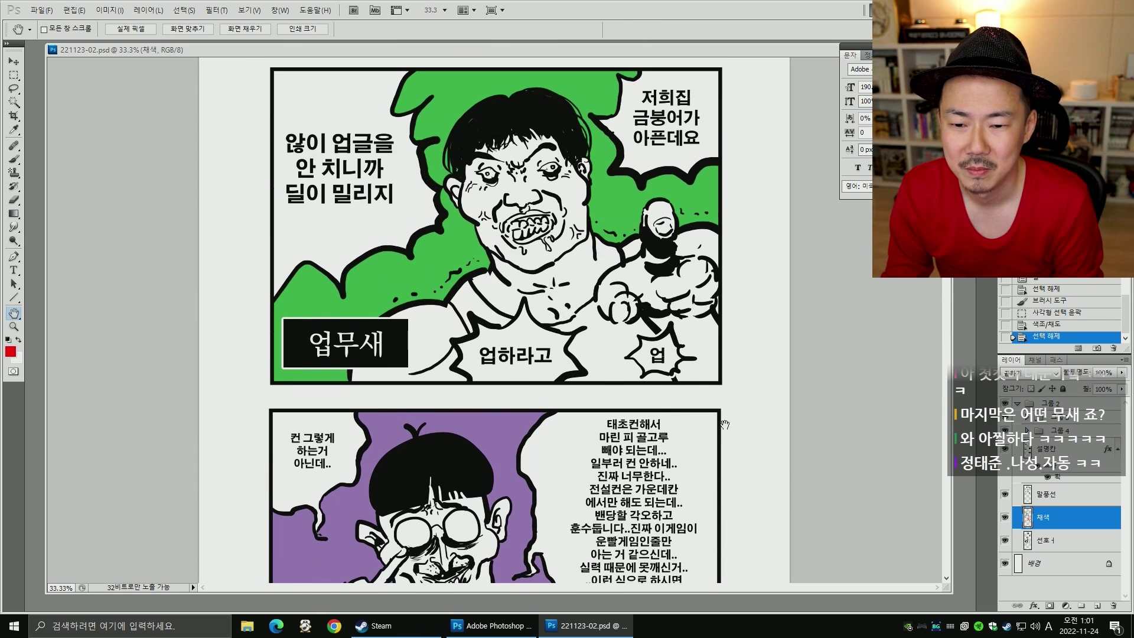
scroll(719, 447, "down", 4)
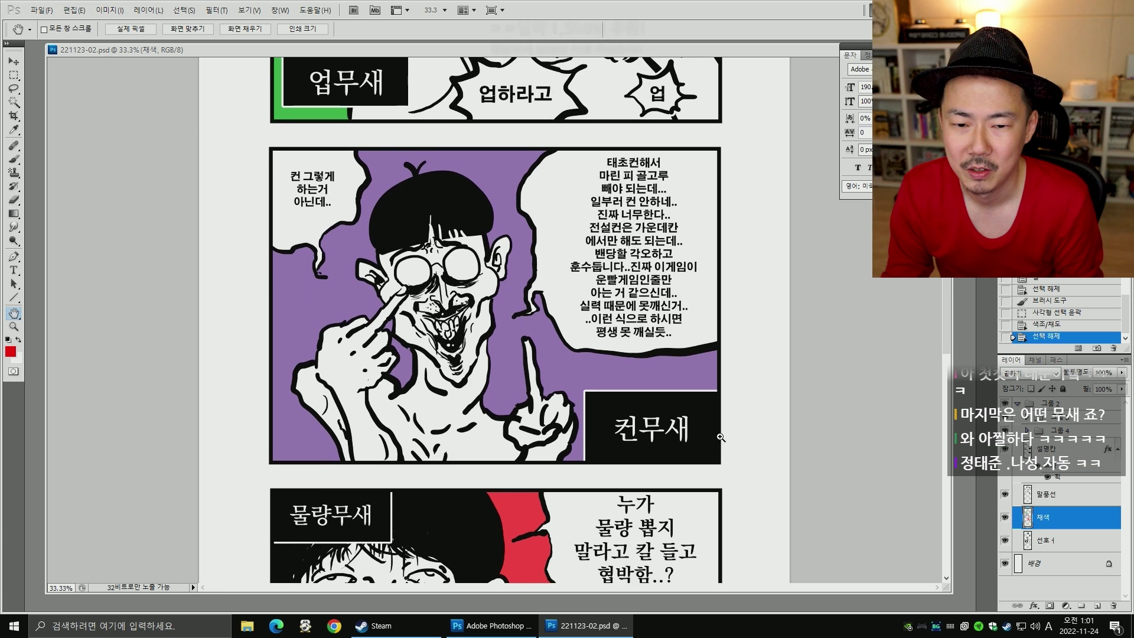
scroll(713, 459, "down", 7)
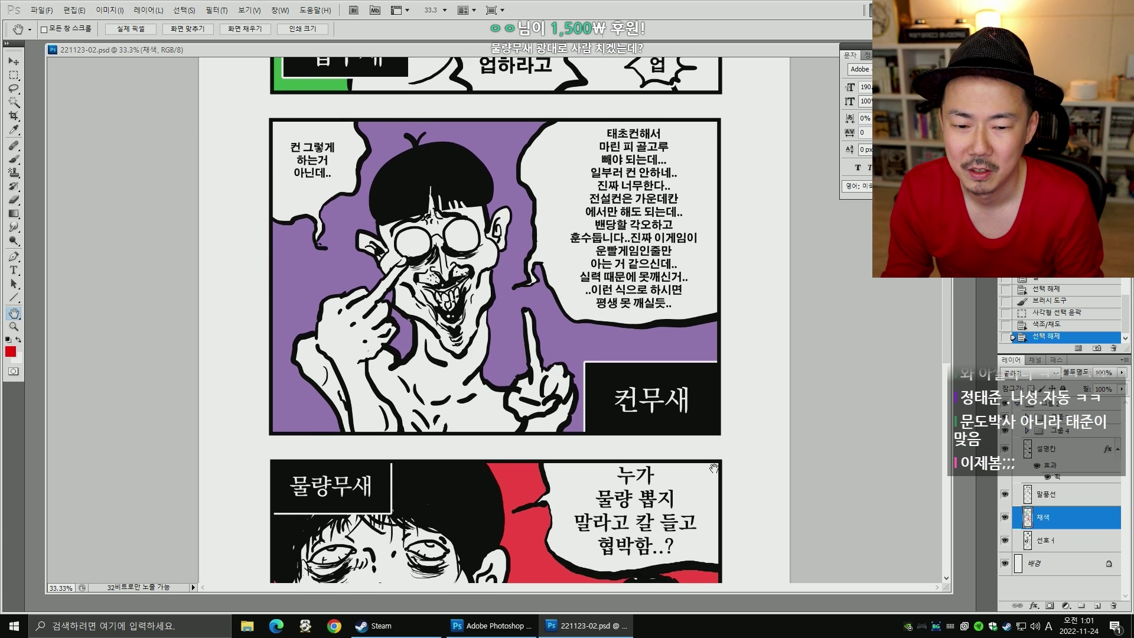
scroll(716, 455, "down", 1)
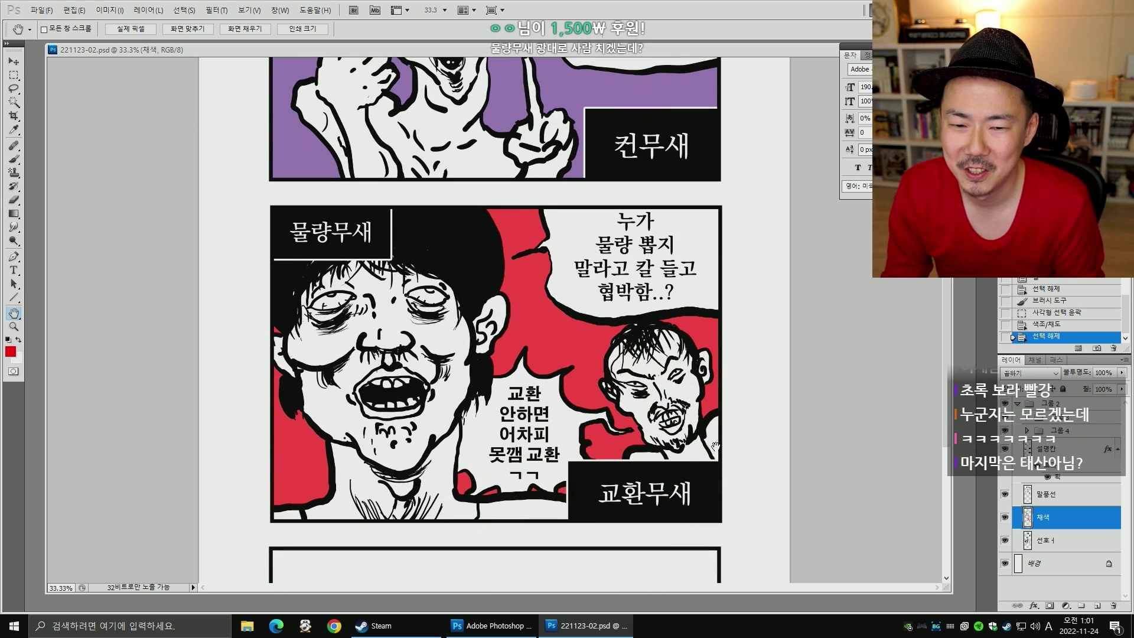
scroll(721, 416, "down", 1)
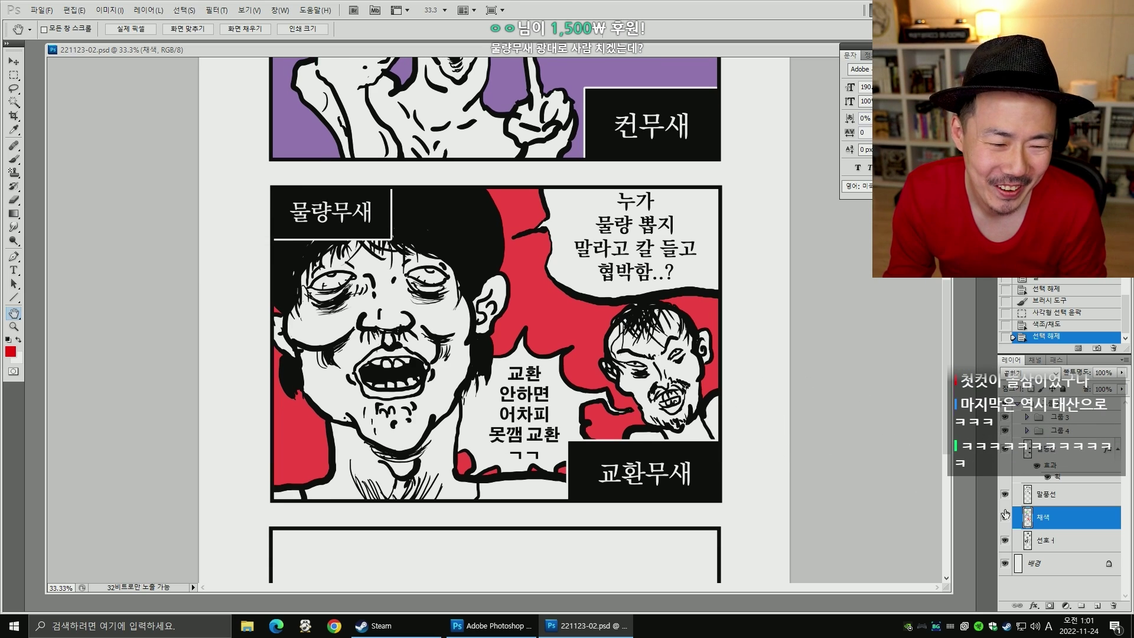
- Try to touch up the top of the small character's head on the 말풍선 layer with a brush in the sampled background red
left_click(1004, 495)
left_click(1004, 494)
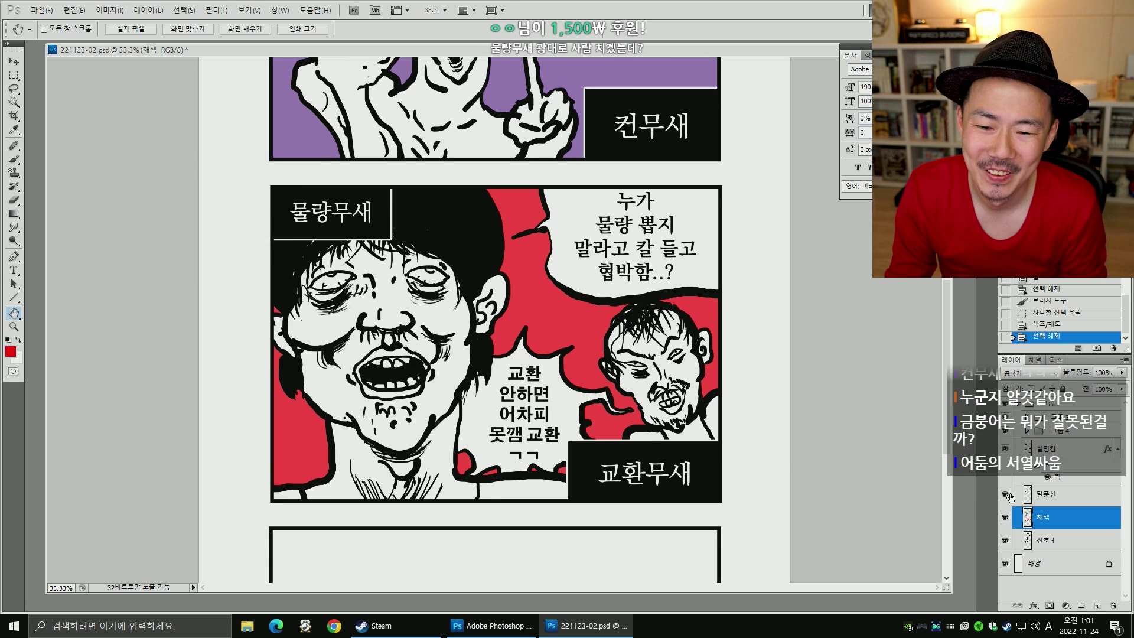
left_click(1040, 495)
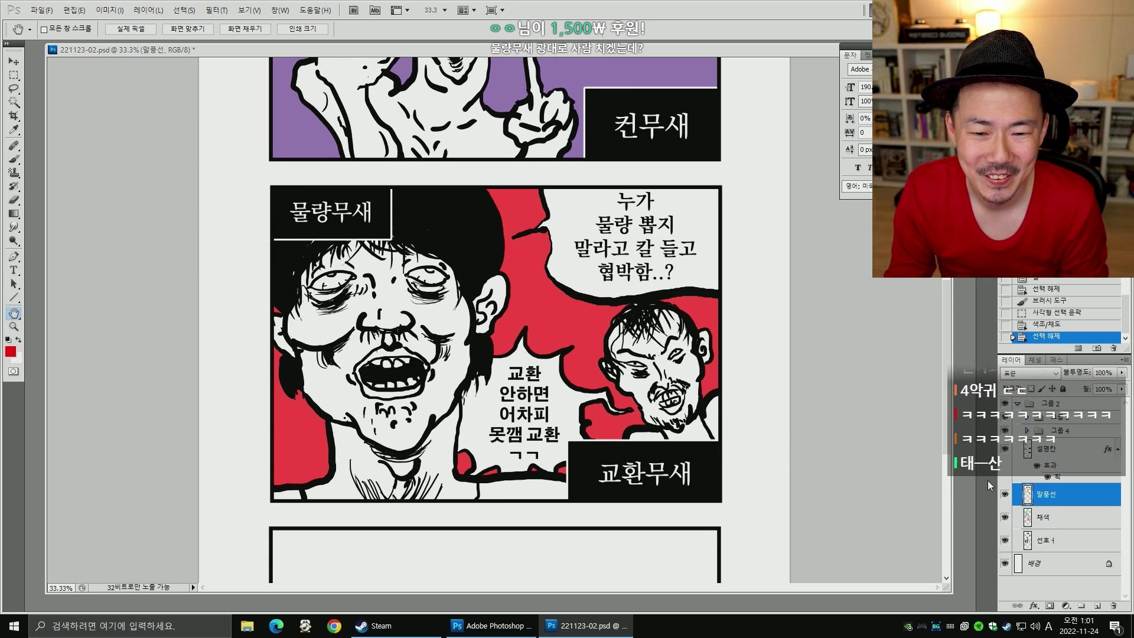
key("b")
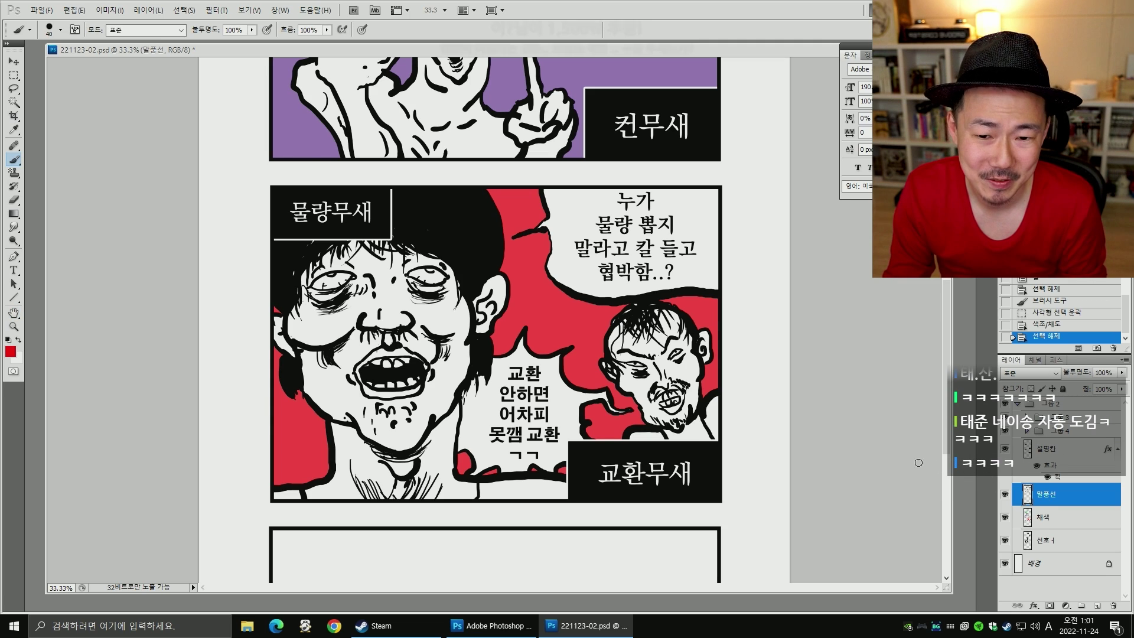
left_click(699, 308, "alt")
left_click_drag(627, 306, 654, 308)
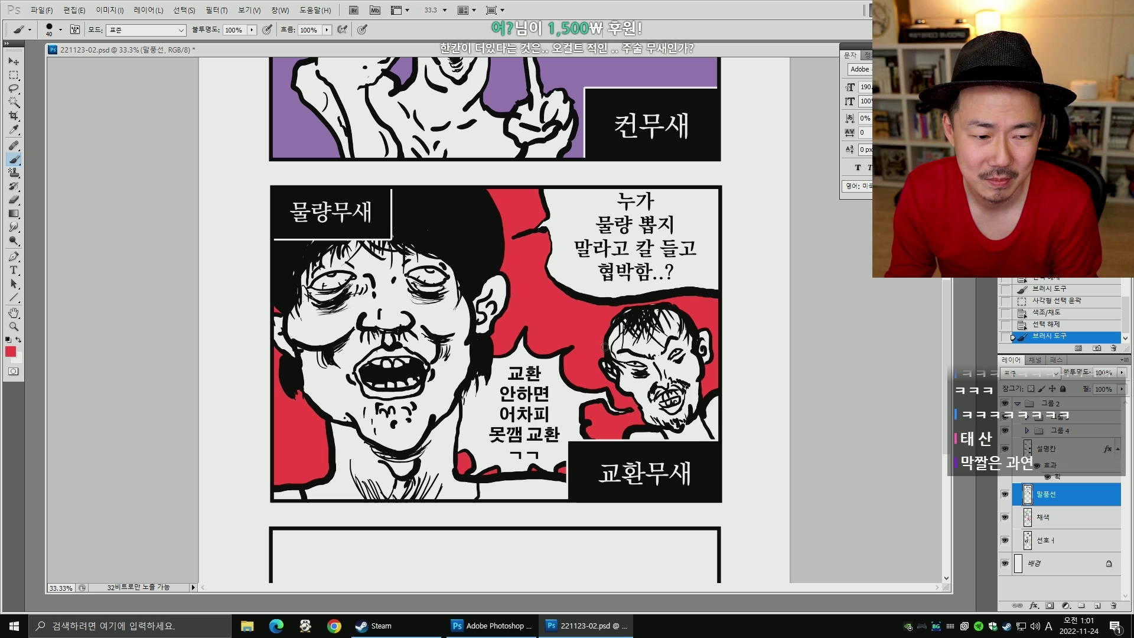
left_click_drag(735, 327, 725, 358)
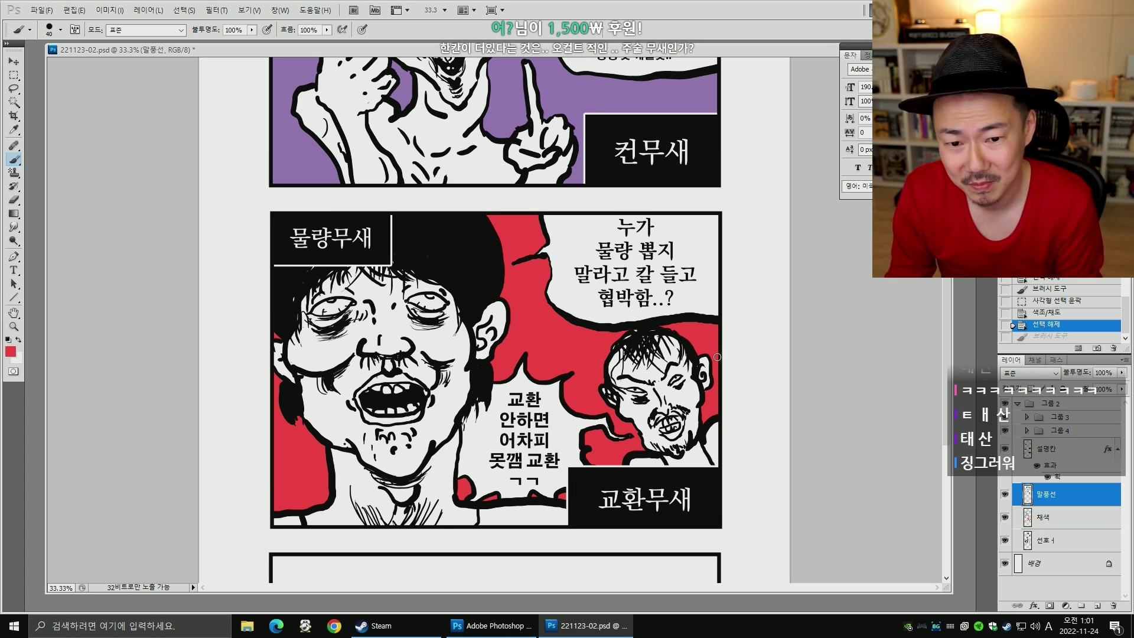
- Save the comic document 221123-02.psd
key("ctrl+s")
key("space")
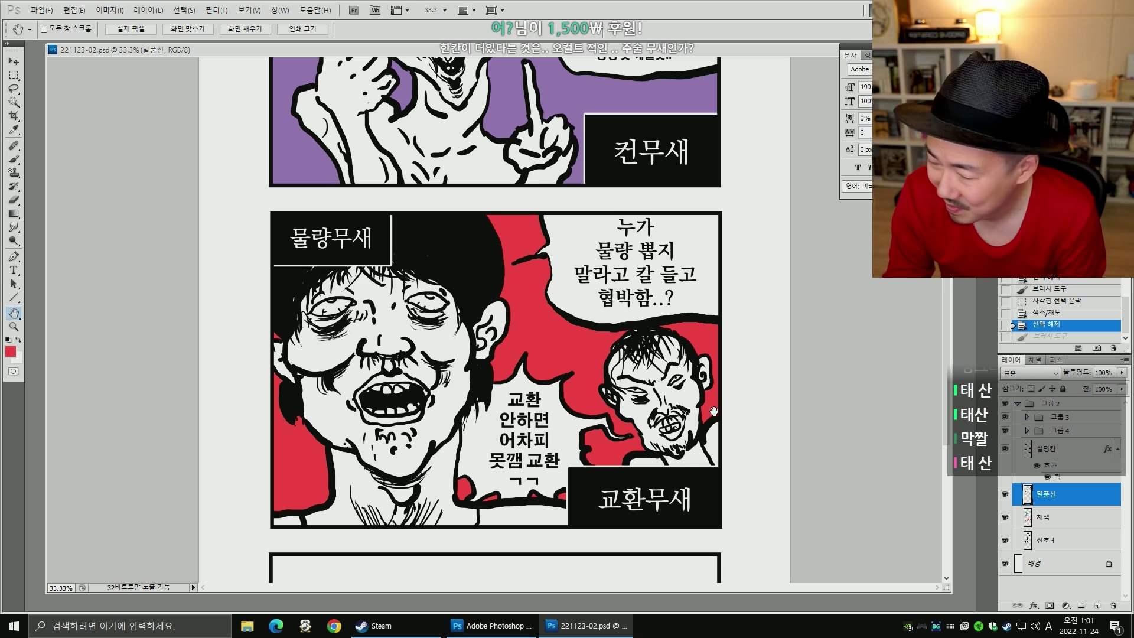
scroll(714, 412, "down", 2)
scroll(740, 460, "up", 4)
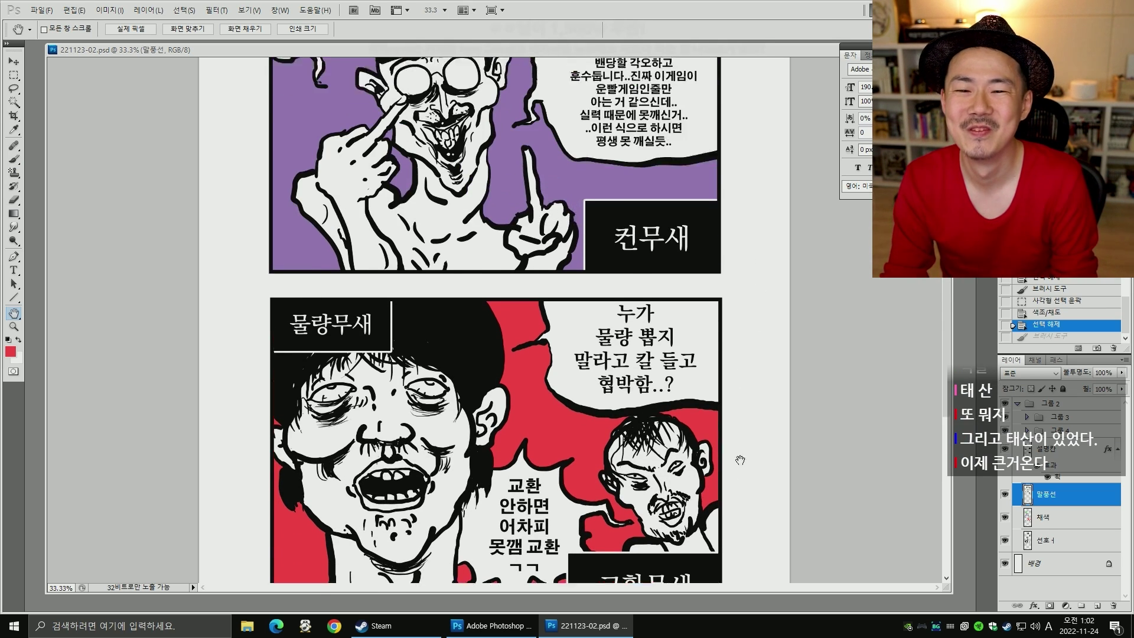
scroll(740, 460, "up", 4)
scroll(728, 392, "down", 2)
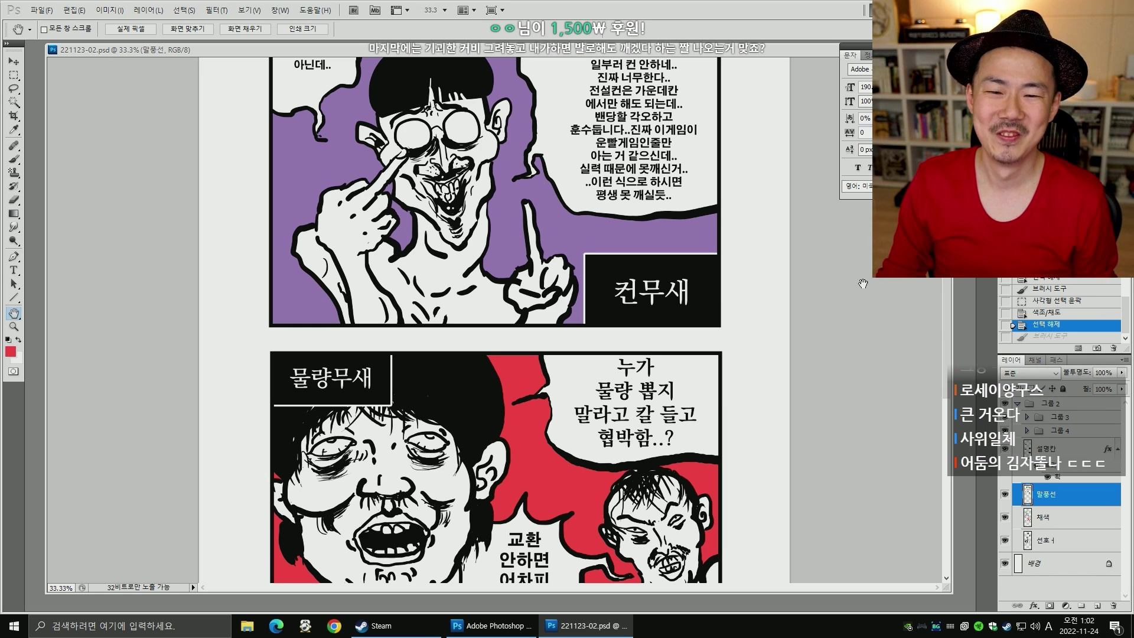
- Review the green, purple and red panels repeatedly, comparing their characters, lettering and background colours
scroll(949, 306, "up", 6)
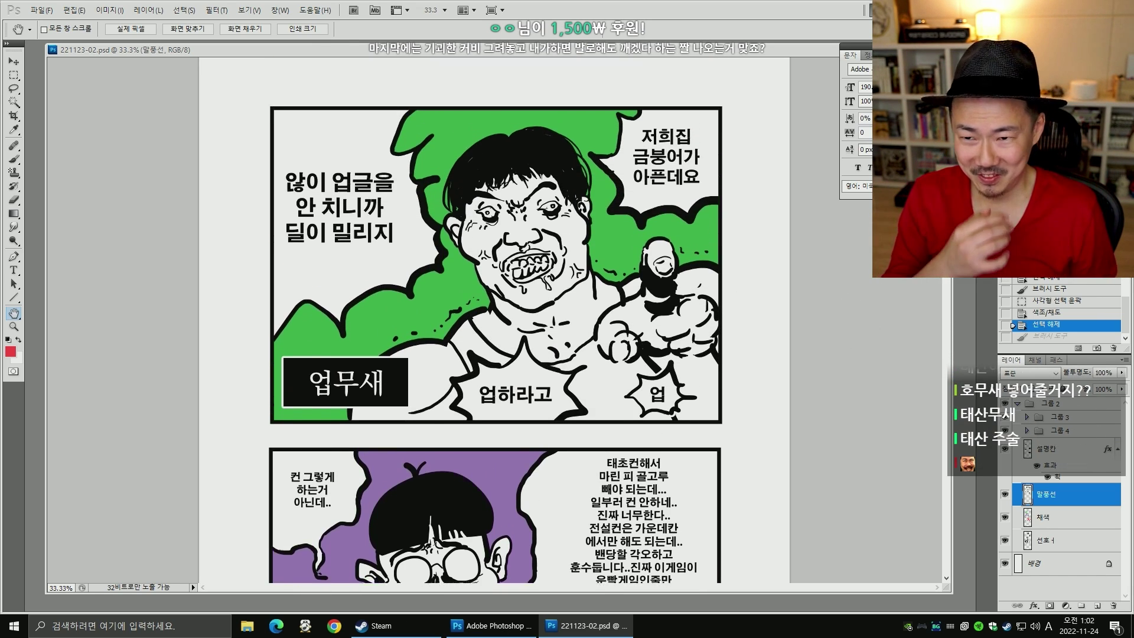
scroll(951, 285, "down", 5)
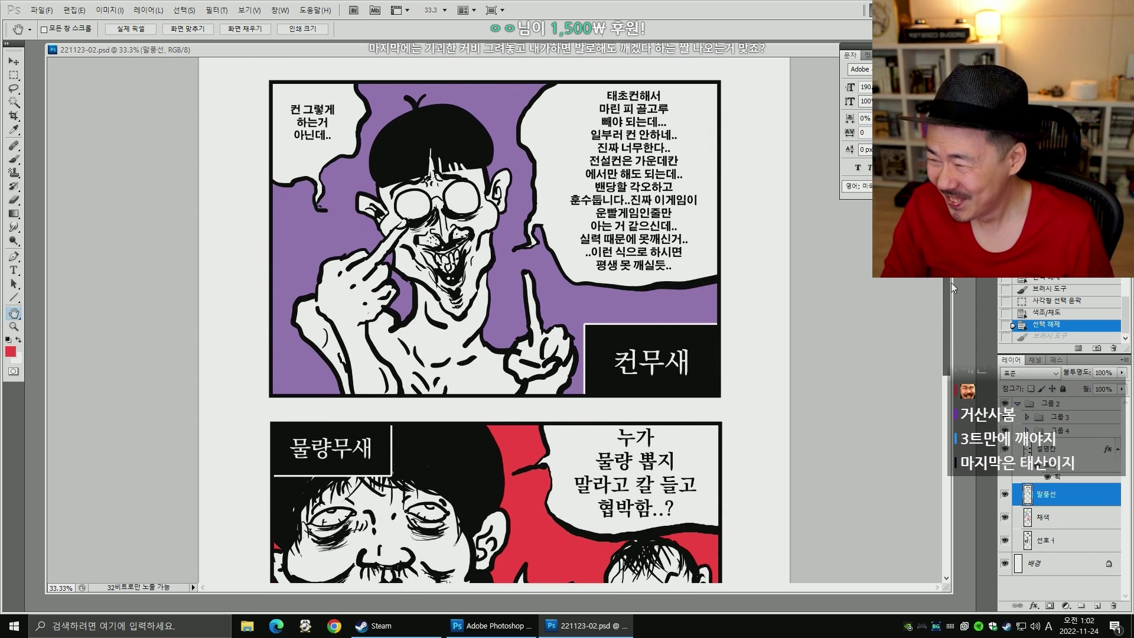
scroll(948, 277, "up", 1)
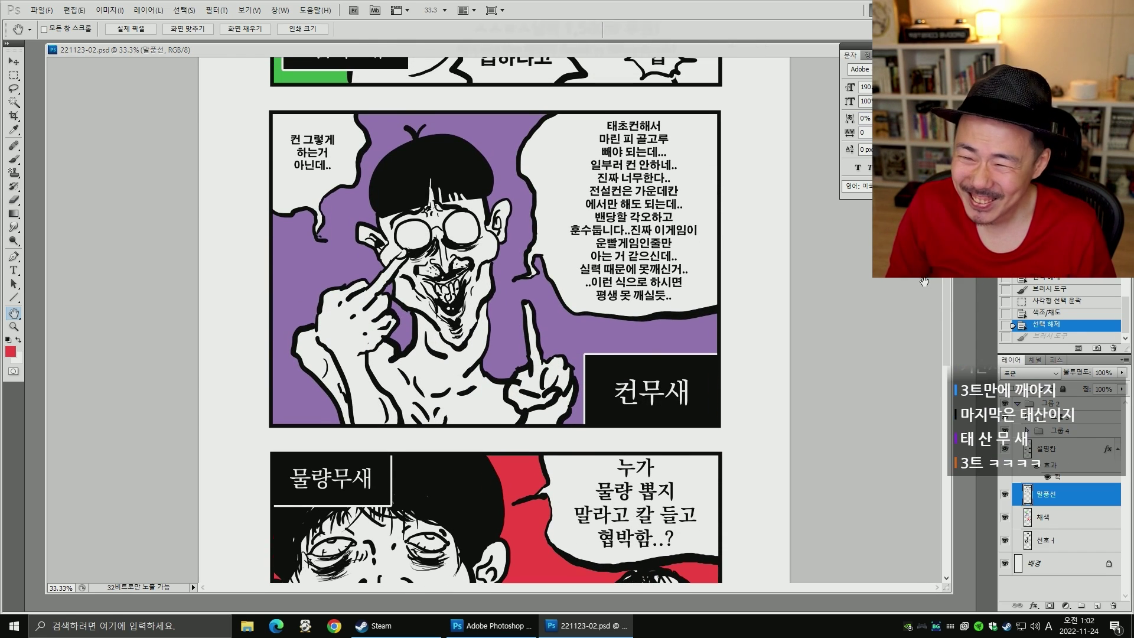
scroll(948, 278, "down", 3)
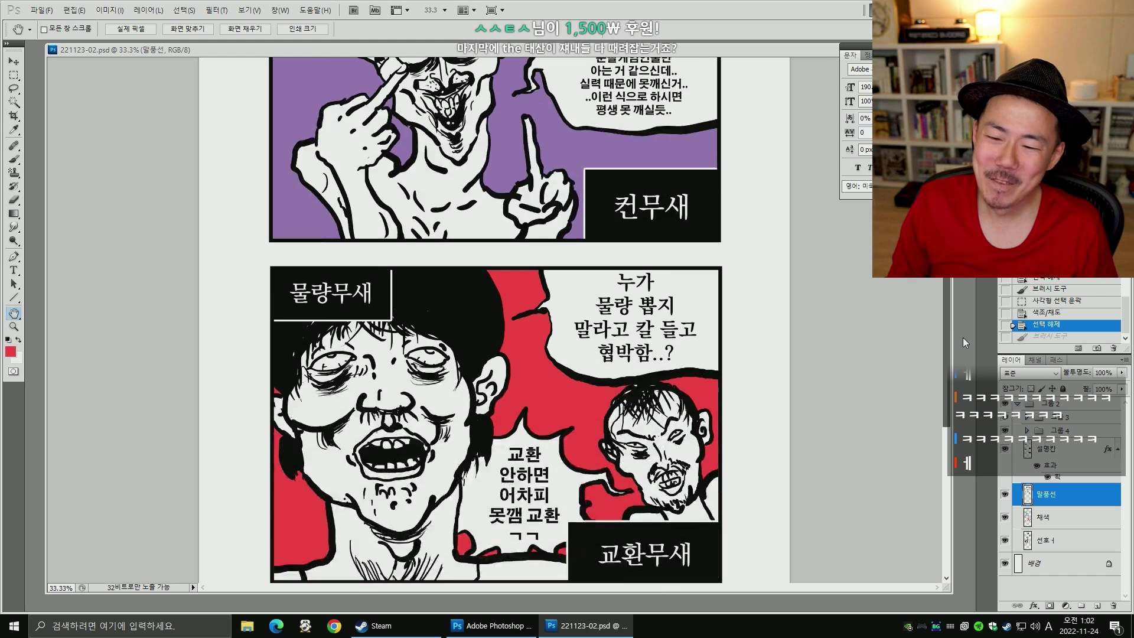
scroll(962, 333, "up", 2)
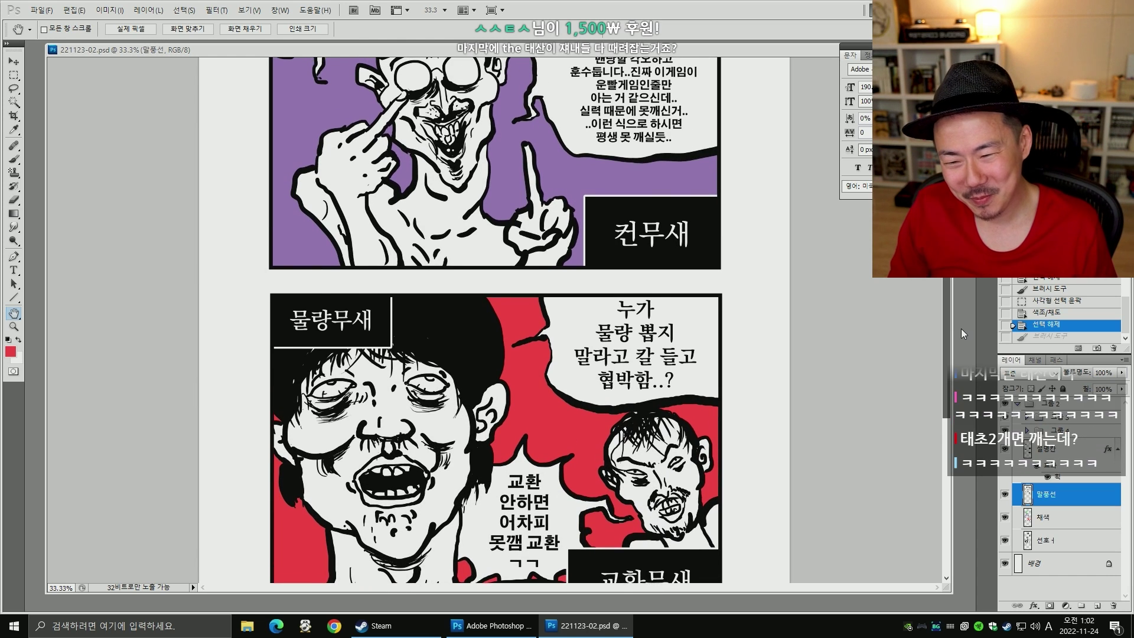
scroll(957, 316, "up", 2)
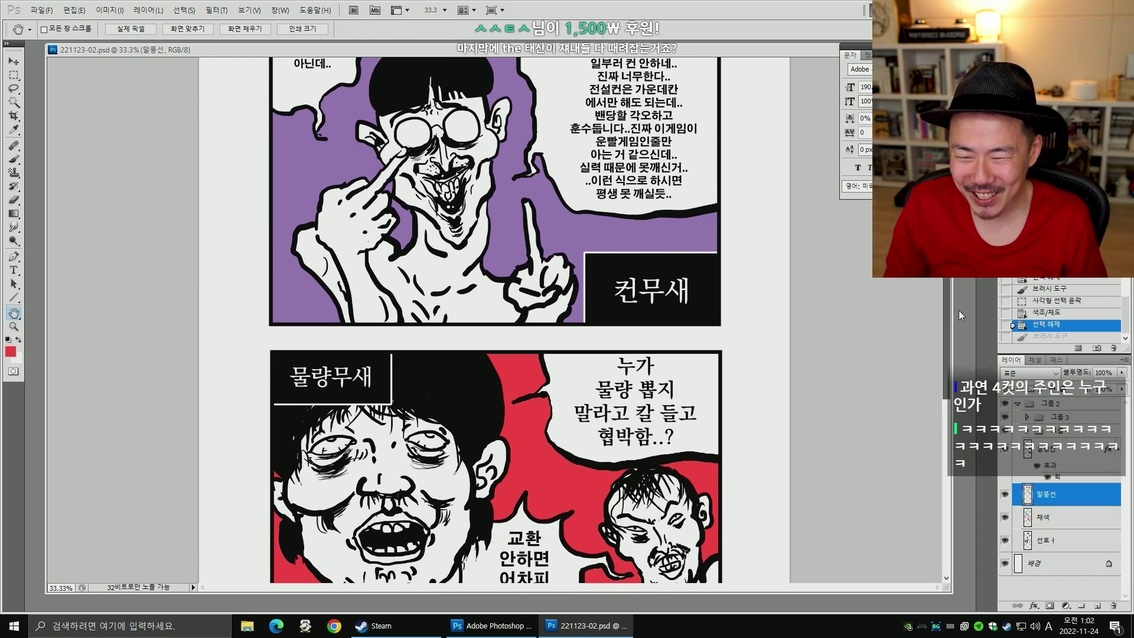
scroll(961, 324, "down", 3)
left_click_drag(966, 345, 966, 347)
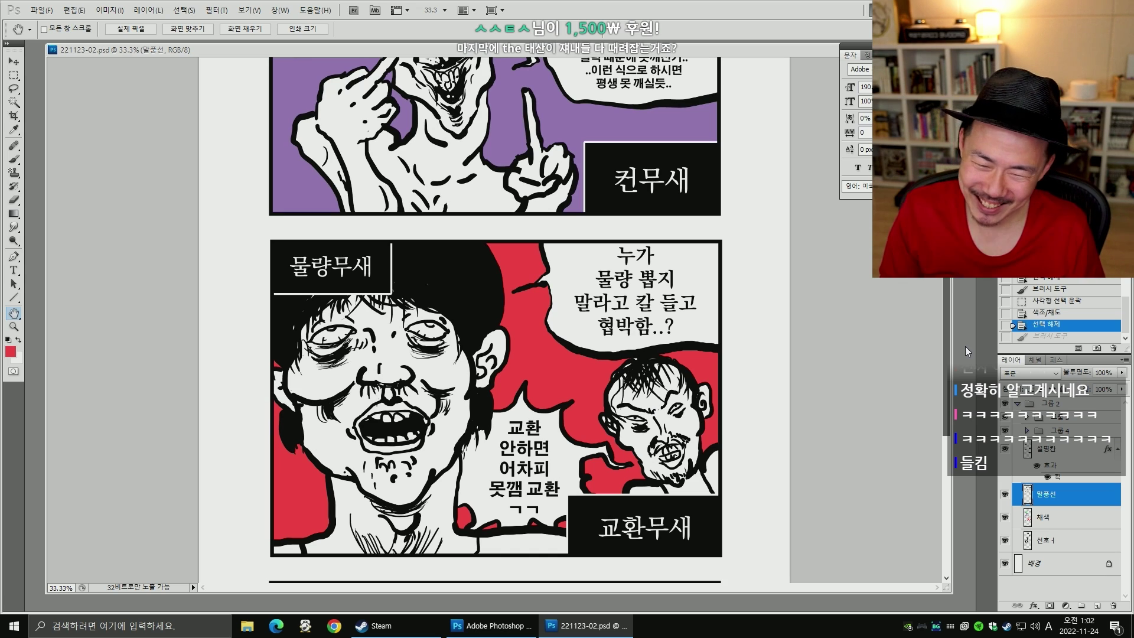
scroll(963, 341, "up", 2)
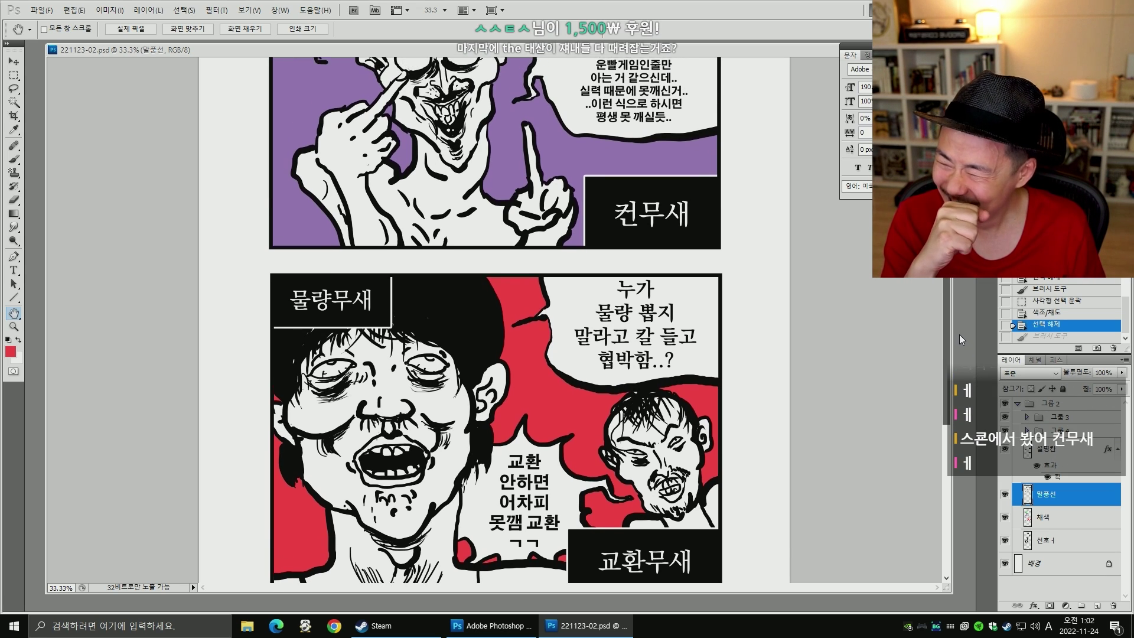
scroll(958, 332, "down", 1)
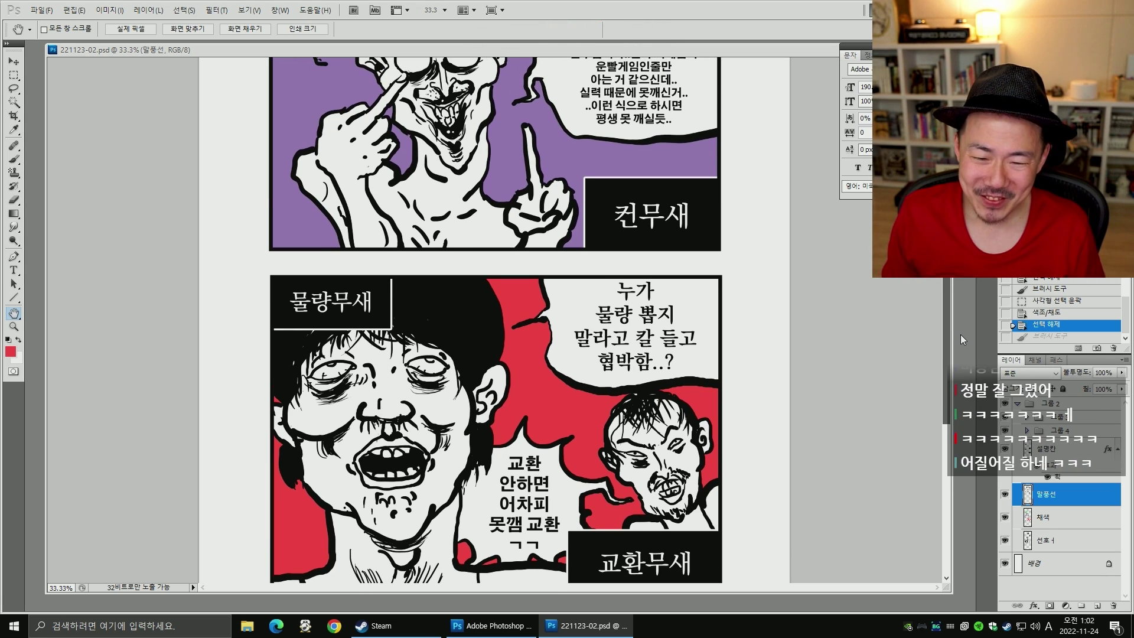
scroll(961, 334, "up", 5)
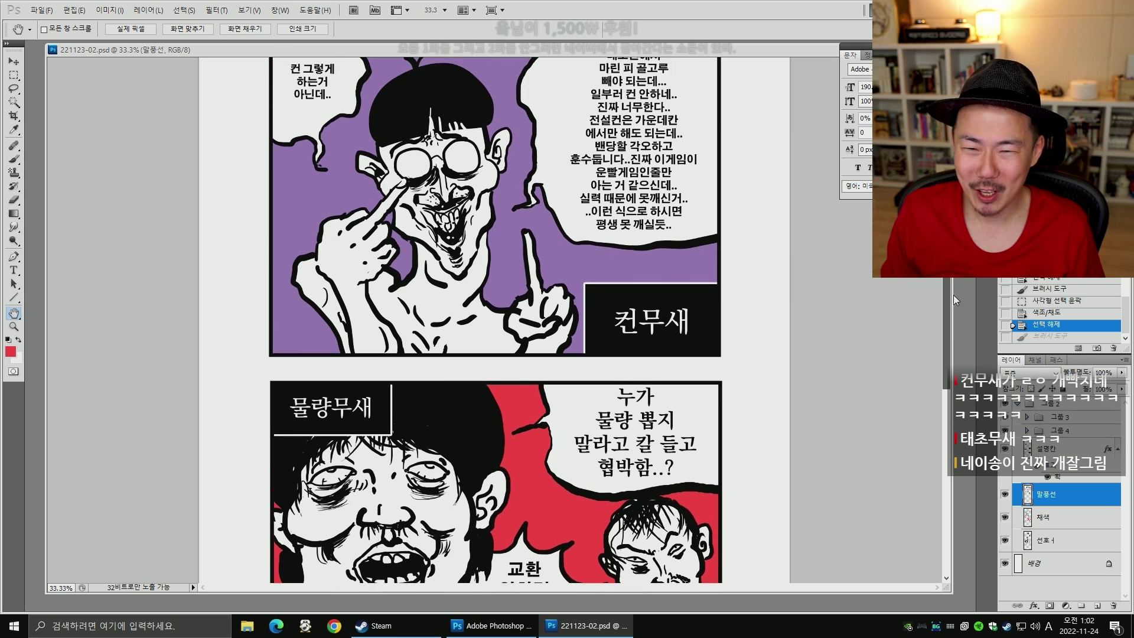
scroll(963, 292, "up", 1)
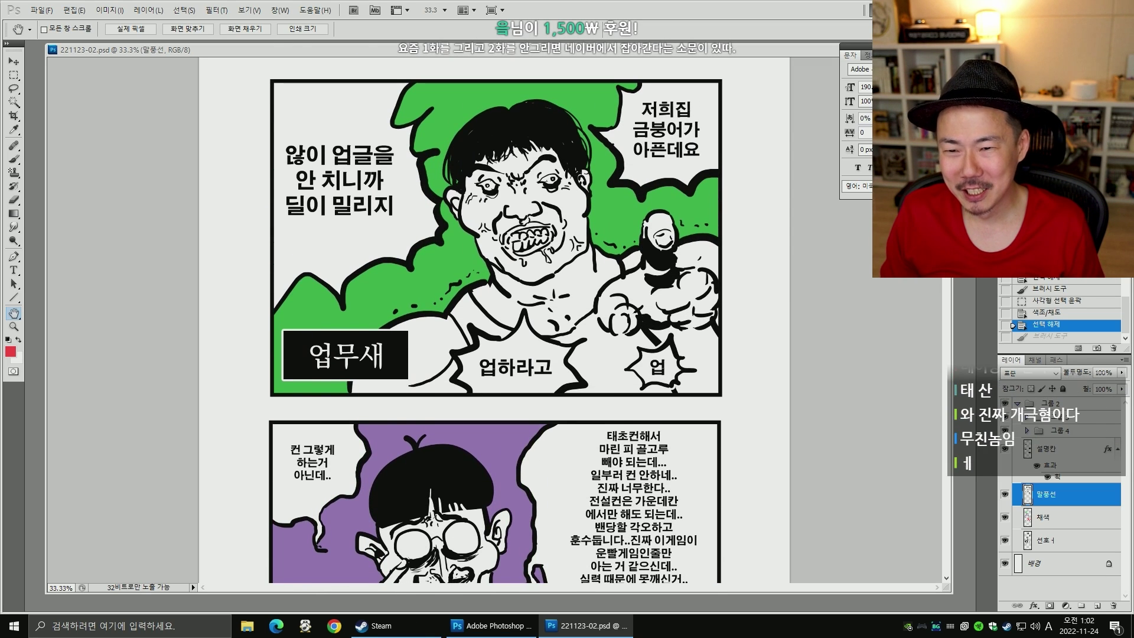
scroll(962, 292, "down", 5)
scroll(962, 292, "down", 5)
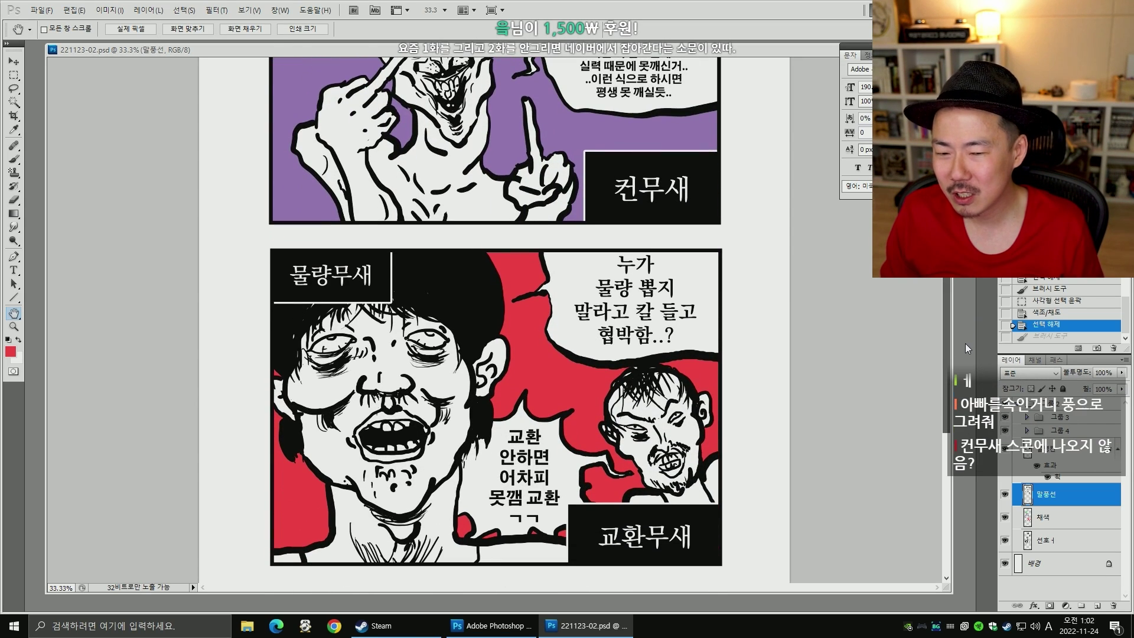
left_click_drag(965, 343, 965, 342)
scroll(965, 342, "up", 8)
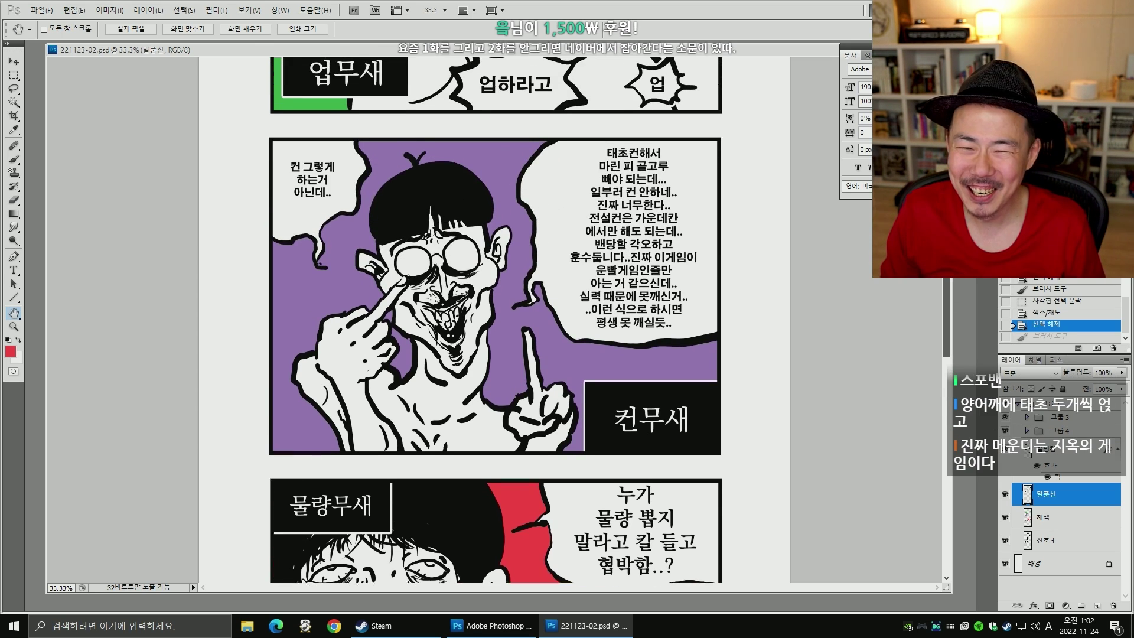
scroll(965, 342, "up", 9)
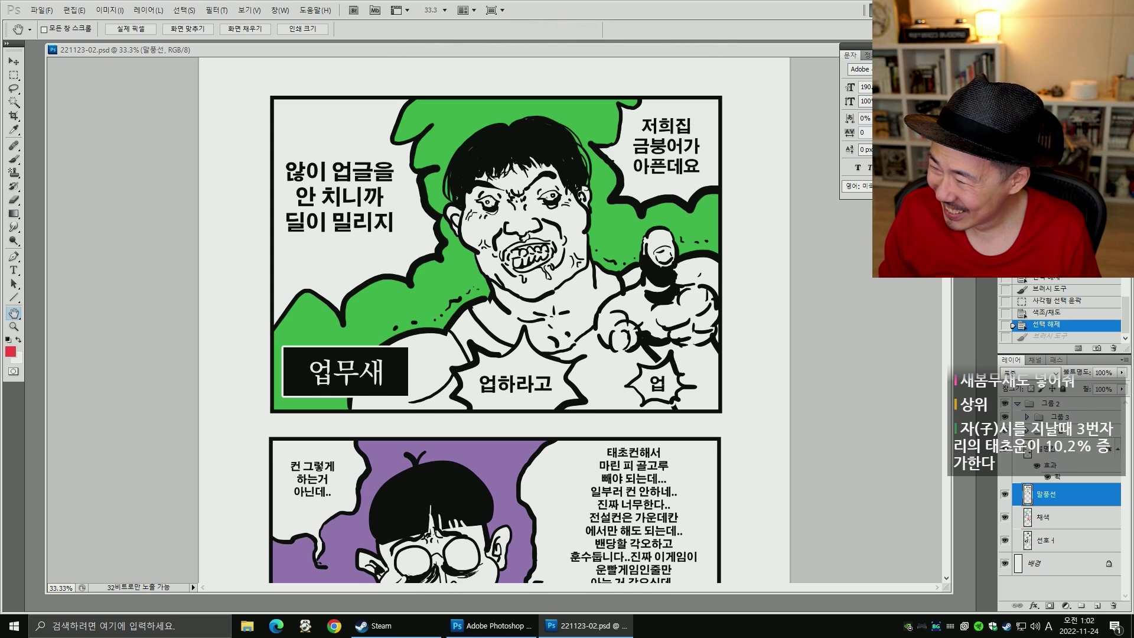
scroll(496, 248, "down", 1)
scroll(931, 338, "down", 15)
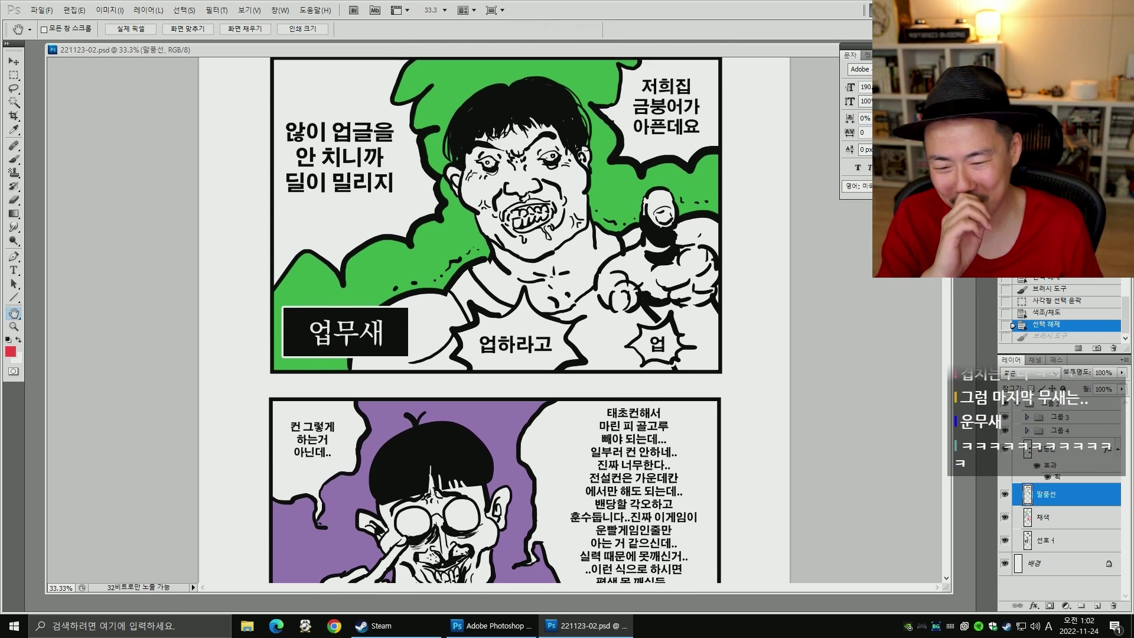
scroll(931, 333, "down", 1)
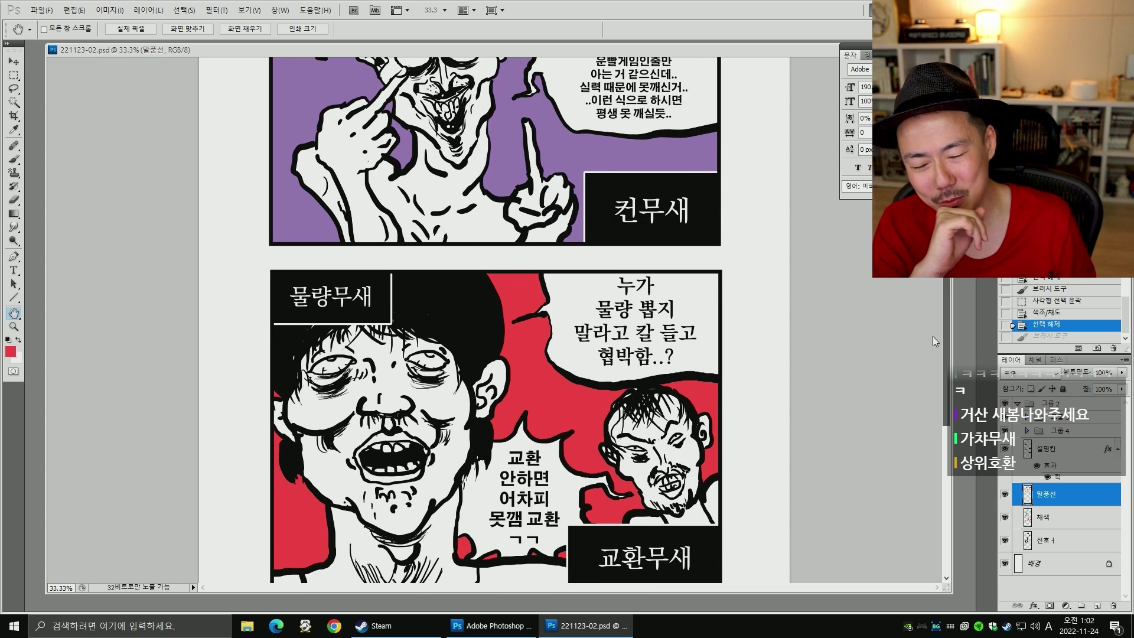
scroll(934, 336, "up", 1)
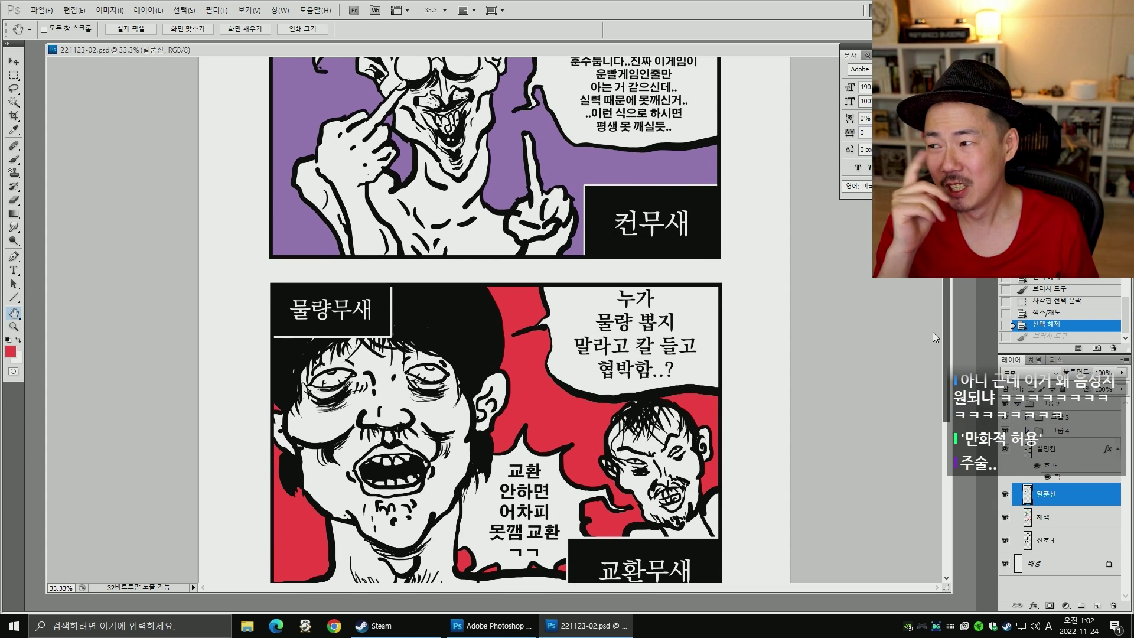
left_click_drag(933, 332, 933, 331)
scroll(934, 331, "up", 1)
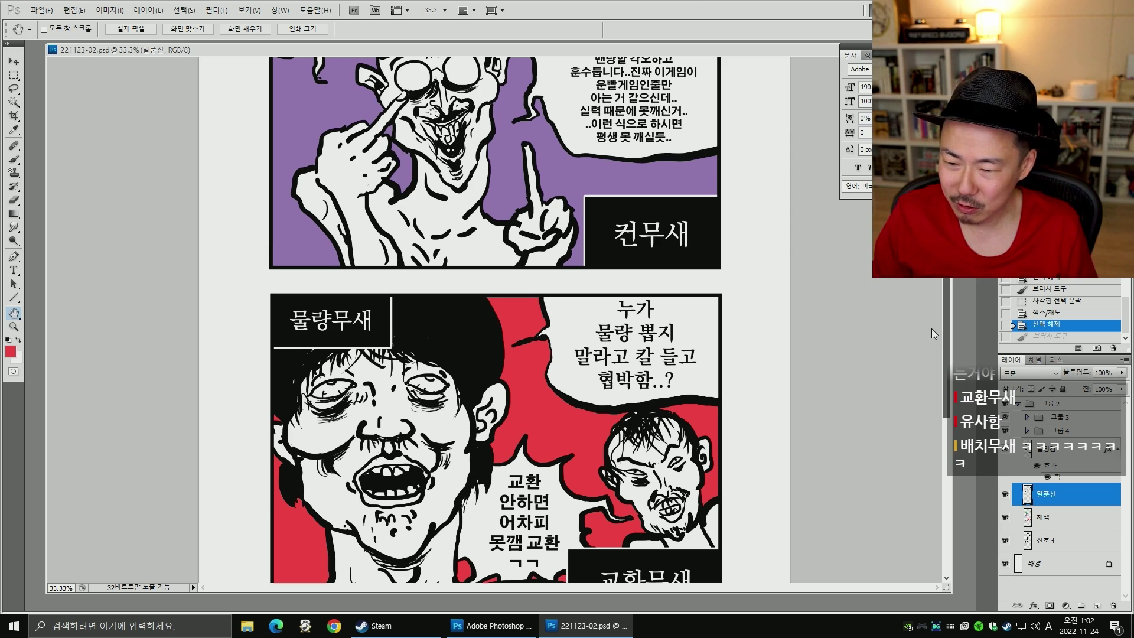
scroll(931, 328, "up", 1)
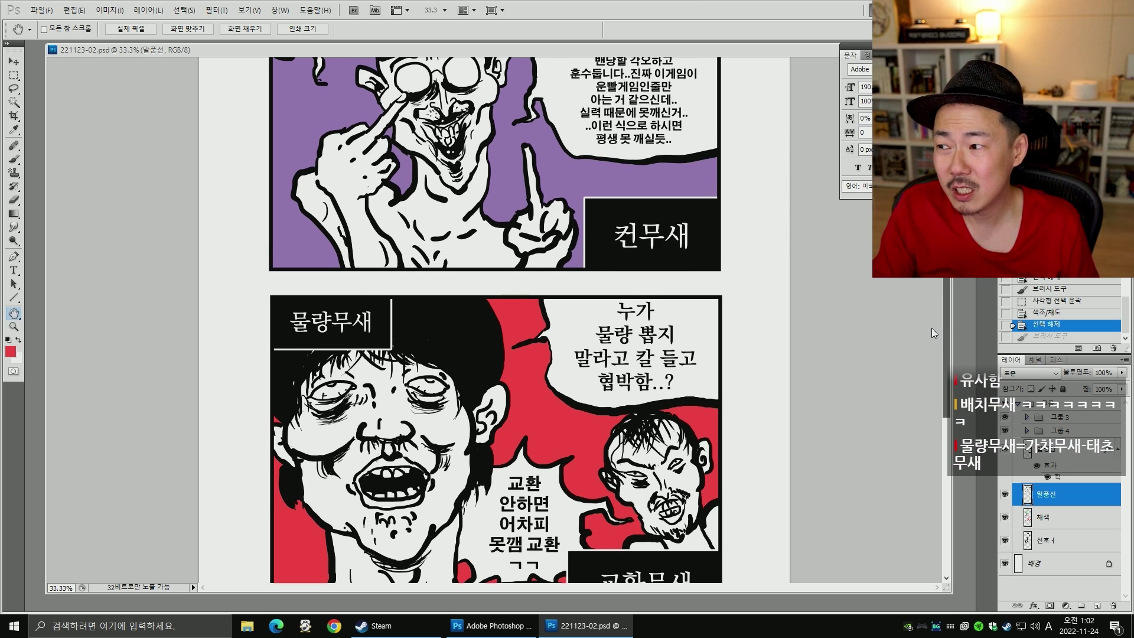
scroll(933, 328, "down", 1)
scroll(934, 328, "up", 1)
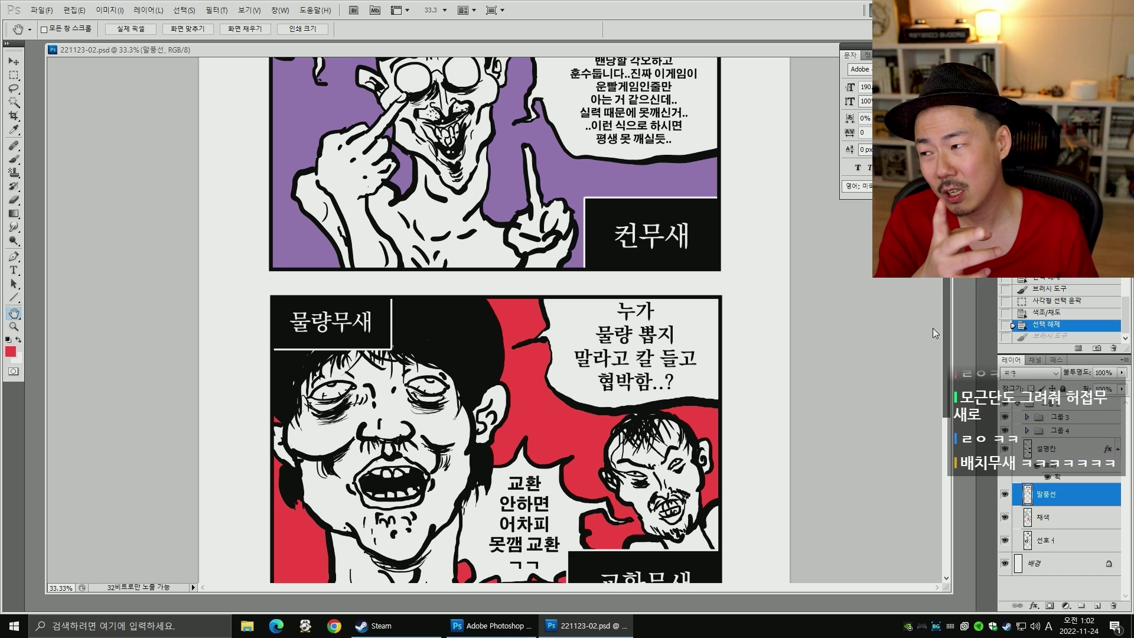
scroll(933, 328, "up", 3)
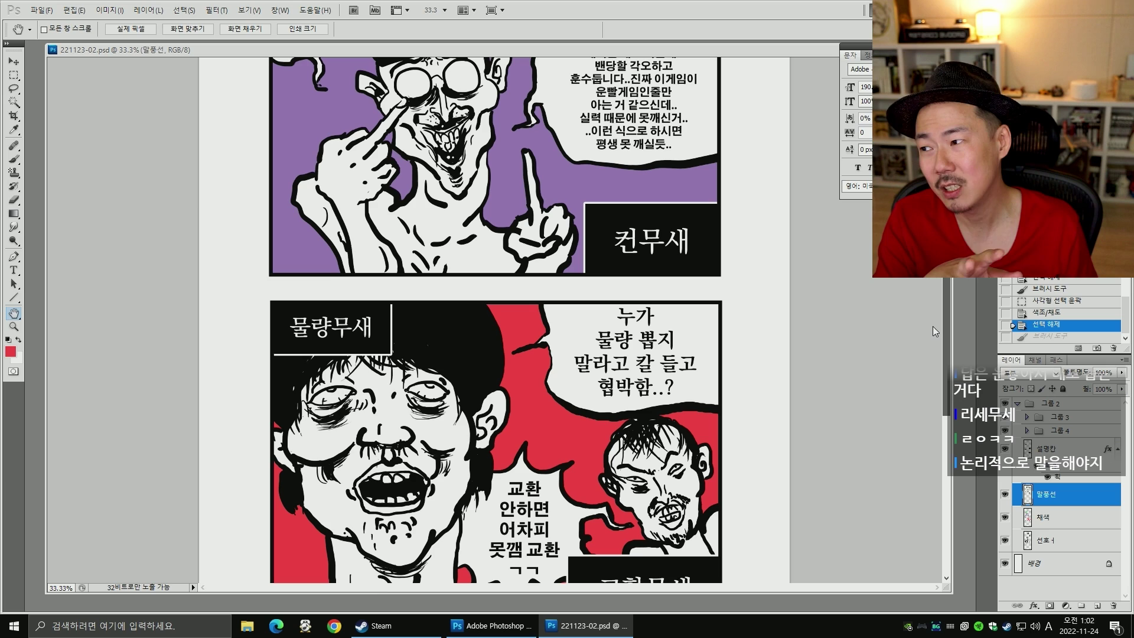
- On the line-art layer, erase the line where the green panel character's neck meets the shoulder
scroll(934, 327, "up", 5)
scroll(937, 307, "up", 15)
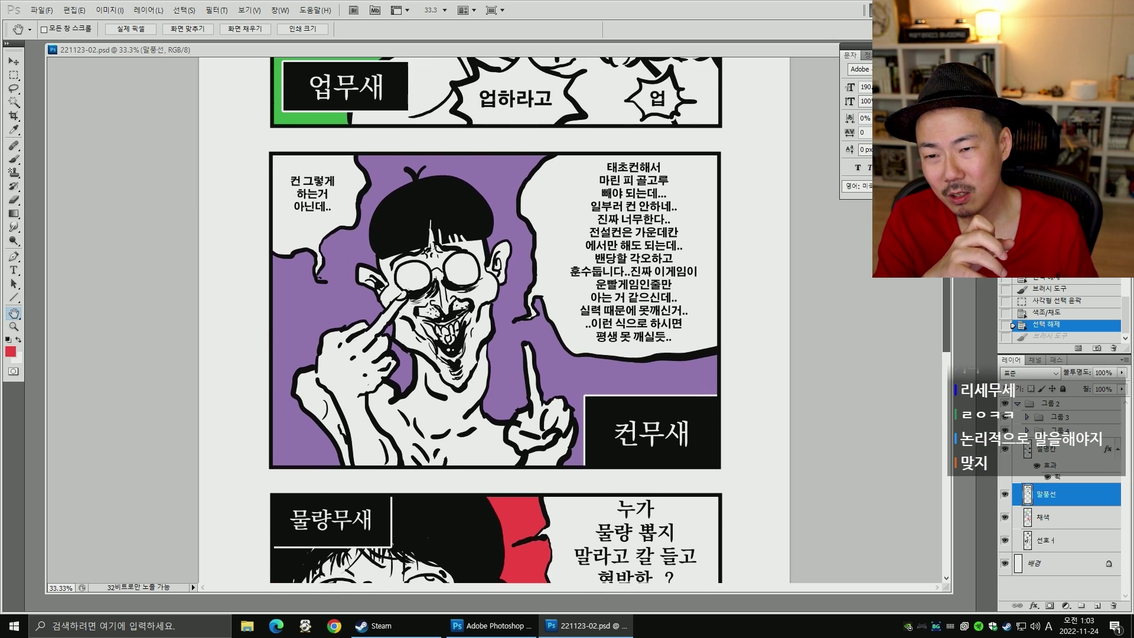
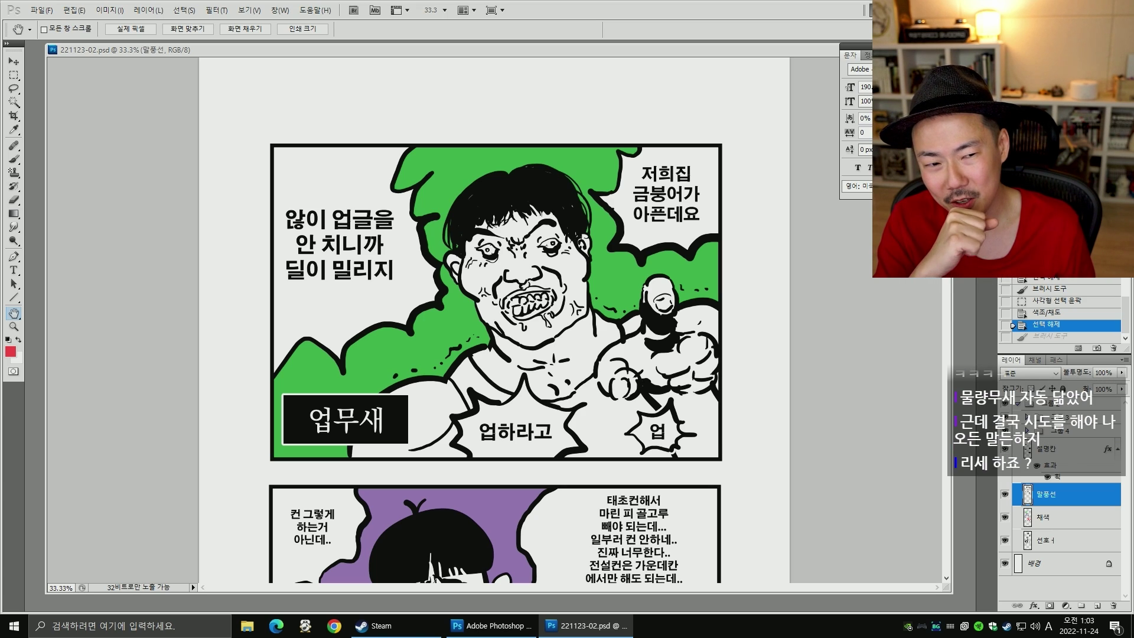
scroll(495, 343, "down", 3)
scroll(495, 331, "down", 3)
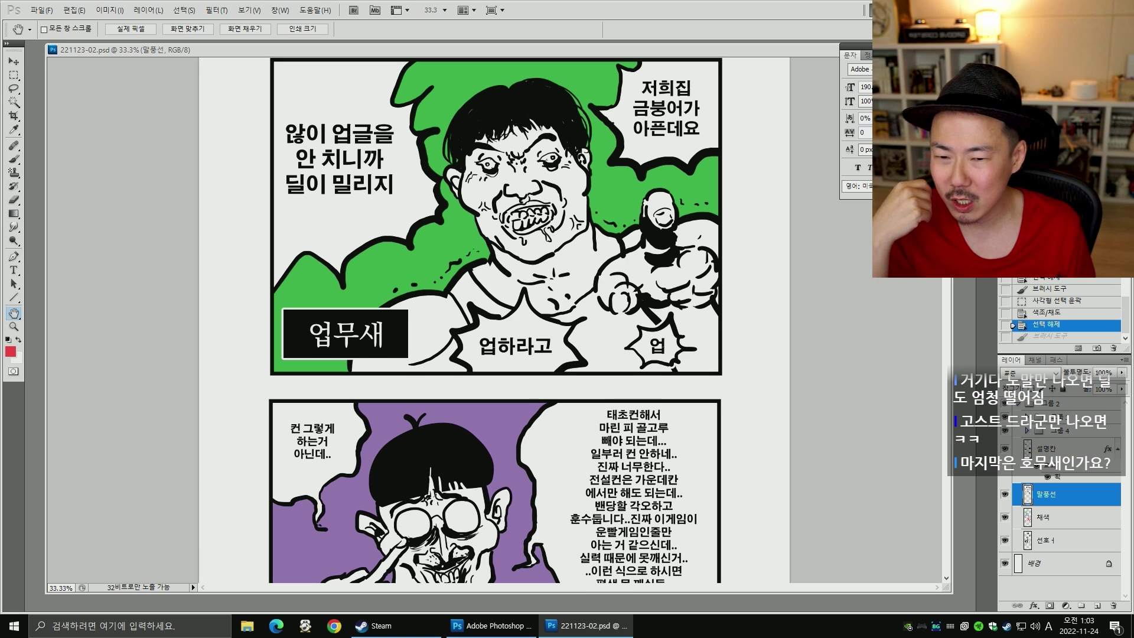
scroll(495, 319, "up", 2)
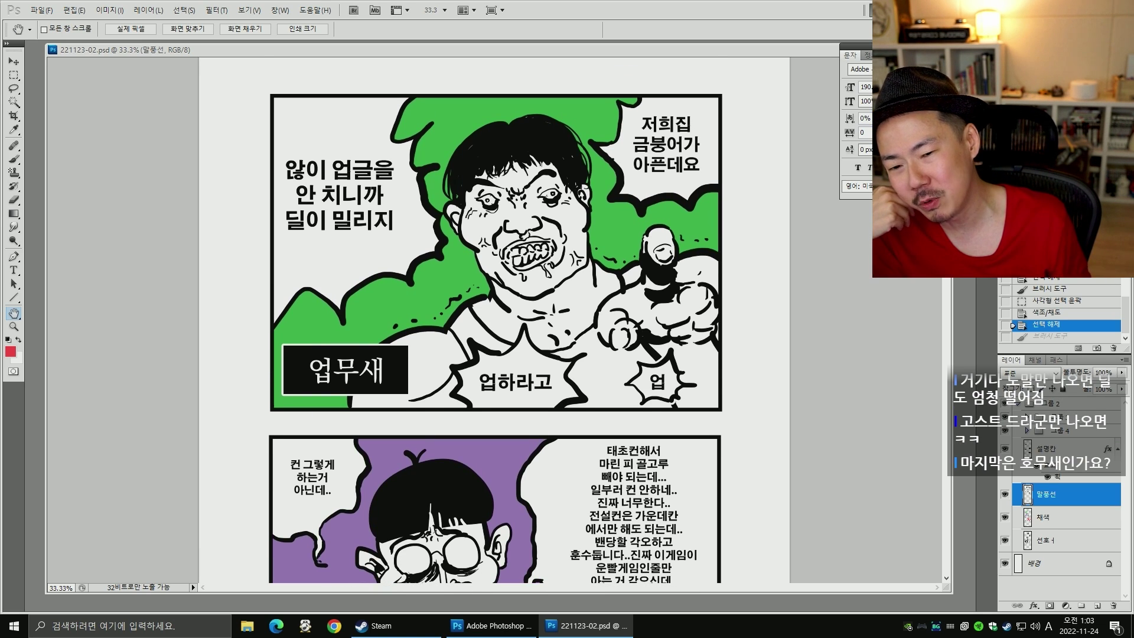
scroll(496, 319, "down", 2)
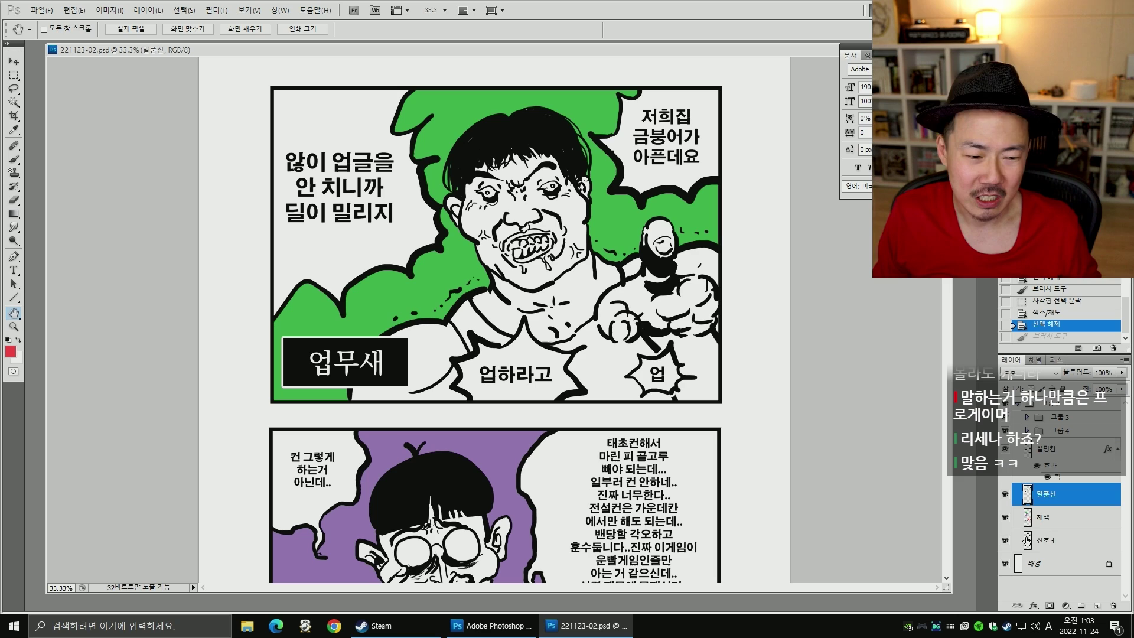
left_click(1028, 540)
key("e")
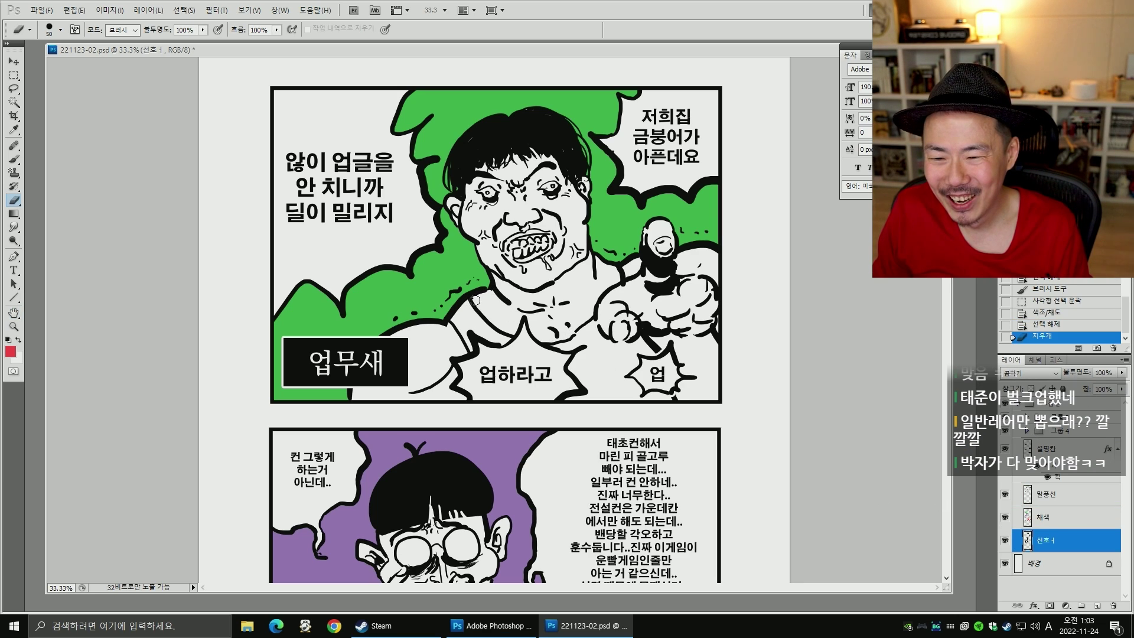
left_click(475, 301)
- Redraw the neck and shoulder line of the green panel's character with a size 40 brush in default black, and save the document
key("b")
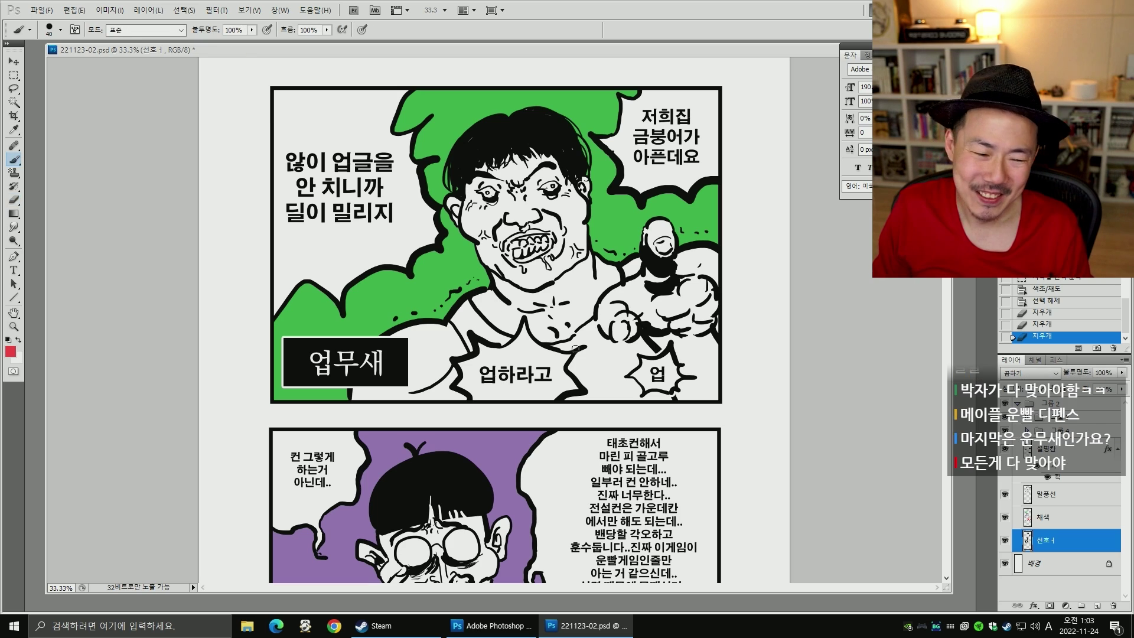
key("d")
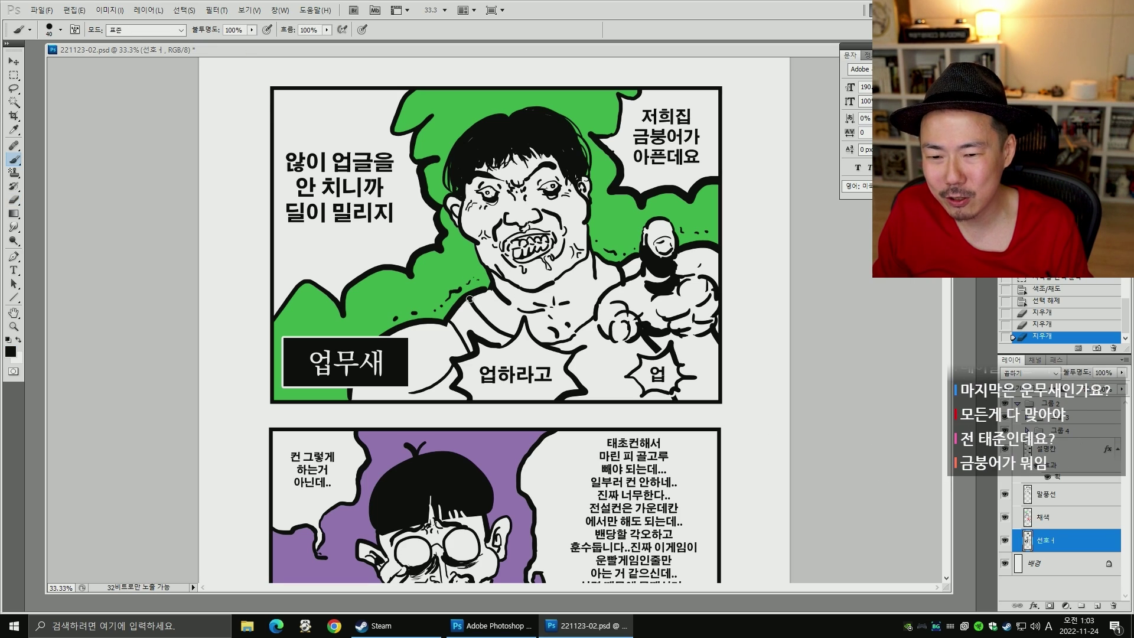
left_click_drag(471, 298, 491, 290)
left_click_drag(471, 297, 490, 289)
left_click(472, 298)
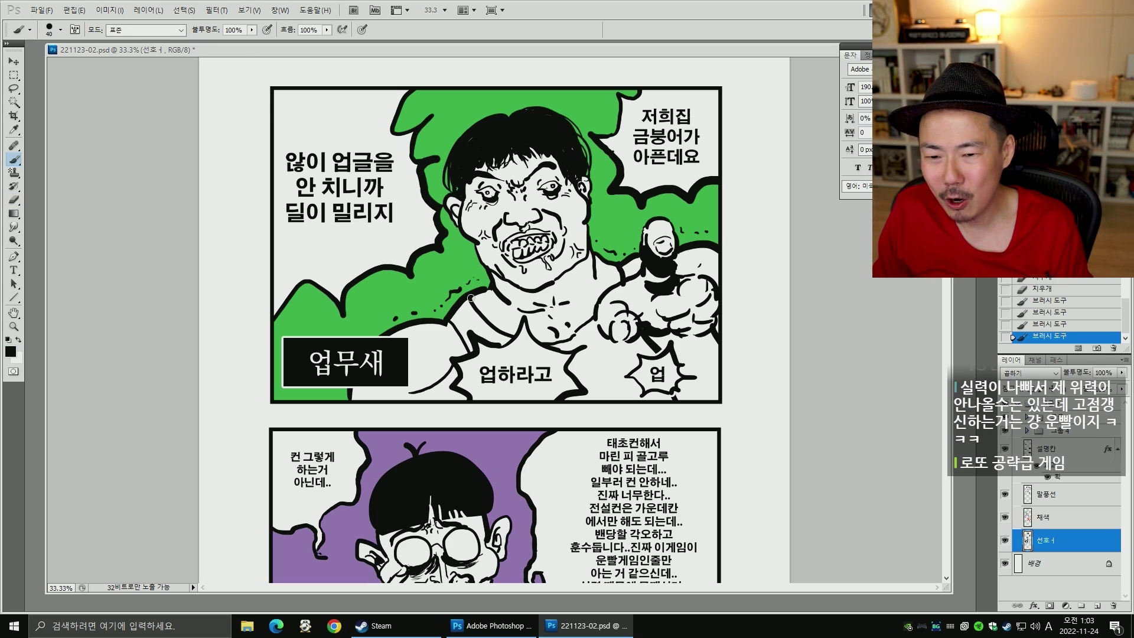
left_click(471, 299)
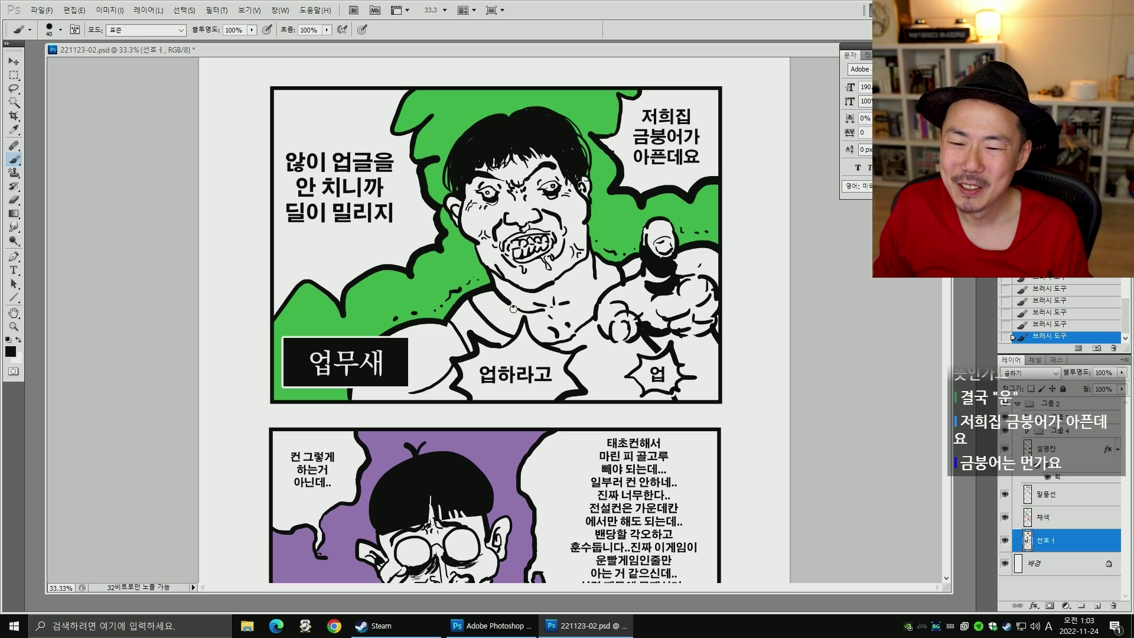
key("ctrl+s")
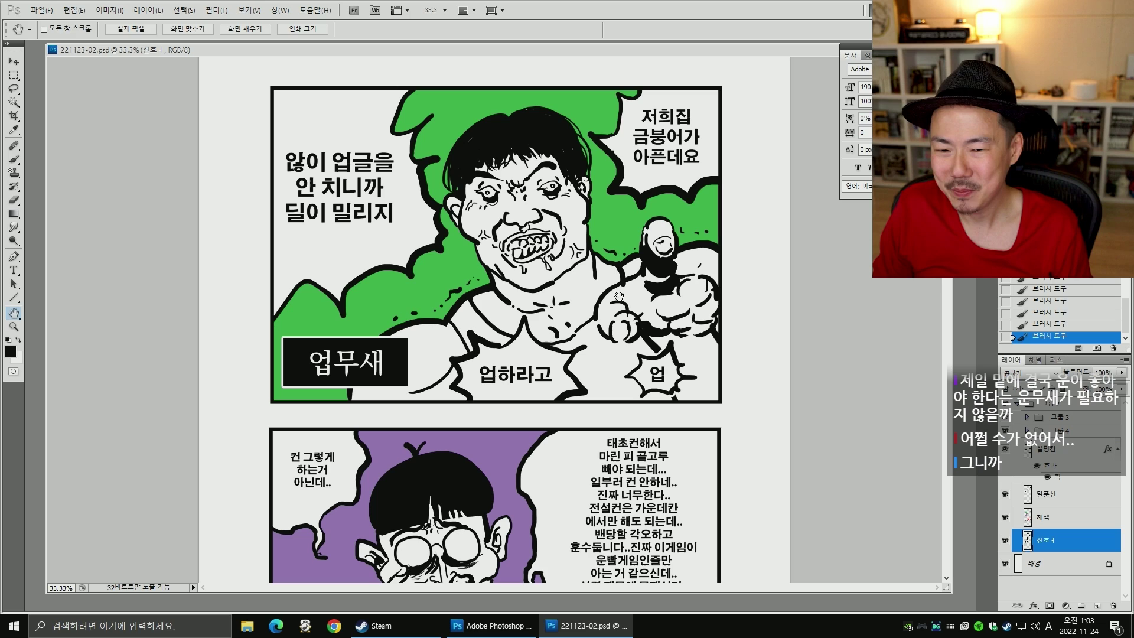
- Add a short black brush stroke on the other side of the green panel character's neck and save the document
left_click_drag(596, 278, 600, 278)
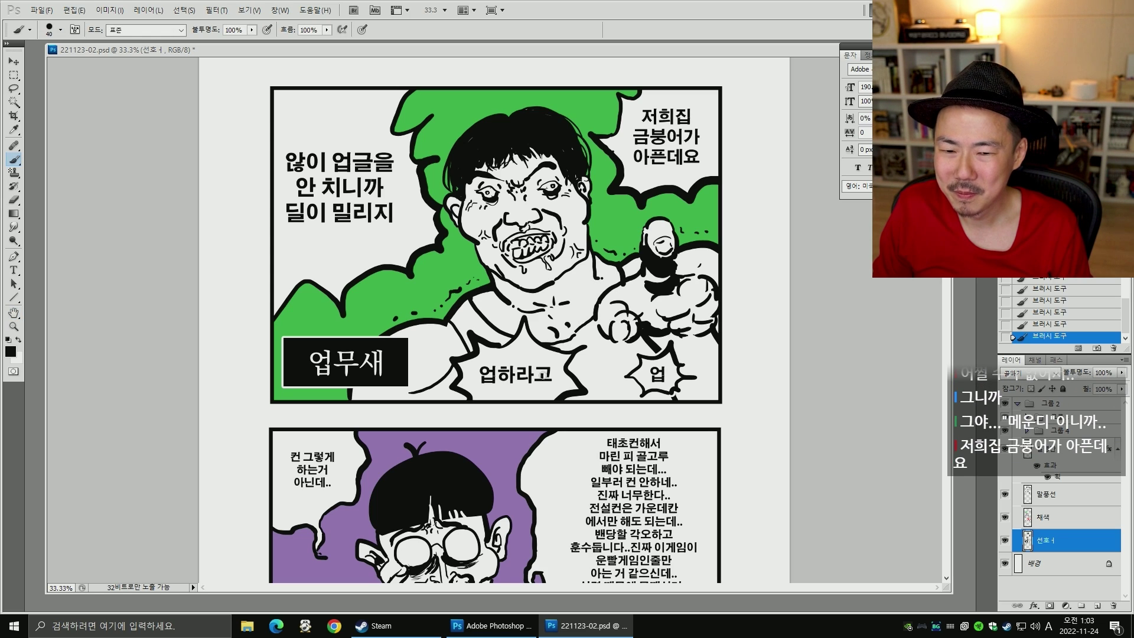
key("ctrl+s")
scroll(555, 215, "up", 1)
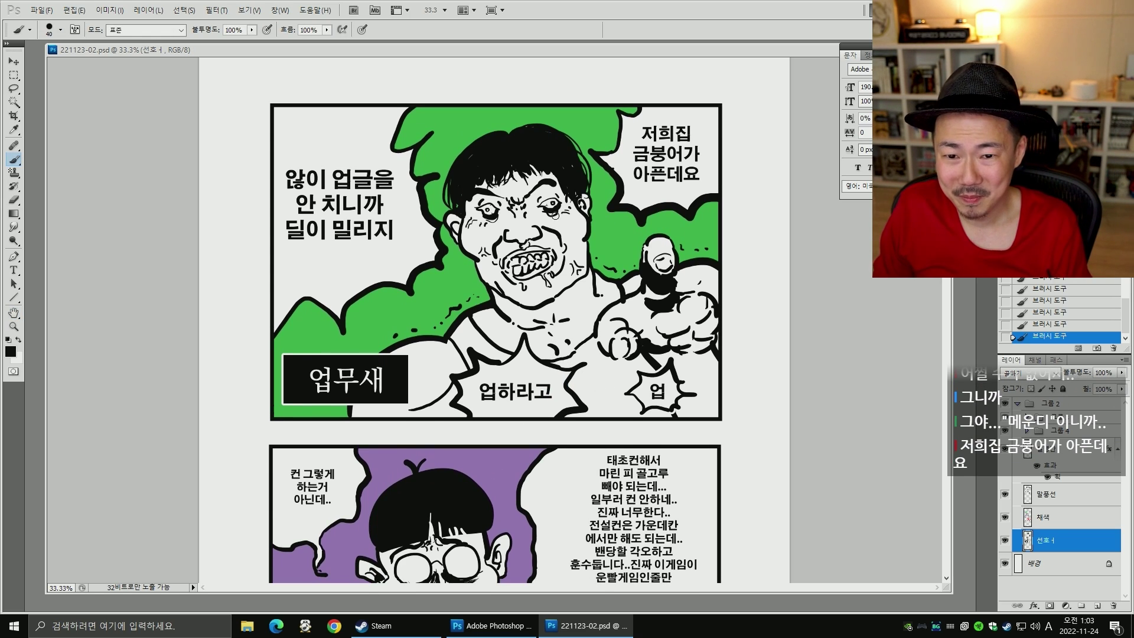
scroll(559, 216, "down", 10)
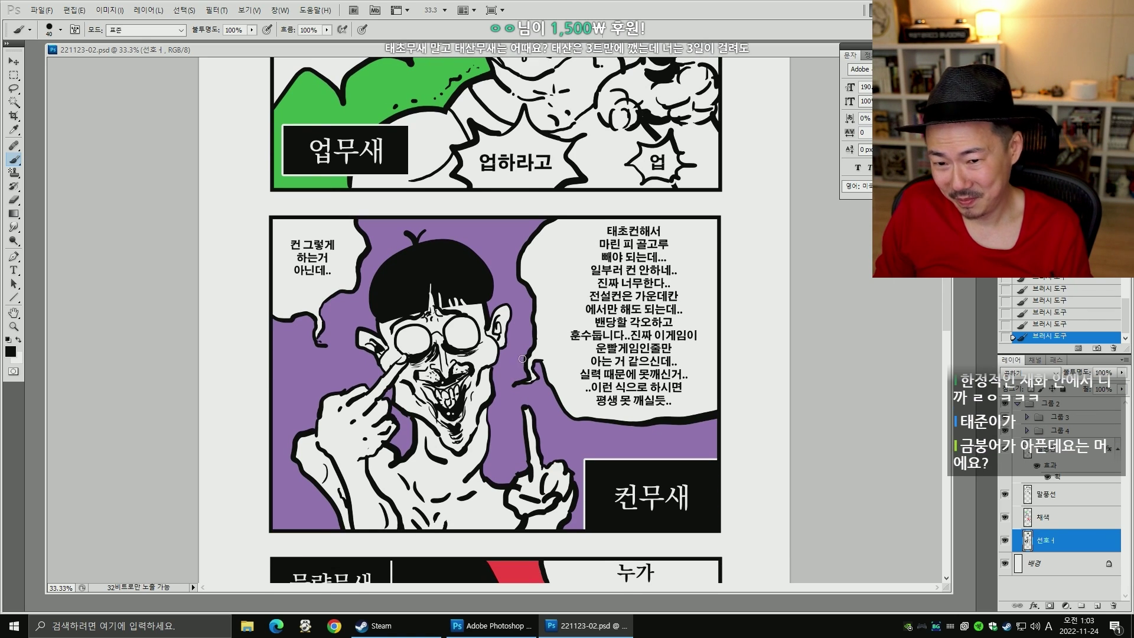
- Erase a small bit of the nose line on the large character in the red panel
scroll(535, 366, "down", 6)
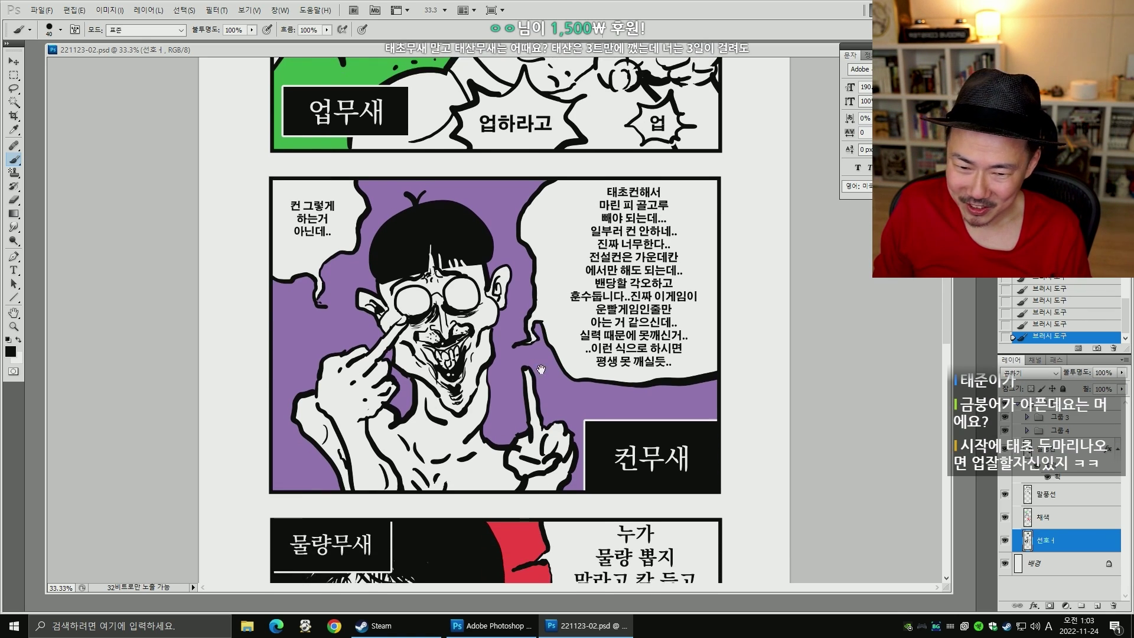
scroll(535, 375, "down", 12)
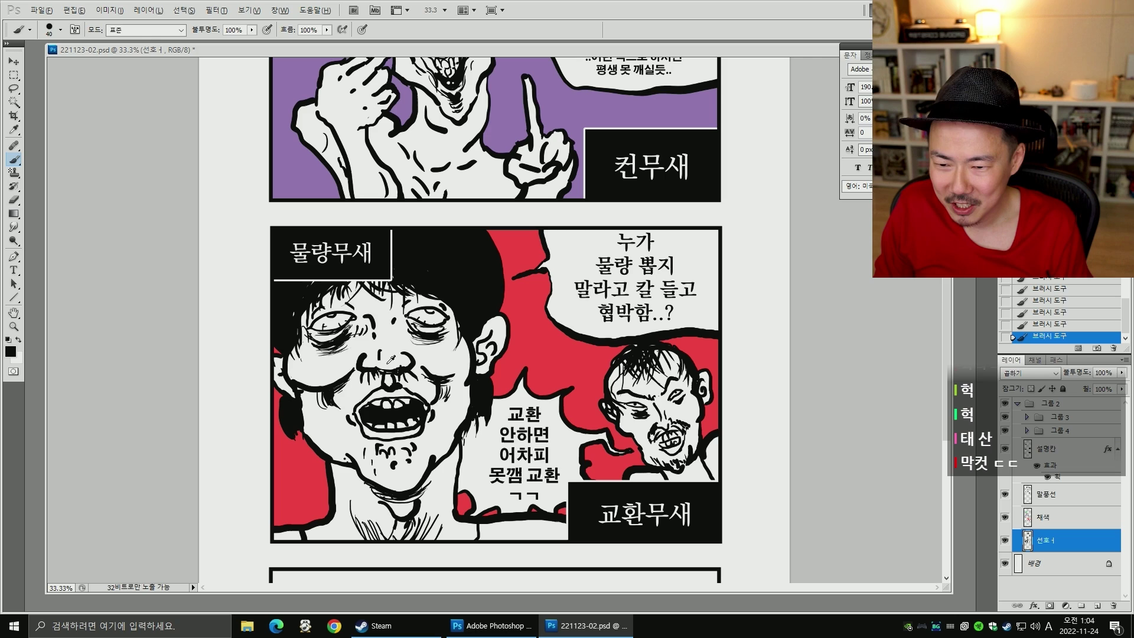
key("x")
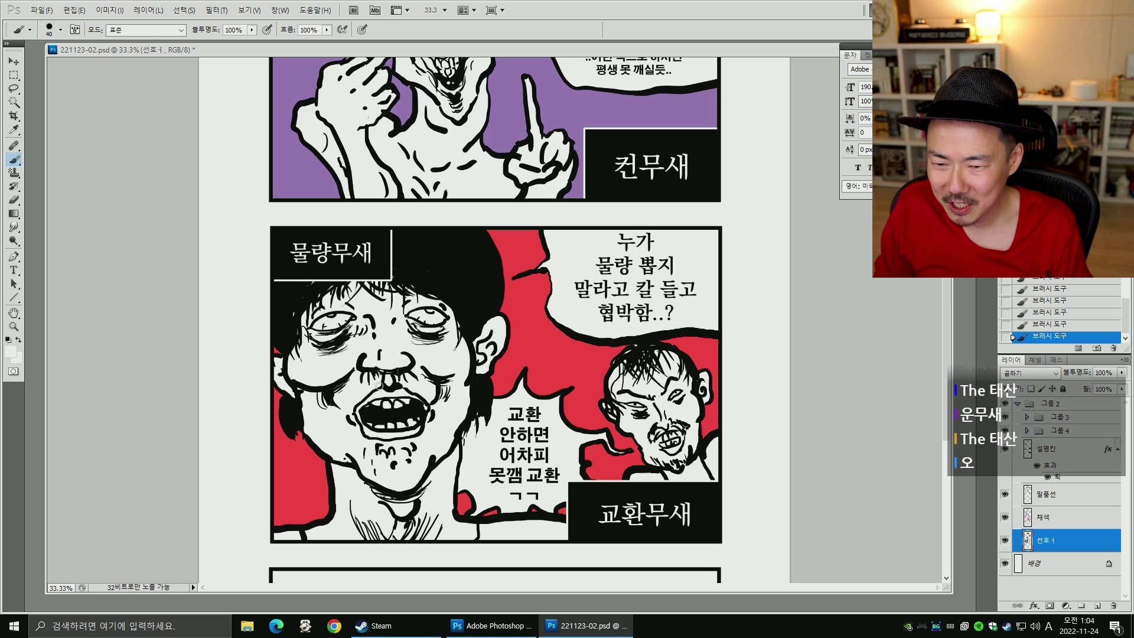
key("e")
left_click(375, 365)
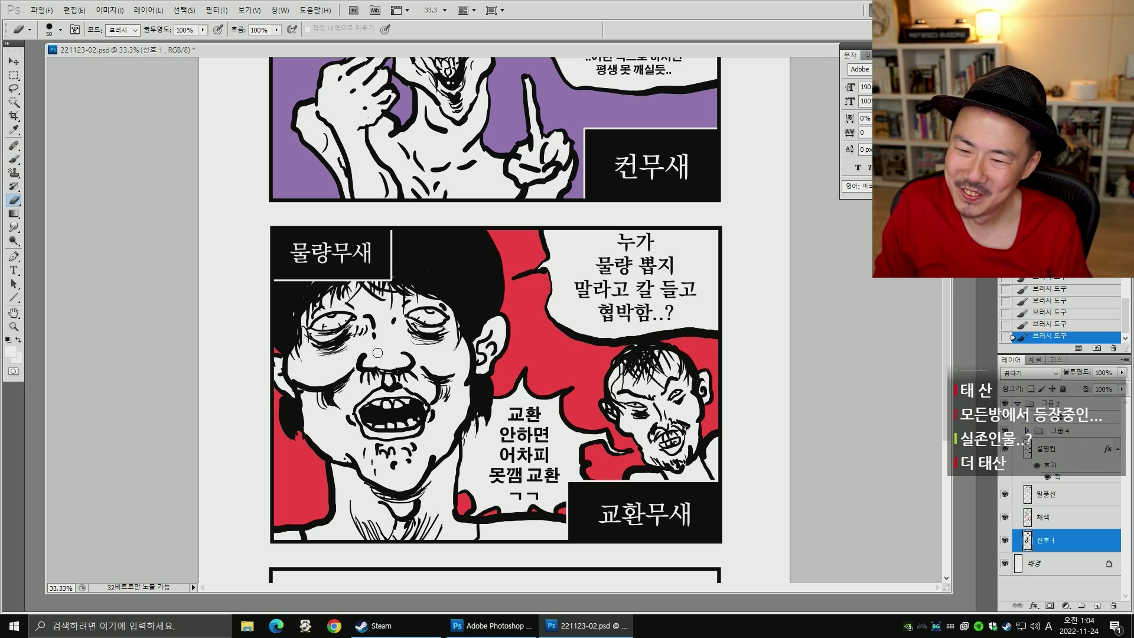
- Redraw the nose details of the red panel's large character with short black brush strokes
key("b")
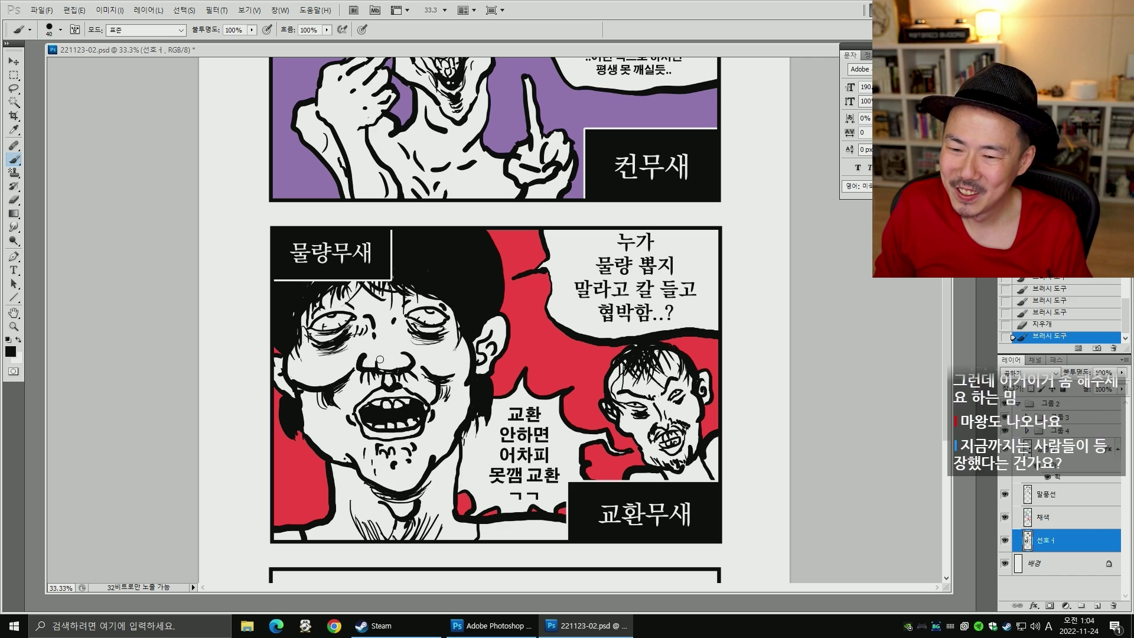
left_click(377, 364)
left_click(397, 366)
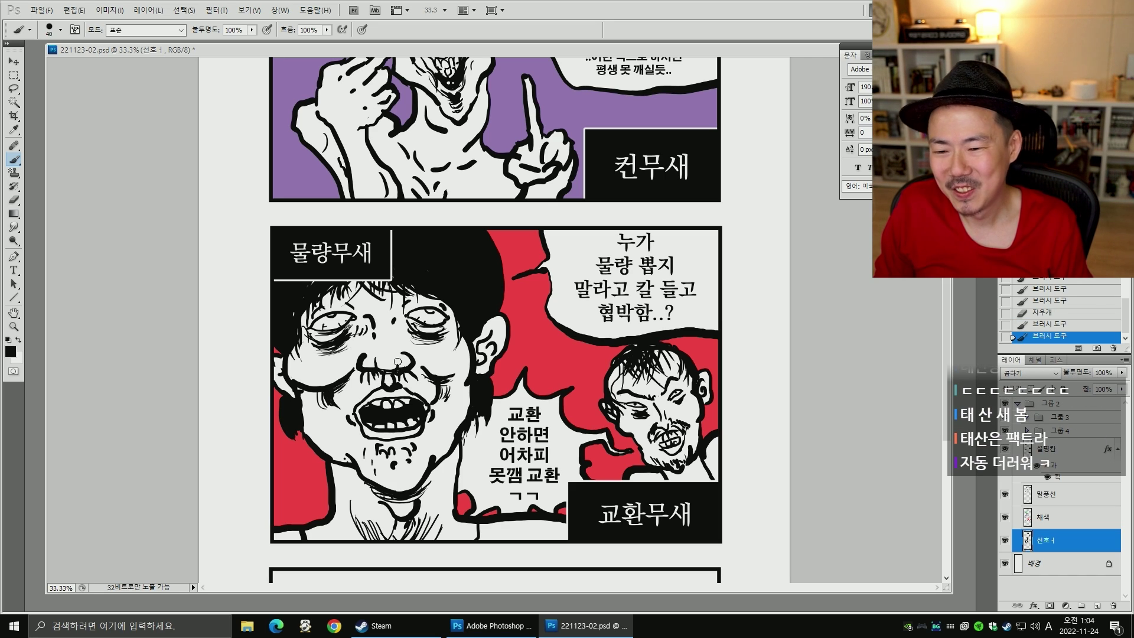
left_click(392, 370)
left_click(392, 370)
left_click(396, 371)
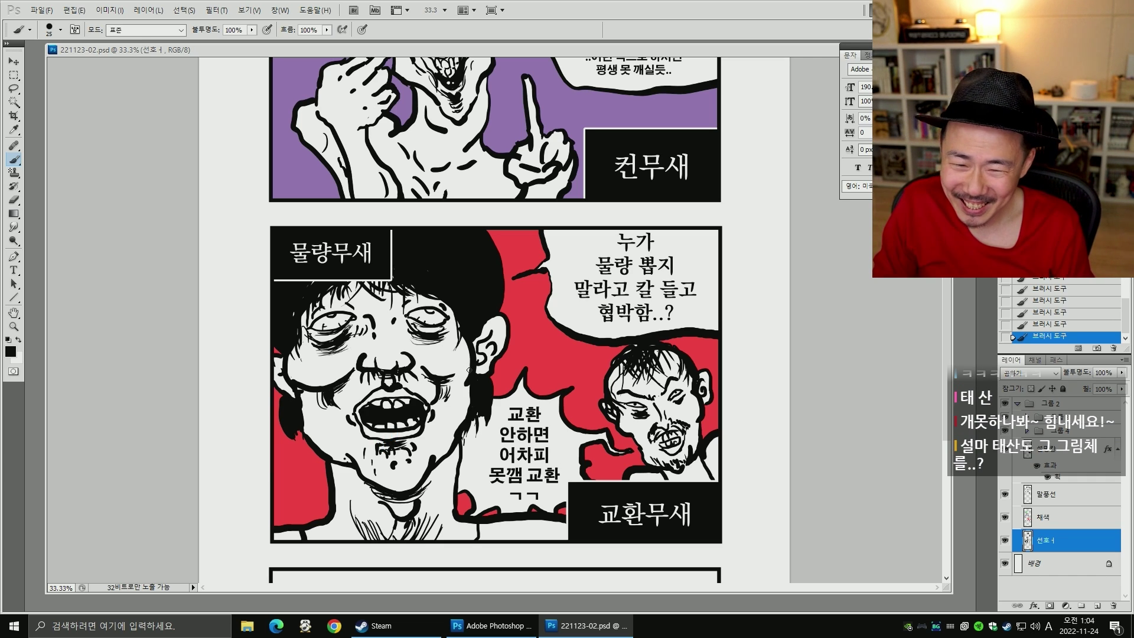
key("h")
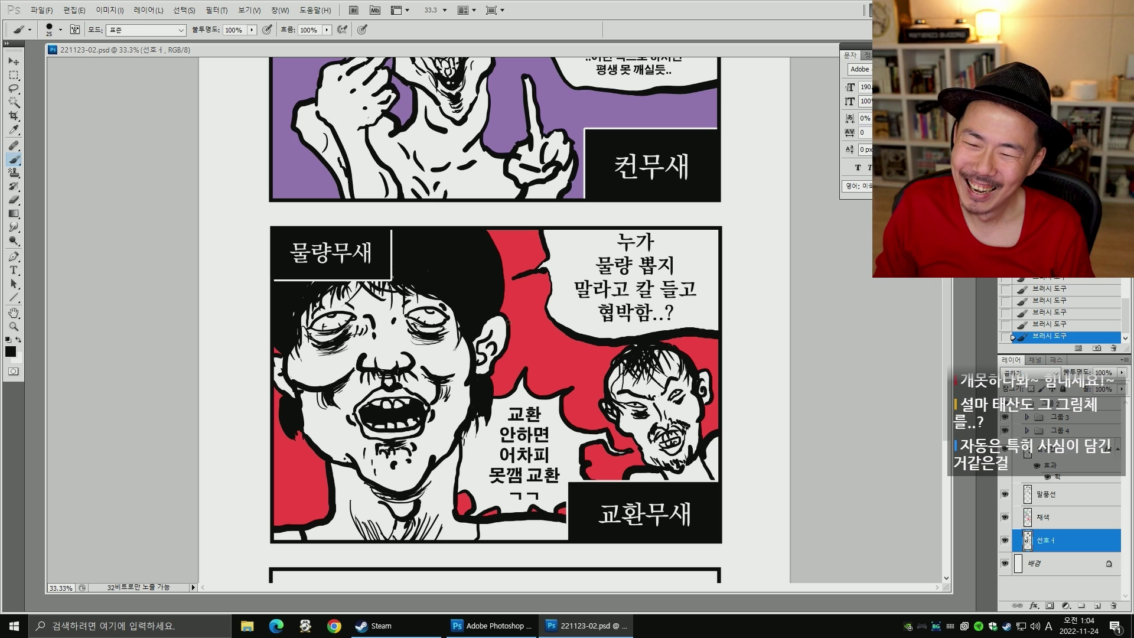
scroll(528, 359, "up", 3)
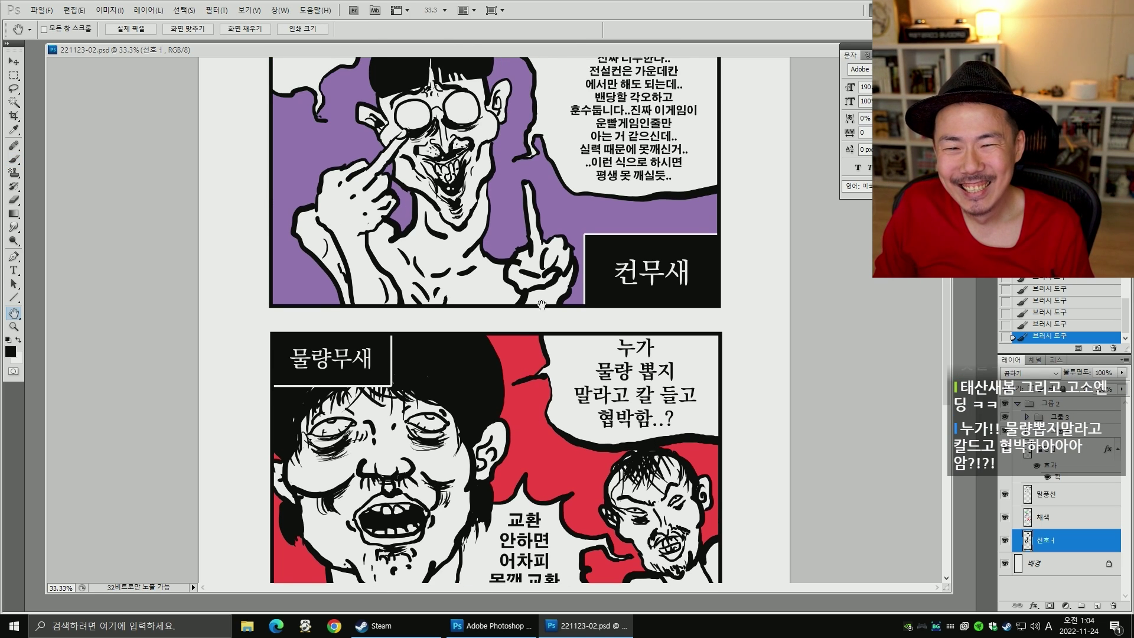
scroll(541, 304, "up", 2)
scroll(534, 331, "down", 8)
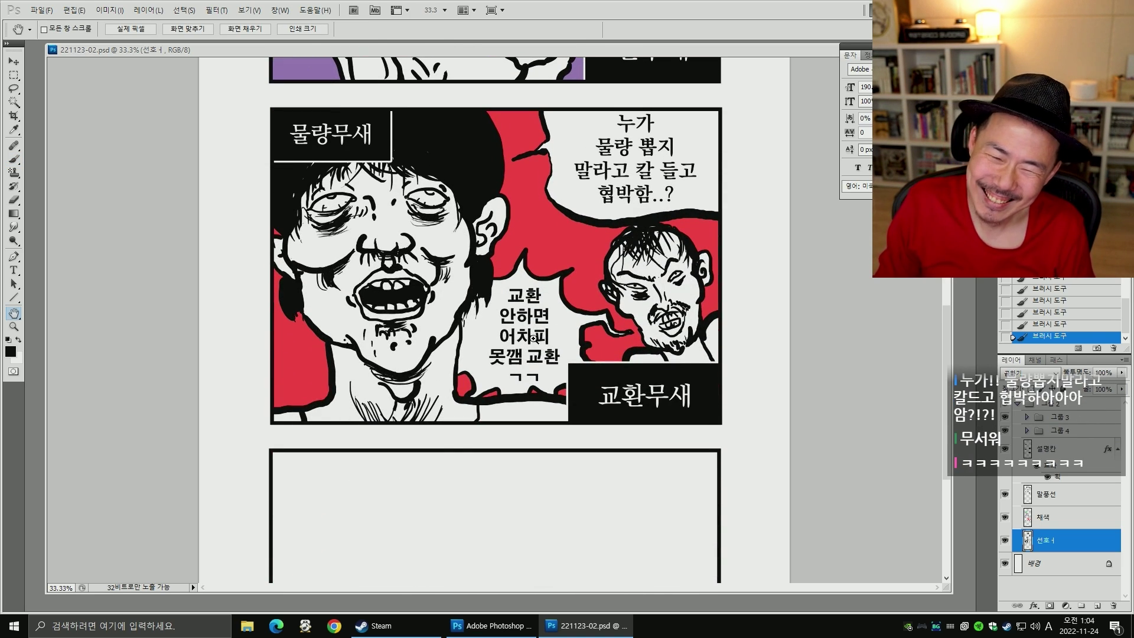
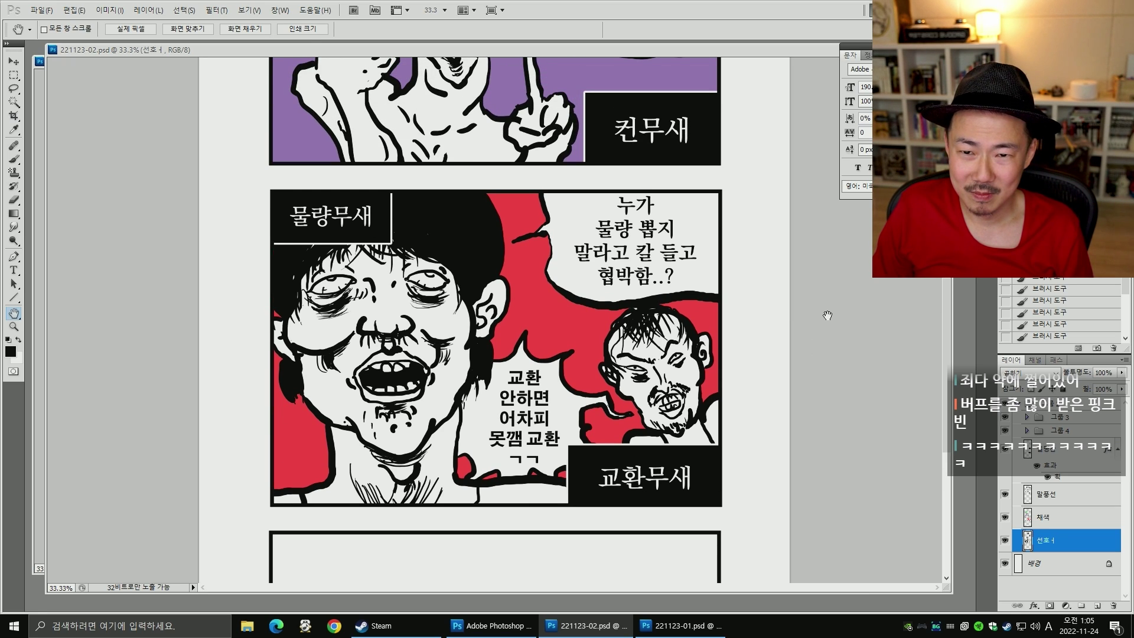
- Erase and redraw in black the outline of the purple panel character's hand with the raised finger, near the name box
scroll(823, 372, "up", 8)
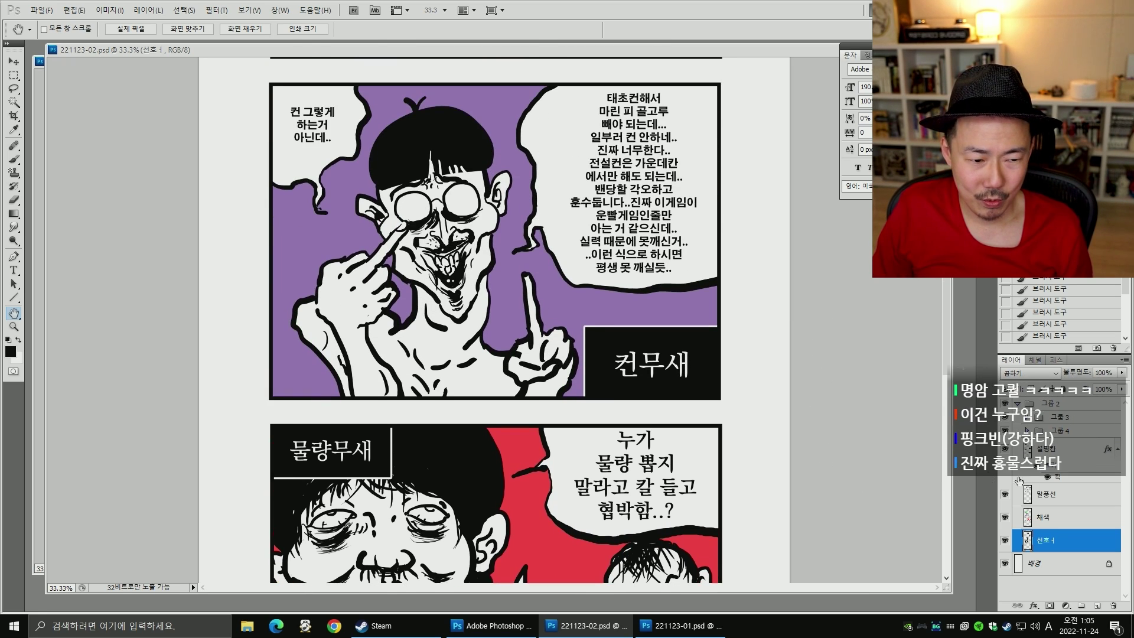
key("e")
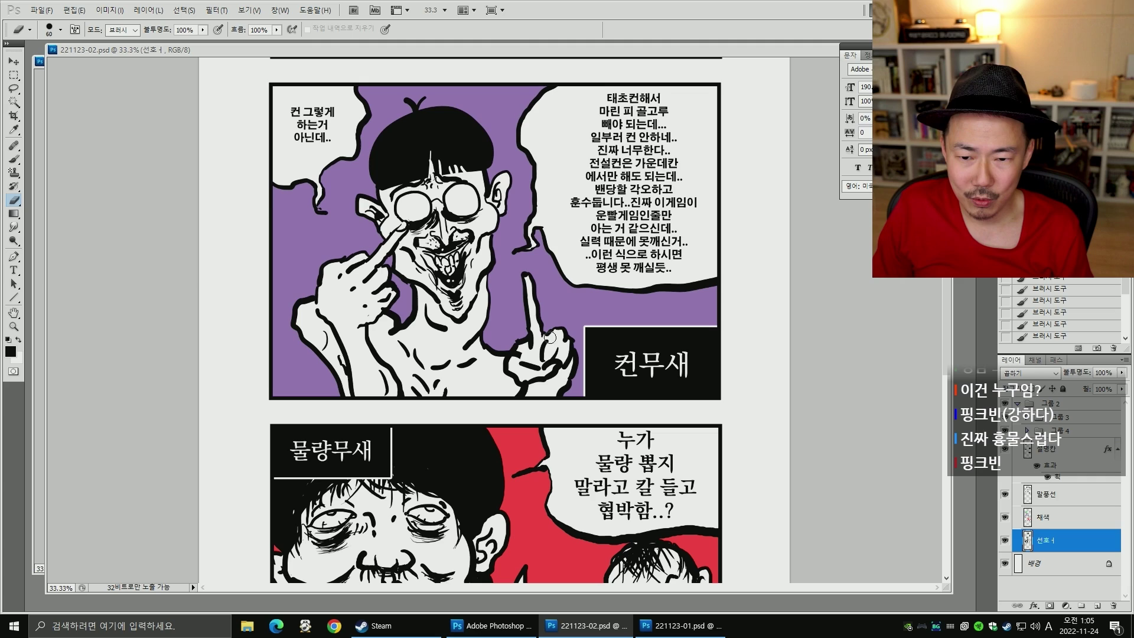
left_click(520, 353)
key("b")
left_click_drag(523, 364, 533, 404)
key("e")
left_click(522, 366)
key("b")
- Erase spots on the purple panel character's glasses-touching hand, undo the last erasure, and save the document
key("e")
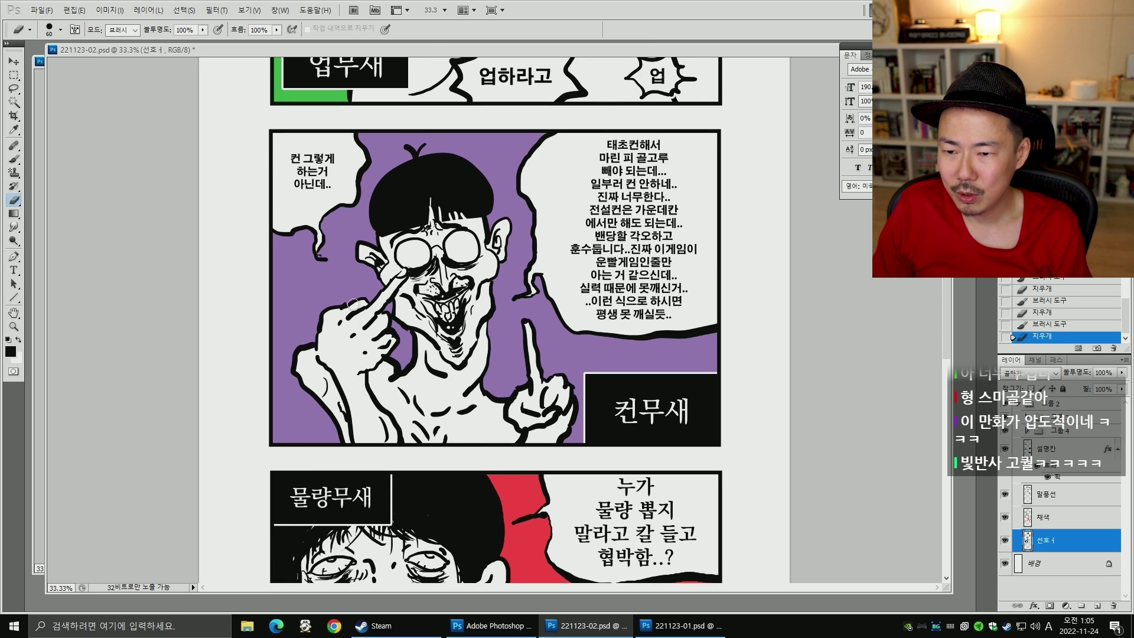
left_click(344, 301)
left_click(339, 347)
key("ctrl+z")
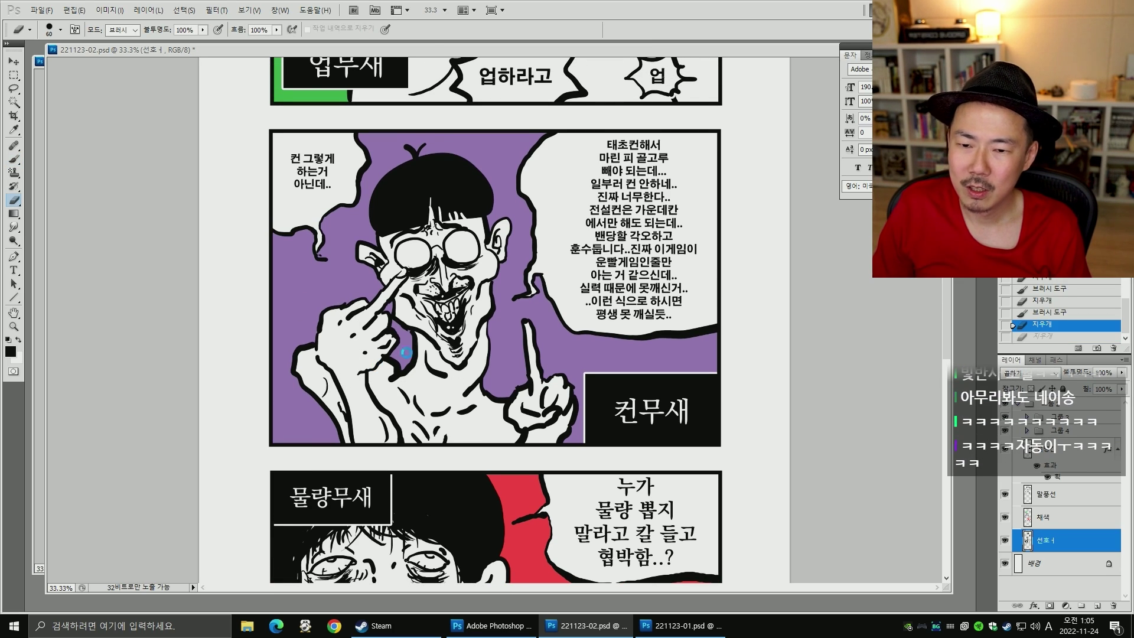
key("ctrl+s")
- Touch up both sides of the purple panel character's glasses with a size 45 black brush and save the document
key("space")
key("b")
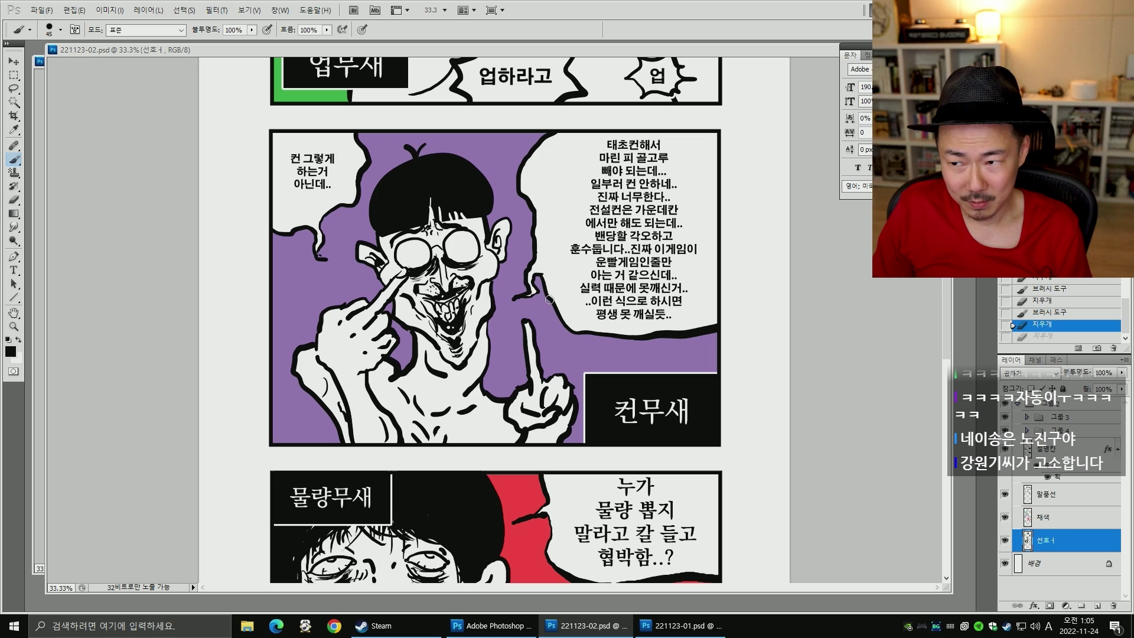
left_click_drag(385, 260, 394, 260)
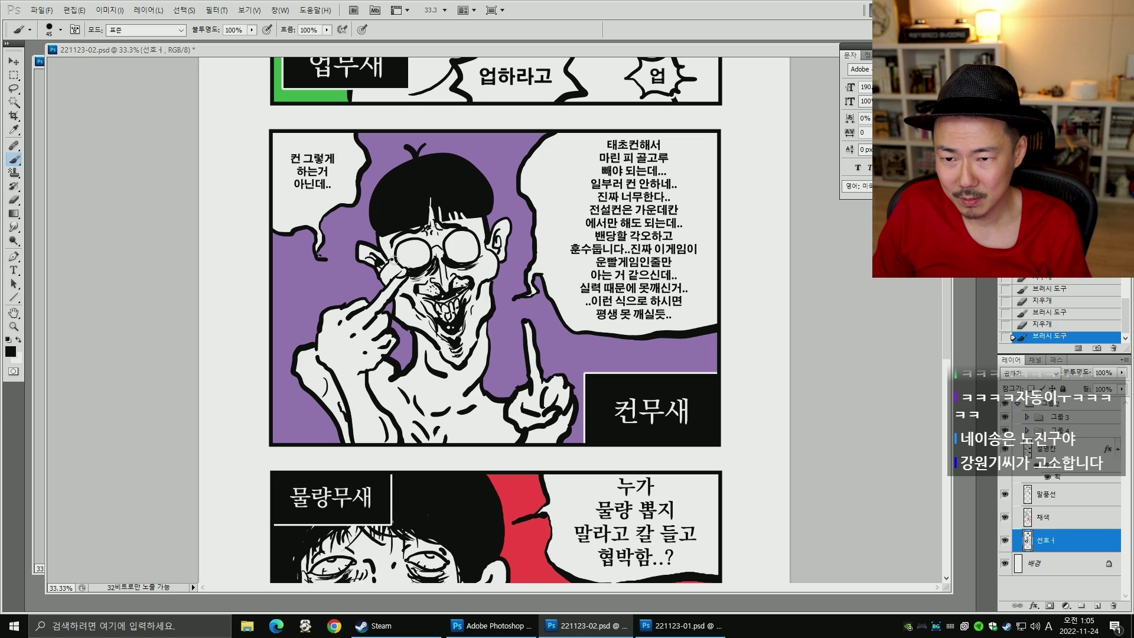
left_click(395, 258)
left_click(482, 243)
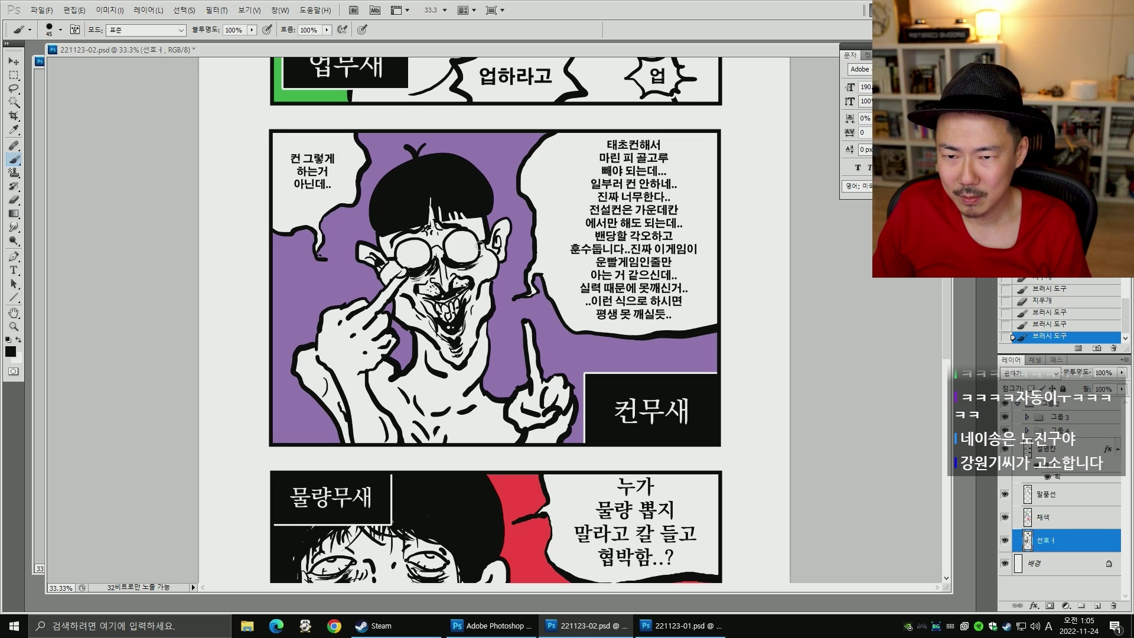
key("ctrl+s")
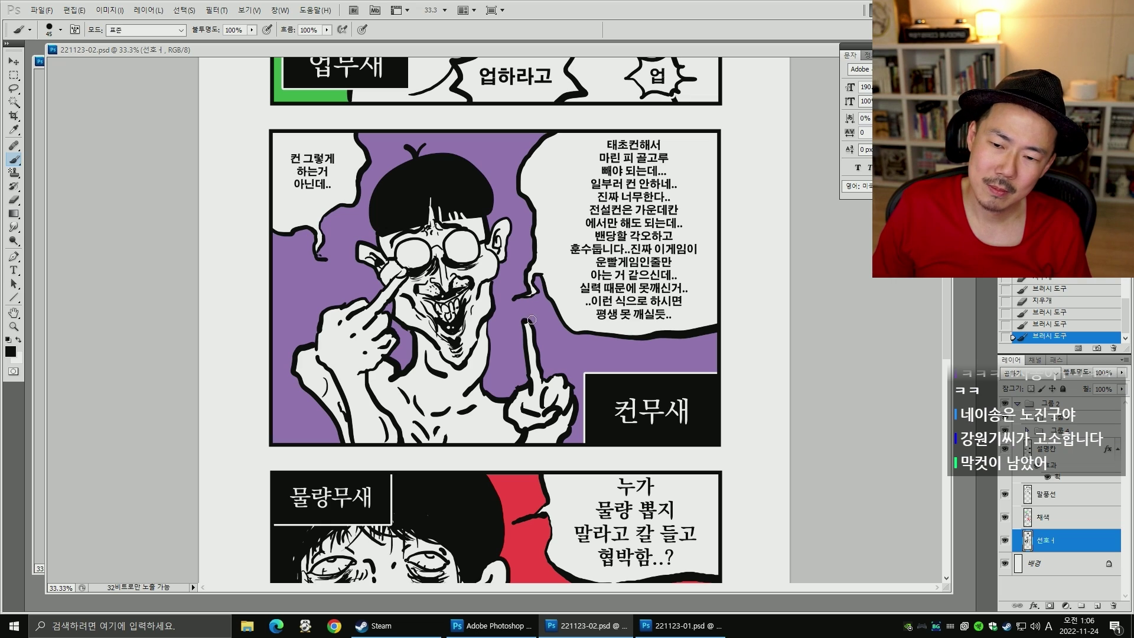
- Add a short black stroke to the cheek of the red panel's large character with a size 25 brush
key("space")
left_click_drag(547, 176, 547, 450)
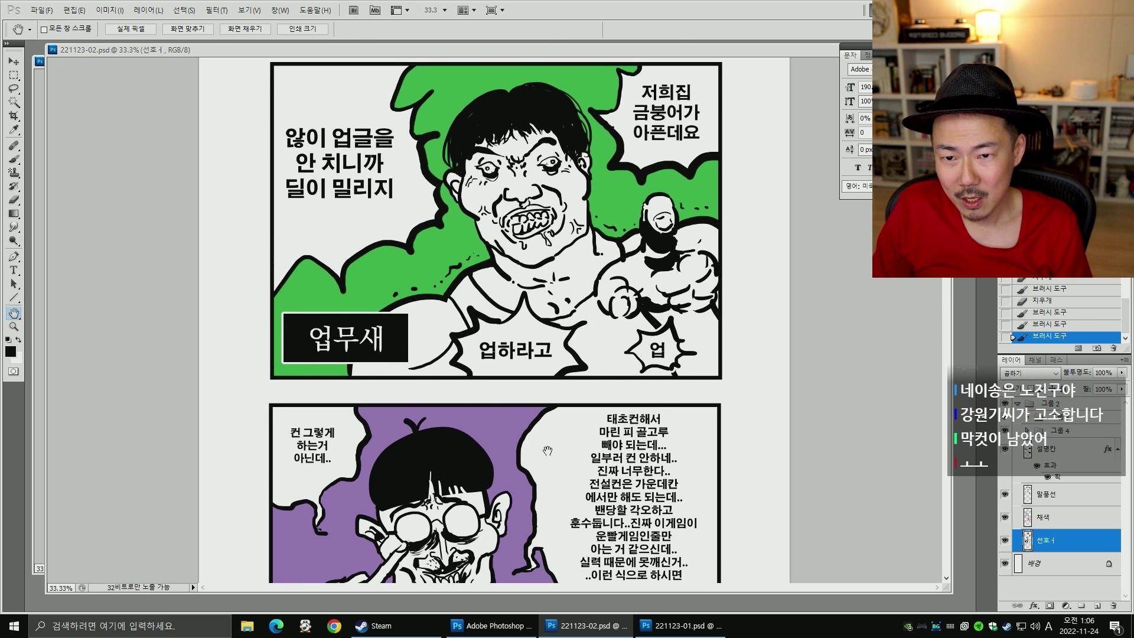
scroll(490, 448, "down", 10)
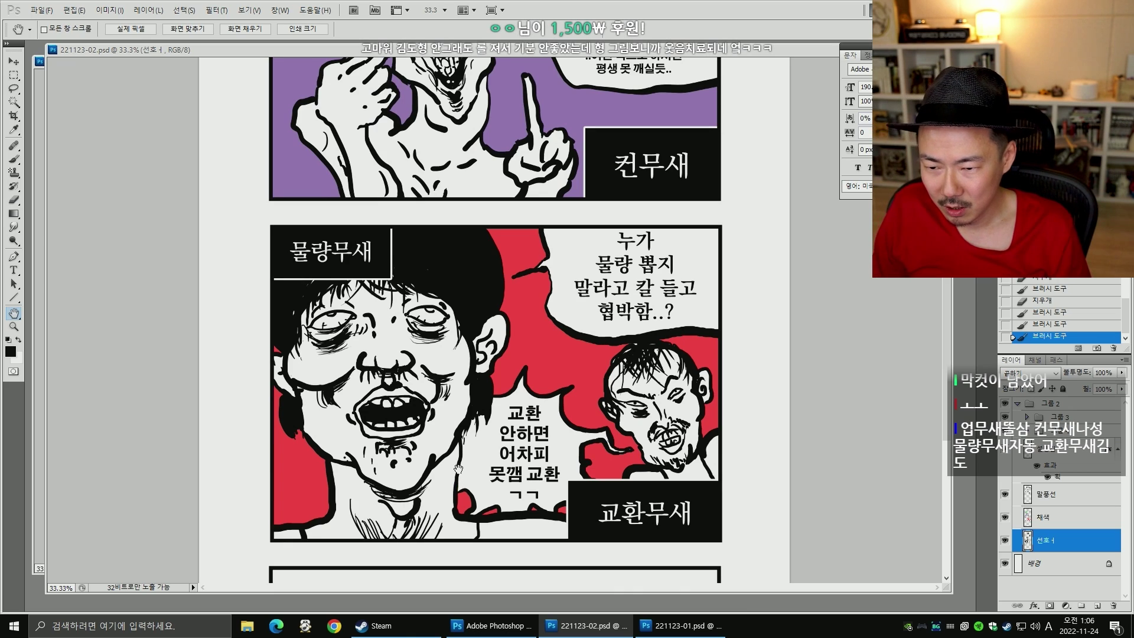
key("b")
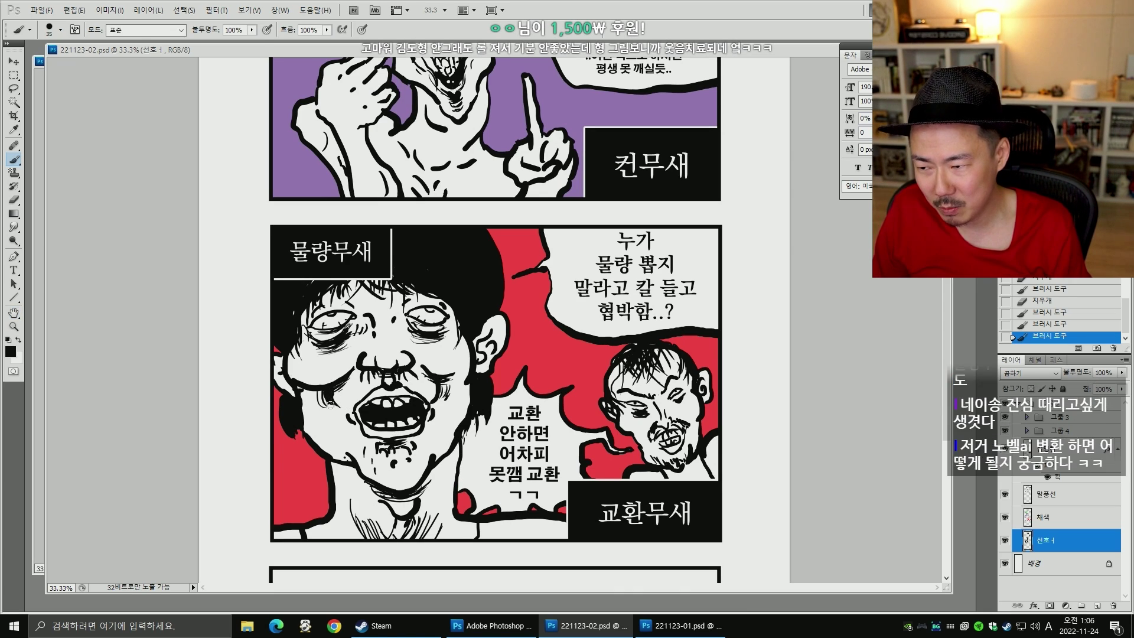
left_click_drag(326, 398, 331, 406)
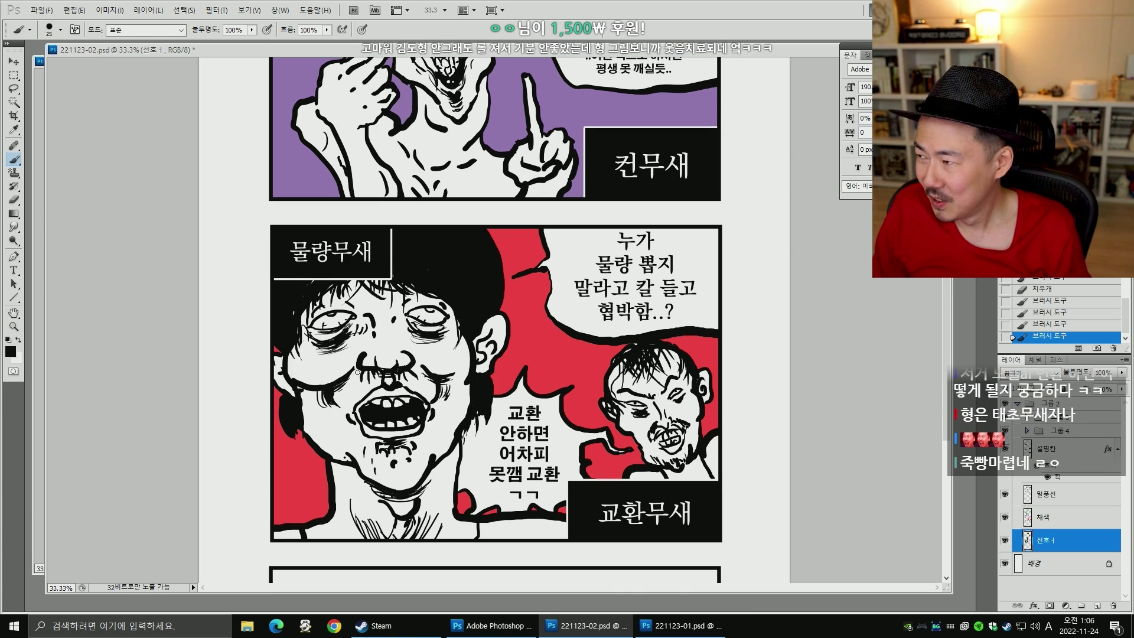
key("h")
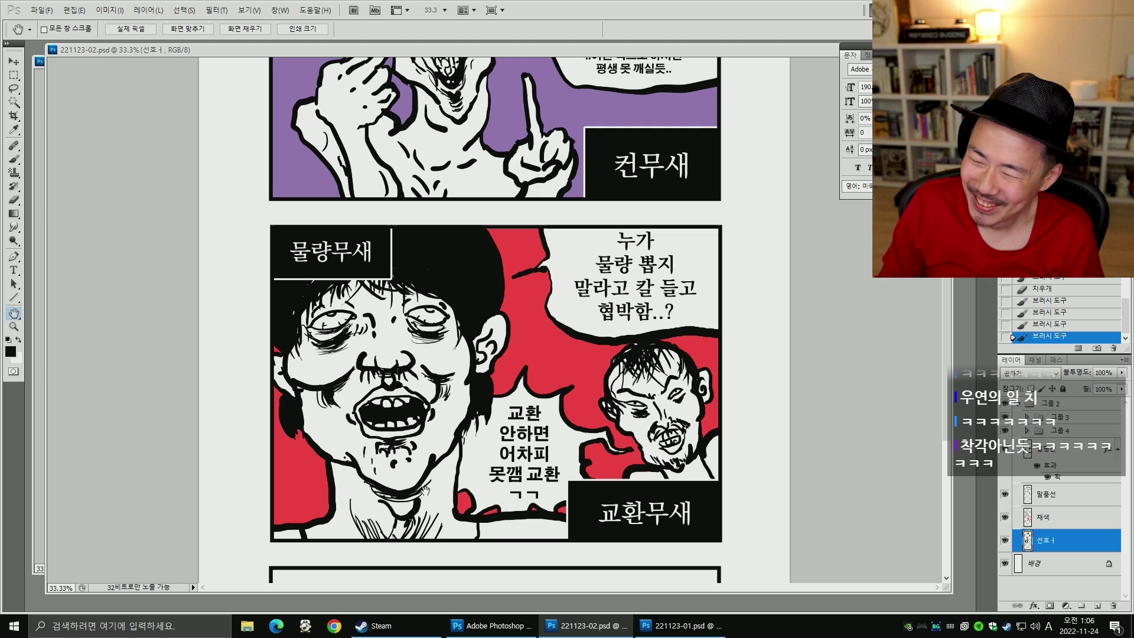
- Erase and redraw the line where the ear meets the cheek on the red panel's large character, using a size 45 black brush
key("e")
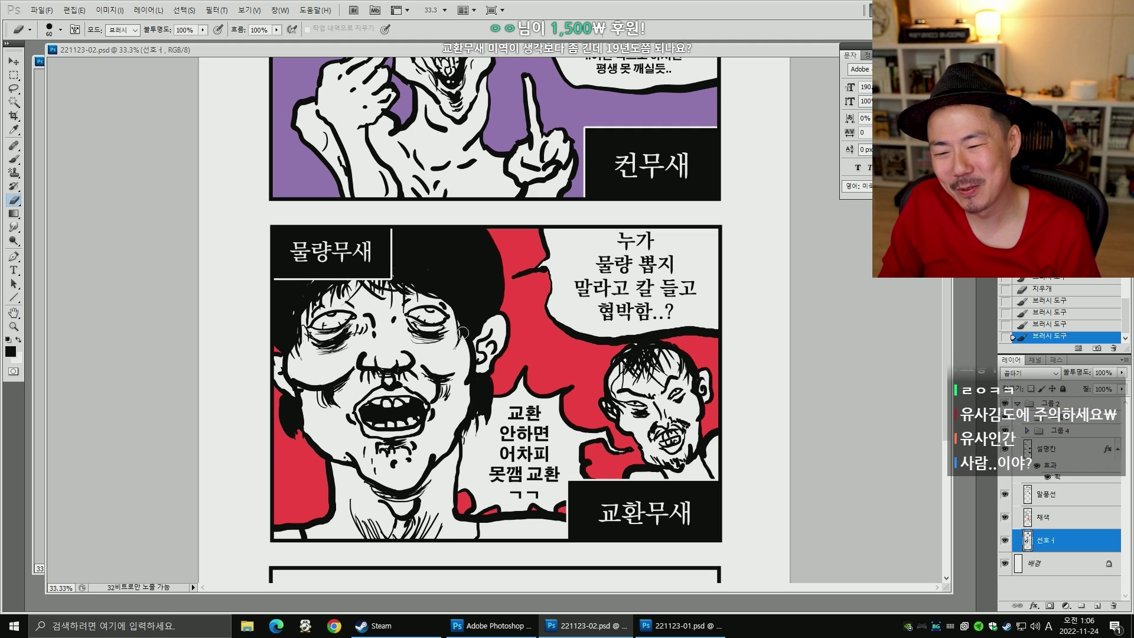
mouse_move(465, 343)
left_mouse_down()
mouse_move(459, 359)
mouse_move(473, 346)
left_mouse_up()
key("b")
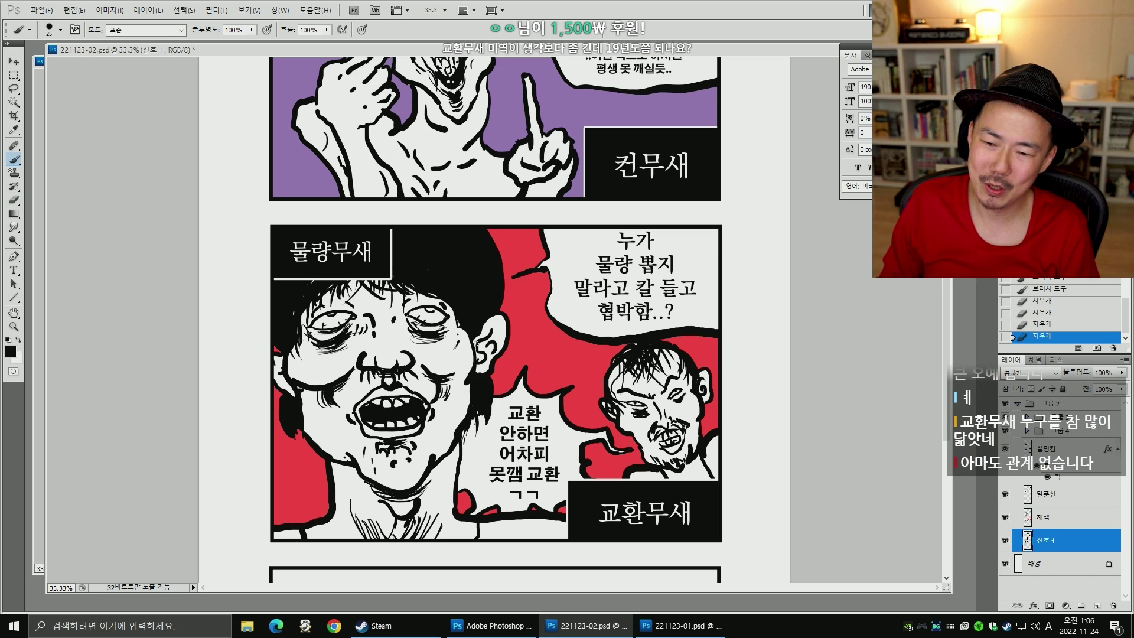
key("bracketright")
key("bracketright")
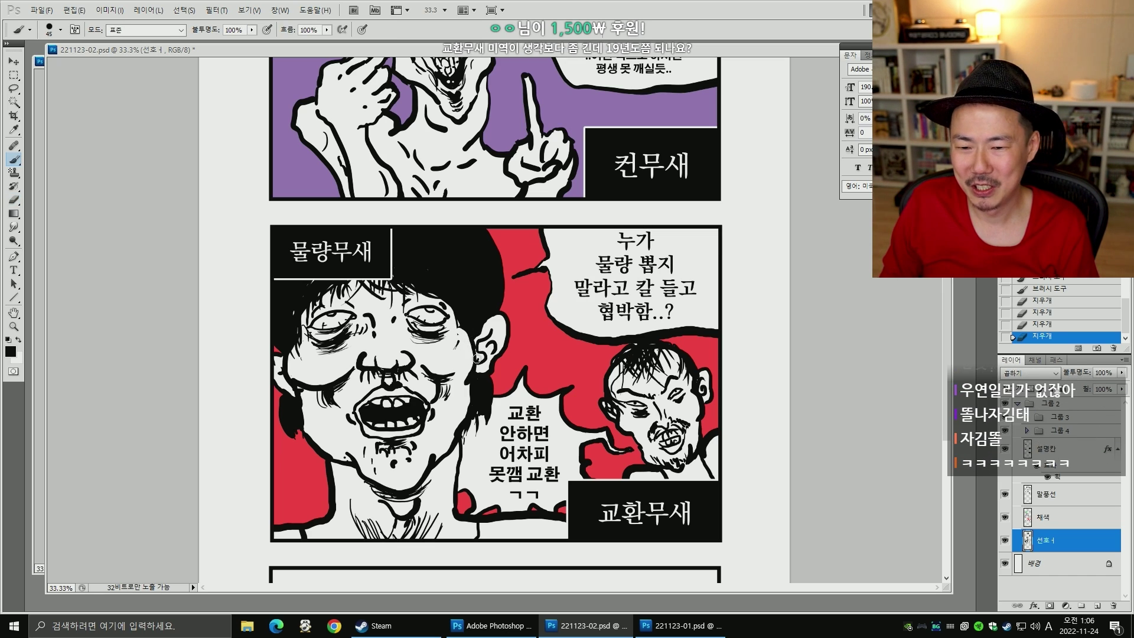
mouse_move(477, 358)
left_mouse_down()
mouse_move(472, 369)
mouse_move(463, 329)
mouse_move(459, 352)
left_mouse_up()
key("e")
key("b")
key("bracketleft")
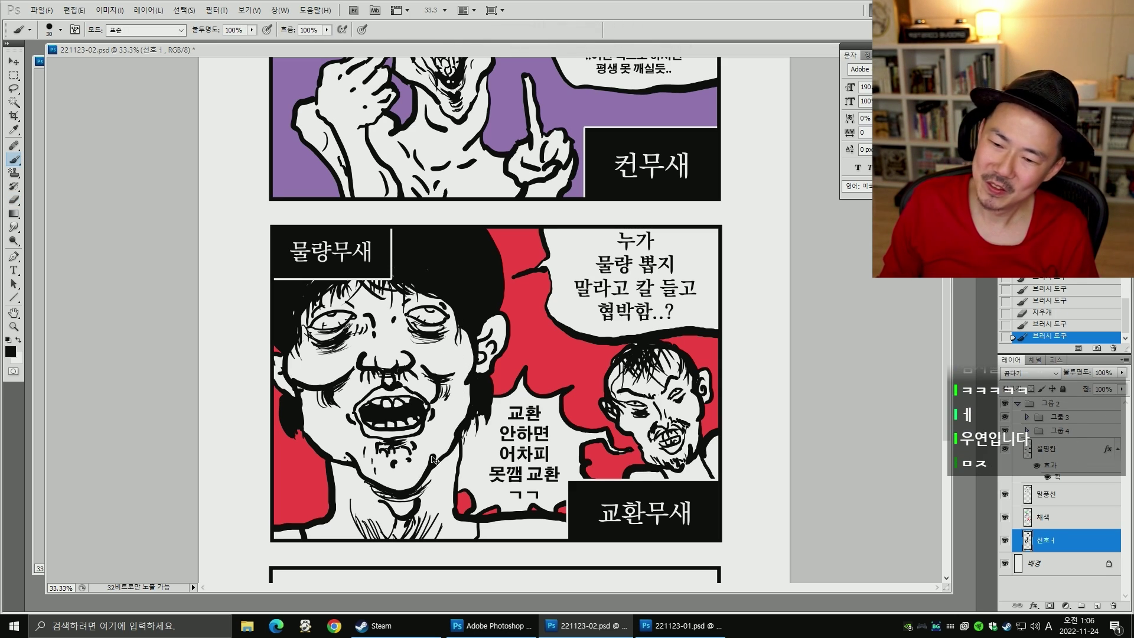
- Review the green, purple and red panels once more, and bring the empty last panel into view
key("space")
left_click_drag(485, 326, 488, 359)
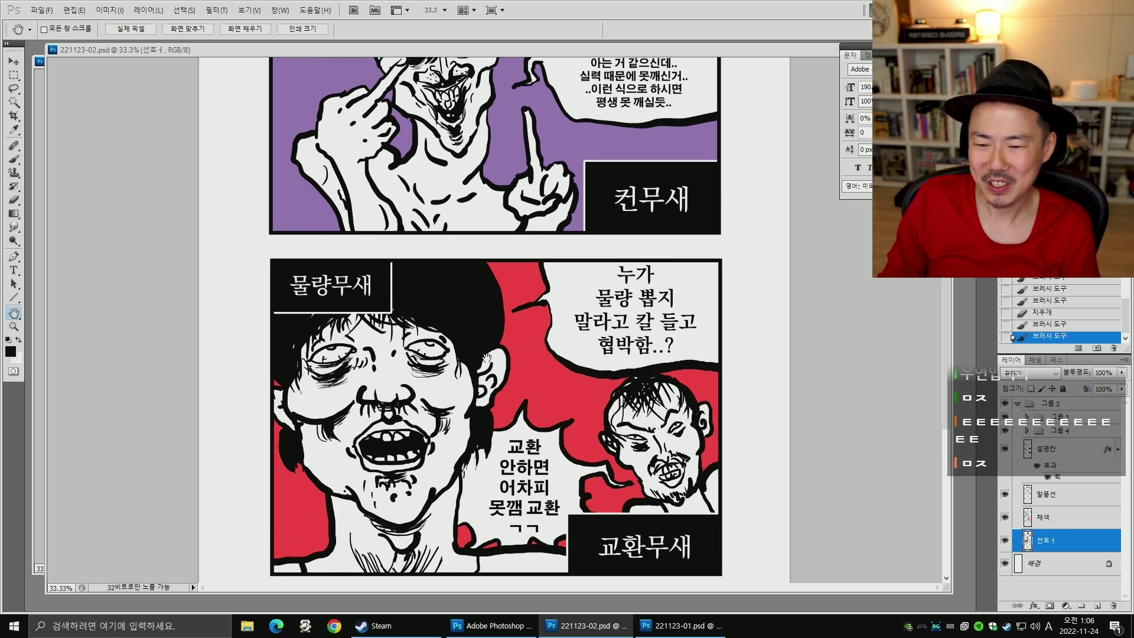
left_click_drag(529, 309, 530, 296)
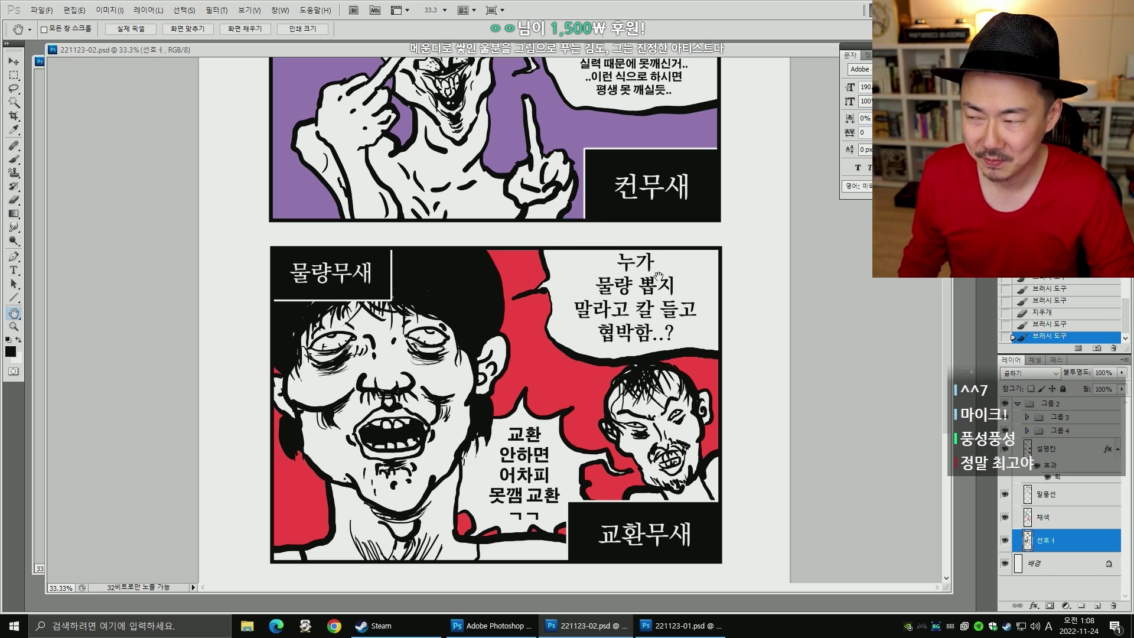
scroll(650, 282, "up", 5)
mouse_move(693, 417)
left_mouse_down()
mouse_move(694, 497)
mouse_move(705, 407)
left_mouse_up()
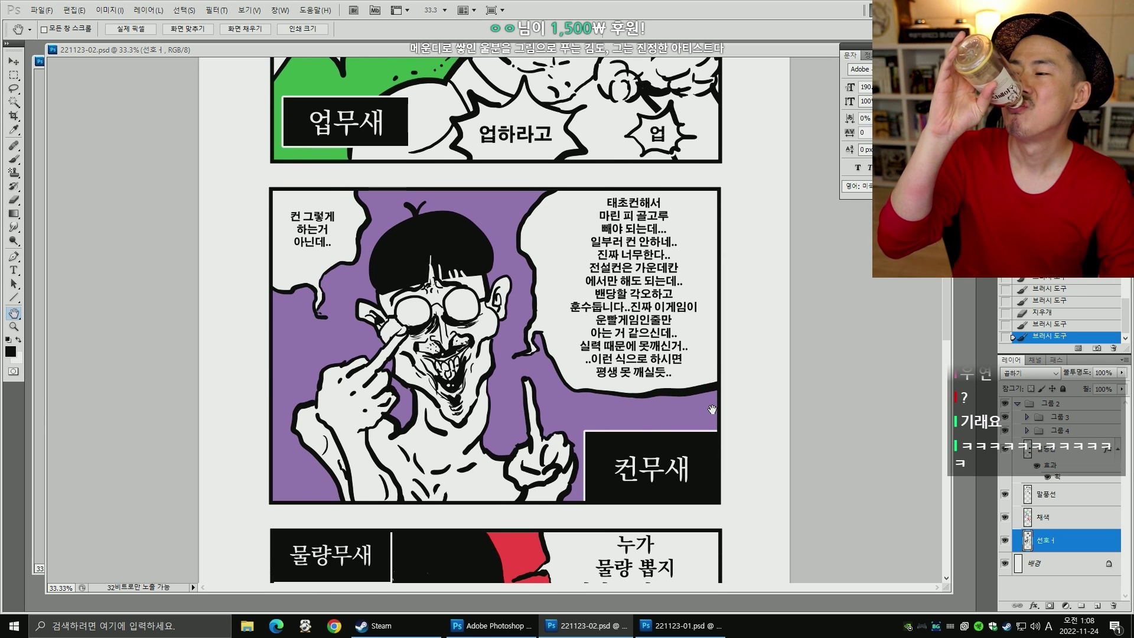
scroll(727, 414, "up", 3)
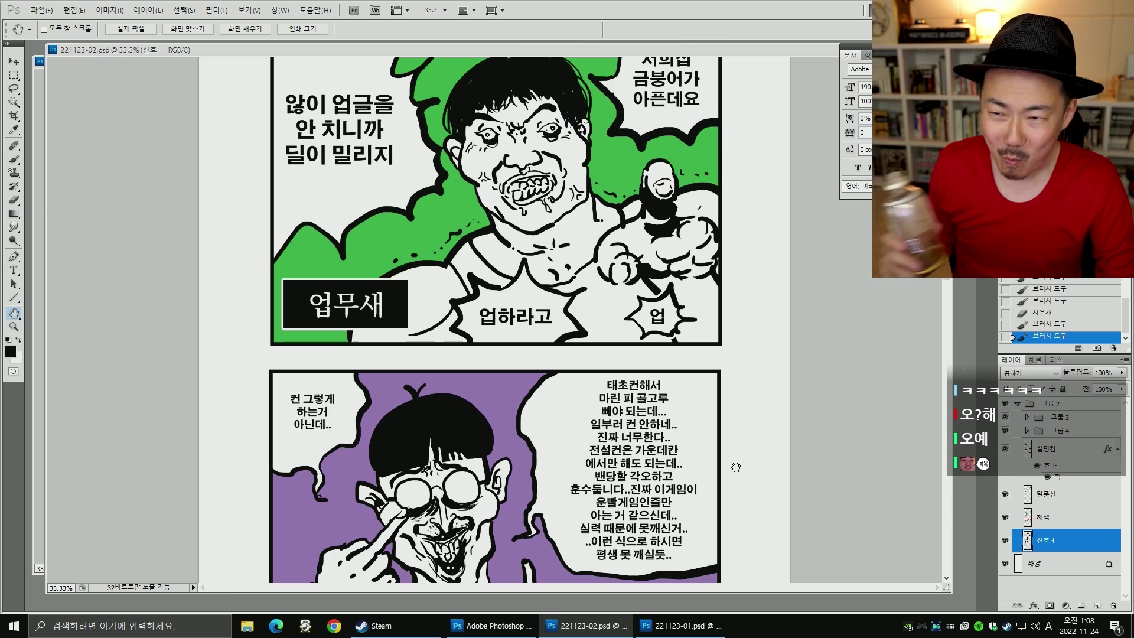
scroll(736, 467, "down", 4)
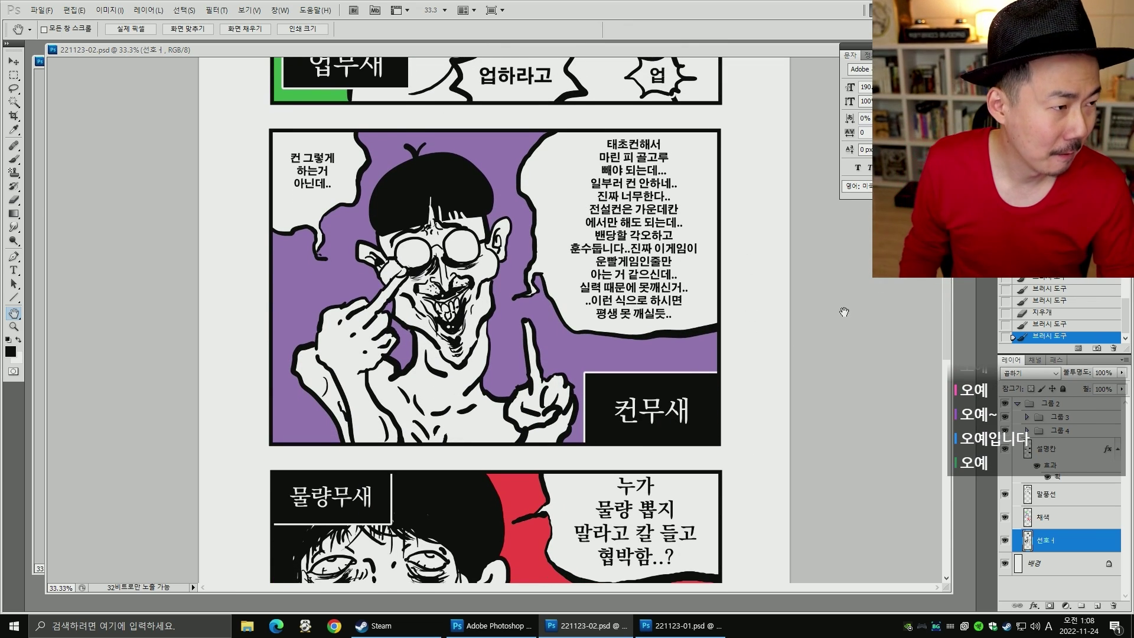
key("Hangul")
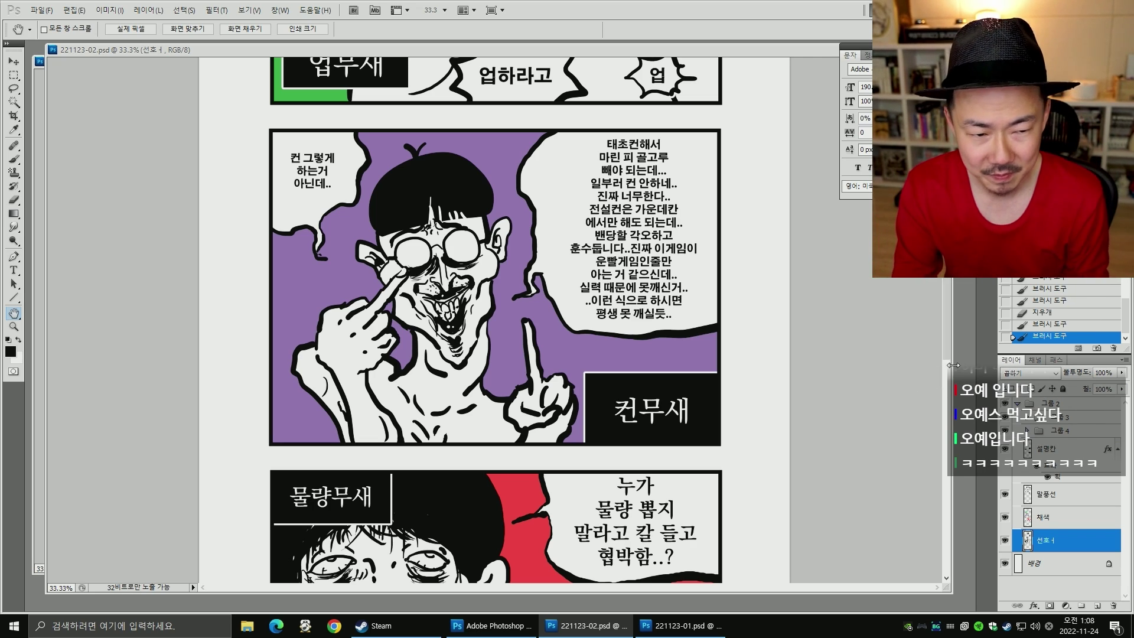
left_click_drag(947, 369, 970, 551)
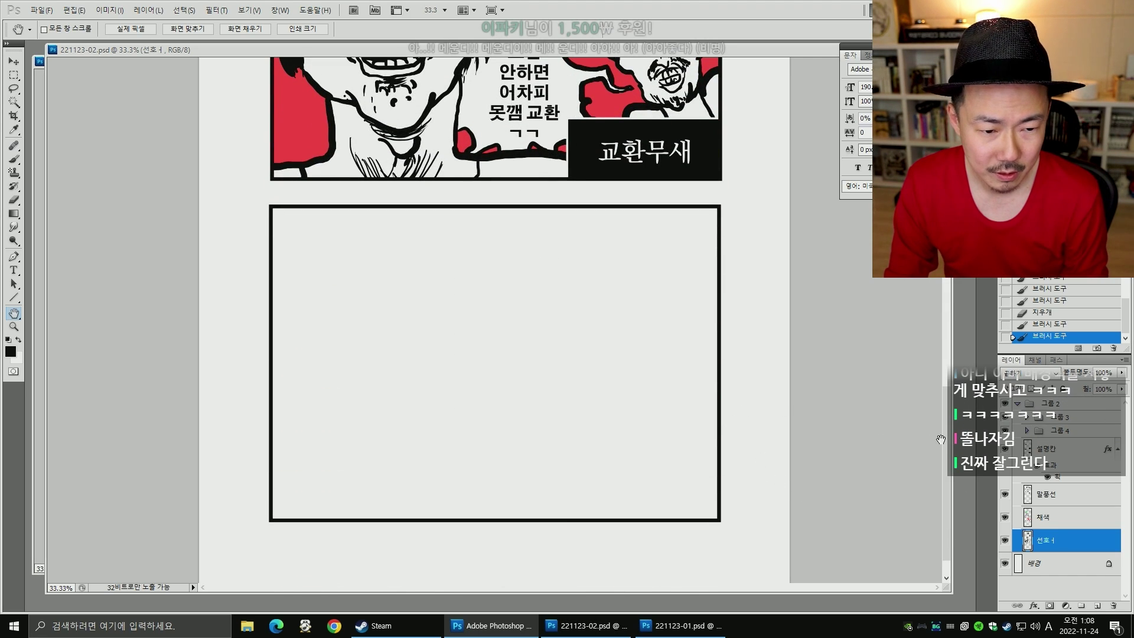
- Add a new layer and draw two slanted half-closed eyes with dot pupils in the empty last panel, using a size 35 black brush
left_click_drag(944, 440, 945, 453)
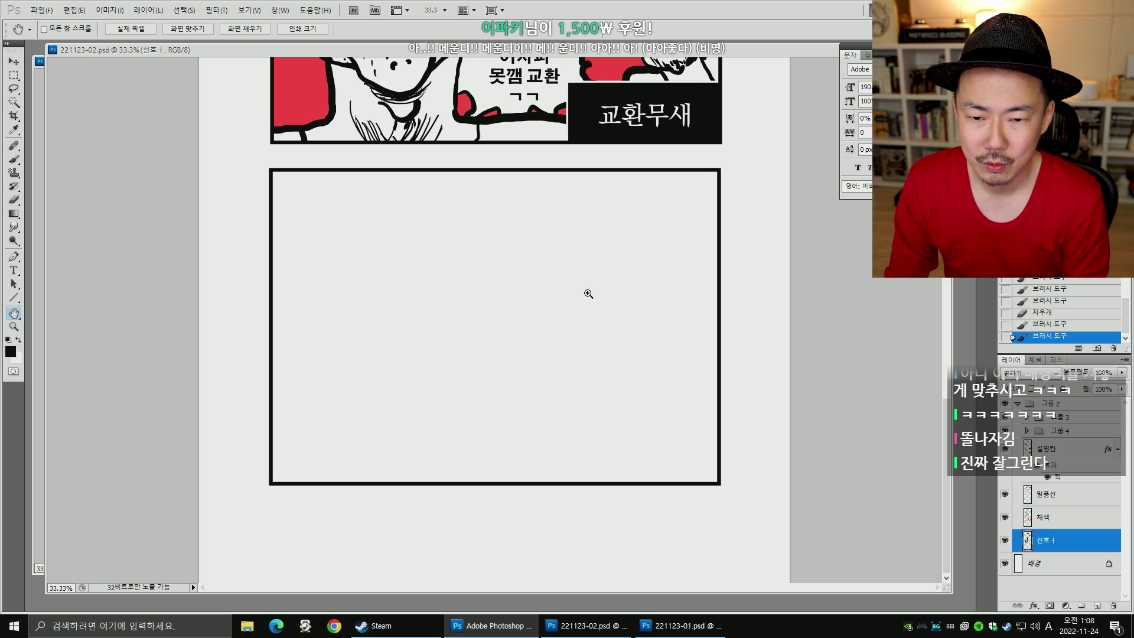
left_click(1097, 606)
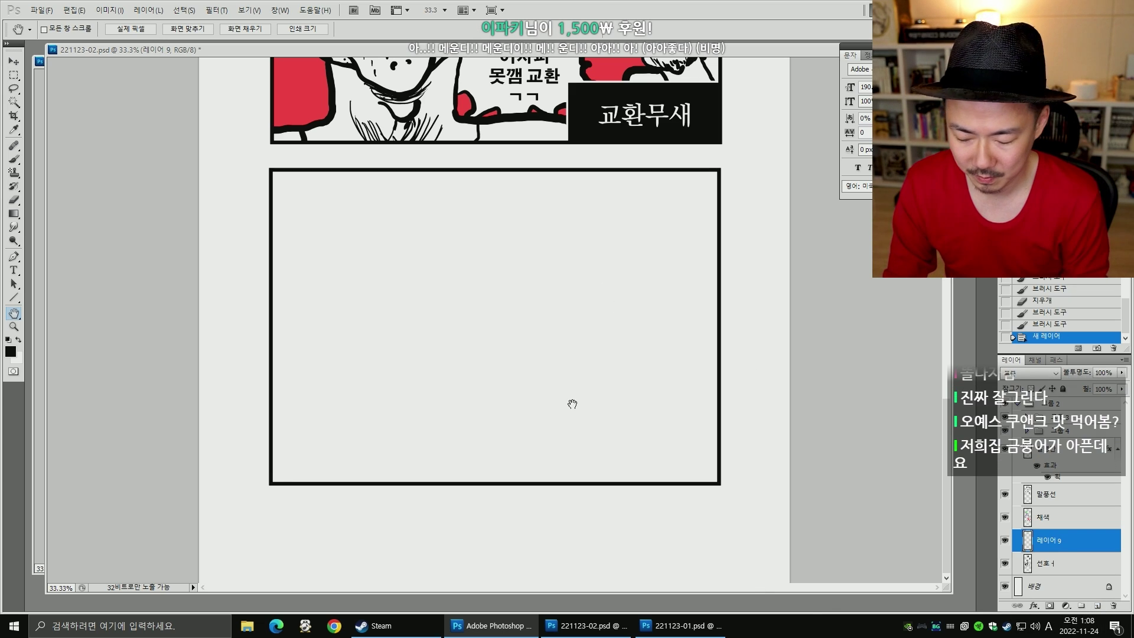
key("b")
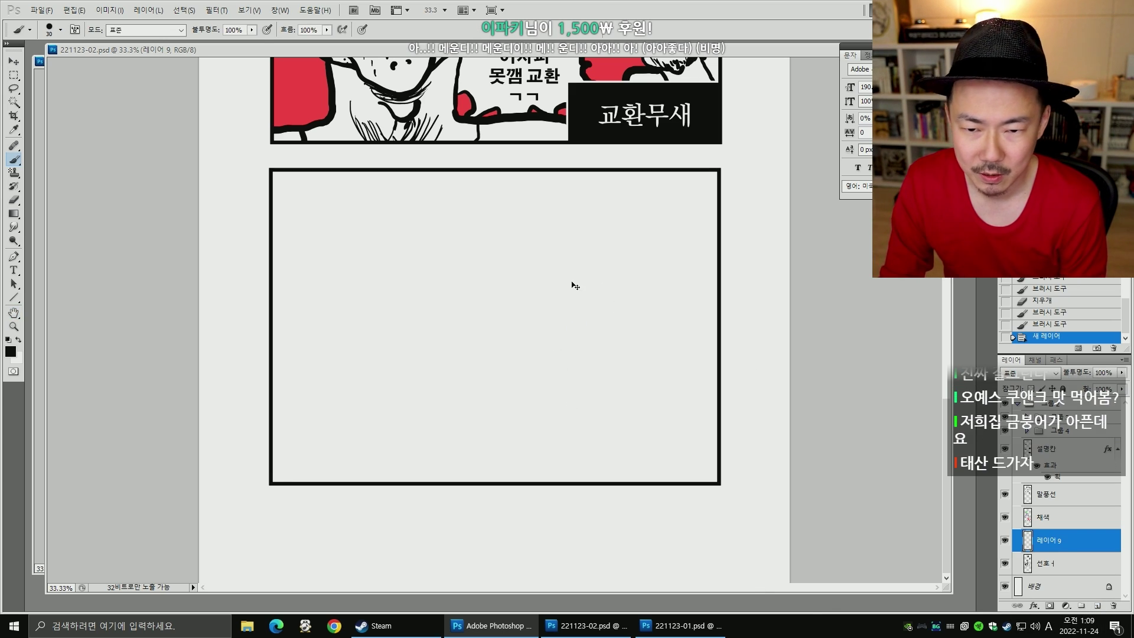
key("bracketright")
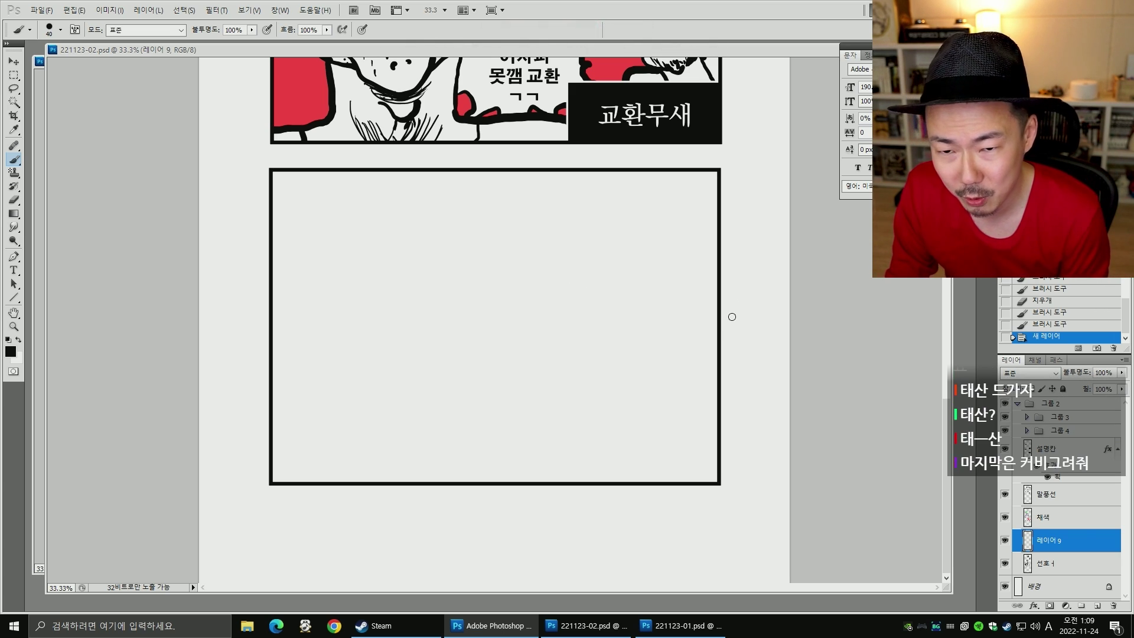
mouse_move(552, 305)
left_mouse_down()
mouse_move(625, 298)
mouse_move(547, 308)
left_mouse_up()
key("ctrl+z")
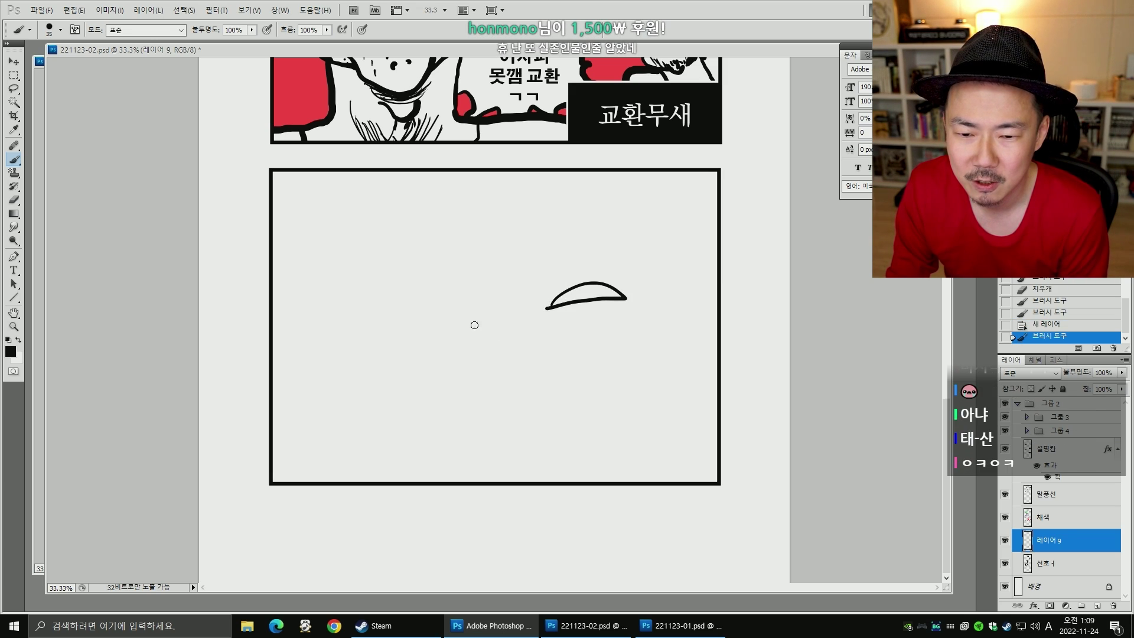
left_click_drag(434, 343, 493, 322)
left_click(465, 323)
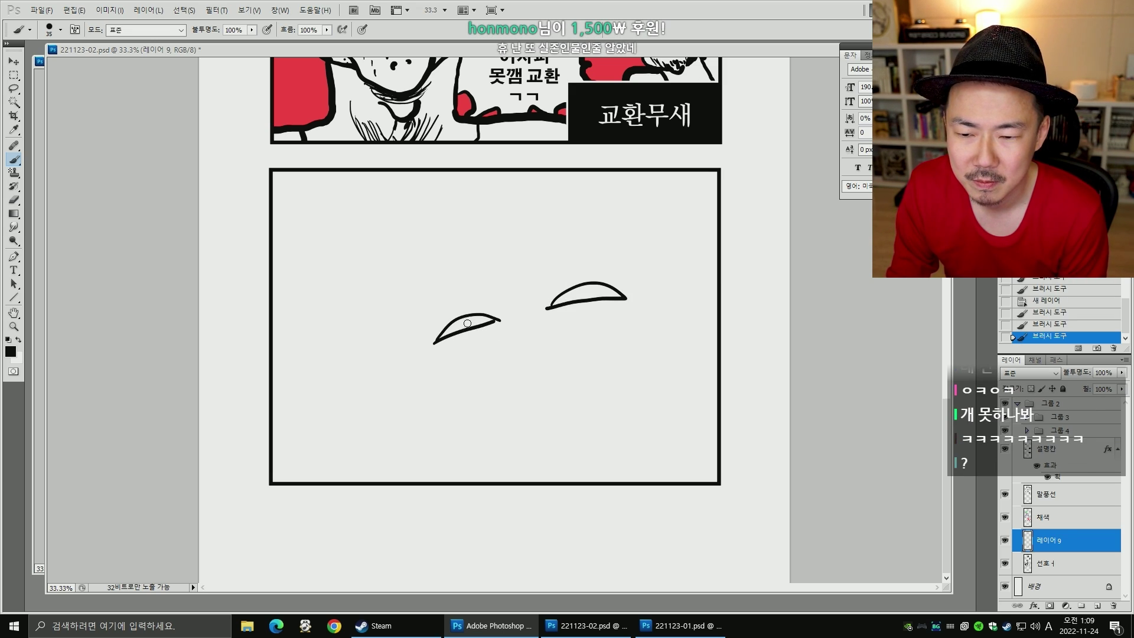
left_click(584, 292)
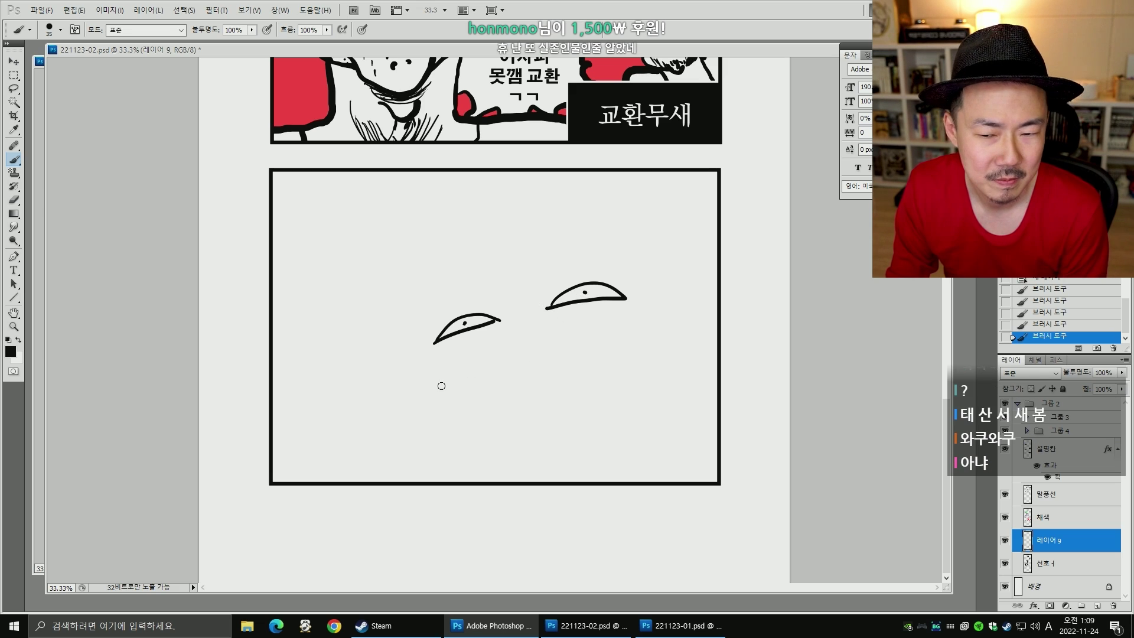
- Draw the face's rounded jaw line, nose dot, wide toothy grin and two eyebrows around the eyes
mouse_move(415, 334)
left_mouse_down()
mouse_move(422, 378)
mouse_move(478, 436)
mouse_move(593, 411)
mouse_move(647, 362)
left_mouse_up()
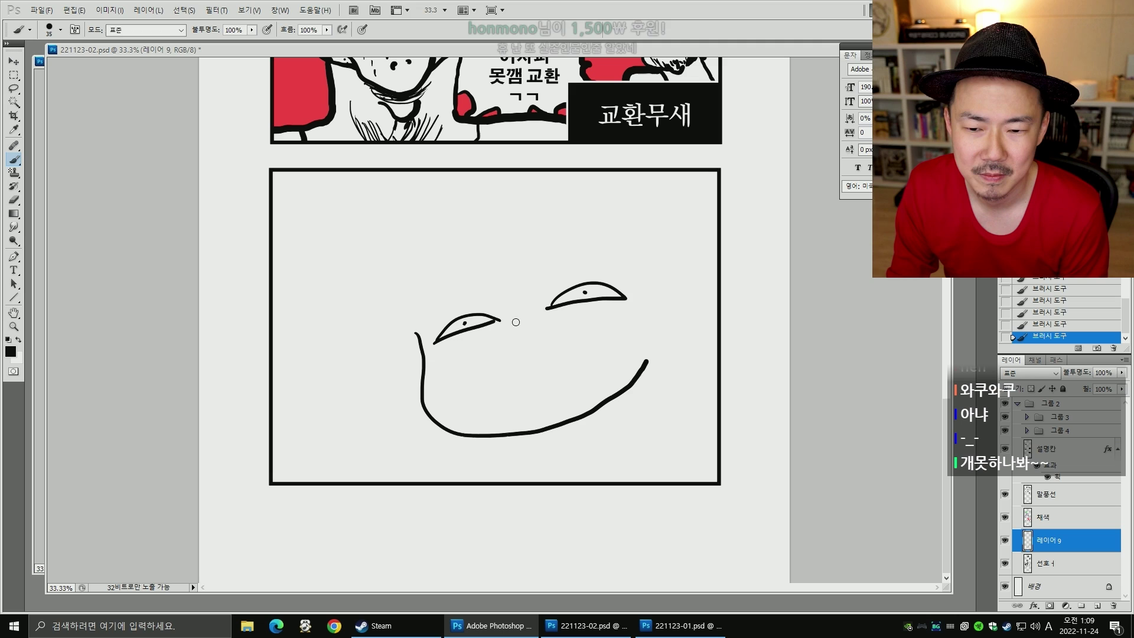
left_click_drag(515, 324, 512, 328)
mouse_move(481, 371)
left_mouse_down()
mouse_move(605, 342)
mouse_move(546, 385)
mouse_move(495, 386)
mouse_move(477, 374)
mouse_move(506, 389)
mouse_move(534, 381)
left_mouse_up()
left_click_drag(556, 362, 566, 375)
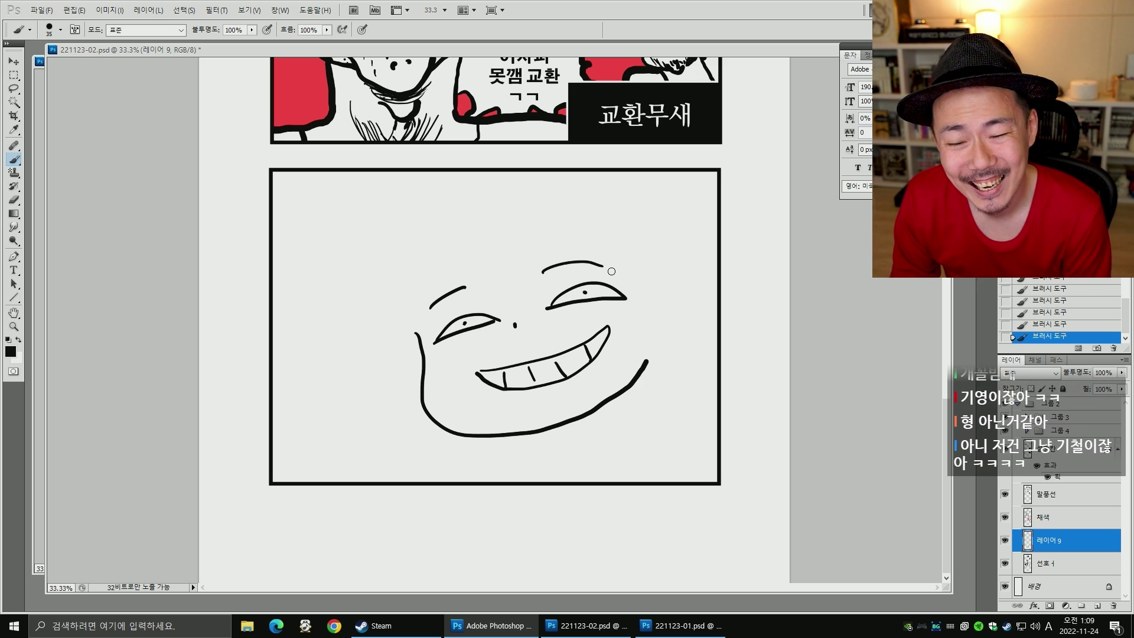
key("m")
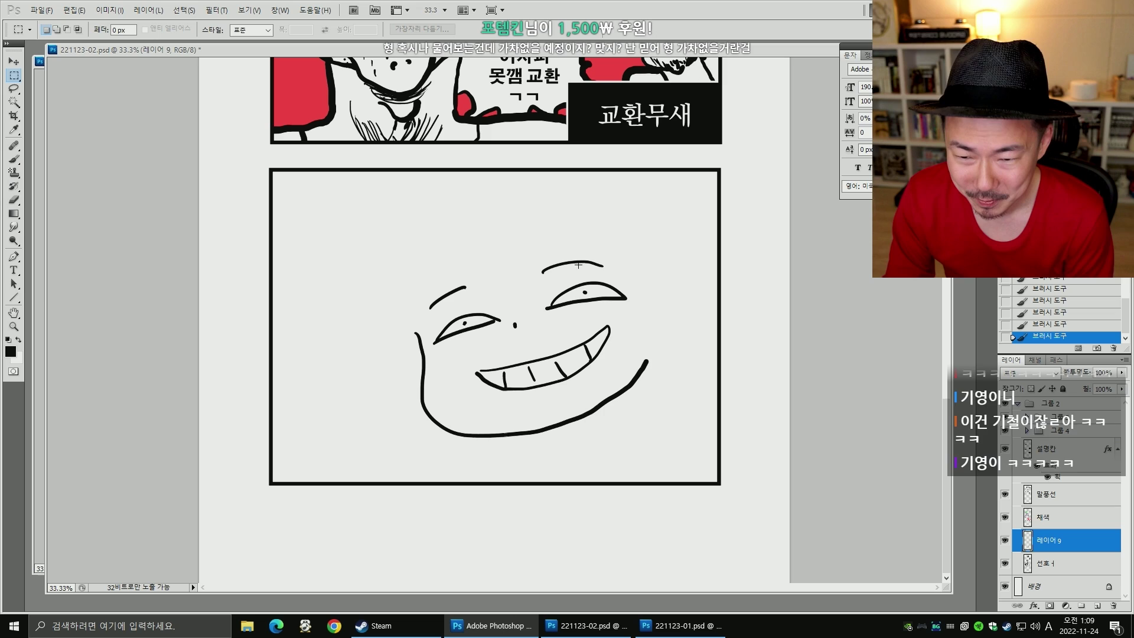
- Draw the pointed fringe over the forehead, the side hair strands and the rounded top outline of the head
key("b")
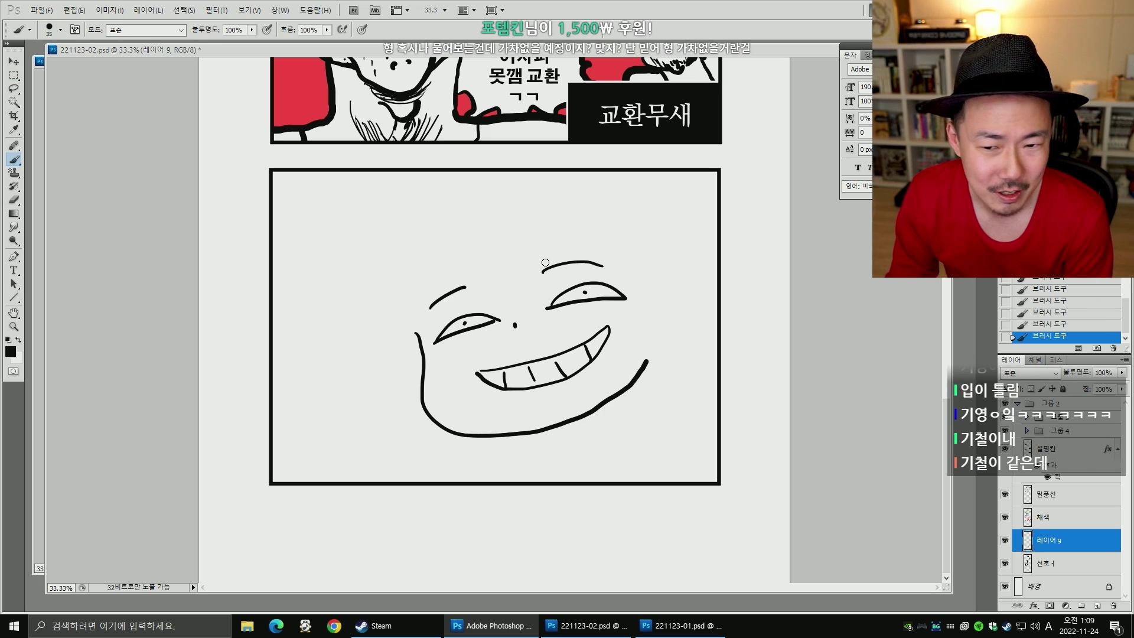
left_click_drag(462, 249, 532, 314)
mouse_move(541, 238)
left_mouse_down()
mouse_move(540, 287)
mouse_move(540, 247)
mouse_move(569, 273)
left_mouse_up()
mouse_move(580, 236)
left_mouse_down()
mouse_move(576, 281)
mouse_move(627, 284)
left_mouse_up()
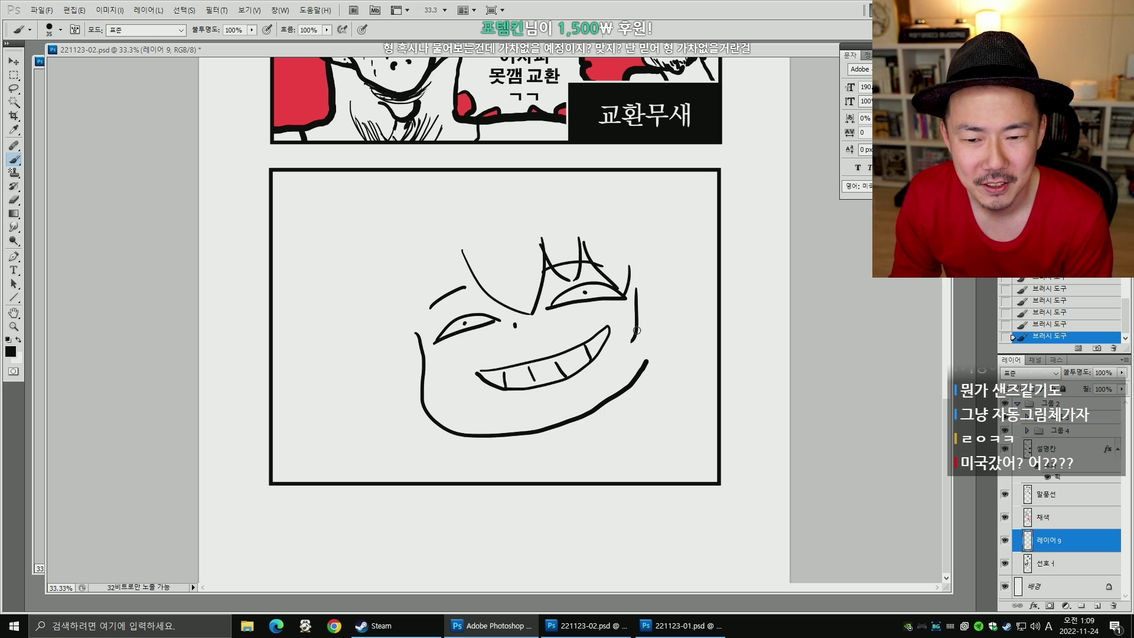
left_click_drag(393, 281, 420, 379)
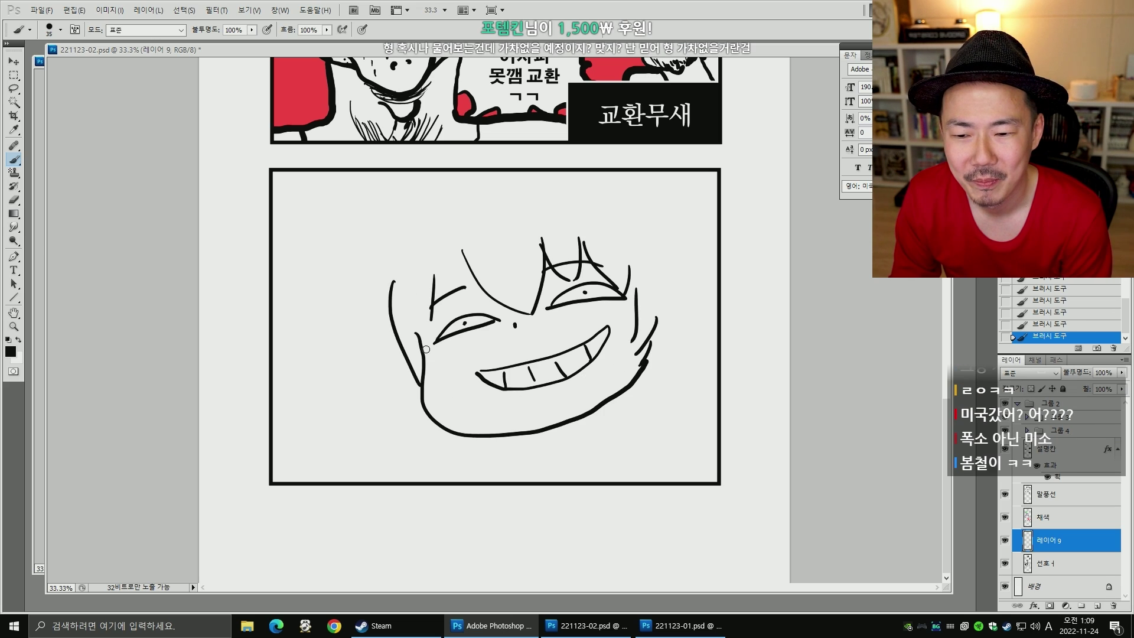
left_click_drag(431, 283, 469, 310)
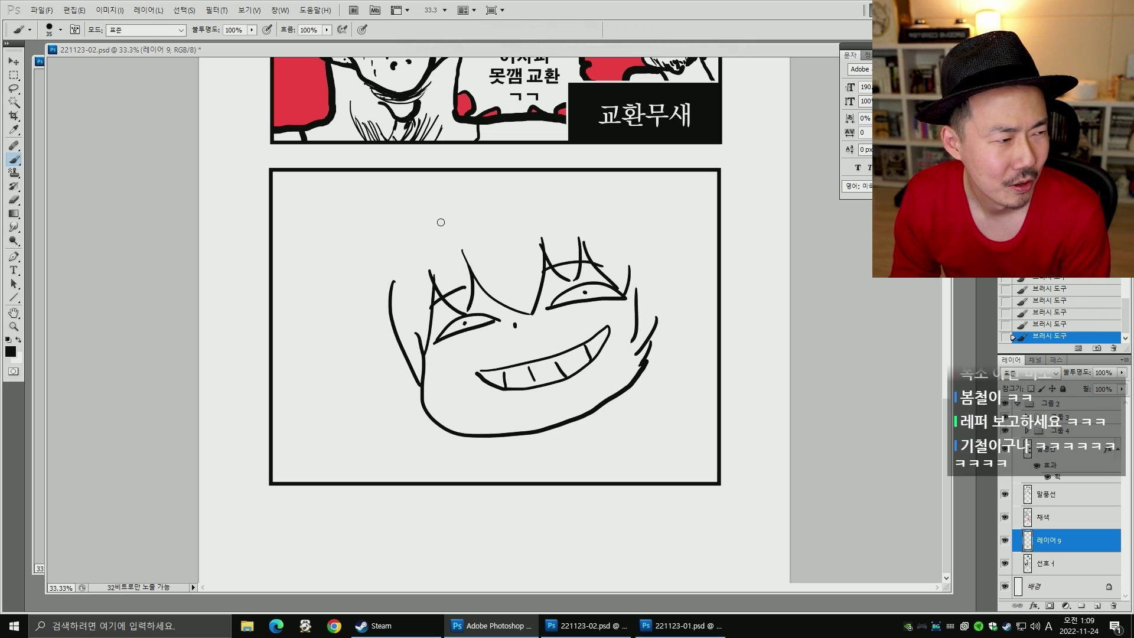
mouse_move(397, 269)
left_mouse_down()
mouse_move(535, 176)
mouse_move(638, 217)
left_mouse_up()
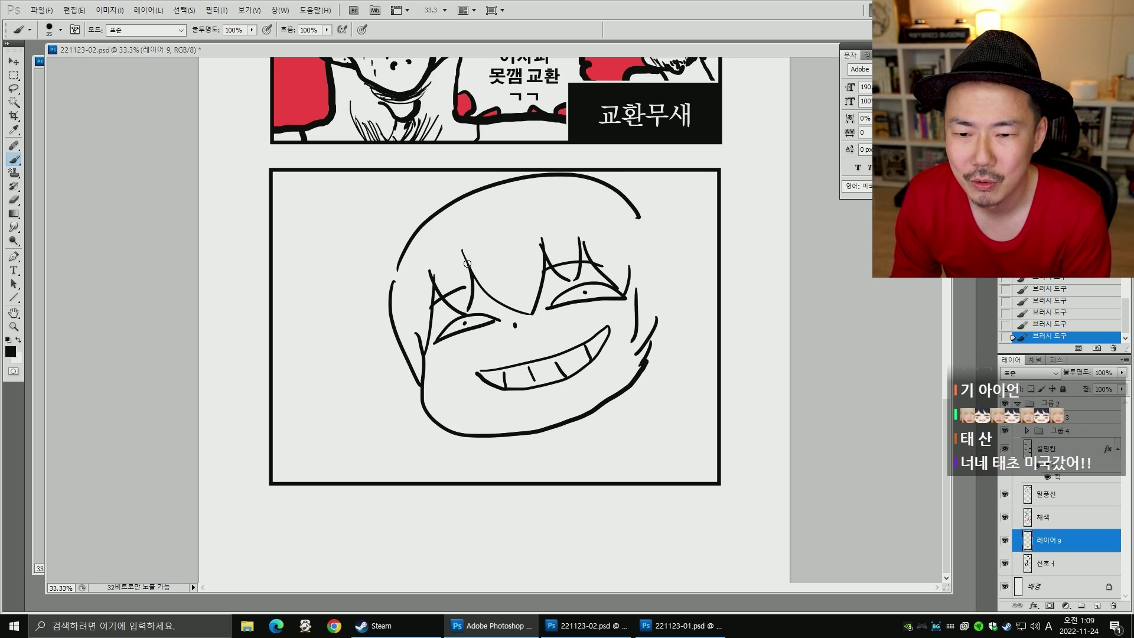
- Draw two cat ears on top of the head and a pair of short whisker strokes on each cheek
mouse_move(389, 260)
left_mouse_down()
mouse_move(383, 189)
mouse_move(437, 207)
left_mouse_up()
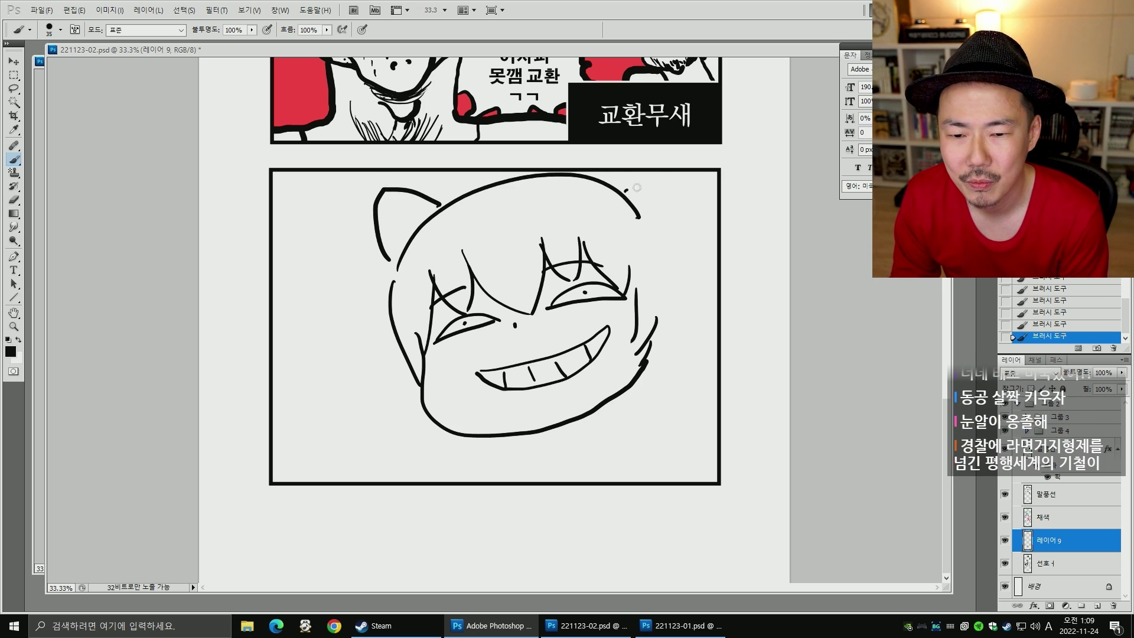
left_click_drag(626, 192, 663, 227)
left_click_drag(440, 372, 457, 362)
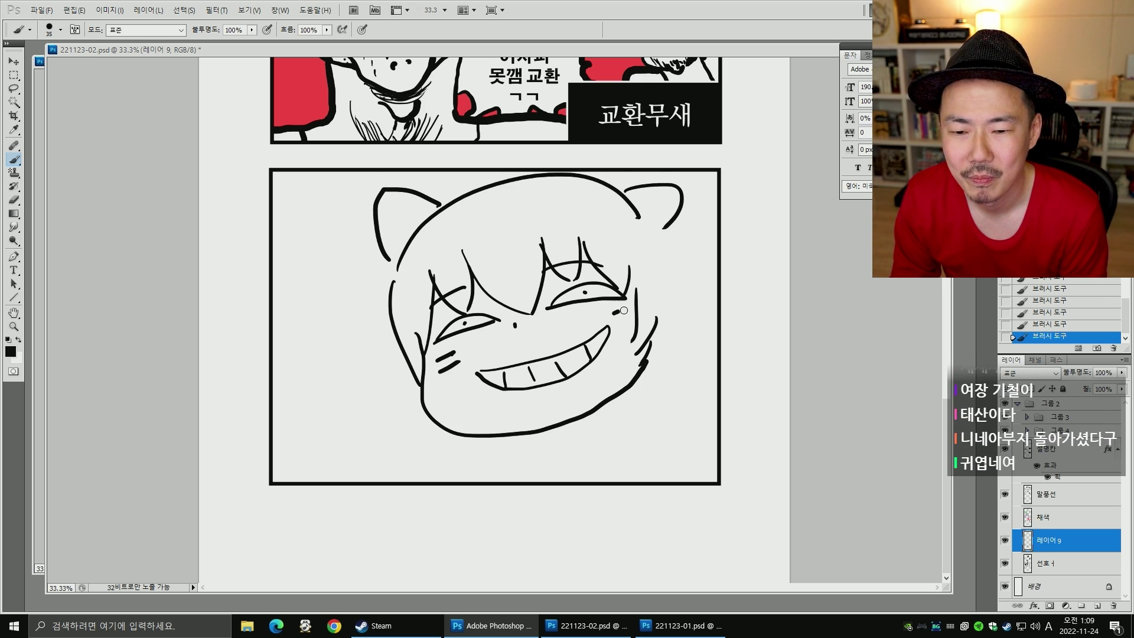
left_click_drag(615, 313, 630, 309)
left_click_drag(617, 323, 630, 320)
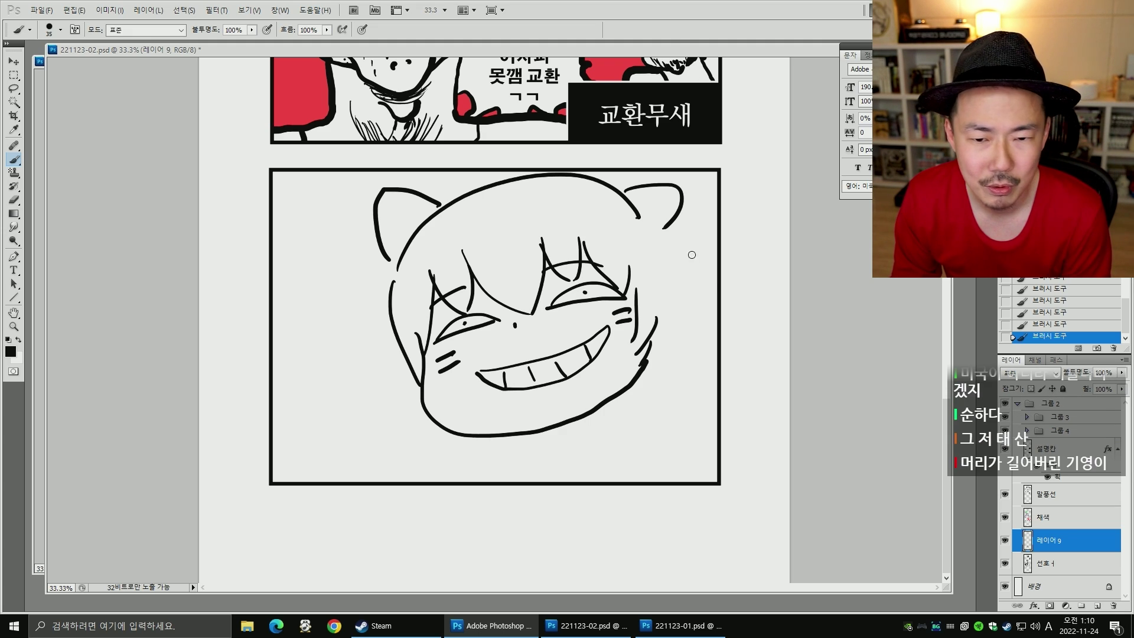
- Add a round ear with an inner curl beside the right cheek and an oval shape on each side of the jaw
mouse_move(659, 289)
left_mouse_down()
mouse_move(702, 300)
mouse_move(662, 329)
left_mouse_up()
mouse_move(670, 305)
left_mouse_down()
mouse_move(671, 294)
mouse_move(686, 304)
left_mouse_up()
left_click_drag(655, 265, 661, 240)
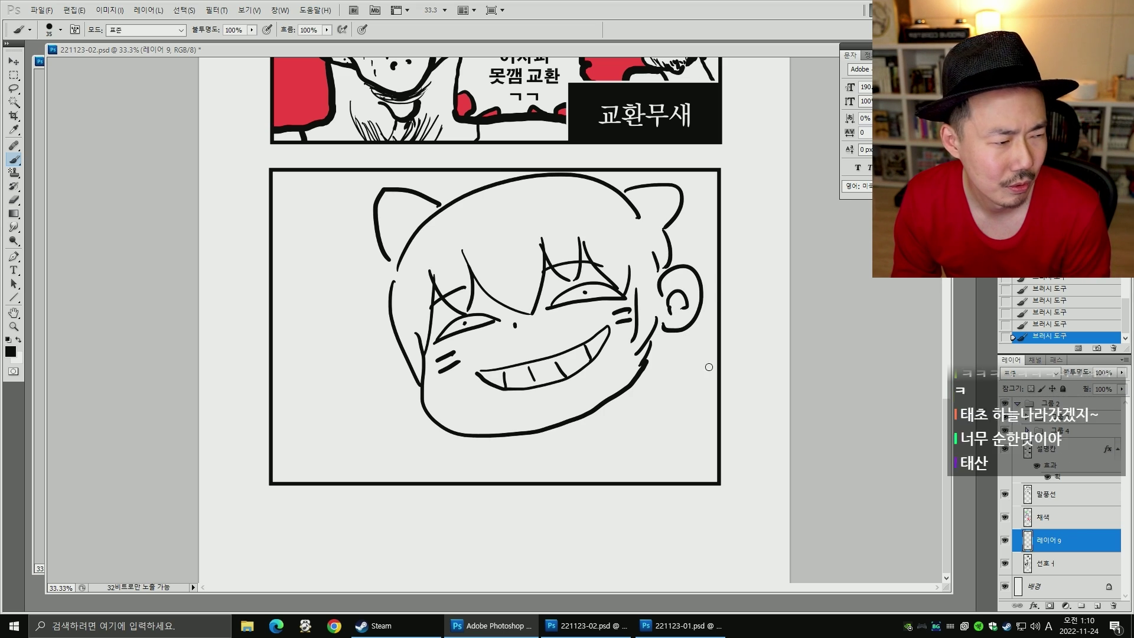
left_click_drag(414, 403, 412, 419)
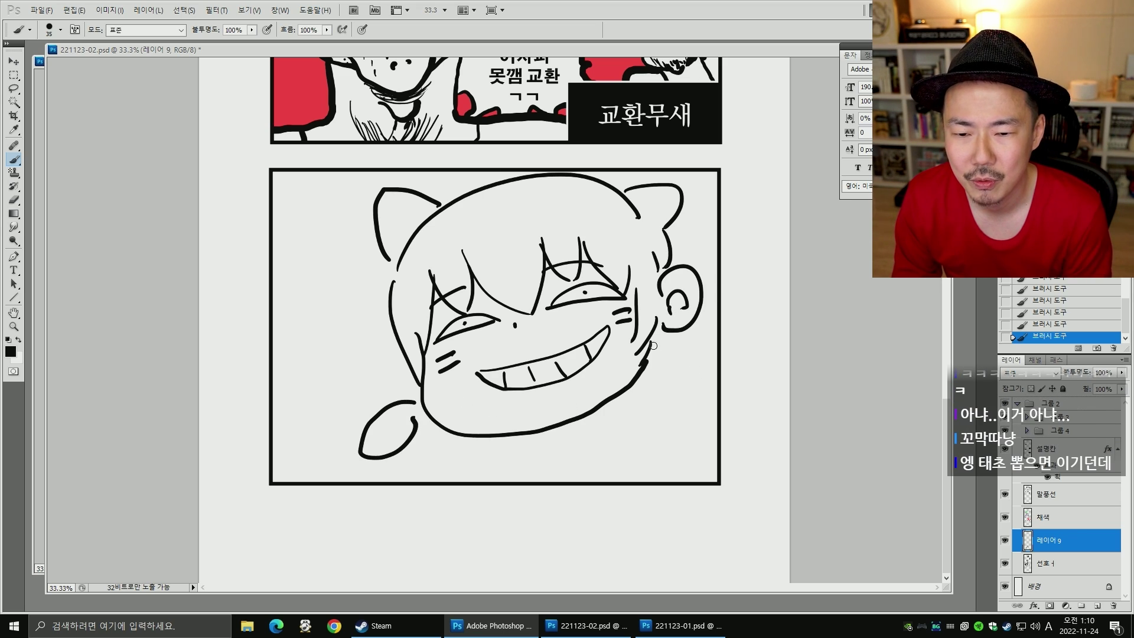
mouse_move(654, 346)
left_mouse_down()
mouse_move(686, 375)
mouse_move(653, 358)
left_mouse_up()
- Draw small inner triangles in both cat ears and add curved strokes beside the character's left-hand cheek
left_click_drag(417, 218, 398, 216)
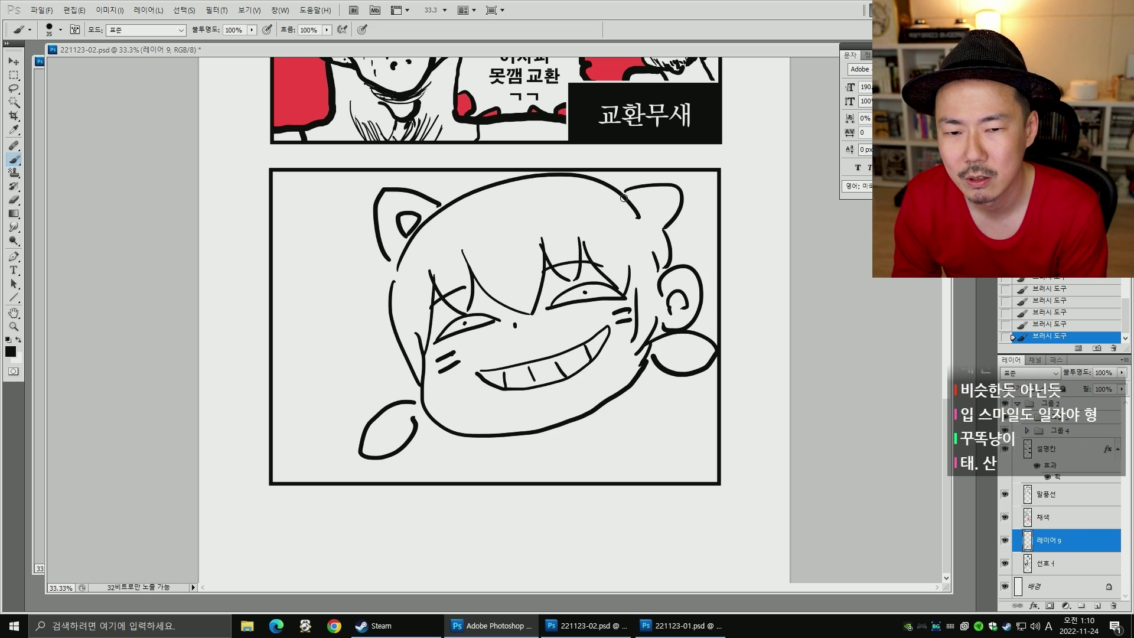
left_click_drag(642, 201, 644, 206)
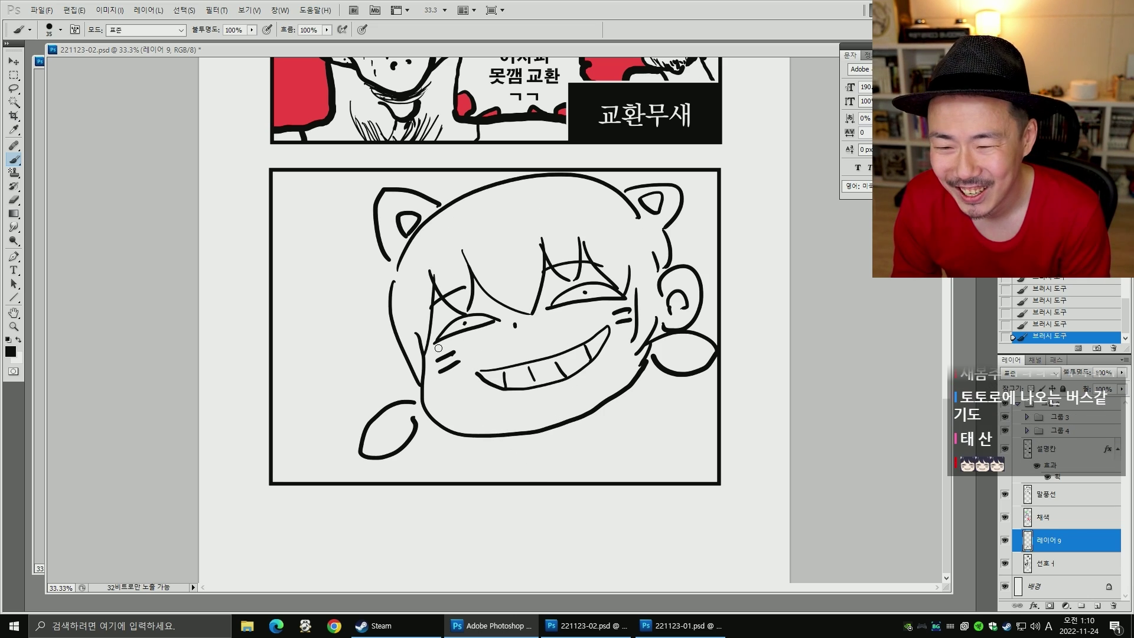
mouse_move(329, 357)
left_mouse_down()
mouse_move(347, 335)
mouse_move(384, 365)
left_mouse_up()
left_click_drag(346, 369, 339, 379)
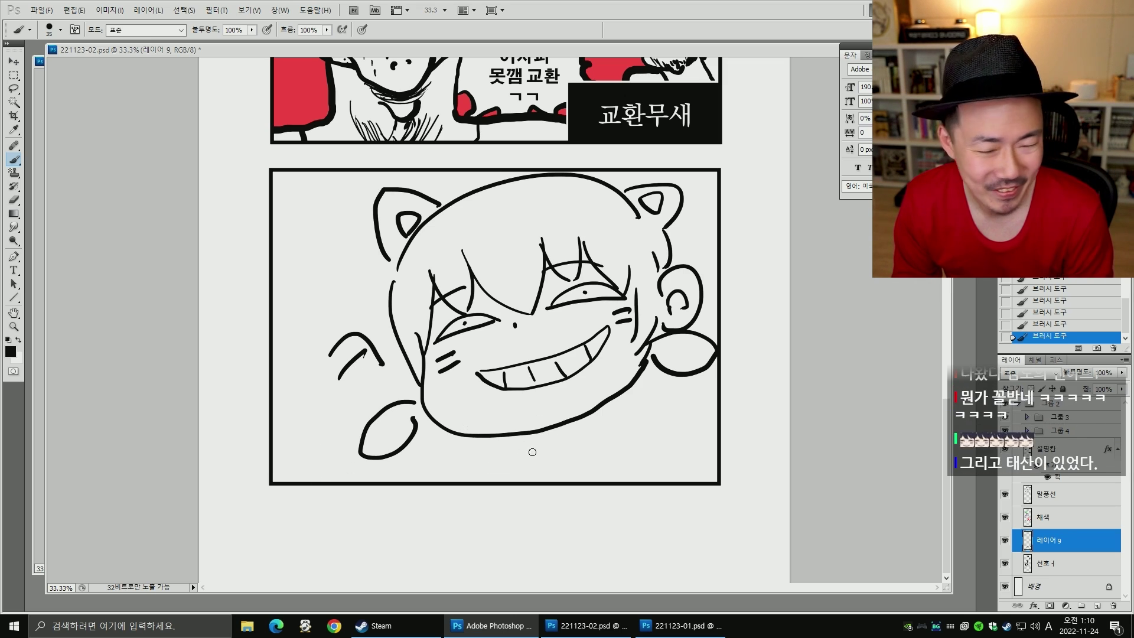
- Draw the sloping shoulders below the head, with a sailor-style collar and a knotted scarf at the neck
left_click_drag(505, 438, 479, 482)
left_click_drag(620, 404, 685, 482)
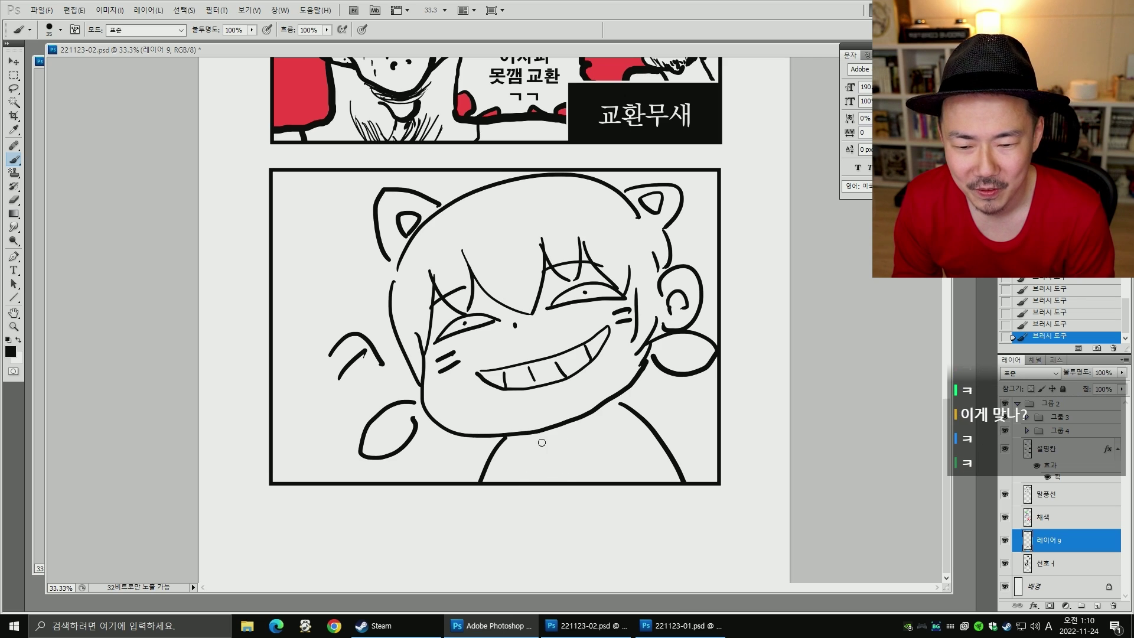
left_click_drag(629, 421, 580, 461)
mouse_move(502, 447)
left_mouse_down()
mouse_move(571, 450)
mouse_move(619, 412)
left_mouse_up()
mouse_move(556, 462)
left_mouse_down()
mouse_move(553, 480)
mouse_move(569, 470)
left_mouse_up()
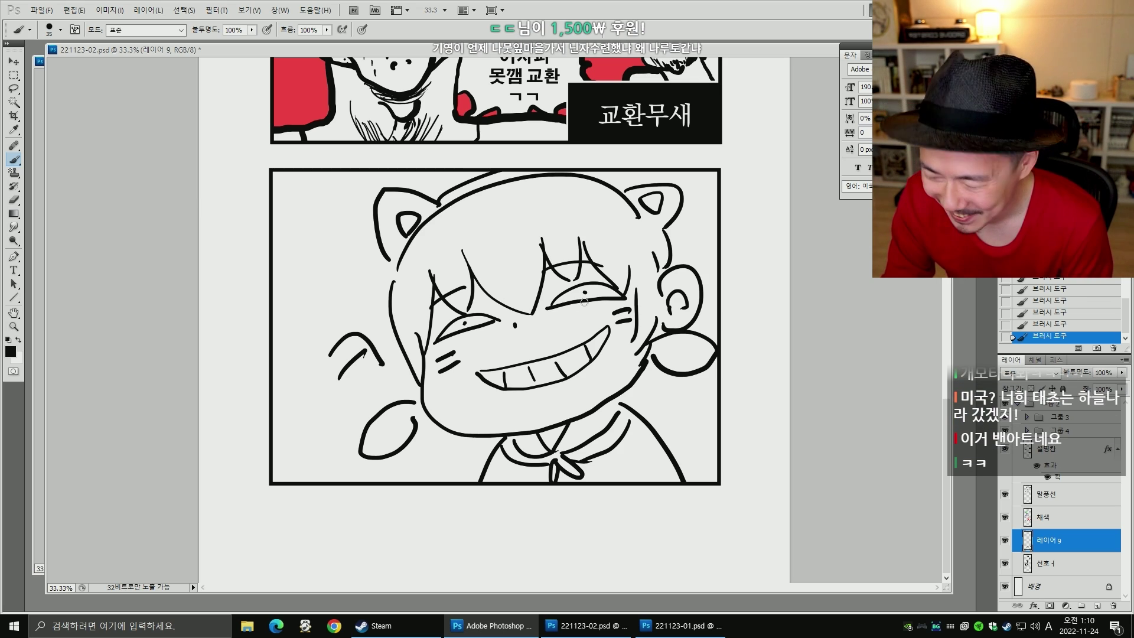
- Hide the cat-eared character's layer, add a new empty layer and move it directly below the hidden one
key("m")
mouse_move(293, 157)
left_mouse_down()
mouse_move(843, 506)
mouse_move(789, 526)
left_mouse_up()
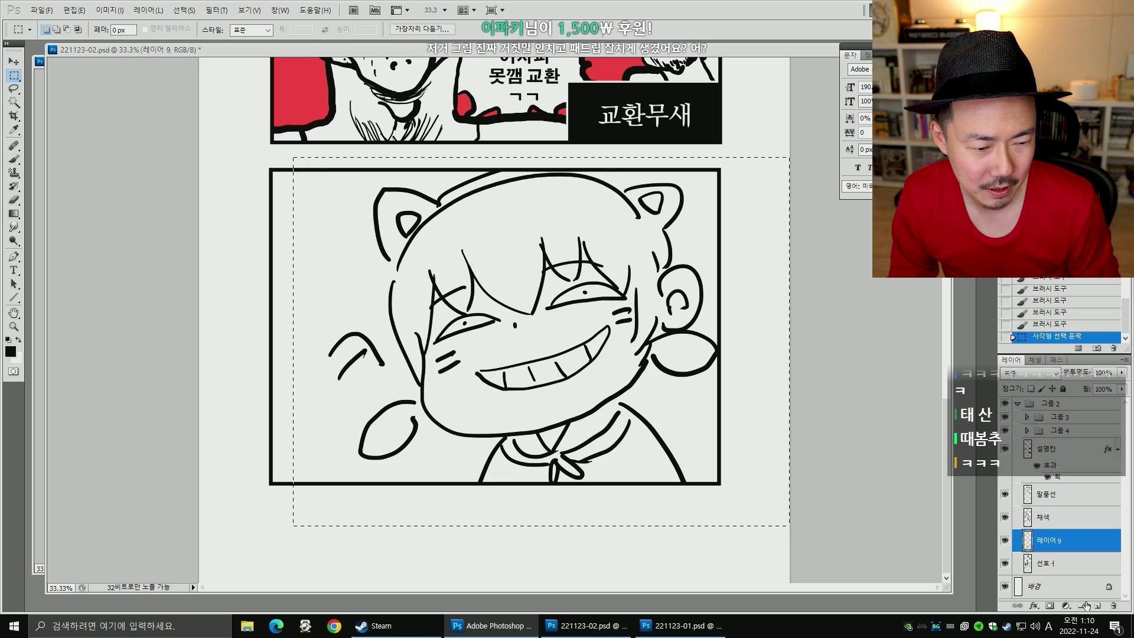
key("ctrl+d")
left_click(1010, 544)
left_click(1097, 606)
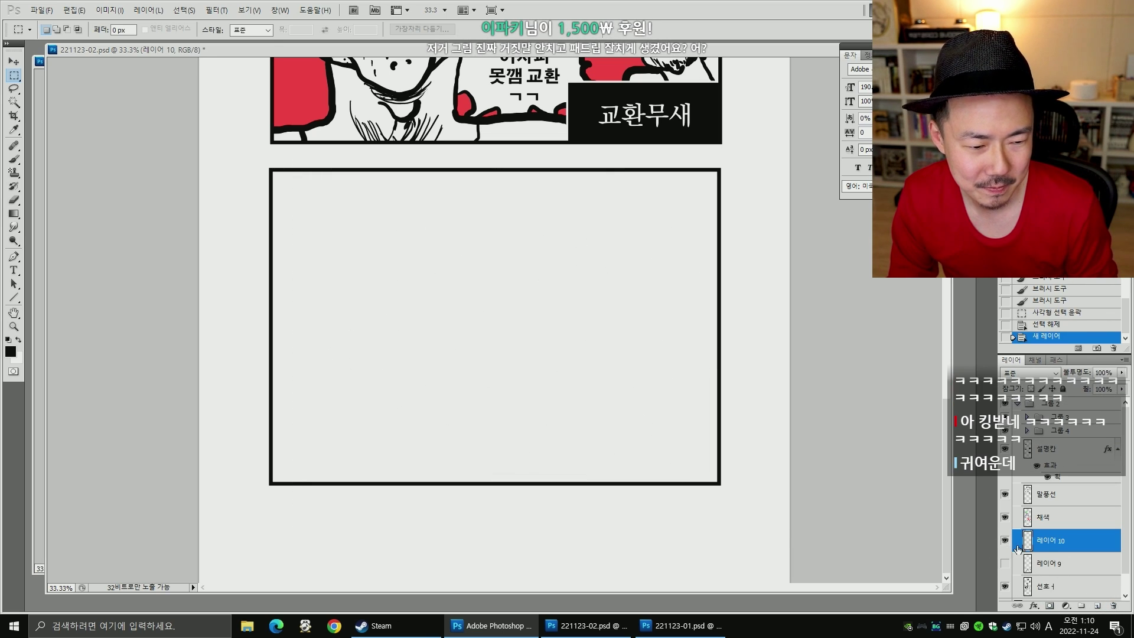
left_click_drag(1052, 541, 1054, 573)
- Review the characters and lettering in the purple and red panels above the empty last panel
key("h")
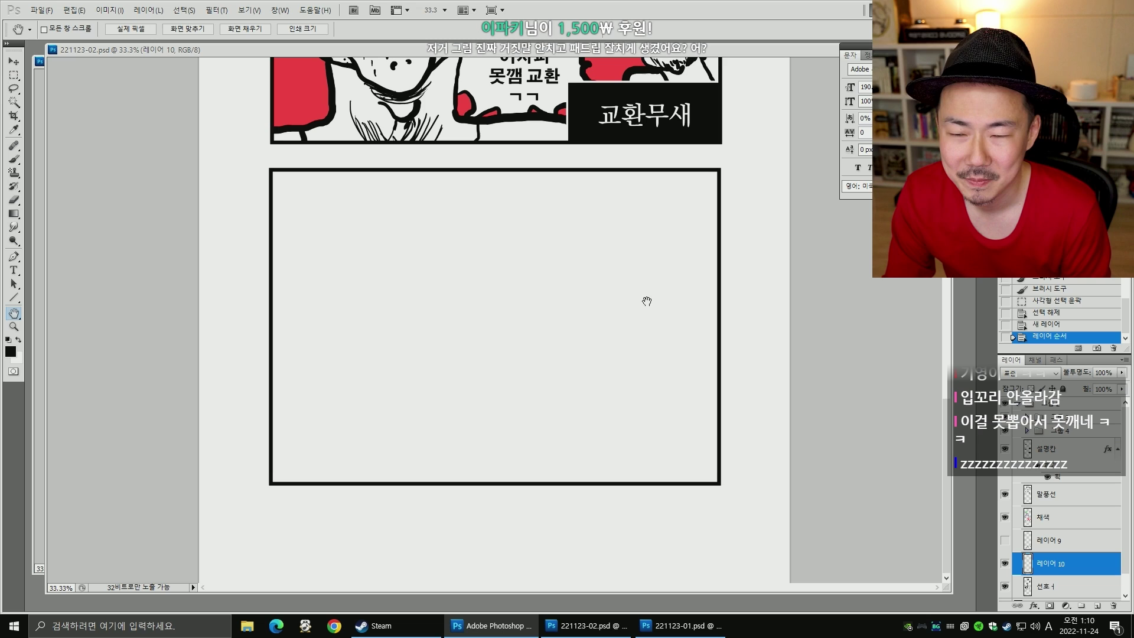
scroll(665, 279, "up", 6)
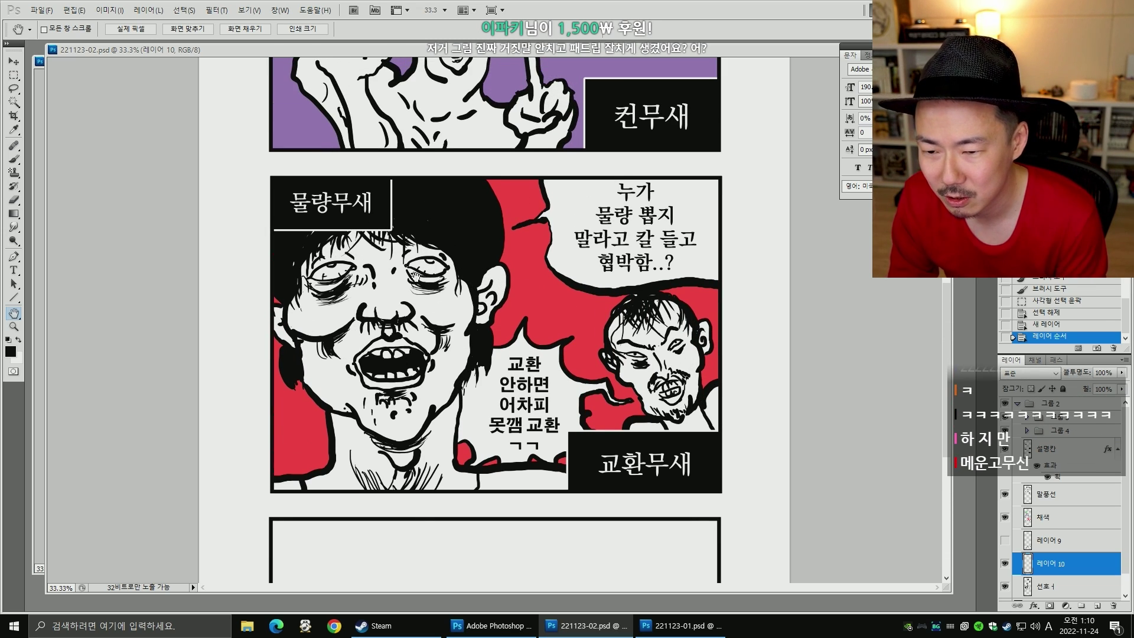
scroll(403, 271, "up", 1)
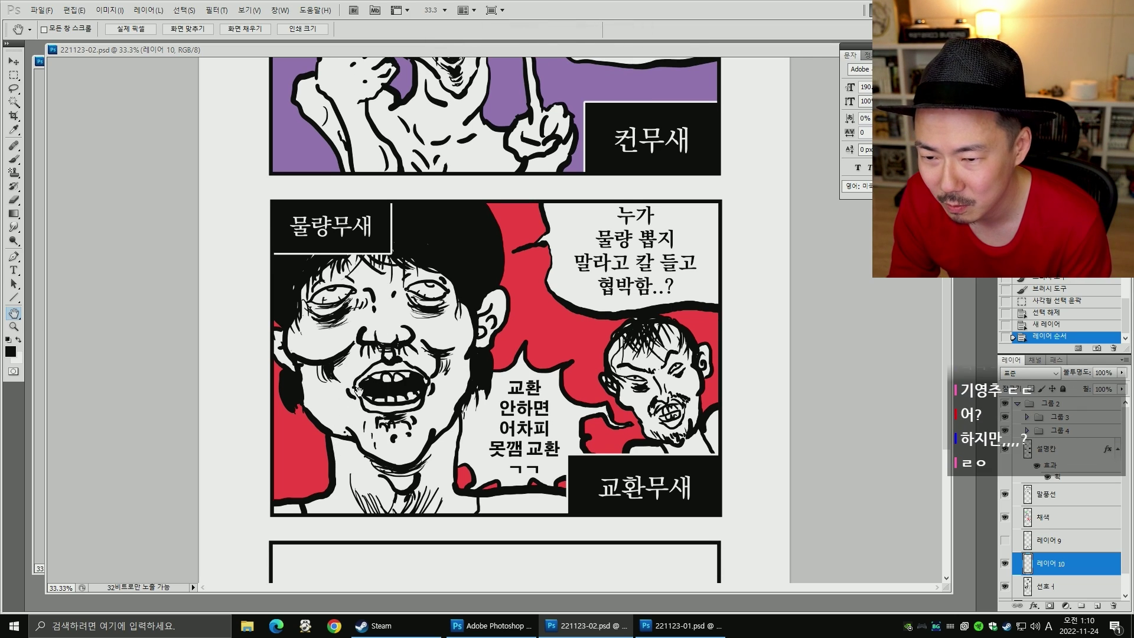
scroll(388, 312, "up", 10)
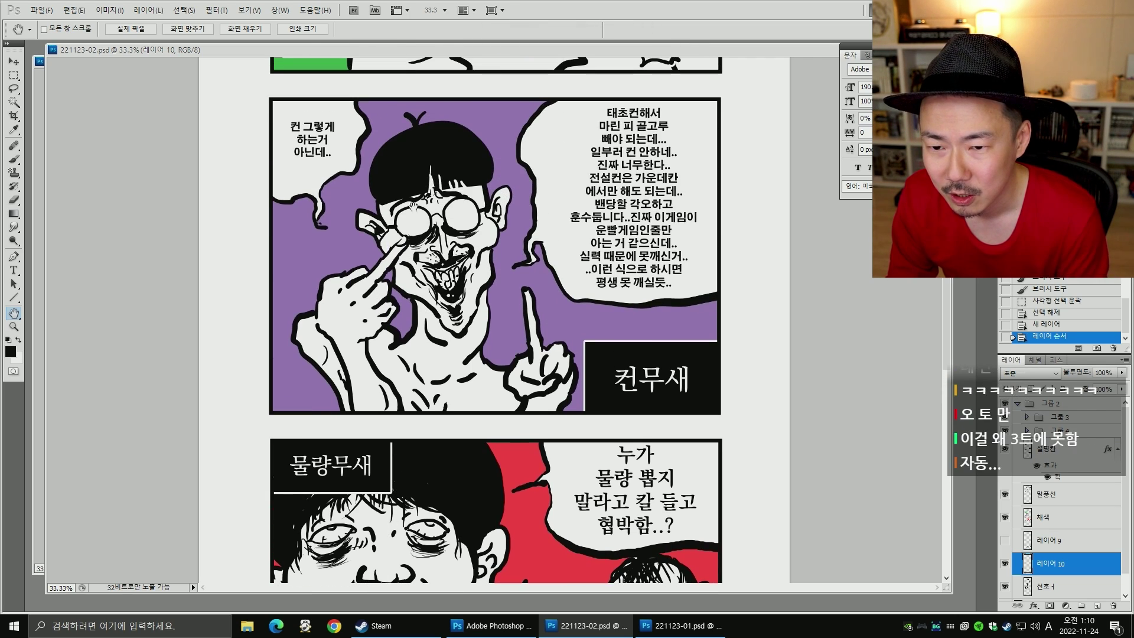
scroll(442, 244, "up", 3)
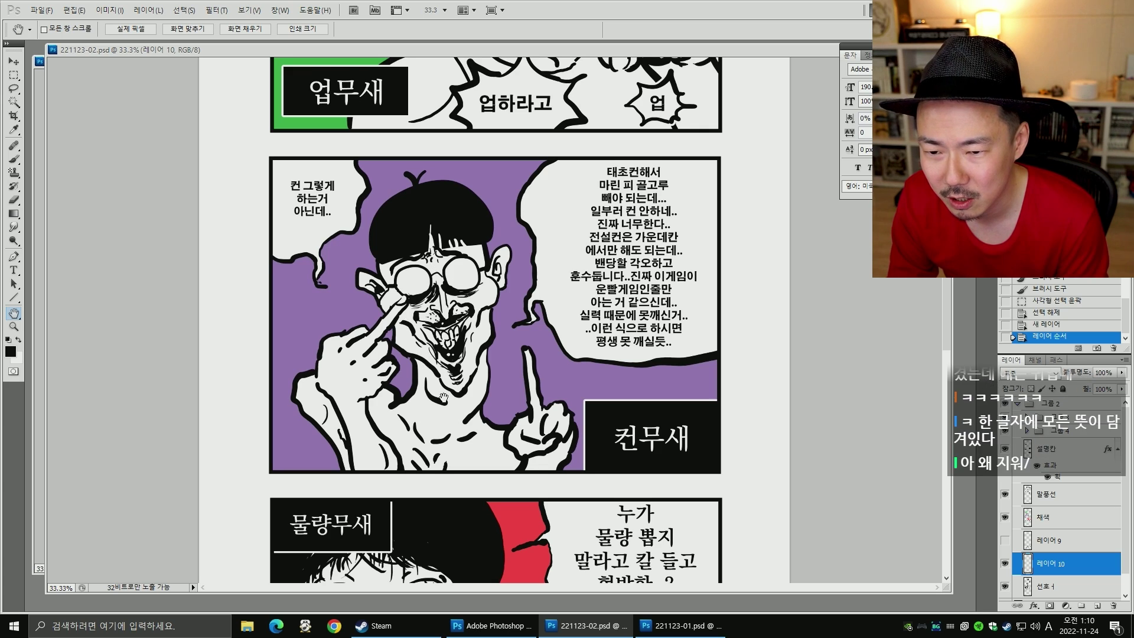
scroll(435, 413, "up", 1)
scroll(443, 421, "down", 1)
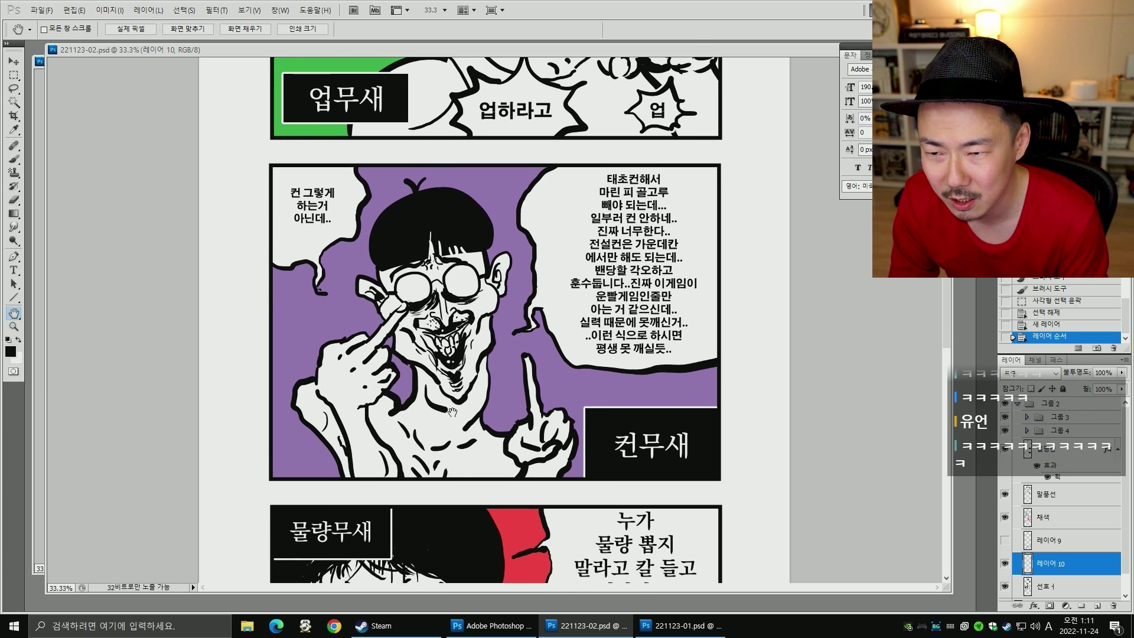
scroll(452, 405, "down", 7)
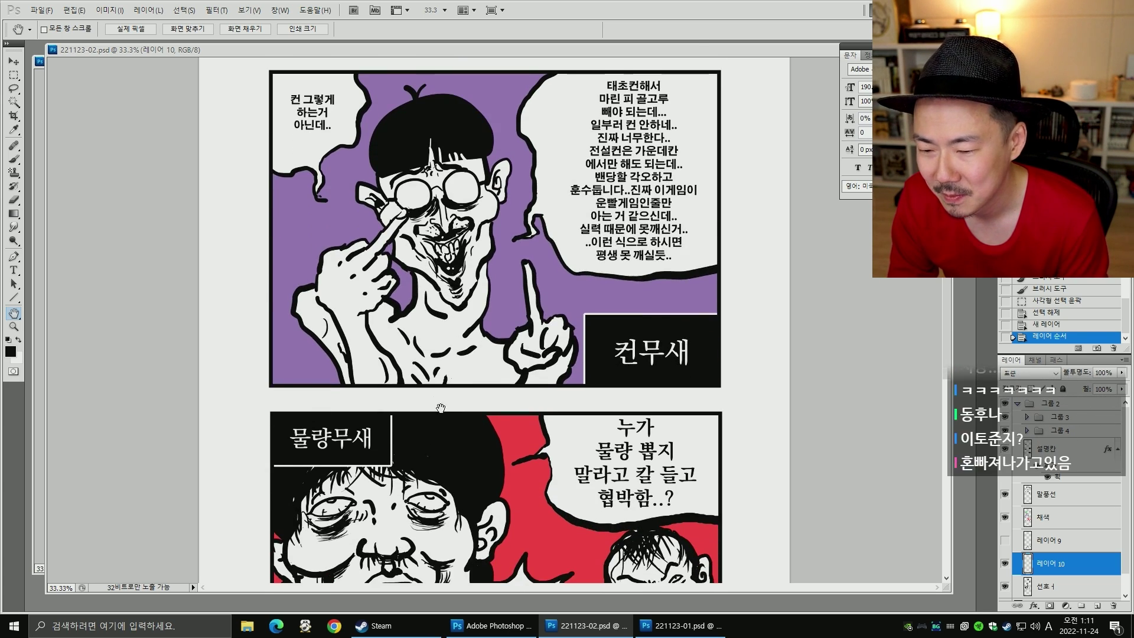
scroll(441, 391, "down", 4)
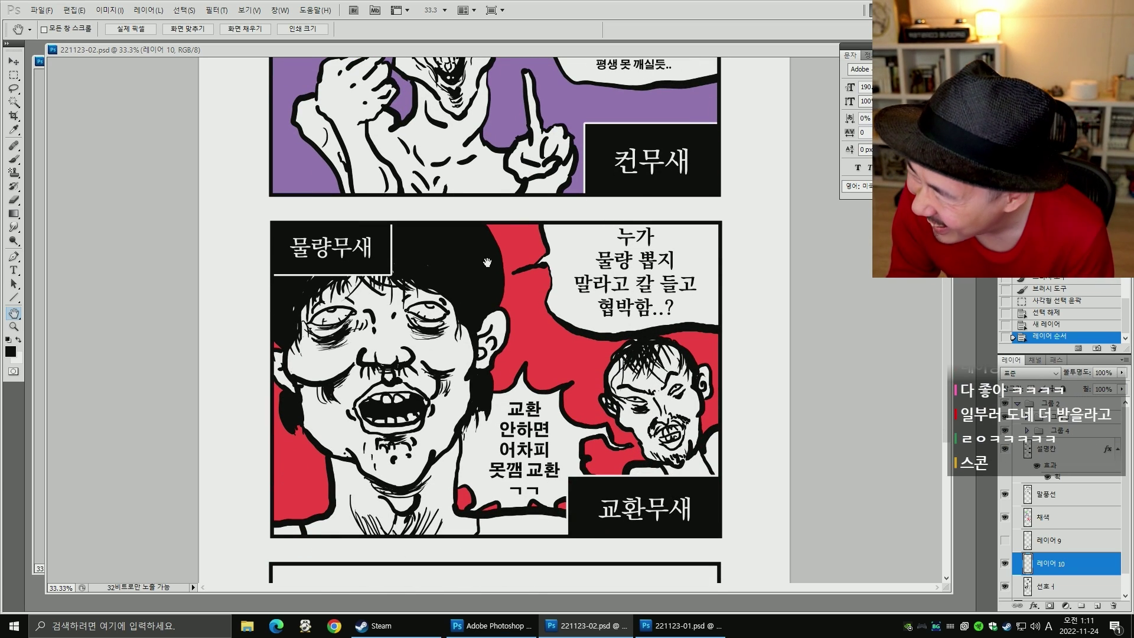
- Draw the right-hand eye in the empty last panel with a 35 px brush, giving it an arched upper lid and a detailed iris
scroll(487, 263, "down", 14)
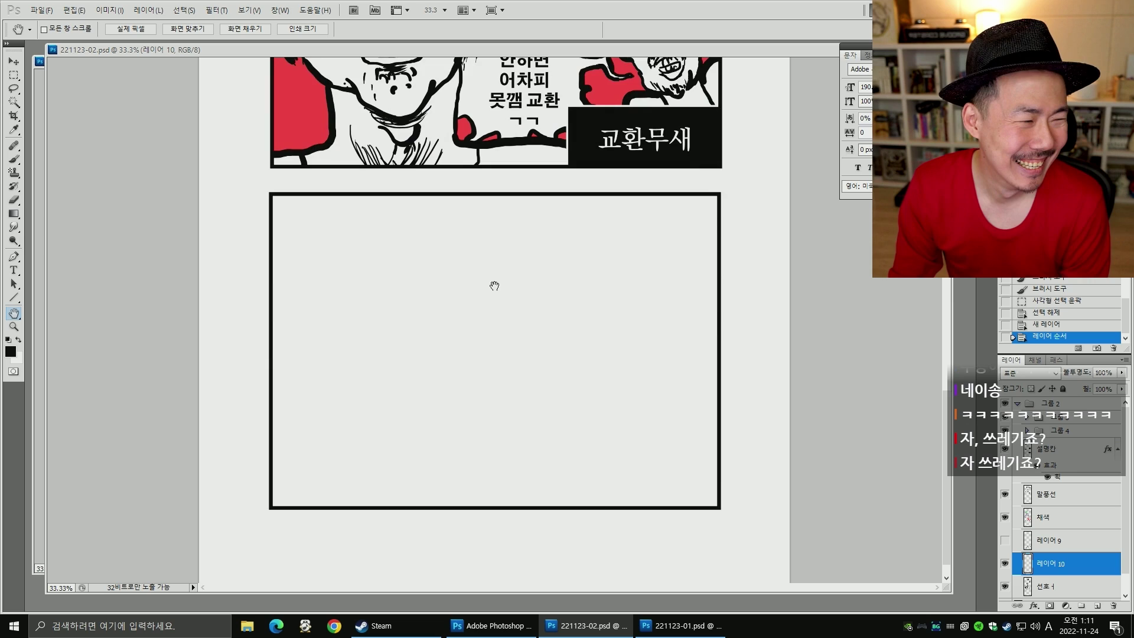
scroll(494, 286, "down", 1)
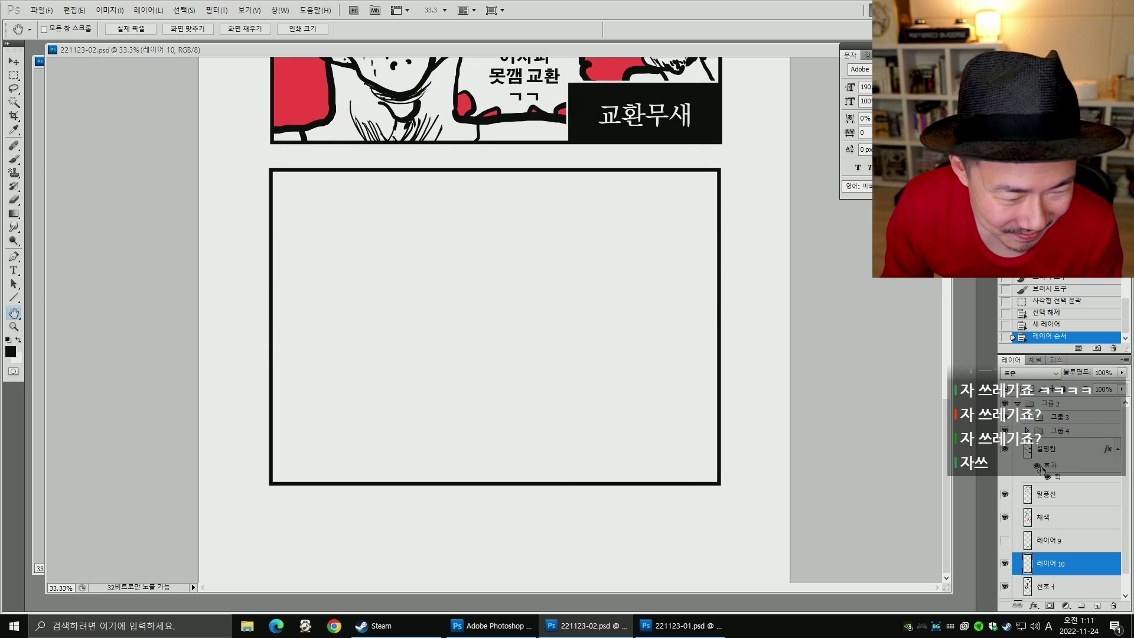
scroll(1041, 471, "down", 1)
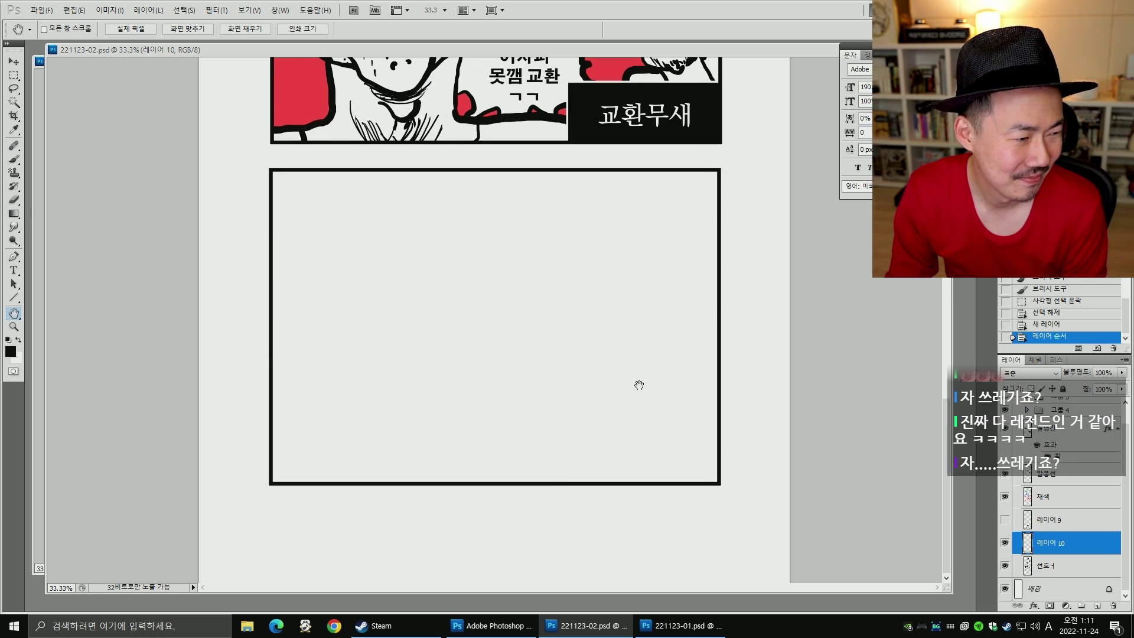
key("b")
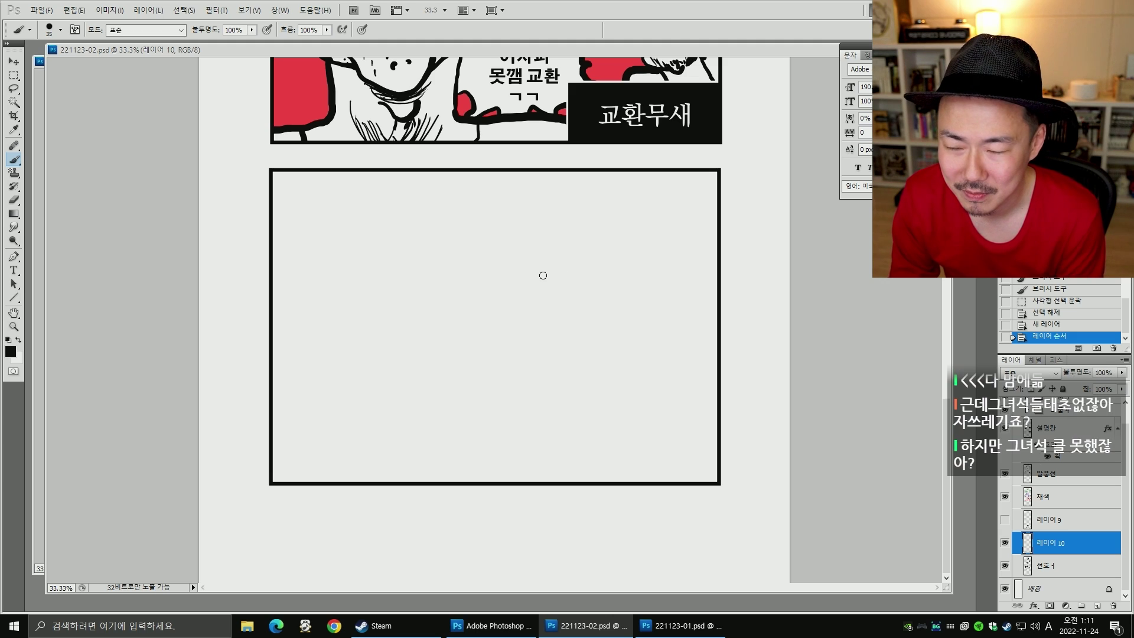
left_click_drag(535, 277, 586, 275)
key("ctrl+z")
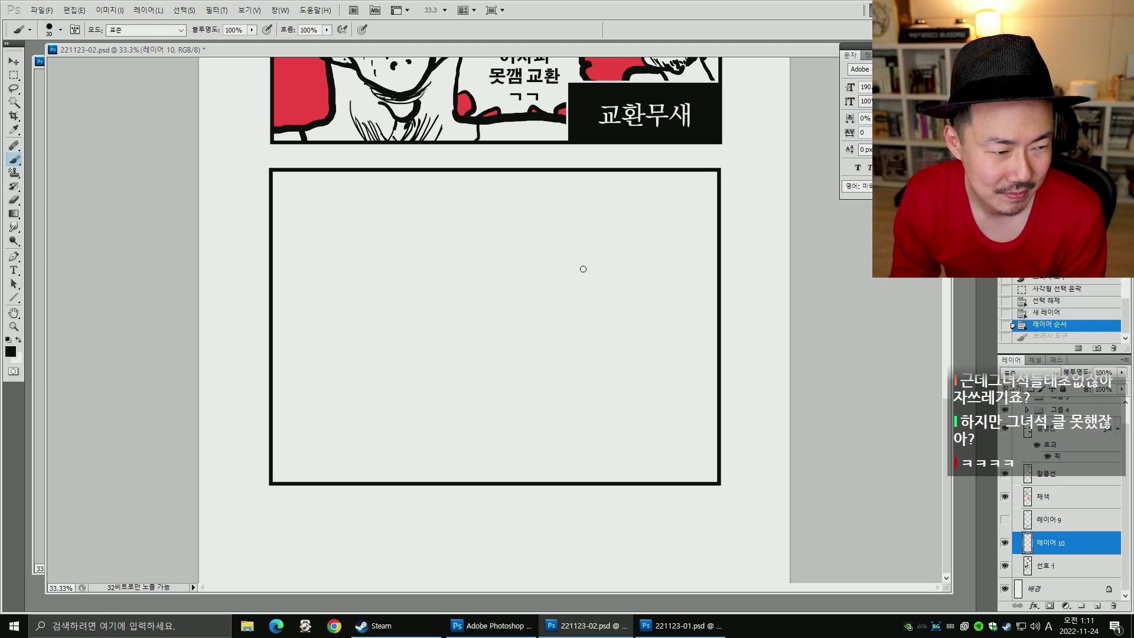
key("bracketright")
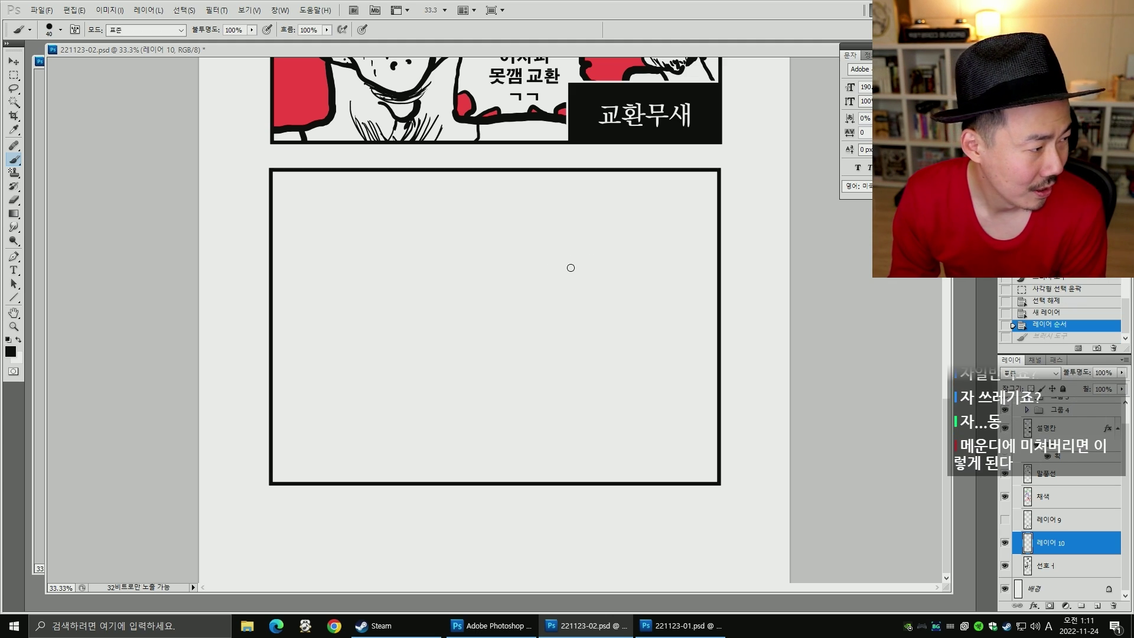
key("bracketleft")
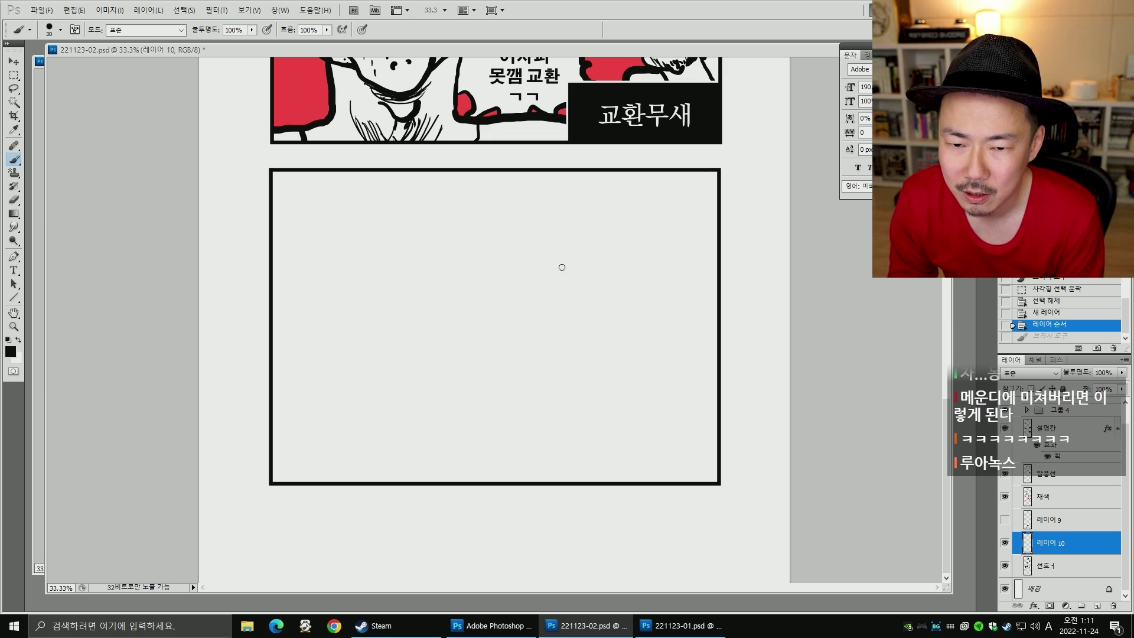
key("bracketright")
mouse_move(551, 286)
left_mouse_down()
mouse_move(599, 286)
mouse_move(568, 302)
mouse_move(585, 301)
mouse_move(577, 287)
left_mouse_up()
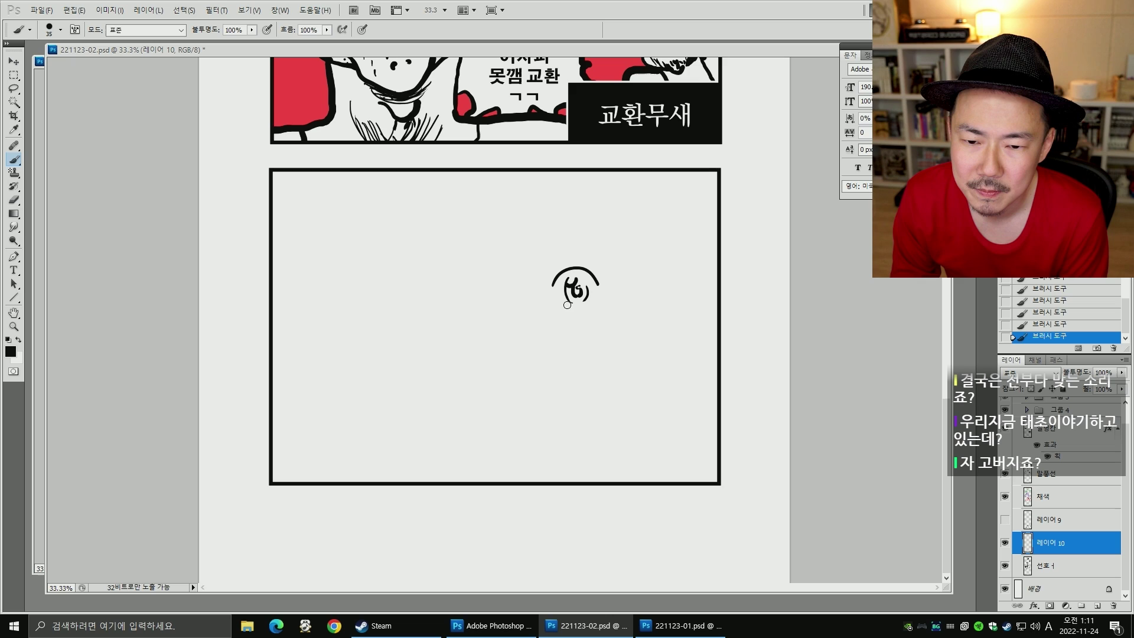
- Underline the right-hand eye with a flat lower lid, then add outer lashes and a small dot at its corner
key("ctrl+z")
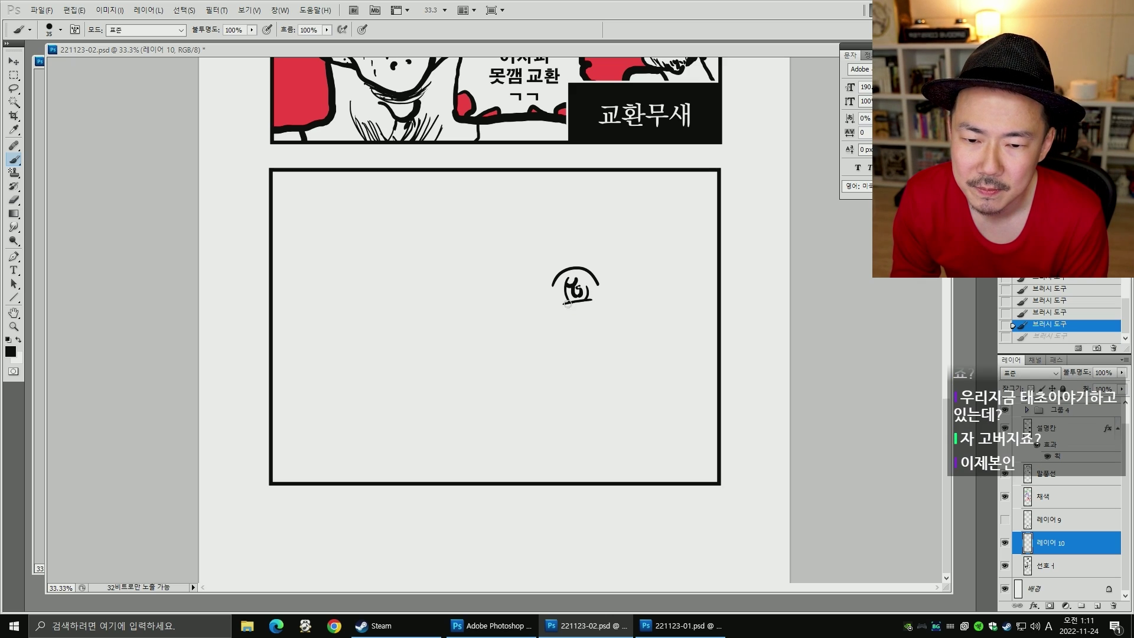
left_click_drag(564, 303, 592, 302)
key("ctrl+z")
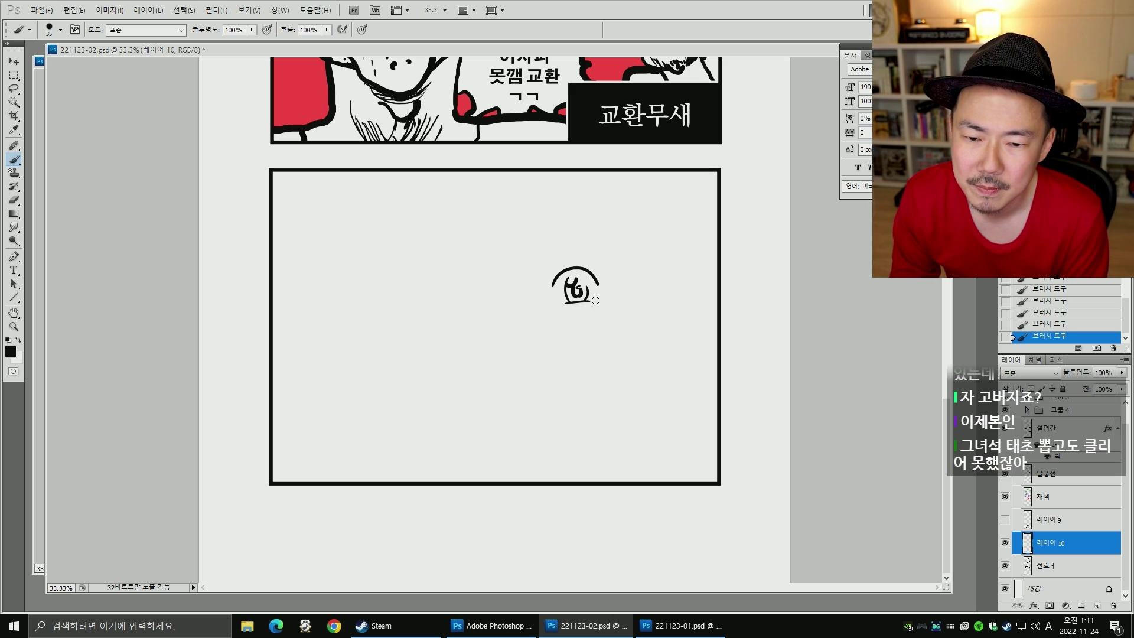
key("ctrl+z")
left_click(596, 301)
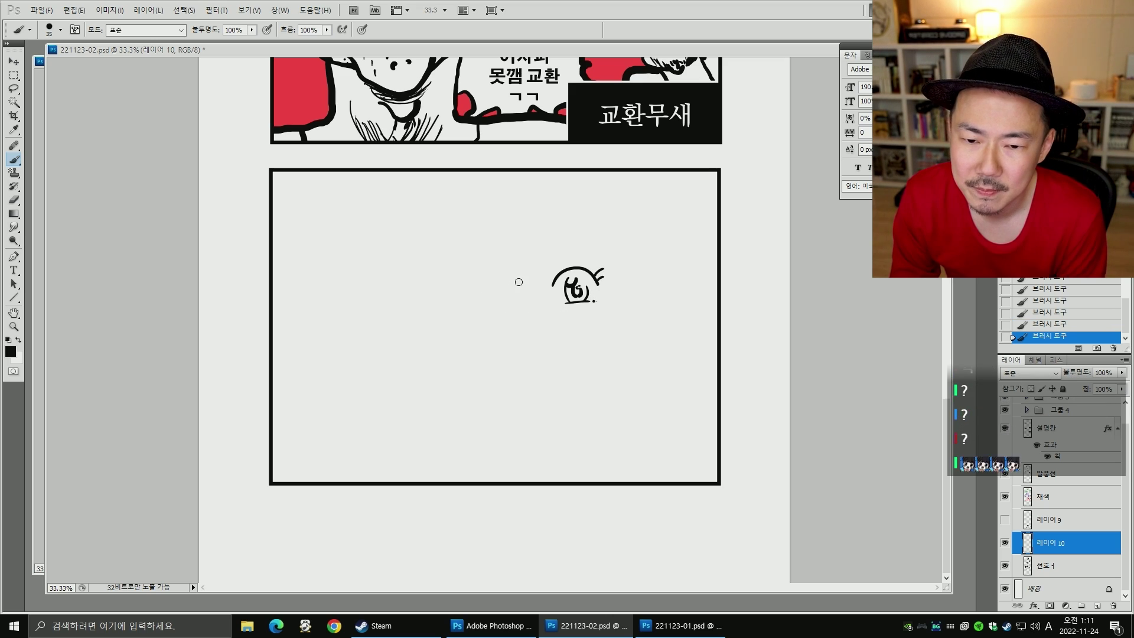
- Draw the smaller left-hand eye level with the first, with an arched upper lid and a detailed iris
mouse_move(488, 290)
left_mouse_down()
mouse_move(521, 290)
mouse_move(501, 274)
mouse_move(521, 286)
left_mouse_up()
key("ctrl+z")
key("ctrl+z")
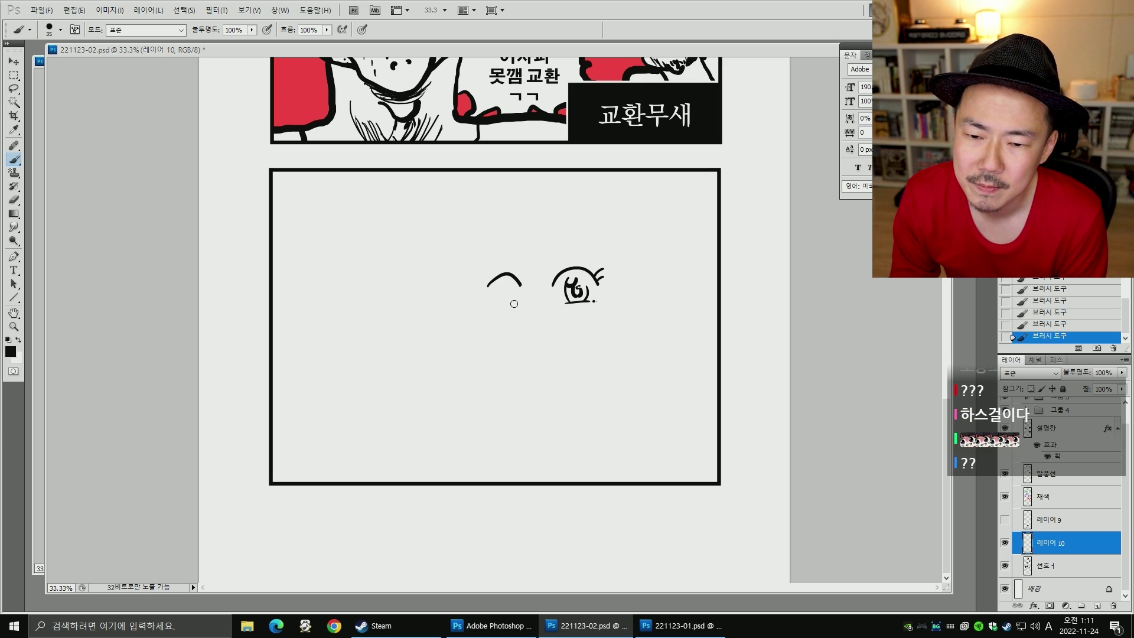
key("ctrl+z")
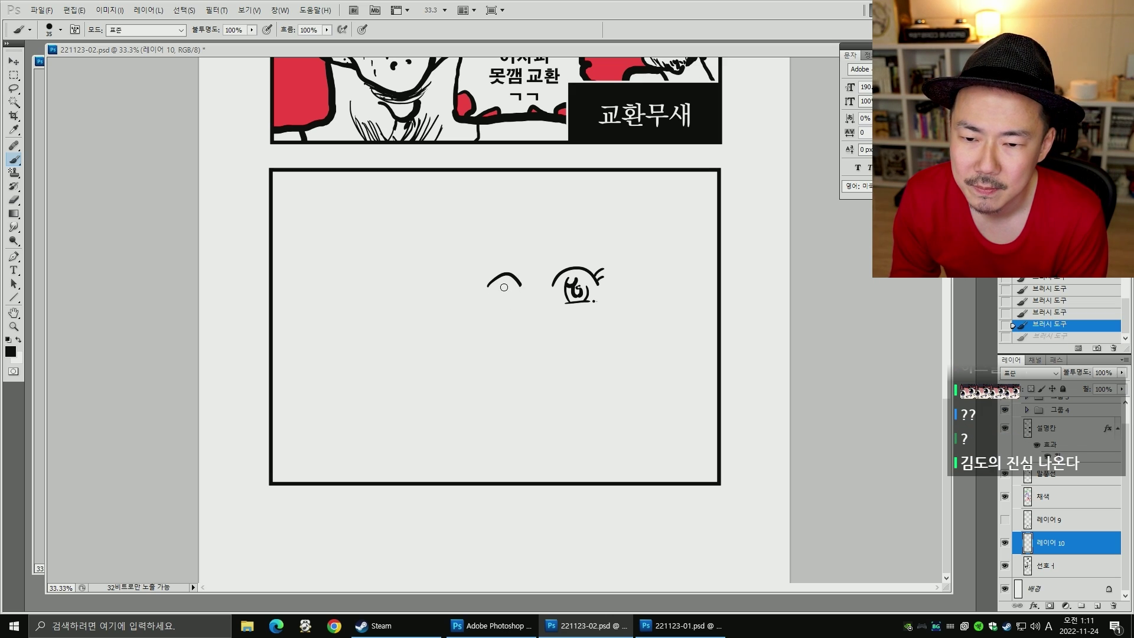
key("ctrl+z")
key("ctrl+z")
key("ctrl+z")
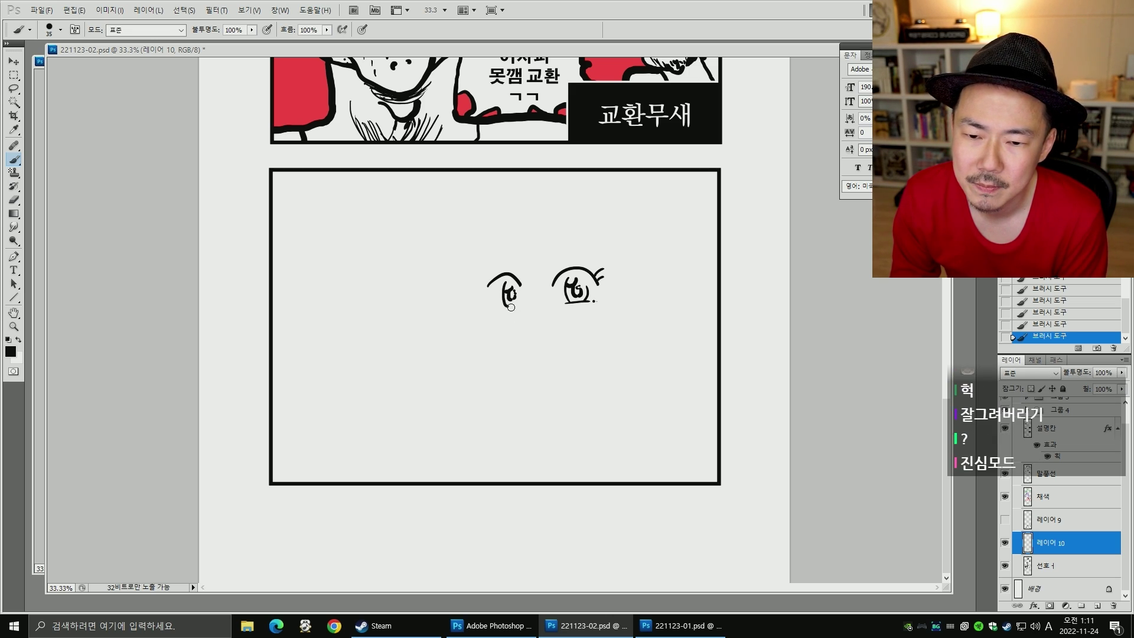
- Trim the bottom of the left-hand iris, then draw its flat lower lid and outer lashes
key("e")
left_click(505, 308)
key("b")
mouse_move(500, 304)
left_mouse_down()
mouse_move(516, 303)
mouse_move(493, 283)
left_mouse_up()
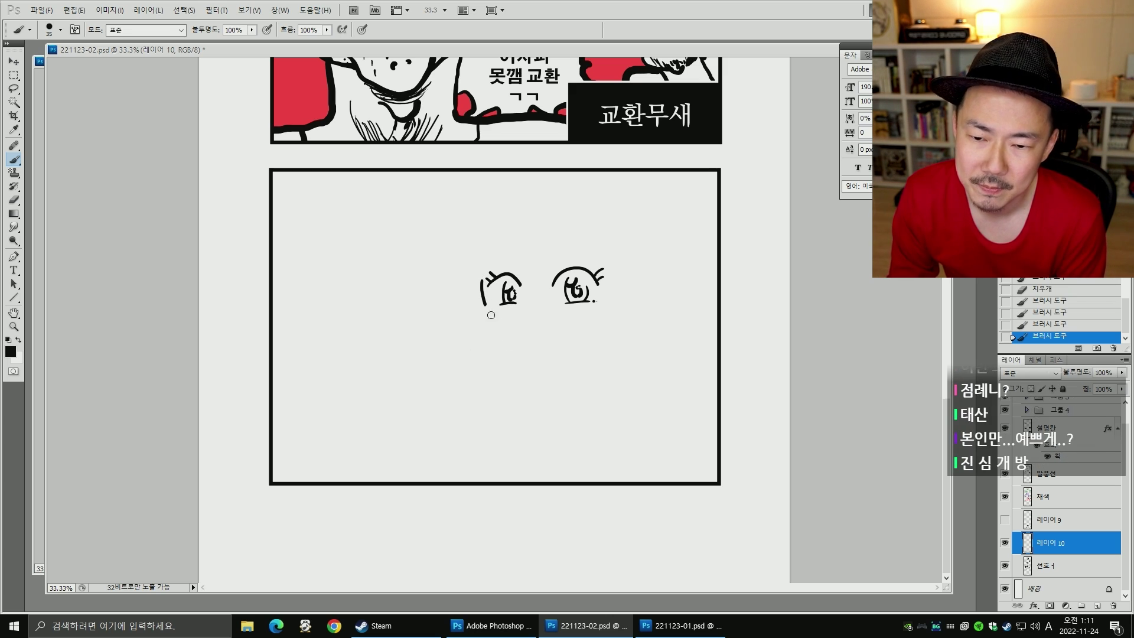
- Draw a short vertical line beside the left-hand eye and a thick rounded cheek and jaw contour below it with a 60 px brush
key("ctrl+z")
mouse_move(483, 287)
left_mouse_down()
mouse_move(523, 352)
mouse_move(596, 327)
left_mouse_up()
key("bracketright")
key("bracketright")
key("ctrl+z")
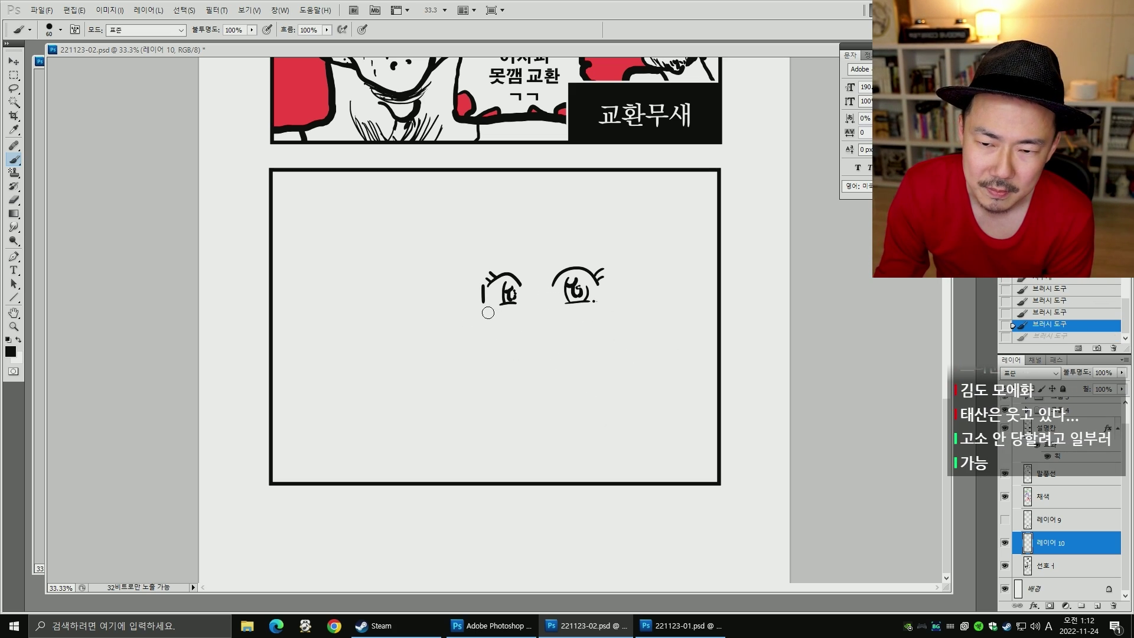
mouse_move(485, 304)
left_mouse_down()
mouse_move(537, 358)
mouse_move(580, 341)
left_mouse_up()
key("ctrl+z")
left_click_drag(484, 304, 607, 348)
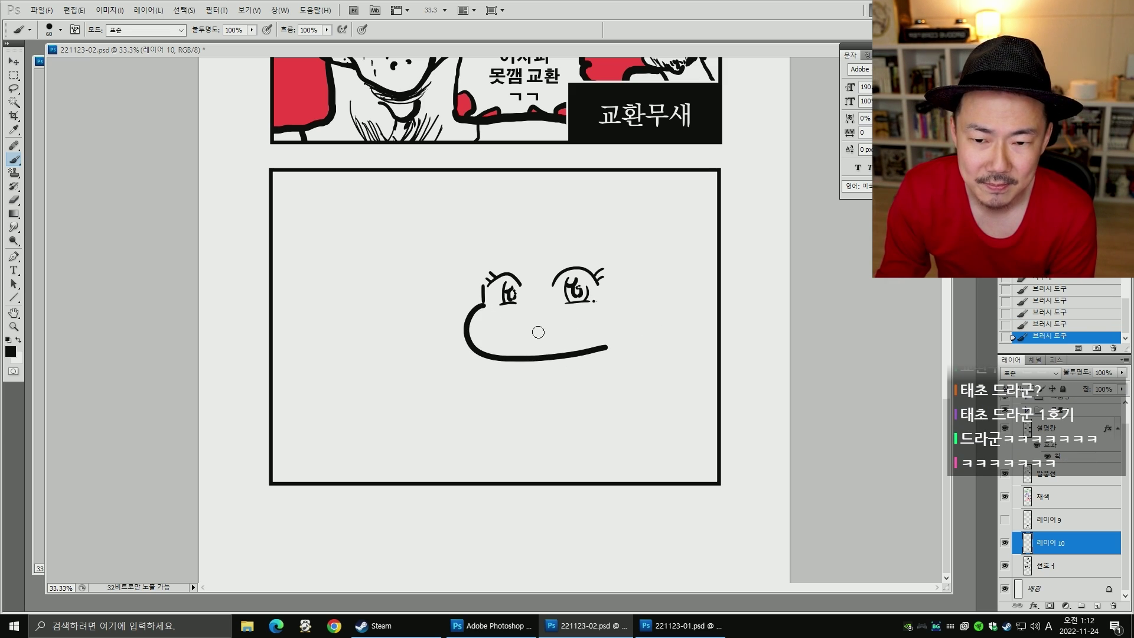
- Draw an open cat-like mouth with an inner curve and a short lip line beneath it, using 50 and 45 px brushes
key("bracketleft")
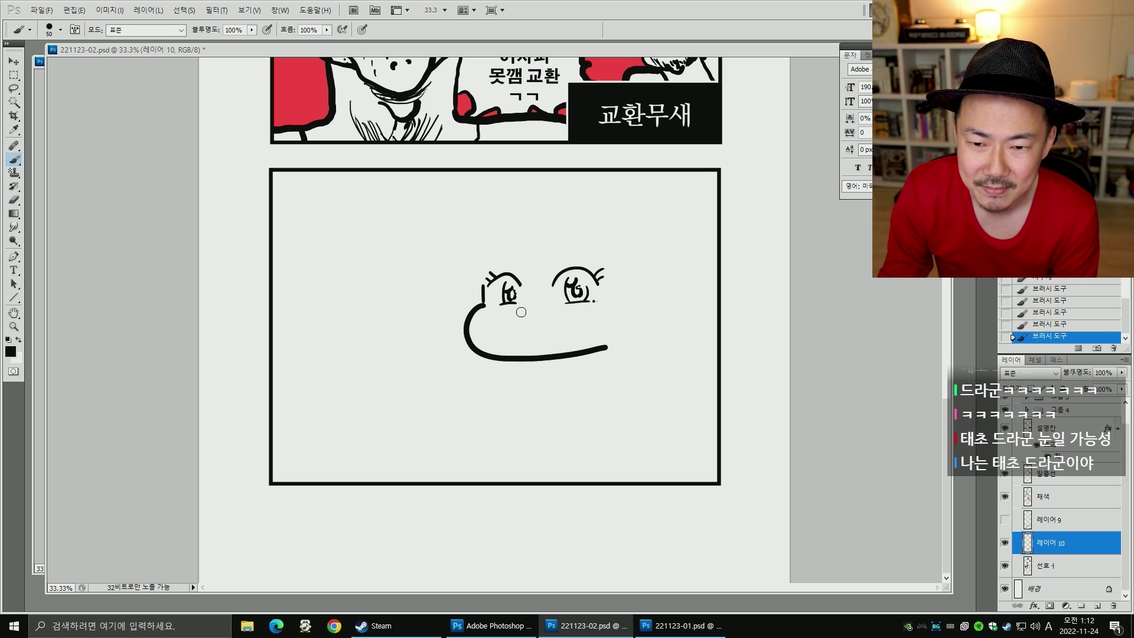
left_click_drag(534, 316, 561, 312)
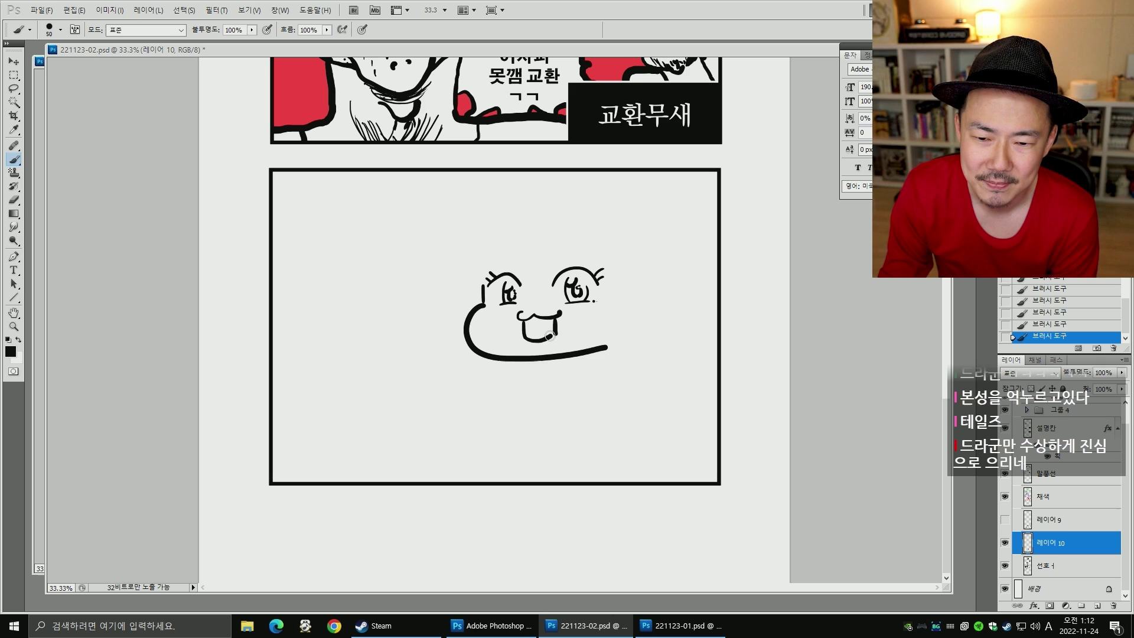
left_click_drag(550, 336, 554, 336)
key("ctrl+z")
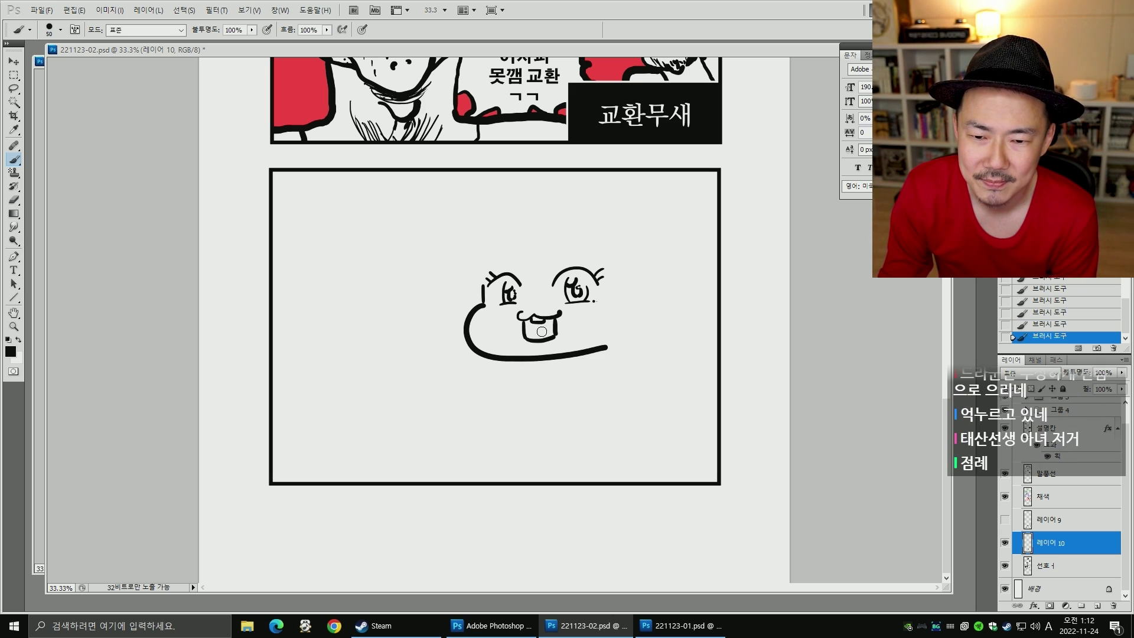
key("bracketleft")
key("ctrl+z")
mouse_move(535, 317)
left_mouse_down()
mouse_move(521, 344)
mouse_move(546, 344)
left_mouse_up()
key("ctrl+z")
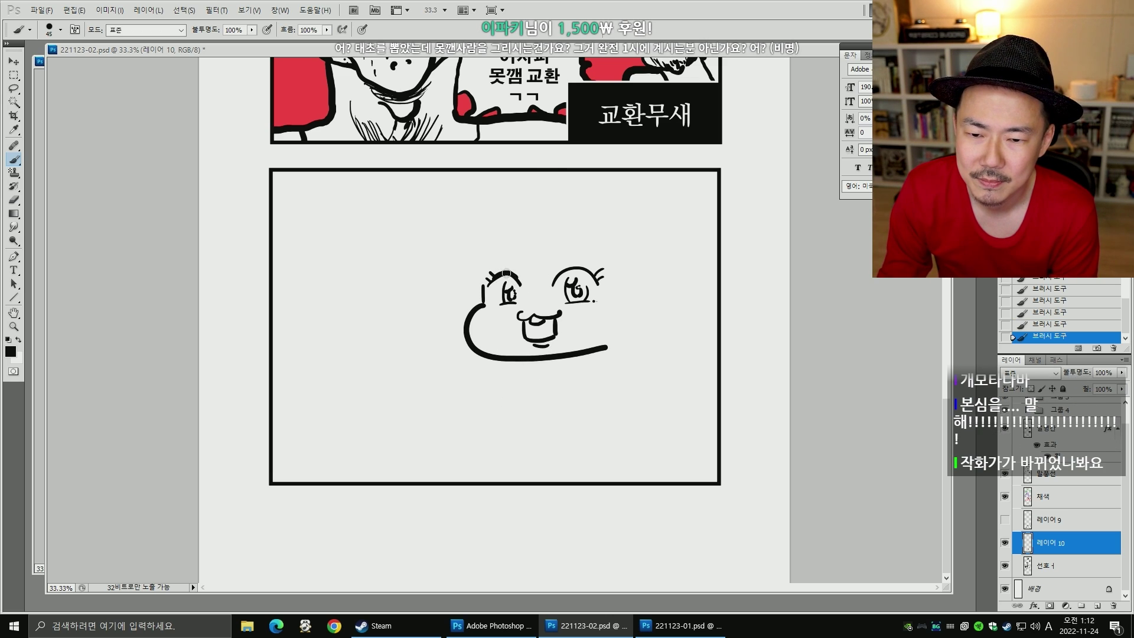
- Draw curved eyelid creases above both eyes
key("ctrl+z")
mouse_move(496, 276)
left_mouse_down()
mouse_move(586, 269)
mouse_move(575, 264)
left_mouse_up()
key("ctrl+z")
key("ctrl+z")
key("ctrl+z")
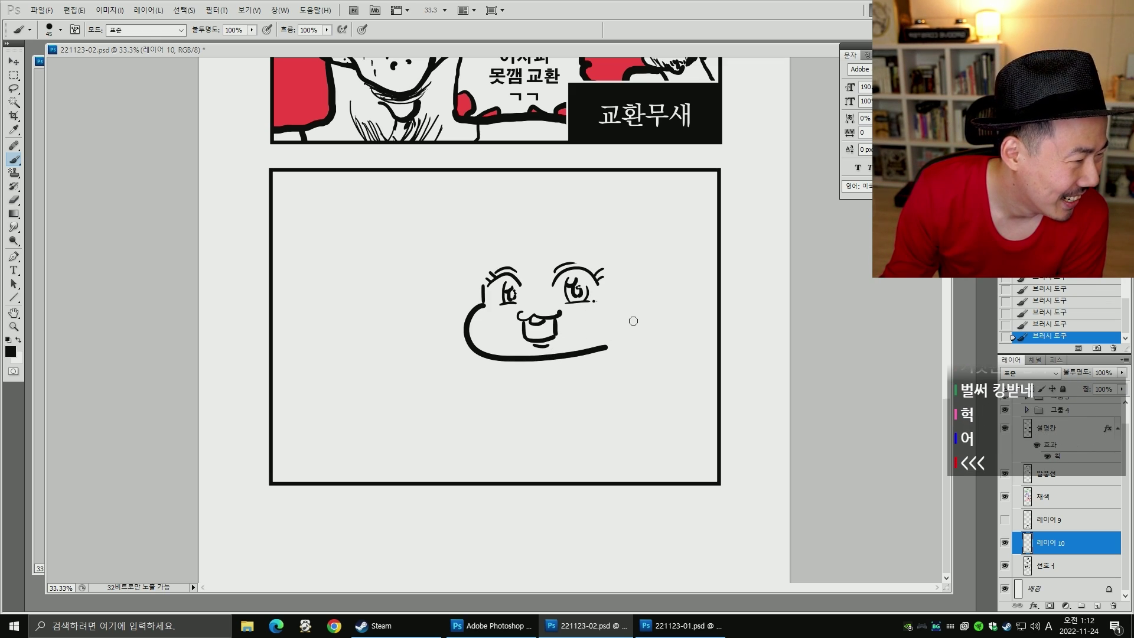
- Draw a round ear with inner detail beside the right-hand eye and two short blush lines on each cheek
left_click_drag(613, 303, 623, 328)
key("ctrl+z")
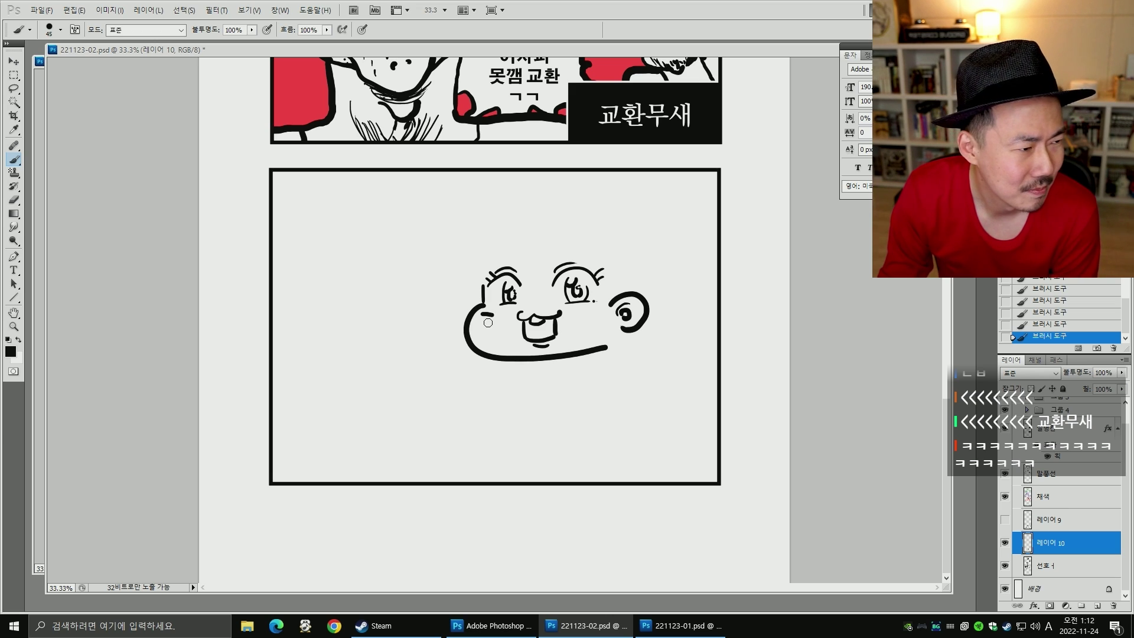
left_click_drag(482, 323, 494, 325)
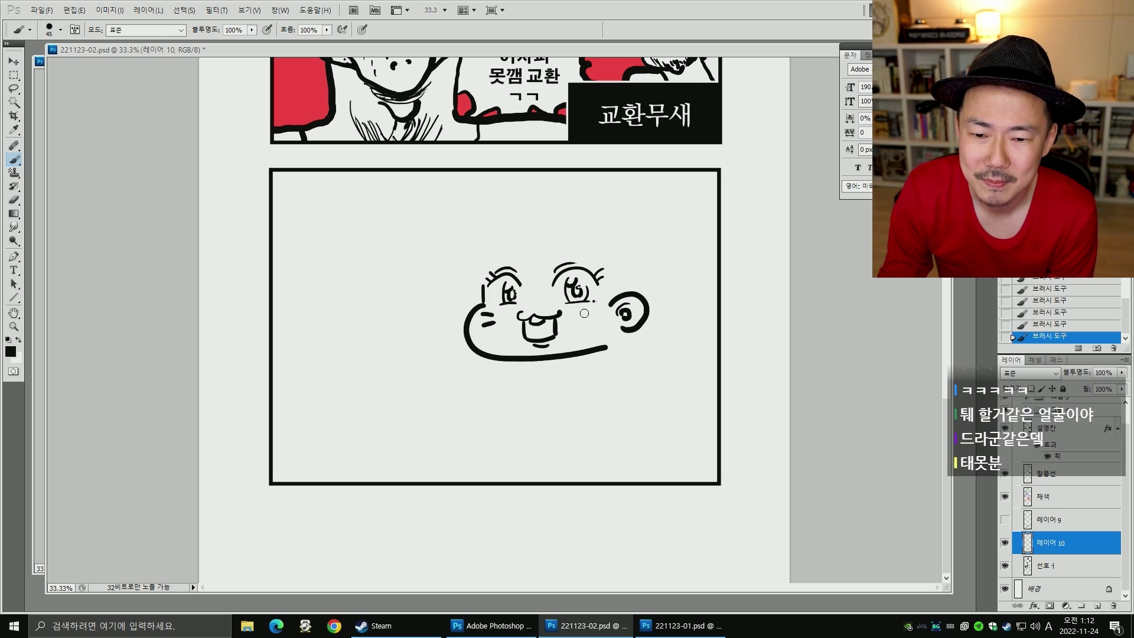
key("ctrl+z")
mouse_move(580, 309)
left_mouse_down()
mouse_move(595, 312)
mouse_move(590, 323)
left_mouse_up()
key("ctrl+z")
key("ctrl+z")
key("ctrl+z")
key("ctrl+z")
key("ctrl+z")
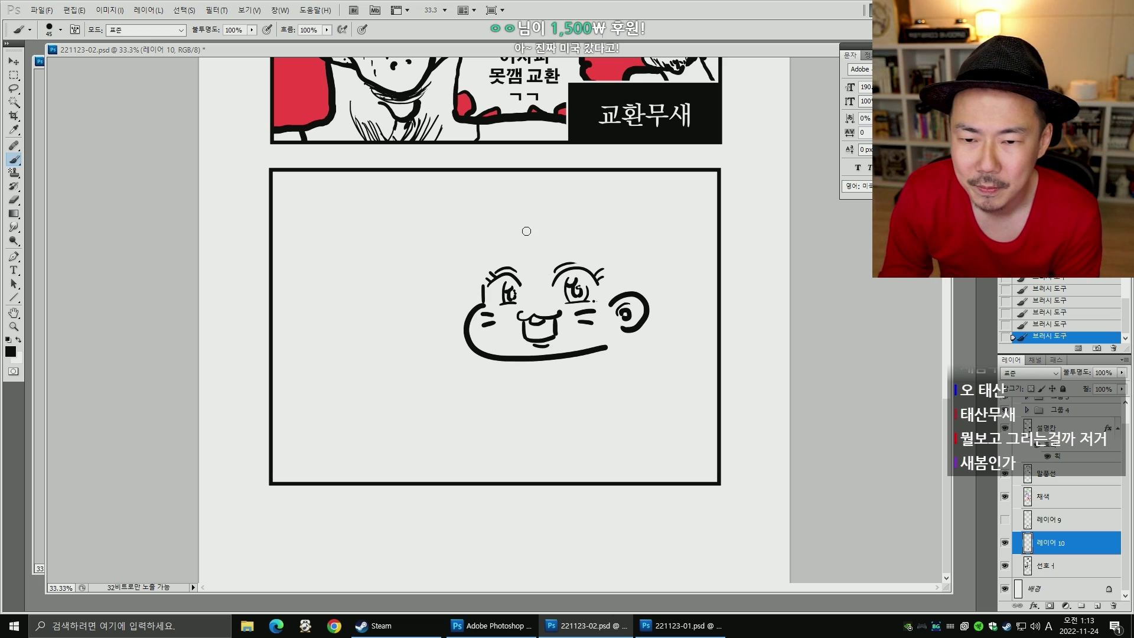
- Draw a spiky fringe across the forehead and extend the hairline down to the ear
key("ctrl+z")
mouse_move(552, 226)
left_mouse_down()
mouse_move(534, 263)
mouse_move(552, 239)
mouse_move(555, 260)
left_mouse_up()
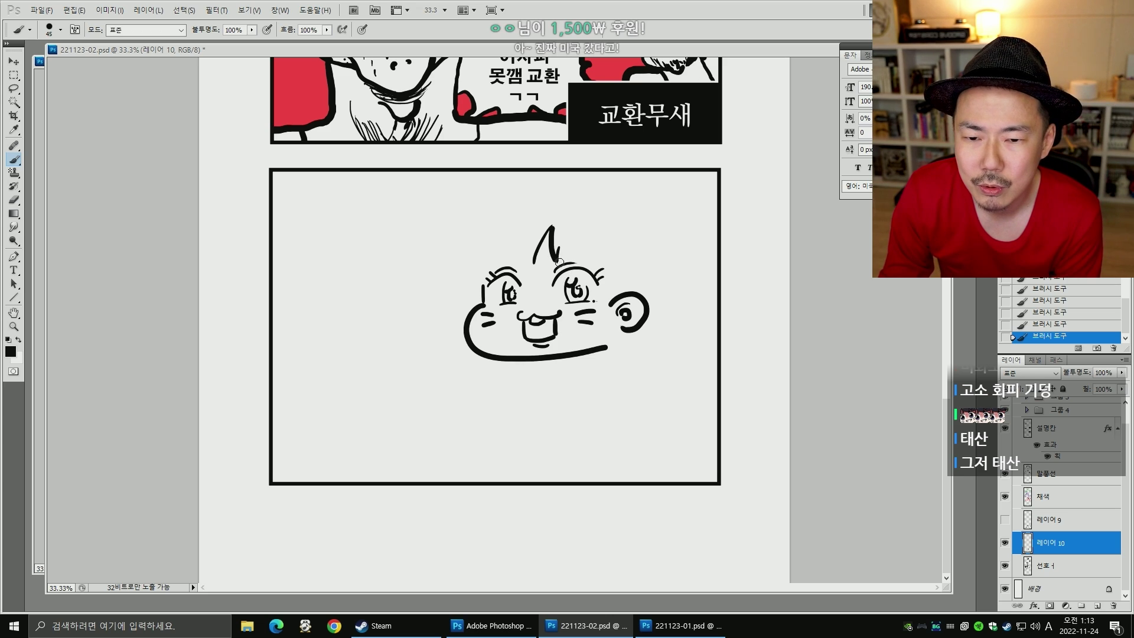
key("ctrl+z")
mouse_move(557, 248)
left_mouse_down()
mouse_move(587, 271)
mouse_move(607, 267)
mouse_move(588, 277)
left_mouse_up()
key("ctrl+z")
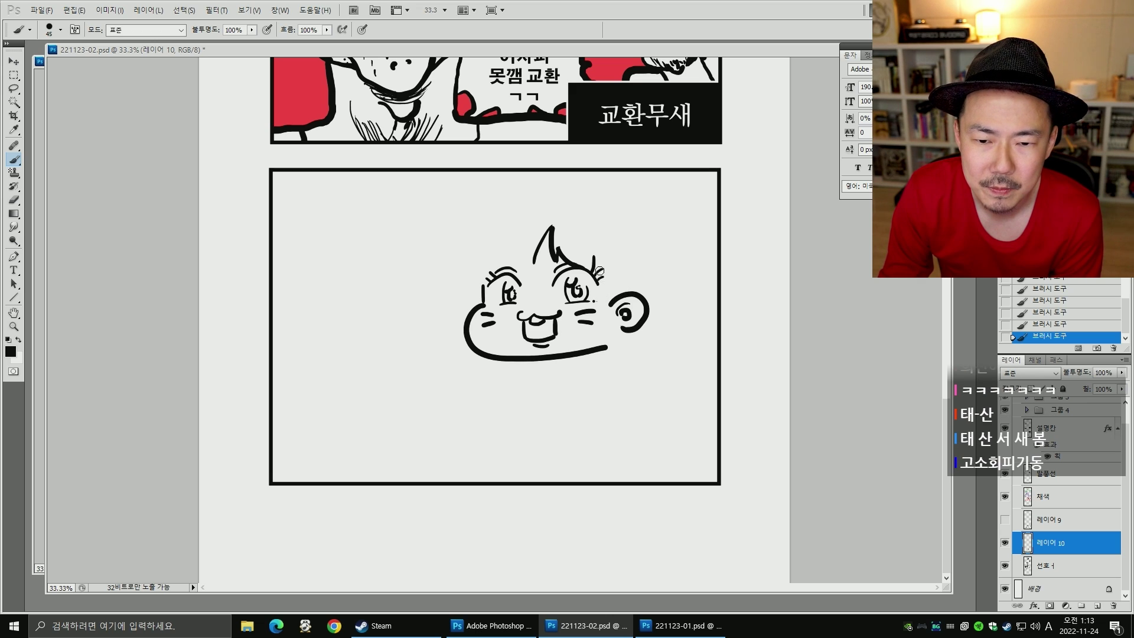
key("ctrl+z")
left_click_drag(593, 258, 613, 301)
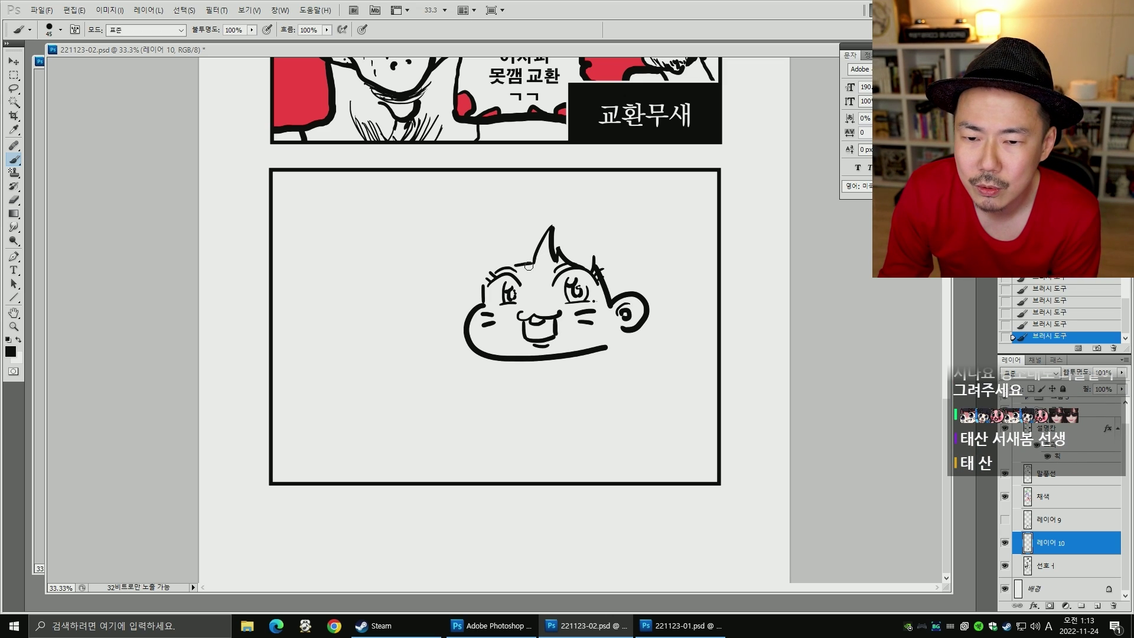
left_click_drag(514, 255, 506, 267)
key("ctrl+z")
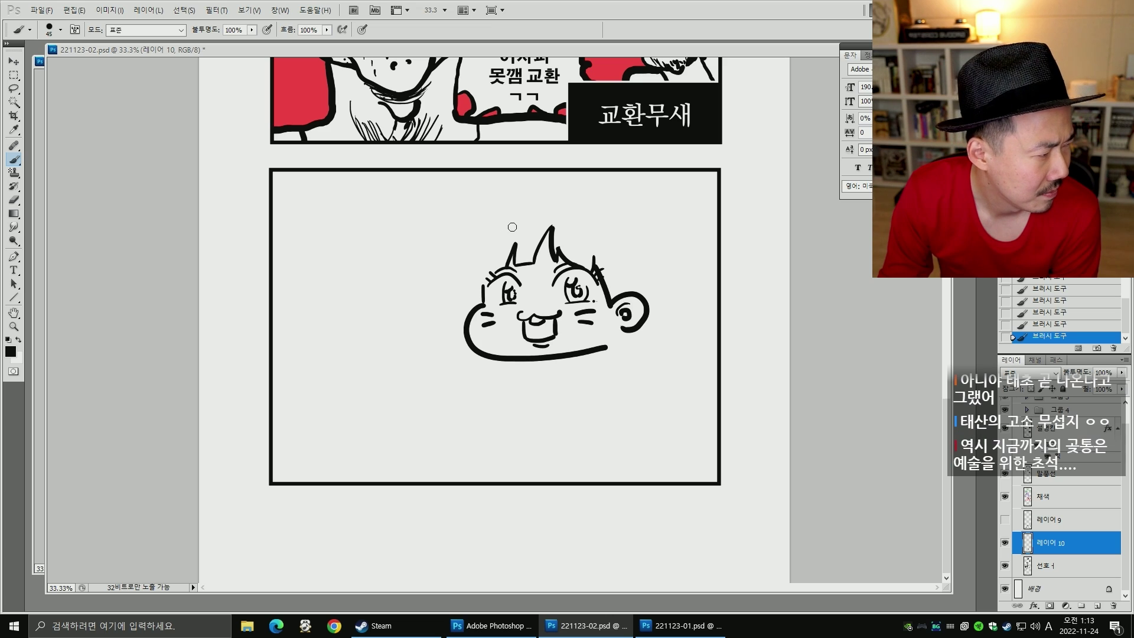
- Draw the large curved outer hair contour from the crown down to the left-hand cheek with an enlarged brush
mouse_move(558, 201)
left_mouse_down()
mouse_move(469, 249)
mouse_move(511, 212)
mouse_move(471, 298)
left_mouse_up()
key("ctrl+z")
key("ctrl+z")
key("bracketright")
key("bracketright")
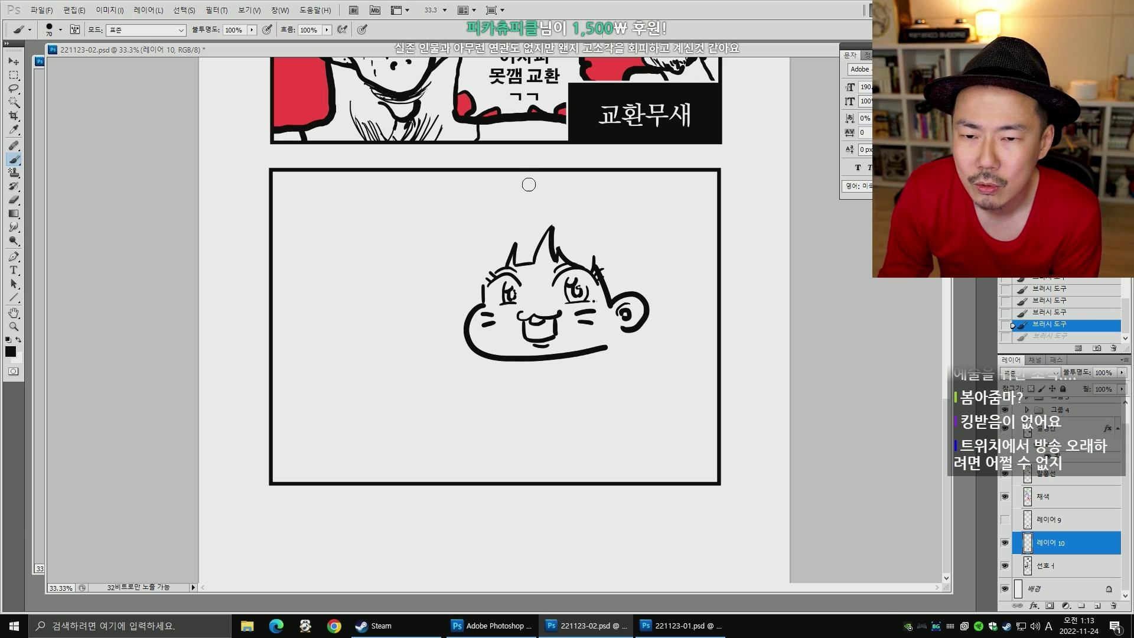
mouse_move(555, 183)
left_mouse_down()
mouse_move(510, 185)
mouse_move(450, 294)
left_mouse_up()
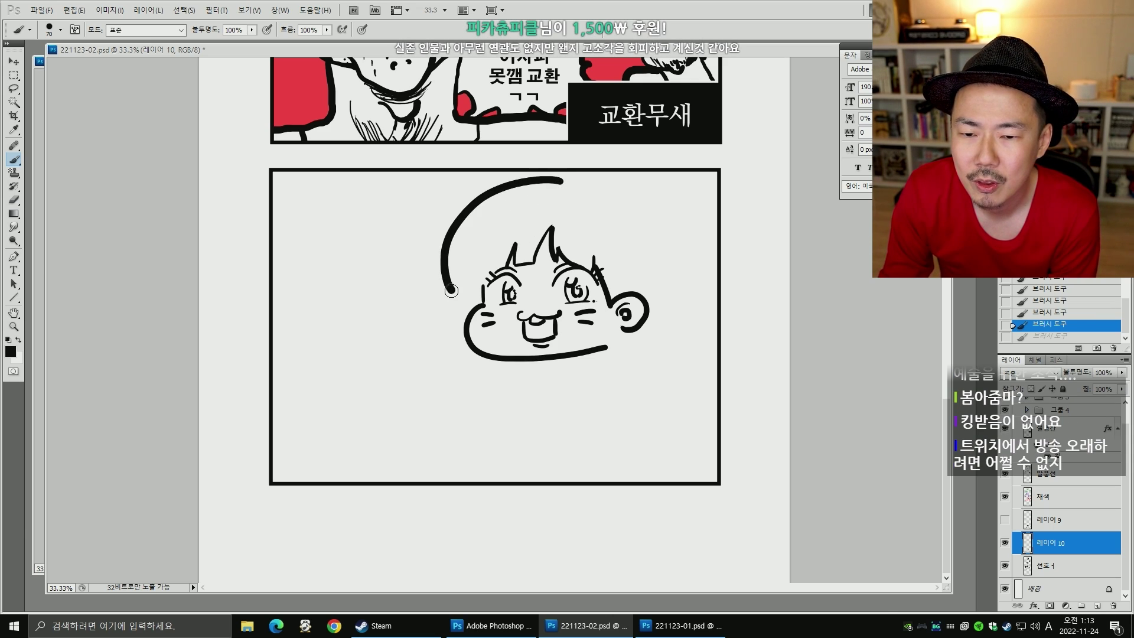
key("ctrl+z")
mouse_move(570, 196)
left_mouse_down()
mouse_move(447, 284)
mouse_move(455, 295)
mouse_move(448, 260)
mouse_move(464, 306)
left_mouse_up()
key("ctrl+z")
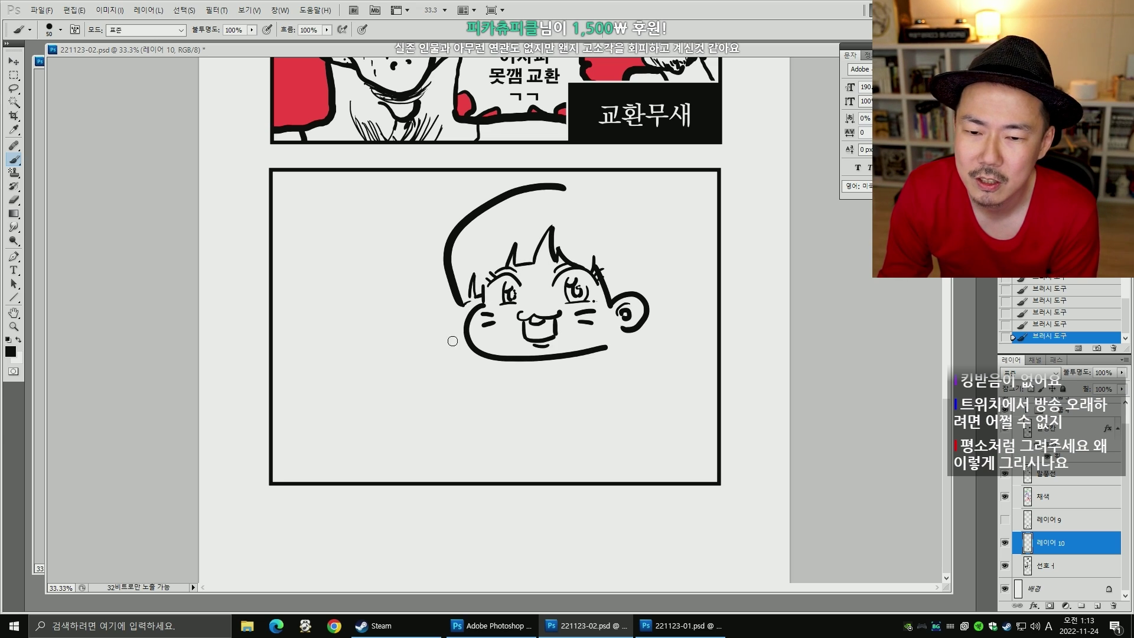
- Undo the strands beside the left-hand eye, redraw them as smaller pointed strokes, and add a thin strand to the fringe
key("ctrl+alt+z")
key("ctrl+alt+z")
key("ctrl+alt+z")
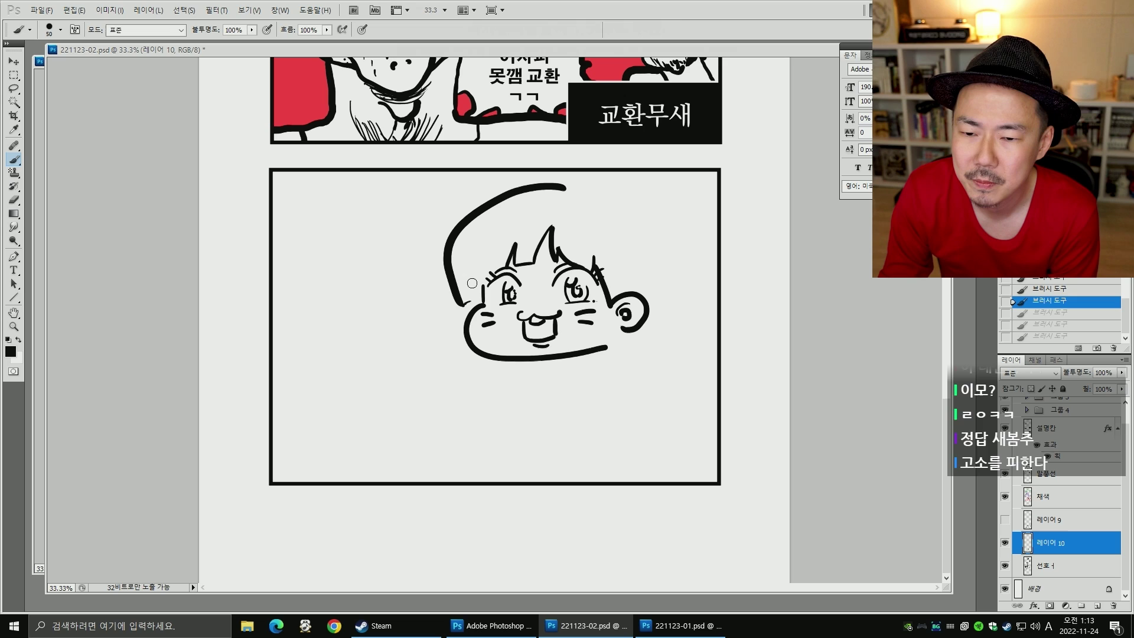
left_click_drag(464, 305, 472, 284)
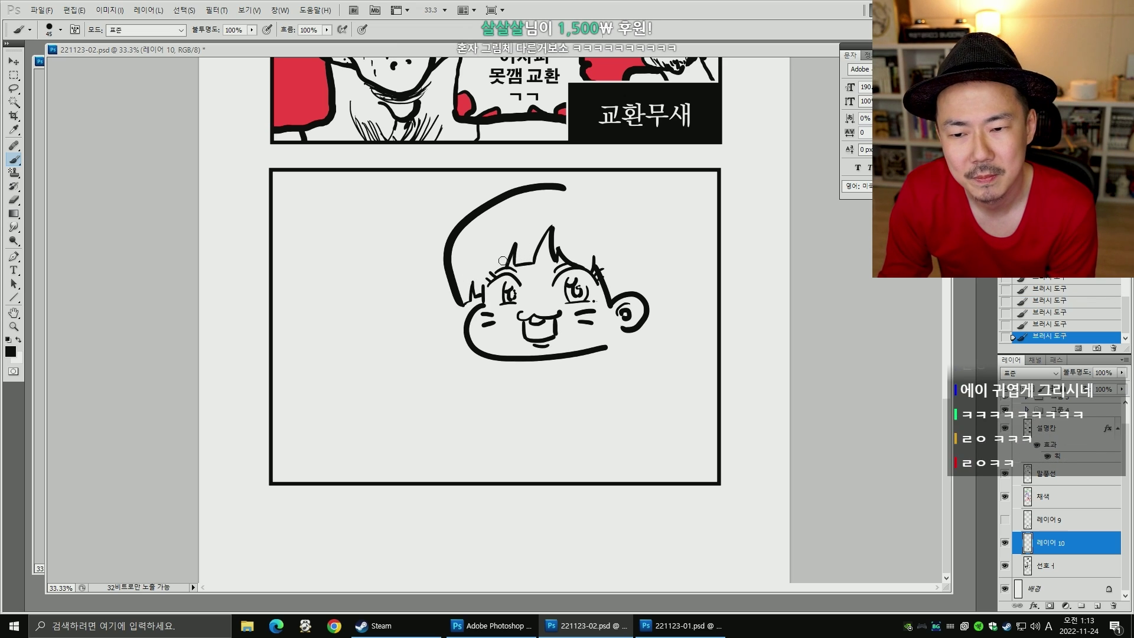
key("bracketleft")
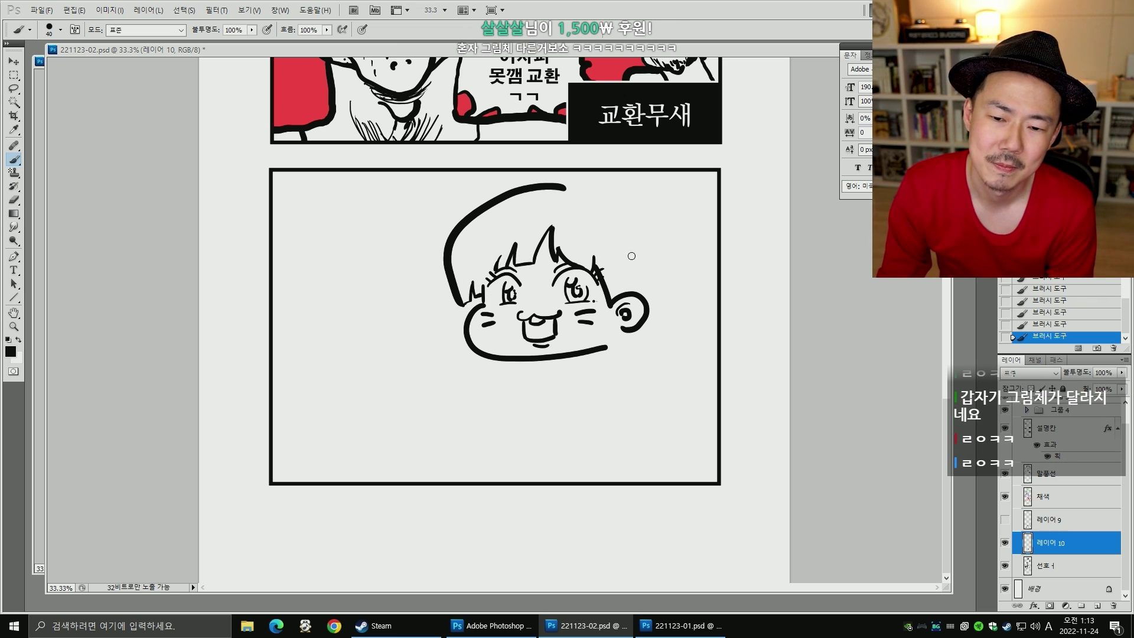
- Draw short thin strokes between the right-hand cheek and the ear
key("bracketright")
key("bracketleft")
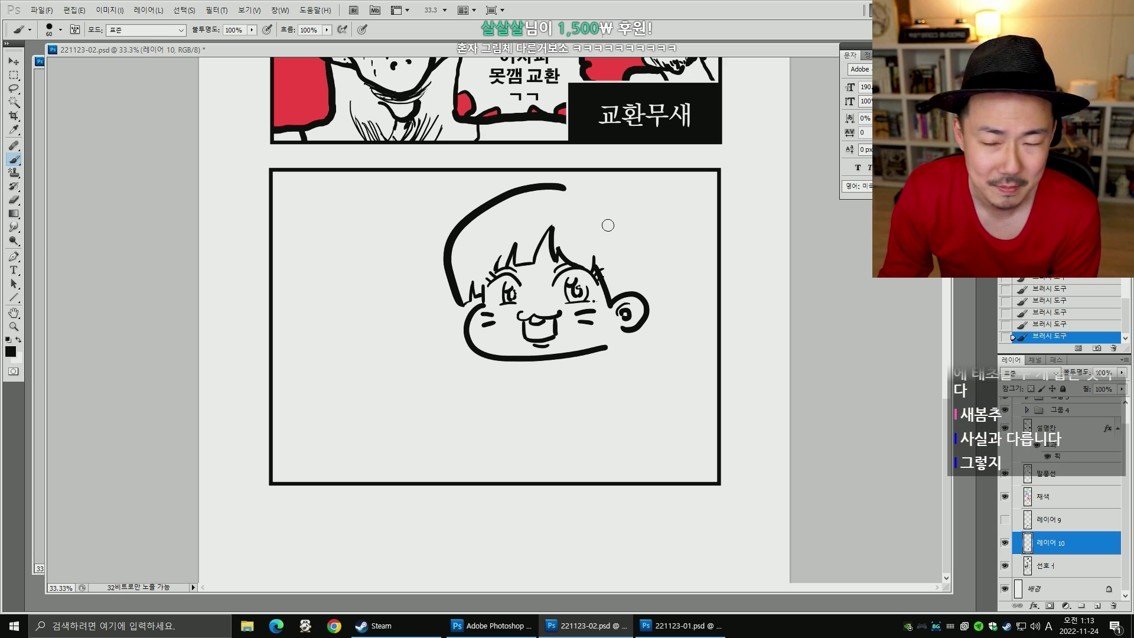
left_click_drag(608, 312, 598, 328)
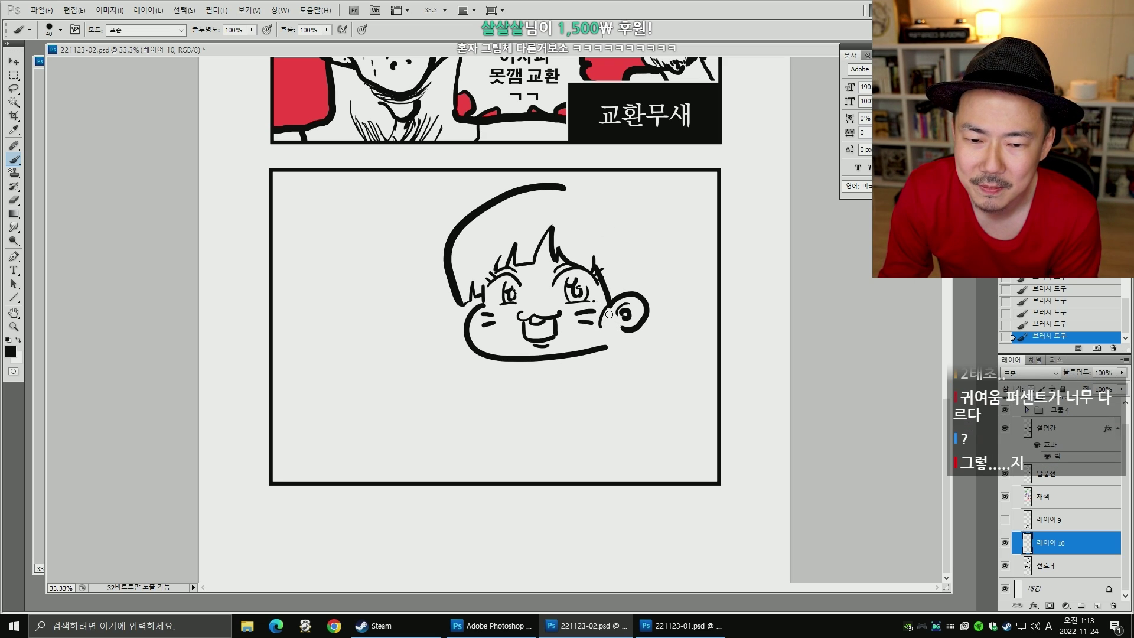
key("bracketleft")
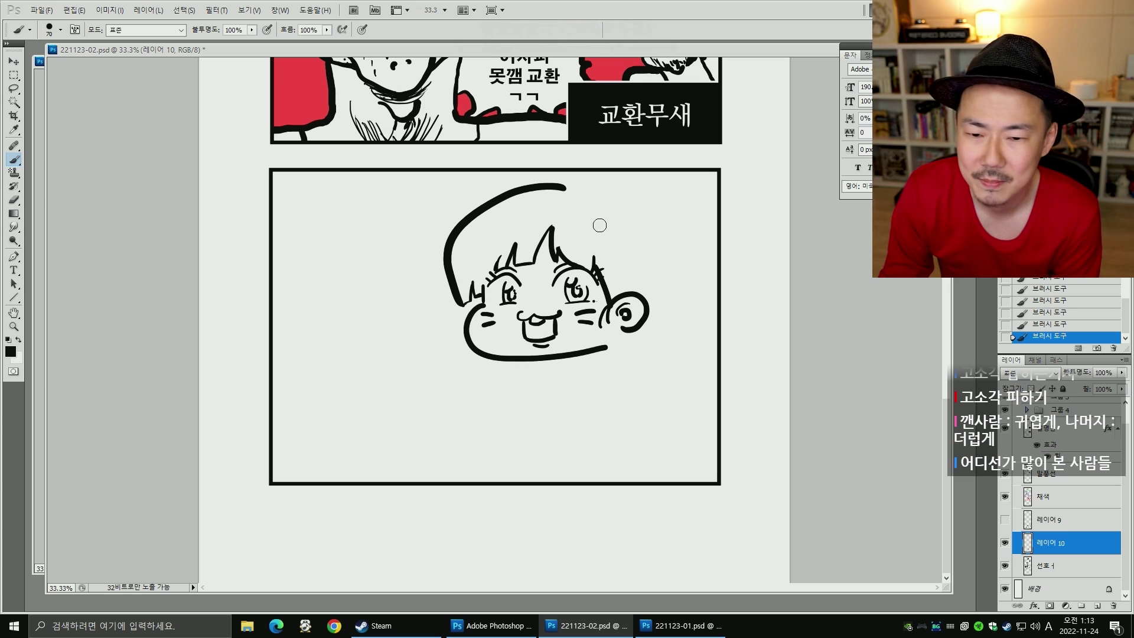
- Draw the outer hair contour from the crown down to the right-hand ear, redoing it until rounded, and clean up with the eraser
left_click_drag(570, 189, 641, 279)
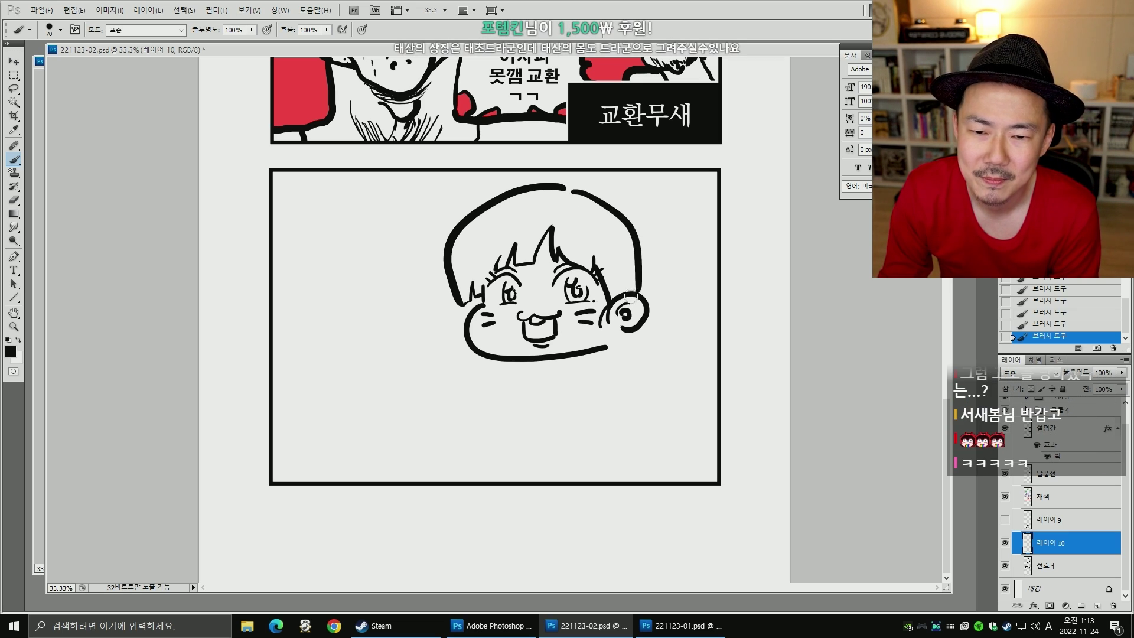
key("ctrl+z")
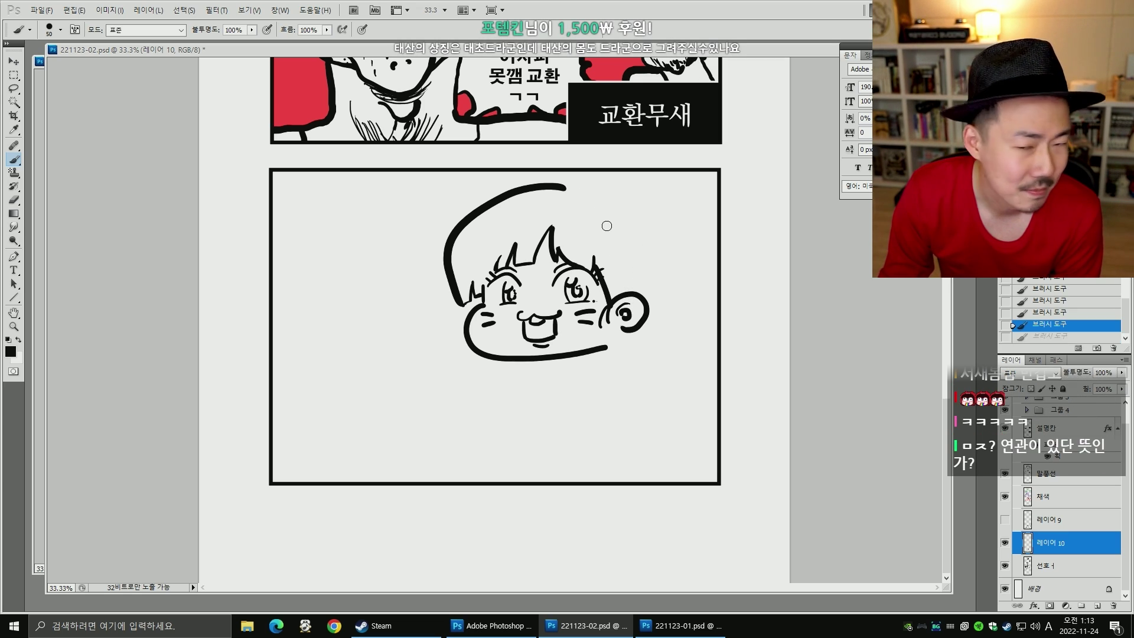
left_click_drag(574, 188, 624, 298)
key("ctrl+z")
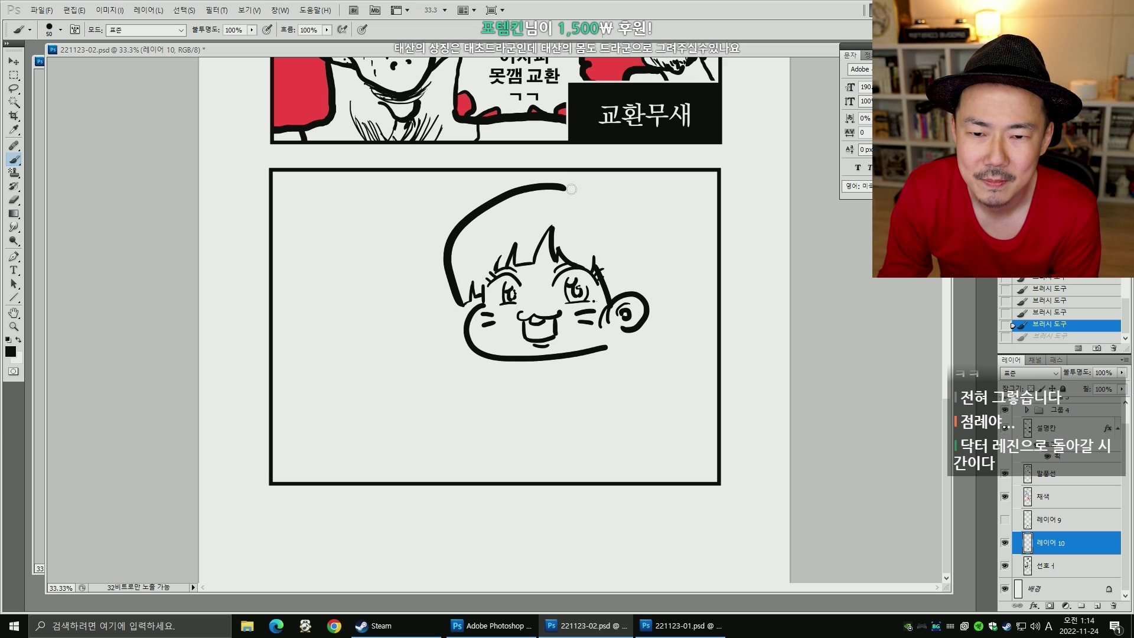
left_click_drag(565, 189, 619, 297)
key("ctrl+z")
mouse_move(616, 201)
left_mouse_down()
mouse_move(615, 309)
mouse_move(637, 295)
left_mouse_up()
key("e")
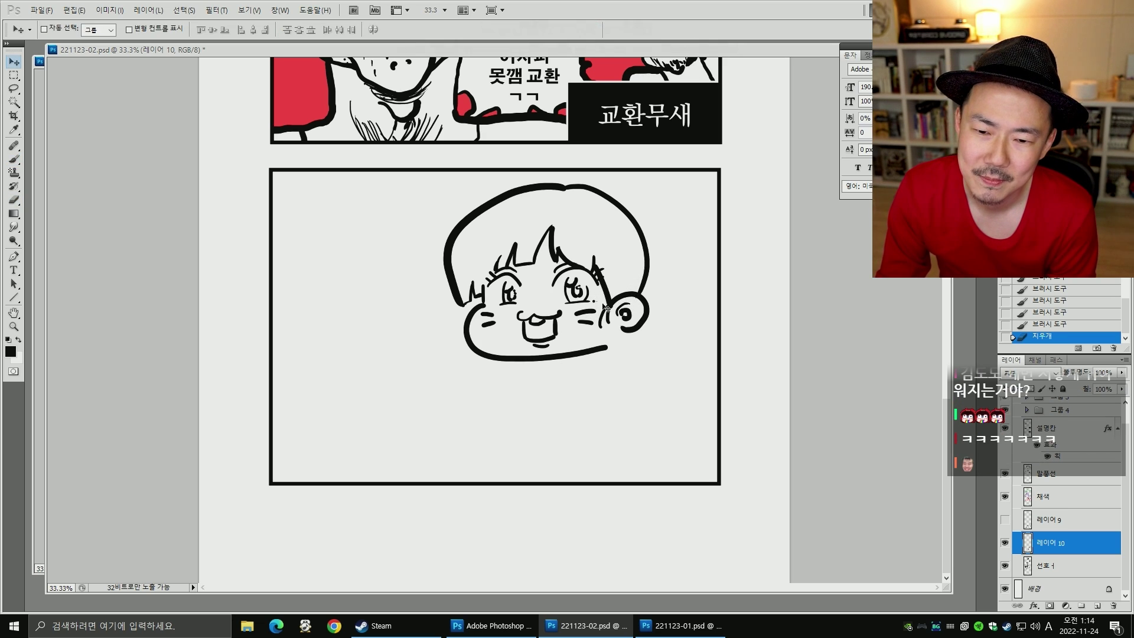
- Select the whole head with a rectangular selection and move it slightly left and down within the panel
key("m")
left_click_drag(400, 182, 720, 420)
key("v")
mouse_move(516, 308)
left_mouse_down()
mouse_move(480, 322)
mouse_move(530, 317)
left_mouse_up()
key("ctrl+d")
- Lasso the mouth, scale it to 87.64%, and dab a small brush detail onto the face
key("l")
mouse_move(524, 358)
left_mouse_down()
mouse_move(472, 351)
mouse_move(531, 361)
mouse_move(516, 338)
left_mouse_up()
key("ctrl+t")
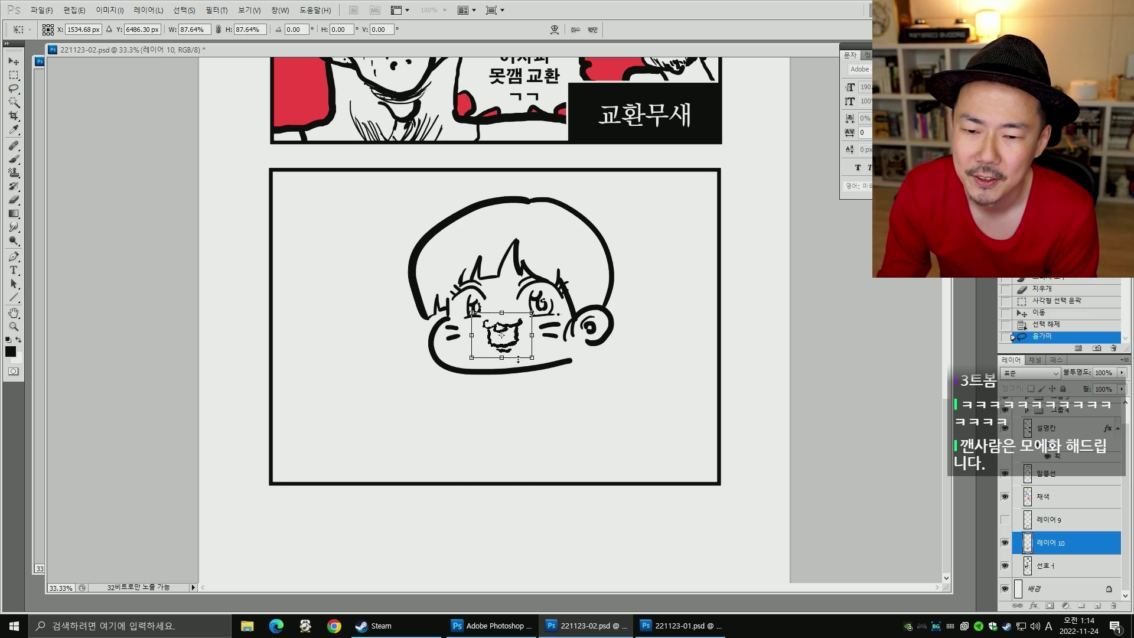
key("Return")
key("ctrl+d")
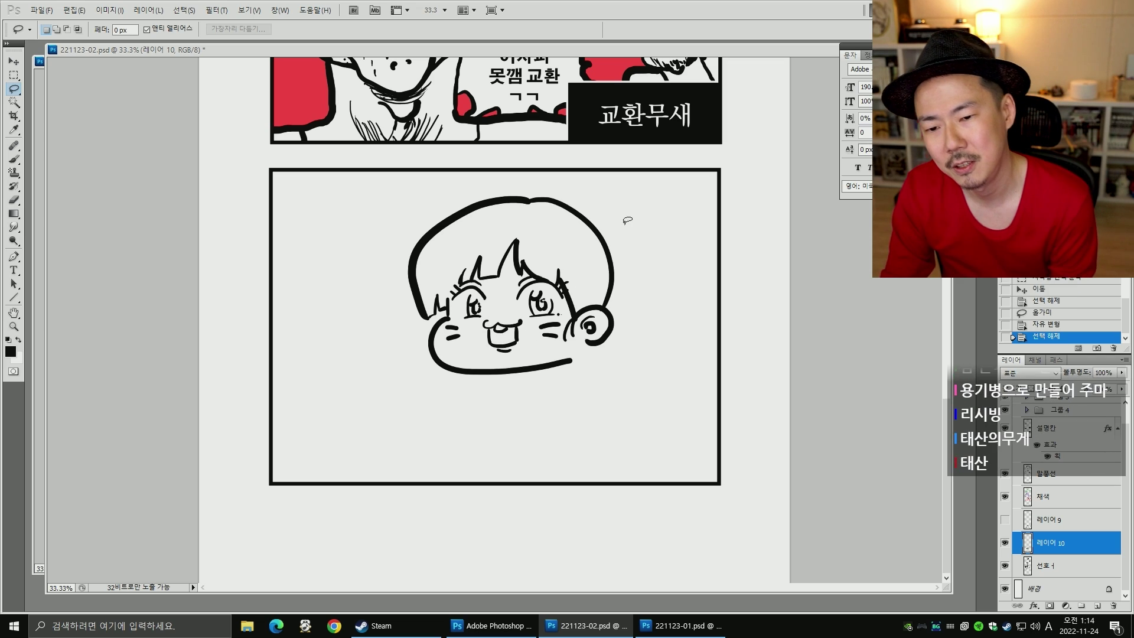
key("b")
left_click(553, 302)
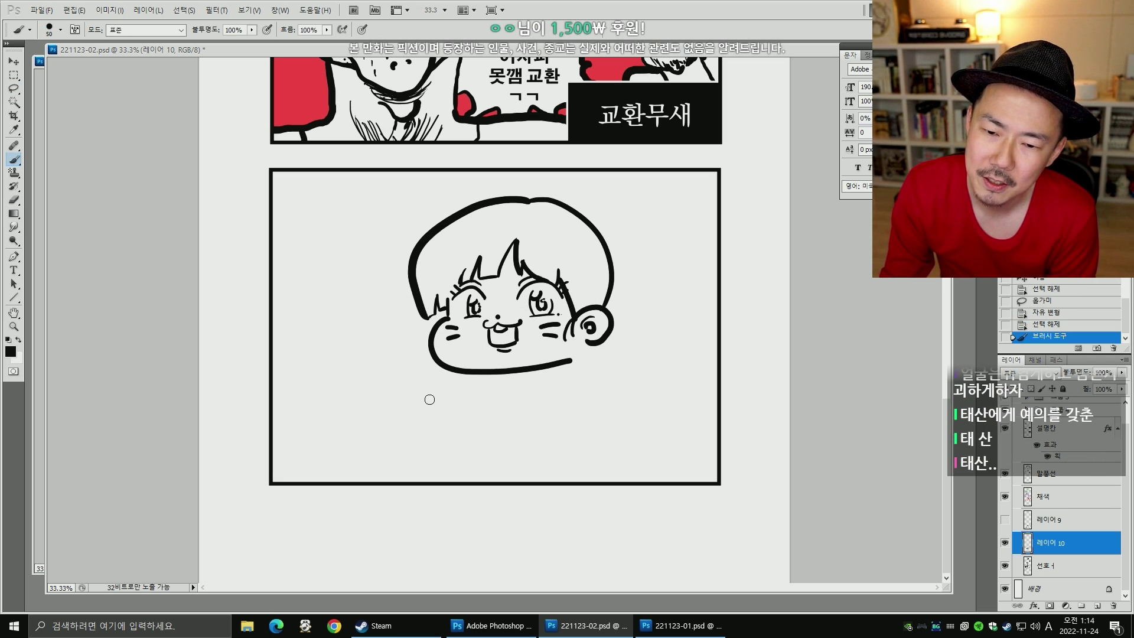
- Select the whole head again and move it lower in the panel, leaving room above the hair
key("m")
mouse_move(380, 185)
left_mouse_down()
mouse_move(524, 286)
mouse_move(650, 408)
left_mouse_up()
key("v")
left_click_drag(594, 243, 590, 270)
key("ctrl+d")
- Draw two pointed cat ears with inner fur lines on top of the head
key("b")
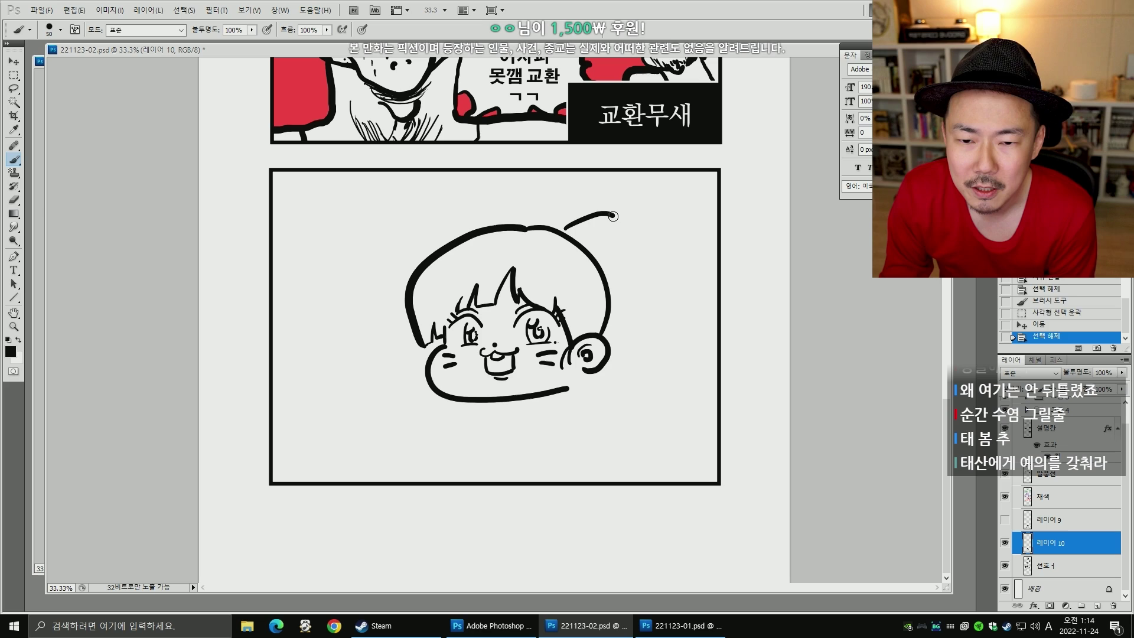
left_click_drag(613, 217, 614, 216)
mouse_move(614, 215)
left_mouse_down()
mouse_move(617, 233)
mouse_move(599, 260)
mouse_move(588, 241)
left_mouse_up()
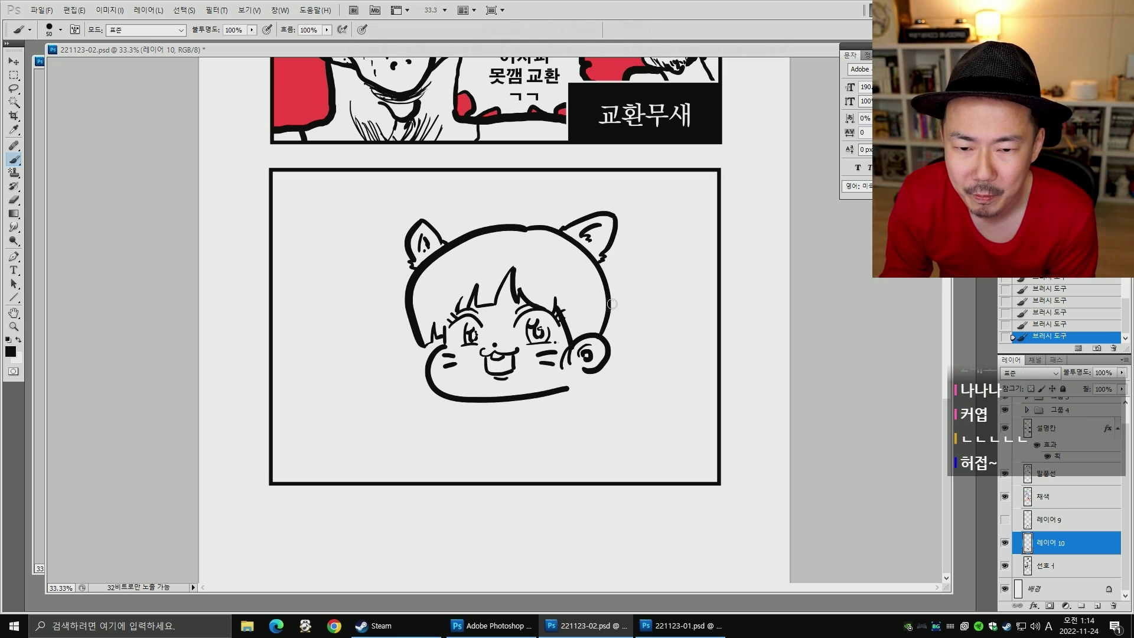
- Draw a second outer hair contour from the right-hand cat ear to the human ear and close the hairline beside the left-hand eye
left_click_drag(603, 257, 598, 360)
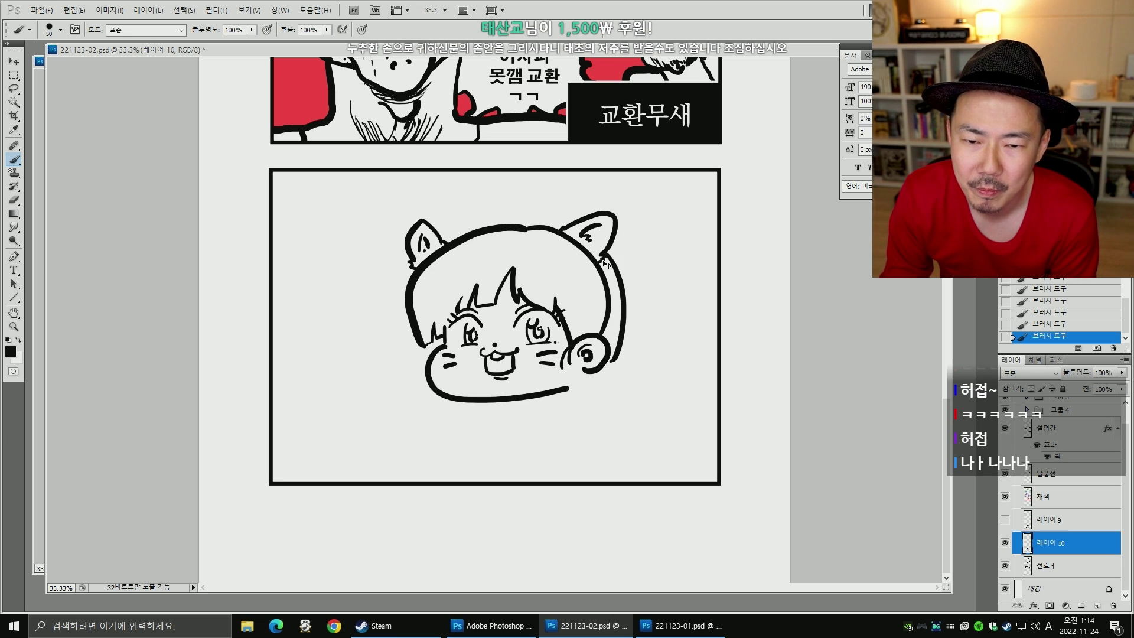
key("ctrl+z")
mouse_move(604, 258)
left_mouse_down()
mouse_move(622, 307)
mouse_move(610, 341)
left_mouse_up()
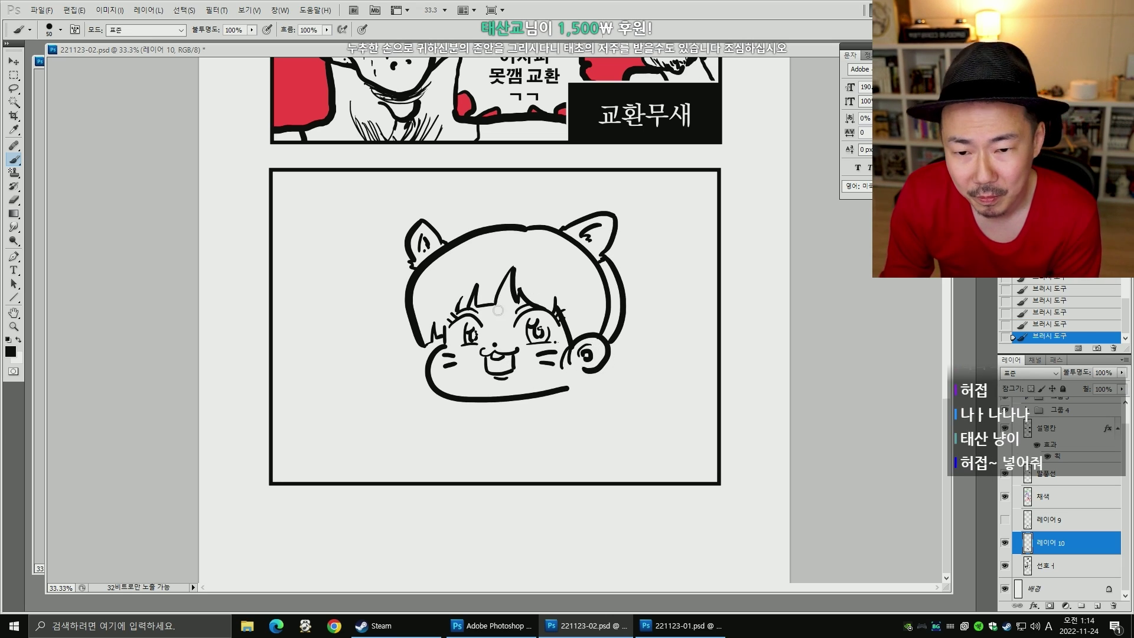
mouse_move(454, 304)
left_mouse_down()
mouse_move(446, 338)
mouse_move(452, 318)
left_mouse_up()
key("ctrl+z")
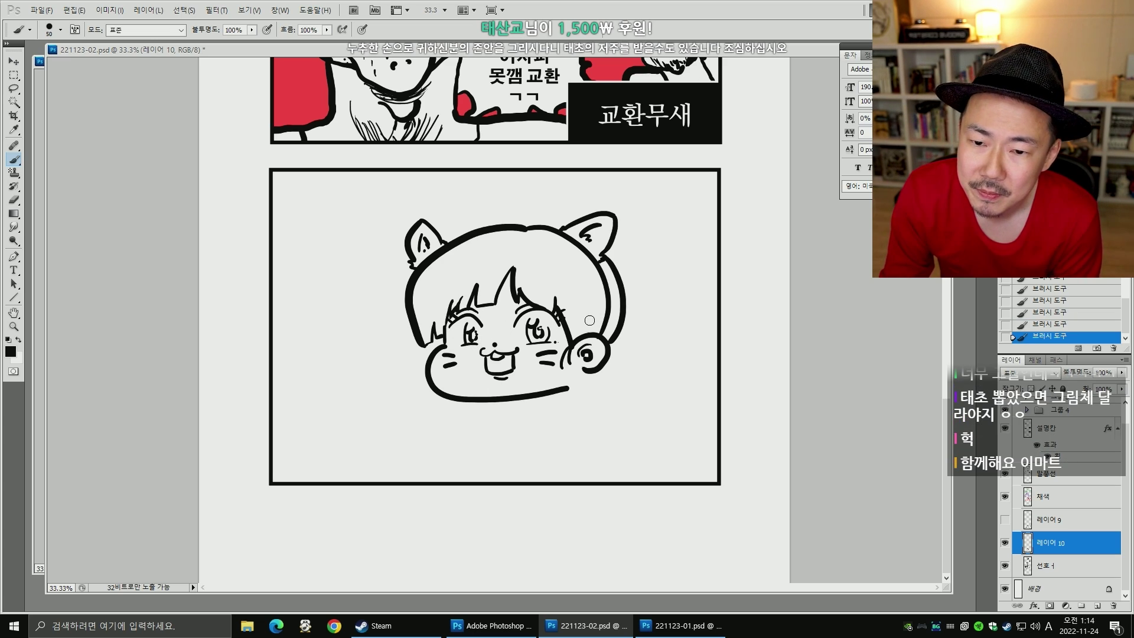
- Select the enclosed hair areas with the Magic Wand, expand the selection and fill it with black
key("w")
left_click(616, 314)
left_click(616, 315, "shift")
key("alt+s")
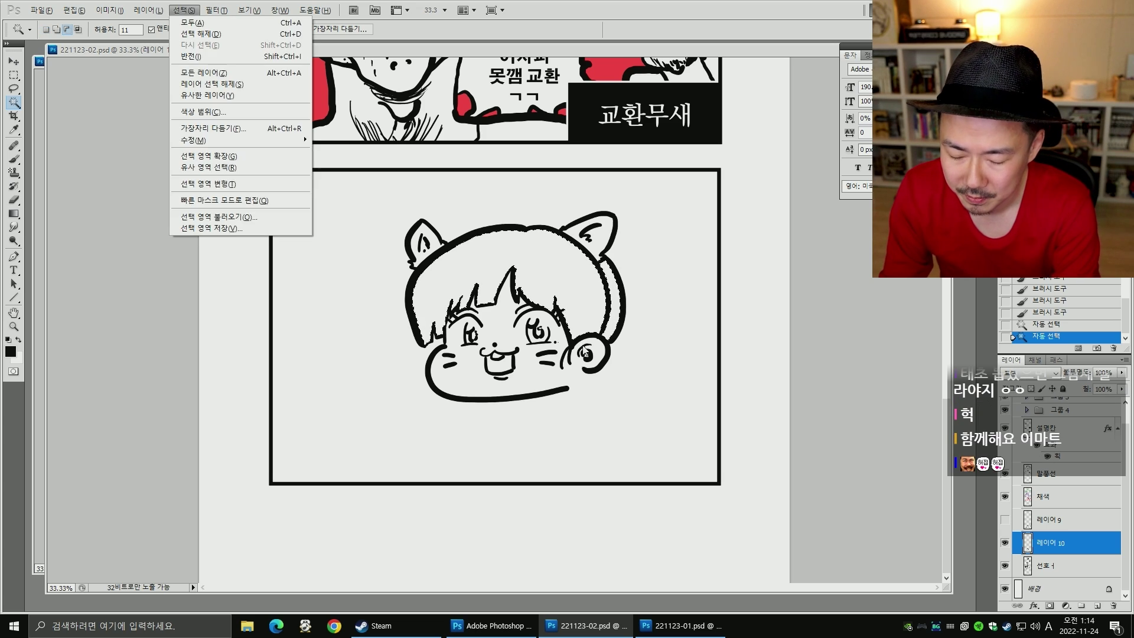
key("m")
key("e")
key("Return")
key("alt+BackSpace")
key("ctrl+d")
- Paint curved white highlights on the left-hand side of the black hair
key("b")
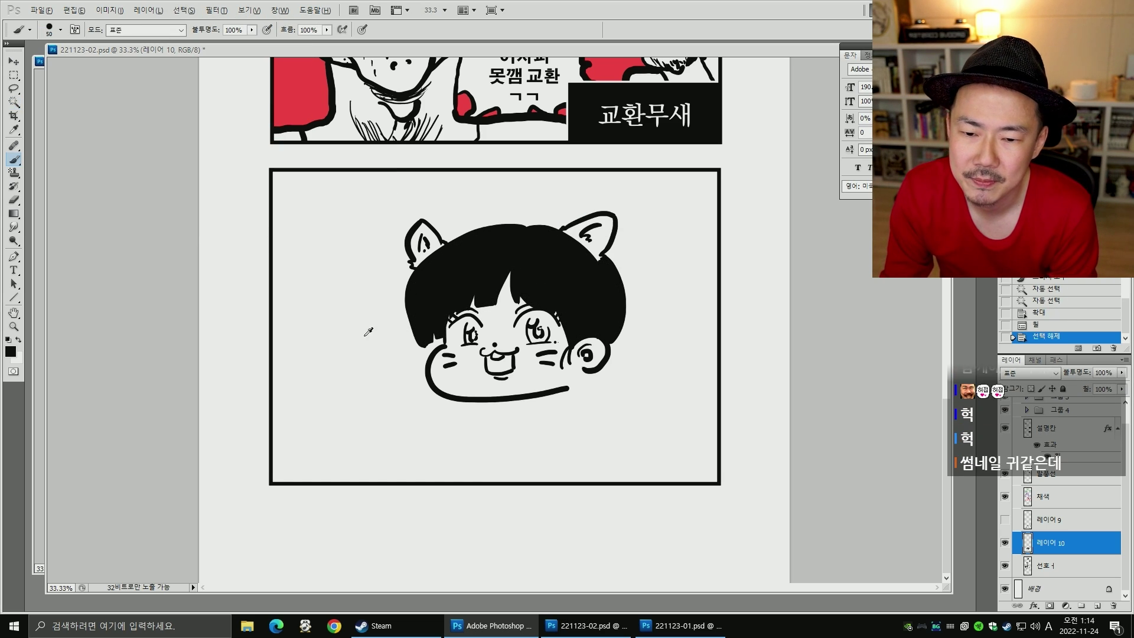
mouse_move(451, 262)
left_mouse_down()
mouse_move(433, 282)
mouse_move(483, 258)
left_mouse_up()
key("ctrl+z")
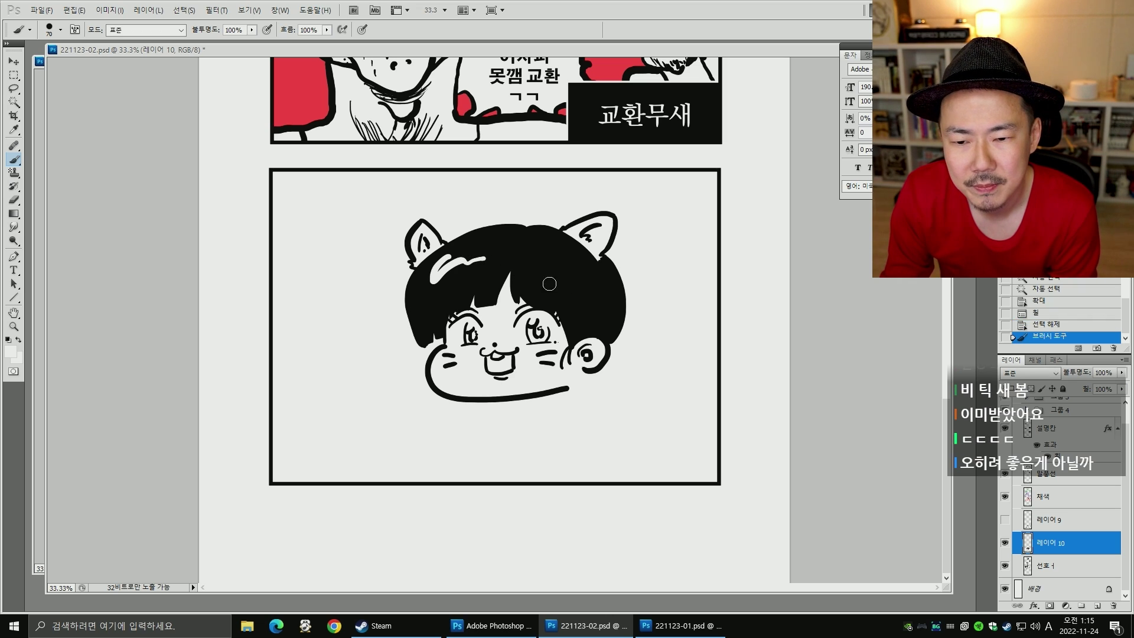
- Paint a white highlight on the right-hand side of the hair, redoing it as a small zigzag with a dot beside it
mouse_move(563, 271)
left_mouse_down()
mouse_move(577, 279)
mouse_move(583, 269)
left_mouse_up()
key("ctrl+z")
key("ctrl+z")
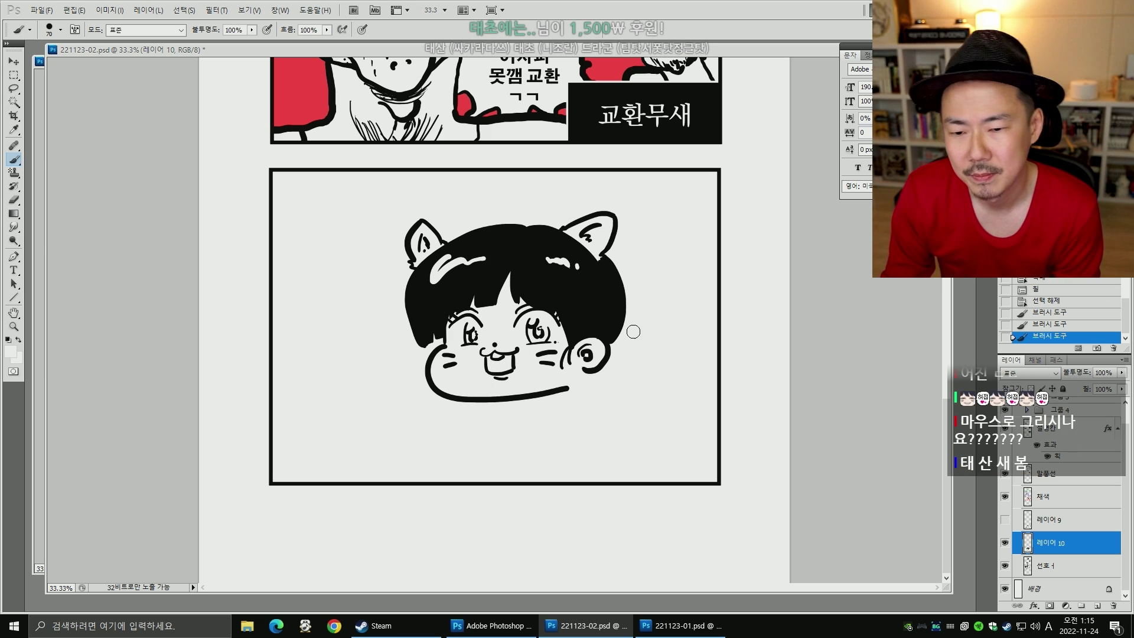
key("ctrl+alt+z")
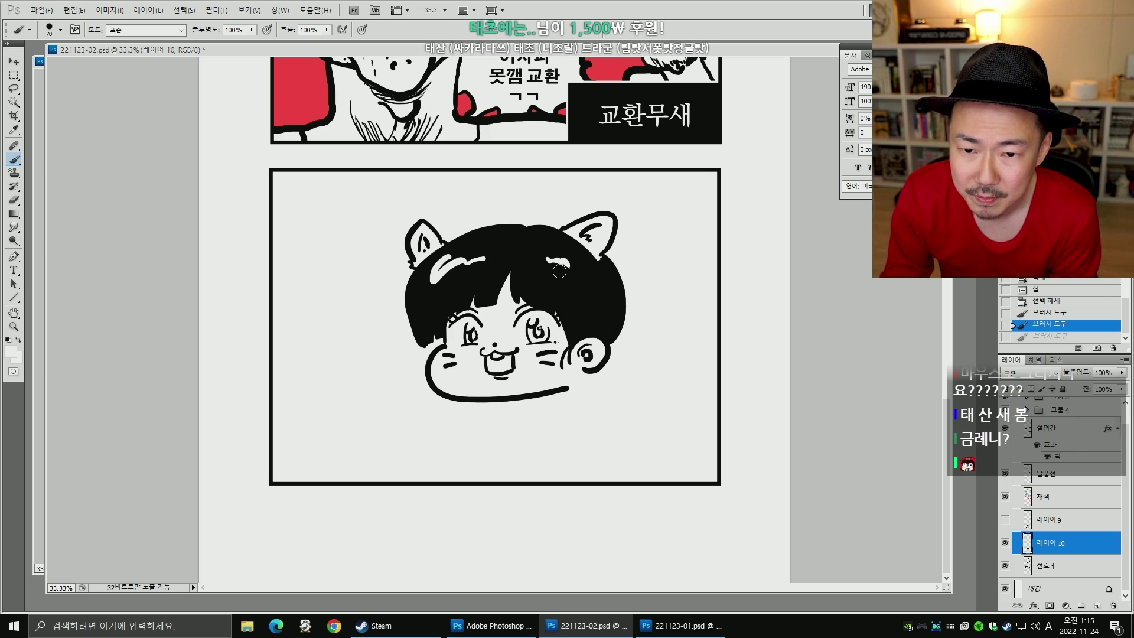
key("ctrl+alt+z")
left_click_drag(554, 267, 569, 274)
left_click(577, 278)
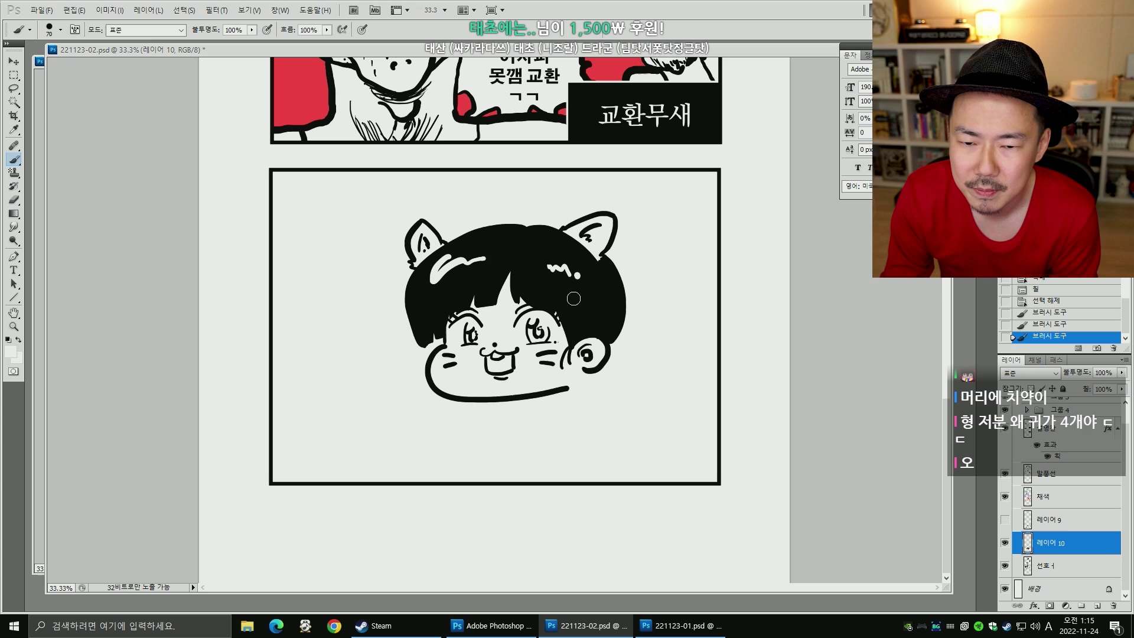
key("ctrl+z")
left_click(577, 278)
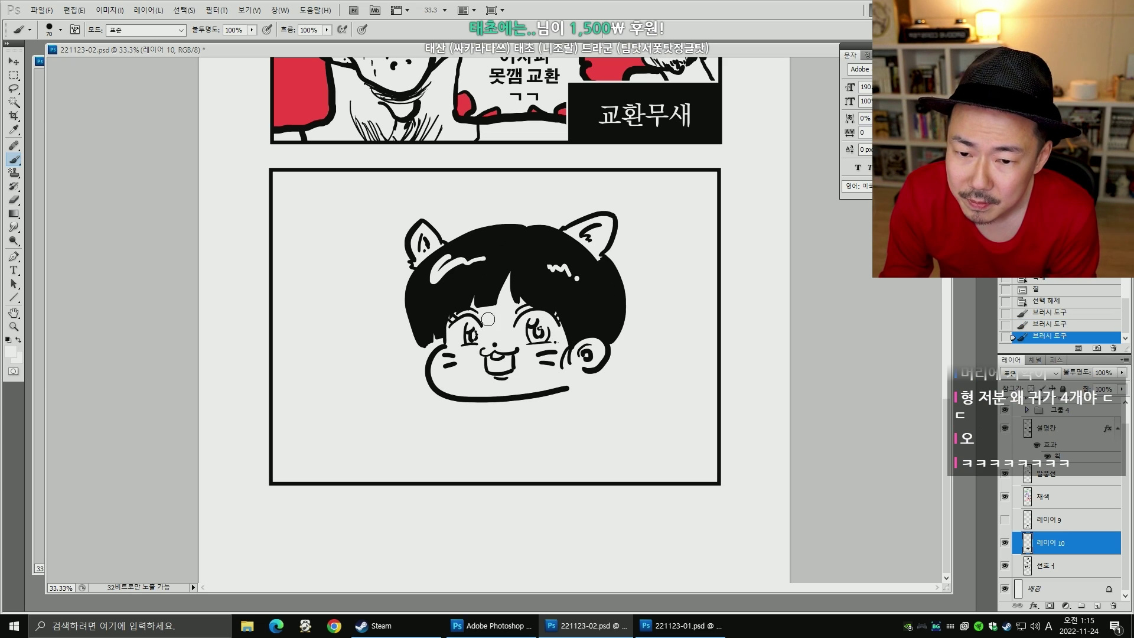
- Thicken the upper lash lines of both eyes with black strokes, adjusting the brush size and undoing unwanted strokes
key("bracketleft")
key("bracketleft")
key("bracketleft")
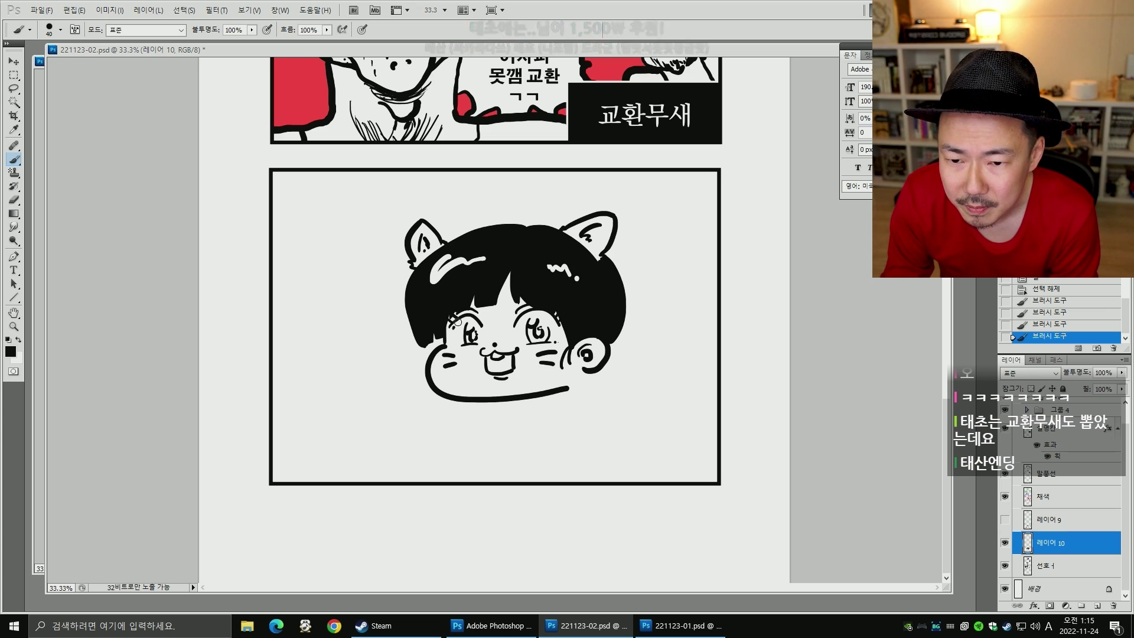
left_click_drag(460, 315, 482, 322)
key("ctrl+z")
key("bracketright")
key("bracketright")
key("ctrl+z")
key("ctrl+z")
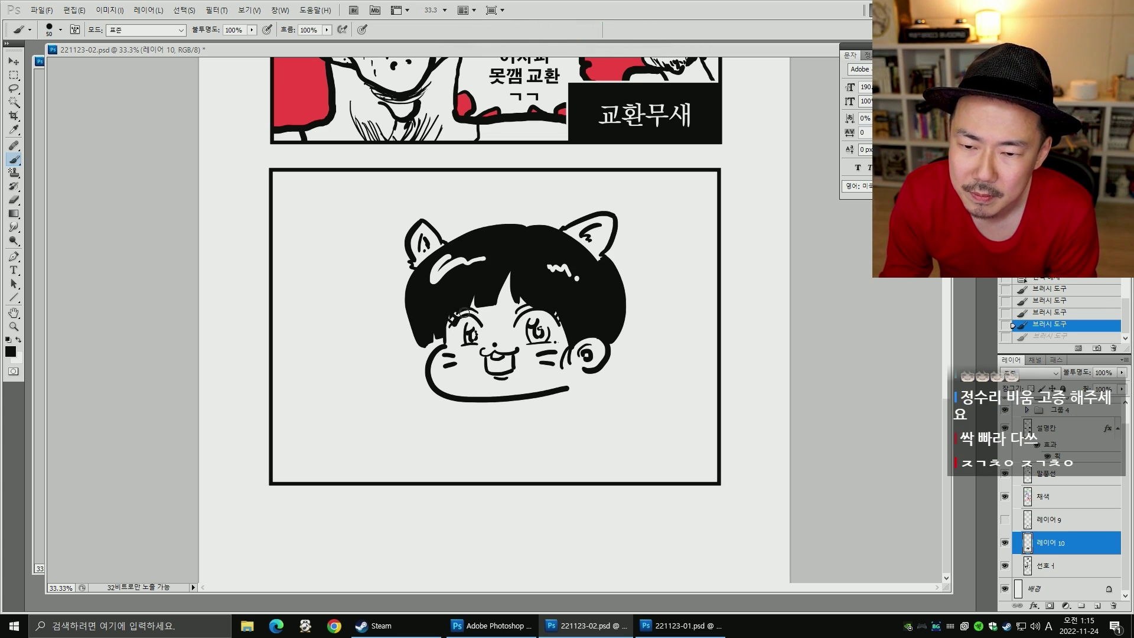
left_click_drag(454, 321, 482, 326)
key("ctrl+z")
key("ctrl+z")
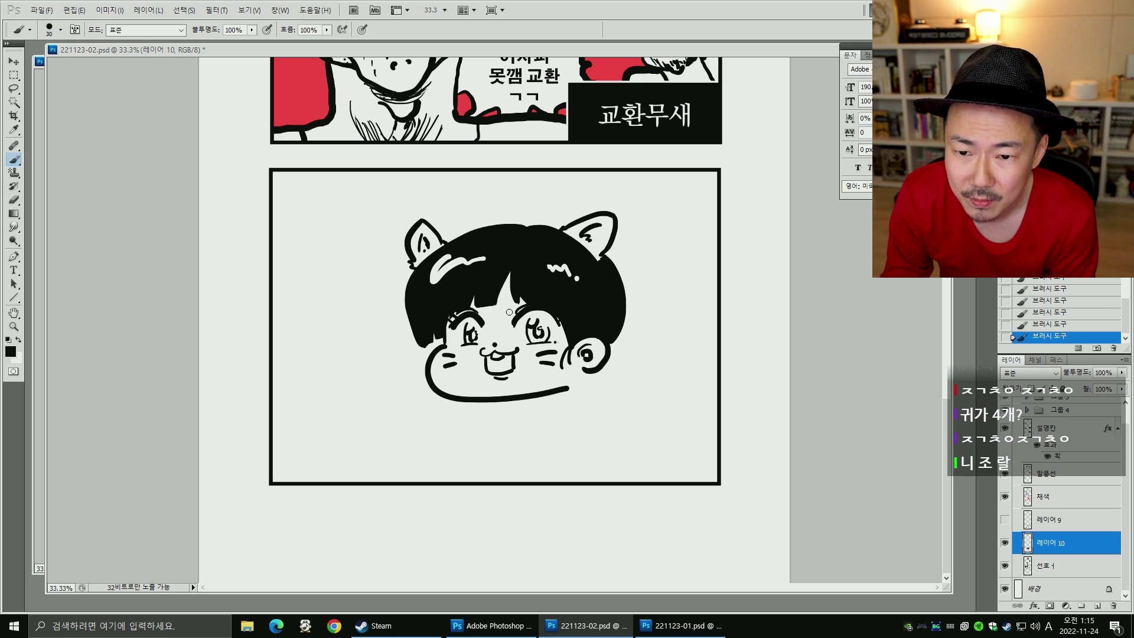
- Draw a thin black strand in the gap of the fringe with a smaller brush and tidy the drawing with the eraser
key("[")
left_click_drag(509, 276, 501, 306)
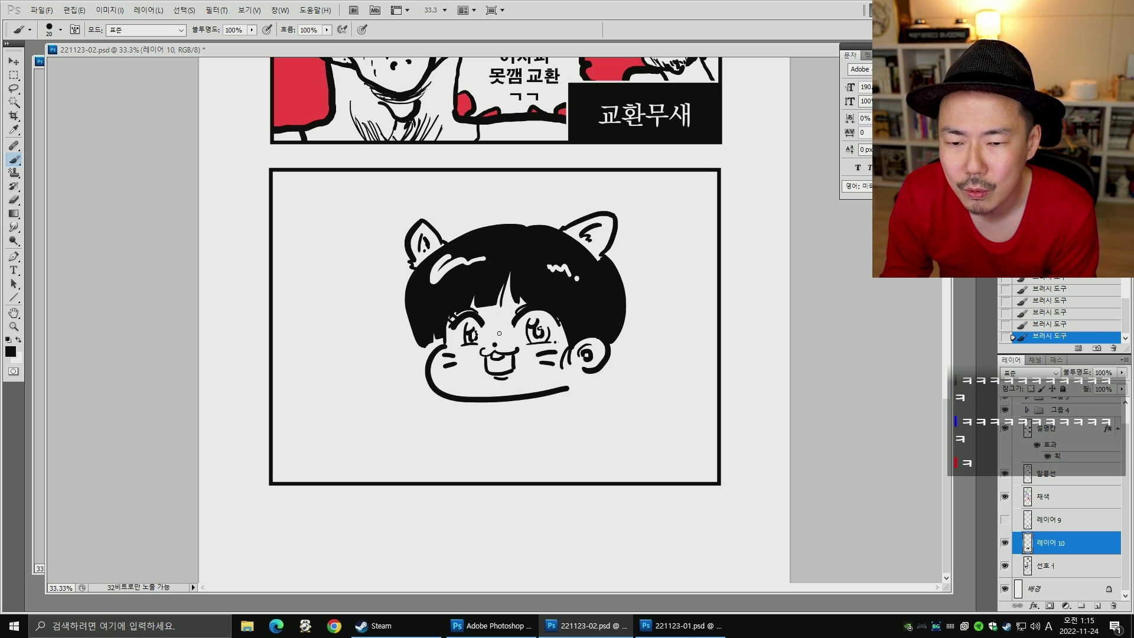
key("e")
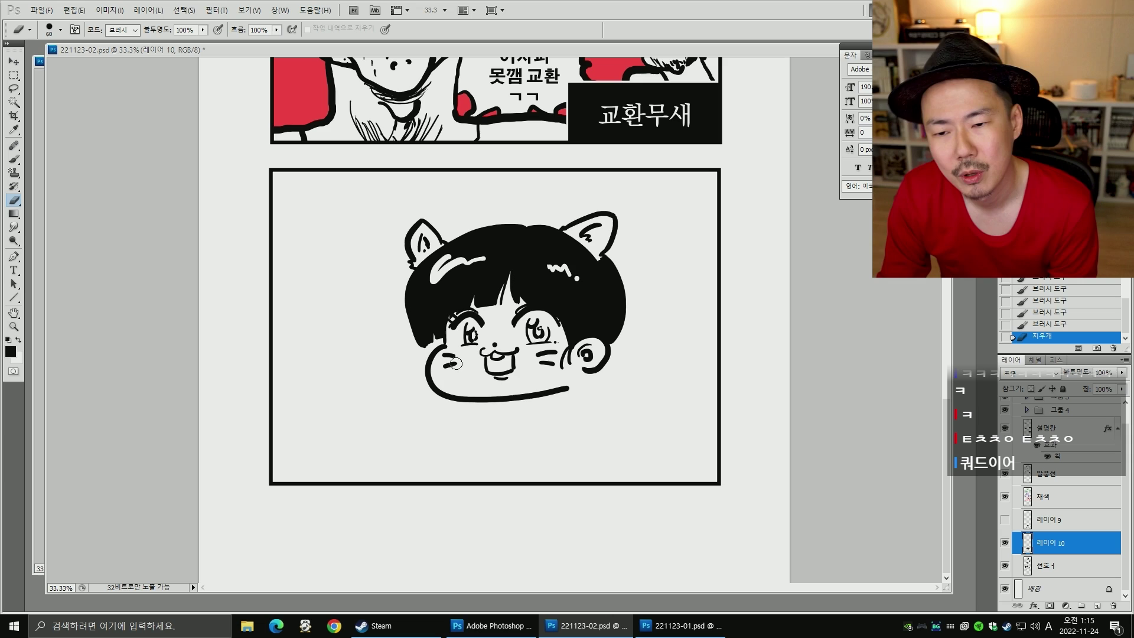
- Lasso the left-hand cat ear and hair and warp them inward to narrow that side of the head
key("l")
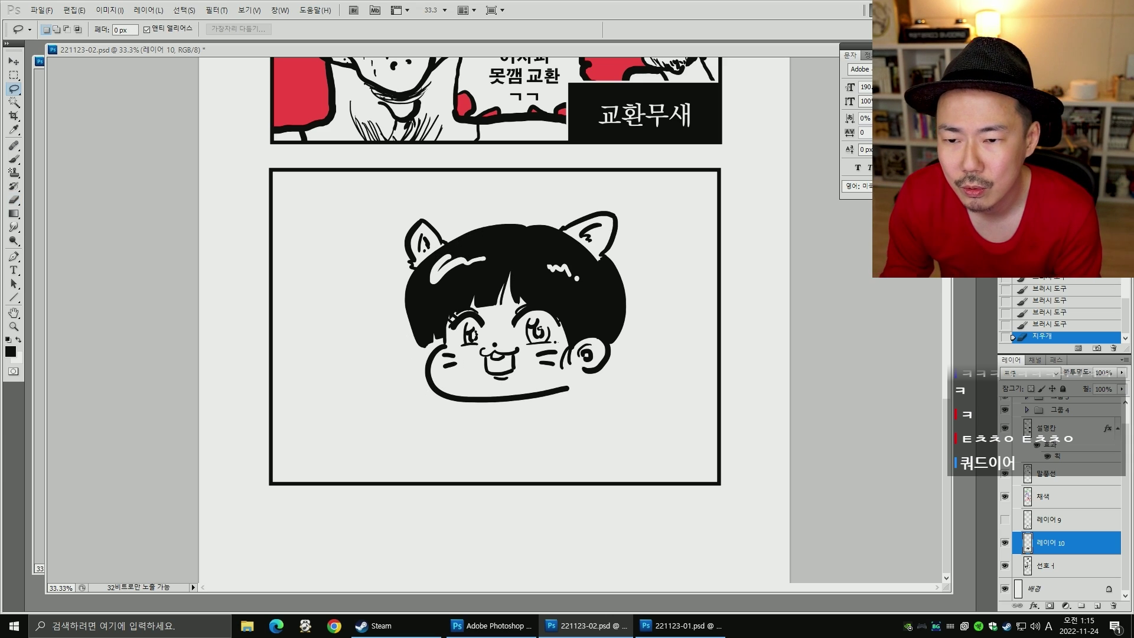
mouse_move(372, 222)
left_mouse_down()
mouse_move(537, 193)
mouse_move(528, 223)
mouse_move(426, 343)
left_mouse_up()
key("ctrl+t")
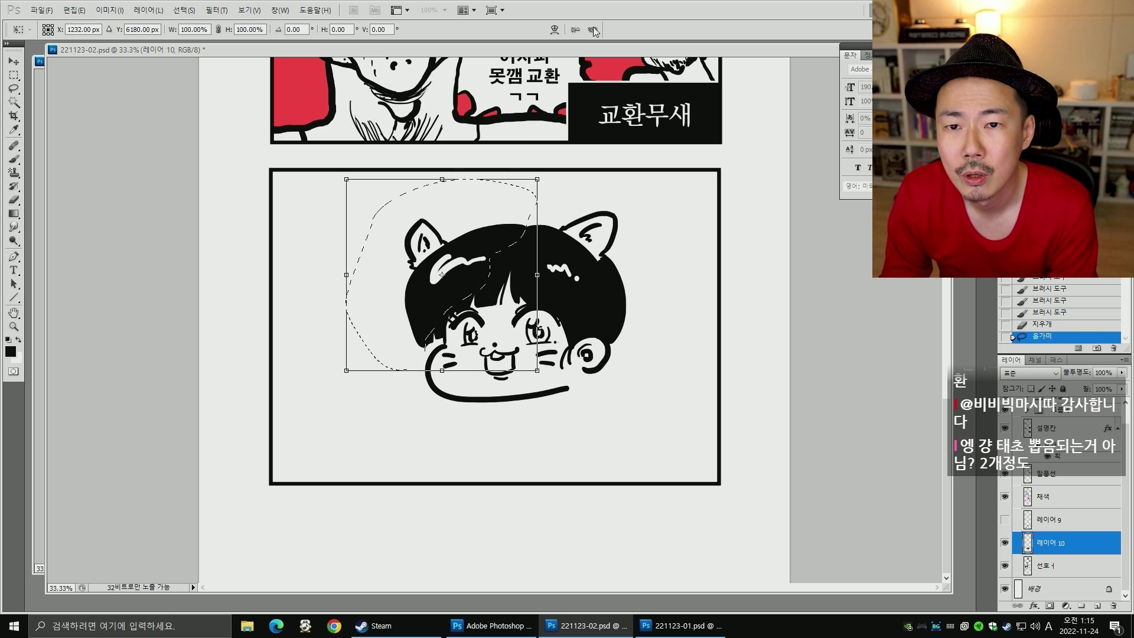
left_click(555, 29)
left_click_drag(390, 218, 424, 252)
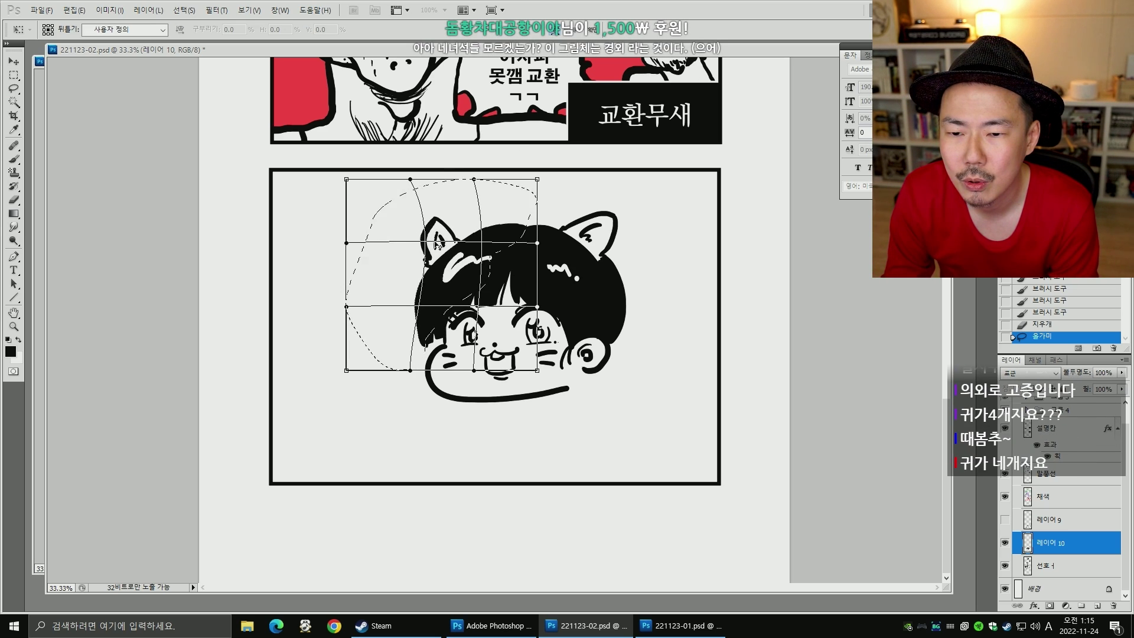
left_click_drag(497, 230, 496, 234)
key("Return")
key("ctrl+d")
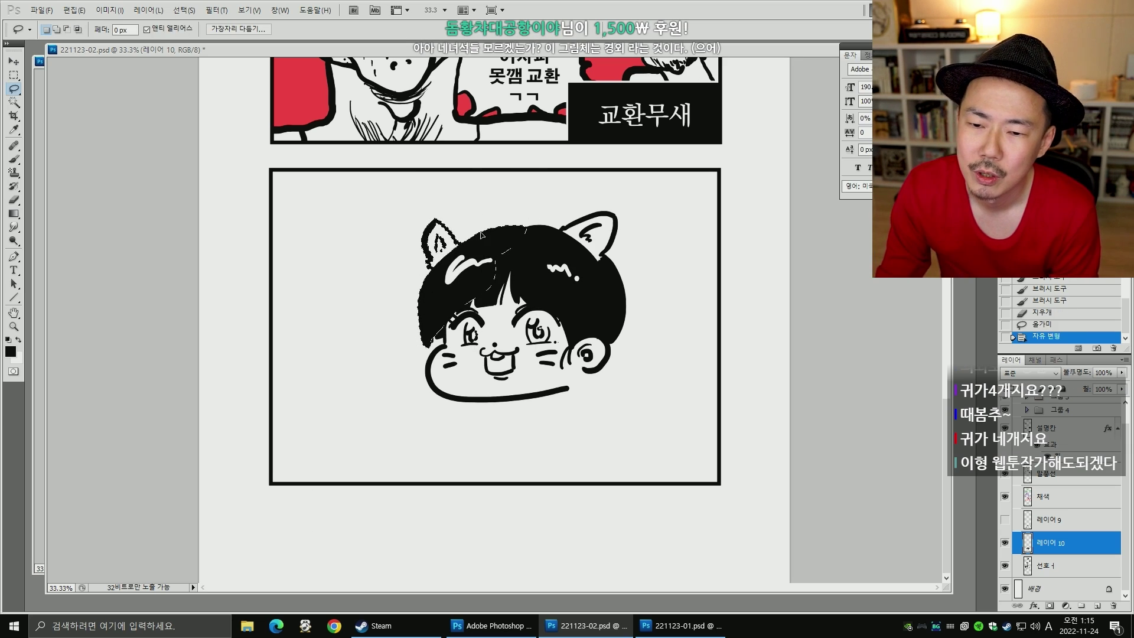
- Trim the left-hand hair ends with white strokes and add a small tuft of thin black strands on the crown
key("b")
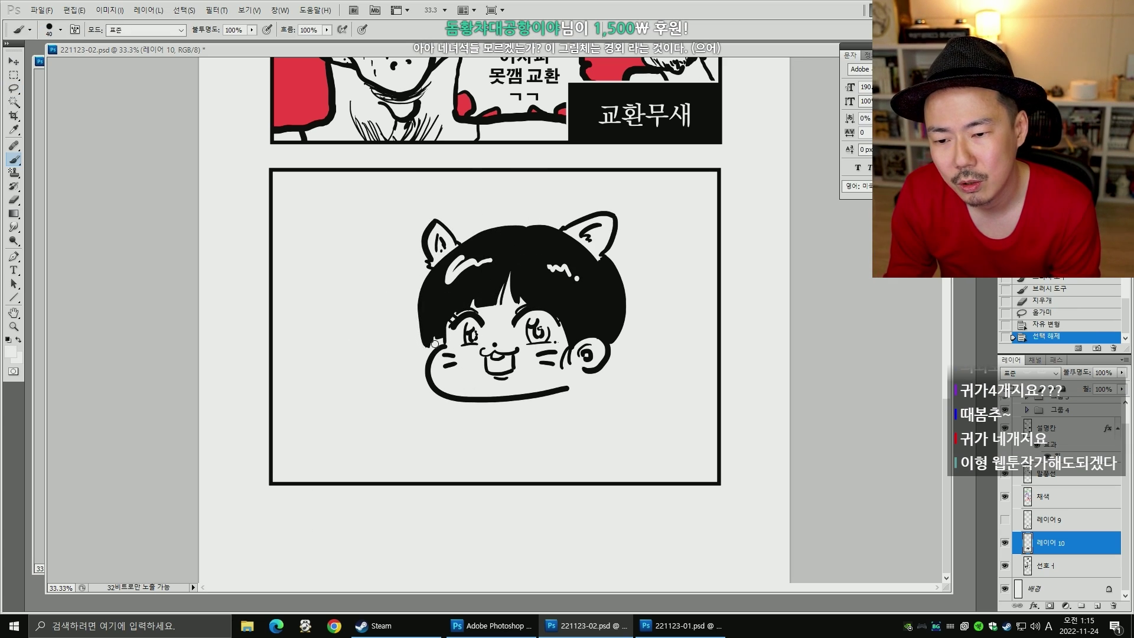
left_click_drag(422, 343, 432, 336)
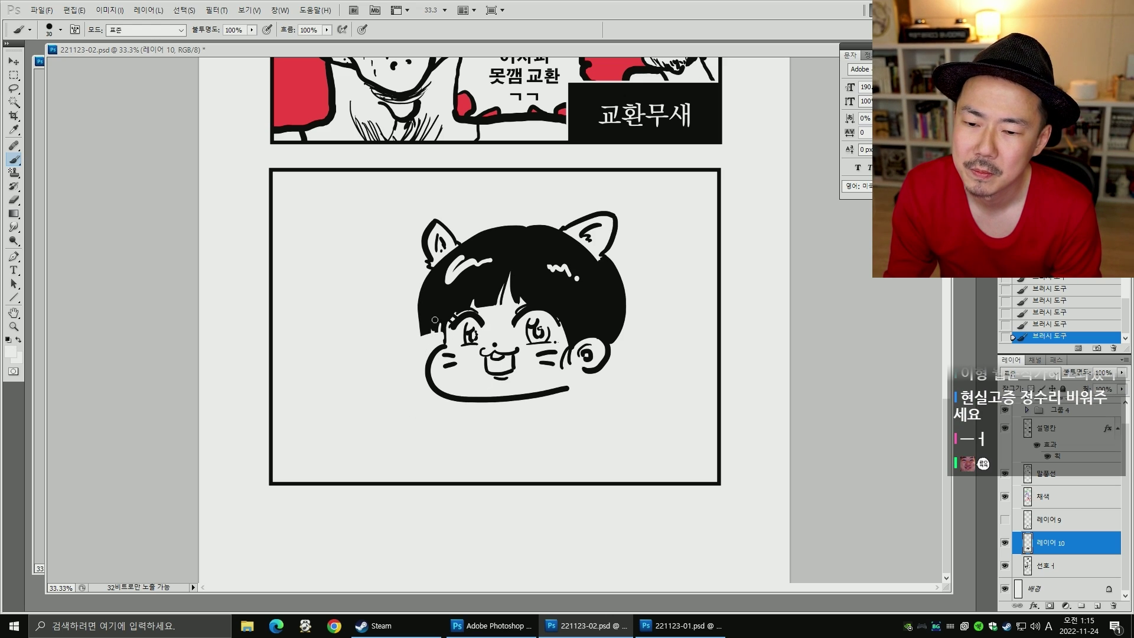
key("bracketright")
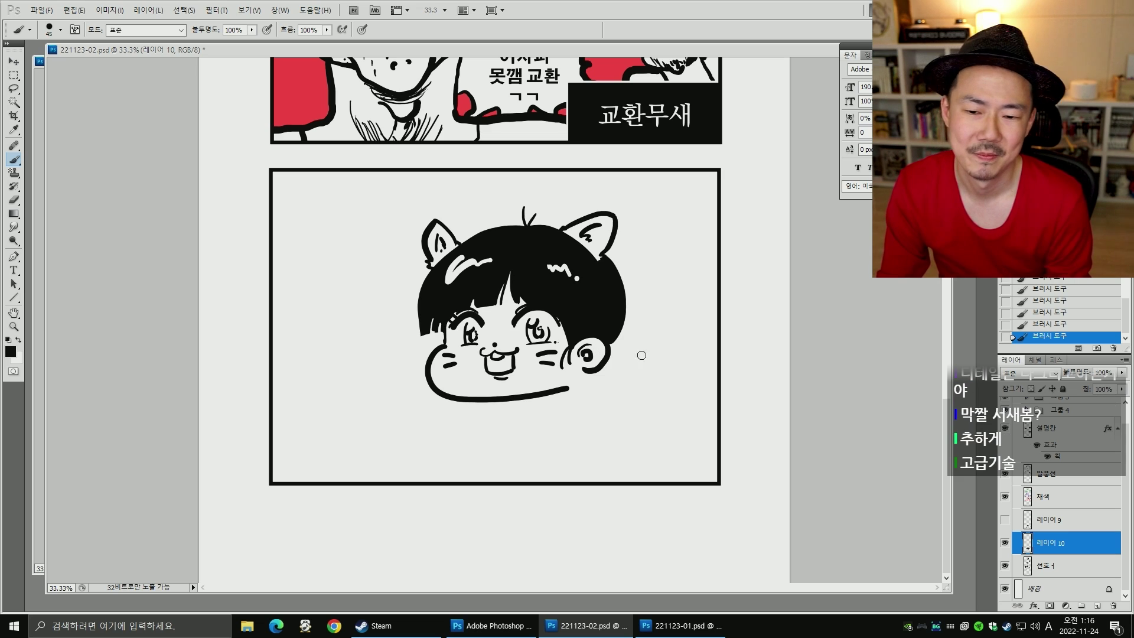
- Draw a short black pigtail on each side of the face with a size 70 brush
key("bracketright")
key("bracketright")
key("bracketright")
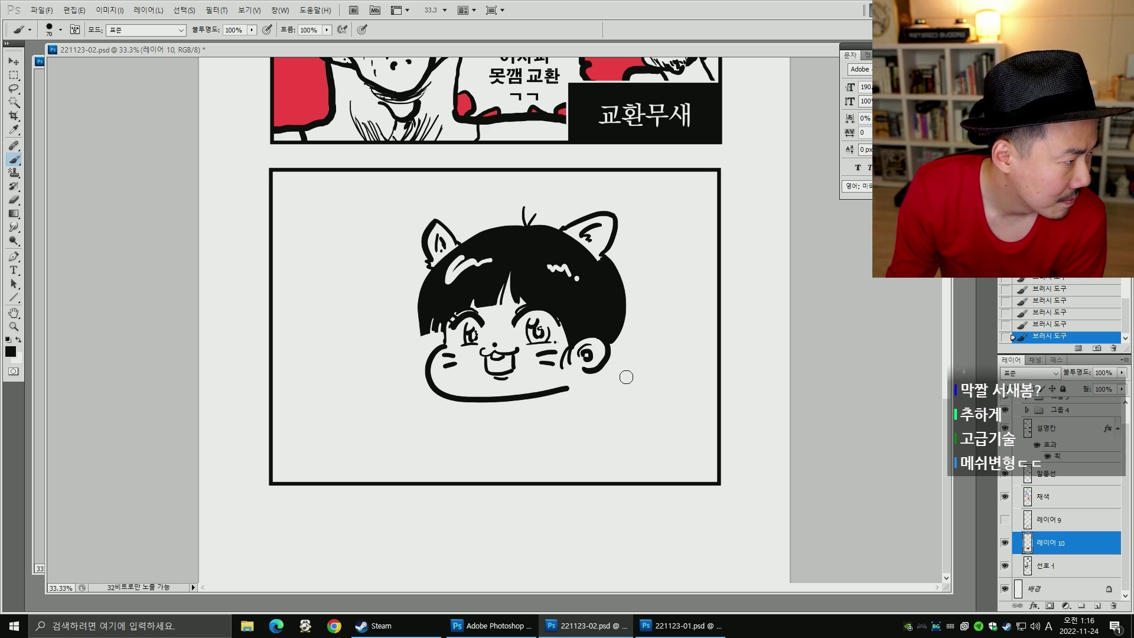
mouse_move(611, 349)
left_mouse_down()
mouse_move(645, 364)
mouse_move(615, 366)
mouse_move(614, 356)
mouse_move(645, 375)
mouse_move(613, 353)
mouse_move(623, 371)
mouse_move(654, 354)
left_mouse_up()
mouse_move(424, 372)
left_mouse_down()
mouse_move(391, 403)
mouse_move(418, 379)
left_mouse_up()
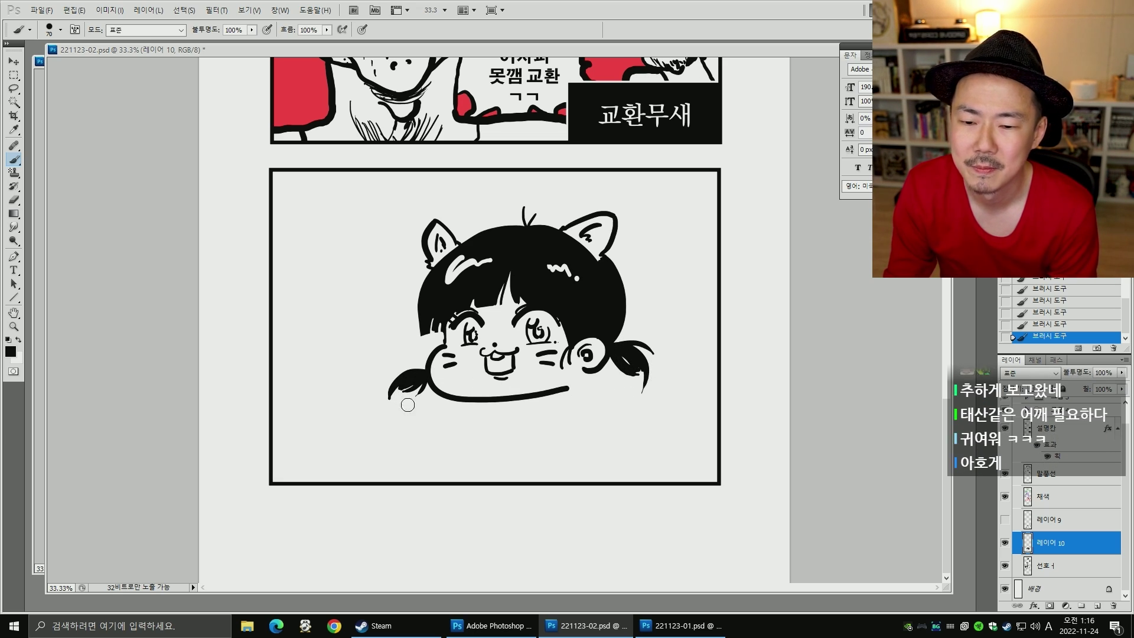
- Extend the jawline up to the right-hand ear with a size 45 brush, undoing unwanted strokes, and tidy the line with the eraser
left_click_drag(582, 372, 527, 402)
key("ctrl+z")
key("ctrl+z")
mouse_move(579, 372)
left_mouse_down()
mouse_move(537, 397)
mouse_move(565, 388)
left_mouse_up()
key("ctrl+z")
key("ctrl+z")
key("ctrl+alt+z")
key("ctrl+alt+z")
key("[")
key("[")
key("[")
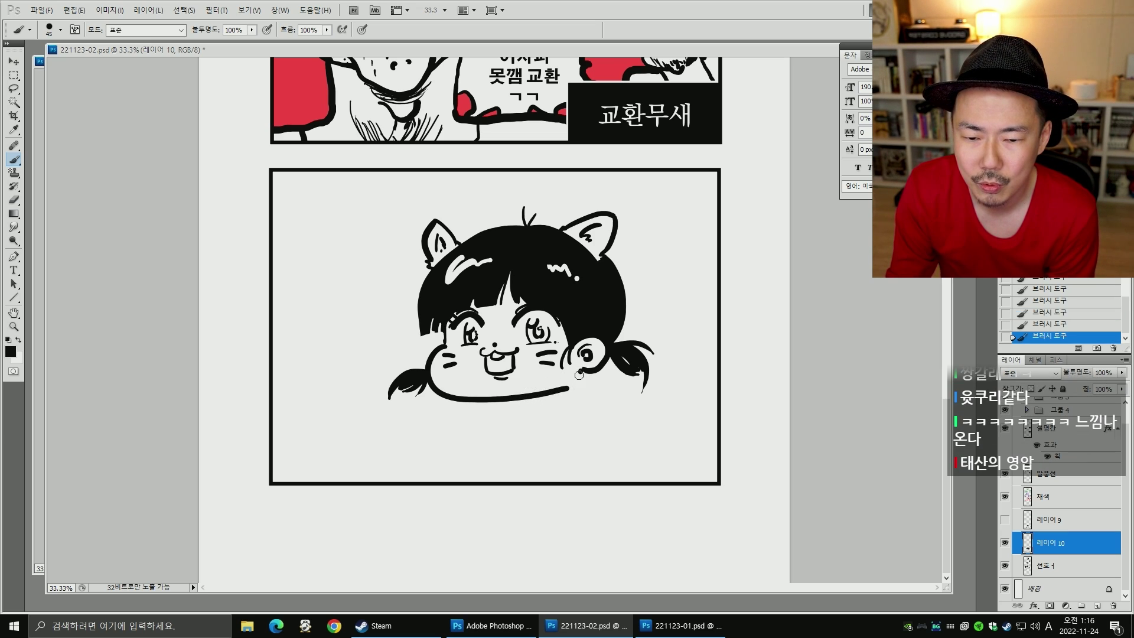
key("e")
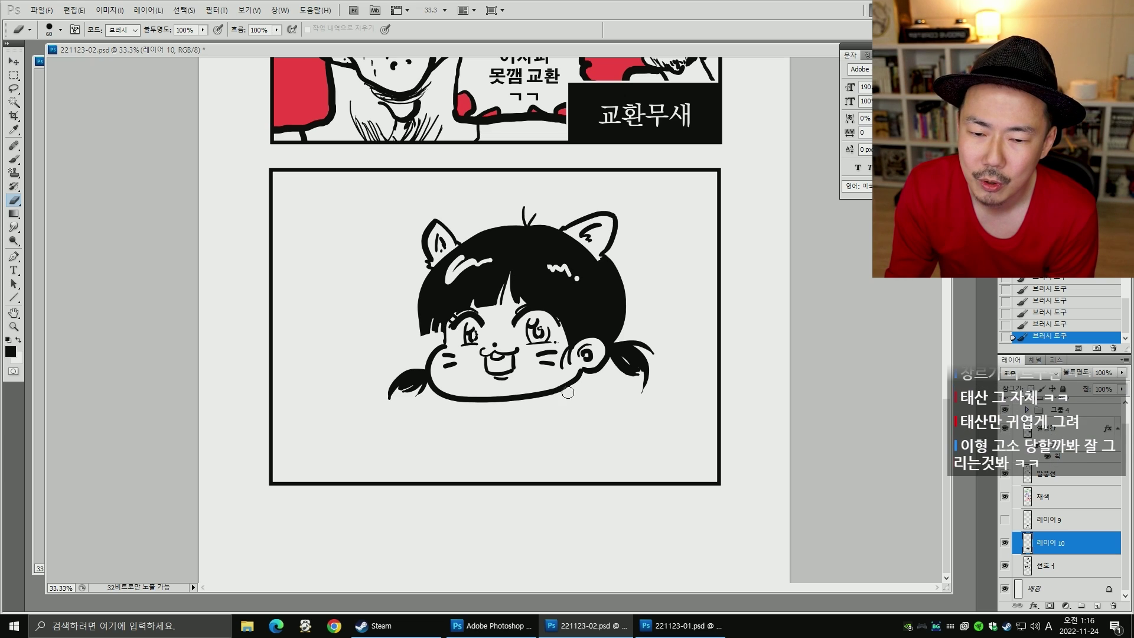
key("b")
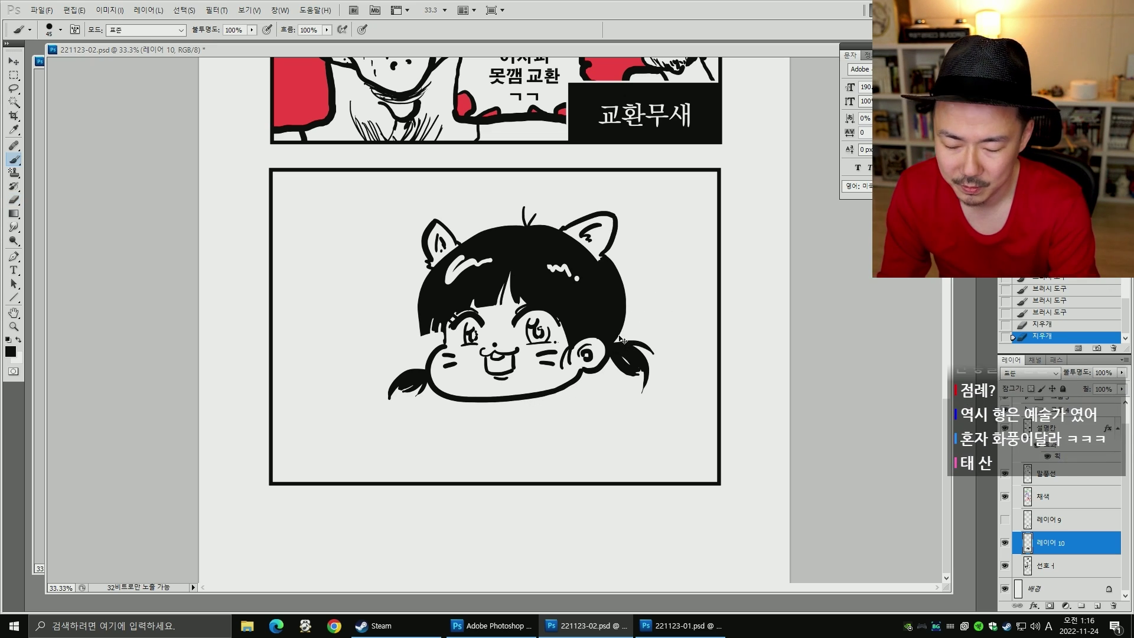
- Try a horizontal flip of the drawing and undo it, scale the head down slightly and move it higher in the panel
key("ctrl+shift+h")
key("ctrl+z")
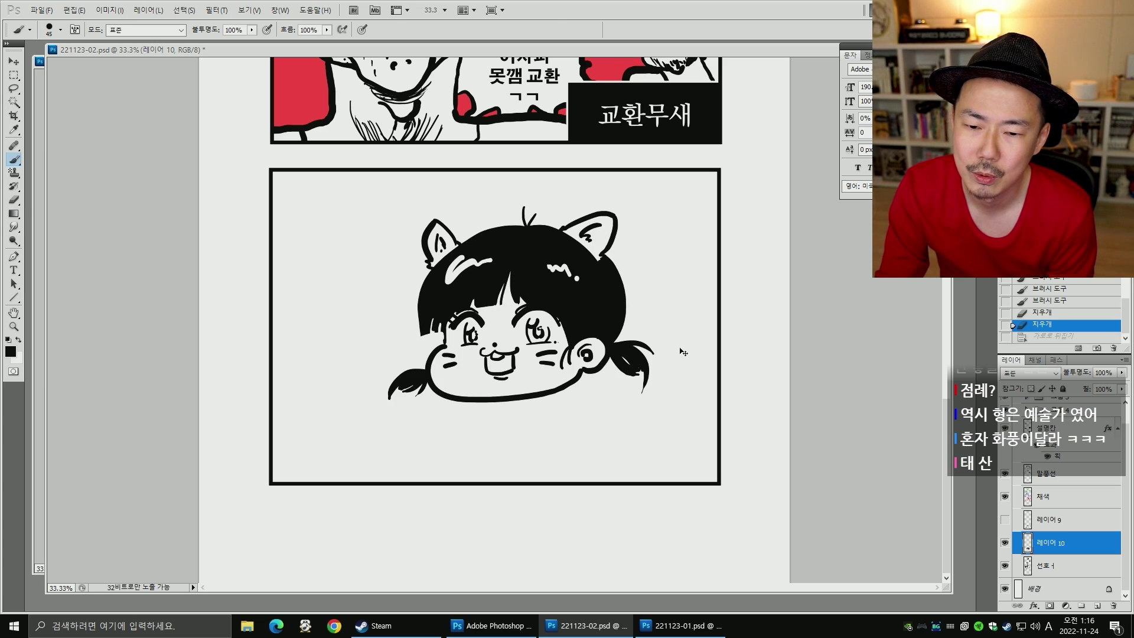
key("ctrl+t")
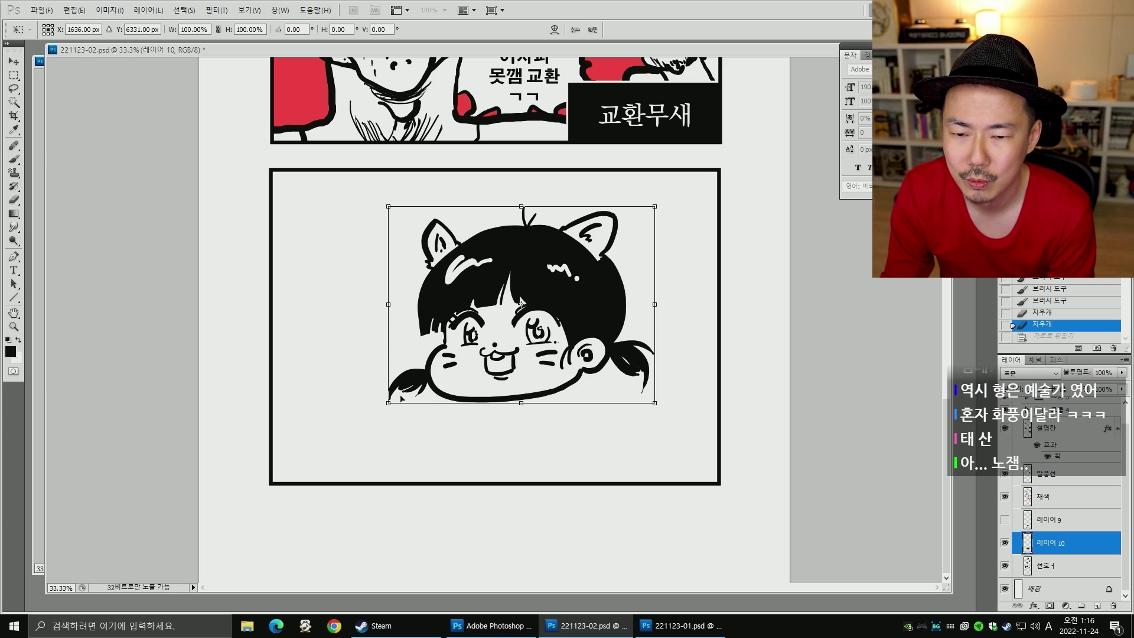
mouse_move(400, 398)
left_mouse_down()
mouse_move(378, 398)
mouse_move(419, 377)
left_mouse_up()
left_click_drag(613, 351, 605, 332)
key("Return")
key("b")
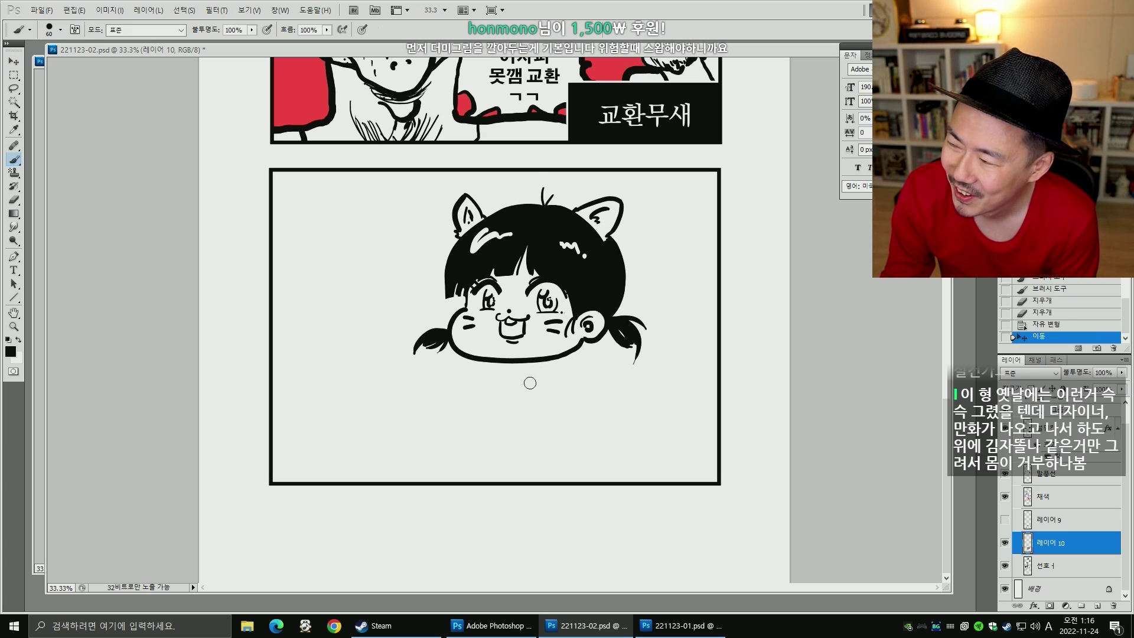
- Thicken the lower lip line beneath the cat mouth with a short black stroke and save the file
left_click_drag(508, 344, 520, 341)
key("ctrl+z")
key("bracketleft")
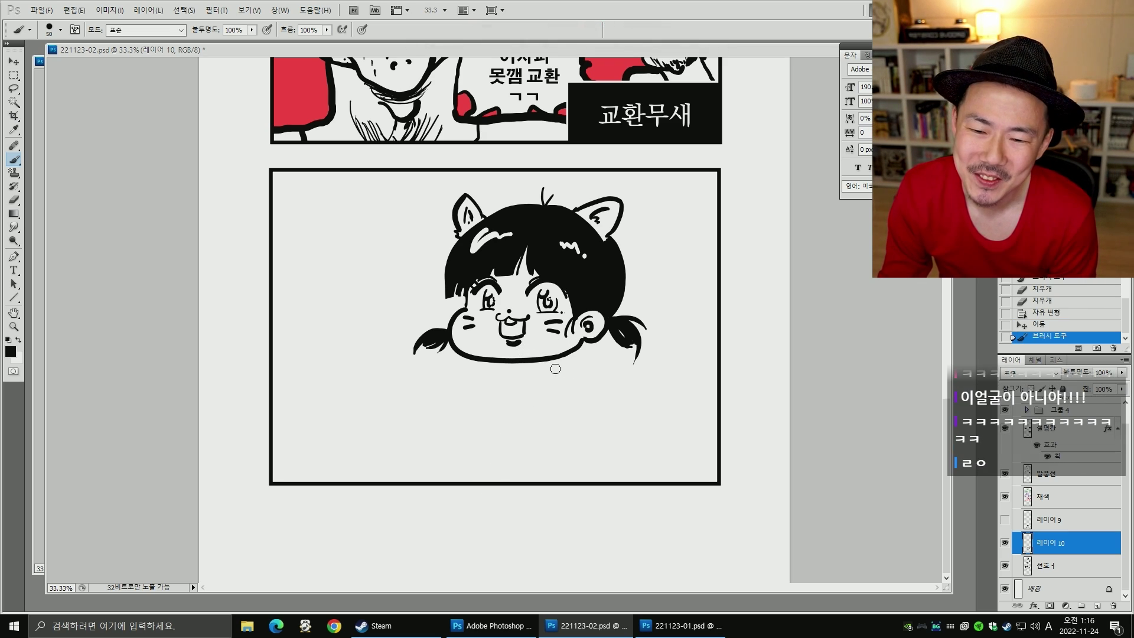
key("bracketright")
key("ctrl+s")
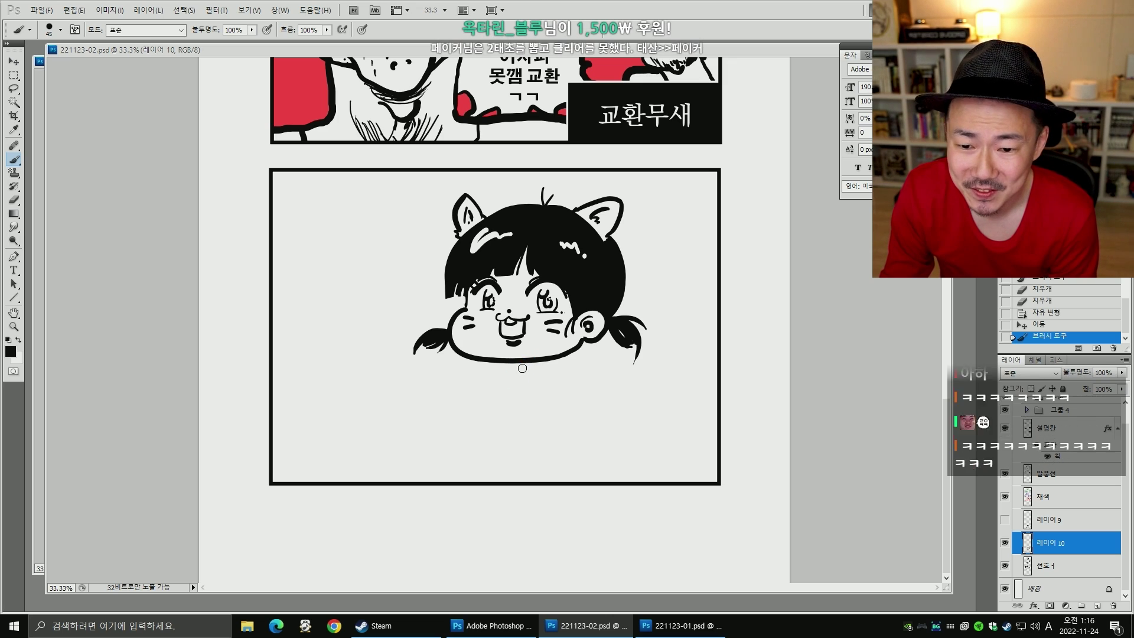
- Draw two short vertical neck lines below the jaw with a size 70 brush, redoing unwanted strokes
key("bracketright")
key("bracketright")
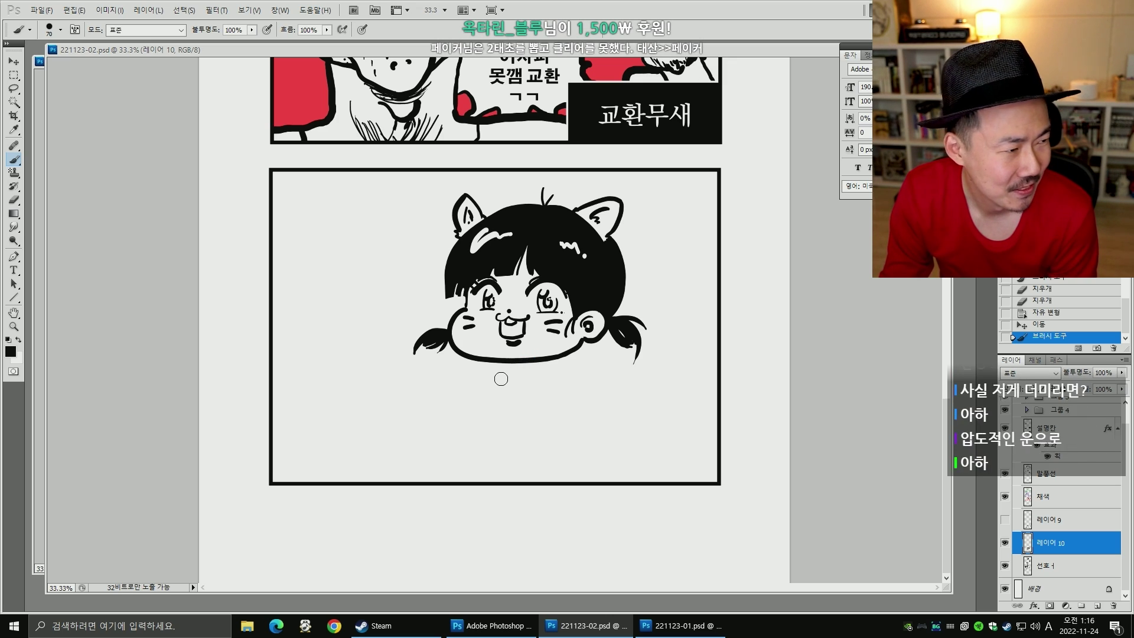
mouse_move(500, 363)
left_mouse_down()
mouse_move(502, 386)
mouse_move(472, 387)
left_mouse_up()
key("ctrl+z")
key("ctrl+z")
key("ctrl+z")
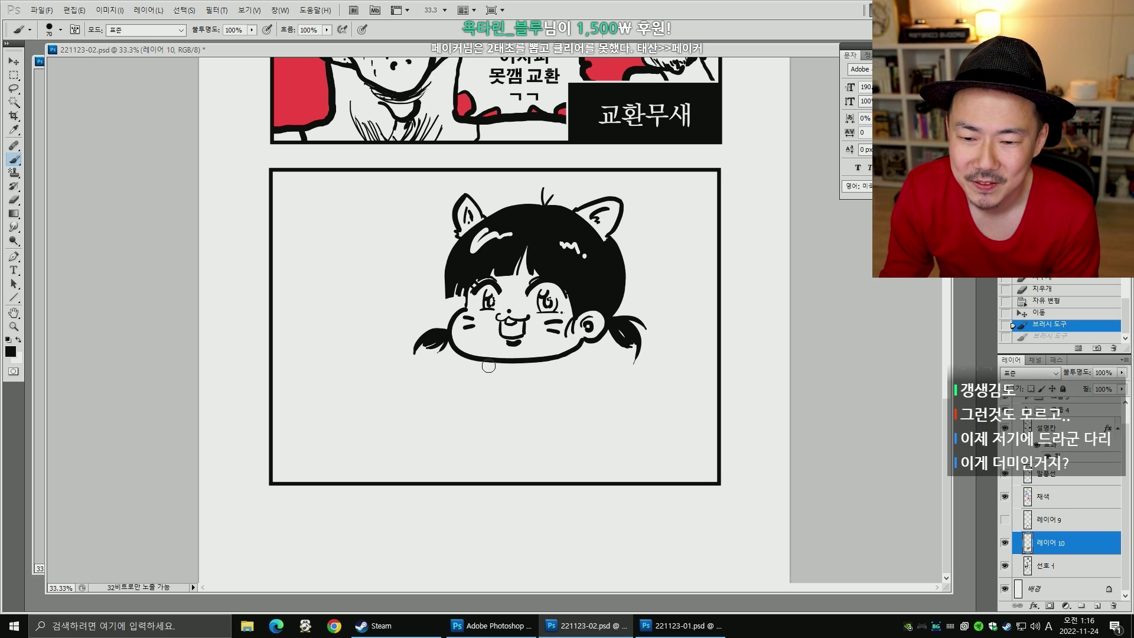
left_click_drag(479, 360, 479, 381)
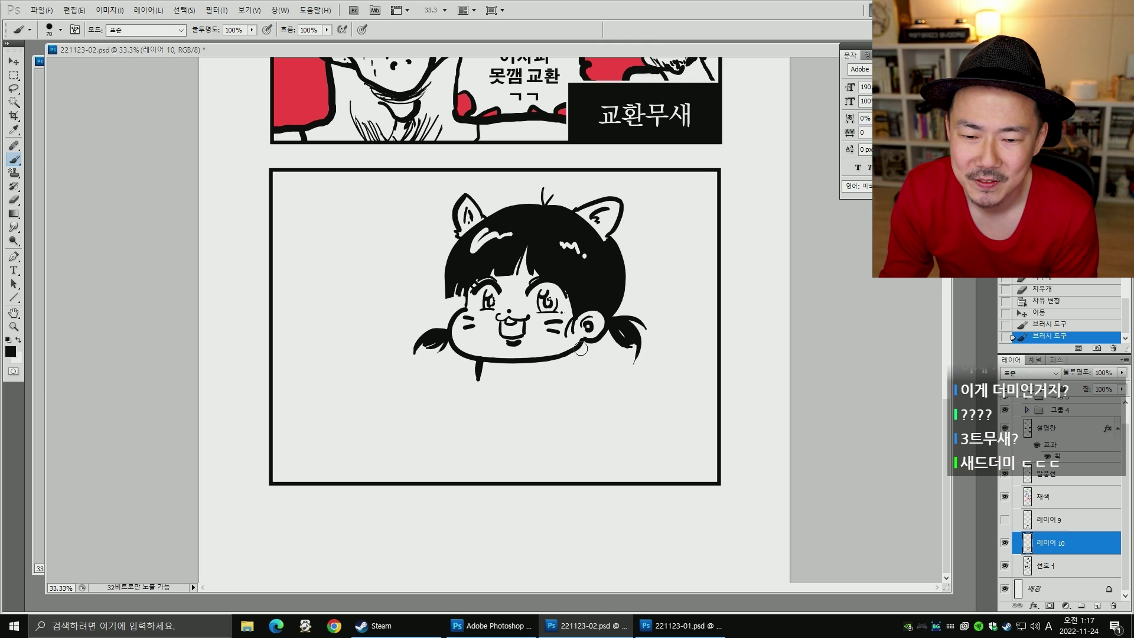
left_click_drag(581, 346, 584, 388)
left_click_drag(582, 342, 579, 374)
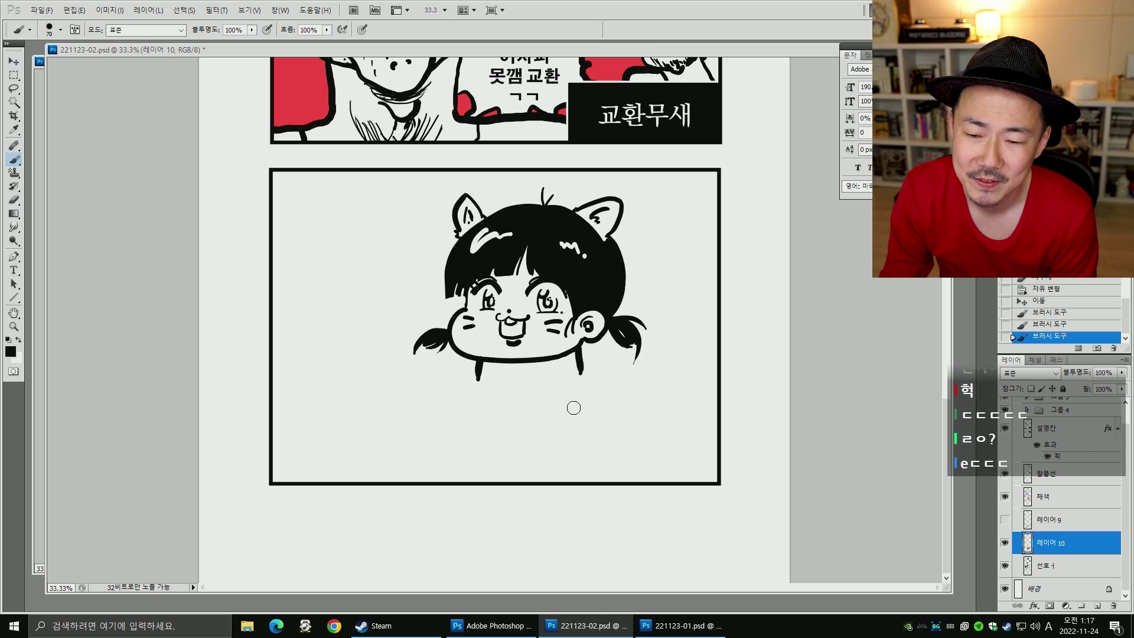
- Scale the head down to about 61% and place it in the upper right part of the panel
key("ctrl+t")
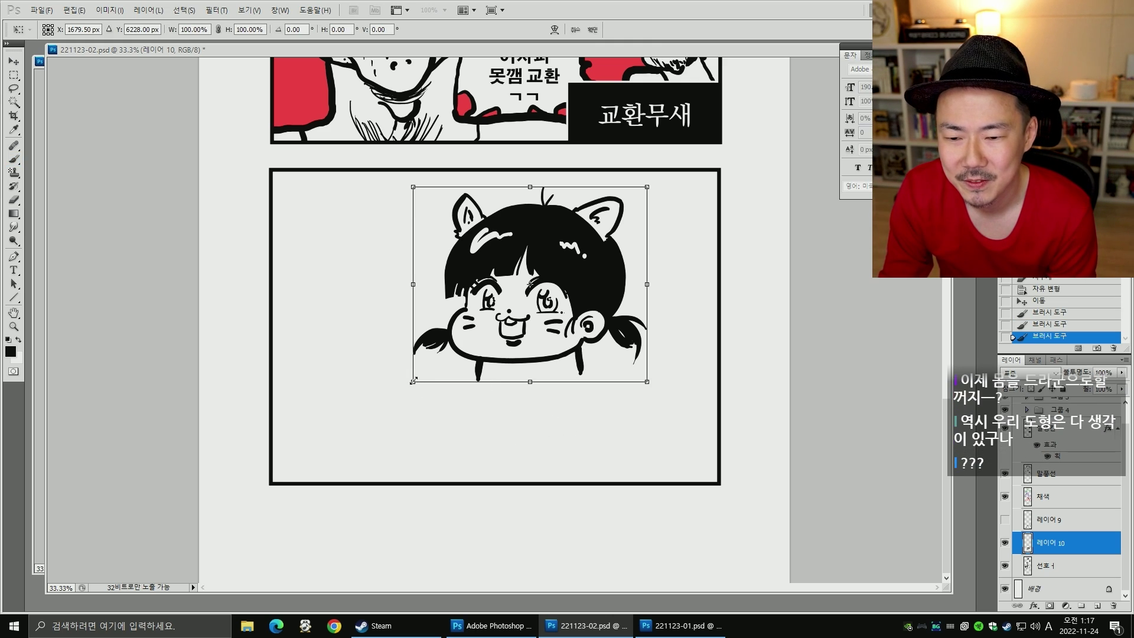
left_click_drag(420, 388, 502, 306)
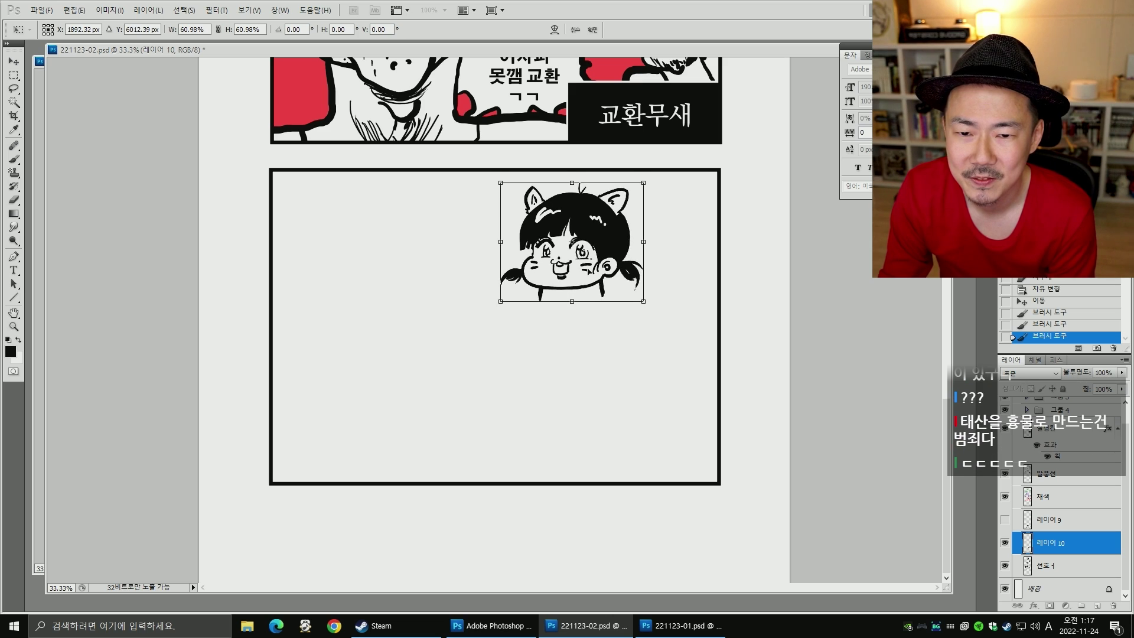
key("Return")
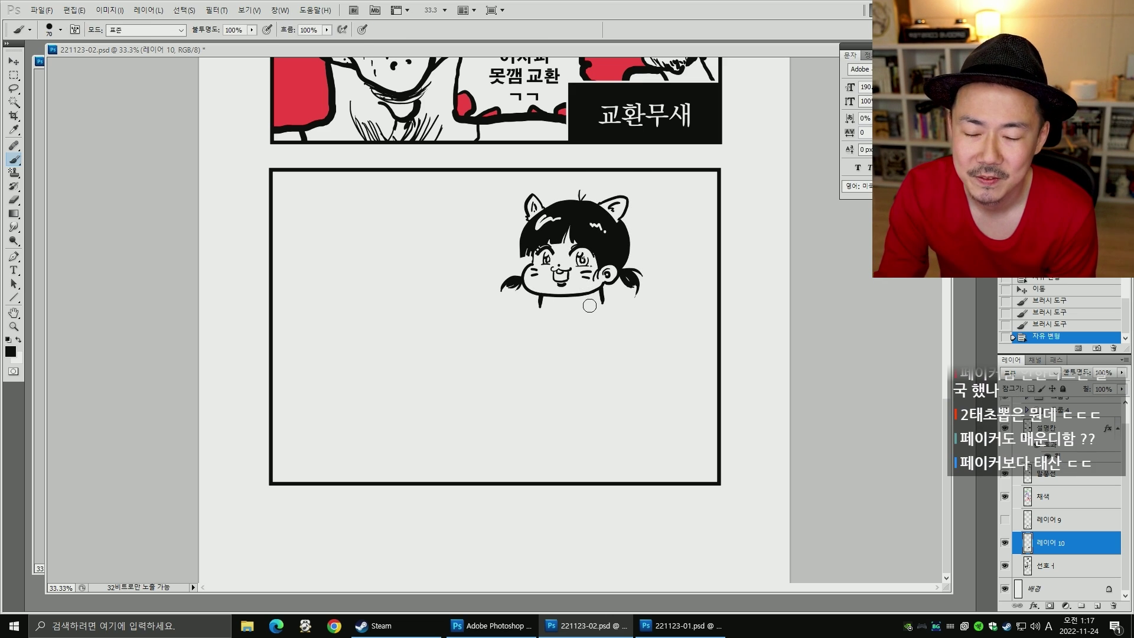
- Try a shoulder stroke and an even smaller head shifted within the panel, and undo these changes
mouse_move(609, 304)
left_mouse_down()
mouse_move(691, 308)
mouse_move(700, 378)
left_mouse_up()
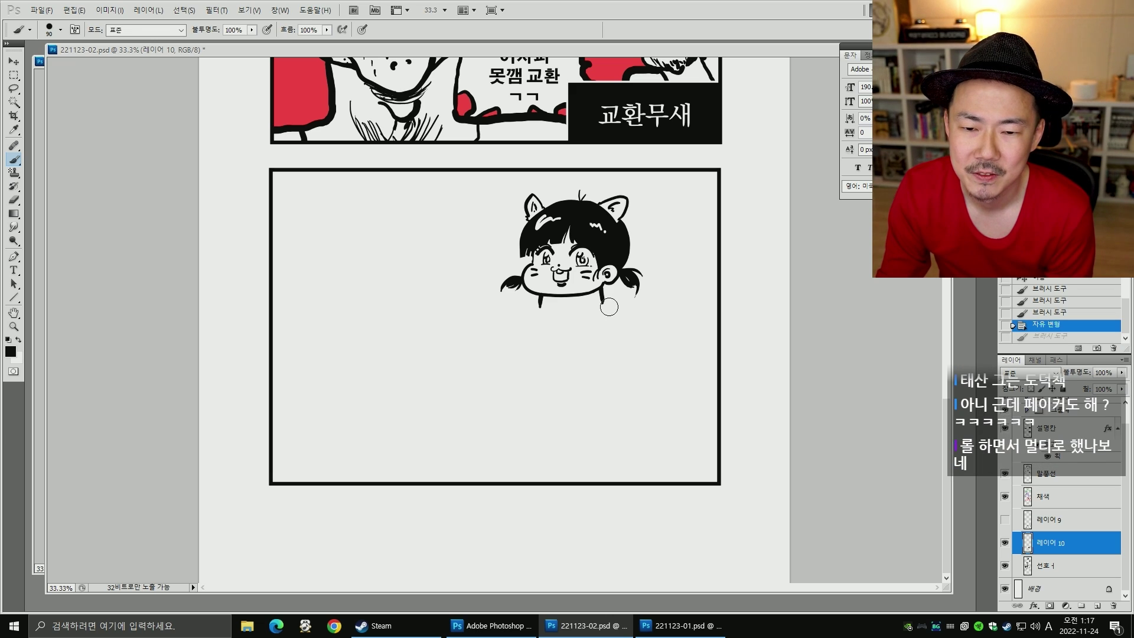
key("v")
key("ctrl+t")
left_click_drag(499, 309, 559, 305)
key("Return")
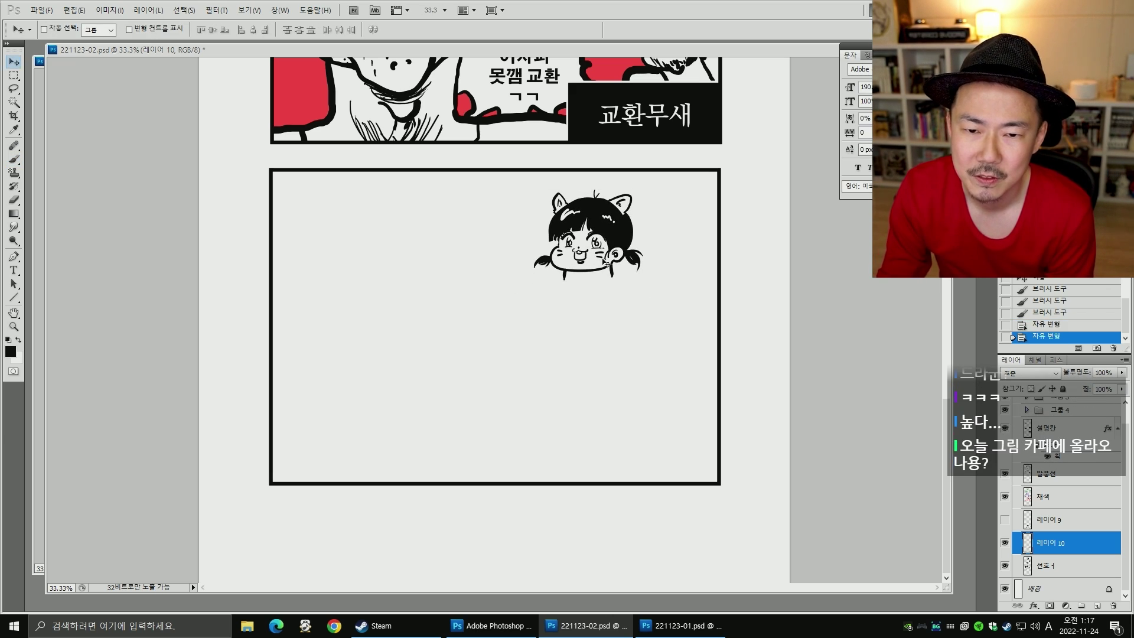
left_click_drag(605, 262, 600, 267)
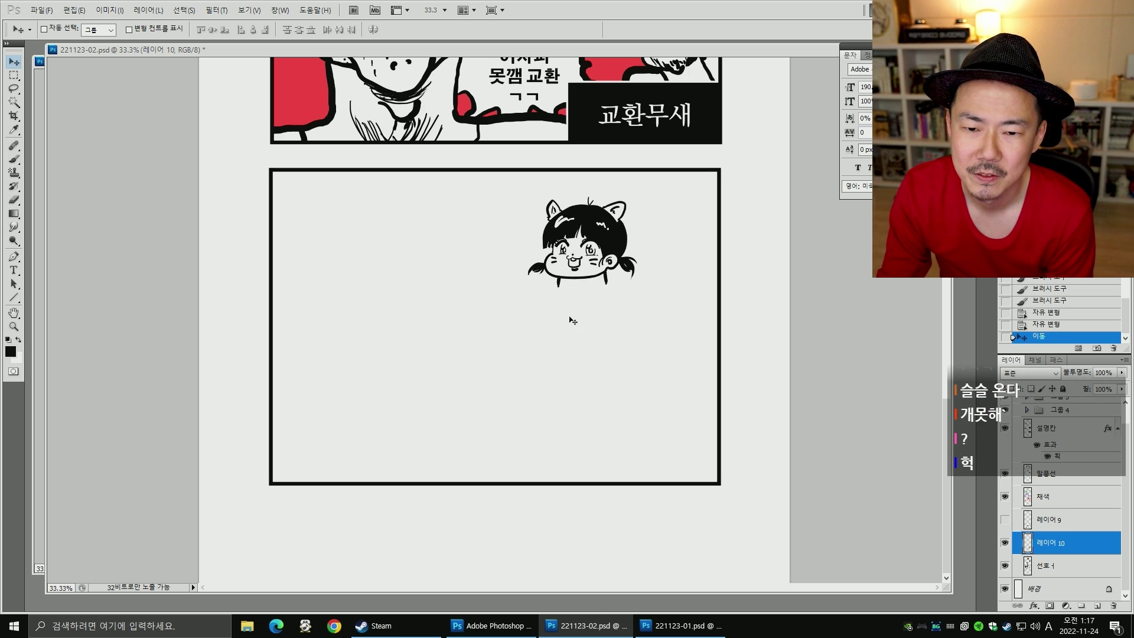
key("ctrl+alt+z")
key("ctrl+alt+z")
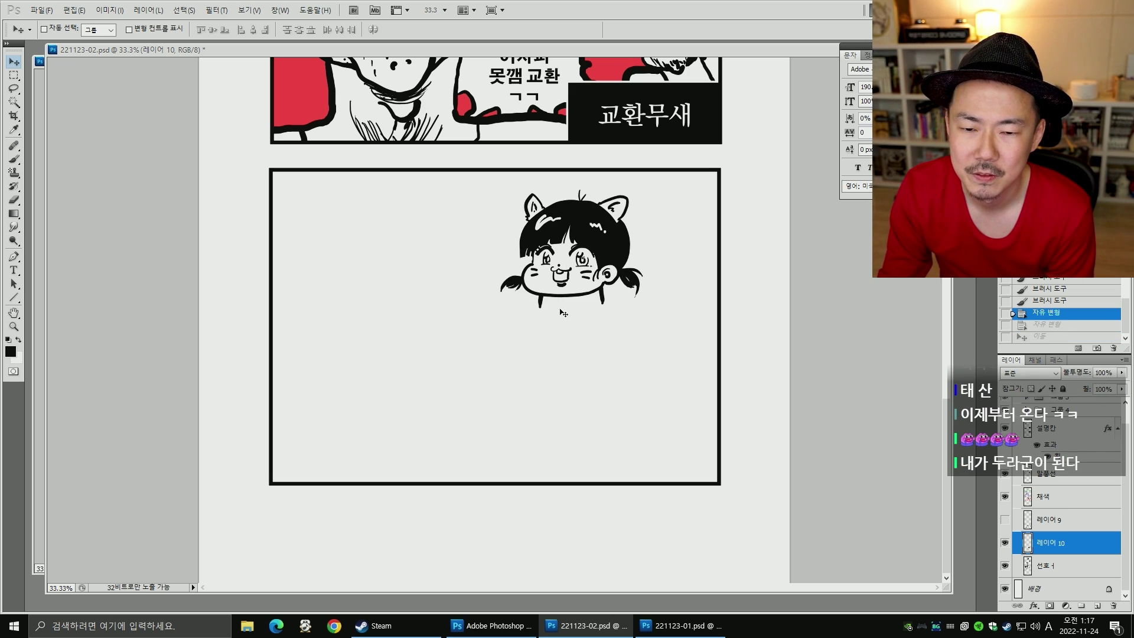
- Move the small head toward the upper middle of the panel, discarding a started transform and trial shoulder strokes
left_click_drag(596, 278, 603, 272)
key("ctrl+t")
key("Escape")
key("b")
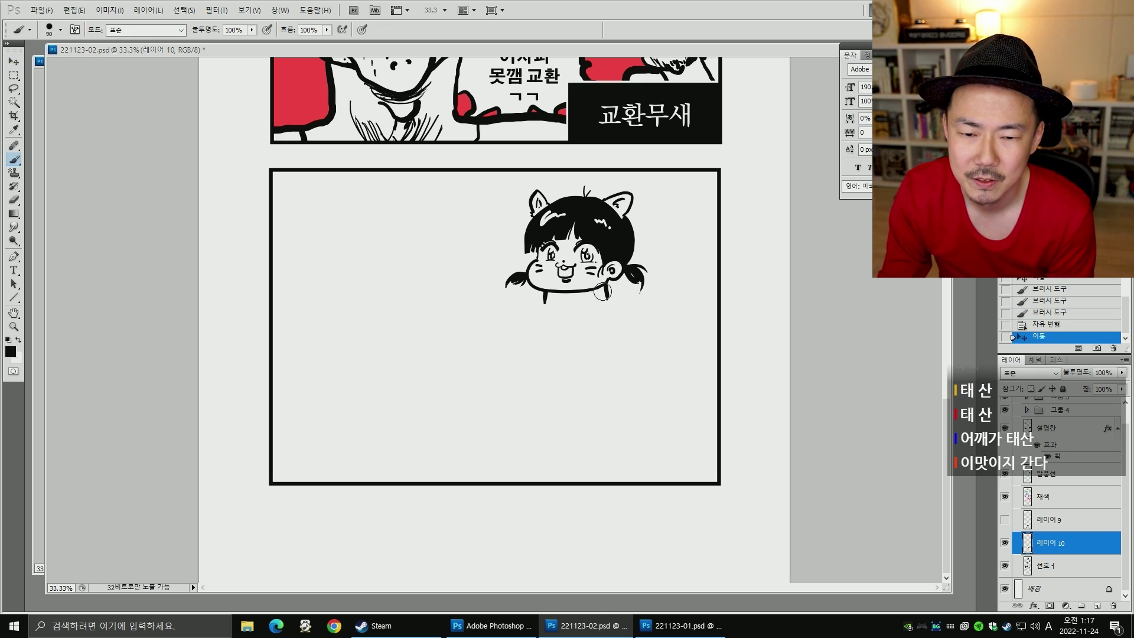
key("v")
mouse_move(620, 311)
left_mouse_down()
mouse_move(594, 315)
mouse_move(685, 304)
mouse_move(694, 452)
left_mouse_up()
key("b")
key("shift+b")
key("ctrl+alt+z")
key("ctrl+alt+z")
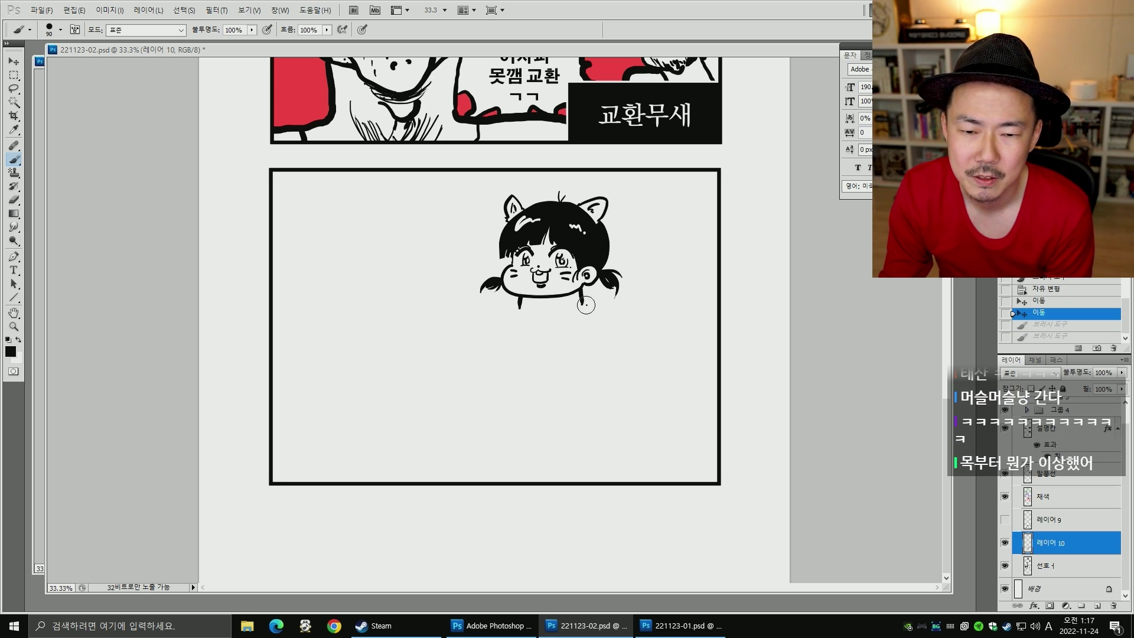
- Draw very broad, angular shoulders and upper arms on both sides of the neck with a size 90 brush
mouse_move(586, 305)
left_mouse_down()
mouse_move(673, 306)
mouse_move(684, 390)
left_mouse_up()
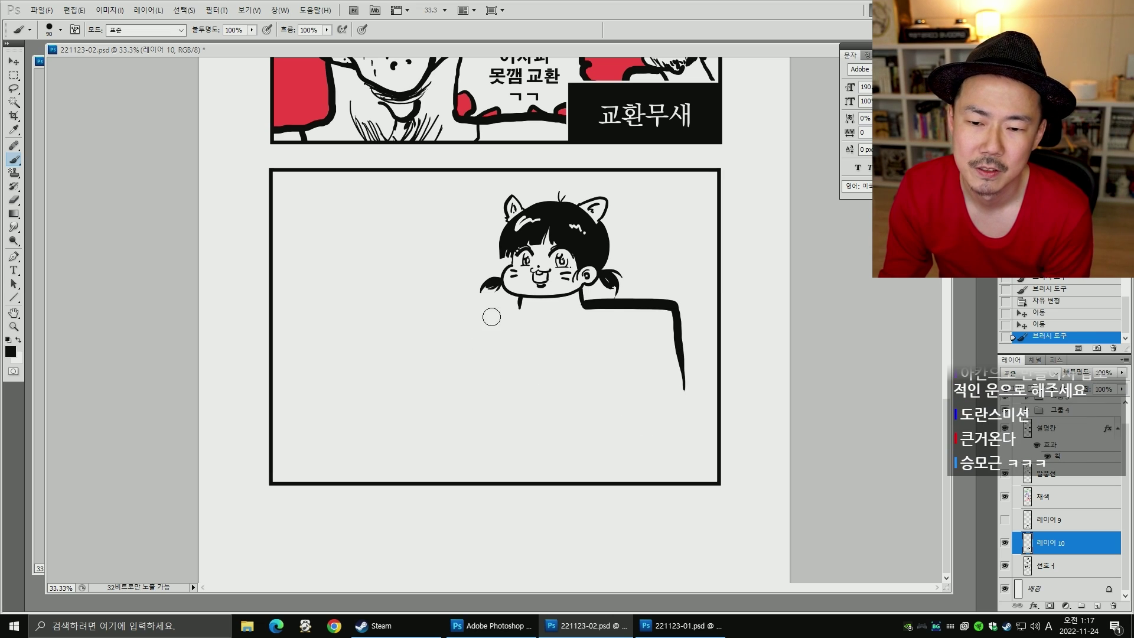
mouse_move(517, 307)
left_mouse_down()
mouse_move(435, 311)
mouse_move(416, 375)
left_mouse_up()
key("ctrl+alt+z")
key("ctrl+z")
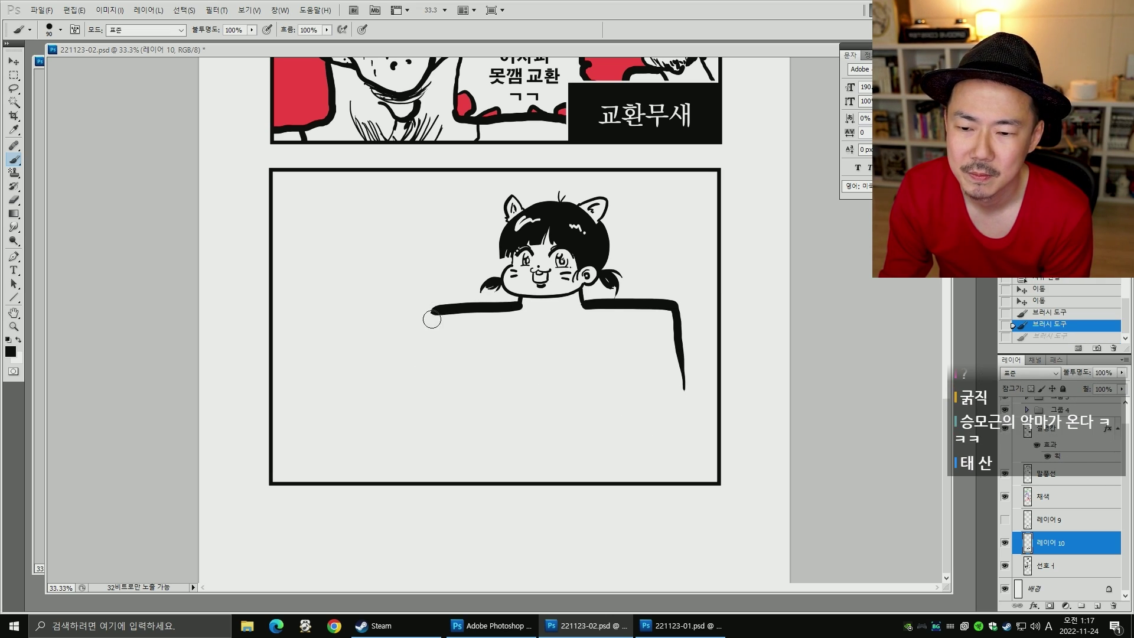
left_click_drag(433, 313, 416, 376)
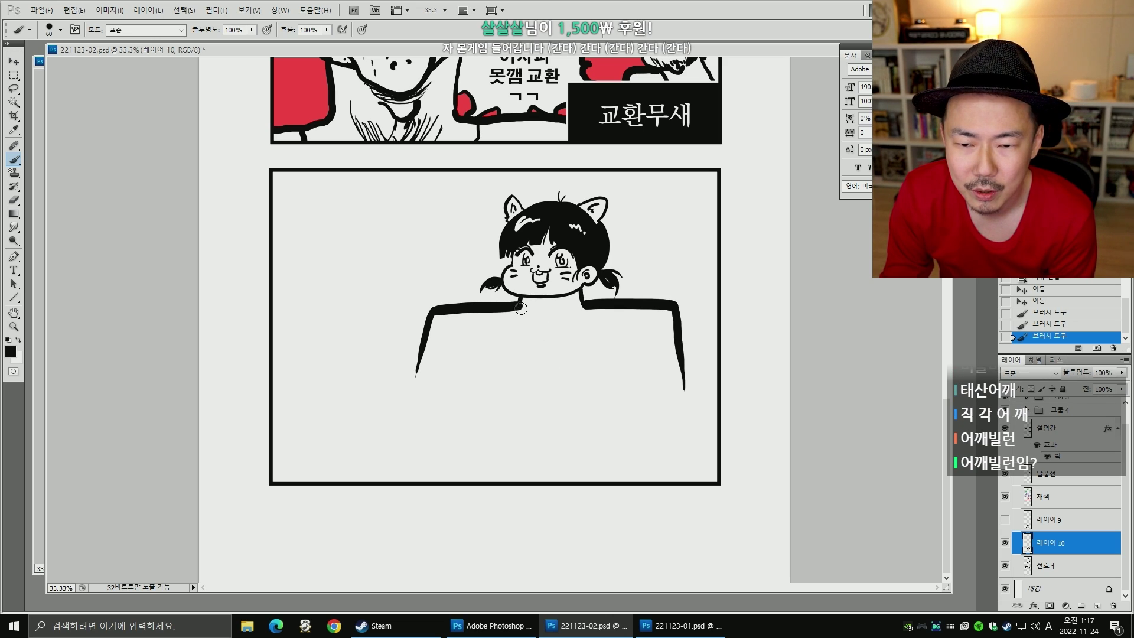
- Draw a V-shaped neckline and a sailor collar with a double border using a size 60 brush
left_click_drag(521, 309, 552, 341)
key("ctrl+z")
left_click_drag(585, 308, 552, 342)
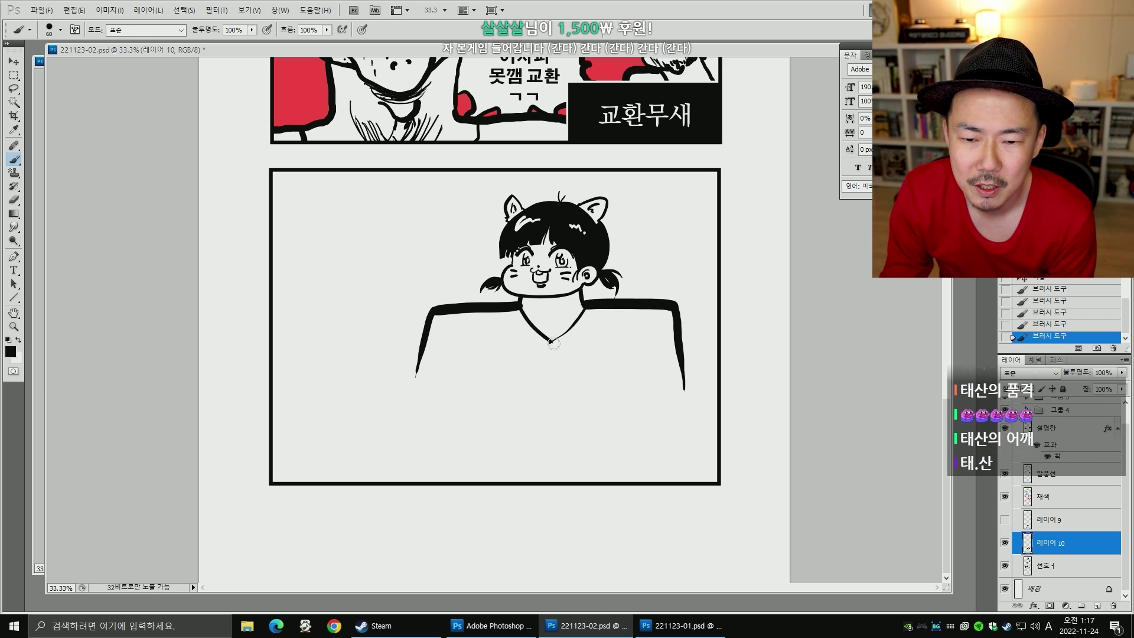
mouse_move(477, 313)
left_mouse_down()
mouse_move(514, 345)
mouse_move(548, 348)
left_mouse_up()
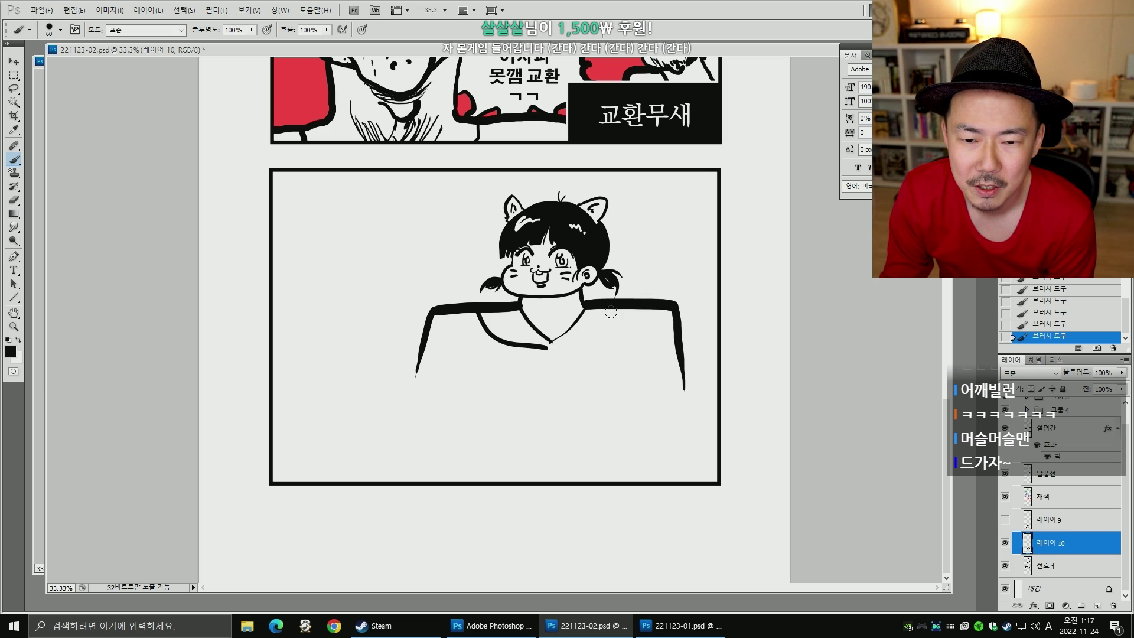
left_click_drag(615, 306, 552, 349)
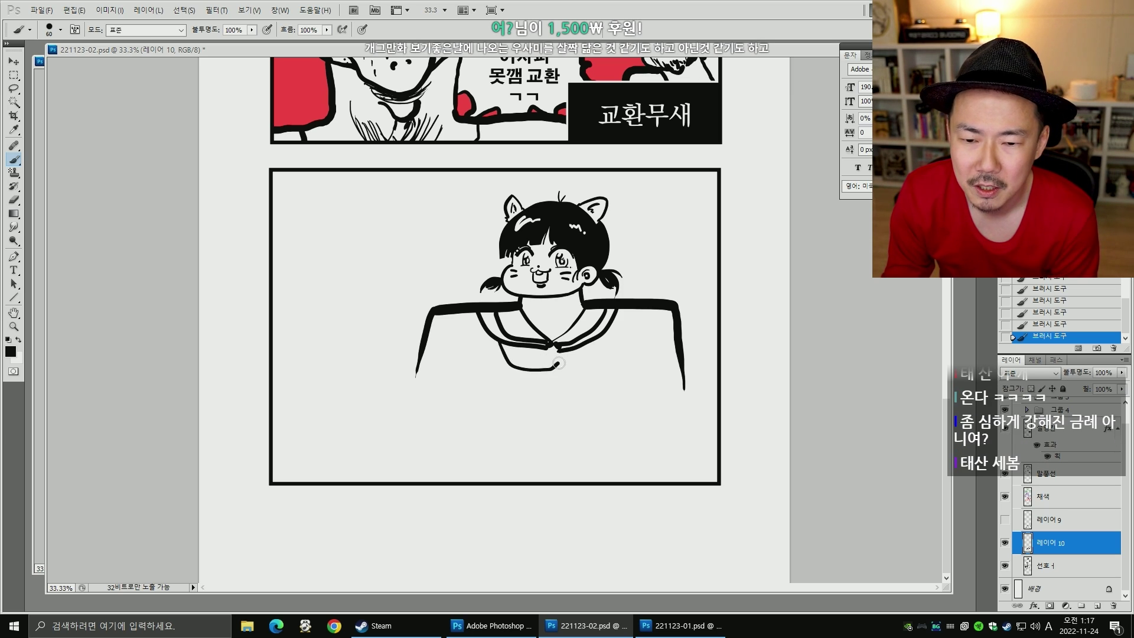
- Try drawing the sailor scarf below the collar with a centre knot and hanging tails, redoing unwanted strokes
key("ctrl+z")
key("ctrl+z")
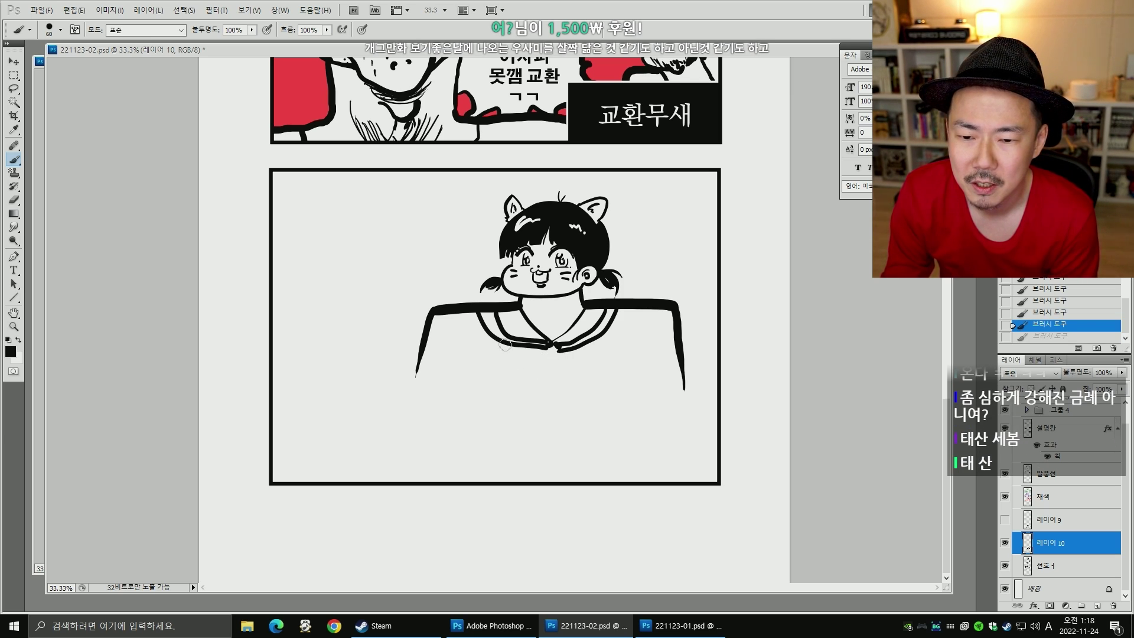
mouse_move(511, 346)
left_mouse_down()
mouse_move(544, 366)
mouse_move(553, 355)
left_mouse_up()
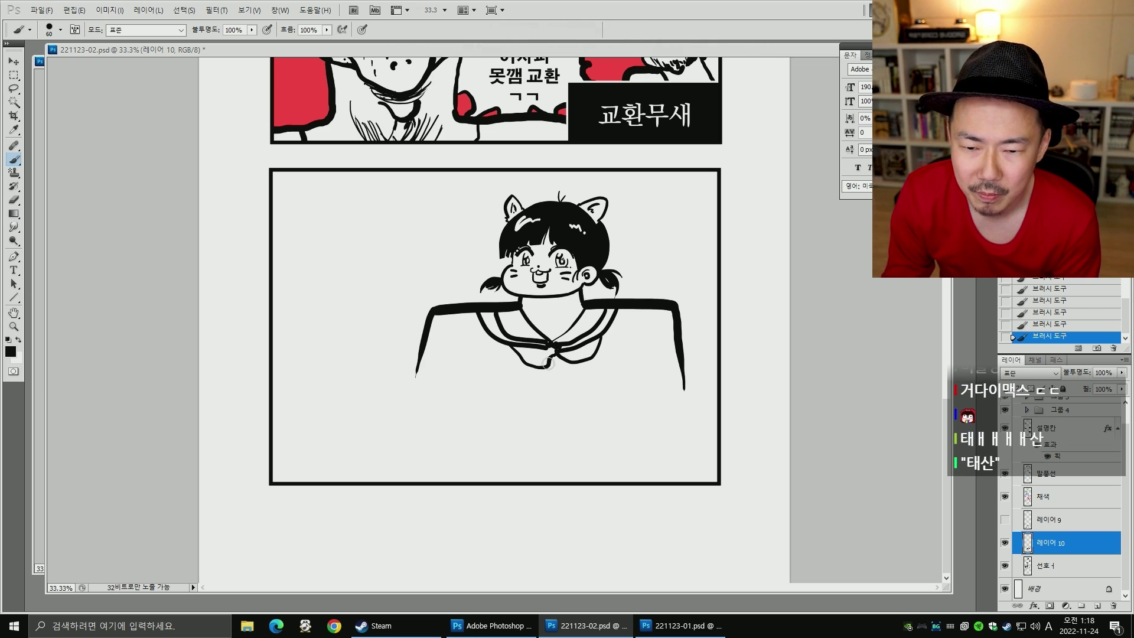
left_click_drag(555, 356, 536, 406)
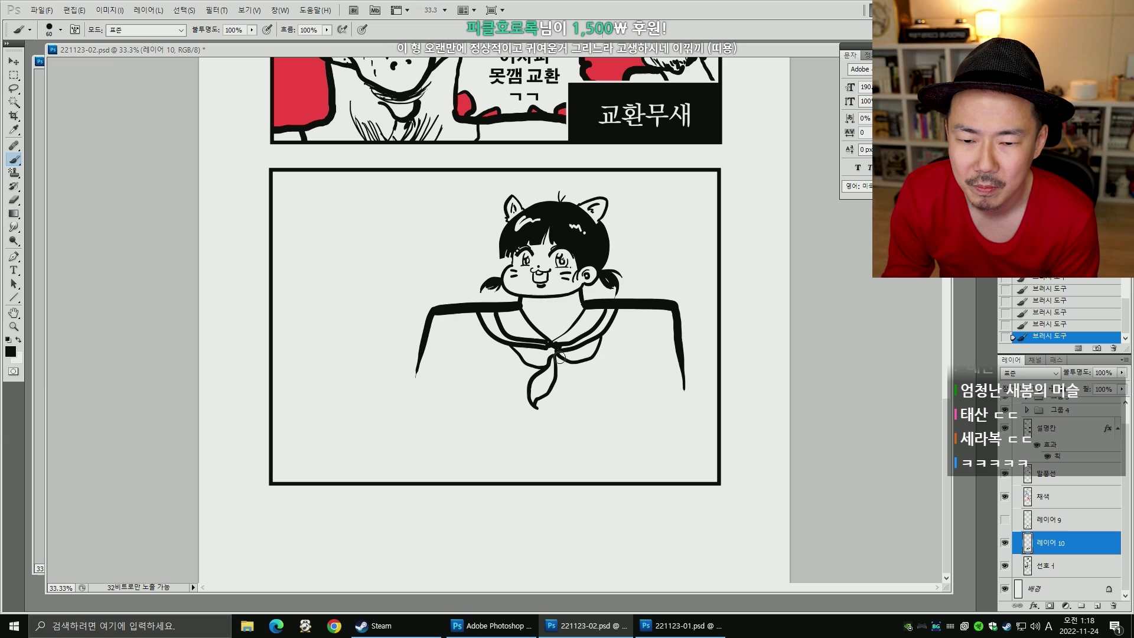
key("ctrl+z")
left_click_drag(554, 356, 530, 398)
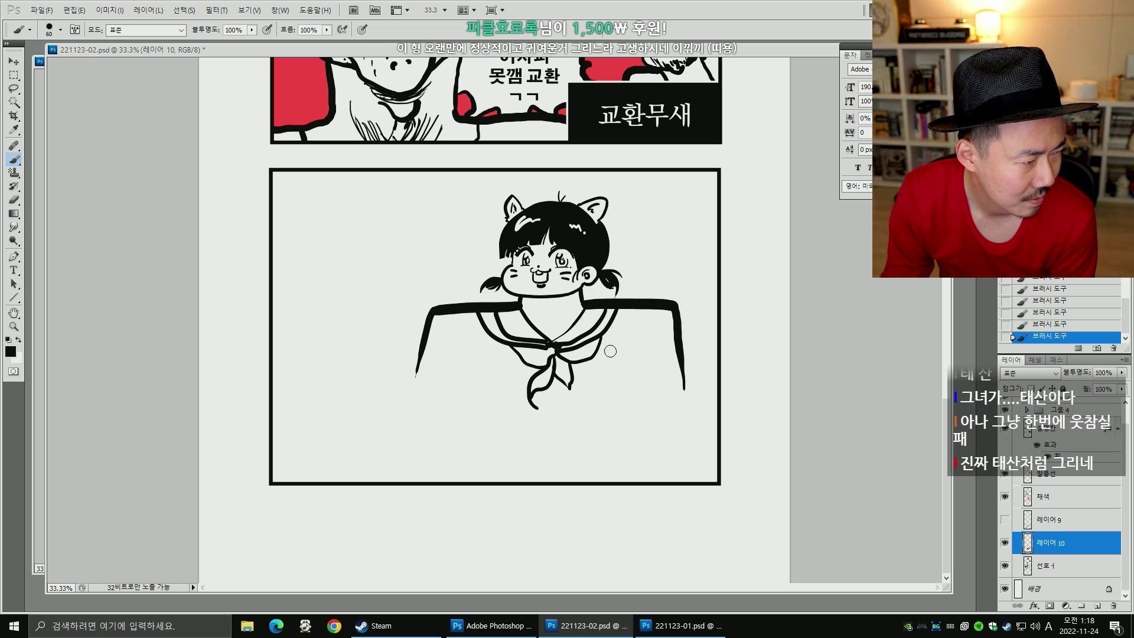
- Try a thick size 90 stroke on the torso, undo it and step back through the scarf strokes until only the collar remains
key("bracketright")
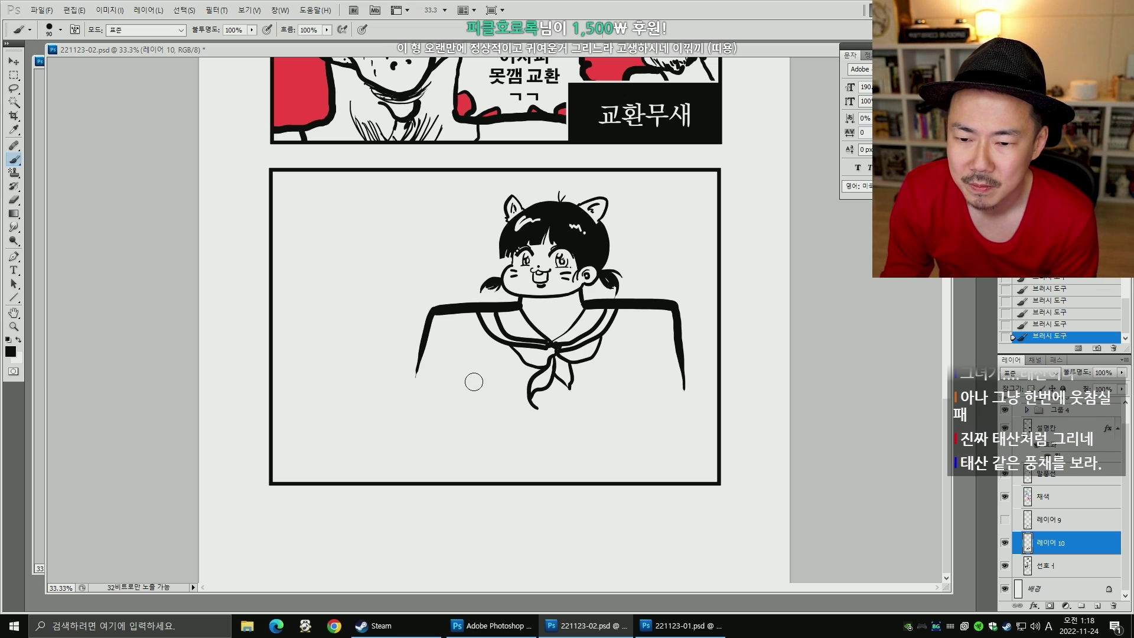
mouse_move(479, 396)
left_mouse_down()
mouse_move(452, 420)
mouse_move(420, 402)
left_mouse_up()
key("ctrl+z")
key("ctrl+z")
key("ctrl+z")
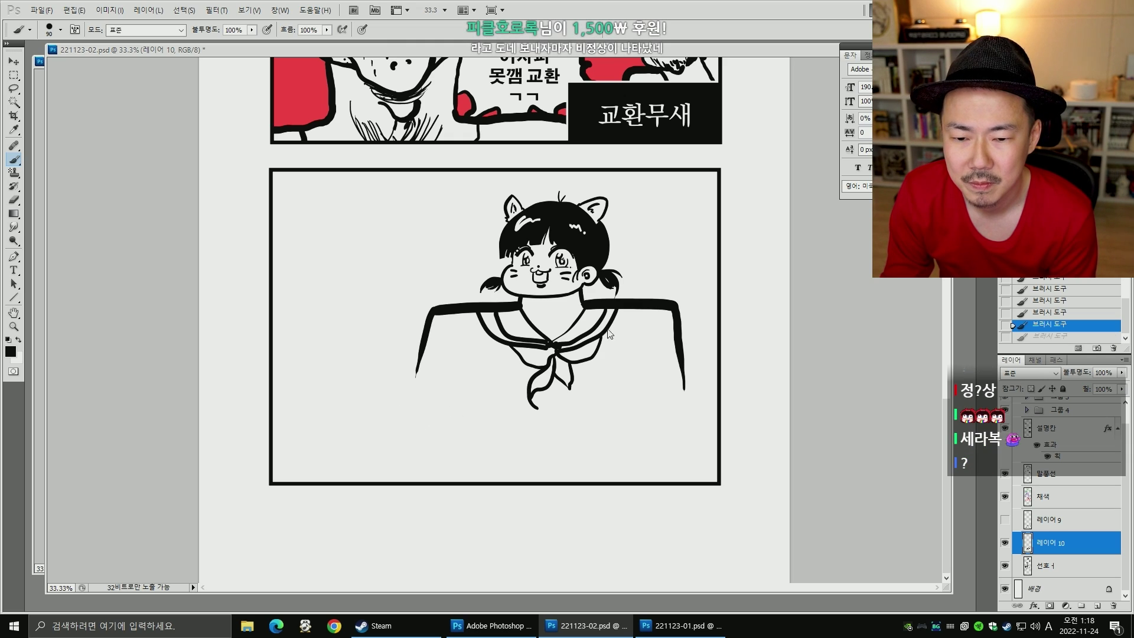
key("ctrl+alt+z")
key("ctrl+alt+z")
key("ctrl+alt+z")
key("ctrl+alt+z")
key("ctrl+alt+z")
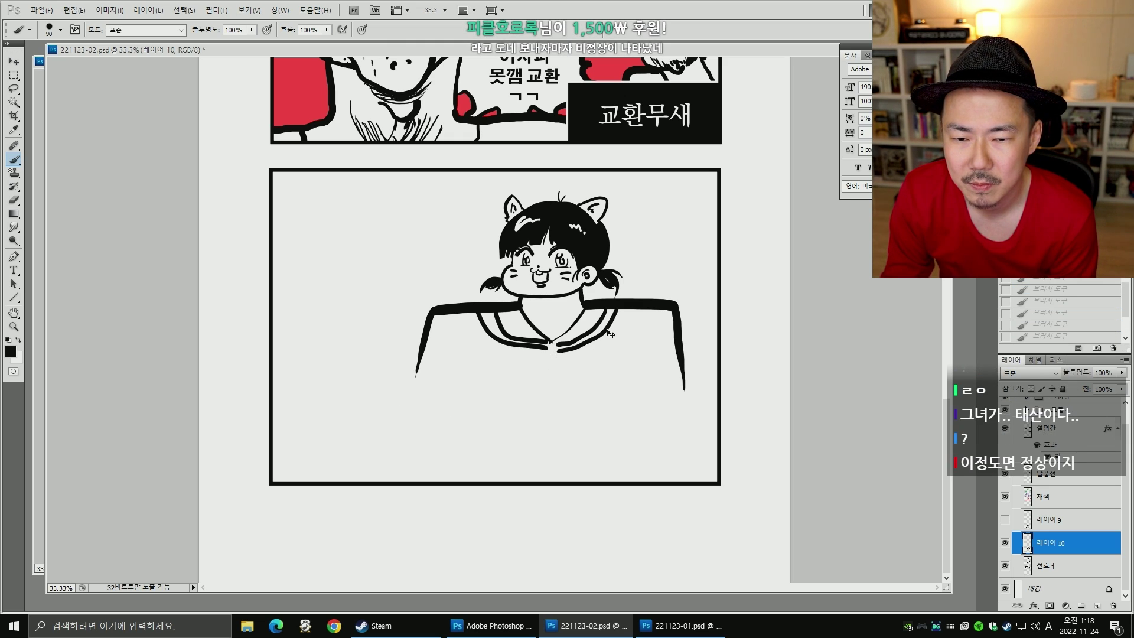
- Undo the wide double-lined collar strokes on the figure's chest
key("ctrl+alt+z")
key("ctrl+alt+z")
key("ctrl+alt+z")
key("ctrl+alt+z")
key("ctrl+alt+z")
- Draw a small rounded collar with a bow knot at the figure's neck using a size 45 brush
key("bracketleft")
key("bracketleft")
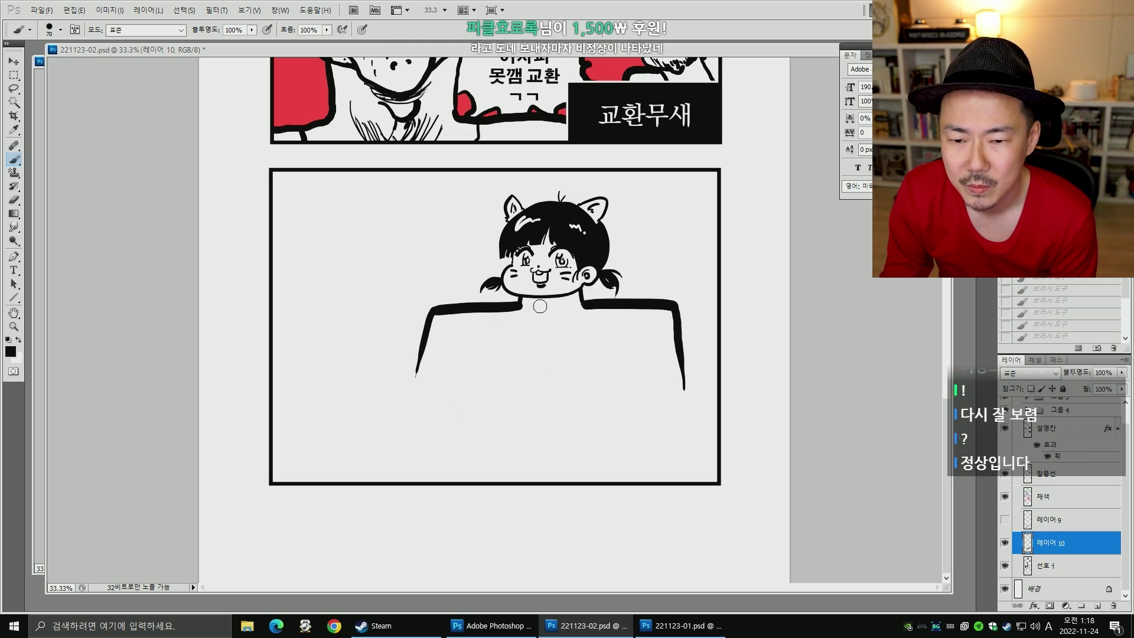
key("bracketleft")
key("bracketleft")
key("bracketleft")
mouse_move(520, 300)
left_mouse_down()
mouse_move(545, 316)
mouse_move(591, 310)
left_mouse_up()
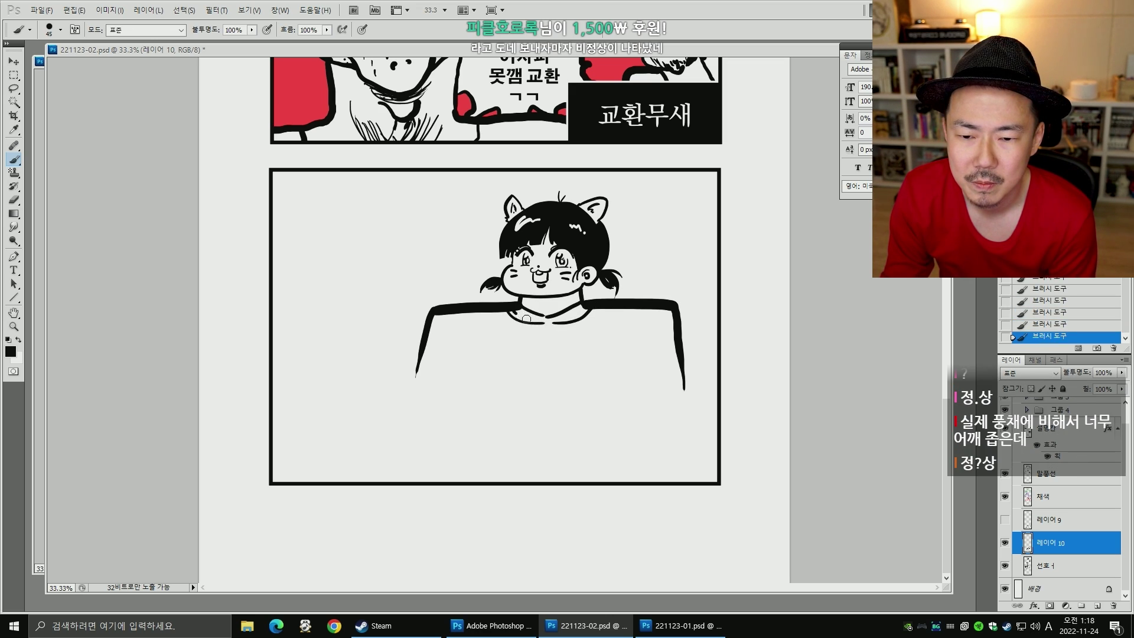
mouse_move(516, 313)
left_mouse_down()
mouse_move(570, 321)
mouse_move(556, 319)
mouse_move(583, 307)
mouse_move(542, 337)
left_mouse_up()
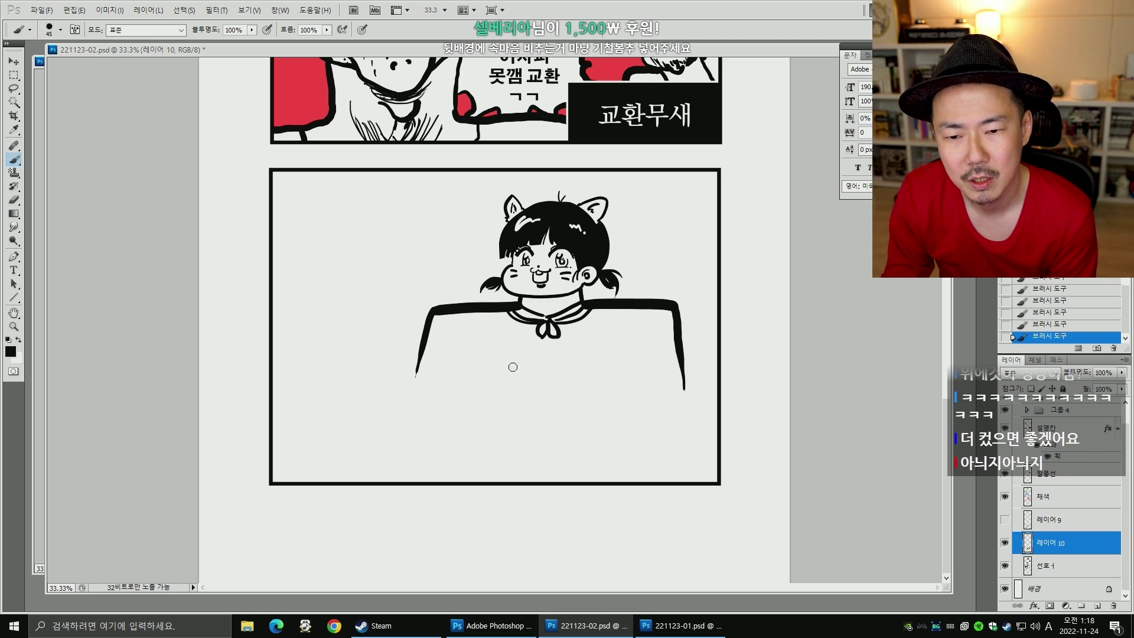
- Draw the bulging upper forearm contours below both sleeves using a size 60 brush
mouse_move(443, 381)
left_mouse_down()
mouse_move(410, 403)
mouse_move(415, 380)
mouse_move(404, 407)
left_mouse_up()
key("ctrl+alt+z")
key("ctrl+alt+z")
left_click_drag(458, 380, 442, 391)
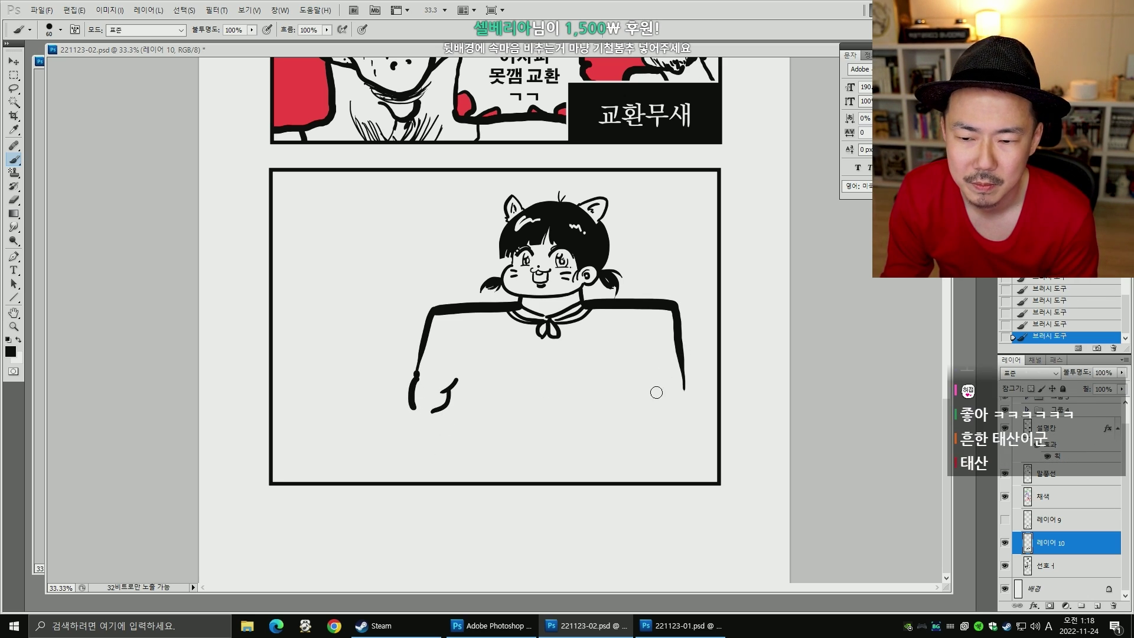
mouse_move(650, 383)
left_mouse_down()
mouse_move(653, 399)
mouse_move(681, 406)
left_mouse_up()
key("ctrl+z")
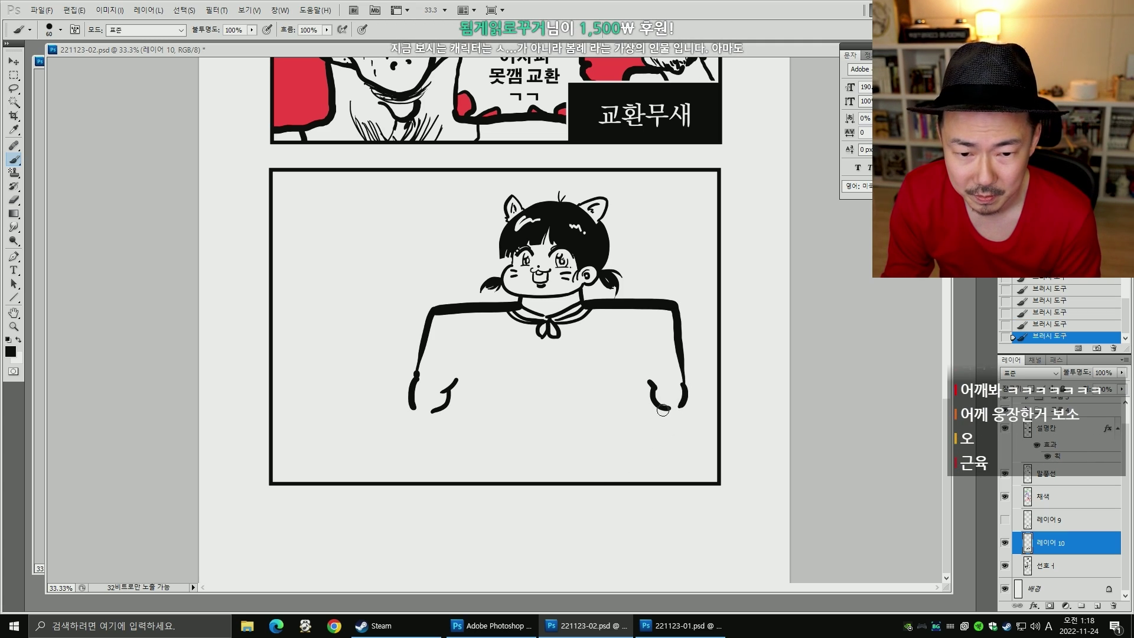
- Taper both forearms down into tiny fists and erase the excess line at the wrist
mouse_move(656, 408)
left_mouse_down()
mouse_move(674, 444)
mouse_move(684, 432)
left_mouse_up()
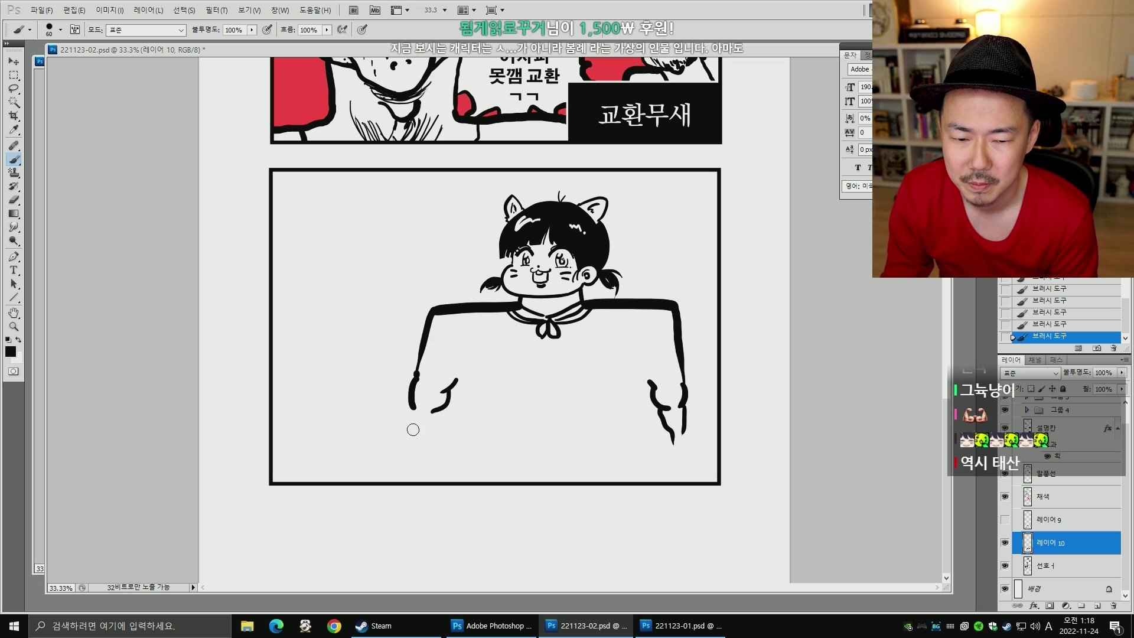
mouse_move(412, 409)
left_mouse_down()
mouse_move(416, 435)
mouse_move(435, 449)
mouse_move(422, 453)
mouse_move(434, 446)
left_mouse_up()
left_click_drag(667, 446, 682, 442)
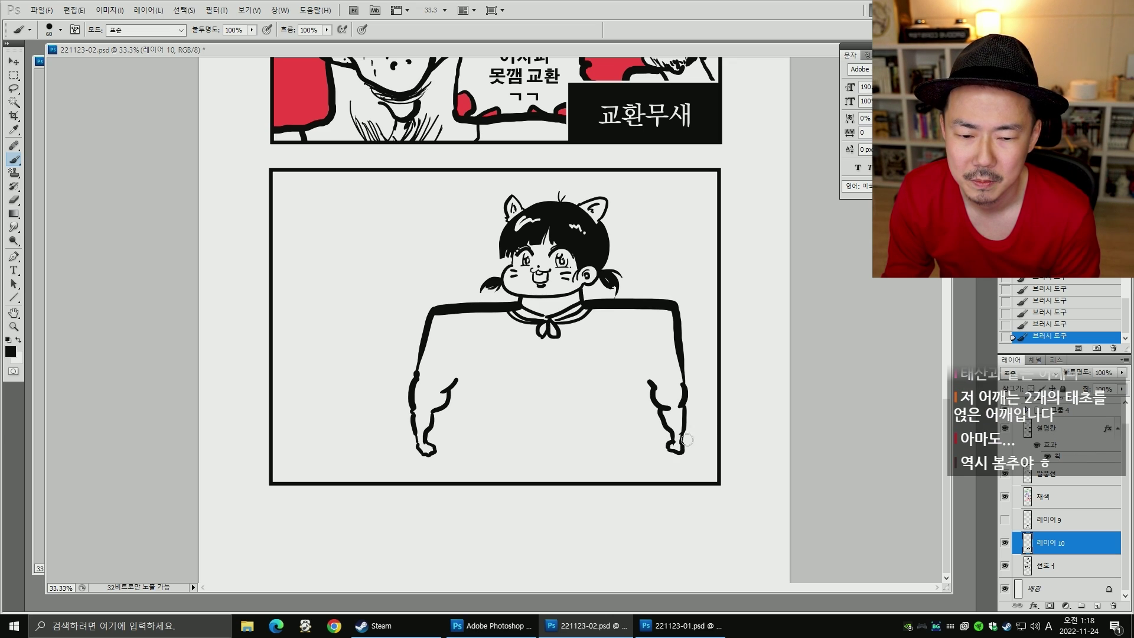
key("e")
left_click(678, 436)
key("b")
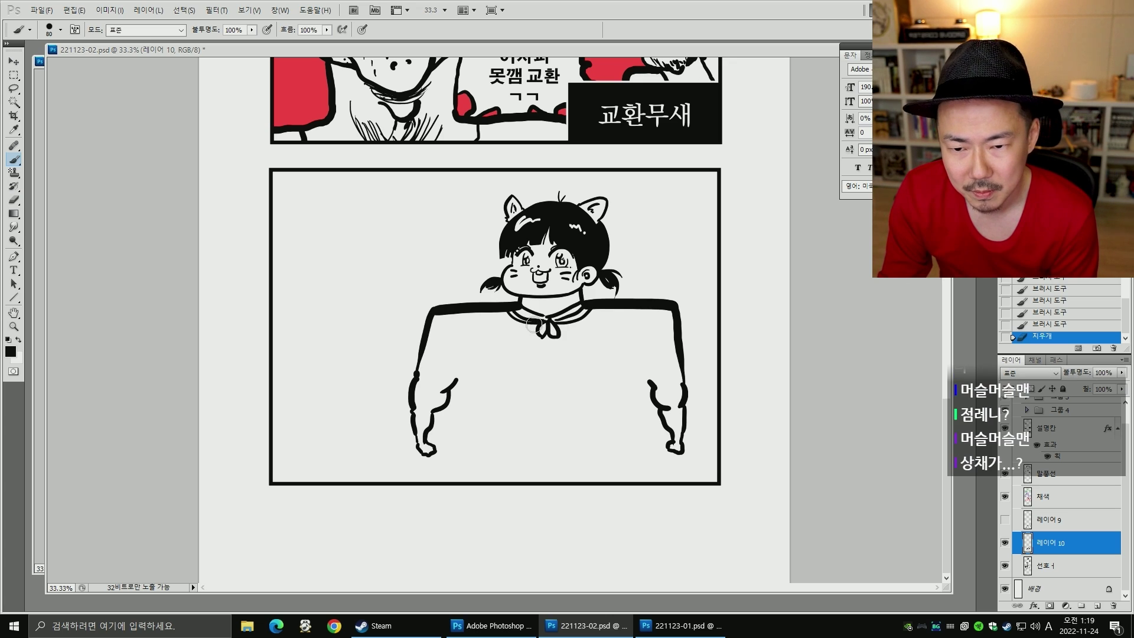
- Draw both sides of the torso slanting inward from the armpits to a narrow waist with a size 50 brush
key("bracketleft")
key("bracketleft")
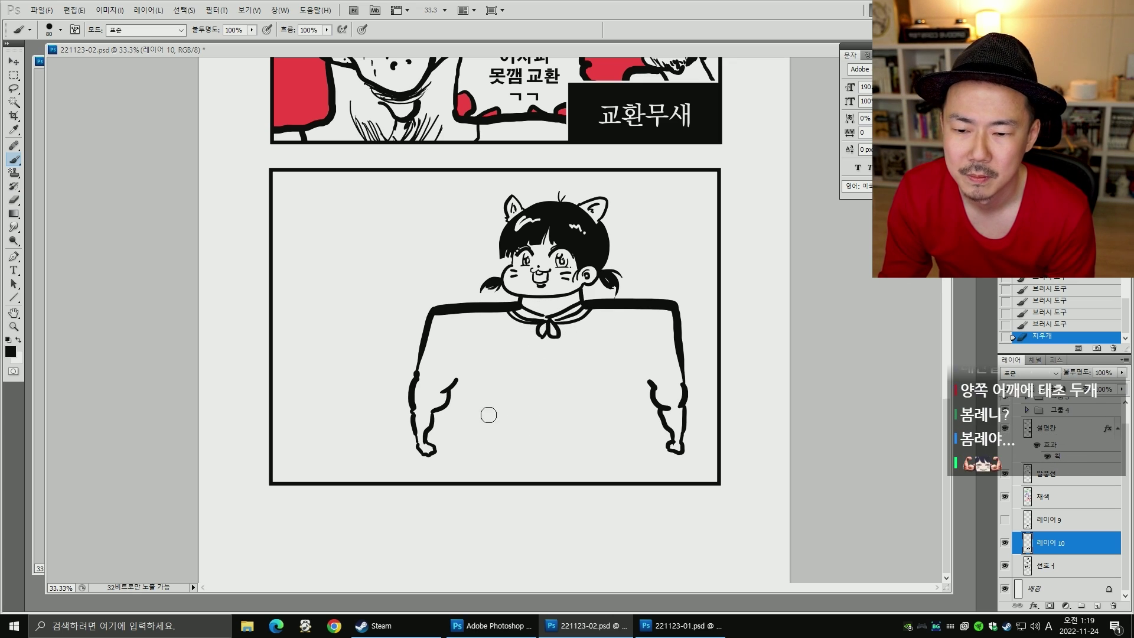
left_click_drag(455, 385, 485, 447)
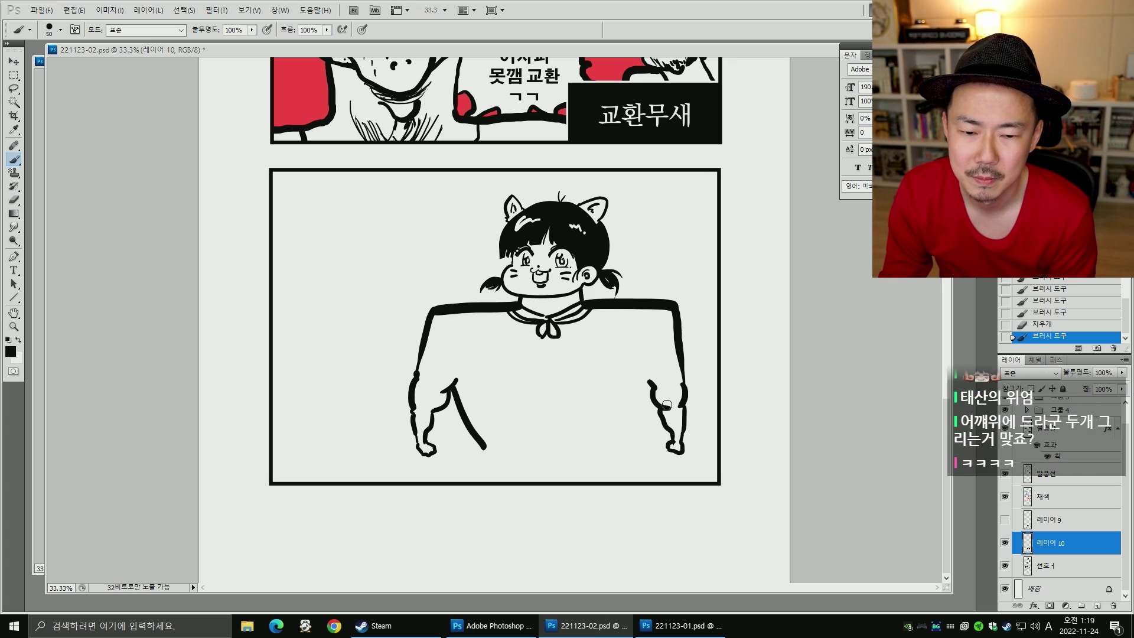
left_click_drag(652, 408, 631, 446)
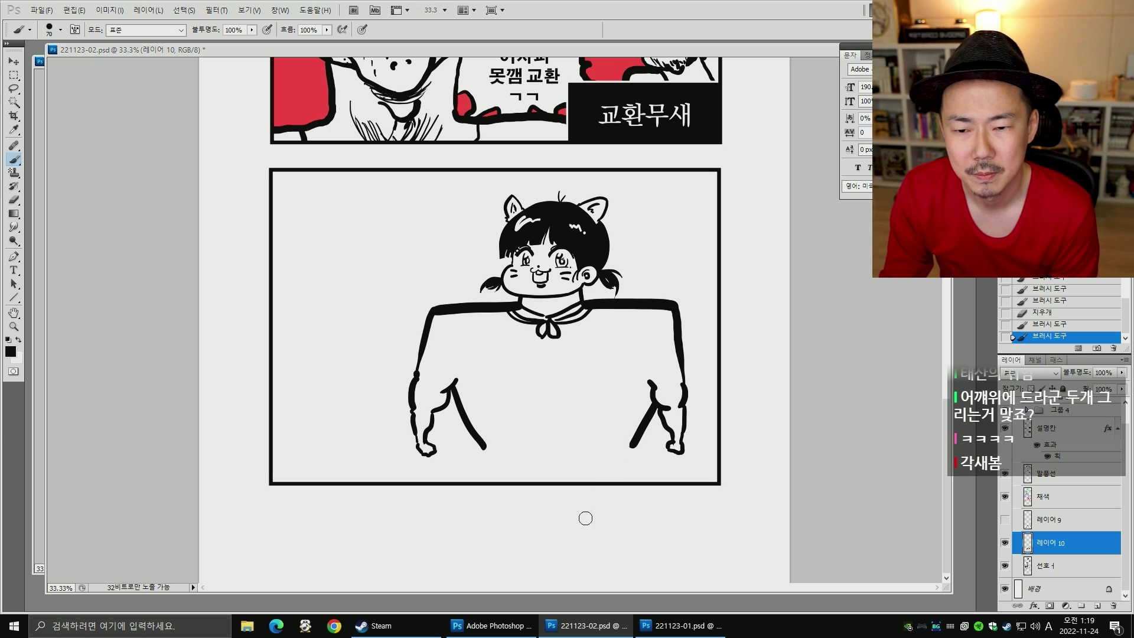
- Draw thick hip lines flaring from the waist to the panel's lower border with a size 100 brush
key("bracketright")
key("bracketright")
key("bracketright")
left_click_drag(484, 448, 461, 482)
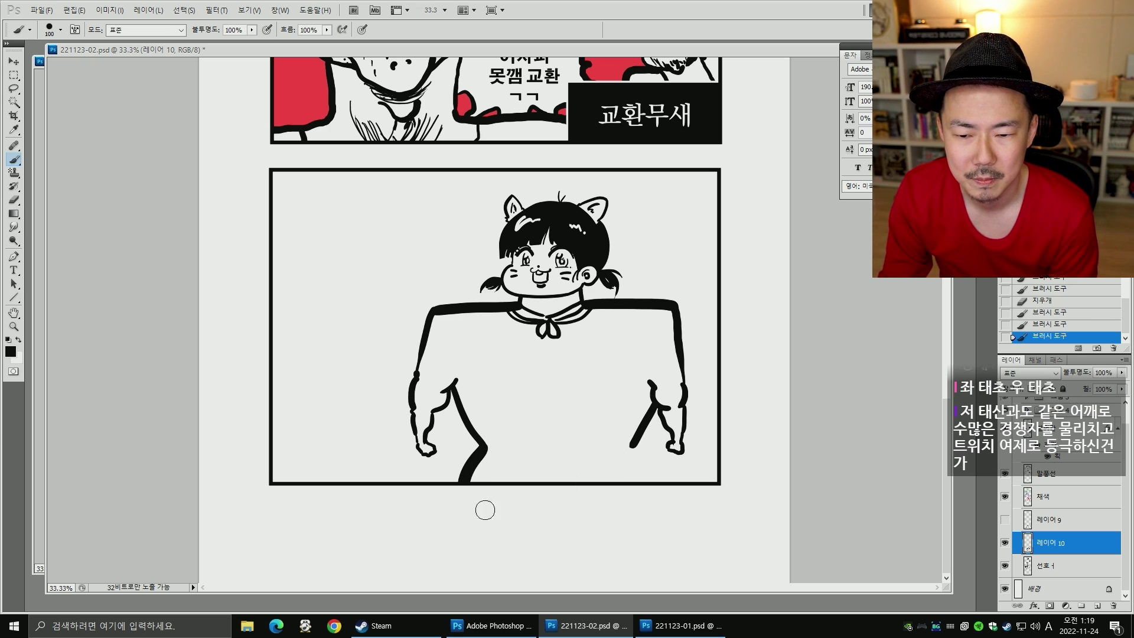
left_click_drag(635, 453, 655, 482)
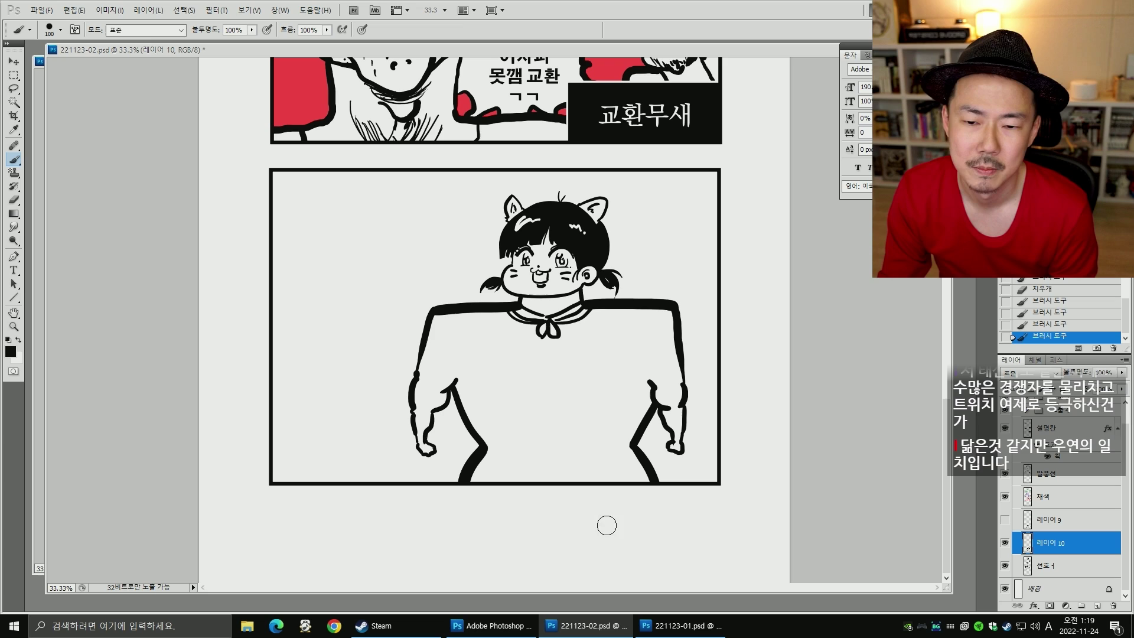
- Move the whole figure slightly to the right within the panel
key("v")
left_click_drag(660, 336, 670, 337)
key("b")
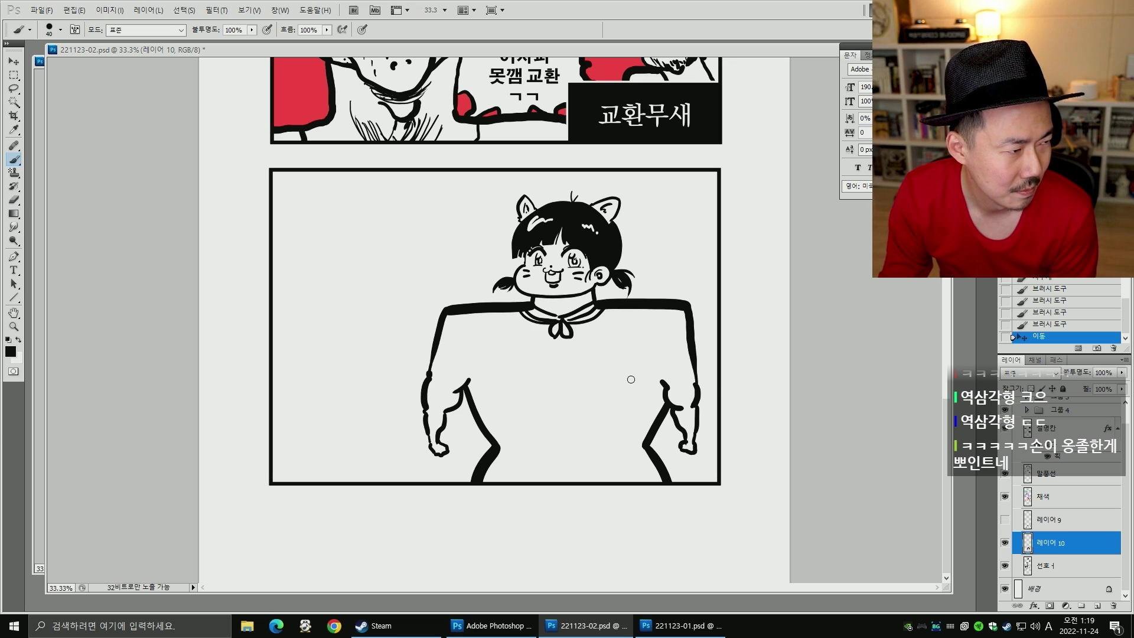
- Draw the shirt's curved hem across the waist, with a small pointed notch in the middle, using a size 70 brush
key("bracketright")
key("bracketright")
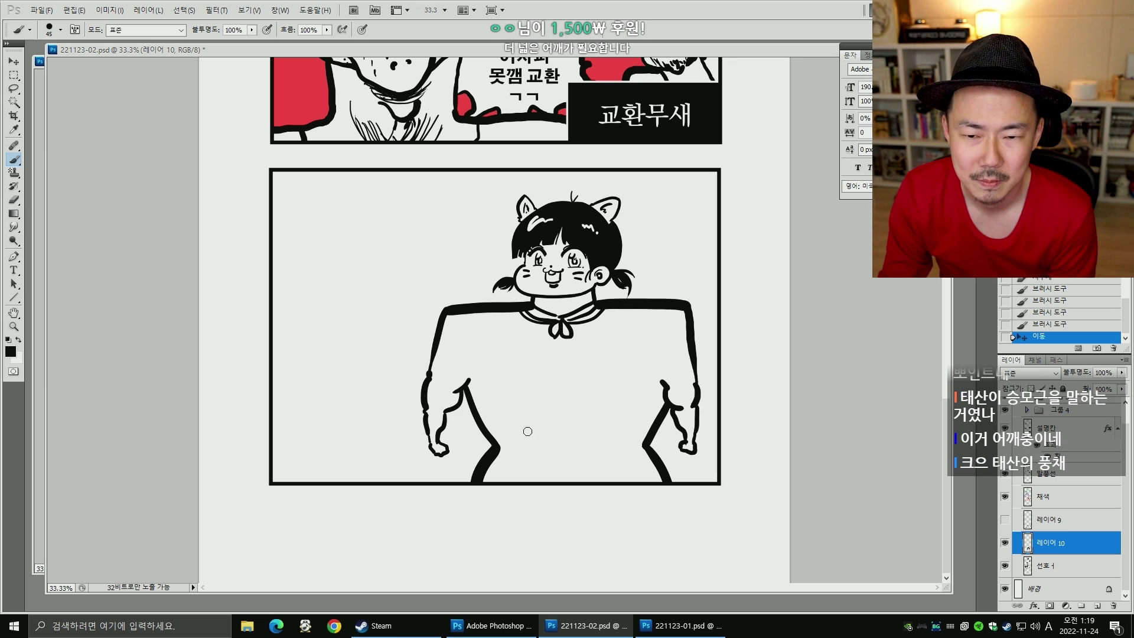
key("bracketright")
mouse_move(496, 438)
left_mouse_down()
mouse_move(550, 419)
mouse_move(555, 437)
mouse_move(561, 419)
mouse_move(646, 435)
left_mouse_up()
key("ctrl+z")
key("ctrl+alt+z")
key("ctrl+alt+z")
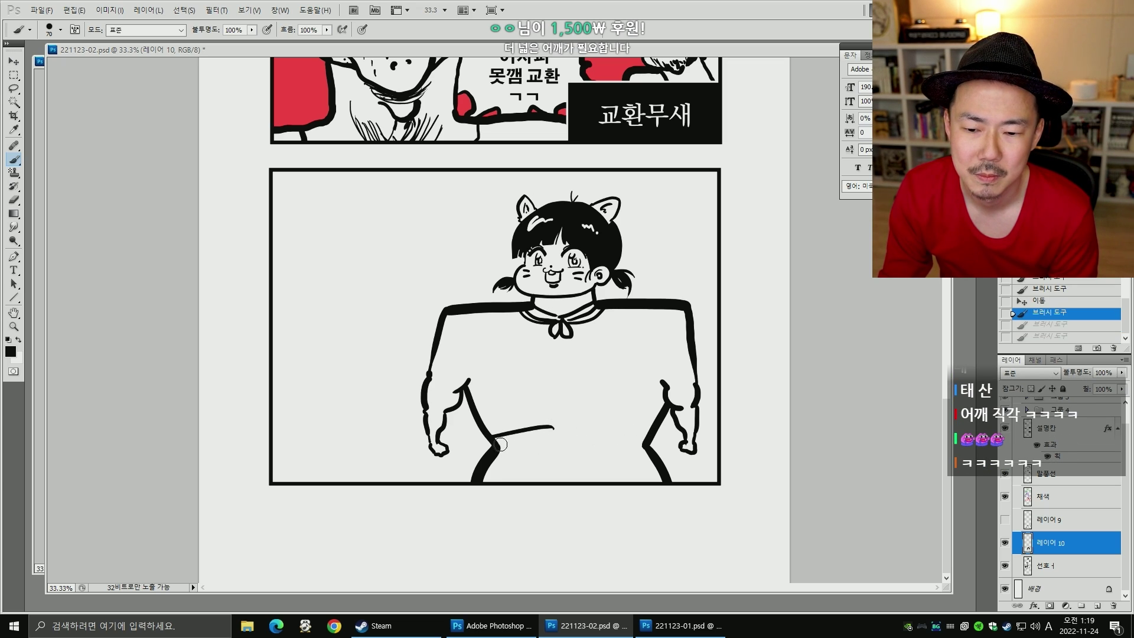
key("ctrl+alt+z")
mouse_move(495, 441)
left_mouse_down()
mouse_move(575, 421)
mouse_move(582, 434)
mouse_move(639, 435)
left_mouse_up()
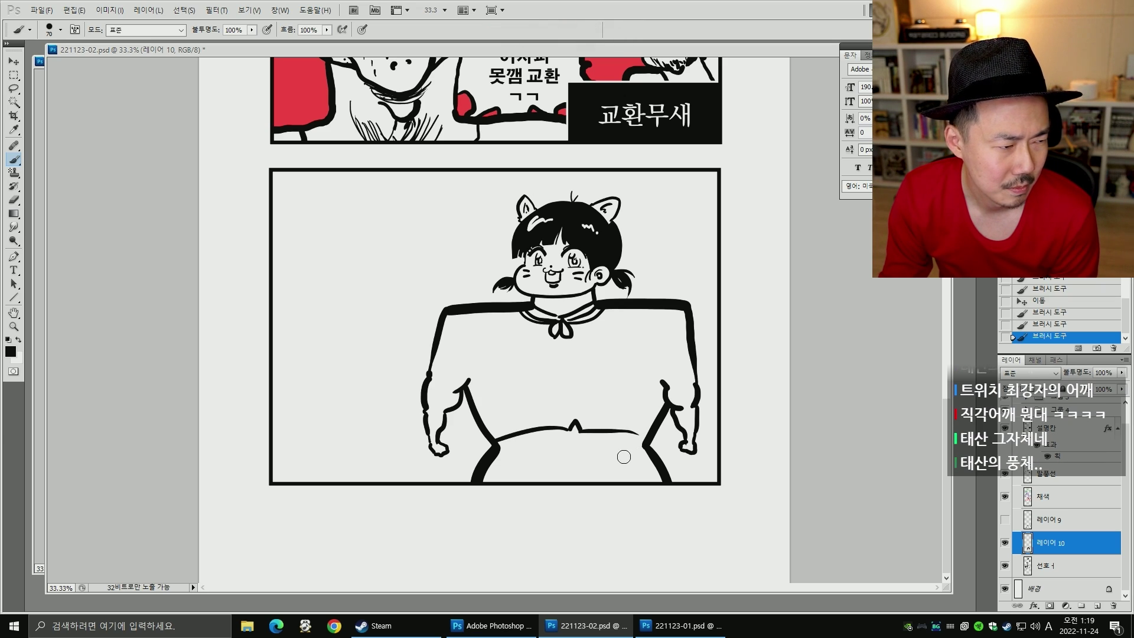
key("ctrl+z")
left_click_drag(583, 431, 645, 434)
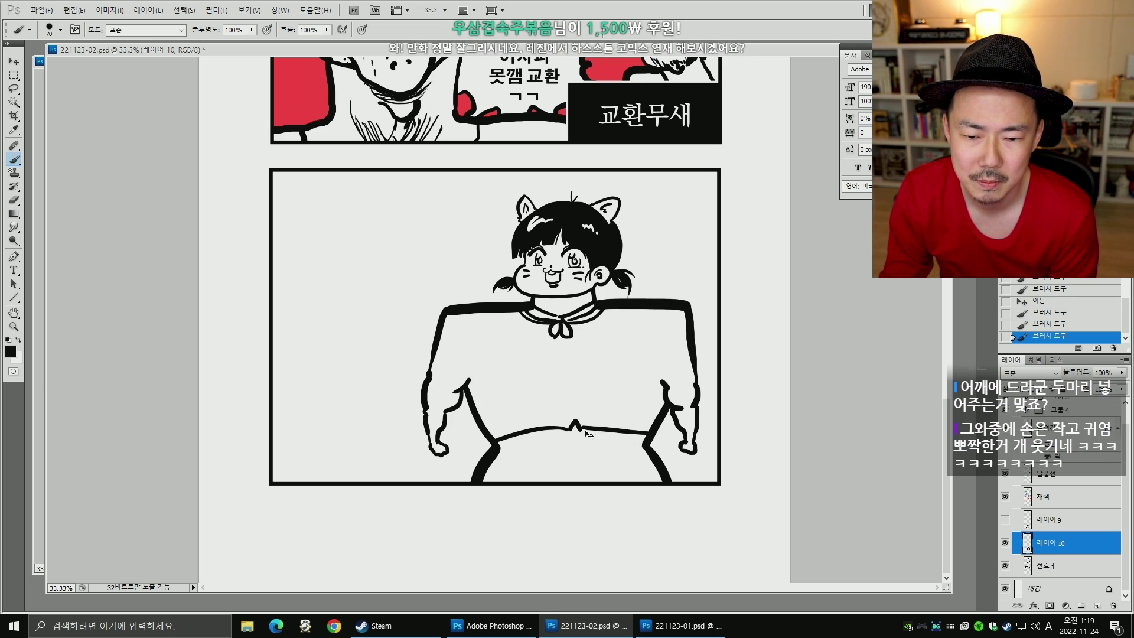
key("ctrl+z")
left_click_drag(576, 425, 649, 433)
- Try sketching large block-shaped abdominal muscles below the shirt hem with a size 45 brush, and undo them
key("bracketleft")
key("bracketleft")
key("bracketleft")
mouse_move(531, 430)
left_mouse_down()
mouse_move(612, 440)
mouse_move(572, 444)
mouse_move(544, 468)
left_mouse_up()
key("ctrl+z")
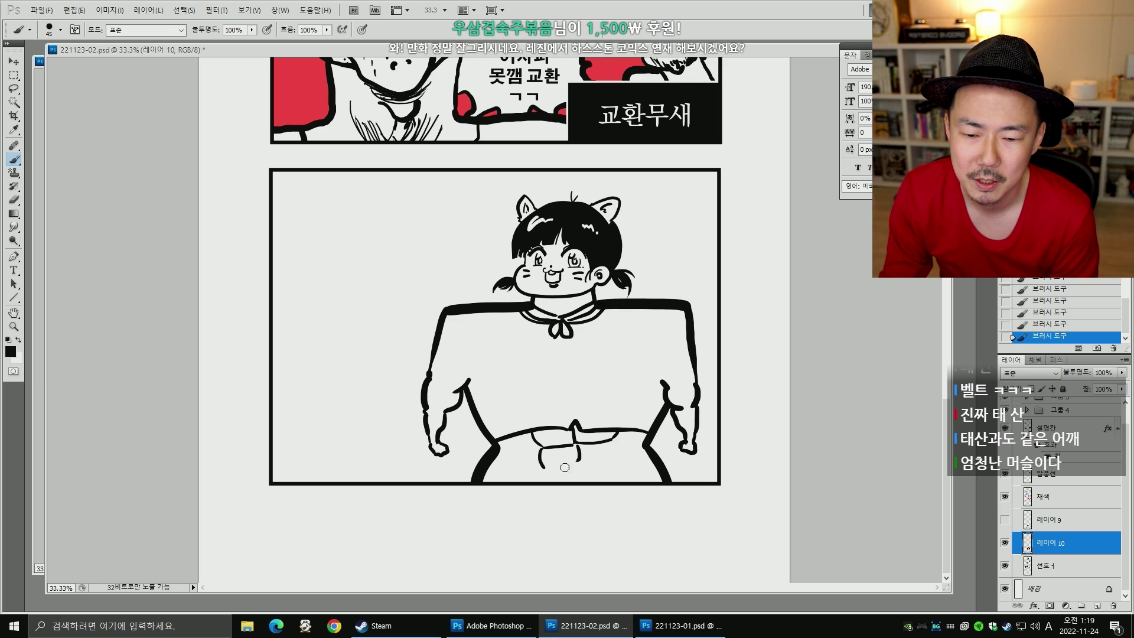
left_click_drag(615, 445, 614, 463)
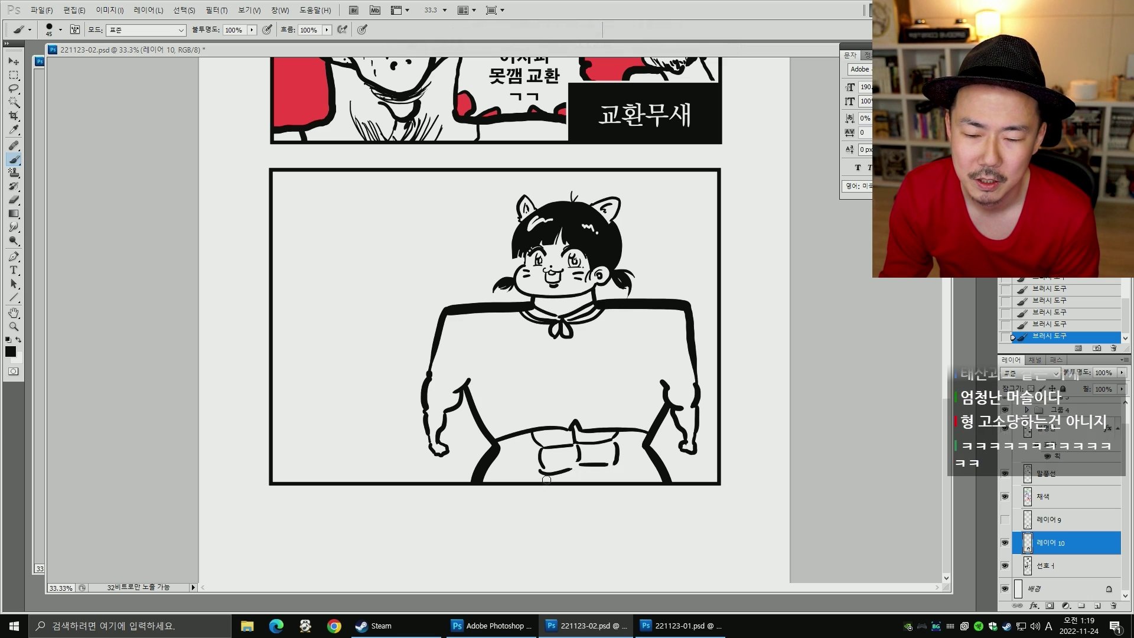
key("bracketright")
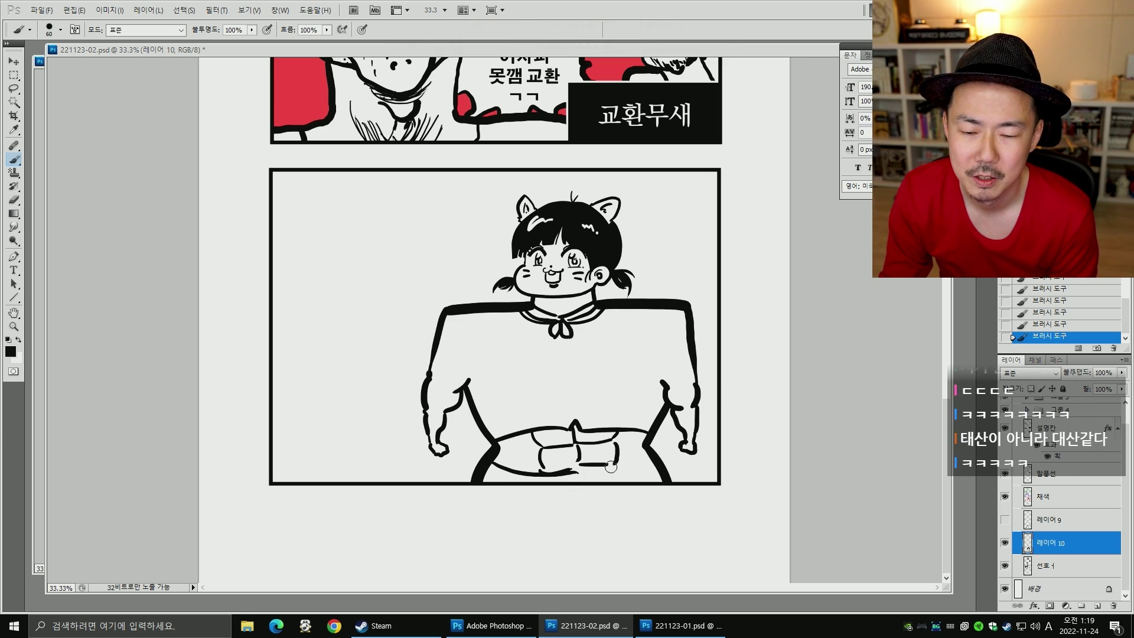
key("ctrl+alt+z")
key("ctrl+alt+z")
key("ctrl+alt+z")
key("ctrl+alt+z")
key("ctrl+alt+z")
key("ctrl+alt+z")
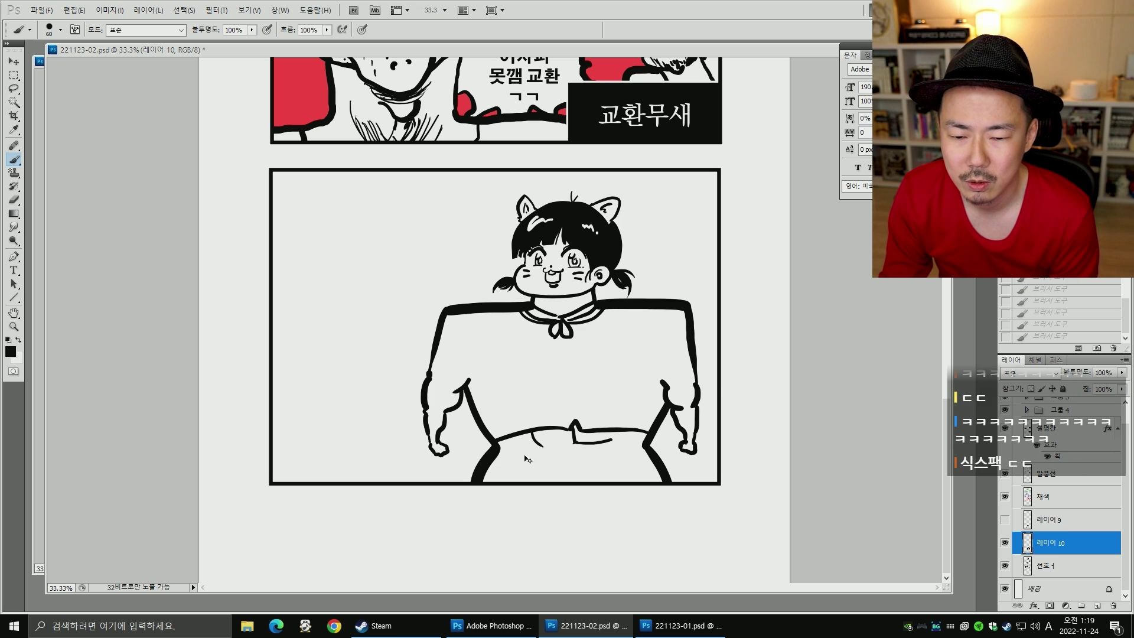
- Draw a curved waistband line between the hips, just below the shirt hem, using a size 70 brush
key("bracketright")
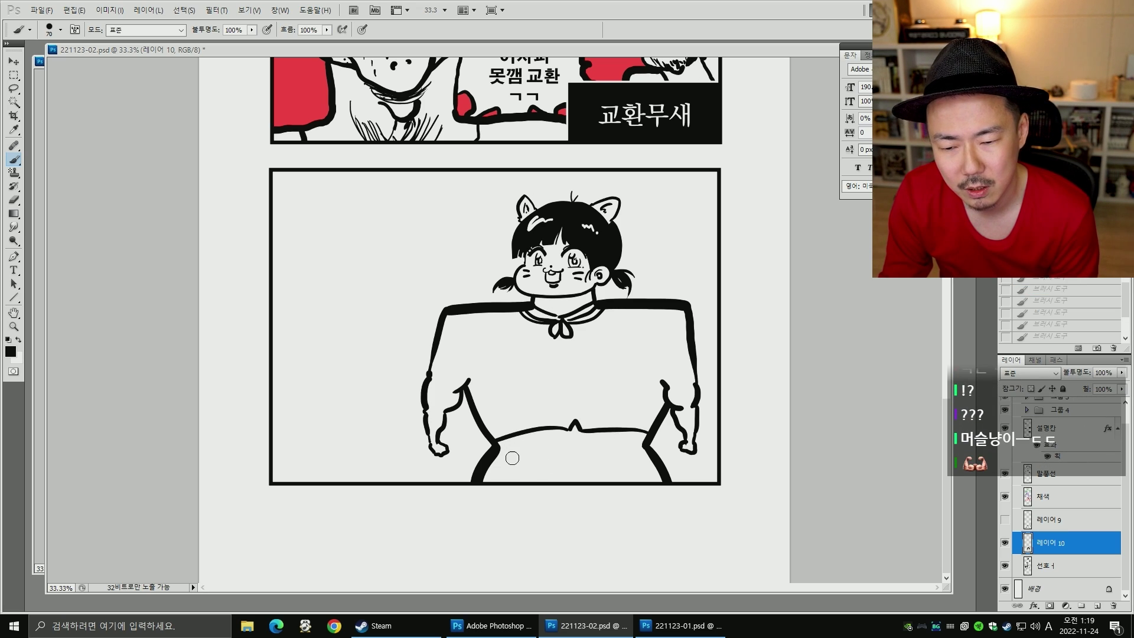
left_click_drag(494, 461, 641, 453)
key("ctrl+alt+z")
left_click_drag(492, 461, 648, 455)
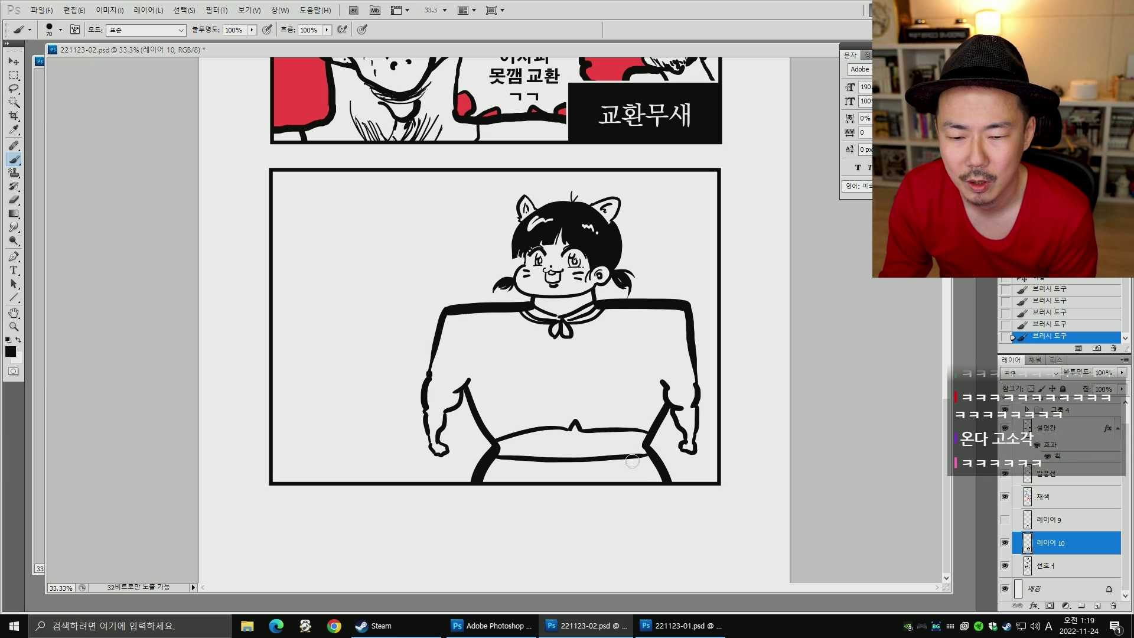
- Draw rows of small abdominal muscles between the shirt hem and the waistband using a size 45 brush
key("bracketleft")
key("bracketleft")
key("bracketleft")
left_click_drag(536, 431, 608, 446)
mouse_move(542, 450)
left_mouse_down()
mouse_move(610, 449)
mouse_move(544, 449)
left_mouse_up()
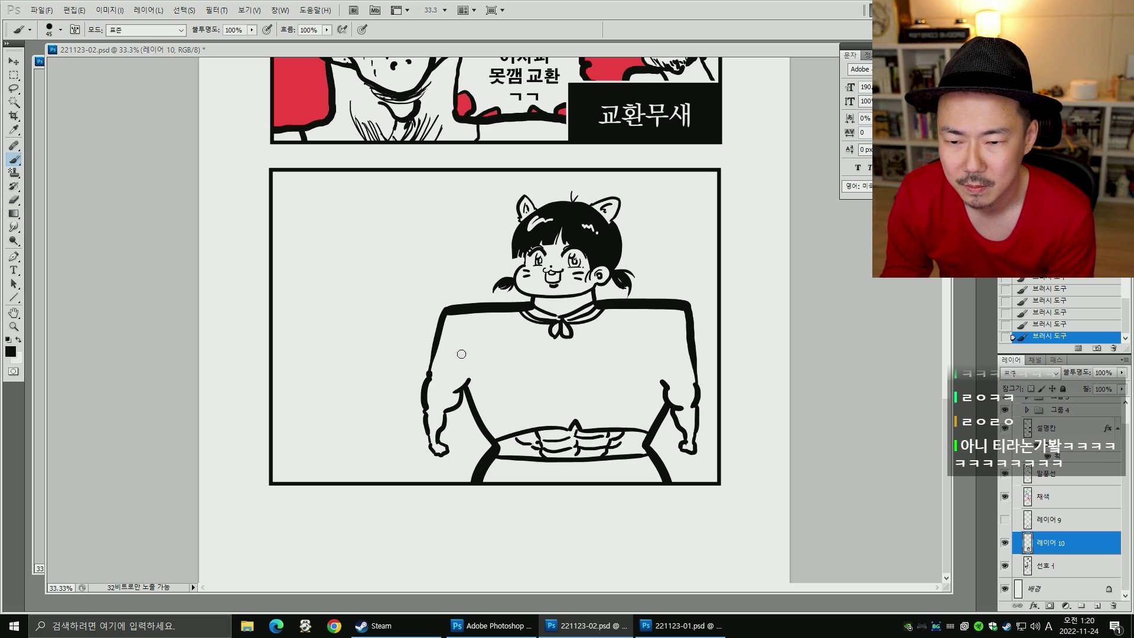
- Draw curved sleeve hems across both upper arms and a small triangular mark on the shirt's chest
left_click_drag(437, 365, 469, 383)
key("ctrl+z")
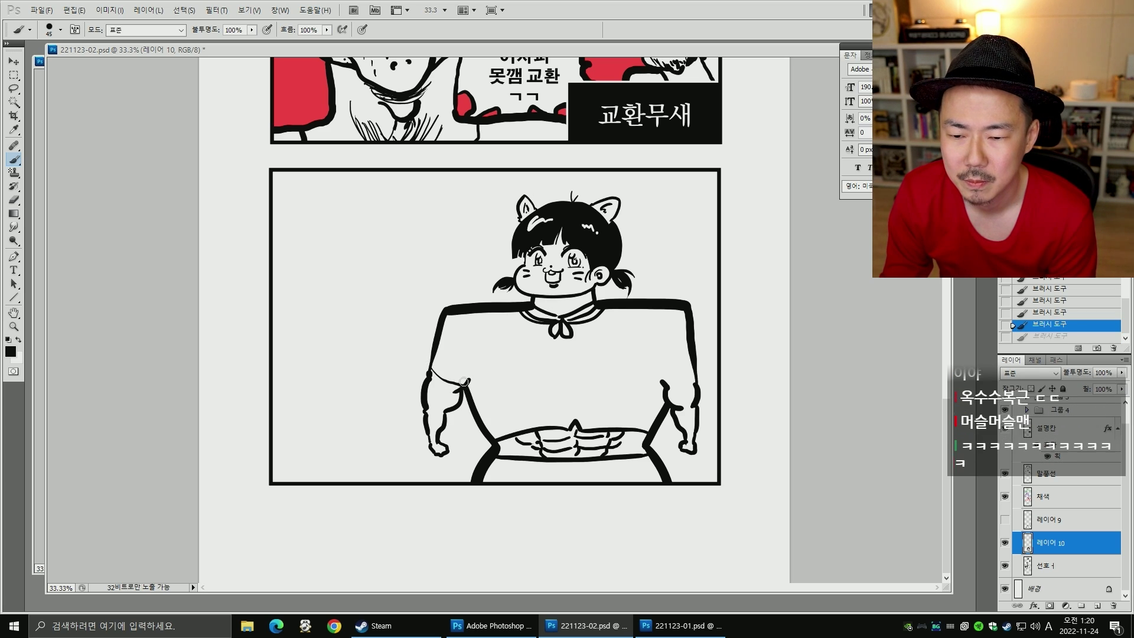
left_click_drag(667, 382, 694, 368)
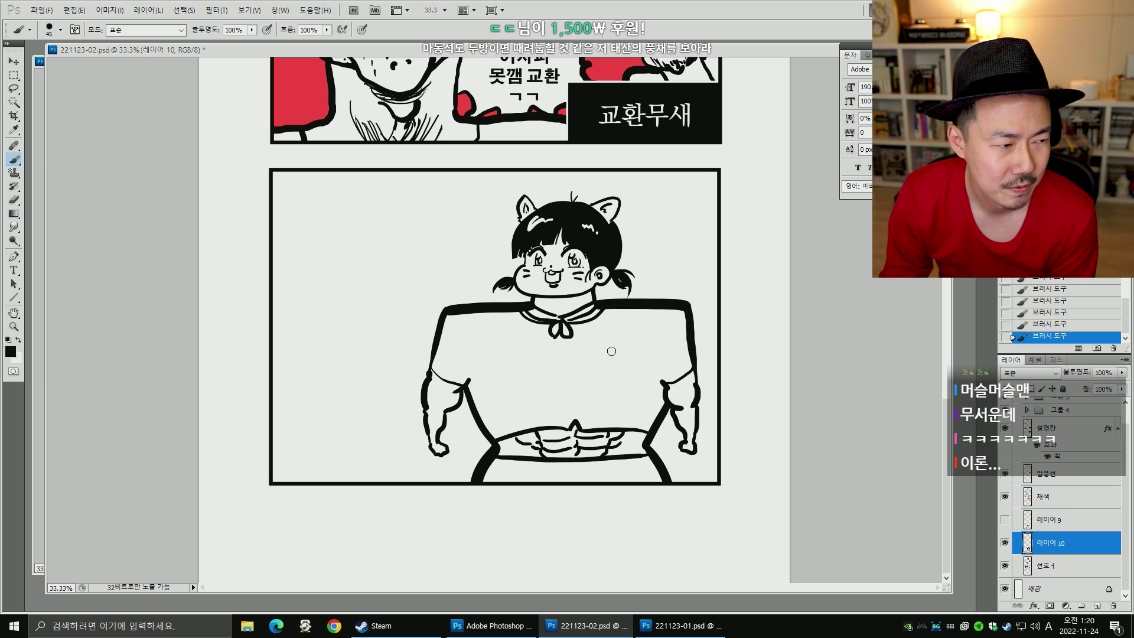
left_click_drag(602, 348, 611, 348)
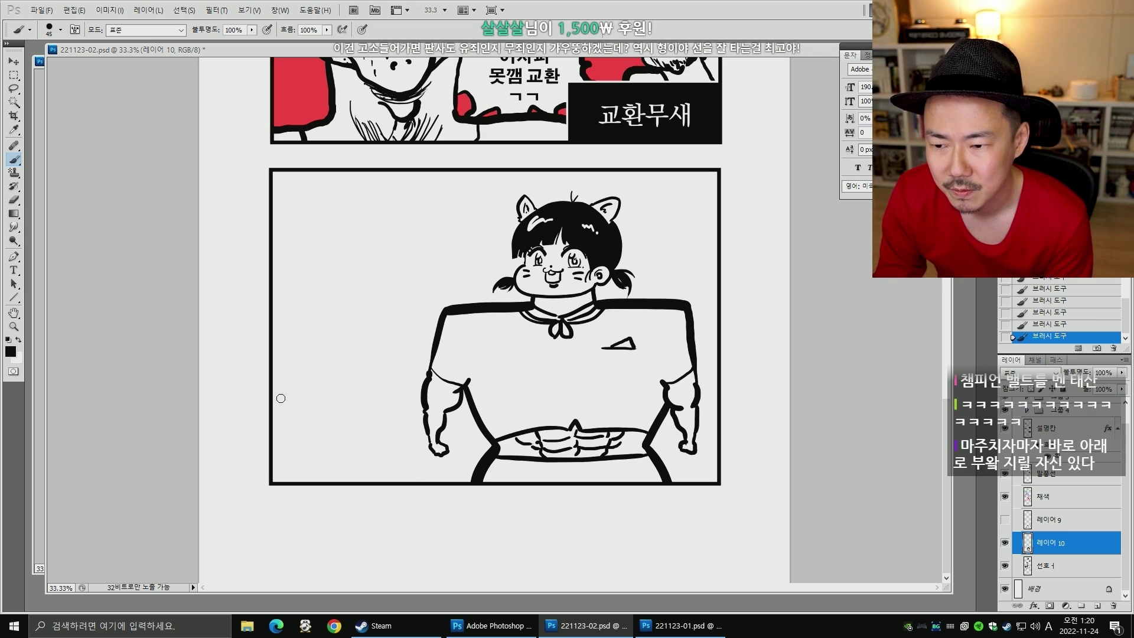
- Draw a mountain ridge behind the figure on both sides and a high-rise building with windows on its slope
mouse_move(386, 375)
left_mouse_down()
mouse_move(408, 370)
mouse_move(418, 381)
left_mouse_up()
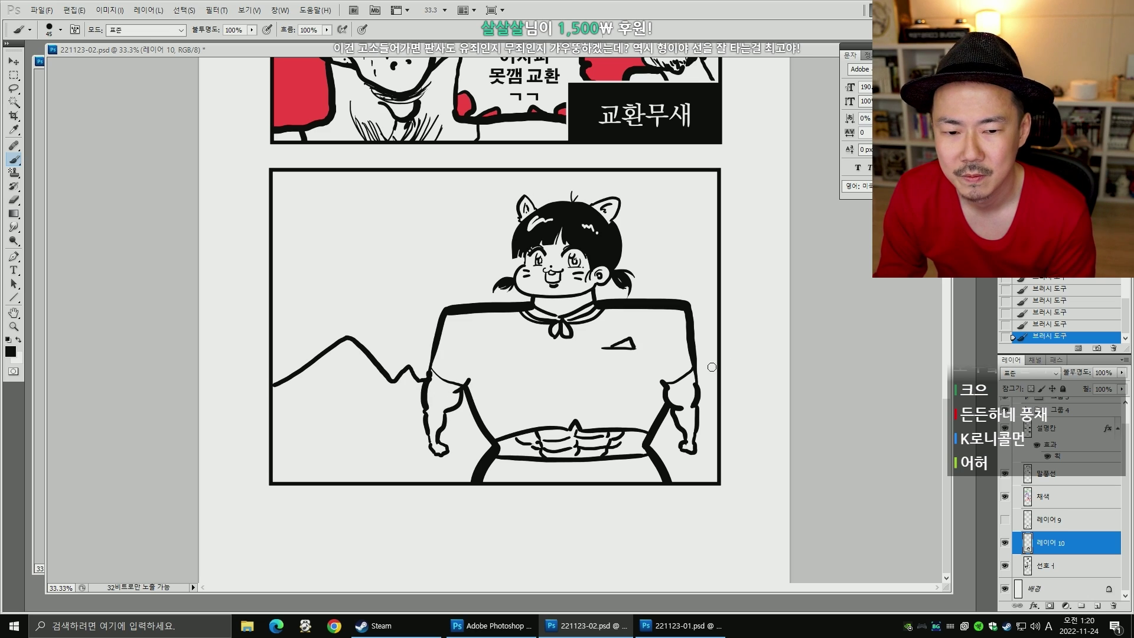
left_click_drag(712, 367, 697, 377)
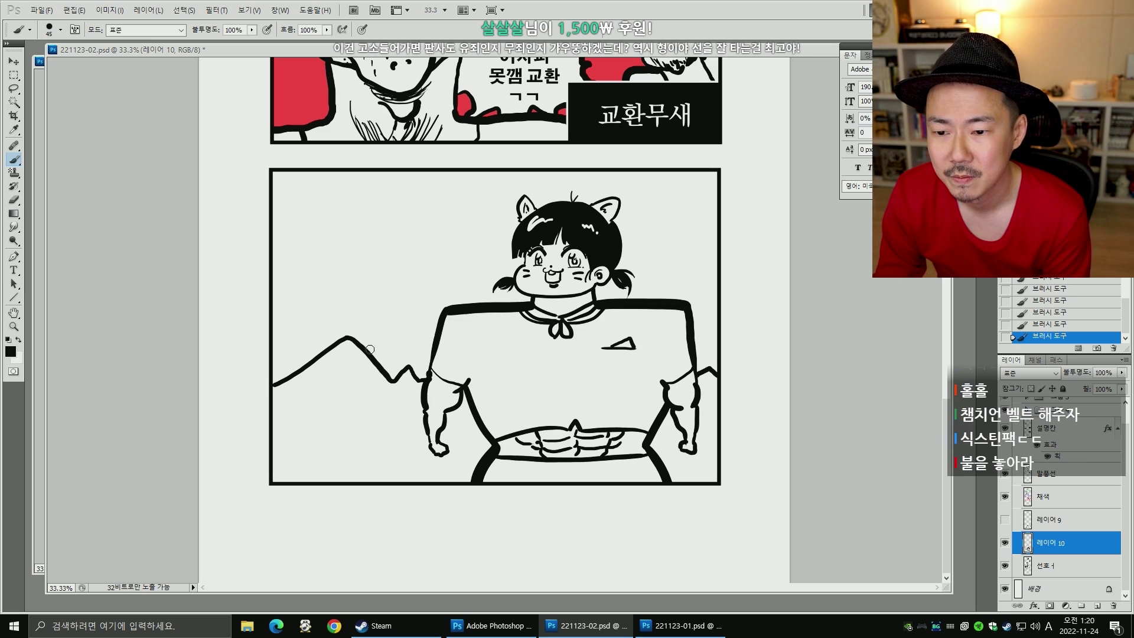
left_click_drag(382, 365, 417, 360)
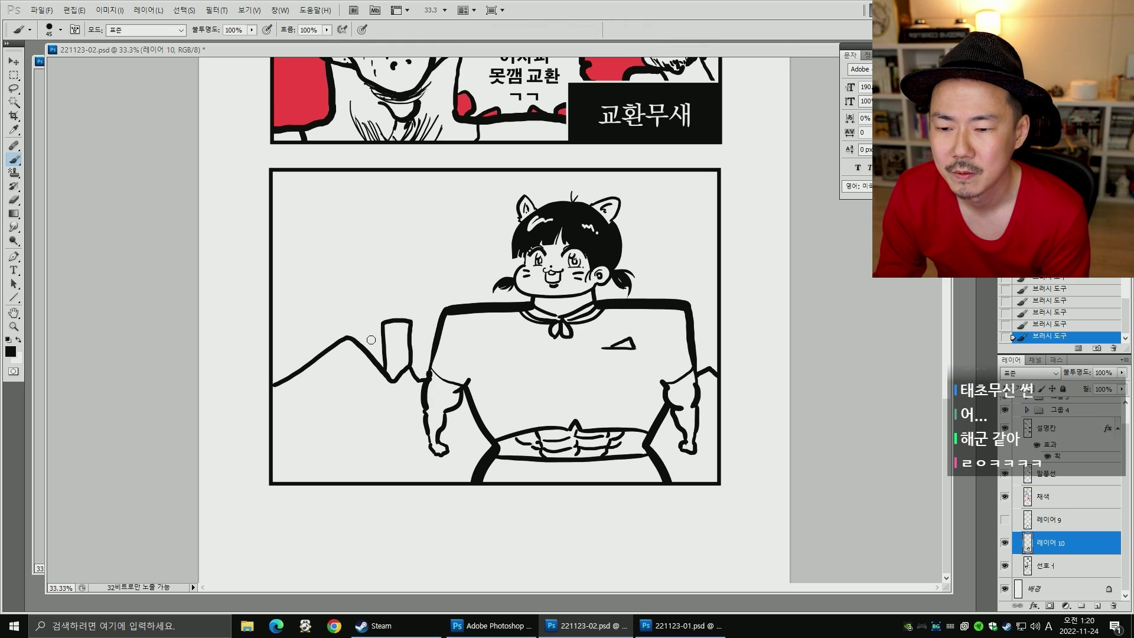
mouse_move(381, 335)
left_mouse_down()
mouse_move(369, 336)
mouse_move(371, 352)
mouse_move(405, 335)
mouse_move(393, 364)
left_mouse_up()
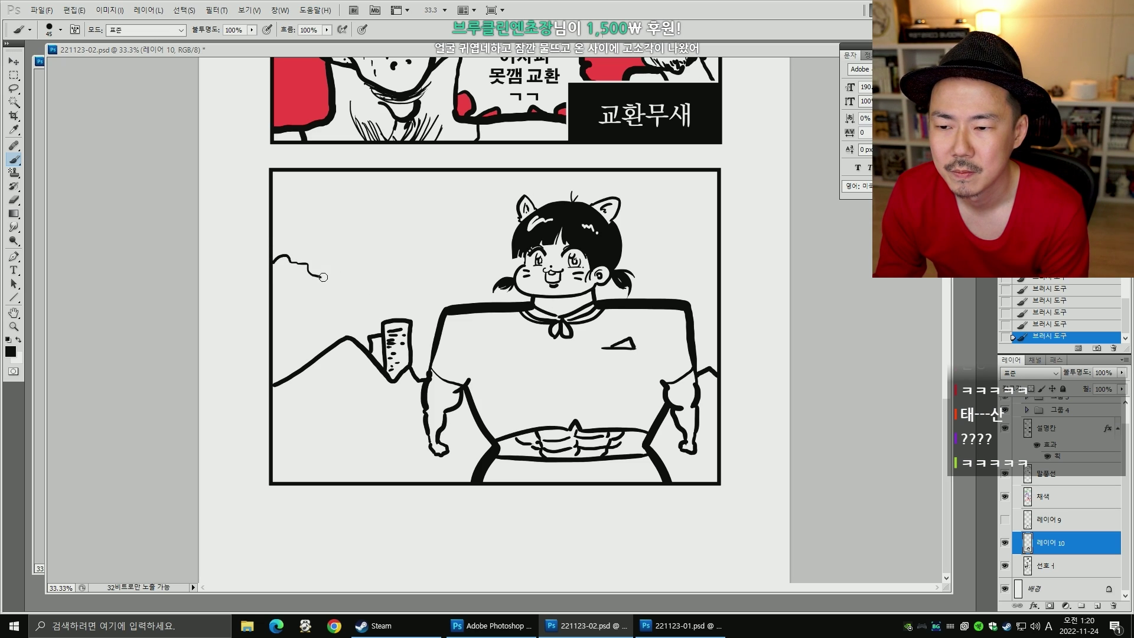
- Draw small flat-bottomed clouds on both sides of the figure, cleaning up one with the Eraser, and set the brush size to 30
mouse_move(415, 274)
left_mouse_down()
mouse_move(441, 270)
mouse_move(423, 280)
mouse_move(465, 278)
left_mouse_up()
key("e")
left_click(426, 269)
key("b")
left_click_drag(274, 341, 319, 349)
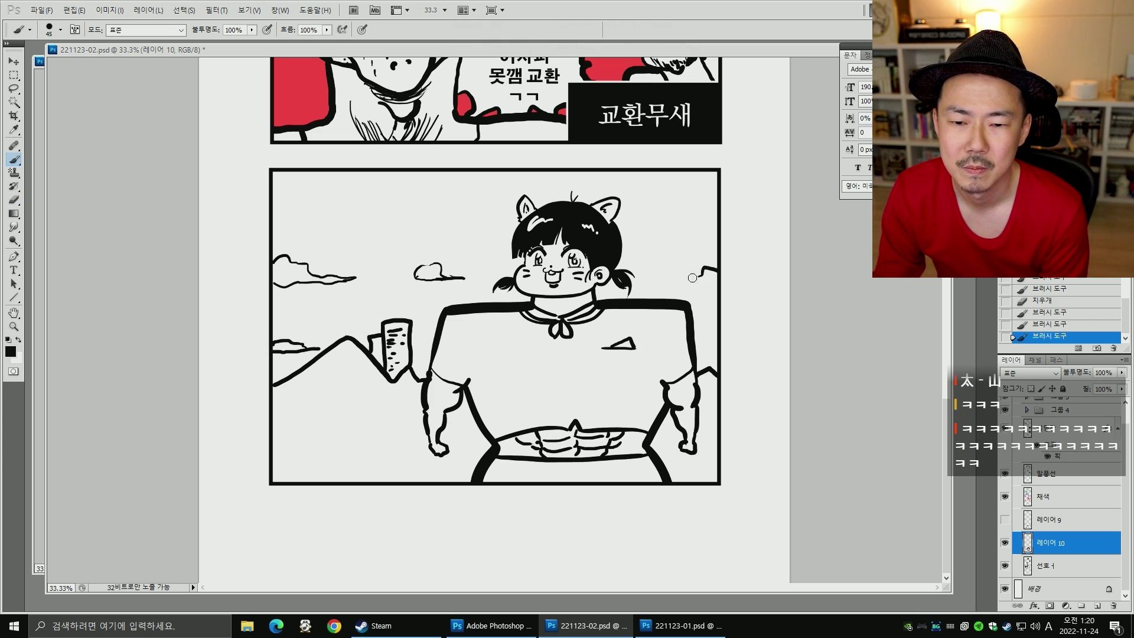
left_click_drag(707, 329, 719, 325)
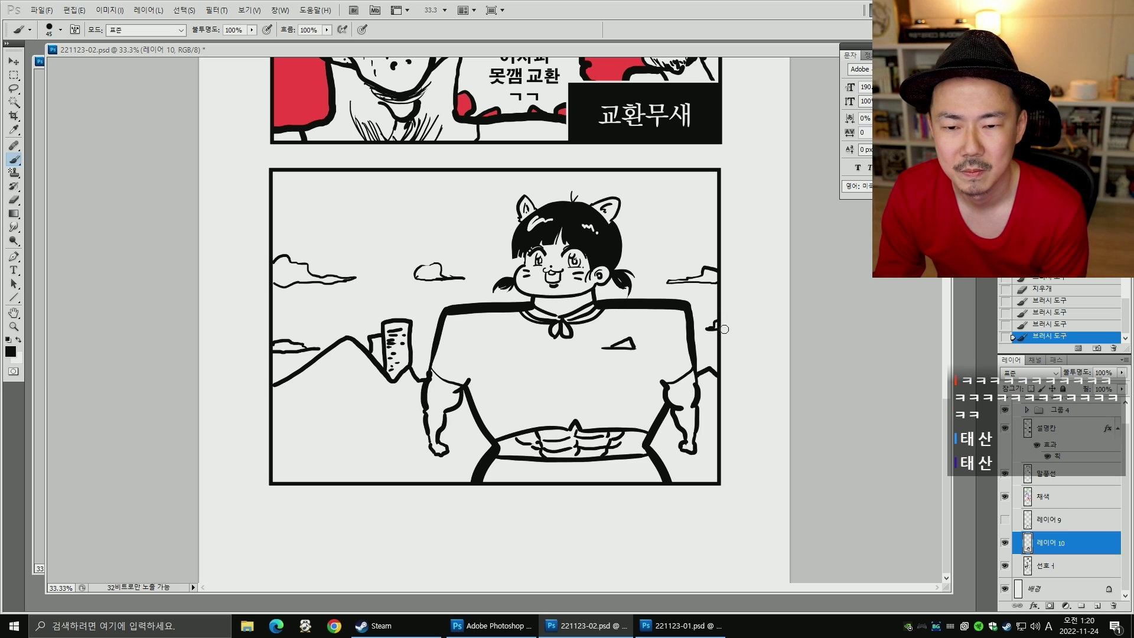
key("bracketleft")
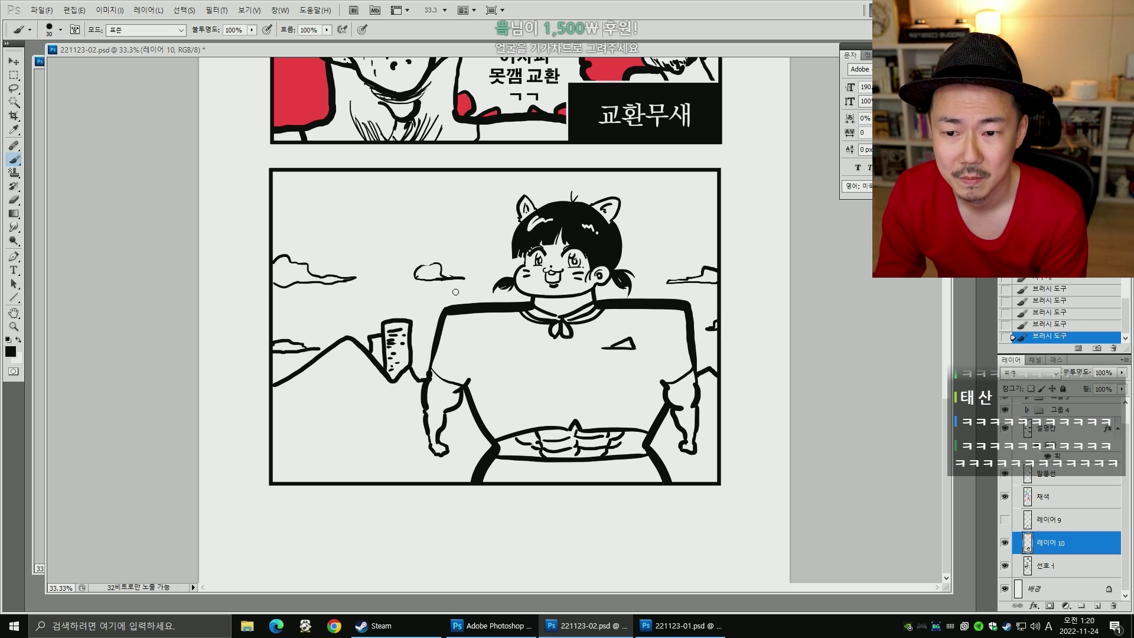
- Draw a flock of small birds beside the head and a speech bubble in the panel's upper-left corner using a size 40 brush
mouse_move(652, 222)
left_mouse_down()
mouse_move(649, 235)
mouse_move(689, 210)
mouse_move(689, 259)
left_mouse_up()
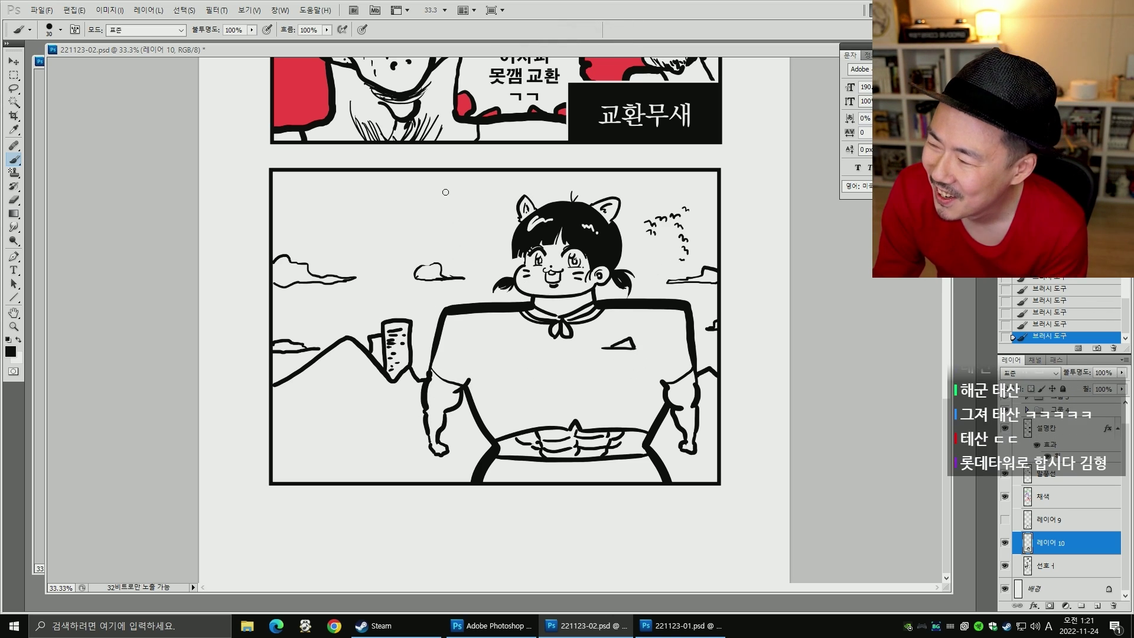
key("bracketright")
left_click_drag(498, 229, 346, 239)
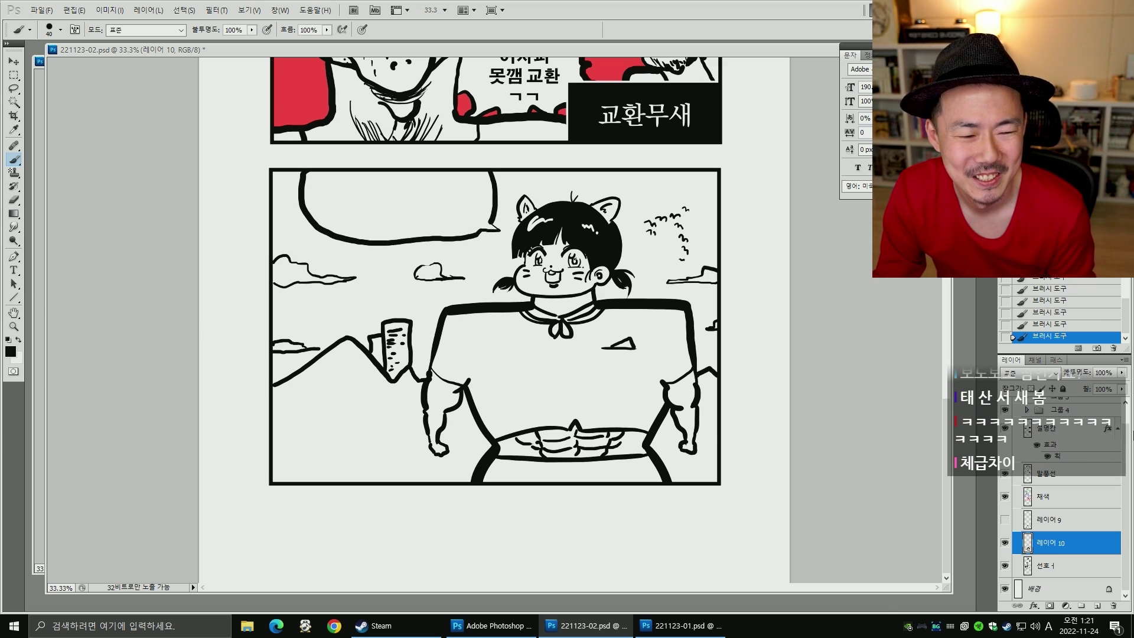
- Reorder the text layer starting with "누가 물량 뽑지" to just below 교환무새 and move its text over the new speech bubble
left_click_drag(1126, 434, 1127, 419)
left_click(1028, 418)
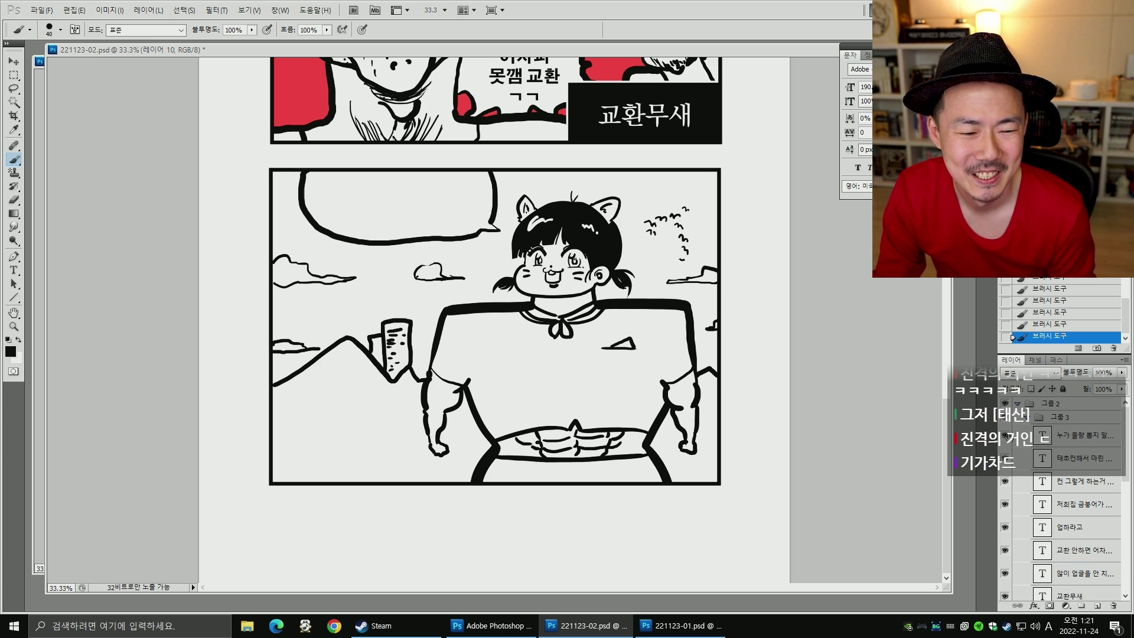
left_click(1055, 436)
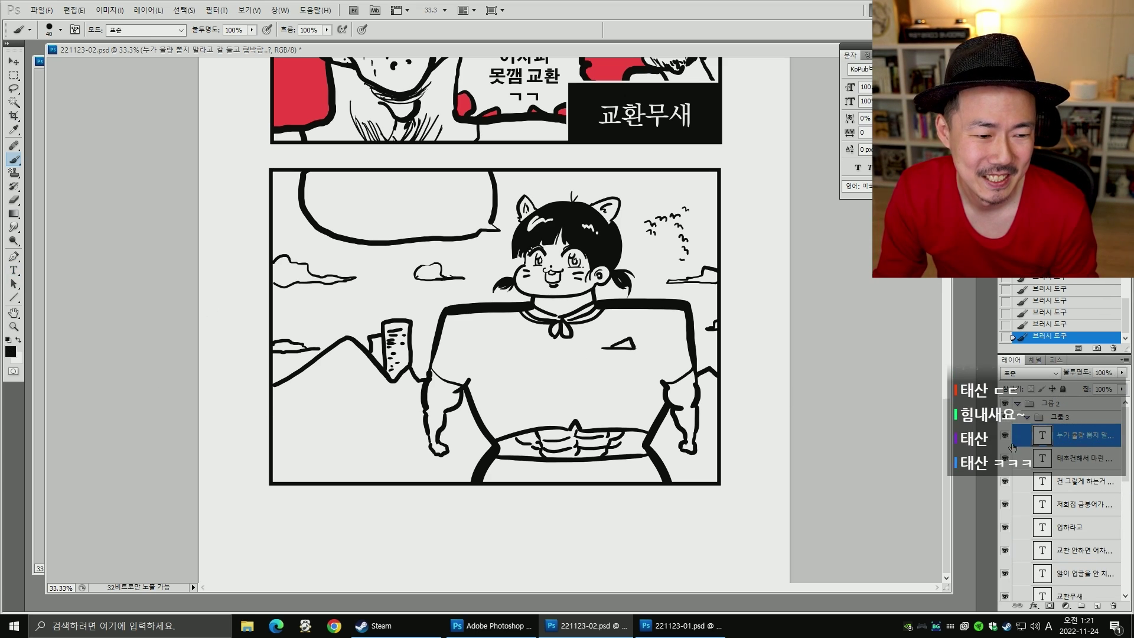
left_click_drag(1040, 447, 1043, 596)
key("v")
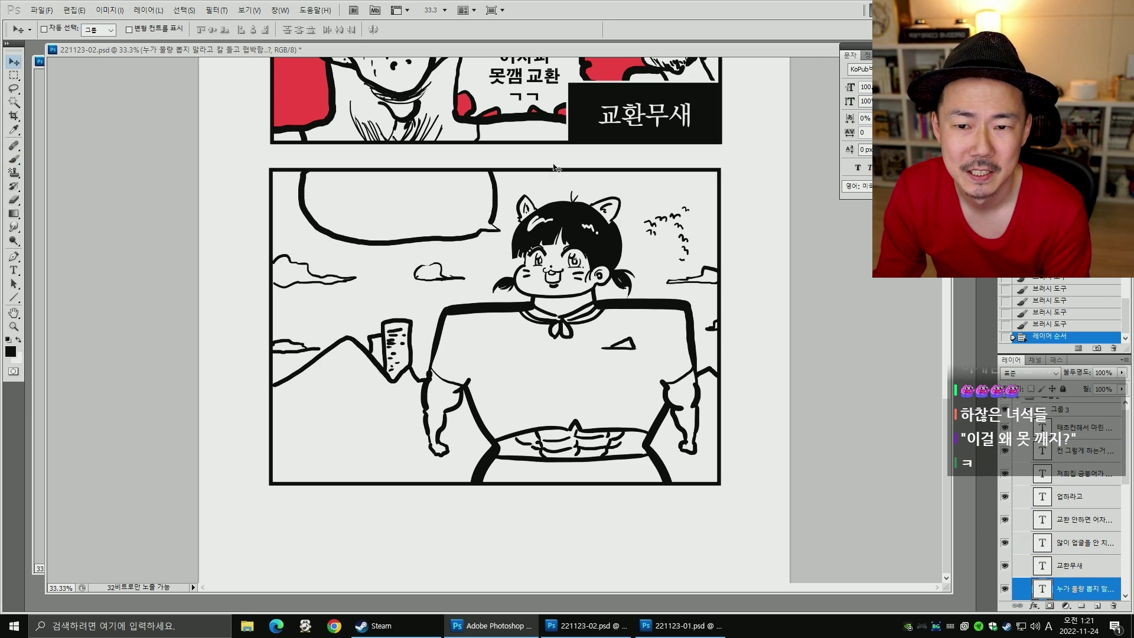
left_click_drag(657, 313, 424, 325)
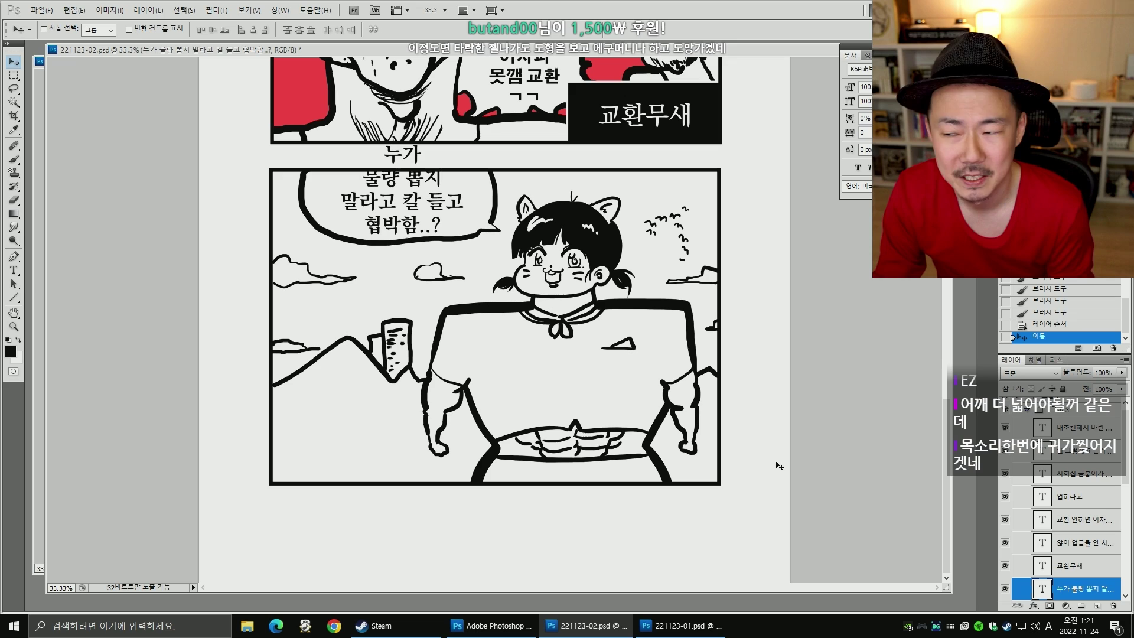
- Change the font of all the speech bubble text to Adobe 고딕 Std
left_click(13, 270)
left_click(402, 202)
key("ctrl+a")
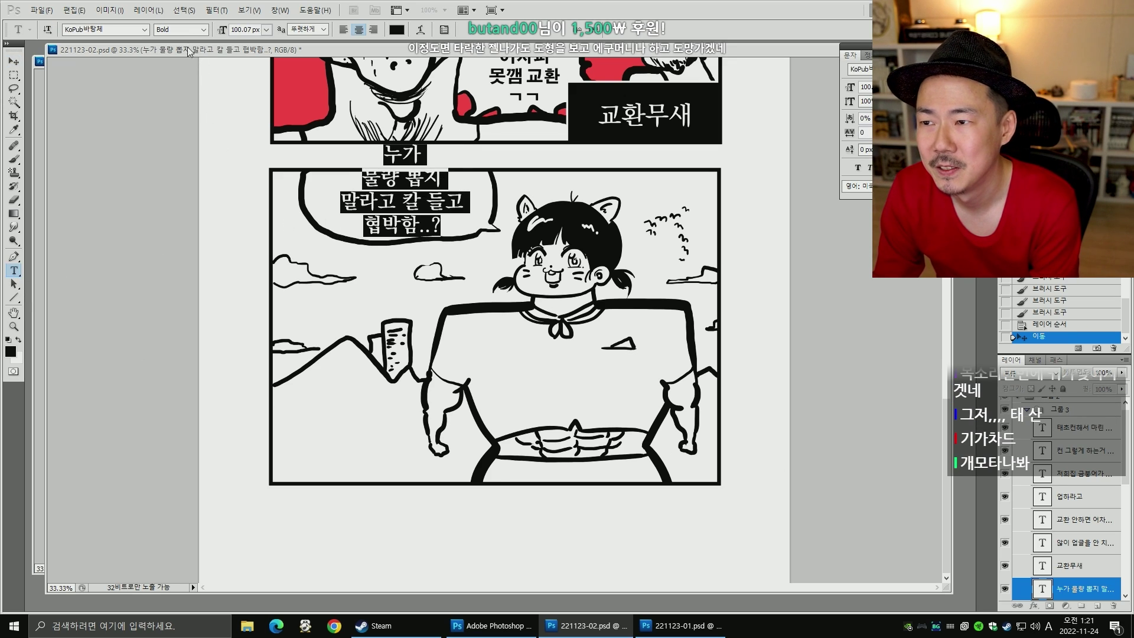
left_click(145, 30)
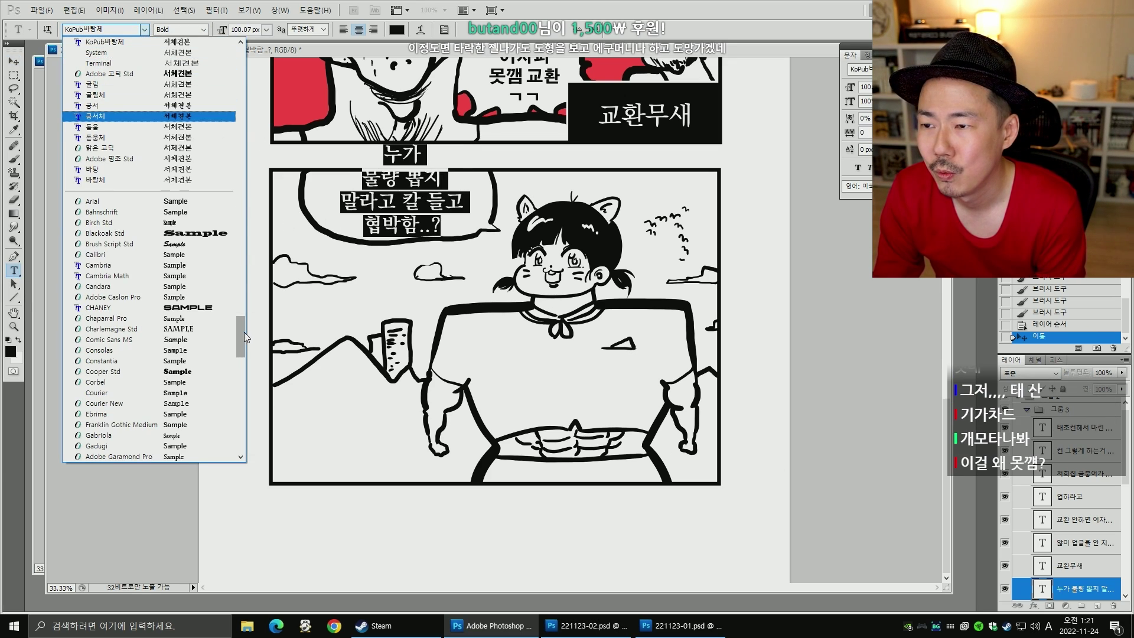
left_click_drag(243, 332, 244, 317)
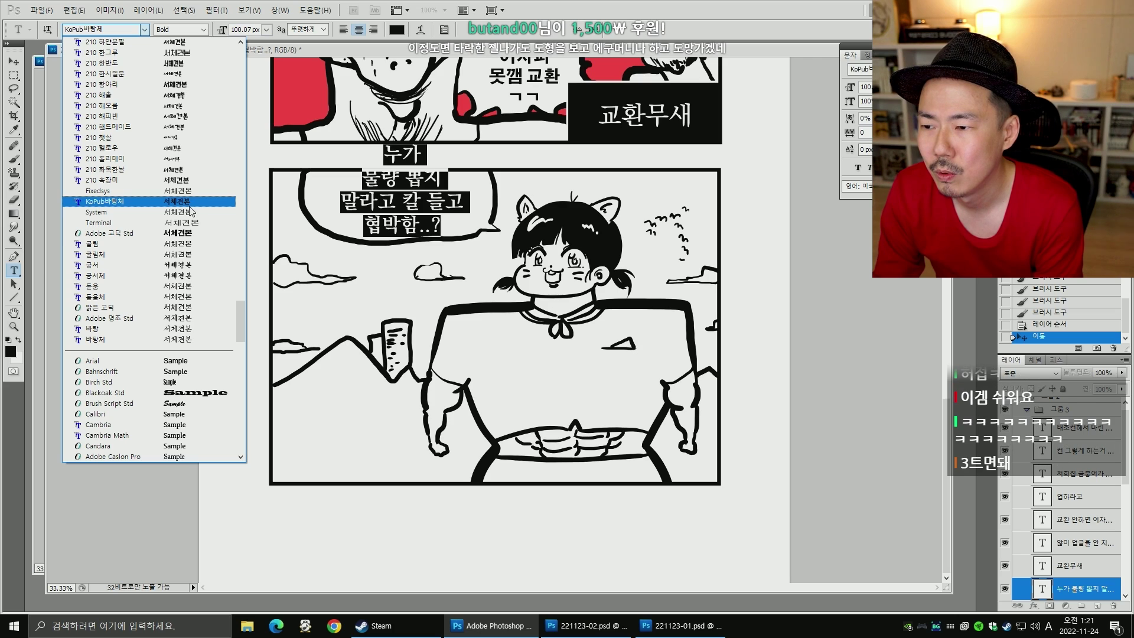
left_click(187, 233)
- Replace the speech bubble text with two lines: "태초 2개" and "뽑으면 됨ㅇㅇ"
key("BackSpace")
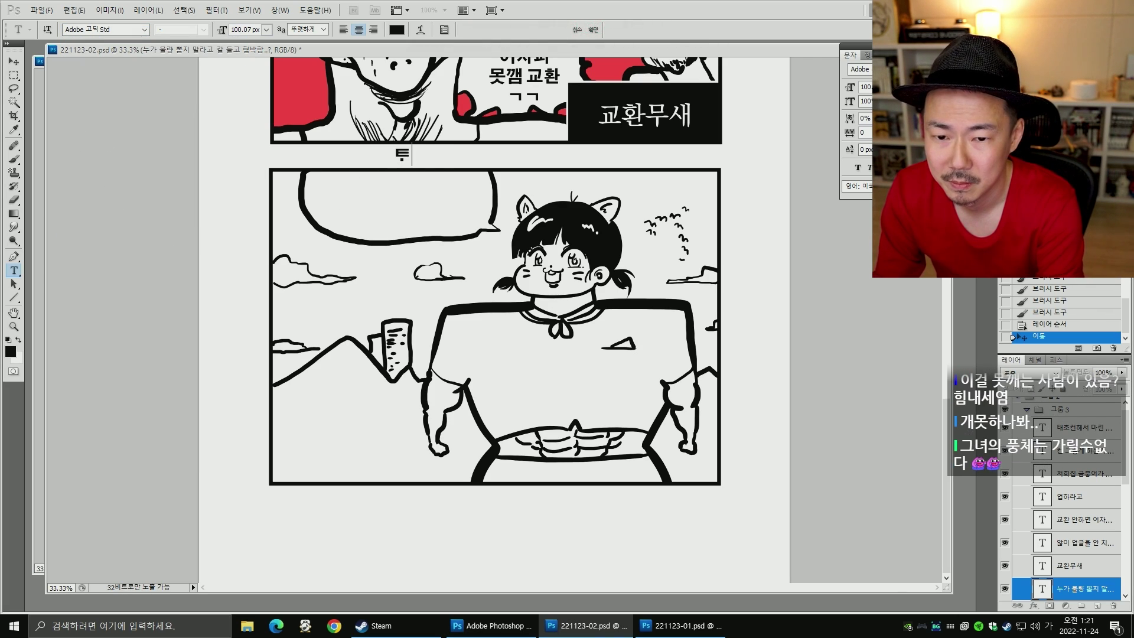
type("태조 2개")
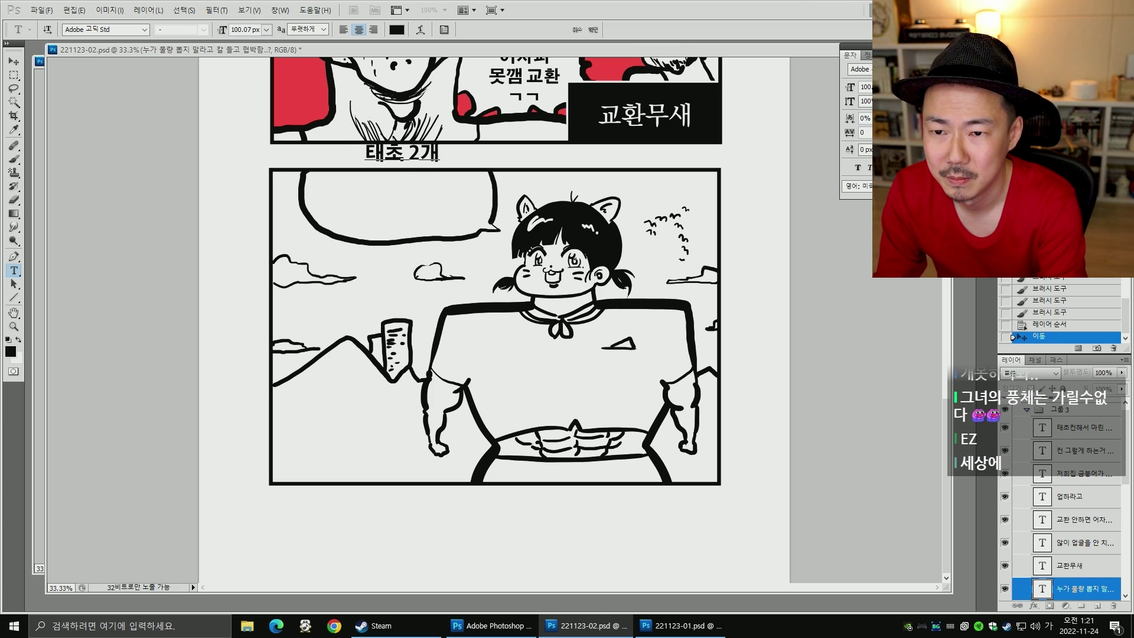
type("뽑으며")
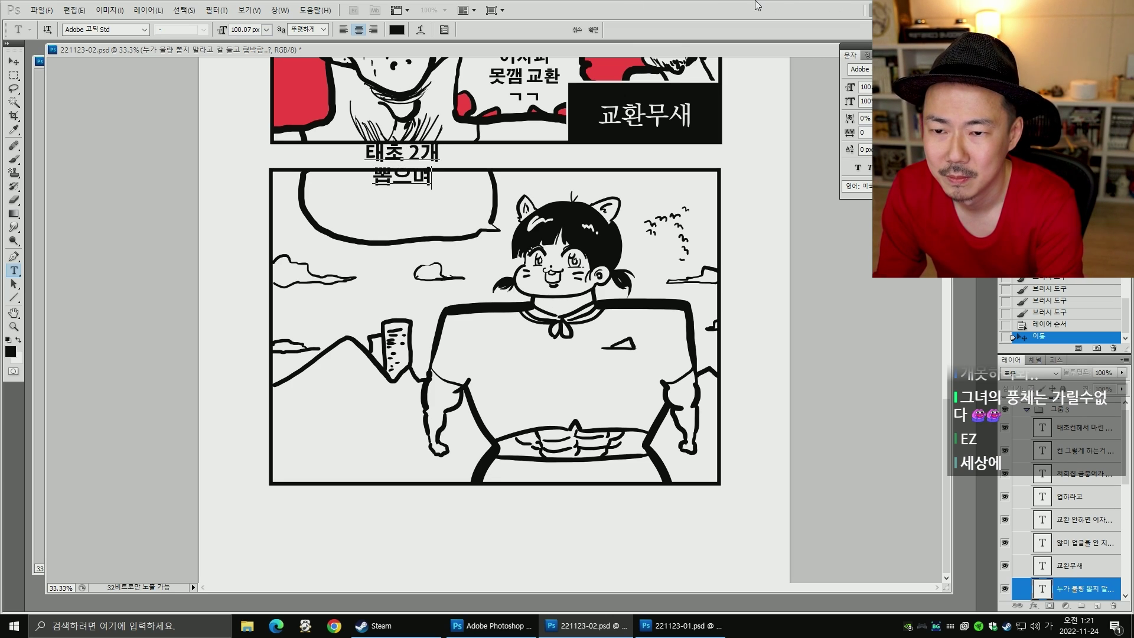
type("ㄴ")
type(" 됨ㅇㅇ")
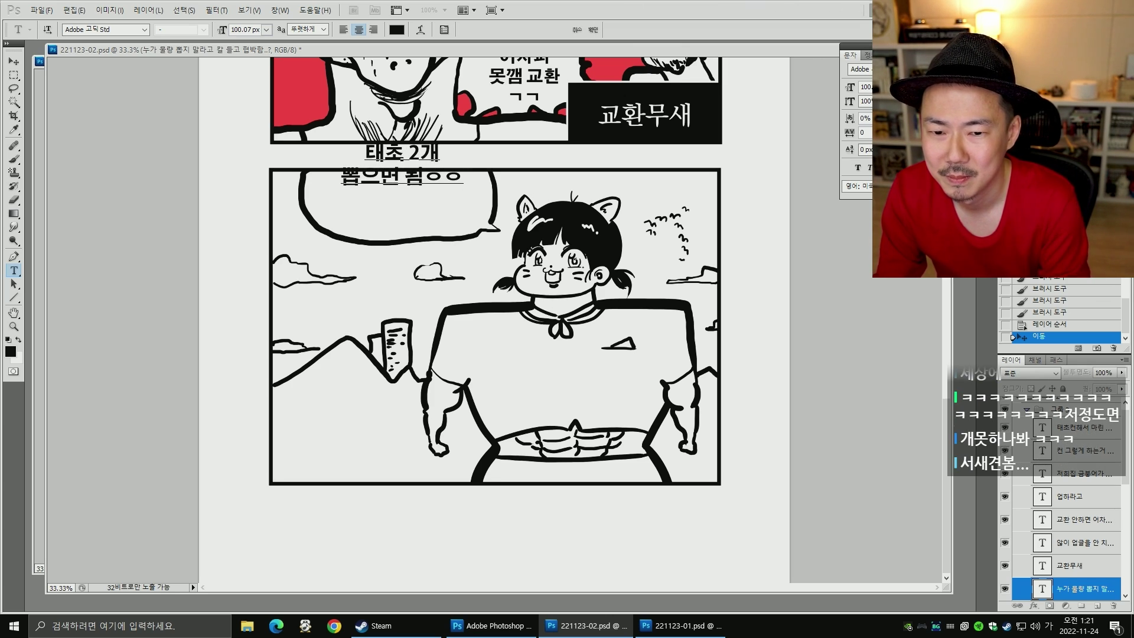
- Move the text inside the speech bubble and scale it proportionally to 89.17%
left_click(18, 64)
left_click_drag(469, 197, 447, 213)
key("ctrl+t")
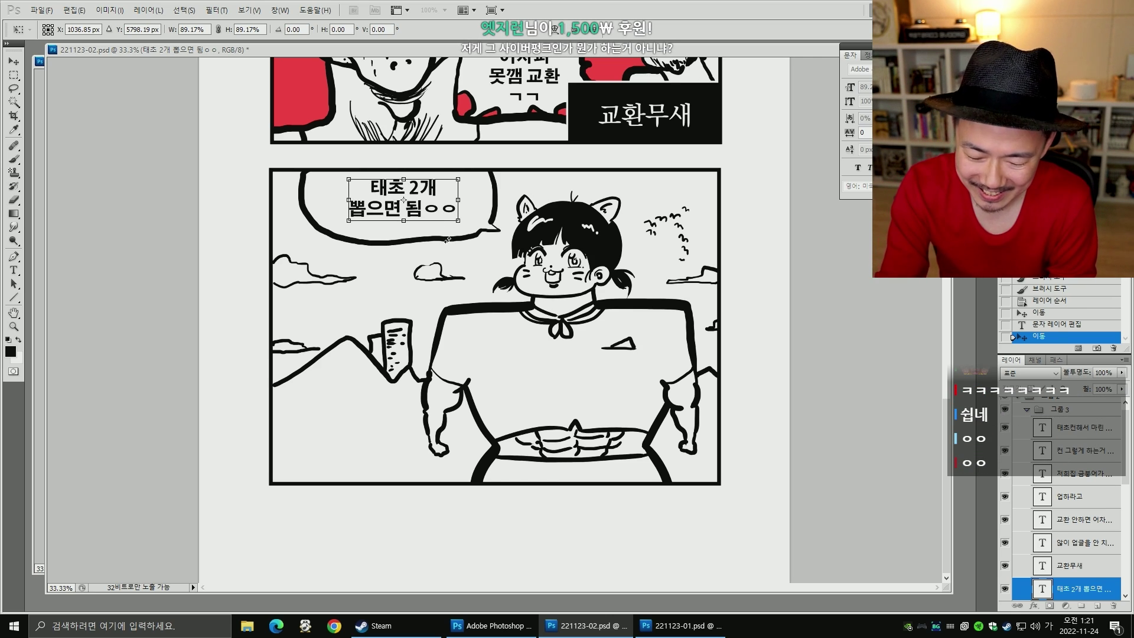
key("Return")
- Change the ending of the bubble's second line to "되잖아" and nudge the text to centre it in the bubble
left_click(13, 270)
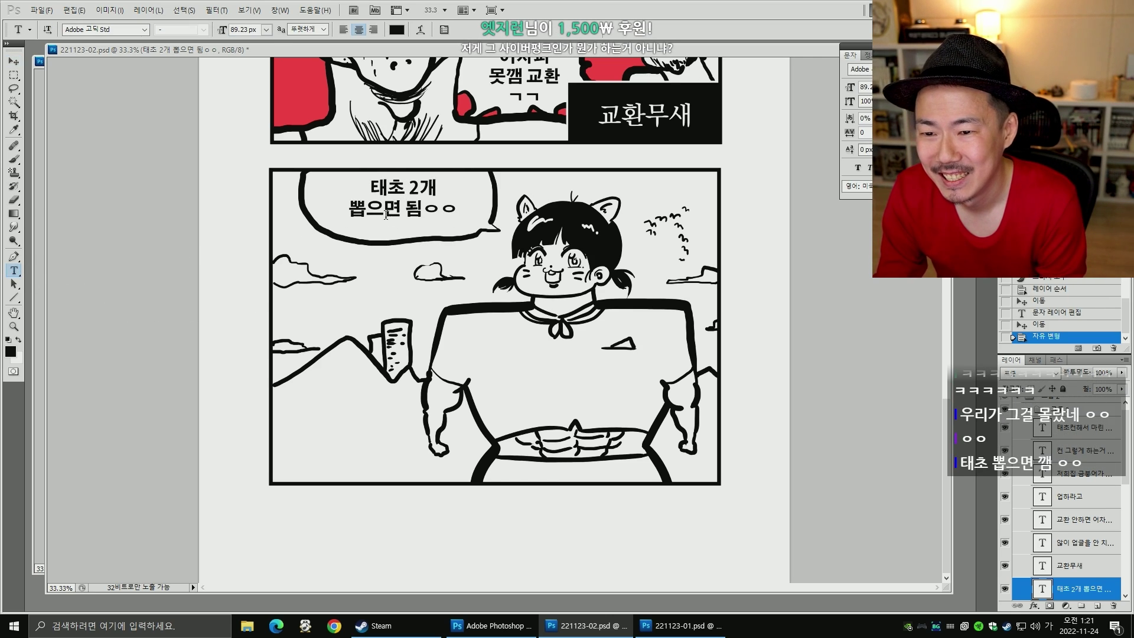
left_click_drag(405, 208, 454, 207)
type("ㄷㅚ잖")
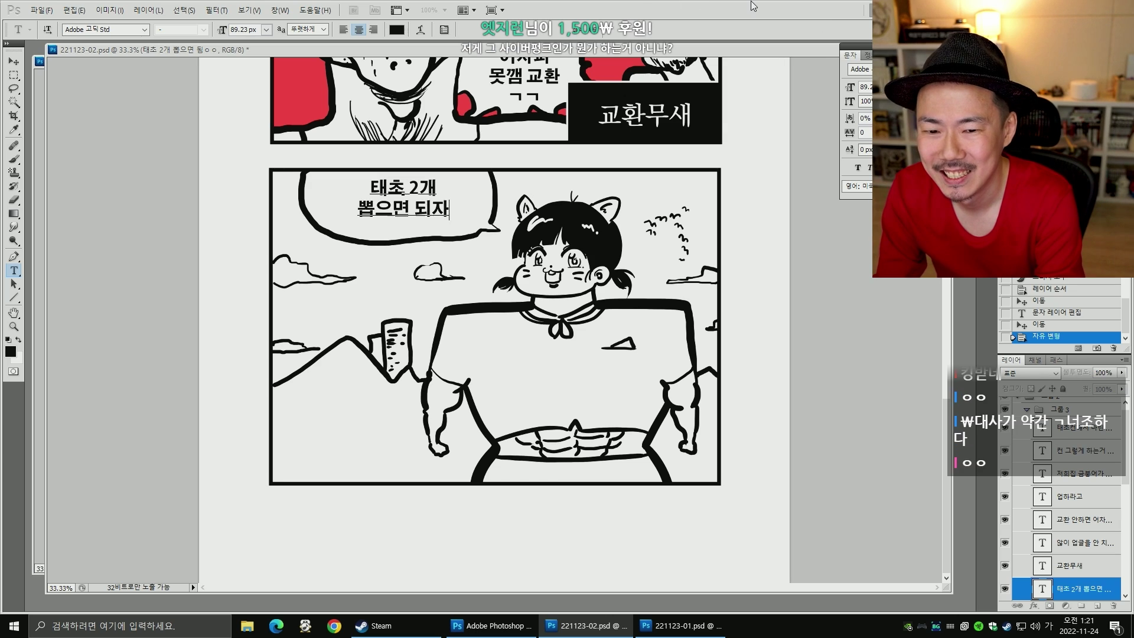
type("아")
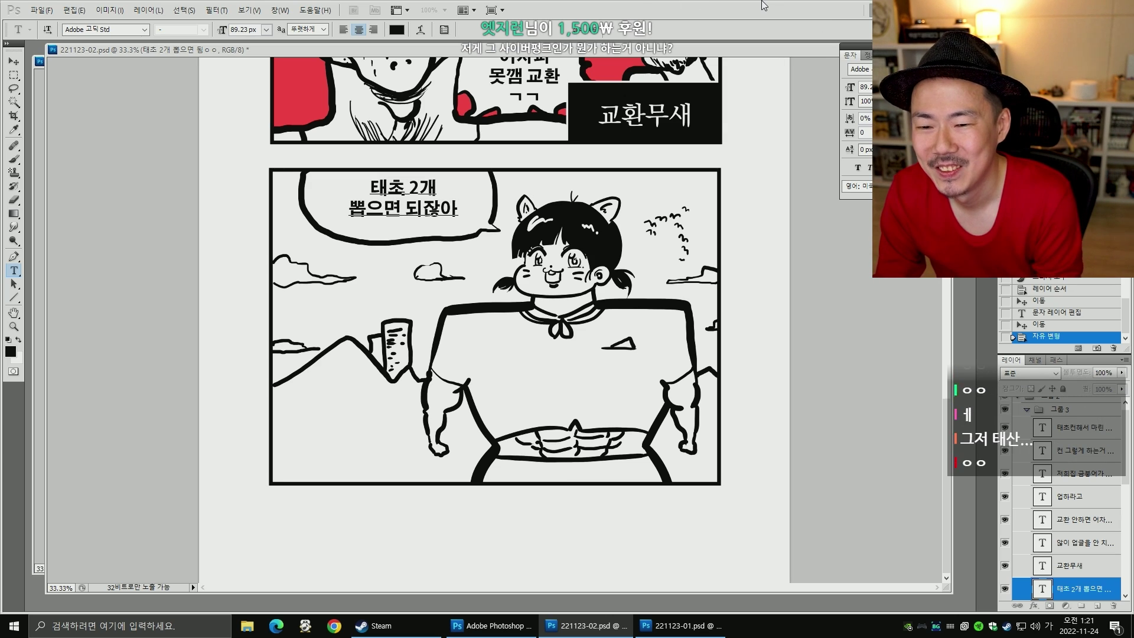
left_click(13, 61)
left_click_drag(435, 209, 433, 213)
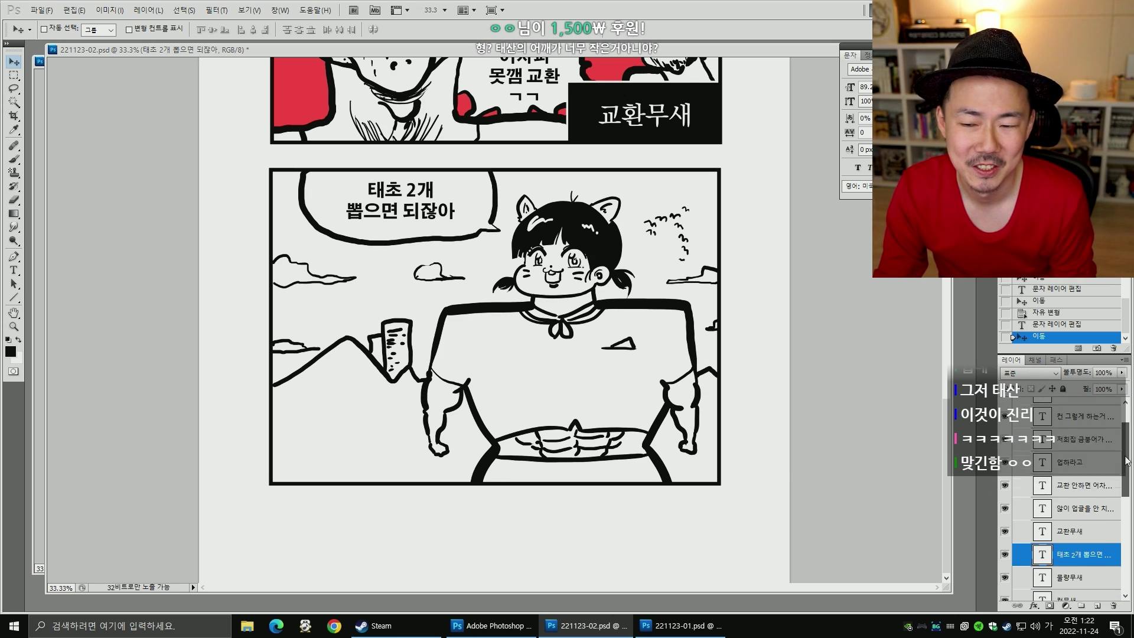
- Collapse the text layer group 그룹 3, toggle the visibility of the line-art layers to check their contents, and select 레이어 10
scroll(1122, 464, "down", 2)
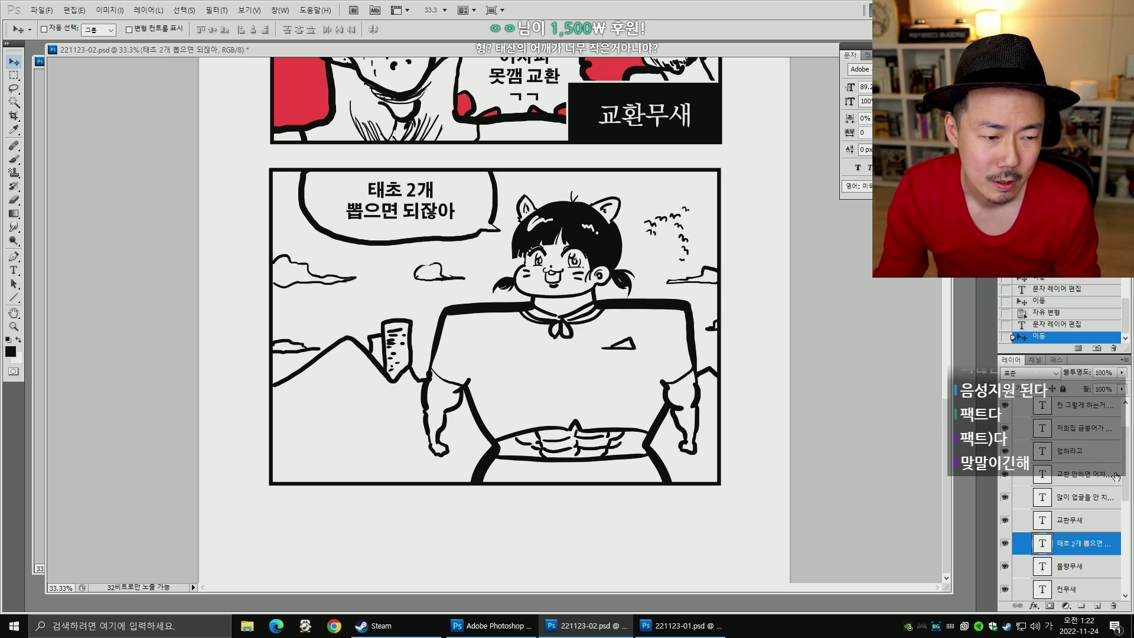
scroll(1117, 475, "up", 2)
left_click(1029, 417)
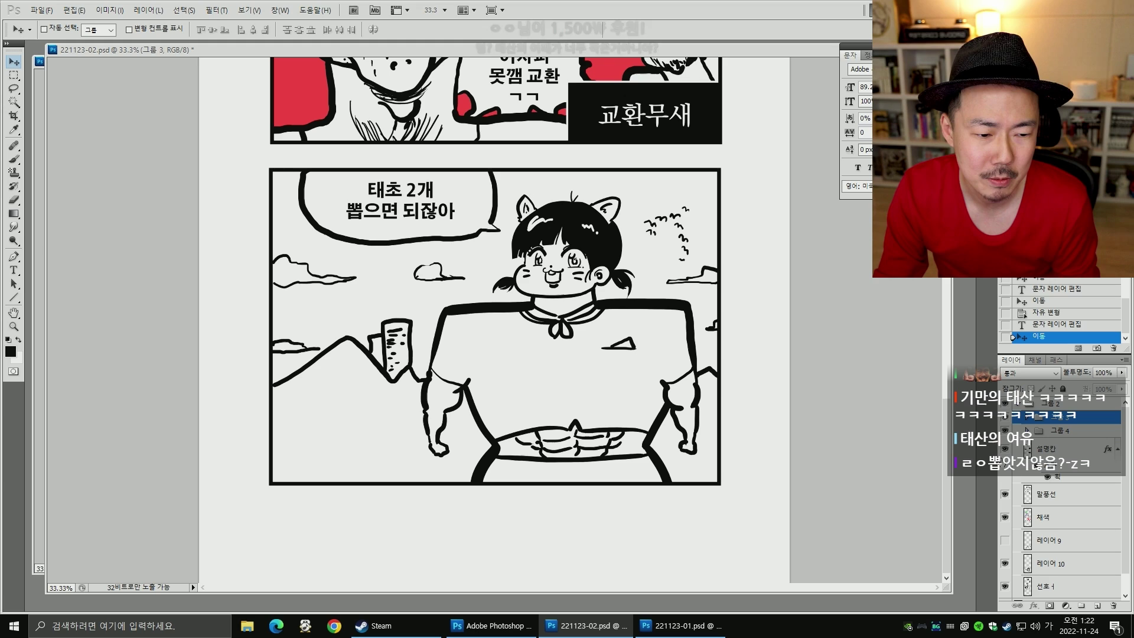
left_click(1005, 564)
left_click(1005, 564)
left_click(1005, 587)
left_click(1005, 586)
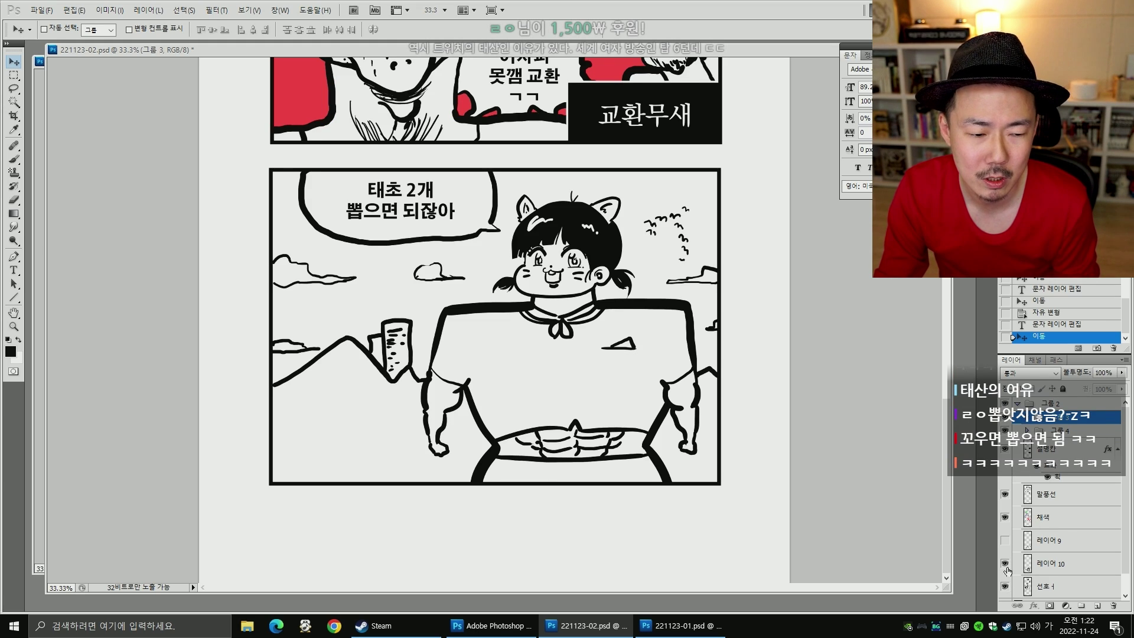
left_click(1004, 564)
left_click(1004, 564)
left_click(1040, 565)
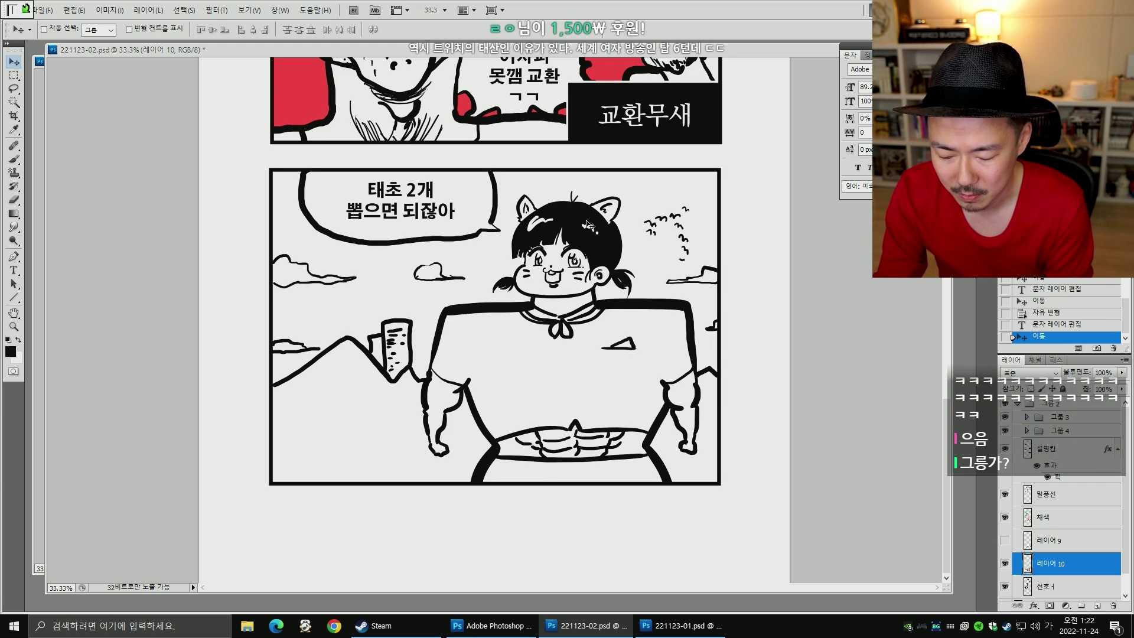
- Lasso the girl's head and collar, scale them proportionally to 84.31%, move them slightly upward, and deselect
key("Hangul")
key("l")
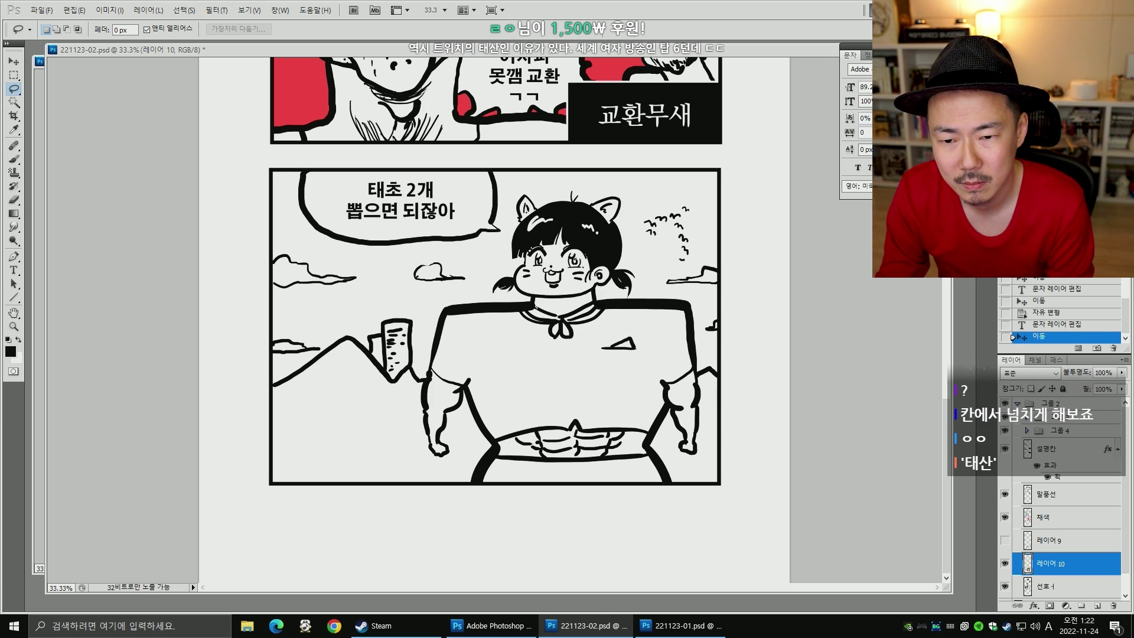
mouse_move(500, 214)
left_mouse_down()
mouse_move(544, 174)
mouse_move(621, 171)
mouse_move(634, 189)
mouse_move(647, 292)
mouse_move(600, 336)
mouse_move(539, 354)
left_mouse_up()
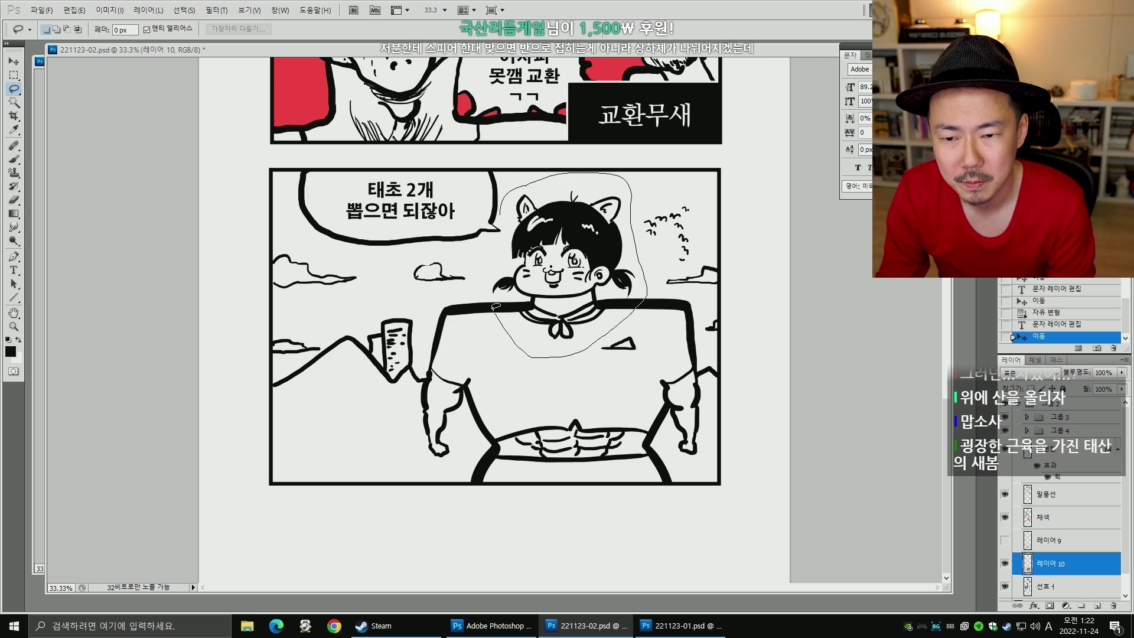
left_click_drag(501, 215, 500, 214)
key("ctrl+t")
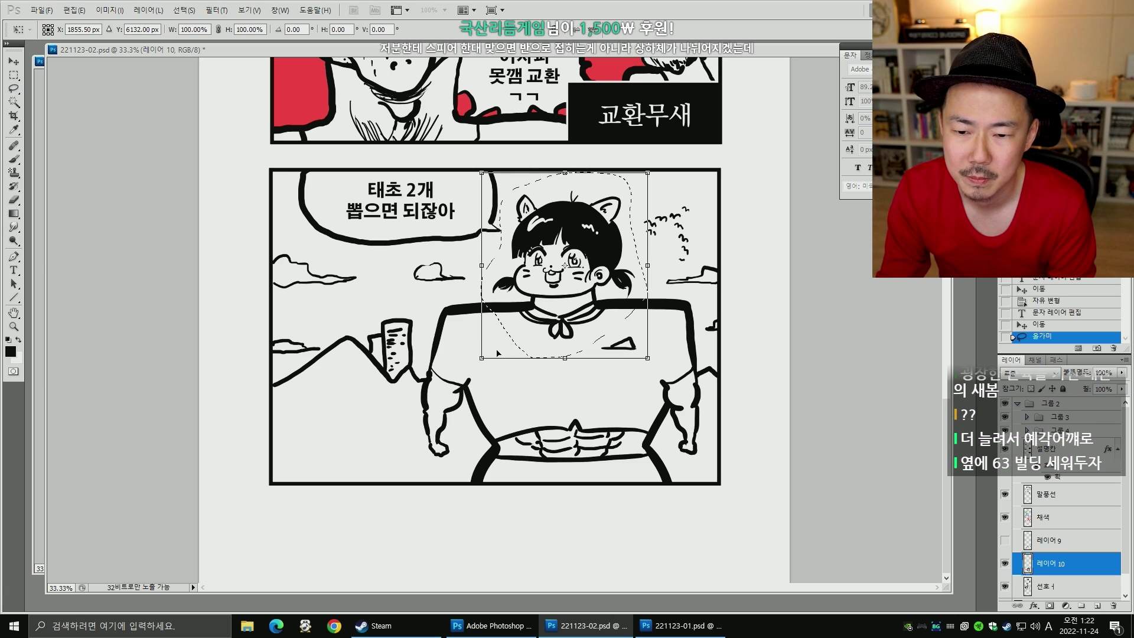
left_click_drag(487, 355, 498, 341)
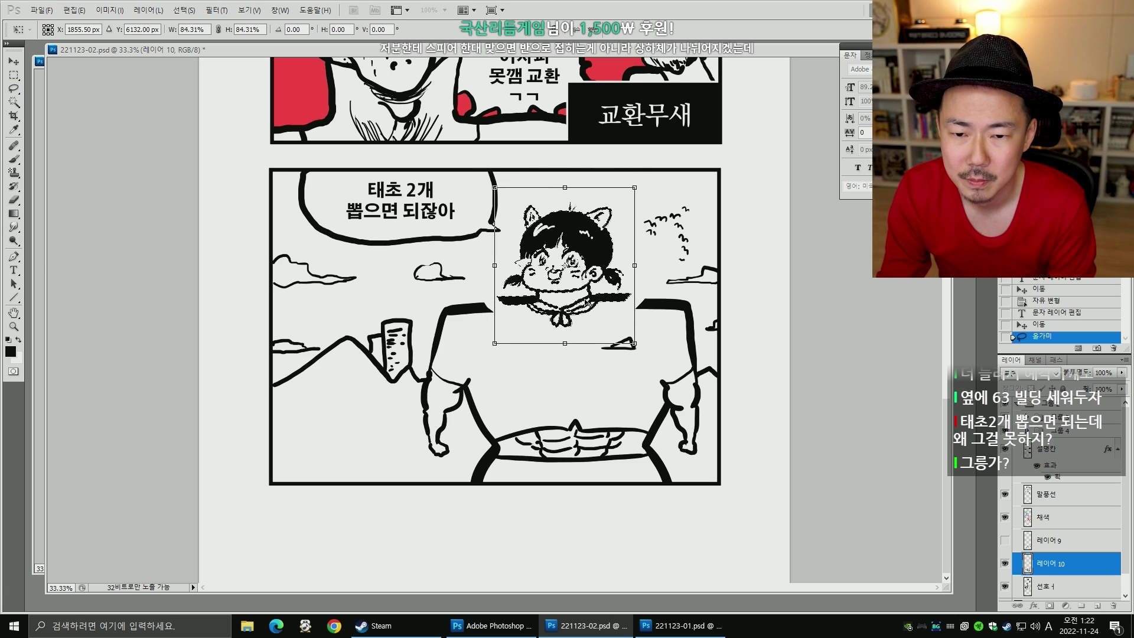
left_click_drag(591, 299, 596, 288)
key("Return")
key("ctrl+d")
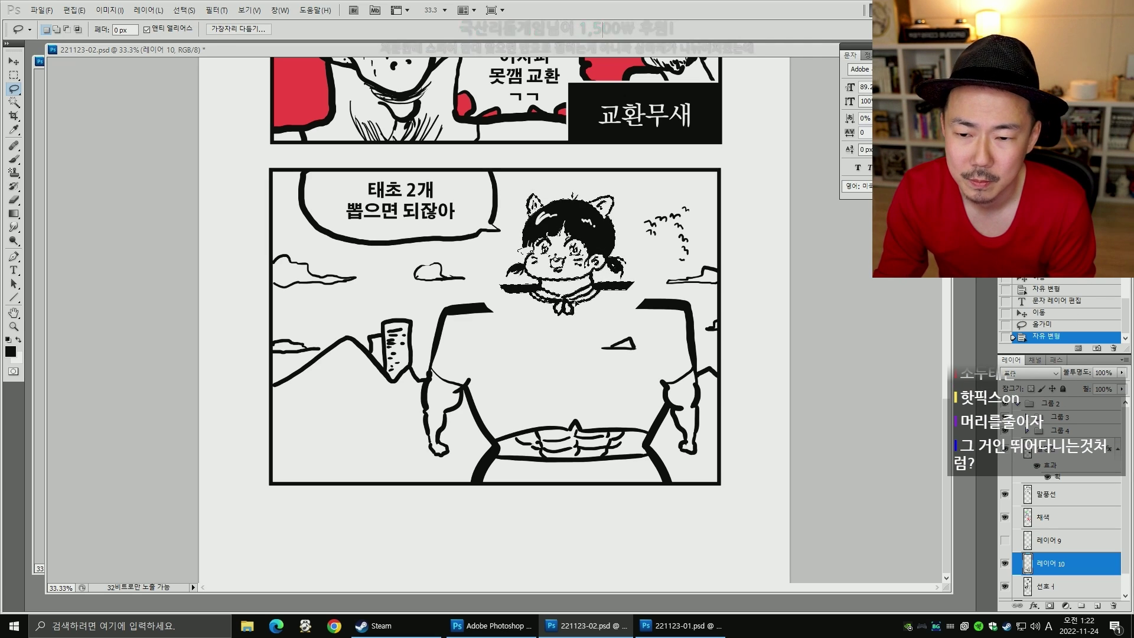
- Select the small cloud under the speech bubble with a rectangular marquee, move it away from the figure, and deselect
key("e")
key("m")
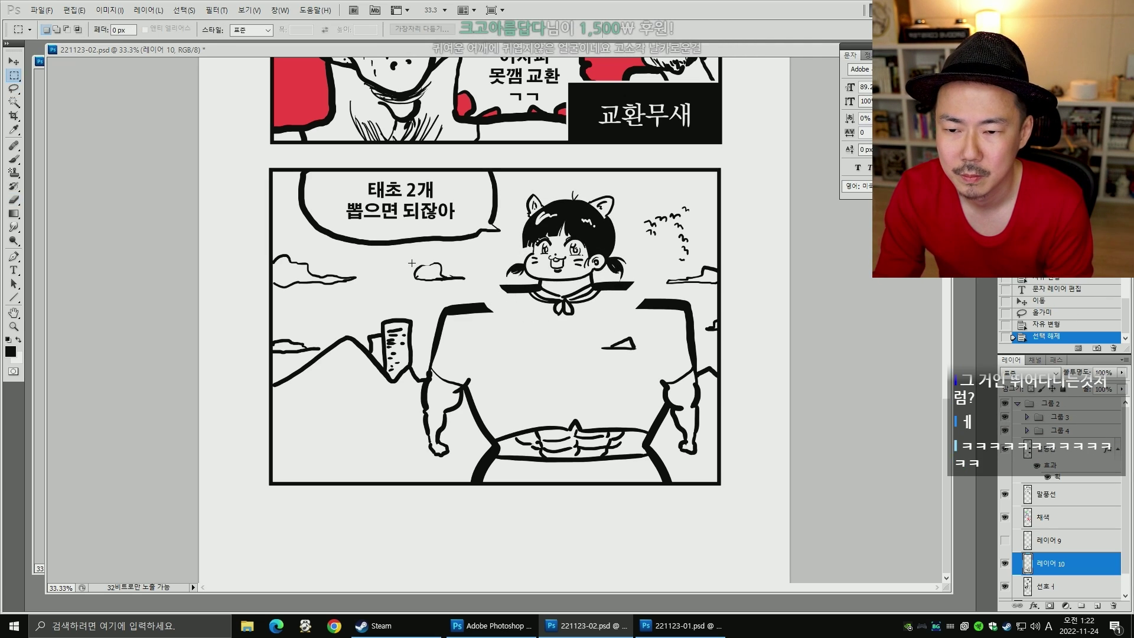
left_click_drag(404, 256, 449, 274)
key("v")
key("ctrl+d")
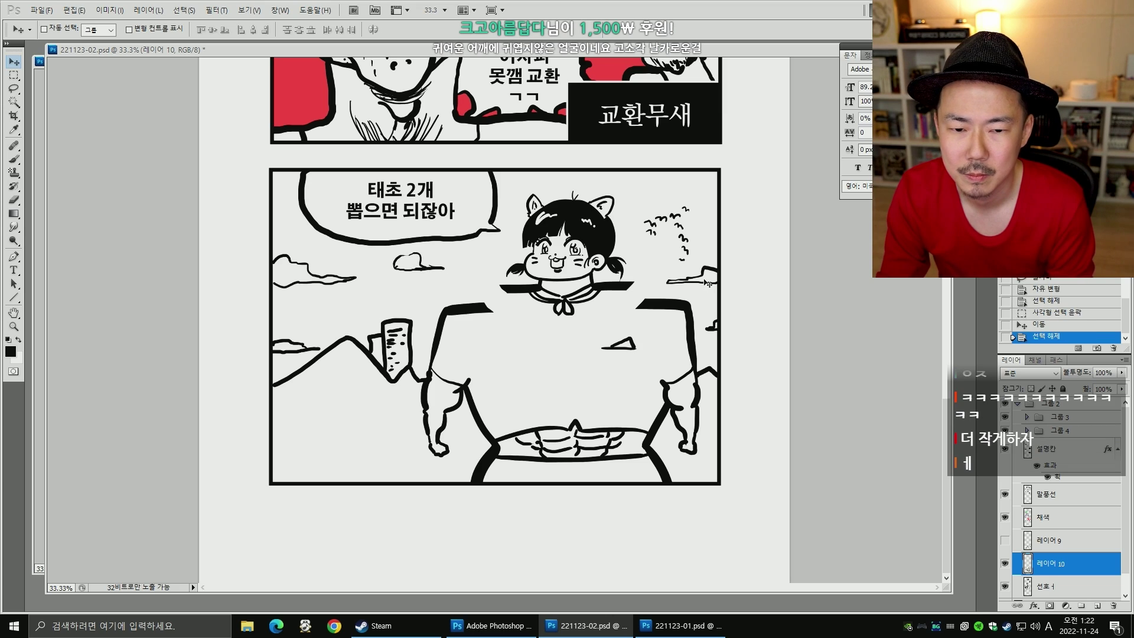
- Lasso the left shoulder corner, enlarge it proportionally to 137.26% so it joins the raised neckline, and deselect
key("m")
key("l")
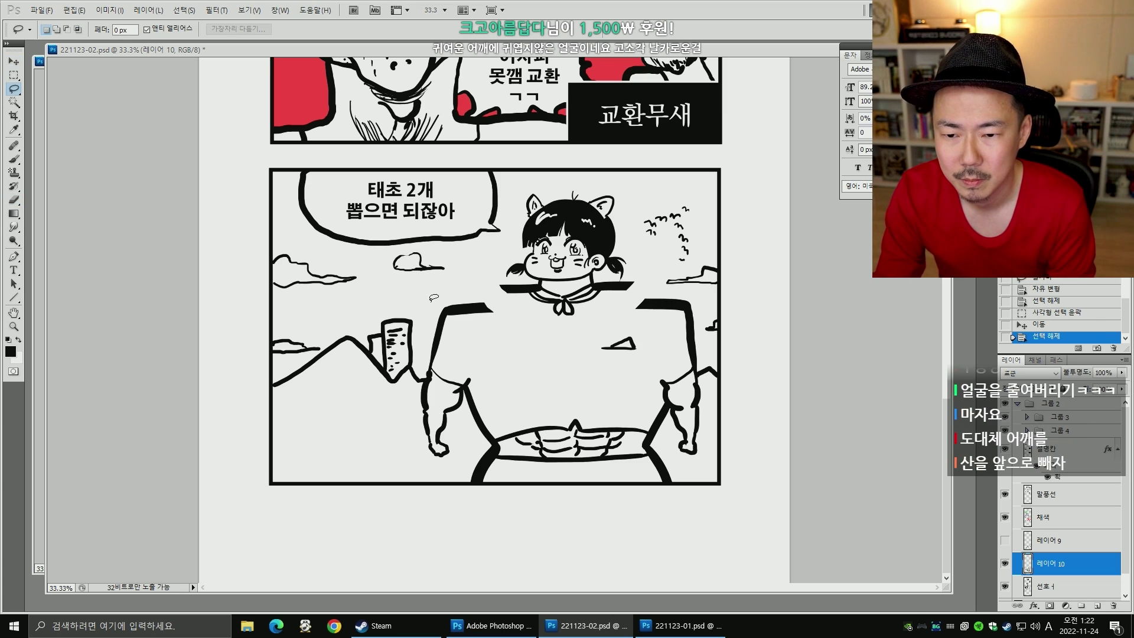
mouse_move(431, 300)
left_mouse_down()
mouse_move(512, 306)
mouse_move(431, 367)
left_mouse_up()
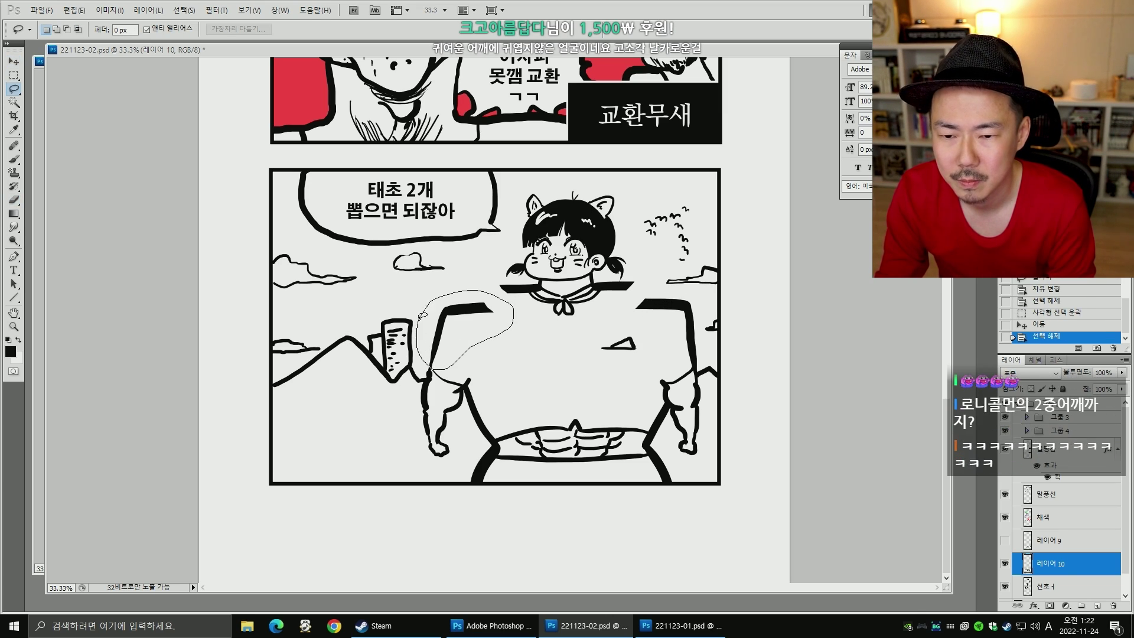
key("ctrl+t")
left_click_drag(514, 291, 545, 265)
left_click_drag(489, 307, 486, 309)
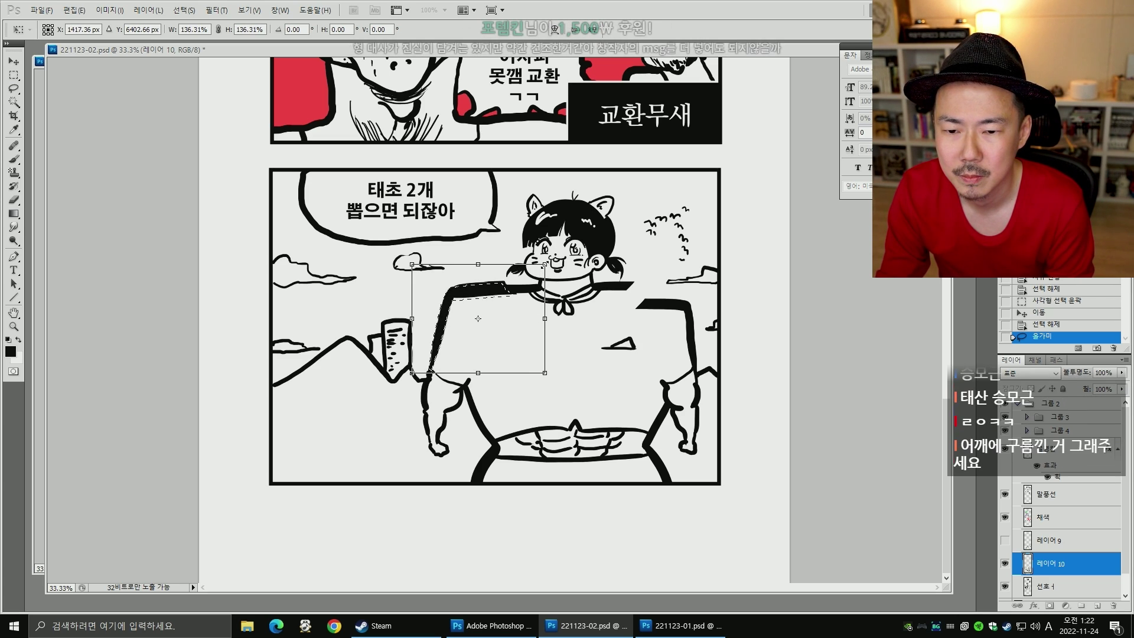
left_click_drag(542, 267, 545, 265)
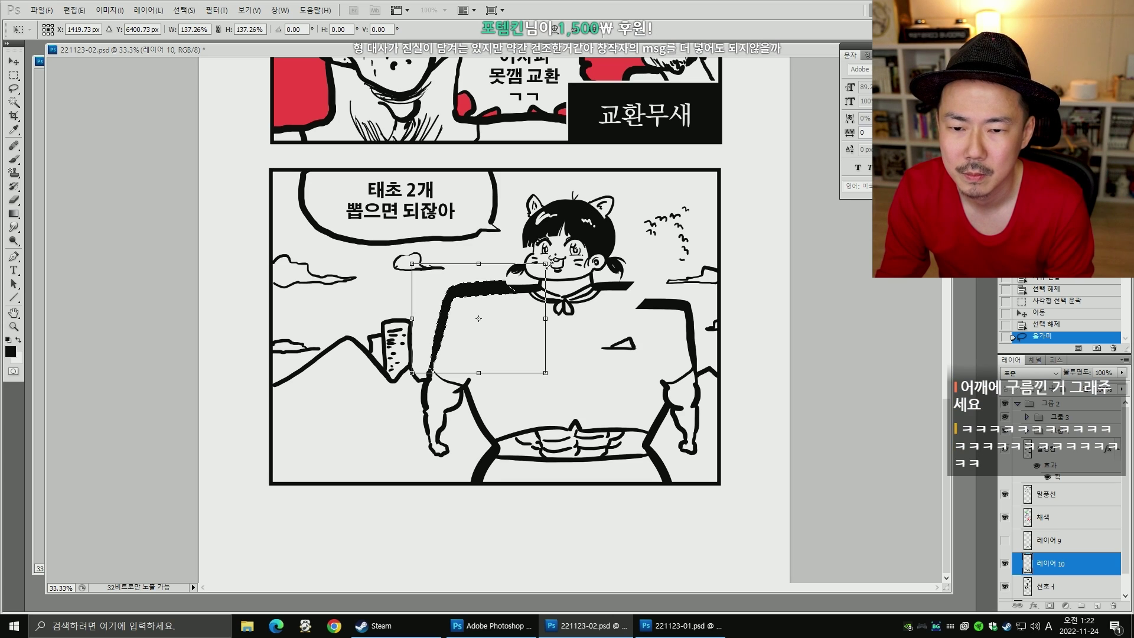
key("Return")
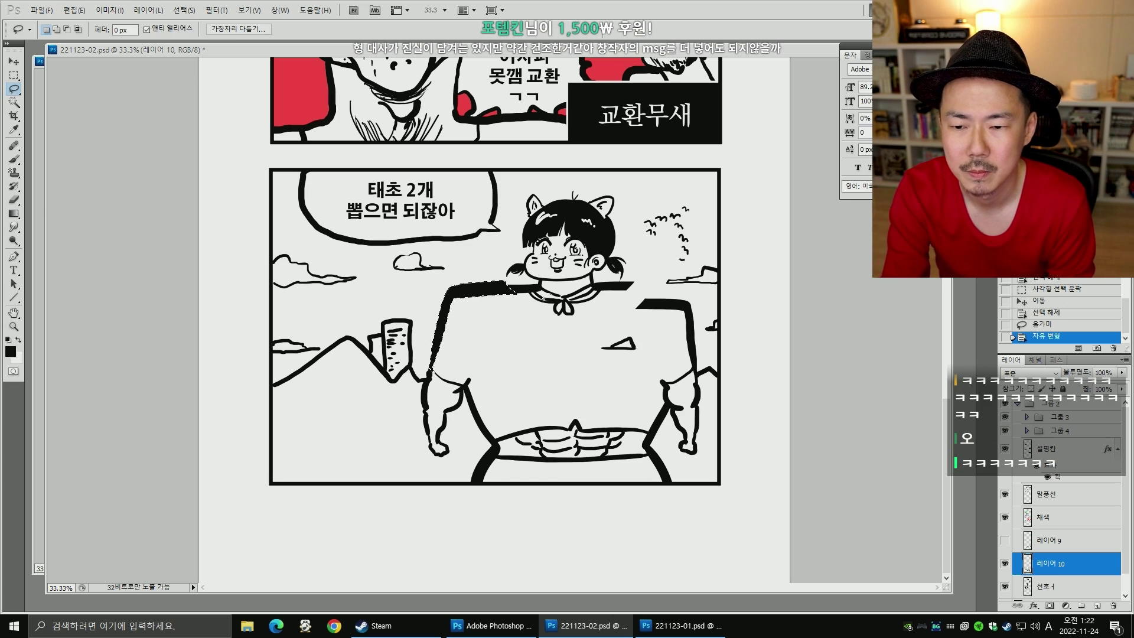
key("ctrl+d")
- Lasso the right shoulder corner, enlarge it proportionally to 132.26% so it reaches the neckline, and deselect
mouse_move(680, 290)
left_mouse_down()
mouse_move(707, 303)
mouse_move(702, 357)
mouse_move(698, 367)
mouse_move(671, 359)
left_mouse_up()
key("ctrl+t")
left_click_drag(639, 293, 602, 271)
left_click_drag(690, 307, 694, 308)
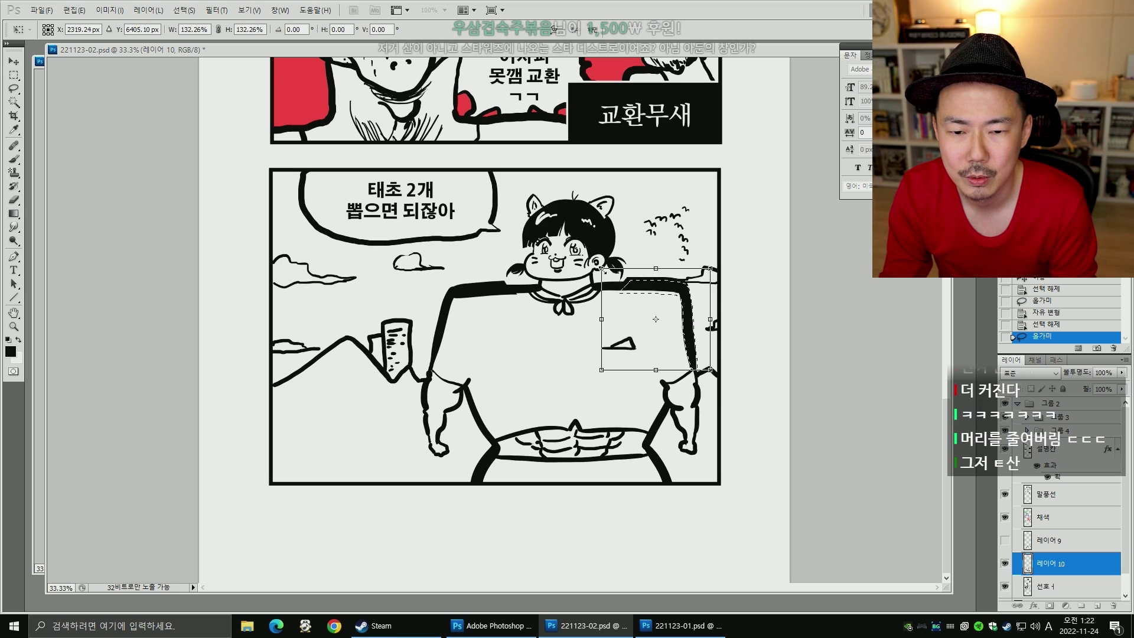
key("Return")
key("ctrl+d")
- Thin the thick line across both shoulders with the eraser and clear the cloud line touching the right shoulder
key("e")
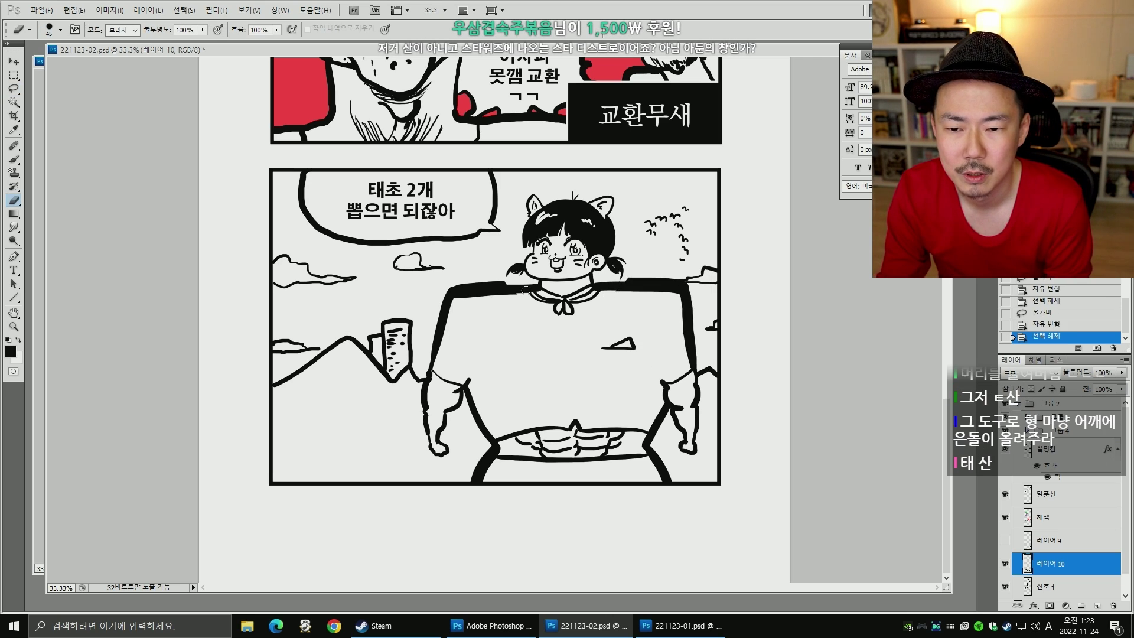
mouse_move(491, 298)
left_mouse_down()
mouse_move(459, 300)
mouse_move(470, 301)
left_mouse_up()
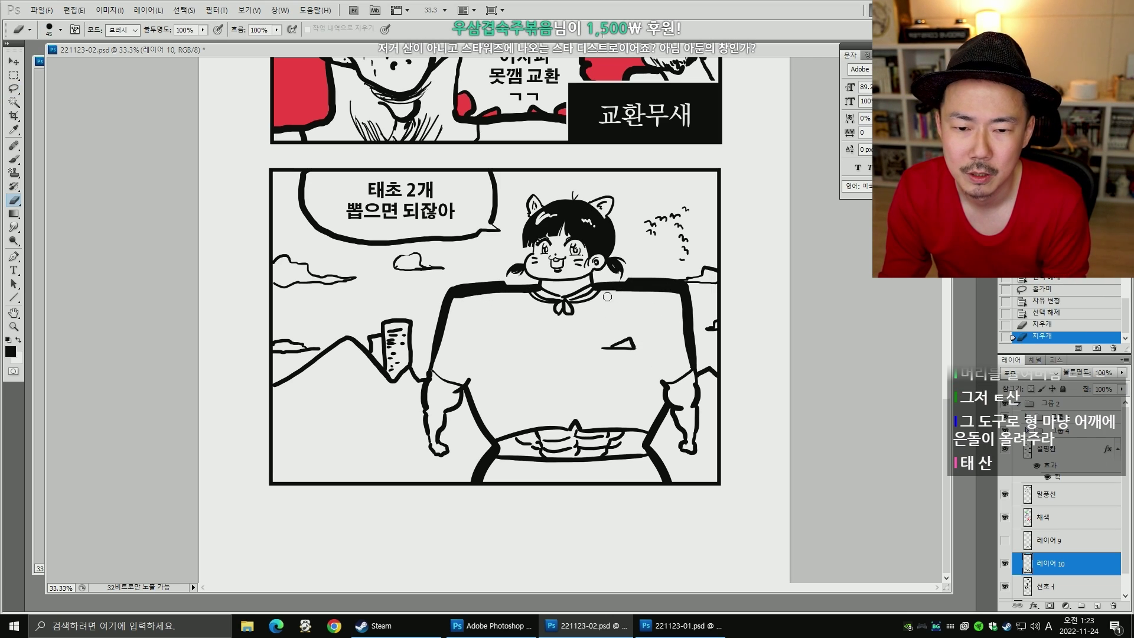
left_click_drag(607, 296, 671, 298)
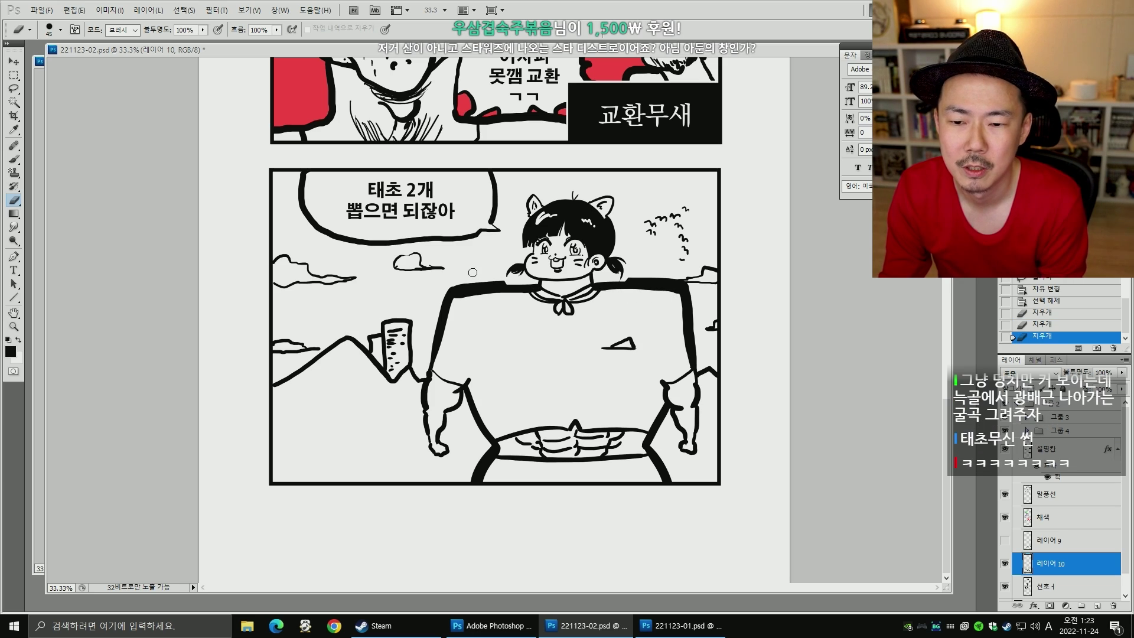
left_click_drag(459, 286, 498, 289)
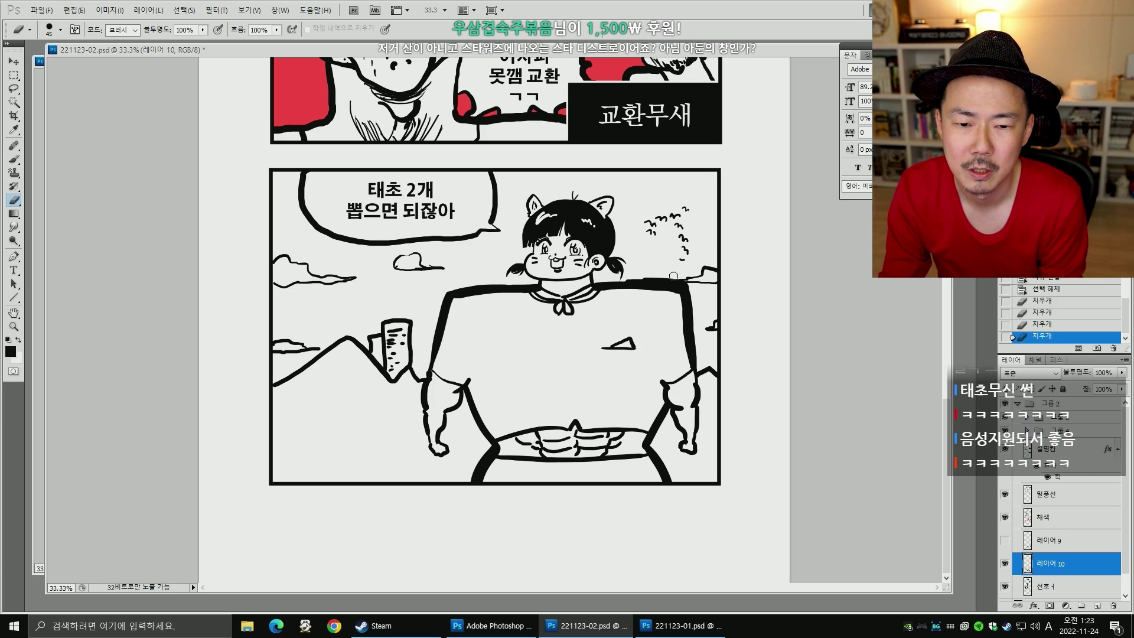
mouse_move(673, 276)
left_mouse_down()
mouse_move(629, 282)
mouse_move(656, 279)
left_mouse_up()
key("ctrl+z")
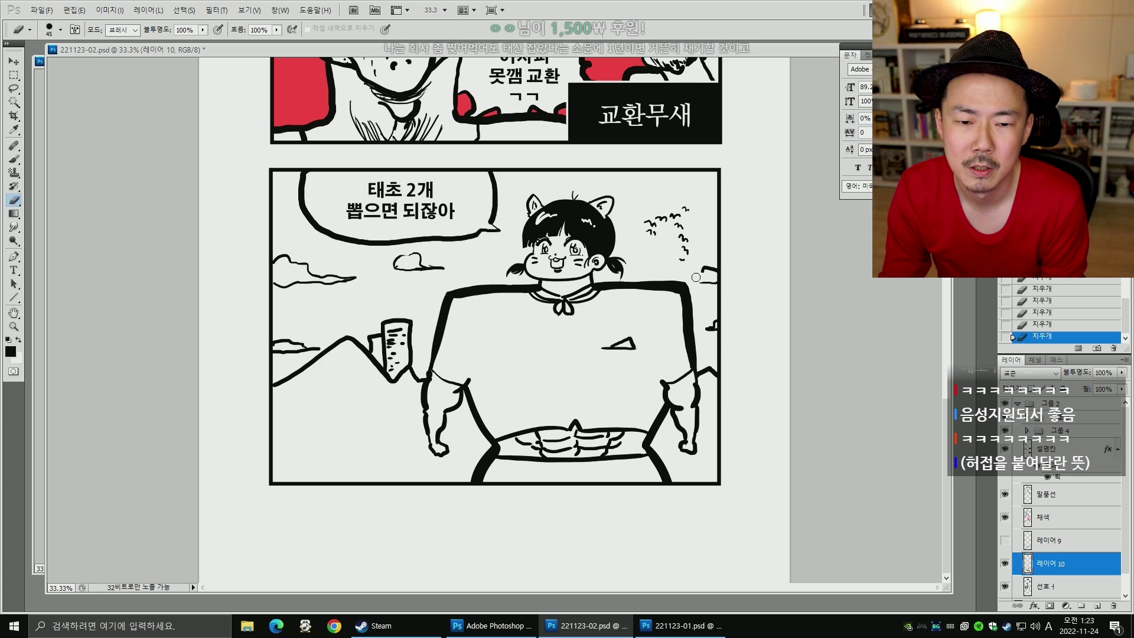
- Trim and slightly round the outer corners of both shoulders with the eraser
key("b")
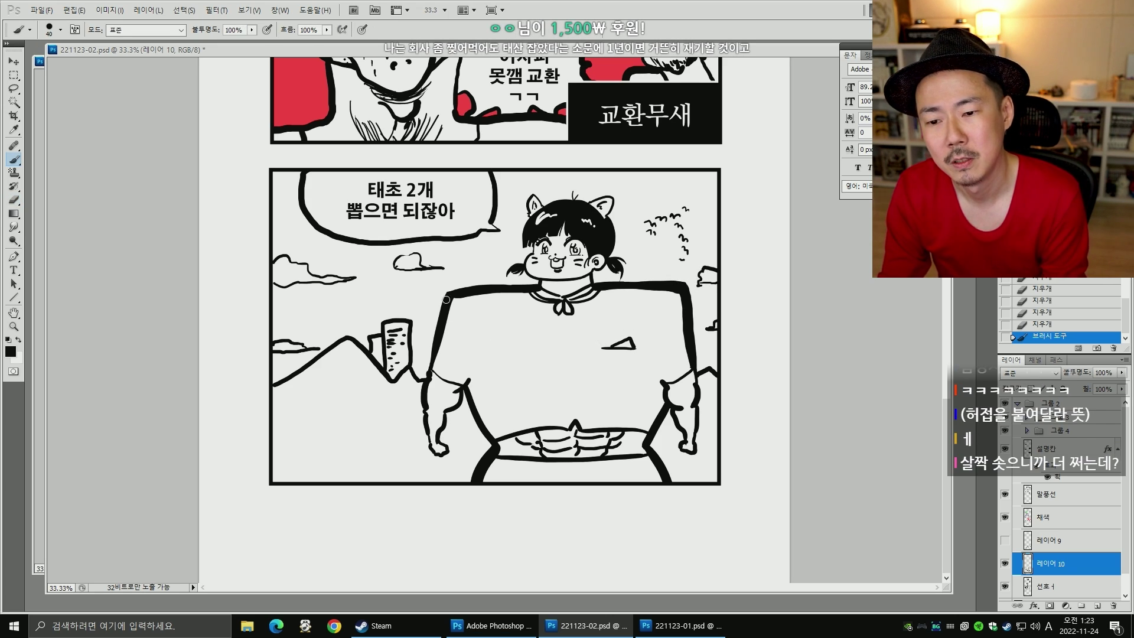
key("e")
left_click_drag(447, 297, 464, 282)
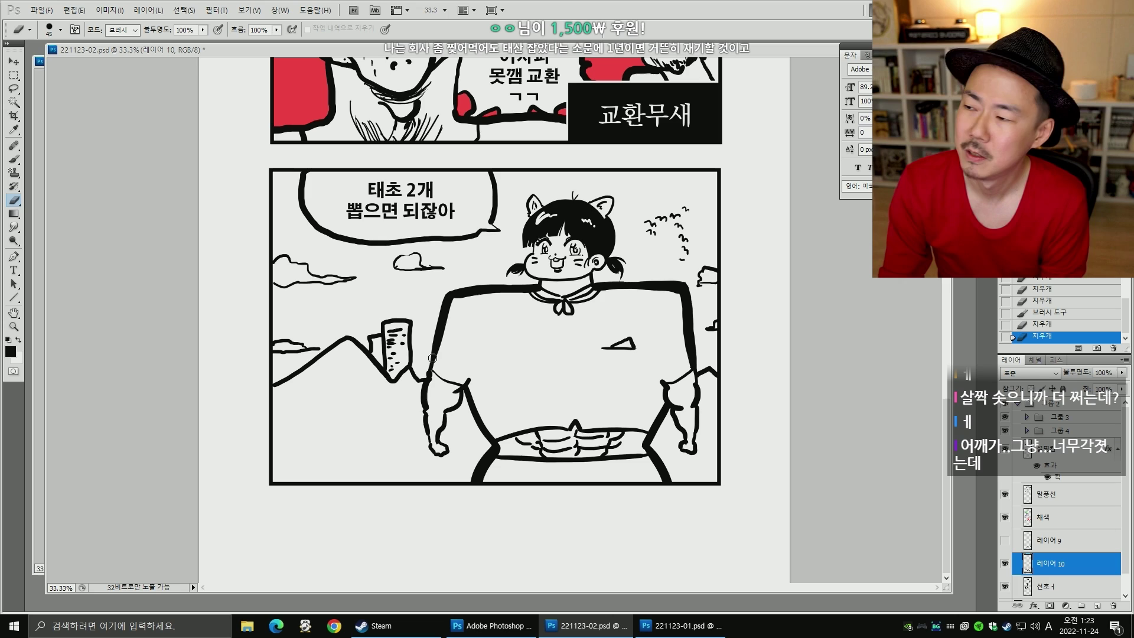
left_click(687, 289)
key("ctrl+z")
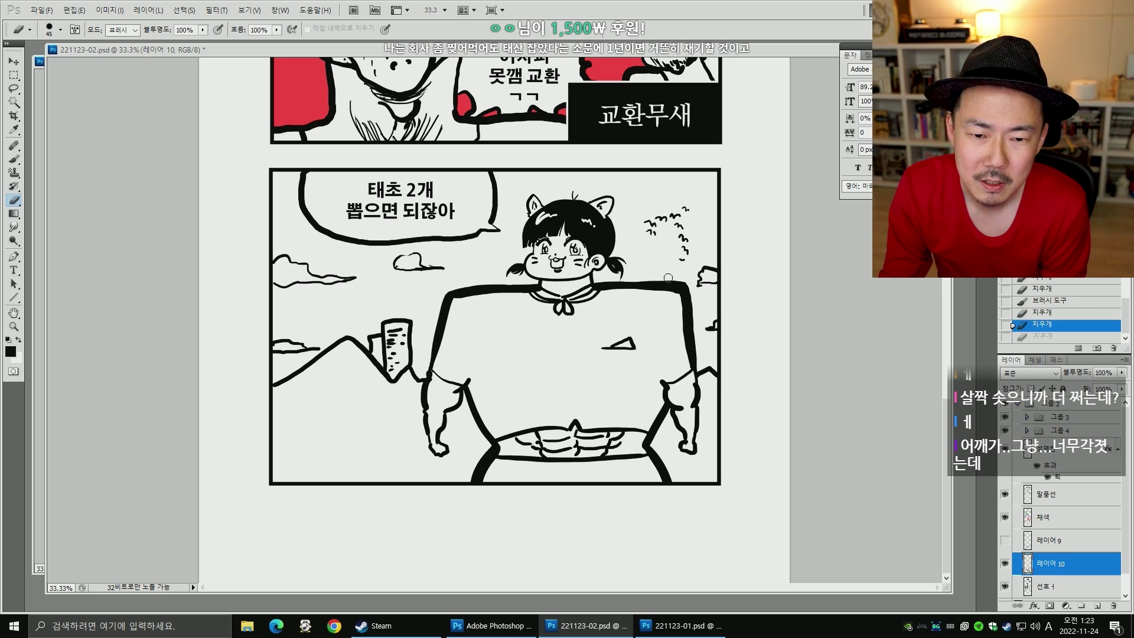
left_click_drag(689, 288, 697, 318)
key("ctrl+z")
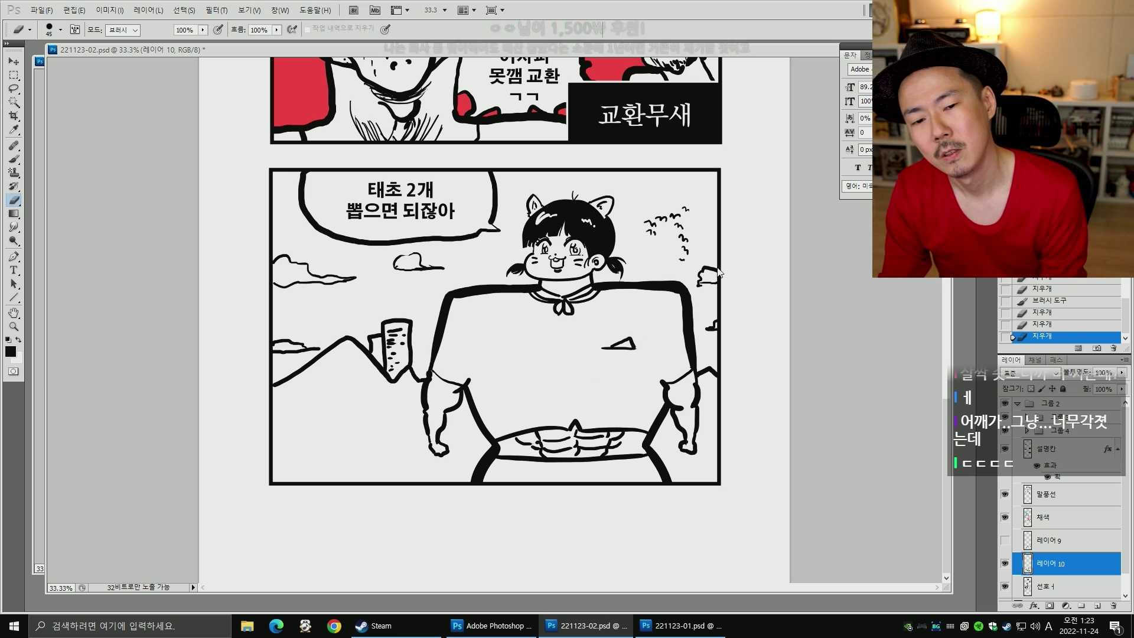
left_click(677, 279)
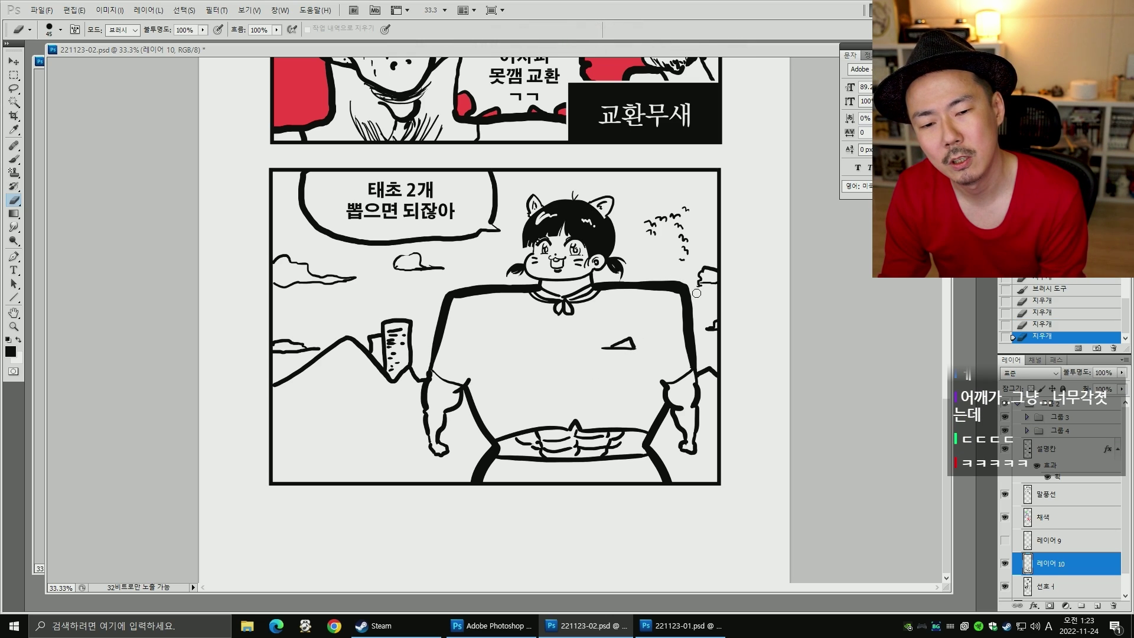
- Brush in the line where the girl's neck meets her collar and save the document
key("b")
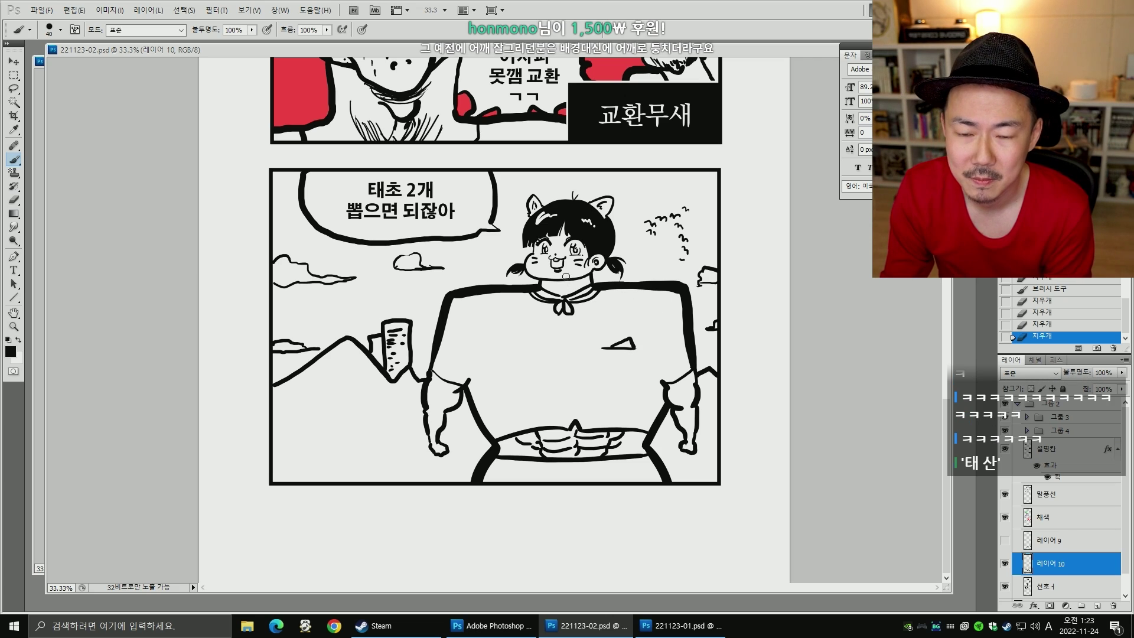
left_click_drag(540, 282, 549, 288)
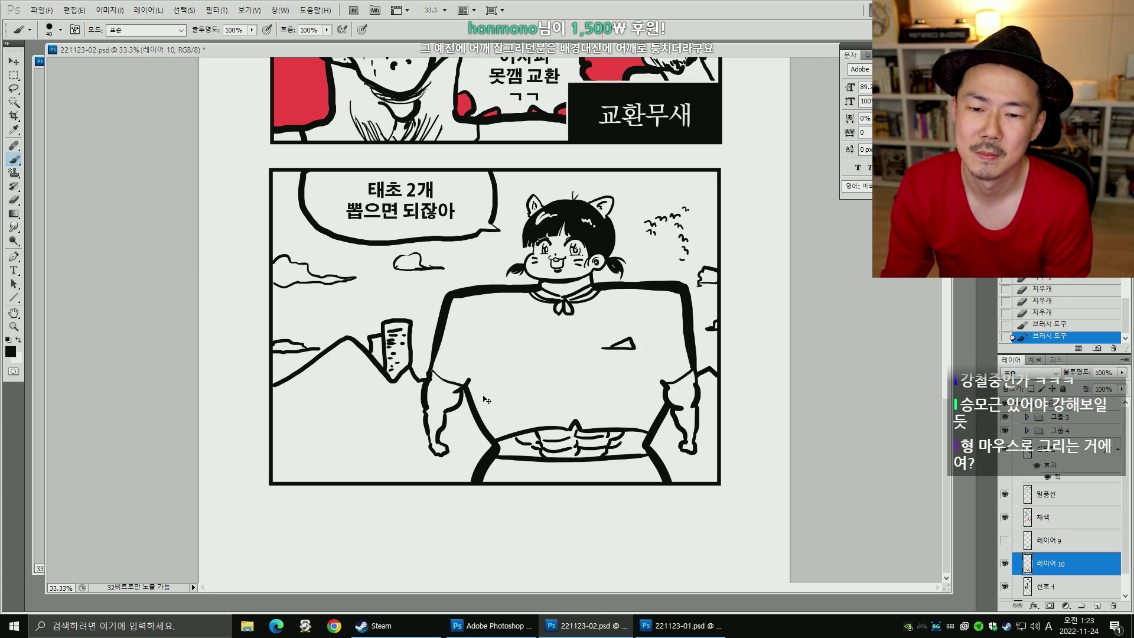
key("ctrl+s")
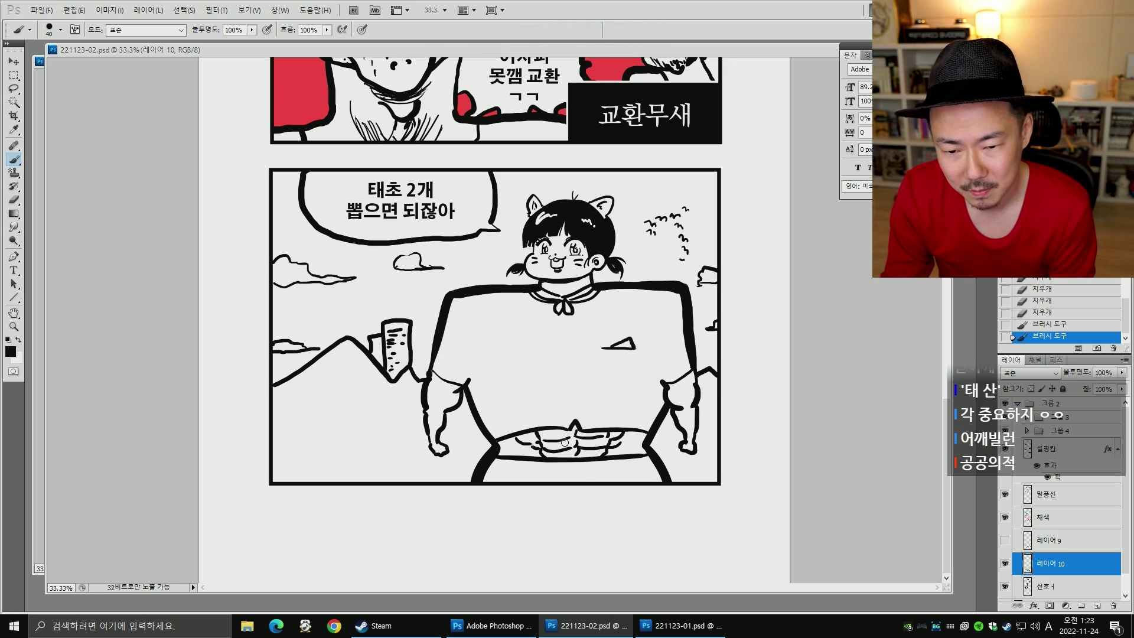
- Trim the lower abdominal muscle lines with a 30 px eraser
key("e")
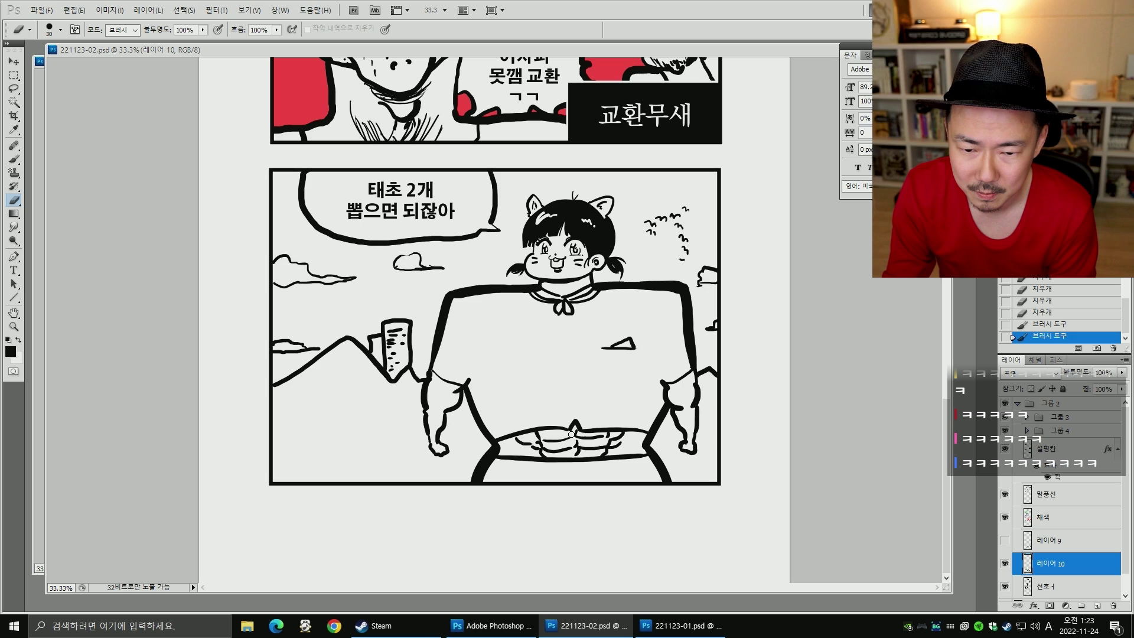
left_click_drag(552, 448, 555, 449)
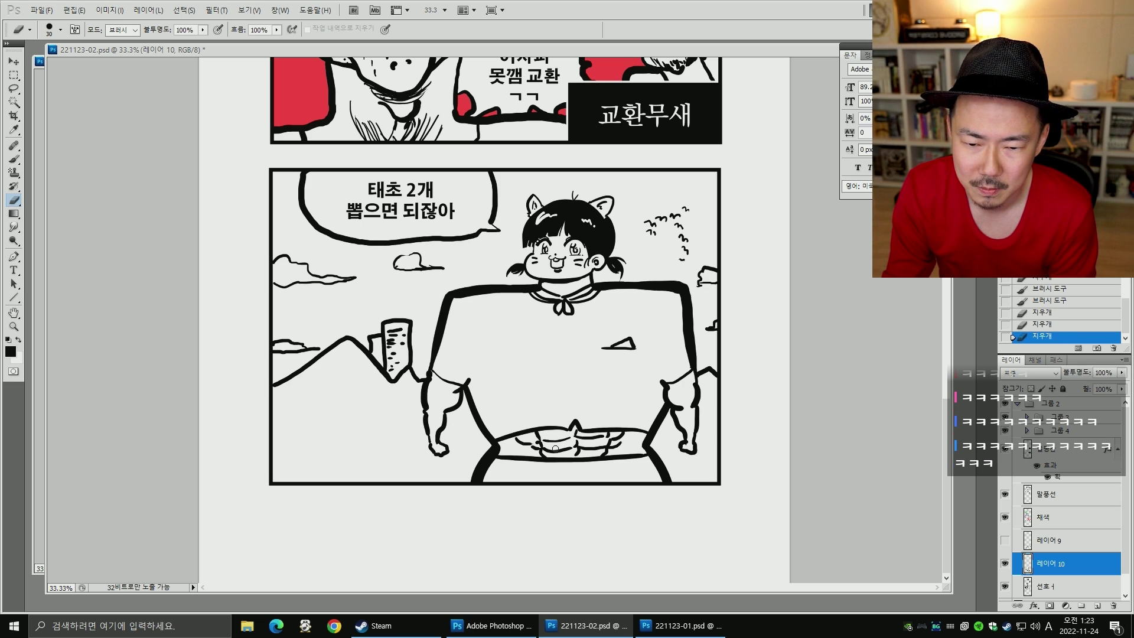
left_click(590, 447)
key("ctrl+z")
key("ctrl+z")
key("ctrl+z")
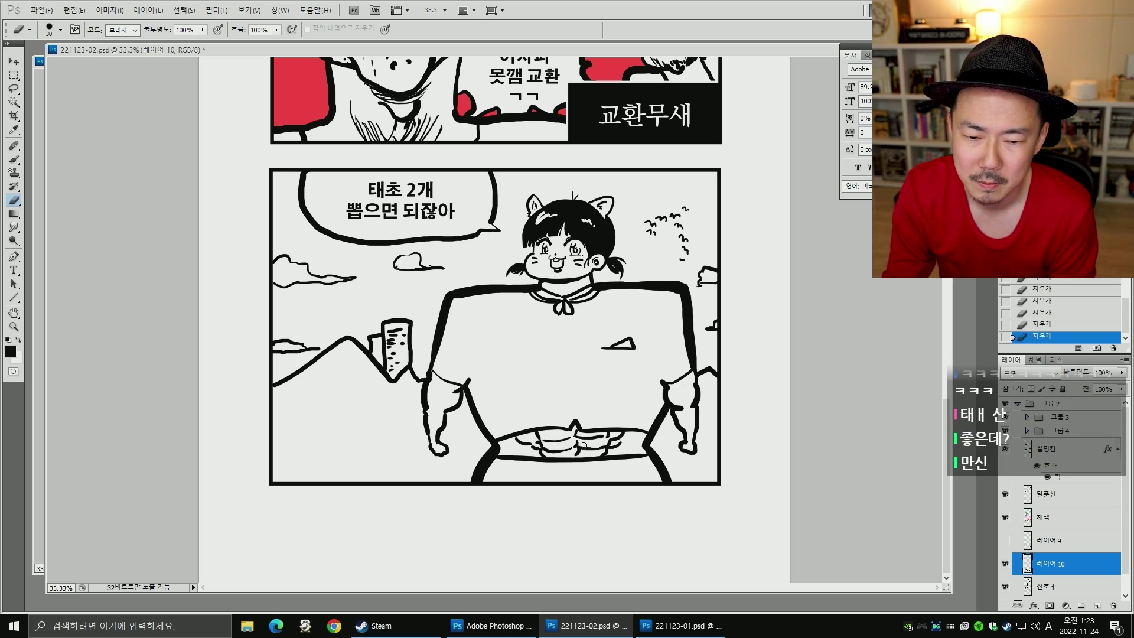
left_click_drag(582, 445, 601, 447)
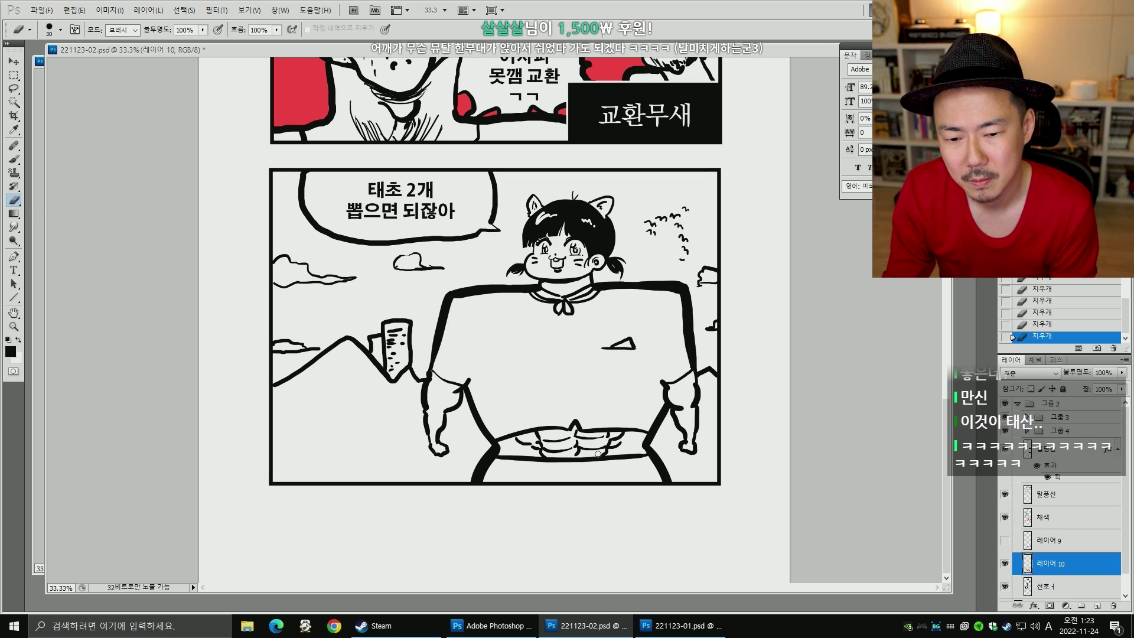
- Draw a second cuff line at the end of both sleeves with a 25 px brush
key("b")
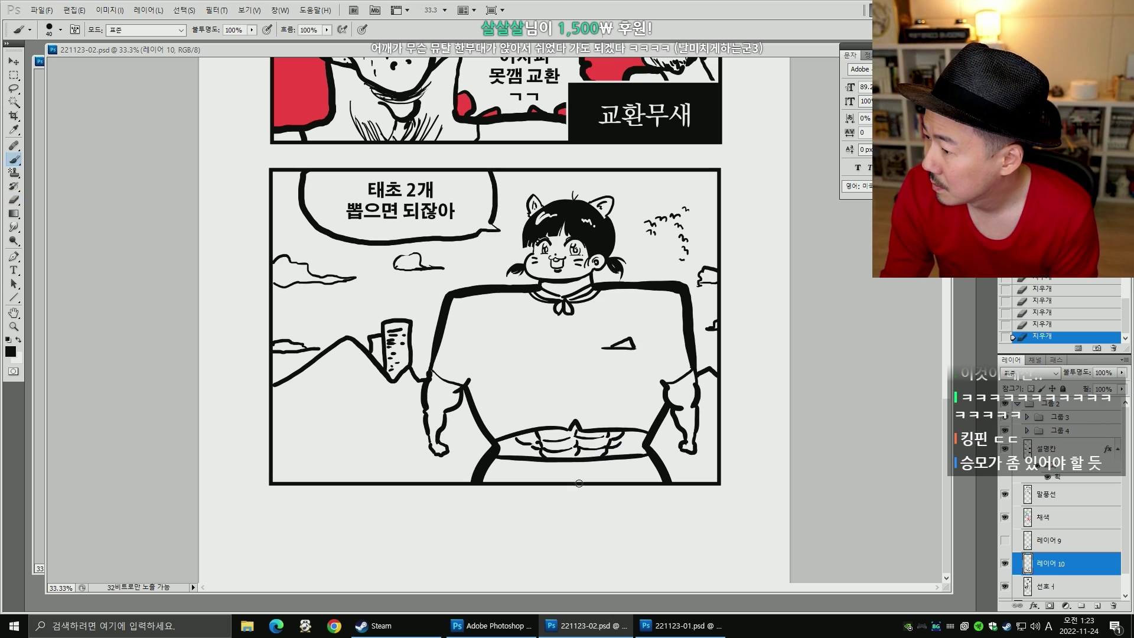
key("bracketleft")
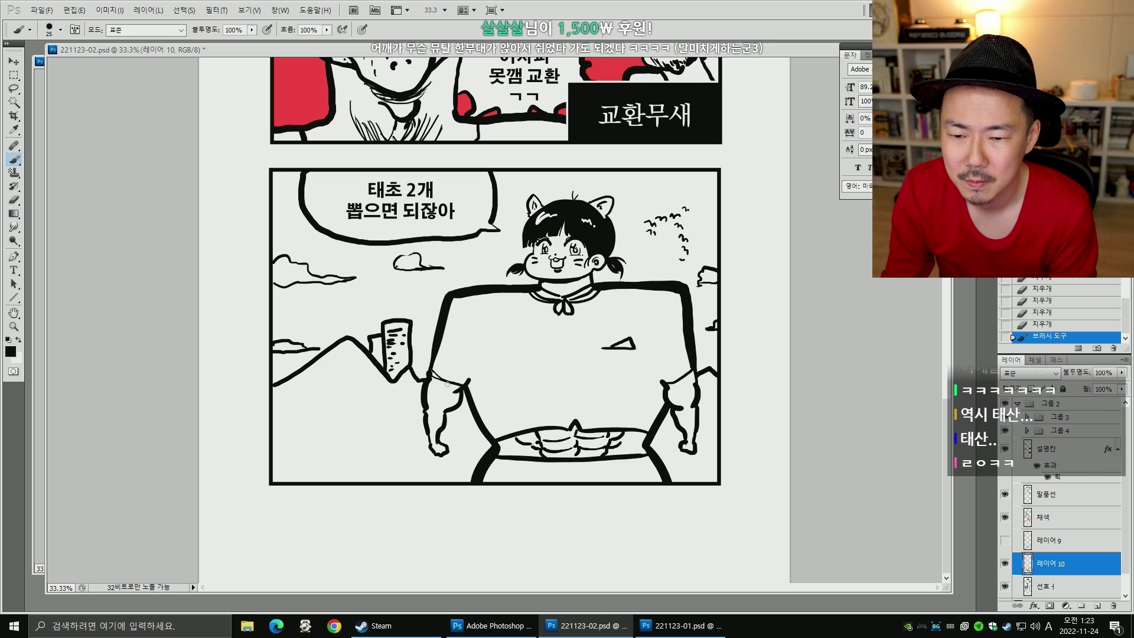
left_click_drag(432, 375, 440, 383)
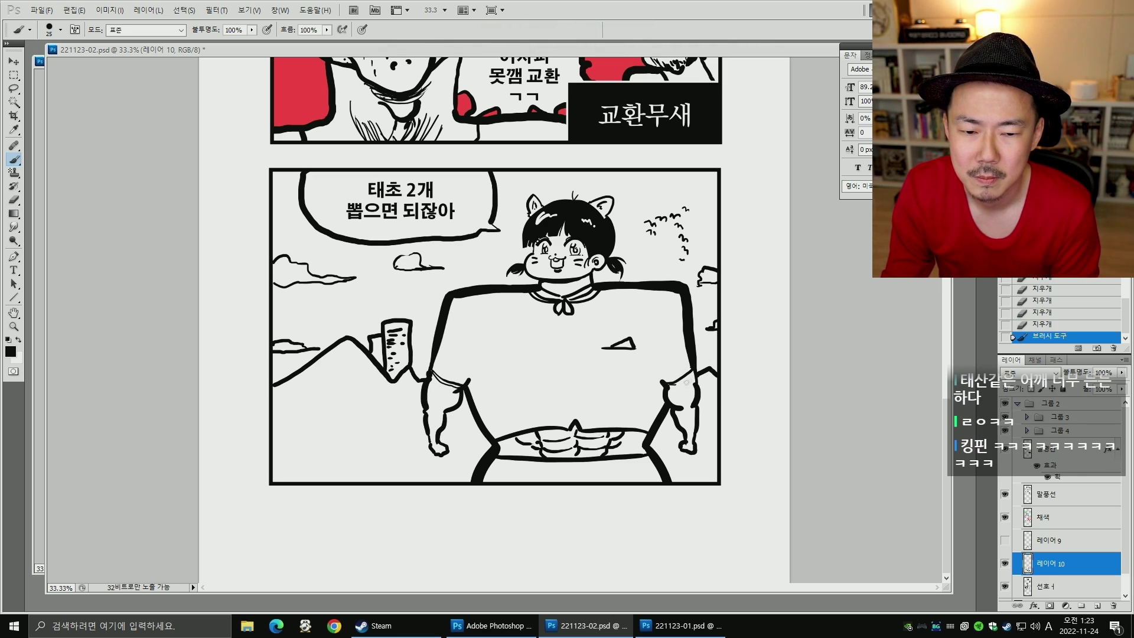
left_click_drag(678, 378, 696, 376)
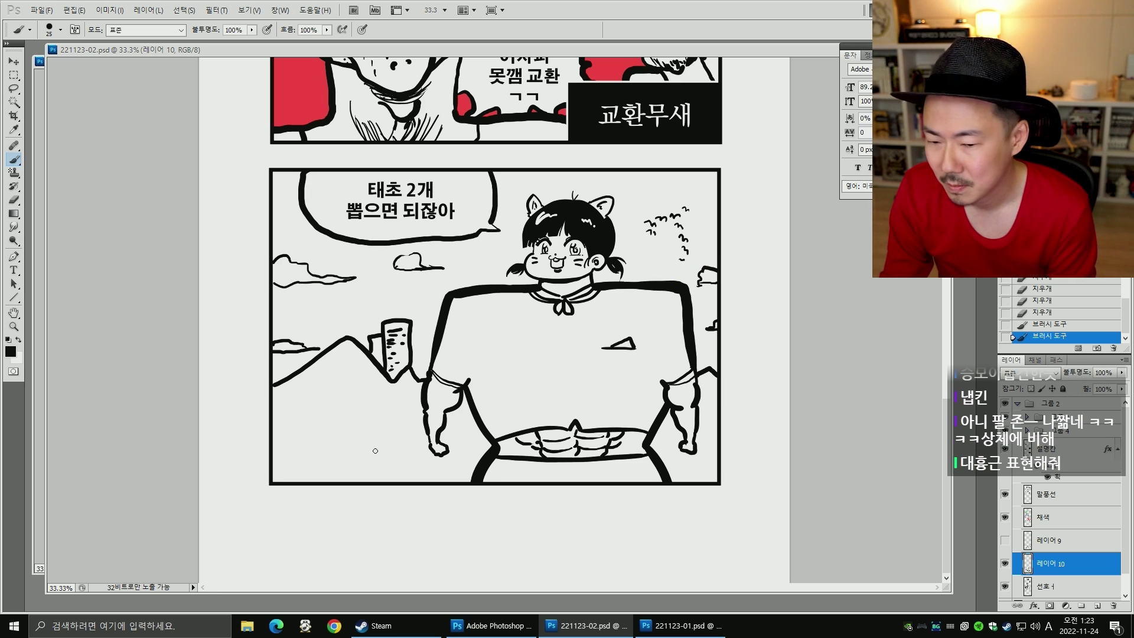
- Draw a row of four small stick figures along the panel's lower-left edge with a 35 px brush
key("bracketright")
left_click_drag(309, 439, 302, 482)
mouse_move(309, 475)
left_mouse_down()
mouse_move(340, 459)
mouse_move(346, 471)
mouse_move(376, 460)
left_mouse_up()
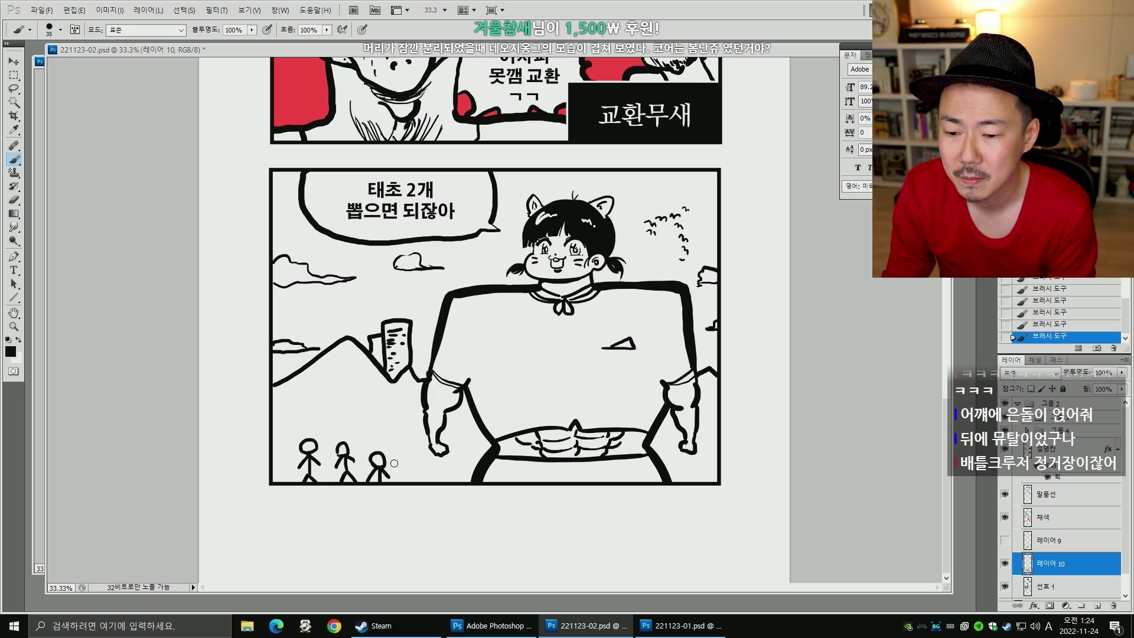
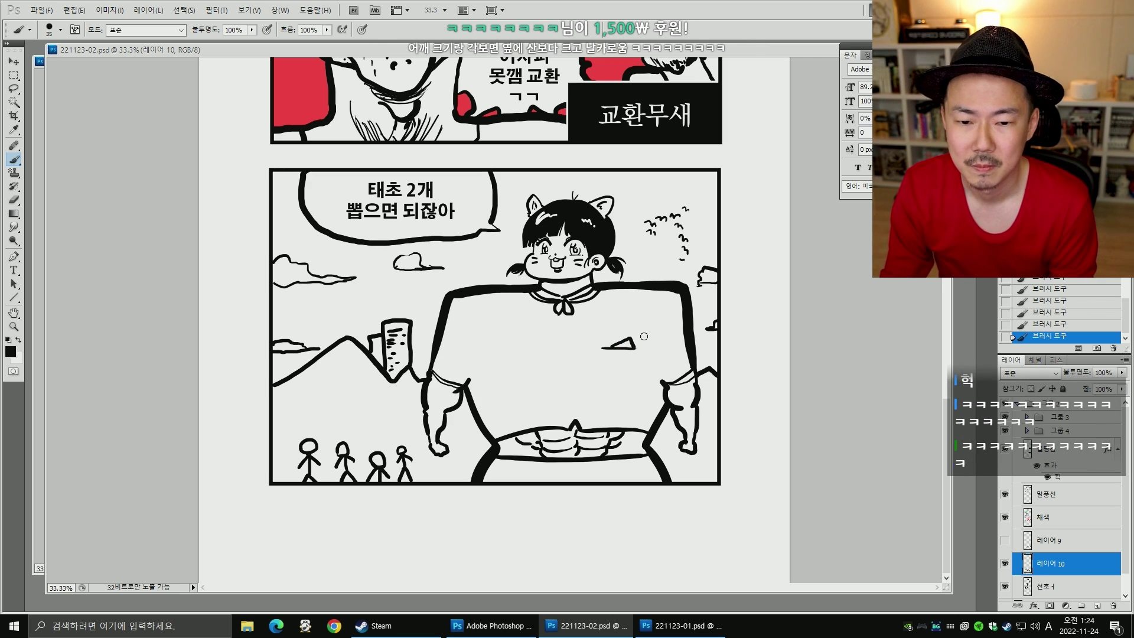
key("shift+b")
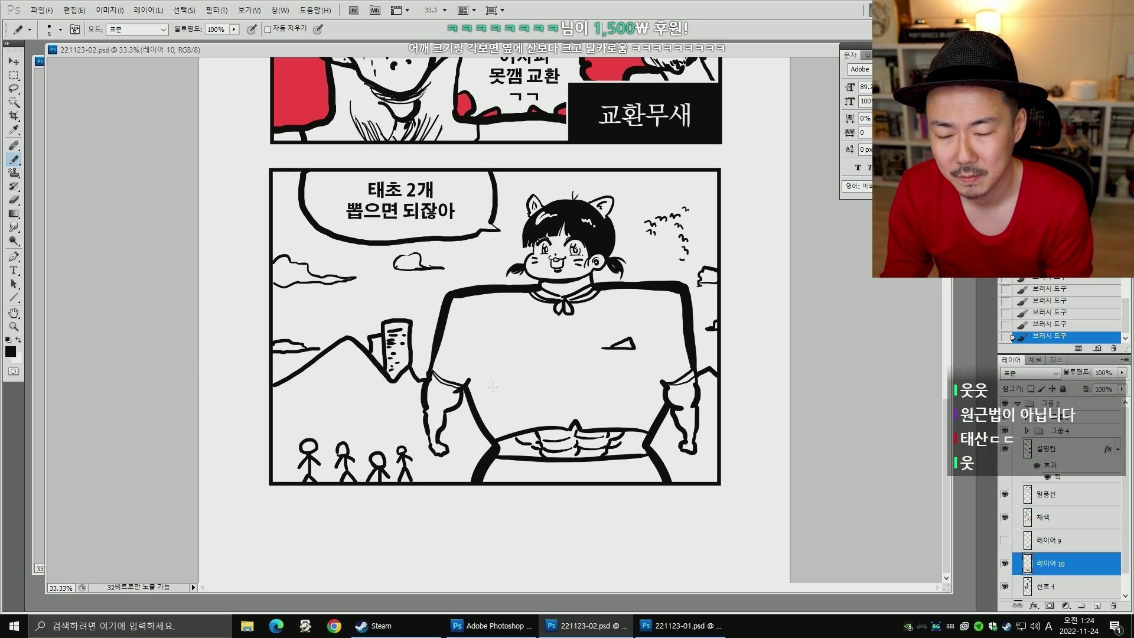
mouse_move(632, 371)
left_mouse_down()
mouse_move(635, 392)
mouse_move(629, 355)
left_mouse_up()
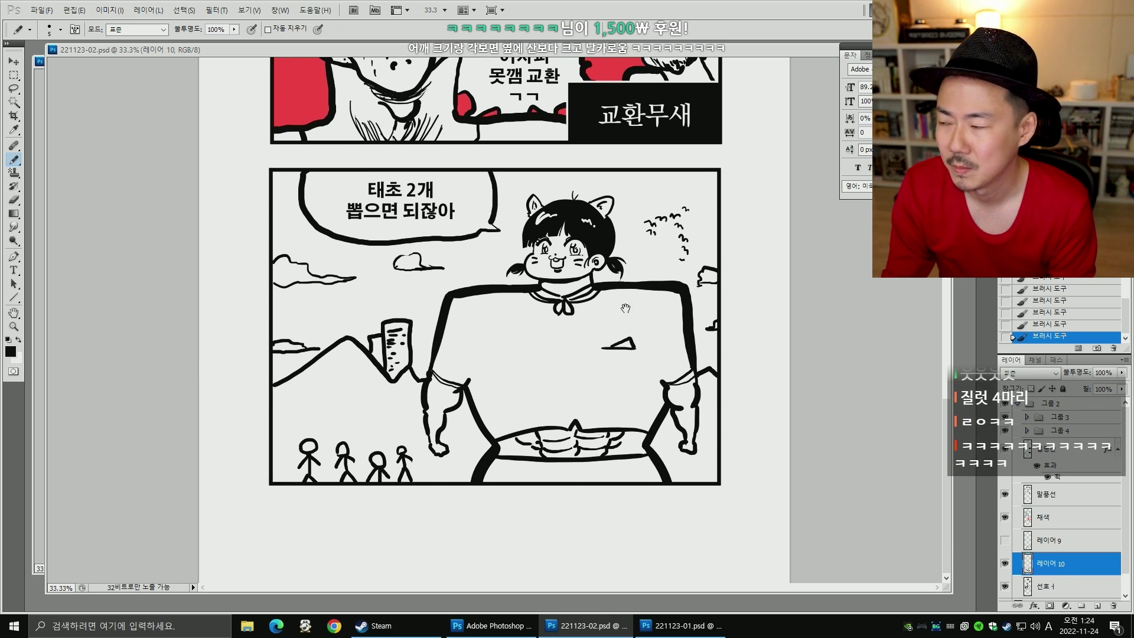
key("shift+b")
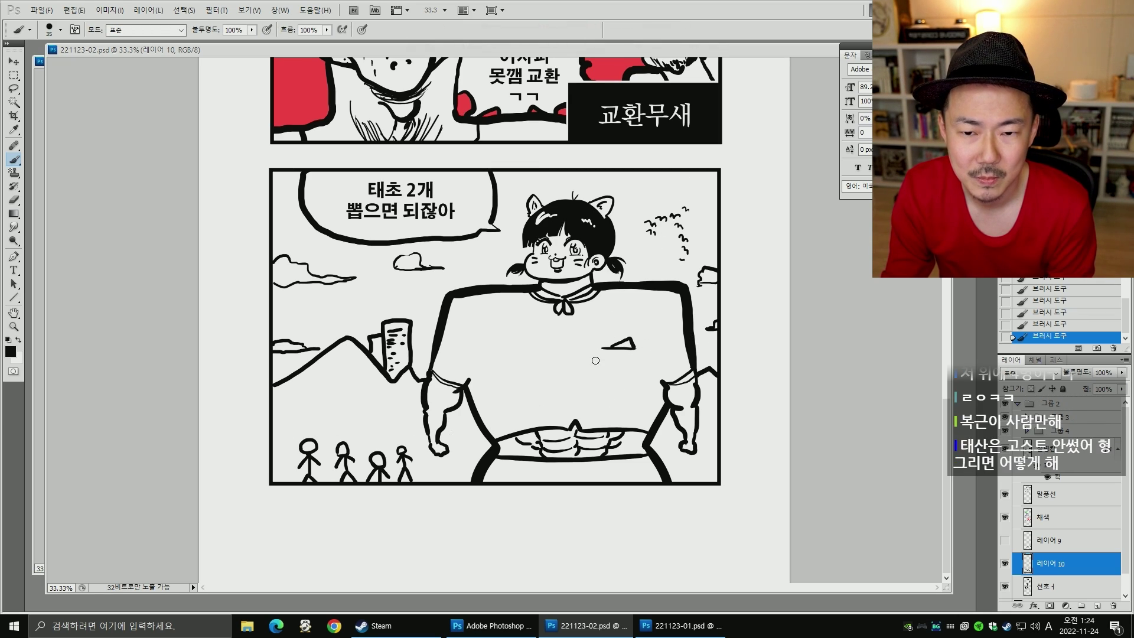
- Expand the text layer group 그룹 3 and select its topmost text layer
left_click(14, 270)
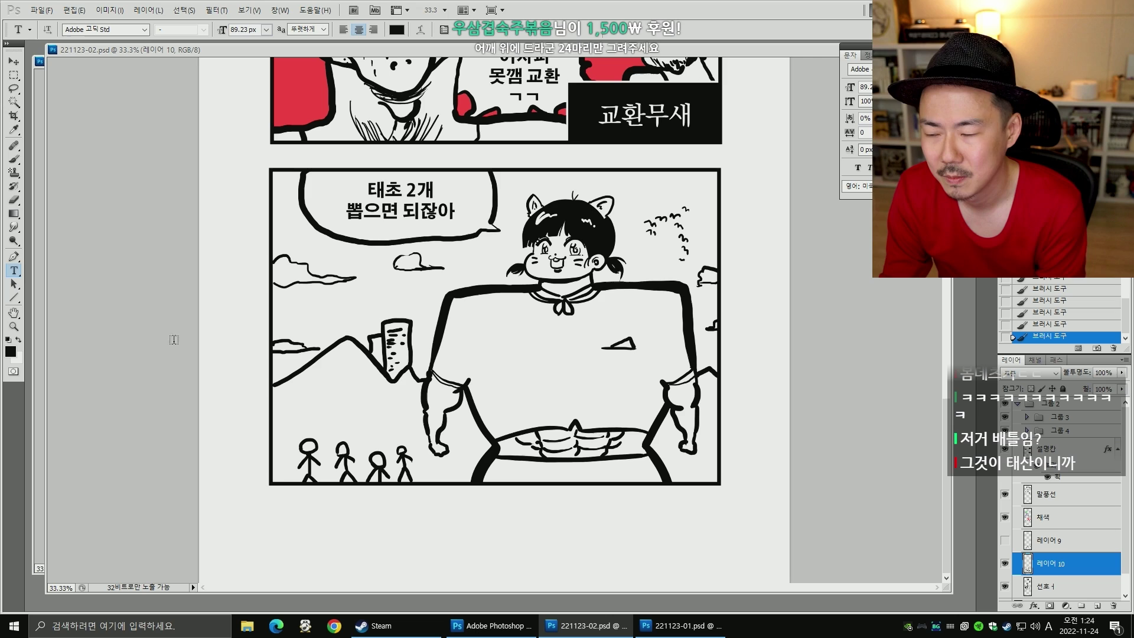
left_click(1028, 417)
left_click(1043, 447)
key("b")
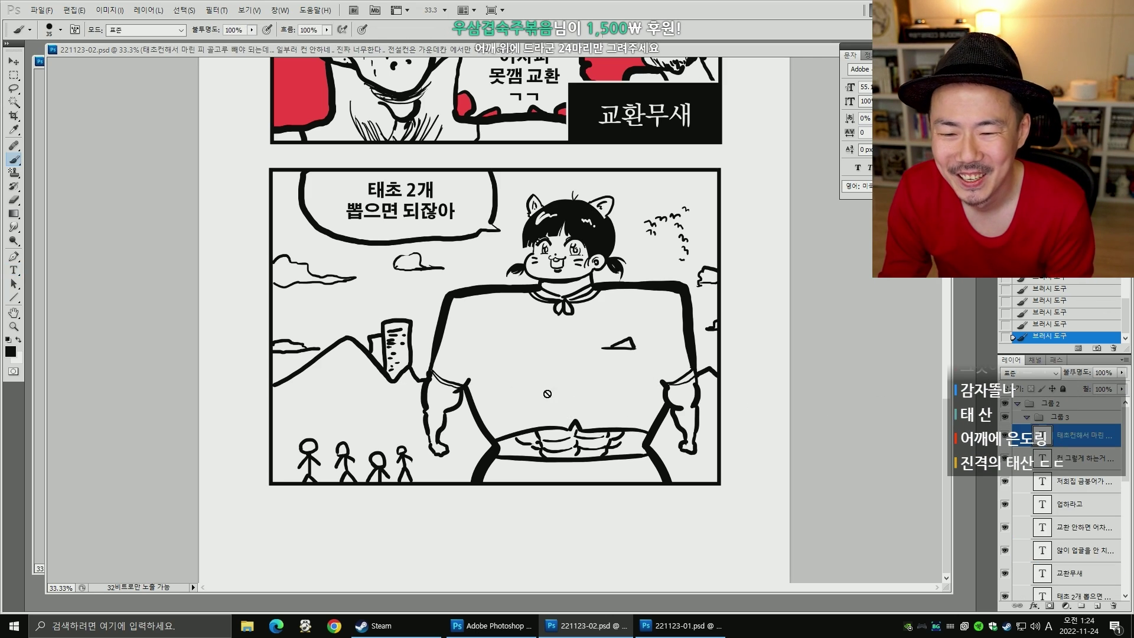
- Add a two-line caption reading "그저 / 태산..!" at 190.38 px across the girl's lower torso
left_click(21, 271)
left_click(559, 387)
type("d")
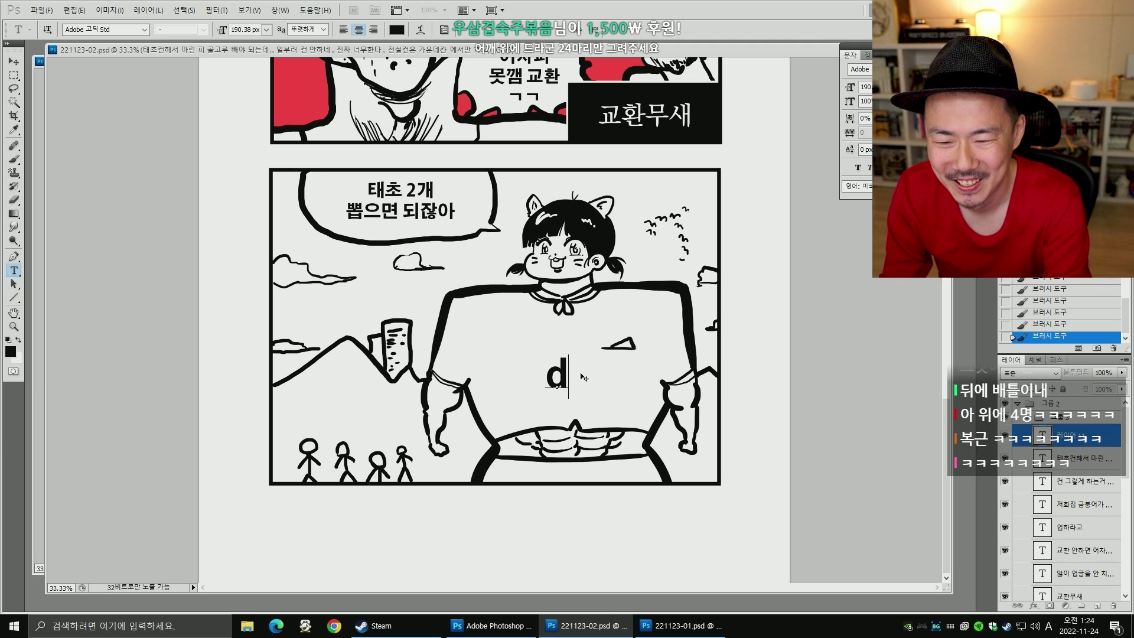
key("BackSpace")
key("Hangul")
type("그저")
key("Return")
type("태산")
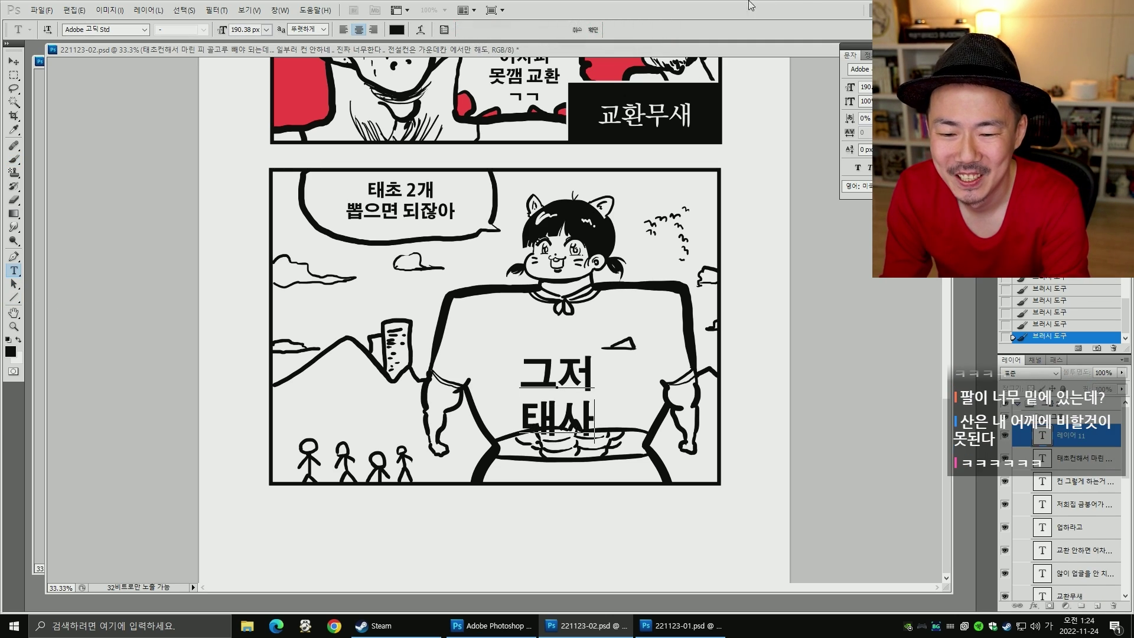
type("..!")
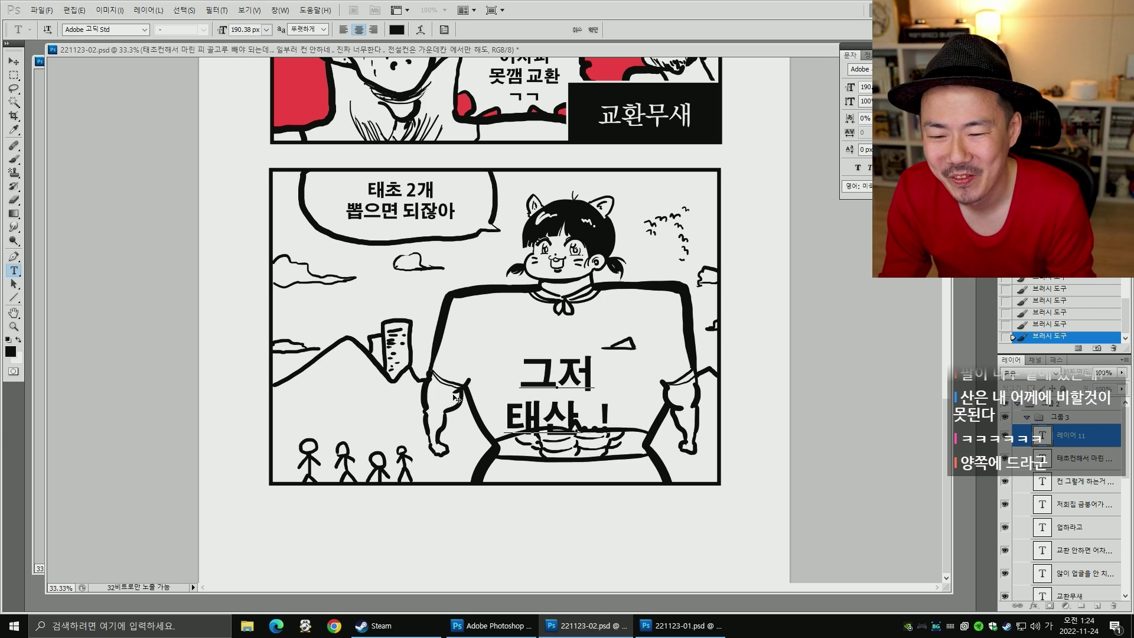
- Commit the caption text and move it to the lower-right corner of the panel
key("ctrl+a")
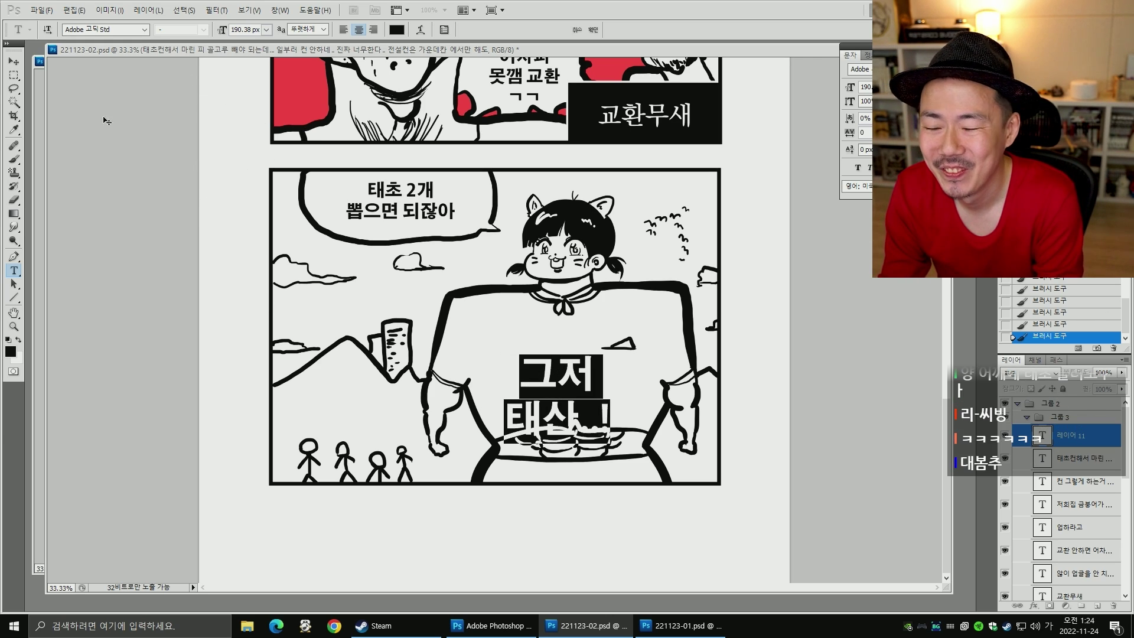
left_click(14, 62)
left_click_drag(588, 391, 675, 413)
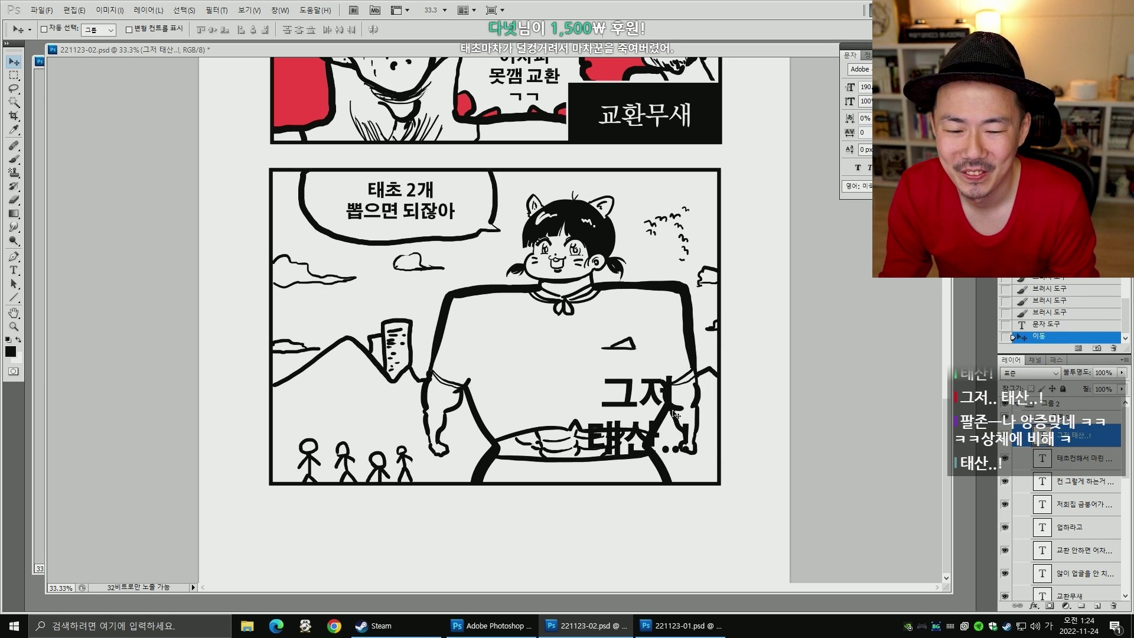
- Add a white outside stroke to the "그저 태산..!" caption layer so it is outlined against the drawing
right_click(1047, 439)
left_click(1050, 270)
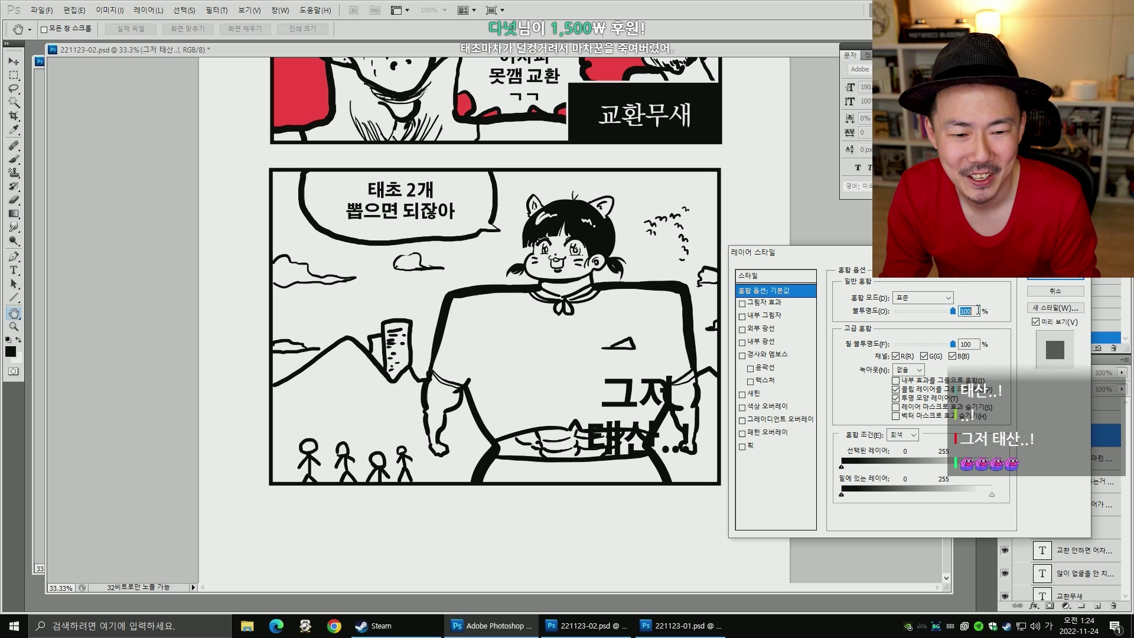
left_click(746, 446)
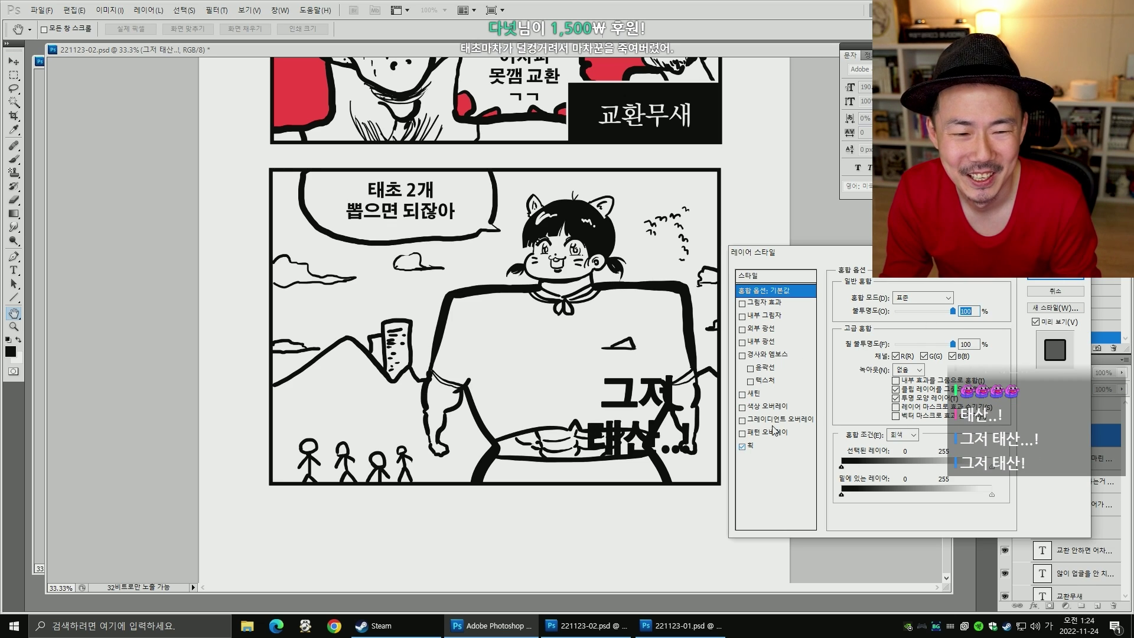
left_click(864, 376)
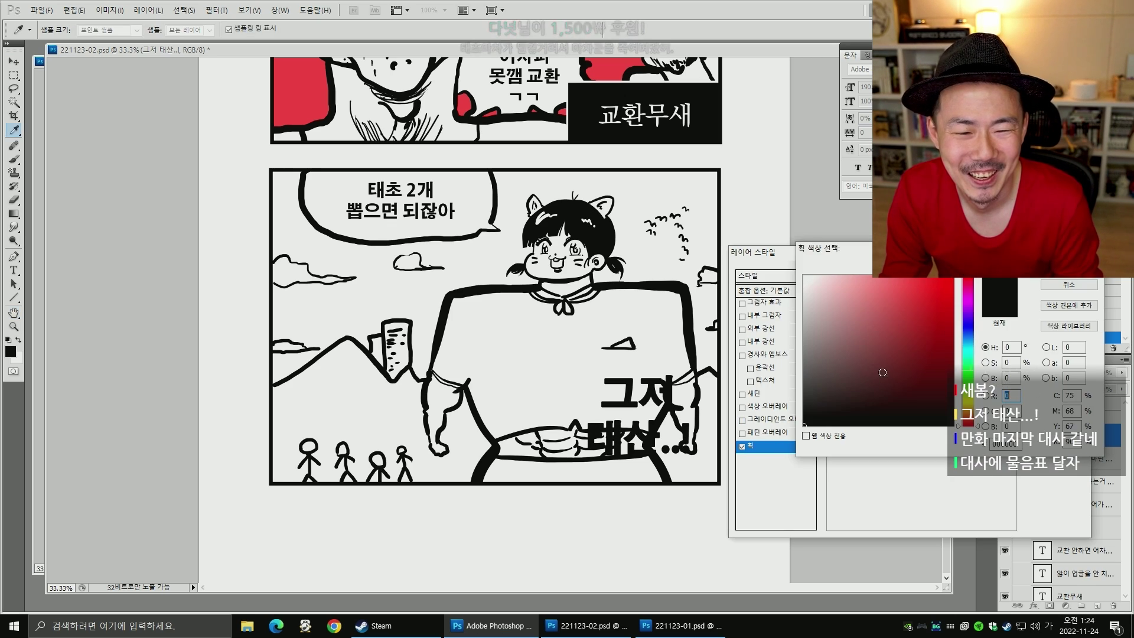
left_click(1069, 264)
left_click_drag(886, 297, 891, 299)
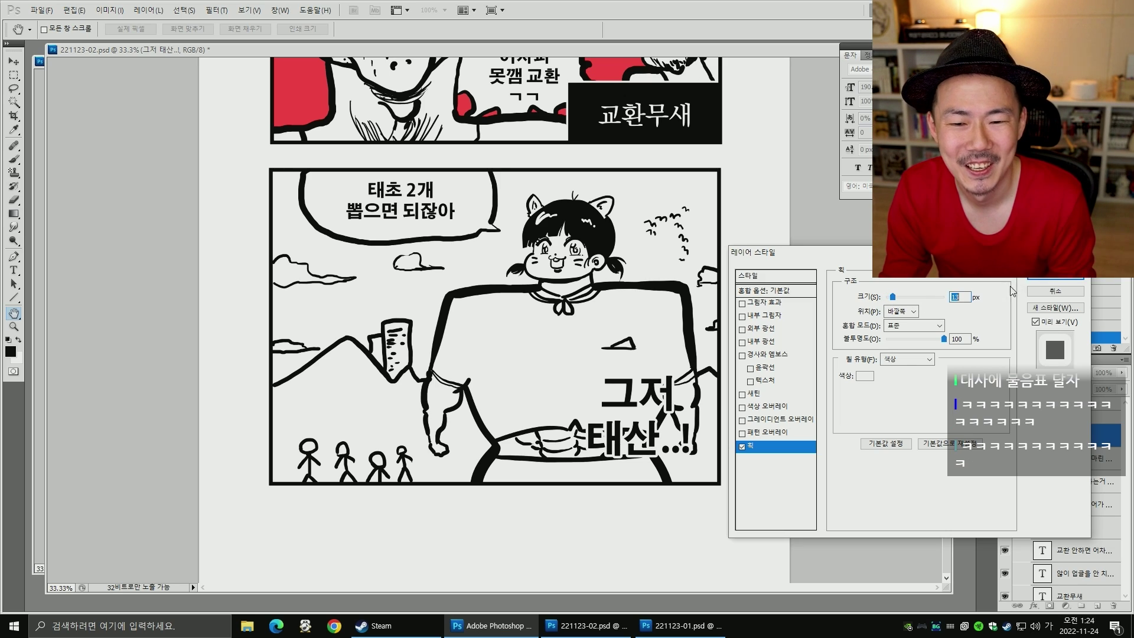
left_click(1042, 276)
- Move the caption above the four stick figures and scale it to 71.51%
left_click_drag(650, 429, 355, 412)
key("ctrl+t")
left_click_drag(397, 354, 361, 407)
key("Left")
key("Left")
key("Left")
key("Left")
key("Left")
key("Left")
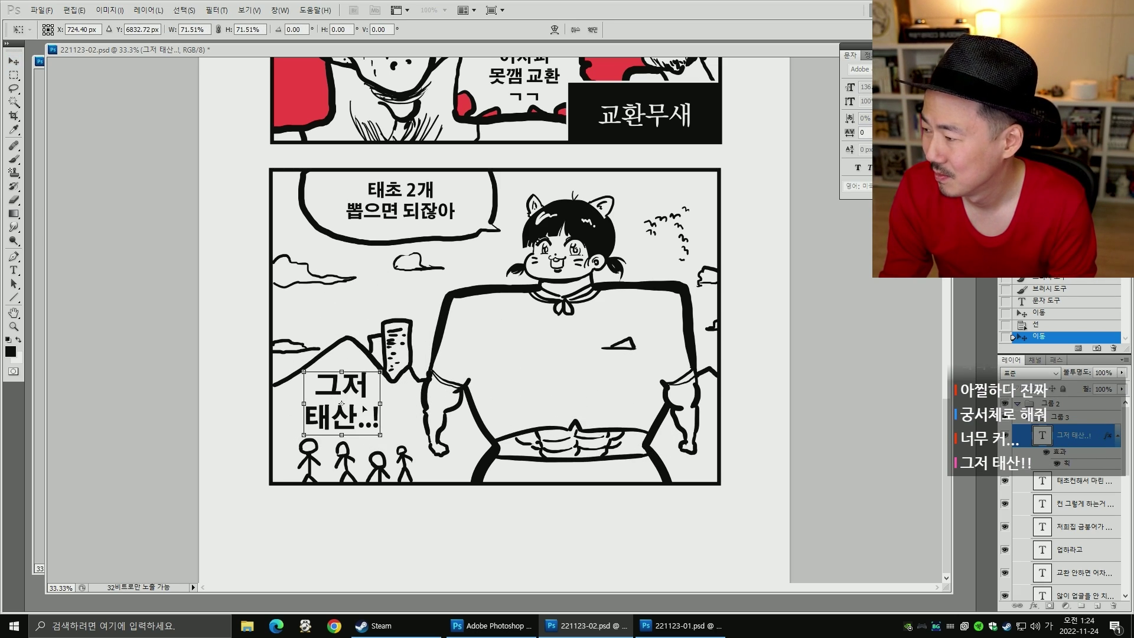
key("Return")
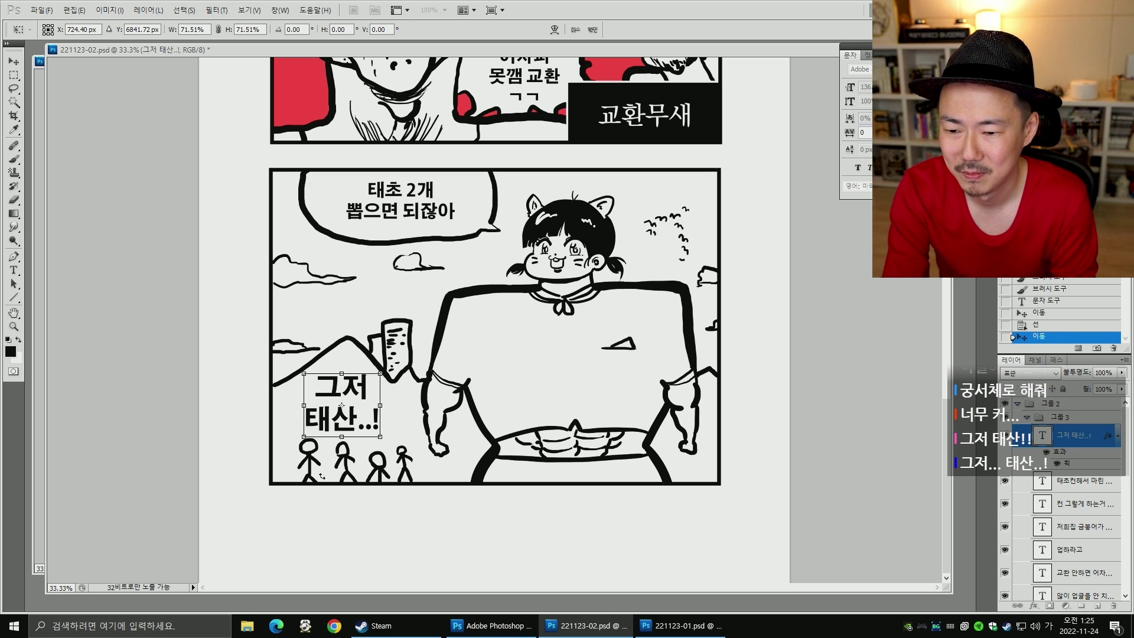
- Collapse the text layer group 그룹 3 and hide it
left_click(1025, 417)
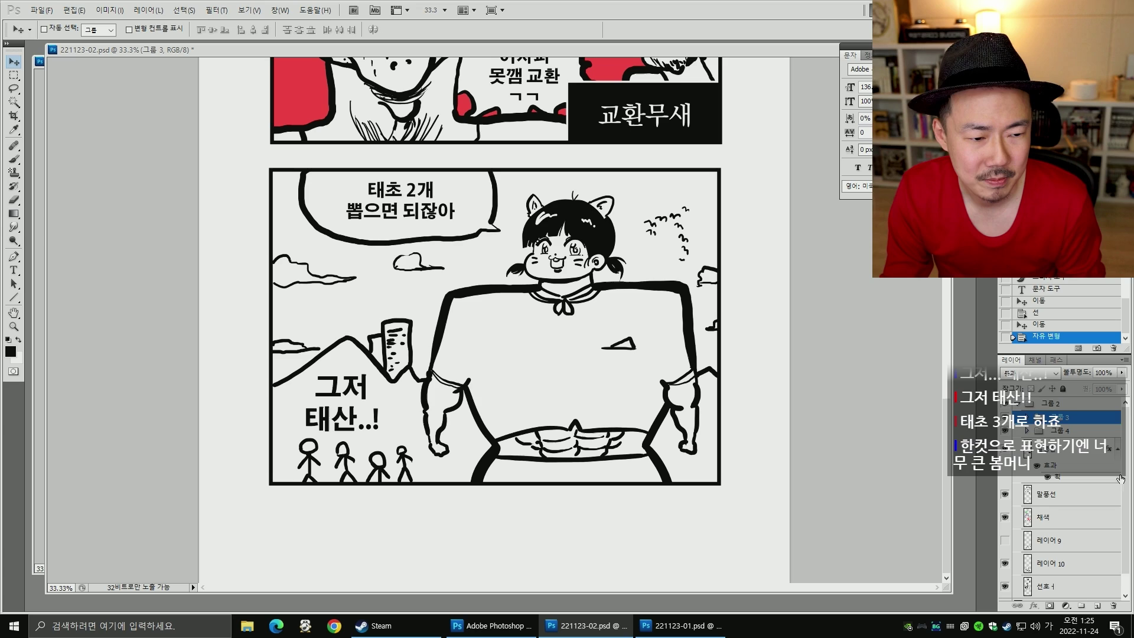
scroll(1120, 478, "down", 1)
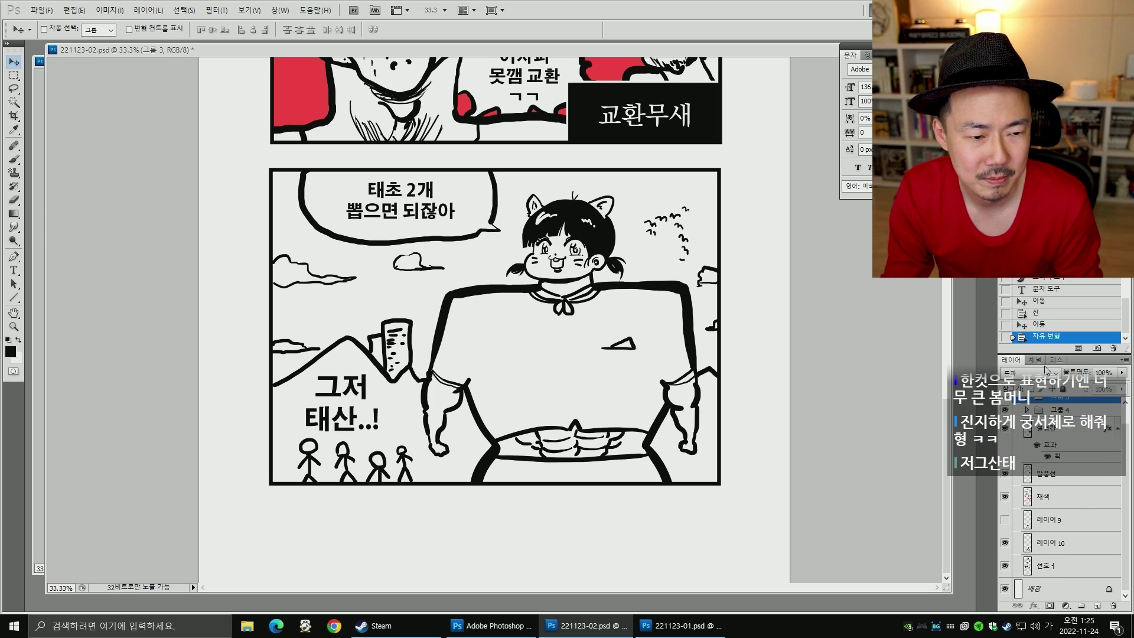
left_click_drag(1052, 355, 1052, 291)
left_click(1005, 367)
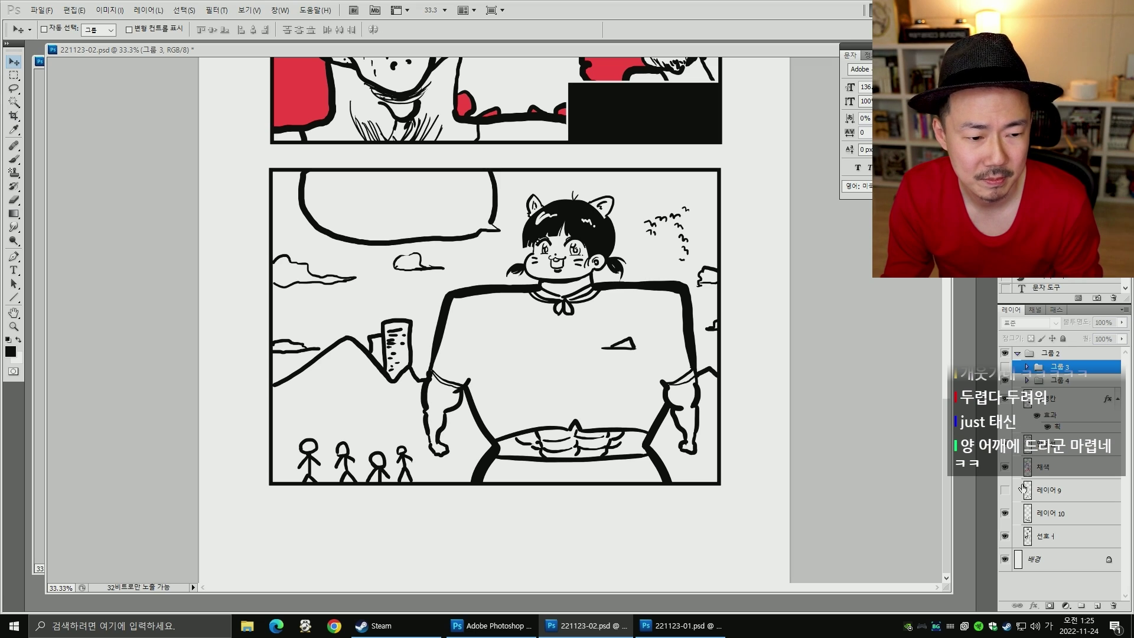
- On the line art layer, select the empty mountain area around the stick figures with the Magic Wand and contract the selection
left_click(1041, 536)
key("w")
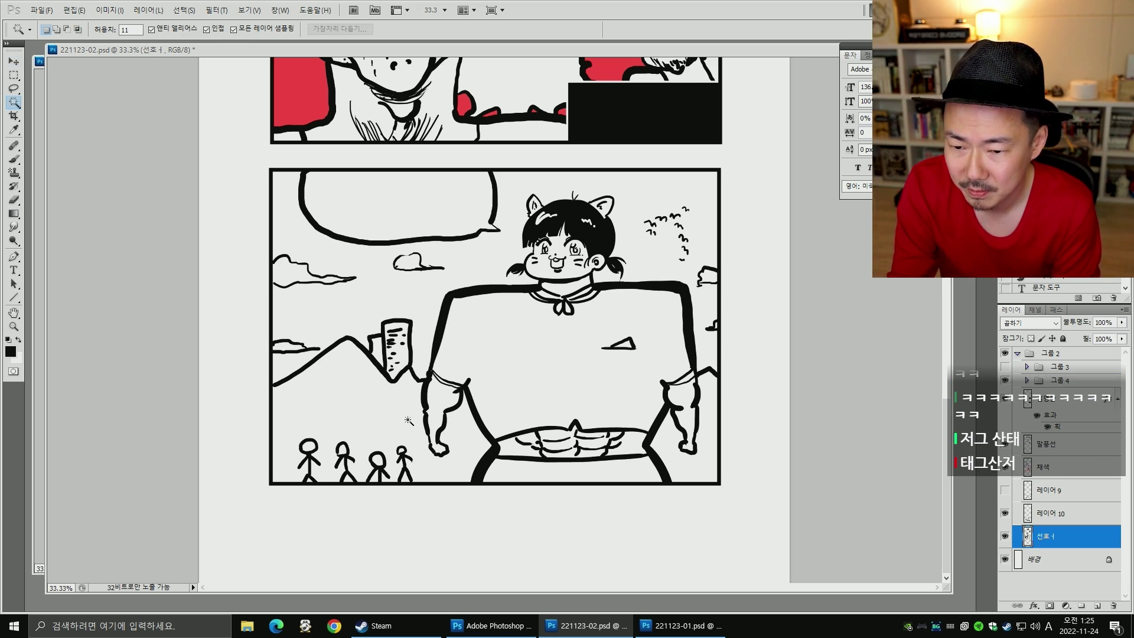
left_click(408, 421)
key("alt+s")
key("m")
key("c")
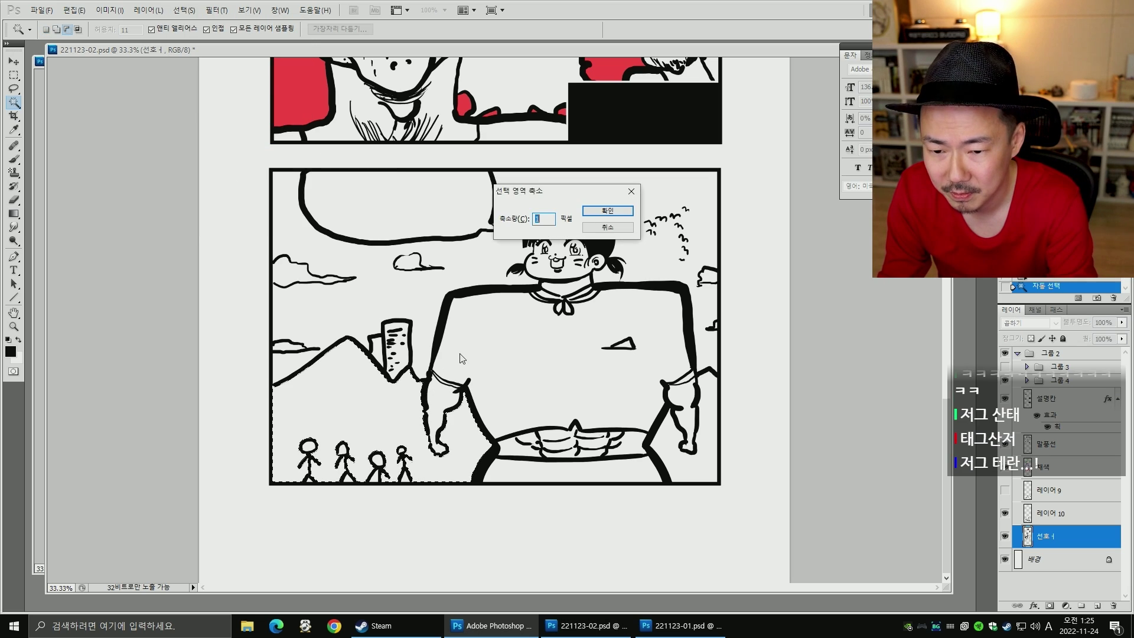
key("Return")
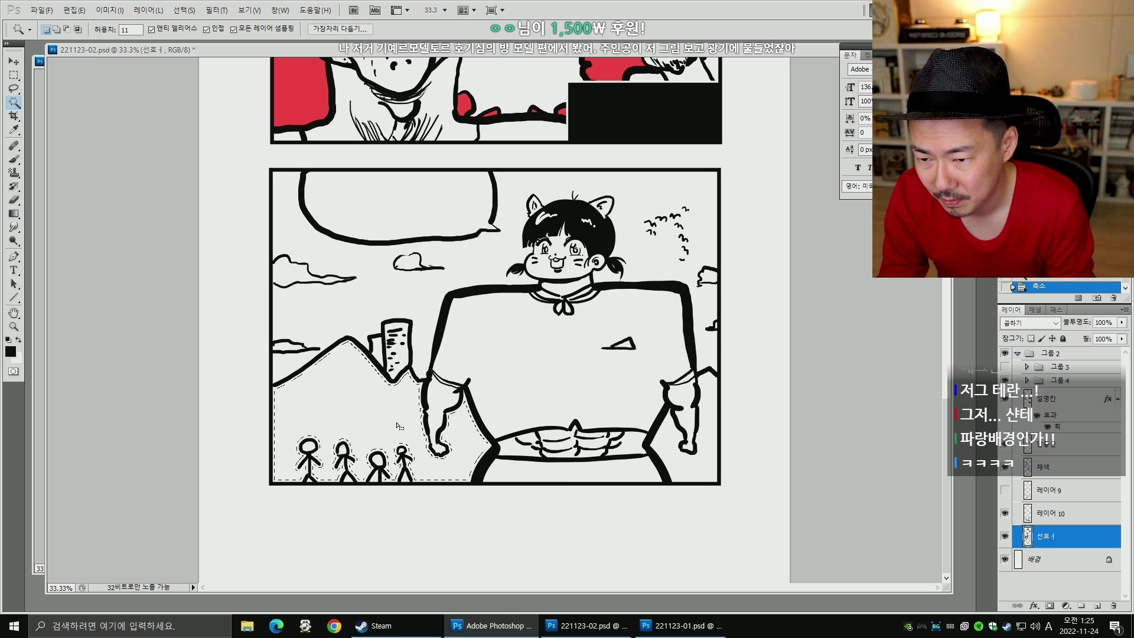
- Create a new layer above the line art and fill the selected mountain area with black
key("e")
key("bracketright")
key("bracketright")
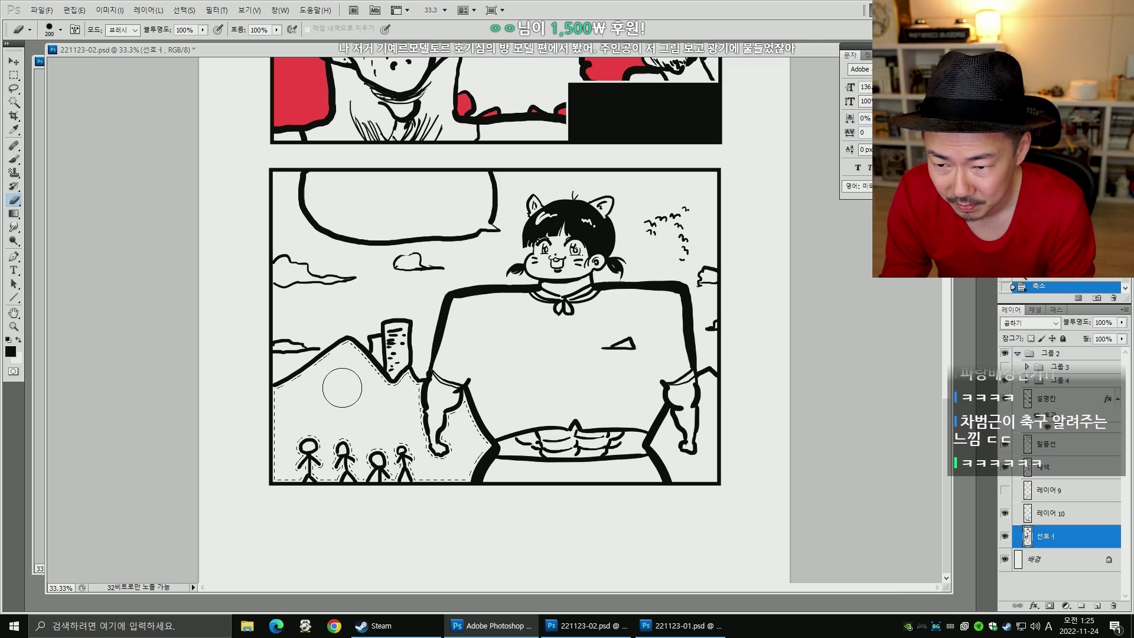
left_click(1096, 606)
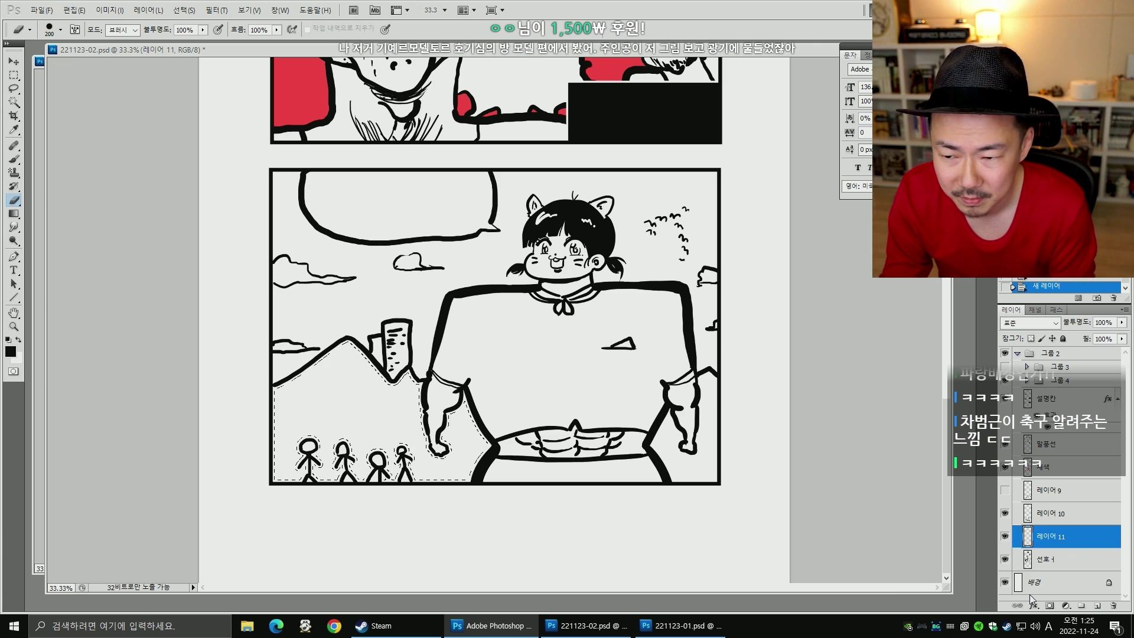
key("alt+BackSpace")
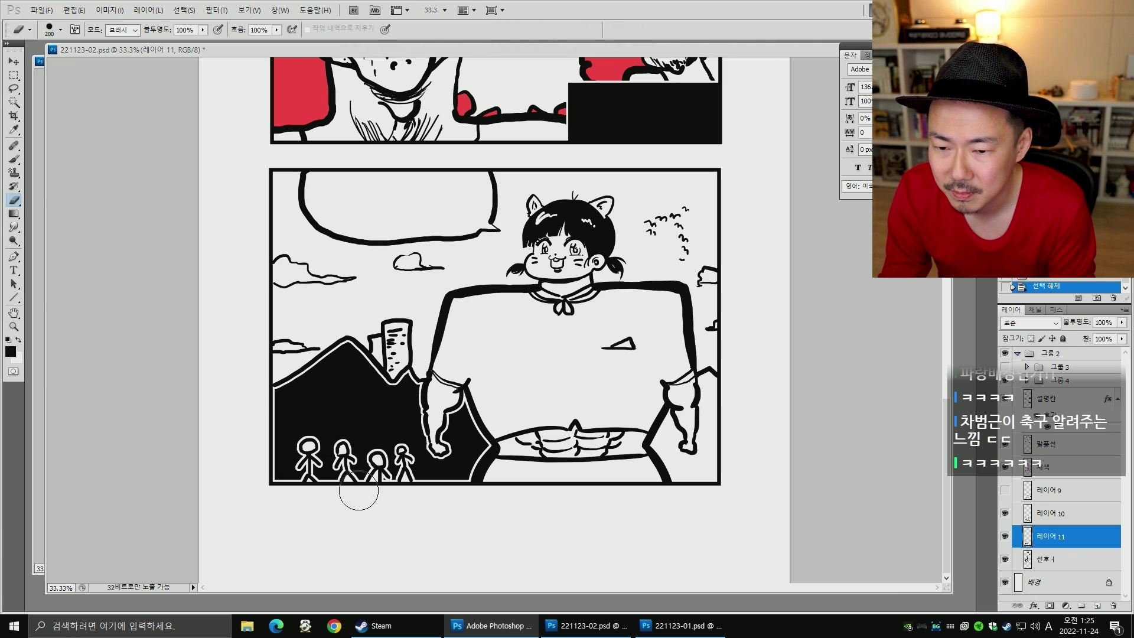
- Try erasing the black fill near the panel's lower-left corner with a 70 px eraser
left_click_drag(283, 484, 286, 483)
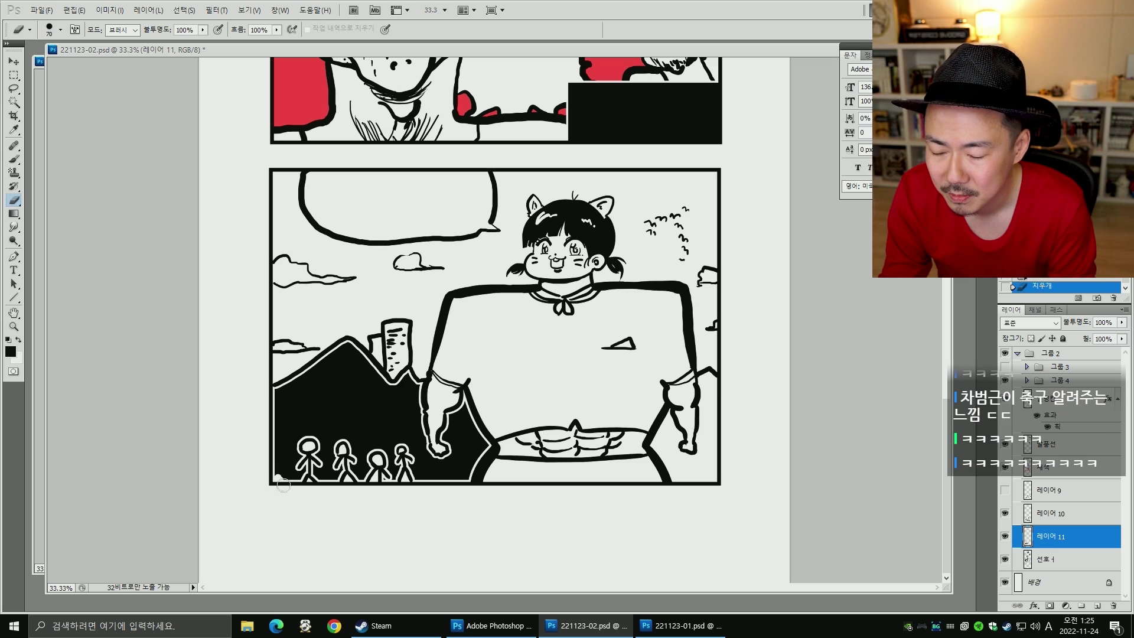
key("b")
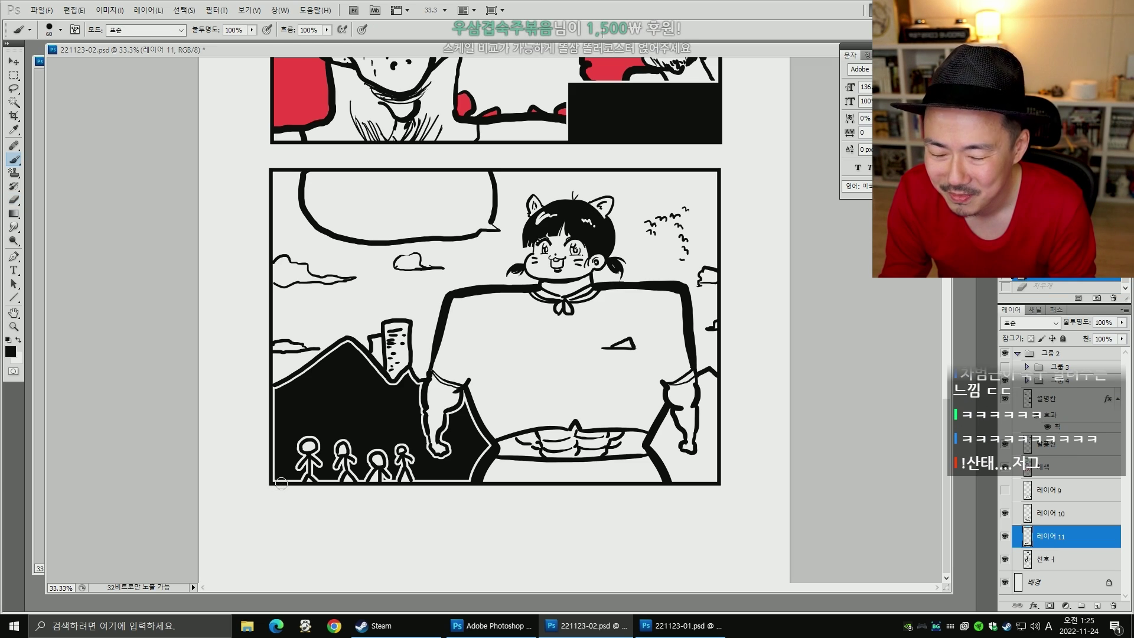
key("bracketright")
key("bracketright")
- Try reselecting the mountain area with 레이어 11 hidden and expanding the selection, then show the layer again and deselect
key("w")
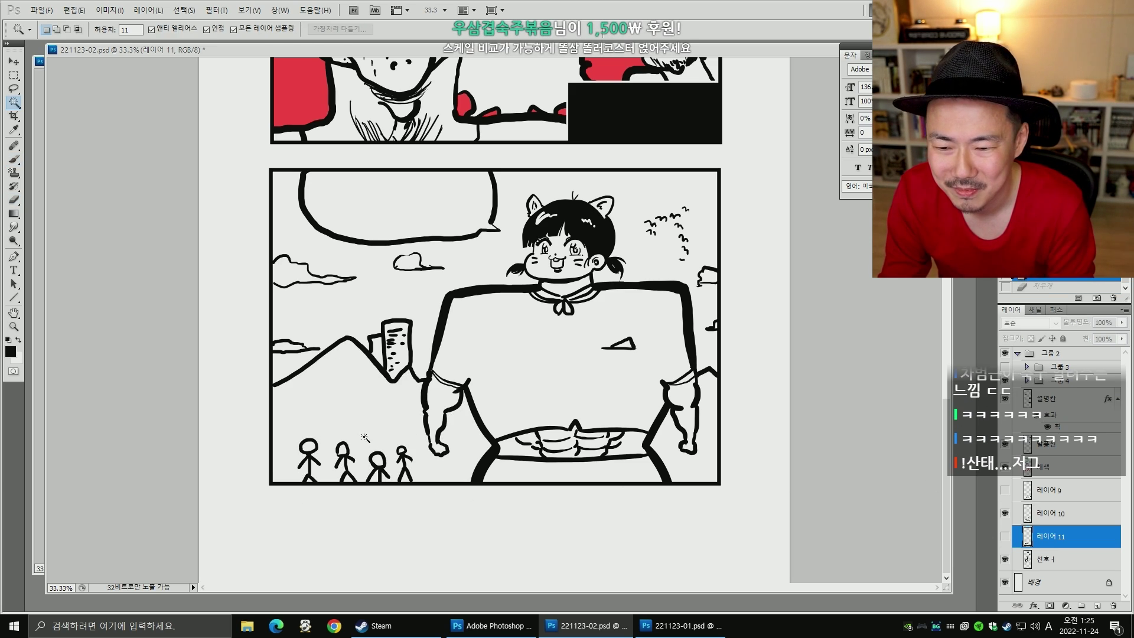
left_click(367, 435)
key("alt+s")
key("m")
key("e")
key("Return")
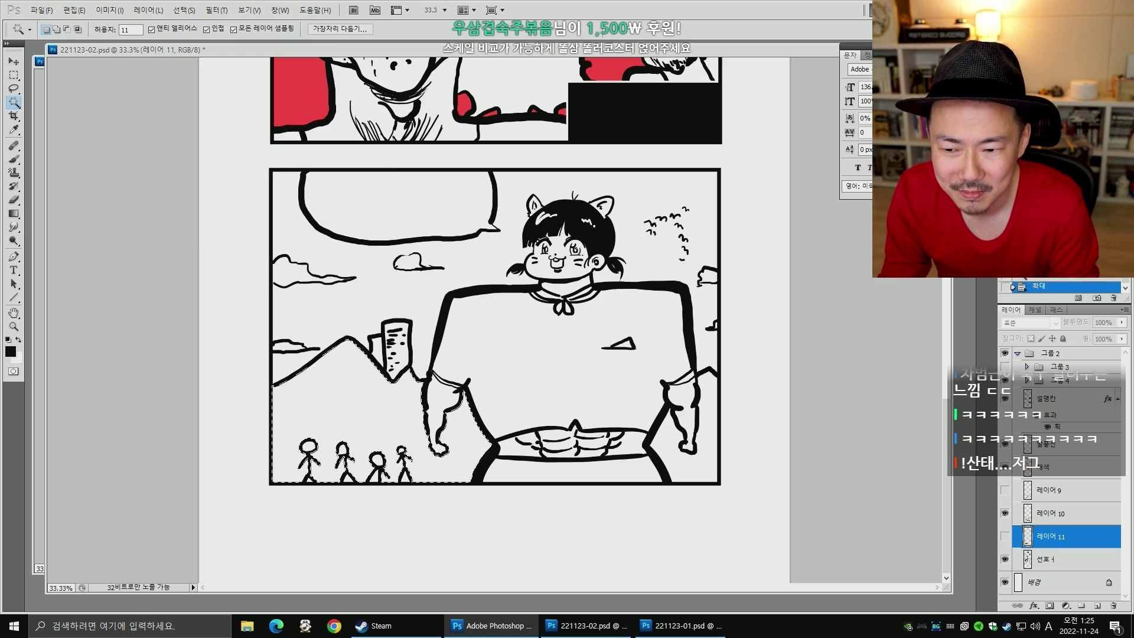
left_click(1004, 535)
key("ctrl+d")
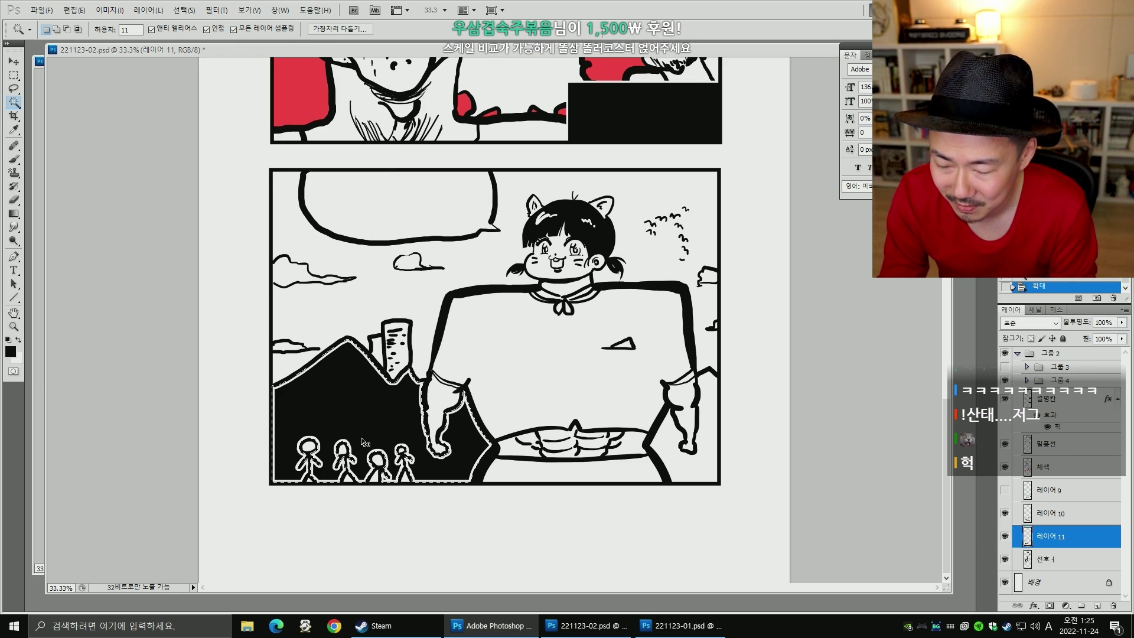
- Paint black over the white gaps along the panel's lower-left edges and the mountain's ridge with a brush up to 80 px
key("b")
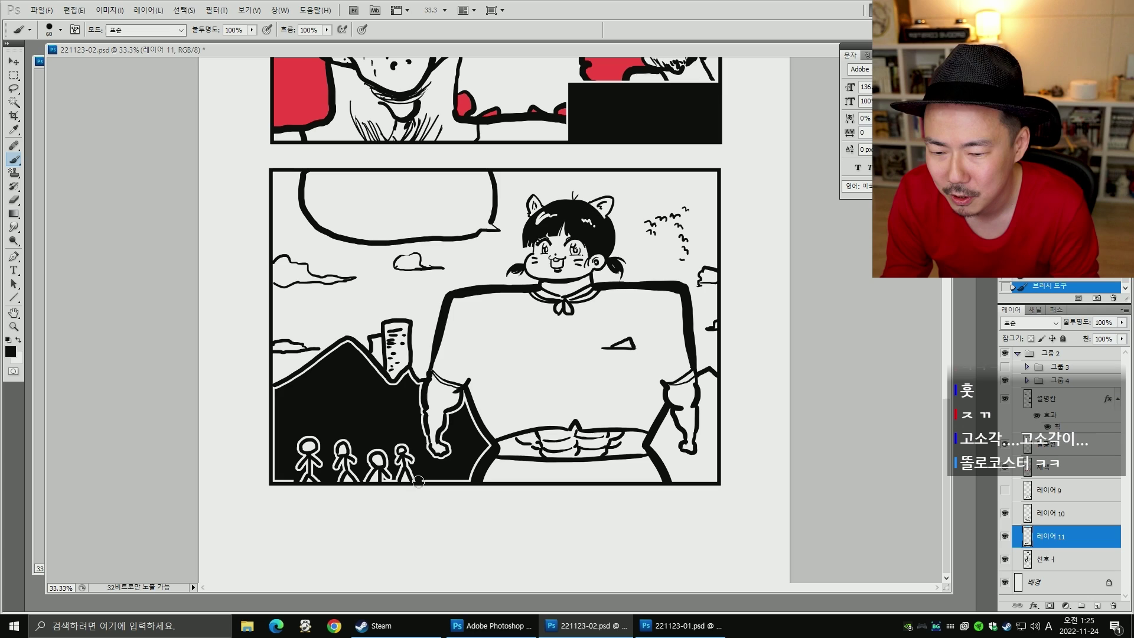
left_click_drag(287, 481, 276, 399)
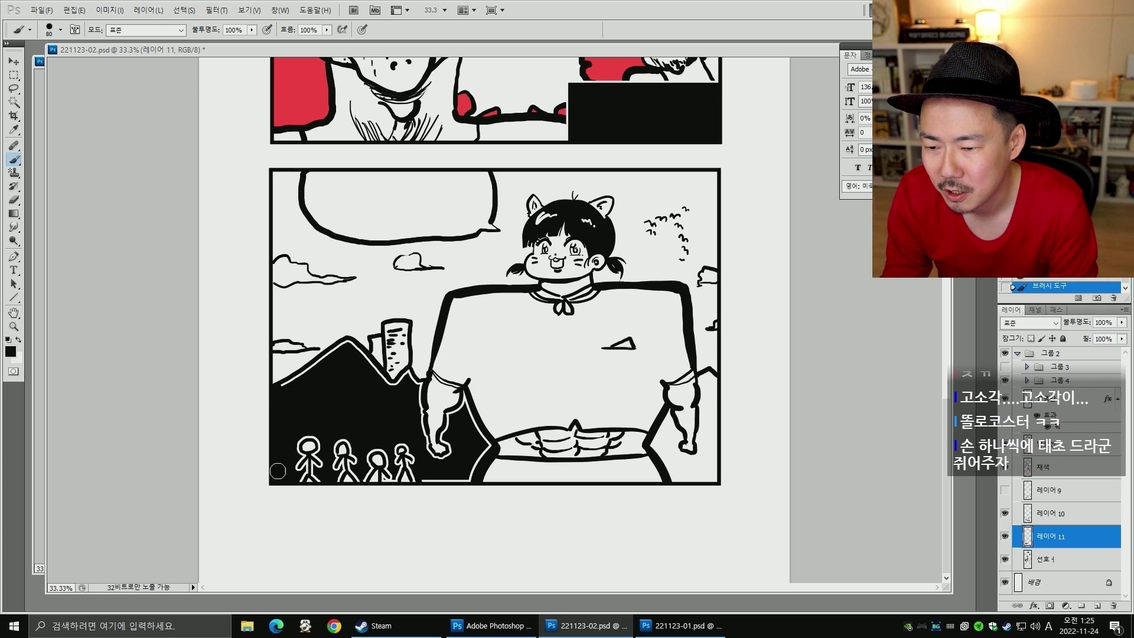
mouse_move(278, 471)
left_mouse_down()
mouse_move(269, 431)
mouse_move(333, 362)
left_mouse_up()
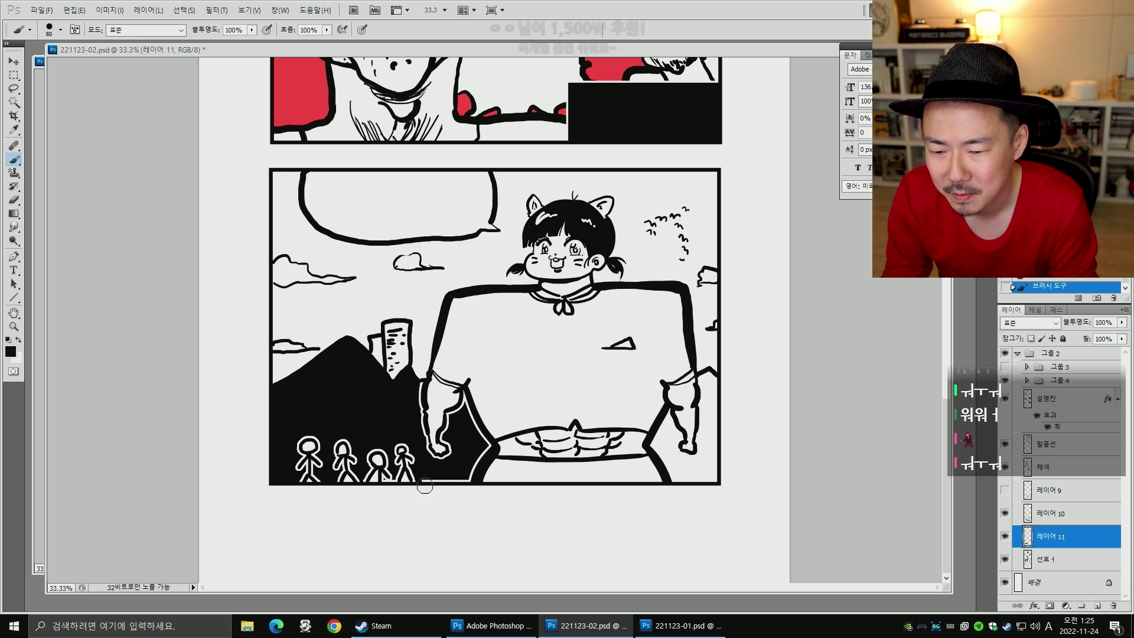
mouse_move(440, 480)
left_mouse_down()
mouse_move(467, 481)
mouse_move(440, 479)
left_mouse_up()
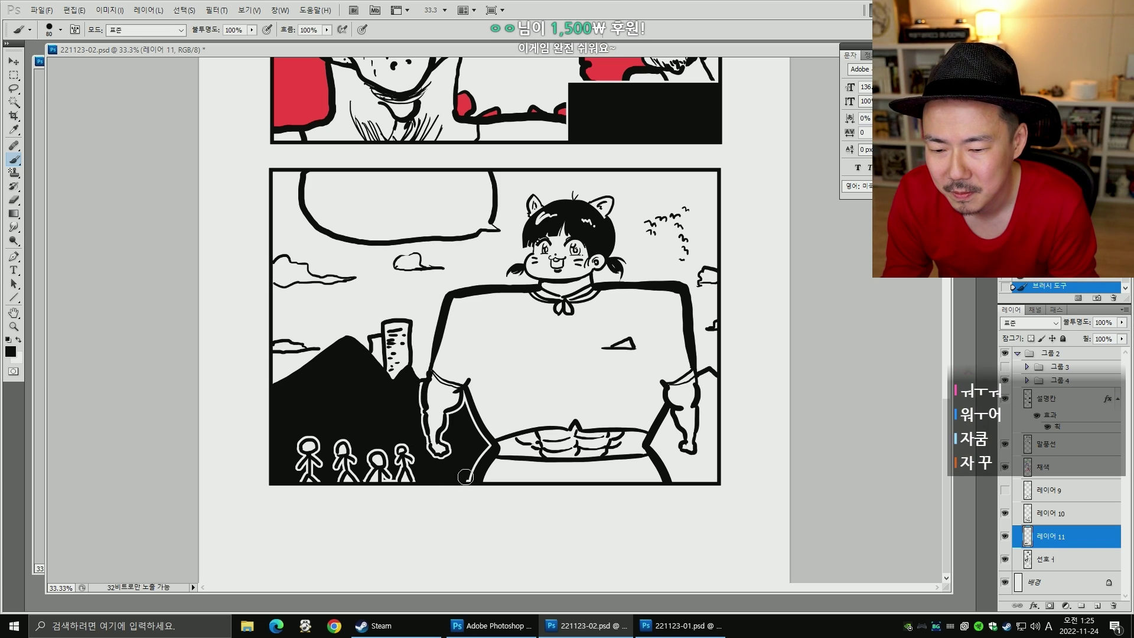
- Pick white for a 50 px brush and merge 레이어 11 with 레이어 10
left_click(420, 373, "alt")
key("[")
key("[")
key("[")
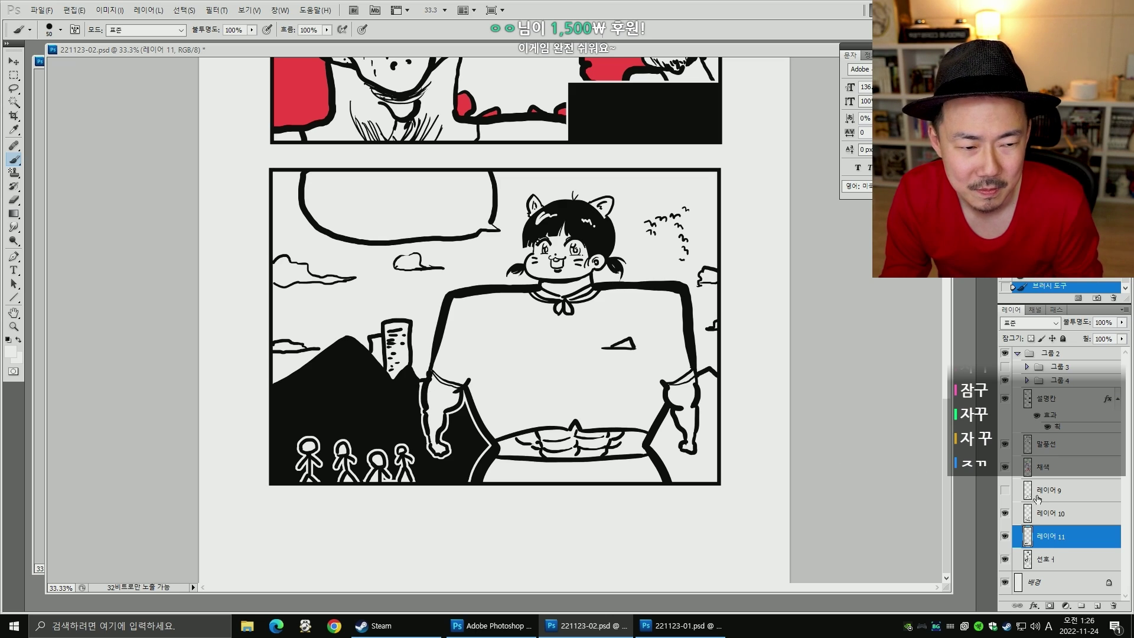
left_click(1005, 513)
left_click(1005, 513)
left_click(1030, 520)
key("ctrl+e")
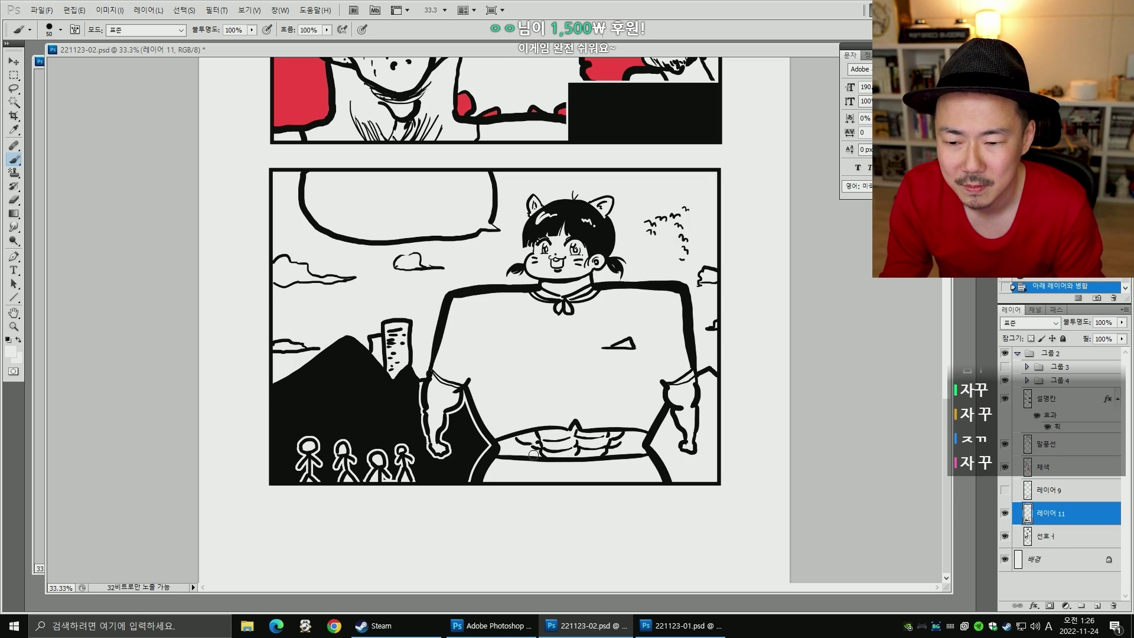
- Retouch the edge between the black mountain and the girl's left-side elbow using sampled white and black
left_click_drag(420, 385, 425, 379)
left_click(414, 387, "alt")
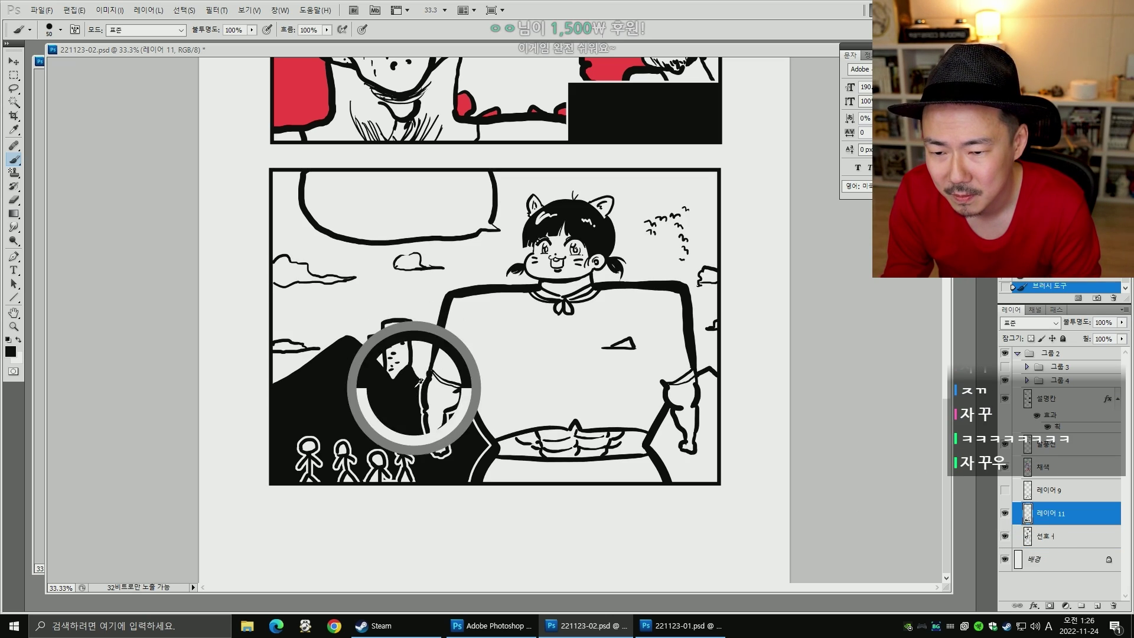
key("x")
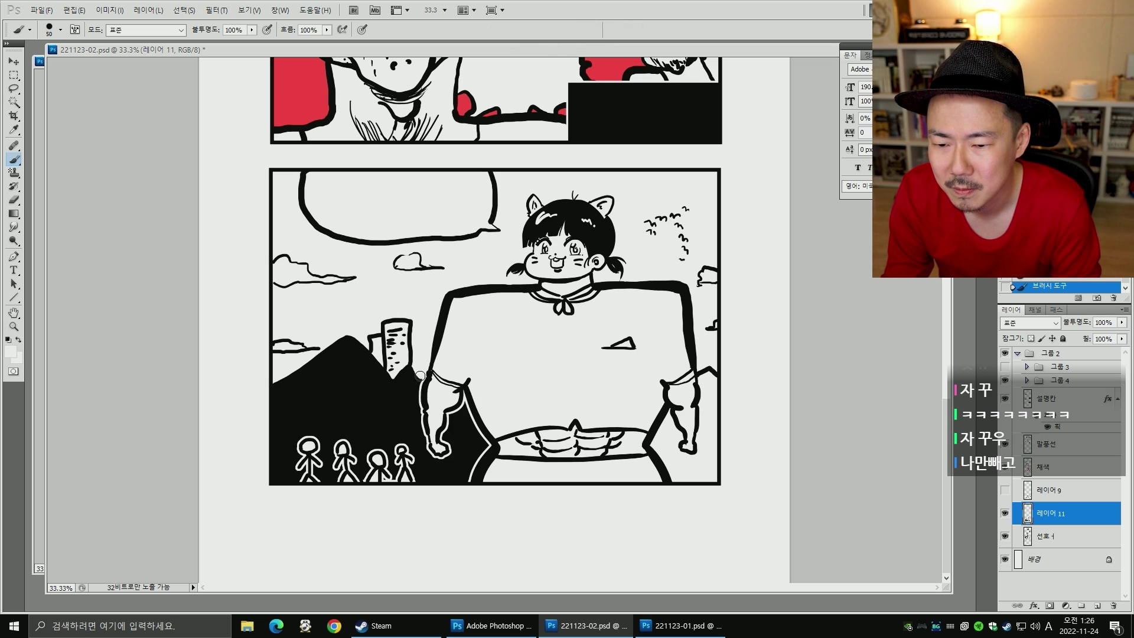
- Show and expand the text group 그룹 3, and scale its "그저 태산..!" caption down slightly
left_click(1004, 366)
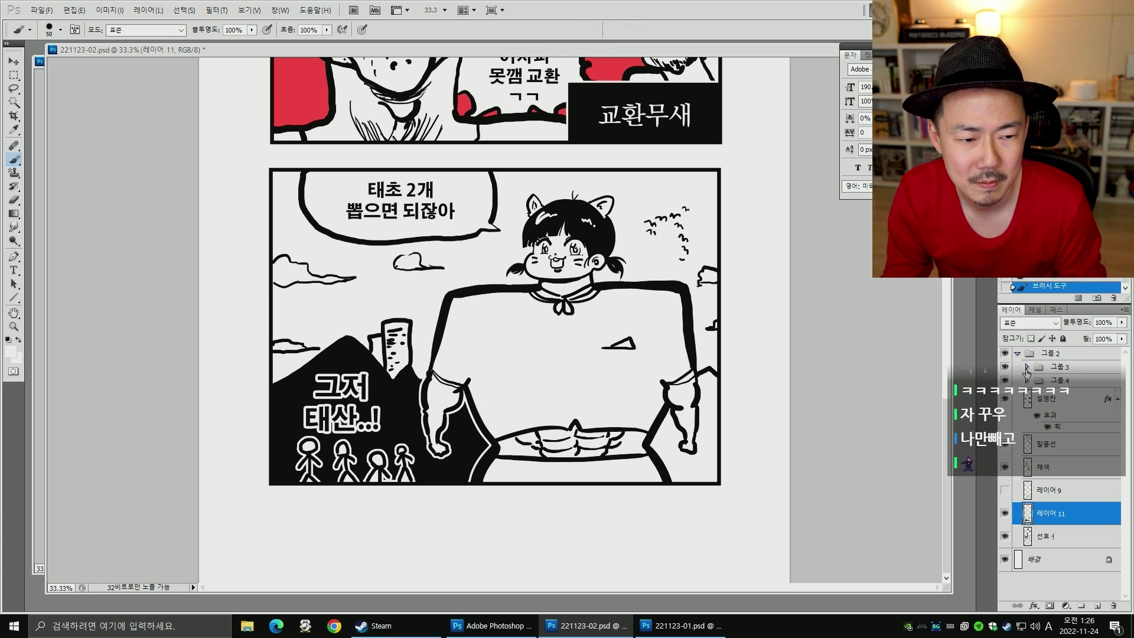
left_click(1027, 367)
left_click(1052, 400)
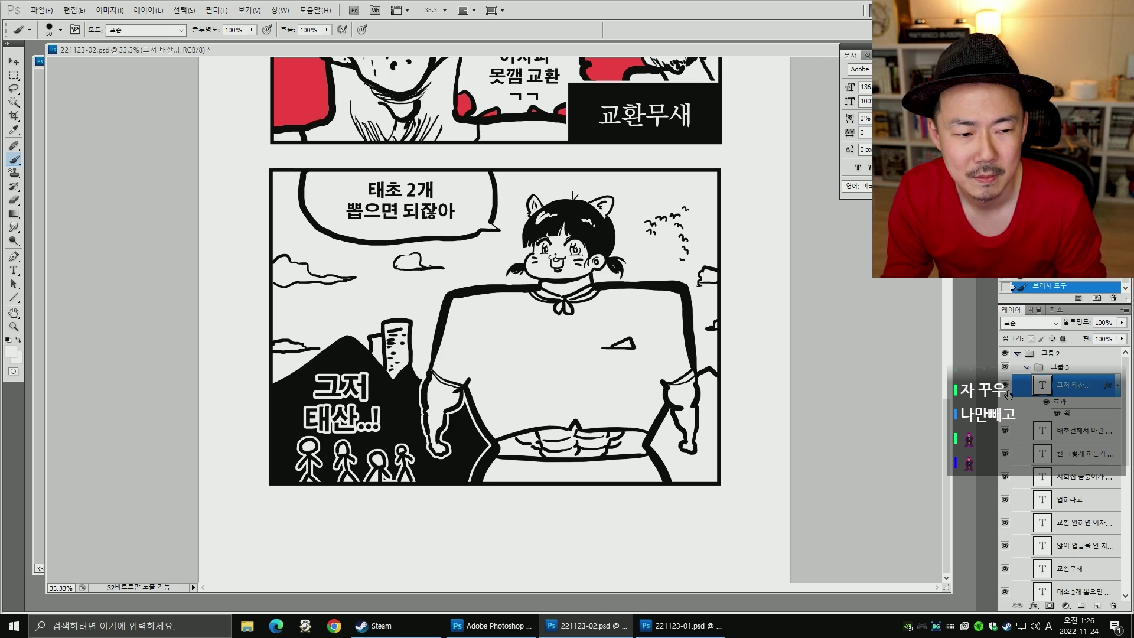
key("ctrl+t")
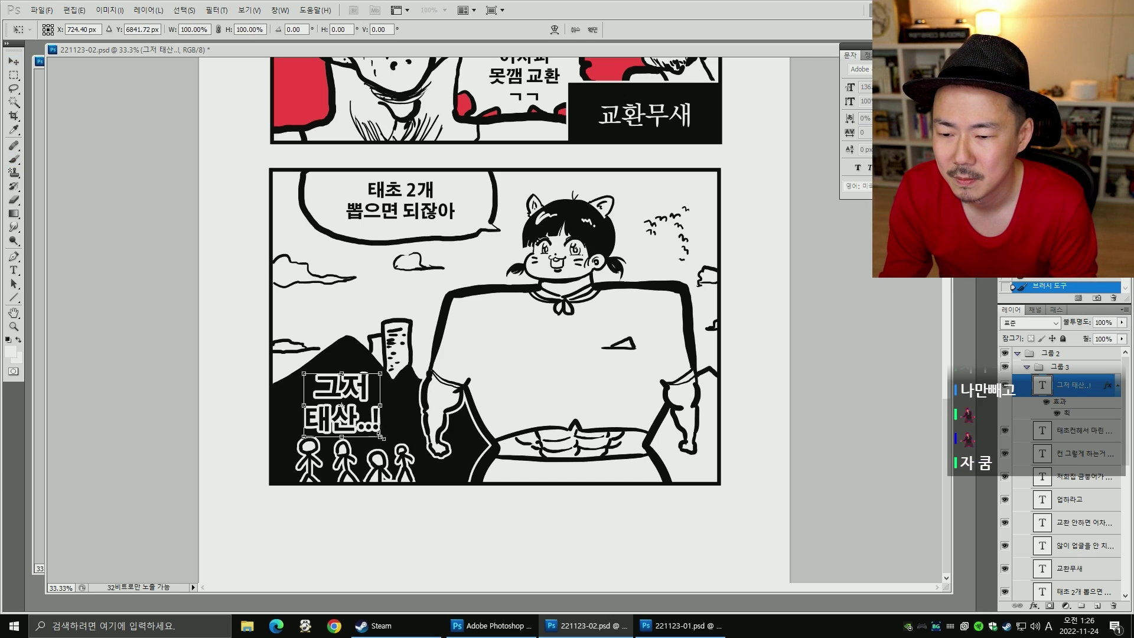
left_click_drag(381, 437, 369, 418)
key("Return")
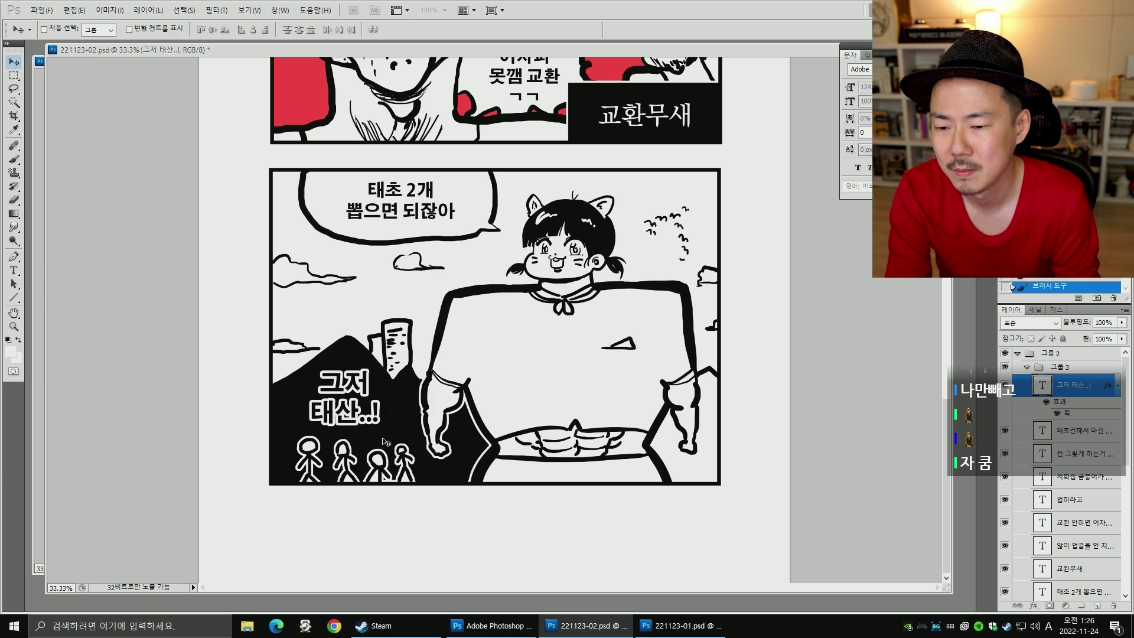
- Add an Outer Glow effect to the "그저 태산..!" caption layer and enlarge the glow
right_click(1044, 390)
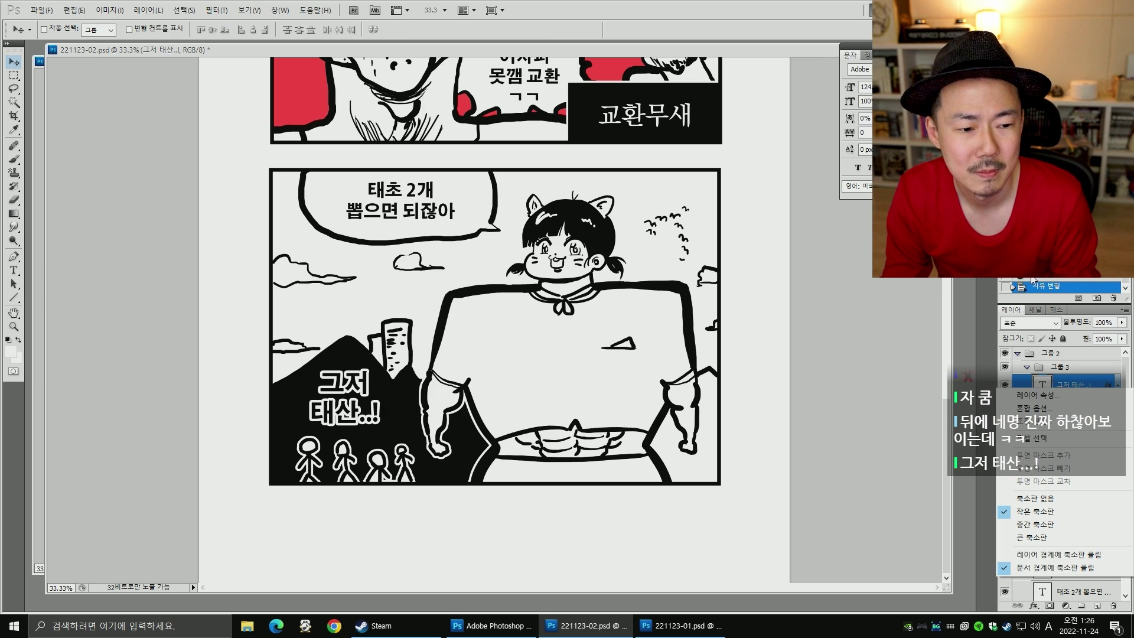
left_click(1039, 410)
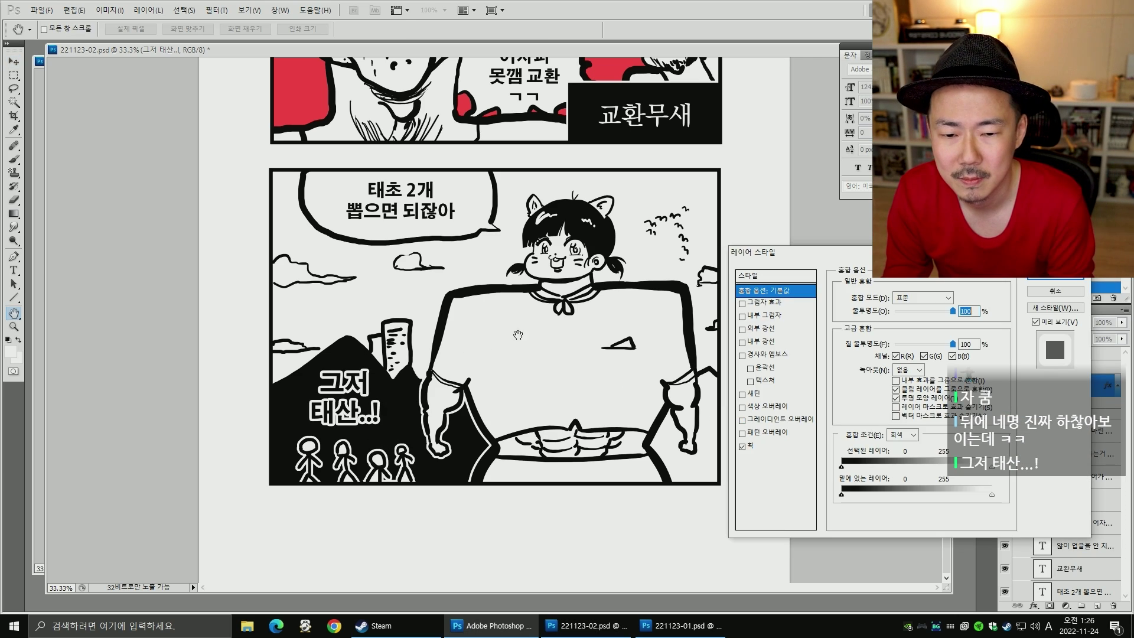
left_click(743, 329)
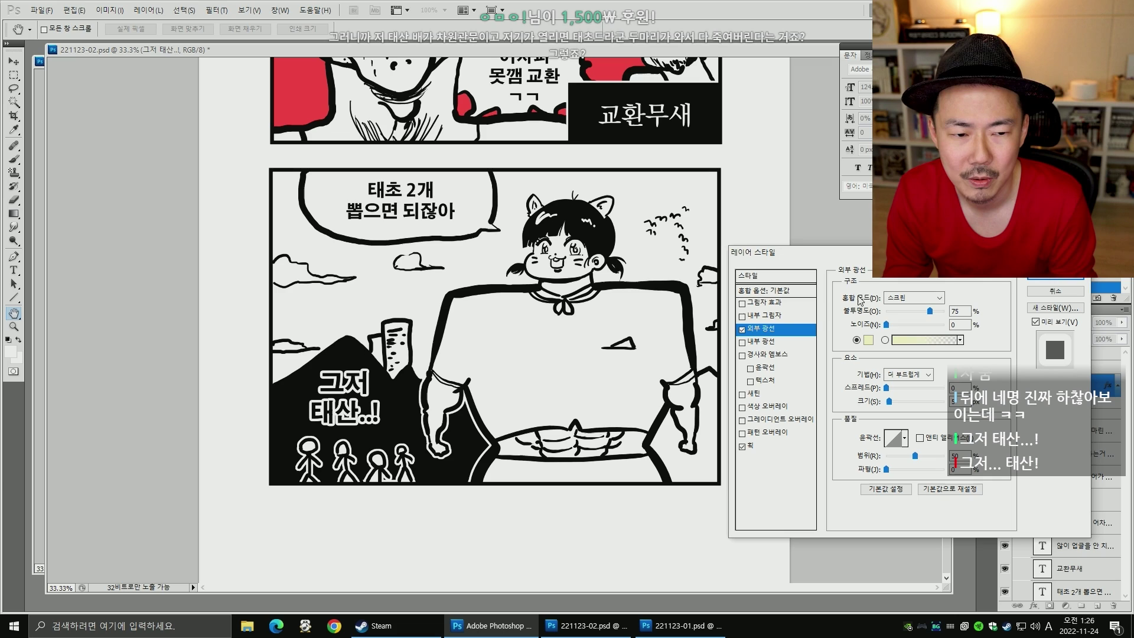
left_click(868, 340)
left_click(1064, 286)
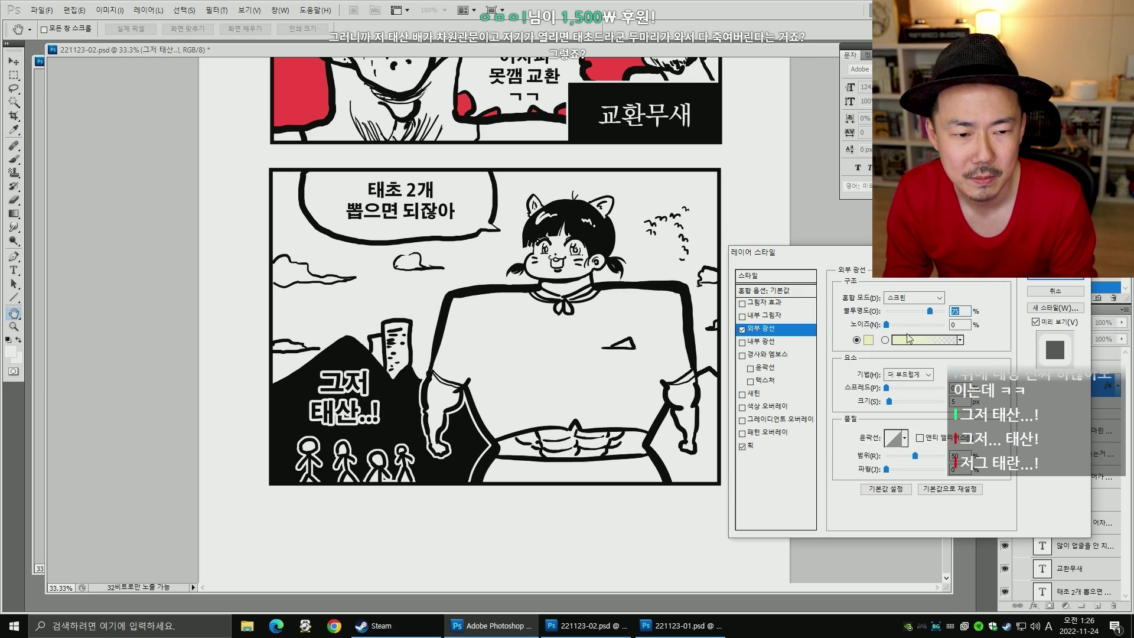
left_click_drag(890, 407, 917, 403)
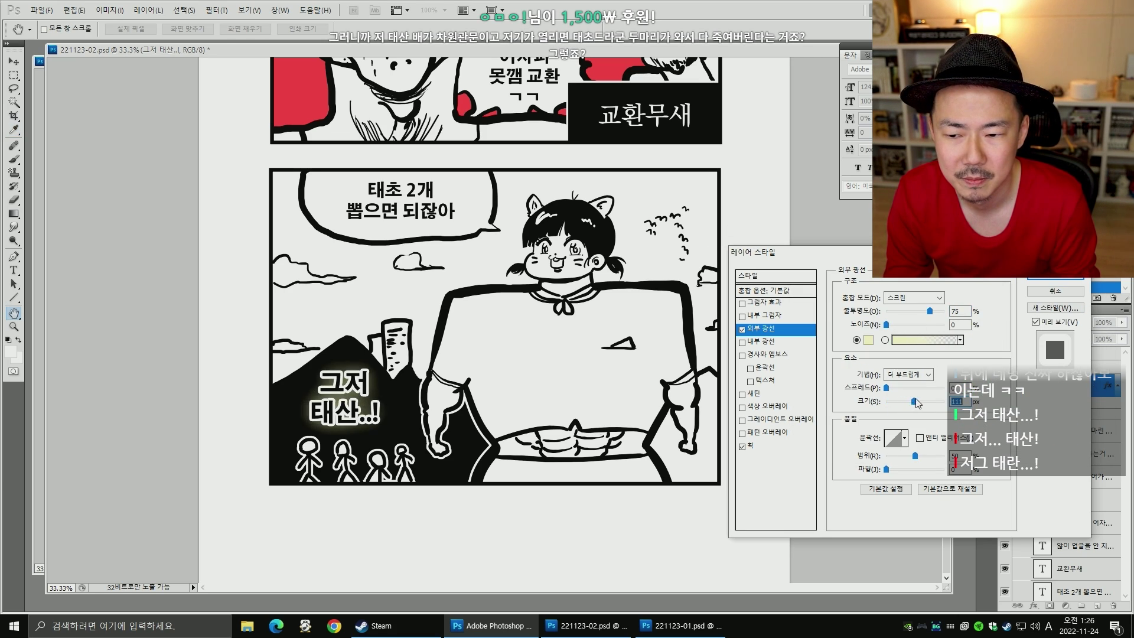
- Make the caption's outer glow white at 100% opacity, with a size of 213 px and a slight spread
left_click(869, 341)
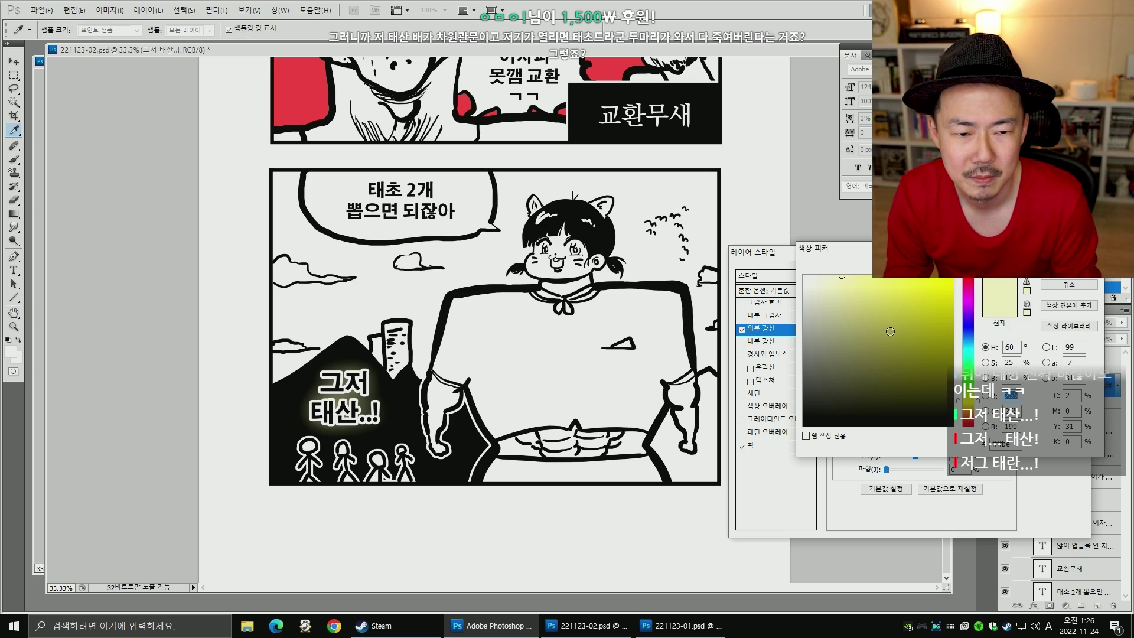
left_click(1063, 285)
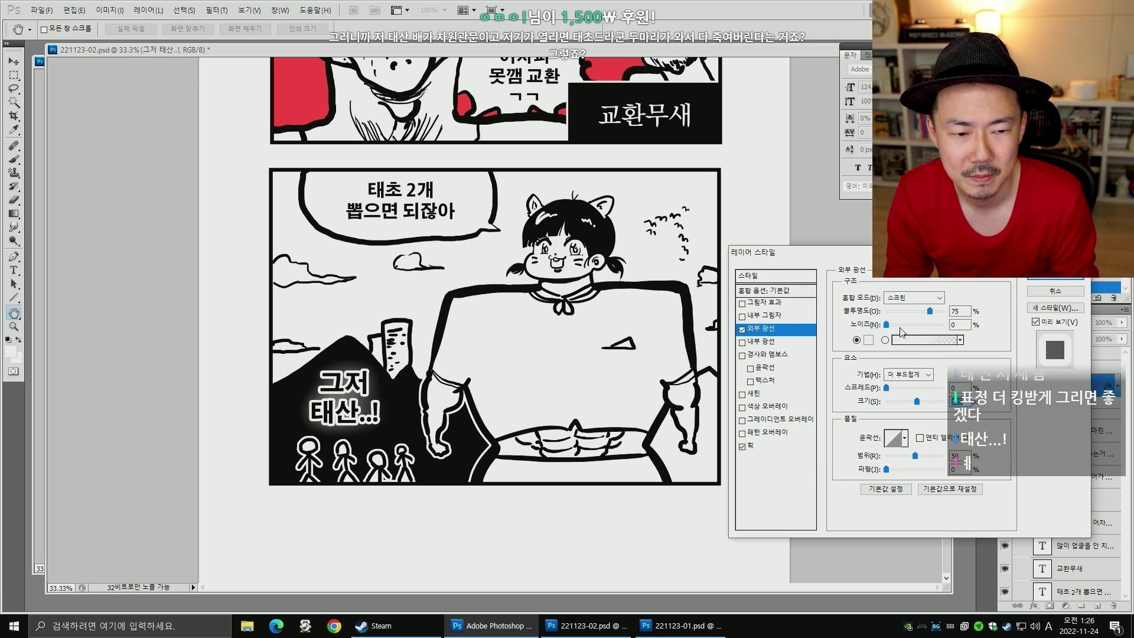
left_click(944, 312)
left_click_drag(887, 388, 935, 407)
left_click(1055, 275)
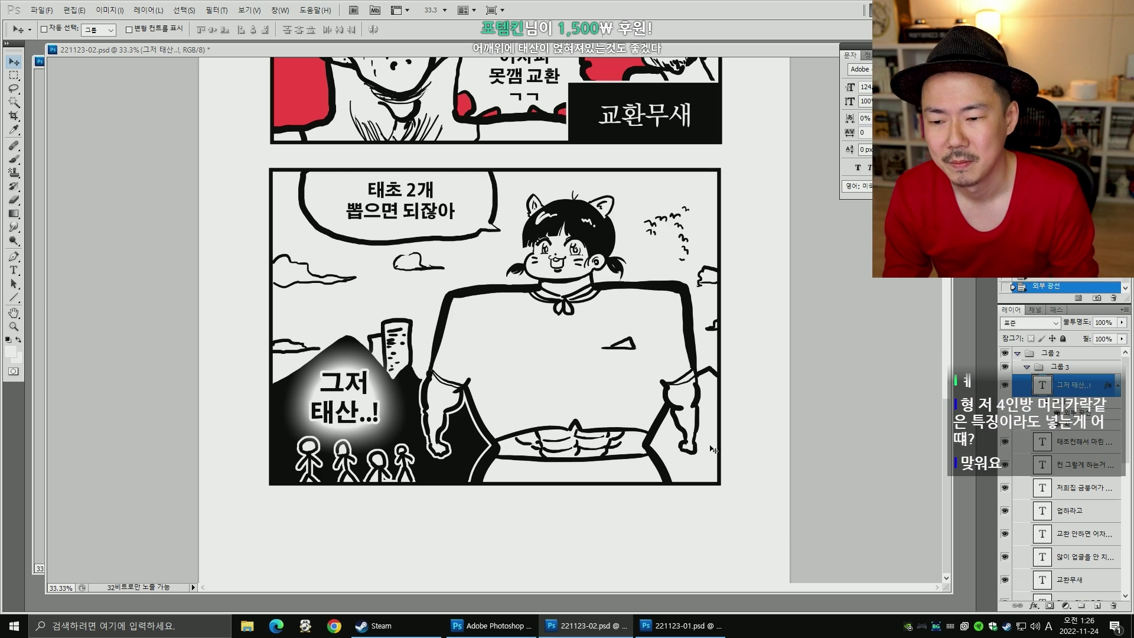
- Move the "그저 태산..!" caption slightly up and to the left on the mountain and scale it to about 114%
left_click(1005, 384)
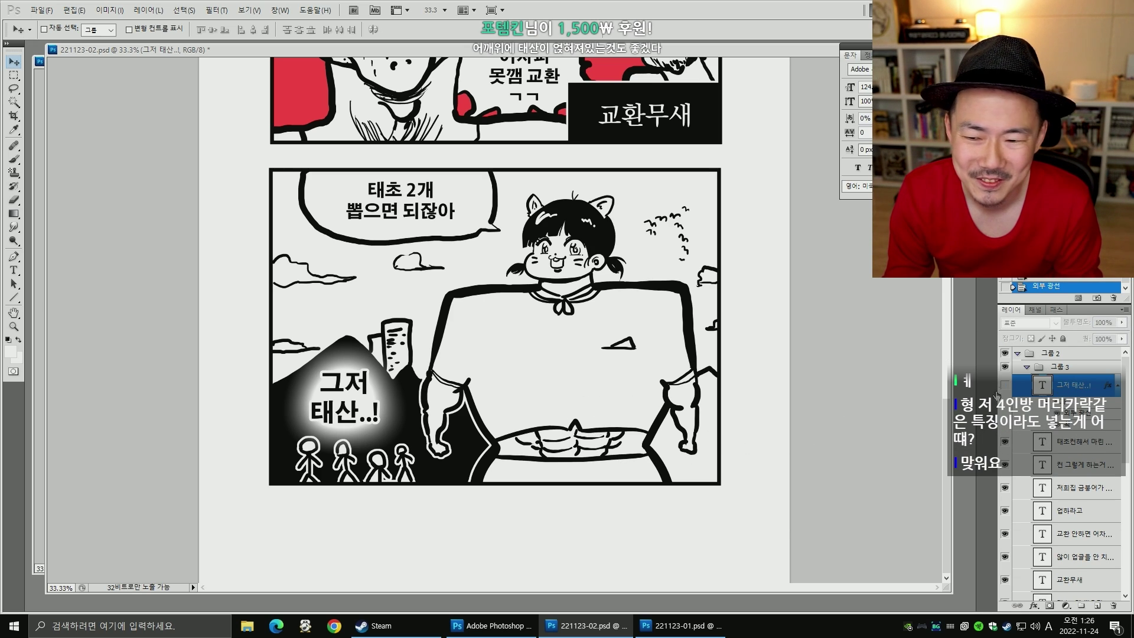
left_click(1004, 384)
left_click_drag(397, 415, 363, 410)
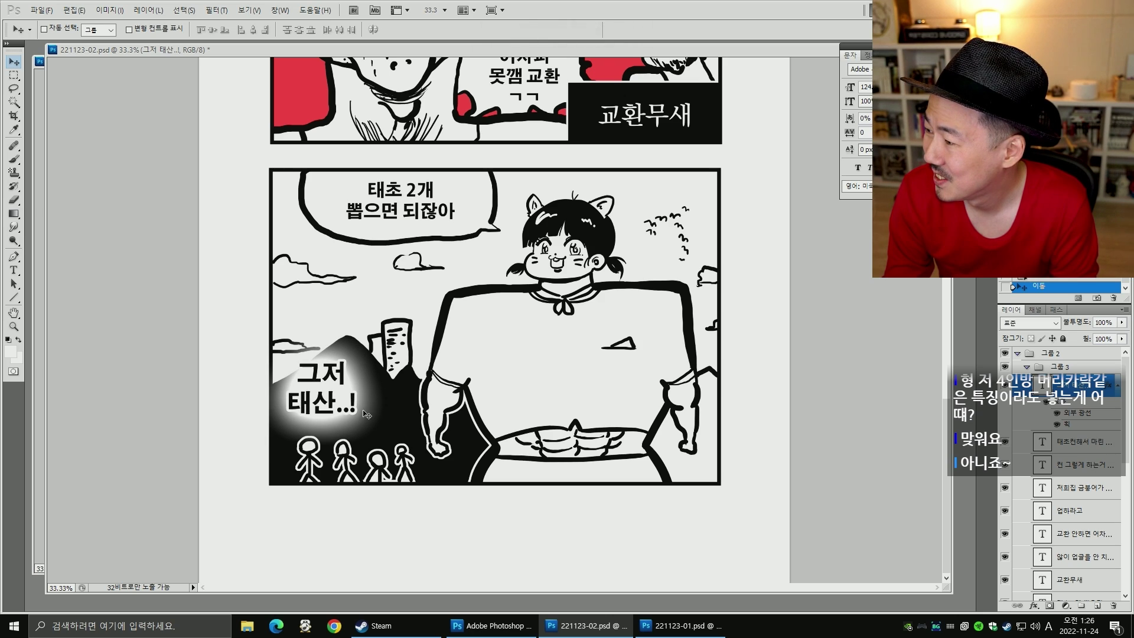
key("ctrl+t")
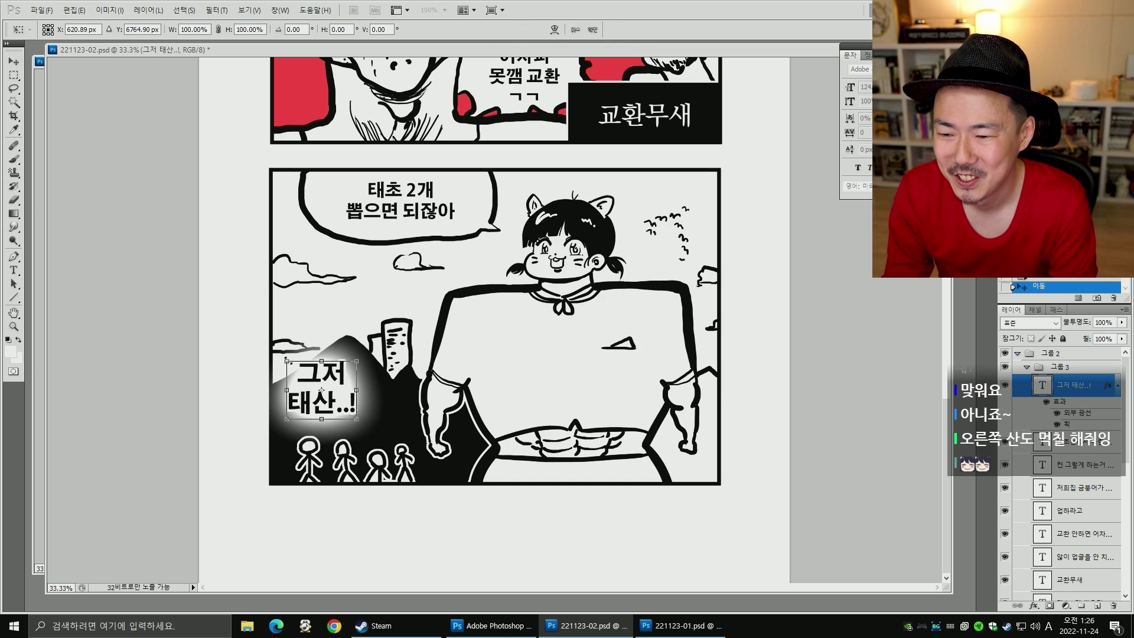
left_click_drag(287, 360, 341, 378)
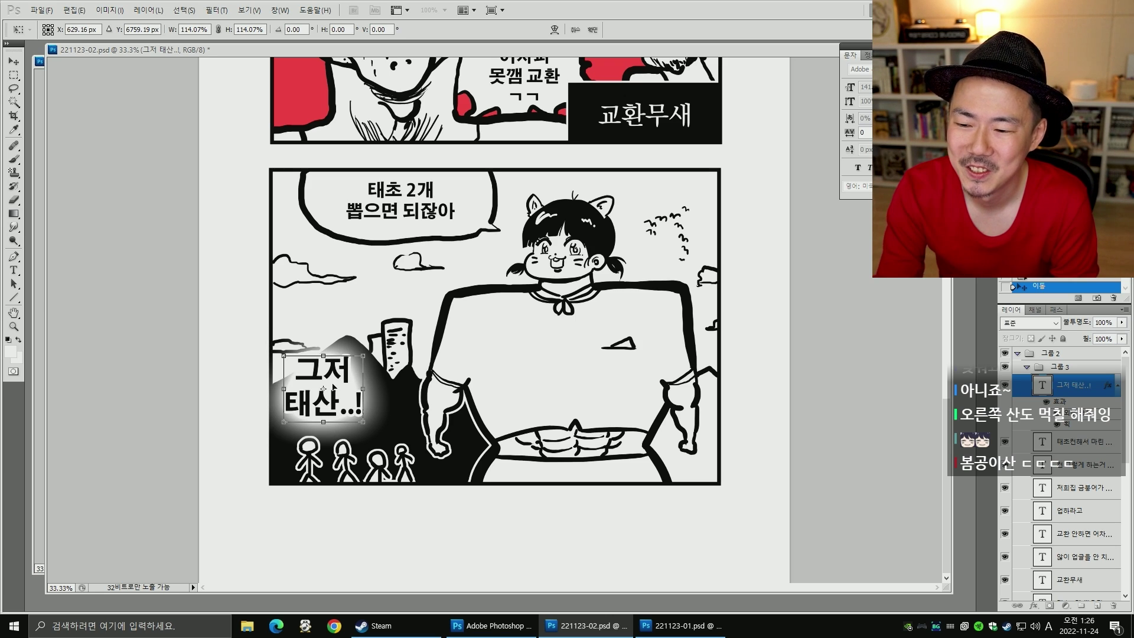
key("Return")
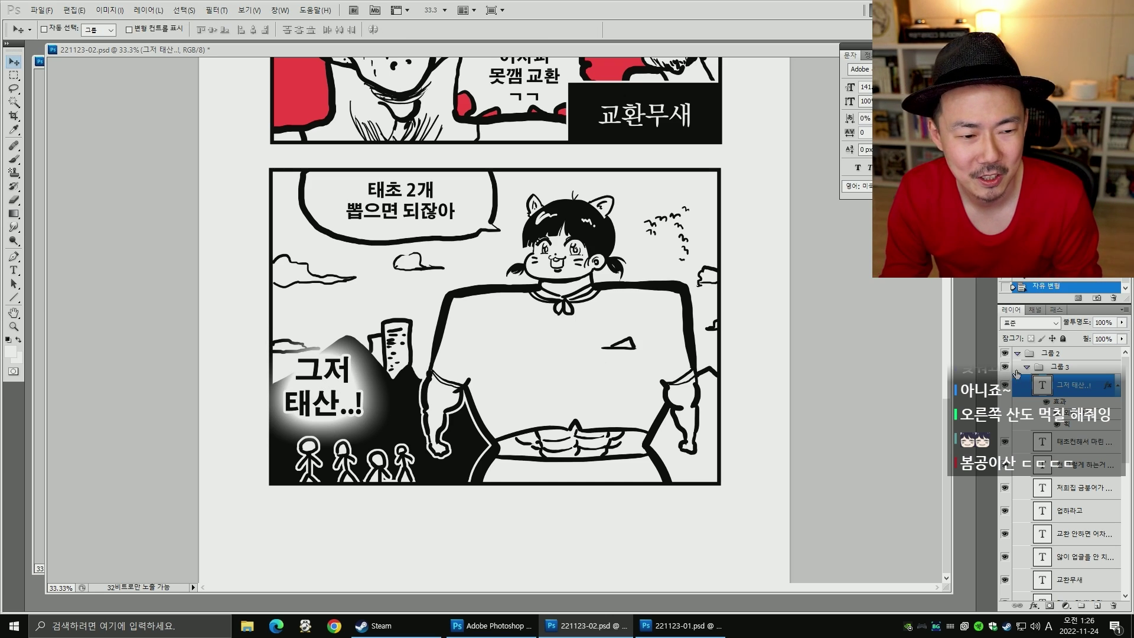
- Collapse the text group 그룹 3 and move it below 그룹 4 in the layer order
left_click(1027, 367)
left_click_drag(1041, 370, 1042, 385)
left_click(1006, 381)
left_click(1006, 381)
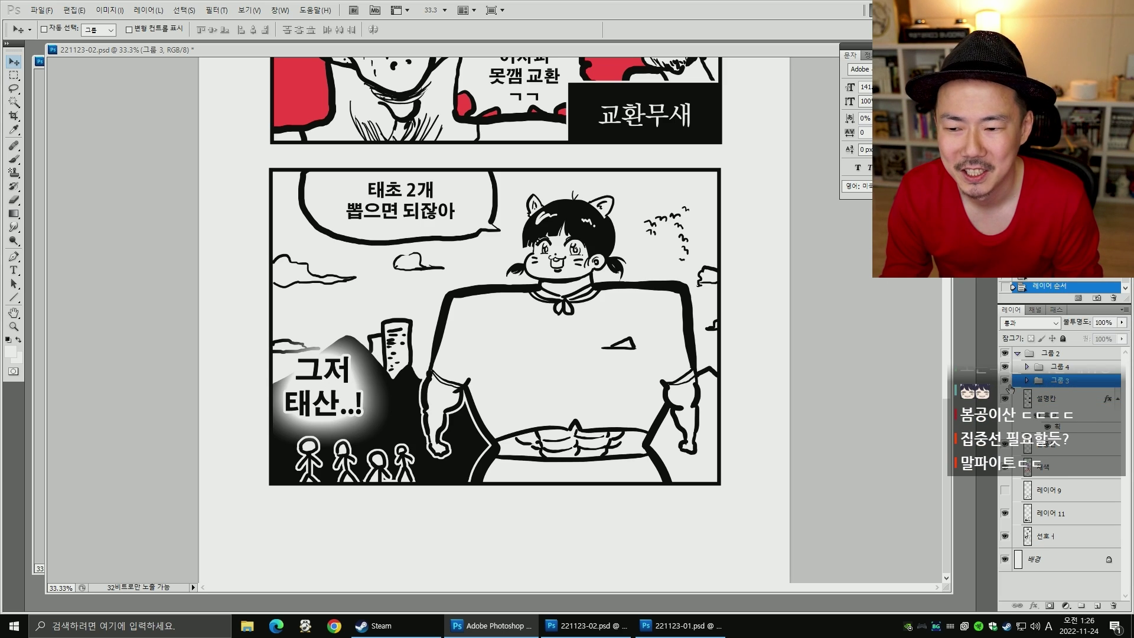
- Increase the outer glow's spread on the "그저 태산..!" caption inside 그룹 3
left_click(1027, 381)
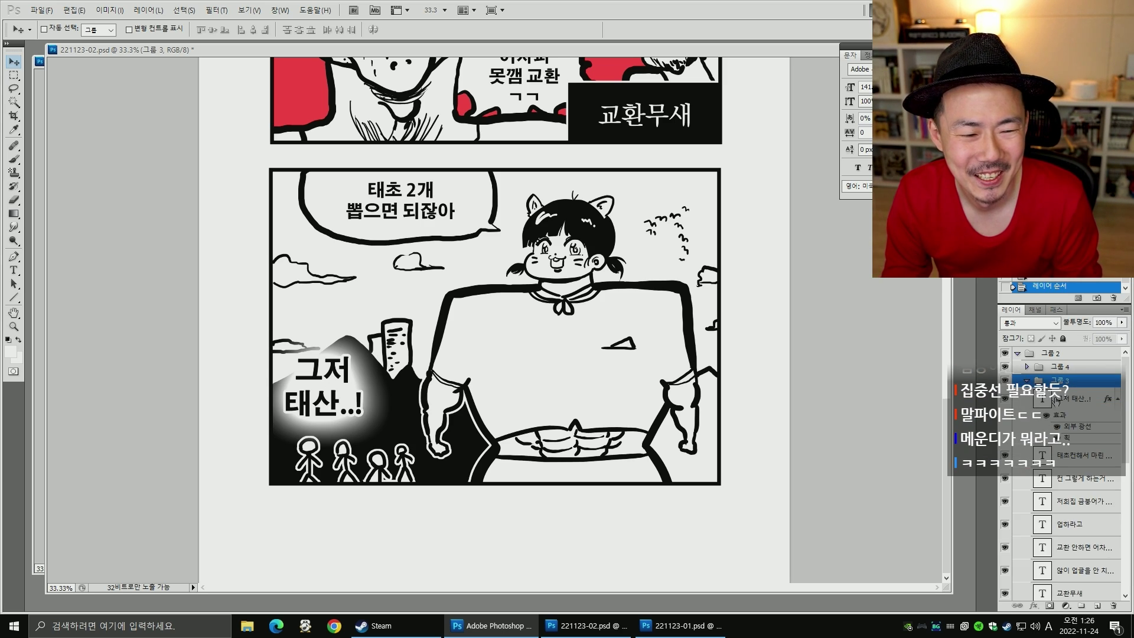
left_click(1063, 403)
right_click(1047, 404)
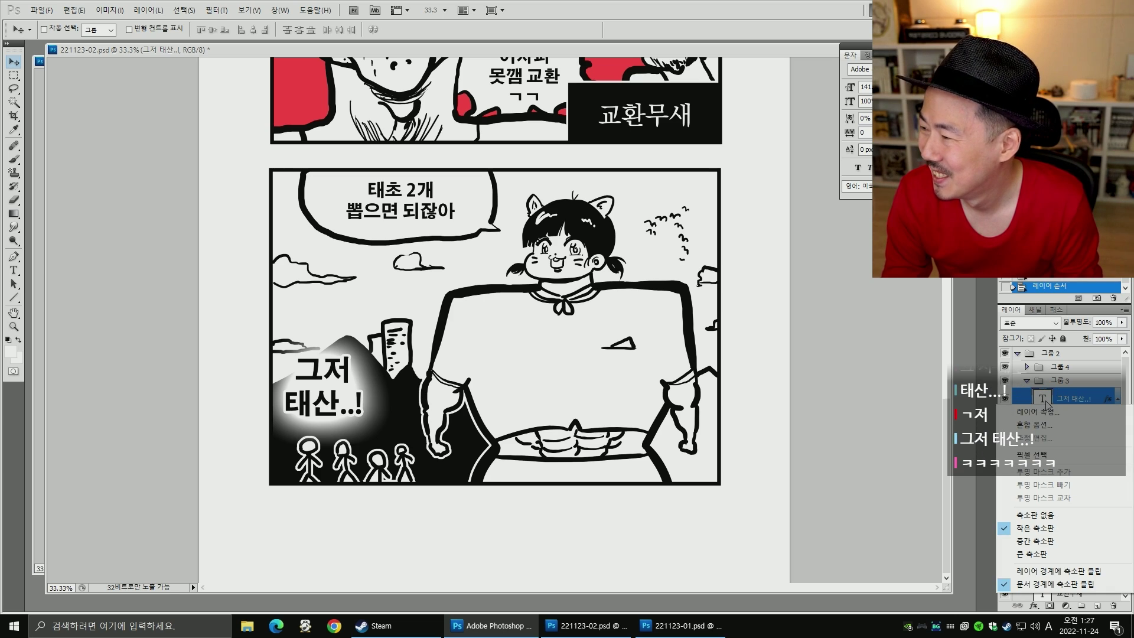
left_click(1035, 425)
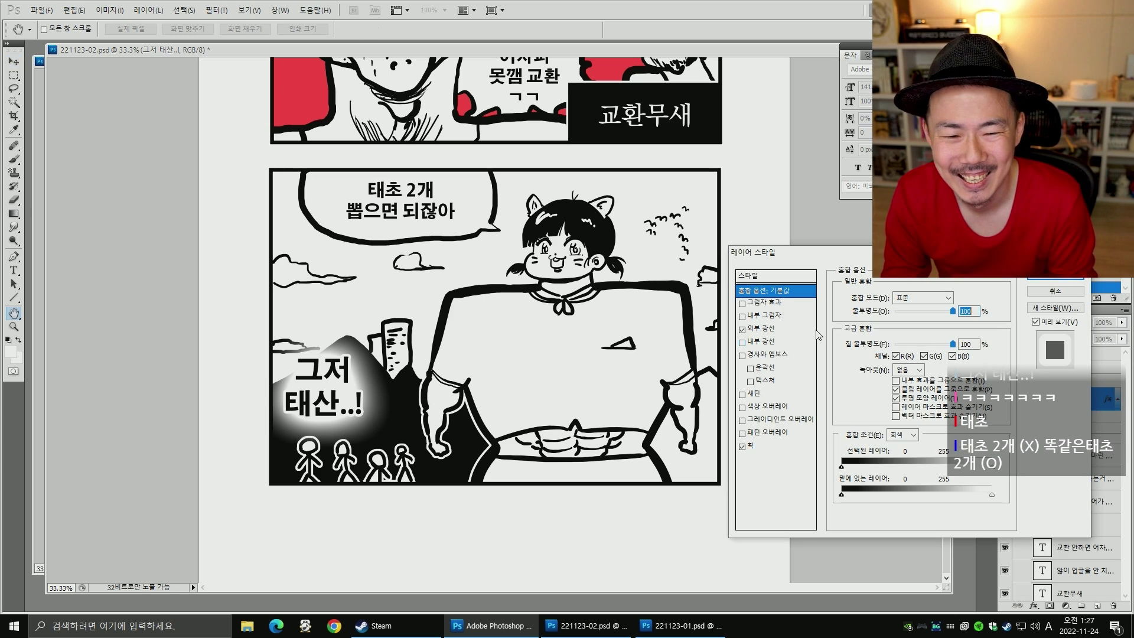
left_click(786, 331)
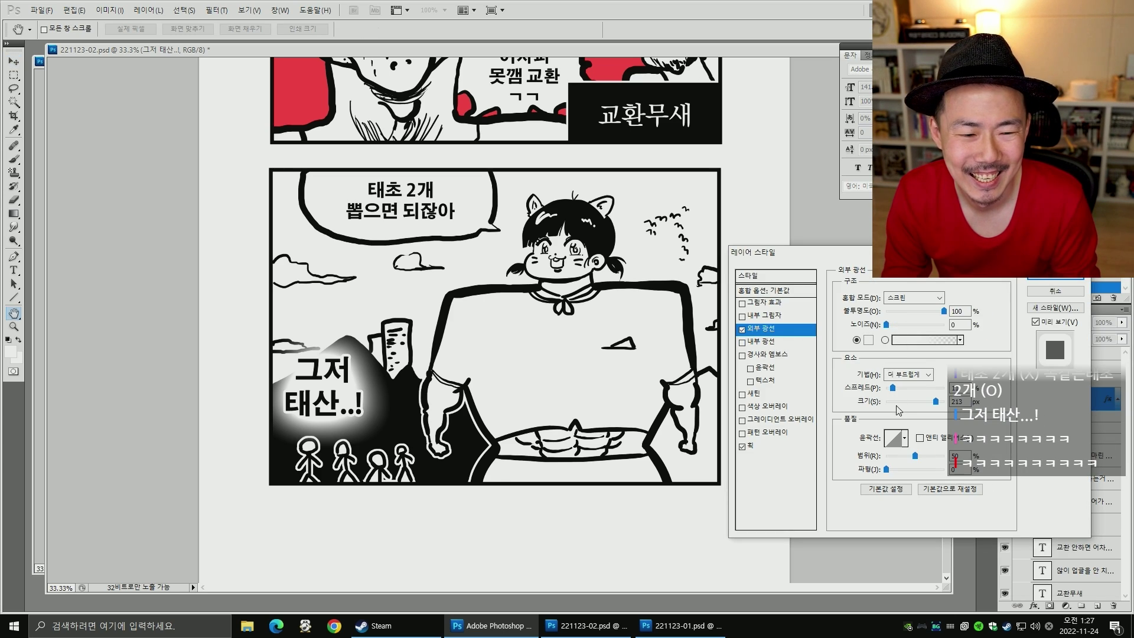
left_click_drag(895, 388, 898, 387)
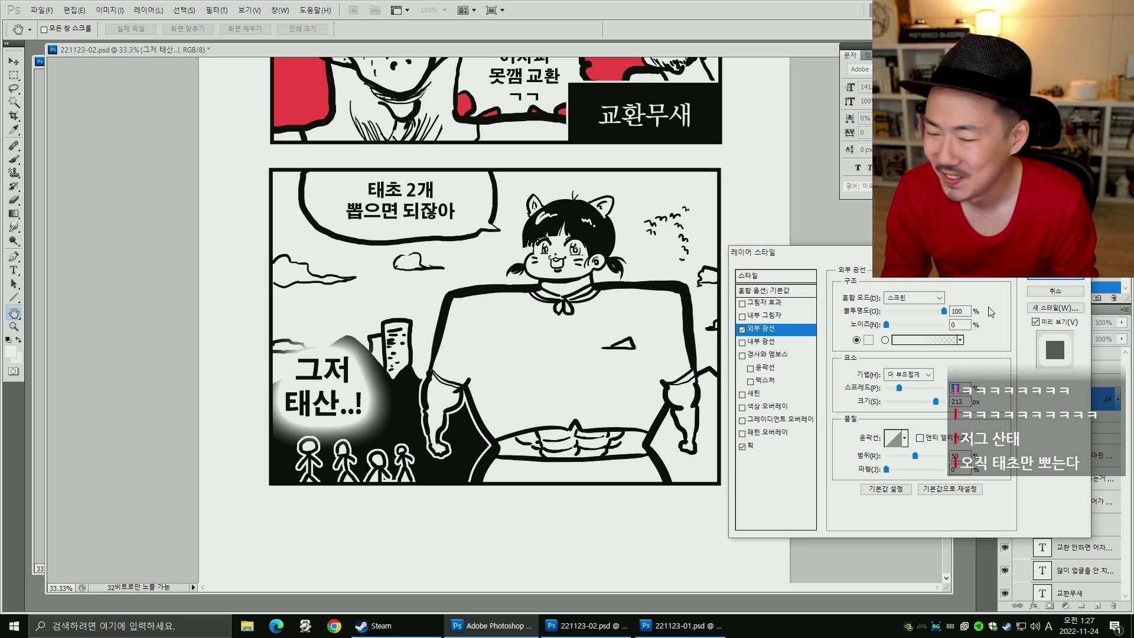
left_click(1055, 275)
- On the line layer 선호ㅓ, select the white mountain area in the panel's lower-right corner and contract the selection
left_click(1027, 382)
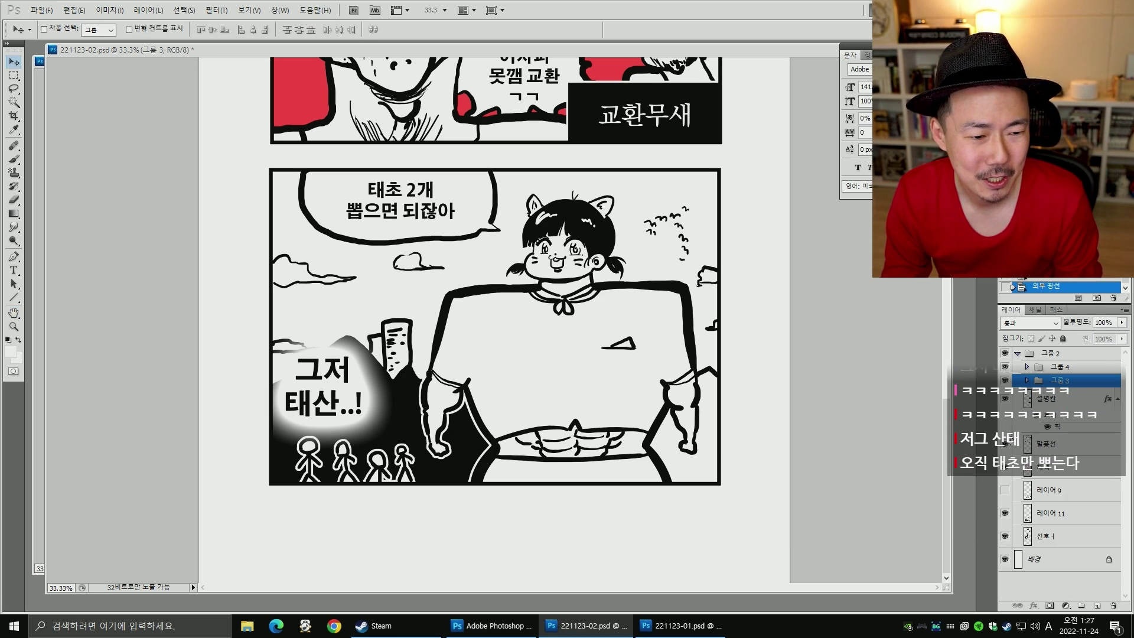
left_click(1036, 511)
left_click(700, 481)
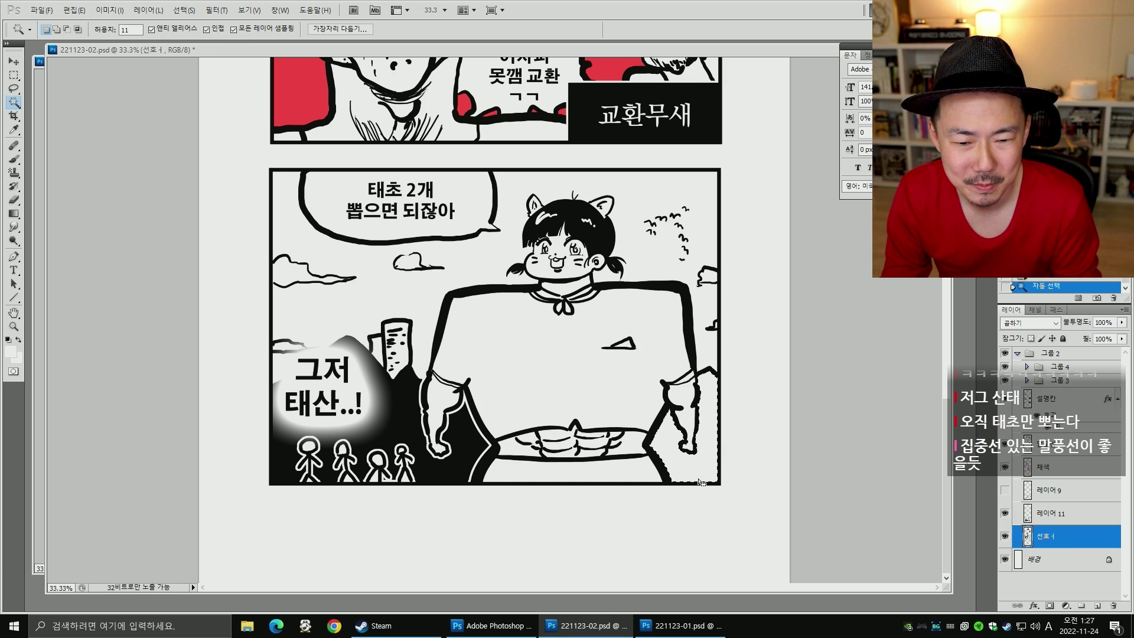
key("alt+s")
key("m")
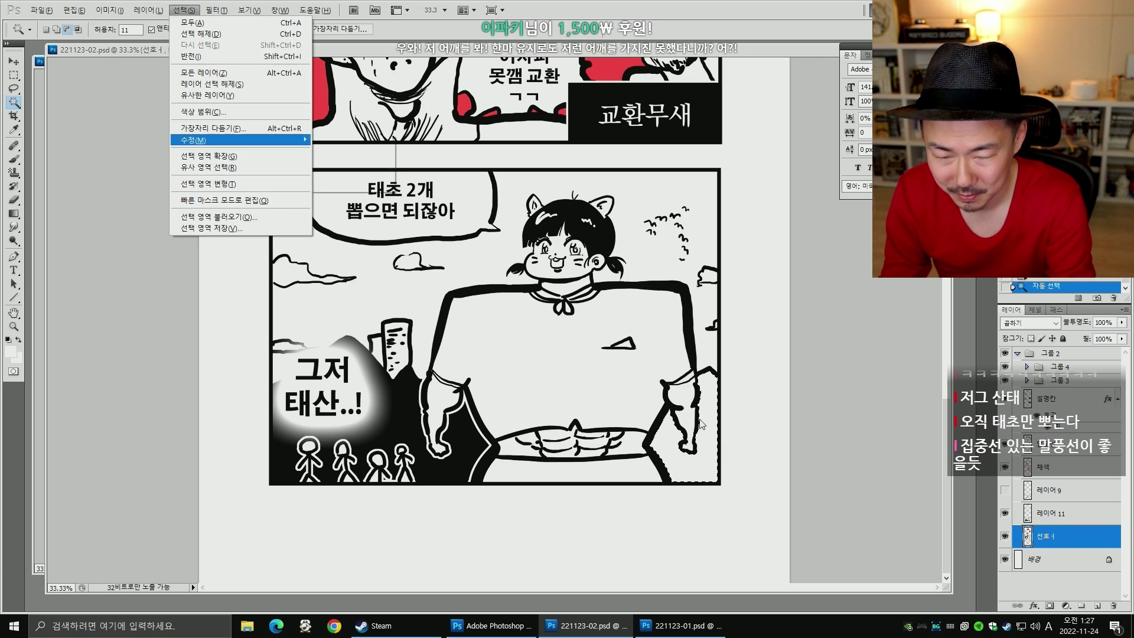
key("c")
key("Return")
- Fill the contracted lower-right mountain selection with black and clear the selection
key("ctrl+d")
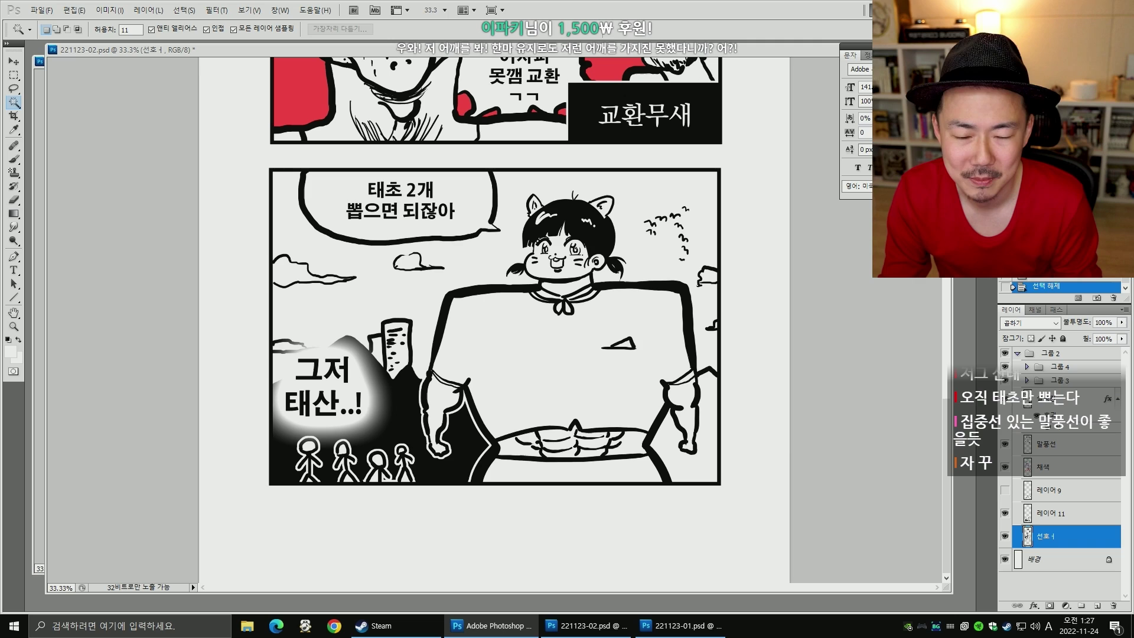
key("ctrl+z")
key("d")
key("alt+Delete")
key("ctrl+d")
- Paint black over the white gaps along the lower-right mountain's edges with a 70 px brush on layer 선호ㅓ
key("b")
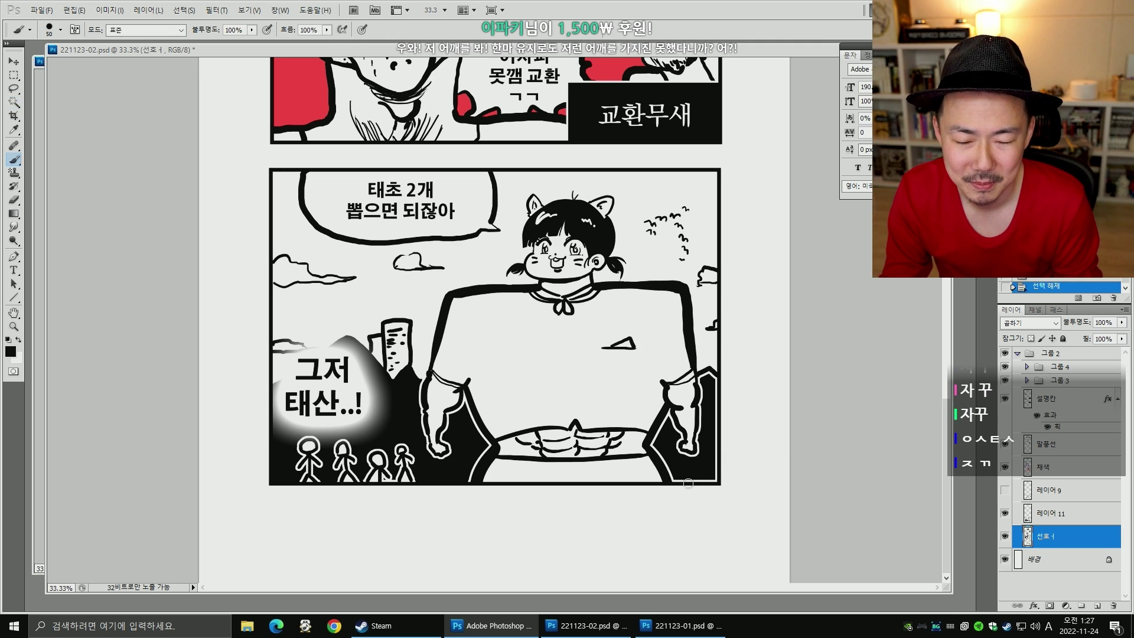
key("alt+s")
key("s")
left_click(680, 476)
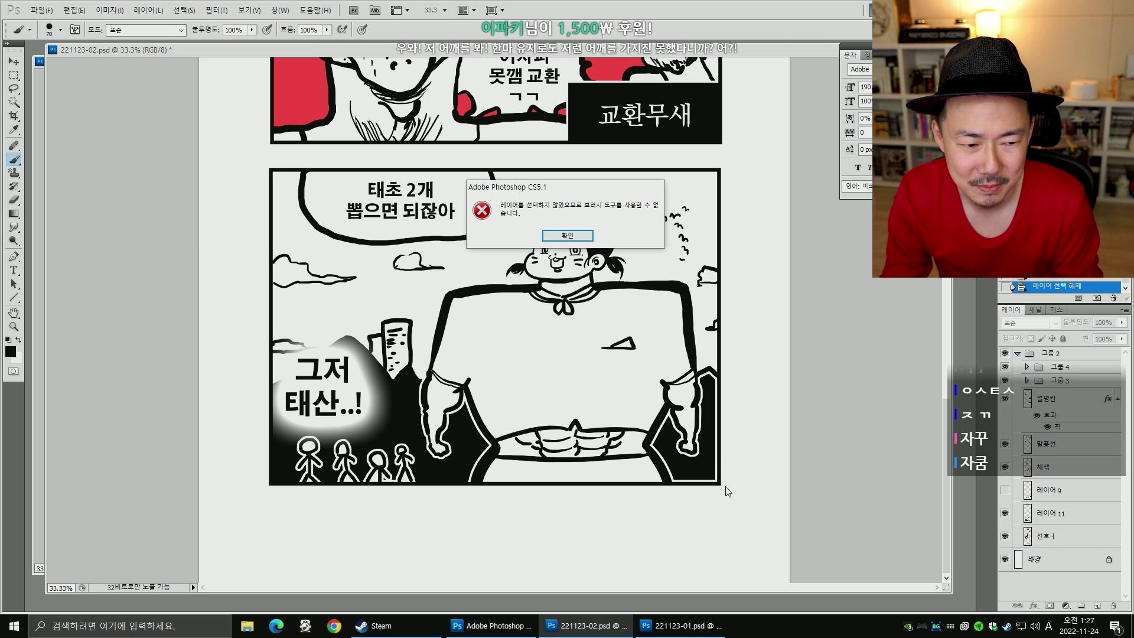
key("Return")
left_click(1062, 539)
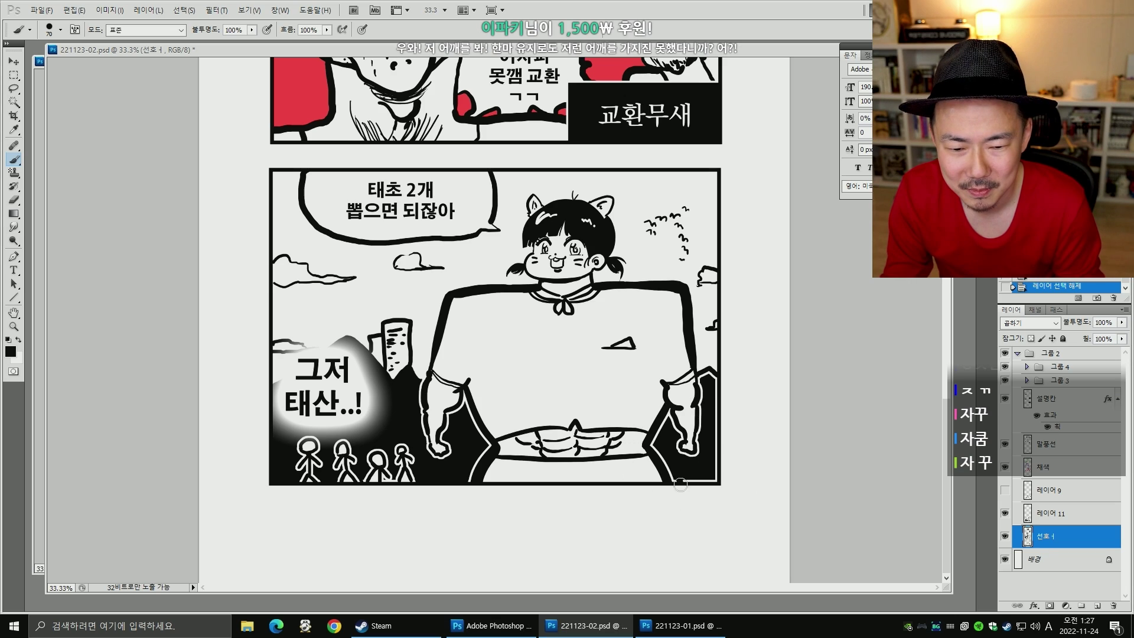
left_click_drag(715, 386, 717, 472)
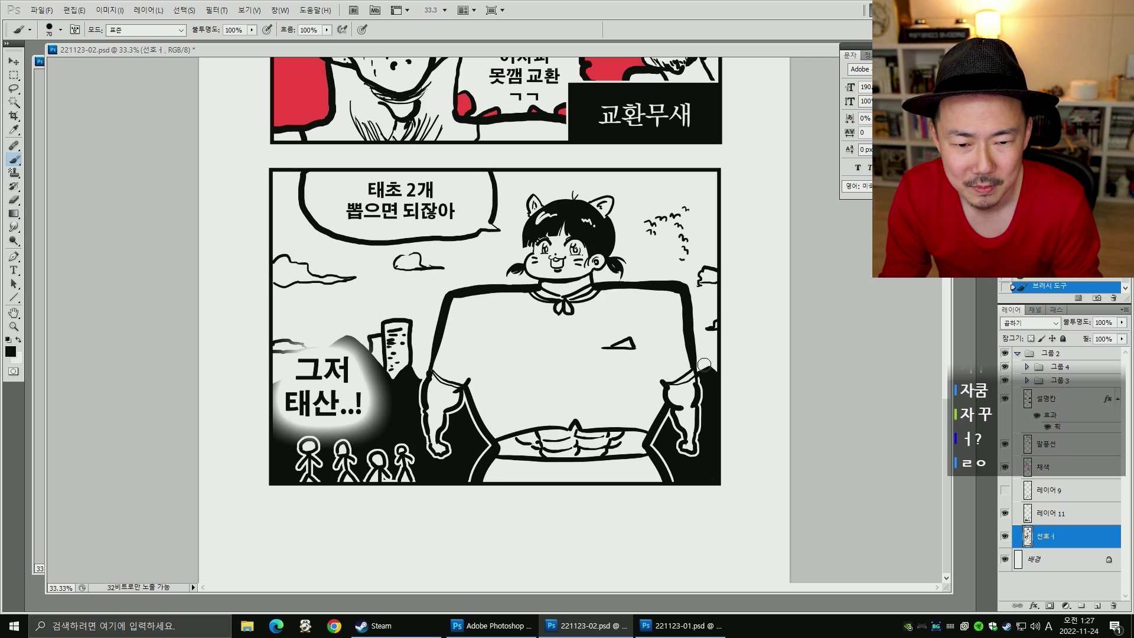
- Switch the brush color to white and merge 레이어 11 into the line layer 선호ㅓ
key("x")
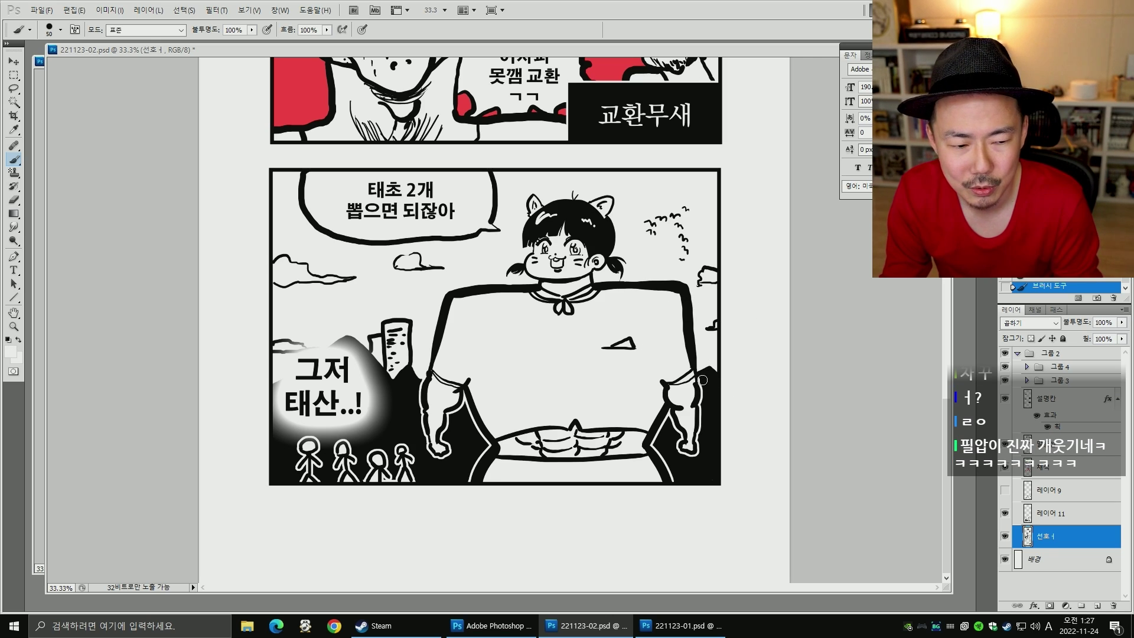
left_click(1006, 519)
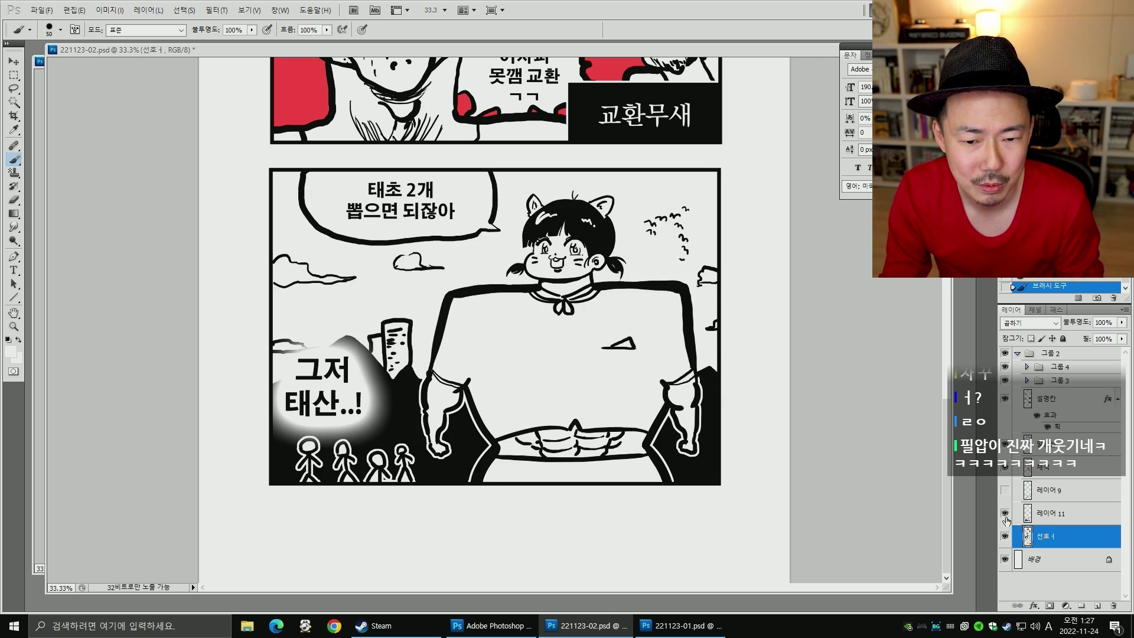
left_click(1046, 513)
key("ctrl+e")
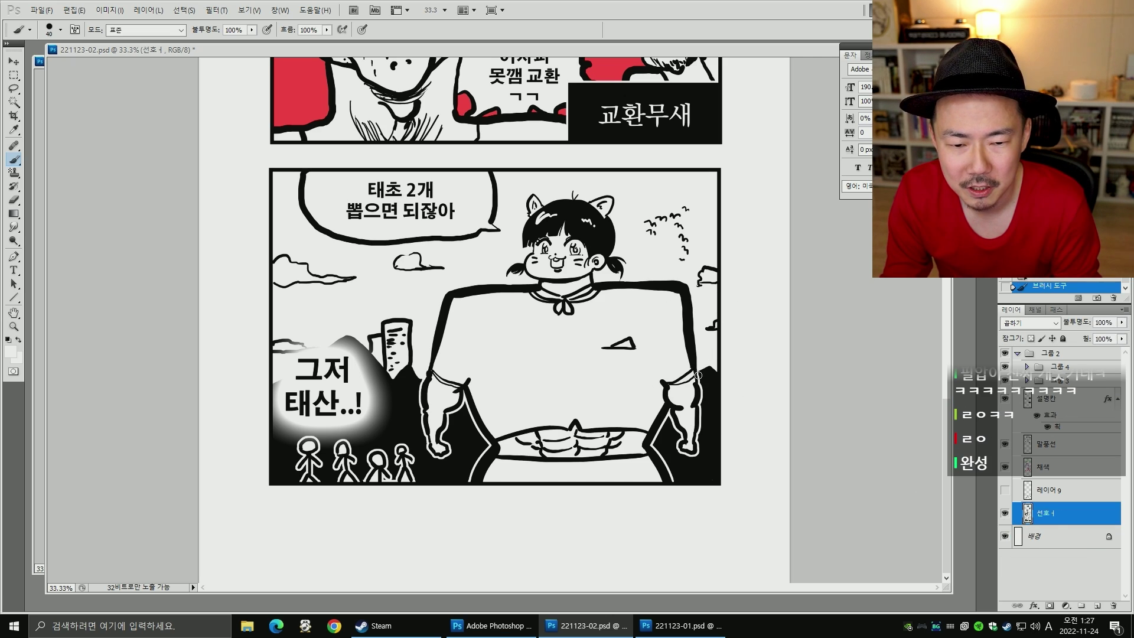
- Hide the 설명칸 and 말풍선 layers and the text group 그룹 3, and activate the Magic Wand
key("space")
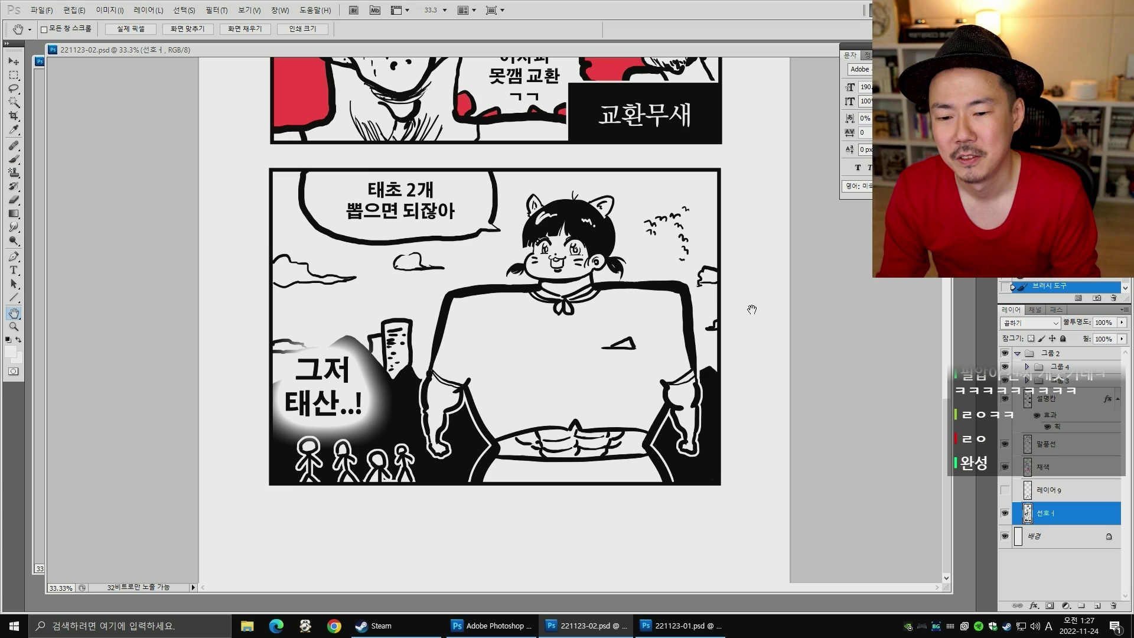
left_click_drag(750, 309, 748, 332)
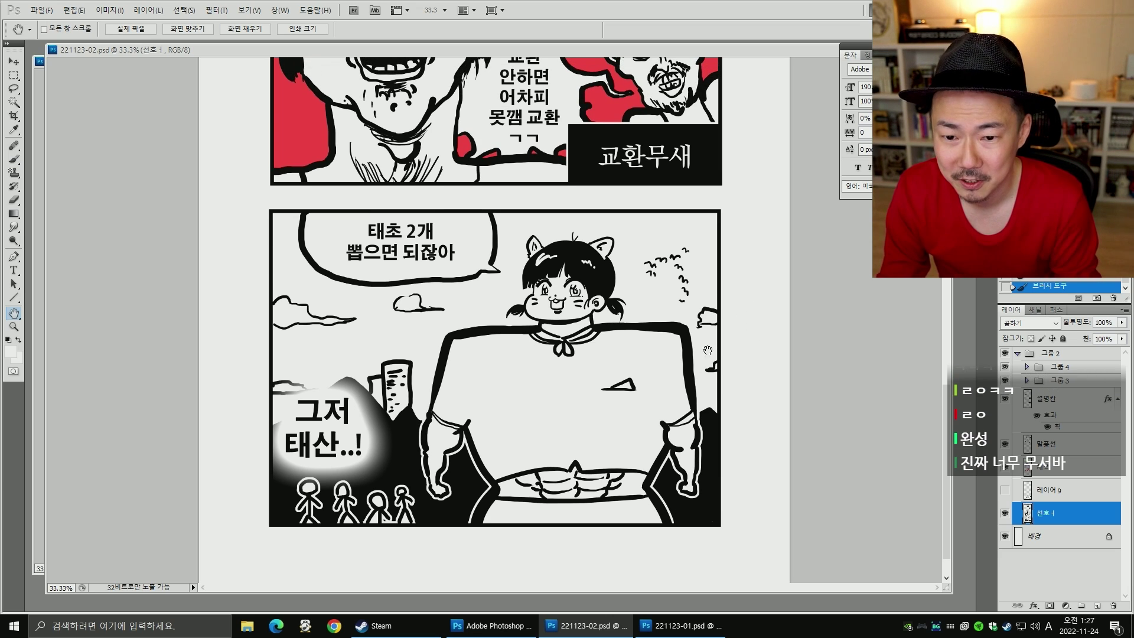
left_click(1004, 513)
left_click(1004, 513)
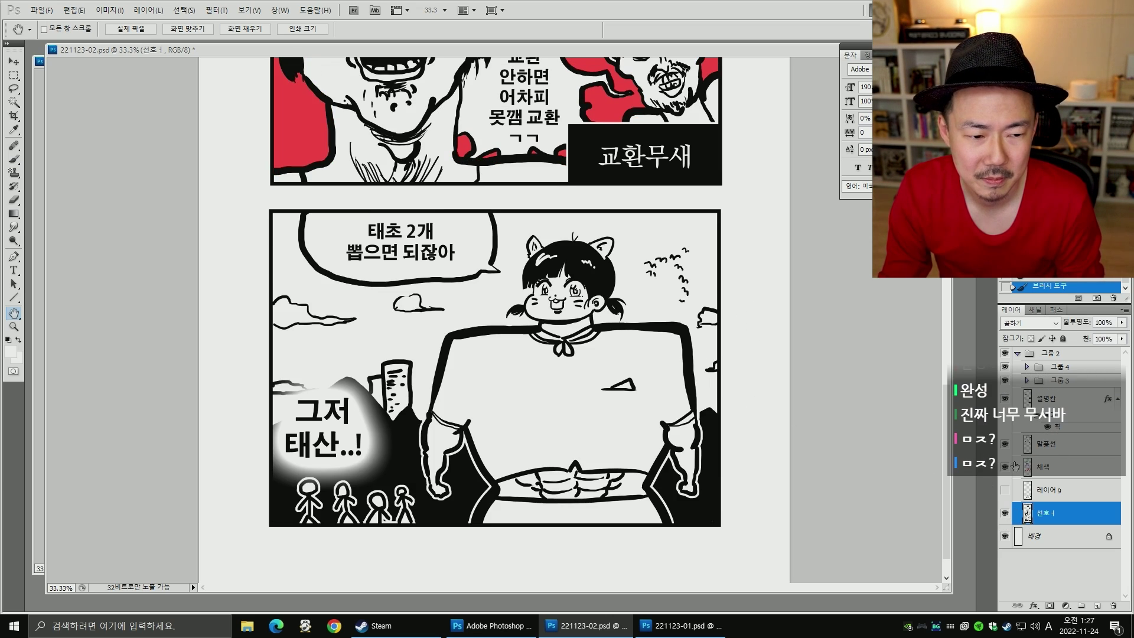
left_click(1005, 399)
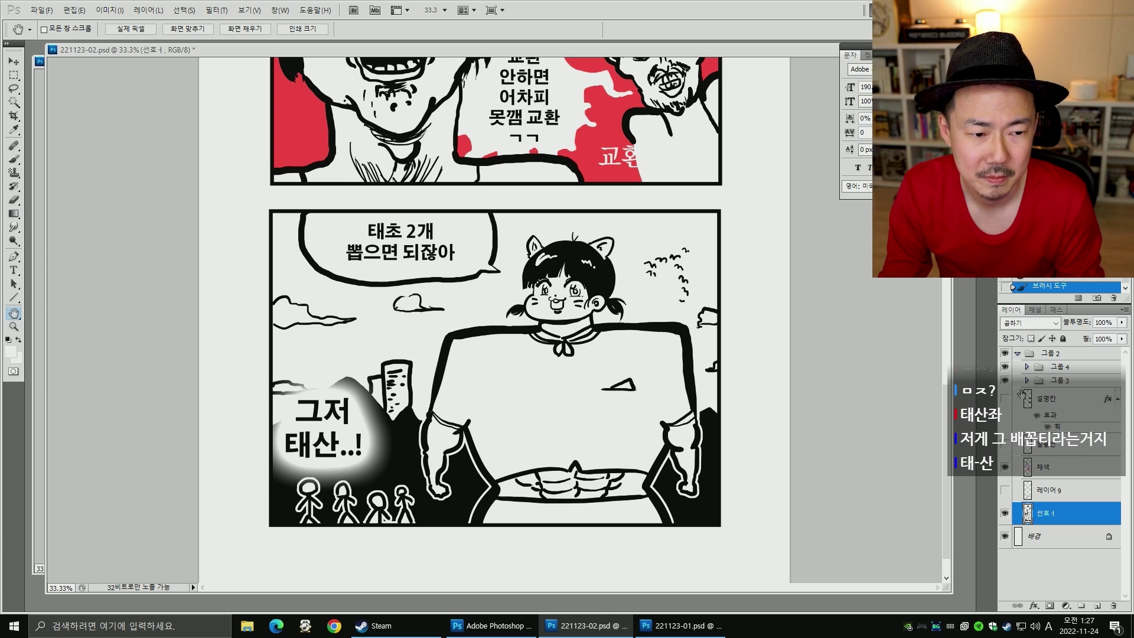
left_click(1005, 380)
key("w")
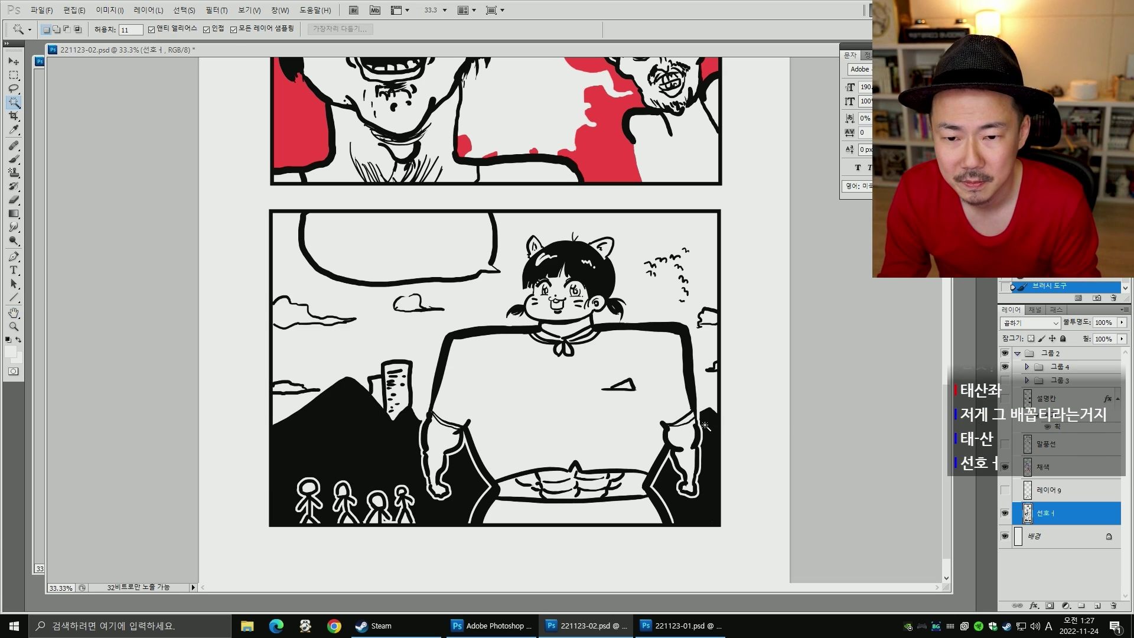
- On layer 채색, paint small red strokes closing the outline gaps between the girl's arms and the mountains
left_click(475, 301)
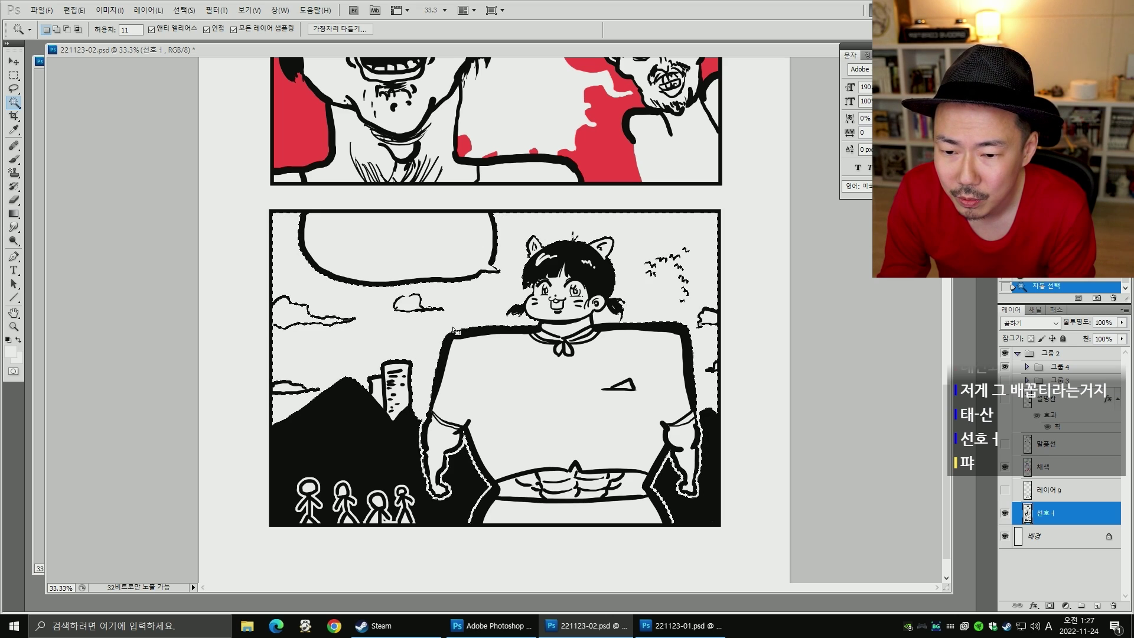
key("ctrl+d")
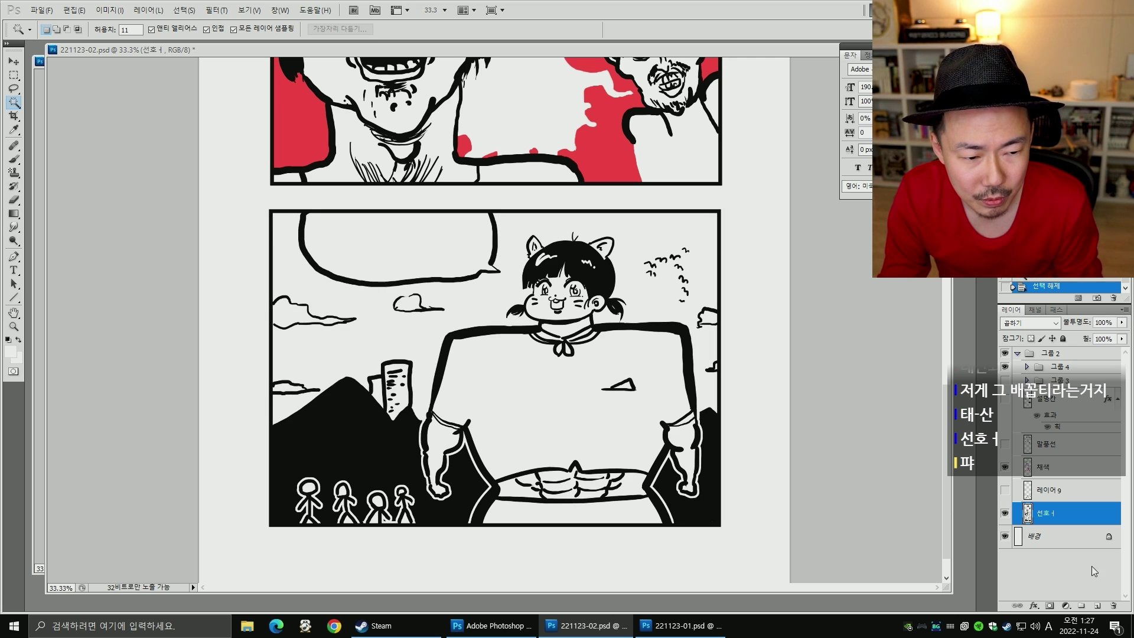
left_click(1052, 468)
key("b")
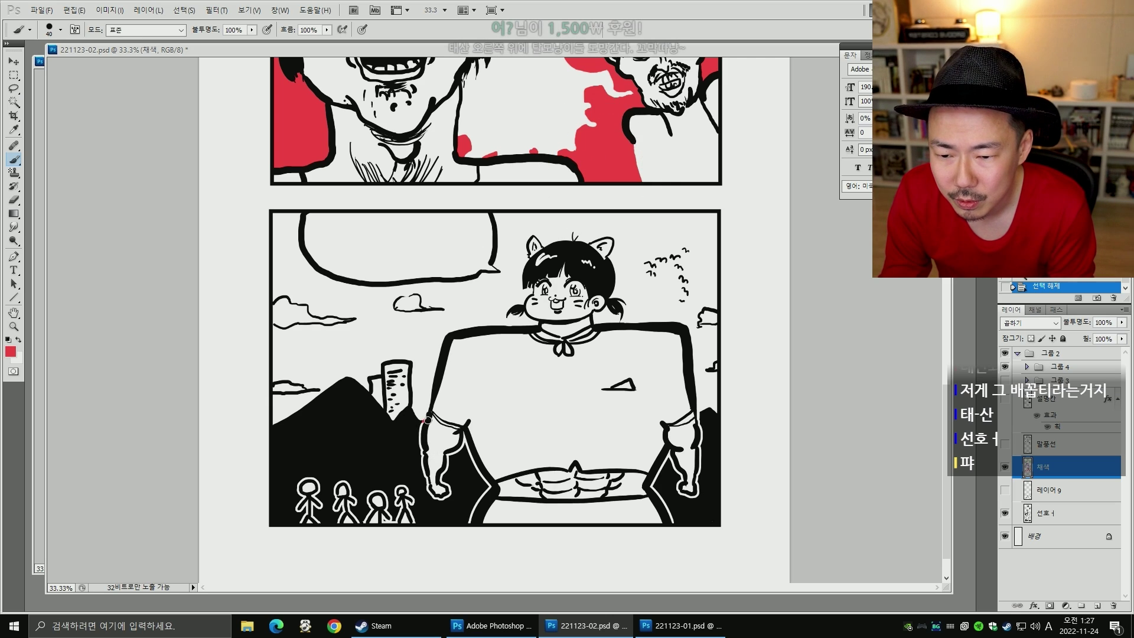
left_click_drag(420, 423, 428, 418)
- Select the sky of the last panel, expand the selection slightly and fill it with periwinkle blue on layer 채색
key("w")
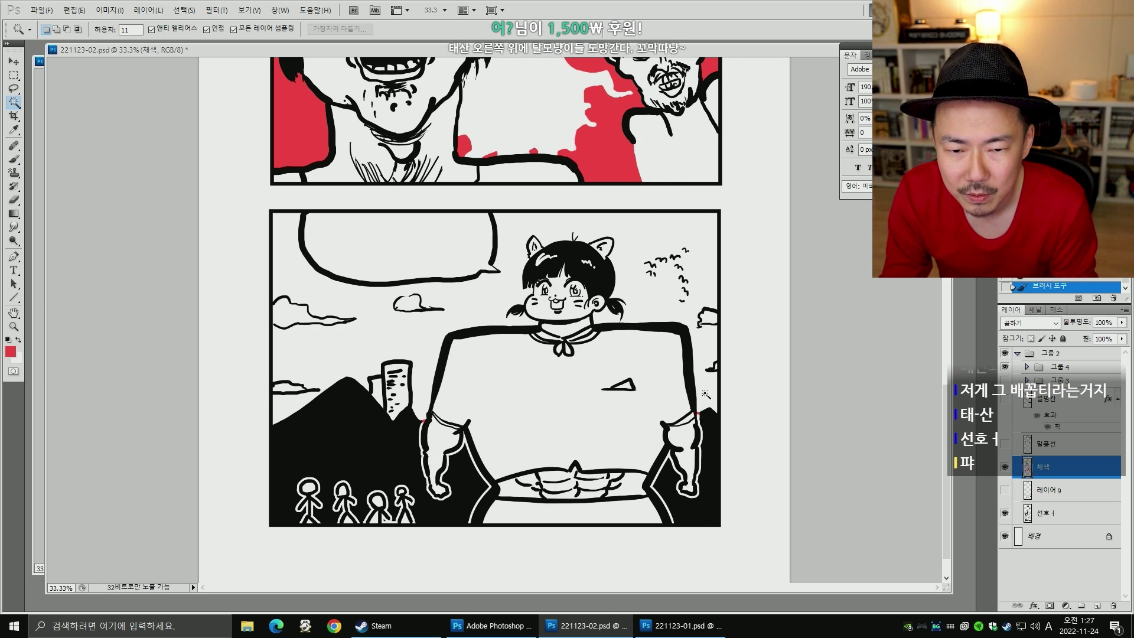
left_click(675, 385)
key("alt+s")
key("m")
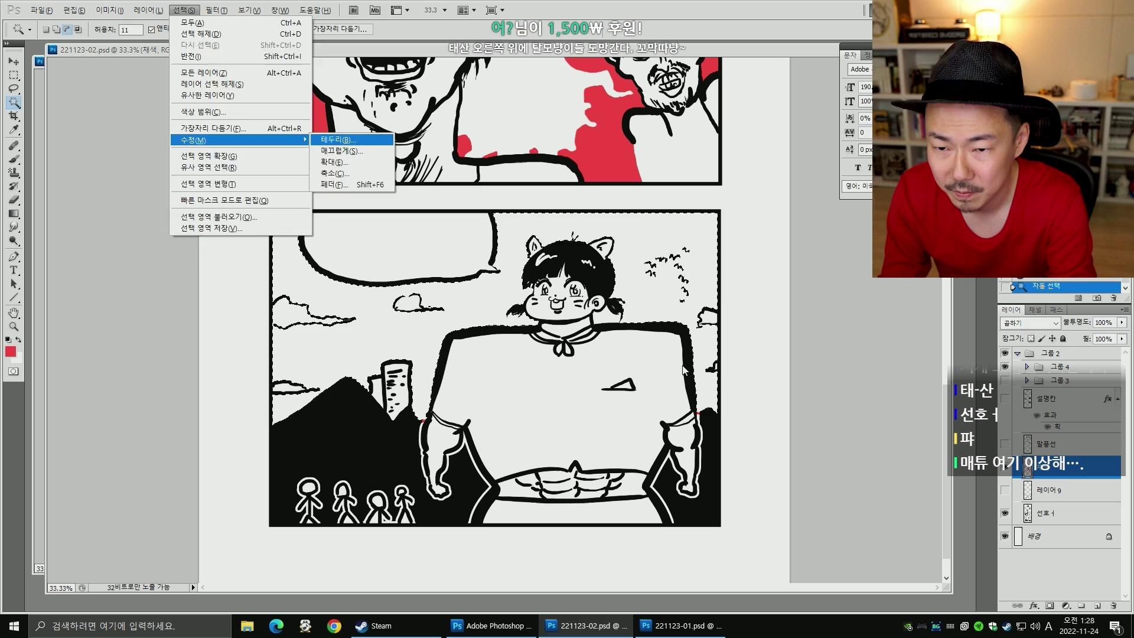
key("e")
key("Return")
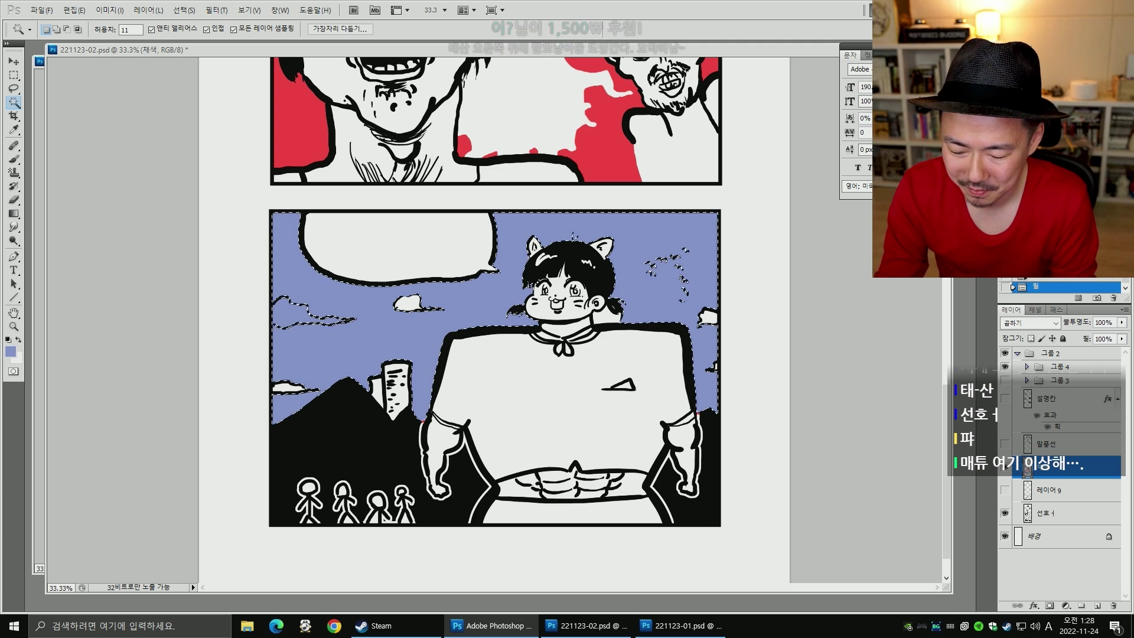
- Shift the sky fill's hue to light blue, raise its saturation, and clear the selection
key("ctrl+u")
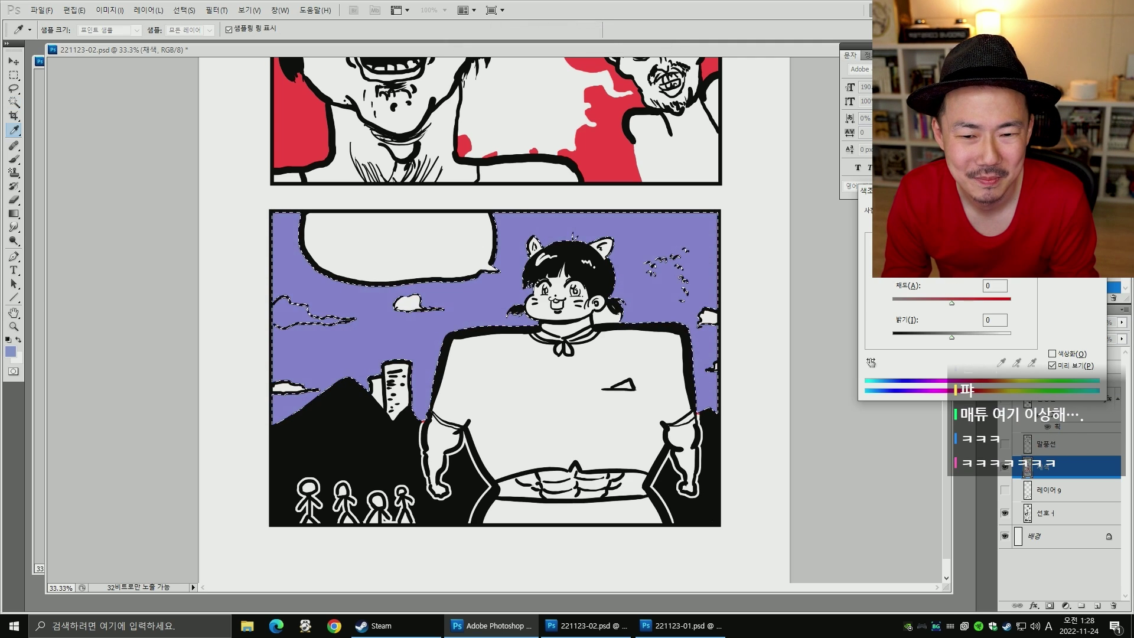
left_click_drag(957, 269, 944, 269)
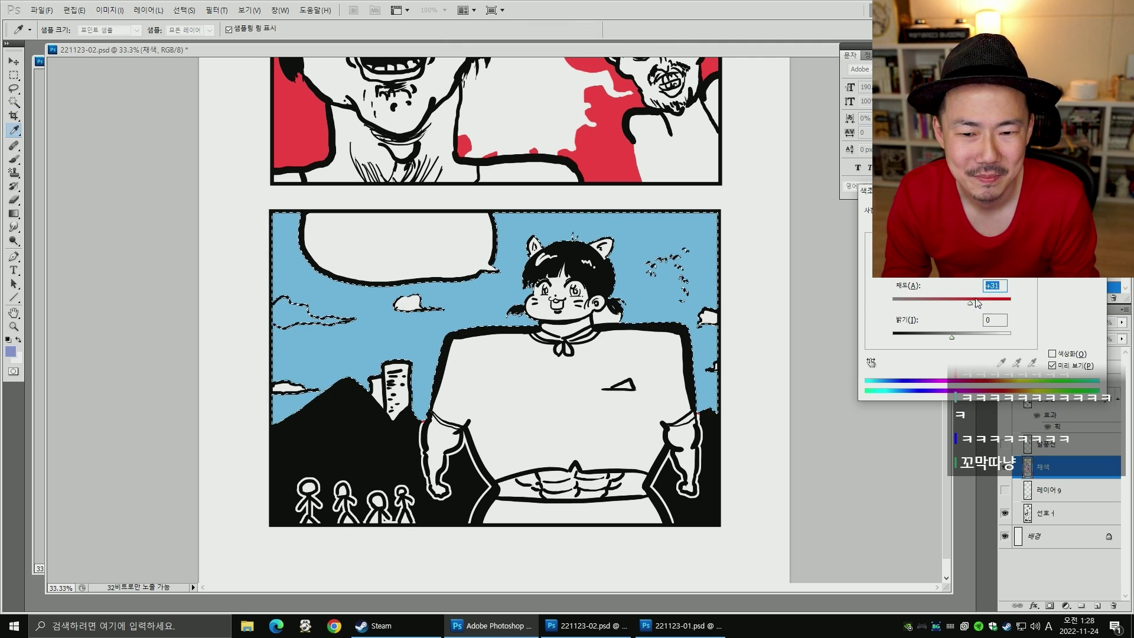
left_click_drag(953, 337, 987, 304)
key("Return")
key("ctrl+d")
- Fill the small sky gap under the girl's right-hand pigtail with periwinkle, and erase the red gap-closing strokes beside the arms
key("w")
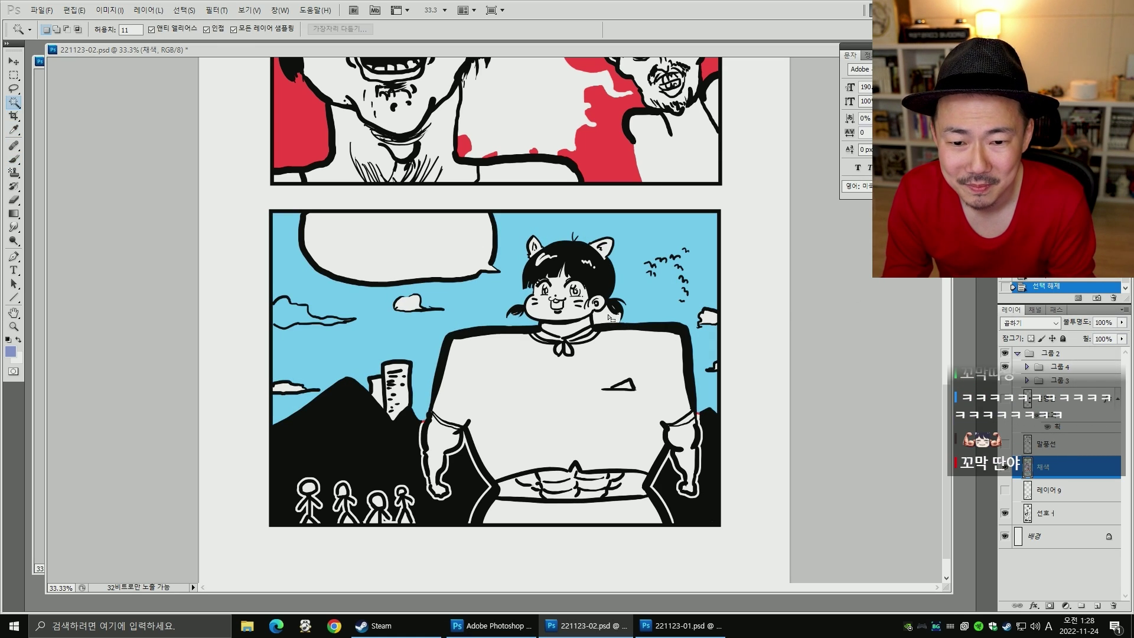
key("ctrl+d")
key("b")
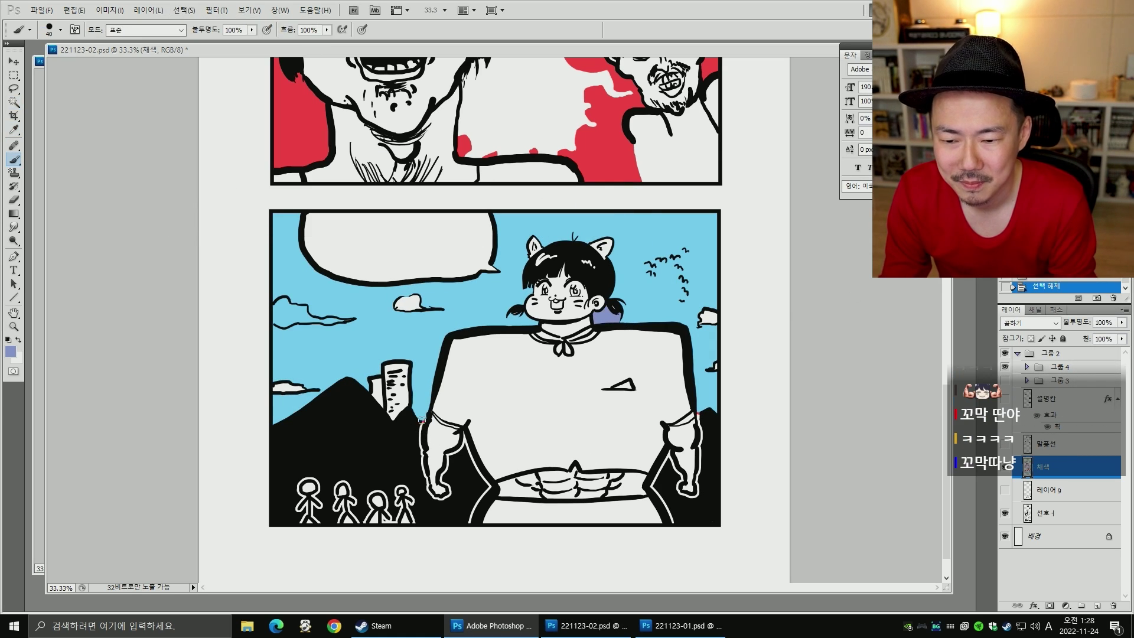
key("e")
left_click_drag(420, 429, 425, 424)
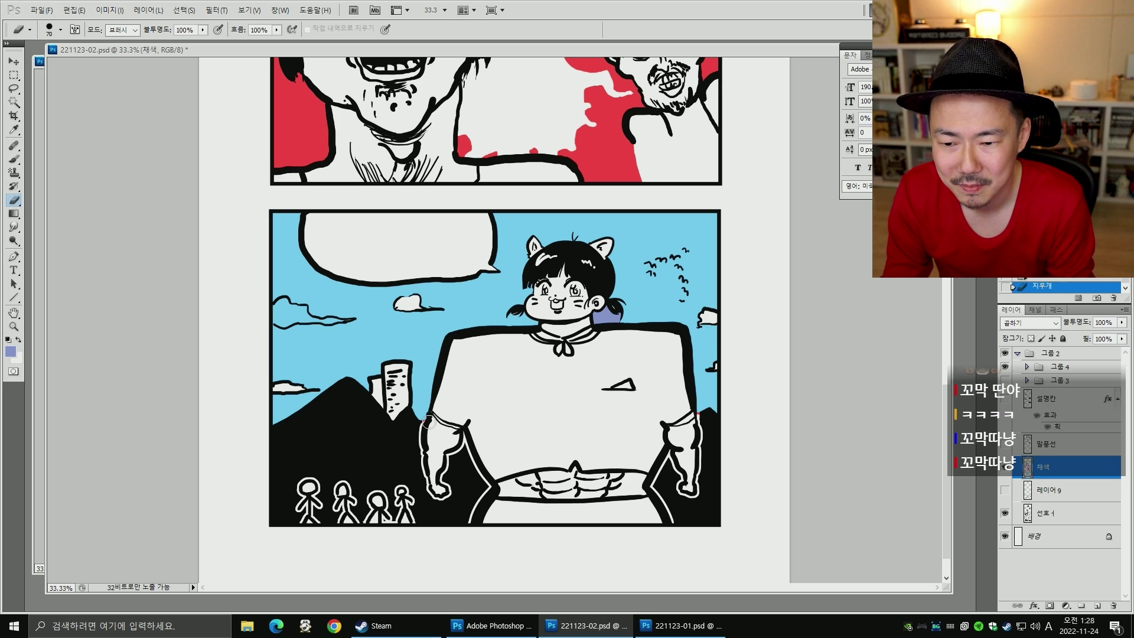
- Select the periwinkle patch under the pigtail, expand it by 2 px, fill it with the sampled sky blue and deselect
key("w")
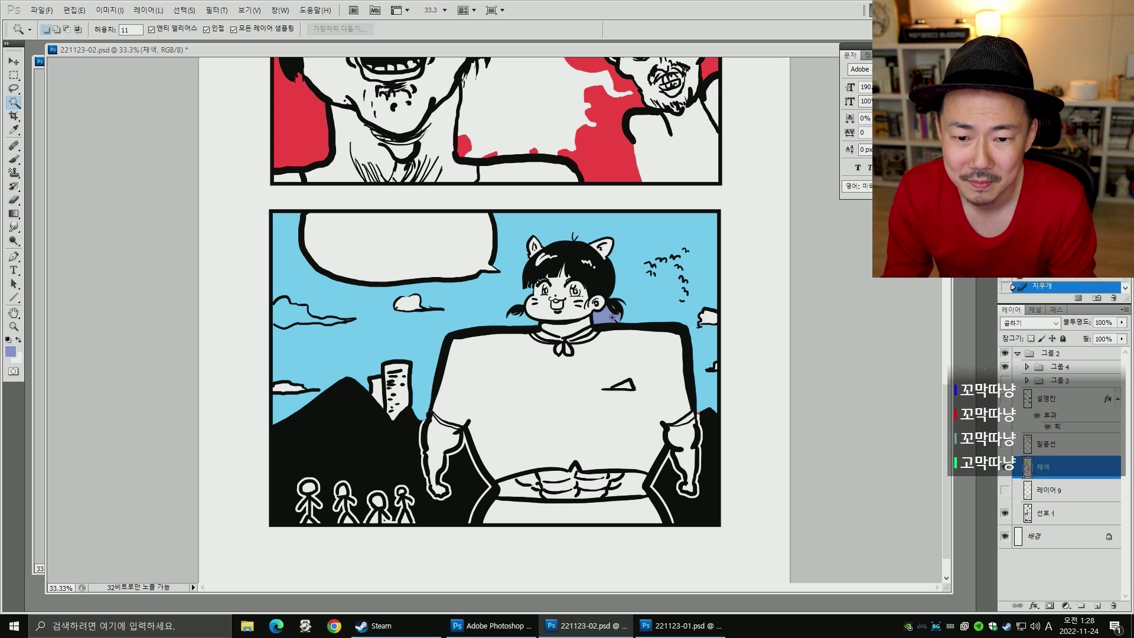
left_click(609, 318)
key("b")
key("alt+w")
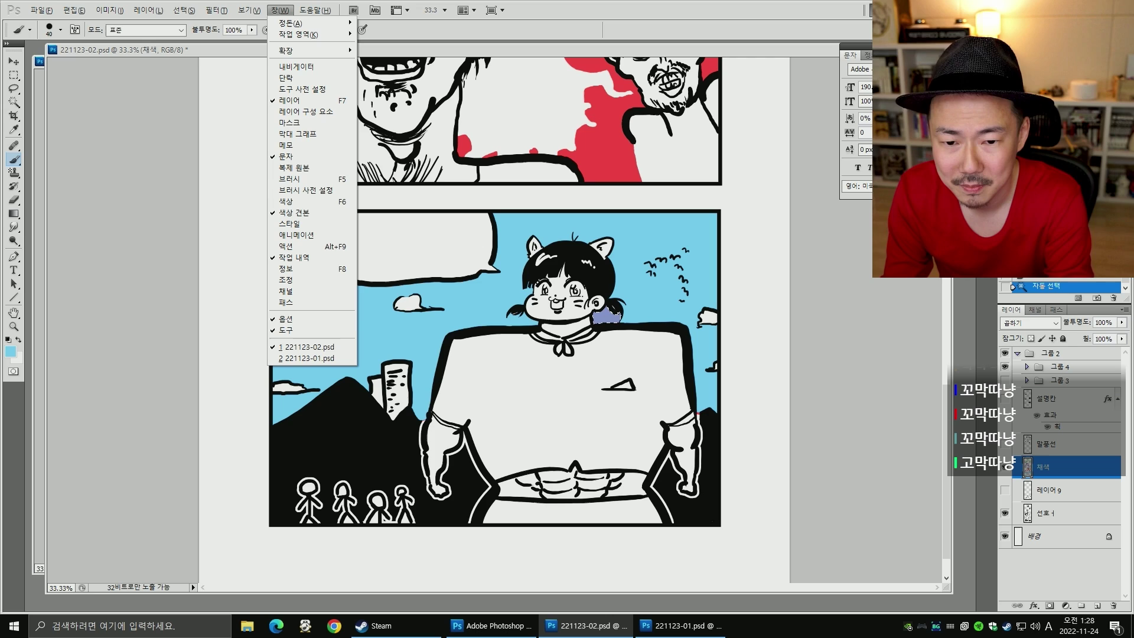
key("Escape")
key("Escape")
key("alt+s")
key("m")
key("e")
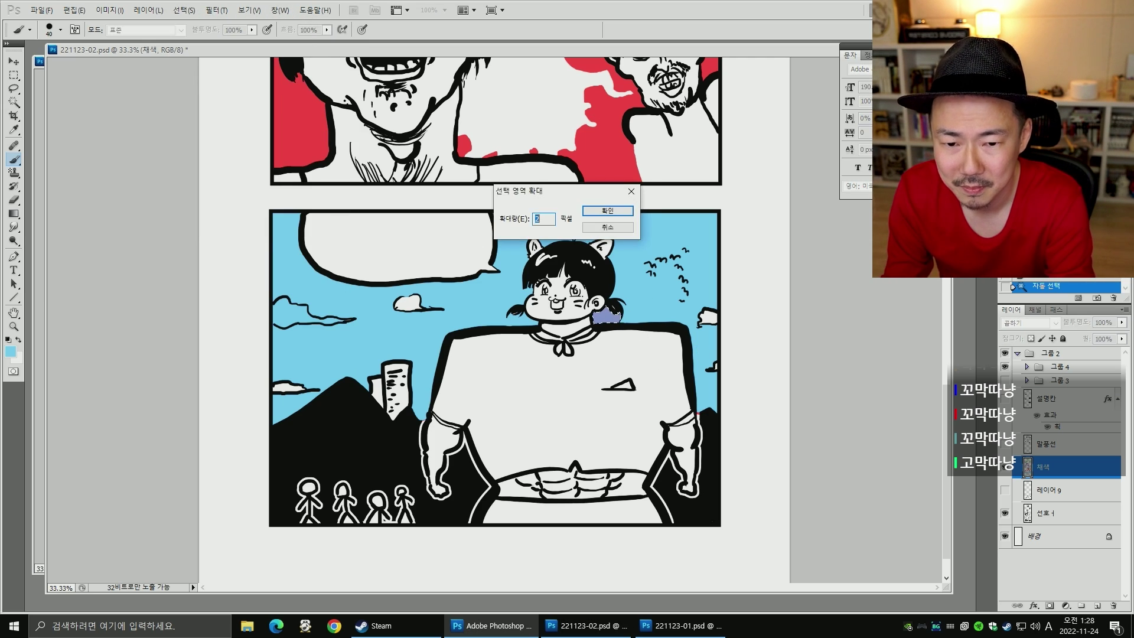
key("Return")
- With layers 채색 and 레이어 9 hidden, select the sky around the girl and contract the selection by 10 px
key("w")
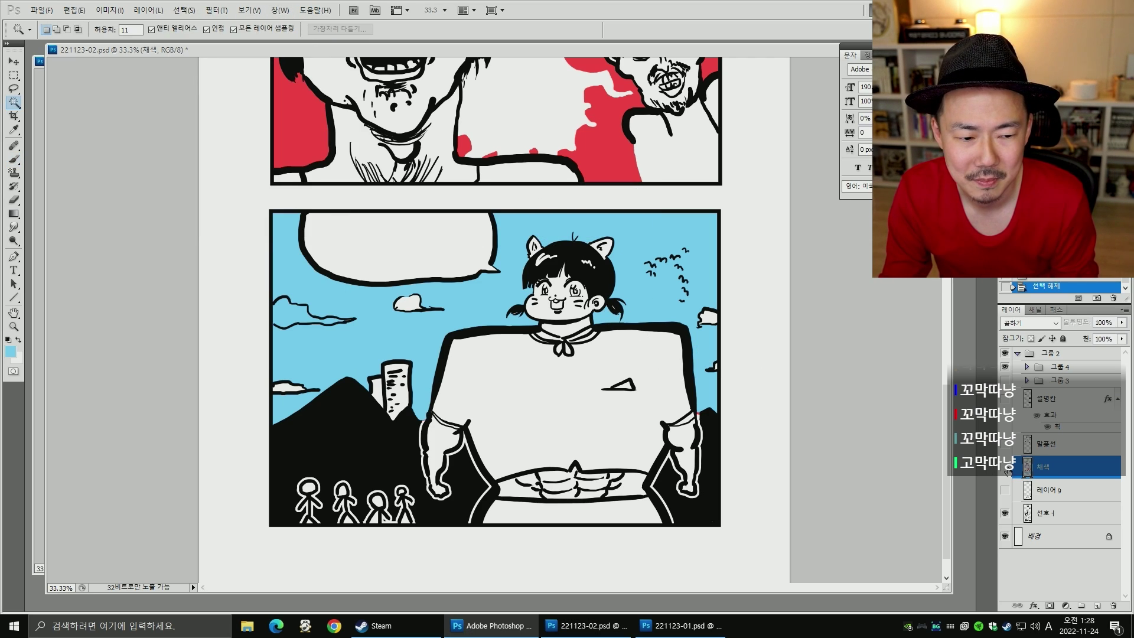
left_click(1005, 467)
left_click(1005, 490)
left_click(1016, 491)
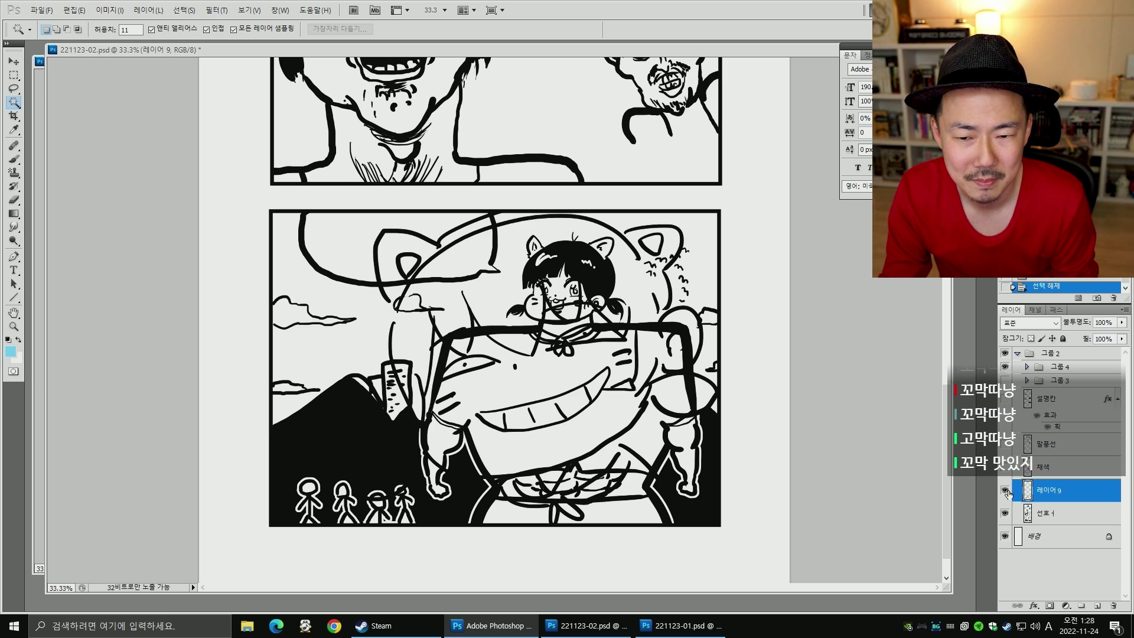
left_click(1004, 490)
left_click(656, 305)
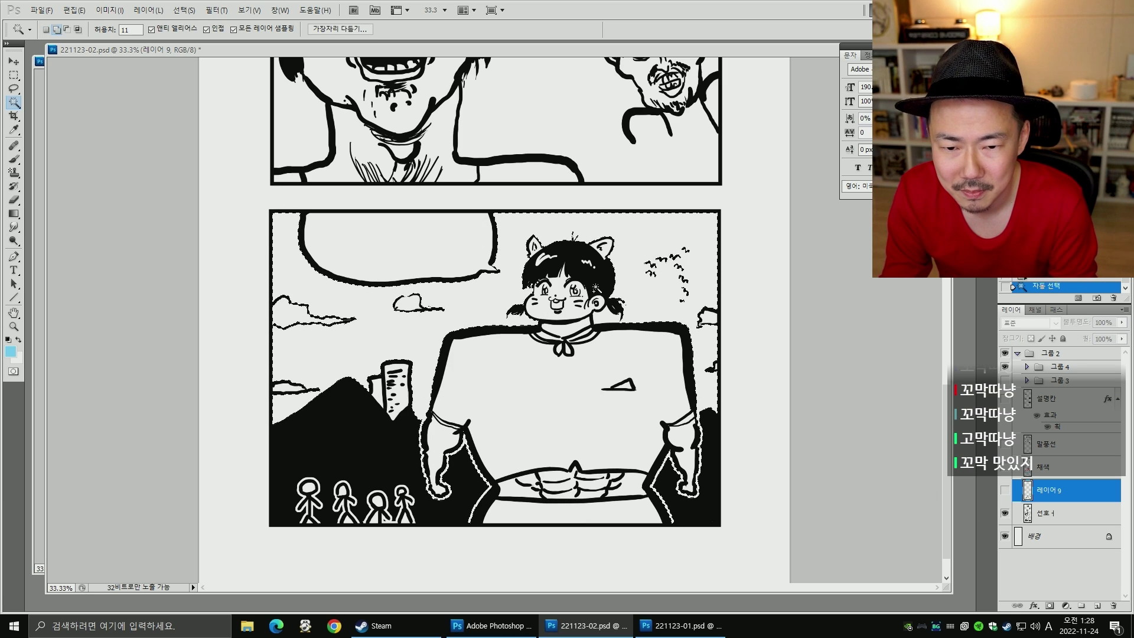
key("alt+s")
key("m")
key("c")
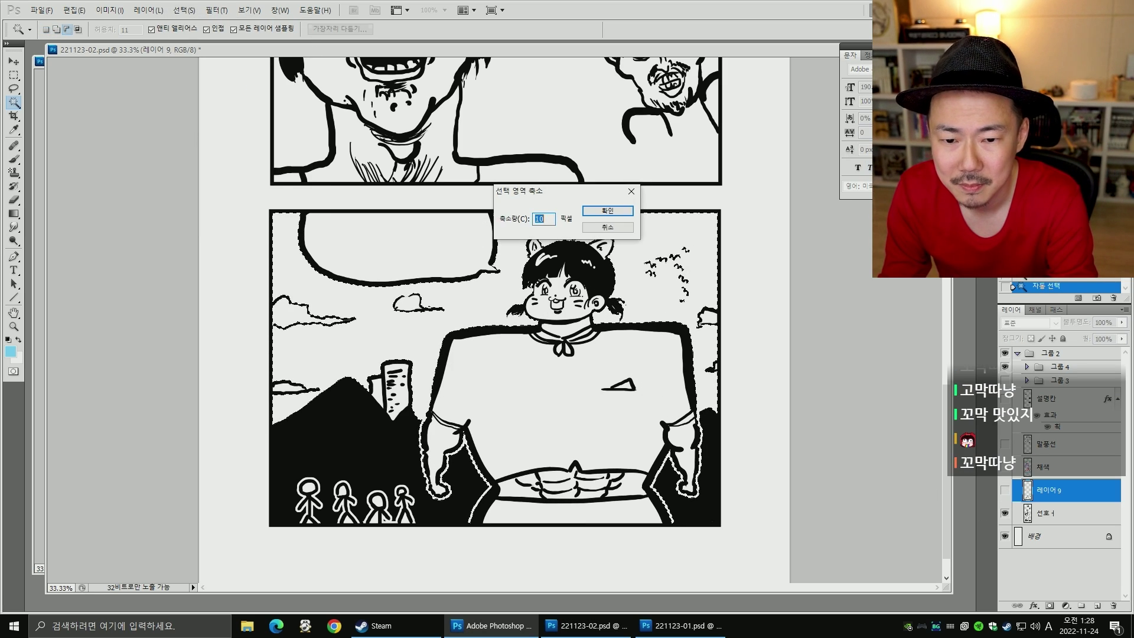
key("Return")
- Show and activate layer 채색, invert the contracted sky selection and hide its marching edges for brushing
left_click(1005, 466)
left_click(1058, 467)
key("alt+BackSpace")
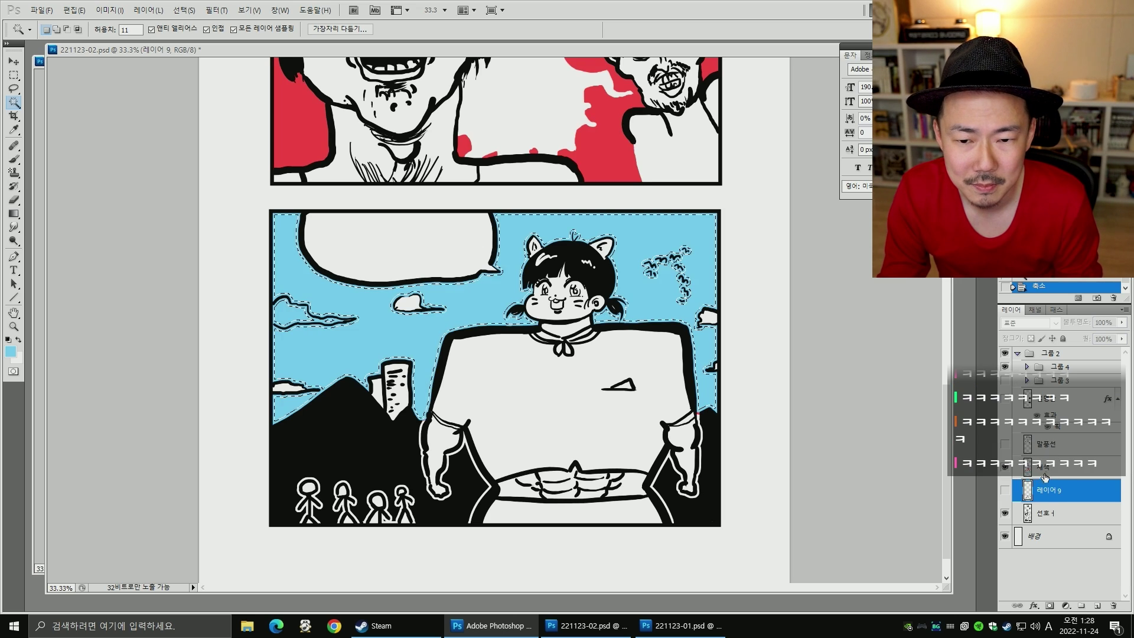
key("ctrl+shift+i")
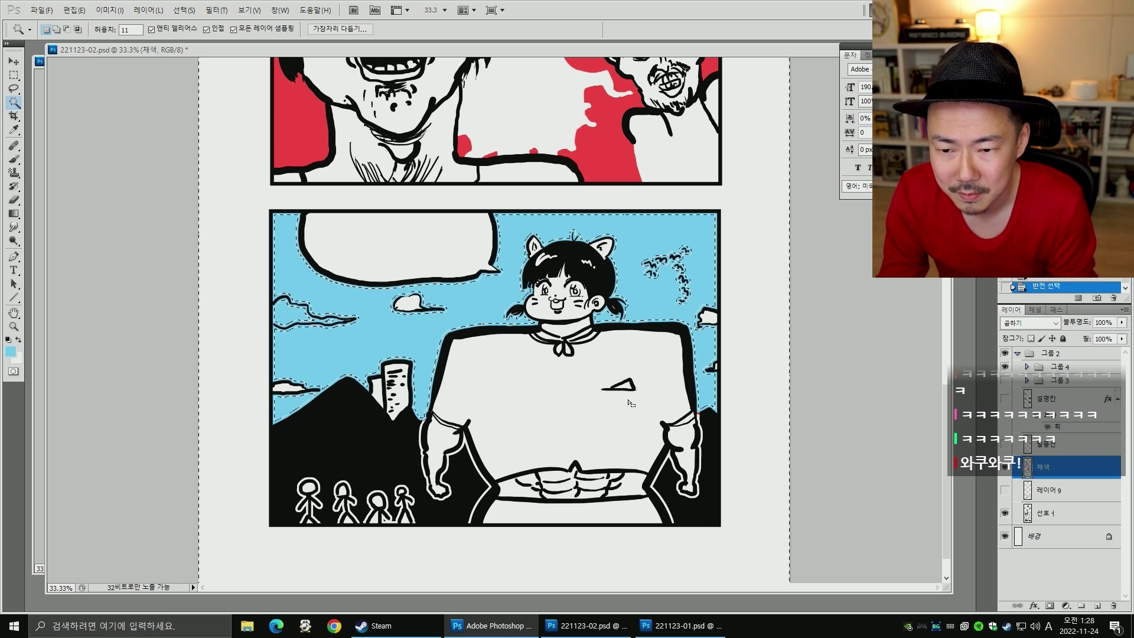
key("b")
key("ctrl+h")
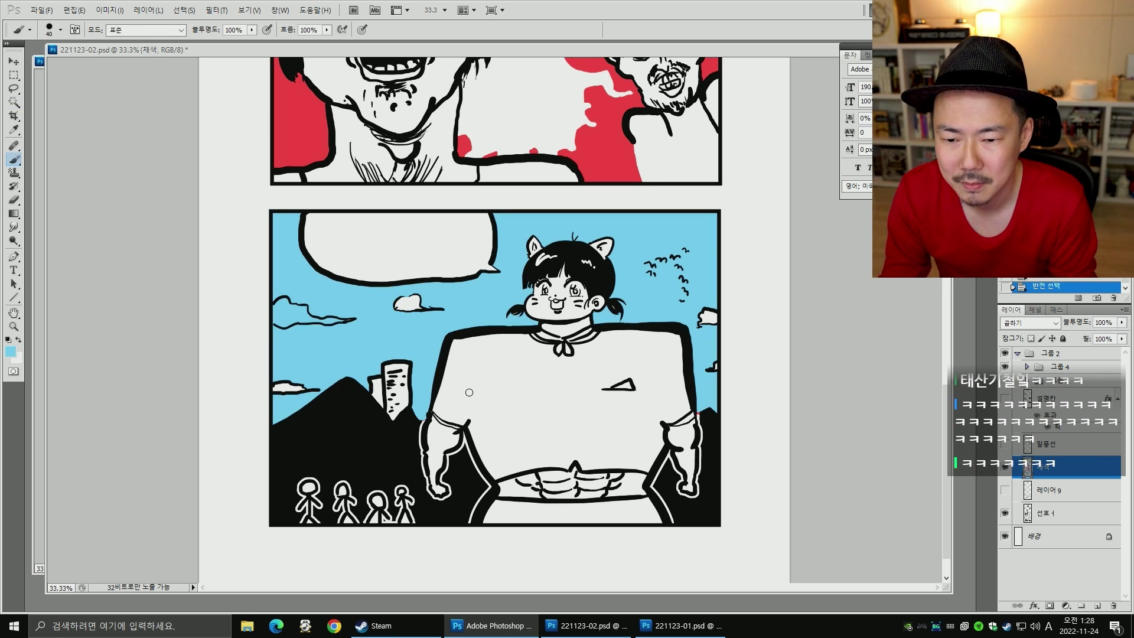
- Paint a white outline along the girl's arms, shoulders and head with a 150 px brush and clear the selection
key("d")
key("x")
key("bracketright")
key("bracketright")
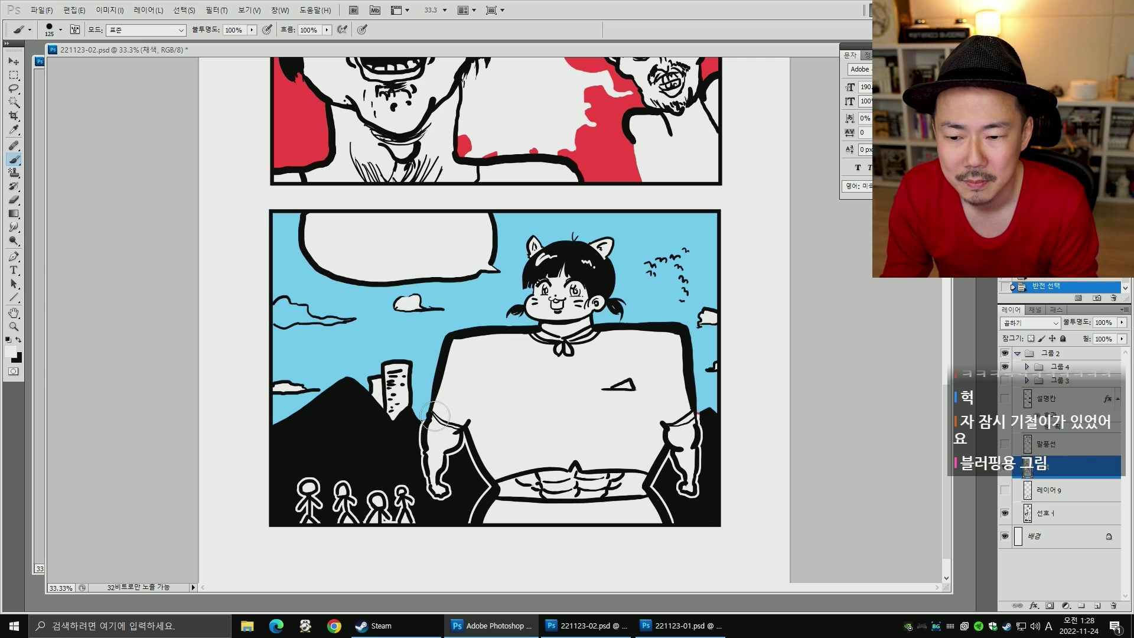
key("bracketright")
mouse_move(434, 415)
left_mouse_down()
mouse_move(447, 340)
mouse_move(547, 325)
mouse_move(506, 329)
mouse_move(538, 270)
mouse_move(533, 246)
mouse_move(553, 242)
mouse_move(601, 248)
mouse_move(617, 282)
mouse_move(602, 330)
mouse_move(631, 303)
mouse_move(631, 321)
mouse_move(682, 330)
mouse_move(697, 398)
left_mouse_up()
key("ctrl+d")
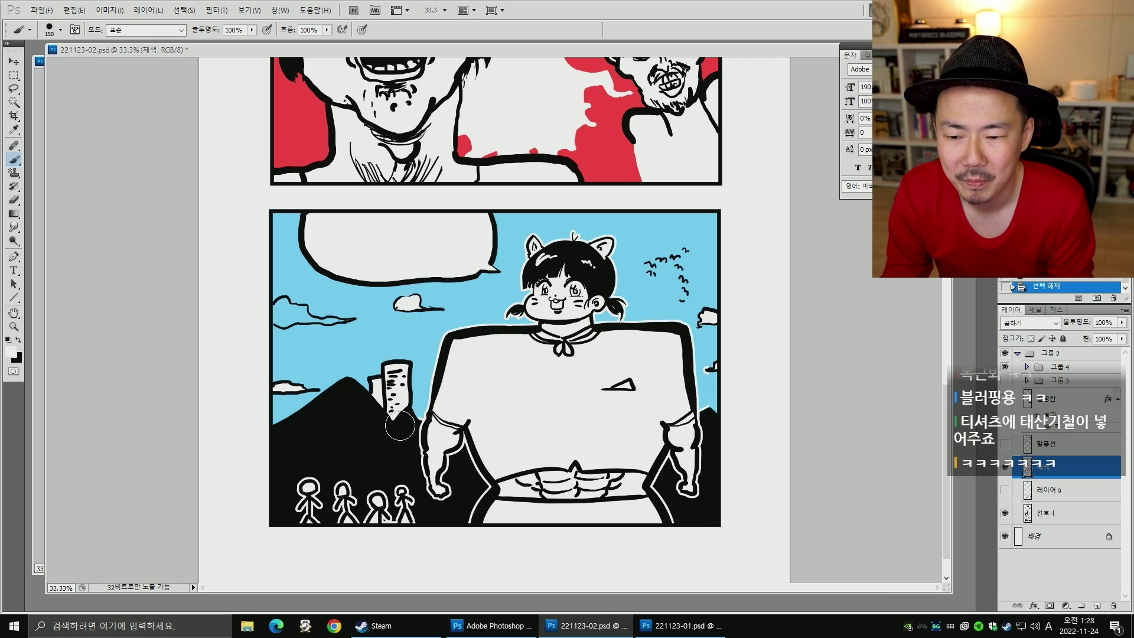
- Sample the sky blue, reduce the brush to 50 px and touch up the sky where the arms meet the mountains
left_click(418, 421, "alt")
key("bracketleft")
key("bracketleft")
key("bracketleft")
key("bracketleft")
key("bracketleft")
key("bracketleft")
key("bracketleft")
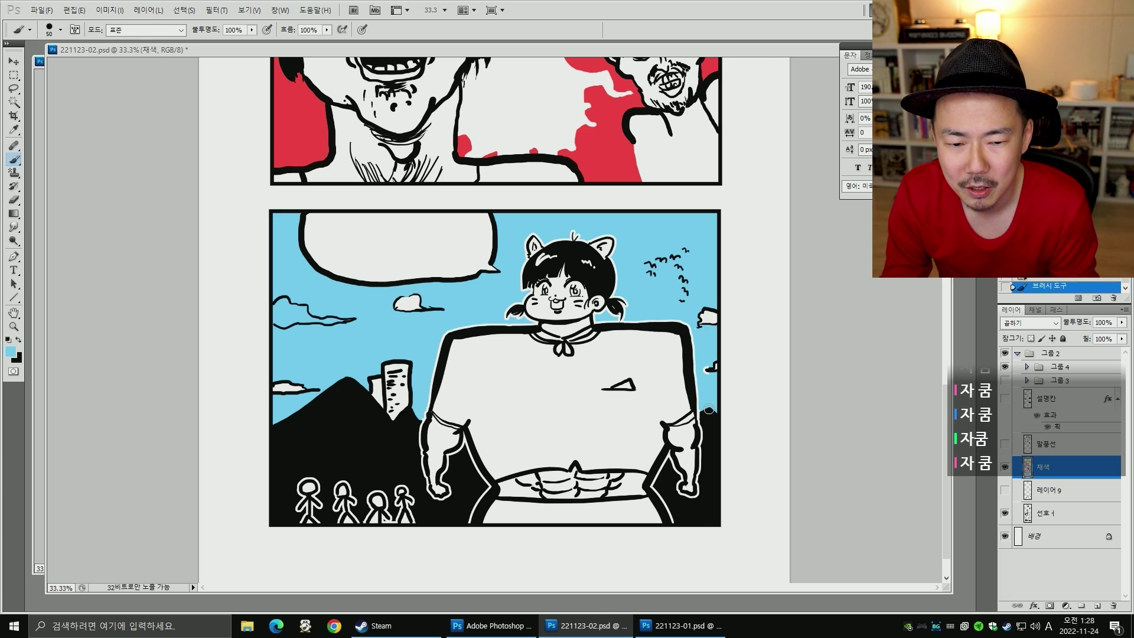
- Show the 말풍선 and 설명칸 layers and the text group 그룹 3, and make 채색 the active layer
left_click(1005, 443)
left_click(1005, 399)
left_click(1015, 400)
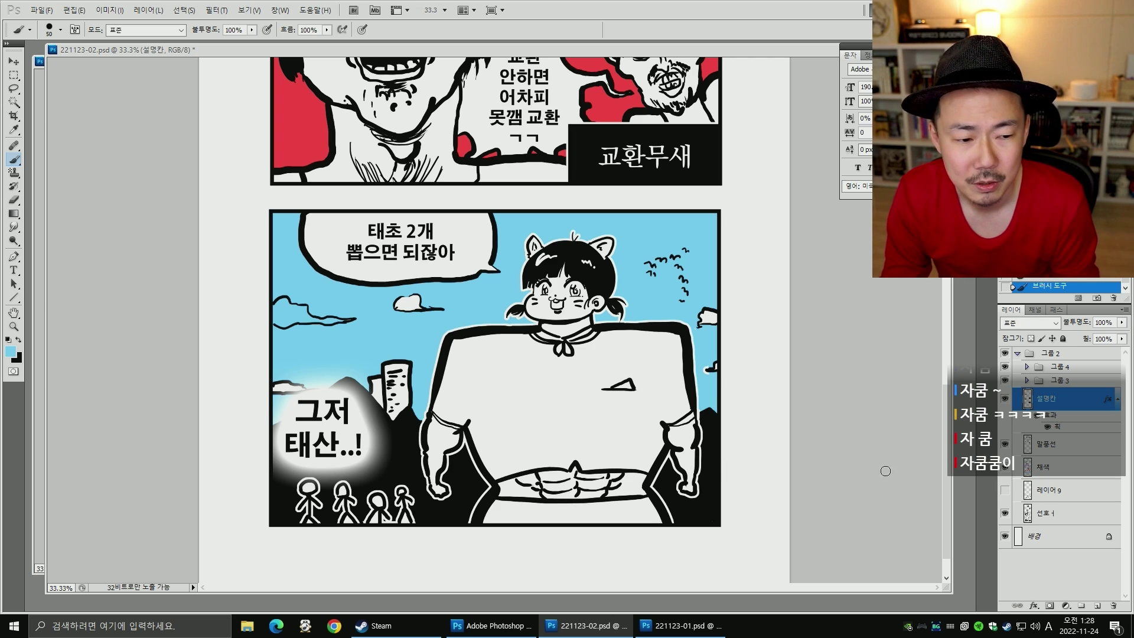
left_click(1004, 467)
left_click(1005, 467)
left_click(1029, 467)
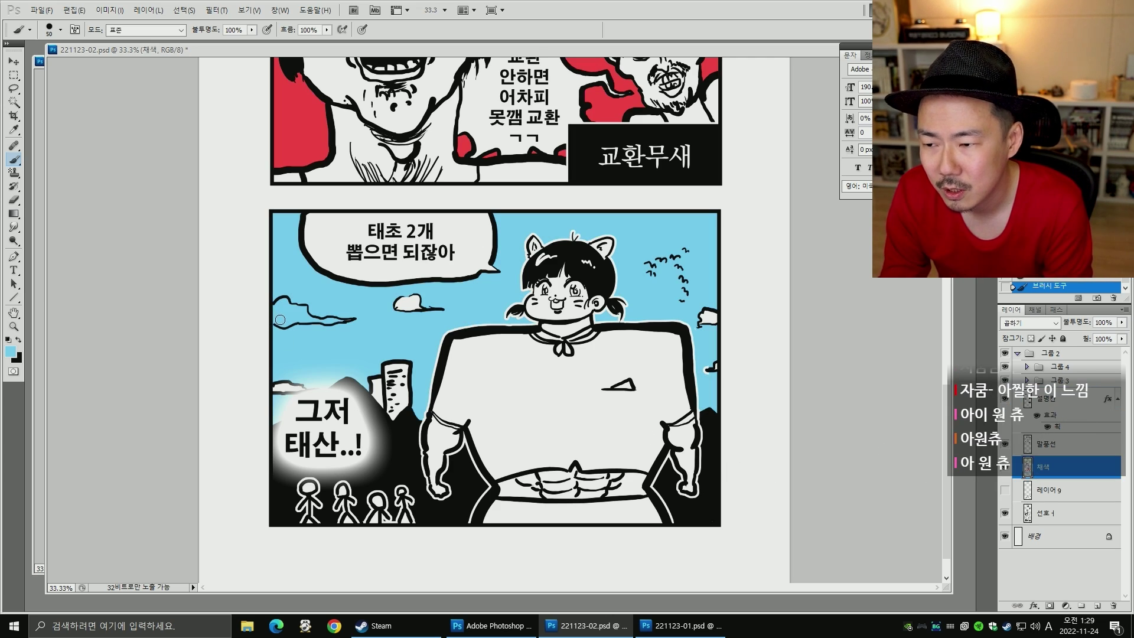
- Set the foreground color to white, fill the cloud below the speech bubble's outer side with it, and clear the selection
key("d")
key("x")
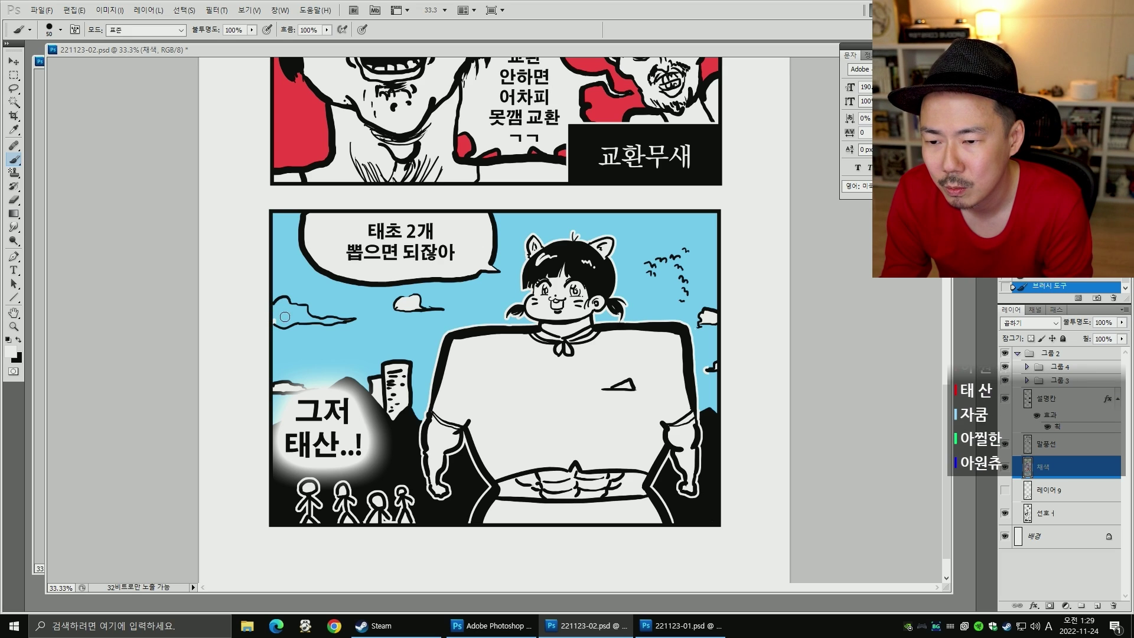
key("w")
left_click(291, 316)
key("alt+s")
key("m")
key("Escape")
key("ctrl+d")
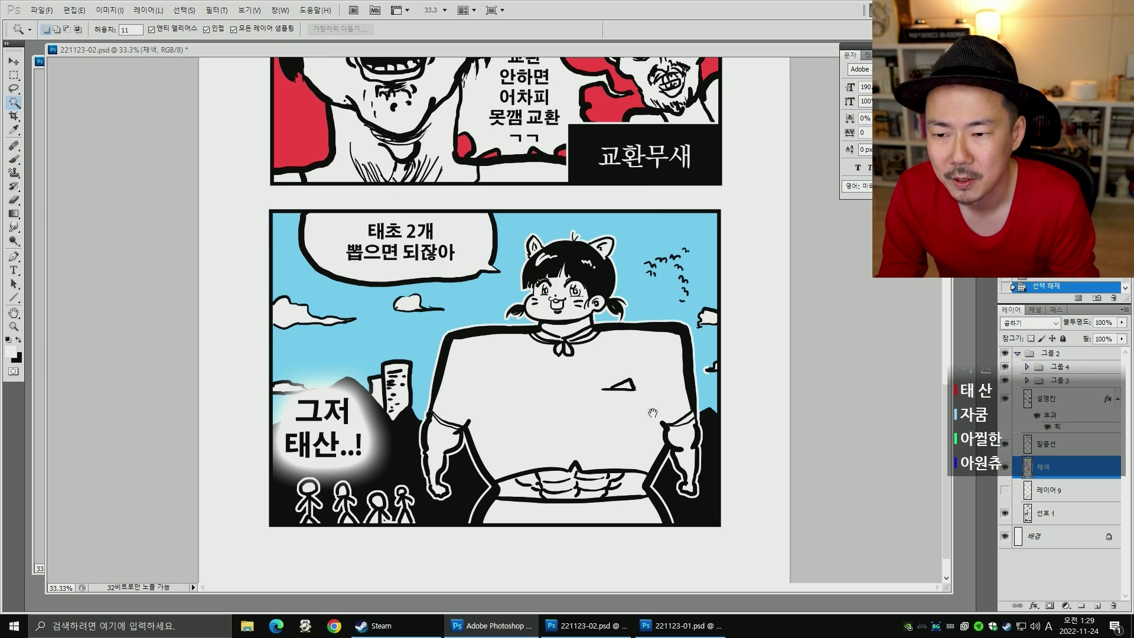
- Examine the comic page at 12.5% zoom, comparing it with the 채색 layer hidden and shown
key("h")
left_click_drag(669, 361, 670, 379)
key("ctrl+minus")
key("ctrl+minus")
key("ctrl+minus")
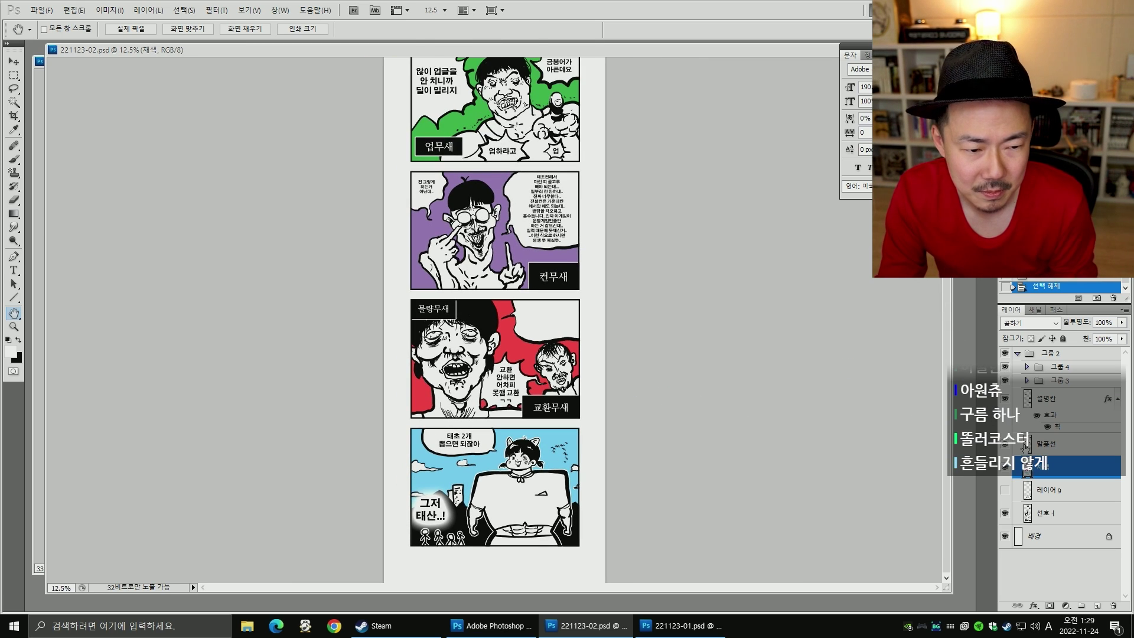
left_click(1005, 466)
left_click(1005, 467)
- Shift the last panel's sky to a deeper blue with saturation +11 and lightness -6, and clear the selection
key("m")
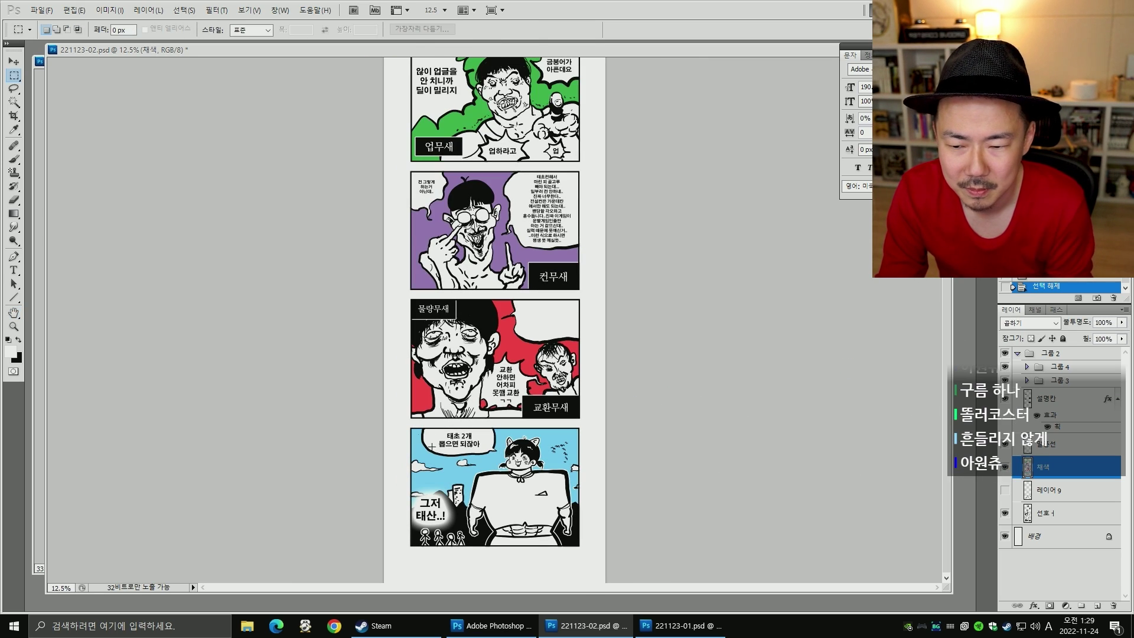
key("ctrl+d")
key("ctrl+u")
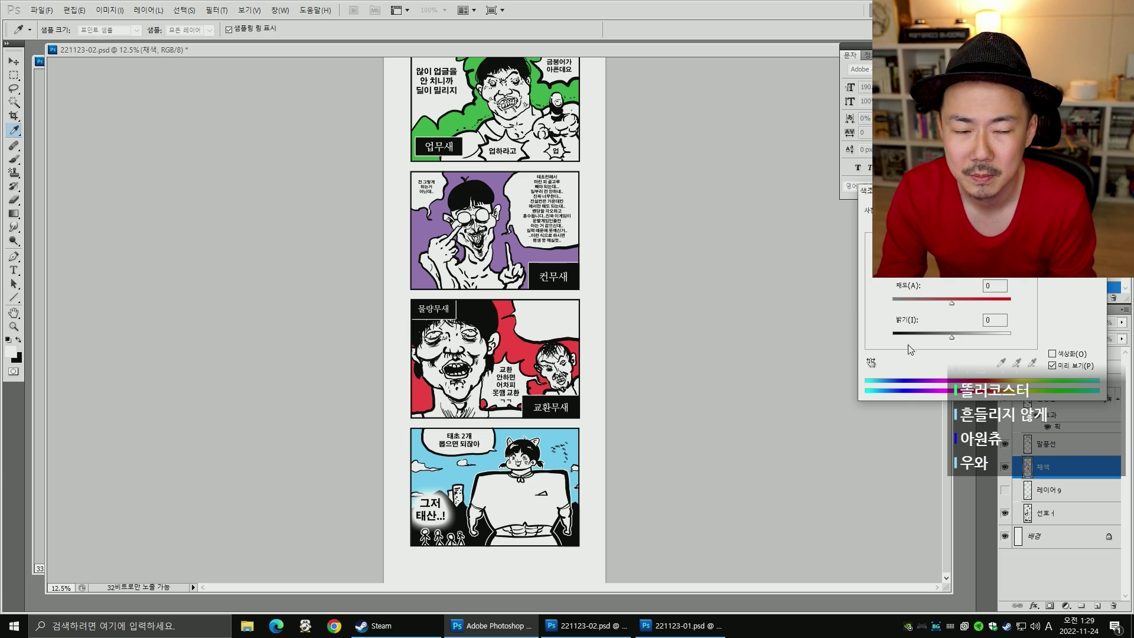
left_click_drag(951, 269, 960, 268)
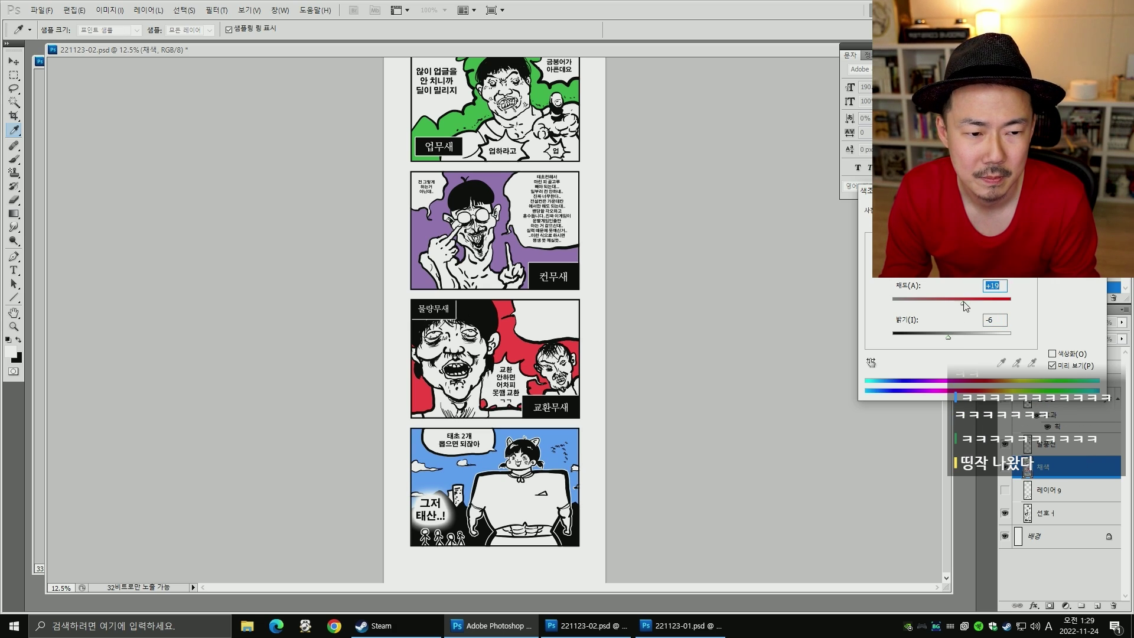
left_click_drag(960, 304, 958, 305)
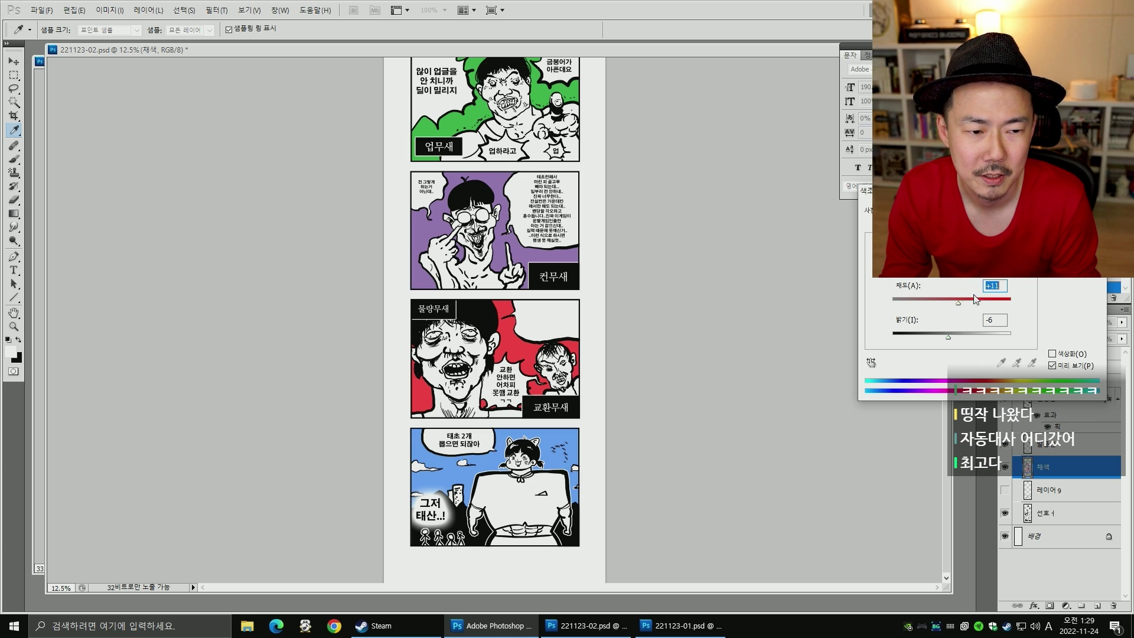
key("Return")
key("ctrl+d")
key("m")
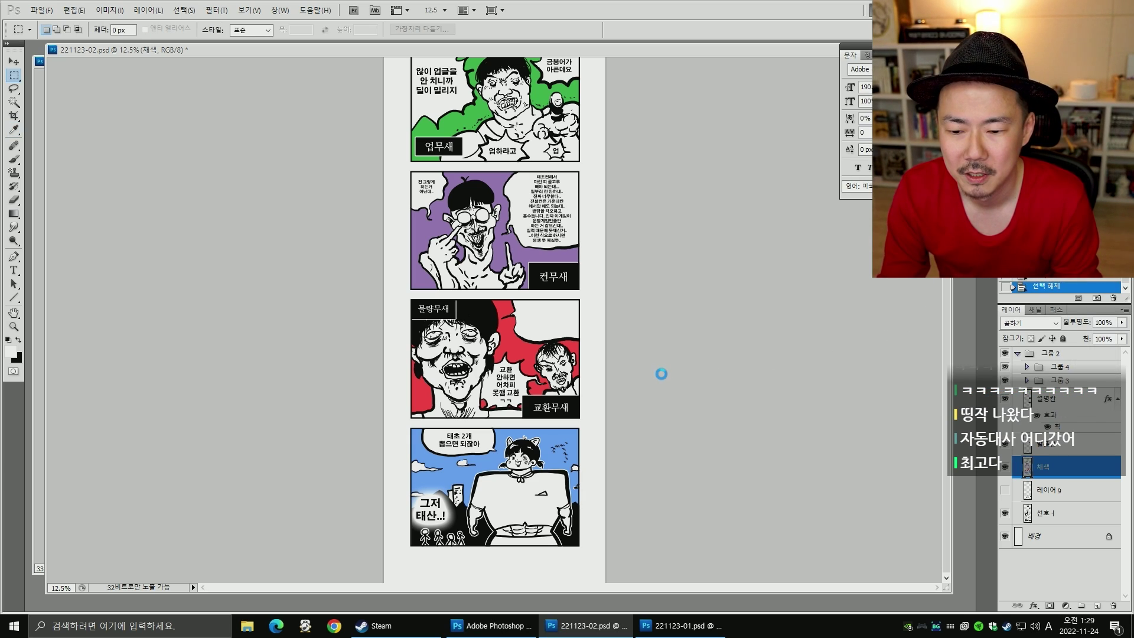
key("h")
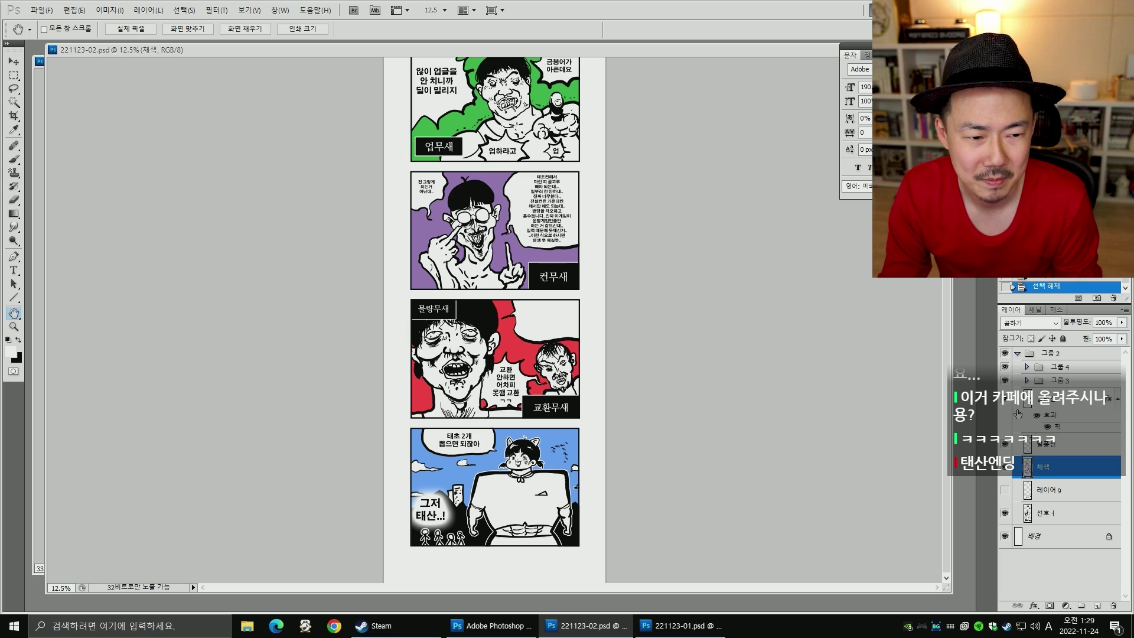
- Examine the text layers in 그룹 3 and the last panel, comparing the page with 그룹 3 and 레이어 9 shown and hidden
left_click(1005, 380)
left_click(1006, 381)
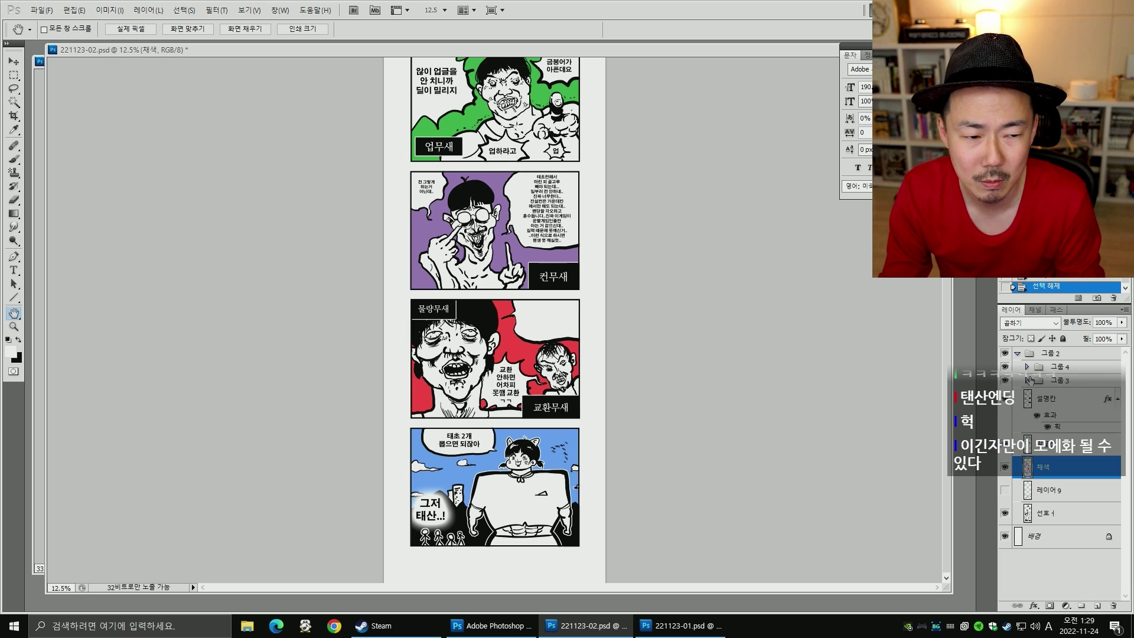
left_click(1024, 384)
left_click(1026, 383)
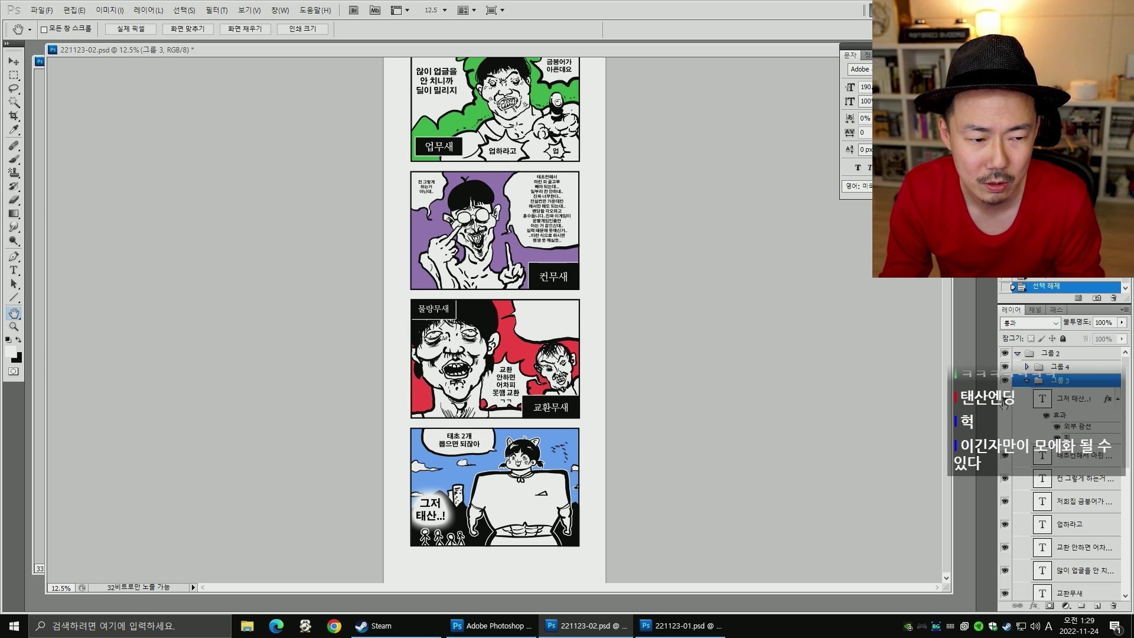
left_click(1005, 381)
left_click(1005, 381)
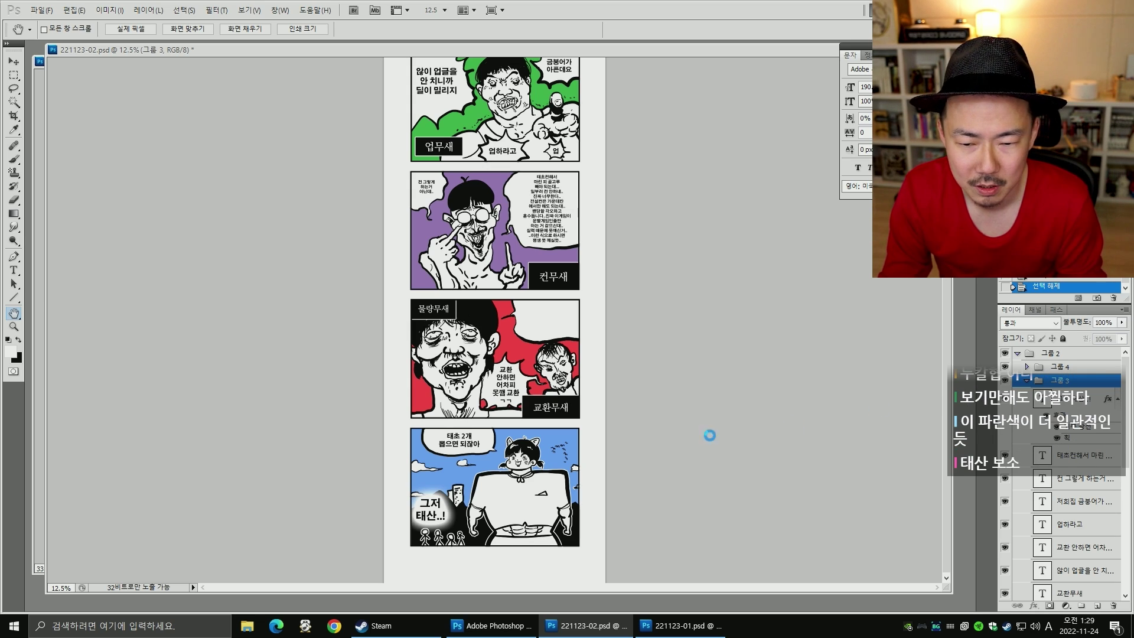
scroll(639, 402, "up", 3)
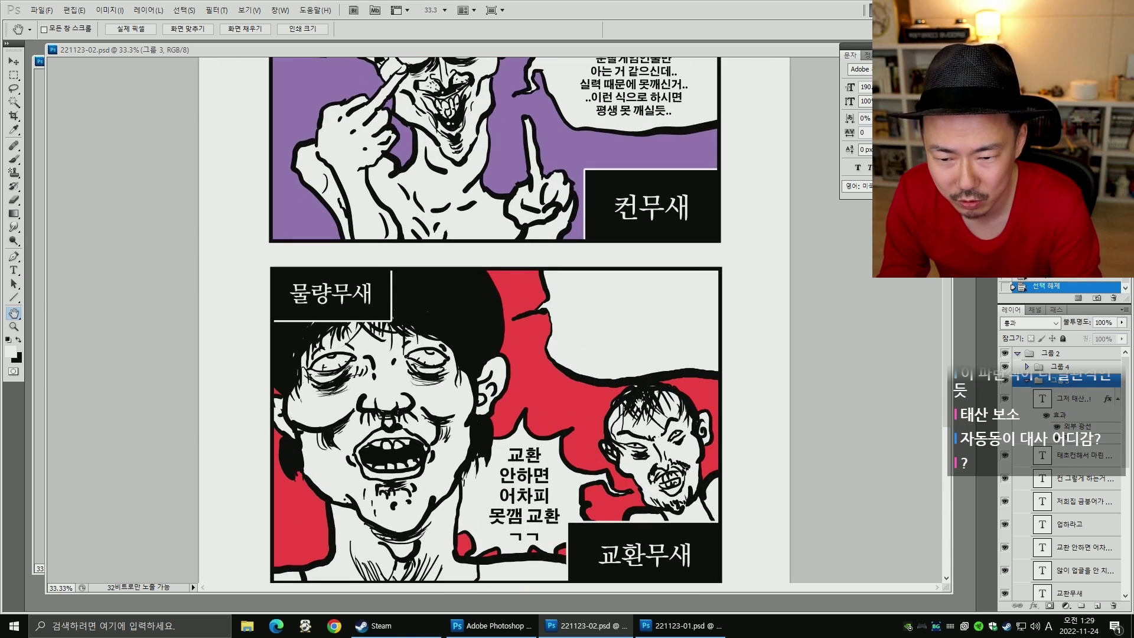
scroll(639, 401, "down", 5)
key("b")
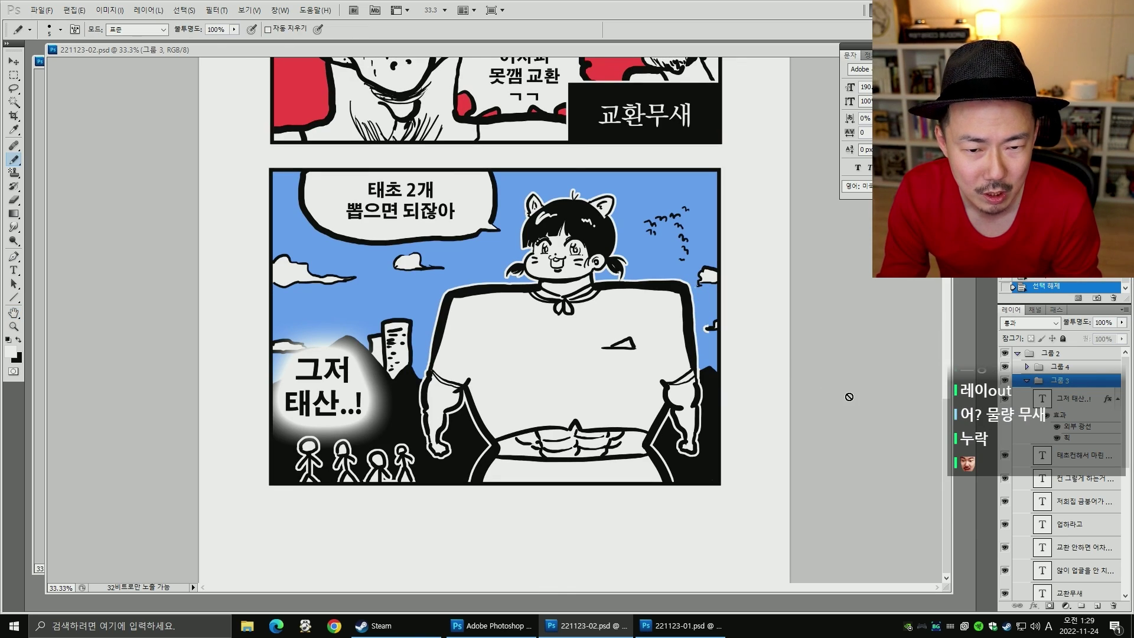
left_click(1027, 380)
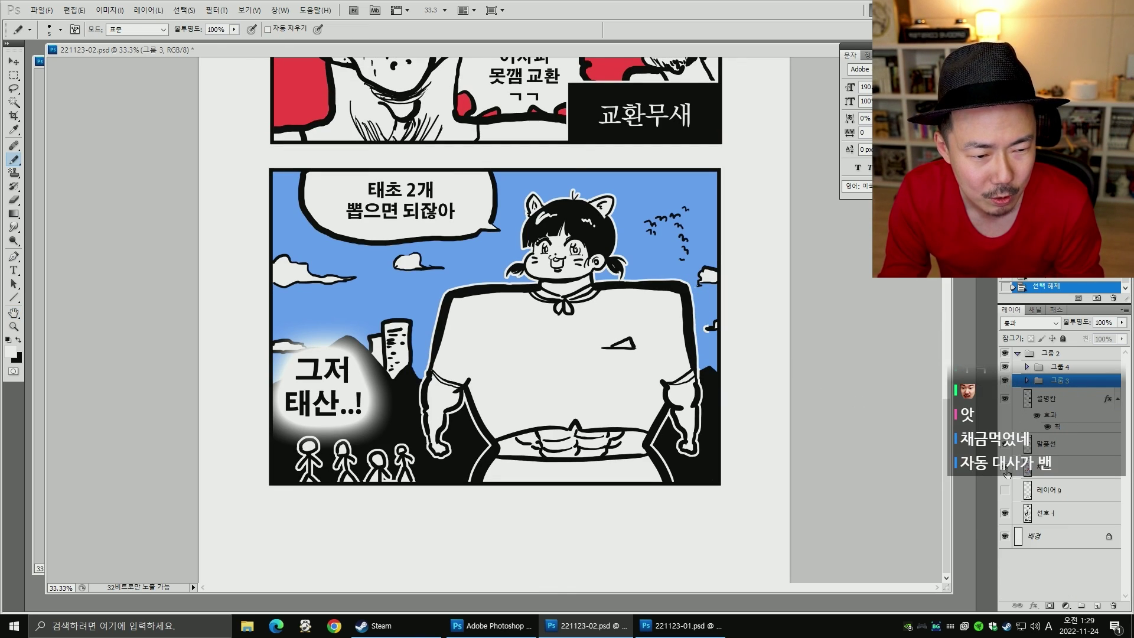
left_click(1006, 491)
left_click(1006, 490)
- On the 채색 layer, sample the sky blue and brush it around the small cloud line at the last panel's outer edge
left_click(1045, 466)
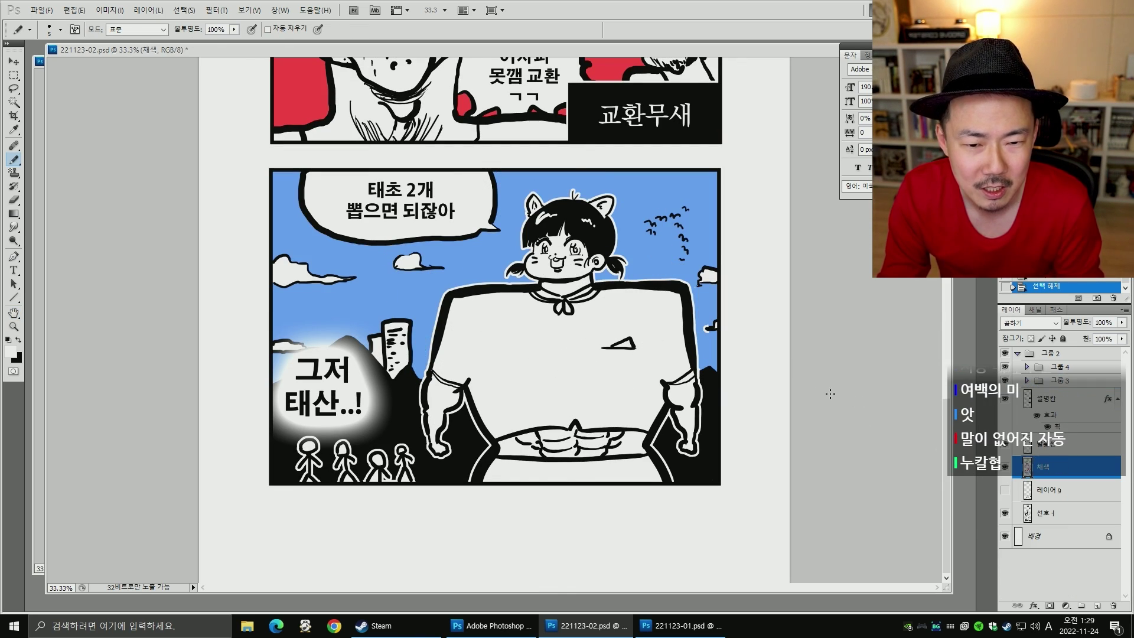
key("shift+b")
left_click(705, 327, "alt")
left_click(705, 327)
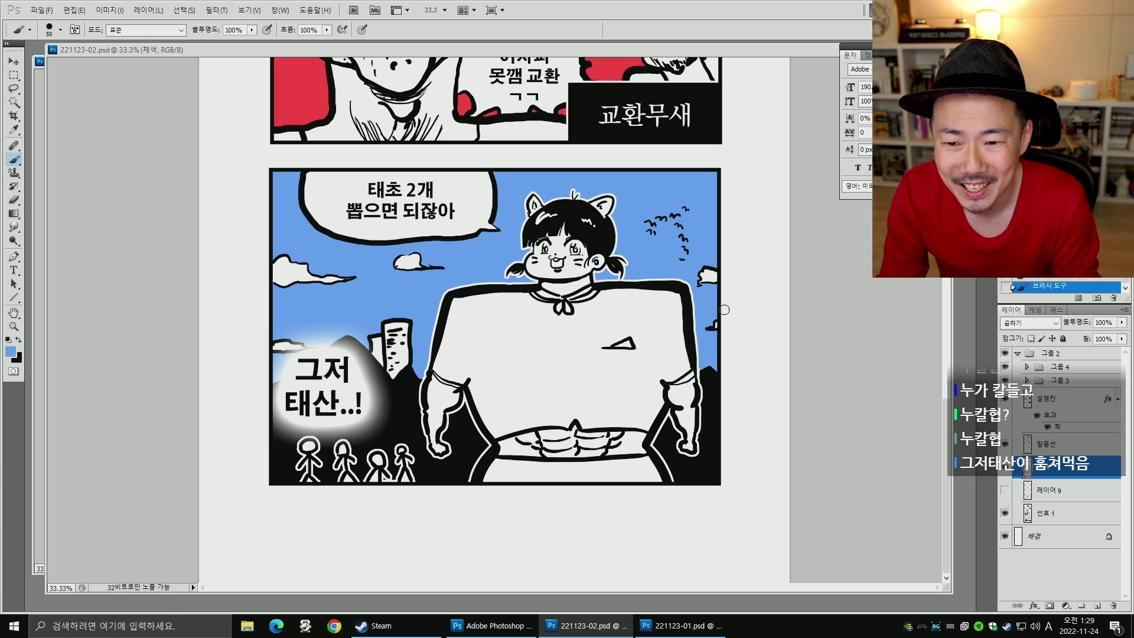
key("space")
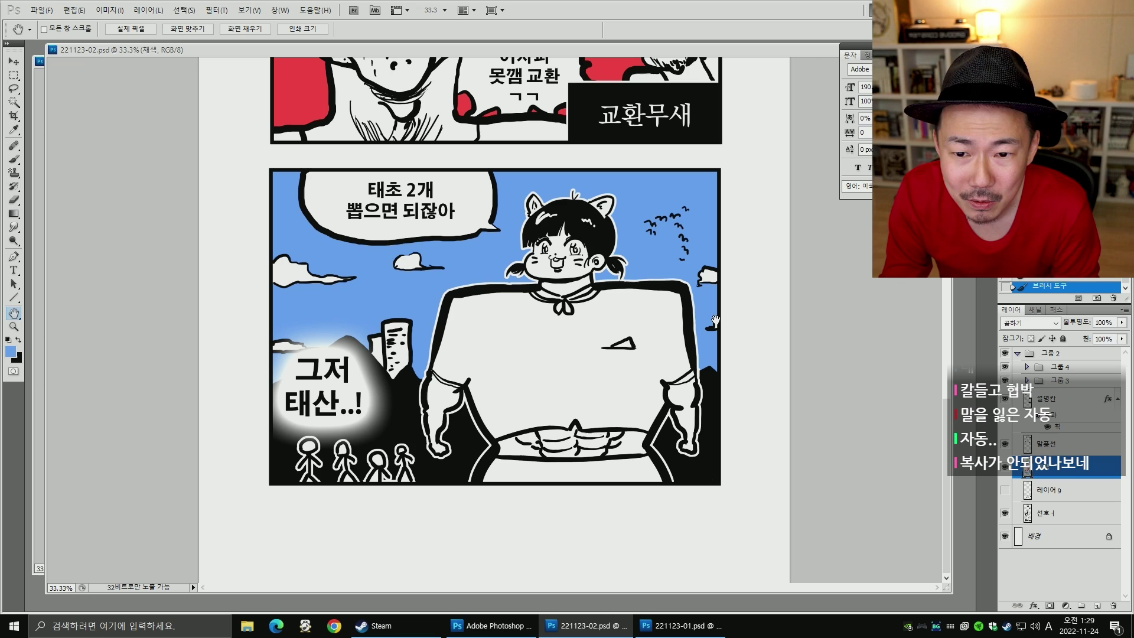
- Select the girl's shirt area with 채색 hidden, delete the color inside it on the 채색 layer, and clear the selection
left_click(1002, 468)
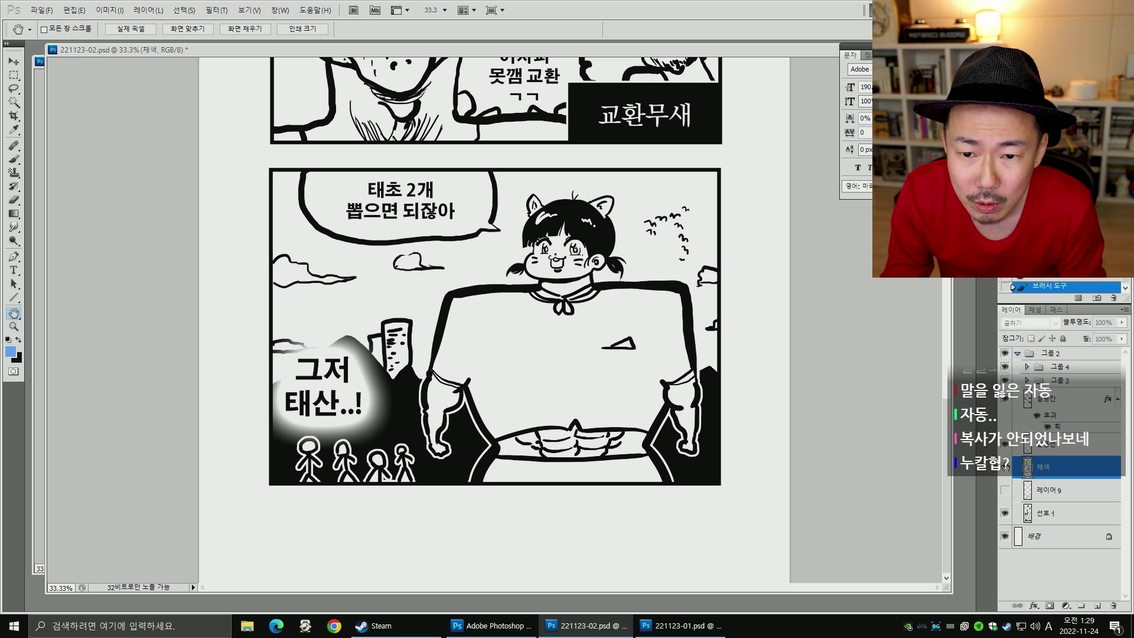
left_click(1002, 467)
key("e")
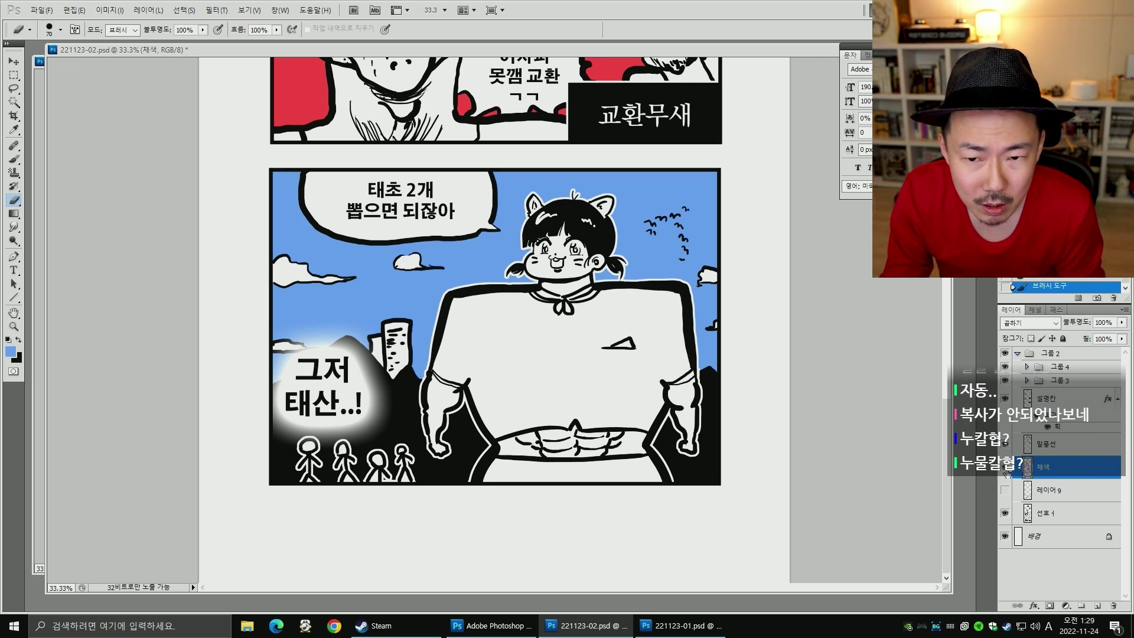
left_click(1004, 467)
key("w")
left_click(579, 350)
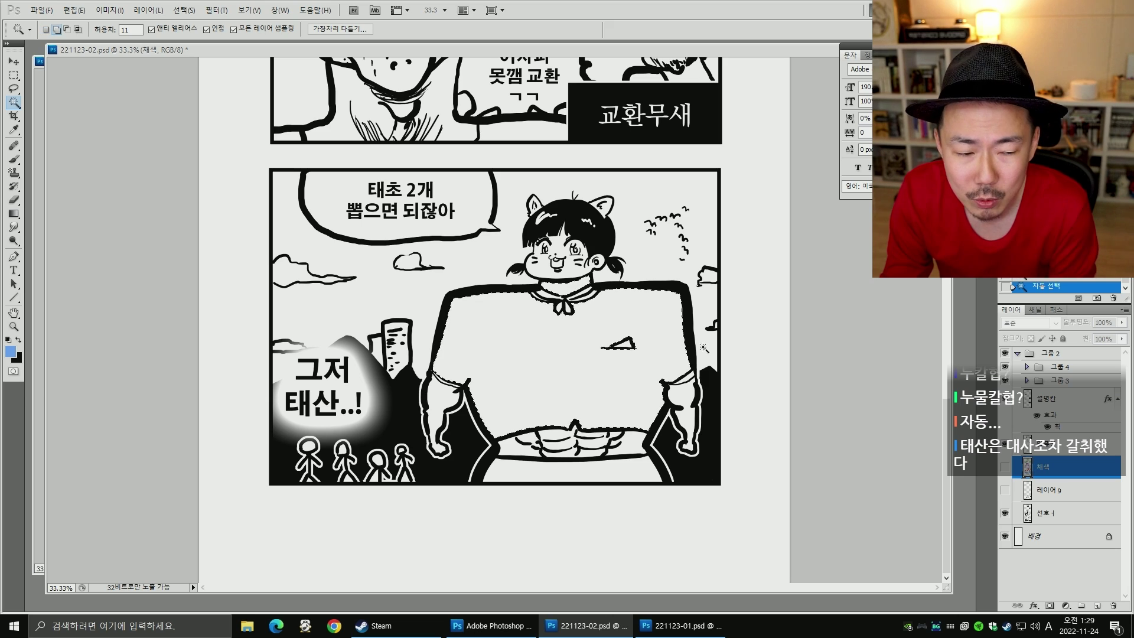
left_click(1005, 468)
key("Delete")
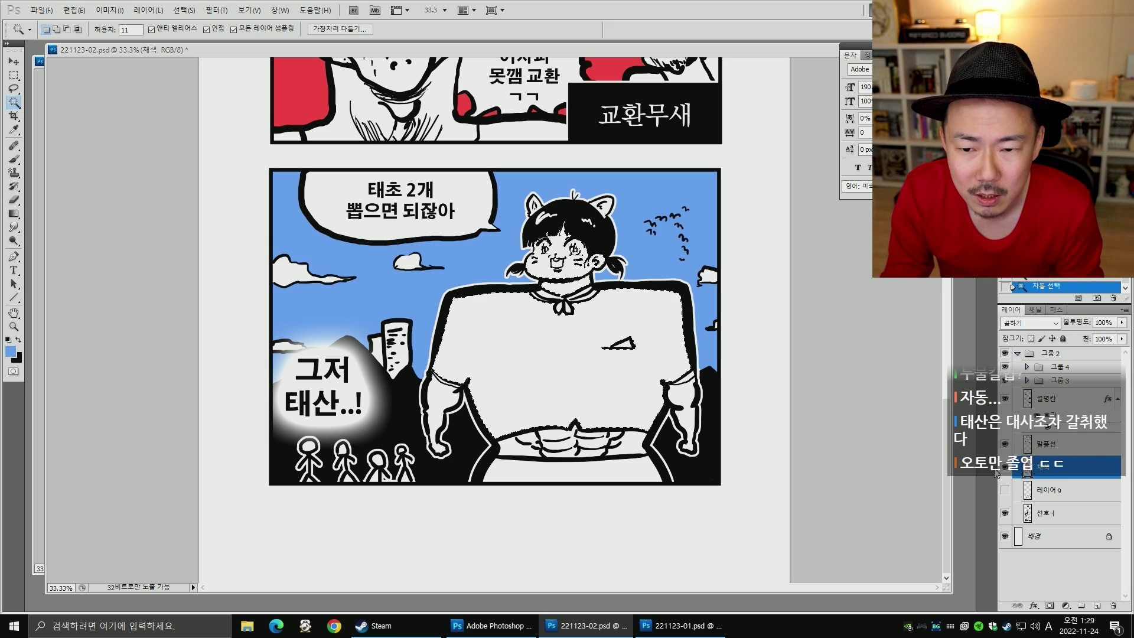
key("ctrl+d")
- Erase stray color on the 채색 layer along the girl's upper shirt edge, from the shoulder to the collar
key("b")
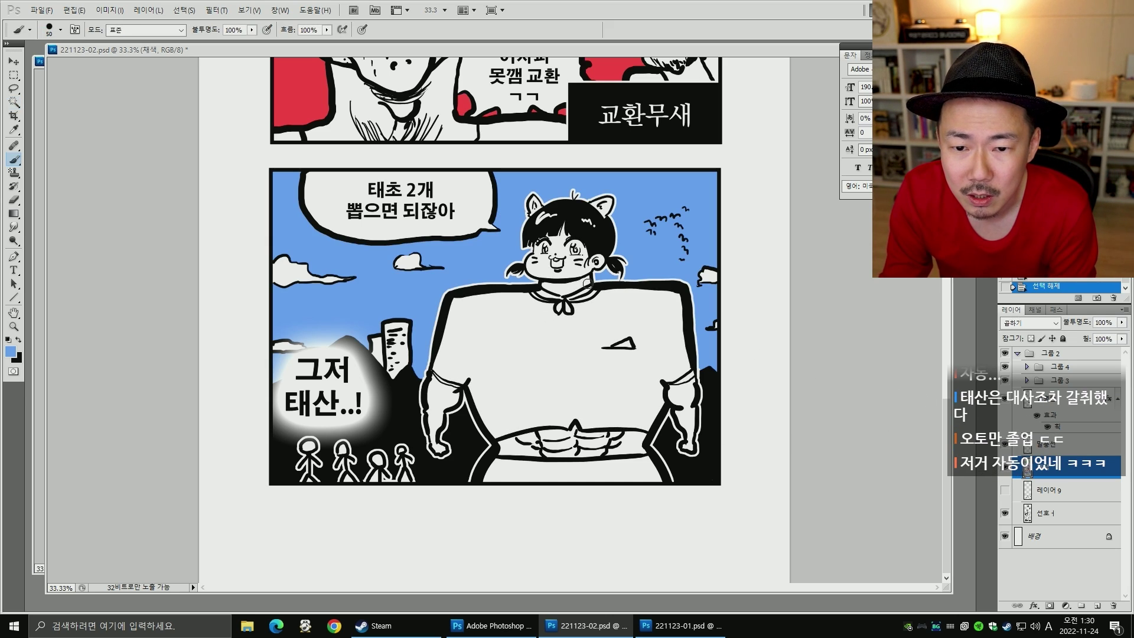
key("e")
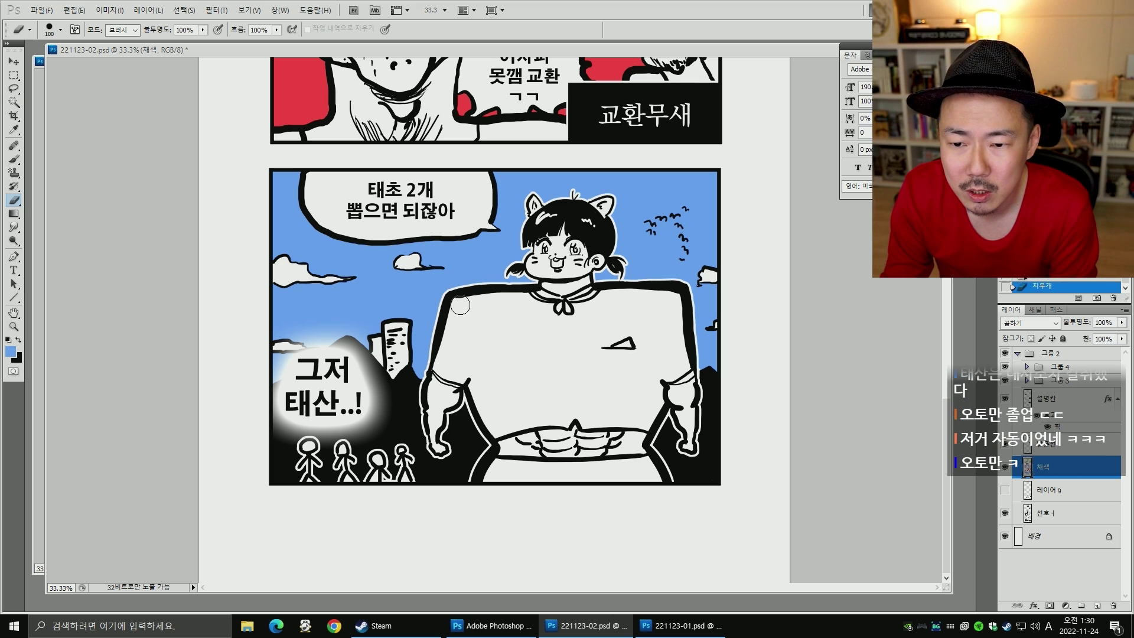
left_click_drag(460, 303, 552, 299)
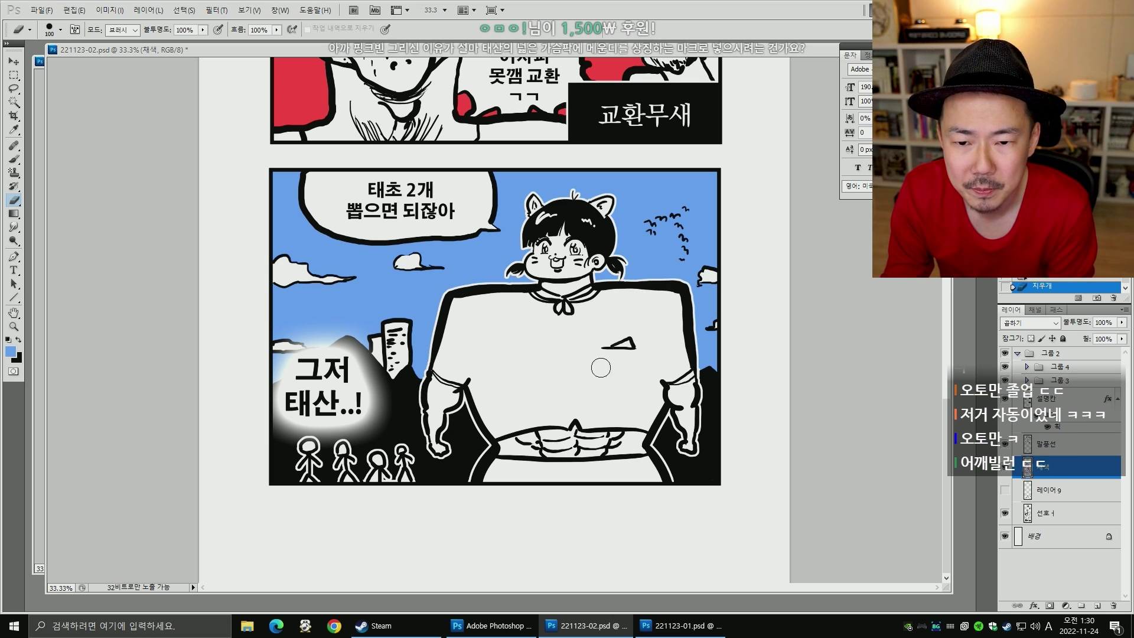
- Add the three-line text "누가 / 물량 뽑기 말라고 / 칼 들고 협박함..?" over the empty speech bubble in the red panel
key("space")
left_click_drag(615, 328, 638, 441)
key("t")
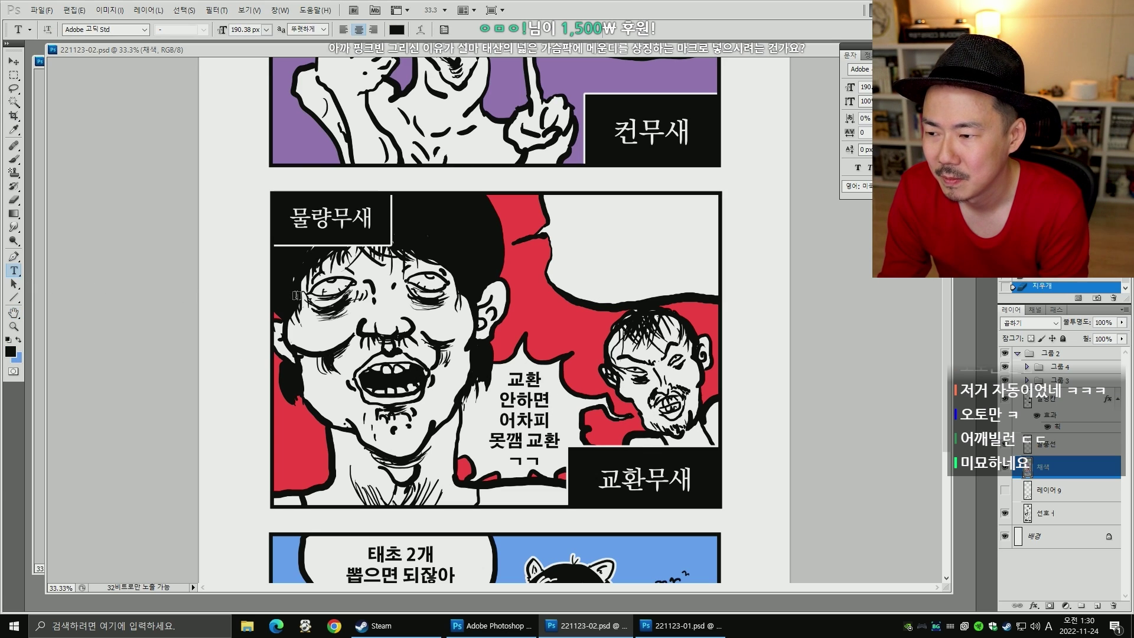
left_click(590, 219)
type("누가")
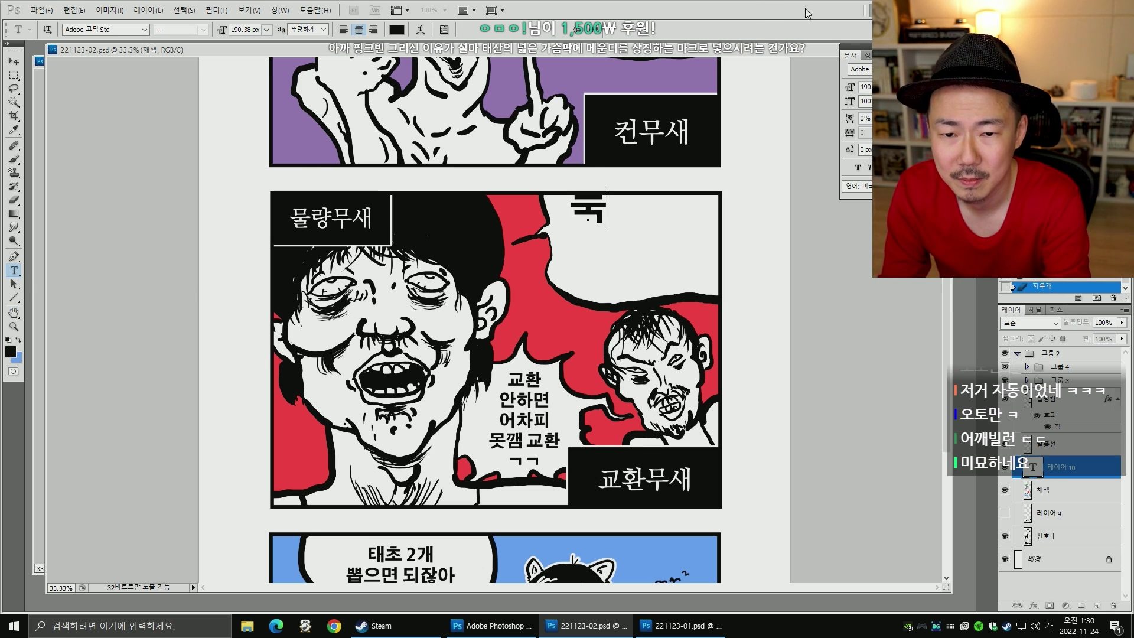
key("Return")
type("물량")
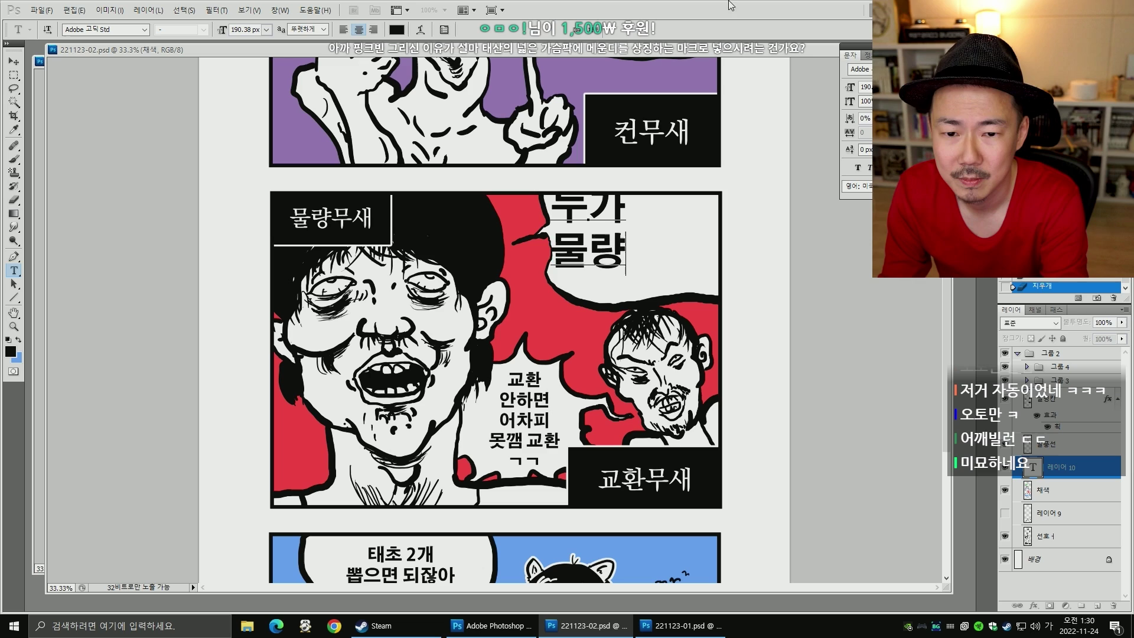
type(" 뽑기 ㅁ말라고")
key("Return")
type("칼 들고 ㅎ")
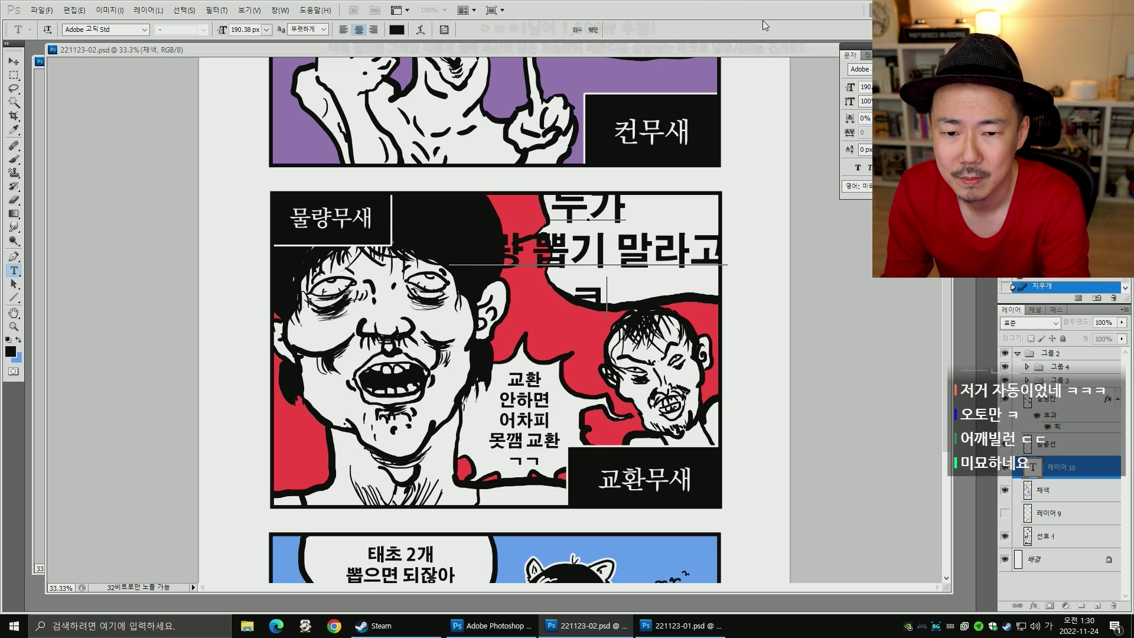
type("협박함..")
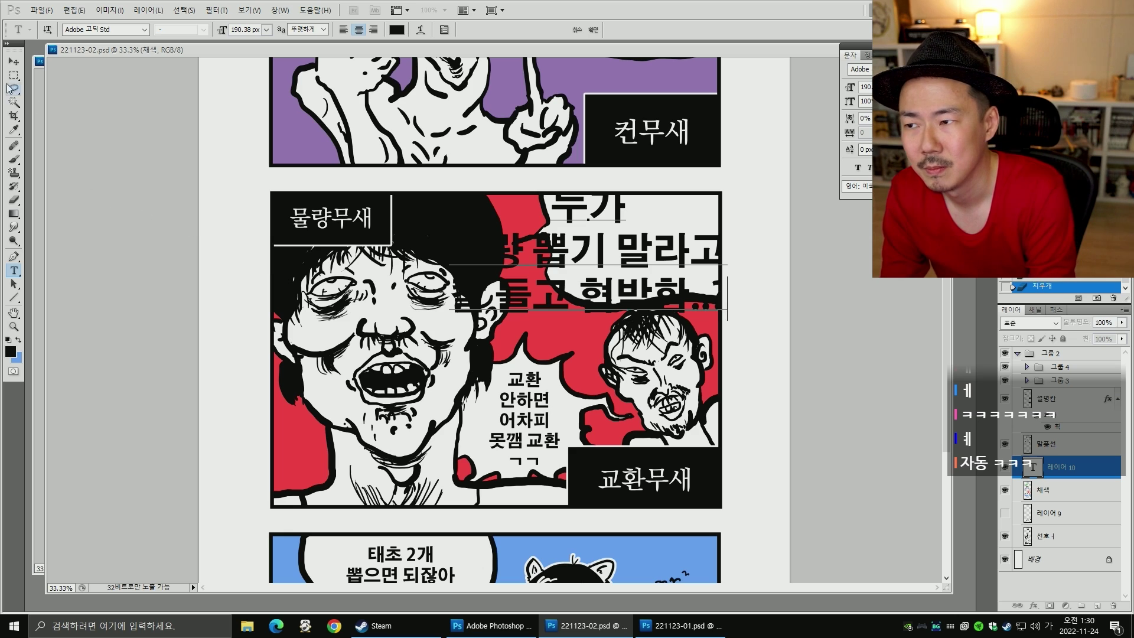
- Scale the new text down to about 101 px and position it inside the red panel's empty speech bubble
left_click(13, 61)
key("ctrl+t")
left_click_drag(700, 307, 687, 270)
key("Return")
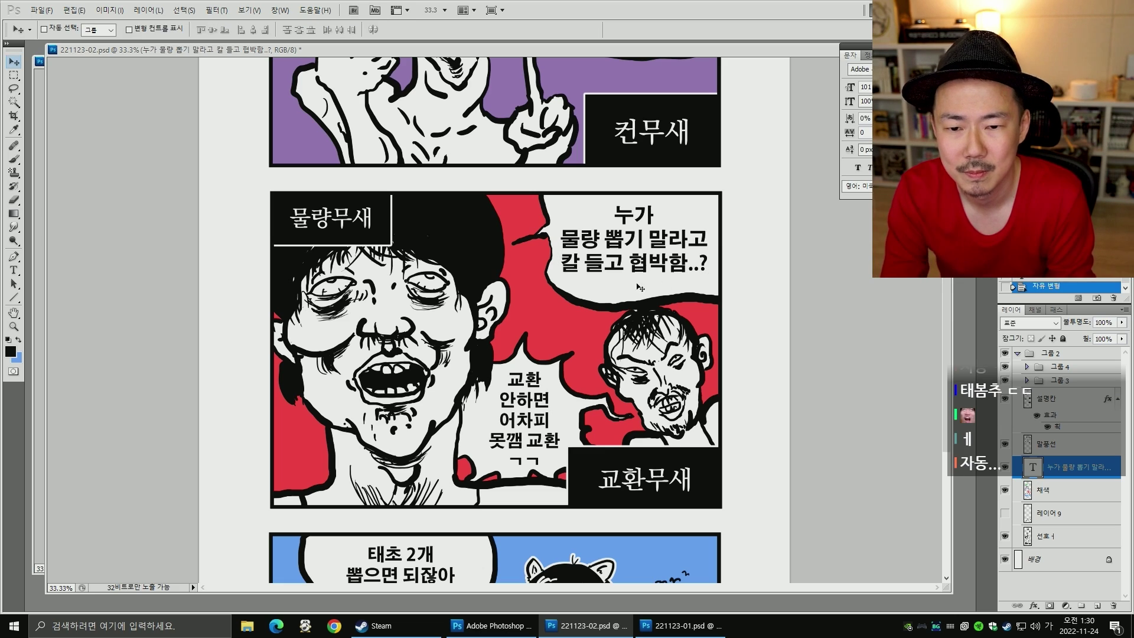
- Correct the word "뽑기" to "뽑지" in the new speech bubble text
key("t")
left_click(643, 239)
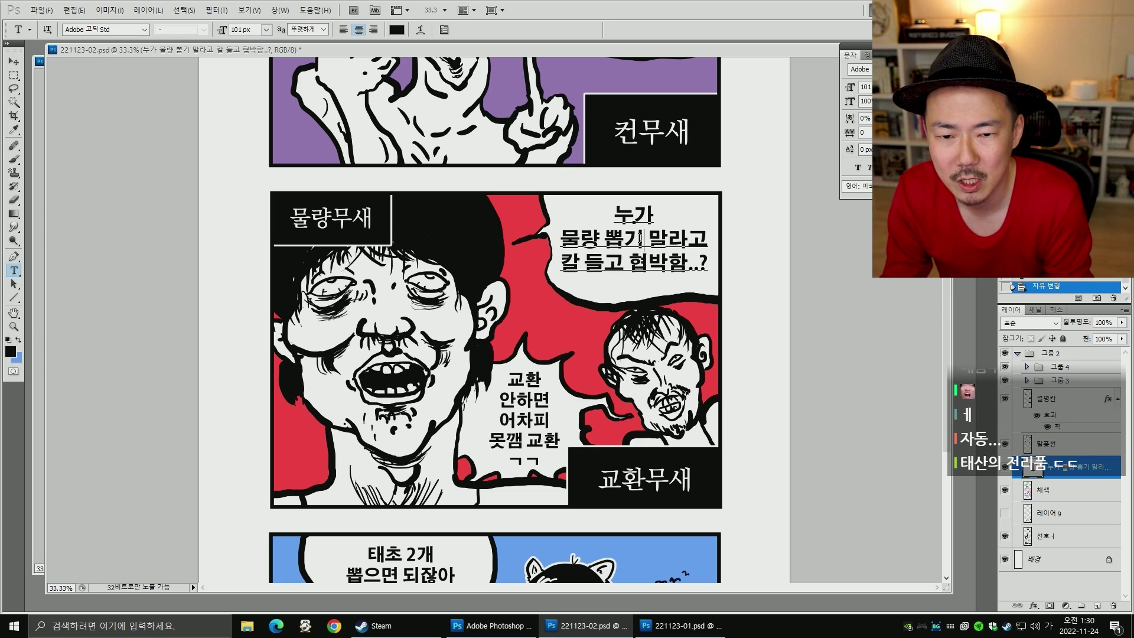
key("BackSpace")
type("ㅈ")
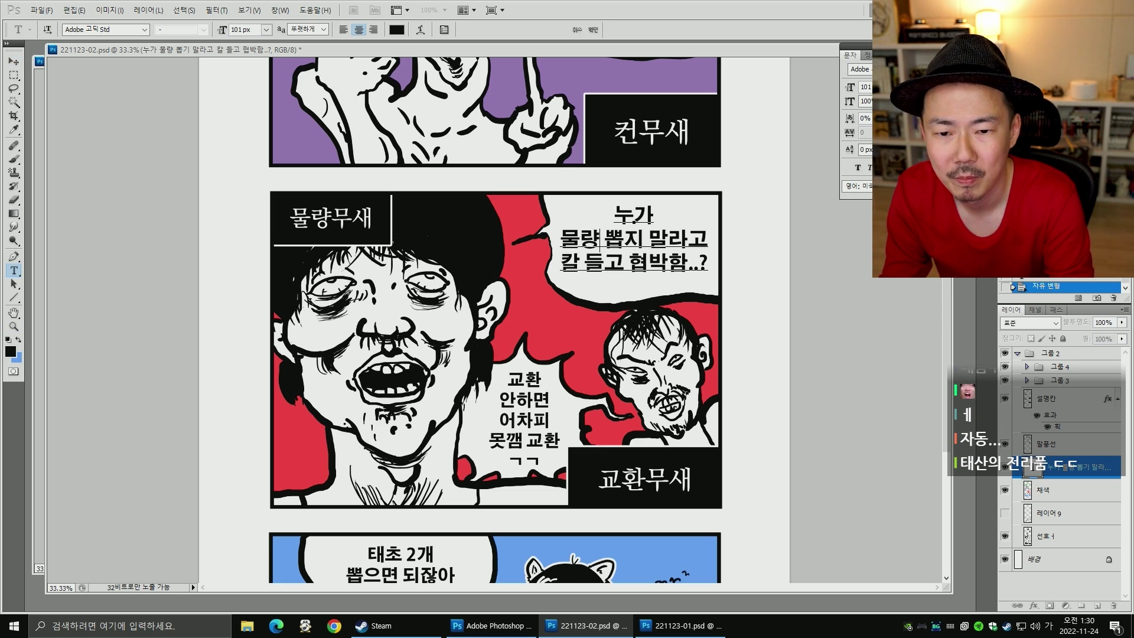
- Rearrange the speech bubble text into the lines "누가 물량", "뽑지 말라고" and "칼 들고 협박함..?"
left_click(561, 239)
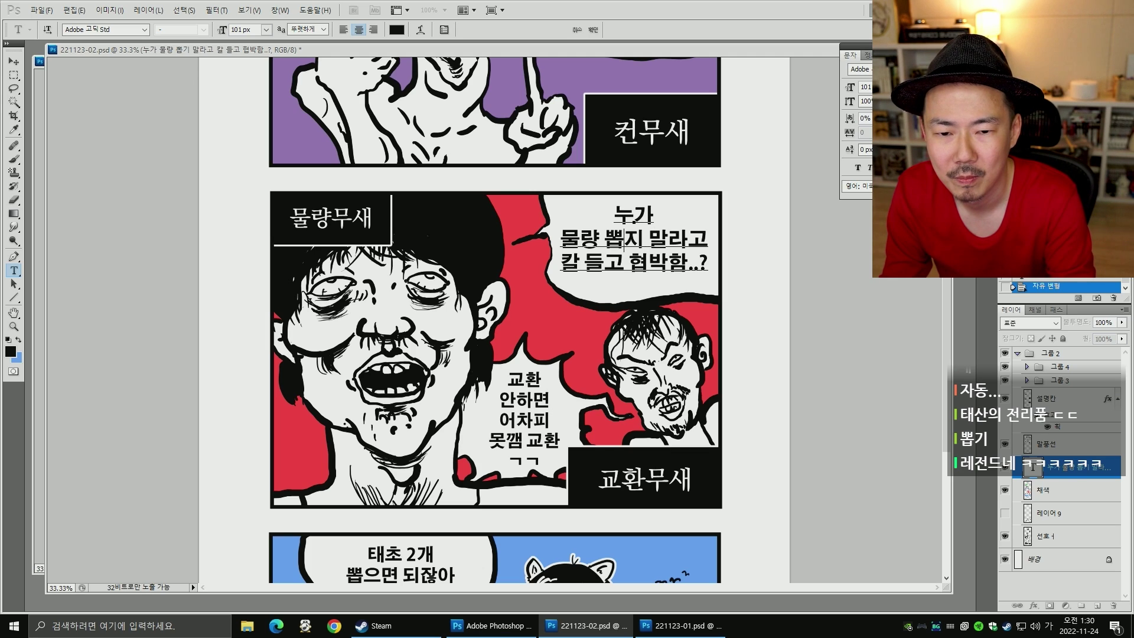
key("Right")
key("Right")
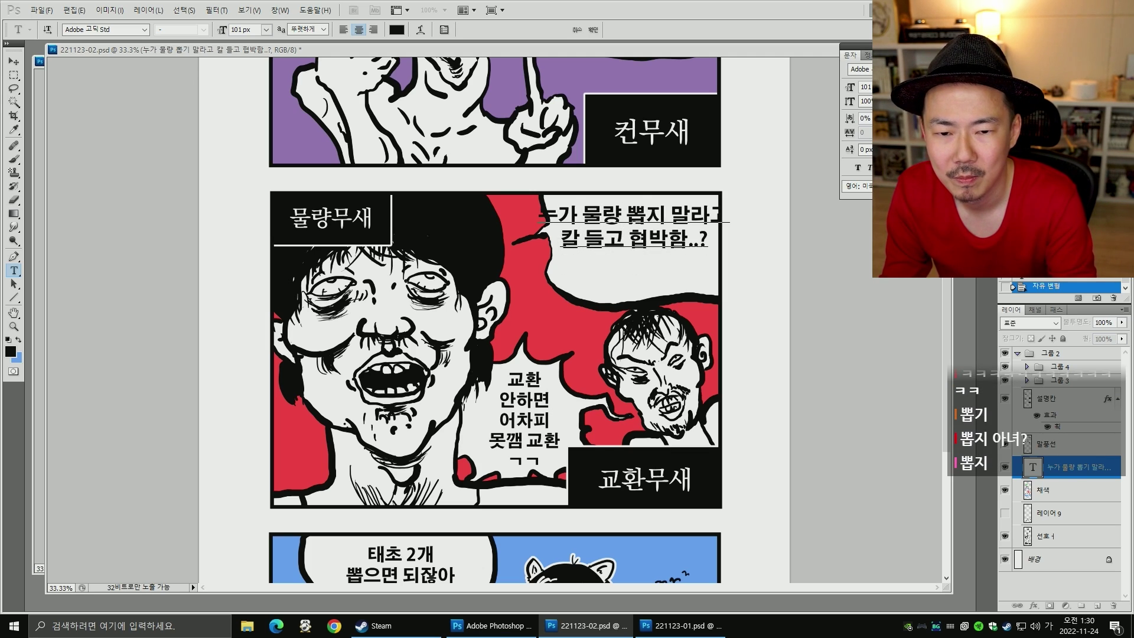
key("Return")
key("Delete")
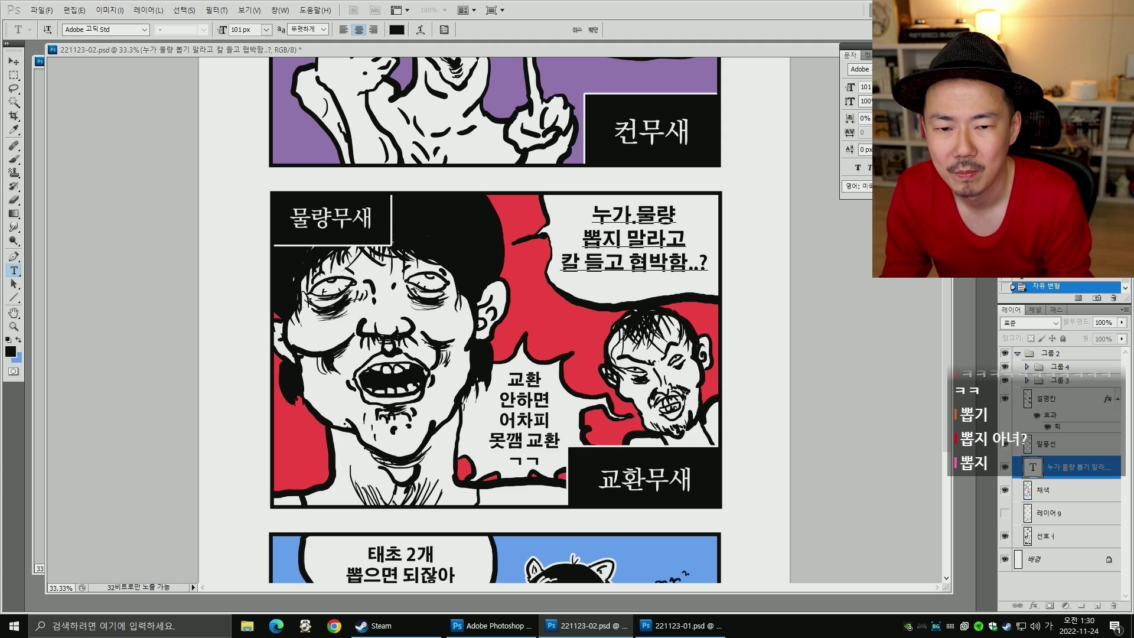
left_click(13, 61)
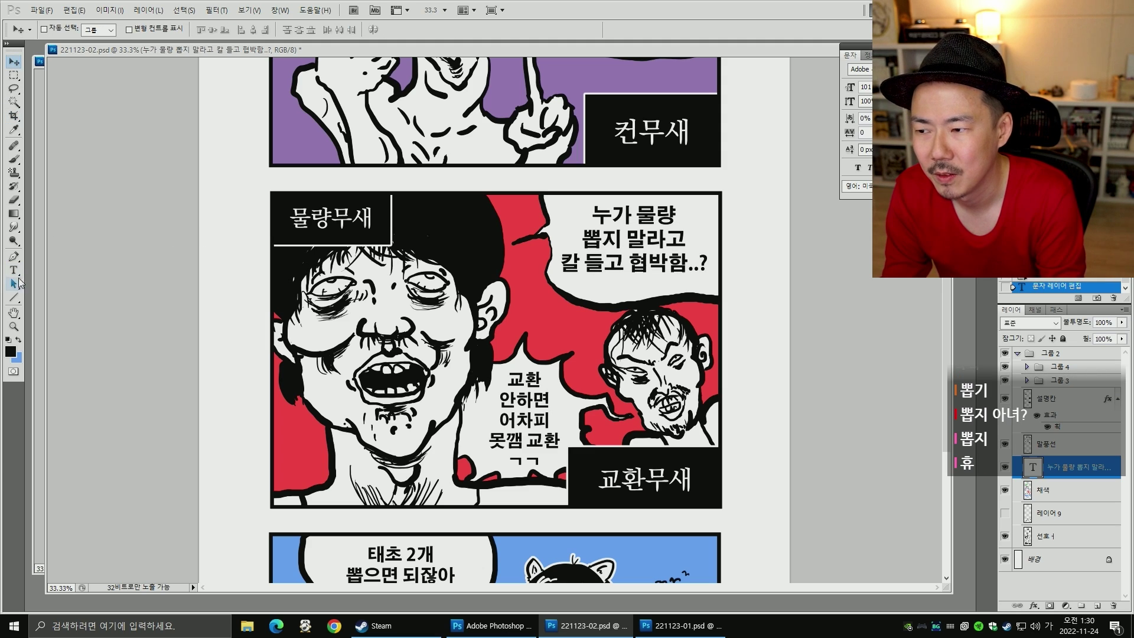
- Try other line breaks for the bubble text, ending with "뽑지 말라고 칼" and "들고 협박함..?" as the last two lines
left_click(13, 271)
left_click(626, 262)
key("Return")
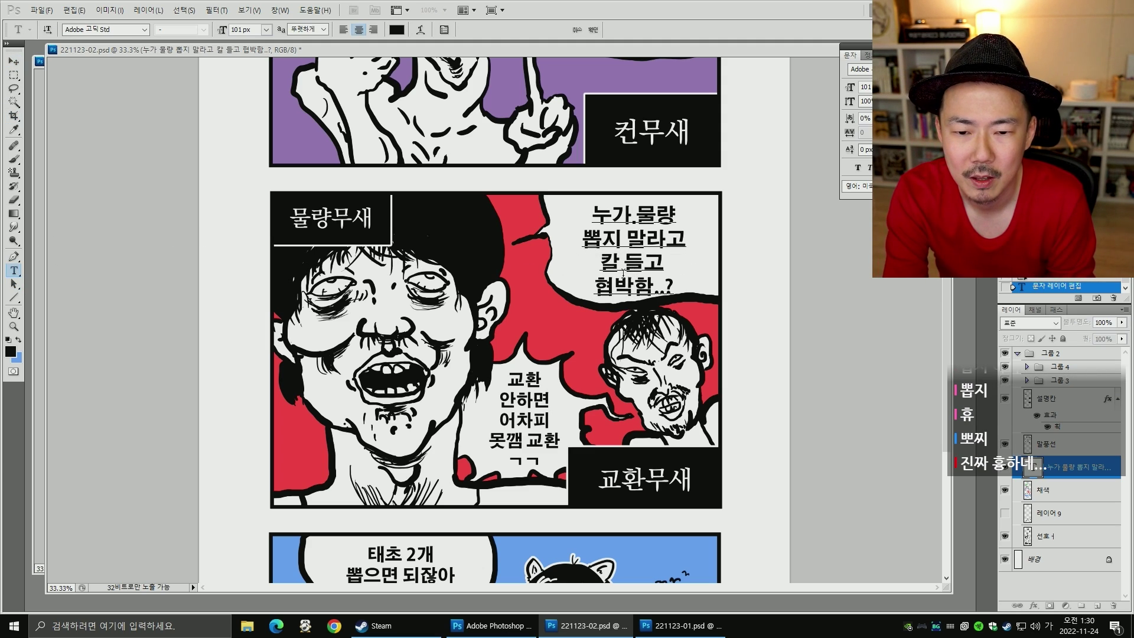
key("BackSpace")
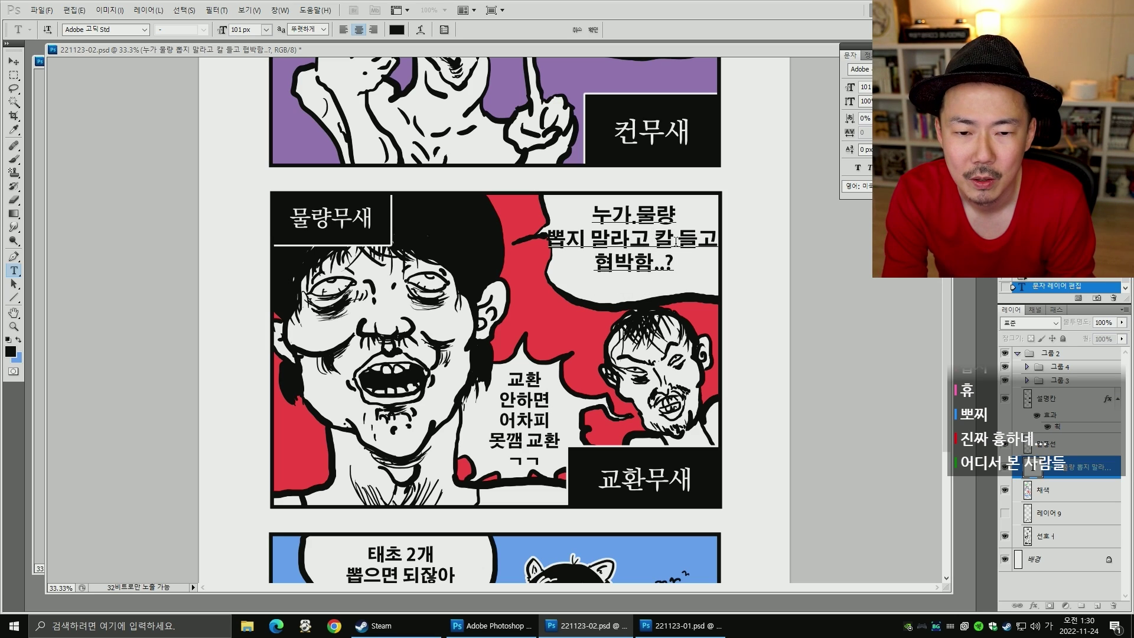
key("Return")
key("Delete")
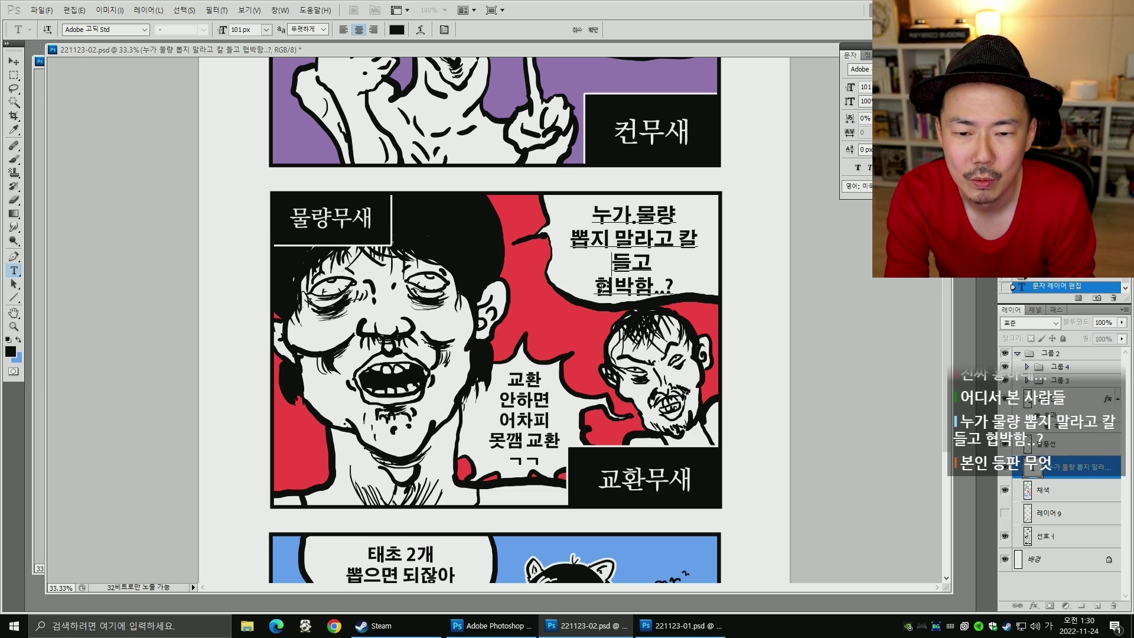
key("End")
key("Delete")
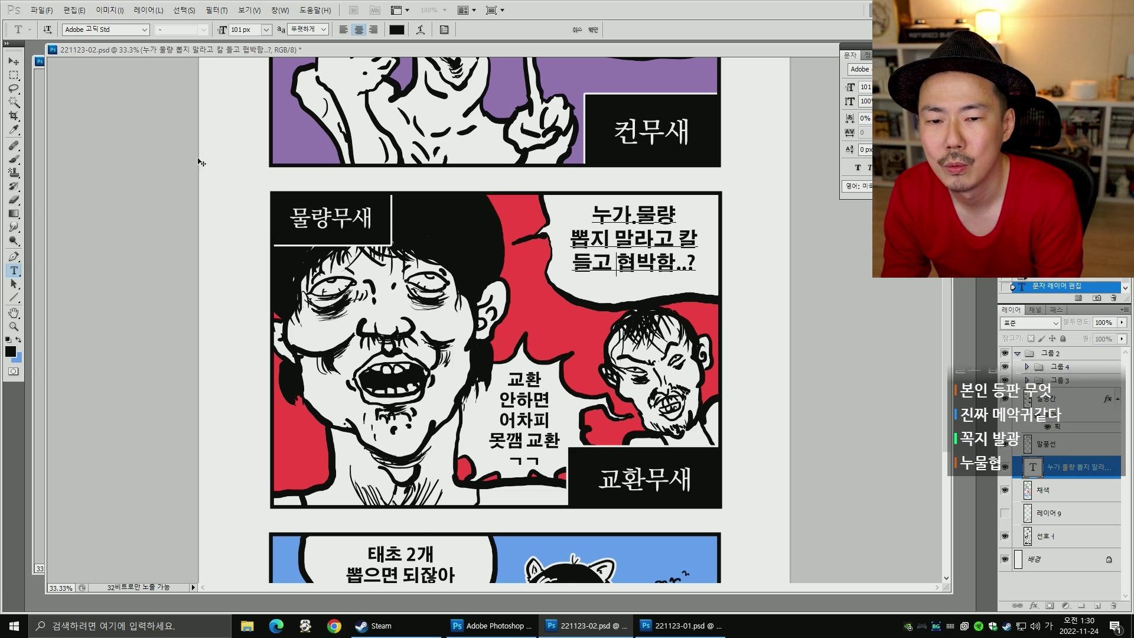
- Move "칼" back to the start of the bubble text's last line, before "들고 협박함..?"
left_click(681, 235)
key("Return")
left_click(573, 289)
key("BackSpace")
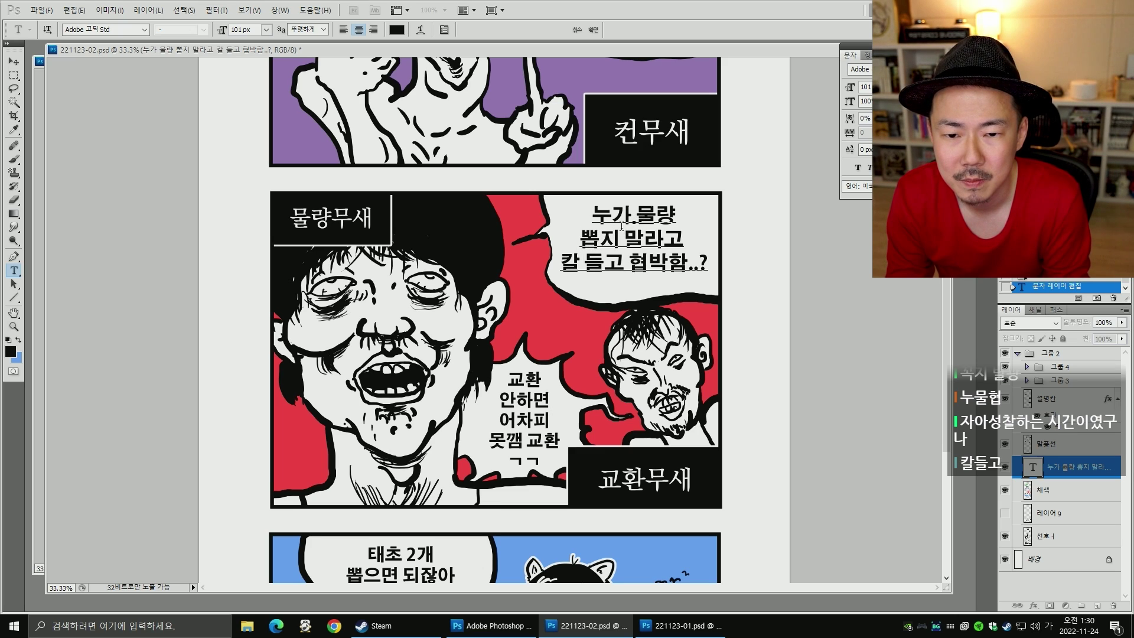
left_click(15, 66)
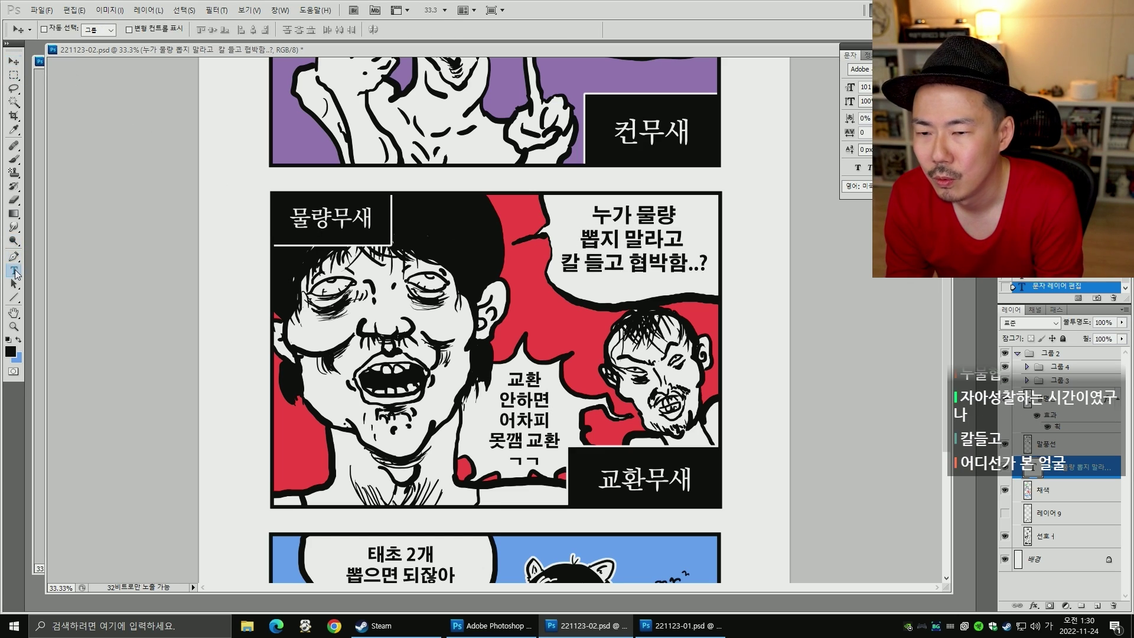
- Try the 210-series fonts one after another on the red panel's upper speech bubble text, ending with 210 마마블랙
left_click(14, 271)
left_click(144, 29)
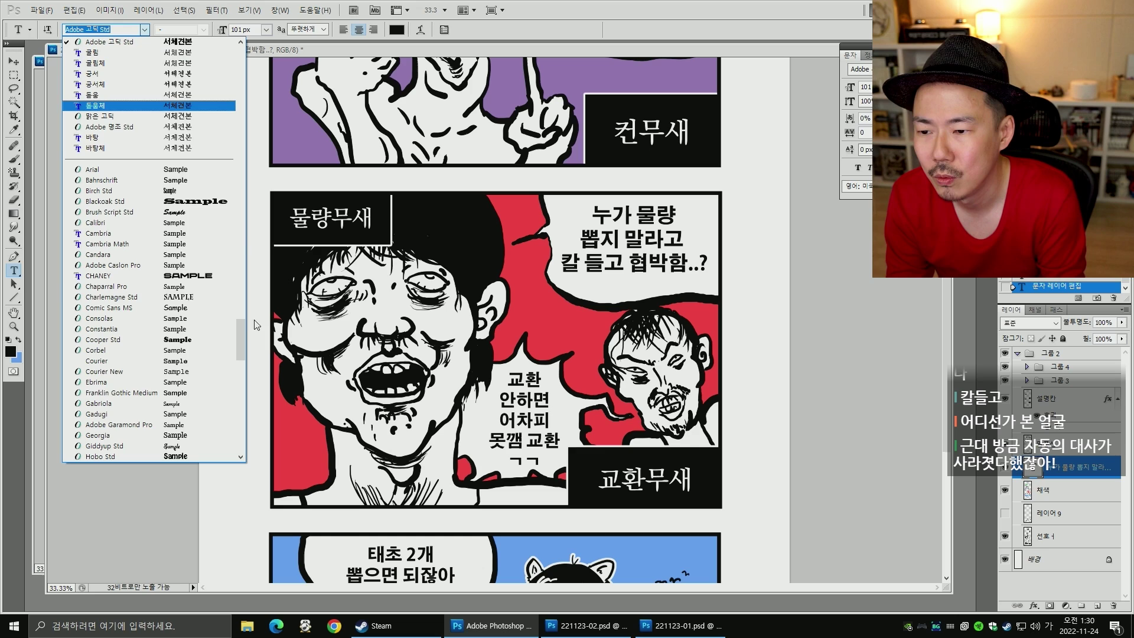
left_click_drag(241, 328, 208, 37)
left_click(131, 52)
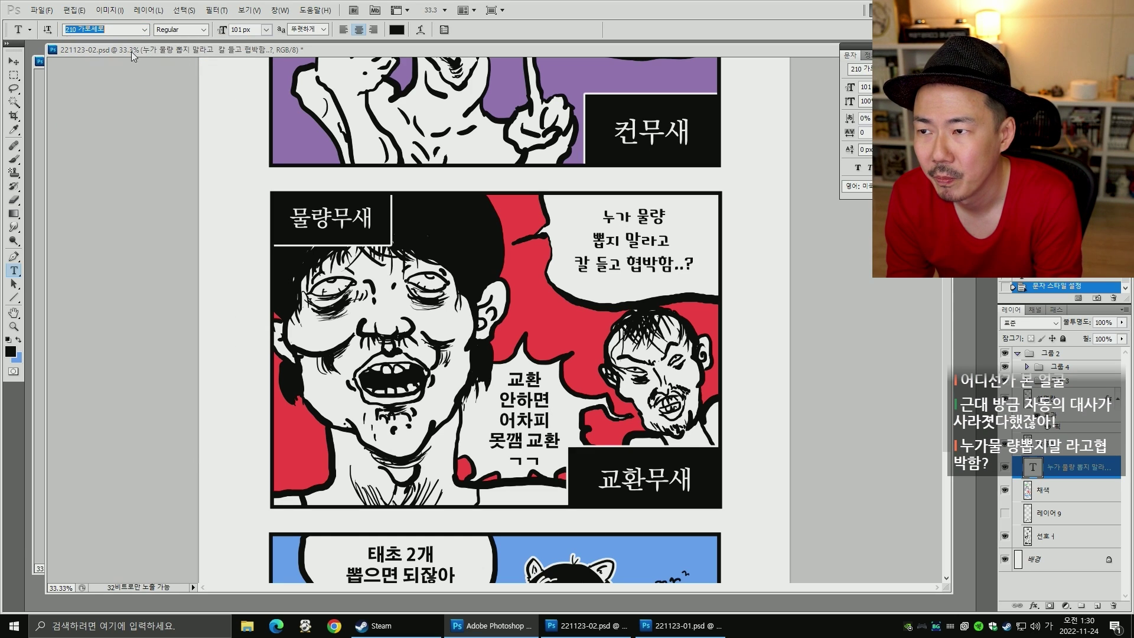
key("Down")
key("Down")
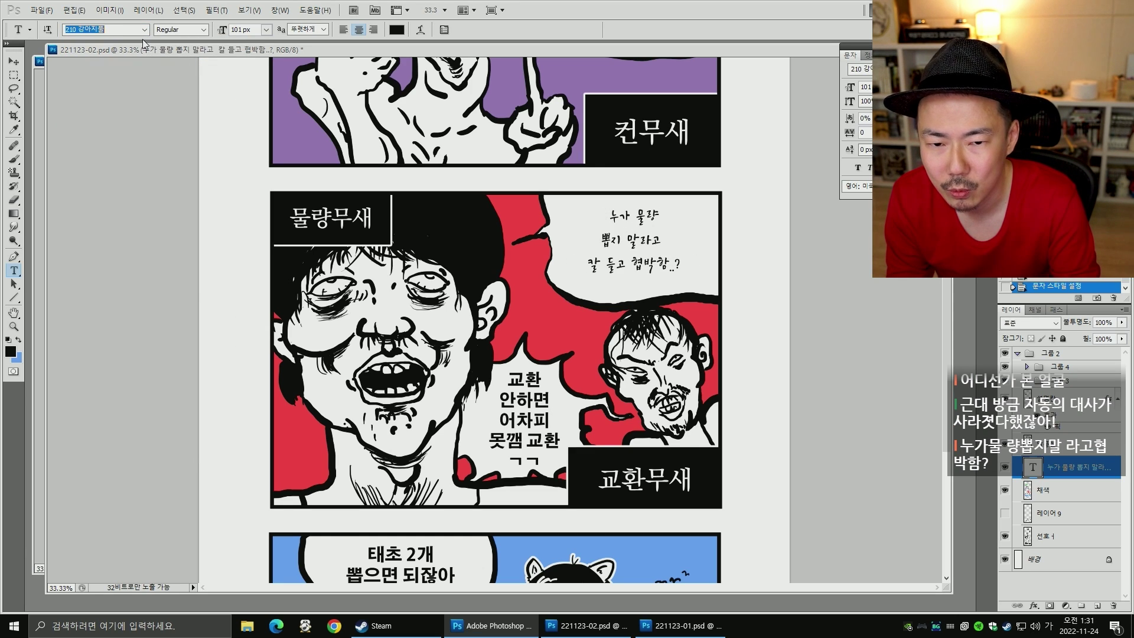
key("Down")
key("Down")
key("Down")
key("Down")
key("Down")
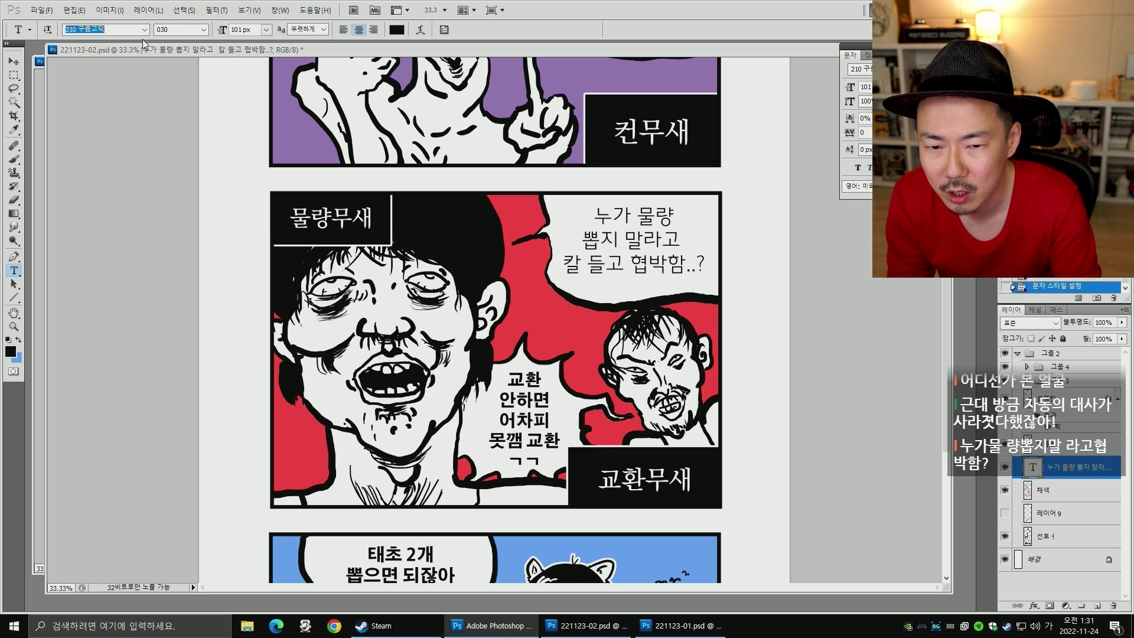
key("Down")
key("Down")
key("Down")
key("Down")
key("Down")
key("Down")
key("Down")
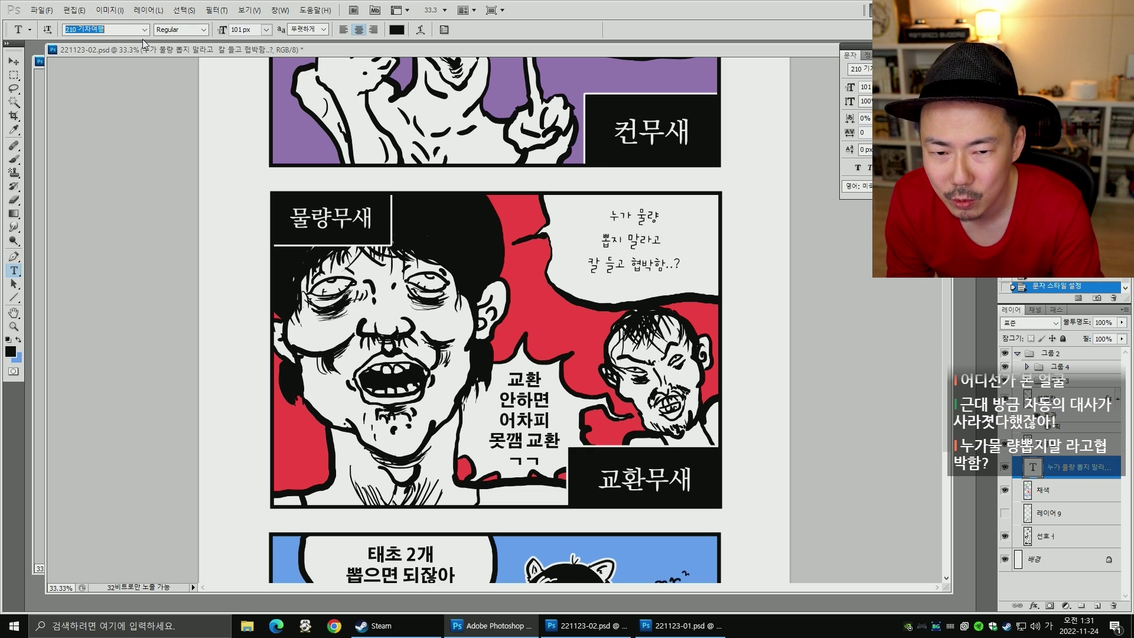
key("Down")
key("Down")
key("Down")
key("Down")
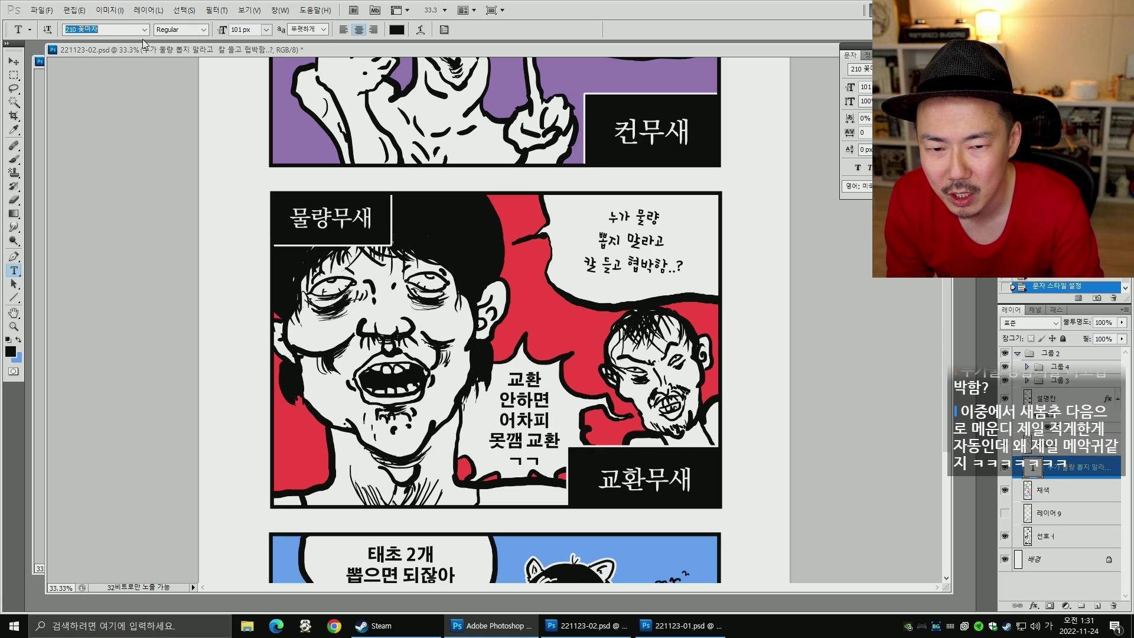
key("Down")
key("Down")
key("Down")
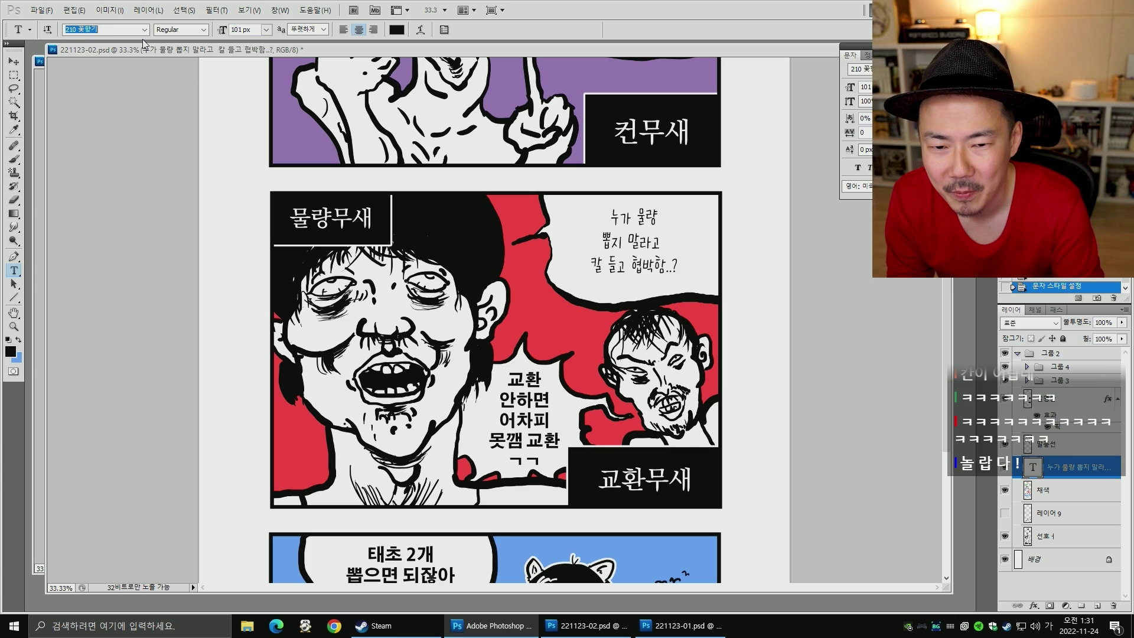
key("Down")
key("Down")
key("Down")
key("Down")
key("Down")
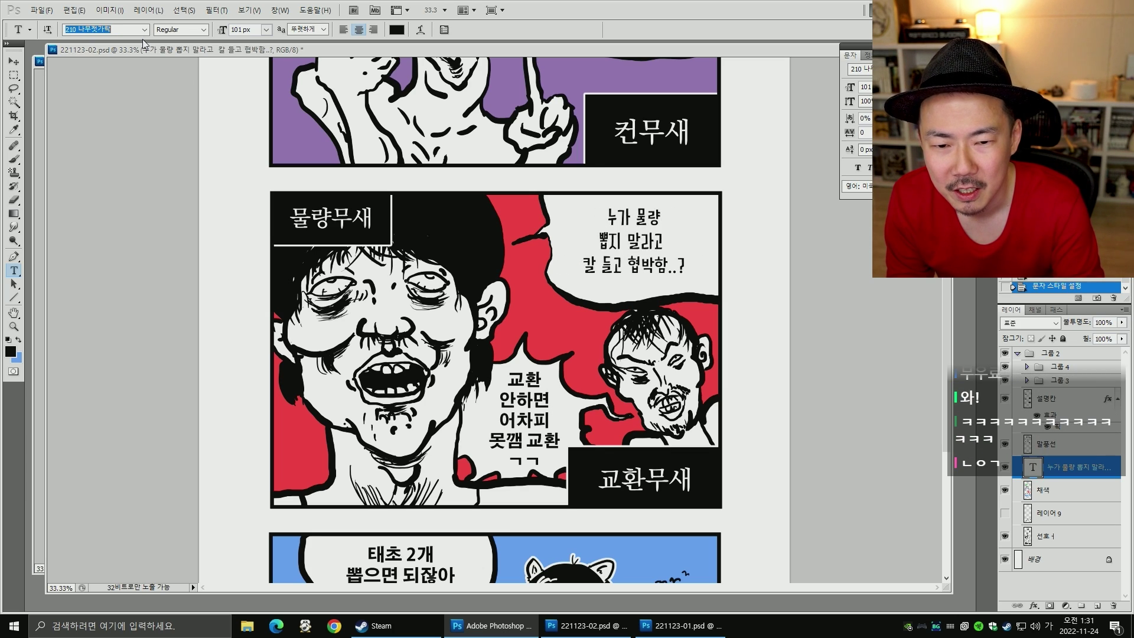
key("Down")
key("Down")
key("Down")
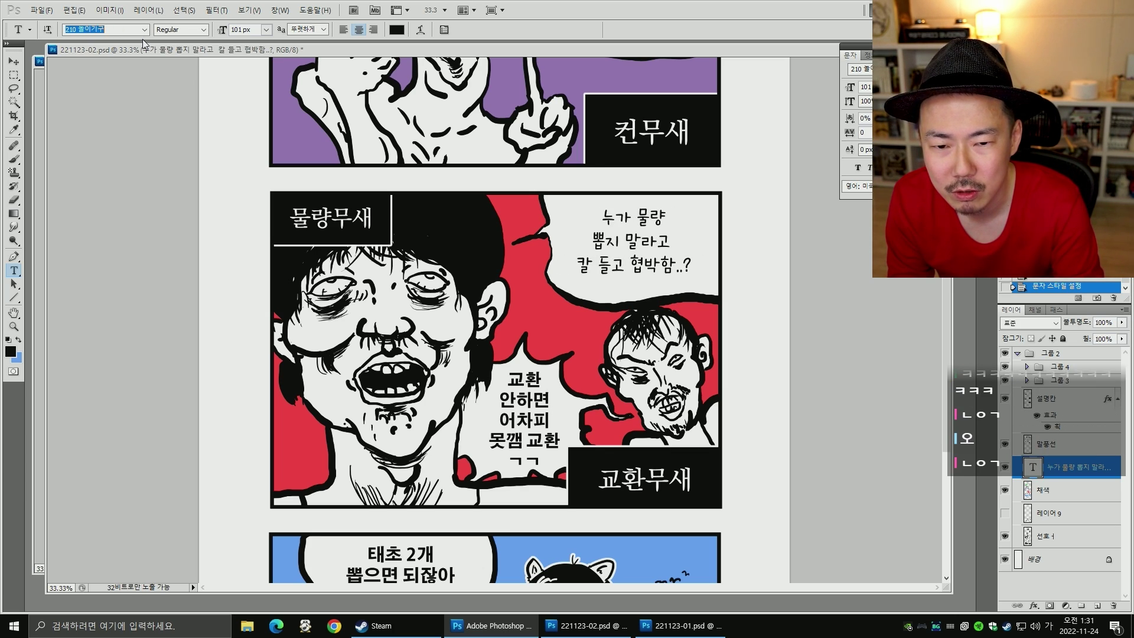
key("Up")
key("Up")
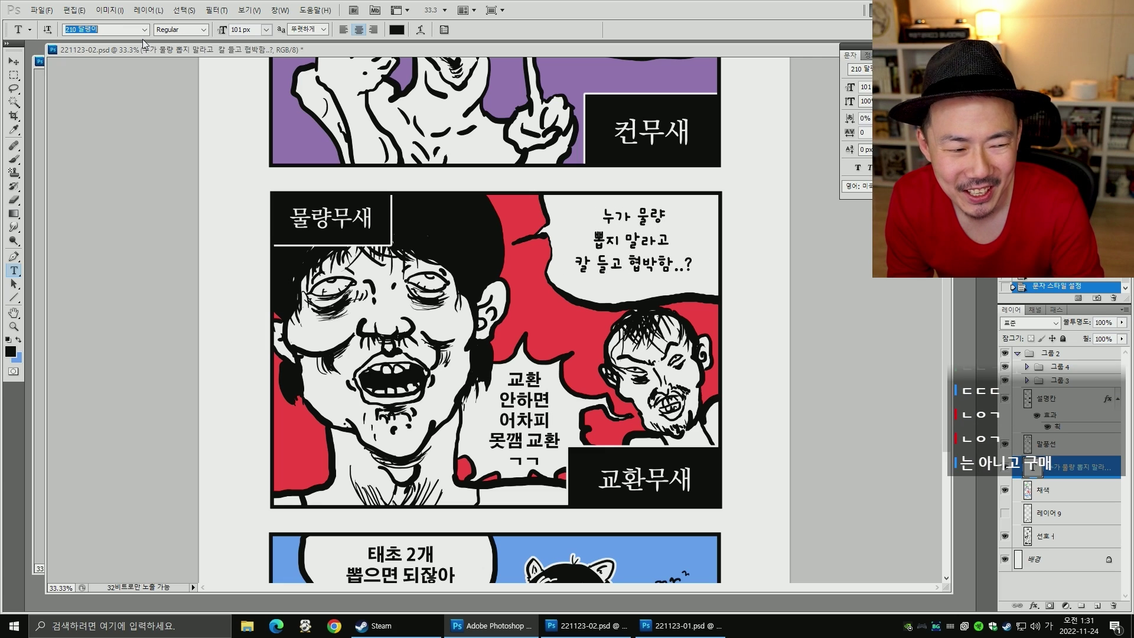
key("Down")
key("Down")
key("Down")
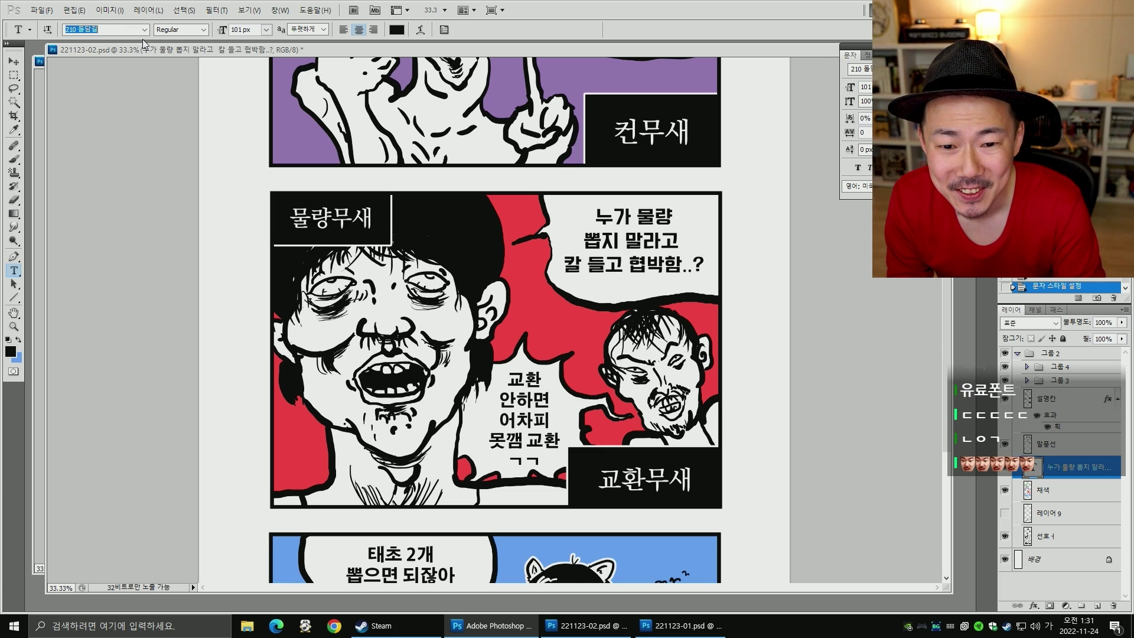
key("Down")
key("Down")
key("Down")
key("Down")
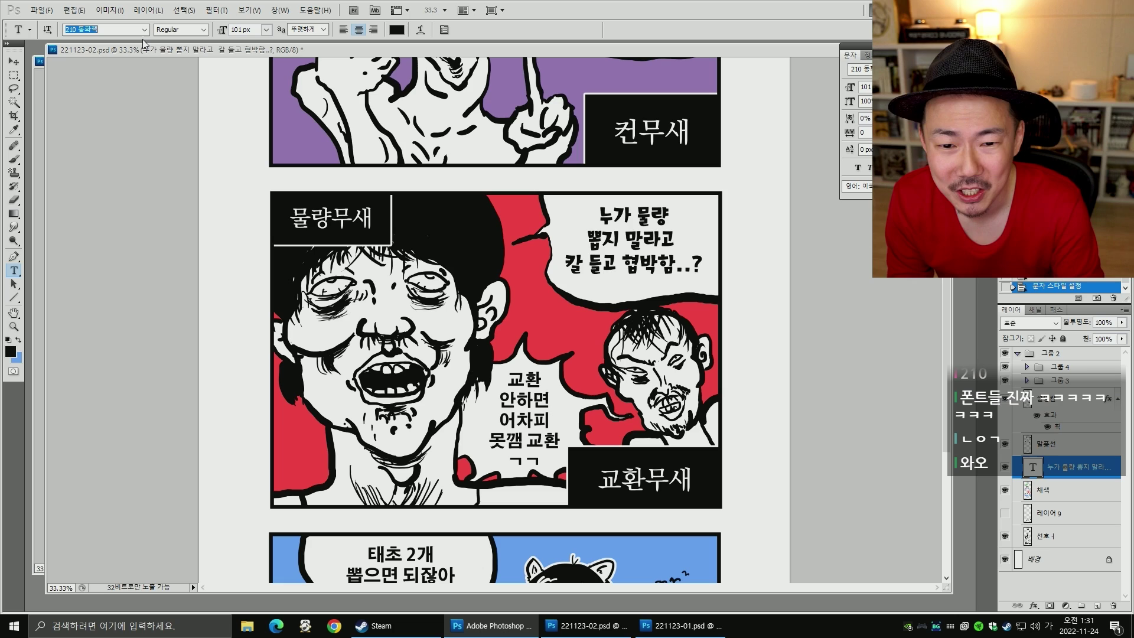
key("Down")
key("Down")
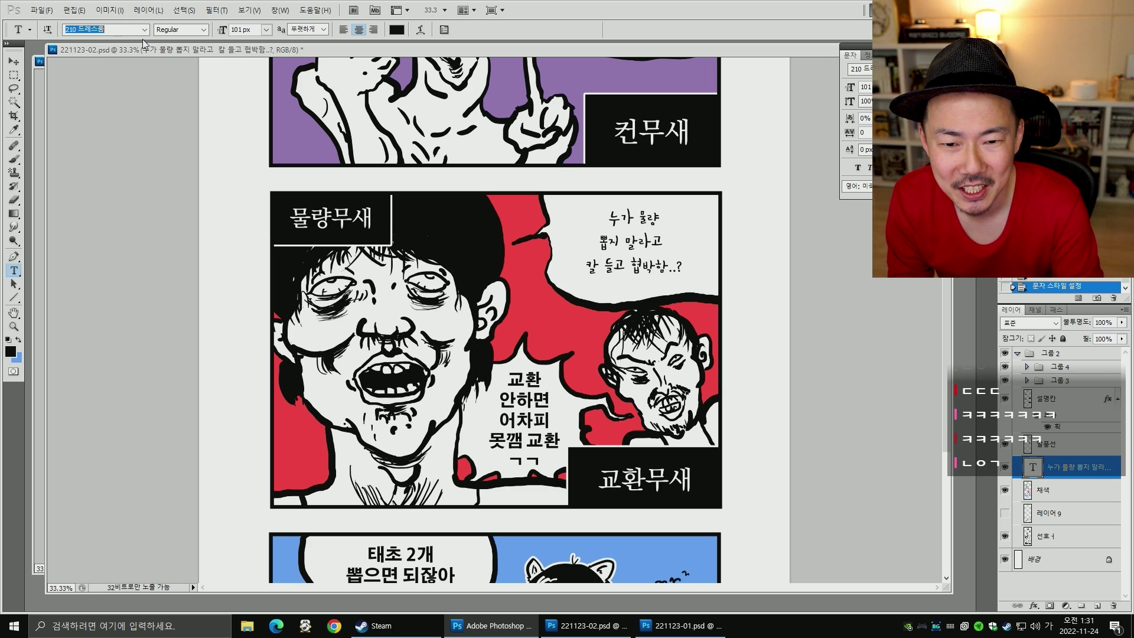
key("Down")
key("Down")
key("Down")
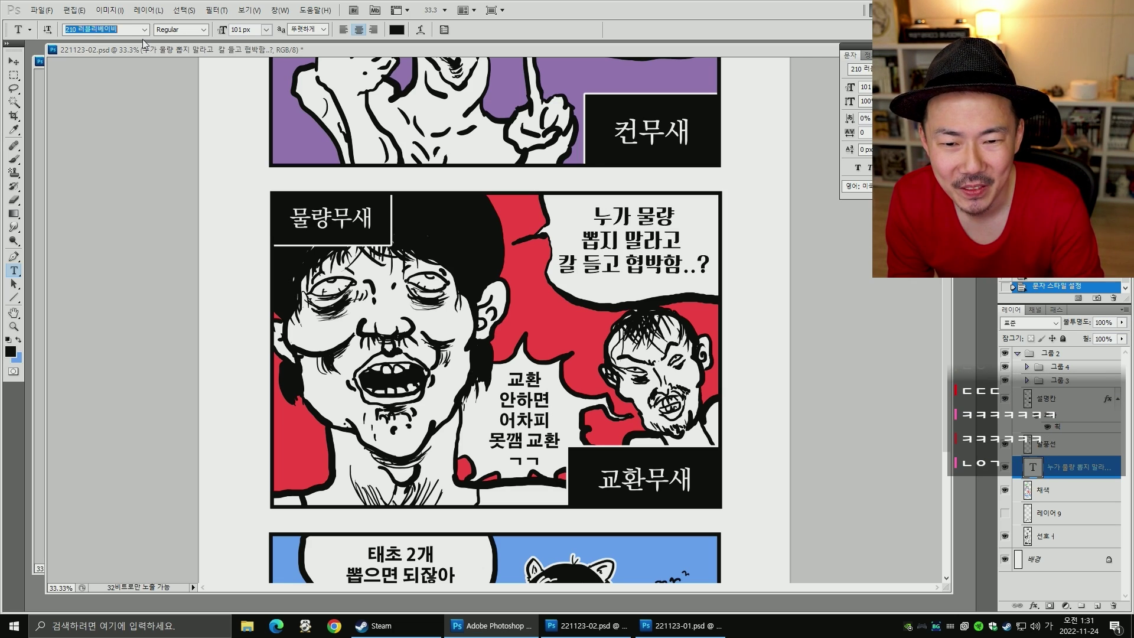
key("Down")
key("Down")
key("Down")
key("Down")
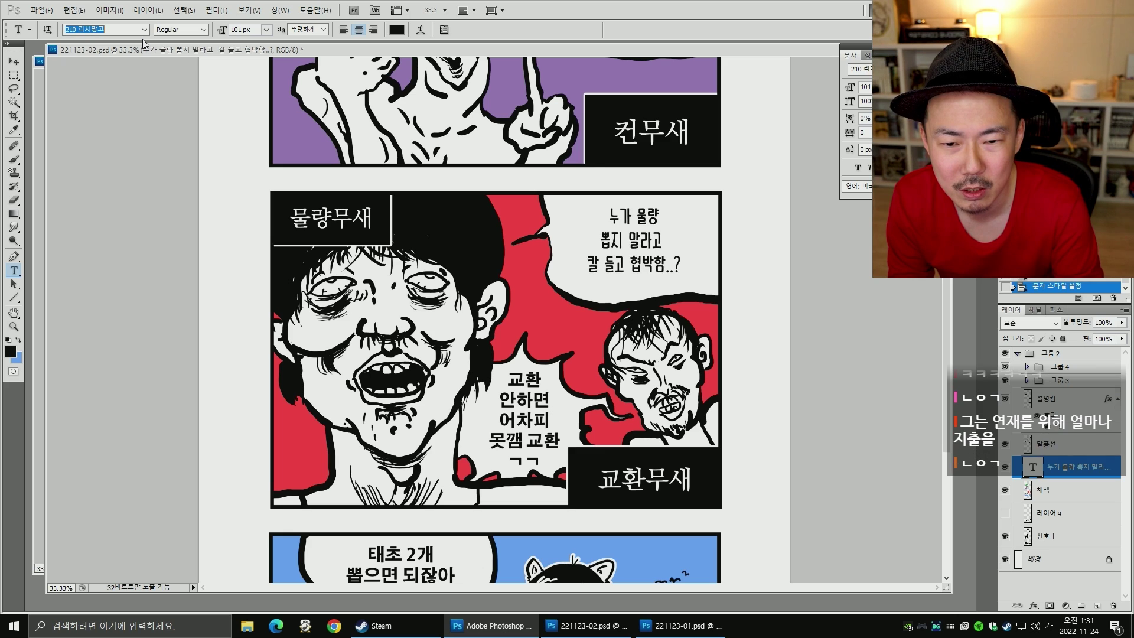
key("Down")
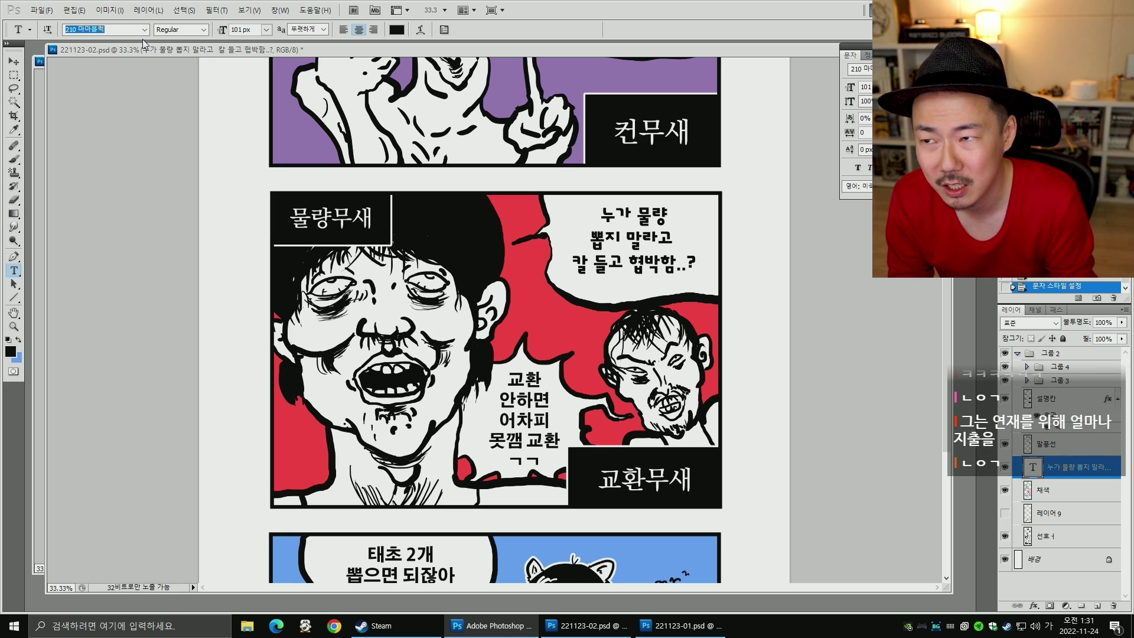
- Set the red panel's upper speech bubble text to the KoPub바탕체 font in Bold
left_click(145, 31)
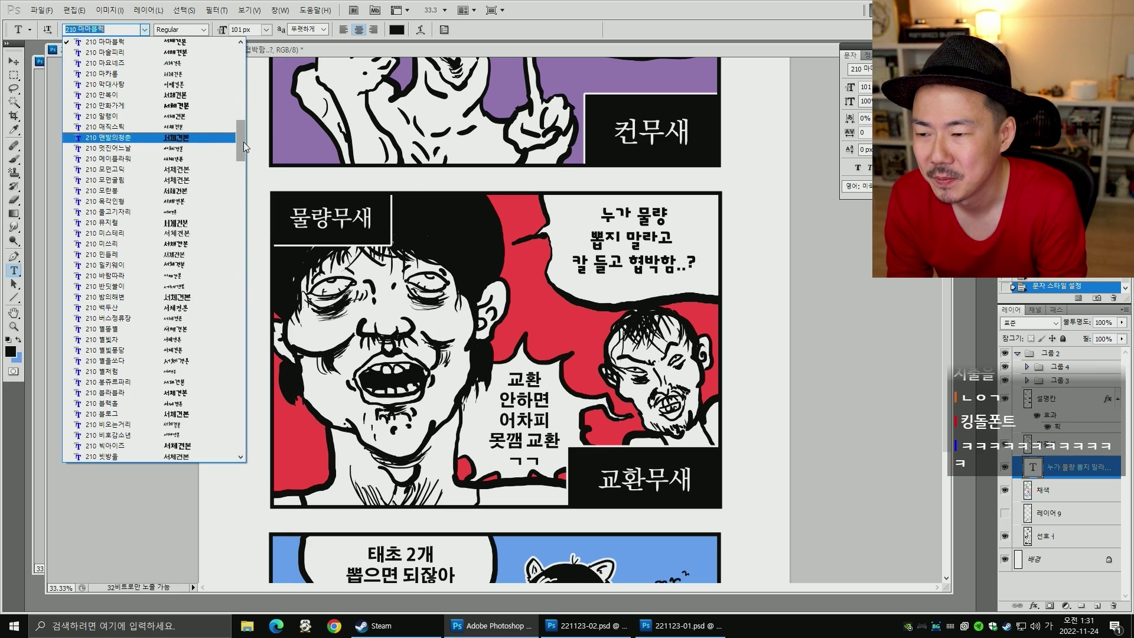
left_click_drag(242, 142, 248, 318)
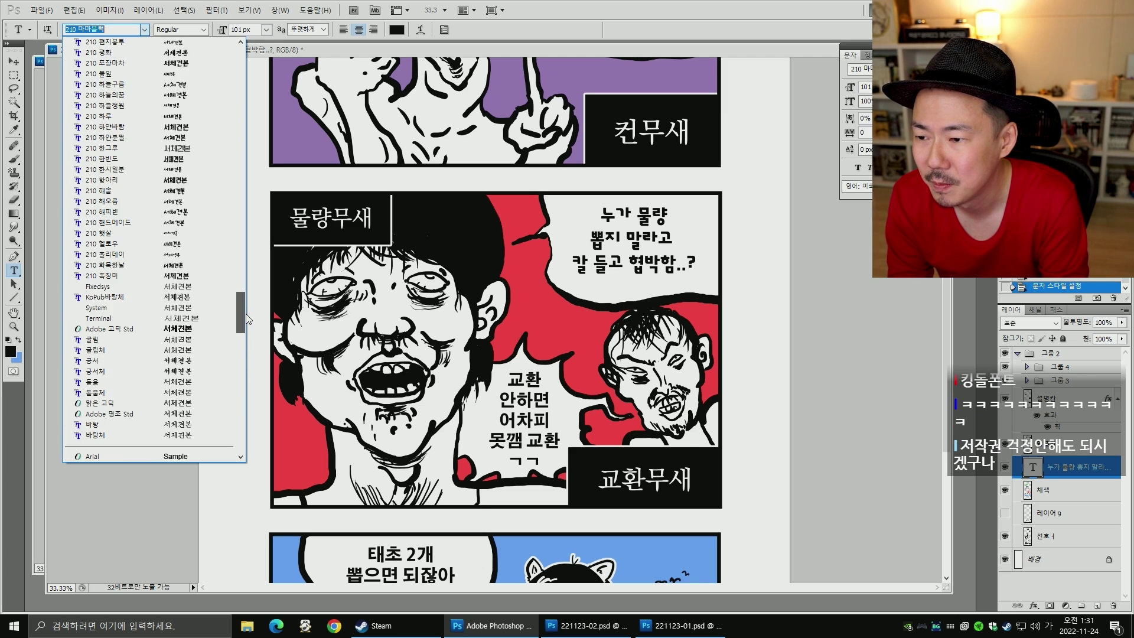
left_click(205, 308)
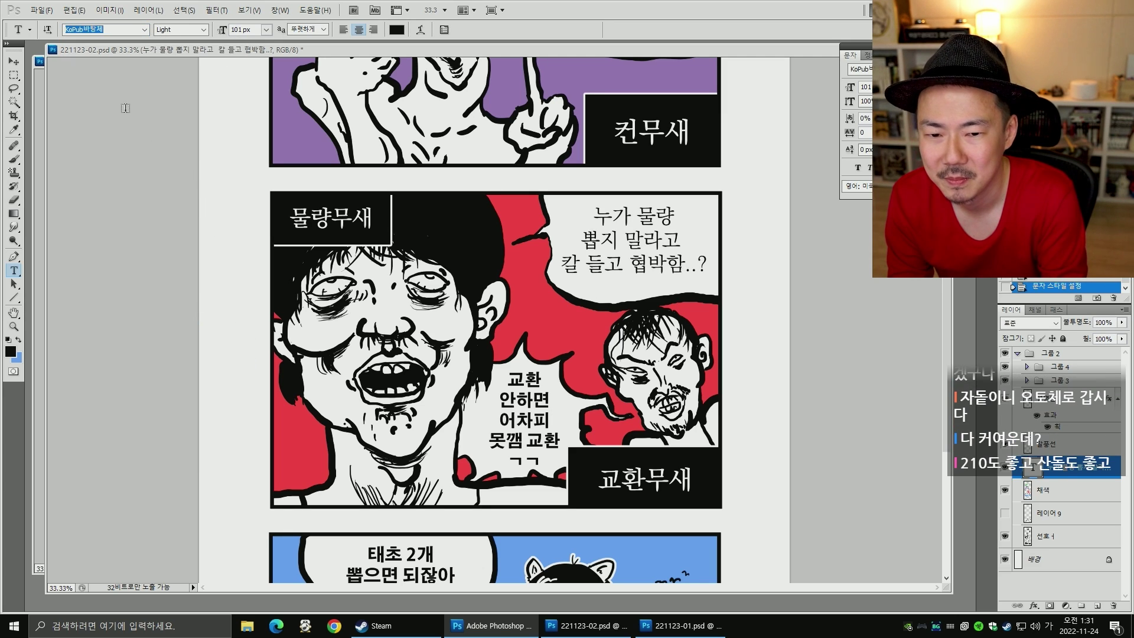
left_click(183, 29)
left_click(208, 41)
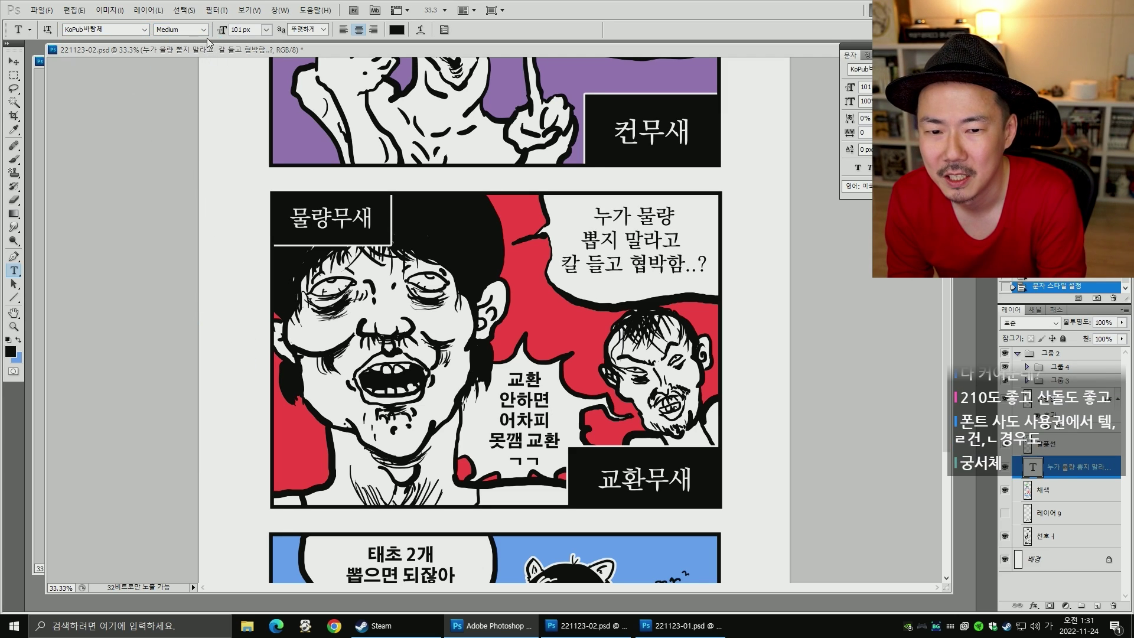
left_click(203, 31)
left_click(187, 69)
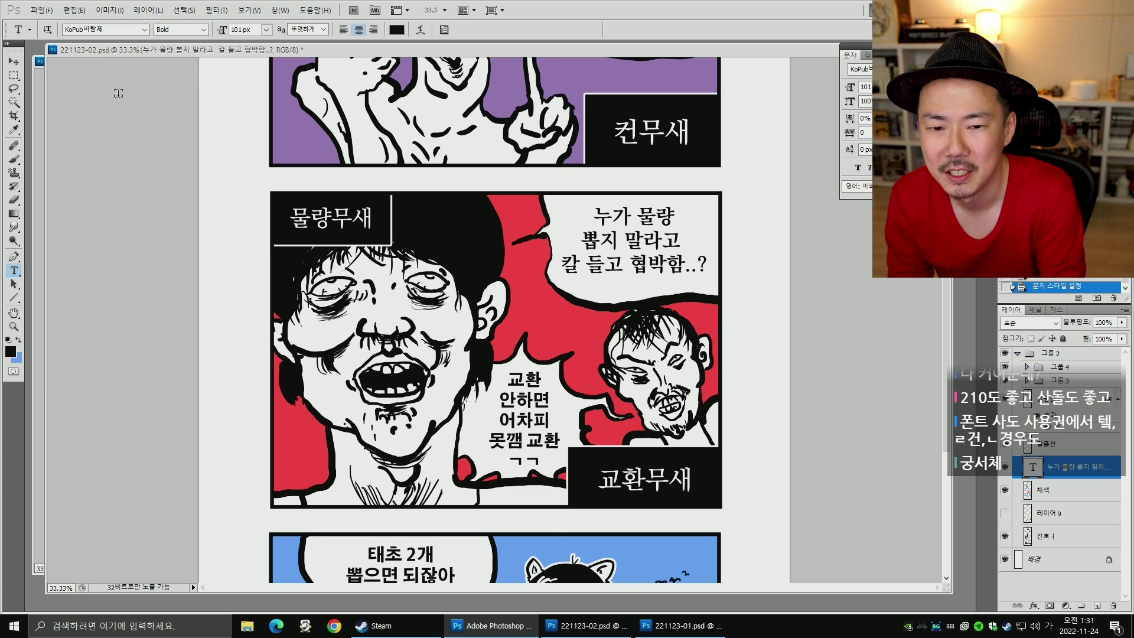
- Scale the "누가 물량 뽑지 말라고" bubble text to 98.19% and adjust its position inside the bubble
left_click(13, 61)
key("ctrl+t")
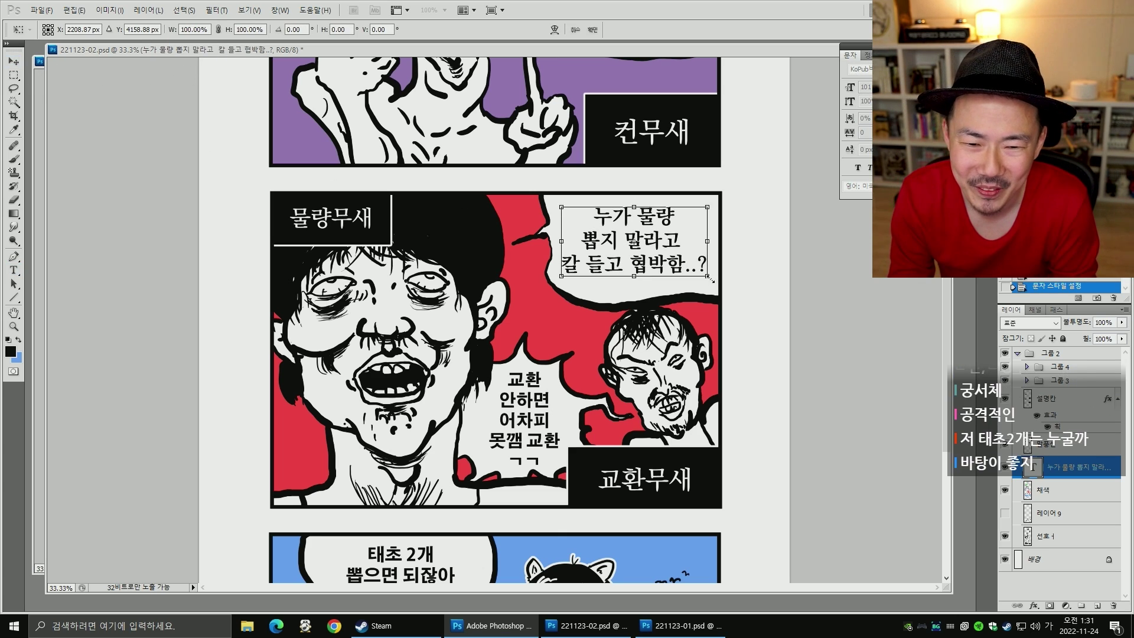
left_click_drag(709, 279, 678, 272)
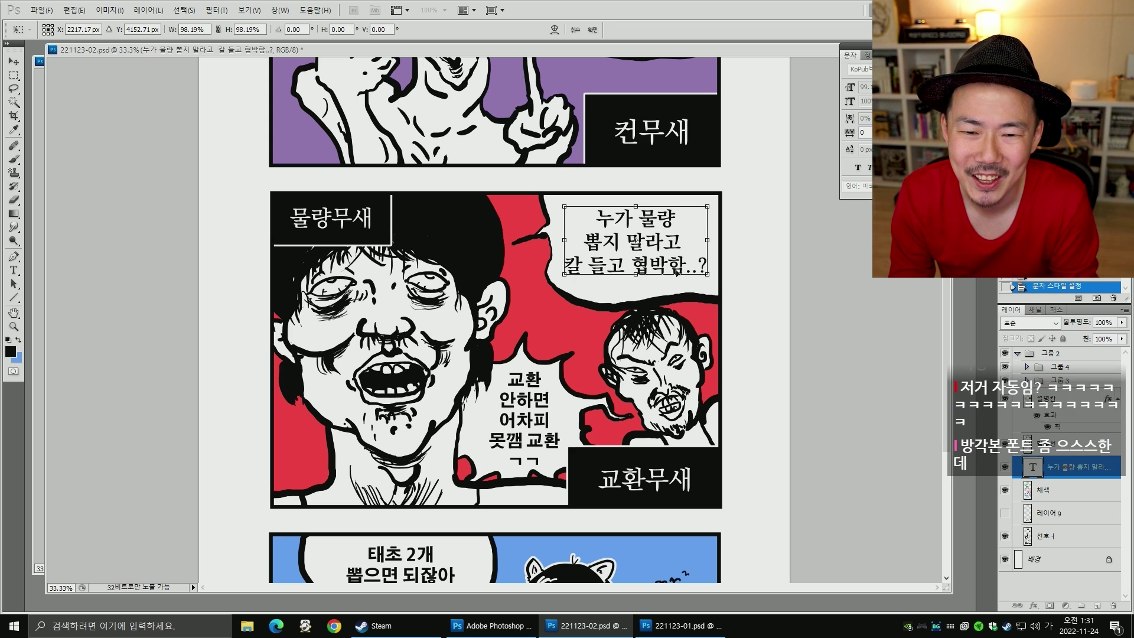
key("Return")
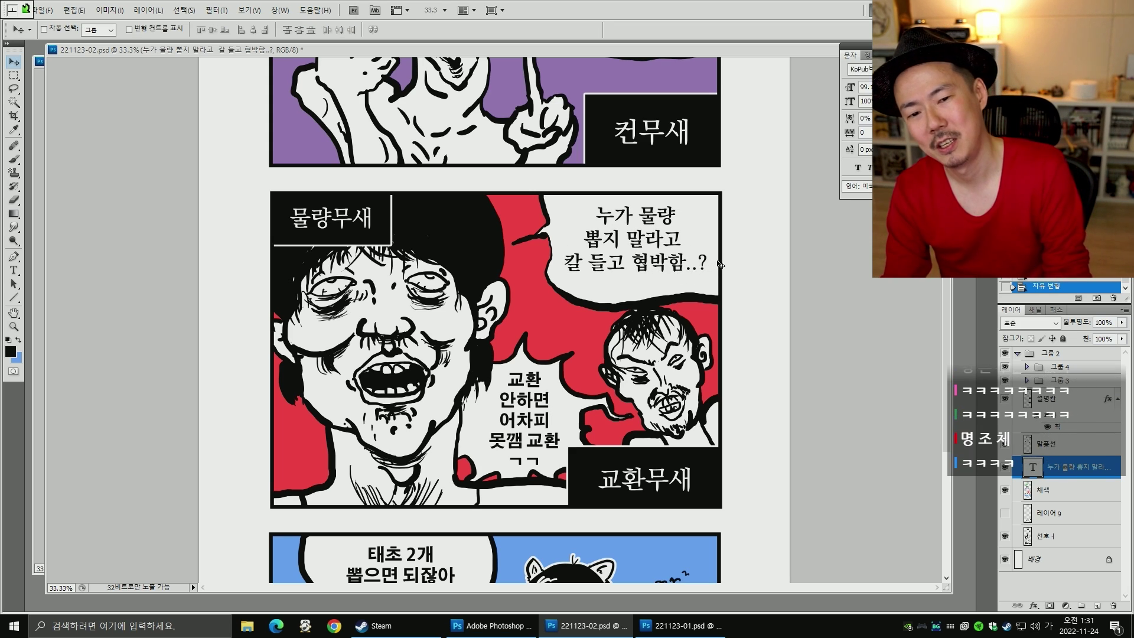
- Shrink the "교환 안하면 어차피 못깸 교환 ㄱㄱ" text to about 74 px, reposition it in its bubble and save the document
right_click(537, 410)
left_click(609, 462)
key("ctrl+t")
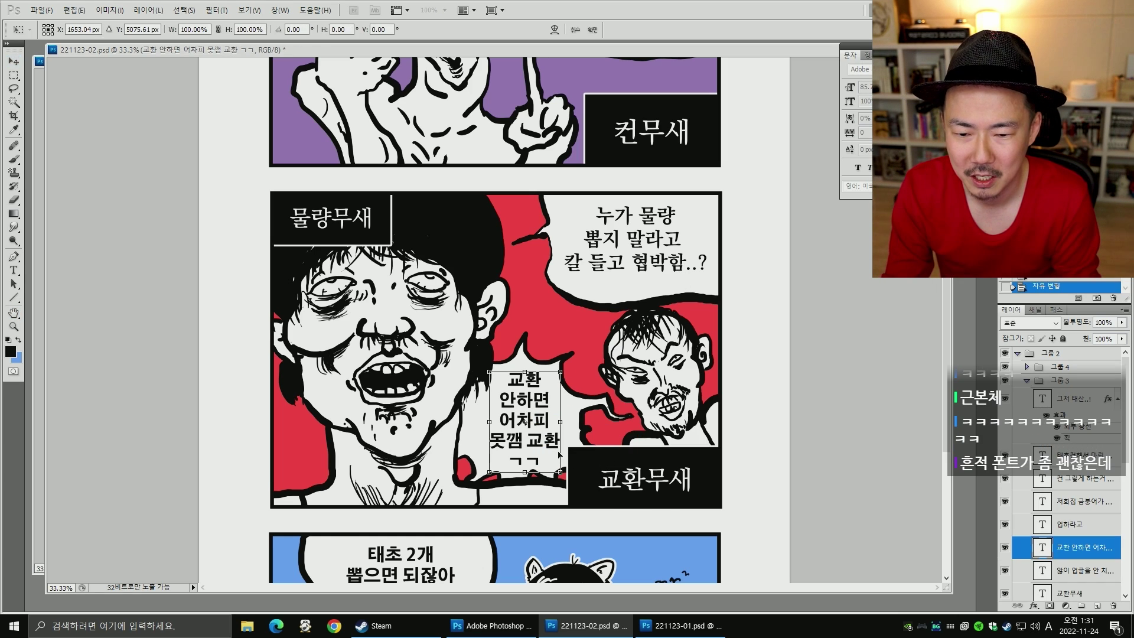
left_click_drag(559, 470, 536, 425)
key("Return")
key("space")
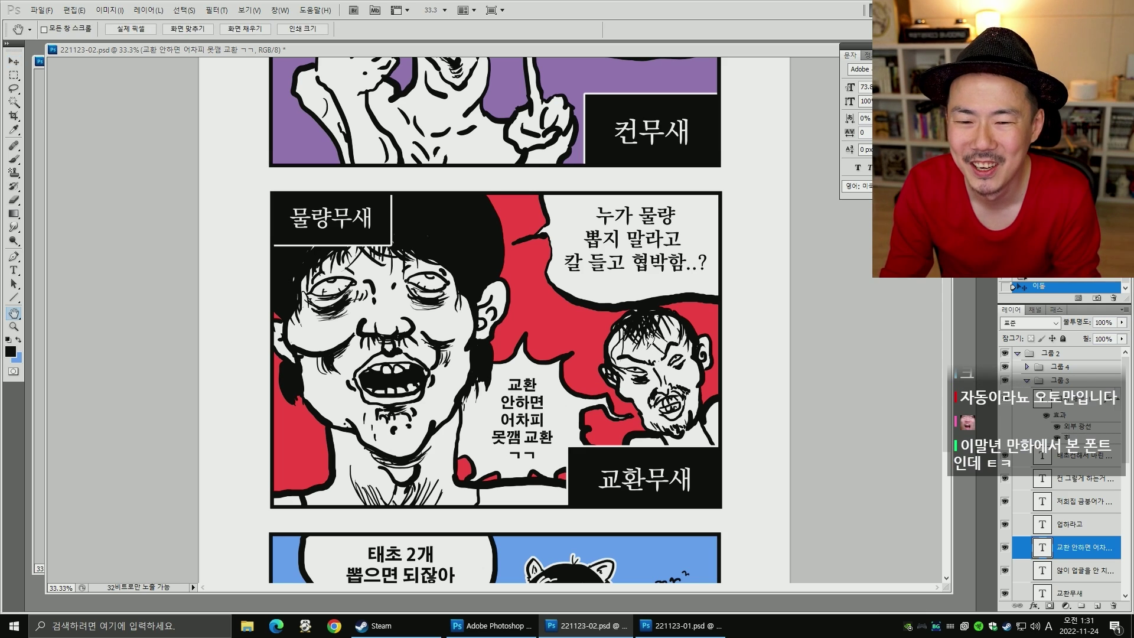
left_click_drag(650, 339, 648, 371)
key("ctrl+s")
- Crop the page to a rectangular selection around all panels that trims the margin below the last one, and clear the selection
key("ctrl+minus")
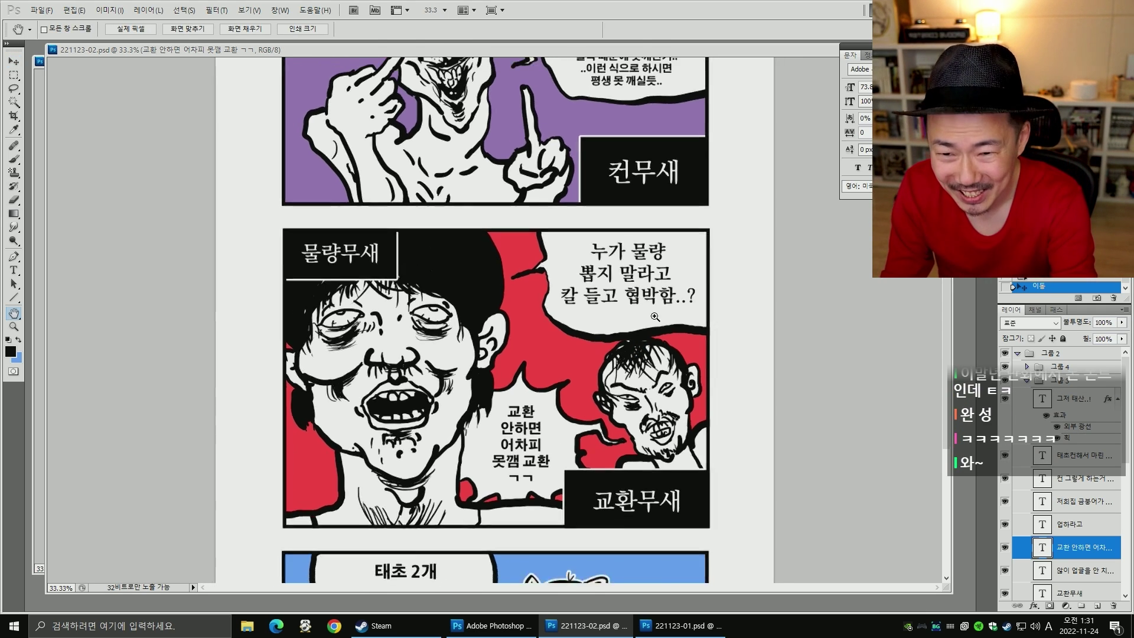
key("ctrl+minus")
key("ctrl+minus")
scroll(588, 302, "up", 3)
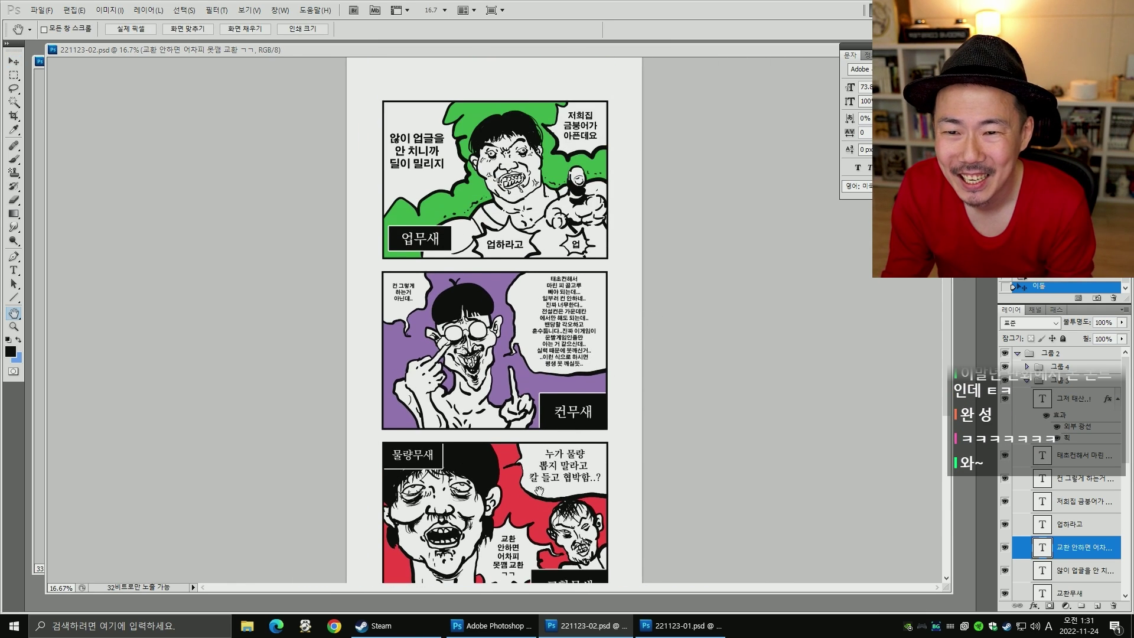
key("m")
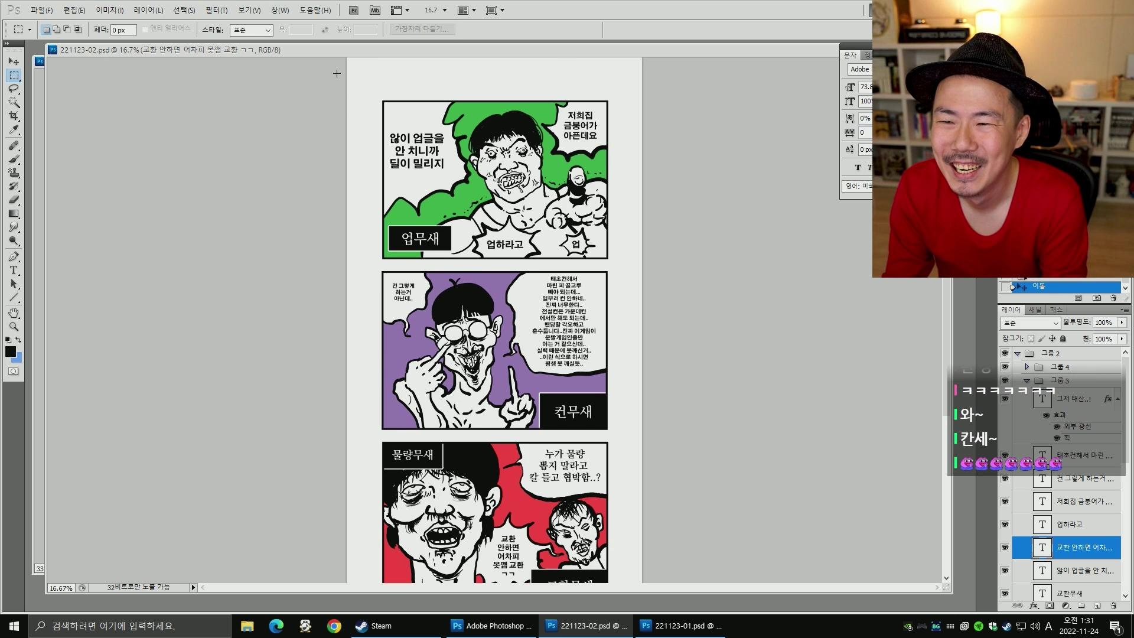
left_click_drag(409, 110, 738, 556)
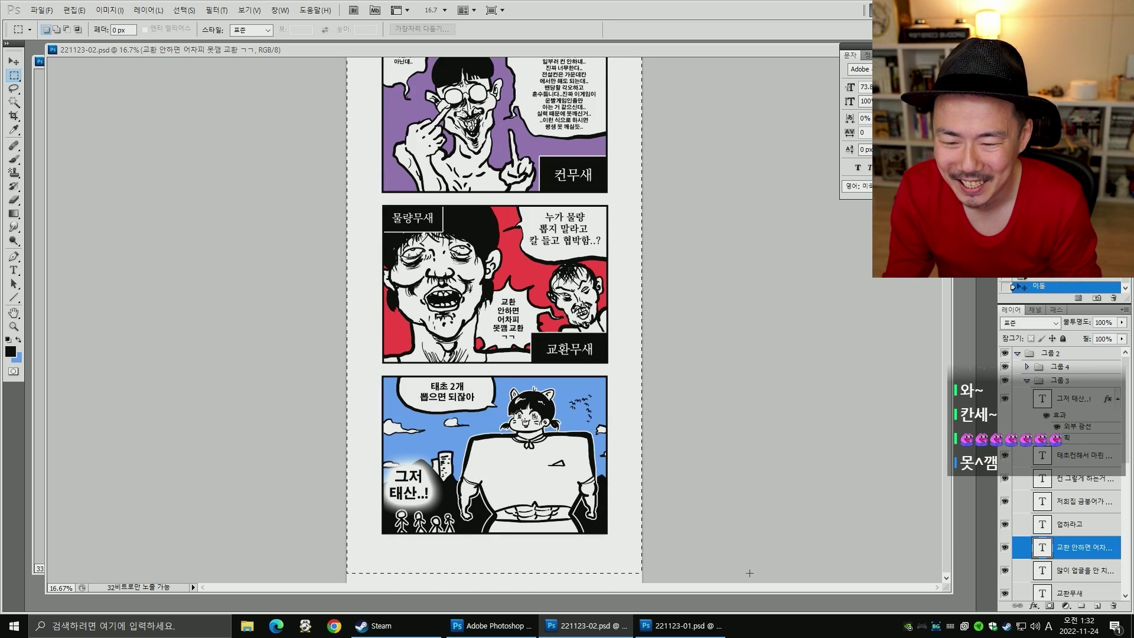
key("alt+i")
key("p")
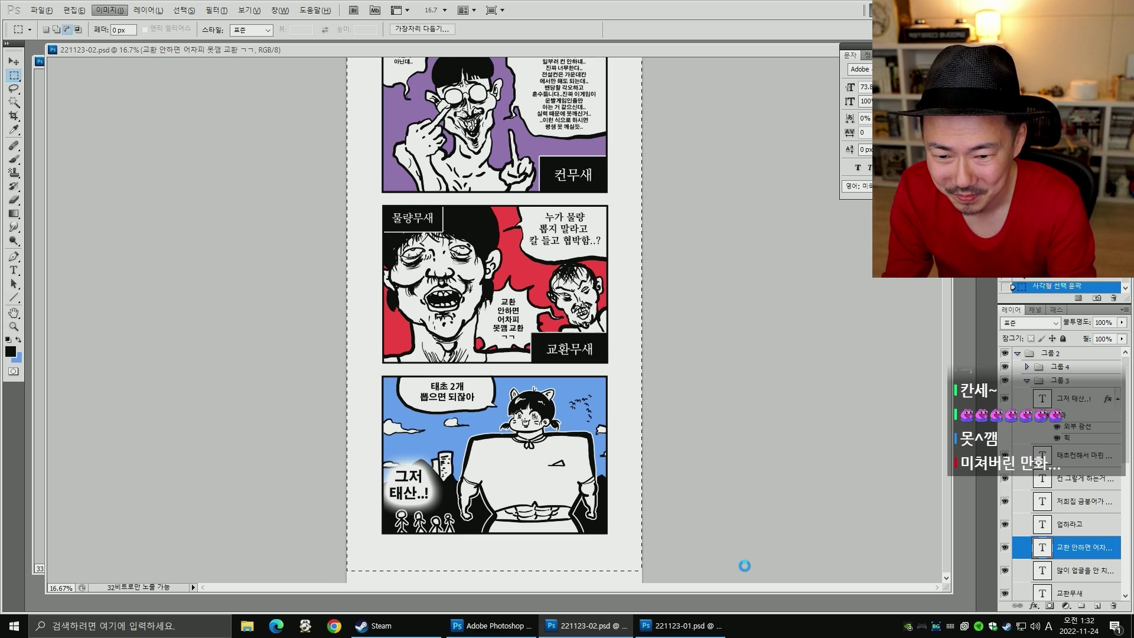
key("ctrl+d")
key("space")
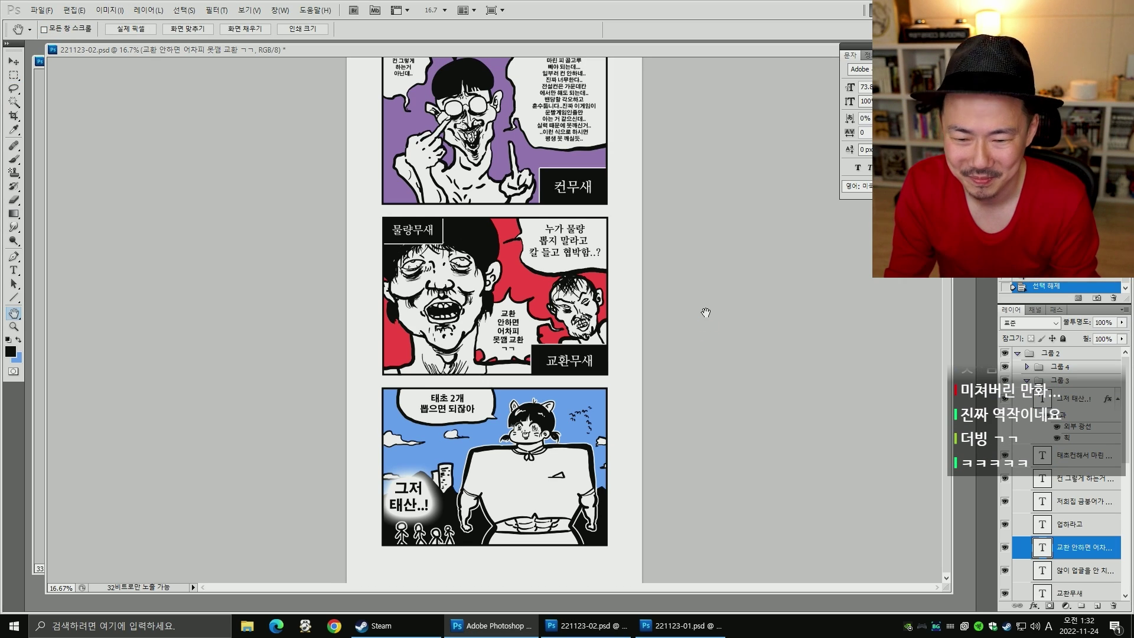
key("ctrl+plus")
scroll(682, 287, "up", 5)
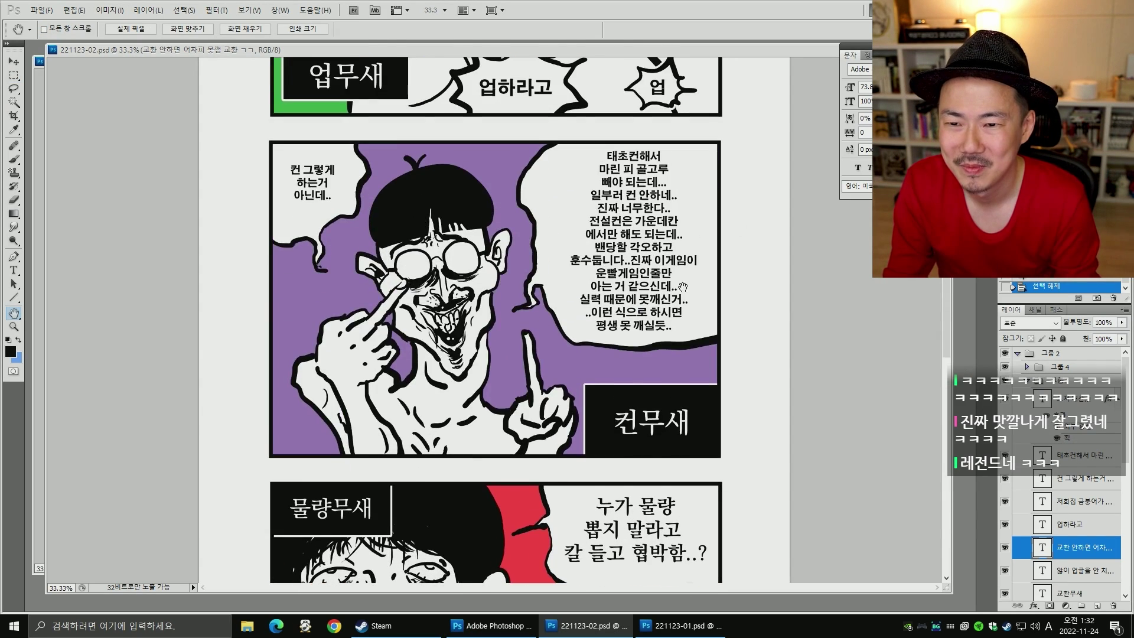
scroll(683, 287, "up", 10)
key("ctrl+minus")
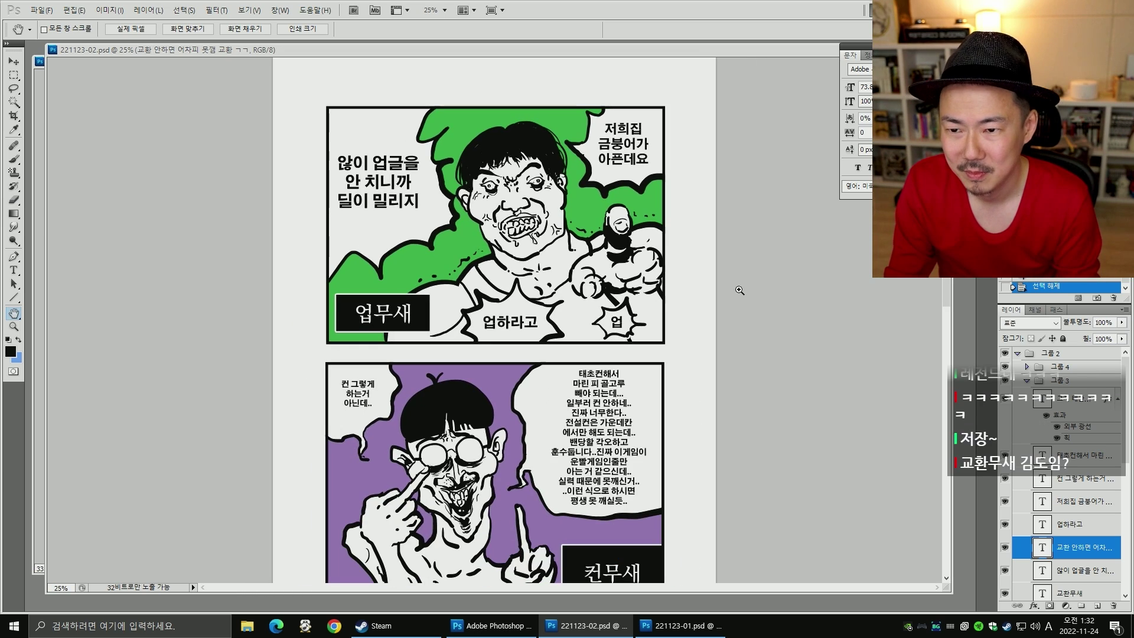
scroll(737, 281, "down", 1)
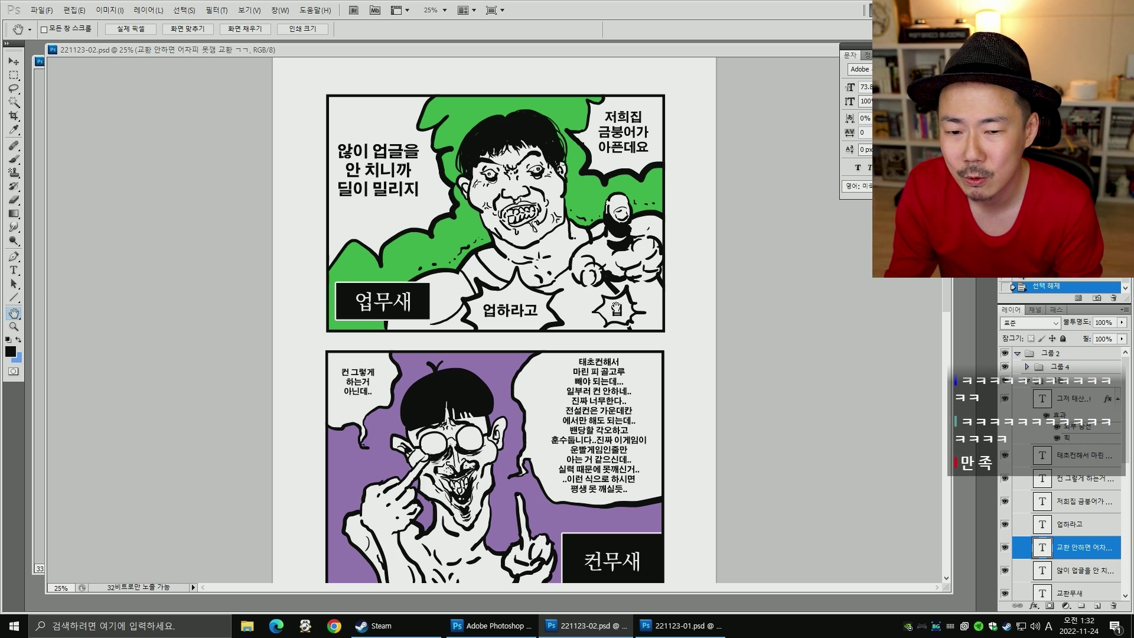
- Erase a small spot on the 말풍선 layer with the Eraser and save the document
scroll(617, 295, "up", 1)
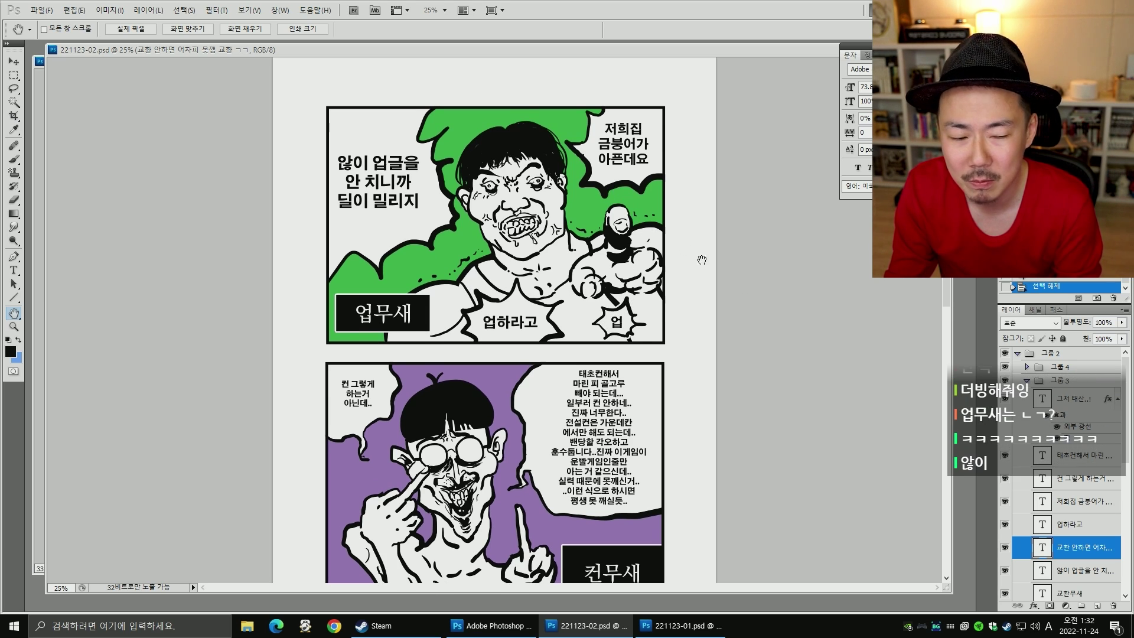
scroll(1087, 540, "down", 3)
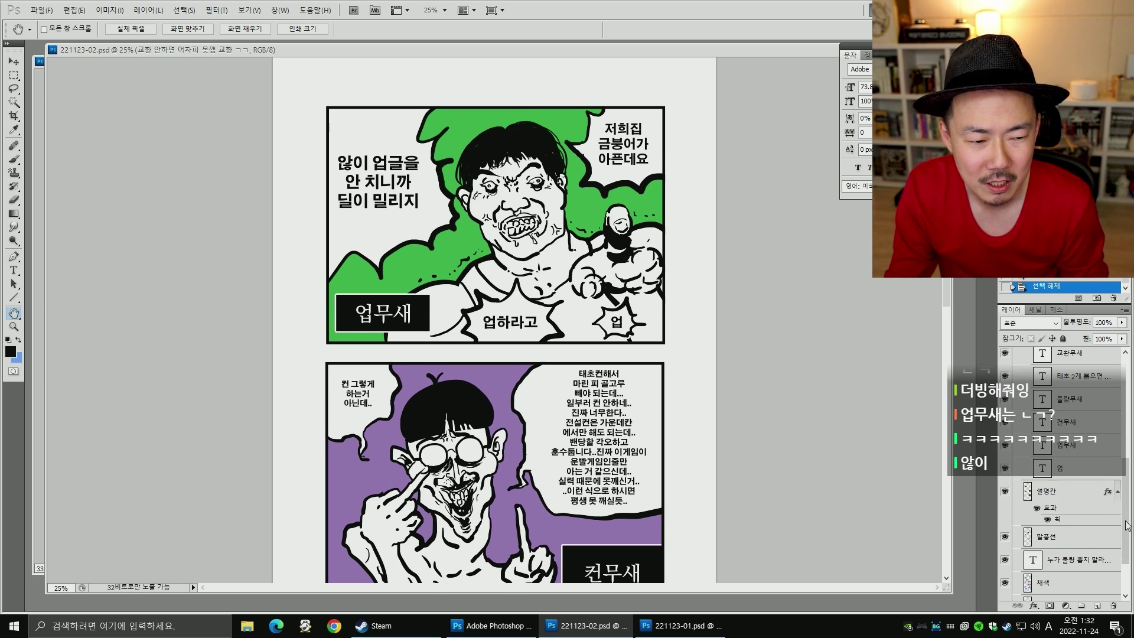
left_click(1011, 537)
key("e")
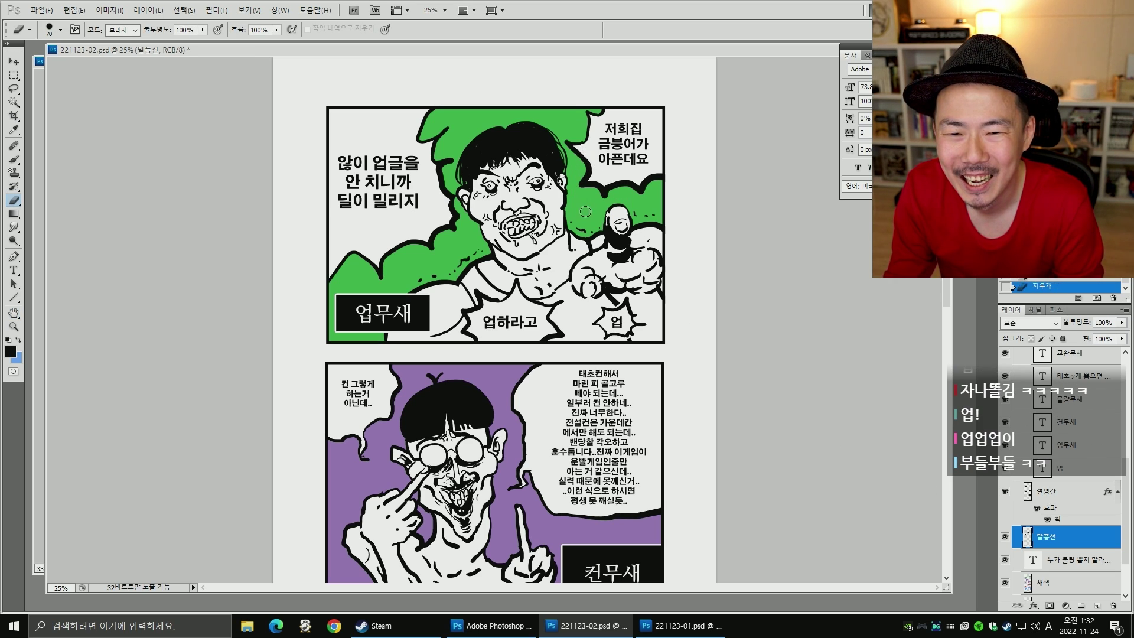
key("h")
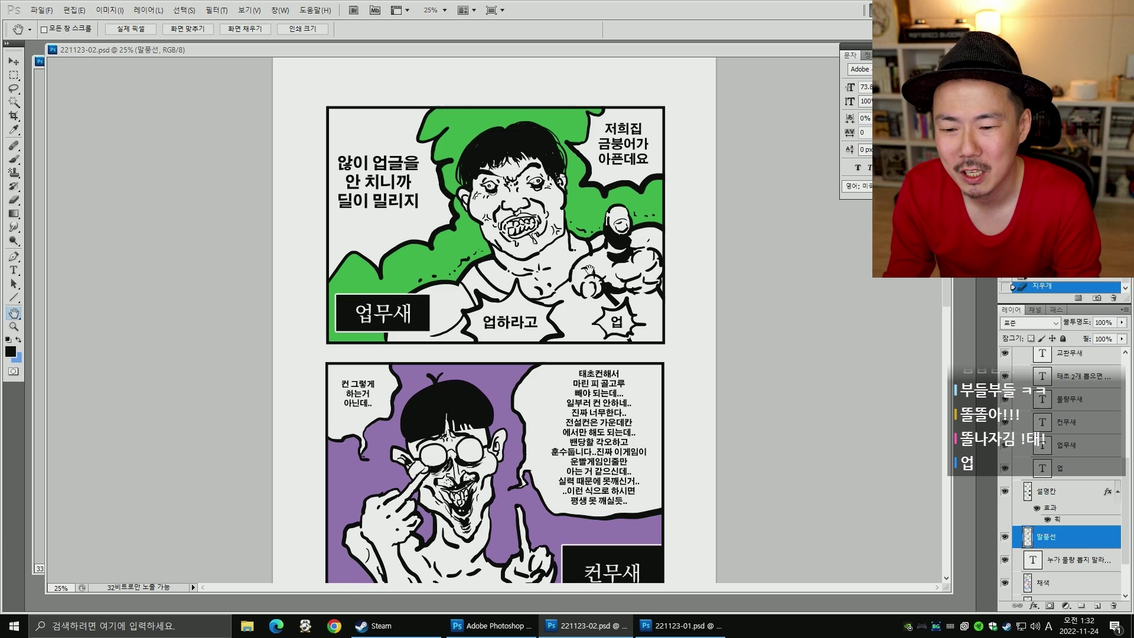
- Review the purple, red and blue panels down the page, checking the artwork, bubble texts and captions up close
scroll(609, 195, "down", 5)
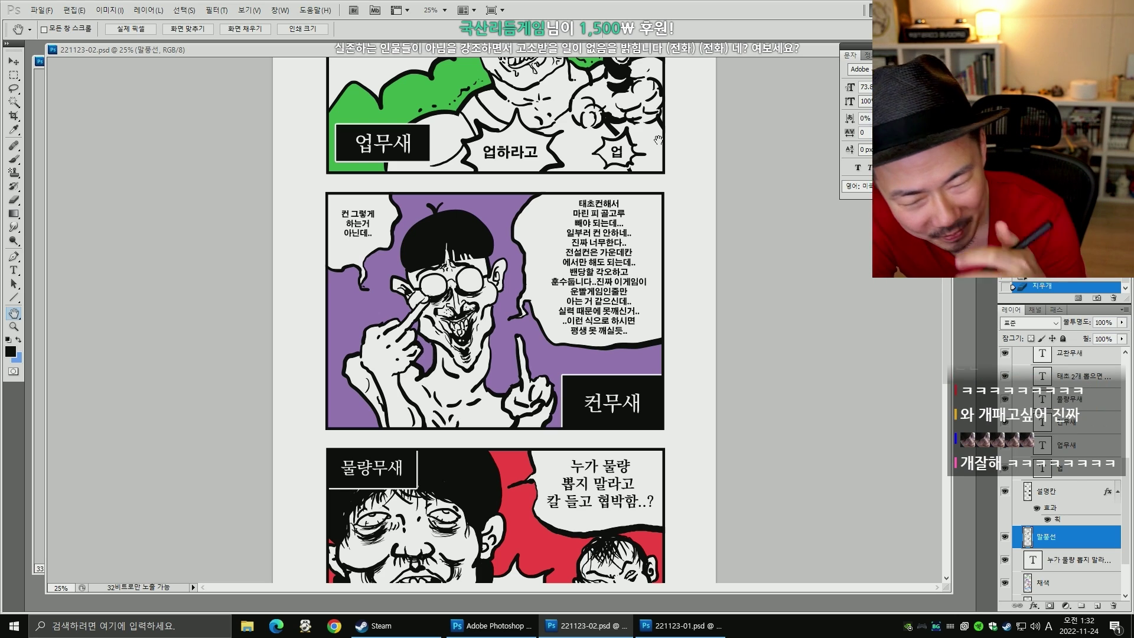
left_click_drag(728, 390, 728, 388)
scroll(729, 388, "down", 3)
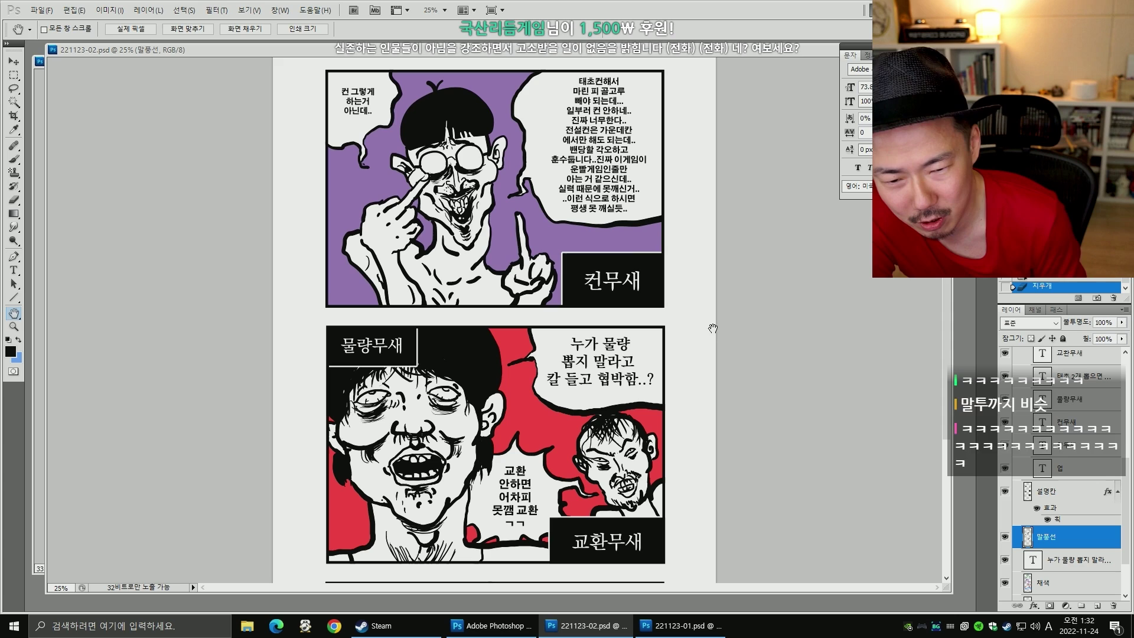
scroll(712, 343, "down", 2)
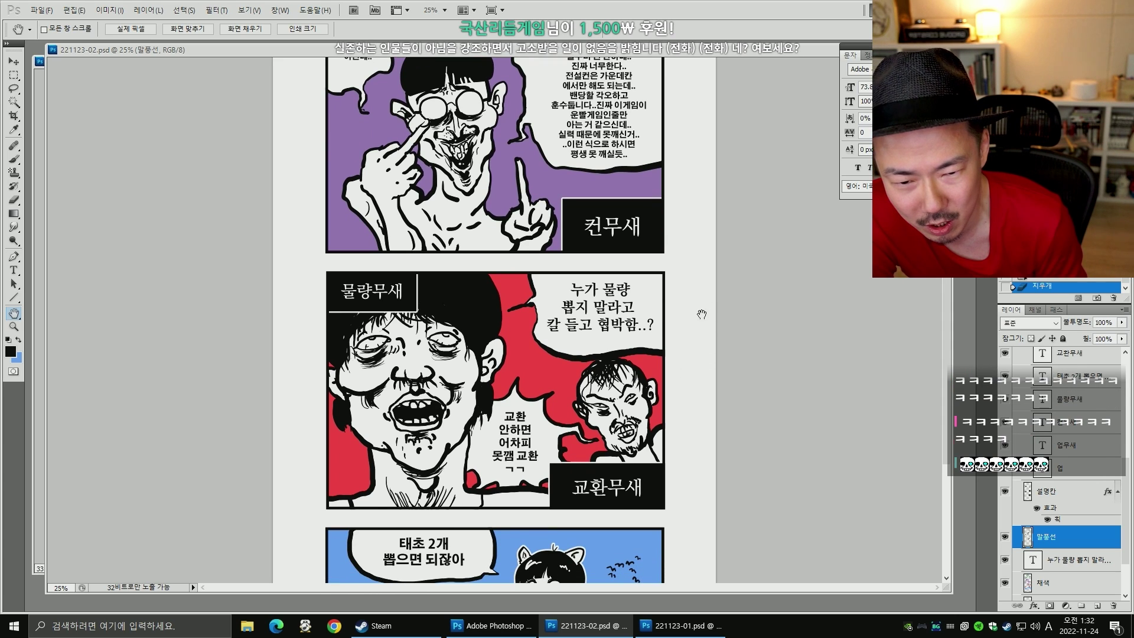
scroll(699, 325, "down", 1)
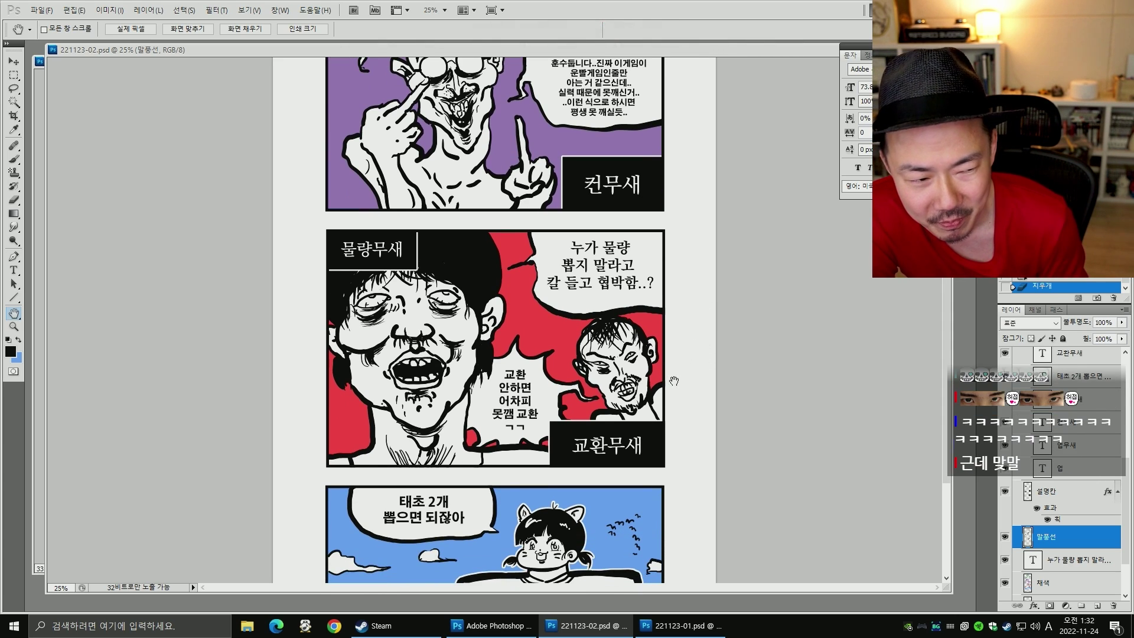
scroll(679, 366, "down", 1)
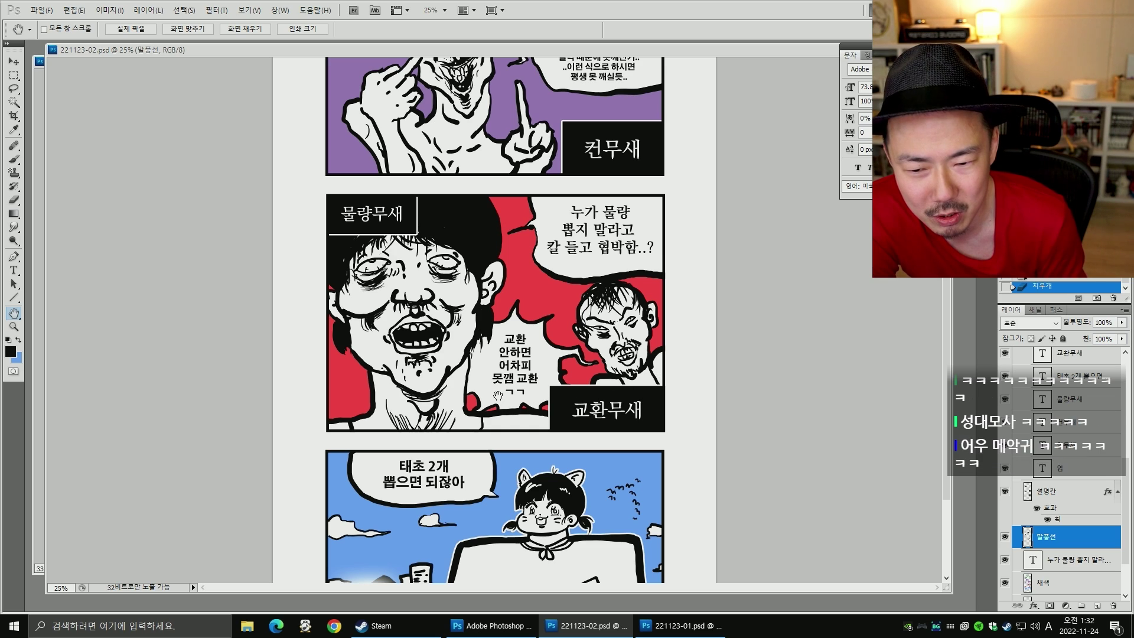
scroll(532, 387, "down", 1)
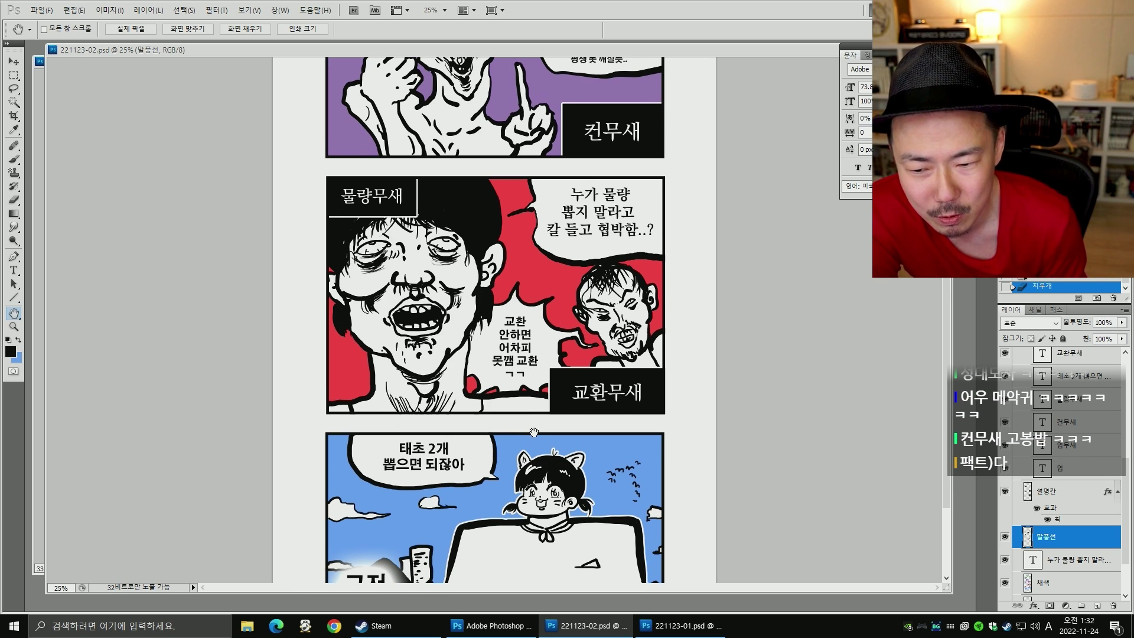
left_click_drag(533, 432, 534, 241)
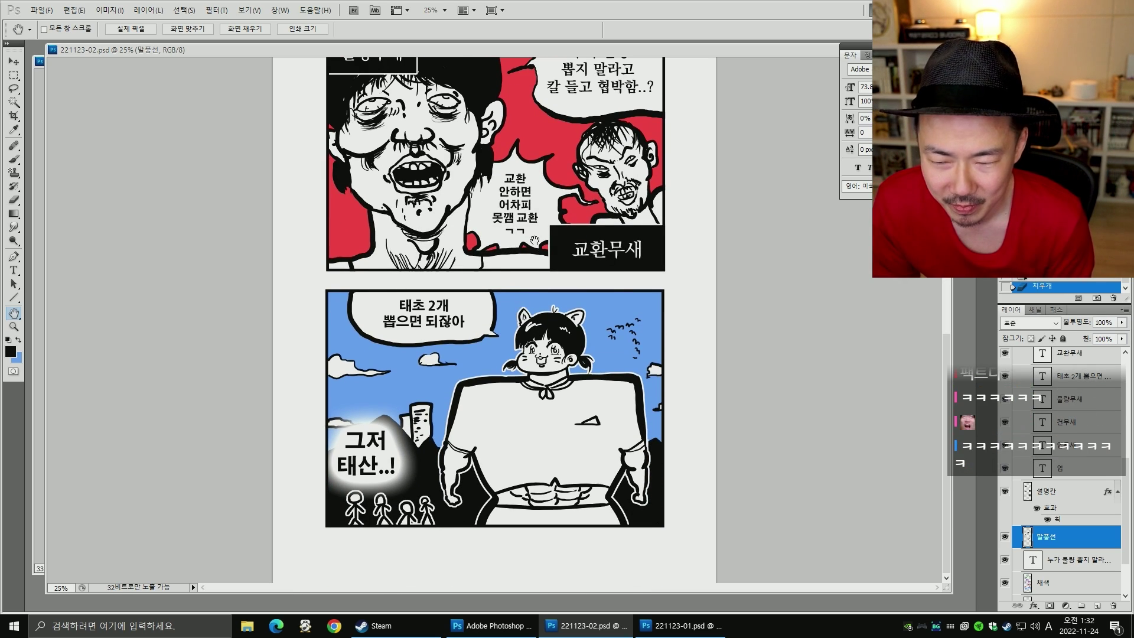
left_click(596, 350, "ctrl")
left_click_drag(596, 350, 827, 263)
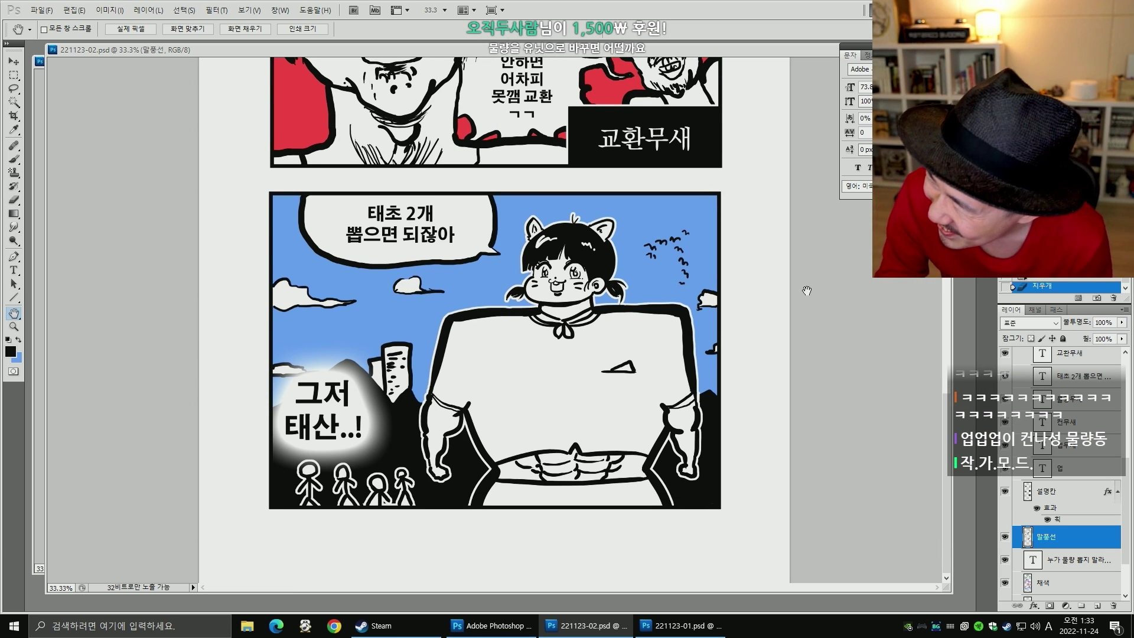
scroll(815, 273, "up", 5)
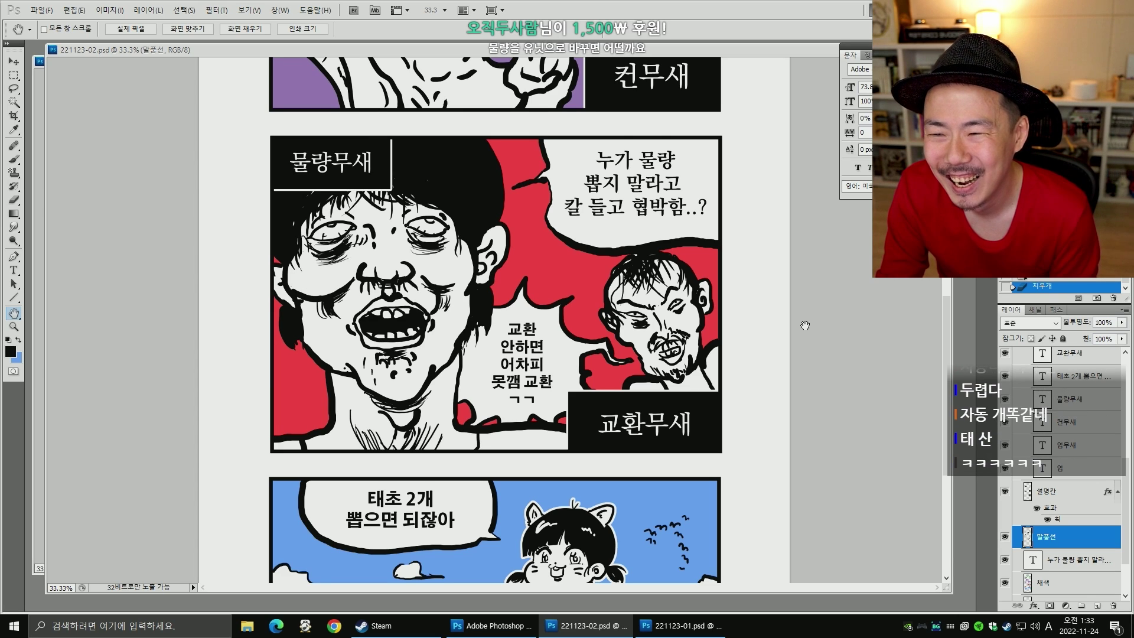
- Replace the word "물량" with "유닛" in the red panel's upper speech bubble text so it begins "누가 유닛"
key("t")
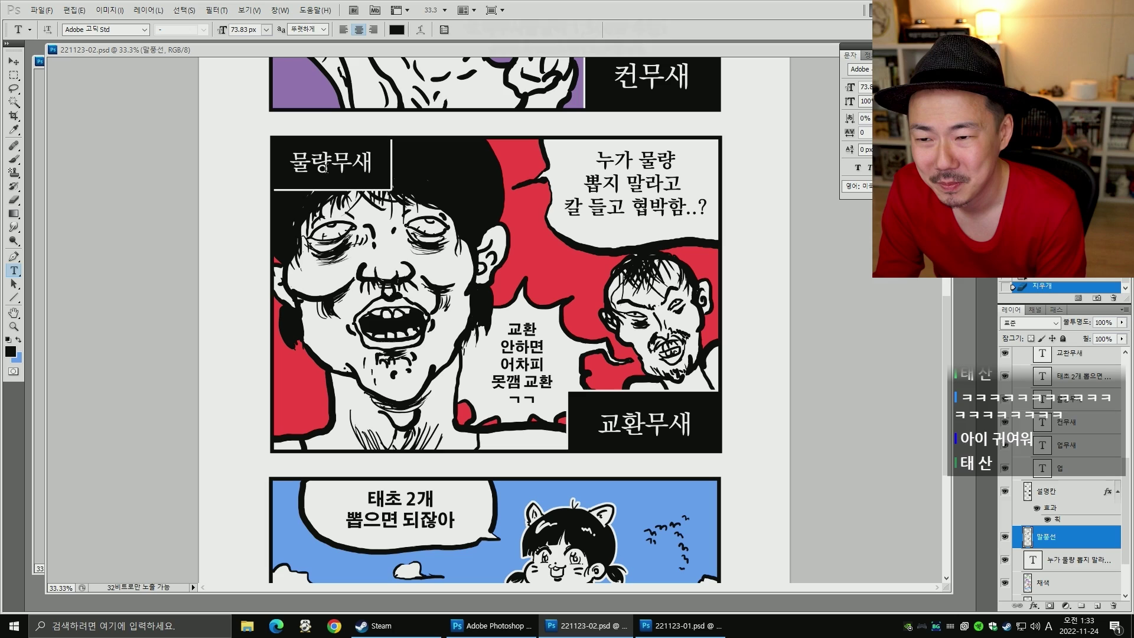
left_click(700, 158)
type("d")
key("BackSpace")
key("Hangul")
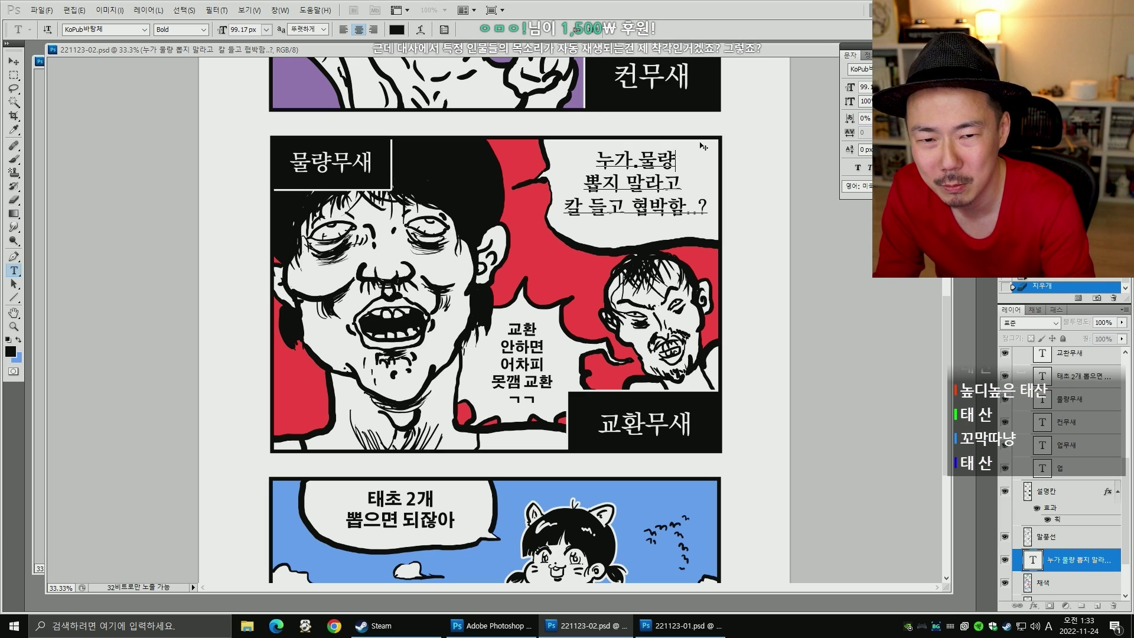
key("BackSpace")
key("BackSpace")
type("ㅇ")
key("BackSpace")
type("운소")
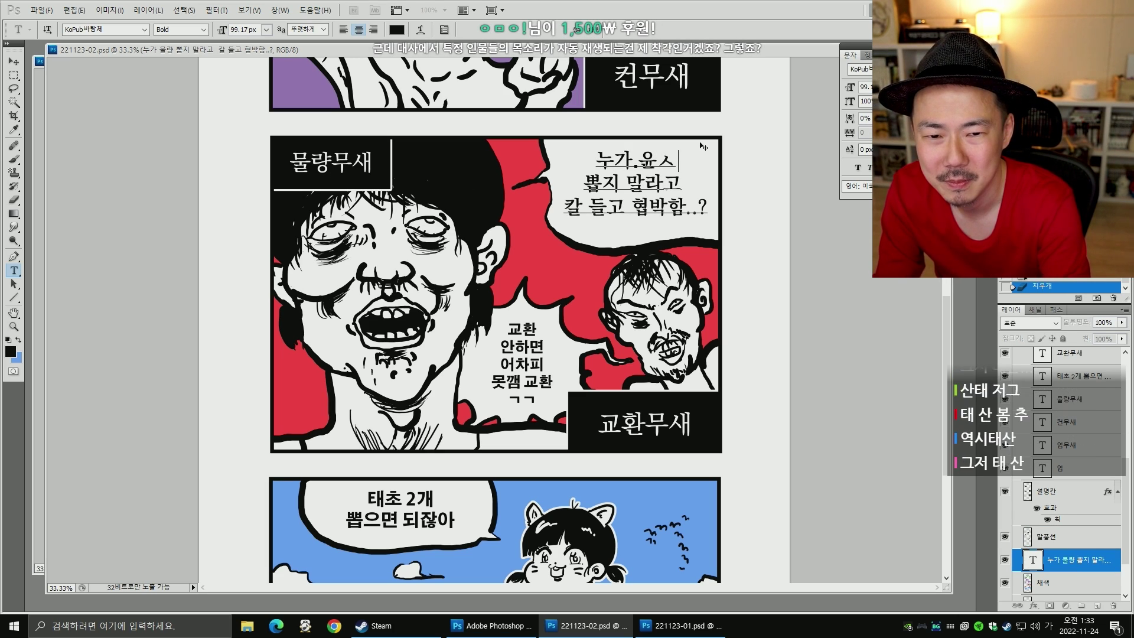
key("BackSpace")
key("BackSpace")
key("BackSpace")
type("유닛")
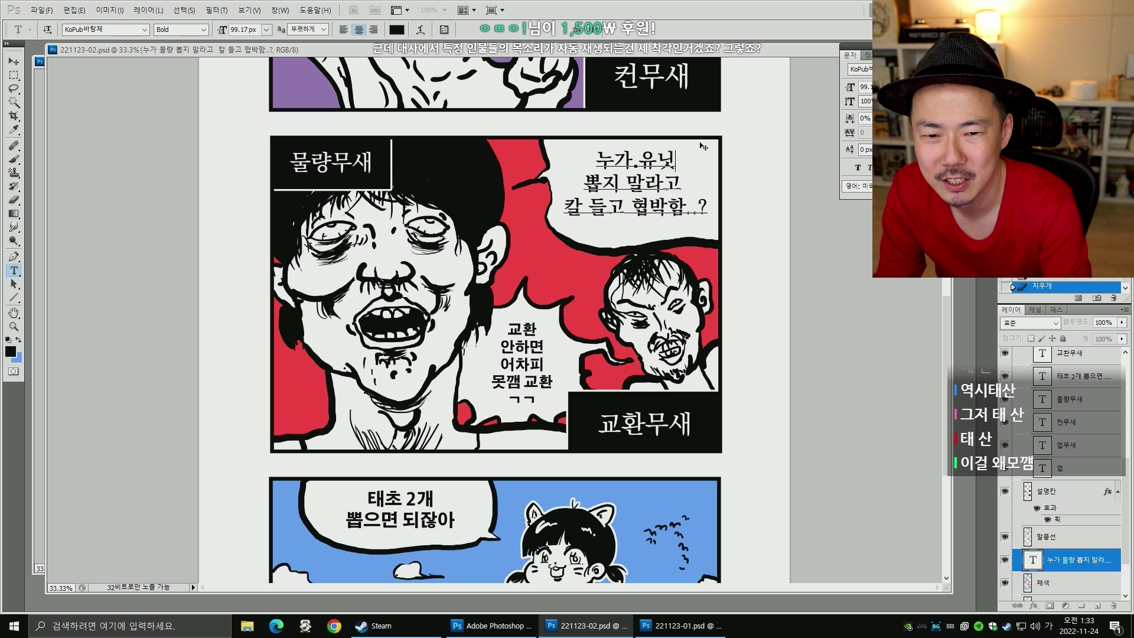
left_click(13, 62)
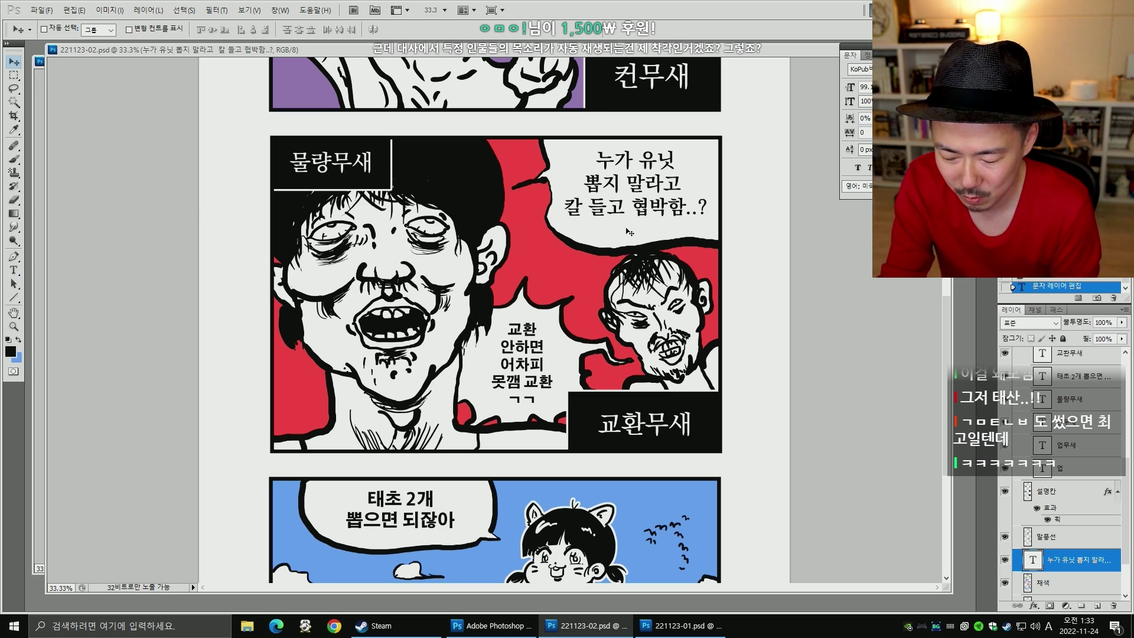
- Save the document and move the "누가 유닛 뽑지 말라고" text layer in with the other text layers, directly above "업"
key("h")
key("Hangul")
key("h")
left_click_drag(642, 219, 647, 223)
scroll(679, 294, "down", 5)
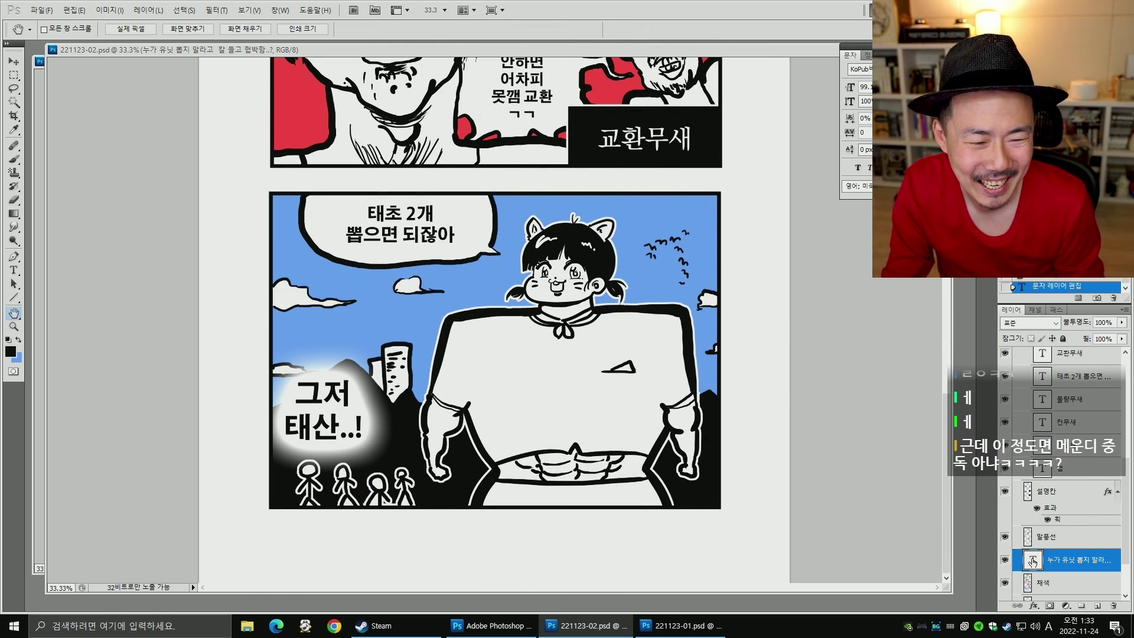
left_click_drag(1054, 555, 1054, 476)
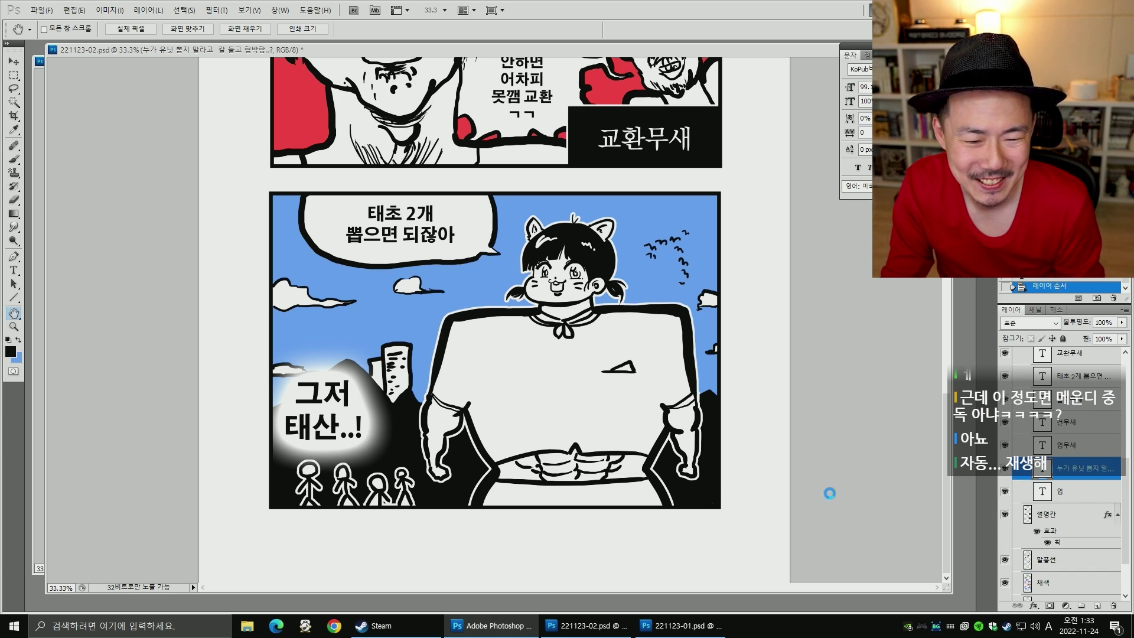
- Save a copy of the document under the file name 221123-03.psd
left_click(543, 366)
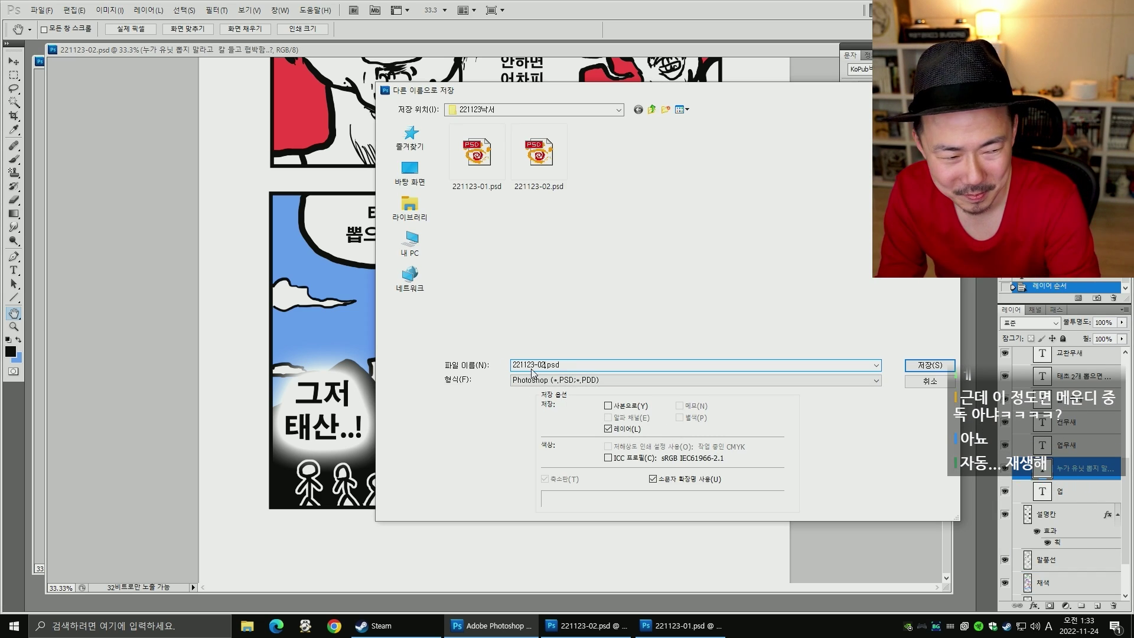
key("BackSpace")
type("3")
key("Return")
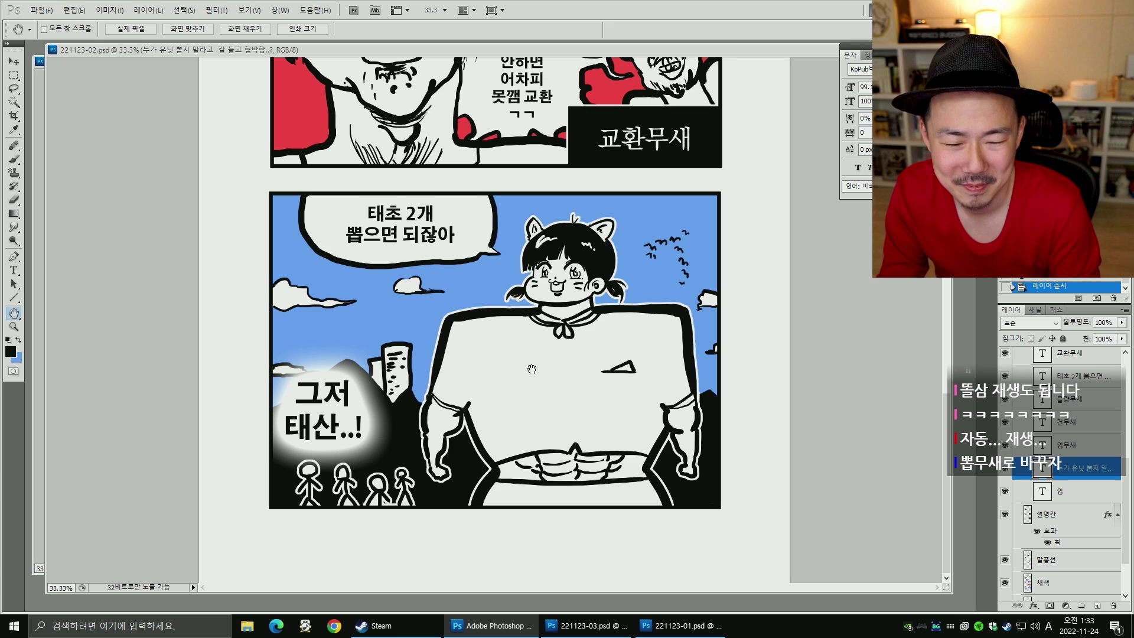
- Collapse 그룹 3, create a new layer group beneath it, and put the 설명칸 and 말풍선 layers inside, leaving the new group collapsed
scroll(1129, 387, "up", 5)
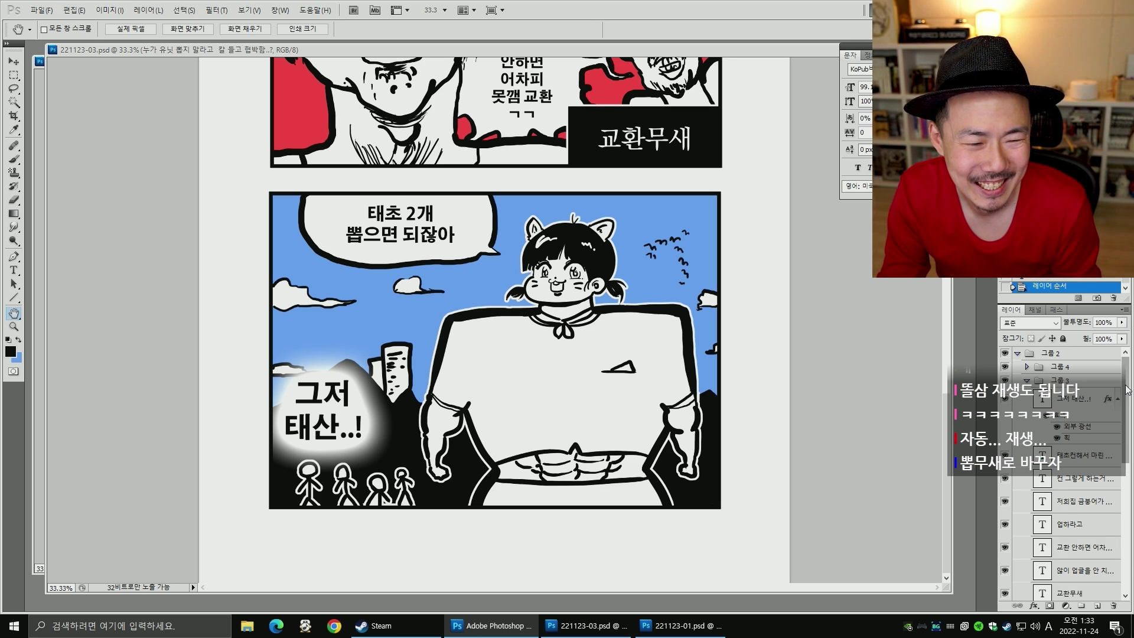
left_click(1026, 381)
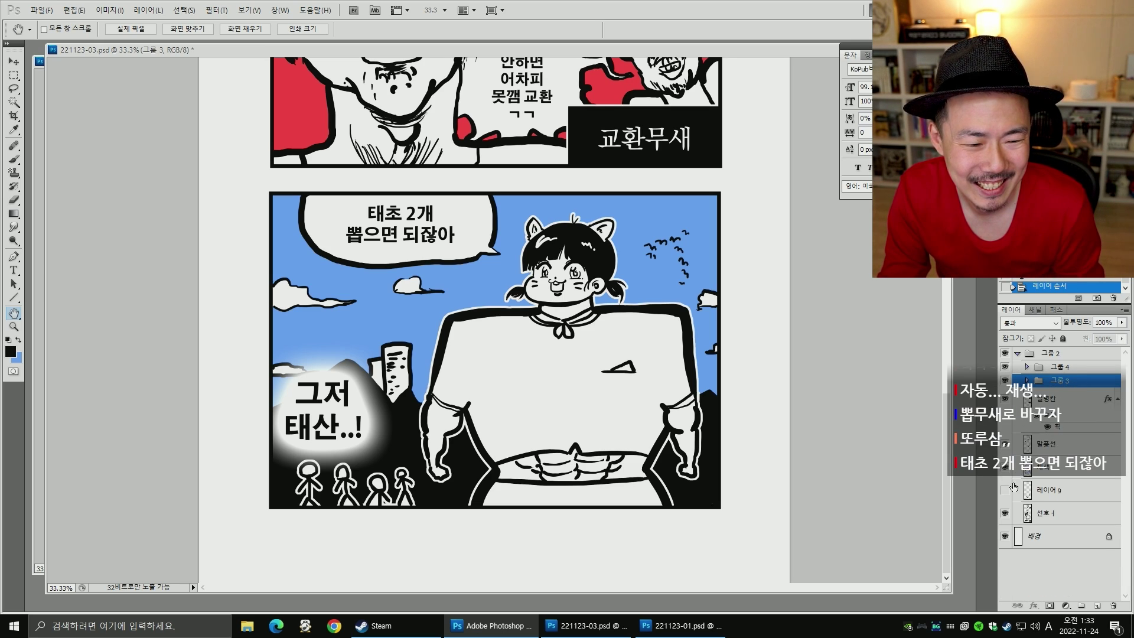
left_click(1047, 472)
left_click(1053, 449)
left_click(1062, 408)
left_click(1056, 444)
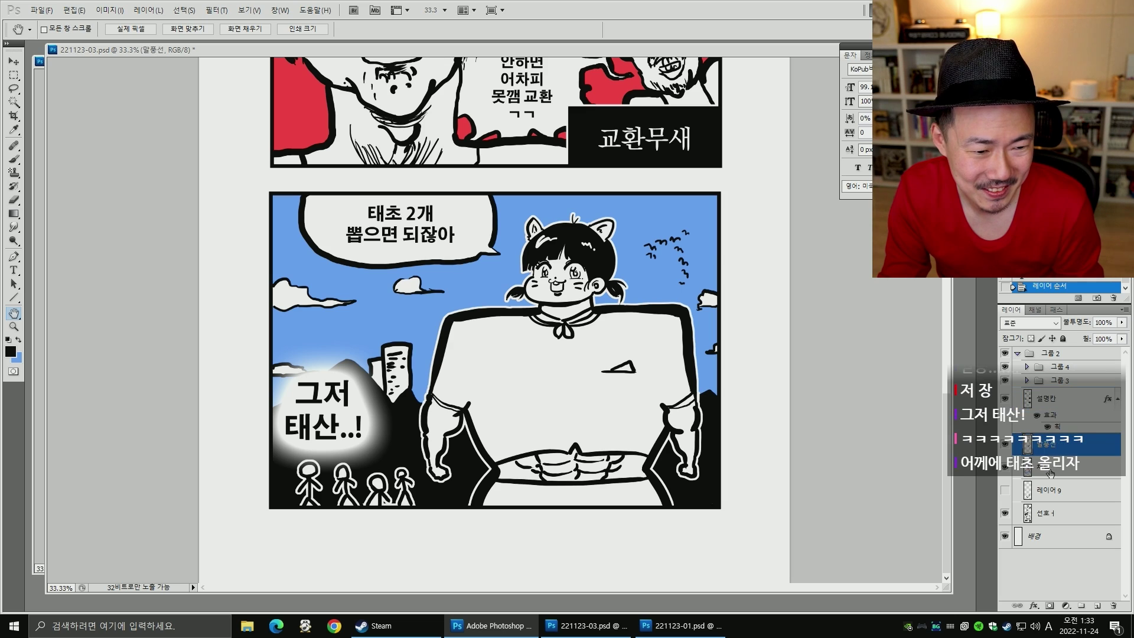
left_click(1039, 407)
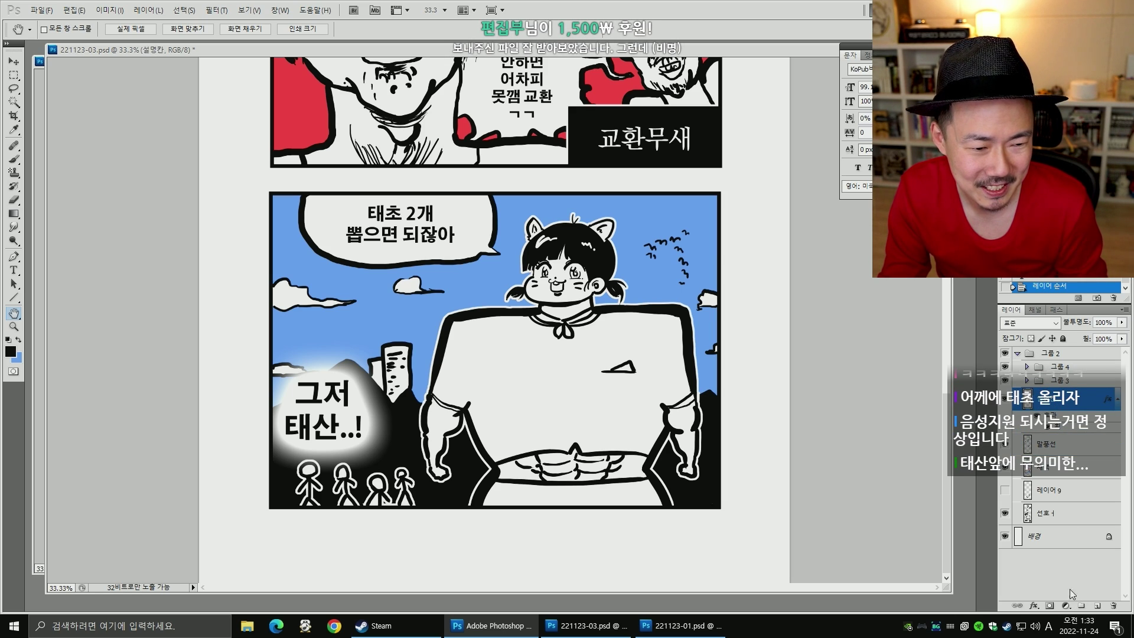
left_click(1082, 606)
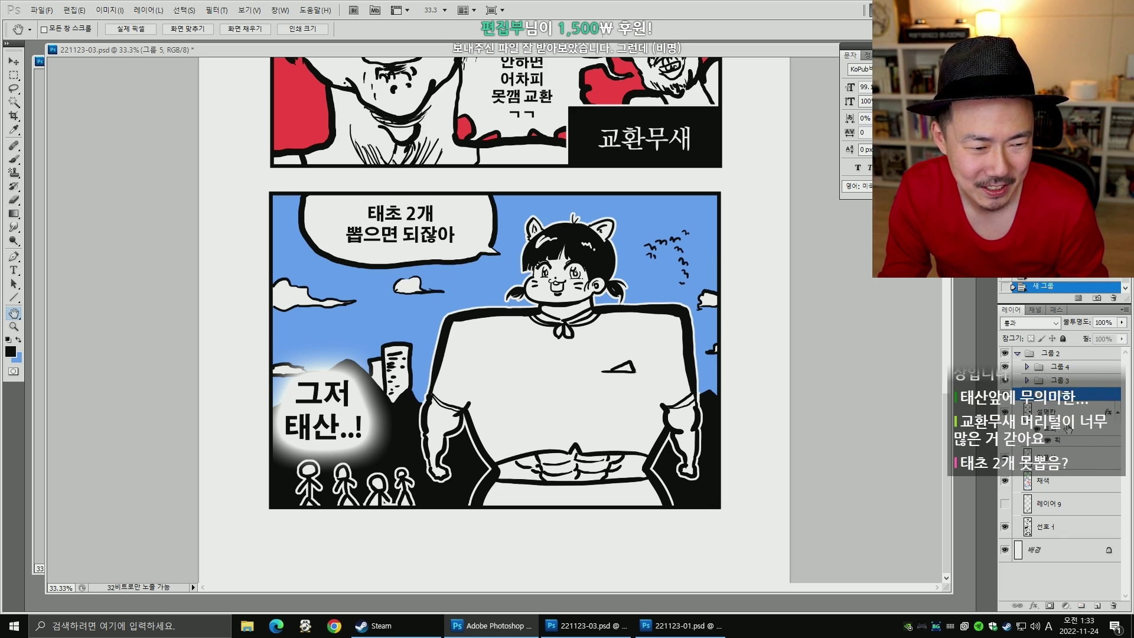
left_click(1062, 413)
left_click(1056, 449, "shift")
left_click_drag(1056, 444, 1049, 397)
left_click(1027, 394)
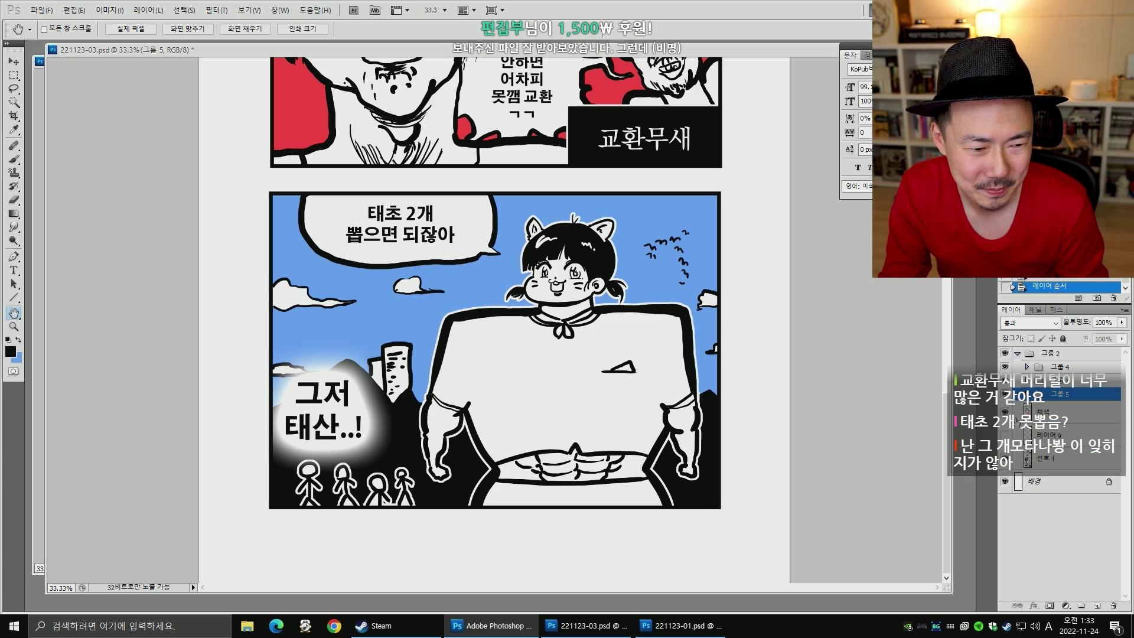
- Hide the line art, 채색 and 그룹 3 layers and show 레이어 9 to view the rough sketch in the last panel
left_click(1006, 457)
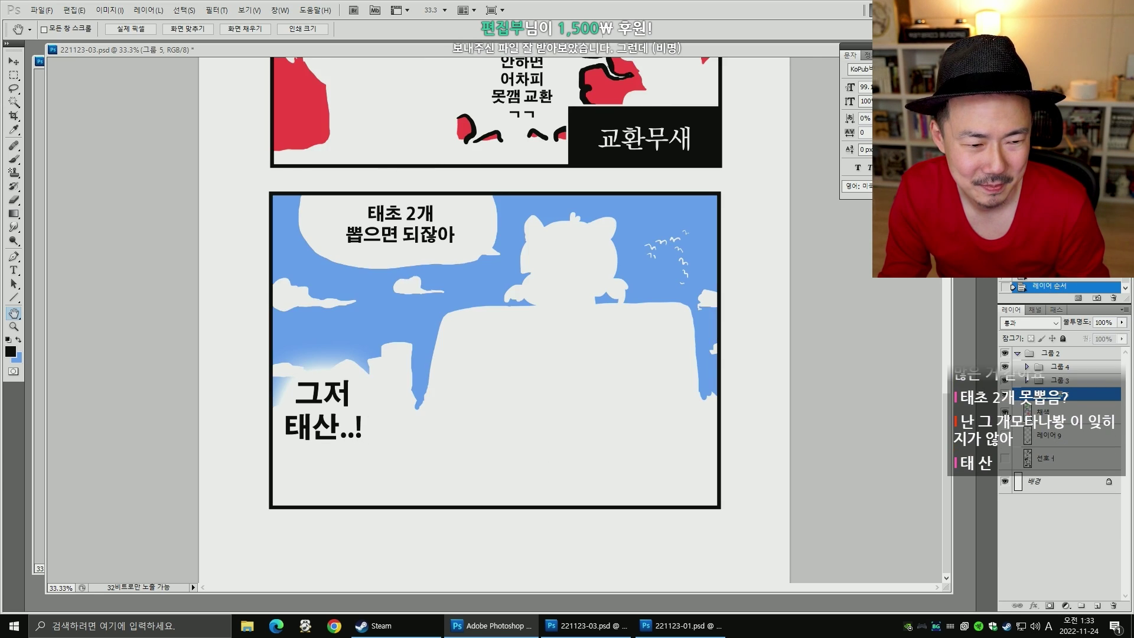
left_click(1006, 412)
left_click(1046, 436)
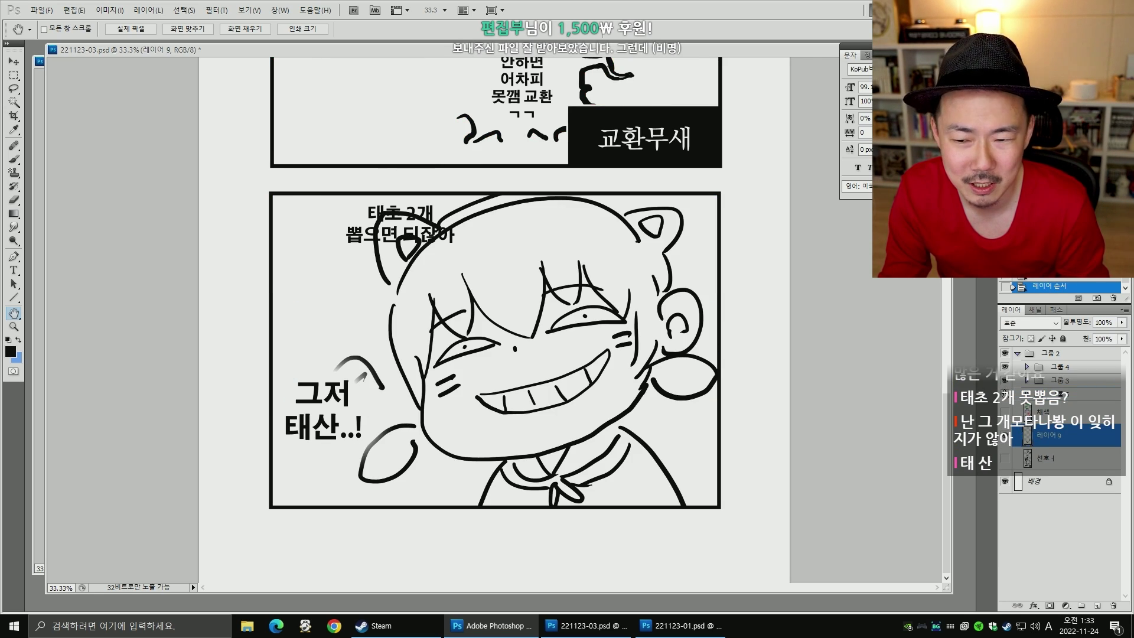
left_click(1005, 367)
left_click(1005, 380)
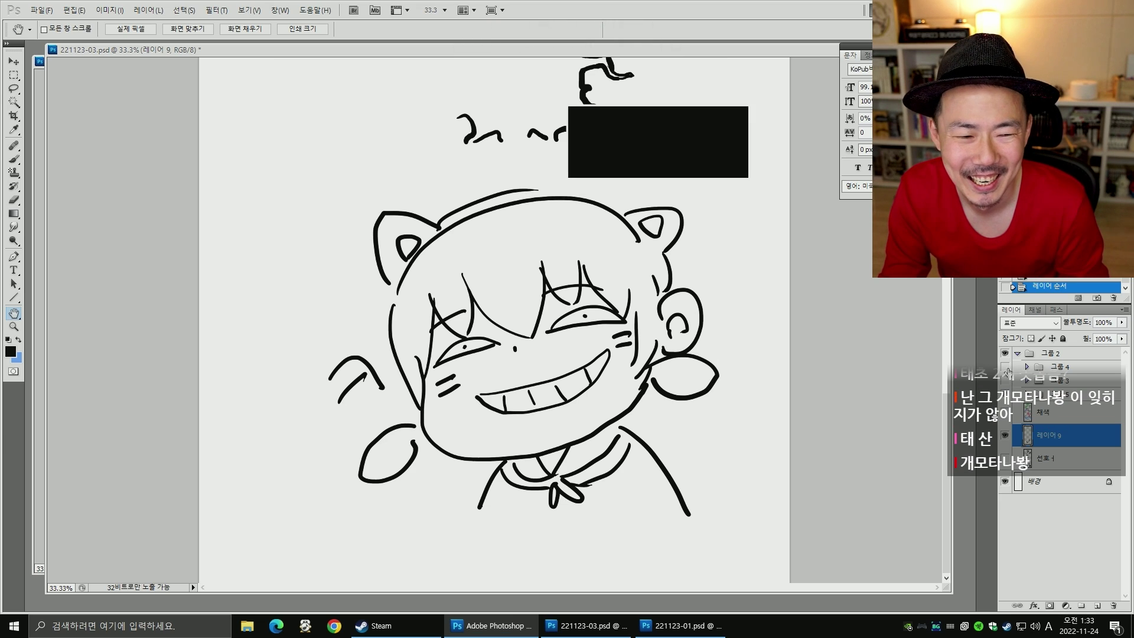
left_click(1005, 366)
left_click(1005, 380)
left_click(1005, 381)
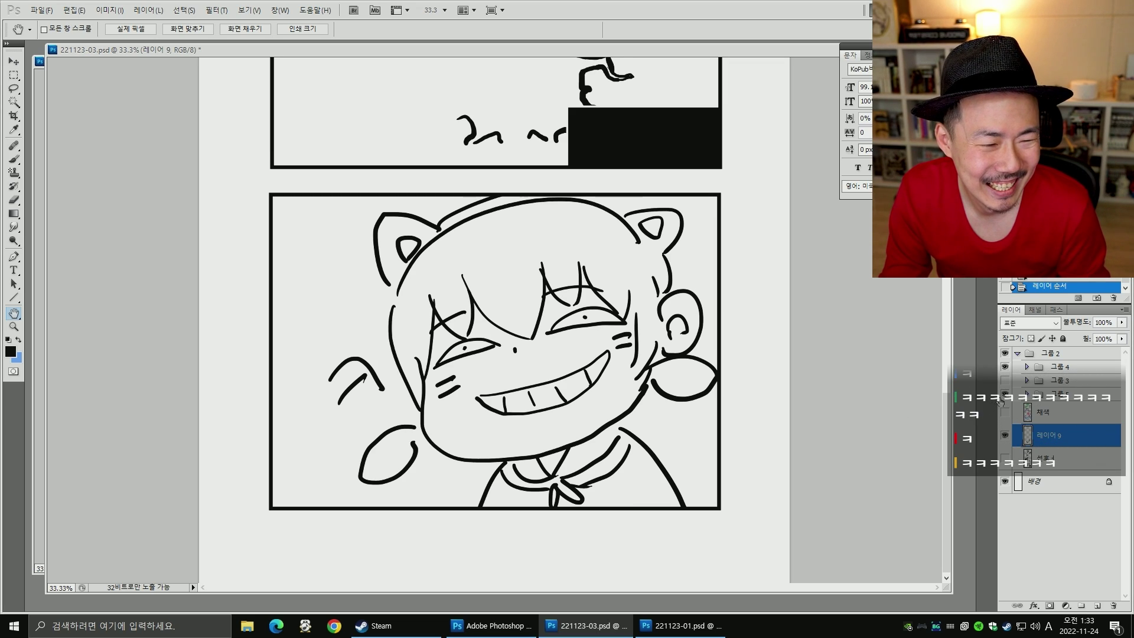
- Hide 레이어 9, show the 채색, line art and 그룹 3 layers again, and save the document
left_click(1004, 435)
left_click(1005, 412)
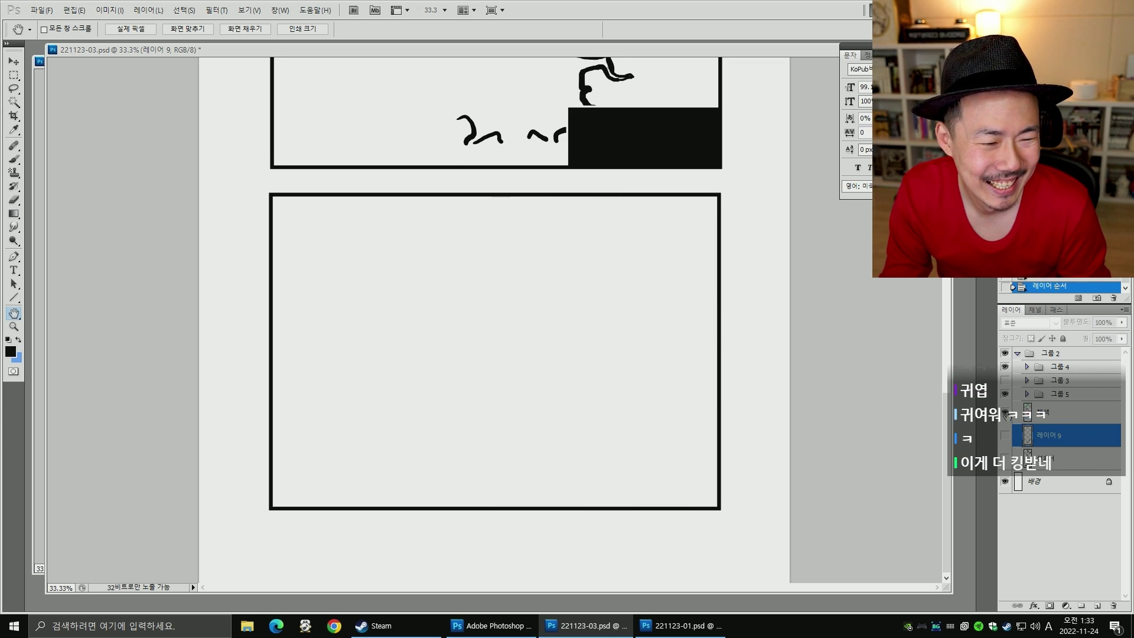
left_click(1005, 459)
left_click(1005, 380)
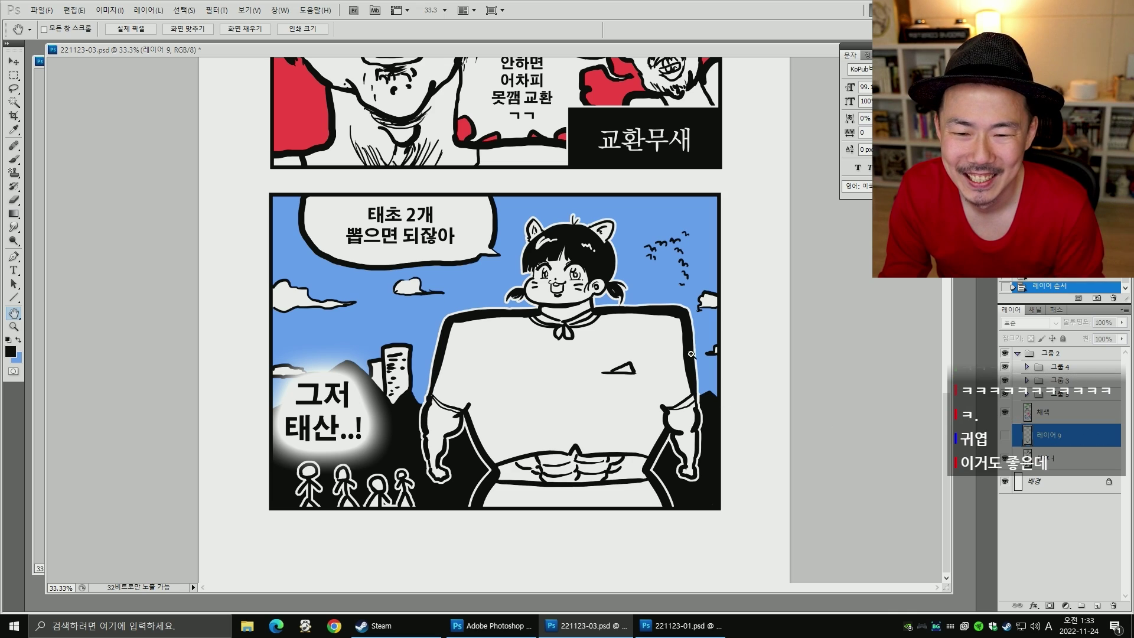
scroll(717, 351, "up", 1)
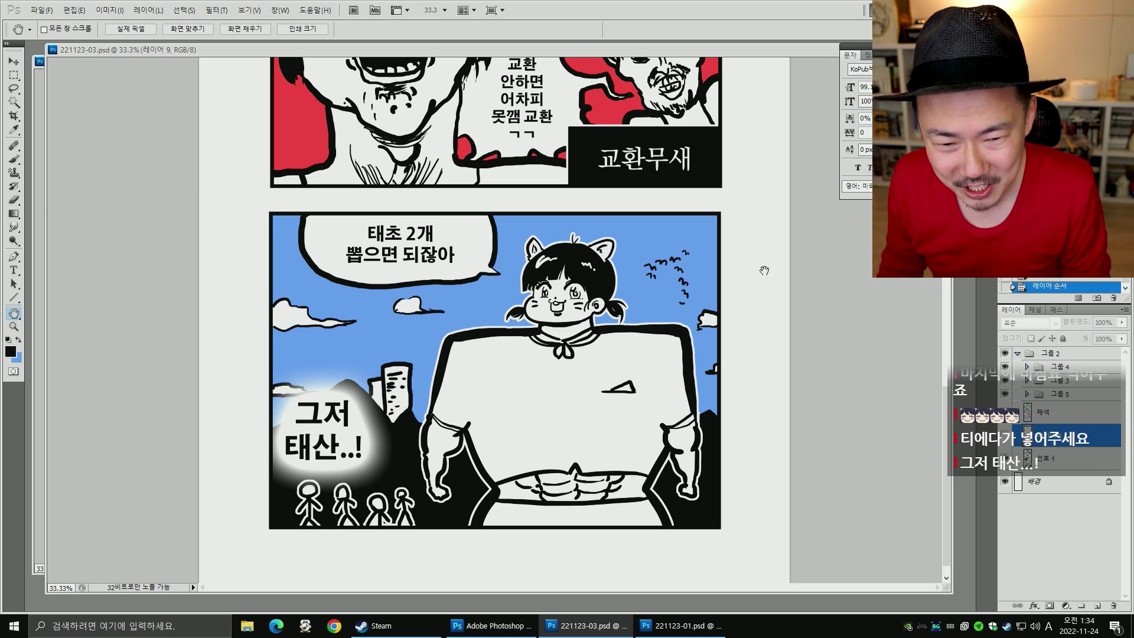
- Add a period at the end of the bubble text 태초 2개 뽑으면 되잖아 in the last panel
scroll(759, 272, "up", 1)
scroll(756, 285, "down", 1)
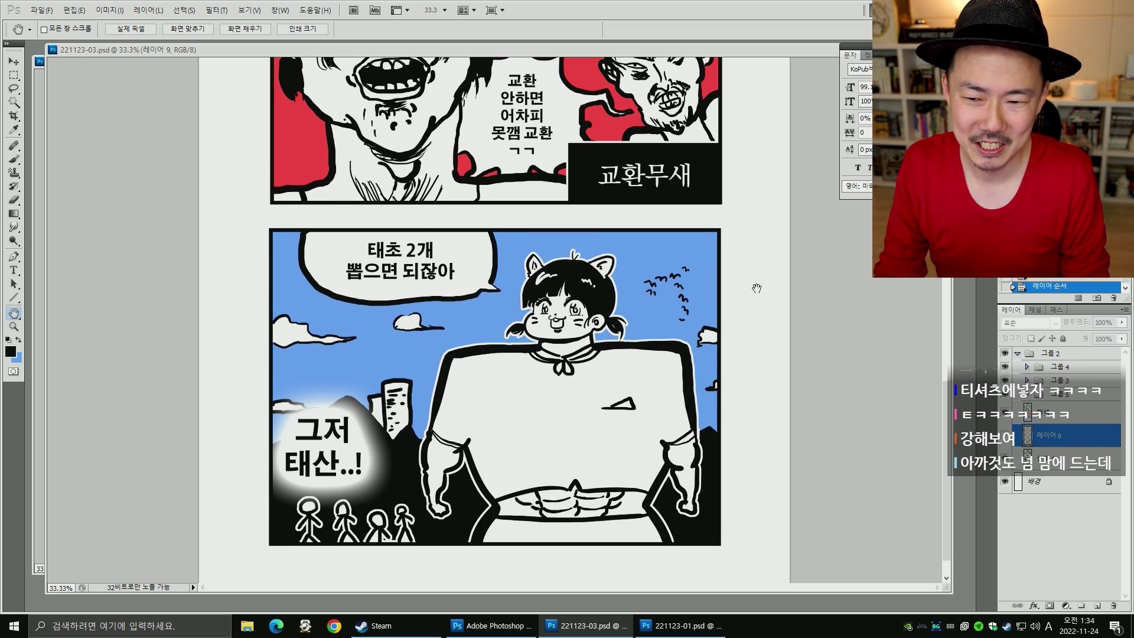
key("t")
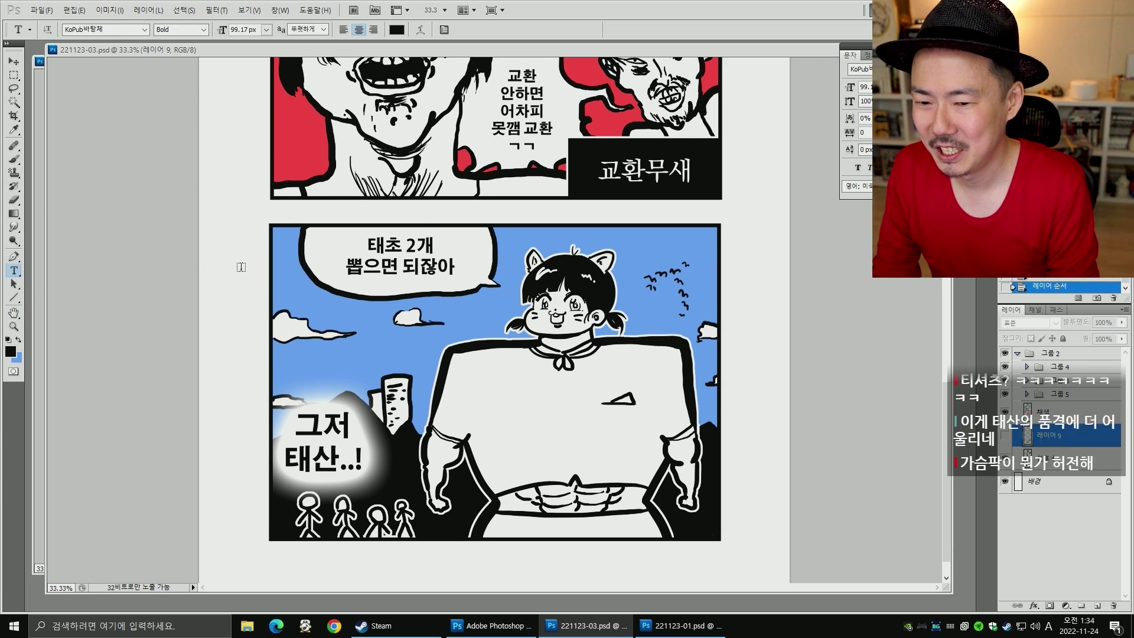
left_click(456, 254)
type(".")
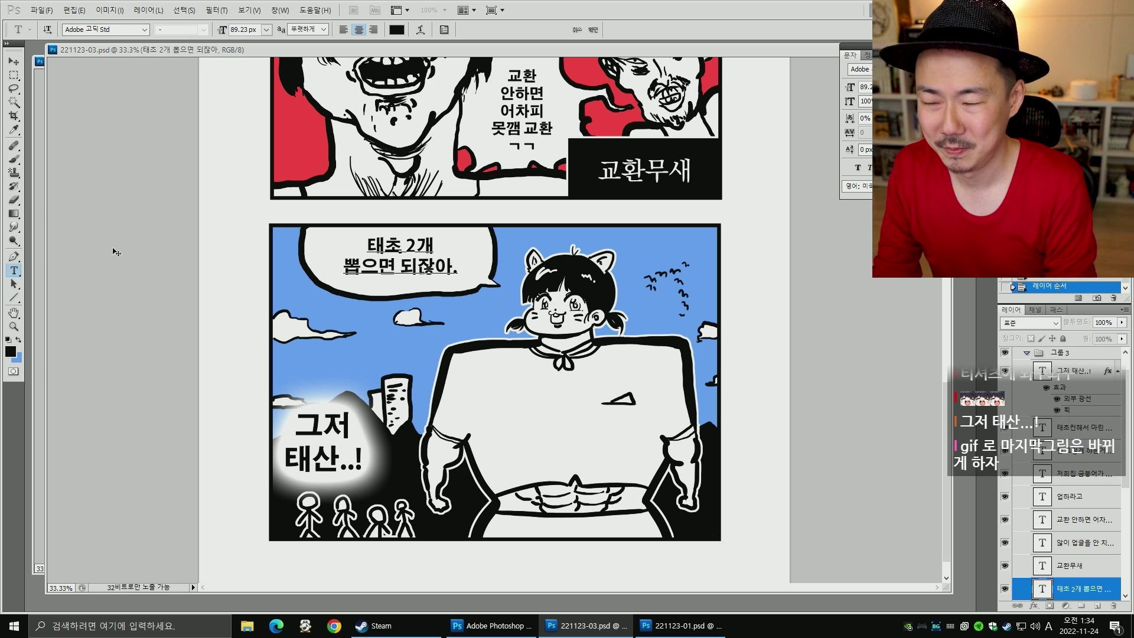
- Try scaling the last panel's bubble text down slightly, and undo the resize
left_click(14, 60)
key("ctrl+t")
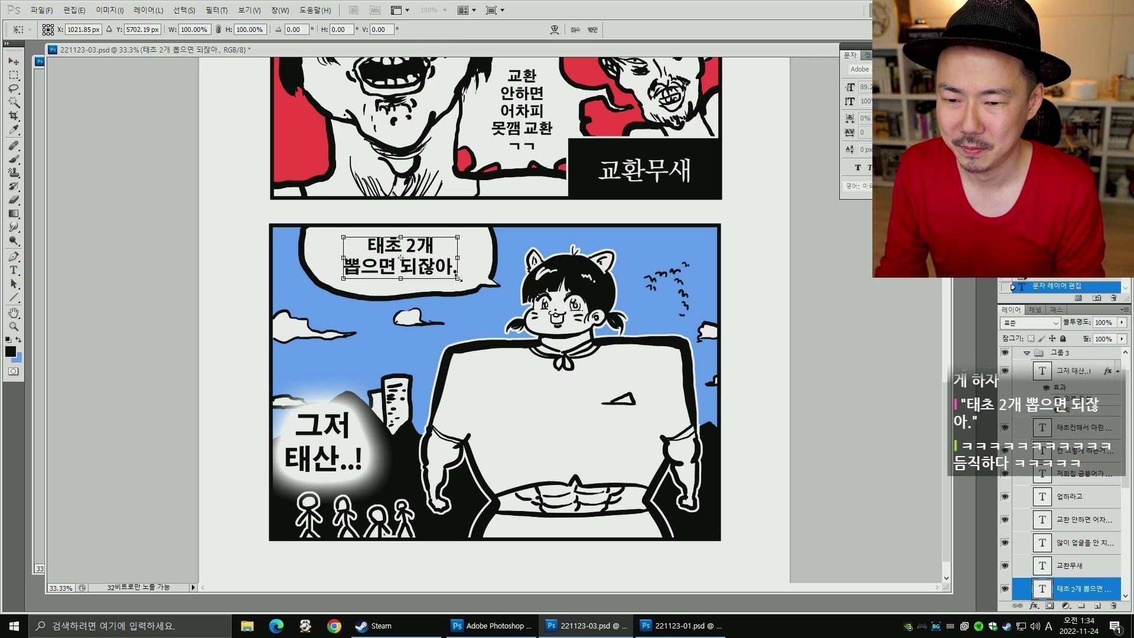
left_click_drag(461, 280, 454, 276)
key("Return")
key("h")
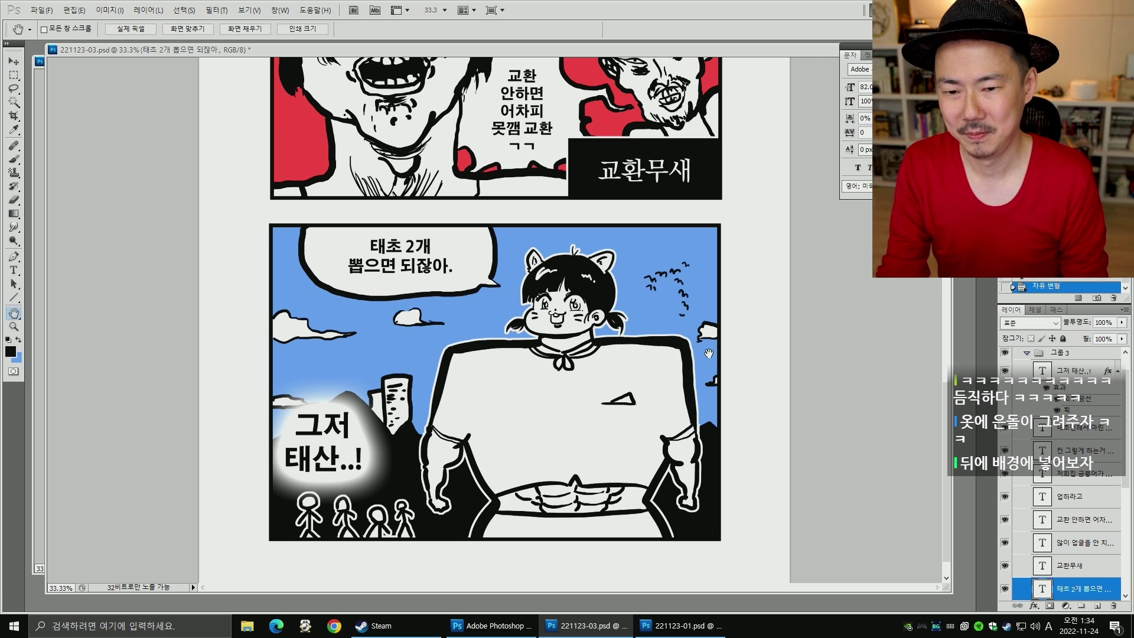
left_click_drag(735, 343, 734, 354)
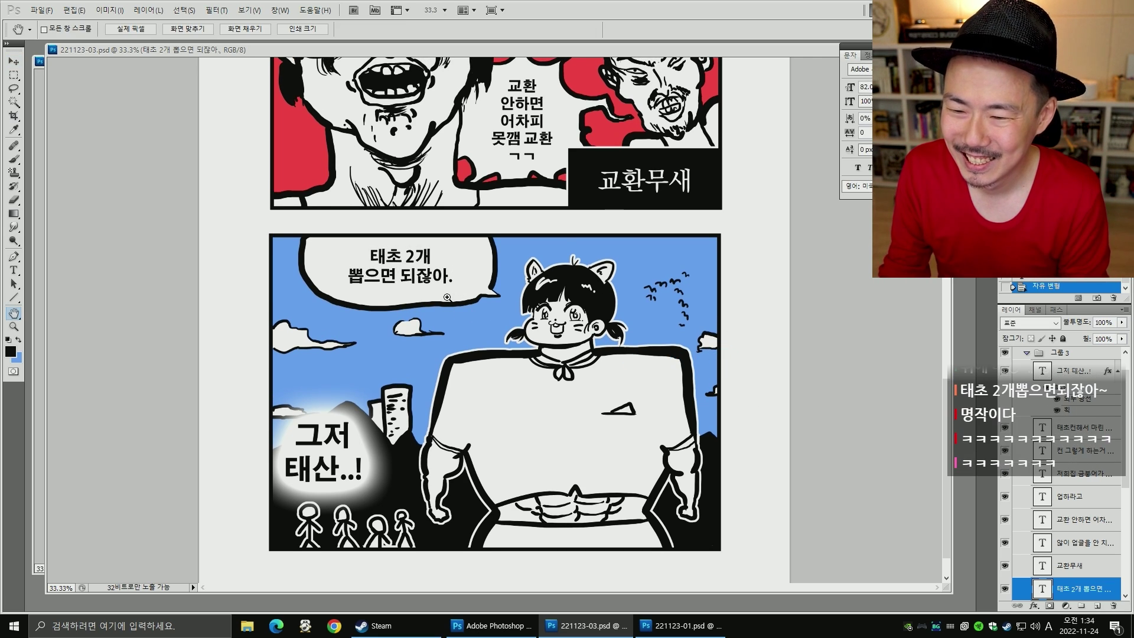
key("ctrl+z")
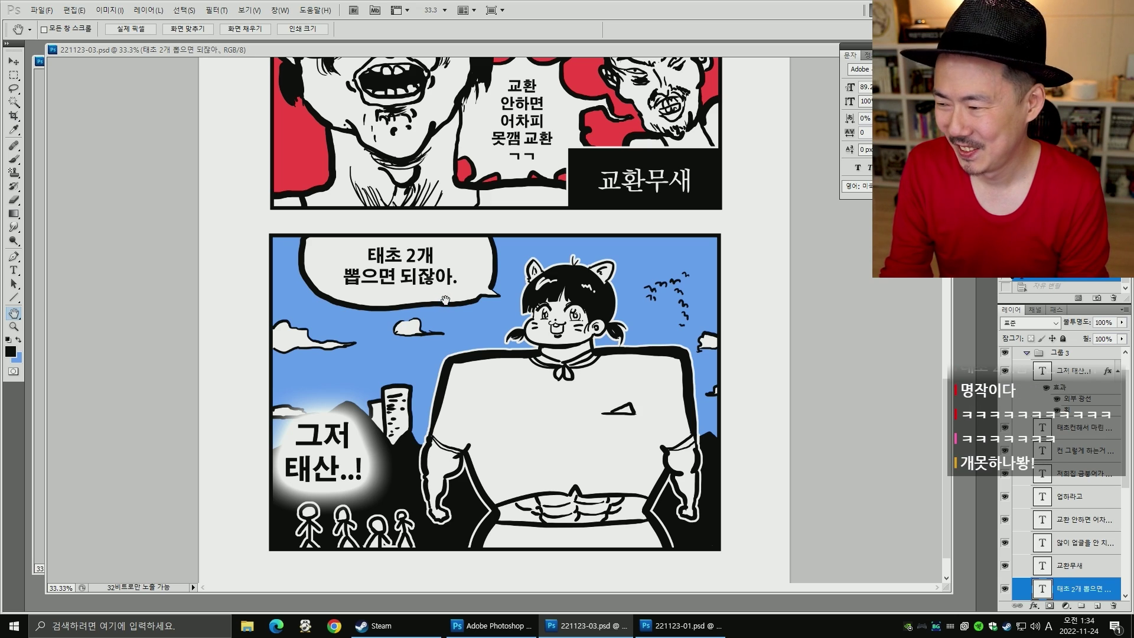
left_click_drag(495, 264, 495, 258)
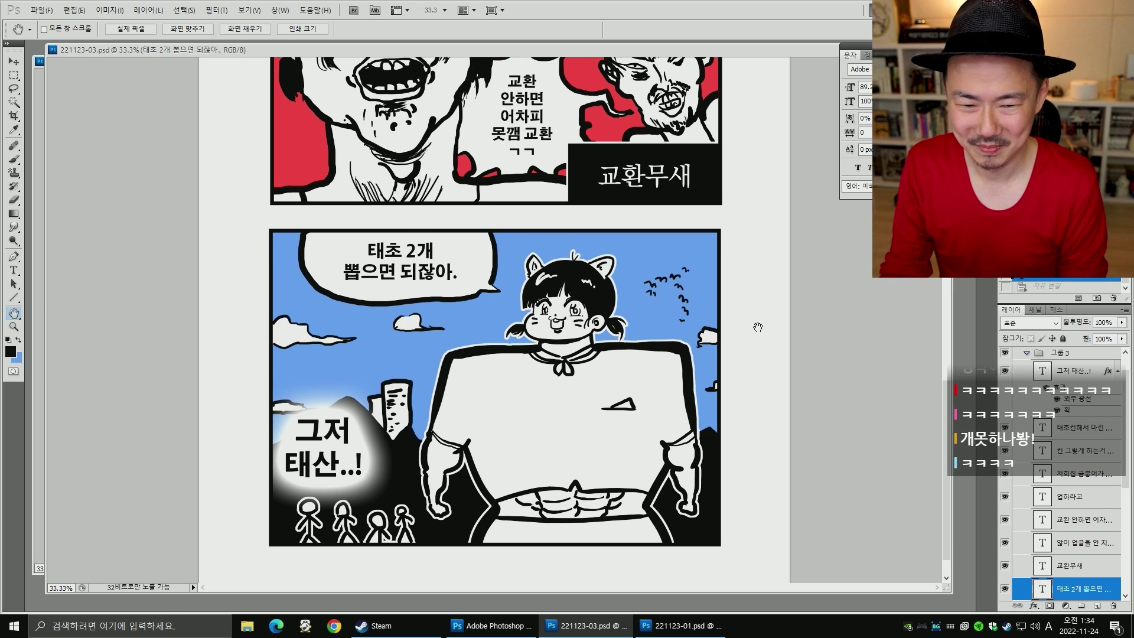
left_click_drag(758, 327, 730, 291)
key("t")
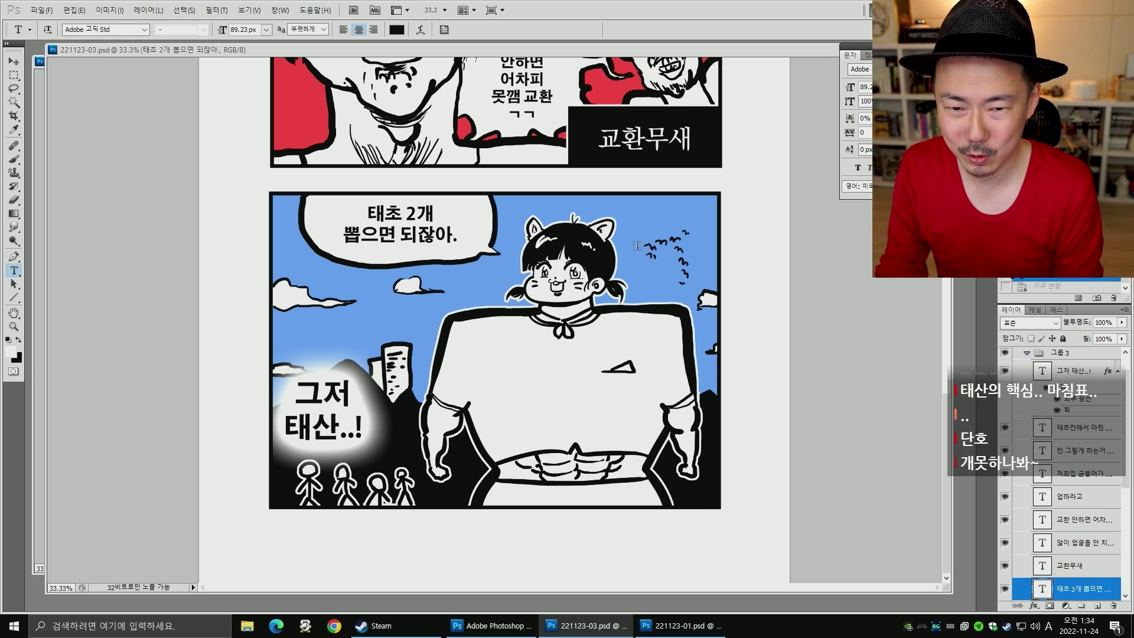
left_click(633, 217)
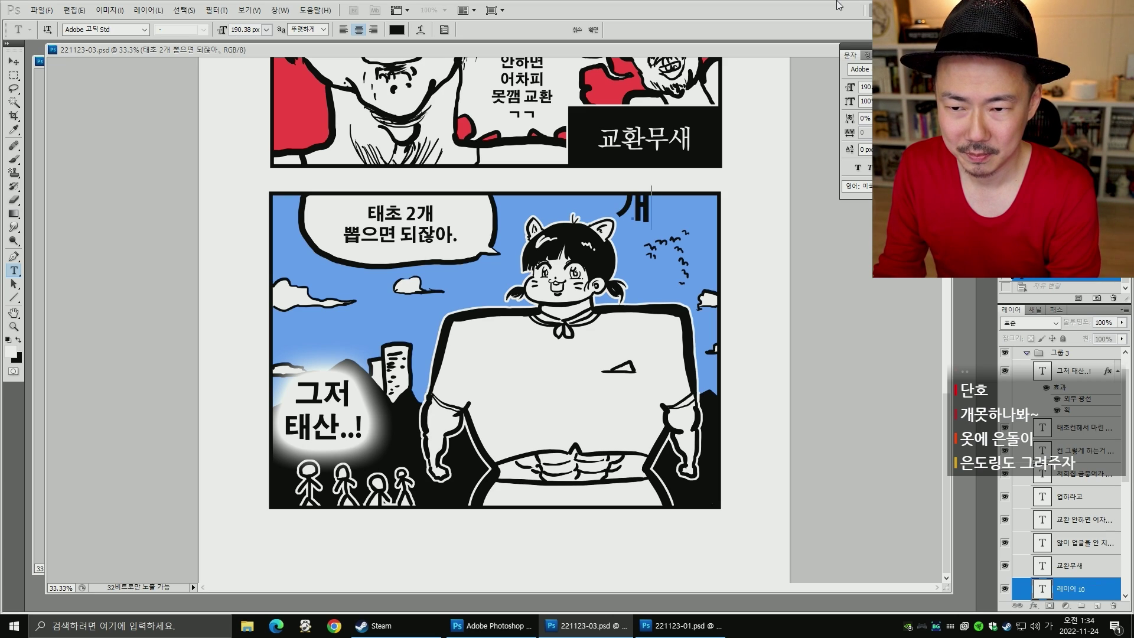
key("Escape")
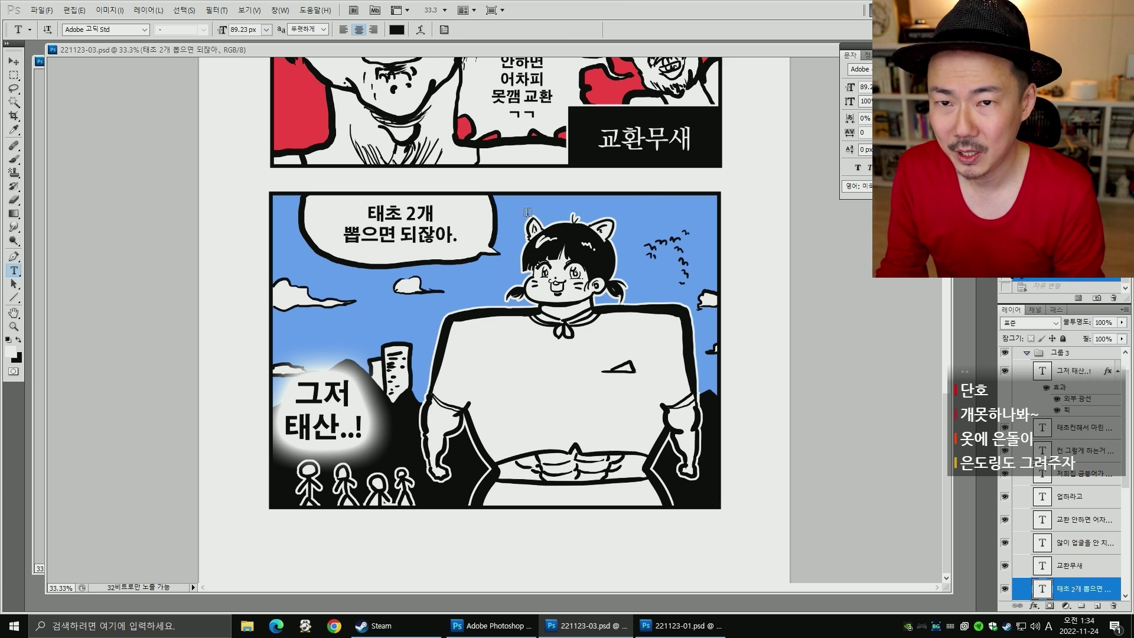
- Set the text colour to near white and add the text 개못하나봐 in the sky above the last panel's birds
left_click(396, 29)
left_click_drag(826, 285, 802, 274)
key("Return")
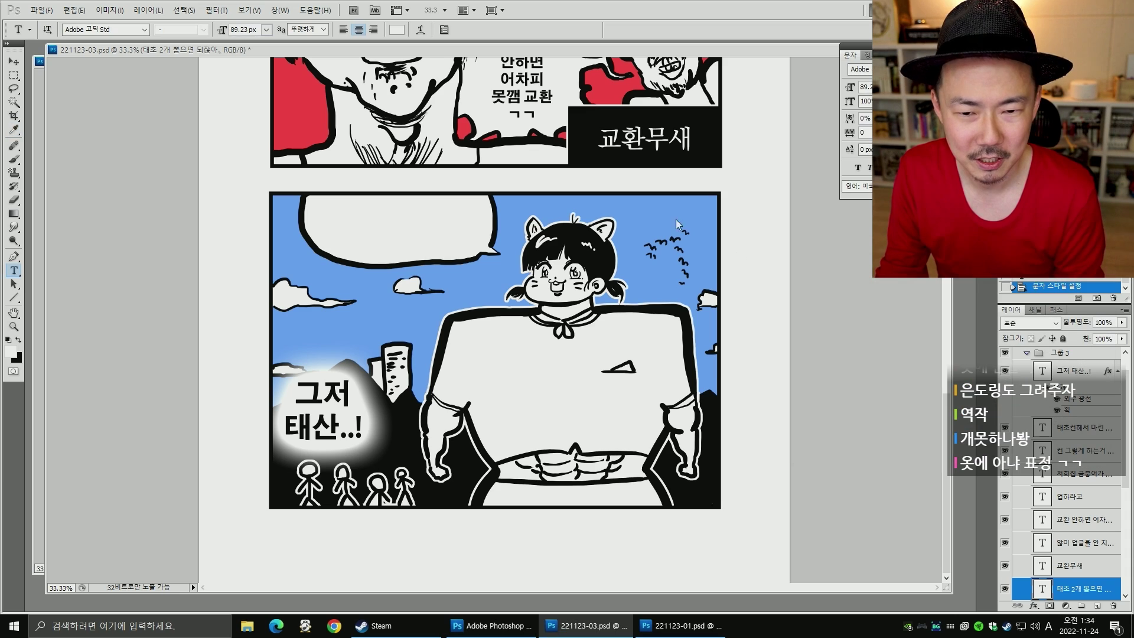
left_click(645, 217)
type("개못하나ㅂ")
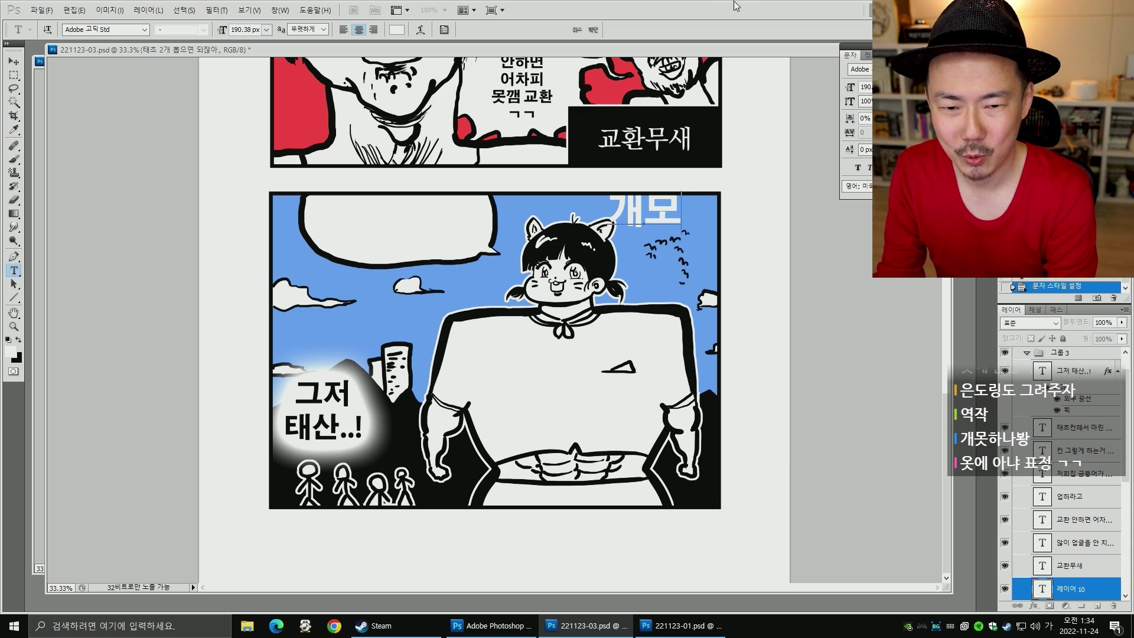
type("ㅘ")
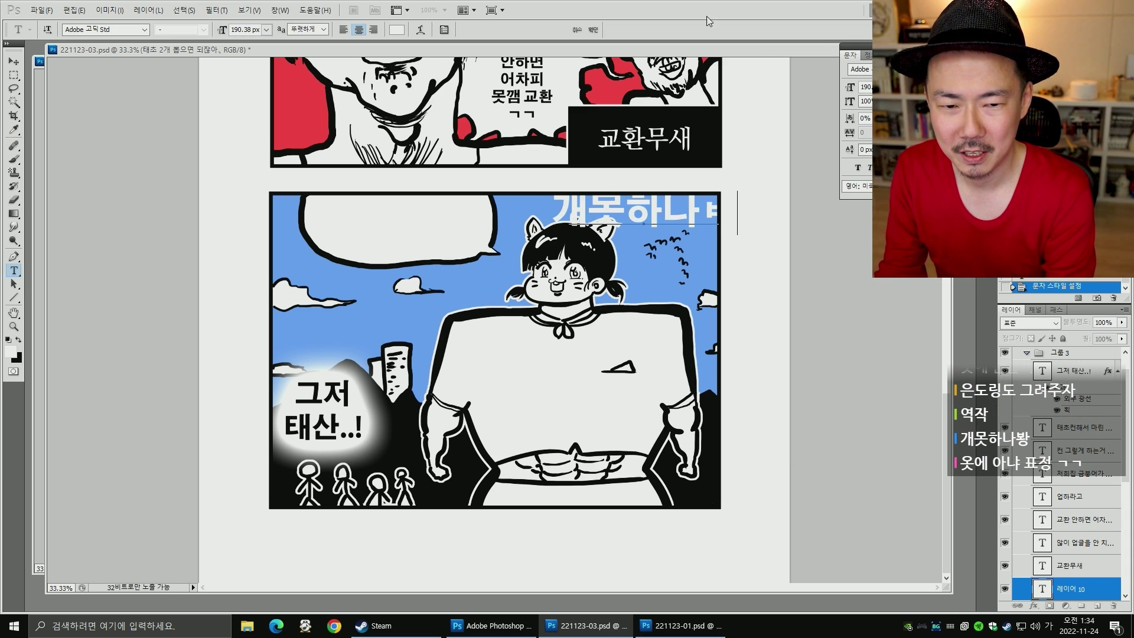
left_click(13, 61)
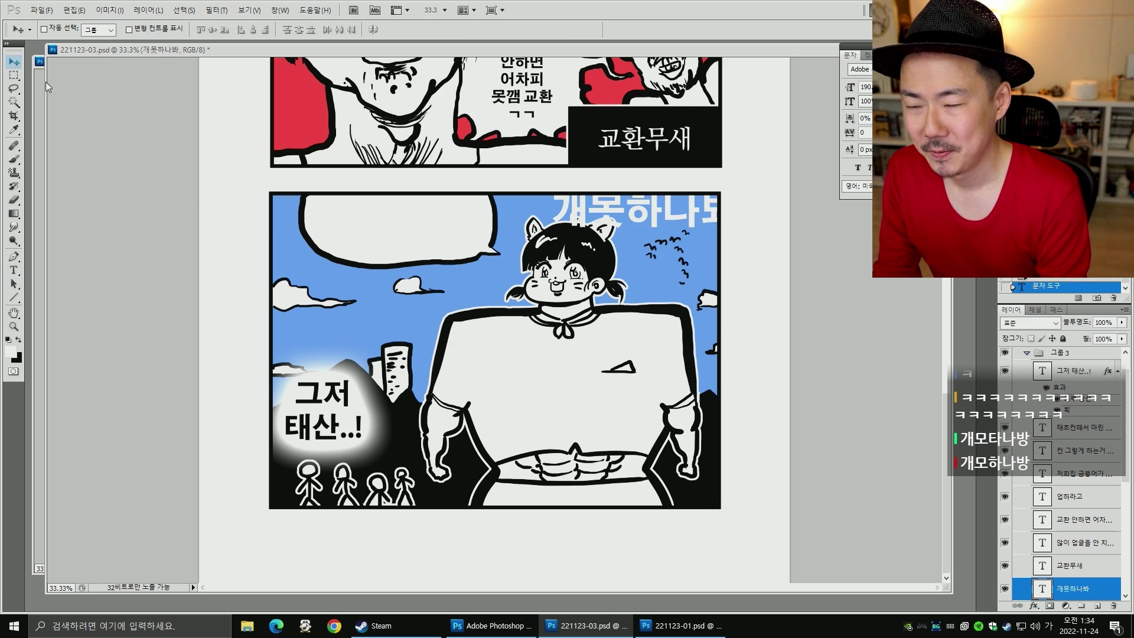
- Scale the 개못하나봐 text down to about 100 px so it fits inside the panel's sky
key("ctrl+t")
left_click_drag(737, 235, 663, 227)
key("Return")
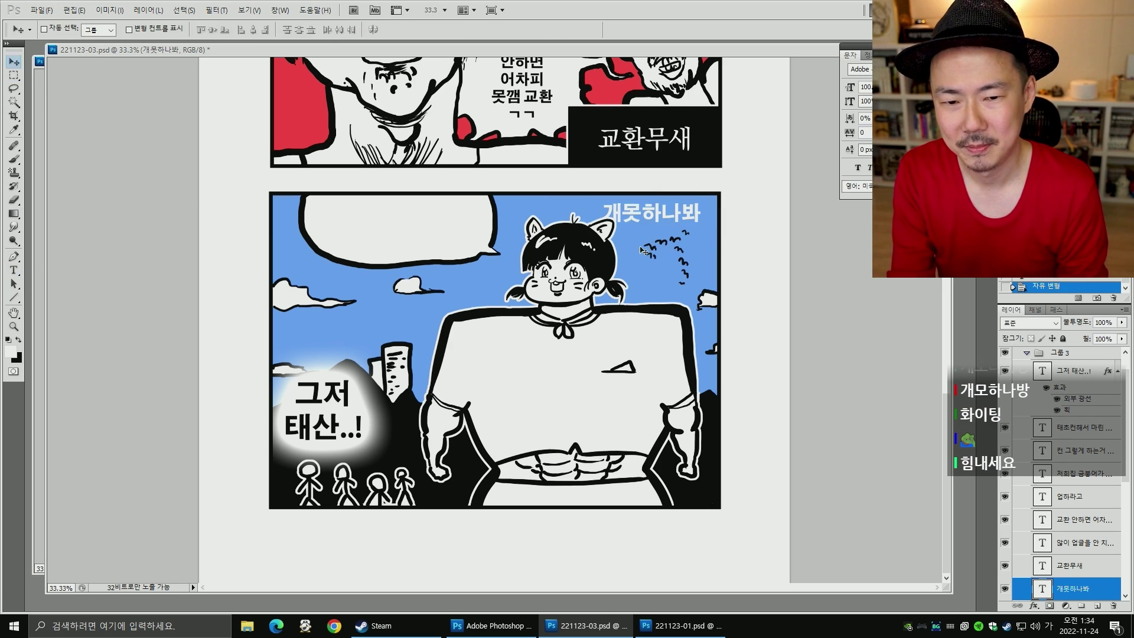
- Try several 210-series fonts on the 개못하나봐 text and keep 210 구름사탕
left_click(144, 29)
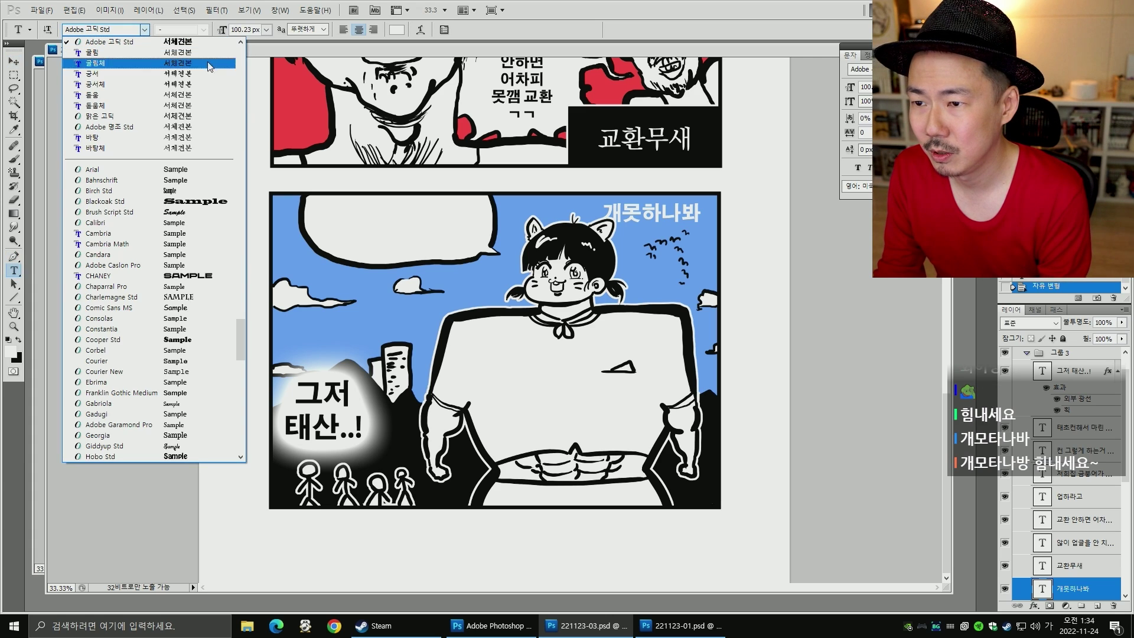
scroll(243, 333, "up", 10)
left_click(177, 52)
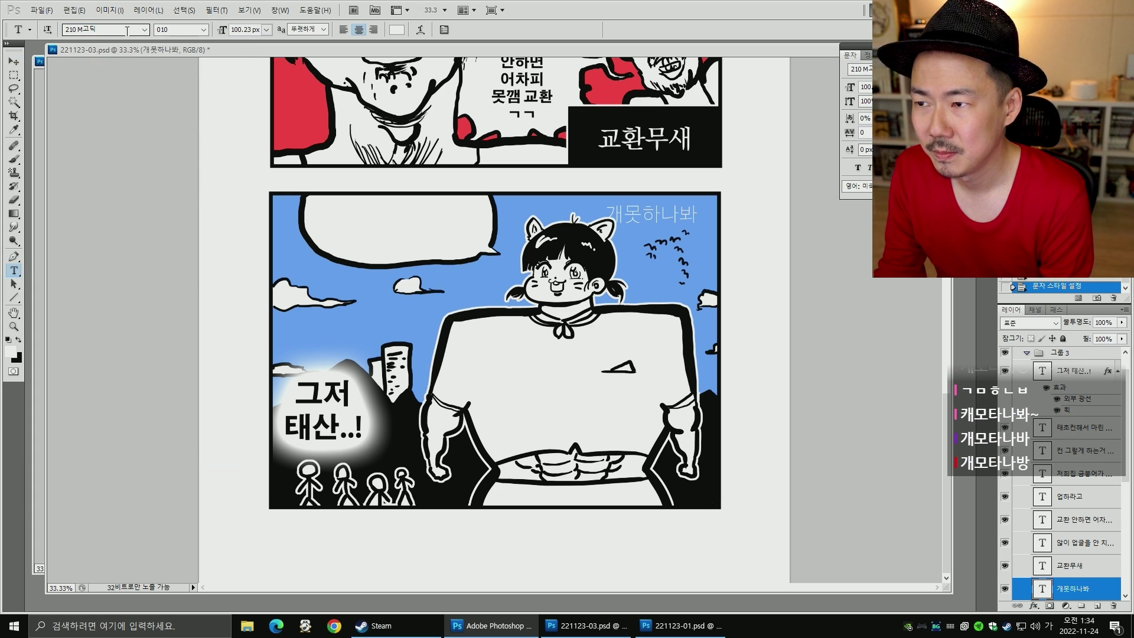
key("Down")
key("Down")
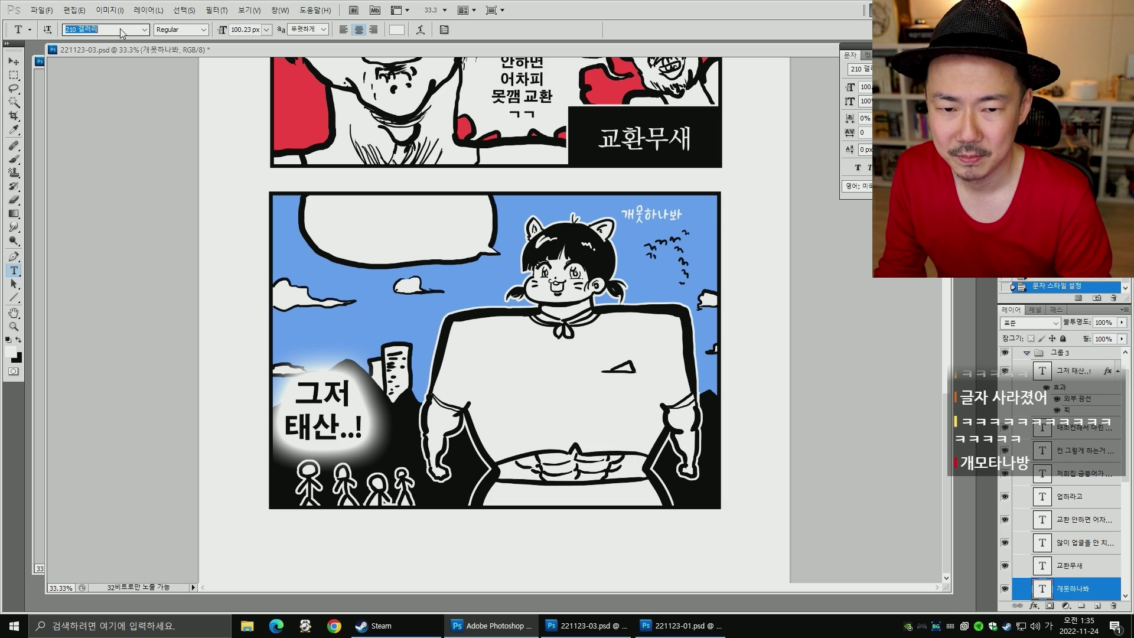
key("Down")
key("Down")
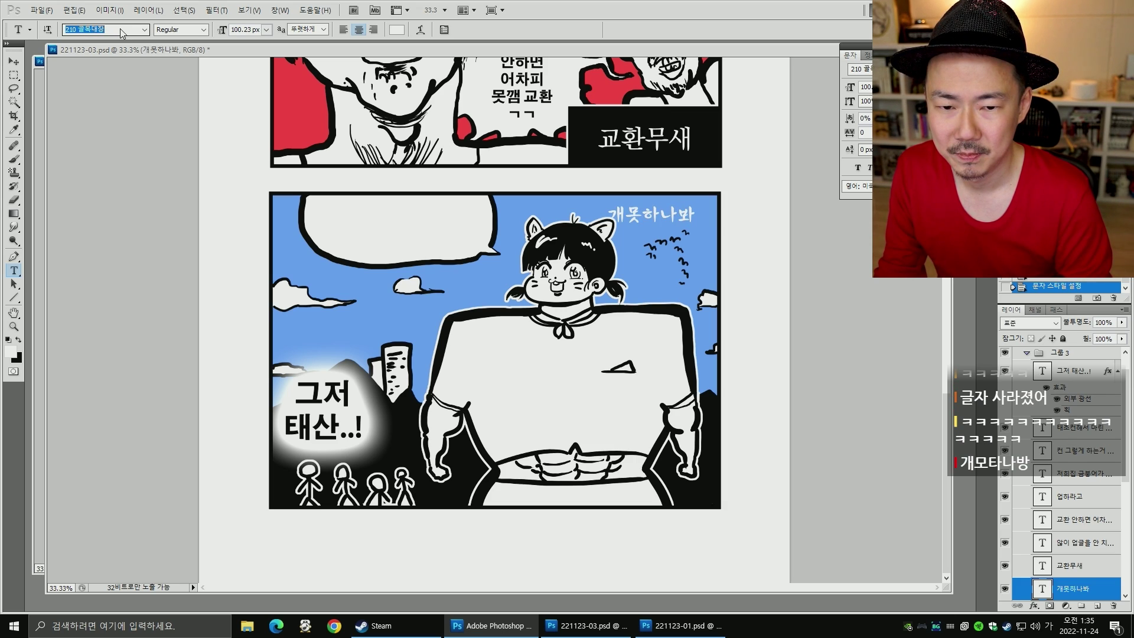
key("Down")
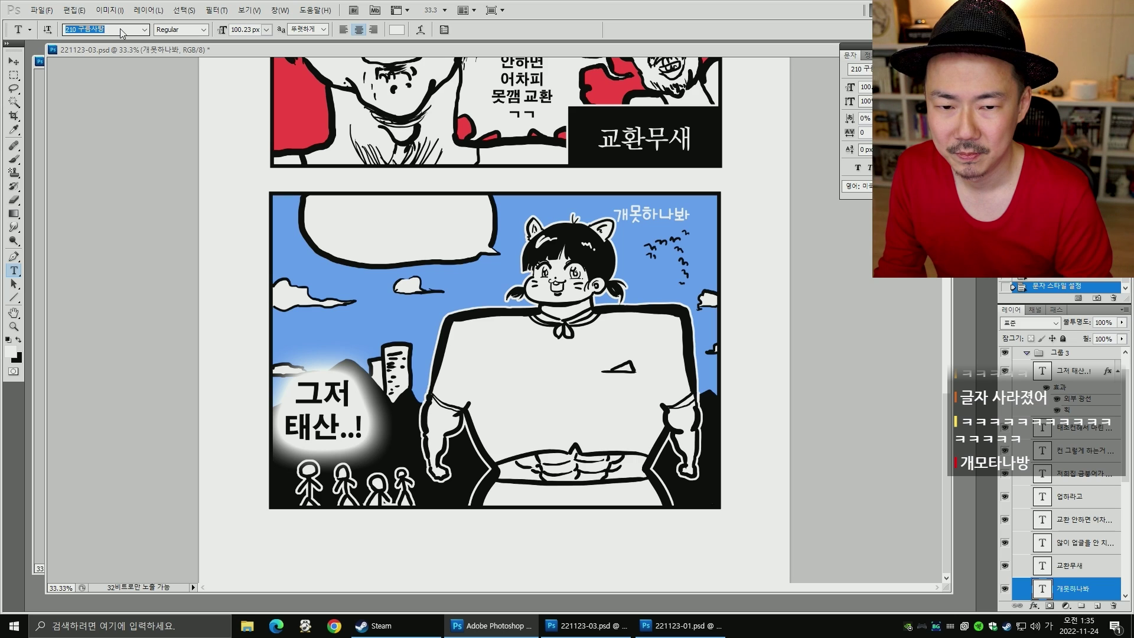
key("v")
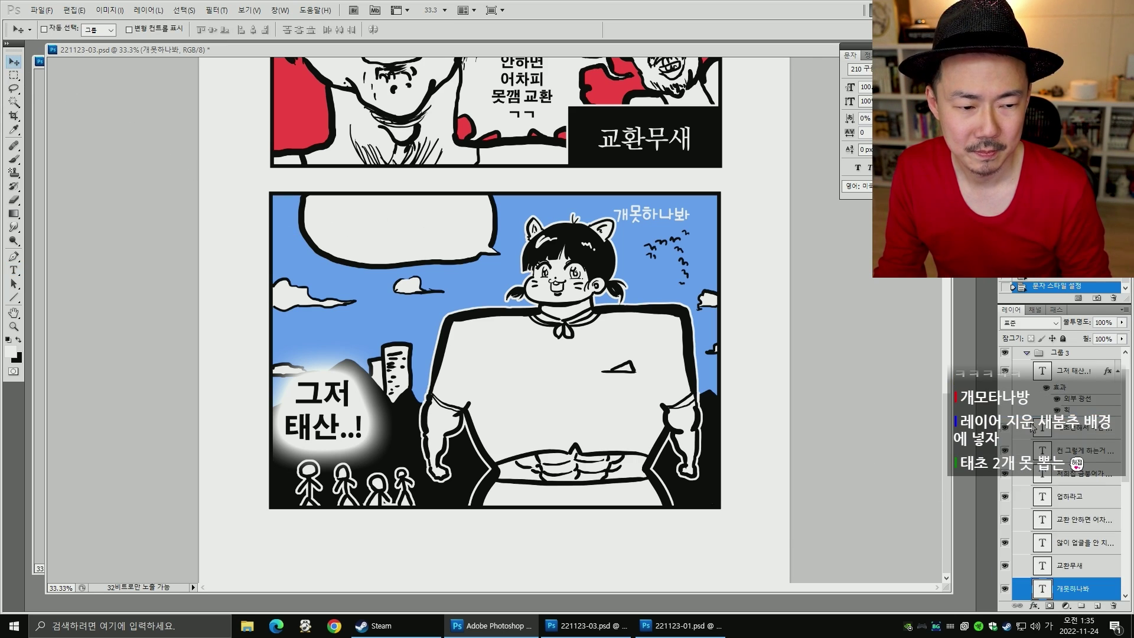
- Add a black outside stroke of 10 px to the 개못하나봐 text layer
double_click(1096, 589)
left_click(746, 448)
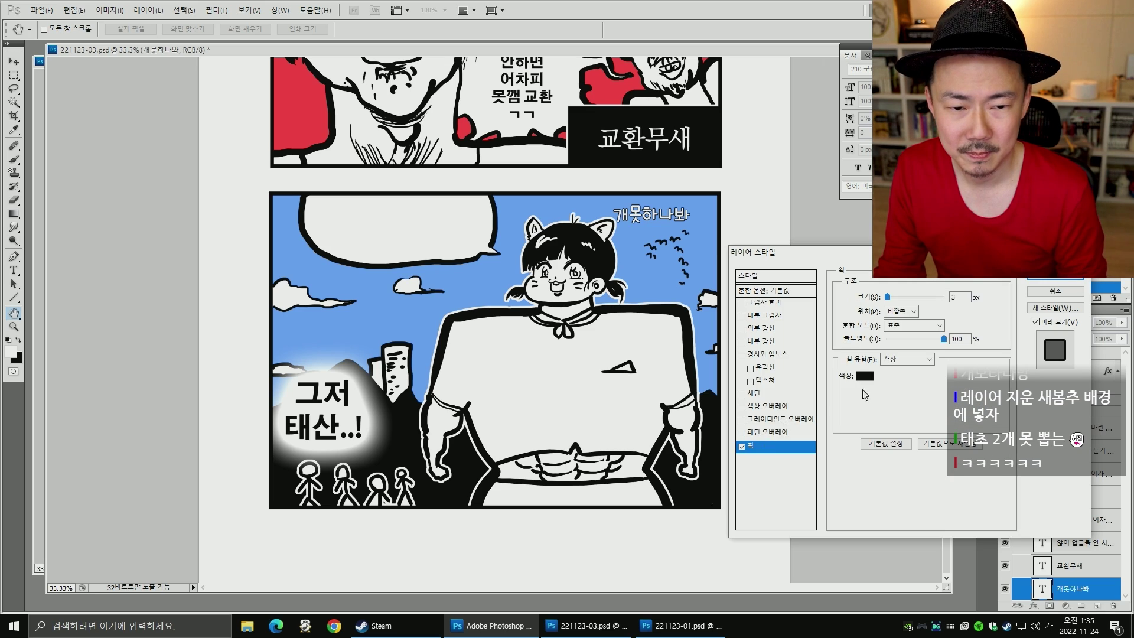
left_click(926, 297)
type("1")
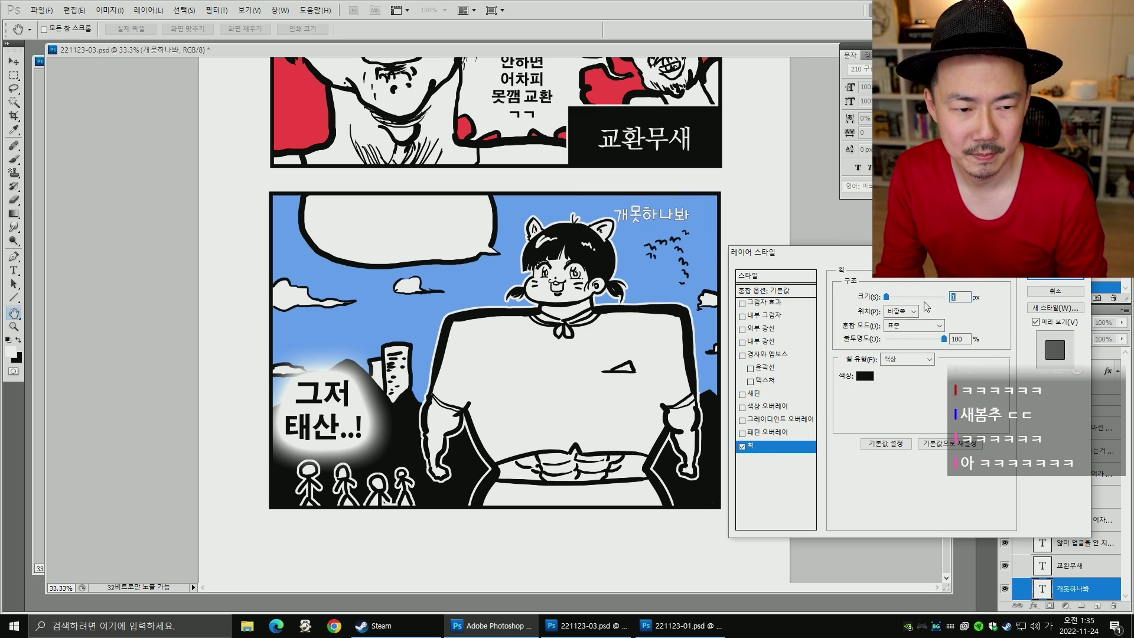
type("0")
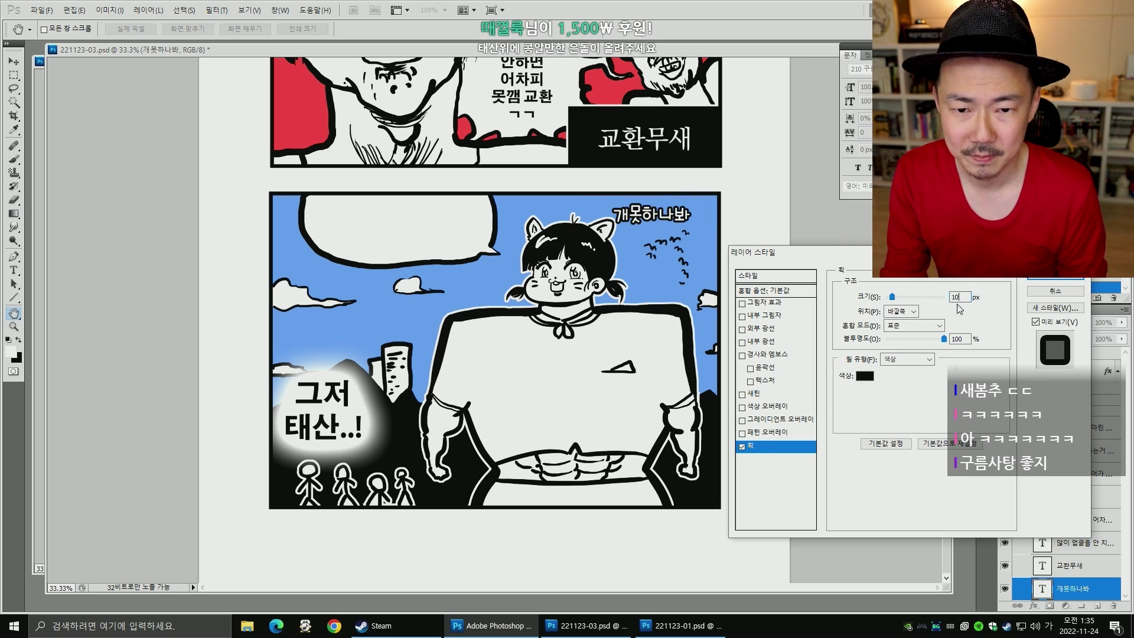
key("Return")
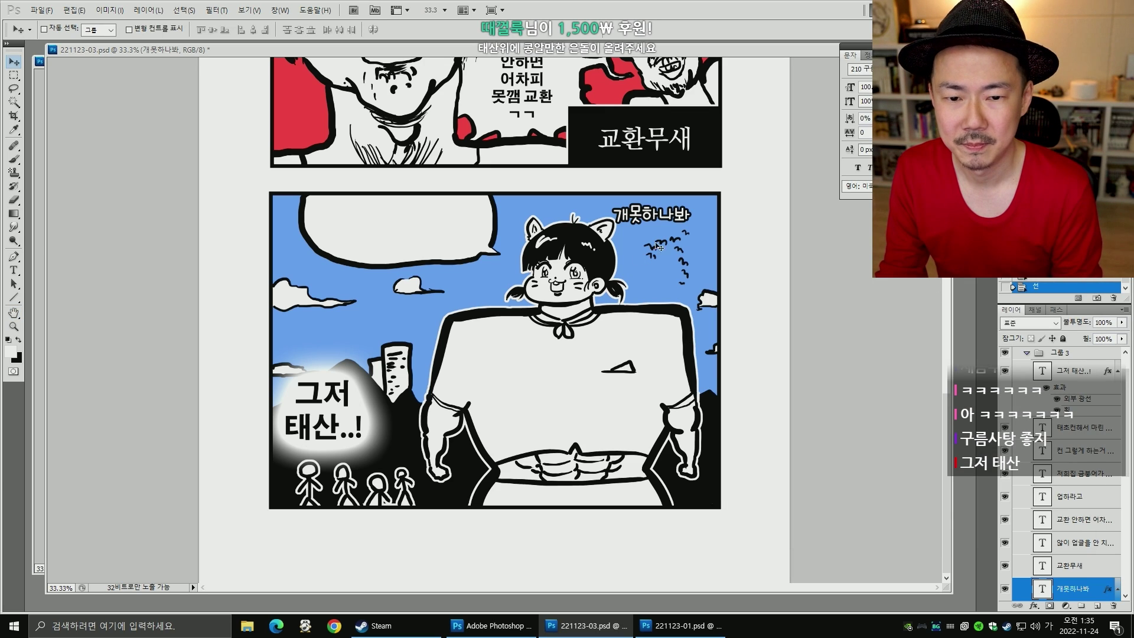
- Tilt the 개못하나봐 text clockwise just above the birds, and collapse 그룹 3
key("ctrl+t")
mouse_move(696, 225)
left_mouse_down()
mouse_move(684, 237)
mouse_move(698, 260)
mouse_move(687, 242)
left_mouse_up()
key("Return")
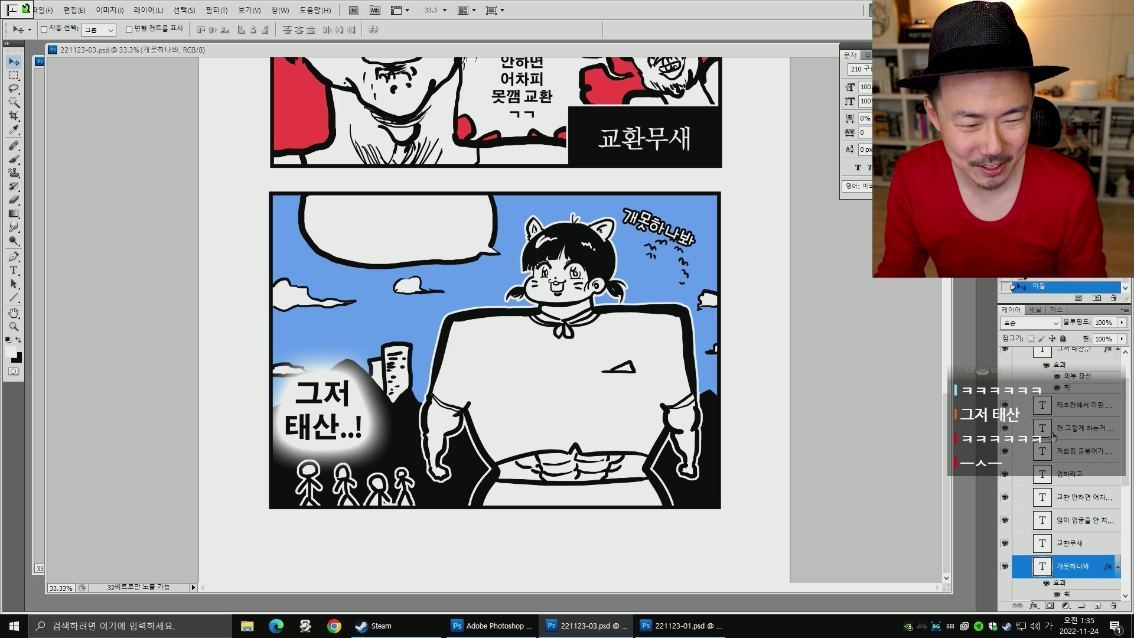
left_click_drag(1126, 439, 1125, 407)
left_click(1027, 381)
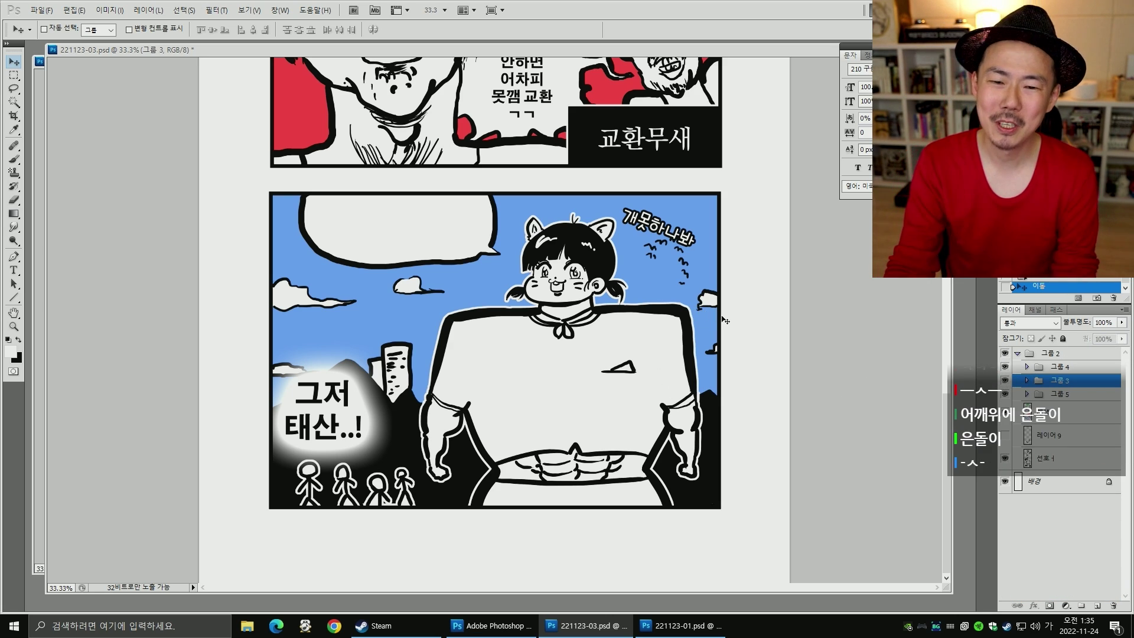
- Hide the 채색 layer and make the line art layer active for drawing
key("b")
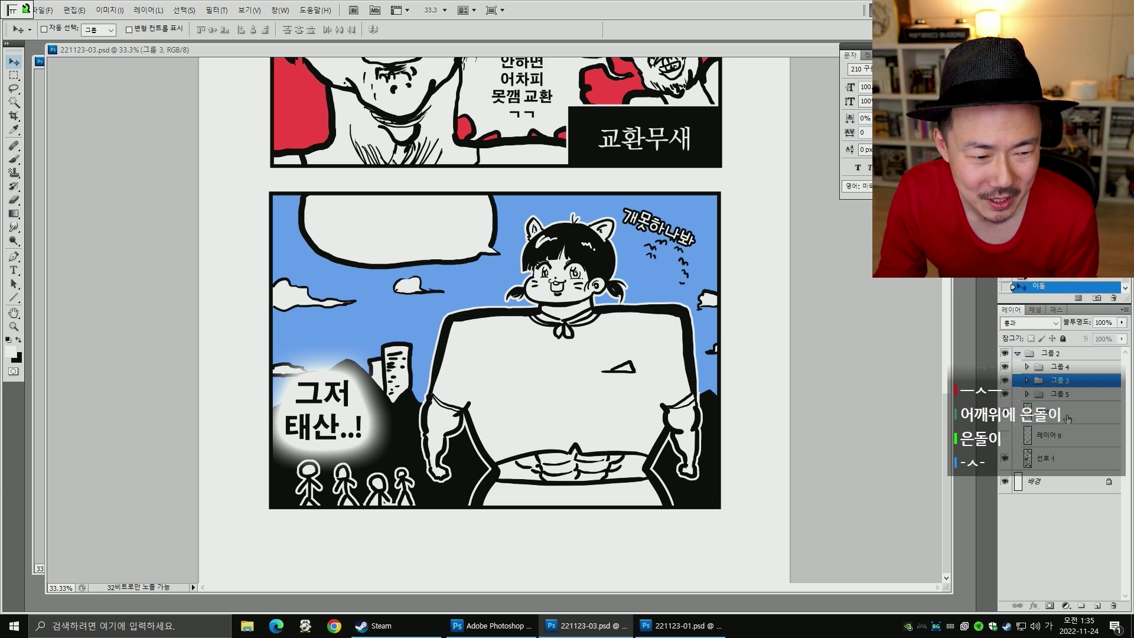
left_click(1005, 458)
left_click(1005, 457)
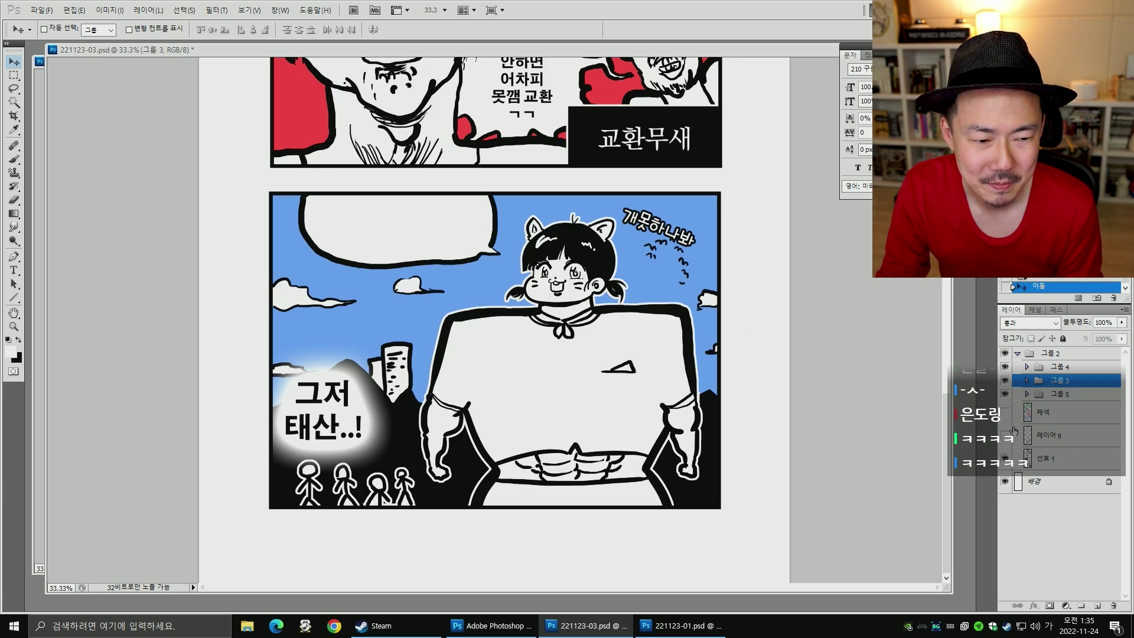
left_click(1014, 429)
left_click(1058, 459)
key("b")
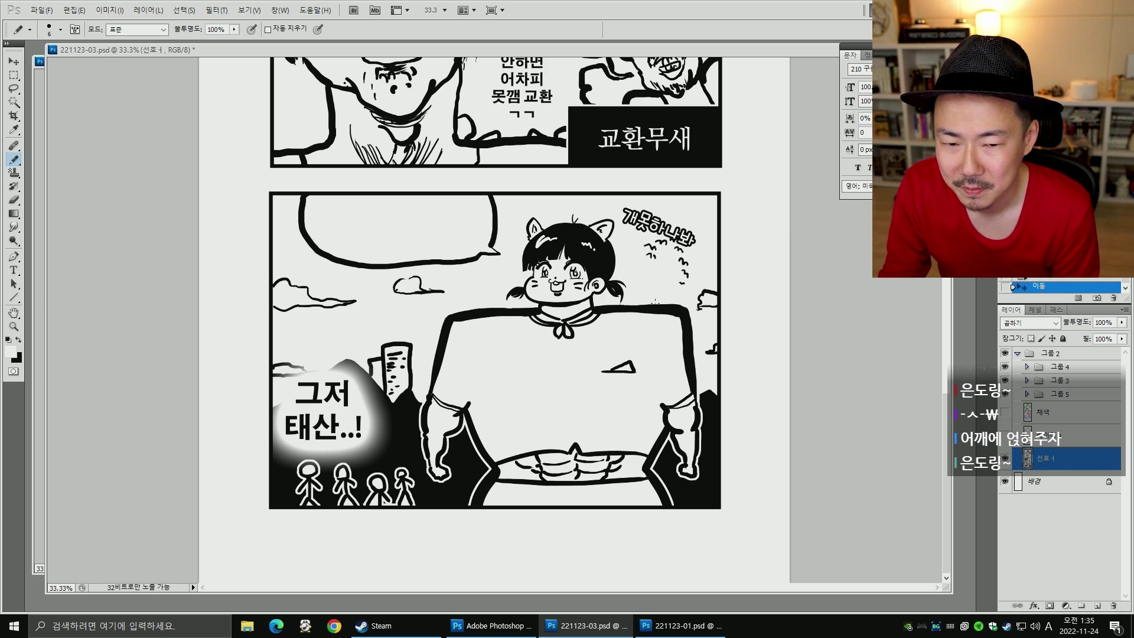
- Prepare the Brush tool with black as the drawing colour and a 15 px tip
key("shift+b")
left_click(650, 332)
key("ctrl+z")
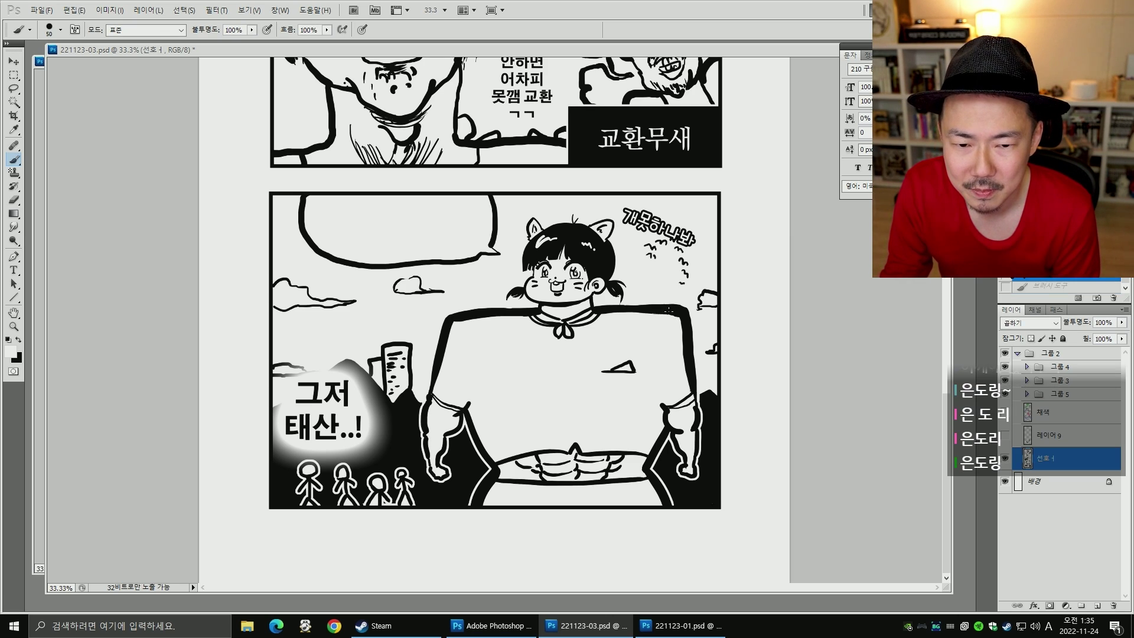
key("x")
key("bracketleft")
key("bracketleft")
key("bracketleft")
key("bracketleft")
key("bracketleft")
key("bracketleft")
key("bracketleft")
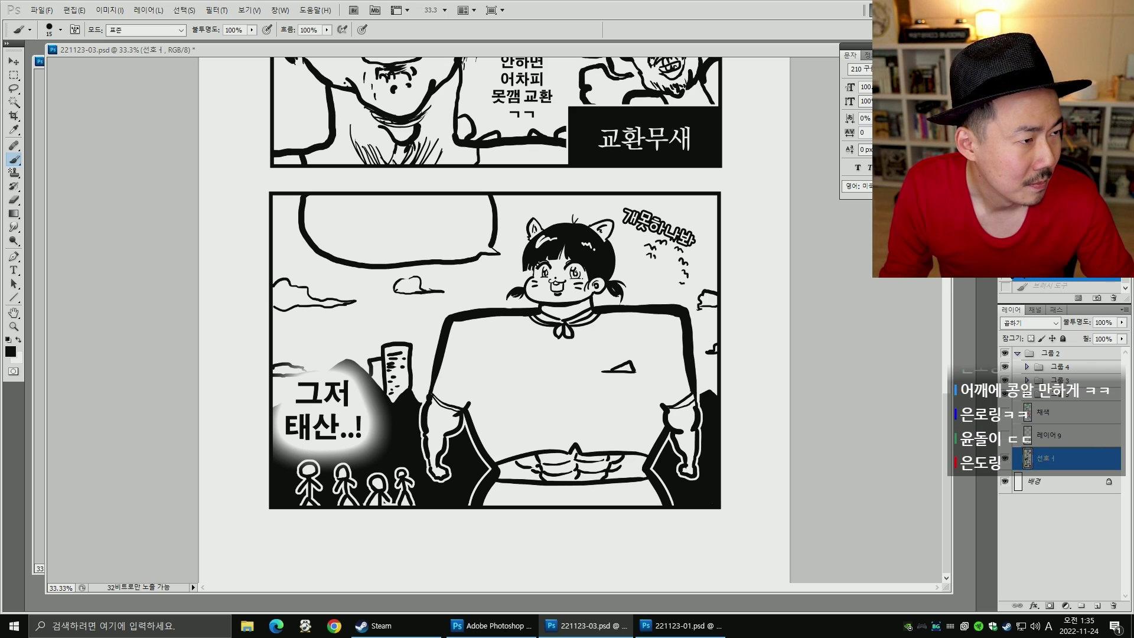
key("Hangul")
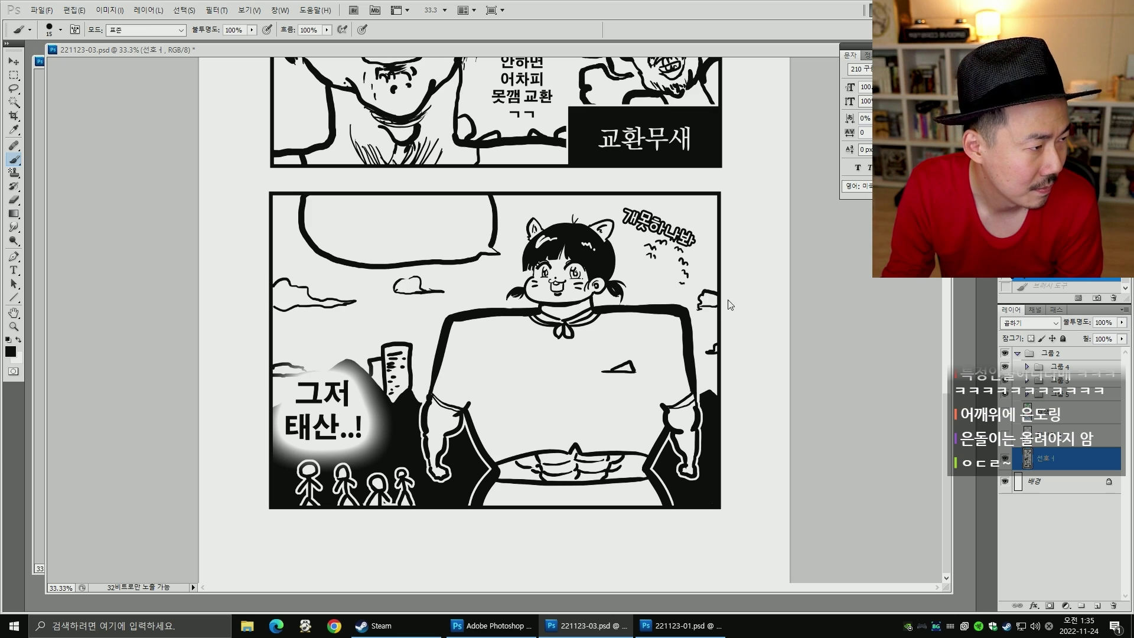
- Draw a tiny cat outline sitting on the big character's shoulder beneath the birds, redoing the strokes until it fits
left_click(662, 297)
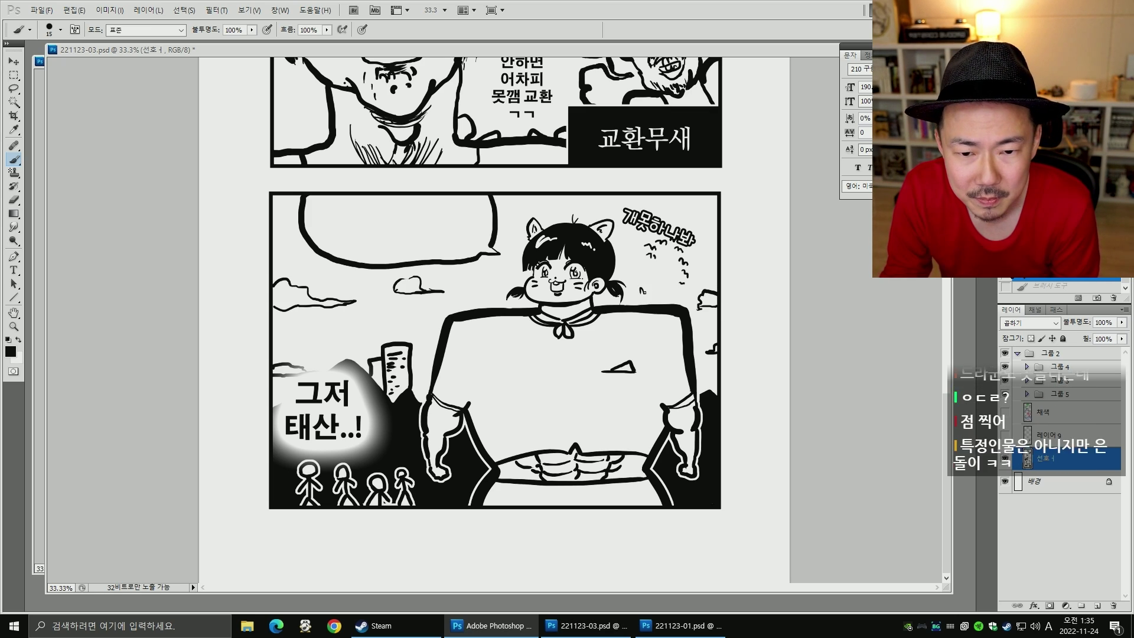
key("ctrl+z")
key("ctrl+z")
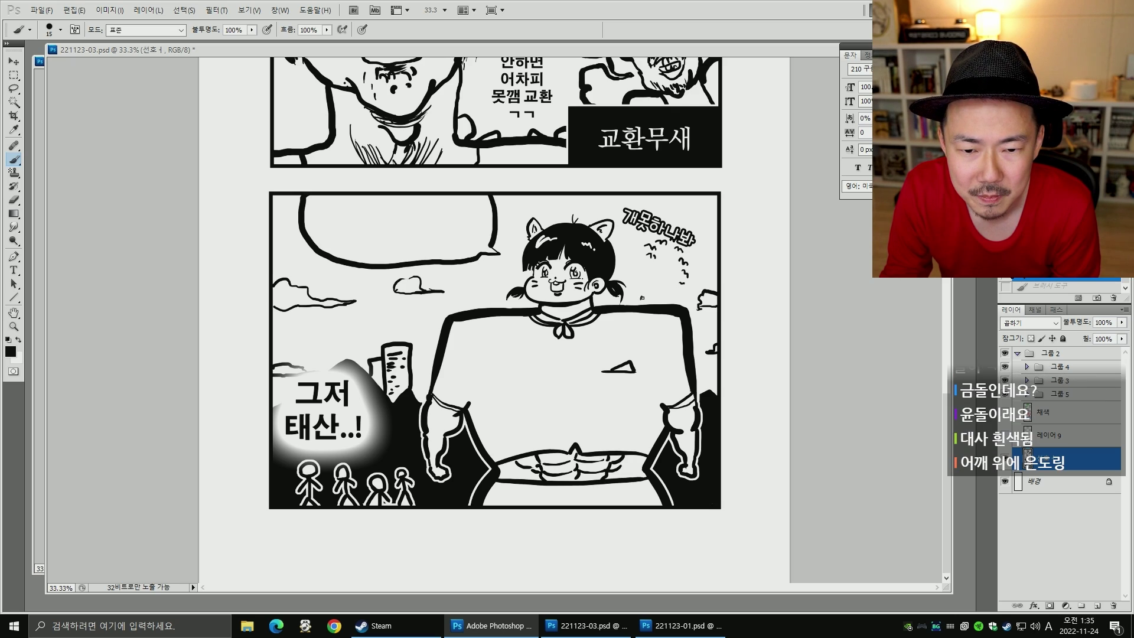
left_click_drag(645, 299, 645, 300)
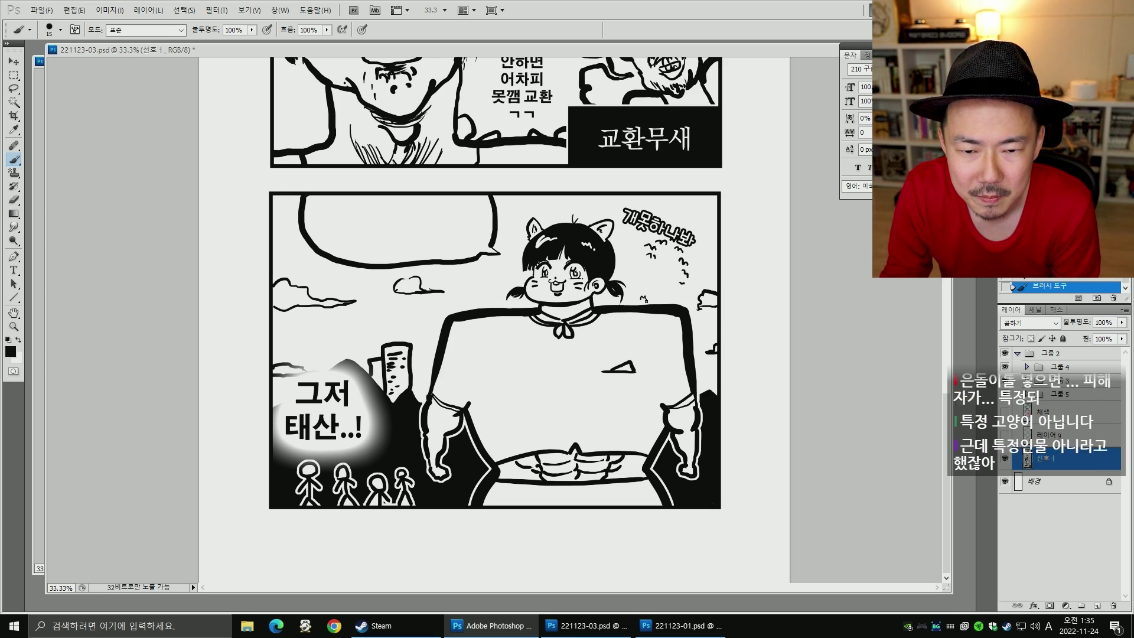
key("ctrl+z")
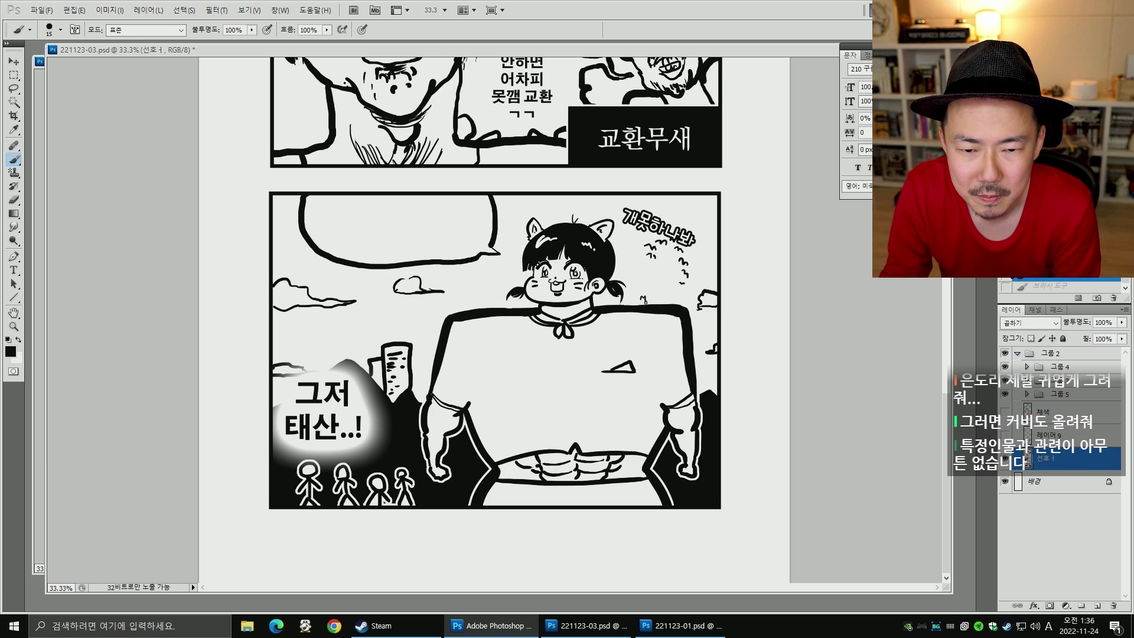
left_click(643, 299)
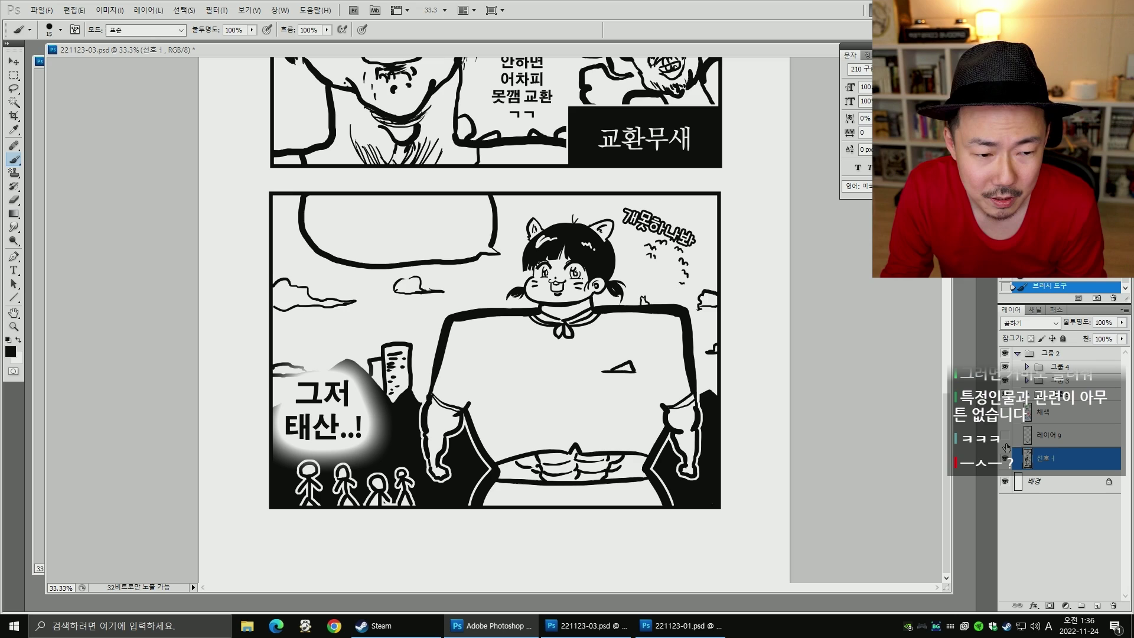
- Select the tiny cat's interior with the Magic Wand, expand it by 2 pixels and fill it white on the shown 채색 layer
key("w")
left_click(643, 300)
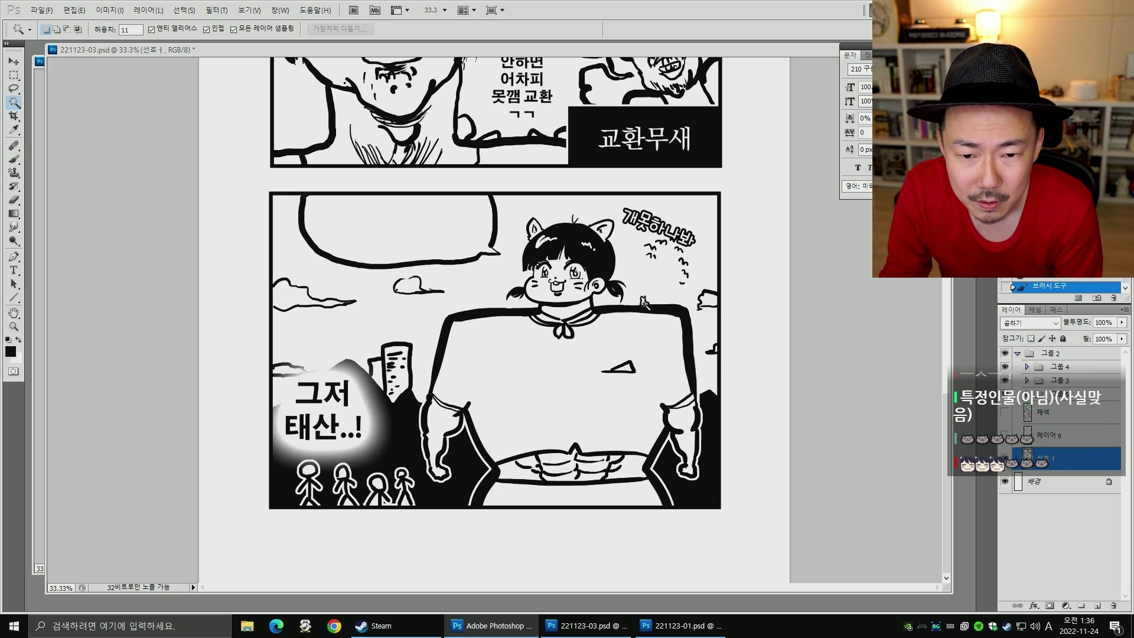
left_click(1004, 413)
left_click(1043, 413)
key("alt+s")
key("m")
key("e")
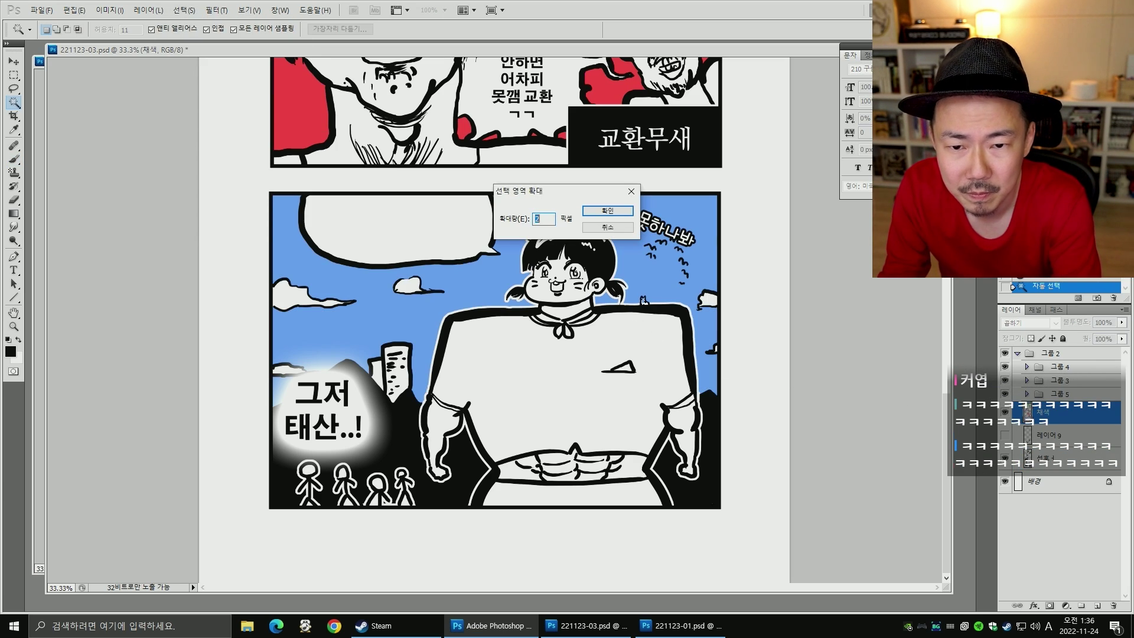
key("Return")
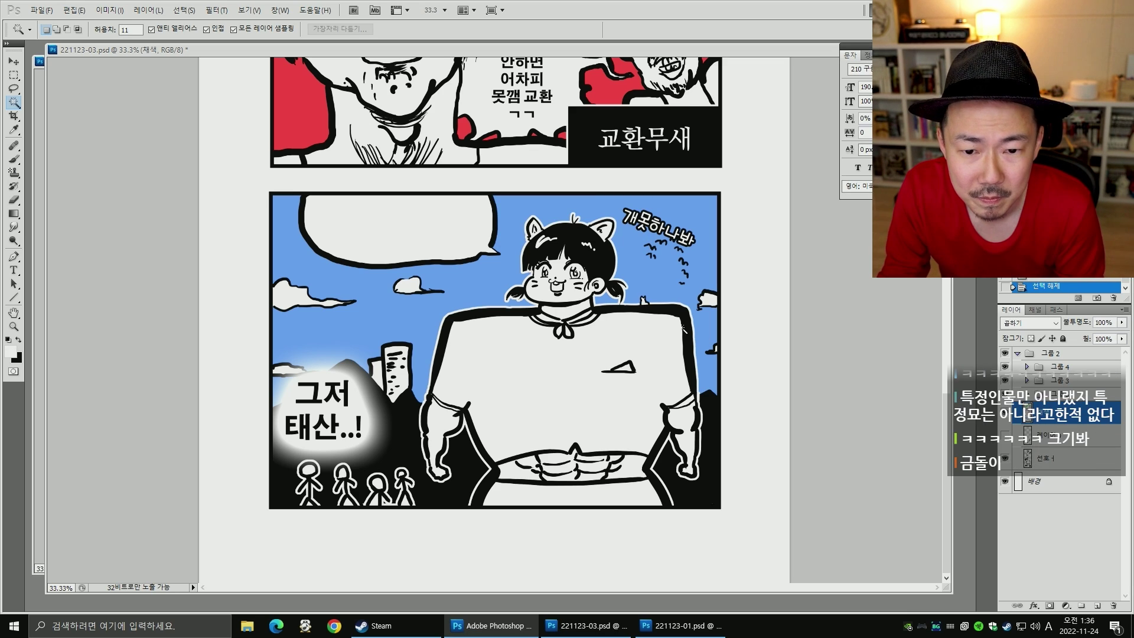
key("ctrl+d")
- Select the sky area around the cat with the Magic Wand while 채색 is hidden, contract the selection and show 채색 again
key("b")
scroll(657, 327, "up", 1)
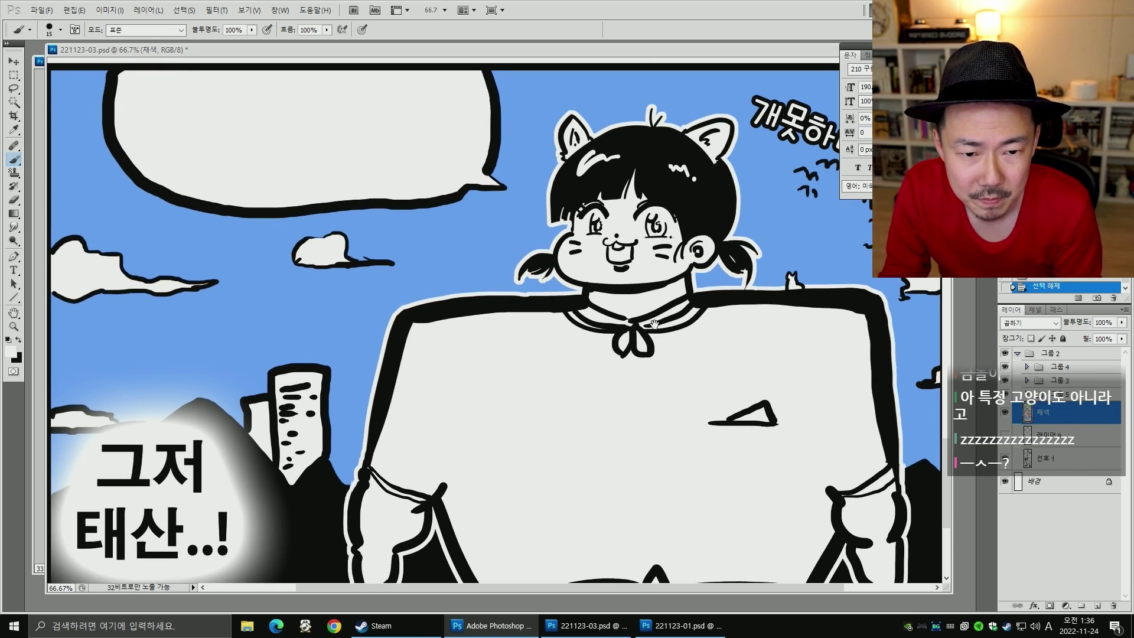
key("w")
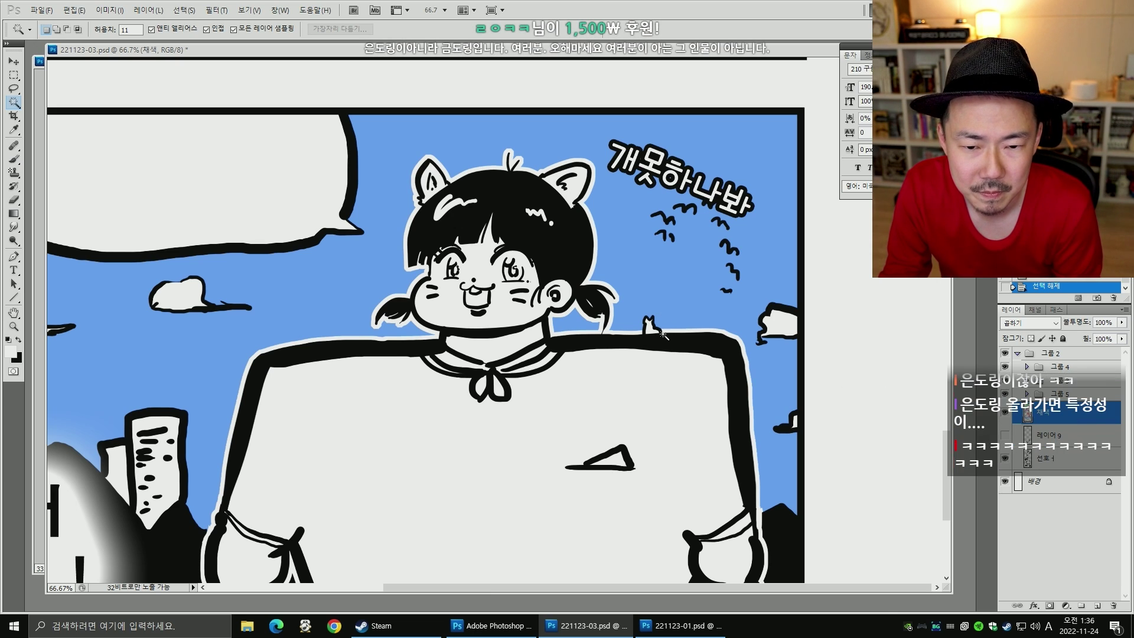
left_click(1005, 411)
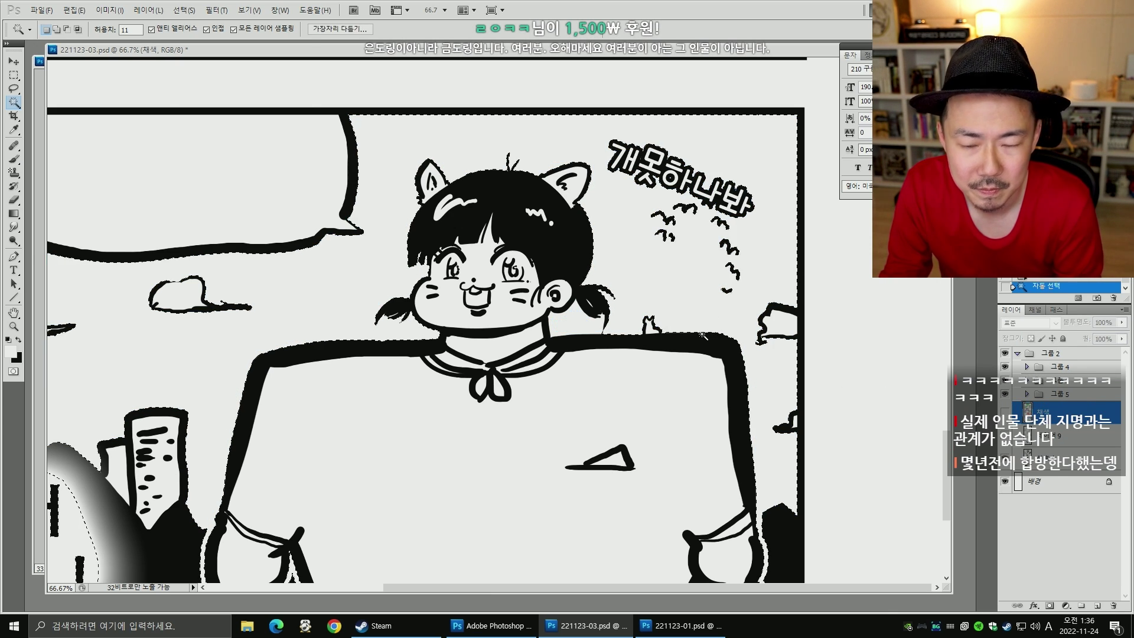
key("F2")
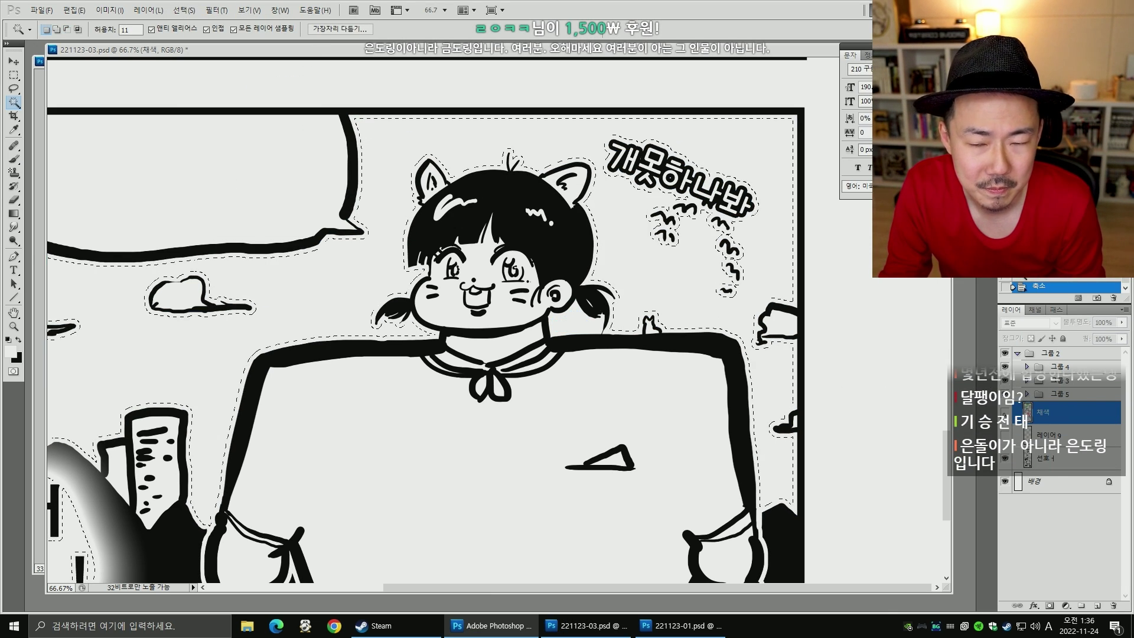
left_click(1004, 411)
key("e")
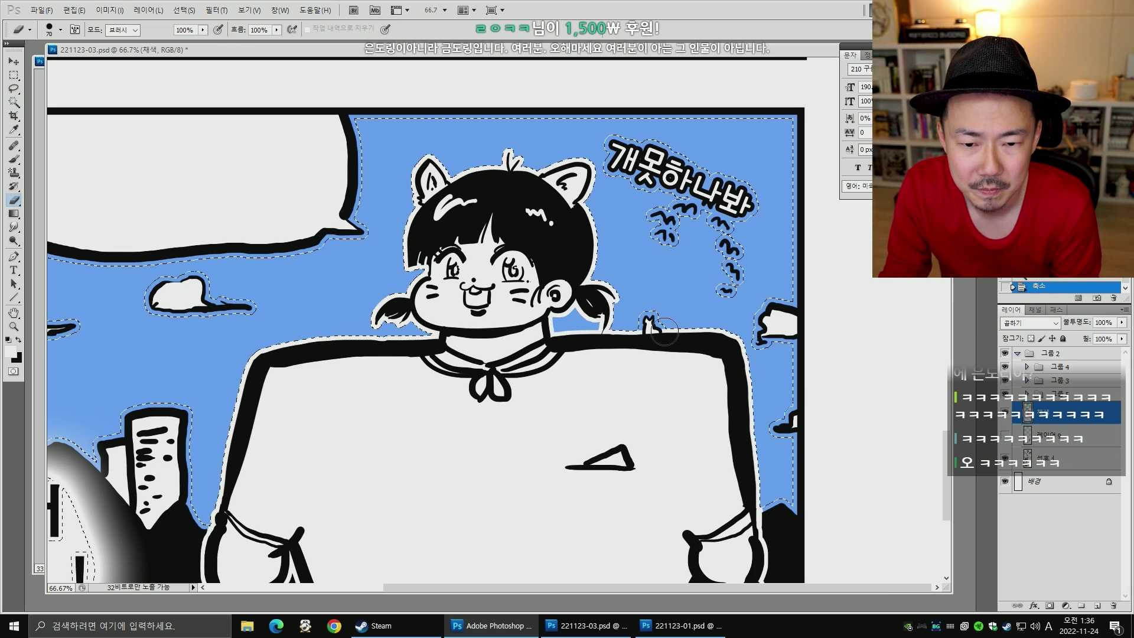
left_click_drag(646, 321, 661, 332)
key("ctrl+z")
- Invert the selection, paint a white border around the tiny cat with a 50 px brush, and deselect
key("ctrl+shift+i")
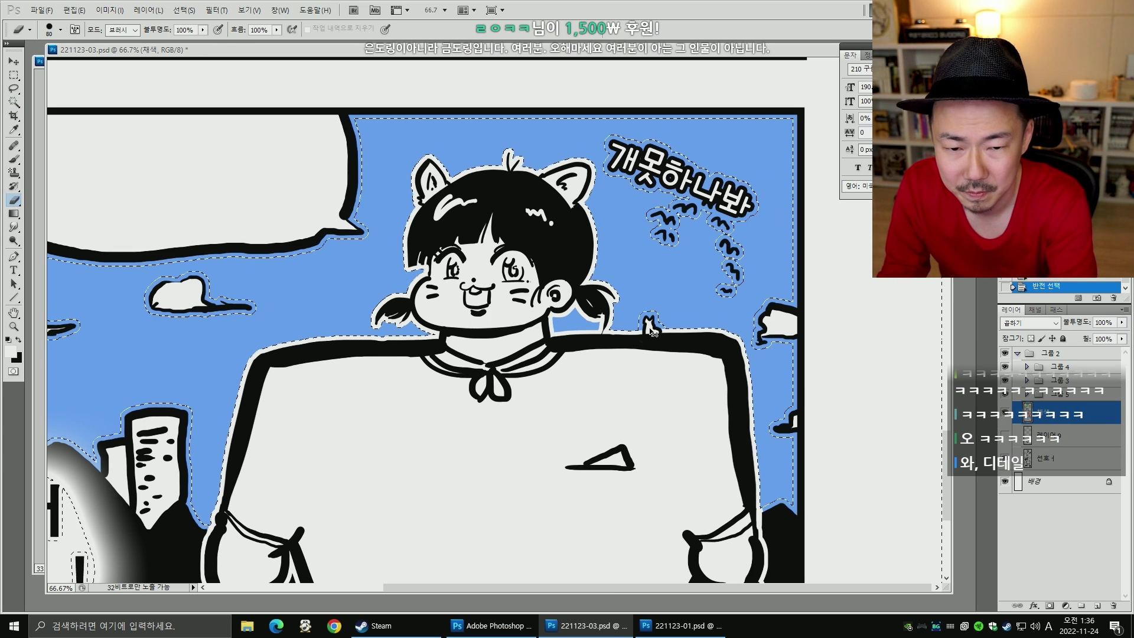
key("b")
key("]")
key("]")
key("]")
key("]")
left_click_drag(645, 322, 660, 332)
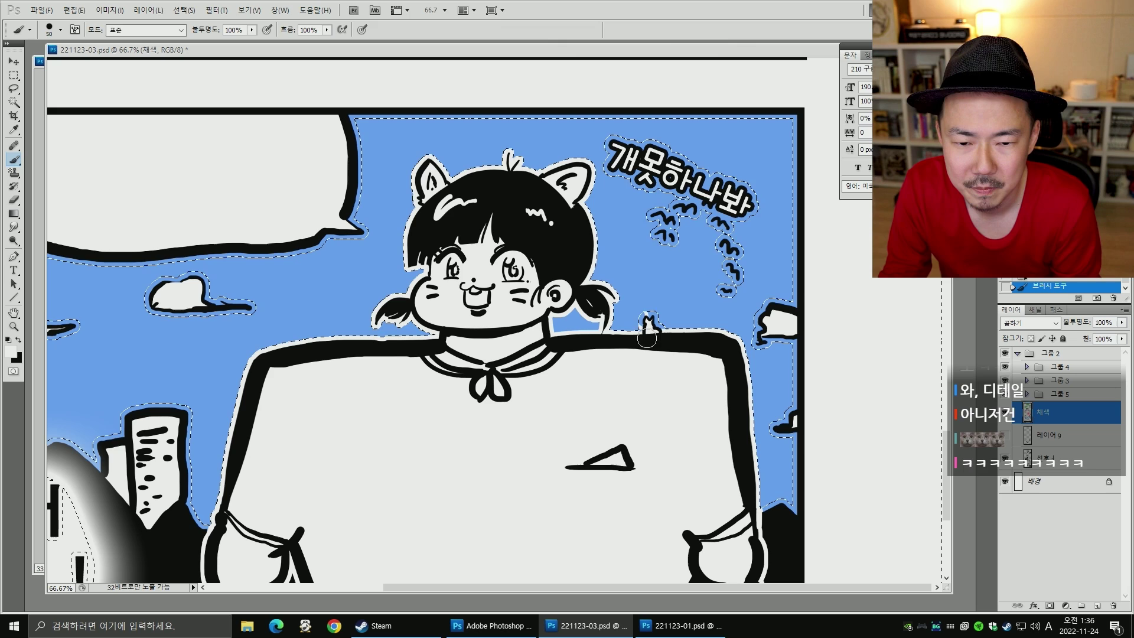
key("ctrl+d")
key("w")
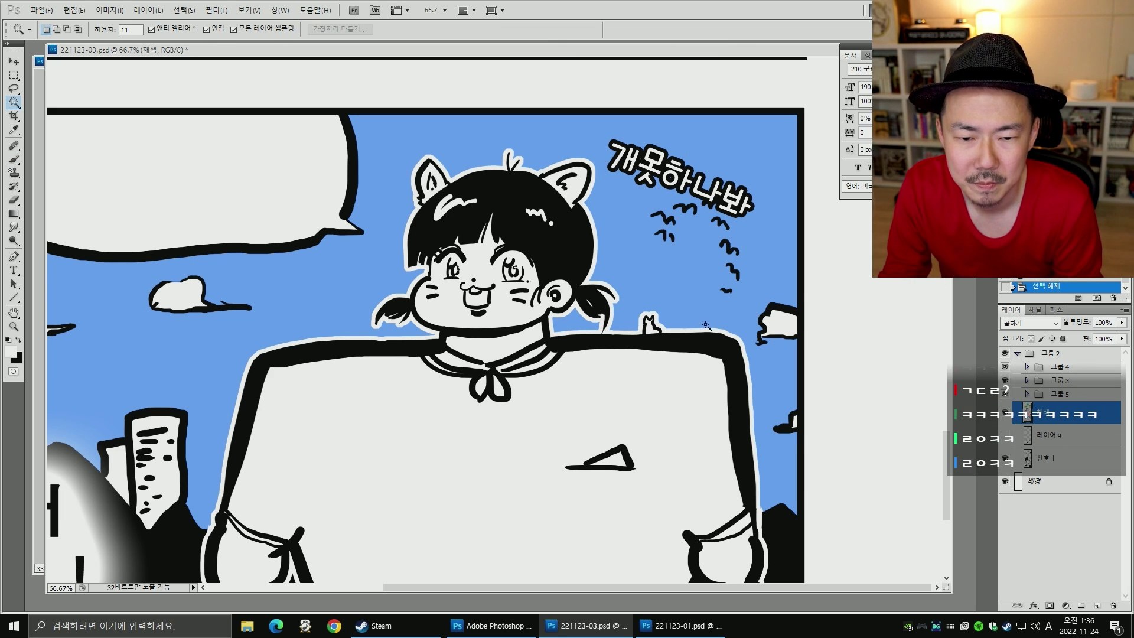
- Toggle the visibility of 레이어 9, 그룹 4 and 그룹 2 to check what each one contains
key("ctrl+minus")
key("ctrl+minus")
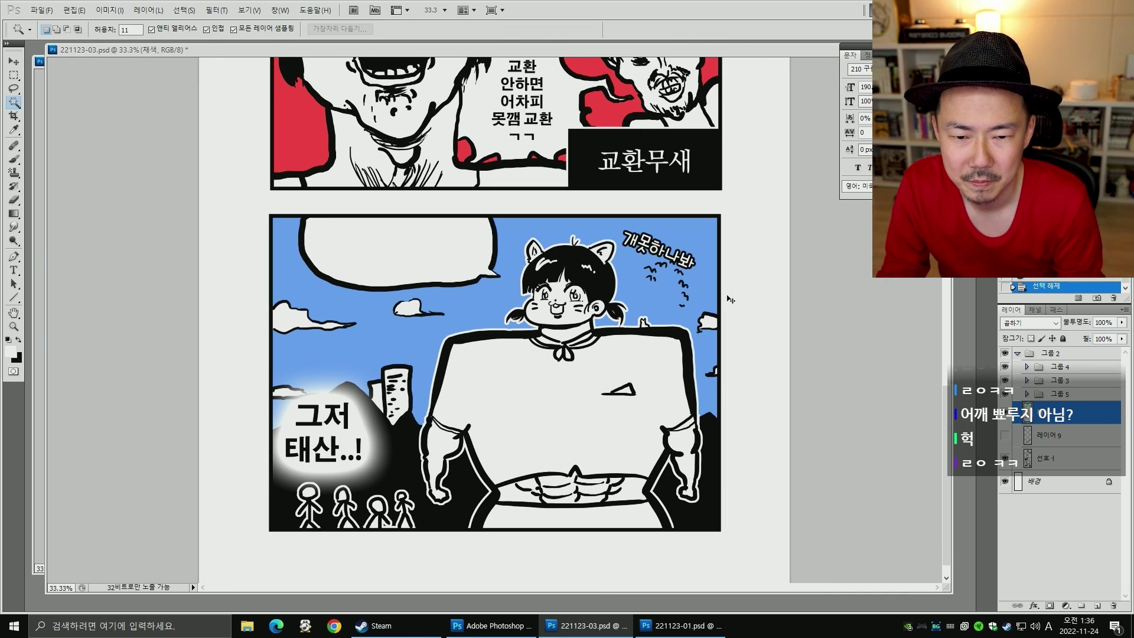
left_click(1004, 435)
left_click(1005, 436)
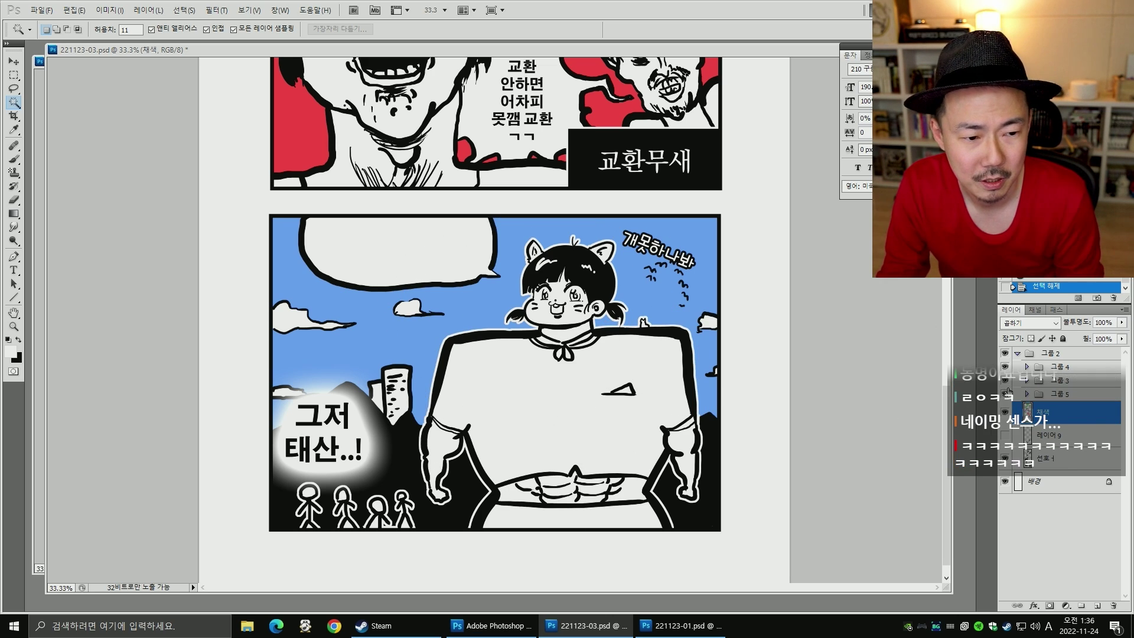
scroll(997, 405, "up", 2)
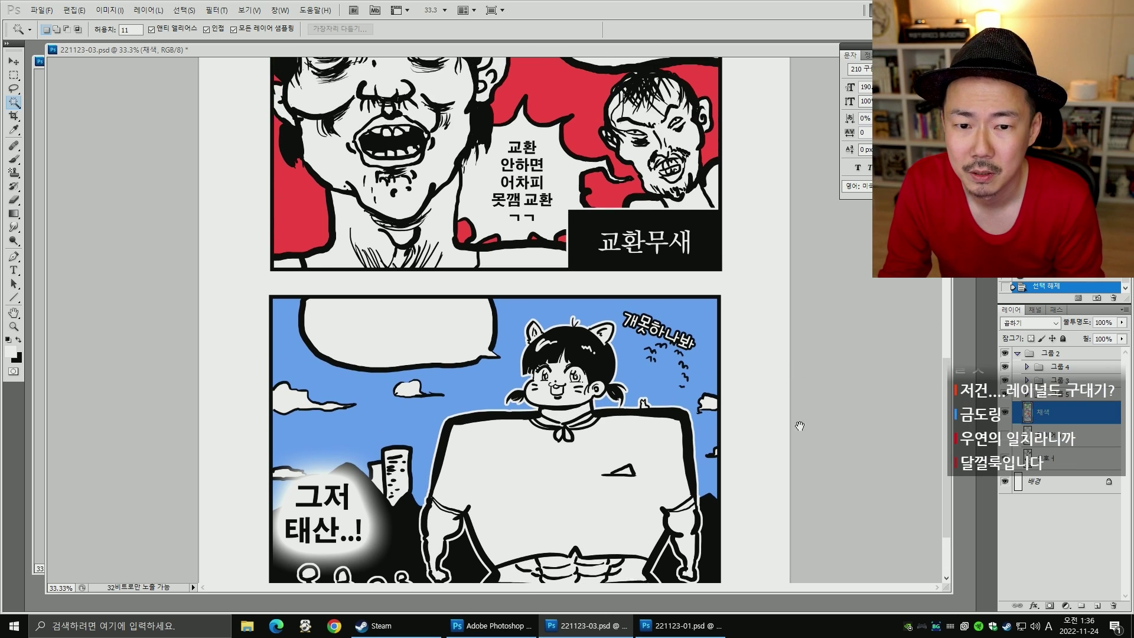
left_click(1005, 367)
left_click(1005, 367)
left_click(1005, 367)
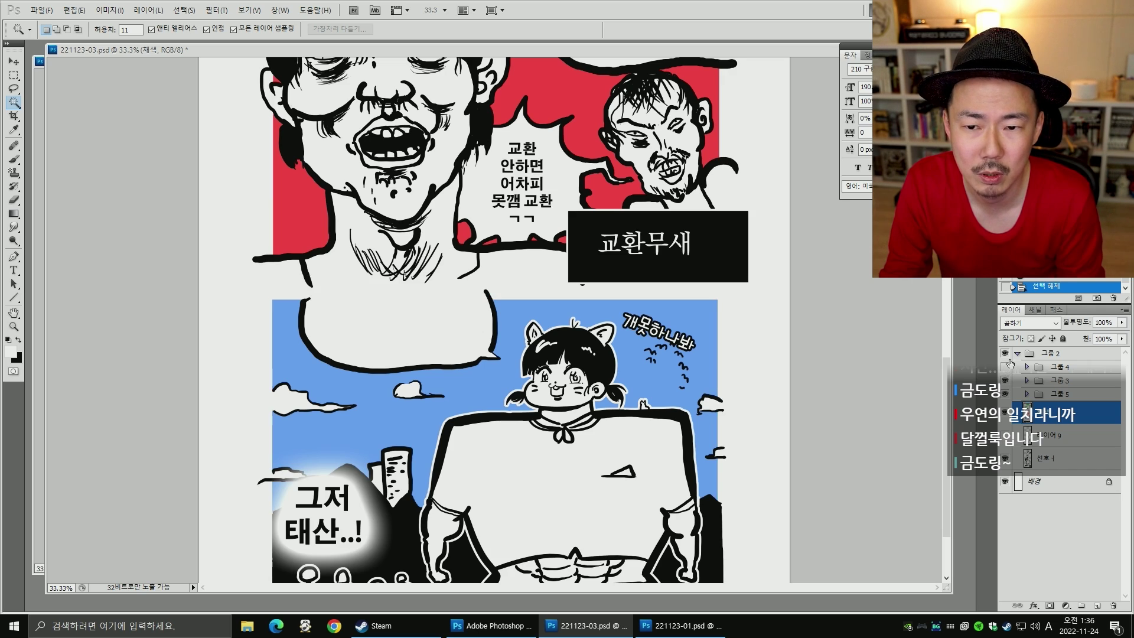
left_click(1004, 353)
left_click(1005, 353)
left_click(1005, 367)
- Expand 그룹 4 and 그룹 3 and look through their layers for the last panel's missing bubble text
left_click(1061, 367)
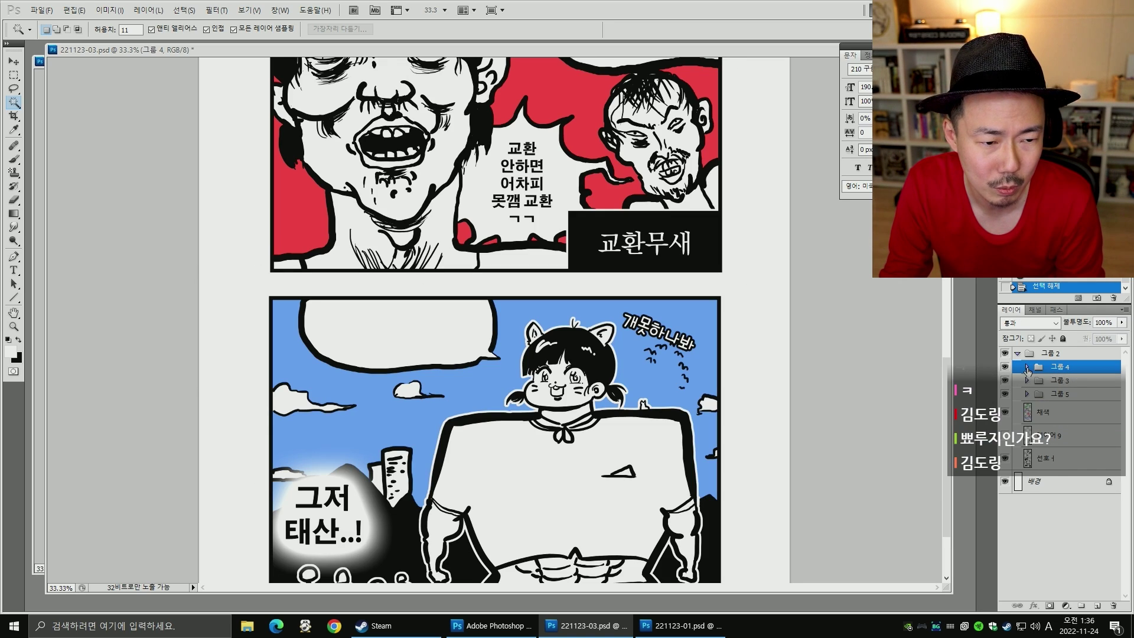
left_click(1026, 367)
left_click(1022, 427)
left_click(1026, 426)
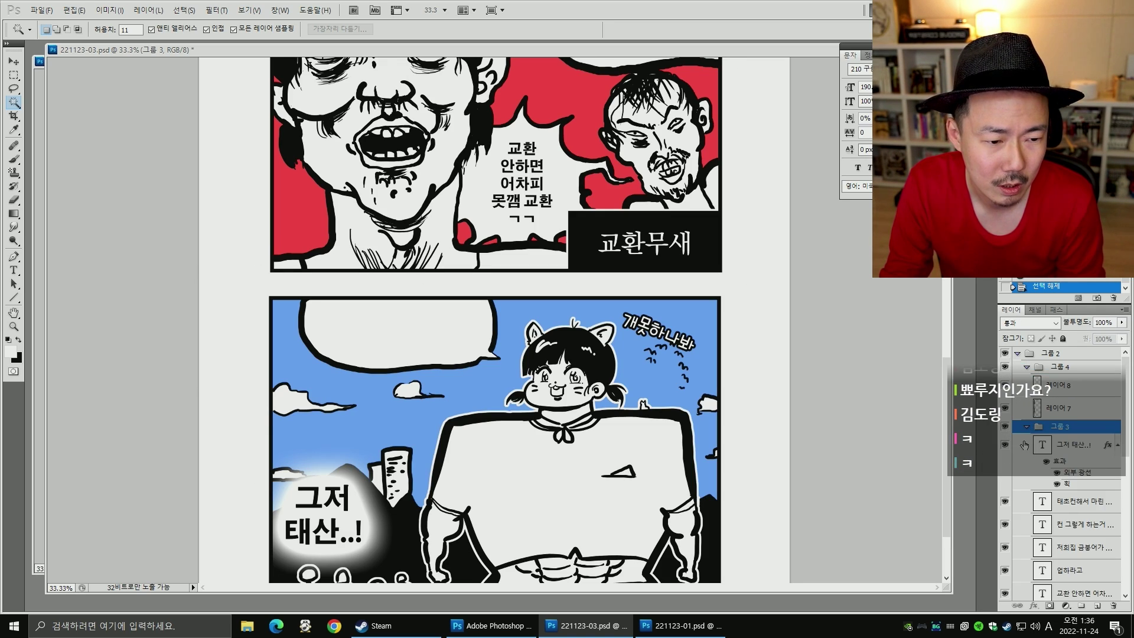
left_click_drag(1122, 455, 1124, 590)
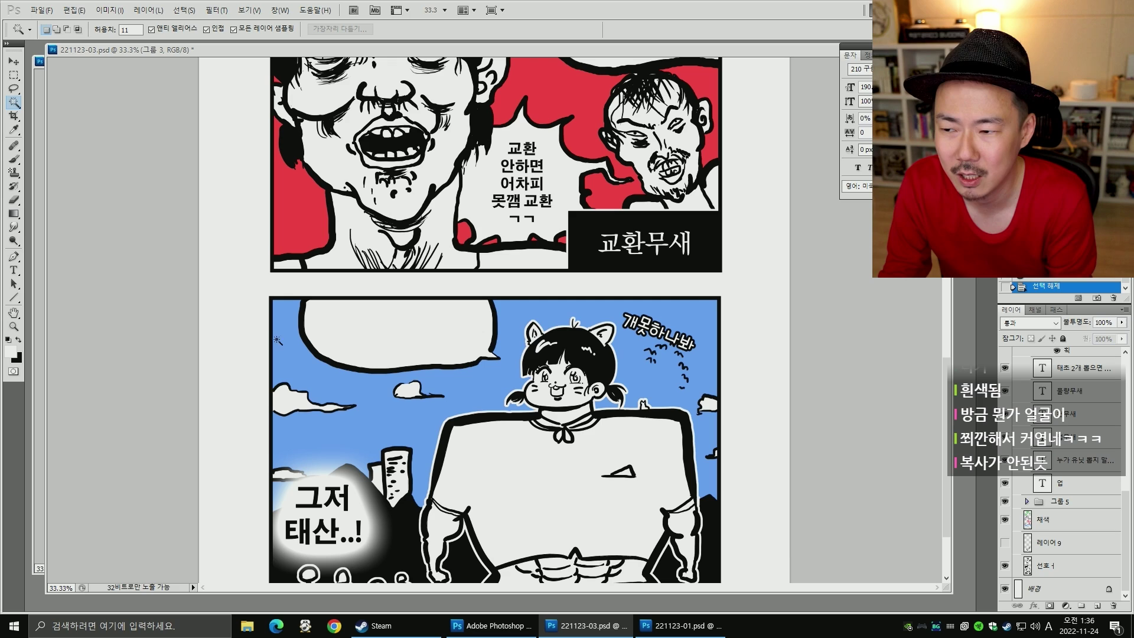
- Change the colour of all the 태초 2개 뽑으면 되잖아. text in the last panel's speech bubble to black
key("t")
left_click(362, 320)
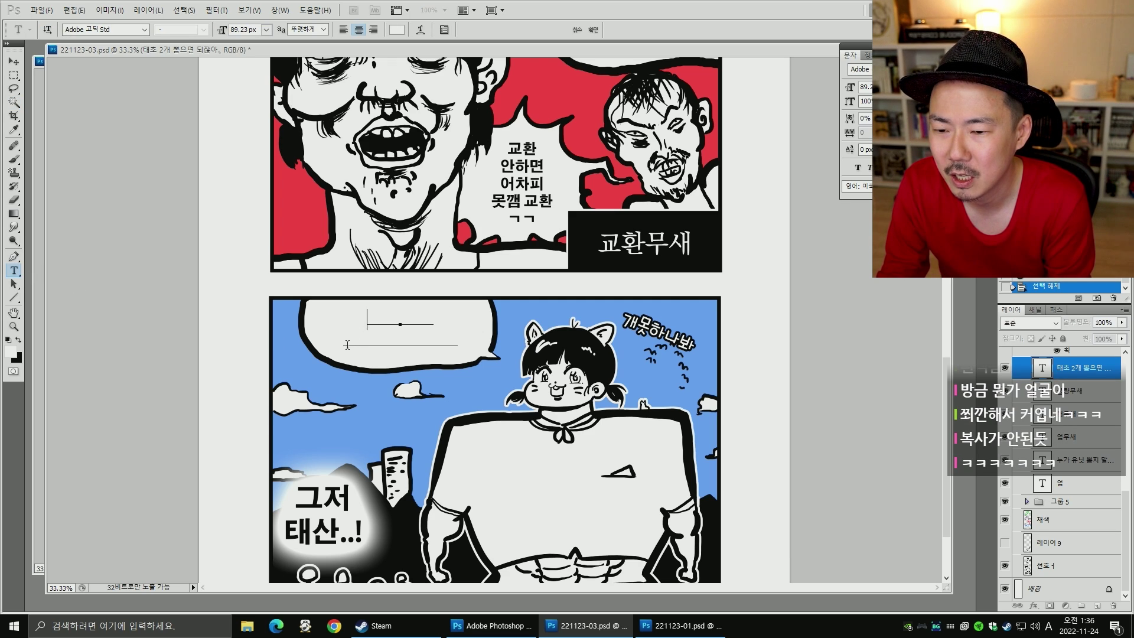
key("ctrl+a")
left_click(397, 29)
left_click(687, 201)
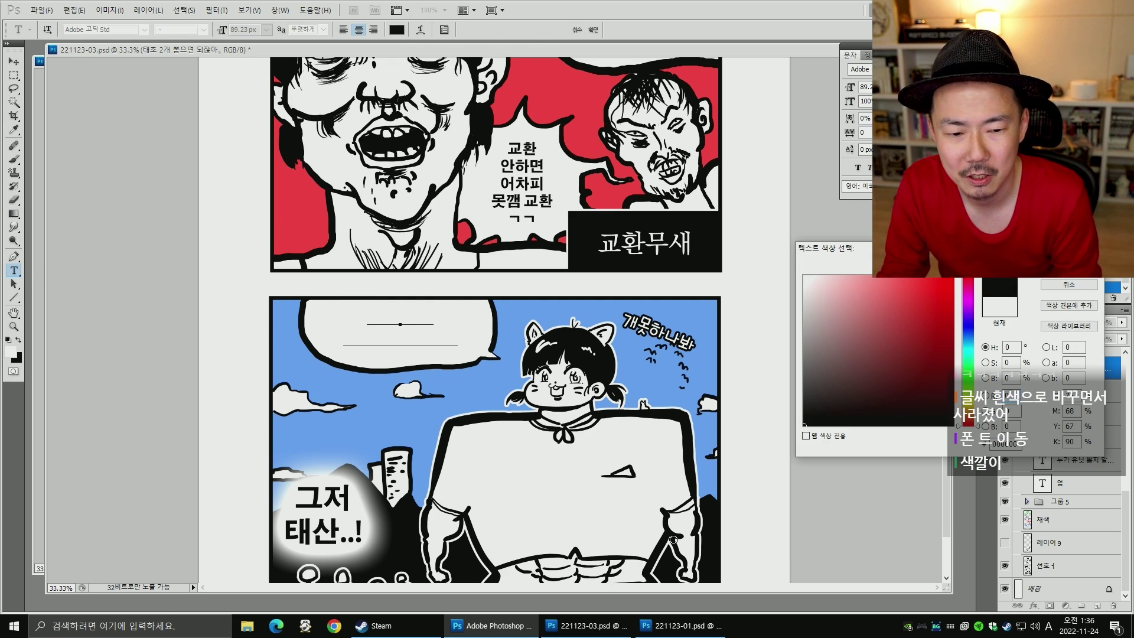
left_click(1067, 273)
left_click(13, 63)
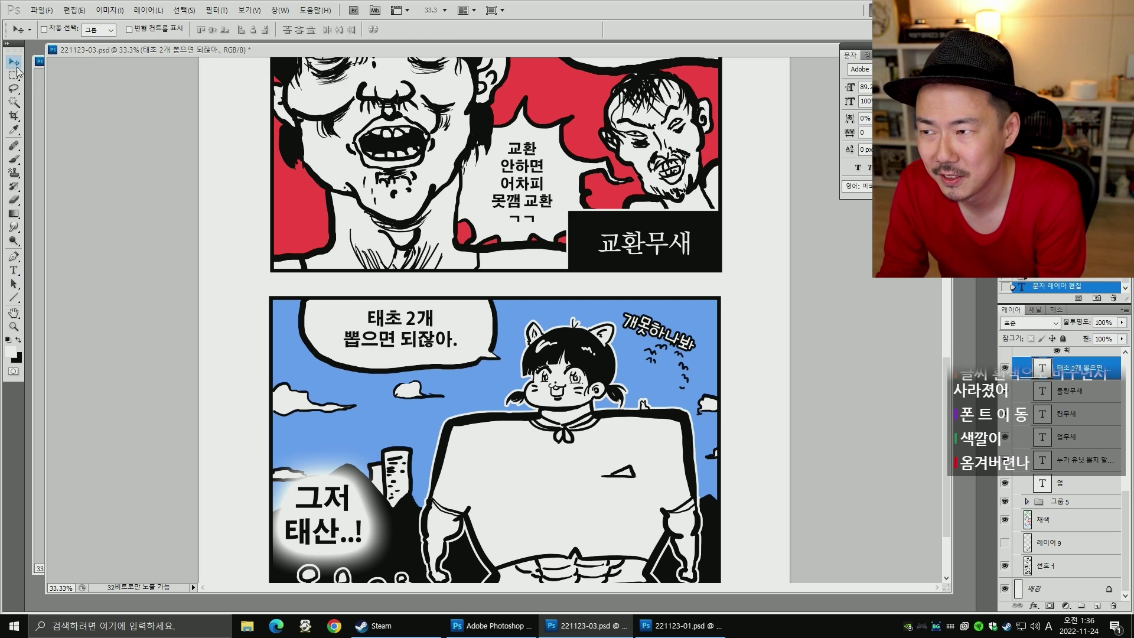
- Save the comic page after bringing the whole last panel into view
key("space")
left_click_drag(712, 414, 748, 325)
key("ctrl+s")
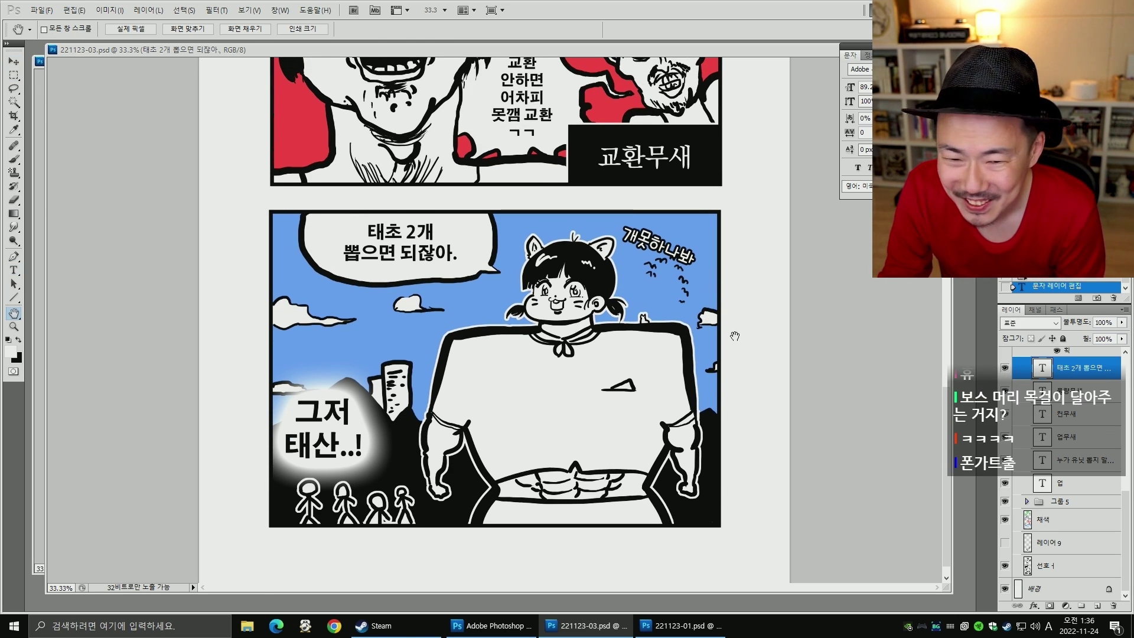
- Review all four panels of the comic page, both up close and as a whole
key("ctrl+minus")
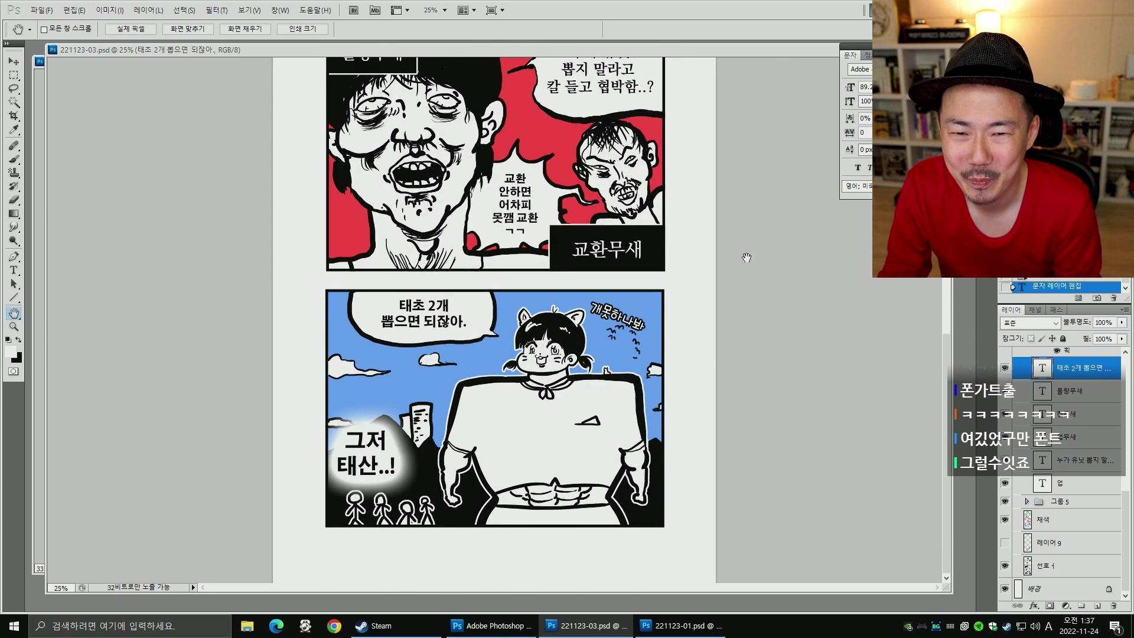
scroll(739, 266, "up", 10)
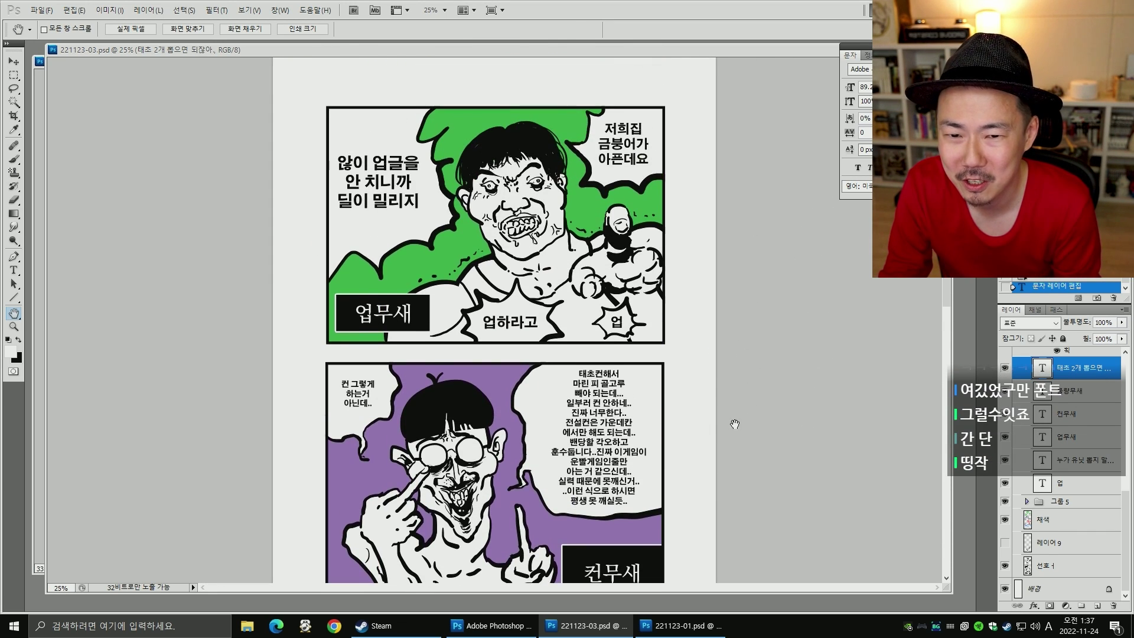
scroll(735, 424, "down", 10)
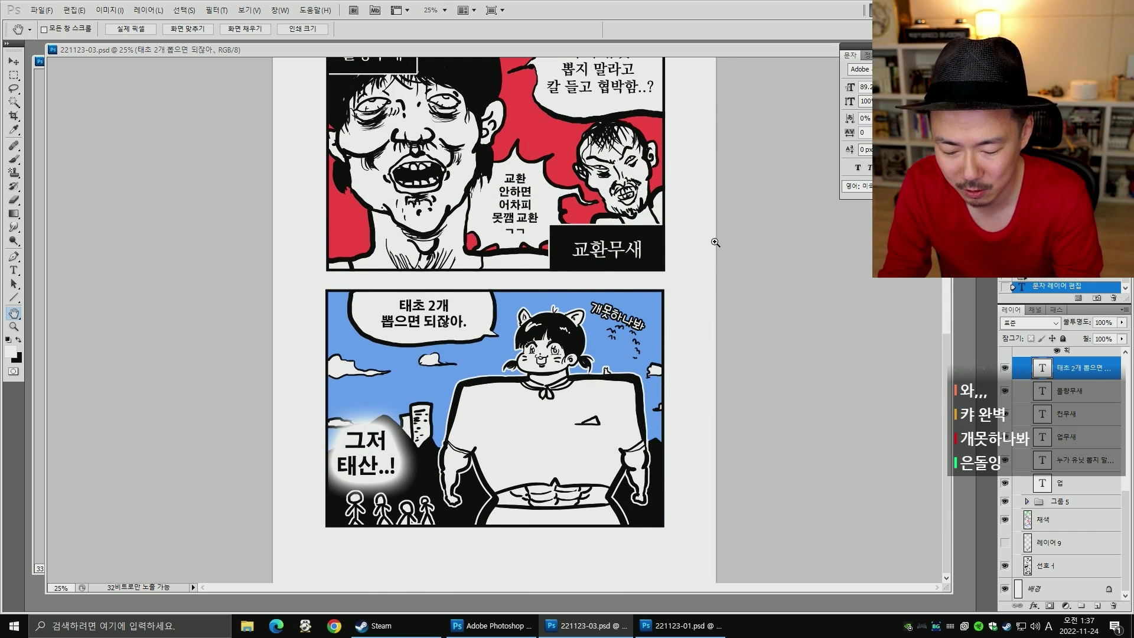
key("ctrl+minus")
key("ctrl+minus")
key("ctrl+minus")
key("m")
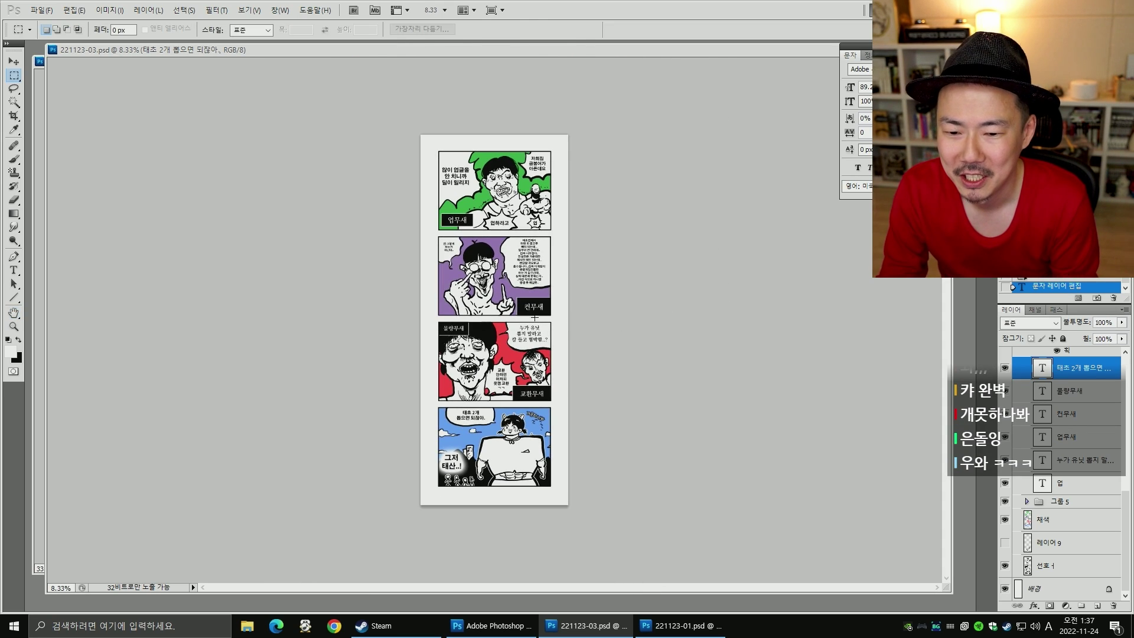
key("ctrl+plus")
key("ctrl+plus")
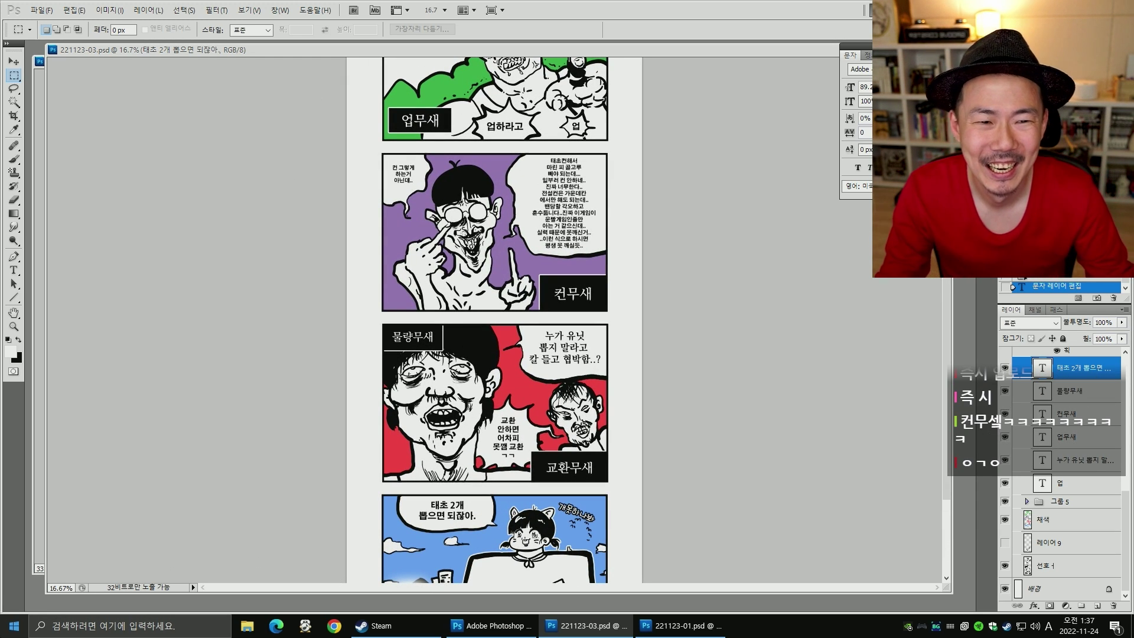
- Switch to Chrome with the 메악귀 만화 cafe post, reduce the page zoom one level and reposition the browser window to show the comic
key("h")
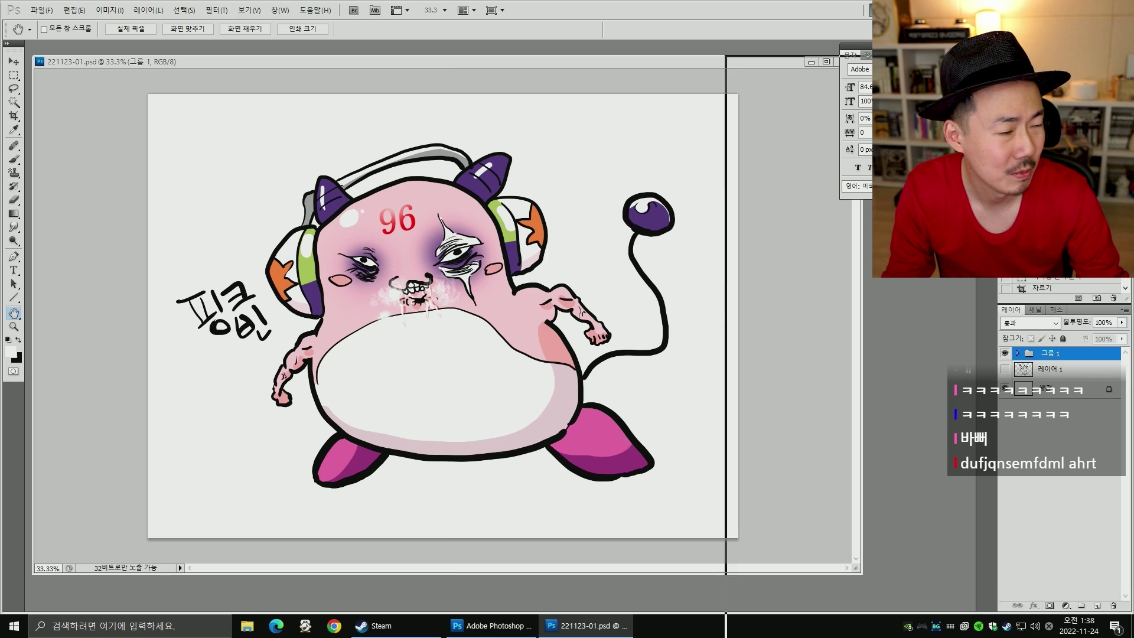
left_click_drag(1133, 59, 489, 58)
left_click(921, 78)
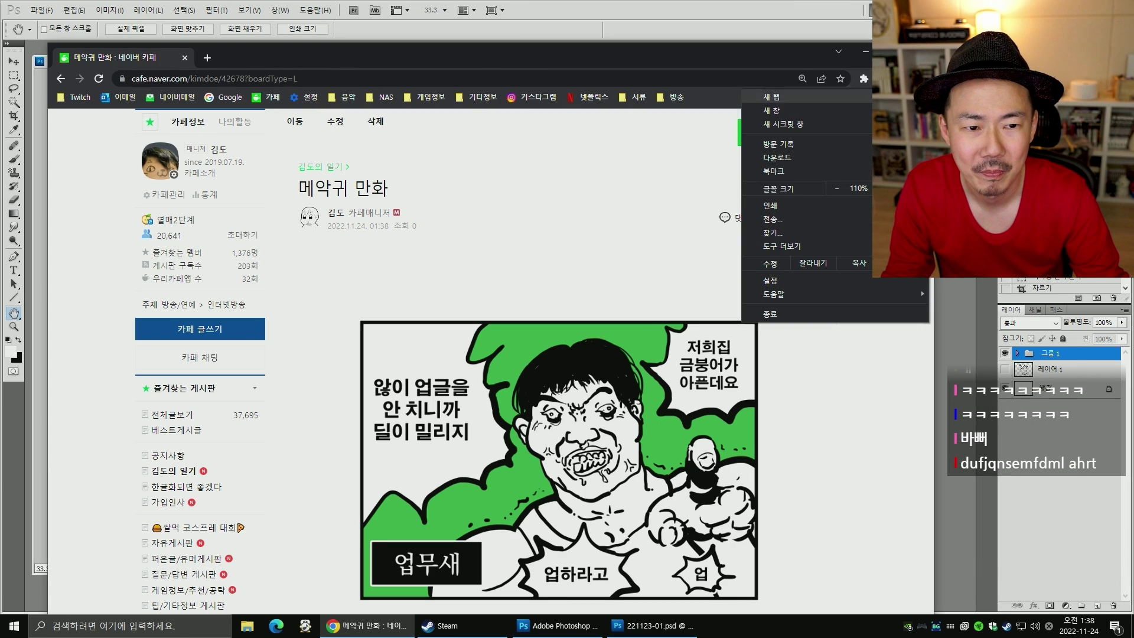
left_click(850, 190)
left_click_drag(746, 58, 780, 7)
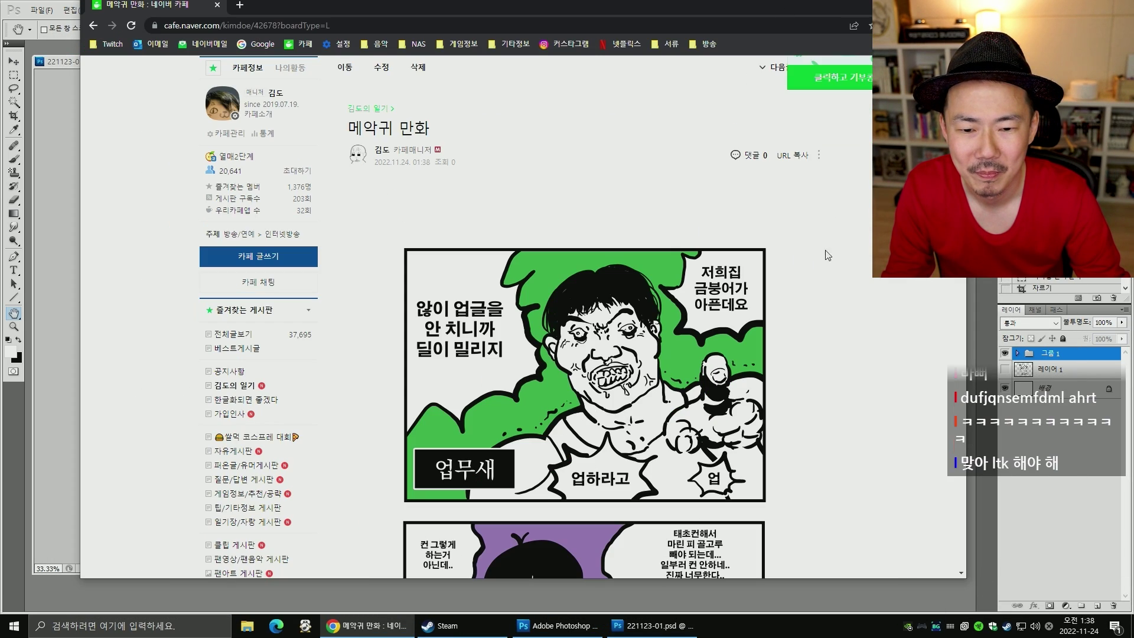
- Review all four panels of the comic in the 메악귀 만화 post, then return to the start of the post
scroll(858, 271, "down", 2)
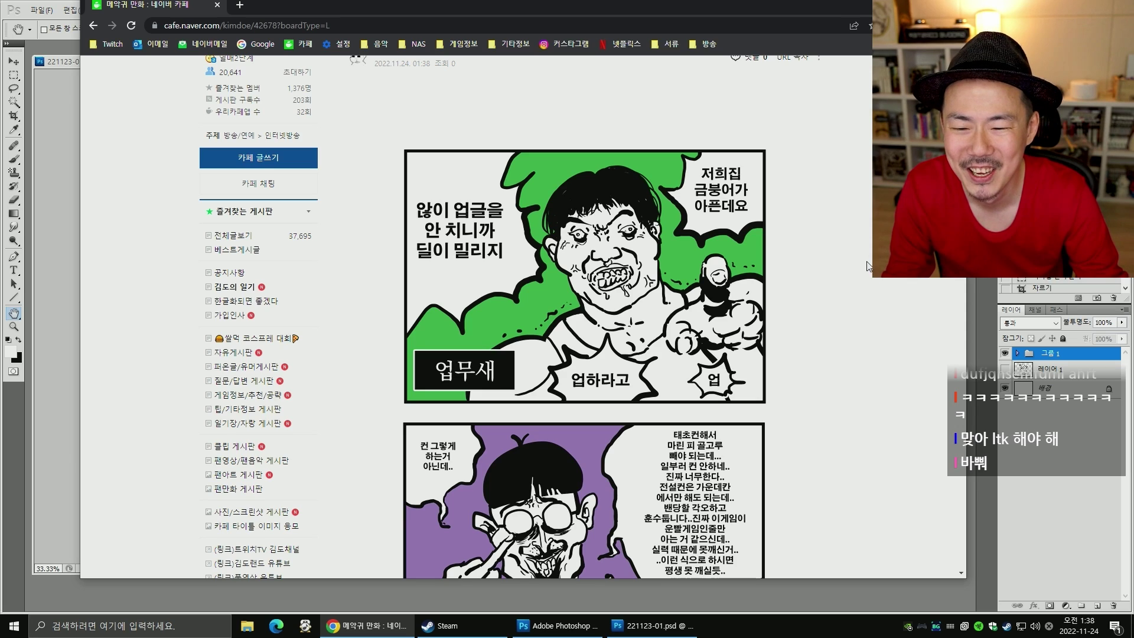
scroll(868, 266, "down", 4)
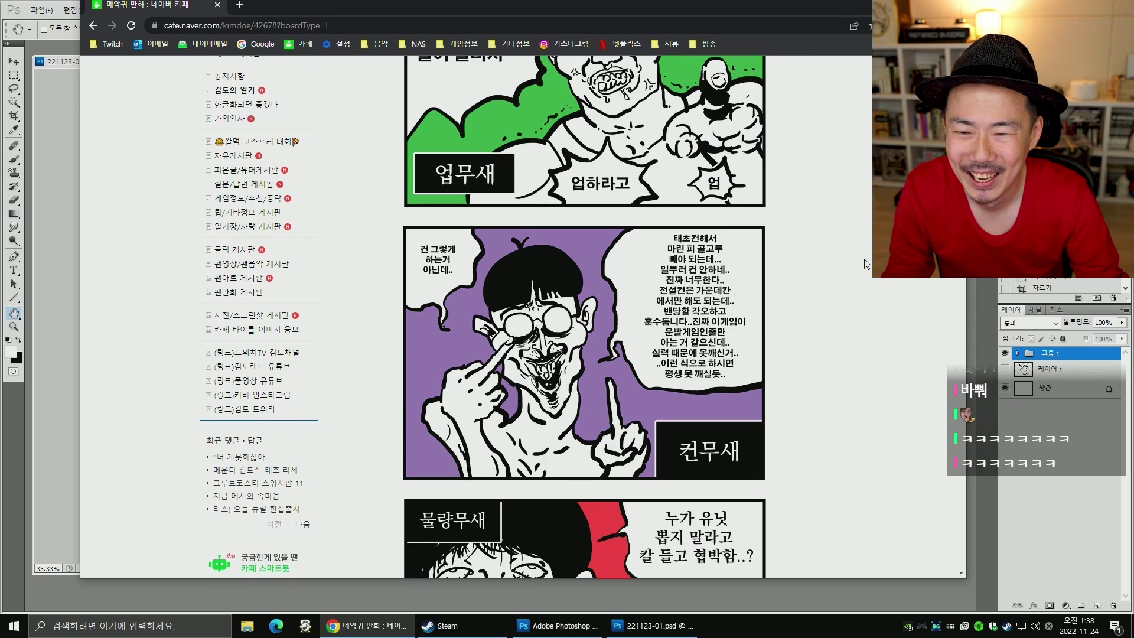
scroll(866, 264, "down", 6)
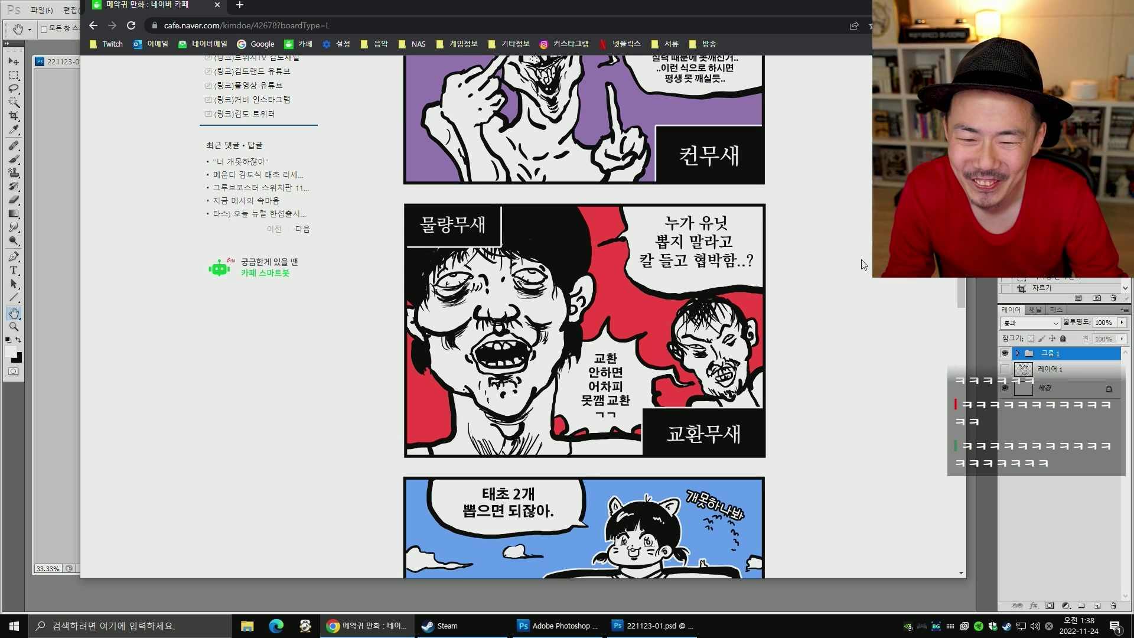
scroll(863, 265, "down", 3)
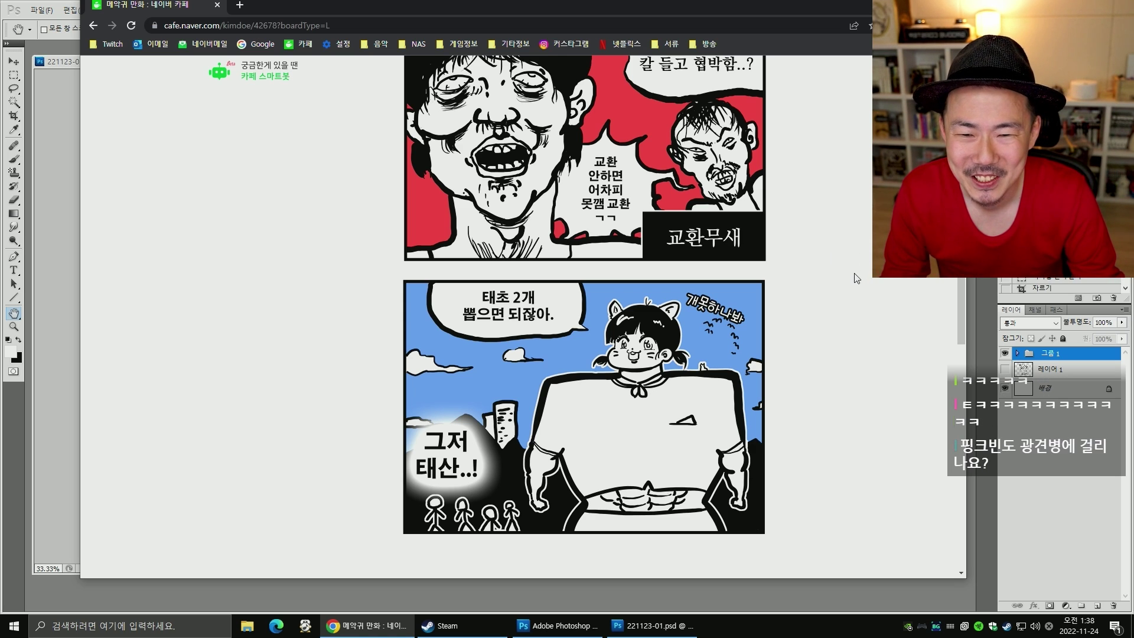
scroll(855, 271, "up", 13)
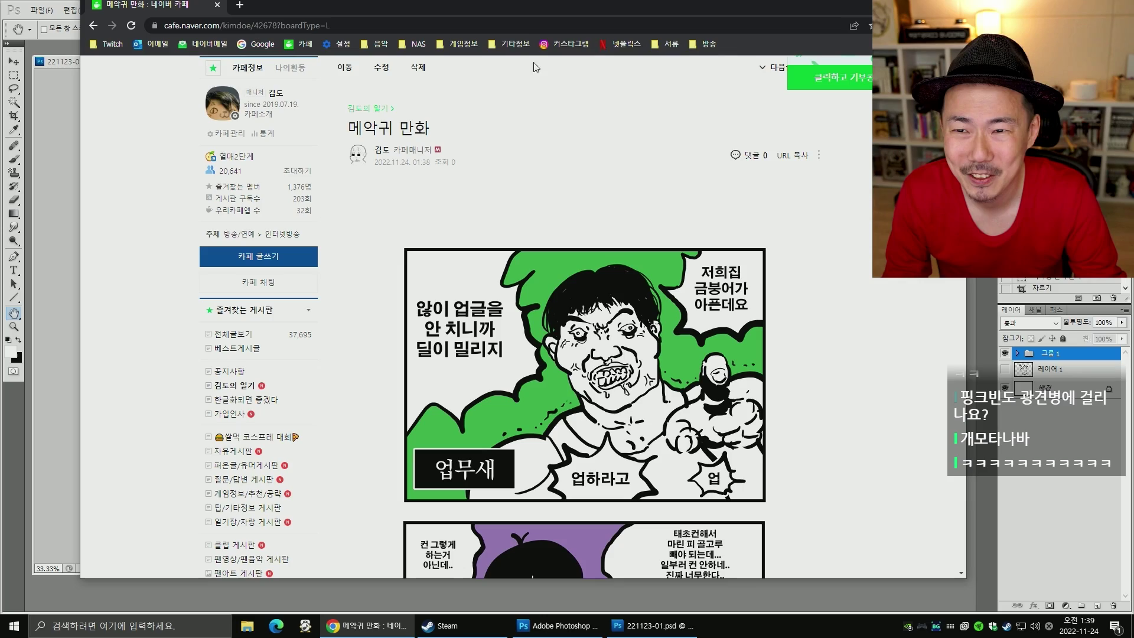
left_click_drag(433, 9, 554, 33)
key("alt+Tab")
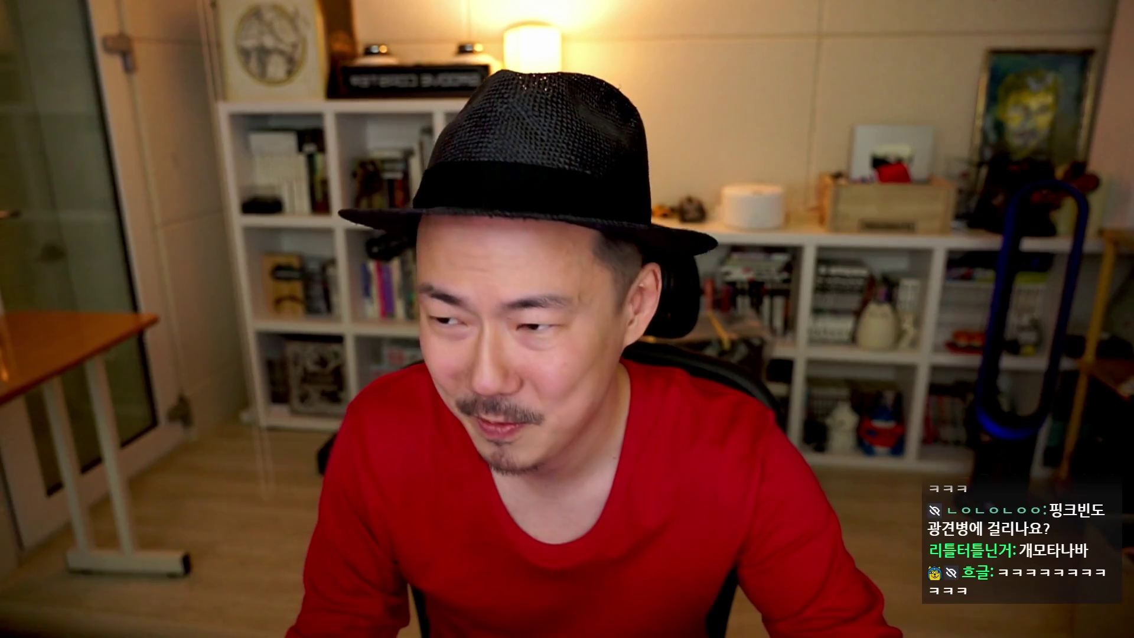